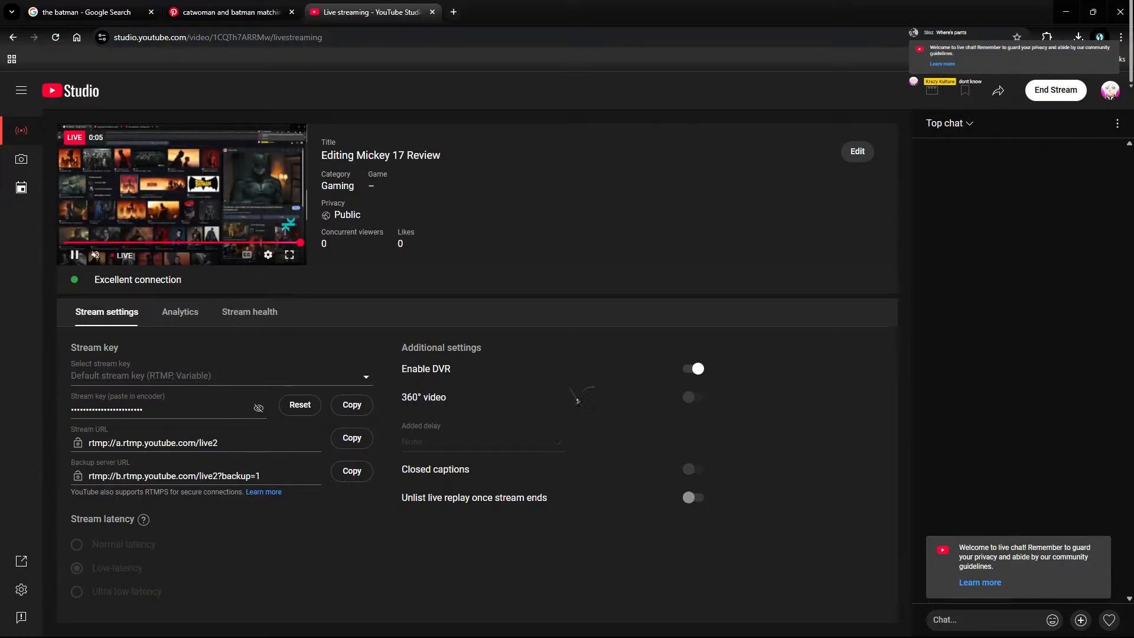
Step: Minimize the YouTube Studio and OBS windows and bring the Premiere Pro mickey project forward
click(1065, 11)
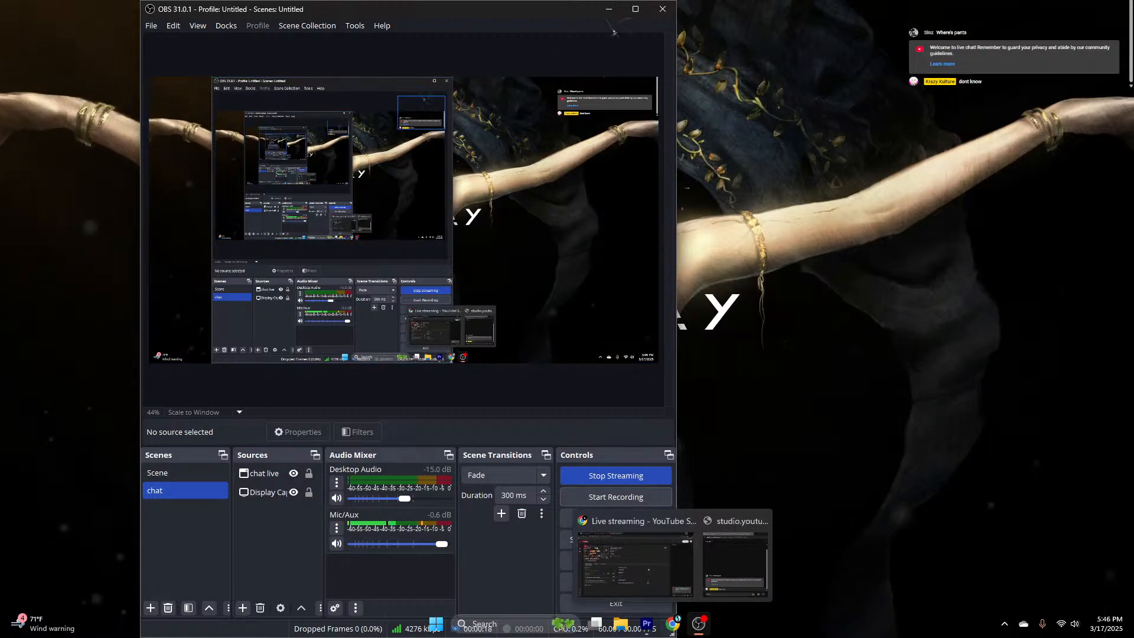
click(608, 8)
mouse_move(699, 623)
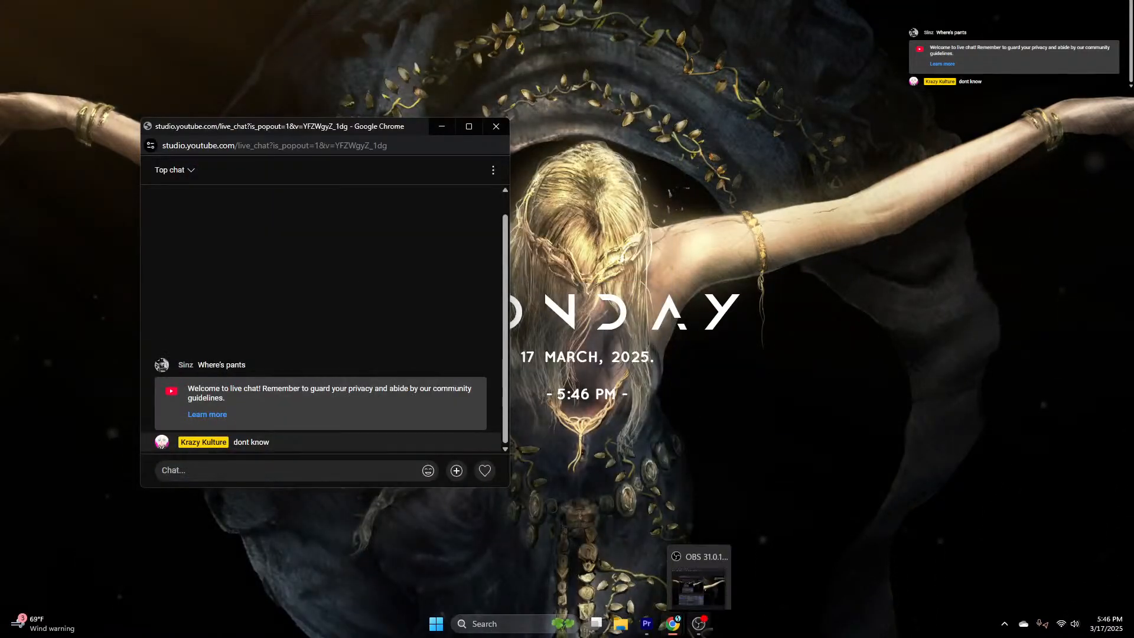
mouse_move(656, 632)
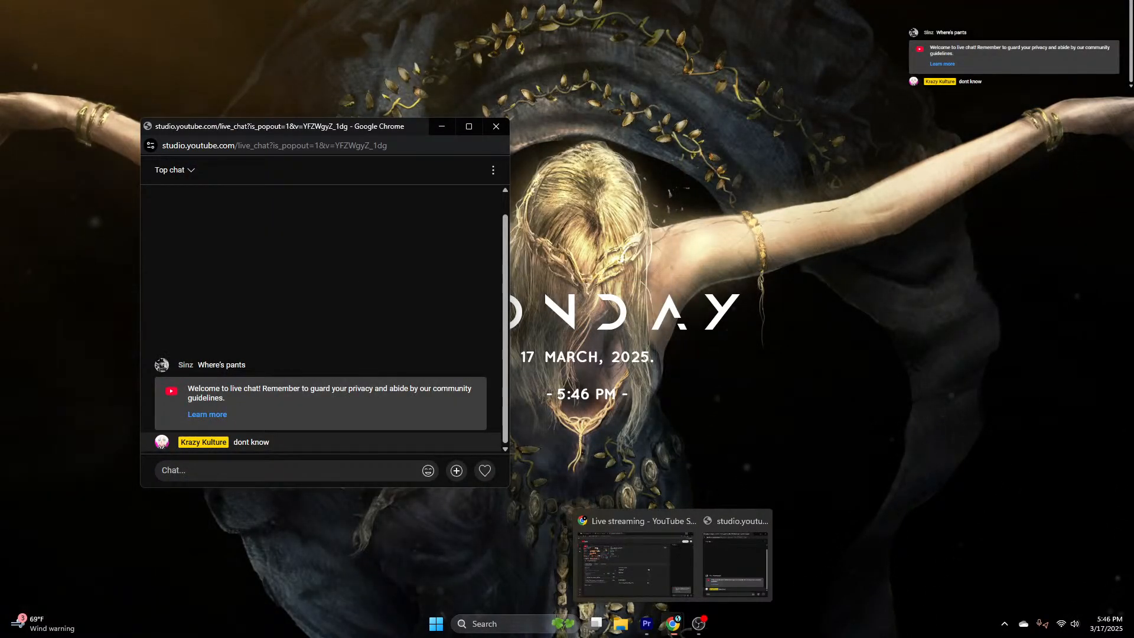
click(646, 624)
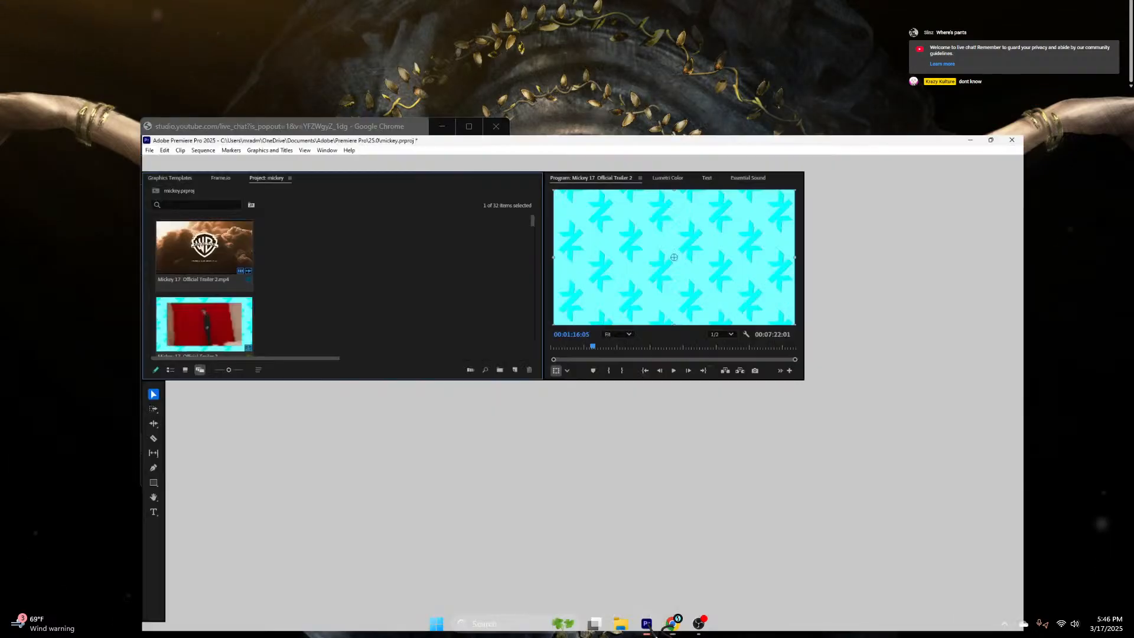
Step: Move the playhead to 00:01:14:21 on the basketball clip
click(447, 361)
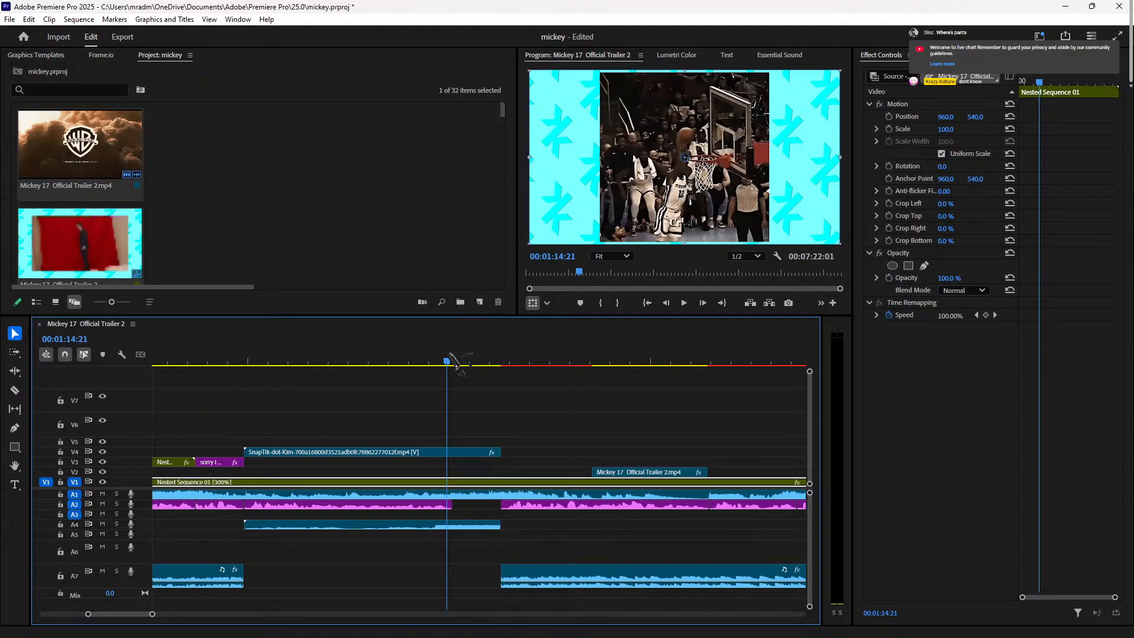
Step: Preview the edit from 00:01:08:05 to 00:01:24:22, then switch to the YouTube Studio stream page
key(space)
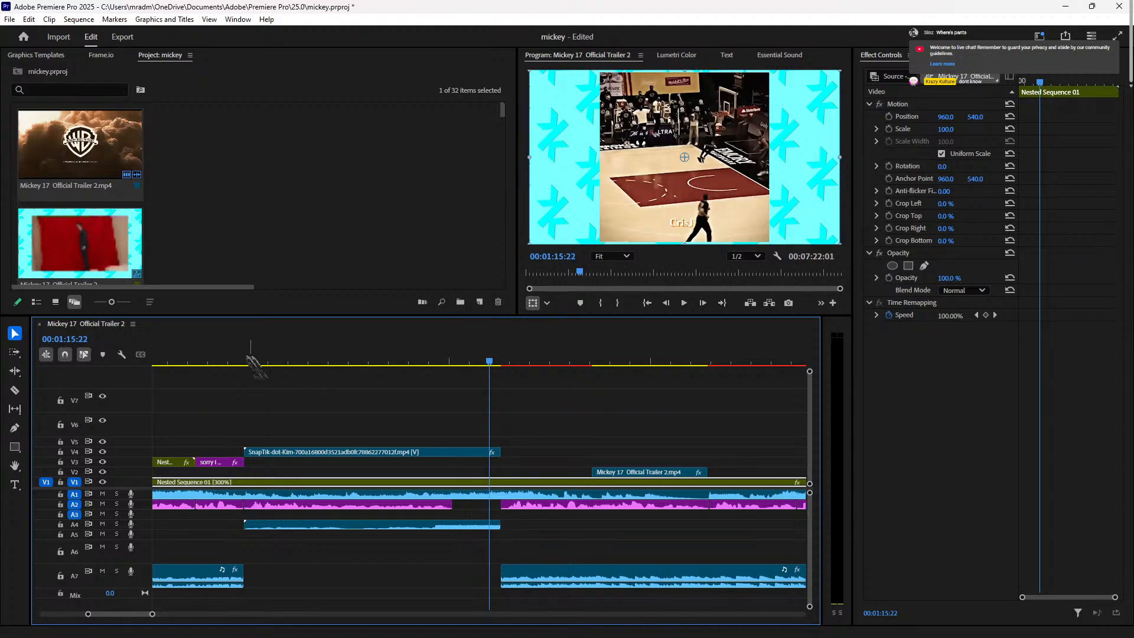
click(179, 359)
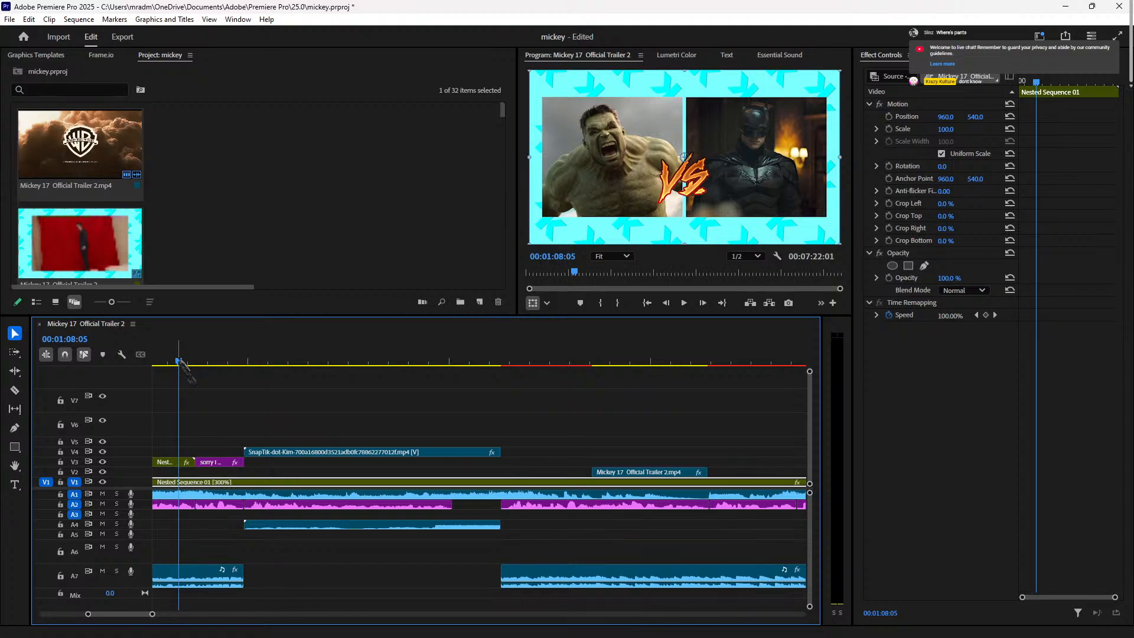
key(space)
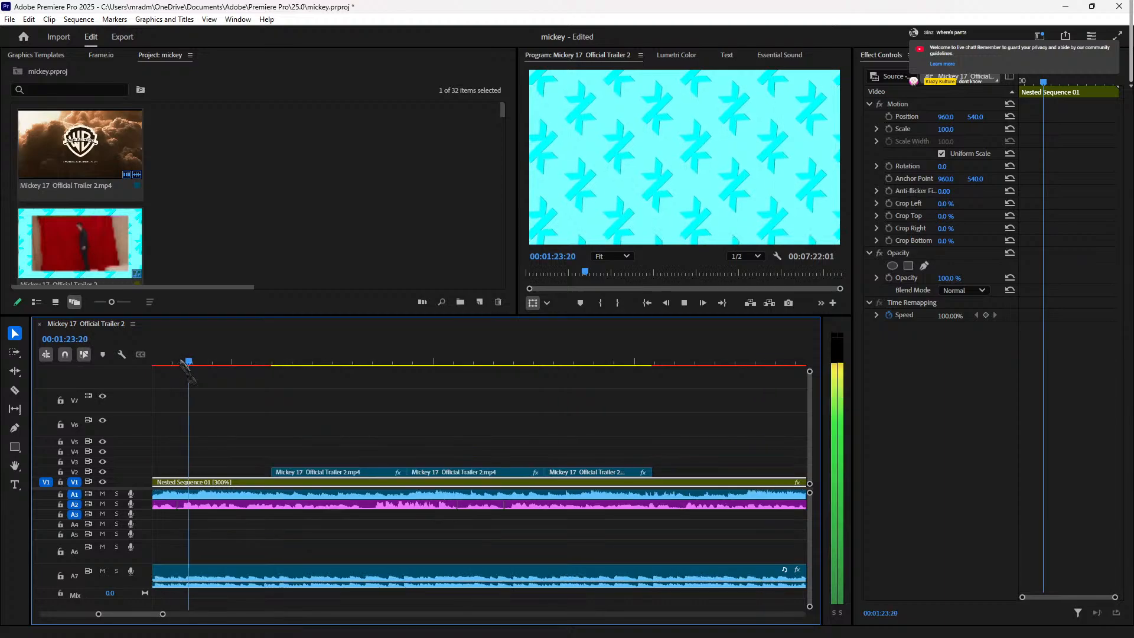
key(space)
mouse_move(669, 631)
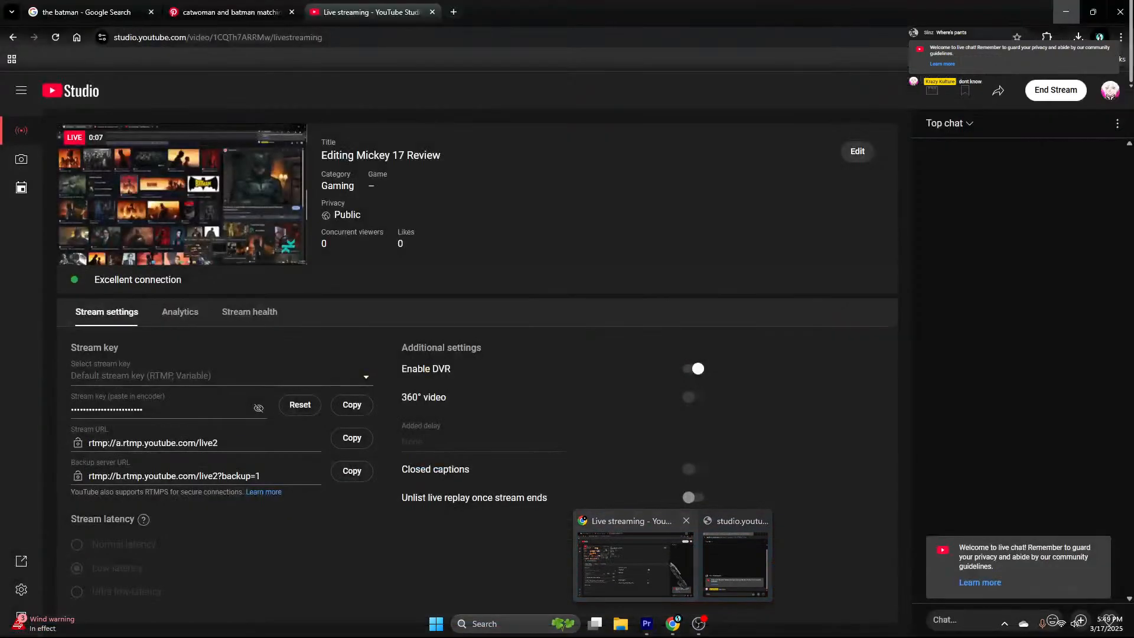
click(636, 571)
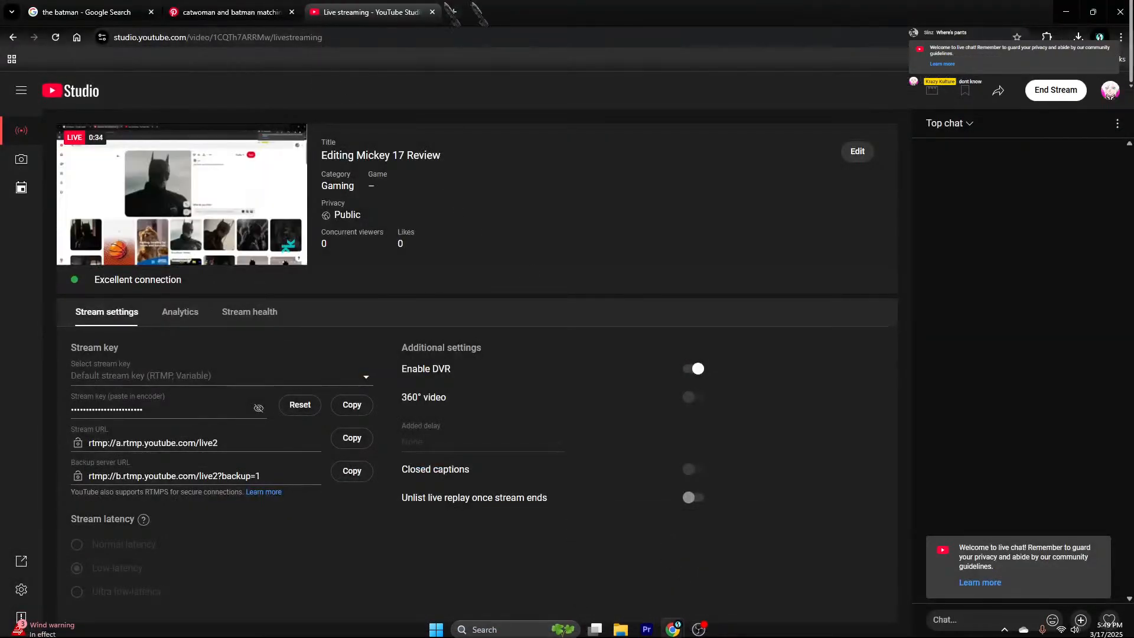
Step: Open YouTube in a new tab, close the Google tab, and search for 'the batman'
click(453, 11)
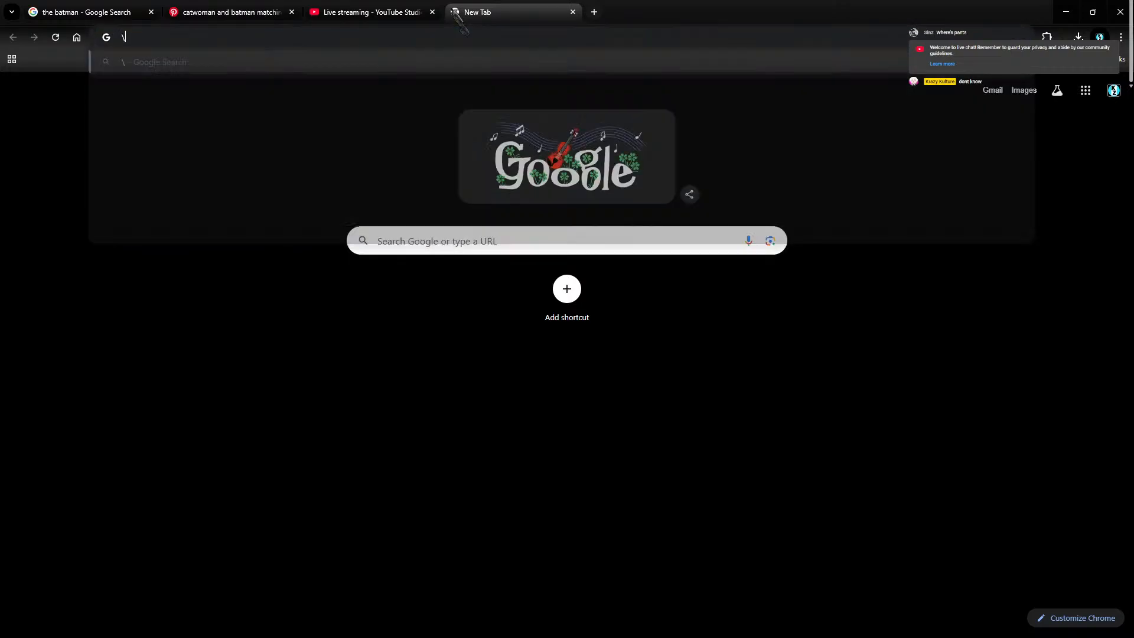
text(youtube.com)
key(Return)
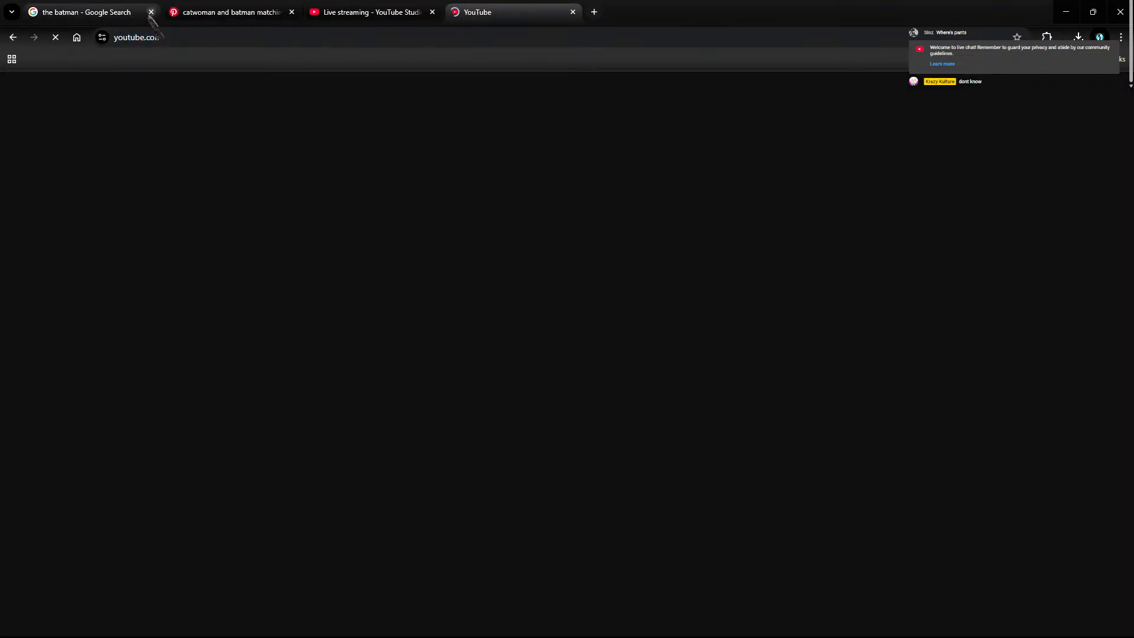
click(151, 12)
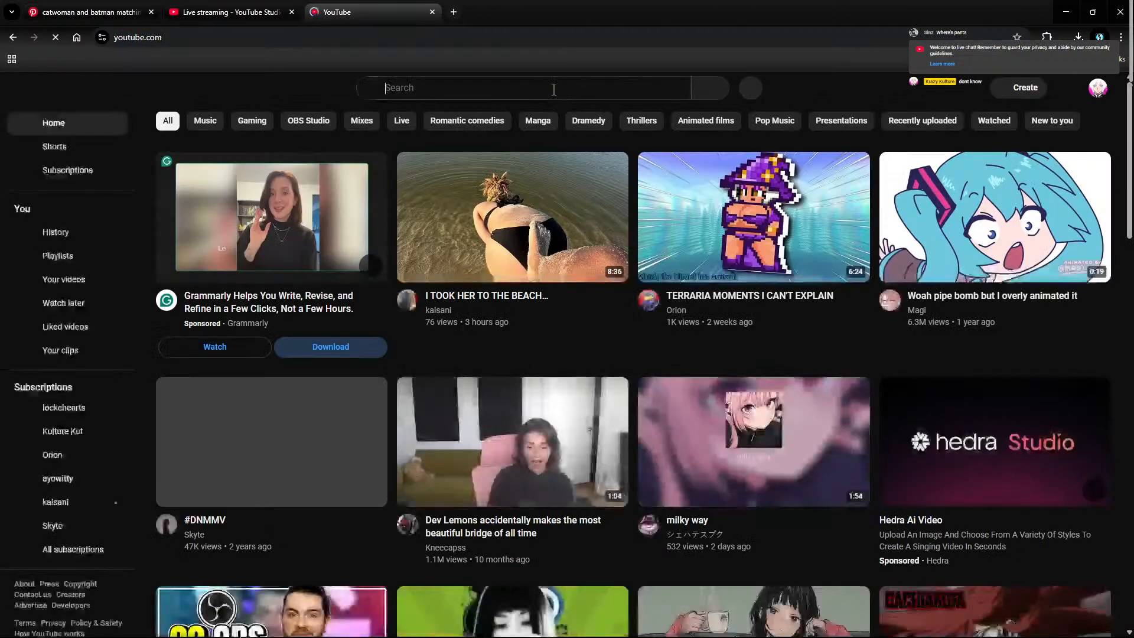
click(554, 88)
text(the batman)
key(Return)
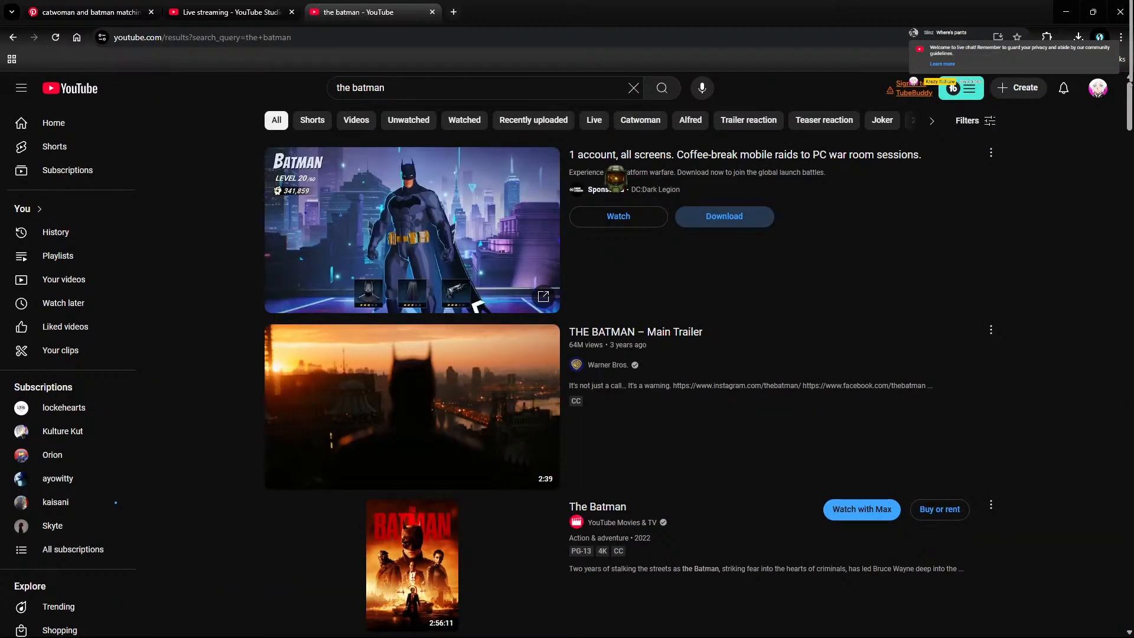
Step: Open the Iceberg Lounge Fight Scene video, skip the ad, pause it, and select its URL
scroll(657, 293, down, 6)
scroll(657, 293, up, 5)
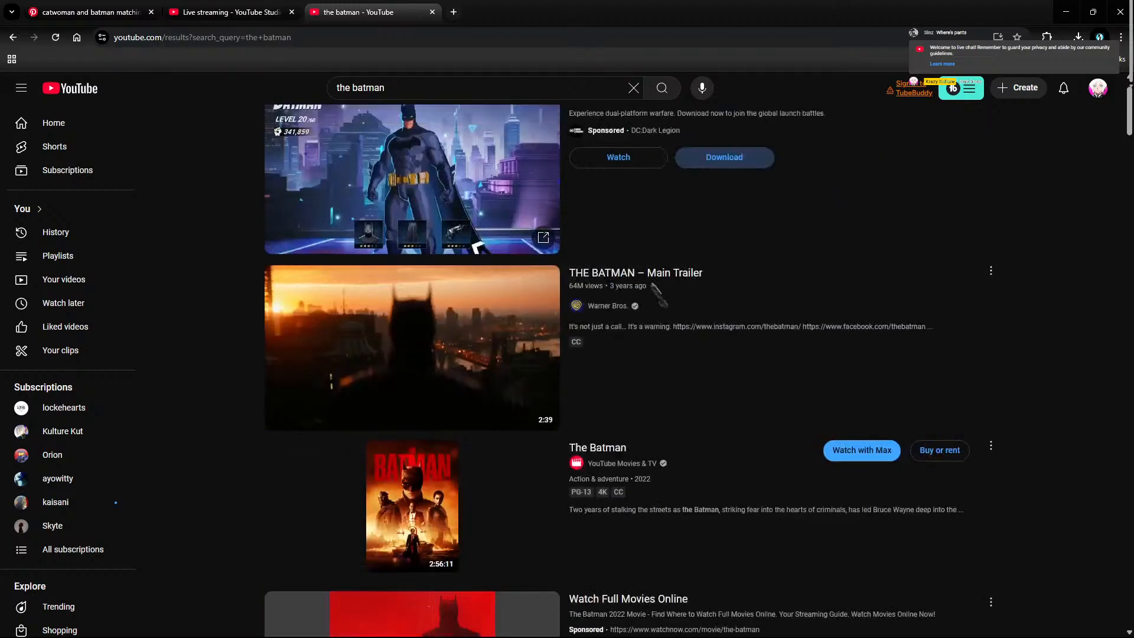
scroll(657, 294, down, 7)
scroll(657, 293, down, 6)
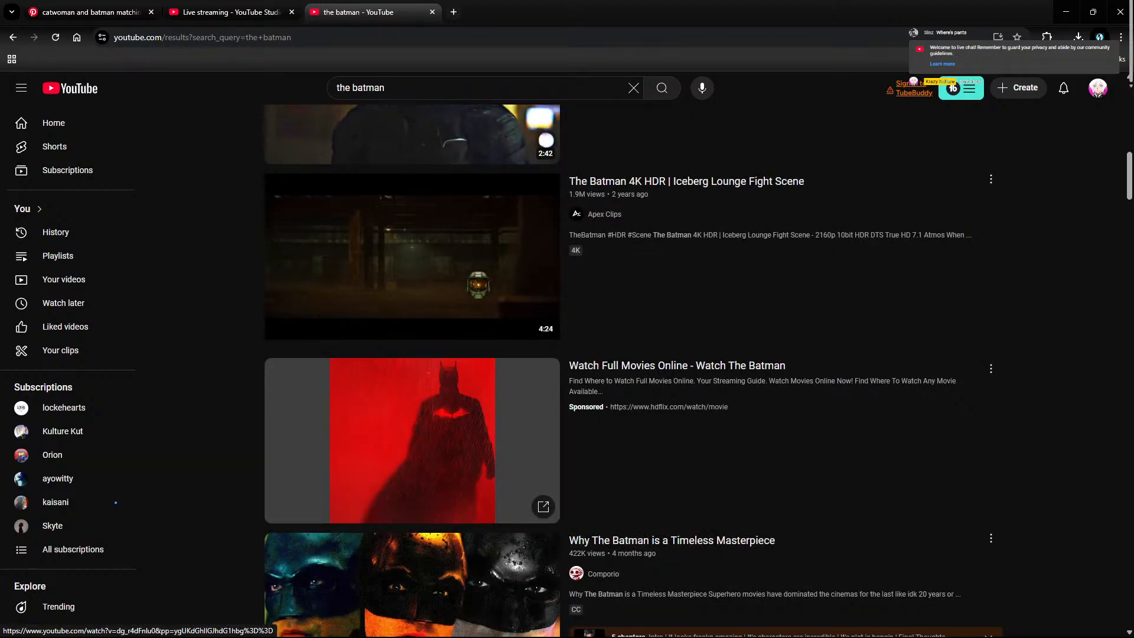
click(478, 283)
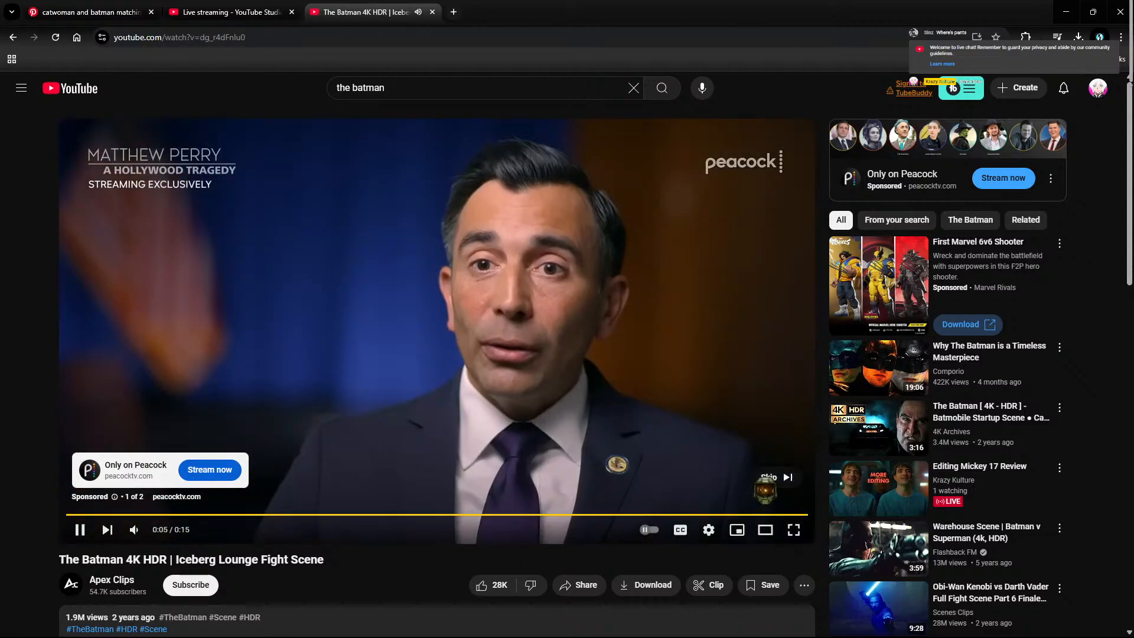
click(765, 479)
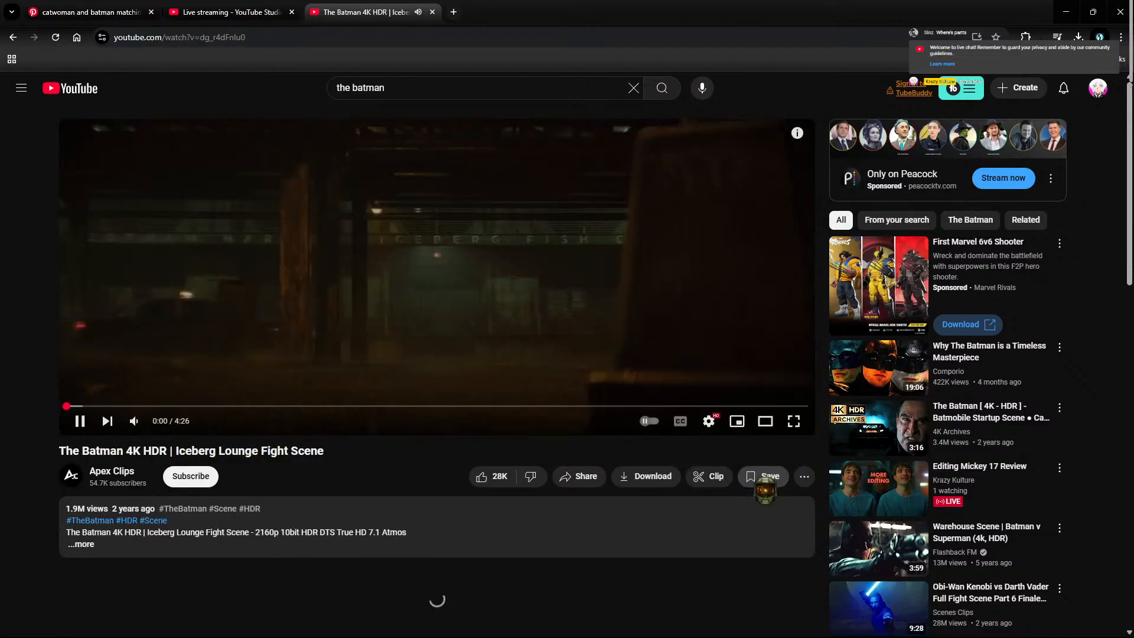
click(590, 254)
click(319, 39)
key(ctrl+c)
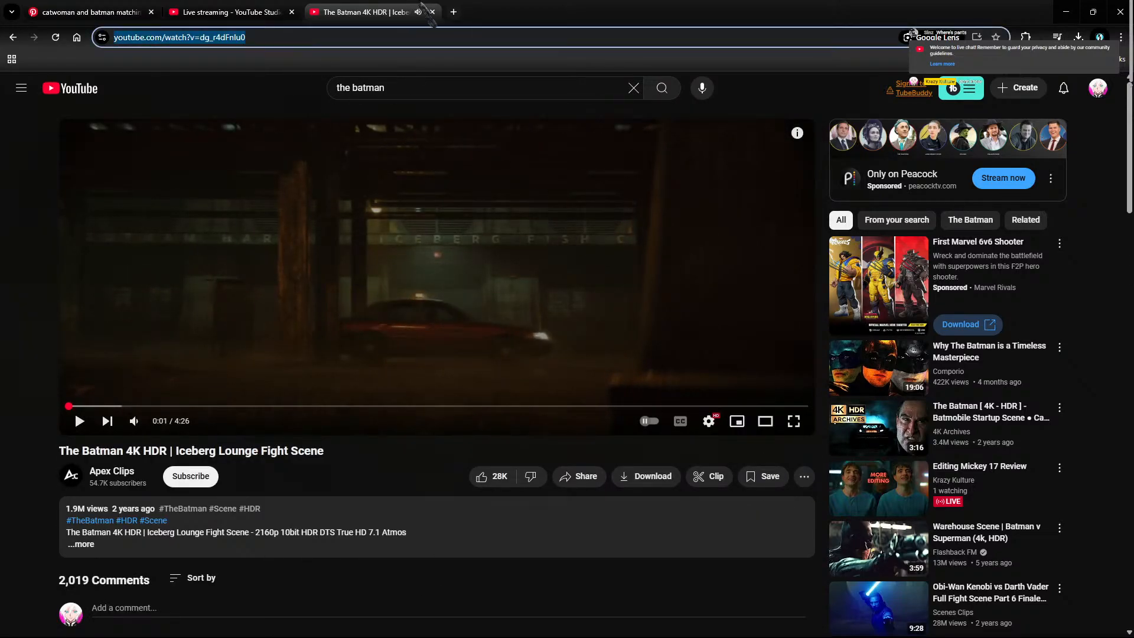
Step: Search Google for 'youtube downloader' and open the Clipto.AI downloader
click(454, 12)
text(yout)
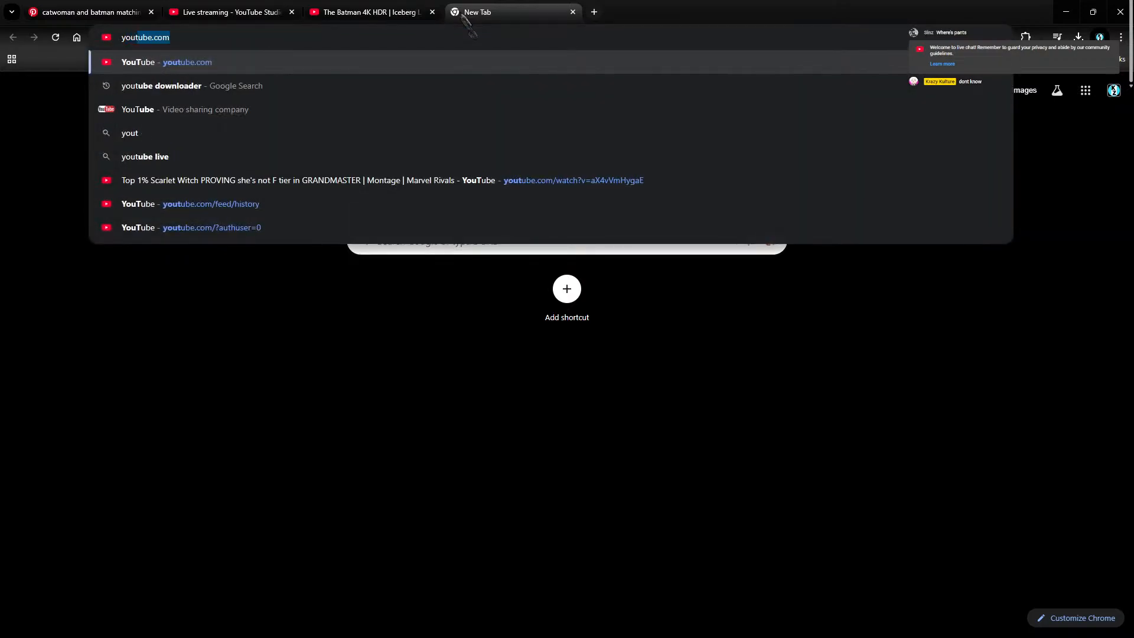
text(ube downloader)
key(Return)
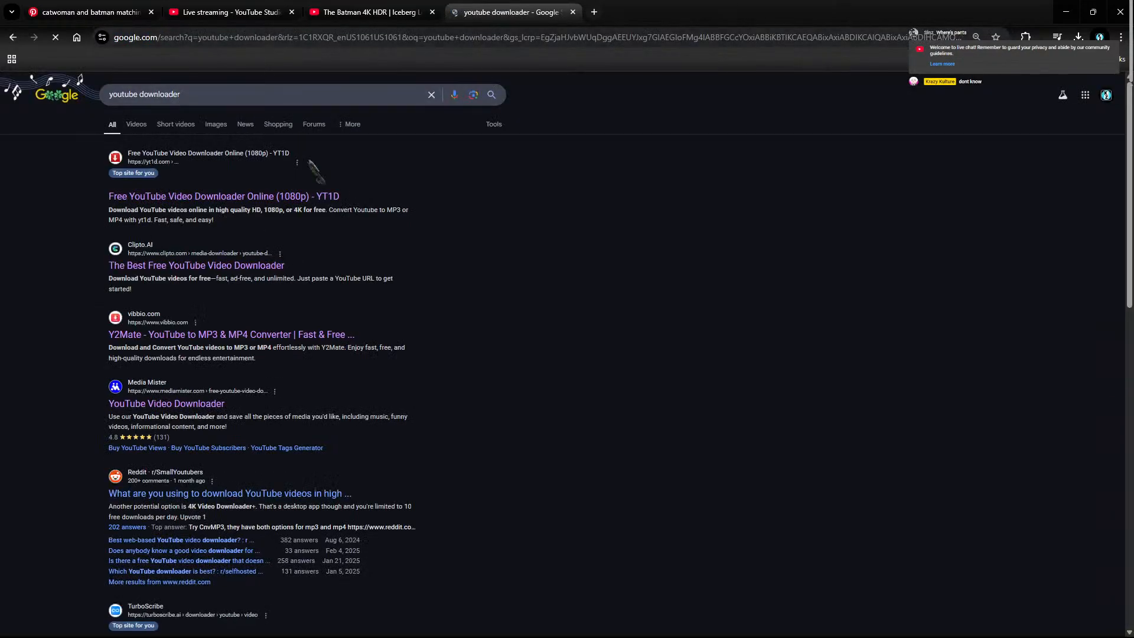
click(273, 266)
Step: Paste the Batman video link into Clipto.AI to list download formats, then return to the results
right_click(676, 262)
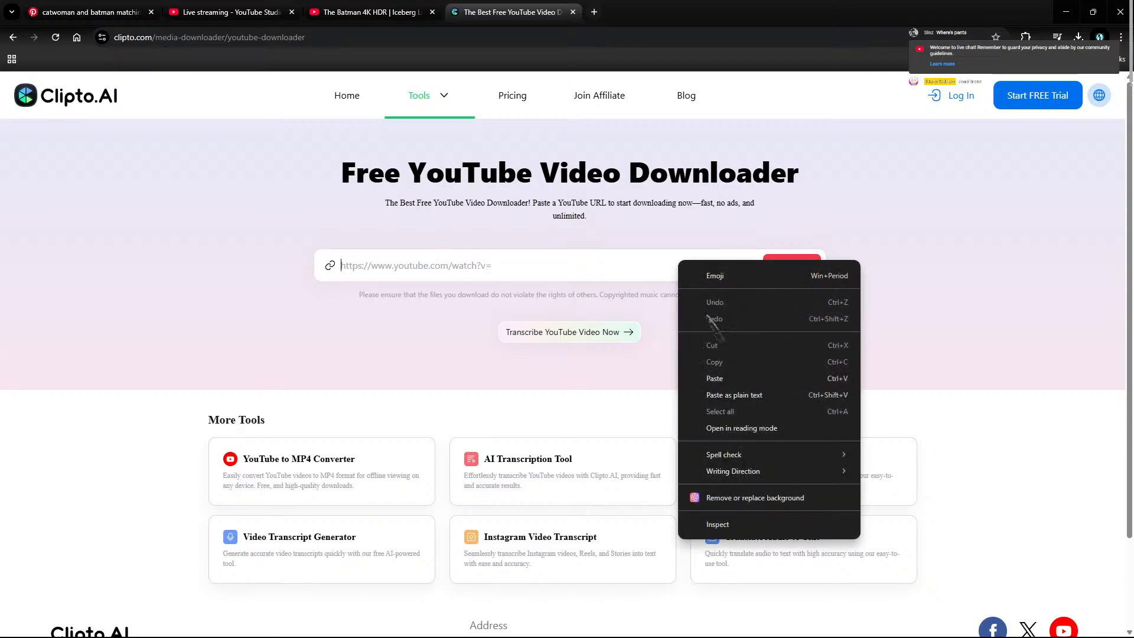
click(702, 369)
click(795, 271)
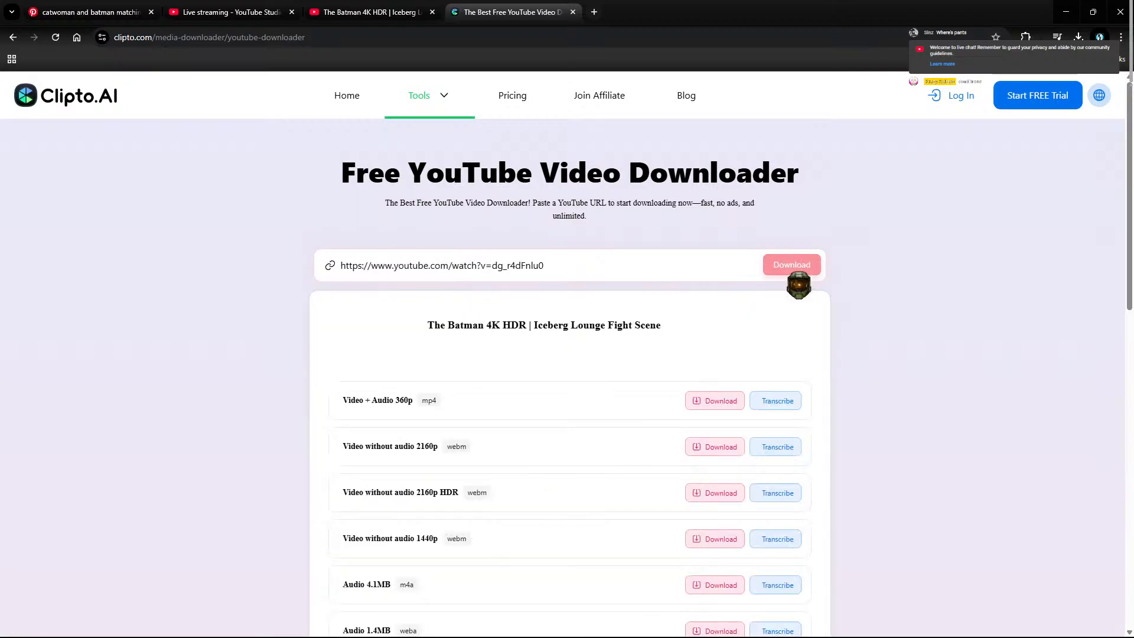
scroll(575, 429, down, 3)
scroll(579, 417, down, 4)
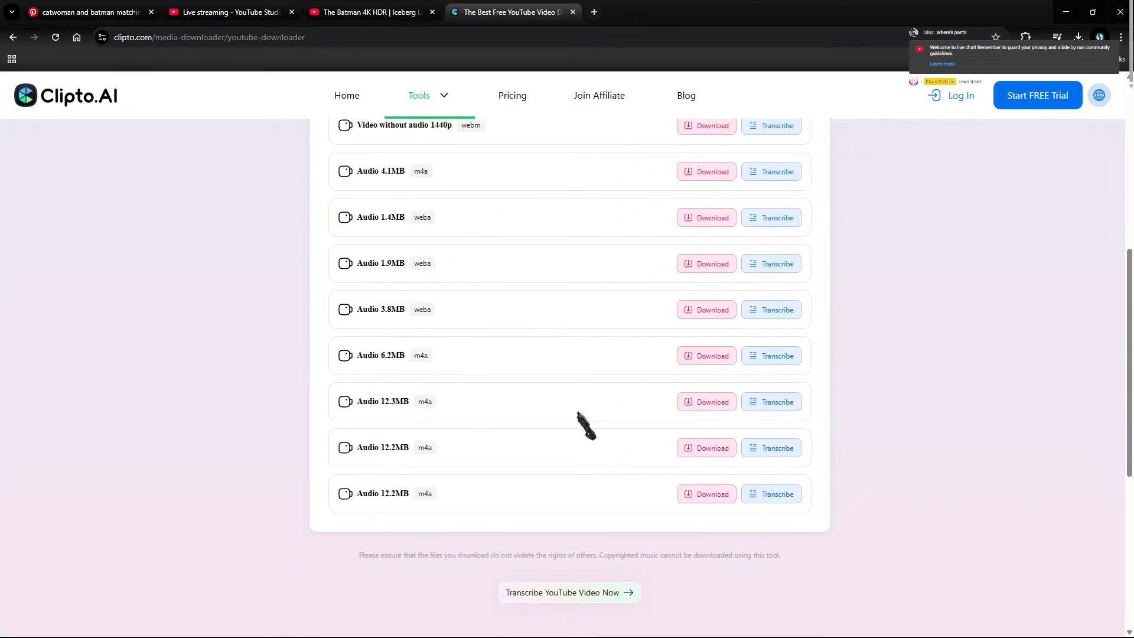
scroll(588, 410, up, 2)
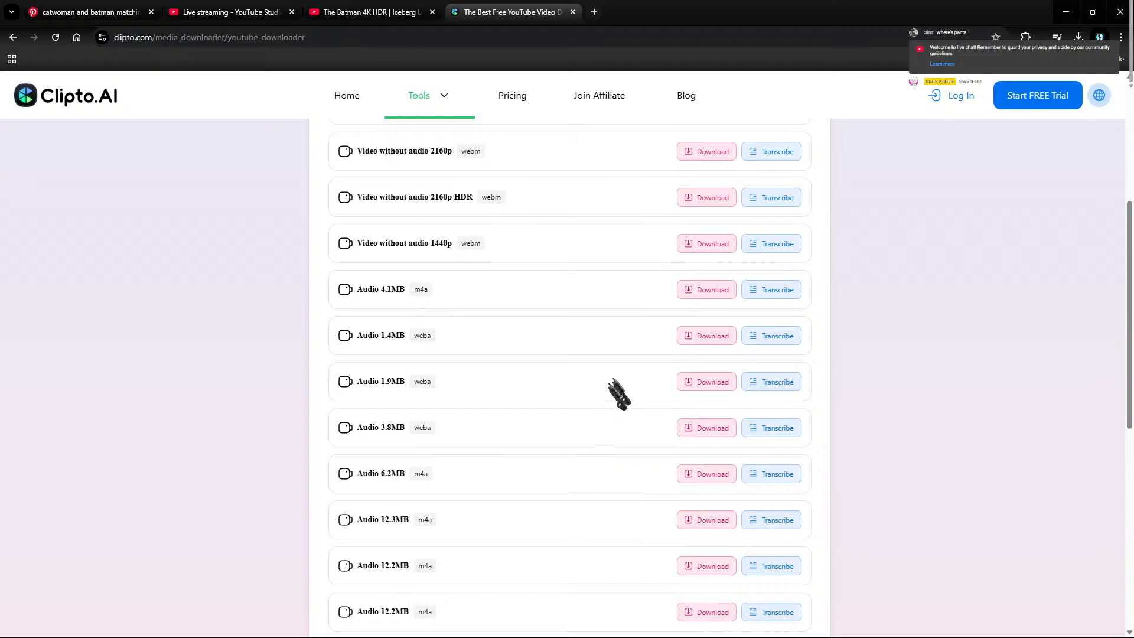
scroll(650, 336, up, 1)
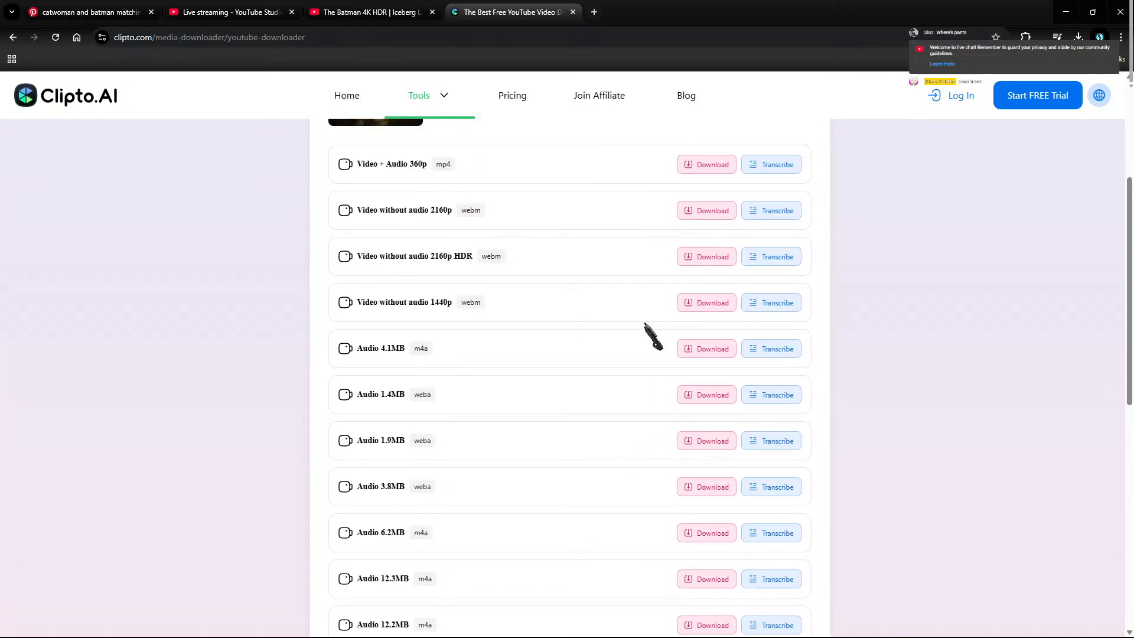
scroll(650, 334, up, 3)
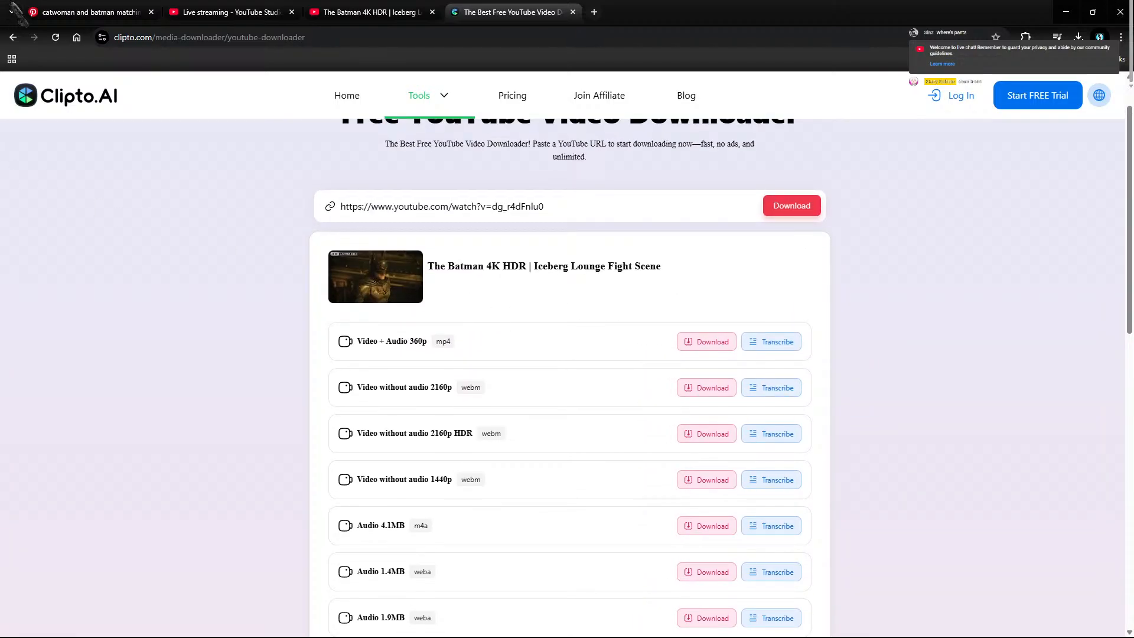
click(13, 37)
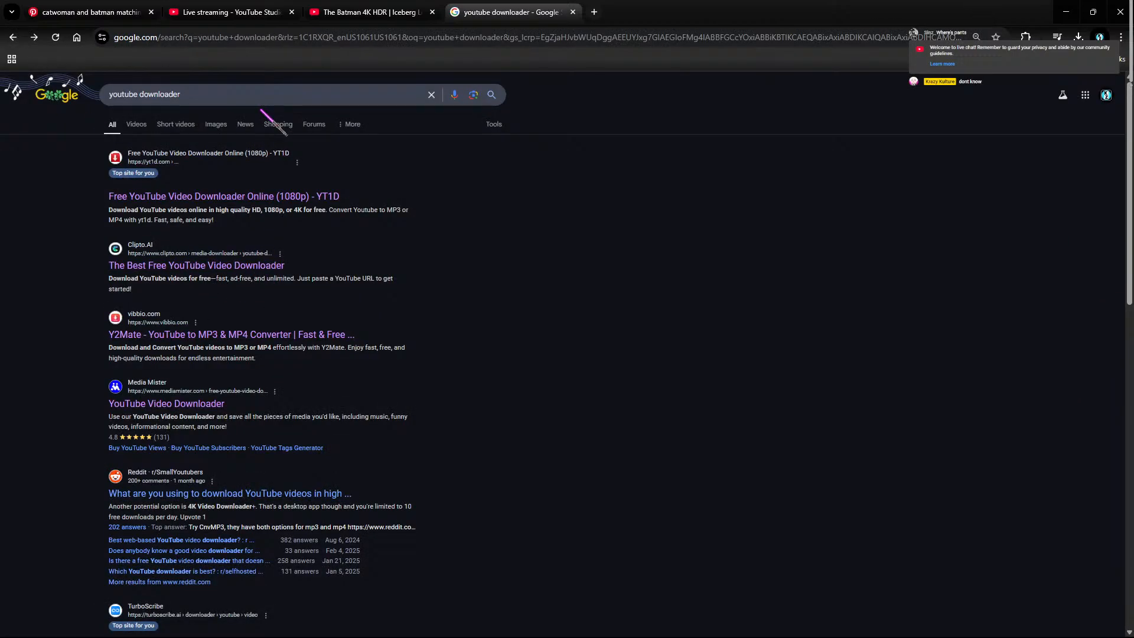
Step: Paste the Batman link into TurboScribe to list mp4, m4a and webm formats, then return to the results
scroll(231, 134, down, 5)
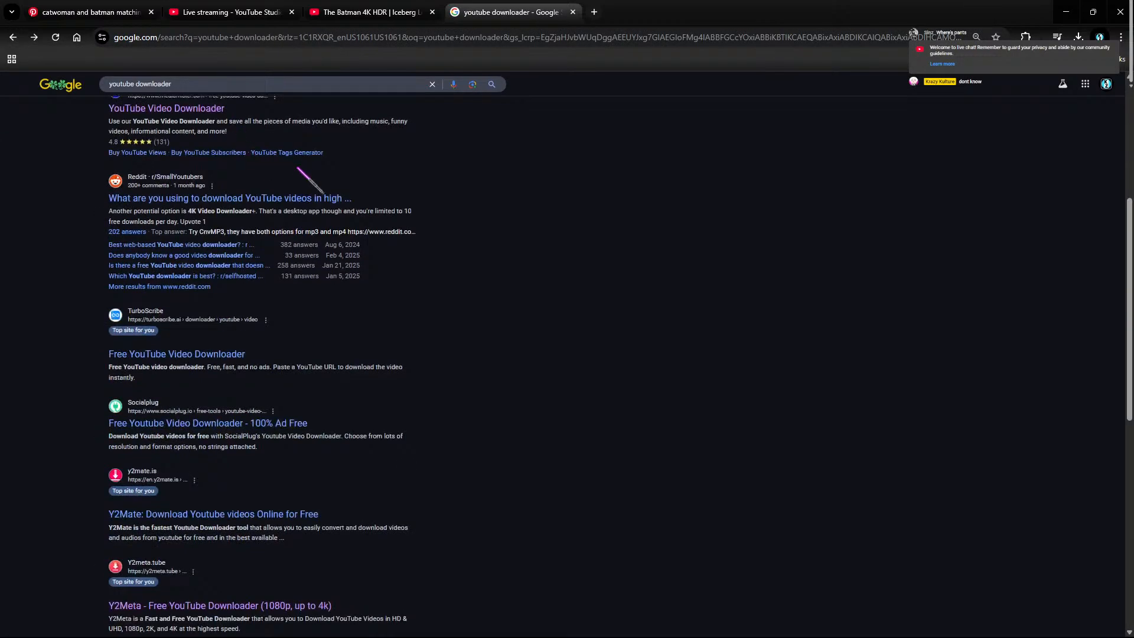
click(177, 354)
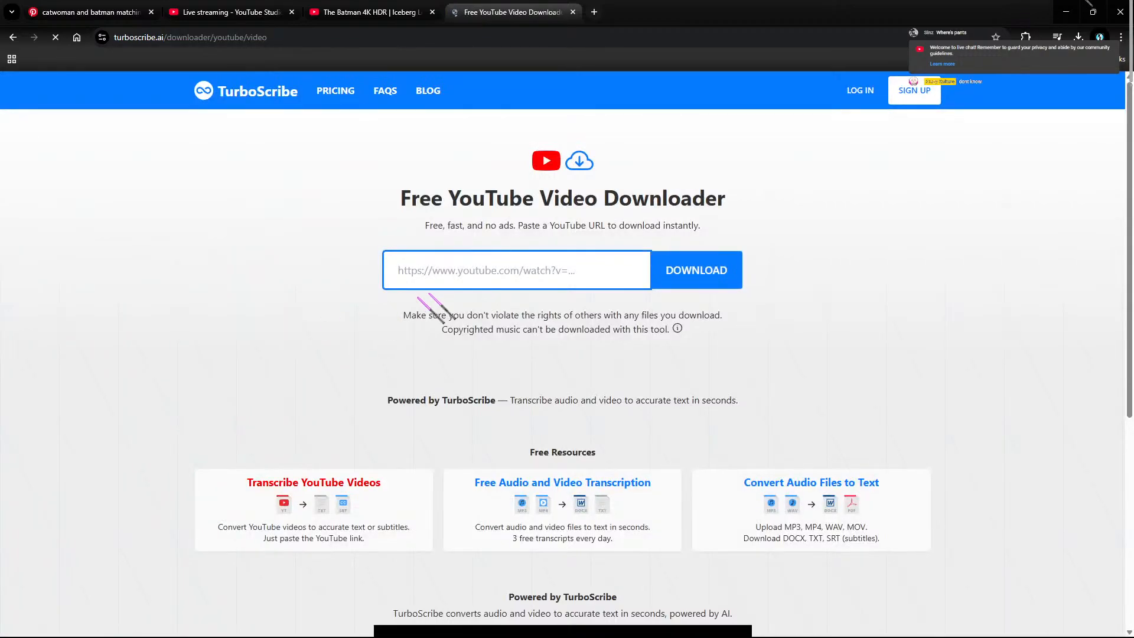
right_click(480, 282)
click(534, 414)
click(692, 284)
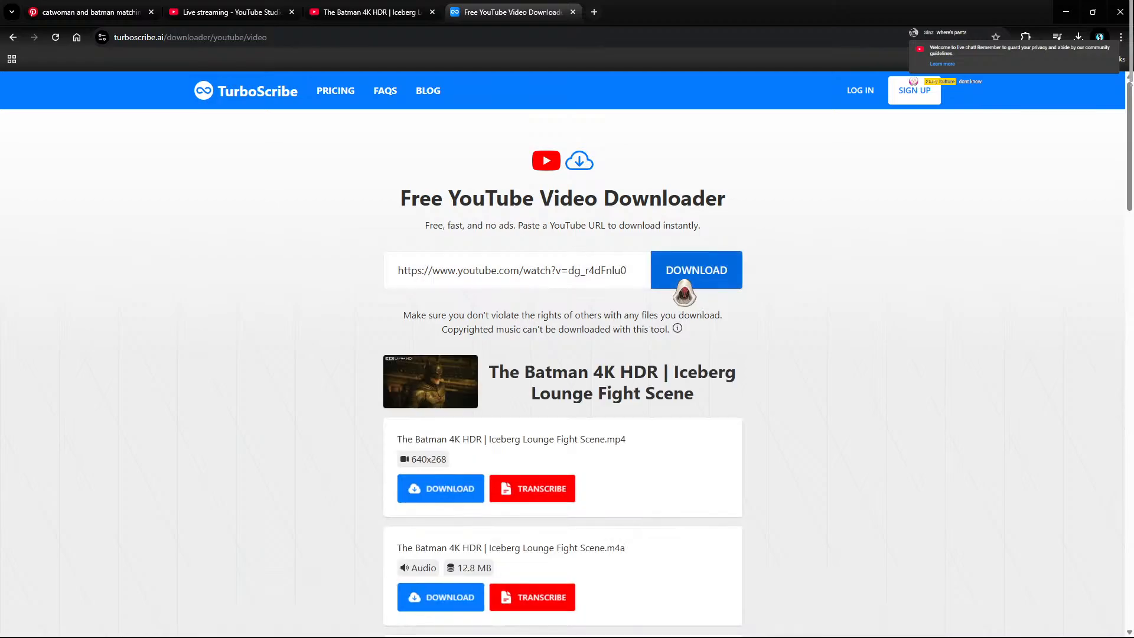
scroll(738, 455, down, 2)
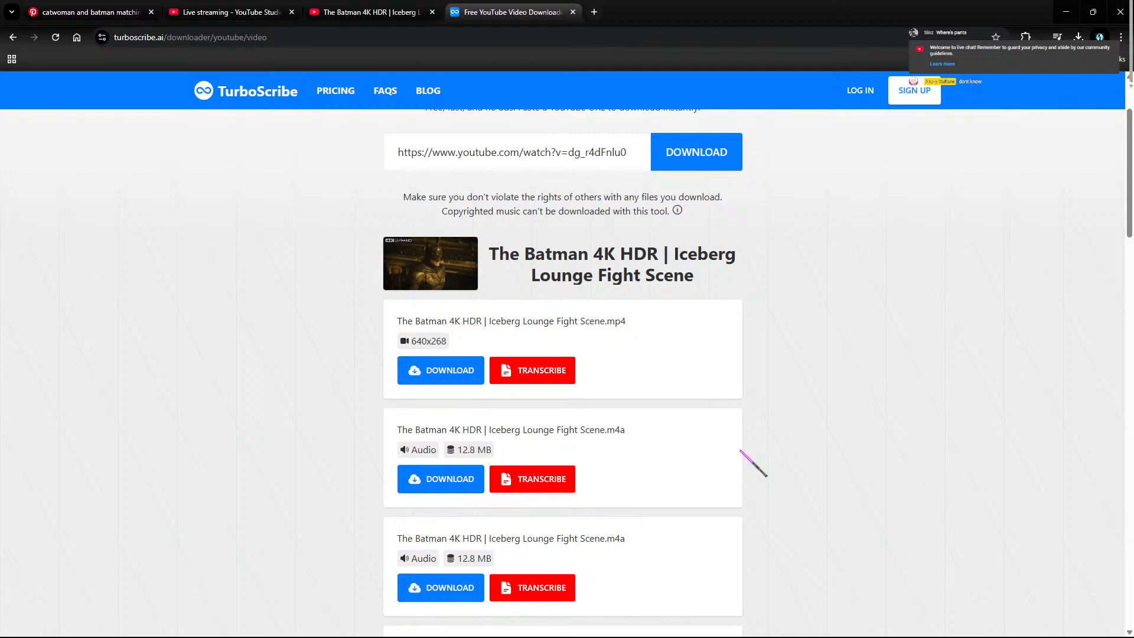
scroll(740, 450, down, 15)
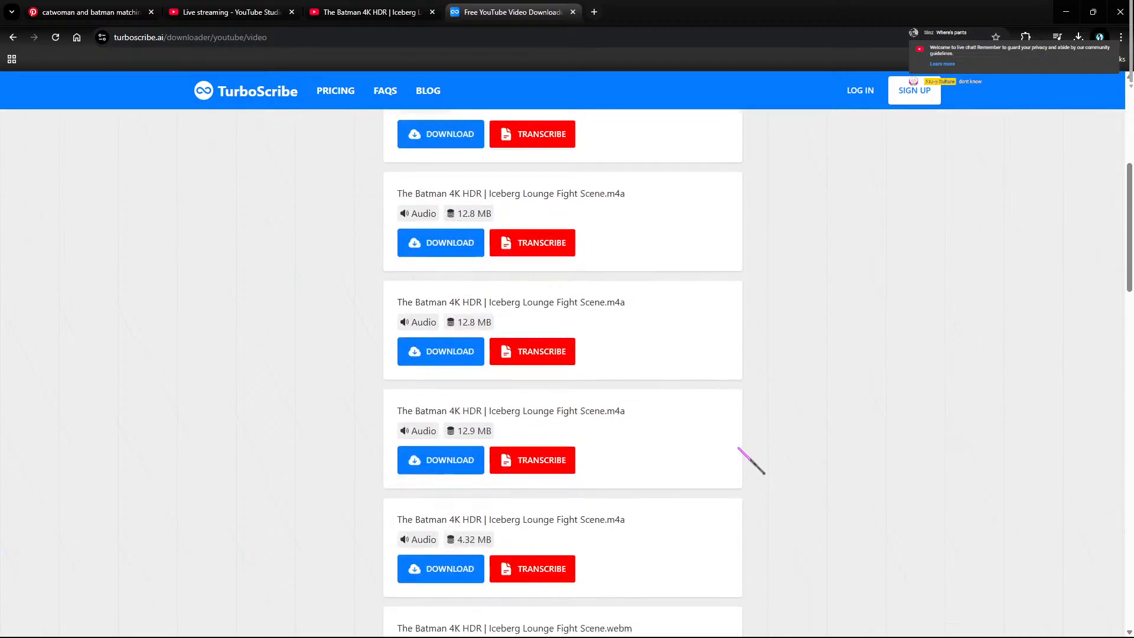
scroll(733, 402, up, 7)
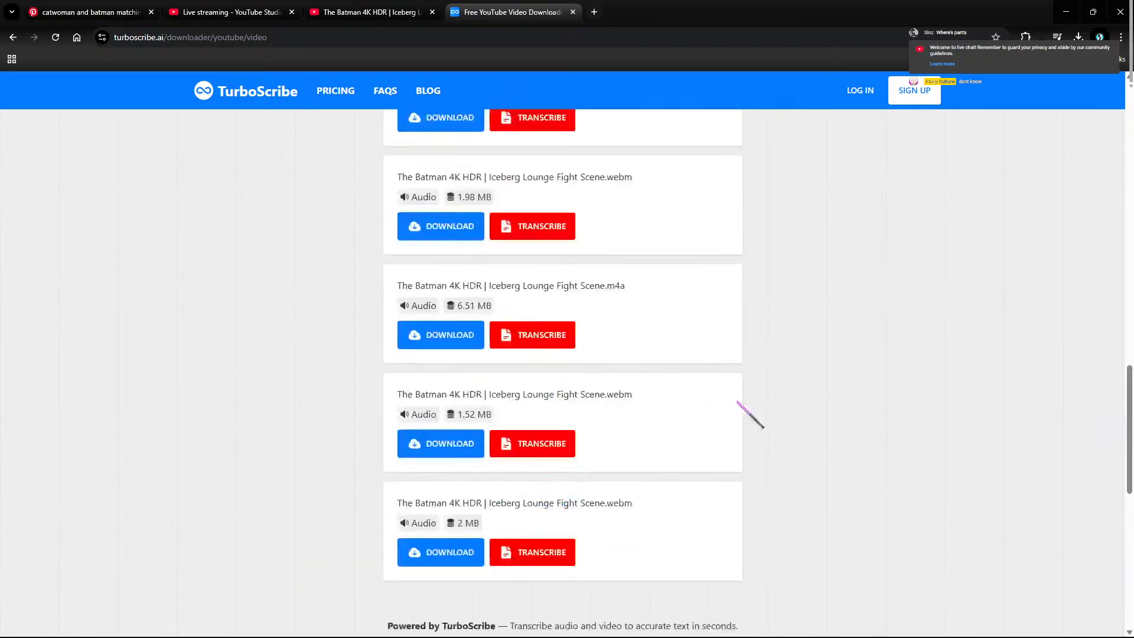
click(13, 37)
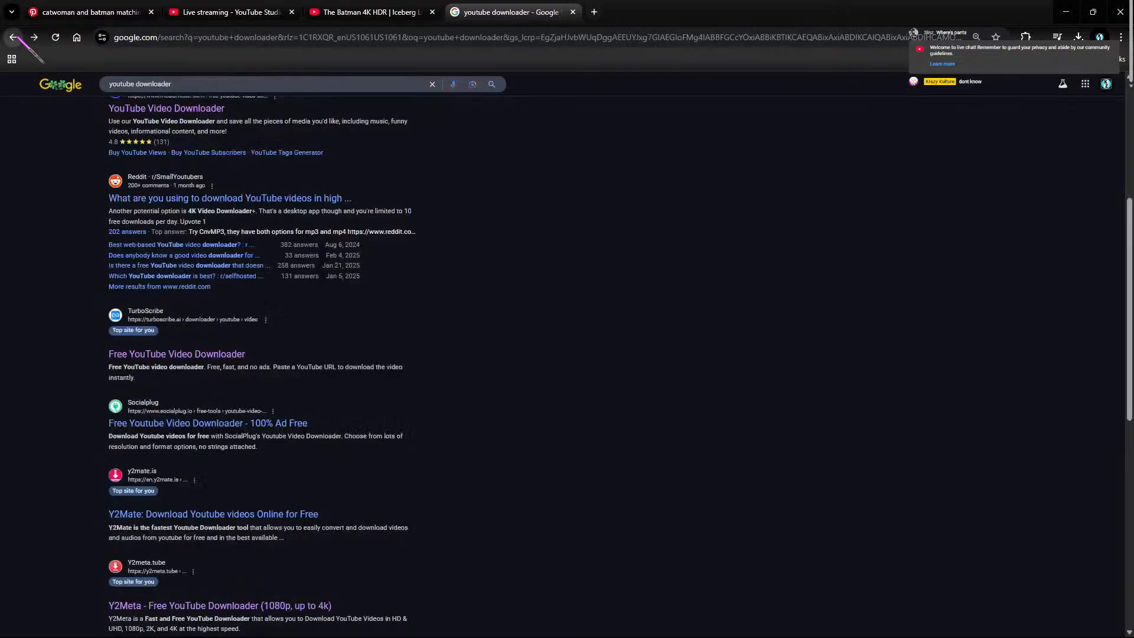
scroll(323, 370, down, 8)
scroll(443, 354, up, 12)
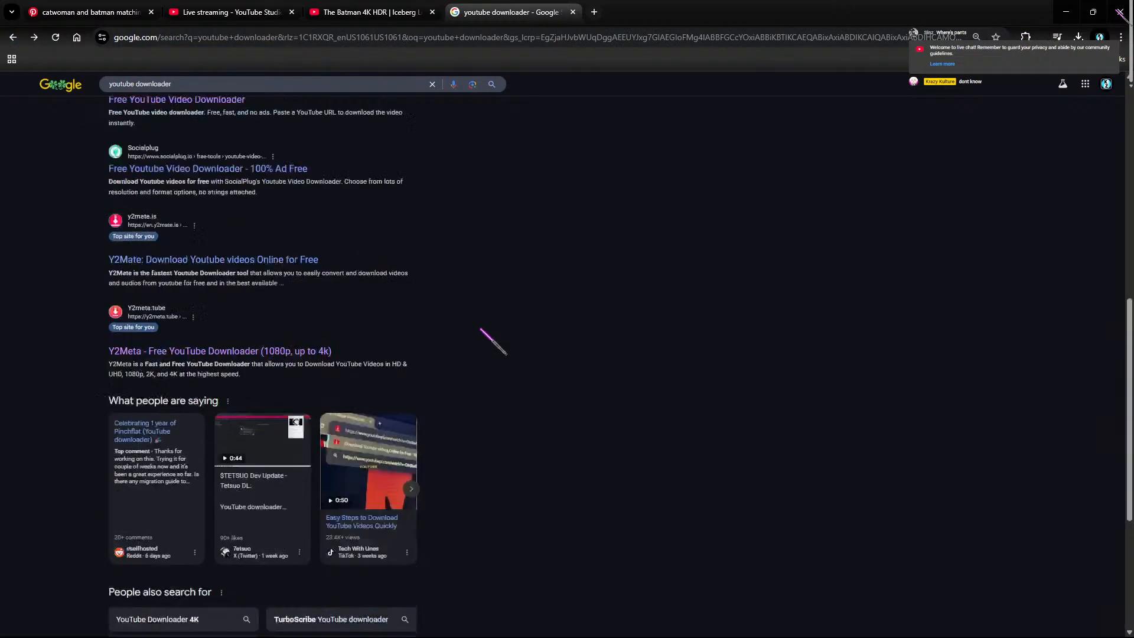
click(1120, 37)
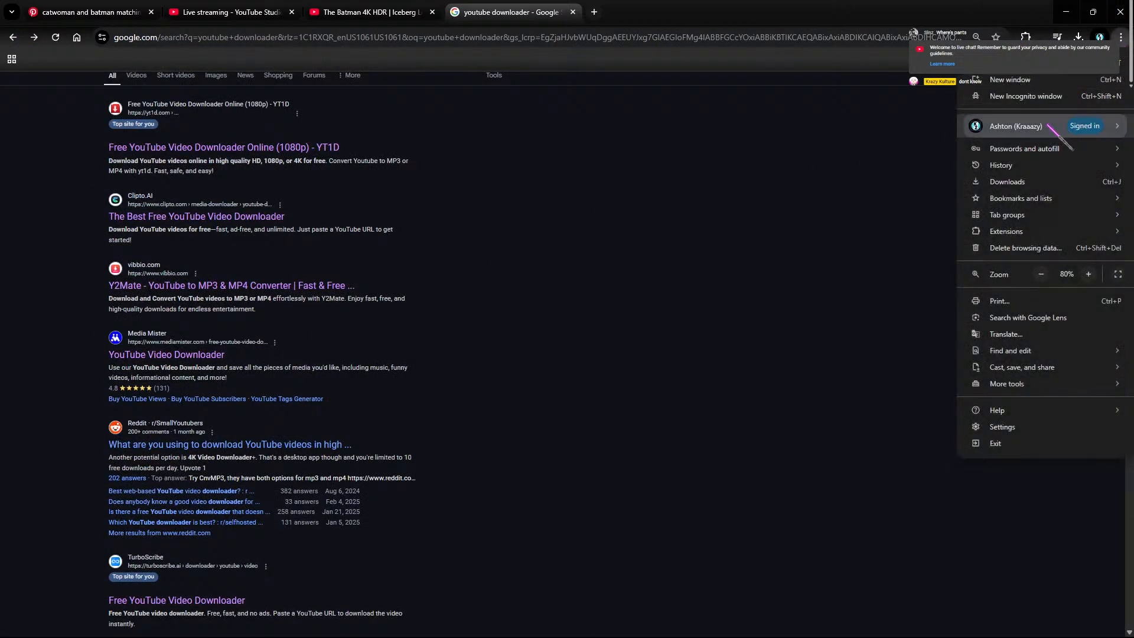
mouse_move(1014, 169)
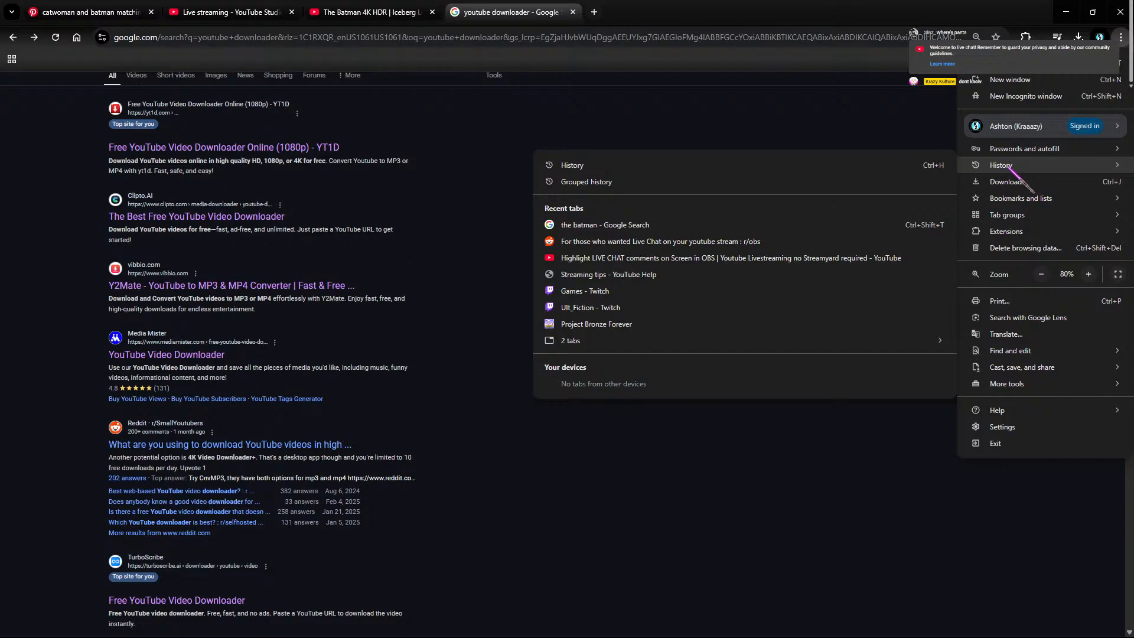
click(870, 160)
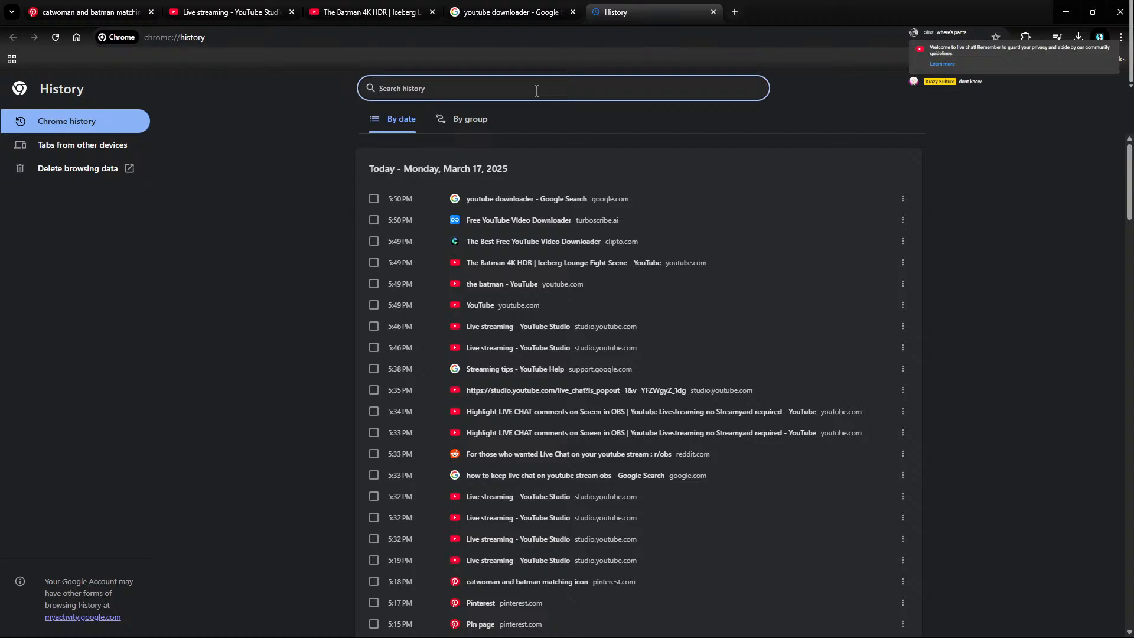
text(youtu)
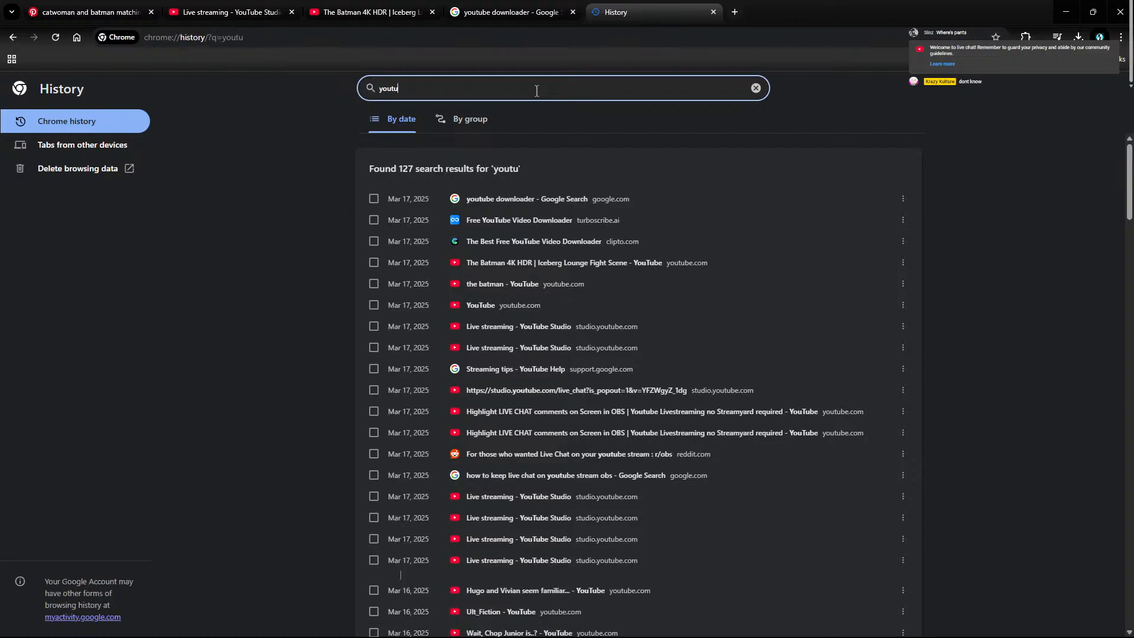
key(BackSpace)
text(do)
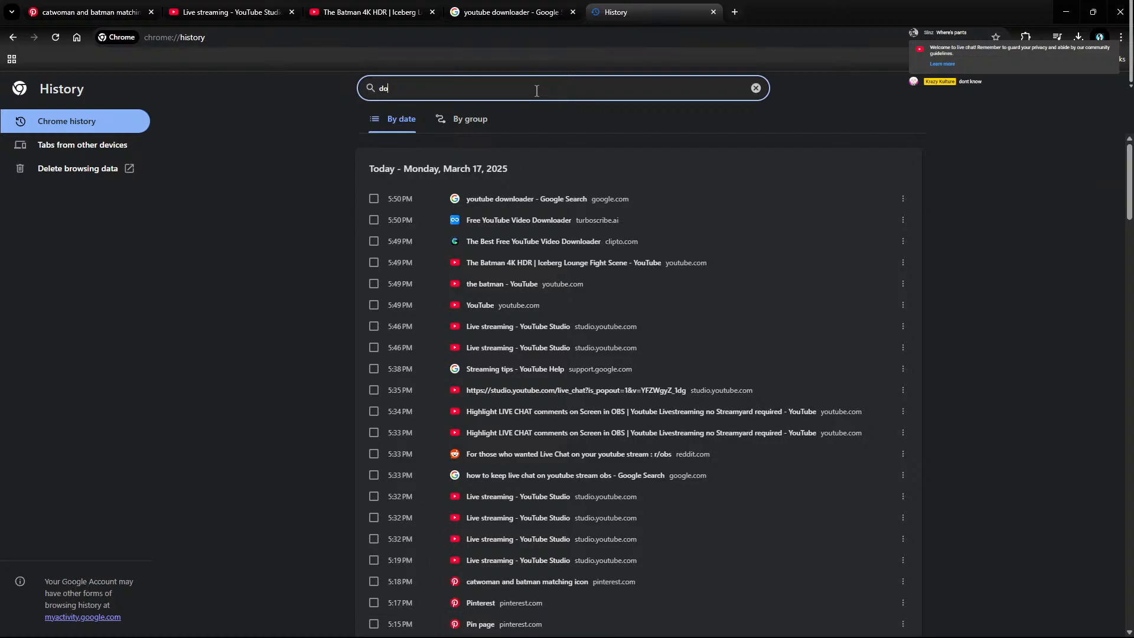
text(wnloader)
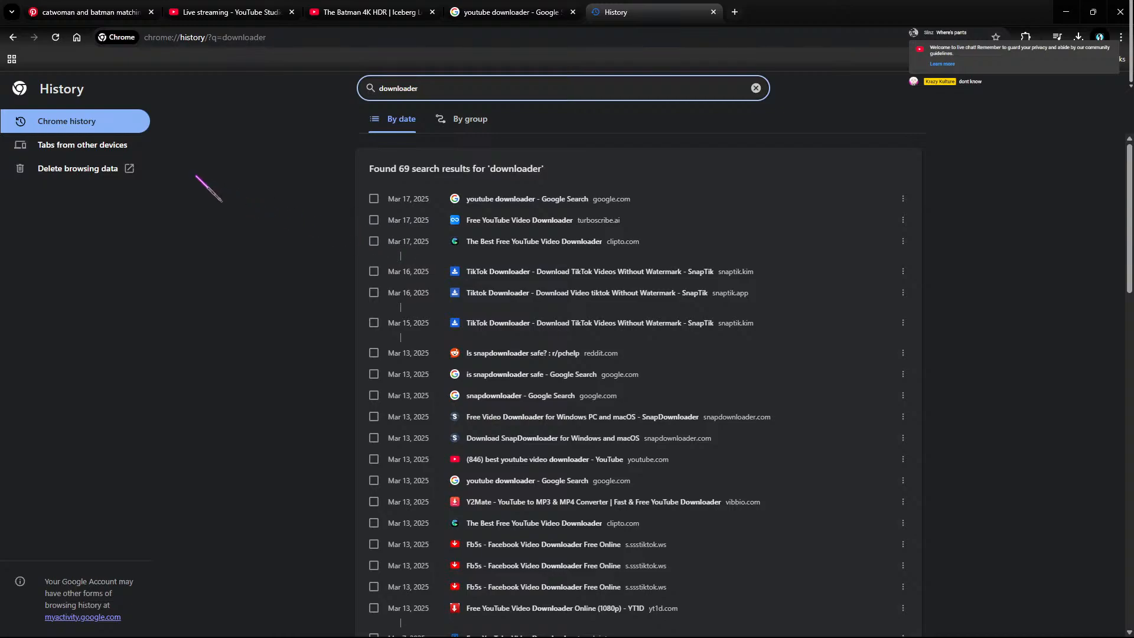
click(12, 37)
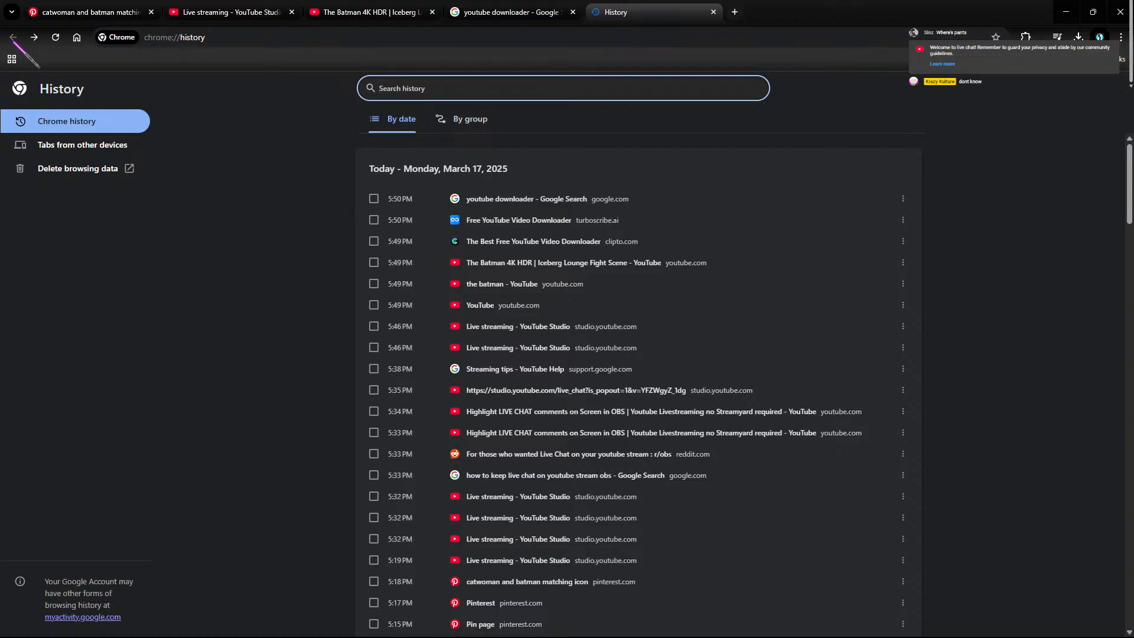
click(513, 12)
click(713, 11)
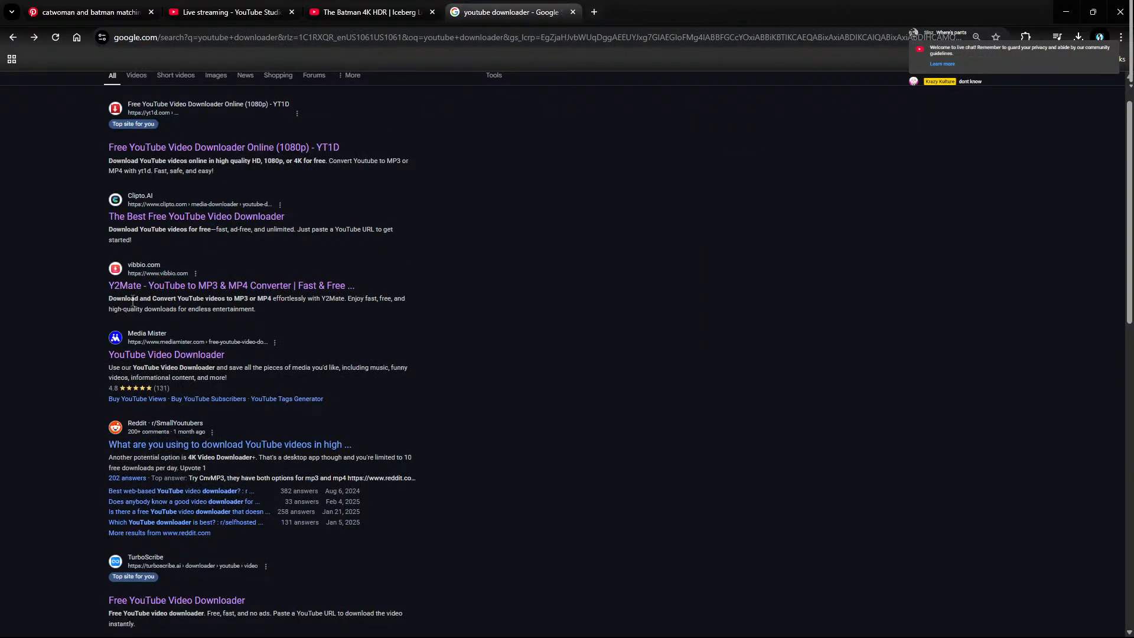
Step: Paste the Batman video link into Y2Mate and fetch its MP3 and MP4 options
click(211, 286)
right_click(498, 217)
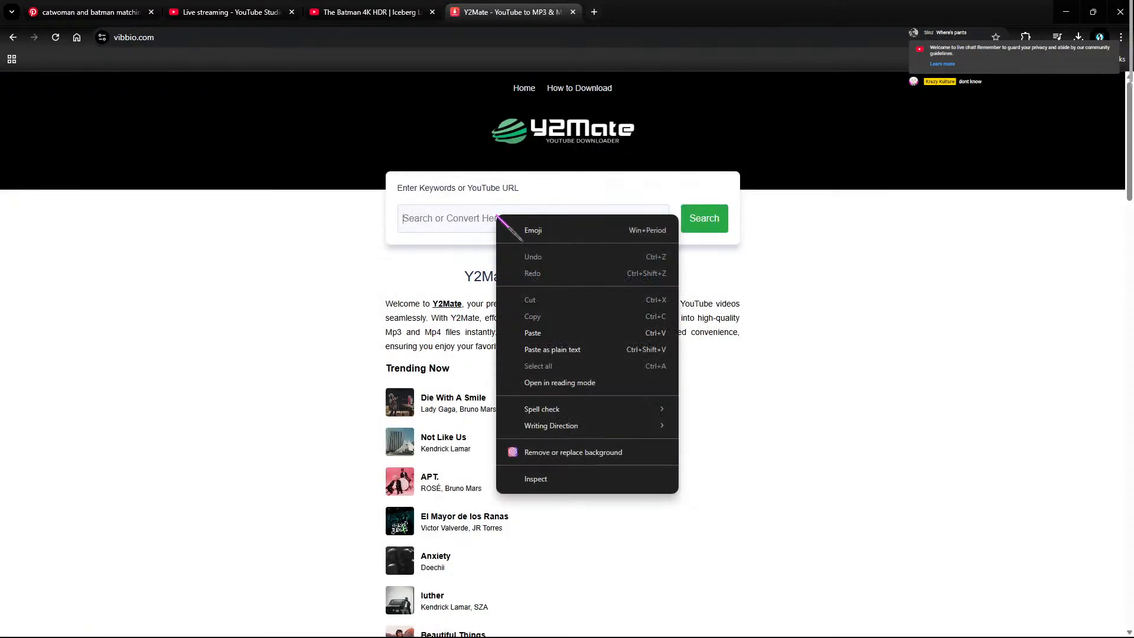
click(544, 332)
click(703, 220)
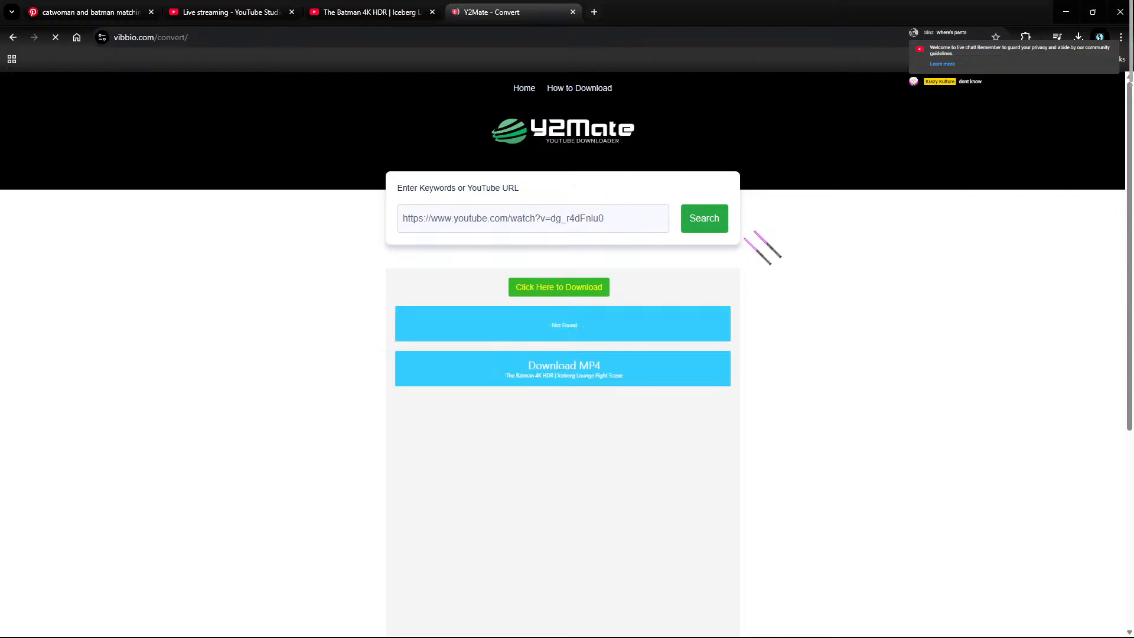
click(653, 378)
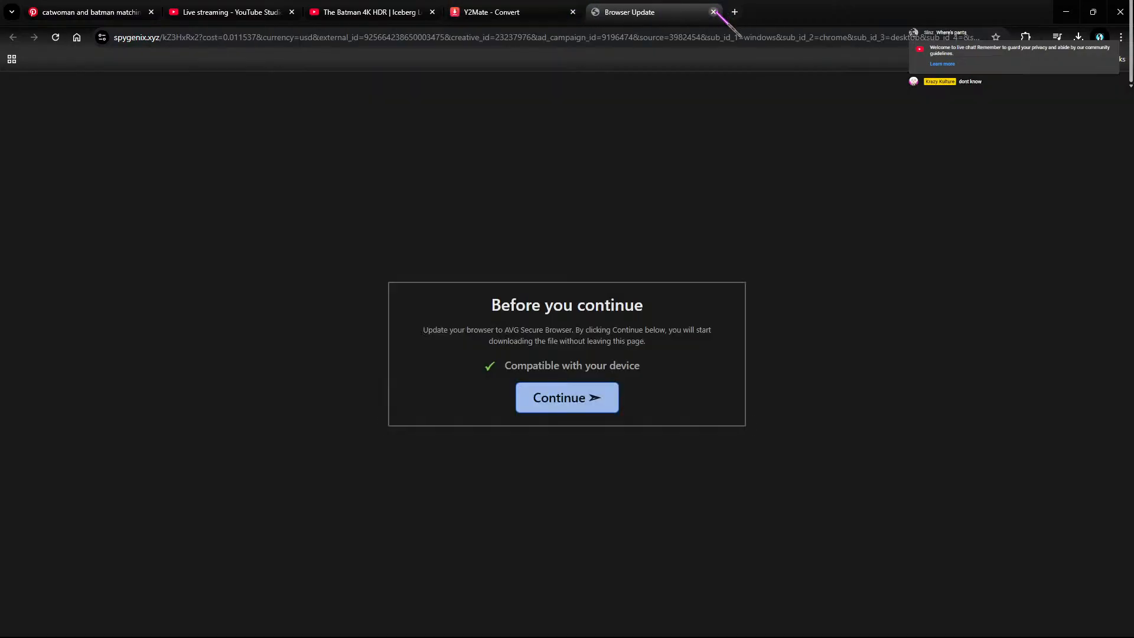
Step: Close the pop-up ad pages, view the MP4 options, and return to the downloader results
click(713, 12)
scroll(909, 328, down, 6)
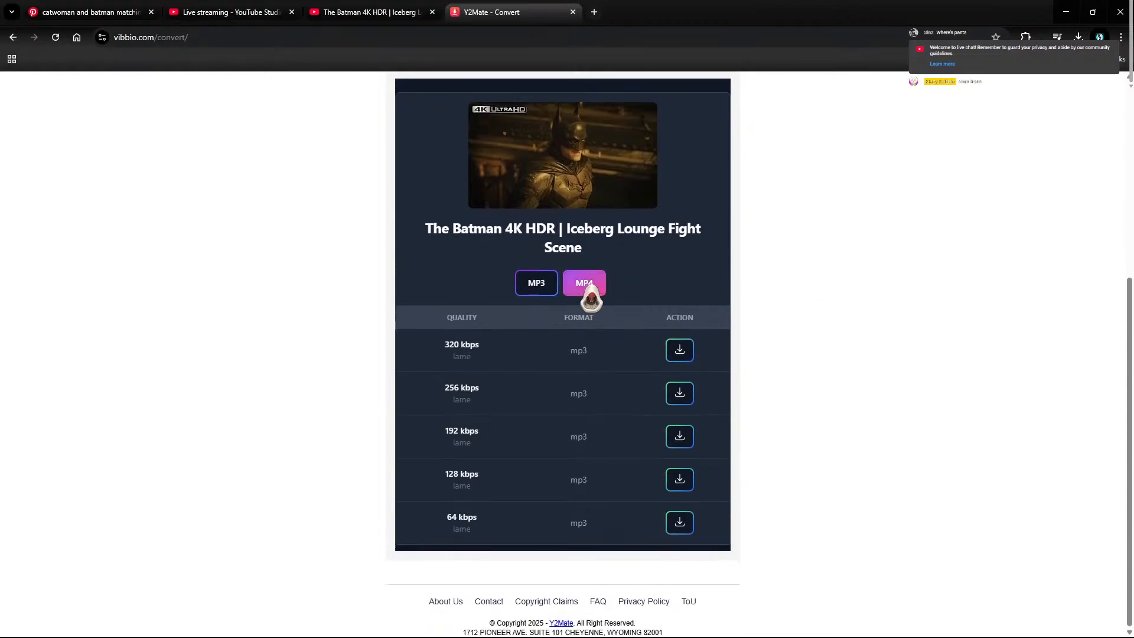
click(588, 288)
click(713, 12)
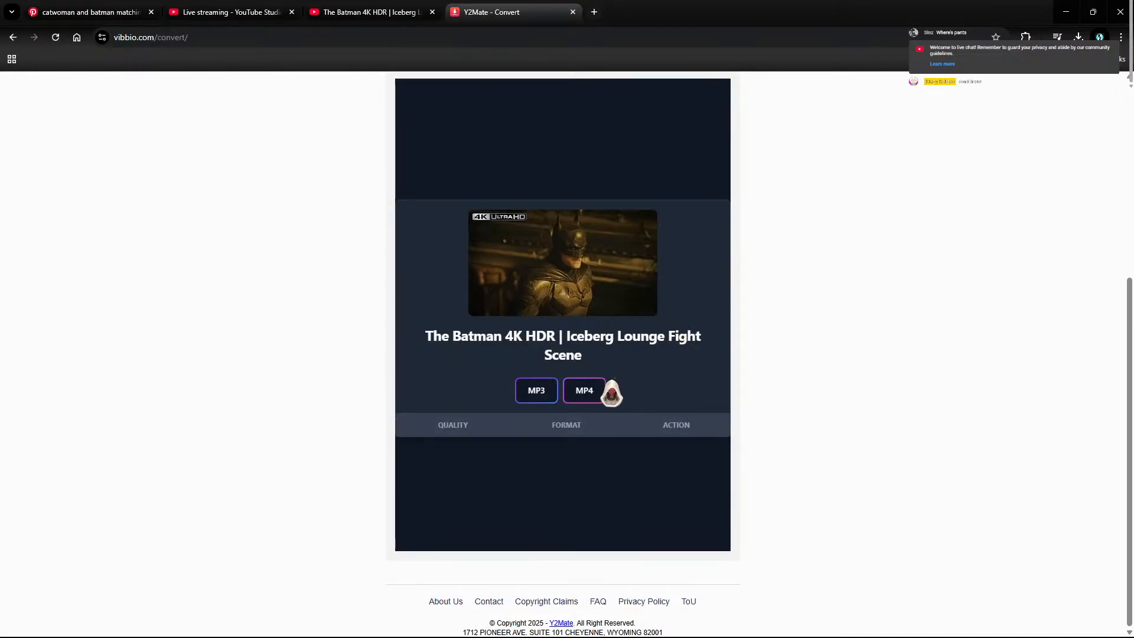
click(8, 40)
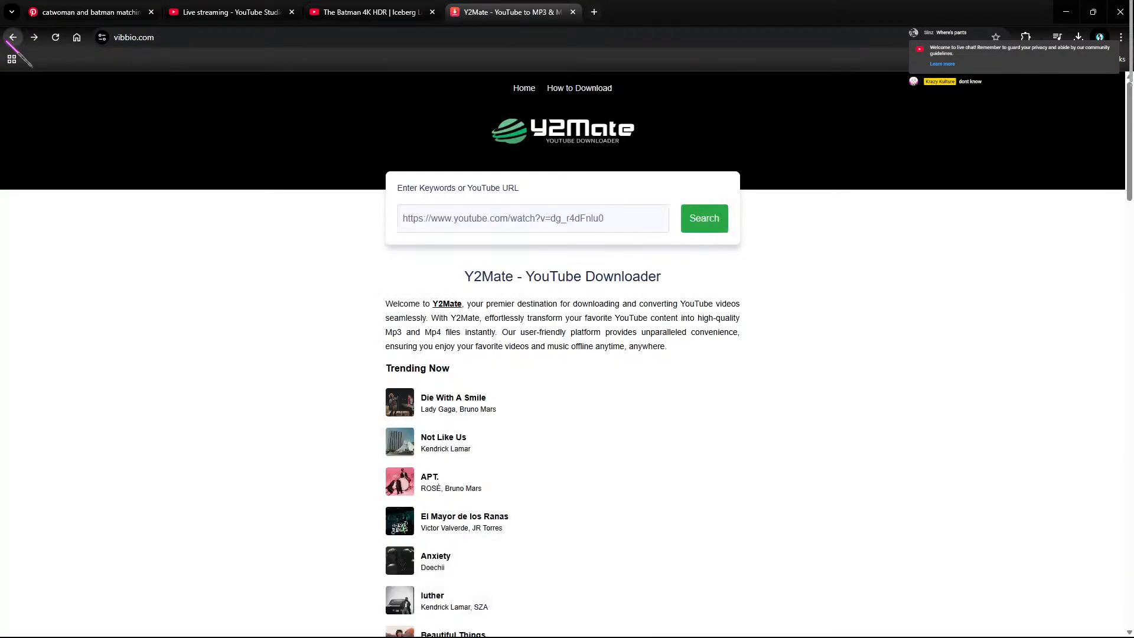
click(12, 39)
Step: Change the Google search to 'pinchflat'
scroll(416, 343, down, 5)
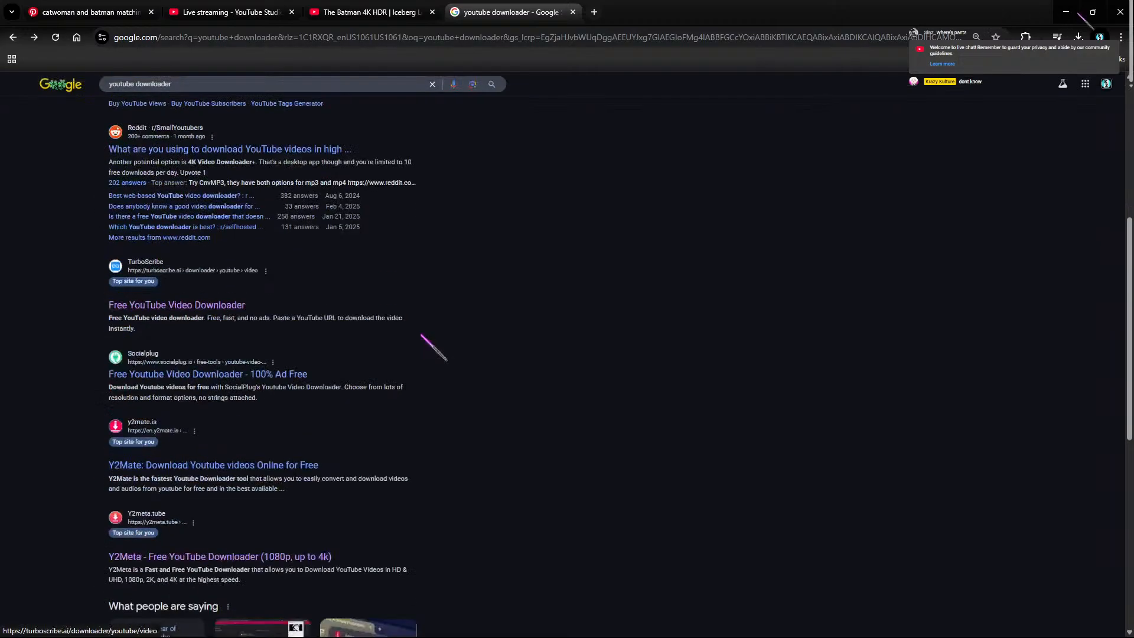
scroll(331, 319, down, 2)
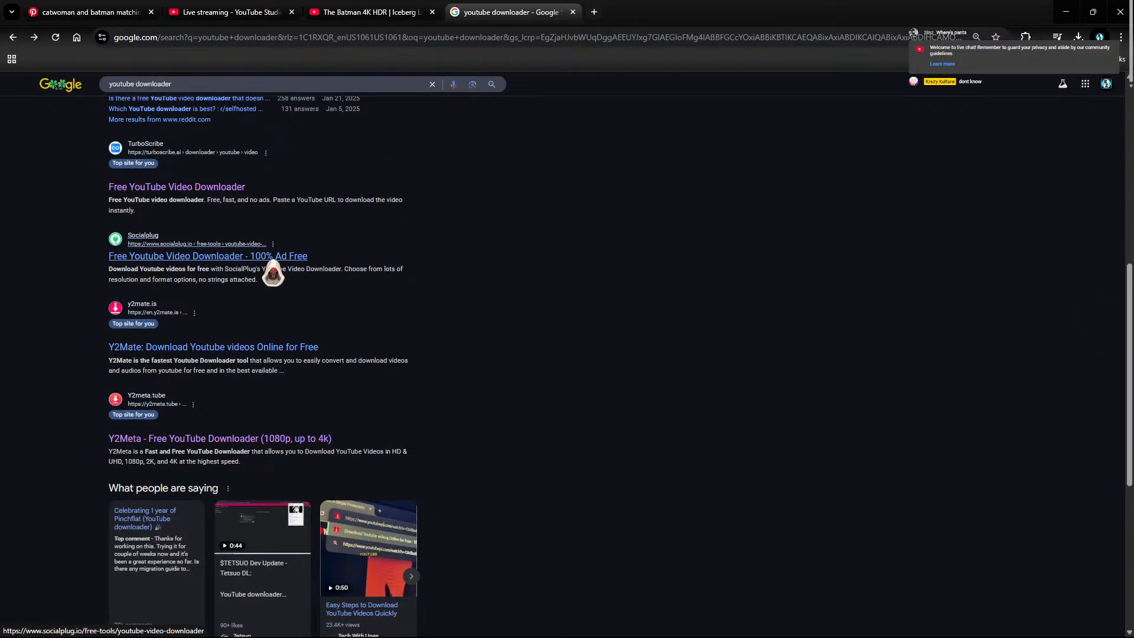
scroll(273, 272, down, 6)
scroll(273, 267, up, 7)
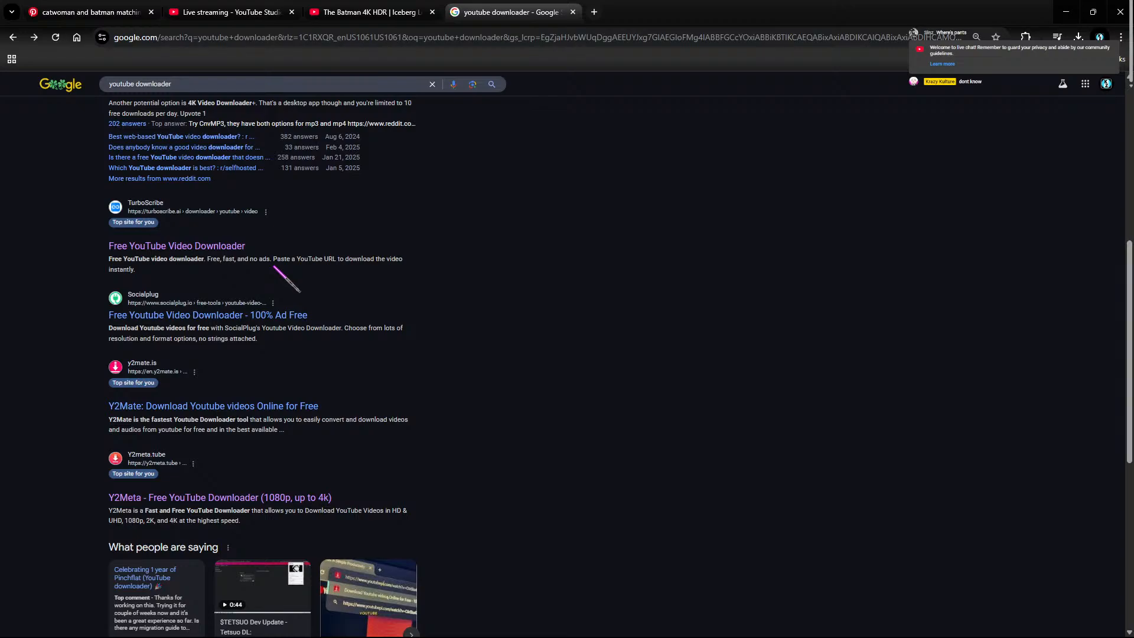
click(216, 83)
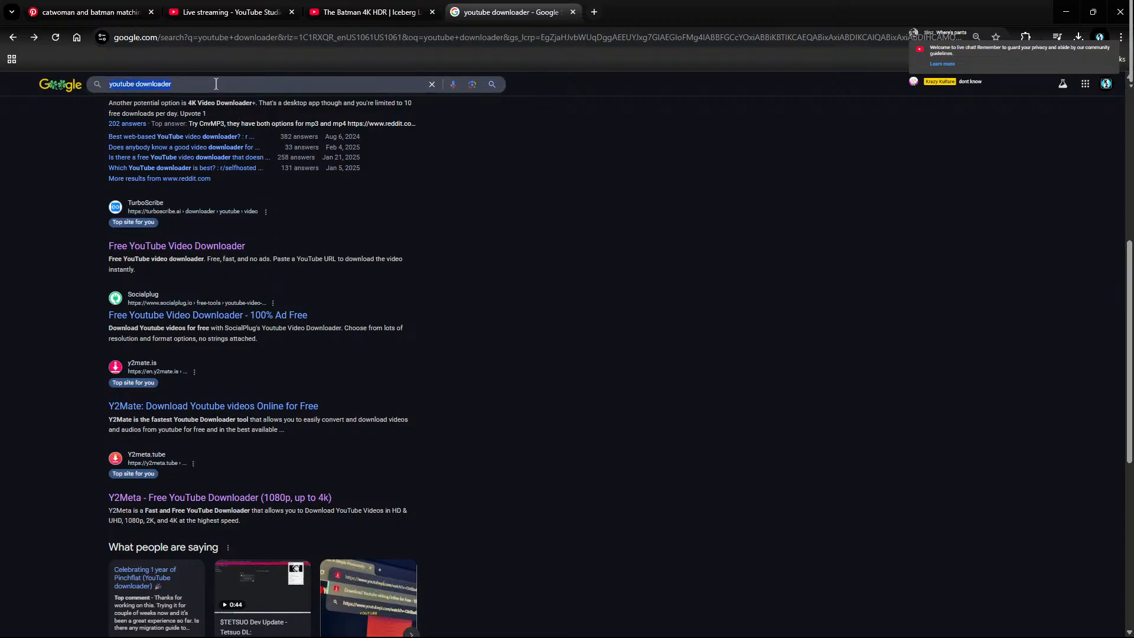
text(pinchflat)
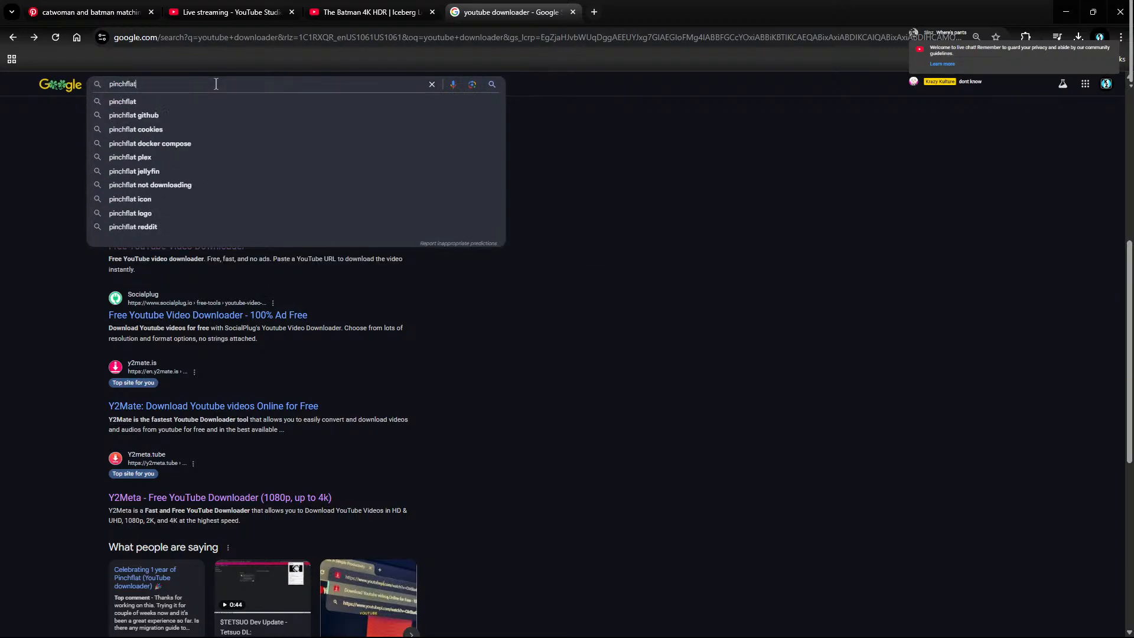
key(Return)
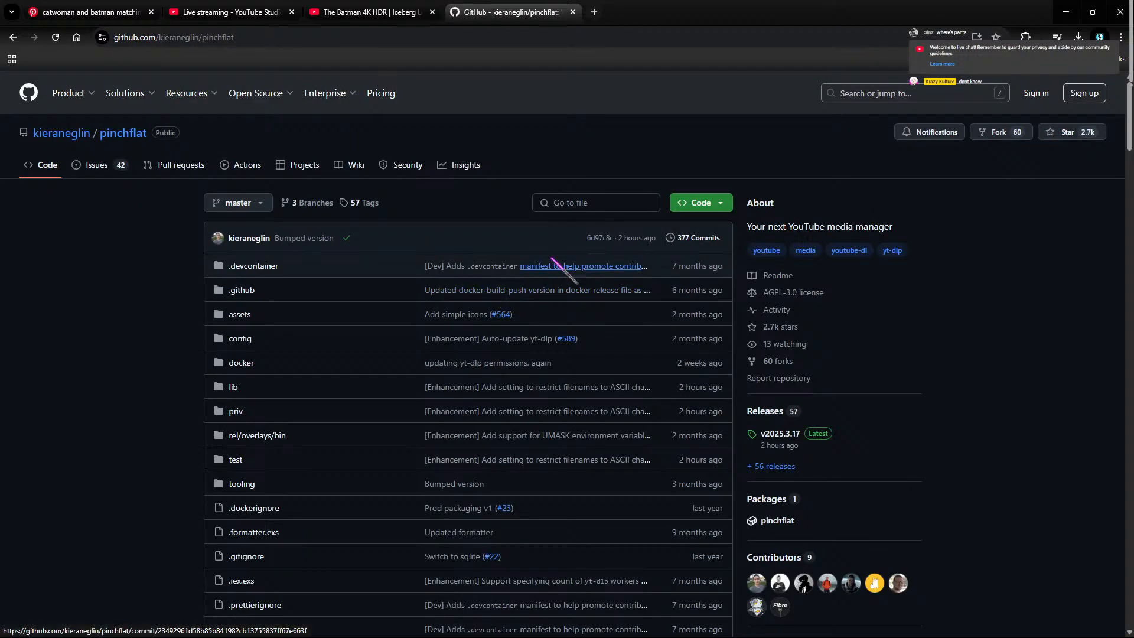
Step: Browse the pinchflat results, then return to the 'youtube downloader' results
scroll(647, 259, down, 15)
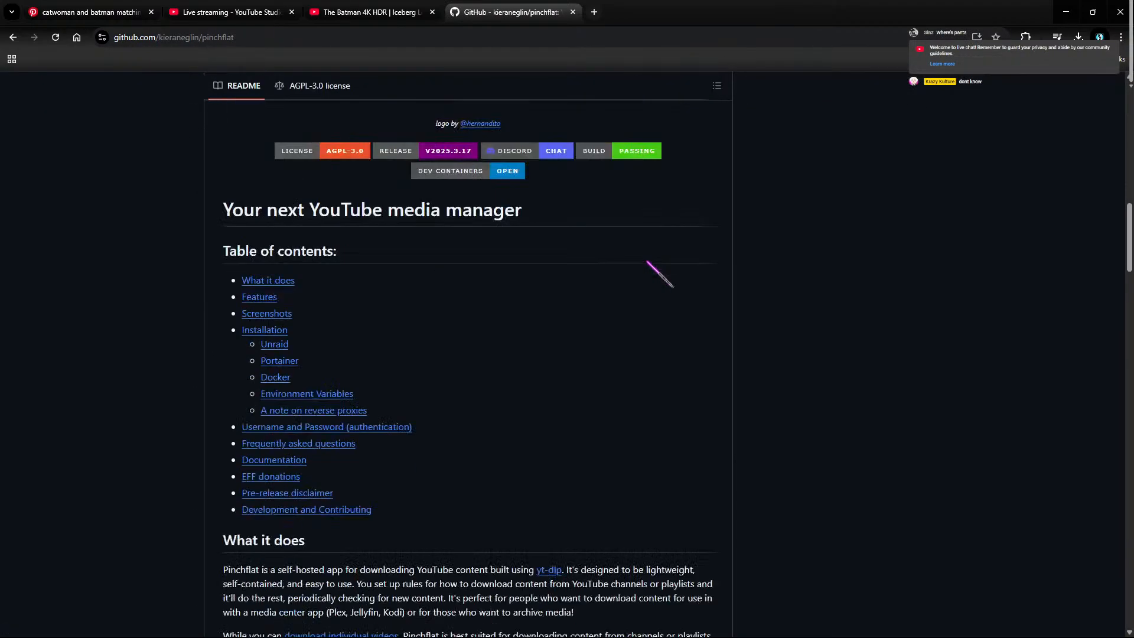
scroll(610, 258, up, 5)
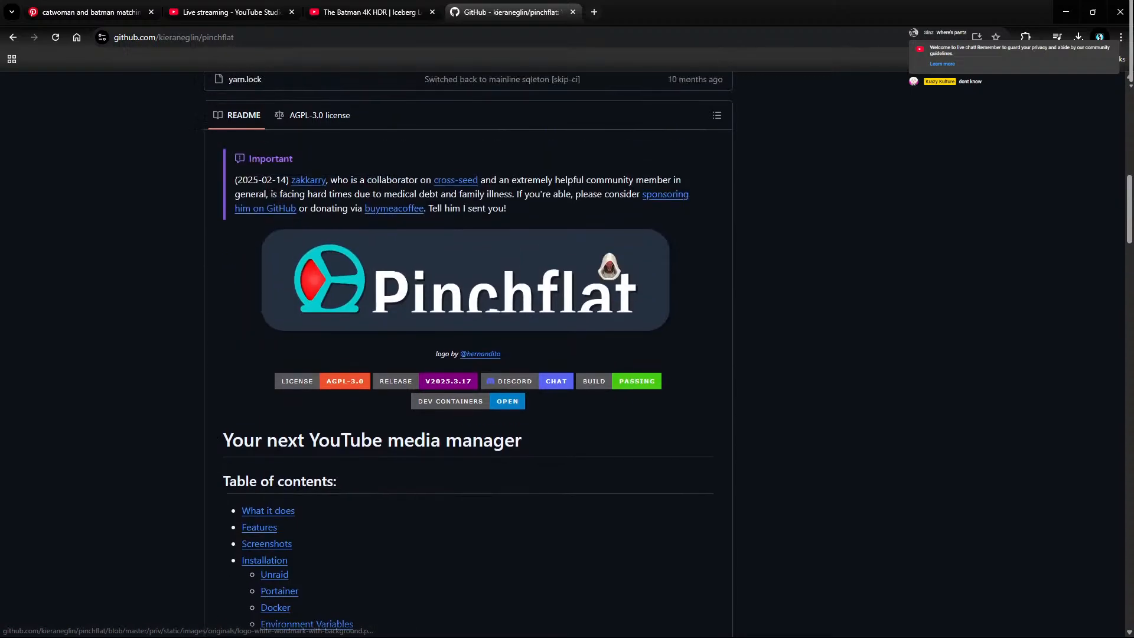
scroll(610, 254, down, 3)
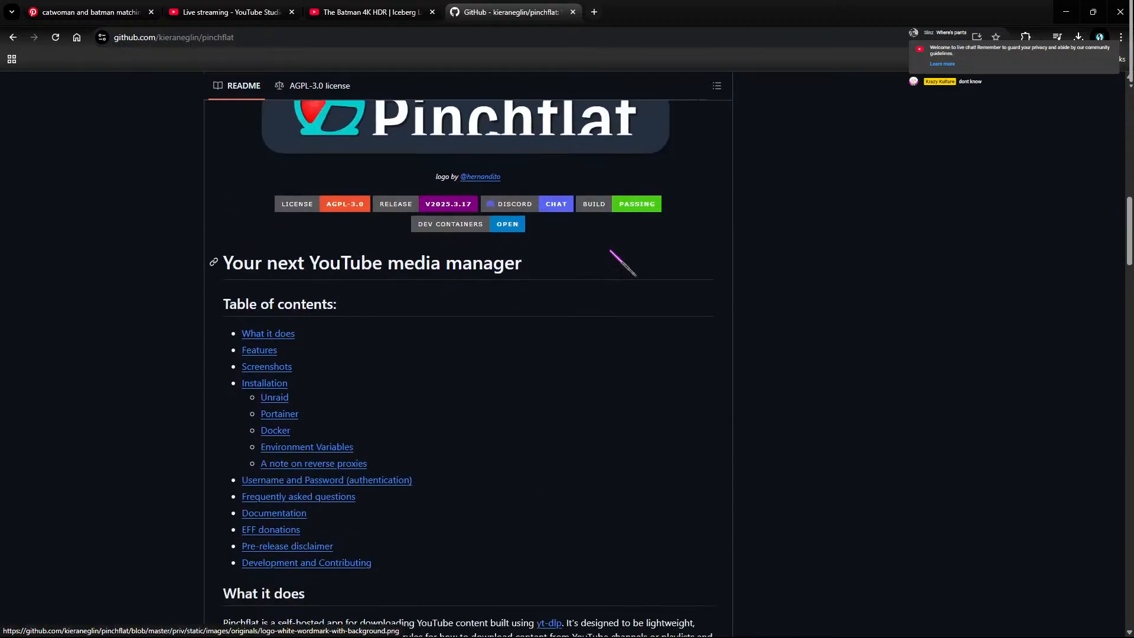
click(11, 36)
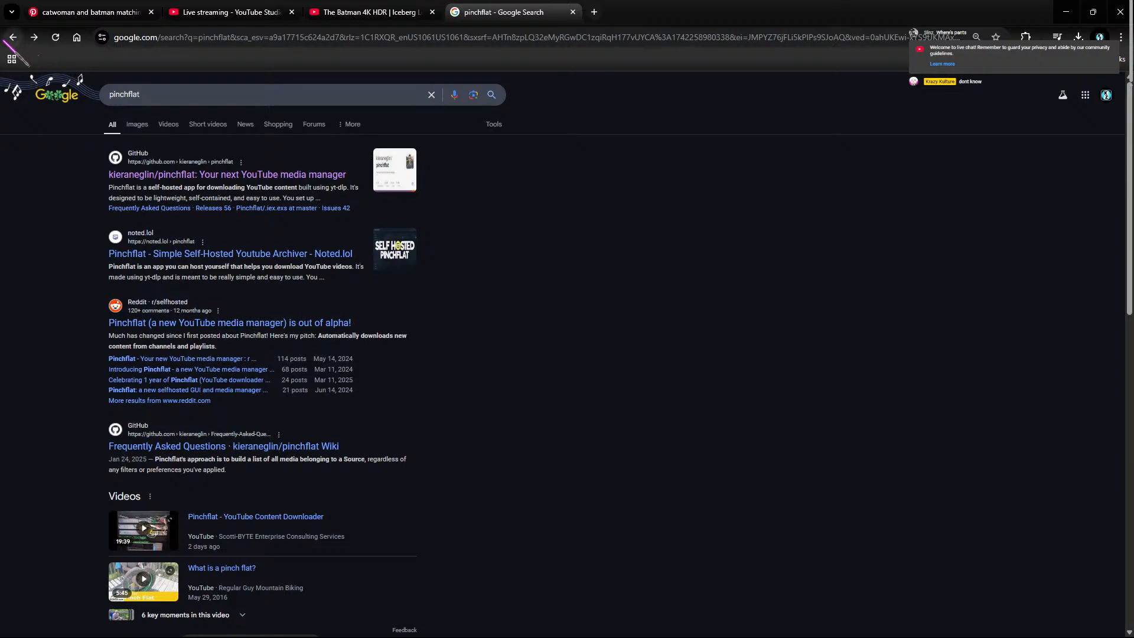
click(10, 36)
scroll(276, 313, up, 10)
Step: Open the Reddit download thread, open its cnvmp3 link in a new tab, and visit the CnvMP3 site
click(266, 493)
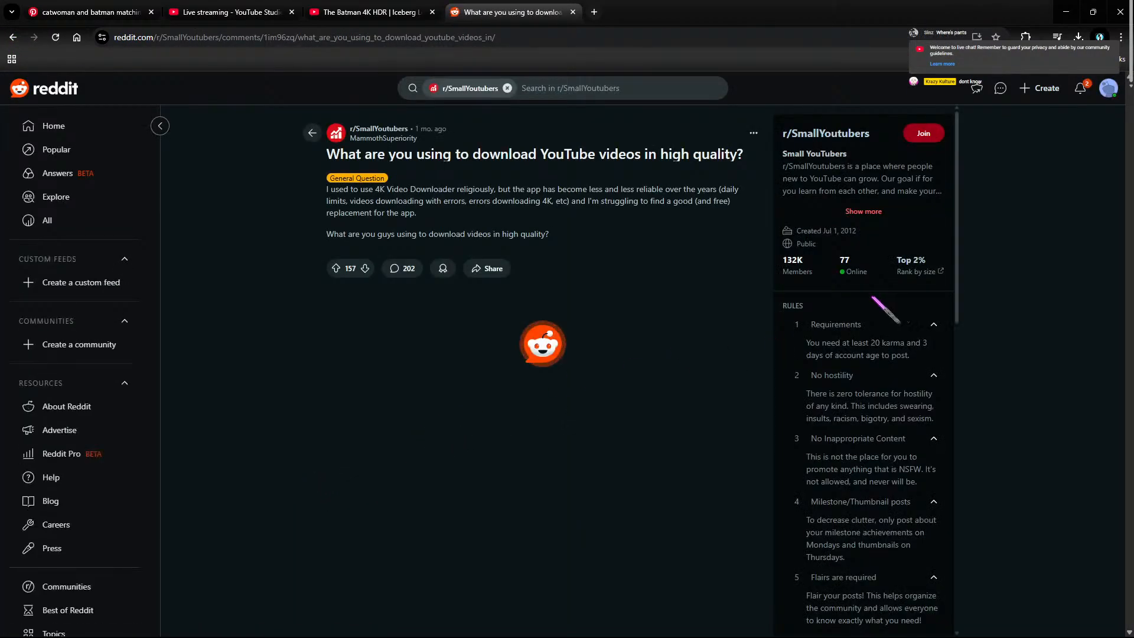
scroll(593, 413, down, 2)
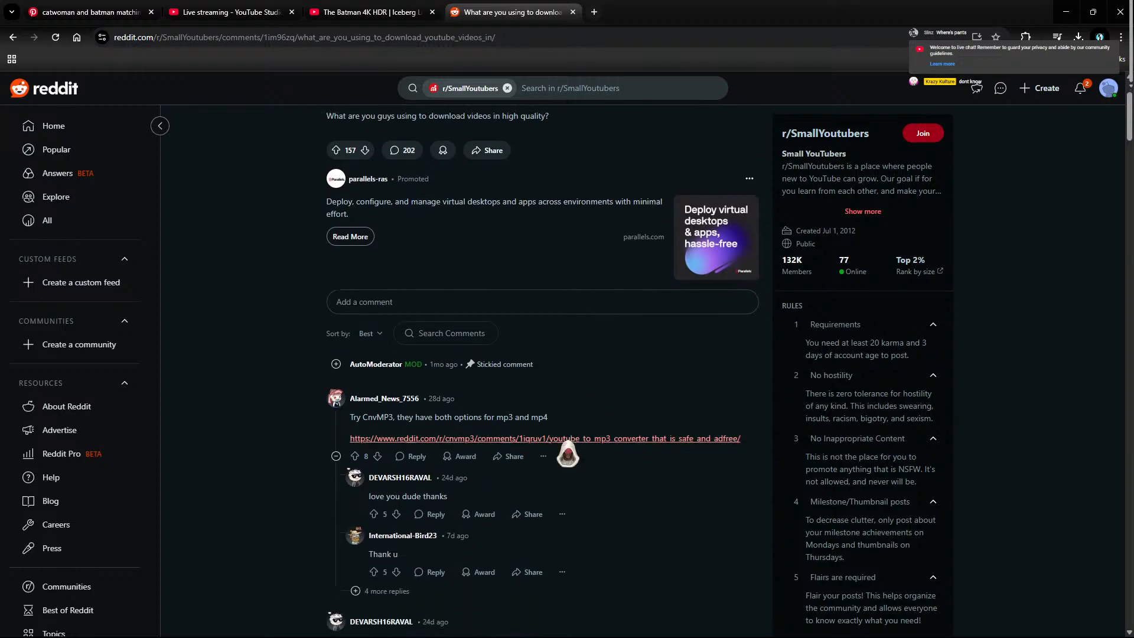
right_click(597, 439)
click(614, 455)
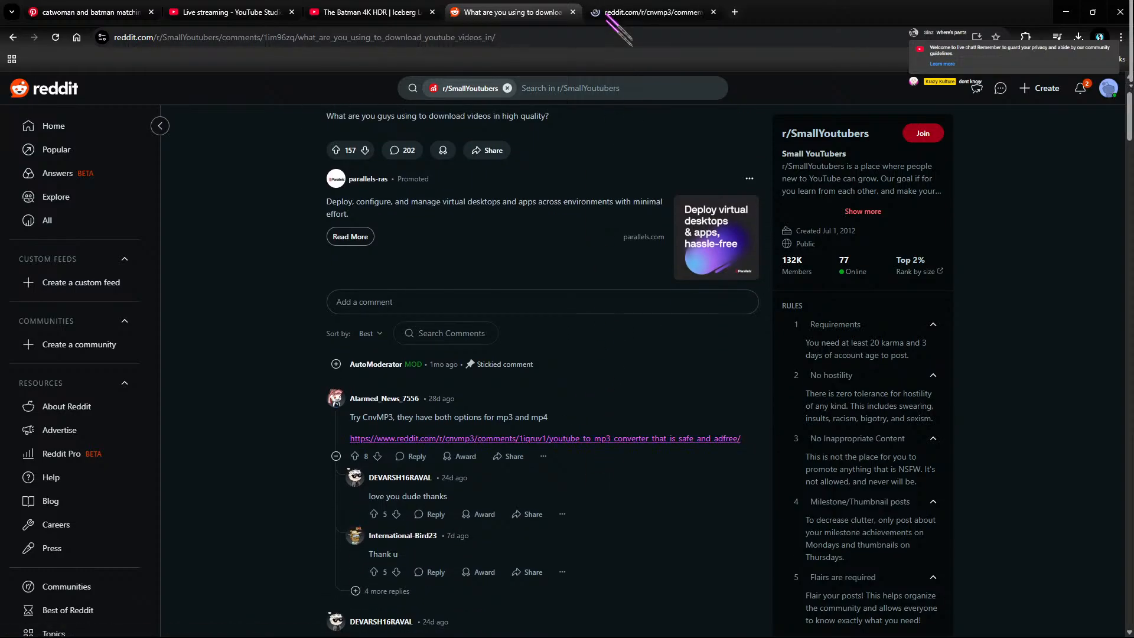
click(608, 15)
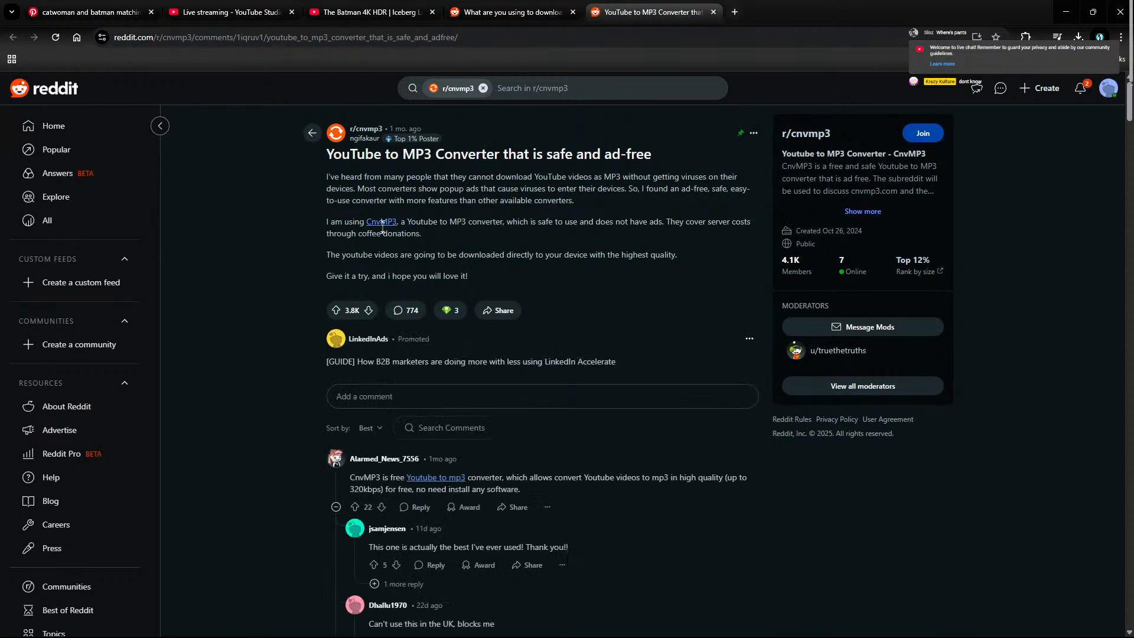
click(381, 222)
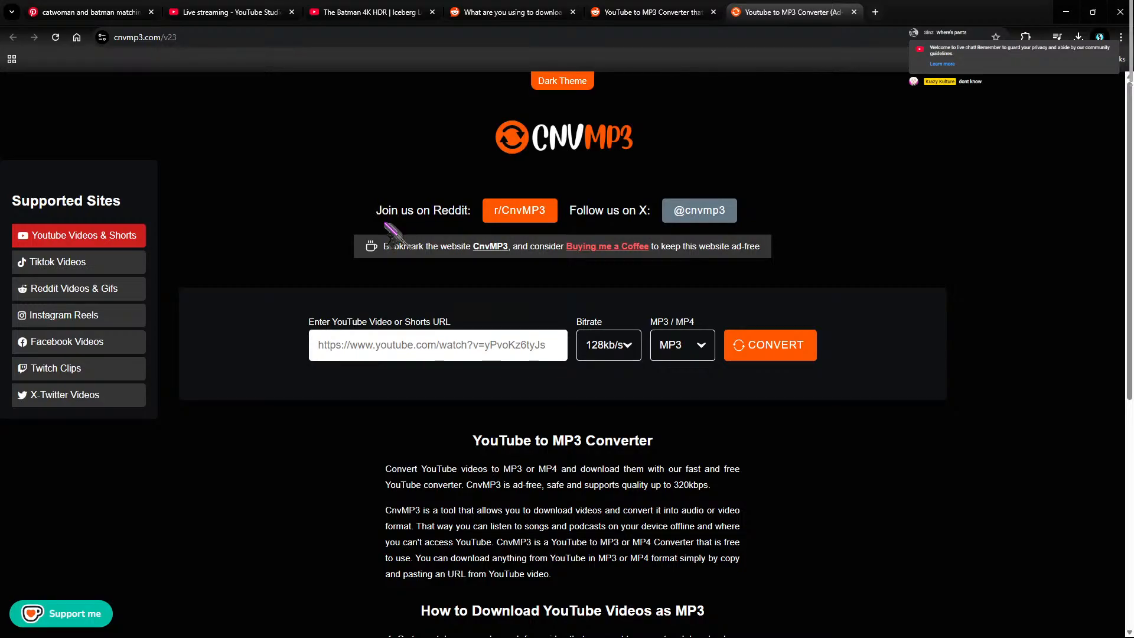
Step: Set the CnvMP3 output format to MP4 with 1080p quality
click(631, 347)
click(690, 349)
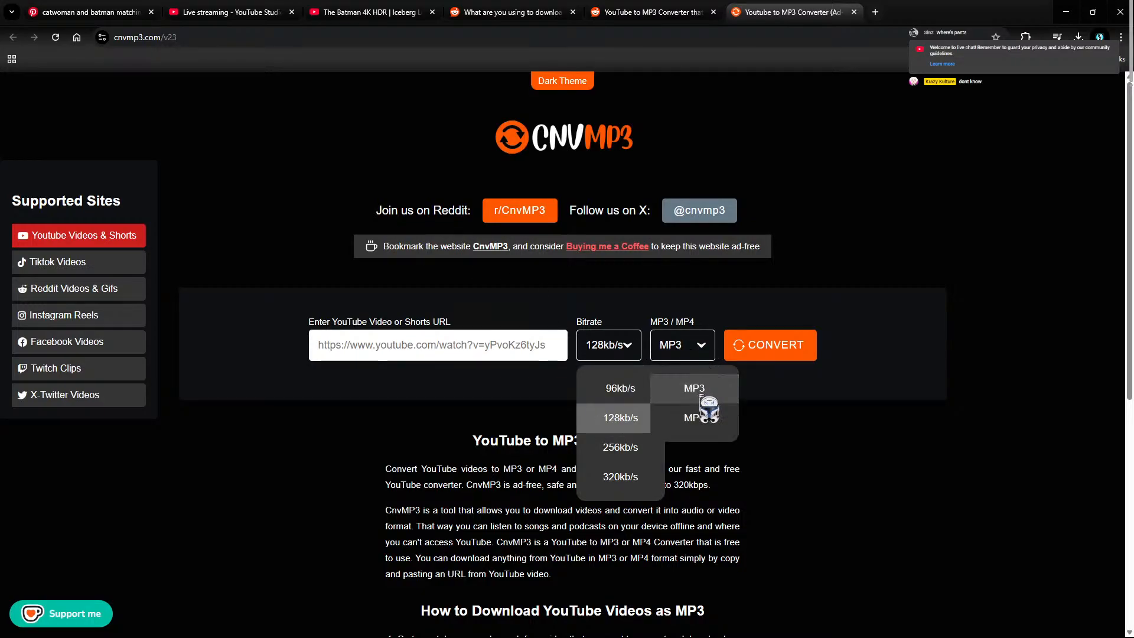
click(696, 416)
click(609, 344)
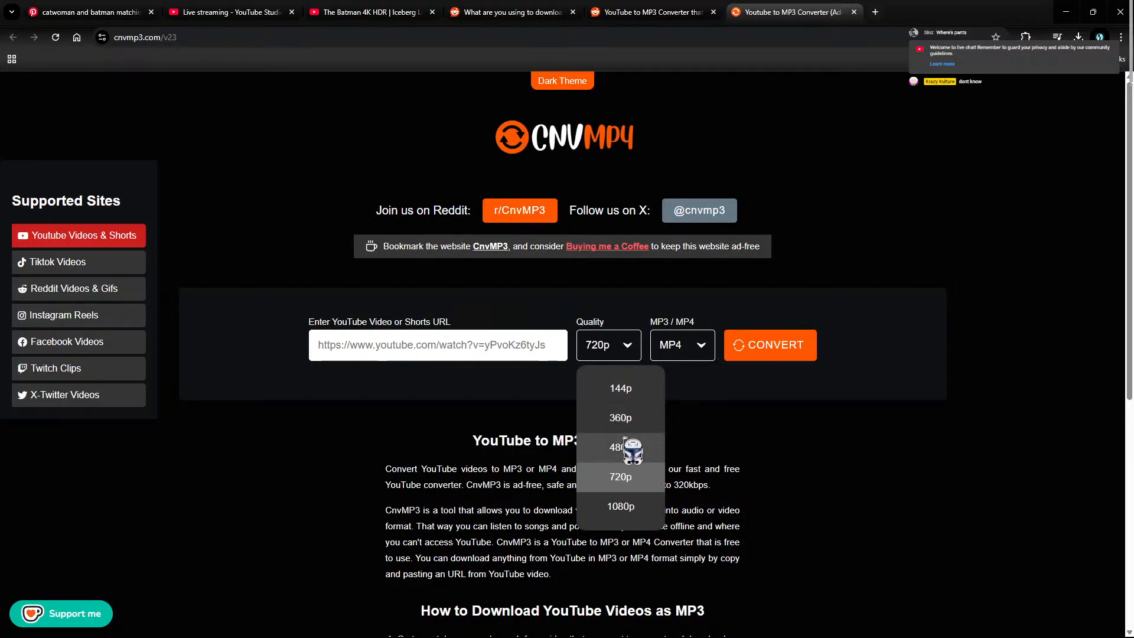
click(620, 506)
Step: Paste the Batman video URL, convert it, and download the 1080p MP4
click(789, 349)
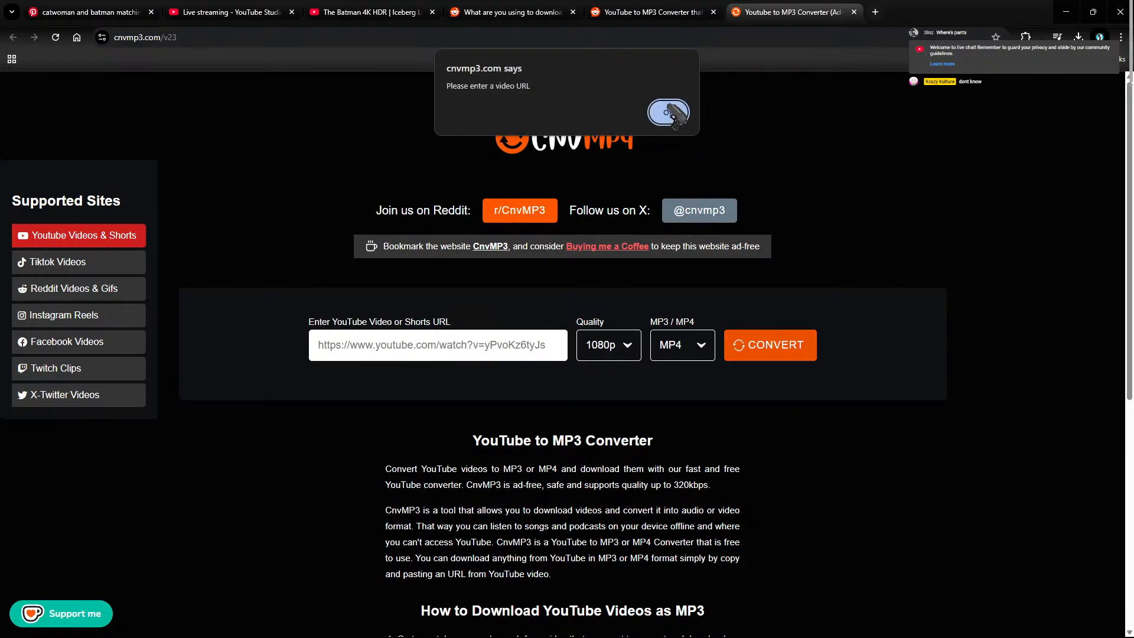
click(668, 112)
right_click(461, 356)
click(487, 467)
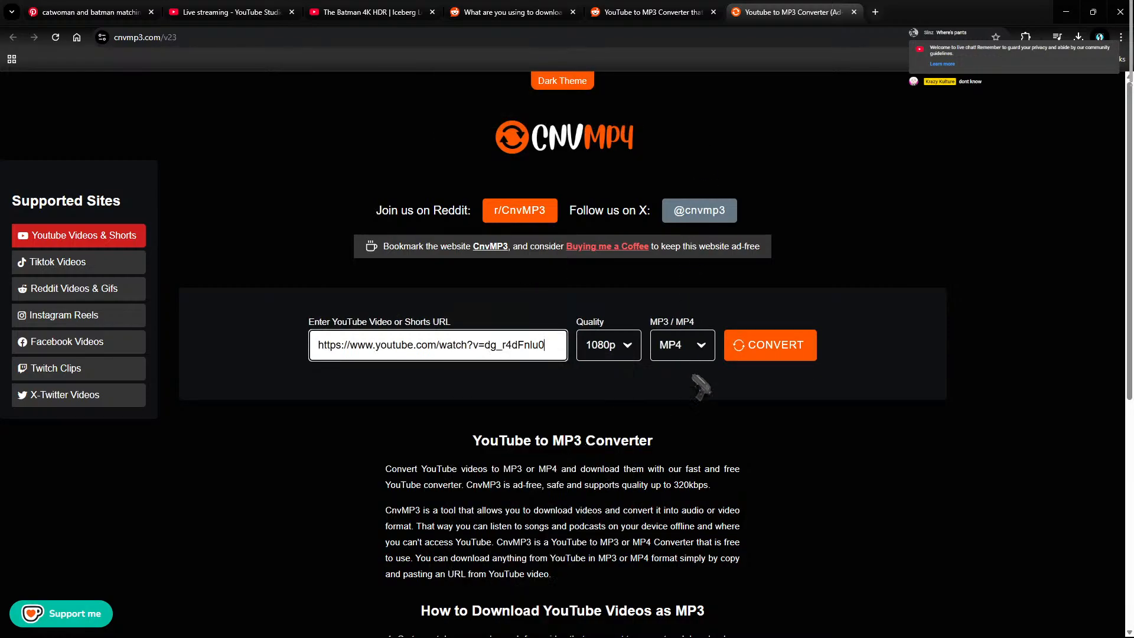
click(762, 348)
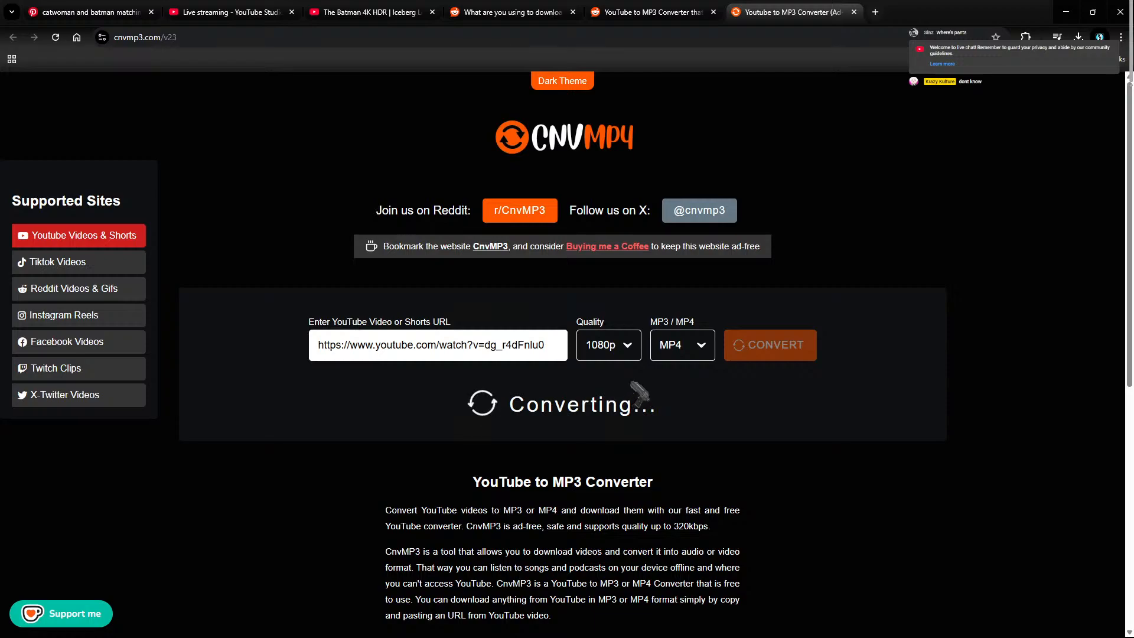
click(1082, 35)
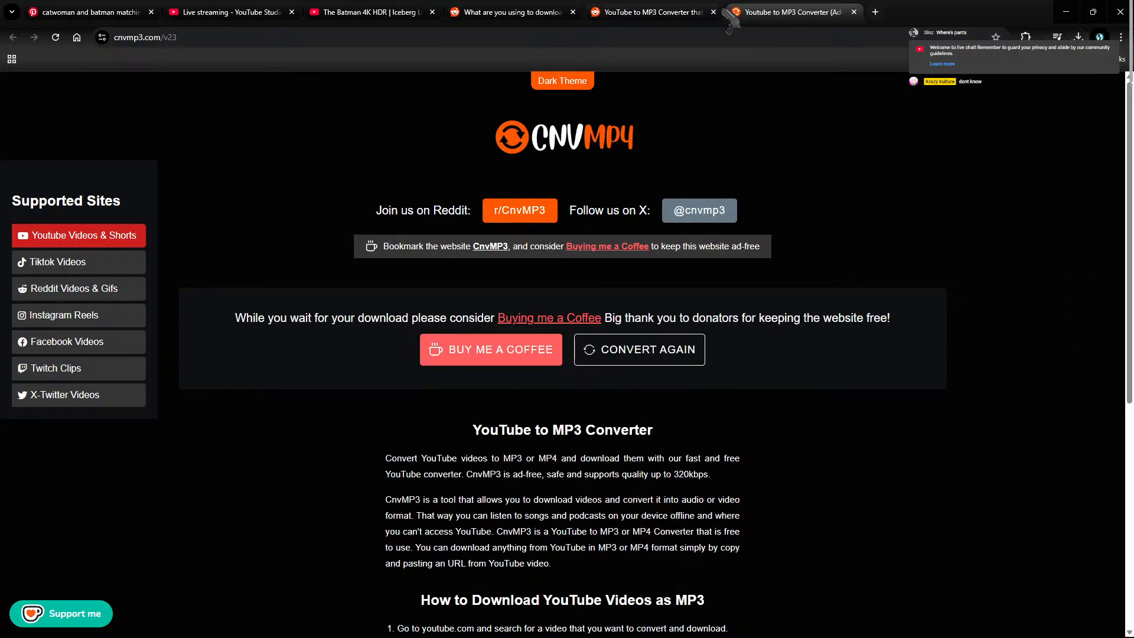
Step: Close the two spare Reddit tabs and return to the Batman video tab
middle_click(626, 19)
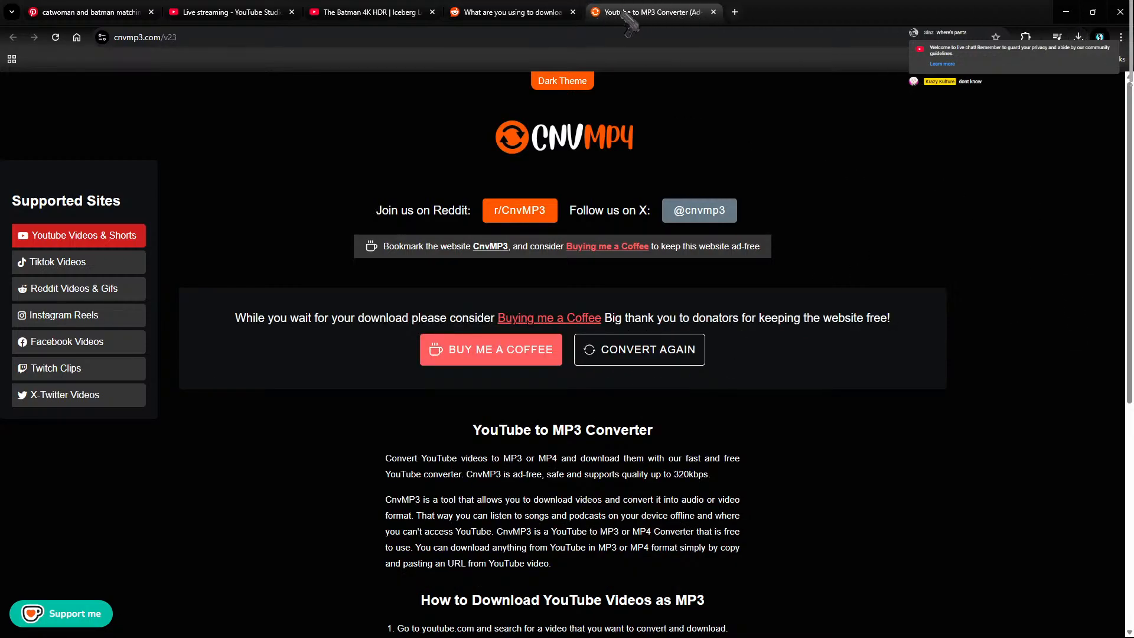
click(571, 12)
click(420, 5)
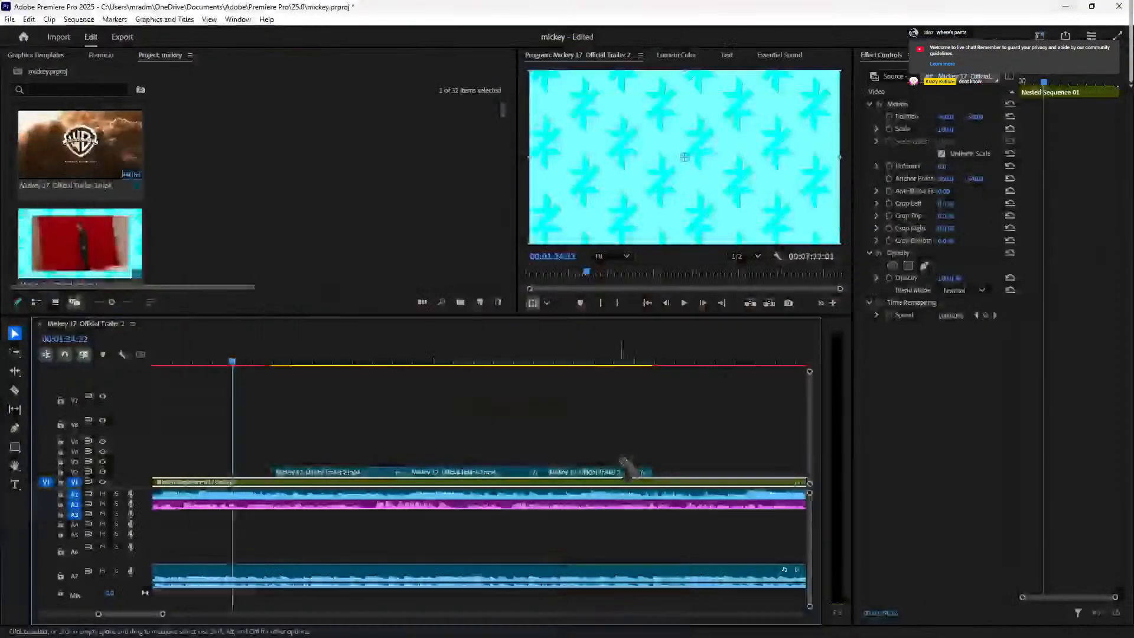
Step: Import the downloaded Batman 4K video file into the Premiere Pro project
key(alt+Tab)
double_click(259, 223)
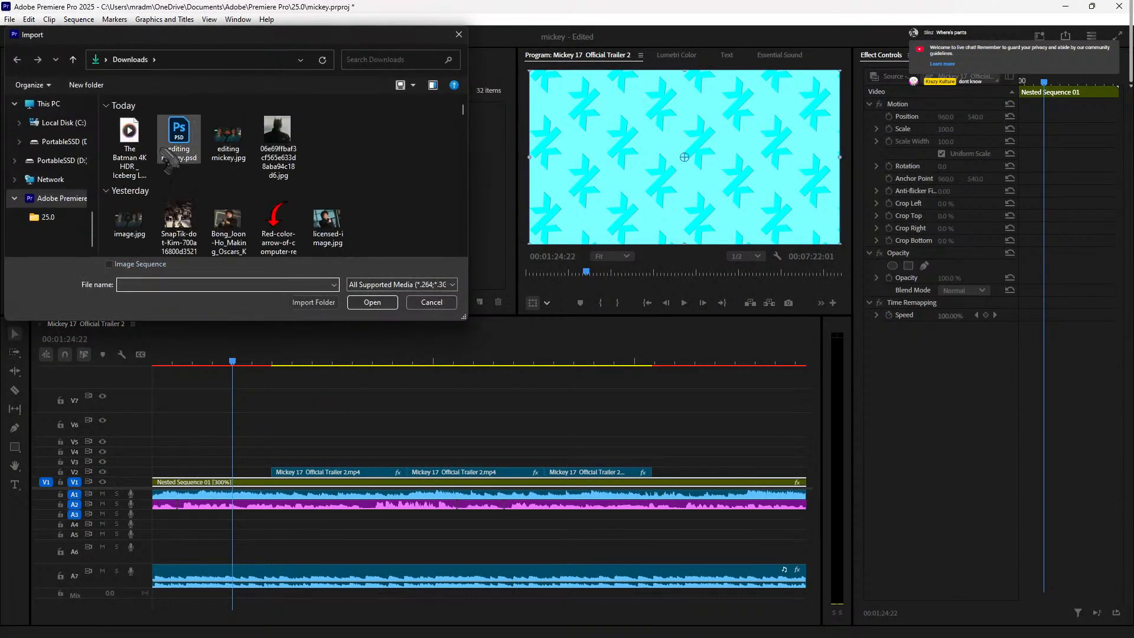
click(129, 144)
click(380, 307)
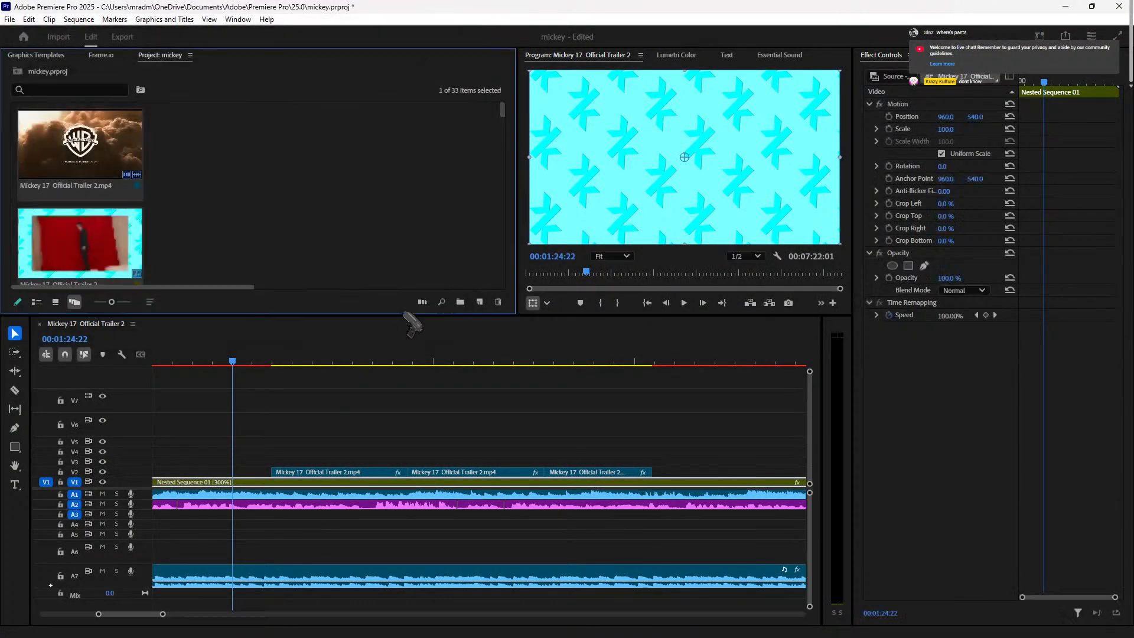
Step: Preview the sequence from around 1:19, then return the playhead to 1:15:23
click(178, 362)
drag(177, 361, 287, 362)
key(space)
click(358, 403)
key(space)
key(space)
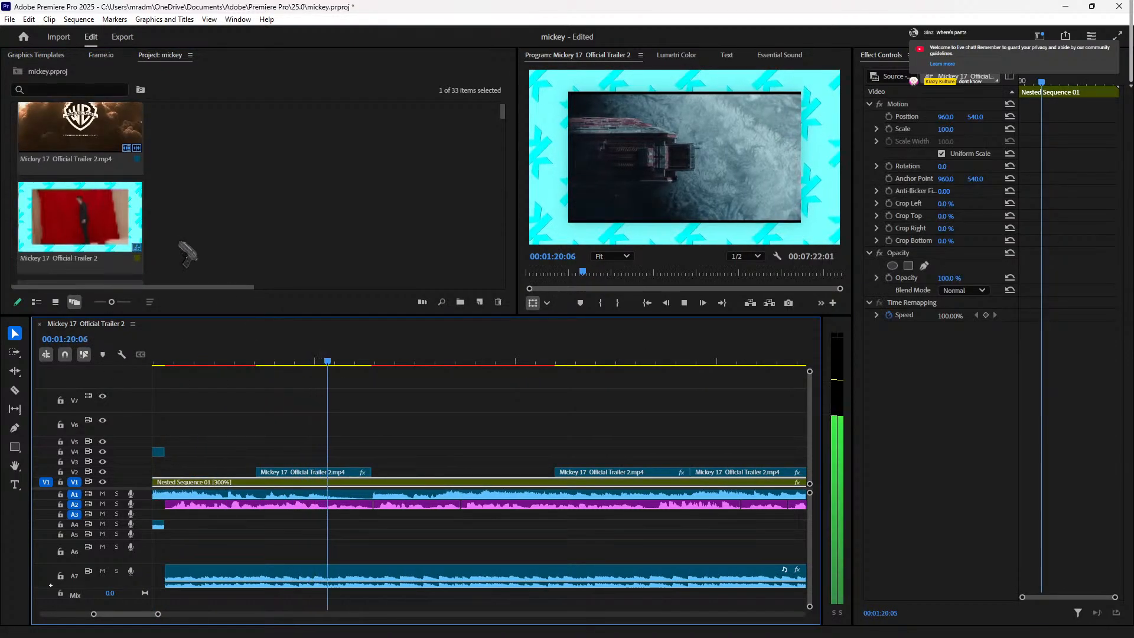
scroll(197, 242, down, 3)
scroll(203, 233, down, 3)
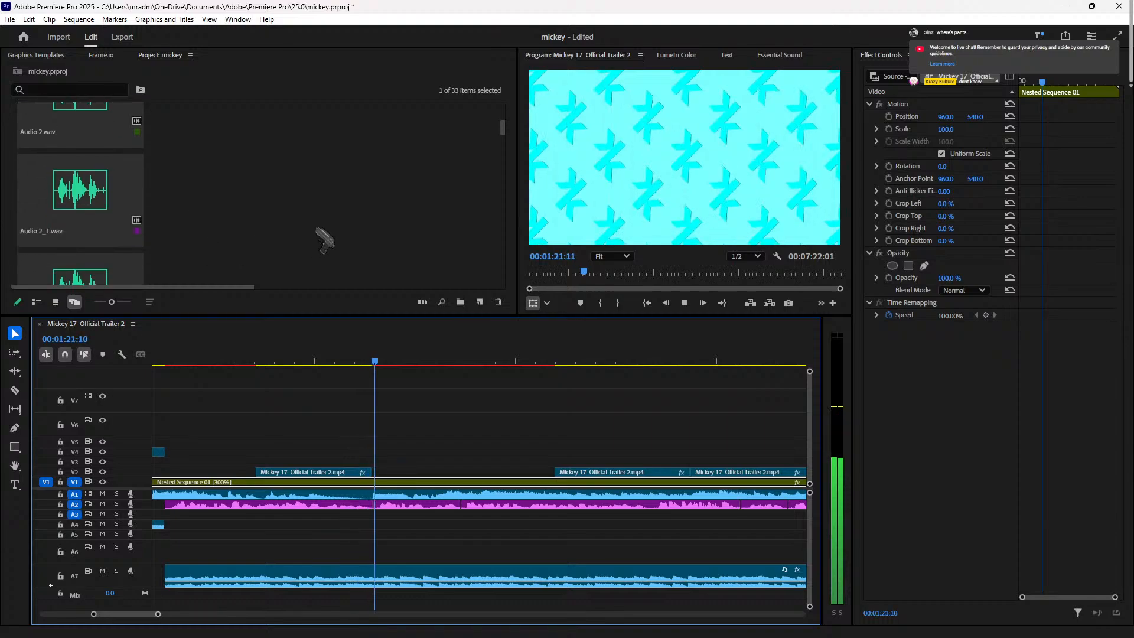
key(space)
click(155, 361)
Step: Drag the Batman clip into the sequence above the trailer clips
scroll(201, 224, down, 5)
scroll(201, 221, down, 1)
drag(501, 153, 520, 323)
drag(223, 241, 200, 383)
Step: Unlink the Batman clip and delete its audio on A8
right_click(602, 384)
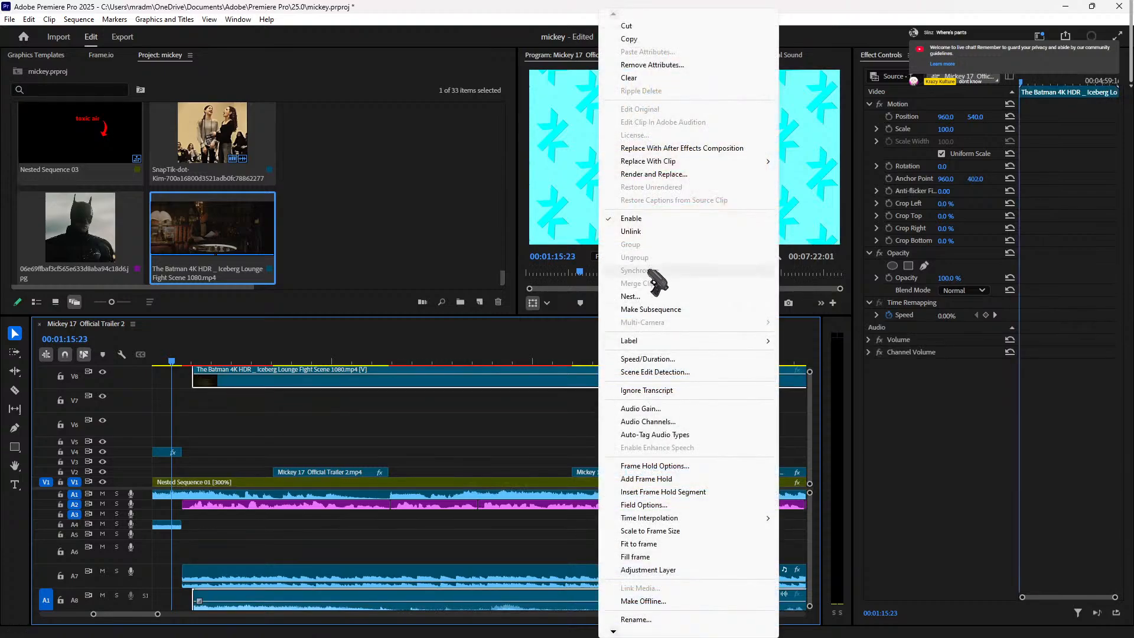
click(651, 232)
scroll(569, 539, left, 2)
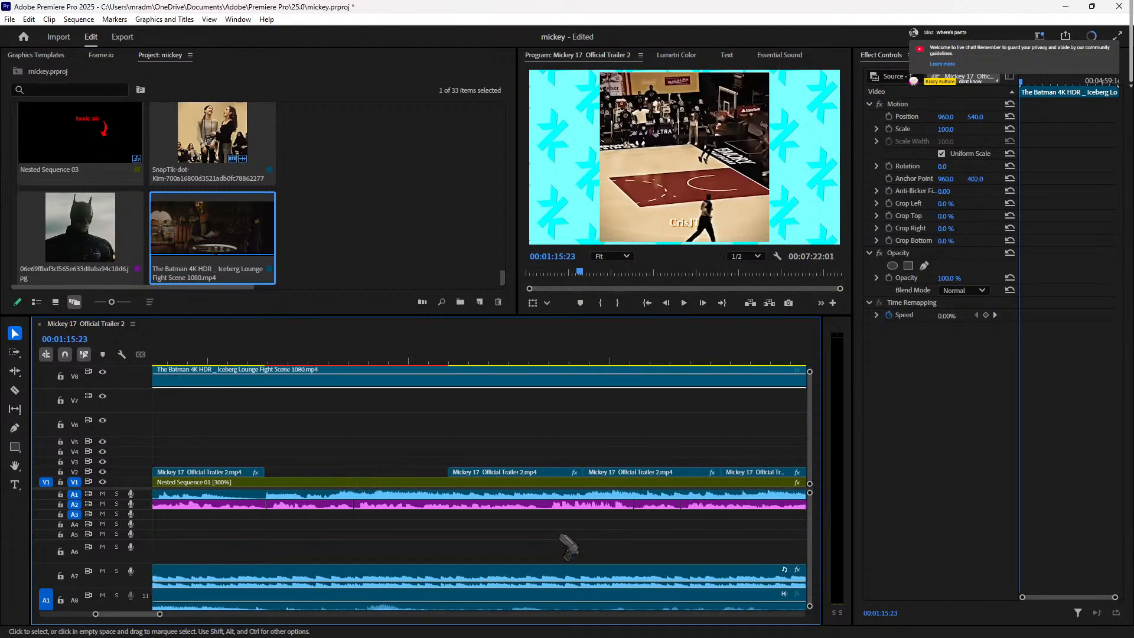
scroll(816, 564, down, 2)
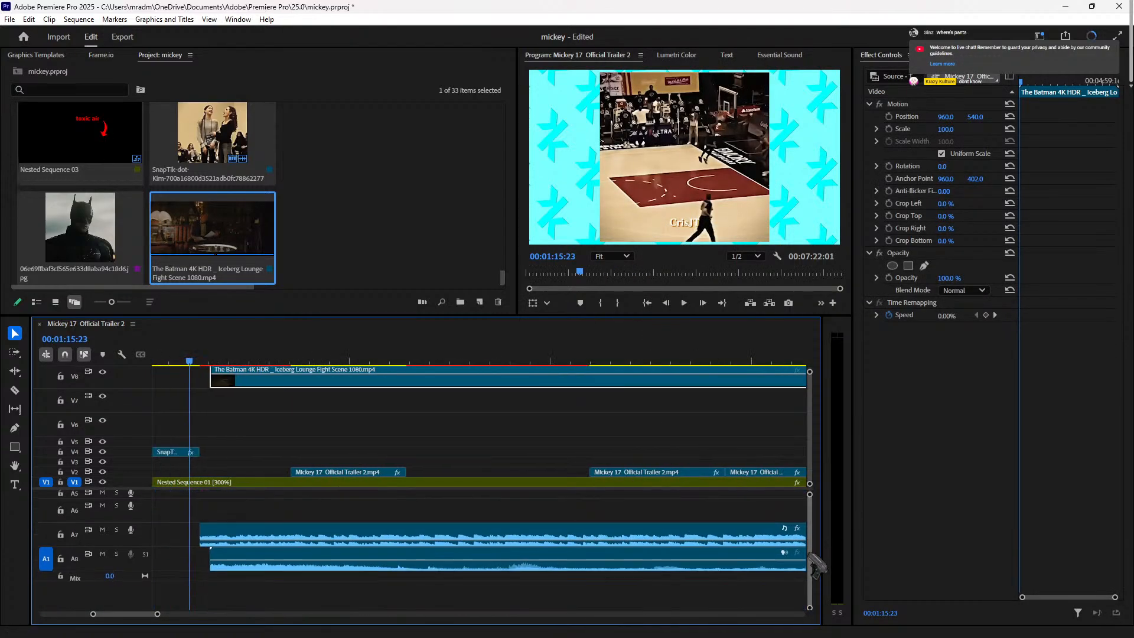
click(760, 561)
key(Delete)
Step: Select the nested background sequence on V1 and preview the sequence again
scroll(413, 499, left, 5)
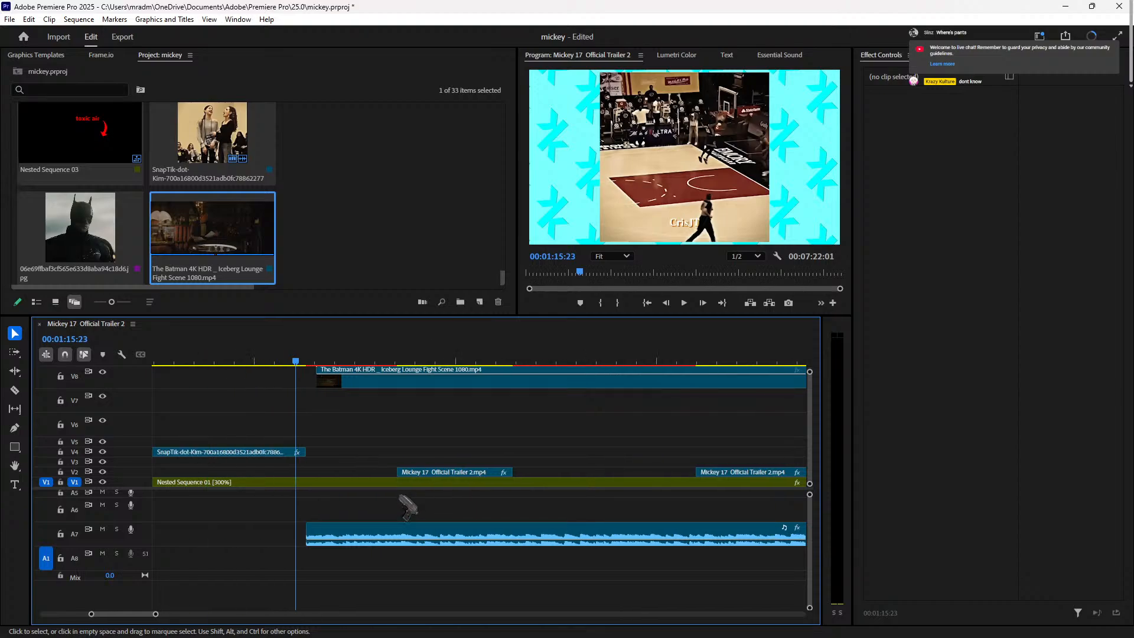
scroll(411, 485, left, 5)
scroll(418, 486, right, 6)
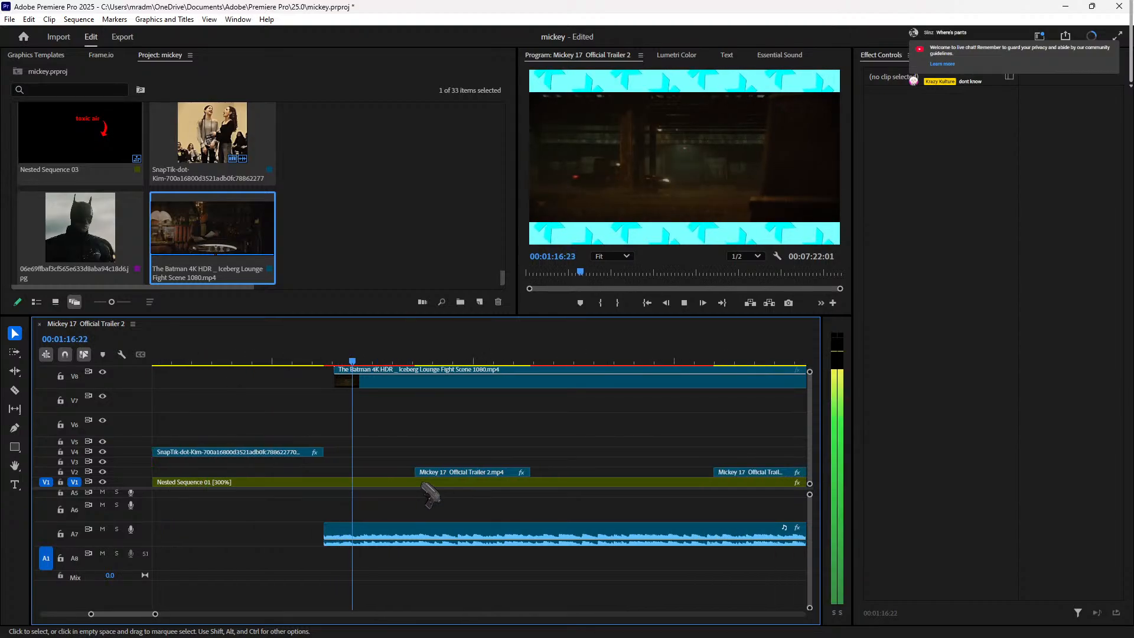
click(421, 485)
key(space)
key(space)
scroll(455, 448, left, 5)
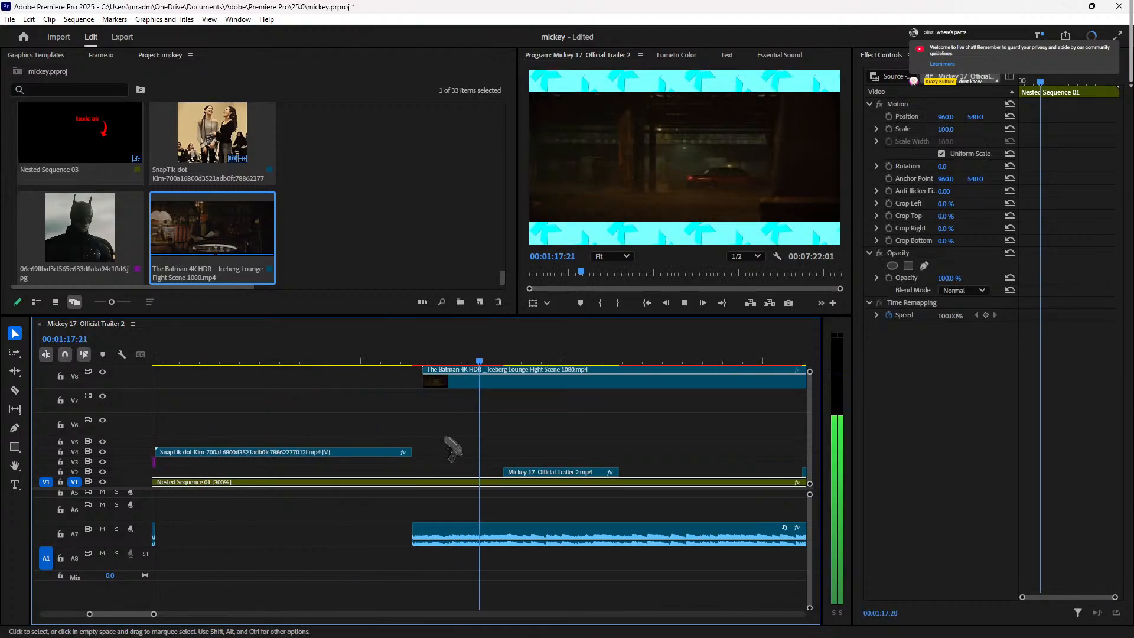
scroll(455, 451, right, 6)
key(space)
Step: Scale the Batman clip to 172 to fill the frame and trim its start later
drag(815, 537, 821, 490)
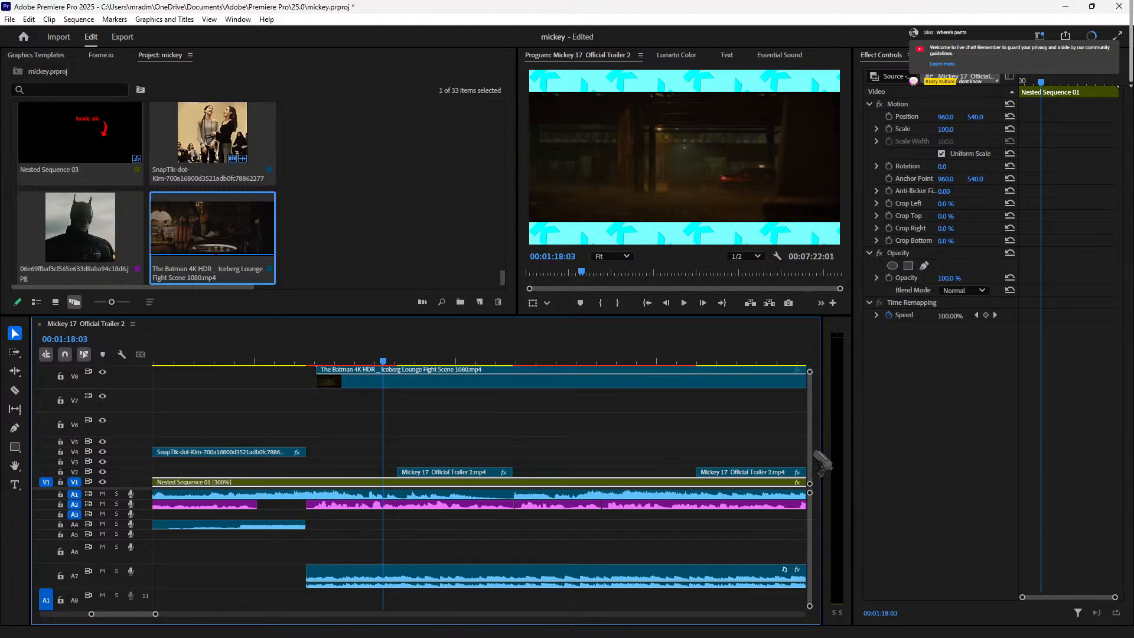
scroll(820, 437, up, 3)
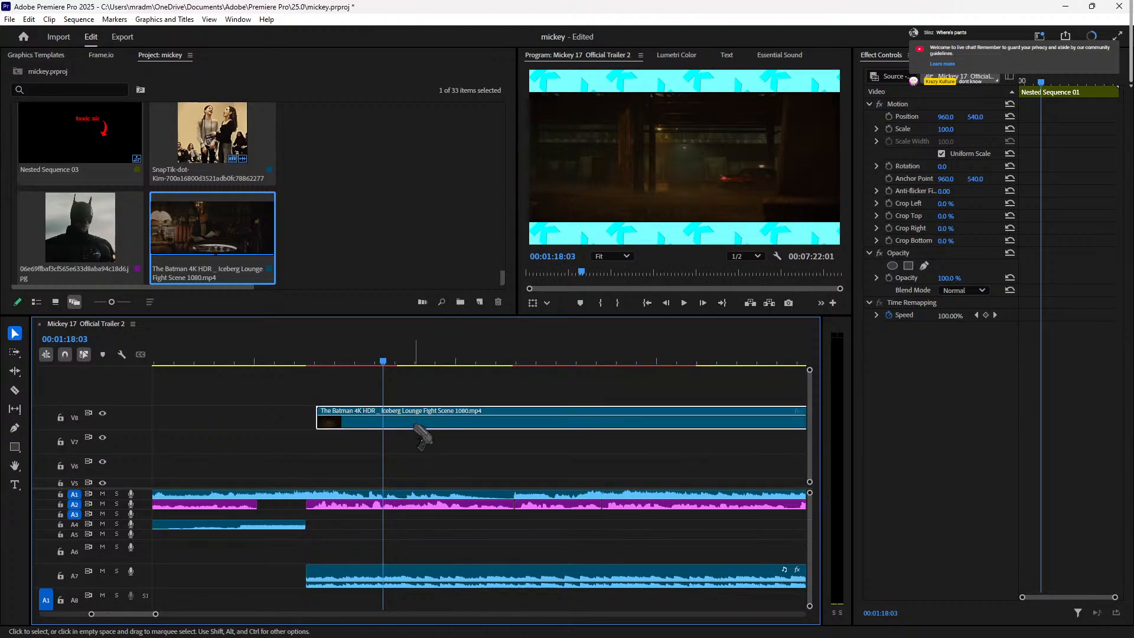
drag(954, 137, 996, 137)
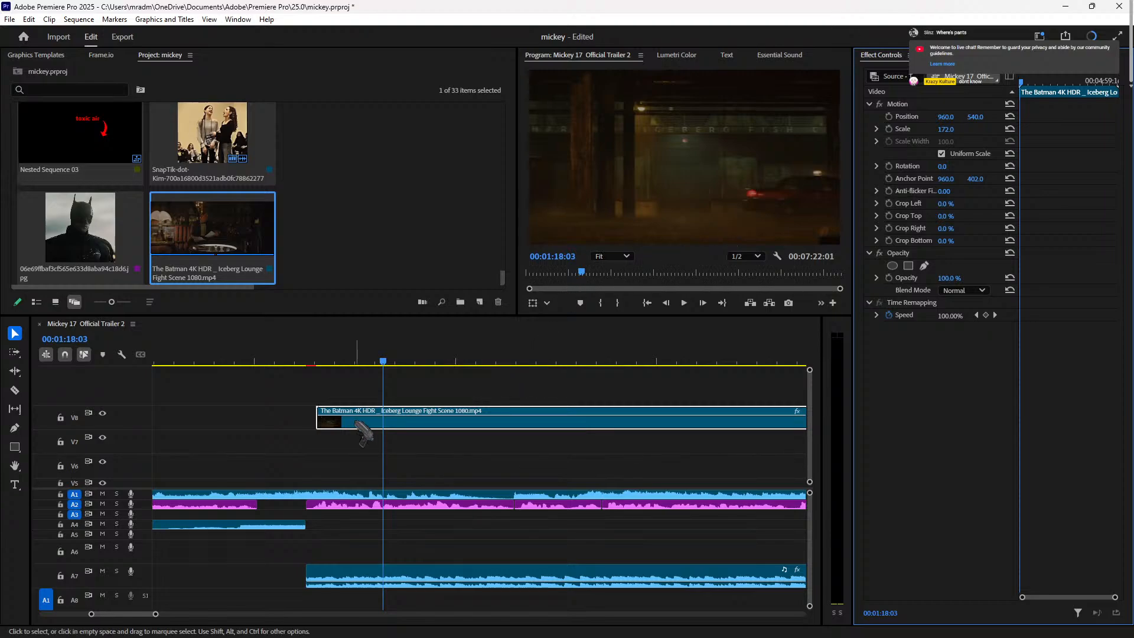
drag(324, 418, 354, 434)
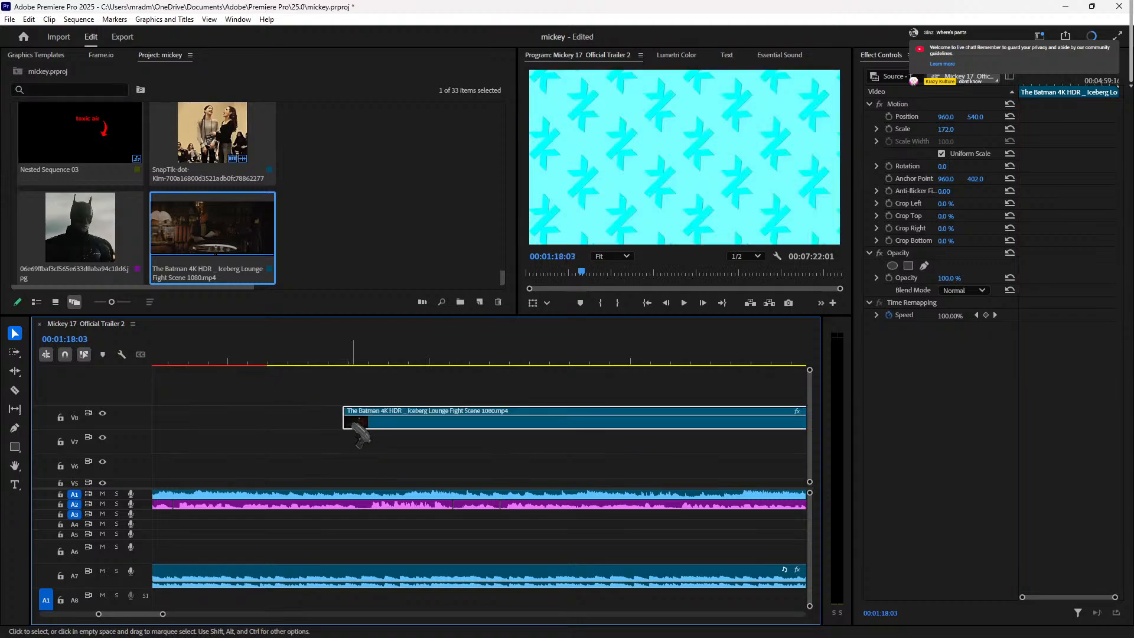
Step: Extend the Batman clip's start earlier, to around 1:25:16, previewing each adjustment
click(361, 361)
key(space)
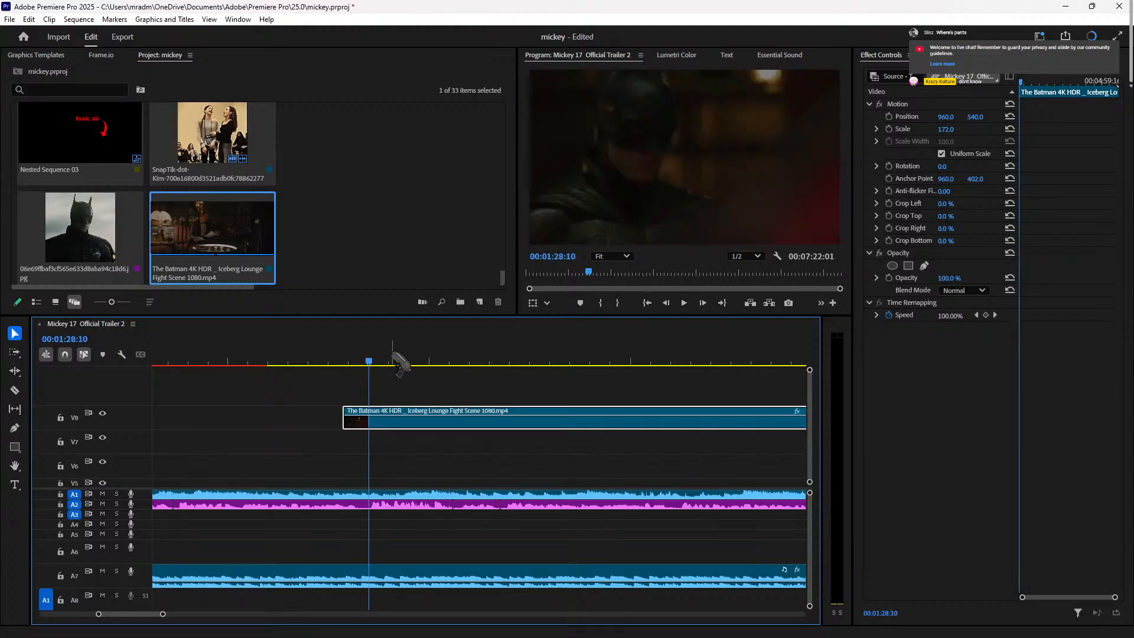
key(space)
drag(348, 421, 281, 420)
click(281, 361)
key(space)
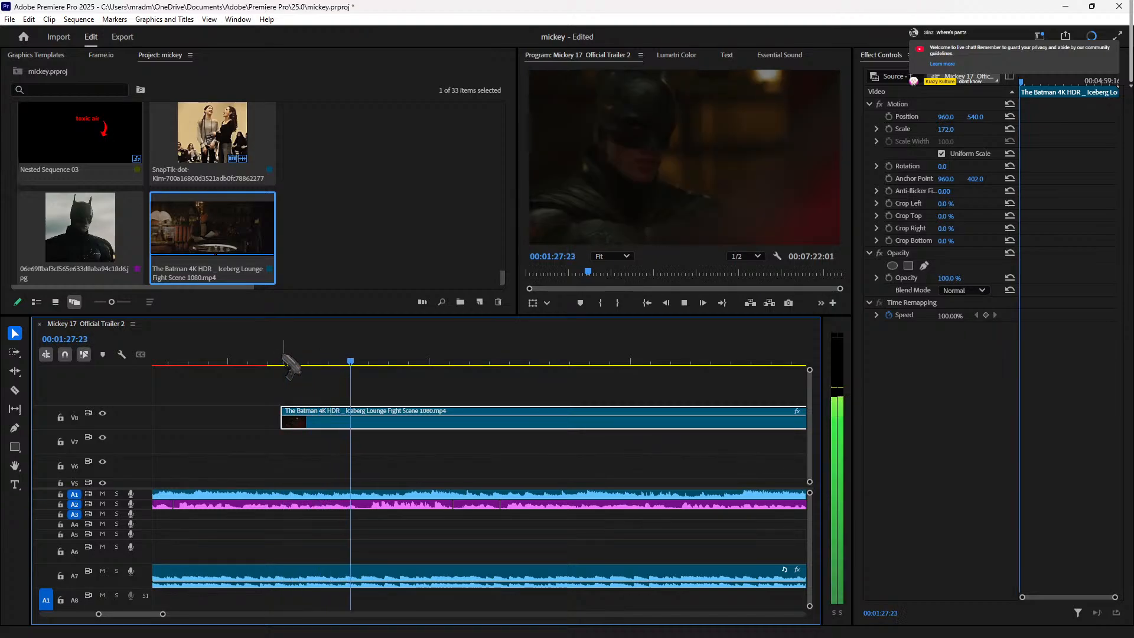
key(space)
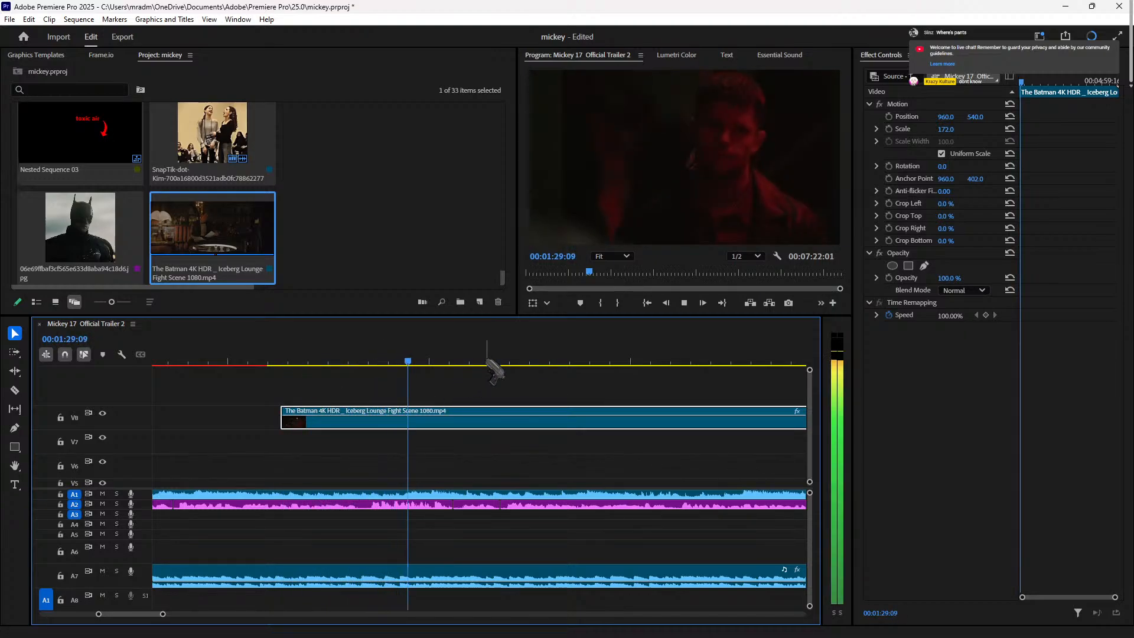
key(space)
drag(291, 424, 276, 423)
click(258, 361)
key(space)
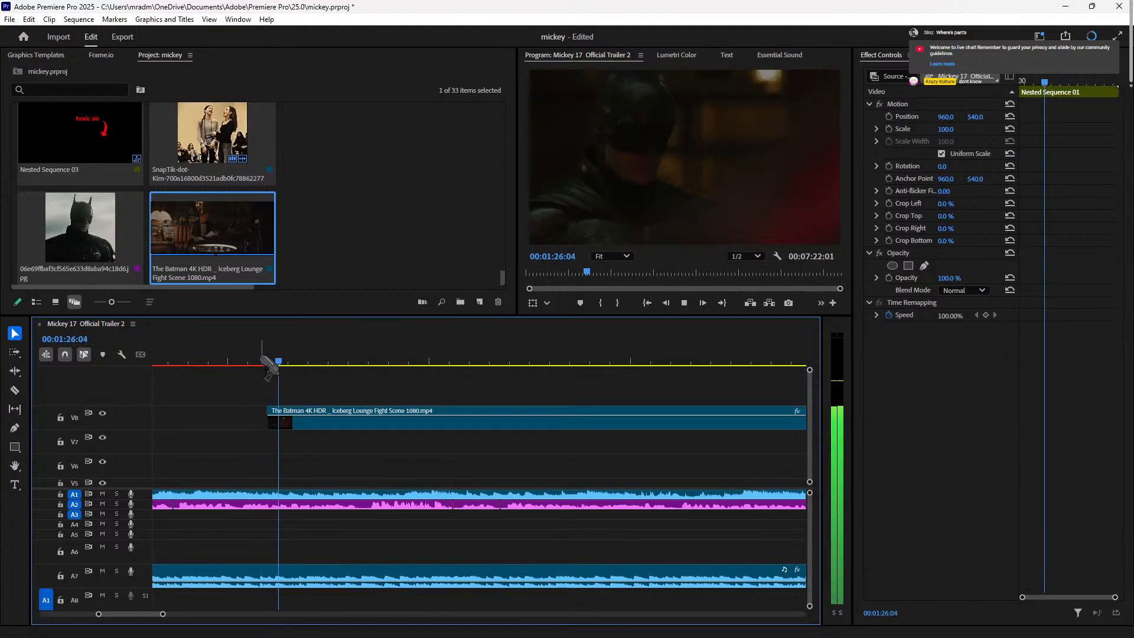
drag(268, 415, 238, 412)
Step: Split the clip at 00:01:28:14, delete the right piece, and move it to V7 earlier
click(450, 361)
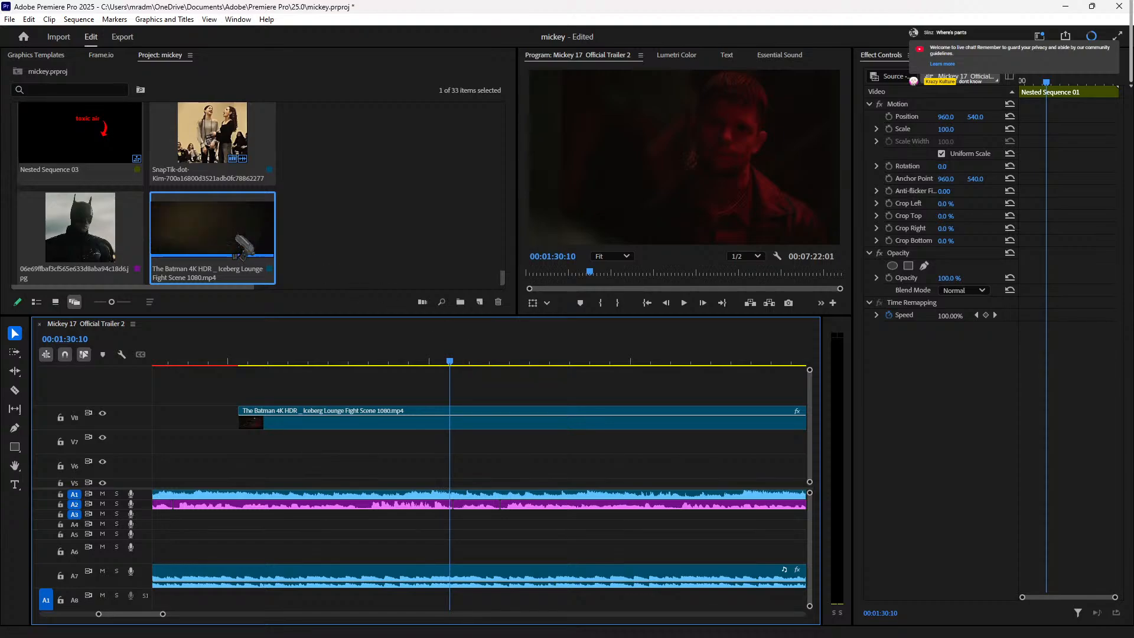
key(Left)
key(Left)
key(Left)
key(Left)
key(Left)
key(Left)
key(Left)
key(Left)
key(Left)
key(Left)
key(Left)
key(Left)
key(Left)
key(Left)
key(Left)
key(Left)
key(Left)
key(Left)
key(Left)
key(Left)
key(Left)
key(Left)
key(Left)
key(Left)
key(Left)
key(Left)
key(Left)
key(Left)
key(Left)
key(Left)
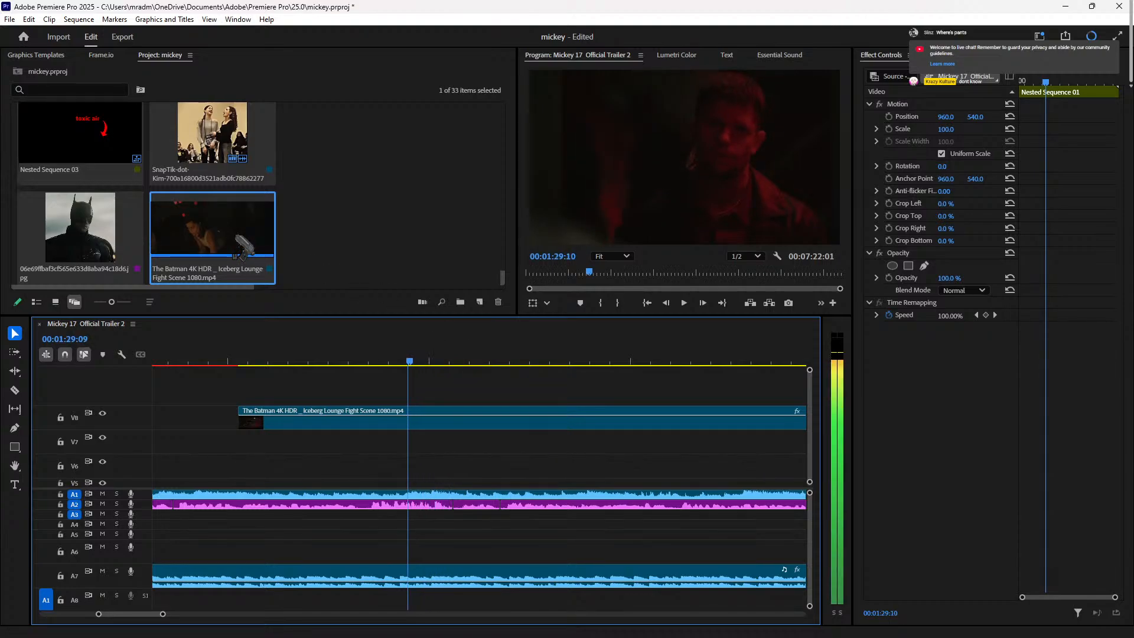
key(Right)
key(Right)
key(Right)
key(Left)
key(Left)
key(Left)
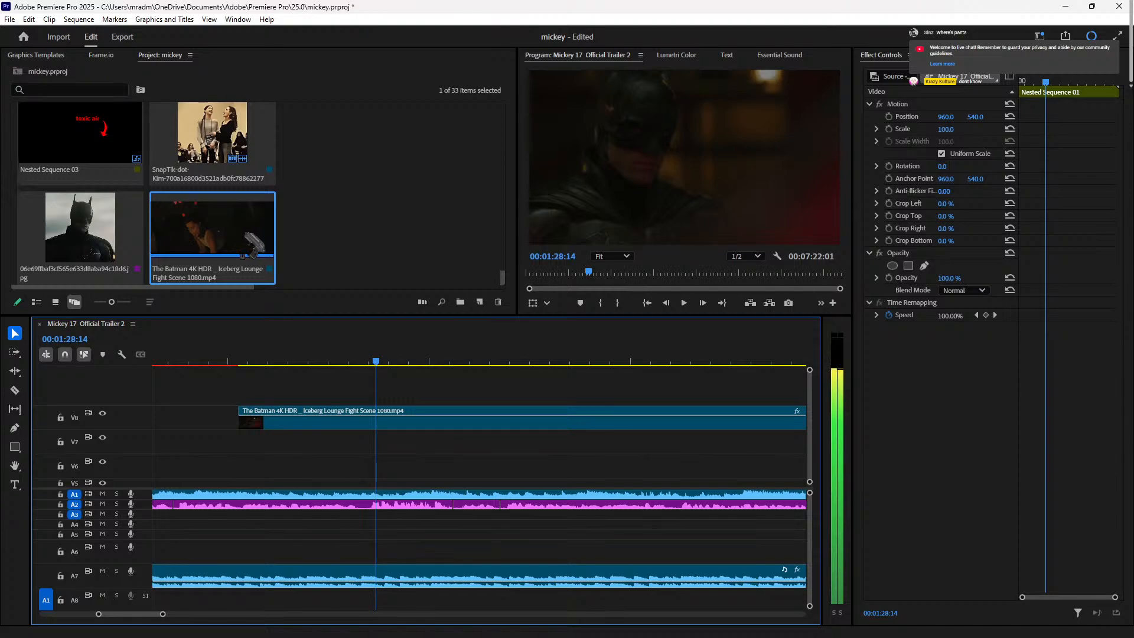
key(ctrl+k)
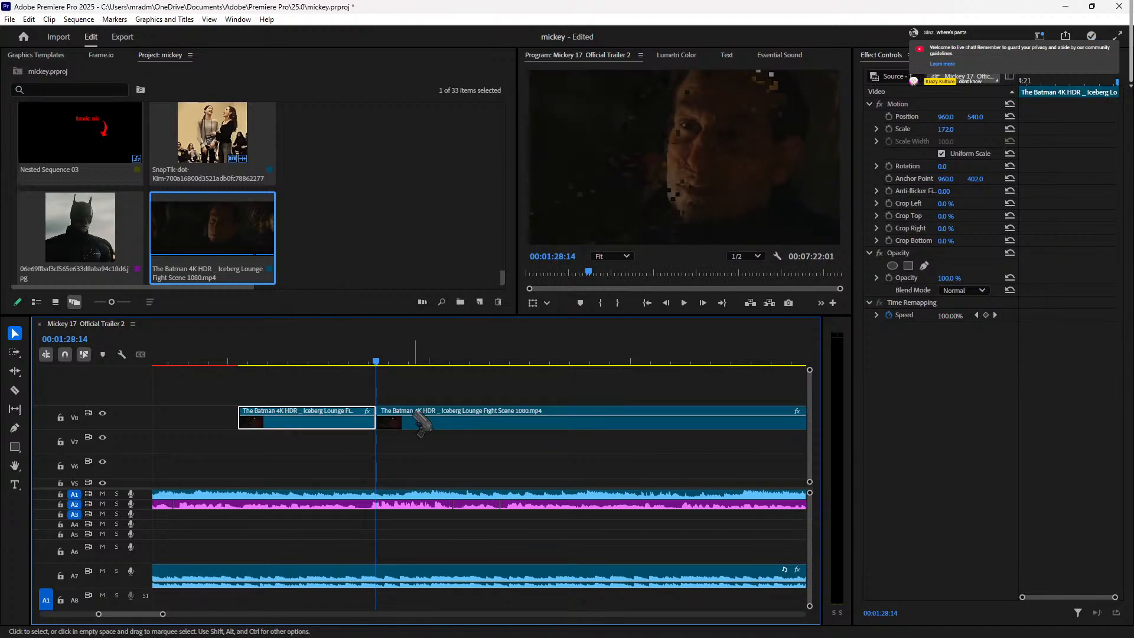
click(421, 424)
key(Delete)
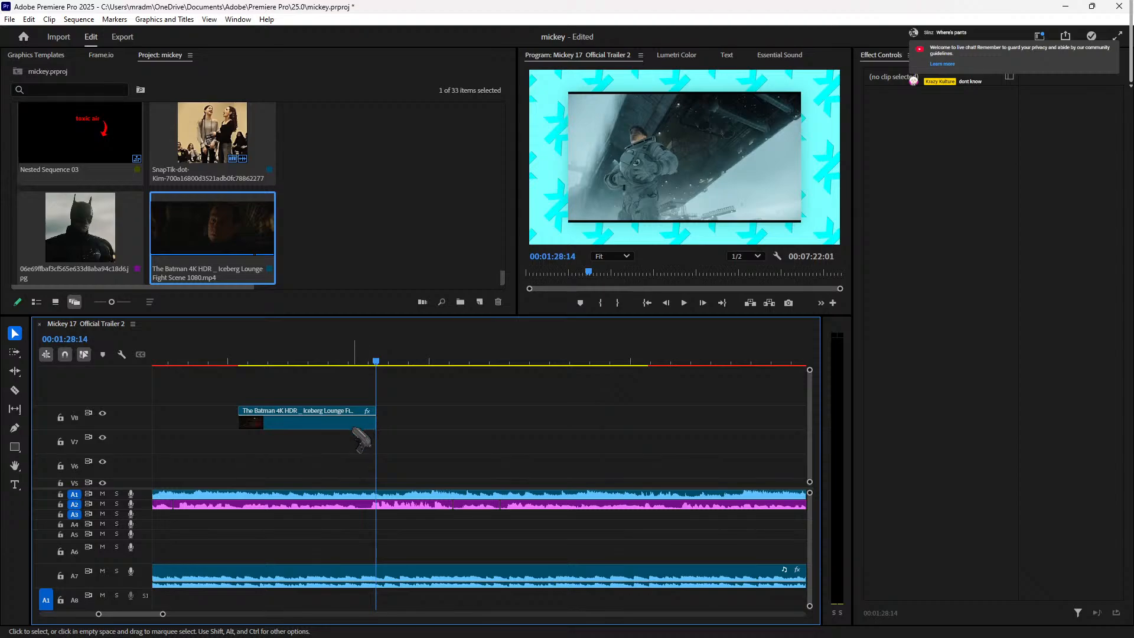
drag(331, 422, 549, 466)
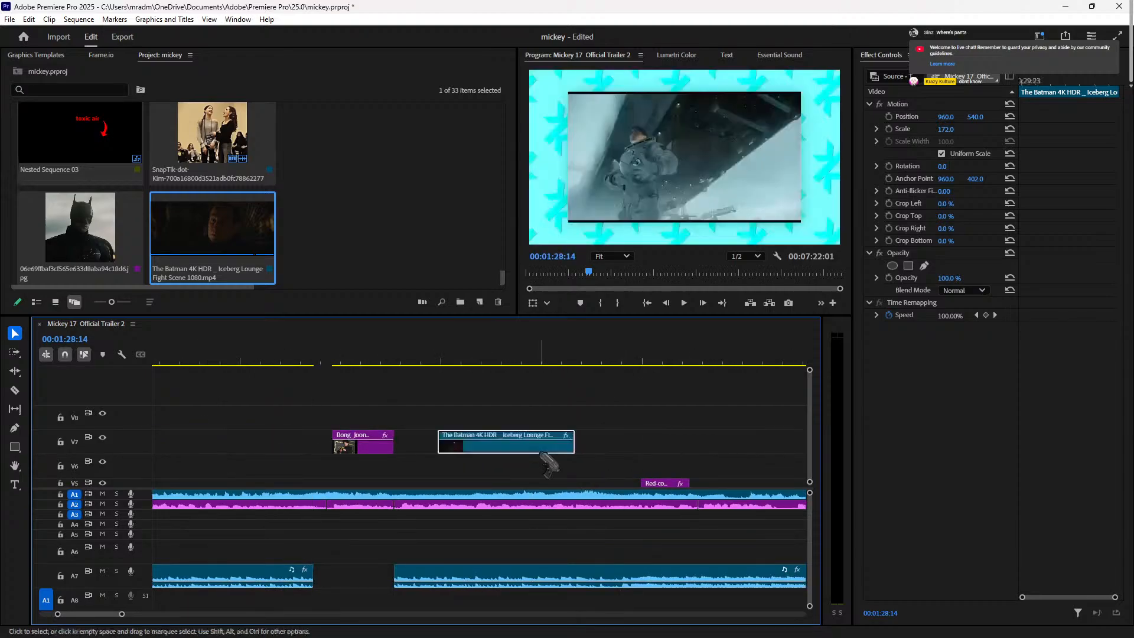
Step: Zoom the timeline out and play the edit from 01:06:09 to 01:16:23
key(minus)
key(minus)
key(minus)
key(minus)
drag(809, 370, 815, 317)
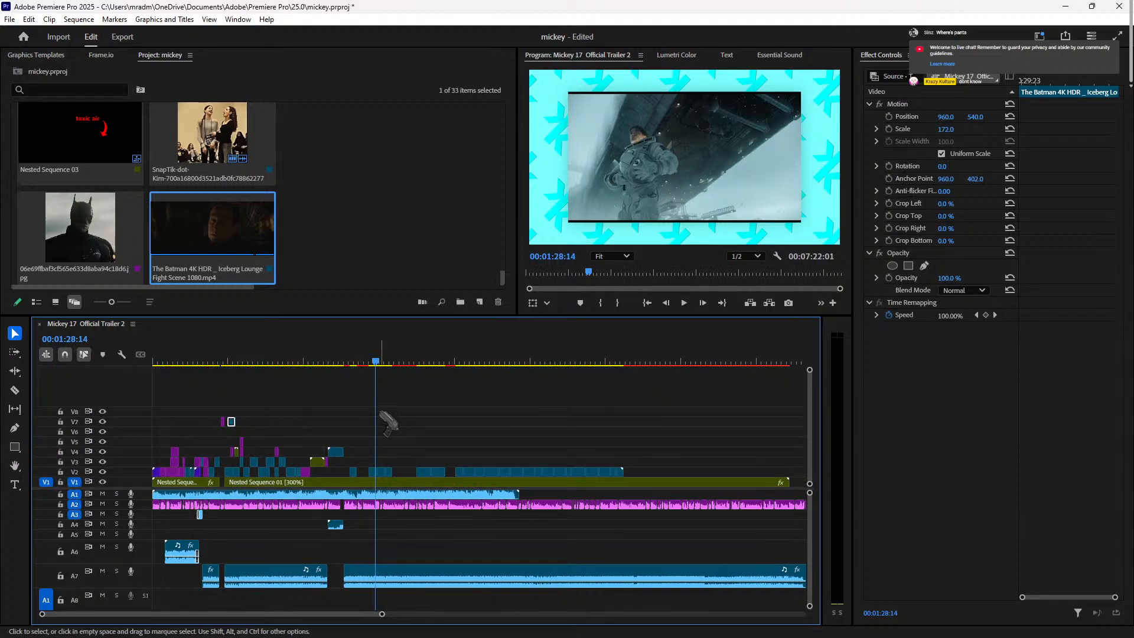
click(320, 362)
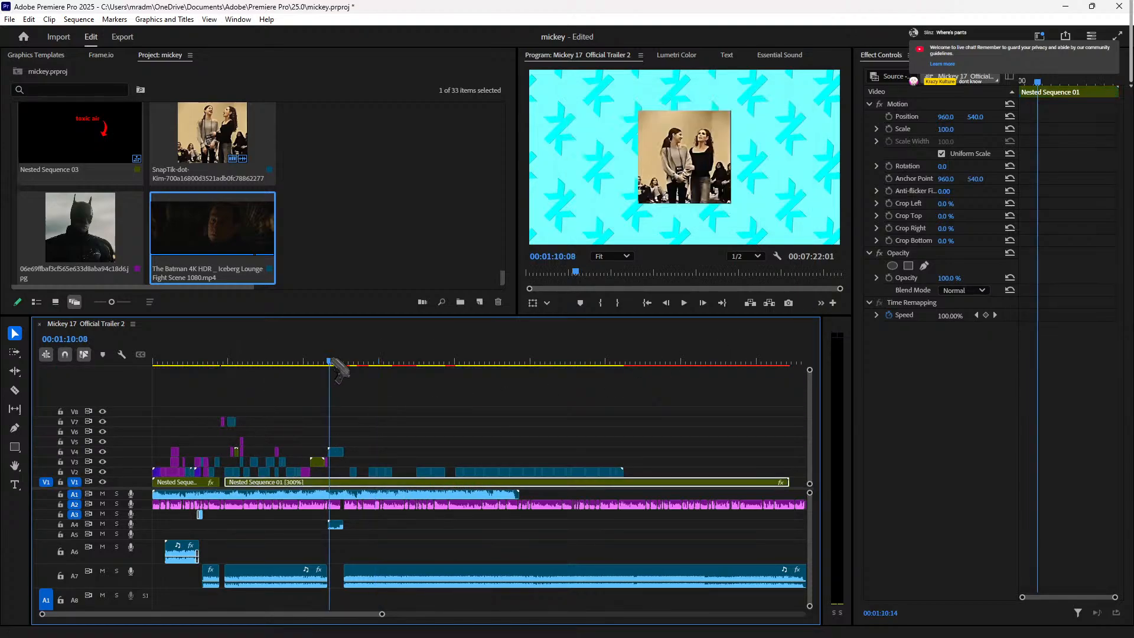
key(space)
click(320, 361)
key(space)
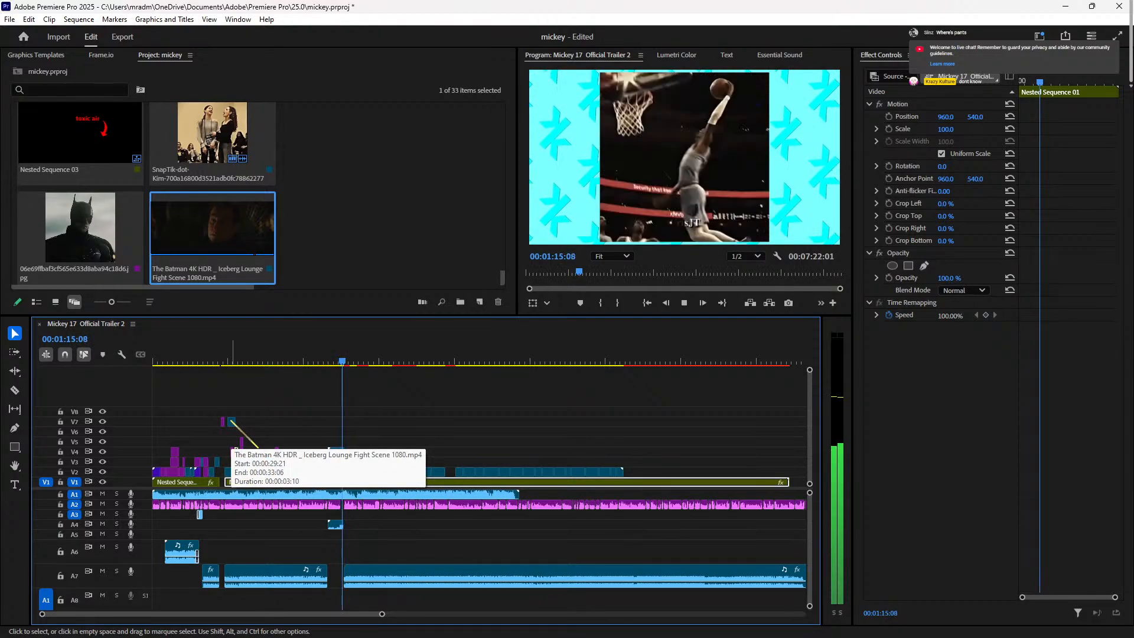
key(space)
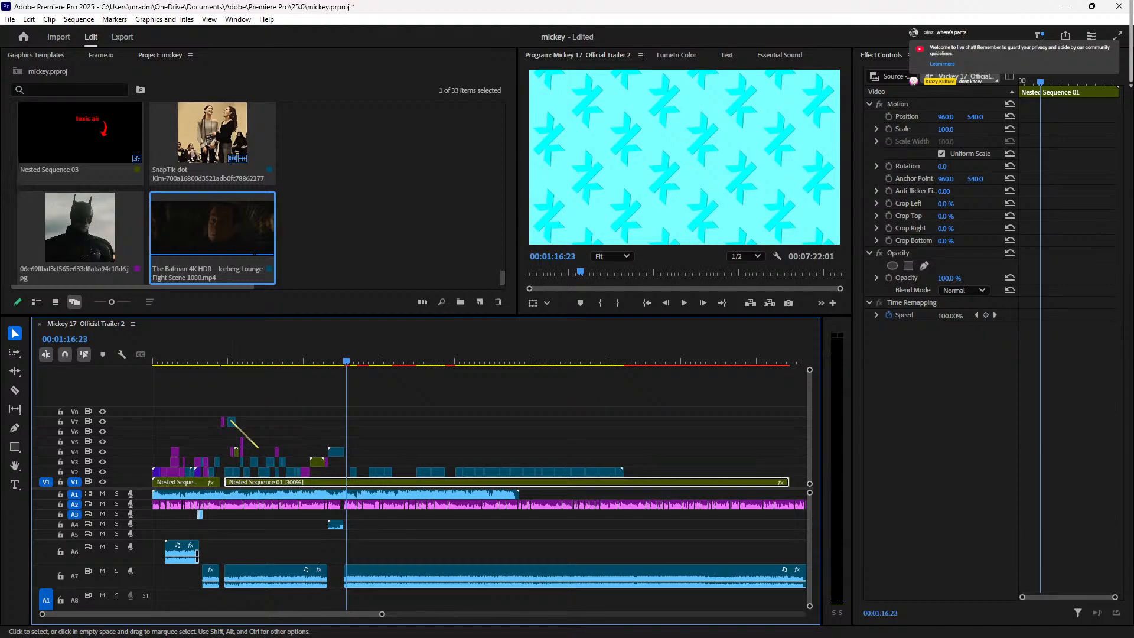
Step: Place the Batman clip on V4 right after the SnapTik clip and play it back
key(=)
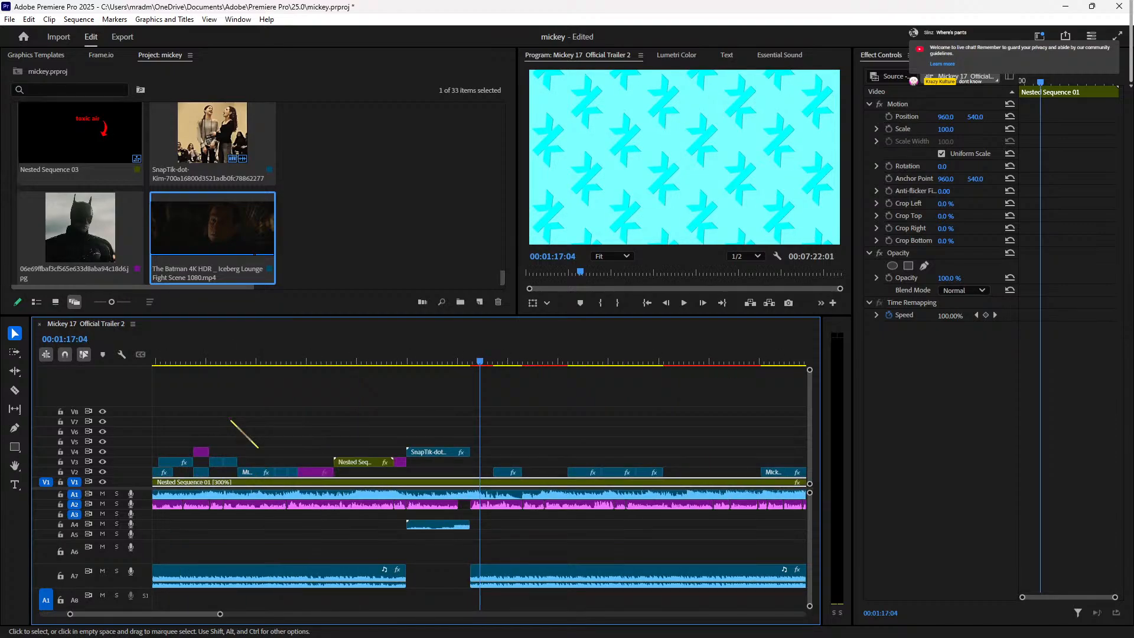
key(-)
key(-)
key(-)
key(-)
key(=)
key(=)
drag(232, 420, 357, 432)
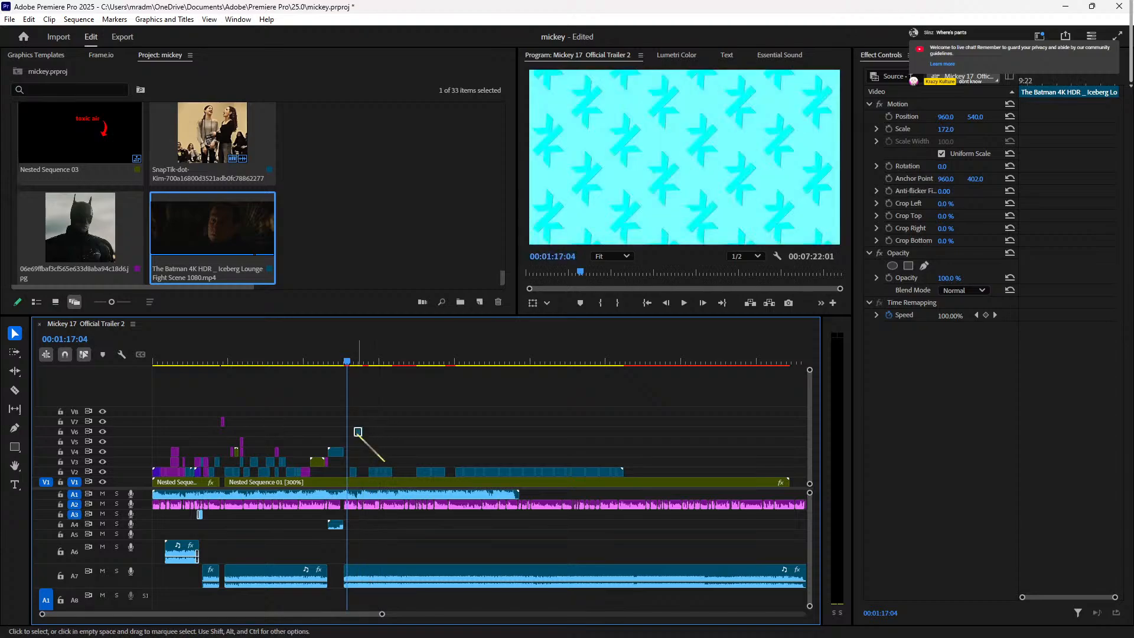
key(=)
key(=)
key(=)
key(=)
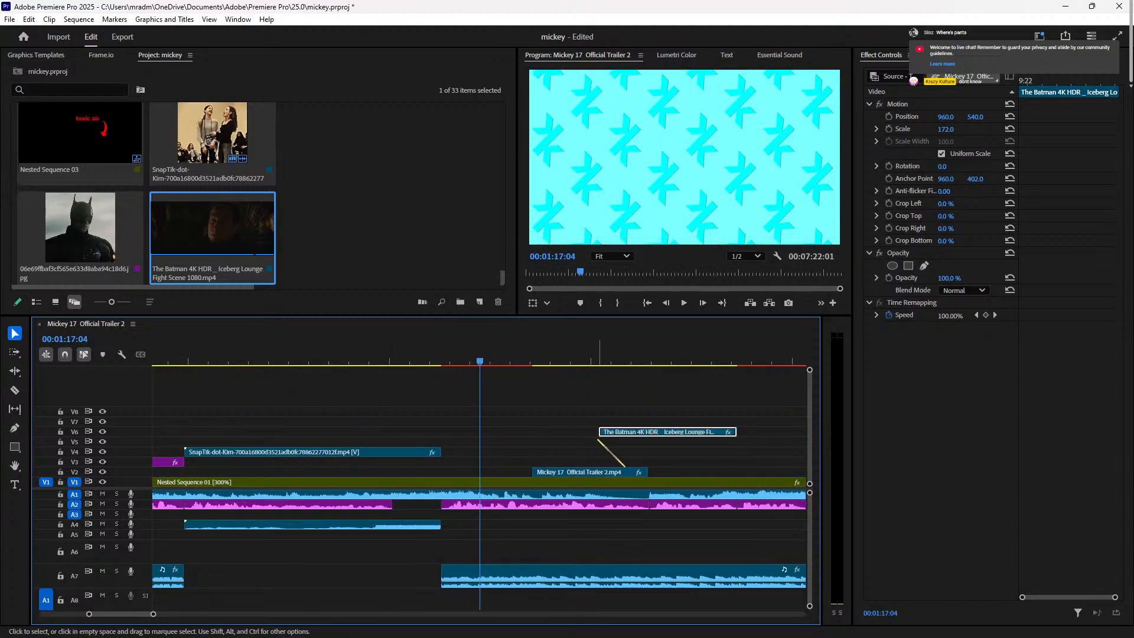
drag(666, 433, 530, 452)
click(411, 351)
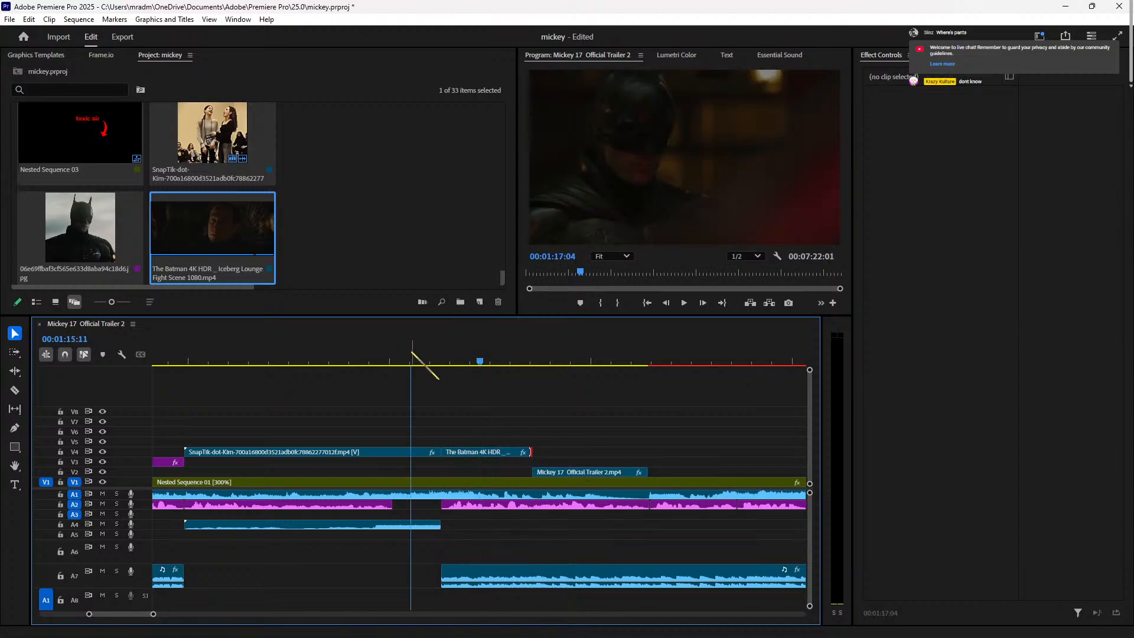
key(space)
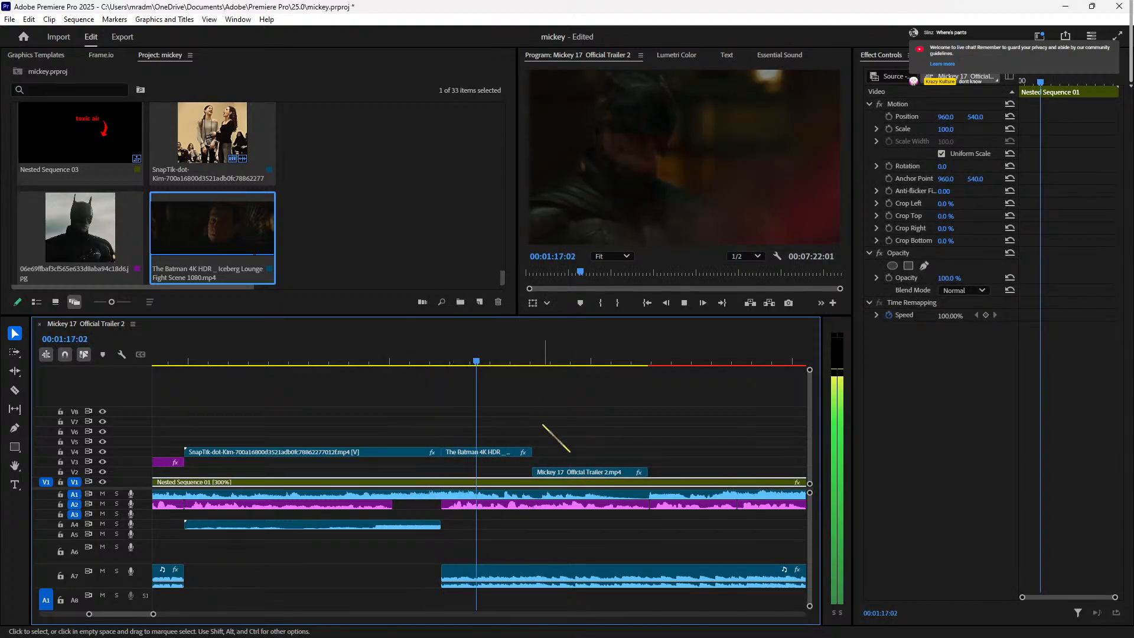
key(space)
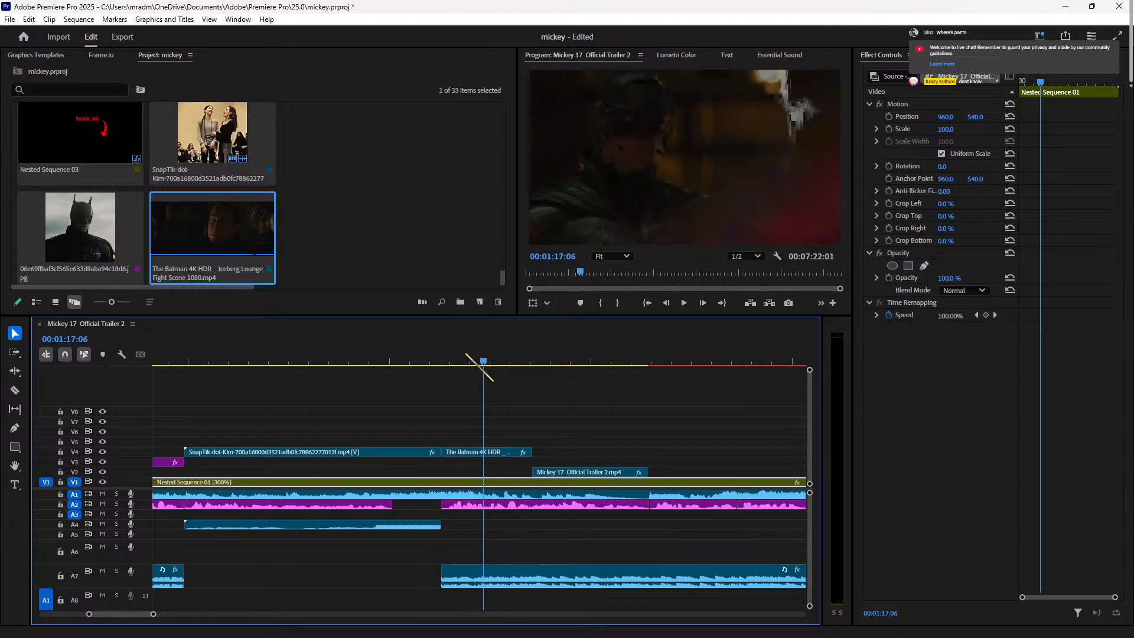
Step: Switch playback resolution to Full, then back to 1/2
click(759, 255)
click(752, 276)
click(756, 259)
click(746, 287)
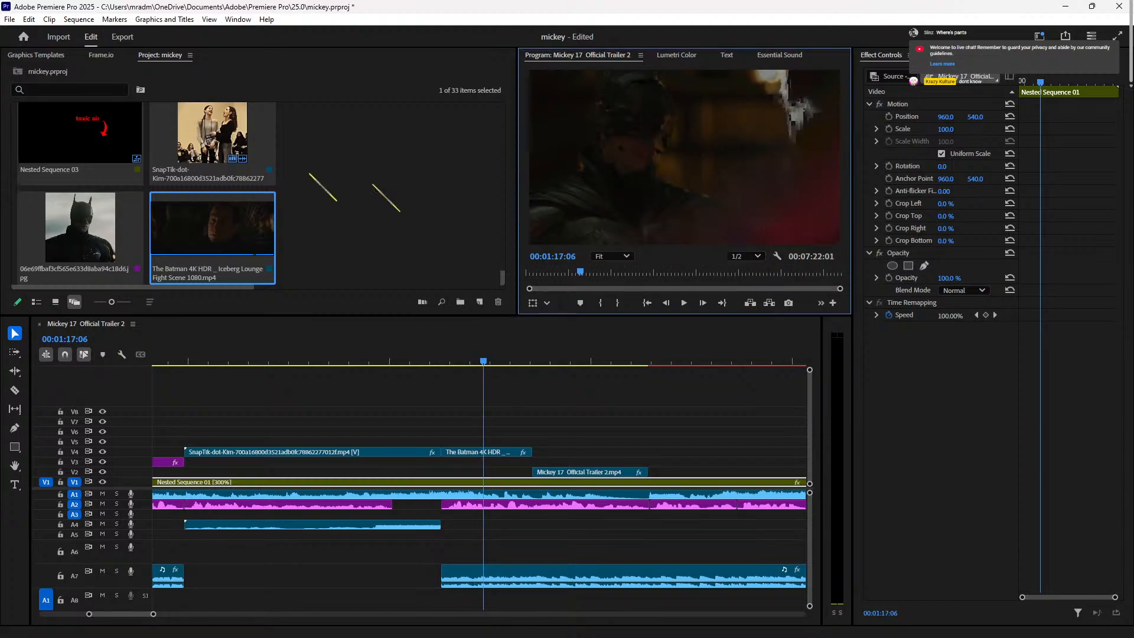
Step: Review the Project Settings Color, Scratch Disks and Ingest pages, closing without changes
click(9, 19)
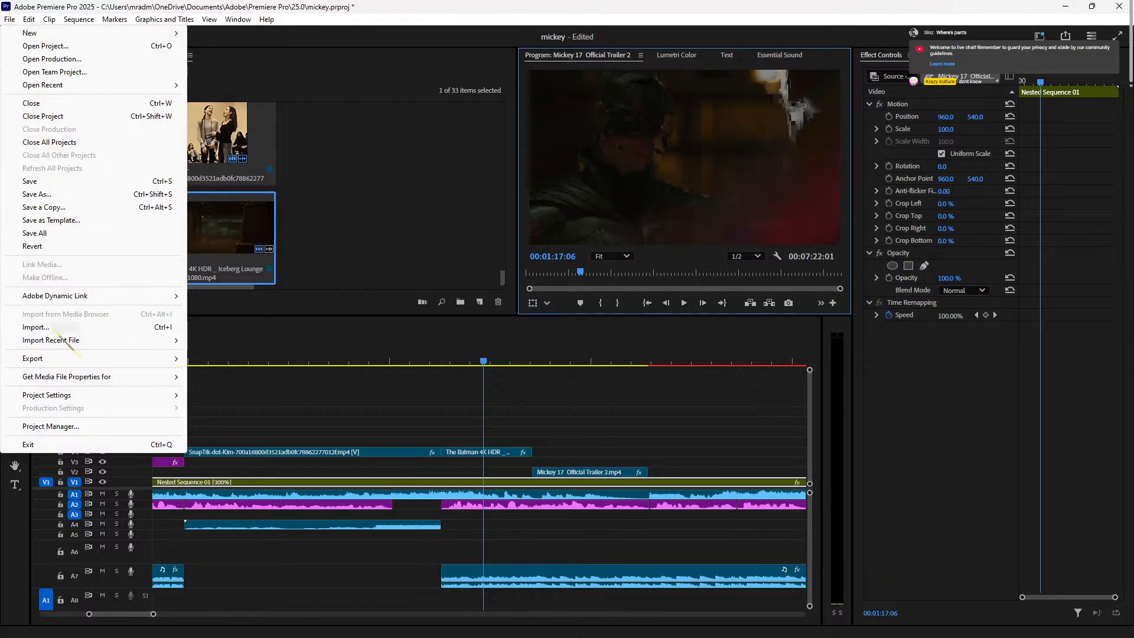
mouse_move(113, 395)
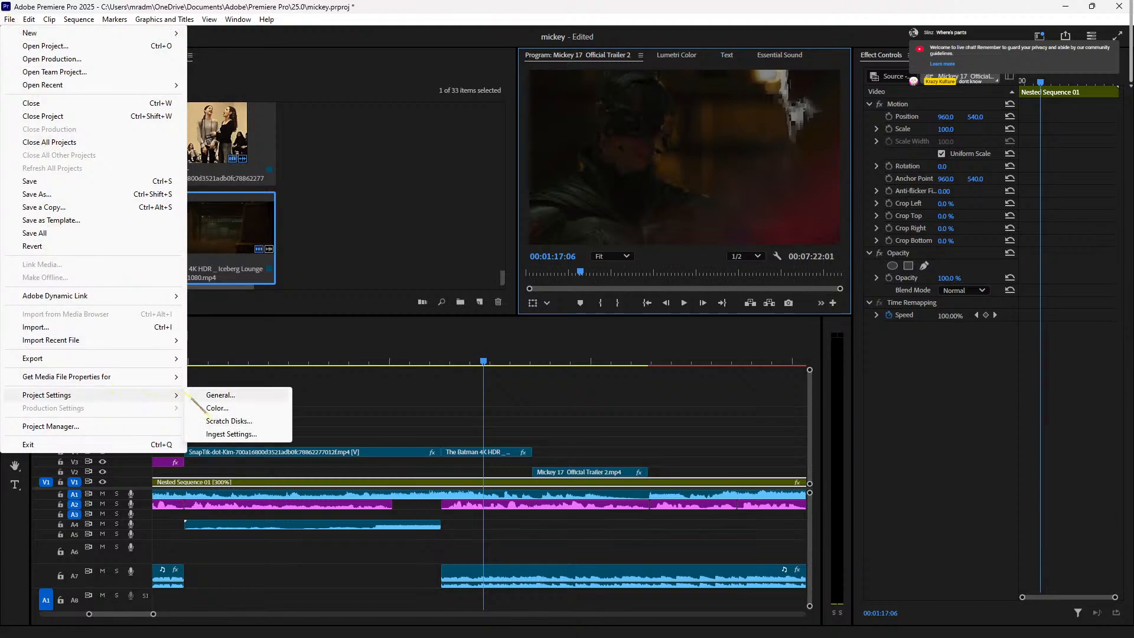
click(224, 399)
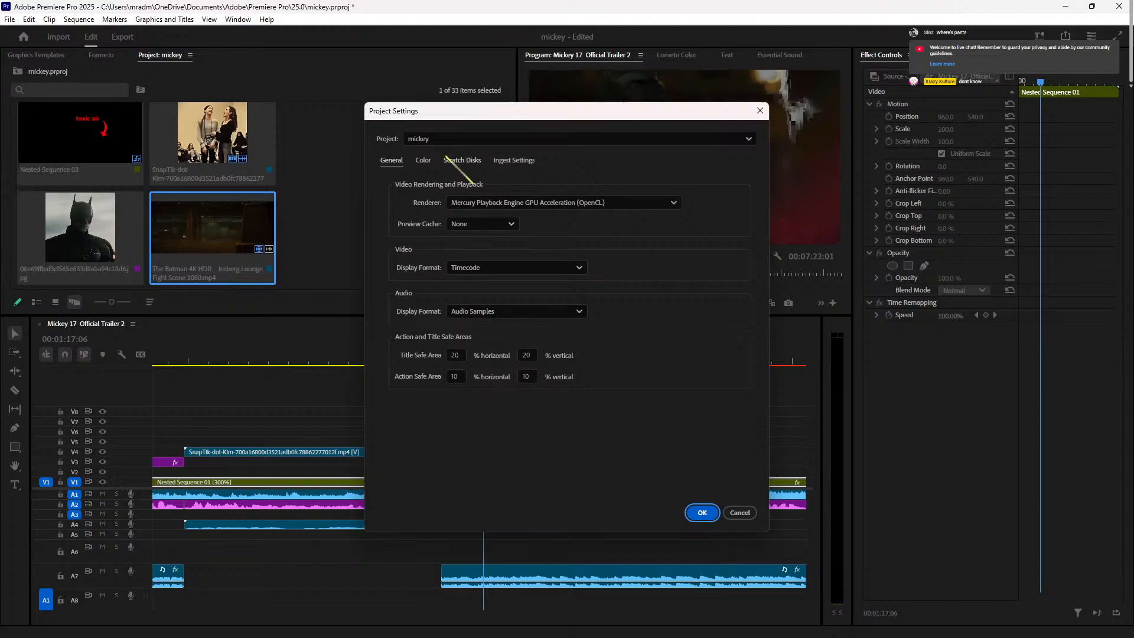
click(428, 159)
click(476, 165)
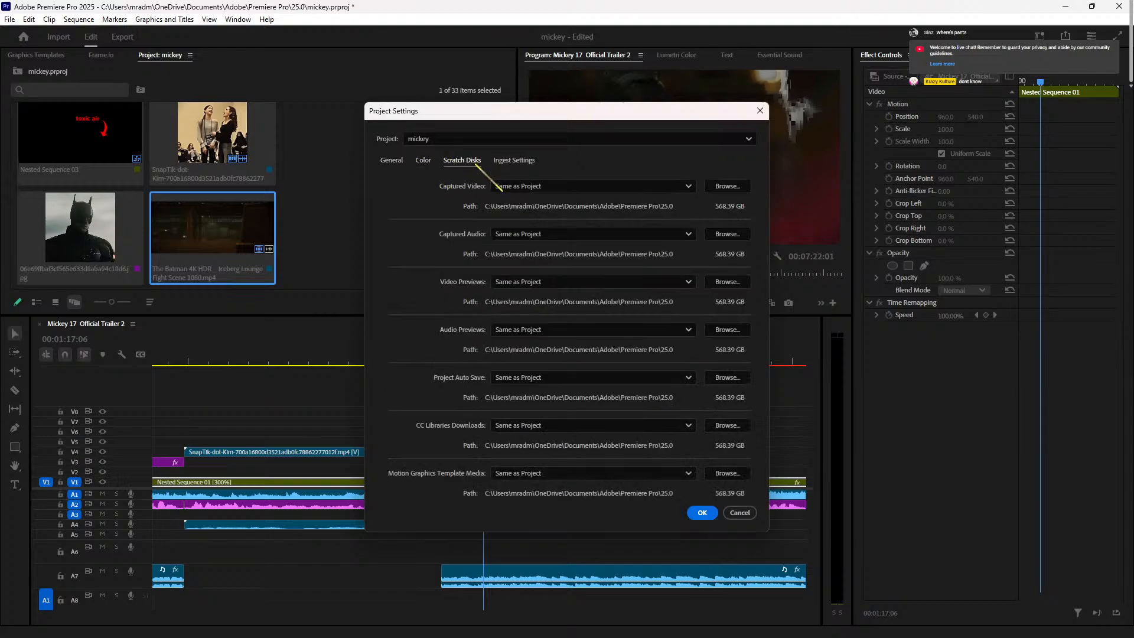
click(526, 160)
click(384, 160)
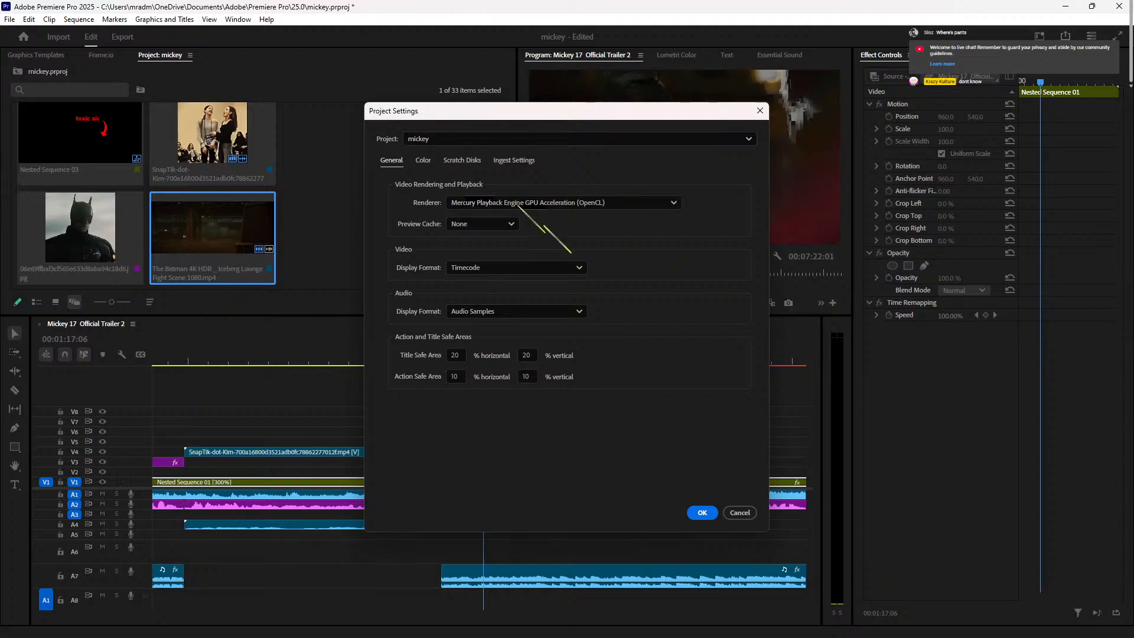
click(739, 512)
Step: Go through the same Project Settings pages a second time and close unchanged
click(9, 18)
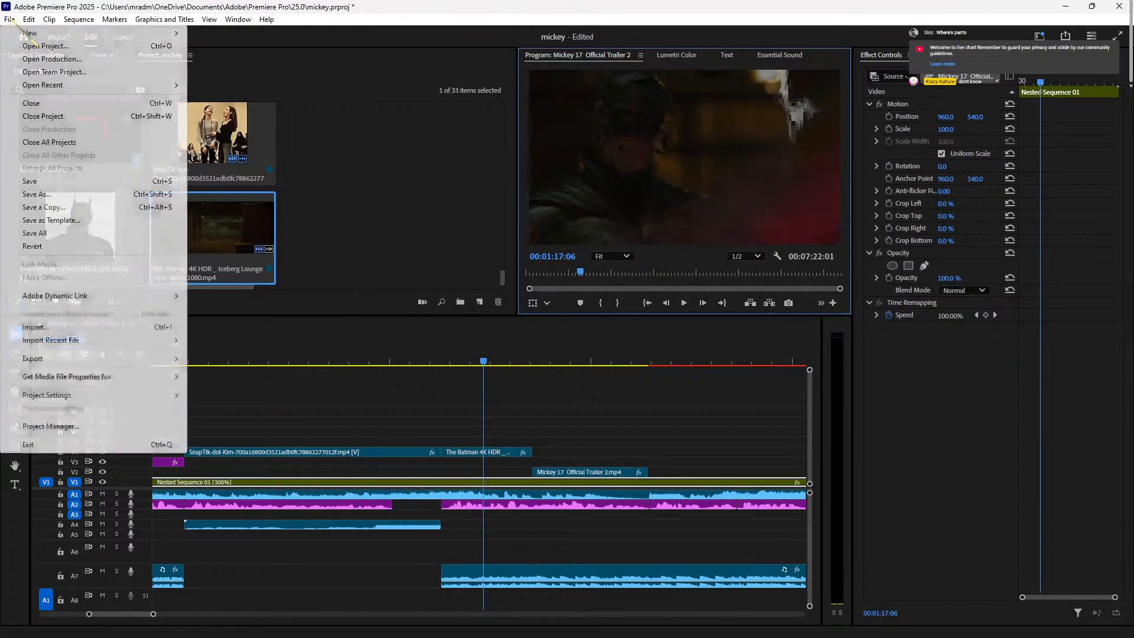
mouse_move(104, 396)
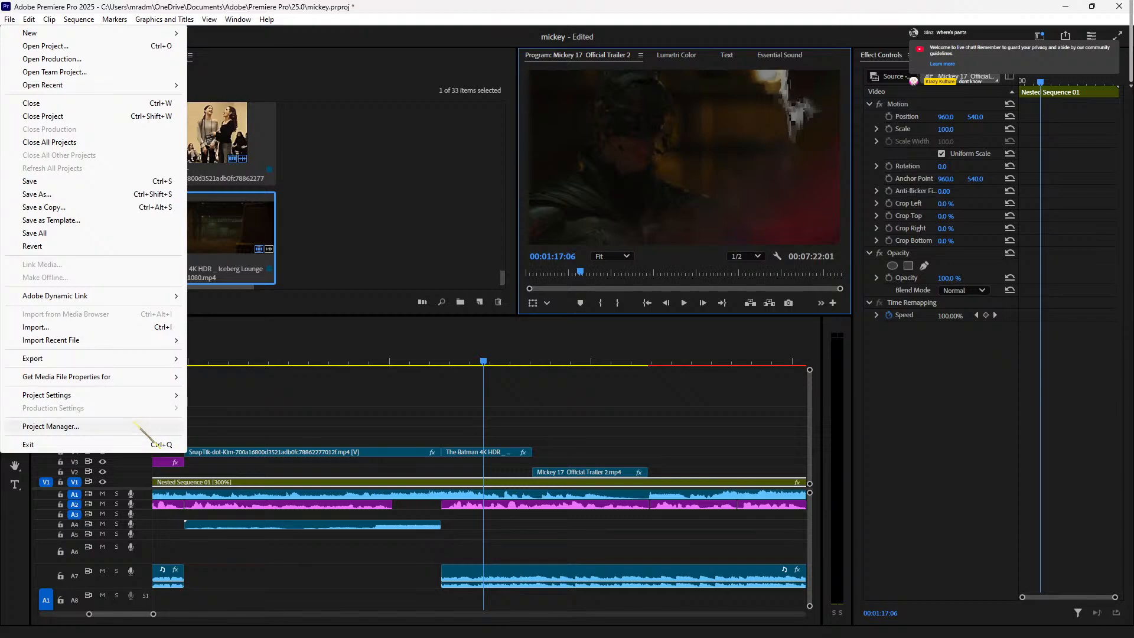
mouse_move(166, 395)
click(227, 395)
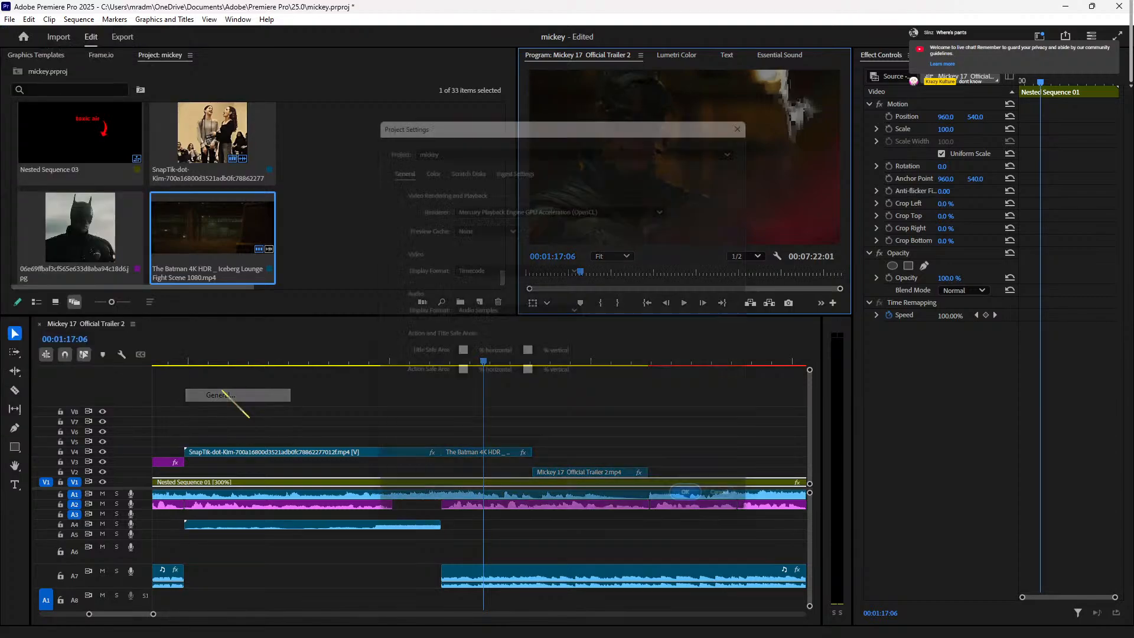
click(423, 160)
click(461, 161)
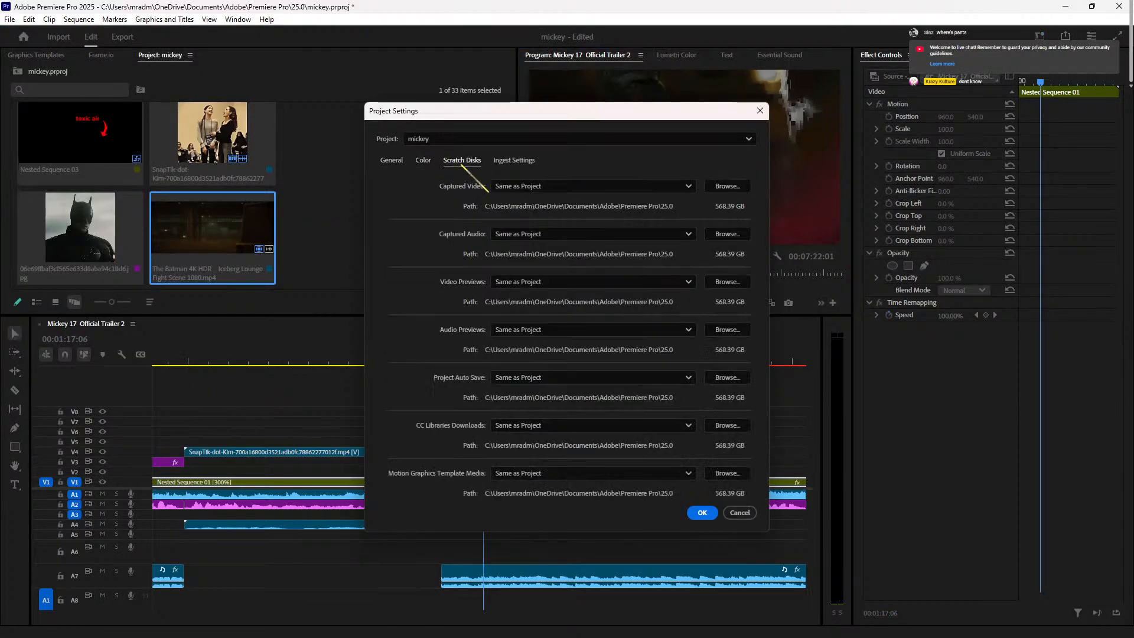
click(522, 160)
click(399, 160)
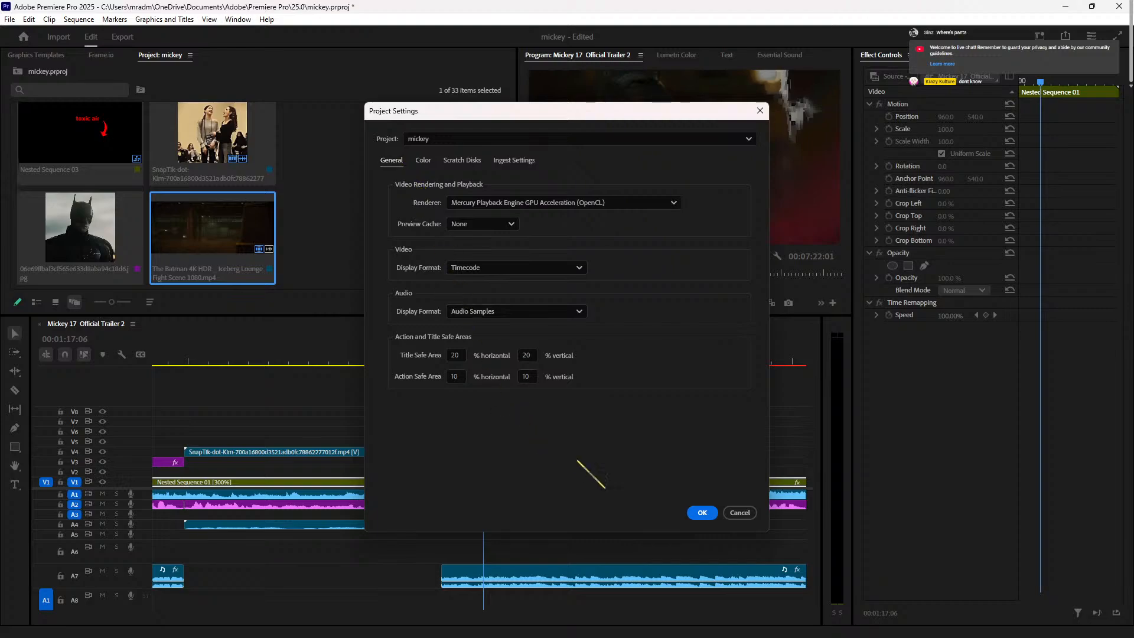
click(739, 512)
Step: Open File > Project Manager and cancel it without changes
click(10, 19)
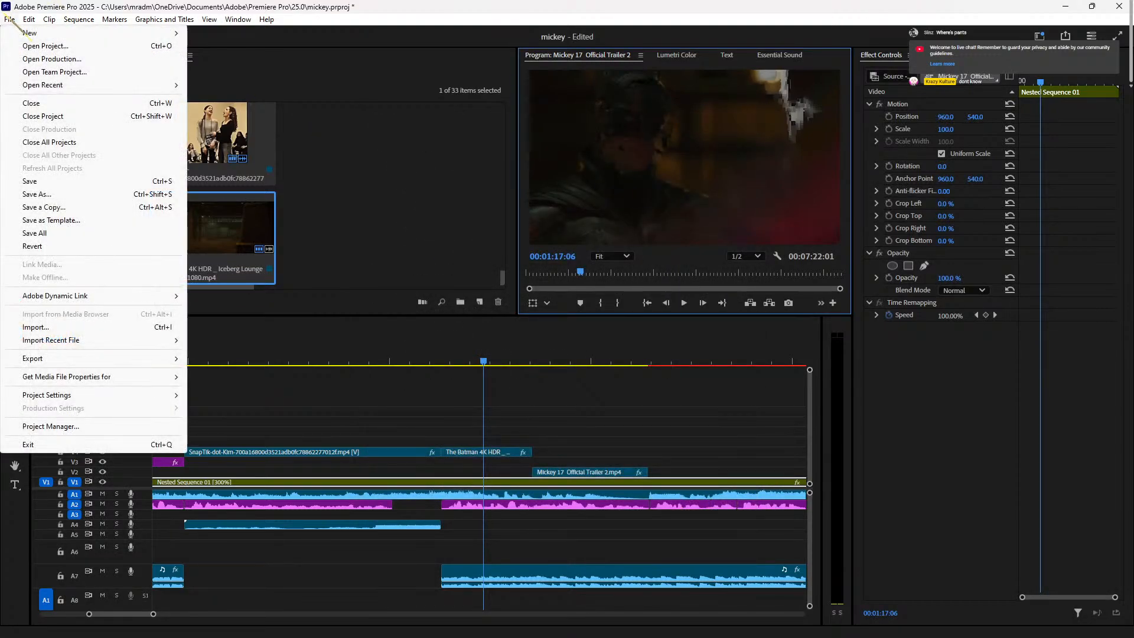
mouse_move(78, 20)
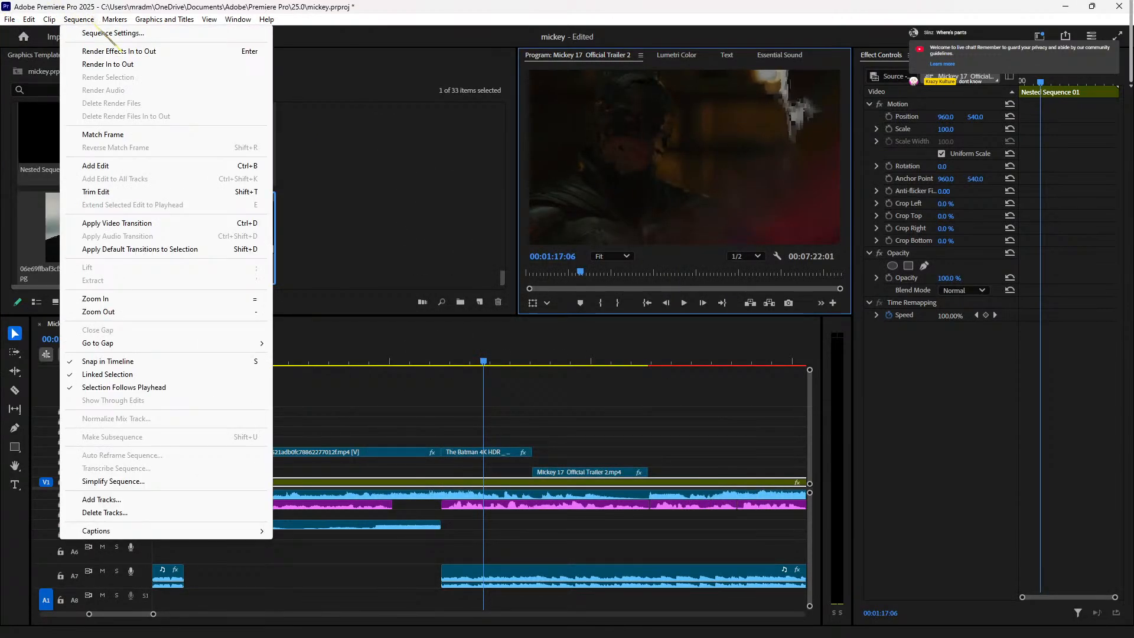
mouse_move(9, 17)
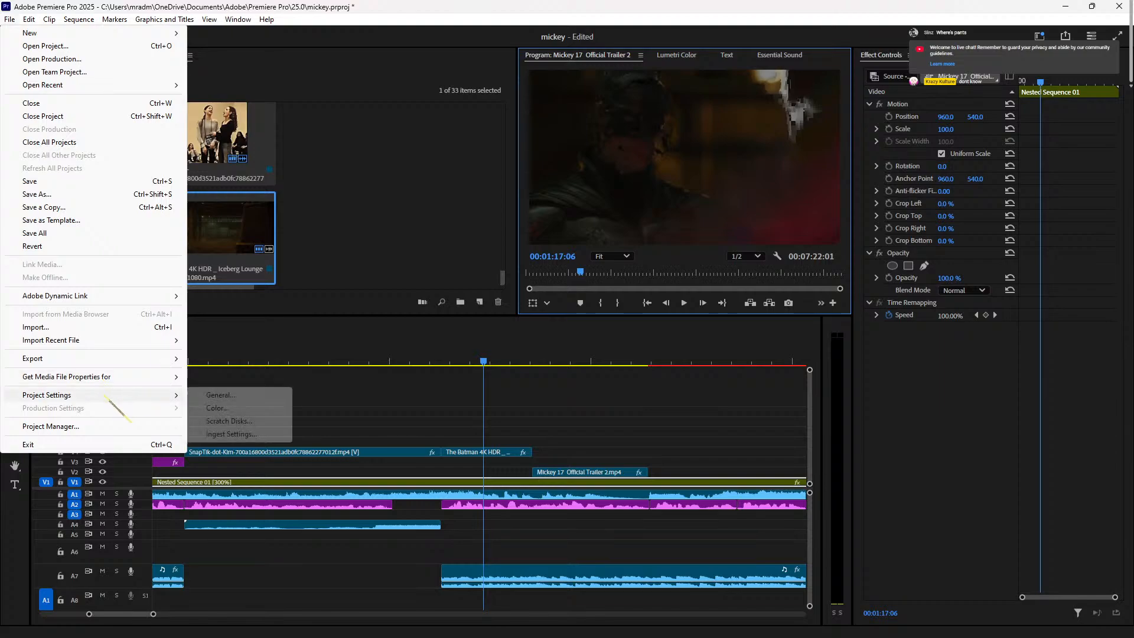
click(109, 427)
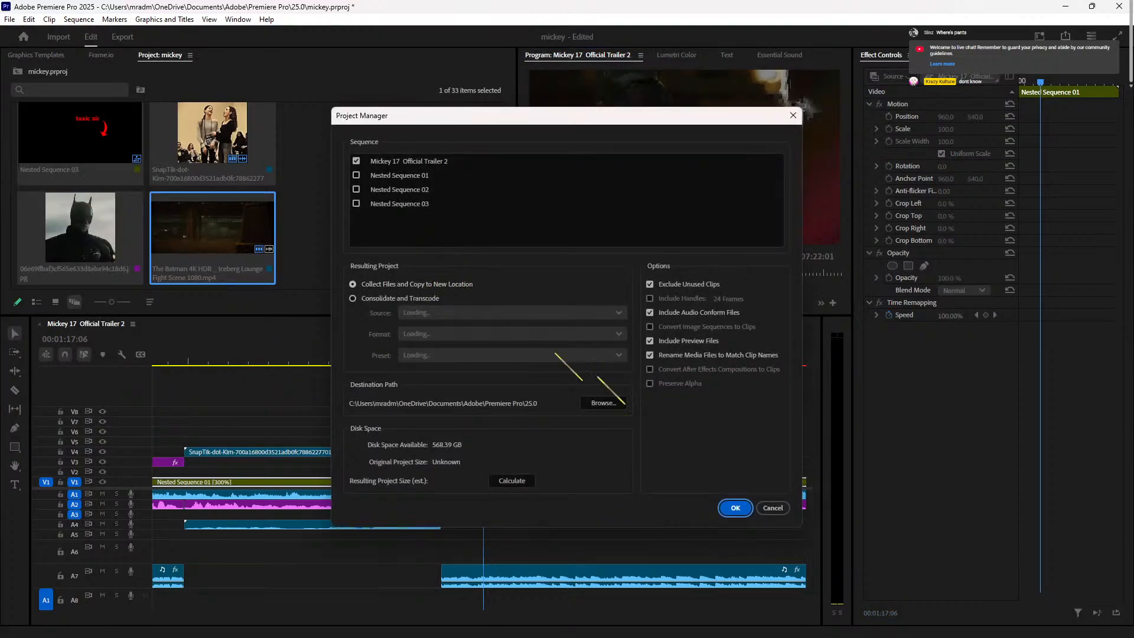
click(772, 508)
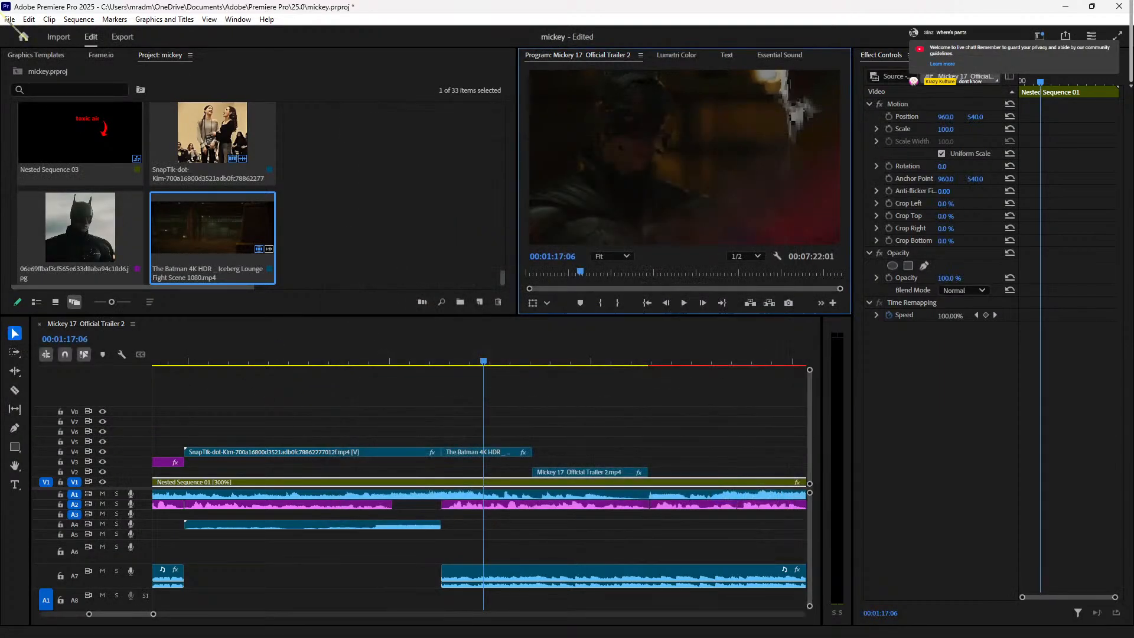
Step: Show the Edit > Preferences submenu with its list of categories
click(10, 19)
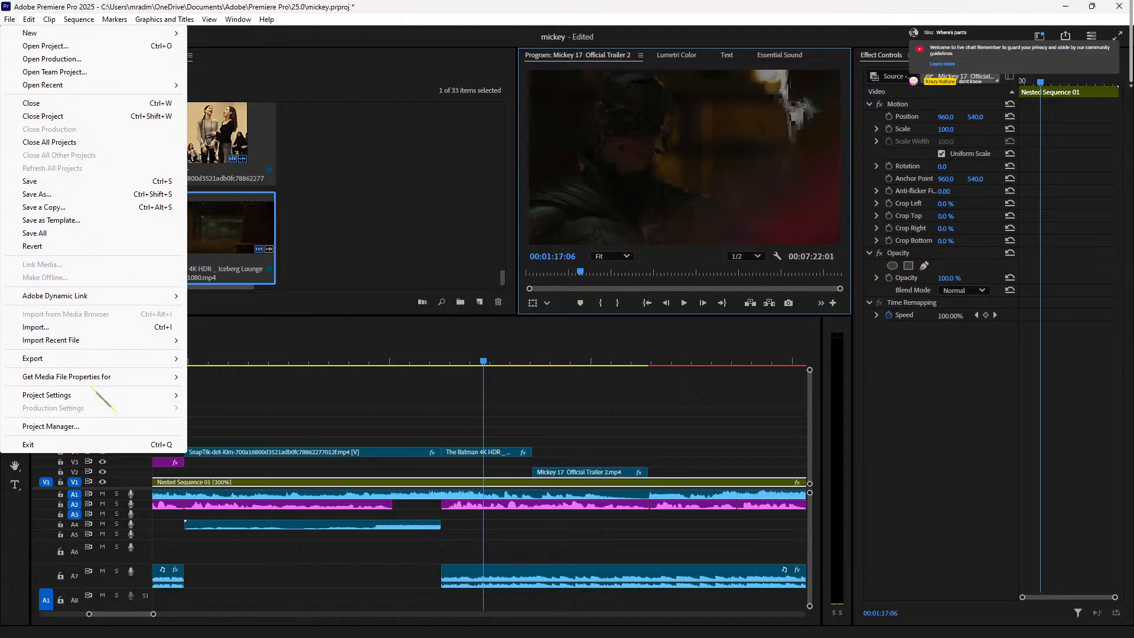
mouse_move(104, 399)
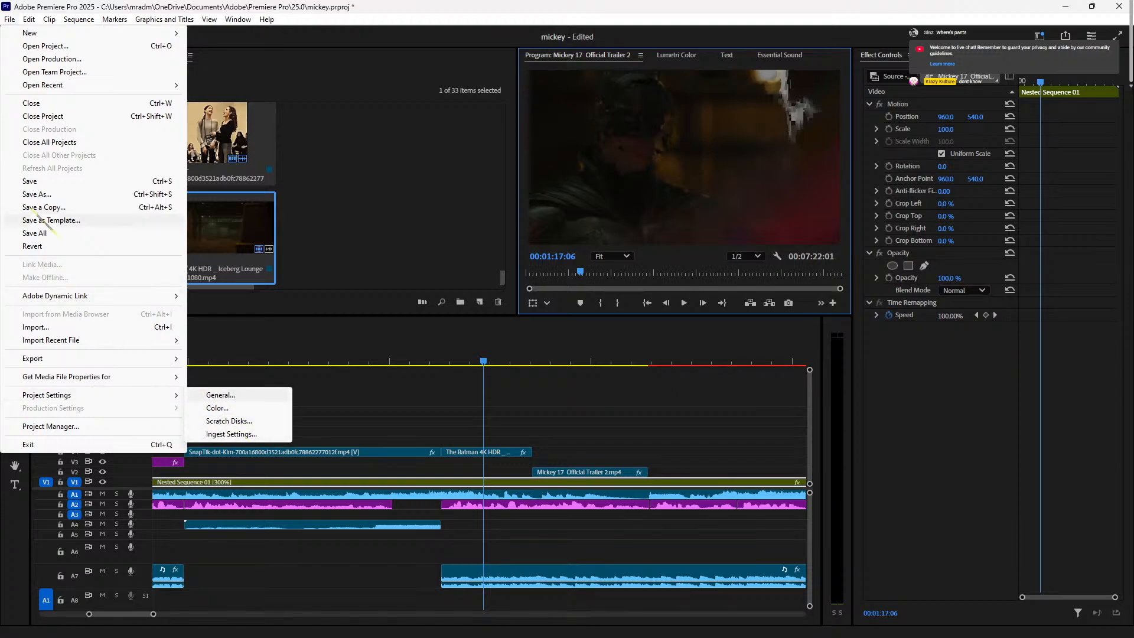
mouse_move(31, 22)
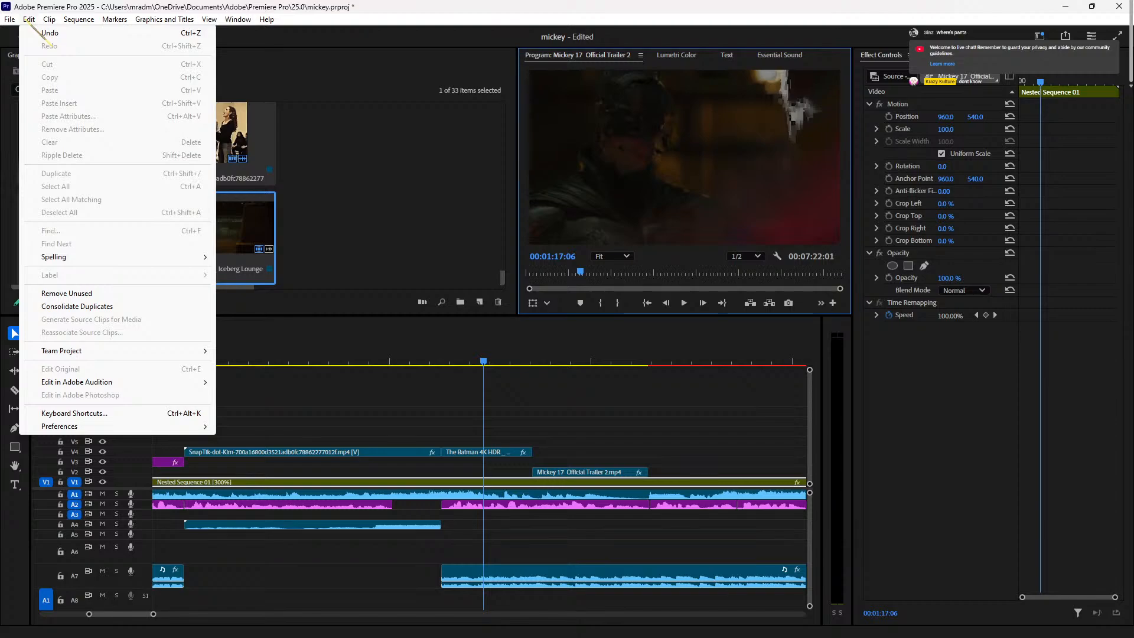
mouse_move(183, 428)
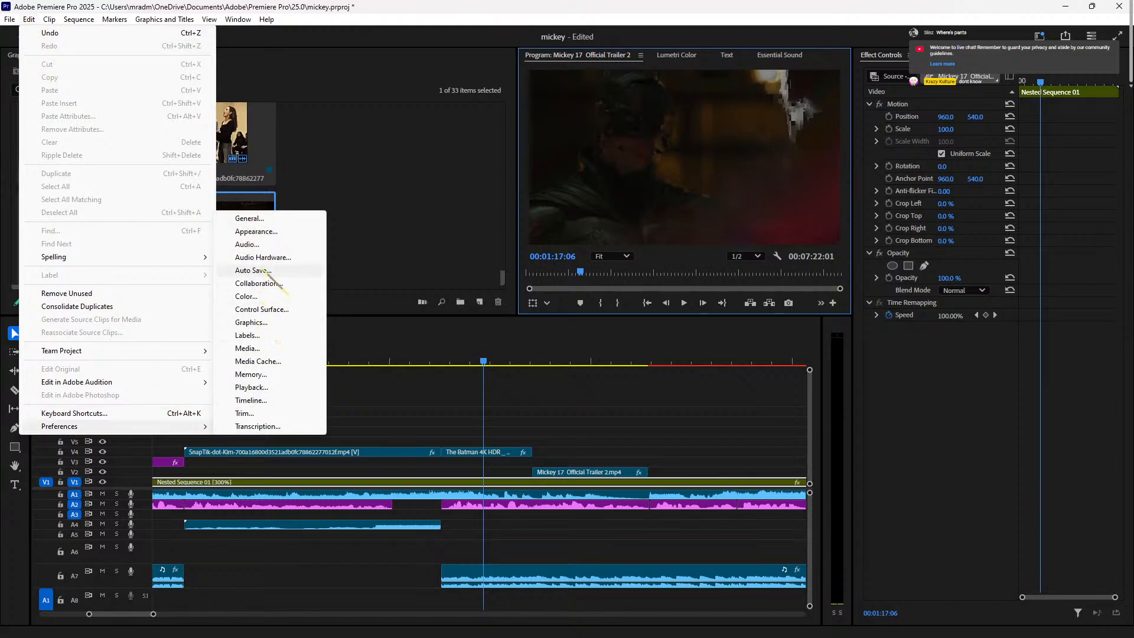
Step: Reserve 6 GB of RAM for other applications in the Memory preferences
click(252, 220)
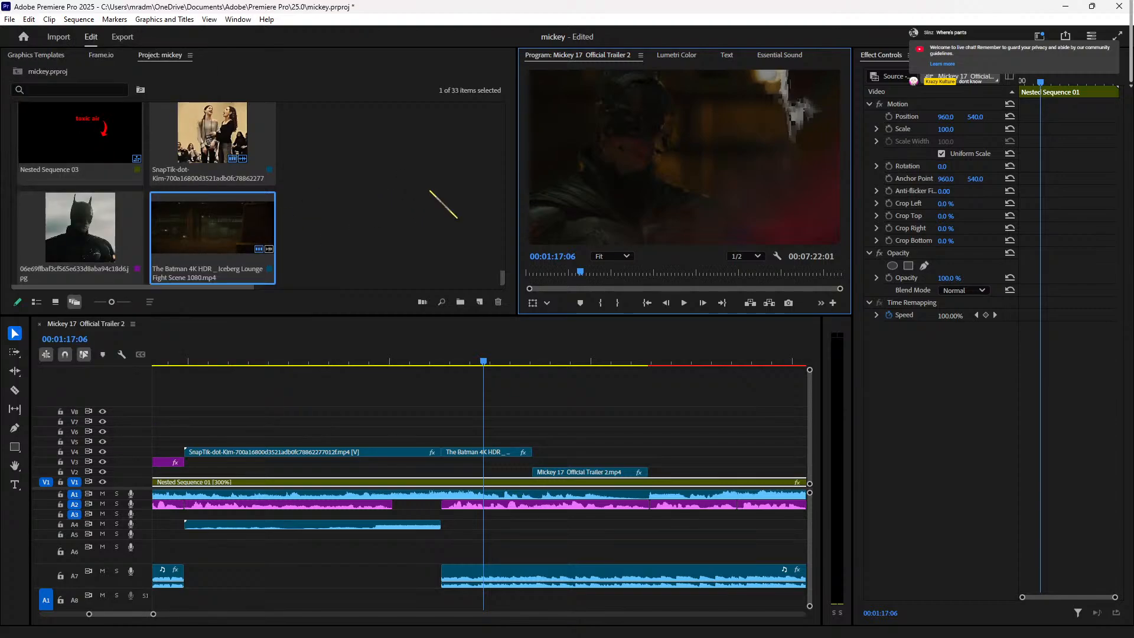
click(331, 197)
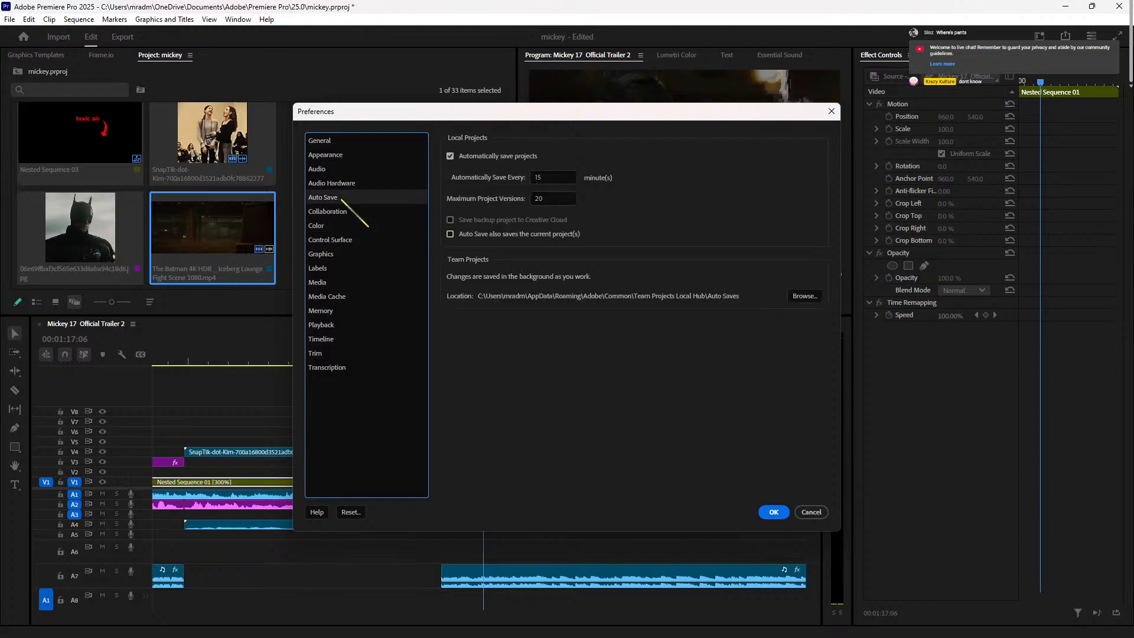
click(350, 153)
click(350, 169)
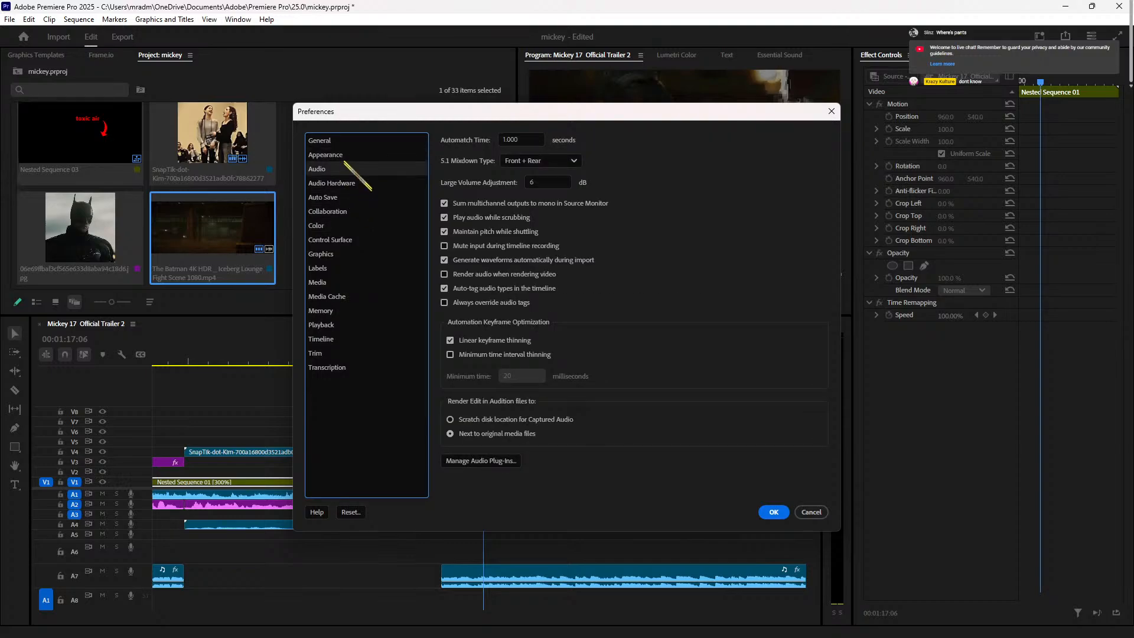
click(353, 140)
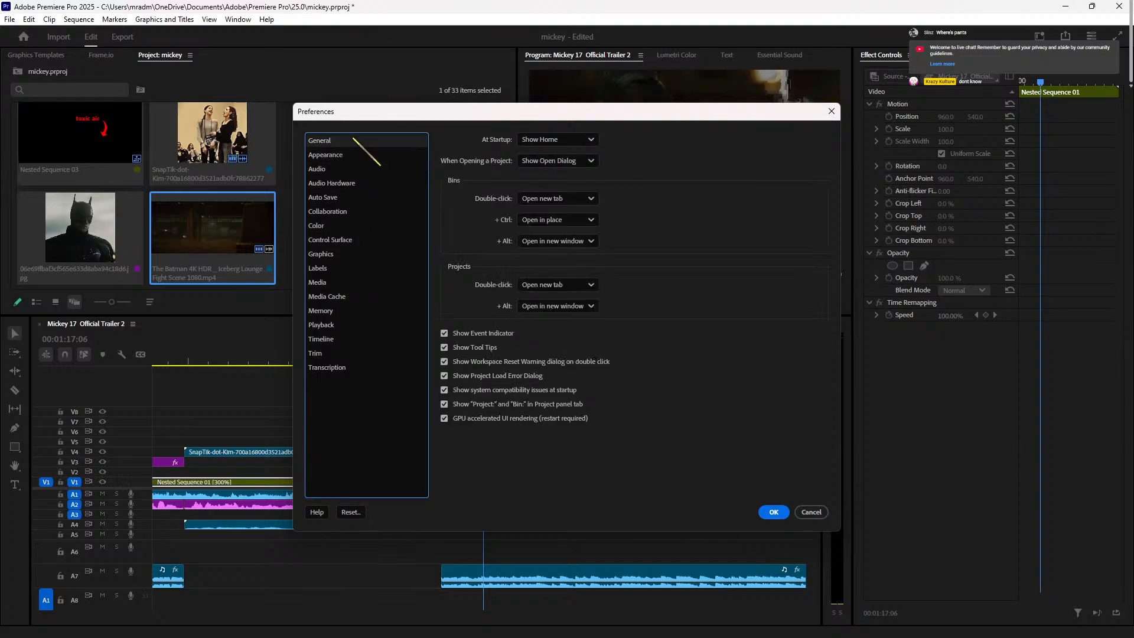
click(332, 310)
drag(604, 155, 483, 149)
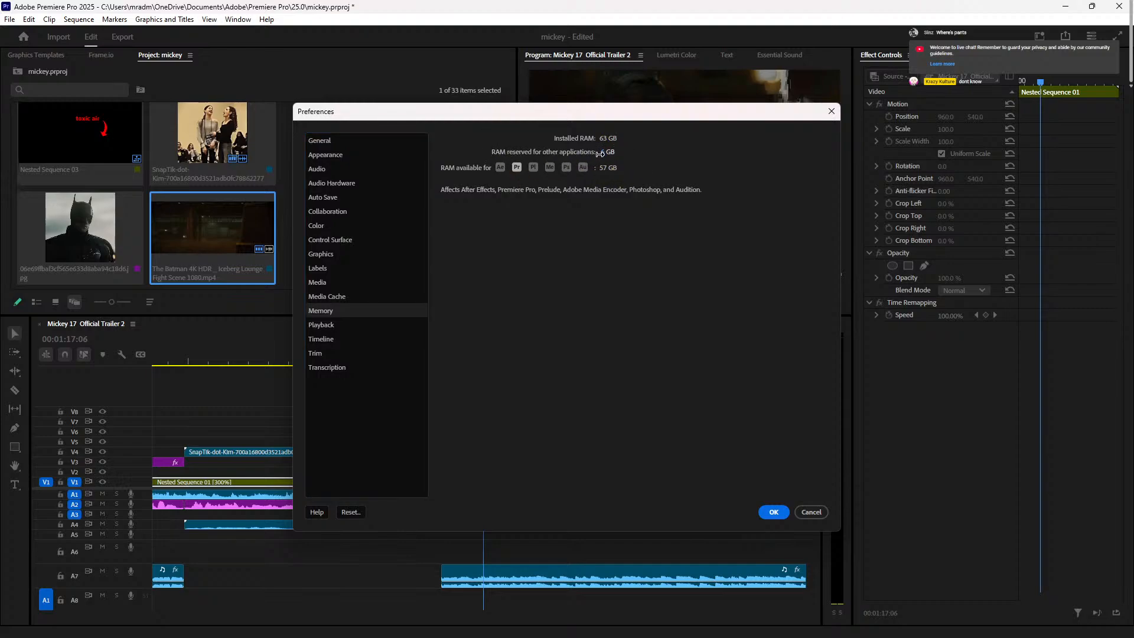
Step: Delete the unused media cache files from the Media Cache preferences
click(329, 338)
click(325, 324)
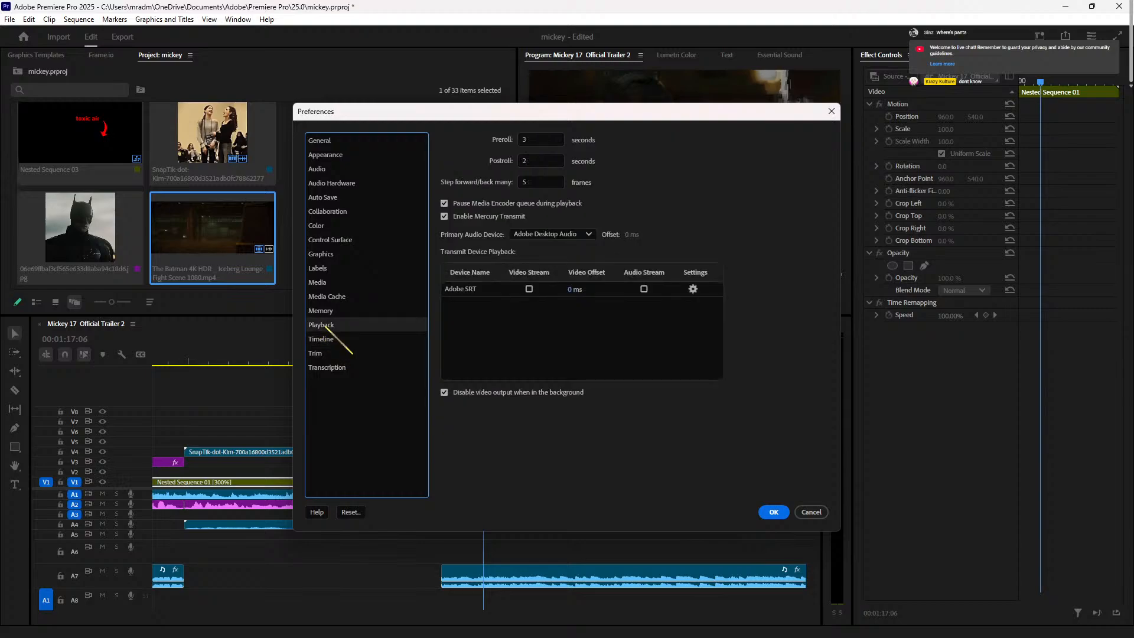
click(334, 297)
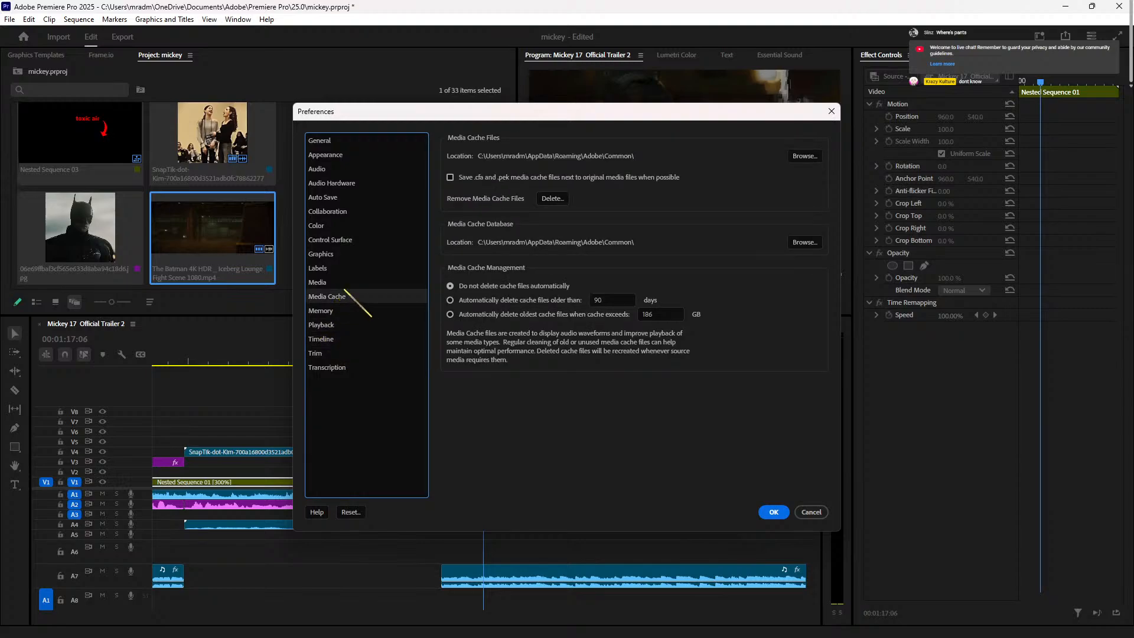
click(552, 198)
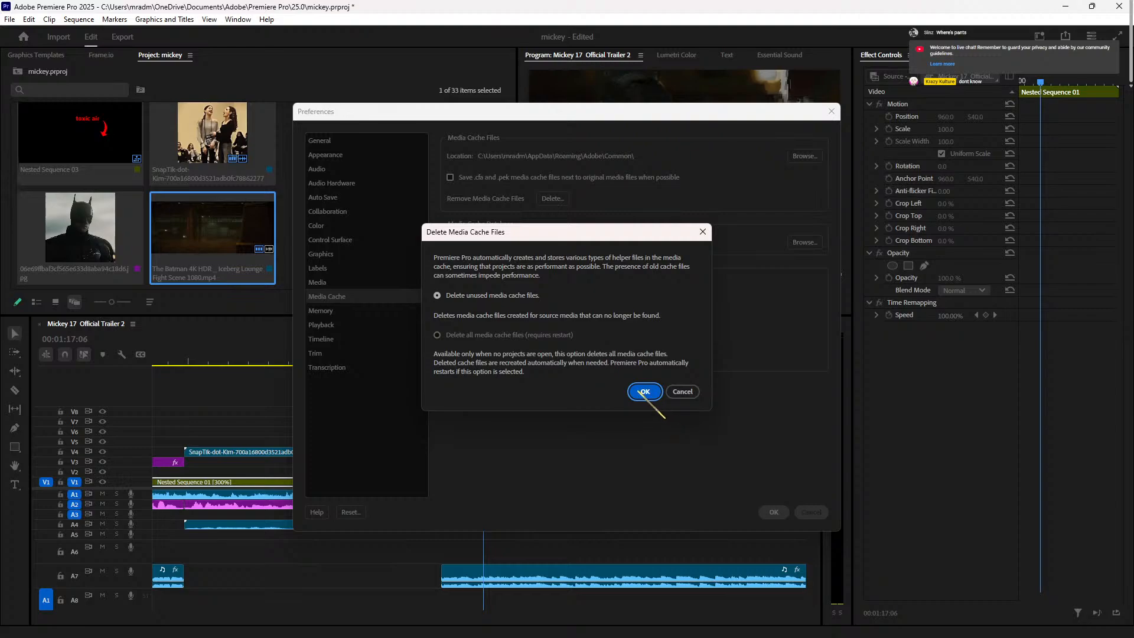
click(643, 392)
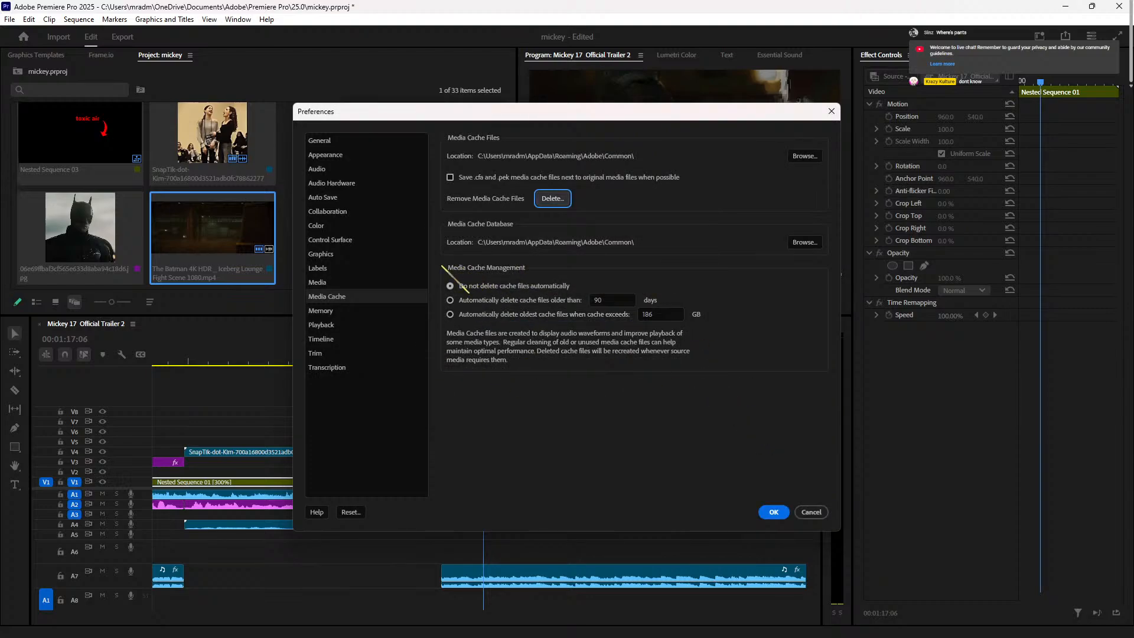
Step: Set the indeterminate media timebase to 30.00 fps and apply the preferences
click(336, 282)
click(353, 228)
click(364, 183)
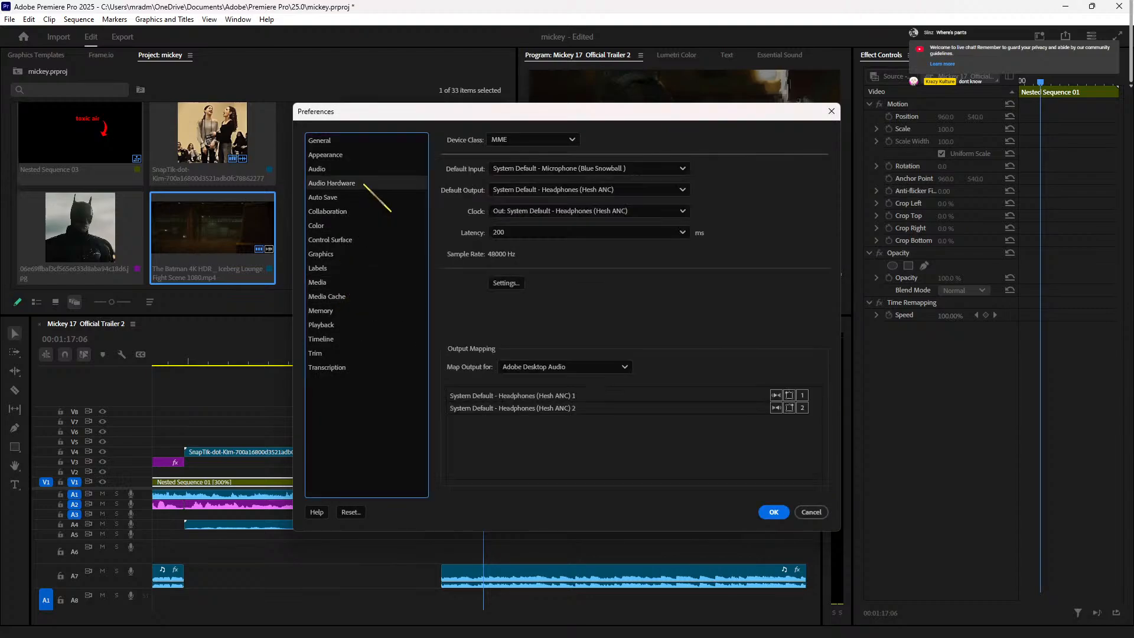
click(337, 266)
click(336, 283)
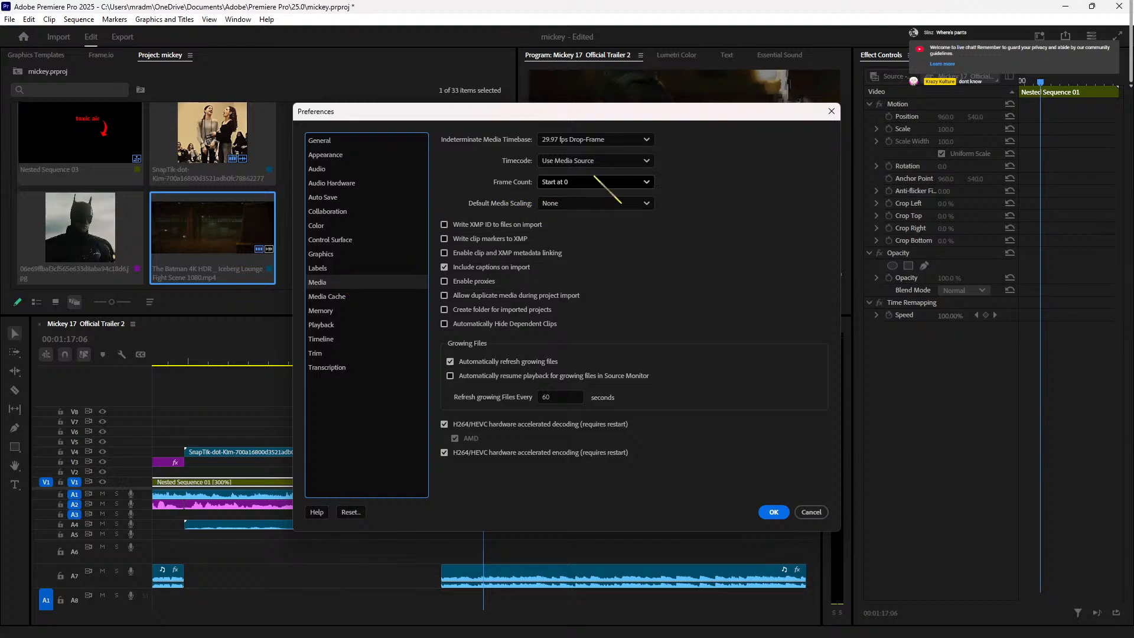
click(631, 142)
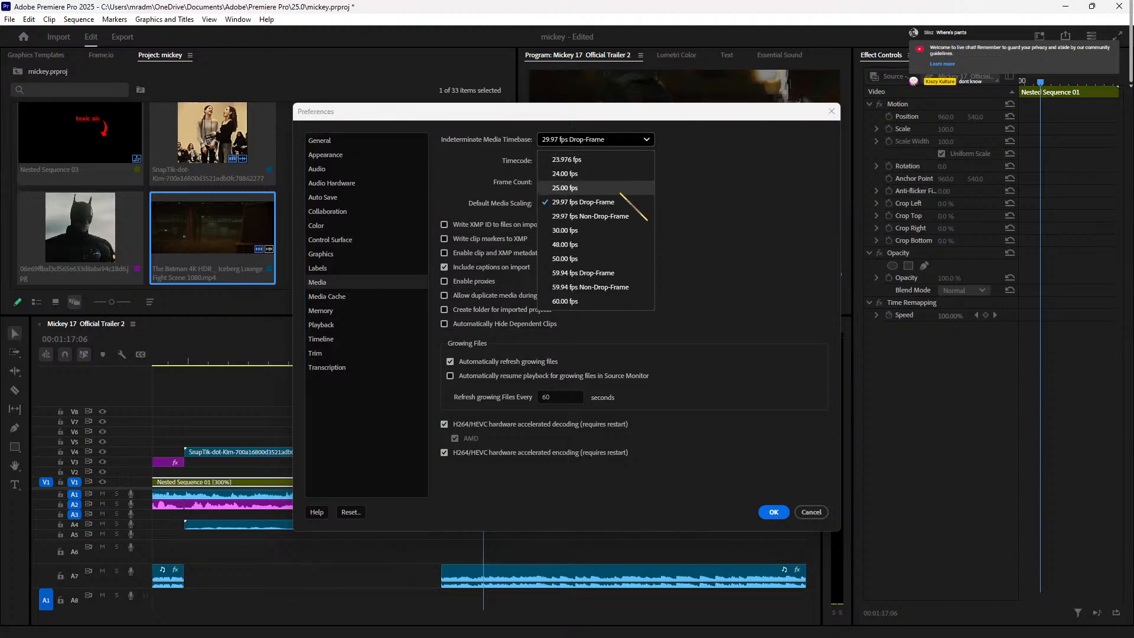
click(608, 230)
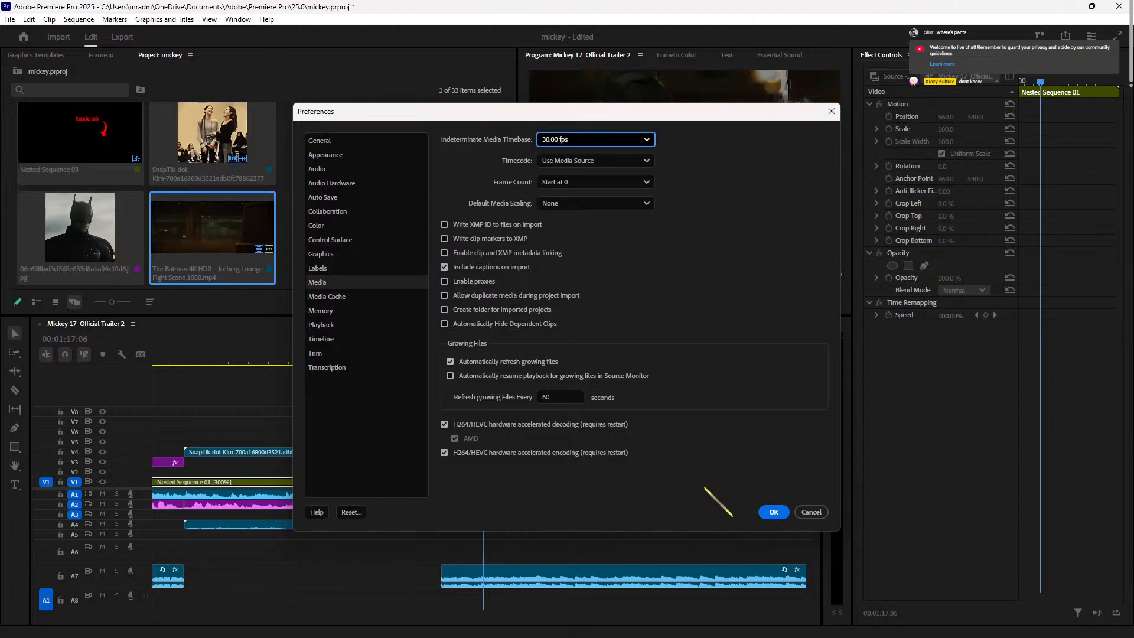
click(774, 511)
Step: Preview from 01:16:21 to 01:20:21 and drag the V2 Mickey 17 clip's end outward
drag(458, 360, 466, 359)
key(space)
key(Right)
key(Right)
key(Right)
key(Right)
key(Right)
key(Right)
key(Right)
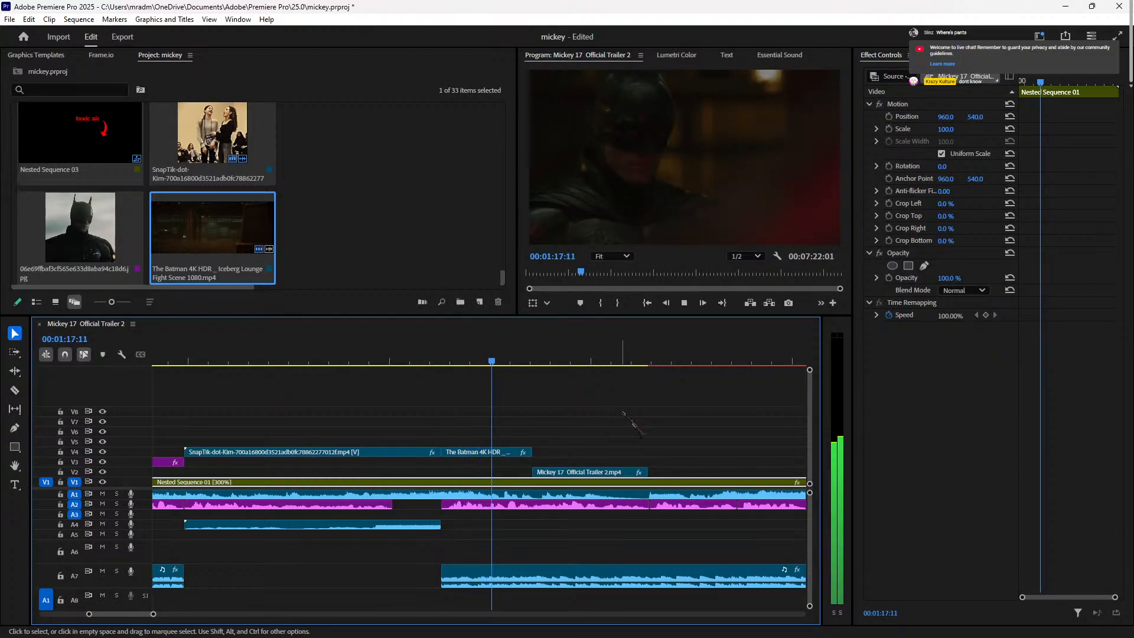
key(space)
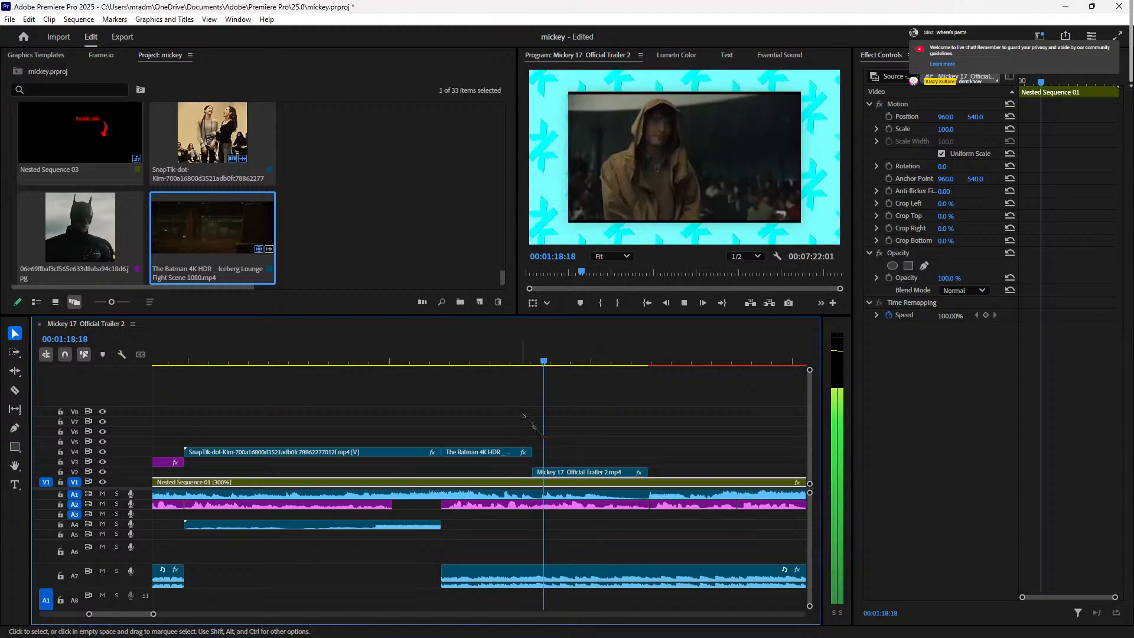
key(space)
key(space)
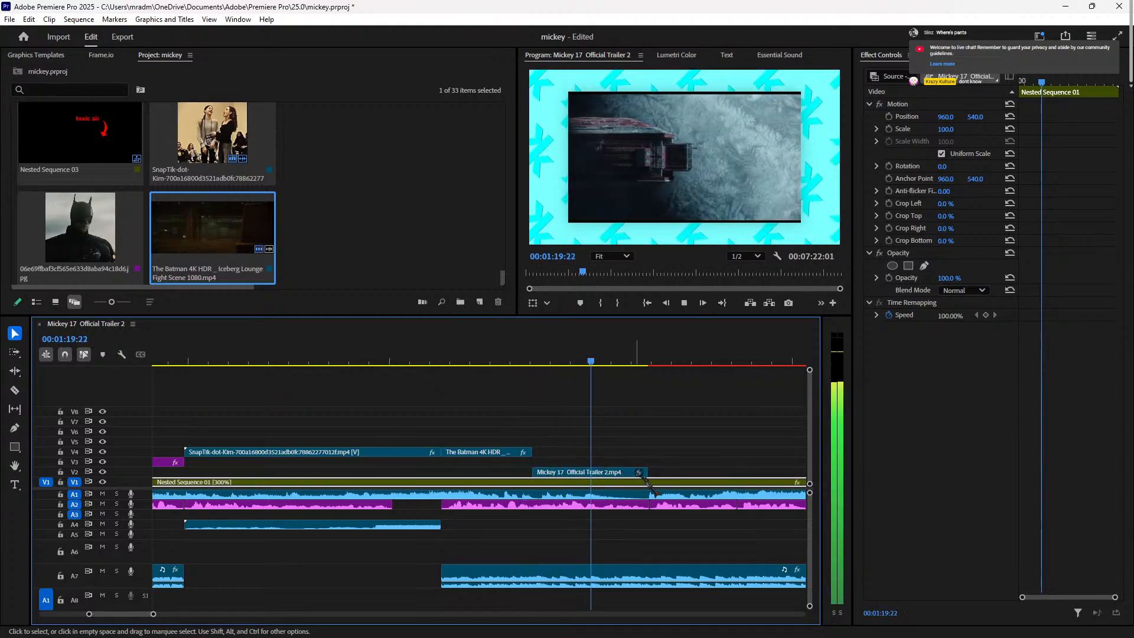
key(space)
drag(646, 475, 748, 475)
key(space)
Step: Zoom the timeline out with '-' and play the sequence from about 01:28
click(732, 372)
click(718, 352)
key(space)
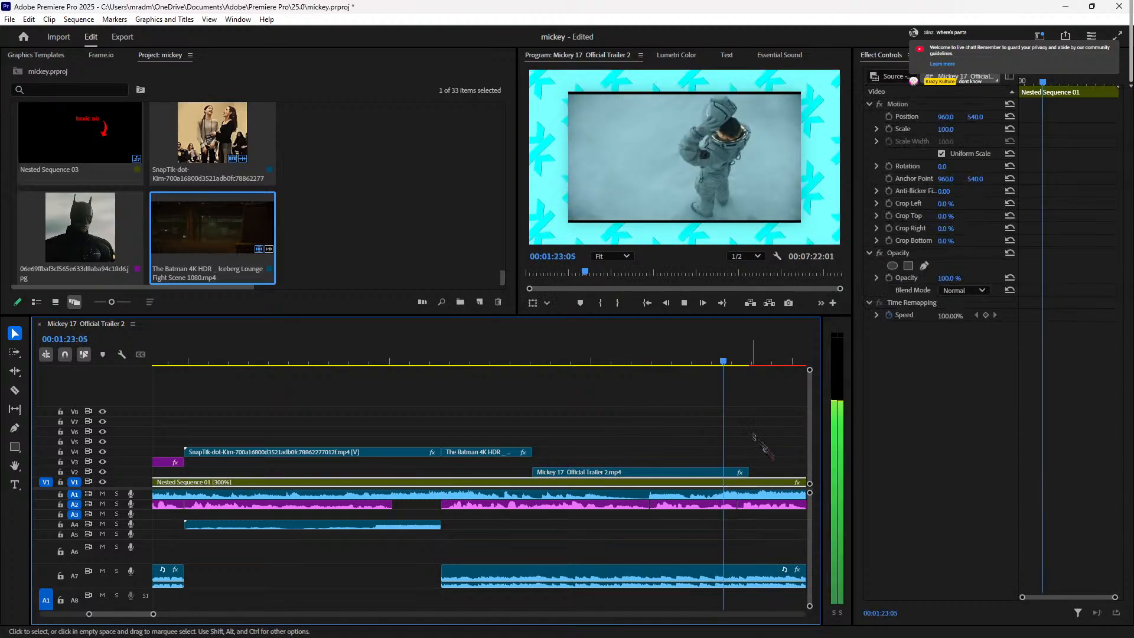
key(space)
key(minus)
key(minus)
key(minus)
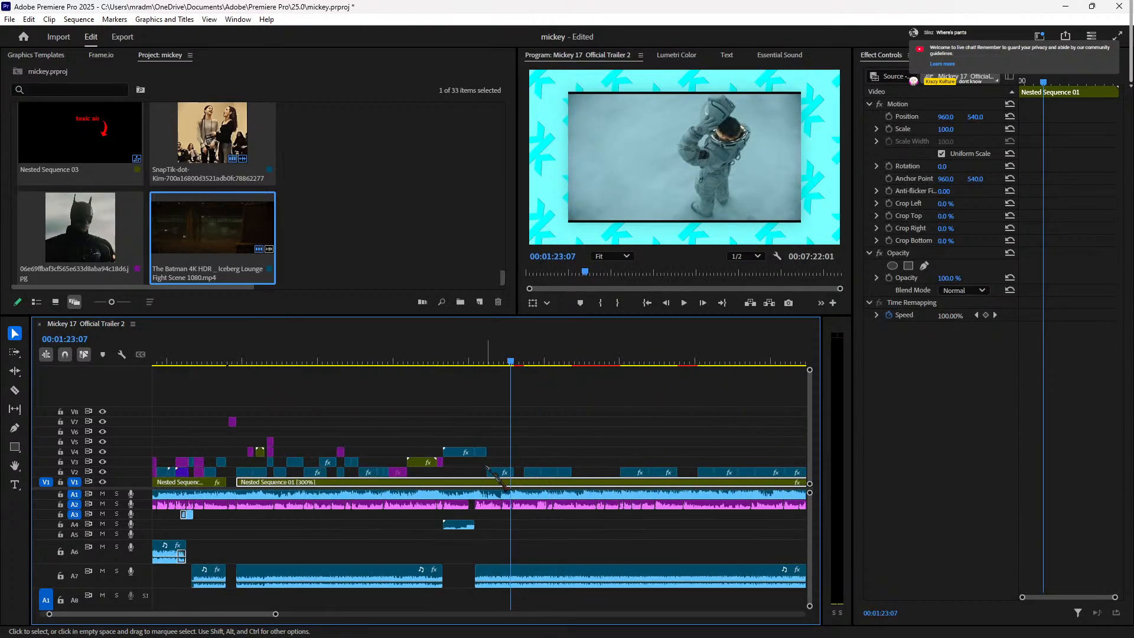
click(554, 423)
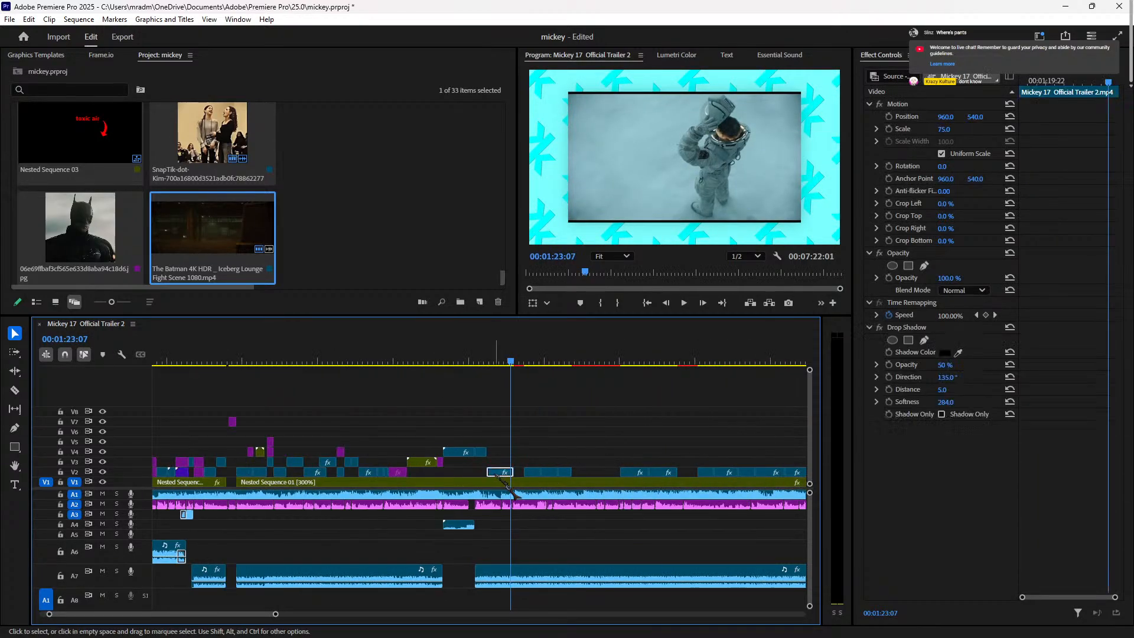
click(536, 357)
key(space)
Step: Scrub from 01:32 to 01:49:14, check the short V2 clip's drop shadow, and return to 01:18:04
click(562, 357)
key(space)
click(632, 356)
key(space)
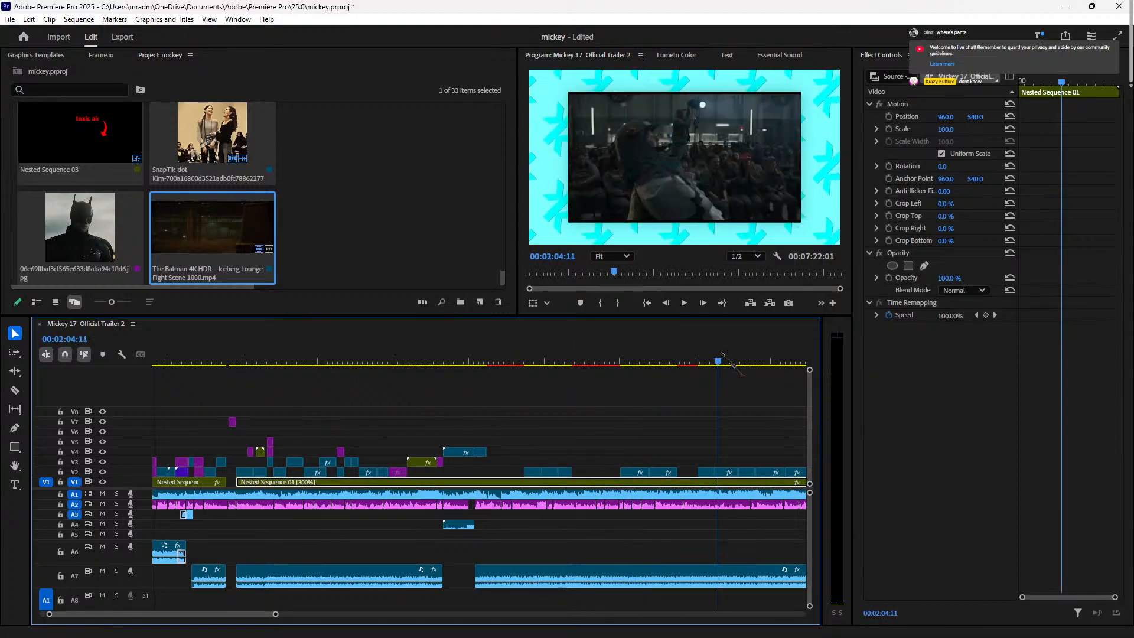
click(623, 361)
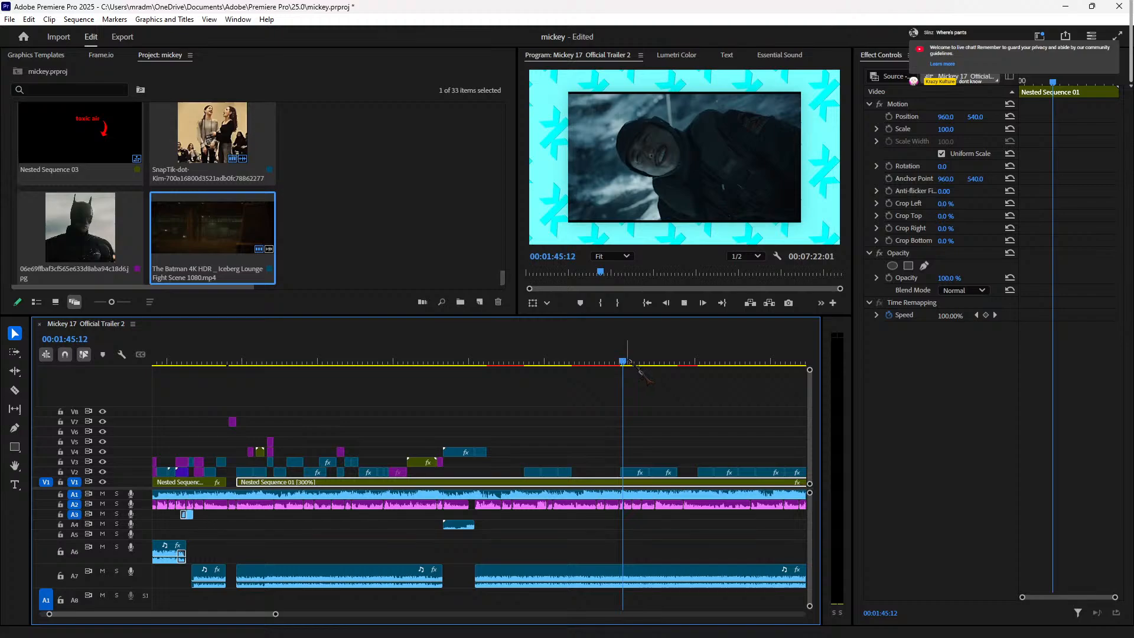
click(555, 360)
drag(555, 361, 660, 361)
click(666, 473)
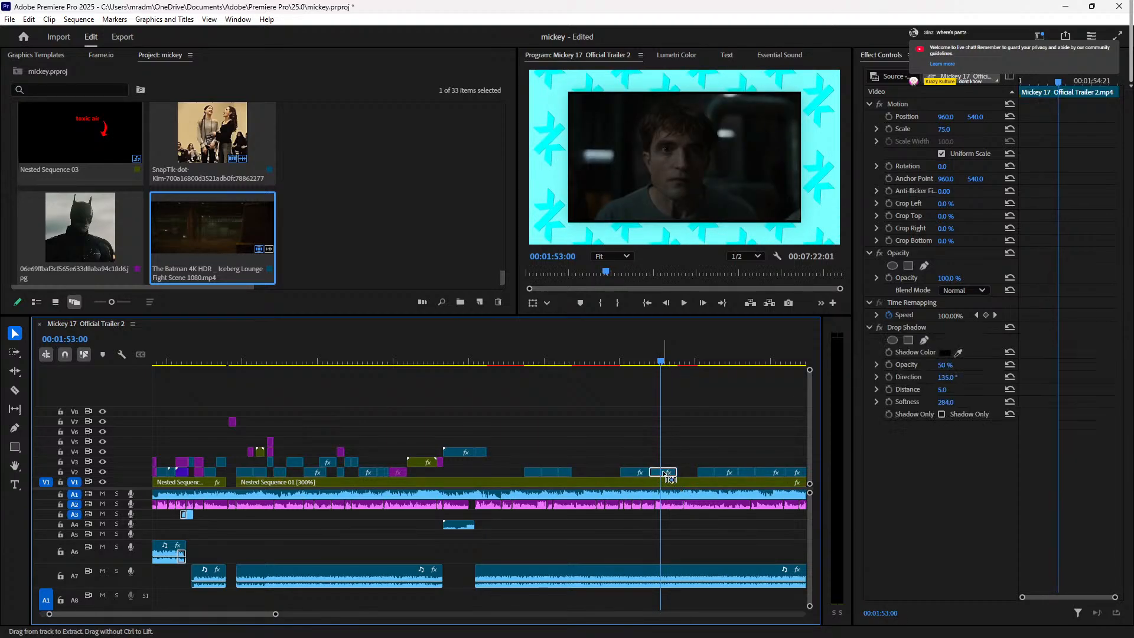
click(485, 363)
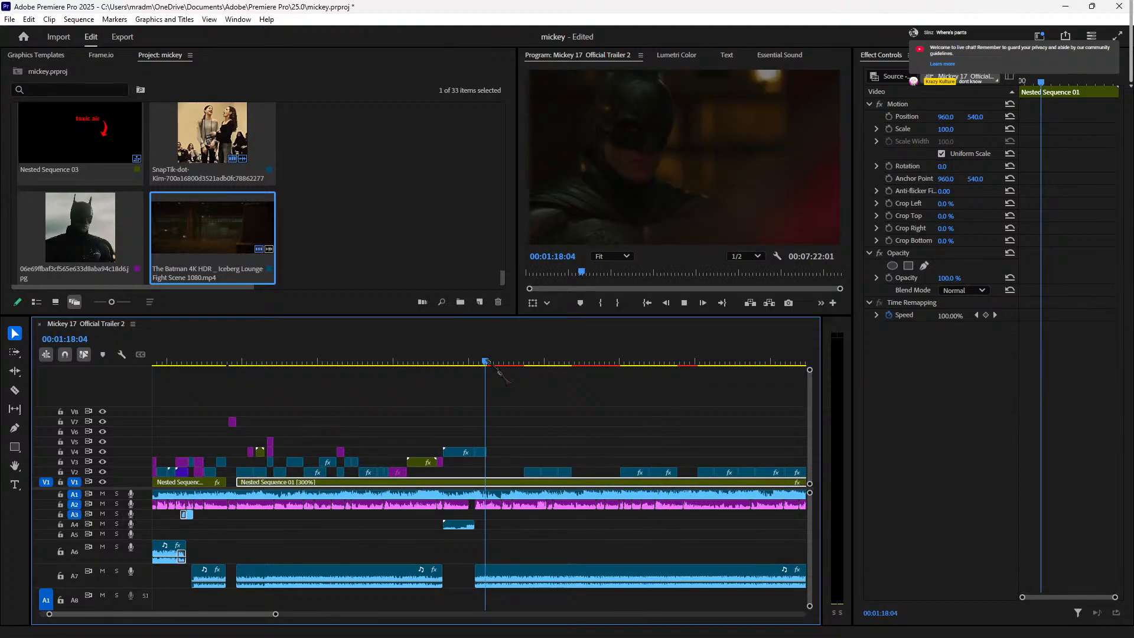
Step: Lengthen the V4 Batman clip's out point to meet the Mickey 17 clip's start, then preview it
key(equal)
key(equal)
key(equal)
key(equal)
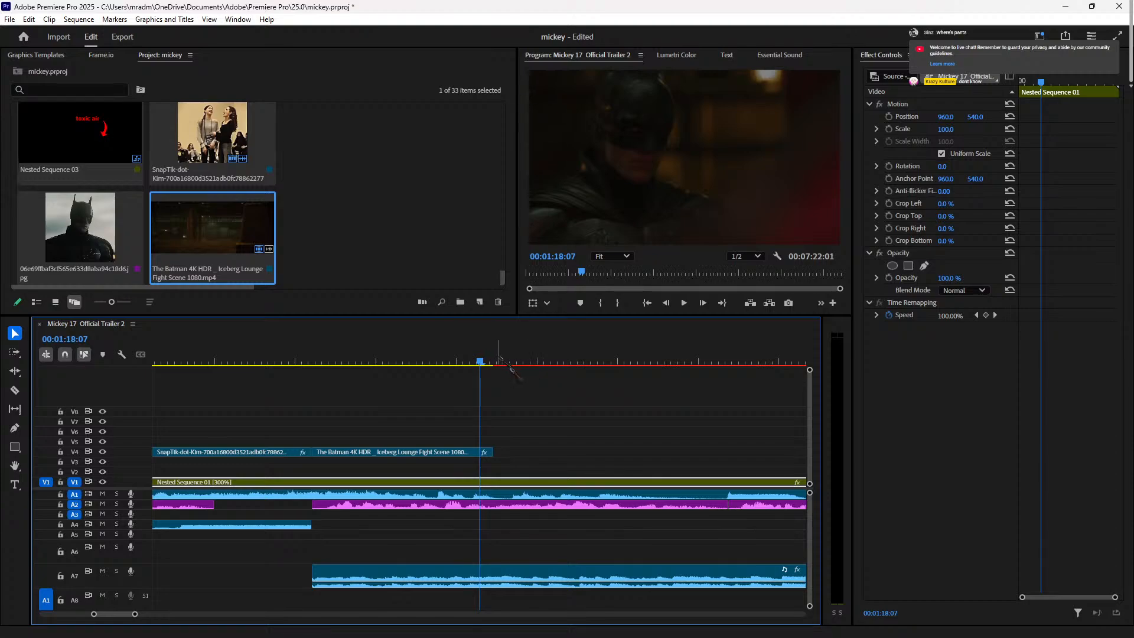
click(499, 366)
key(Left)
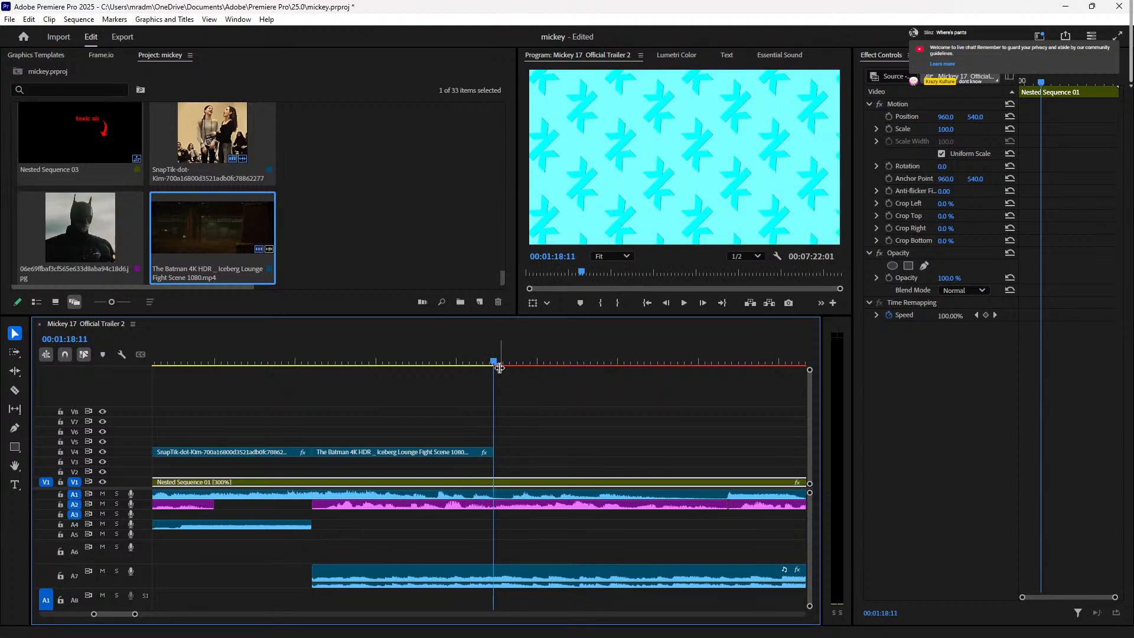
key(Right)
key(Right)
key(Right)
key(Right)
key(Right)
key(Right)
key(Right)
key(space)
key(space)
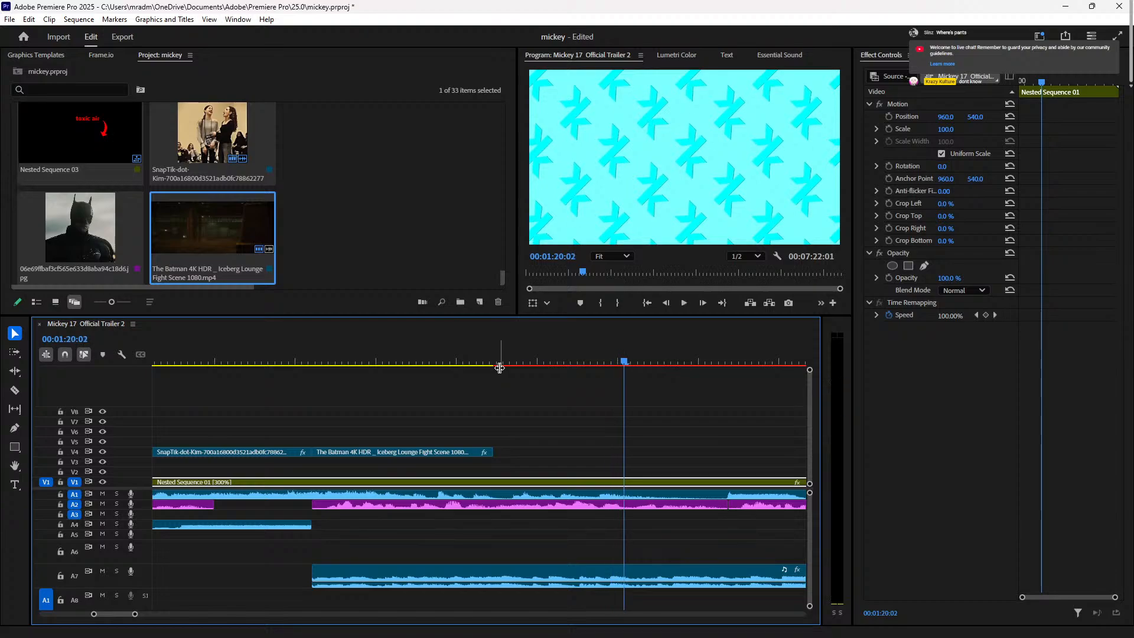
scroll(689, 397, down, 3)
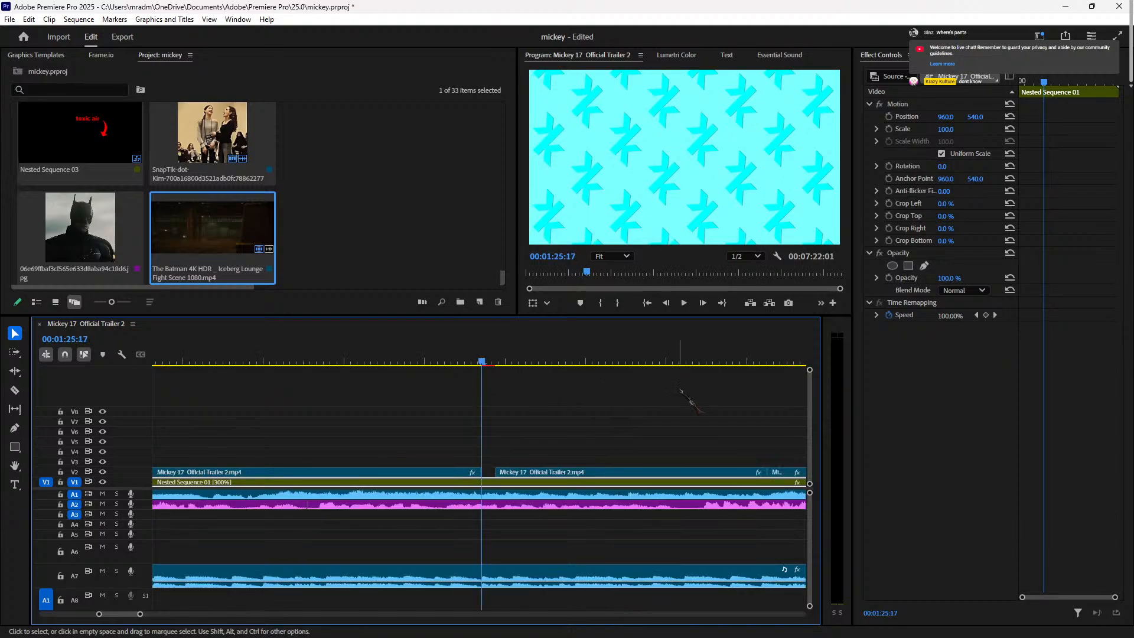
key(Down)
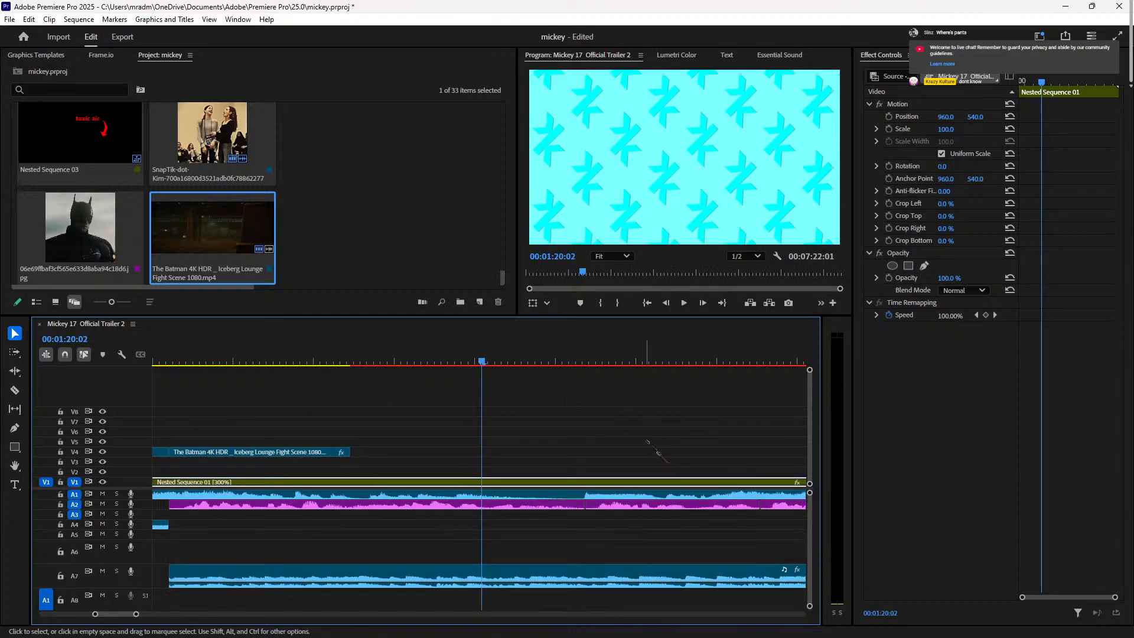
drag(184, 361, 524, 452)
key(space)
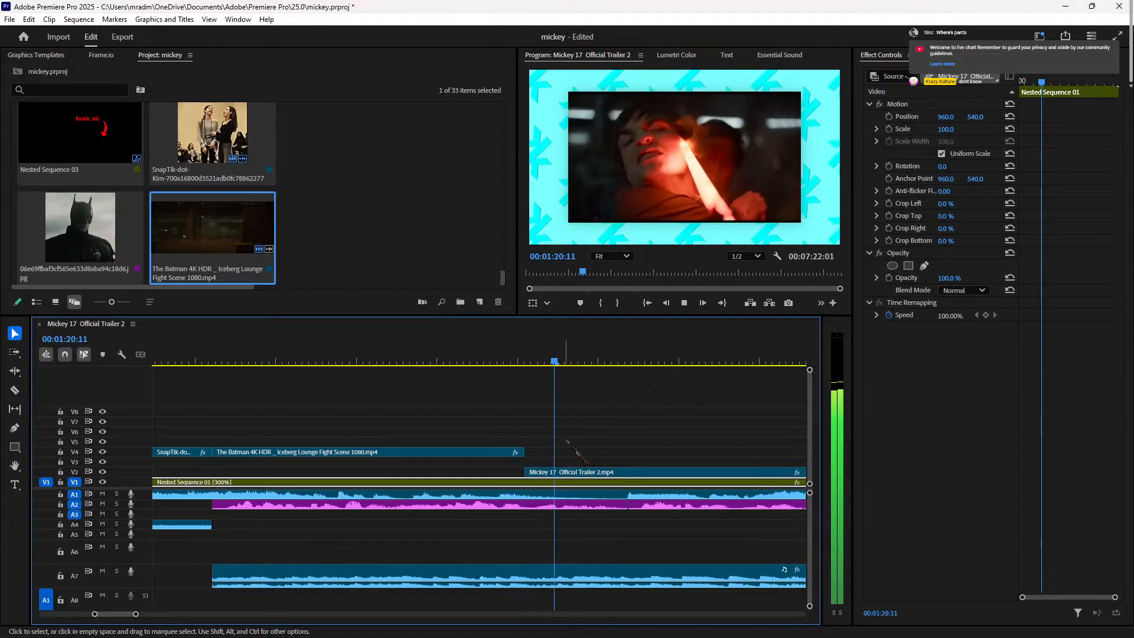
Step: Shorten the V4 Batman clip from its out point and preview the trim
key(space)
click(232, 359)
click(428, 452)
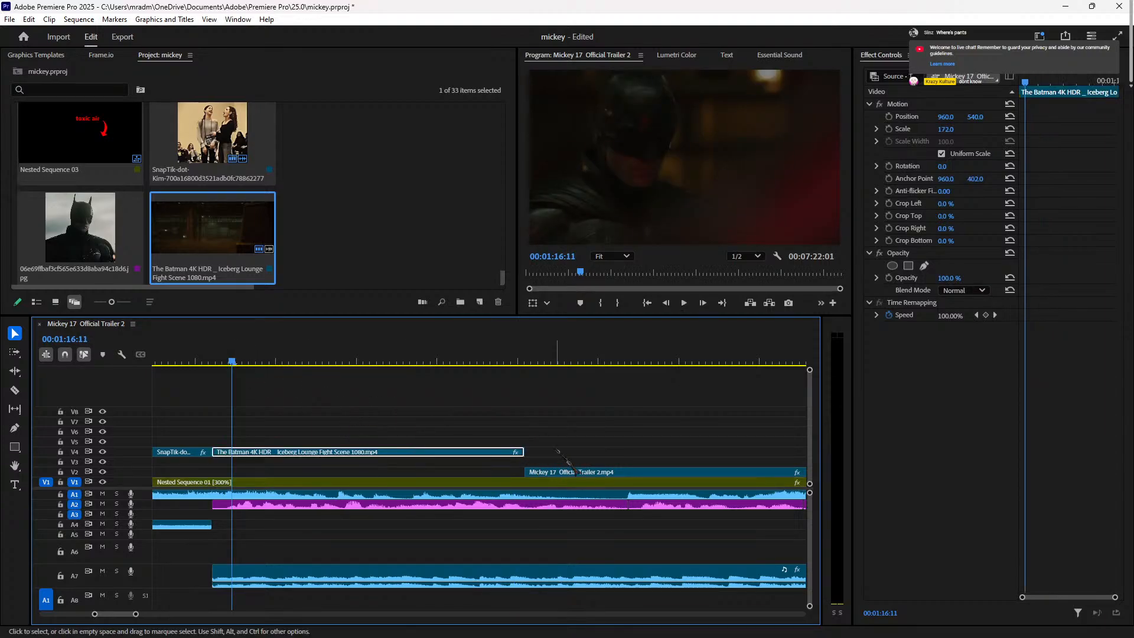
drag(522, 453, 463, 454)
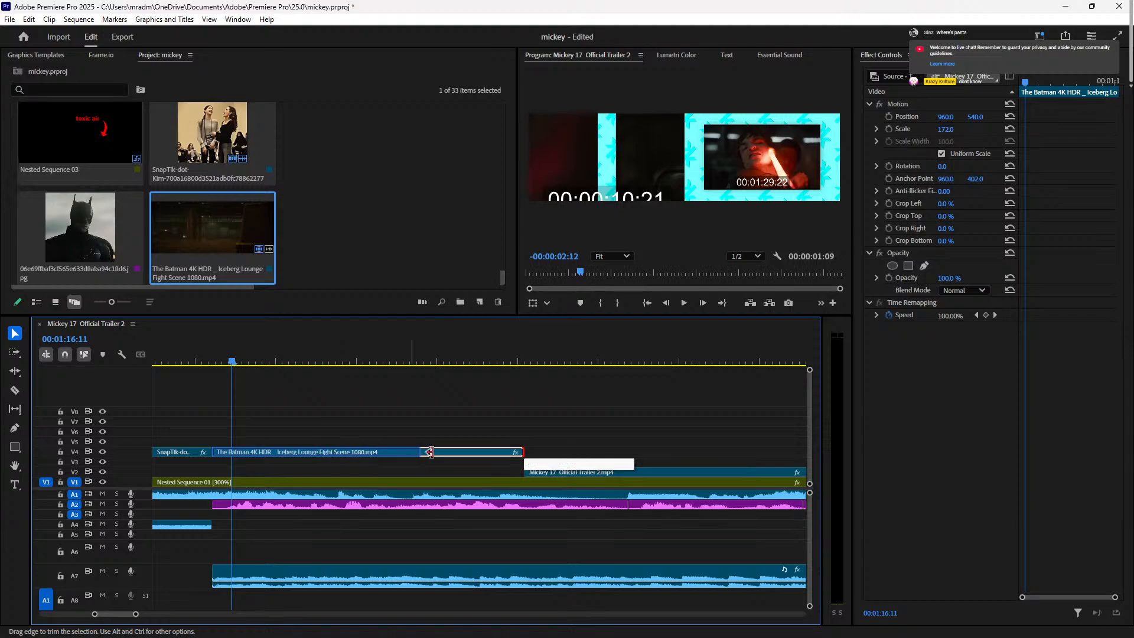
drag(427, 452, 467, 452)
key(space)
click(432, 360)
key(space)
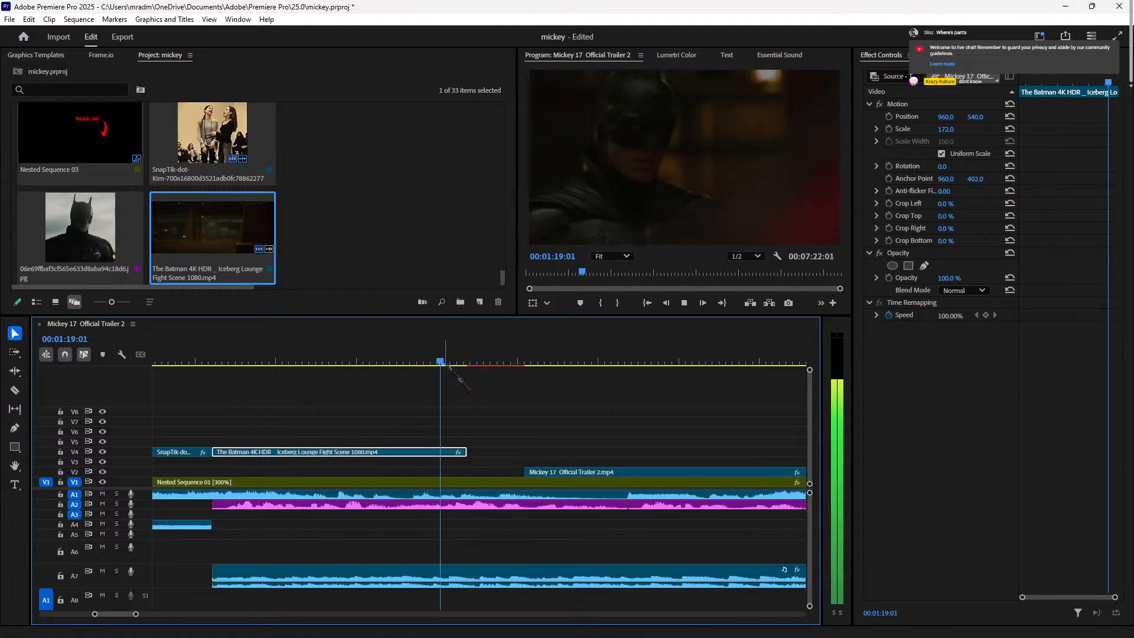
Step: Move the Batman clip 17 frames later and extend its start back to the SnapTik clip
right_click(450, 453)
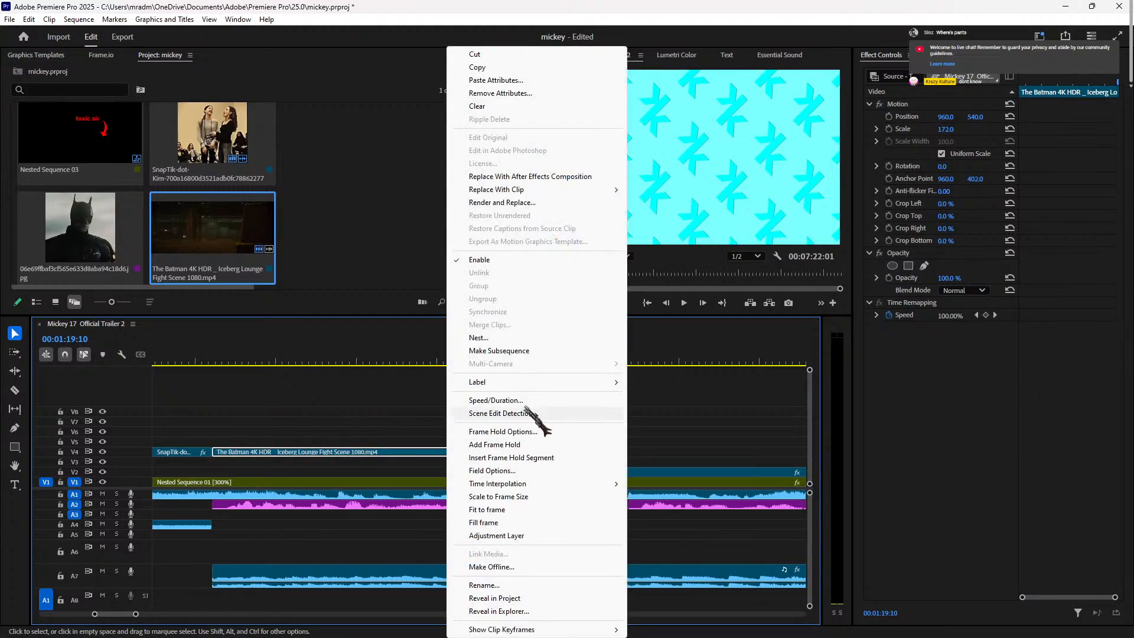
click(361, 454)
click(343, 360)
drag(312, 454, 369, 455)
drag(267, 452, 213, 452)
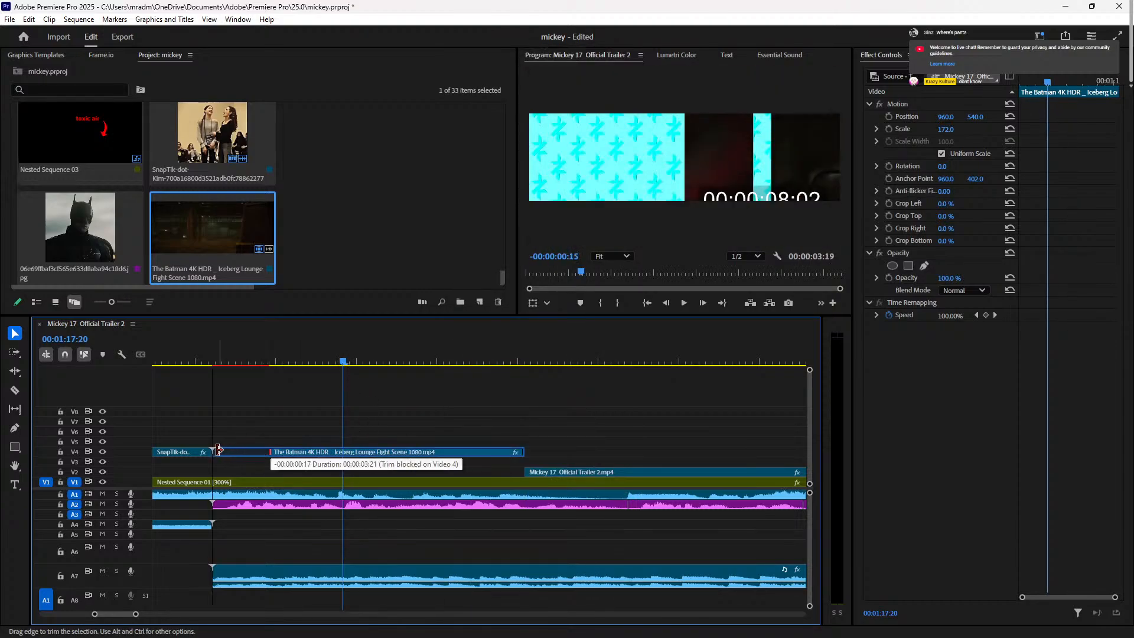
click(213, 362)
key(space)
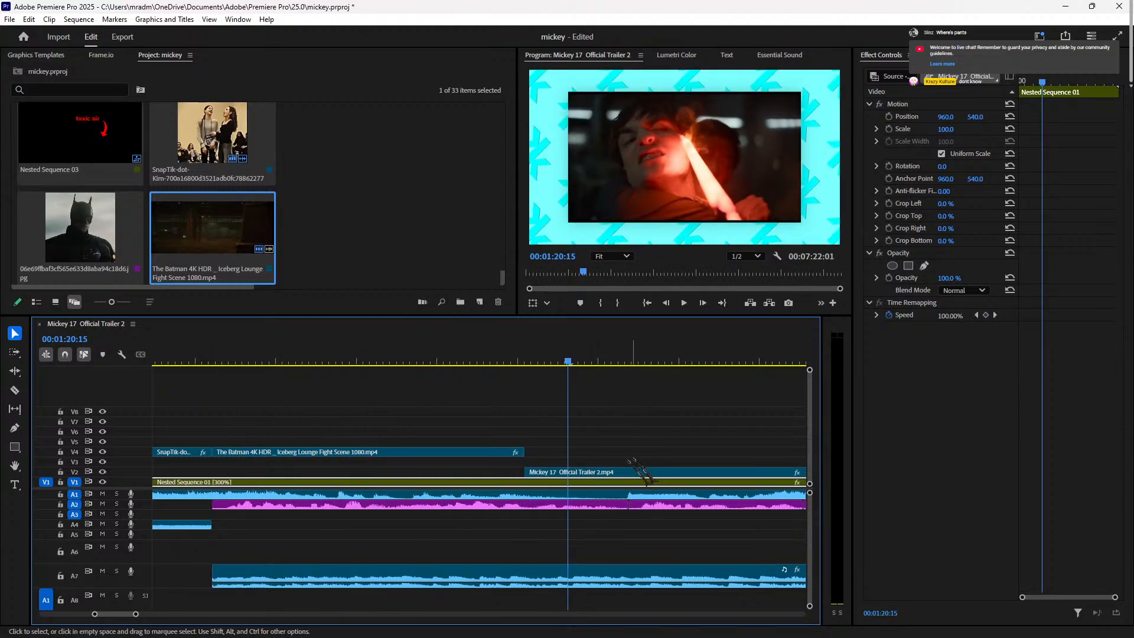
Step: Razor the V2 Mickey 17 clip at 01:21:00 and at 01:22:00
click(618, 472)
key(space)
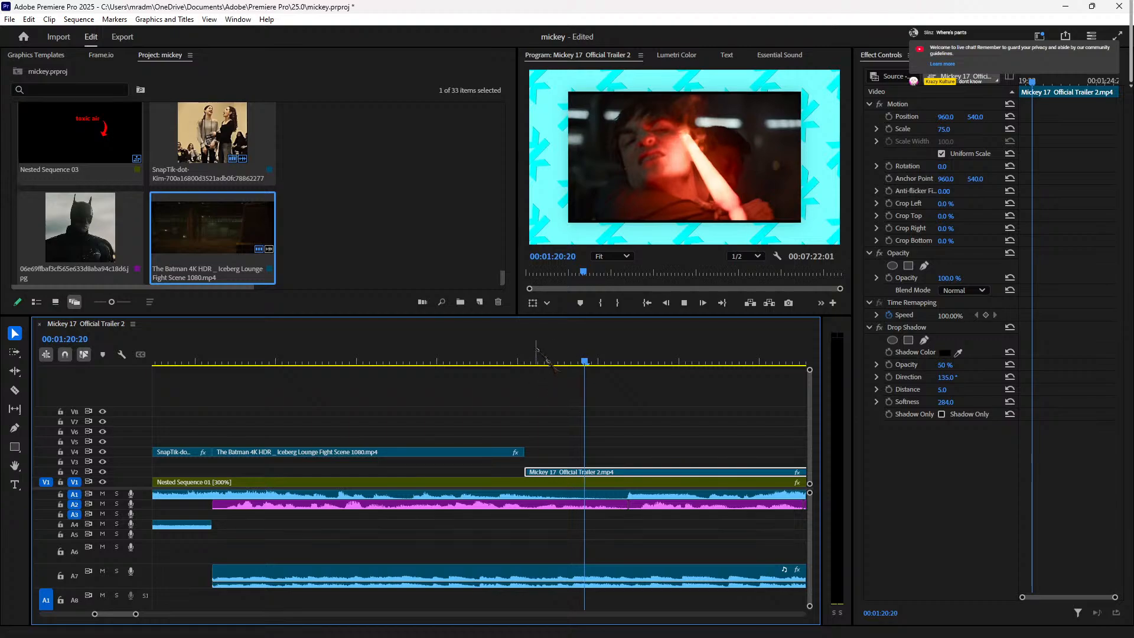
click(608, 362)
key(space)
key(space)
key(Left)
key(Left)
key(Left)
key(Left)
key(Left)
key(Left)
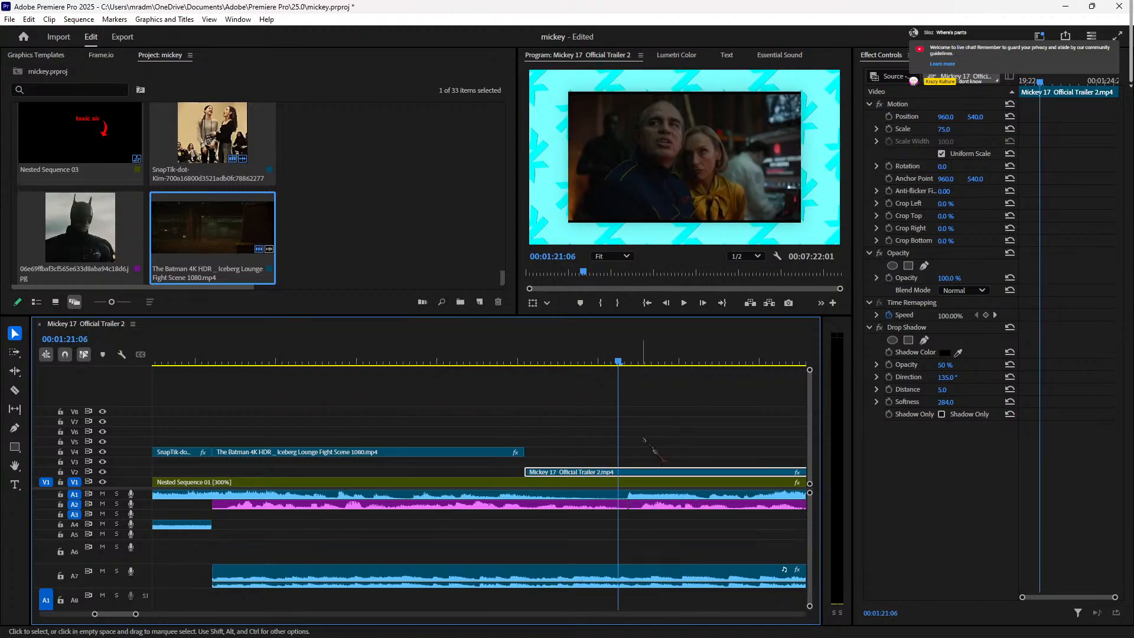
key(Left)
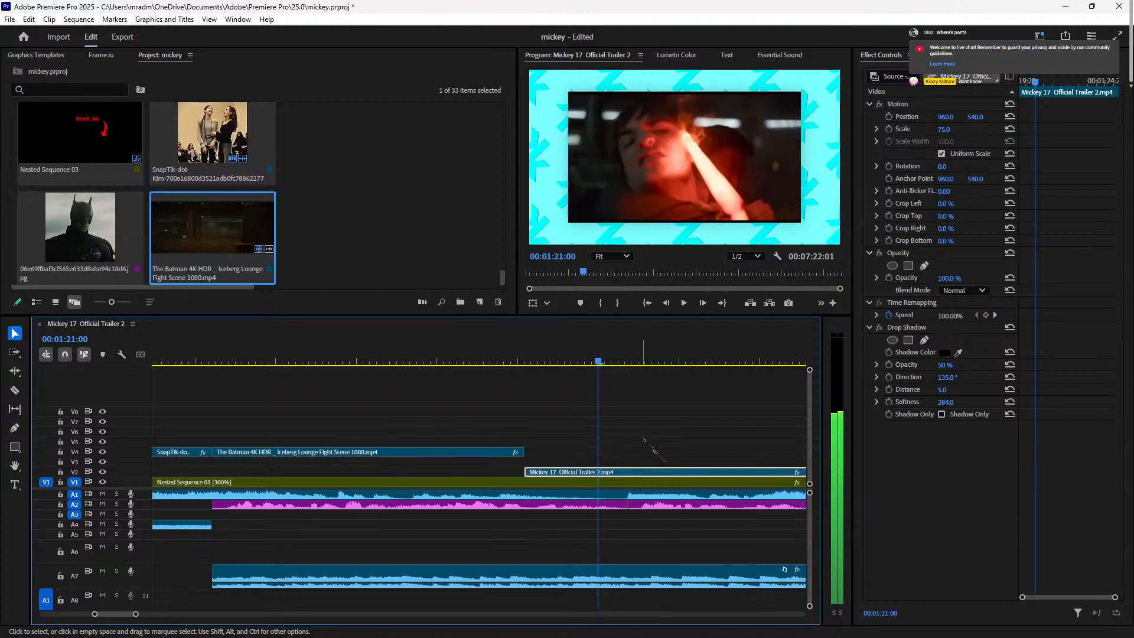
key(ctrl+k)
drag(703, 361, 662, 361)
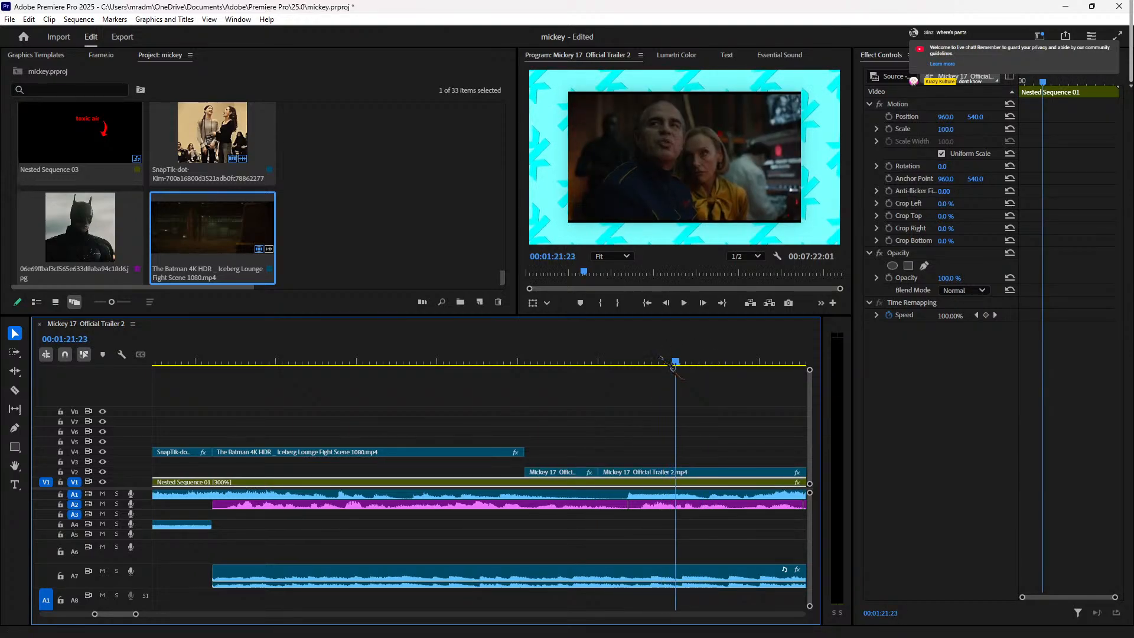
key(Right)
key(Right)
key(Right)
key(Left)
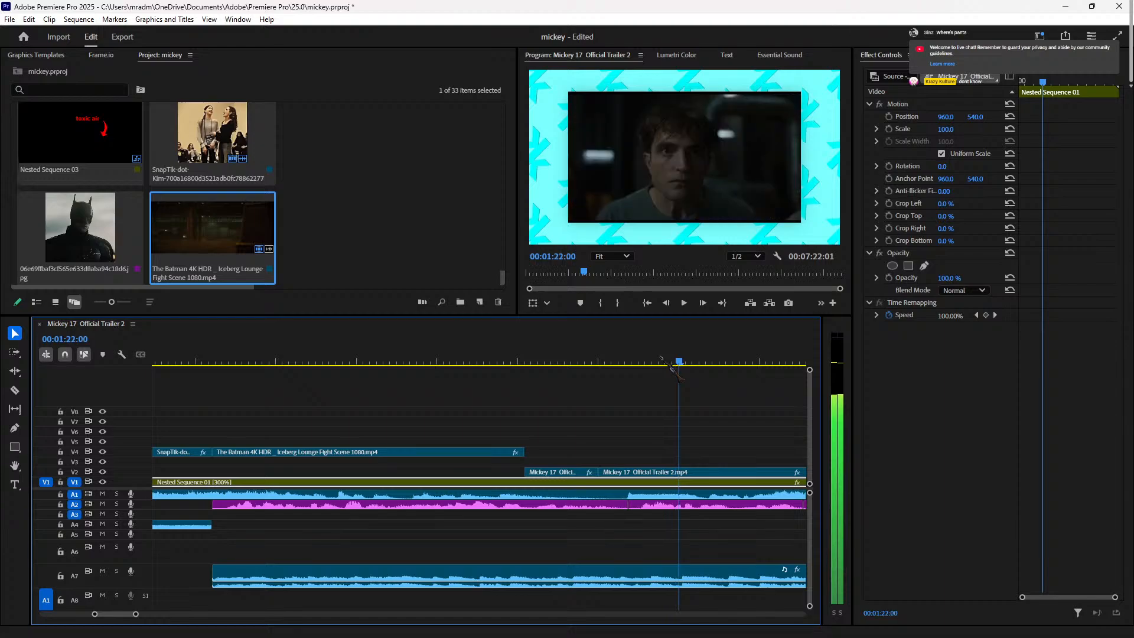
click(706, 474)
key(ctrl+k)
Step: Delete the middle Mickey 17 piece and slide the last piece left to close the gap
click(666, 481)
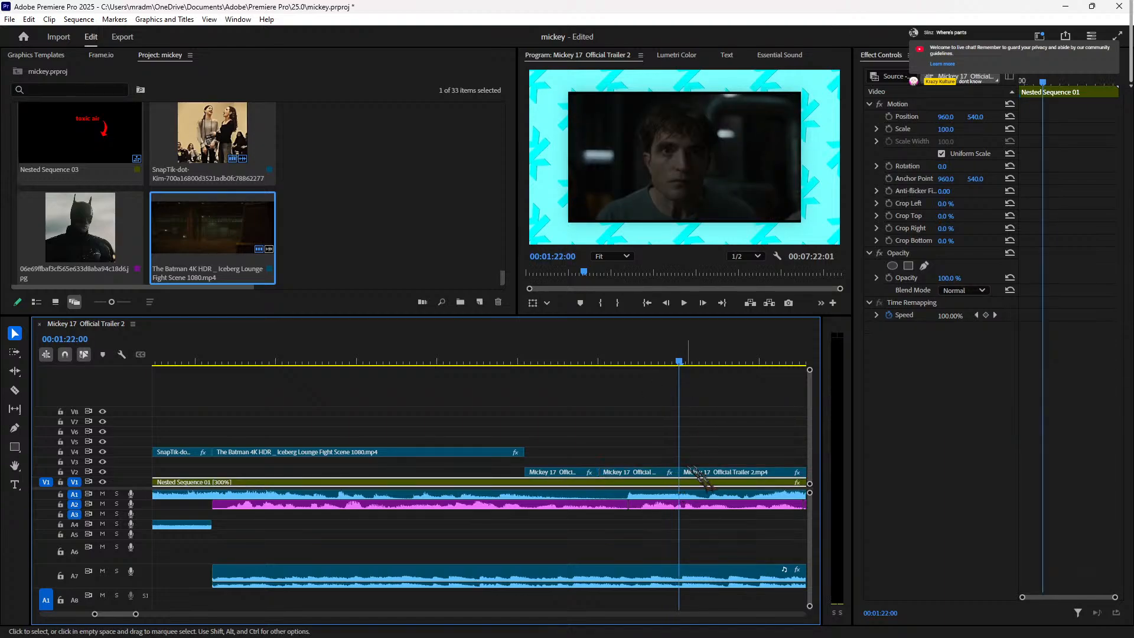
key(Delete)
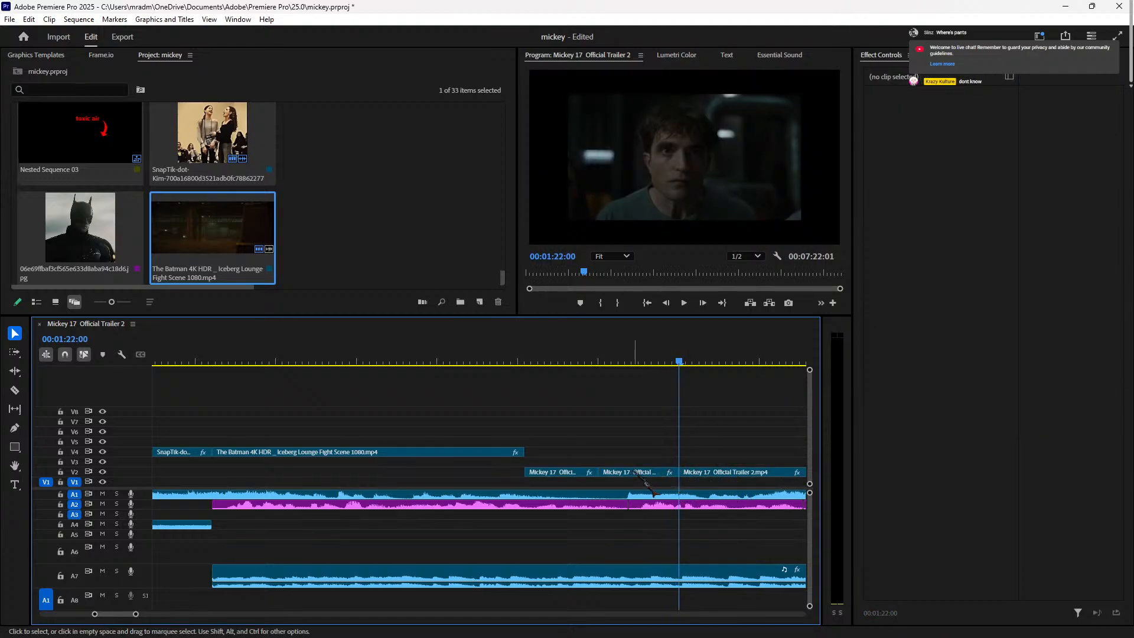
key(ctrl+z)
click(647, 473)
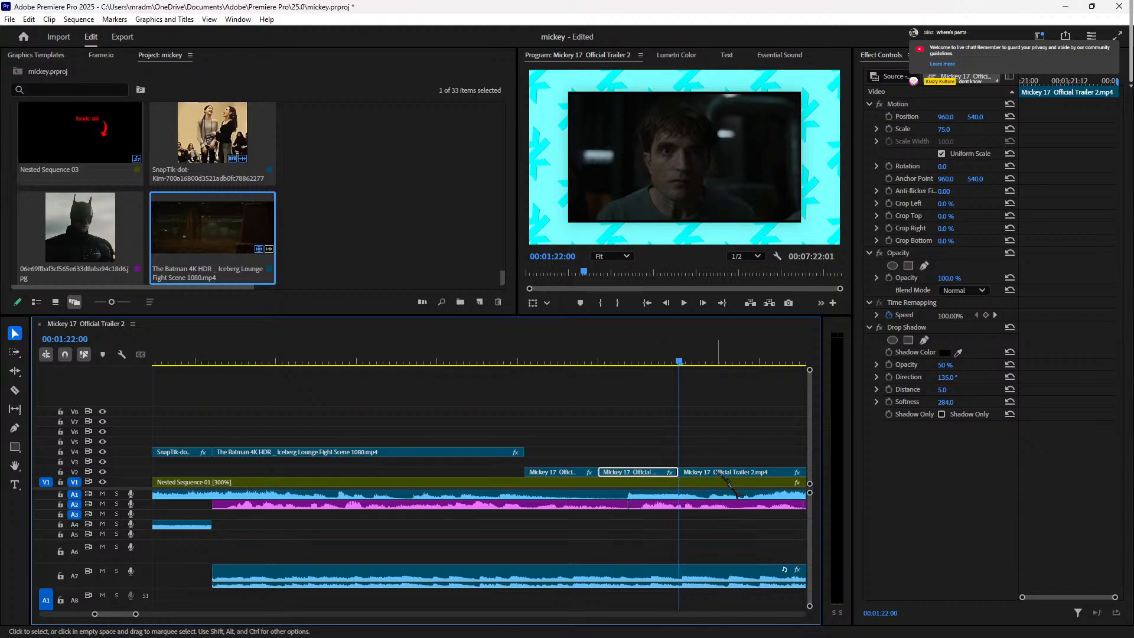
key(Delete)
drag(718, 473, 637, 473)
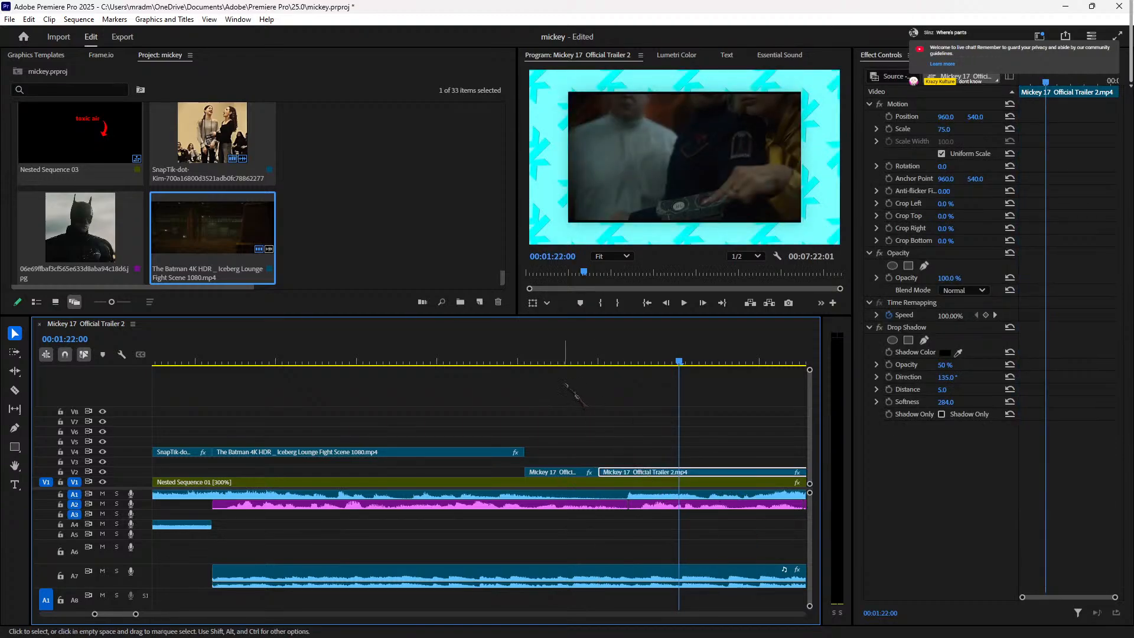
click(558, 361)
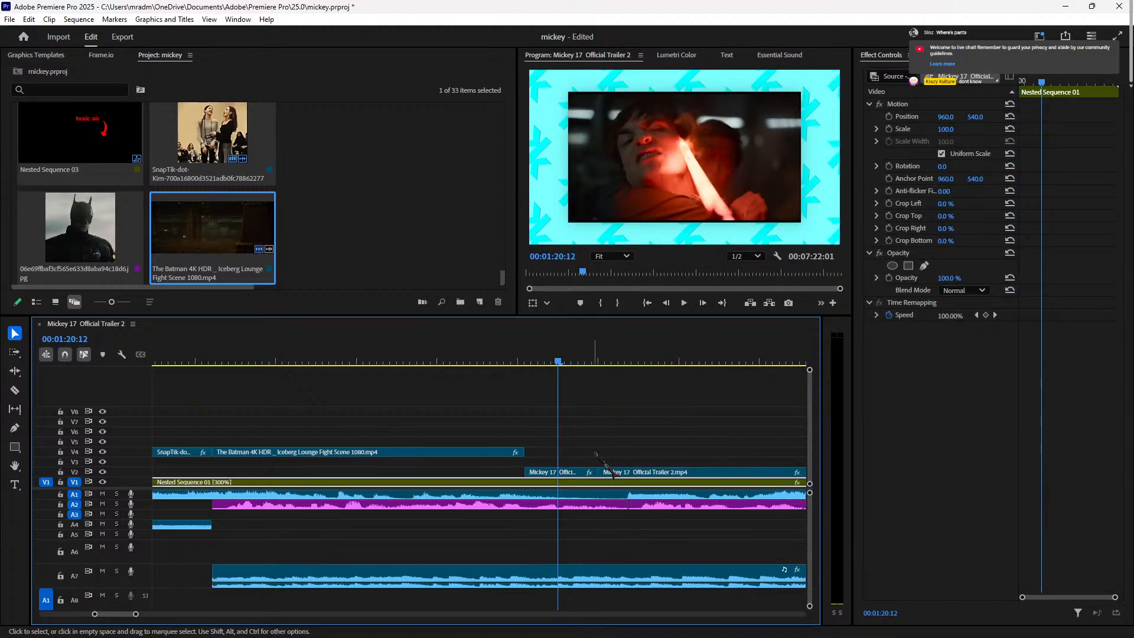
Step: Set the first Mickey 17 piece's Scale to 105 and play back the edit
drag(595, 453, 612, 474)
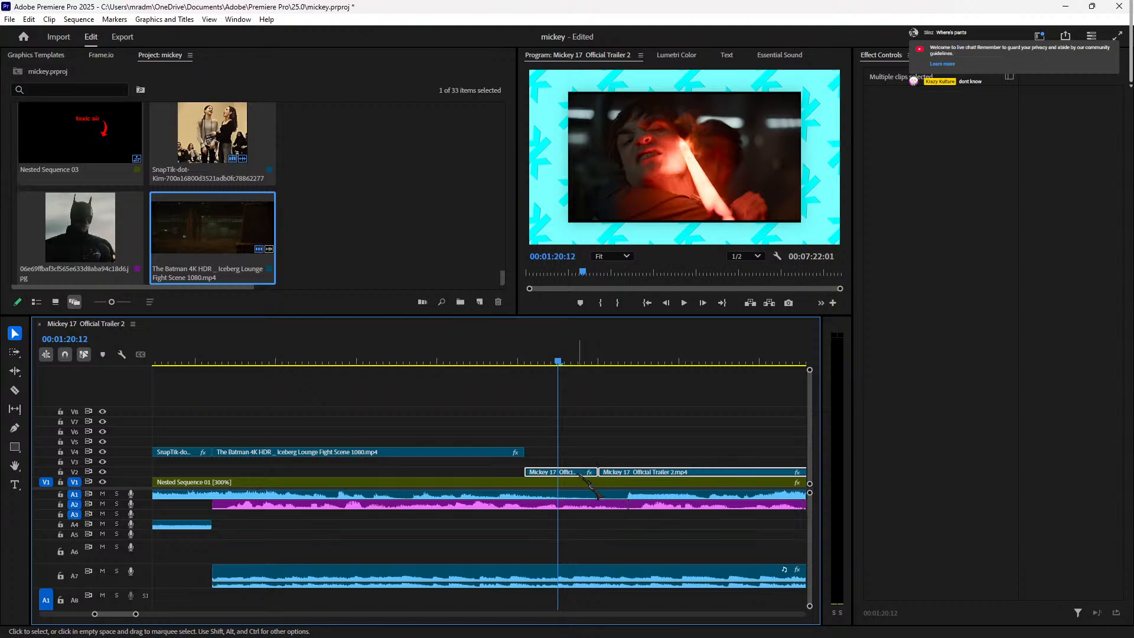
click(513, 470)
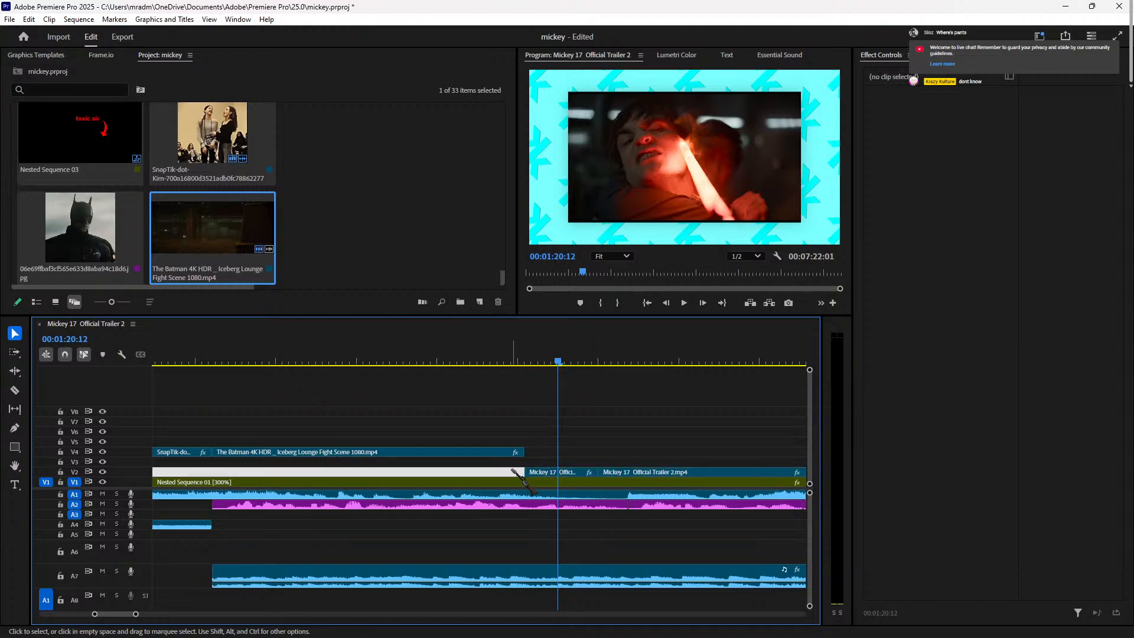
click(561, 473)
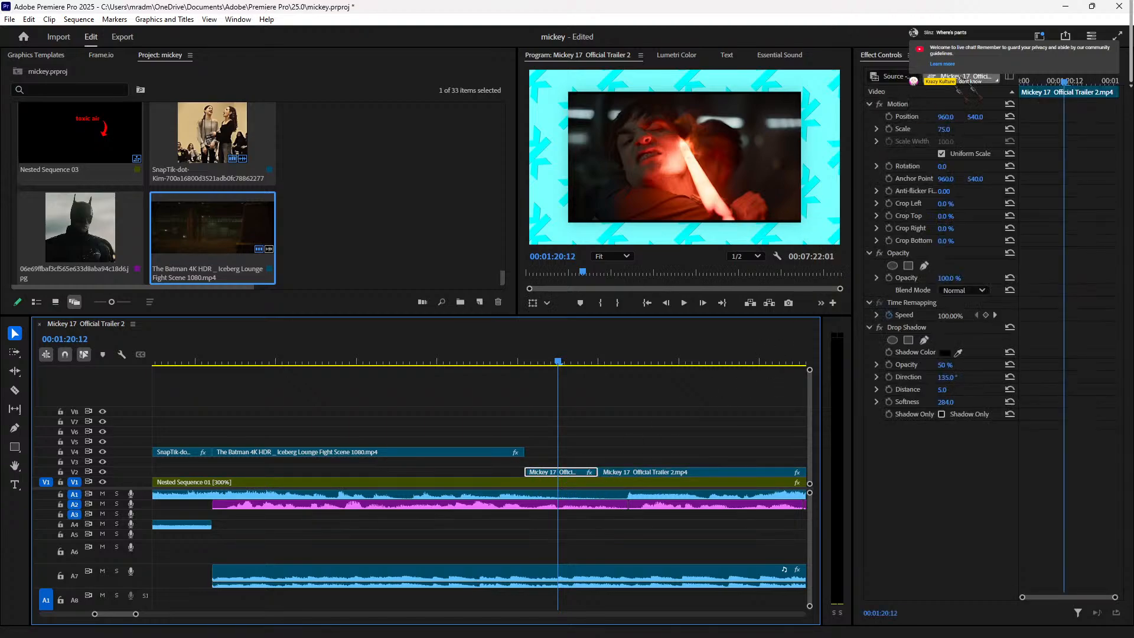
click(945, 129)
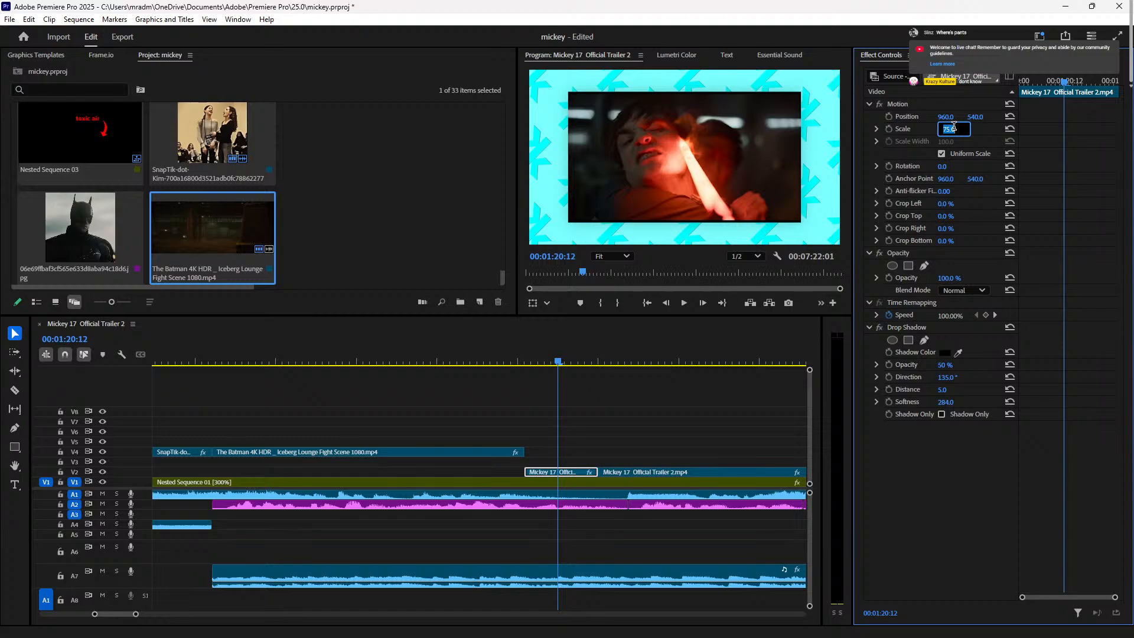
text(105)
key(Return)
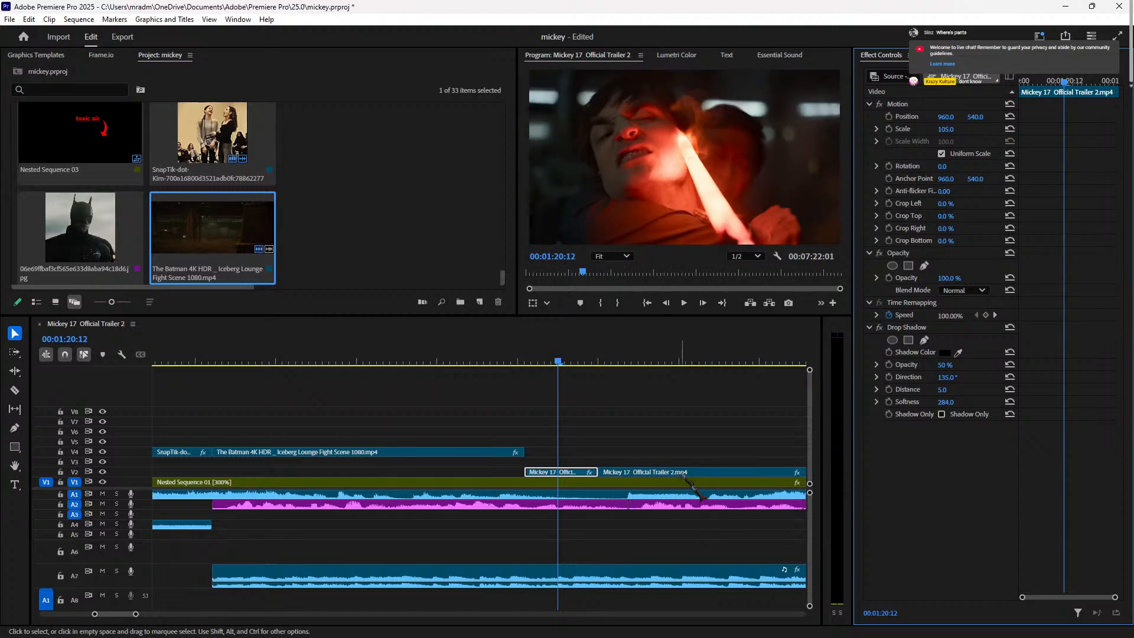
click(696, 472)
click(950, 130)
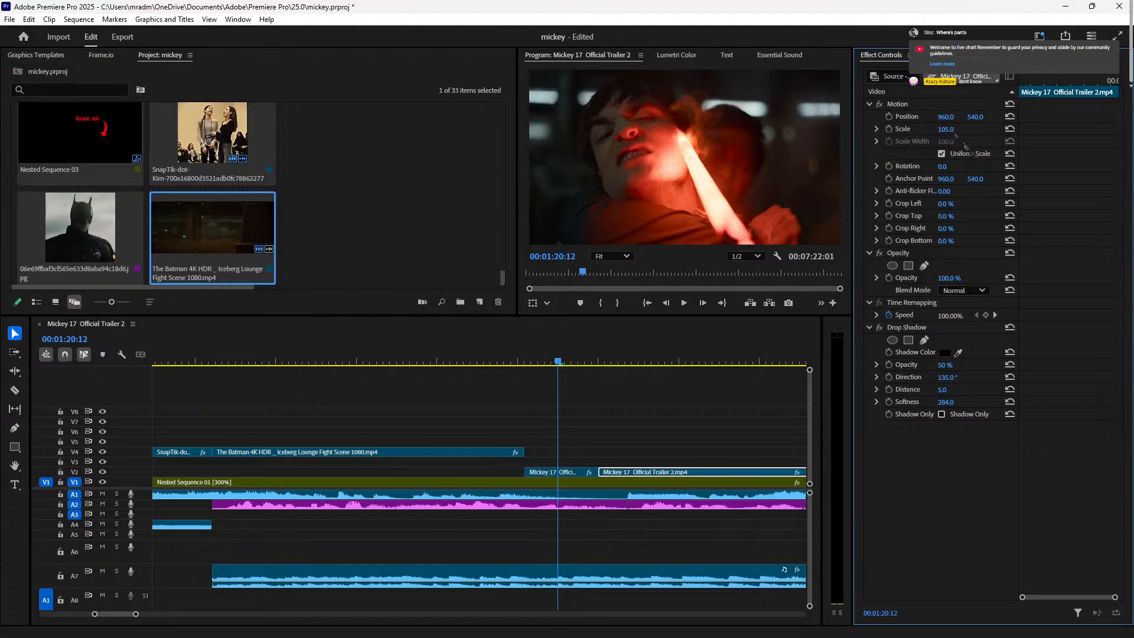
click(362, 358)
key(space)
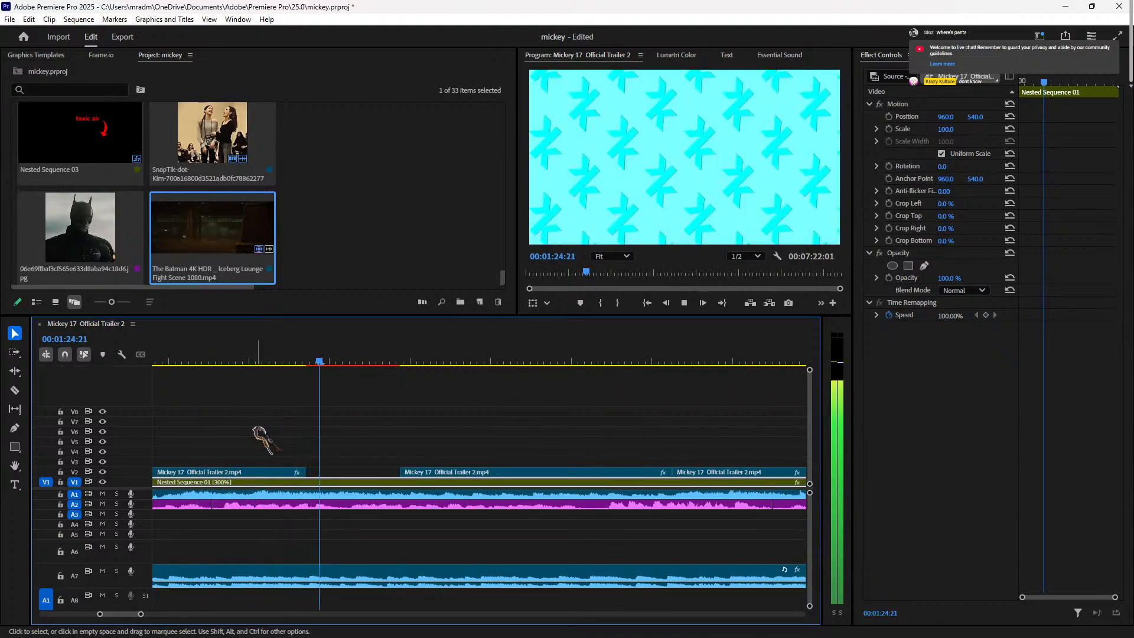
Step: Close the Lumetri Color panel from its panel menu
click(202, 360)
key(space)
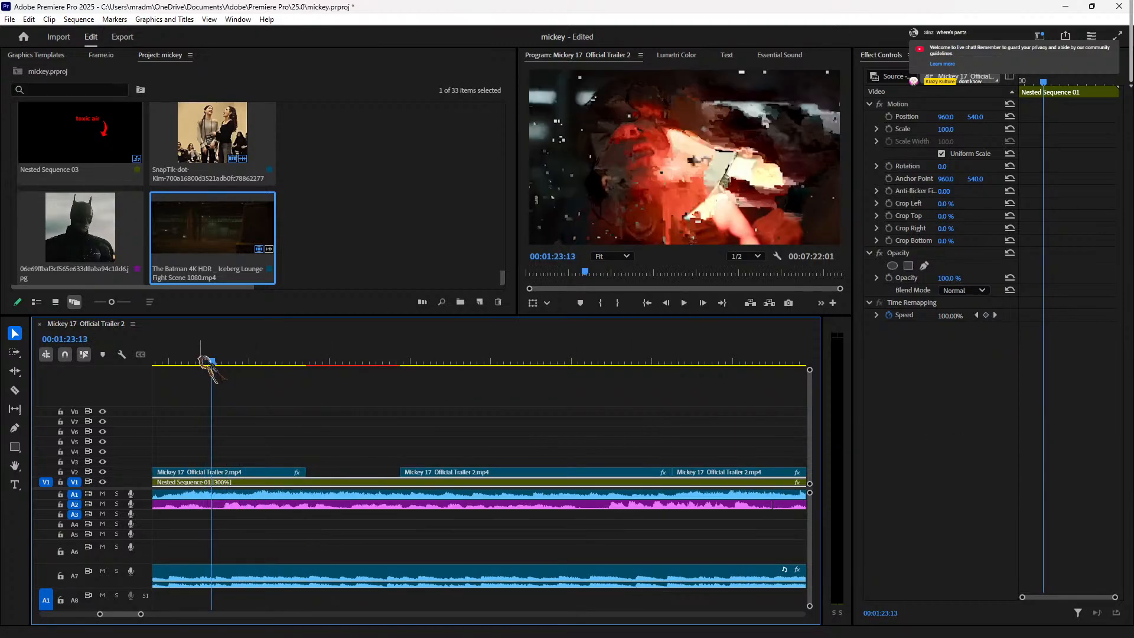
key(space)
key(space)
key(space)
key(space)
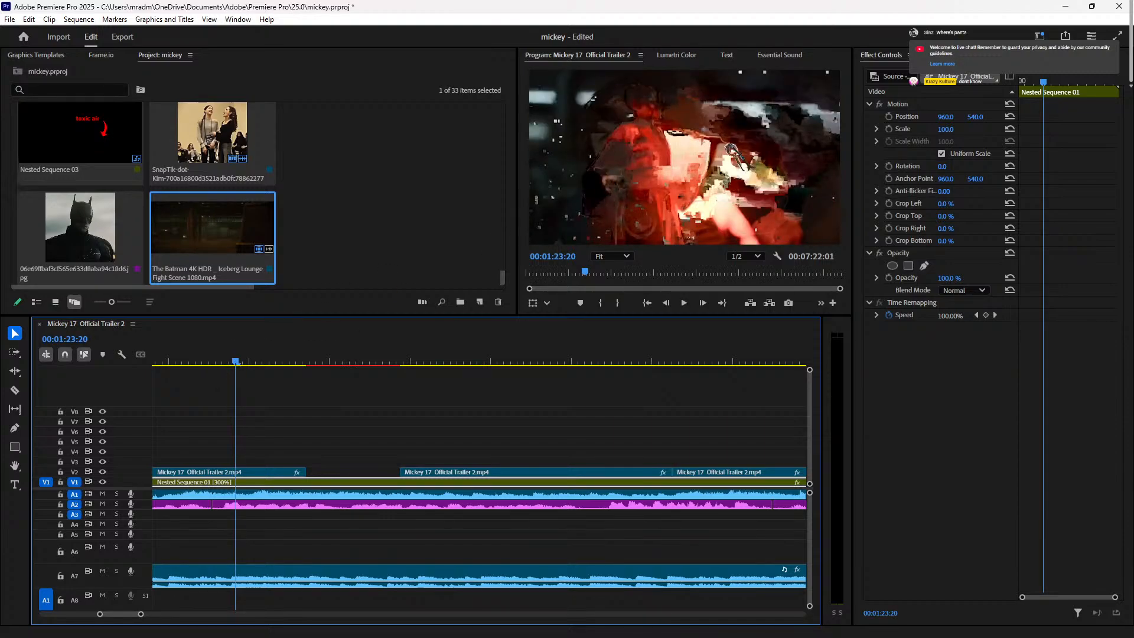
click(679, 55)
click(705, 55)
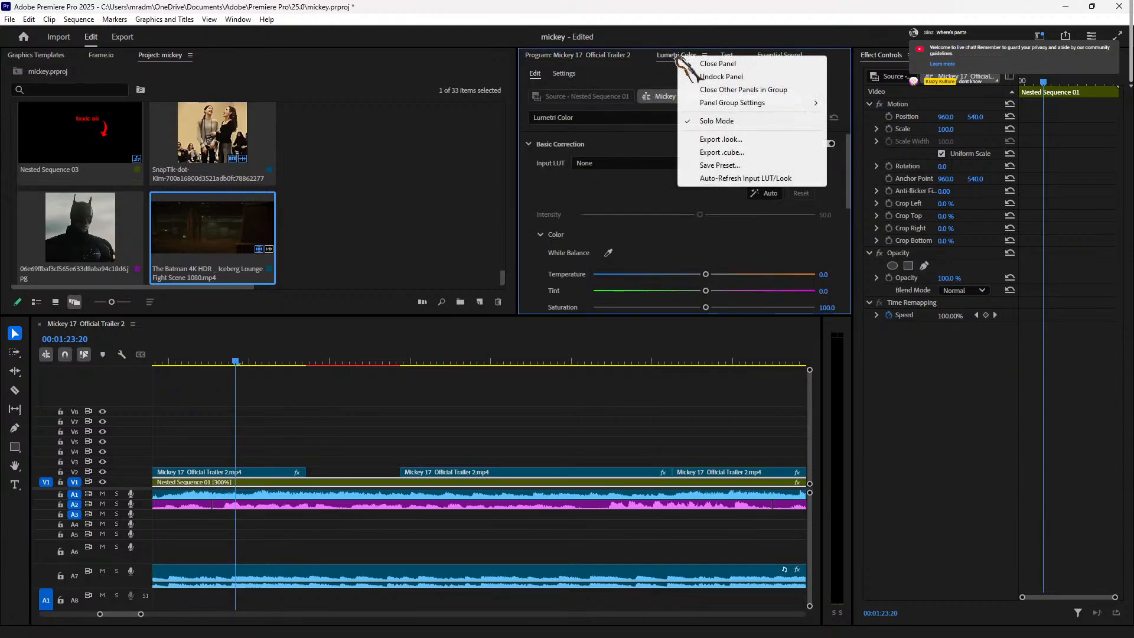
click(718, 63)
Step: Close the Essential Sound panel and bring the Program monitor back to the front
click(677, 55)
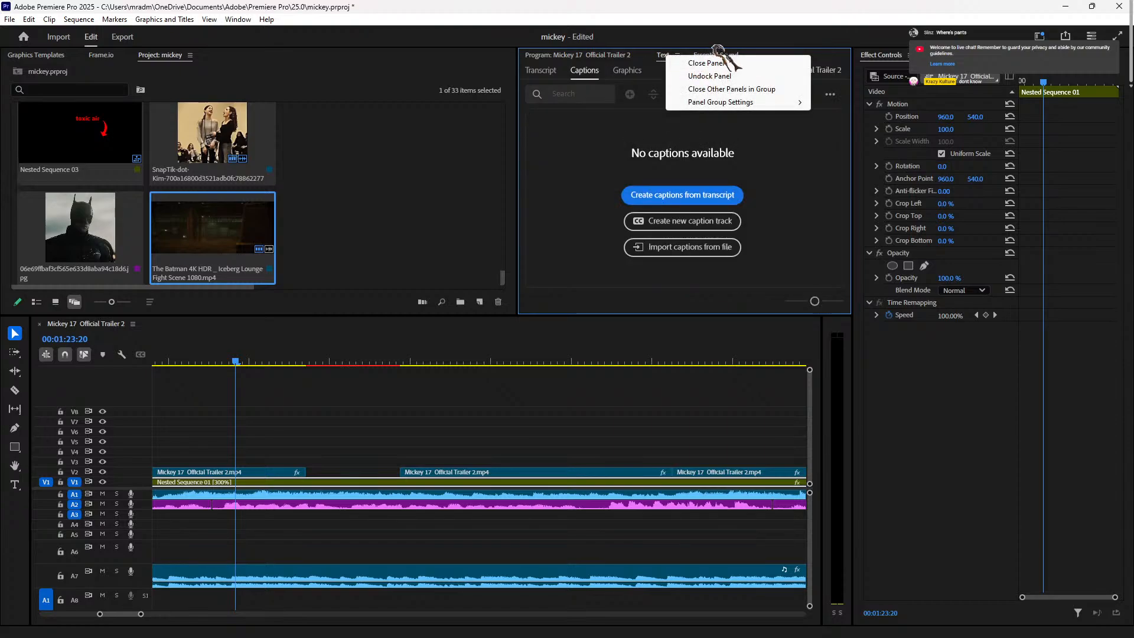
click(718, 55)
click(747, 55)
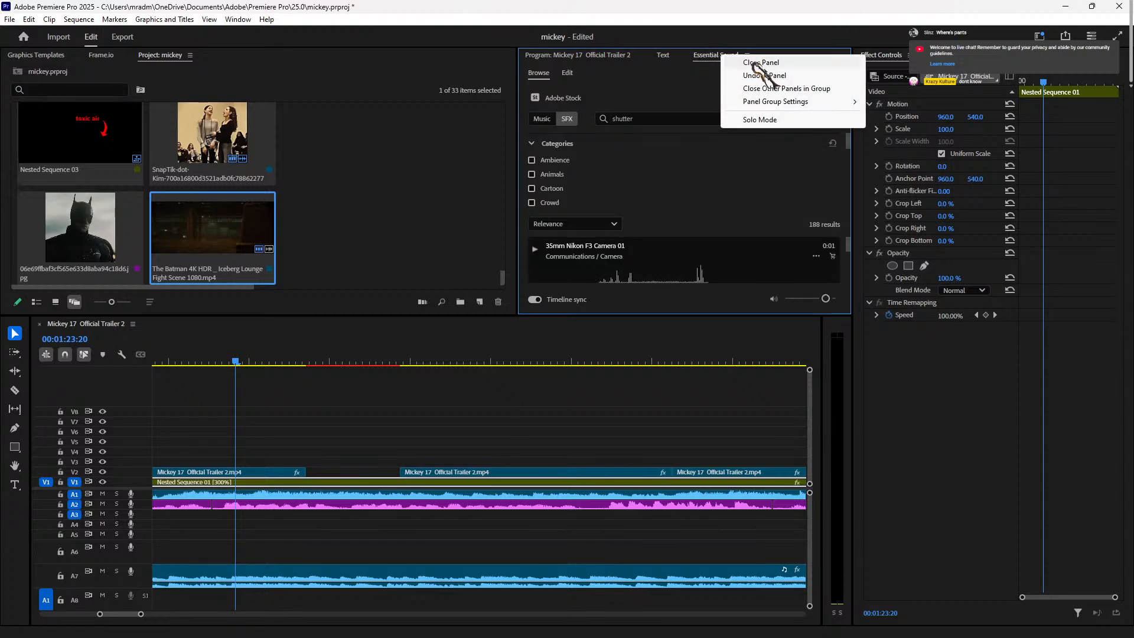
click(768, 65)
click(564, 54)
key(space)
drag(216, 368, 235, 368)
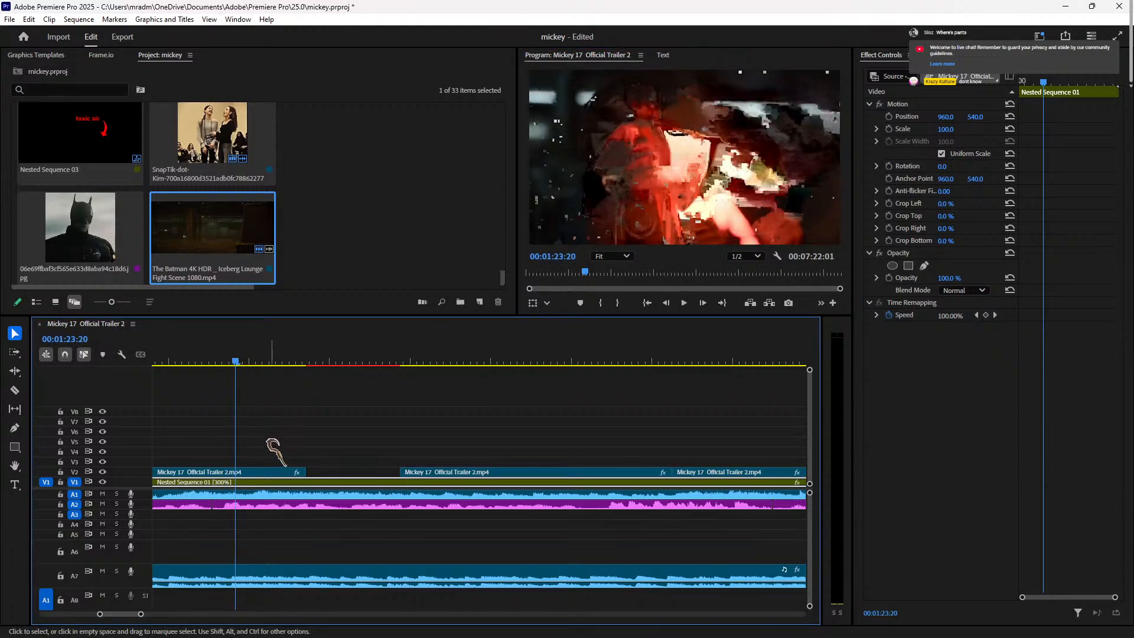
Step: Split the V2 trailer clip at 00:01:23:13 and again at 00:01:23:22
key(Right)
key(Right)
key(Right)
key(Right)
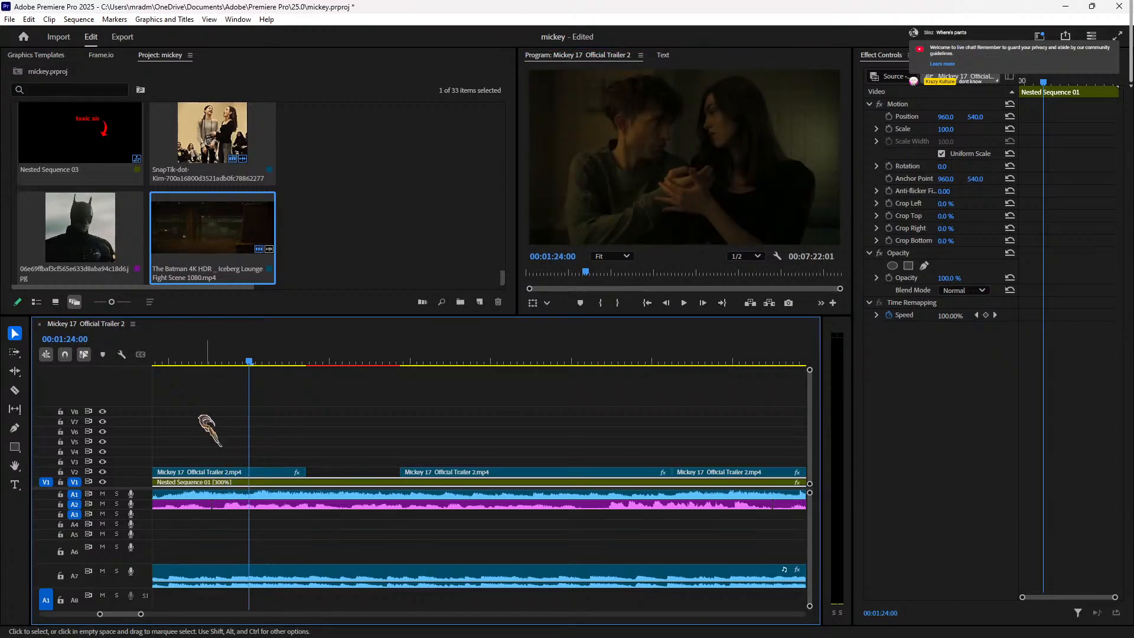
mouse_move(219, 363)
mouse_down()
mouse_move(186, 363)
mouse_move(209, 363)
mouse_up()
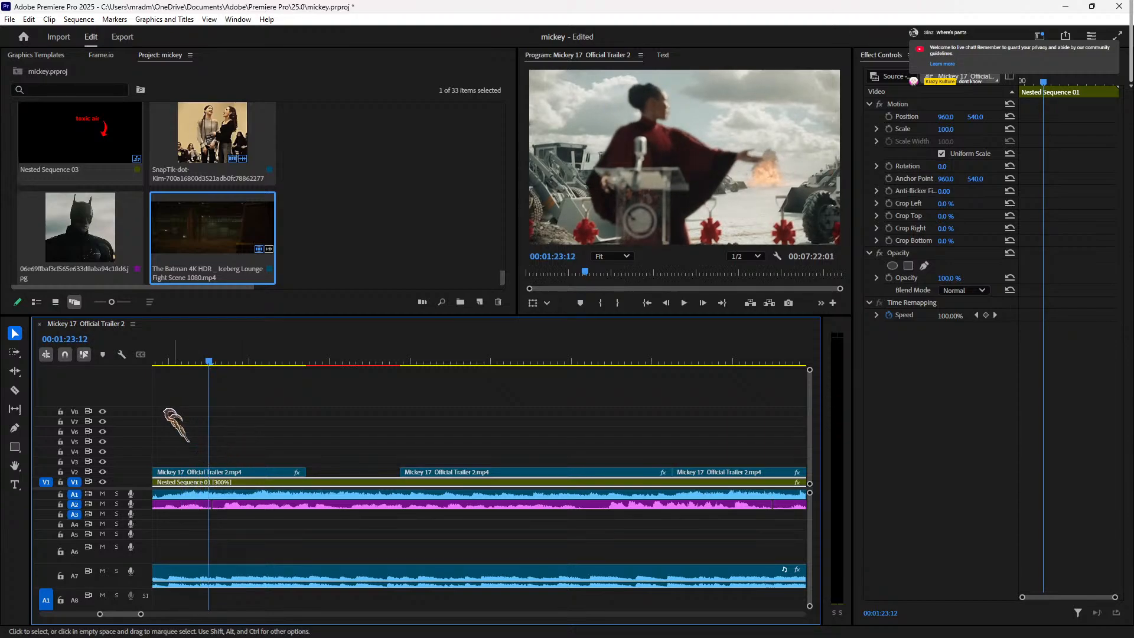
key(Right)
key(Right)
key(Left)
key(ctrl+k)
key(space)
key(space)
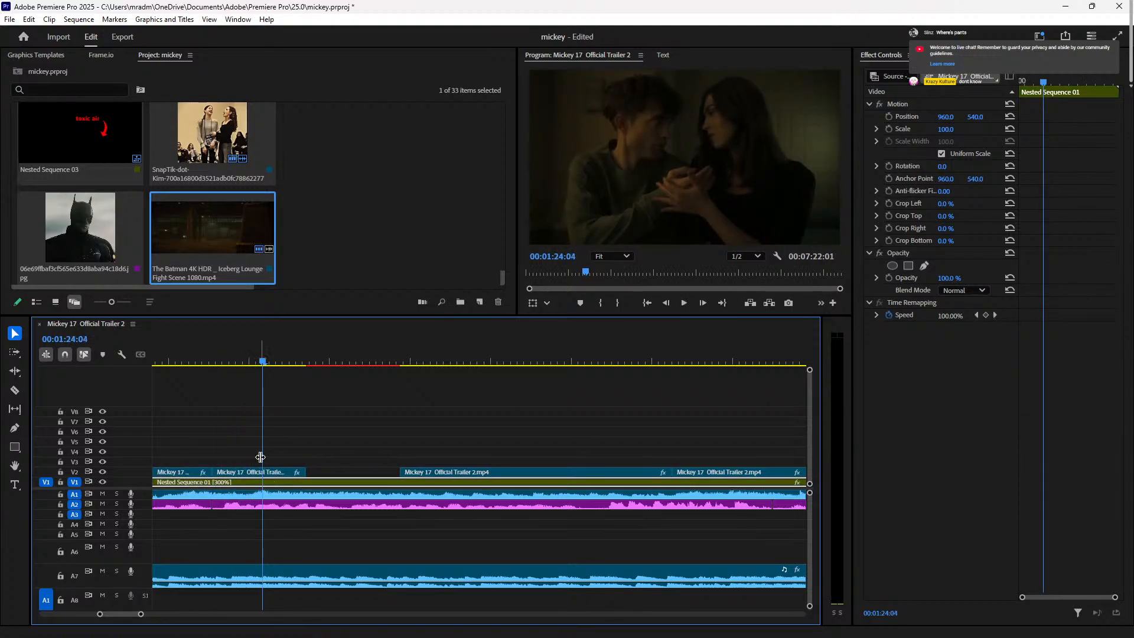
key(Left)
key(Left)
key(Left)
key(Left)
key(Right)
key(Right)
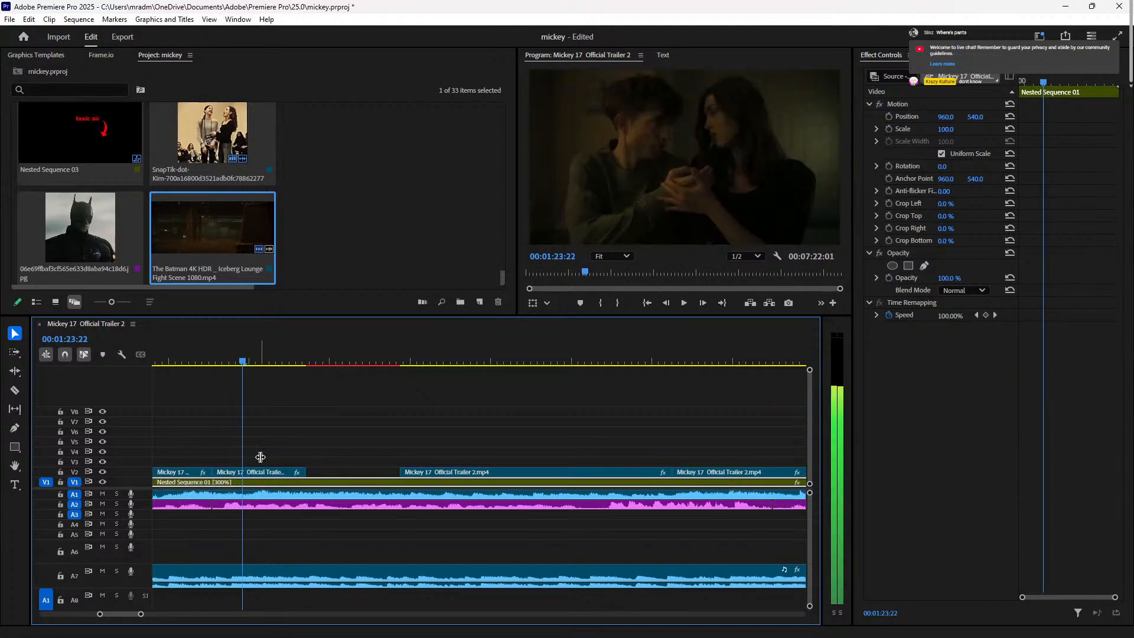
click(263, 473)
key(ctrl+k)
Step: Lengthen the V2 piece left of the cut past the playhead, then shorten it near 01:25:06
click(228, 480)
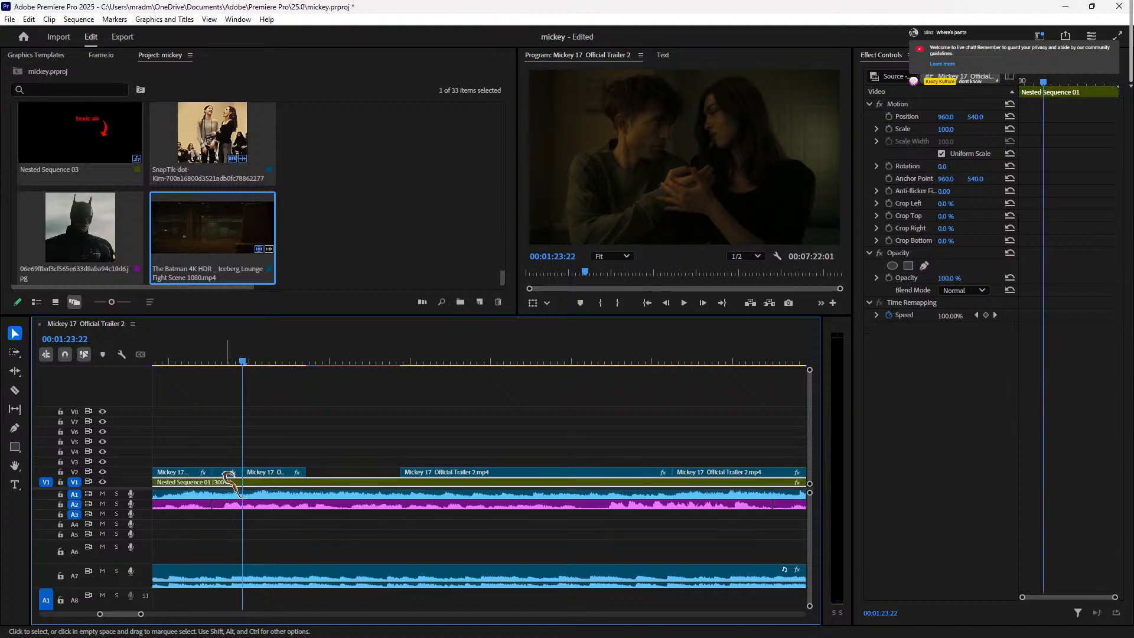
key(Delete)
key(ctrl+z)
click(236, 473)
drag(255, 477, 351, 470)
click(193, 359)
key(space)
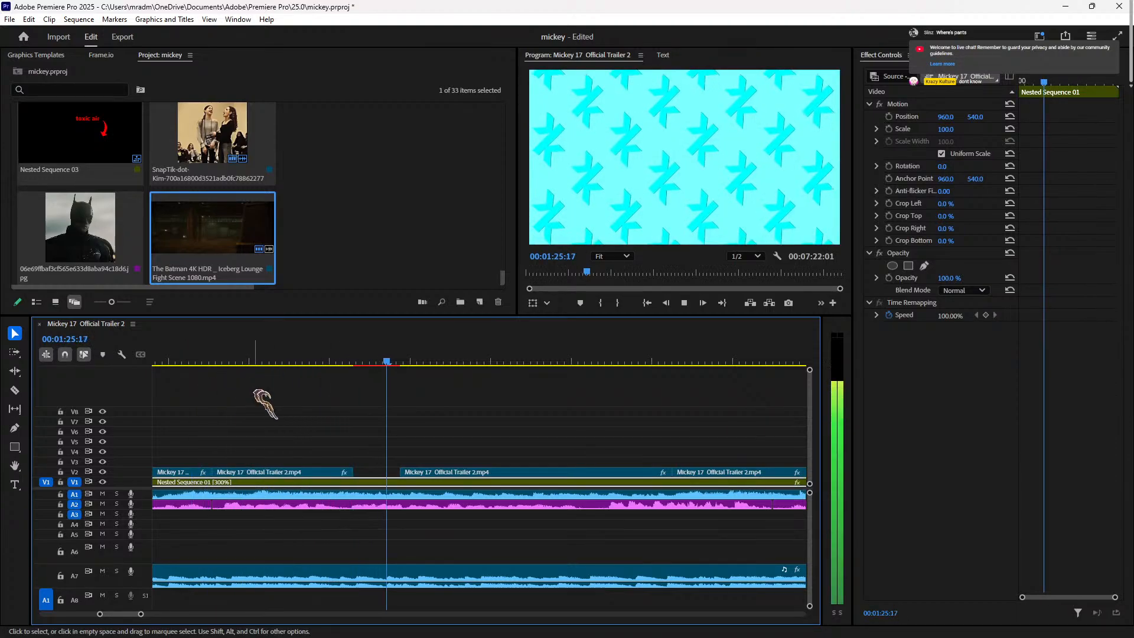
drag(379, 362, 350, 361)
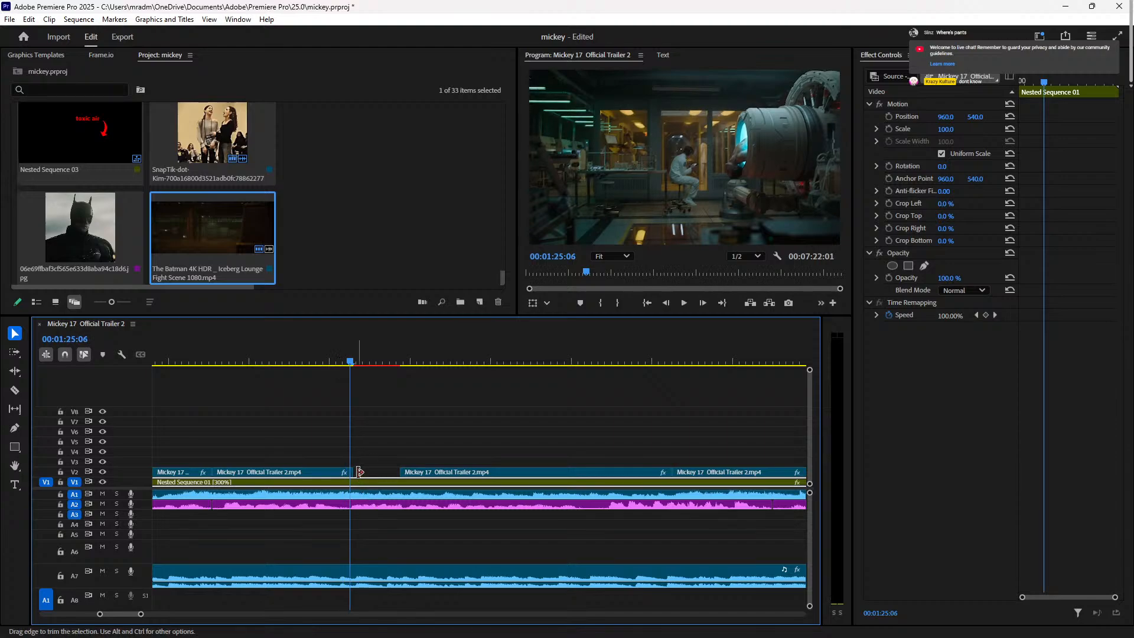
drag(357, 472, 353, 472)
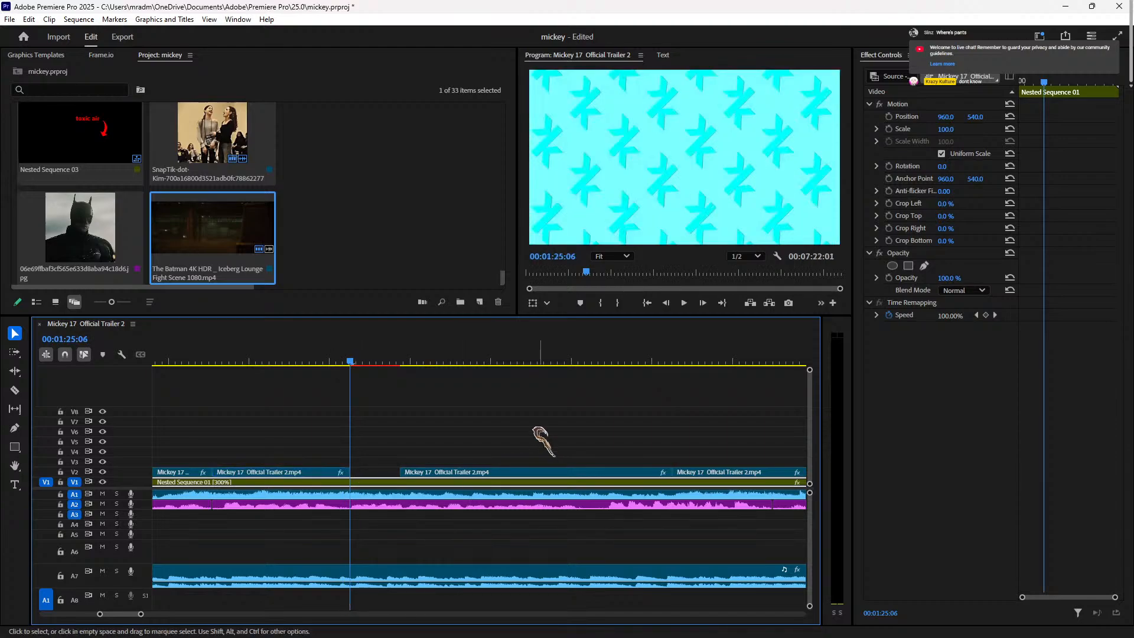
Step: Trim the start of the later V2 trailer clip near 02:00 so it begins later
drag(721, 361, 520, 434)
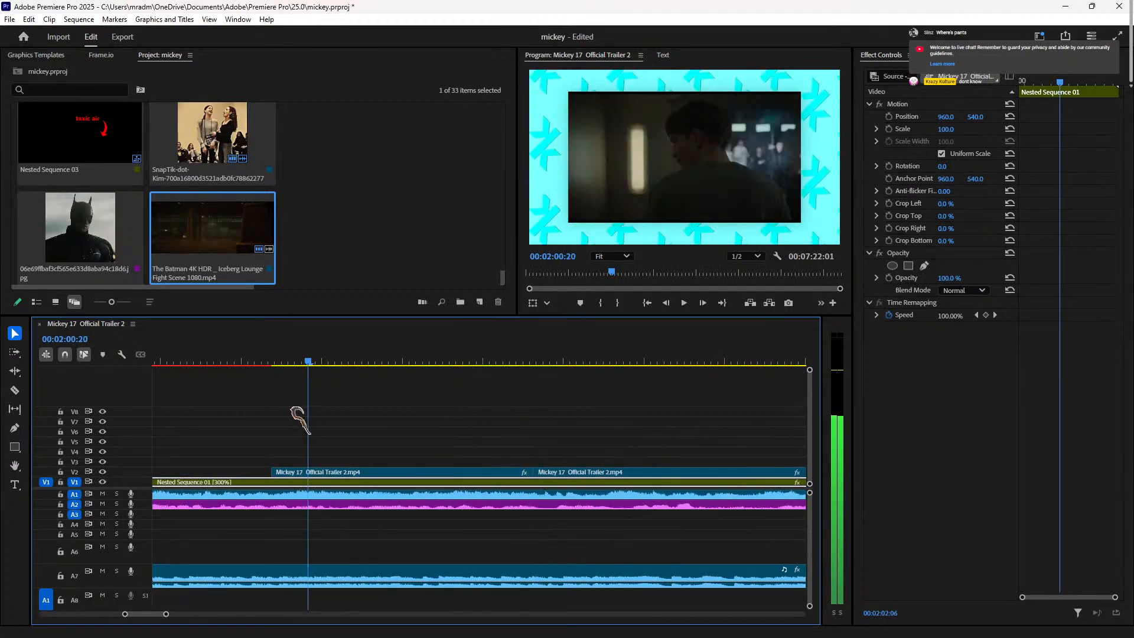
drag(297, 413, 278, 421)
click(311, 472)
click(251, 361)
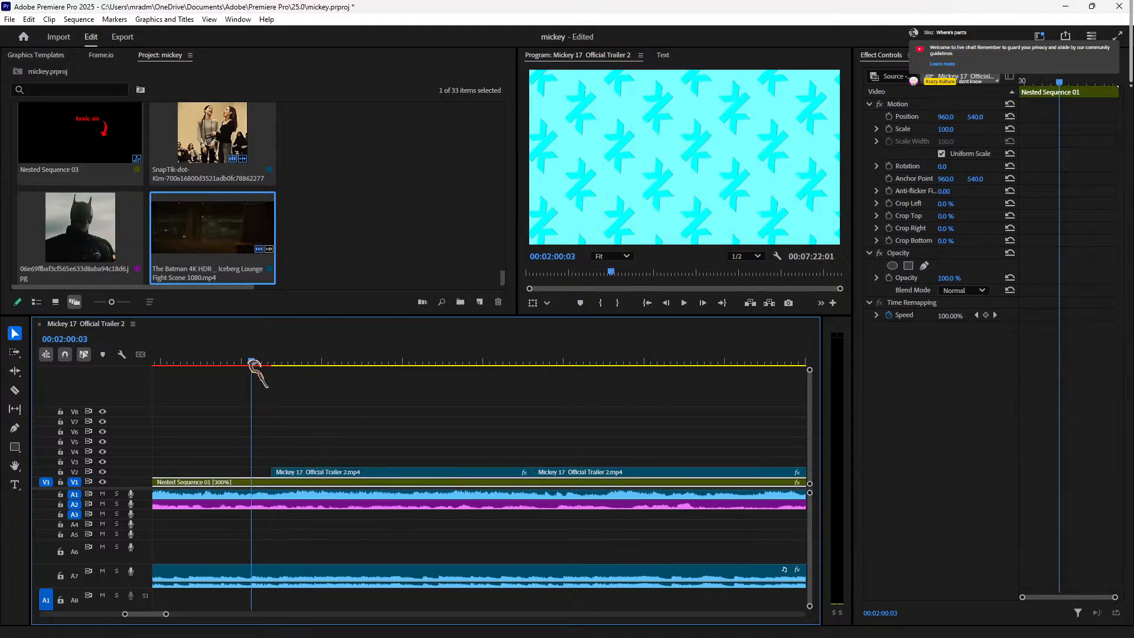
drag(236, 369, 133, 397)
key(space)
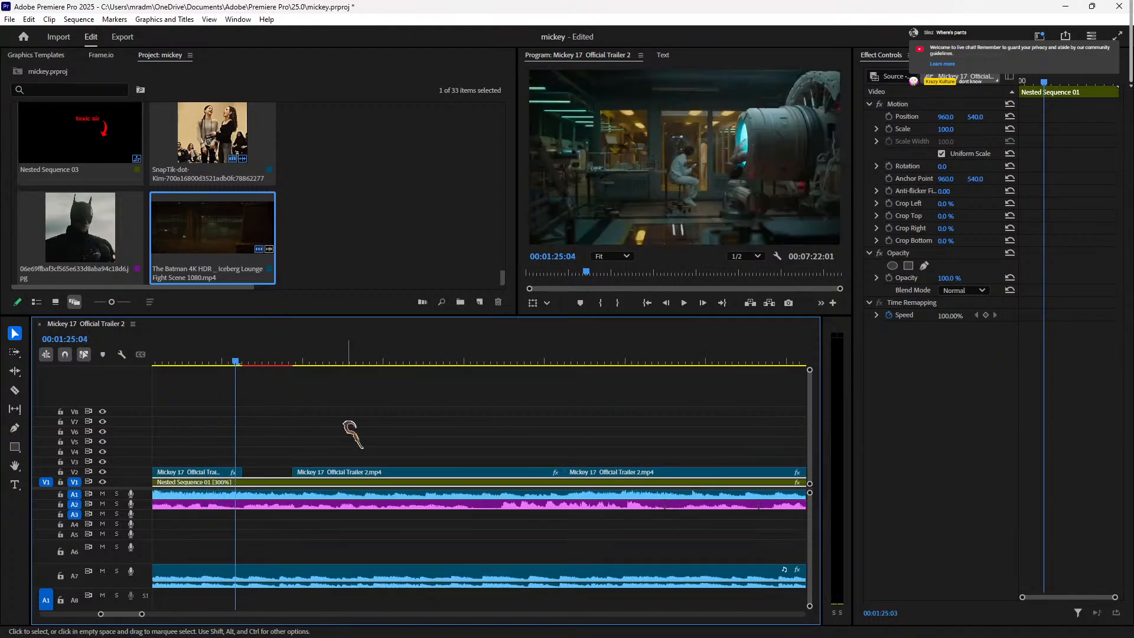
mouse_move(293, 472)
mouse_down()
mouse_move(319, 470)
mouse_move(298, 470)
mouse_up()
drag(381, 471, 384, 471)
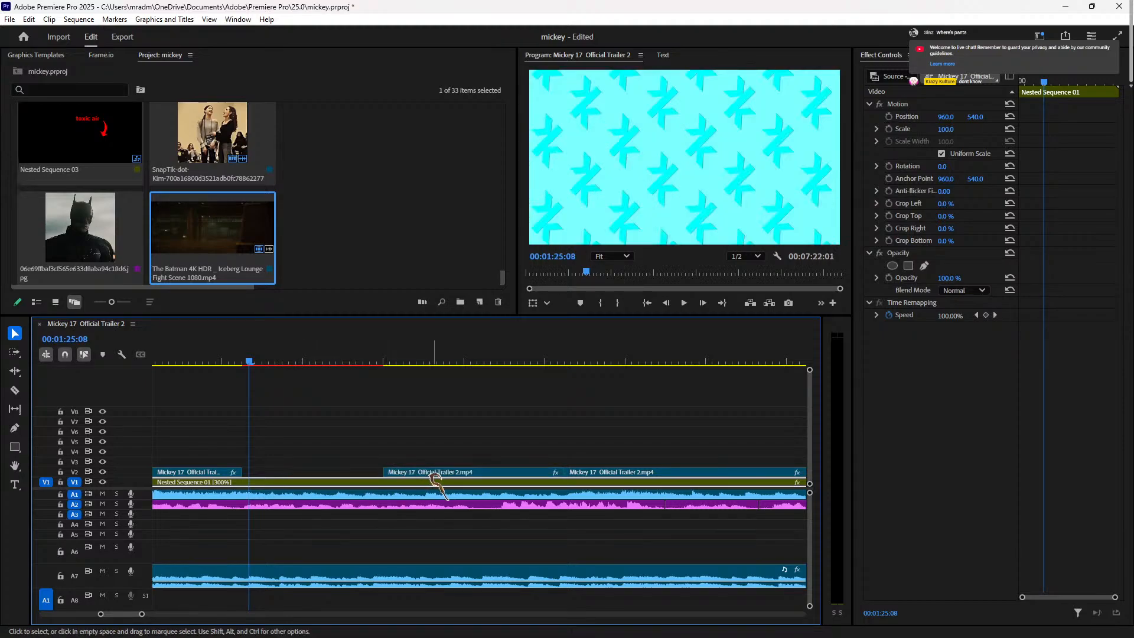
Step: Undo an unwanted background split at 01:25:06 and replay the cut
key(Left)
key(Left)
key(ctrl+k)
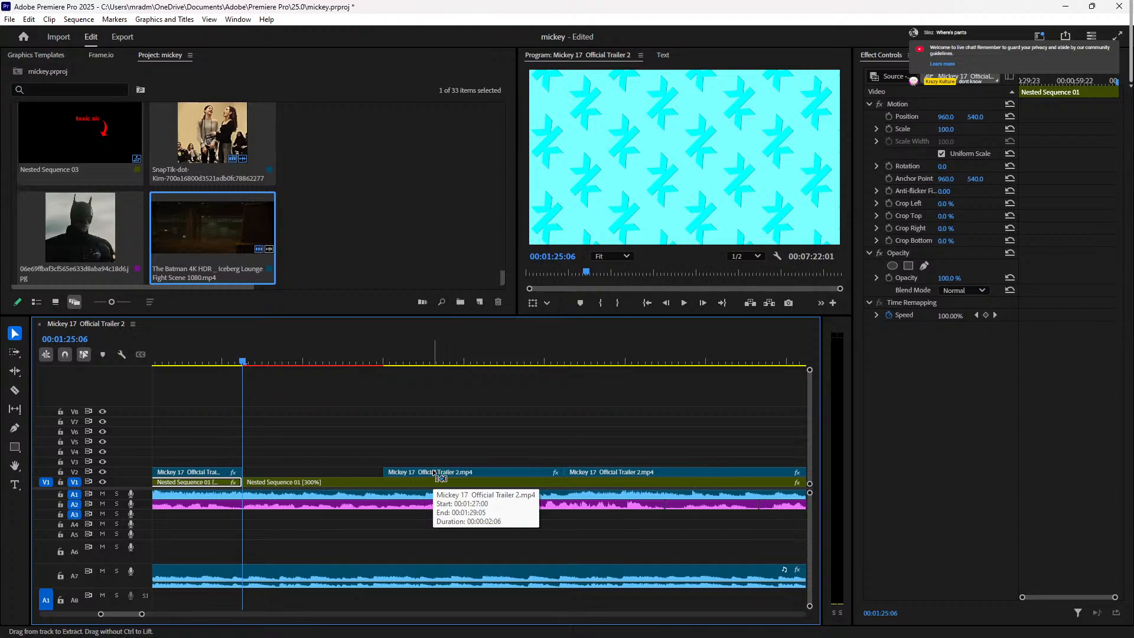
key(ctrl+z)
key(ctrl+z)
key(ctrl+z)
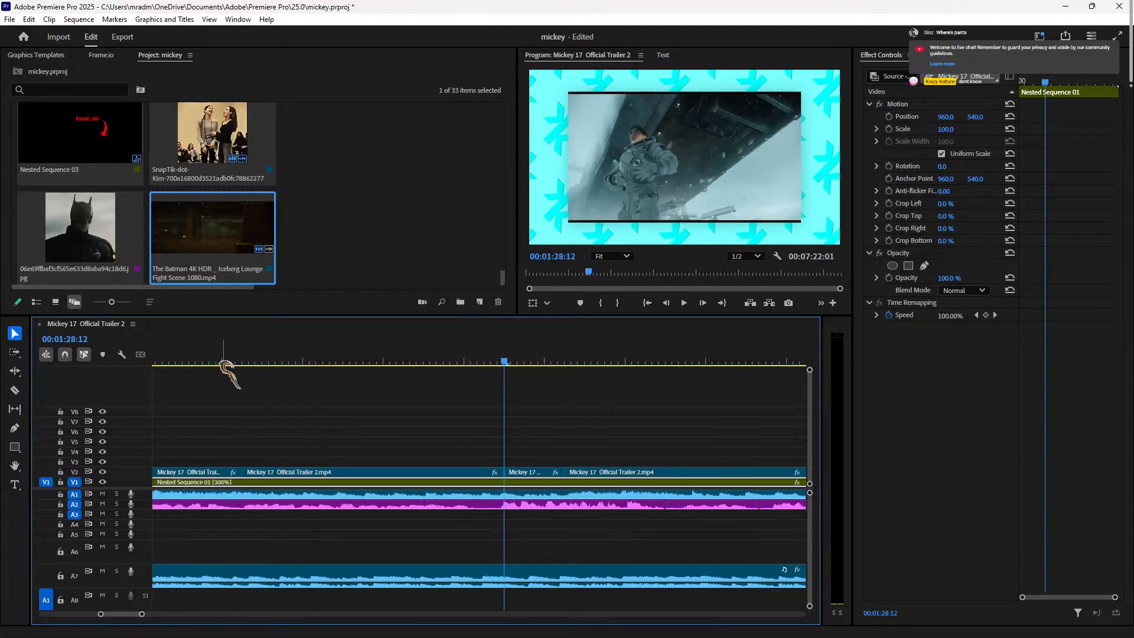
key(space)
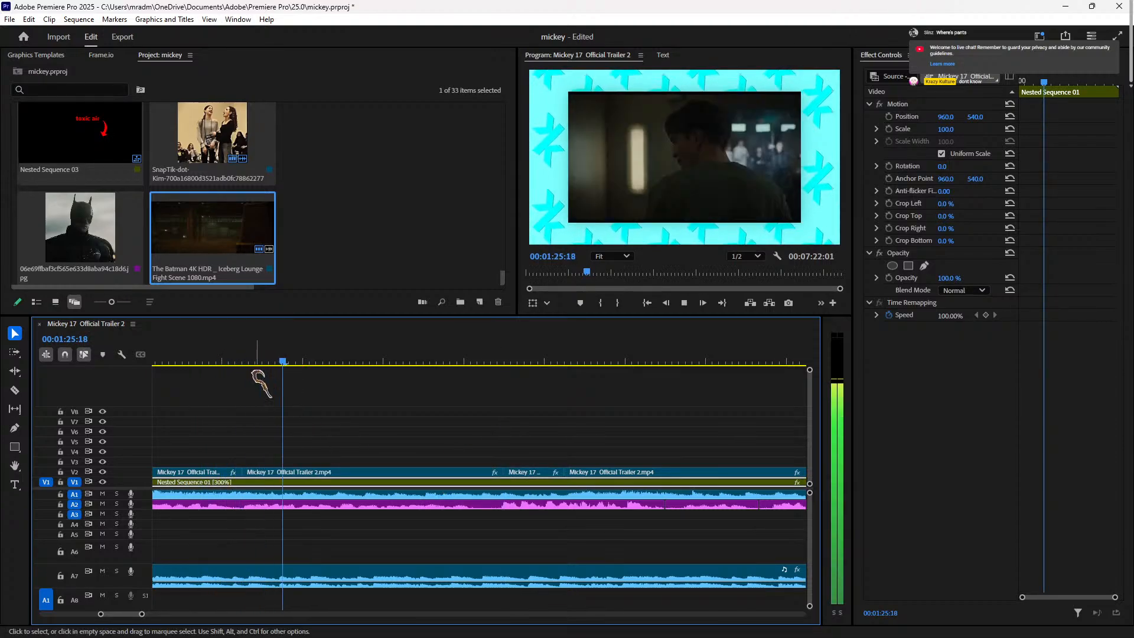
click(222, 361)
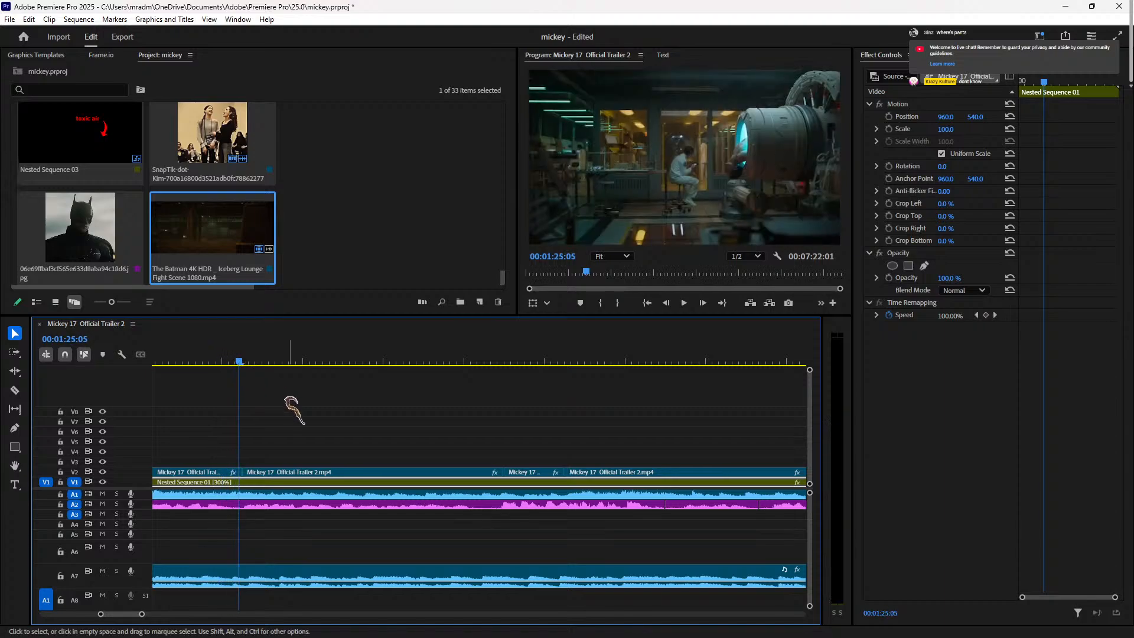
key(space)
Step: Trim the first V2 trailer clip so it ends at 01:25:00
click(235, 361)
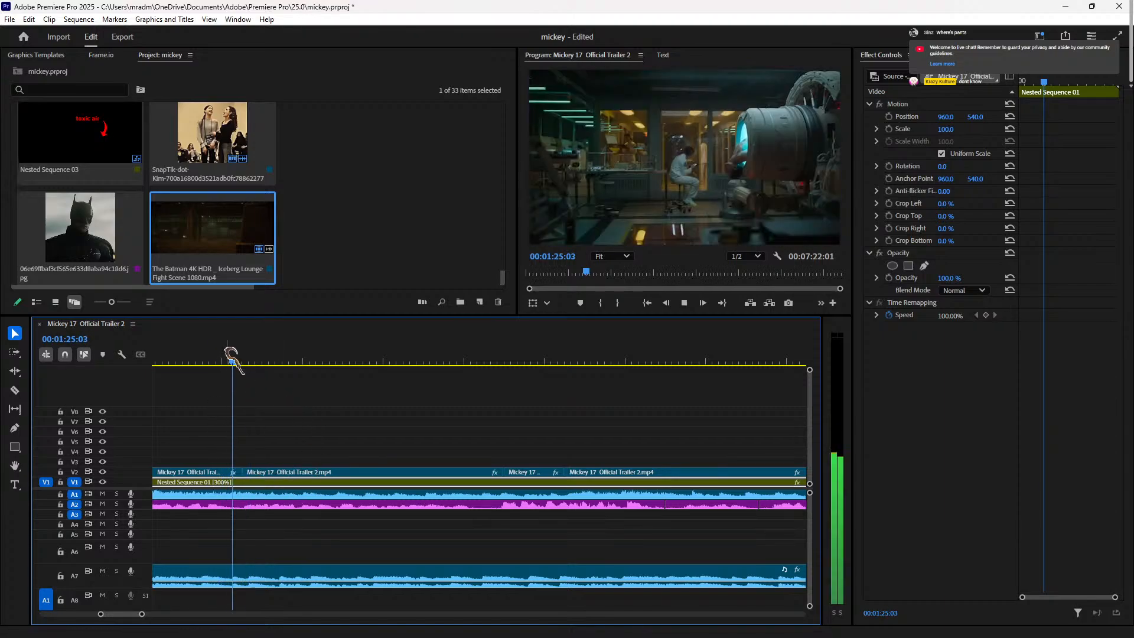
click(216, 361)
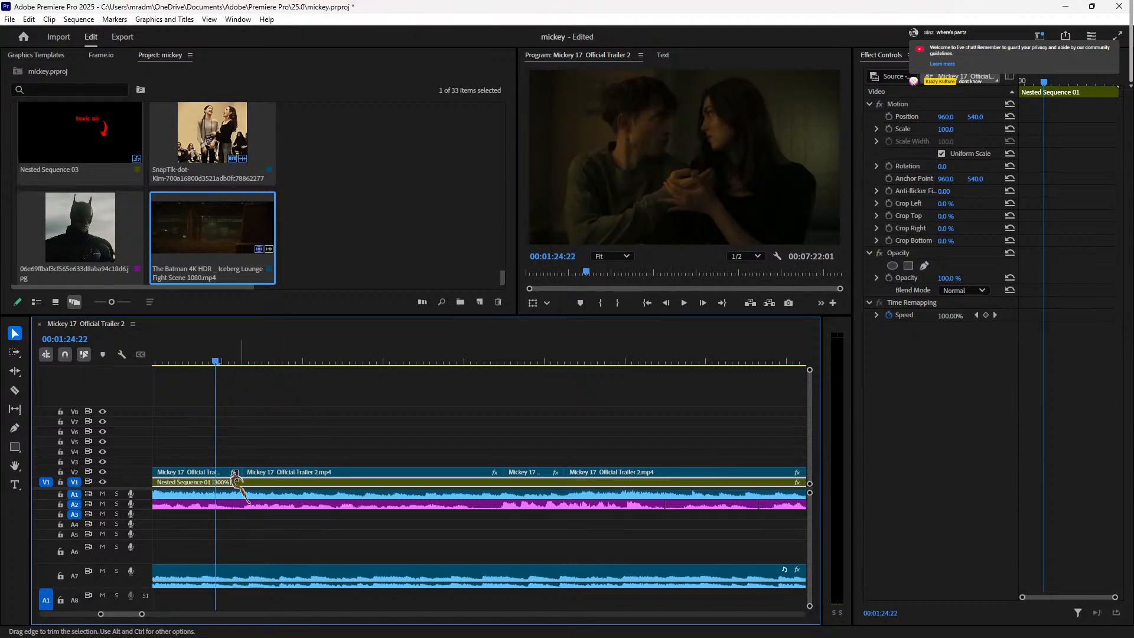
click(229, 471)
key(Right)
key(Right)
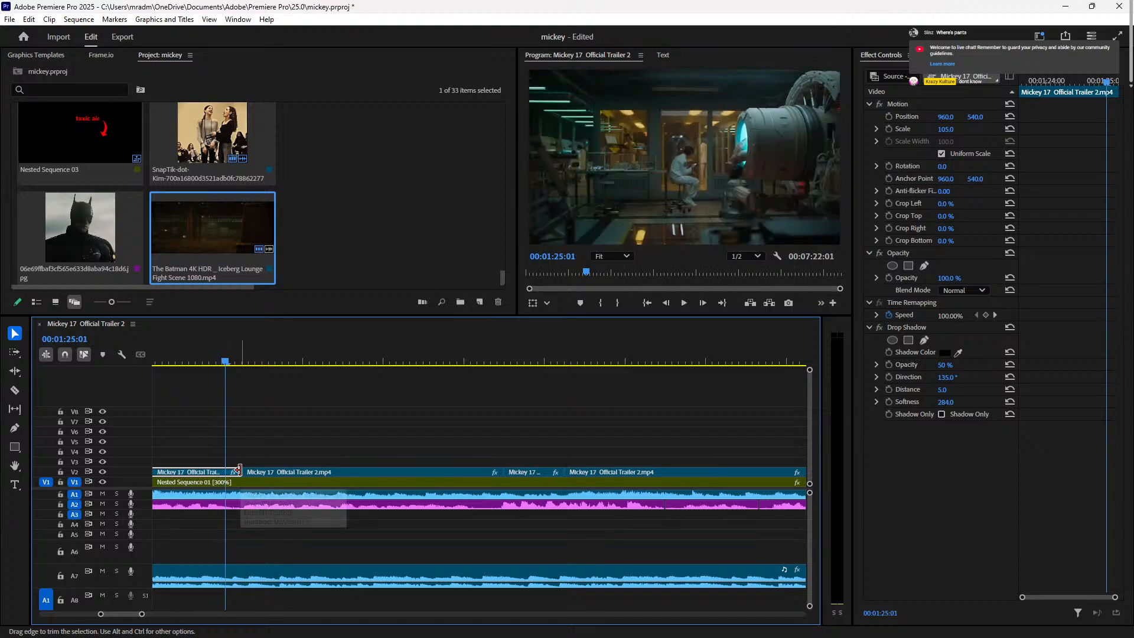
key(Left)
drag(241, 470, 219, 471)
Step: Try 105% and then 95% speed on the first V2 trailer clip
right_click(203, 472)
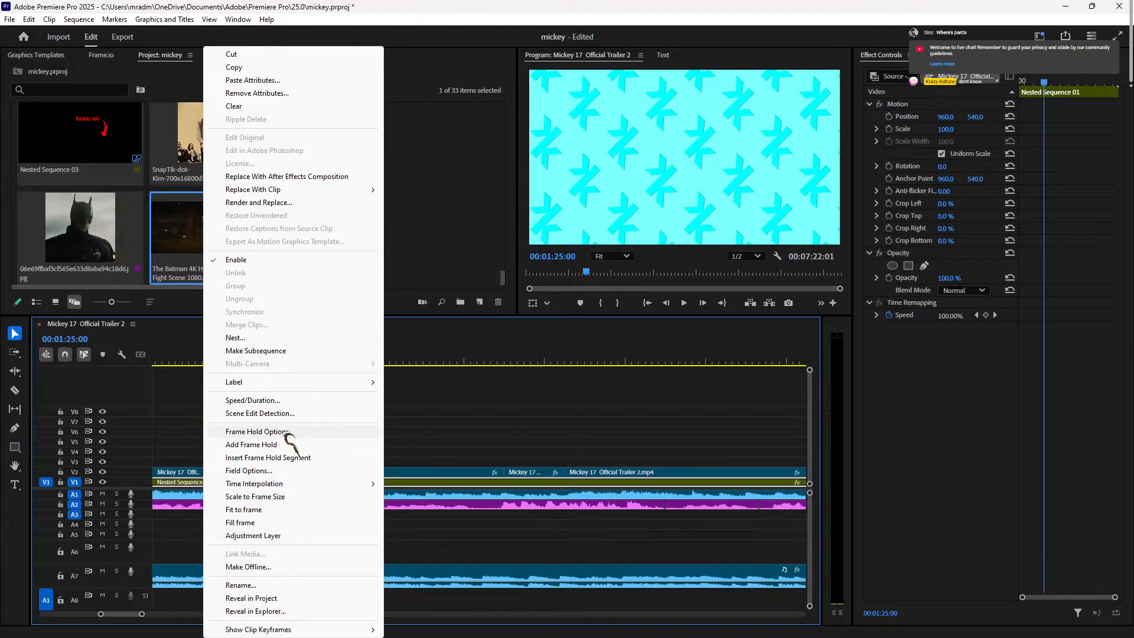
click(290, 400)
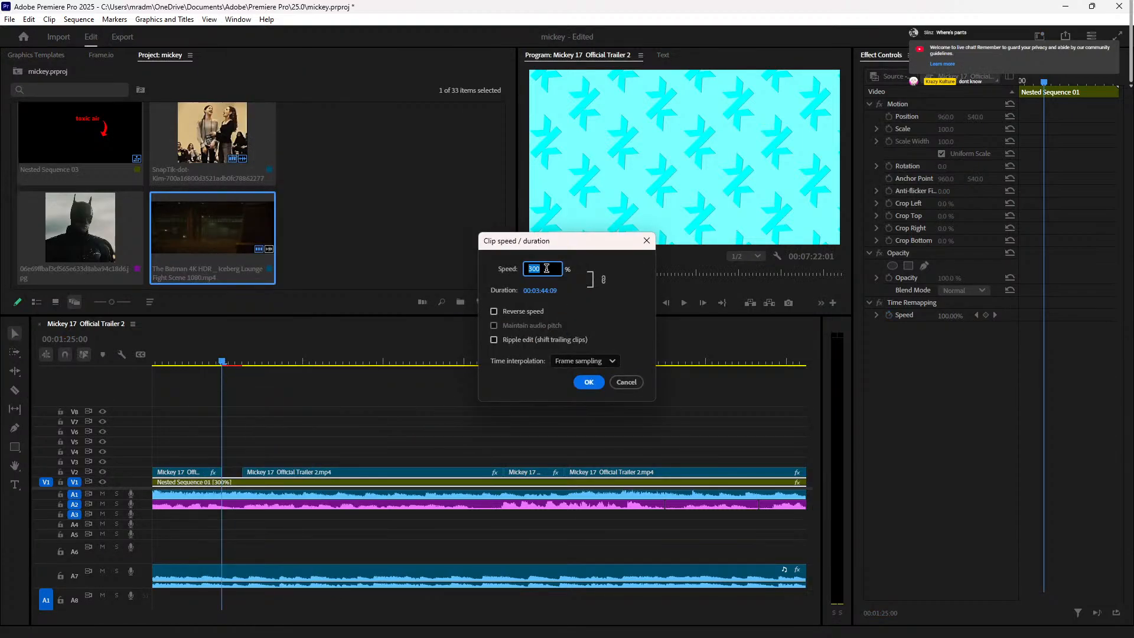
click(627, 382)
right_click(204, 473)
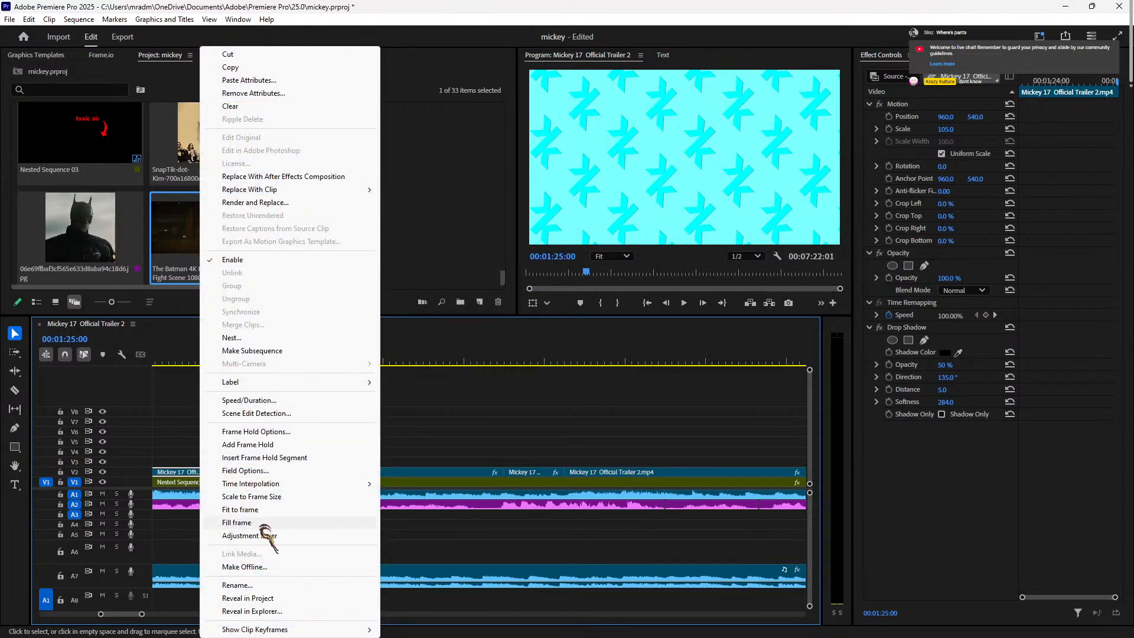
click(283, 400)
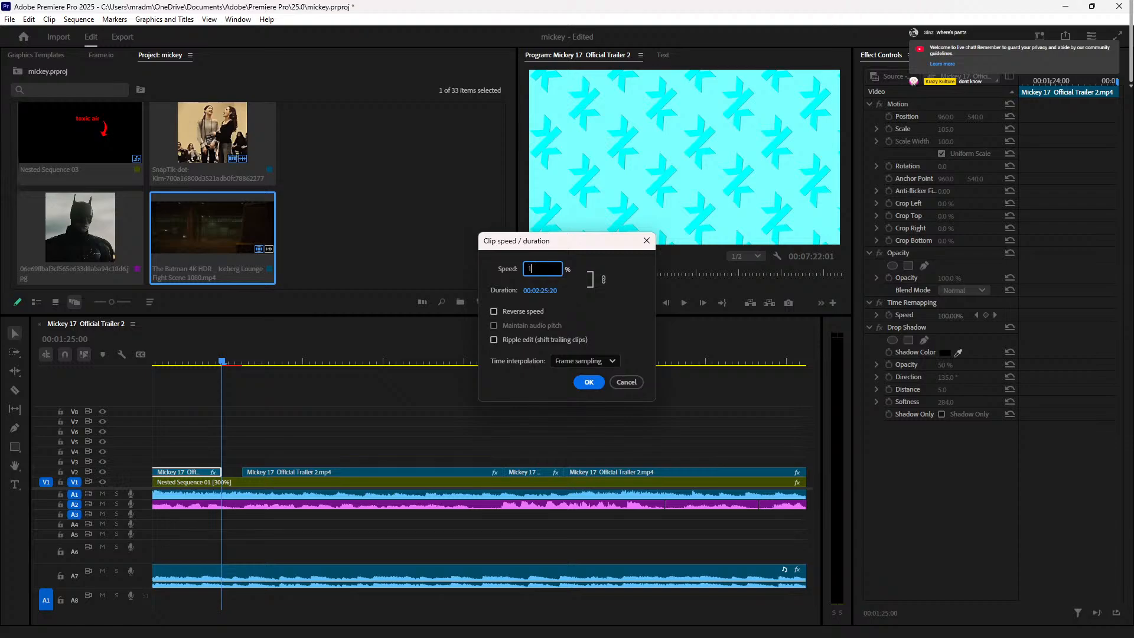
key(Return)
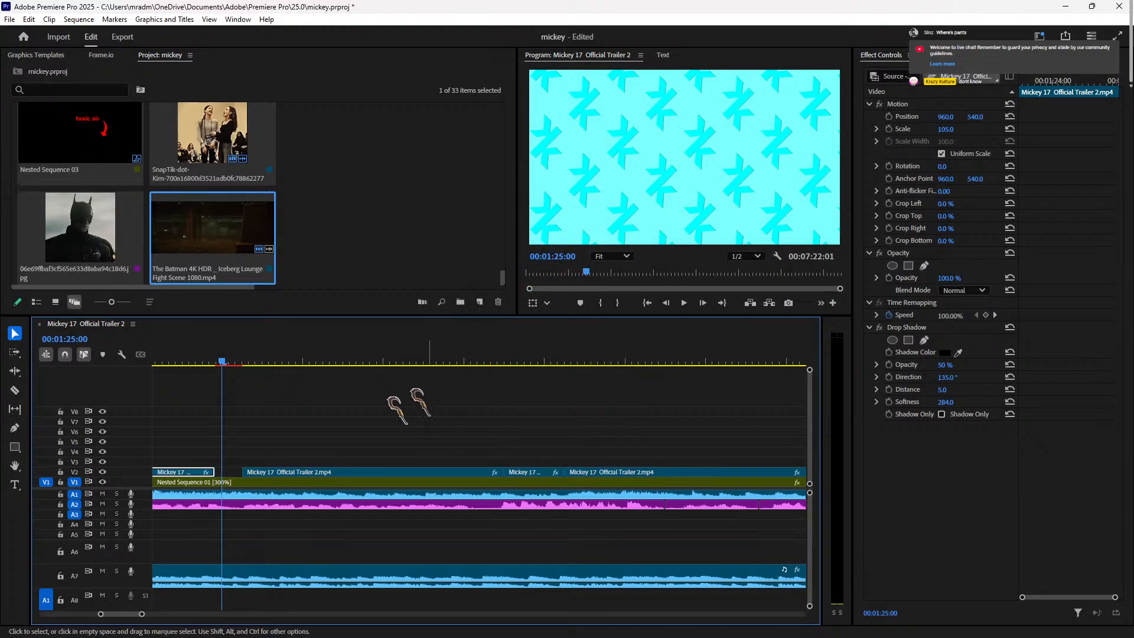
right_click(189, 474)
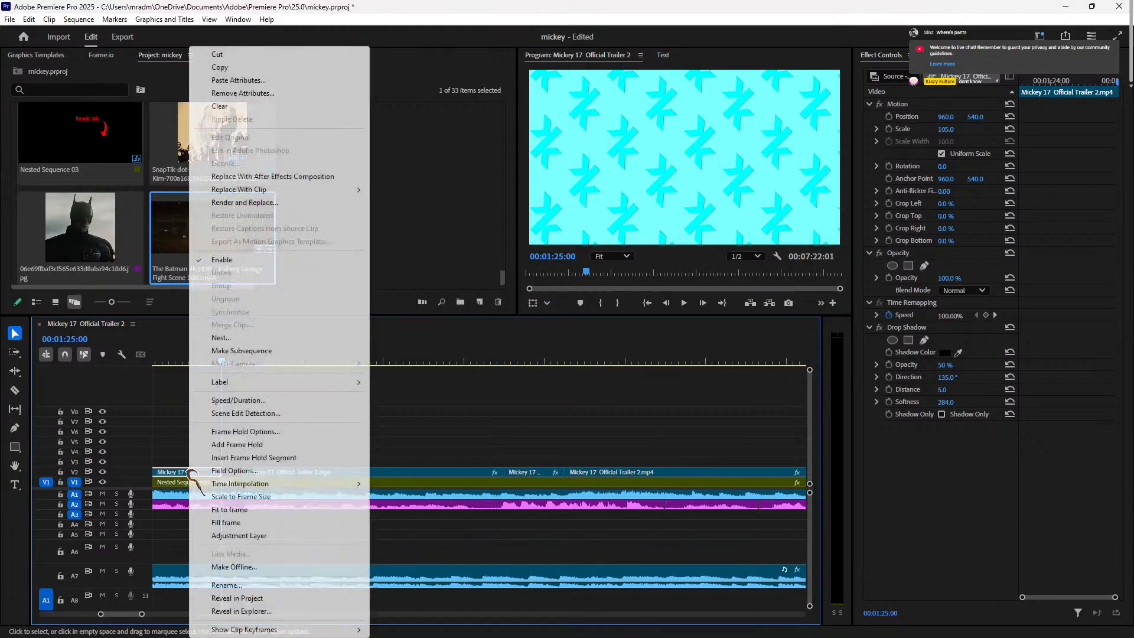
click(263, 400)
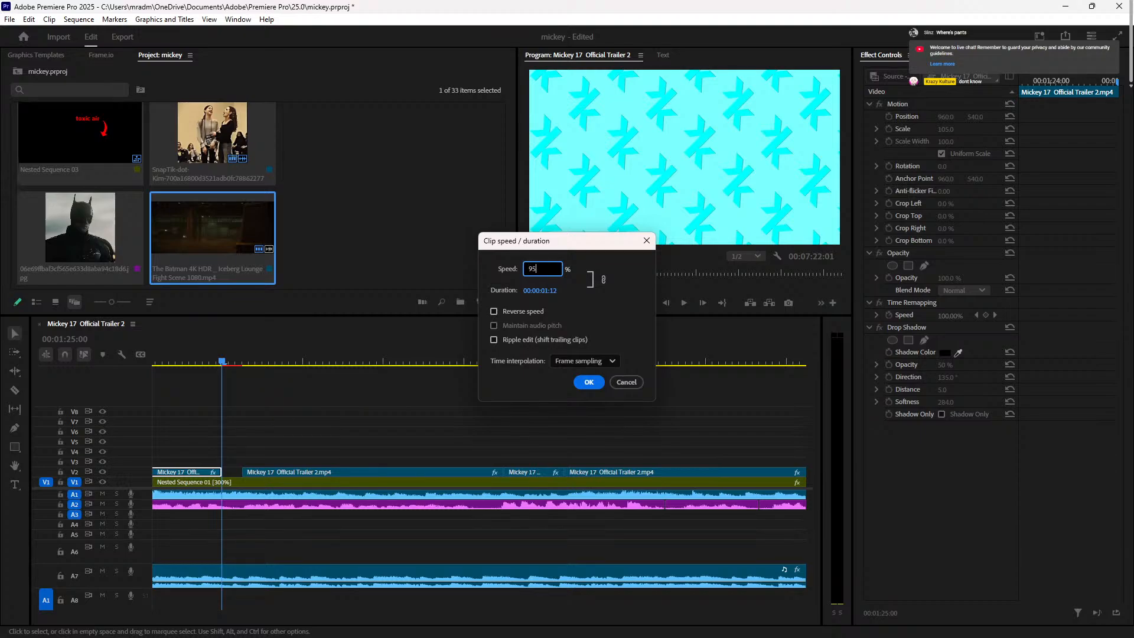
key(Return)
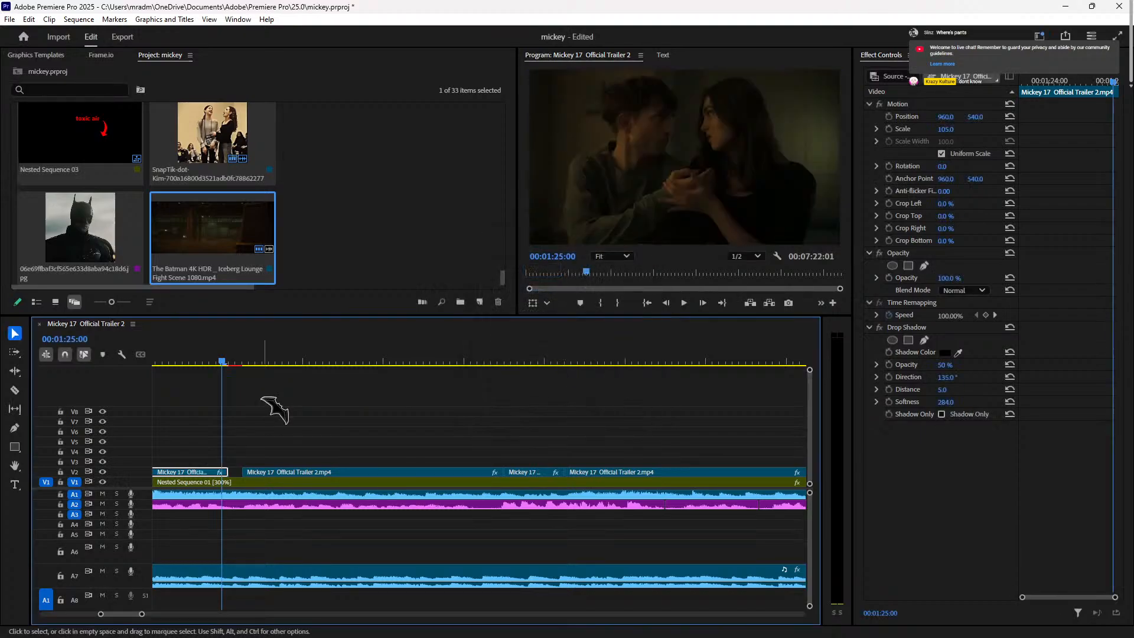
Step: Set the first V2 trailer clip's speed to 84% and move the playhead back before it
right_click(213, 472)
click(284, 400)
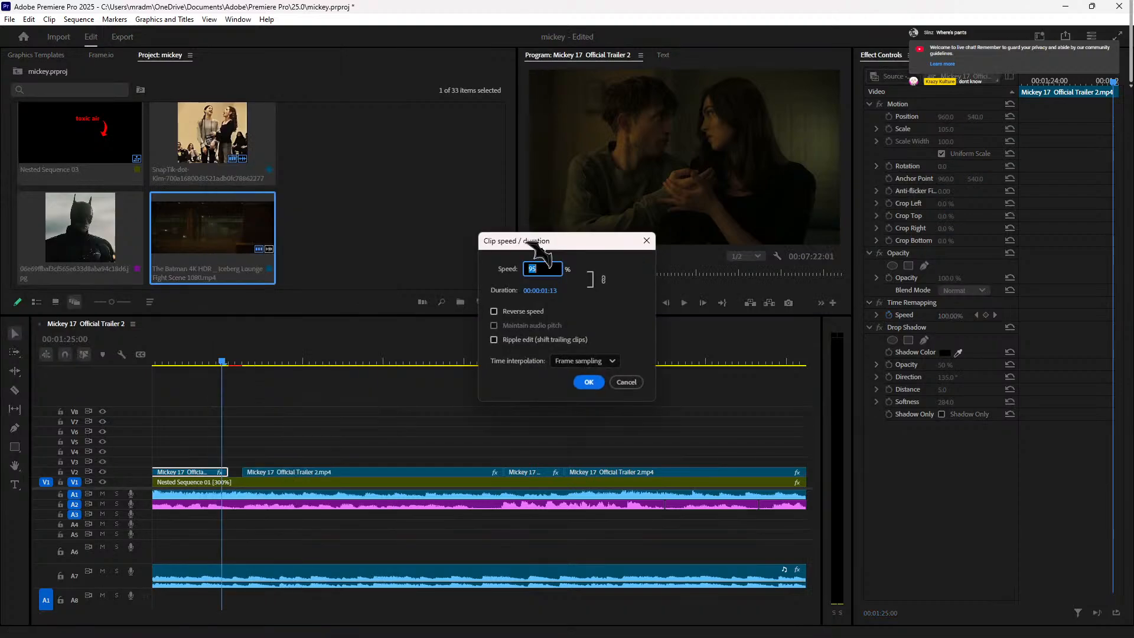
text(84.0)
key(Return)
click(182, 356)
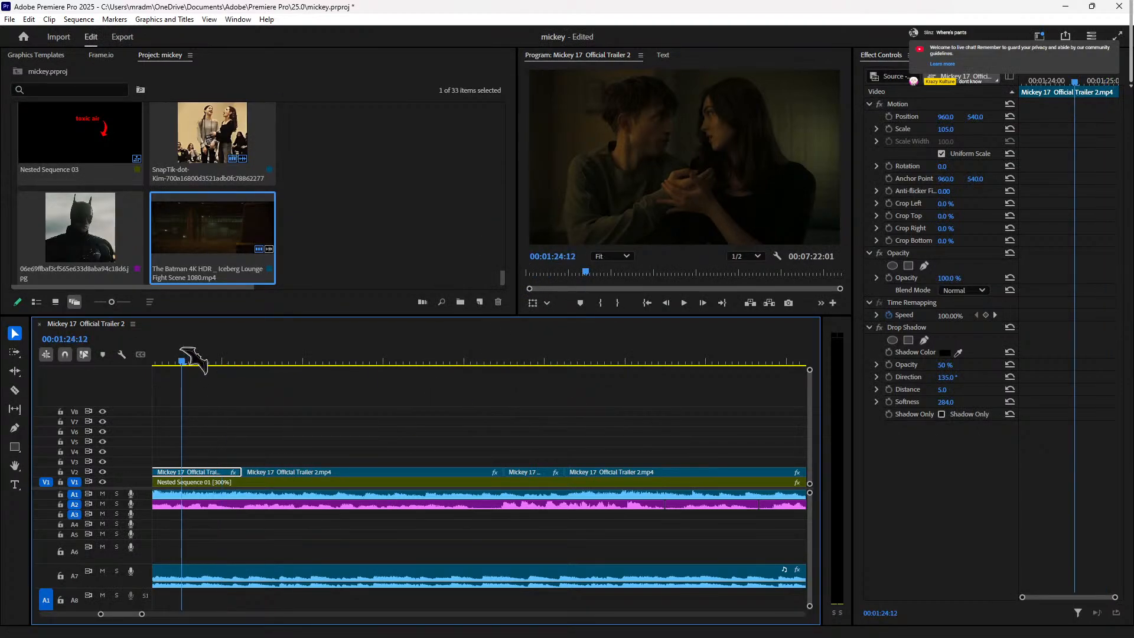
Step: Review the slowed section and trim the second V2 clip's end back to the playhead
key(space)
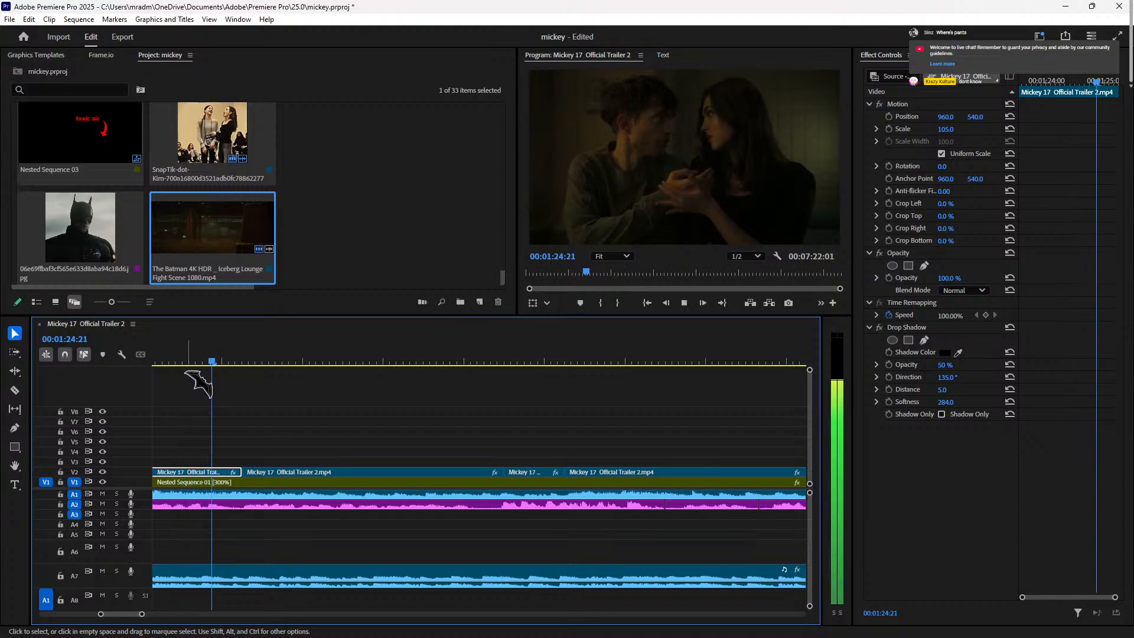
click(195, 358)
key(space)
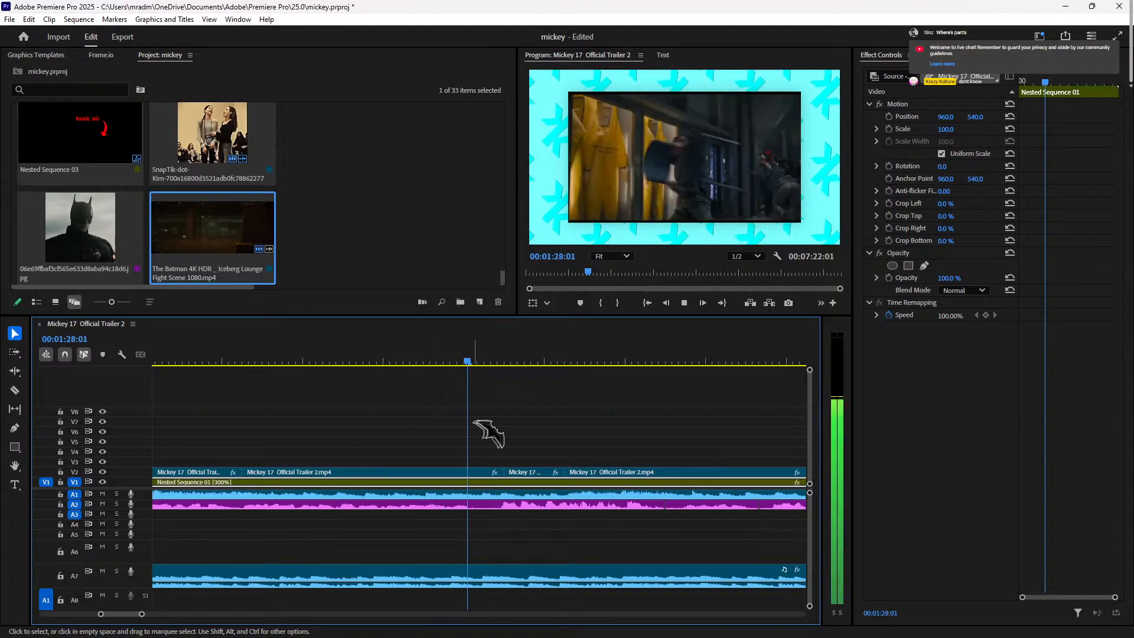
click(444, 361)
key(space)
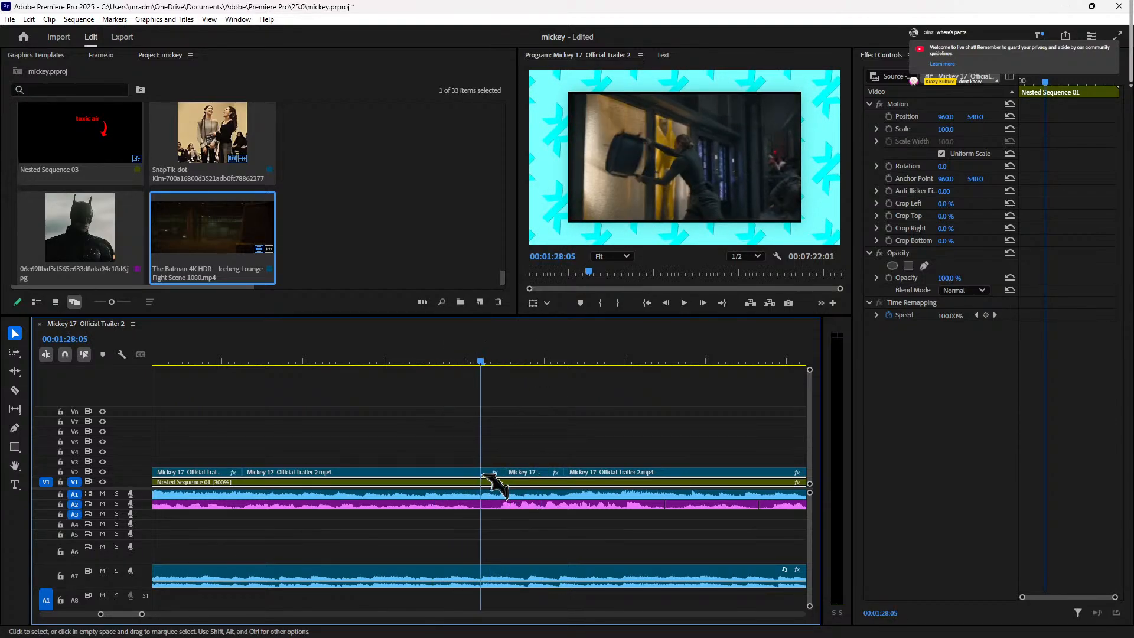
click(490, 473)
drag(501, 472, 486, 470)
Step: Replay the cut and trim a further 22 frames off the second clip's end
key(Right)
key(Right)
key(Right)
click(520, 481)
key(Right)
key(Right)
key(Right)
key(Right)
key(Right)
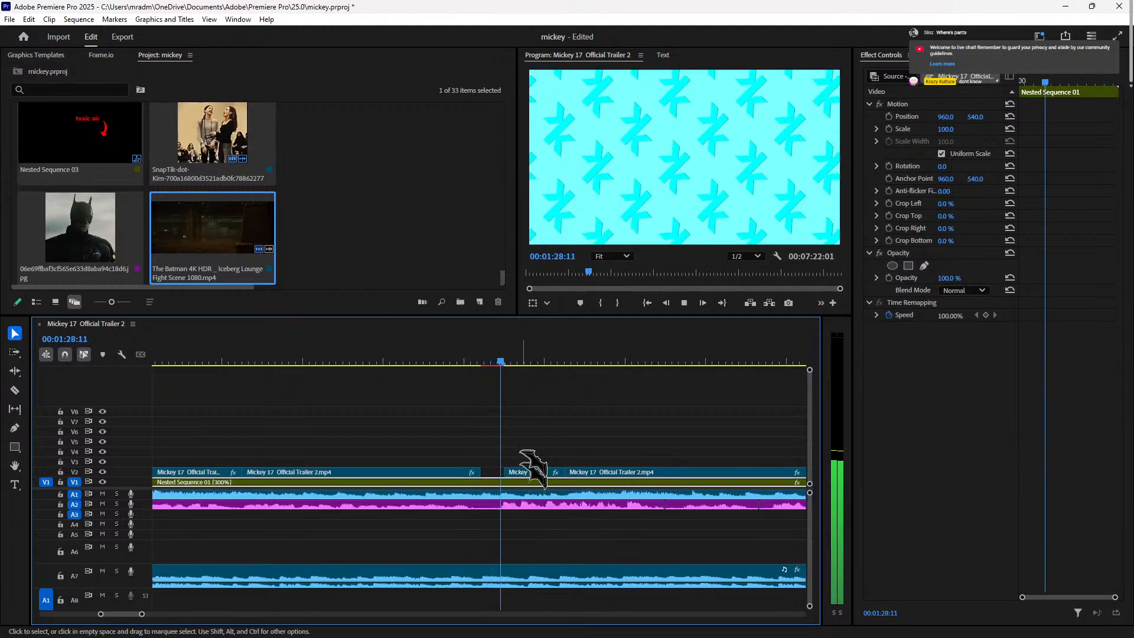
key(space)
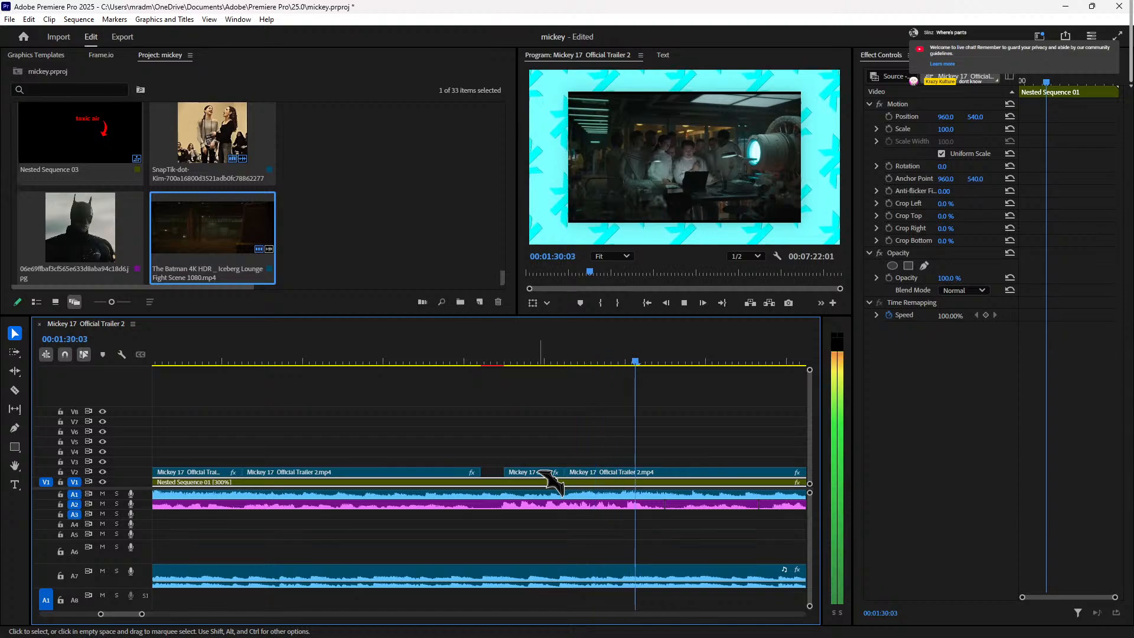
click(419, 359)
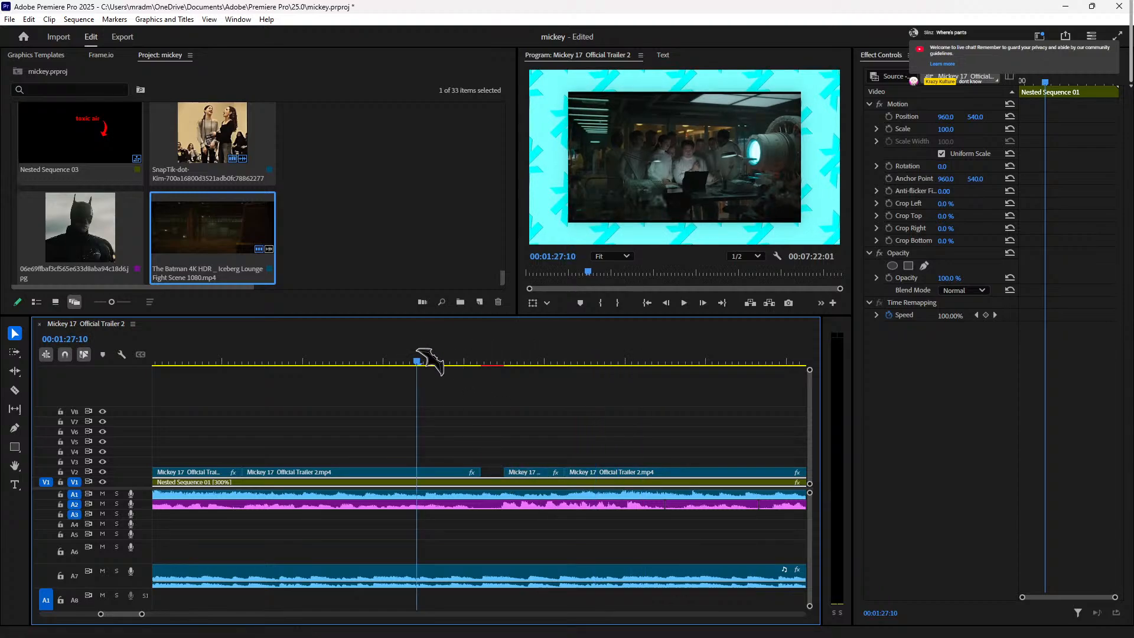
click(359, 357)
key(space)
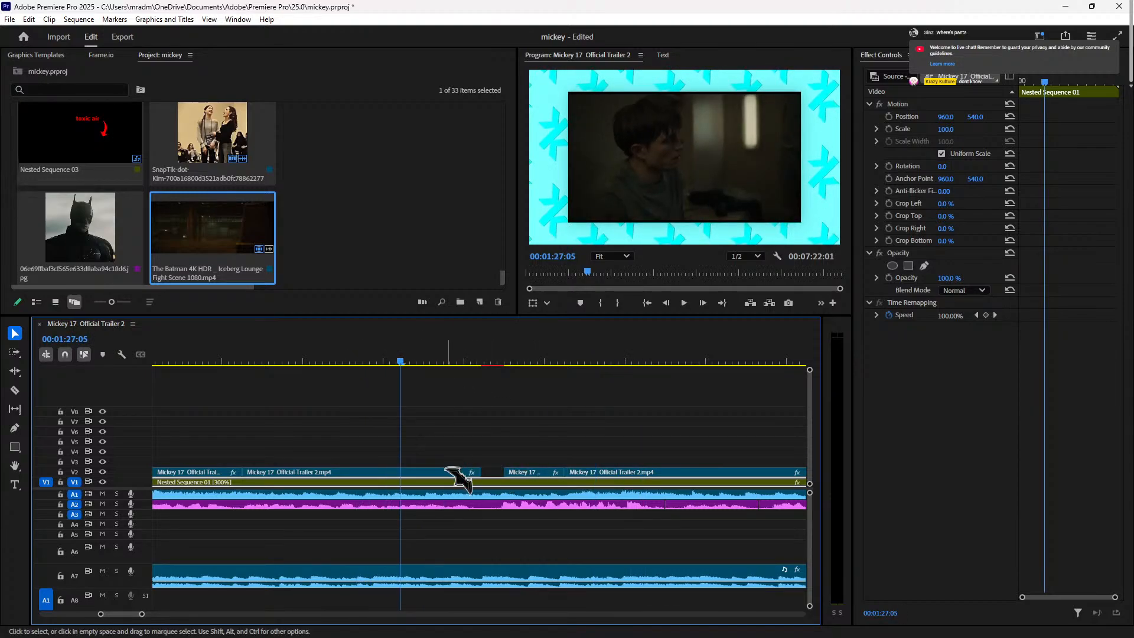
click(464, 471)
drag(482, 469, 399, 471)
Step: Slide the short clip left up to the playhead and preview the rearranged clips
drag(514, 472, 411, 476)
key(space)
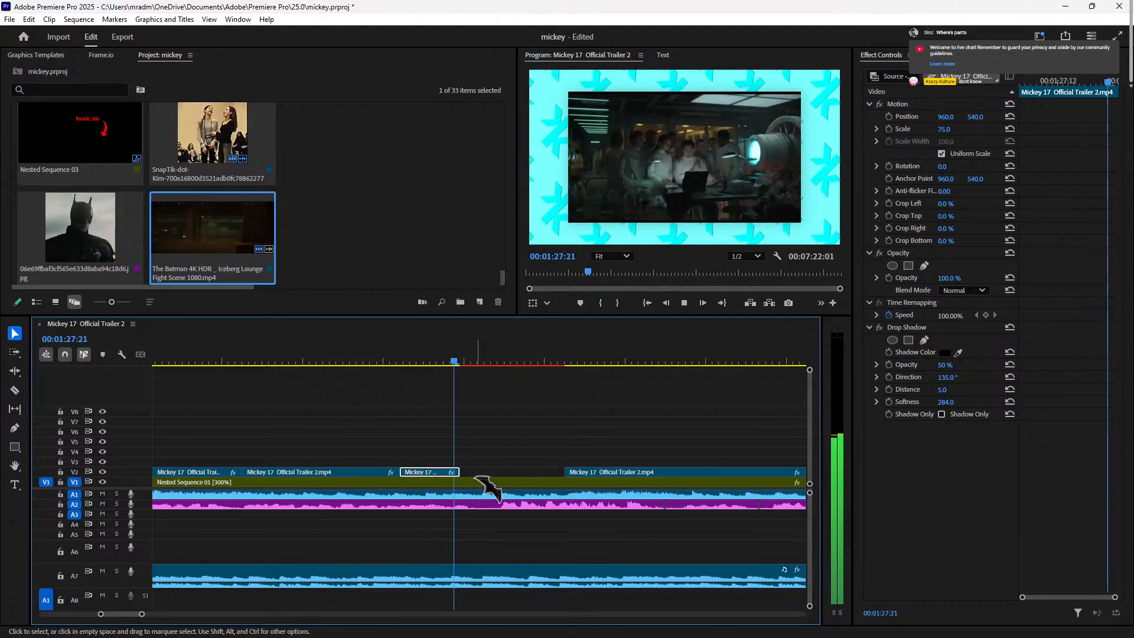
key(space)
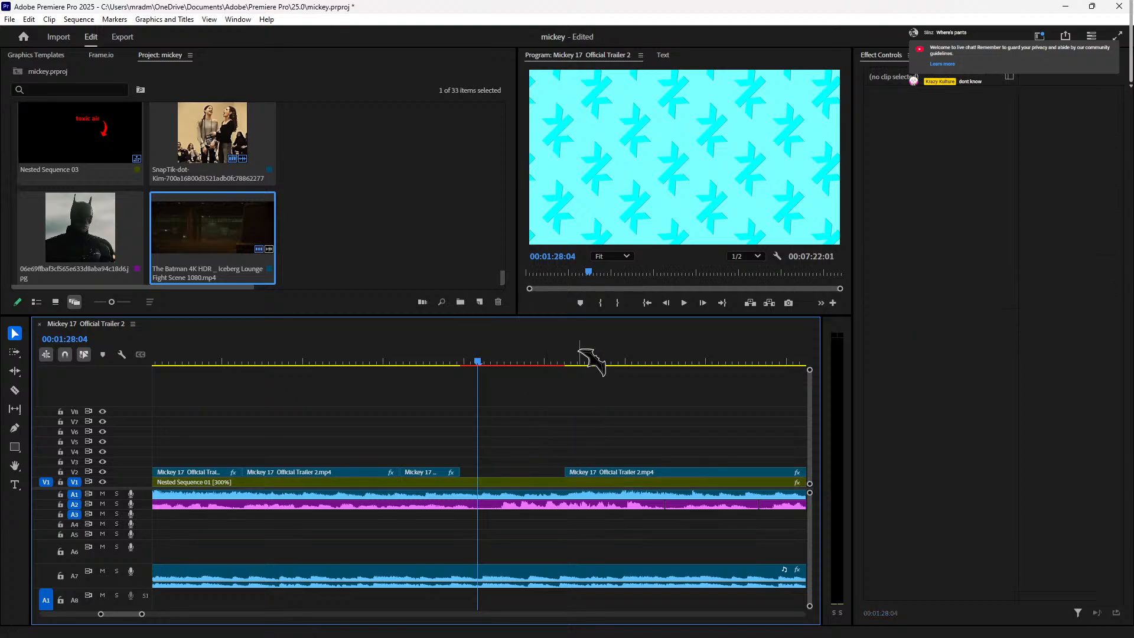
click(582, 360)
key(space)
Step: Delete the short clip, move the last trailer clip left into the gap, and play it back
click(434, 473)
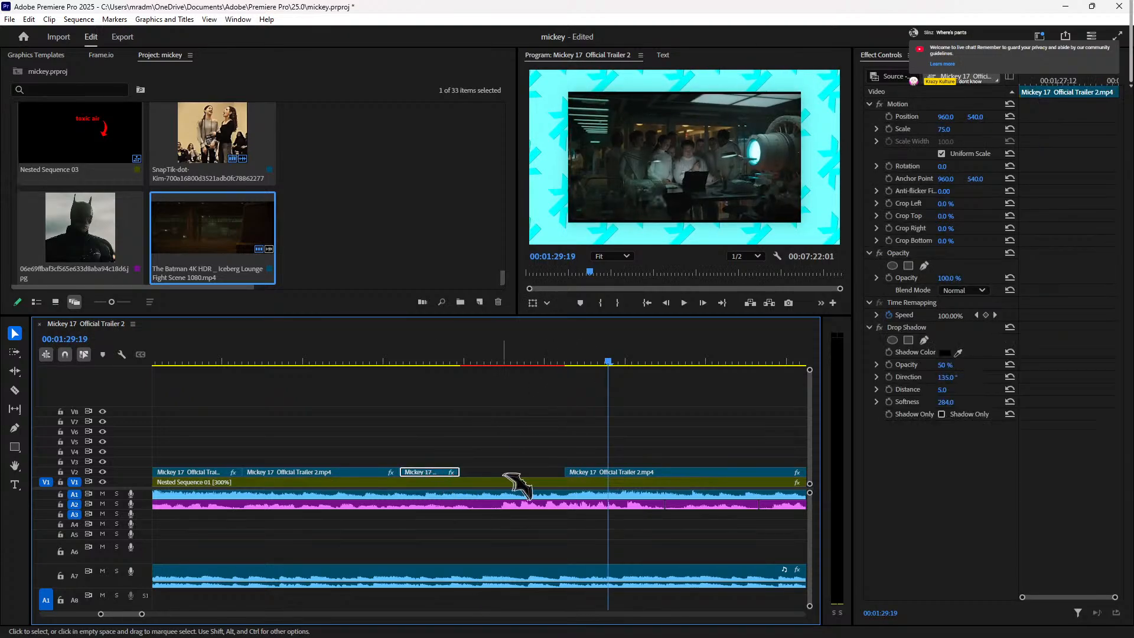
key(Delete)
drag(605, 484, 443, 473)
click(378, 361)
key(space)
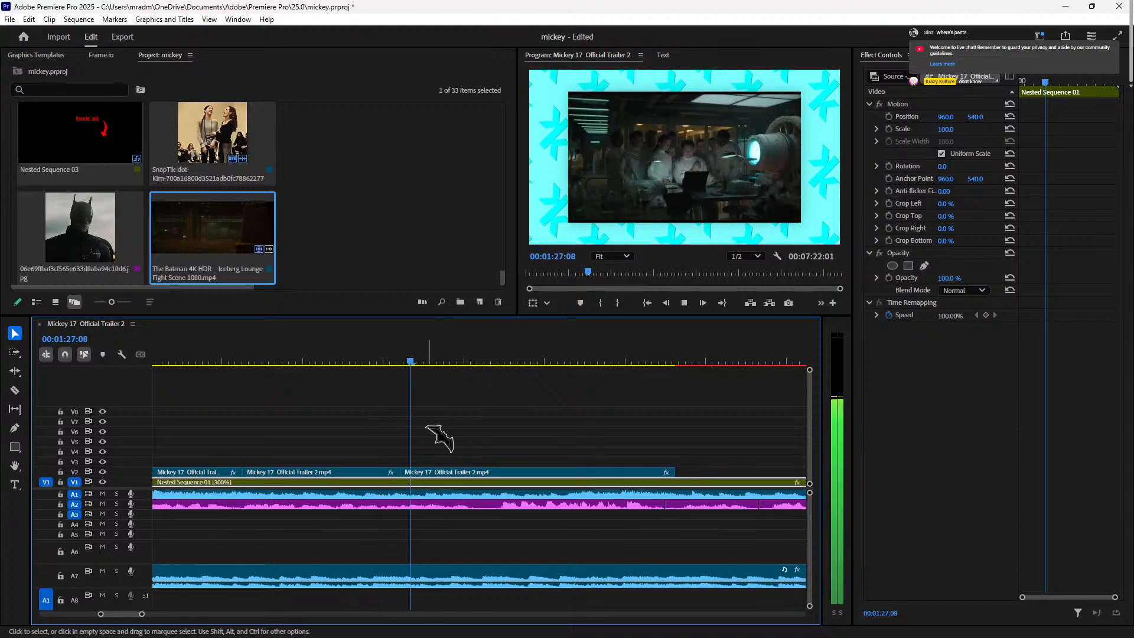
key(space)
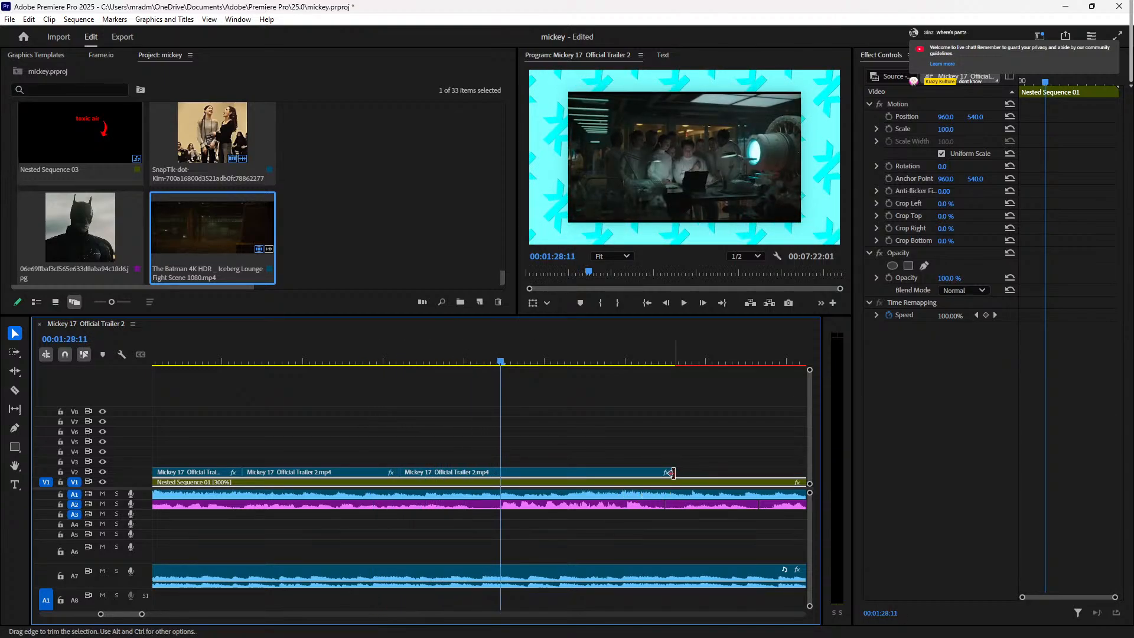
Step: Trim the V2 clip's end at the playhead, then undo that trim
key(Left)
key(Left)
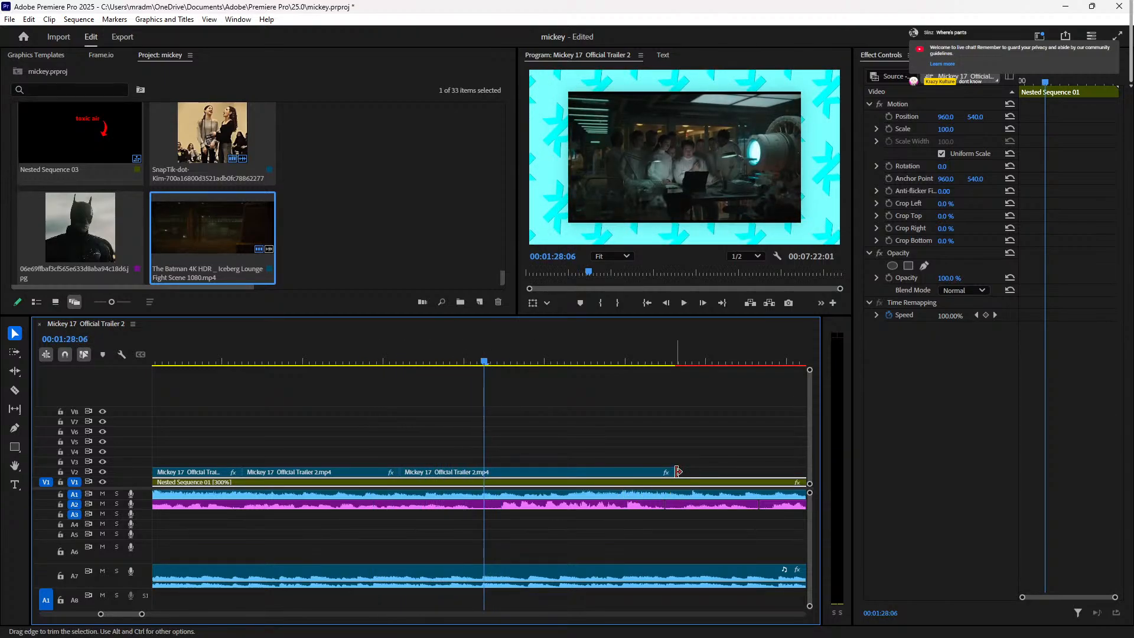
key(Right)
key(Right)
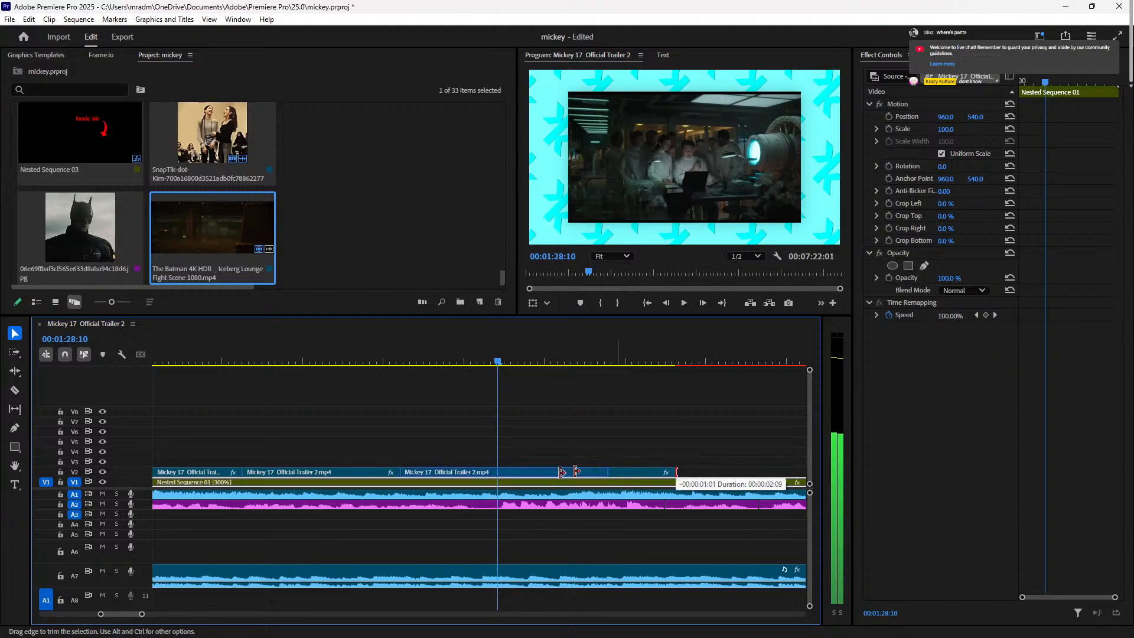
drag(497, 473, 520, 483)
key(ctrl+z)
key(ctrl+z)
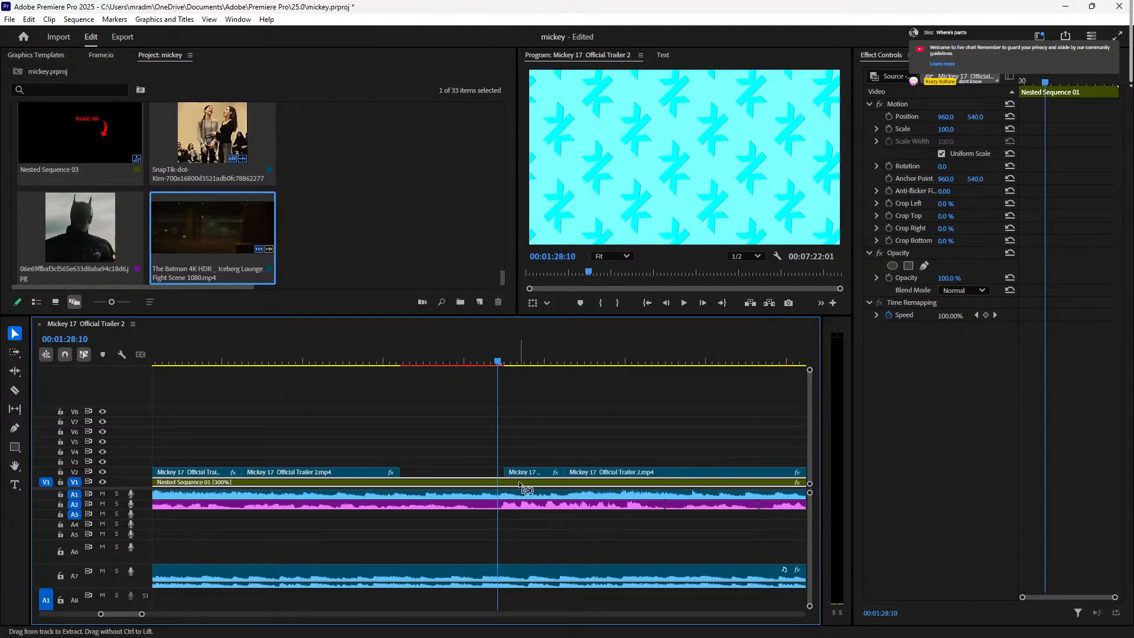
Step: Undo the earlier trims and moves to restore the original V2 clip layout
key(Right)
key(Right)
key(Right)
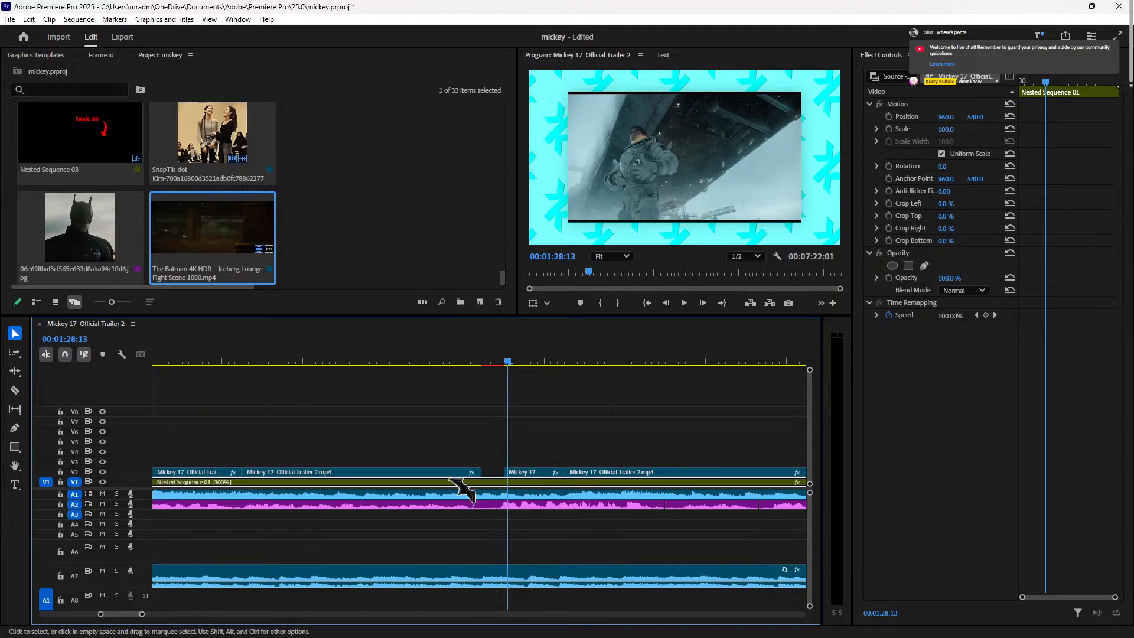
click(536, 475)
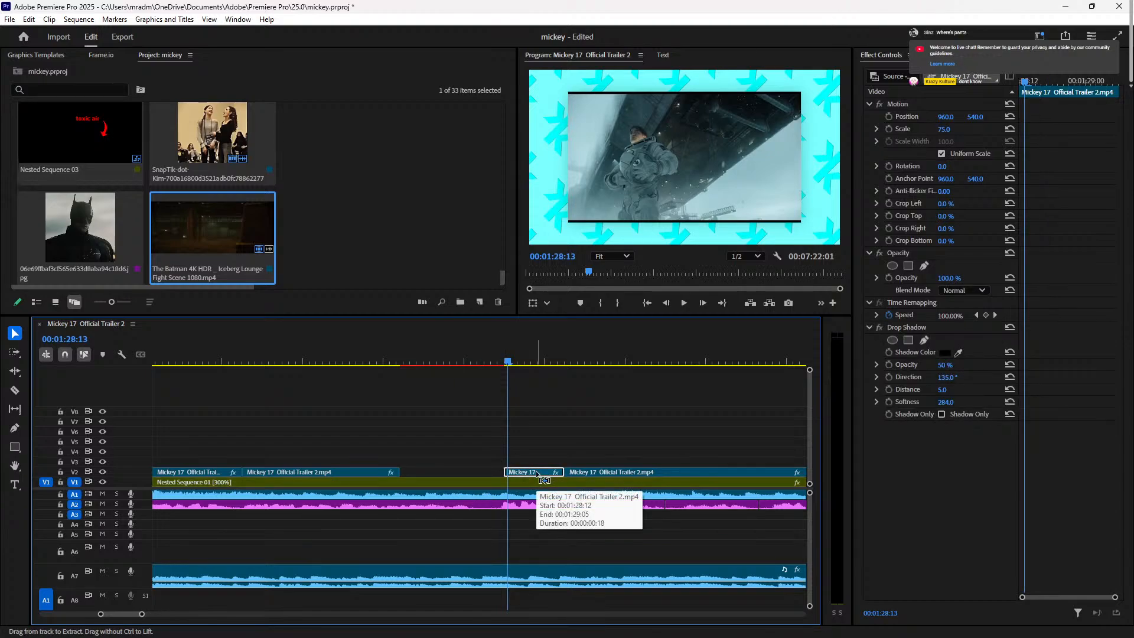
key(space)
key(space)
key(ctrl+z)
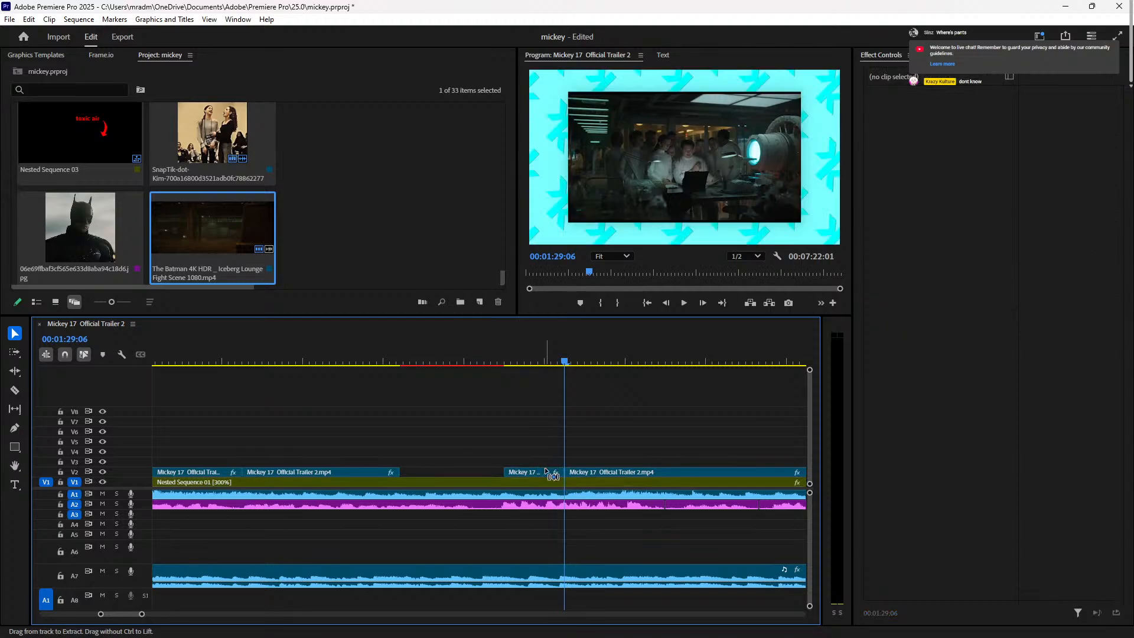
key(ctrl+z)
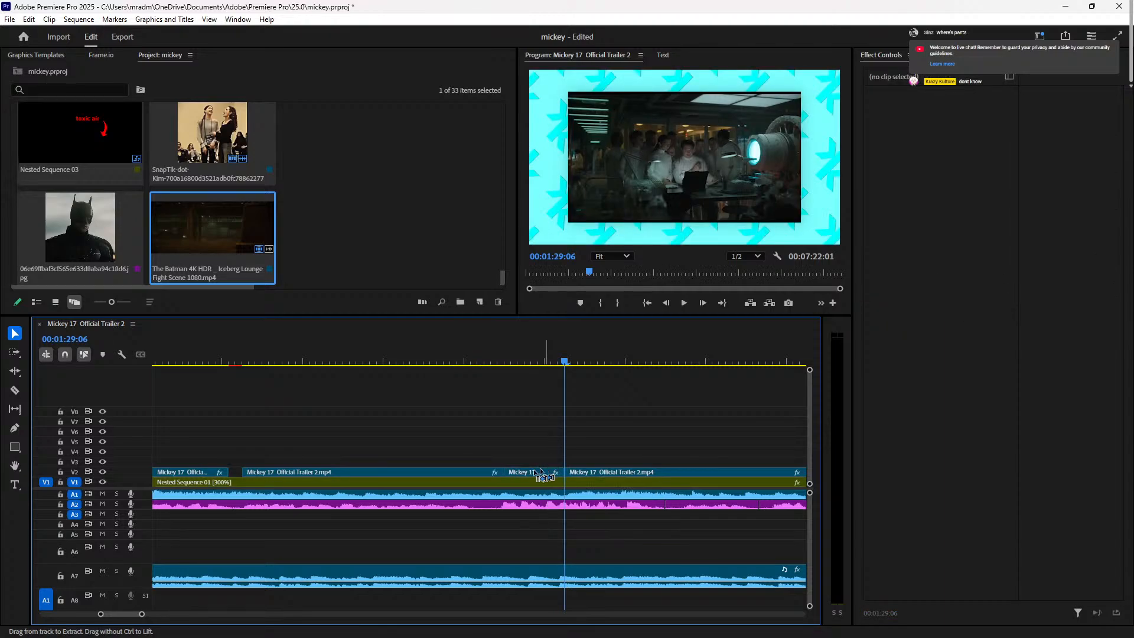
key(ctrl+z)
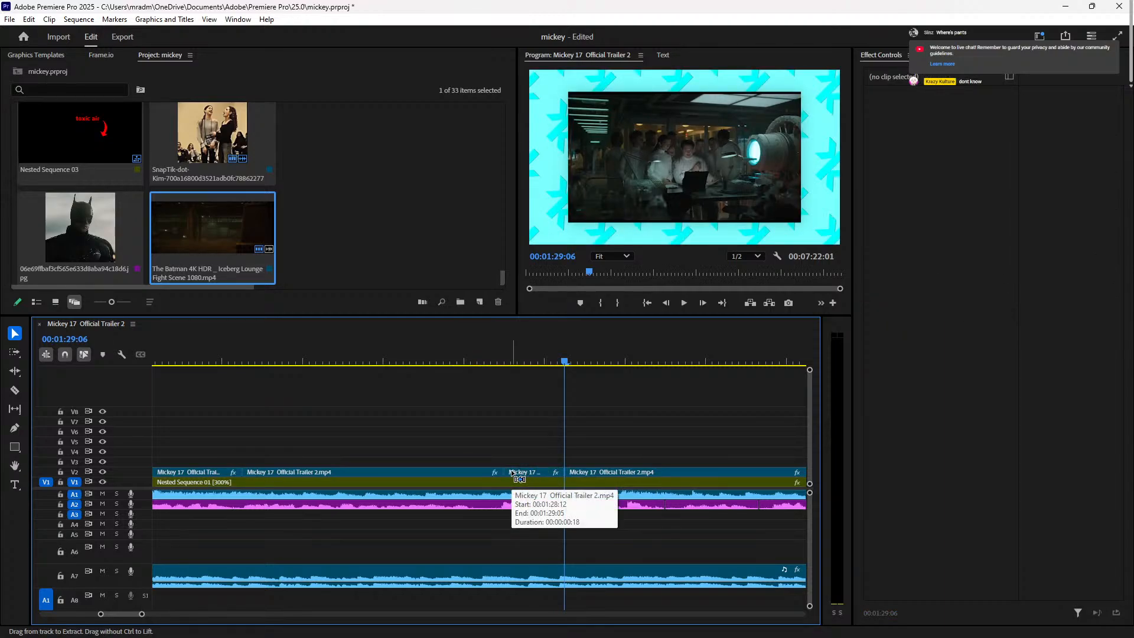
key(ctrl+z)
key(ctrl+z)
key(ctrl+z)
key(ctrl+z)
key(ctrl+z)
key(ctrl+z)
key(ctrl+z)
Step: Scrub the timeline to find the cut point and place the playhead at 01:27:07
click(528, 473)
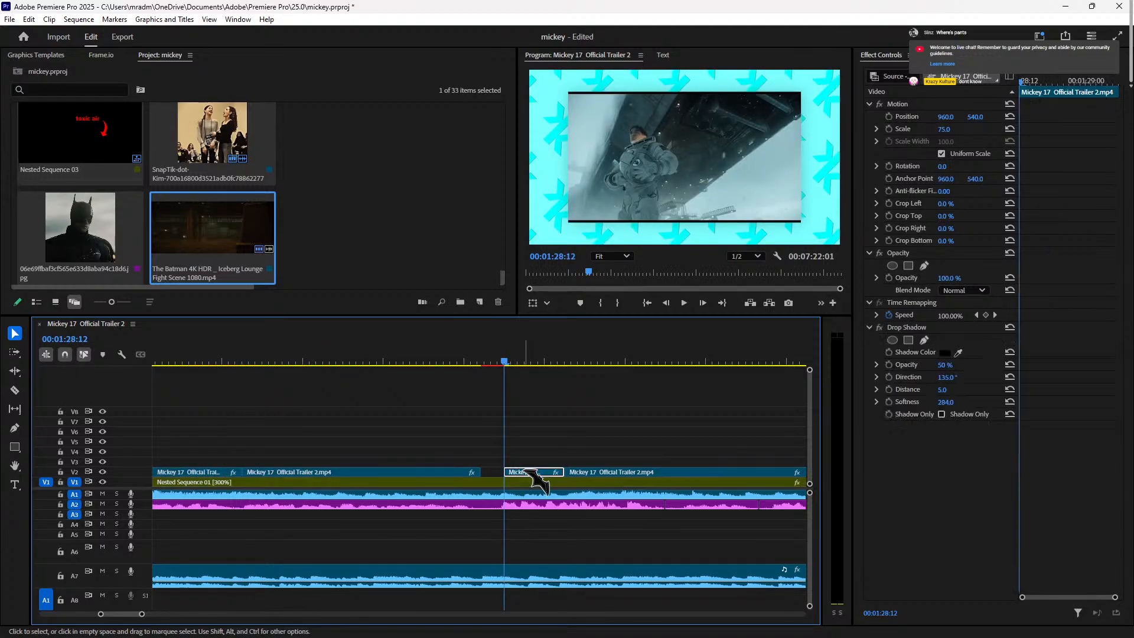
click(638, 361)
drag(638, 362, 446, 407)
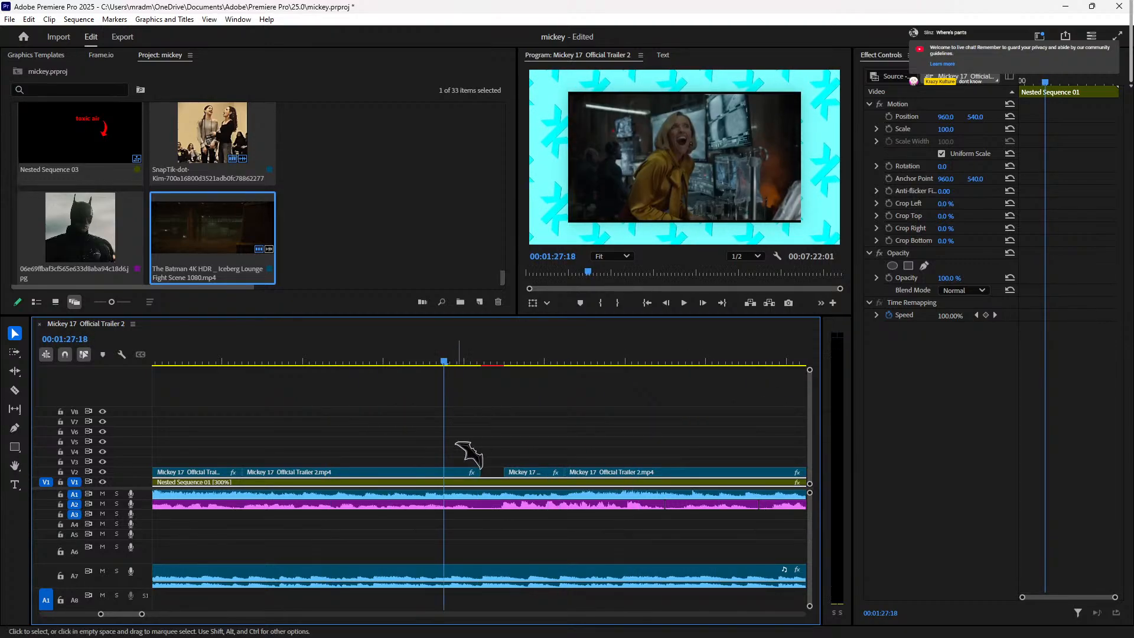
click(458, 473)
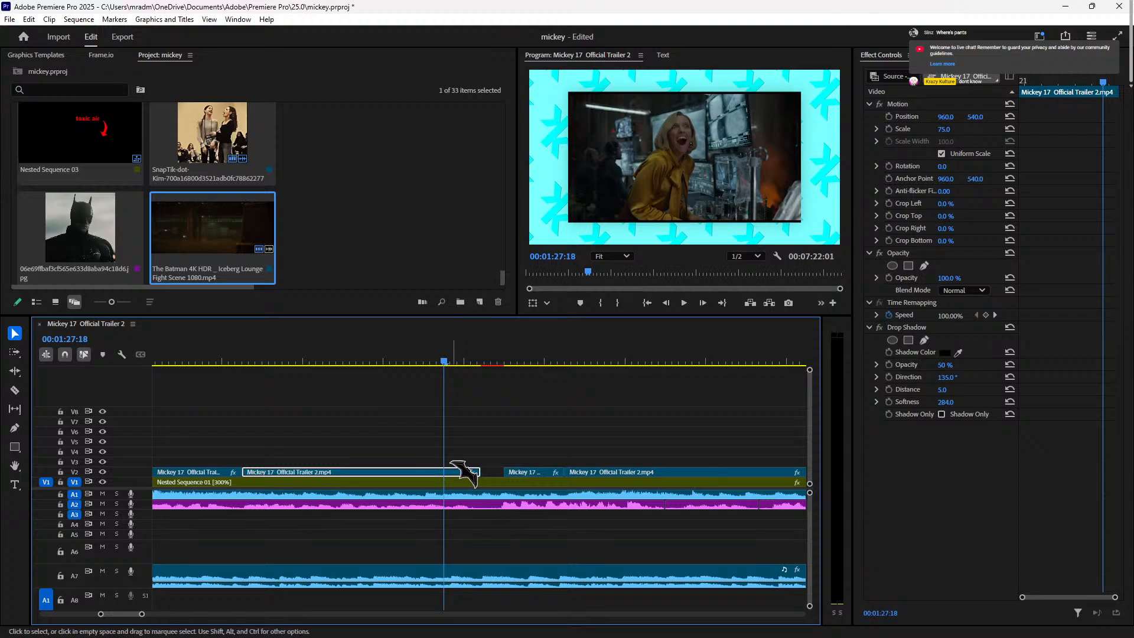
drag(431, 348, 407, 348)
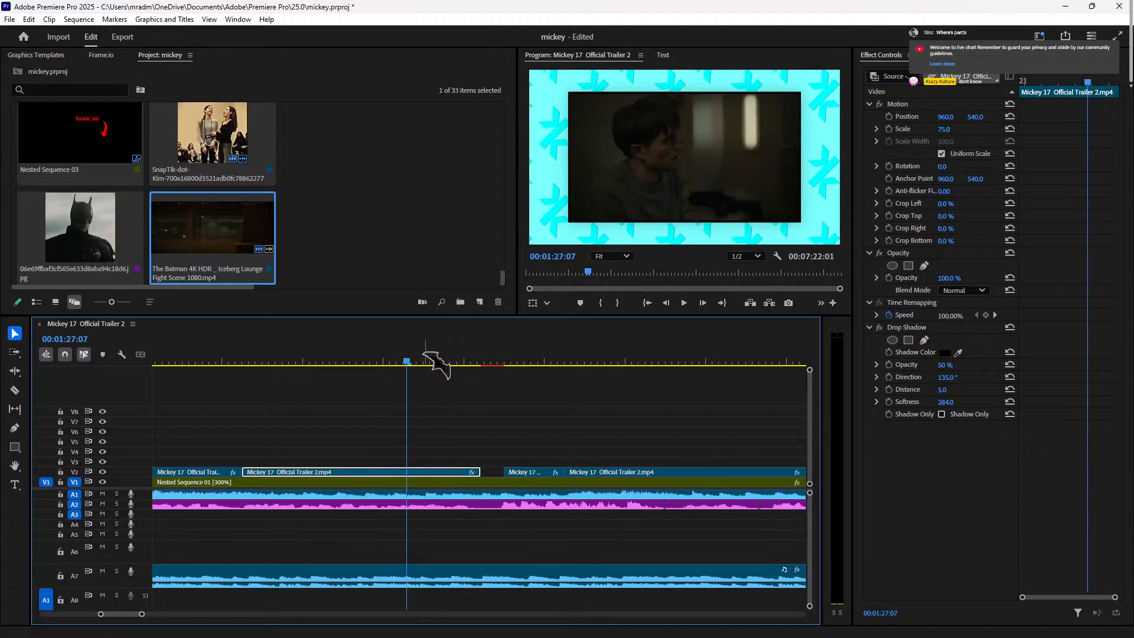
Step: Trim the second V2 clip's end to 01:27:07 and replay to check the cut
key(ctrl+z)
key(ctrl+z)
key(ctrl+shift+z)
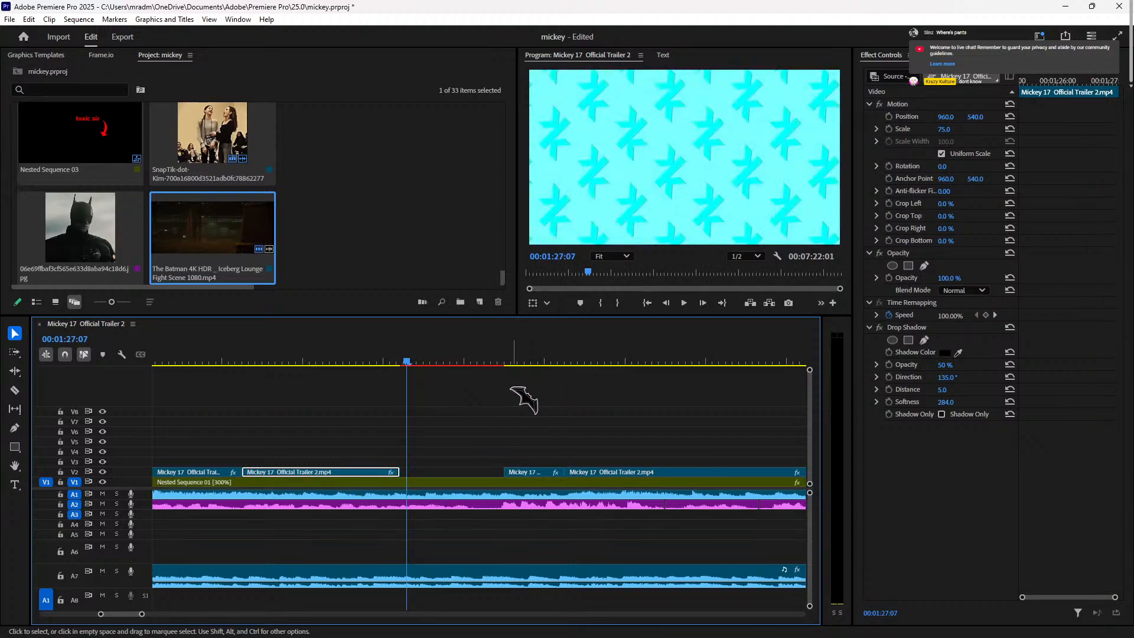
click(347, 348)
key(space)
key(space)
key(Right)
key(Right)
key(Right)
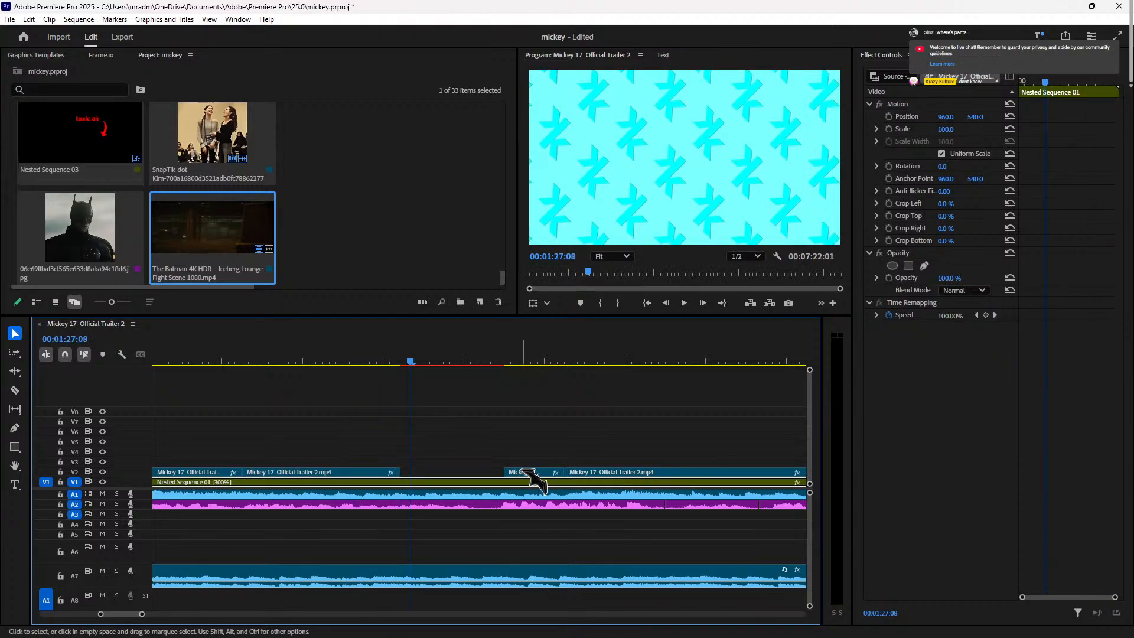
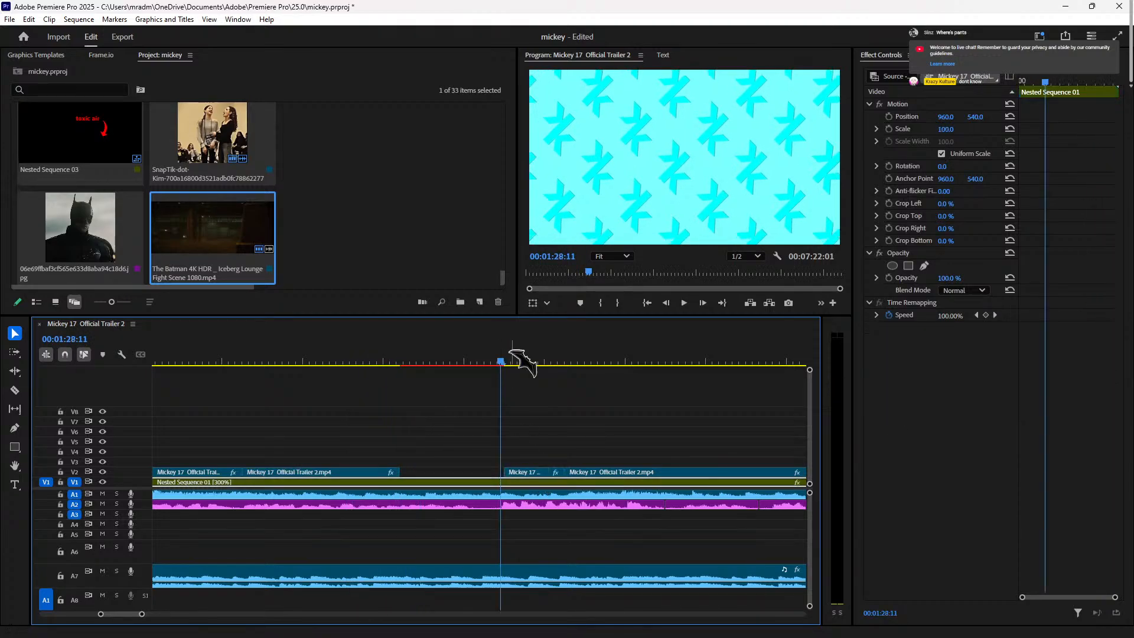
Step: Slide the V2 trailer clip earlier to the playhead at 00:01:28:19 and review
click(528, 359)
drag(526, 473, 421, 472)
click(410, 349)
key(space)
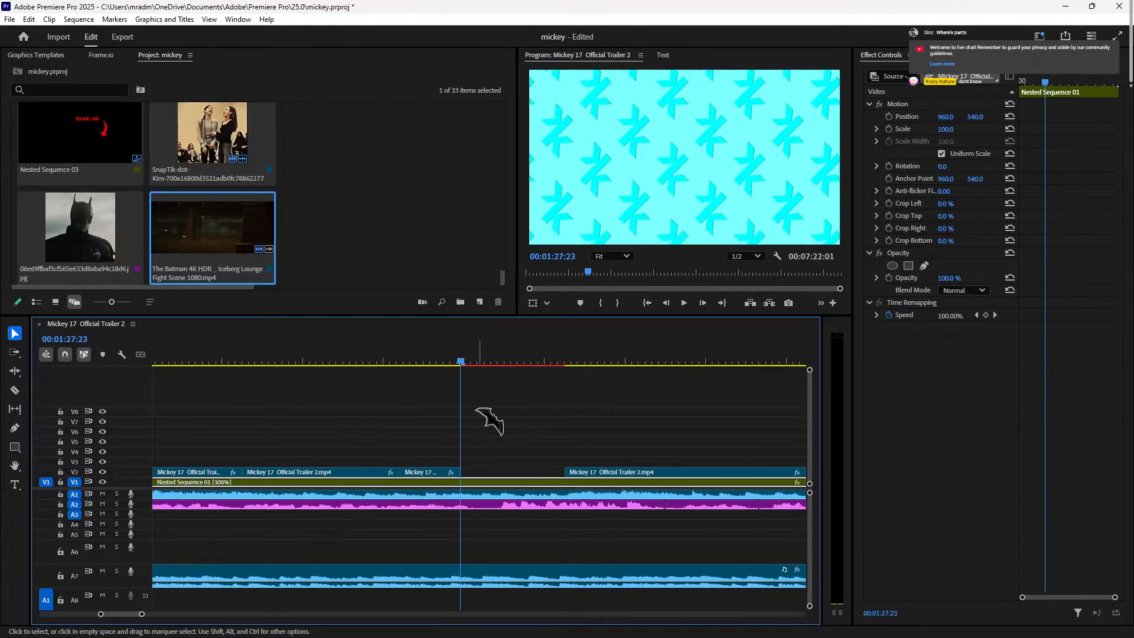
key(space)
Step: Trim the V2 clip's edge to the playhead and lift the trailer clip up to V6
drag(464, 472, 497, 467)
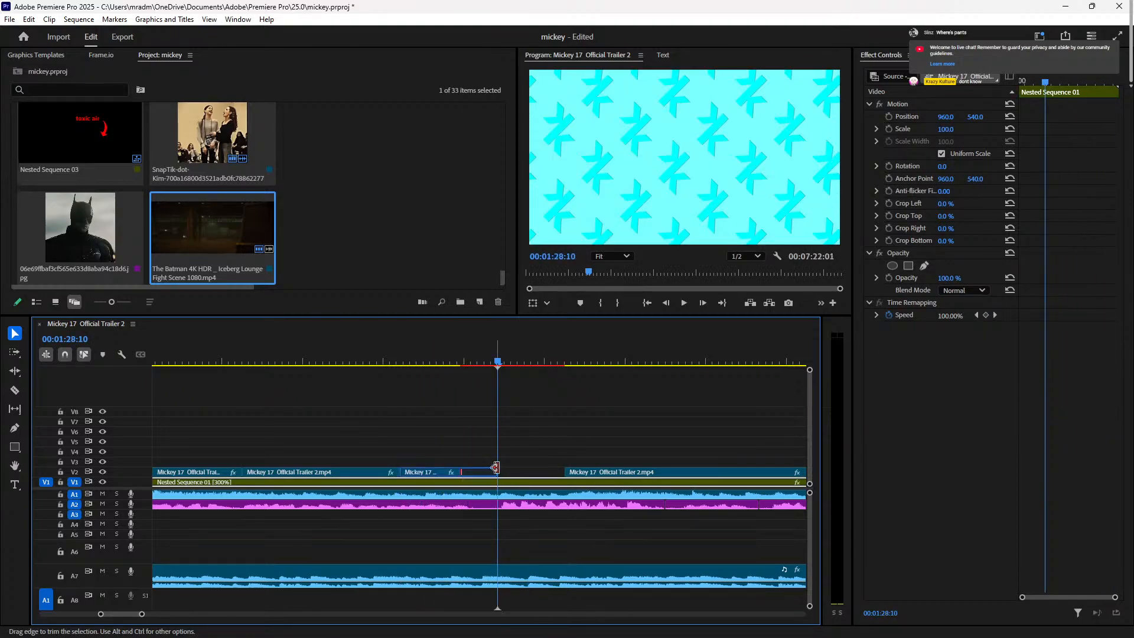
click(554, 470)
key(Delete)
key(Down)
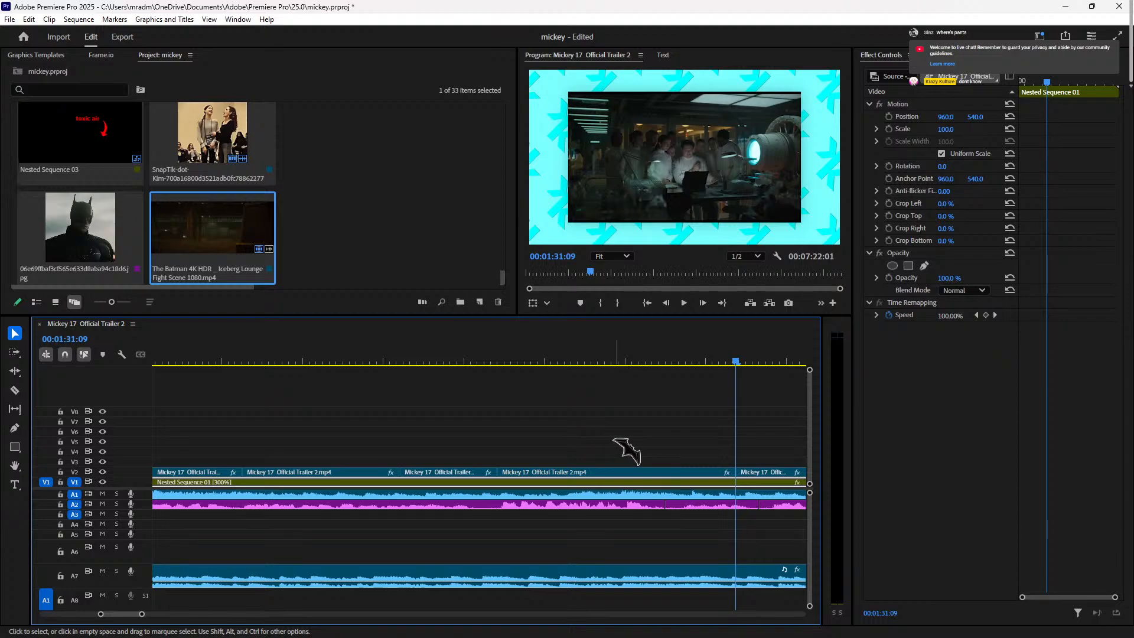
drag(564, 476, 564, 432)
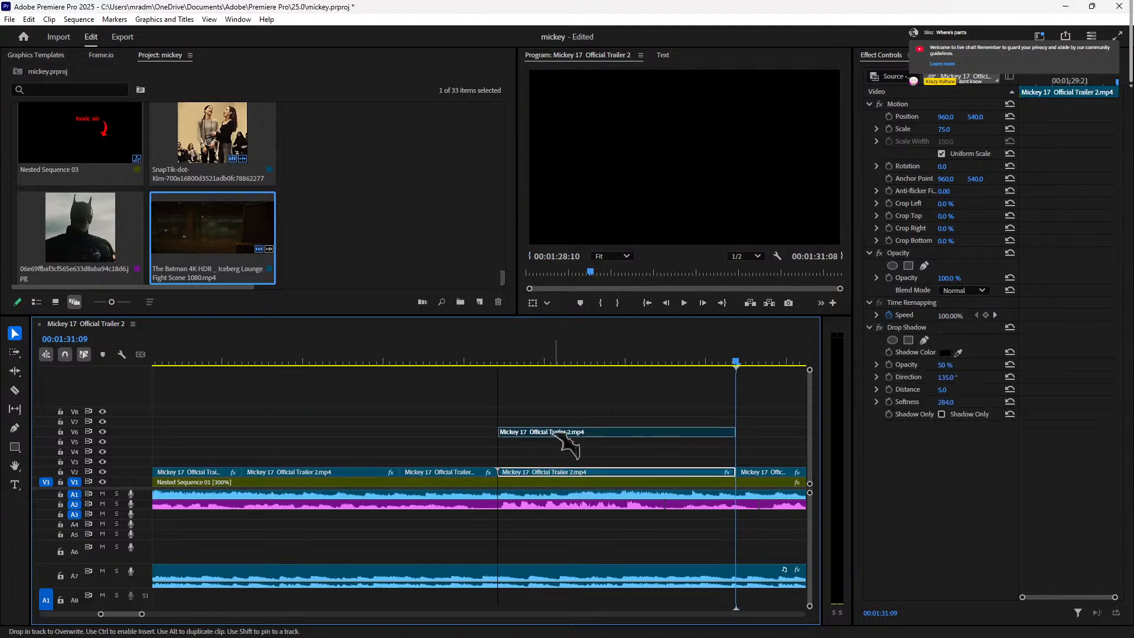
click(466, 357)
key(space)
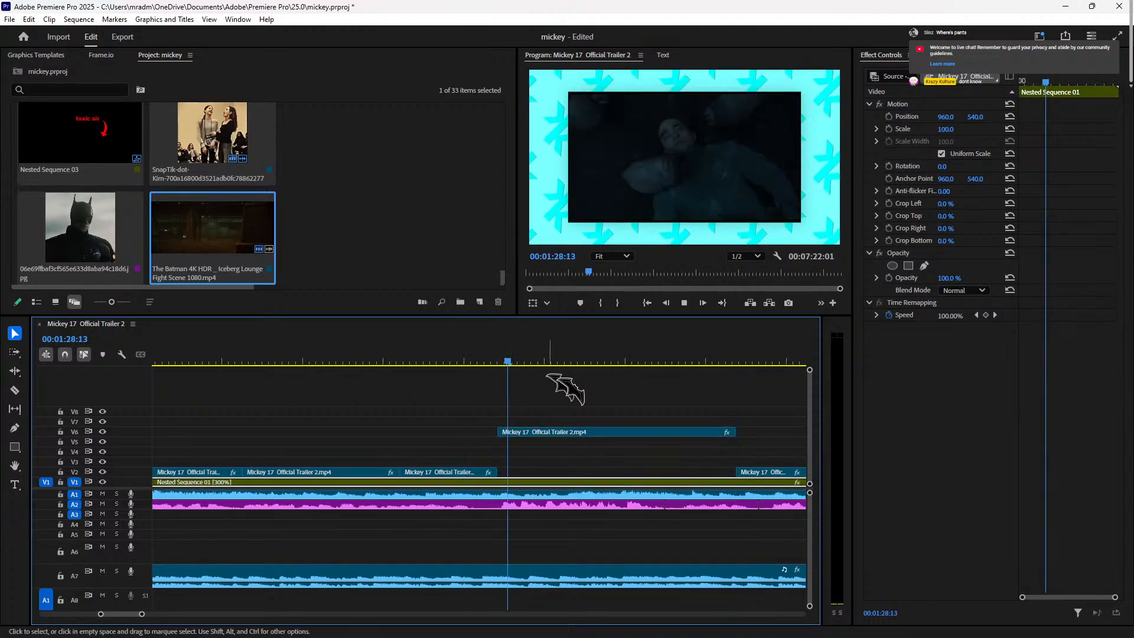
Step: Trim the V6 clip's start to the playhead at 00:01:30:19
click(596, 433)
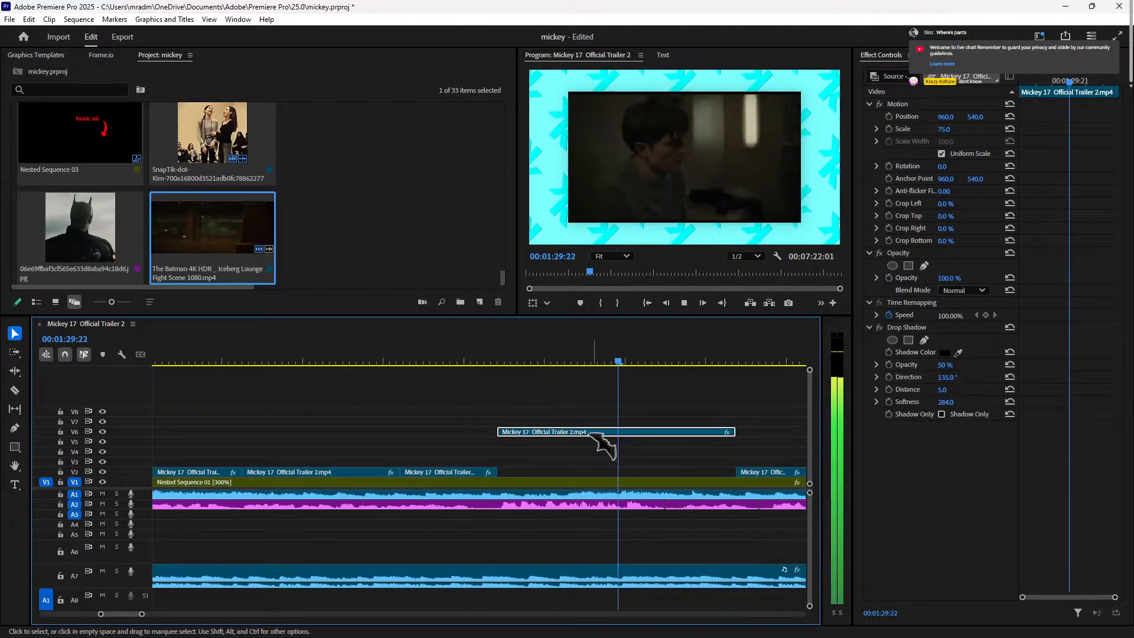
click(688, 361)
drag(652, 432, 536, 471)
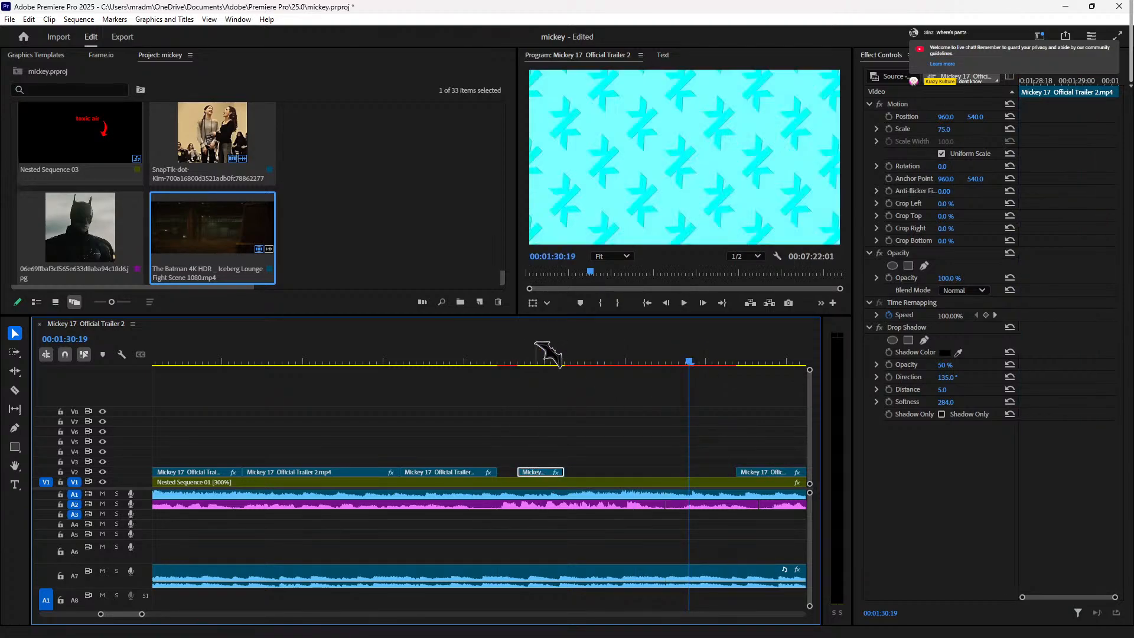
Step: Extend the short V2 clip's end and trim its start to 00:01:29:03
click(554, 361)
drag(569, 470, 596, 472)
mouse_move(523, 472)
mouse_down()
mouse_move(575, 474)
mouse_move(520, 476)
mouse_up()
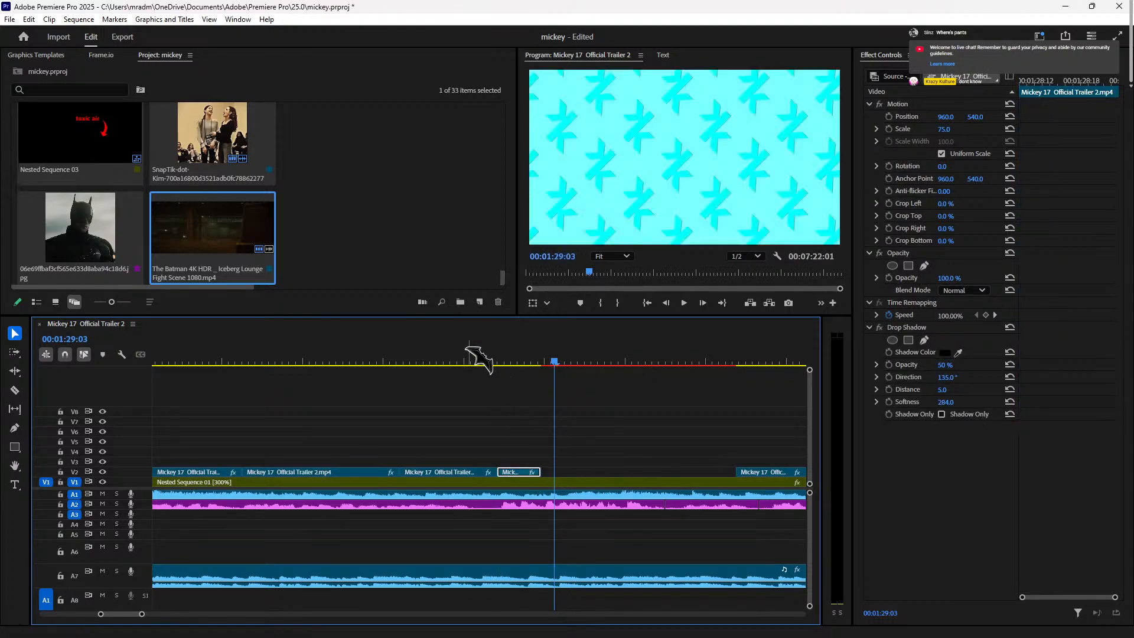
click(477, 359)
key(space)
key(space)
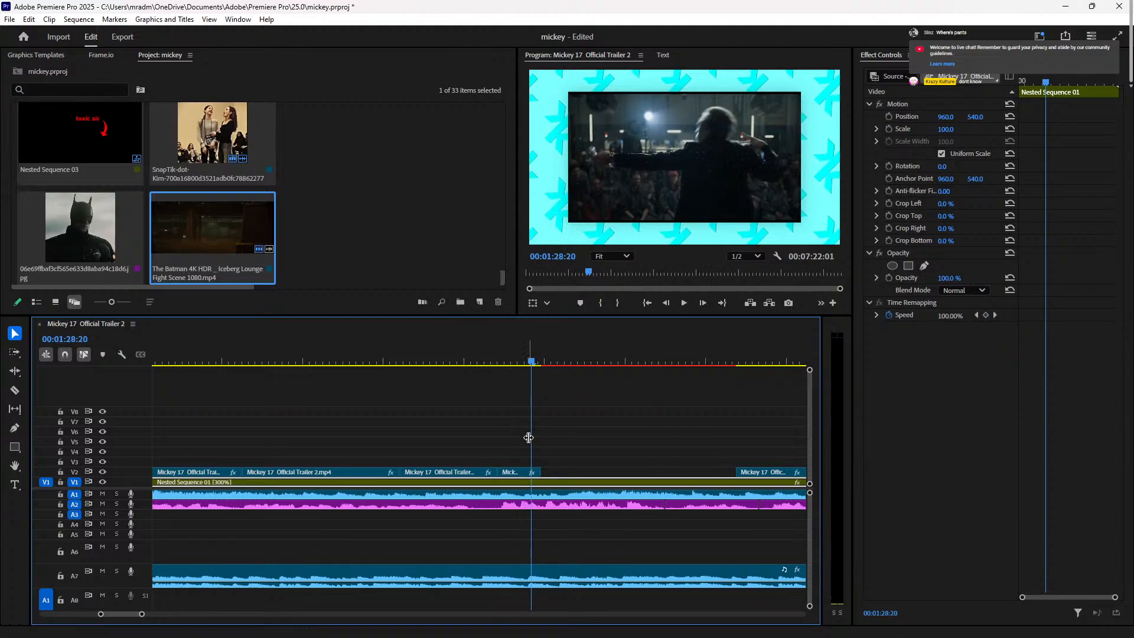
Step: Trim three frames off the short clip's start and butt it against the previous clip
drag(545, 472, 579, 468)
drag(507, 472, 517, 473)
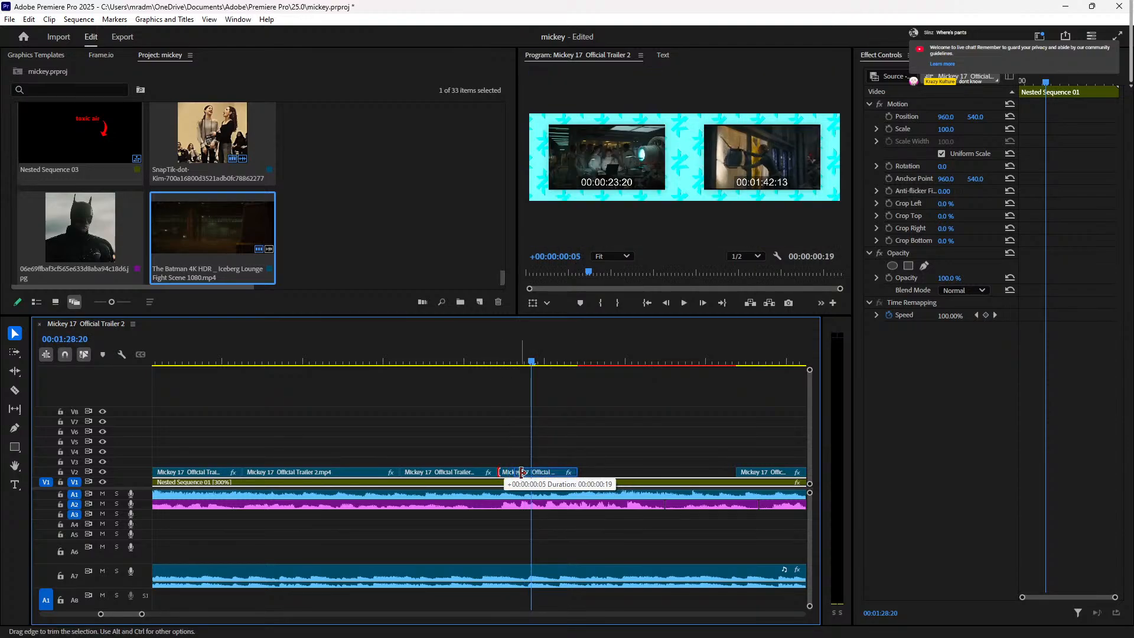
drag(531, 472, 524, 475)
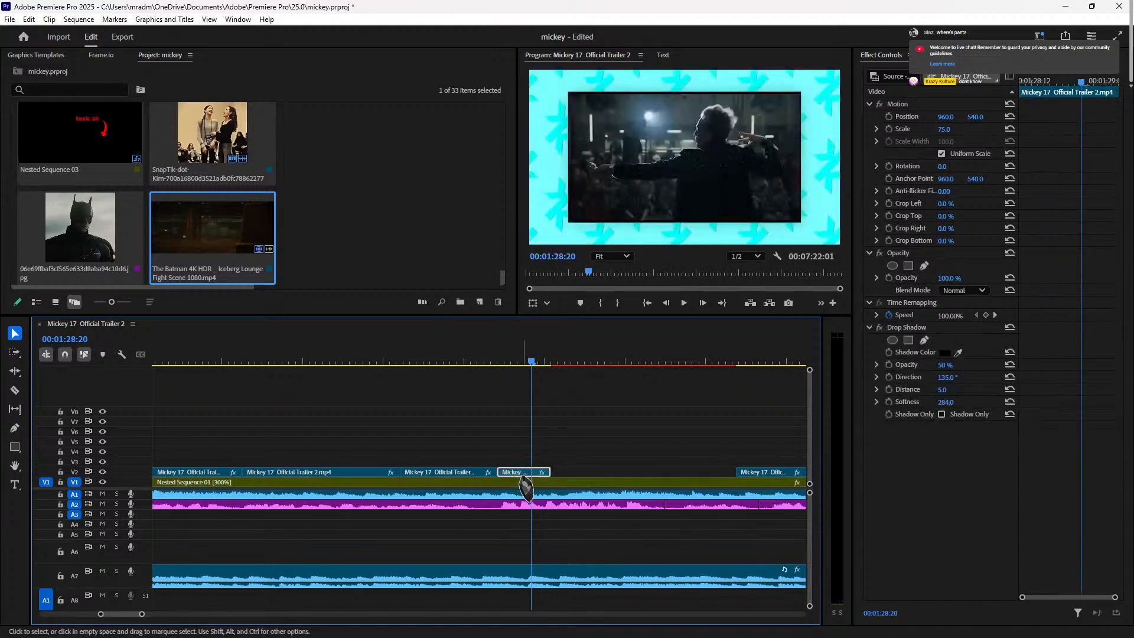
click(488, 364)
key(space)
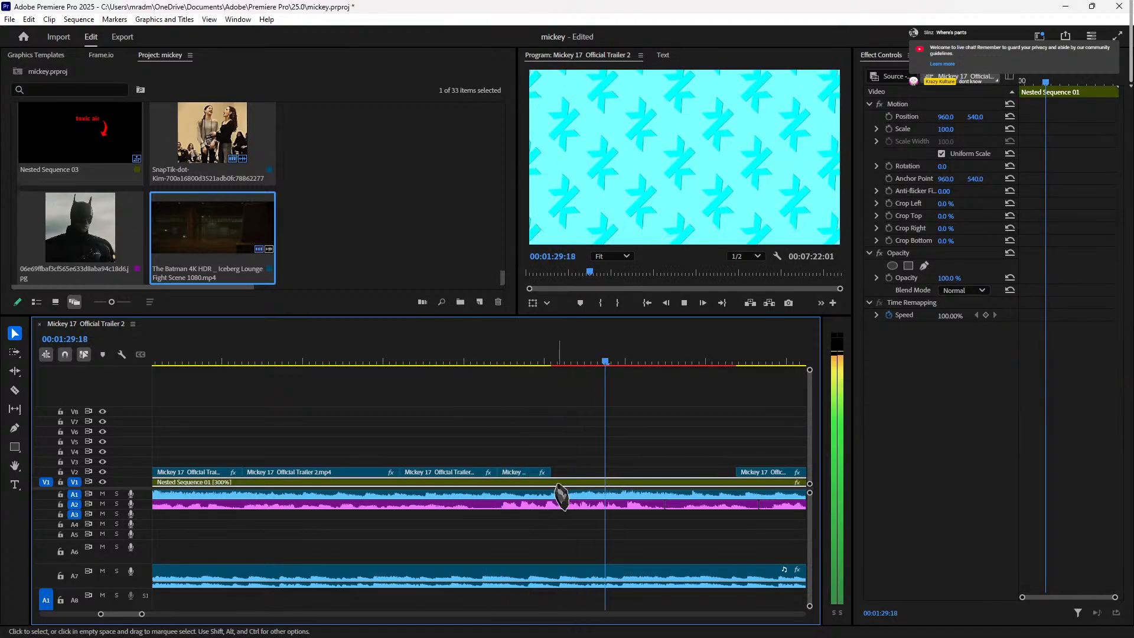
Step: Extend the short Mickey clip's end to meet the next clip
drag(551, 472, 591, 473)
drag(661, 467, 735, 470)
key(space)
Step: Play back the newly trimmed trailer cuts on V2 to review them
scroll(503, 391, down, 2)
scroll(509, 401, down, 2)
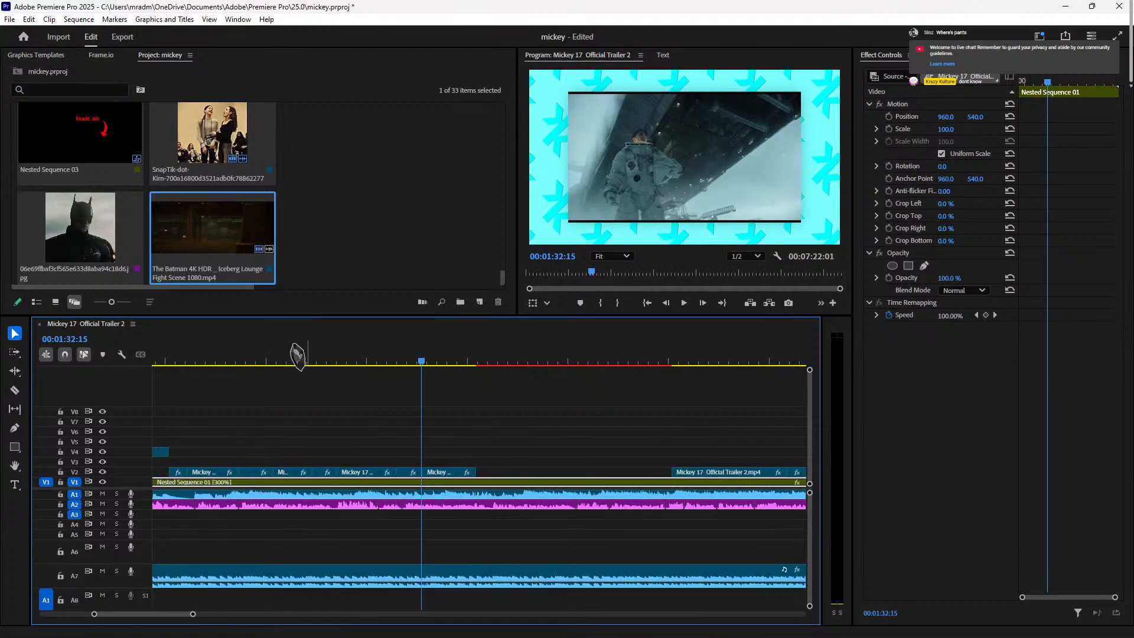
click(307, 364)
key(space)
scroll(353, 368, up, 3)
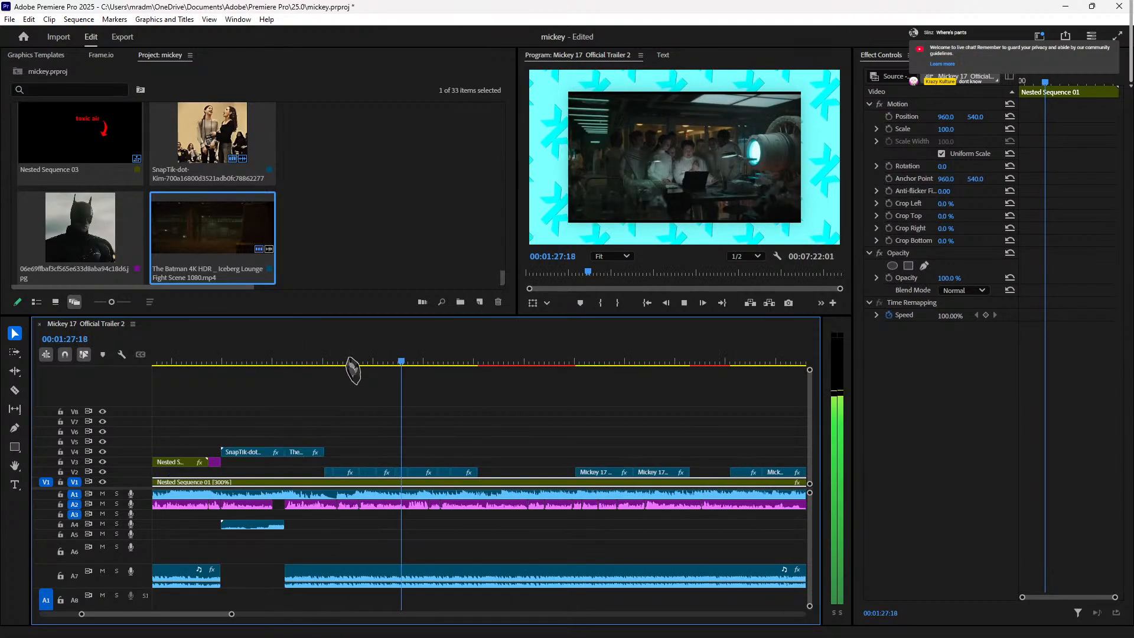
scroll(356, 371, up, 2)
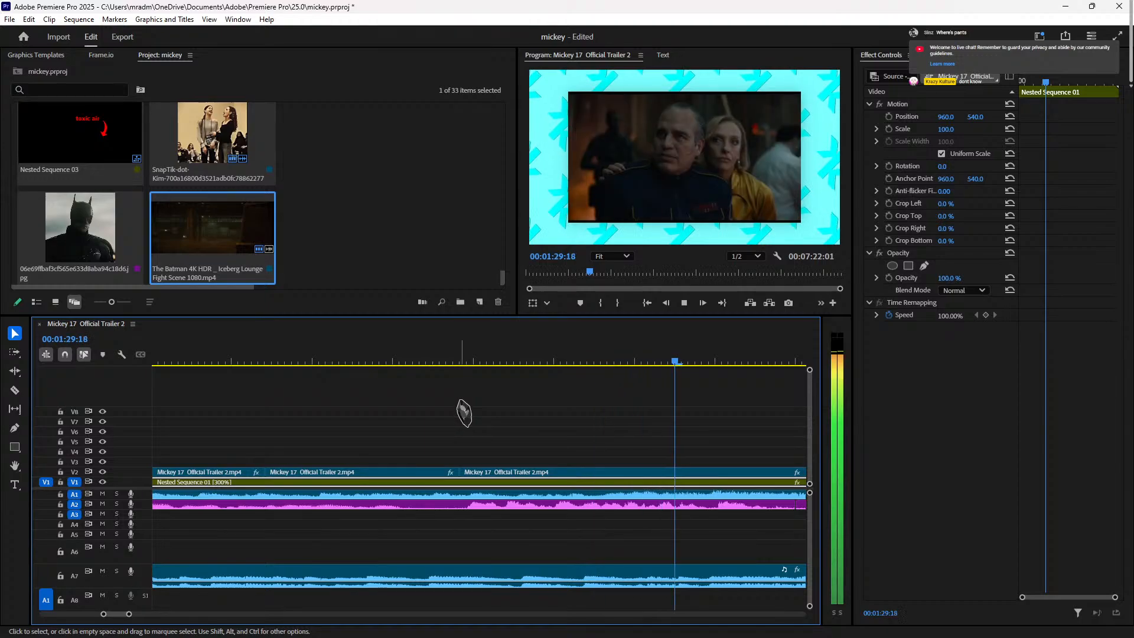
key(space)
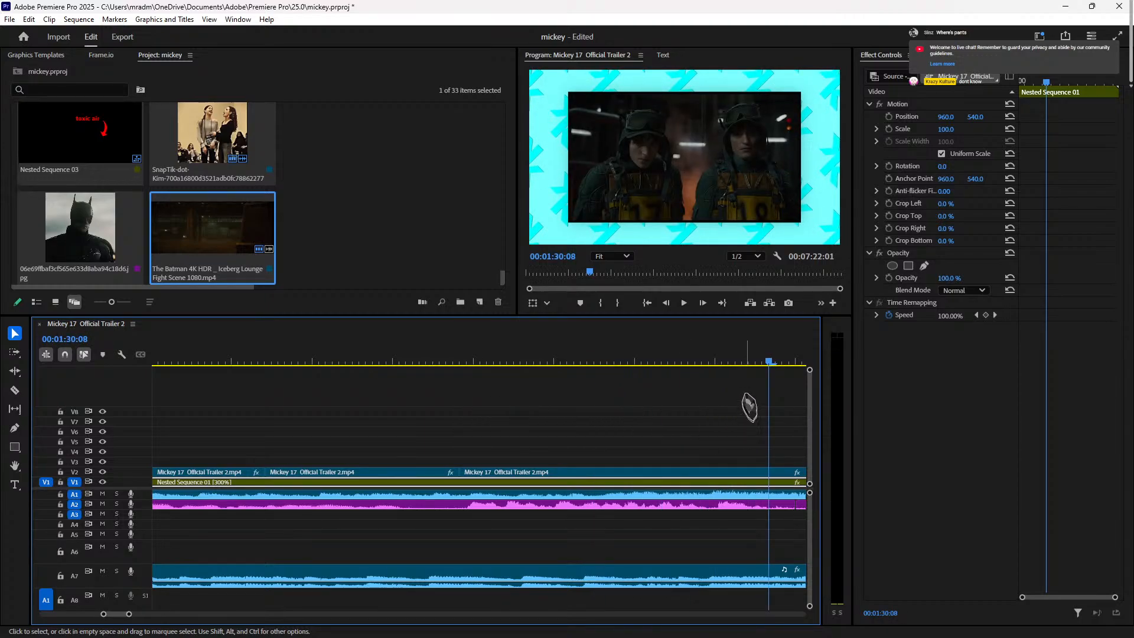
click(265, 363)
key(space)
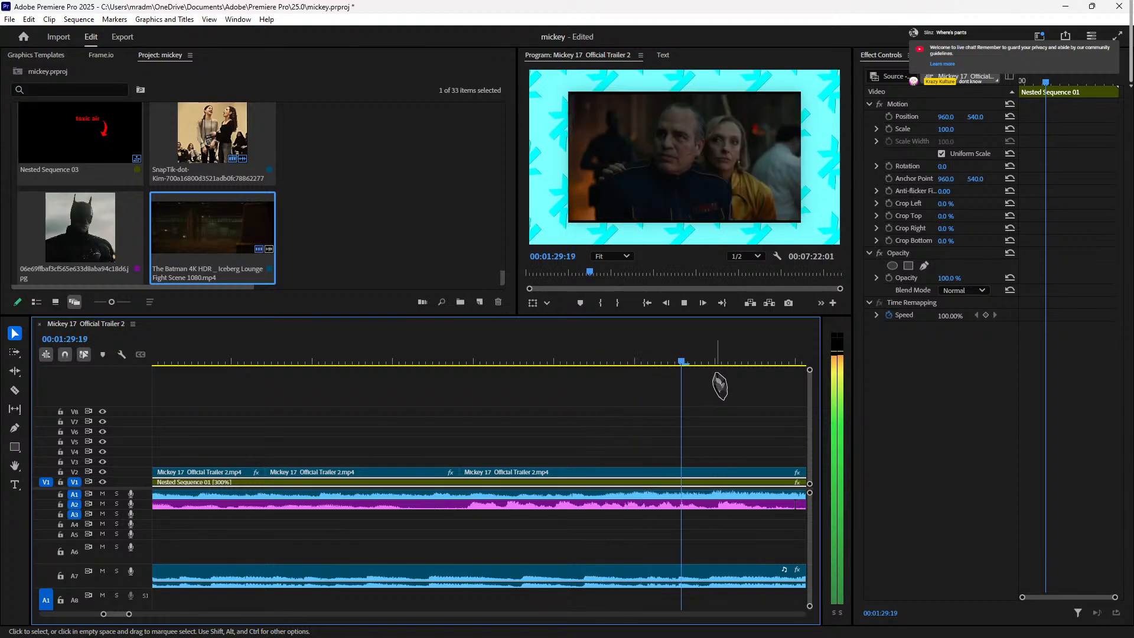
key(space)
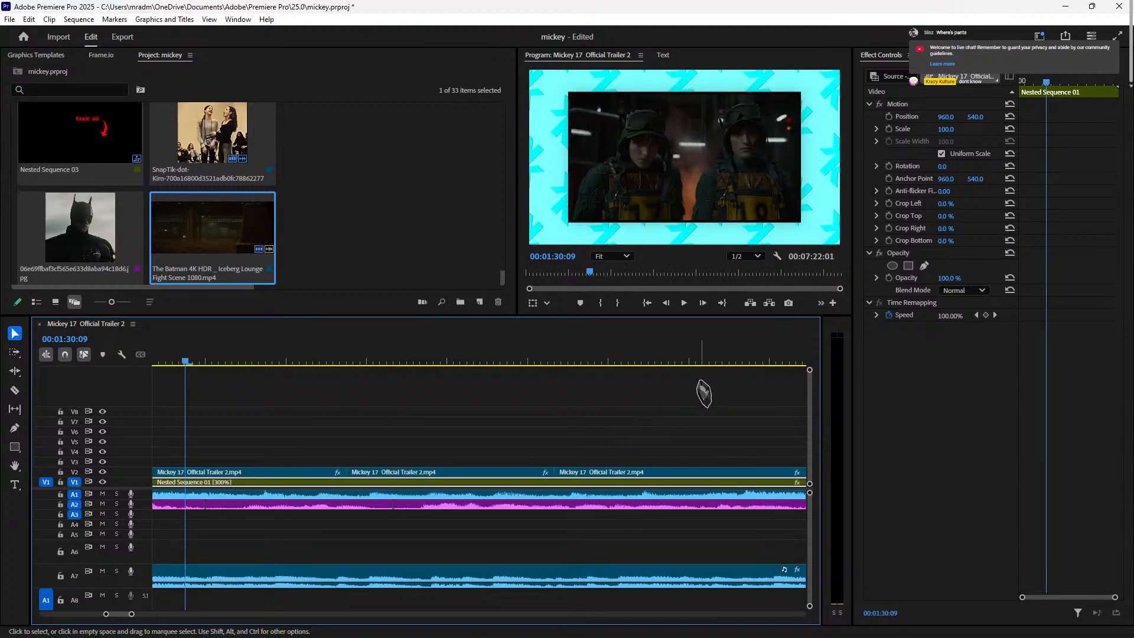
Step: Scale the first V2 trailer clip to 105 so it fills the frame
click(253, 473)
drag(185, 361, 159, 415)
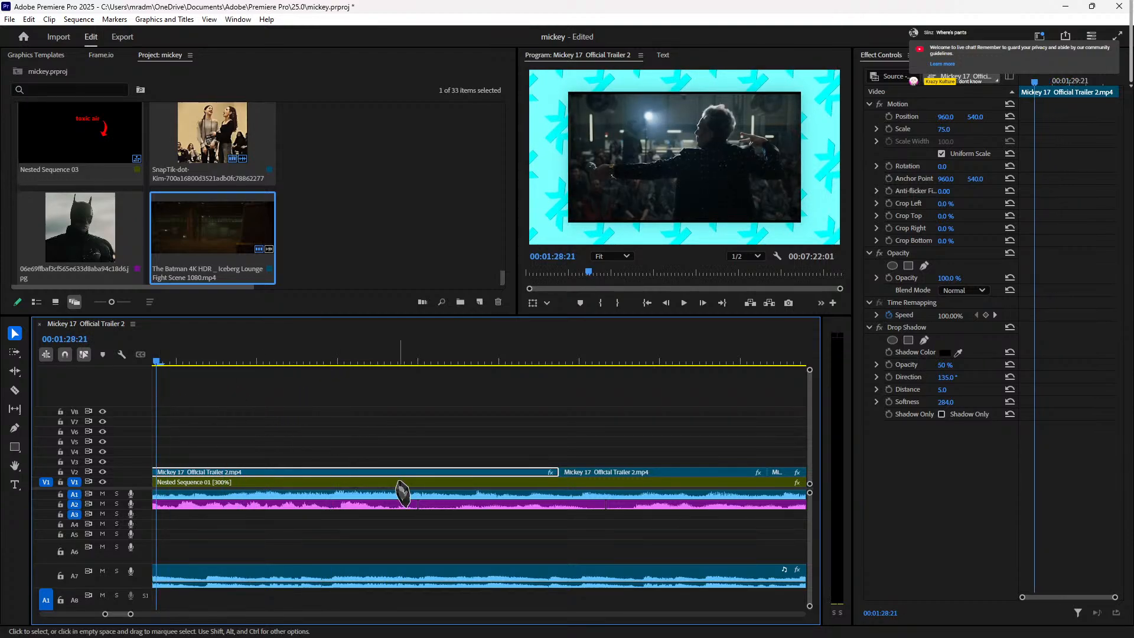
click(944, 129)
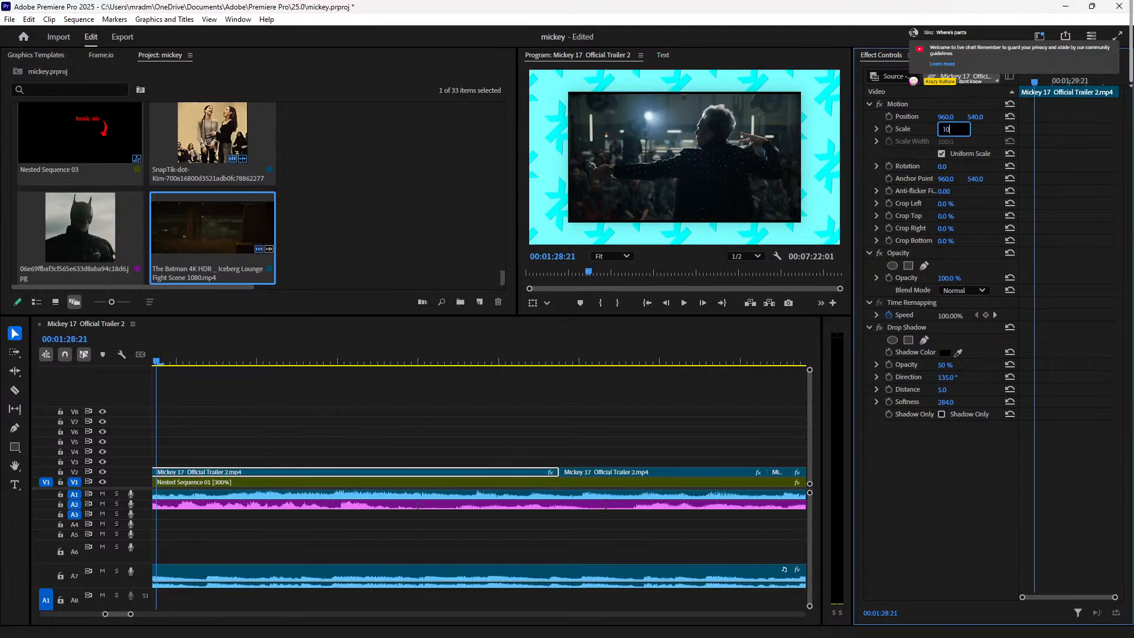
key(Return)
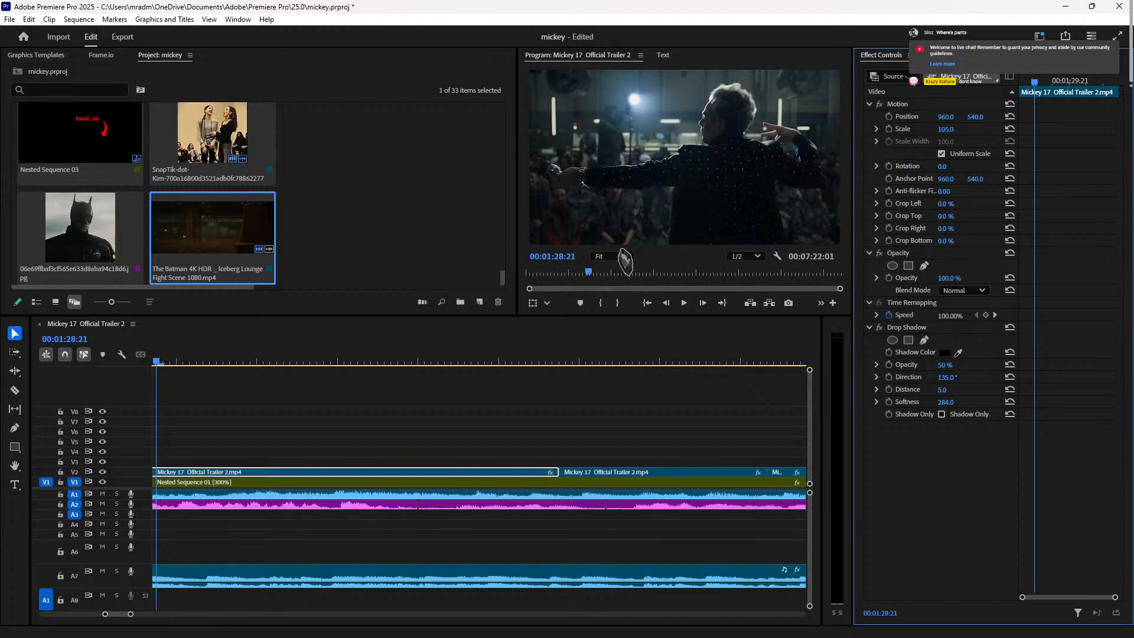
key(space)
key(space)
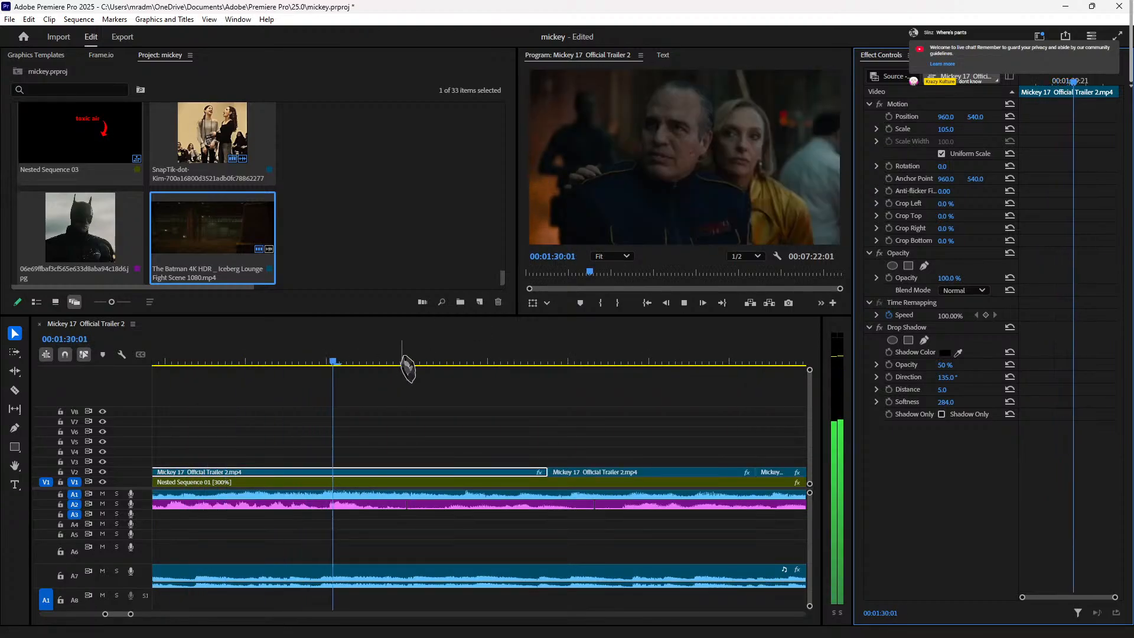
key(space)
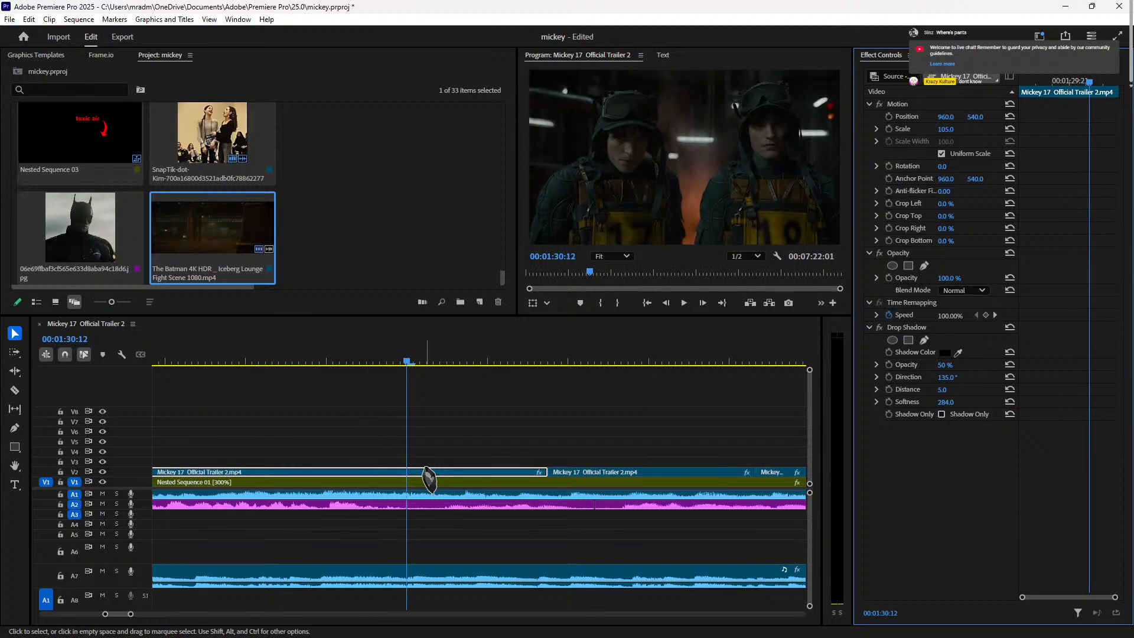
Step: Apply Drop Shadow to the second V2 trailer clip
click(595, 341)
key(space)
key(space)
click(171, 361)
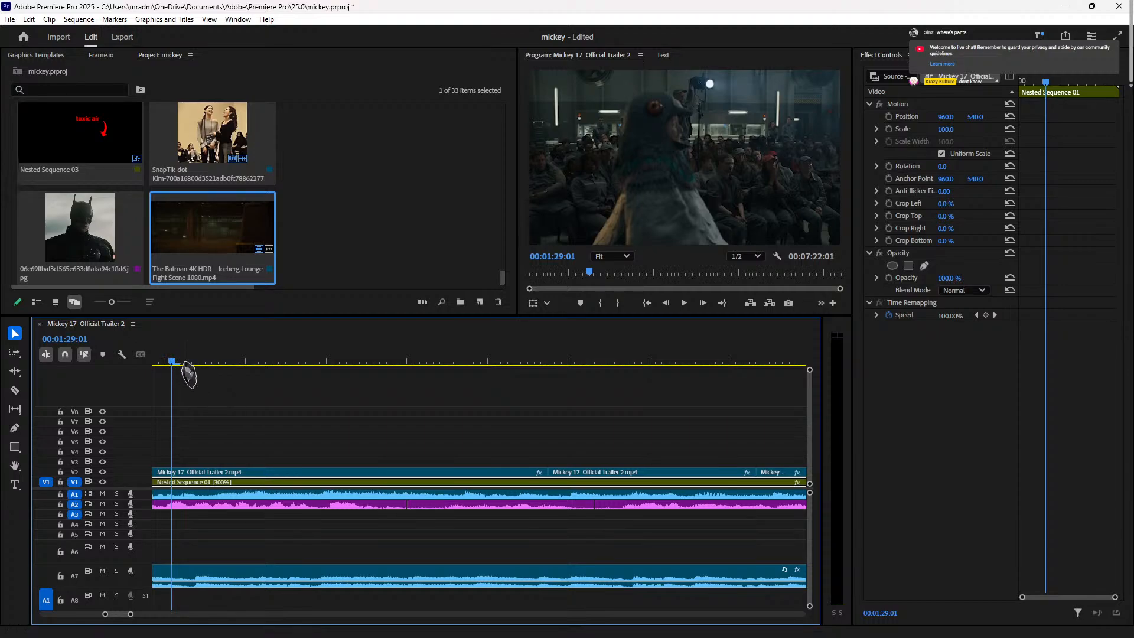
drag(174, 361, 332, 381)
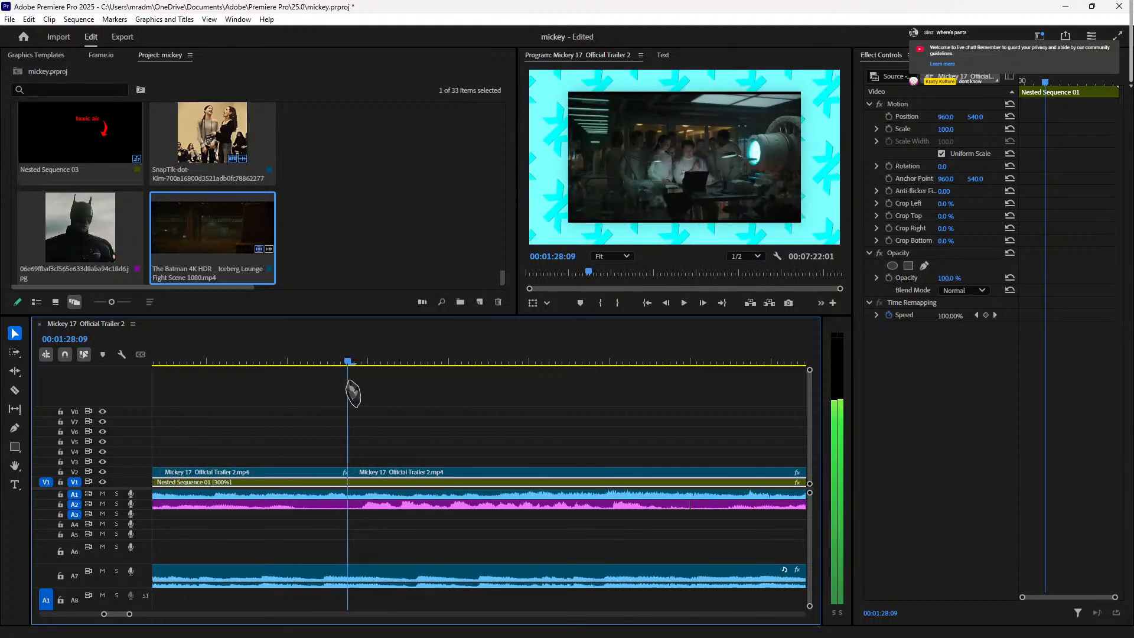
key(space)
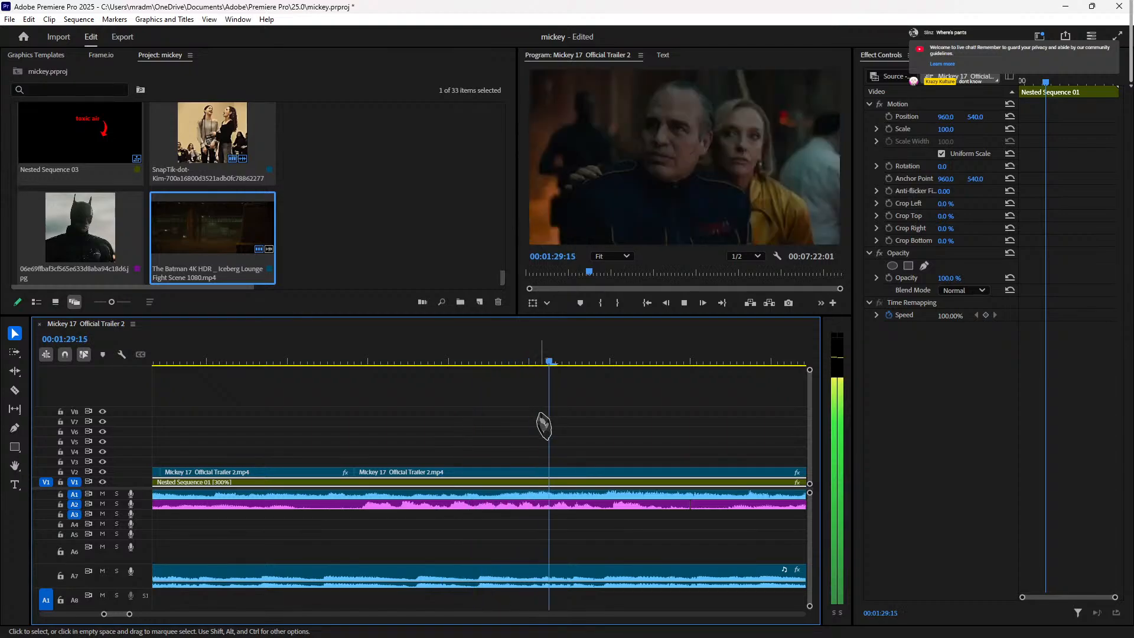
drag(540, 416, 613, 478)
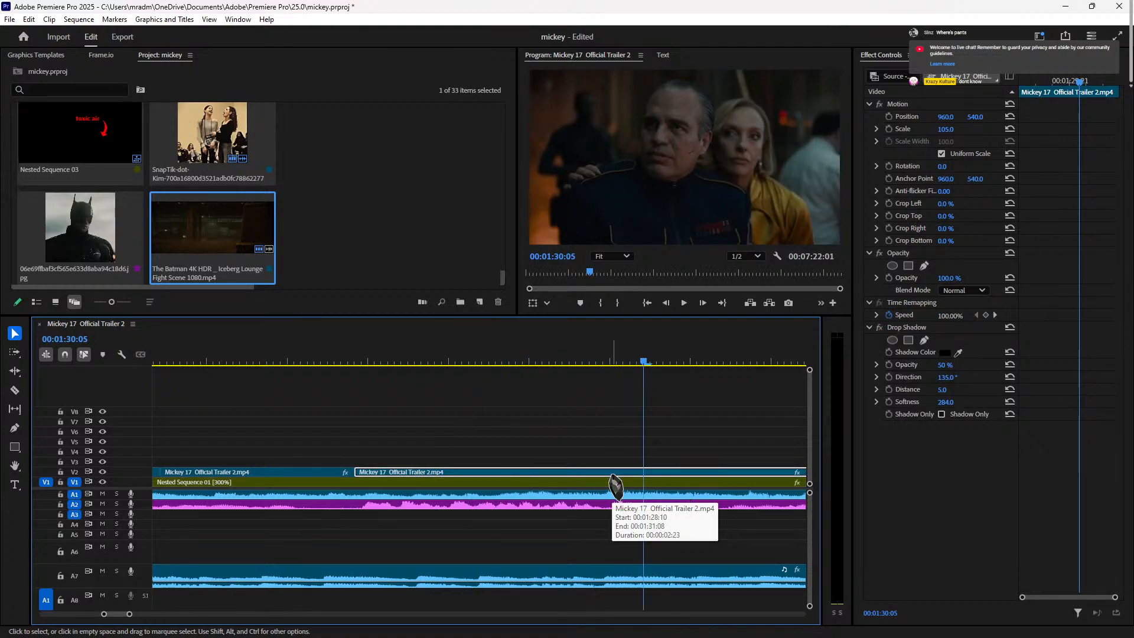
key(space)
key(space)
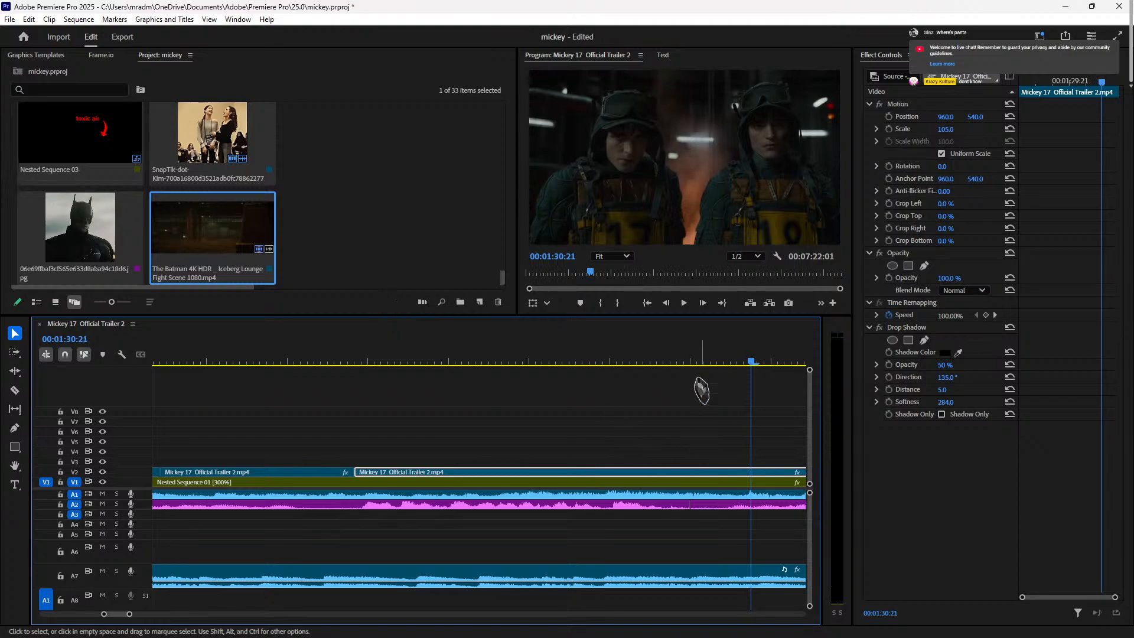
Step: Split the V2 trailer clip at 00:01:30:12
key(Up)
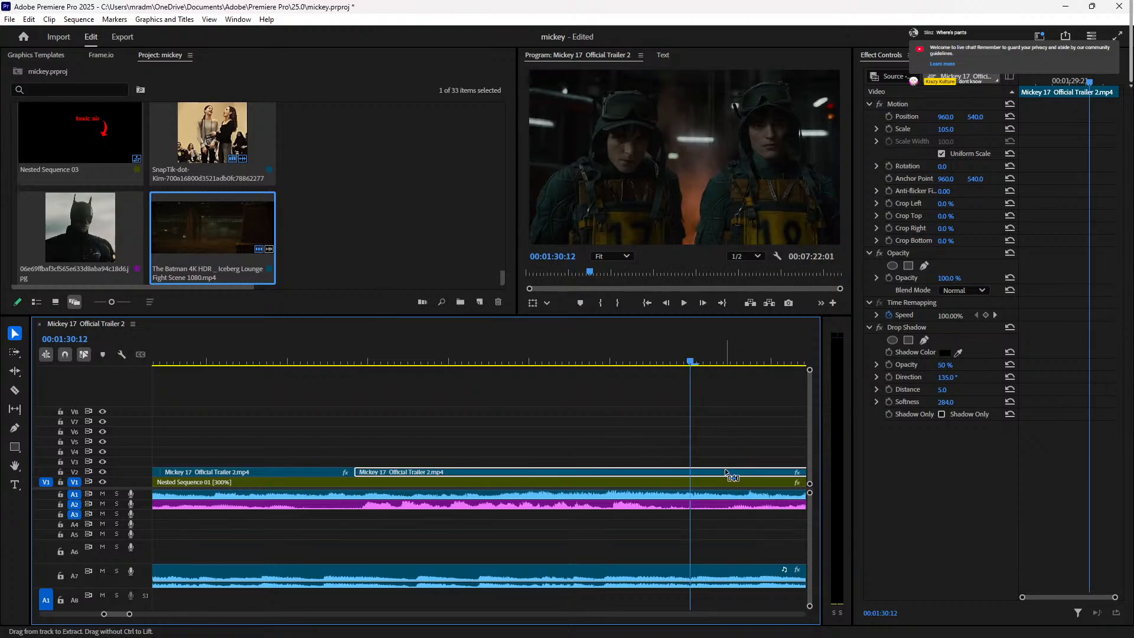
key(ctrl+k)
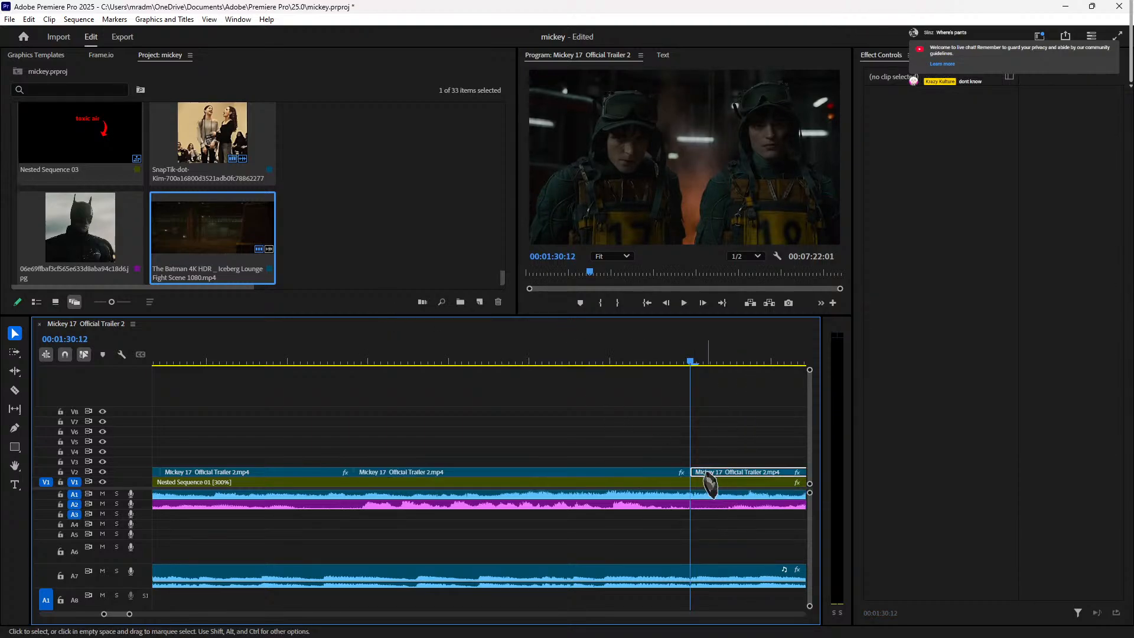
click(707, 475)
Step: Slow the middle V2 clip to 60% speed and review it
right_click(630, 474)
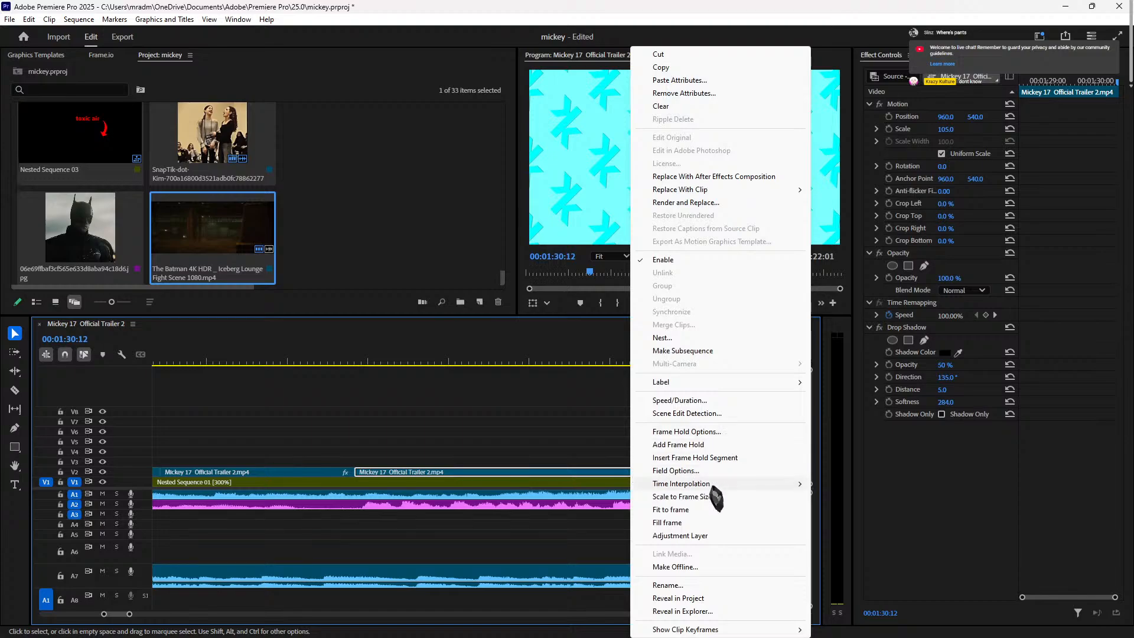
click(708, 401)
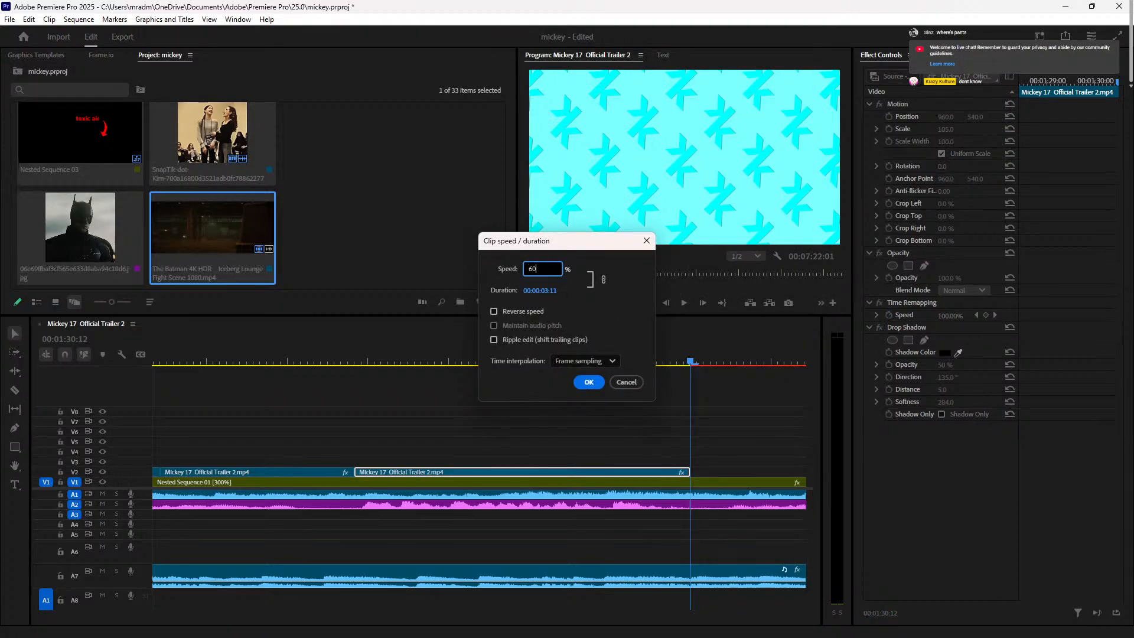
key(Return)
click(343, 363)
key(space)
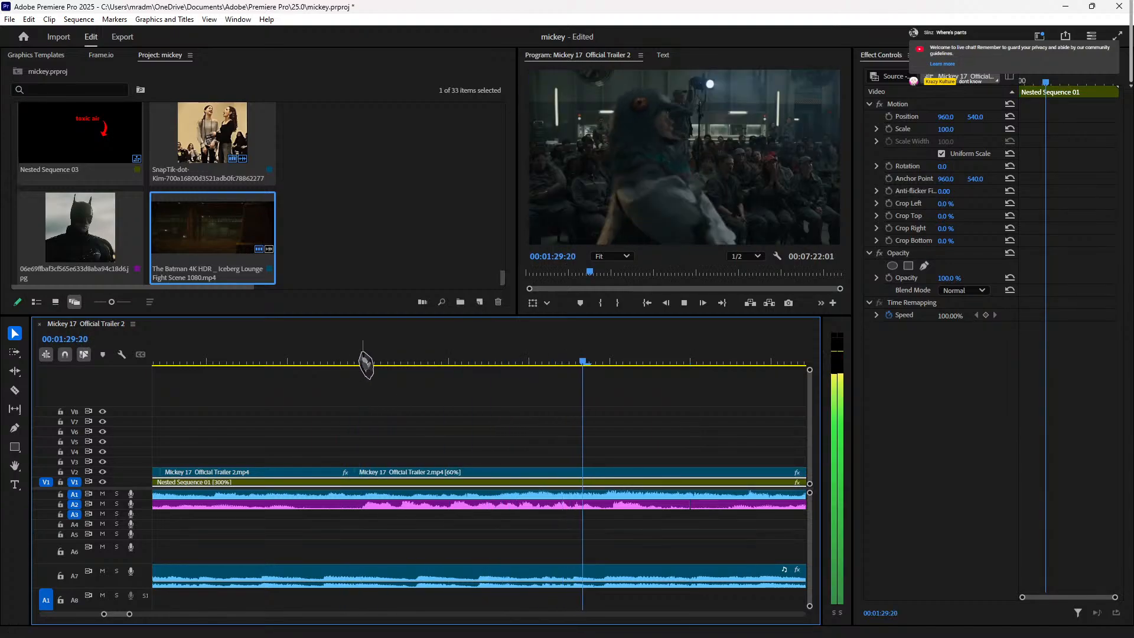
key(space)
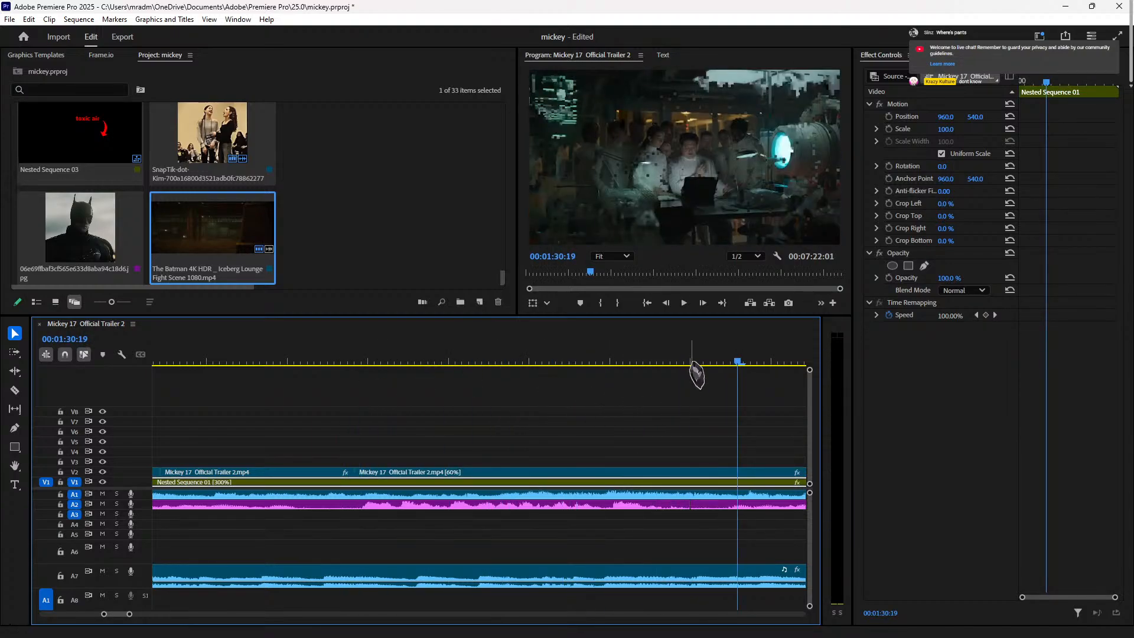
key(space)
key(space)
Step: Split the slowed clip near 00:01:31:04 and delete the right-hand piece
drag(250, 358, 339, 425)
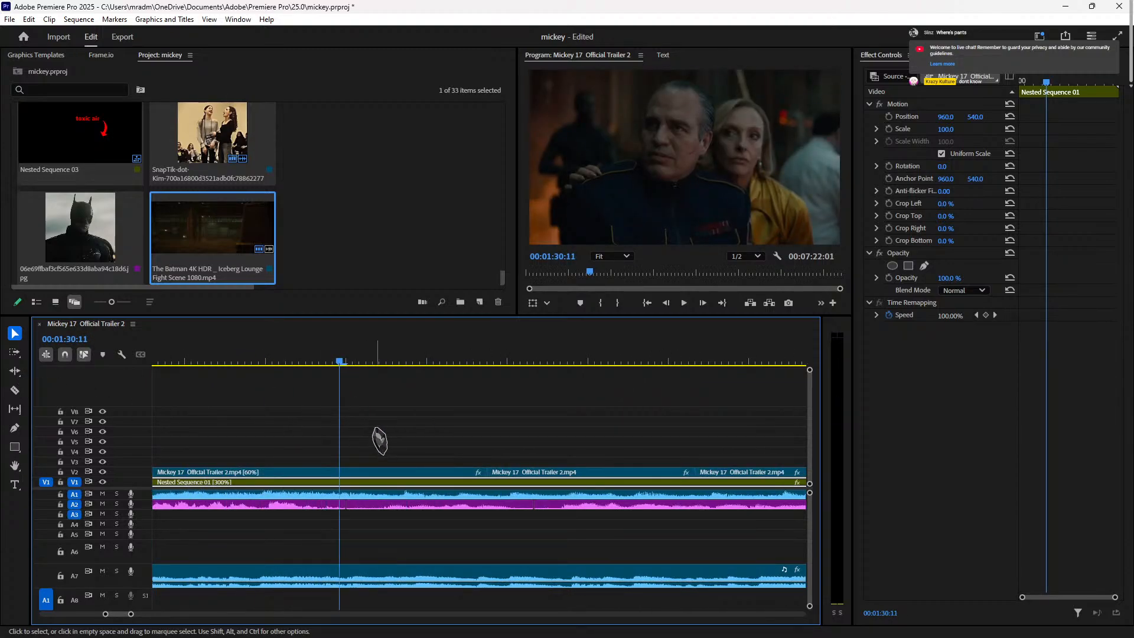
key(Left)
key(Left)
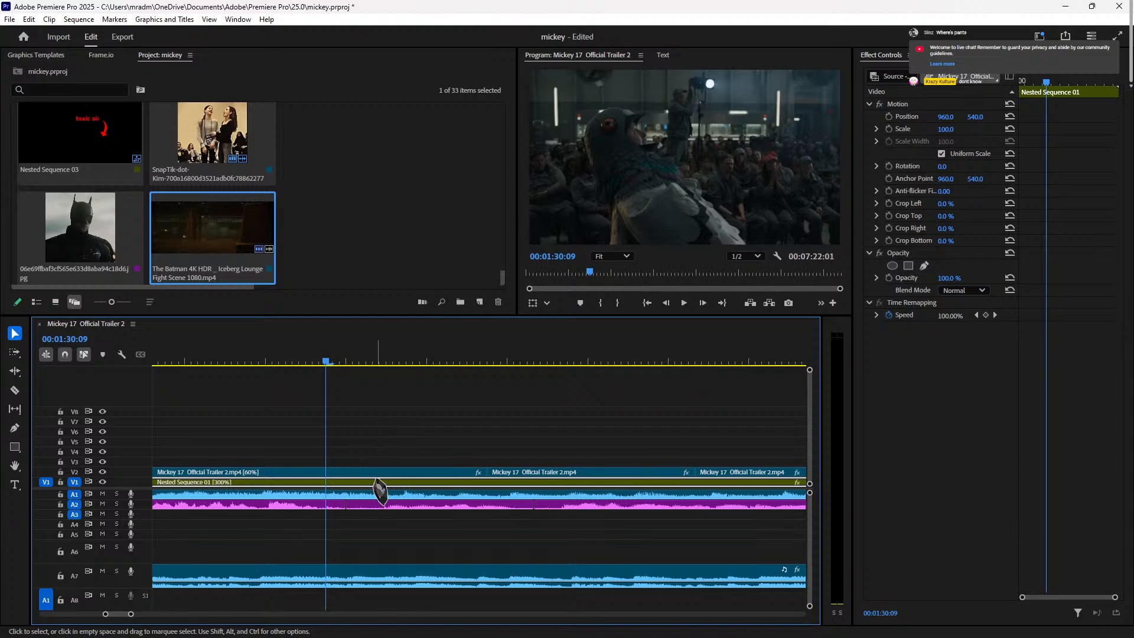
click(377, 475)
key(ctrl+k)
click(378, 482)
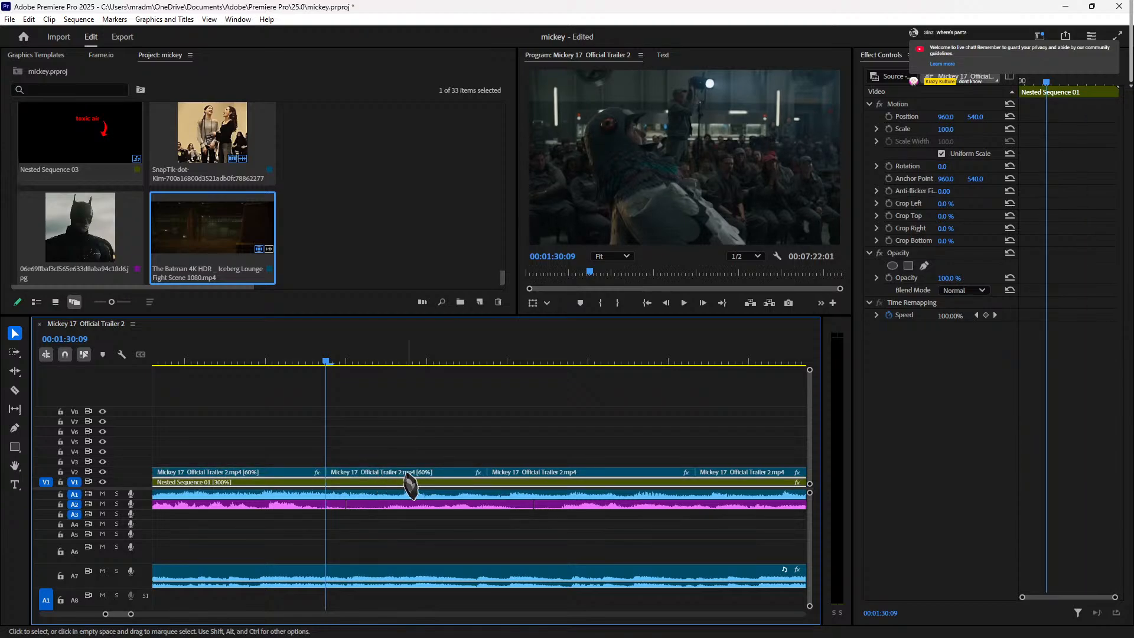
click(405, 472)
key(Delete)
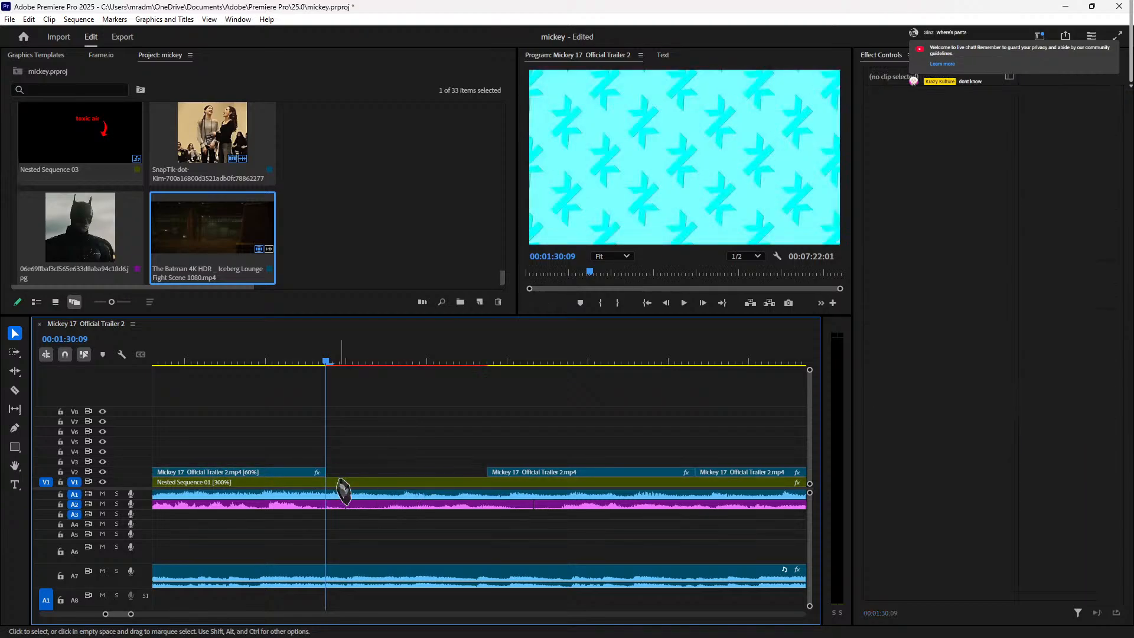
Step: Change the left trailer piece's speed to 55%
click(293, 472)
right_click(290, 472)
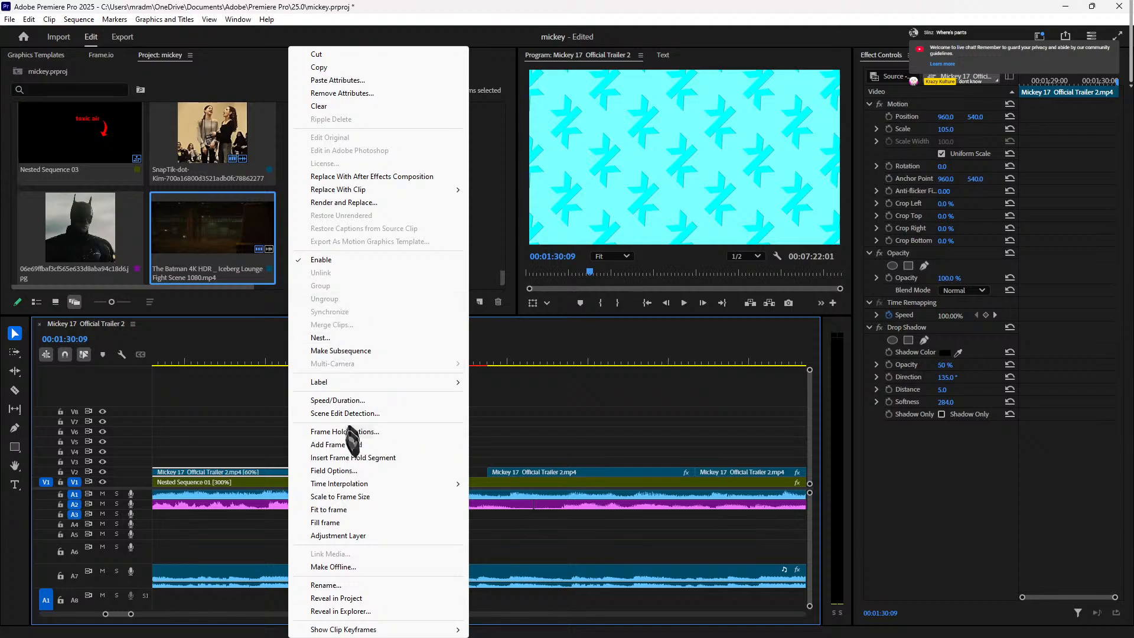
click(337, 400)
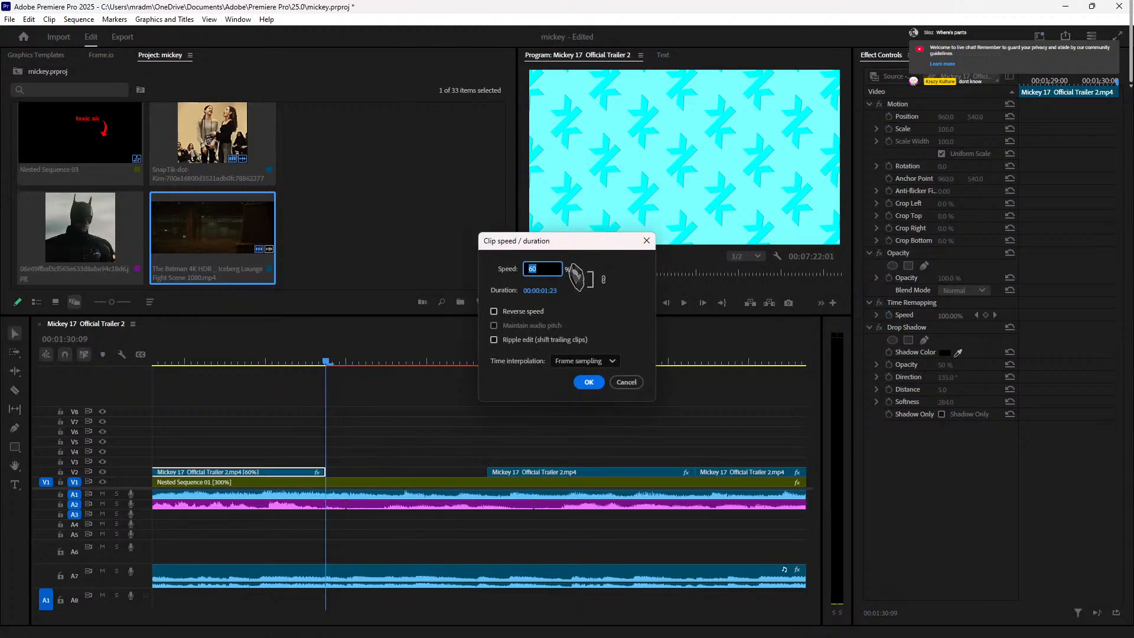
text(55)
key(Return)
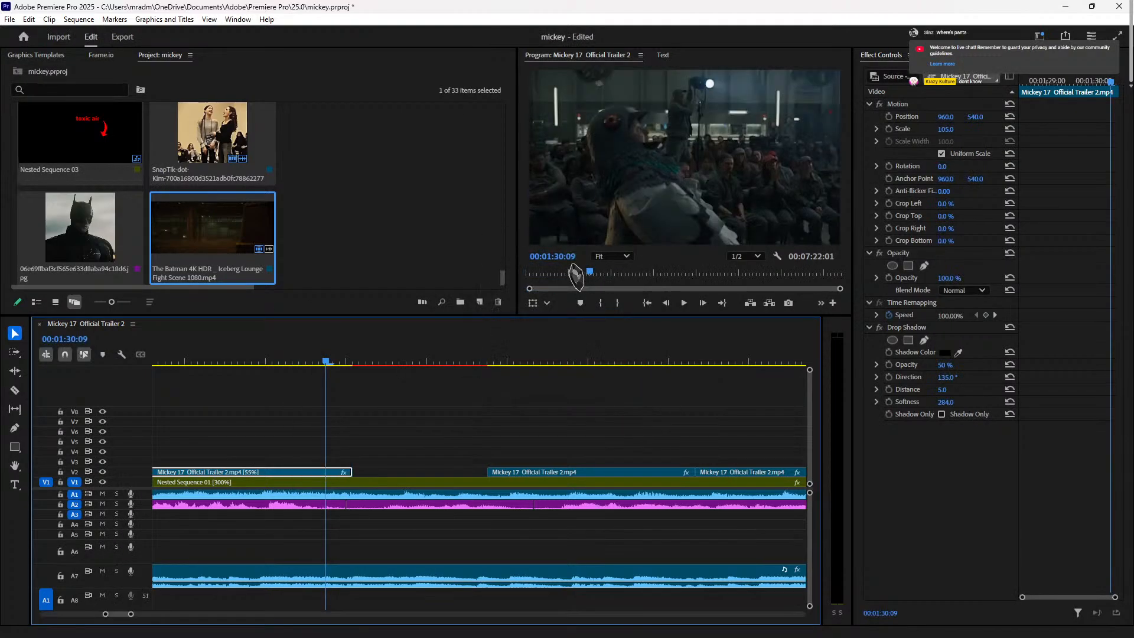
Step: Trim the clip's end back to the playhead and replay the trimmed section
key(Right)
key(Right)
key(Right)
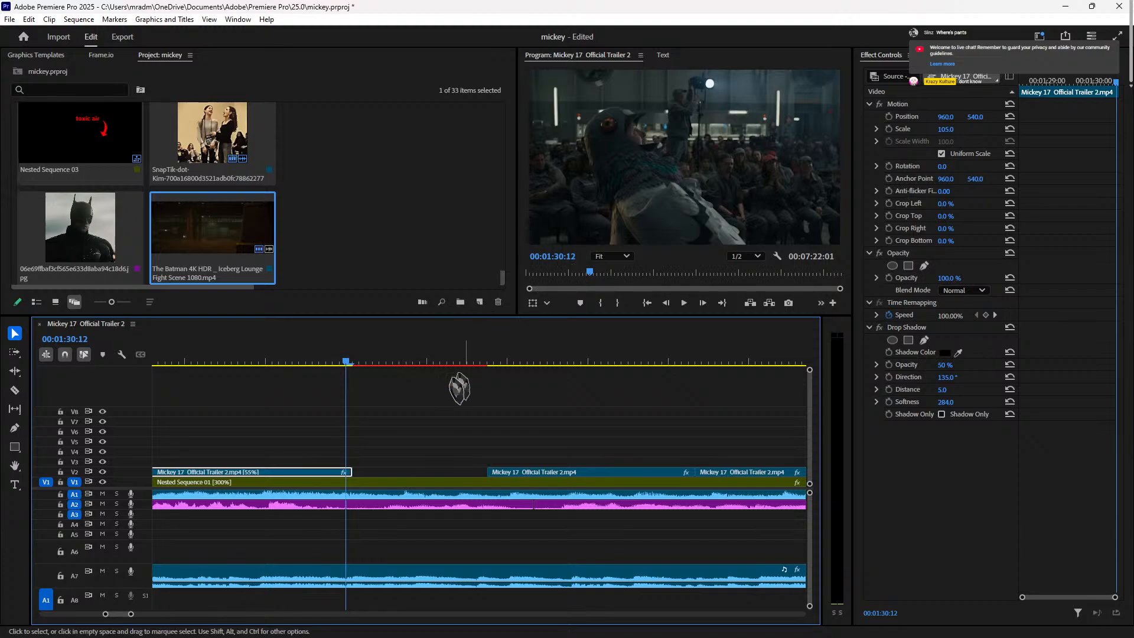
drag(346, 470, 342, 471)
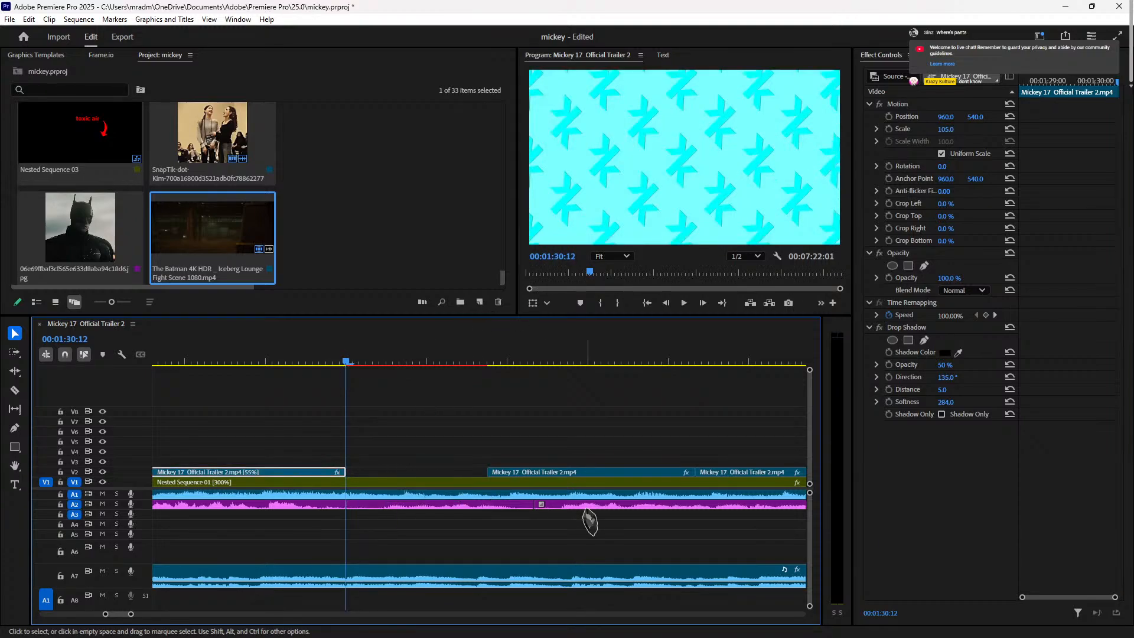
key(Right)
key(Right)
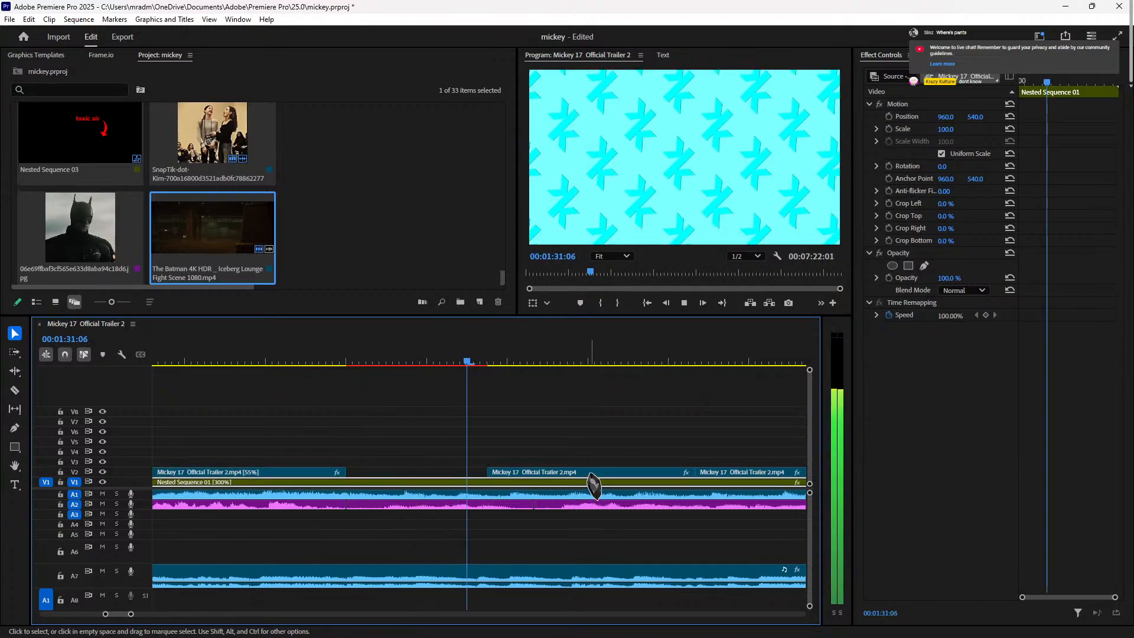
key(space)
click(194, 354)
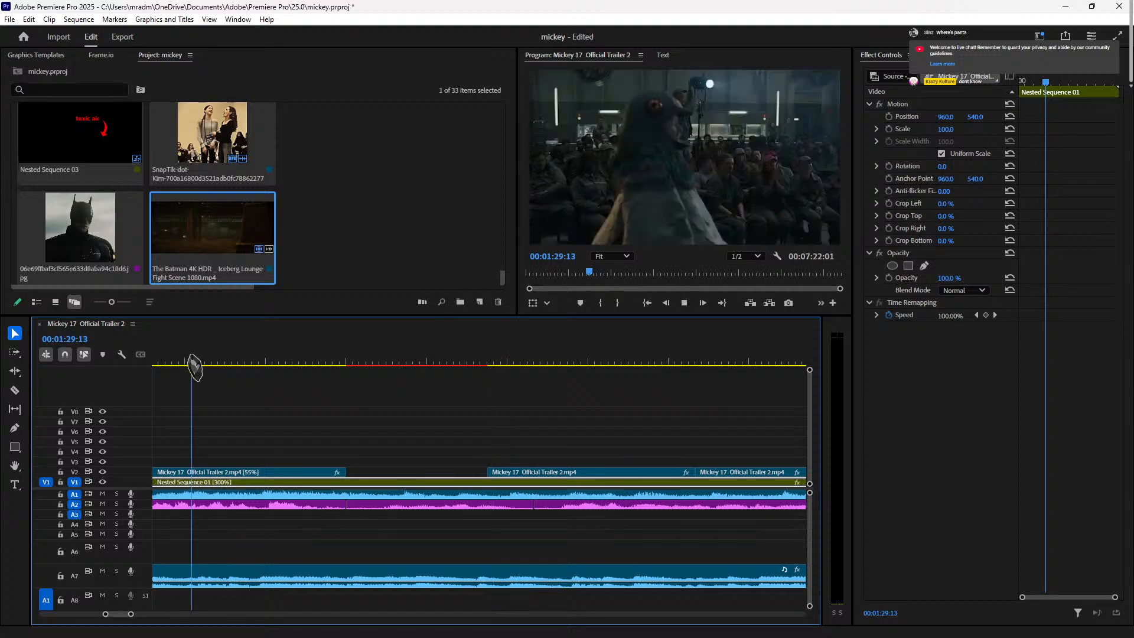
key(space)
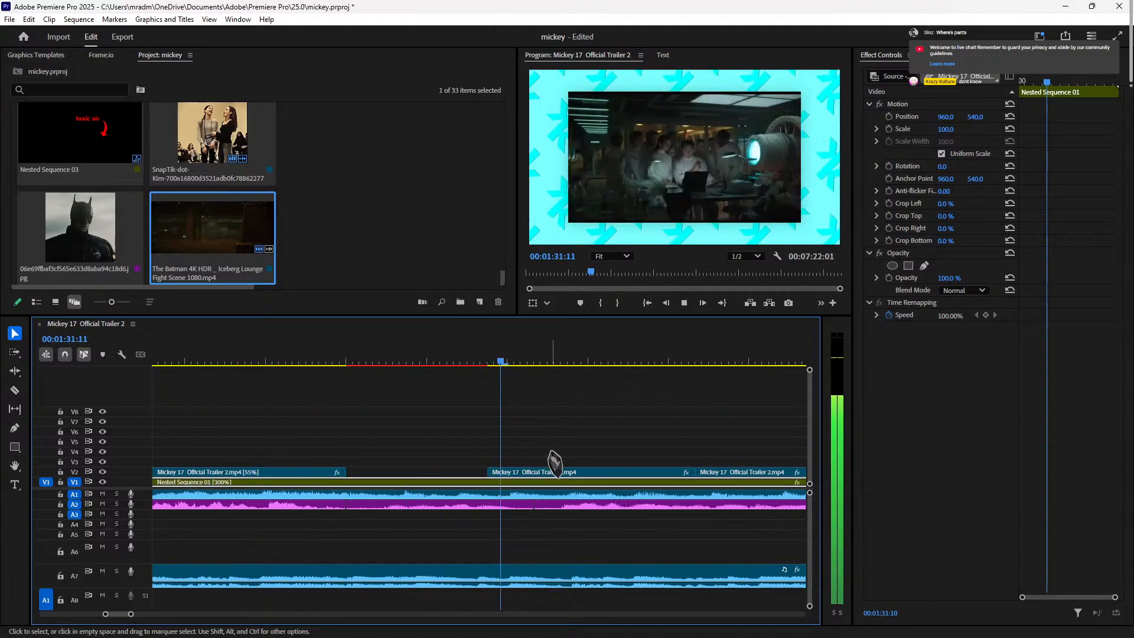
key(space)
Step: Scrub through later trailer footage to about 00:02:02 and select the Mickey 17 clip
click(736, 362)
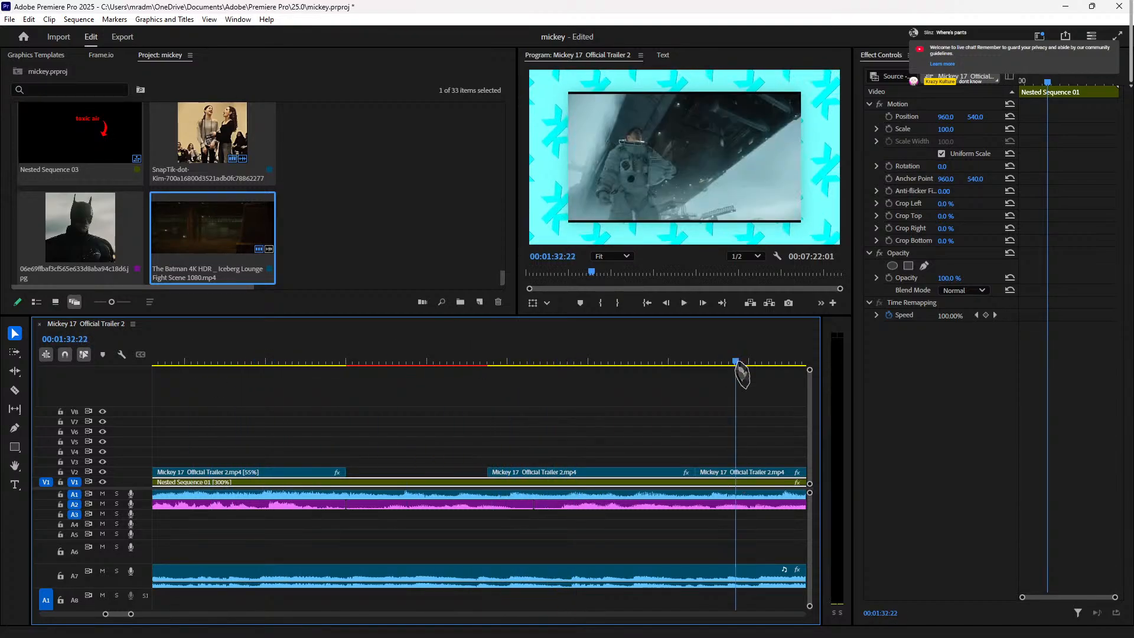
drag(764, 372, 649, 403)
drag(761, 409, 704, 415)
drag(907, 440, 603, 437)
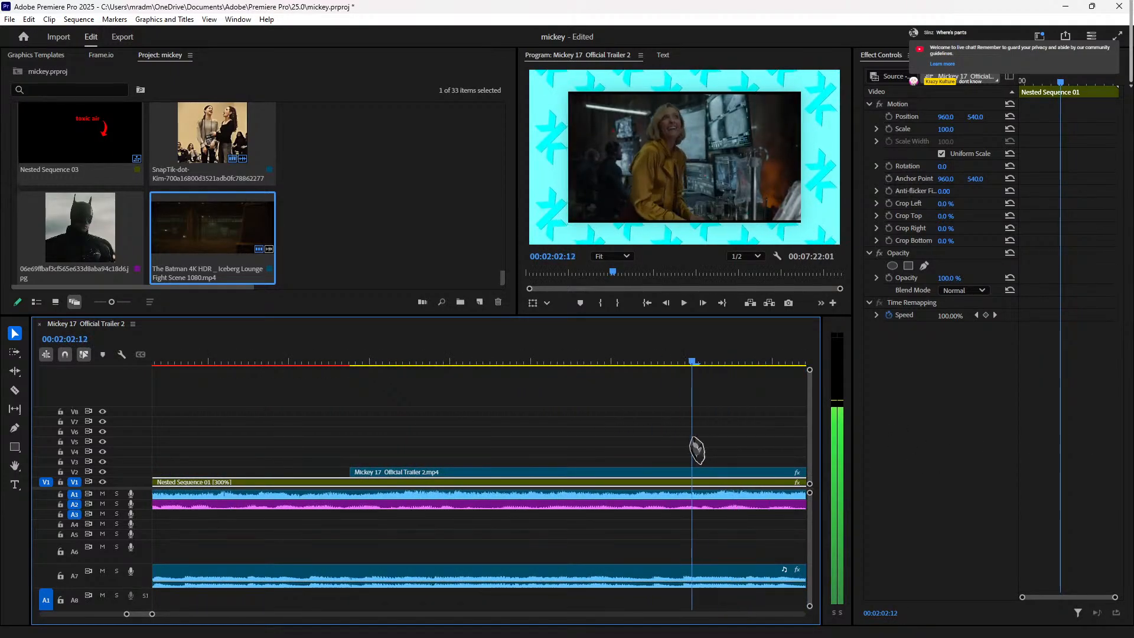
drag(673, 446, 692, 458)
click(730, 474)
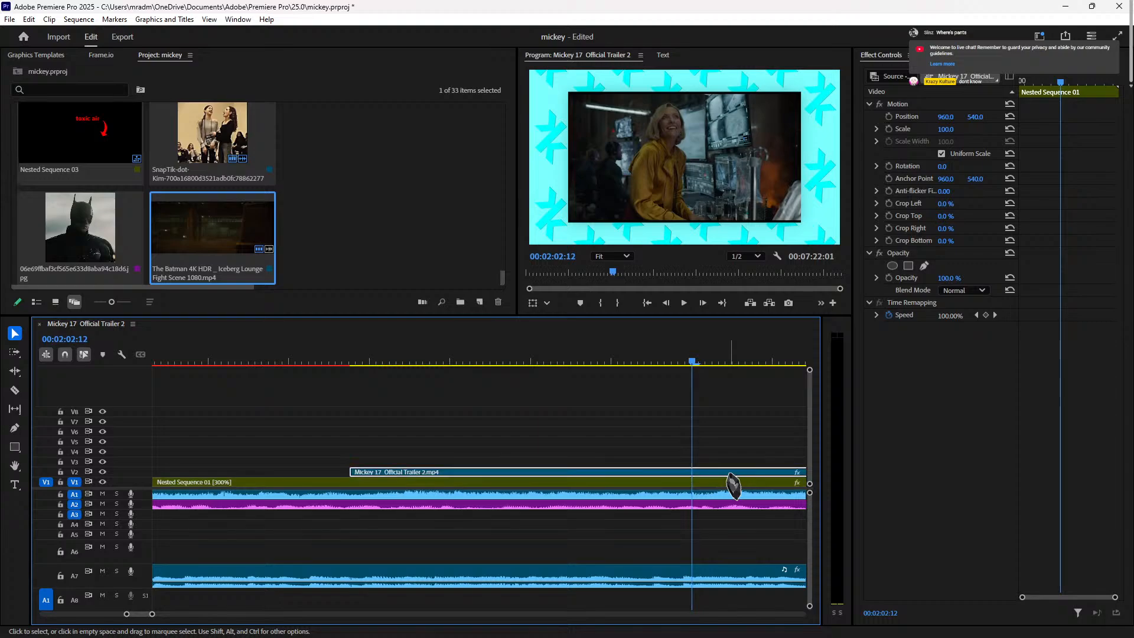
key(Left)
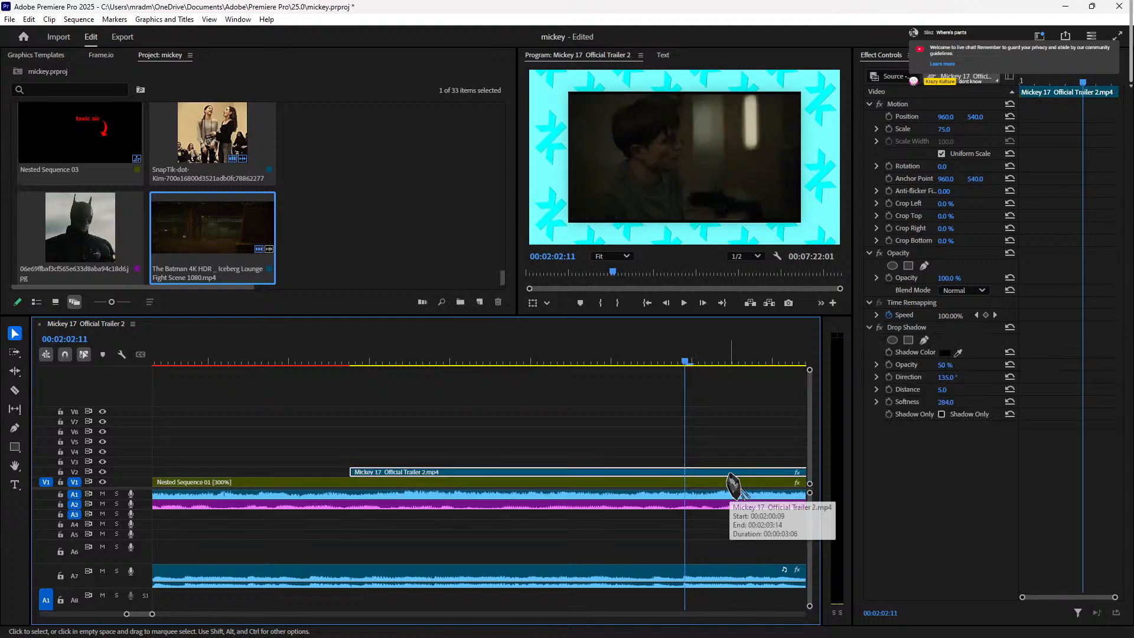
click(431, 361)
drag(430, 360, 709, 413)
Step: Scrub back to around 00:02:36 and play the footage to find the next cut point
drag(783, 431, 731, 433)
drag(615, 423, 584, 414)
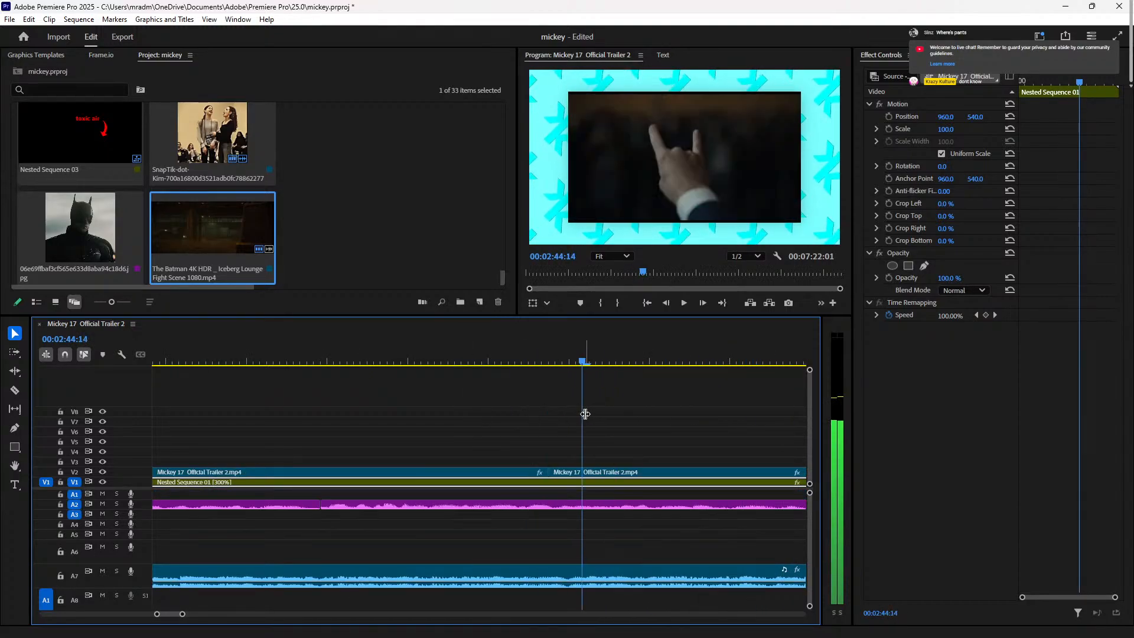
drag(804, 430, 544, 433)
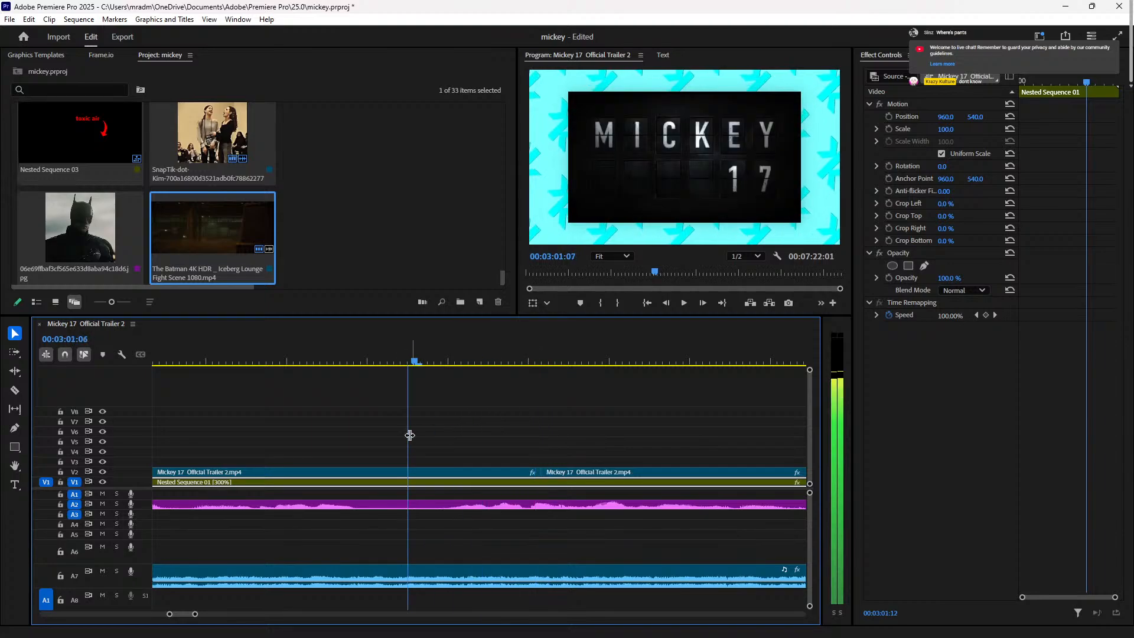
drag(410, 435, 629, 453)
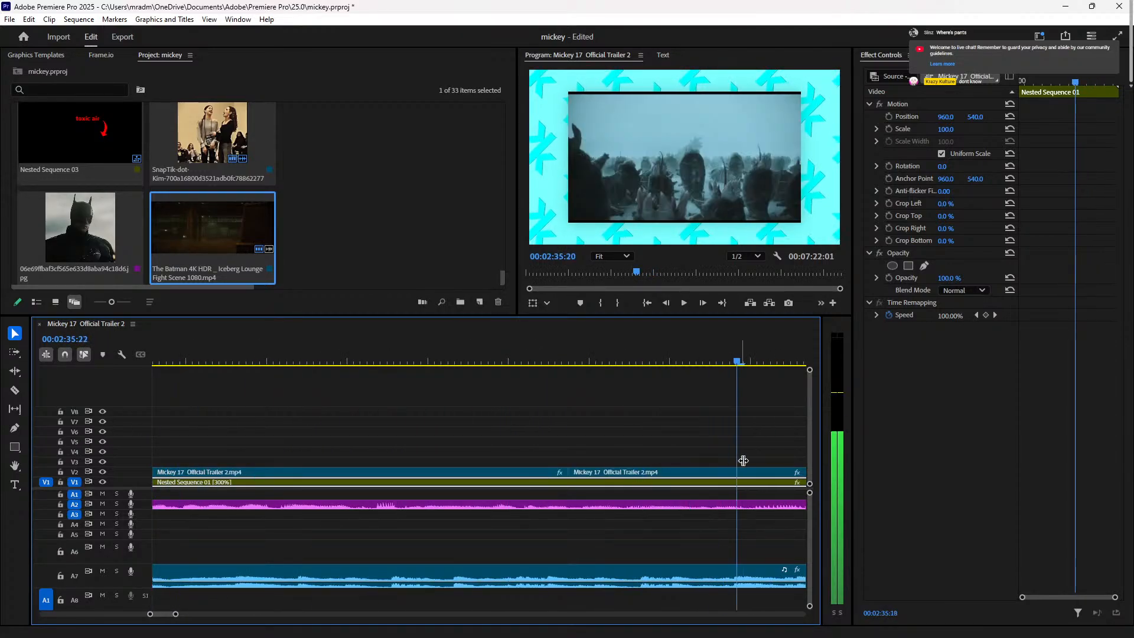
key(space)
key(space)
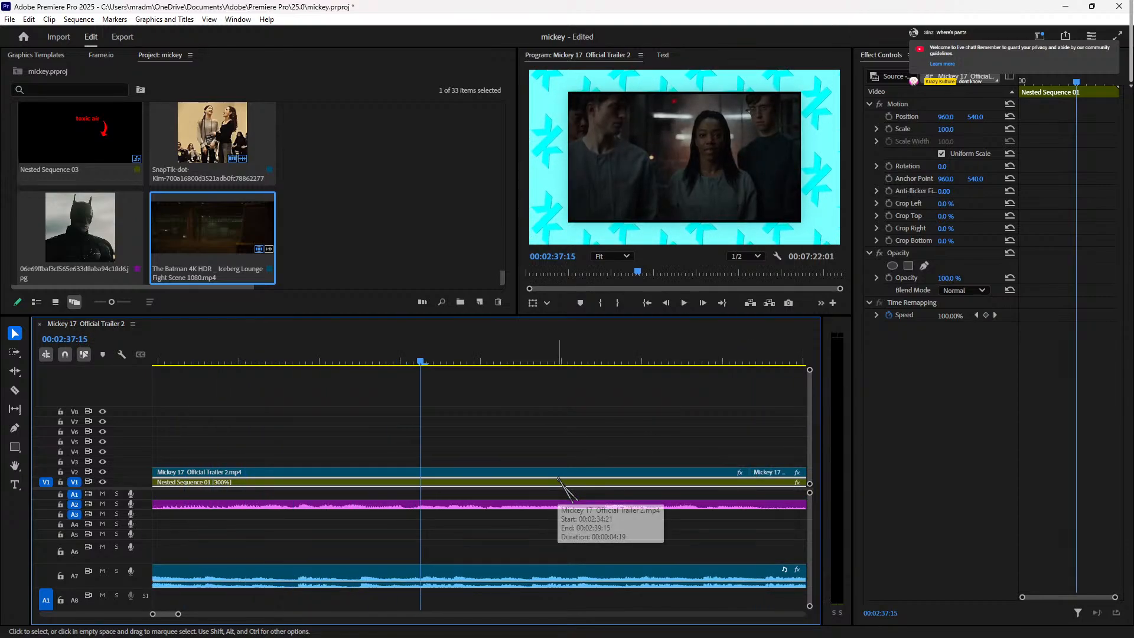
key(space)
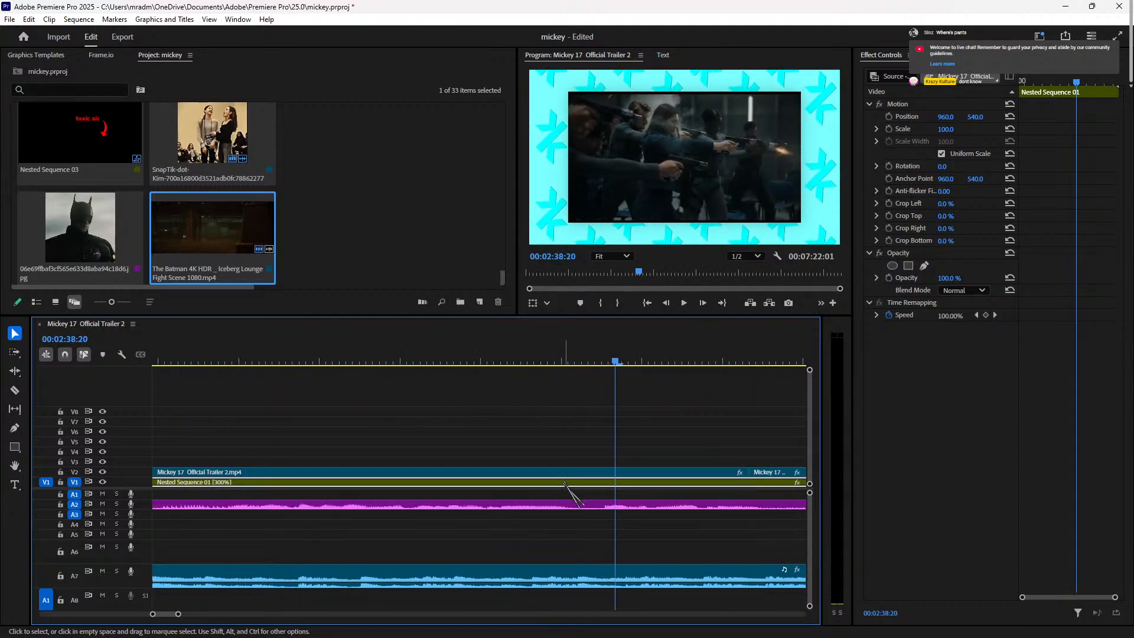
key(space)
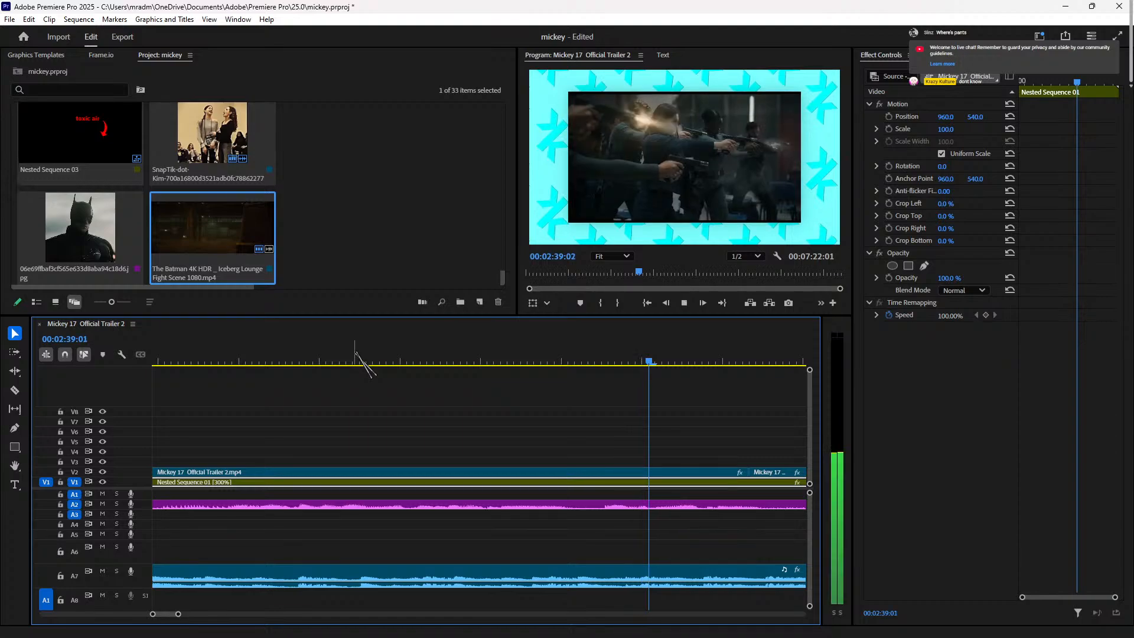
key(space)
key(space)
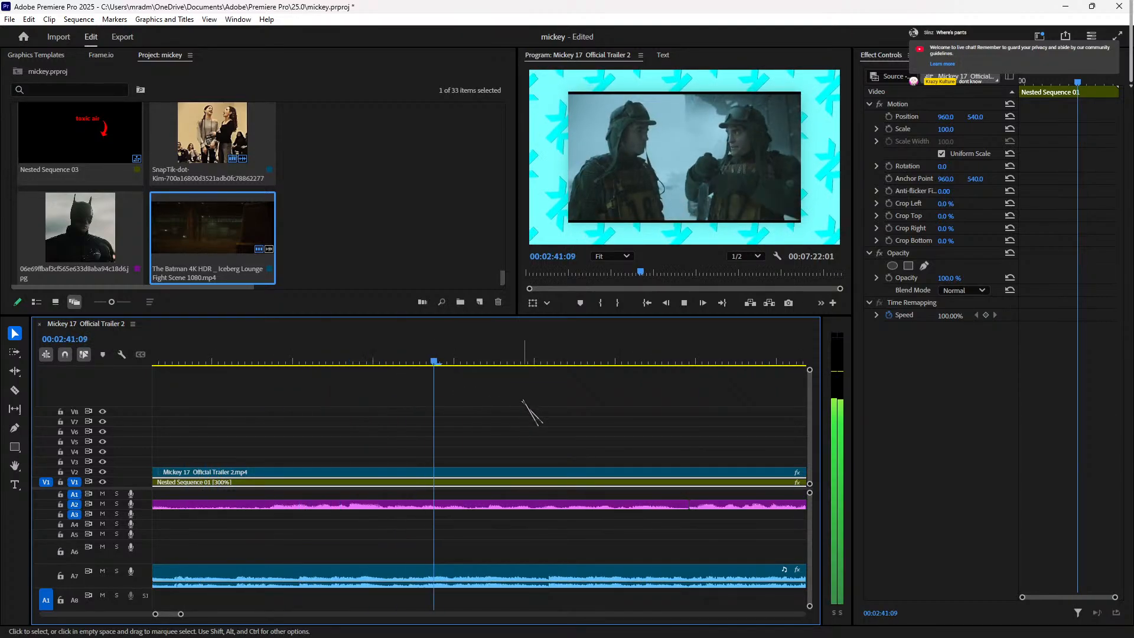
key(space)
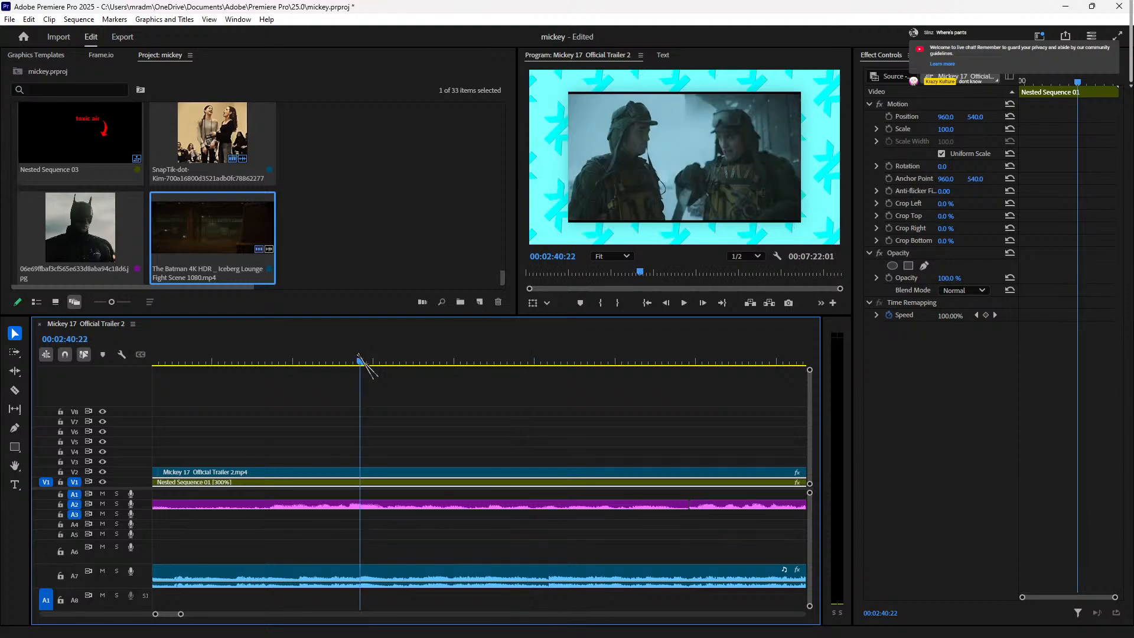
Step: Split the V2 clip two frames after 00:02:40:14 and review the new cut
mouse_move(321, 362)
mouse_down()
mouse_move(282, 361)
mouse_move(306, 362)
mouse_up()
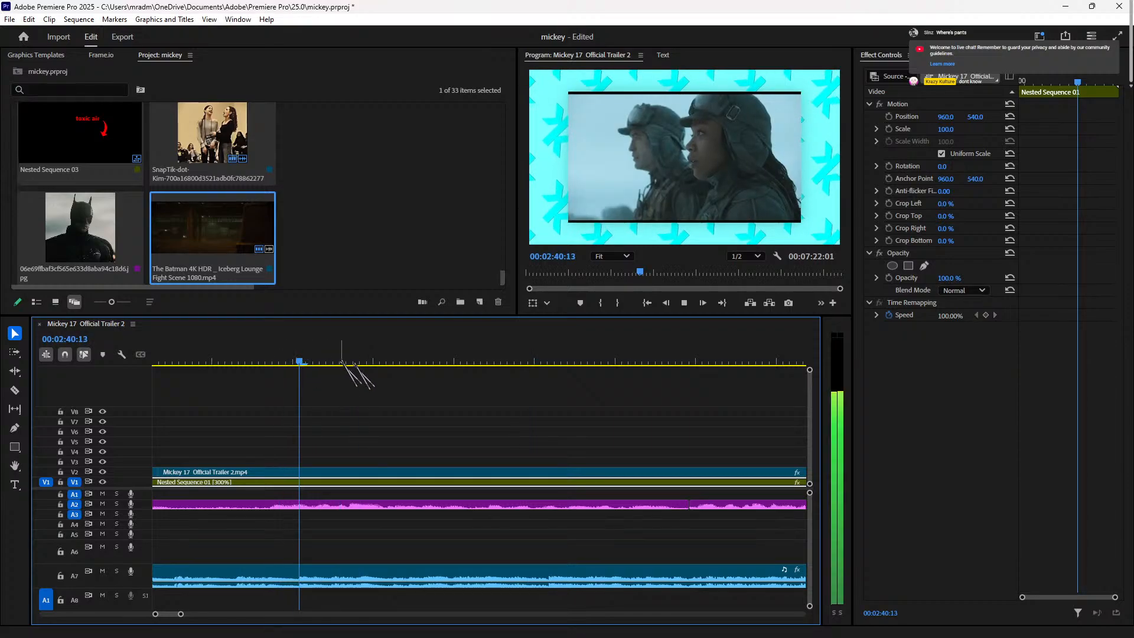
key(Right)
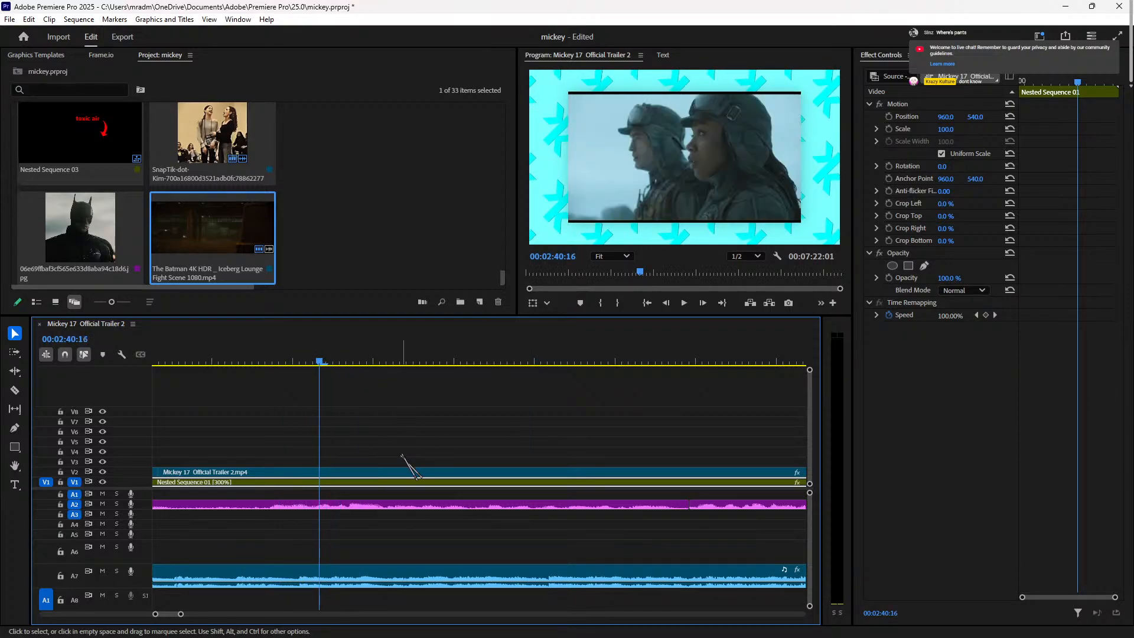
key(Right)
key(ctrl+k)
key(space)
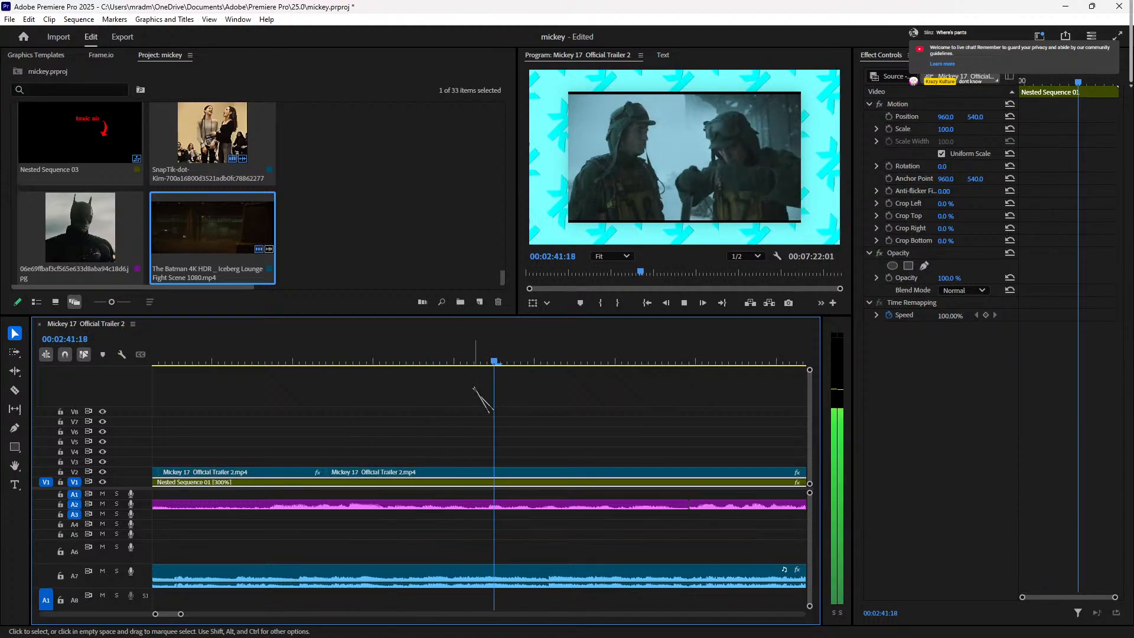
click(387, 354)
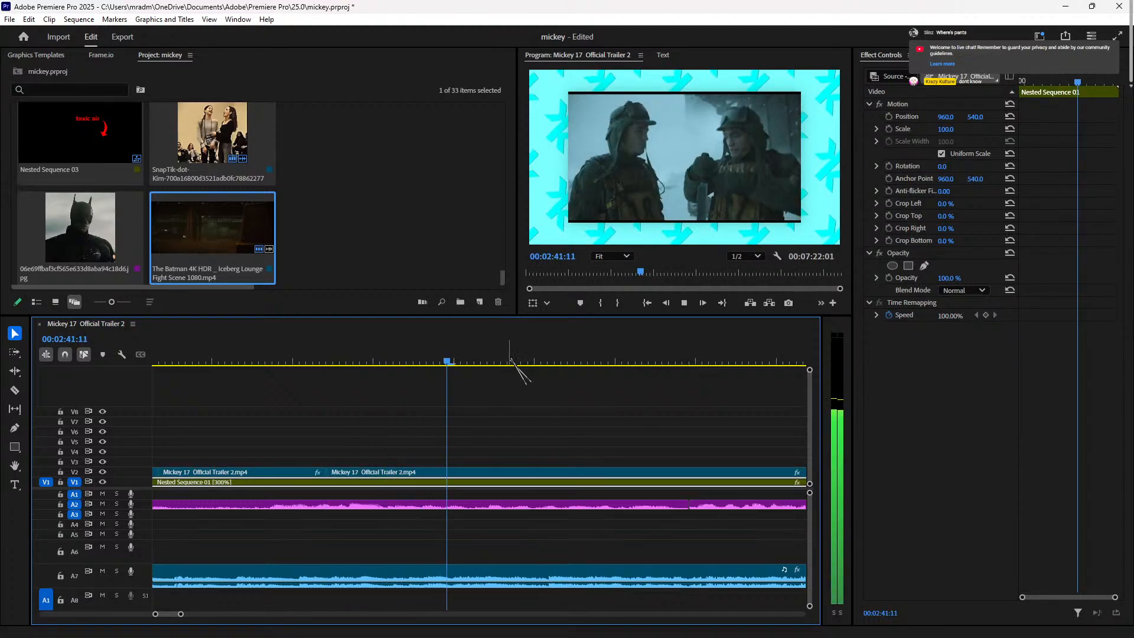
key(space)
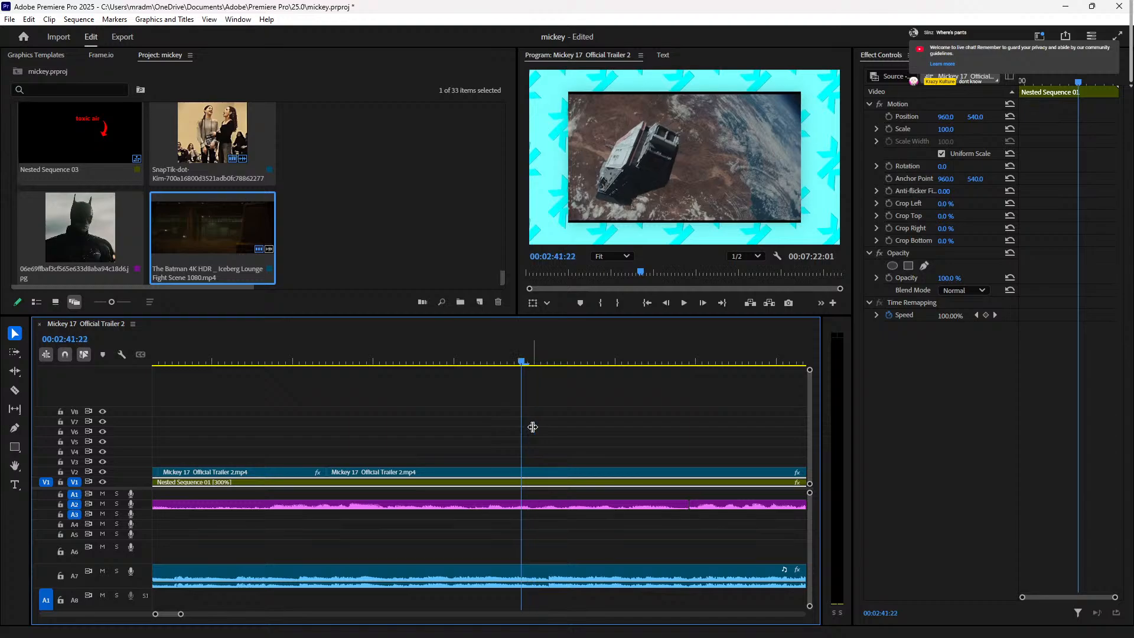
Step: Cut the trailer clip one frame earlier and zoom the timeline out
key(Left)
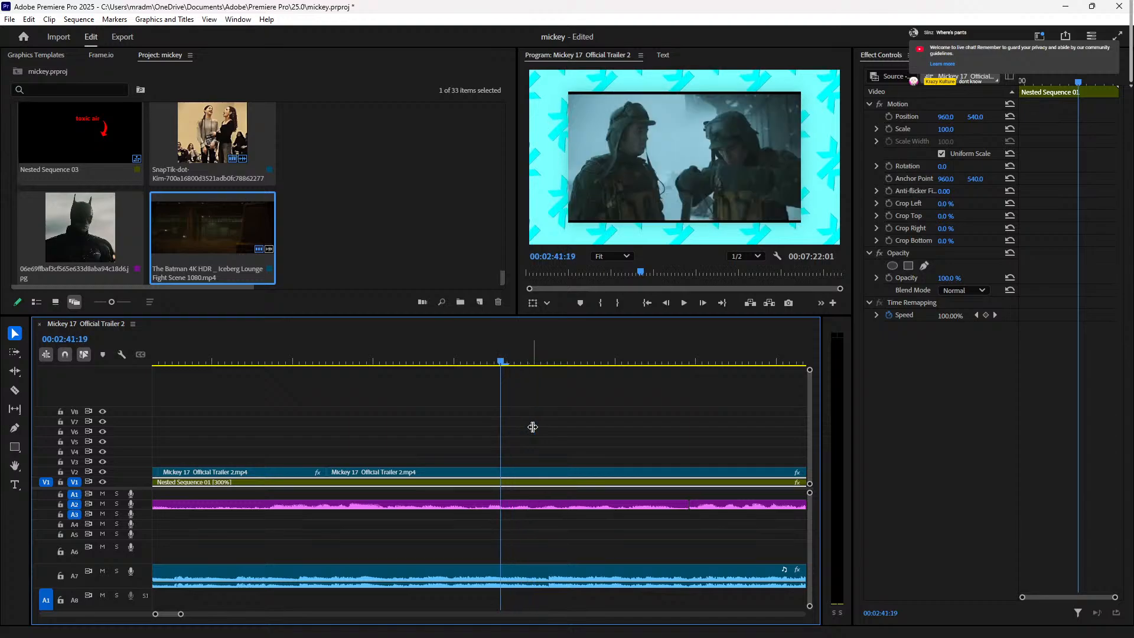
click(548, 472)
key(ctrl+k)
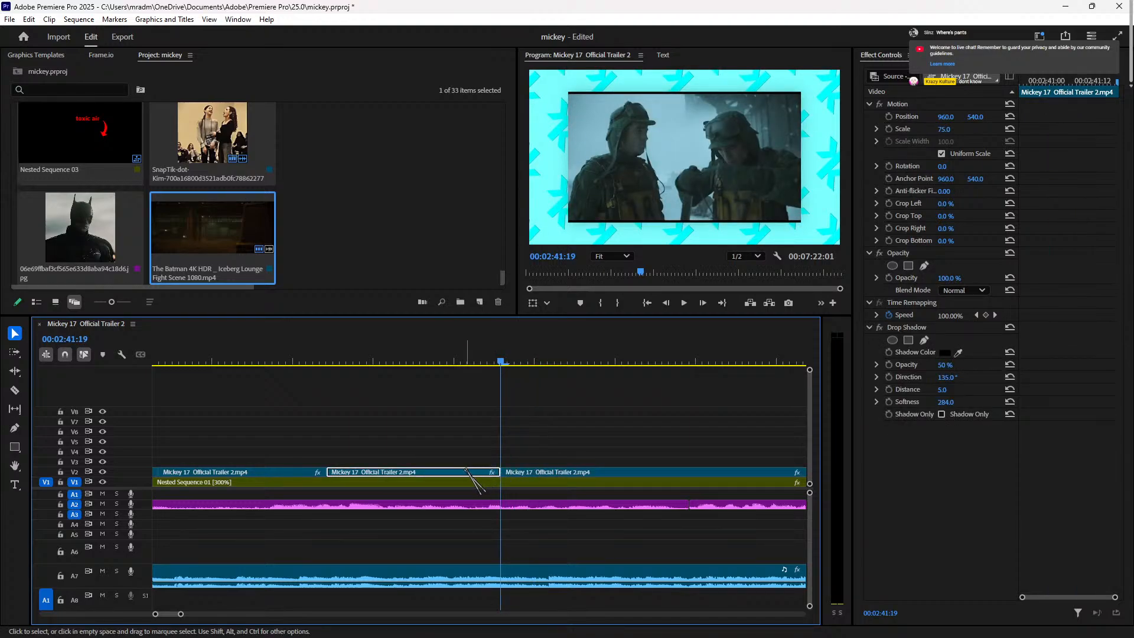
key(minus)
key(minus)
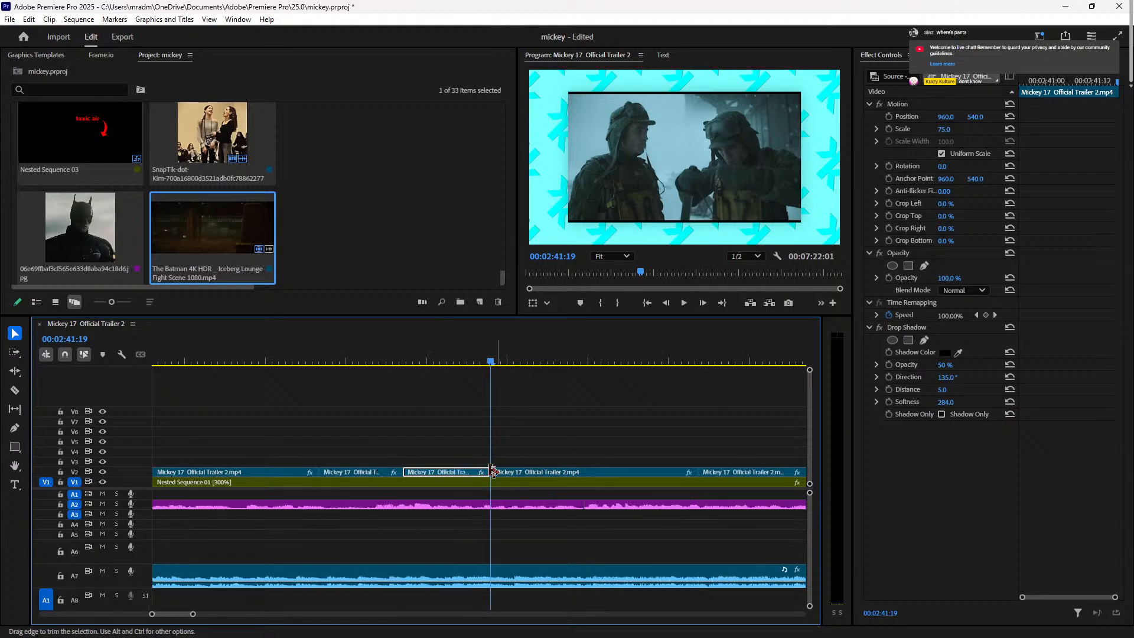
click(307, 361)
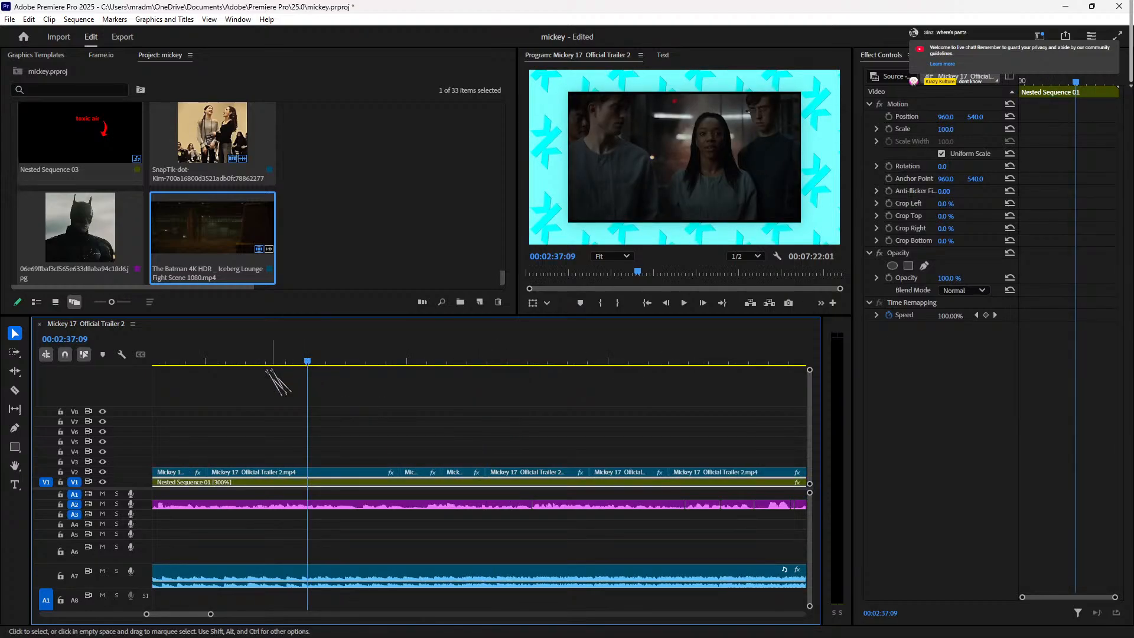
Step: Review the cuts between 00:01:22 and 00:01:30 in playback
drag(307, 361, 435, 435)
key(space)
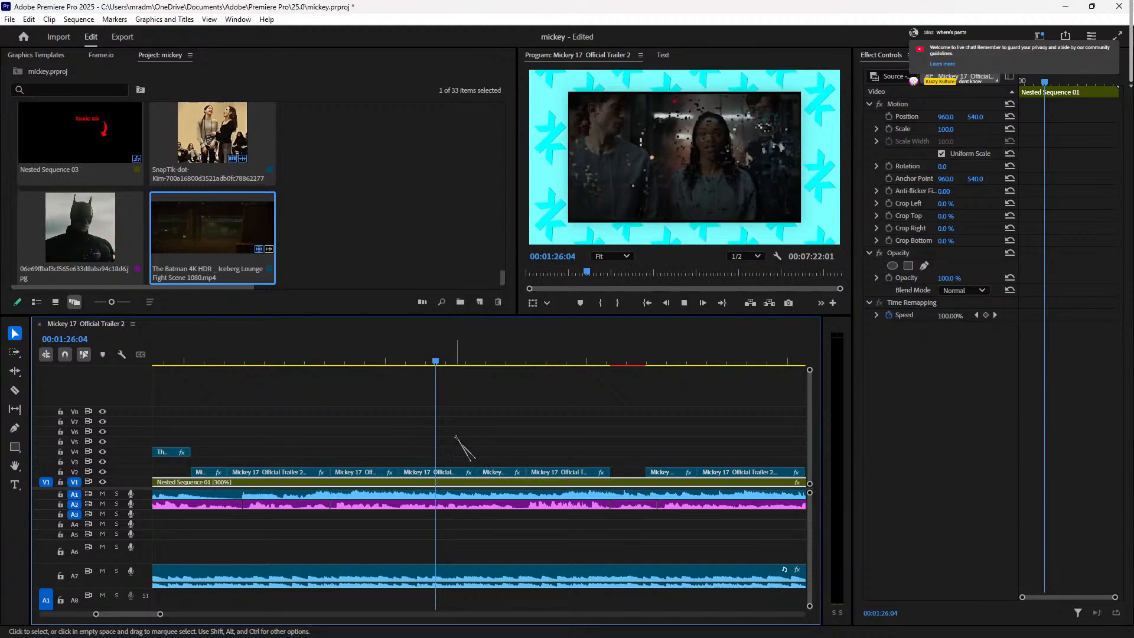
click(279, 362)
key(space)
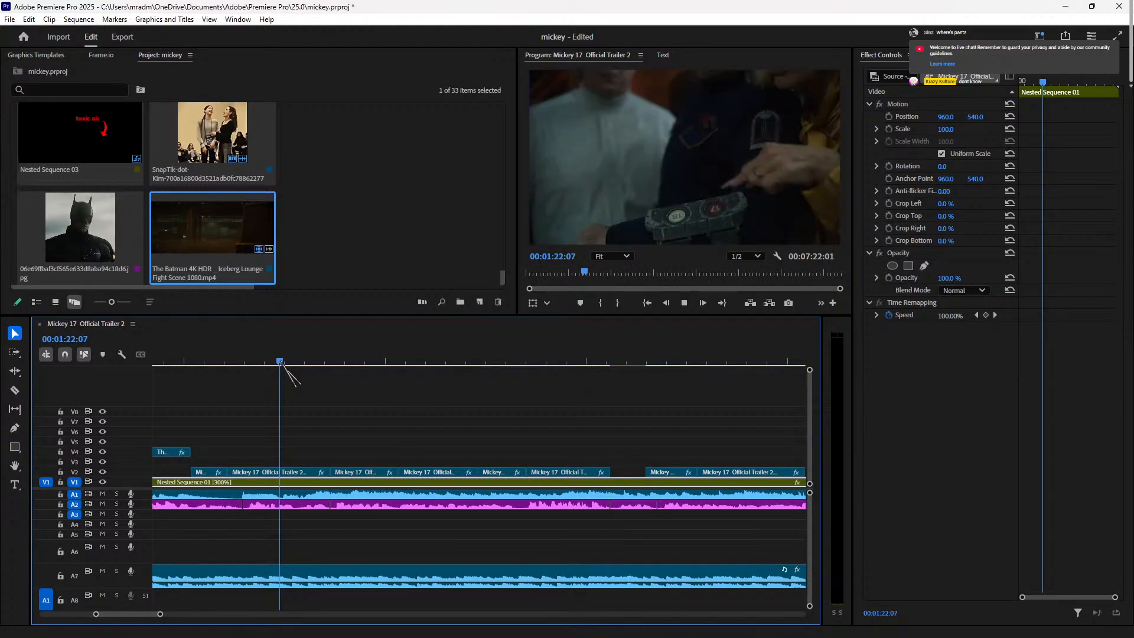
drag(235, 364, 273, 374)
key(space)
click(640, 369)
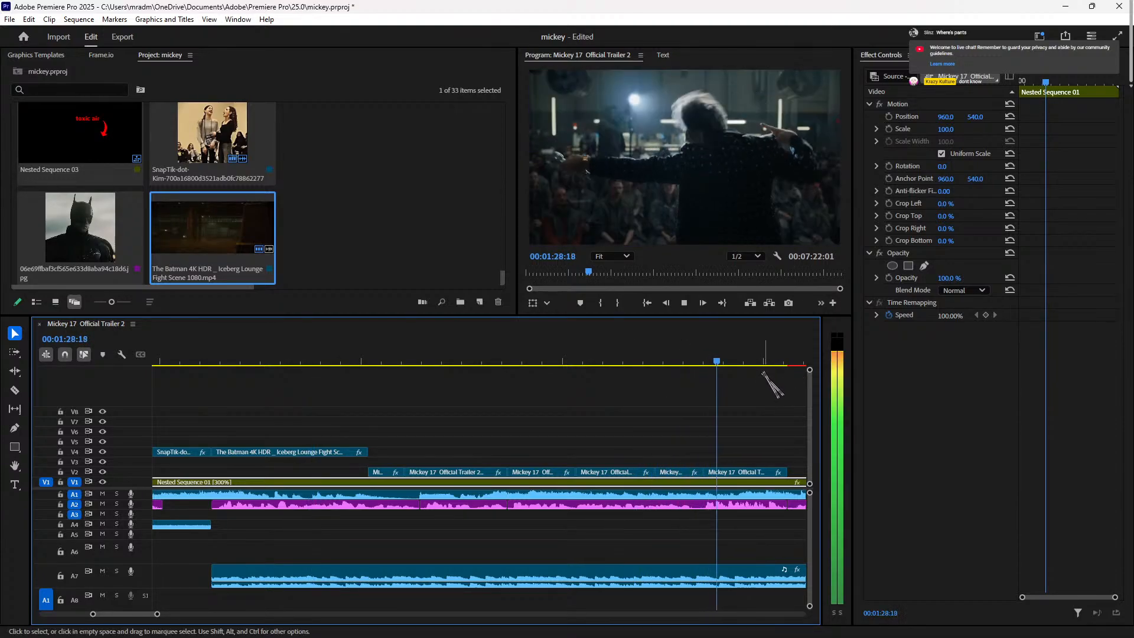
key(space)
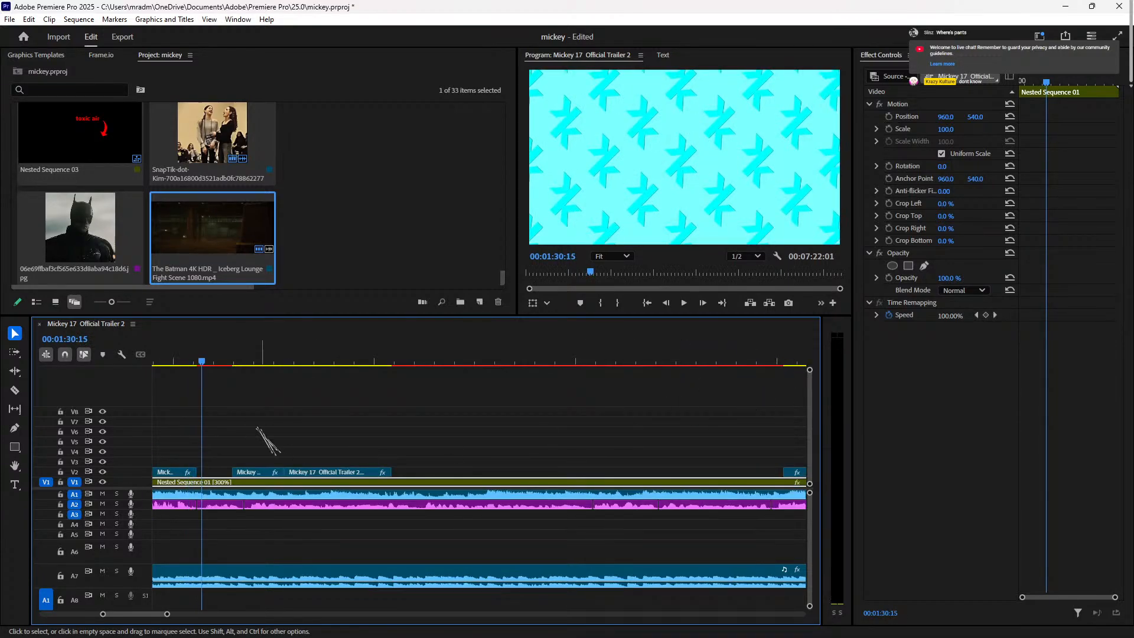
click(195, 362)
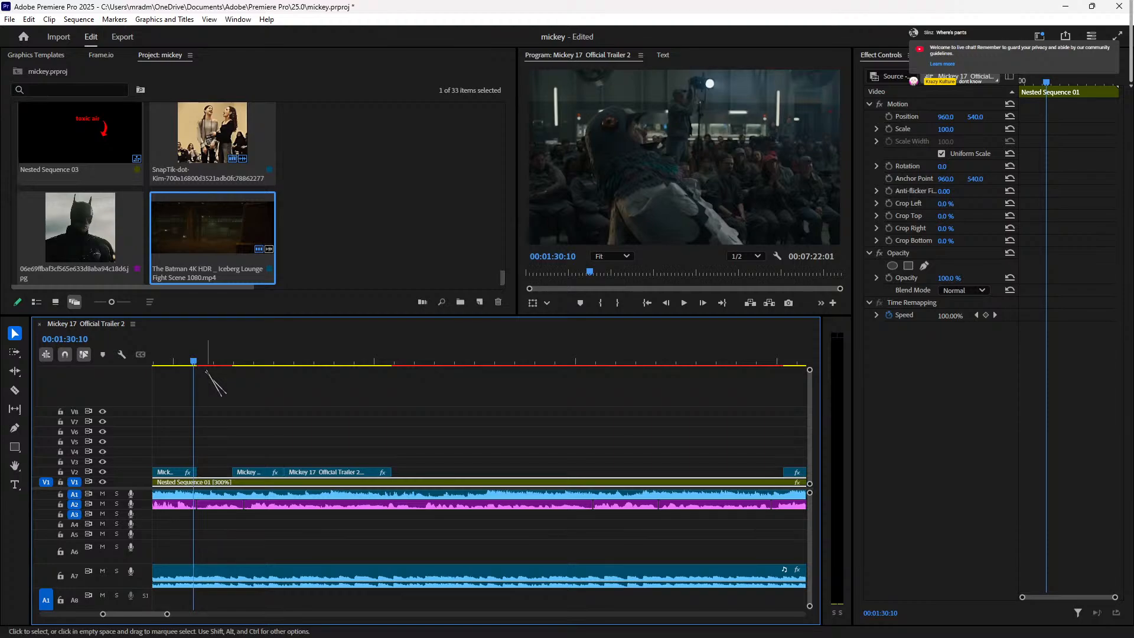
key(space)
key(space)
Step: Marquee-select two V2 trailer clips, slide them later, and check the gap at 00:01:30:12
drag(222, 469, 443, 471)
click(195, 362)
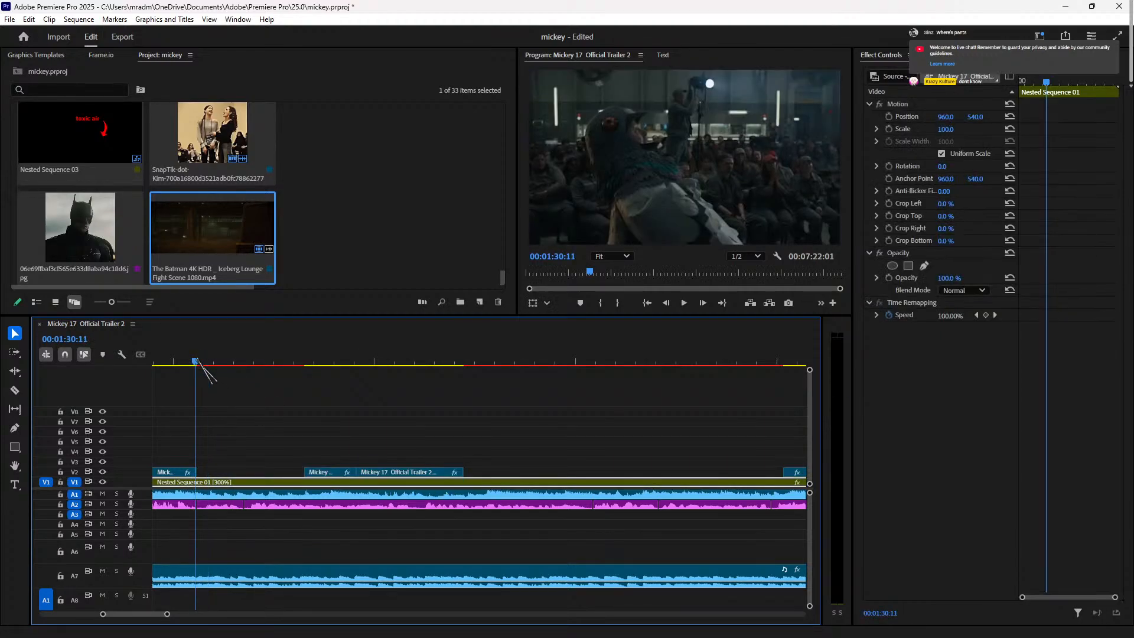
click(196, 361)
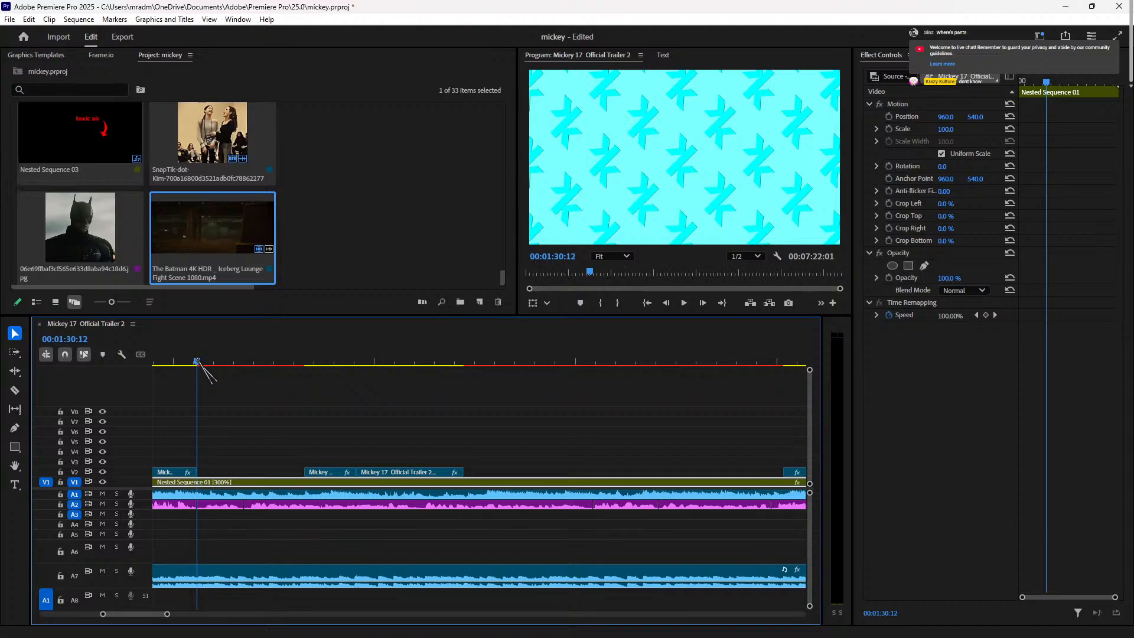
key(space)
scroll(189, 361, up, 5)
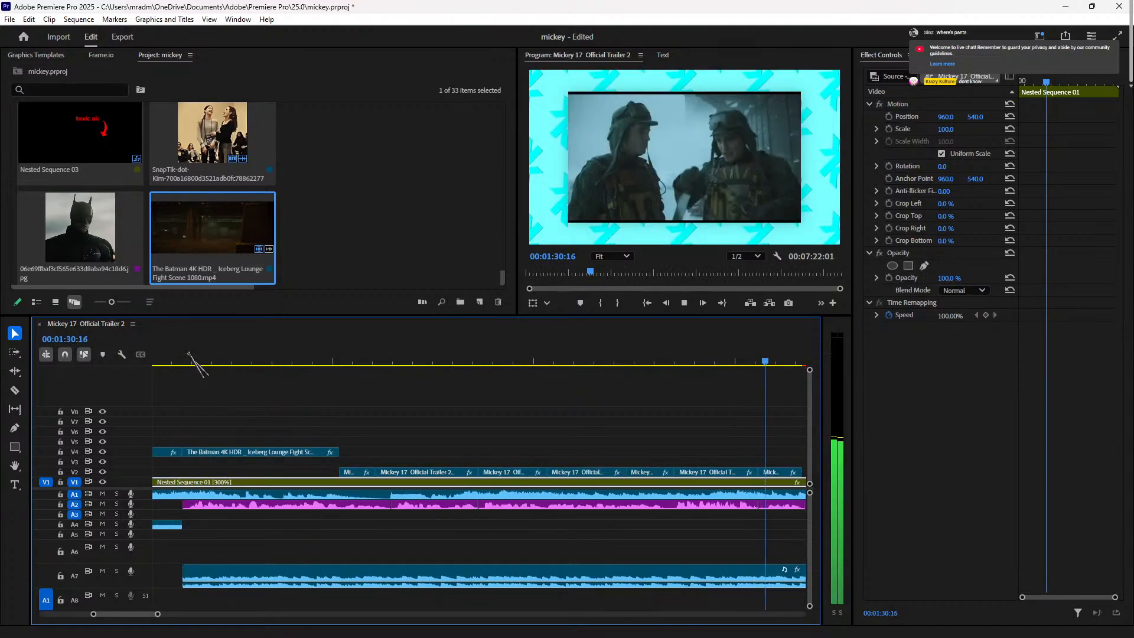
key(space)
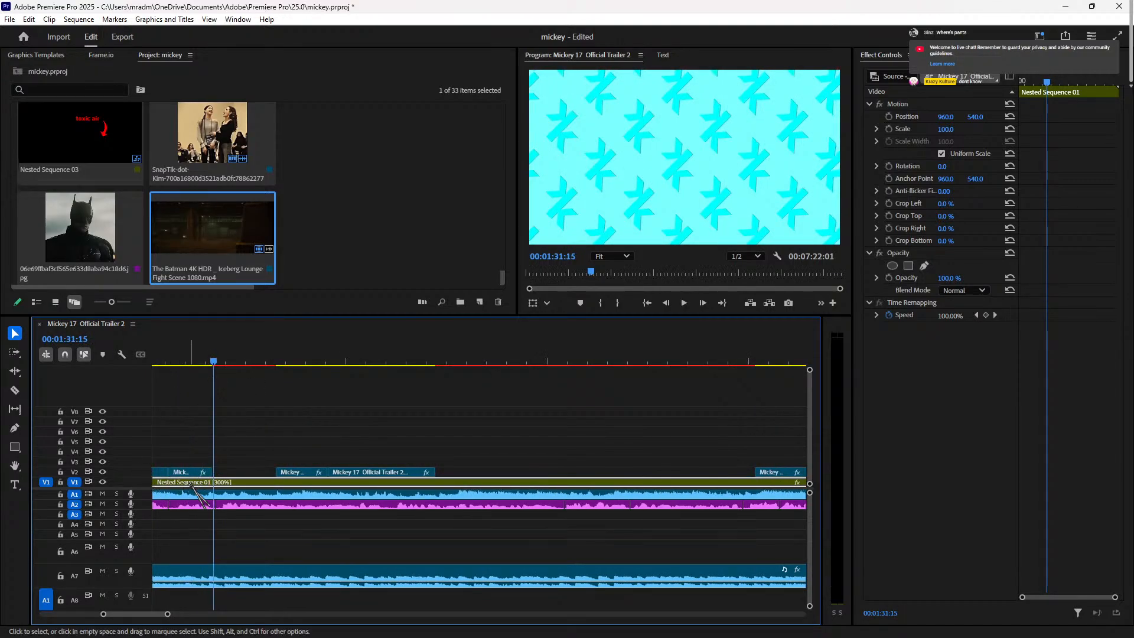
Step: Extend the trailer clip's end to the playhead and set its speed to 95%
drag(208, 472, 215, 472)
right_click(189, 472)
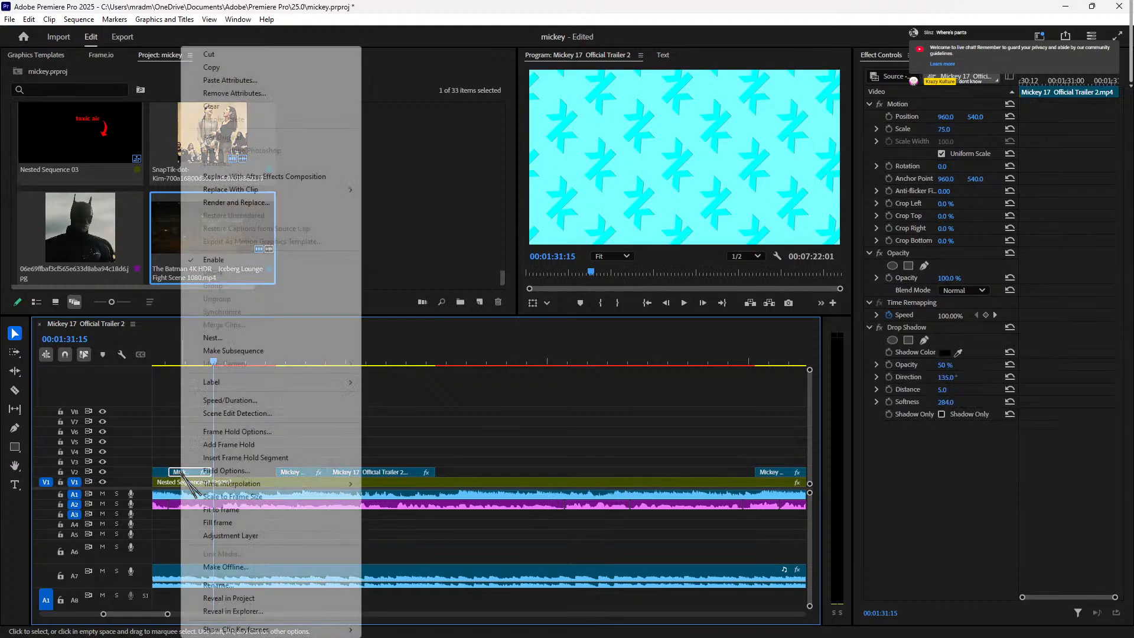
click(236, 401)
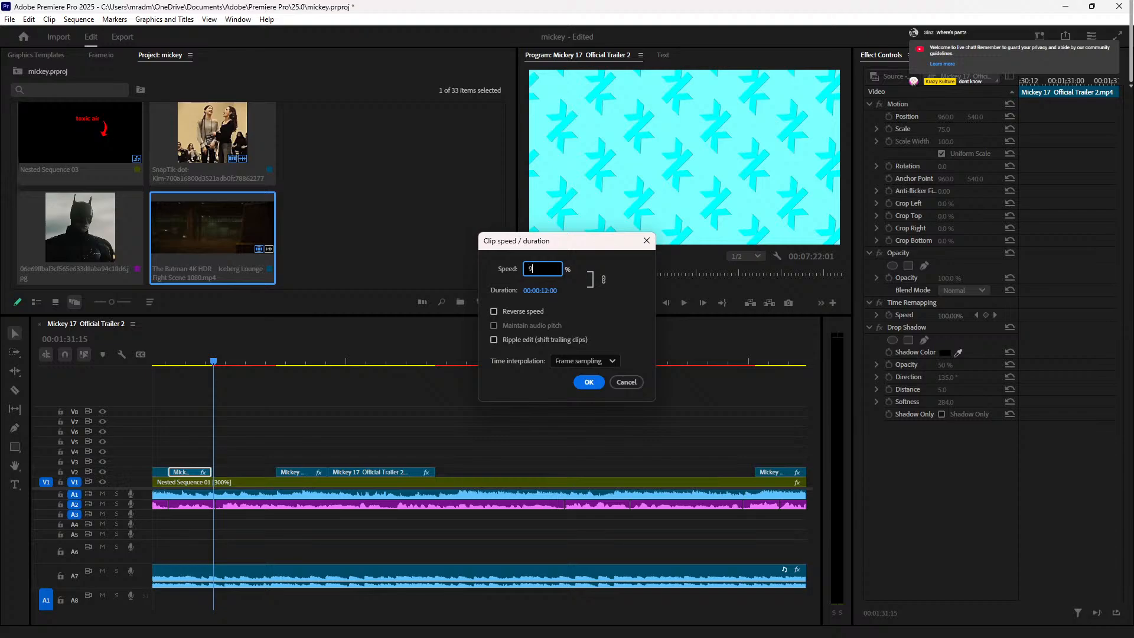
text(95)
key(Return)
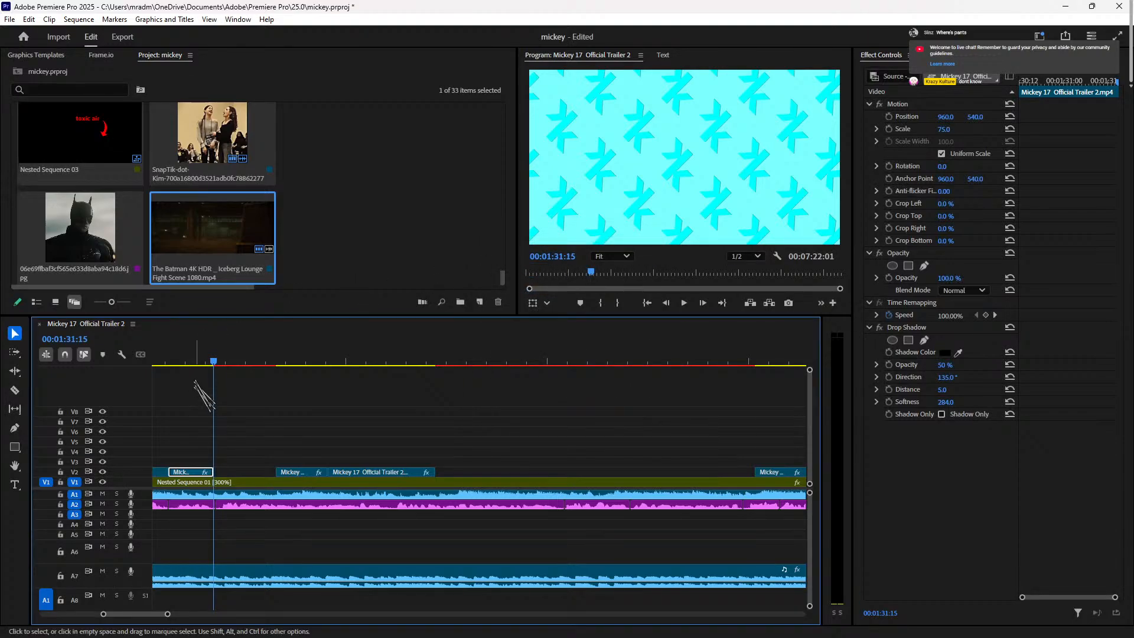
Step: Apply the dragged effect to the 95% trailer clip, adjust its Scale, and review playback
key(=)
key(=)
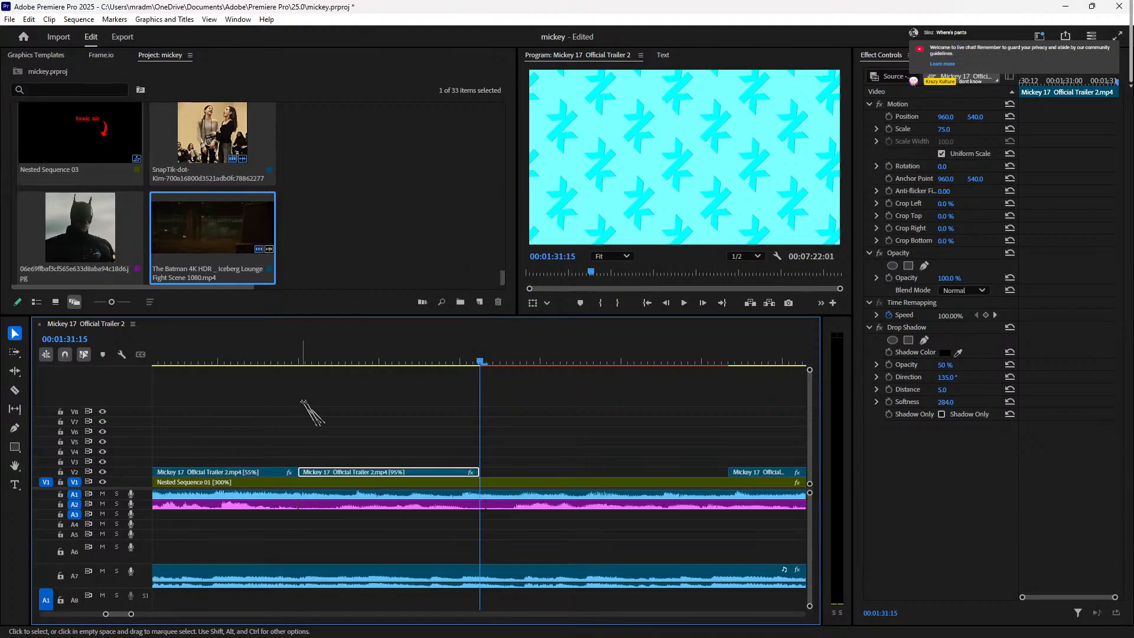
click(301, 360)
key(space)
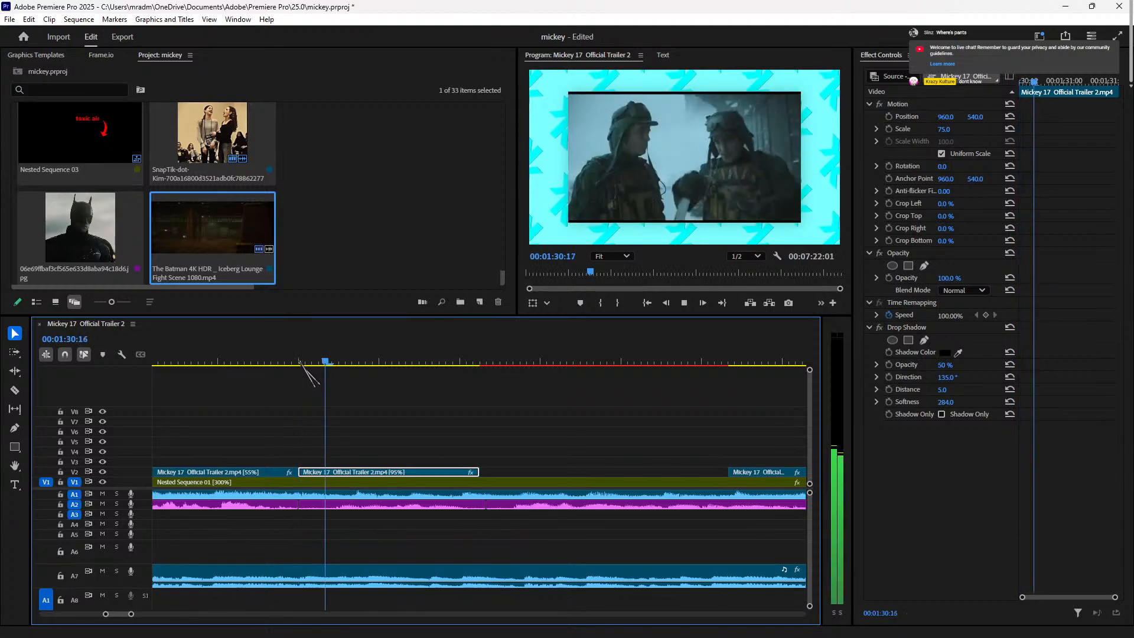
key(space)
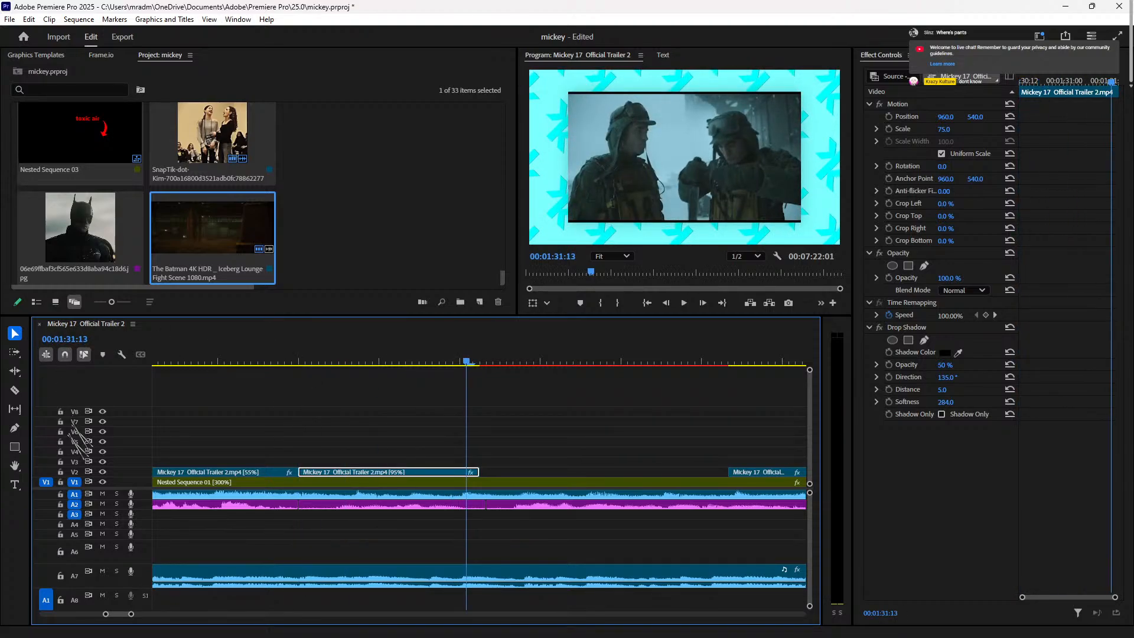
click(225, 360)
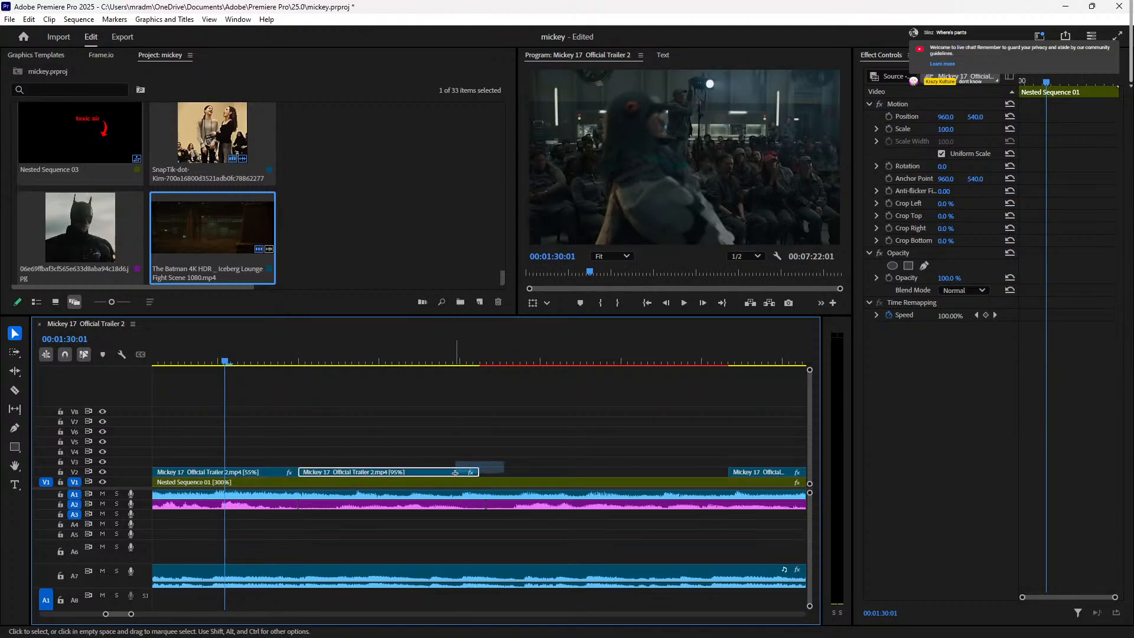
drag(456, 472, 455, 472)
click(948, 130)
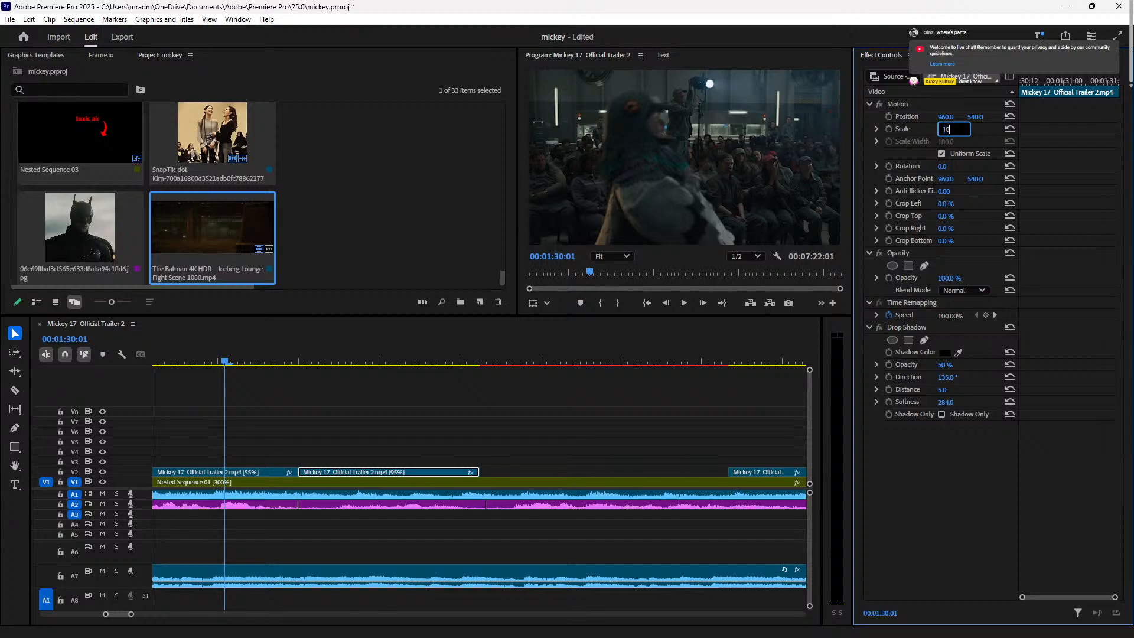
key(space)
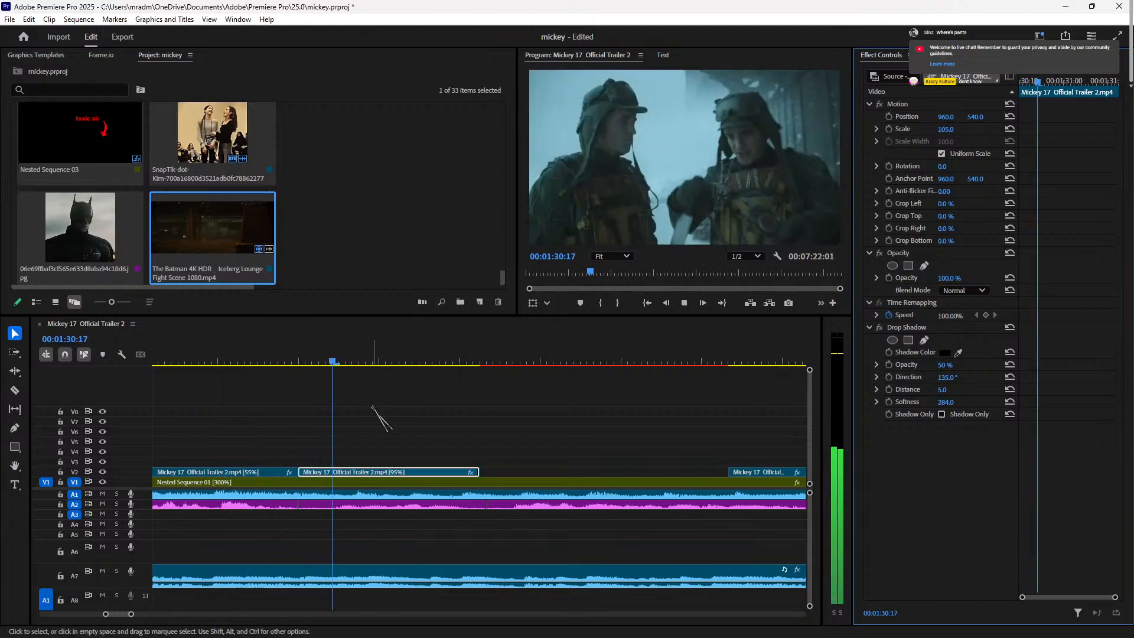
key(space)
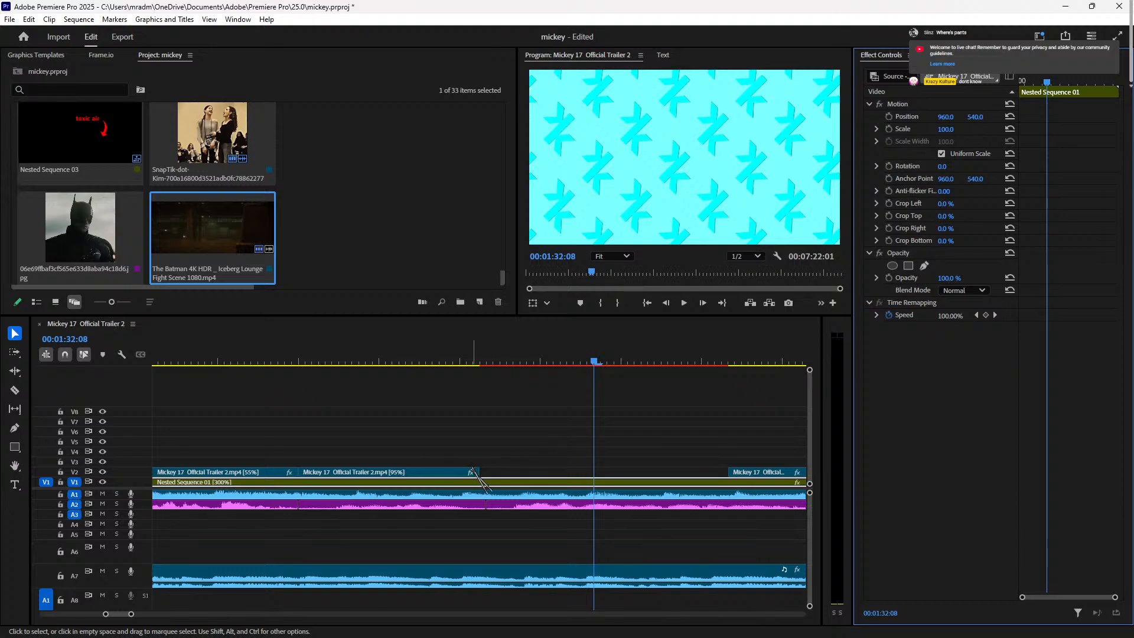
Step: Change the trailer clip's speed to 85% and play back the retimed clip
right_click(425, 472)
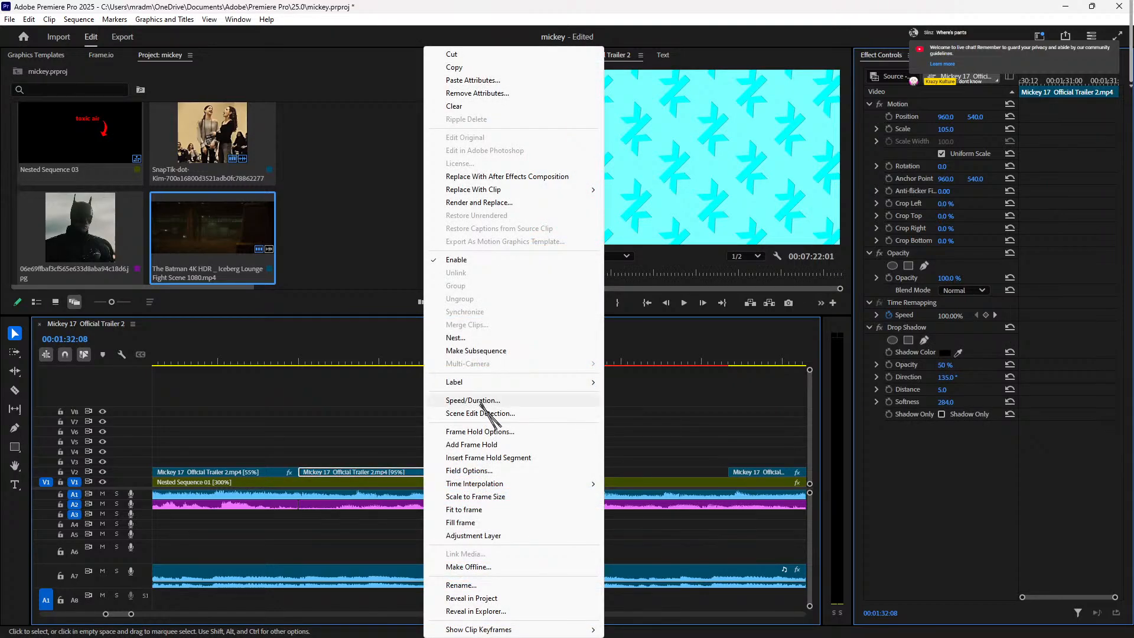
click(472, 401)
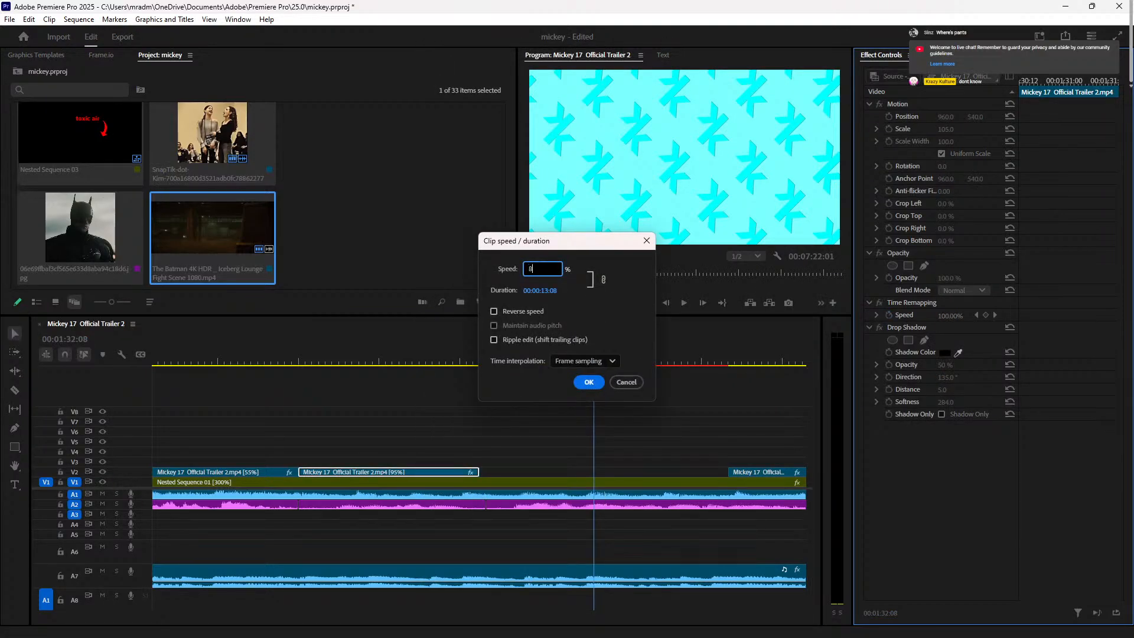
text(85)
key(Return)
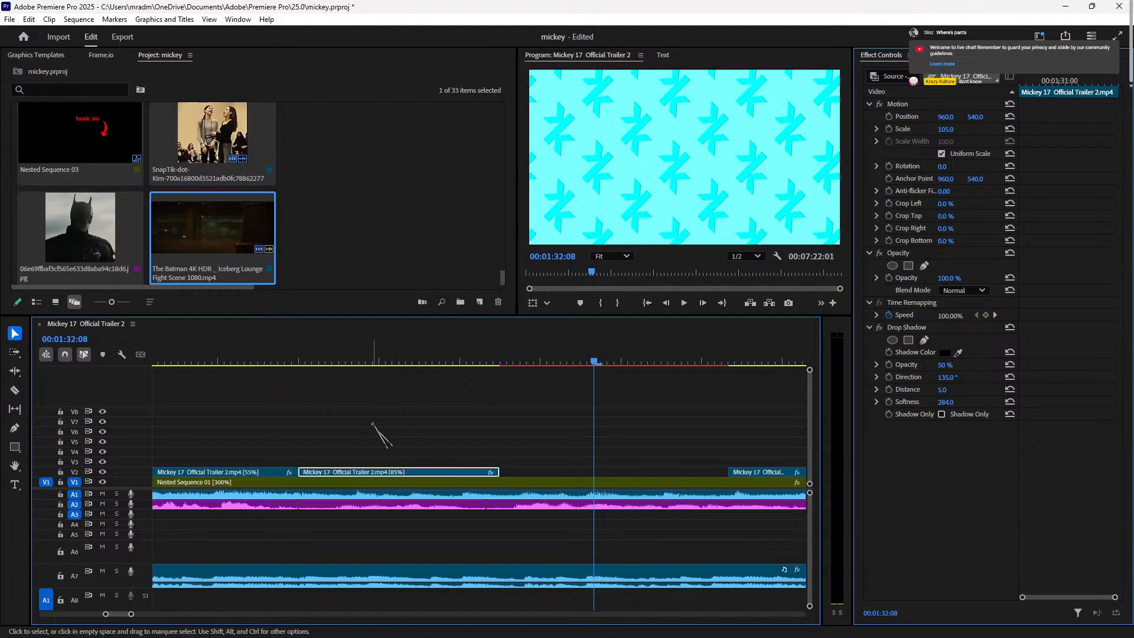
click(326, 361)
key(space)
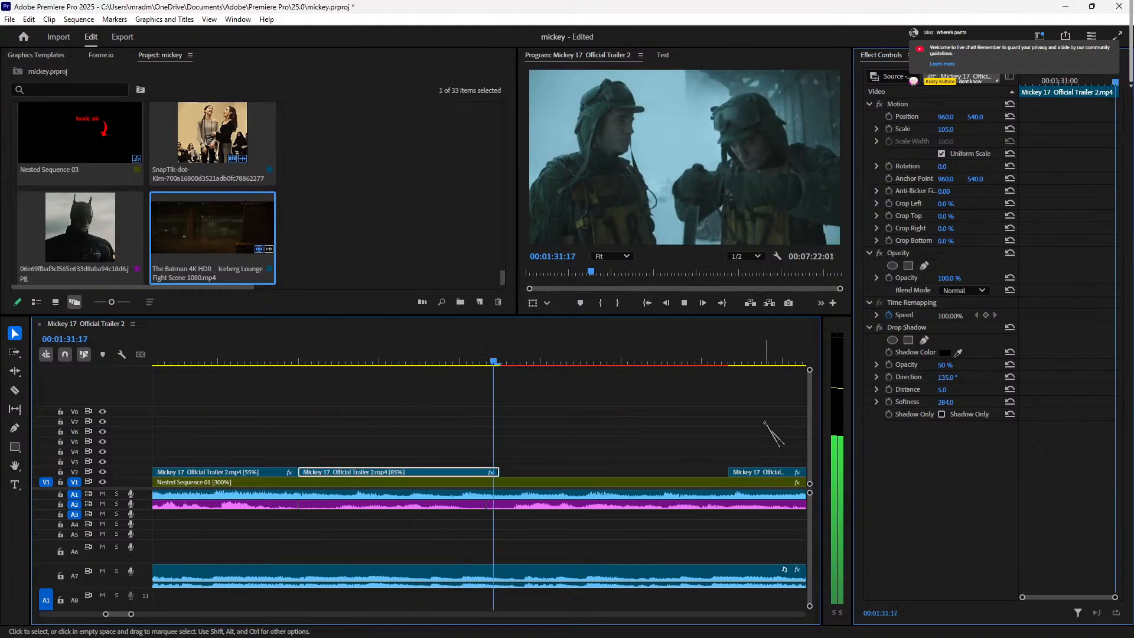
key(space)
key(space)
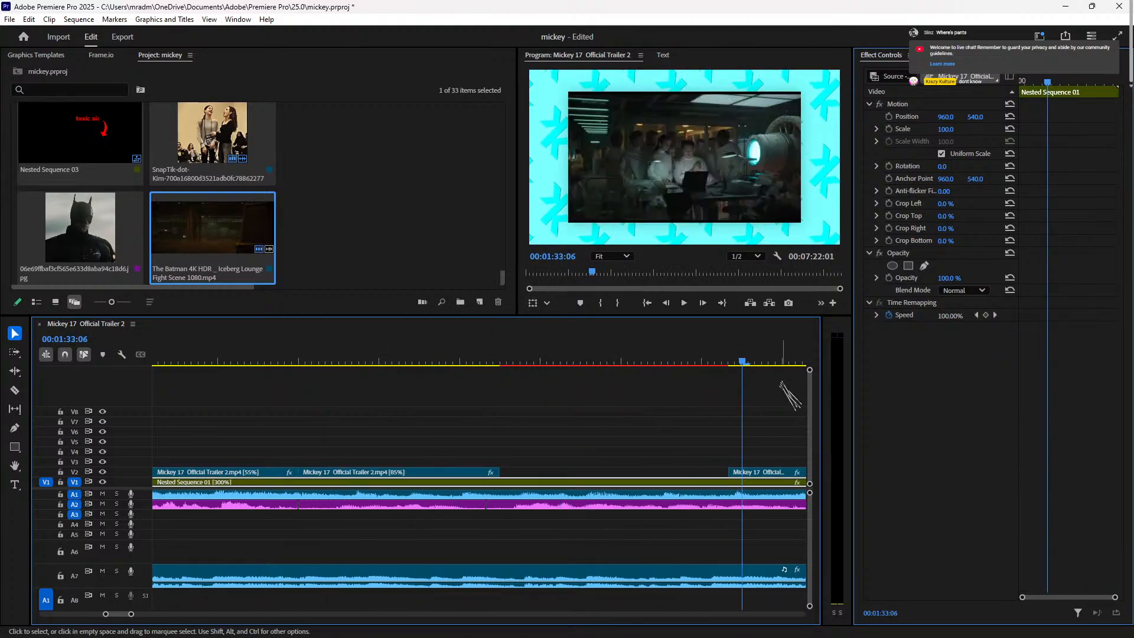
Step: Review the sequence around 00:02:03 by playing and scrubbing through the trailer clips
click(736, 361)
key(space)
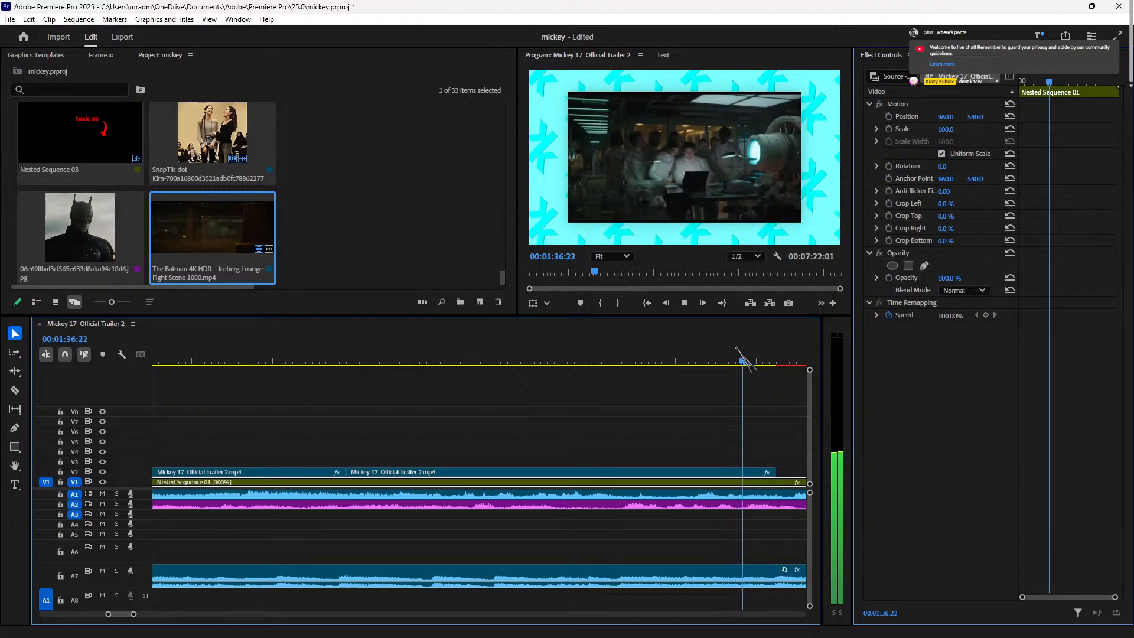
key(space)
key(space)
key(space)
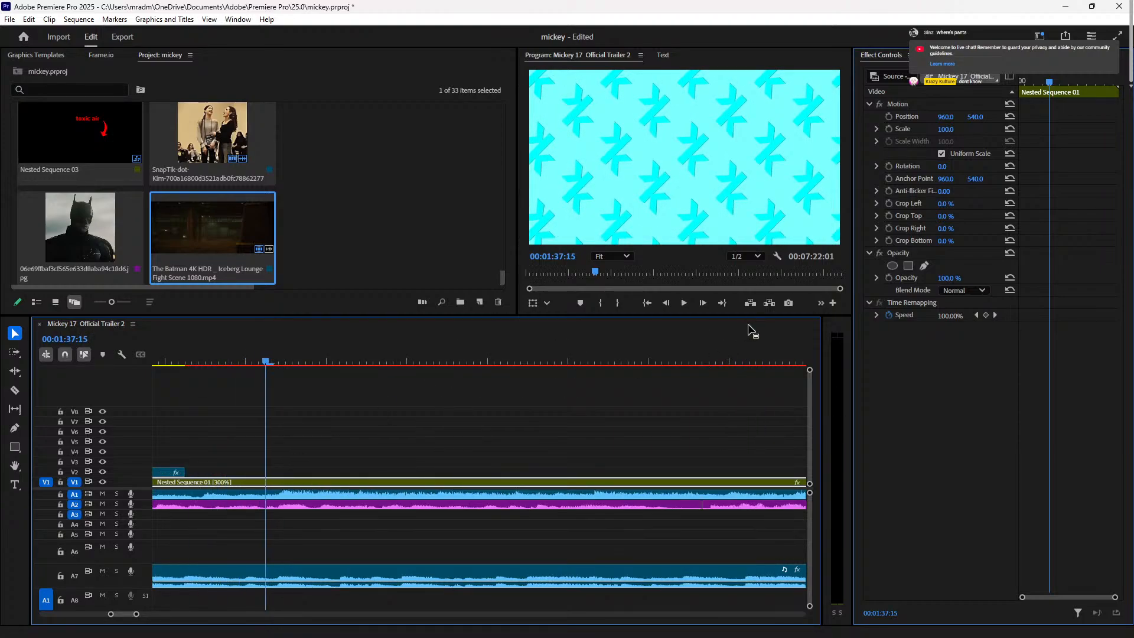
key(minus)
key(minus)
key(minus)
key(minus)
click(726, 361)
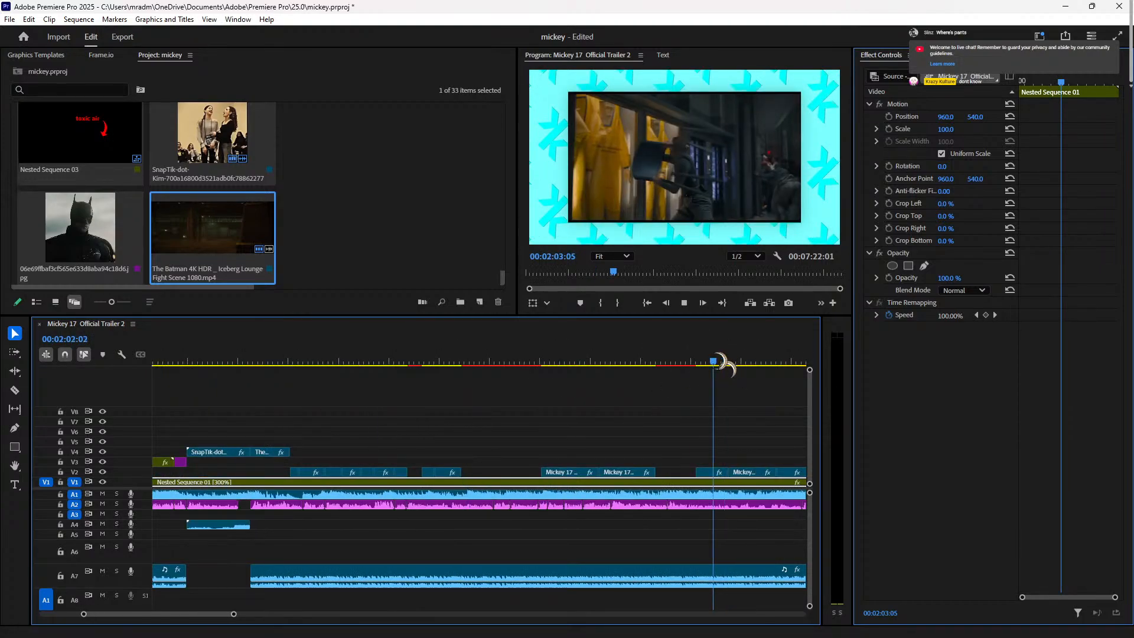
key(space)
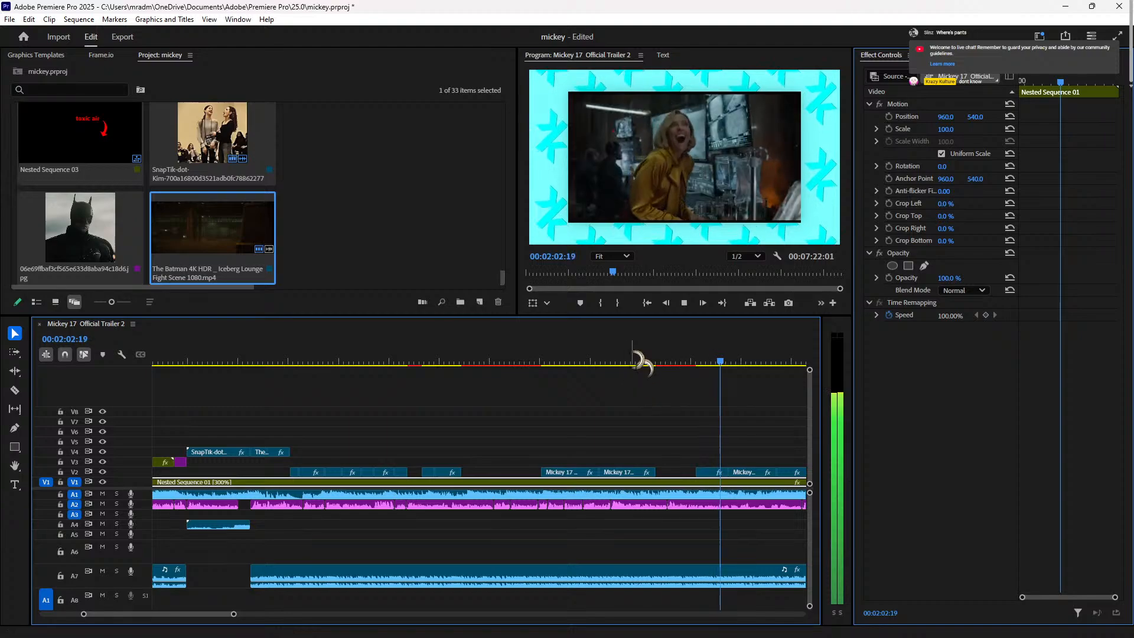
key(space)
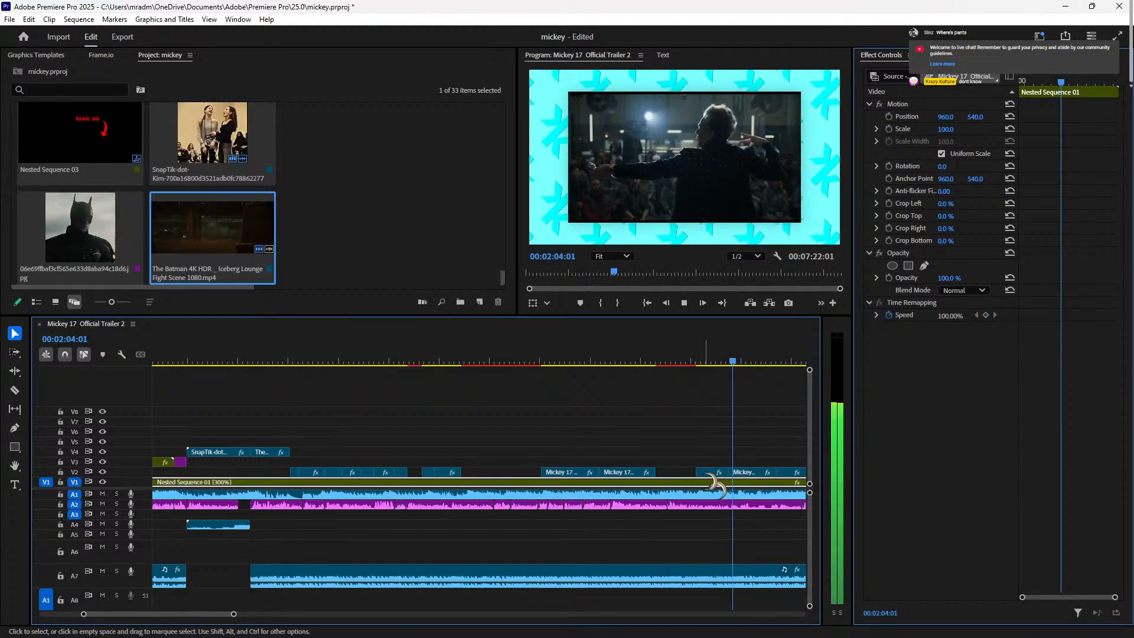
click(707, 472)
click(737, 361)
drag(739, 365, 638, 437)
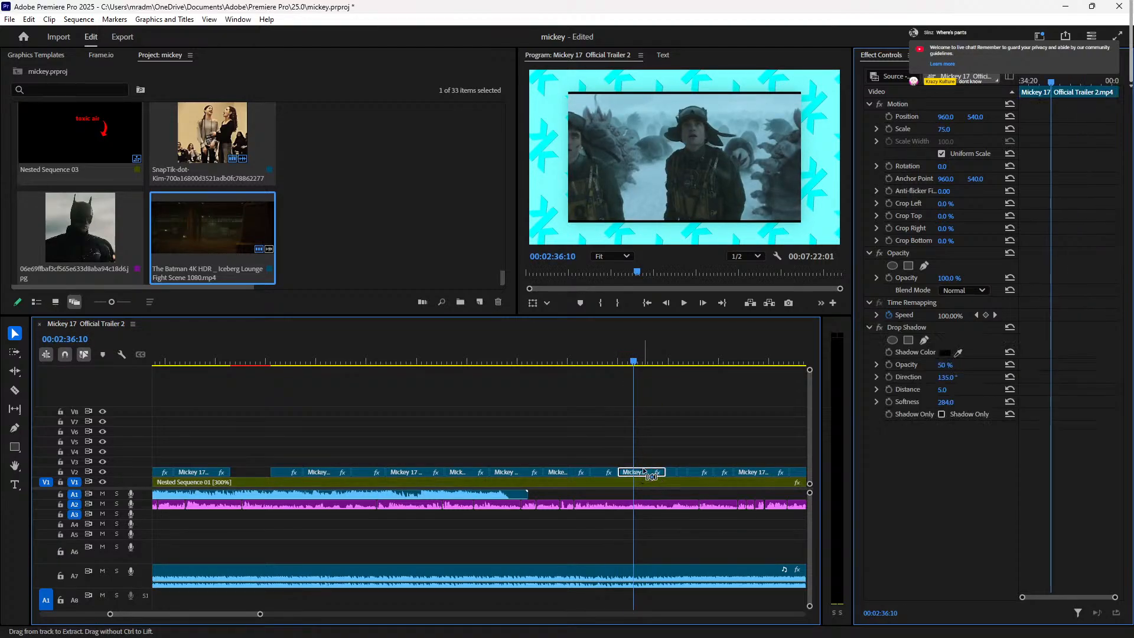
Step: Park at 00:01:32, zoom in, and drag the two trailer clips there off V2
click(522, 361)
drag(525, 361, 505, 421)
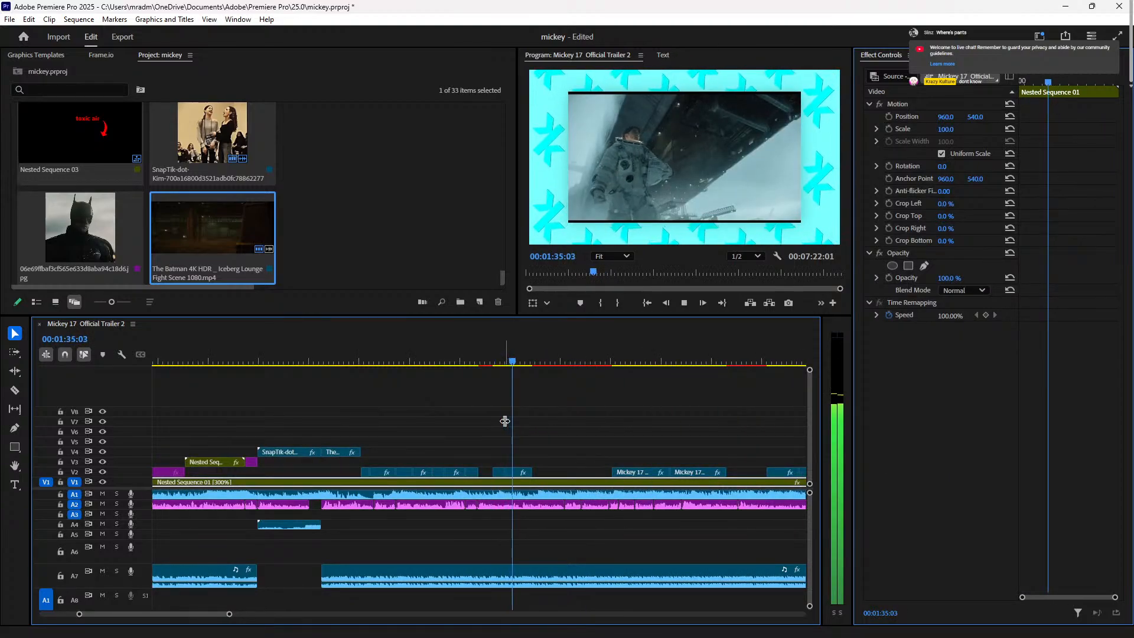
click(472, 361)
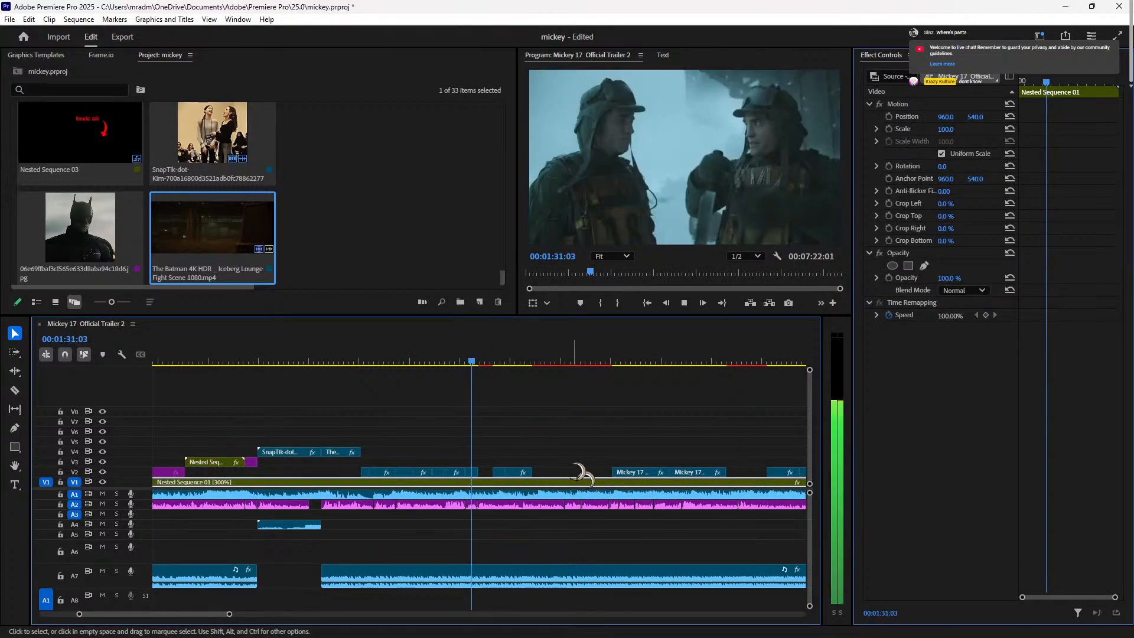
key(space)
key(=)
key(=)
key(=)
drag(519, 468, 789, 485)
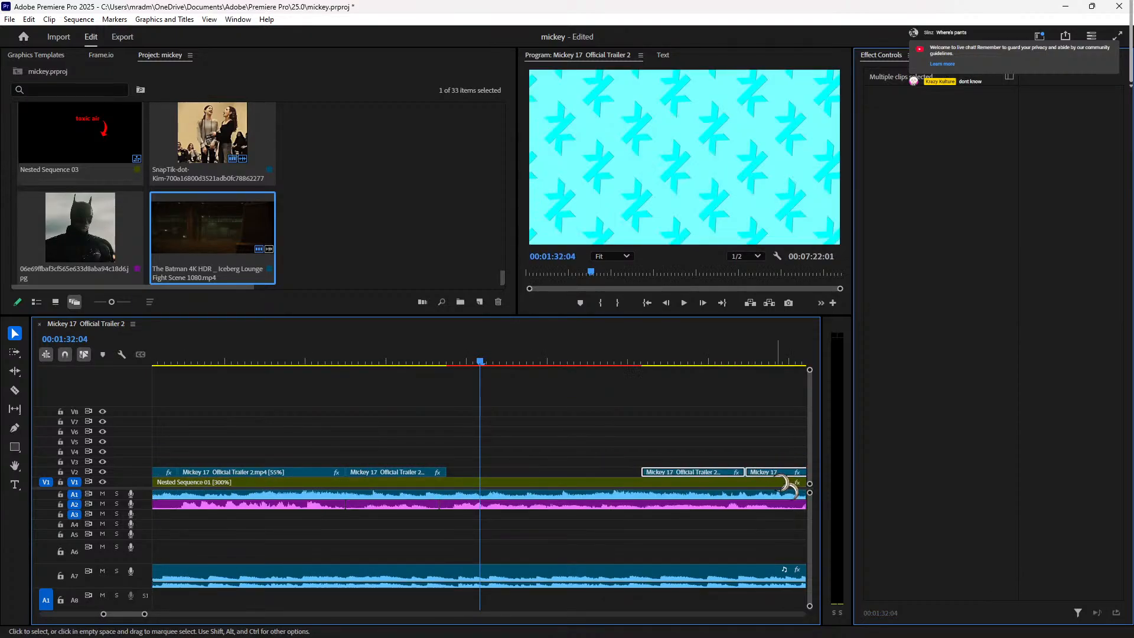
Step: Paste a trailer clip into the V2 gap at about 00:01:31 and preview it
click(450, 360)
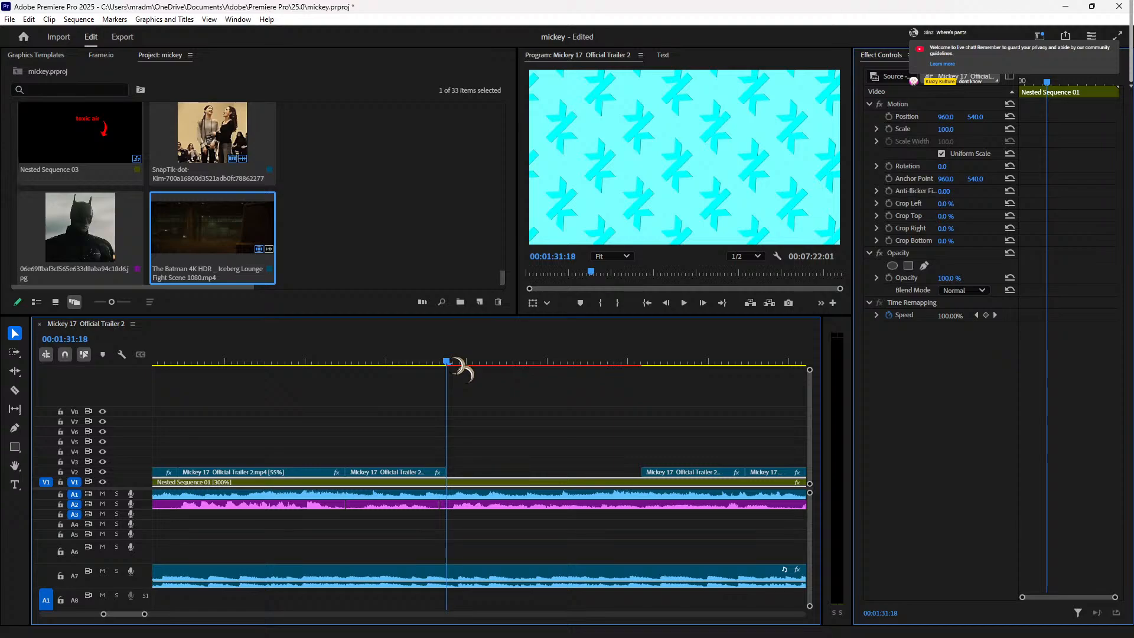
key(ctrl+v)
key(equal)
key(minus)
key(minus)
key(minus)
click(388, 358)
click(381, 360)
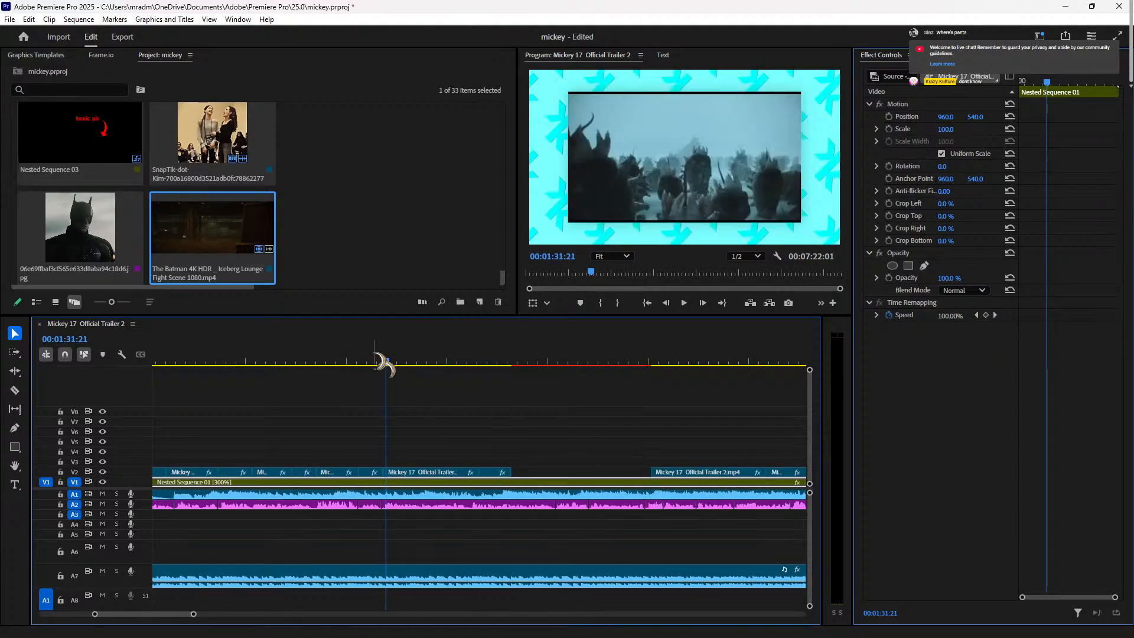
key(space)
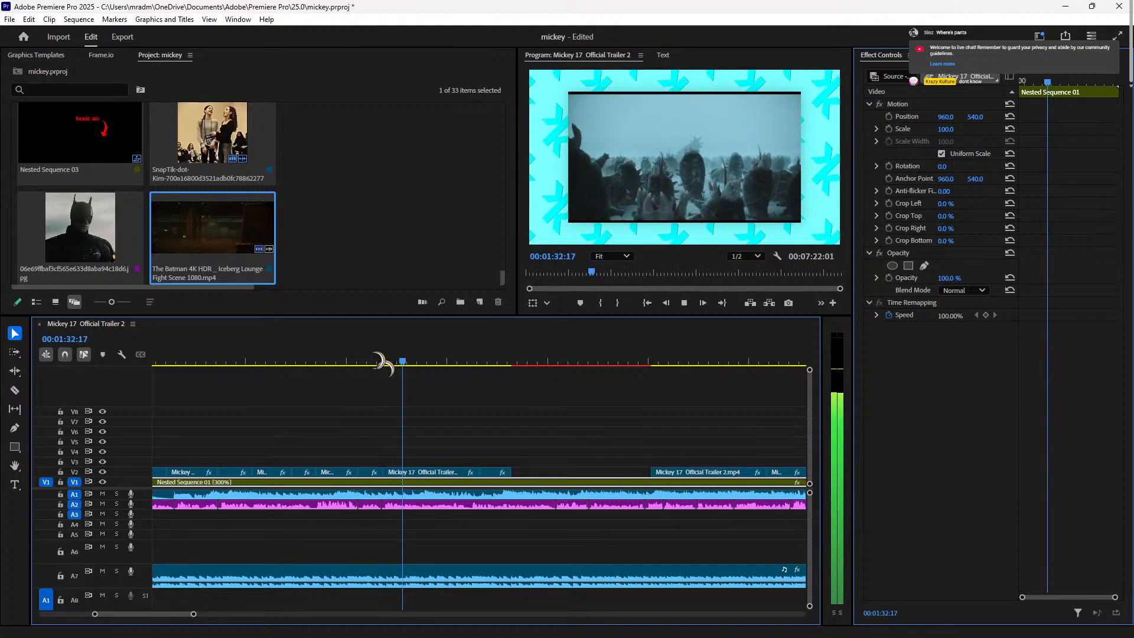
key(equal)
key(equal)
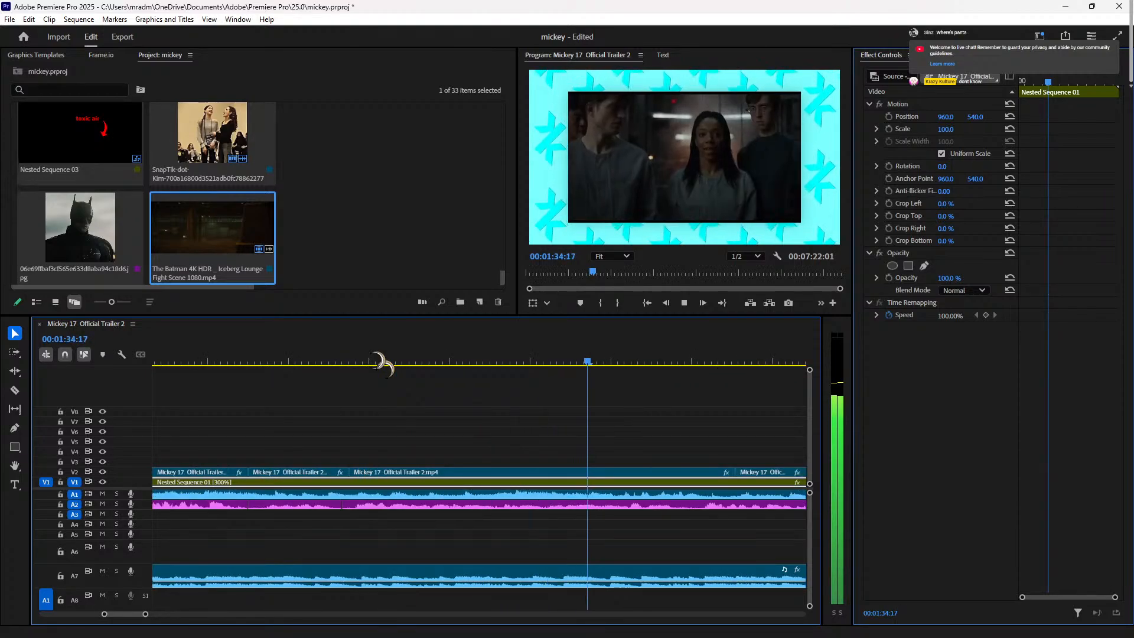
key(space)
Step: Scale the new clip to 105 and trim its end back to about 00:01:37
click(650, 472)
click(951, 129)
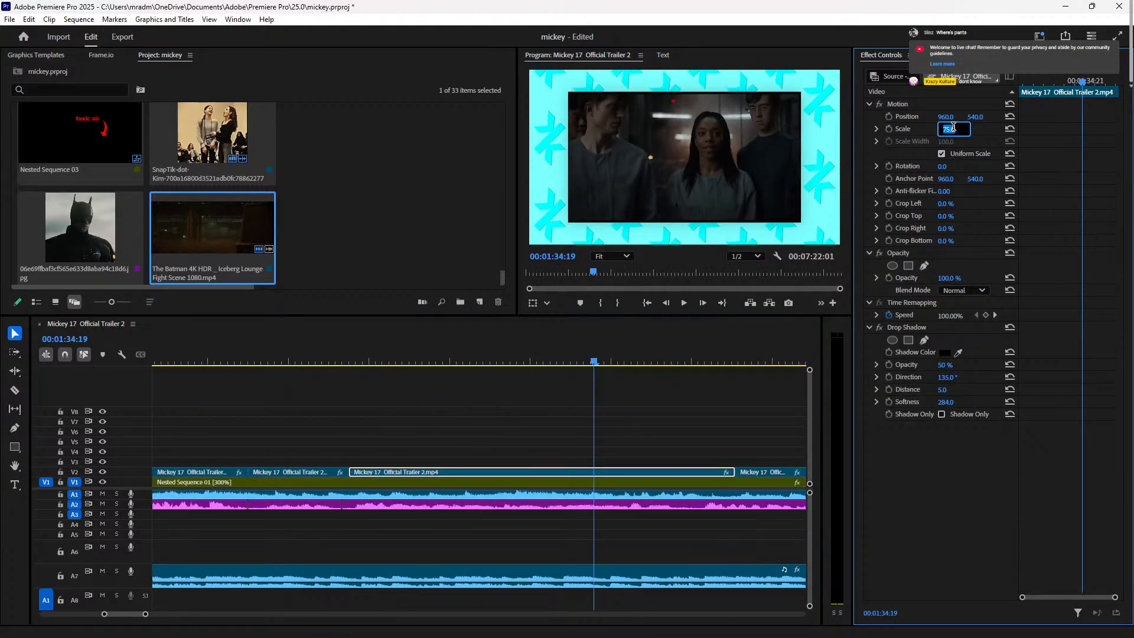
text(105)
key(Return)
click(319, 366)
key(space)
click(319, 360)
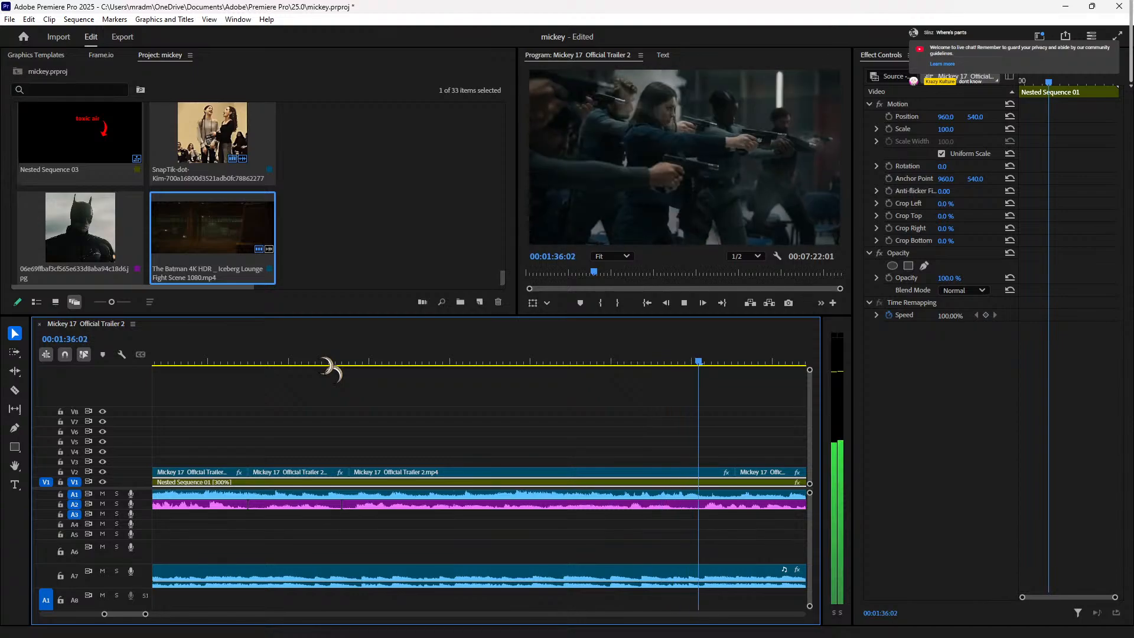
key(space)
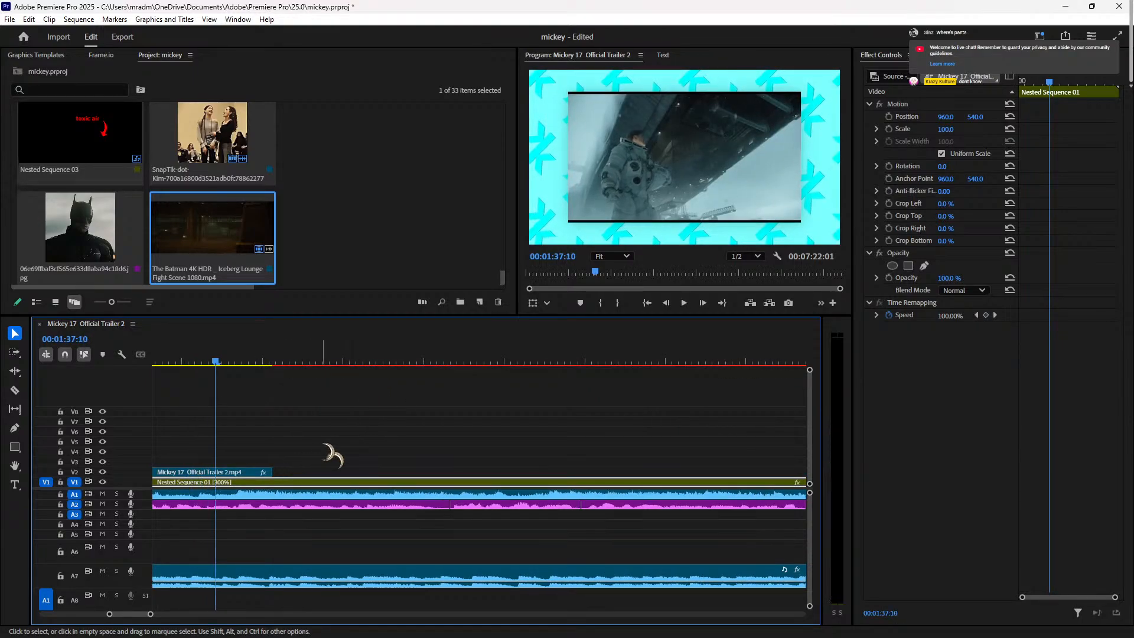
key(Left)
key(Left)
key(Left)
key(Left)
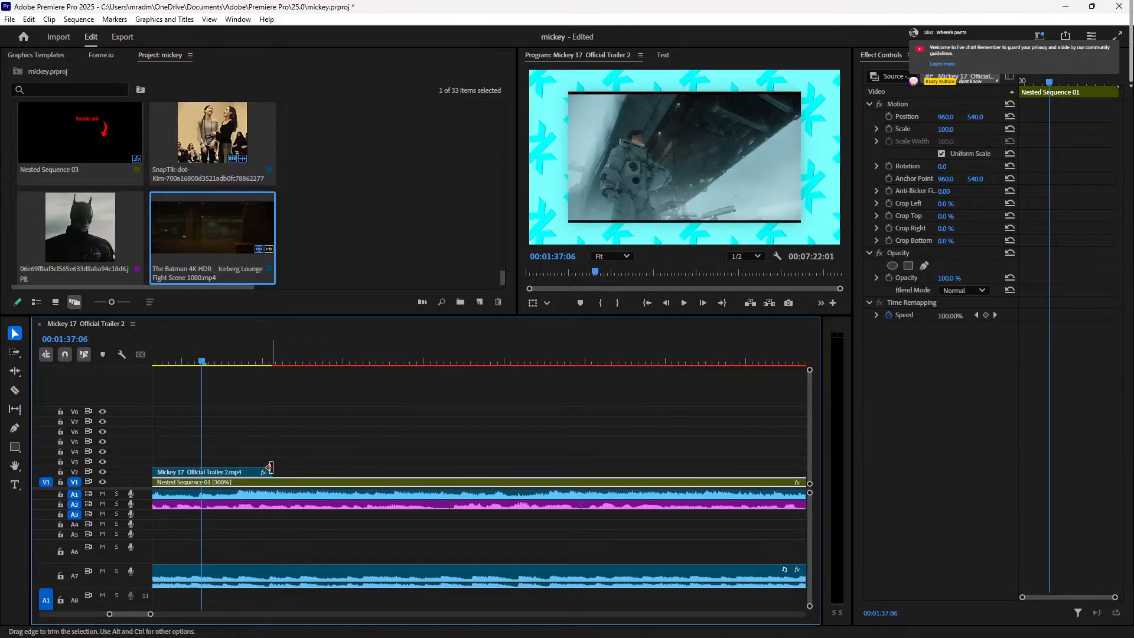
drag(272, 468, 196, 464)
Step: Play and scrub through the sequence from 00:01:54 to 00:02:27, inspecting a later trailer clip
key(minus)
key(minus)
key(minus)
click(544, 358)
key(space)
click(620, 356)
key(space)
click(703, 359)
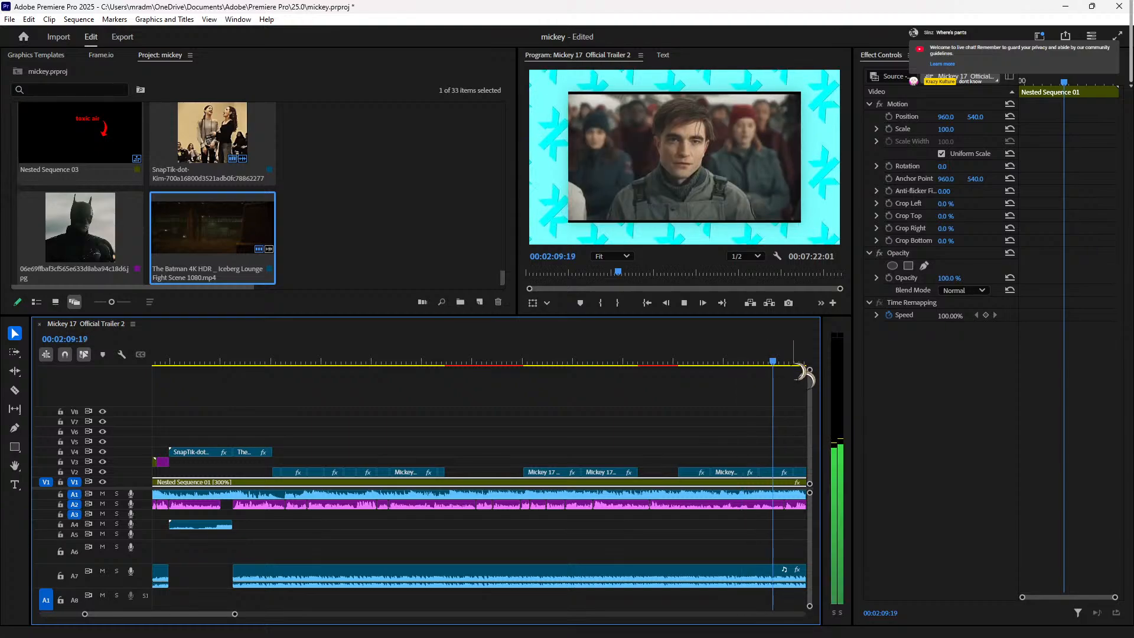
click(357, 360)
drag(358, 360, 316, 360)
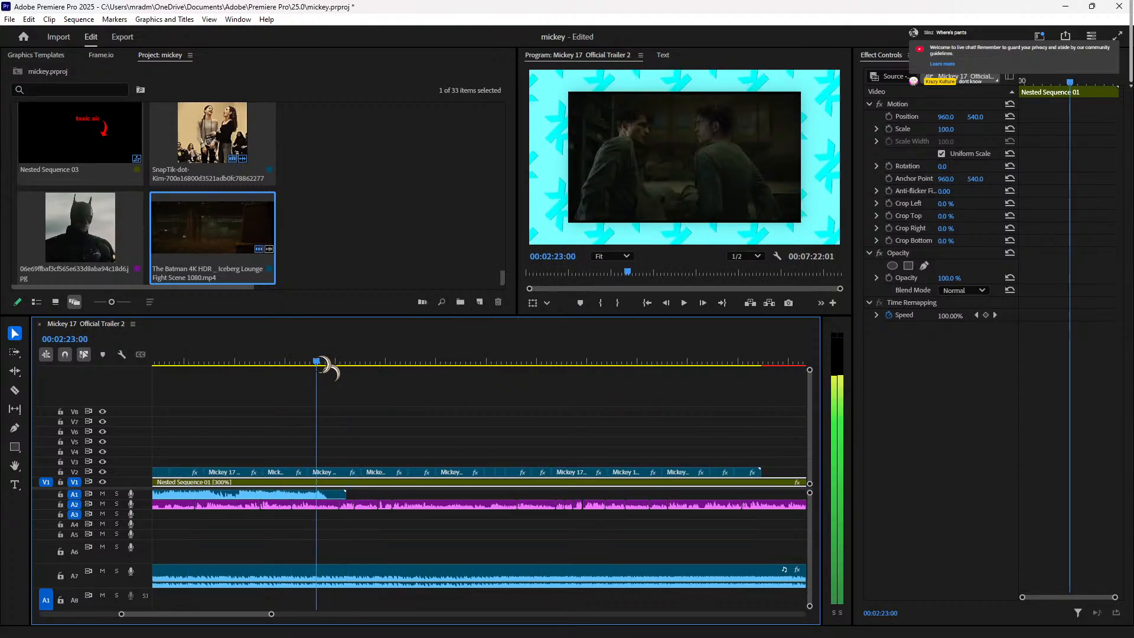
click(334, 472)
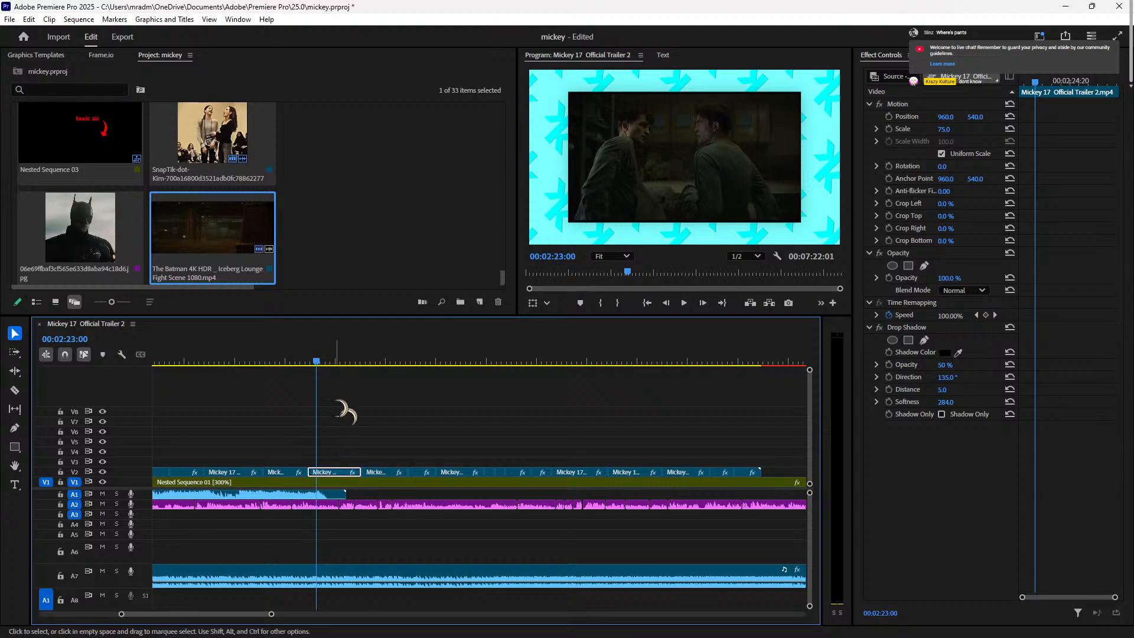
drag(280, 360, 597, 430)
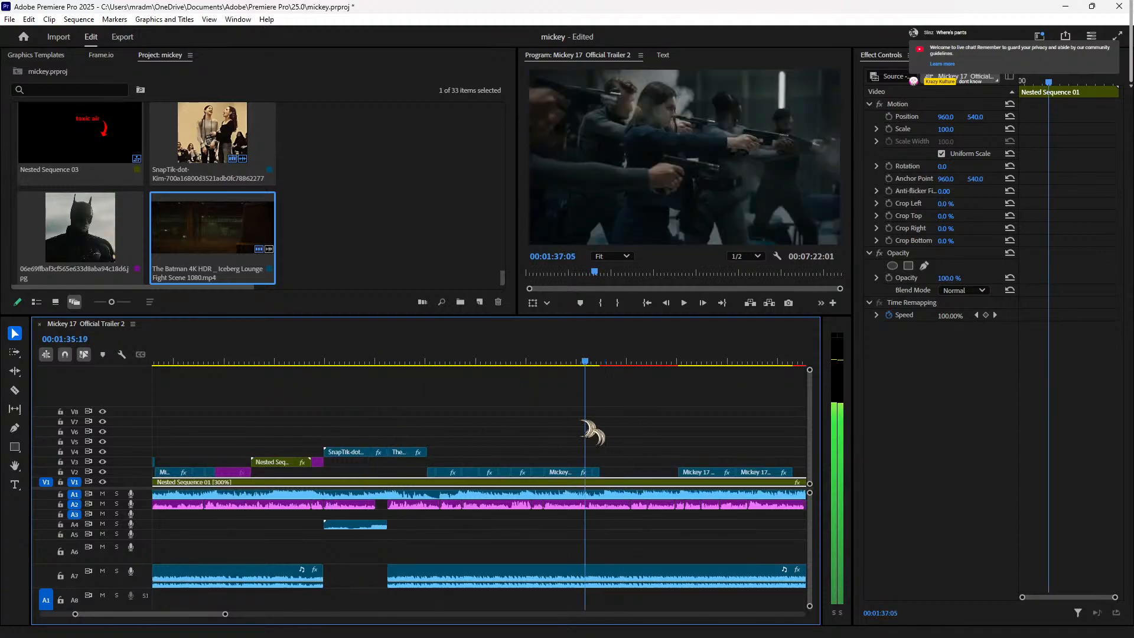
key(space)
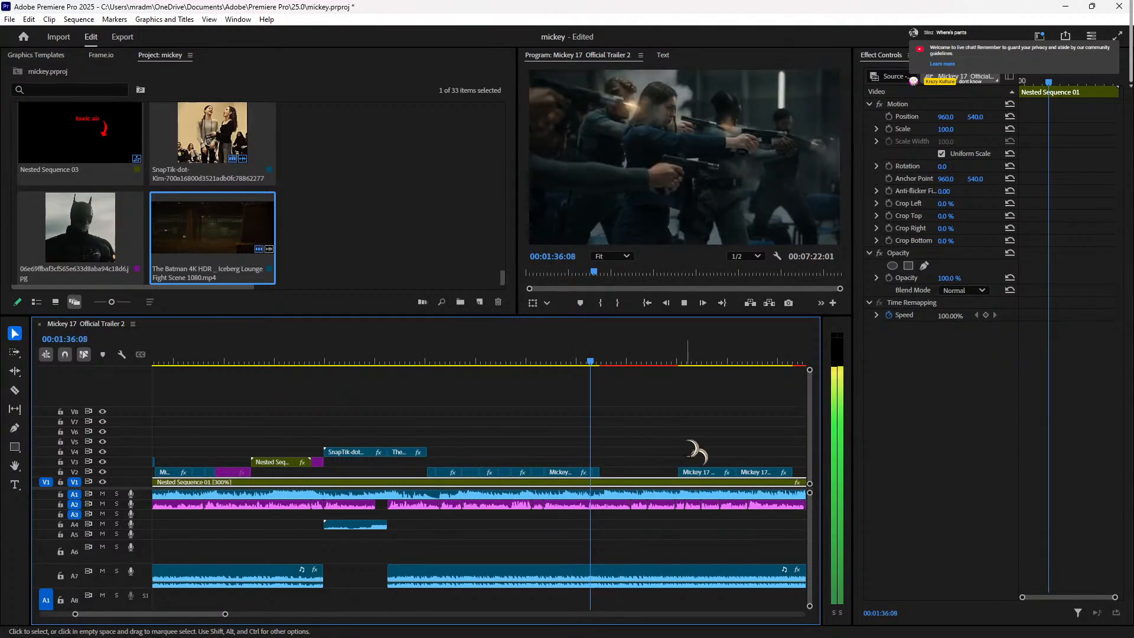
key(space)
key(equal)
key(equal)
key(equal)
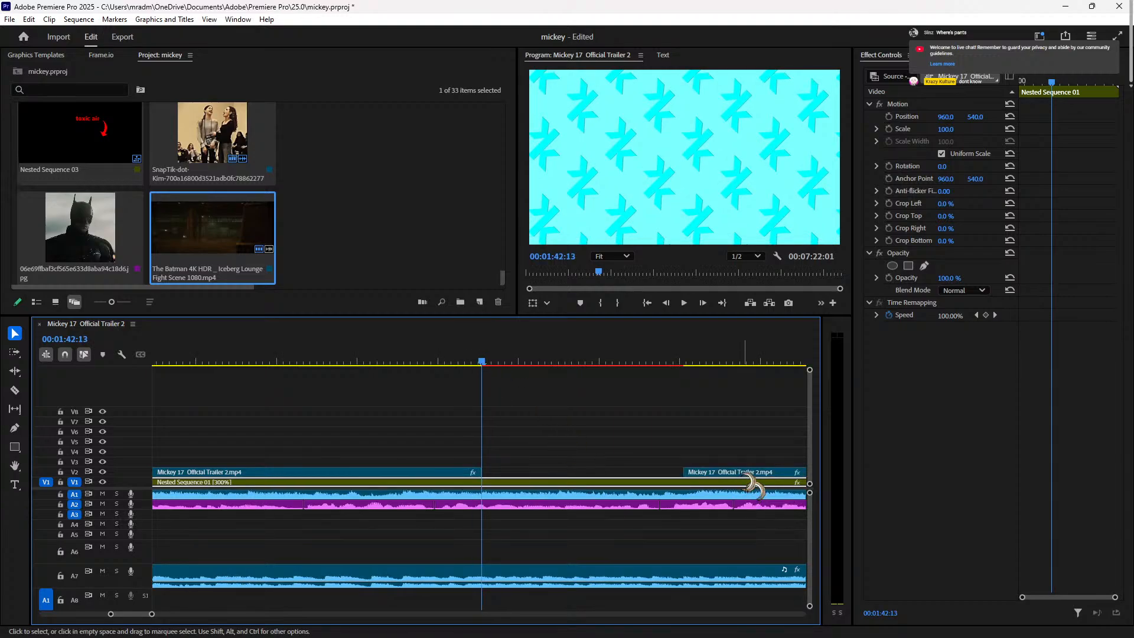
Step: Review the cut with J/K/L and trim the trailer clip's end to about 00:01:41
click(254, 360)
key(j)
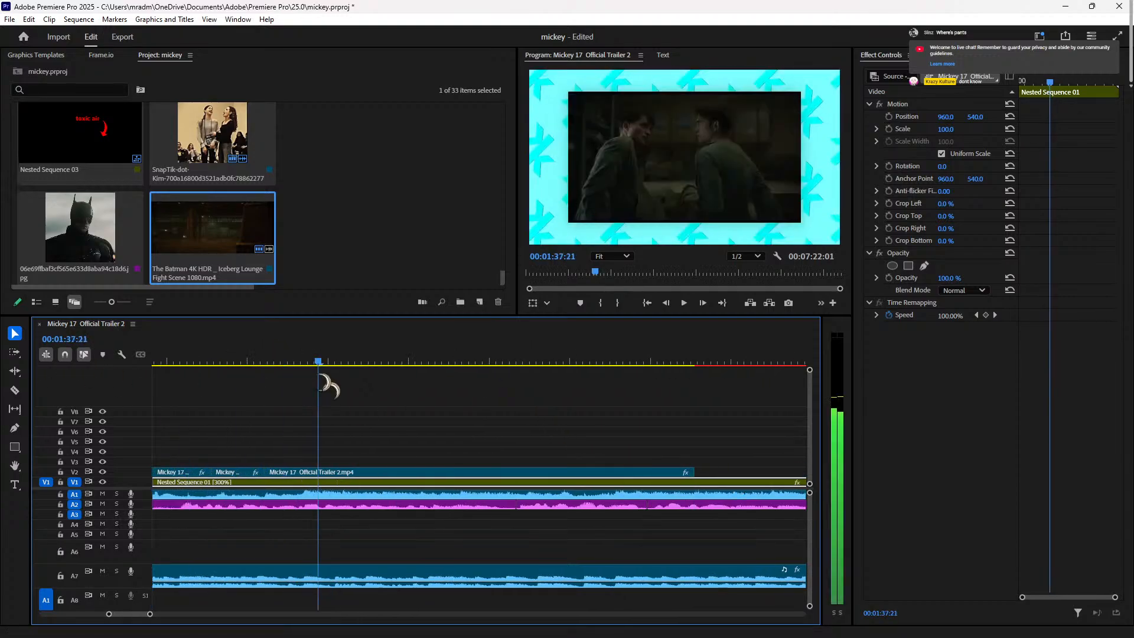
key(l)
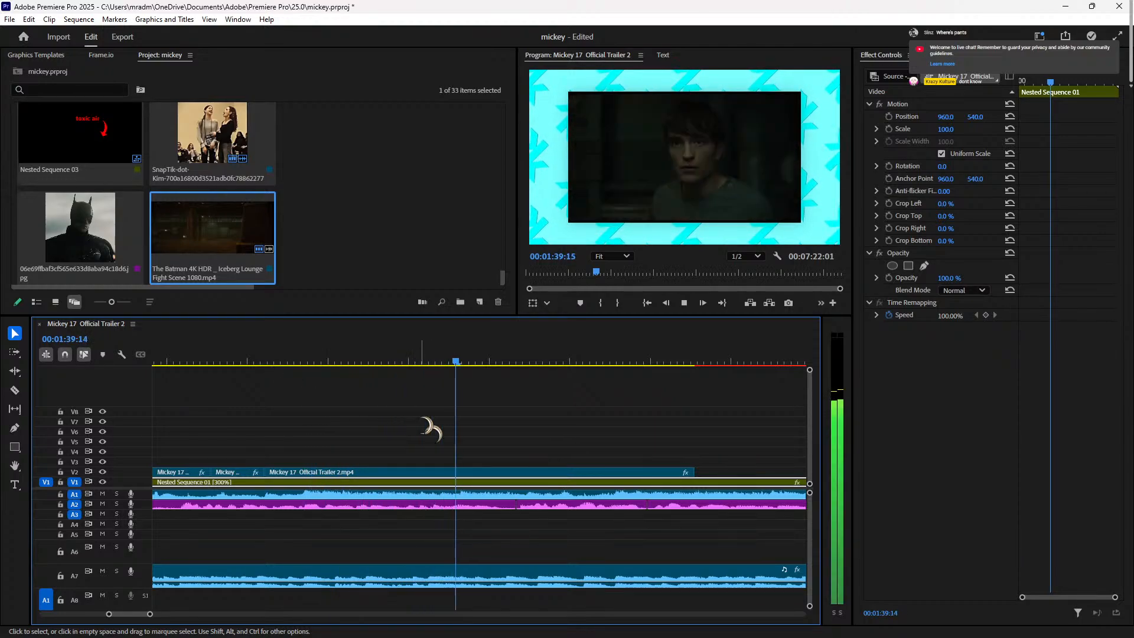
key(k)
key(l)
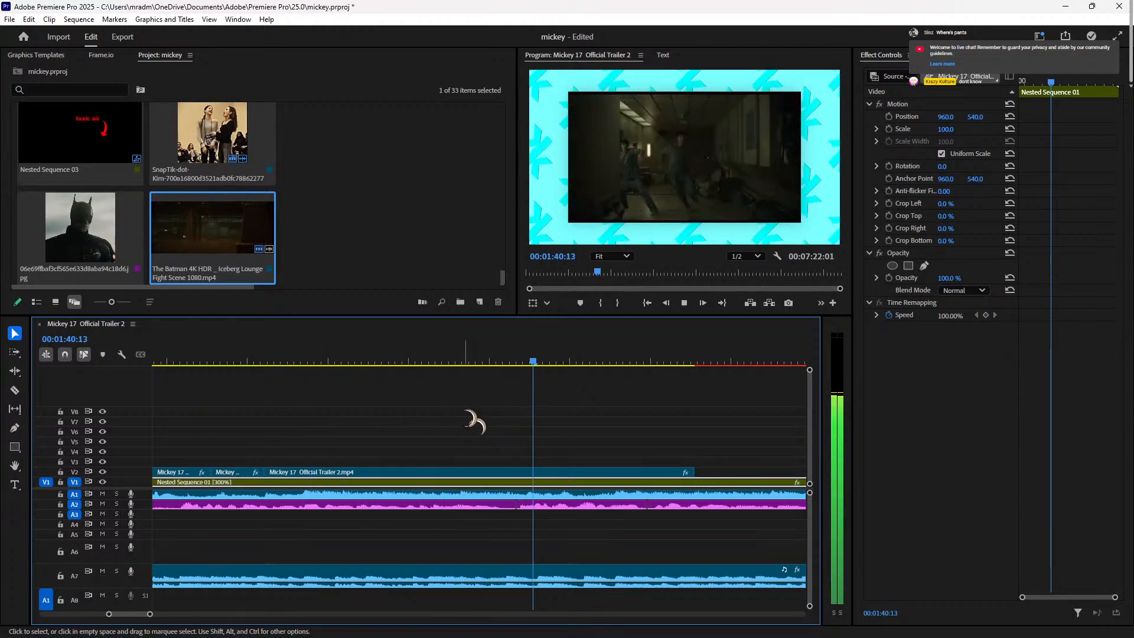
key(k)
mouse_move(590, 361)
mouse_down()
mouse_move(579, 361)
mouse_move(603, 361)
mouse_up()
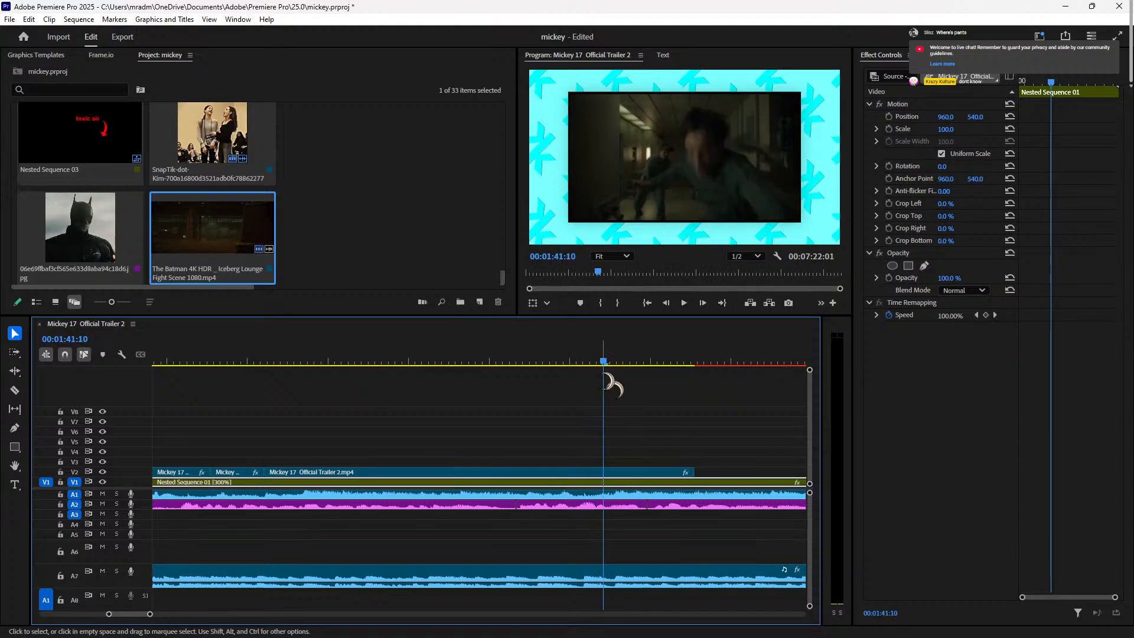
key(k)
click(601, 374)
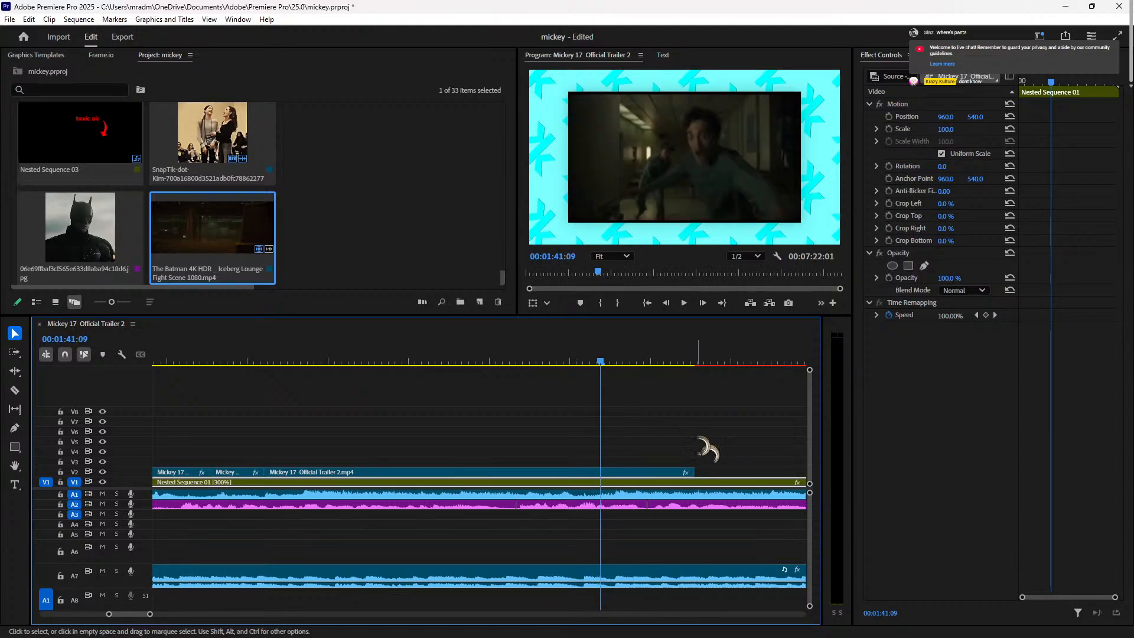
key(Right)
drag(698, 469, 645, 475)
Step: Extend the trailer clip's start earlier and preview up to 00:01:42
drag(312, 472, 266, 472)
click(254, 361)
key(space)
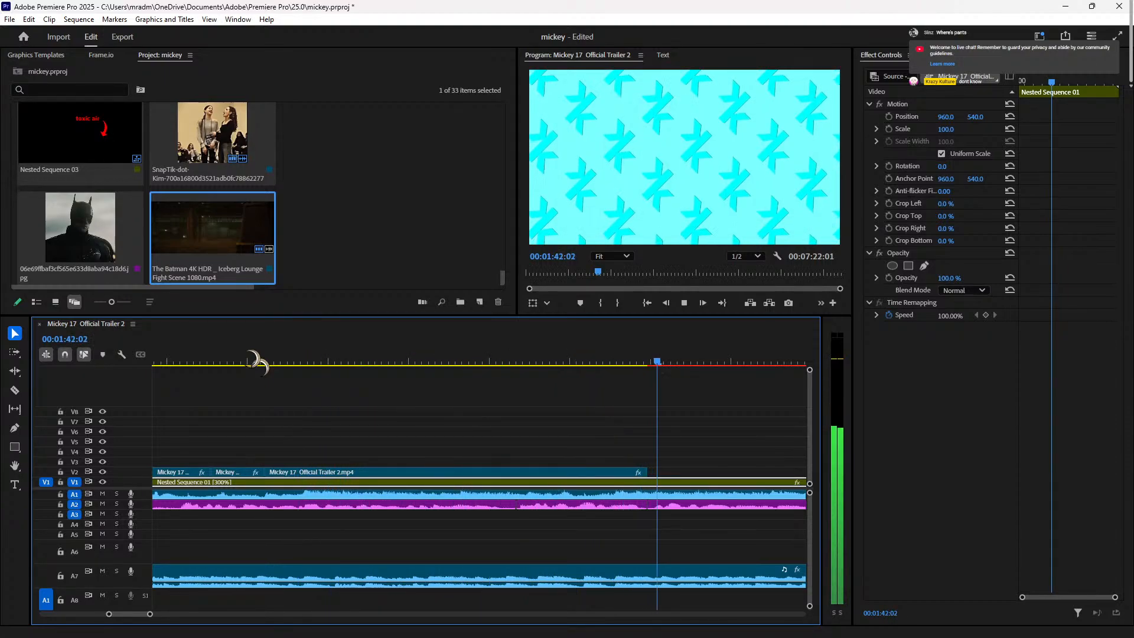
key(space)
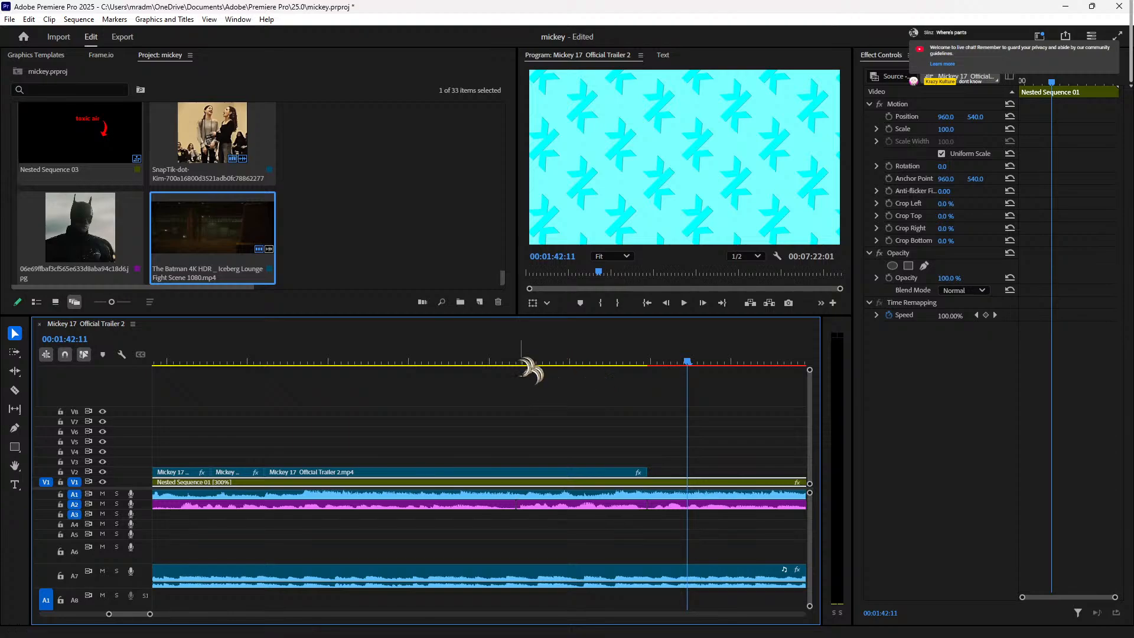
Step: Set the V2 trailer clip's Scale to 100 from 00:01:36
mouse_move(641, 637)
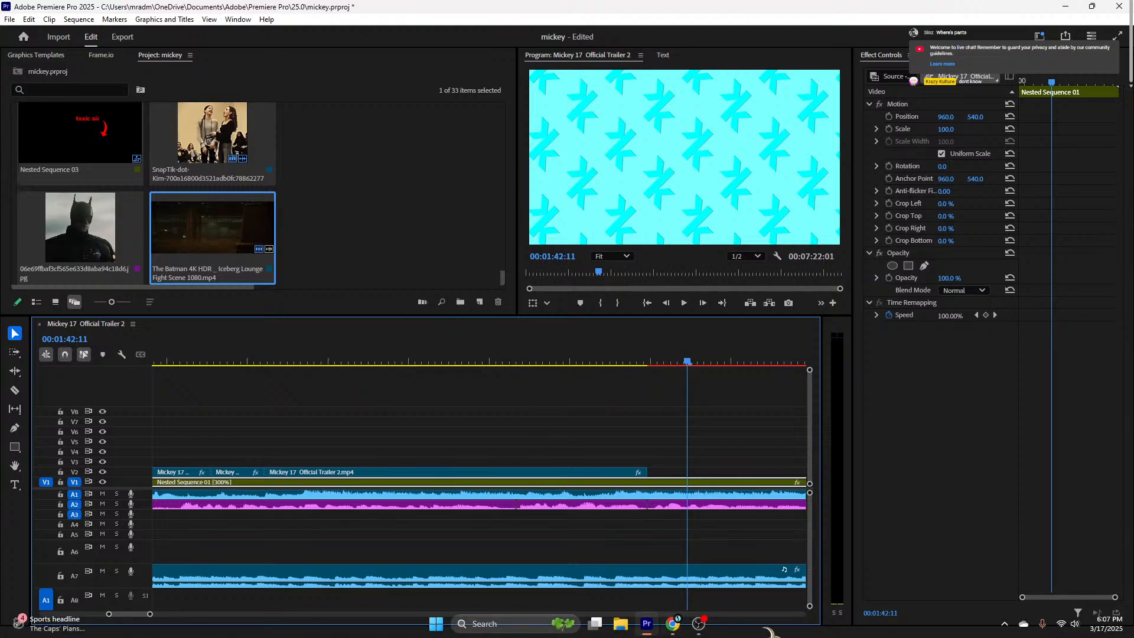
click(201, 354)
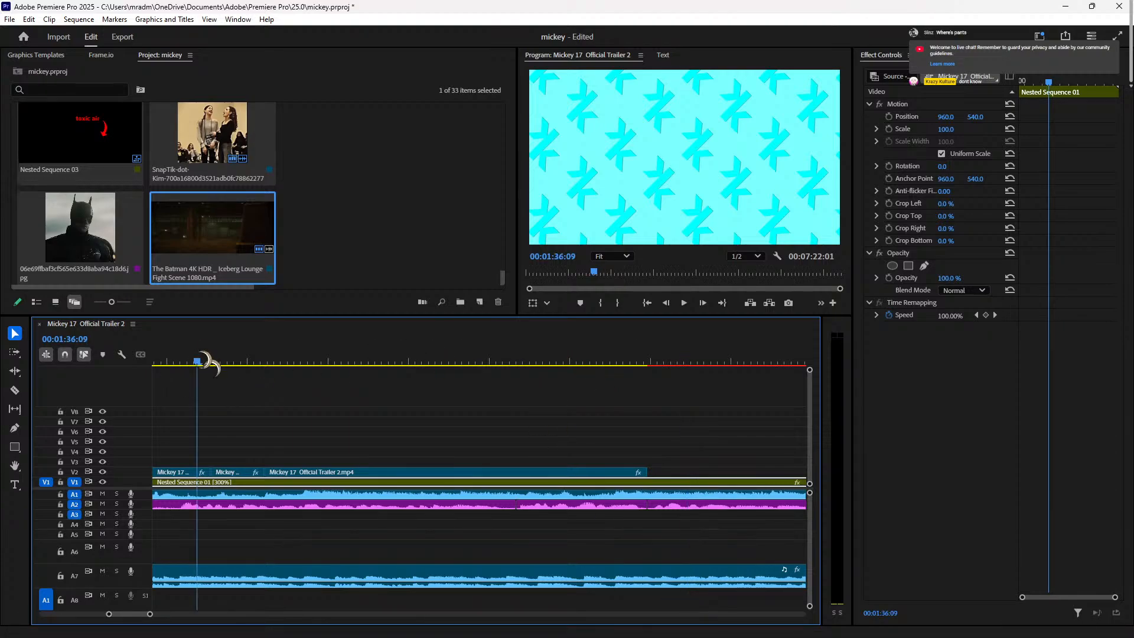
key(space)
key(space)
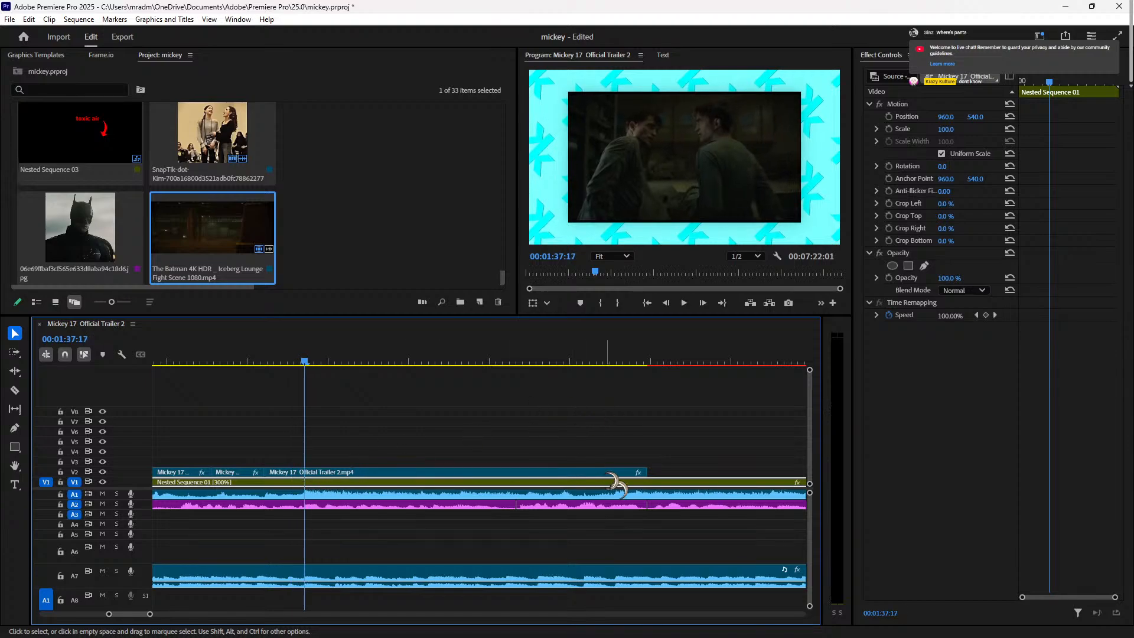
click(332, 472)
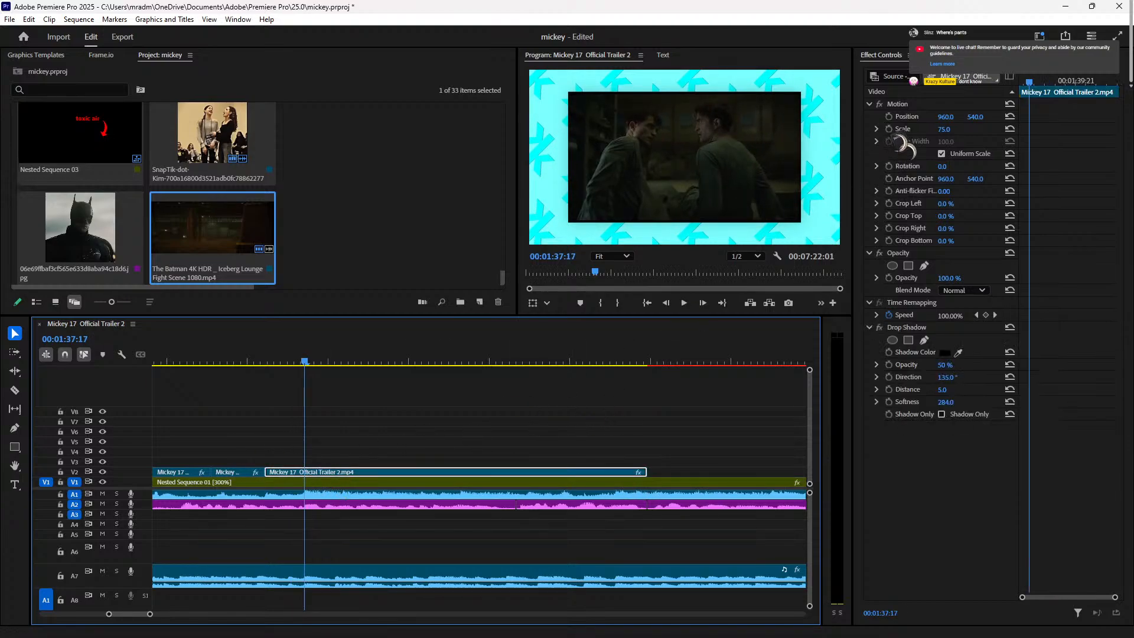
click(941, 130)
text(100)
key(Return)
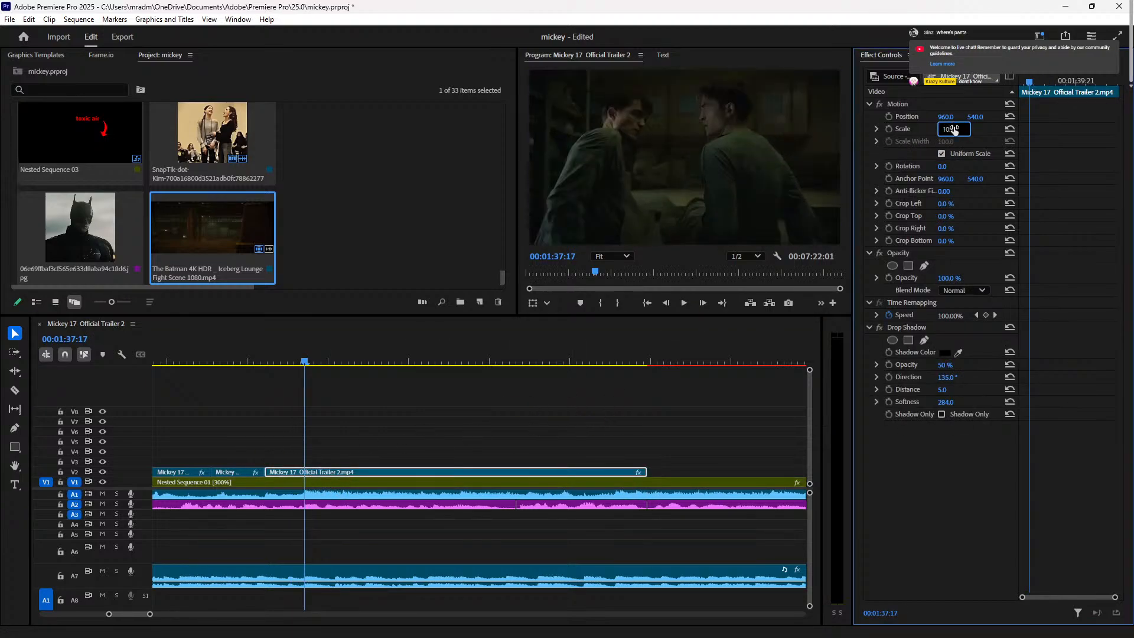
Step: Set the trailer clip at 00:01:36:23 to Scale 105 and play back the section
click(243, 361)
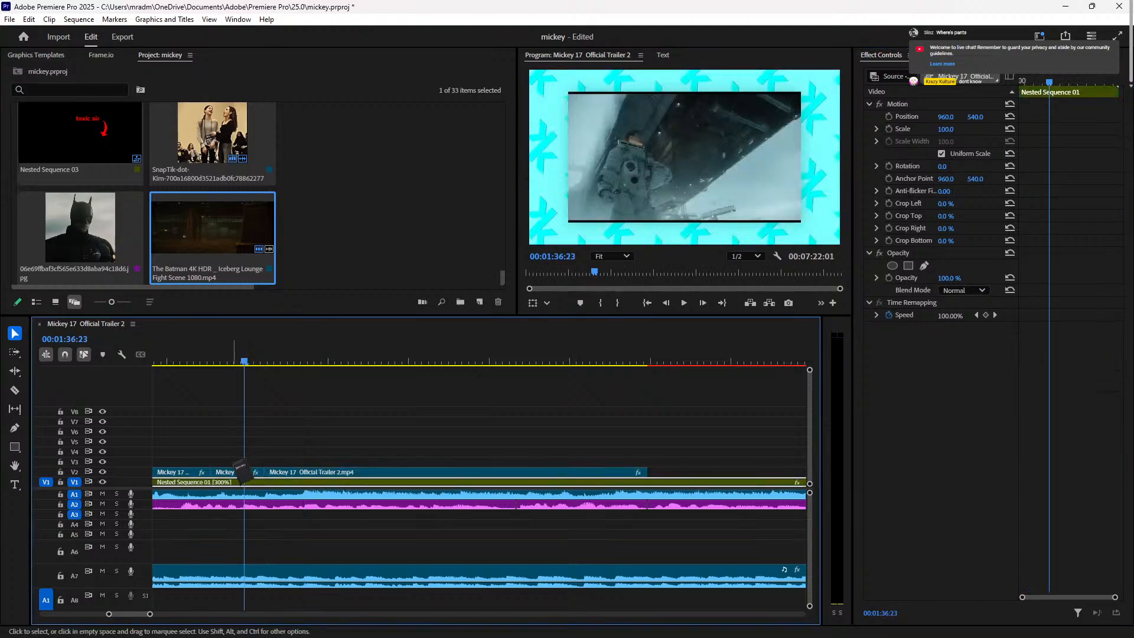
click(248, 472)
click(949, 130)
text(1)
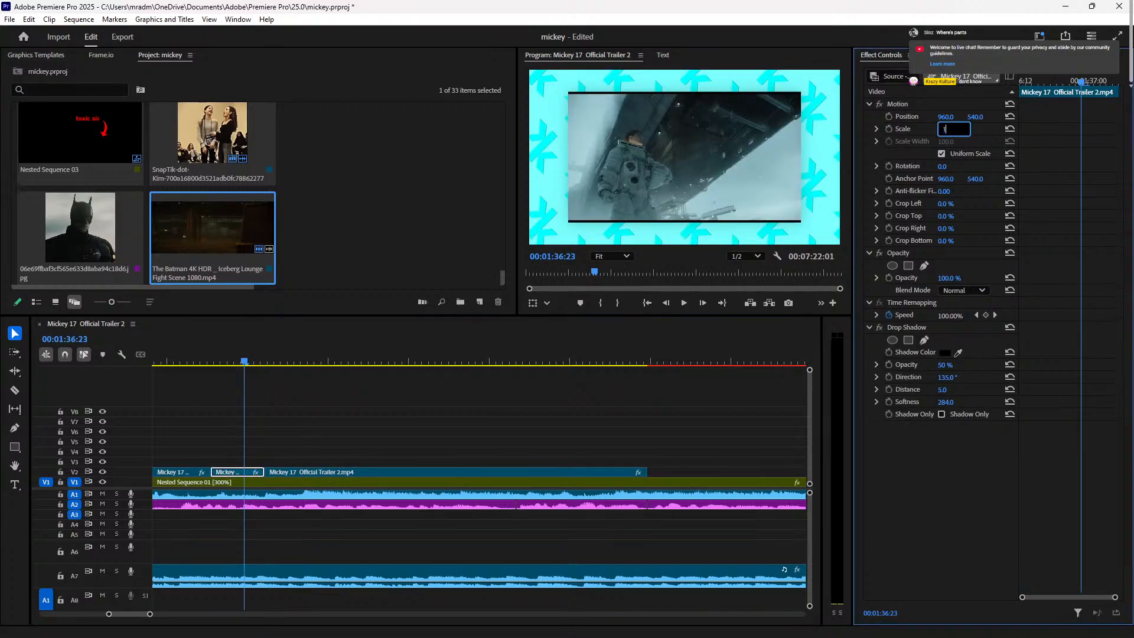
text(05)
key(Return)
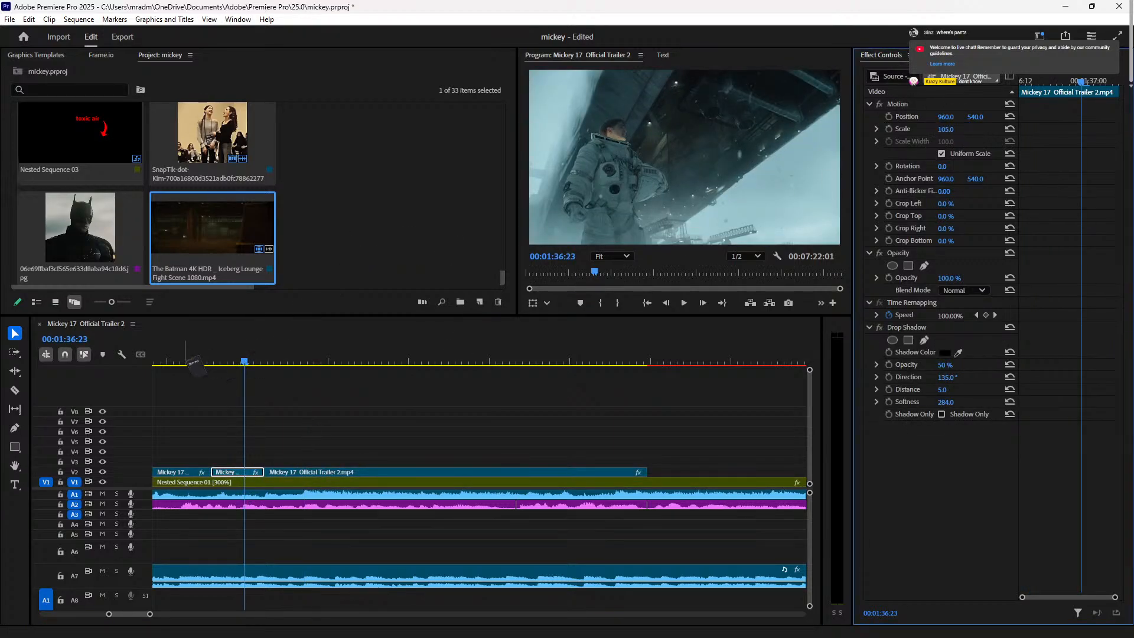
click(184, 361)
key(space)
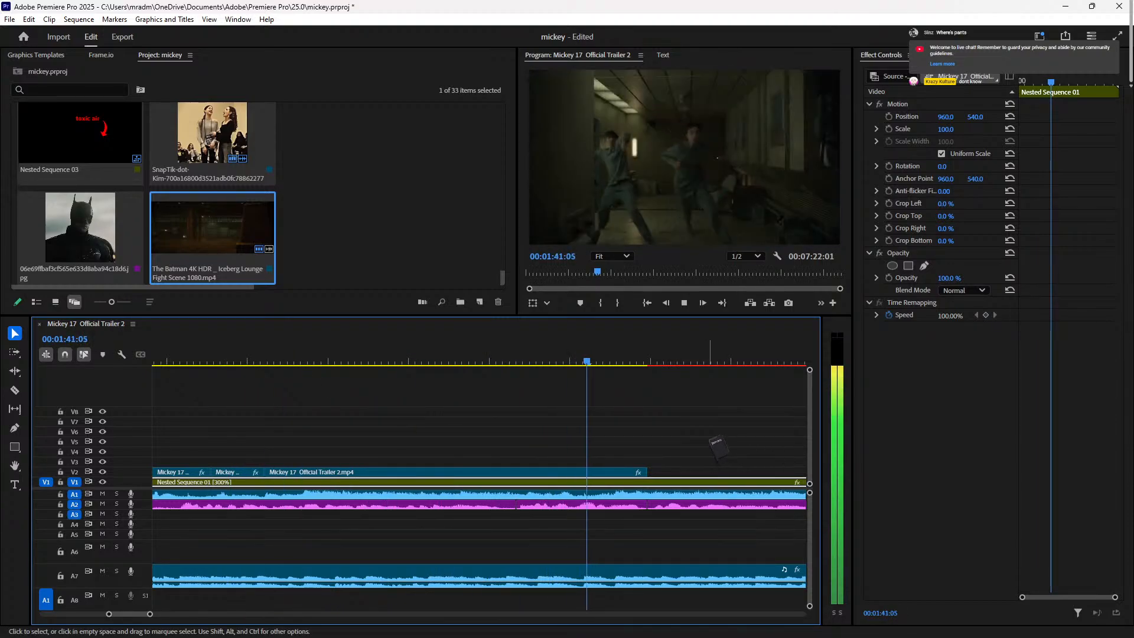
key(space)
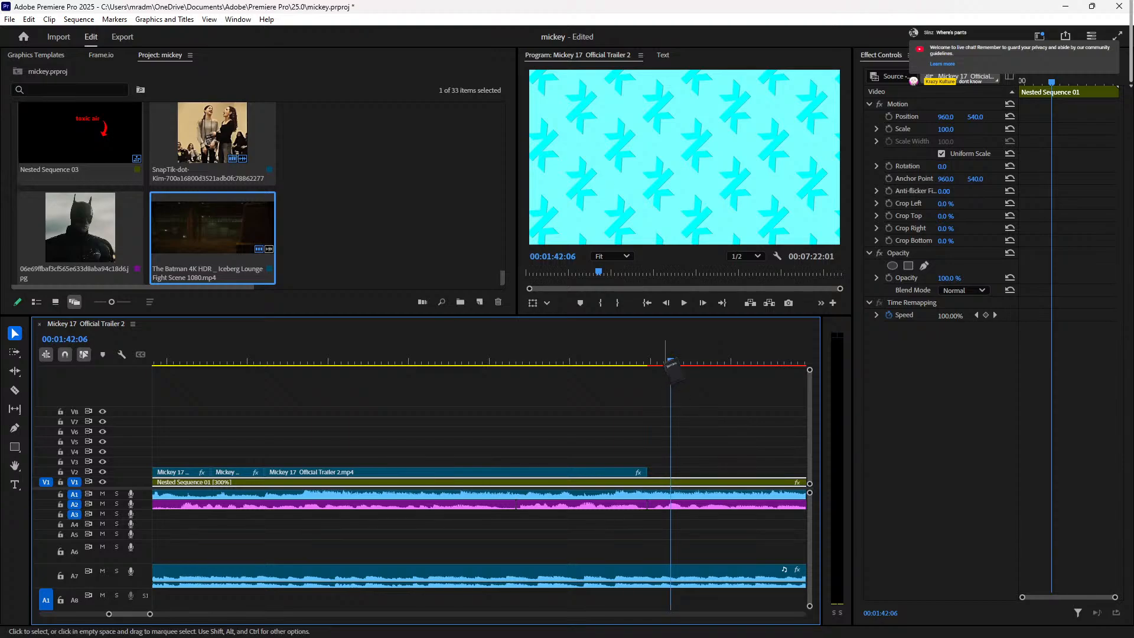
key(space)
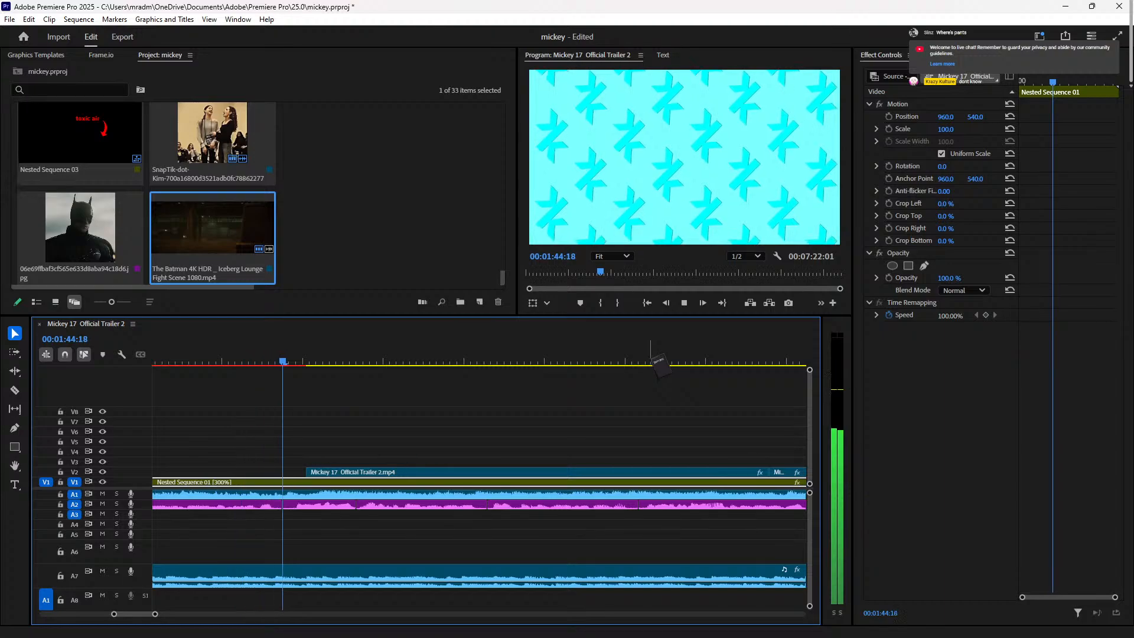
Step: Move the V2 trailer clip 1:15 earlier and check it in playback
key(space)
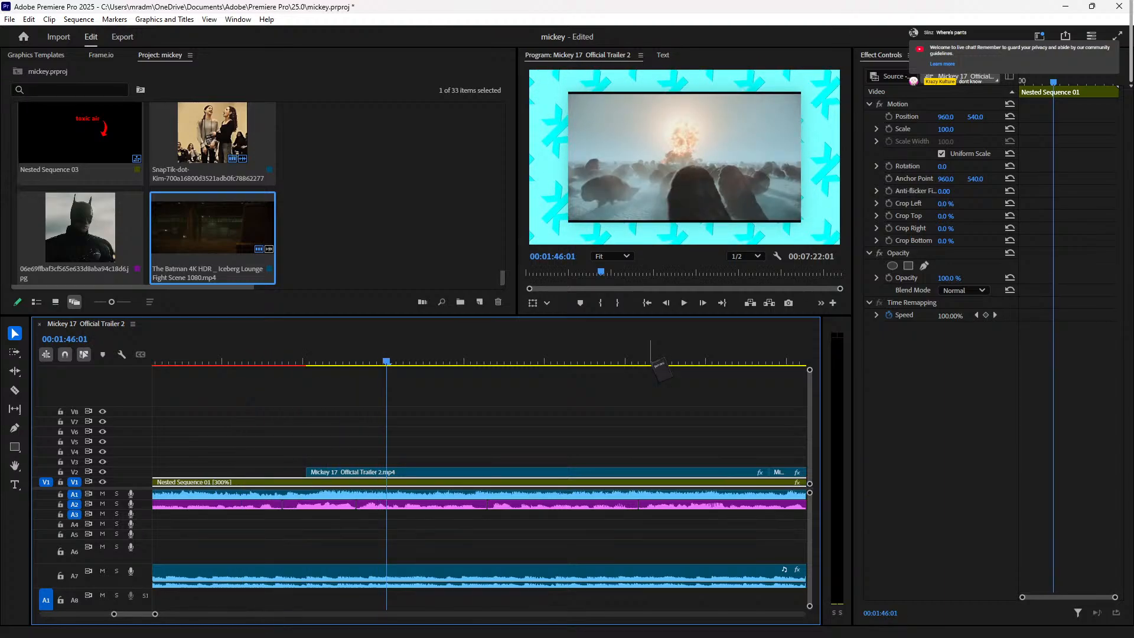
scroll(528, 420, down, 3)
drag(483, 475, 375, 473)
click(373, 351)
key(space)
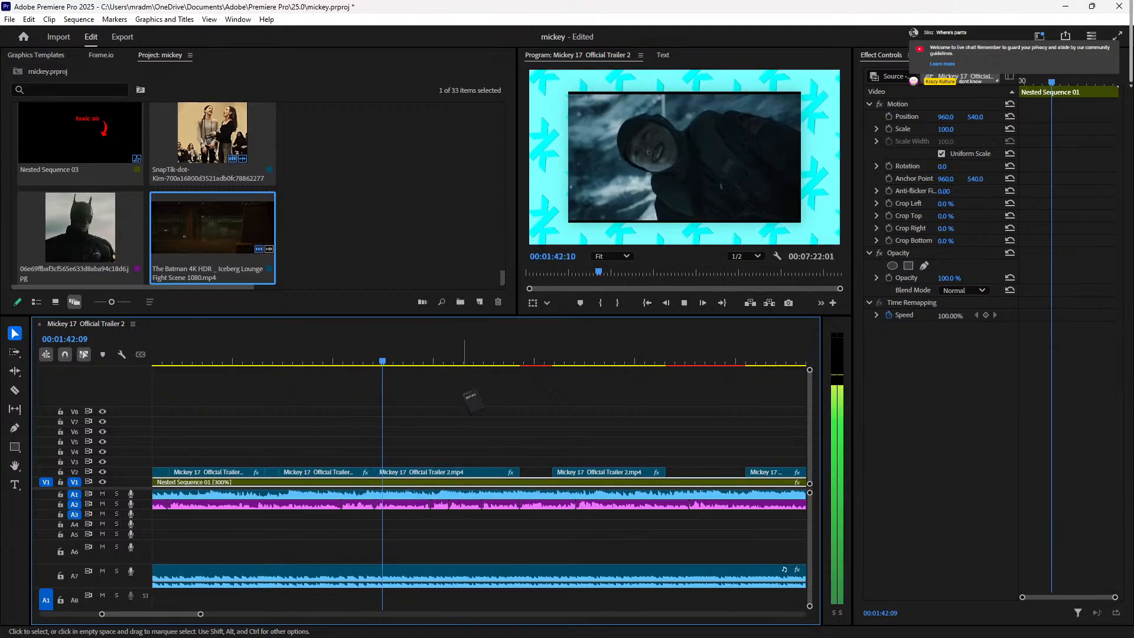
key(space)
Step: Trim the V2 clip's start later and close the gap before it
click(394, 477)
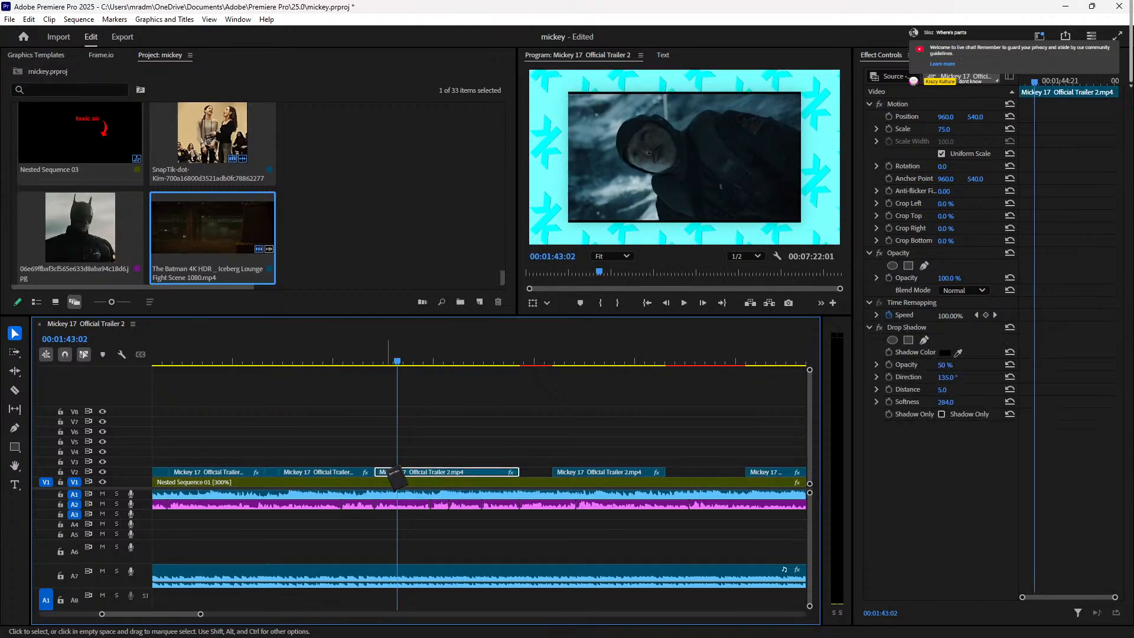
key(equal)
key(equal)
key(equal)
drag(301, 471, 339, 474)
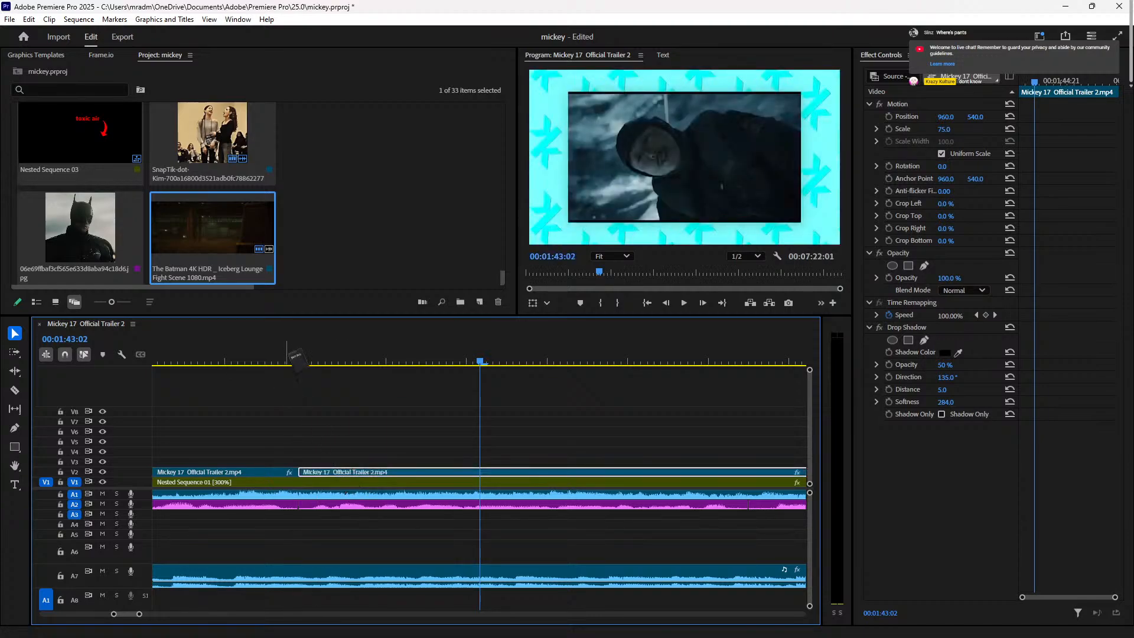
click(292, 349)
key(space)
key(space)
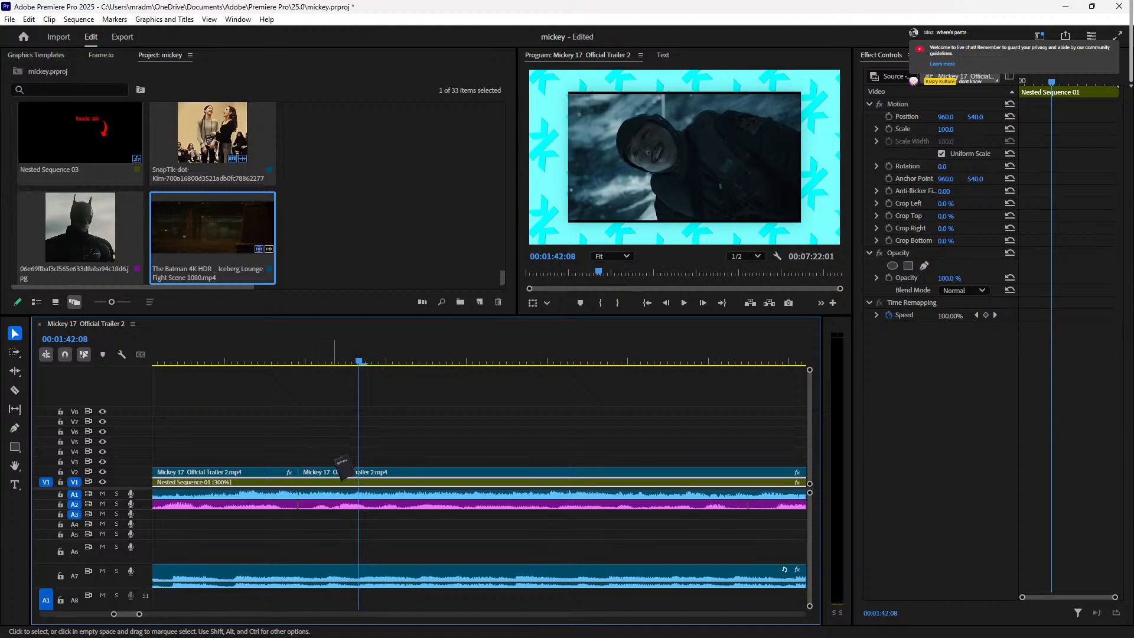
key(Up)
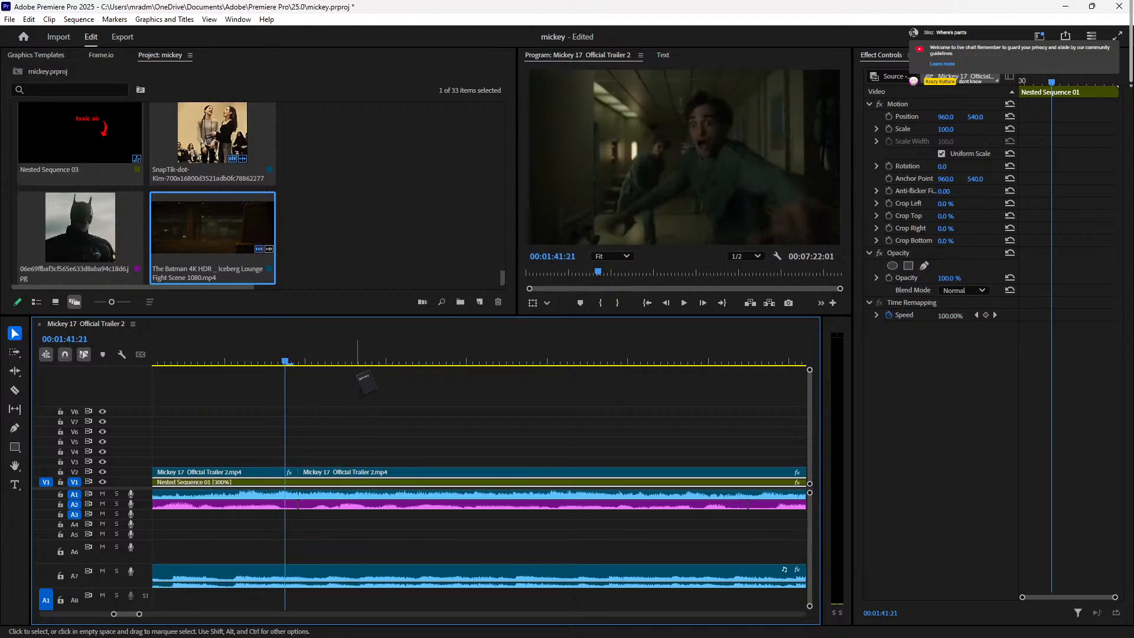
Step: Apply the Scale 75 drop-shadow preset to the V2 clip and preview the transition
mouse_move(322, 481)
mouse_down()
mouse_move(308, 472)
mouse_move(337, 471)
mouse_move(324, 471)
mouse_up()
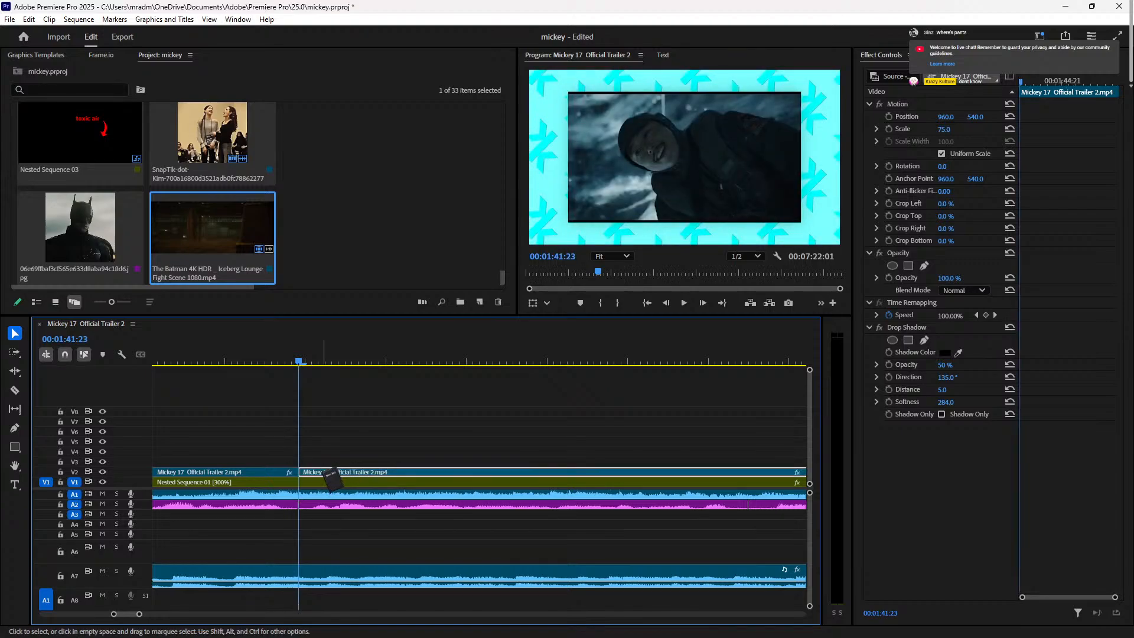
right_click(327, 473)
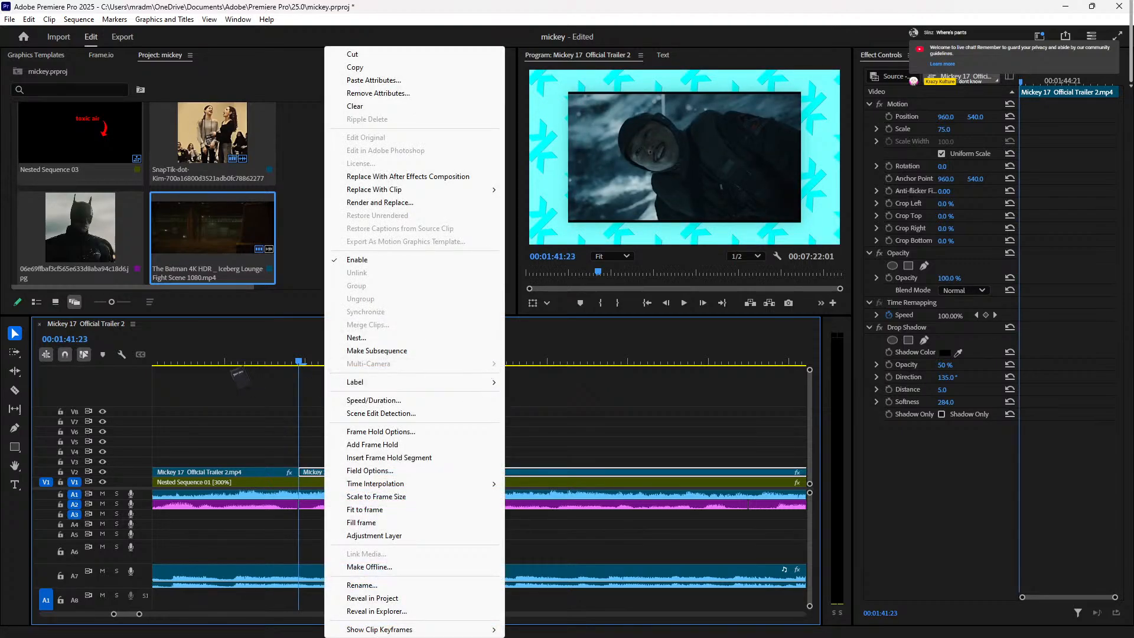
click(254, 366)
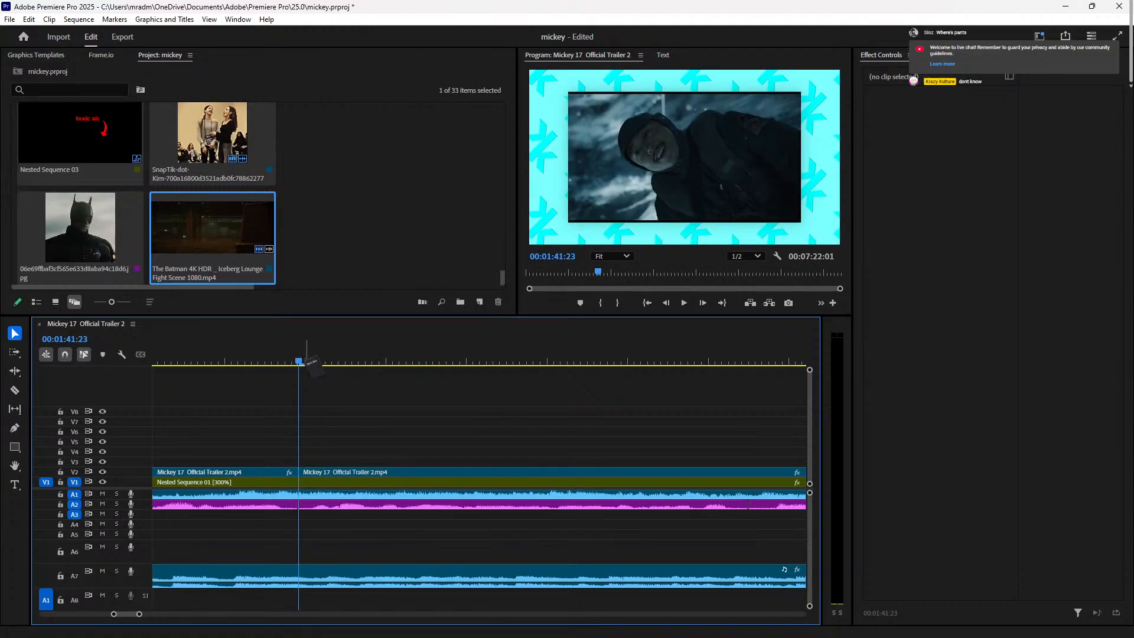
key(space)
click(438, 481)
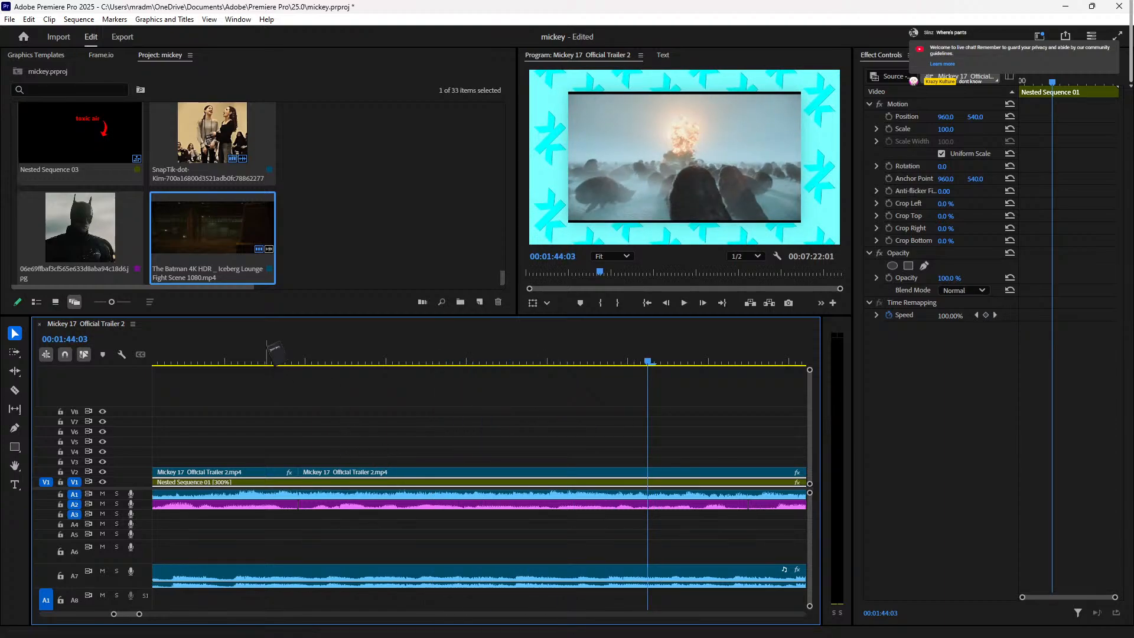
click(276, 358)
key(space)
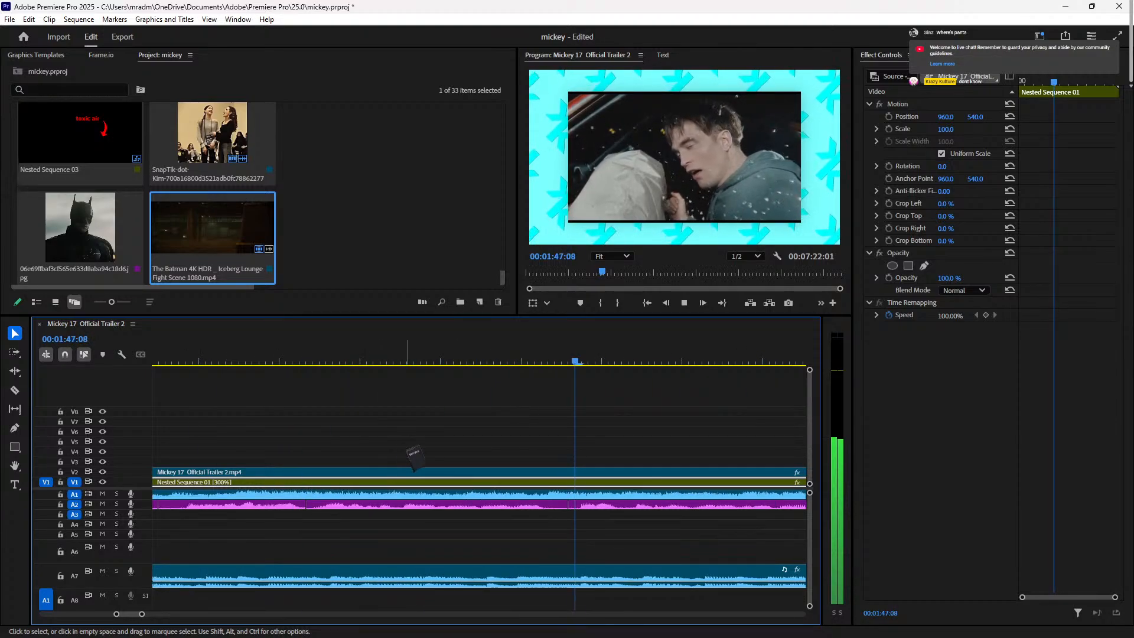
Step: Replay the section around 01:48 and move the later trailer clip further right on V2
key(minus)
key(minus)
key(minus)
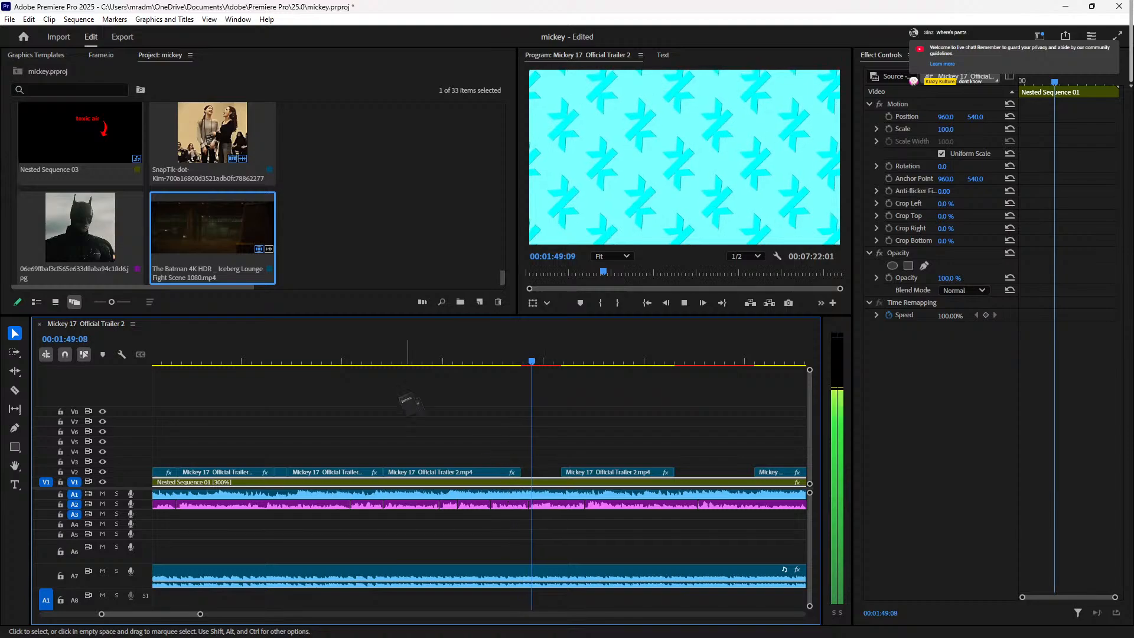
click(409, 356)
click(513, 350)
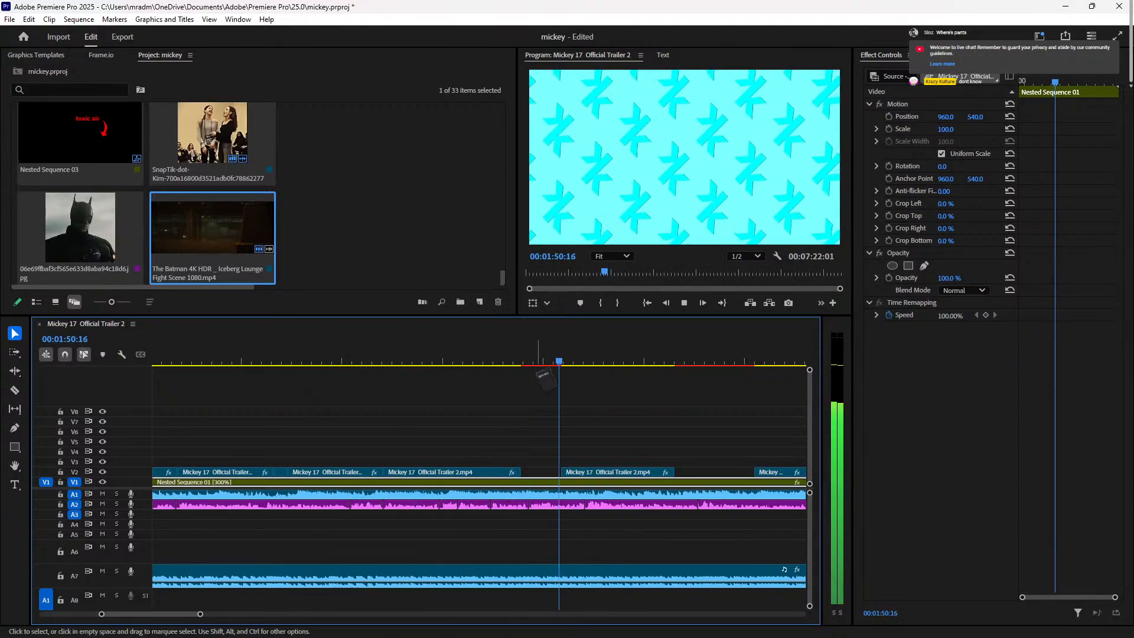
click(494, 354)
key(space)
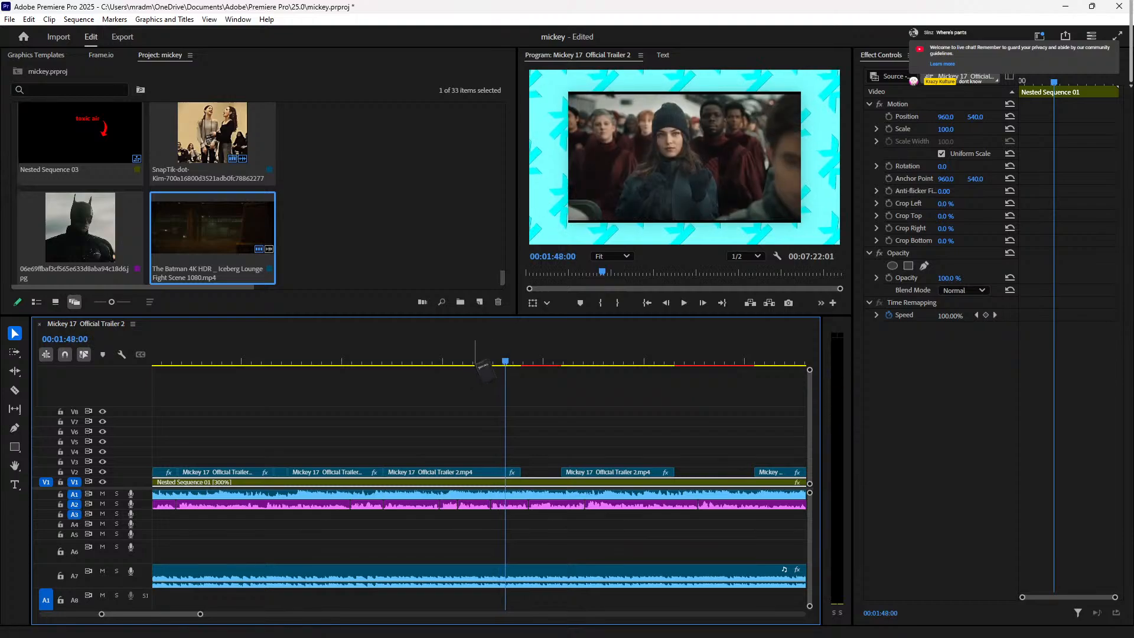
key(space)
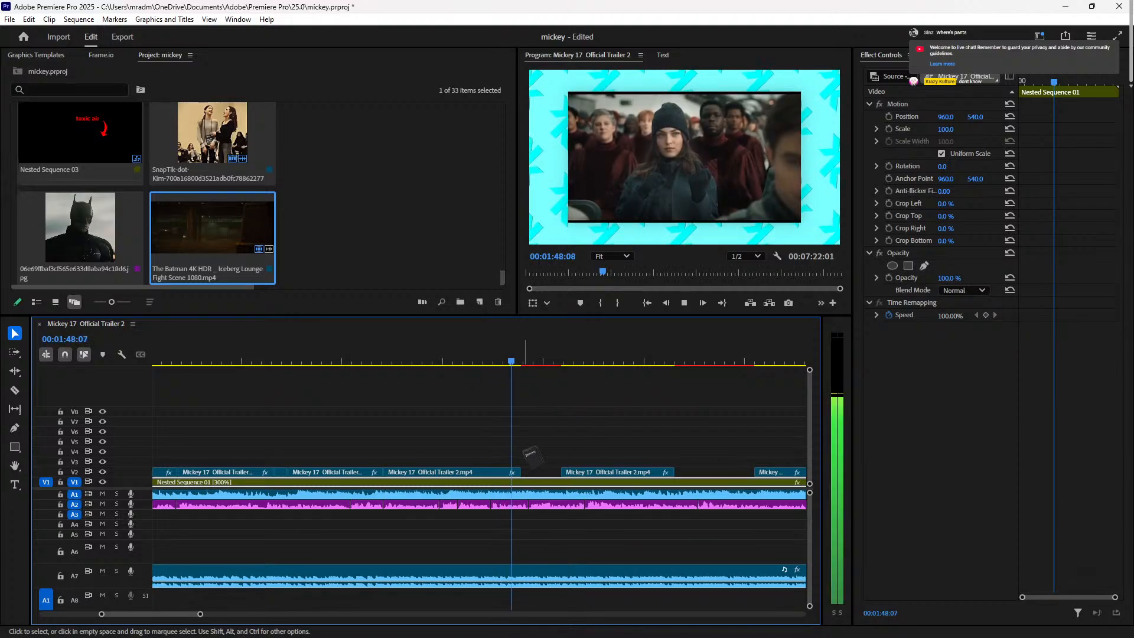
key(space)
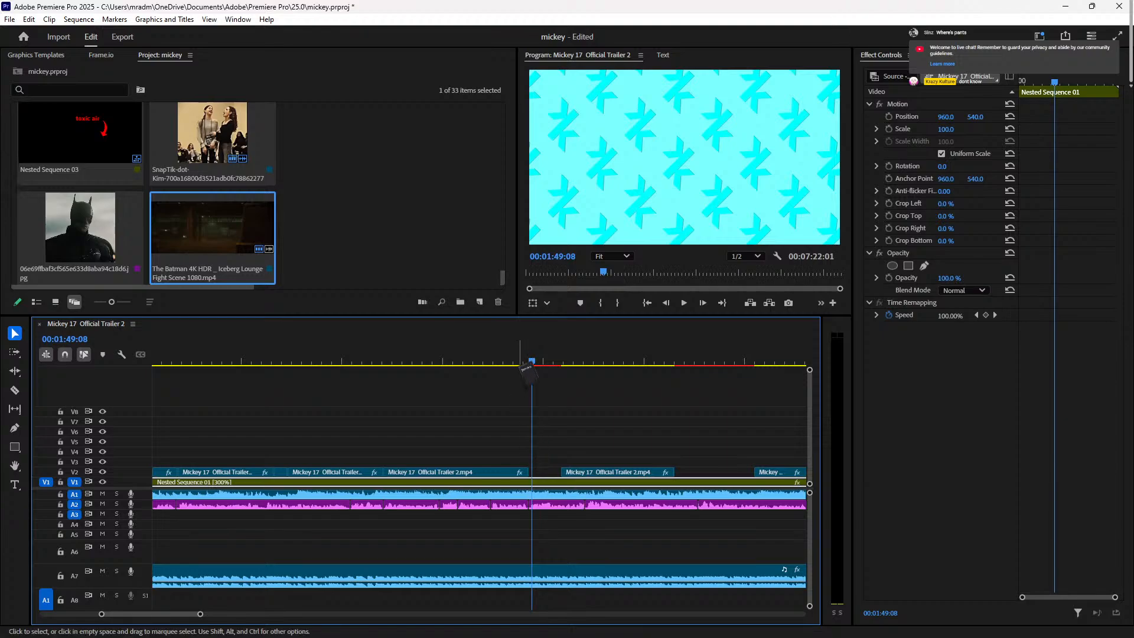
click(509, 360)
key(space)
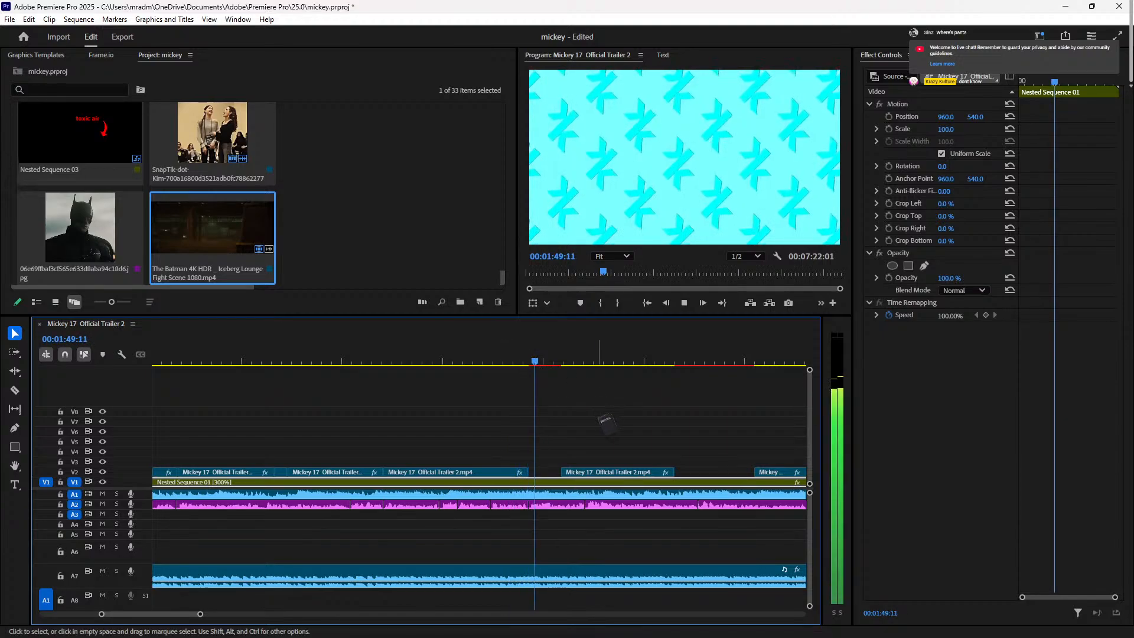
key(space)
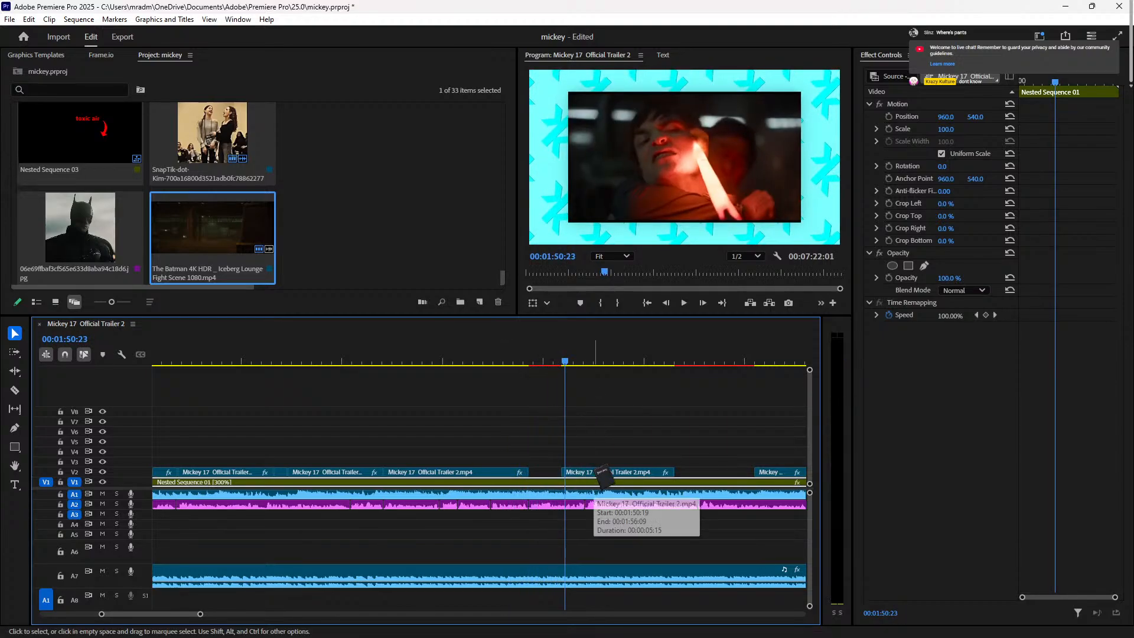
drag(602, 475, 683, 479)
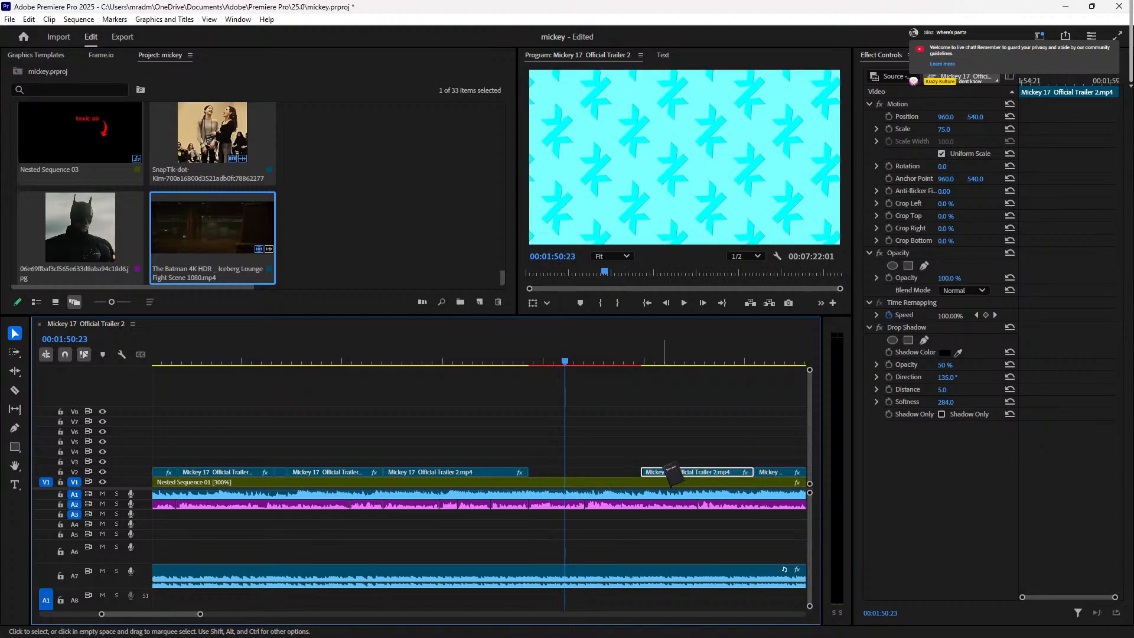
Step: Scale the V2 trailer clip at about 01:42 up to 105
click(306, 360)
key(space)
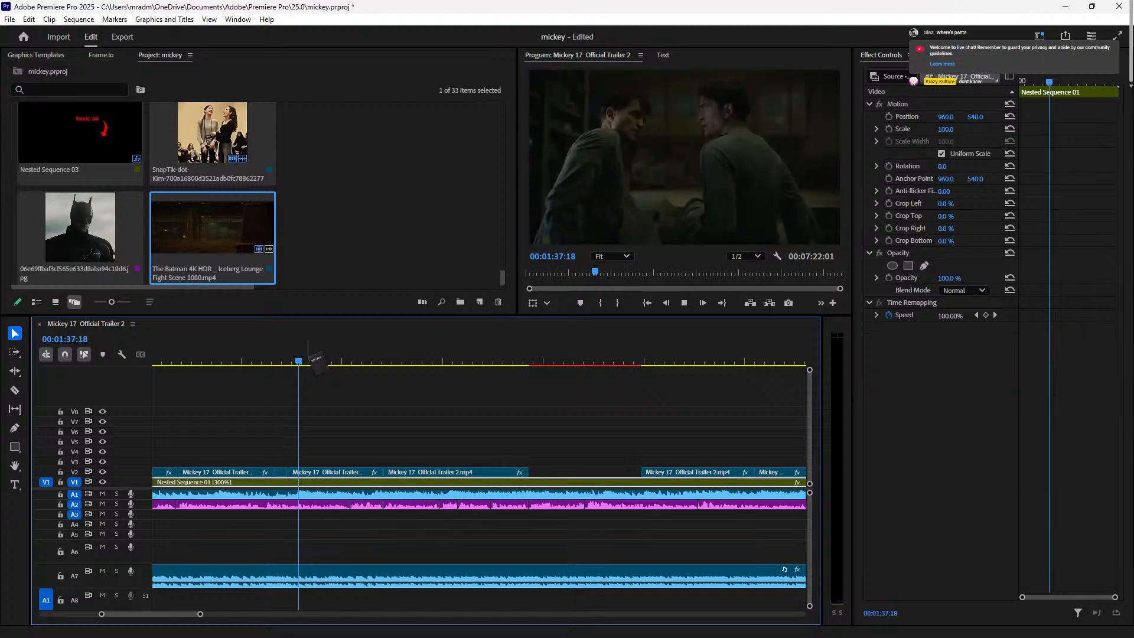
click(392, 360)
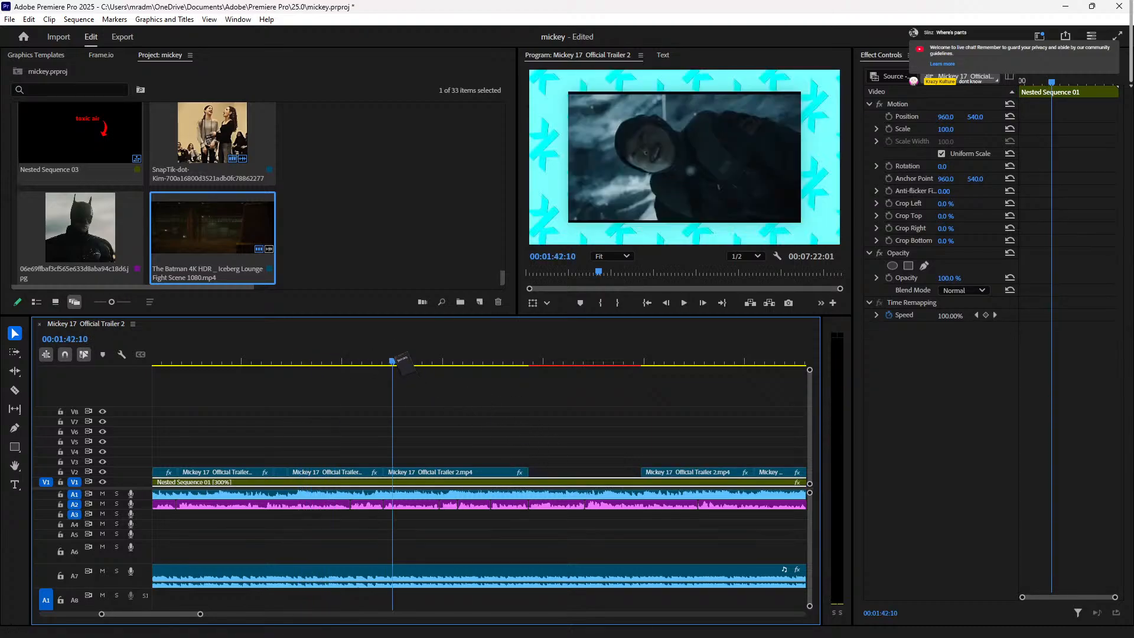
click(460, 471)
click(944, 131)
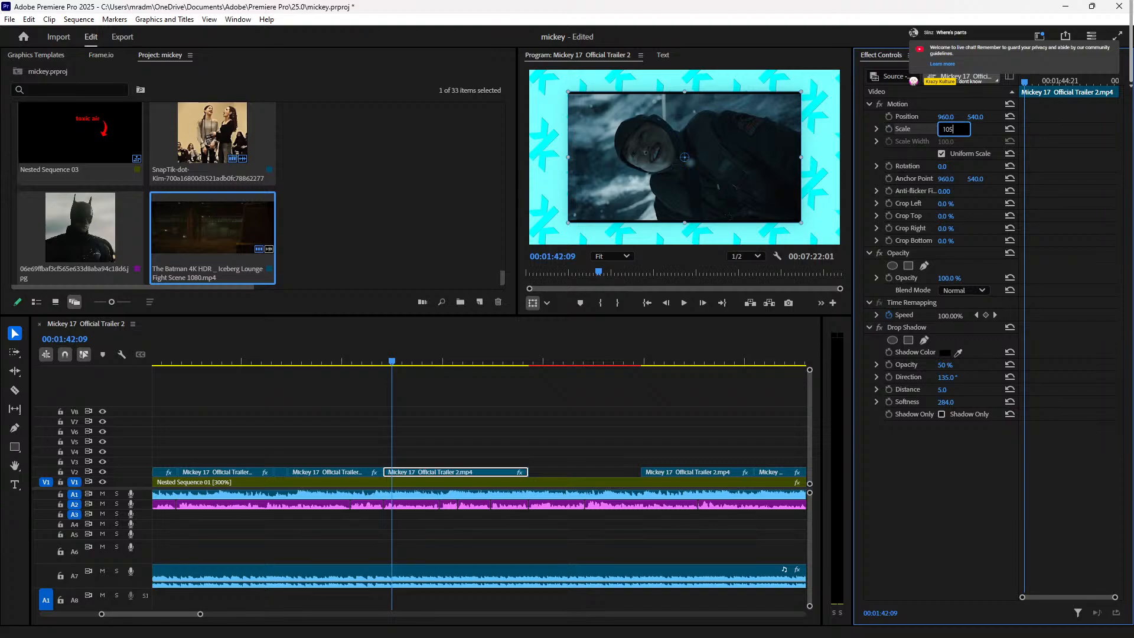
key(Return)
Step: Play back the rescaled clip, park at 01:57:23, and zoom out the timeline
click(355, 356)
key(space)
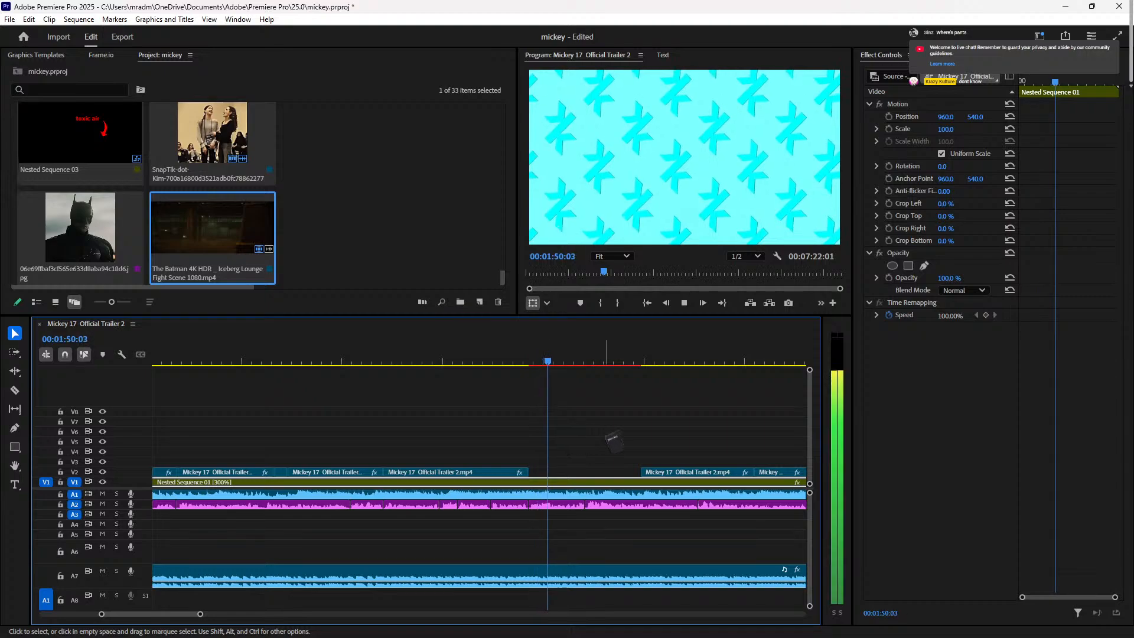
key(space)
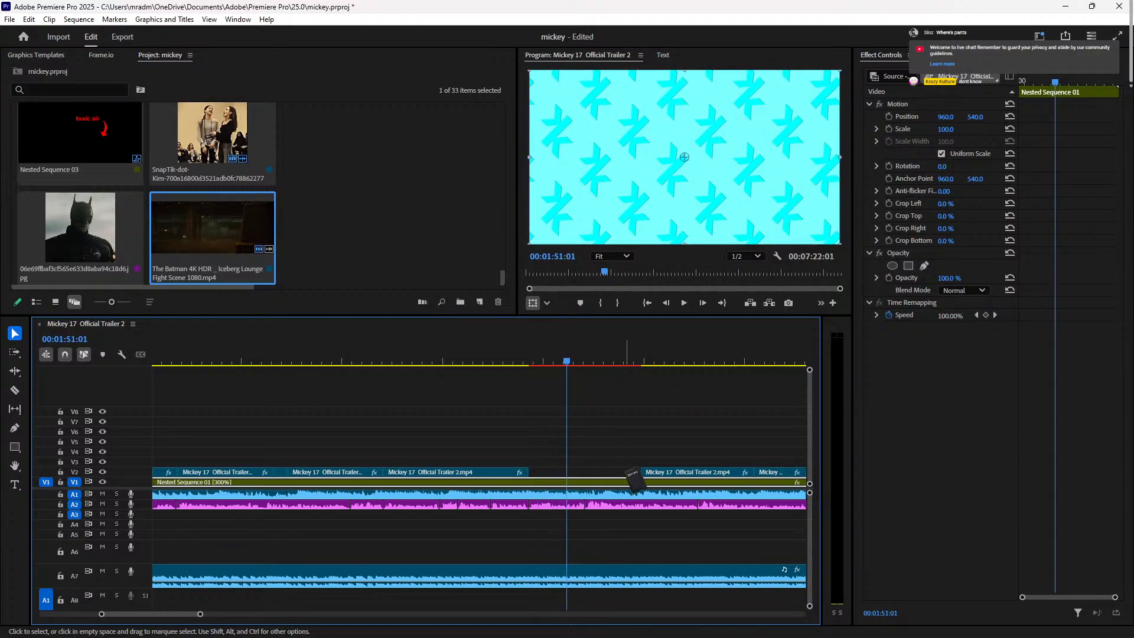
key(Left)
key(Left)
key(Left)
key(Left)
key(Left)
key(Left)
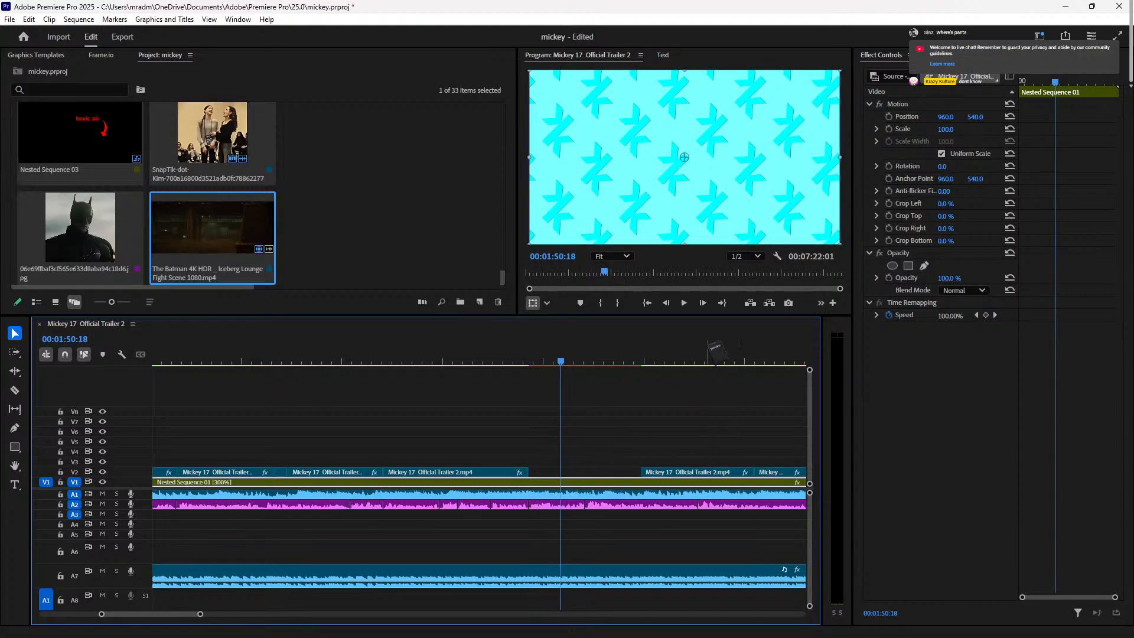
click(708, 347)
key(minus)
key(minus)
click(559, 370)
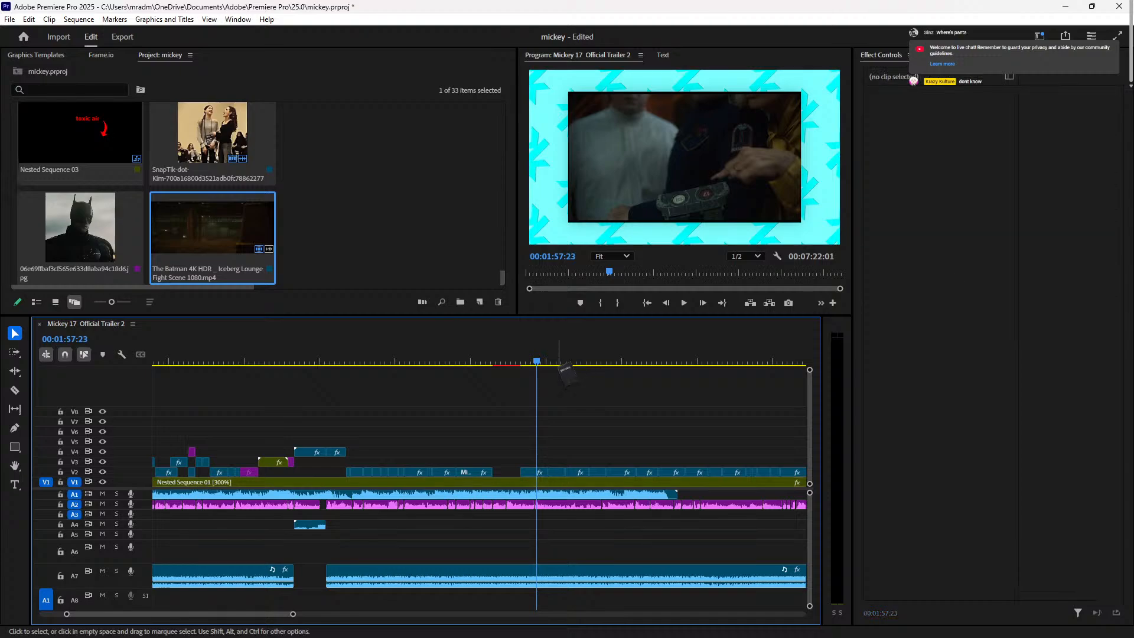
click(555, 362)
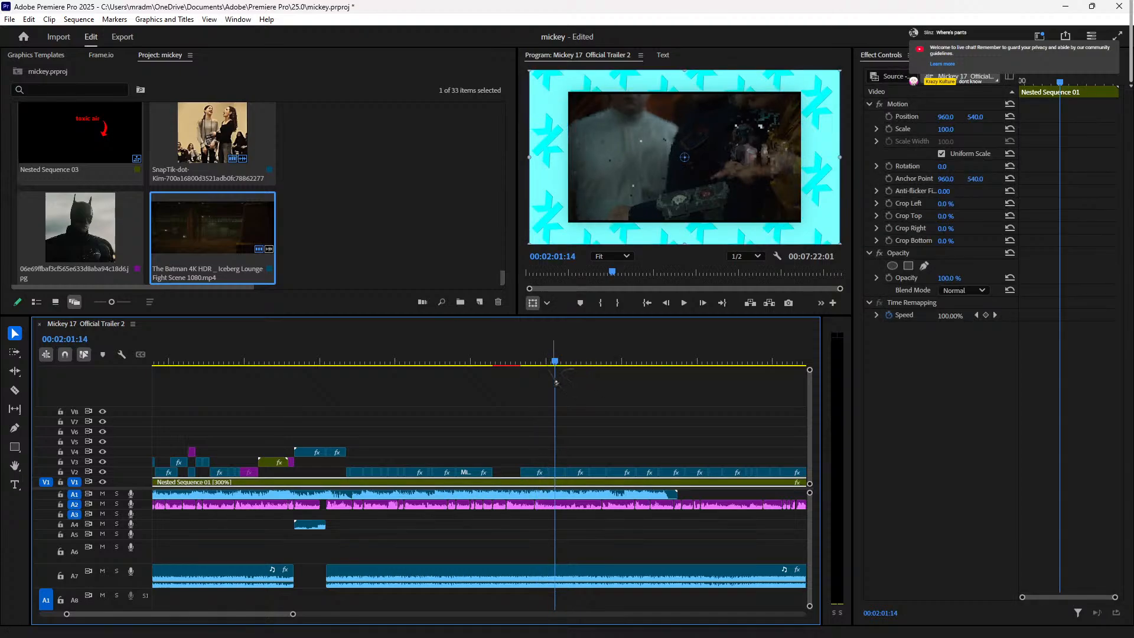
key(space)
click(607, 361)
drag(614, 374, 582, 384)
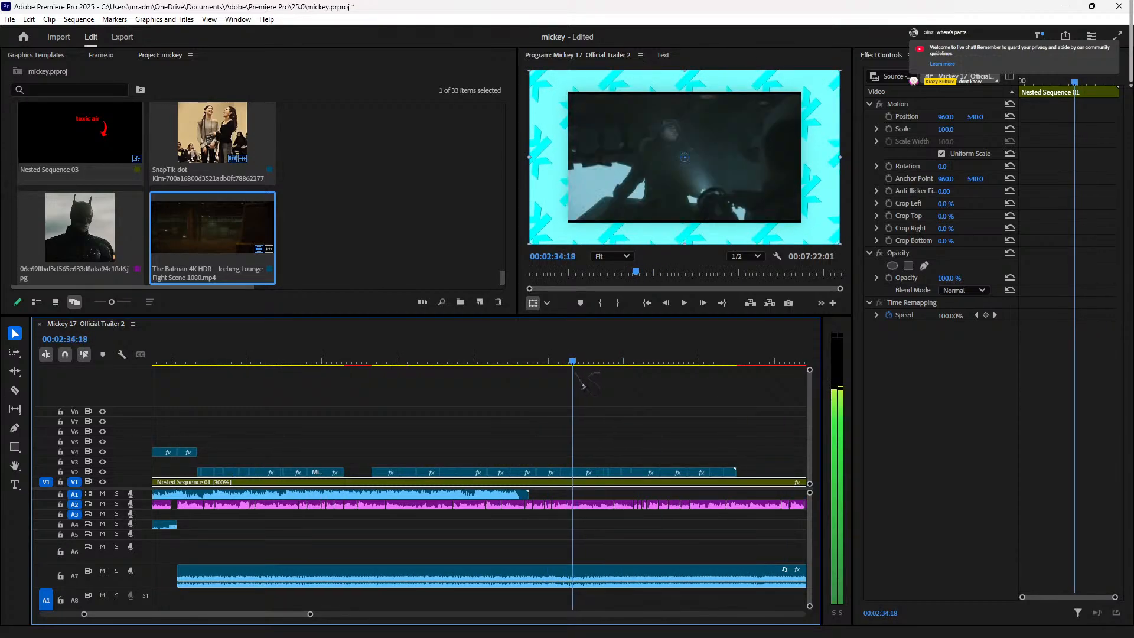
key(space)
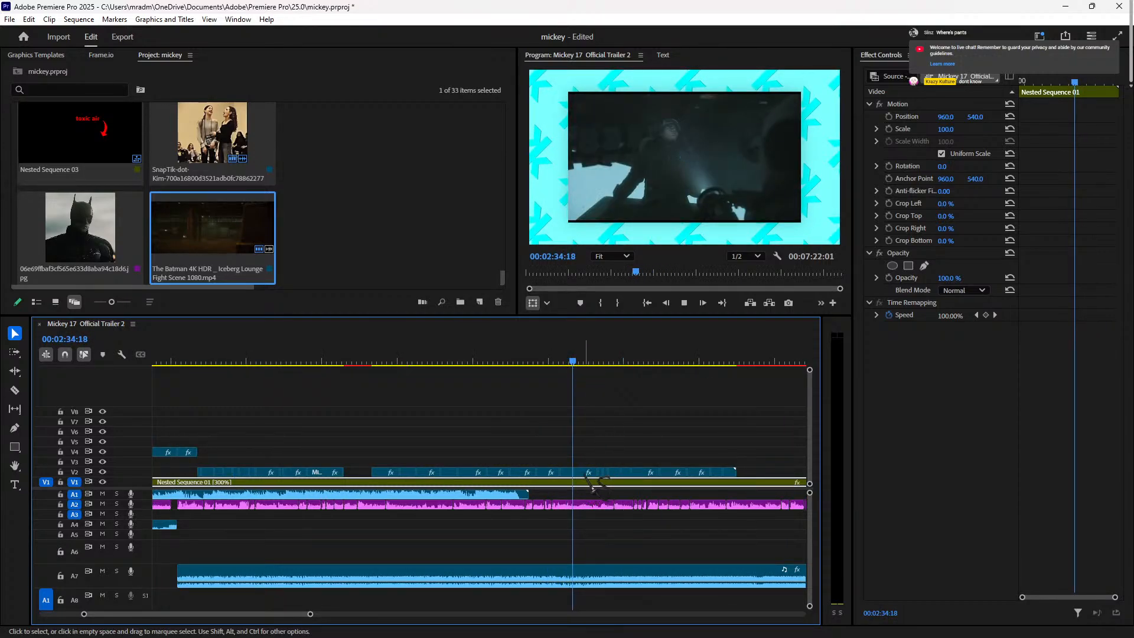
click(576, 362)
drag(576, 361, 560, 362)
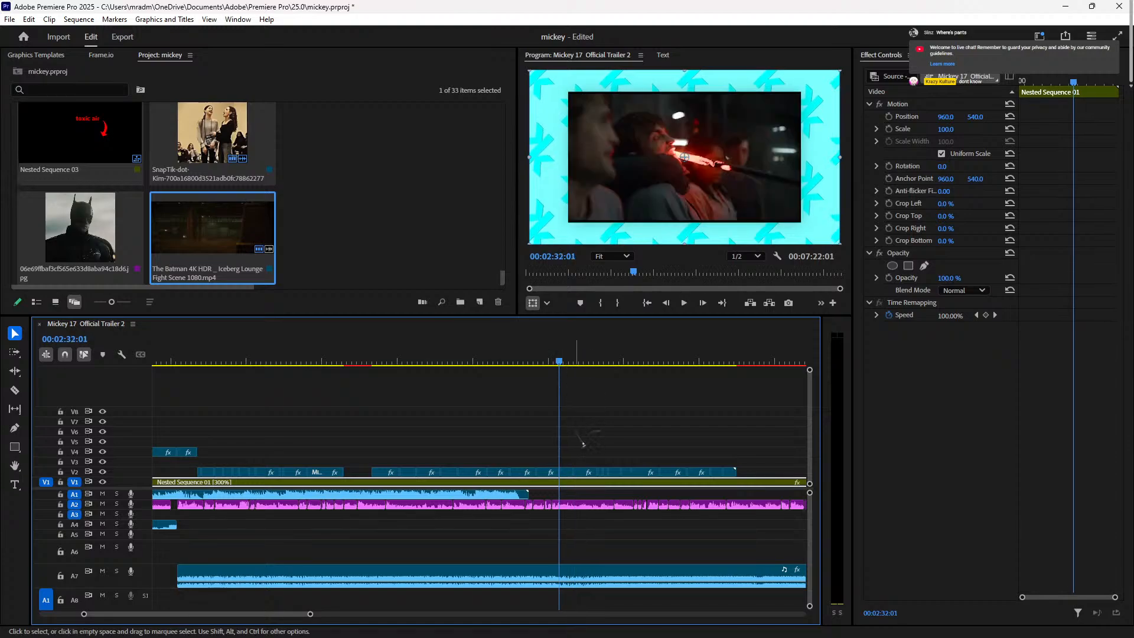
click(576, 483)
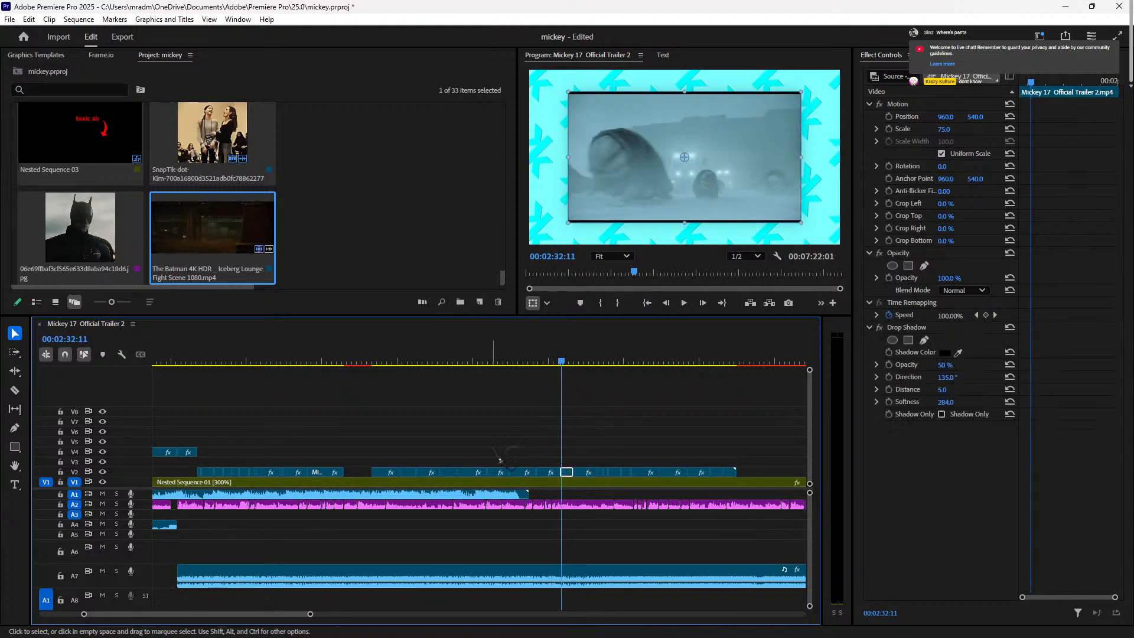
click(337, 362)
key(space)
key(equal)
key(equal)
key(equal)
key(equal)
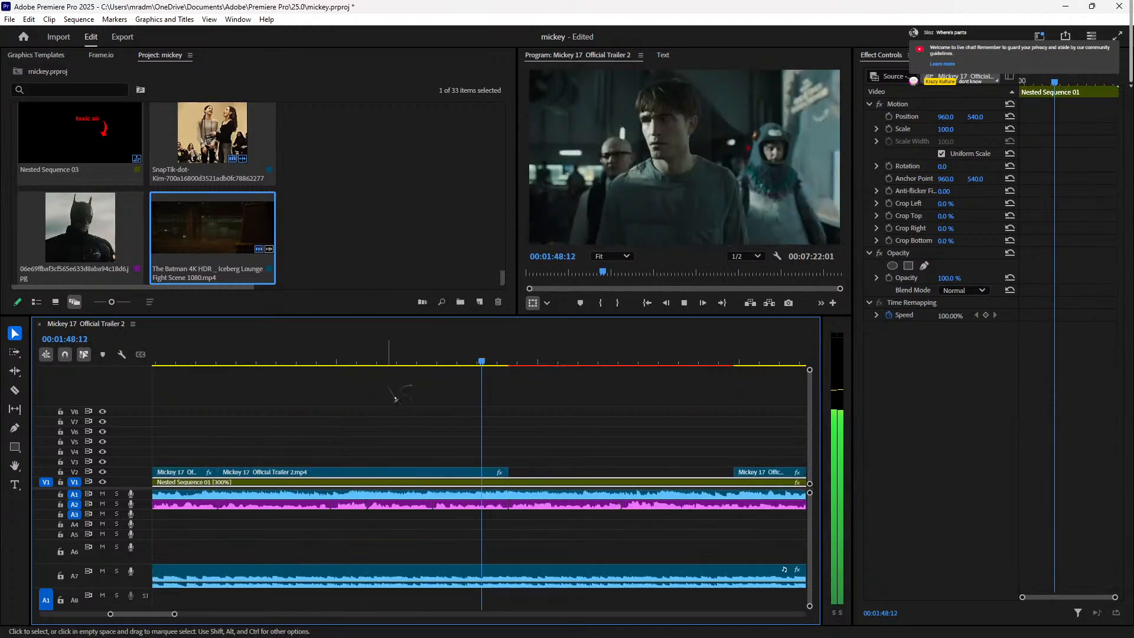
Step: Paste a copy of Mickey 17 Official Trailer 2.mp4 on V2, butting the first clip
key(space)
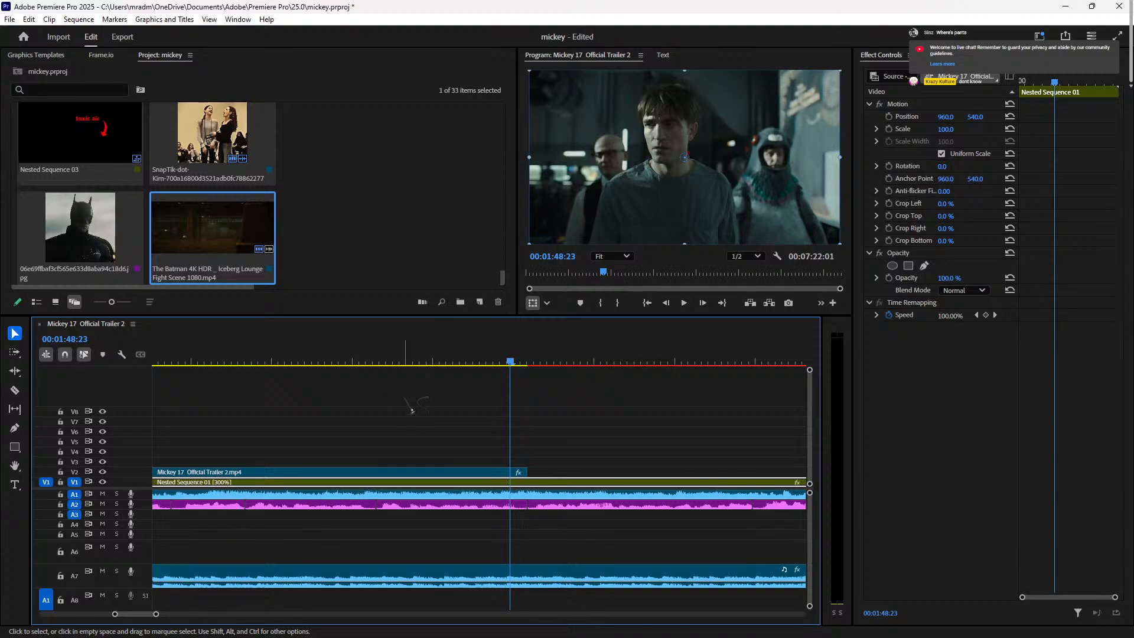
click(412, 362)
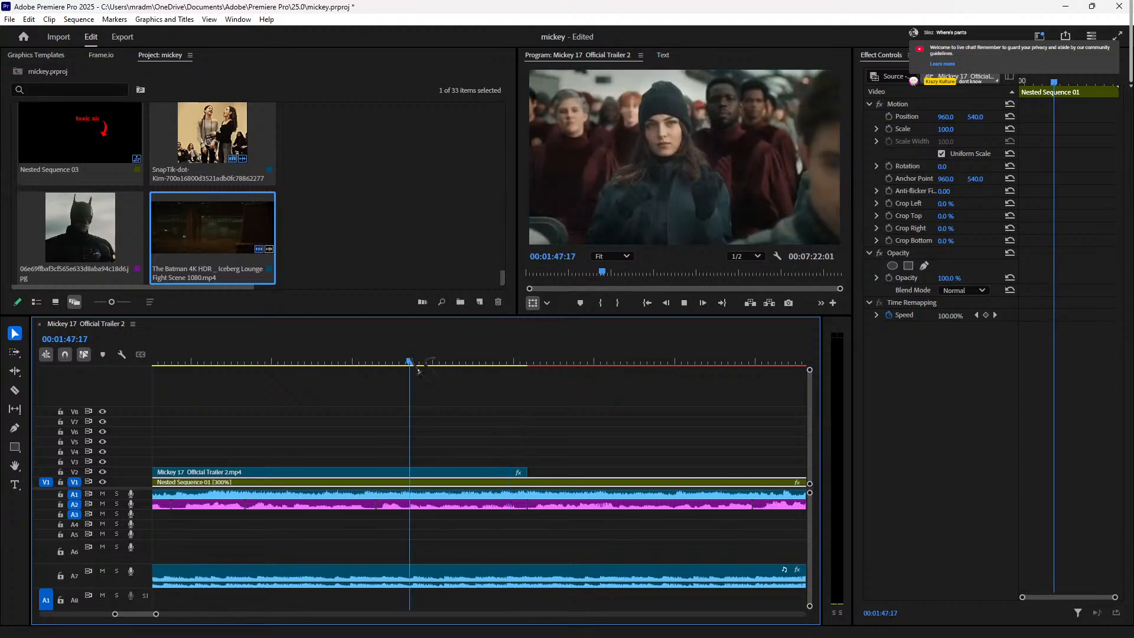
key(space)
key(space)
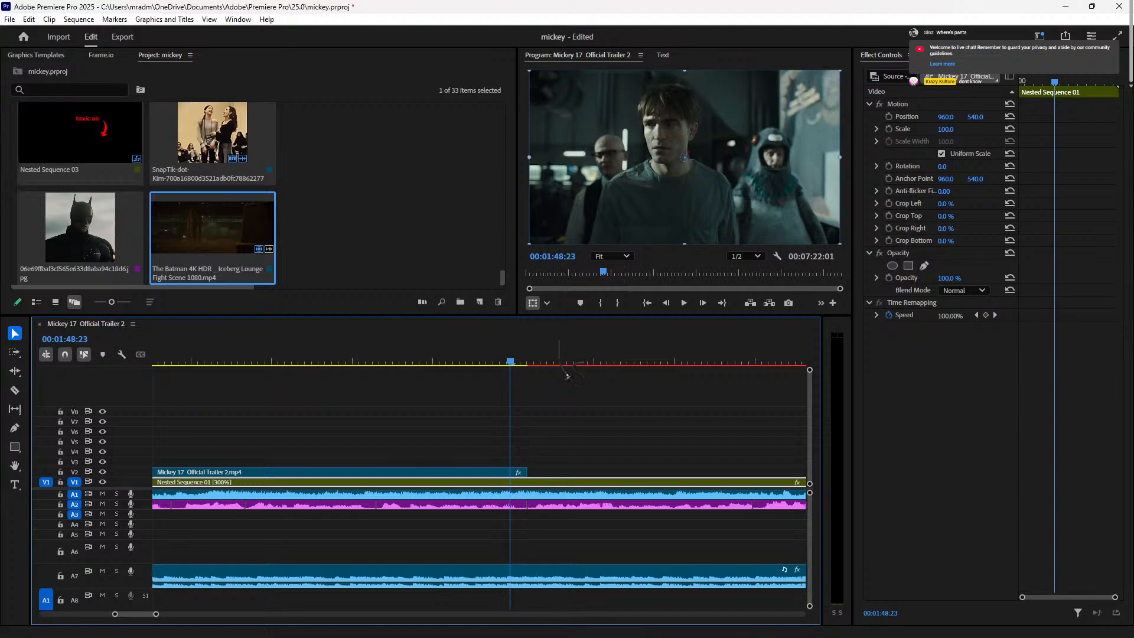
key(space)
key(space)
click(532, 355)
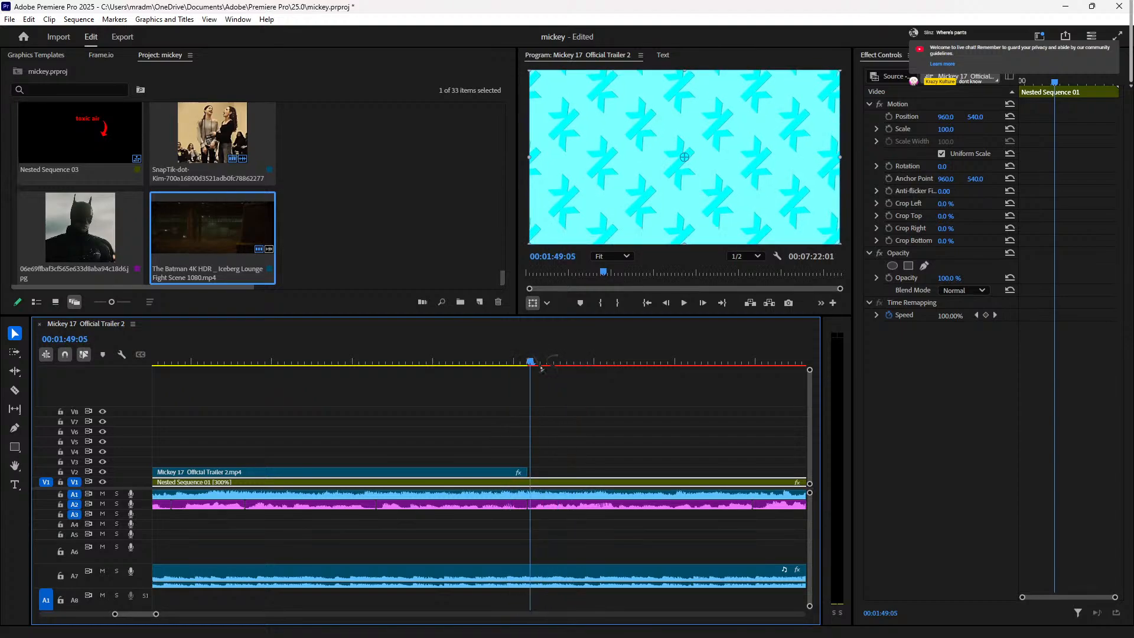
key(ctrl+v)
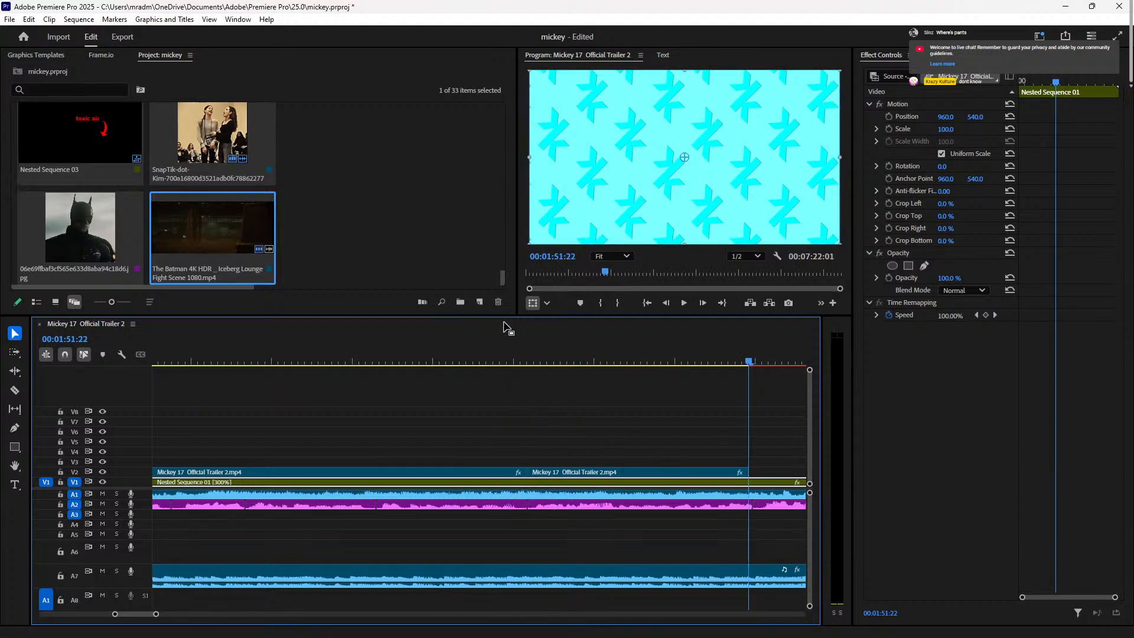
click(526, 361)
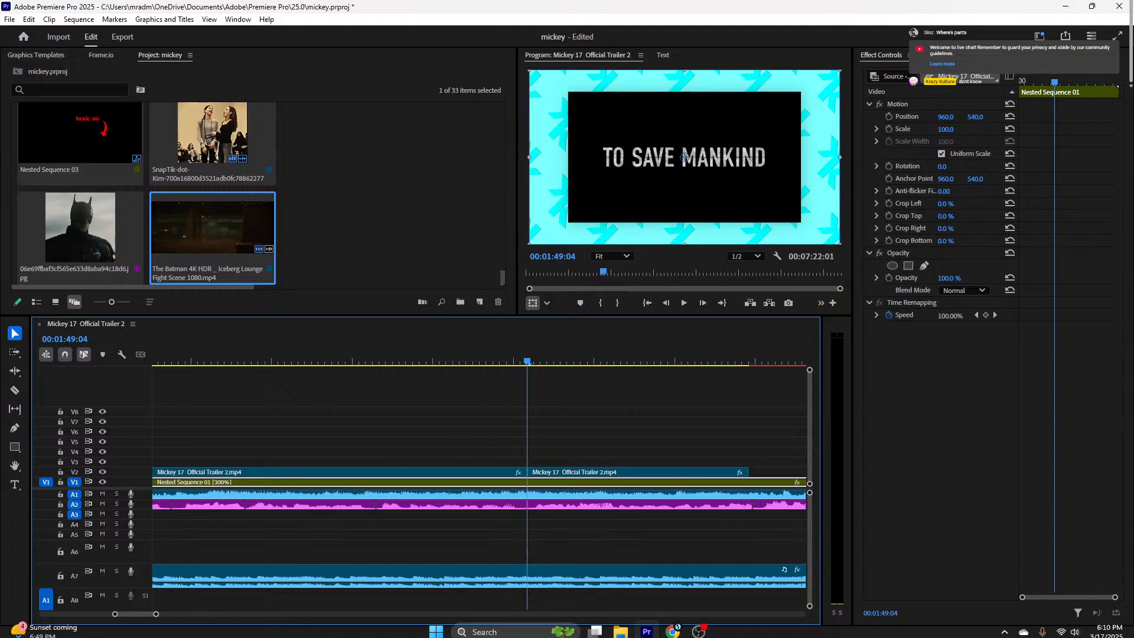
Step: Search YouTube for 'mark ruffalo elon musk'
mouse_move(673, 624)
click(658, 522)
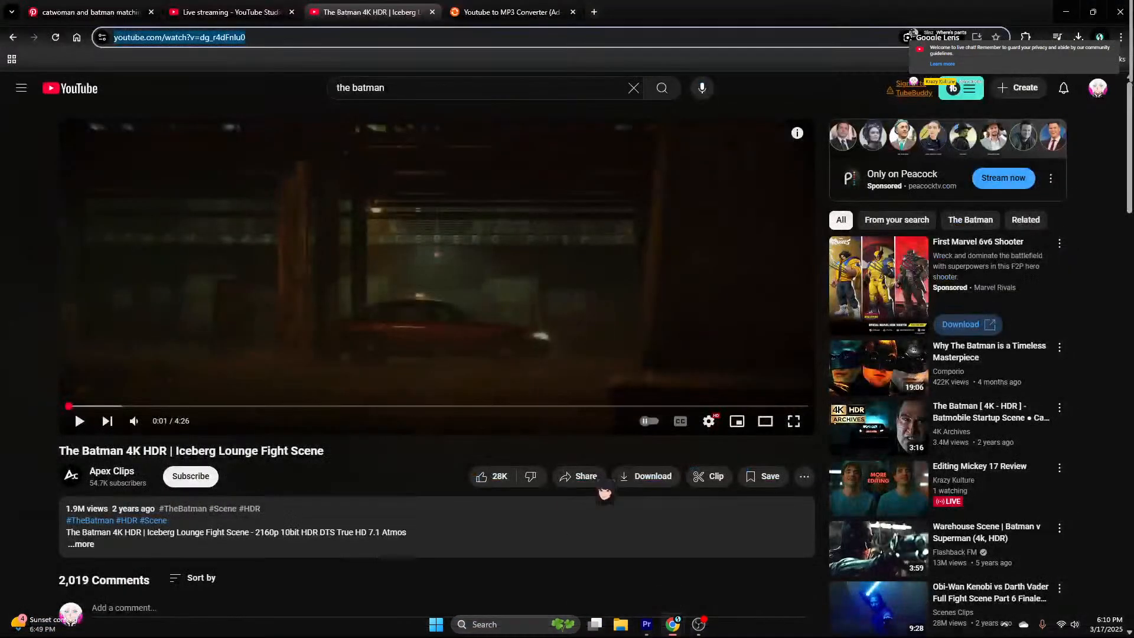
triple_click(413, 82)
text(ma)
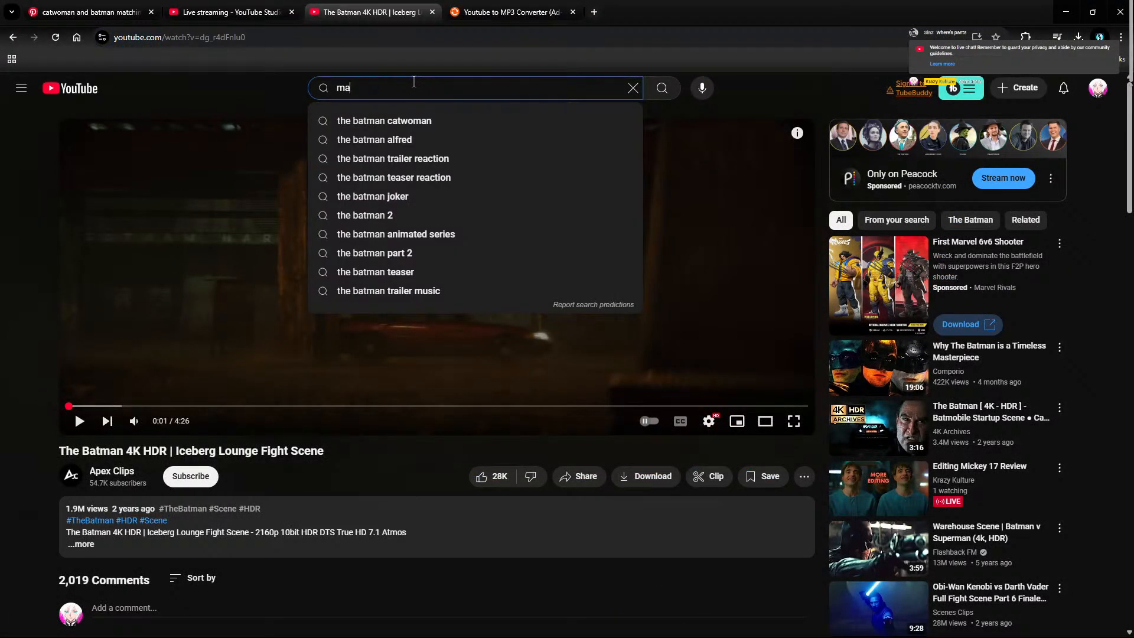
text(rk rufflalo elon)
key(Down)
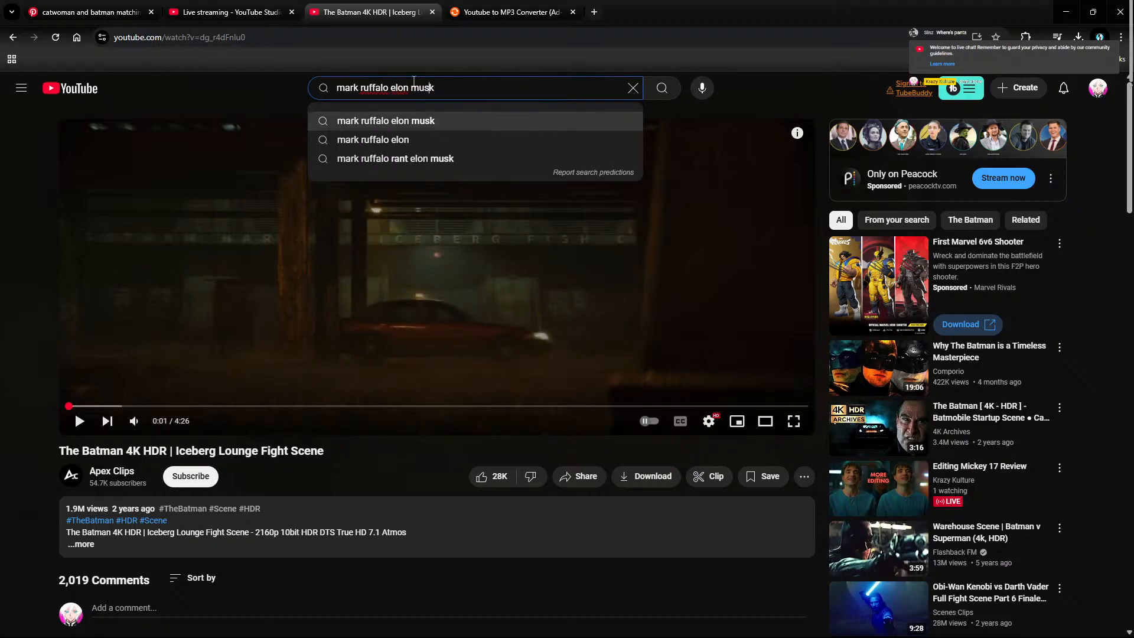
key(Return)
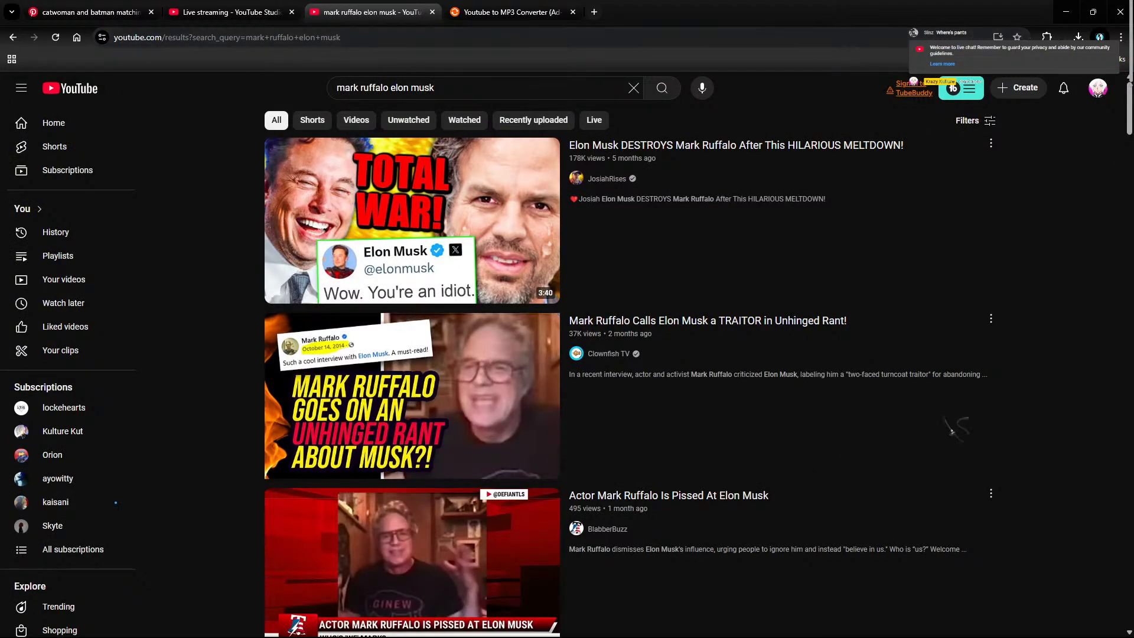
Step: Open 'Actor Mark Ruffalo Is Pissed At Elon Musk', pause at 0:21, and select its URL
scroll(1036, 389, down, 2)
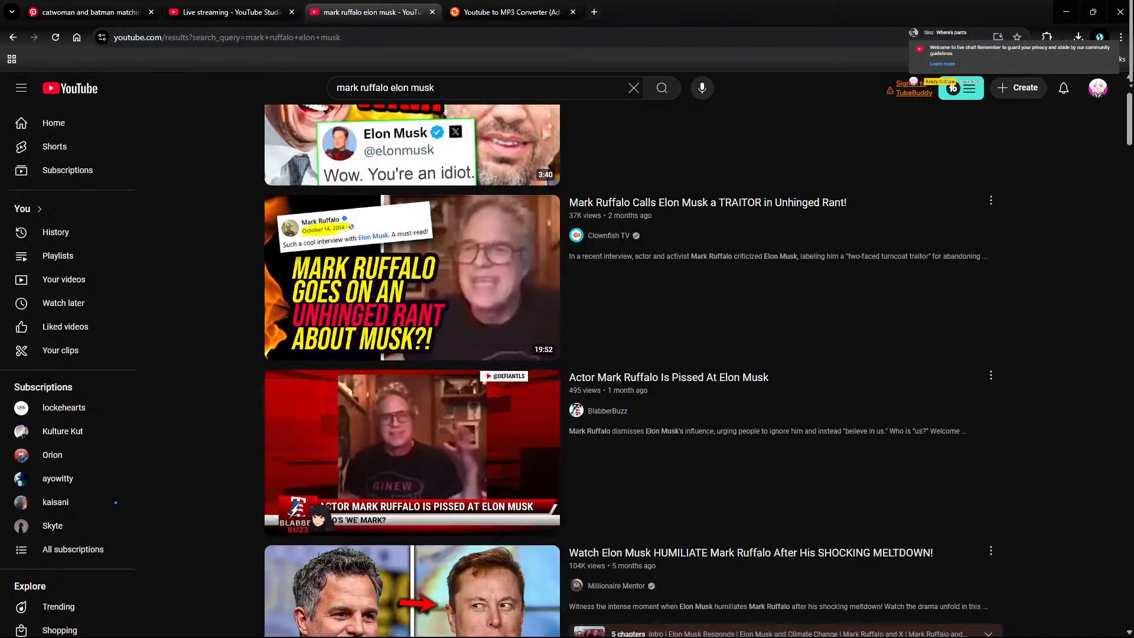
click(405, 461)
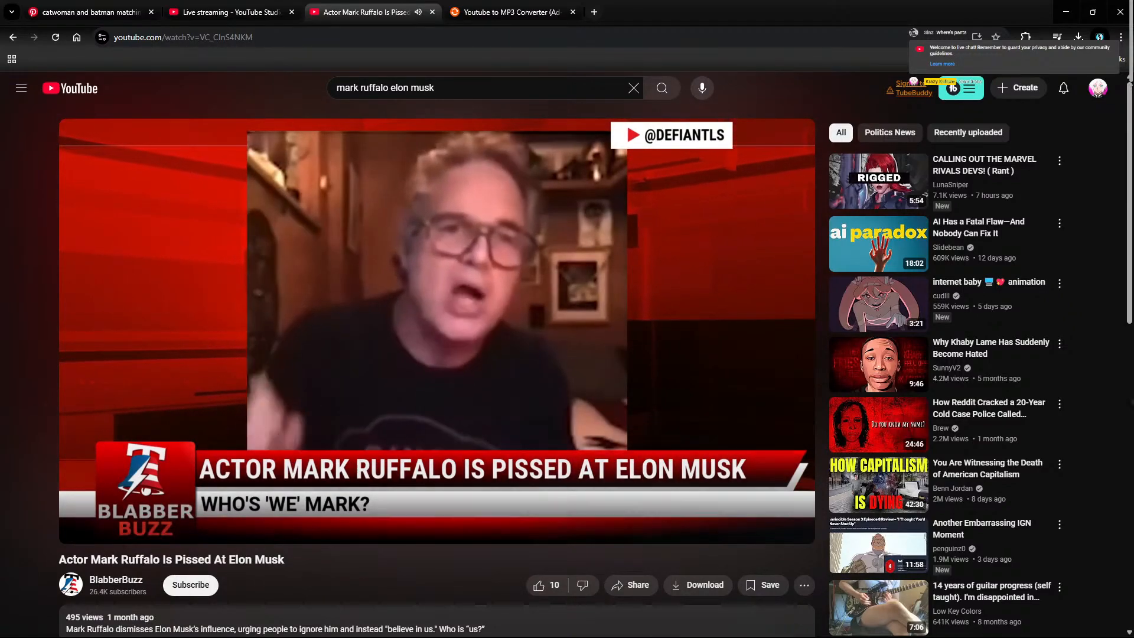
click(1060, 283)
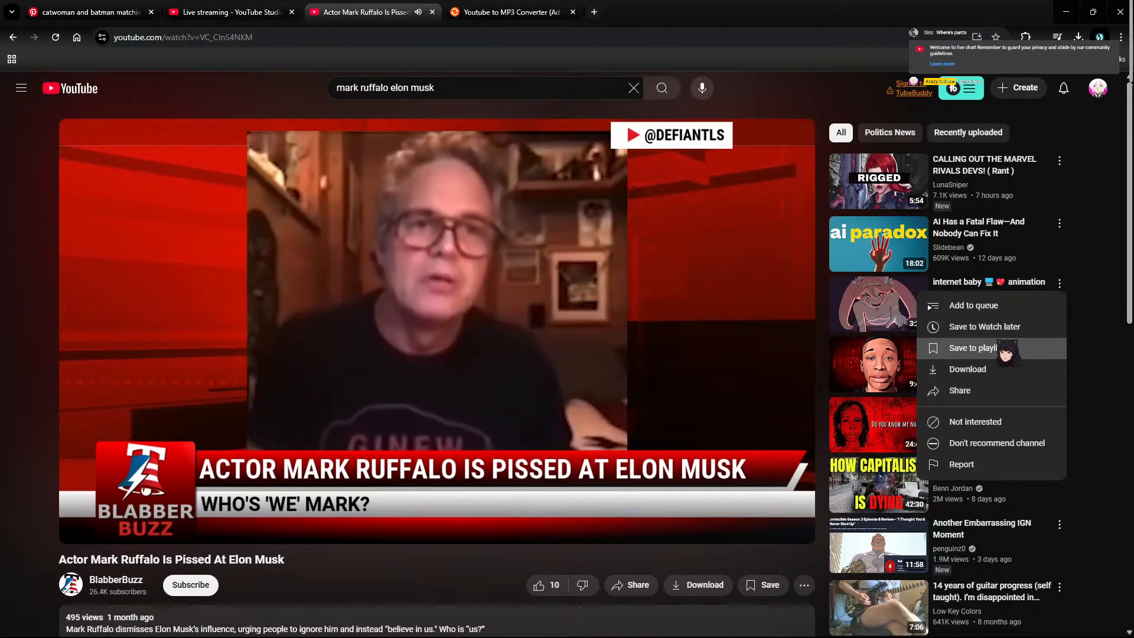
click(1002, 426)
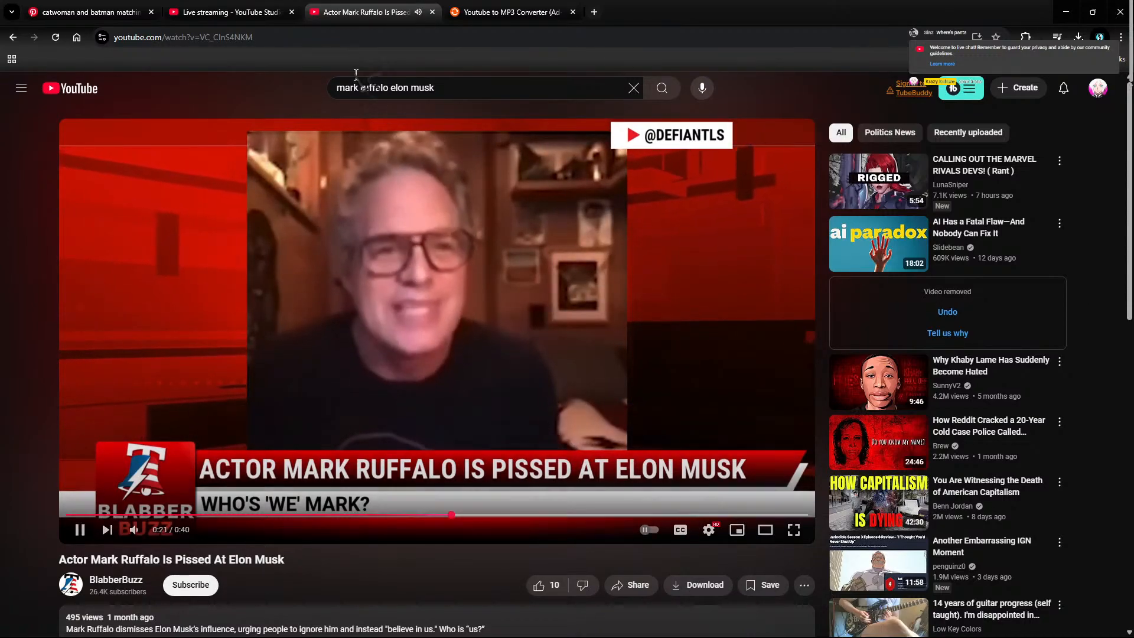
key(space)
click(351, 38)
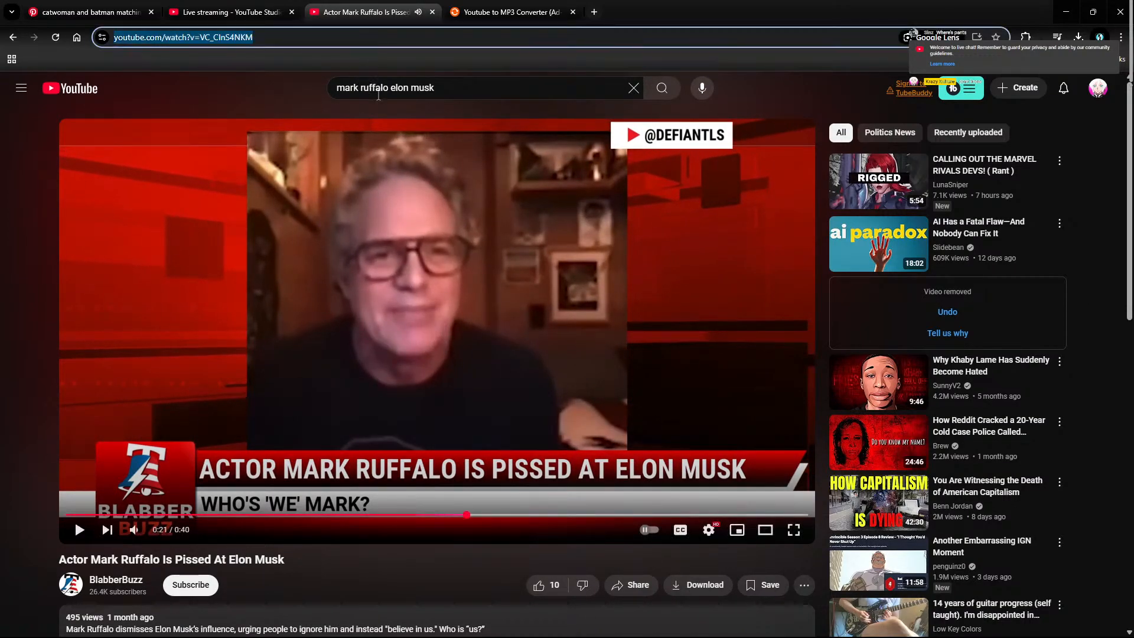
click(554, 12)
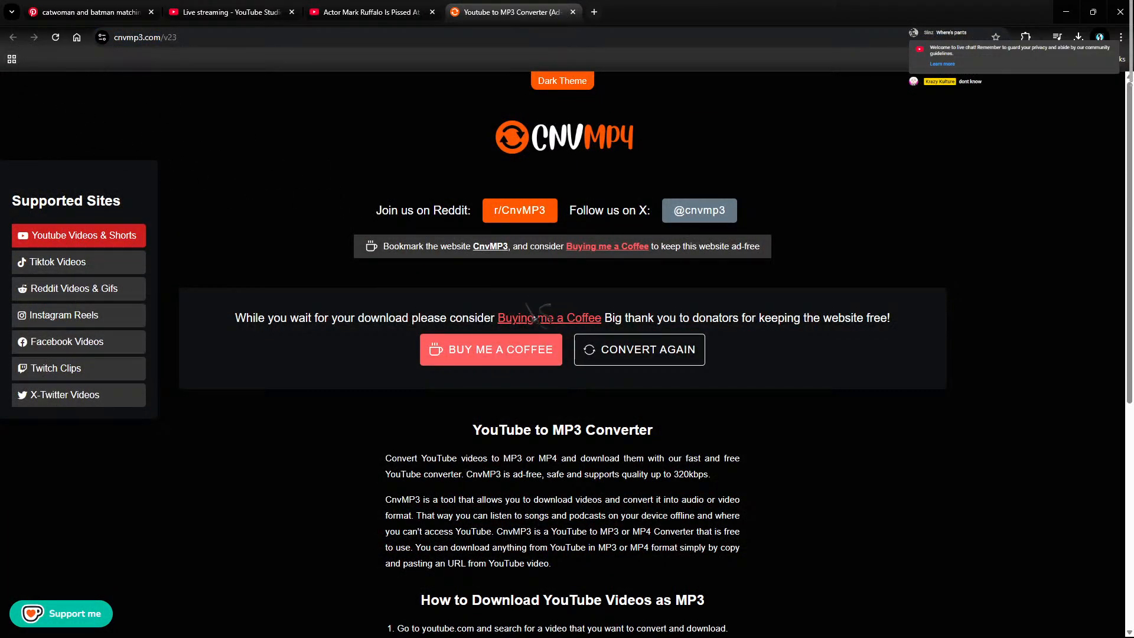
Step: Paste the Ruffalo video link into CnvMP3 and convert it as a 1080p MP4
click(649, 353)
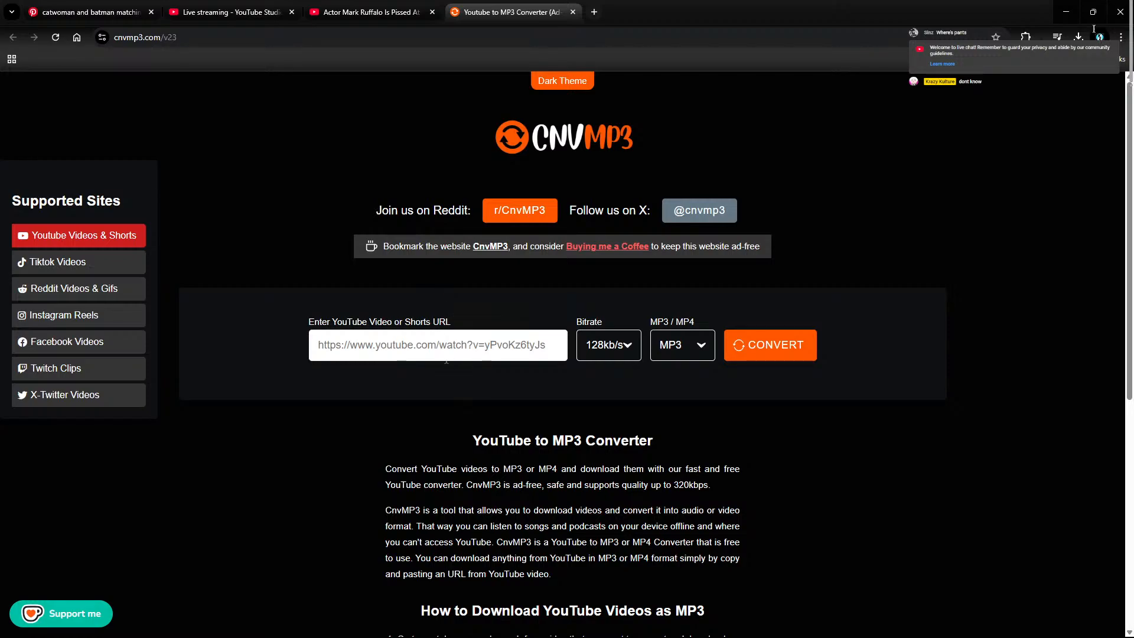
click(477, 345)
text(https://www.youtube.com/watch?v=VC_CInS4NKM)
click(663, 344)
click(670, 418)
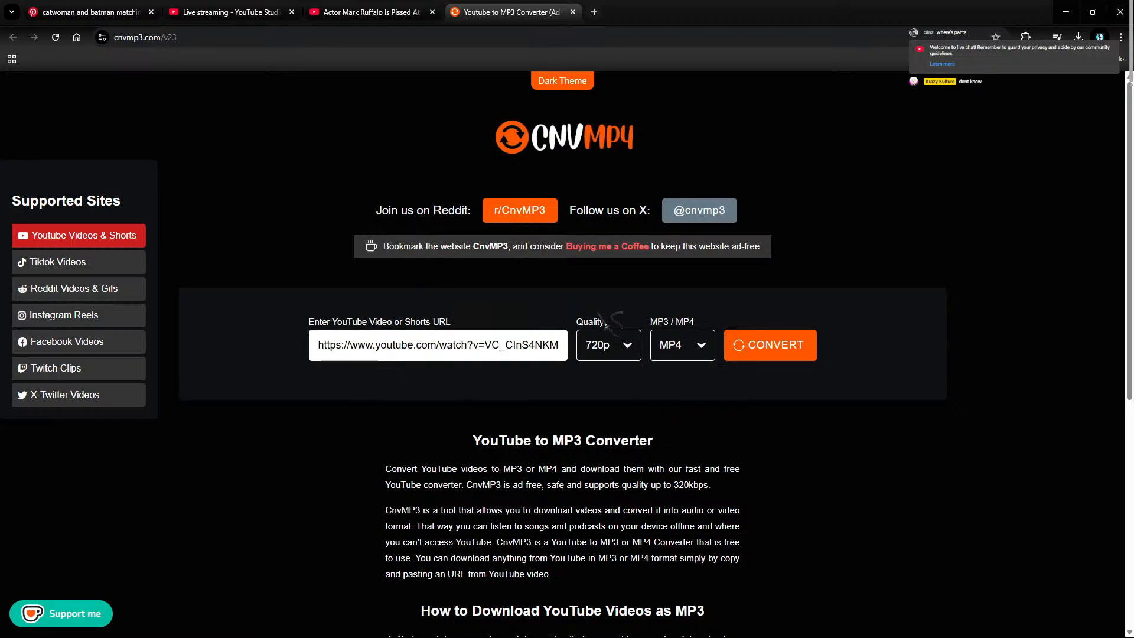
click(611, 344)
click(620, 513)
click(770, 347)
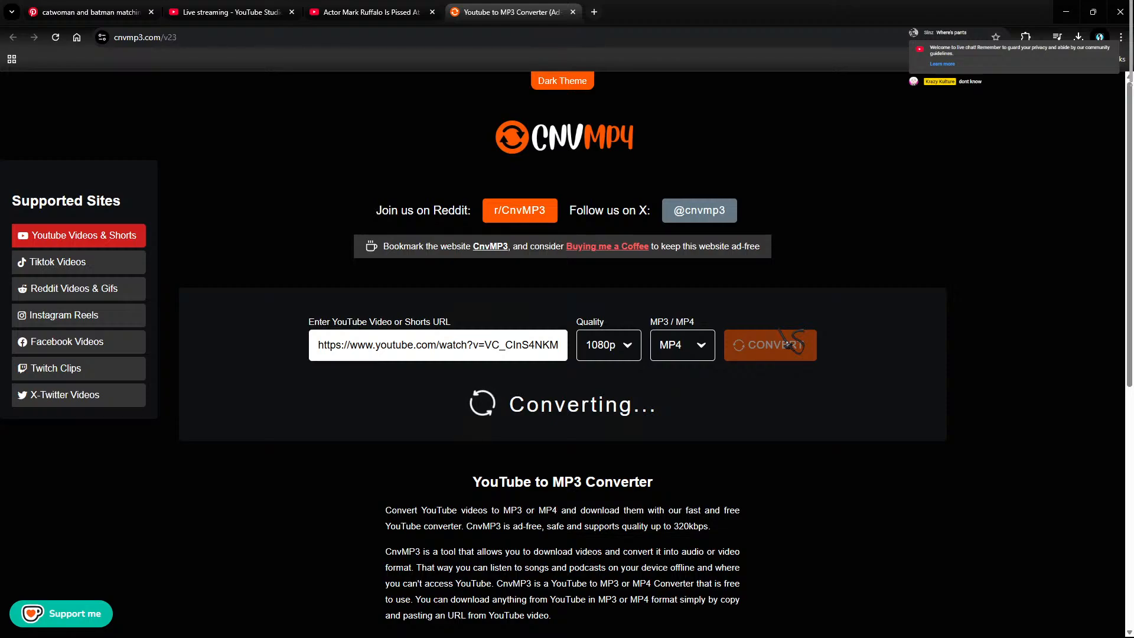
click(363, 12)
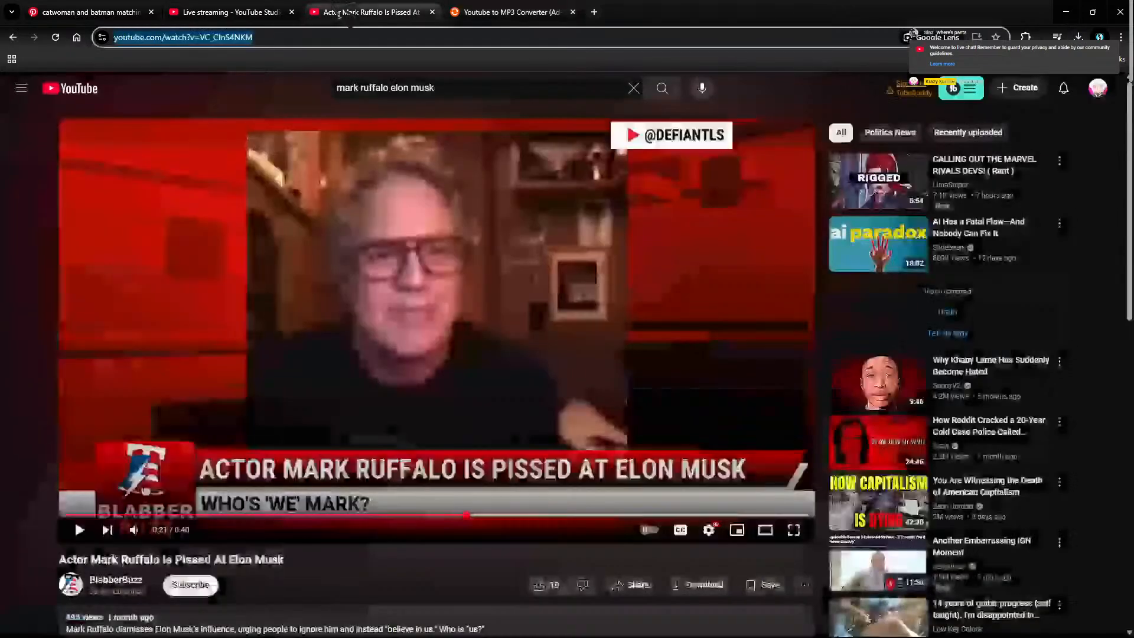
click(698, 623)
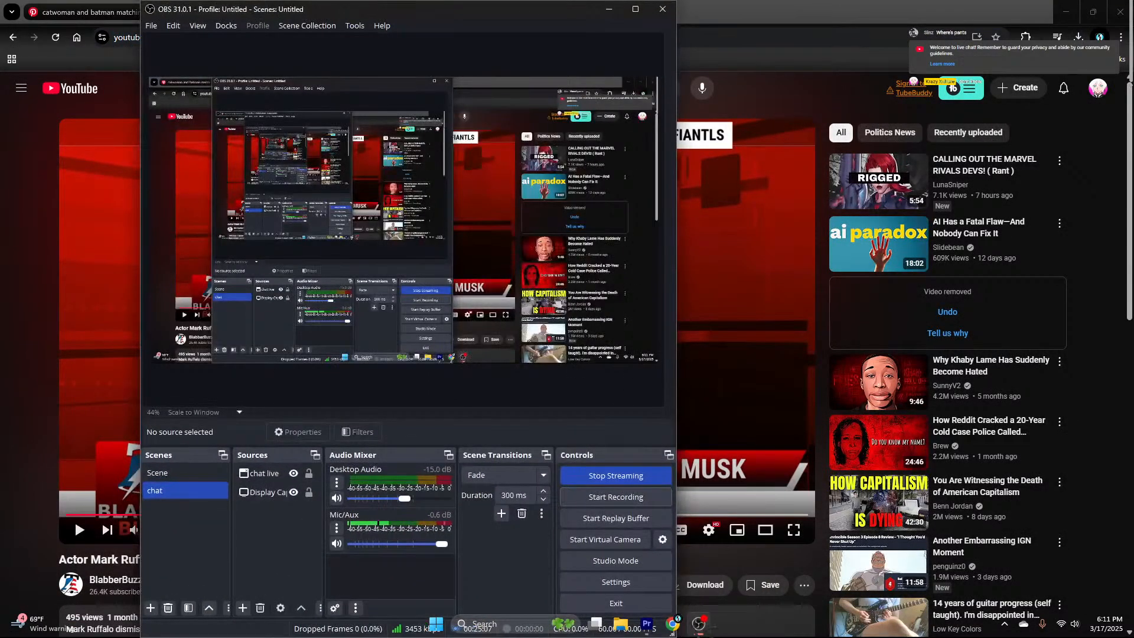
click(698, 624)
Step: Razor the second V2 trailer clip at 1:50:23
click(646, 623)
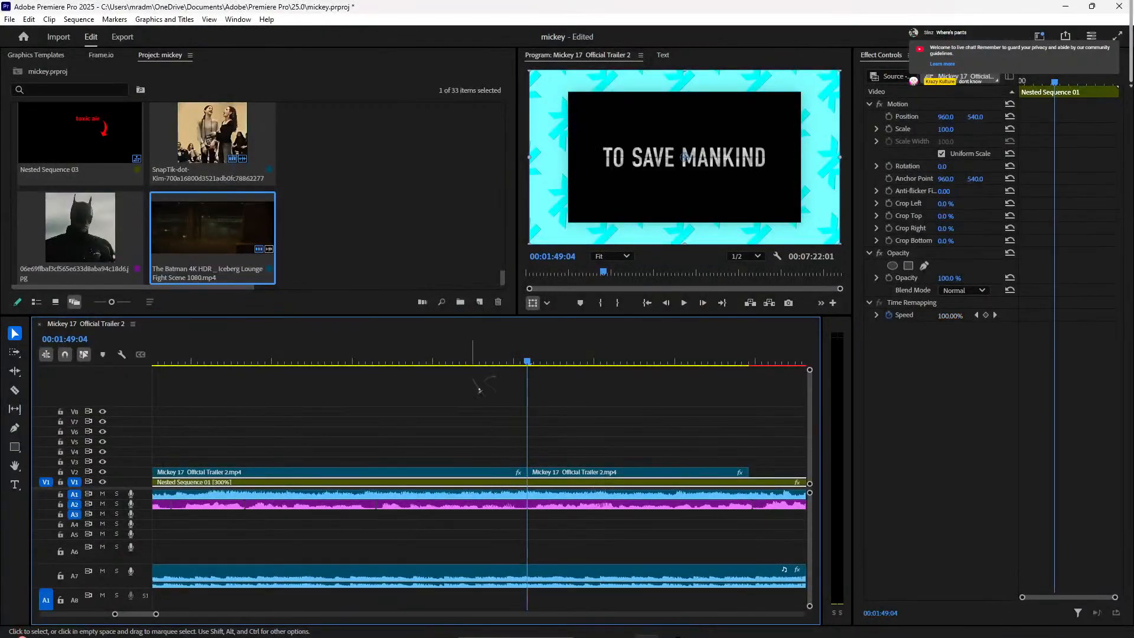
key(space)
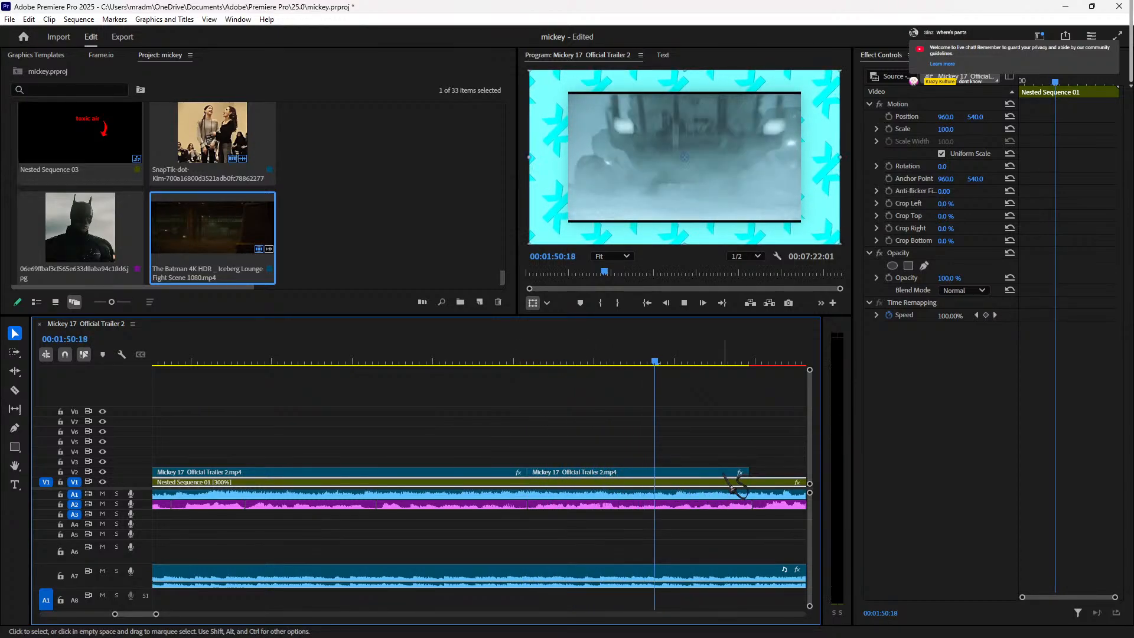
key(space)
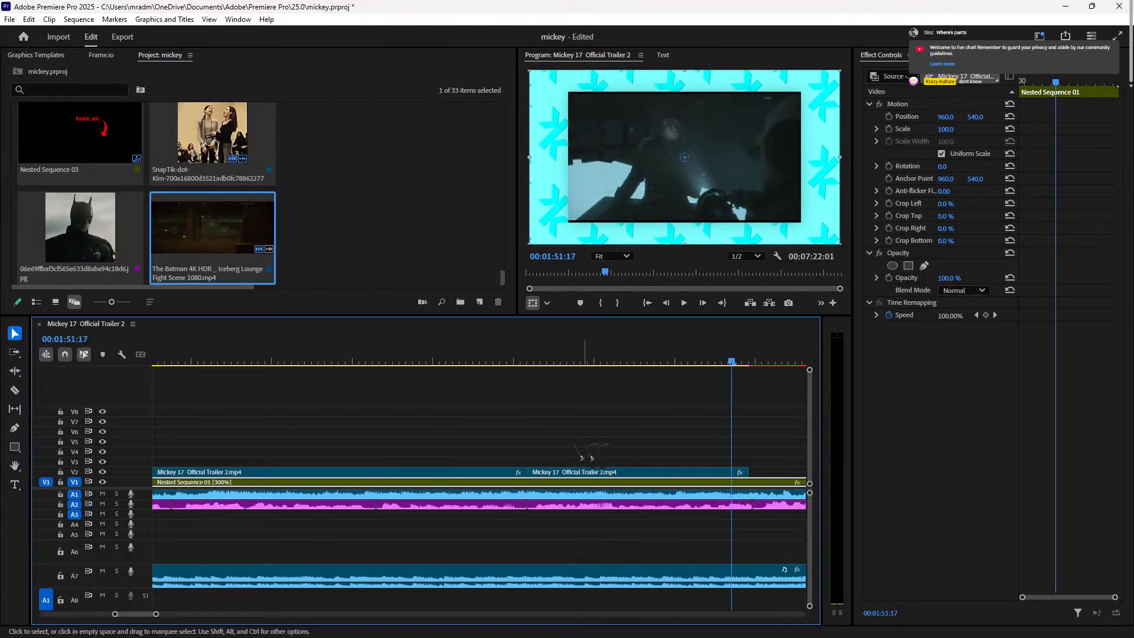
click(645, 358)
key(space)
key(space)
key(Right)
key(Right)
key(Right)
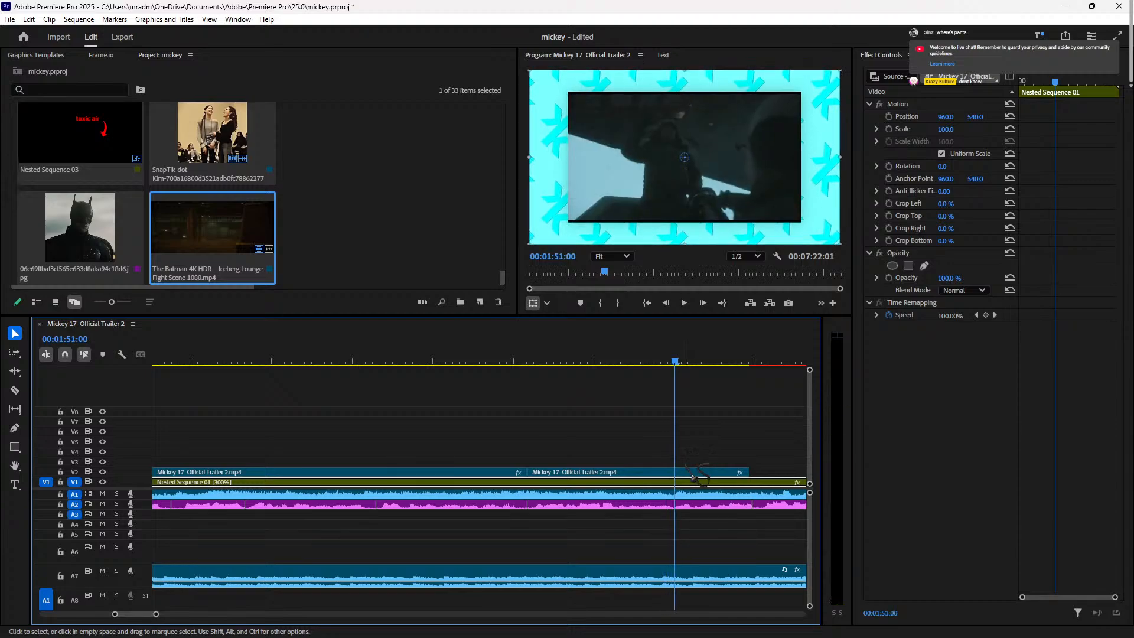
key(Left)
key(Left)
key(Left)
key(Right)
key(Right)
click(678, 472)
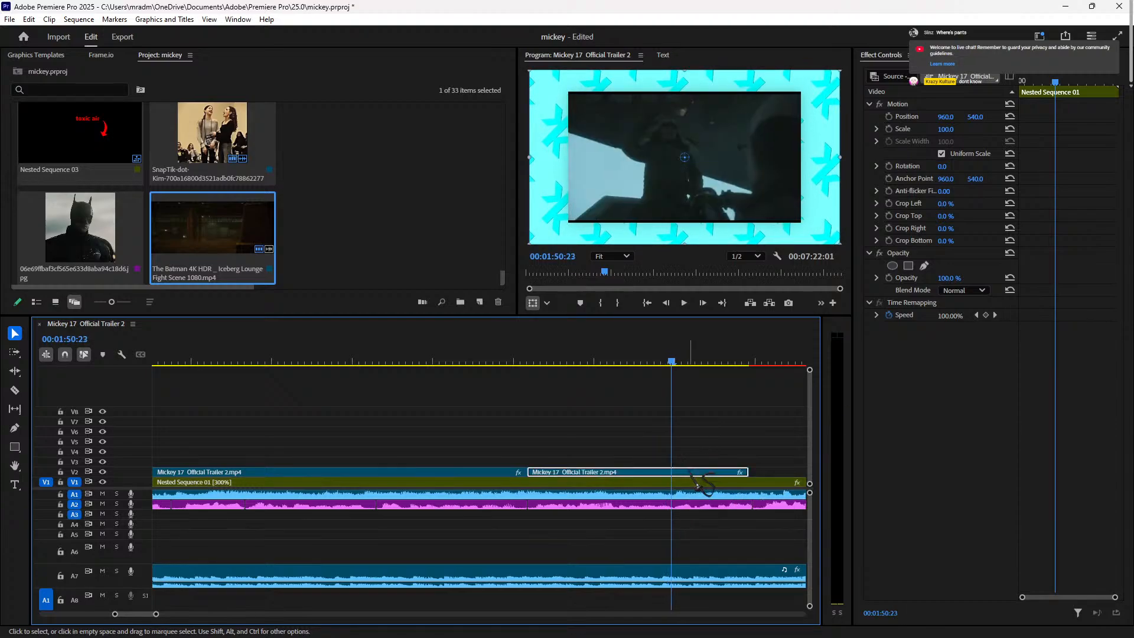
click(529, 471)
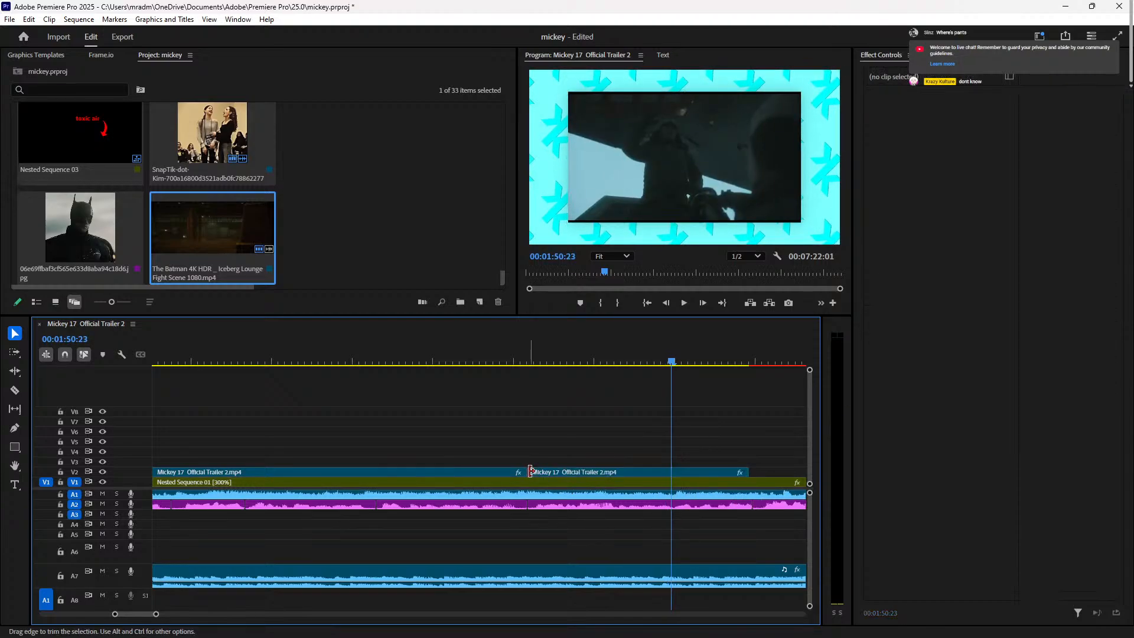
click(679, 474)
key(ctrl+k)
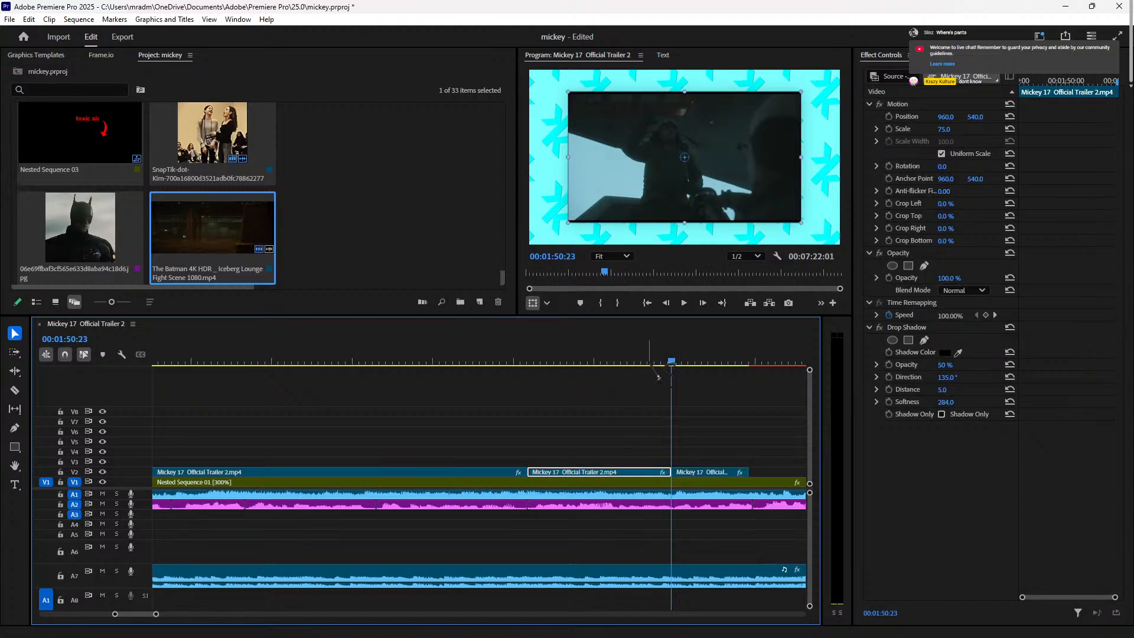
Step: Trim the middle piece's end back one frame and extend its start to close the gap
click(649, 361)
key(space)
key(space)
click(672, 480)
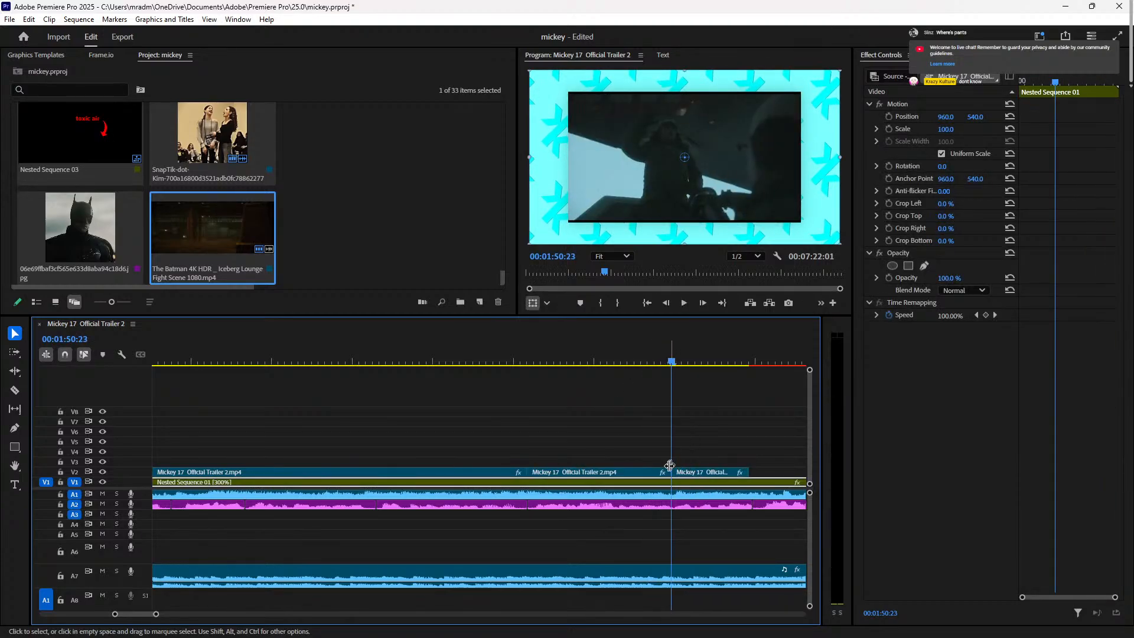
key(Left)
key(Left)
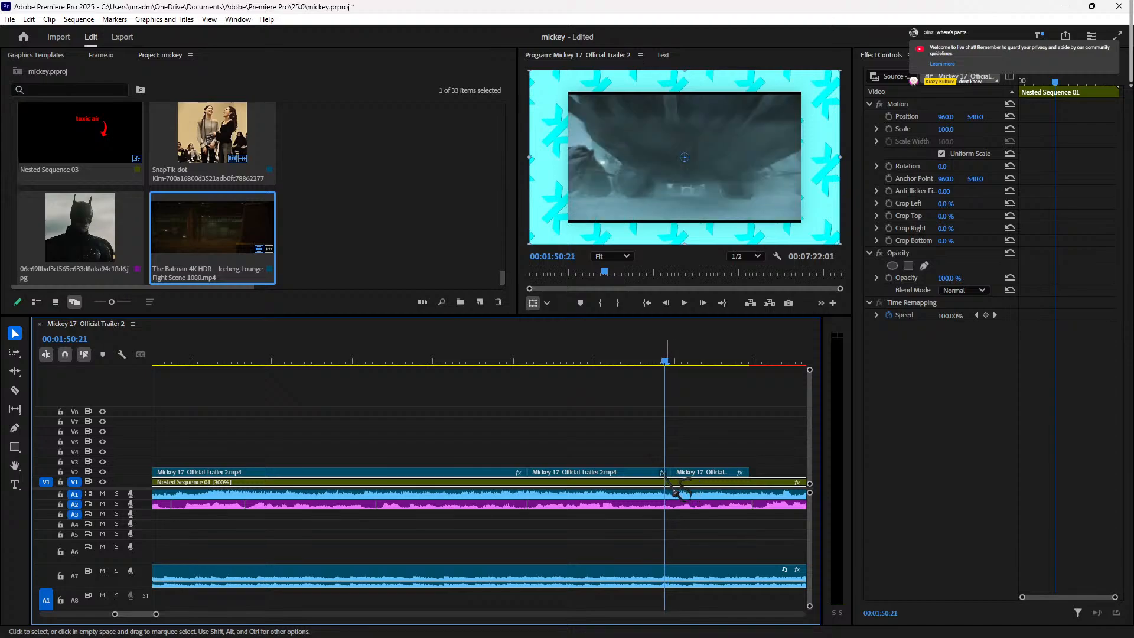
drag(669, 472, 662, 473)
click(655, 473)
drag(535, 472, 527, 473)
Step: Shorten the middle piece by four frames, leaving a small gap, and select the third piece
click(695, 358)
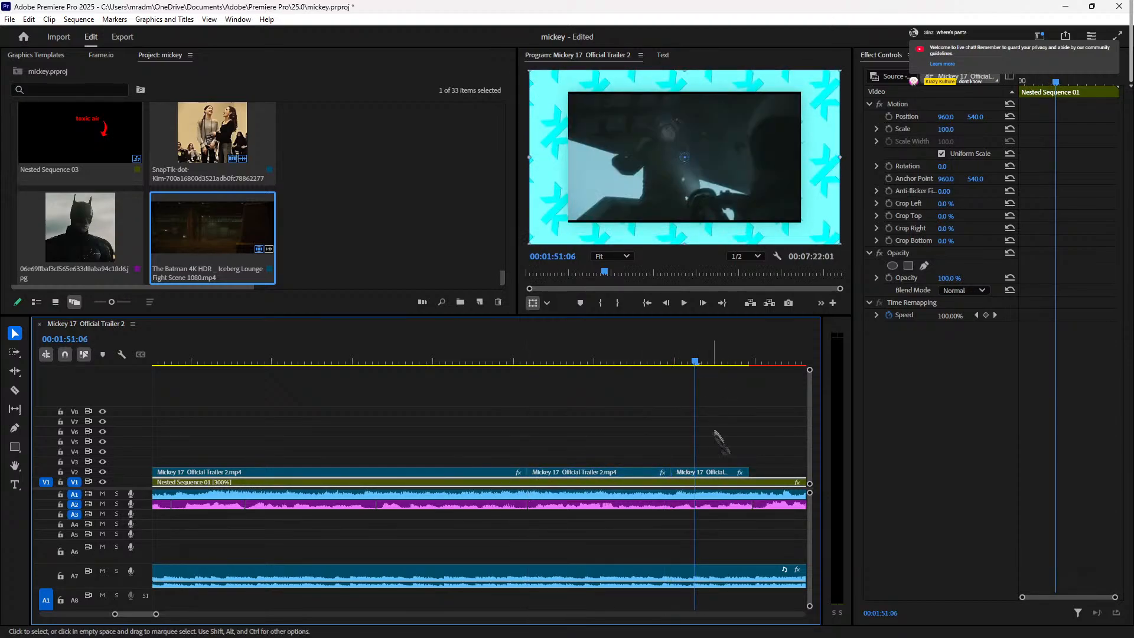
click(712, 472)
click(657, 472)
drag(671, 472, 655, 470)
click(617, 359)
key(space)
key(space)
click(694, 471)
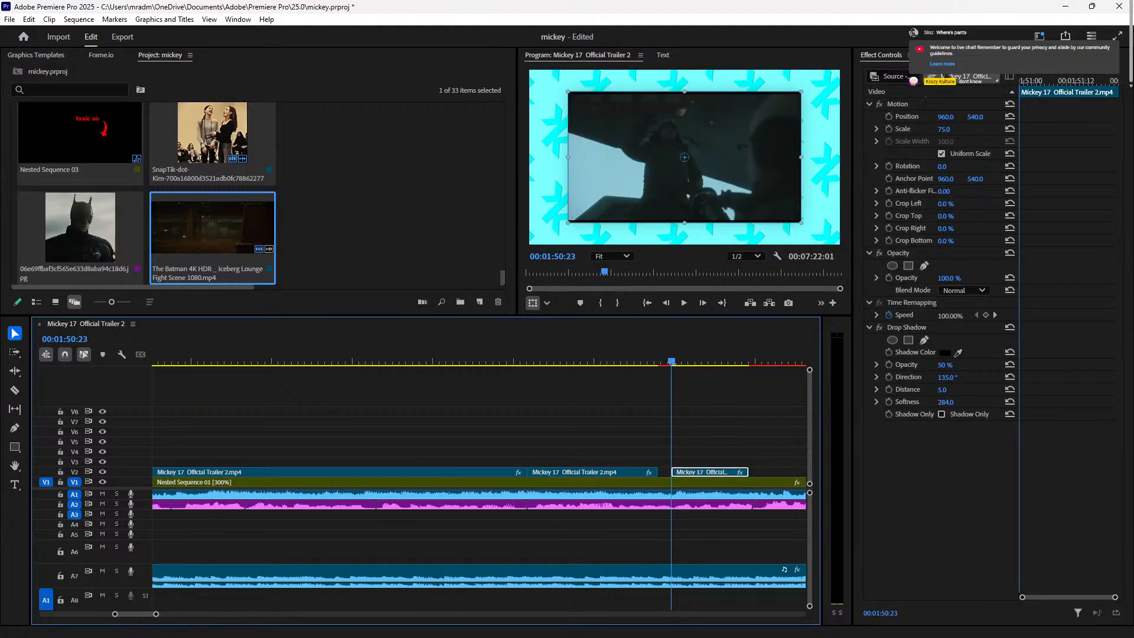
key(shift+7)
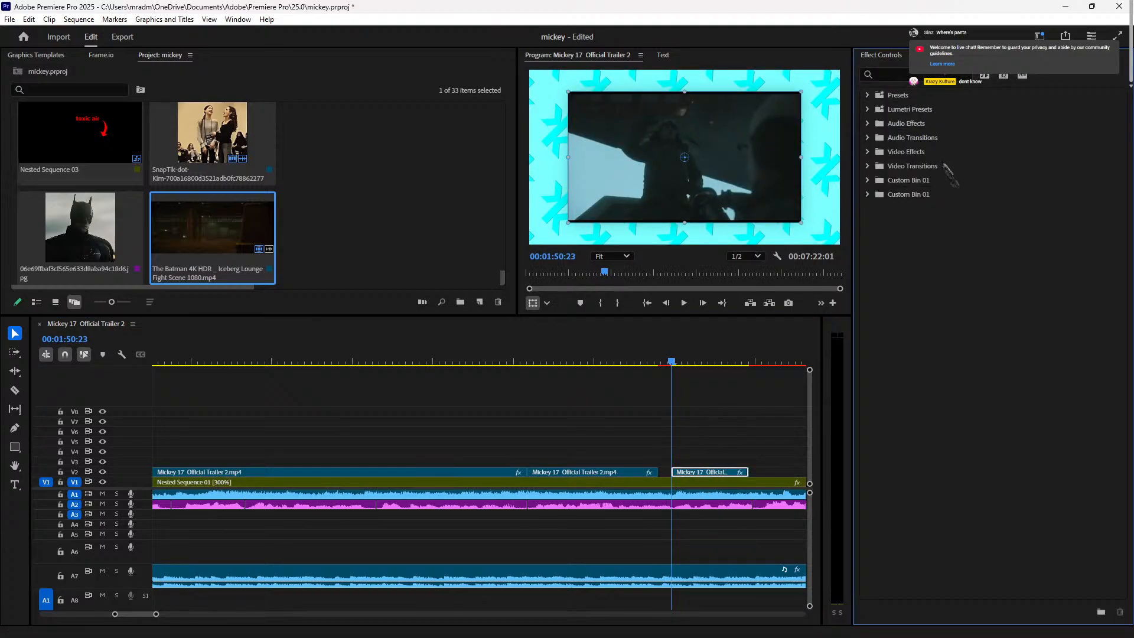
Step: Apply the Presets > Twirls > Twirl In preset to the third trailer piece
click(867, 152)
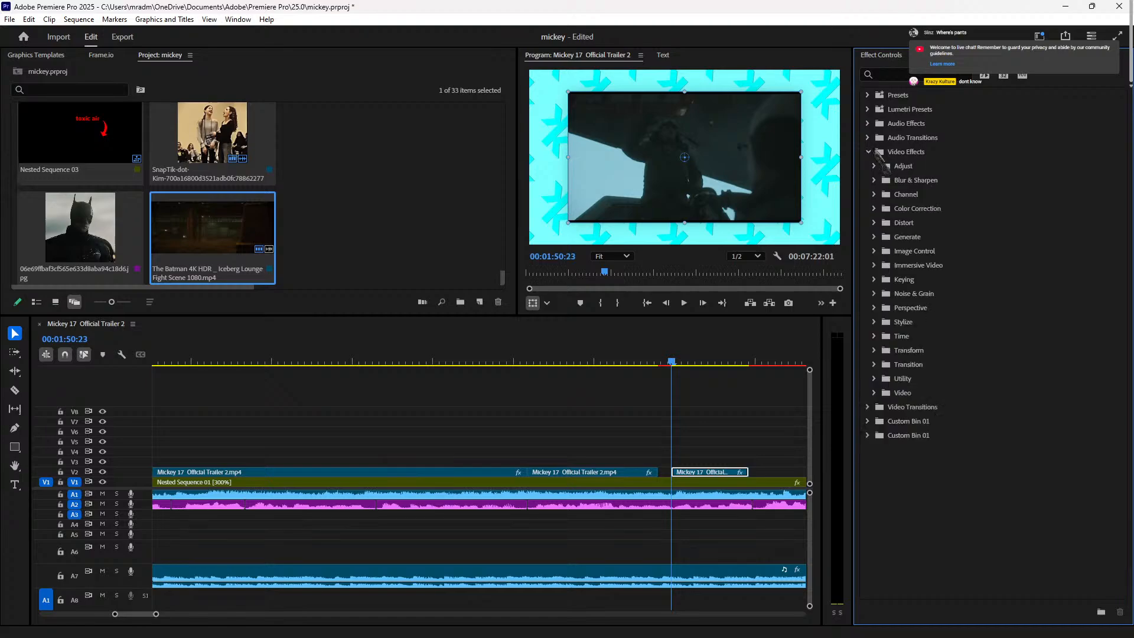
click(868, 95)
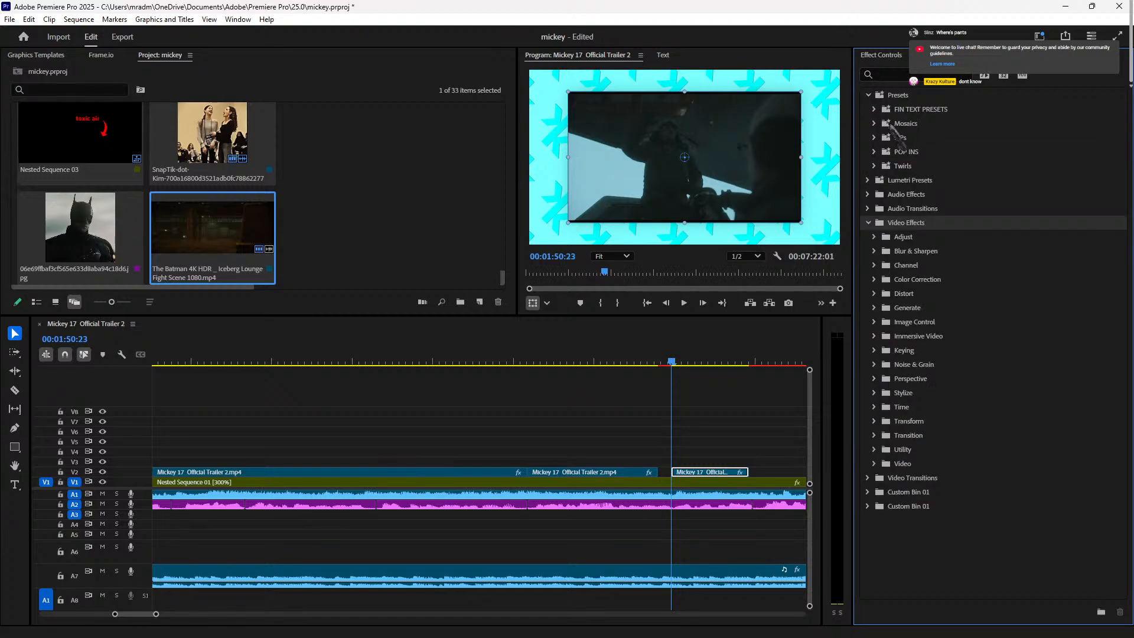
click(874, 138)
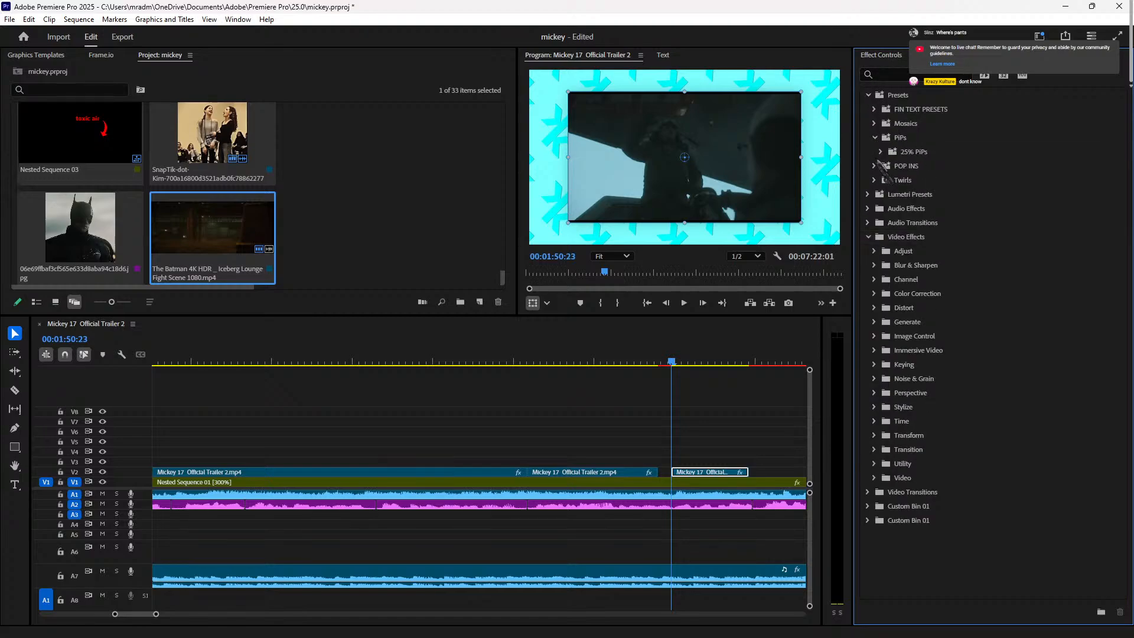
click(875, 167)
click(874, 167)
click(874, 180)
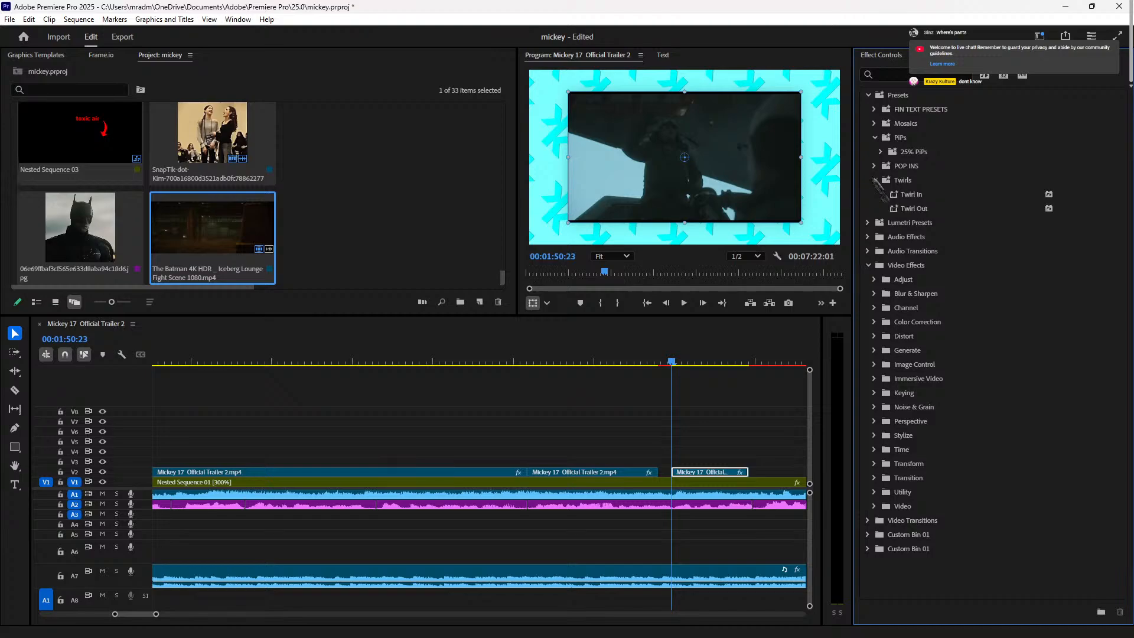
drag(912, 198, 716, 469)
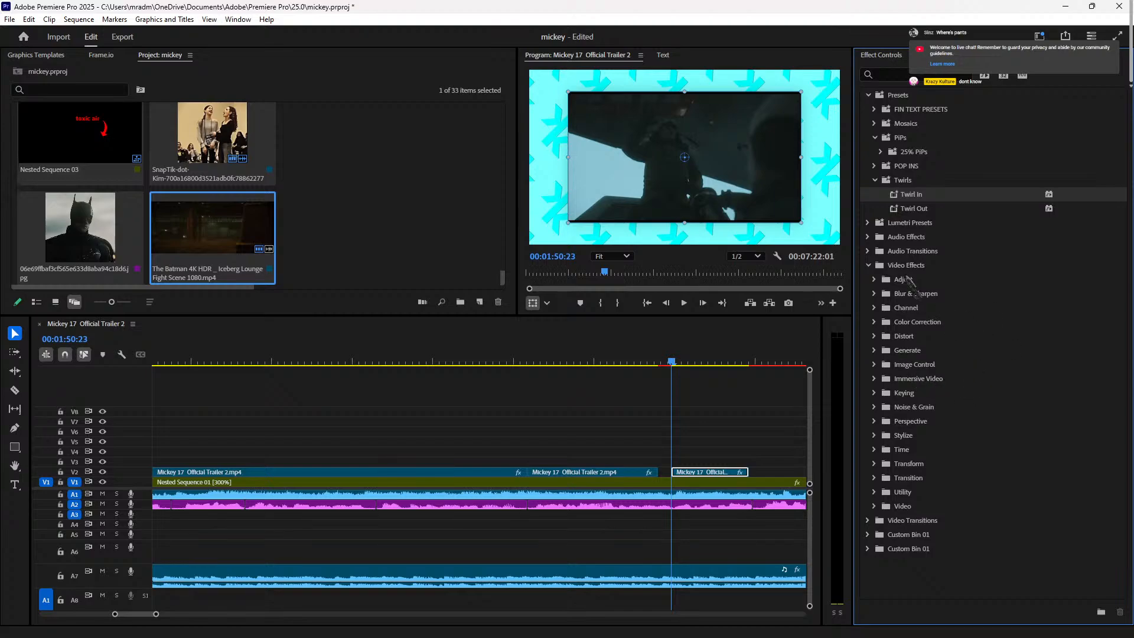
Step: Apply the Mosaics > Mosaic In preset to the third piece and return to Effect Controls
click(882, 152)
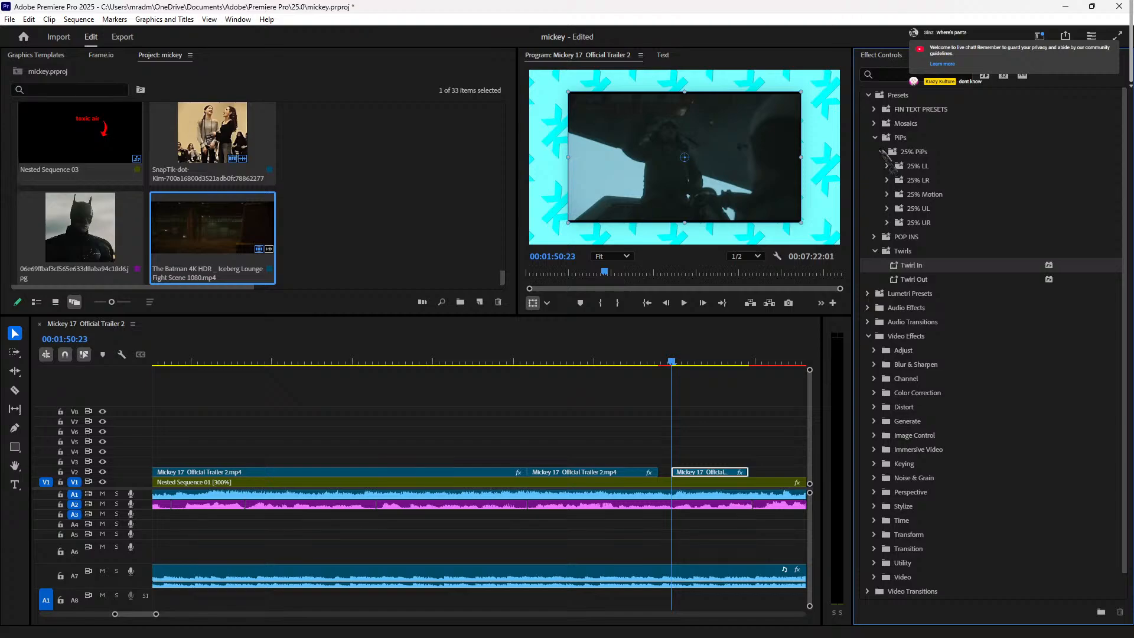
click(867, 293)
click(868, 293)
click(874, 110)
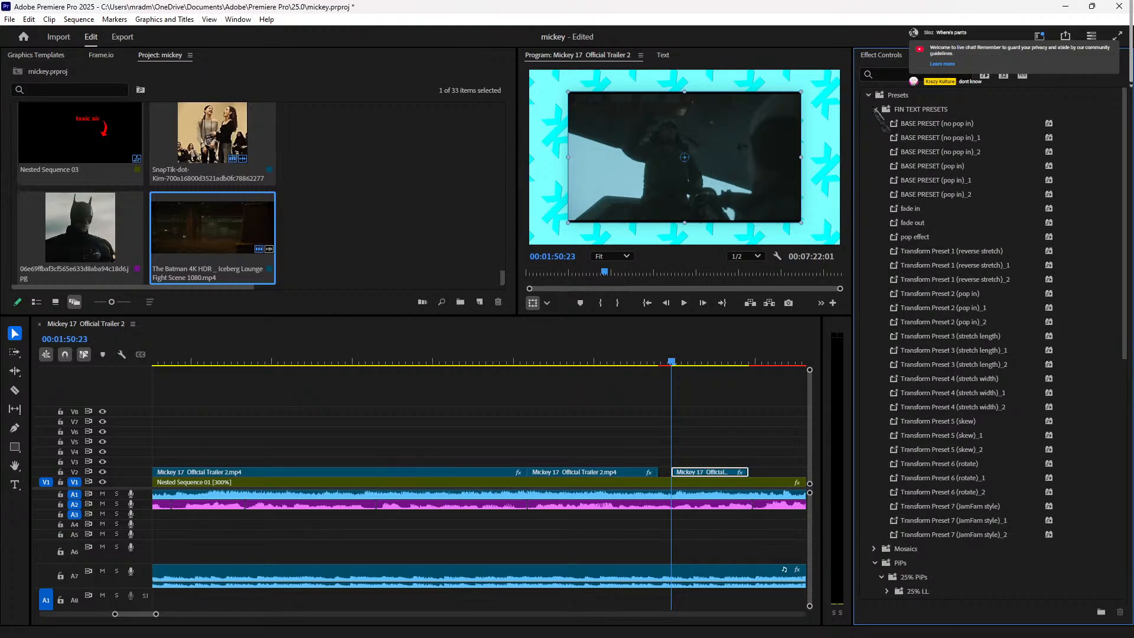
click(874, 109)
click(875, 137)
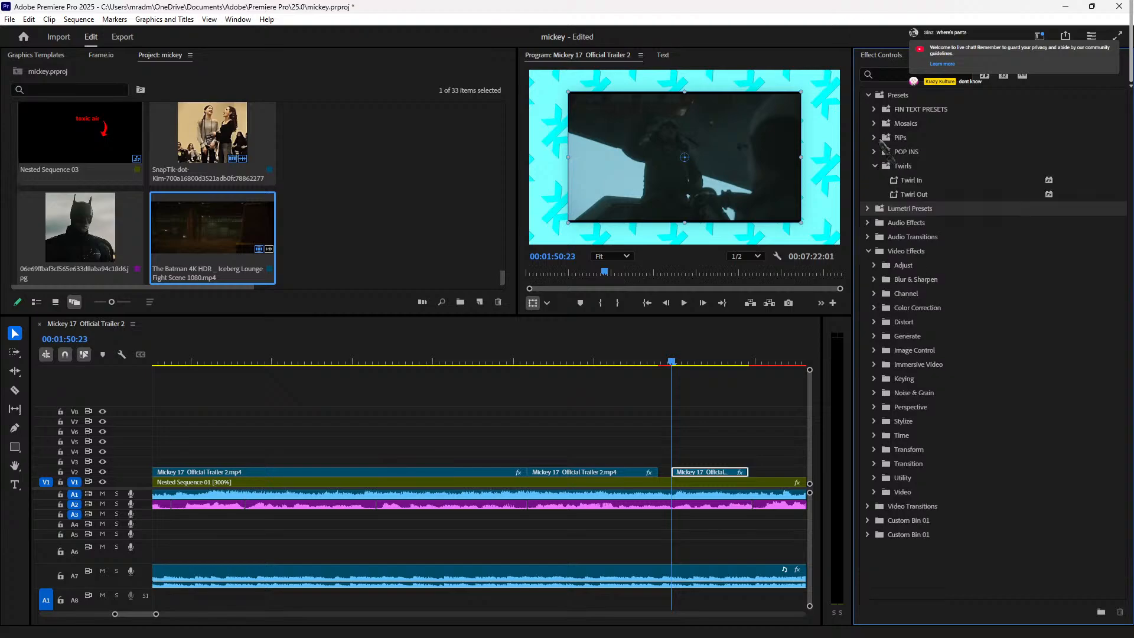
click(874, 124)
drag(914, 138, 682, 475)
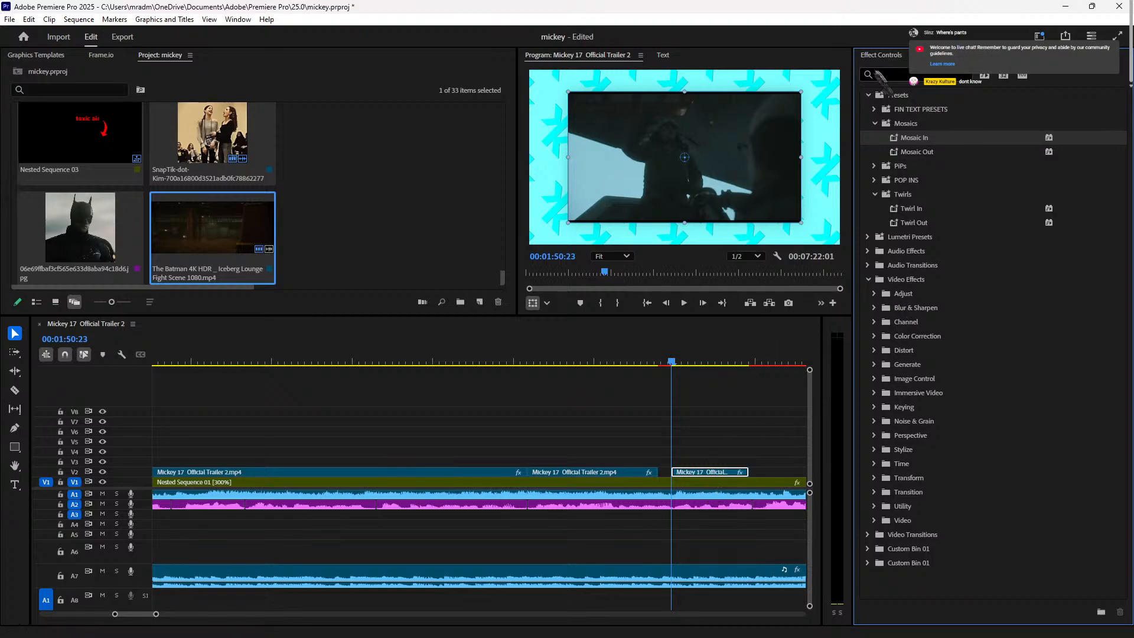
click(883, 55)
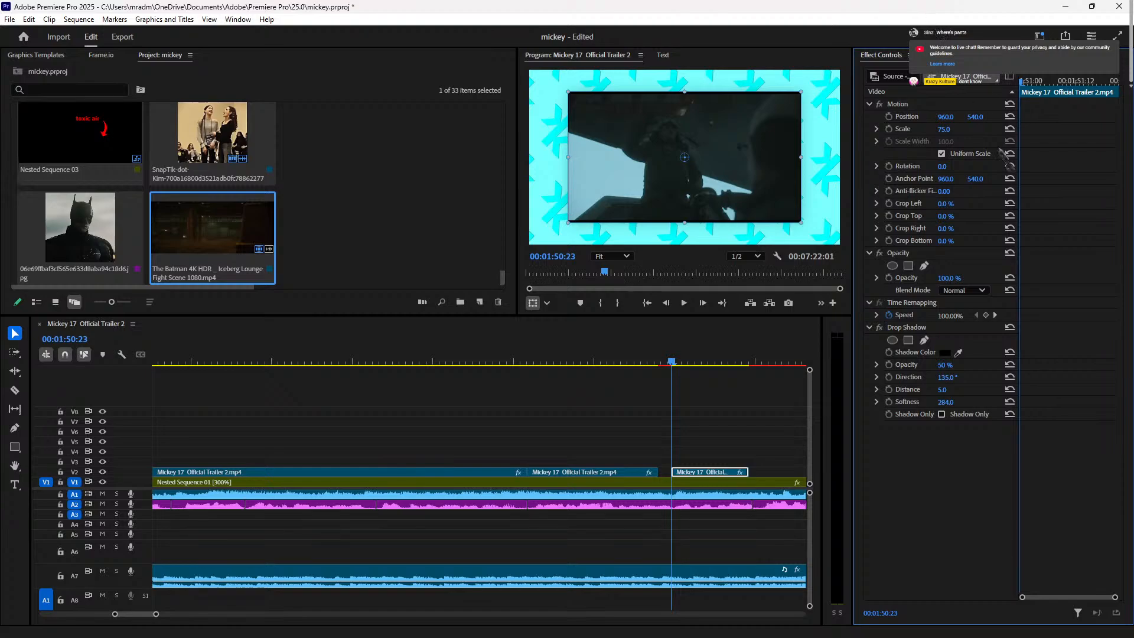
Step: Set starting keyframes at the clip start: Scale 8 and Rotation 0
click(889, 129)
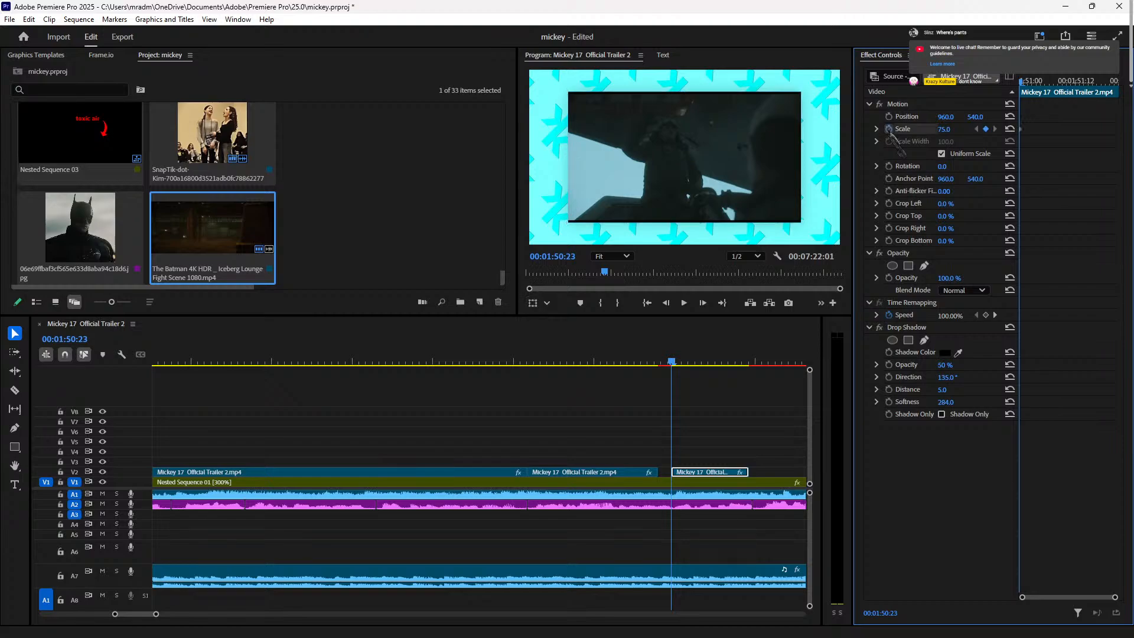
drag(949, 133, 904, 134)
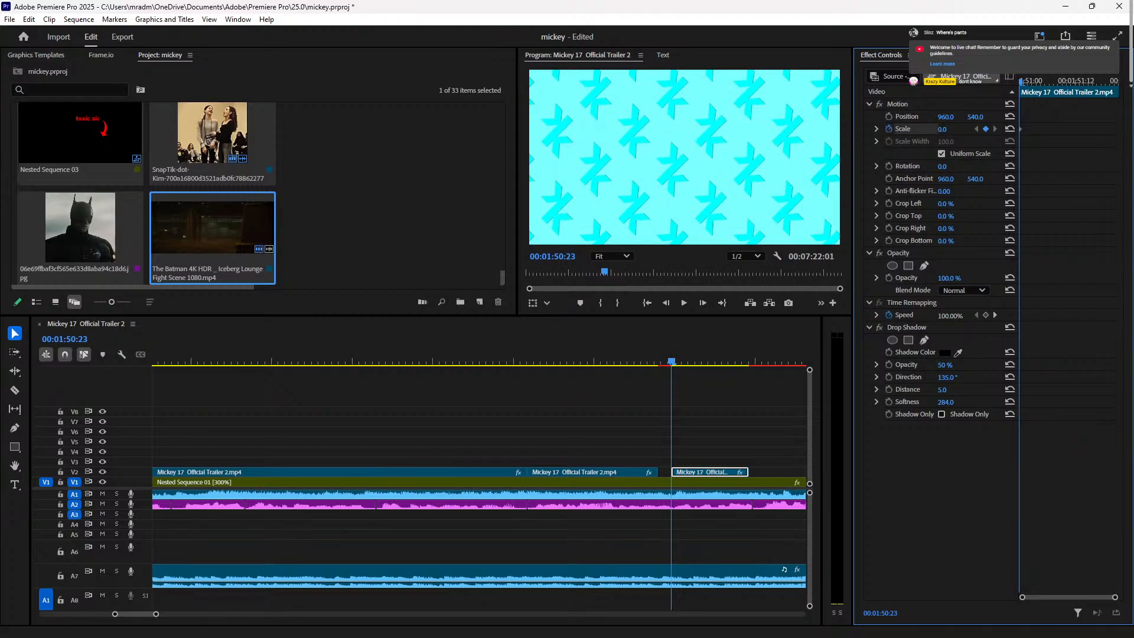
drag(942, 129, 943, 129)
click(888, 167)
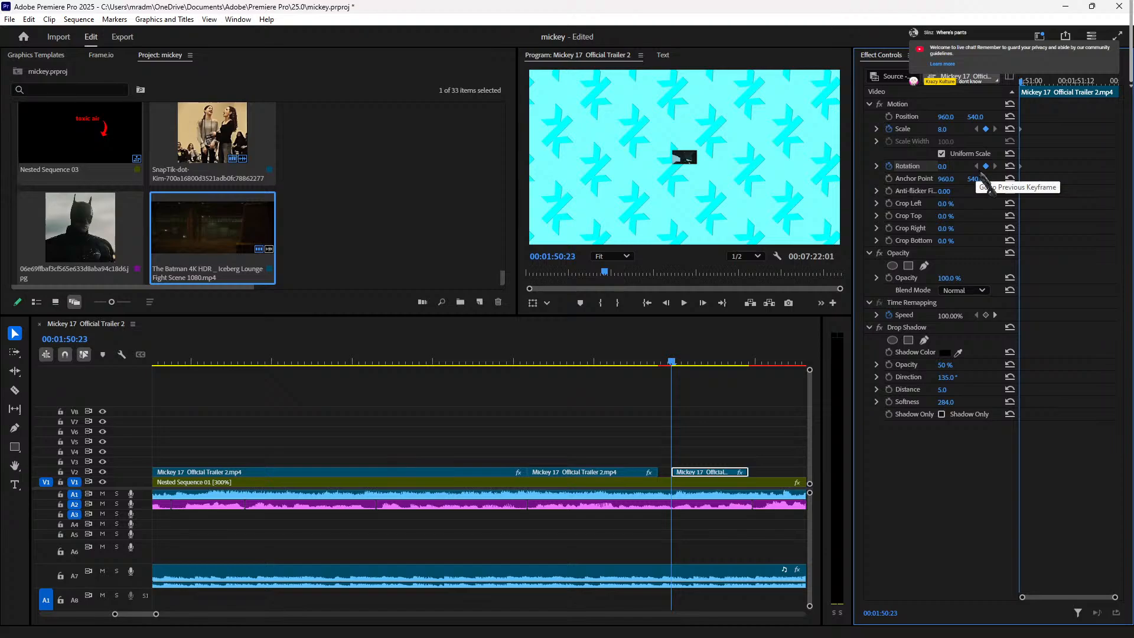
click(982, 172)
Step: Slide the third piece against the second and keyframe Scale 104, Rotation 8x0° at 00:01:51:02
key(Right)
key(Right)
key(Right)
key(Right)
key(Right)
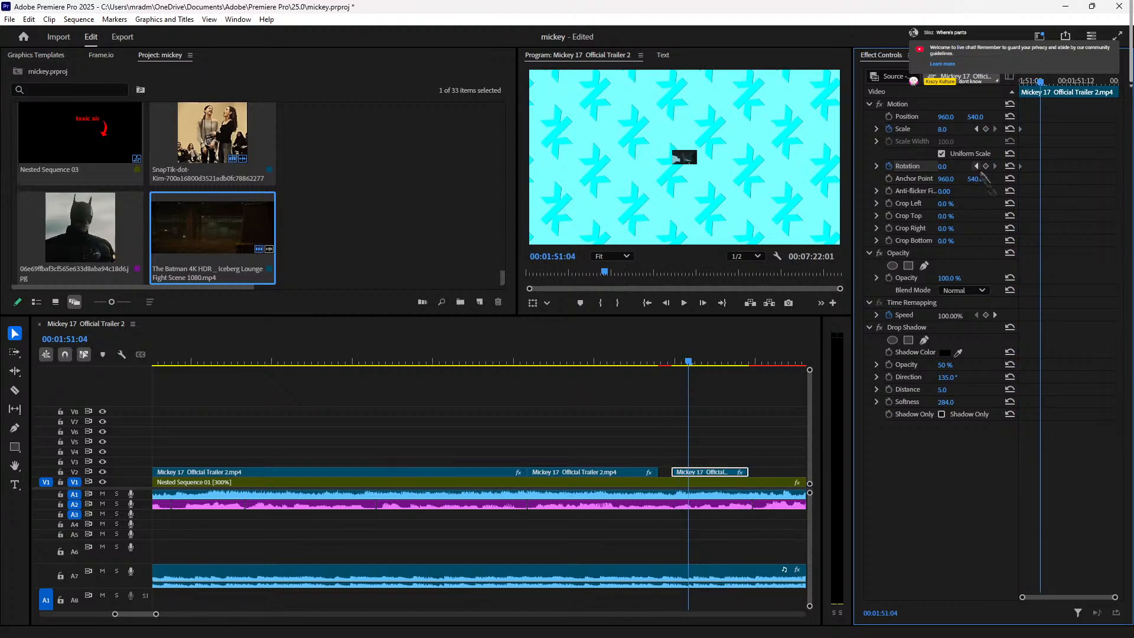
key(Right)
drag(704, 471, 692, 473)
key(Left)
key(Left)
key(Left)
key(Left)
key(Right)
key(Right)
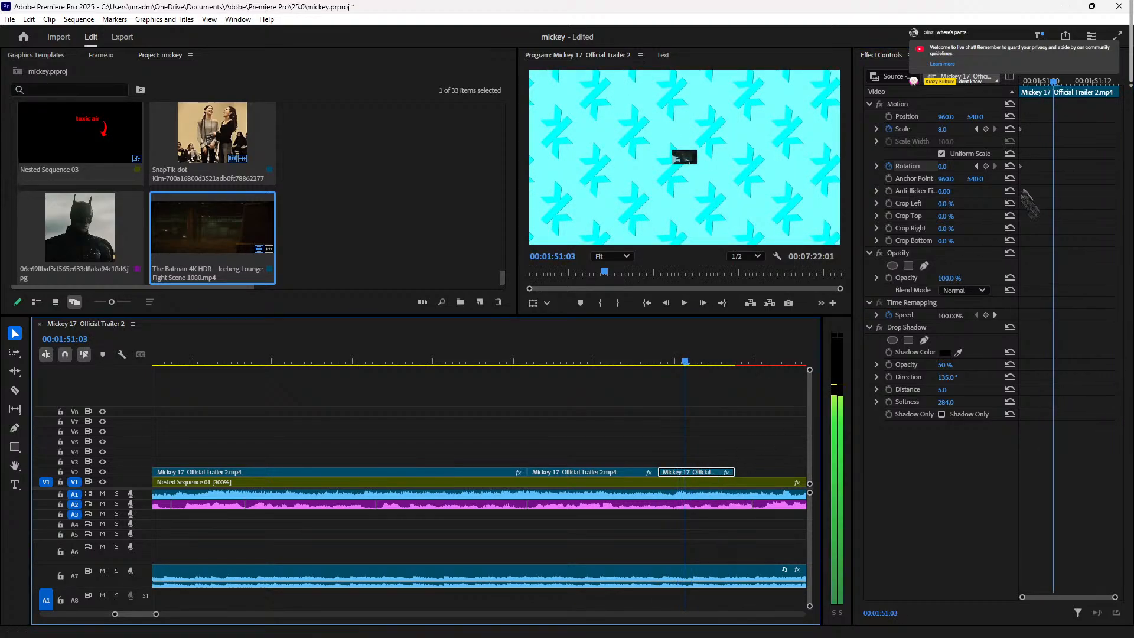
key(Left)
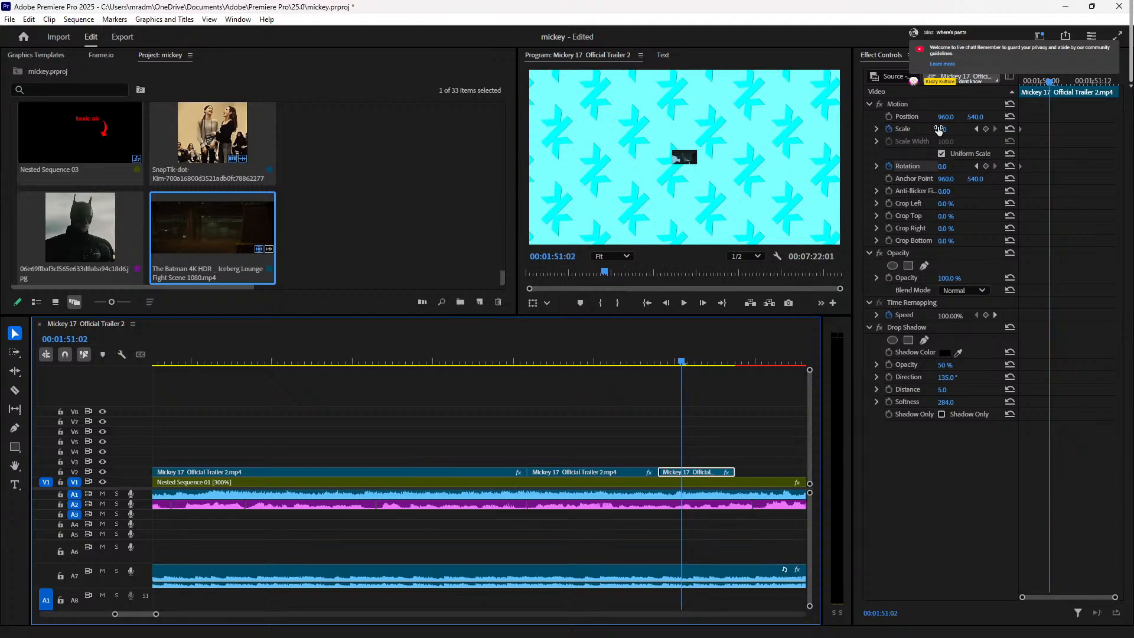
drag(942, 131, 1000, 131)
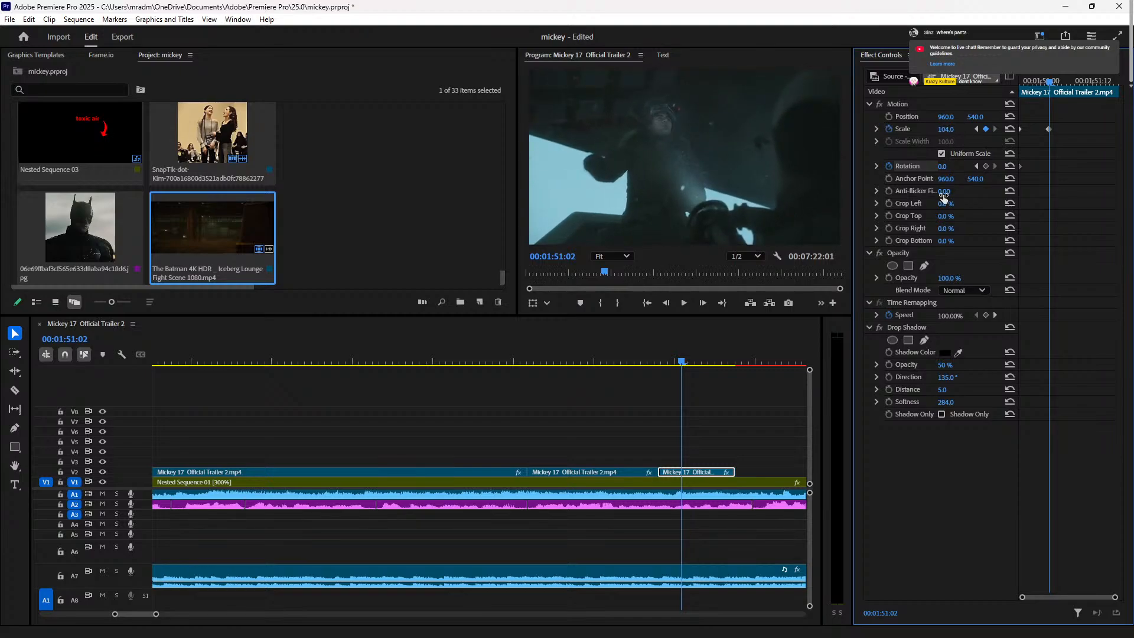
drag(941, 166, 1093, 166)
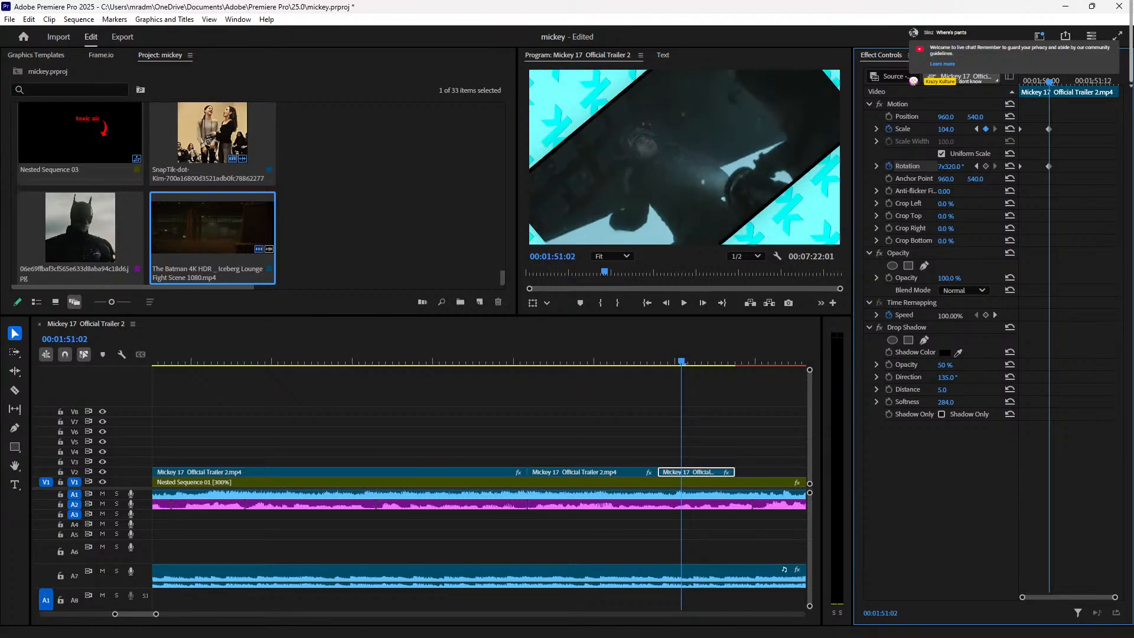
drag(947, 170, 970, 171)
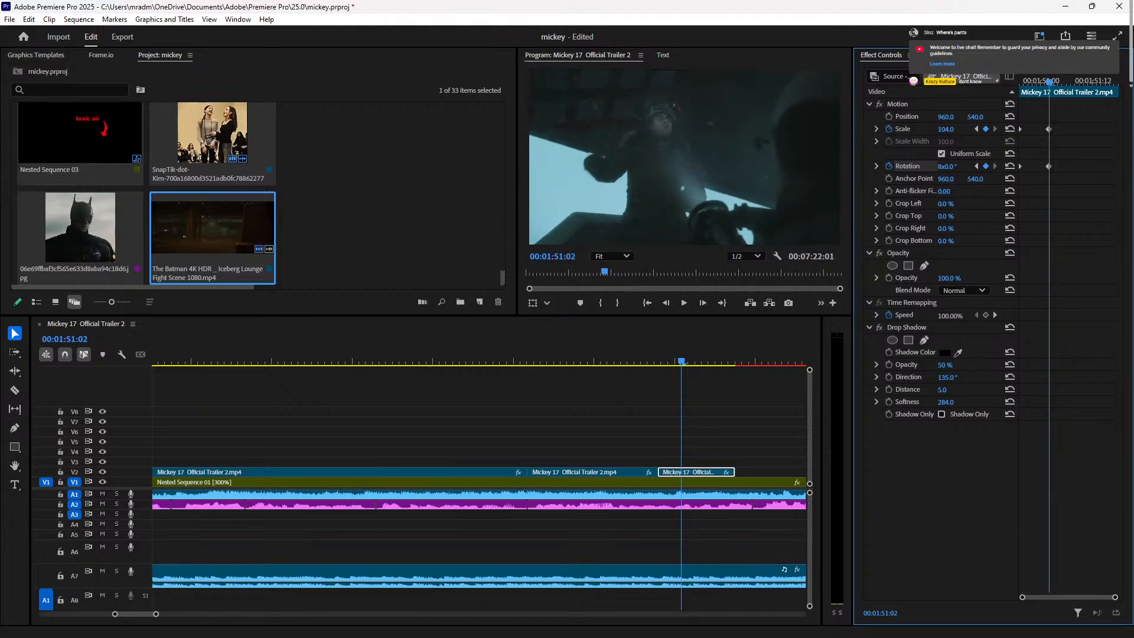
Step: Move the spinning third trailer piece up to V3, overlapping the second piece's end
click(663, 359)
key(space)
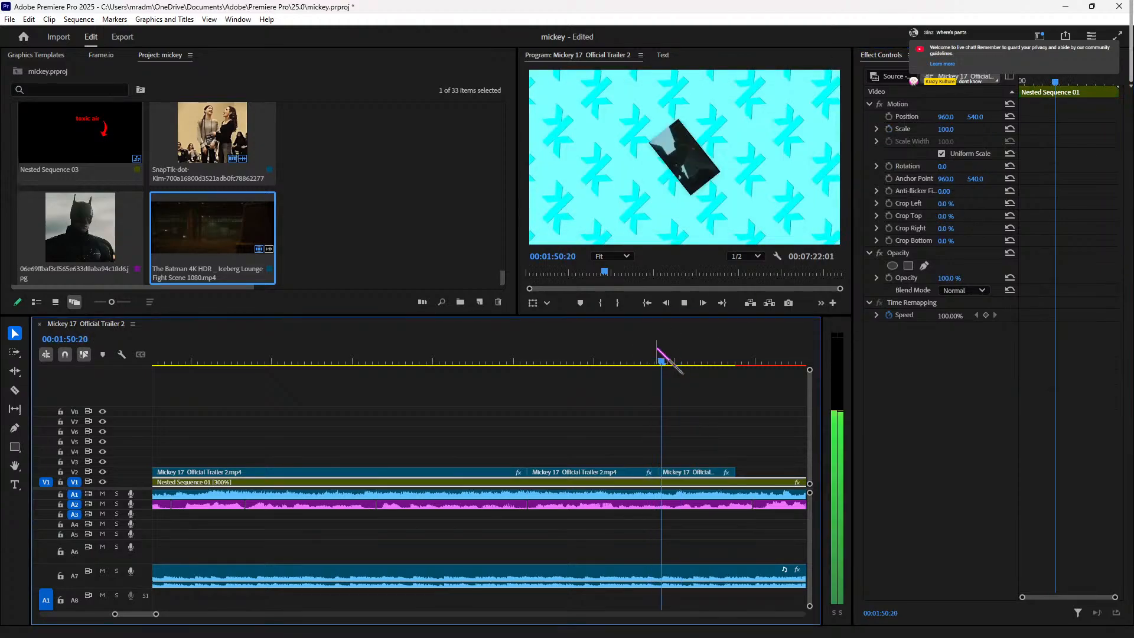
key(space)
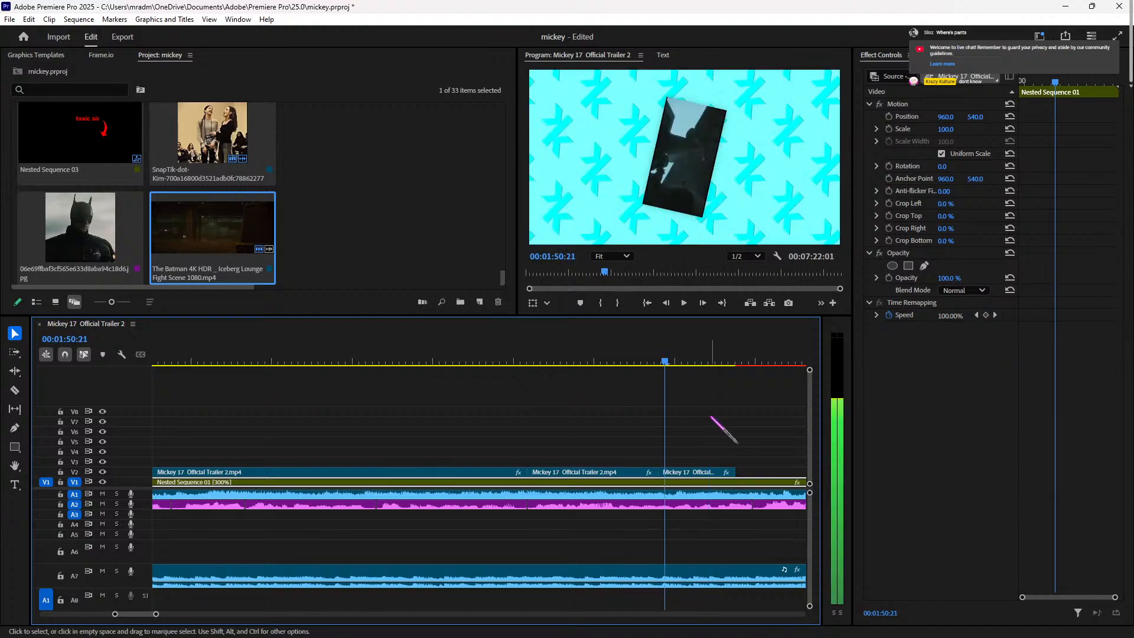
click(631, 473)
click(635, 359)
key(Right)
key(Right)
key(Right)
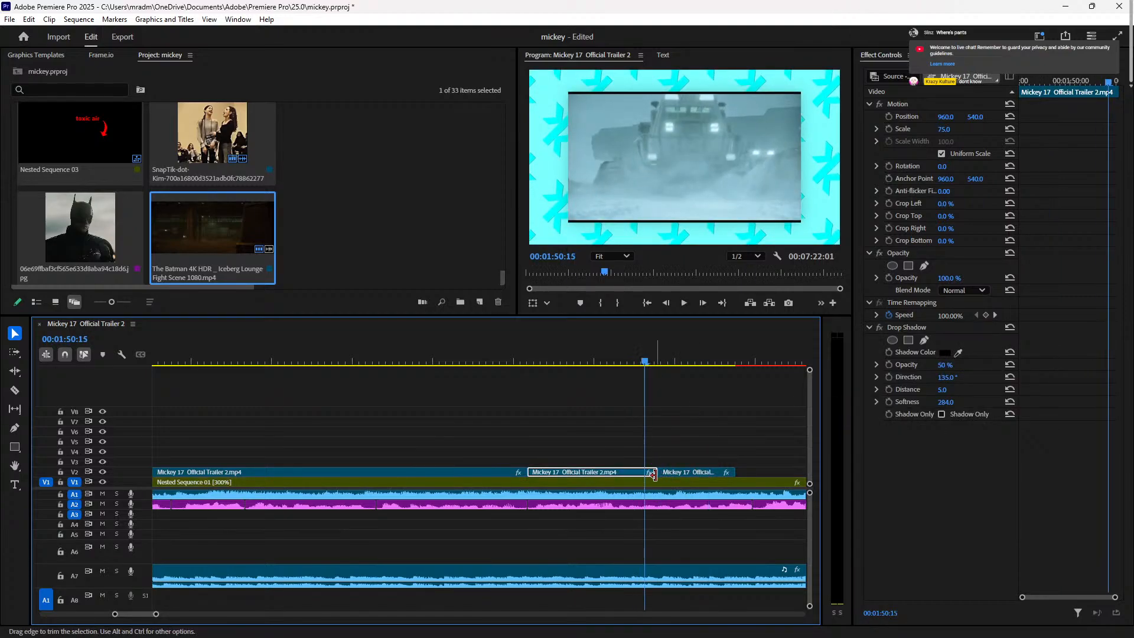
key(Right)
mouse_move(677, 475)
mouse_down()
mouse_move(679, 463)
mouse_move(665, 471)
mouse_move(693, 468)
mouse_move(683, 468)
mouse_up()
key(space)
key(space)
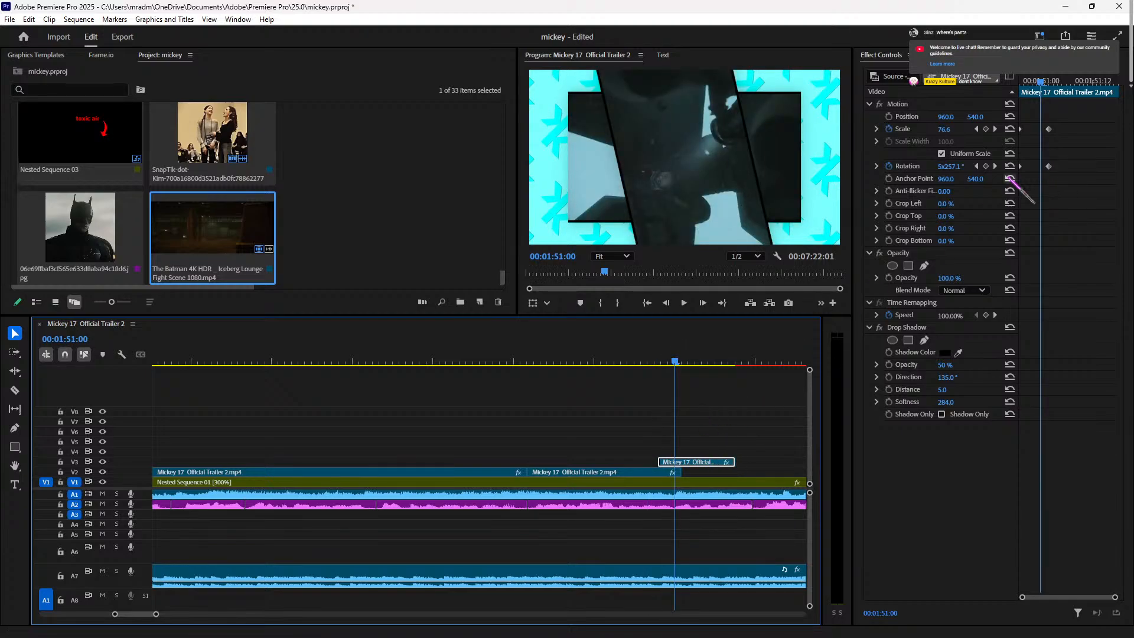
Step: Add more turns to the end Rotation keyframe and marquee-select the Scale and Rotation keyframes
key(Right)
key(Right)
drag(952, 168, 1102, 168)
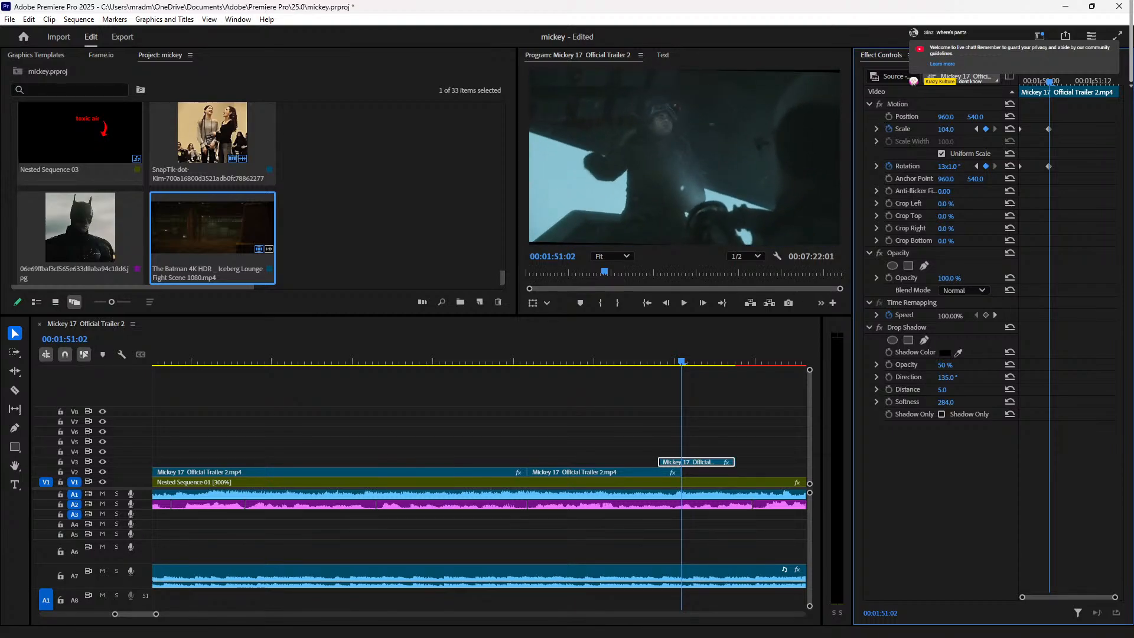
click(637, 359)
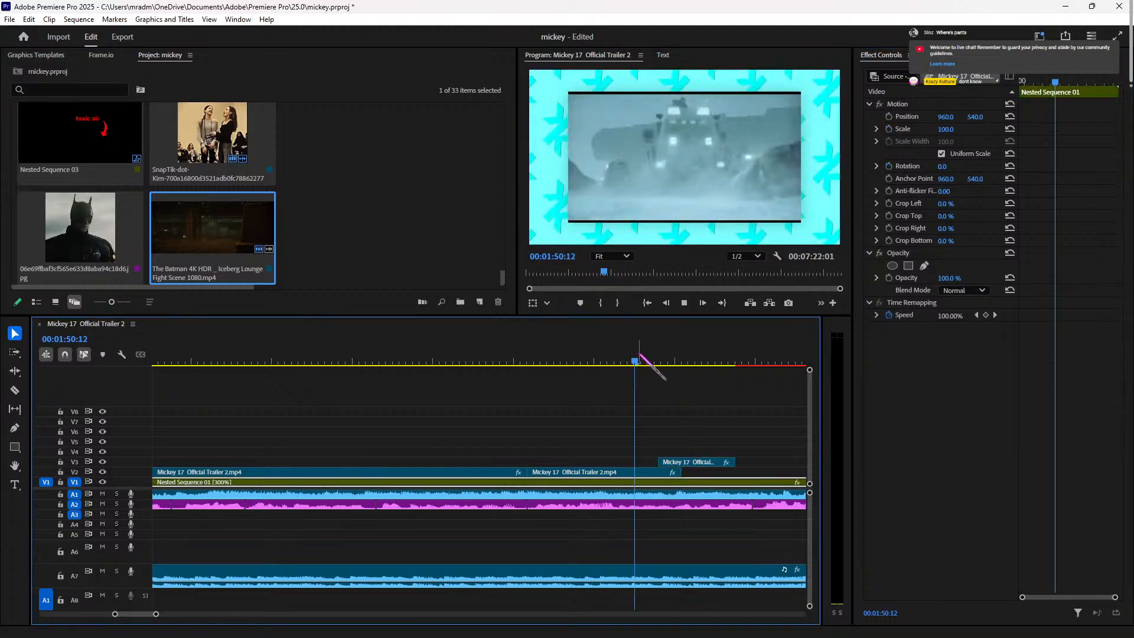
key(space)
click(665, 350)
drag(667, 348, 669, 348)
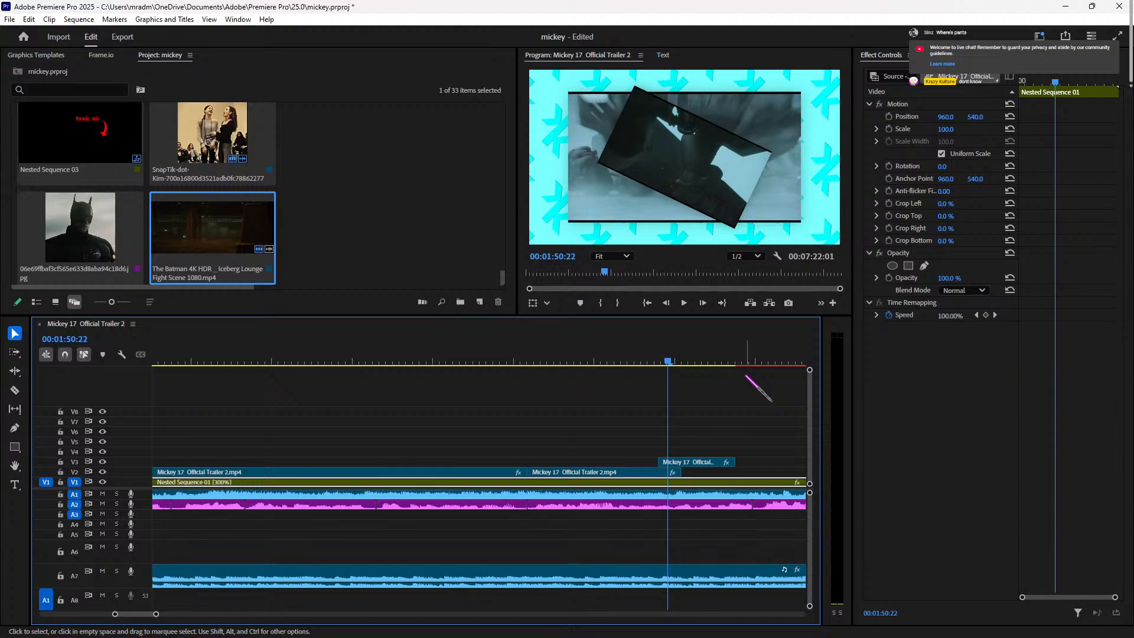
click(691, 461)
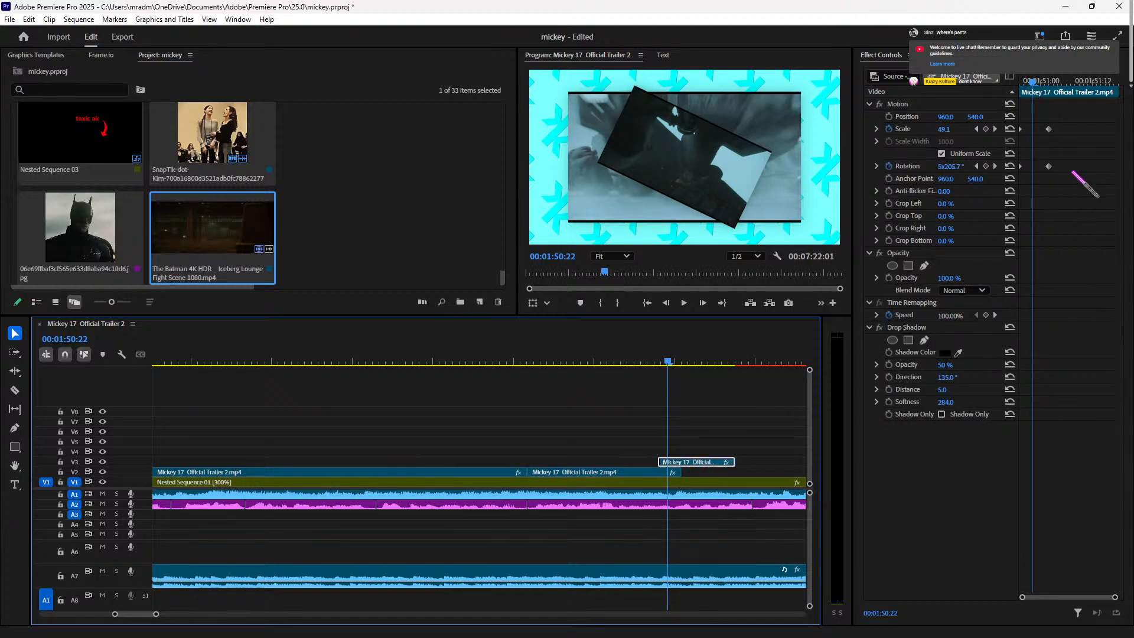
drag(1072, 170, 1019, 113)
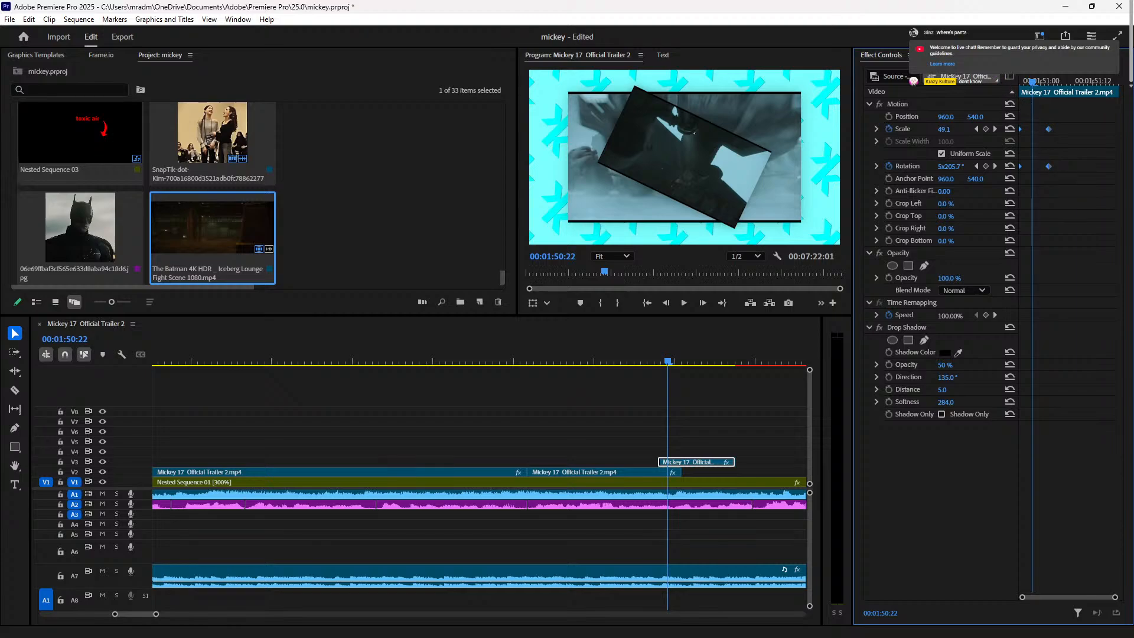
Step: Apply the Transform effect from Video Effects > Transform to the V3 trailer clip
click(935, 55)
click(925, 76)
text(shutter)
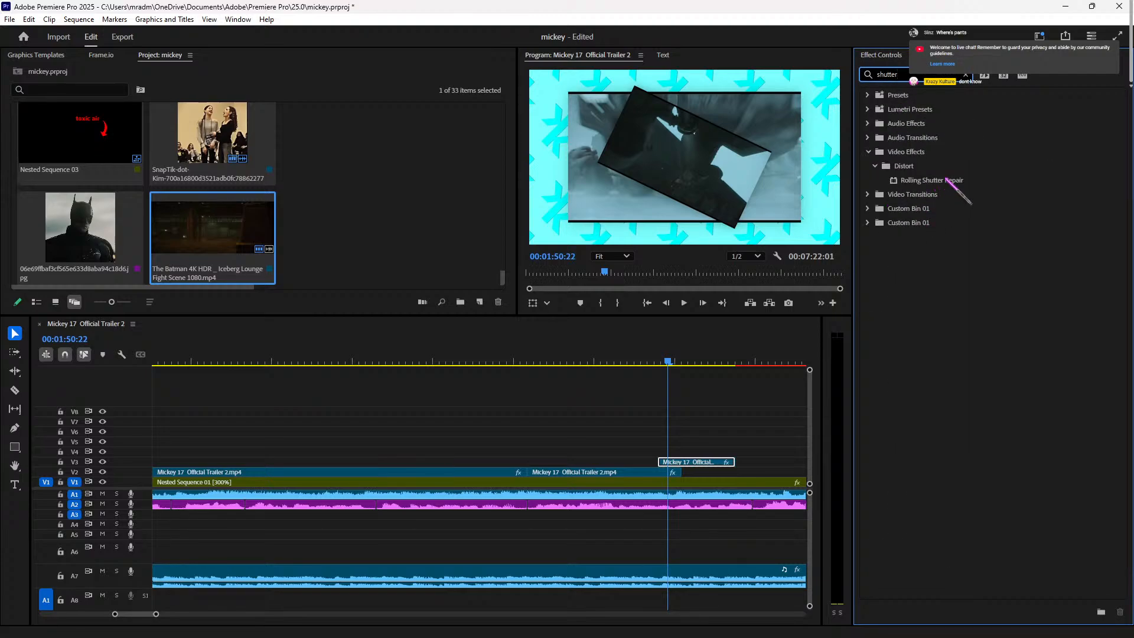
click(868, 151)
click(867, 152)
click(965, 75)
click(867, 152)
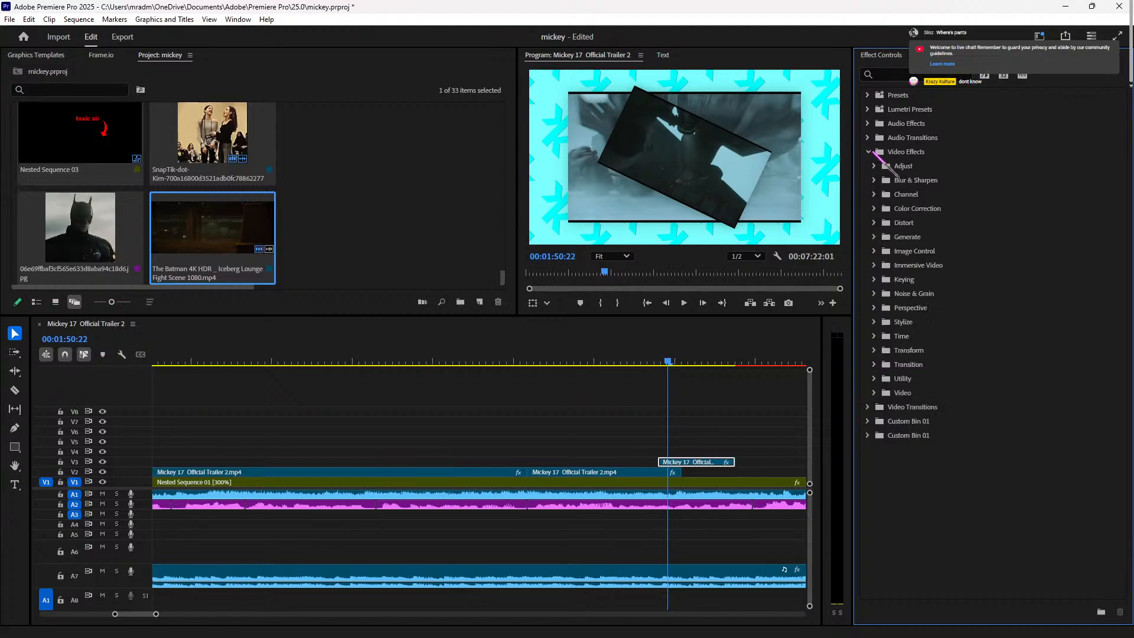
click(874, 351)
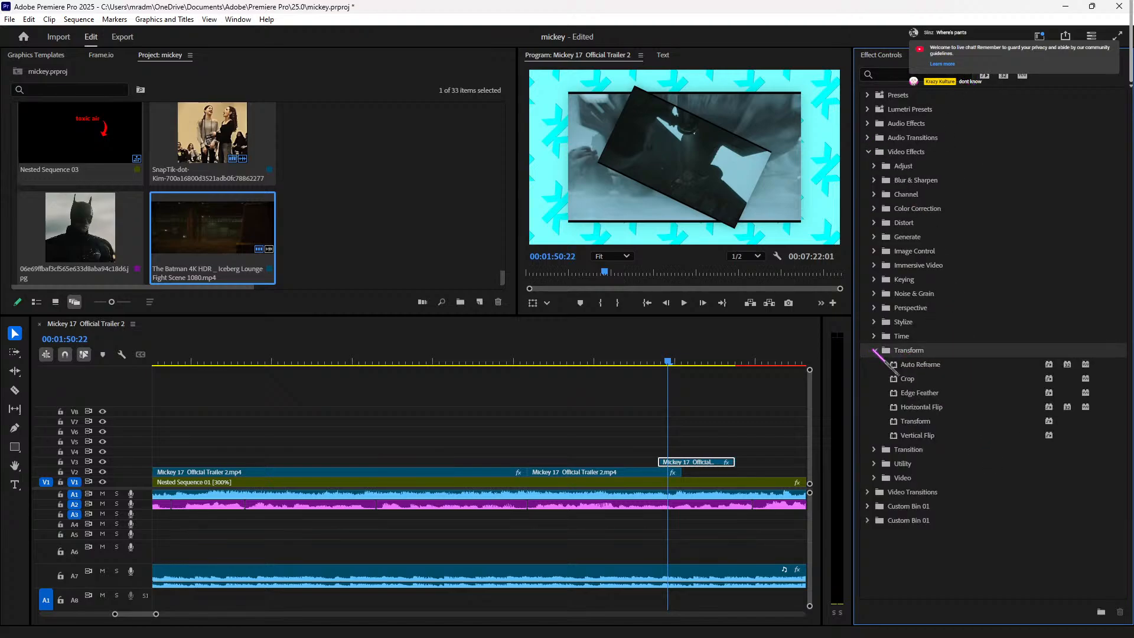
click(929, 423)
click(711, 461)
click(881, 55)
scroll(941, 475, down, 2)
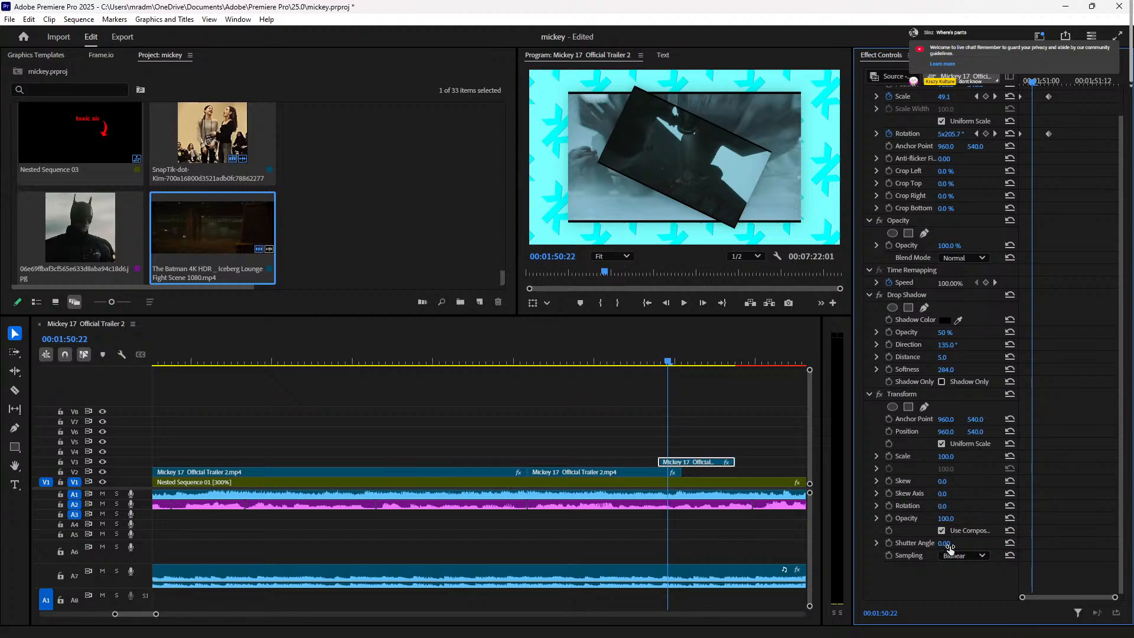
Step: Try a higher Transform shutter angle for motion blur, preview it, then undo the change
key(Left)
key(Left)
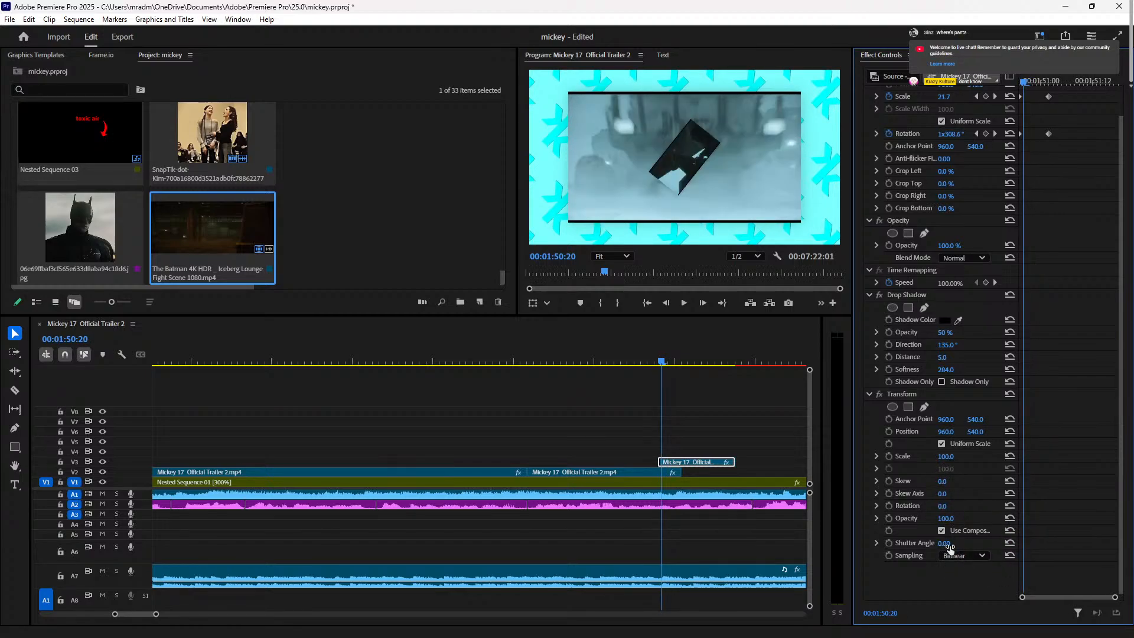
drag(1091, 136, 1016, 96)
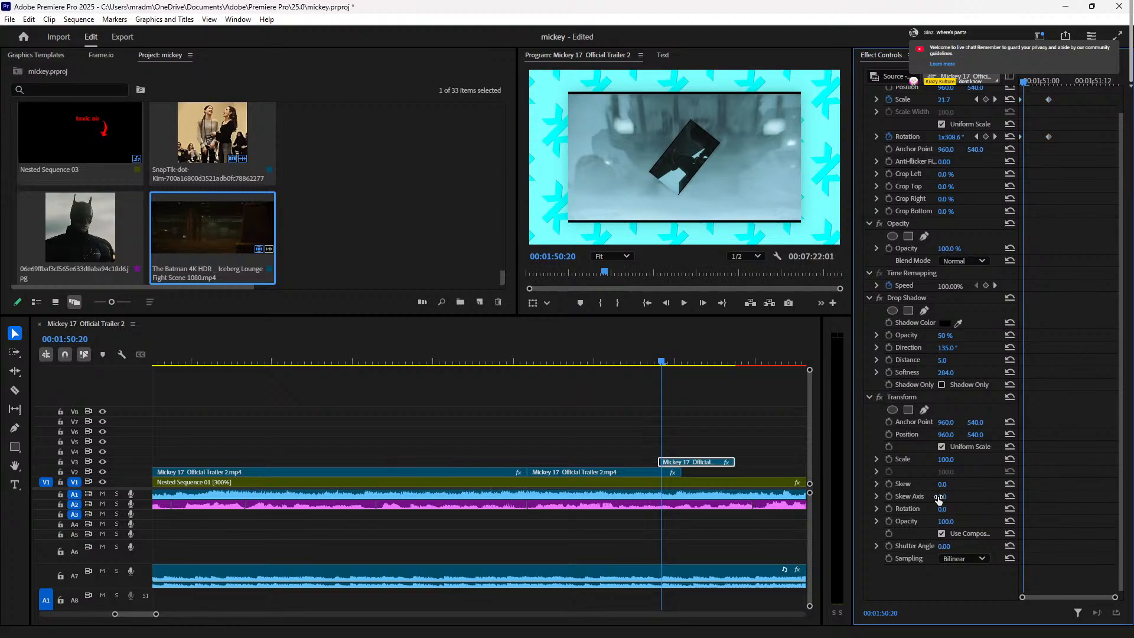
drag(945, 546, 954, 546)
key(space)
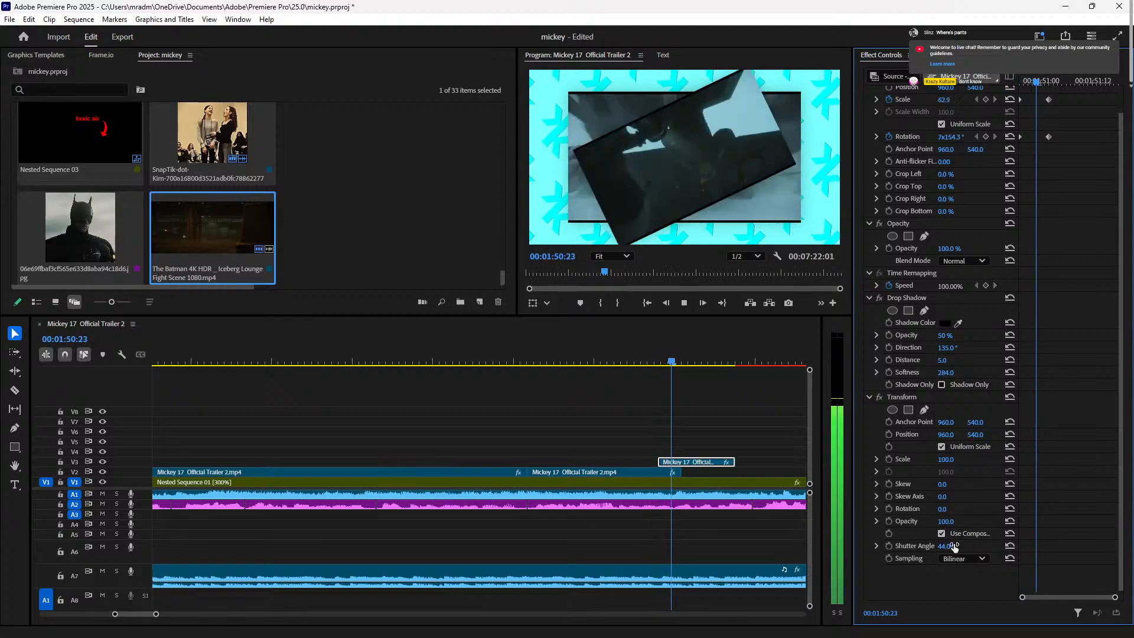
key(ctrl+z)
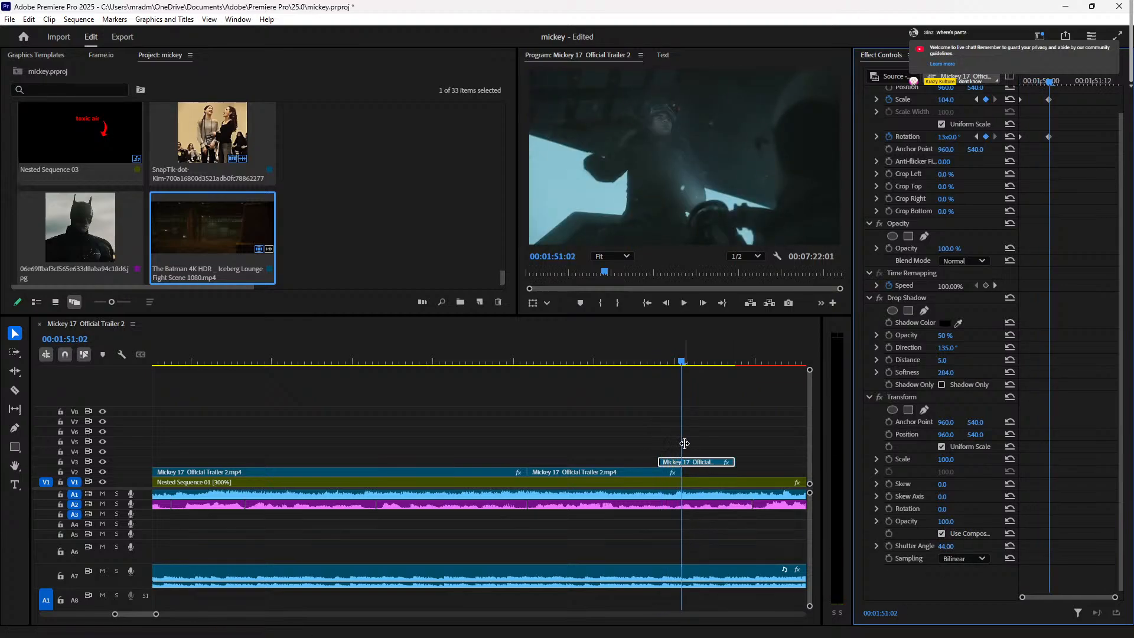
Step: Keyframe Transform Scale at 86 and delete the Motion Scale and Rotation keyframes
click(658, 362)
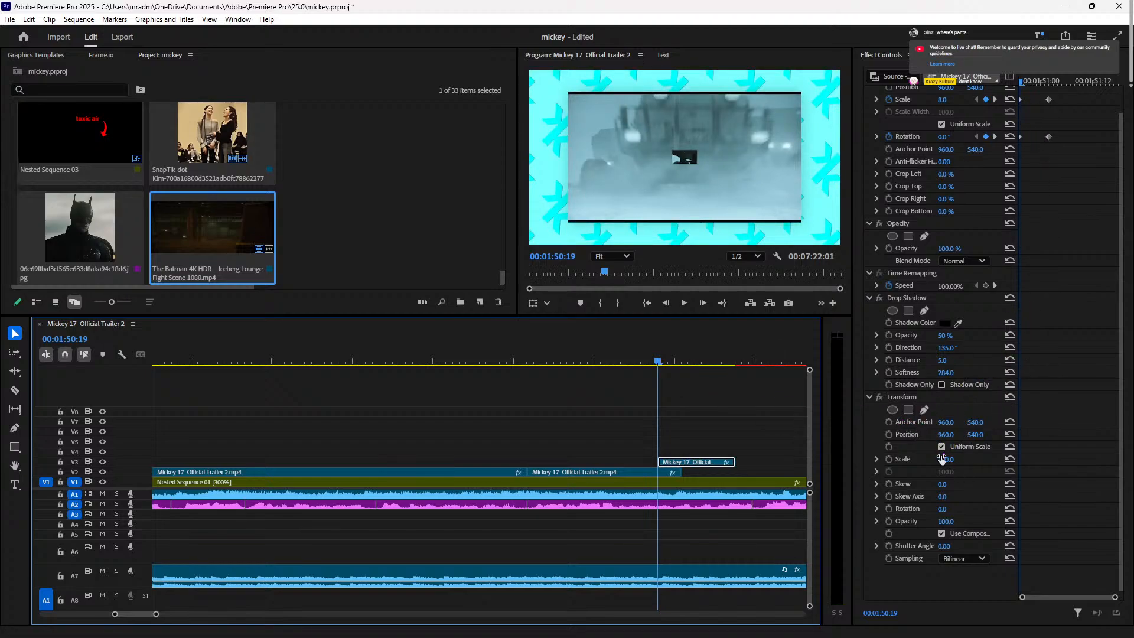
click(889, 459)
drag(945, 459, 938, 460)
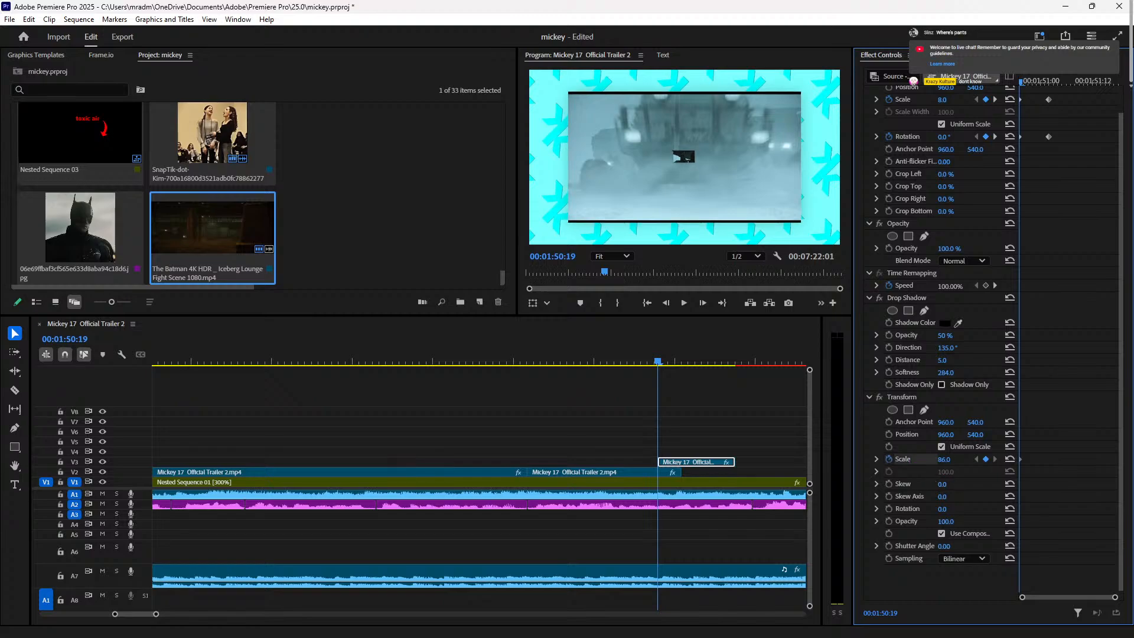
click(888, 99)
click(619, 360)
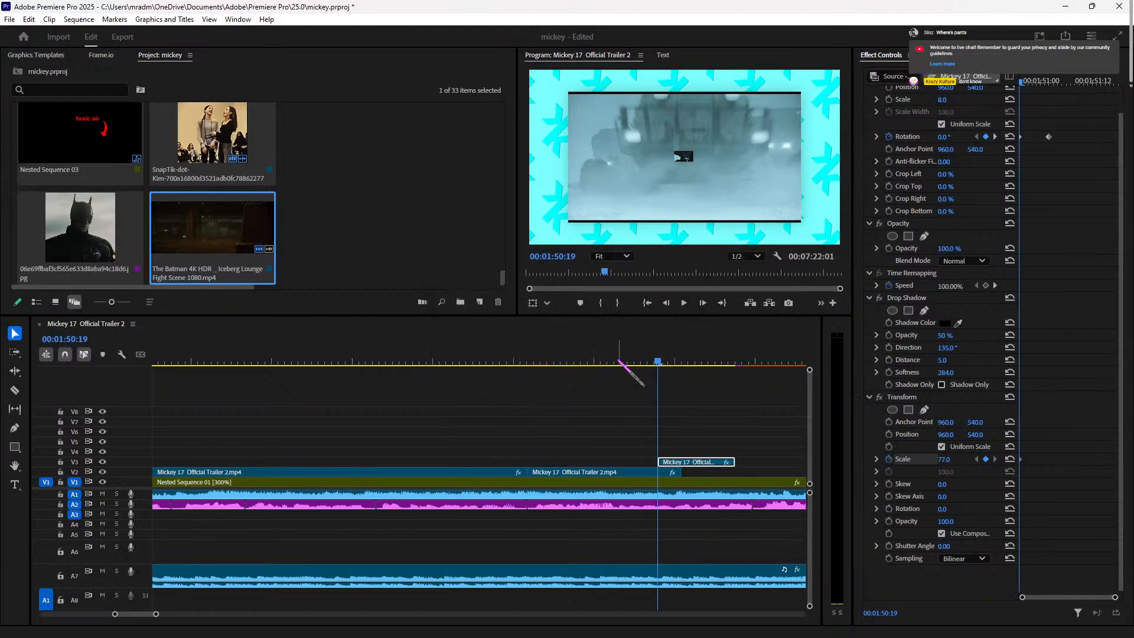
click(889, 136)
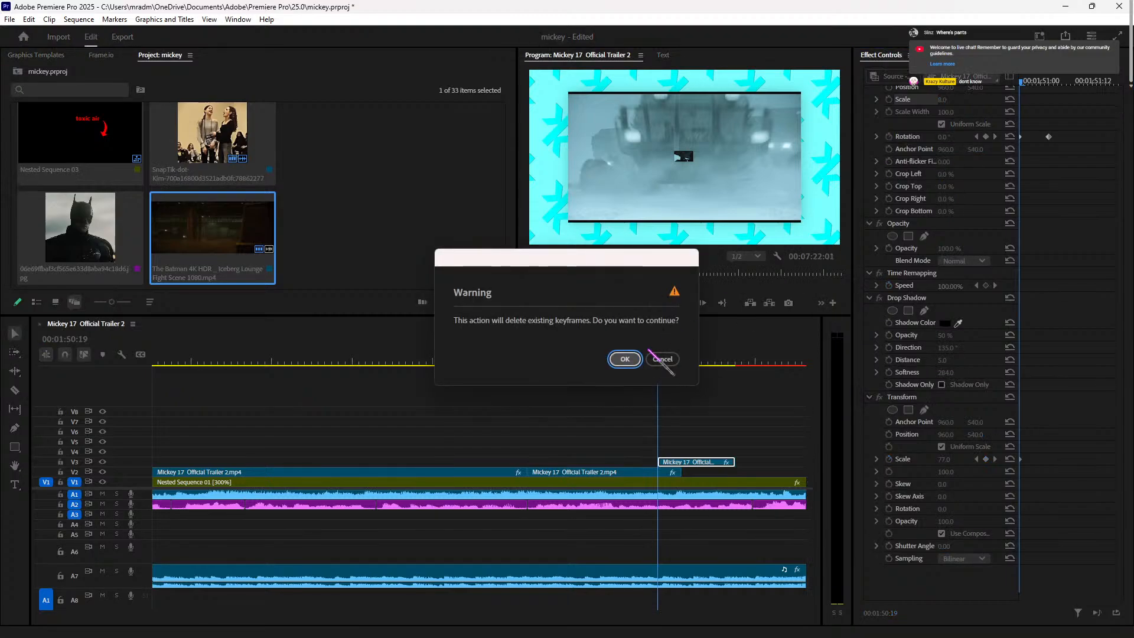
click(621, 360)
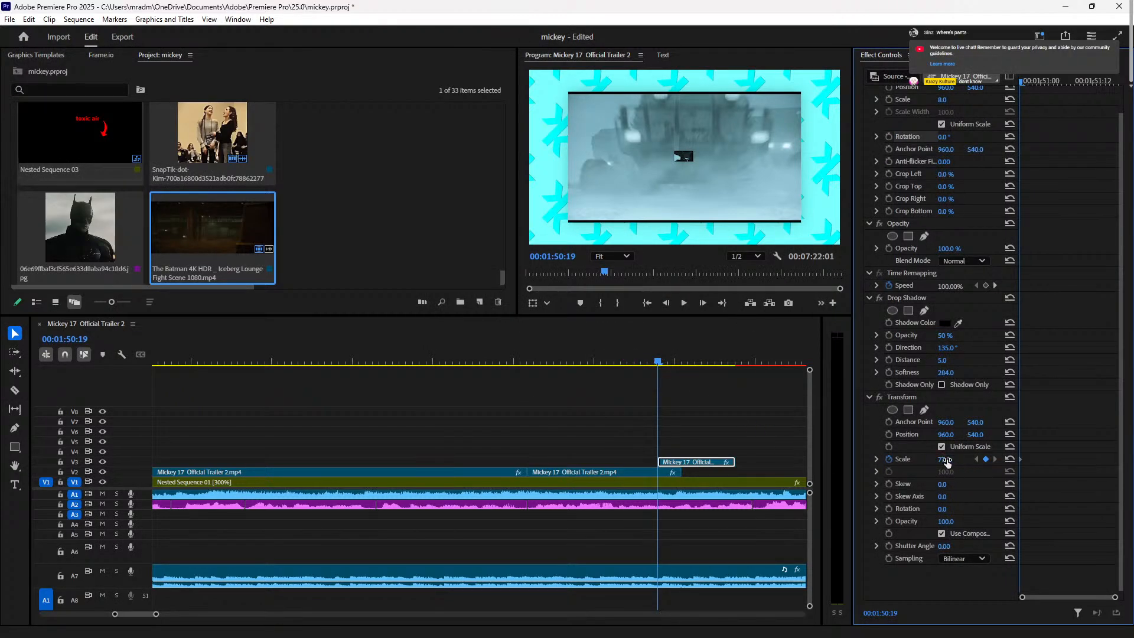
Step: Add a Transform Scale keyframe at 133, reset Motion to full frame, and lower the Transform Scale
key(space)
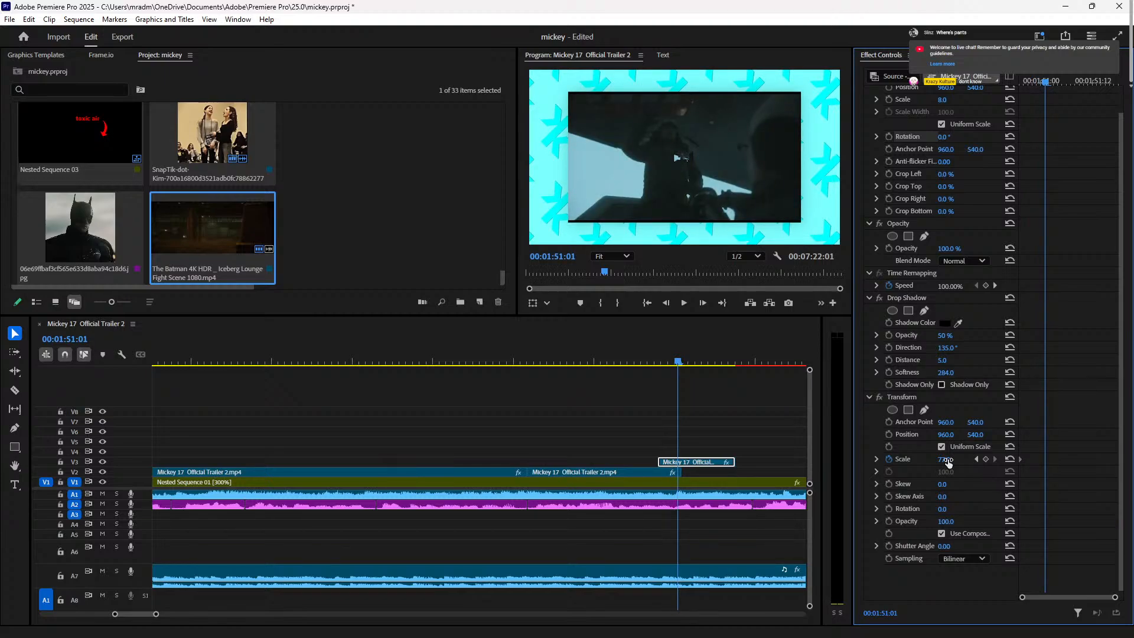
click(986, 459)
mouse_move(940, 459)
mouse_down()
mouse_move(1003, 459)
mouse_move(956, 459)
mouse_up()
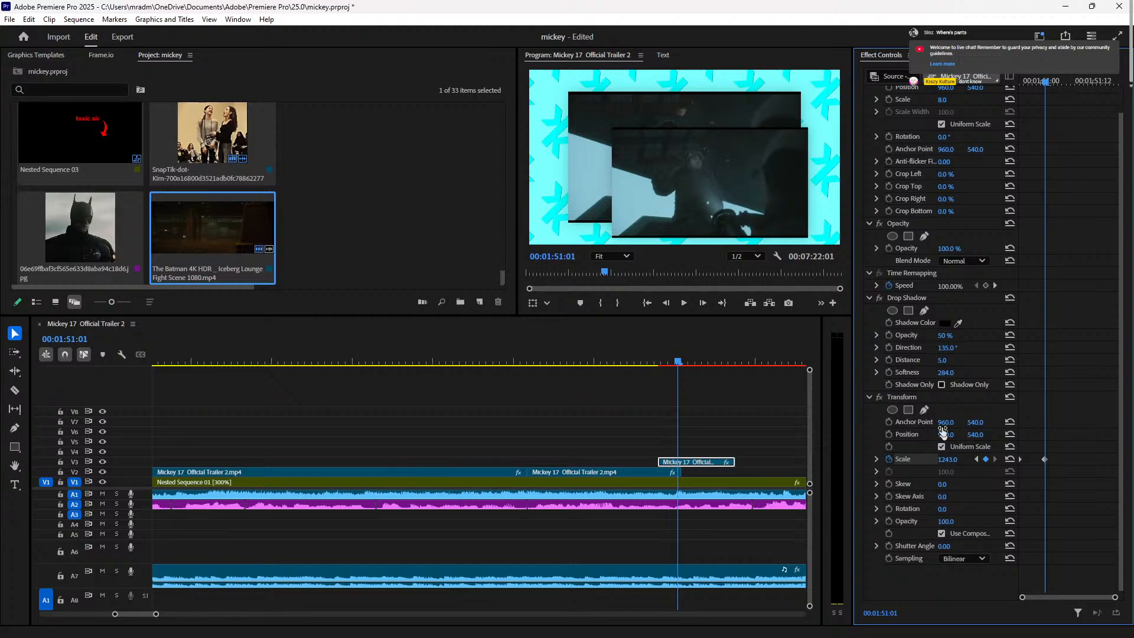
scroll(942, 349, up, 2)
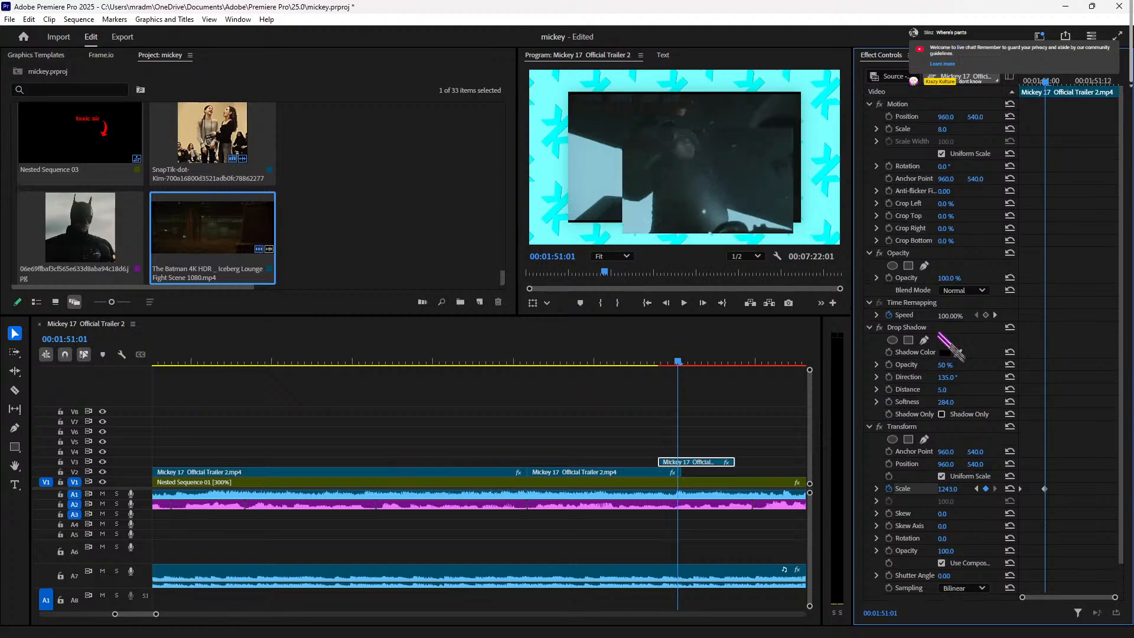
click(1009, 104)
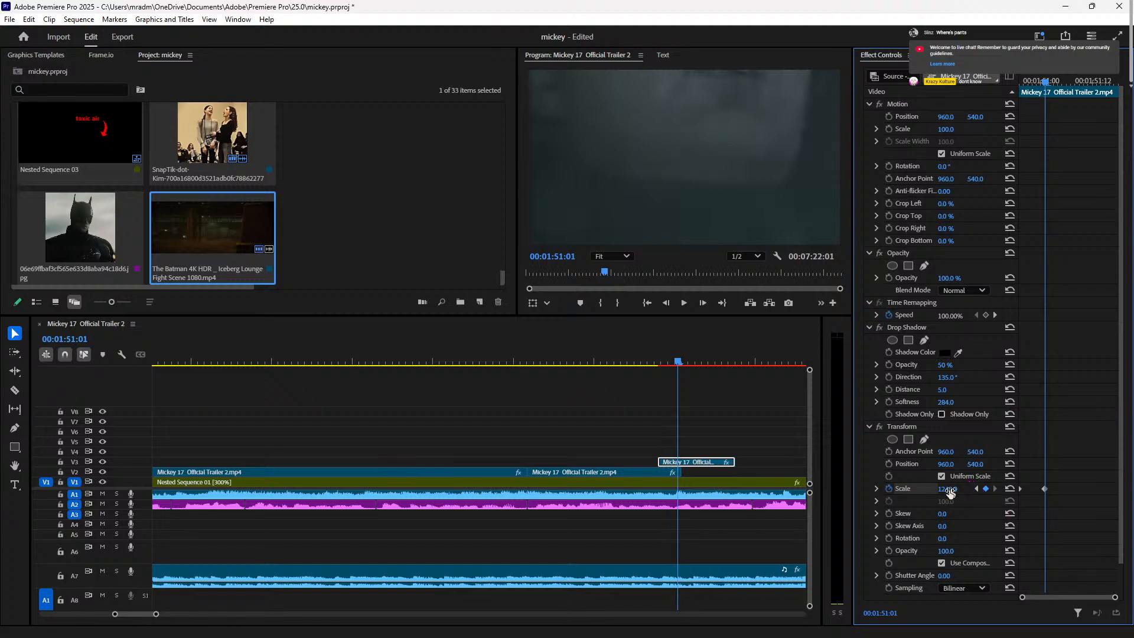
drag(968, 489, 947, 488)
Step: Undo back to Motion Scale 8.0 without the Transform effect and replay the spin-in
key(Left)
key(Left)
key(Left)
key(Left)
key(Left)
key(Left)
key(Right)
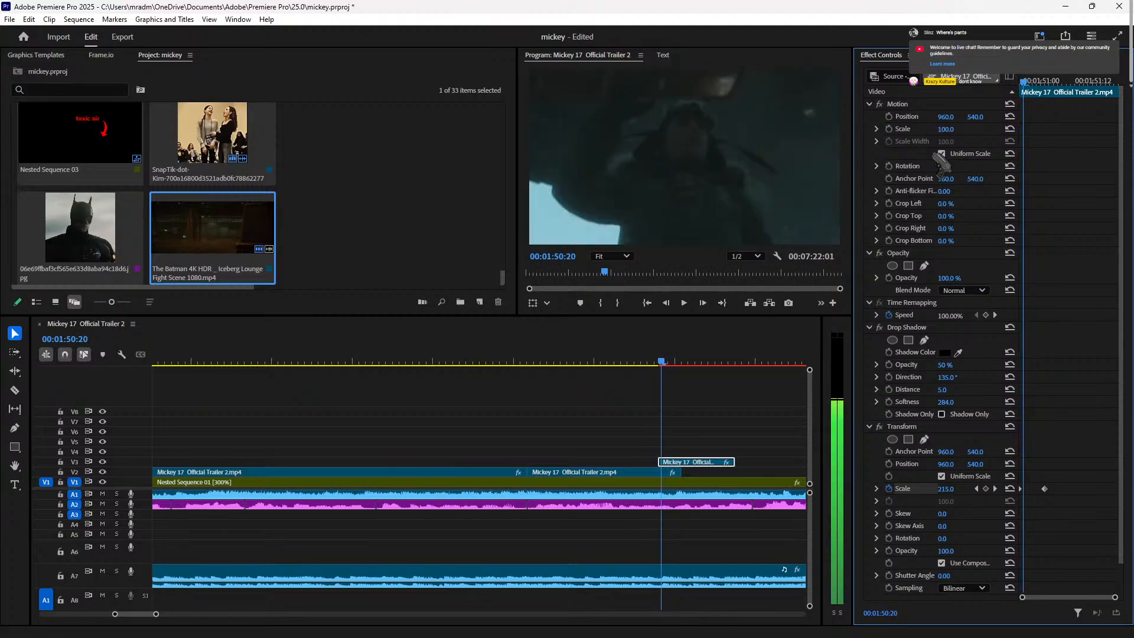
key(Left)
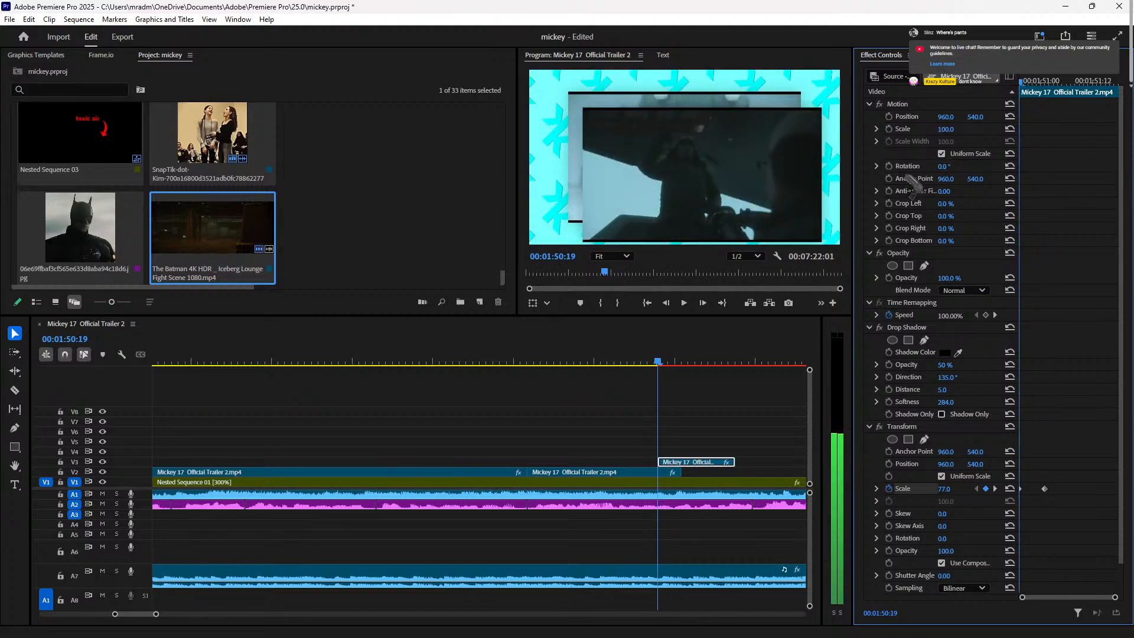
key(ctrl+z)
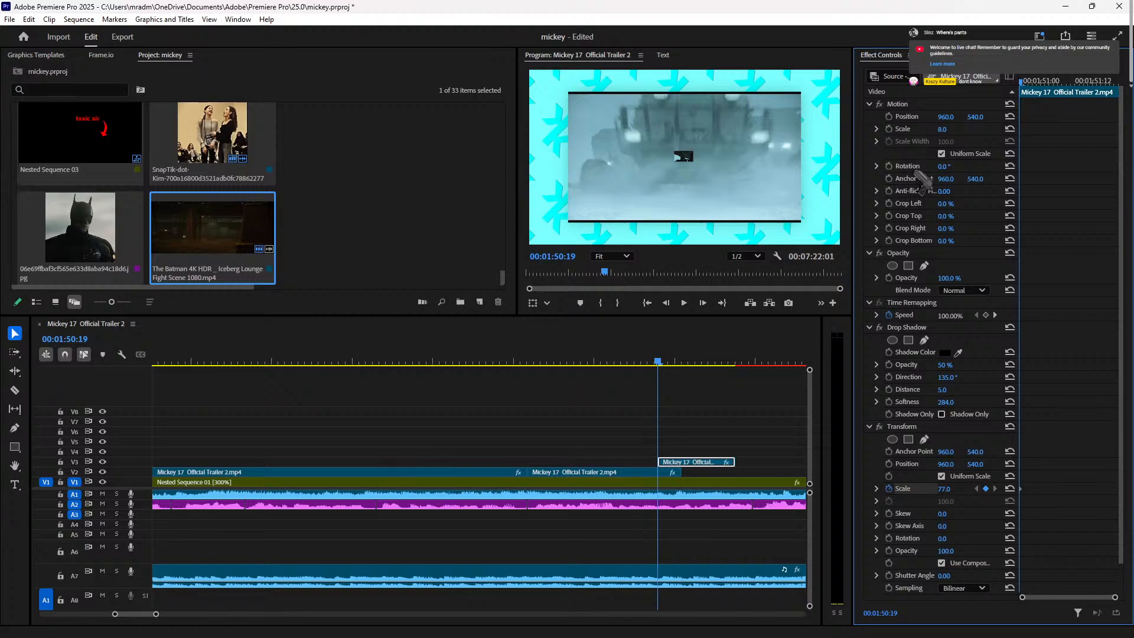
key(ctrl+z)
key(ctrl+z)
key(ctrl+z)
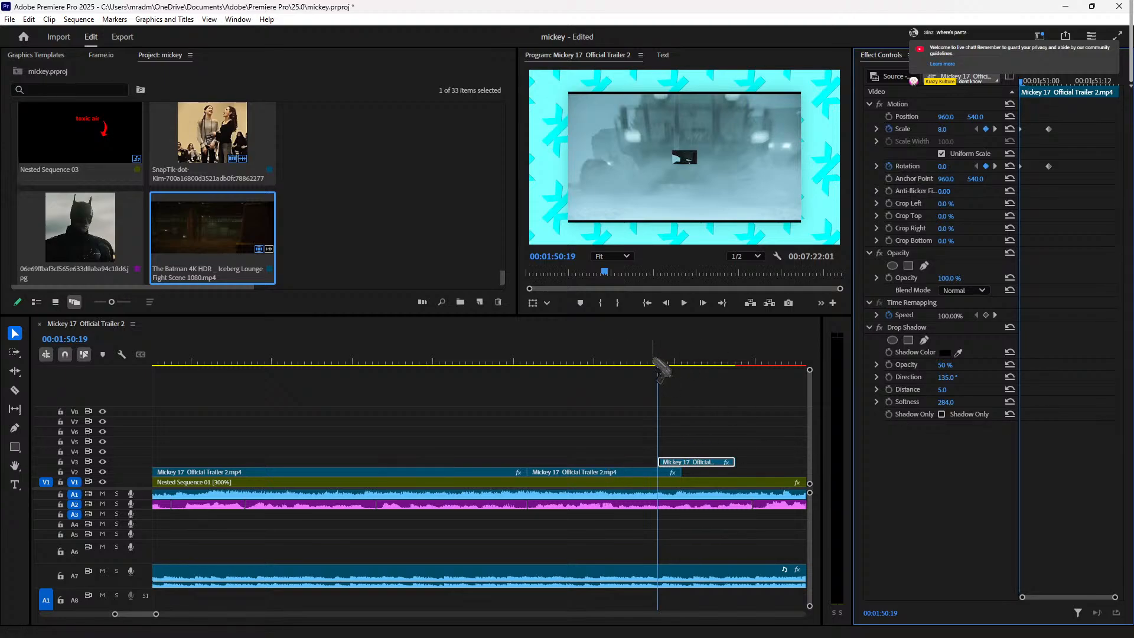
click(633, 362)
key(space)
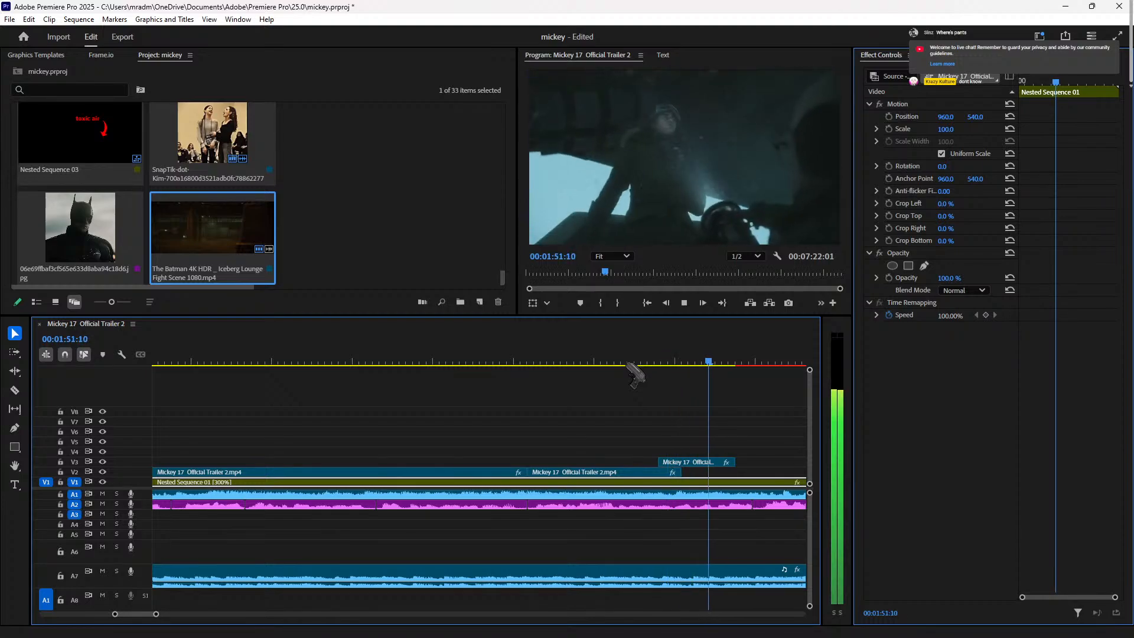
Step: Extend the V3 clip's end to the playhead near 00:01:52:00 and preview it
key(space)
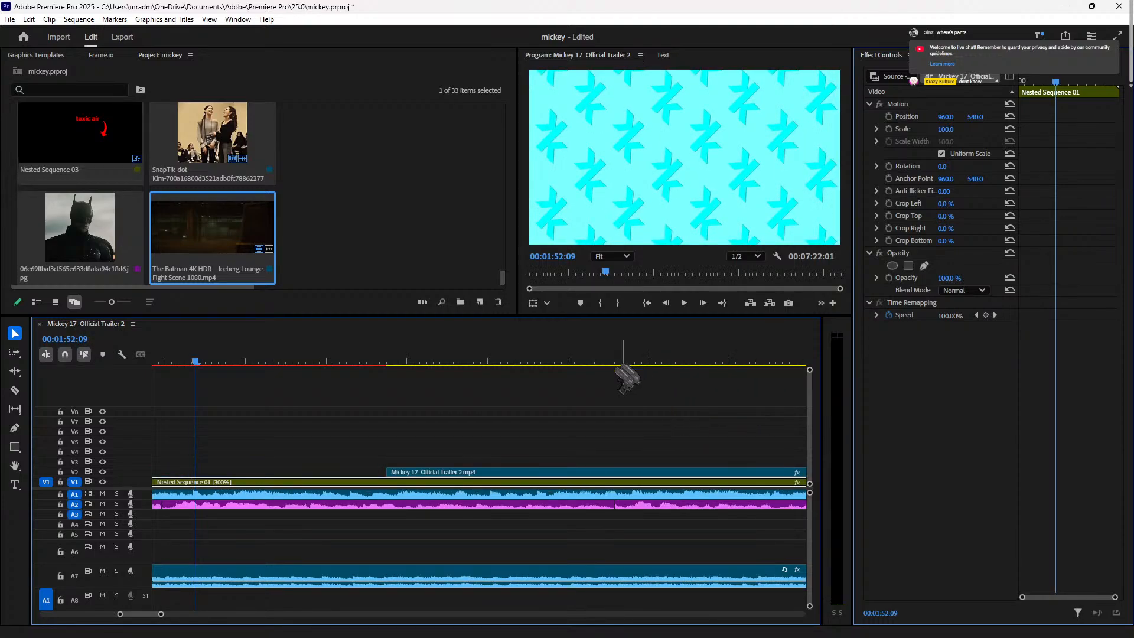
key(minus)
key(minus)
drag(391, 357, 401, 359)
key(Right)
key(Right)
key(Left)
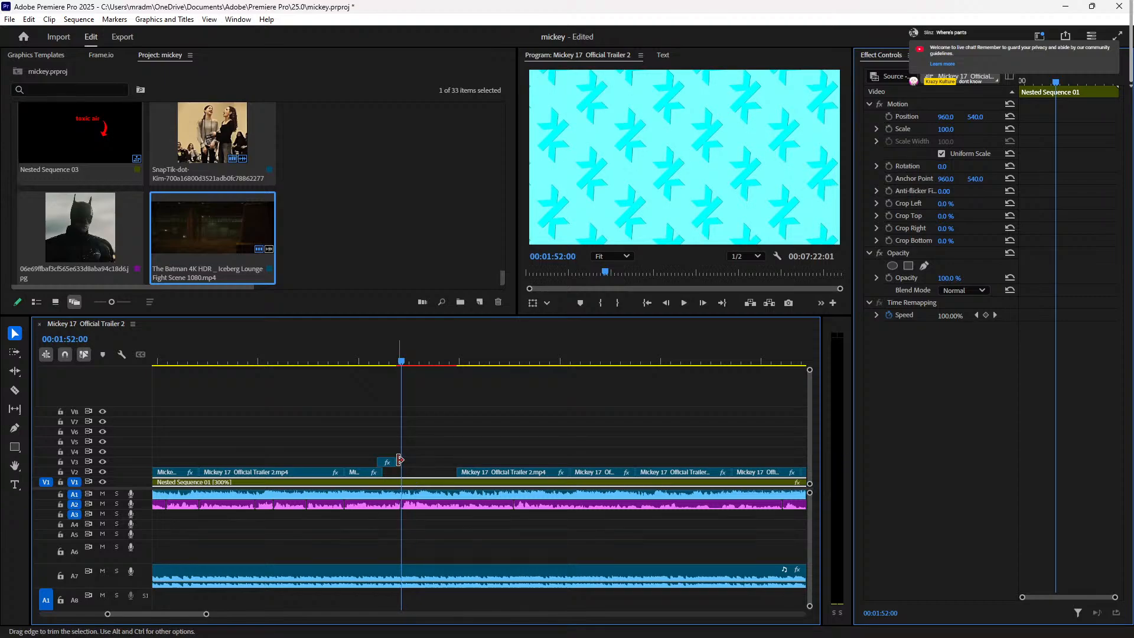
drag(399, 460, 406, 461)
click(380, 359)
key(space)
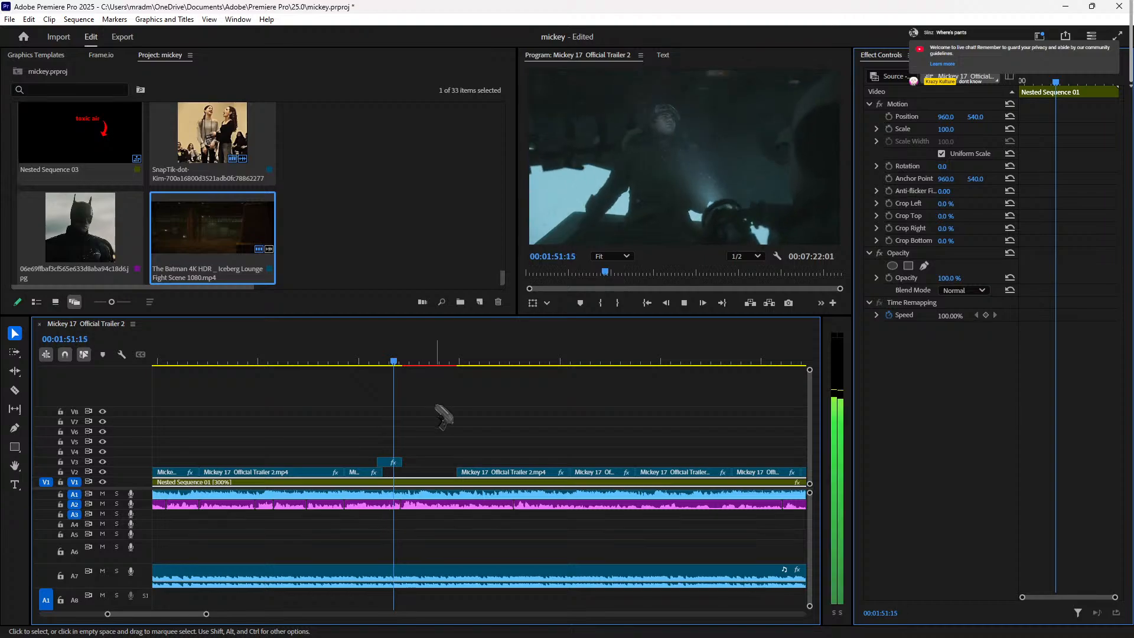
key(space)
Step: Split Nested Sequence 01 at 00:01:52:01 and lock the A7 music track
key(Right)
key(Right)
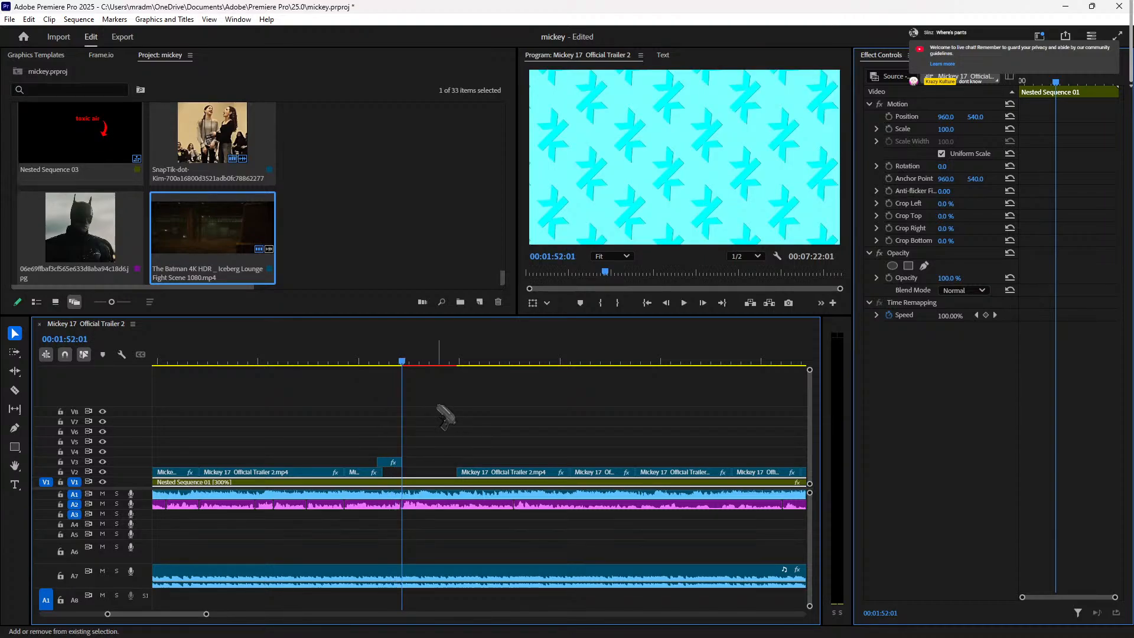
key(ctrl+k)
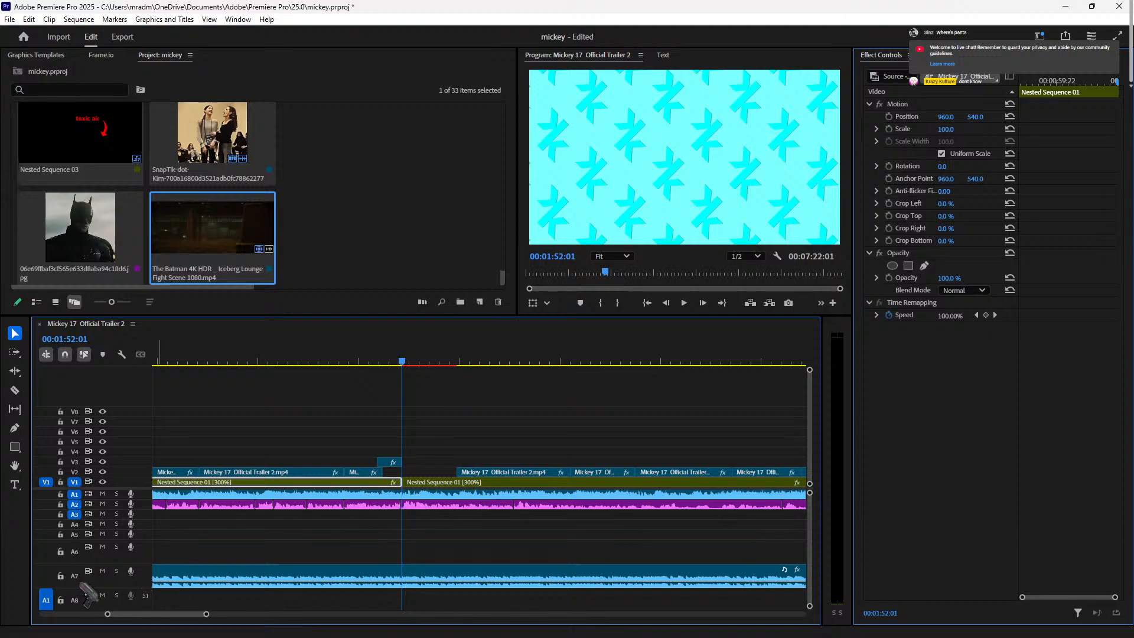
click(60, 574)
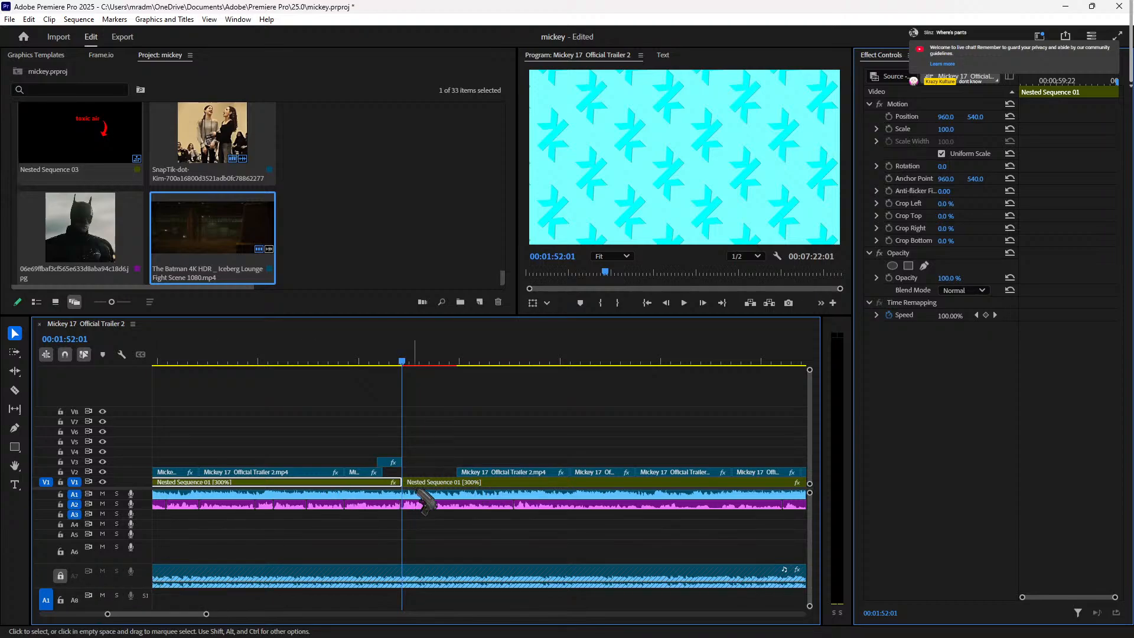
key(a)
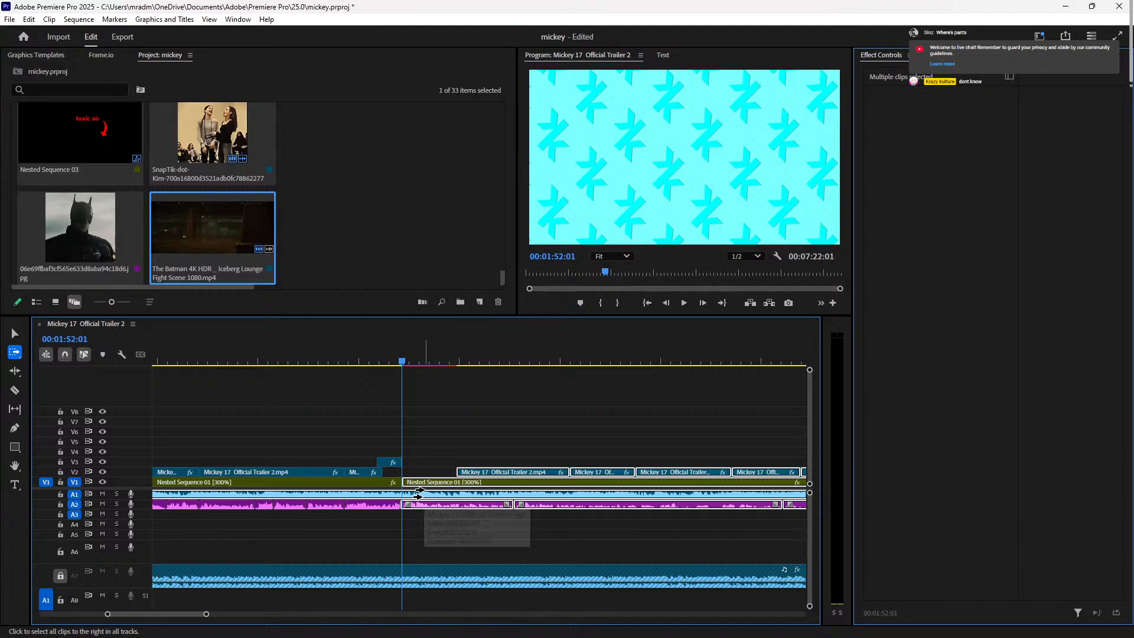
key(v)
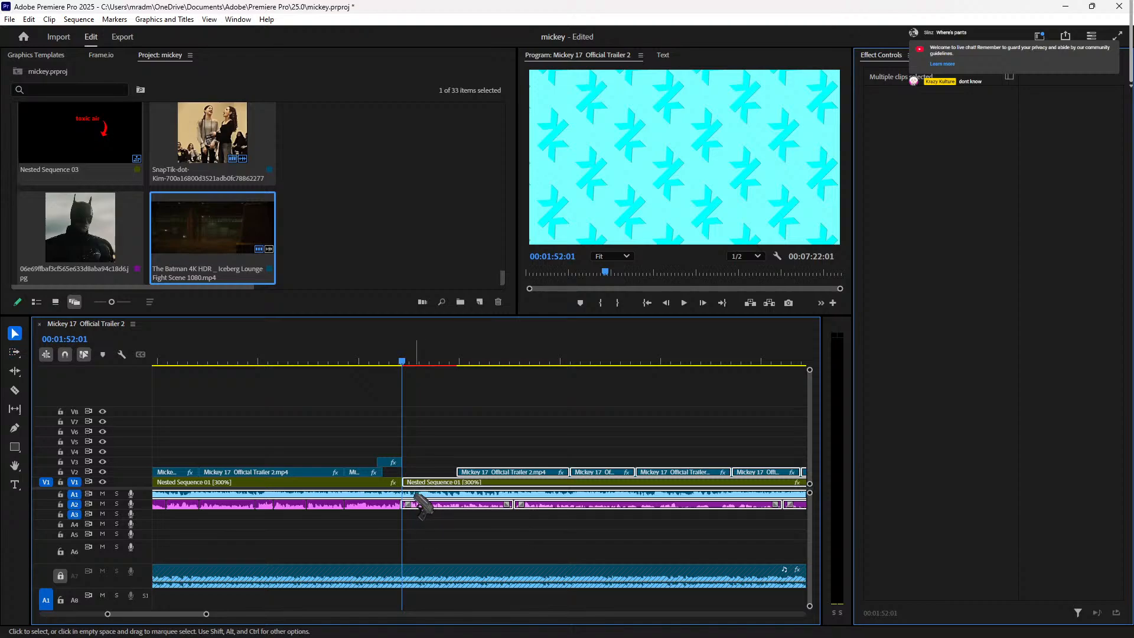
Step: Split the audio clip at the playhead and push all later clips right to open a gap
click(443, 548)
click(432, 495)
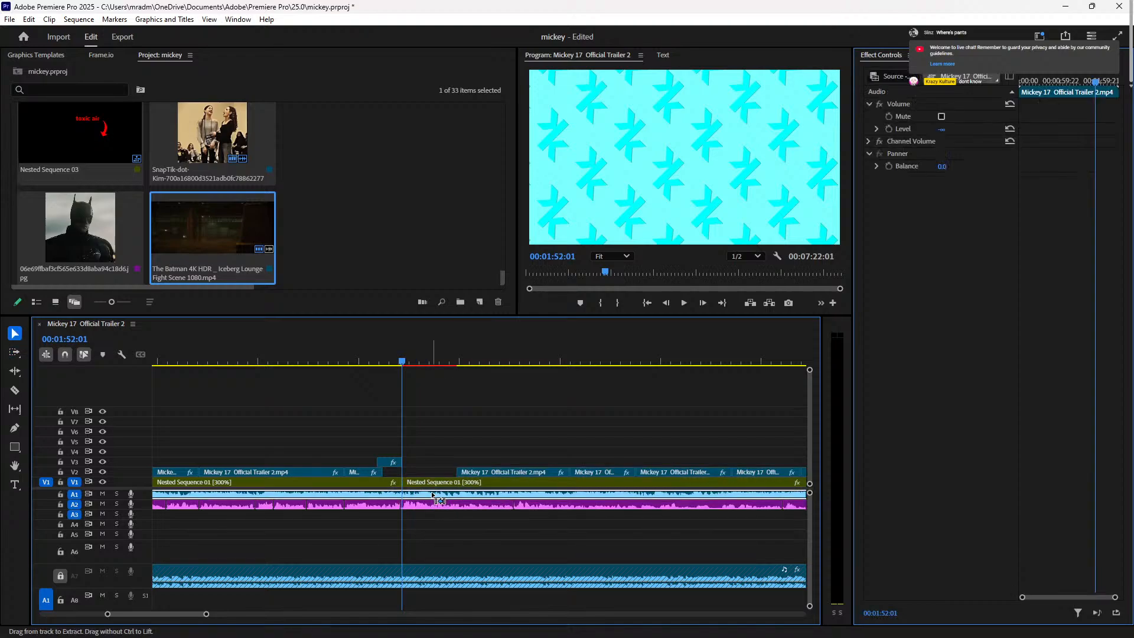
key(ctrl+k)
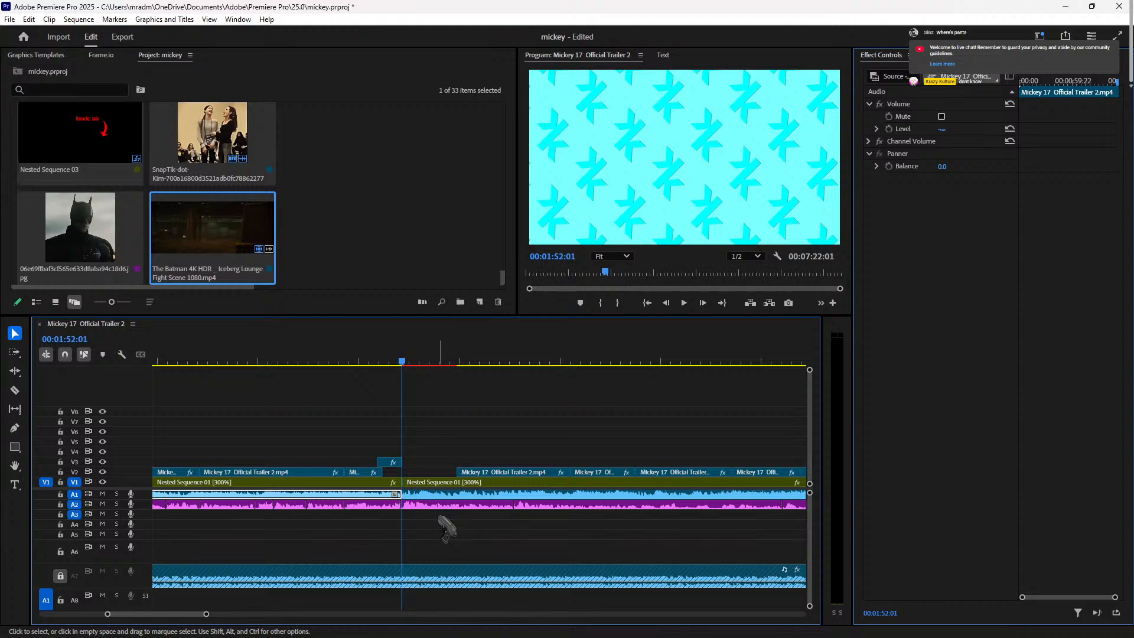
click(438, 505)
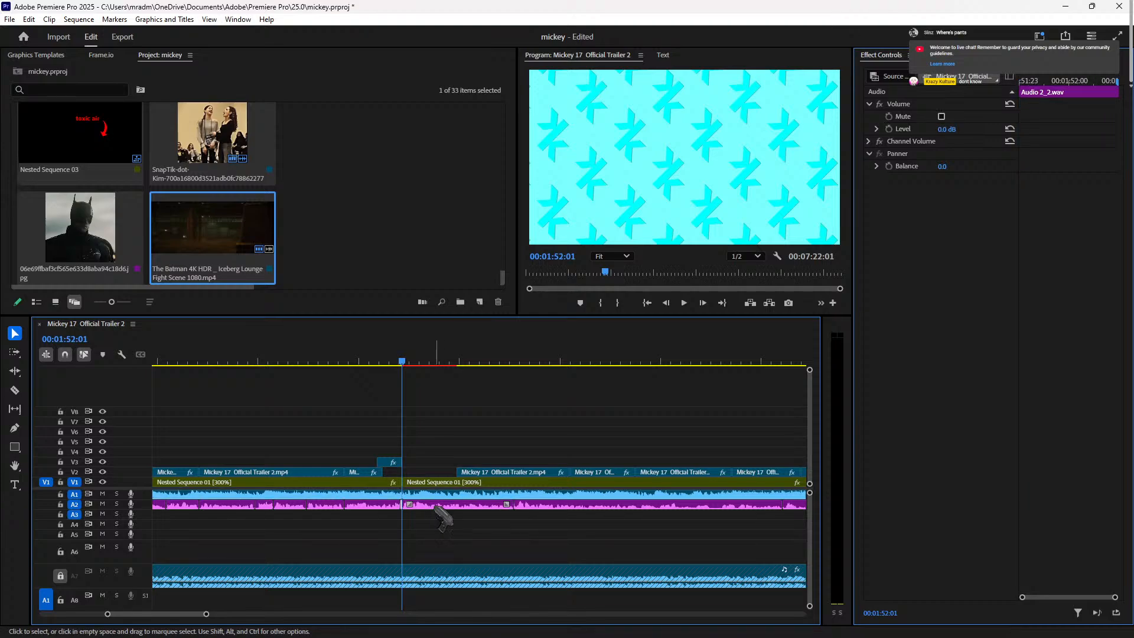
key(a)
drag(455, 502, 580, 492)
Step: Import the Mark Ruffalo news video from Downloads into the project
double_click(321, 213)
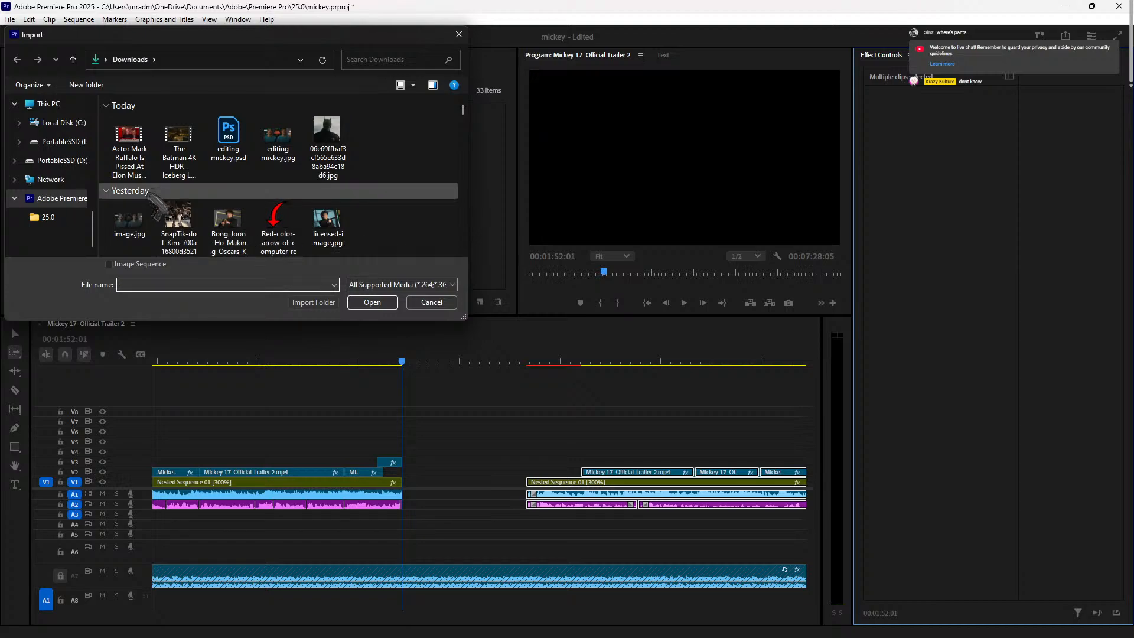
click(130, 151)
click(372, 302)
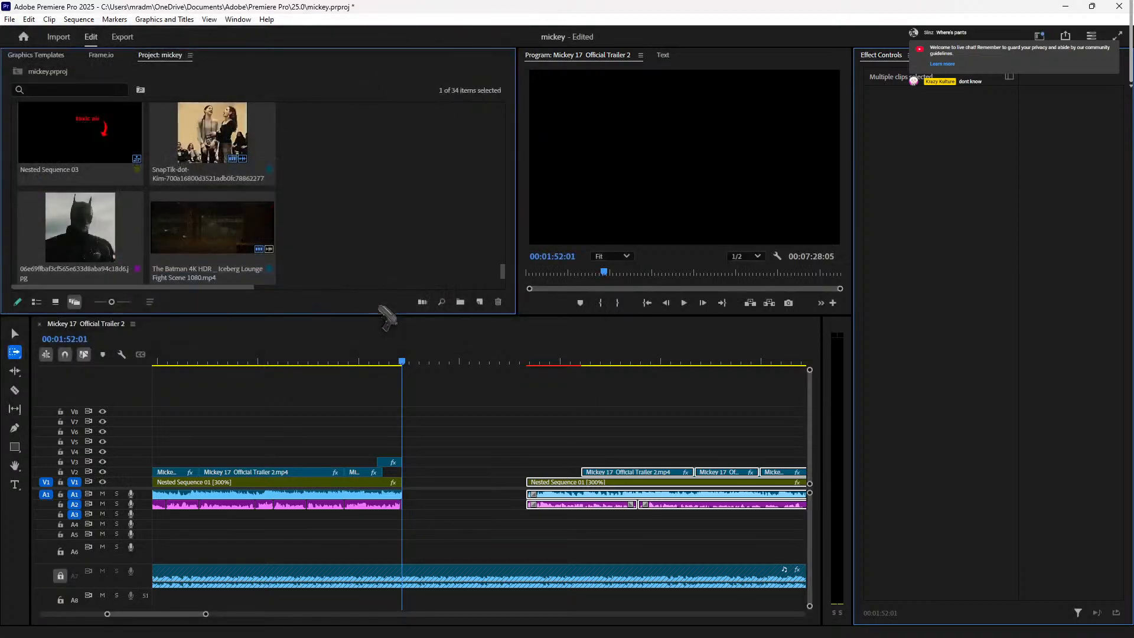
Step: Place the Ruffalo clip on a new top video track at 00:01:52:01 and preview it
drag(80, 252, 416, 378)
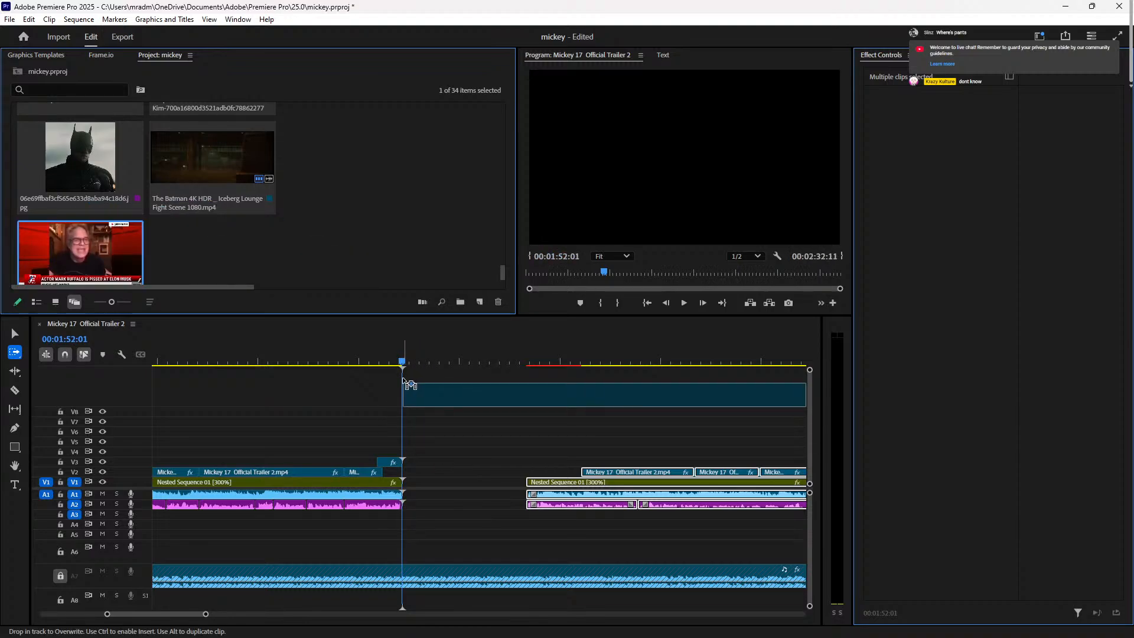
drag(403, 380, 402, 379)
scroll(466, 389, down, 3)
scroll(466, 390, up, 4)
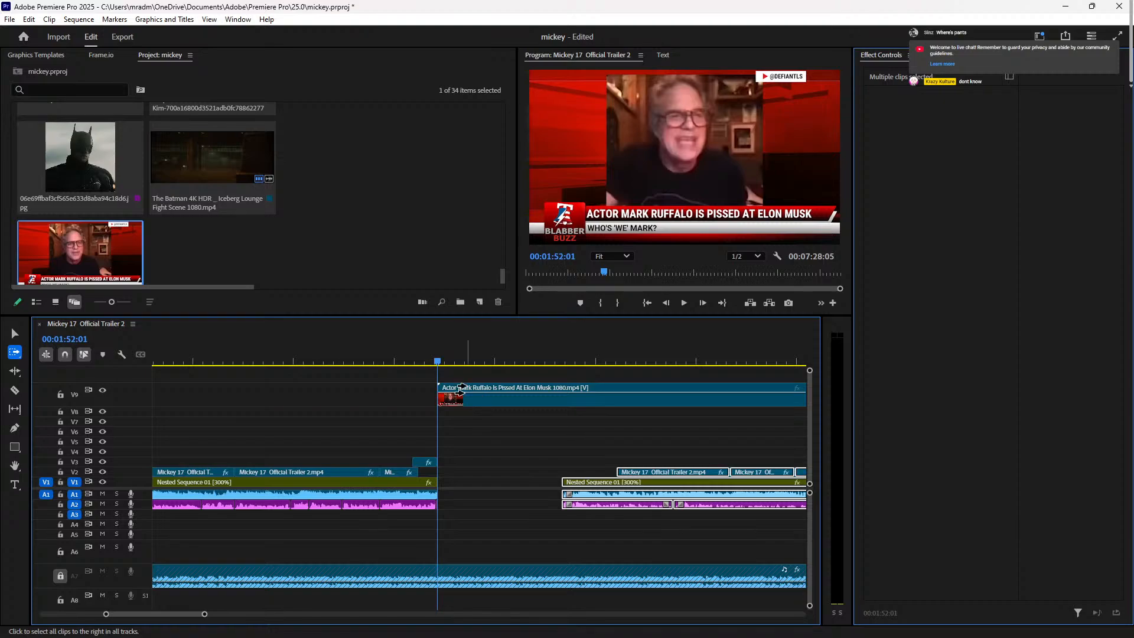
scroll(460, 388, down, 4)
scroll(458, 388, up, 4)
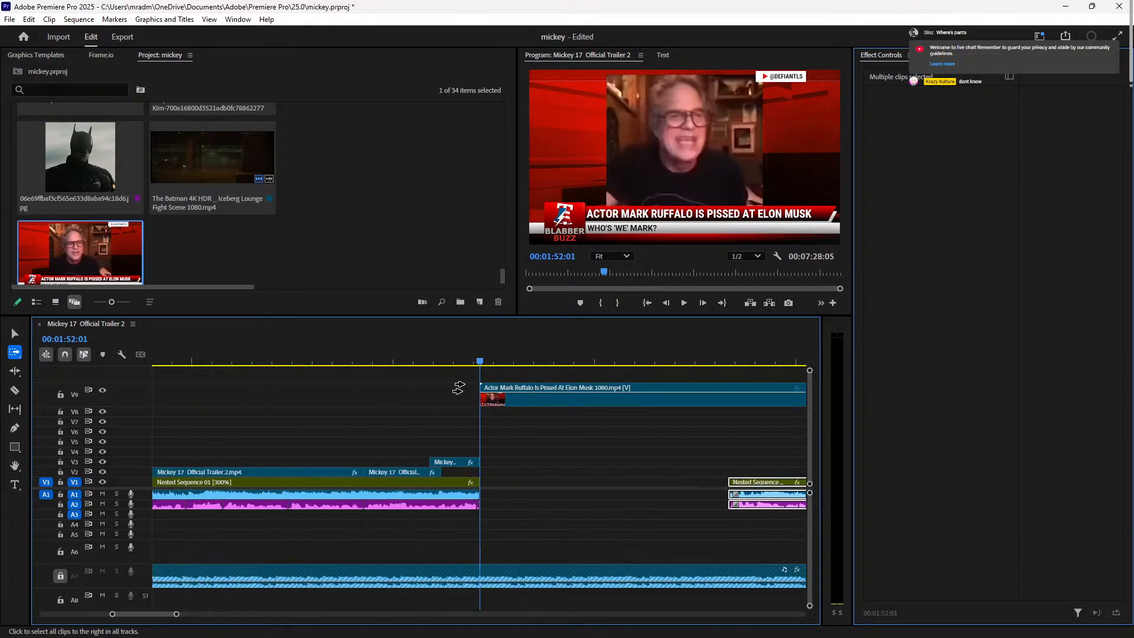
key(space)
Step: Review the Ruffalo insert from about 01:51, stopping at 00:01:57:18
key(v)
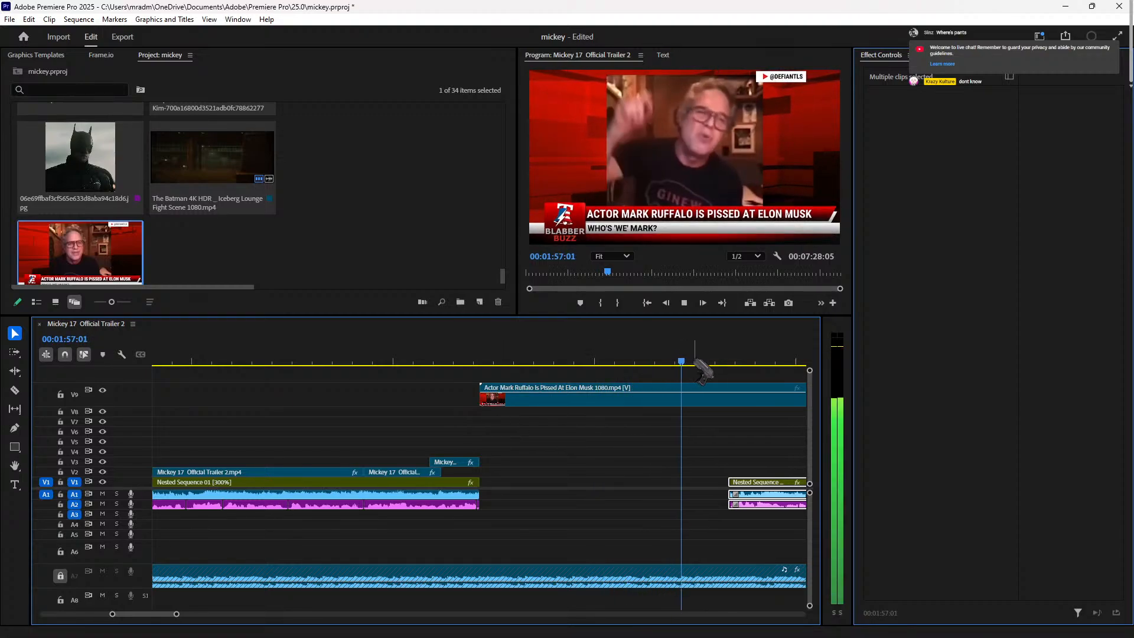
key(space)
key(space)
scroll(462, 365, down, 5)
click(448, 361)
click(396, 361)
click(404, 362)
drag(405, 360, 279, 378)
key(space)
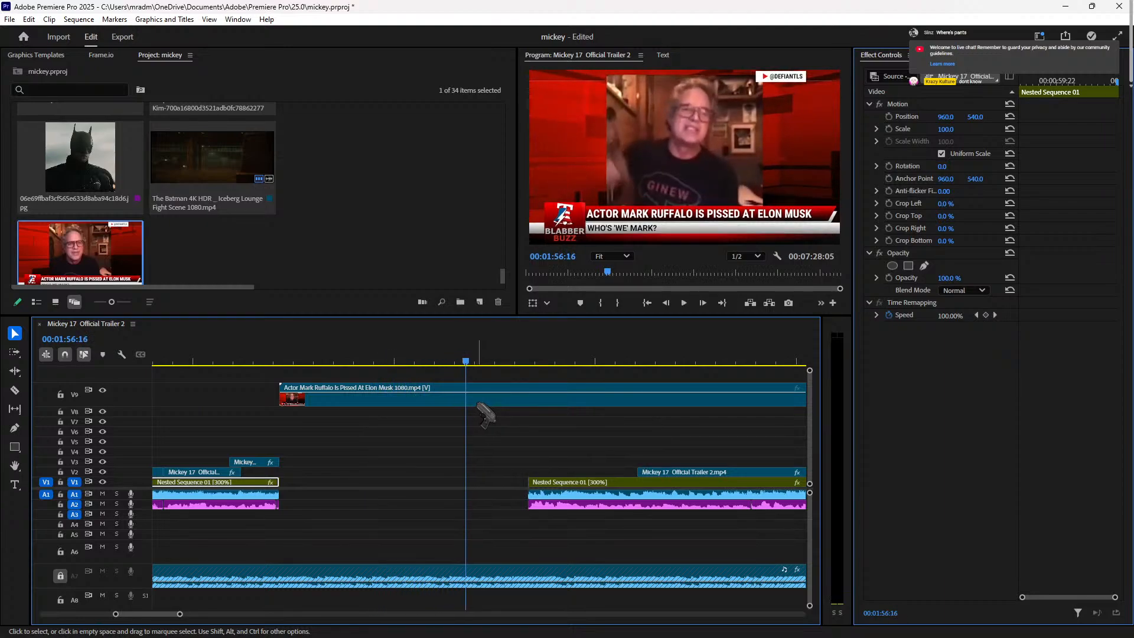
key(space)
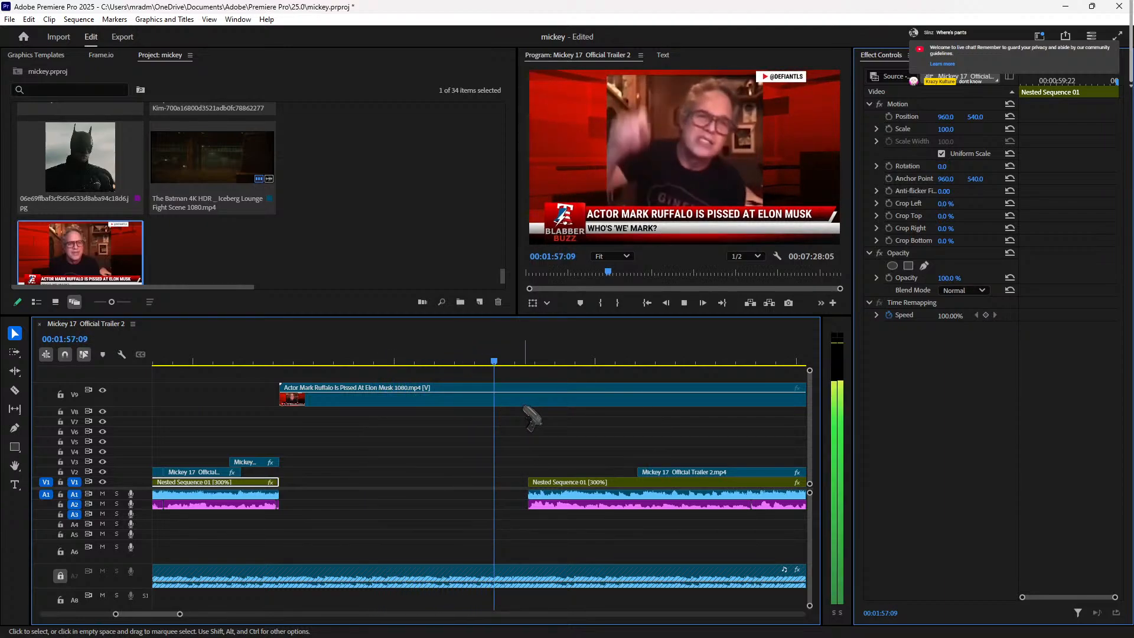
key(space)
Step: Lock the Ruffalo track, shift all later clips right by 1:15, and play it back
key(a)
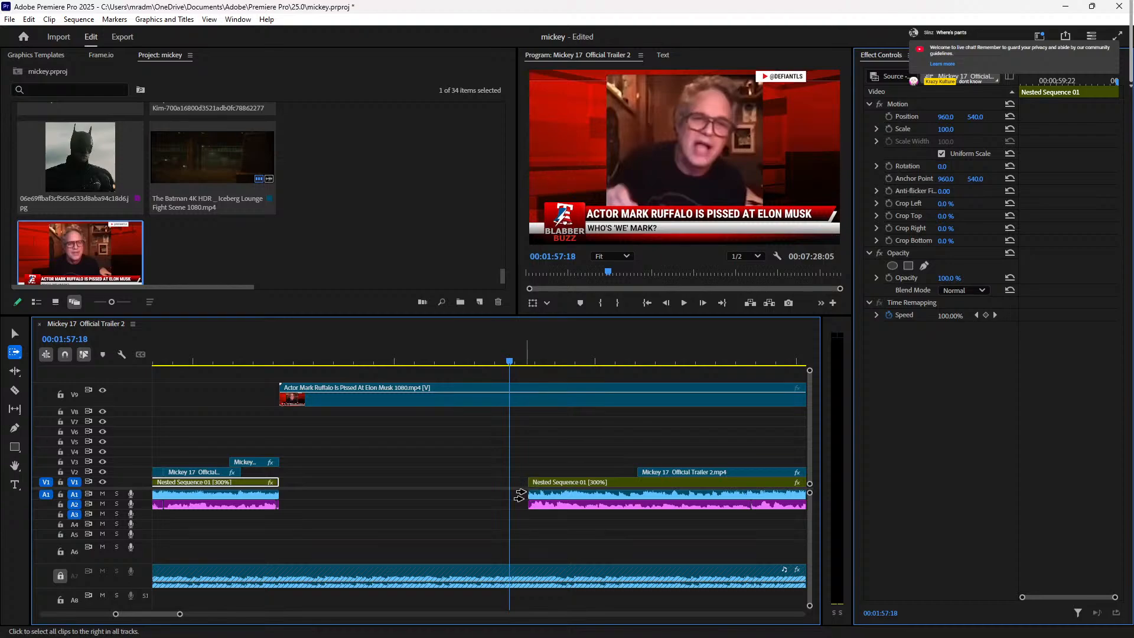
click(519, 496)
key(v)
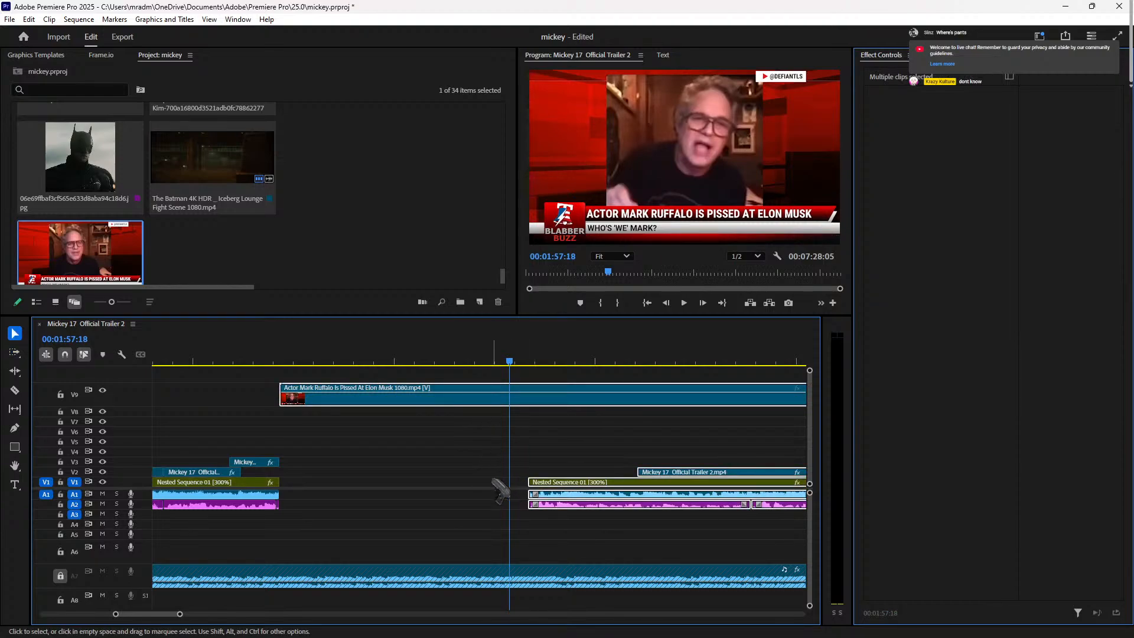
click(60, 394)
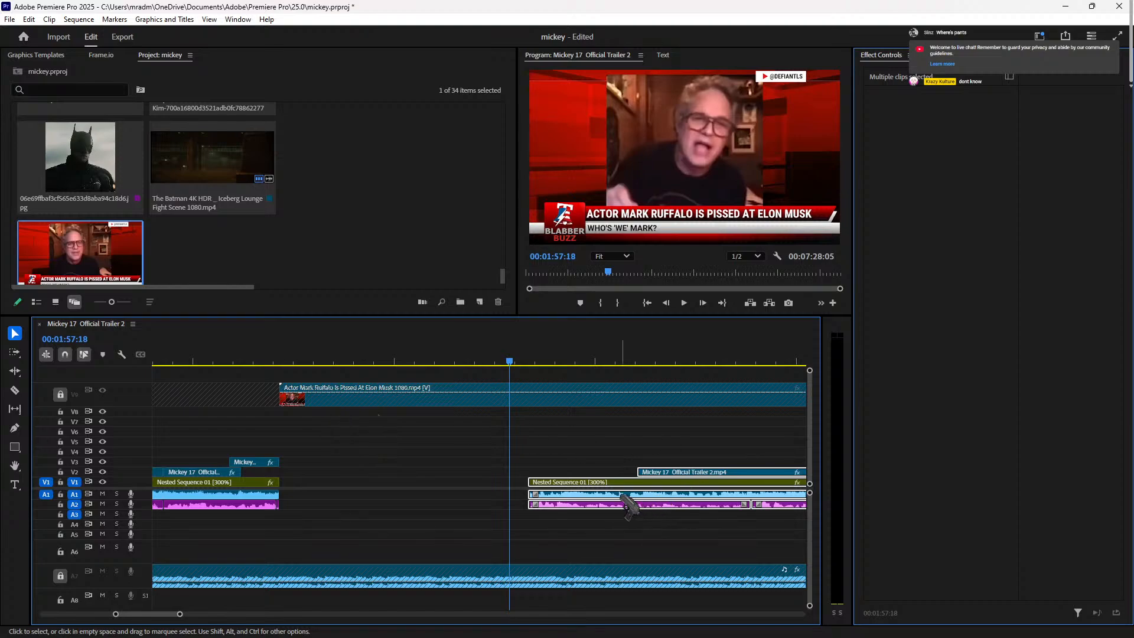
drag(616, 495, 732, 490)
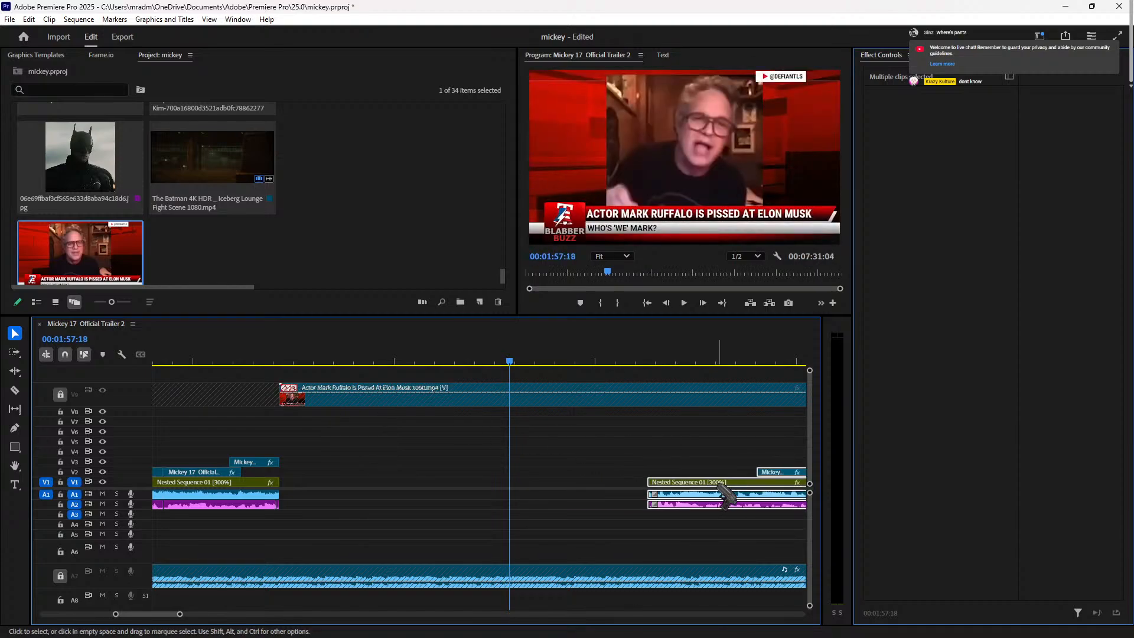
key(space)
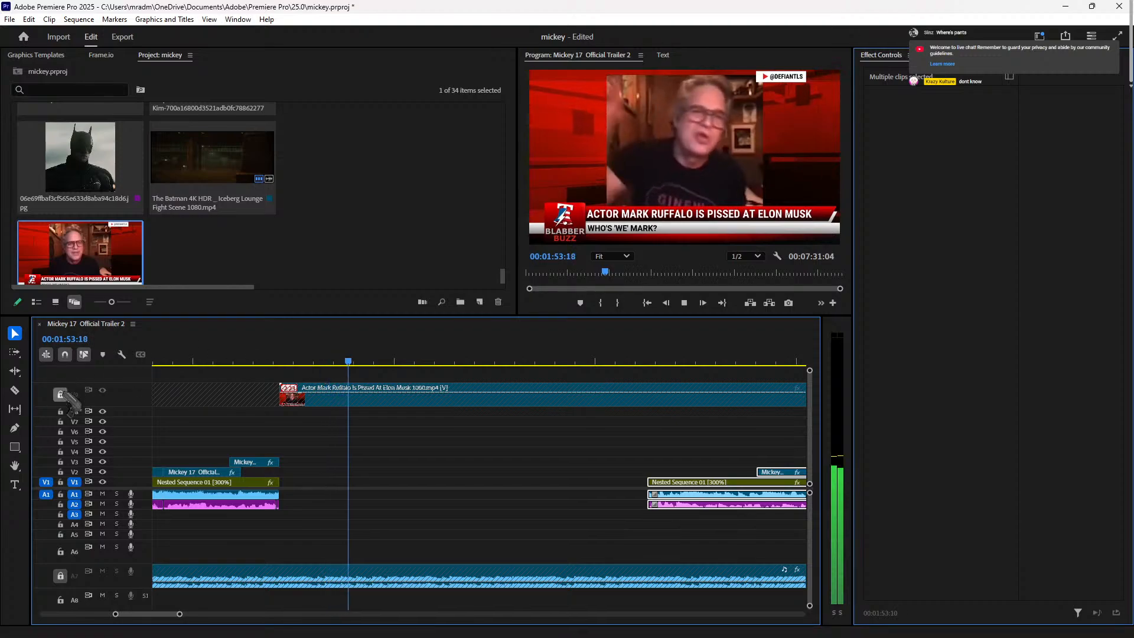
key(space)
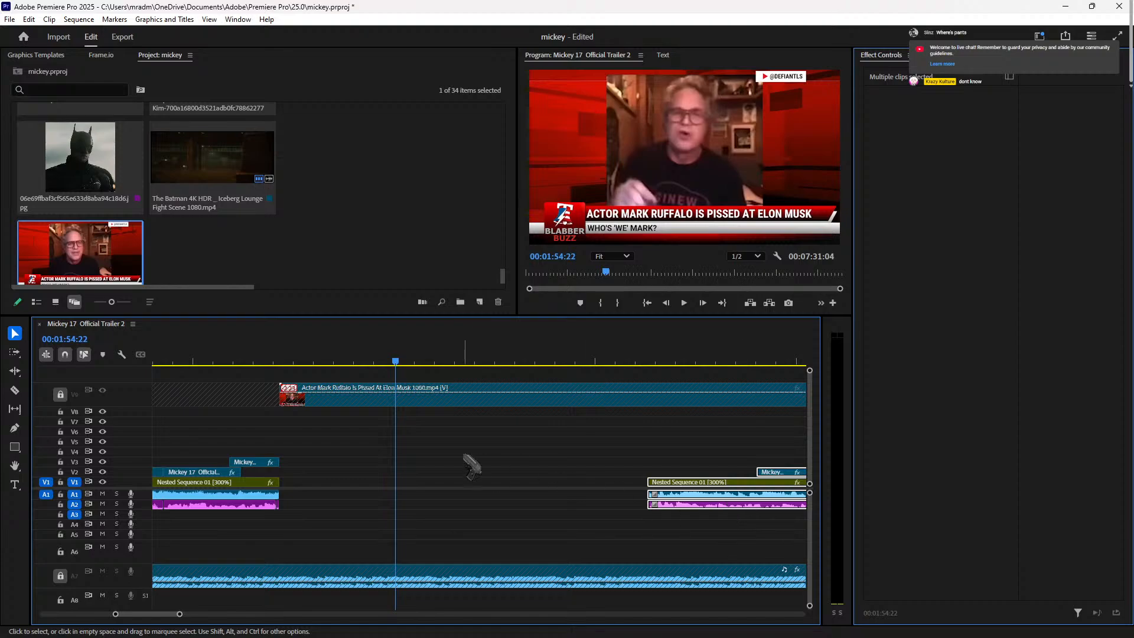
scroll(474, 533, down, 7)
scroll(525, 502, up, 6)
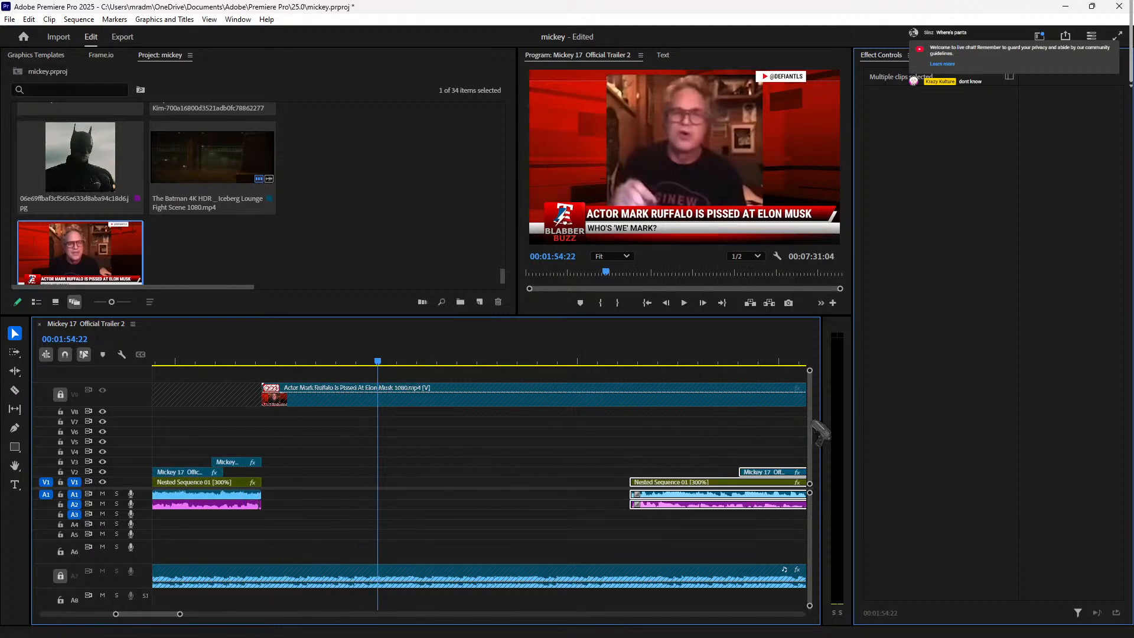
Step: Undo the trial shift of later clips and lock audio track A9
key(ctrl+z)
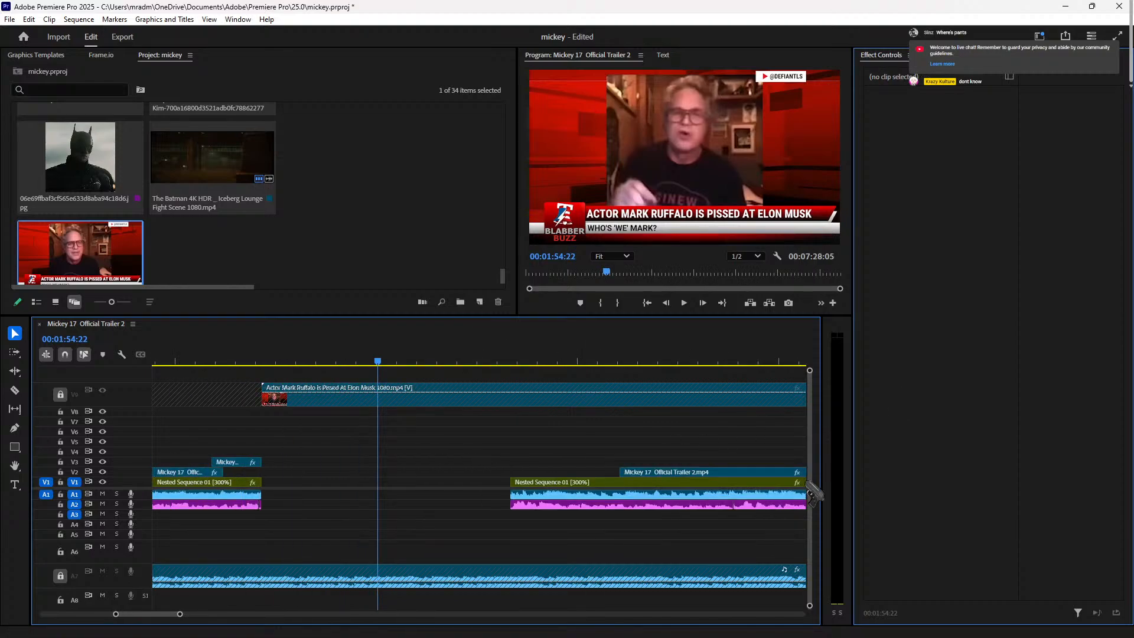
drag(811, 534, 812, 555)
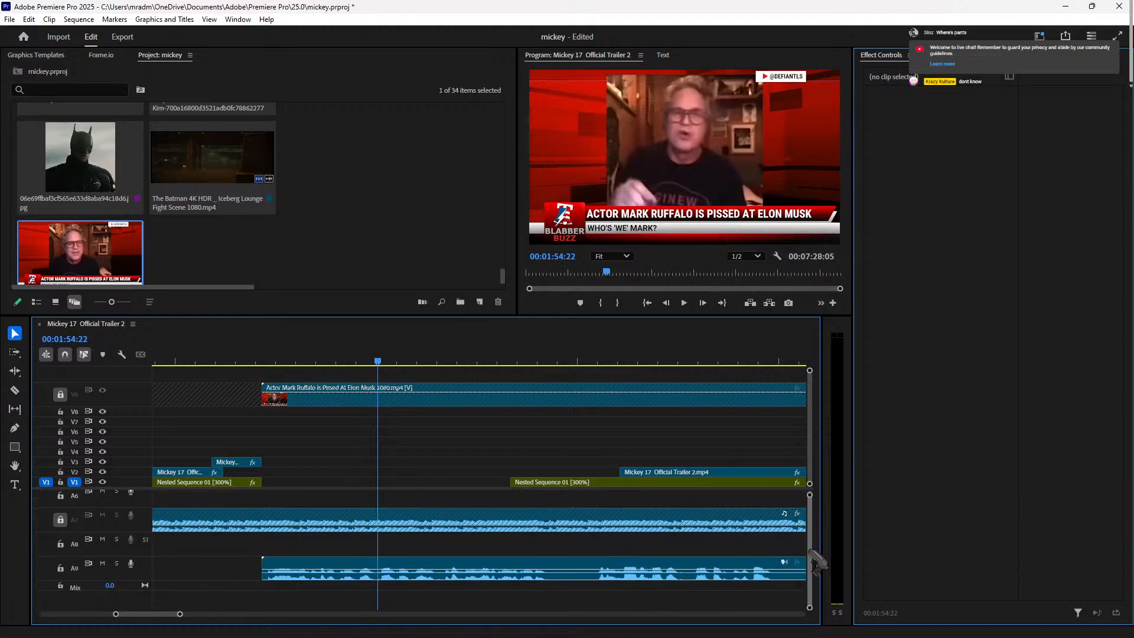
click(584, 562)
click(57, 565)
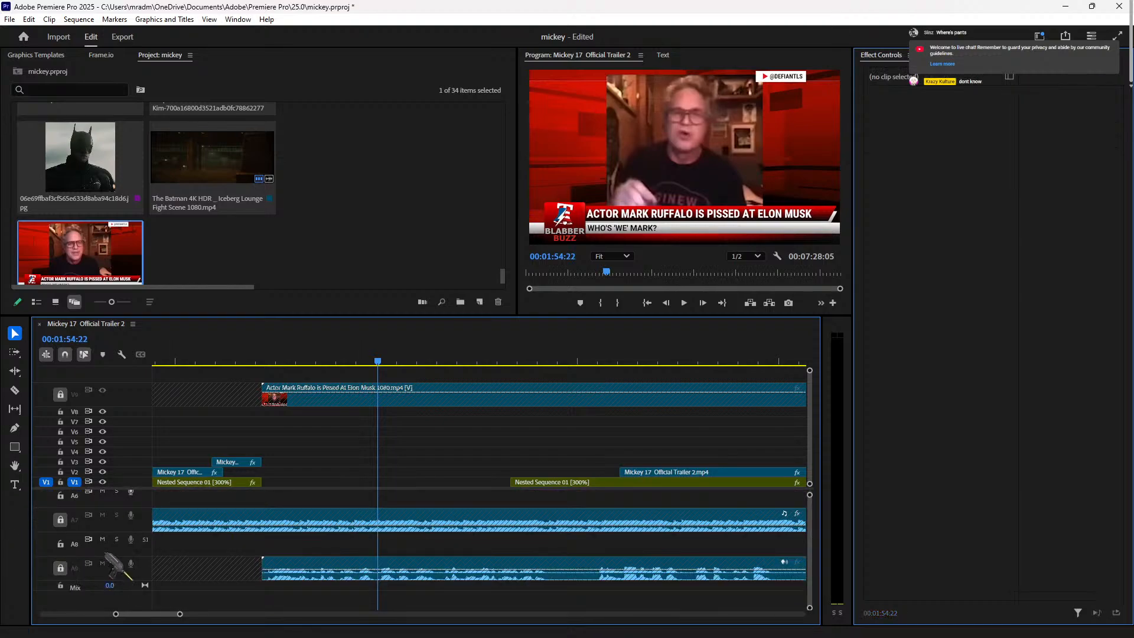
Step: Push all clips after the gap right by about 1:23 with Track Select Forward
scroll(698, 464, up, 4)
scroll(754, 451, down, 5)
drag(809, 505, 811, 464)
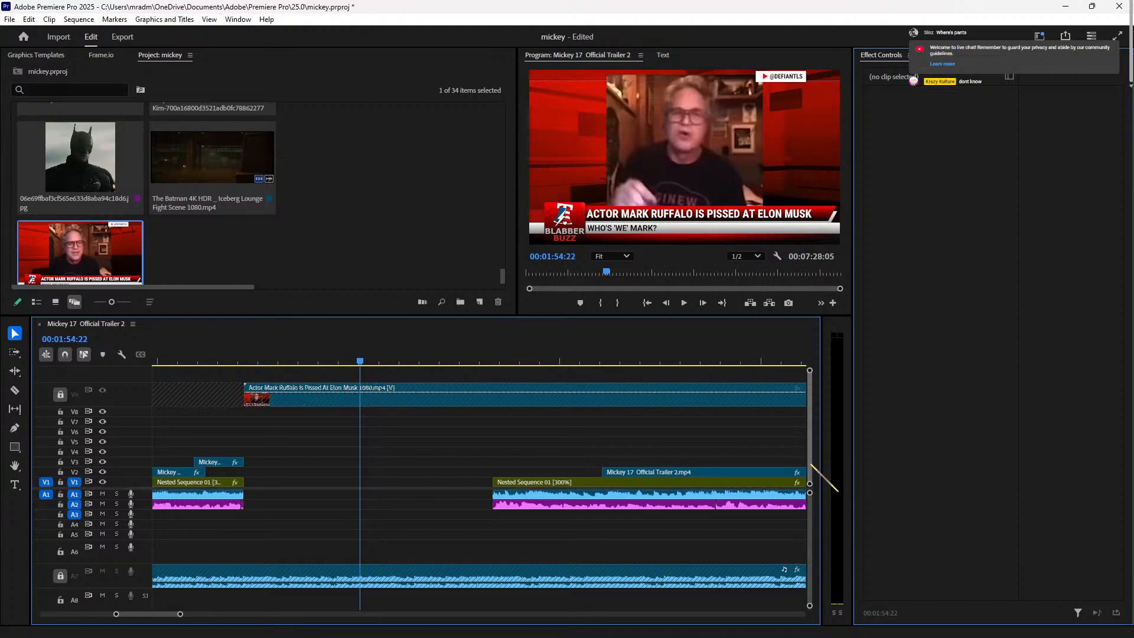
key(a)
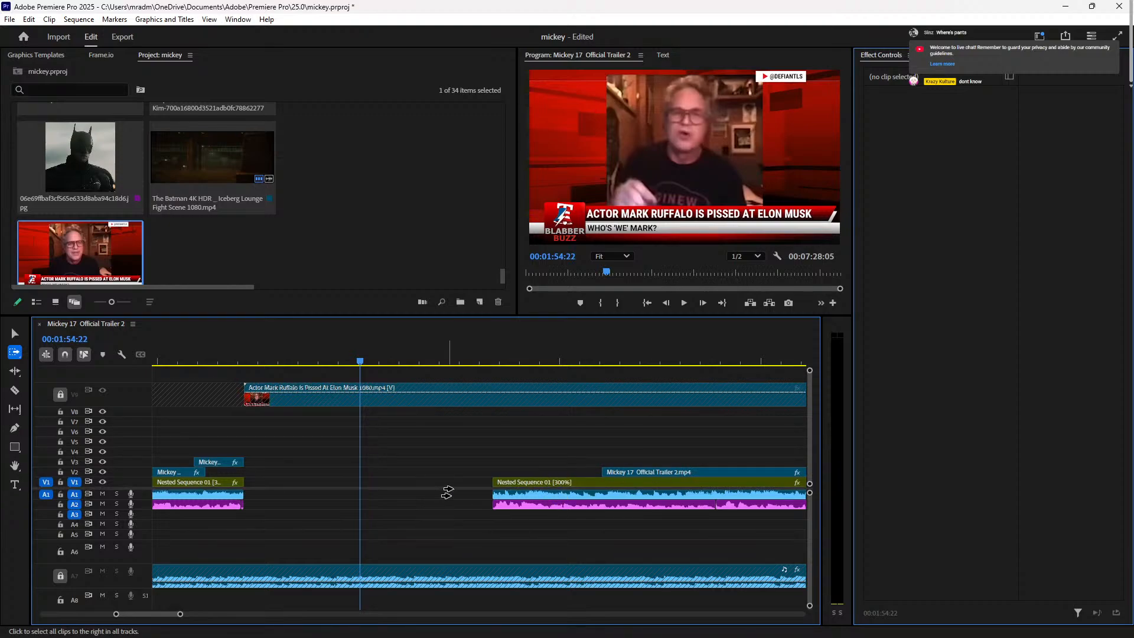
click(475, 494)
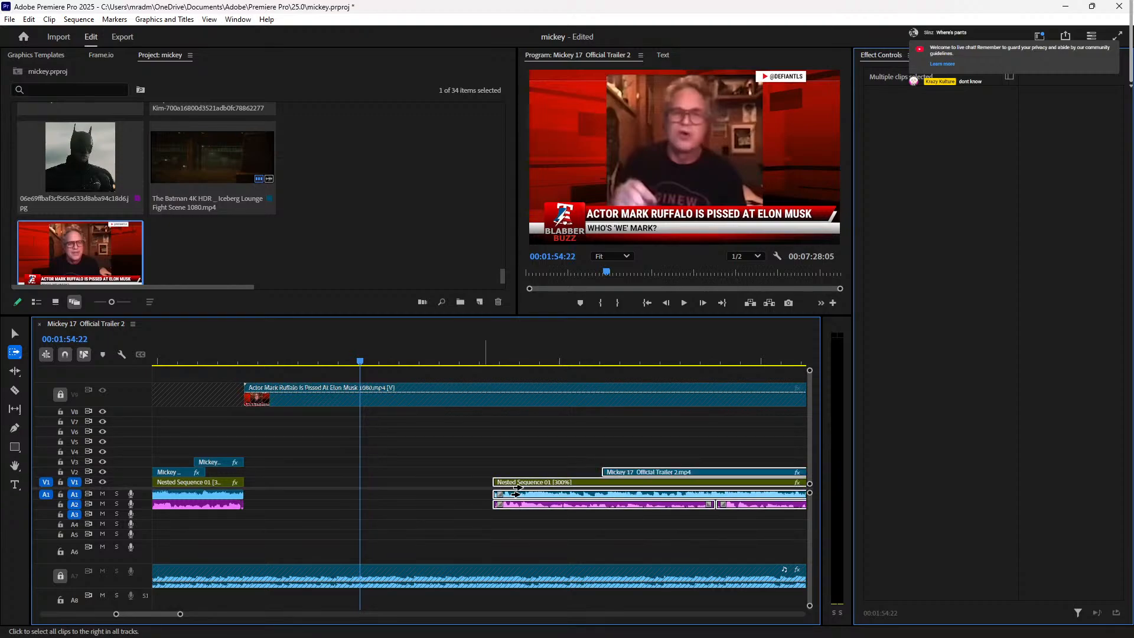
drag(576, 483, 703, 479)
key(v)
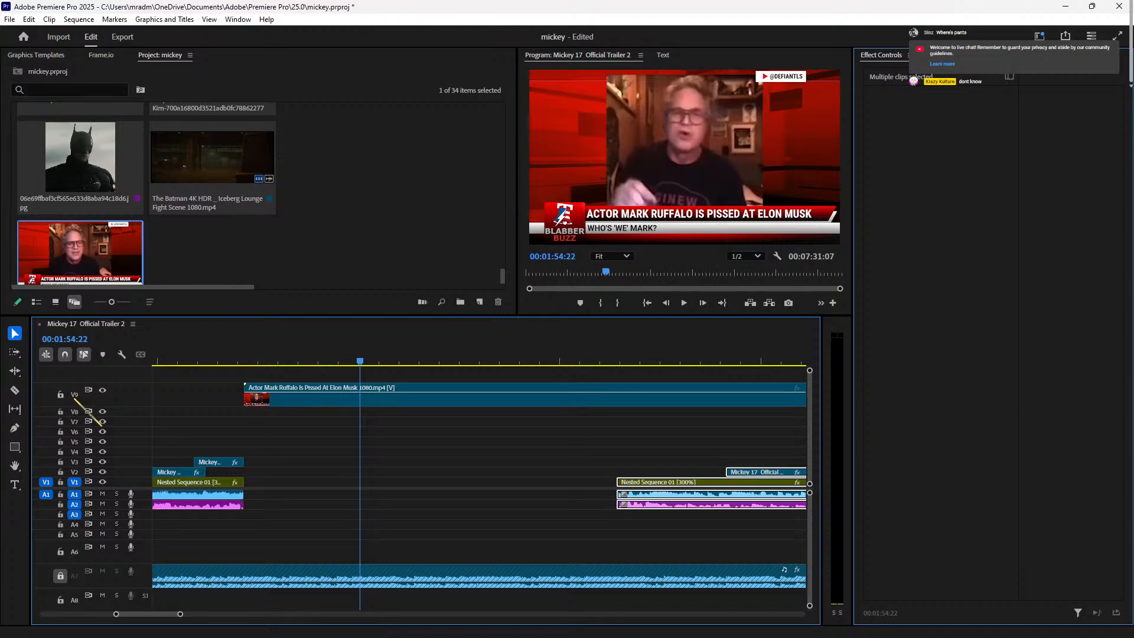
Step: Unlock A9, move the Ruffalo clip 8 frames earlier, and preview the insert
scroll(199, 454, down, 5)
scroll(229, 488, up, 4)
scroll(813, 532, down, 2)
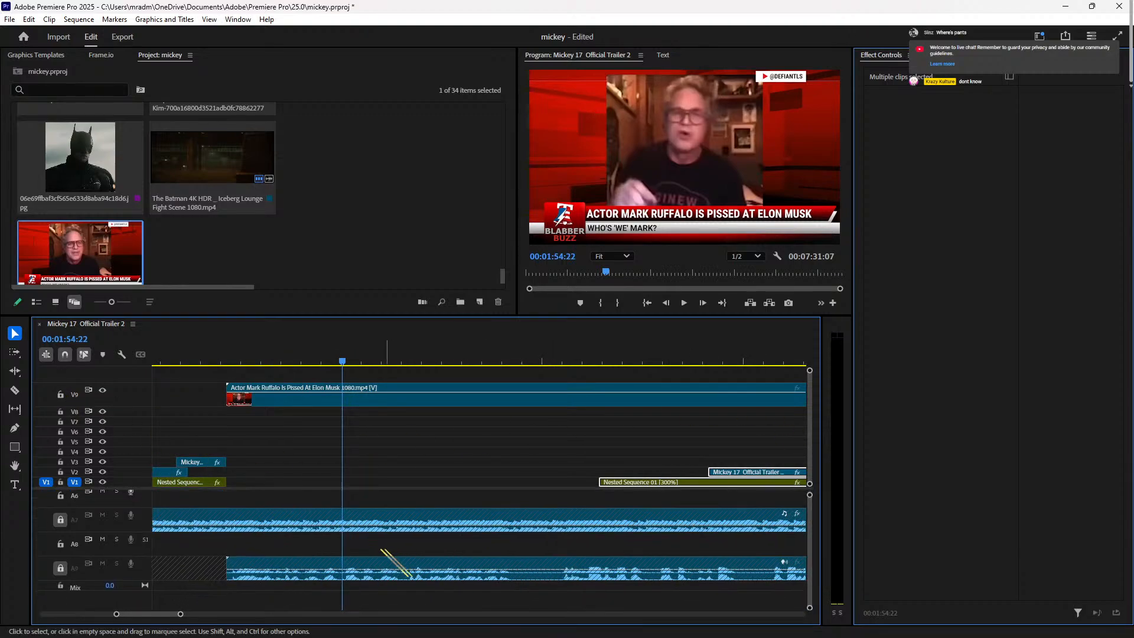
click(60, 568)
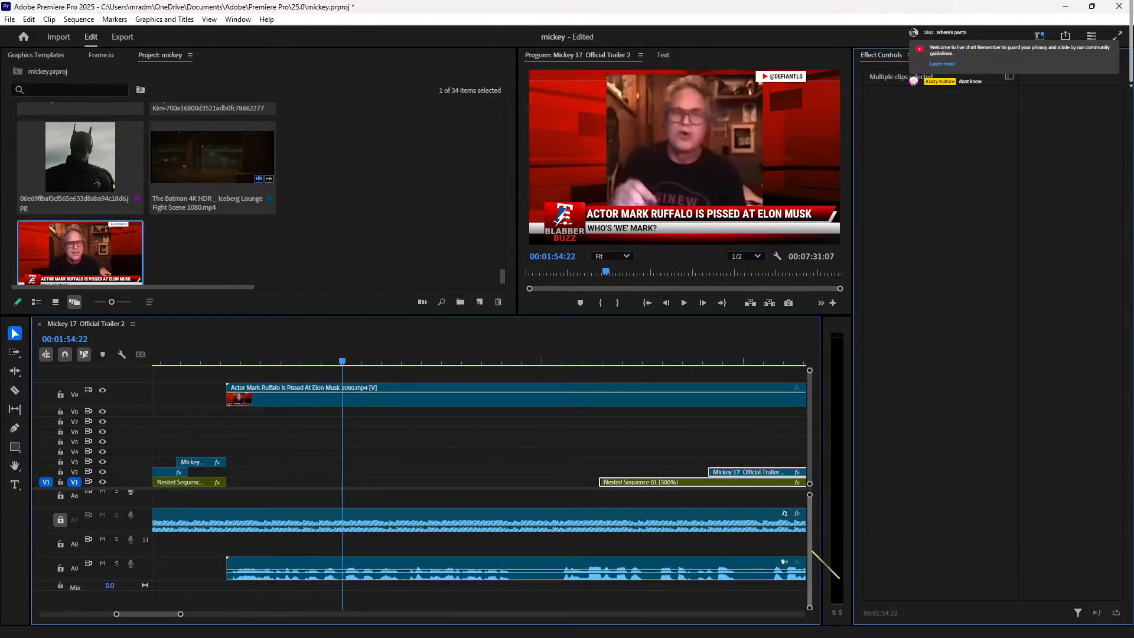
scroll(820, 549, up, 2)
mouse_move(556, 400)
mouse_down()
mouse_move(543, 401)
mouse_move(564, 397)
mouse_up()
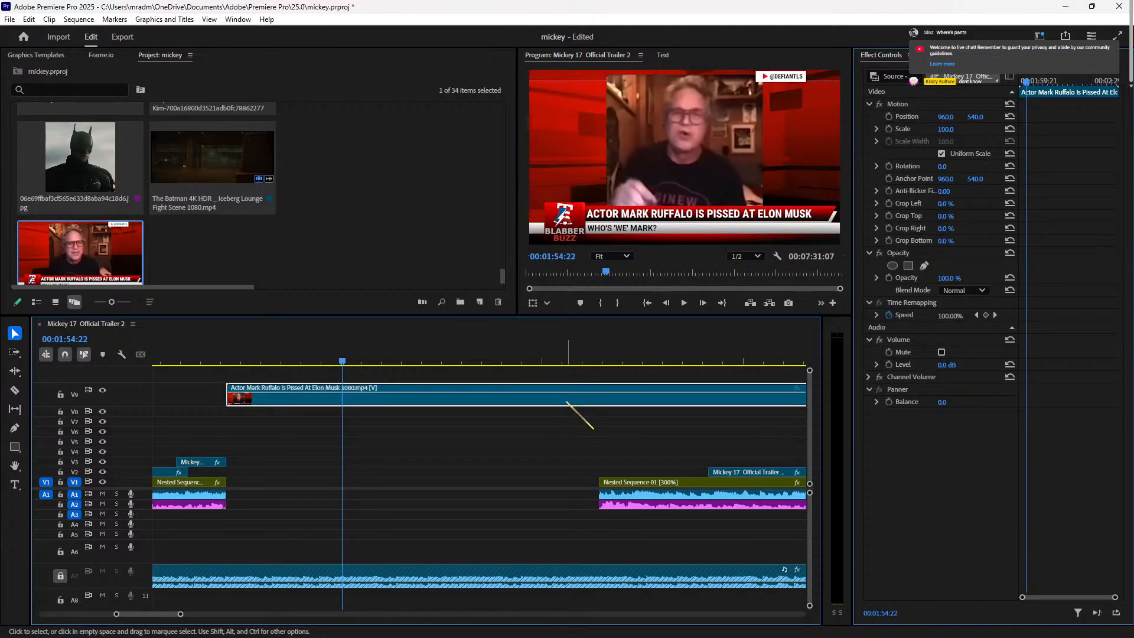
click(217, 361)
key(space)
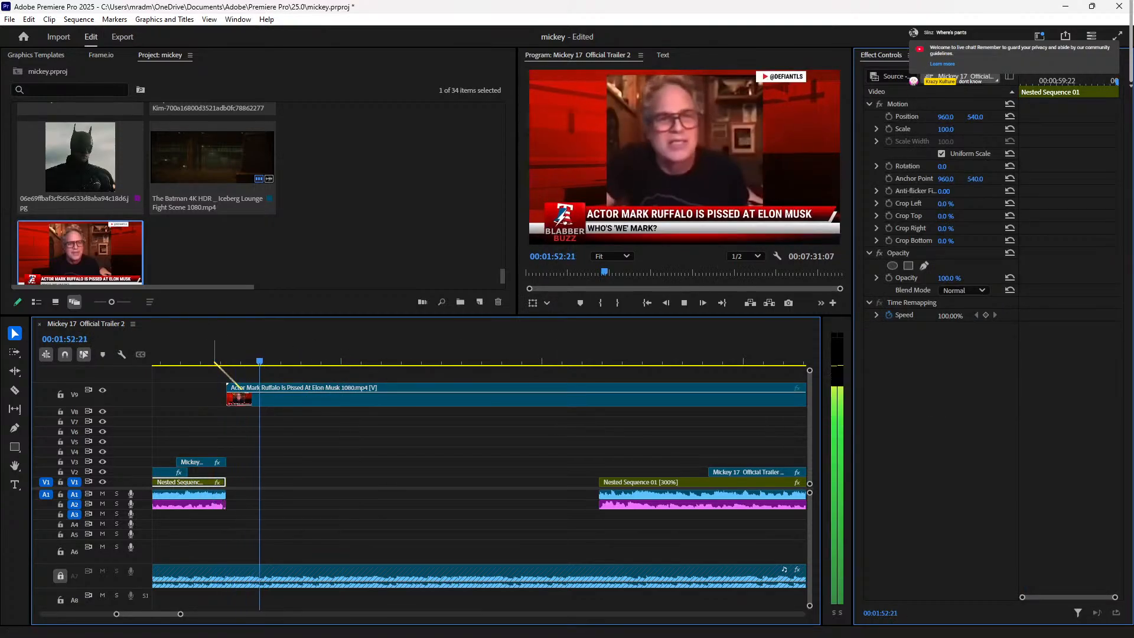
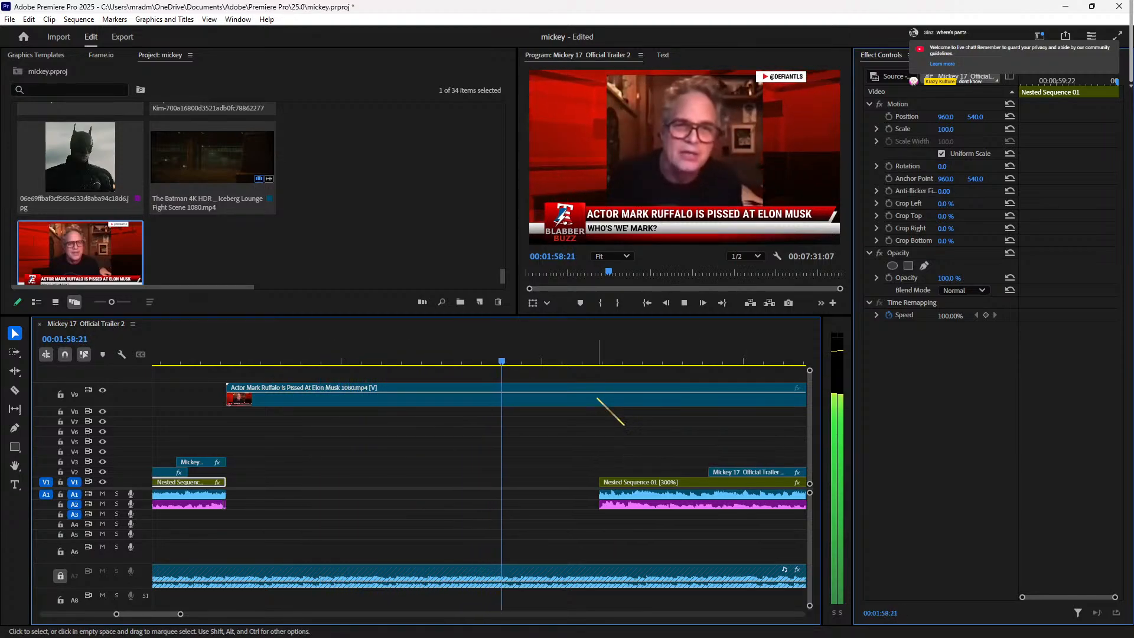
Step: Split the V9 Ruffalo clip at exactly 00:02:00:00
key(space)
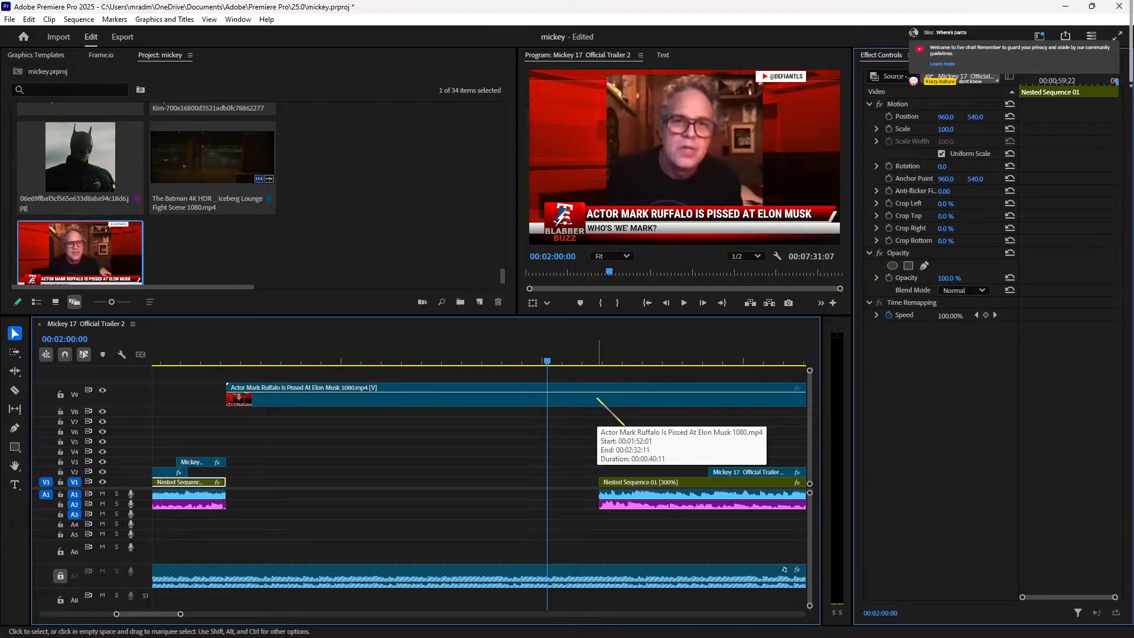
key(Right)
key(Right)
key(Right)
key(space)
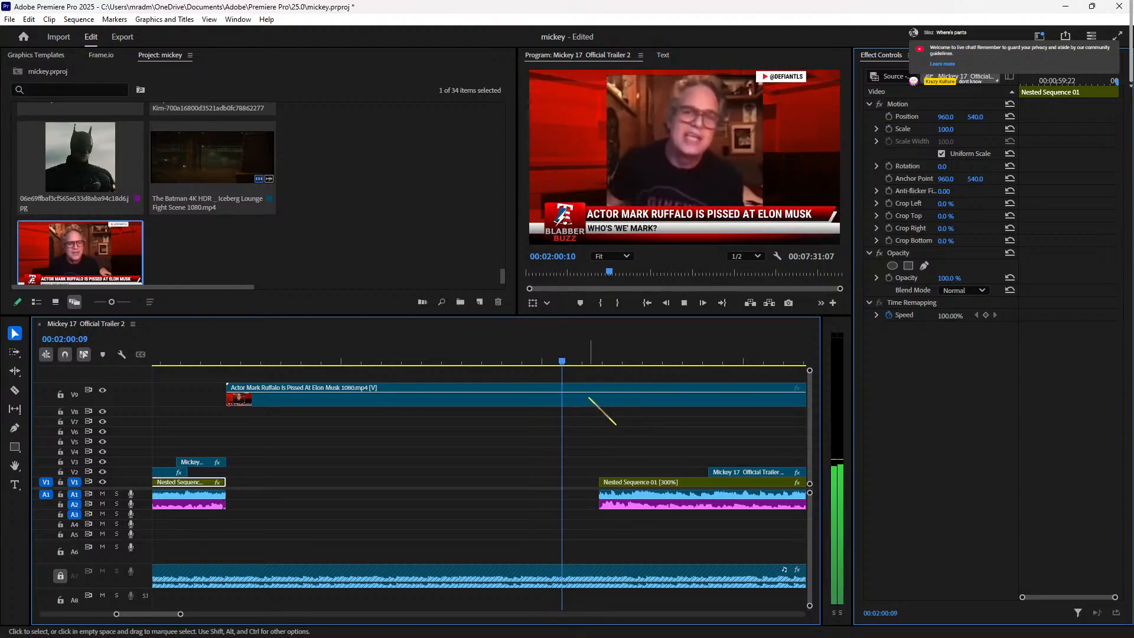
click(484, 354)
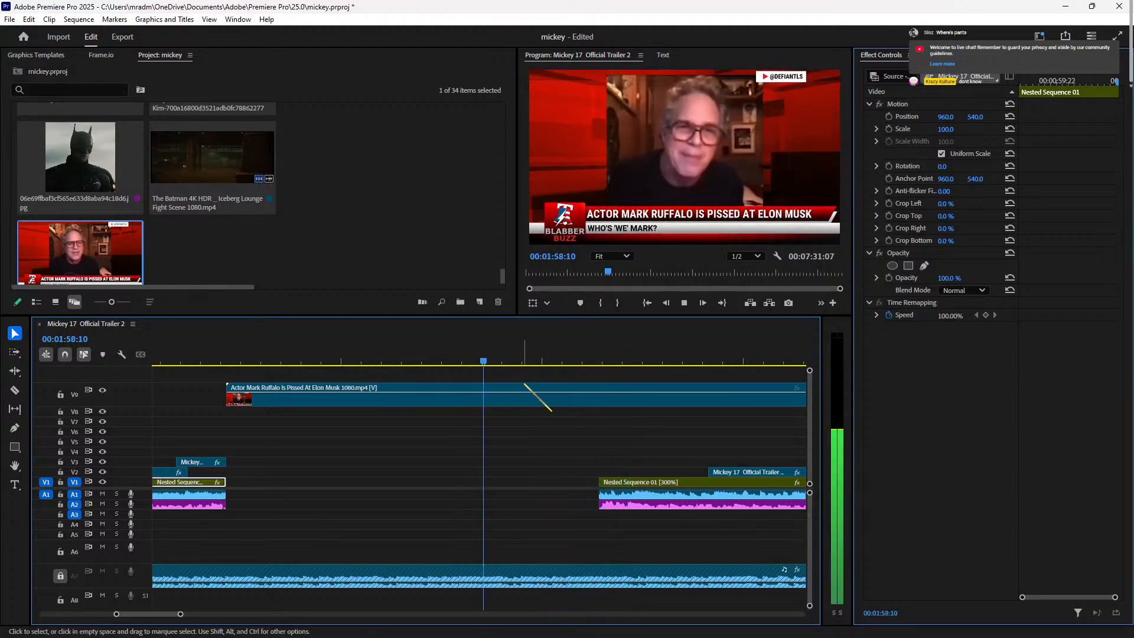
key(space)
click(533, 400)
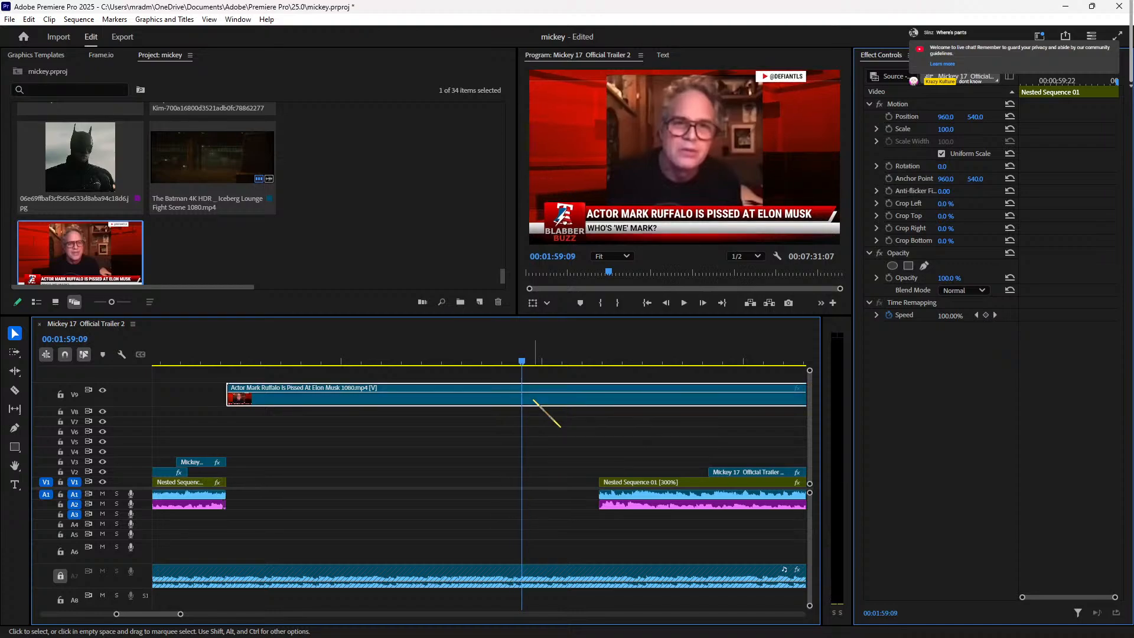
key(Right)
key(Right)
key(Right)
key(Right)
key(Right)
key(Right)
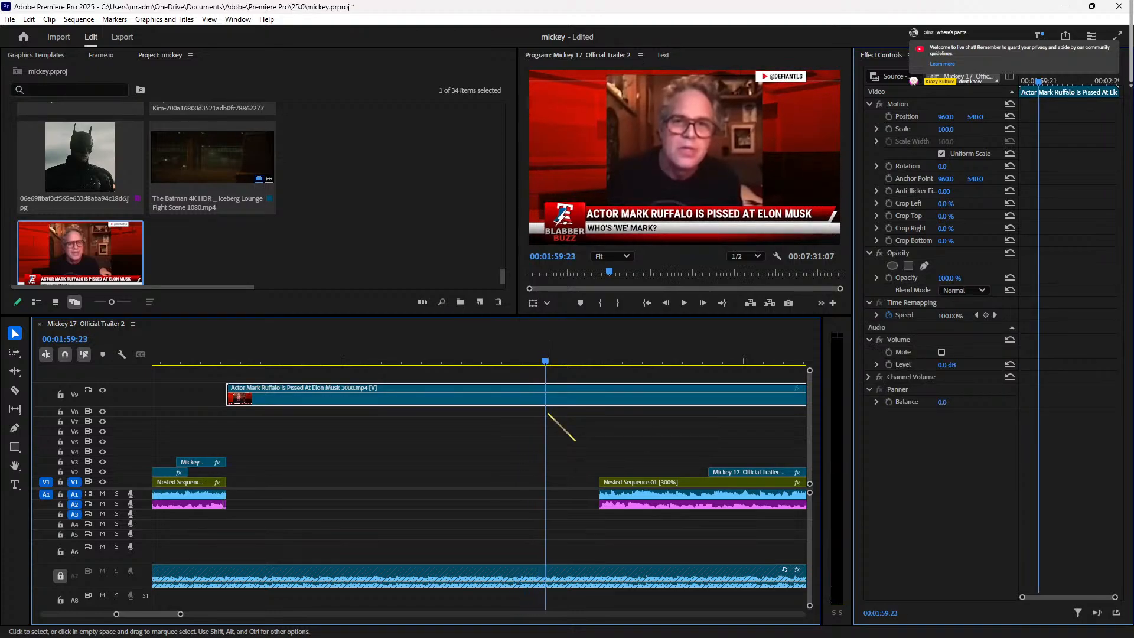
key(Left)
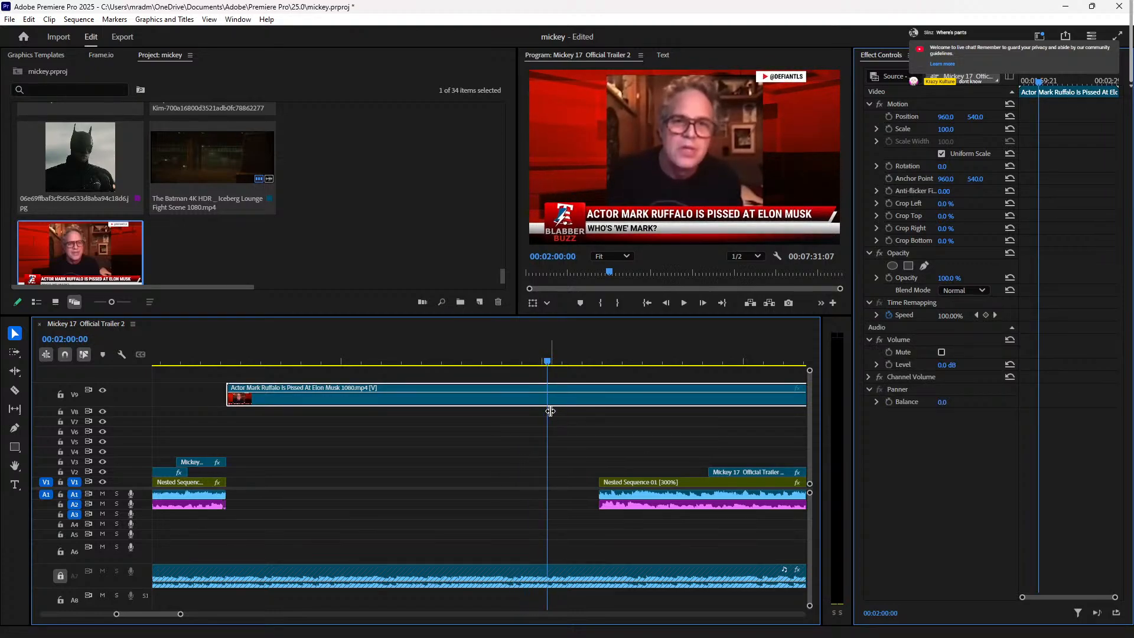
key(ctrl+k)
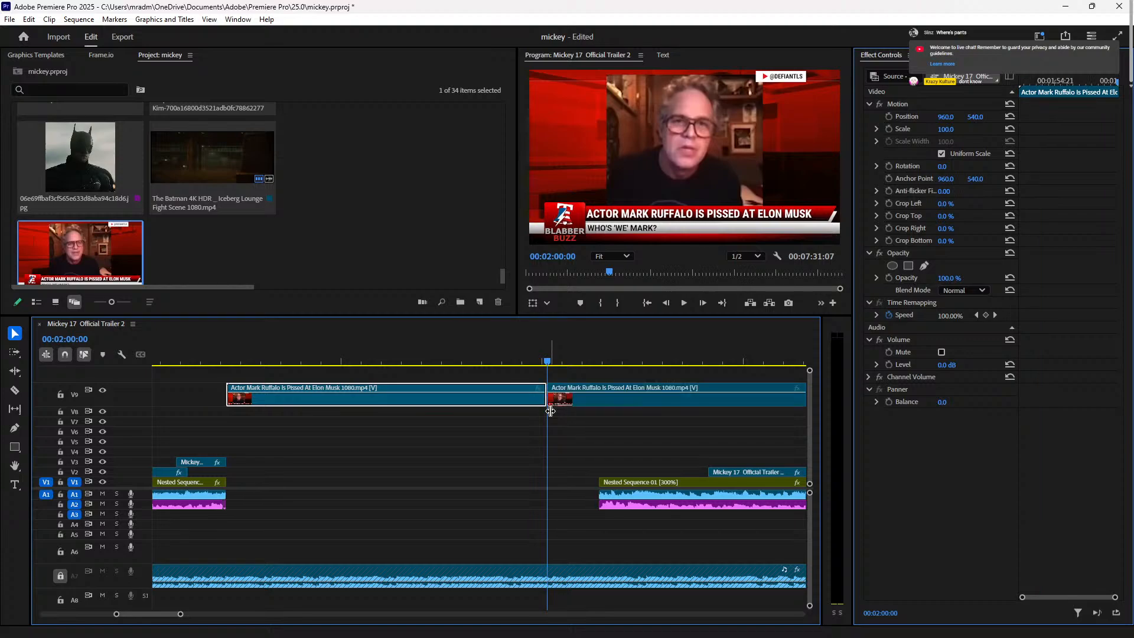
Step: Delete the Ruffalo clip's right half and close the gap with Track Select Forward
scroll(549, 411, right, 2)
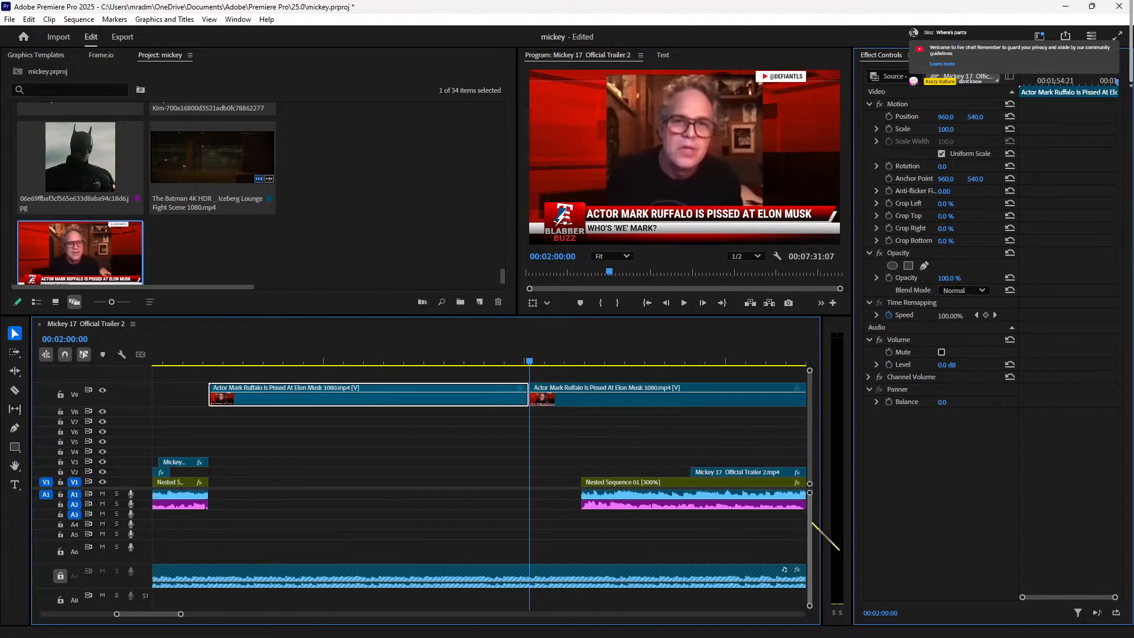
scroll(813, 523, down, 3)
click(644, 566)
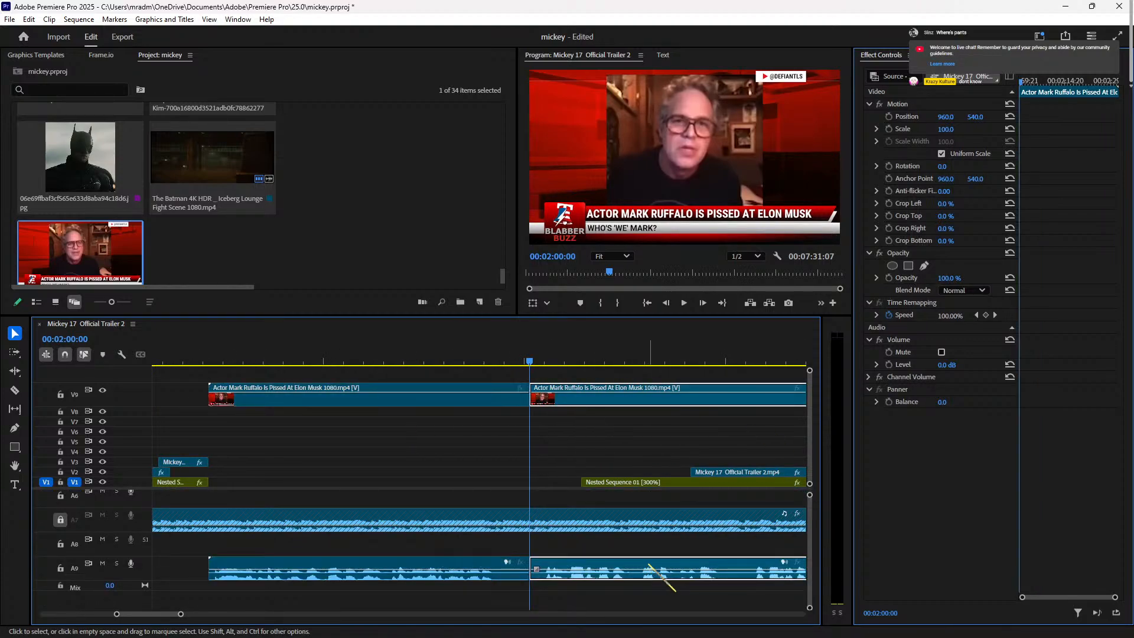
key(Delete)
scroll(649, 461, left, 10)
scroll(625, 455, right, 12)
key(a)
drag(580, 444, 522, 444)
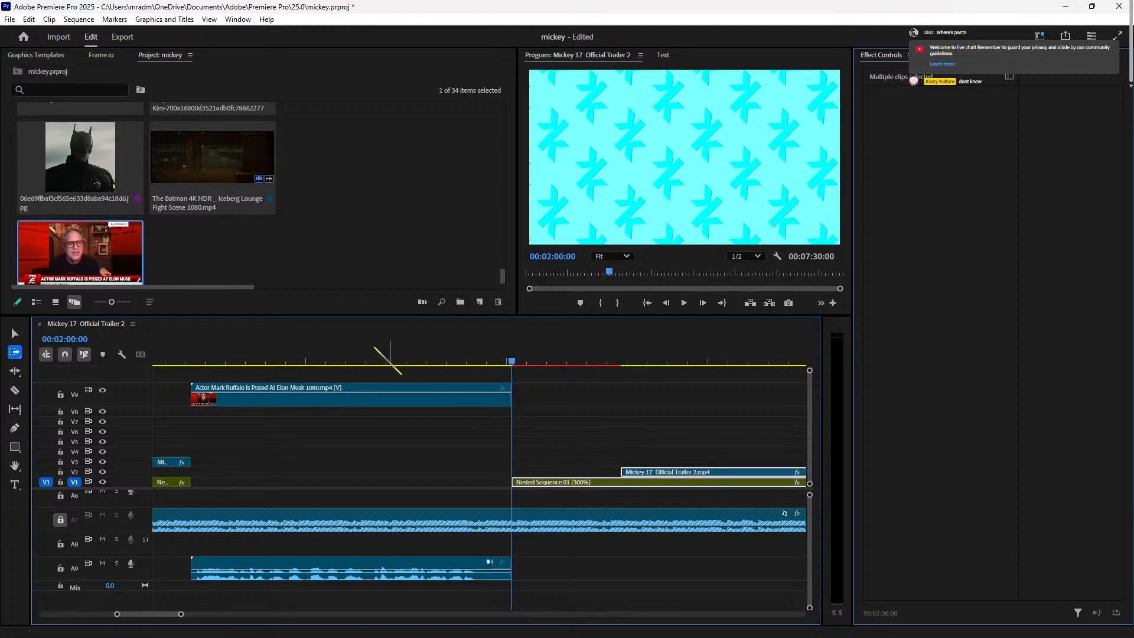
Step: Split the Ruffalo video and audio again at 01:53:04 to separate a short opening piece
click(191, 354)
key(space)
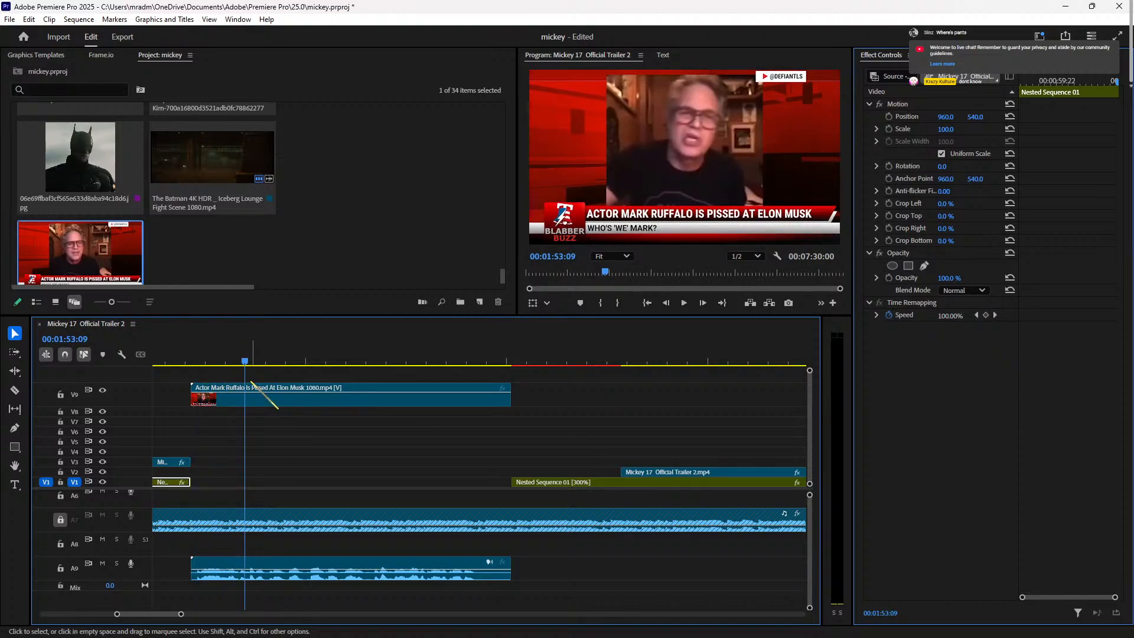
key(Left)
key(Left)
key(Left)
key(Left)
key(Left)
click(260, 404)
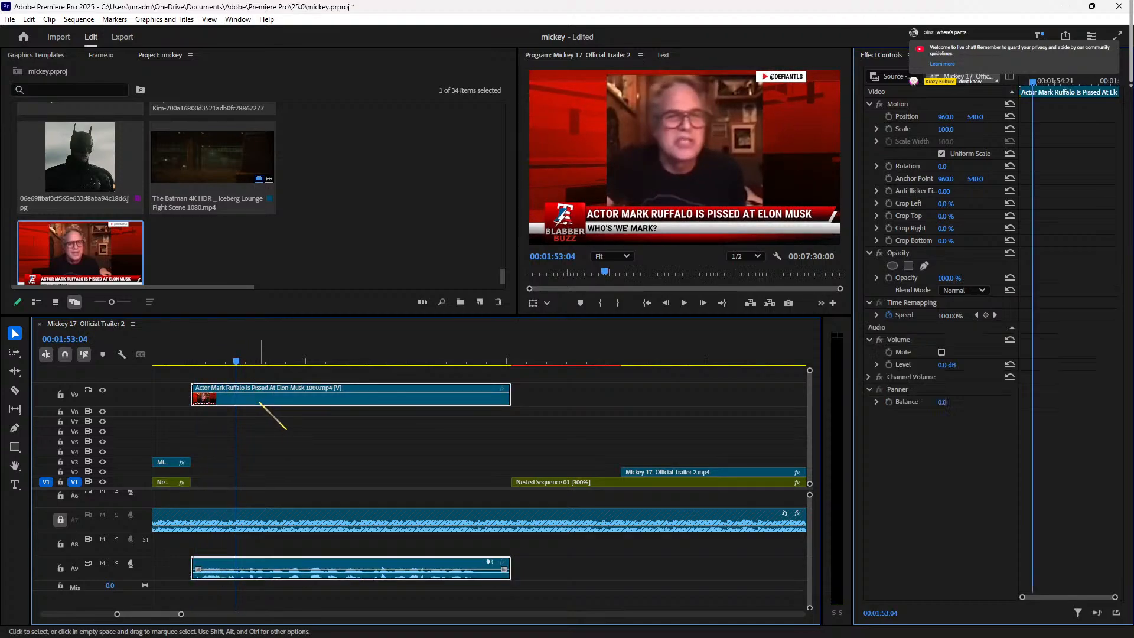
key(ctrl+k)
key(Up)
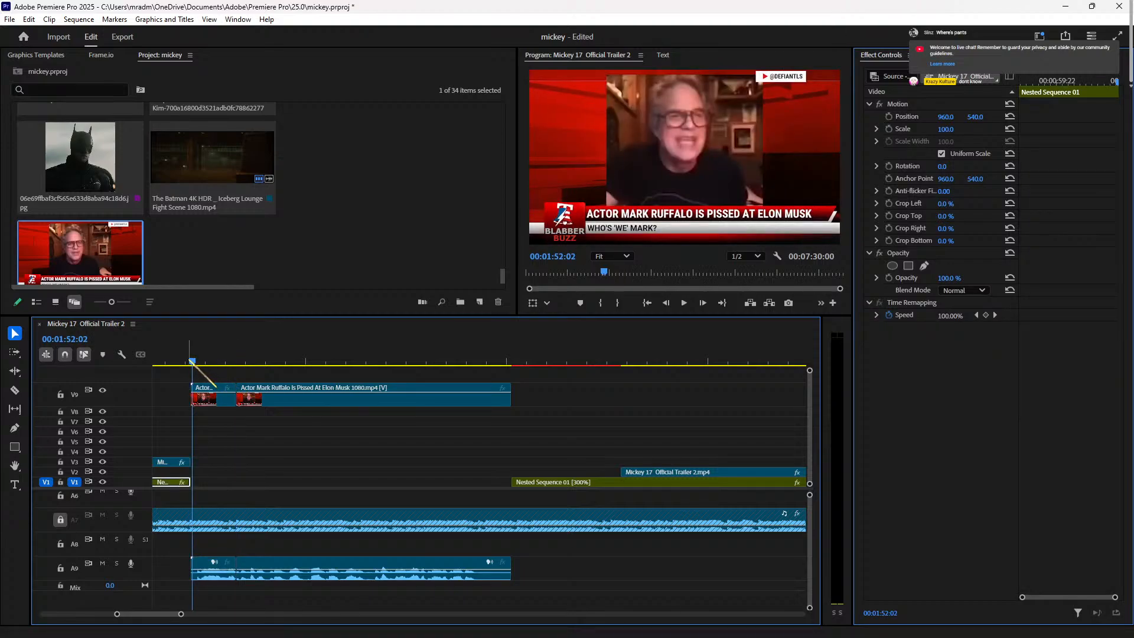
key(Left)
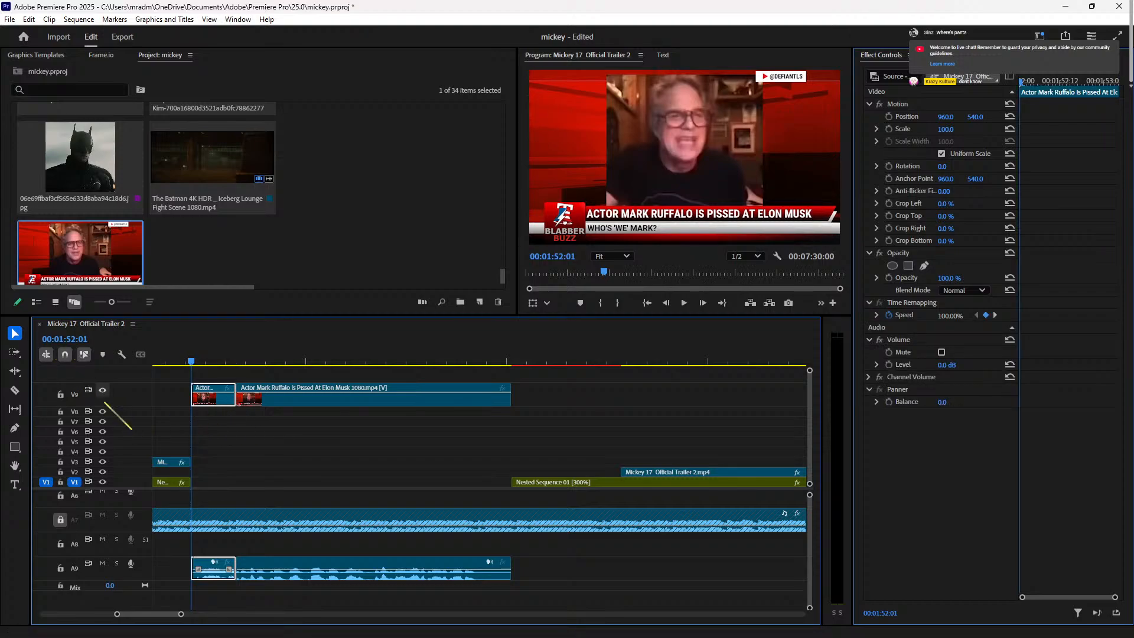
scroll(201, 566, down, 2)
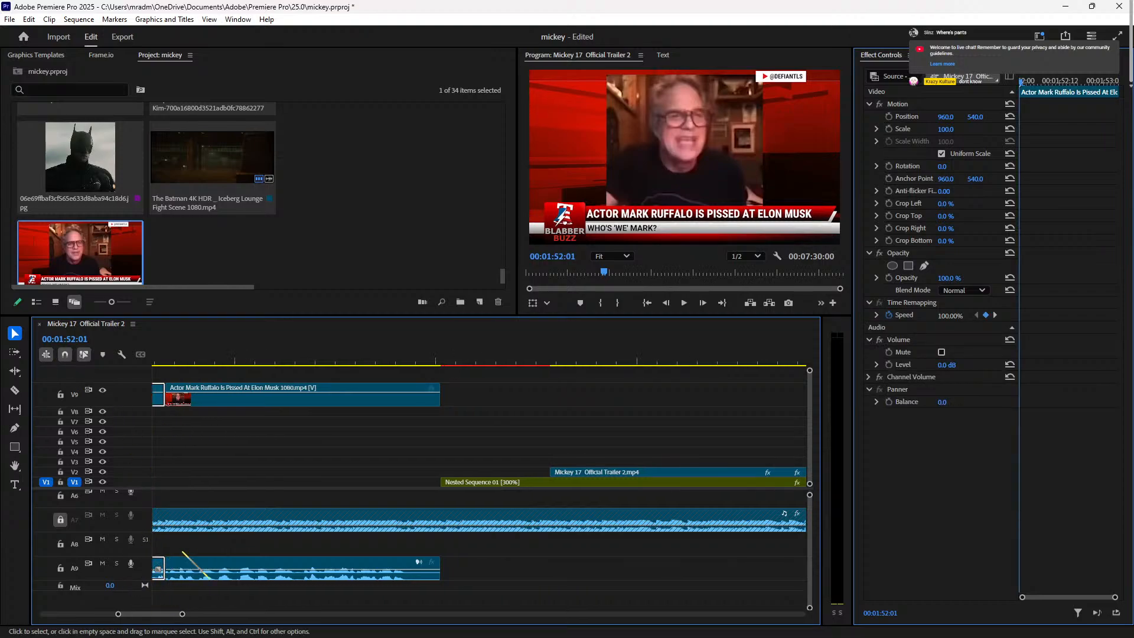
scroll(208, 574, up, 2)
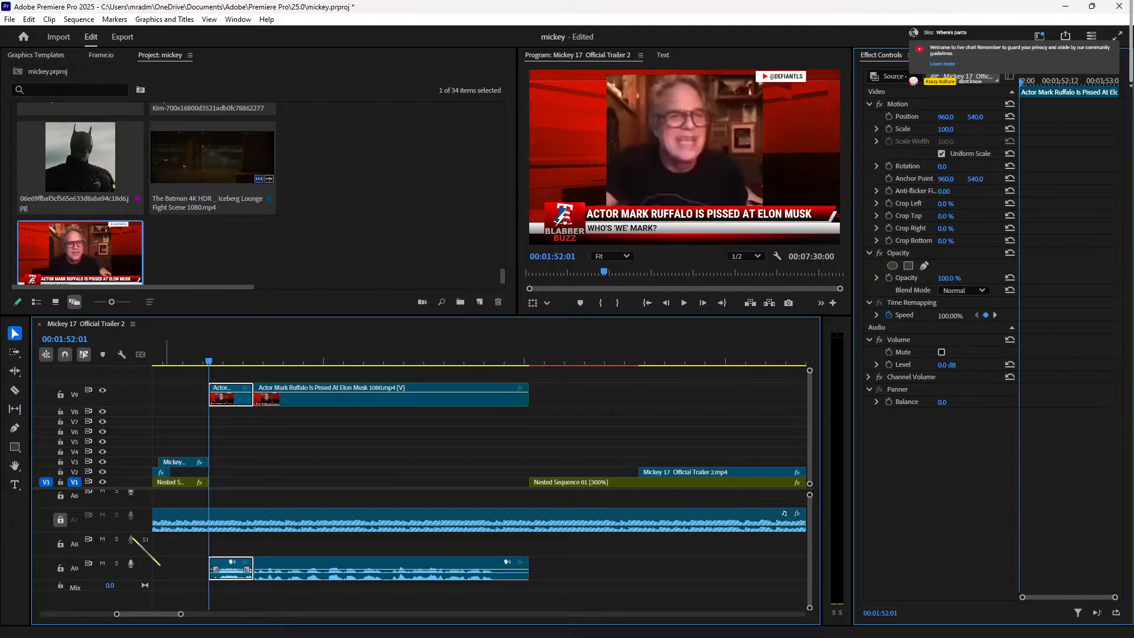
click(313, 542)
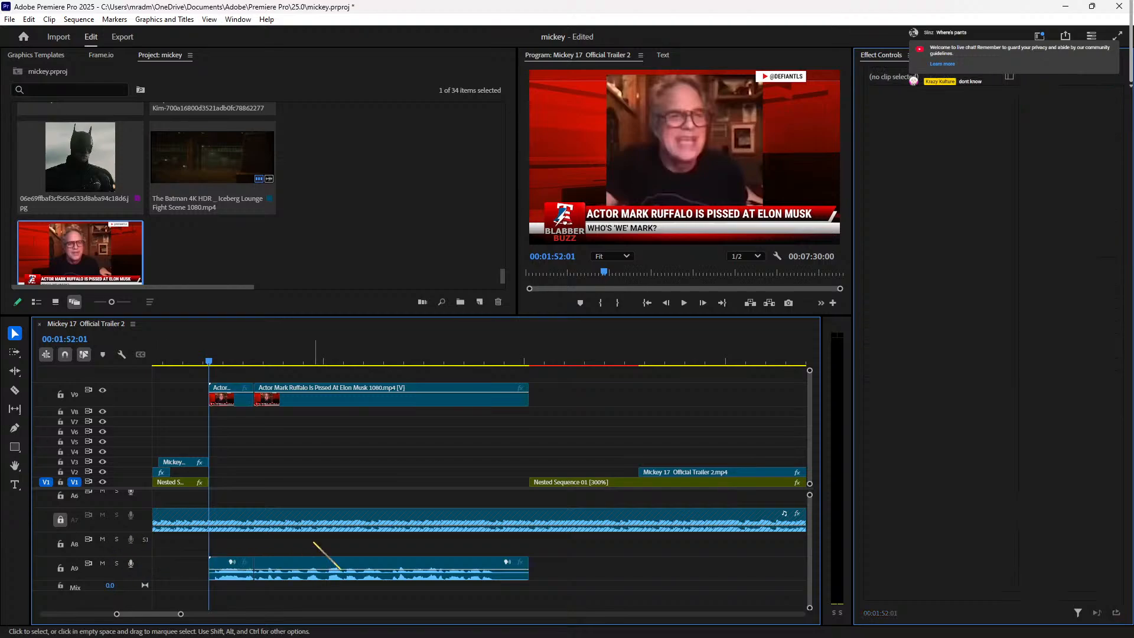
Step: Add new video and audio tracks to the sequence with Add Tracks
double_click(129, 543)
double_click(131, 542)
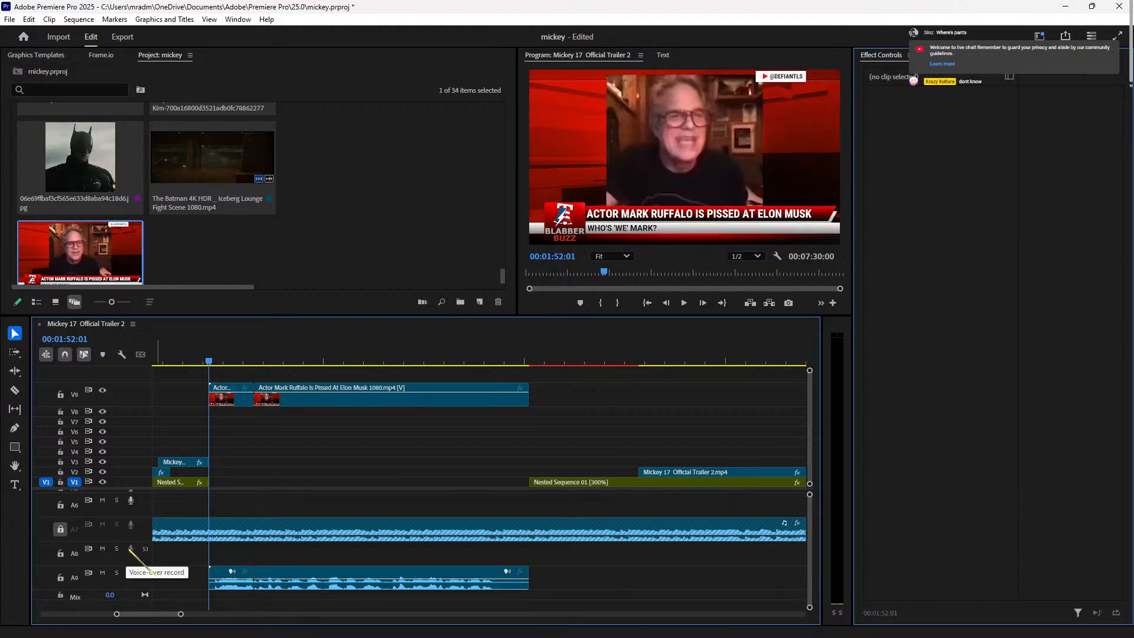
right_click(131, 549)
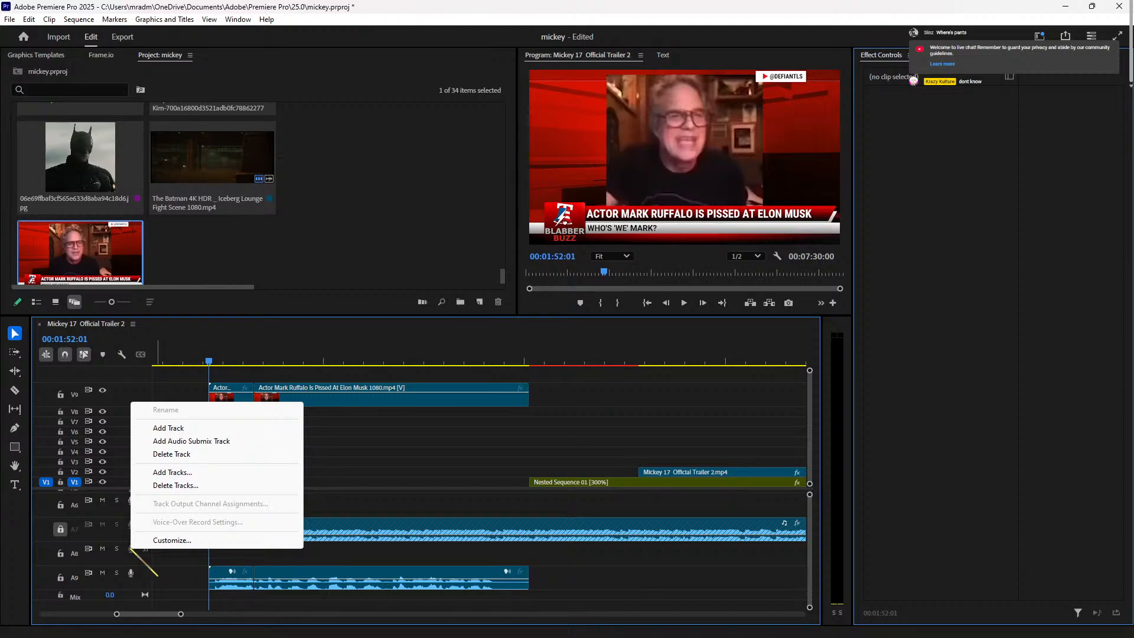
click(336, 555)
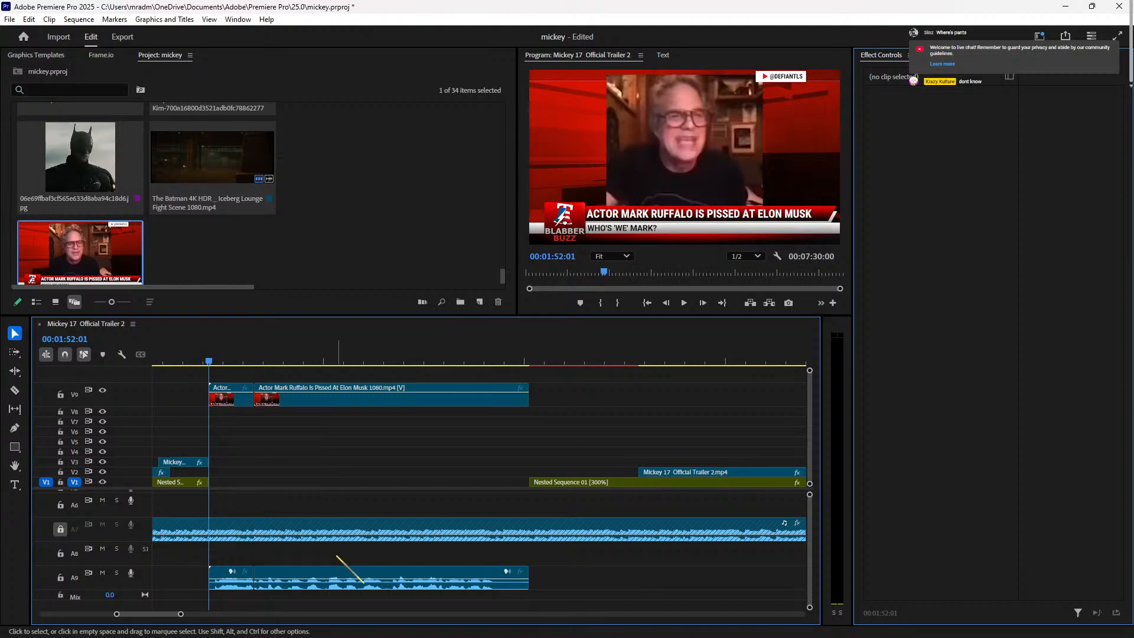
scroll(812, 553, down, 1)
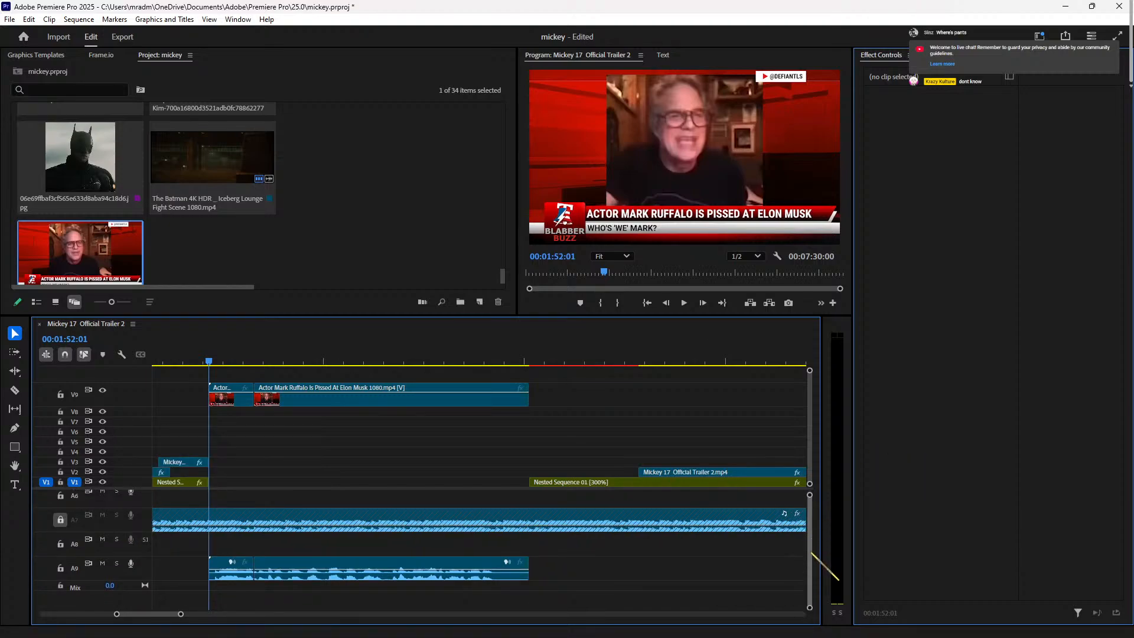
right_click(90, 597)
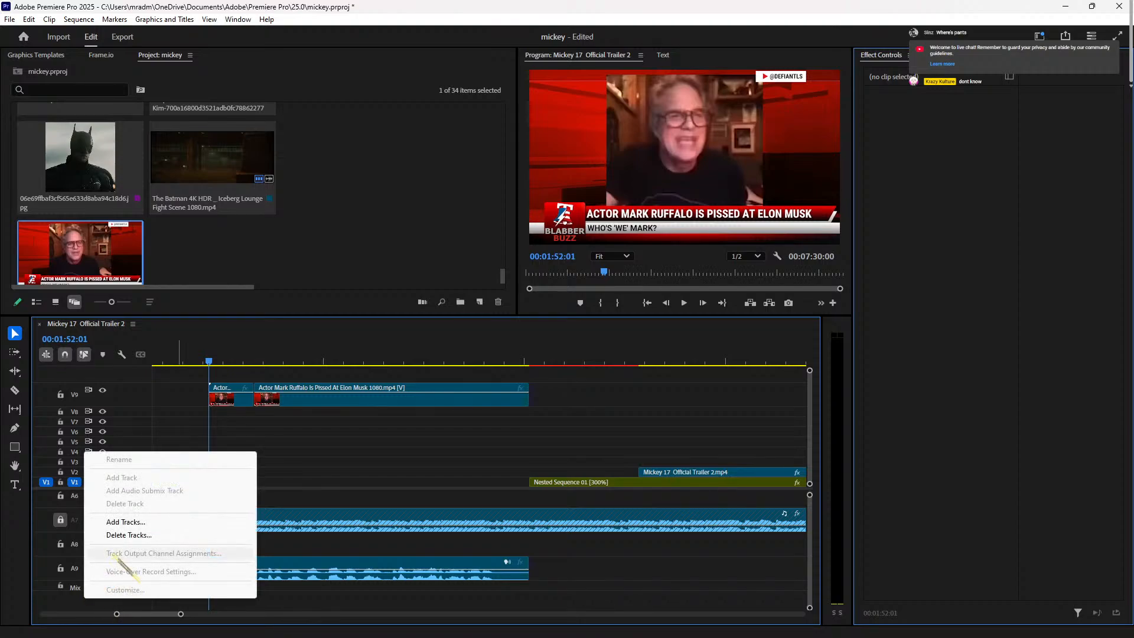
click(125, 522)
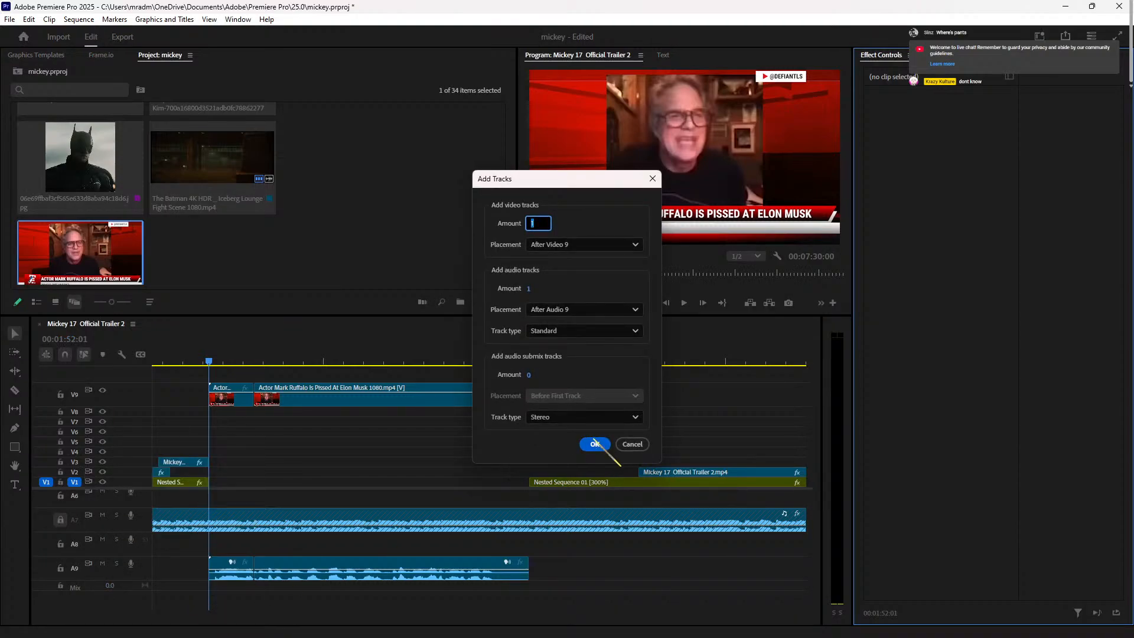
click(595, 442)
Step: Record a short voice-over onto track A5 and trim its end shorter
scroll(227, 531, down, 1)
scroll(222, 549, up, 2)
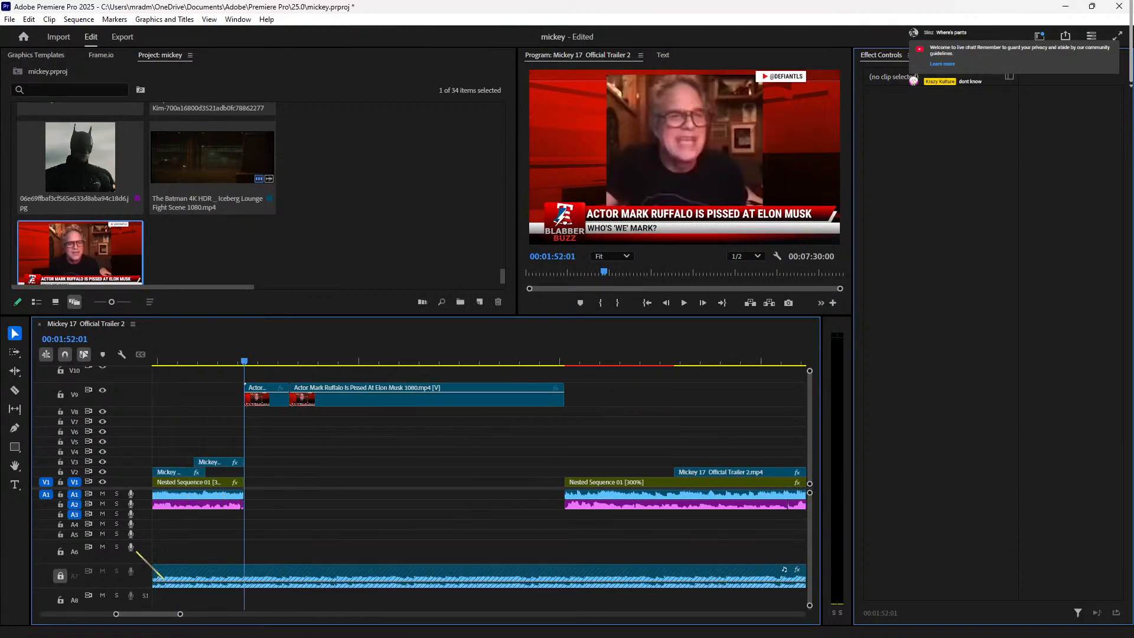
scroll(223, 549, up, 1)
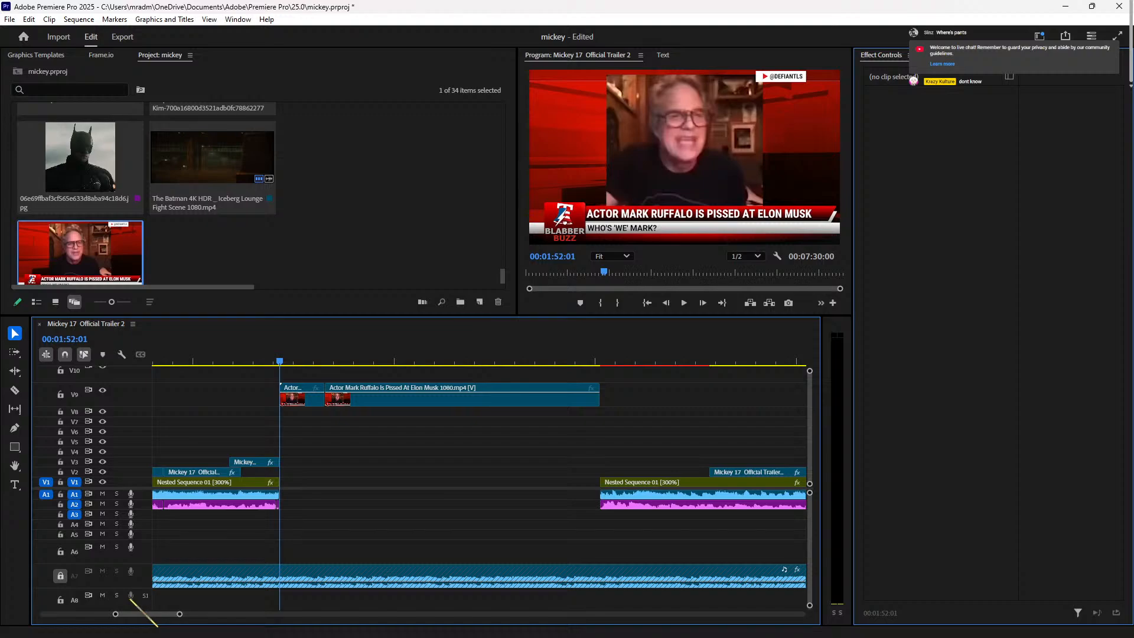
click(131, 534)
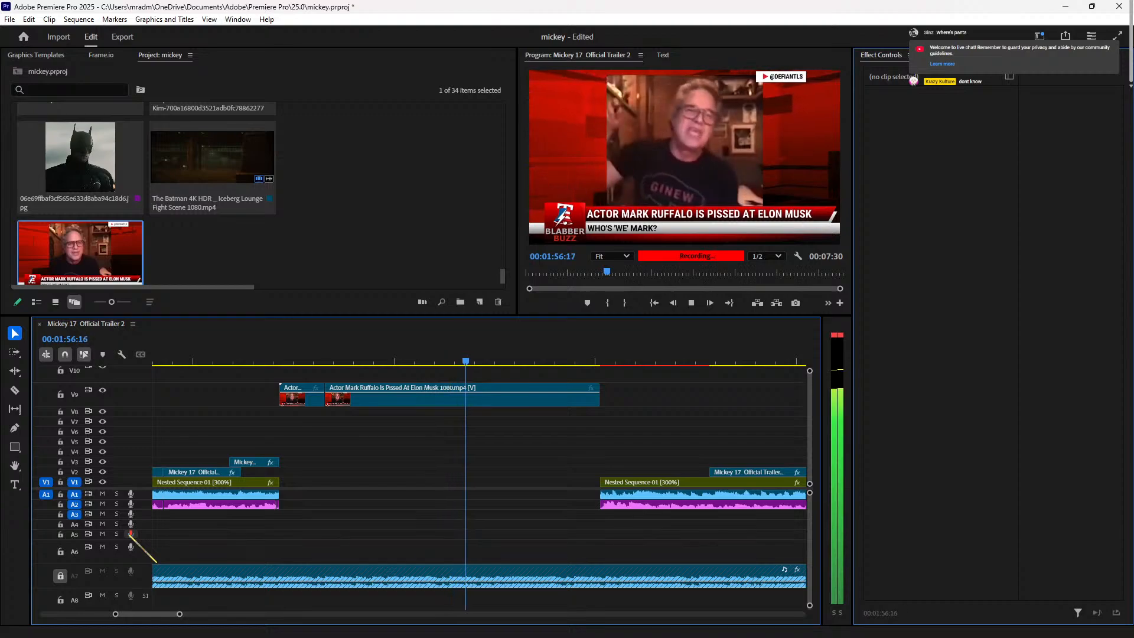
key(space)
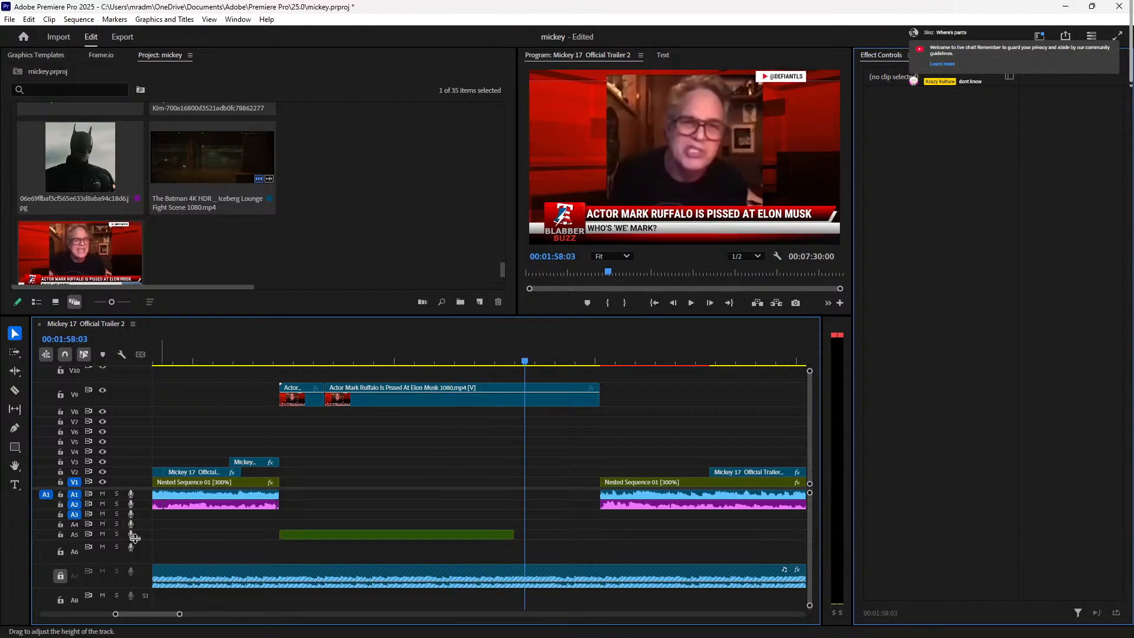
drag(518, 533, 305, 536)
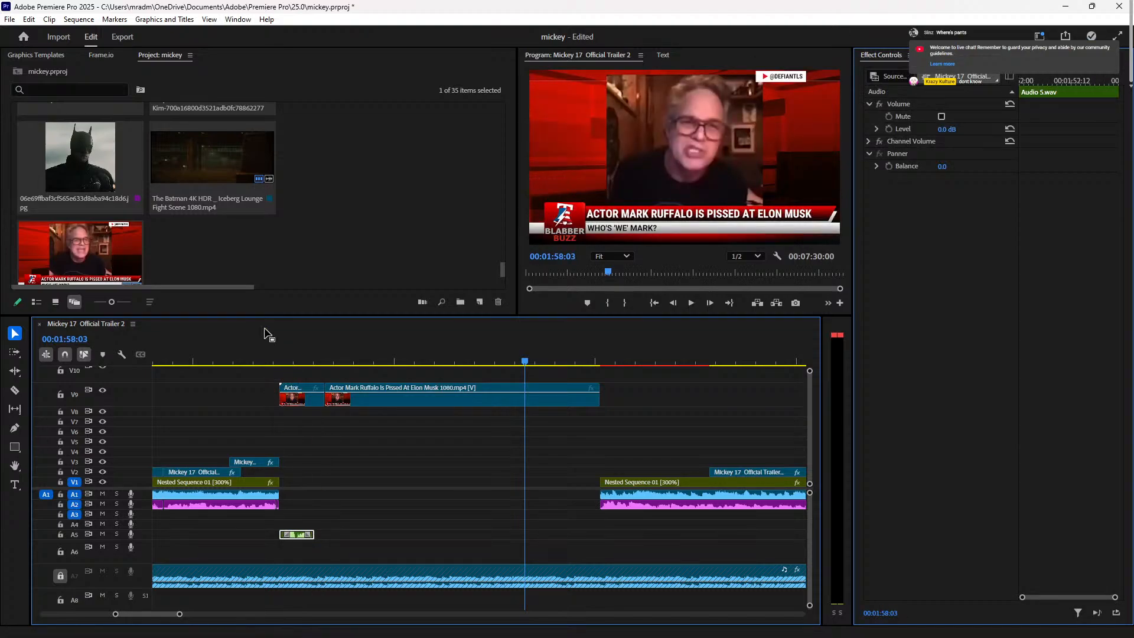
Step: Unlink the Ruffalo clips' audio from their video
click(264, 361)
key(space)
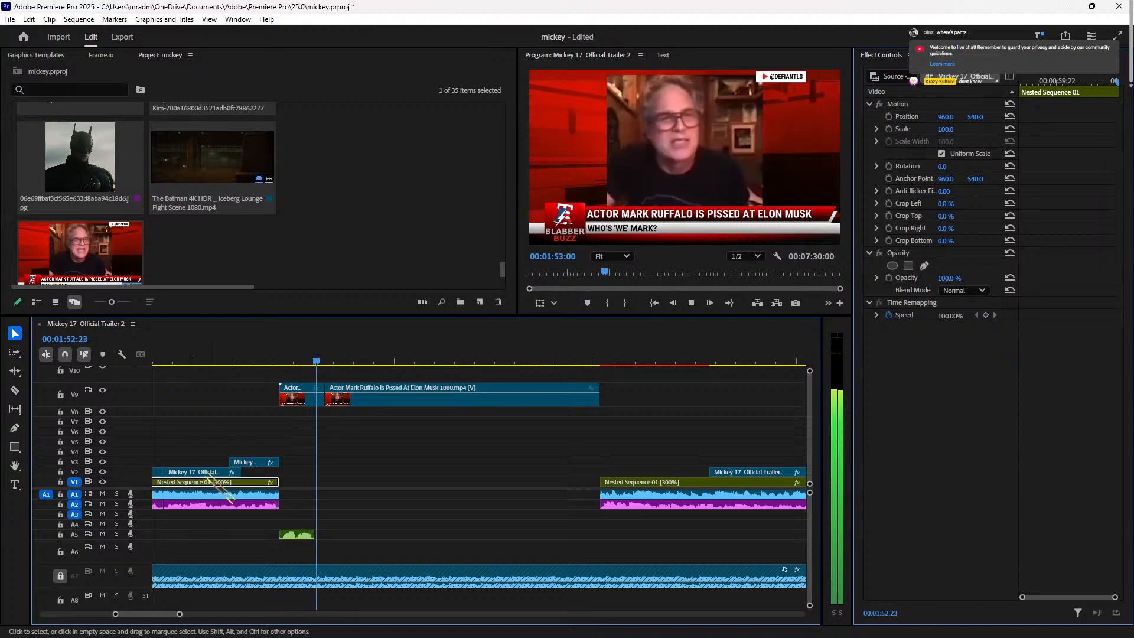
key(space)
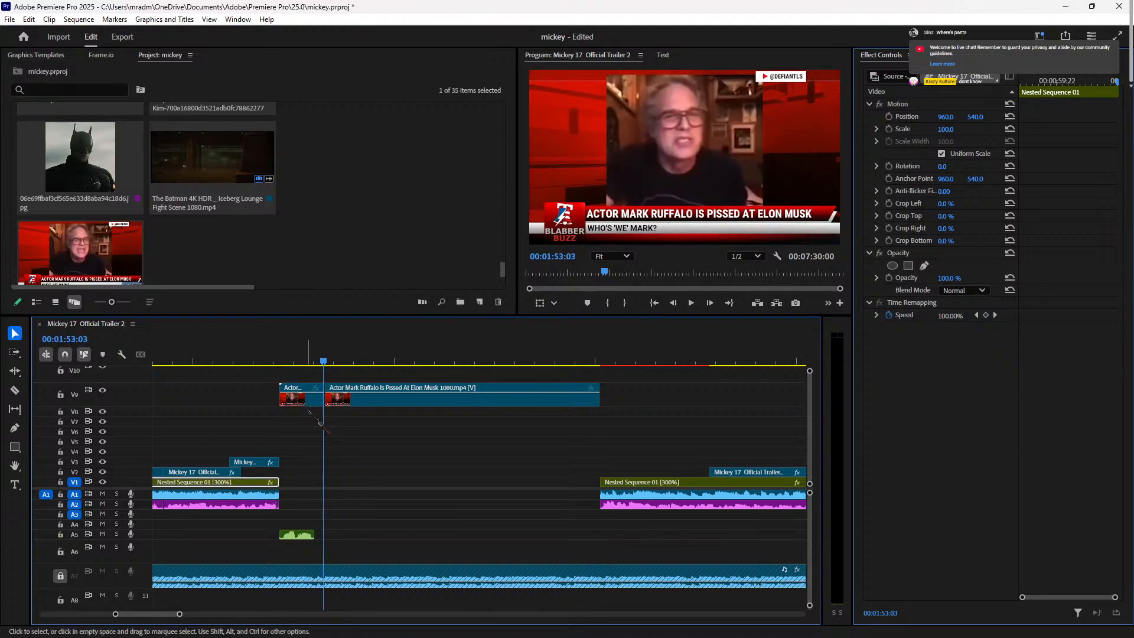
scroll(334, 539, down, 2)
scroll(337, 542, up, 4)
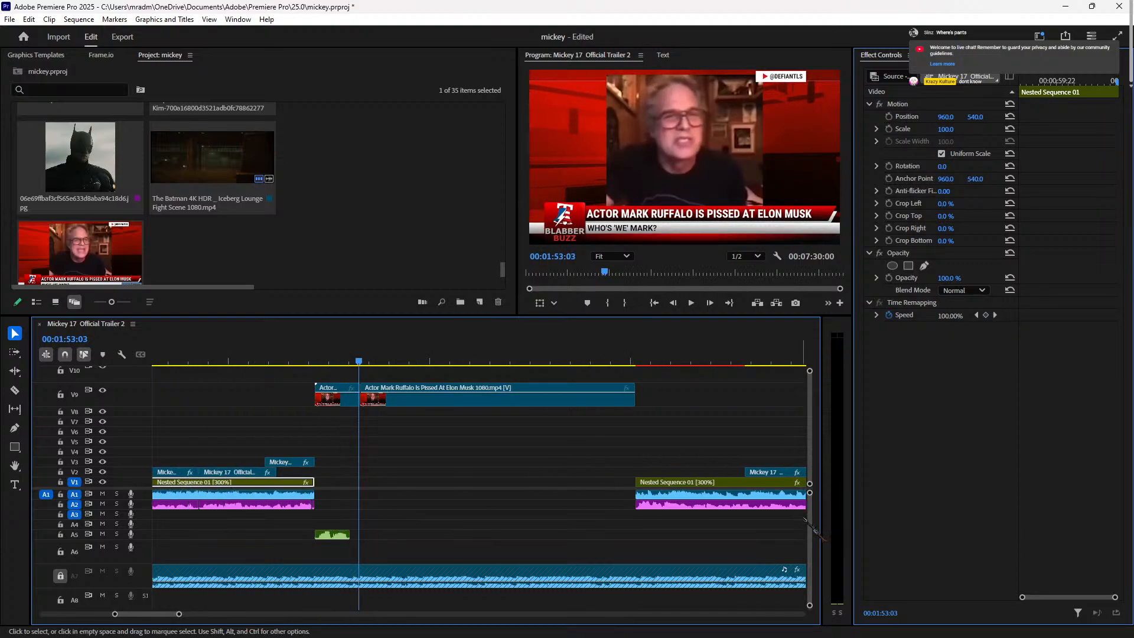
scroll(810, 531, down, 3)
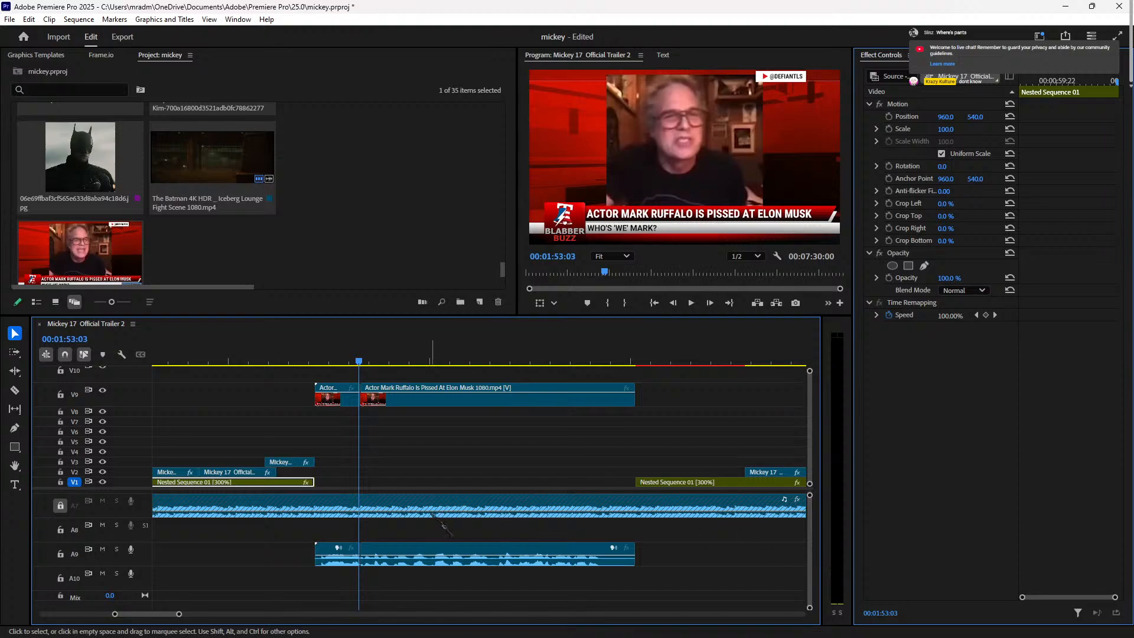
scroll(699, 554, up, 2)
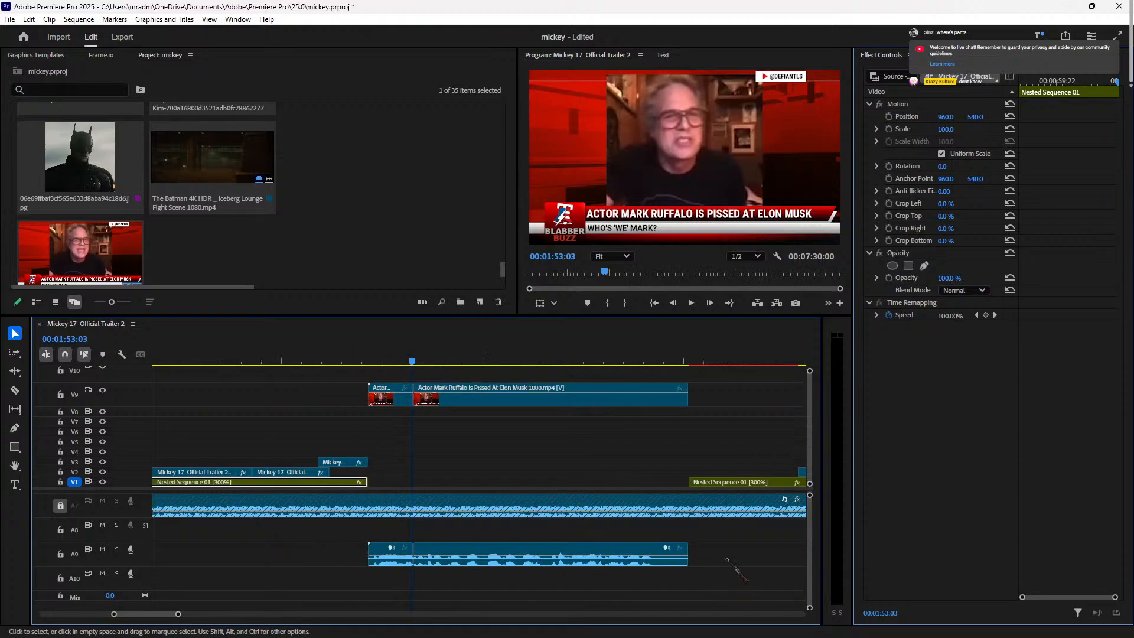
drag(712, 554, 377, 533)
right_click(459, 559)
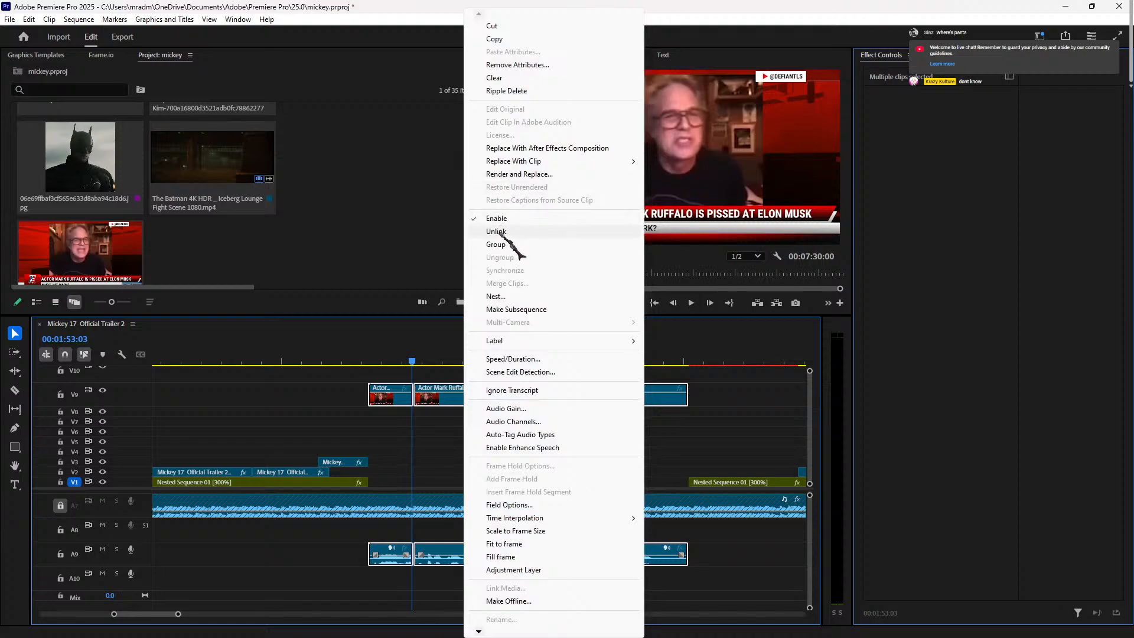
click(509, 224)
Step: Move the two Ruffalo audio clips from A9 up to track A6
drag(742, 527, 369, 546)
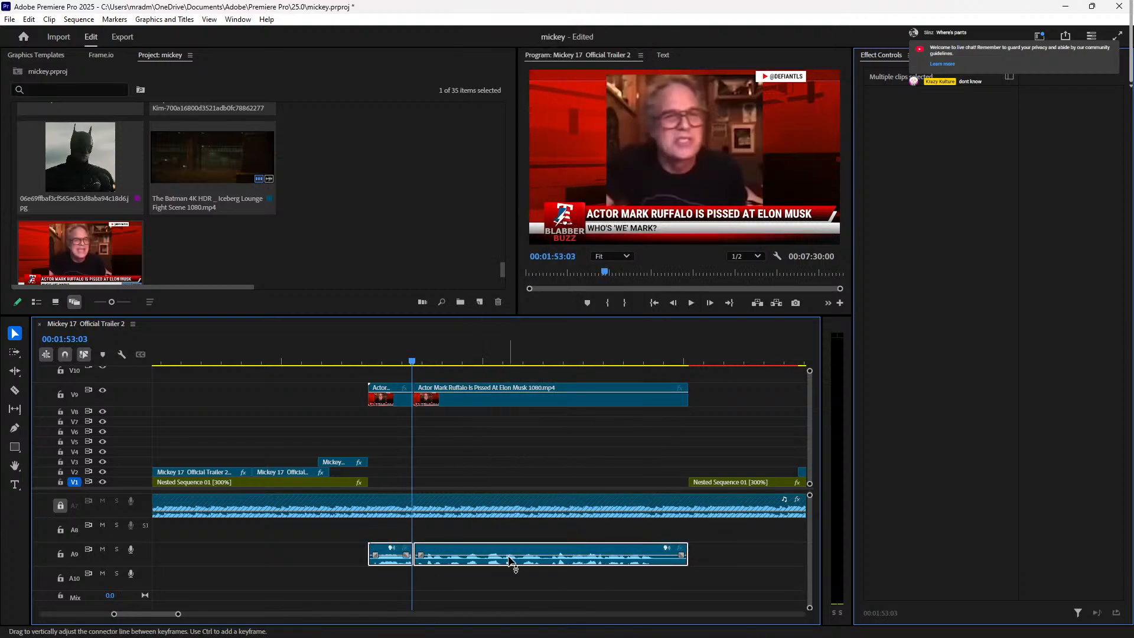
drag(483, 548, 484, 501)
scroll(519, 536, up, 3)
scroll(585, 532, down, 3)
scroll(818, 546, up, 3)
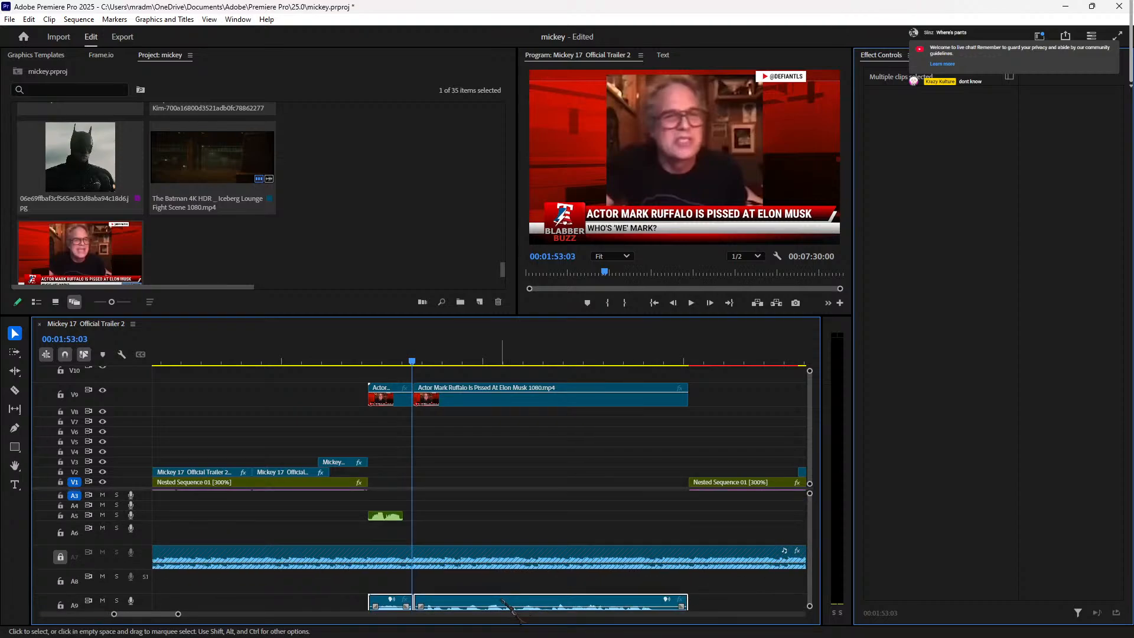
drag(503, 601, 502, 531)
Step: Play back the Ruffalo section to check the relocated audio
click(361, 361)
key(space)
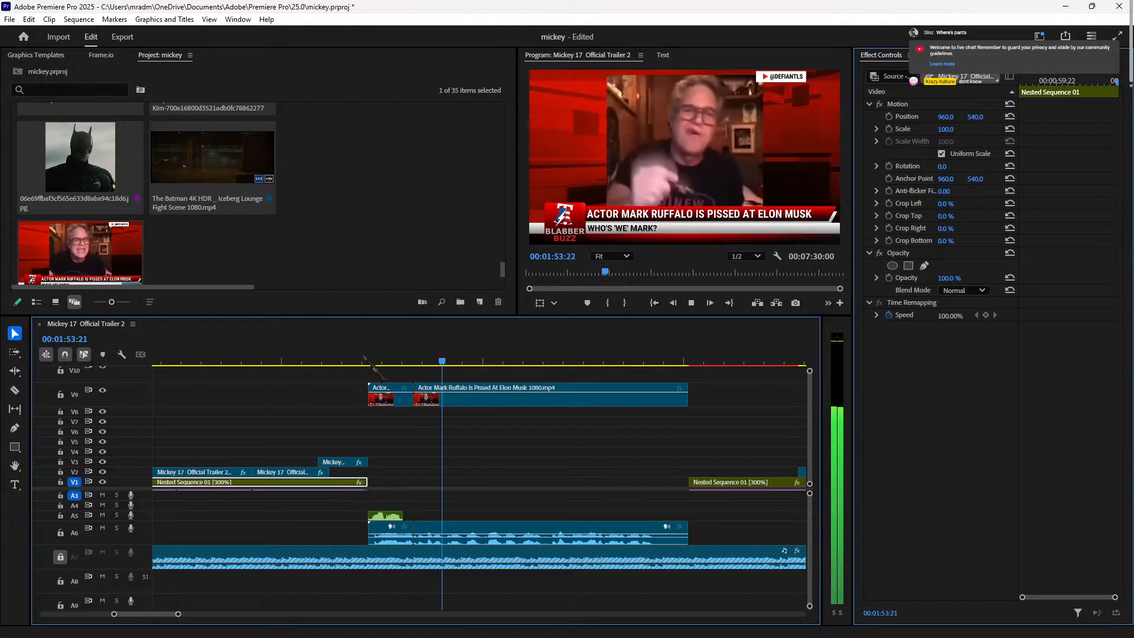
click(386, 534)
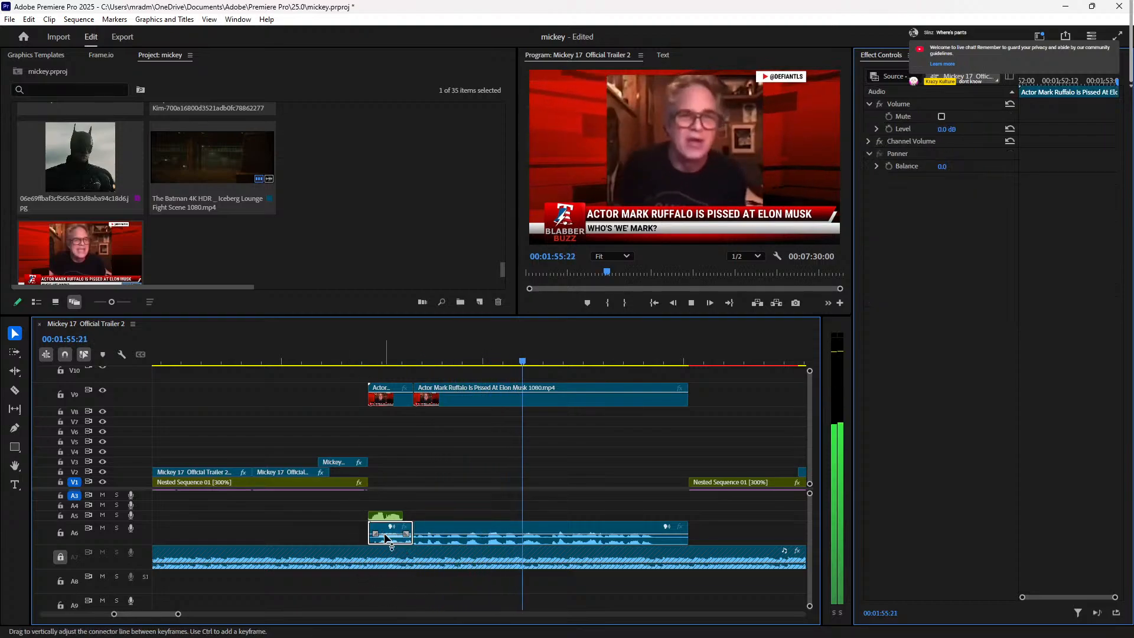
click(349, 361)
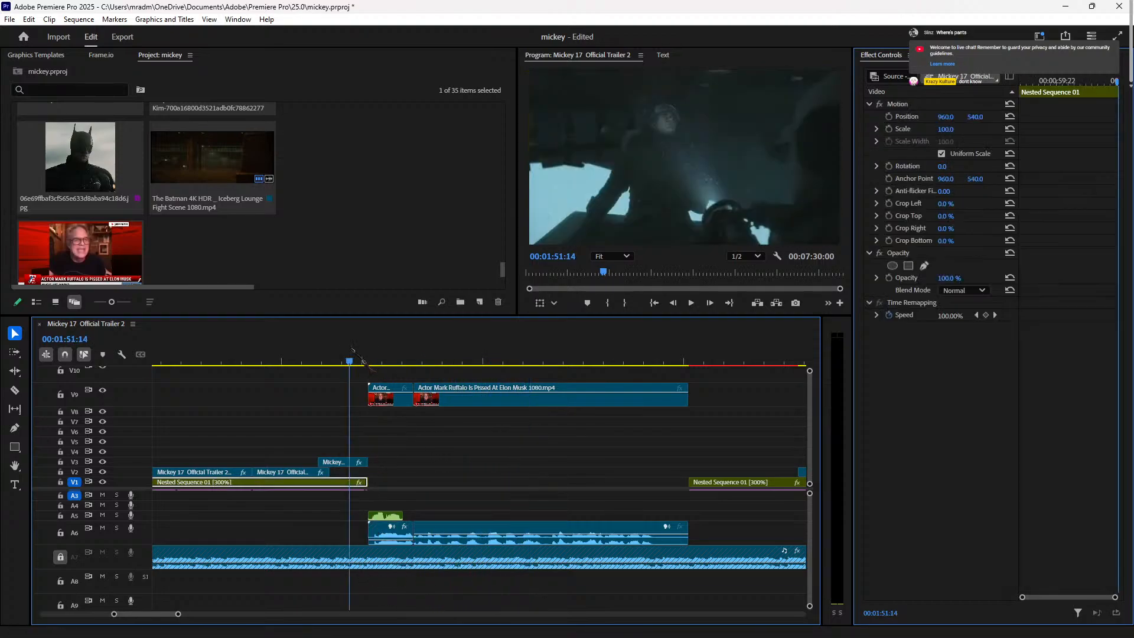
key(space)
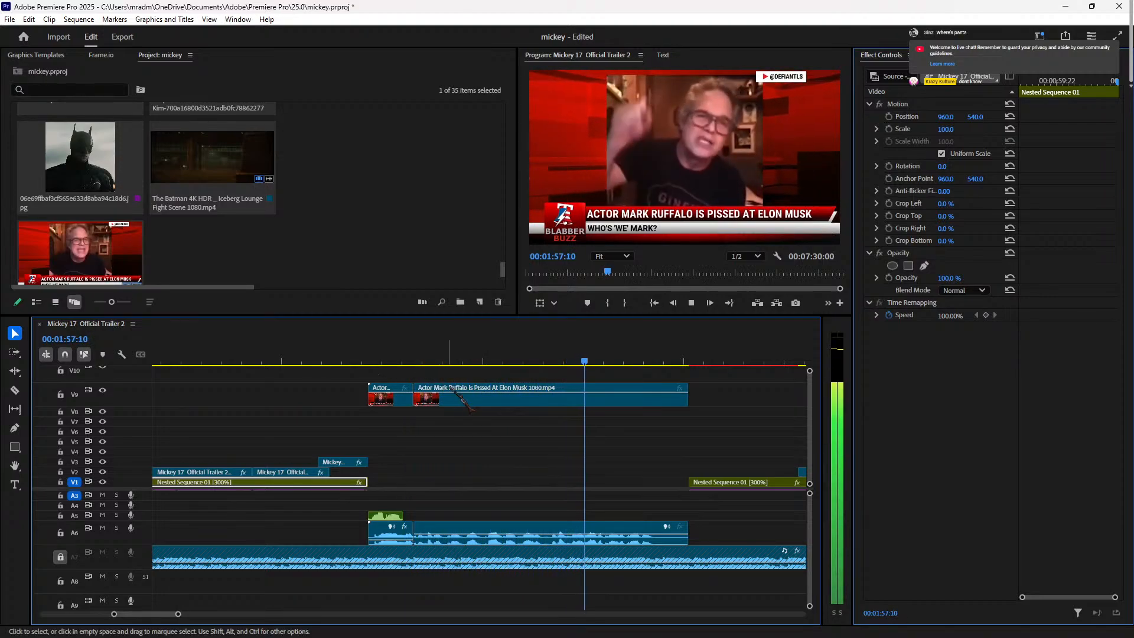
key(space)
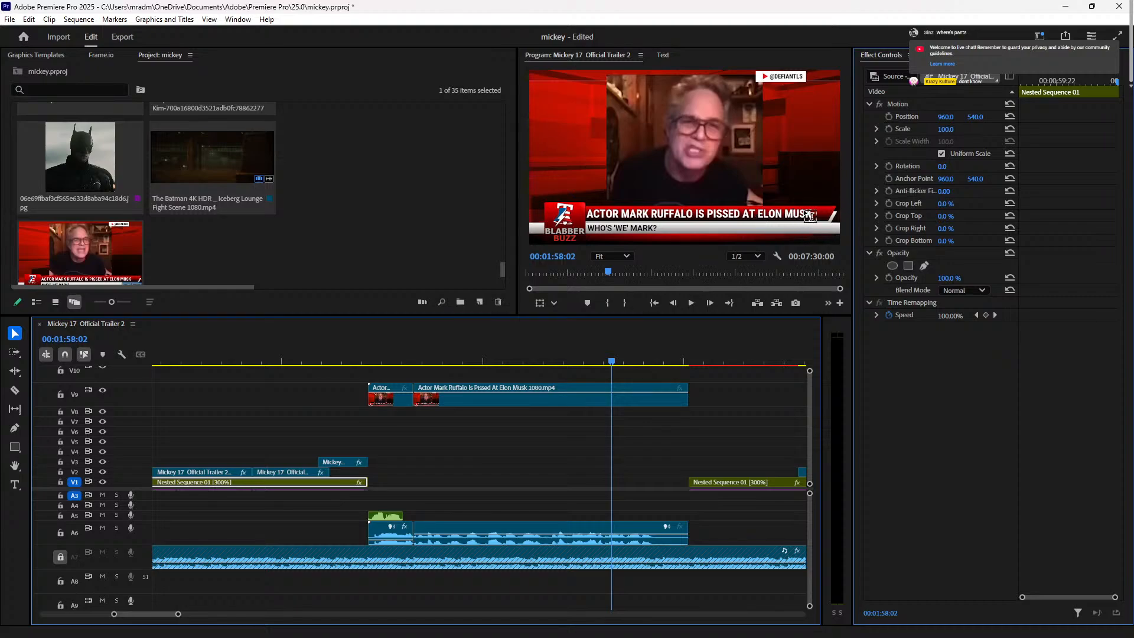
Step: Add a new text title over the video with the Type tool
key(t)
click(792, 204)
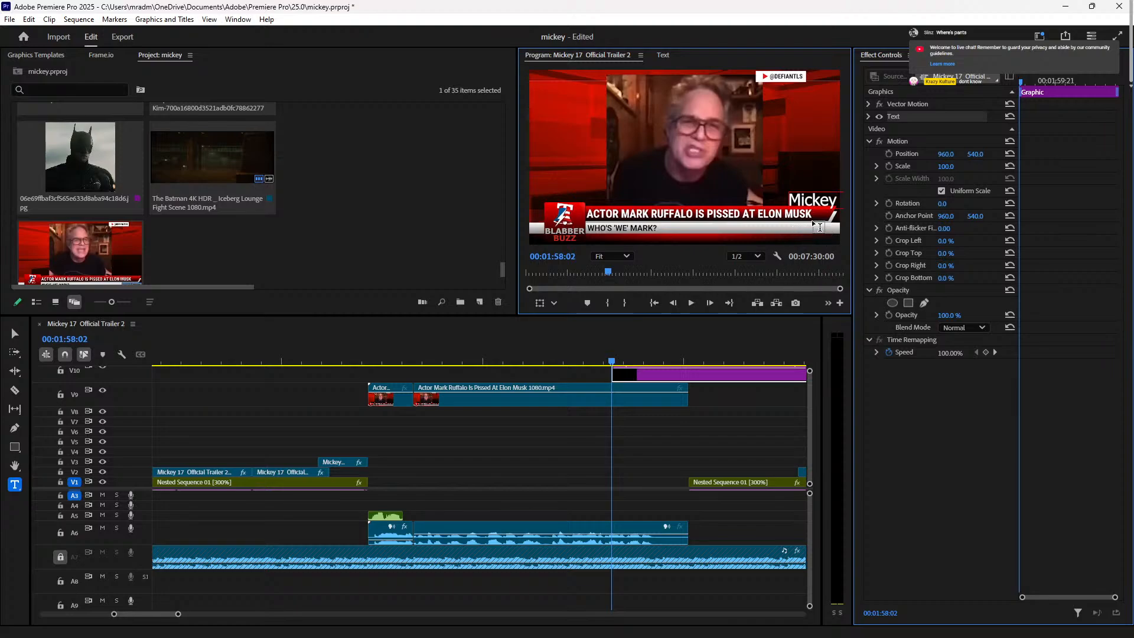
key(Escape)
click(614, 472)
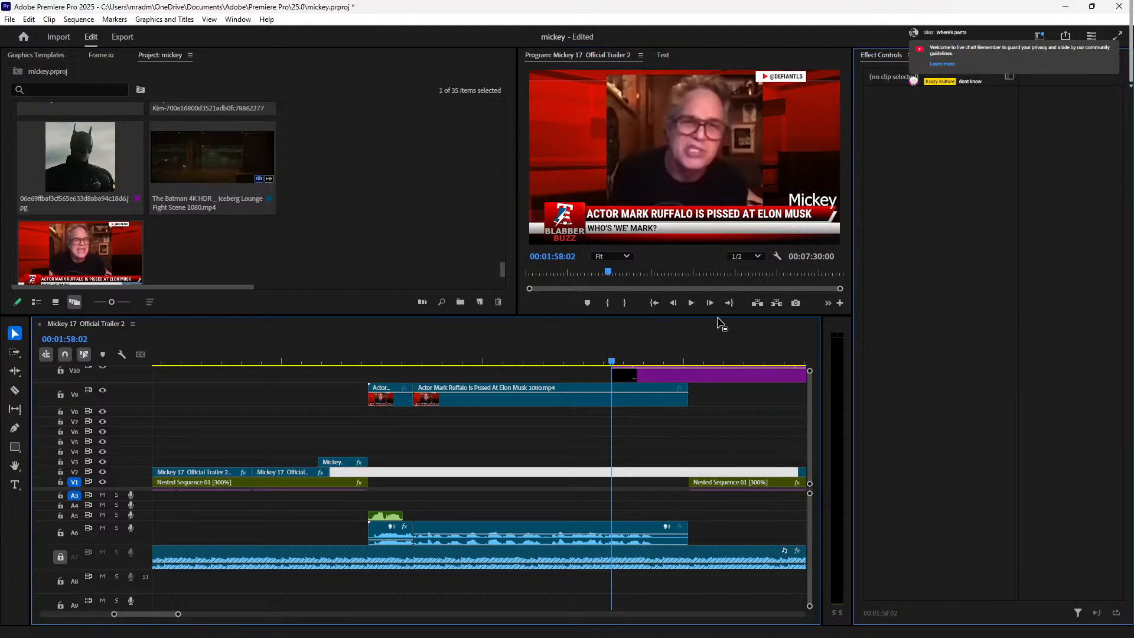
Step: Align the V10 title to start and end with the Ruffalo clip
drag(691, 374, 452, 373)
drag(567, 373, 688, 373)
click(367, 361)
key(space)
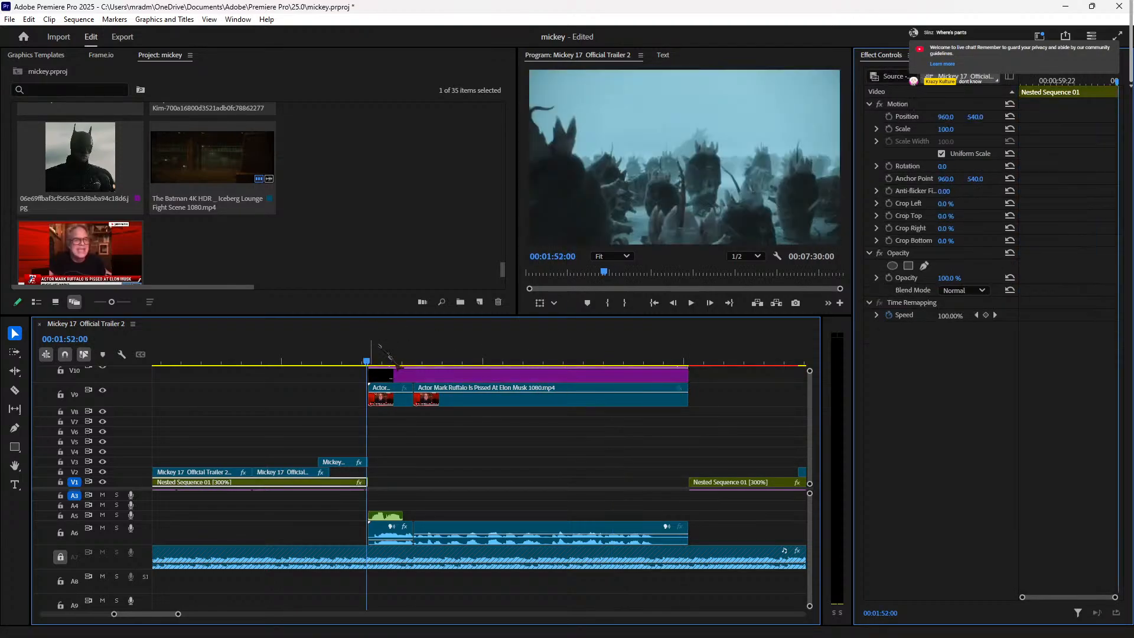
key(space)
Step: Change the title text to 'Mickey 17?a' and scale it down
double_click(815, 201)
text(17?a)
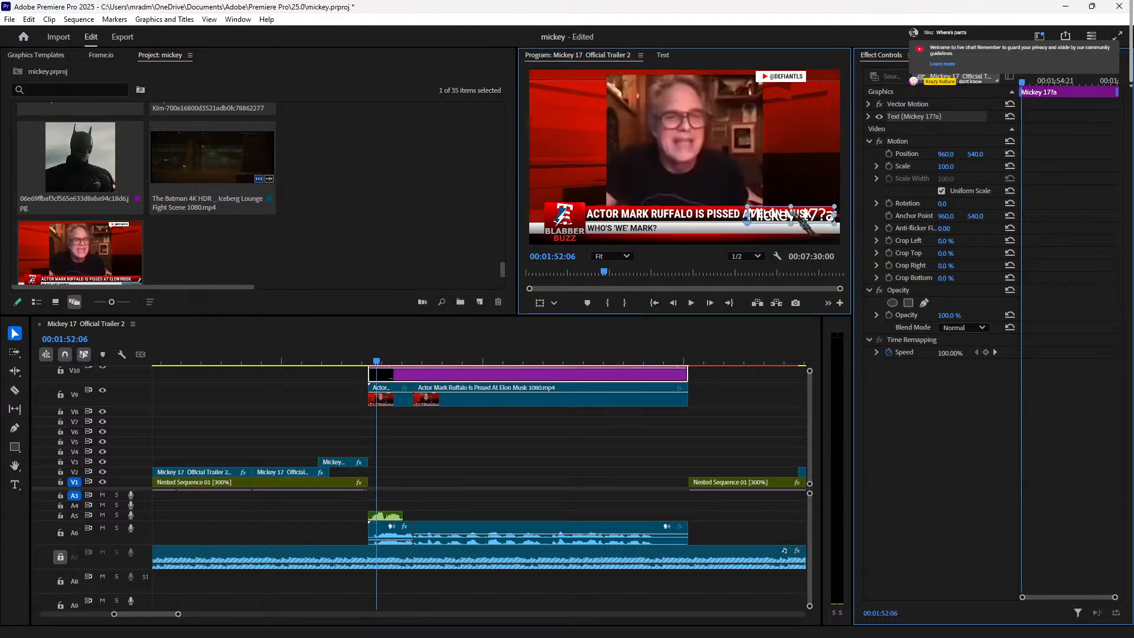
drag(837, 228, 812, 216)
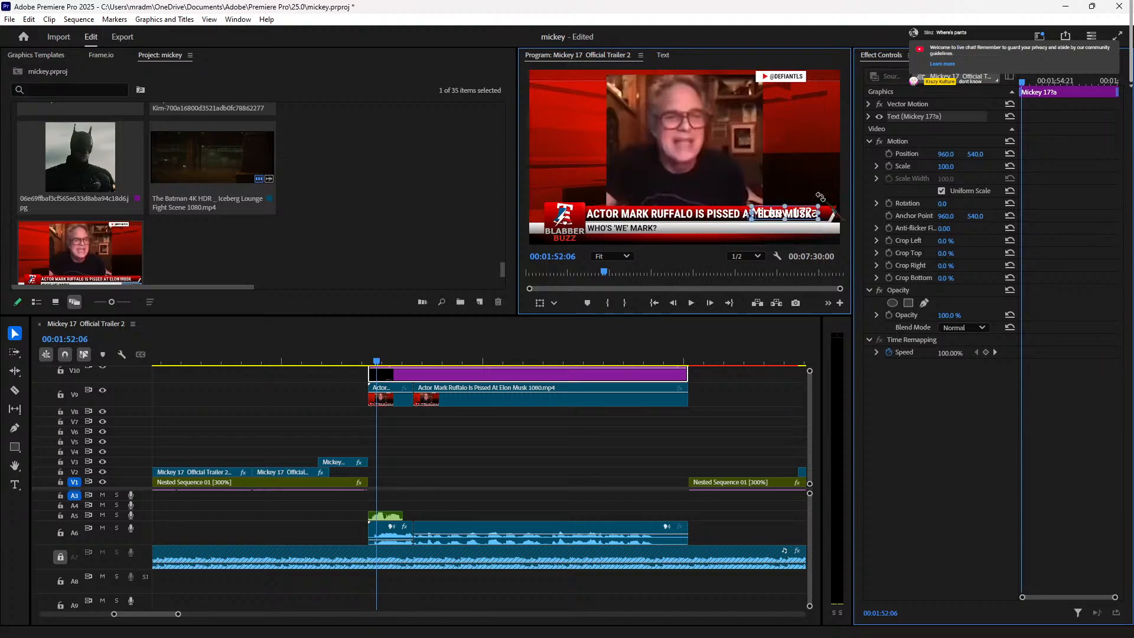
key(shift+7)
click(897, 55)
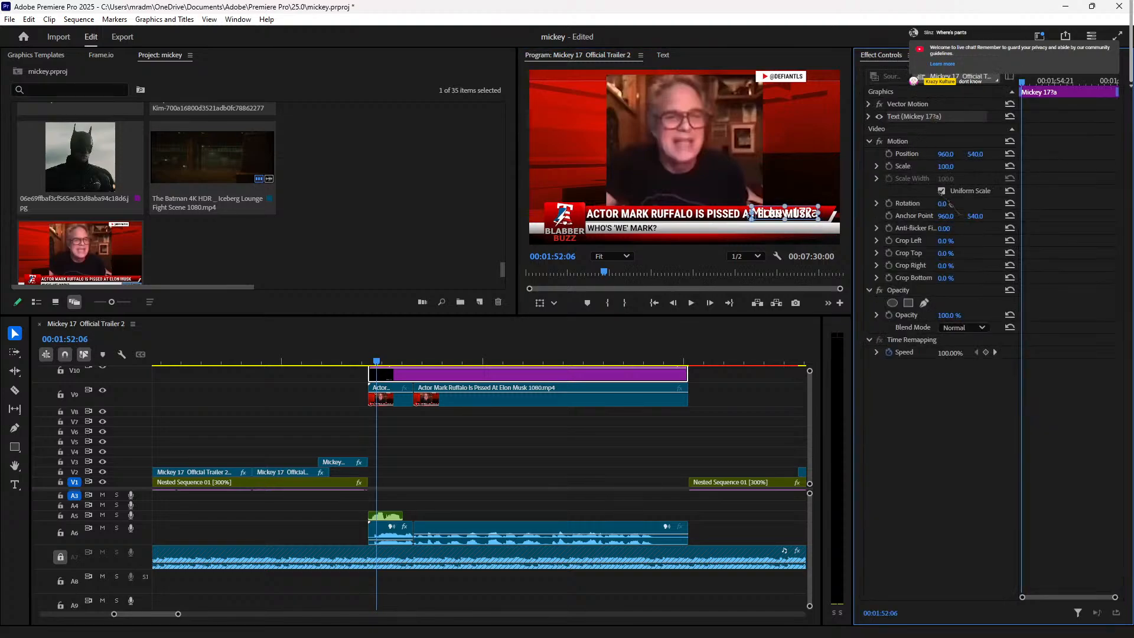
click(662, 55)
Step: Show the title's graphic properties with the playhead at 00:01:52:18 inside it
click(616, 73)
click(543, 71)
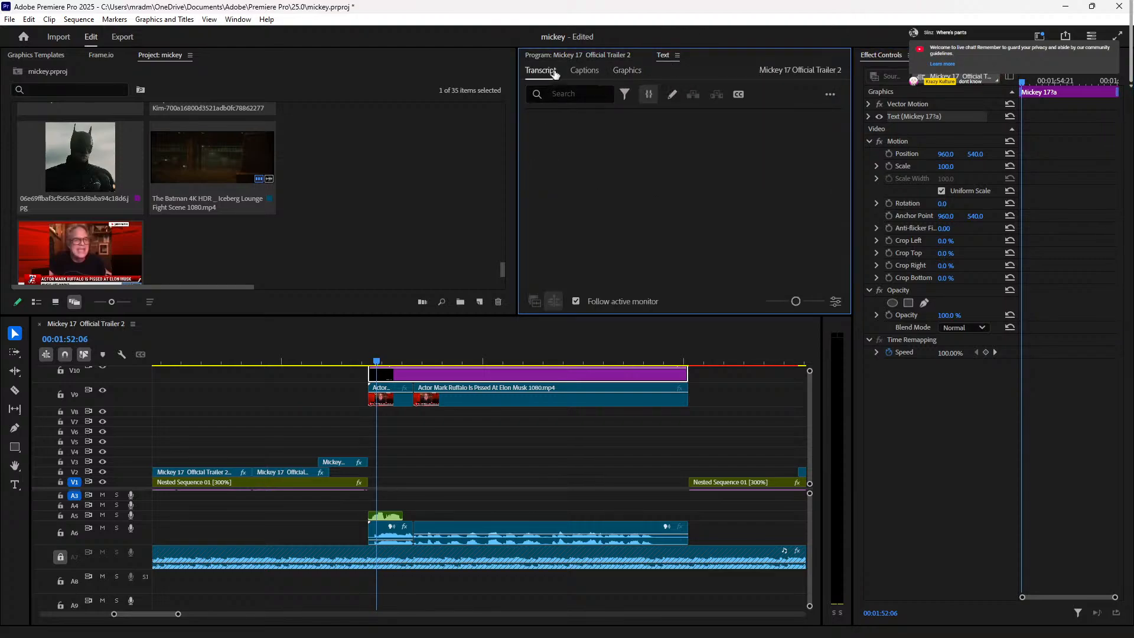
click(594, 78)
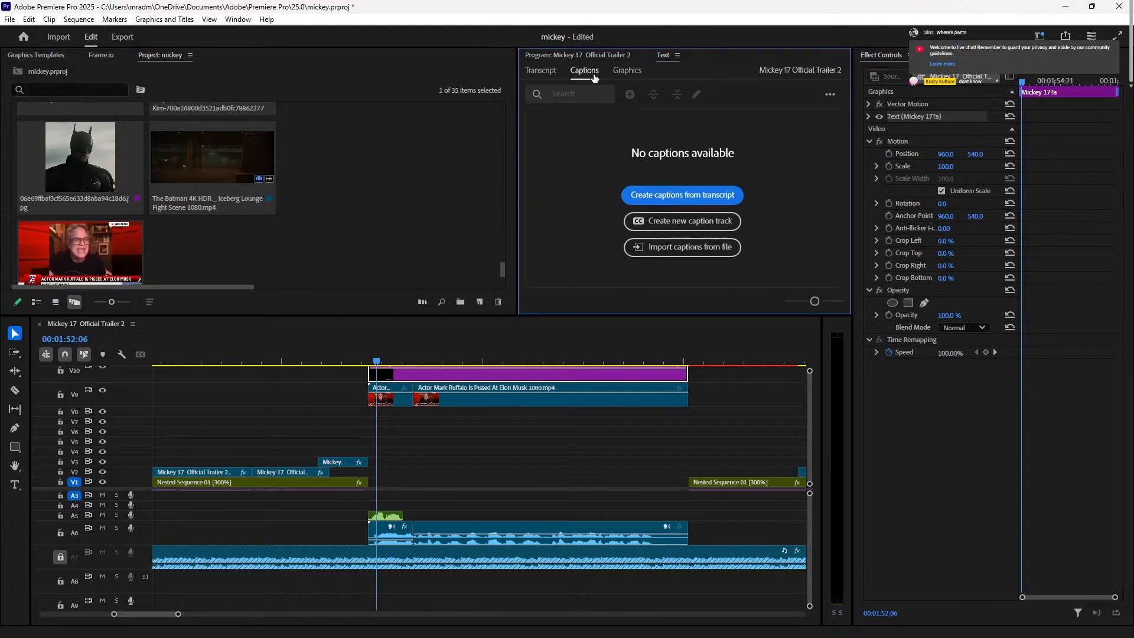
click(1036, 92)
click(949, 58)
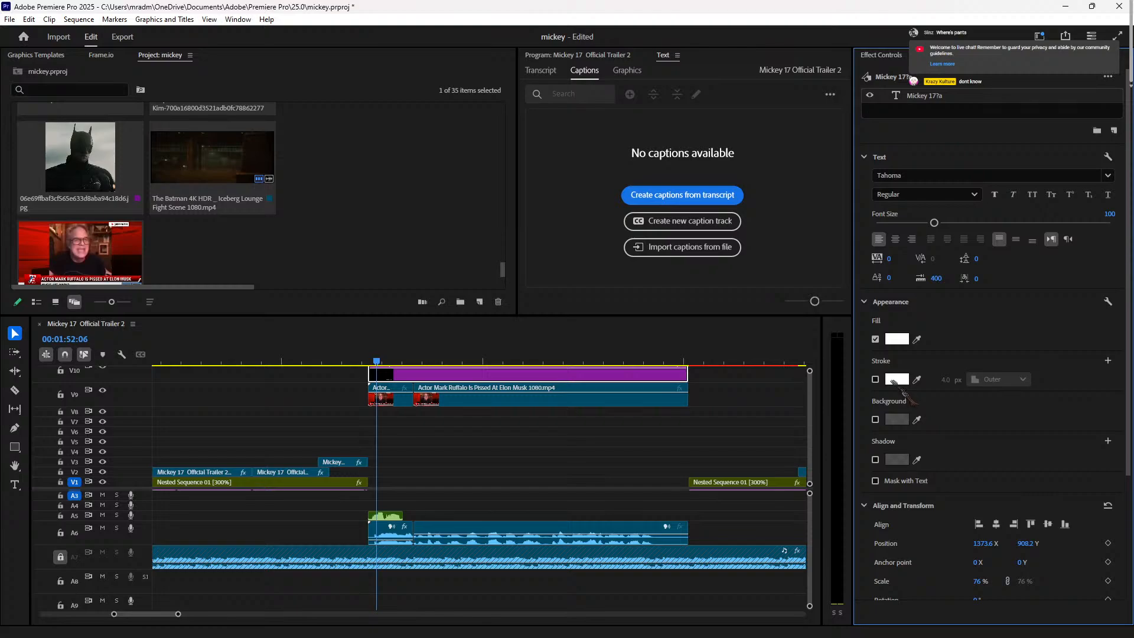
click(440, 359)
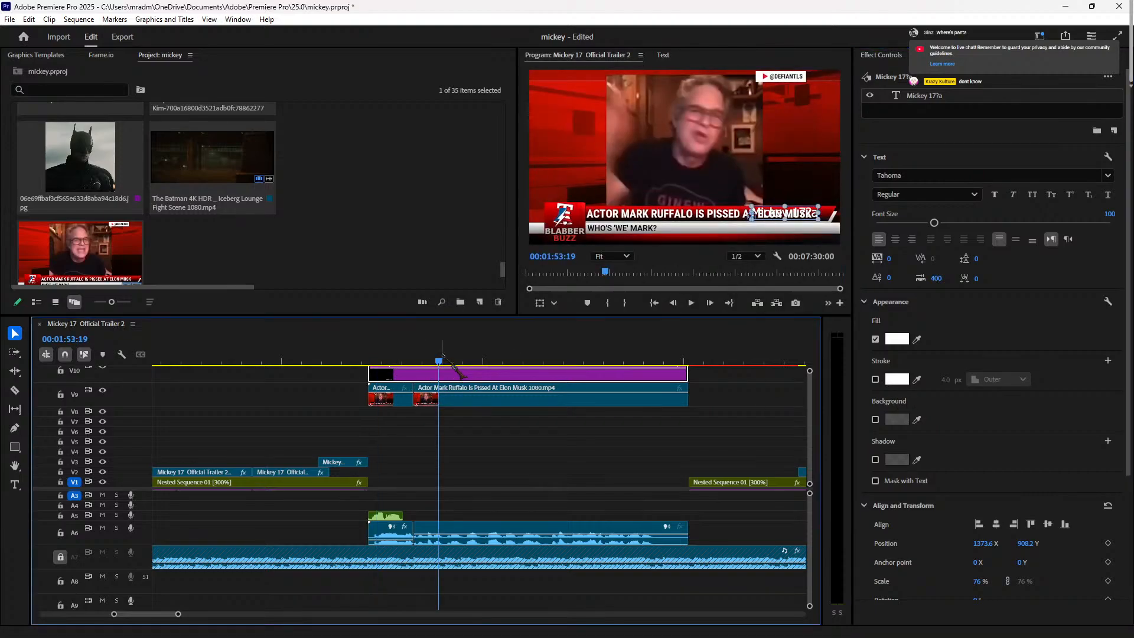
drag(437, 361, 396, 361)
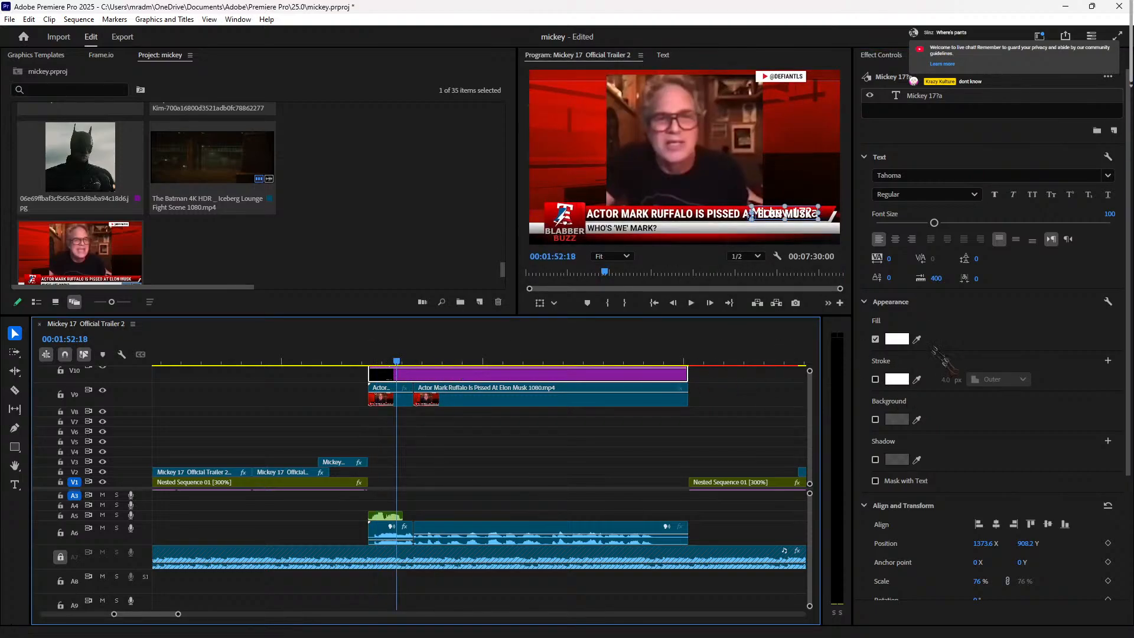
Step: Give the title a pure red FF0000 background at 100% opacity
click(875, 420)
click(897, 419)
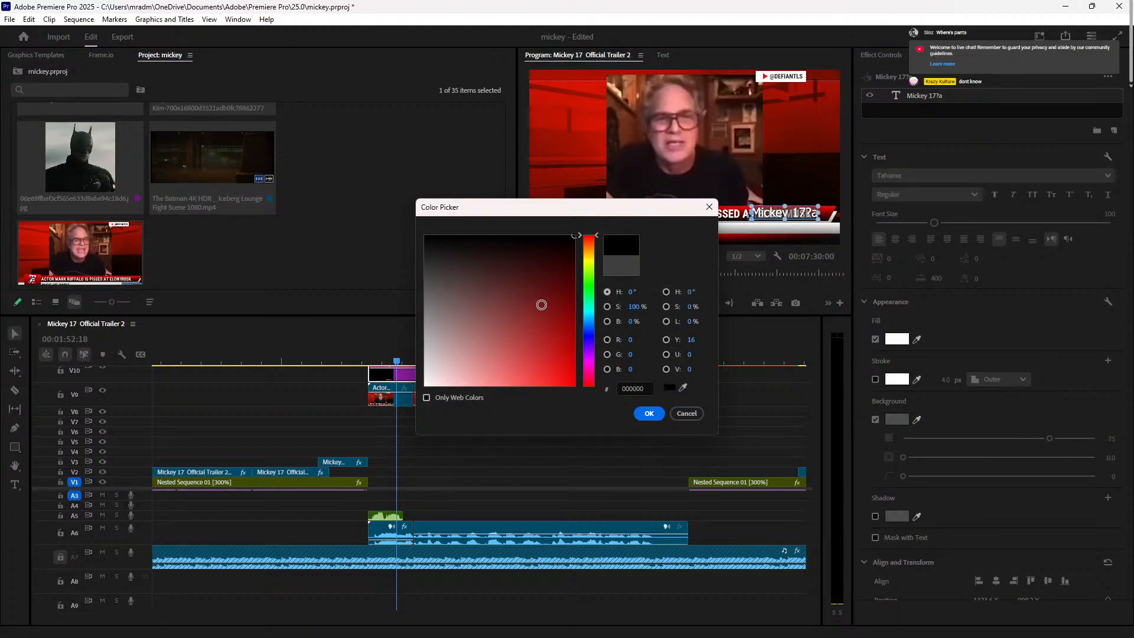
drag(539, 304, 629, 520)
click(648, 413)
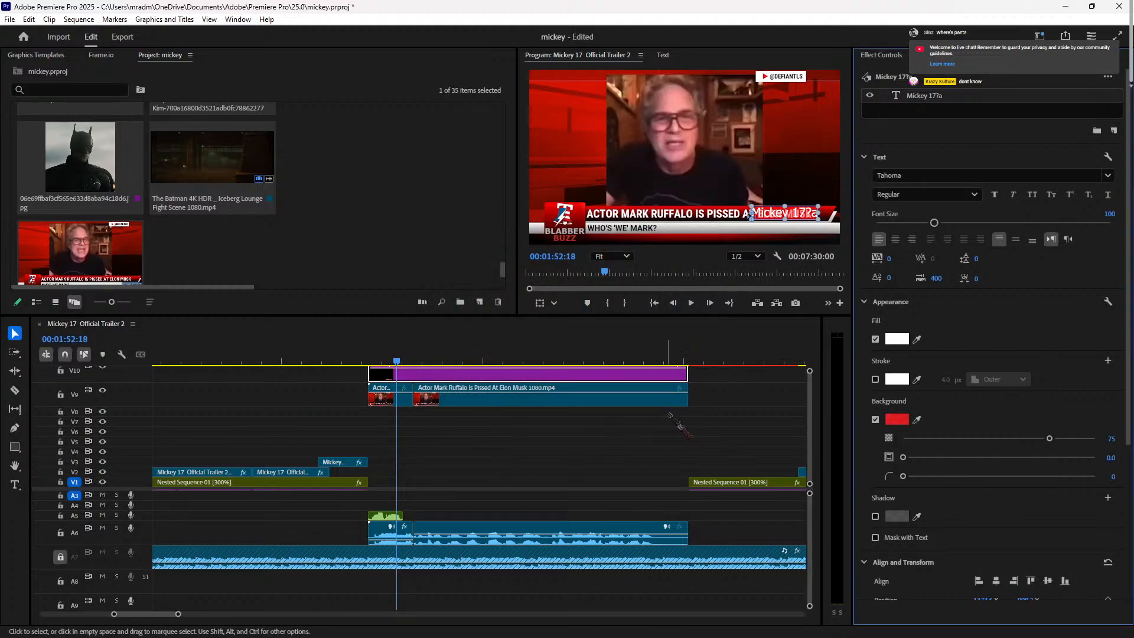
drag(1049, 438, 1097, 438)
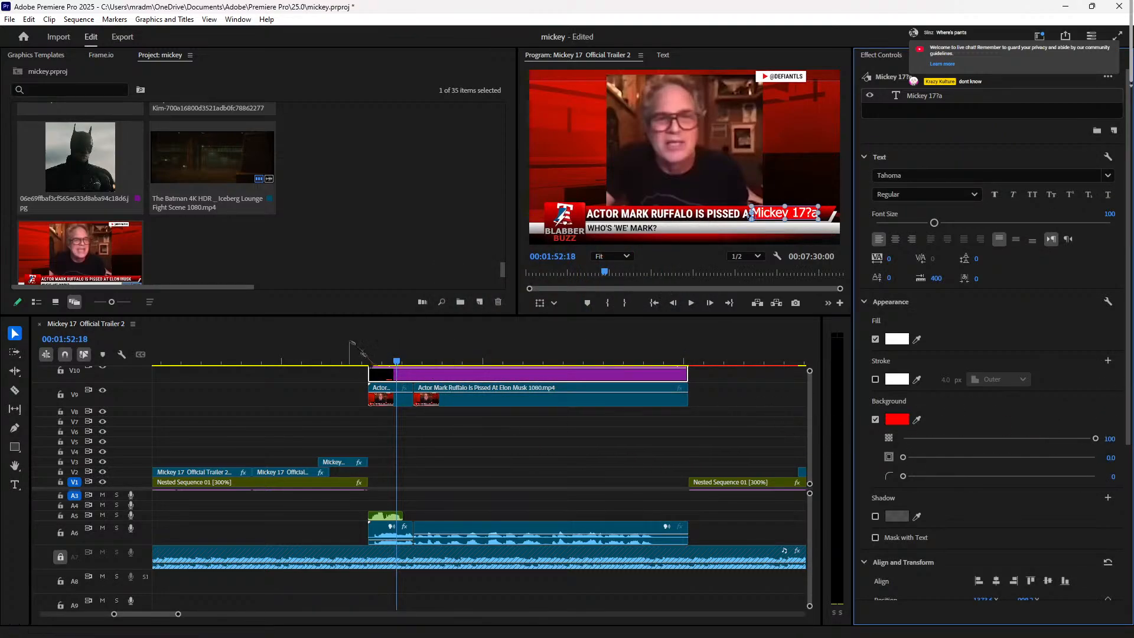
Step: Edit the title text to read 'Mickey 17' and preview it
click(810, 216)
double_click(801, 214)
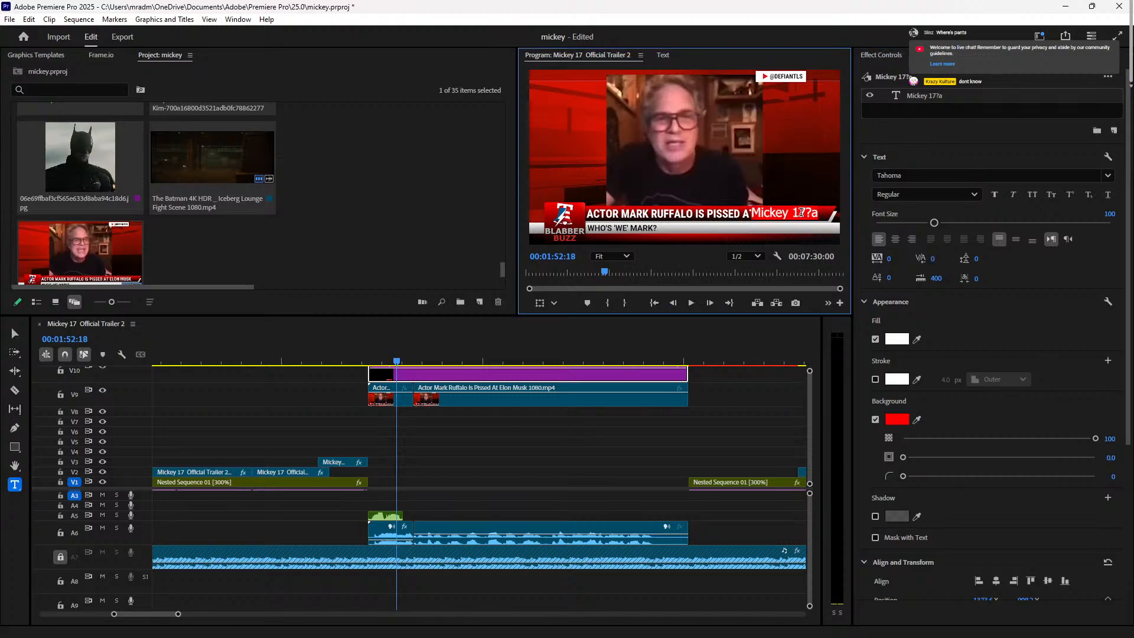
text(0)
click(361, 355)
key(space)
key(space)
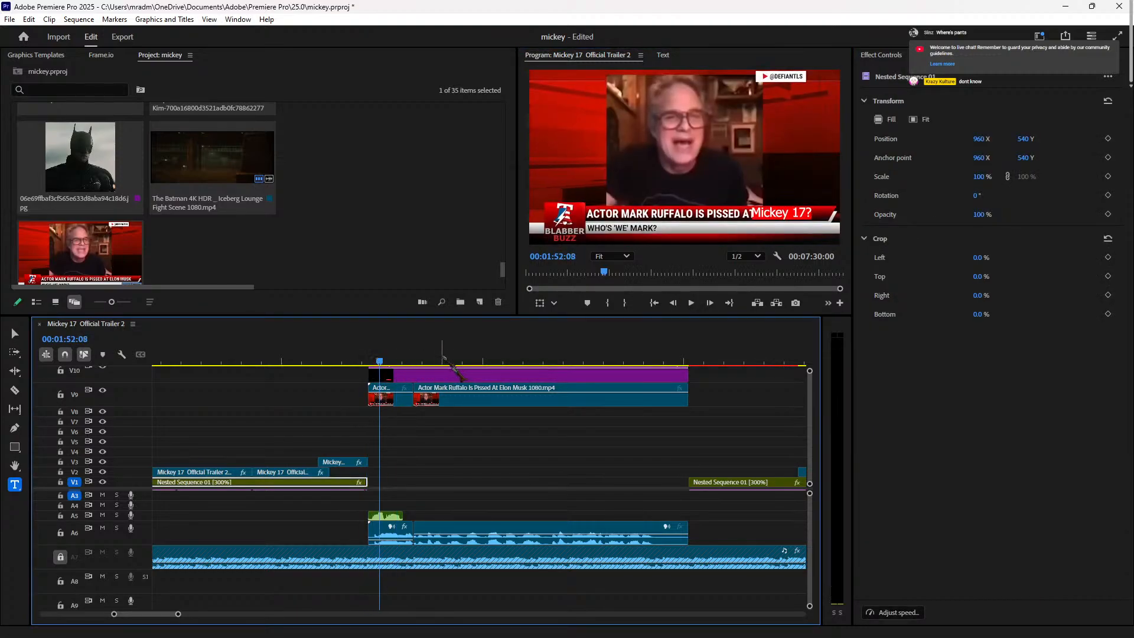
click(472, 374)
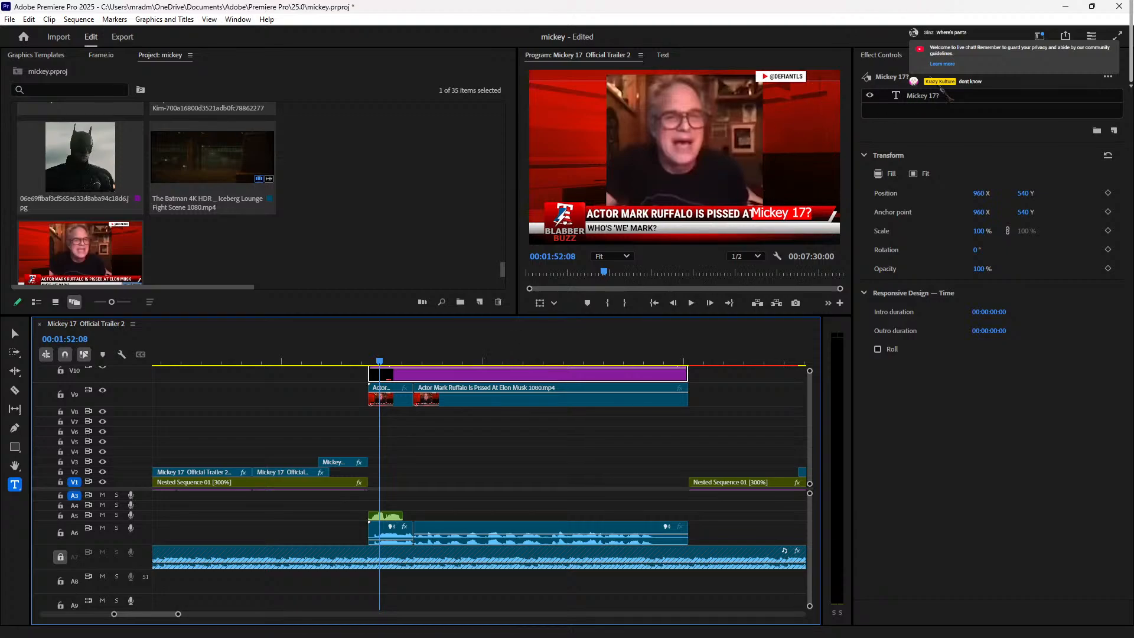
click(792, 214)
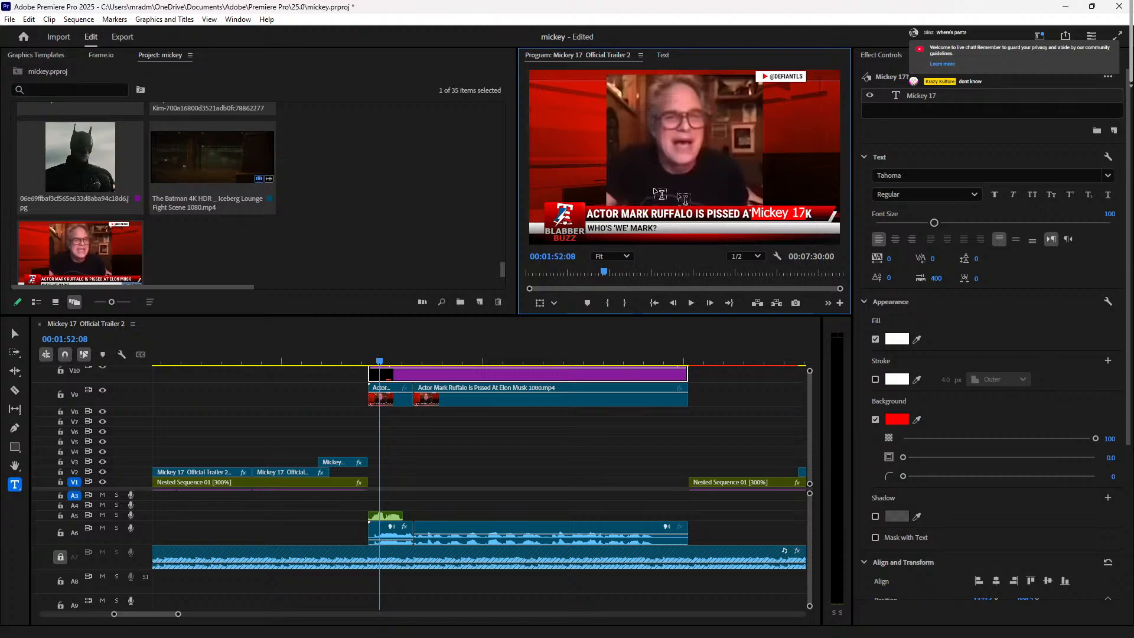
click(366, 360)
key(space)
key(space)
Step: Move the Mickey 17 title slightly right and down in the Program Monitor
click(435, 375)
key(v)
click(786, 214)
drag(797, 220, 804, 219)
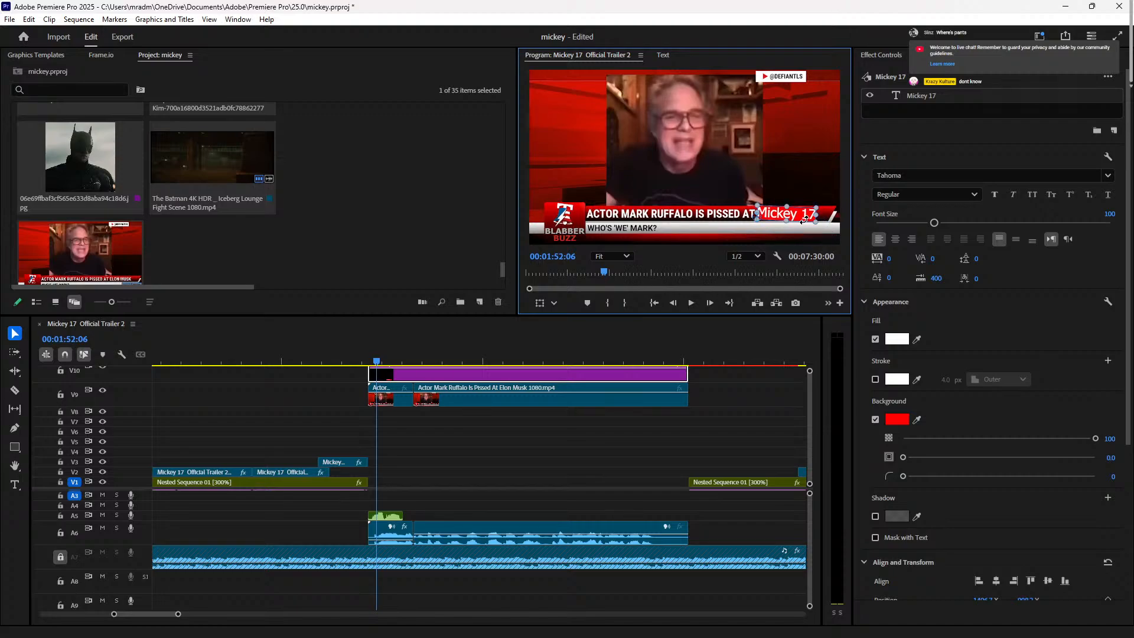
click(583, 455)
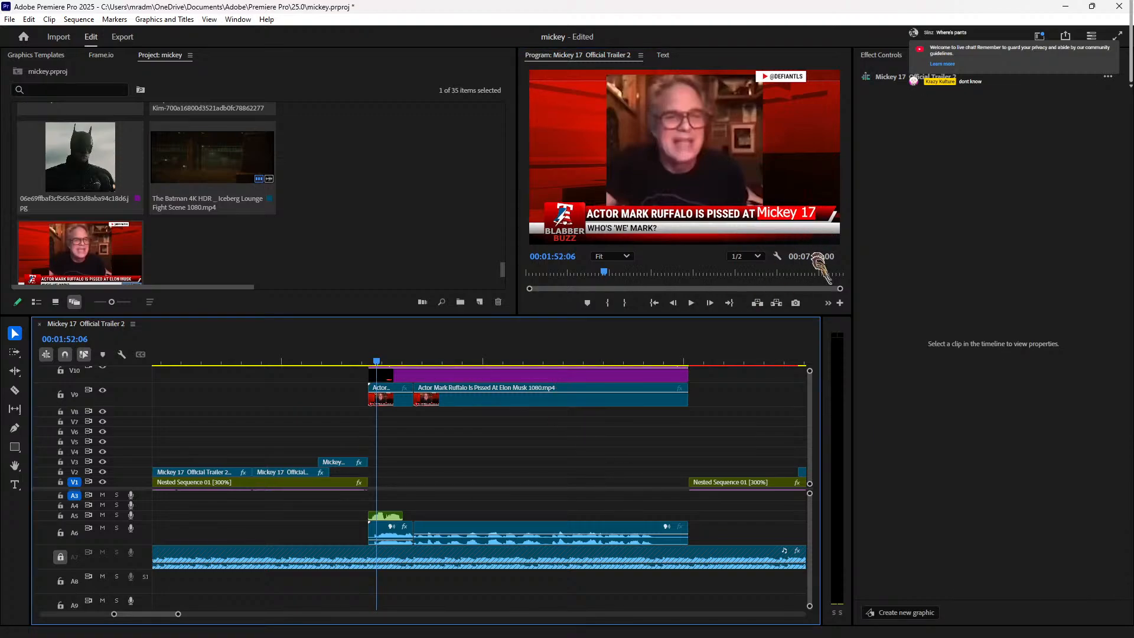
Step: Nudge the Mickey 17 title slightly lower in the Program Monitor
click(796, 217)
key(t)
click(556, 476)
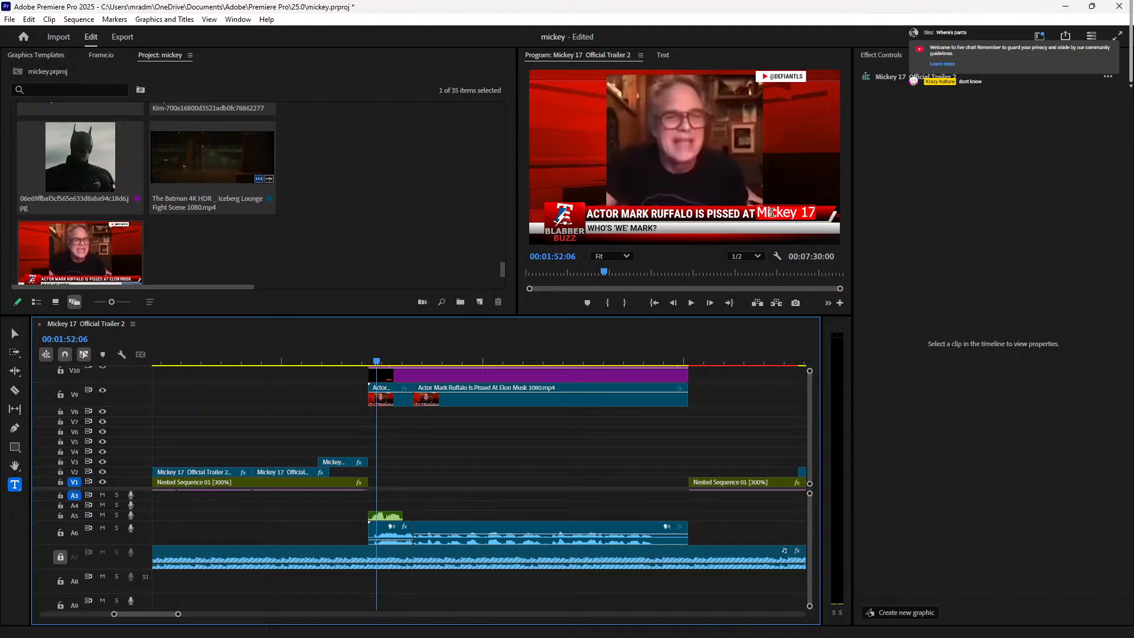
key(v)
click(793, 217)
drag(794, 219, 792, 220)
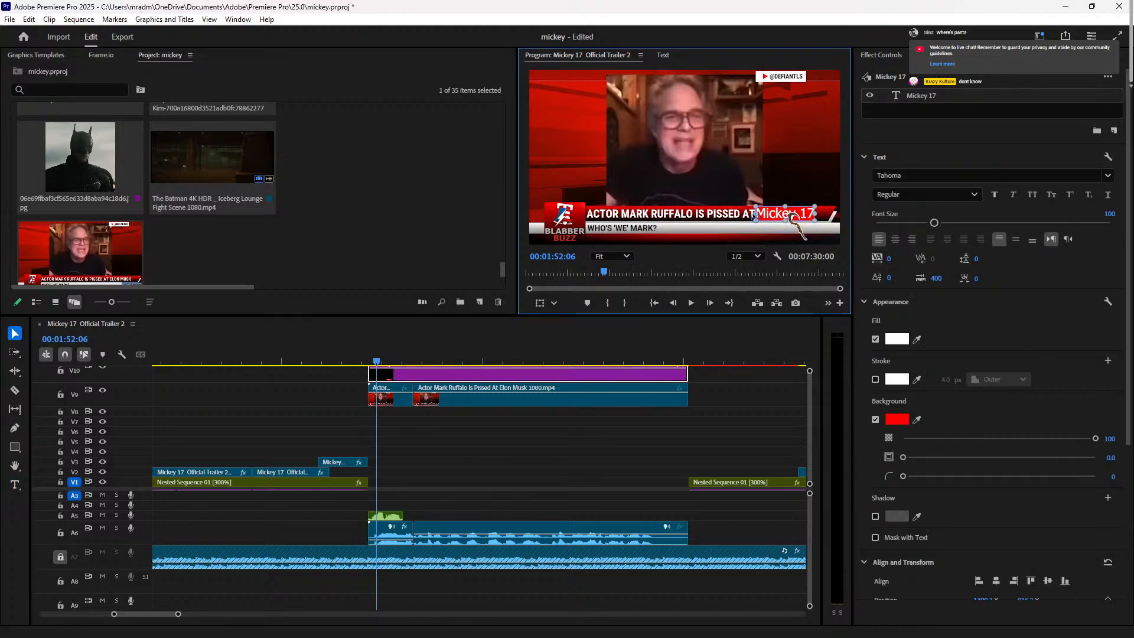
Step: Change the title background colour to dark red B80403
click(896, 420)
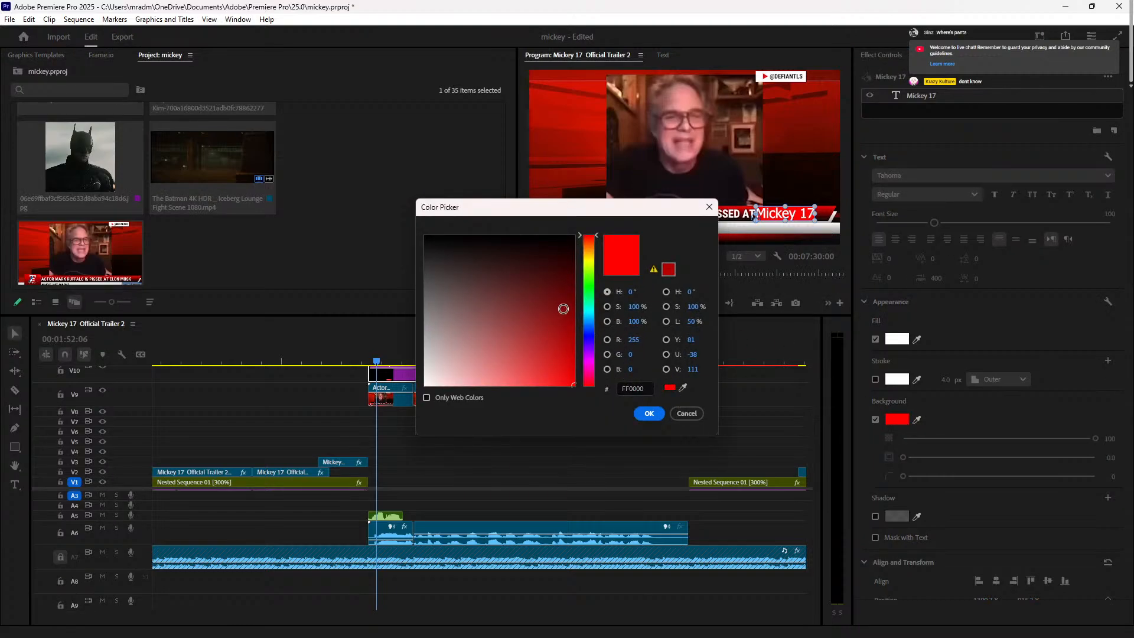
drag(563, 308, 584, 307)
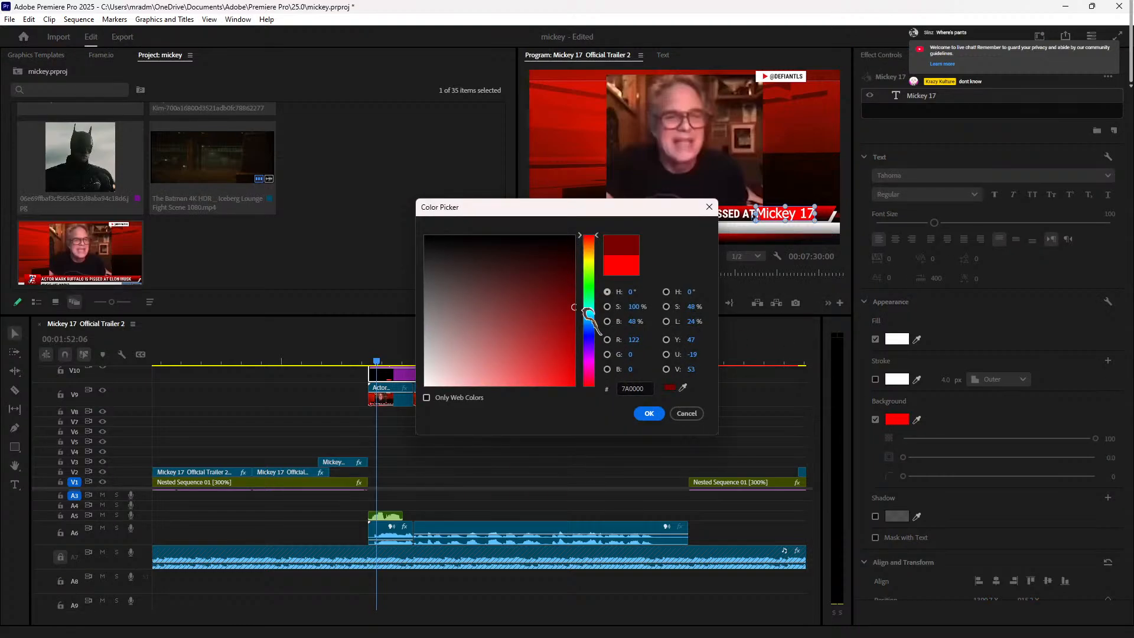
click(685, 387)
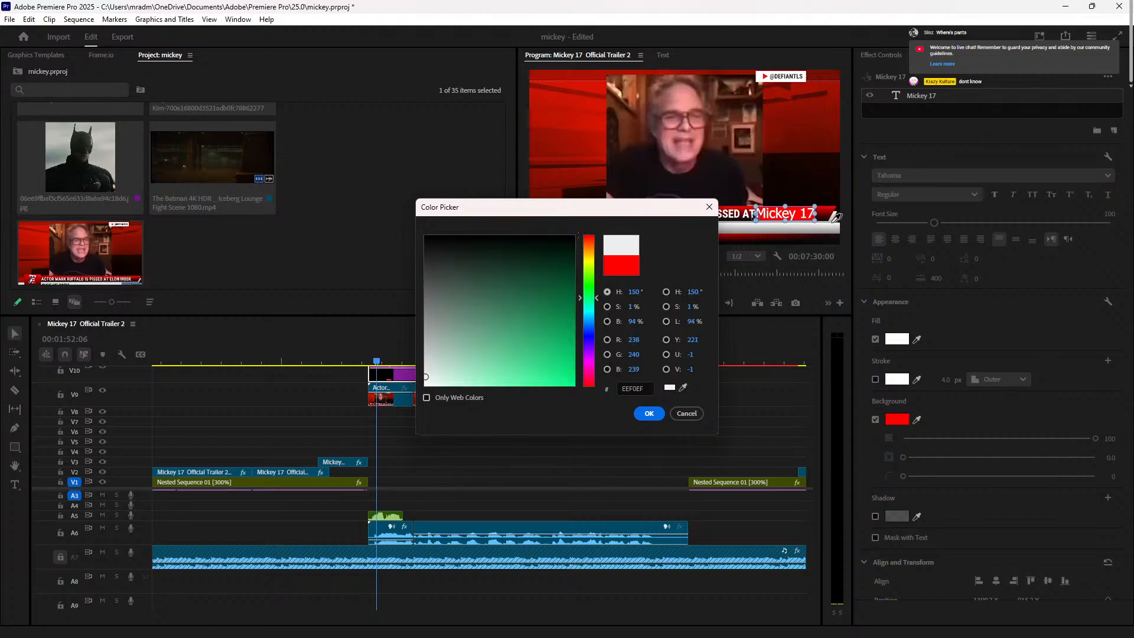
click(649, 413)
click(351, 359)
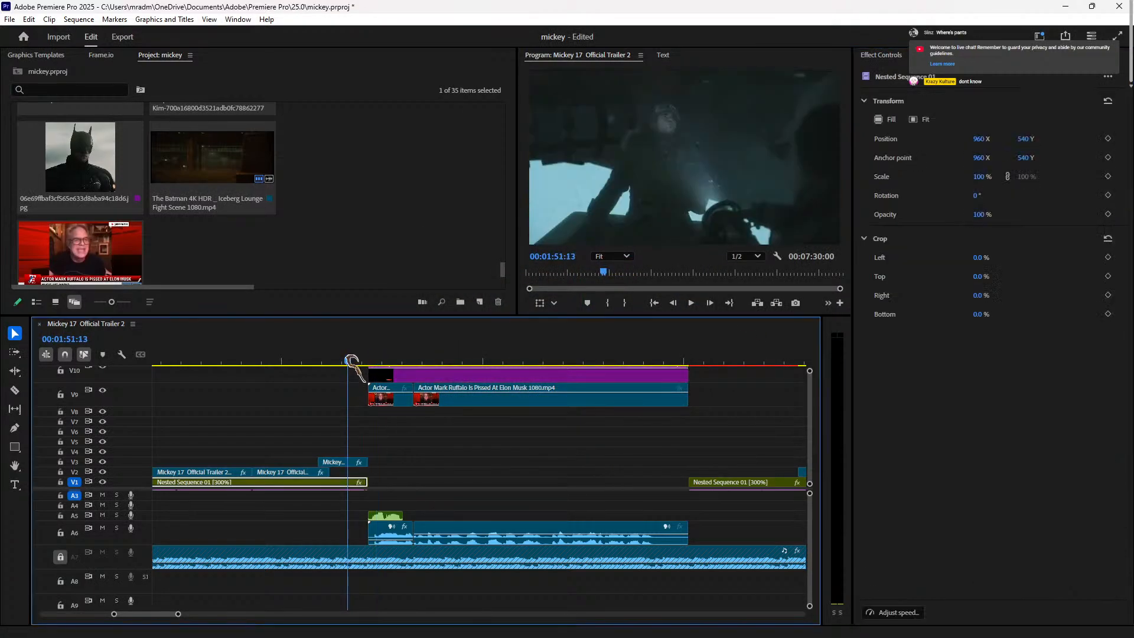
Step: Split the V9 Ruffalo news clip at 01:59:03
key(space)
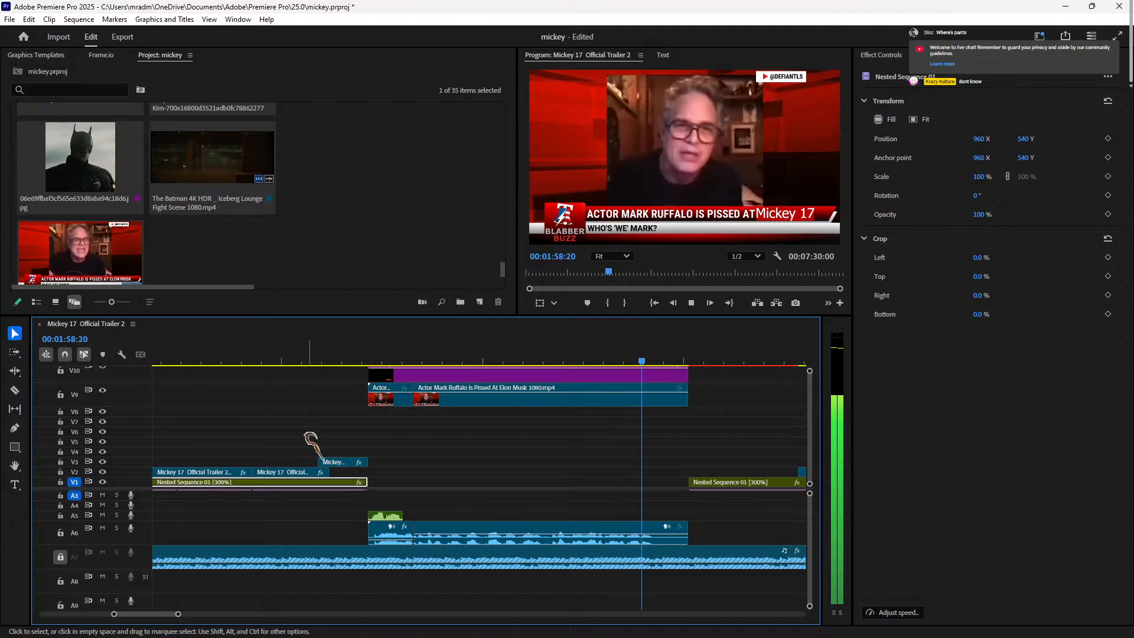
key(space)
drag(659, 356, 650, 357)
key(space)
key(space)
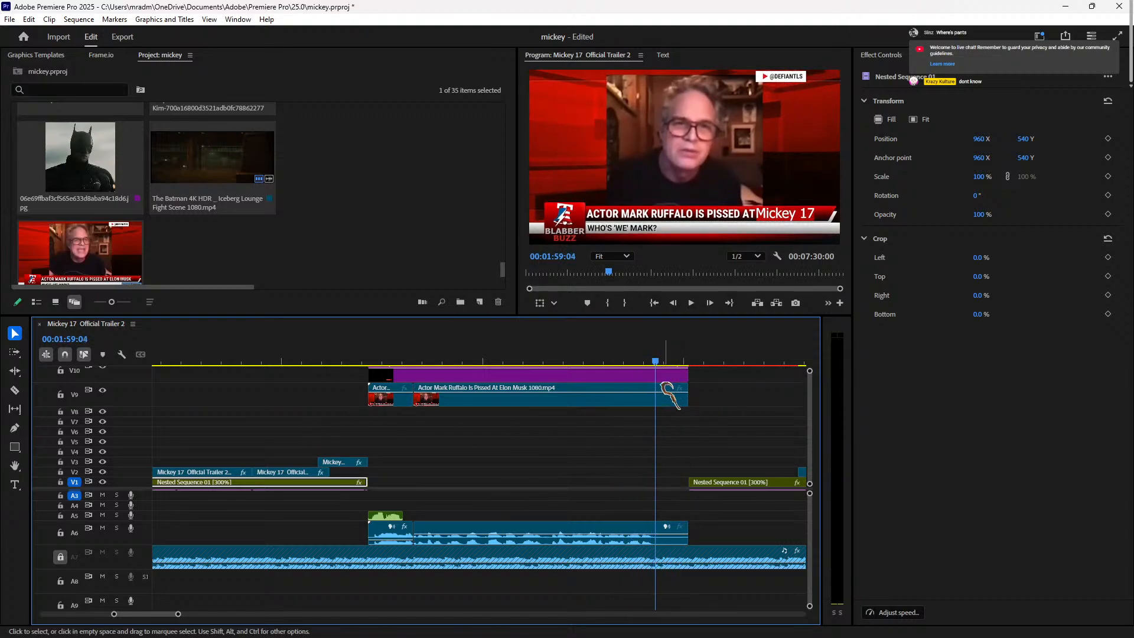
click(668, 377)
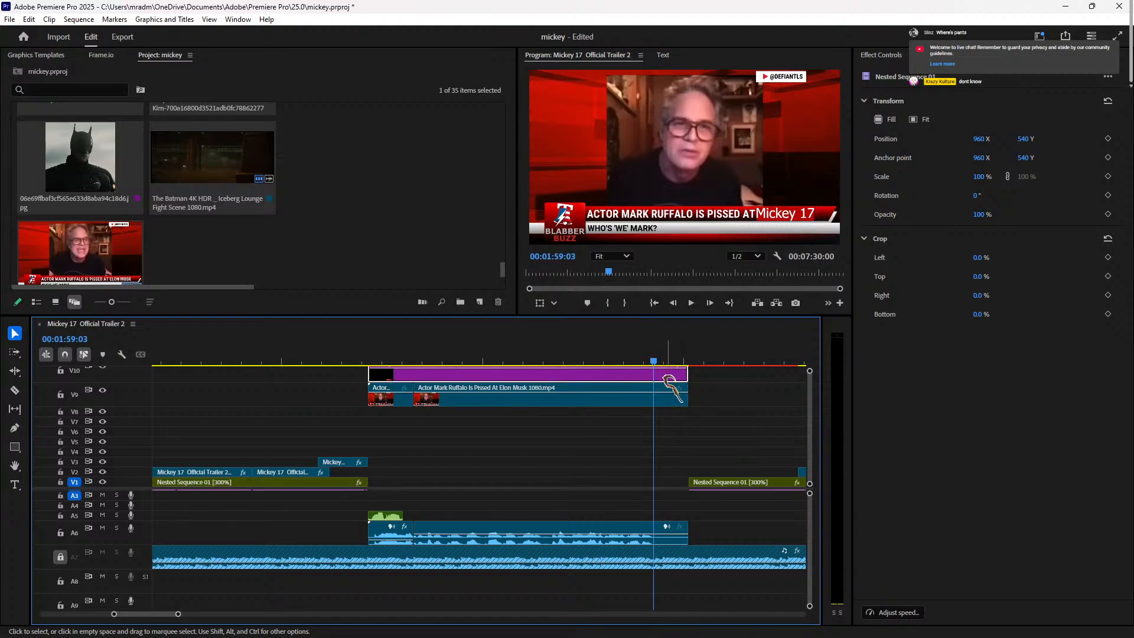
click(677, 404)
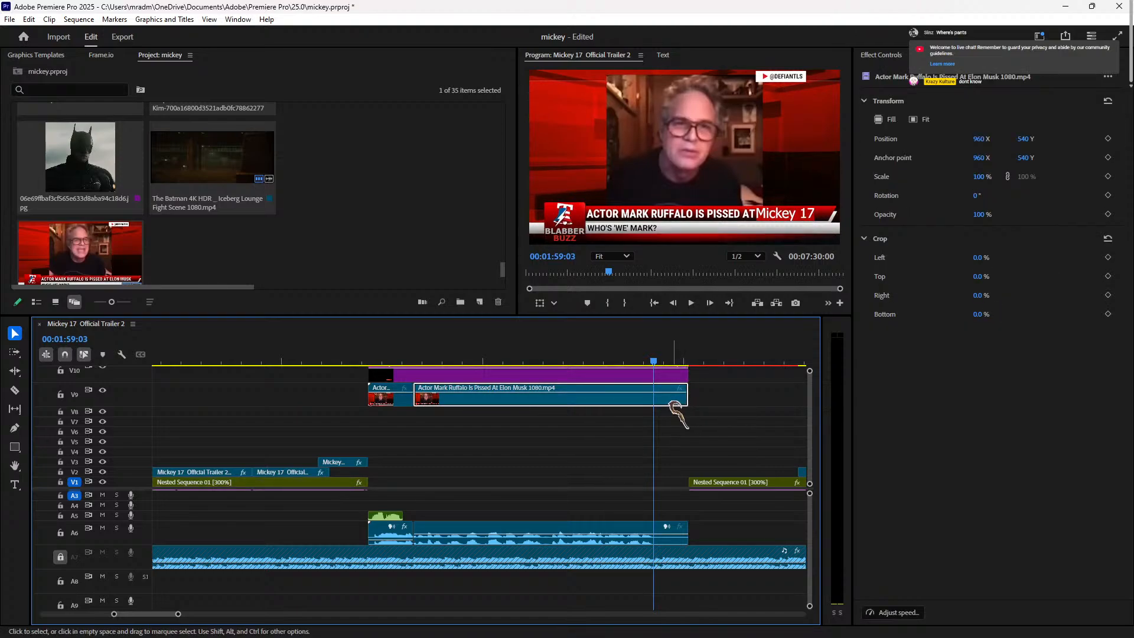
key(ctrl+k)
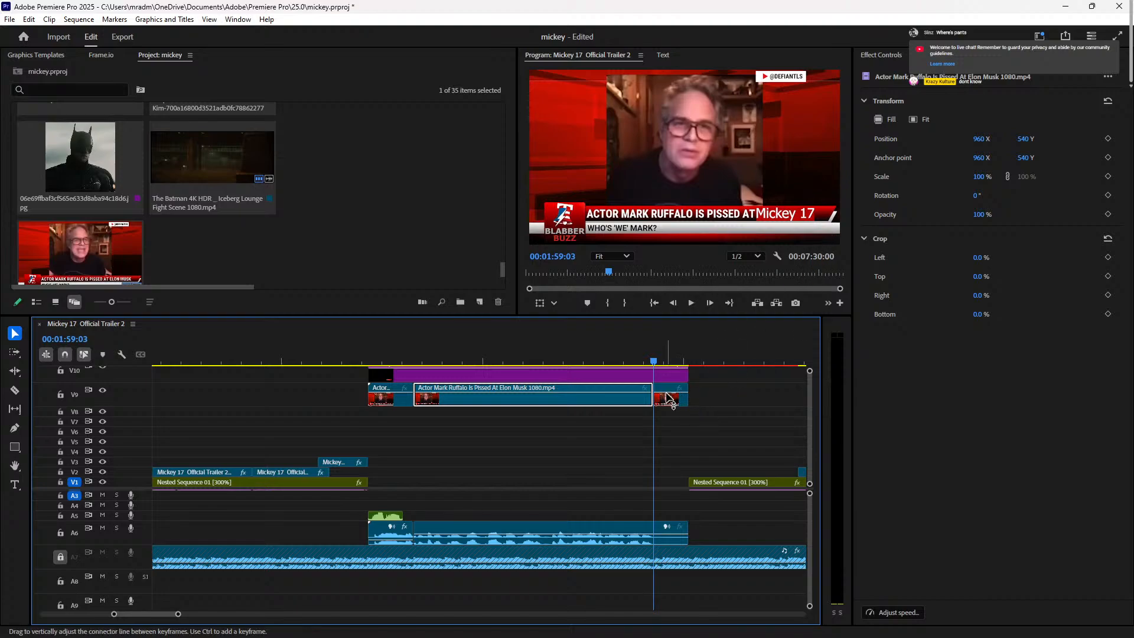
Step: Split the A6 Ruffalo audio and A7 music at 01:59:03, shifting the later music right to leave a gap
click(685, 567)
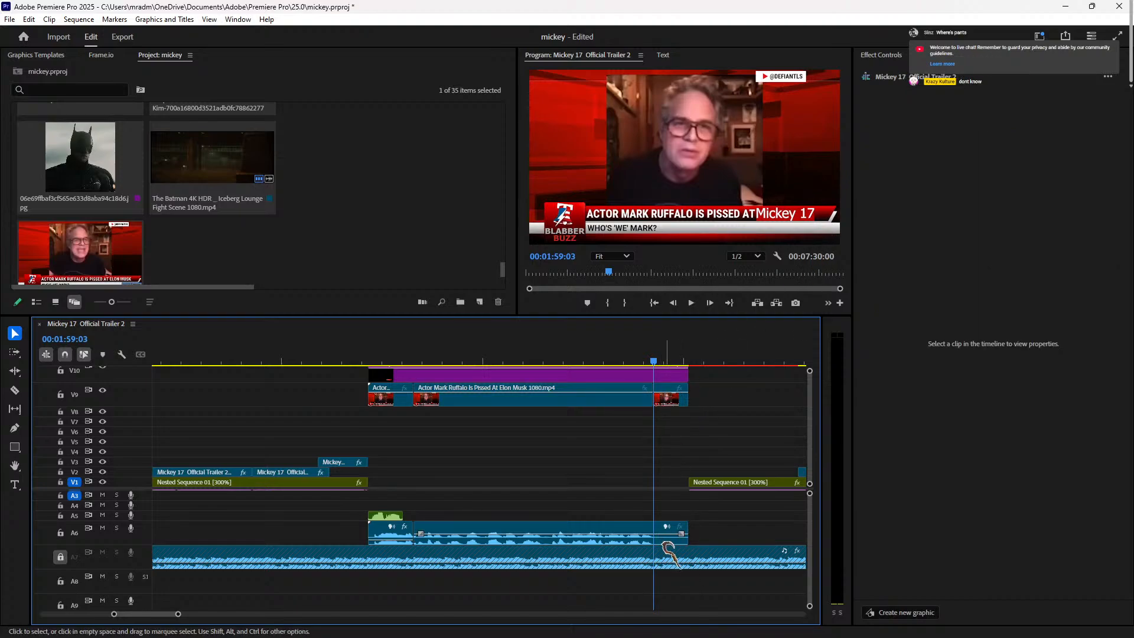
click(665, 541)
key(ctrl+k)
click(680, 568)
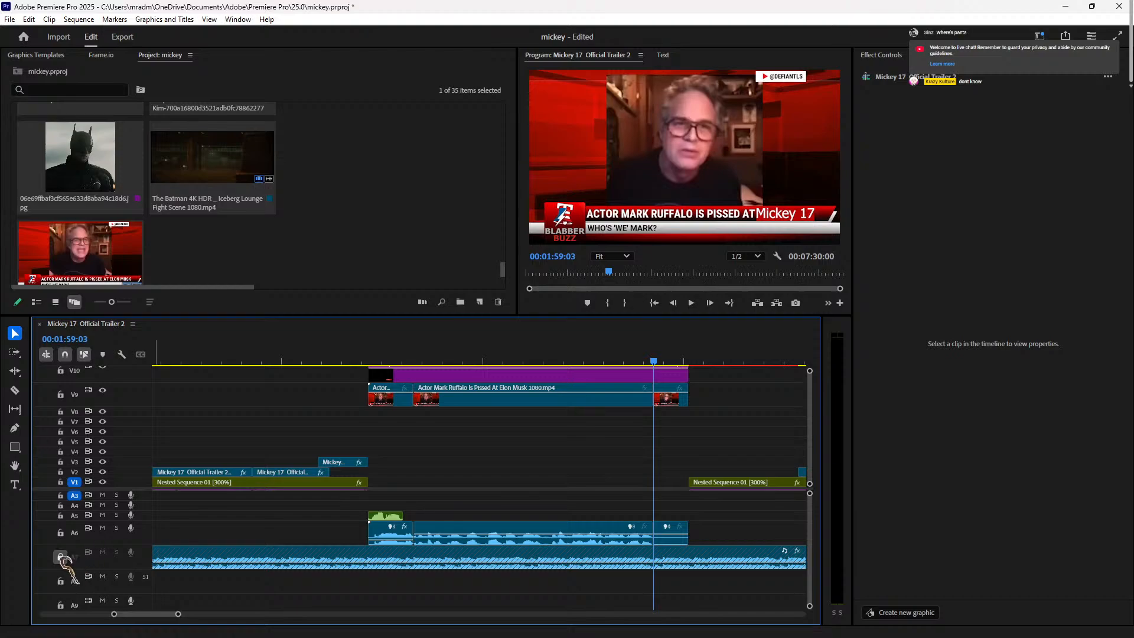
click(679, 561)
key(ctrl+k)
drag(685, 555, 720, 555)
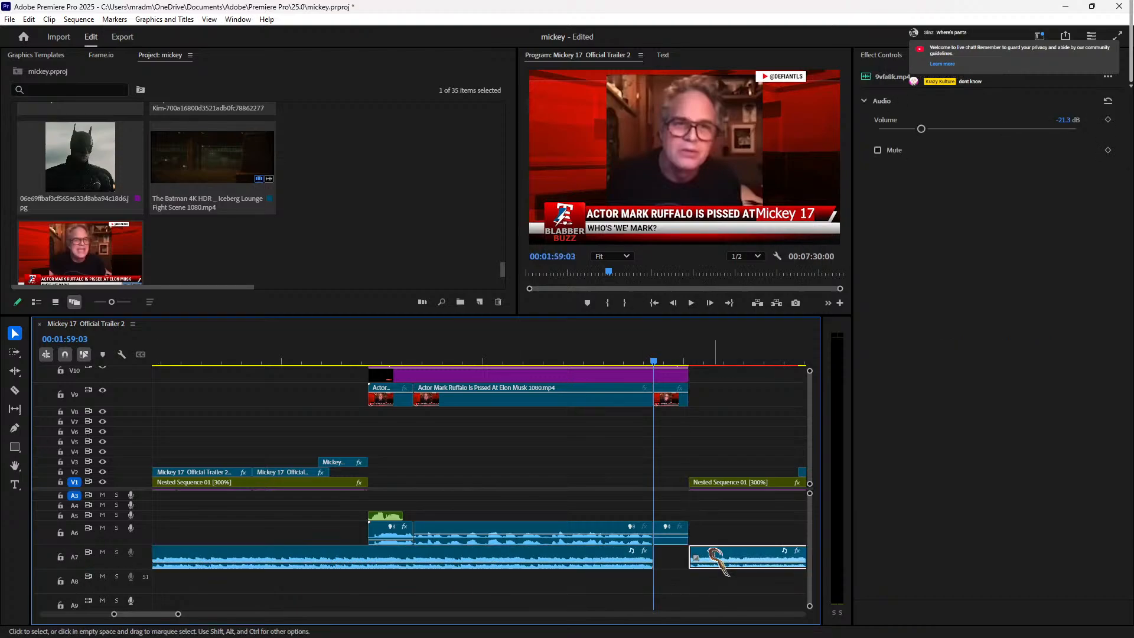
Step: Boost the short closing Ruffalo audio piece to 8.7 dB
click(669, 539)
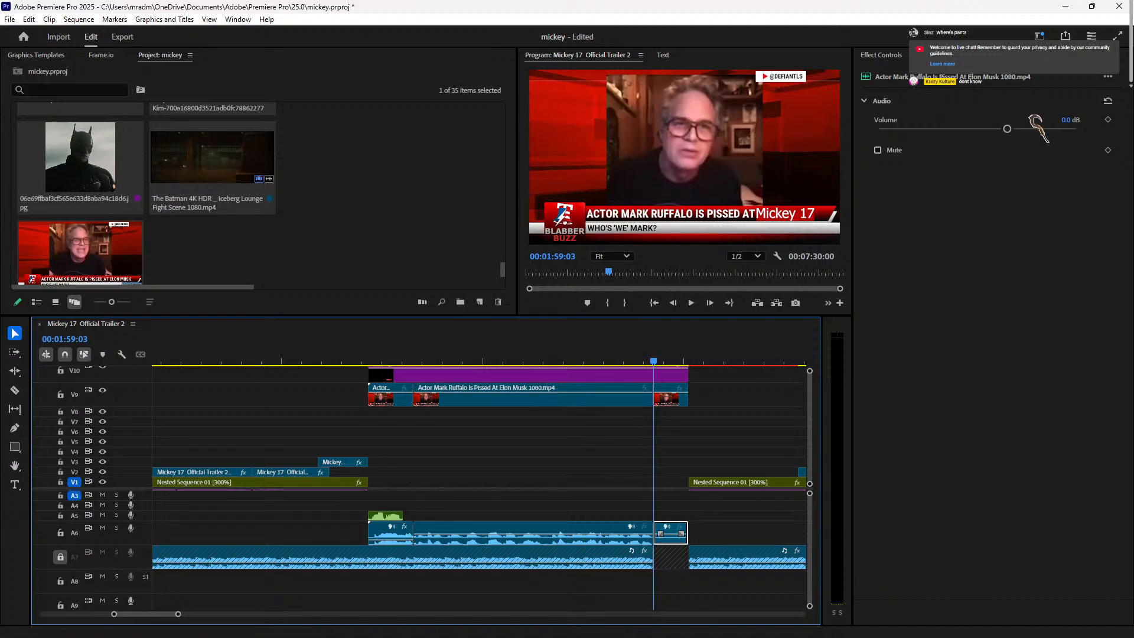
drag(1006, 129, 1031, 129)
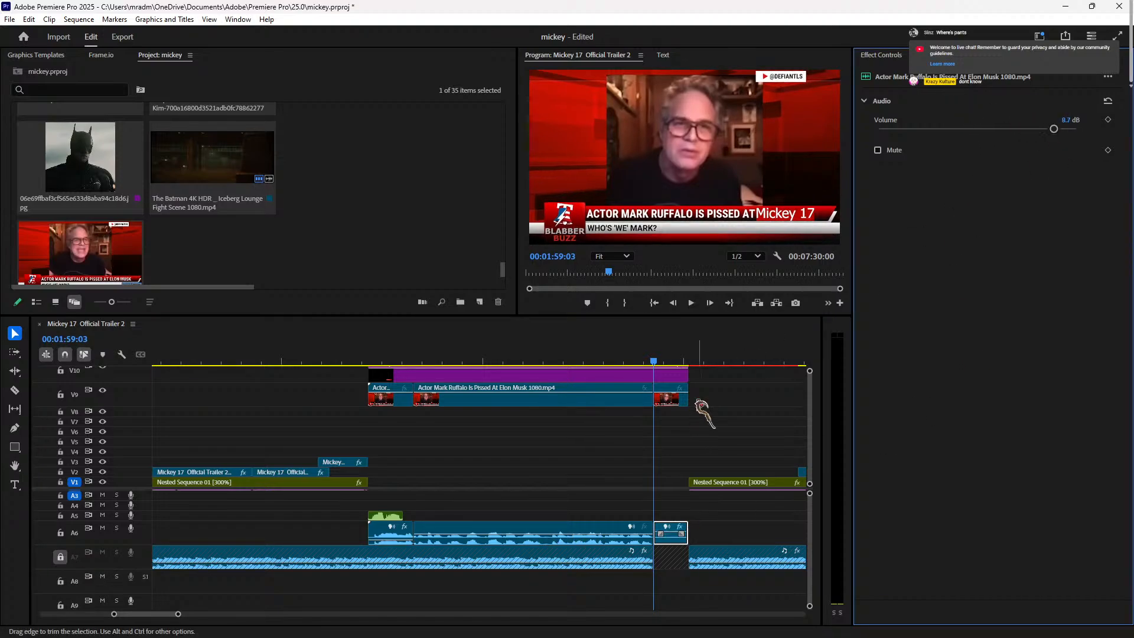
click(673, 397)
click(895, 60)
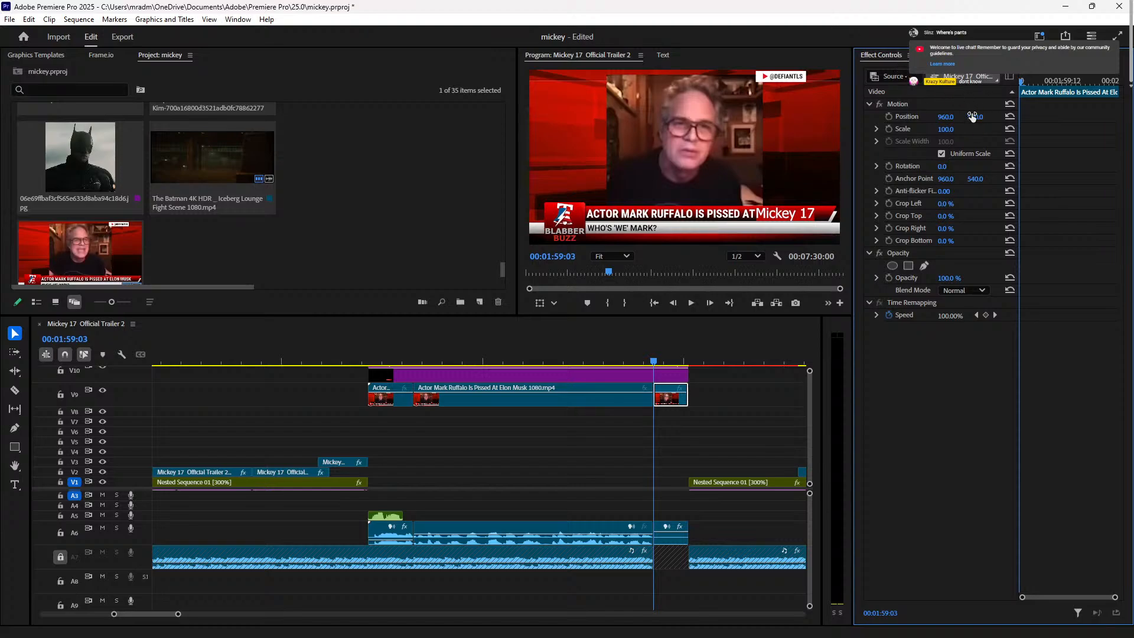
Step: Scale the final Ruffalo piece to a 223% close-up with Position Y 890, deleting the V10 Mickey 17 title
drag(943, 132, 1016, 132)
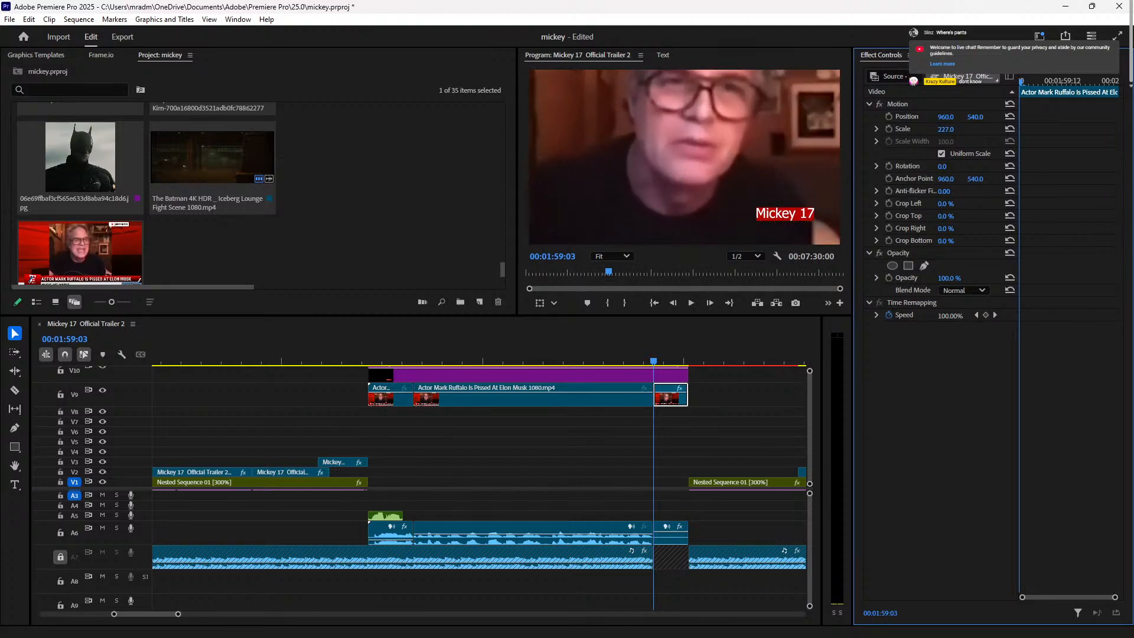
drag(946, 117, 980, 118)
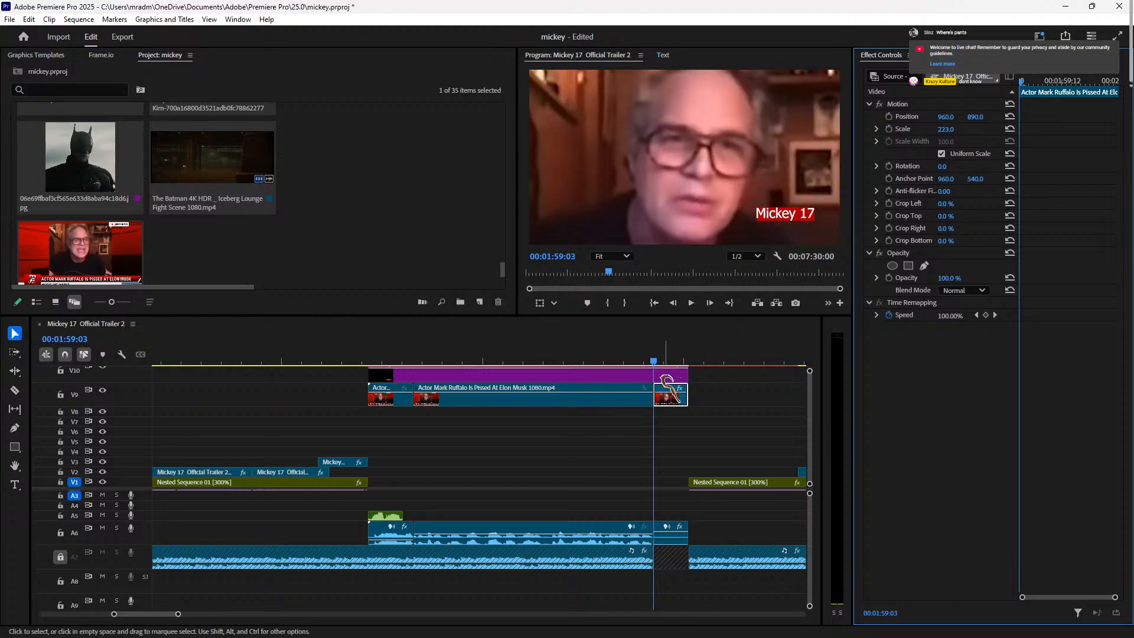
click(666, 374)
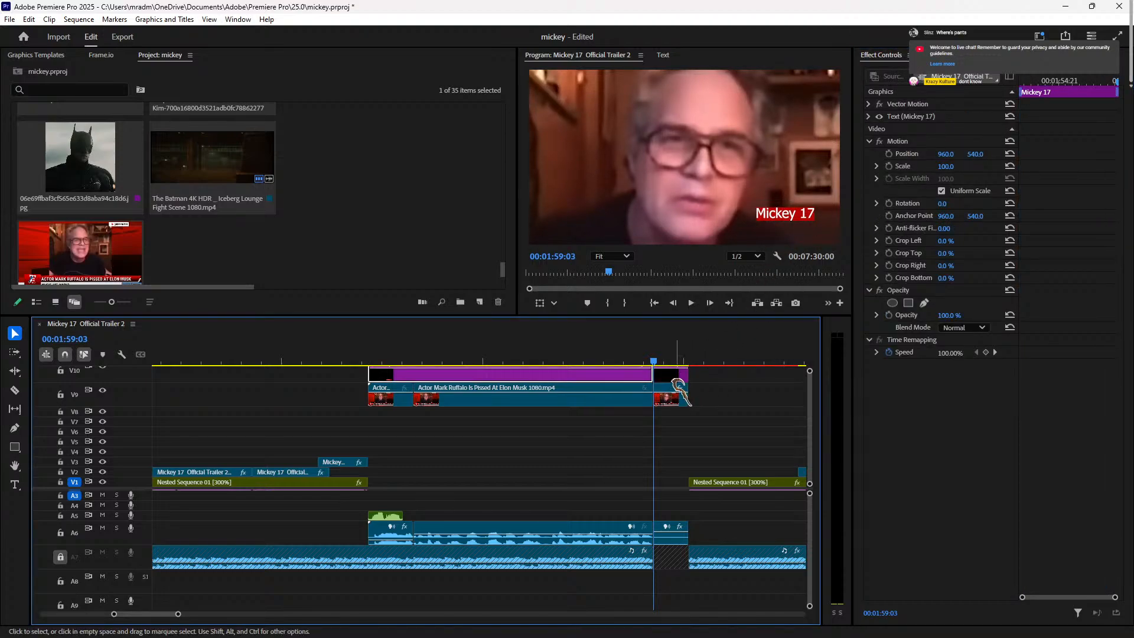
key(Delete)
key(space)
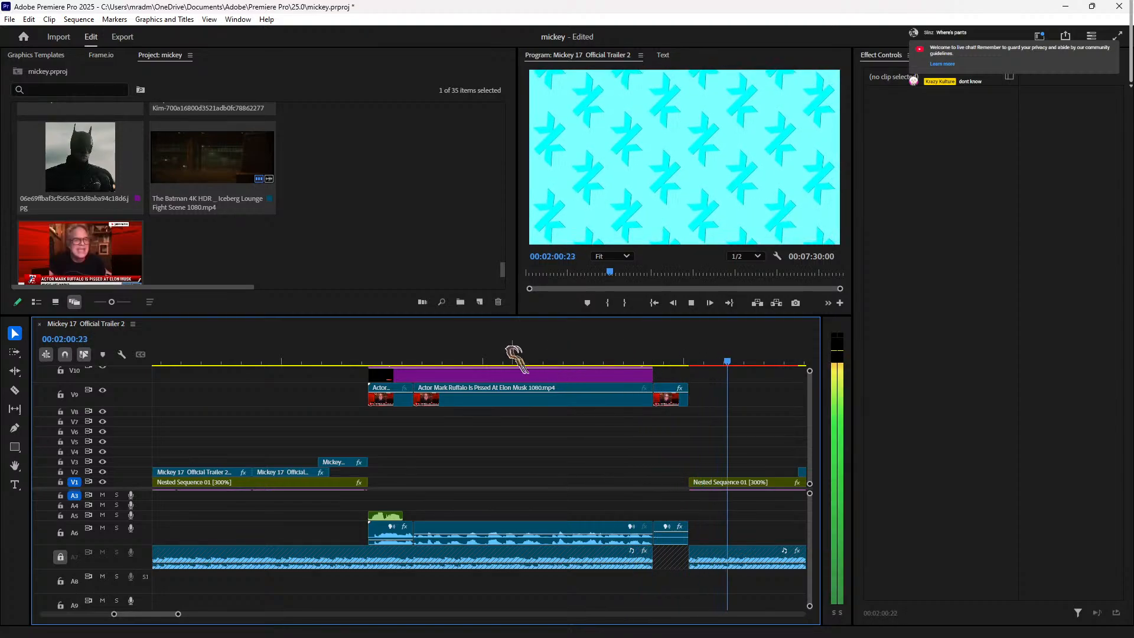
key(space)
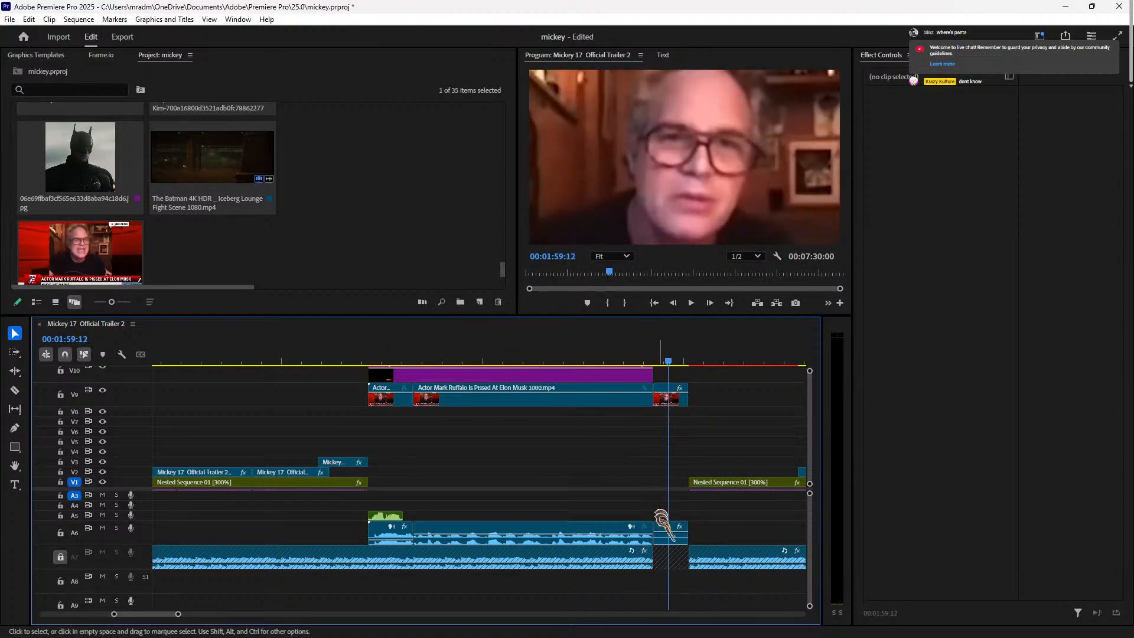
Step: Set the short Ruffalo audio piece's level to 15 dB and review the close-up
click(670, 535)
click(948, 128)
drag(666, 361, 641, 362)
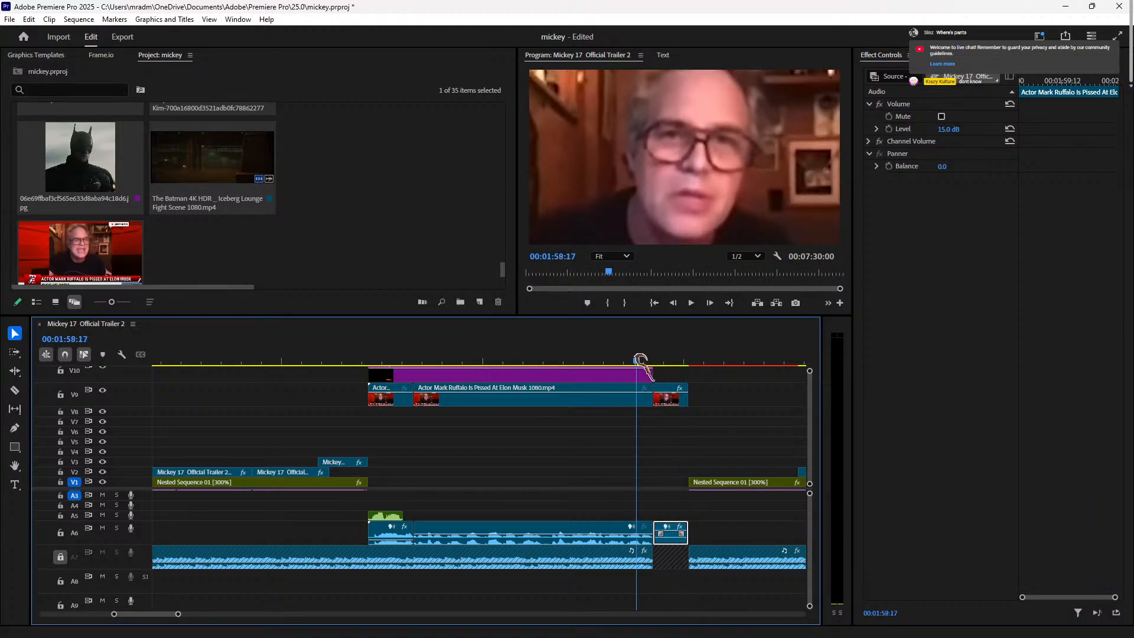
key(space)
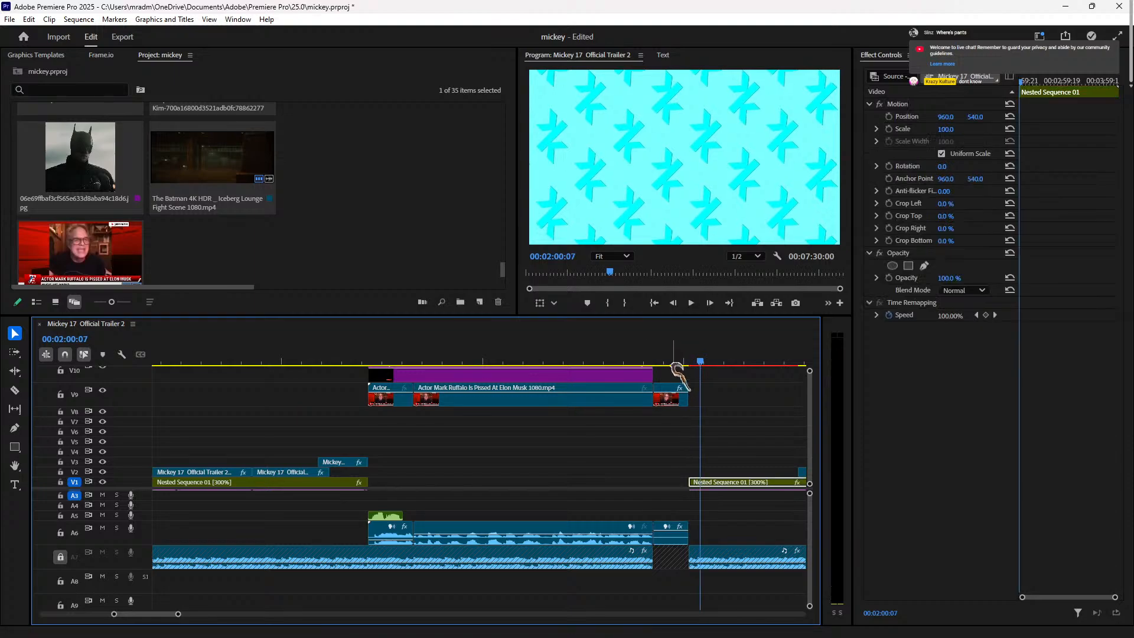
click(668, 361)
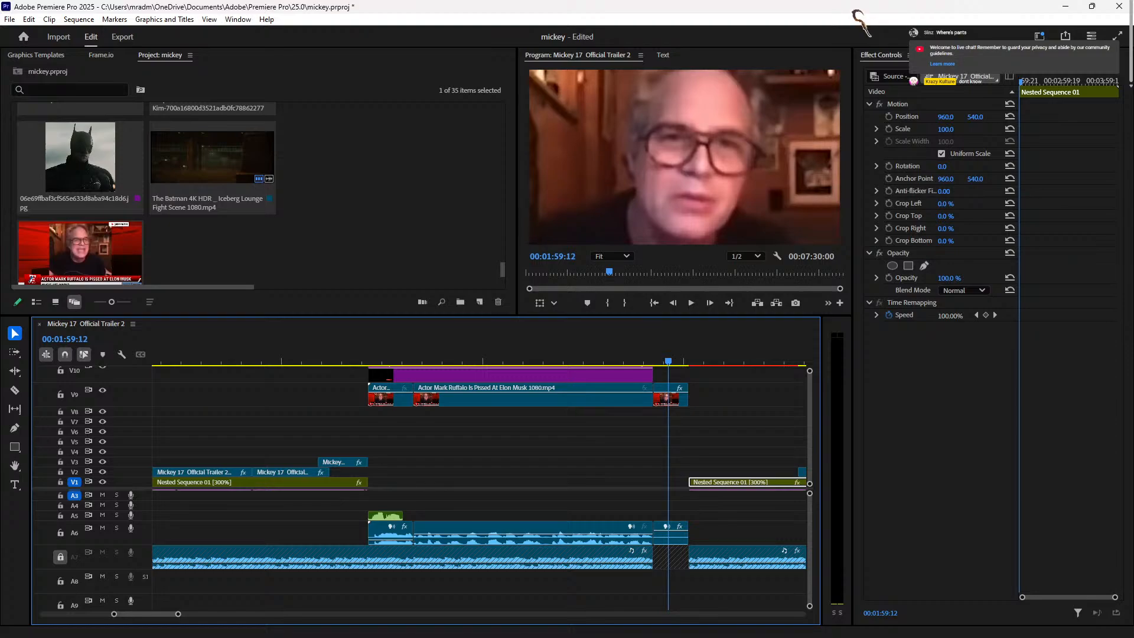
click(939, 56)
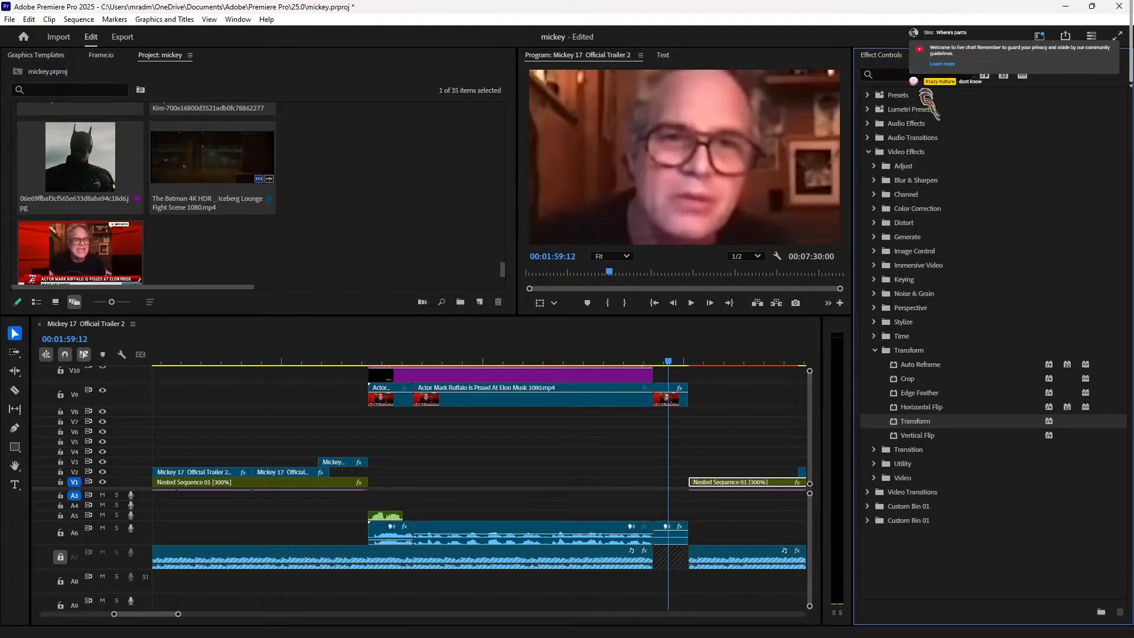
Step: Search the effects for 'nois' and apply MNoiseGenerator to the short A6 Ruffalo audio clip
click(874, 125)
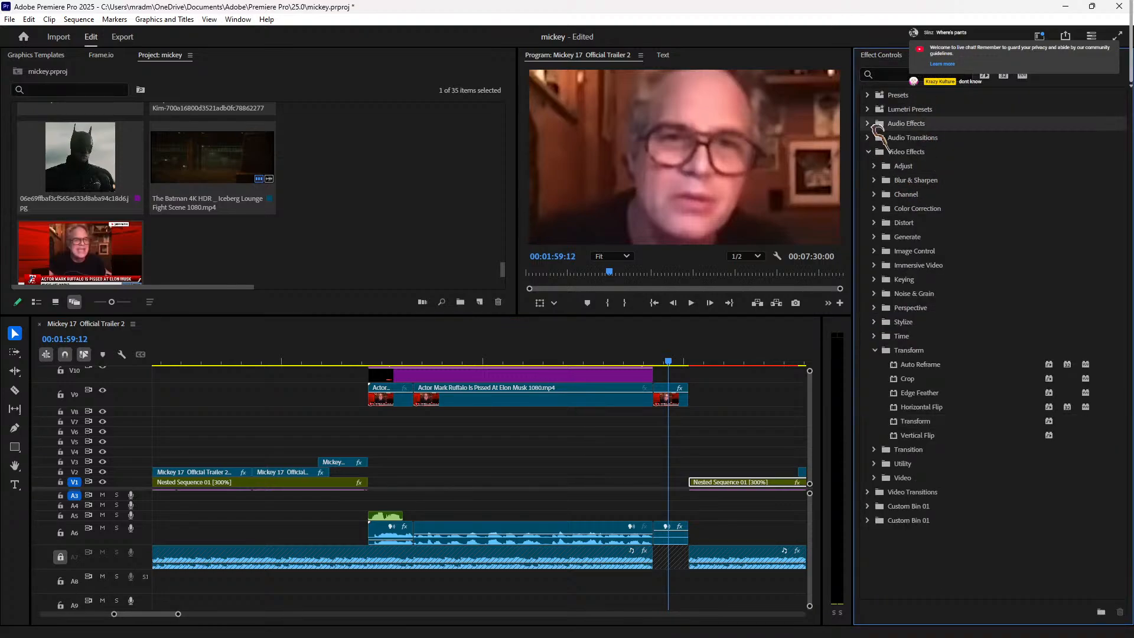
click(868, 123)
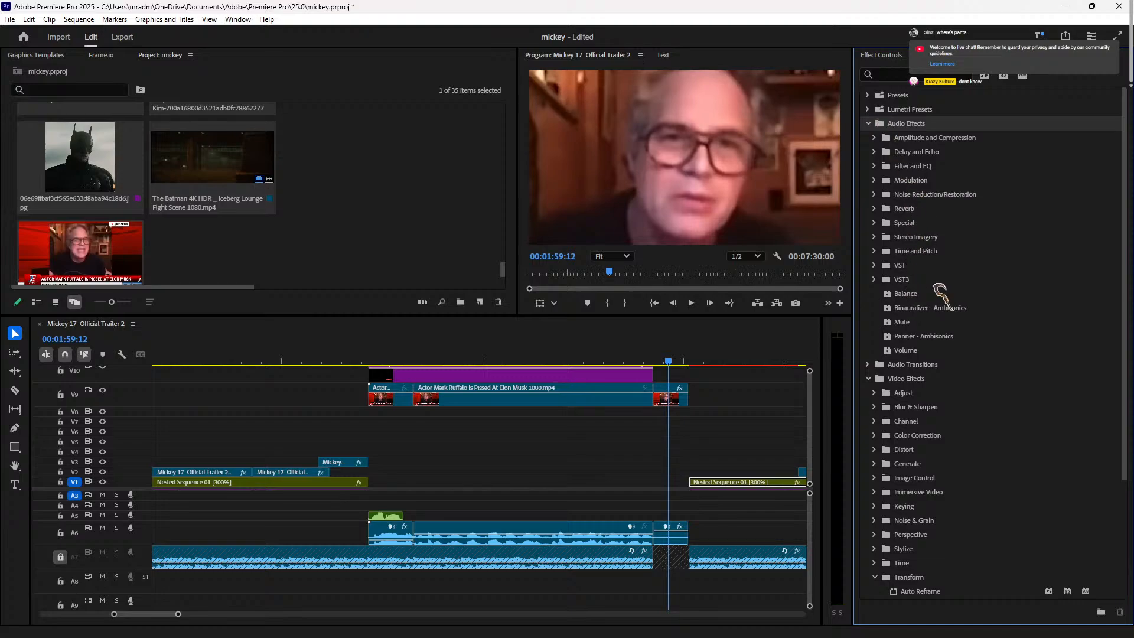
click(874, 165)
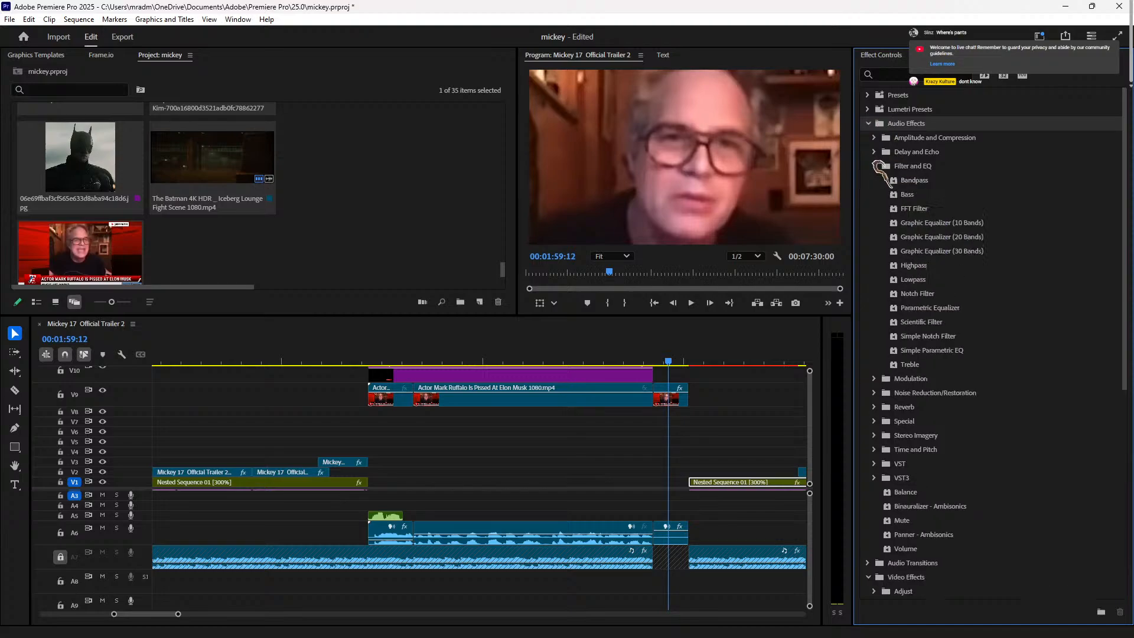
click(930, 76)
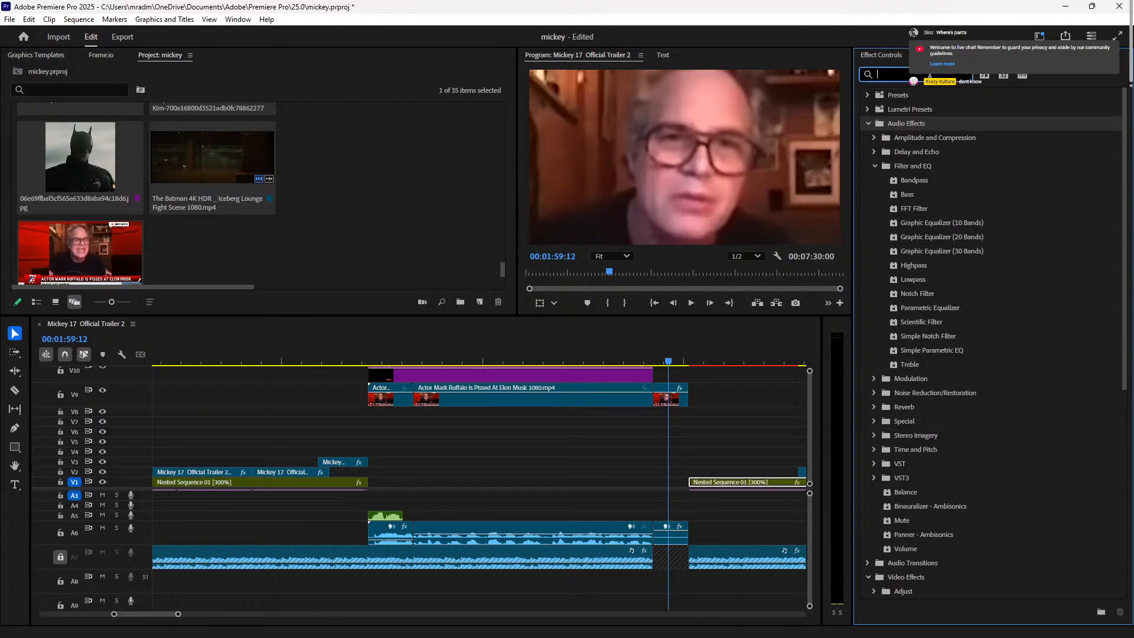
text(noise)
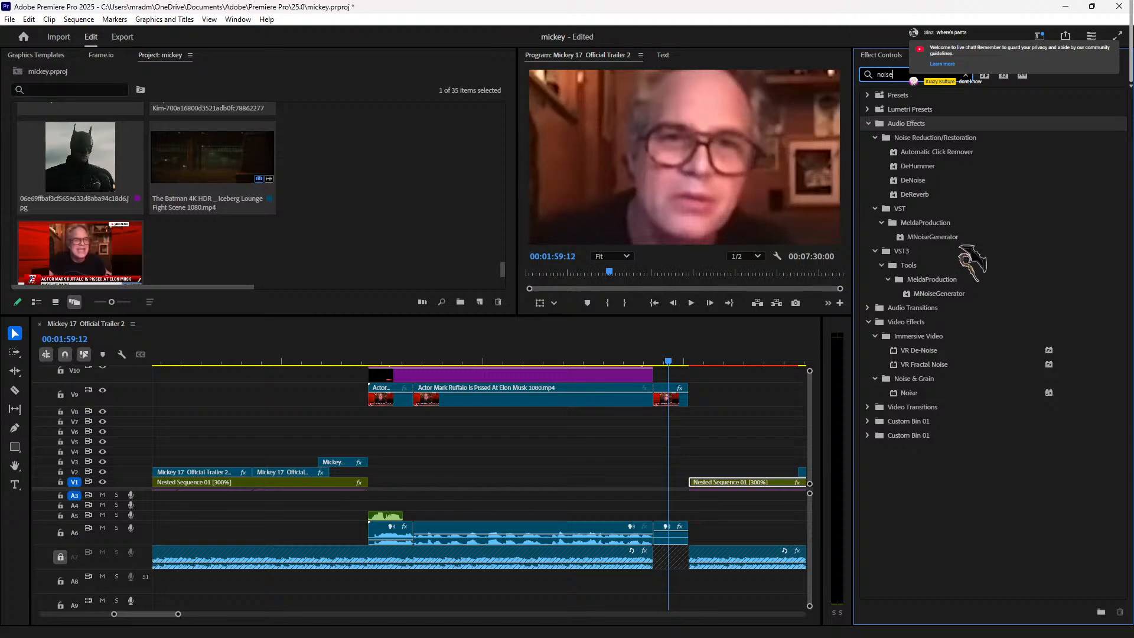
drag(970, 300, 628, 504)
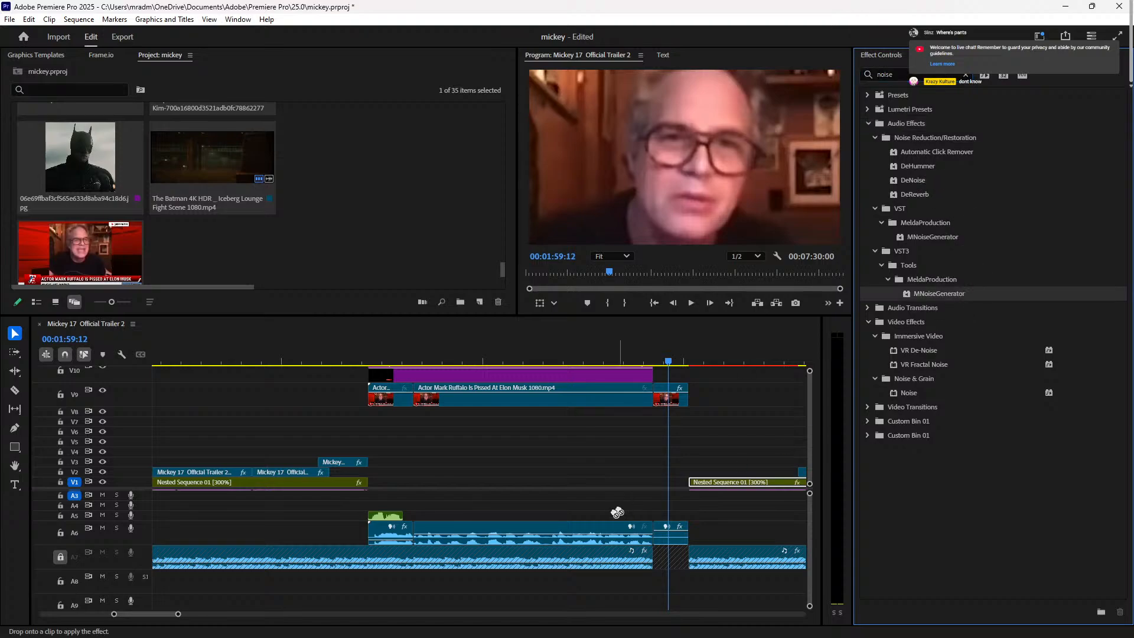
drag(672, 544, 676, 534)
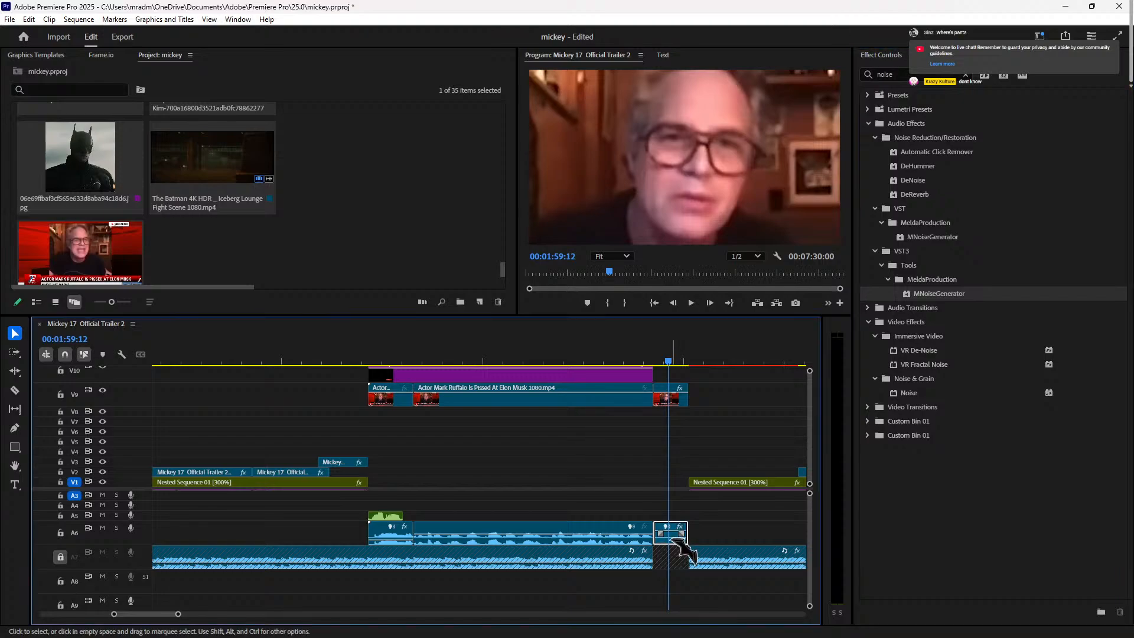
click(877, 55)
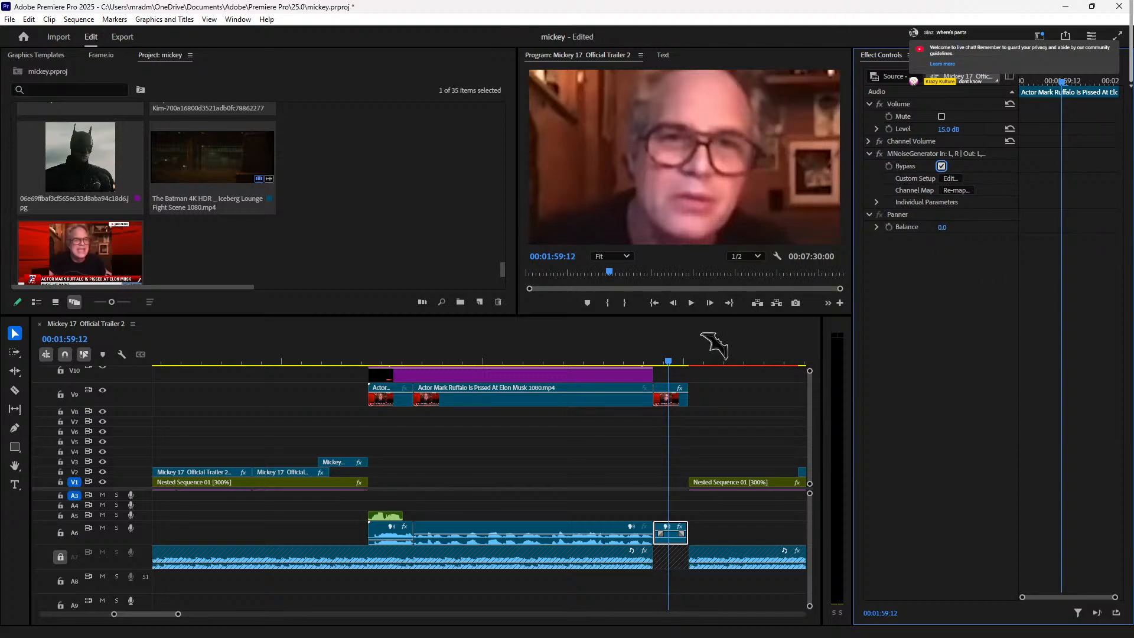
Step: Play the clip, expand MNoiseGenerator's Individual Parameters and open its Custom Setup Clip Fx Editor
click(654, 344)
key(space)
key(space)
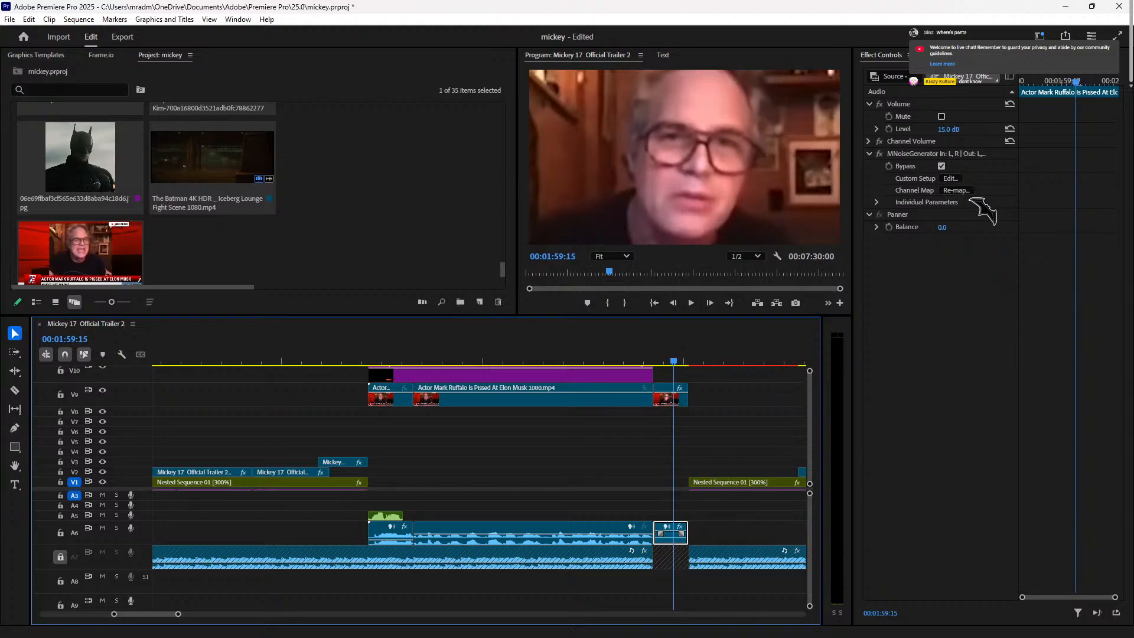
click(876, 202)
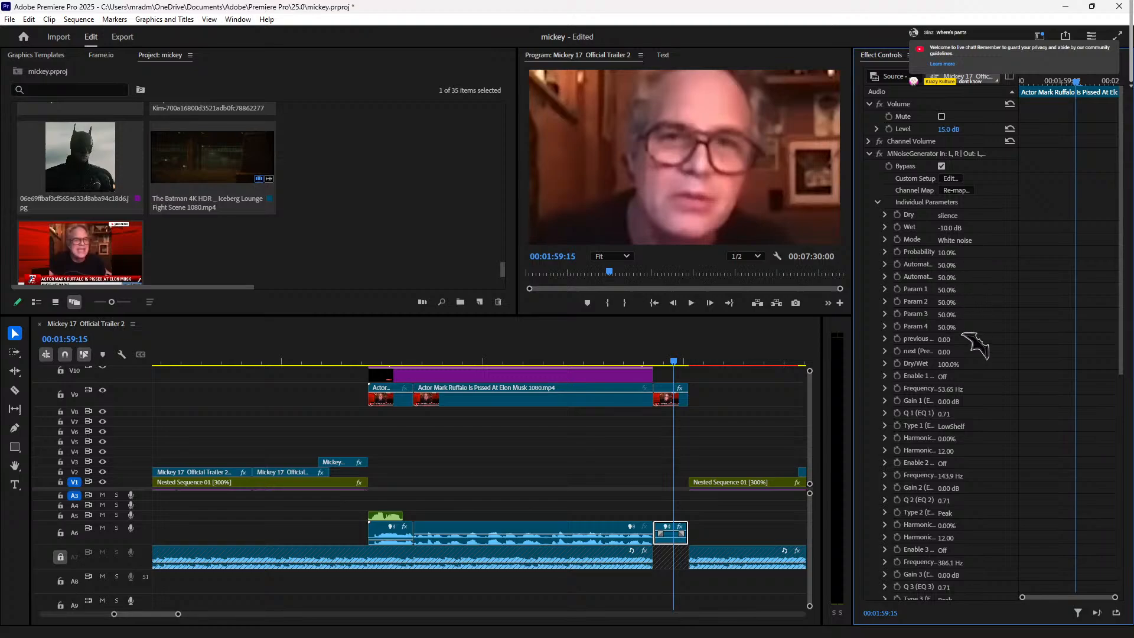
scroll(977, 345, down, 10)
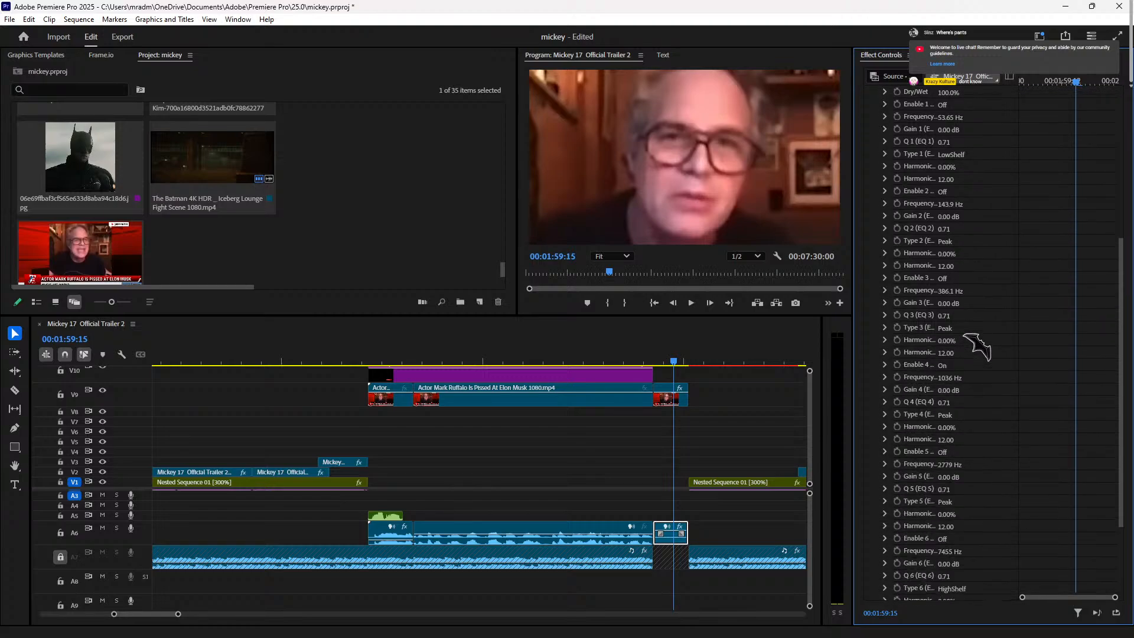
scroll(969, 334, up, 10)
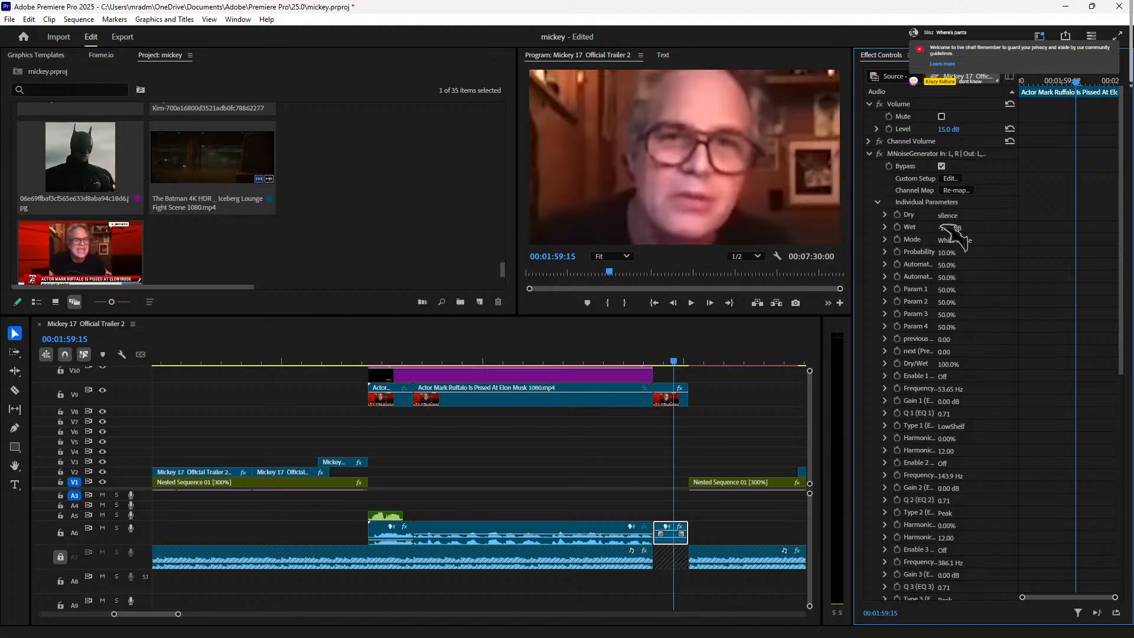
click(951, 178)
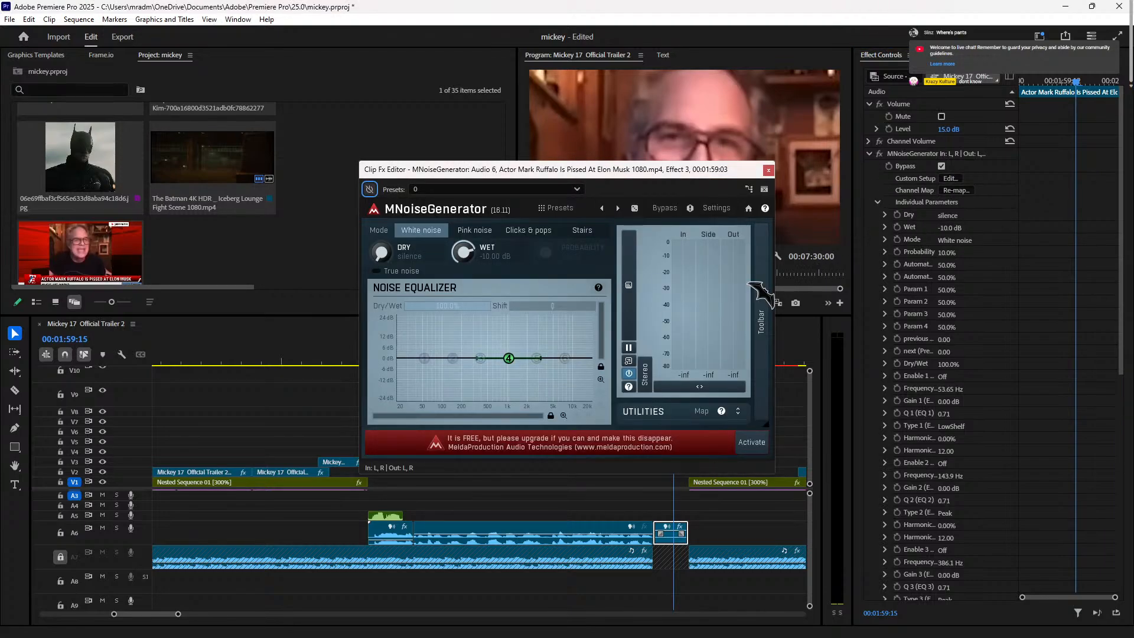
Step: Boost noise EQ band 4 into a tall peak, bypass the effect, and close the editor and Channel Map windows
drag(508, 359, 519, 222)
key(space)
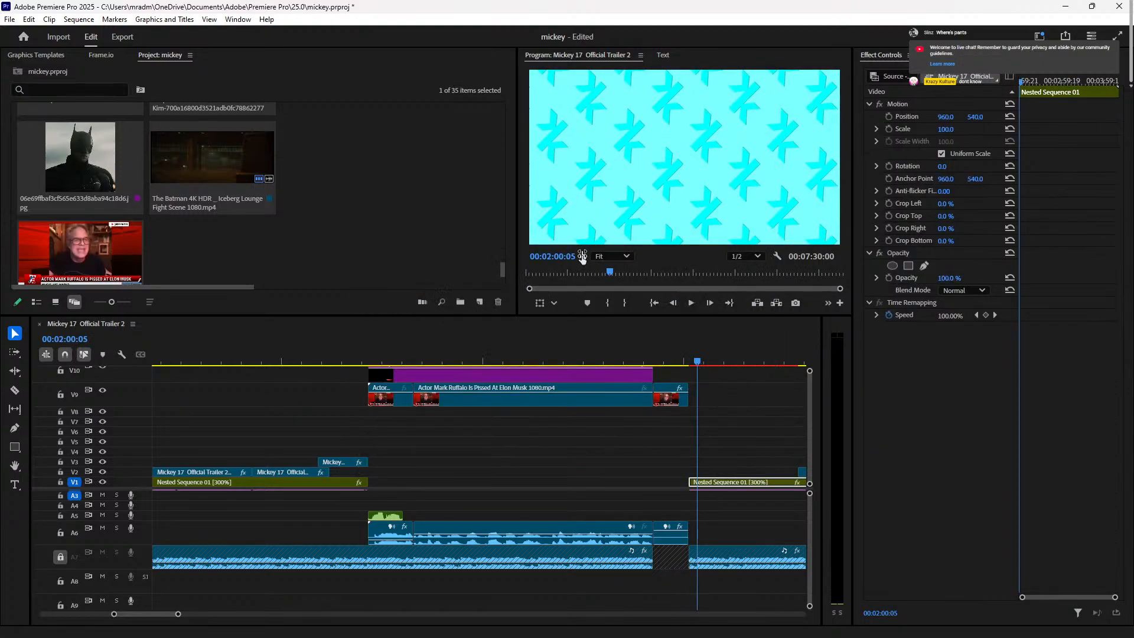
click(659, 353)
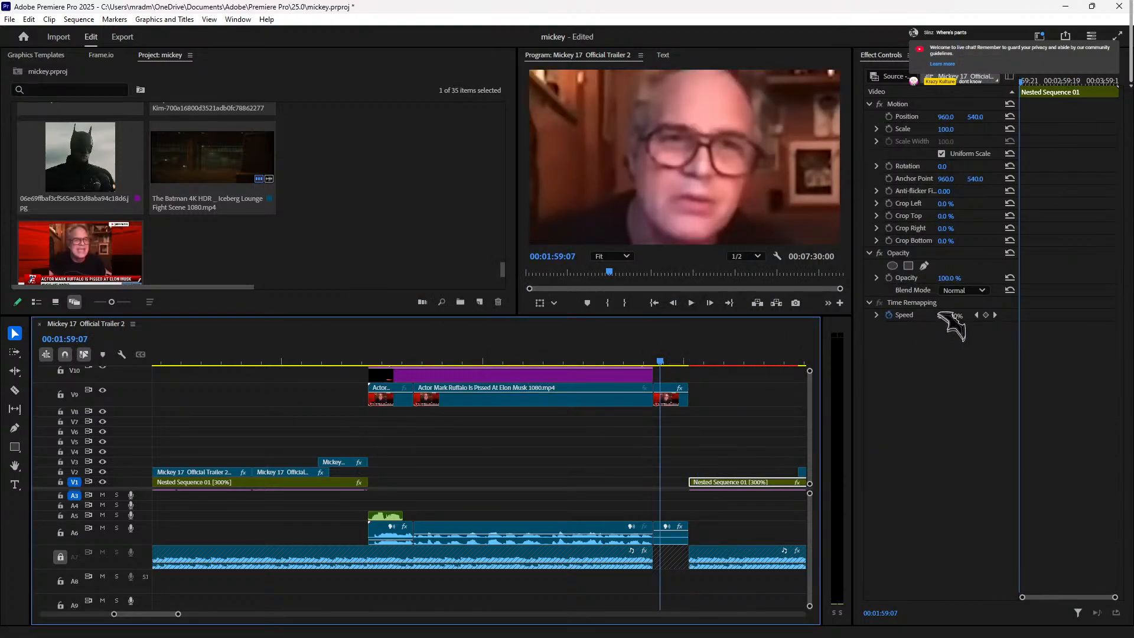
click(673, 534)
click(941, 166)
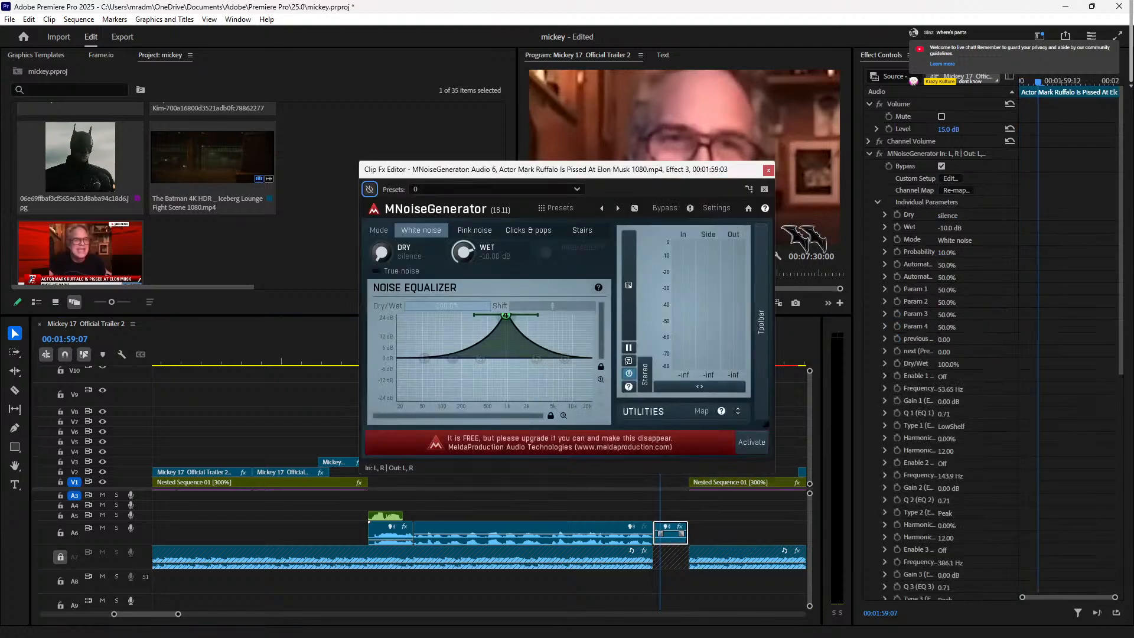
click(769, 170)
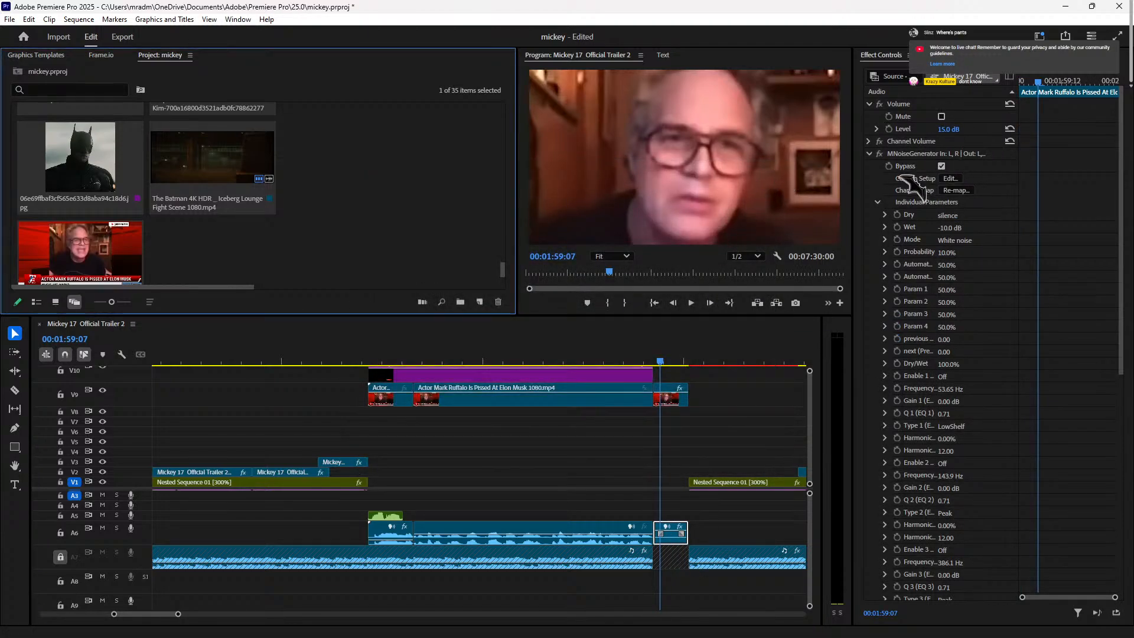
click(958, 190)
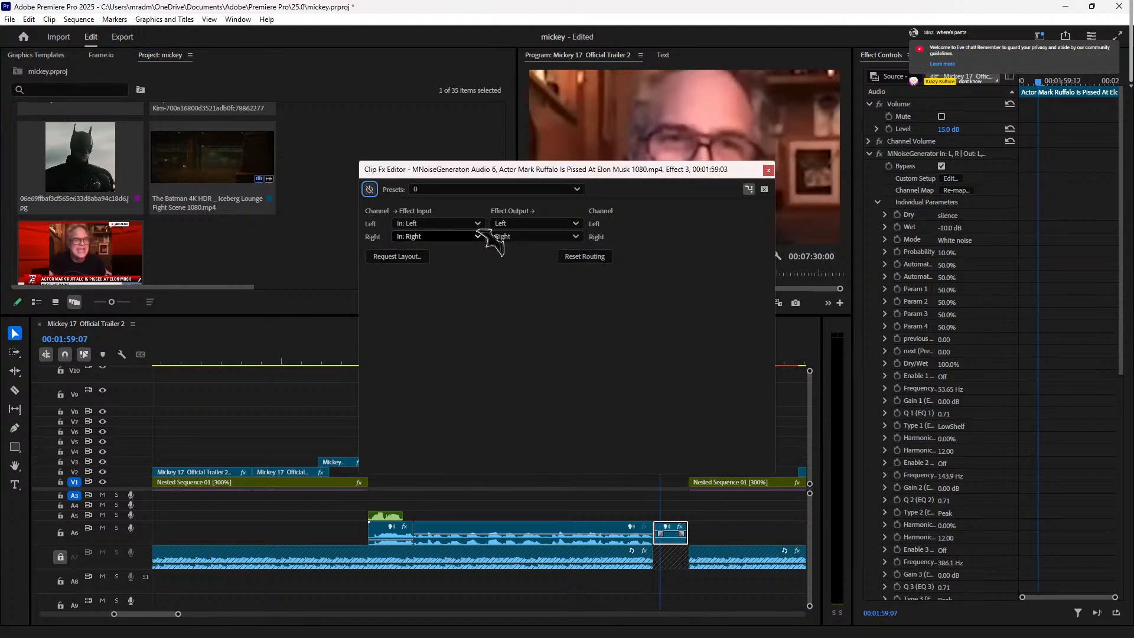
click(767, 170)
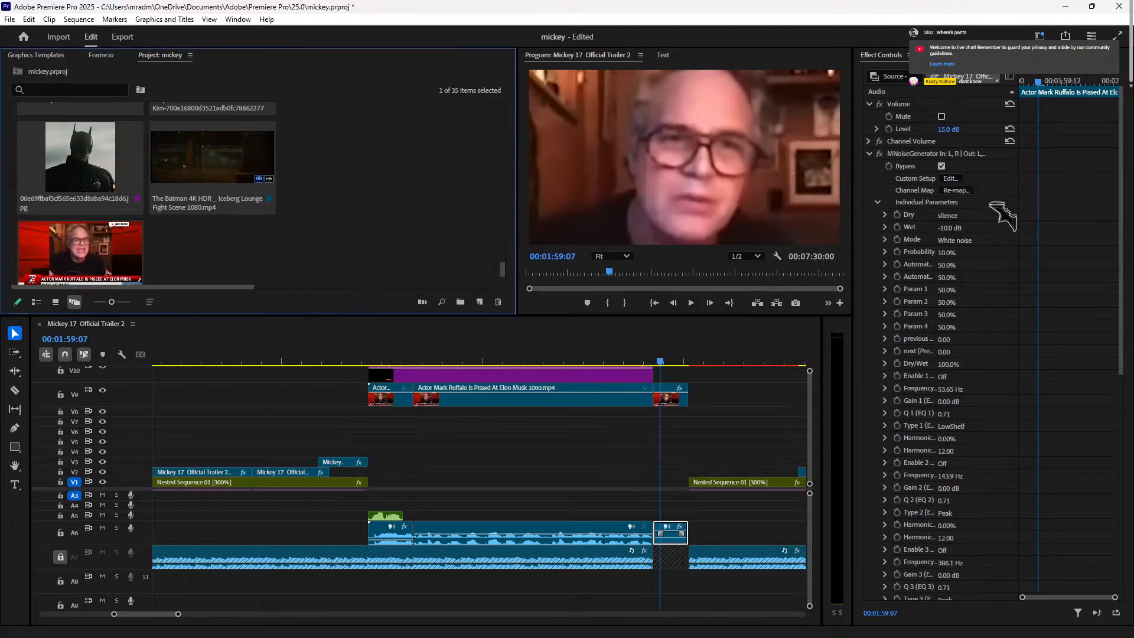
Step: Raise MNoiseGenerator's Dry level from silence and set its noise Mode to Stairs, auditioning the result
click(886, 252)
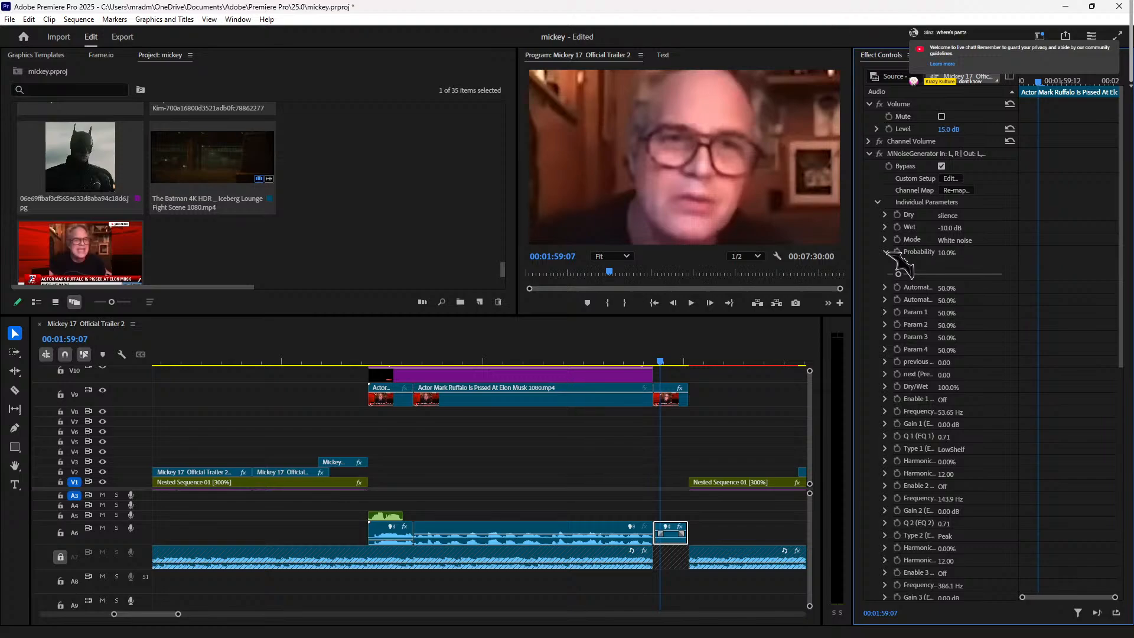
click(885, 251)
click(885, 215)
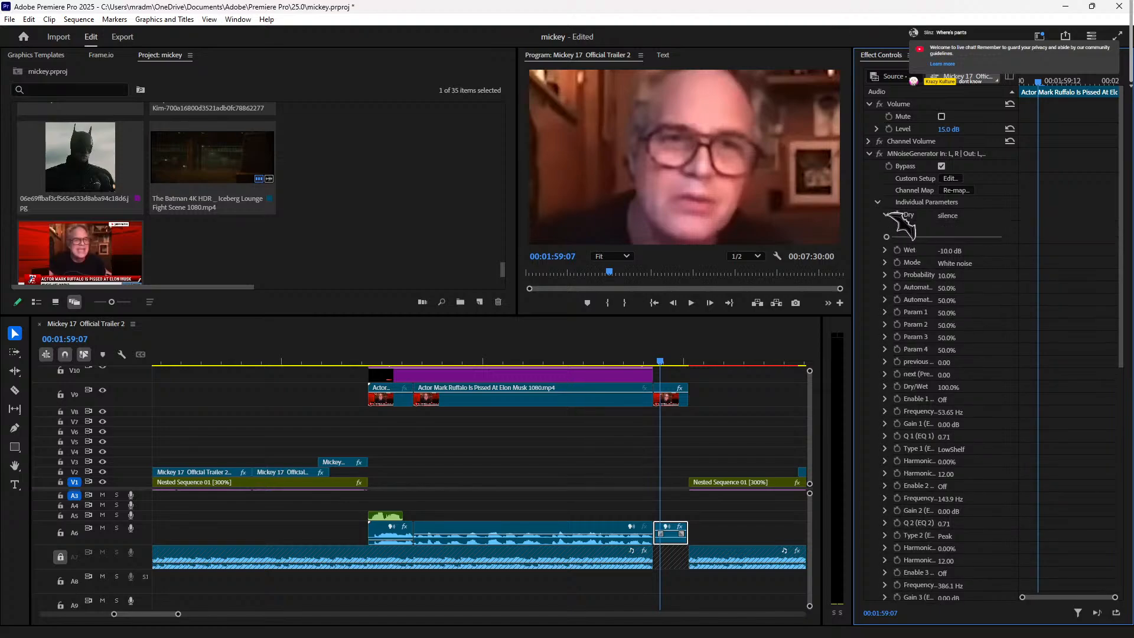
drag(889, 237, 952, 285)
click(885, 262)
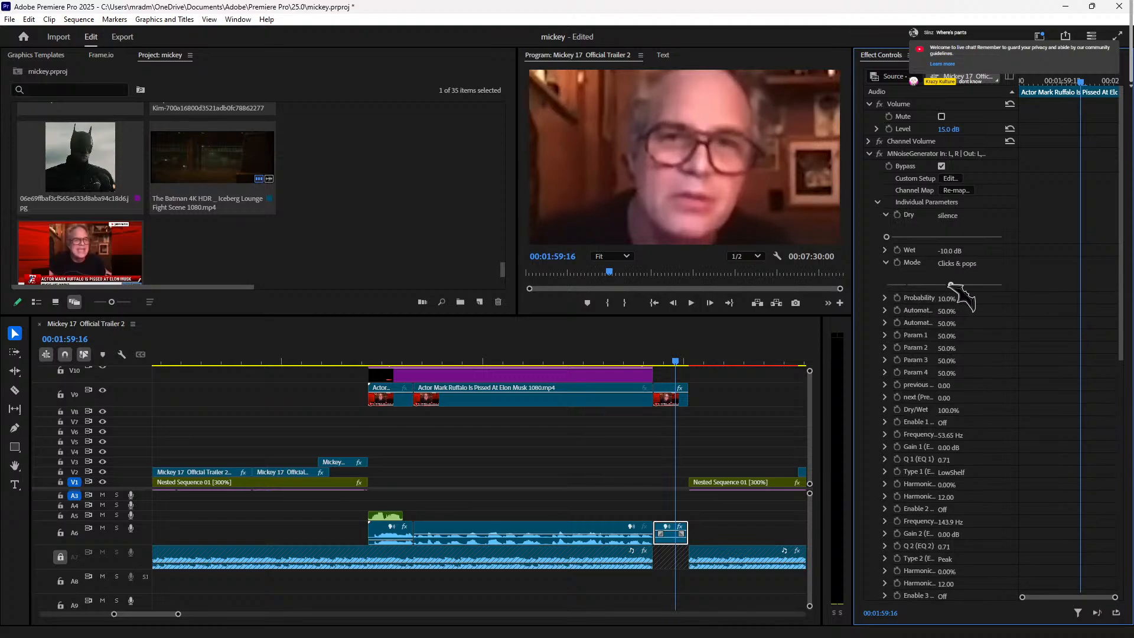
click(650, 354)
key(space)
key(space)
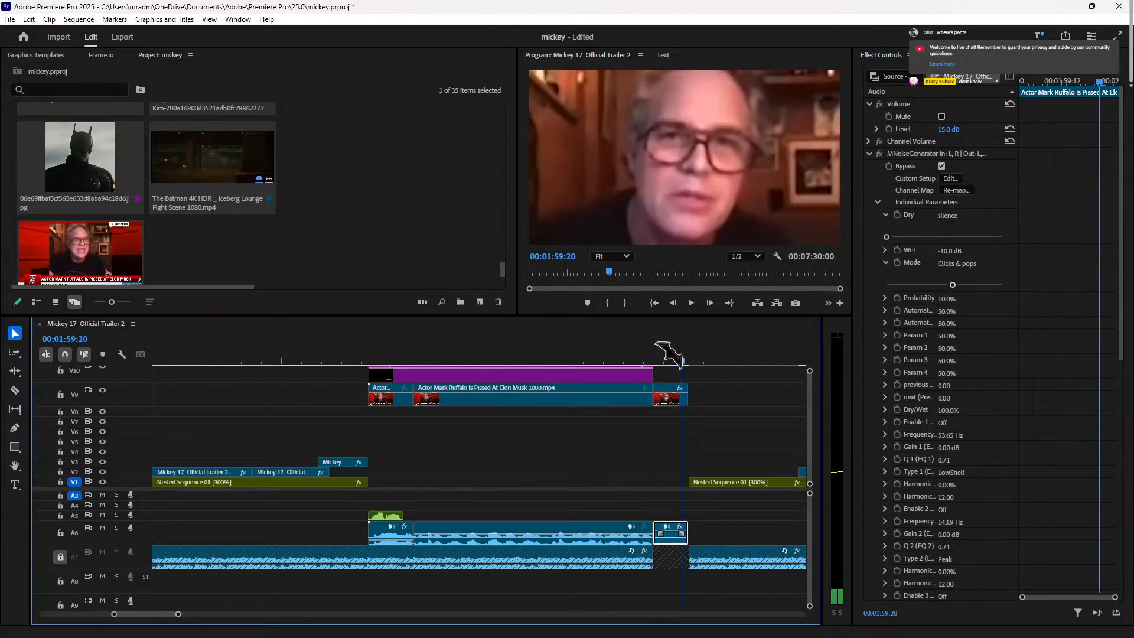
drag(953, 285, 1002, 285)
click(664, 358)
key(space)
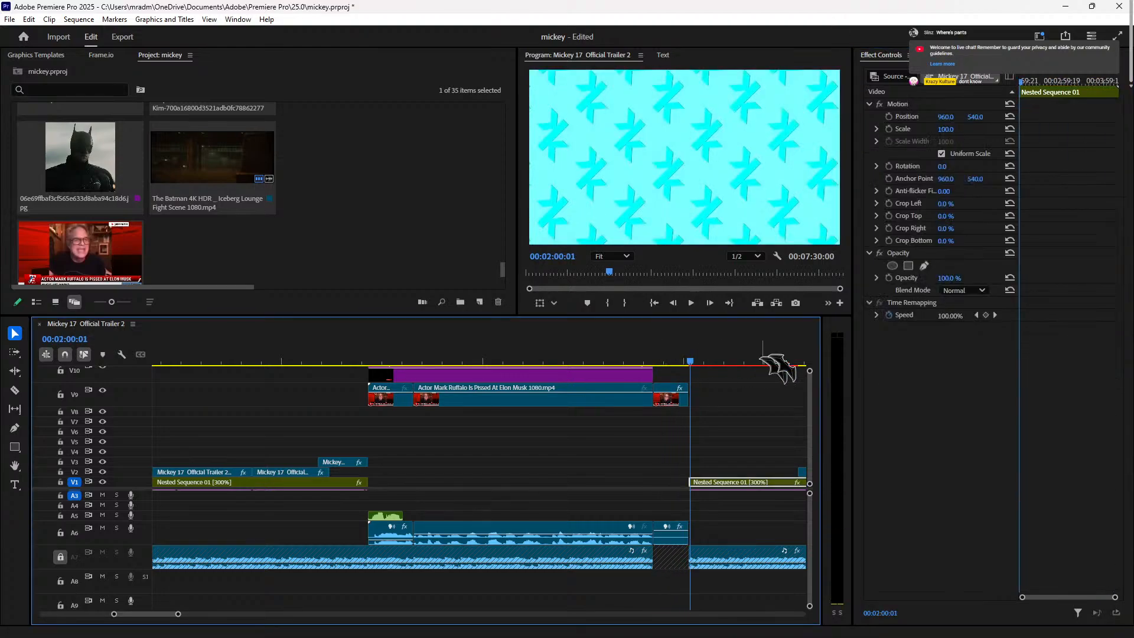
Step: Raise the noise Probability from 10.0% to 88.8% on the short A6 clip and audition it
click(670, 359)
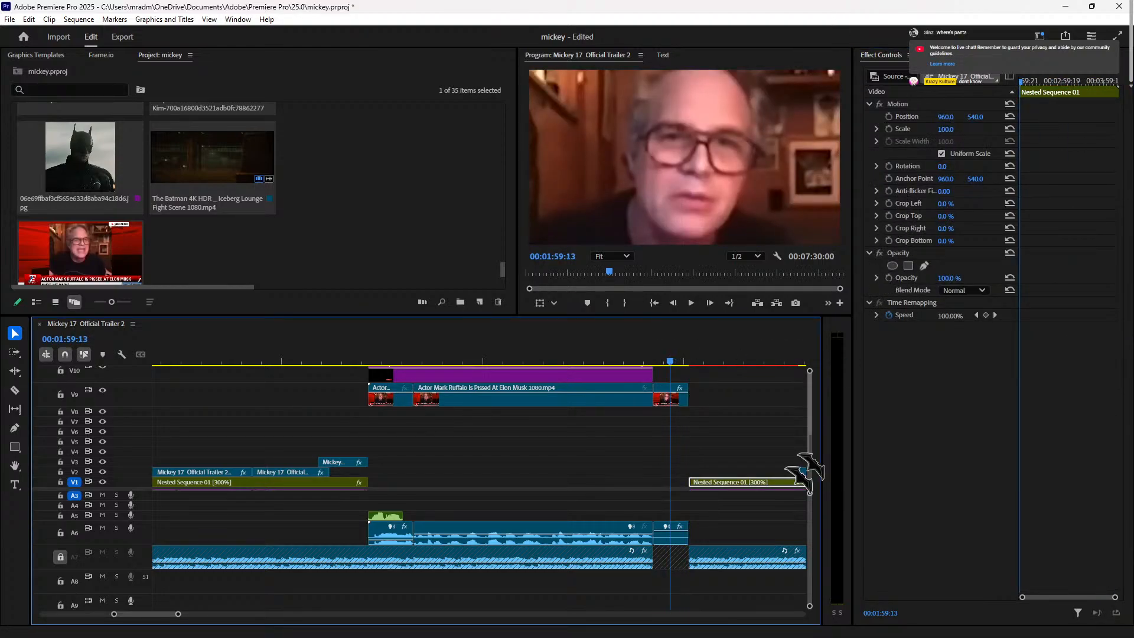
click(672, 536)
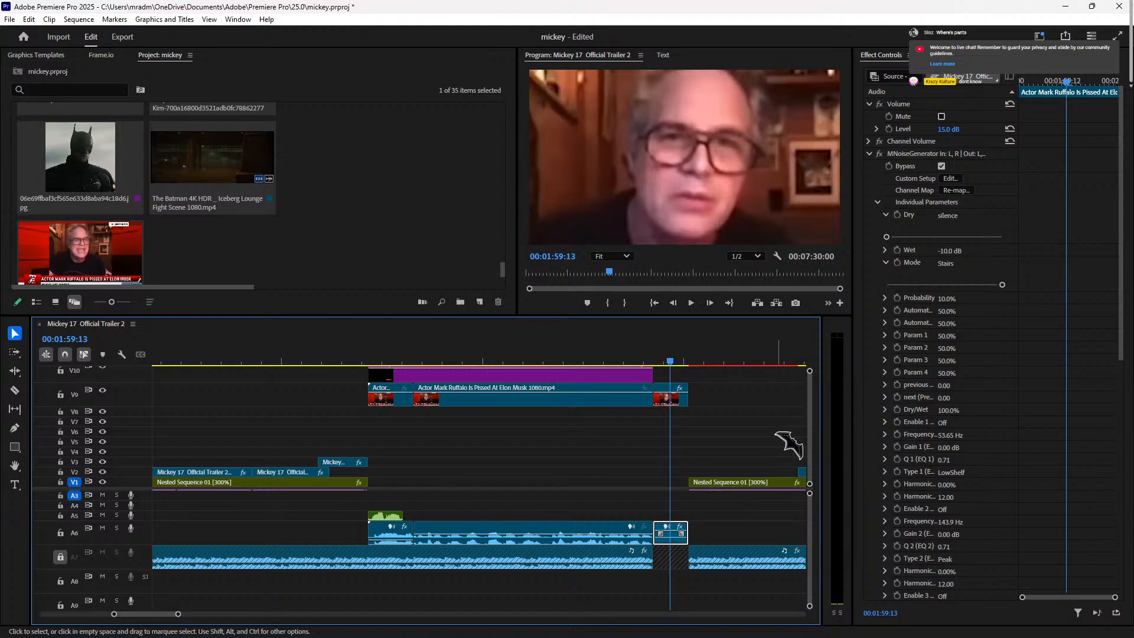
click(885, 299)
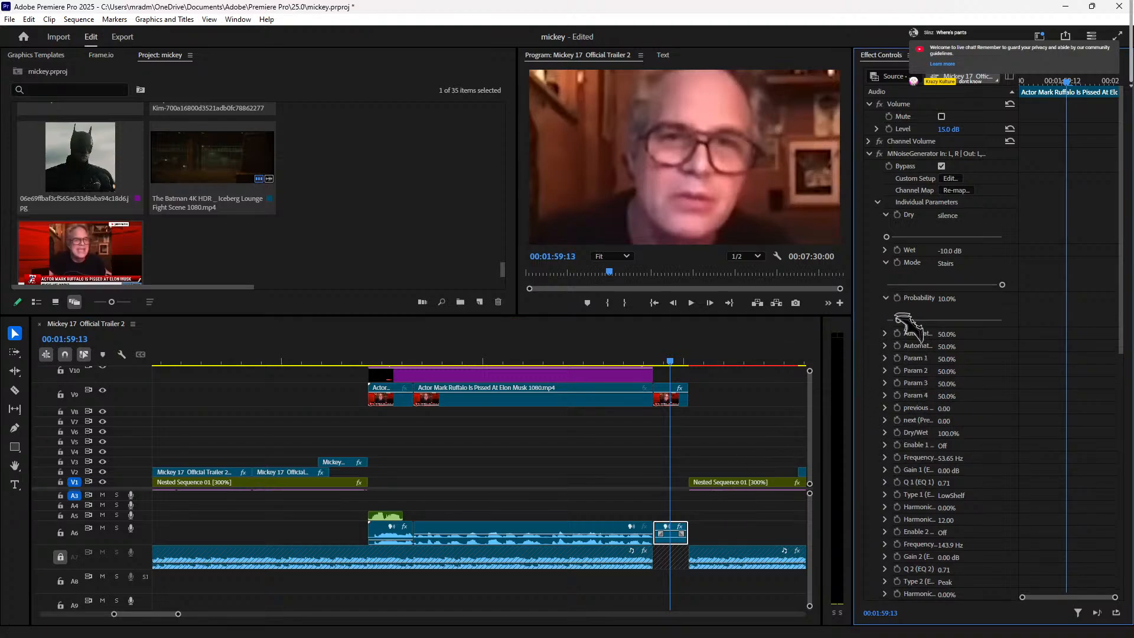
drag(898, 320, 989, 321)
click(655, 361)
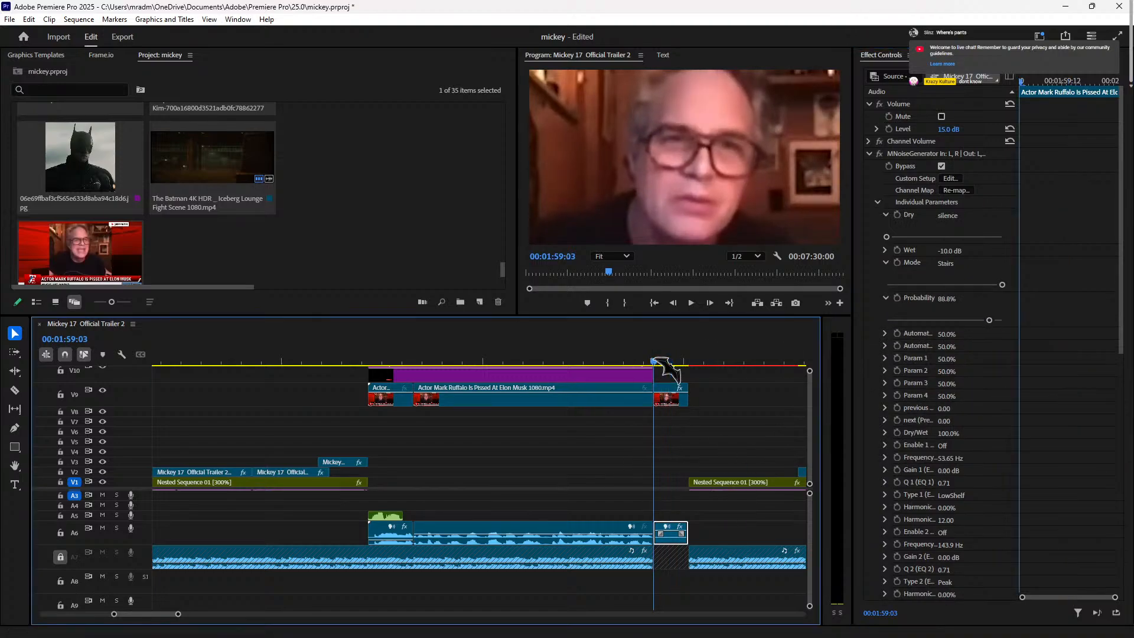
key(space)
key(space)
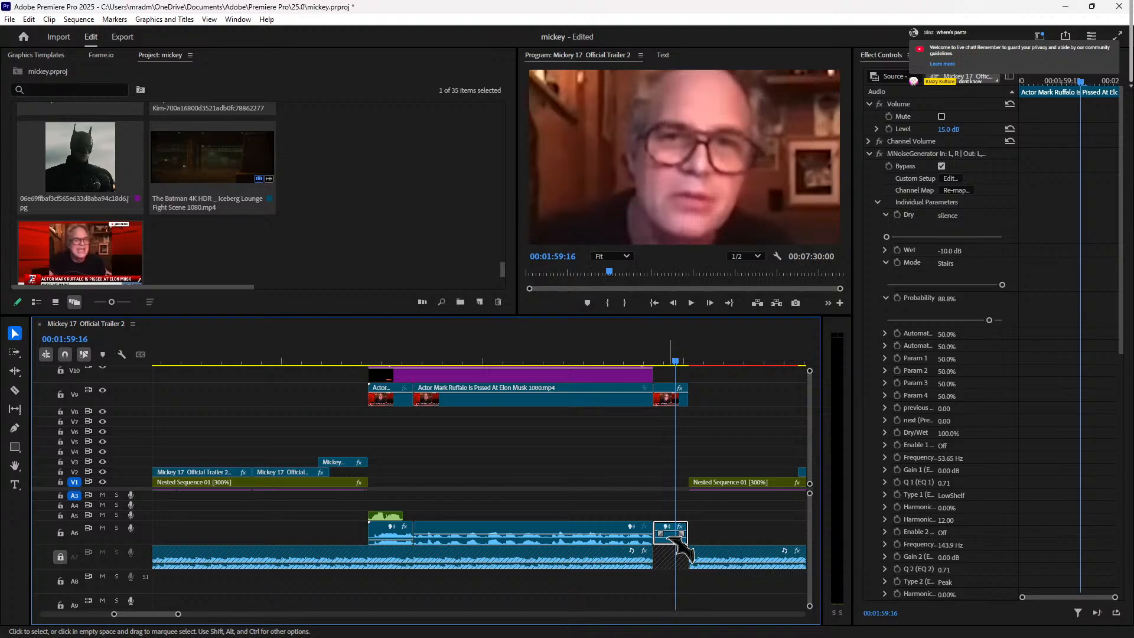
scroll(950, 469, down, 4)
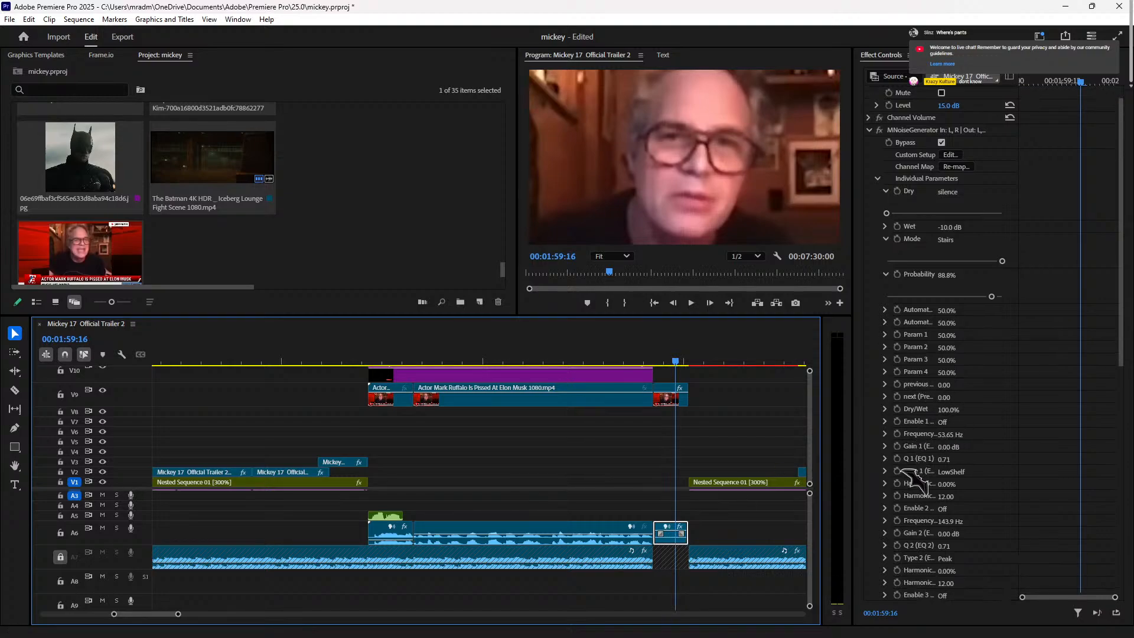
scroll(926, 469, down, 10)
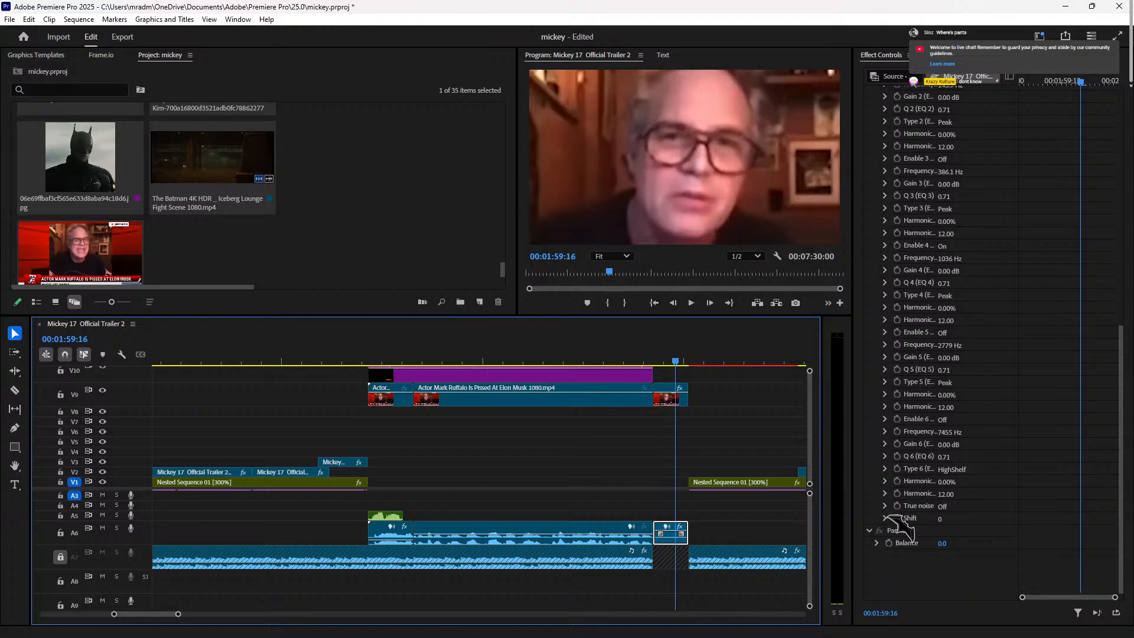
Step: Switch the True noise parameter On and replay the clip's end to hear it
click(885, 506)
drag(887, 527, 998, 527)
click(655, 358)
key(space)
key(space)
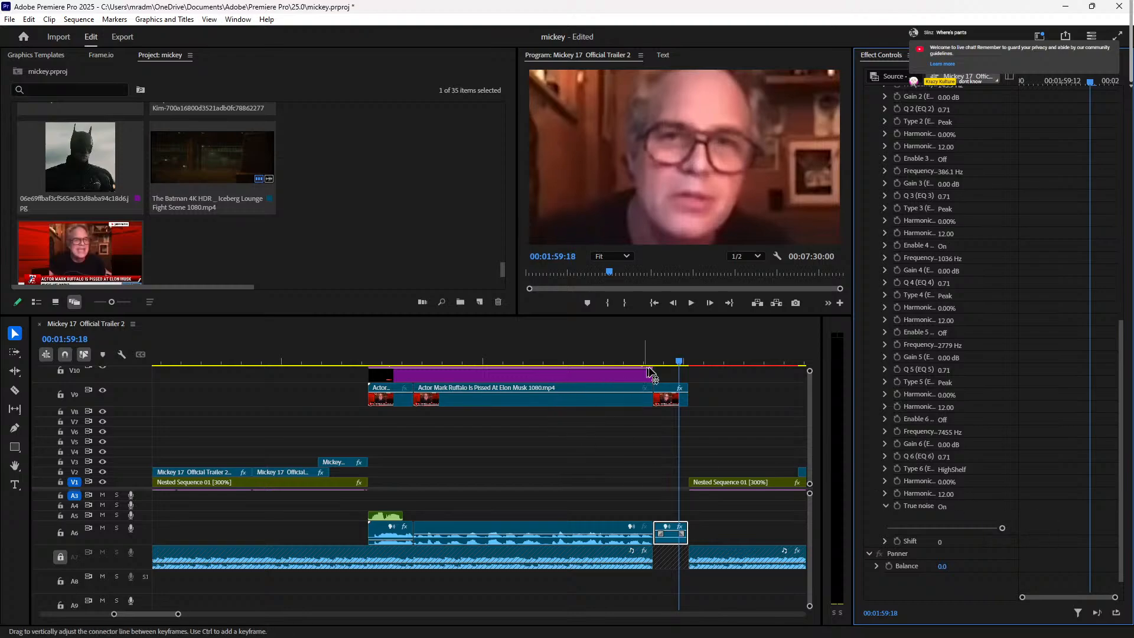
click(656, 351)
key(space)
click(626, 358)
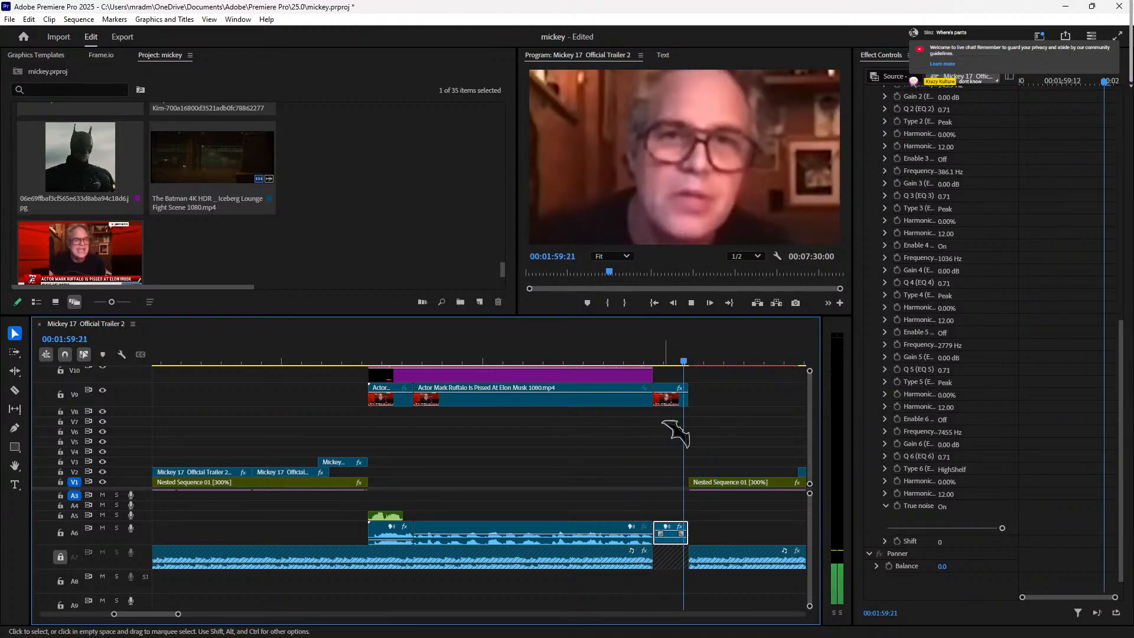
key(space)
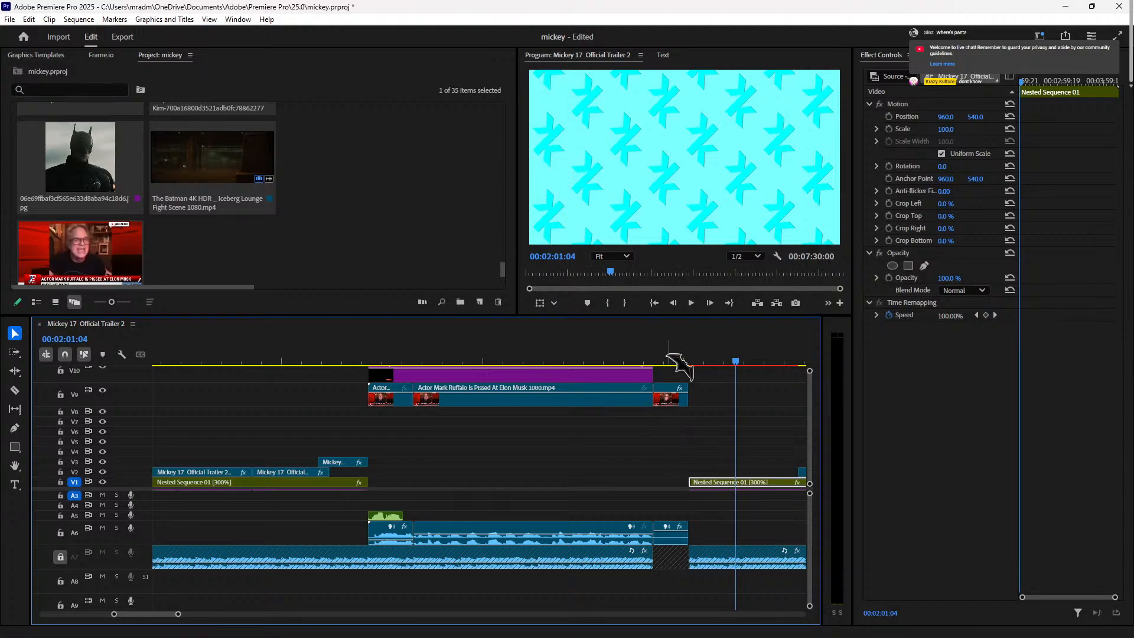
Step: Review from the Ruffalo clip, zoom the timeline out, and trim the first V2 trailer clip's start
click(666, 358)
click(340, 359)
key(space)
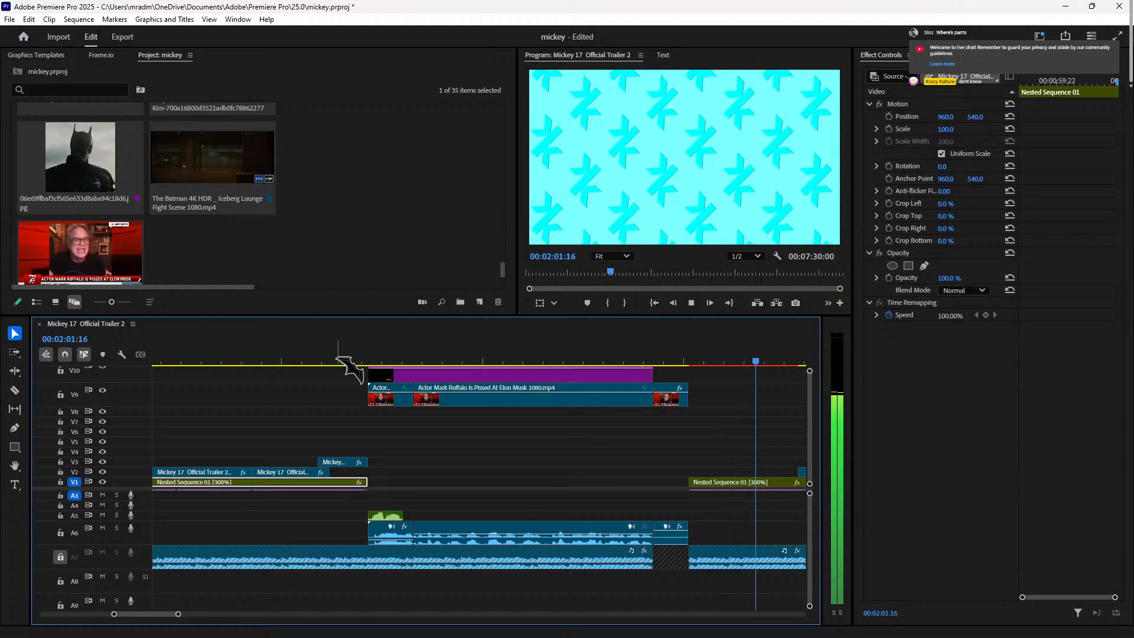
key(minus)
key(minus)
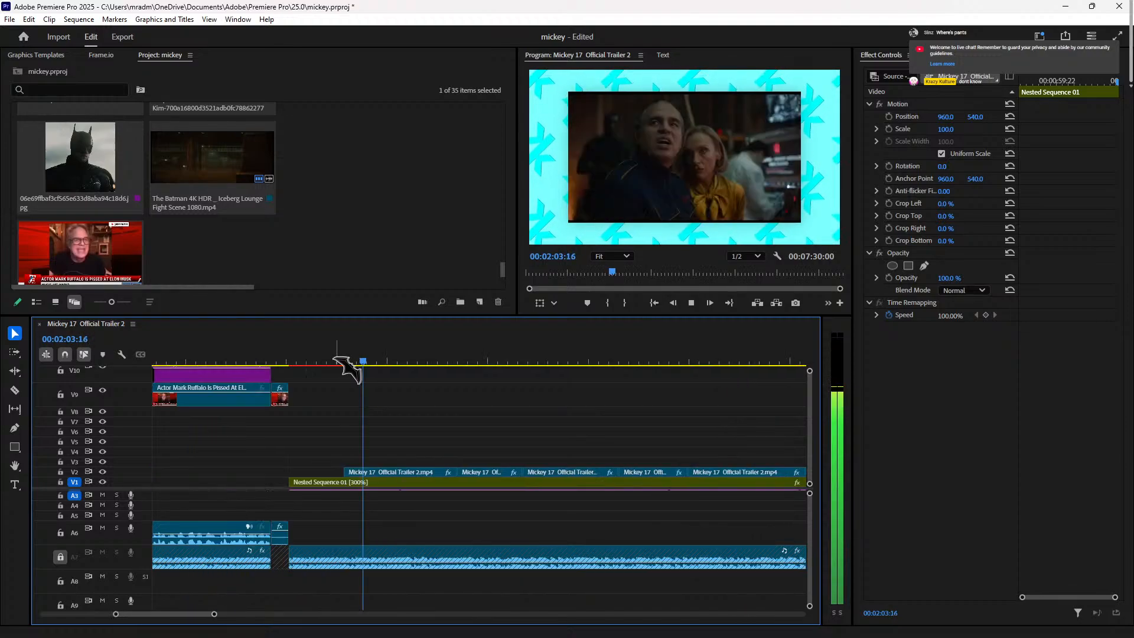
drag(449, 472, 385, 470)
Step: Preview the trimmed section around 00:02:02 and shorten the clip's end
drag(380, 366, 383, 369)
key(space)
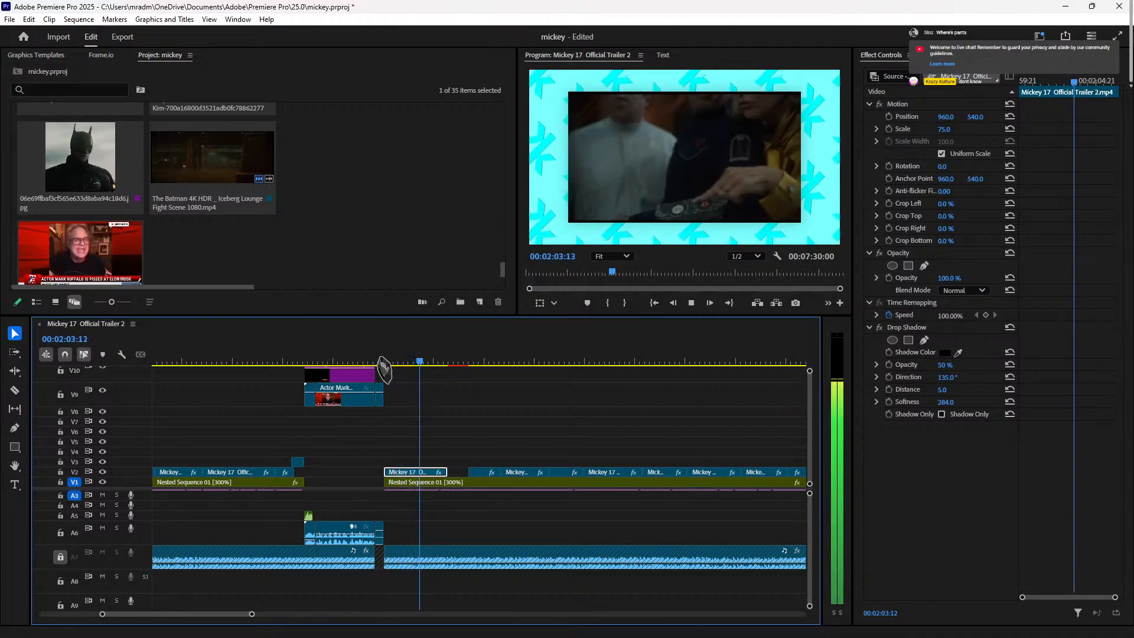
key(space)
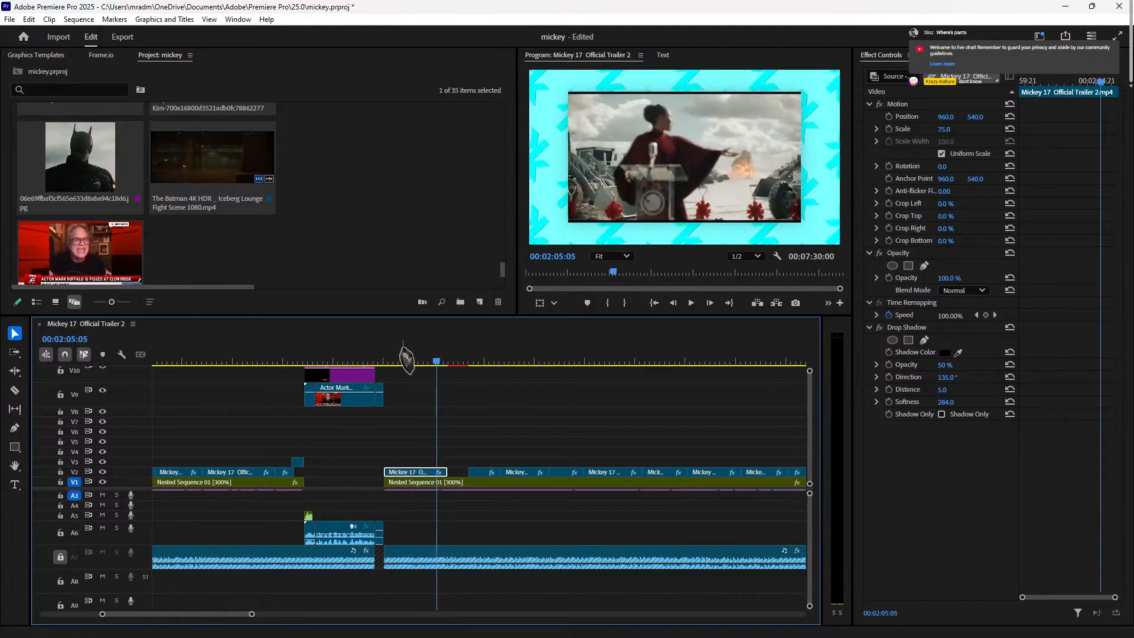
click(424, 363)
click(411, 357)
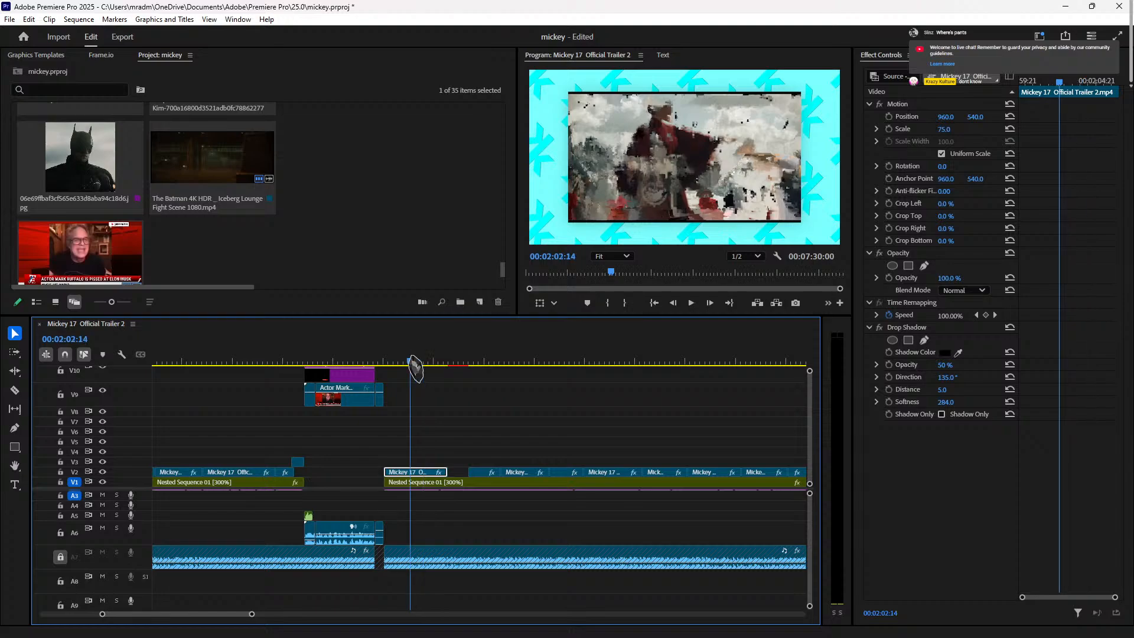
key(space)
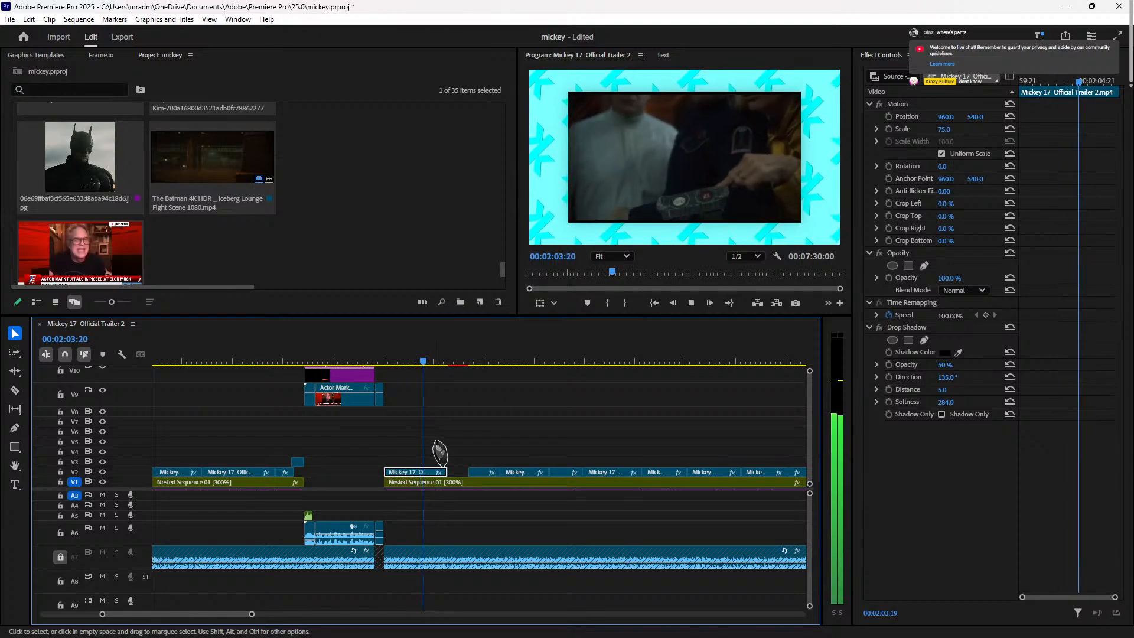
key(space)
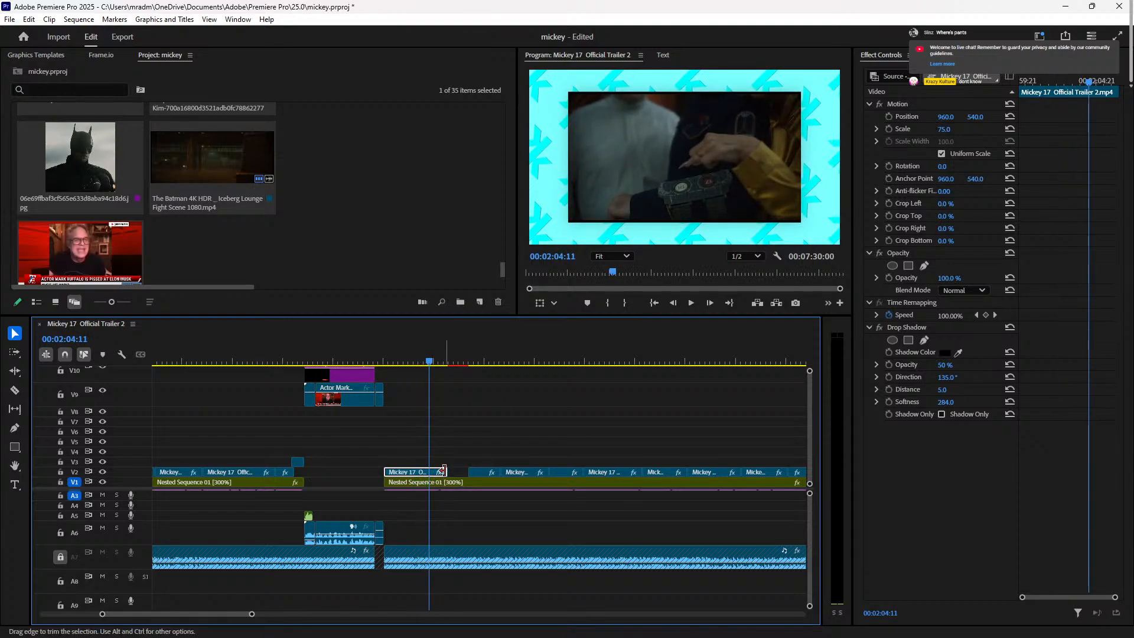
drag(442, 471, 428, 470)
Step: Slide the next V2 trailer clip left to close the gap after the first clip, then preview
click(483, 357)
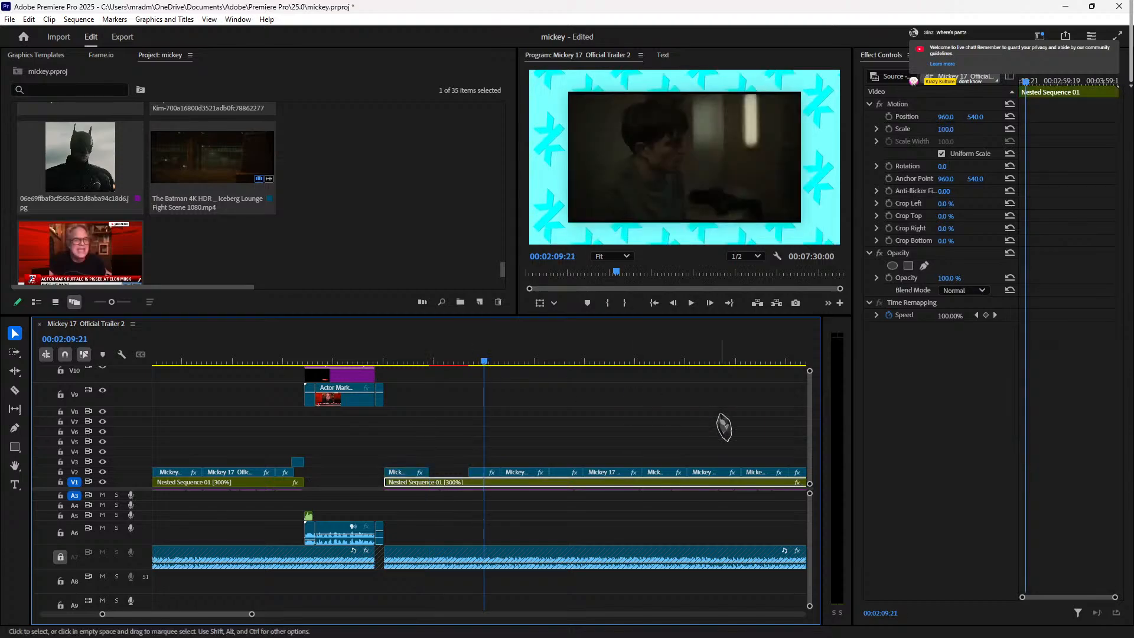
click(530, 359)
drag(534, 378, 507, 380)
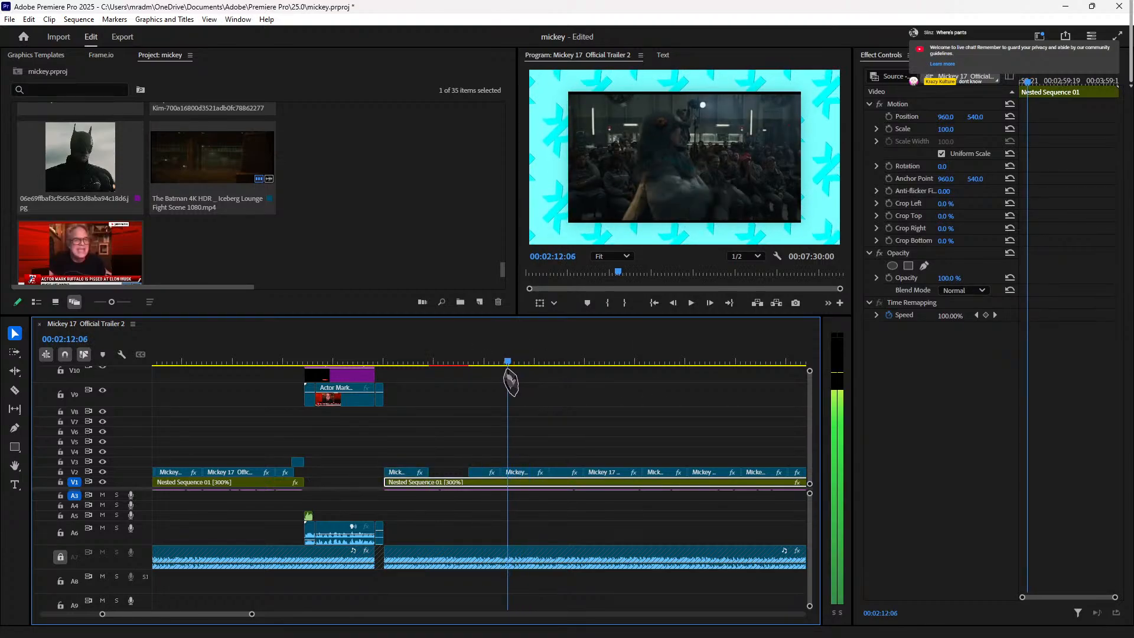
click(525, 472)
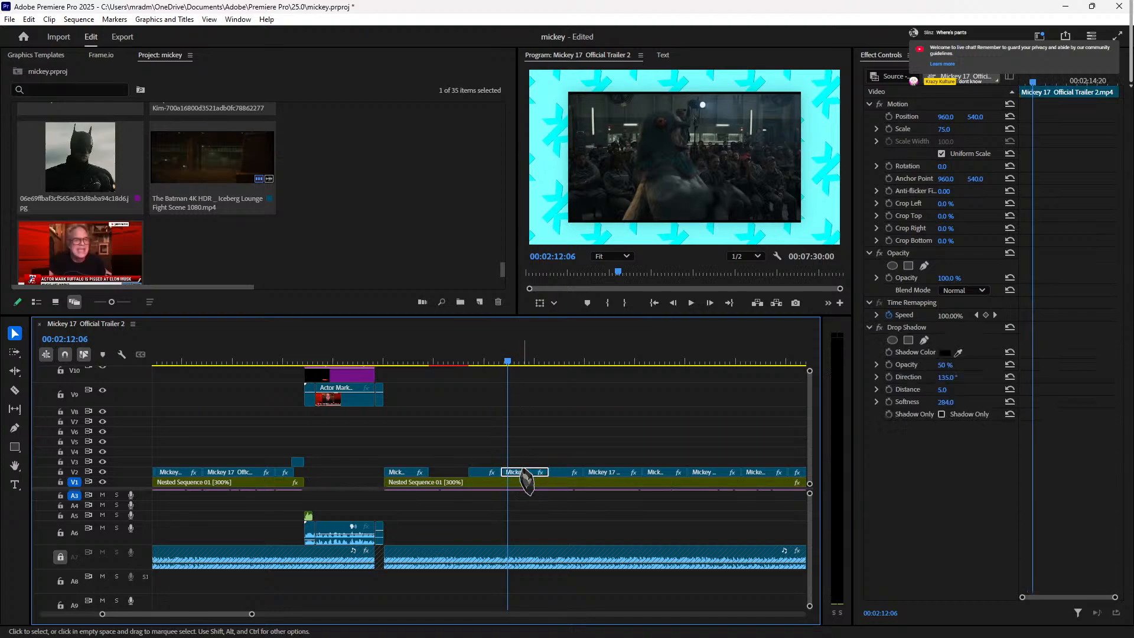
mouse_move(523, 472)
mouse_down()
mouse_move(453, 472)
mouse_move(537, 473)
mouse_up()
click(487, 473)
click(411, 362)
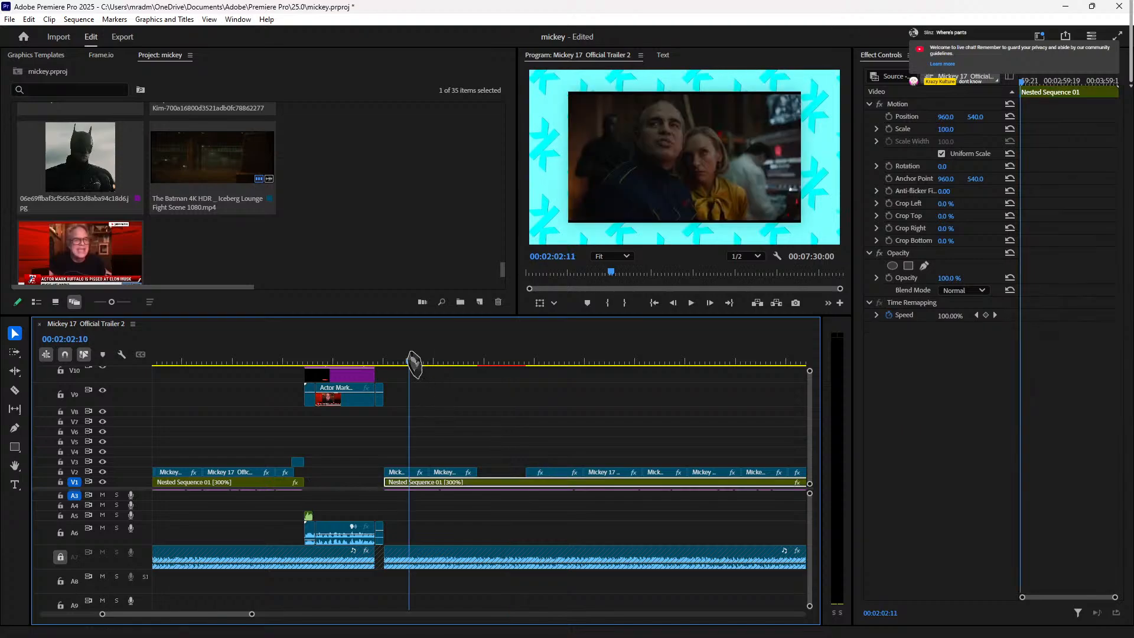
key(space)
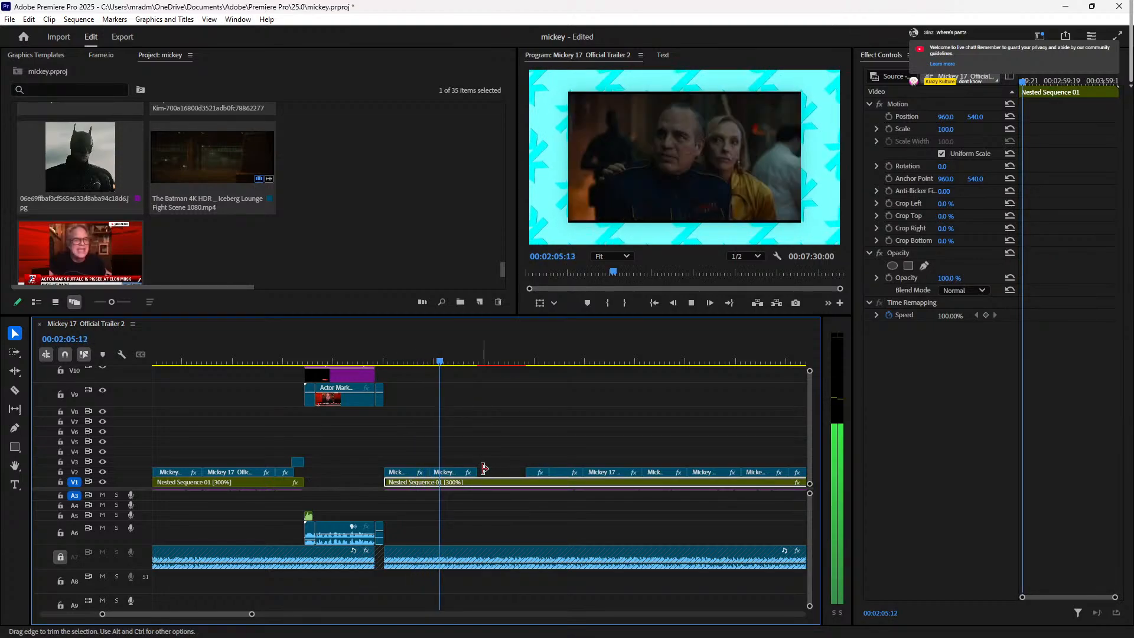
key(space)
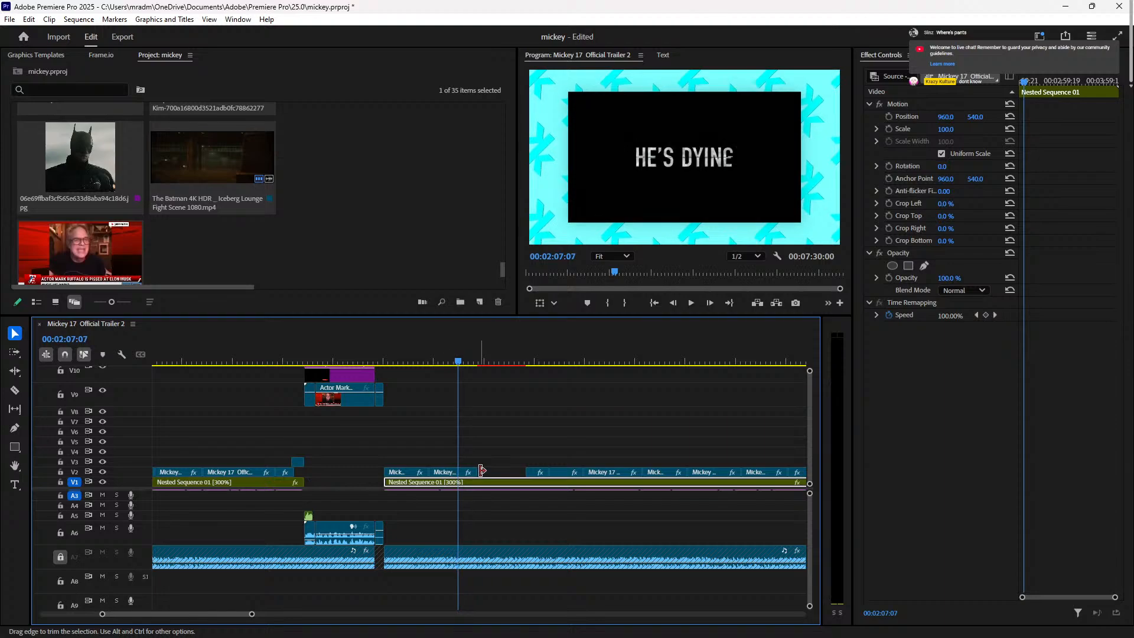
Step: Trim the title-card shot's end shorter and replay from the Ruffalo clip
drag(476, 473, 450, 474)
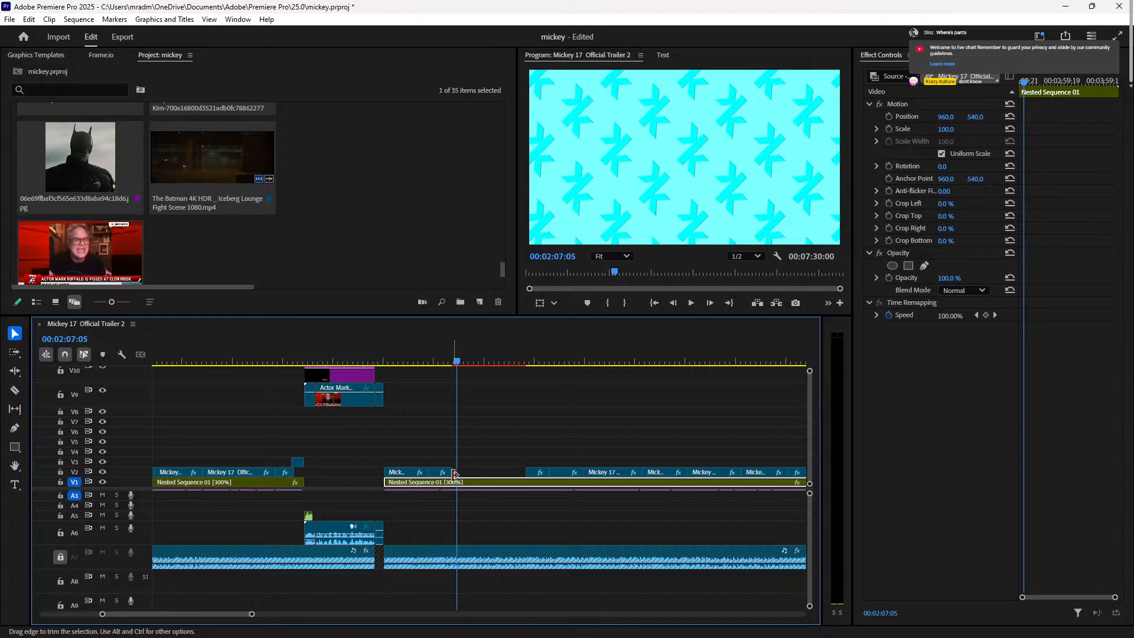
drag(454, 474, 460, 474)
key(Left)
key(Left)
key(Left)
key(Left)
key(Left)
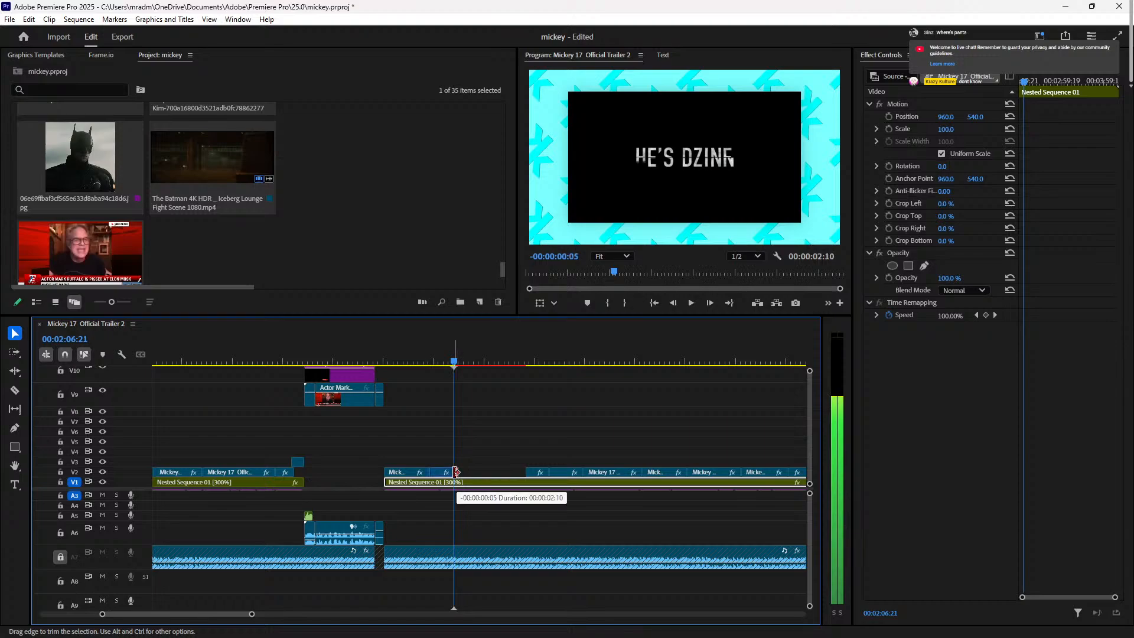
click(372, 356)
key(space)
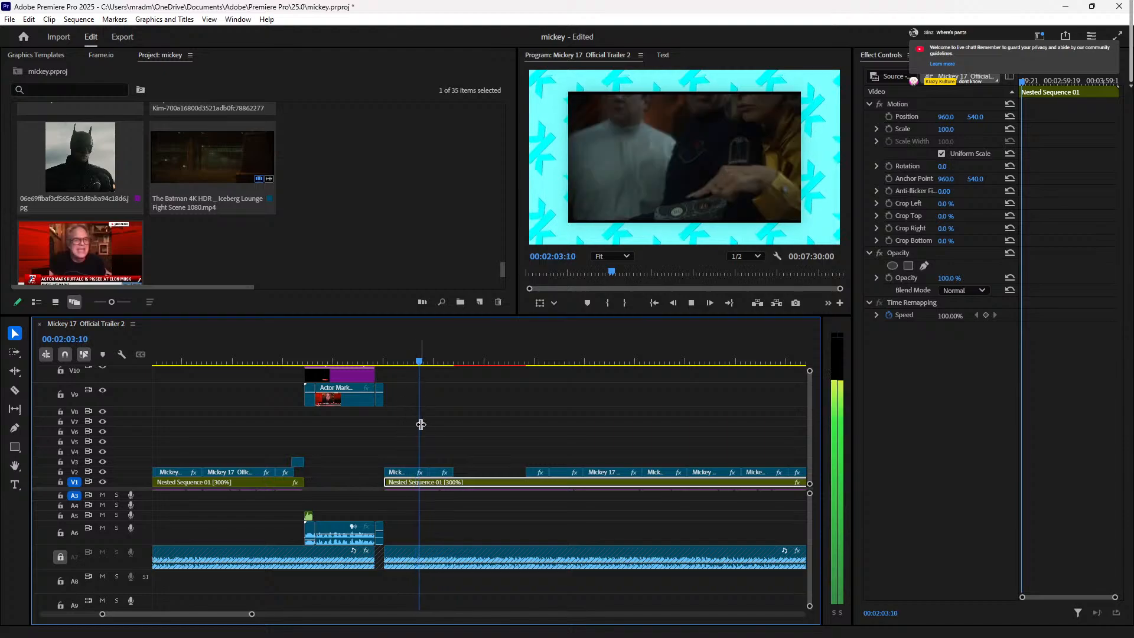
key(space)
click(413, 472)
Step: Set Scale to 105 on the V2 trailer clips after the Ruffalo section and play back from about 02:00
click(953, 129)
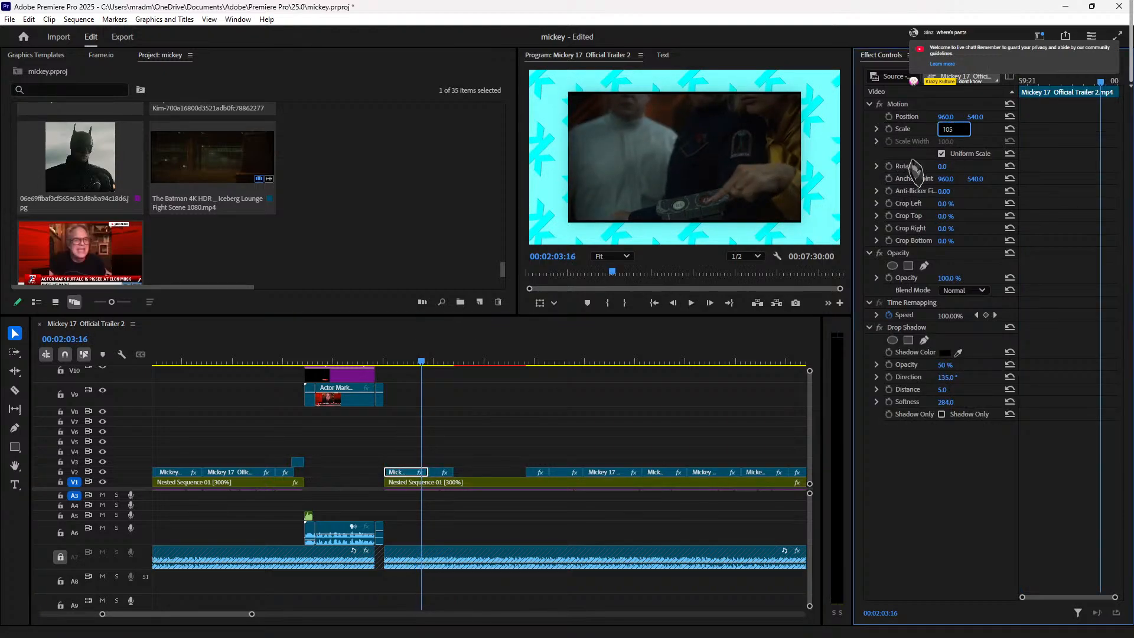
click(438, 475)
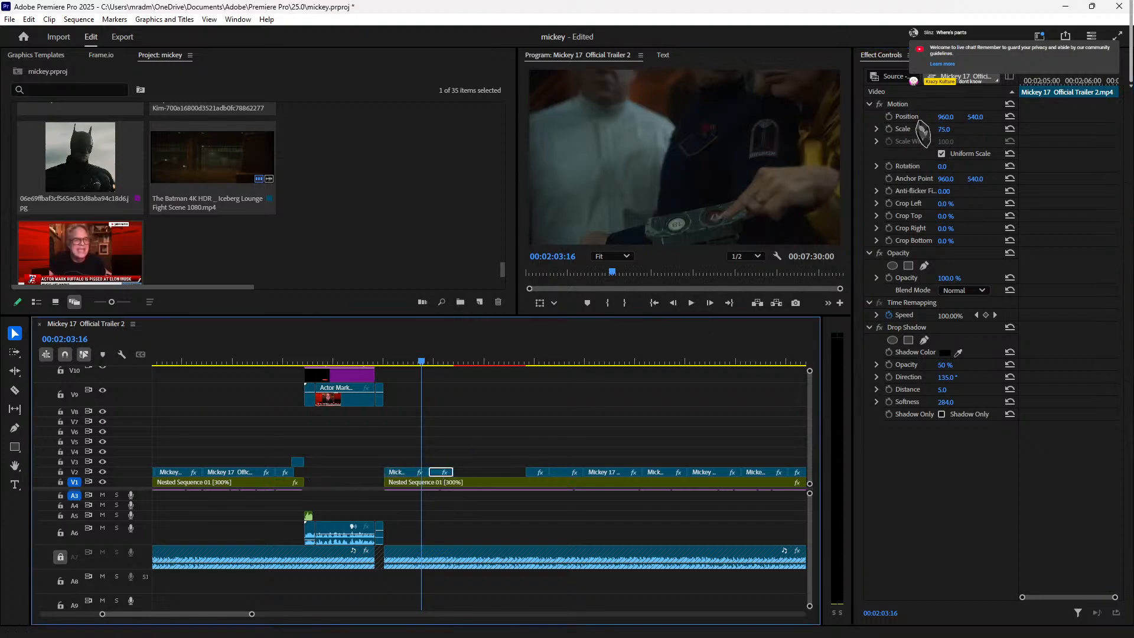
click(944, 129)
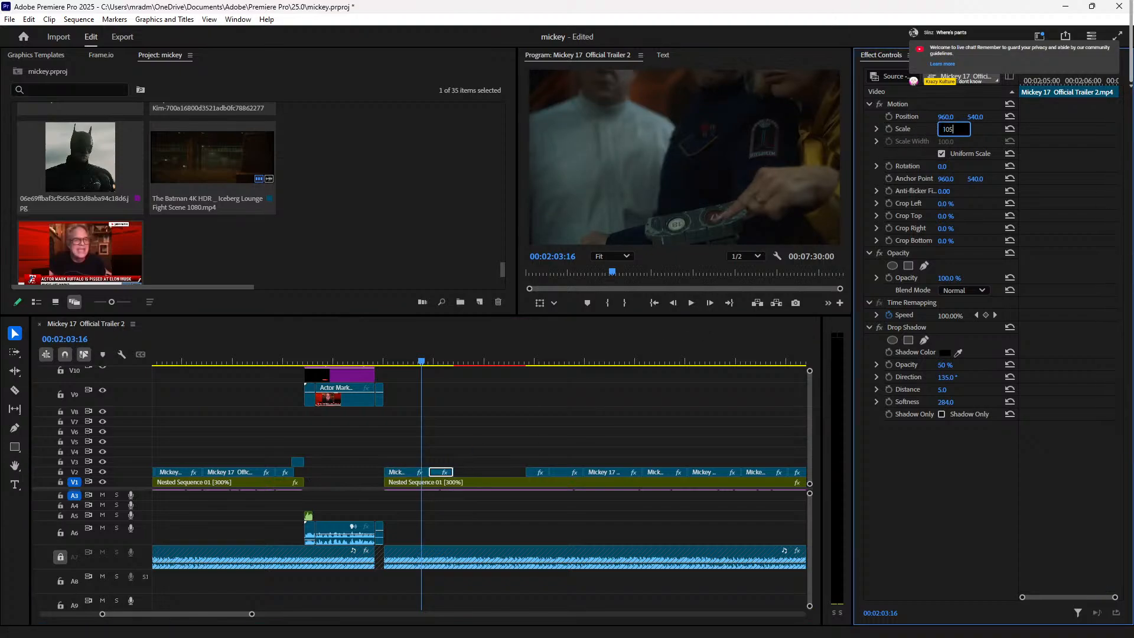
click(379, 363)
key(space)
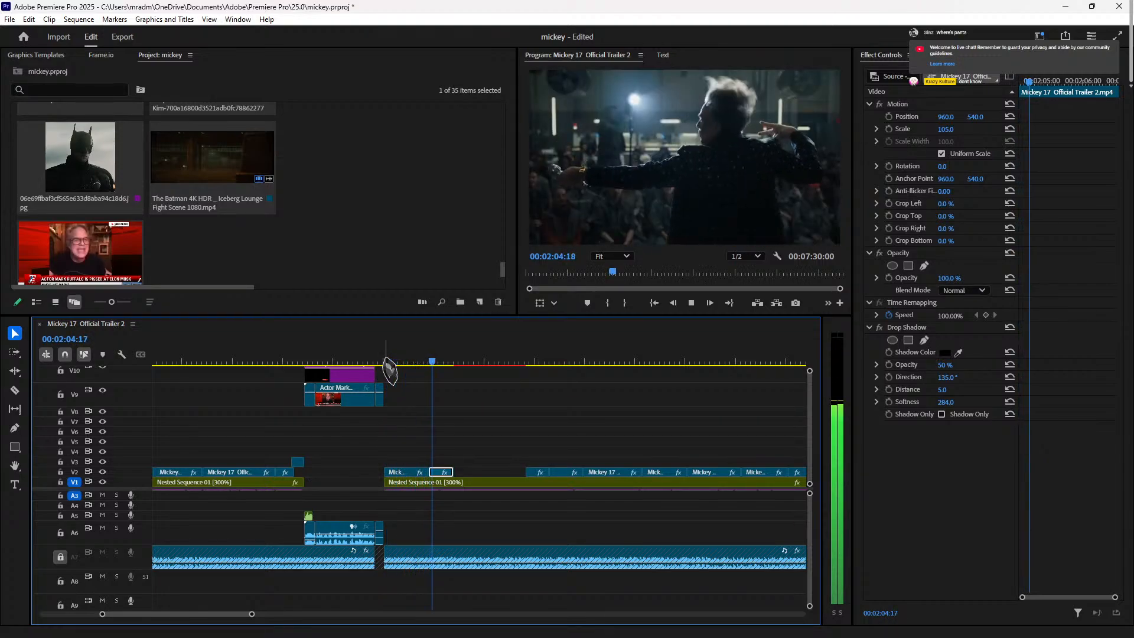
click(300, 361)
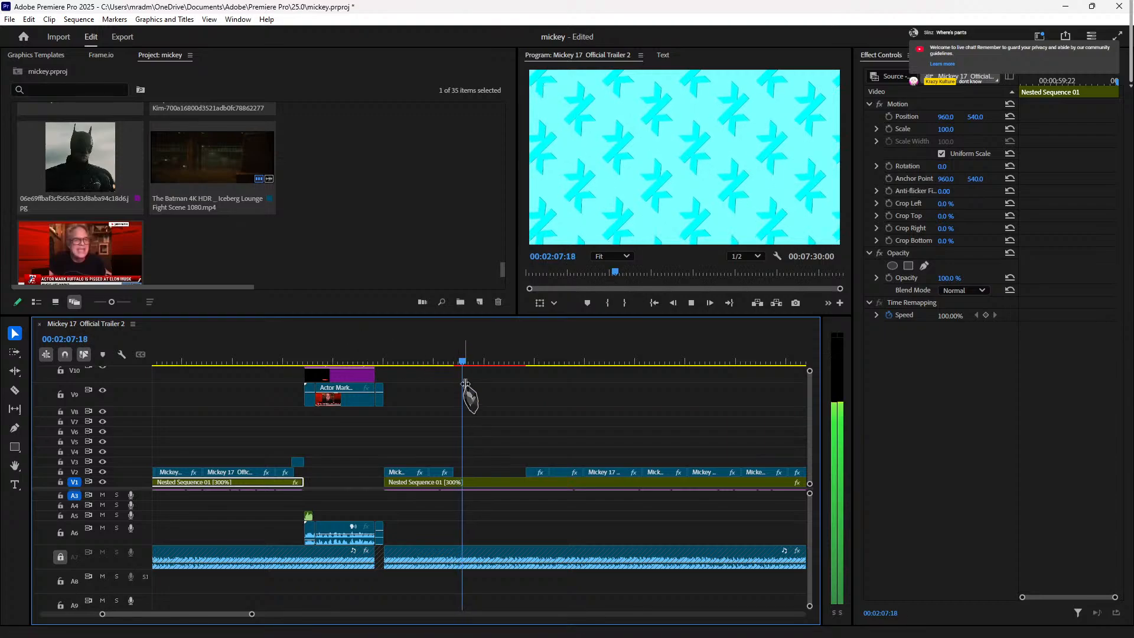
Step: Move the TO SAVE MANKIND trailer clip on V2 earlier into the gap and preview it
click(532, 361)
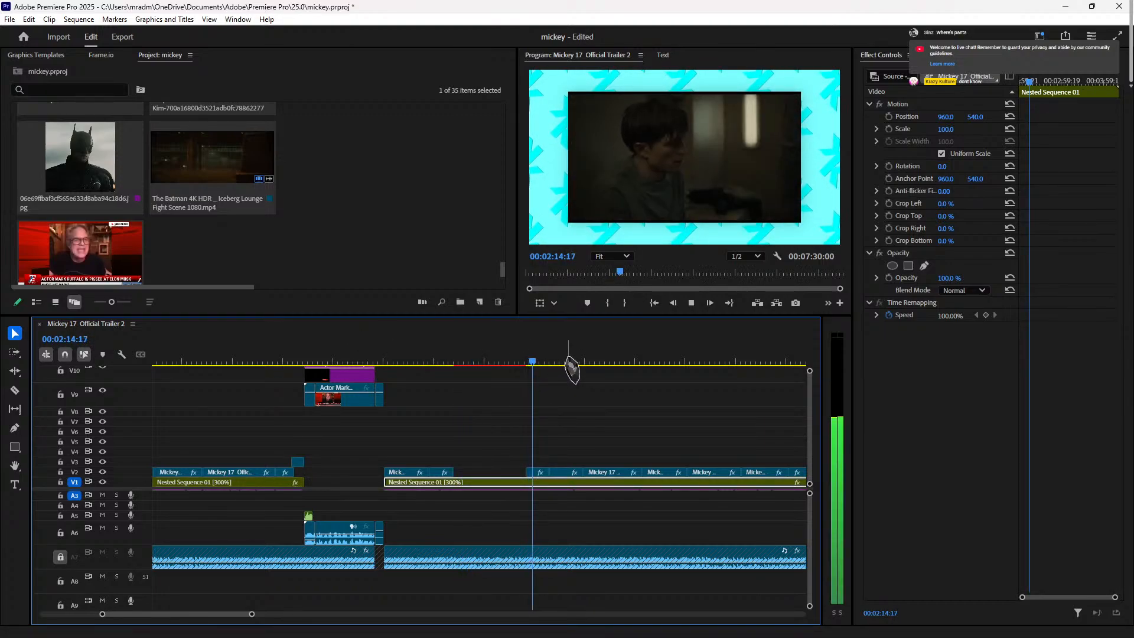
drag(568, 363, 618, 366)
drag(613, 476, 484, 483)
click(444, 363)
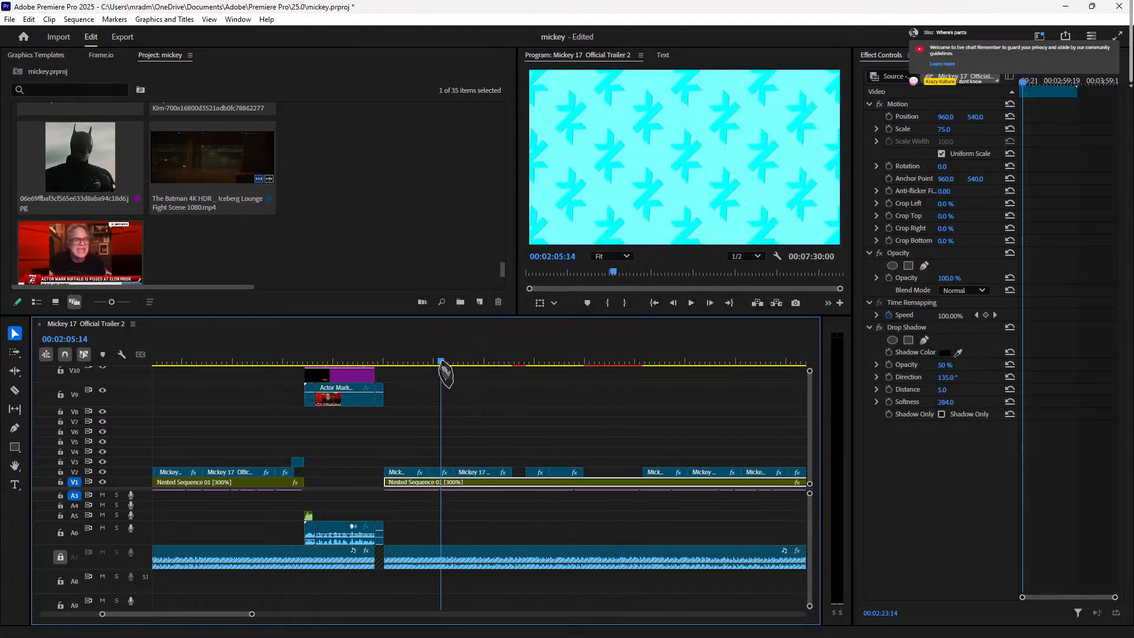
key(space)
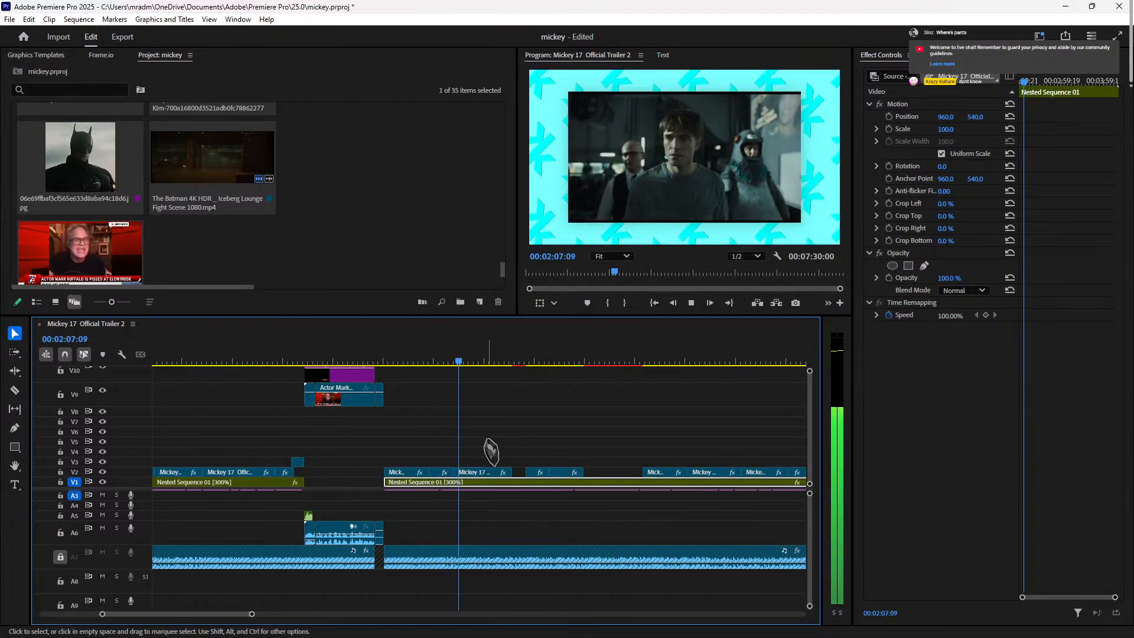
key(space)
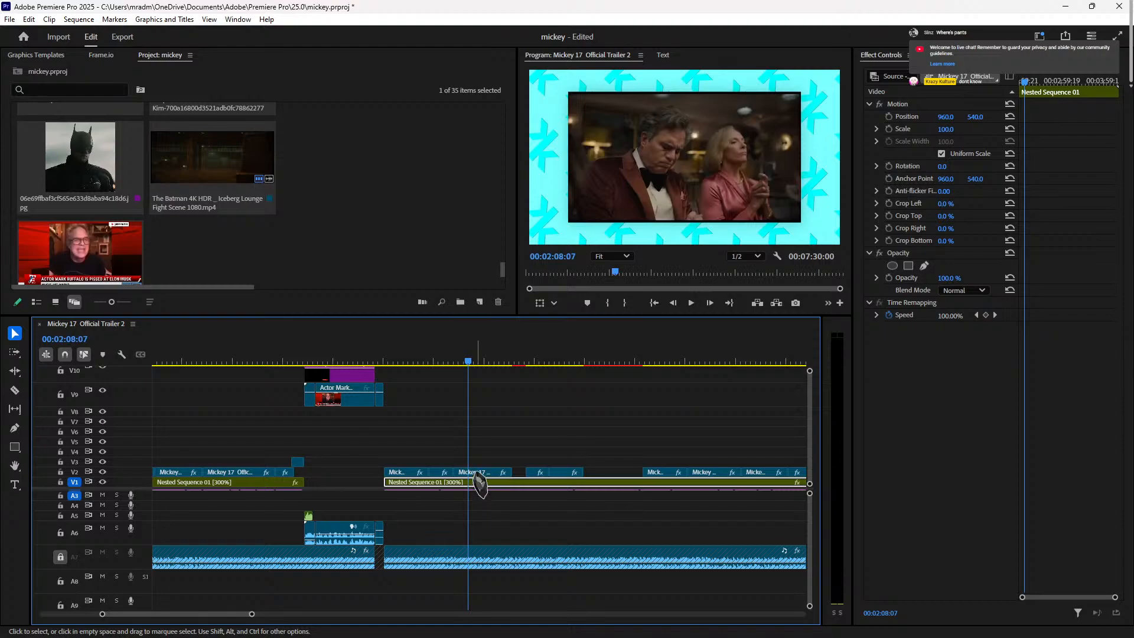
Step: Trim the V2 clip's start to the exact cut and its end shorter, previewing the result
click(464, 474)
key(Left)
key(Left)
key(Left)
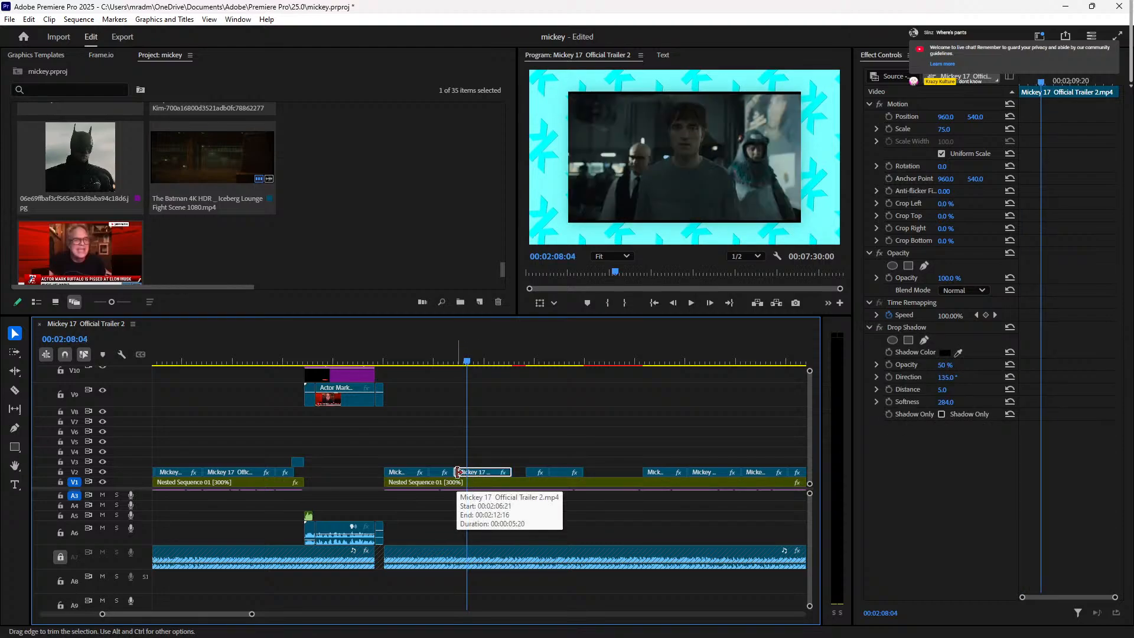
key(Right)
drag(465, 472, 455, 472)
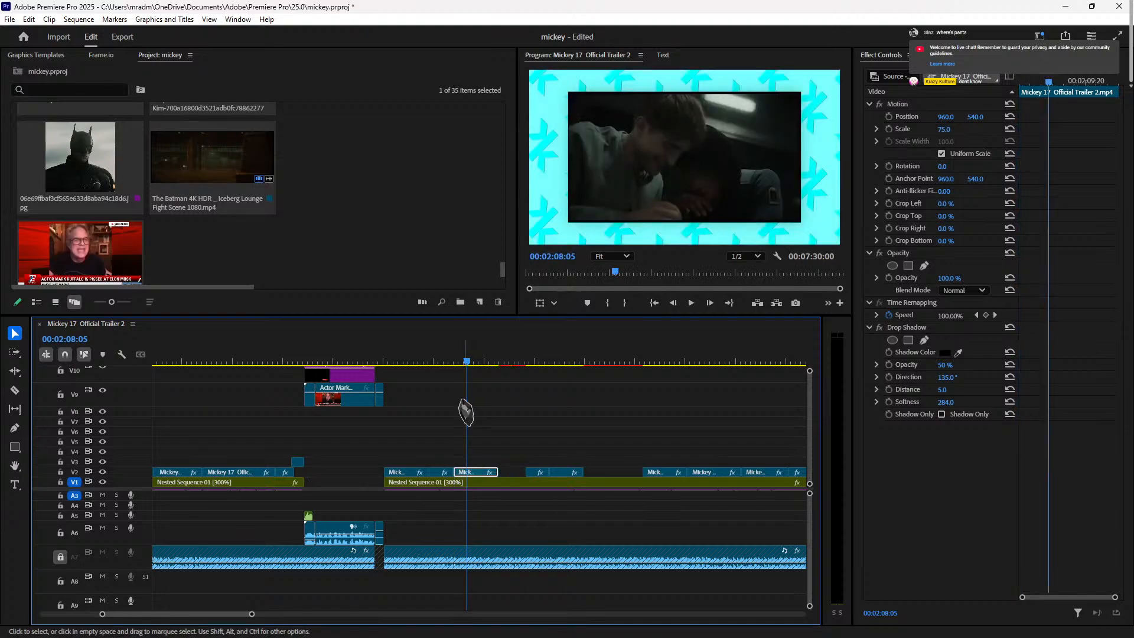
click(436, 358)
key(space)
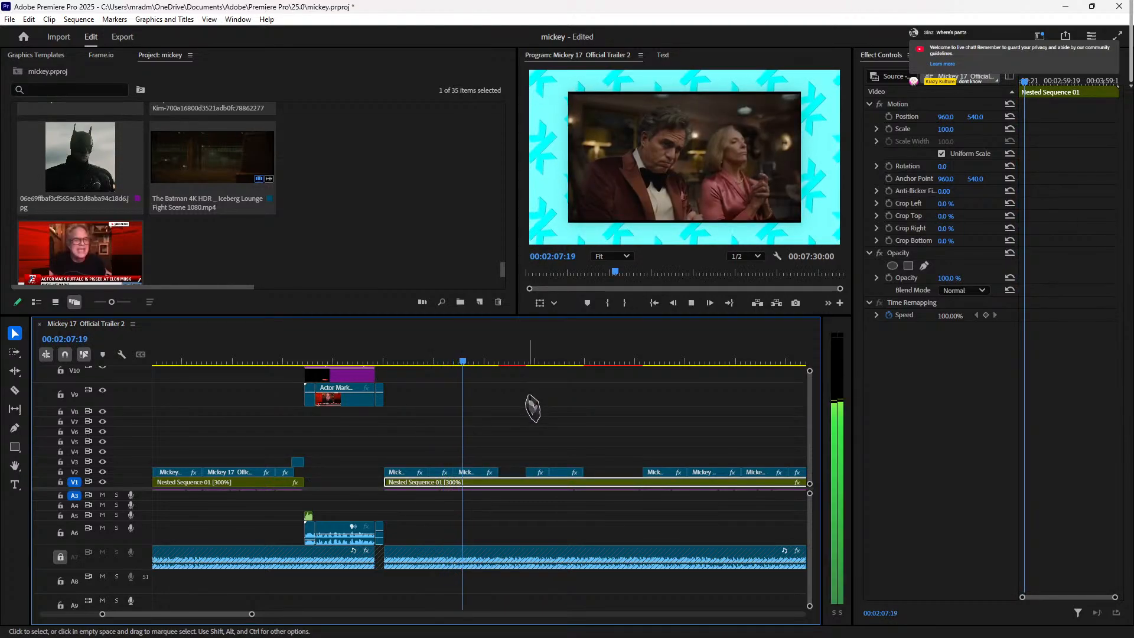
key(space)
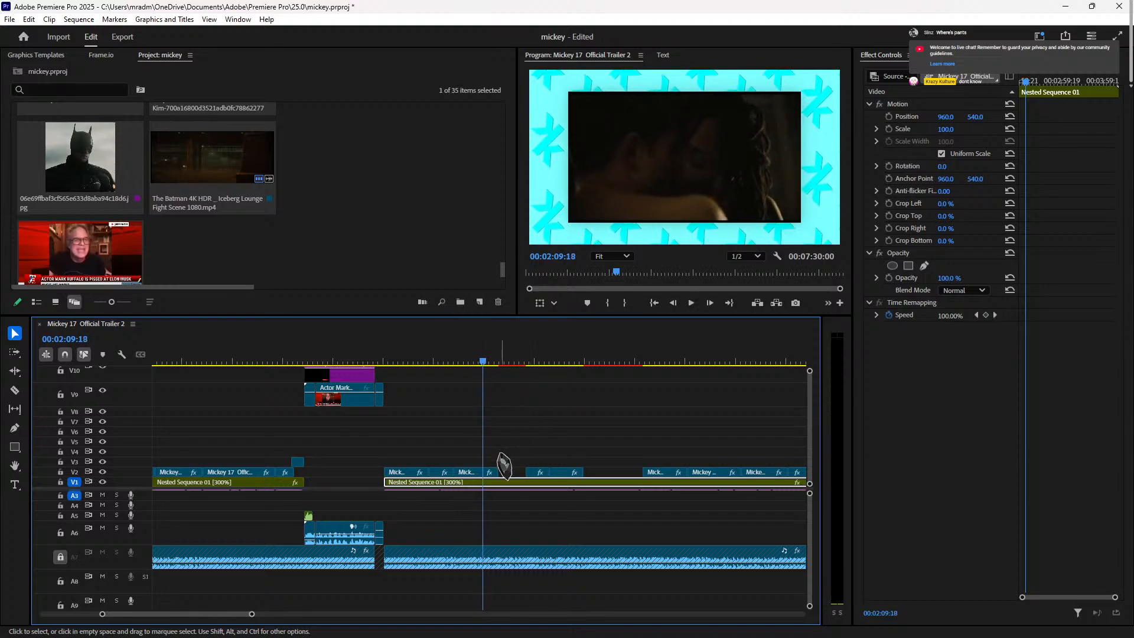
drag(495, 471, 478, 472)
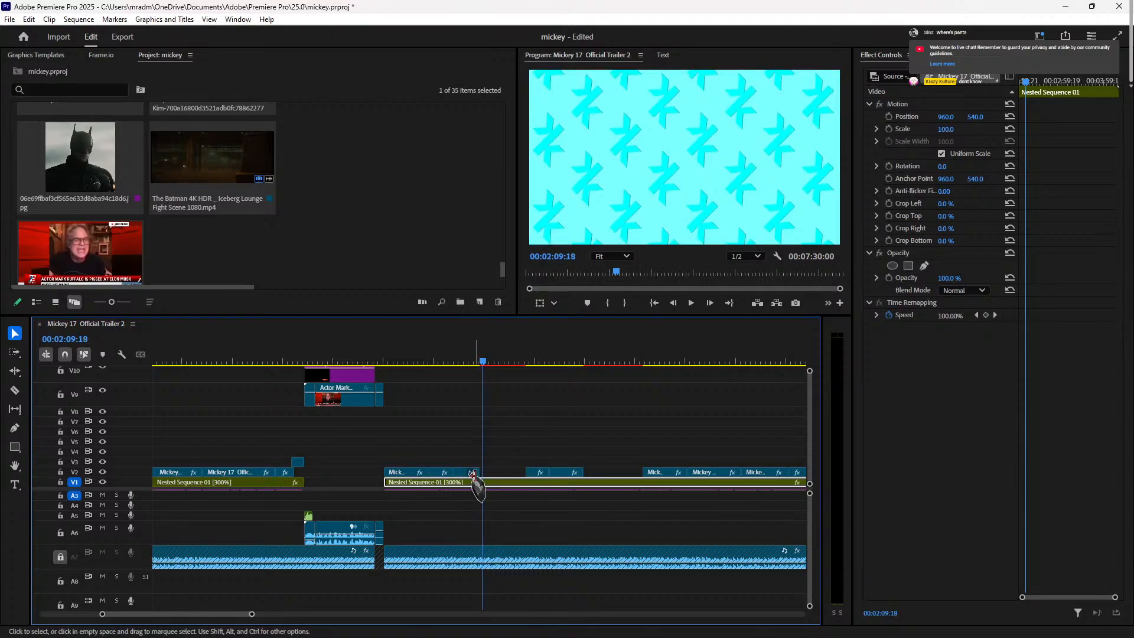
key(Left)
key(Left)
key(Left)
key(Left)
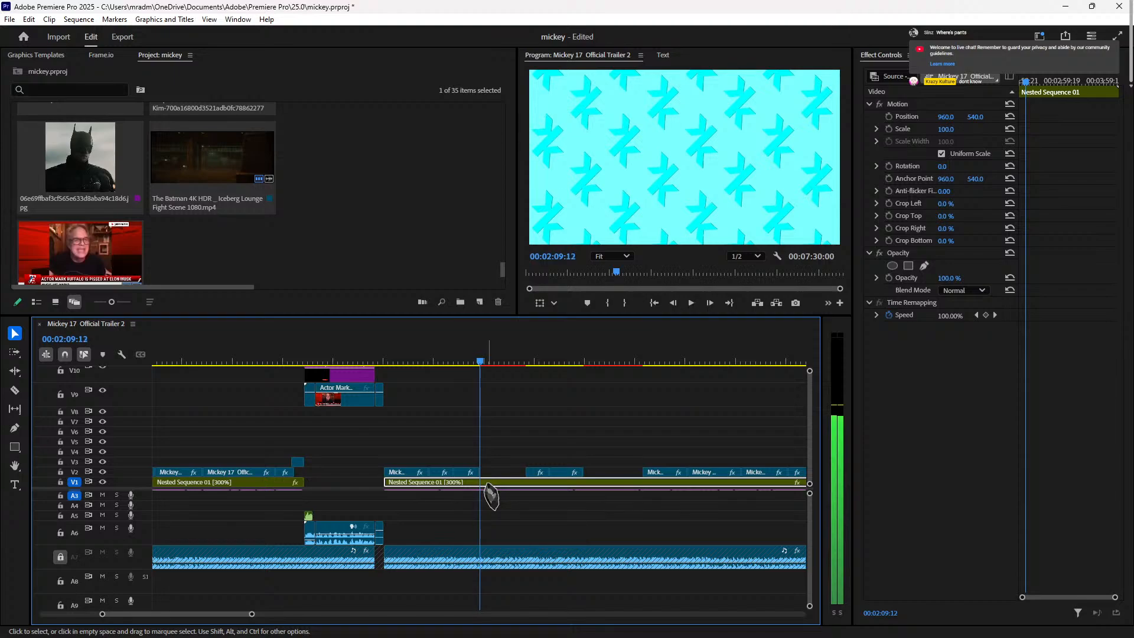
key(Left)
key(Left)
key(Left)
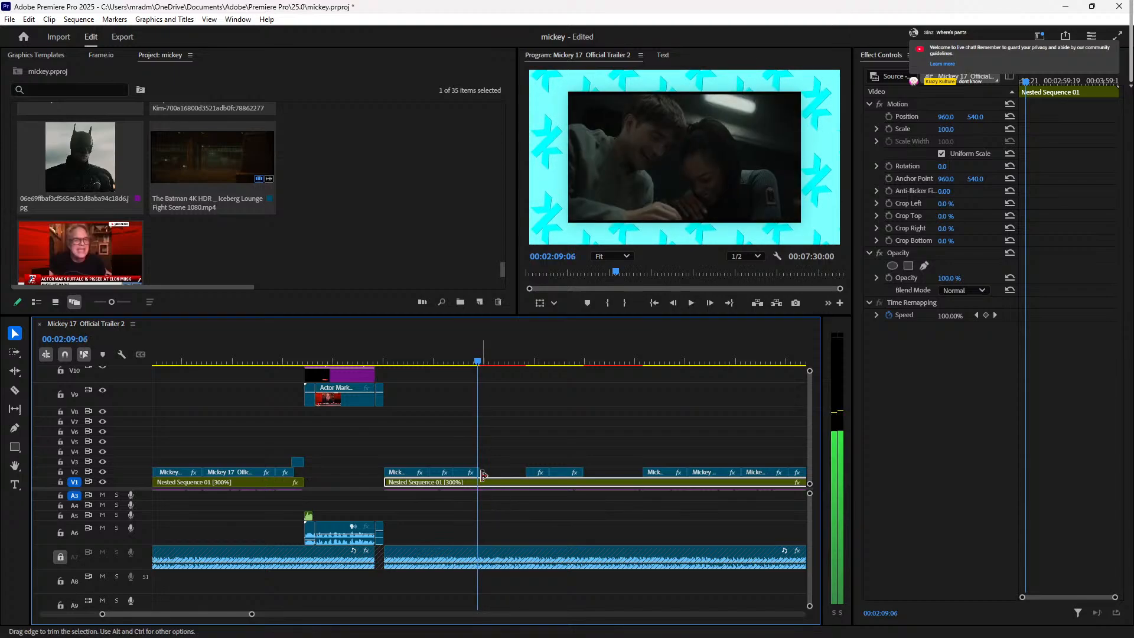
drag(479, 472, 473, 475)
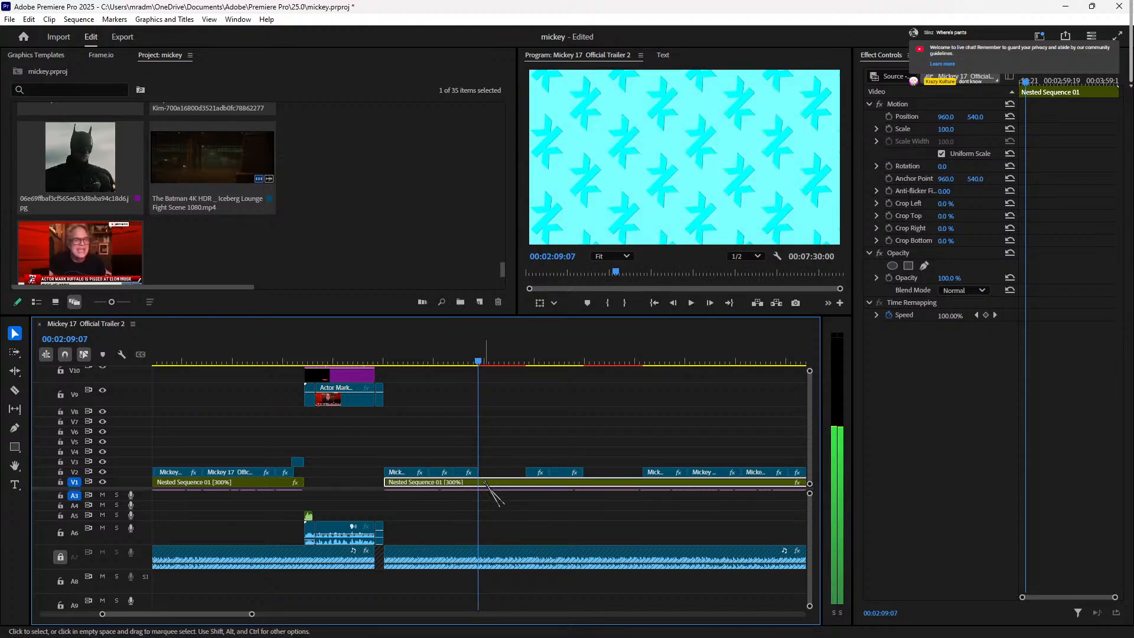
Step: Butt a later V2 trailer clip against its neighbour and play through to around 02:39
drag(534, 358, 544, 357)
key(space)
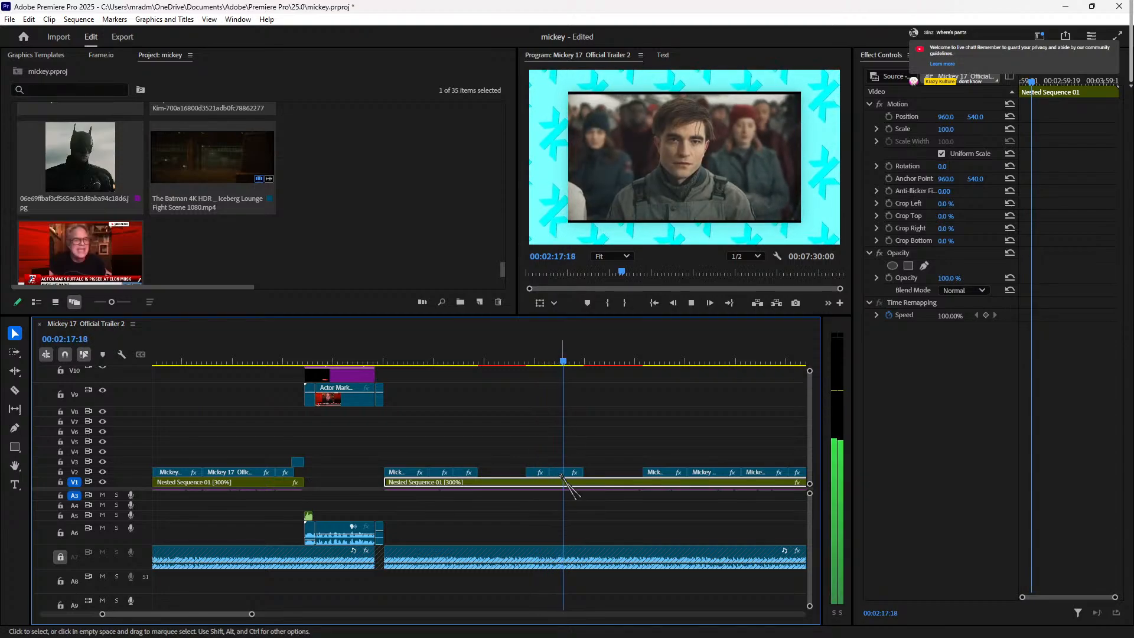
drag(559, 471, 509, 474)
click(453, 348)
key(space)
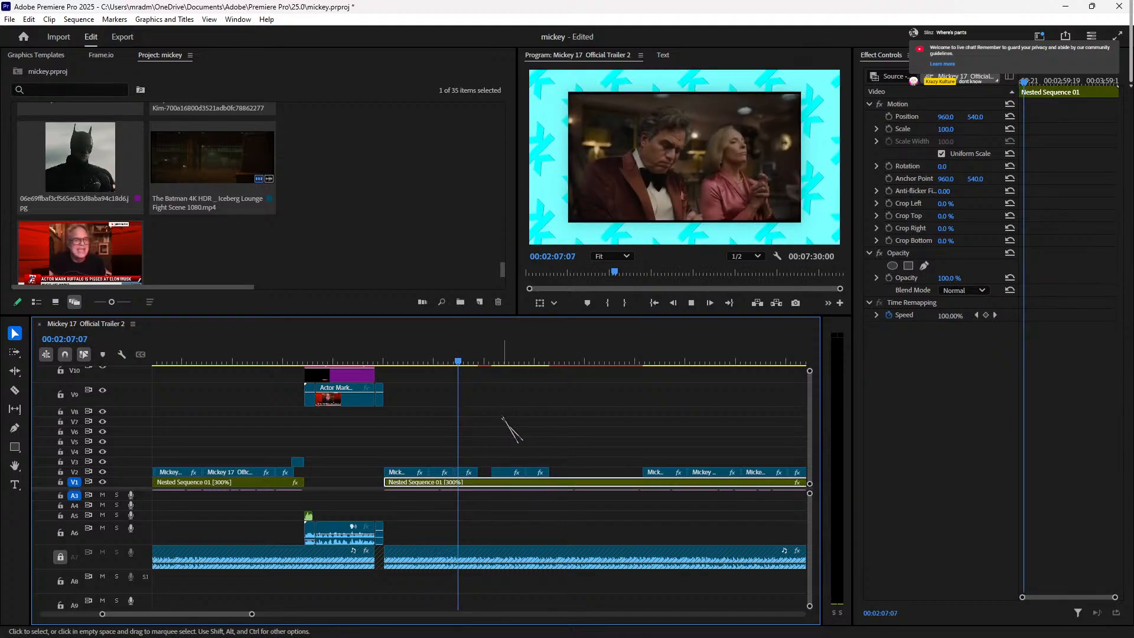
key(space)
key(space)
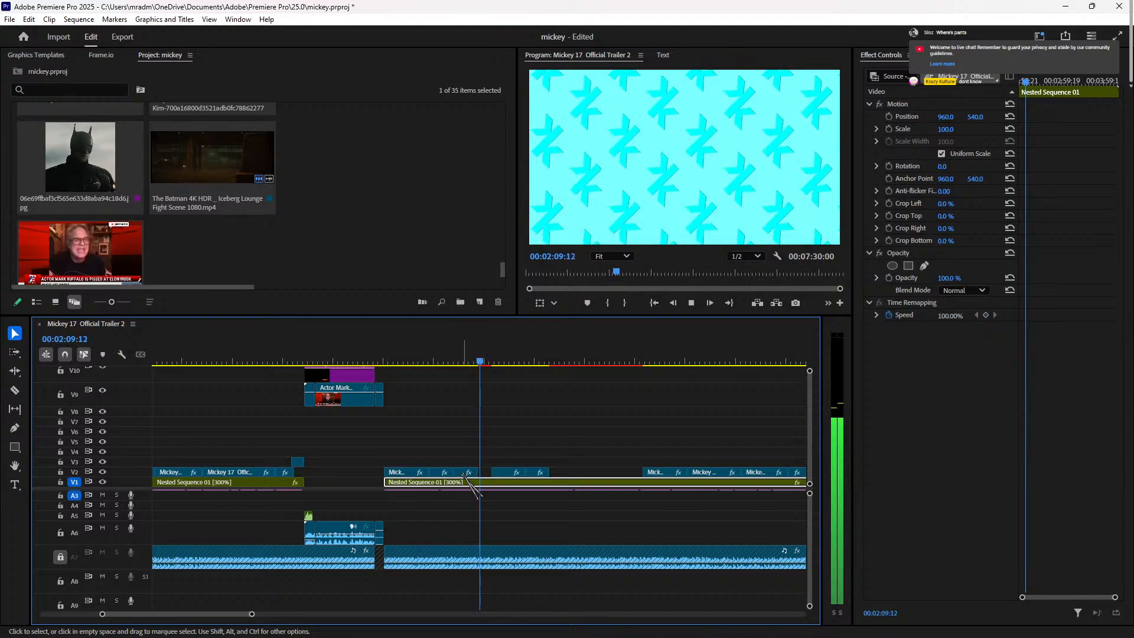
key(space)
key(space)
key(space)
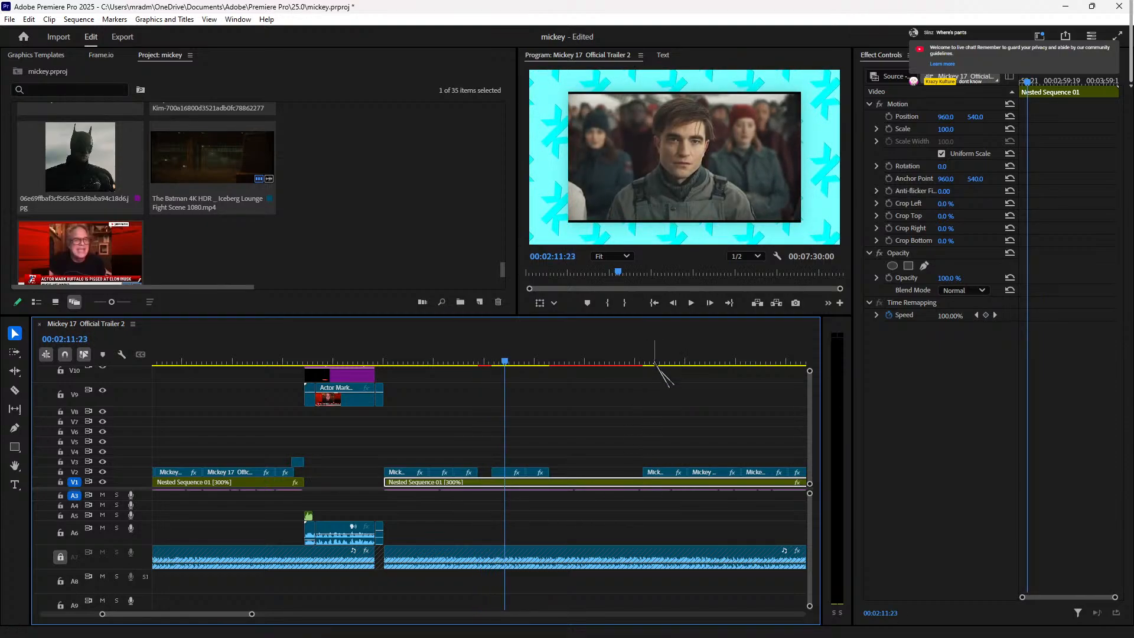
click(653, 361)
key(space)
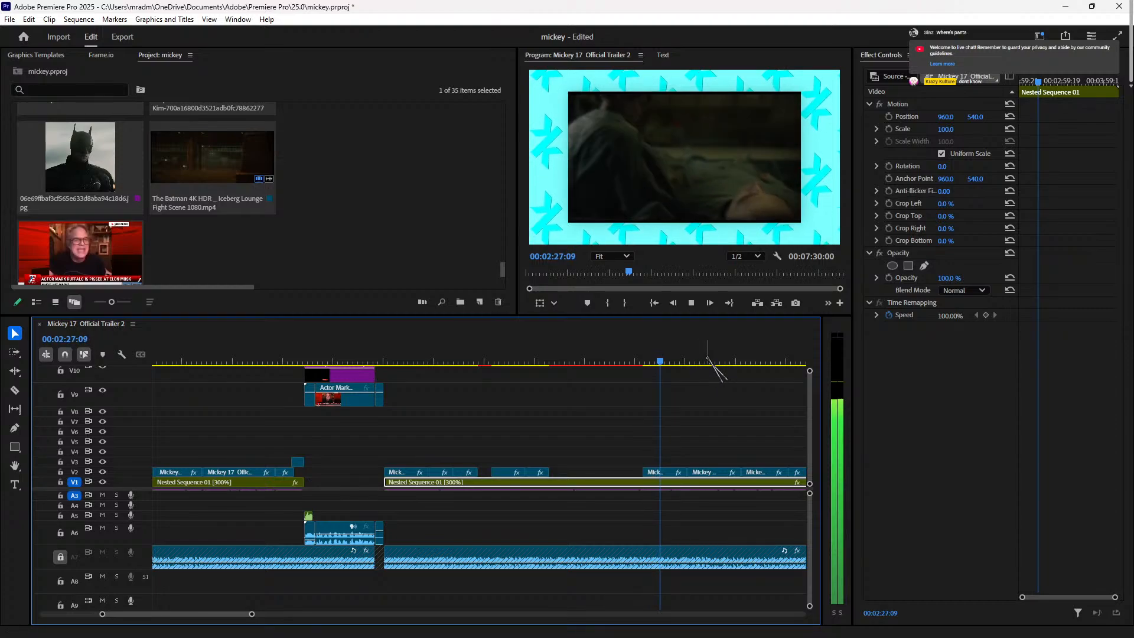
click(706, 361)
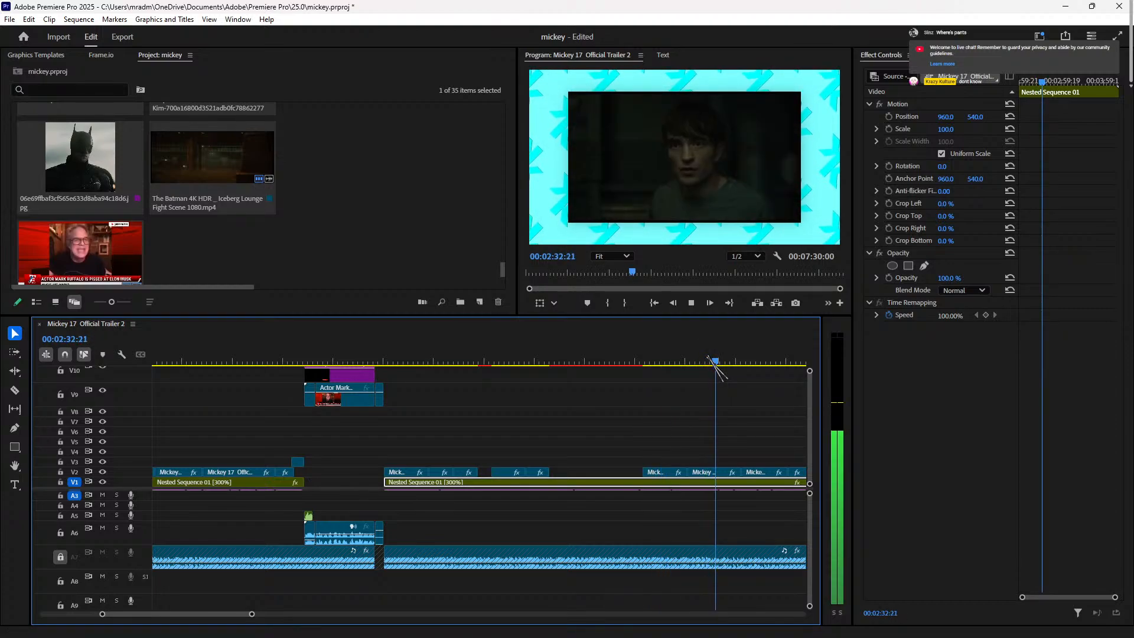
click(781, 361)
key(space)
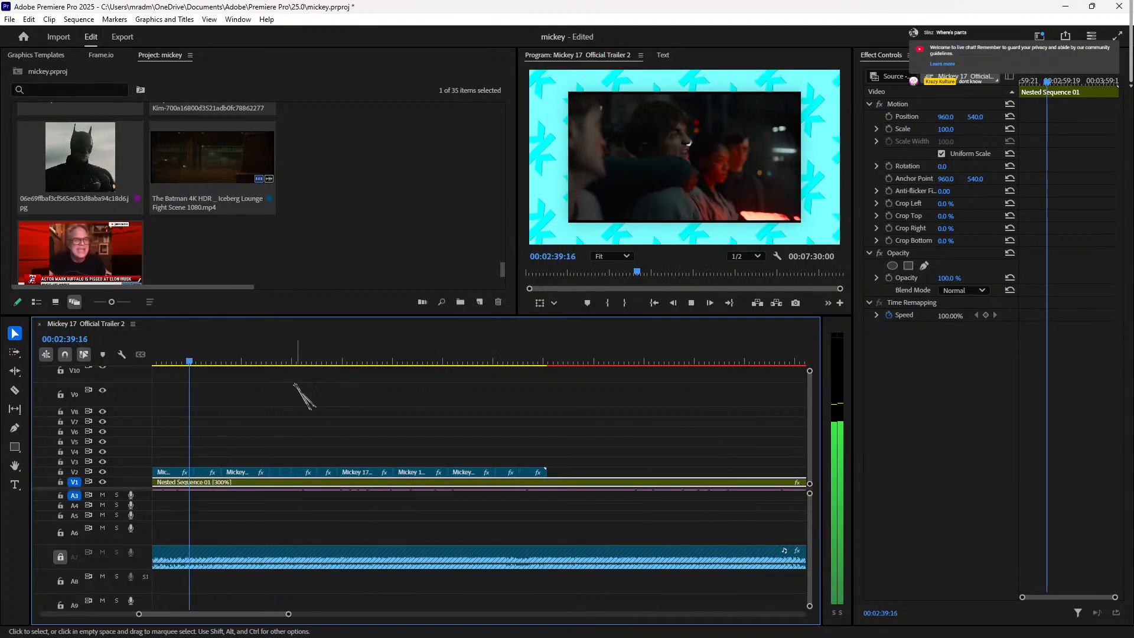
Step: Paste a copy of the V2 trailer clip at the playhead near 02:49
click(253, 360)
key(space)
key(space)
click(316, 359)
key(space)
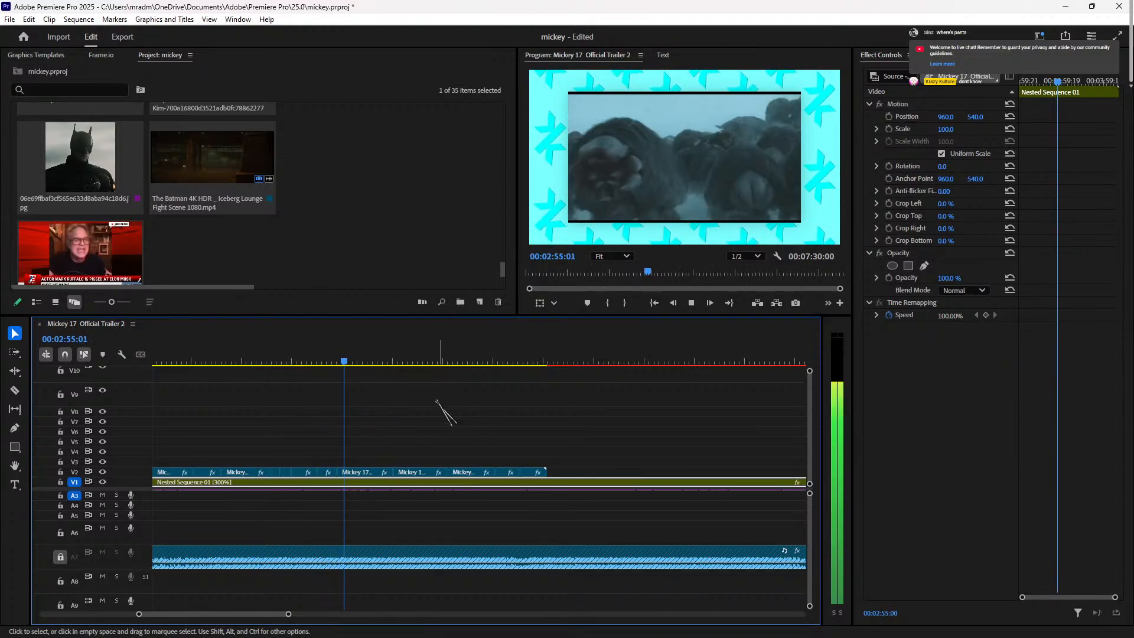
click(354, 472)
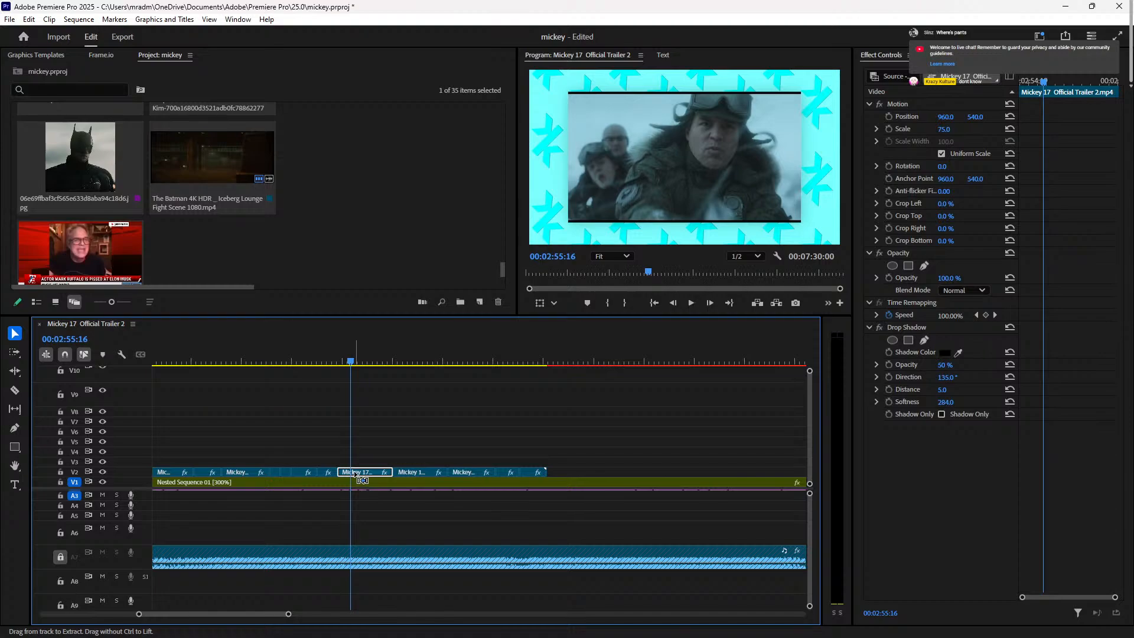
click(290, 360)
drag(290, 361, 371, 414)
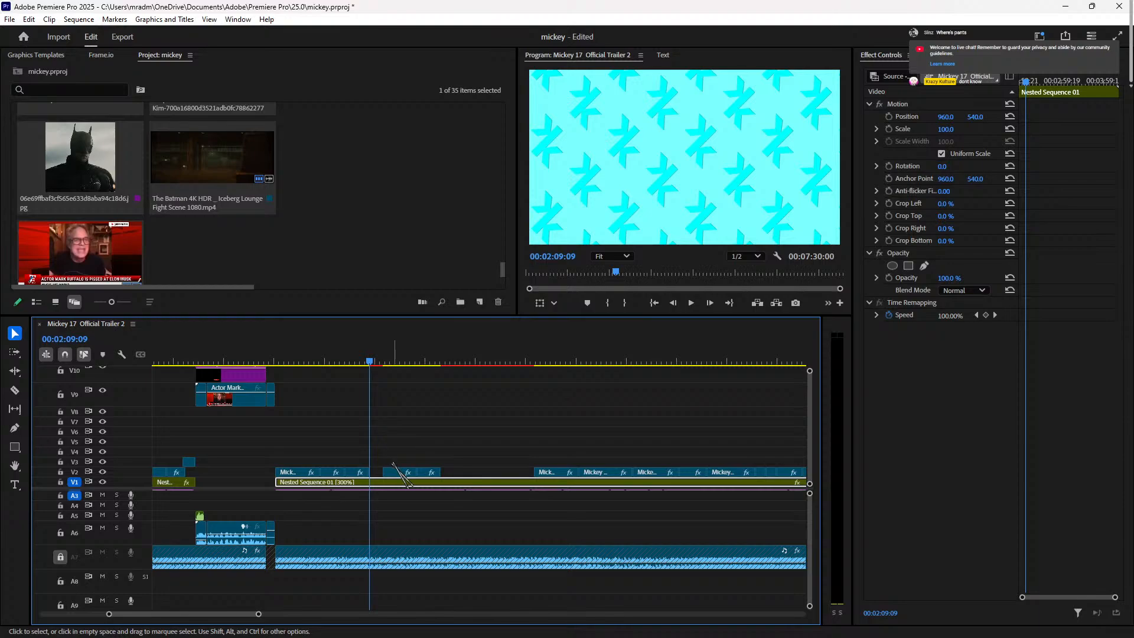
drag(376, 474, 439, 473)
key(ctrl+v)
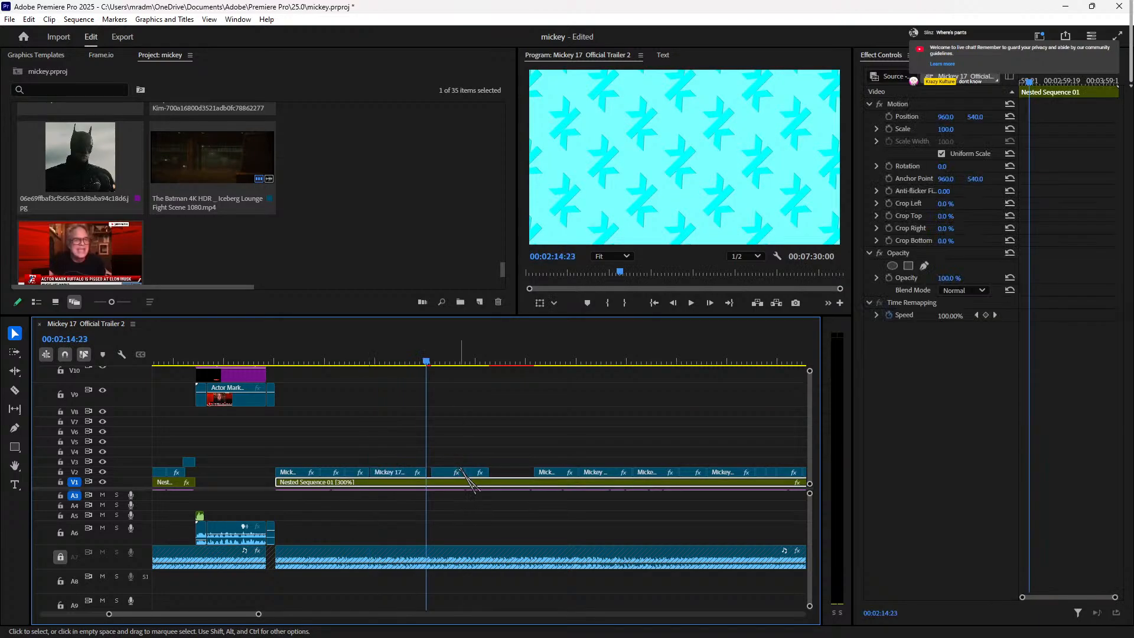
Step: Slide the V2 trailer clip near 02:08 left toward the previous clip and review it
click(354, 361)
key(space)
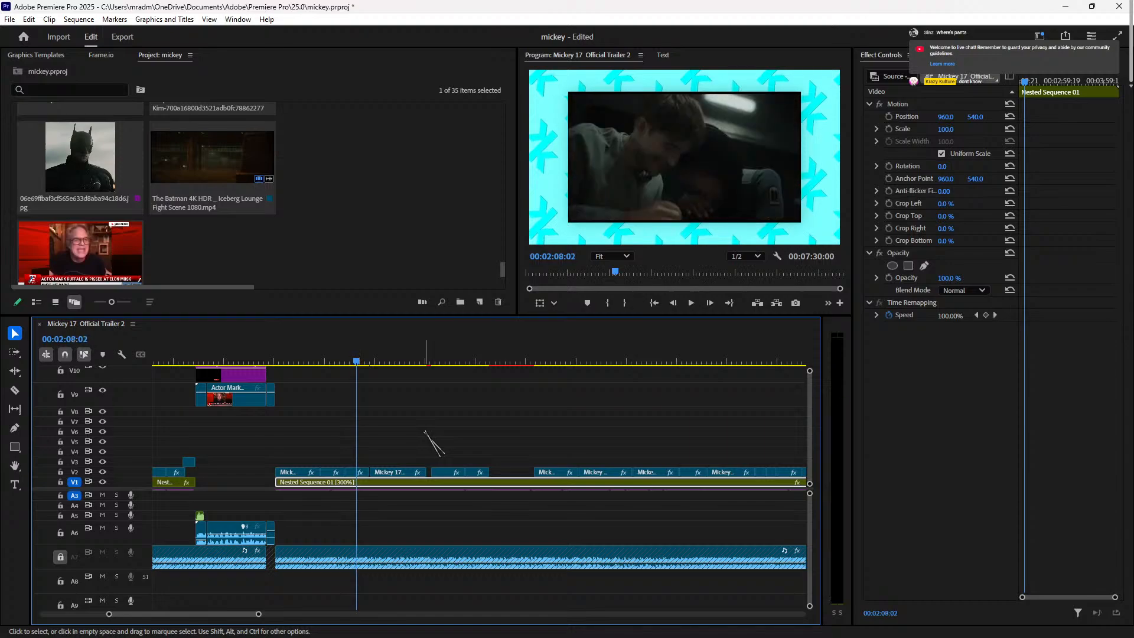
key(space)
key(equal)
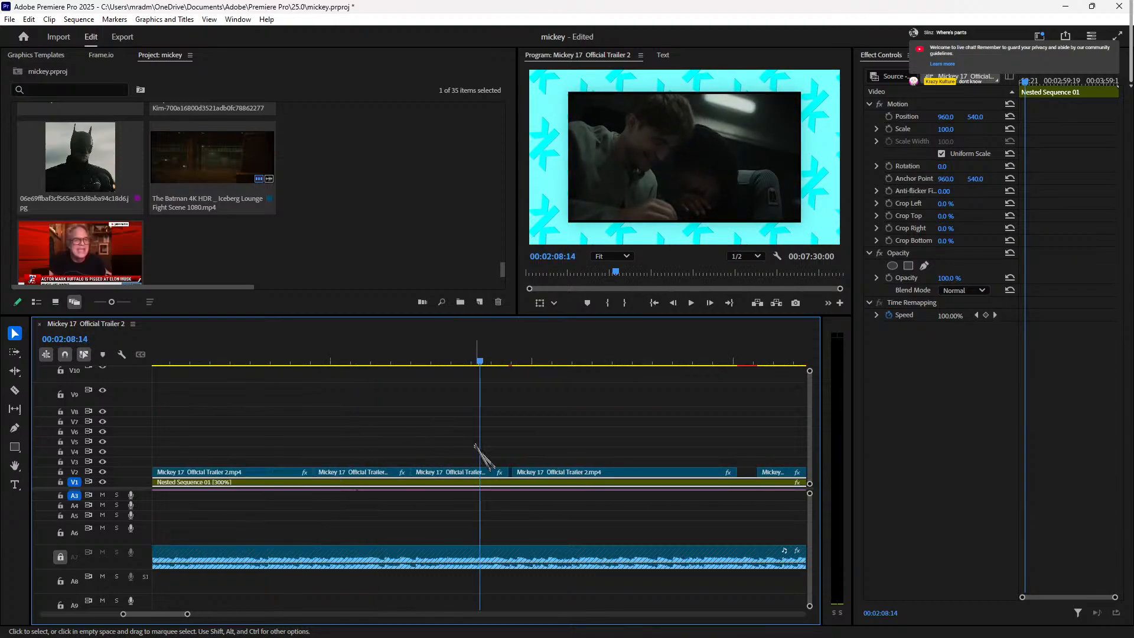
click(573, 472)
key(space)
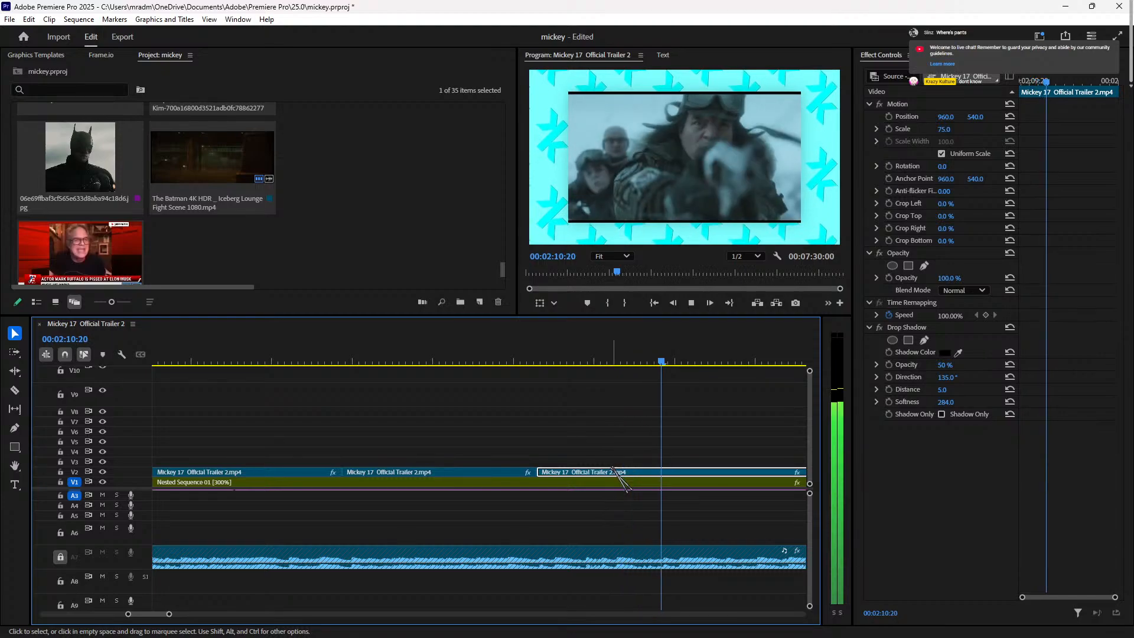
key(space)
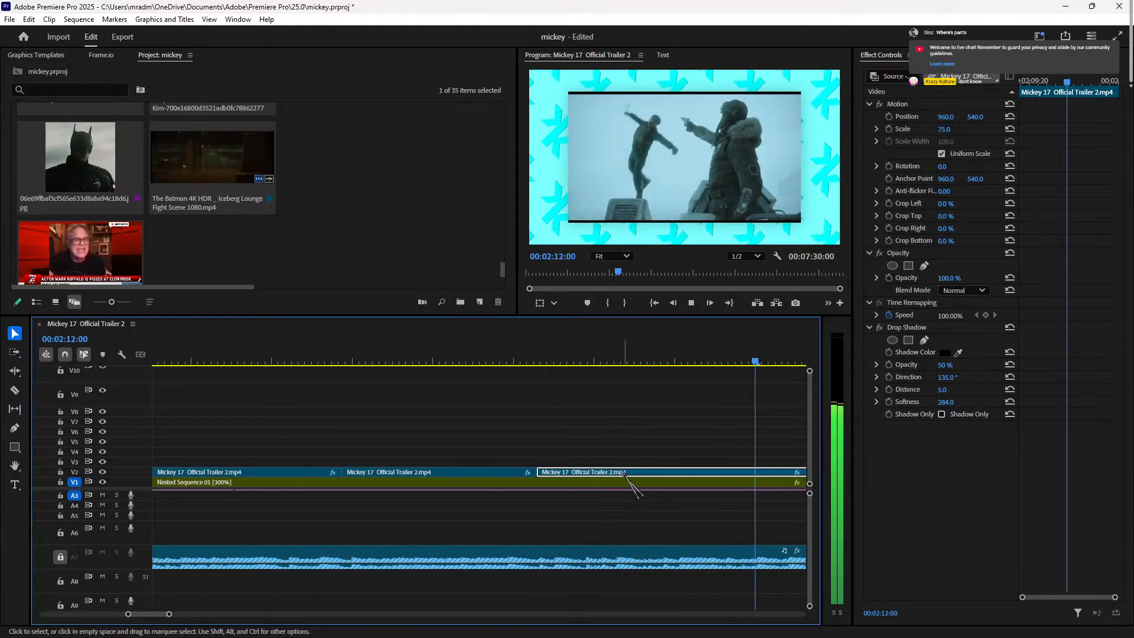
drag(536, 471, 593, 472)
click(499, 349)
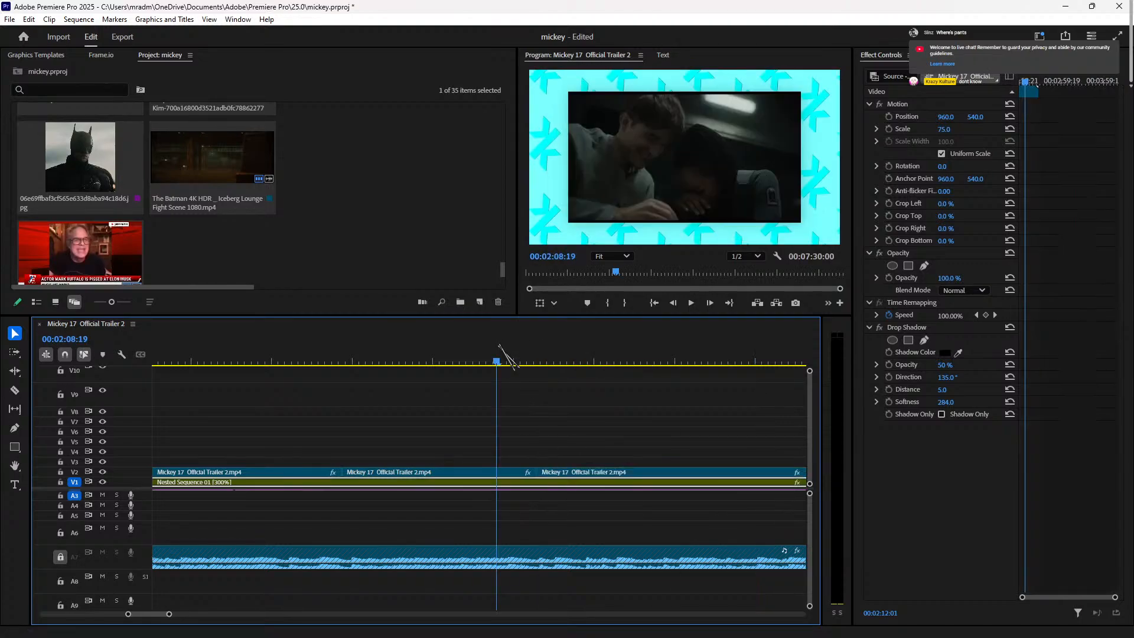
key(space)
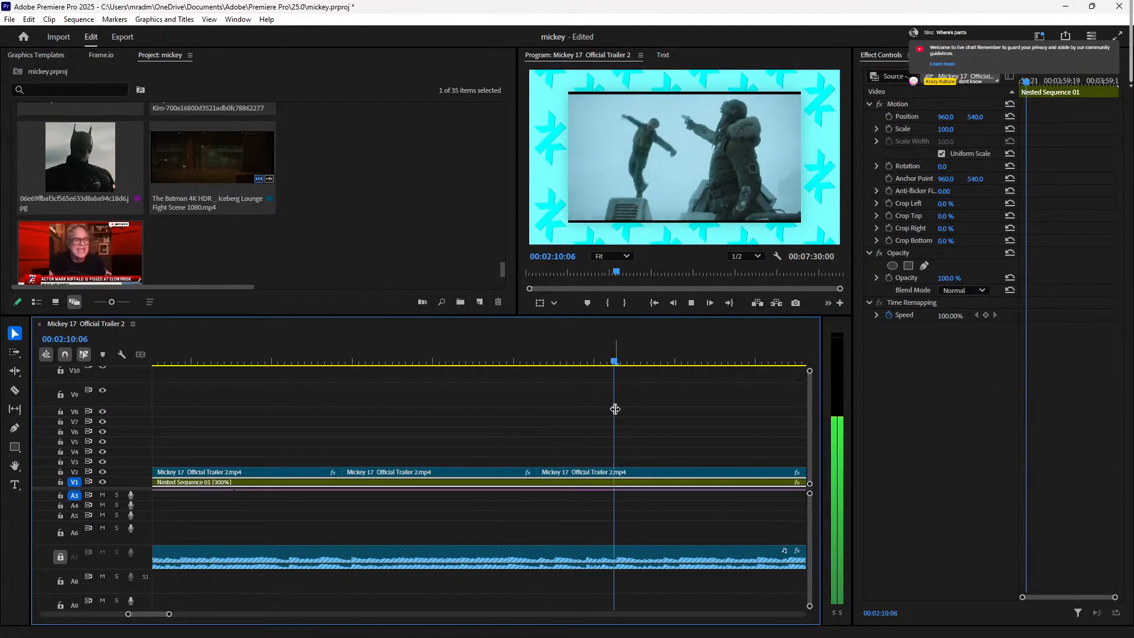
key(space)
key(space)
key(space)
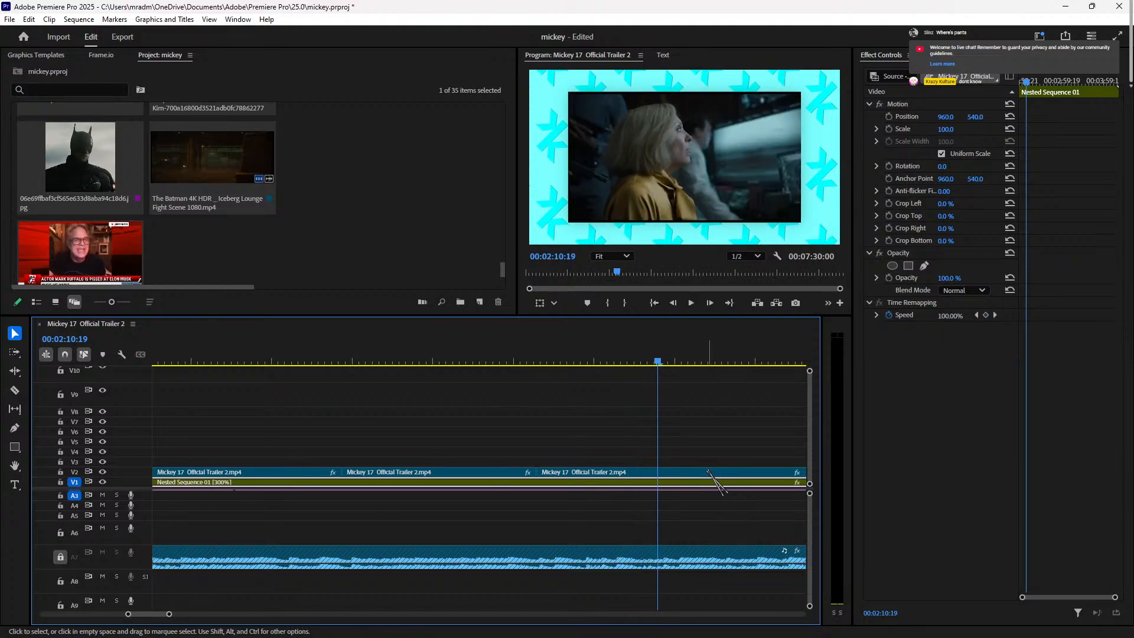
Step: Split the third V2 trailer clip, delete its right-hand piece, and close the gap
click(708, 473)
key(Left)
key(ctrl+k)
click(709, 473)
key(Delete)
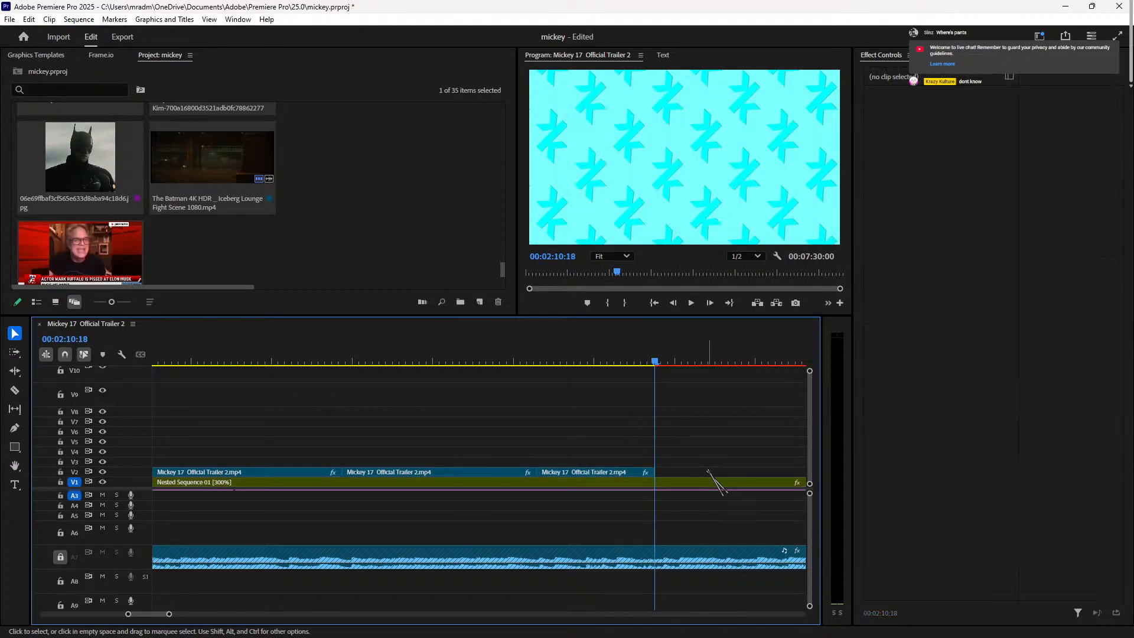
key(minus)
drag(656, 475, 562, 476)
click(491, 361)
key(space)
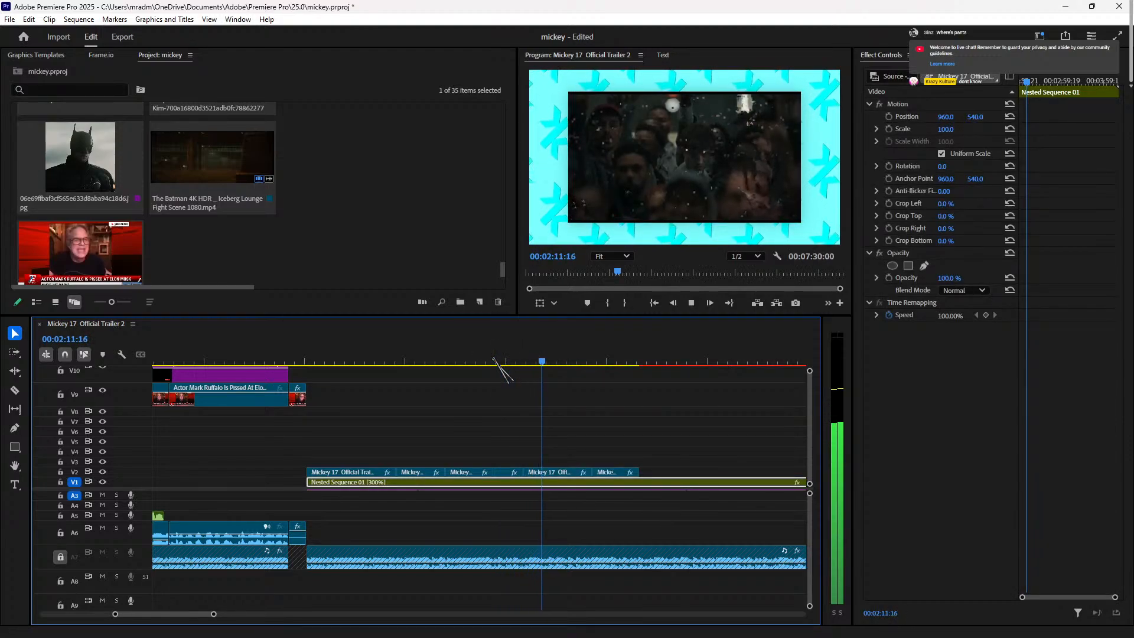
key(space)
Step: Split the V2 clip near 02:12, delete the short piece, and move the leftover shot 15 frames later
click(544, 361)
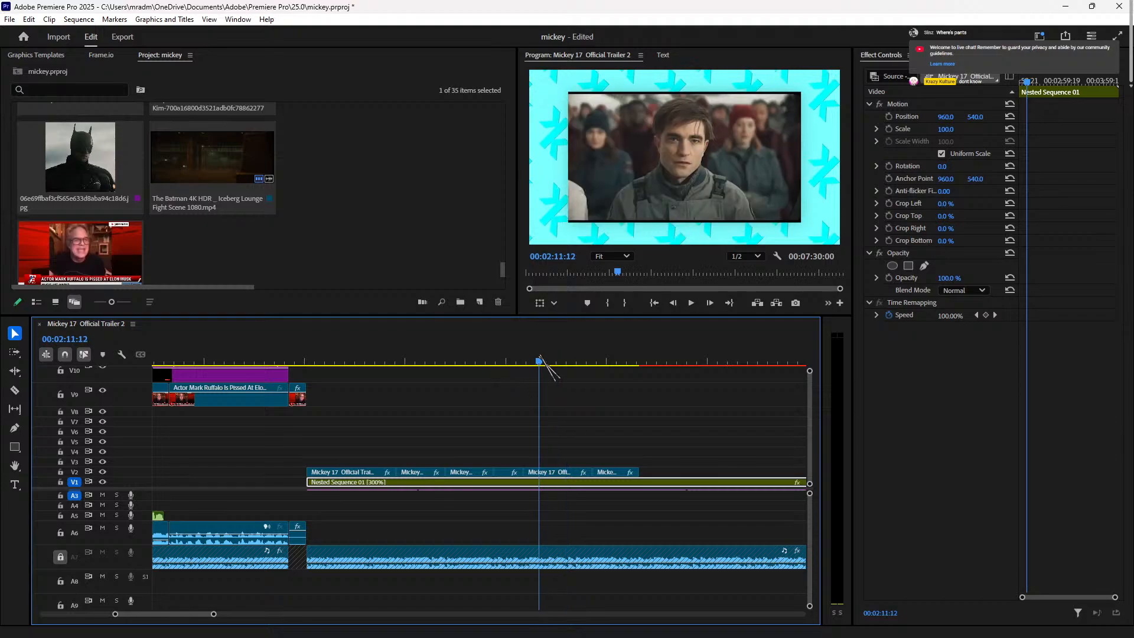
key(space)
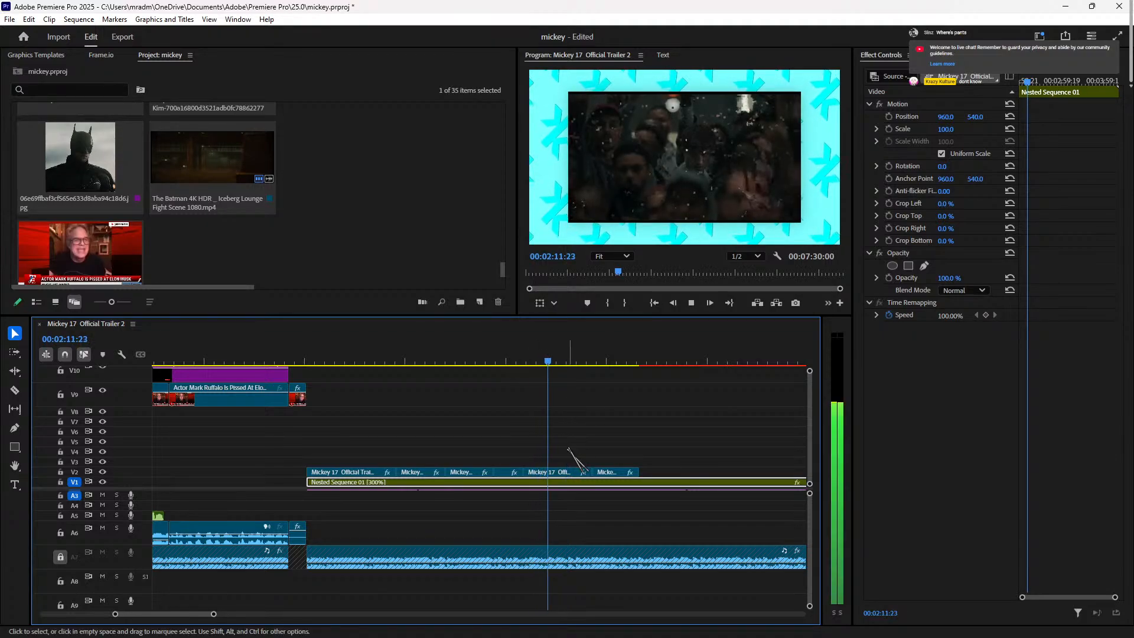
key(space)
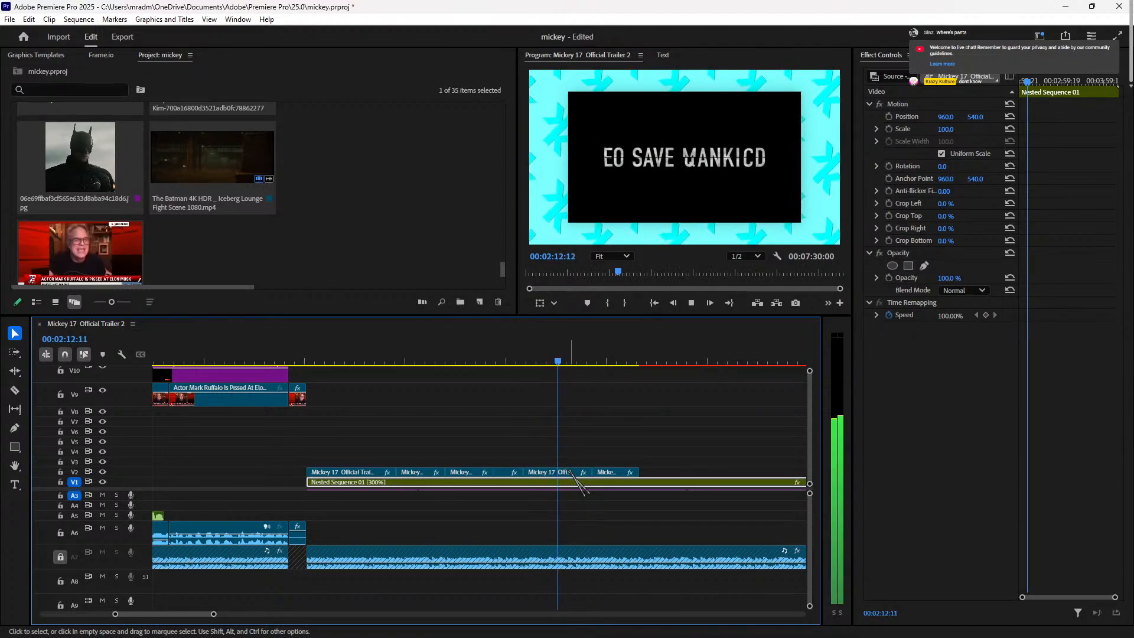
click(559, 472)
key(Left)
key(Left)
key(Left)
key(Left)
key(Left)
key(Left)
key(Left)
key(Left)
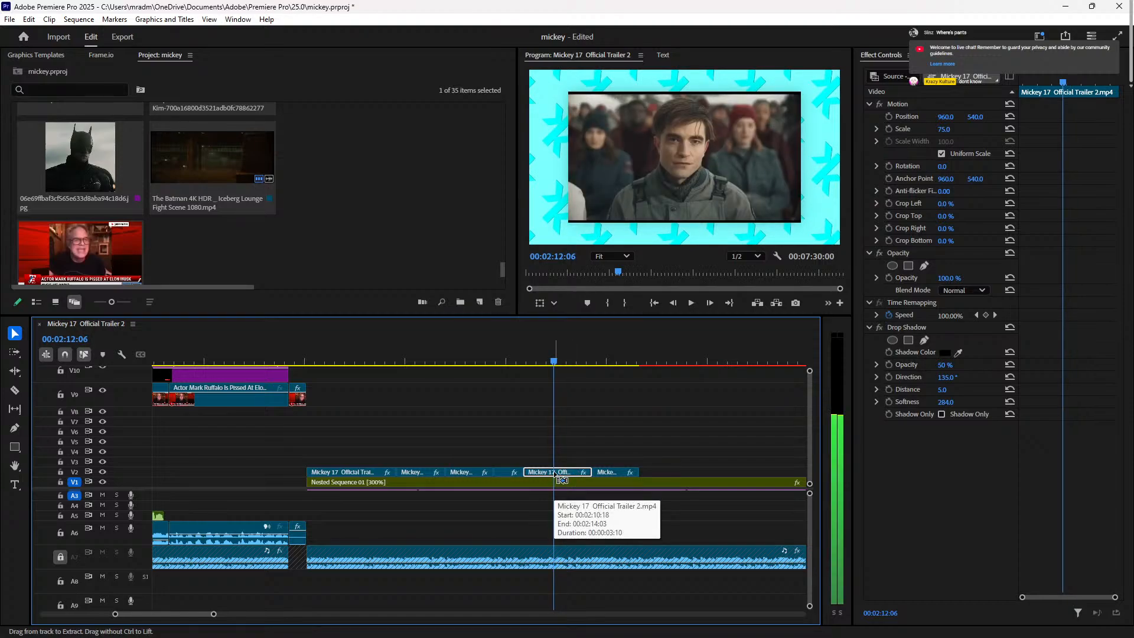
key(ctrl+k)
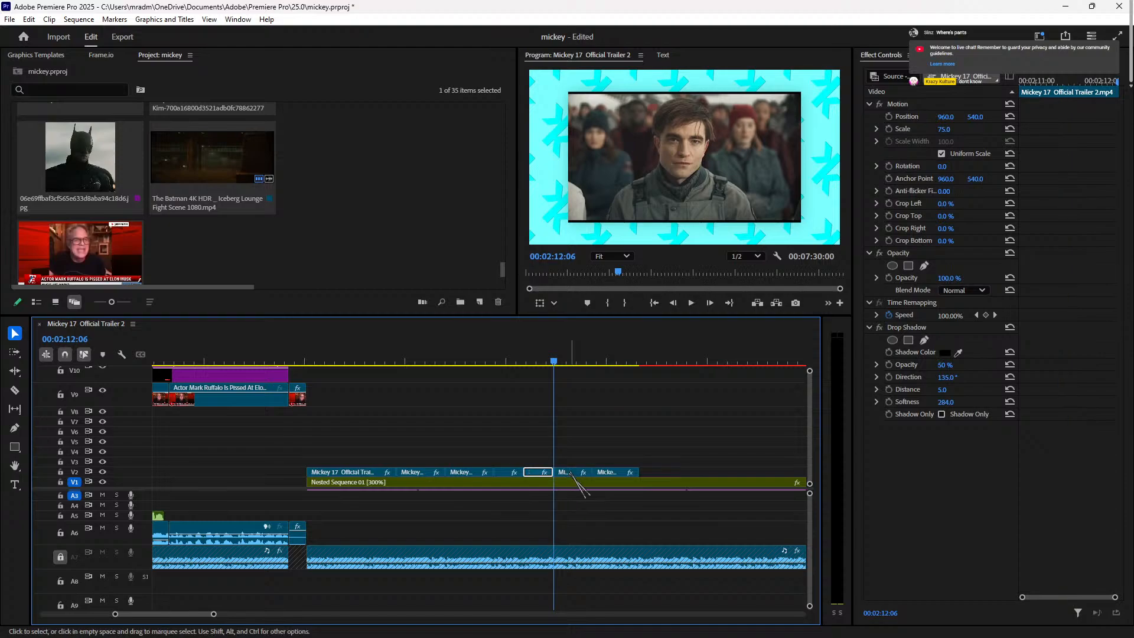
key(Delete)
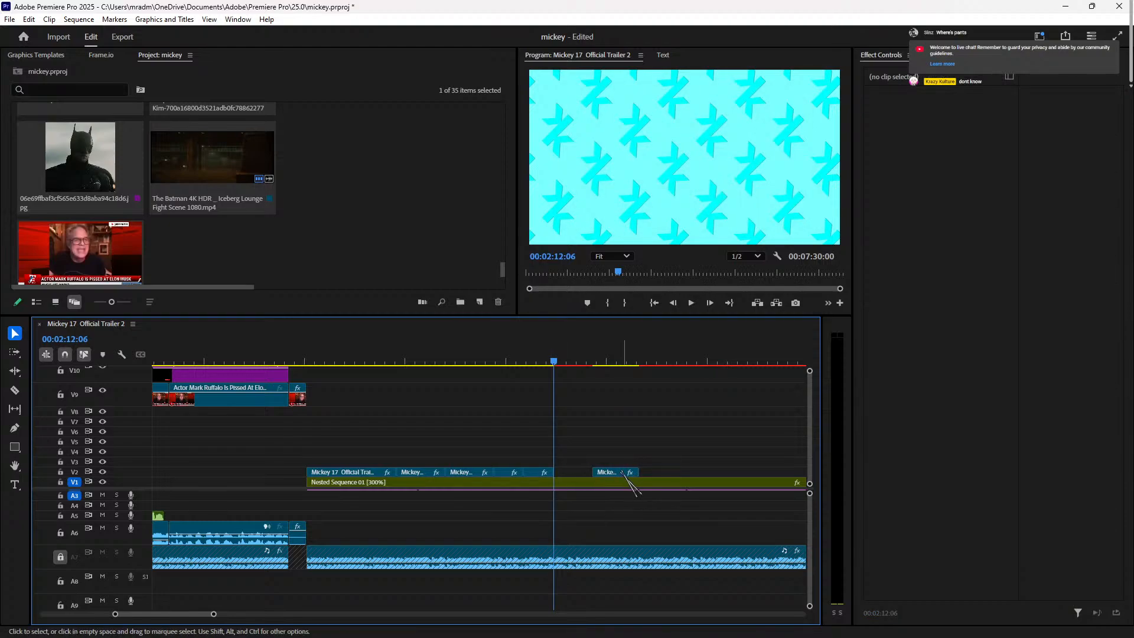
drag(537, 474, 554, 472)
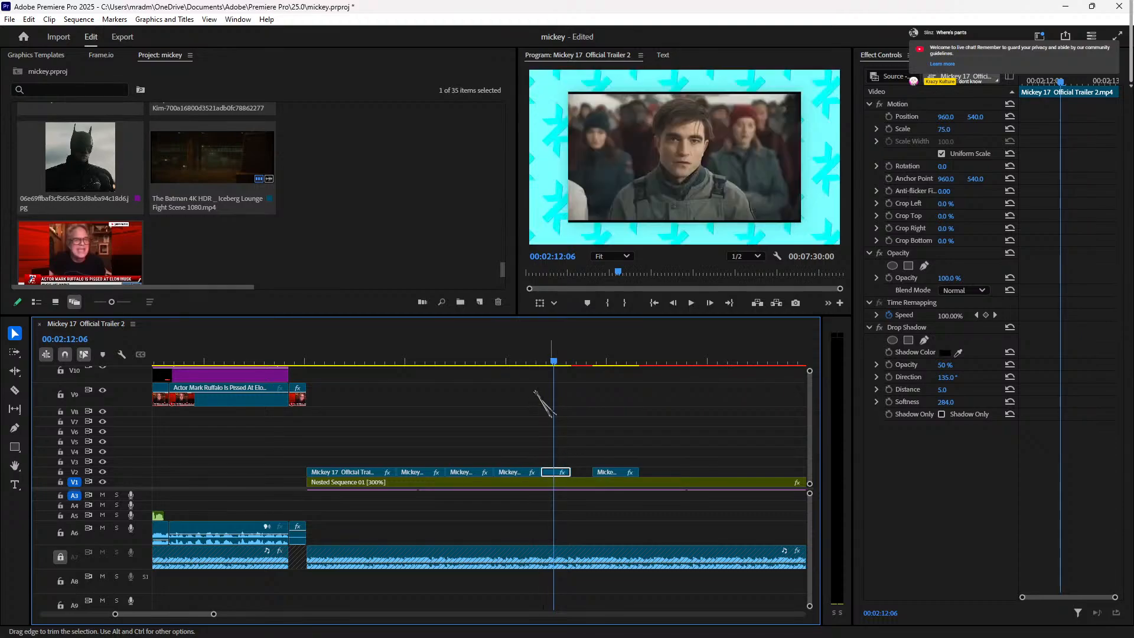
Step: Trim the short shot's edge to the playhead and review the shots from 02:05 to 02:13
click(513, 356)
key(space)
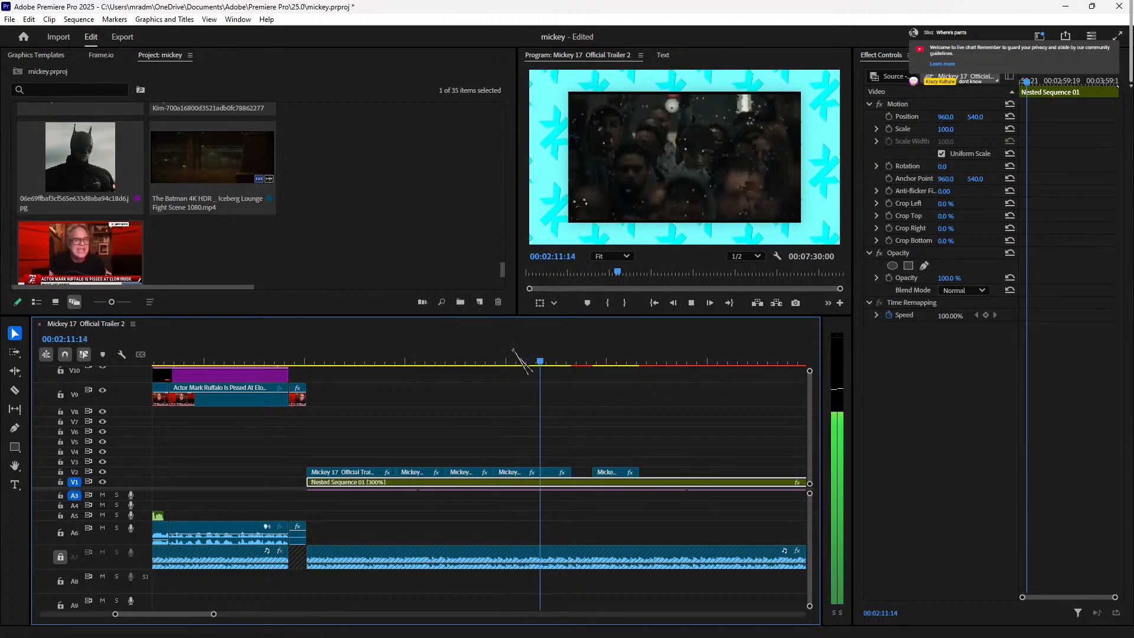
key(space)
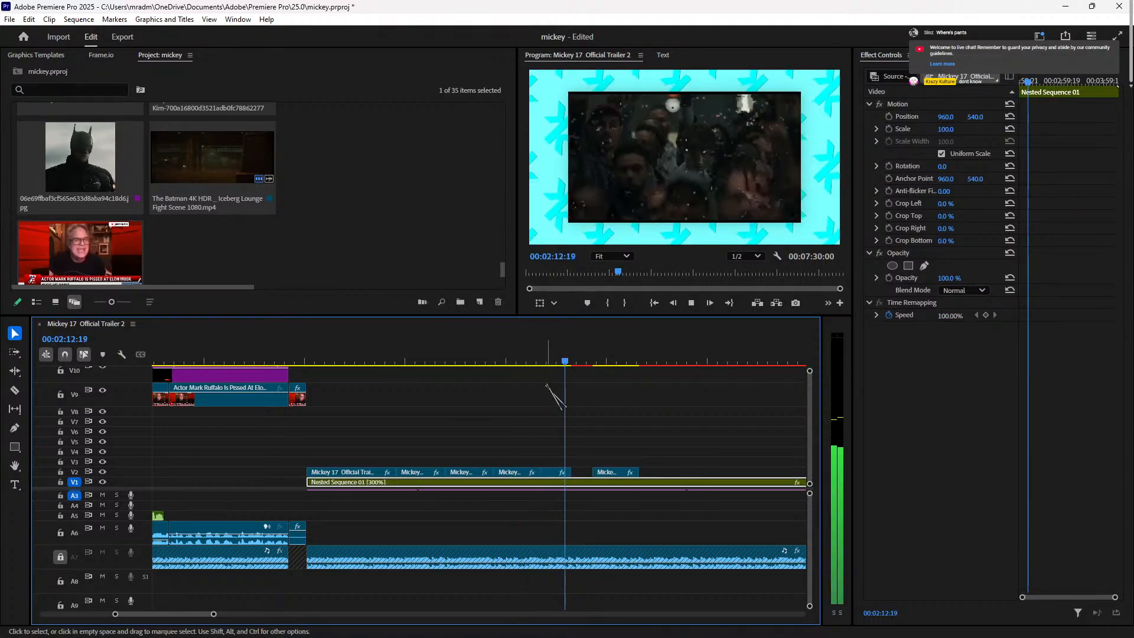
key(space)
key(space)
key(space)
mouse_move(561, 471)
mouse_down()
mouse_move(580, 473)
mouse_move(563, 470)
mouse_up()
click(525, 361)
key(space)
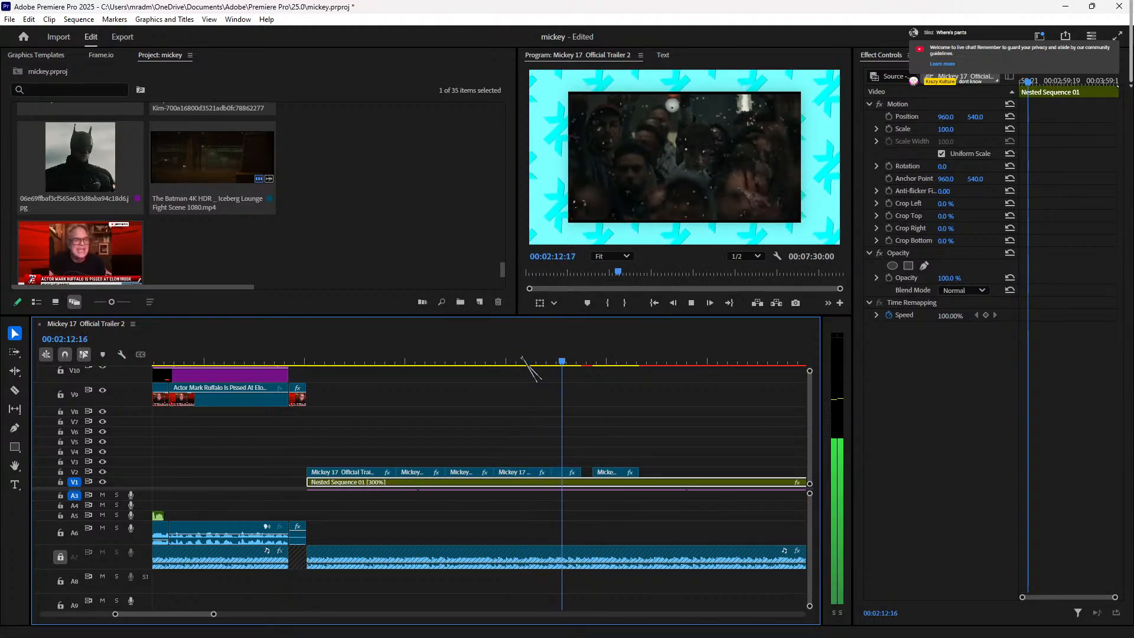
click(523, 360)
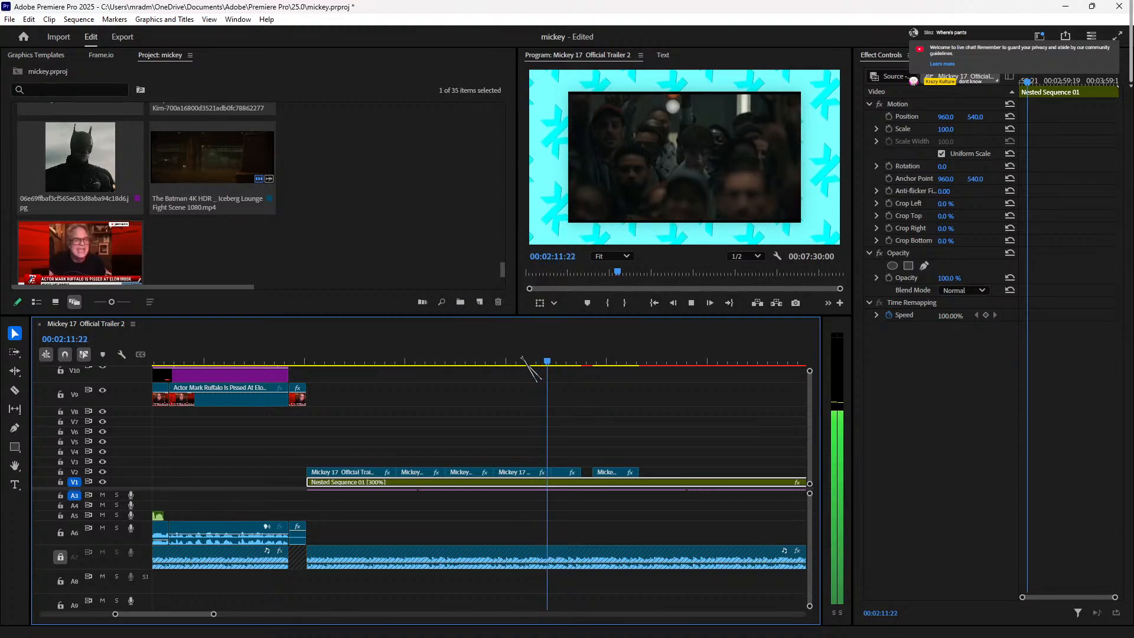
click(570, 360)
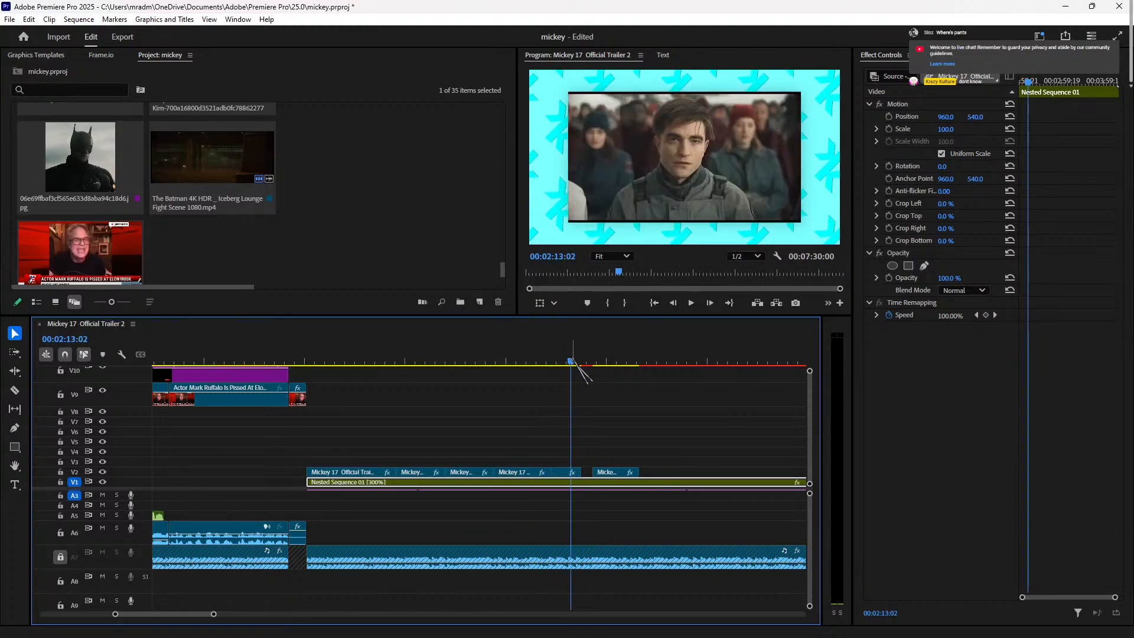
click(462, 361)
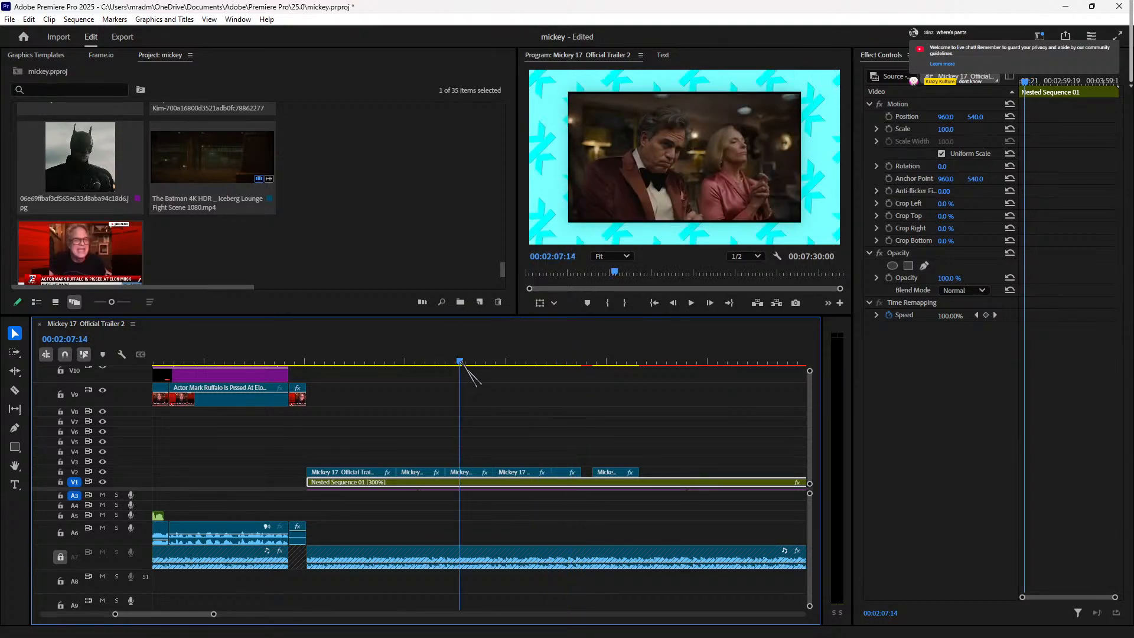
click(412, 361)
click(471, 473)
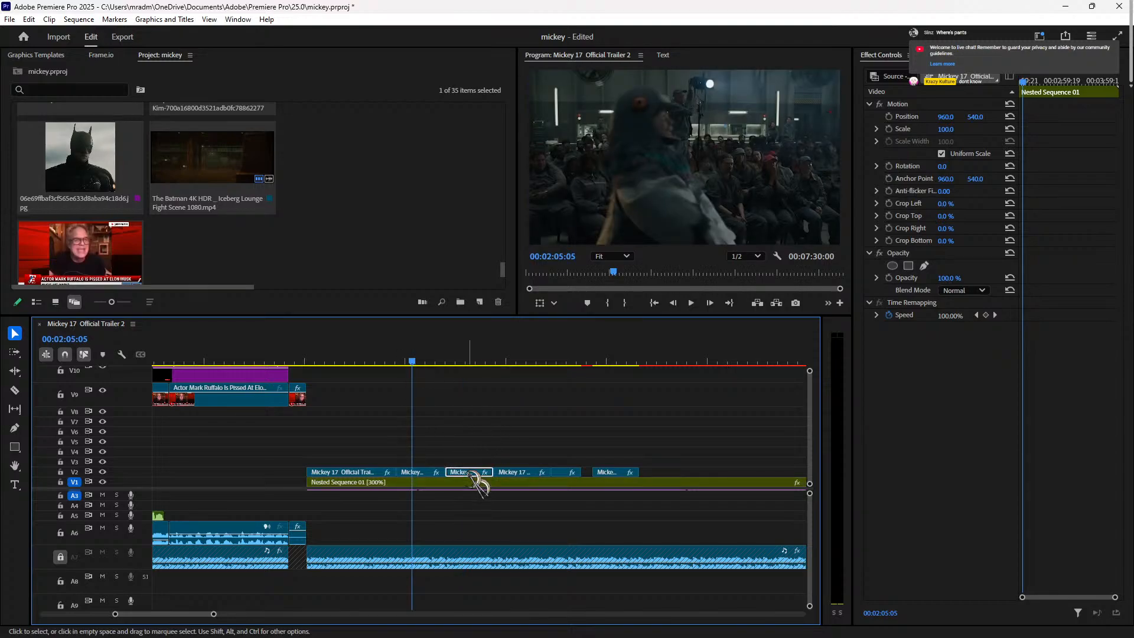
Step: Set Scale to 105 on the V2 trailer clips near 02:08–02:12, including the short shot
click(952, 129)
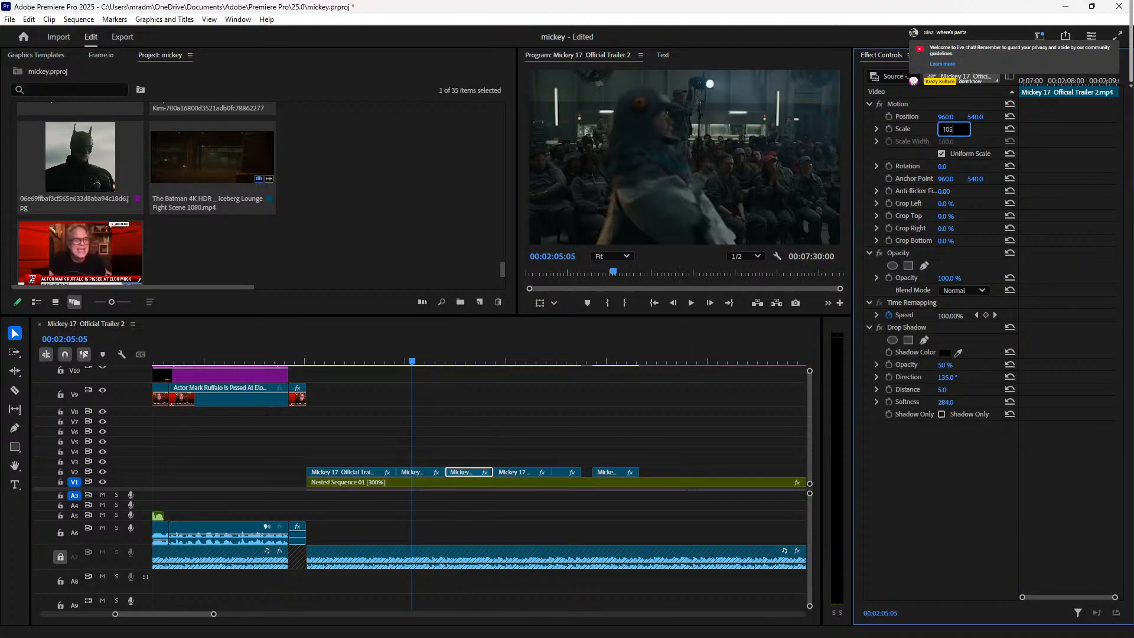
click(517, 472)
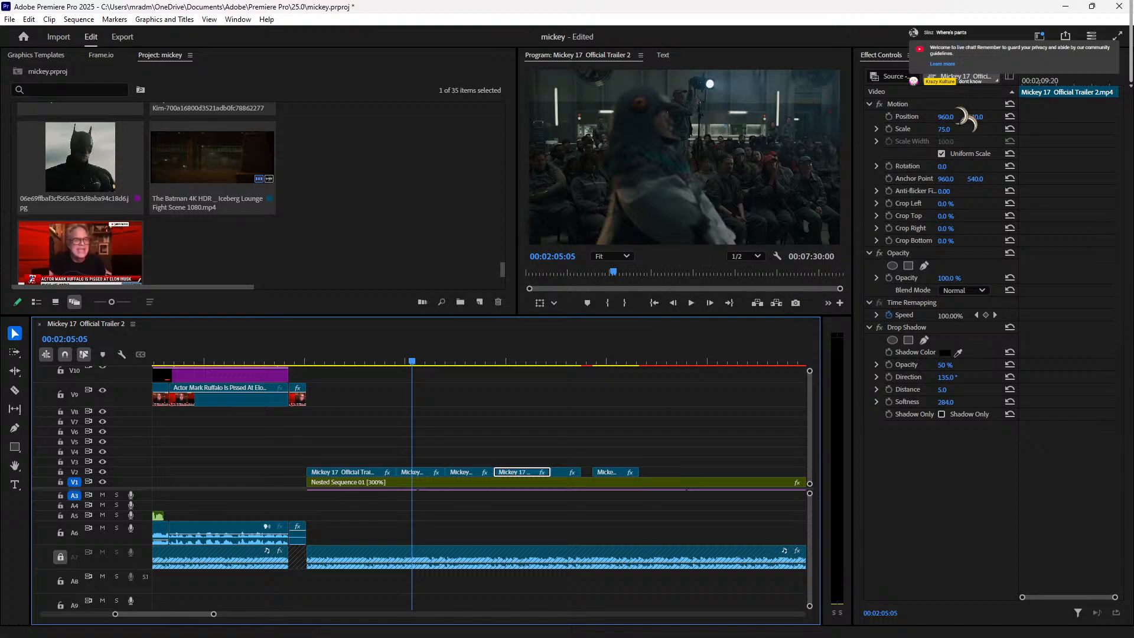
click(943, 130)
text(105)
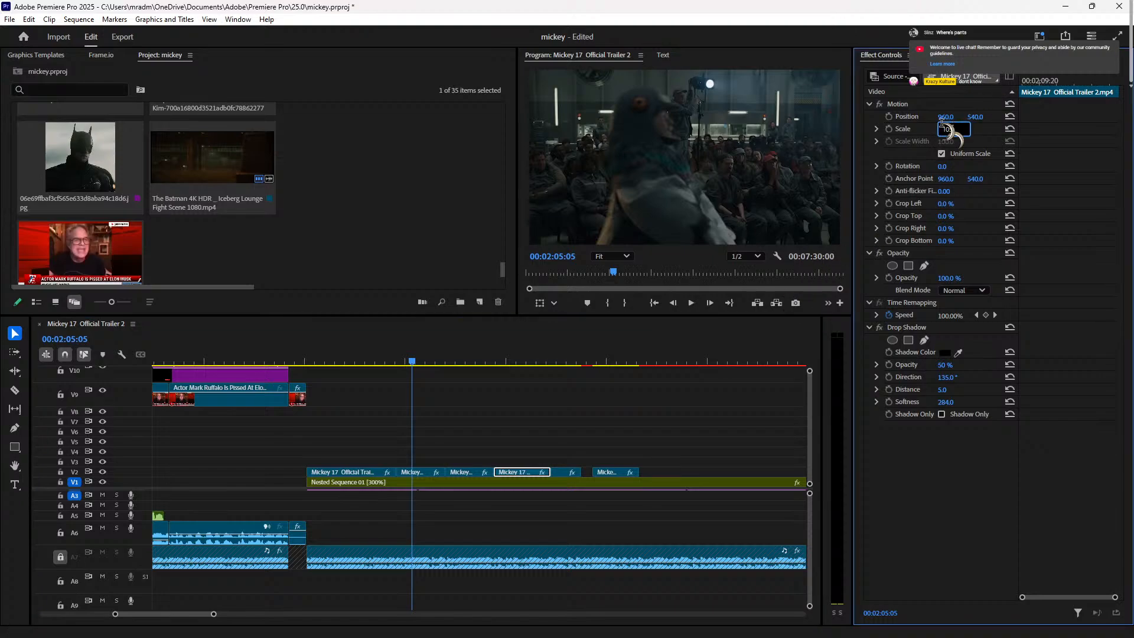
click(565, 472)
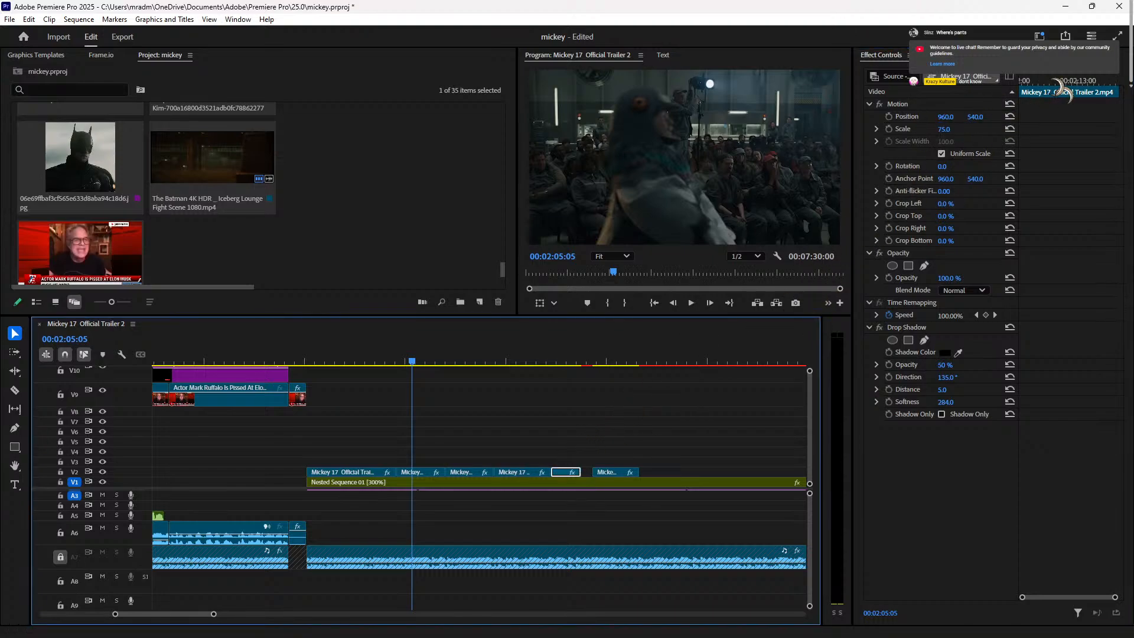
click(945, 129)
text(100)
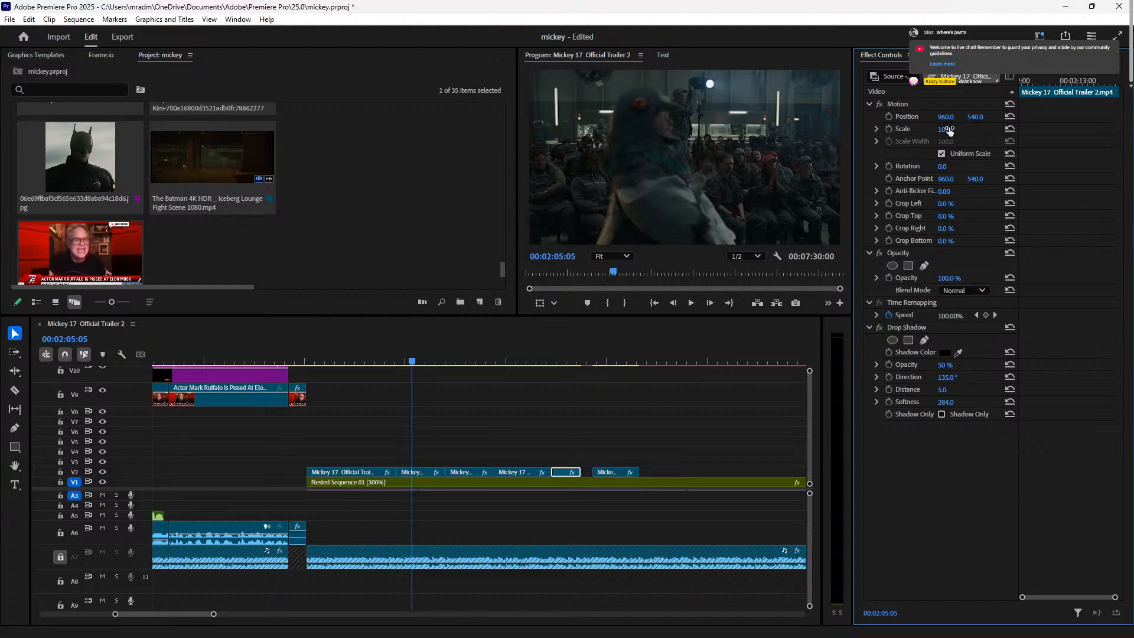
Step: Play the edit from the beginning and rewatch the rescaled shot
click(215, 362)
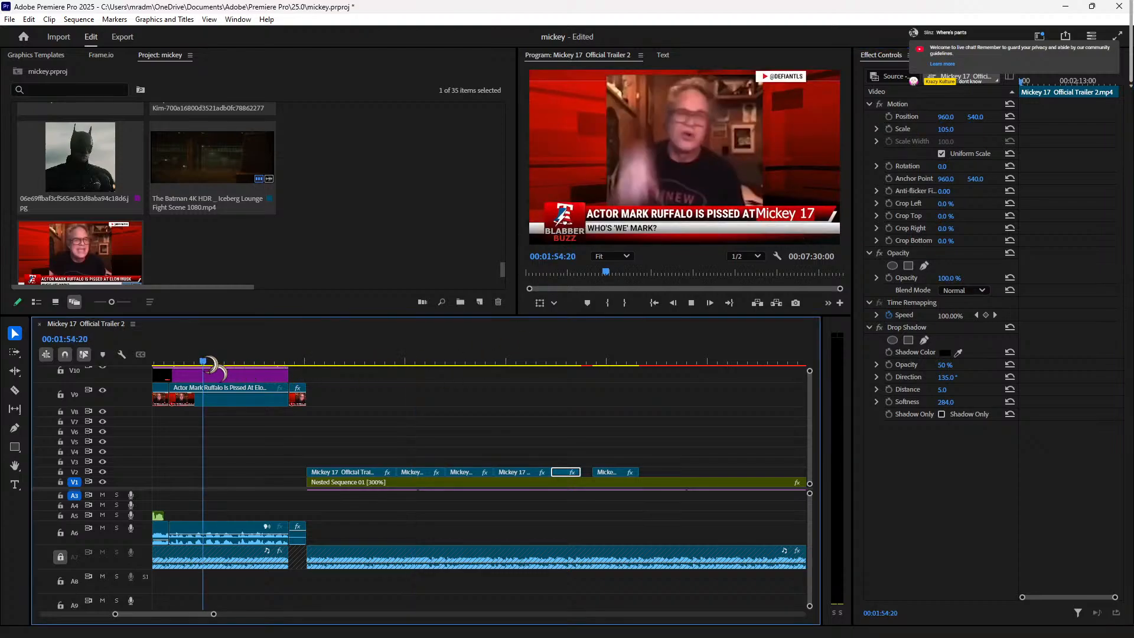
key(space)
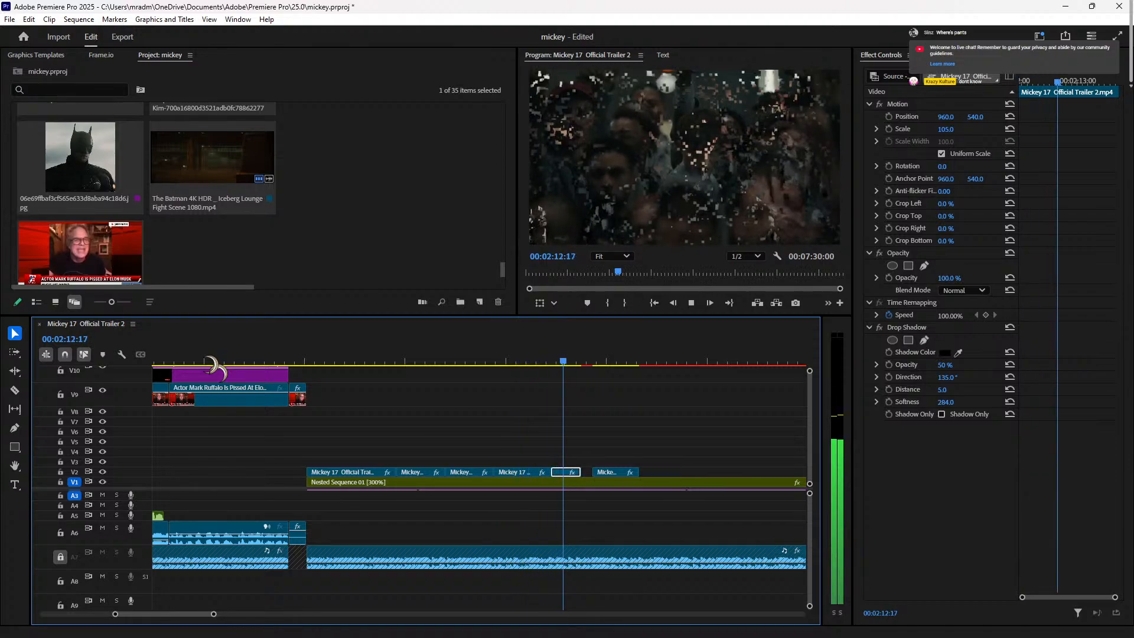
key(space)
click(543, 359)
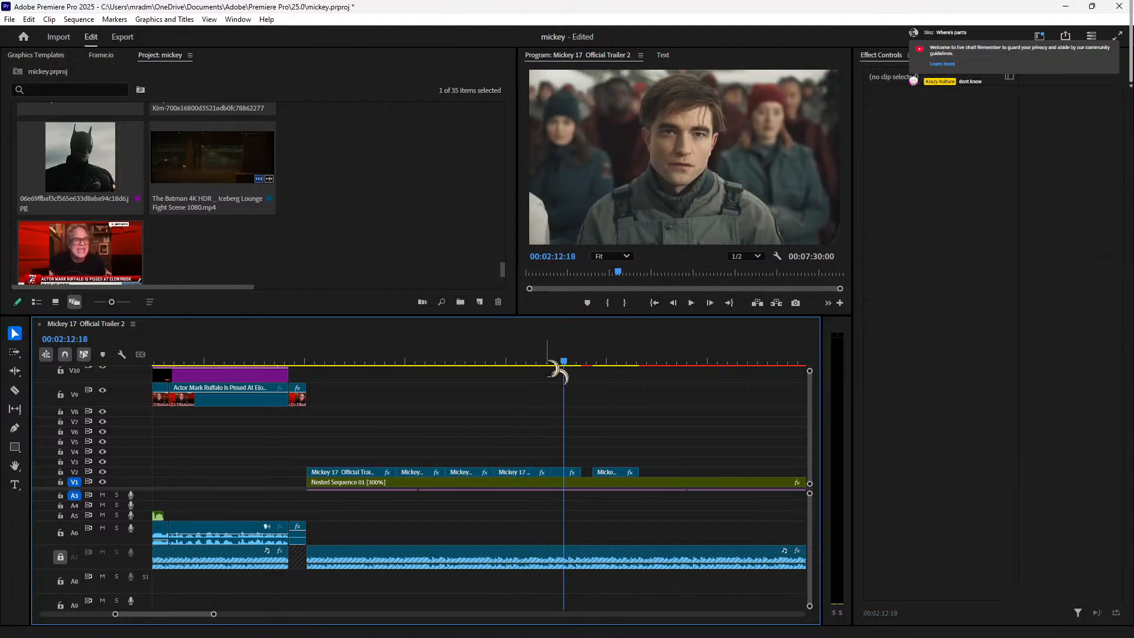
key(space)
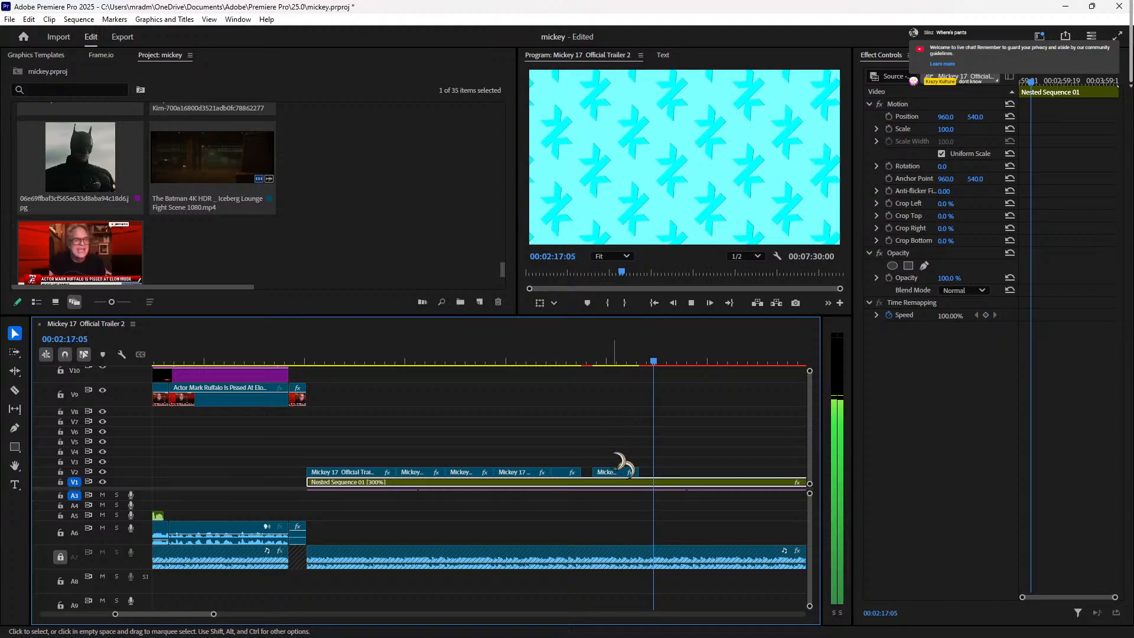
Step: Cut the Audio 2_2.wav clip on A2 near 02:13:15
key(space)
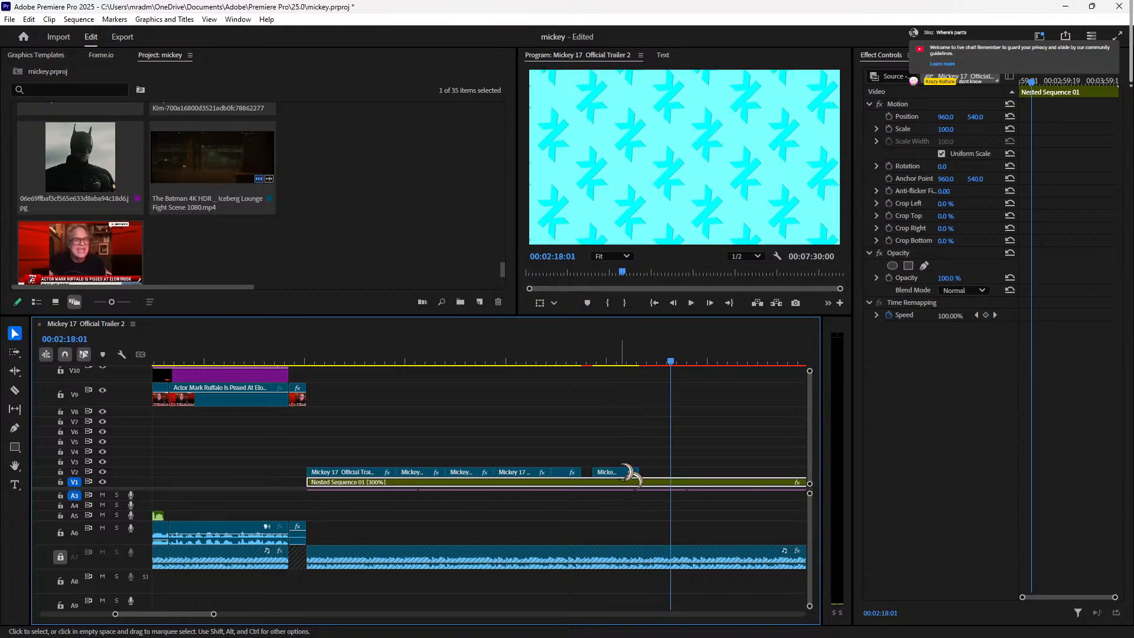
click(622, 466)
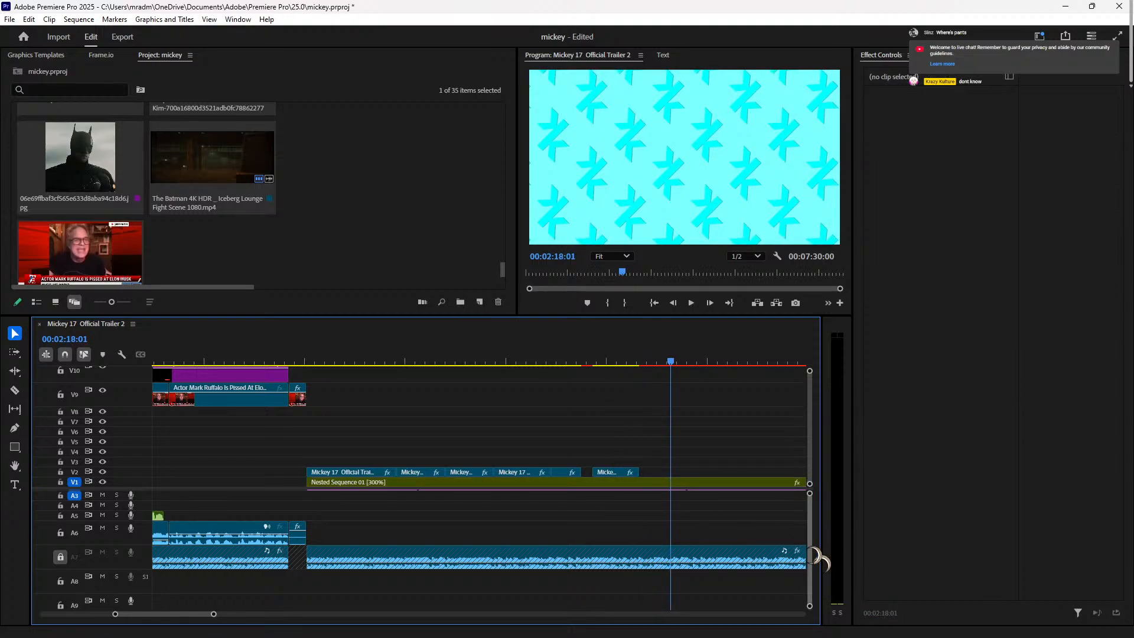
scroll(817, 561, up, 1)
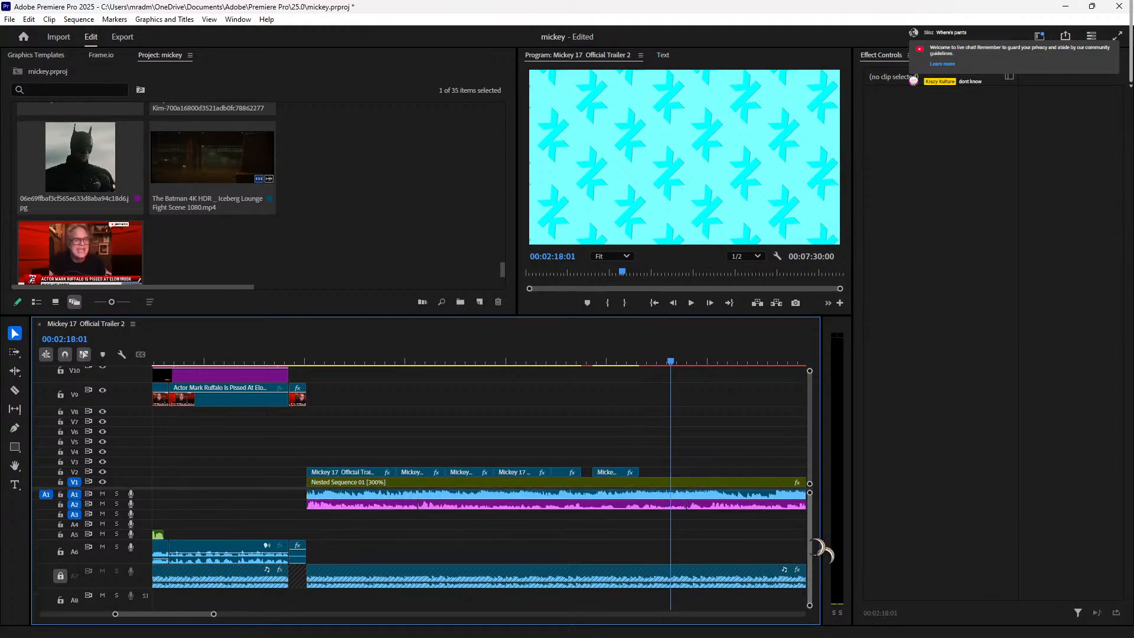
click(580, 359)
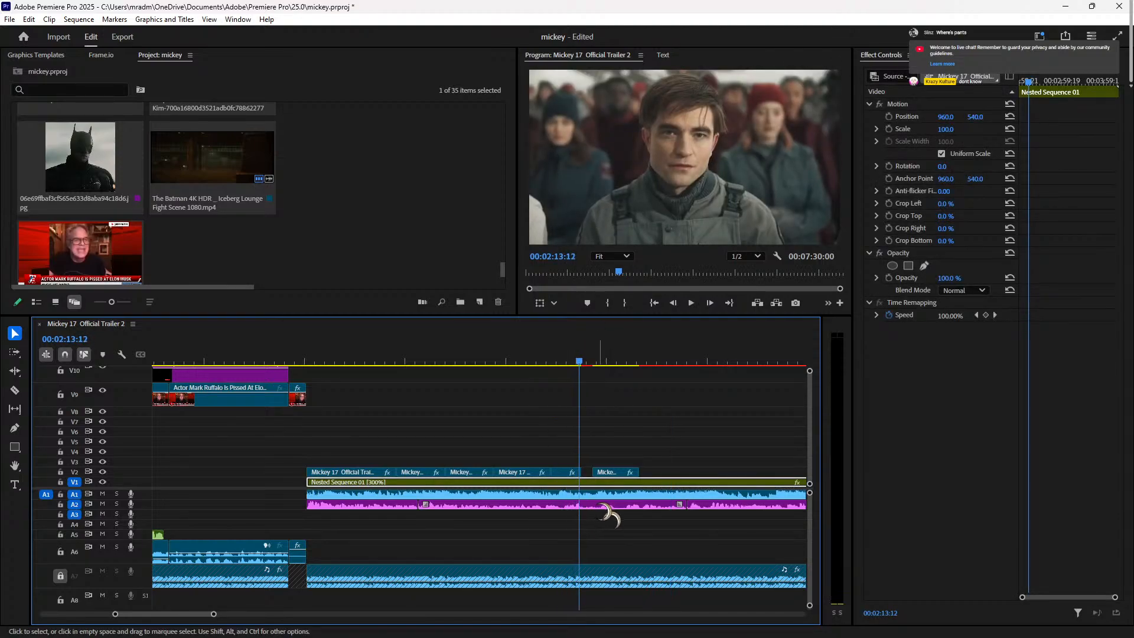
key(Right)
key(Right)
key(Right)
click(600, 504)
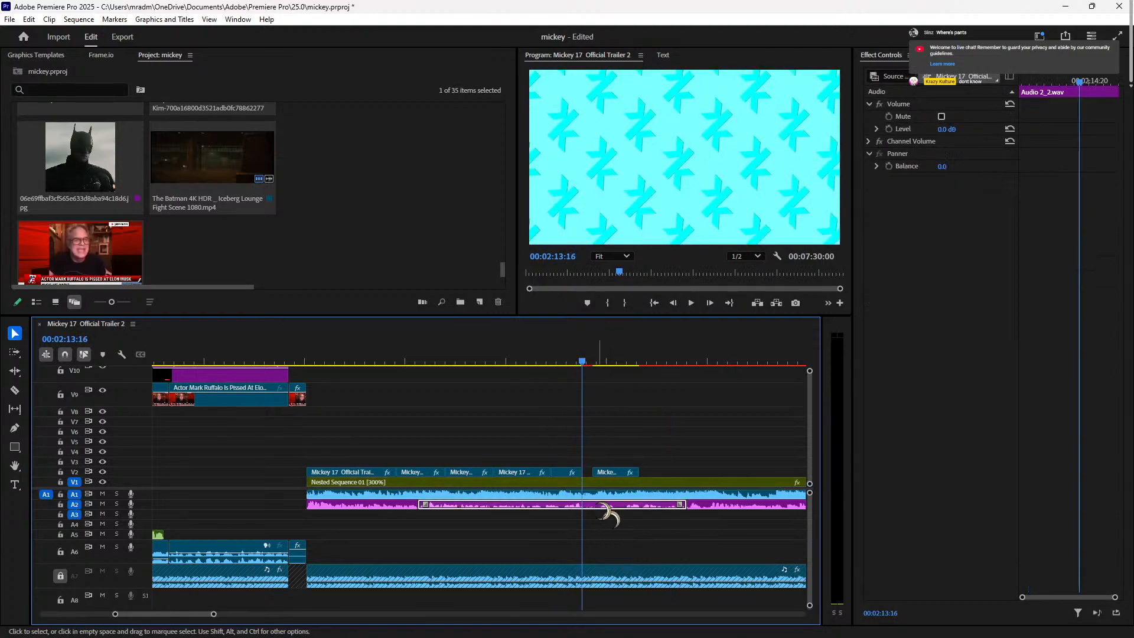
key(ctrl+k)
drag(625, 353, 599, 361)
key(c)
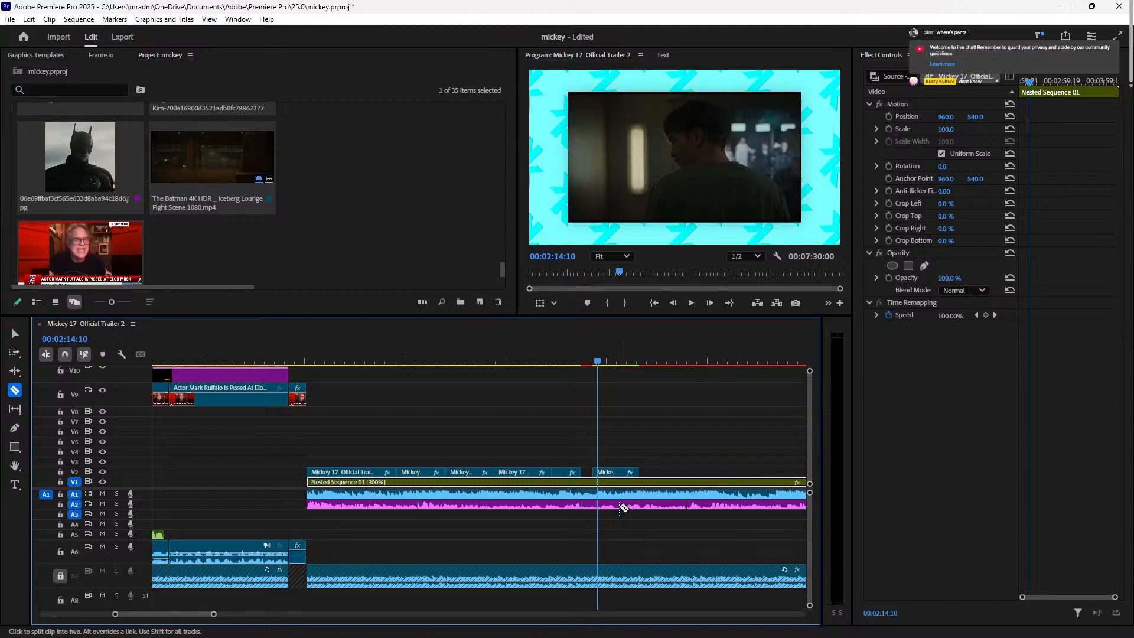
drag(600, 361, 582, 361)
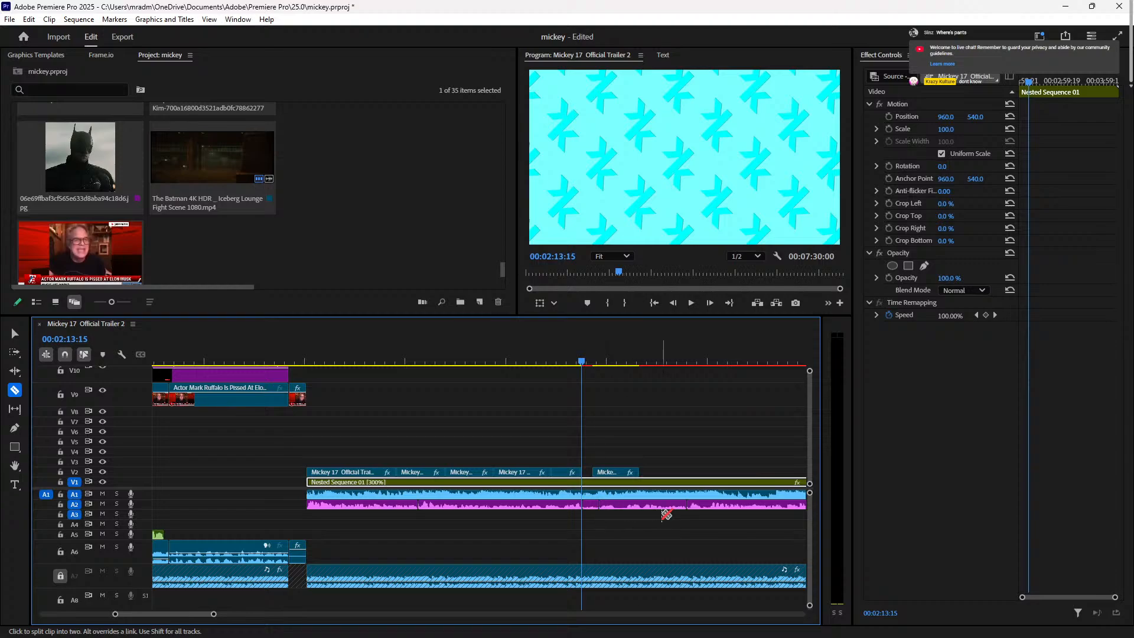
Step: Delete the small A2 audio pieces and move the short A2 clip to start at 02:13:15
key(v)
click(622, 505)
key(Delete)
click(588, 506)
key(Delete)
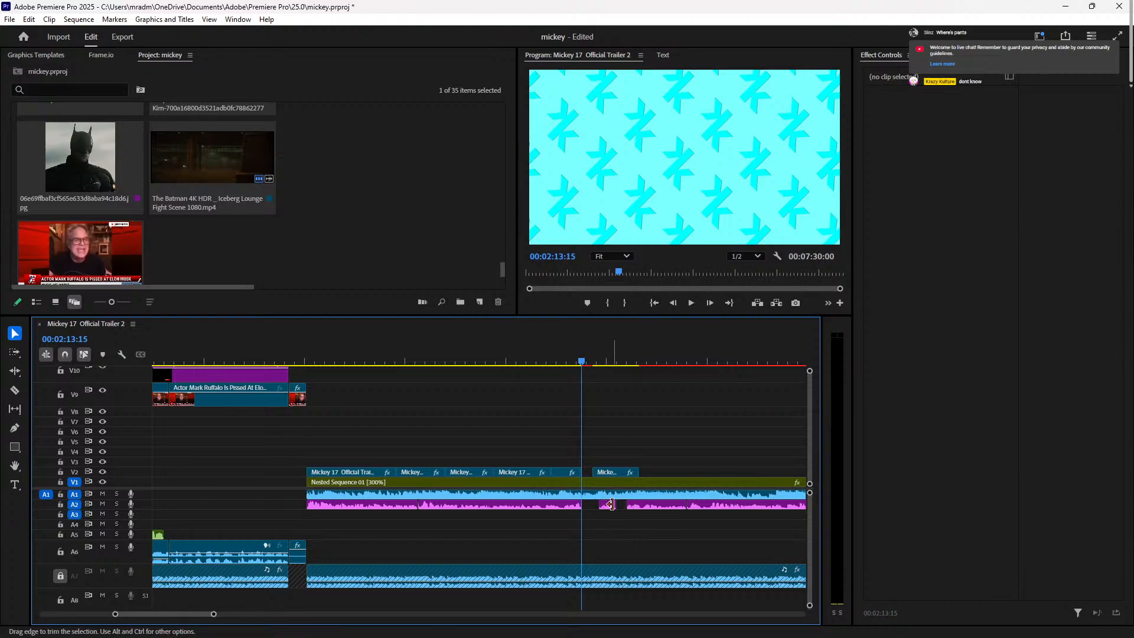
drag(611, 503, 594, 505)
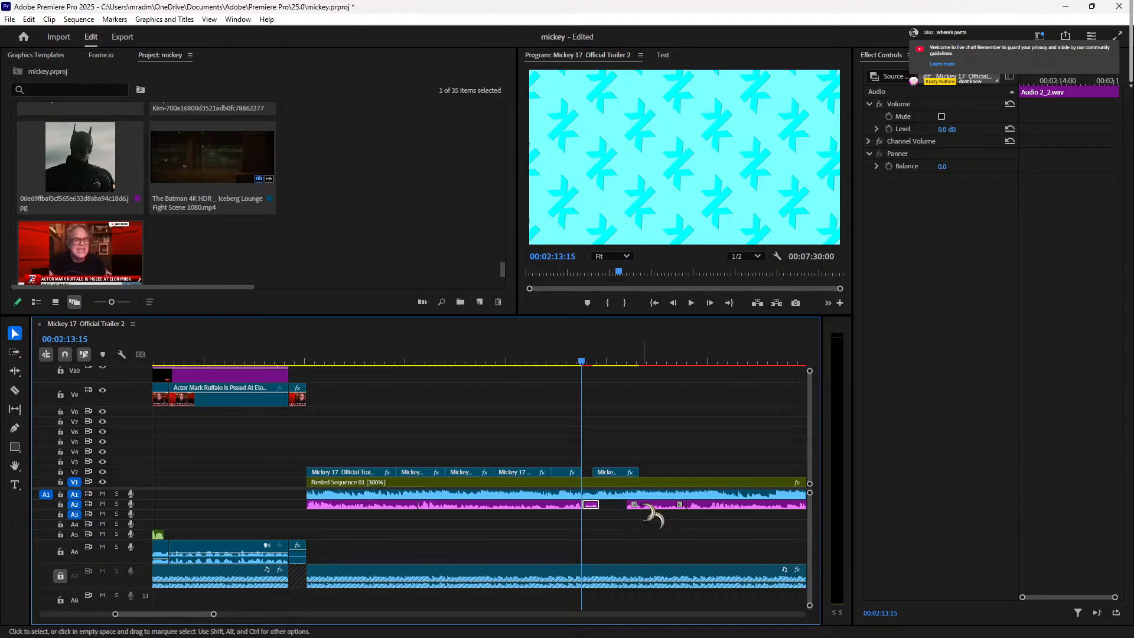
key(minus)
key(minus)
key(minus)
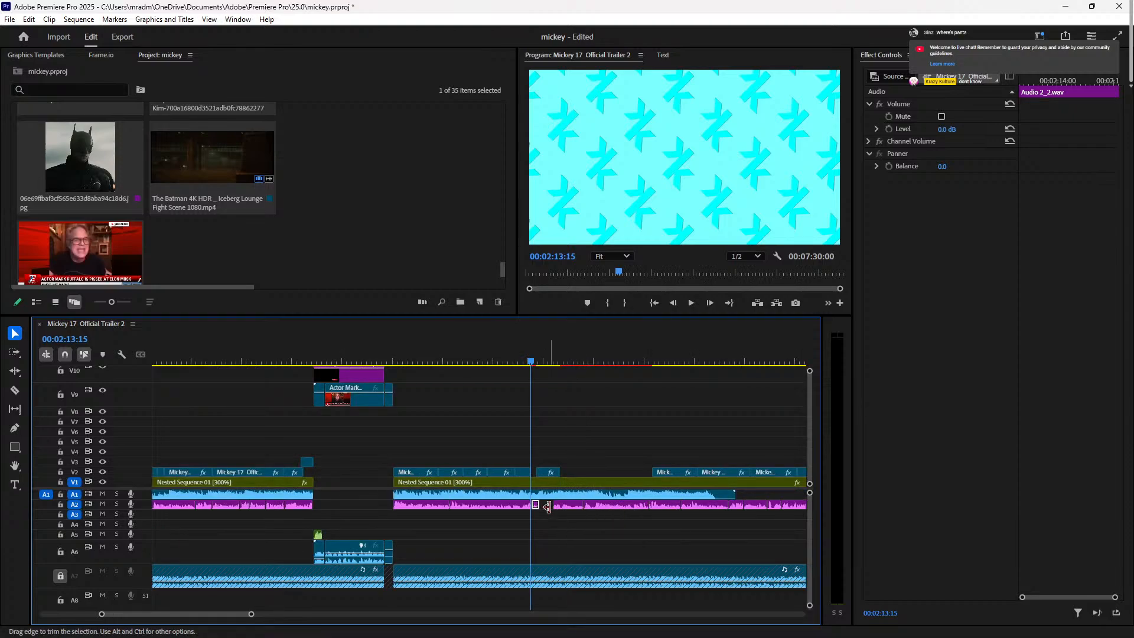
Step: Trim 16 frames off the end of the last A2 clip
drag(498, 505, 750, 511)
key(equal)
key(equal)
key(equal)
key(equal)
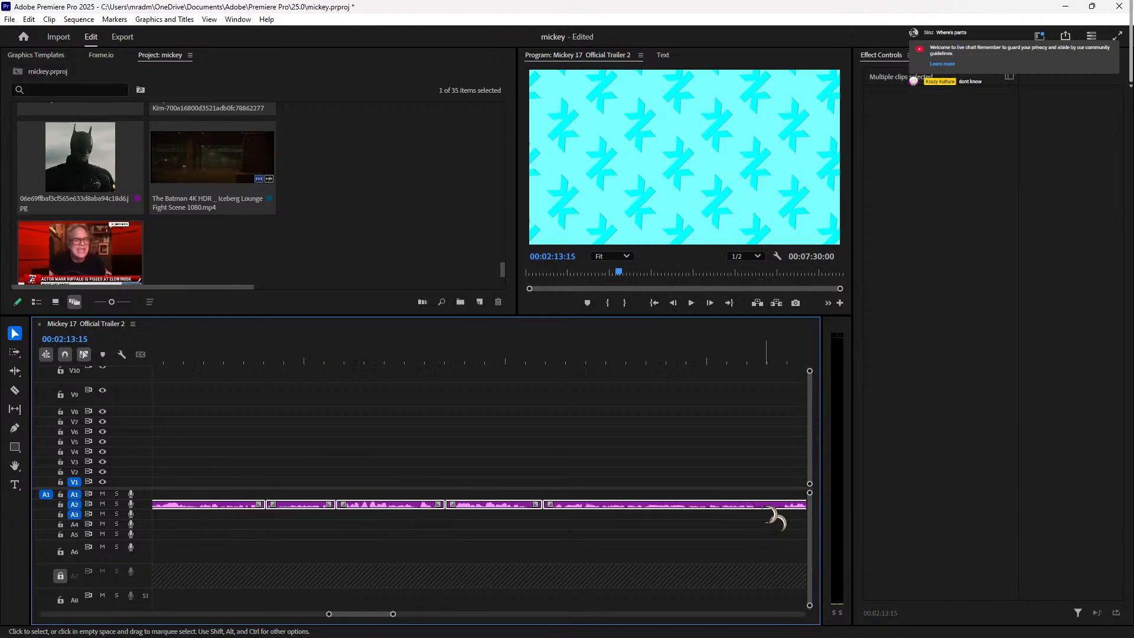
key(space)
key(space)
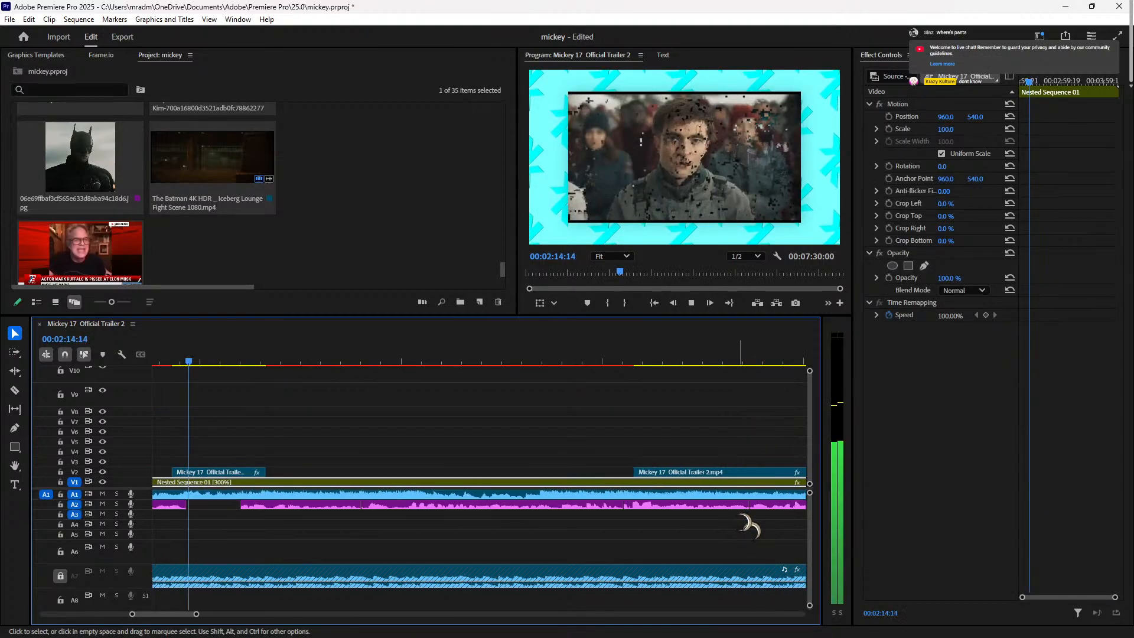
key(minus)
key(minus)
key(minus)
key(minus)
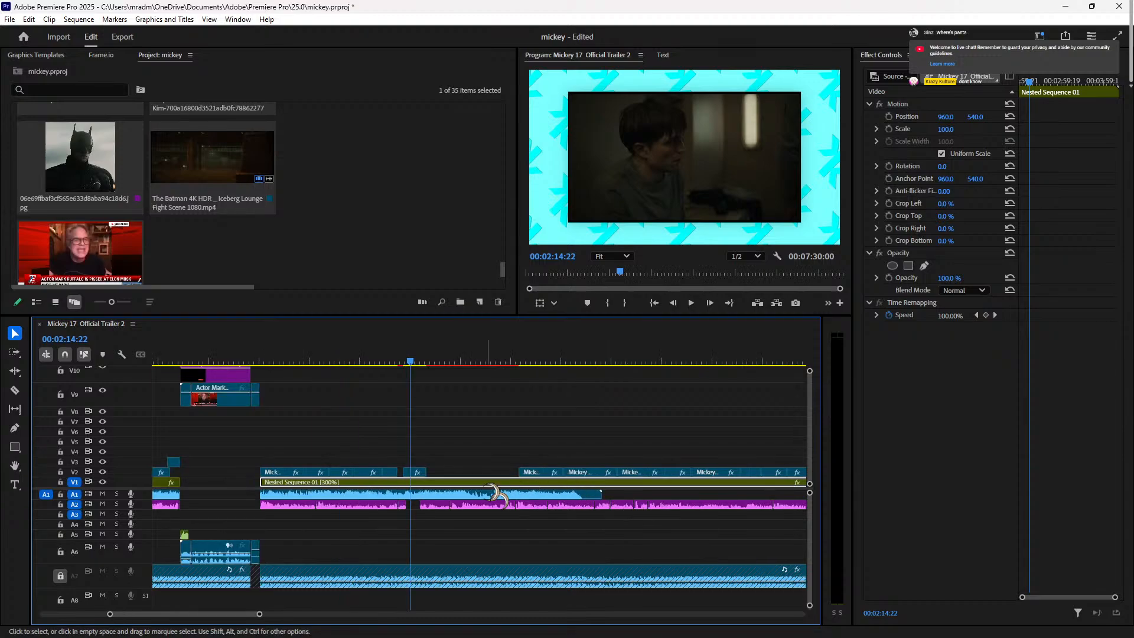
key(minus)
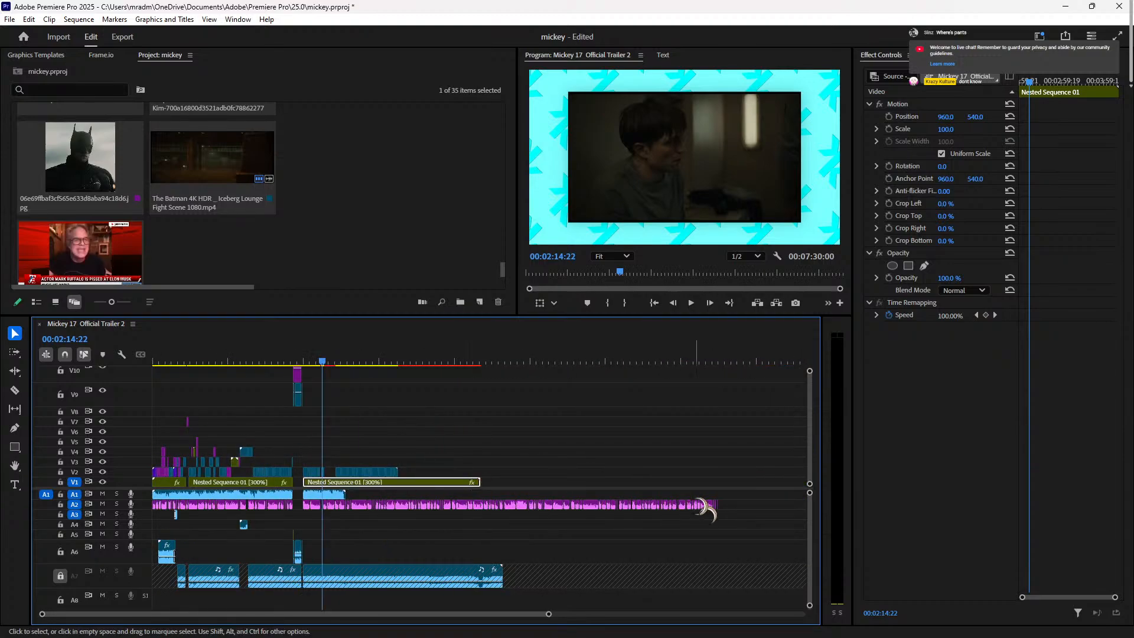
drag(730, 504, 726, 505)
Step: Move the A2 clips 1 second 10 frames earlier and play back the section
drag(757, 503, 325, 504)
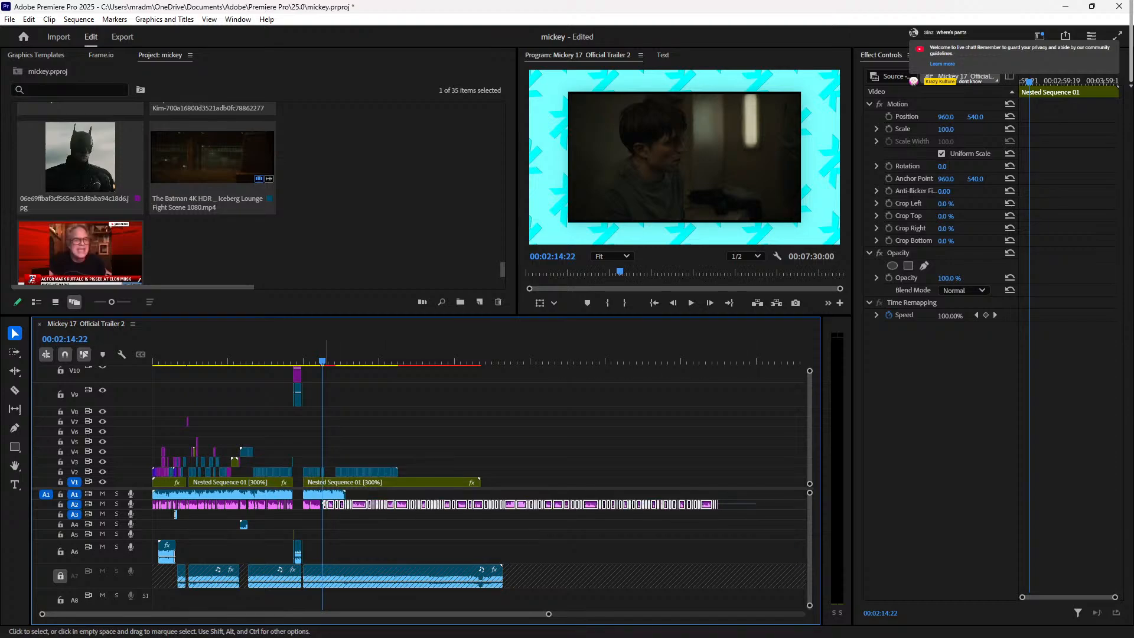
key(=)
key(=)
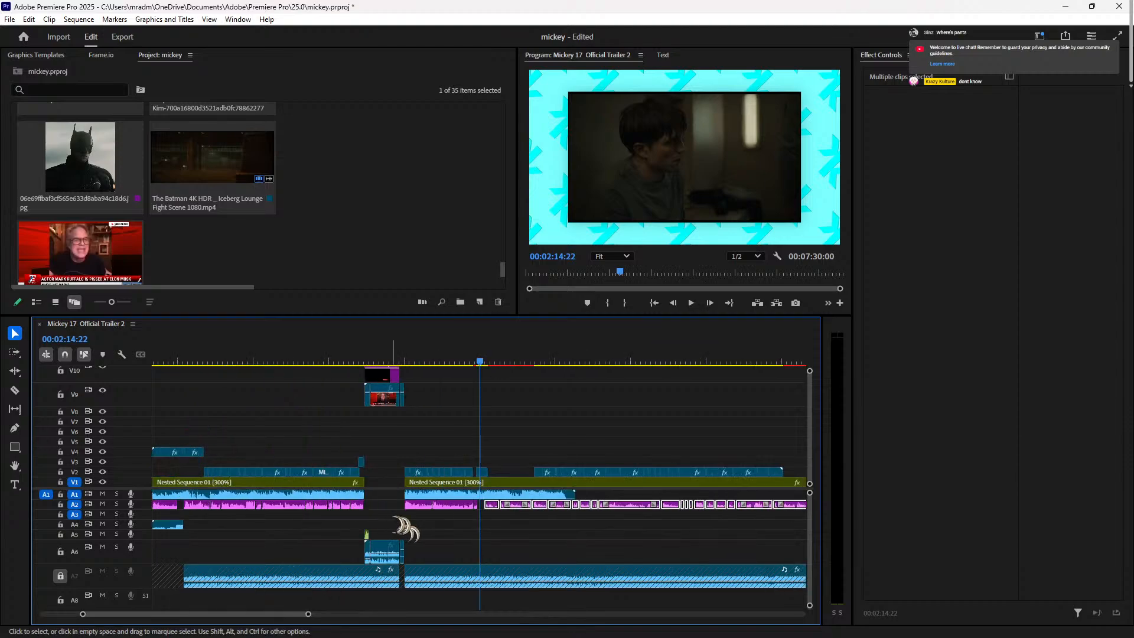
drag(531, 506, 501, 506)
click(458, 361)
key(space)
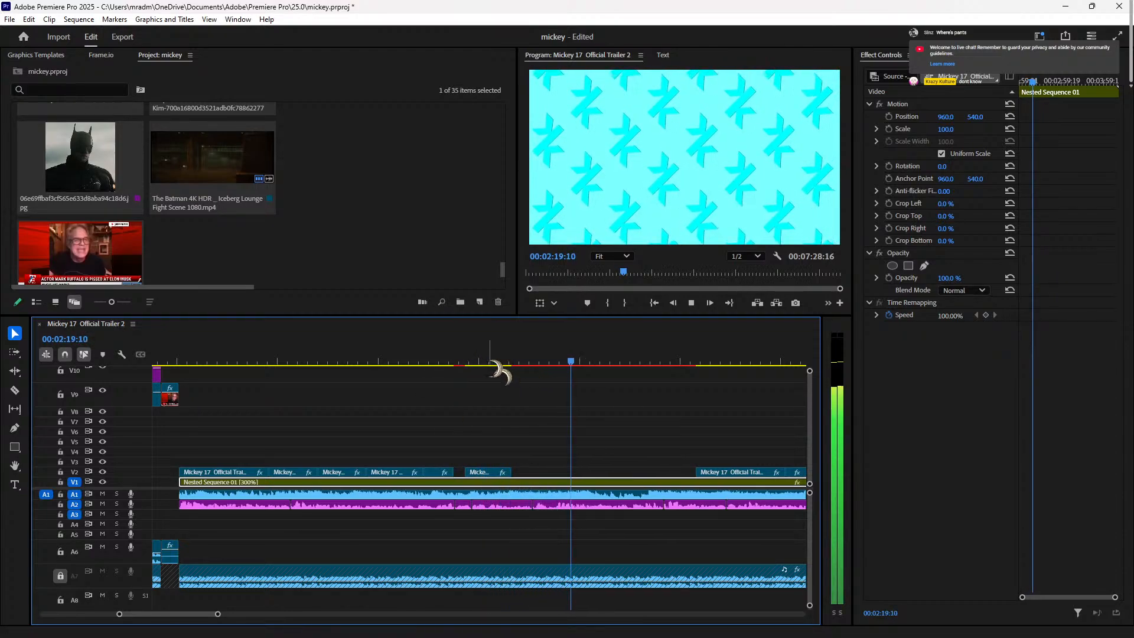
click(437, 361)
Step: Delete the short Mickey clip on V2 and play from 02:25:11
key(space)
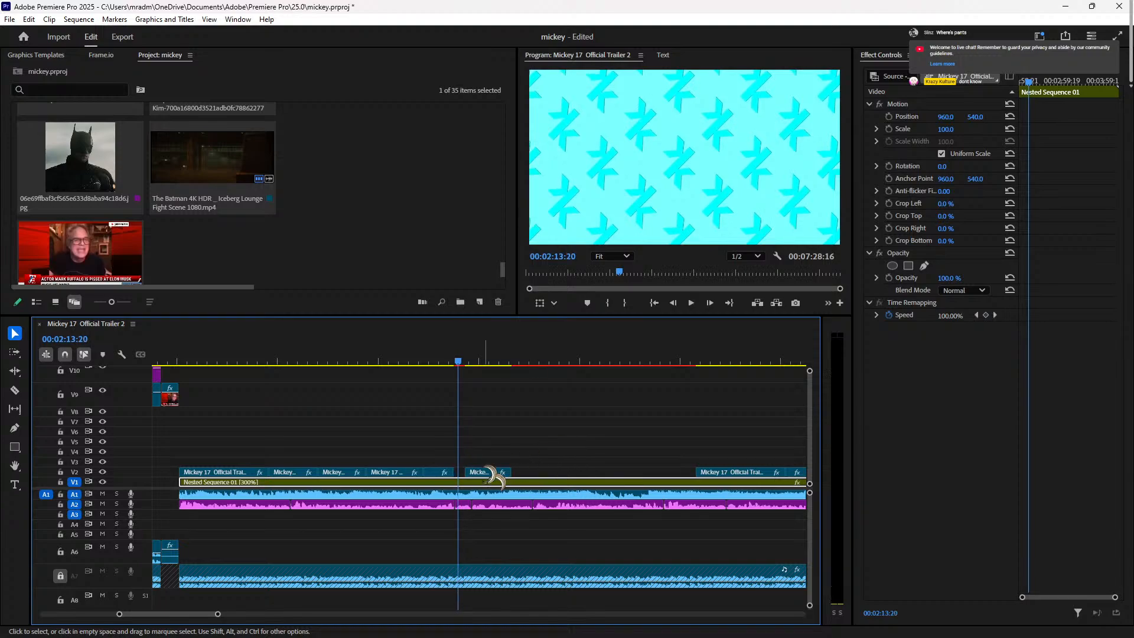
click(483, 472)
key(Delete)
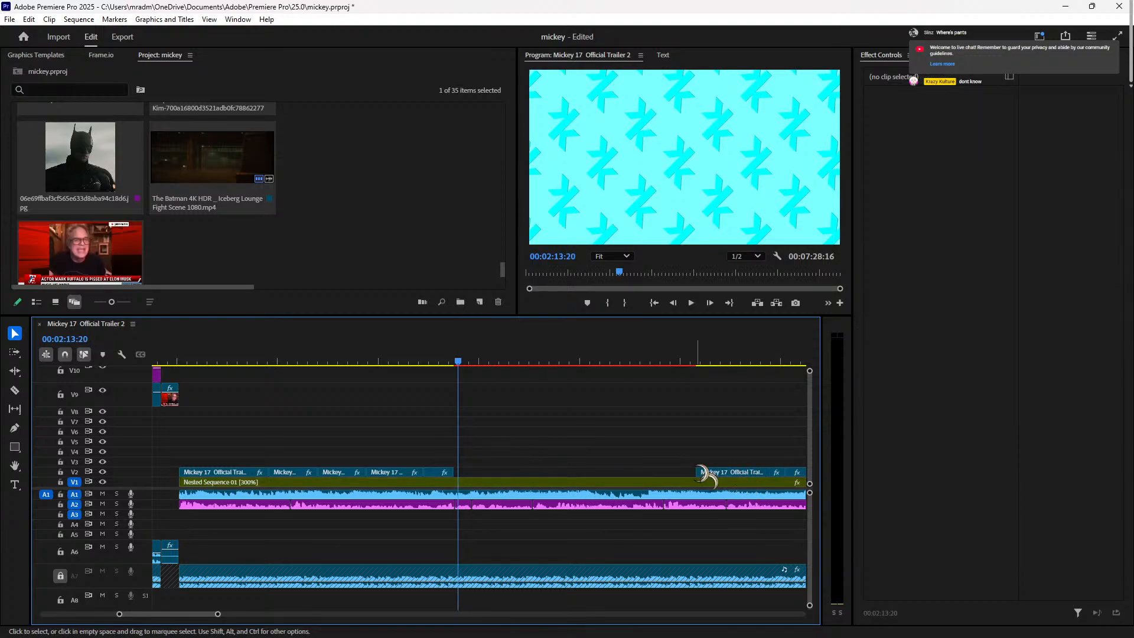
click(692, 360)
key(space)
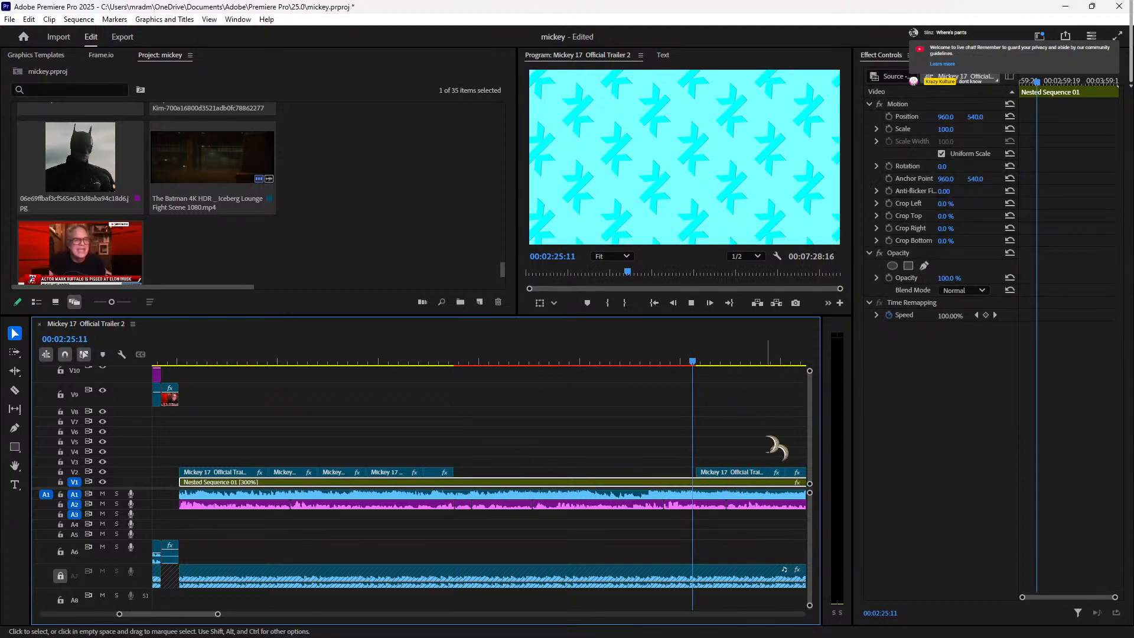
Step: Select the five following trailer clips on V2
click(731, 466)
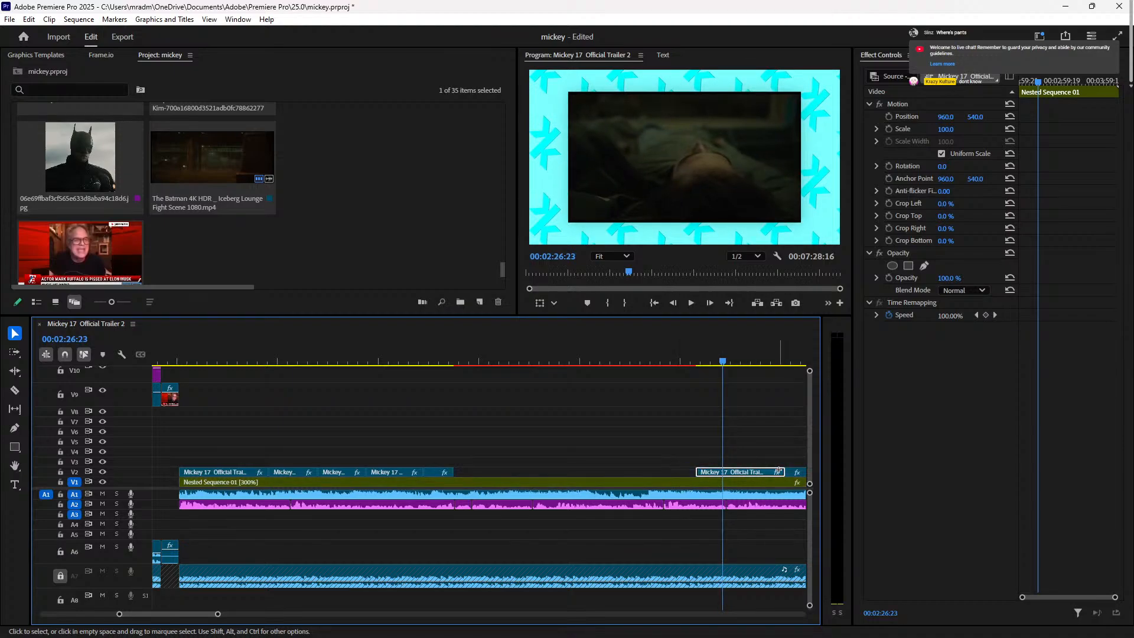
drag(778, 471, 656, 470)
key(space)
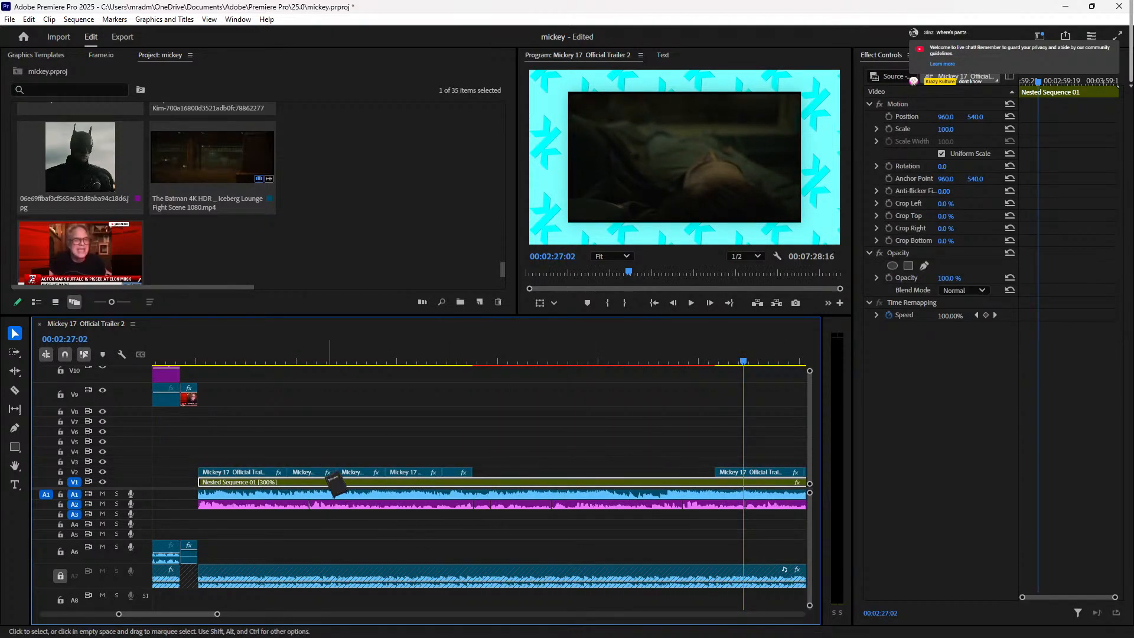
key(minus)
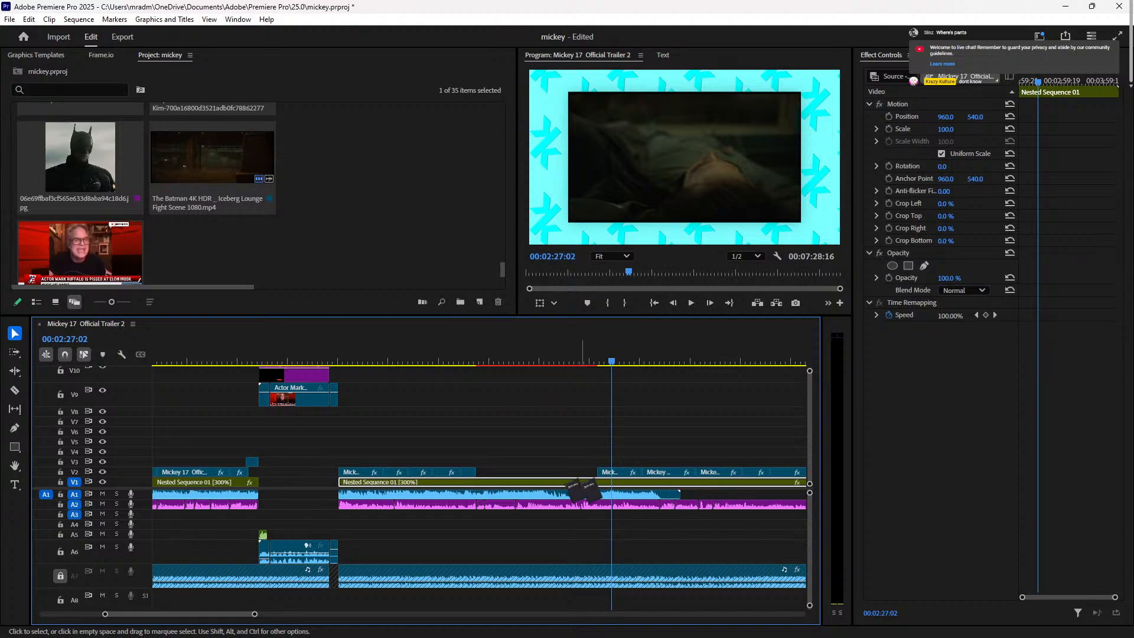
click(597, 358)
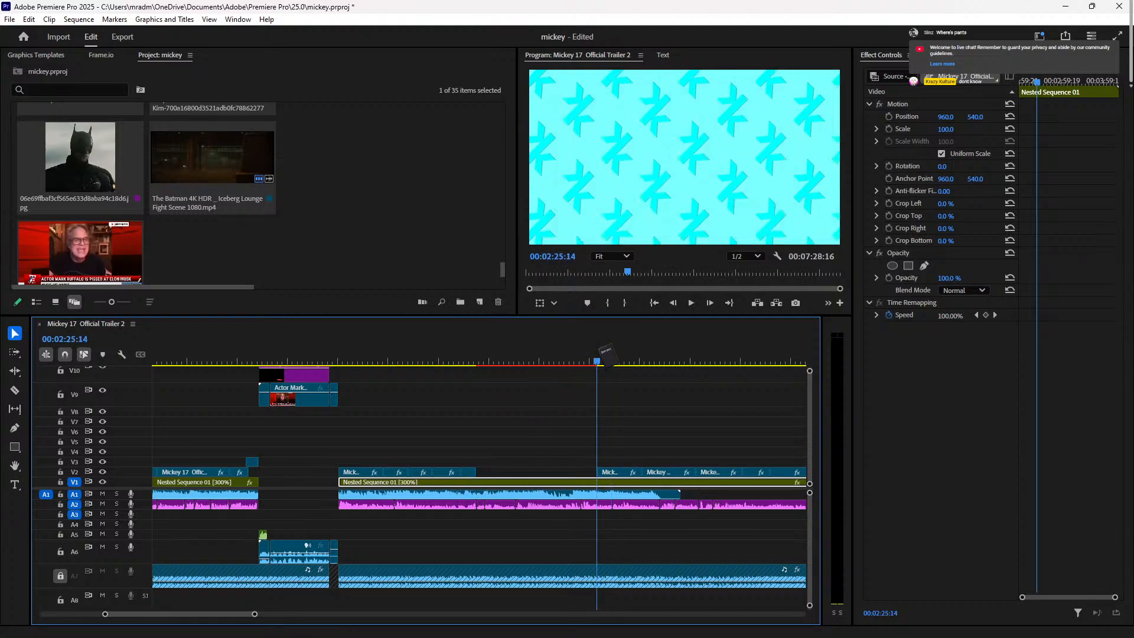
click(577, 358)
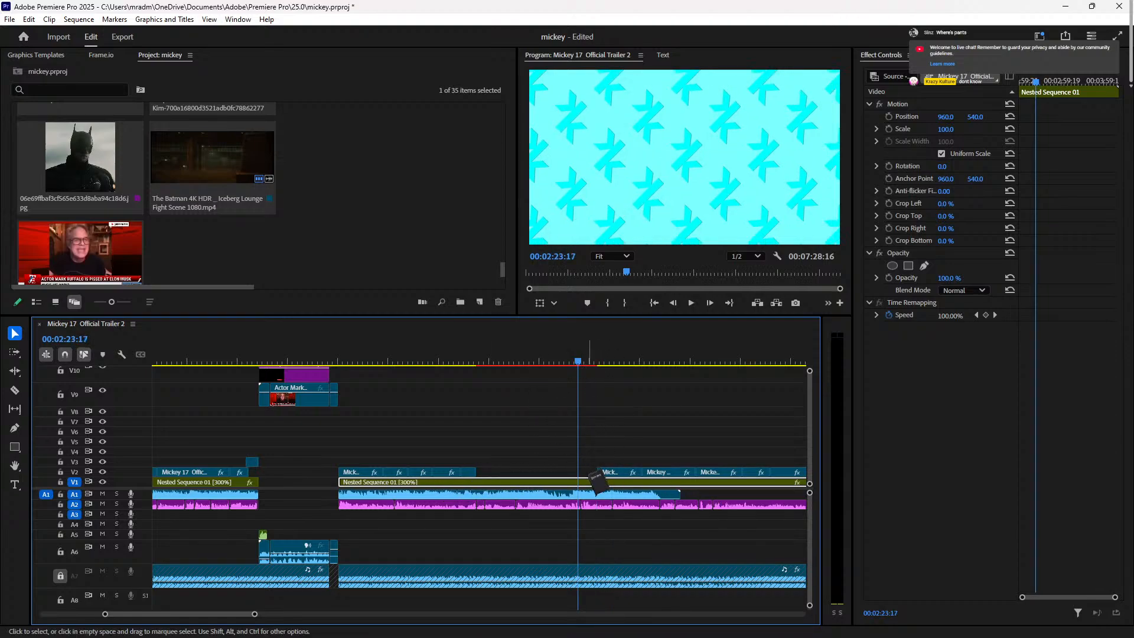
click(588, 473)
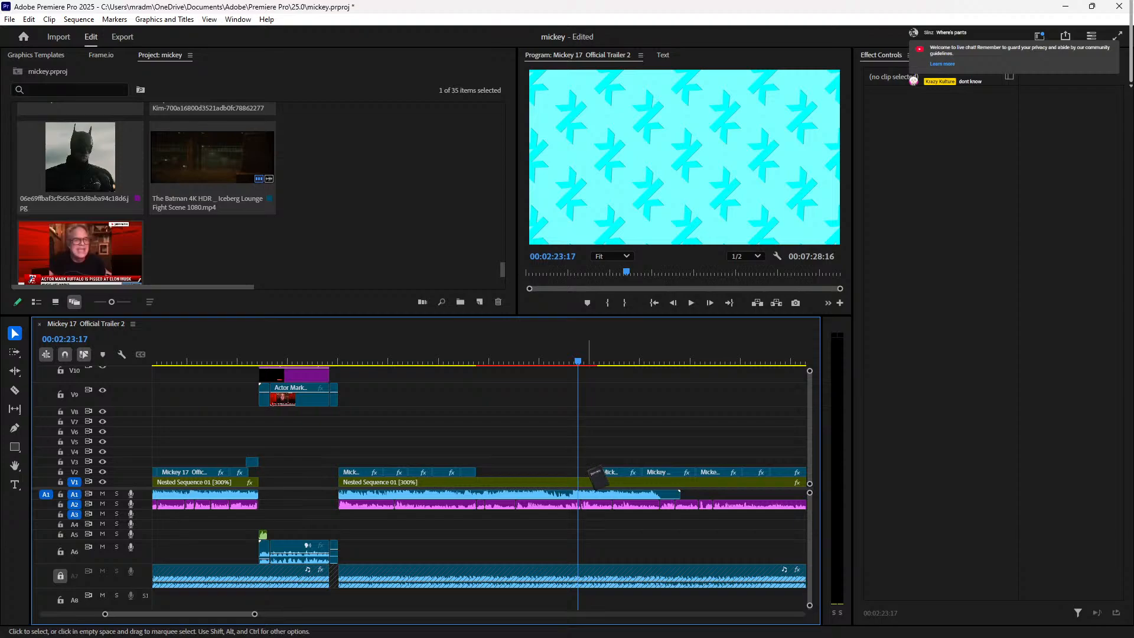
key(minus)
key(minus)
drag(497, 475, 648, 465)
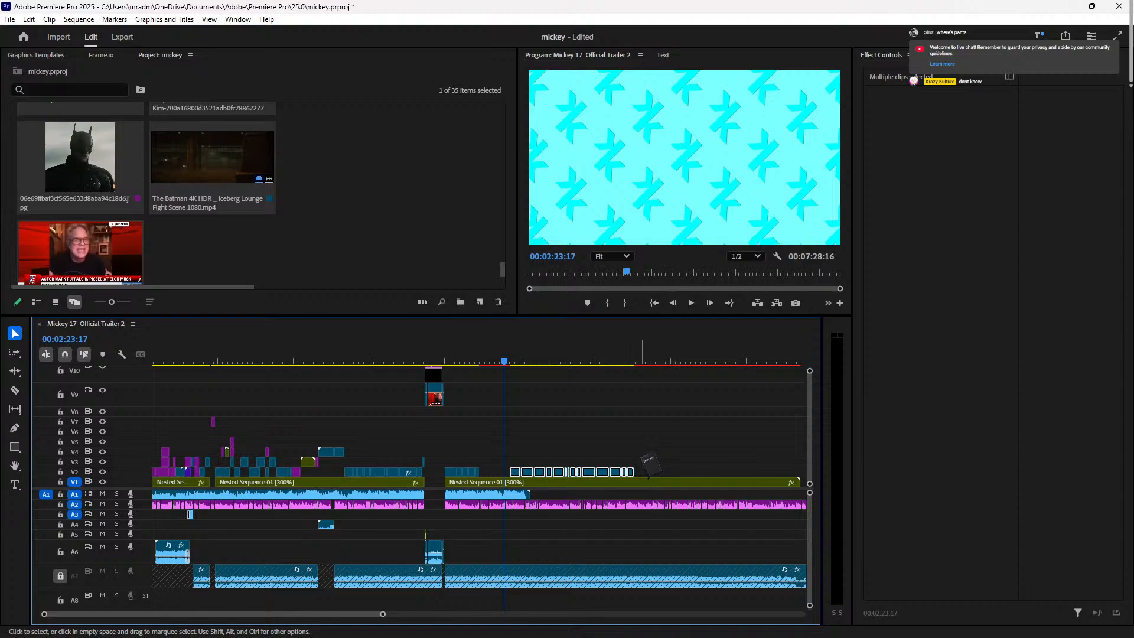
key(equal)
key(equal)
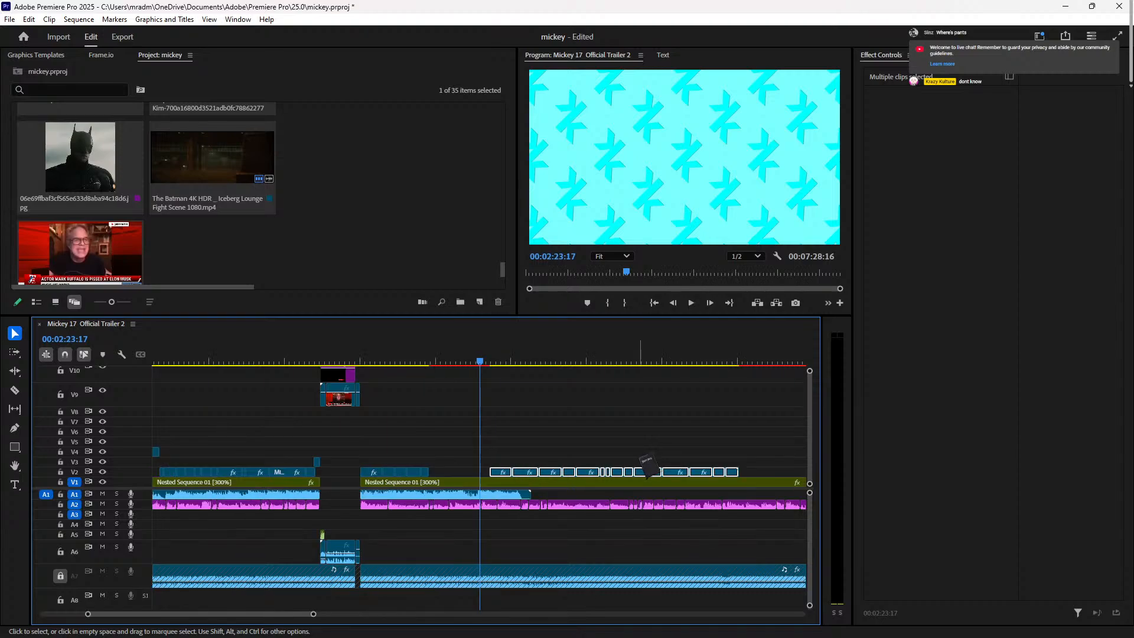
drag(576, 475, 360, 474)
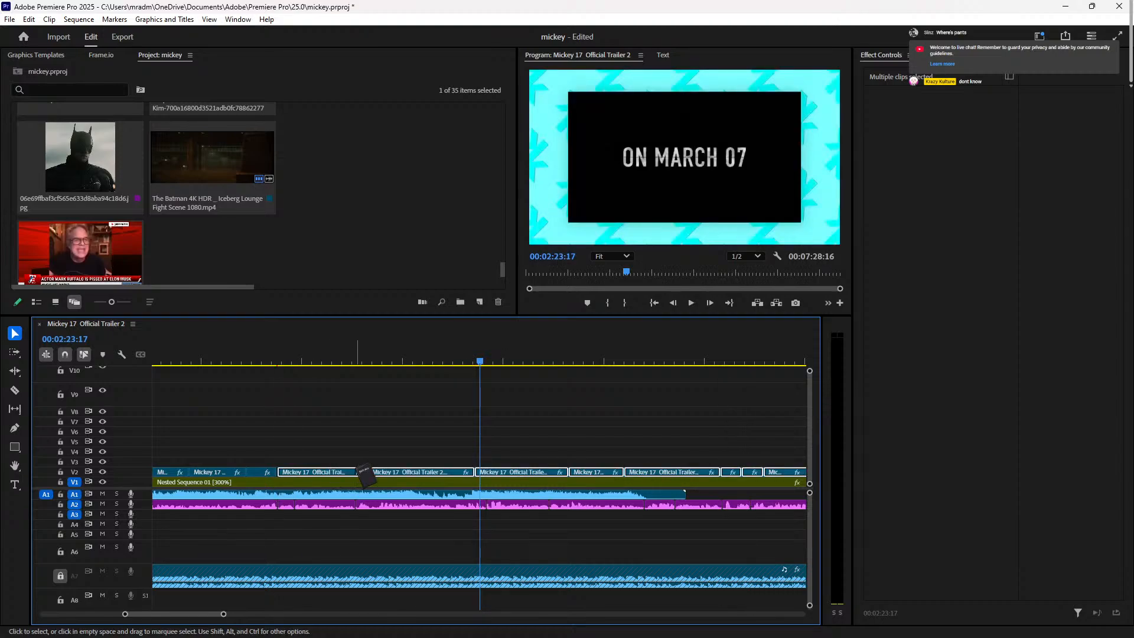
click(265, 350)
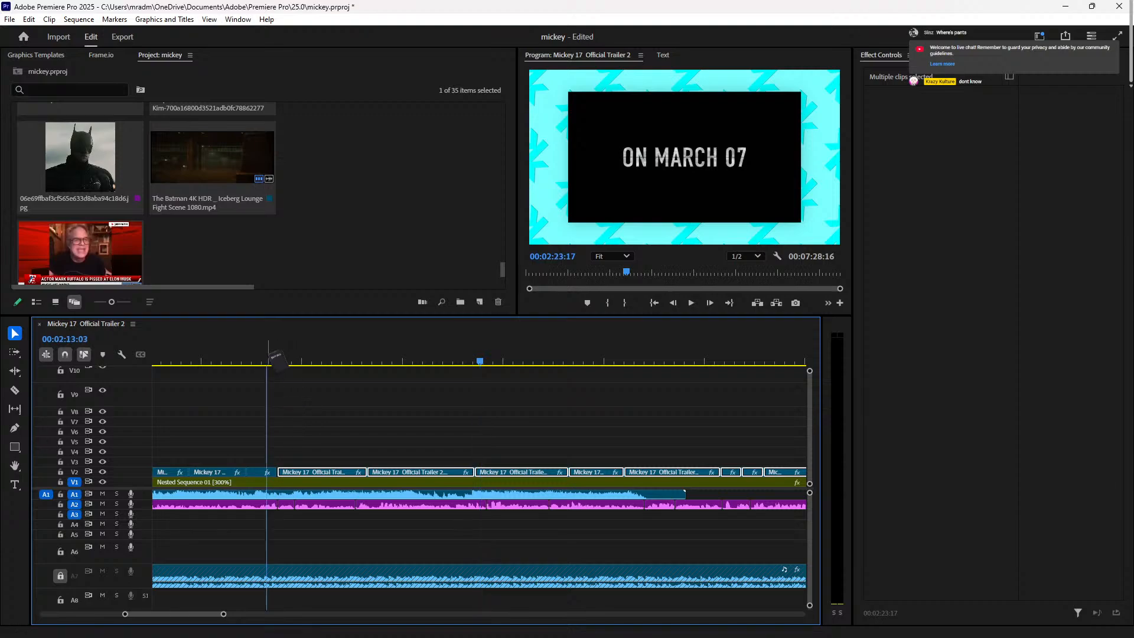
key(space)
key(space)
key(equal)
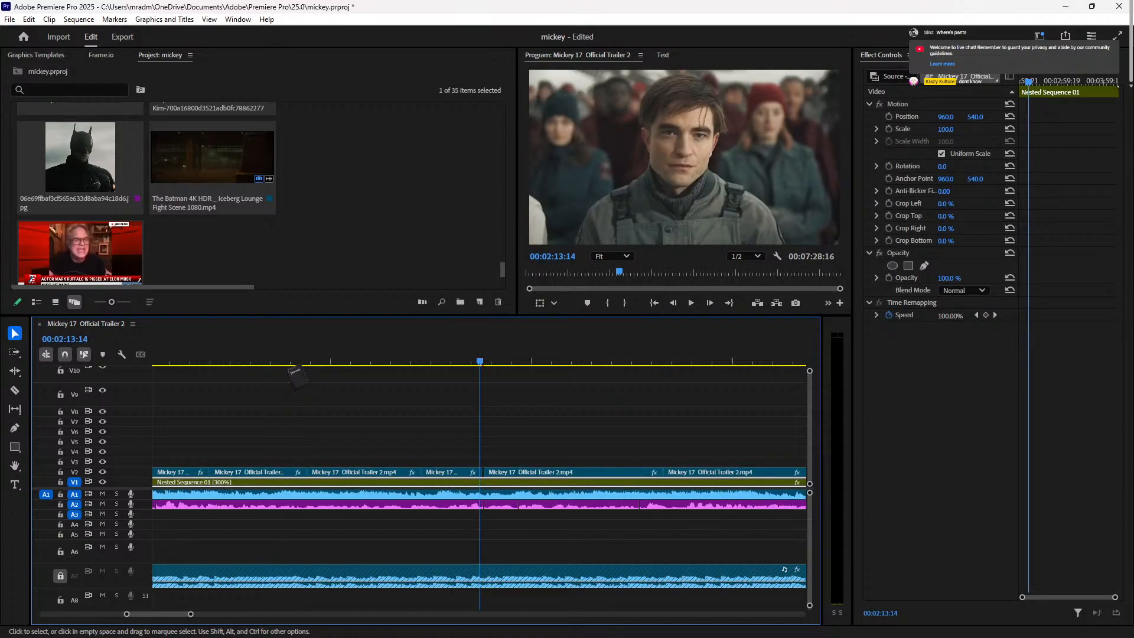
key(shift+Right)
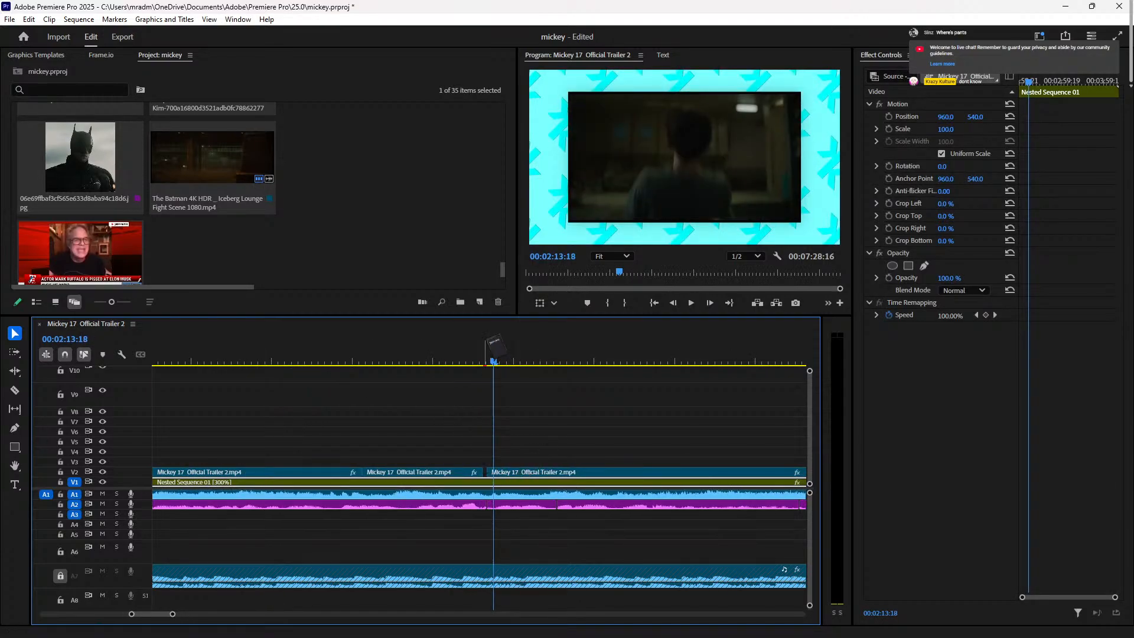
click(467, 355)
key(Right)
key(Right)
key(Right)
key(Right)
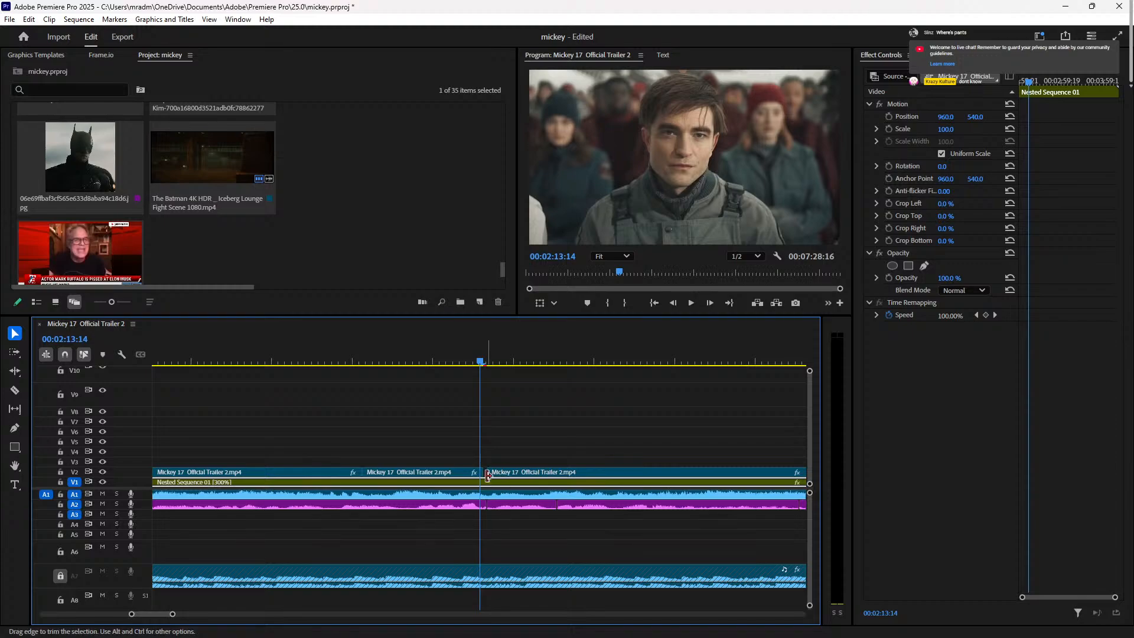
key(space)
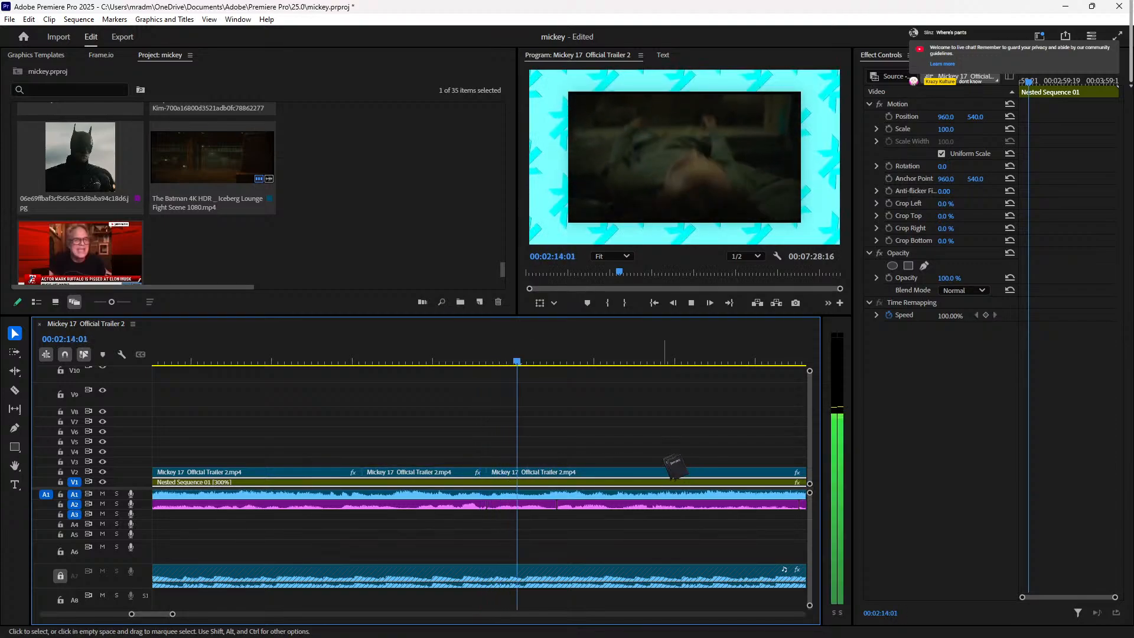
click(467, 354)
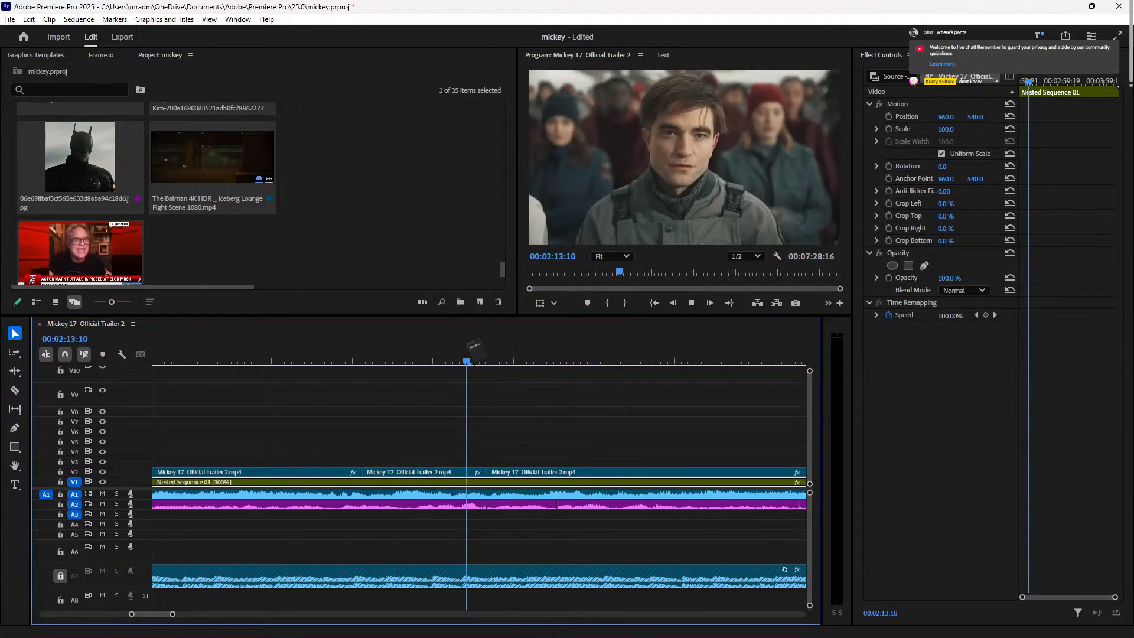
key(minus)
key(minus)
key(minus)
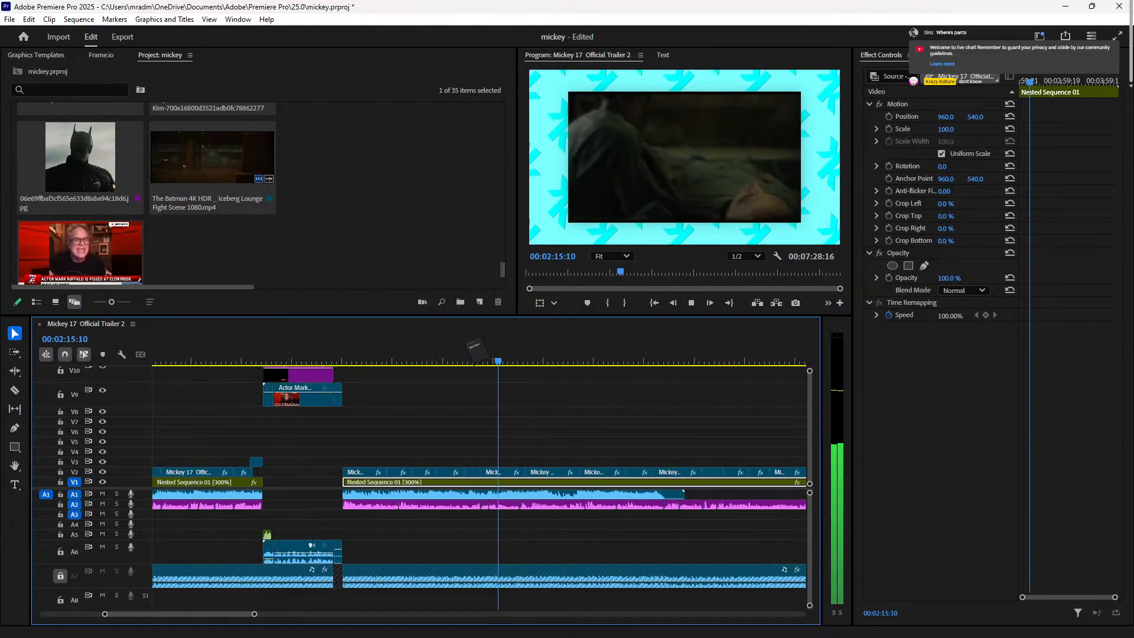
key(space)
Step: Scale the trailer clip at 02:16 to 105, check it, and move a later clip up to V4
drag(489, 338, 502, 472)
click(952, 129)
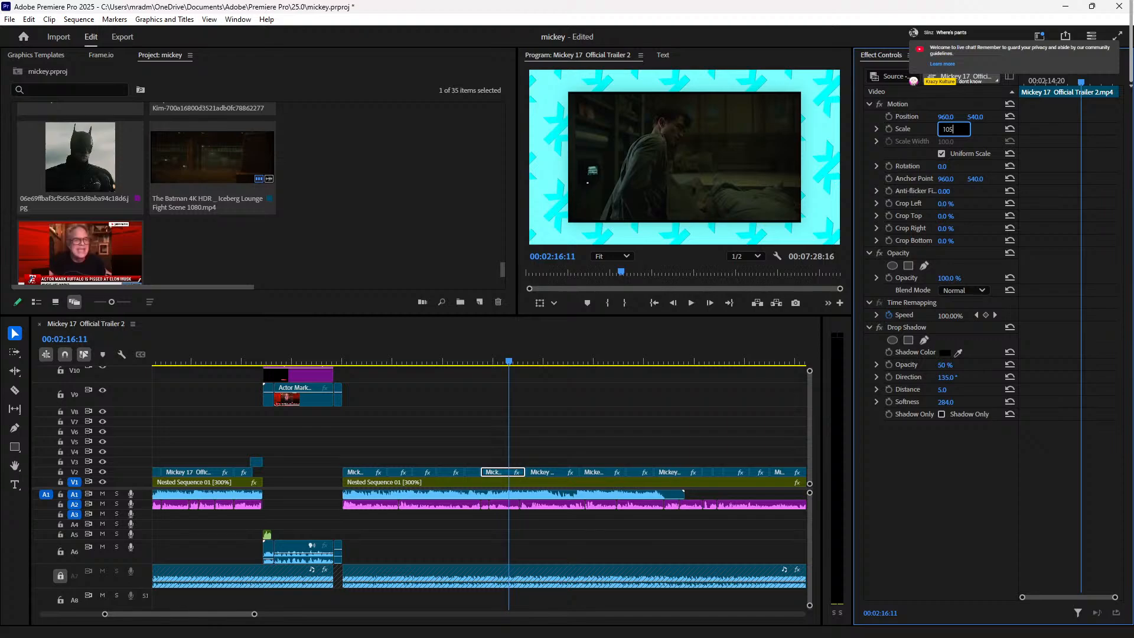
key(Return)
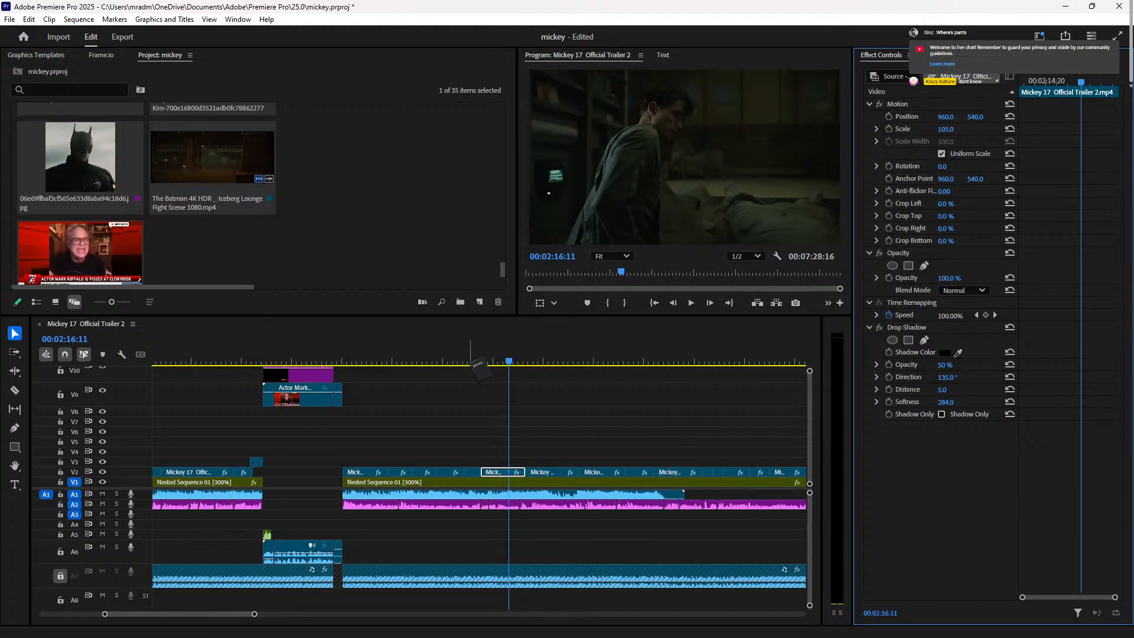
key(space)
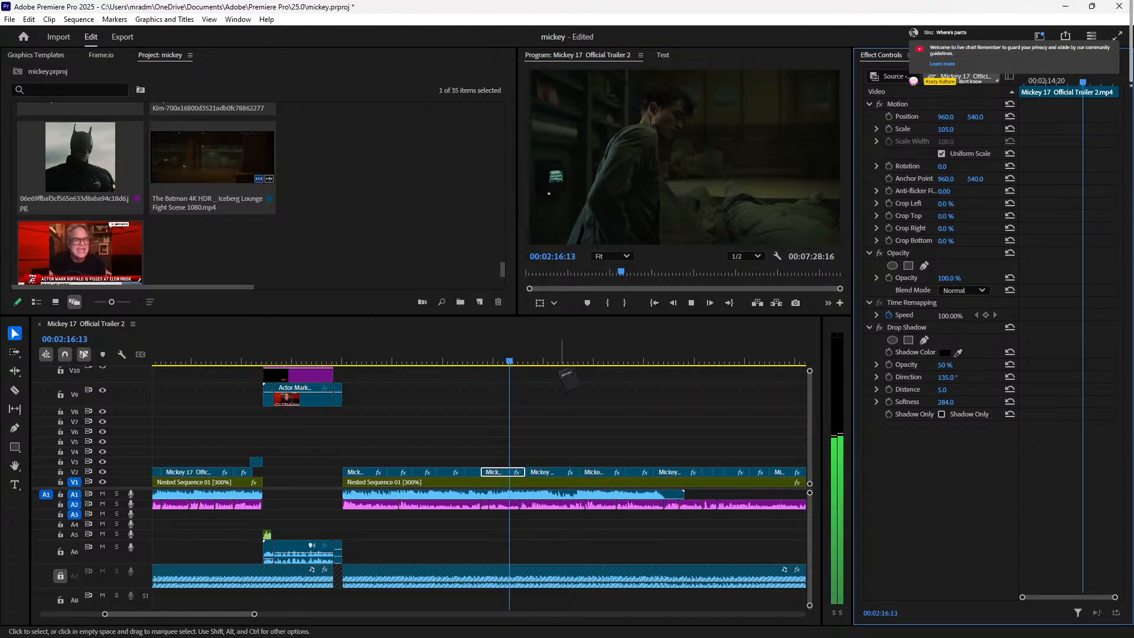
key(space)
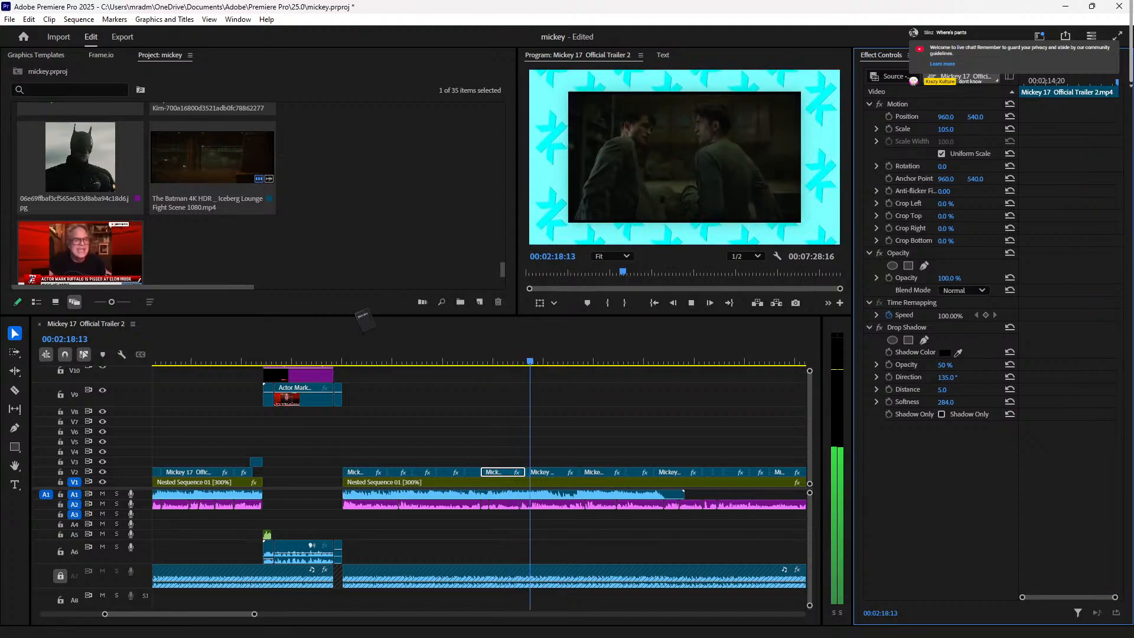
key(space)
key(space)
drag(550, 471, 671, 476)
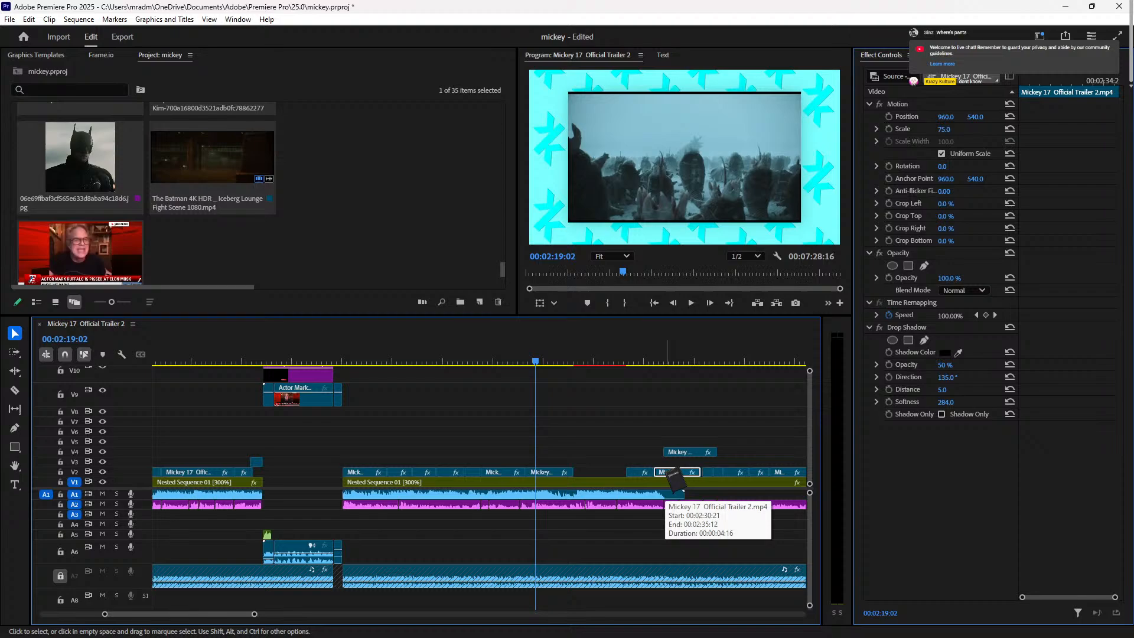
Step: Rearrange the later V2 trailer clips around 02:30, with one clip placed on V4
drag(673, 475, 585, 473)
click(653, 361)
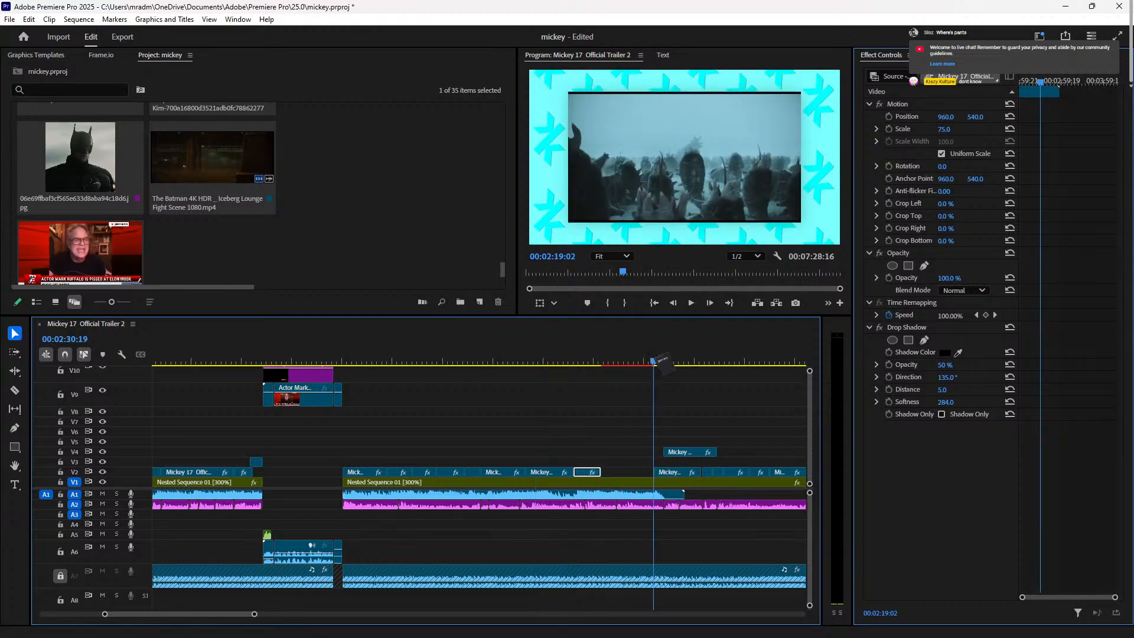
drag(671, 473, 618, 473)
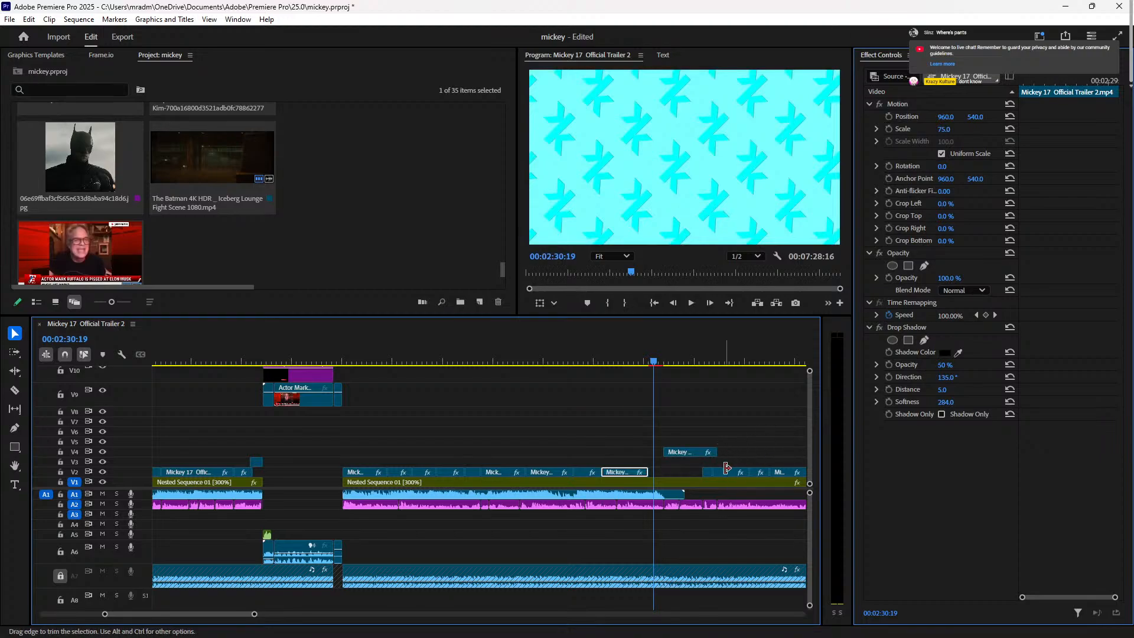
drag(787, 474, 613, 454)
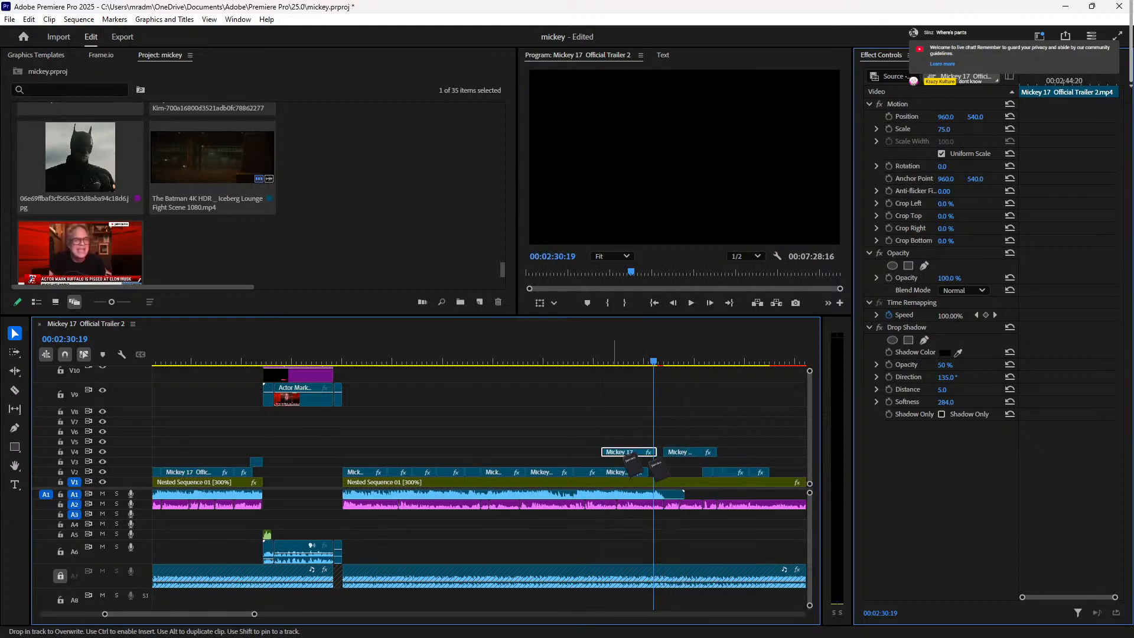
drag(686, 472, 767, 470)
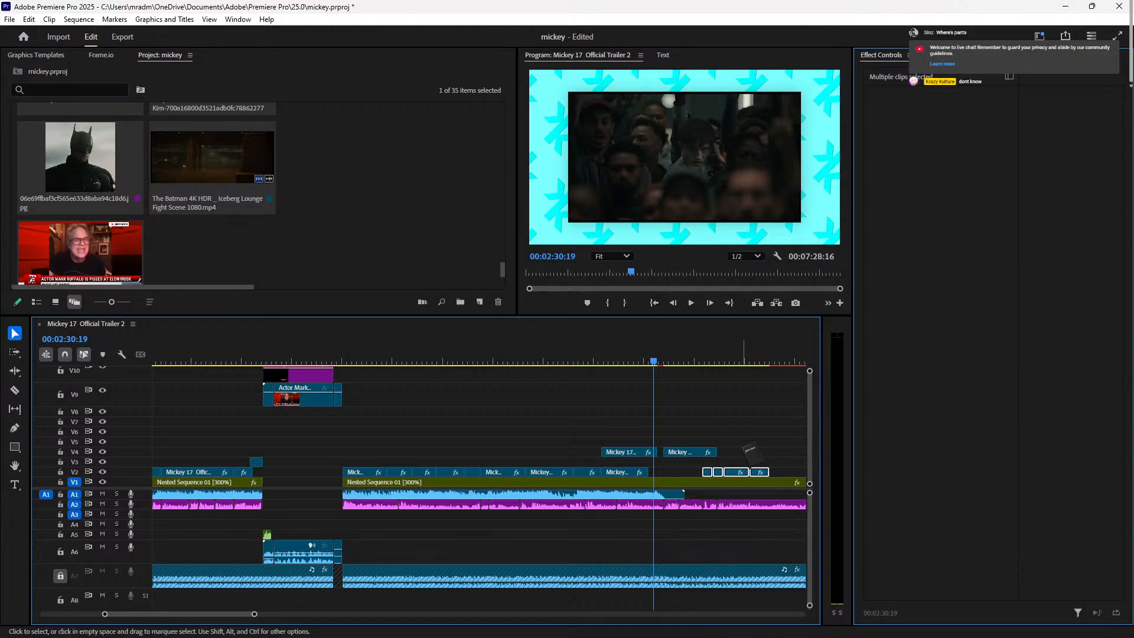
drag(738, 475, 745, 472)
drag(637, 452, 686, 477)
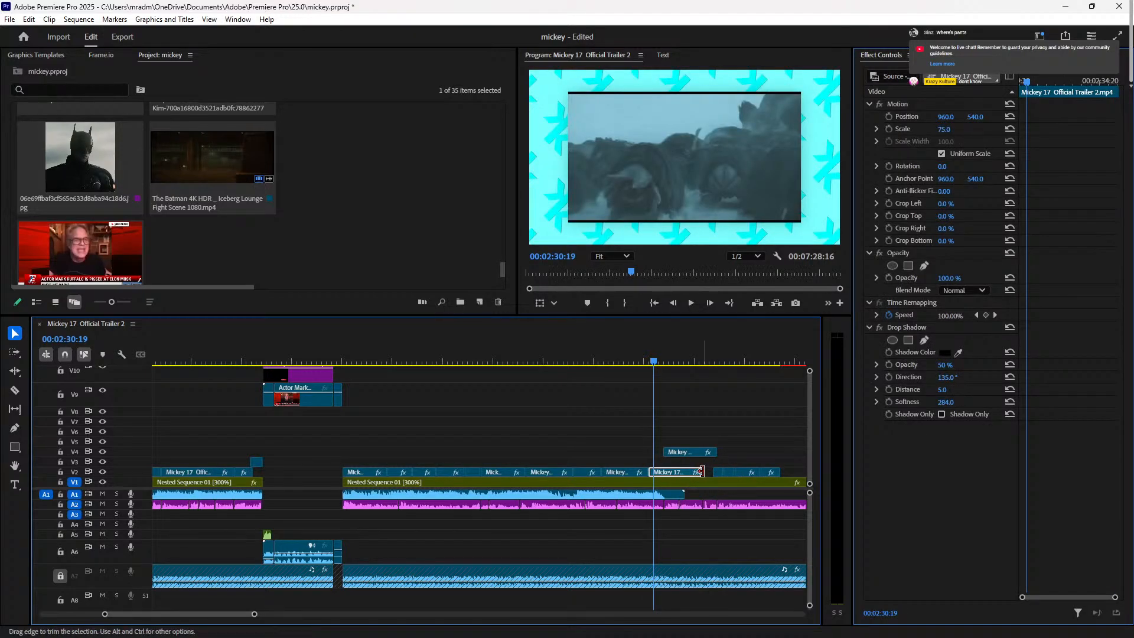
Step: Slide the four trailing V2 clips left to close the gap, then play from 02:24:09
click(783, 472)
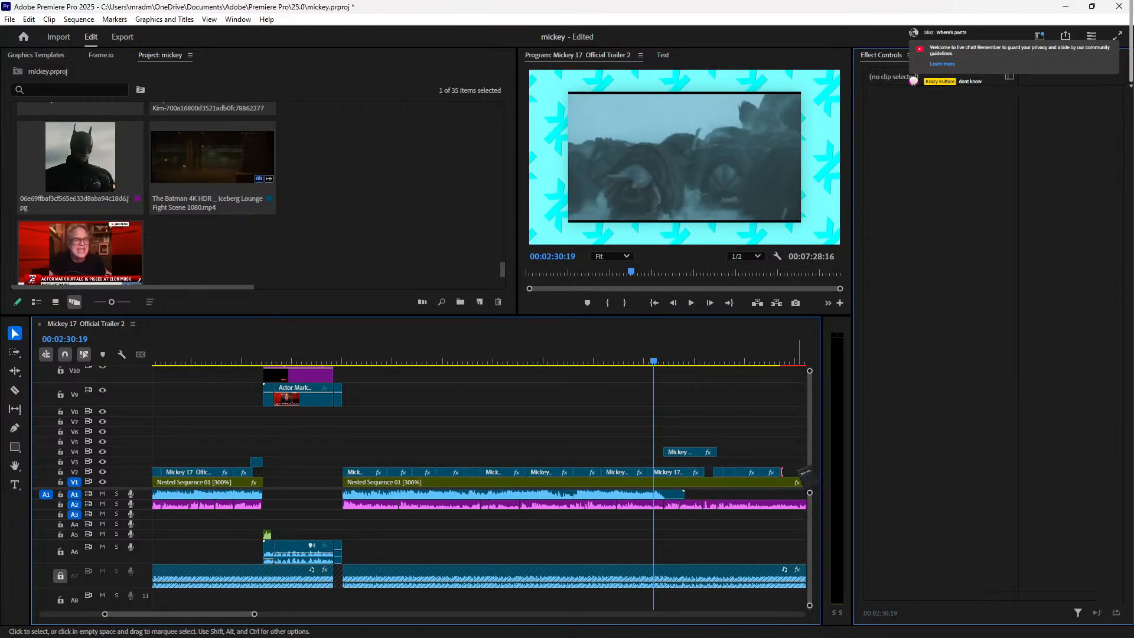
click(723, 472)
drag(717, 468, 716, 468)
key(=)
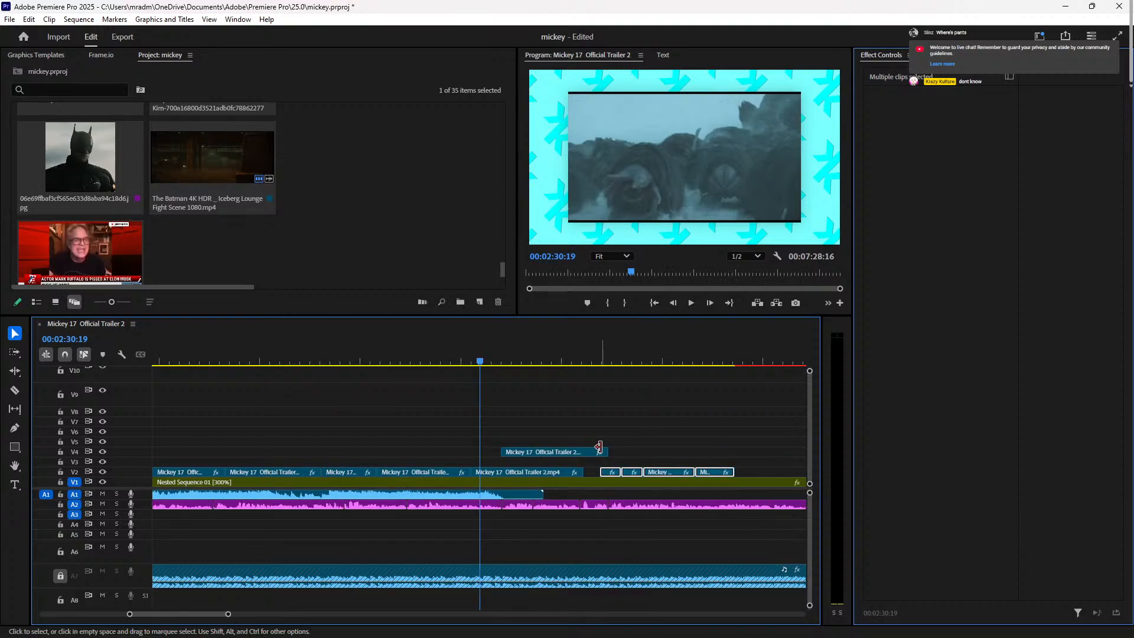
drag(665, 471, 648, 474)
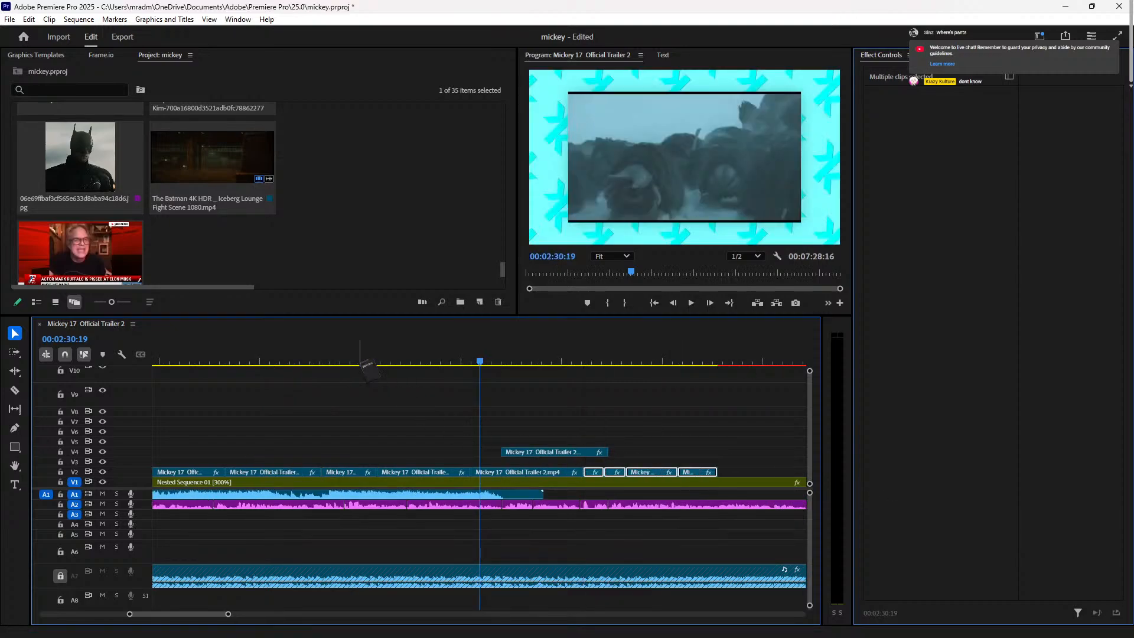
click(351, 361)
key(space)
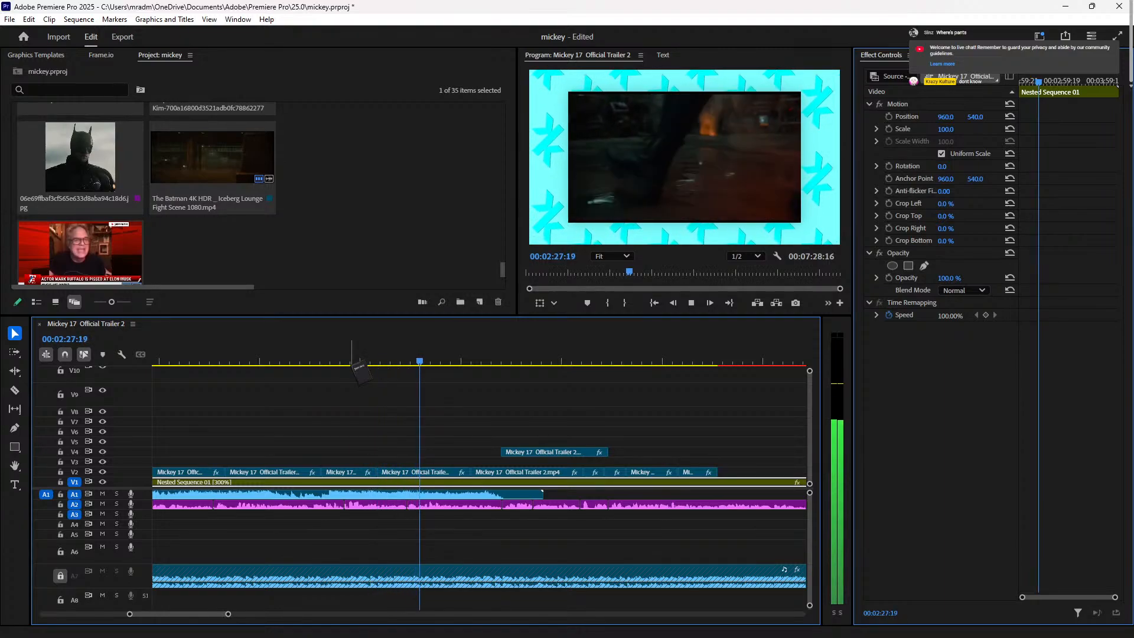
Step: Scale the V2 trailer clips at 02:19 and 02:24 to 105%
click(201, 361)
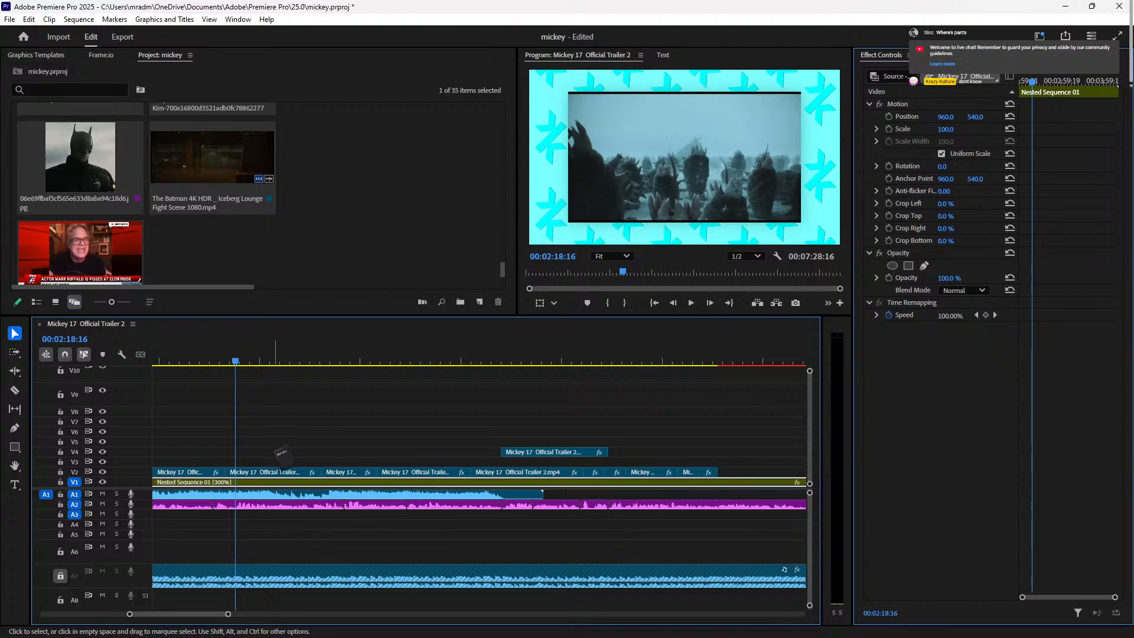
key(space)
drag(282, 450, 371, 427)
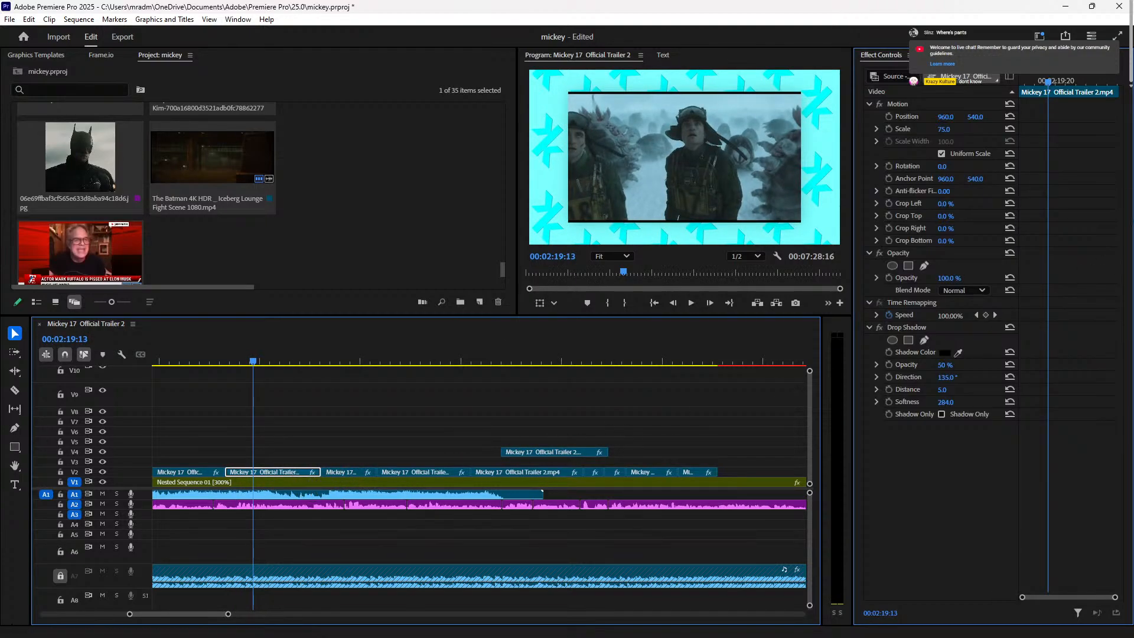
click(943, 129)
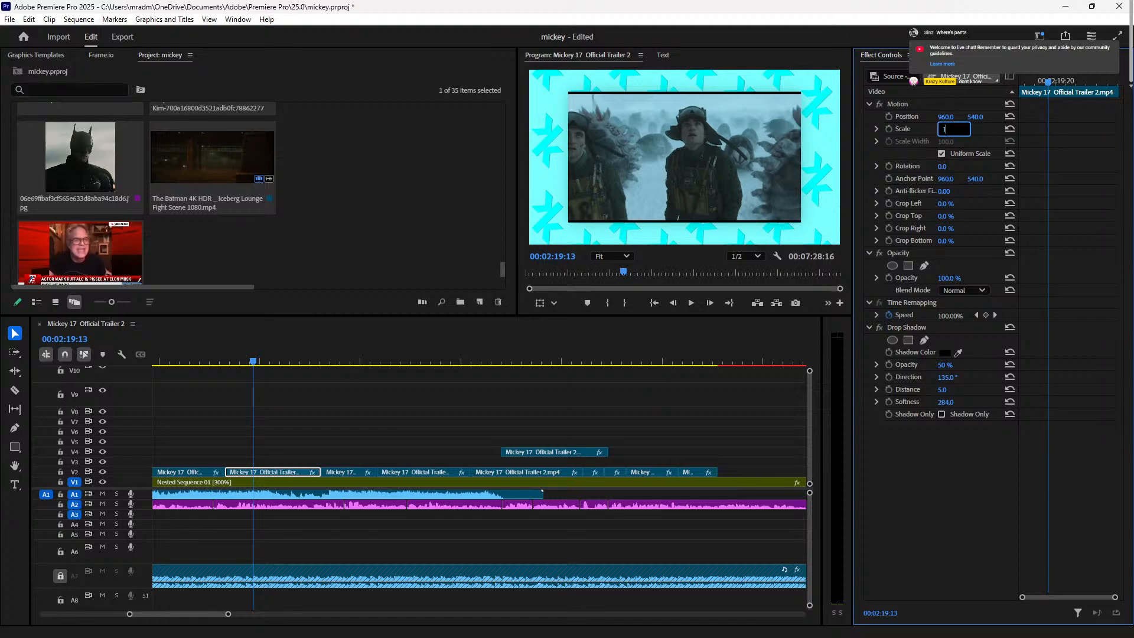
key(Return)
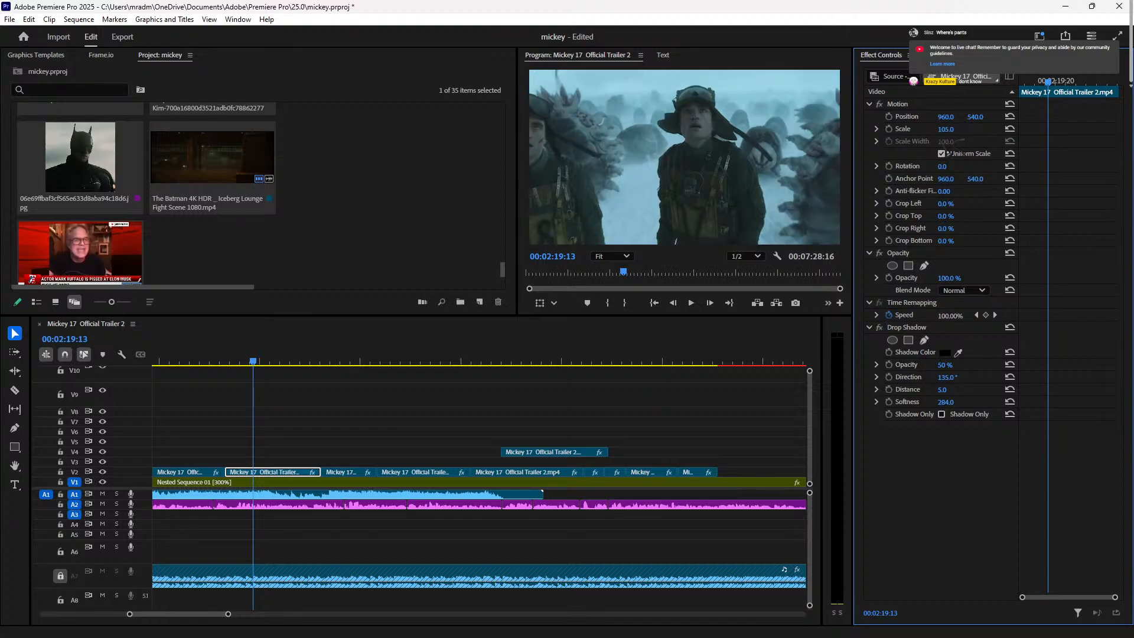
click(344, 360)
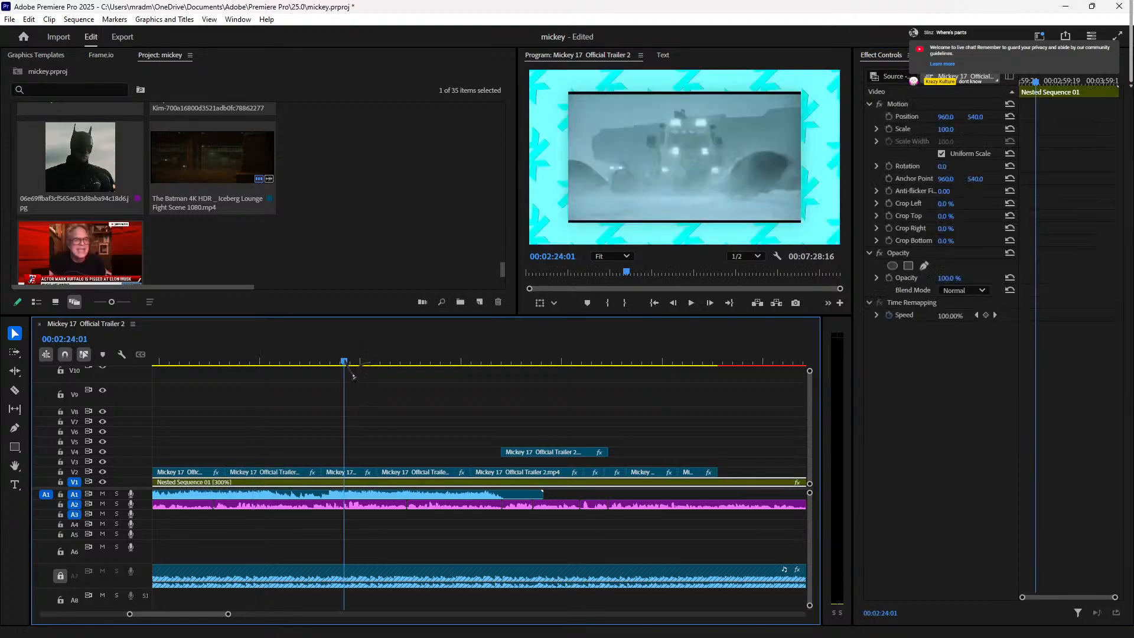
click(349, 472)
click(950, 128)
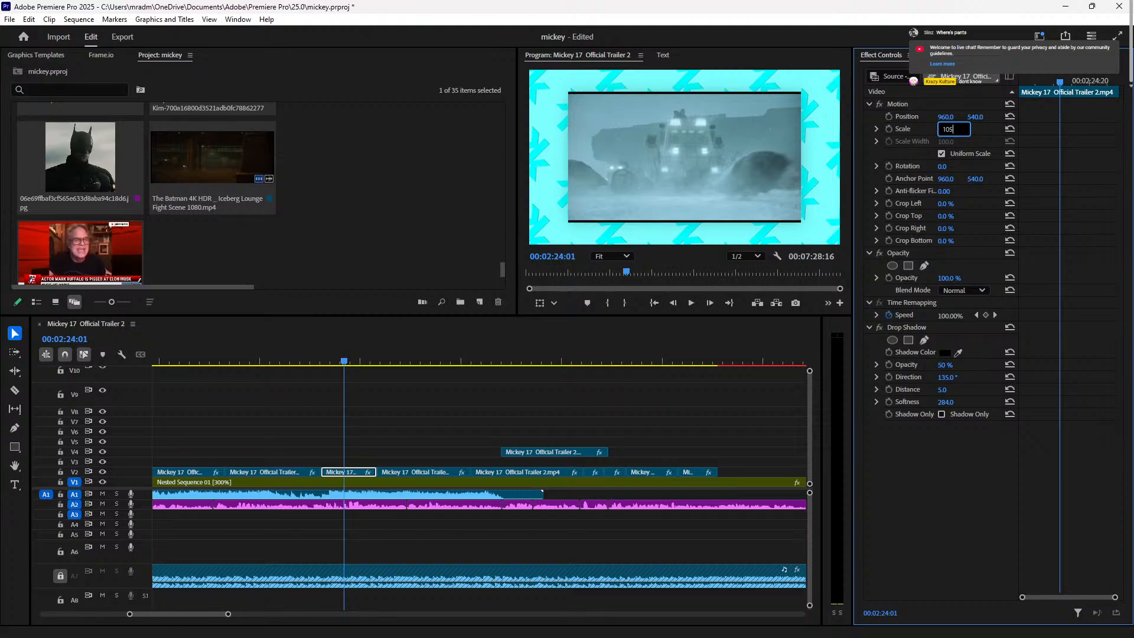
key(Return)
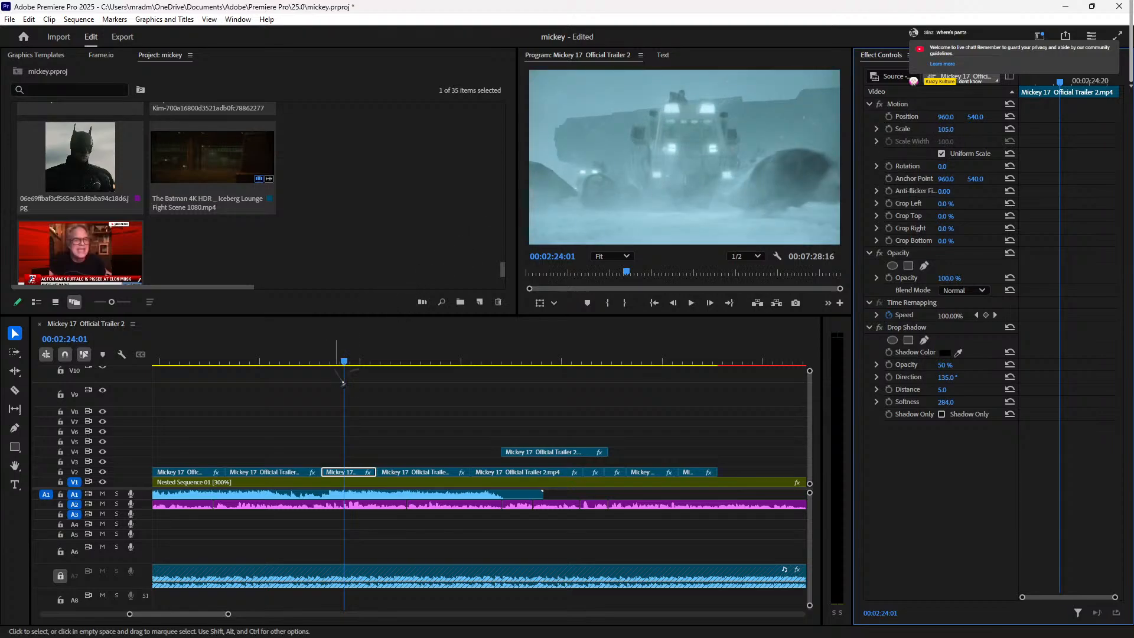
Step: Enlarge the V2 trailer clip at 02:26 and scale the one at 02:31 to 105%
click(366, 361)
click(421, 479)
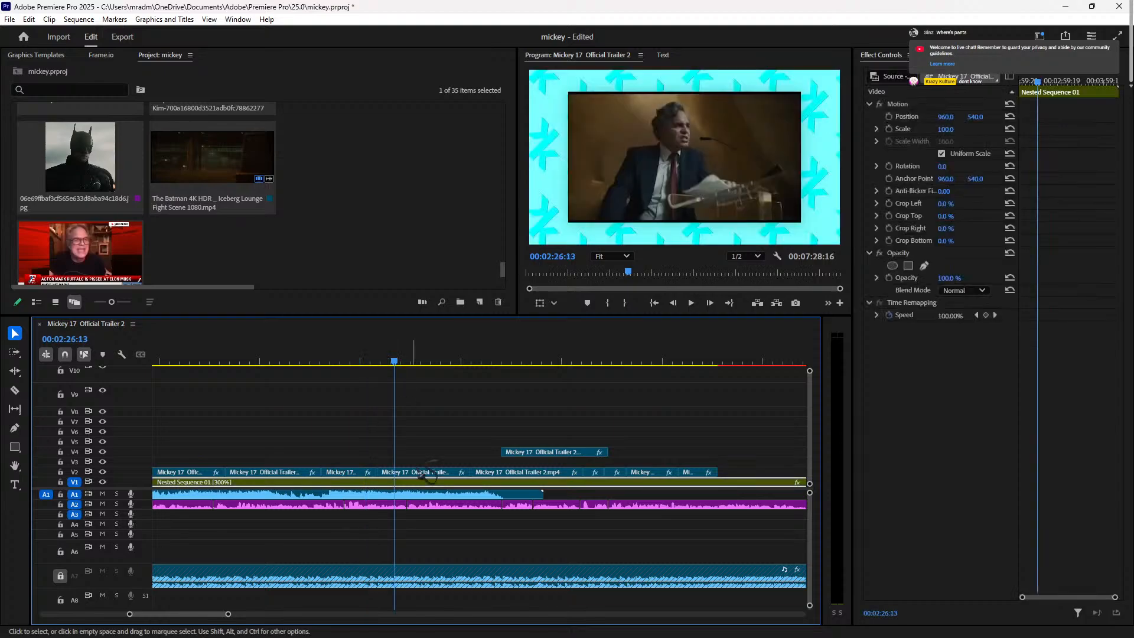
click(430, 473)
click(942, 129)
text(100)
key(Return)
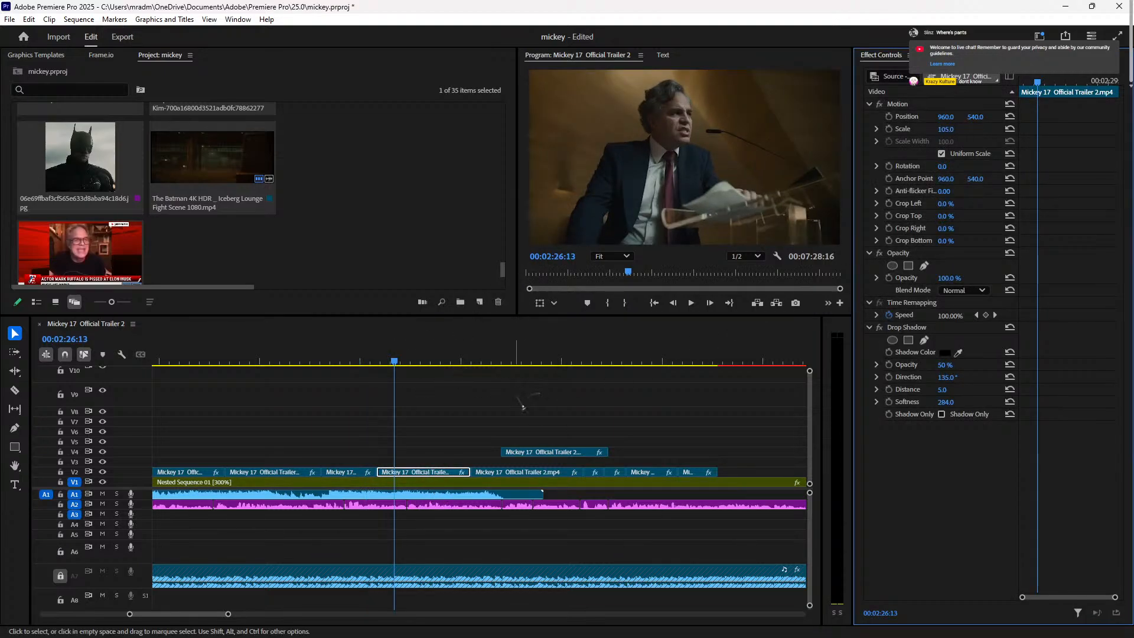
click(492, 362)
click(546, 481)
click(546, 473)
click(944, 129)
text(105)
key(Return)
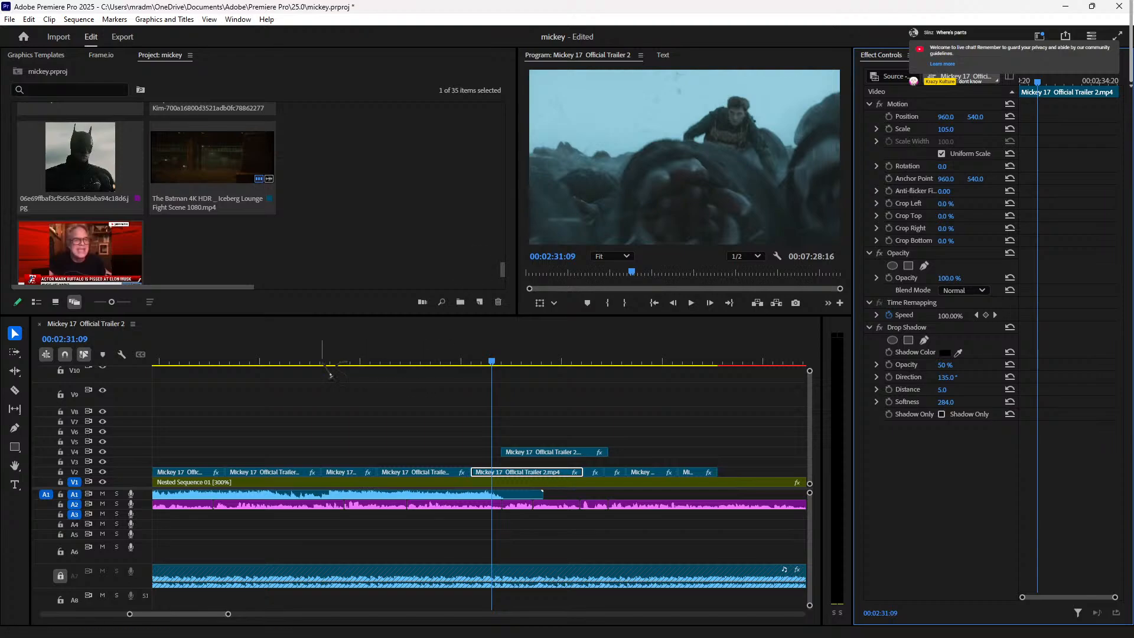
Step: Replay the current shot, then play the opening of the edit up to 00:00:20:11
click(428, 362)
key(space)
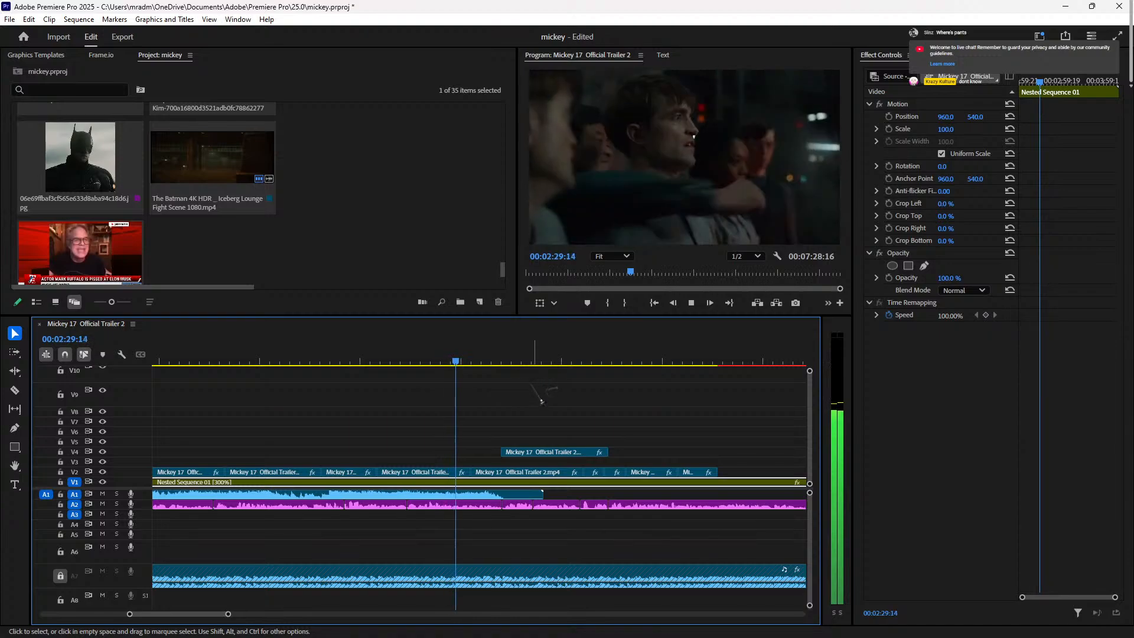
key(space)
click(383, 373)
drag(383, 359, 454, 396)
key(space)
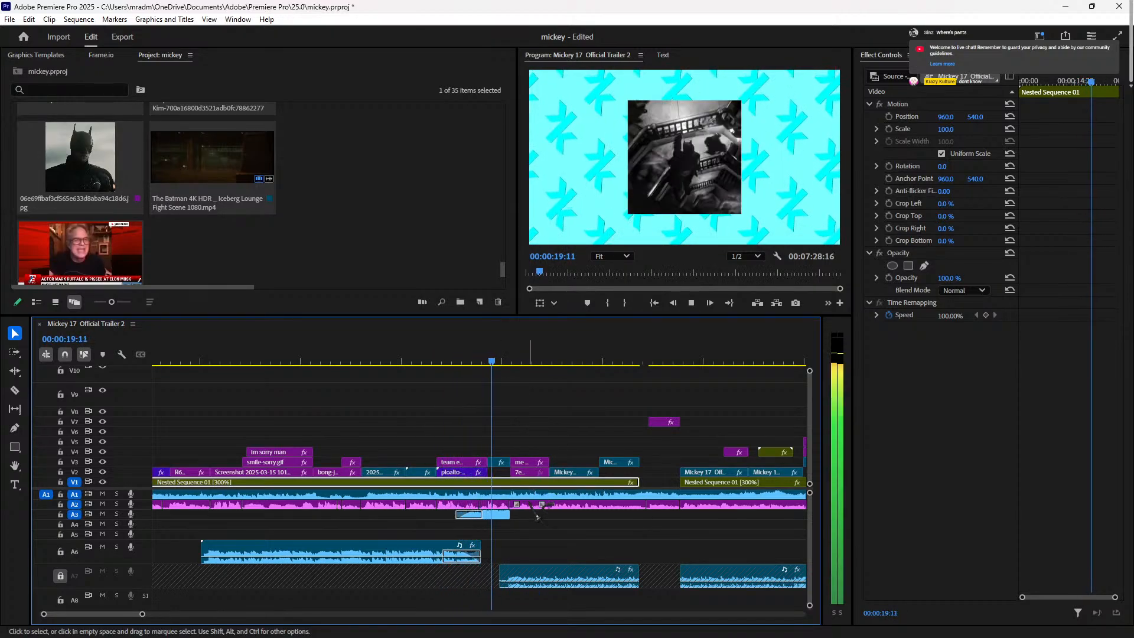
key(space)
Step: Zoom out the timeline and review the sequence between about 02:12 and 02:29
key(minus)
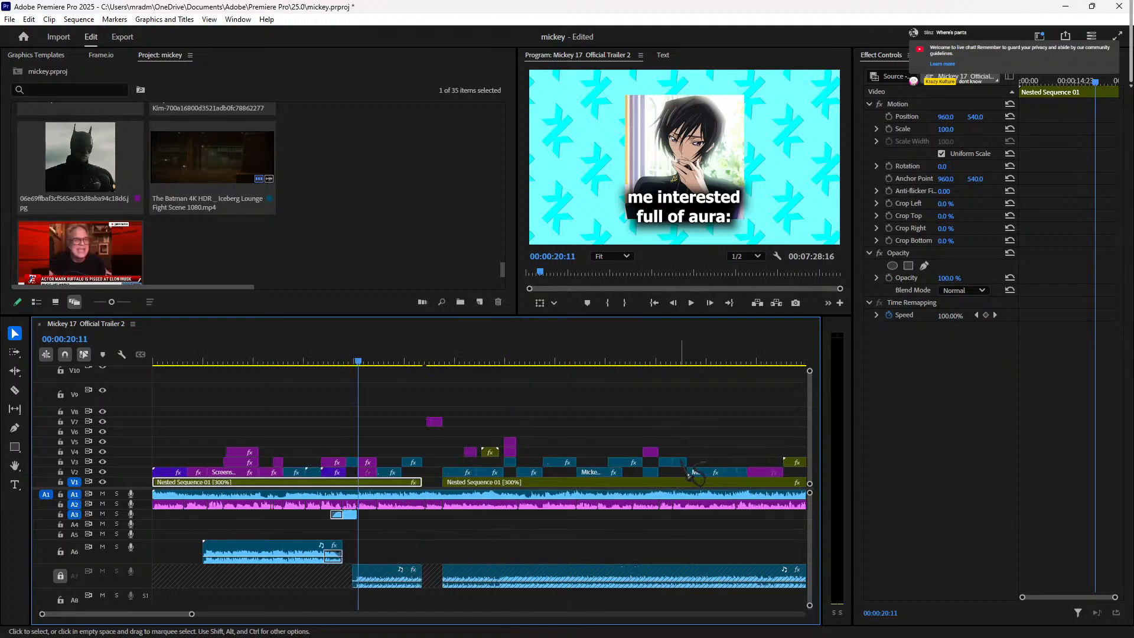
drag(541, 366, 631, 471)
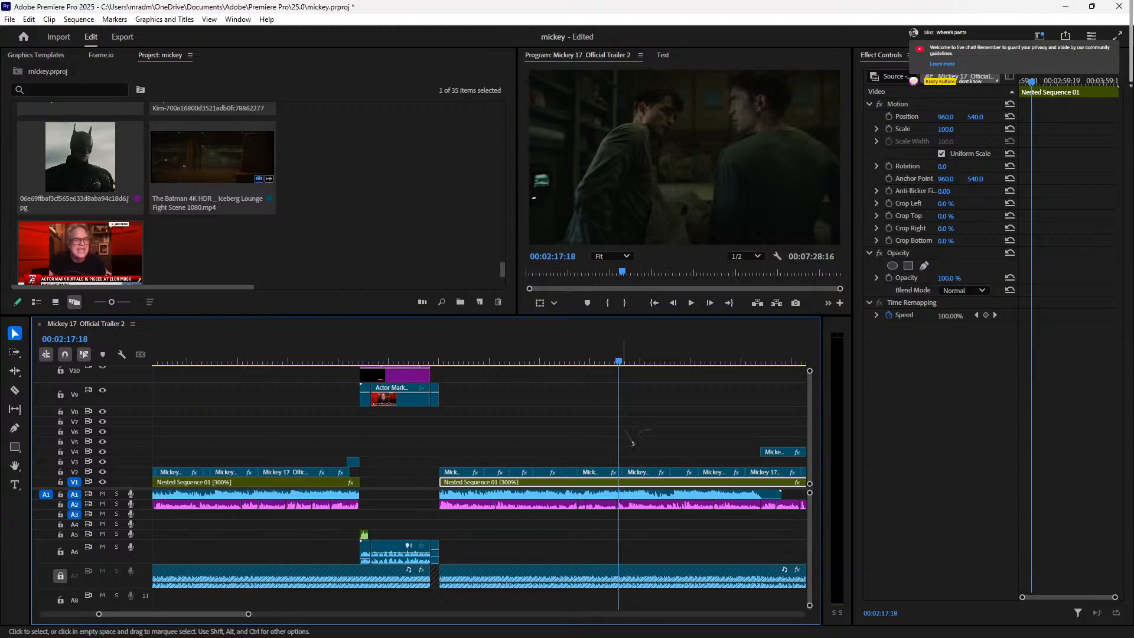
drag(623, 359, 603, 409)
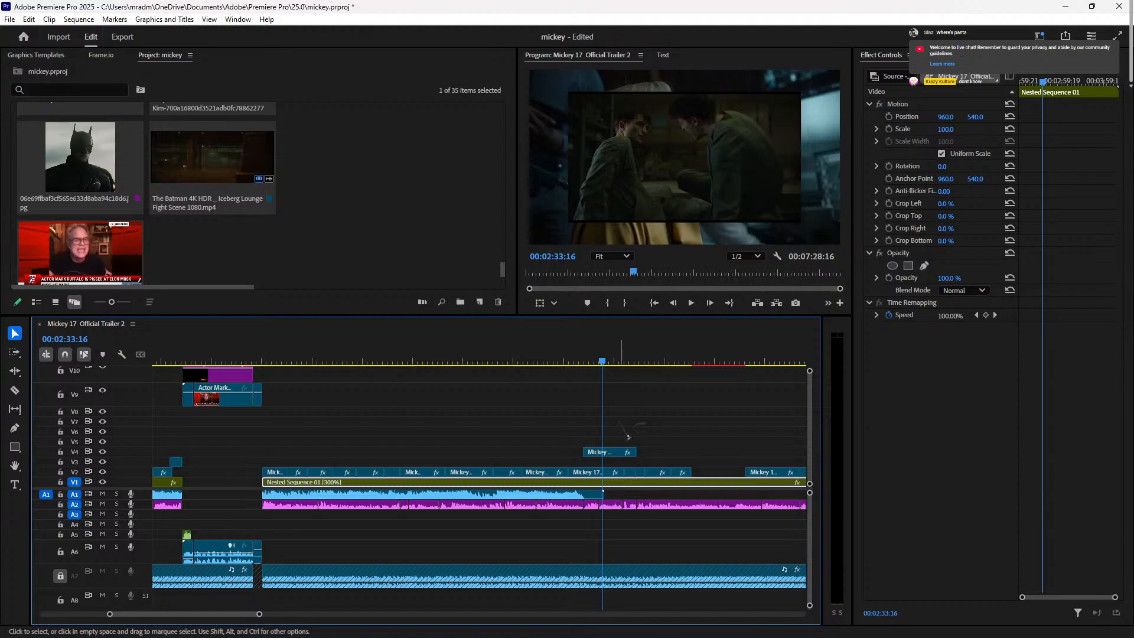
click(555, 362)
key(space)
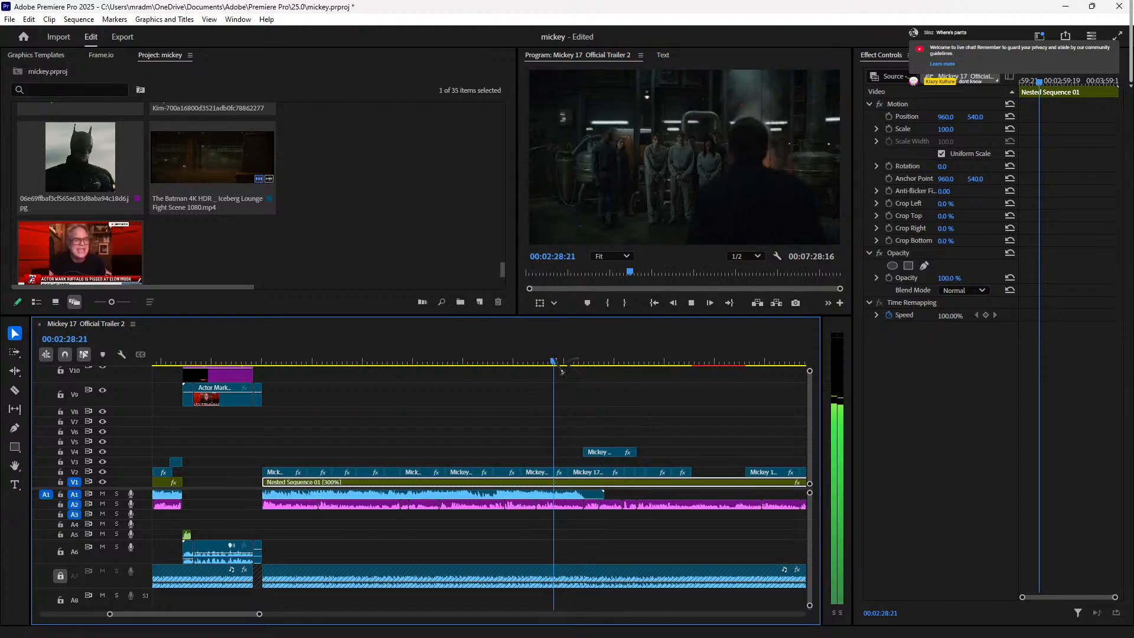
click(420, 362)
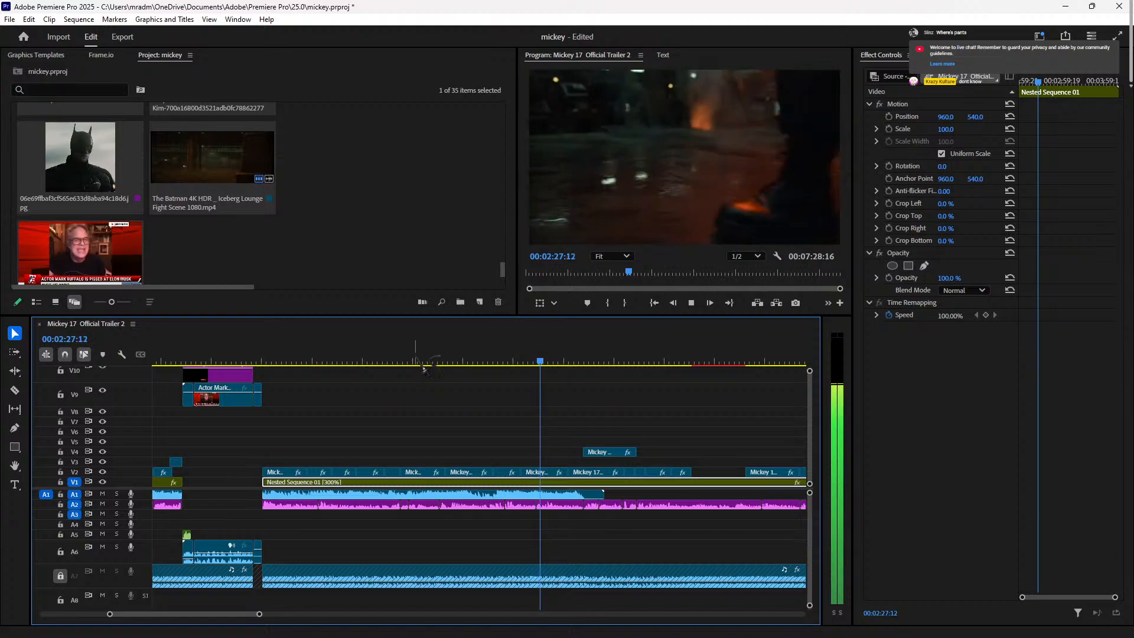
key(space)
Step: Review the cut from 02:22:11 through 02:24:20
click(508, 360)
drag(509, 364, 489, 363)
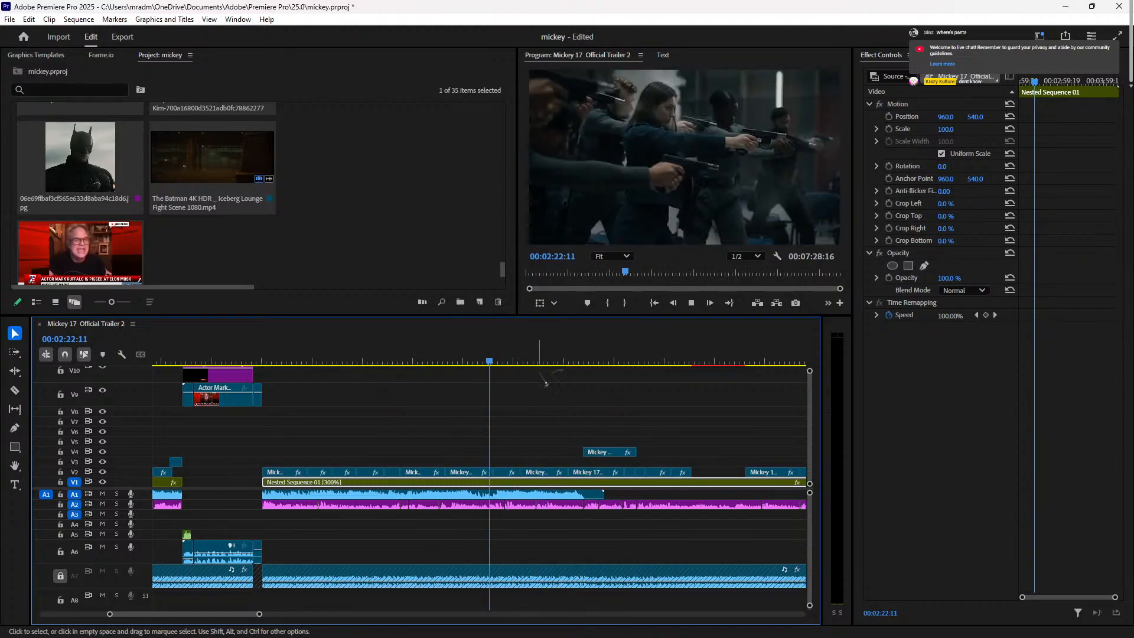
key(space)
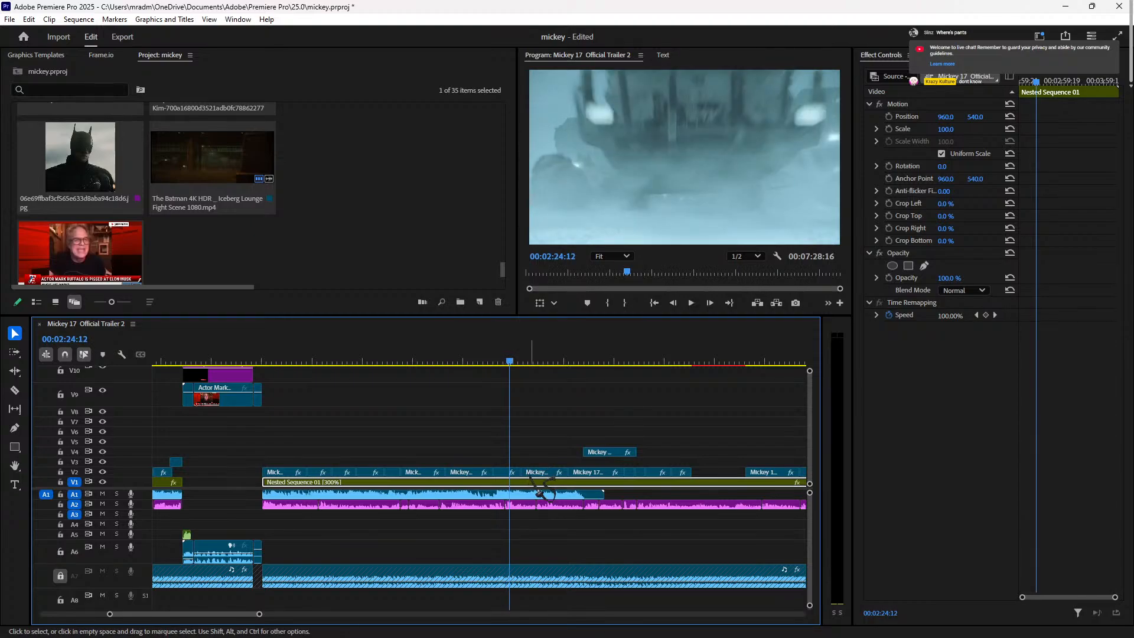
key(space)
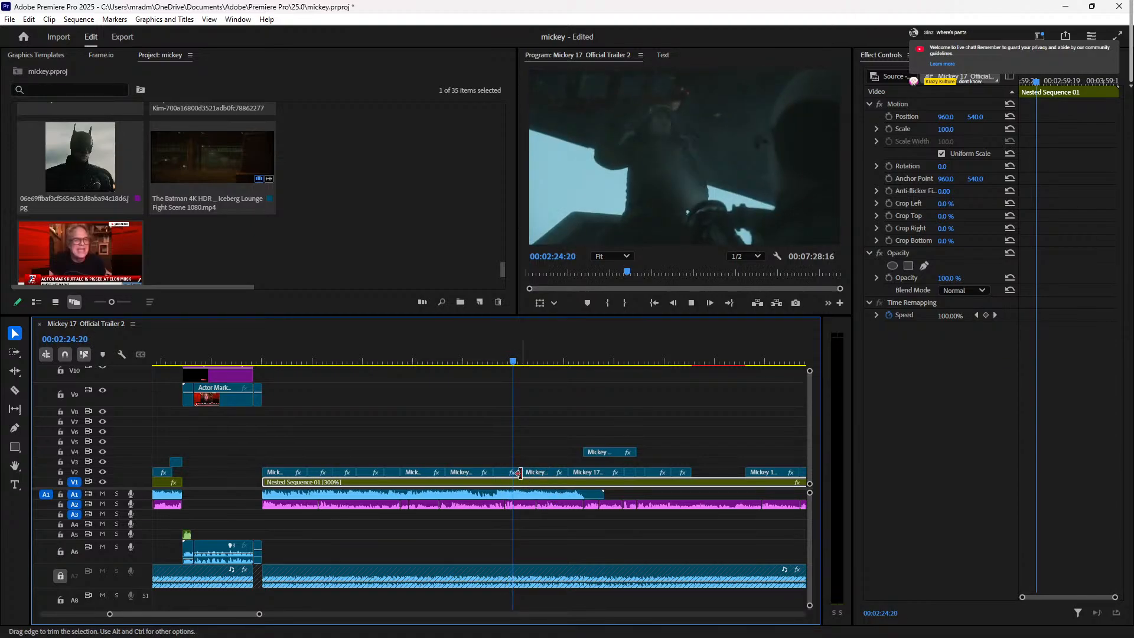
key(space)
key(space)
Step: Trim 23 frames off the start of the V2 trailer clip and play back the trimmed section
key(equal)
key(equal)
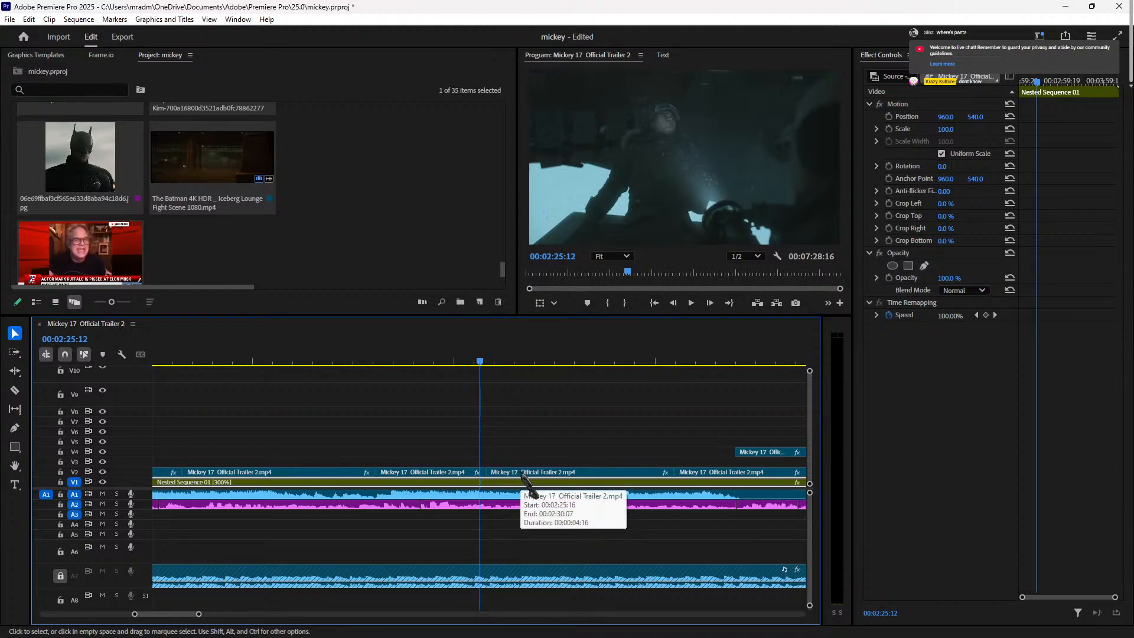
key(Right)
key(Right)
key(Right)
key(Right)
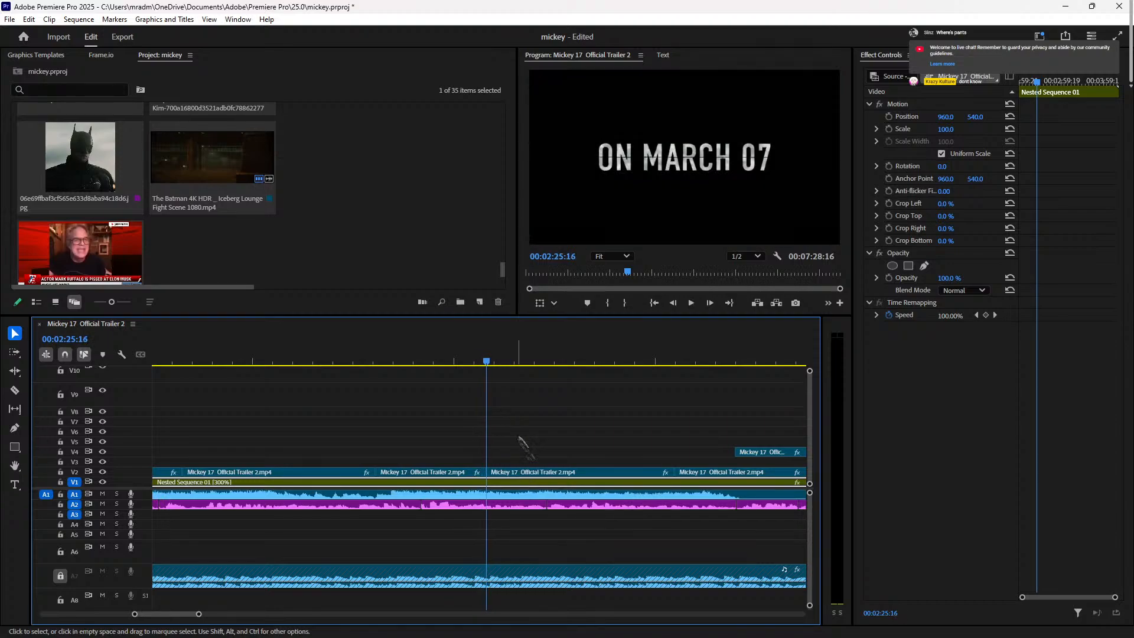
drag(494, 472, 521, 474)
click(565, 474)
key(space)
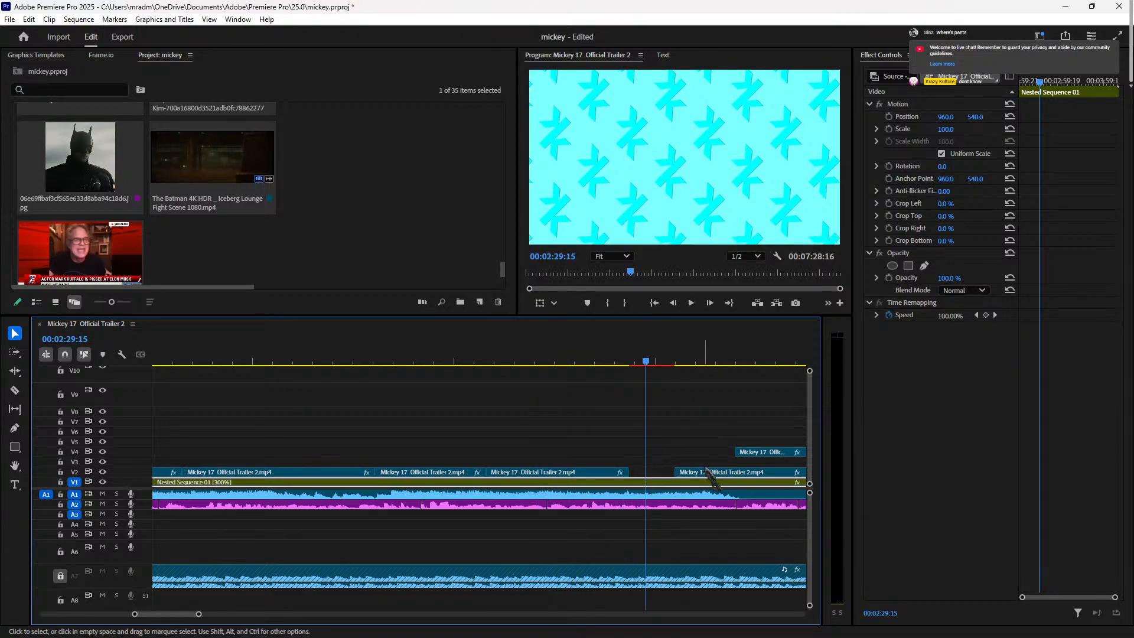
key(space)
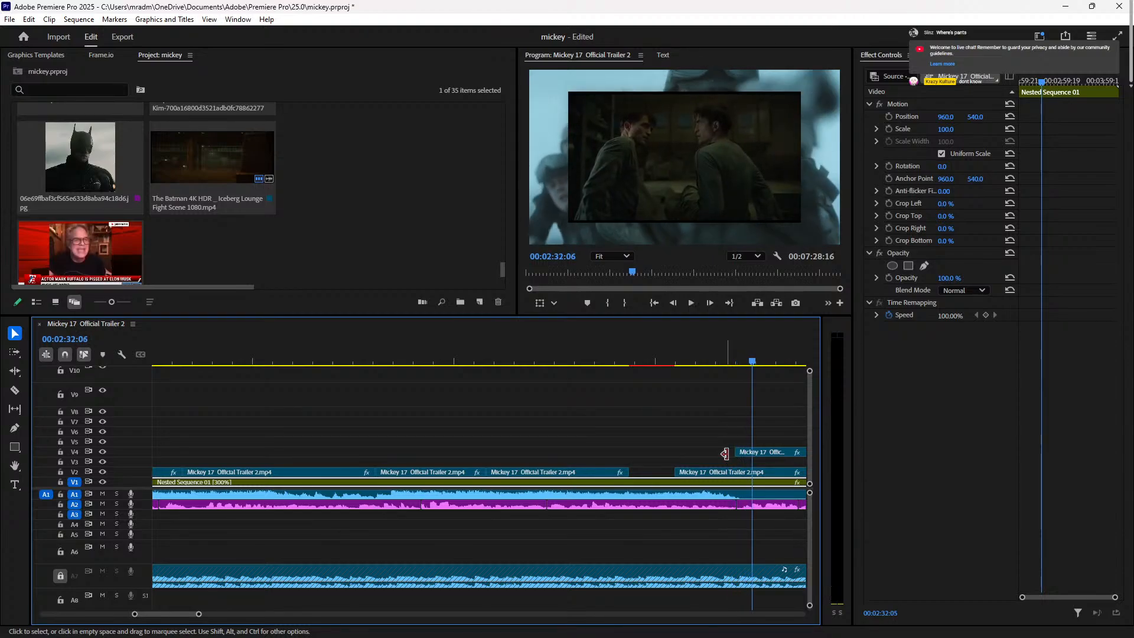
Step: Move the trimmed clip up to V9 and the V2 clip at 02:30:20 onto V5
drag(731, 471, 671, 476)
drag(592, 362, 507, 388)
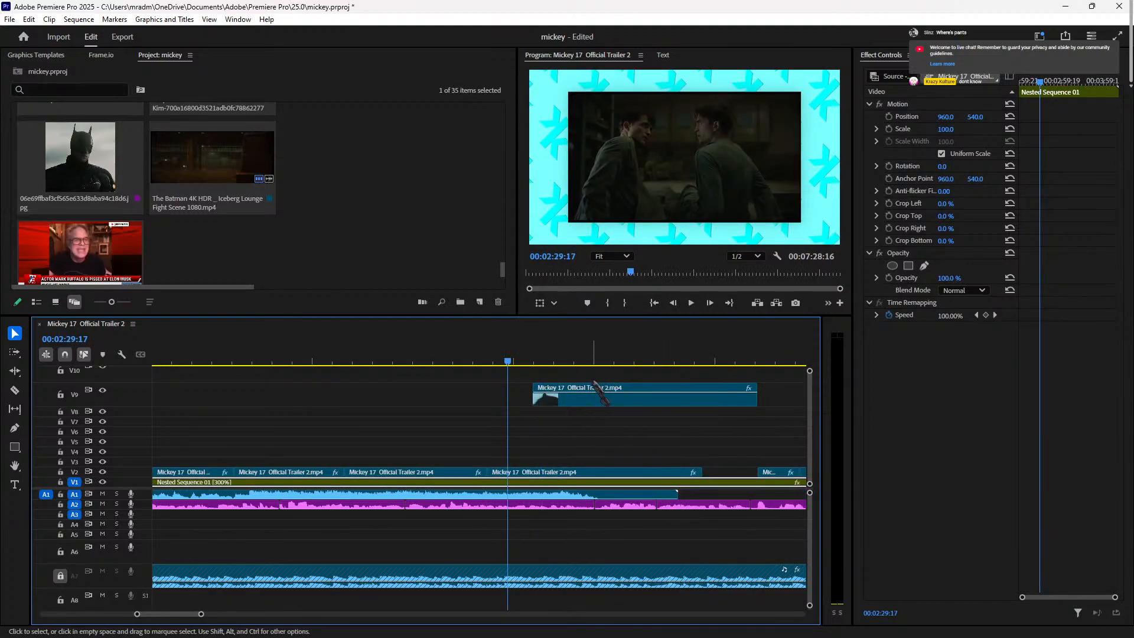
click(553, 360)
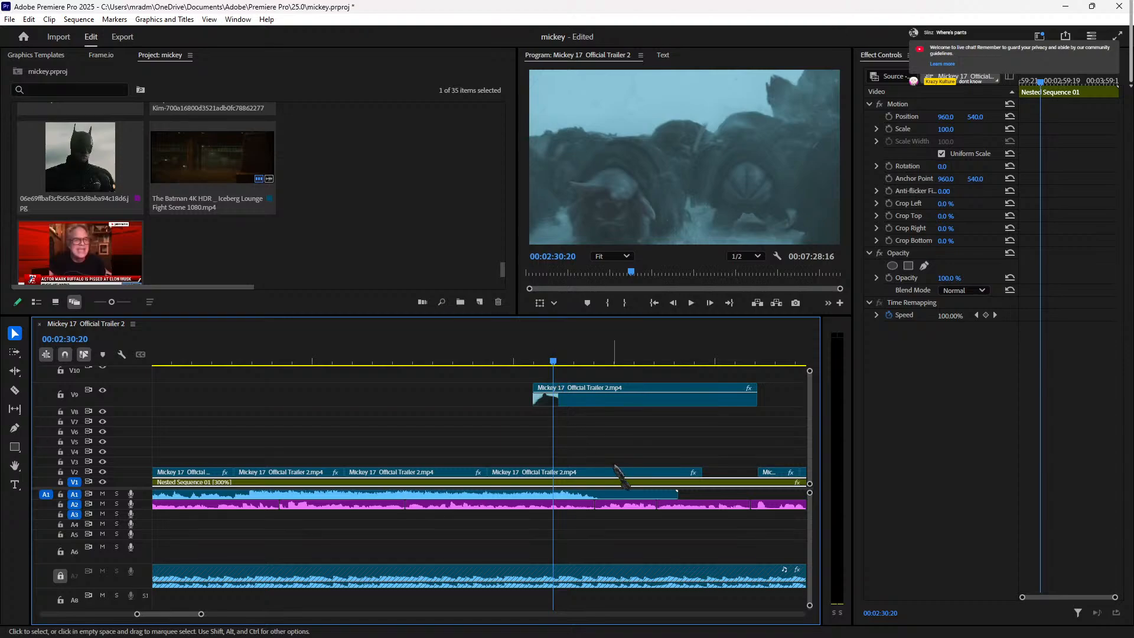
key(minus)
key(minus)
drag(516, 471, 697, 443)
Step: Move a V2 clip 12 seconds earlier, overwriting, leaving cyan at 02:41:20
drag(553, 362, 610, 361)
drag(635, 369, 609, 376)
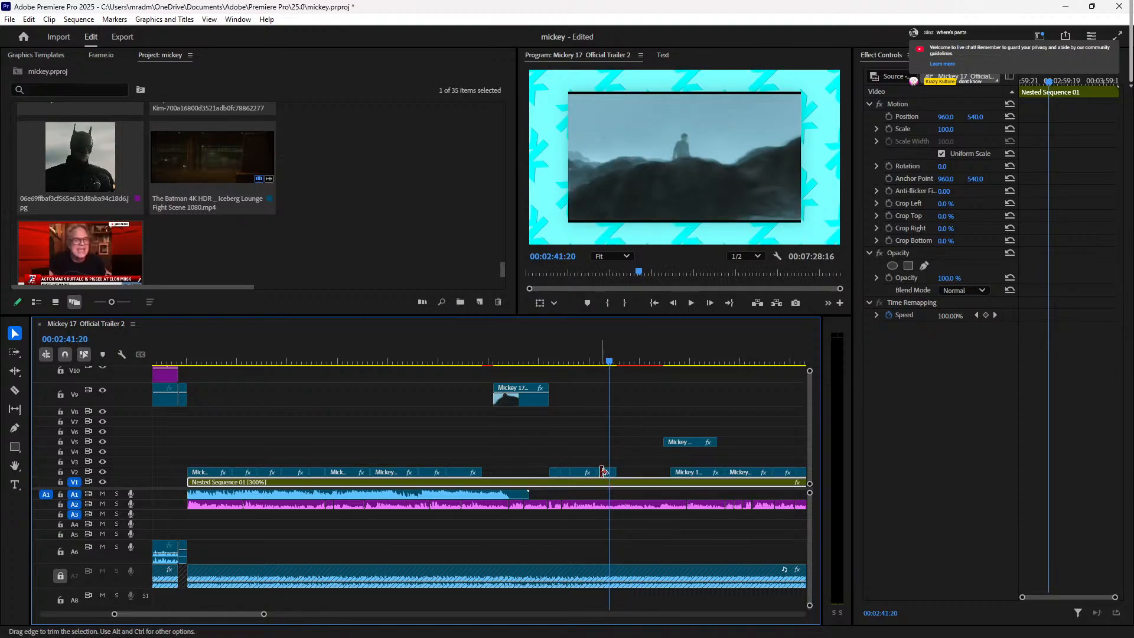
key(equal)
key(equal)
key(equal)
drag(471, 477, 420, 475)
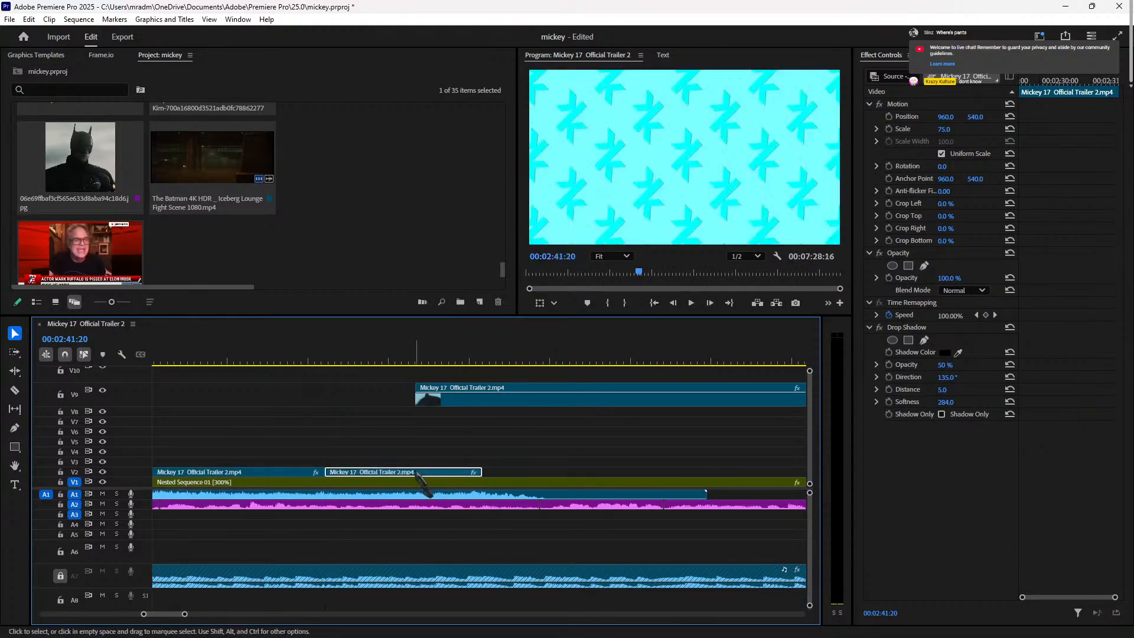
Step: Review the edit from around 02:29 and again from 02:30:03
click(285, 362)
key(space)
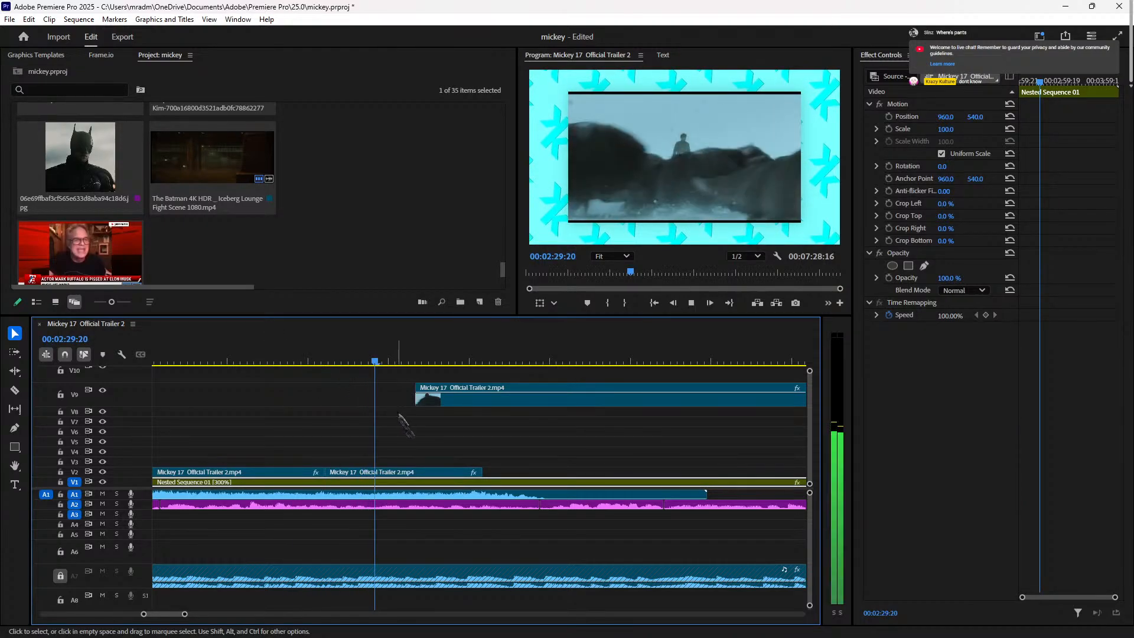
key(space)
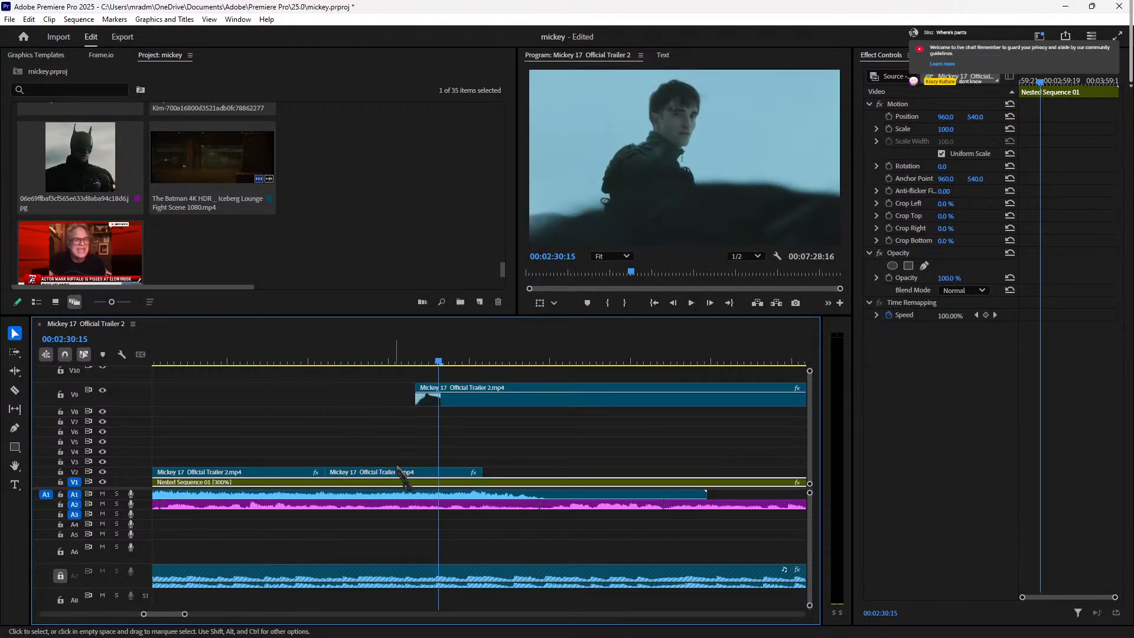
click(402, 361)
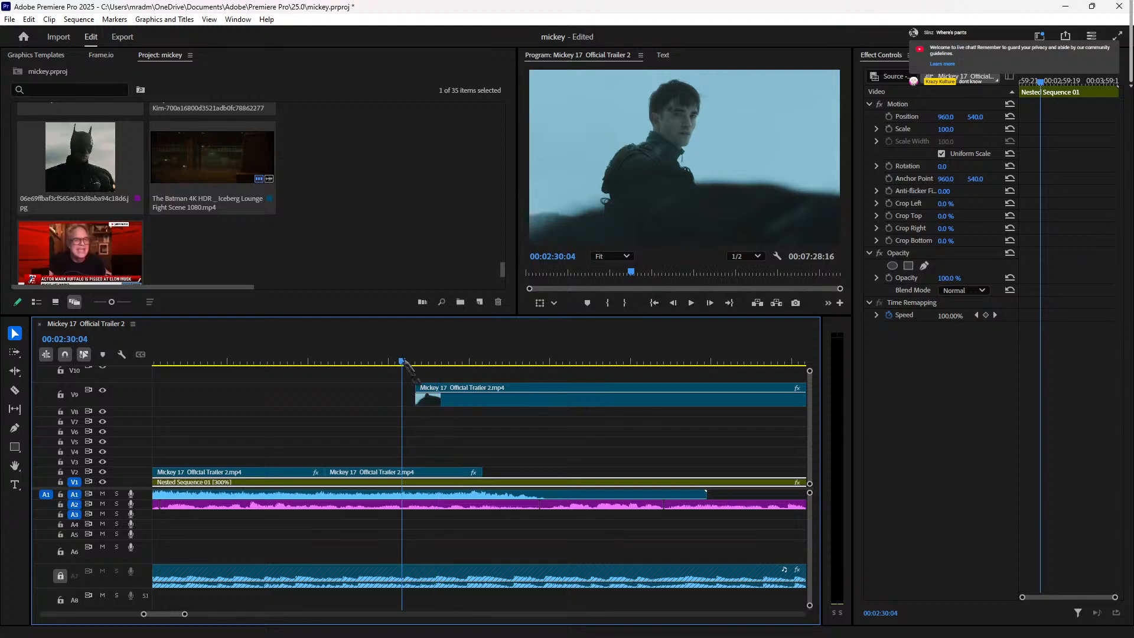
key(space)
key(space)
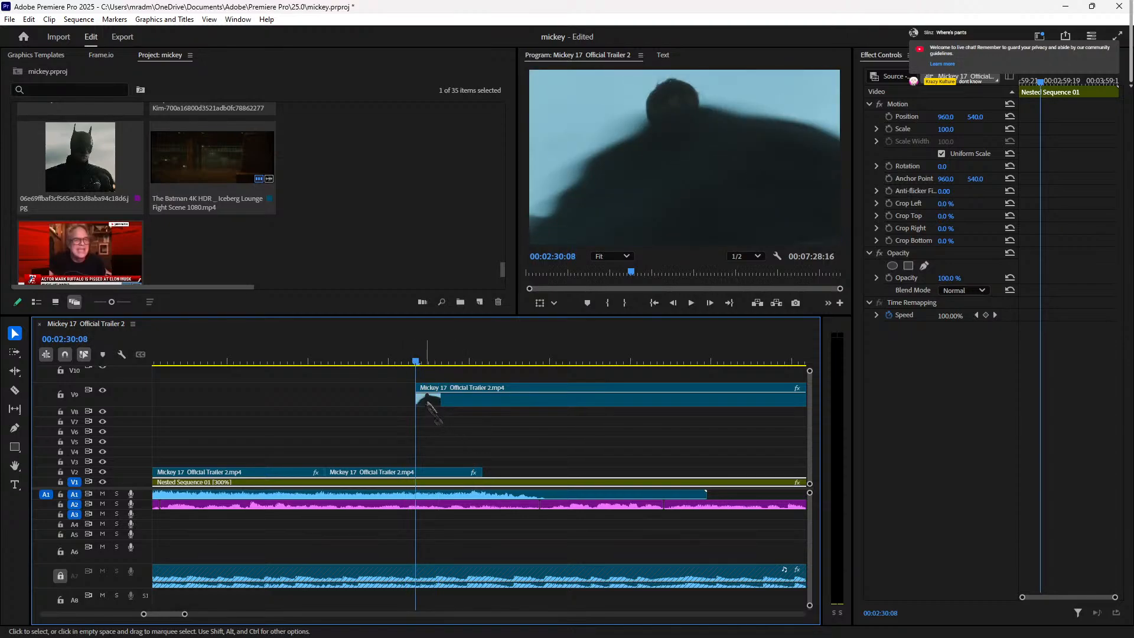
Step: Shift the V9 clip later, preview it, then undo the last two edits
drag(427, 403, 511, 406)
key(space)
key(space)
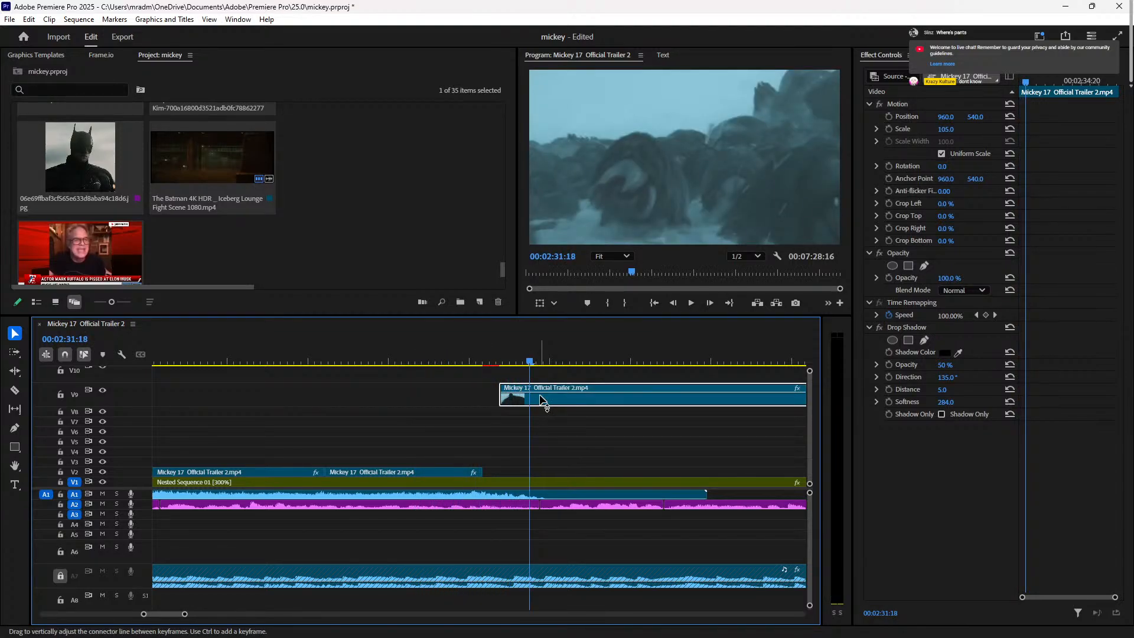
key(ctrl+z)
key(ctrl+z)
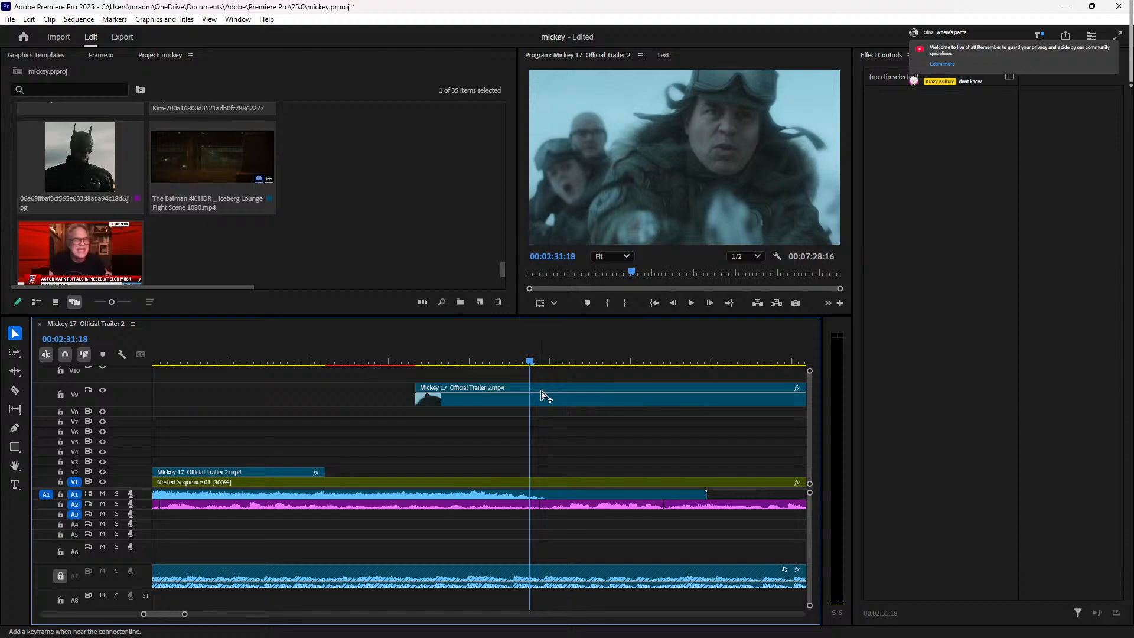
Step: Scrub the later shots and check the Scale of the right Mickey 17 clip on V2
click(566, 360)
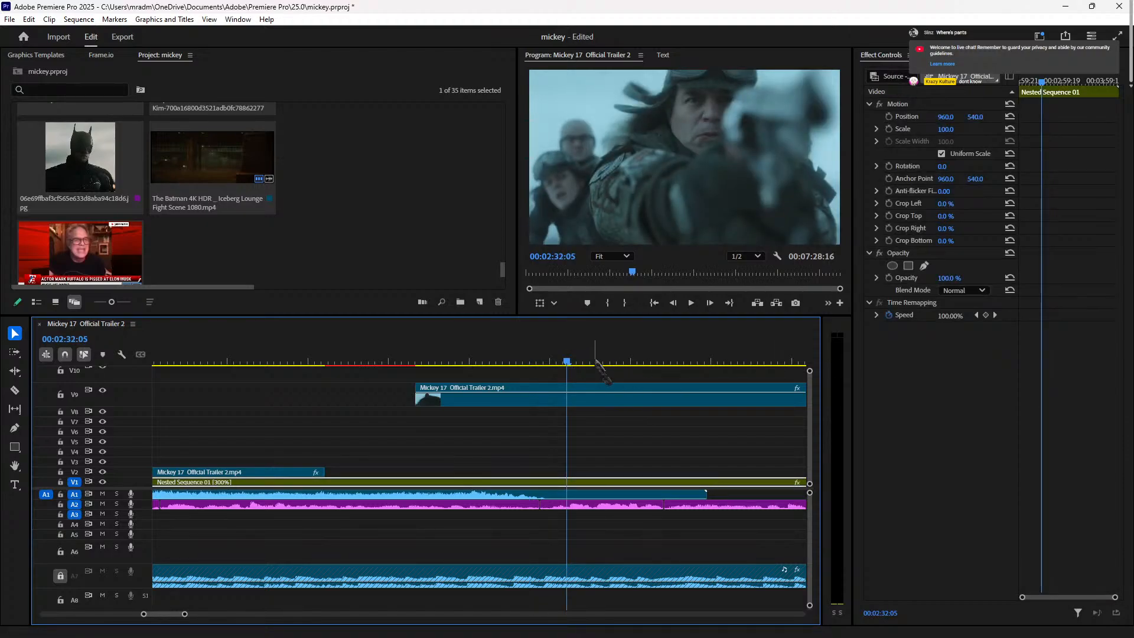
drag(571, 361, 676, 380)
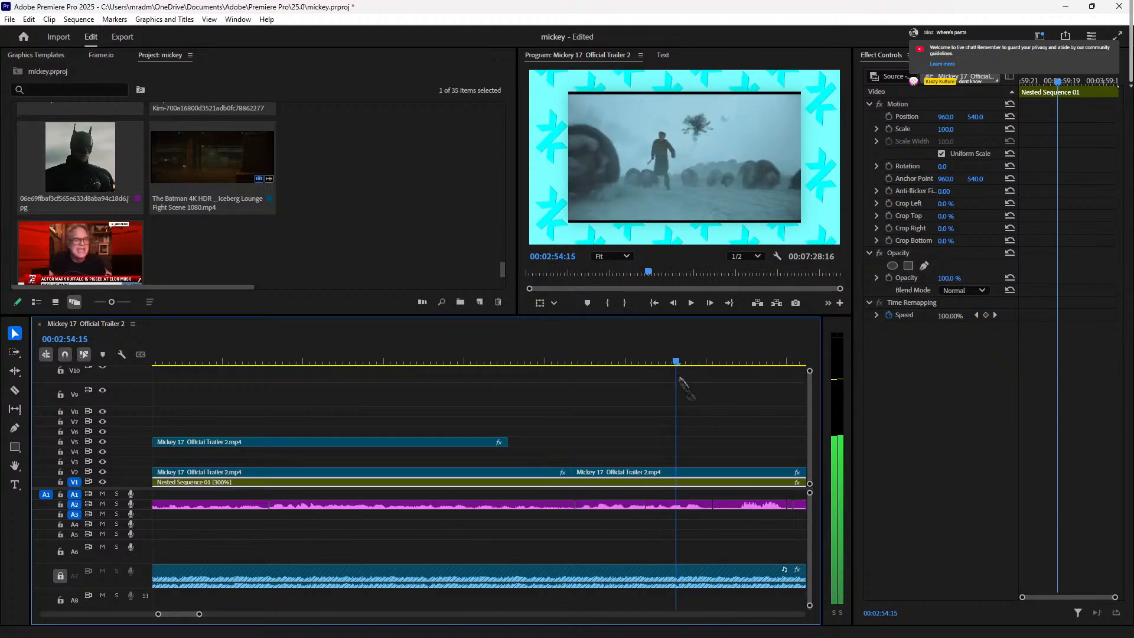
click(673, 472)
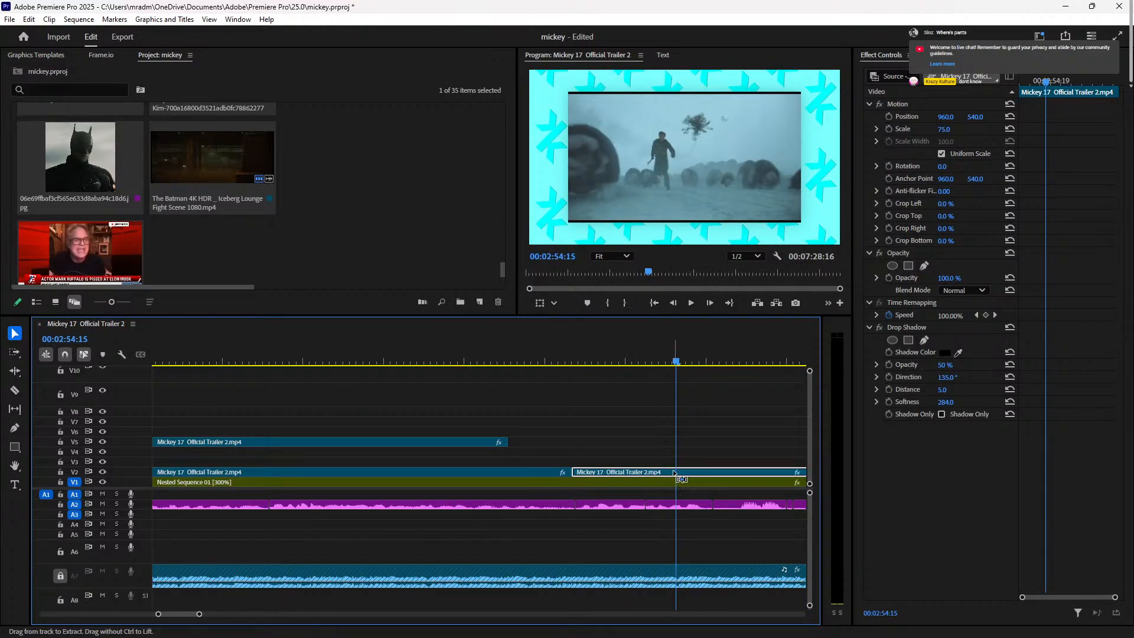
click(573, 359)
drag(573, 360, 29, 351)
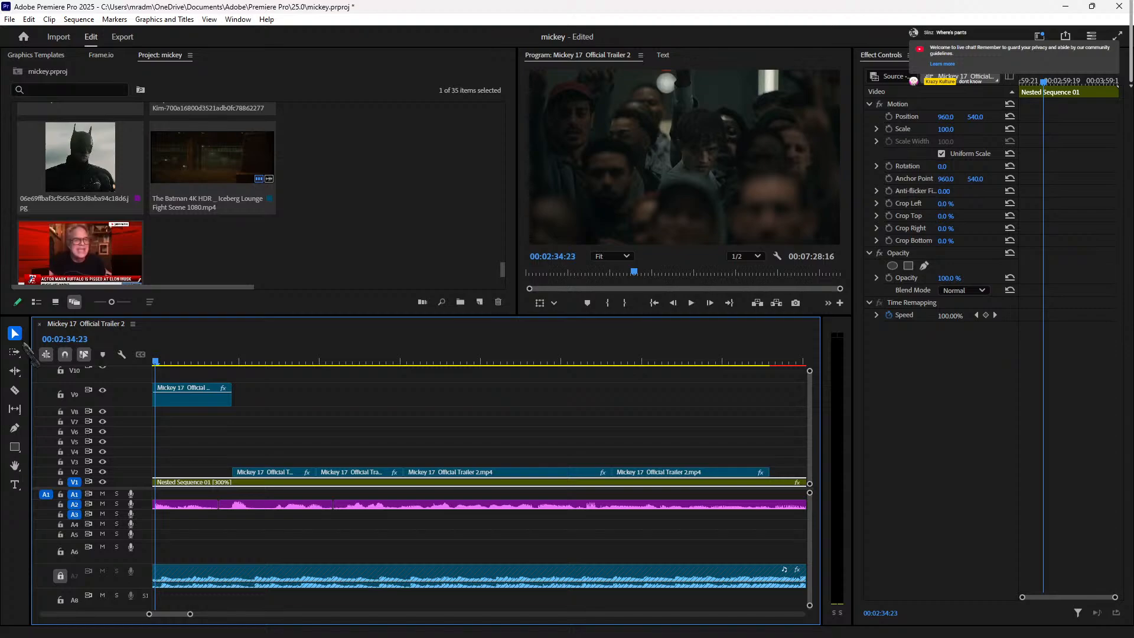
Step: Review around 02:29 and paste the copied clip at the V2 clip's end
drag(155, 362, 464, 386)
key(space)
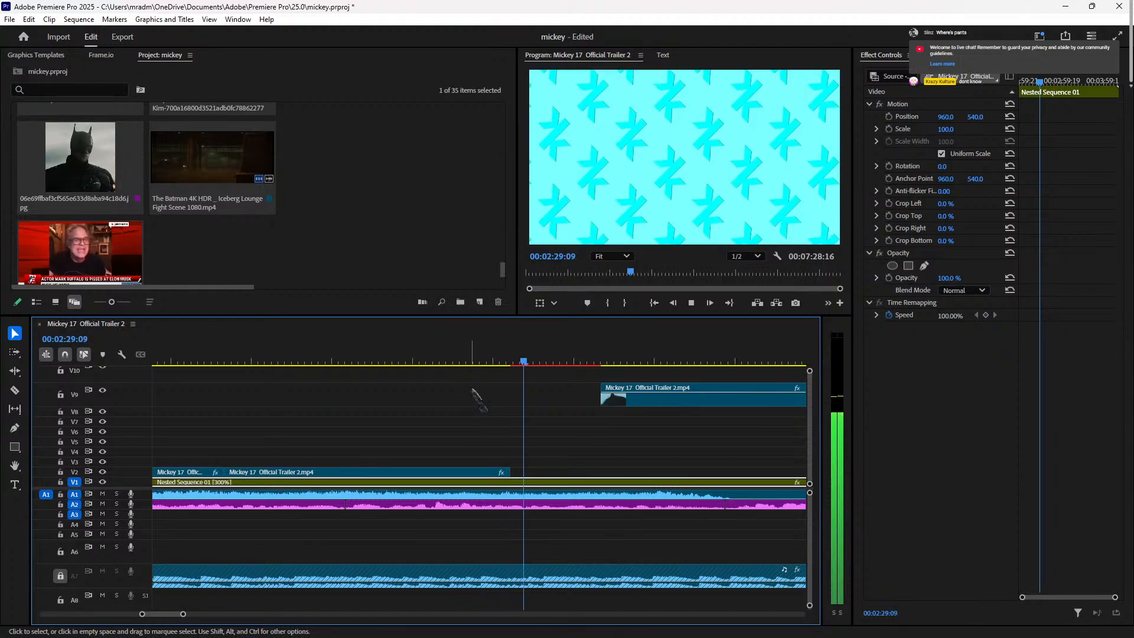
key(space)
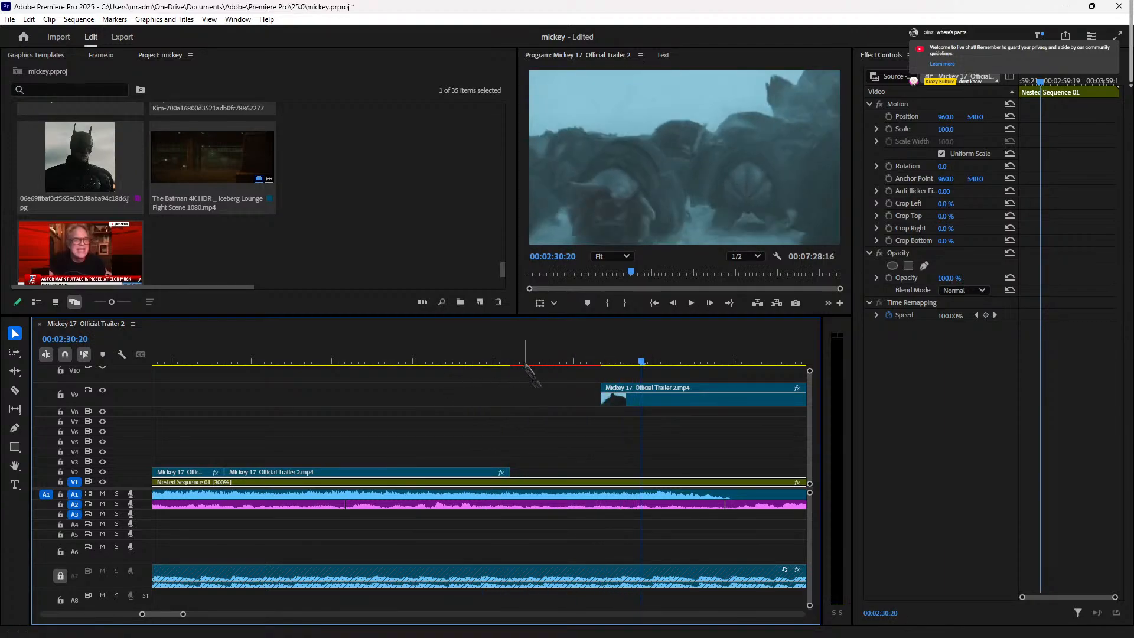
click(512, 362)
key(ctrl+v)
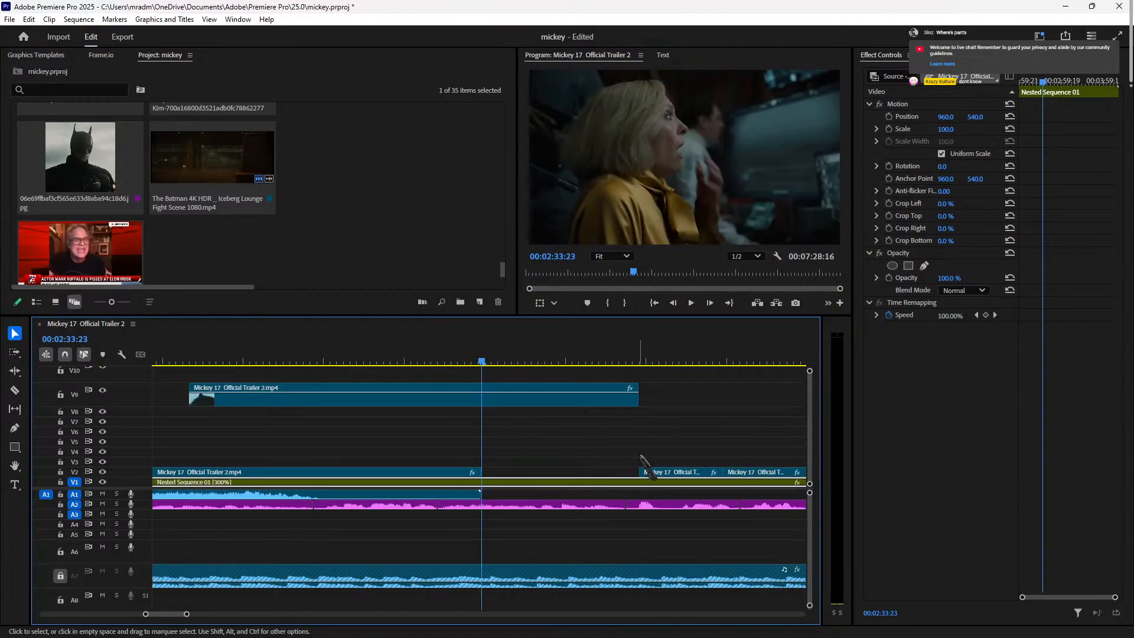
Step: Move the trailer clip from V9 down to V8, about four seconds later
drag(173, 358, 272, 384)
key(space)
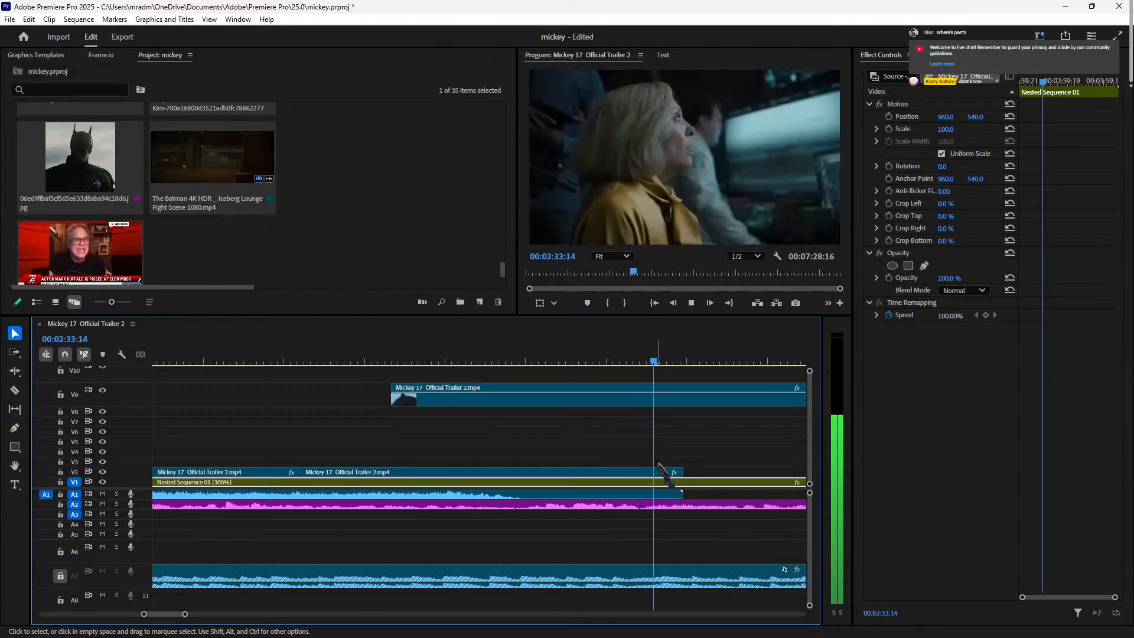
key(space)
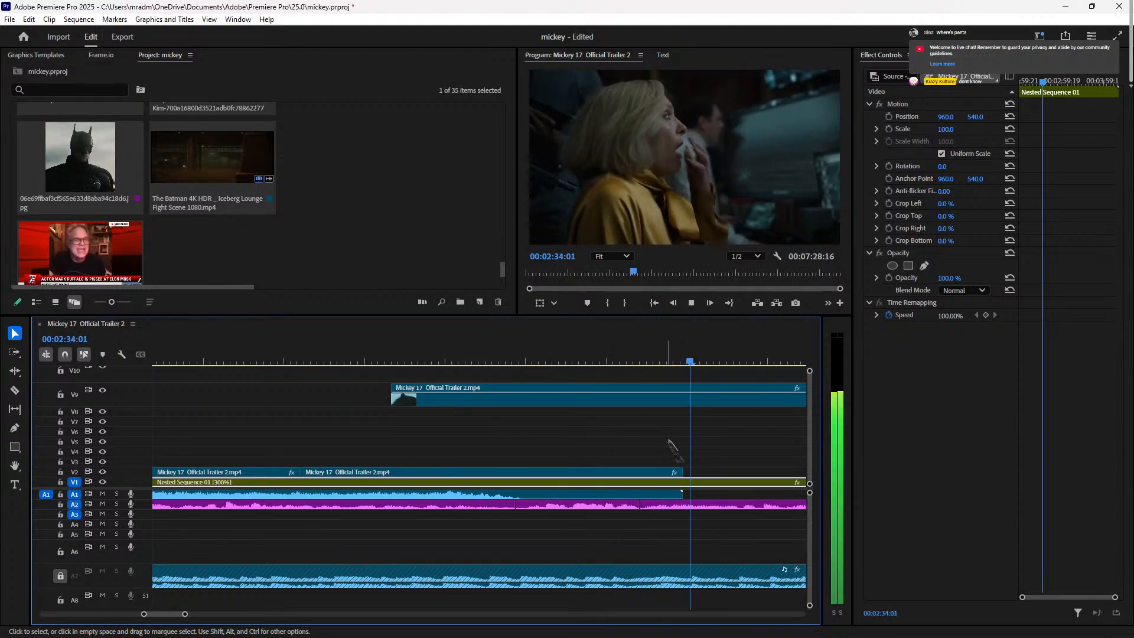
key(space)
key(space)
key(space)
Step: Extend the V2 clip's end out to the playhead a few frames further
key(space)
key(space)
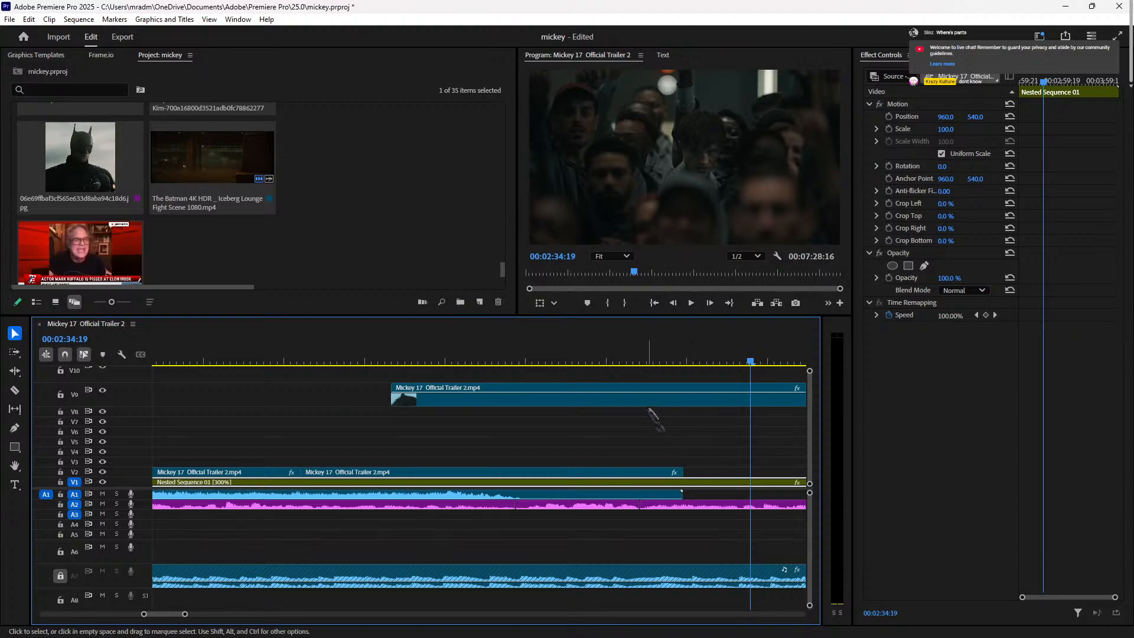
drag(624, 407, 759, 412)
click(246, 357)
key(space)
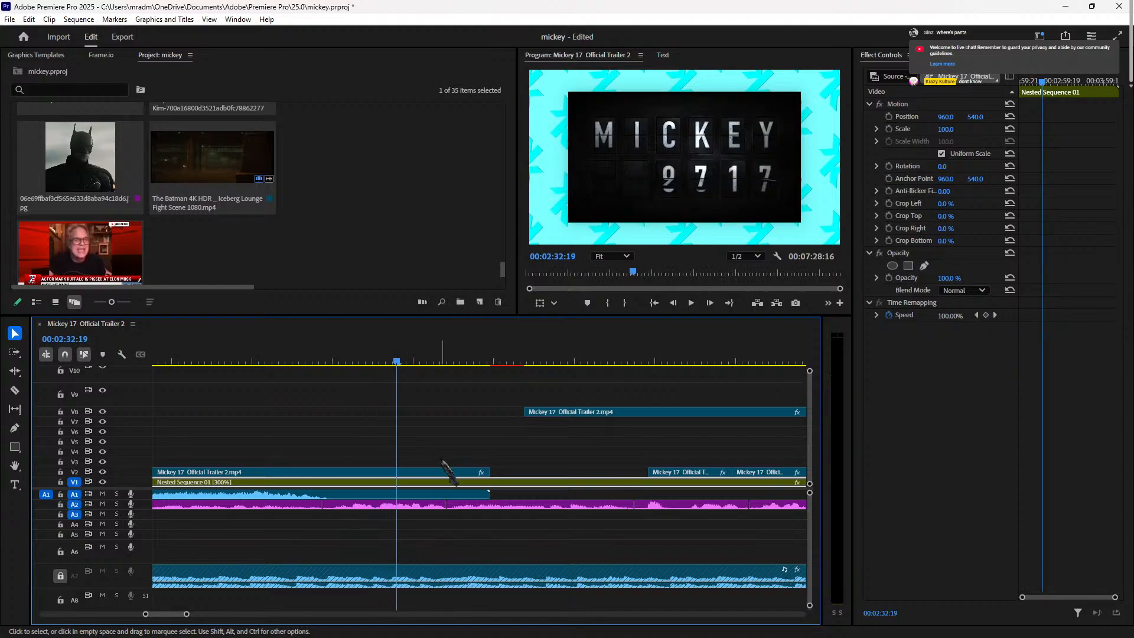
key(space)
key(space)
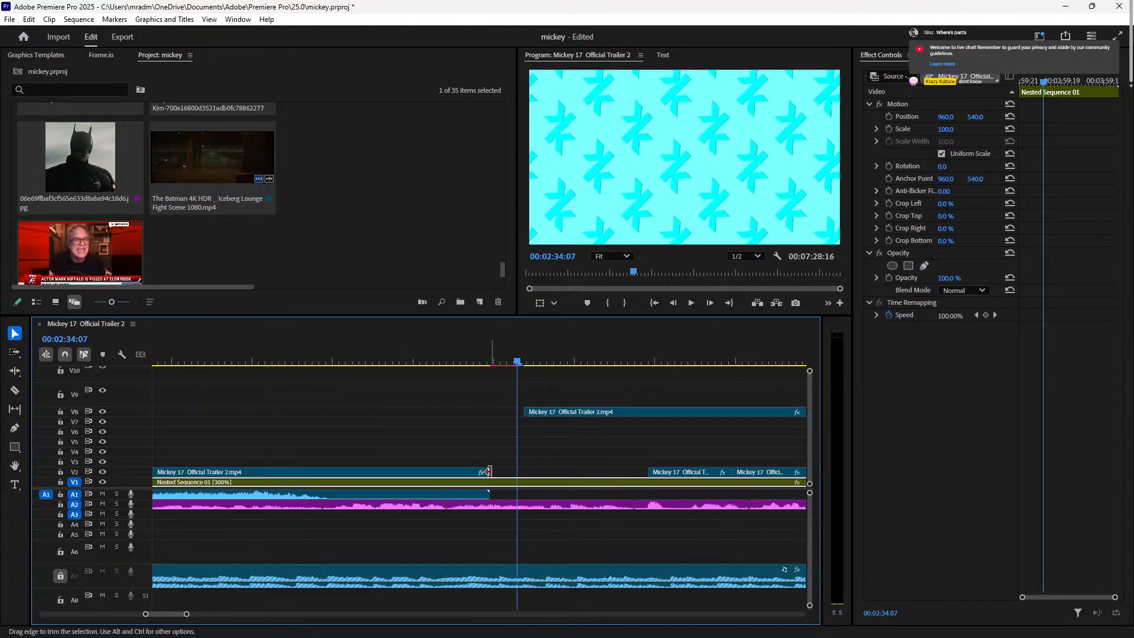
key(space)
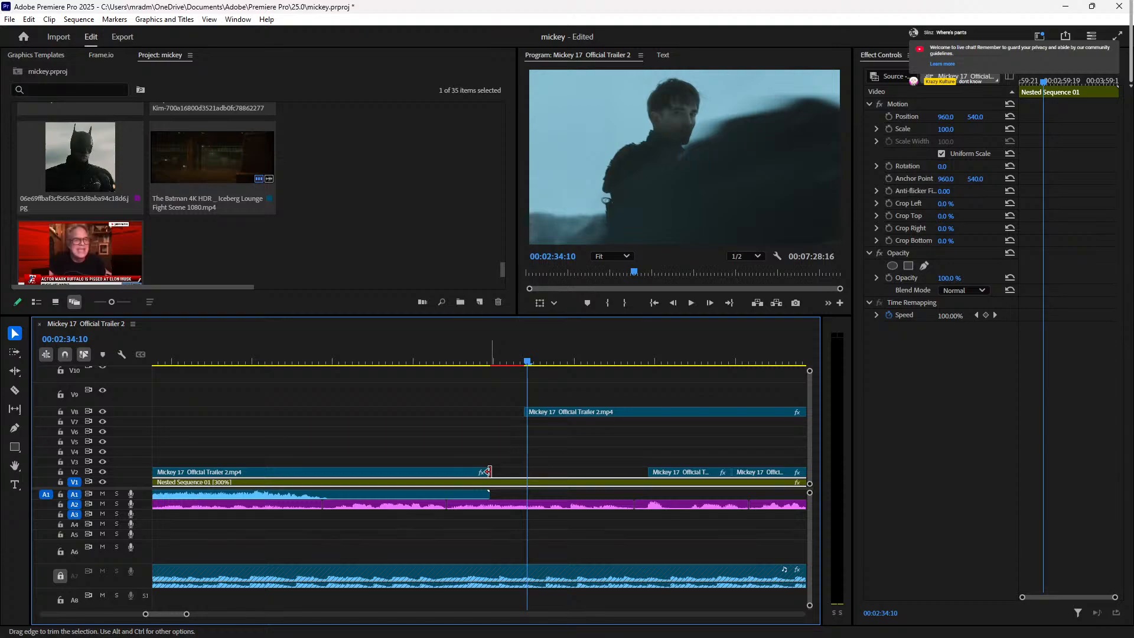
key(Right)
key(Right)
key(Right)
drag(488, 470, 536, 471)
Step: Set the scaled-down V2 clip over cyan to Scale 105 and replay it
click(474, 361)
drag(474, 360, 401, 391)
click(494, 471)
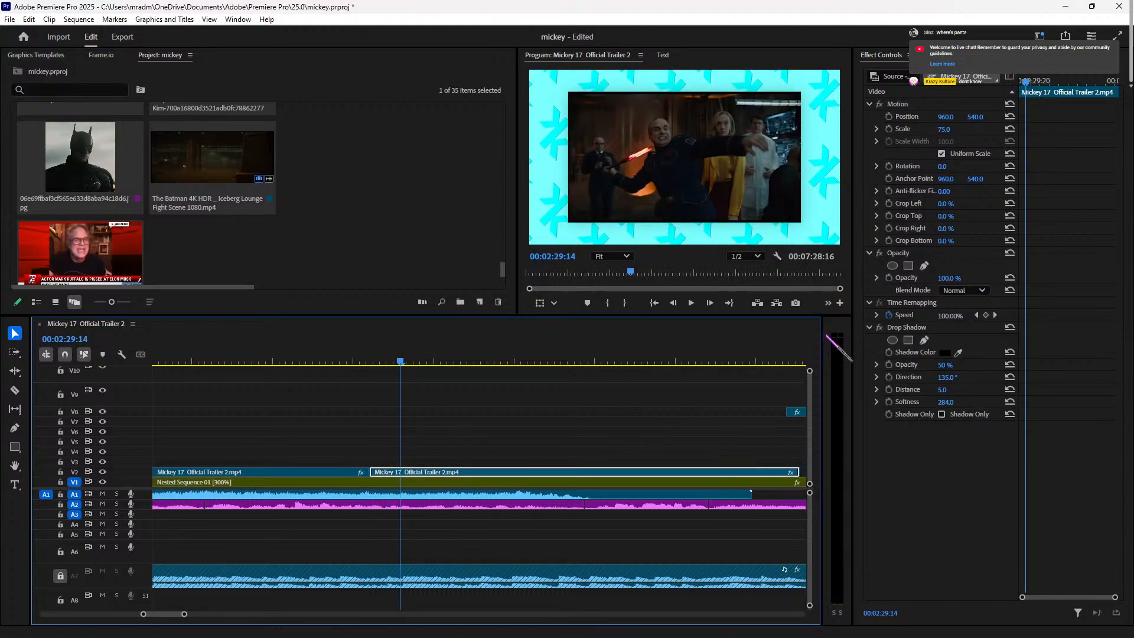
click(941, 133)
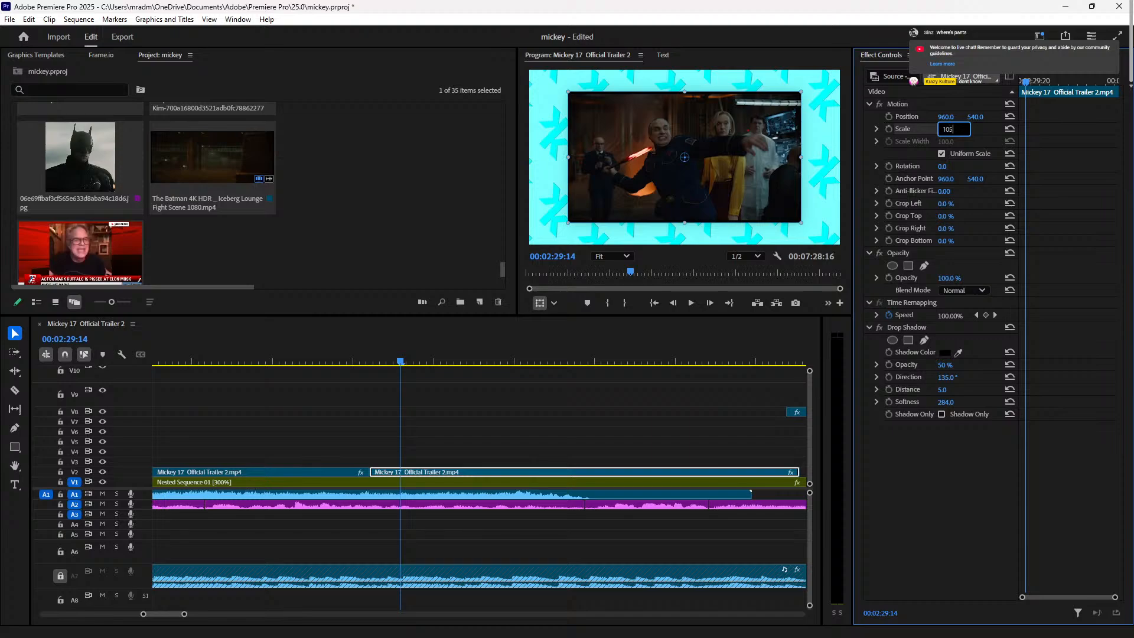
text(105)
key(Return)
click(335, 352)
key(space)
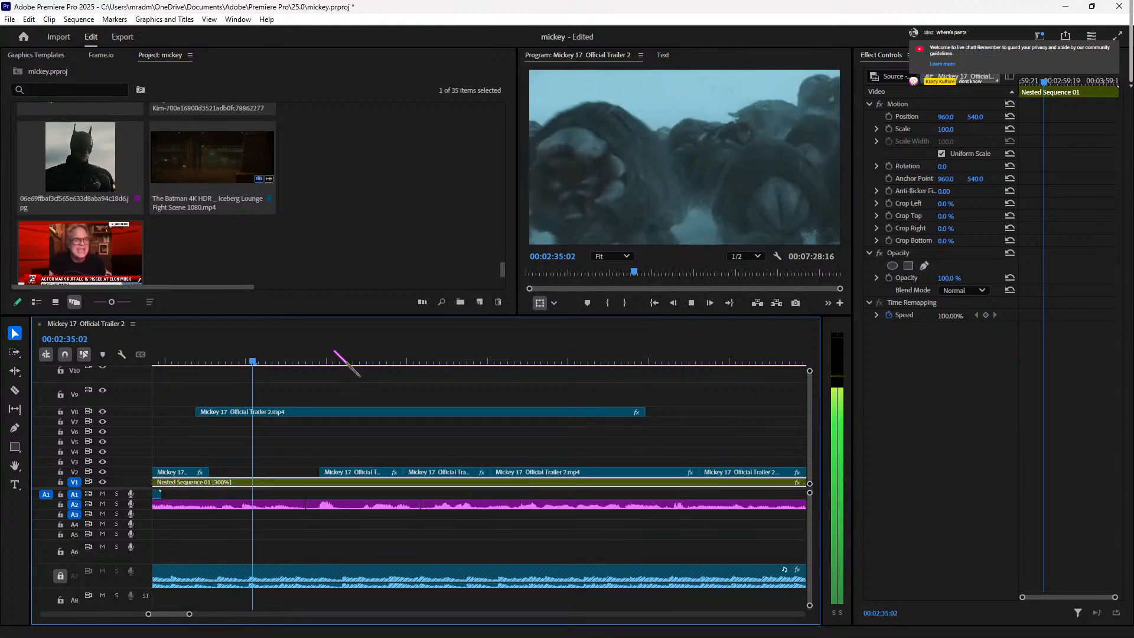
key(space)
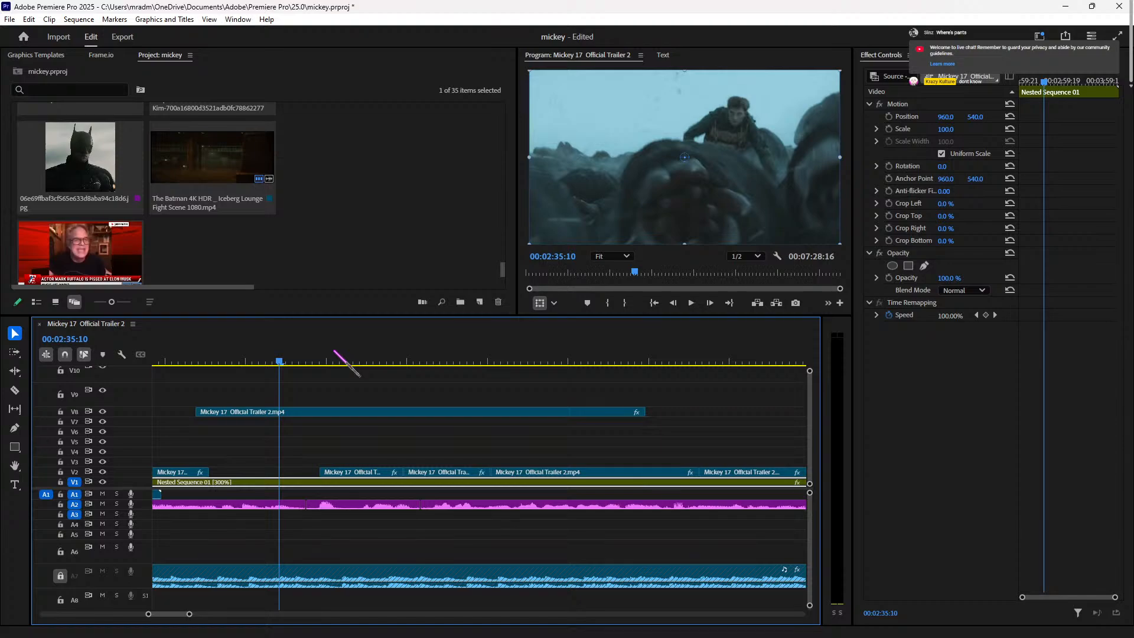
click(160, 359)
key(space)
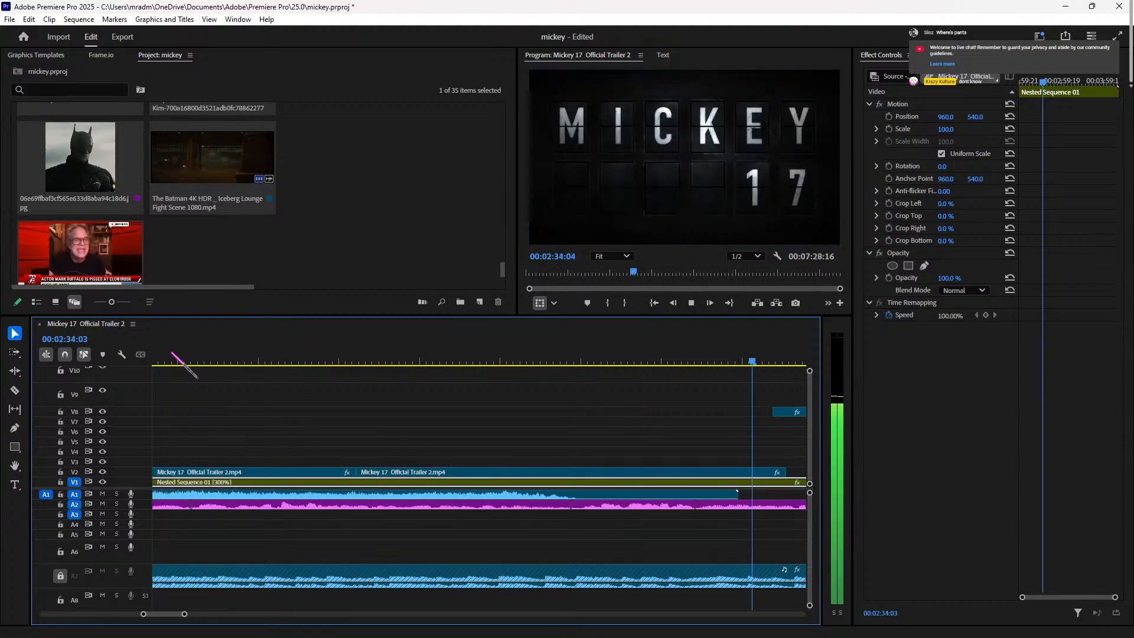
key(space)
key(space)
key(space)
key(minus)
key(minus)
key(minus)
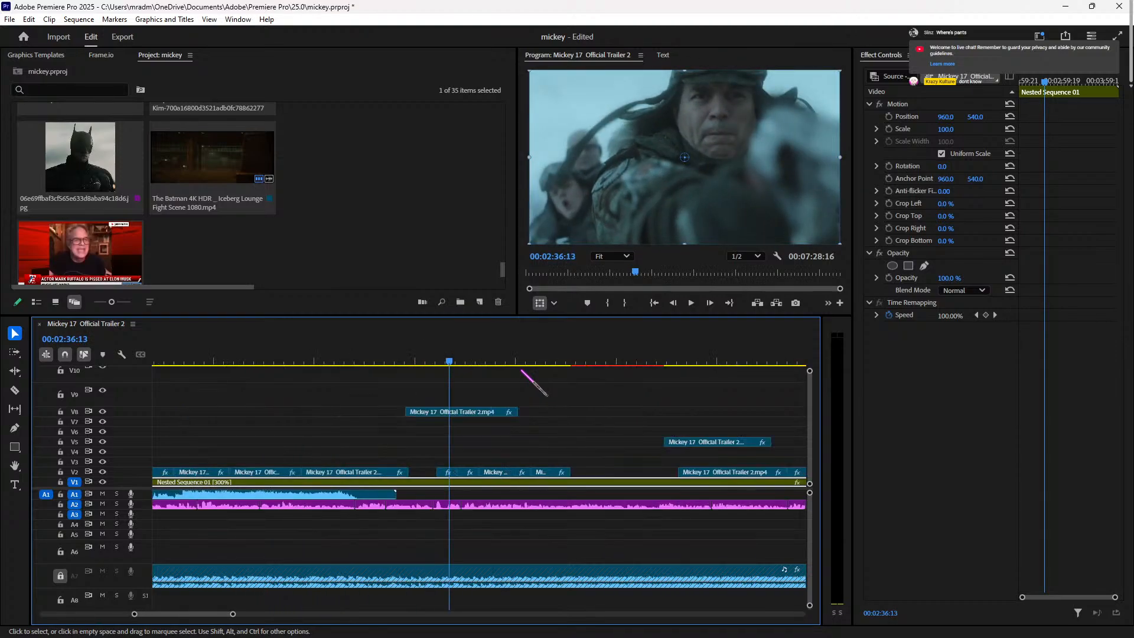
click(413, 357)
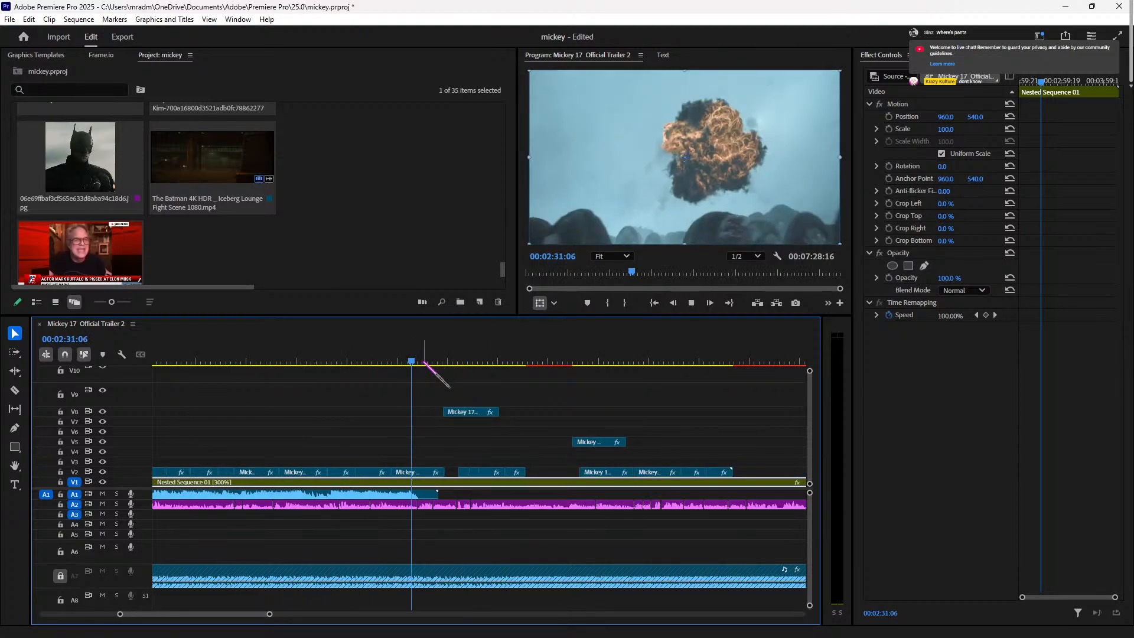
key(space)
click(369, 360)
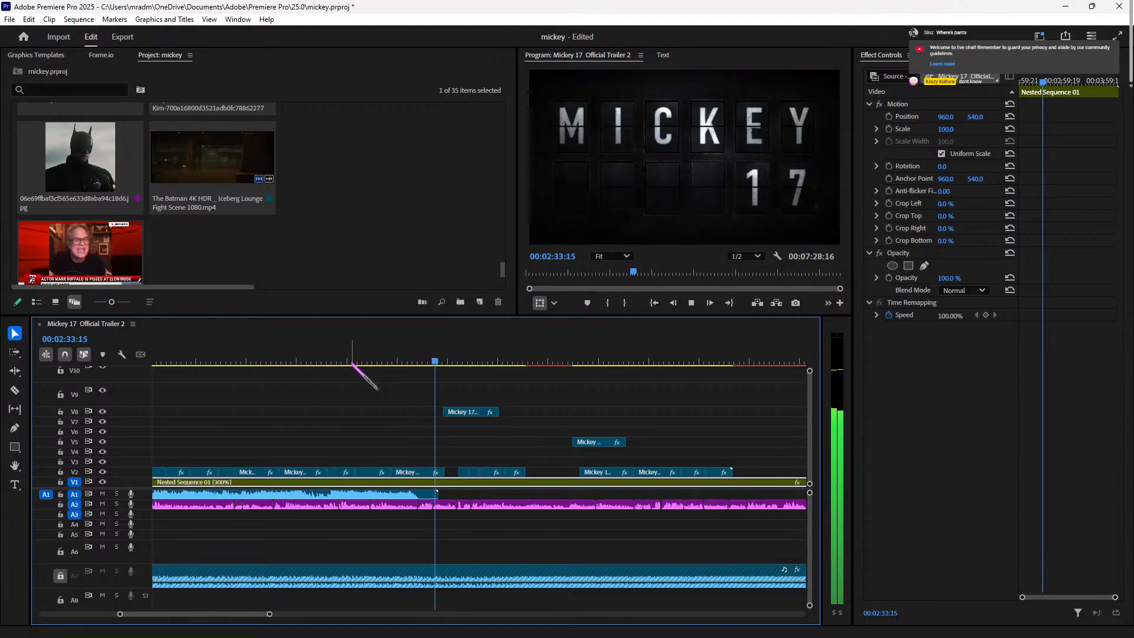
Step: Nudge the trailer clip on V8 slightly later
key(space)
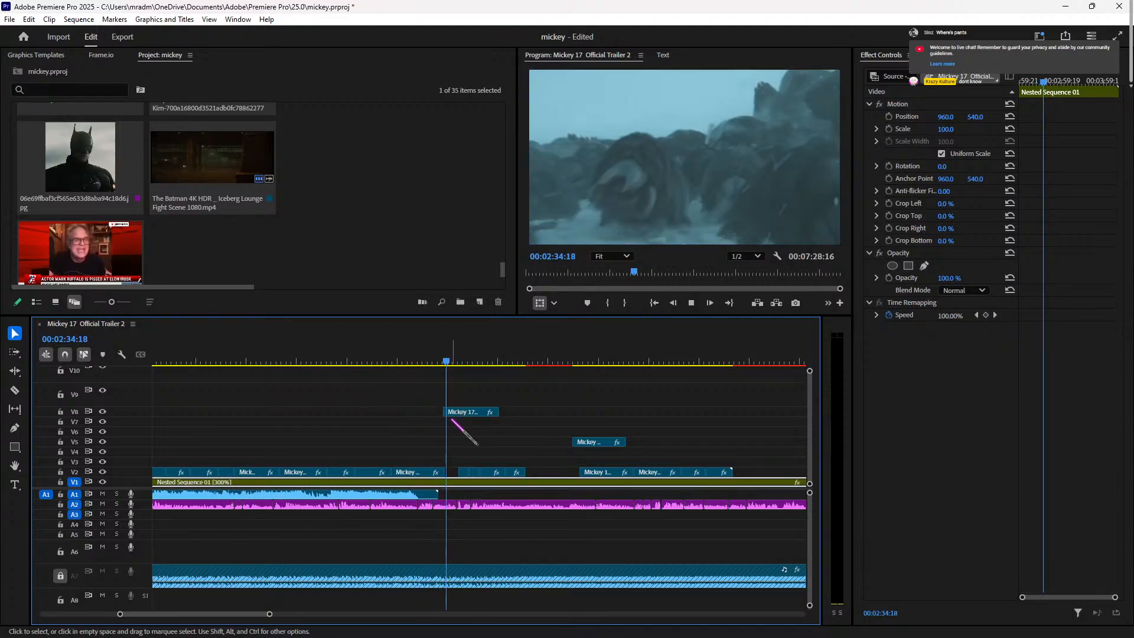
click(469, 414)
mouse_move(470, 413)
mouse_down()
mouse_move(484, 413)
mouse_move(450, 406)
mouse_up()
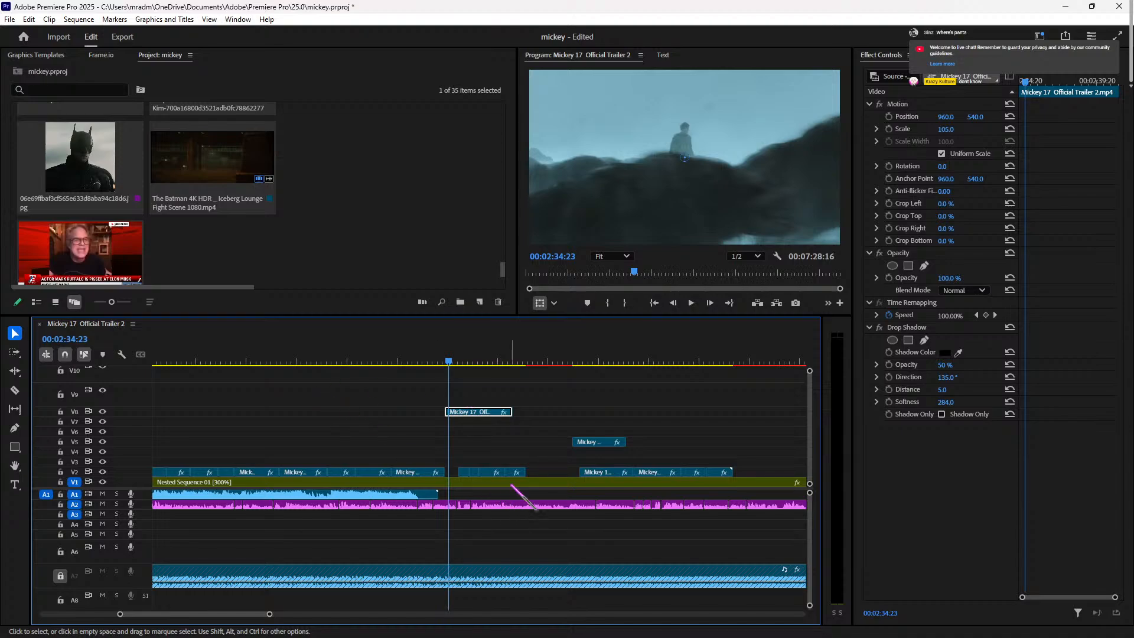
Step: Move the four short V2 clips together up onto V4, further right
drag(538, 474, 461, 472)
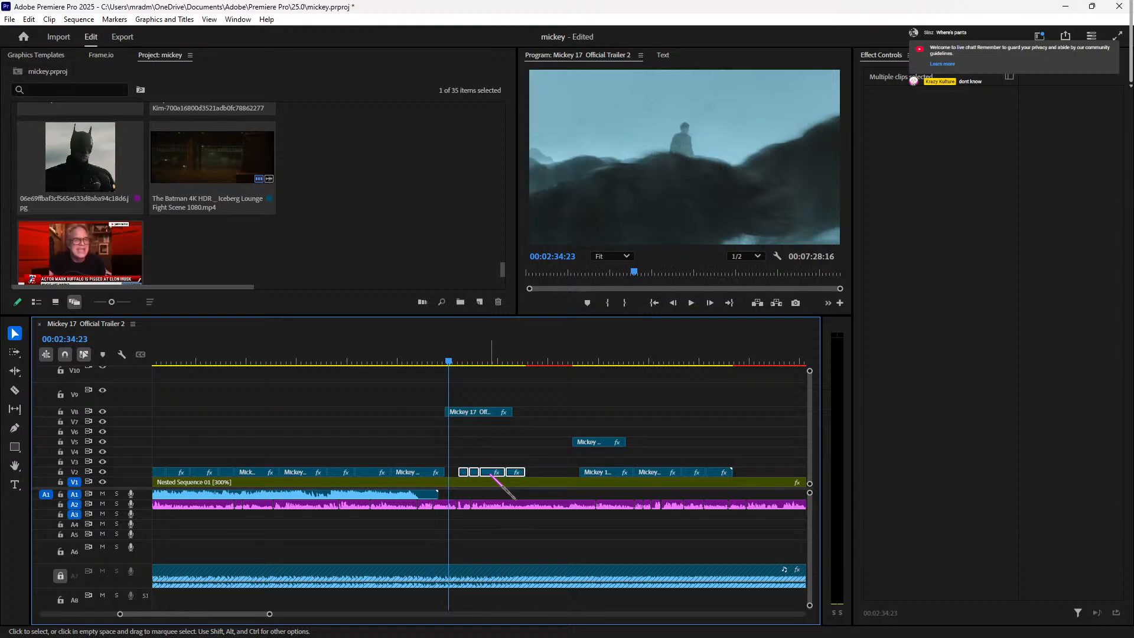
drag(494, 472, 709, 451)
click(957, 58)
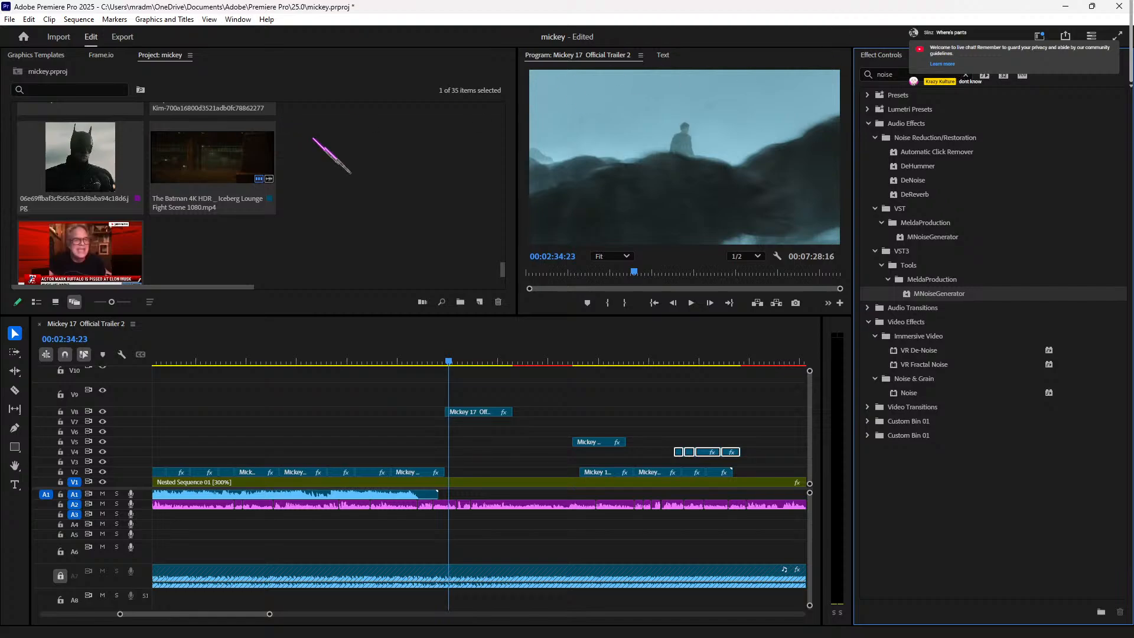
Step: Review the edit from the MICKEY 17 title frame around 00:02:27:12
click(431, 359)
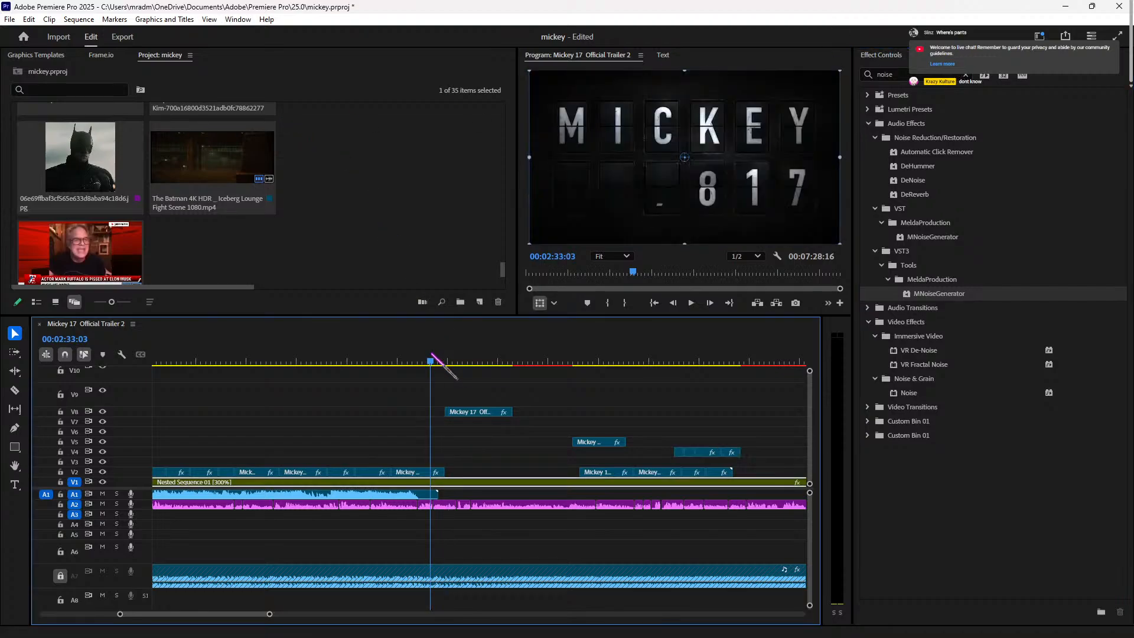
click(373, 360)
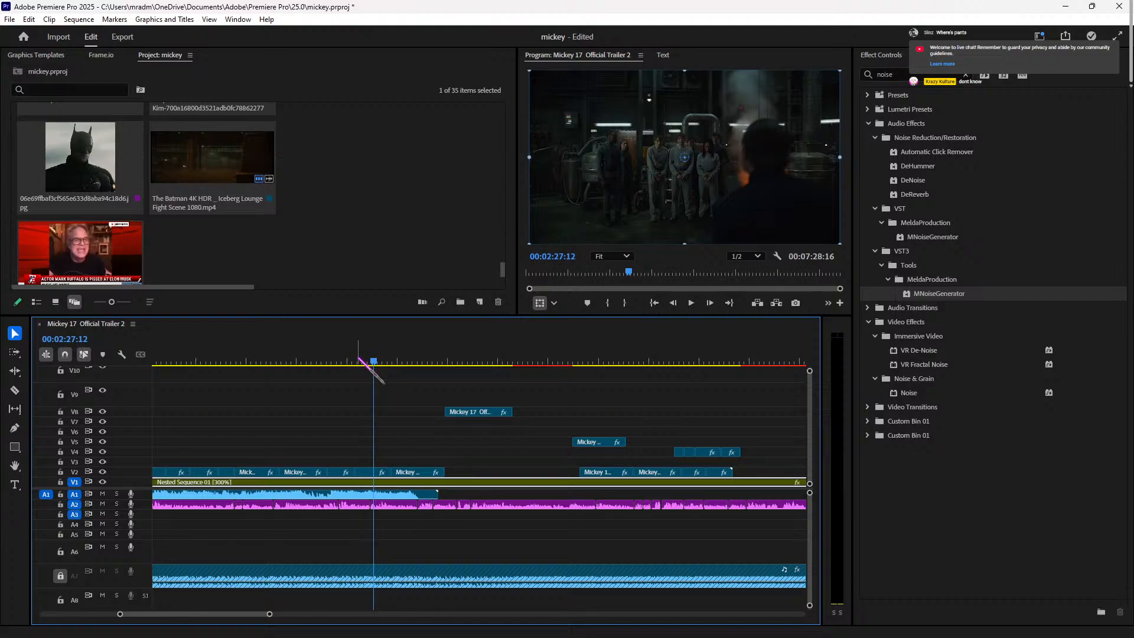
key(space)
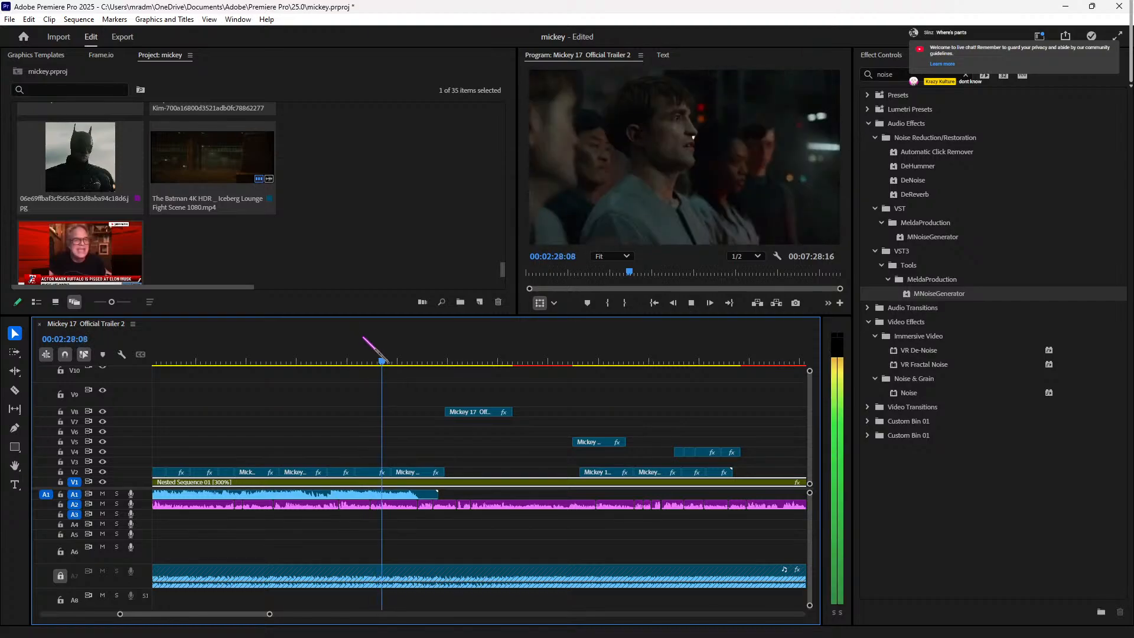
key(space)
key(space)
key(space)
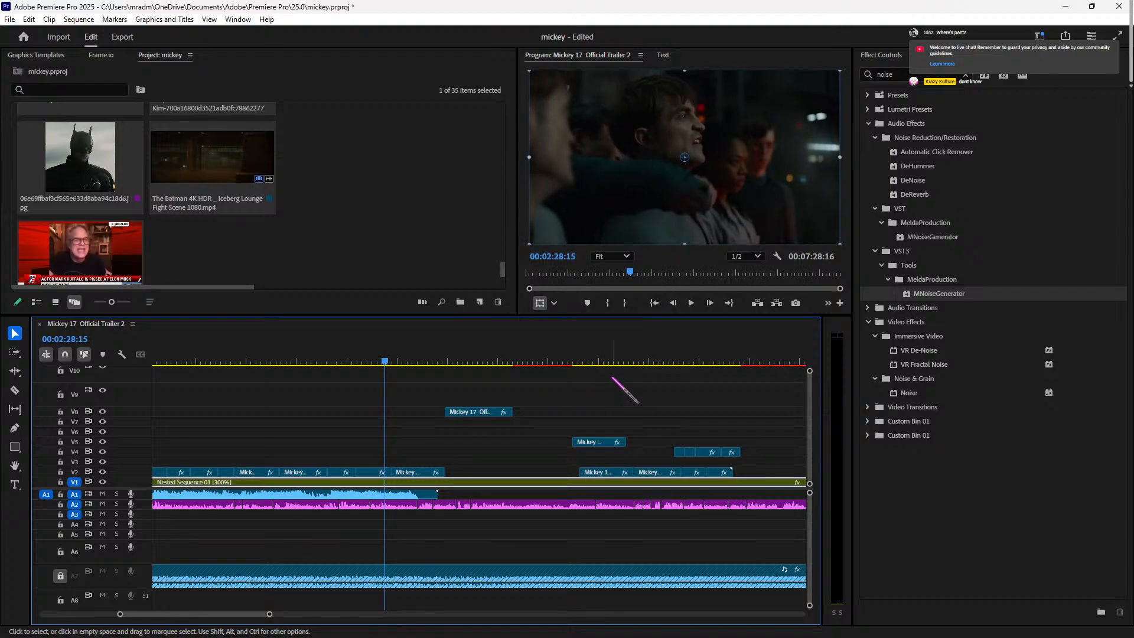
key(space)
key(space)
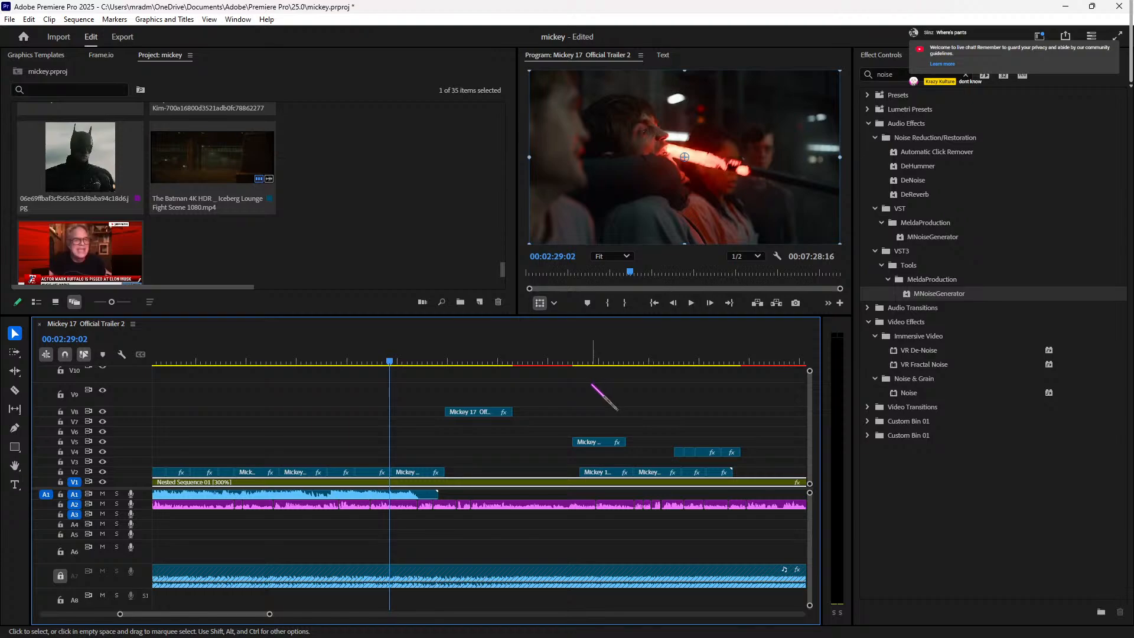
key(space)
key(space)
key(space)
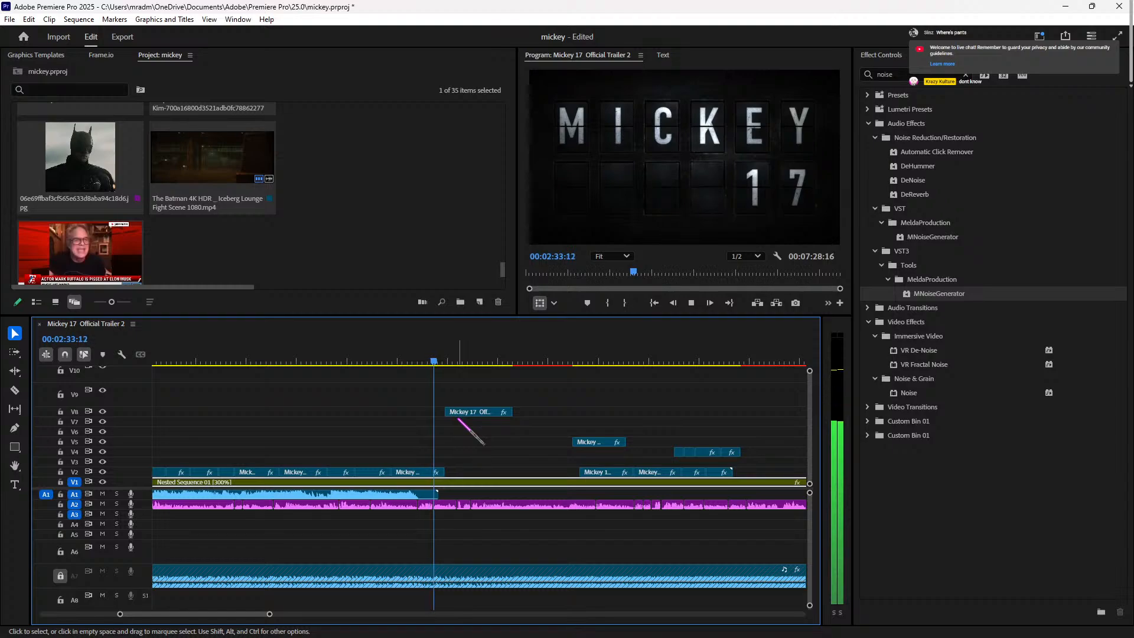
key(space)
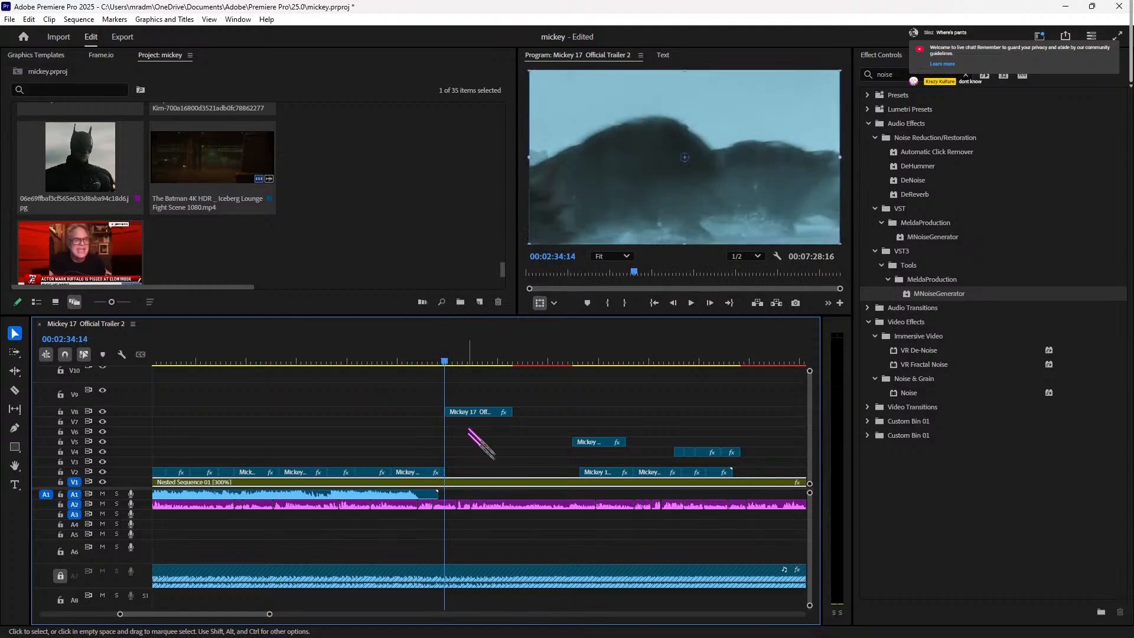
Step: Select the V8 trailer clip and clear the 'noise' search in the Effects browser
click(478, 411)
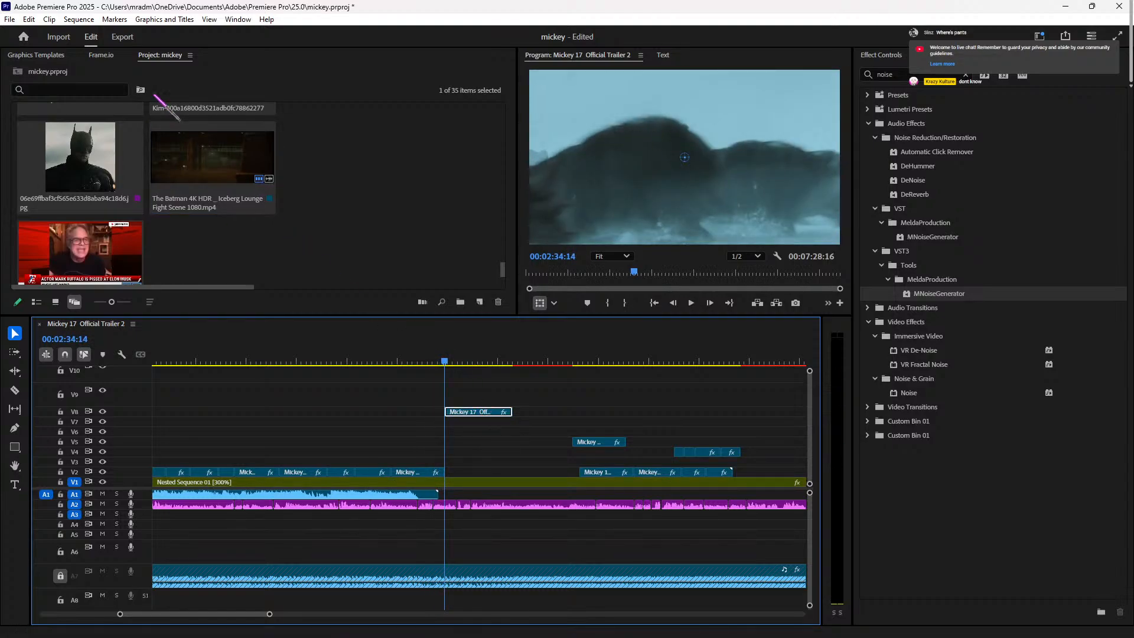
click(80, 22)
click(23, 16)
click(46, 21)
click(920, 54)
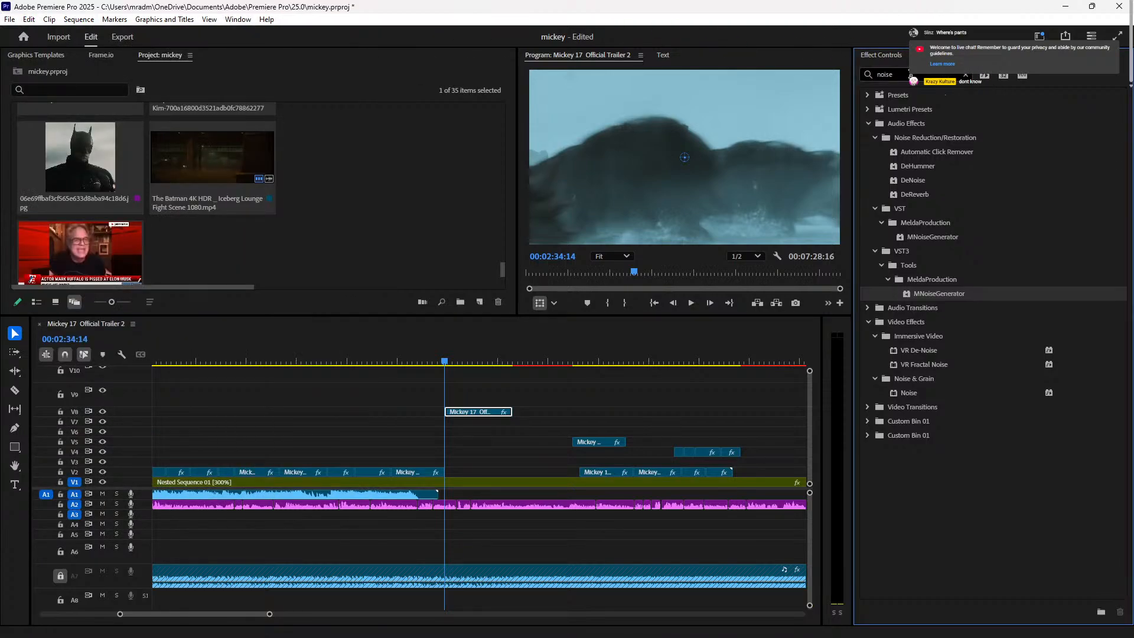
click(966, 76)
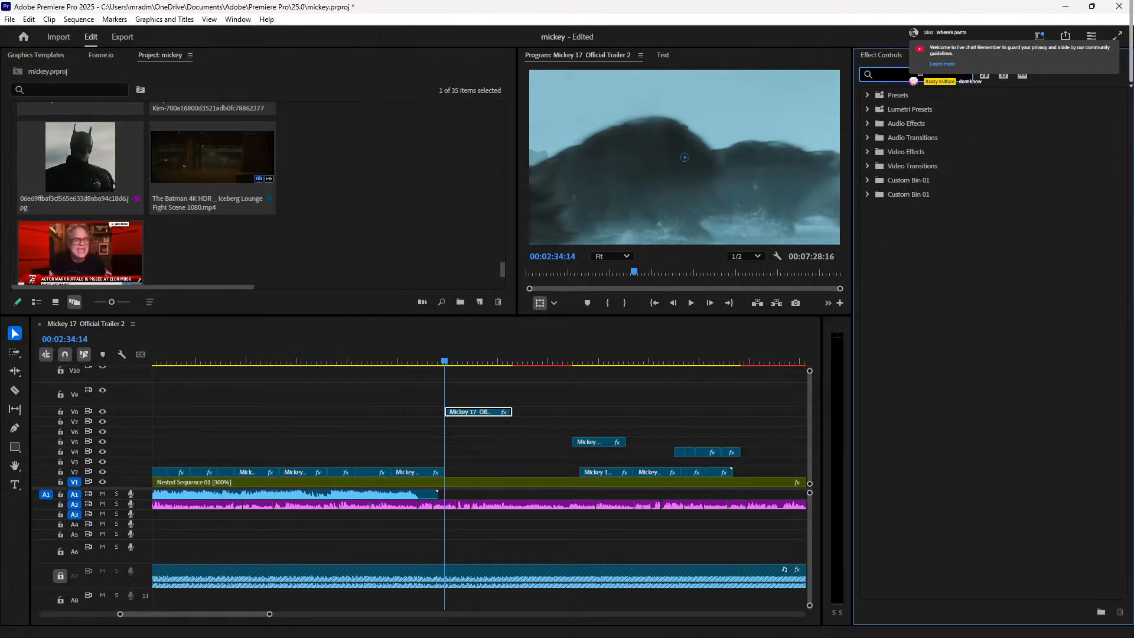
Step: Search effects for 'blur', try Gaussian Blur at 106 on the V8 clip, then undo it
text(blur)
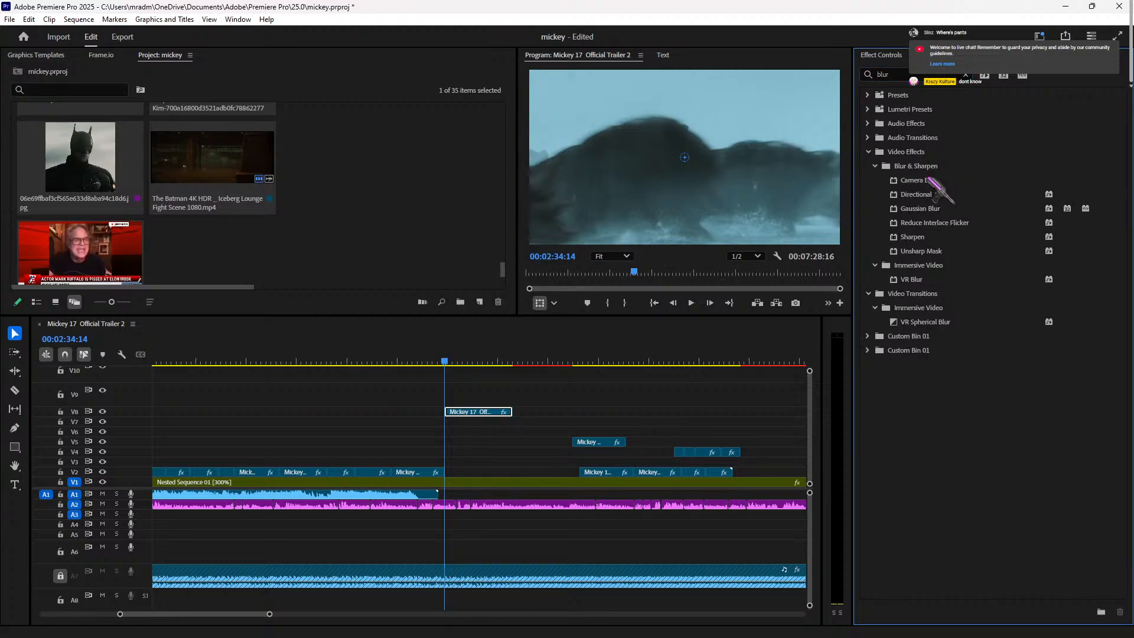
drag(938, 208, 481, 412)
drag(934, 181, 494, 416)
drag(936, 209, 473, 412)
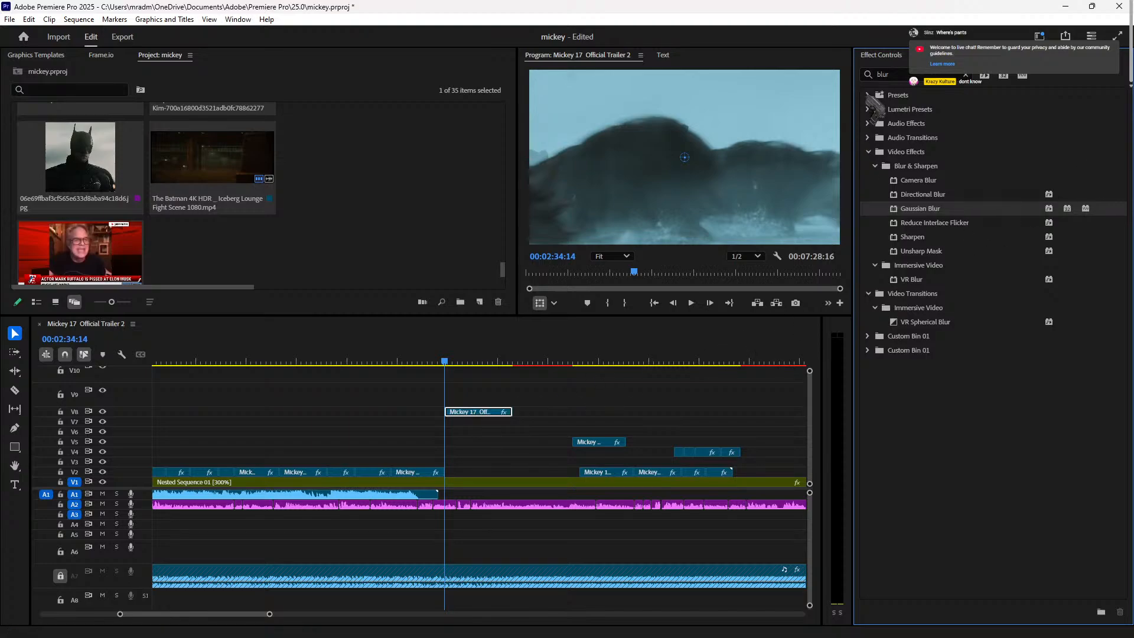
click(896, 55)
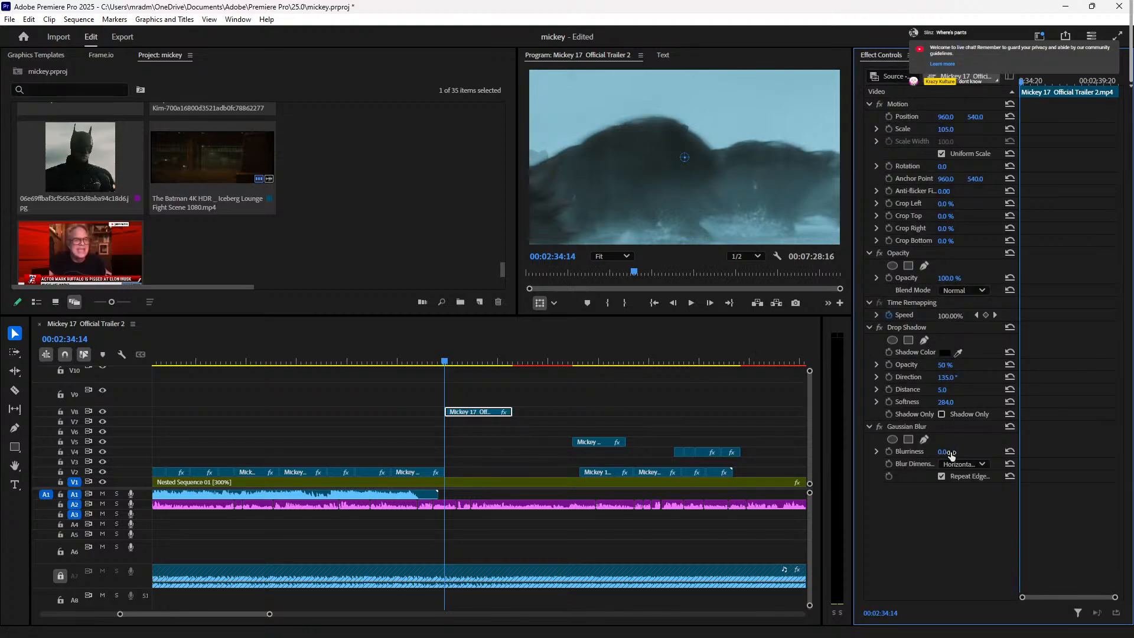
drag(940, 452, 1002, 452)
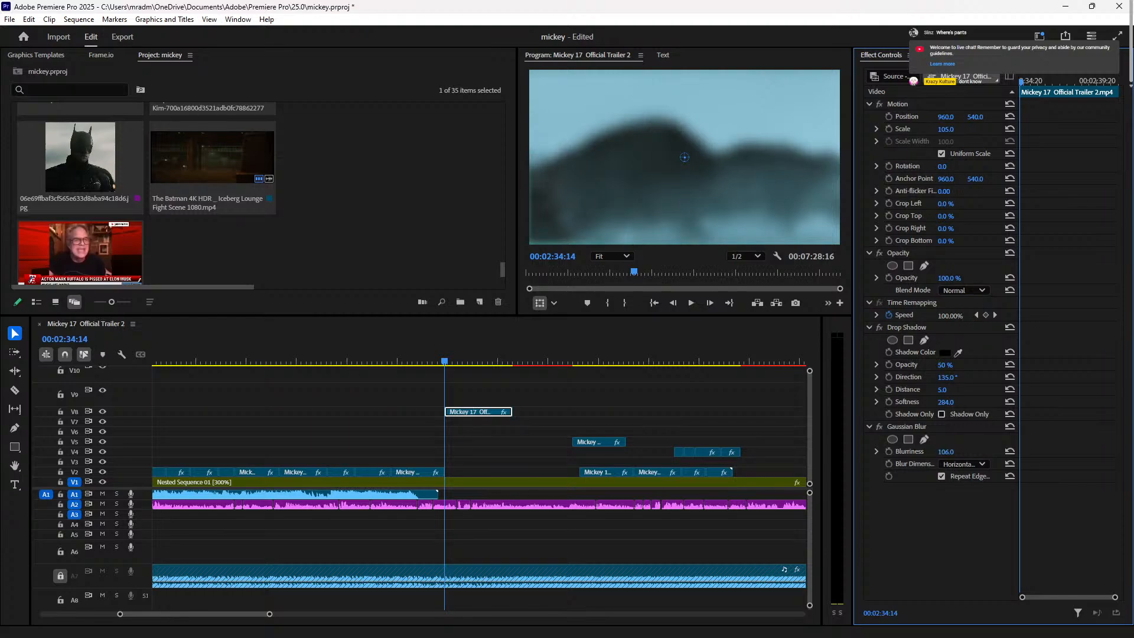
key(ctrl+z)
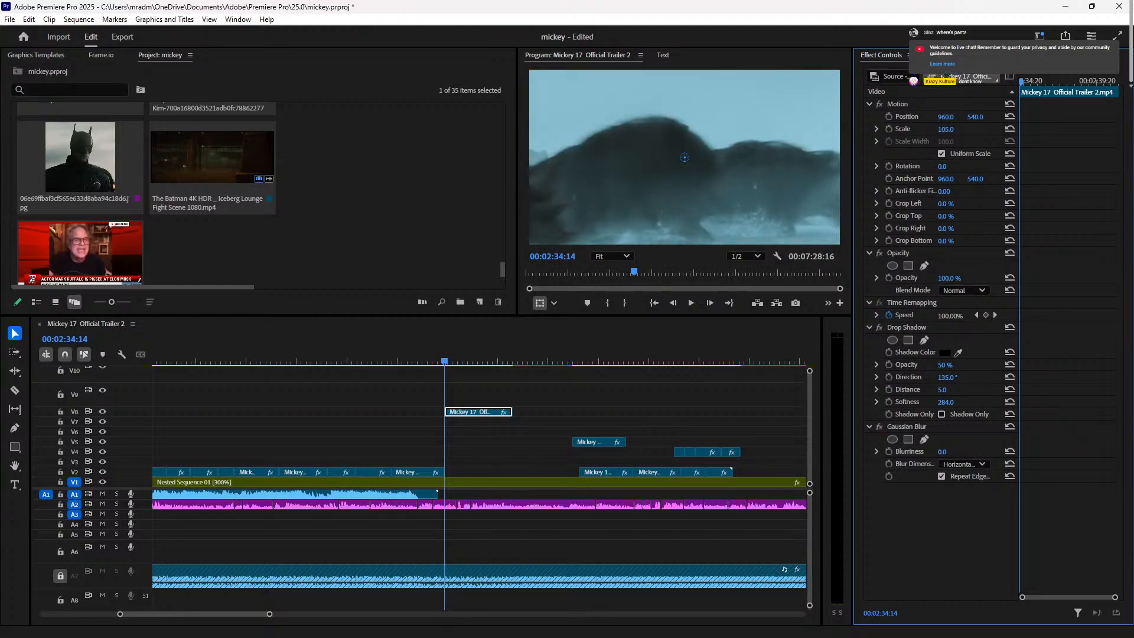
click(935, 54)
Step: Apply Camera Blur to the V8 trailer clip with Percent Blur 3 and preview it
drag(938, 182, 475, 416)
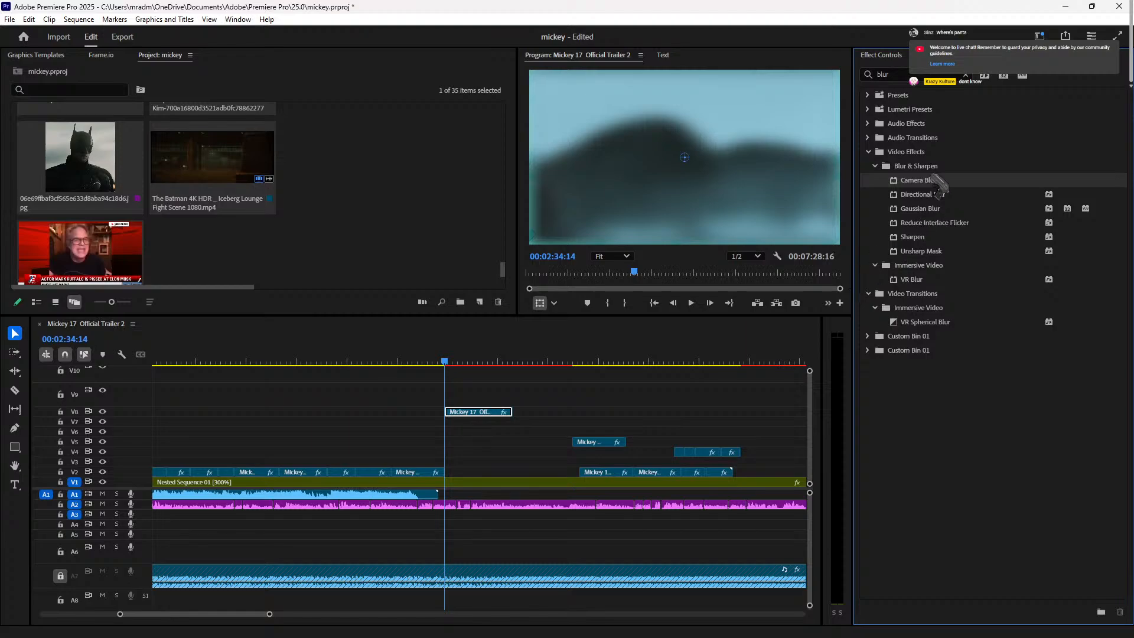
click(886, 55)
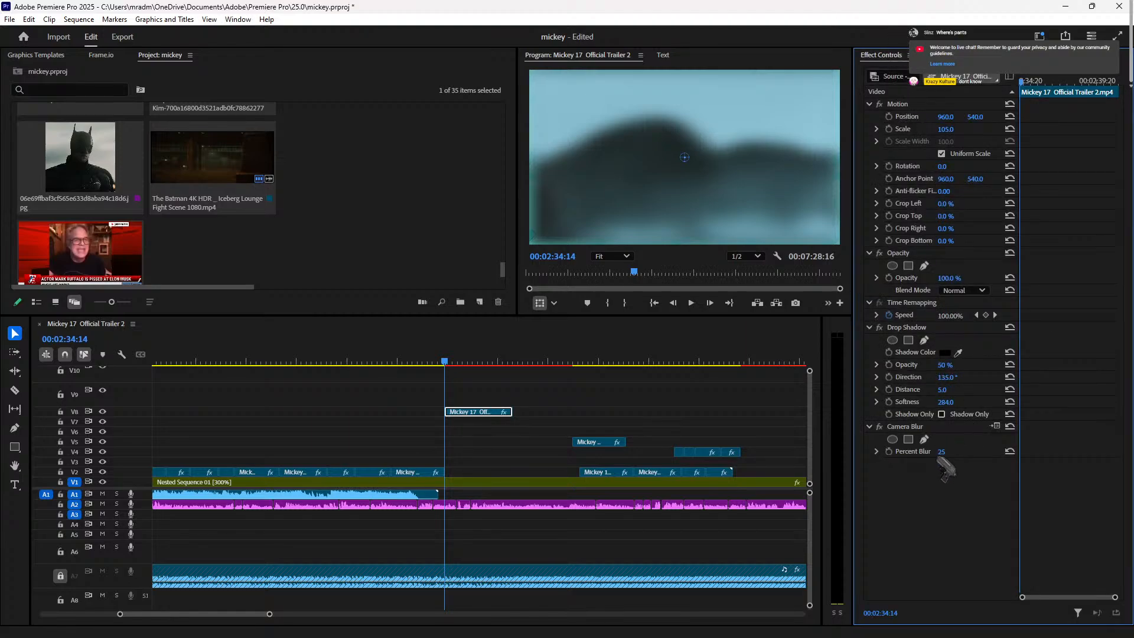
drag(940, 452, 933, 452)
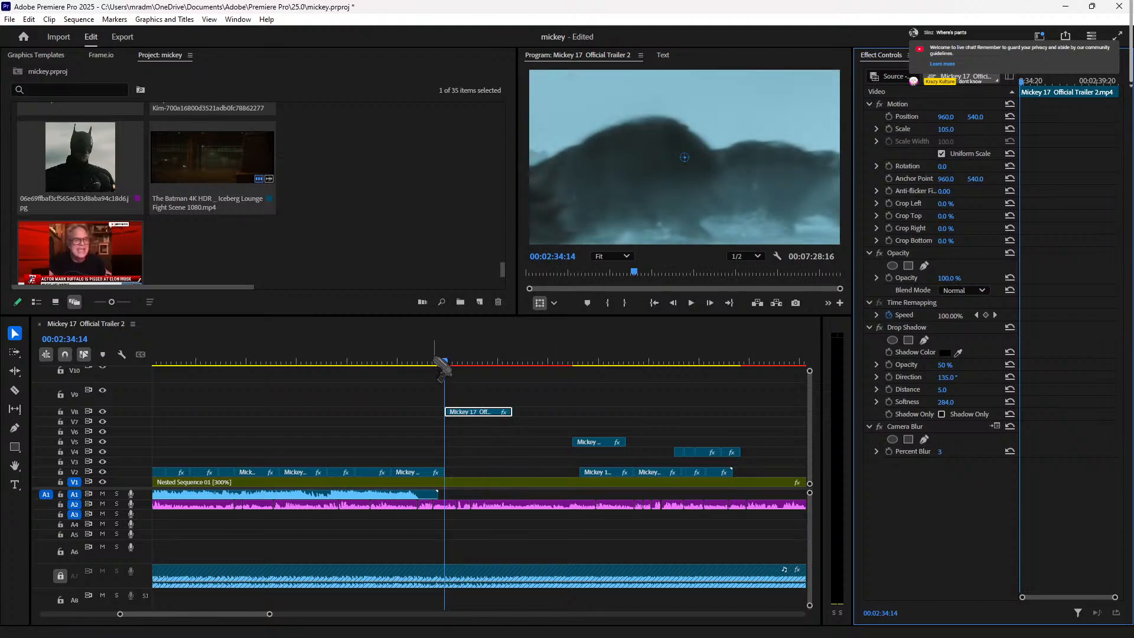
key(space)
key(space)
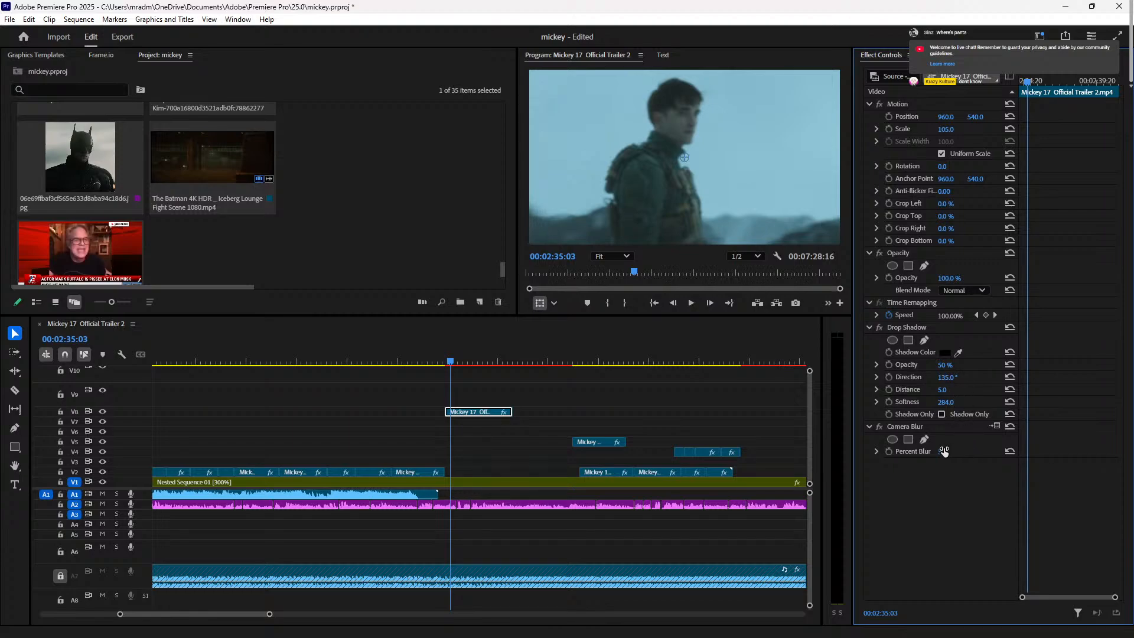
drag(939, 452, 939, 451)
drag(451, 363, 445, 362)
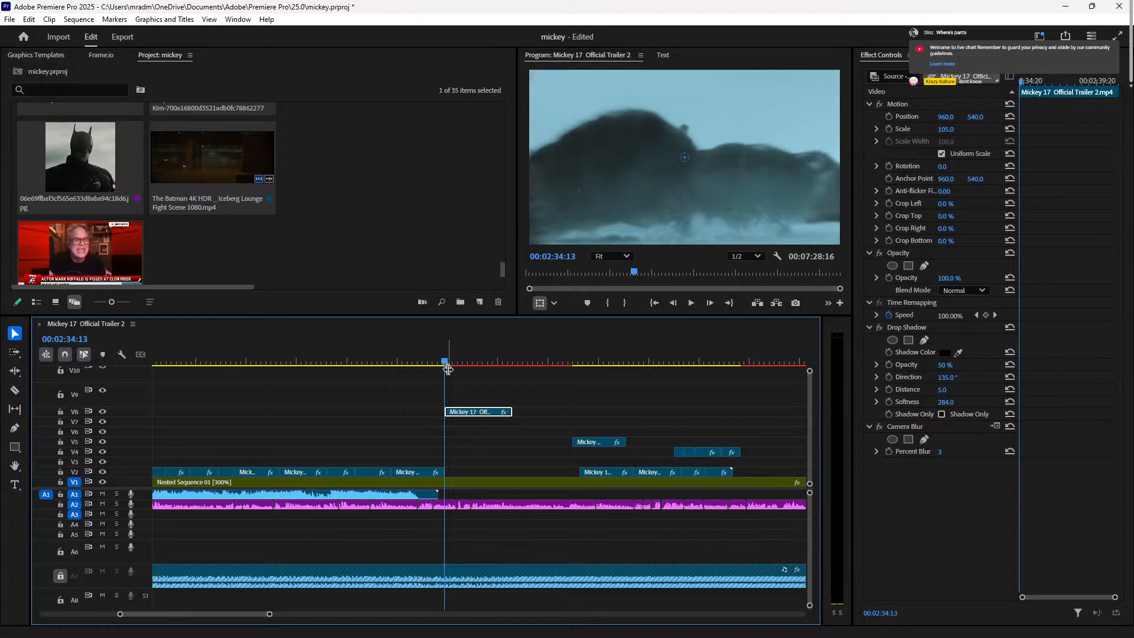
Step: Create an '8/10' text title on V9 at the centre of the blurred shot
key(=)
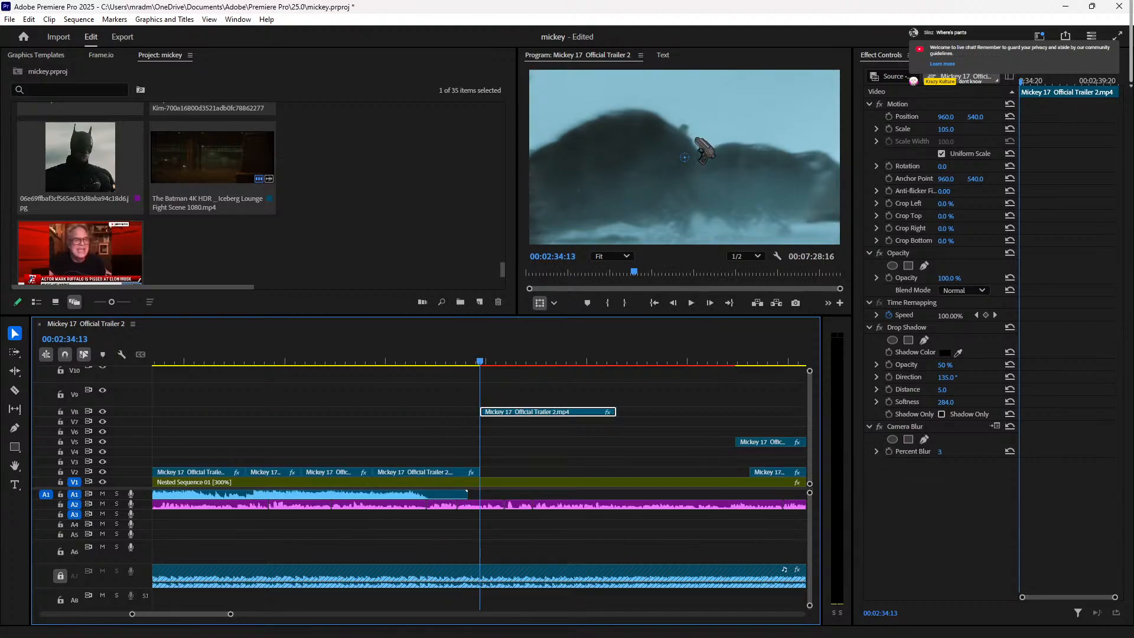
key(t)
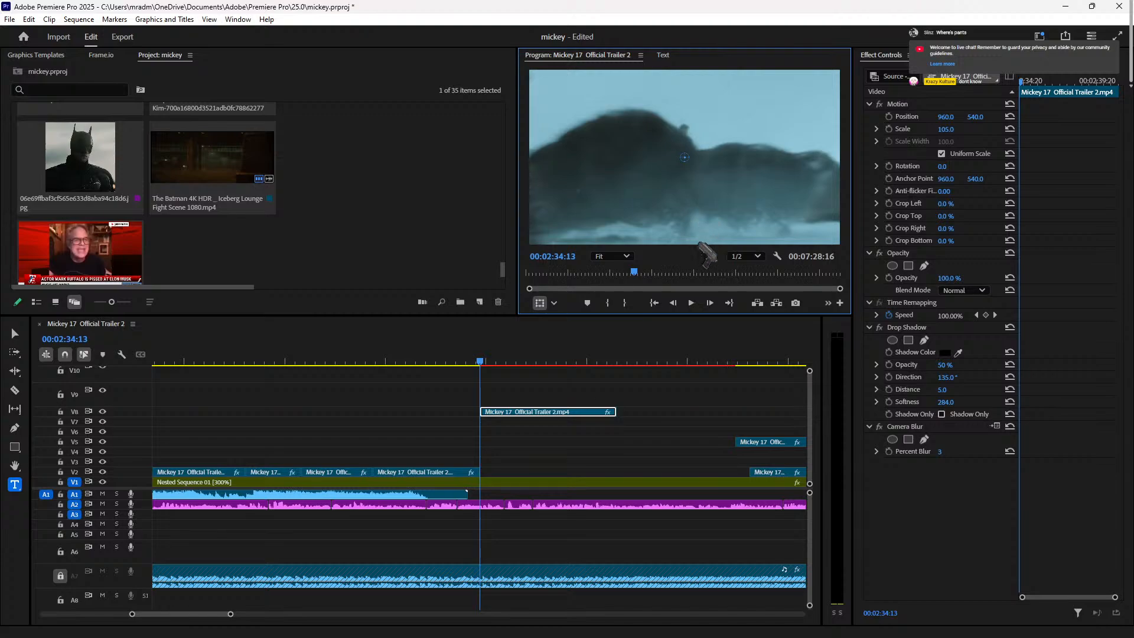
click(16, 487)
click(696, 188)
click(9, 507)
click(15, 334)
click(14, 486)
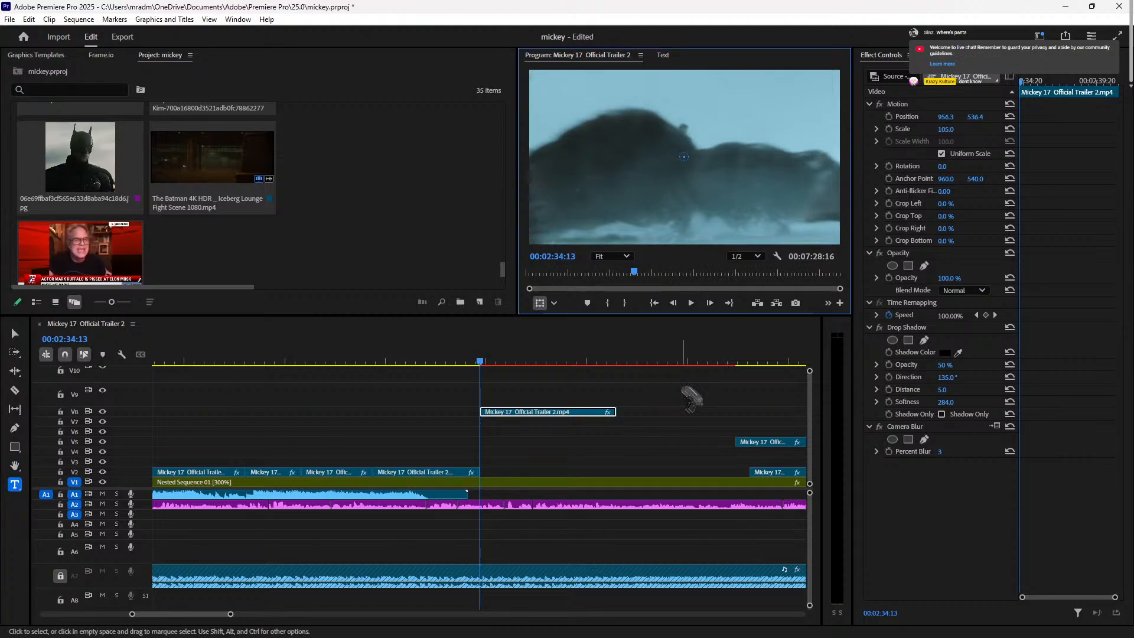
click(617, 434)
click(694, 179)
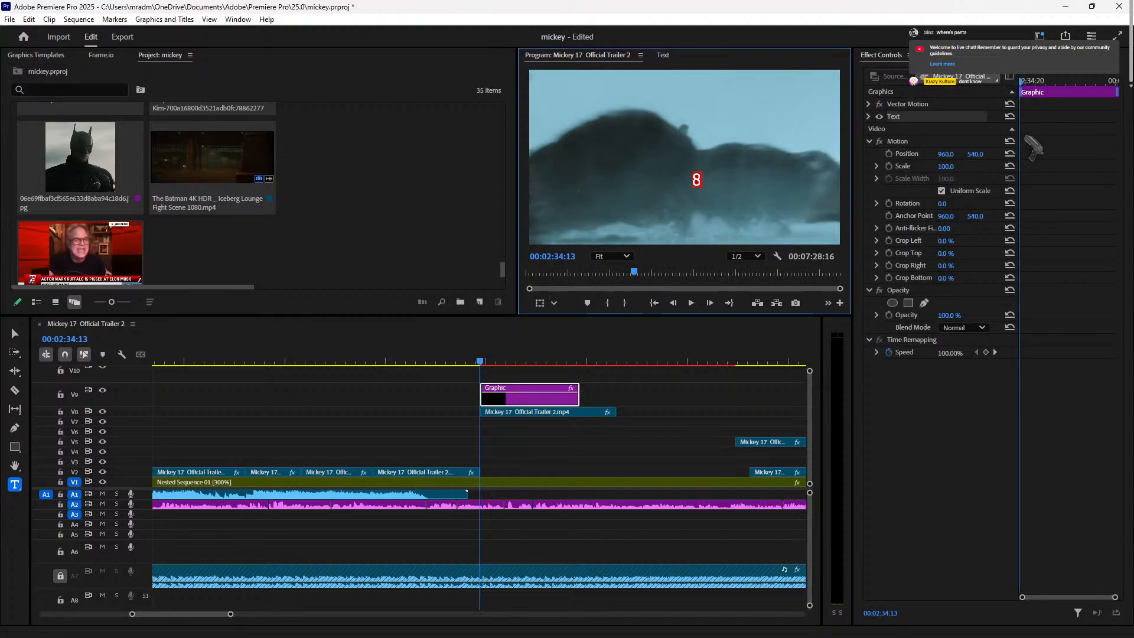
click(945, 475)
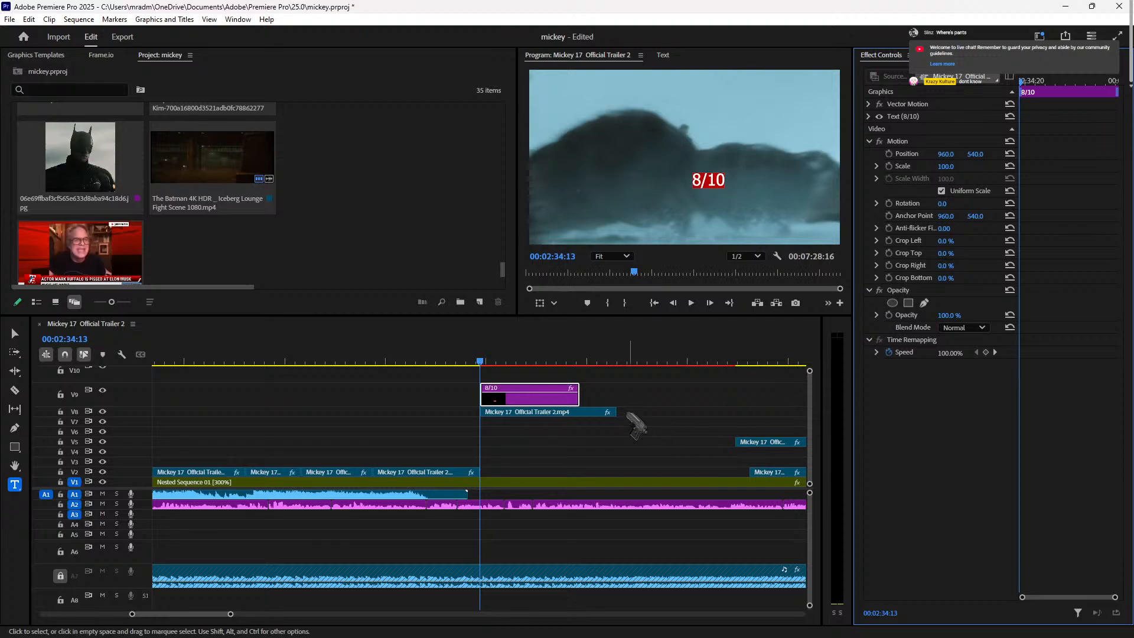
Step: Select the 8/10 title's text layer on V9 and center-align its text
click(512, 362)
mouse_move(513, 362)
mouse_down()
mouse_move(482, 362)
mouse_move(497, 361)
mouse_up()
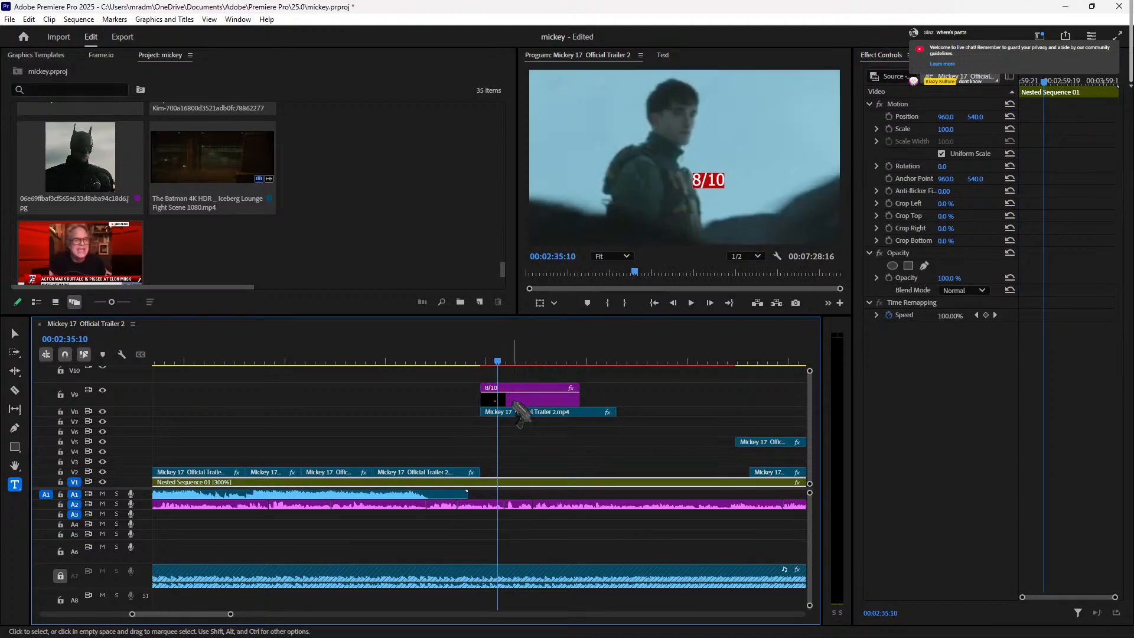
click(532, 397)
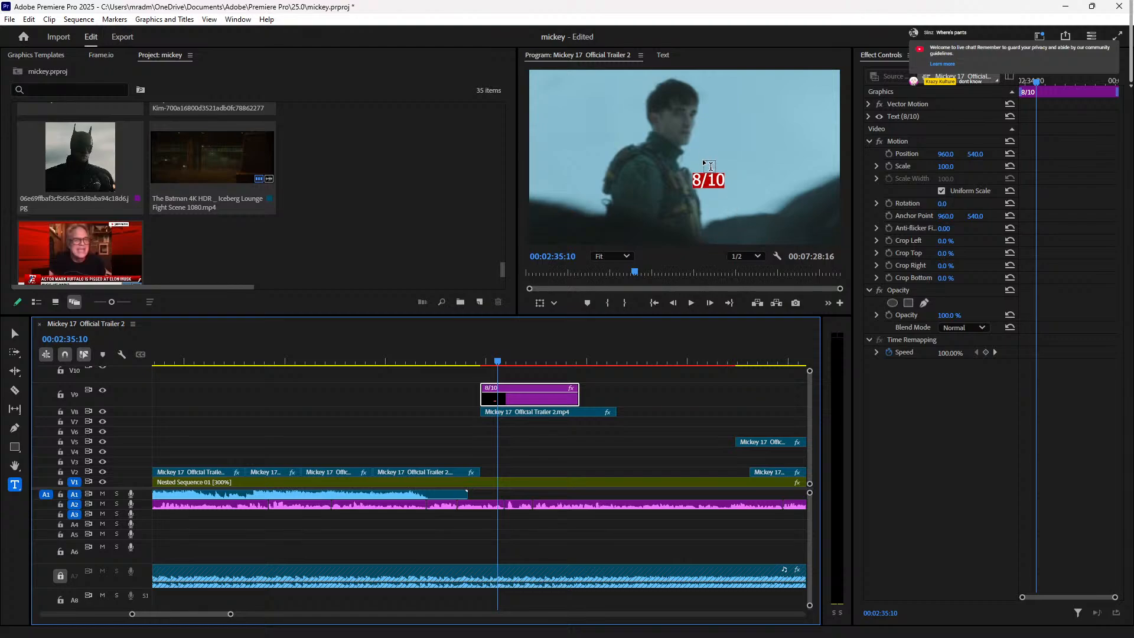
click(940, 54)
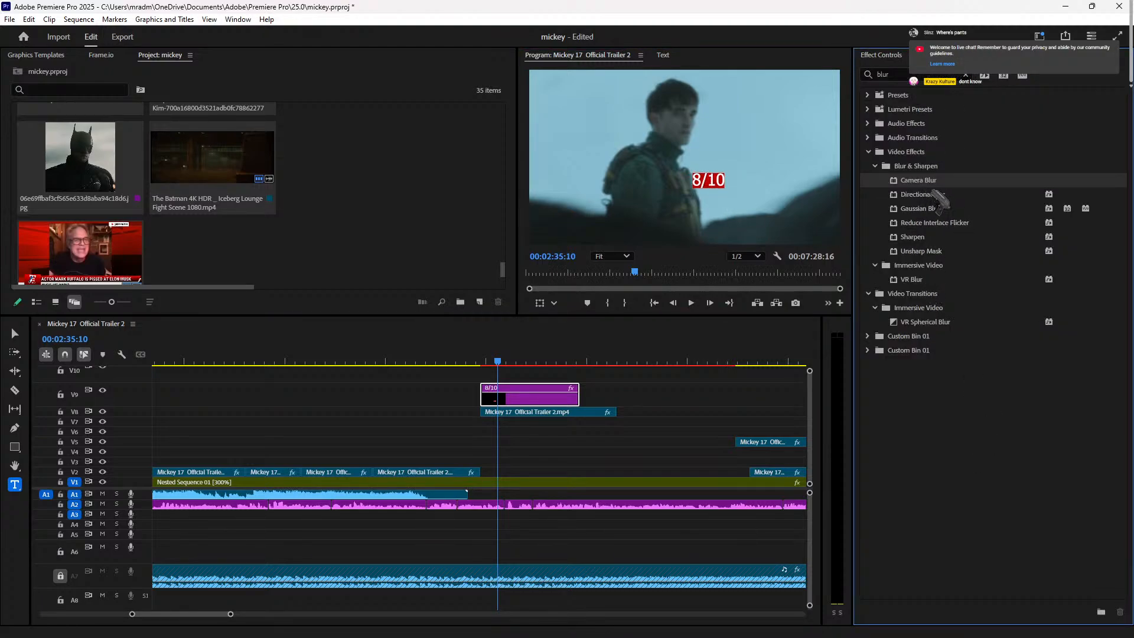
click(973, 55)
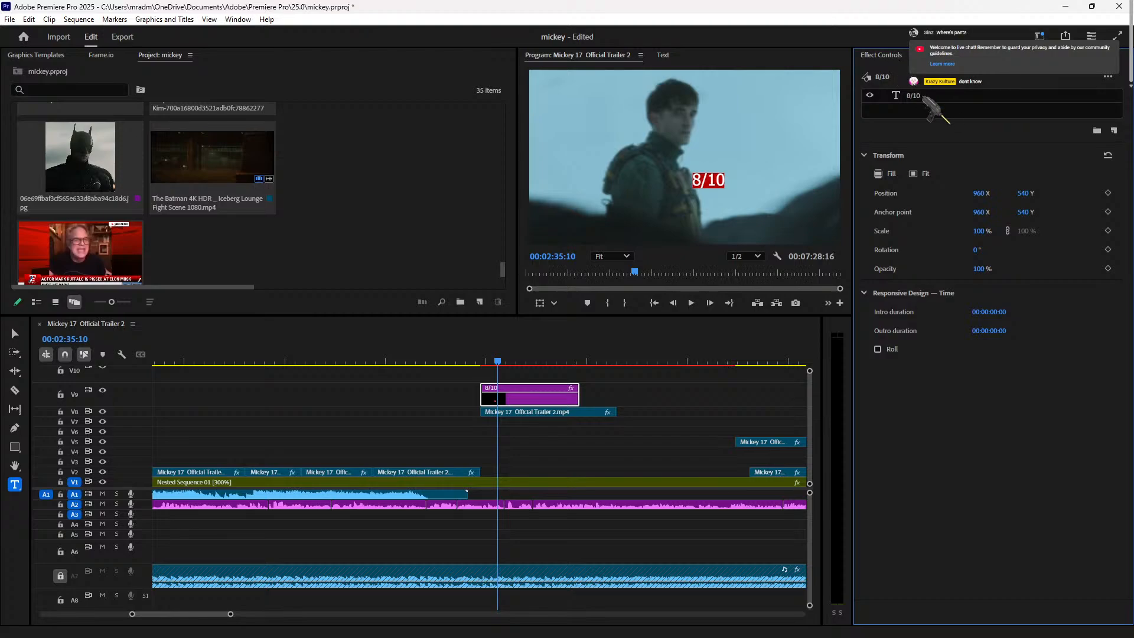
click(927, 99)
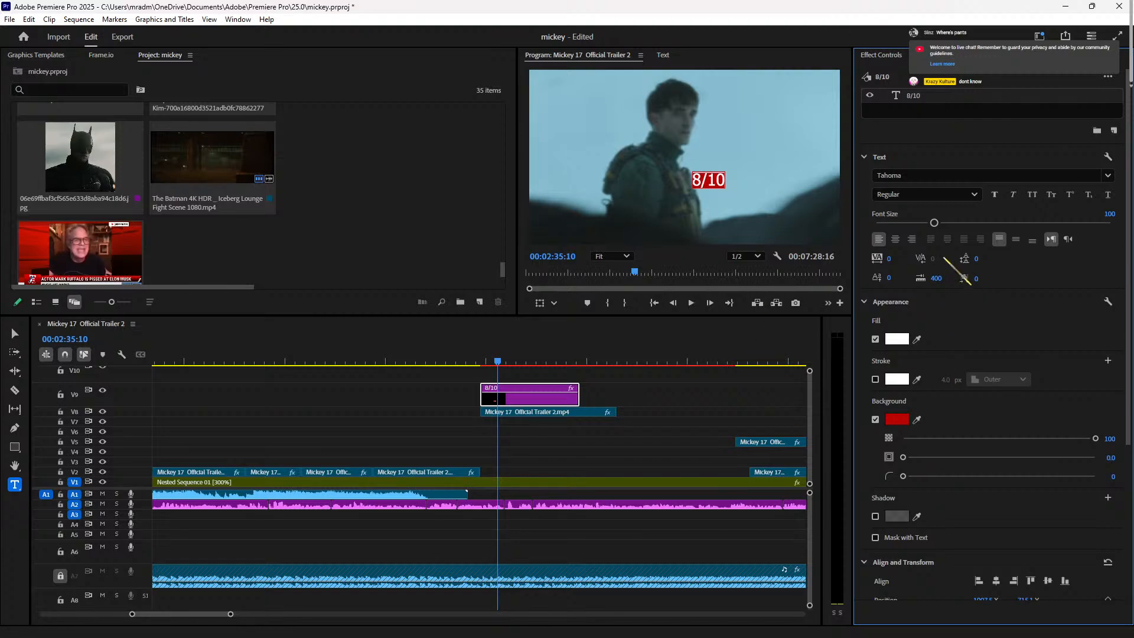
click(895, 239)
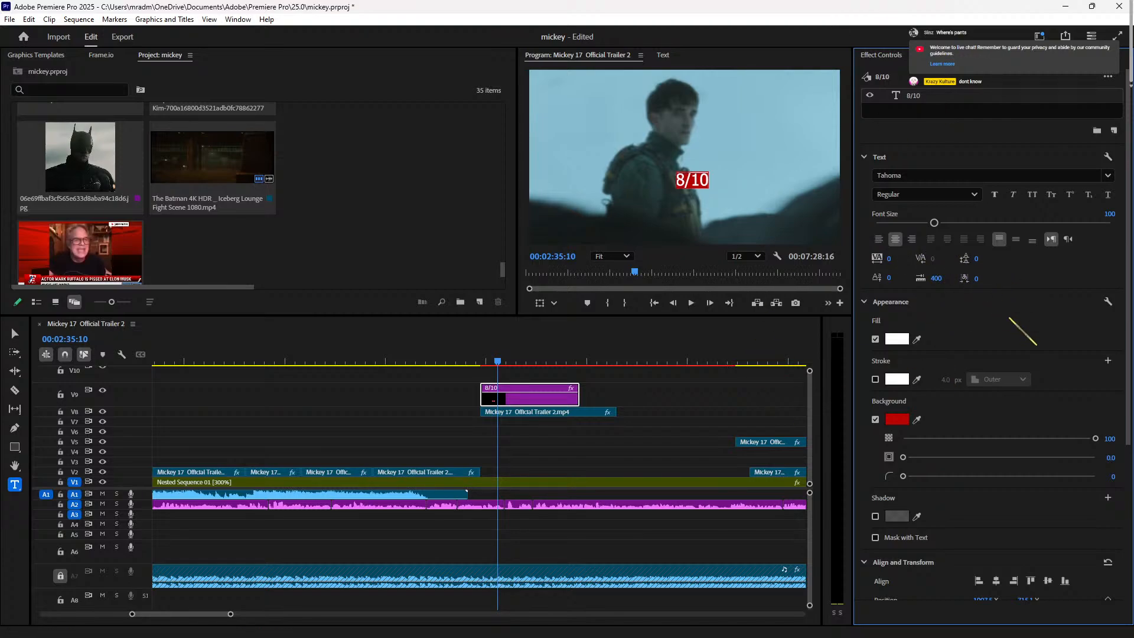
Step: Center the 8/10 title horizontally and vertically in frame and scale it to 285%
scroll(989, 543, down, 2)
click(995, 440)
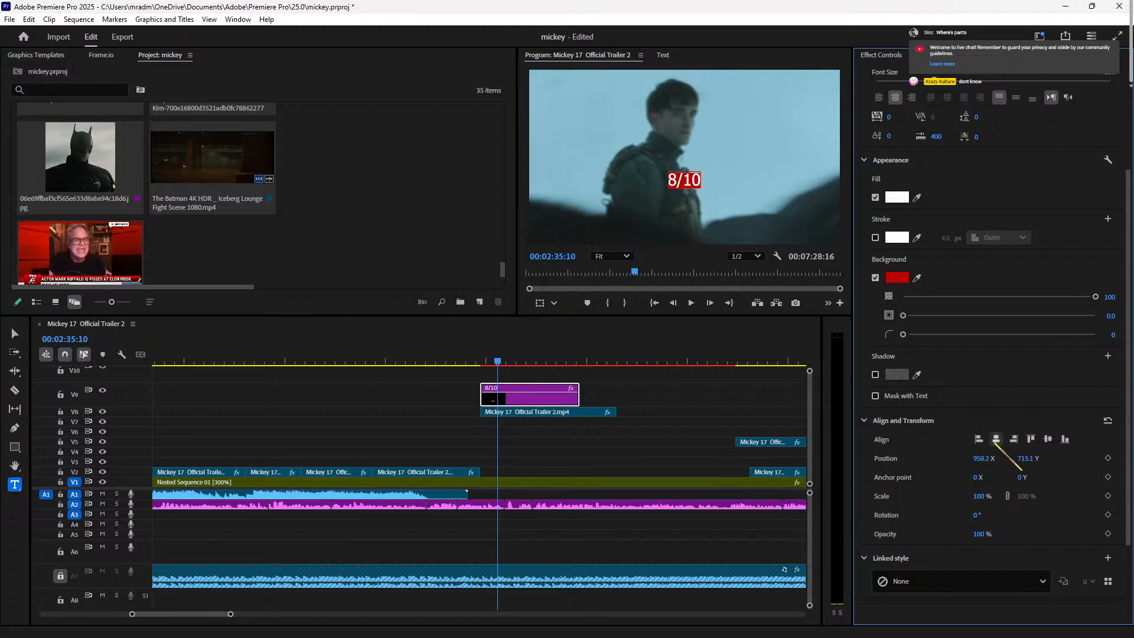
click(1048, 440)
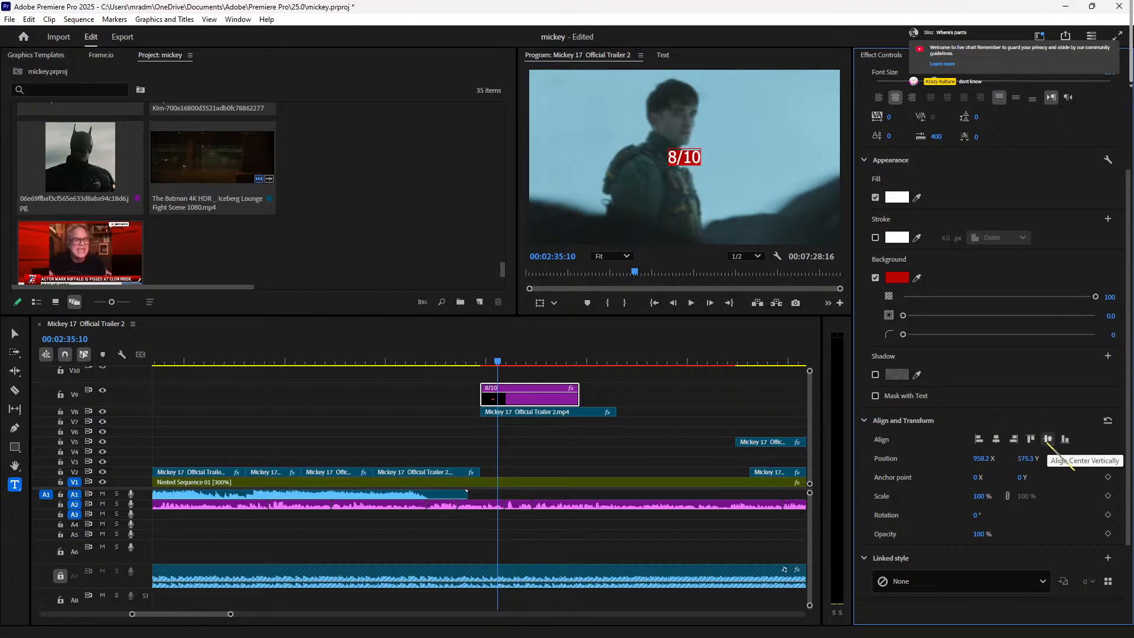
scroll(950, 440, up, 2)
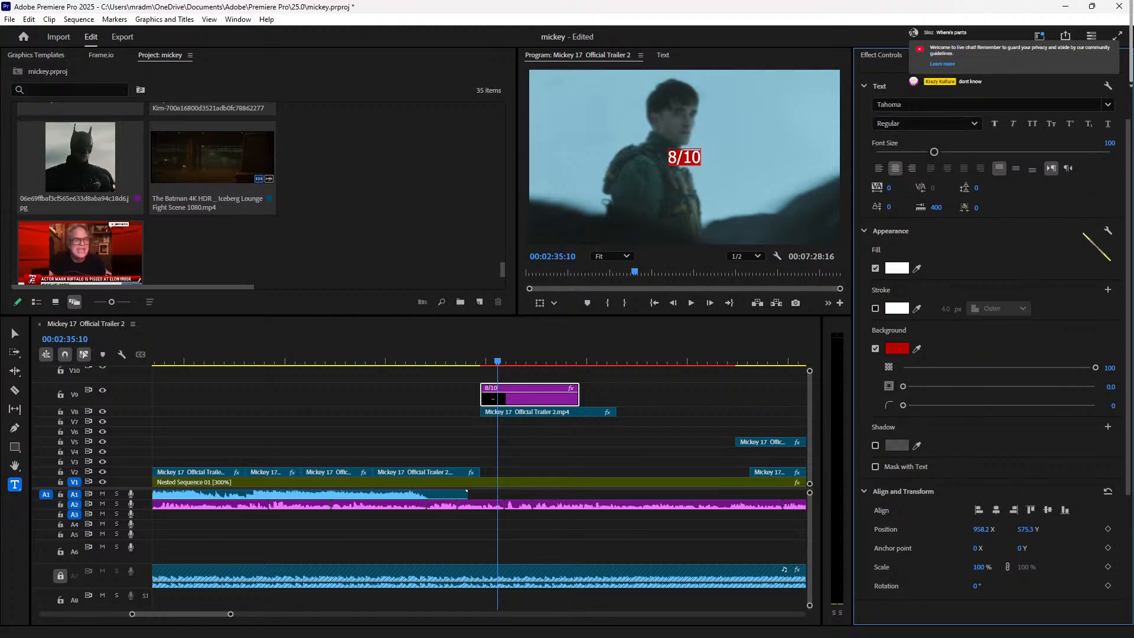
scroll(1092, 239, up, 1)
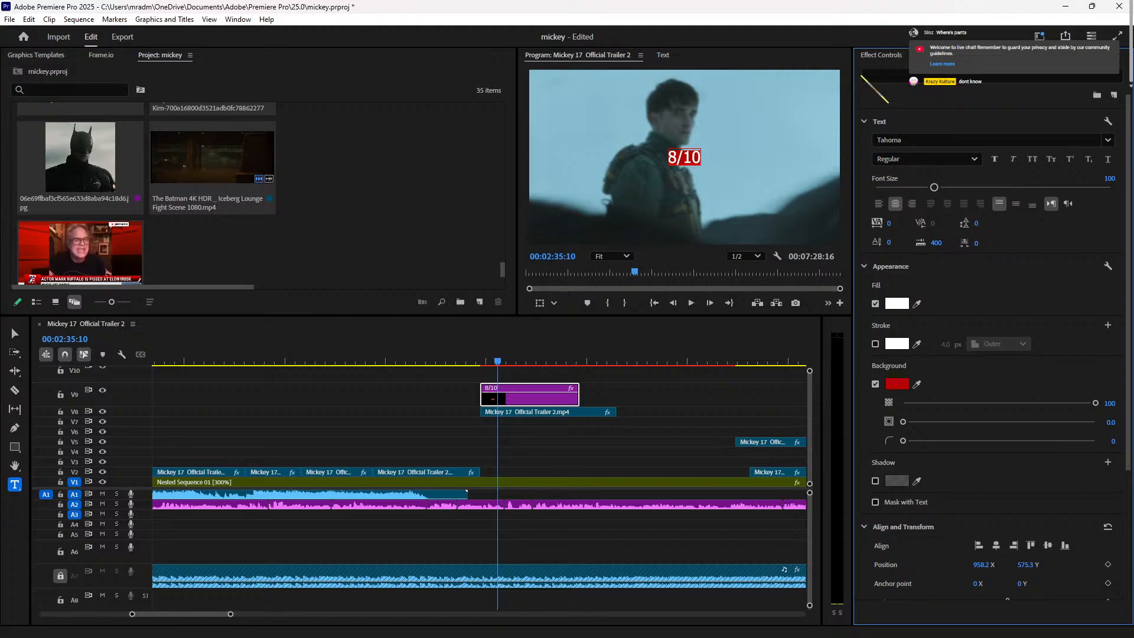
click(881, 54)
drag(945, 167, 1054, 167)
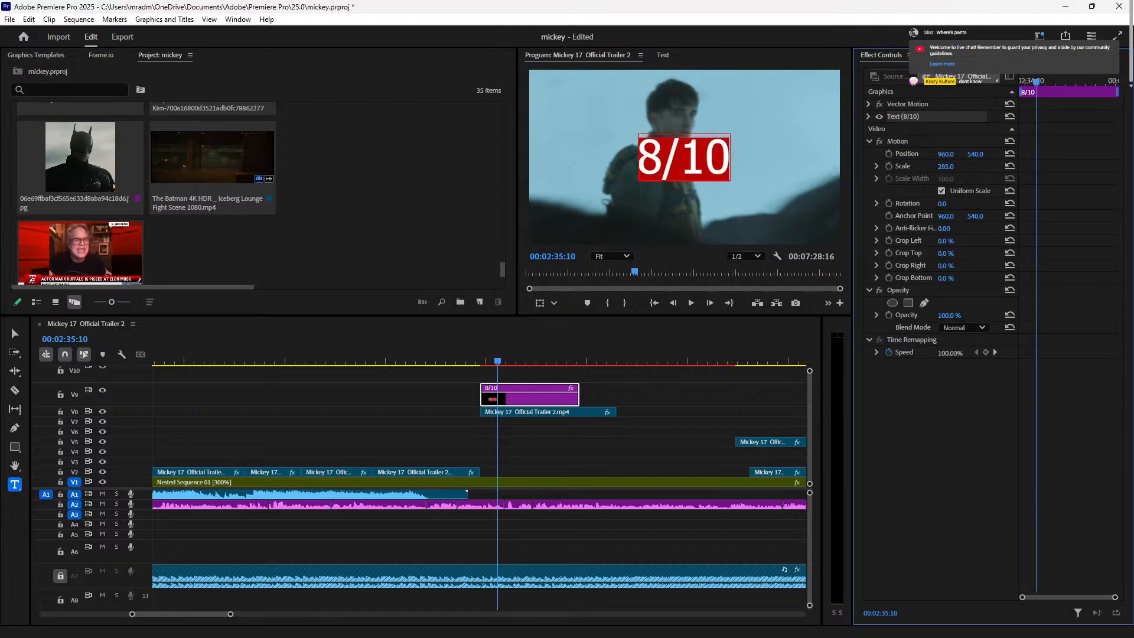
Step: Keep the 8/10 text fill white and add a black stroke outline
click(941, 57)
click(990, 57)
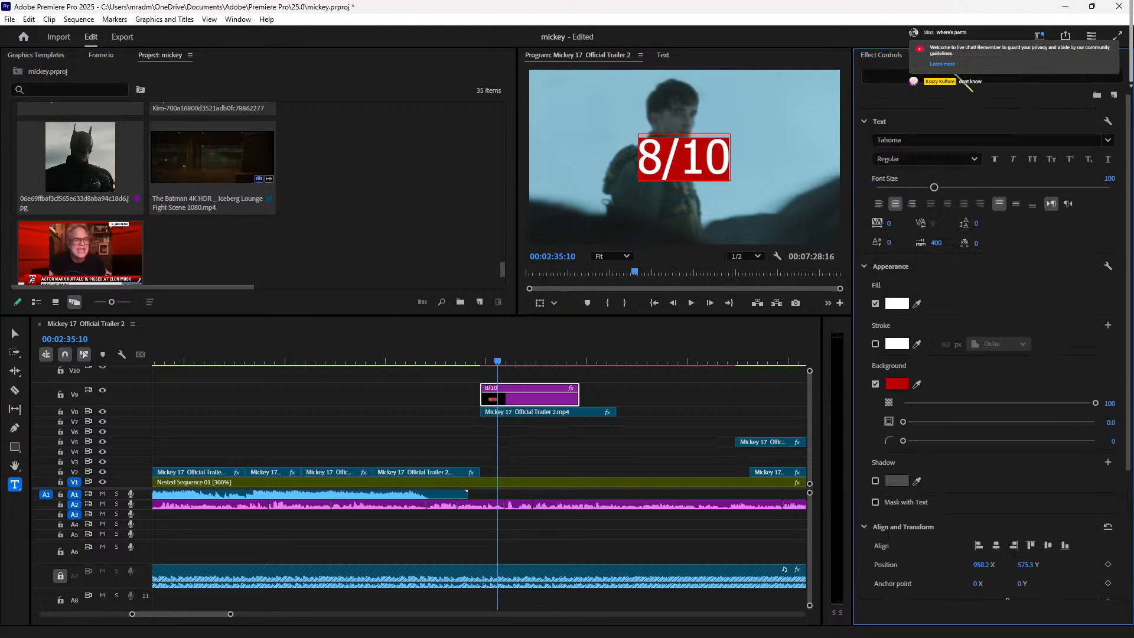
scroll(1046, 348, down, 5)
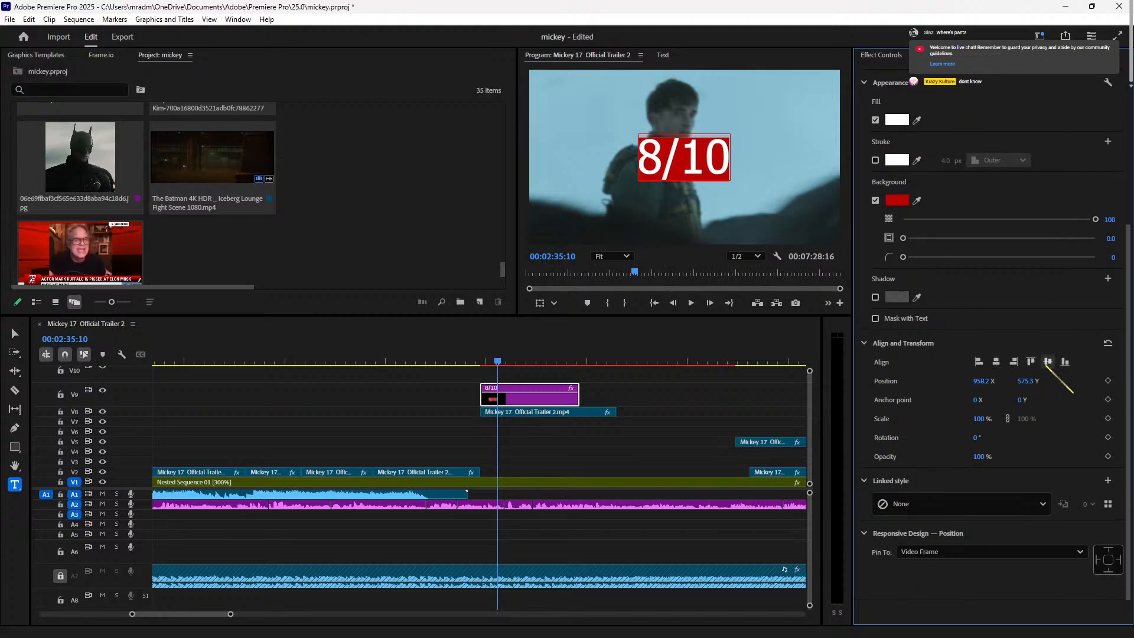
scroll(1045, 367, up, 5)
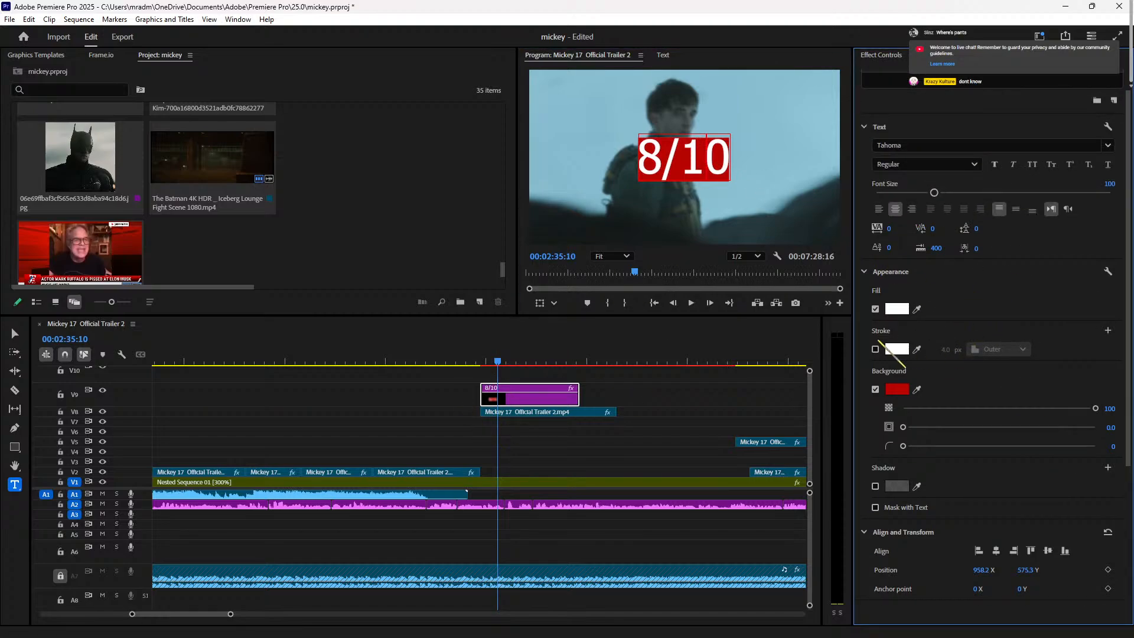
click(896, 308)
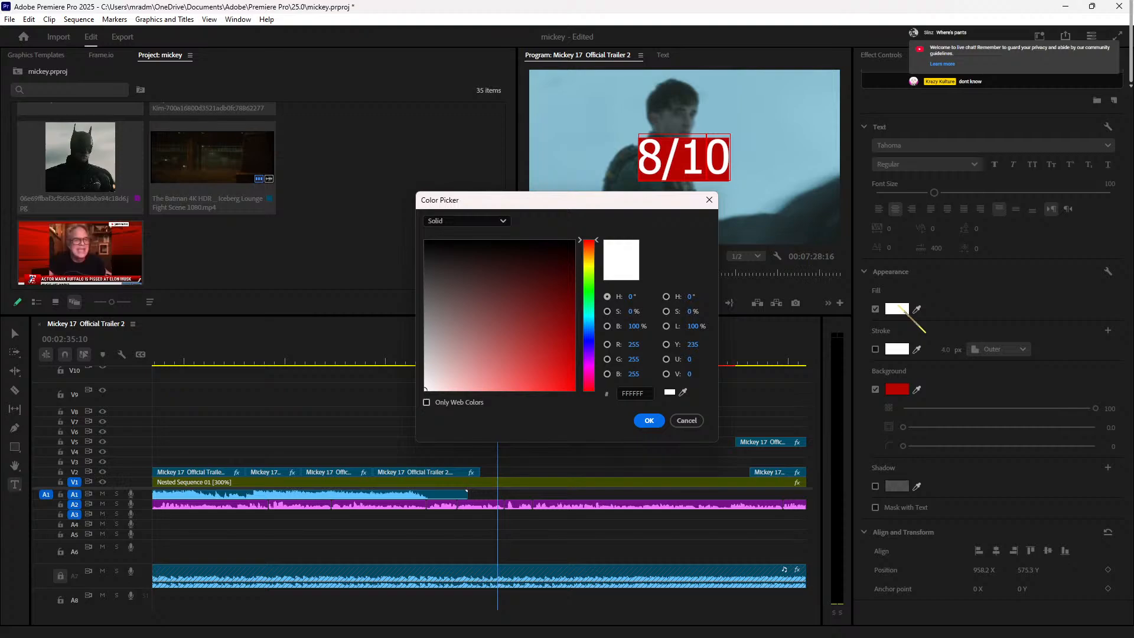
click(649, 419)
click(875, 349)
click(896, 349)
drag(544, 320, 318, 124)
click(651, 420)
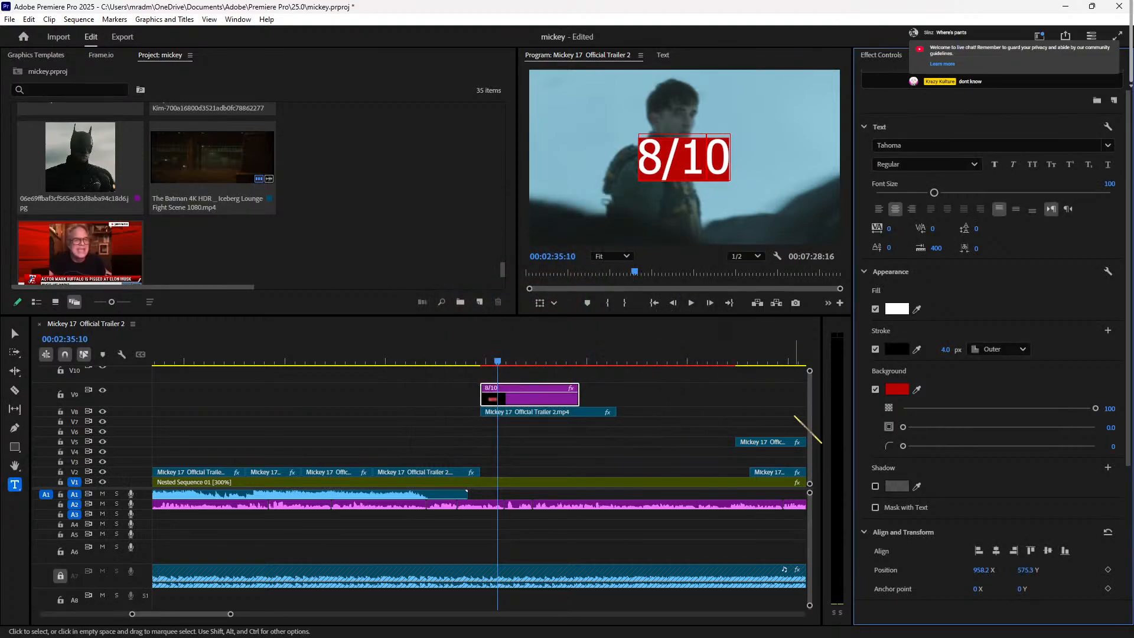
Step: Turn off the red background box behind the 8/10 text
click(502, 465)
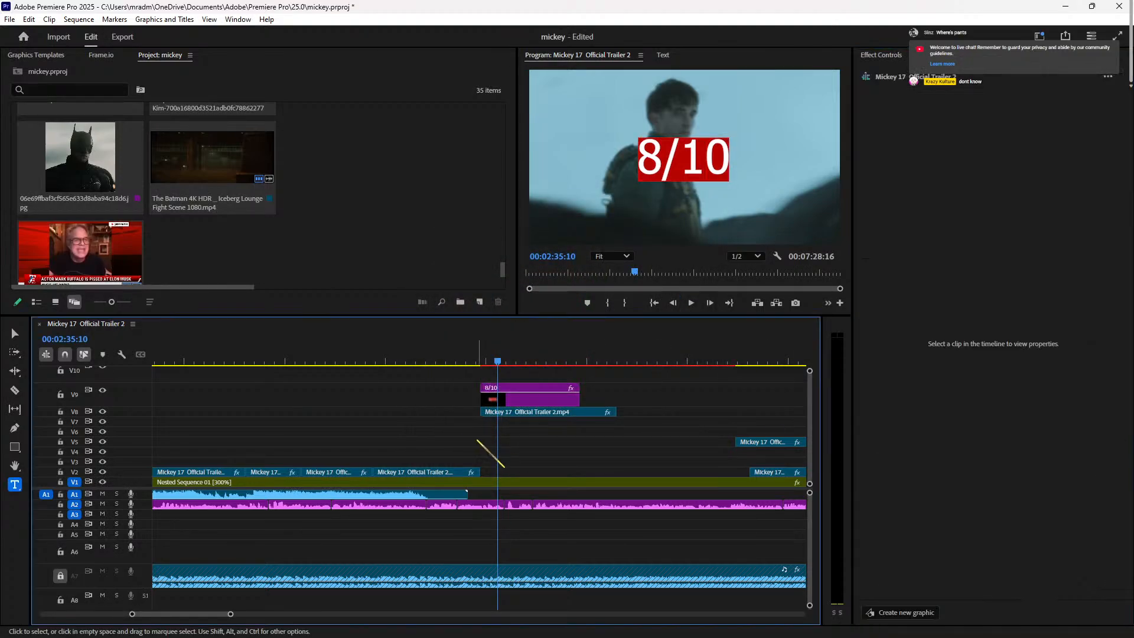
click(546, 399)
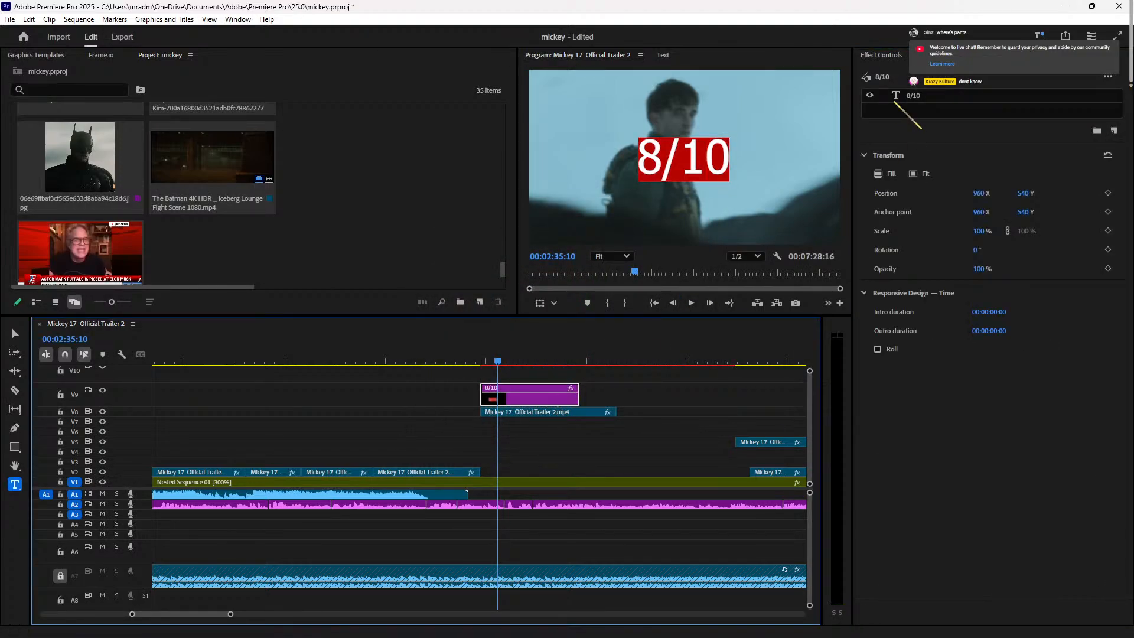
click(919, 101)
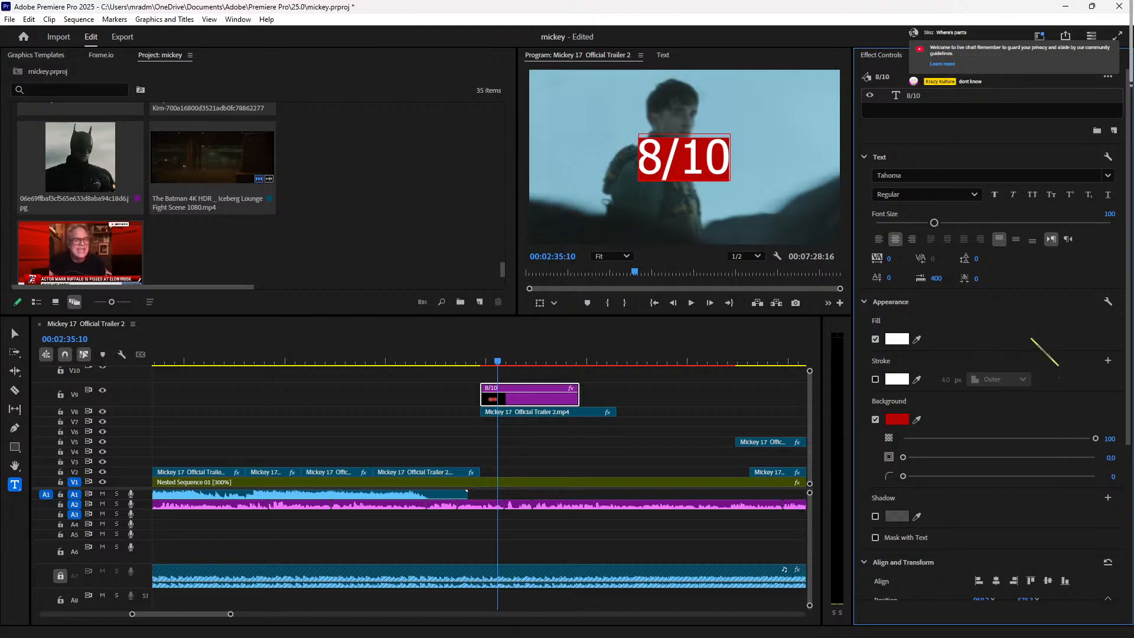
click(903, 416)
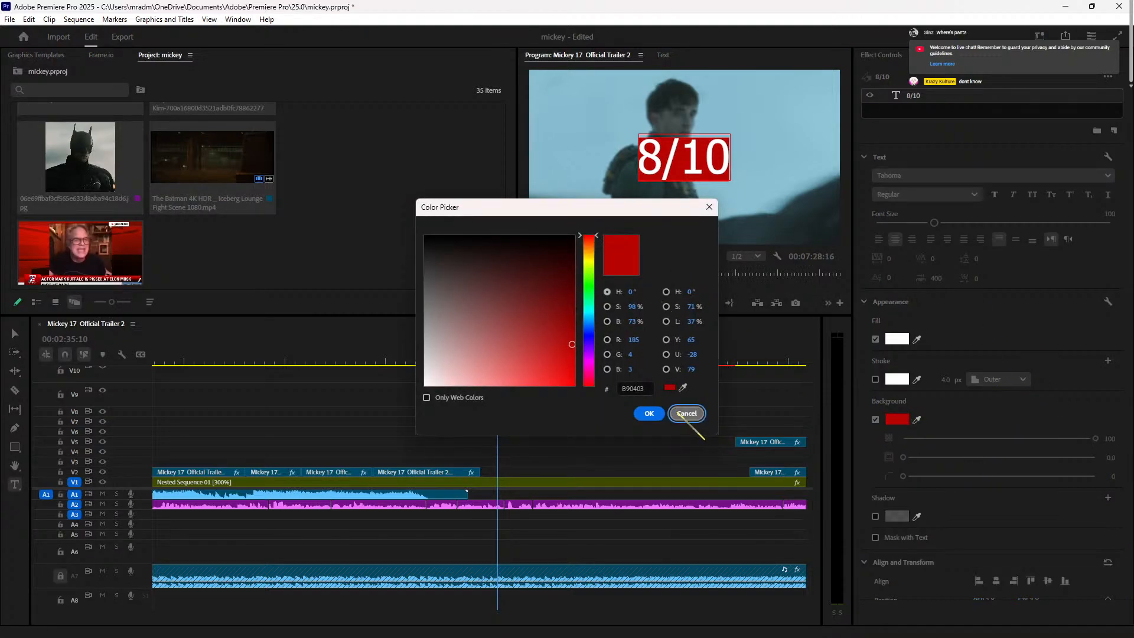
click(685, 412)
click(875, 419)
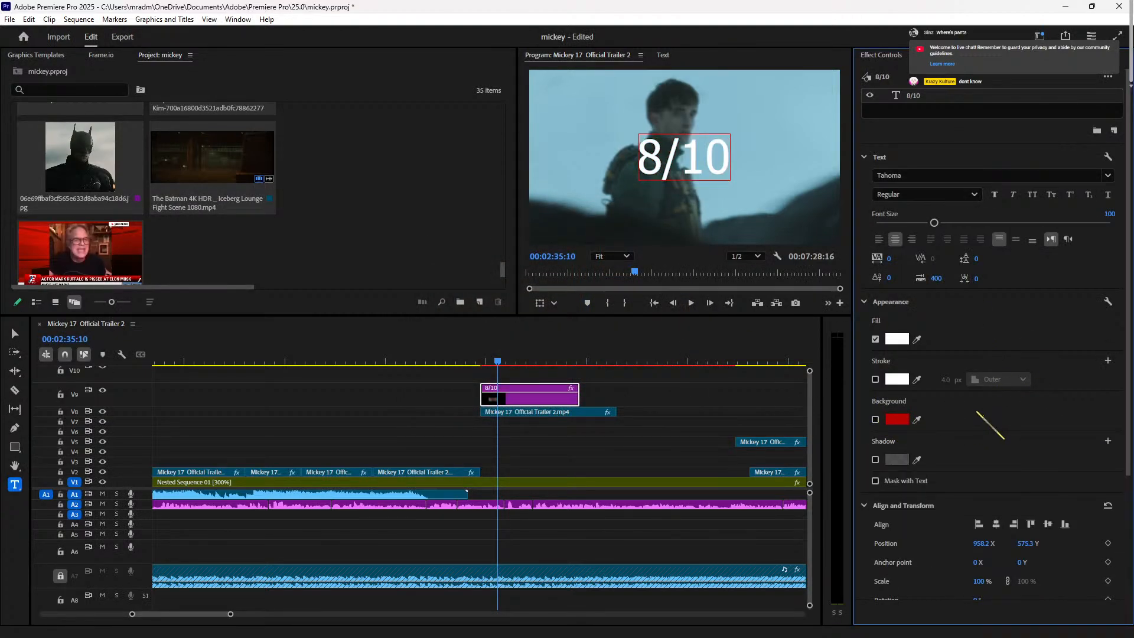
Step: Switch the 8/10 font from Tahoma to Trebuchet MS, kern it to -121, then show blur effects
click(998, 175)
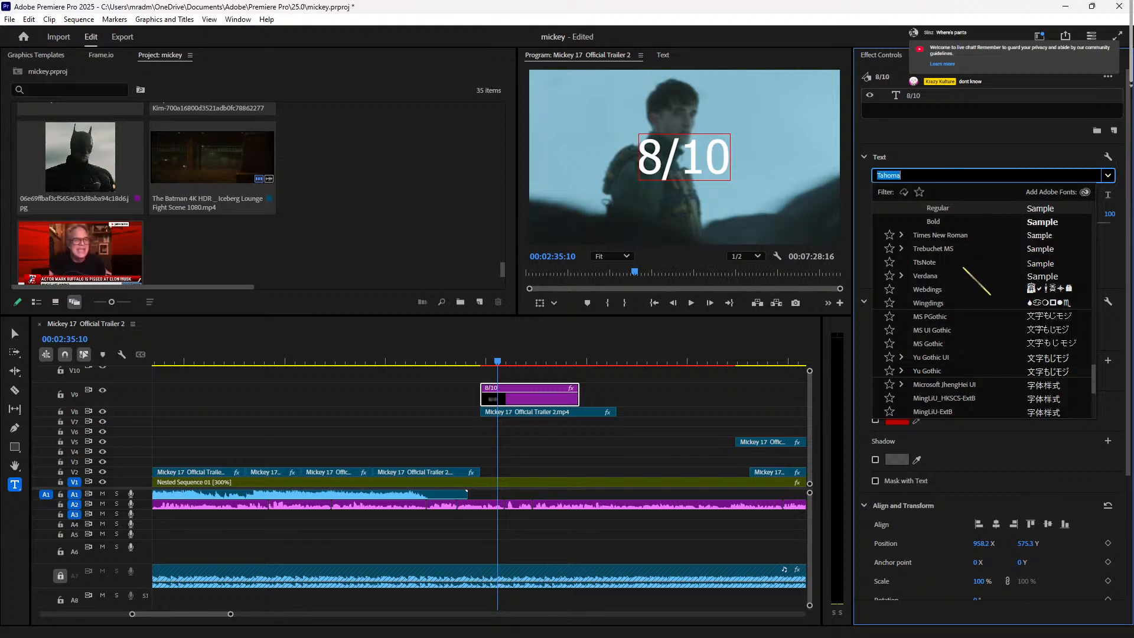
click(956, 248)
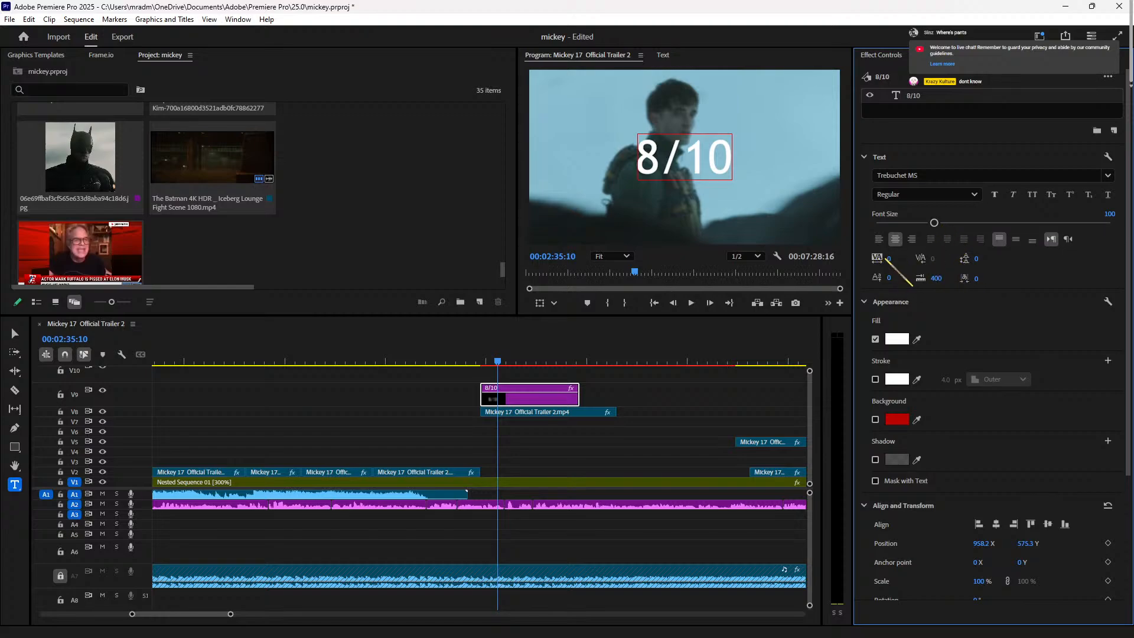
drag(891, 261, 816, 262)
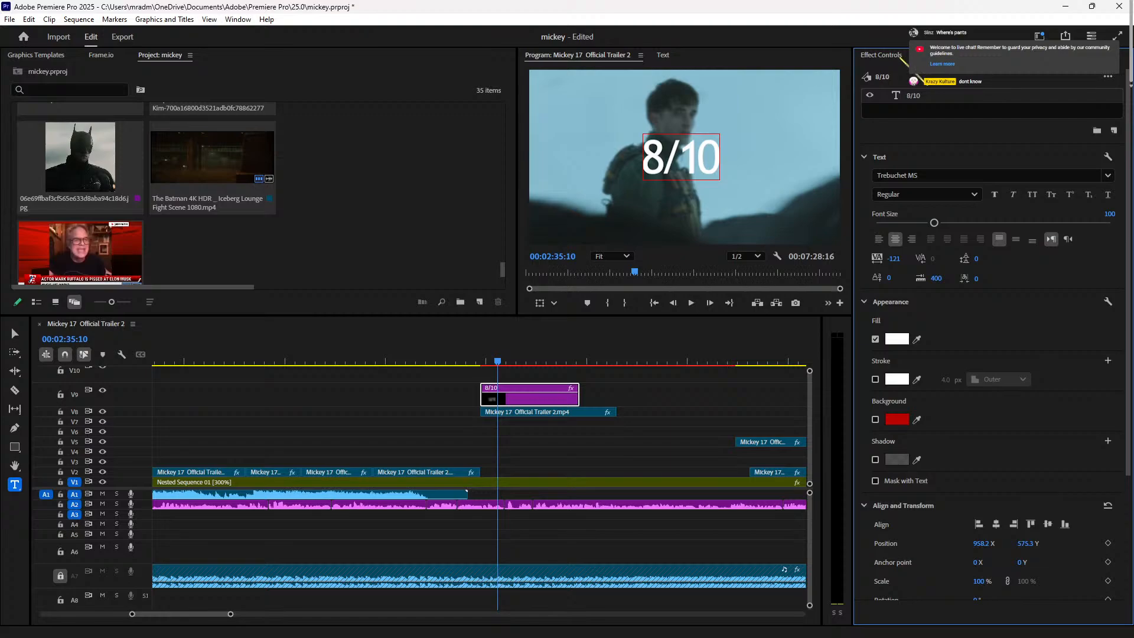
click(899, 57)
click(940, 57)
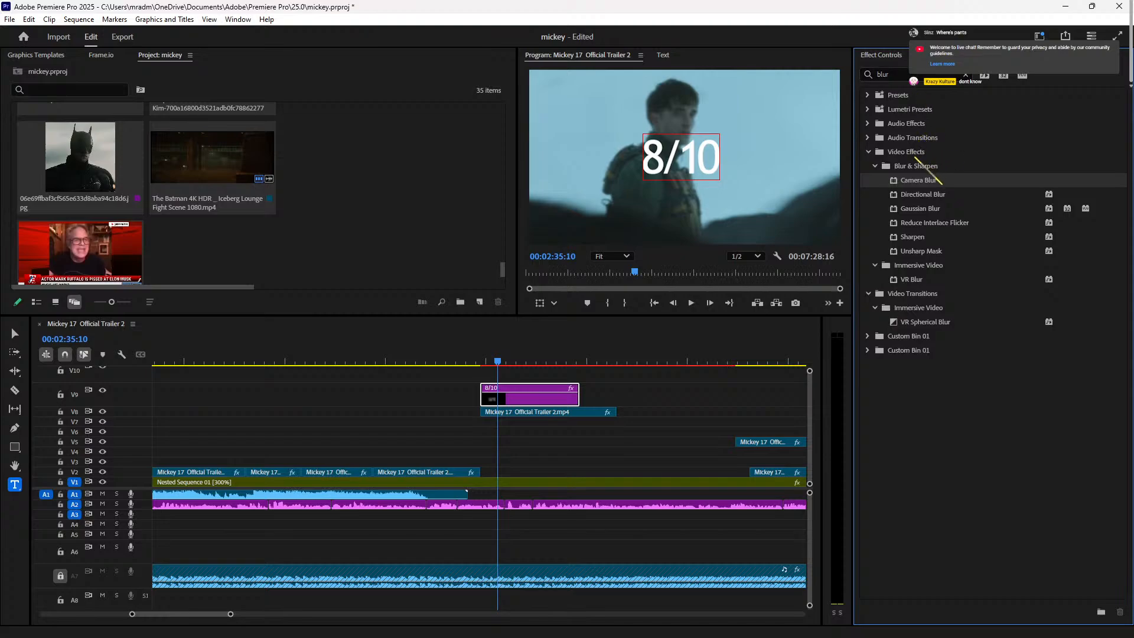
Step: Flip between the blur effects list and Effect Controls, then review the 8/10 text properties
click(895, 55)
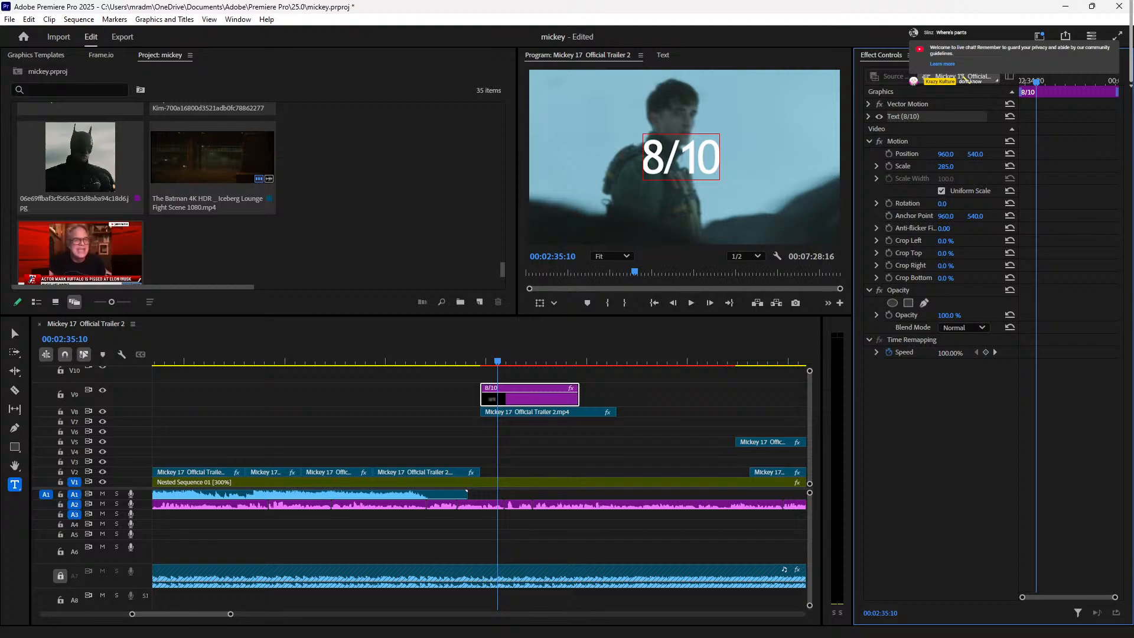
click(943, 57)
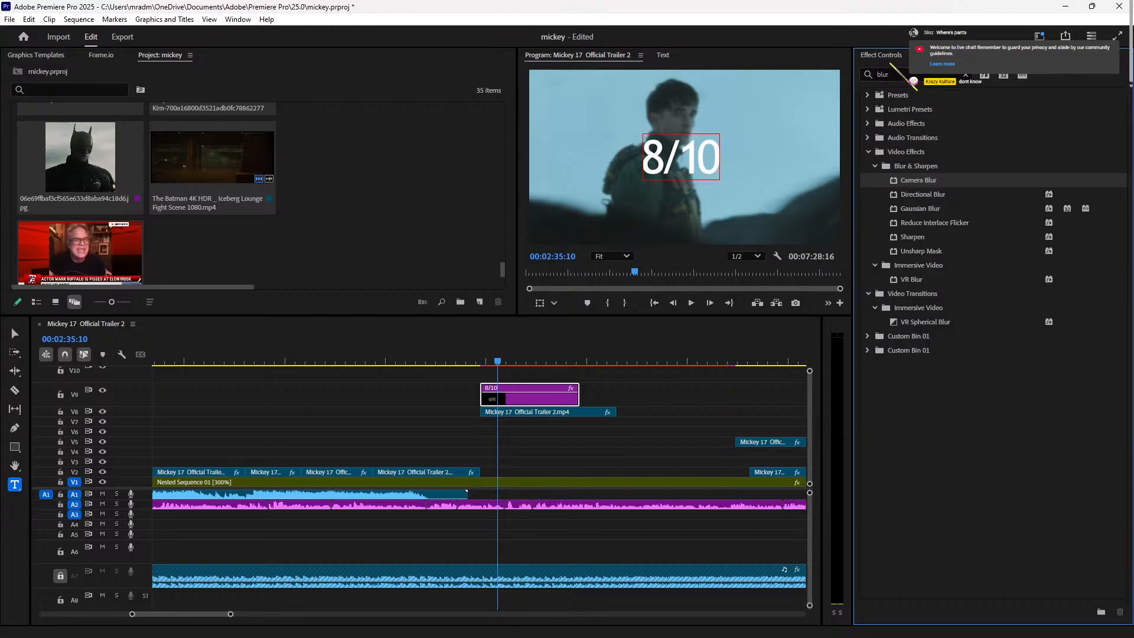
click(893, 60)
click(940, 56)
click(886, 56)
click(981, 60)
scroll(955, 463, down, 2)
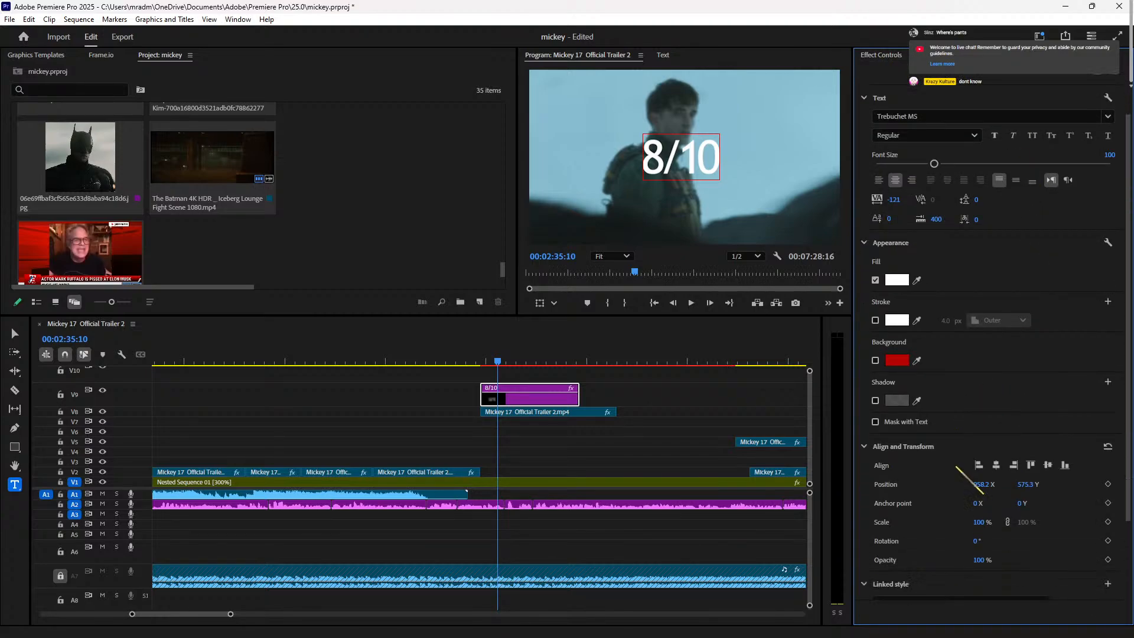
scroll(936, 466, down, 1)
scroll(933, 478, up, 5)
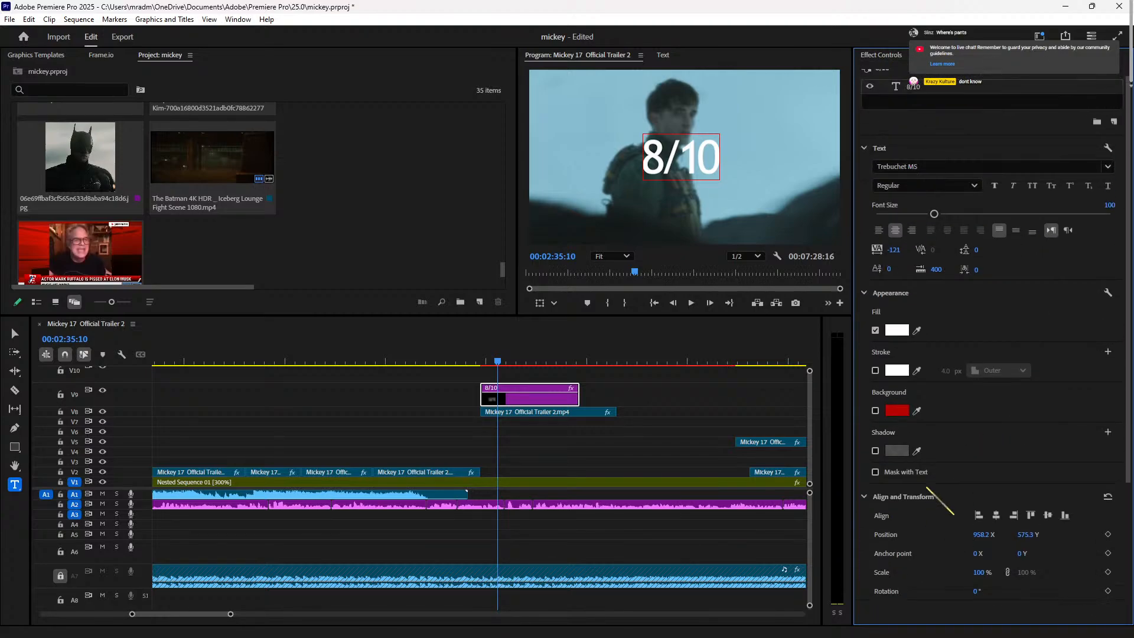
scroll(931, 490, up, 1)
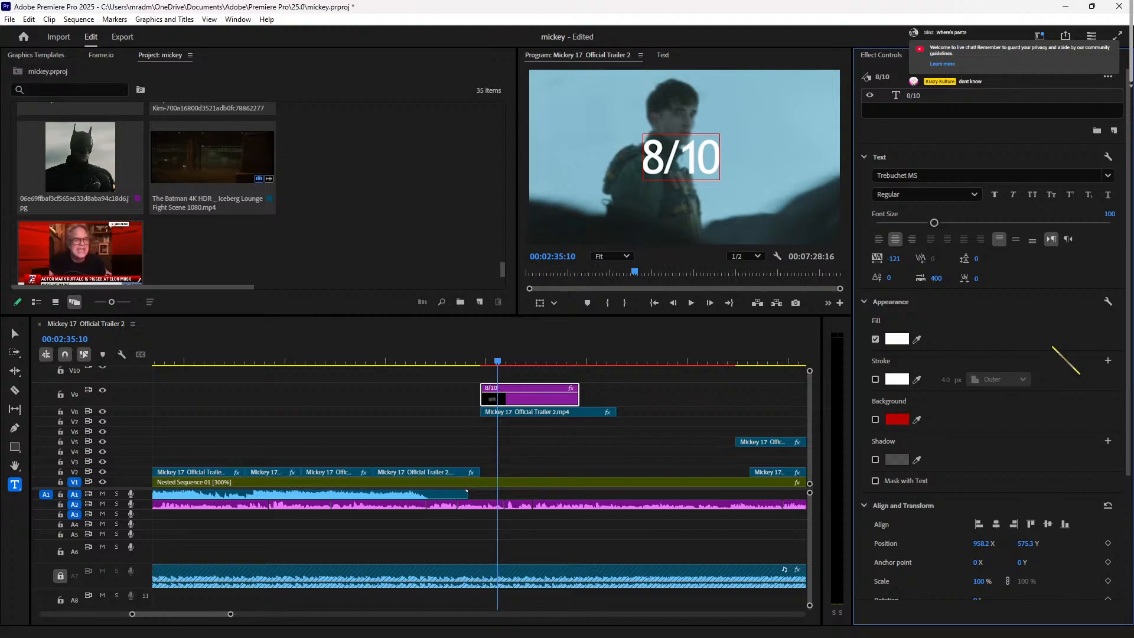
scroll(1004, 354, down, 2)
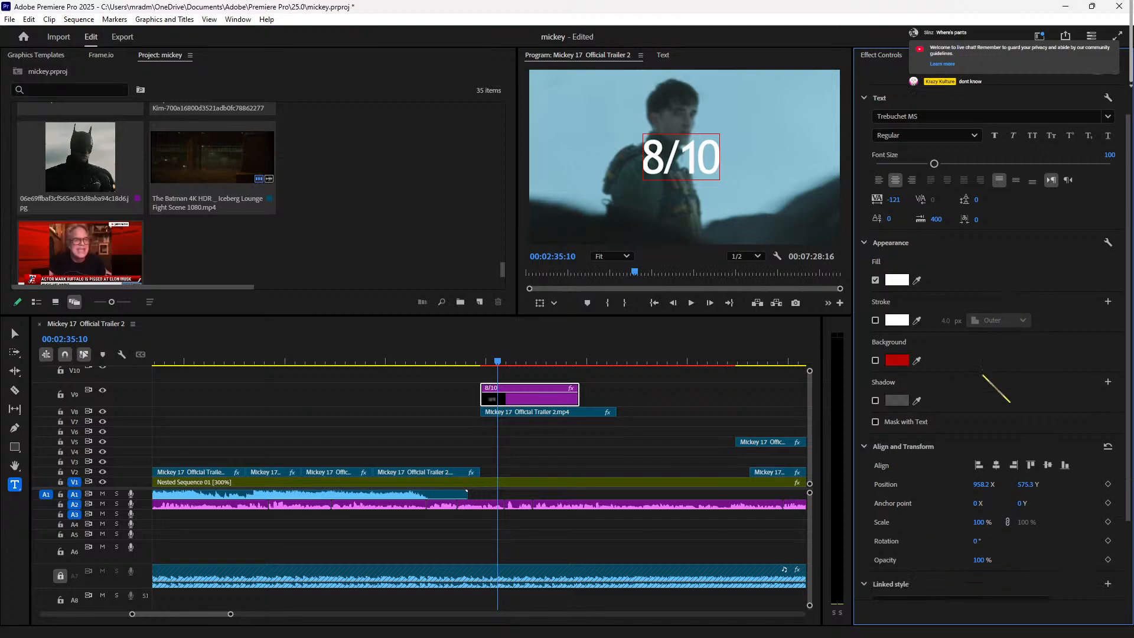
scroll(968, 401, down, 3)
scroll(931, 457, up, 3)
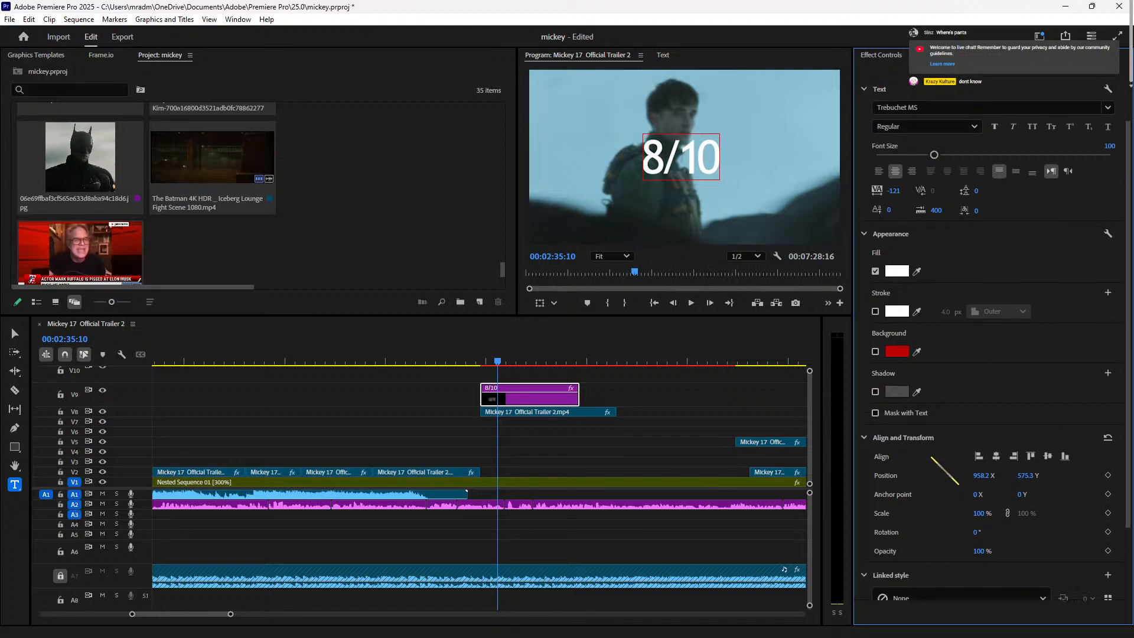
scroll(931, 458, up, 2)
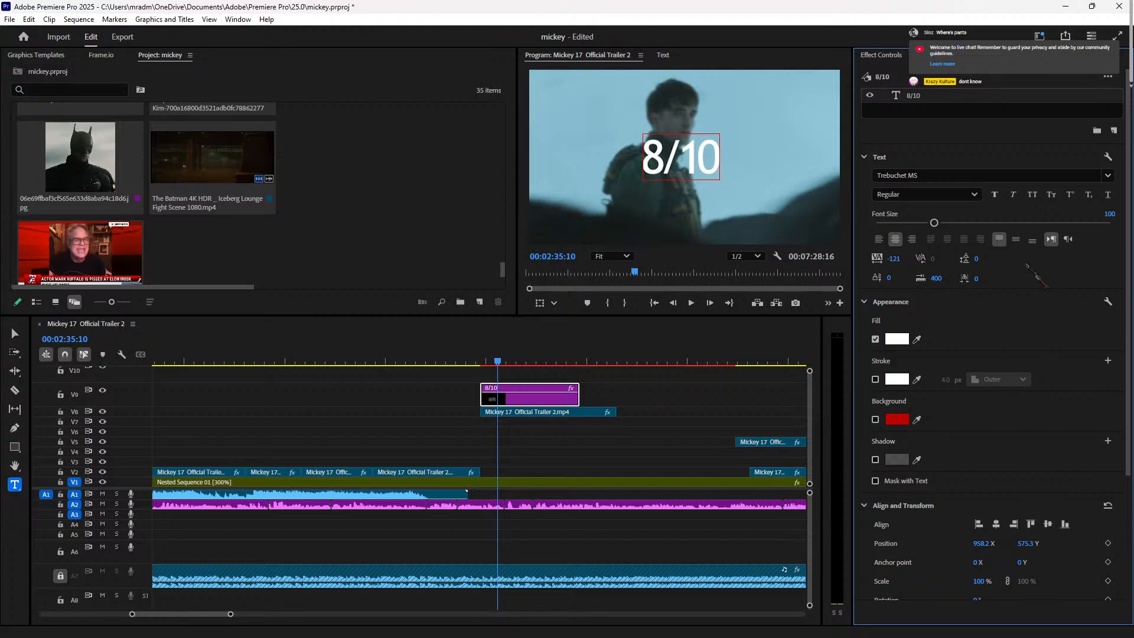
Step: Try italic, regular and bold italic styles on the 8/10 text, settling on bold
click(975, 194)
click(963, 243)
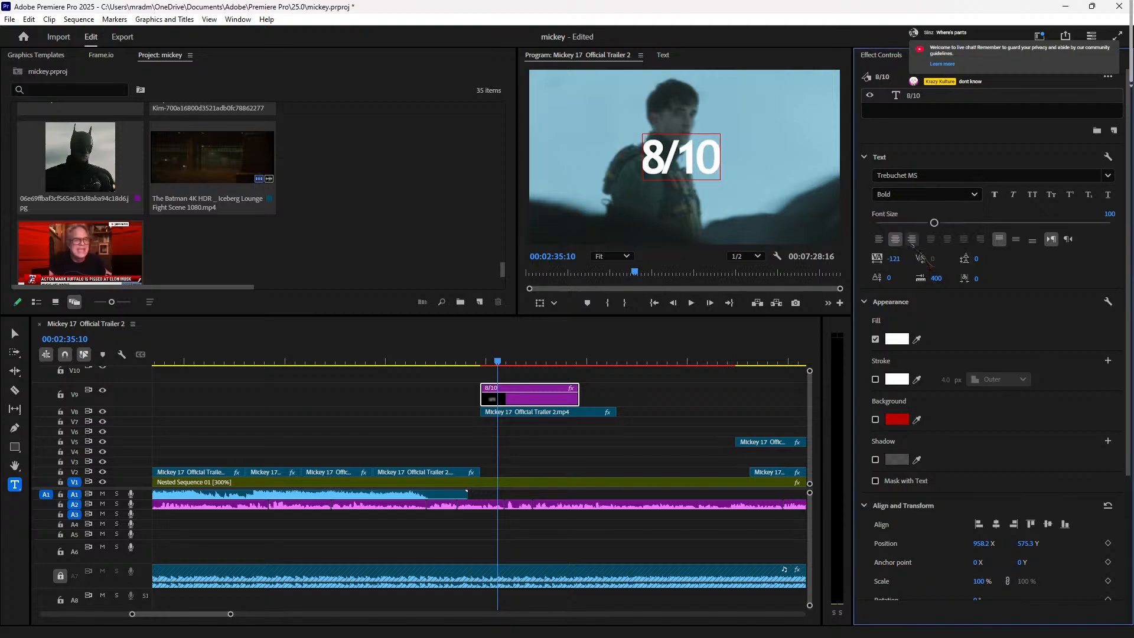
click(969, 194)
click(936, 227)
click(968, 195)
click(945, 228)
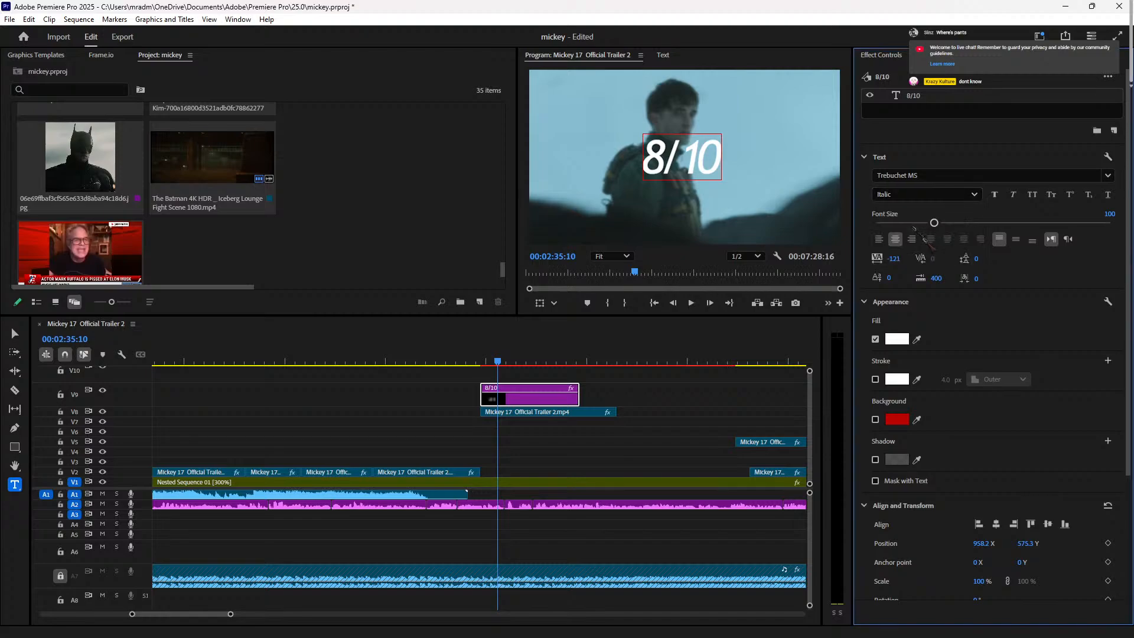
click(963, 194)
click(931, 221)
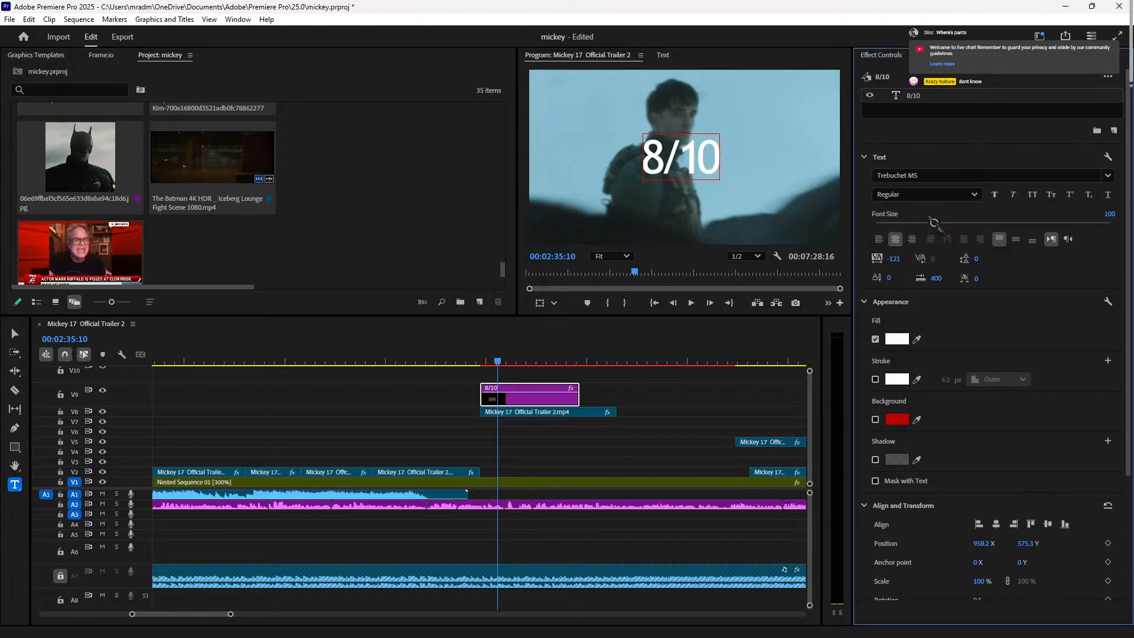
click(966, 195)
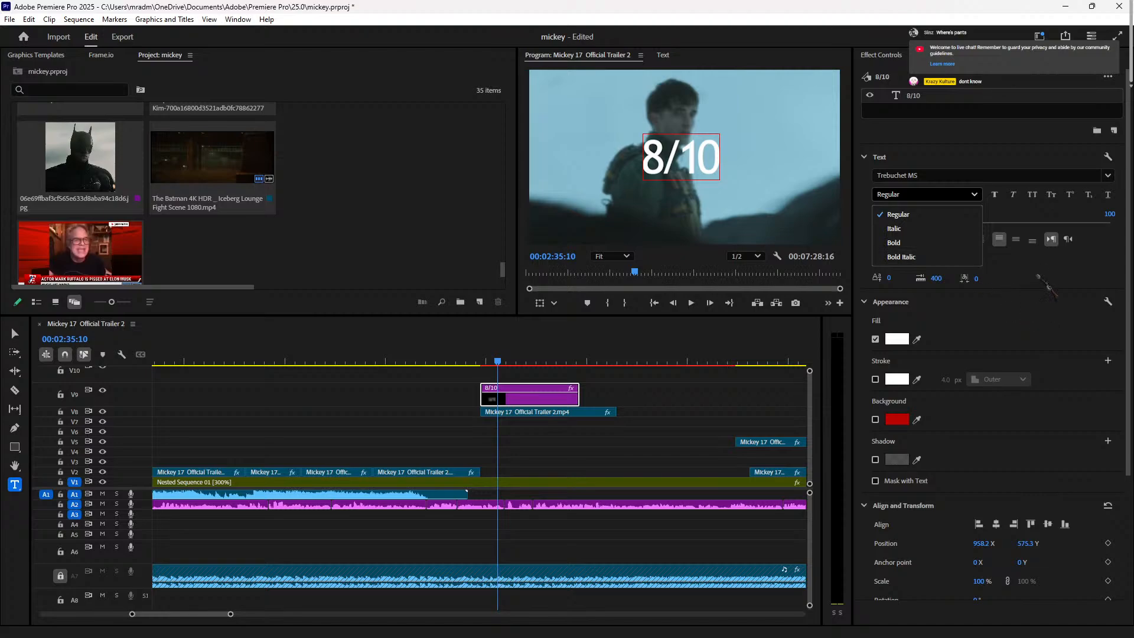
click(903, 257)
click(933, 194)
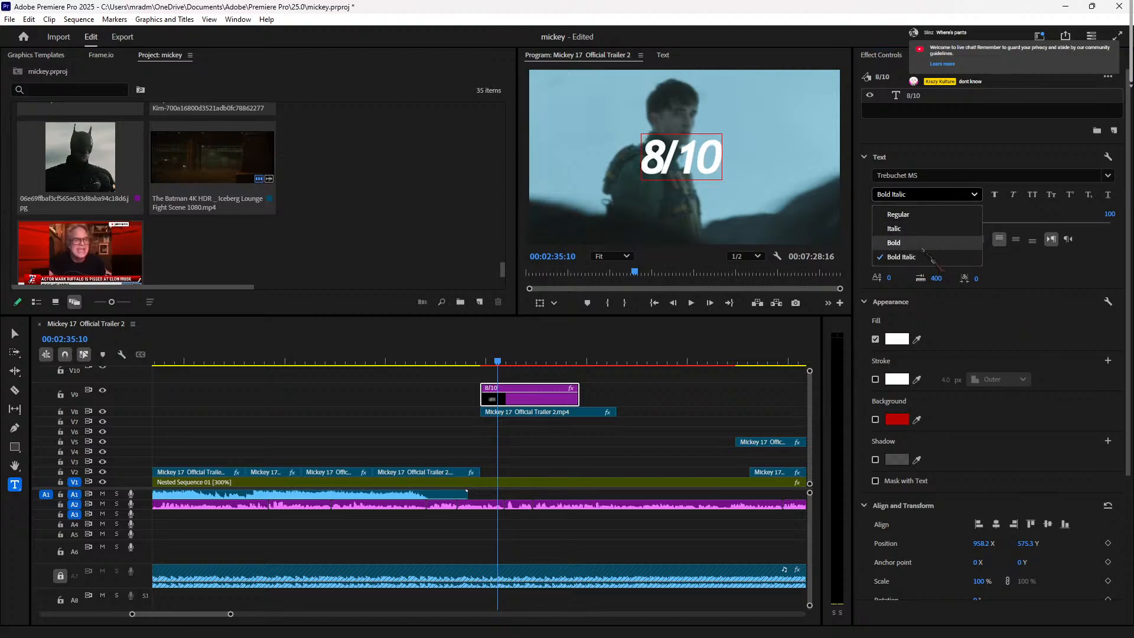
click(921, 242)
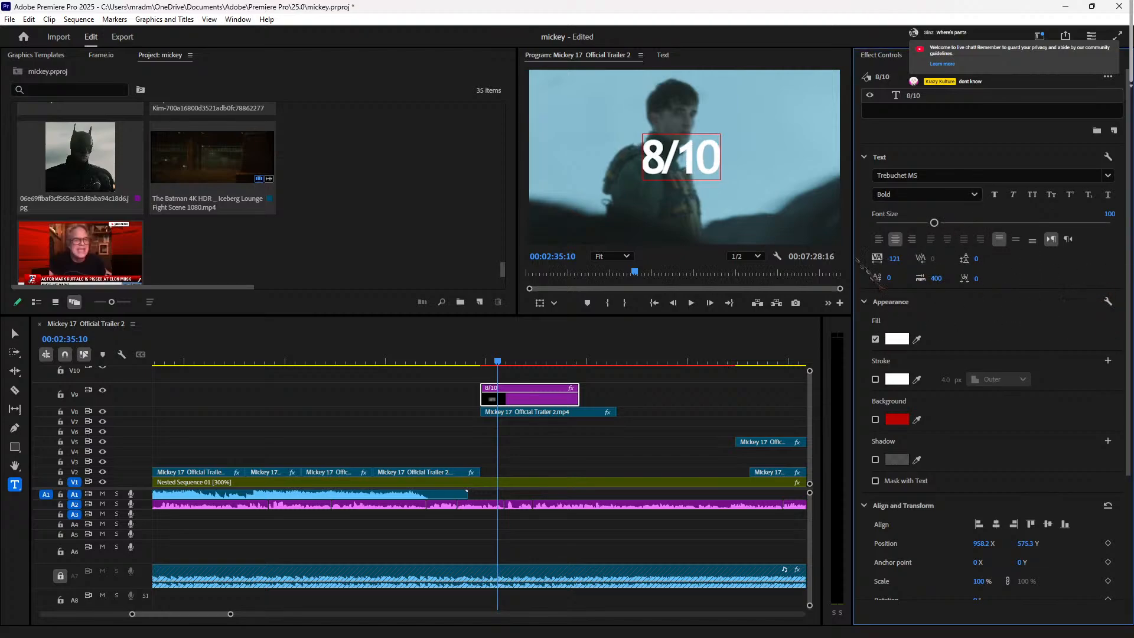
Step: Place the text caret inside the 8/10 title in the Program monitor
click(697, 162)
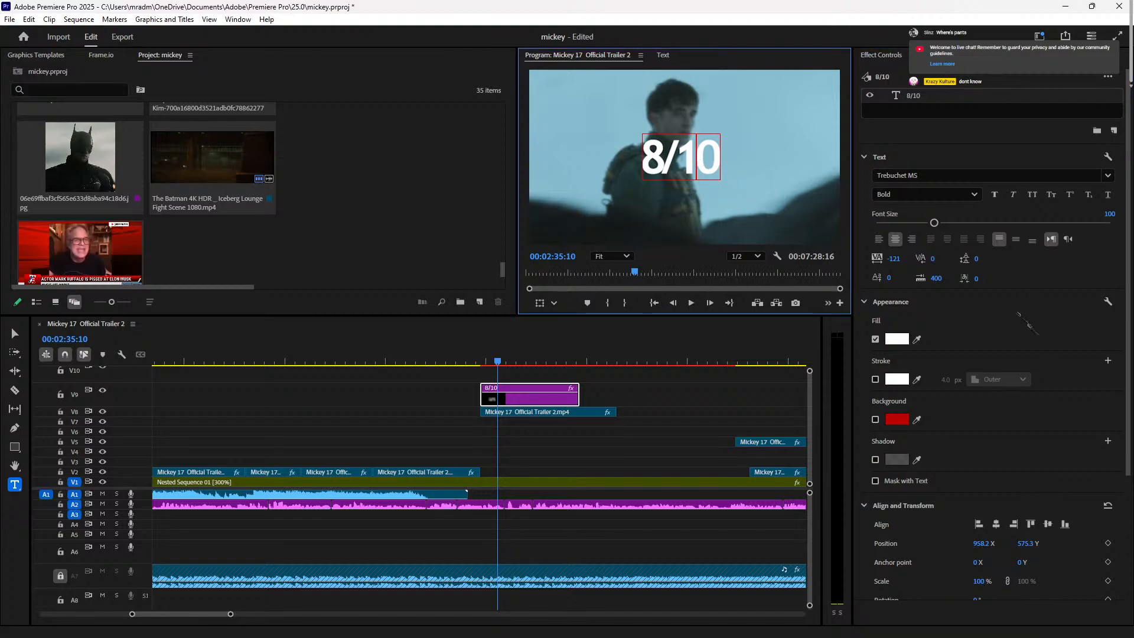
click(656, 146)
click(642, 127)
click(641, 126)
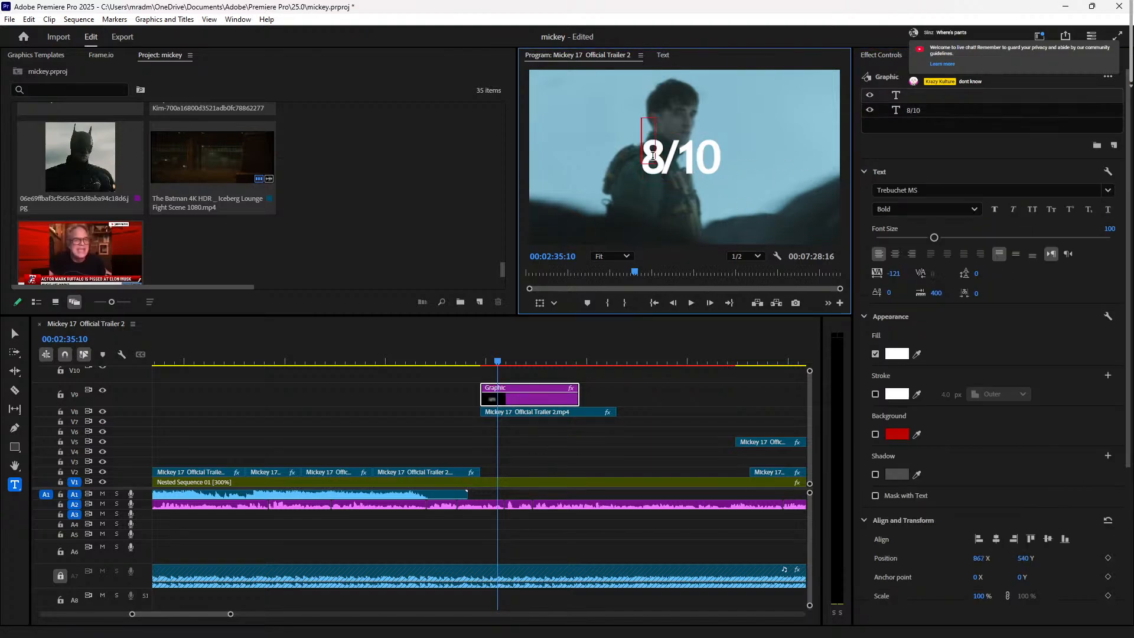
click(658, 267)
click(700, 158)
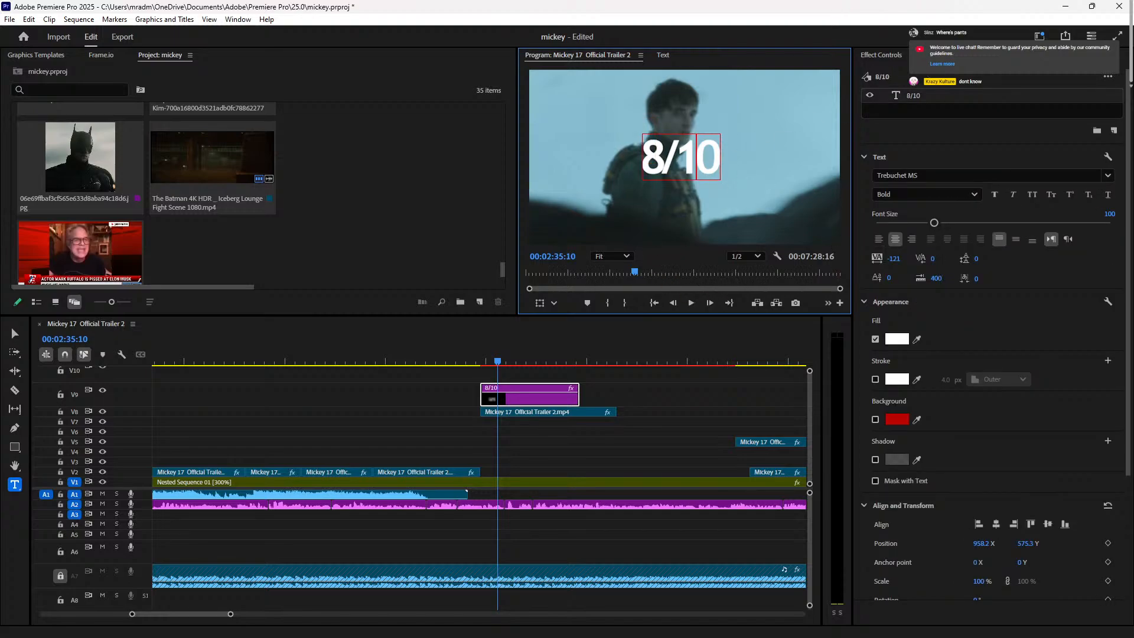
Step: Clear the 'blur' search in the effects library and scroll the text properties down to Appearance
click(937, 55)
click(992, 55)
click(937, 55)
click(965, 75)
click(989, 54)
scroll(1009, 354, down, 5)
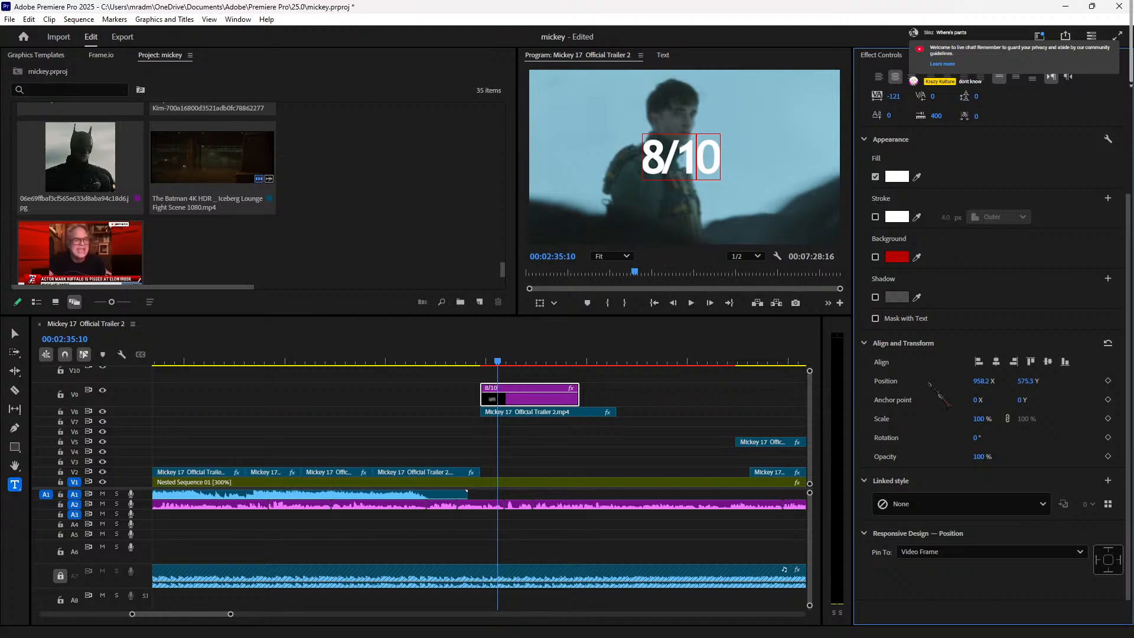
Step: Give the 8/10 title a black drop shadow (opacity 75, 135°, distance 7, blur 40)
click(875, 297)
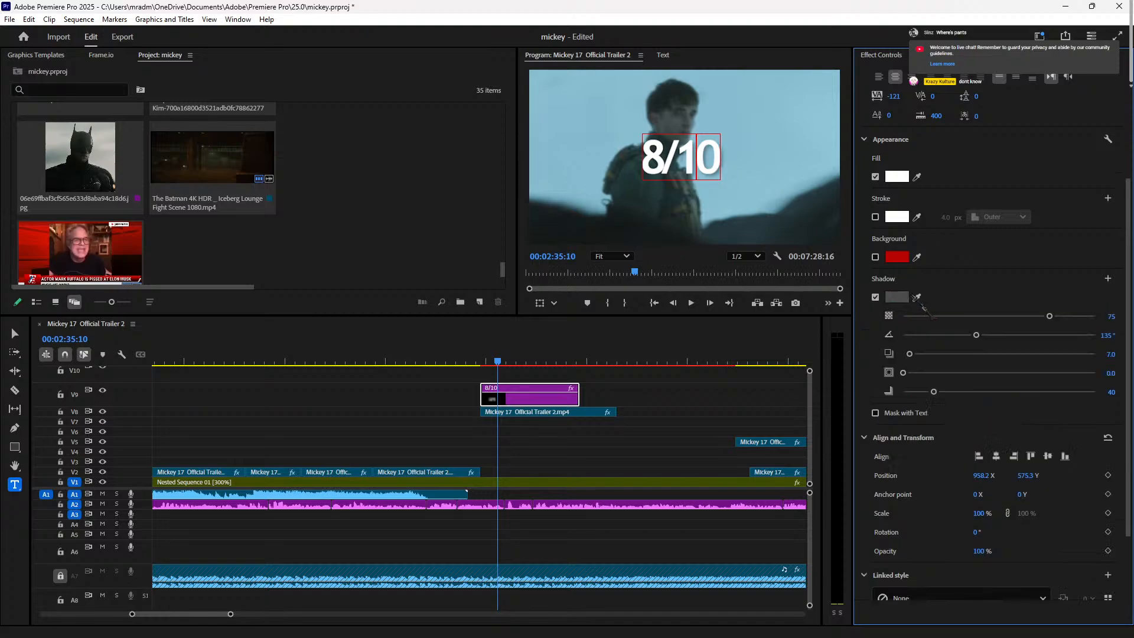
click(896, 297)
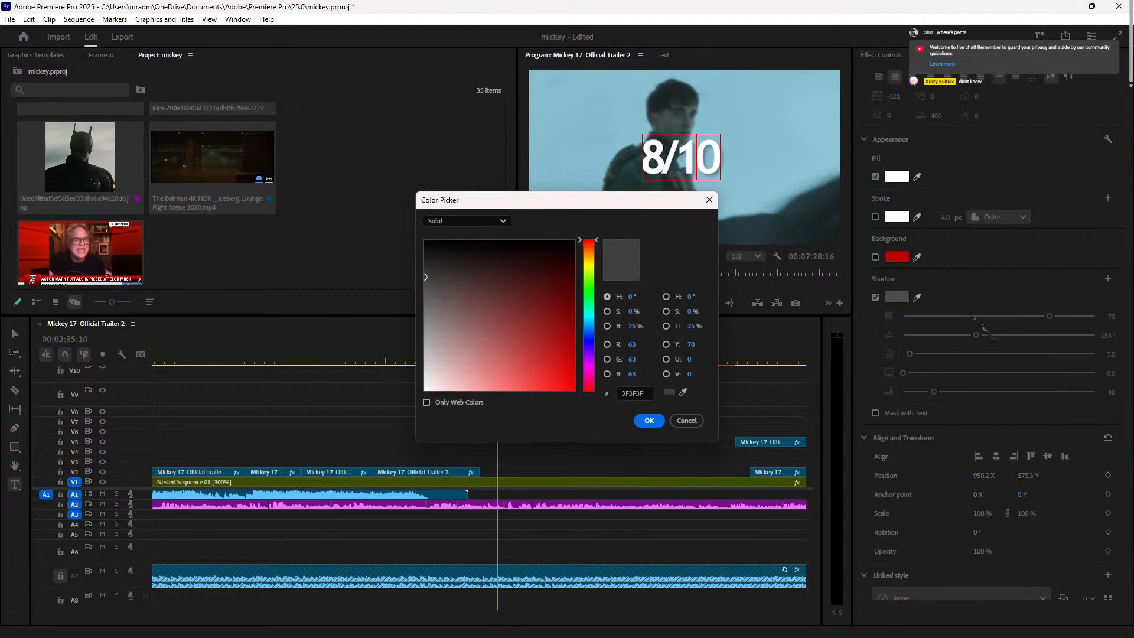
click(648, 420)
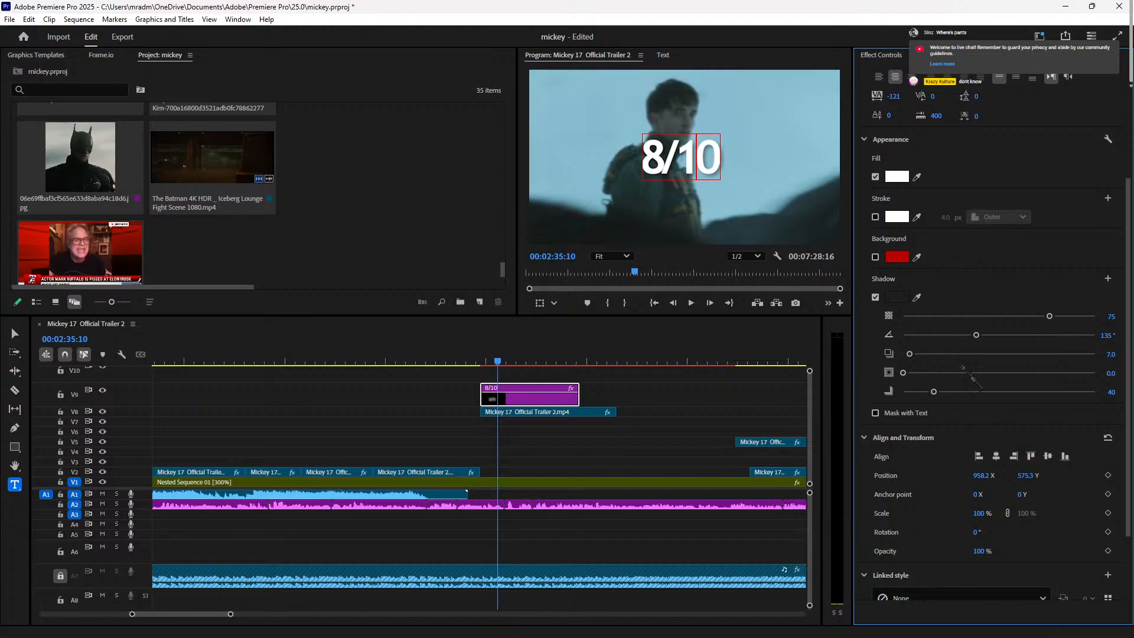
Step: Put the caret at the end of 8/10, then scrub back to the MICKEY 17 title shot
click(680, 164)
click(715, 156)
click(958, 163)
scroll(975, 261, up, 2)
scroll(975, 261, up, 2)
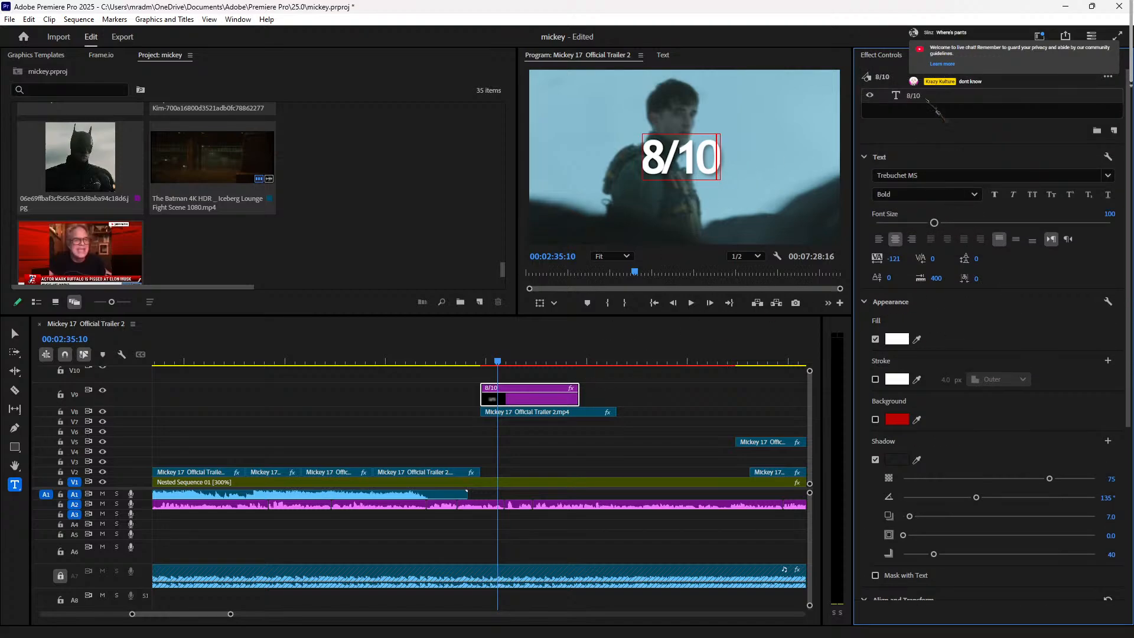
drag(498, 362, 440, 361)
Step: Park the playhead on the 8/10 title, play from there and view its motion settings
click(496, 362)
click(493, 389)
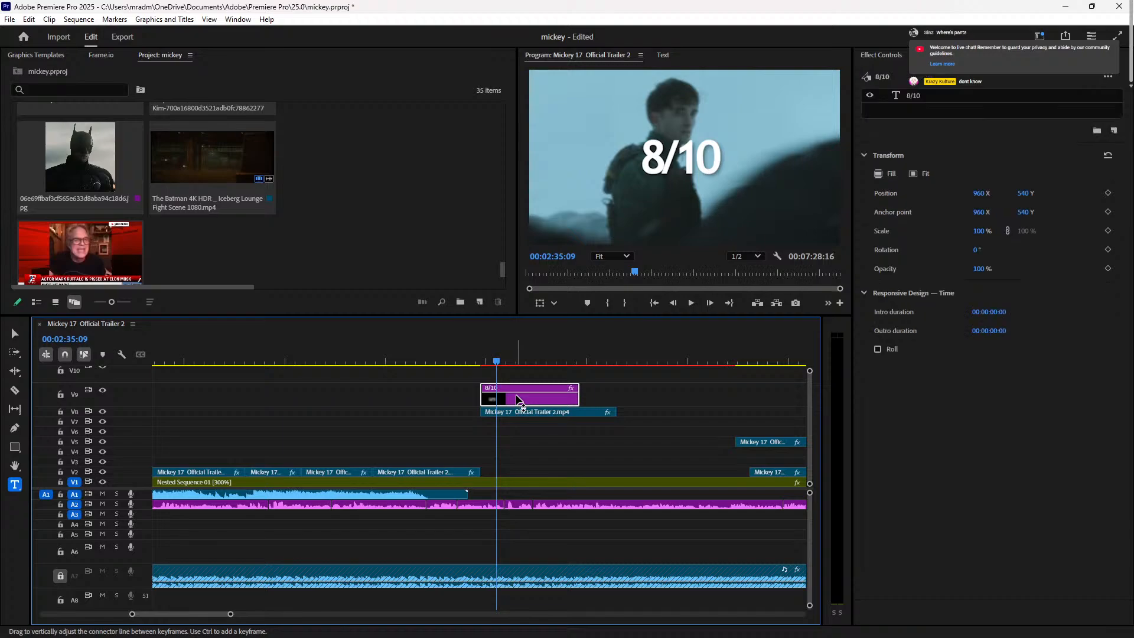
key(space)
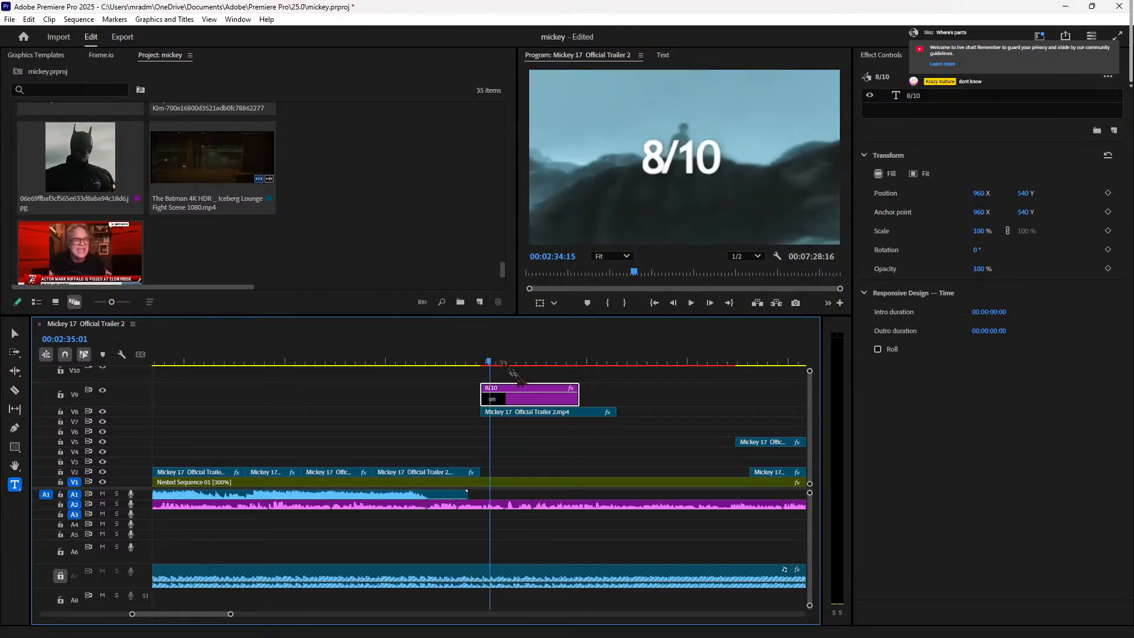
click(939, 490)
click(962, 95)
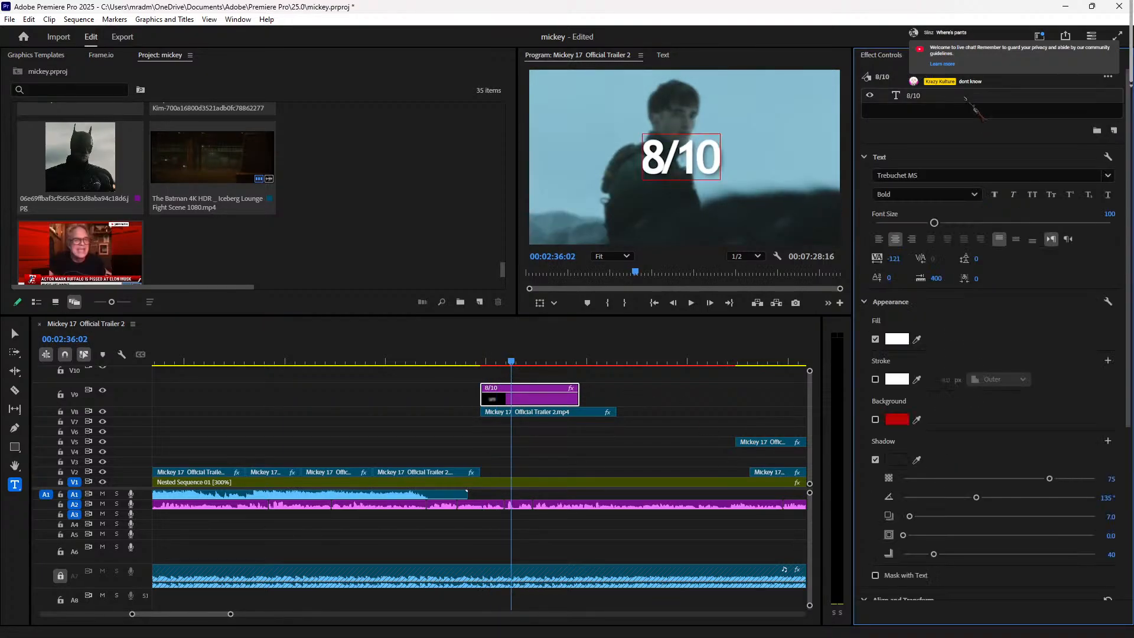
click(891, 53)
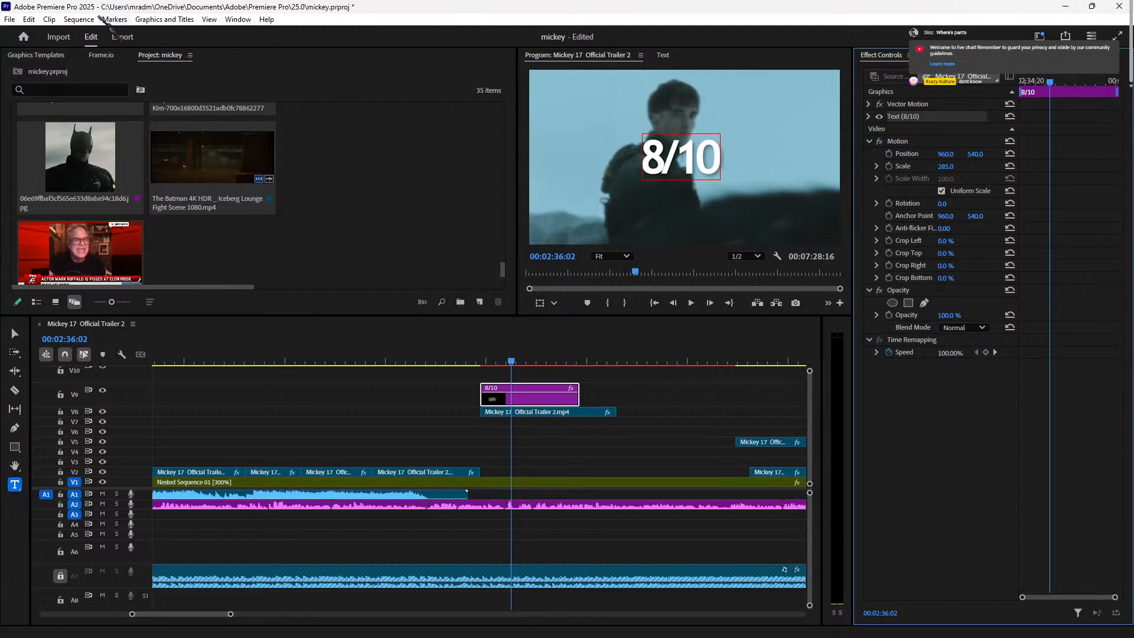
Step: Browse the Sequence, Edit and File menus, then bring up the unfiltered effects library
click(86, 19)
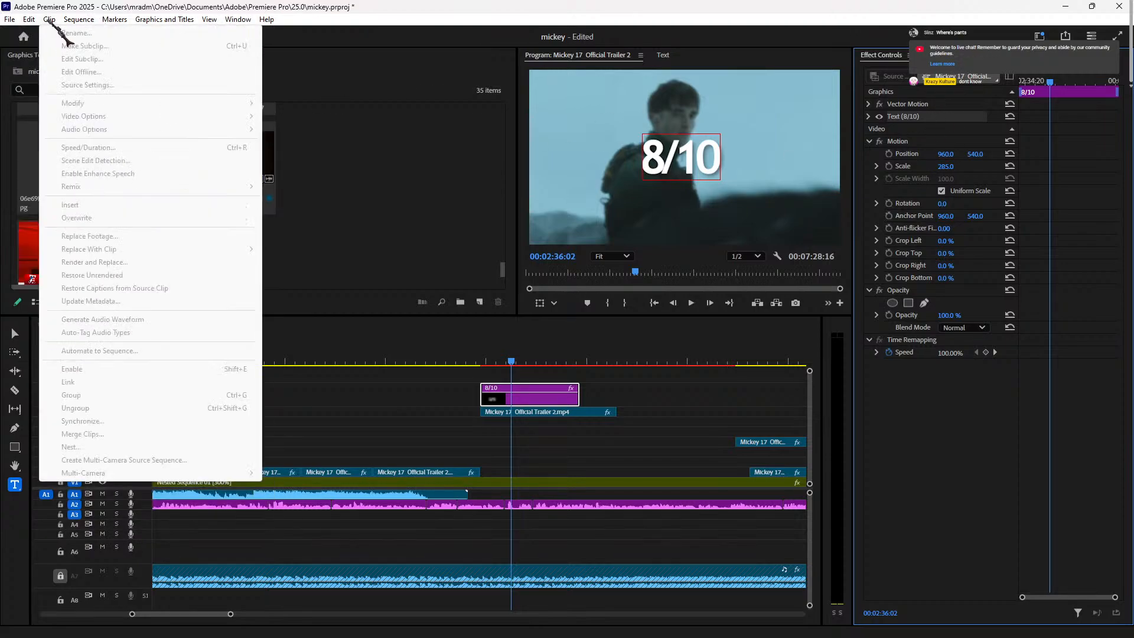
mouse_move(146, 22)
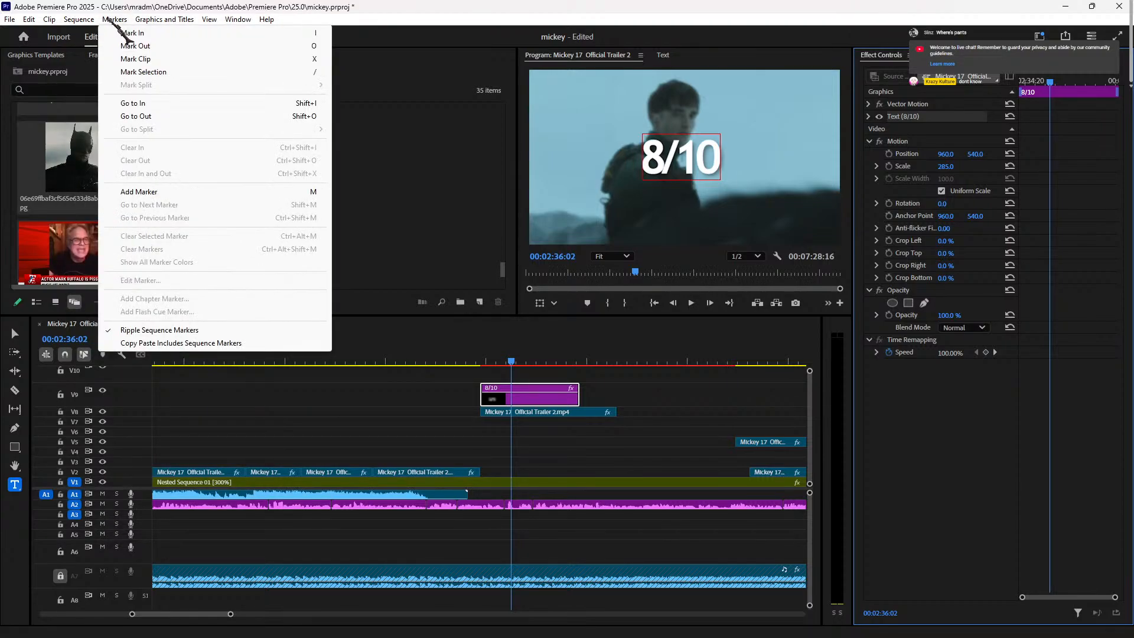
mouse_move(78, 21)
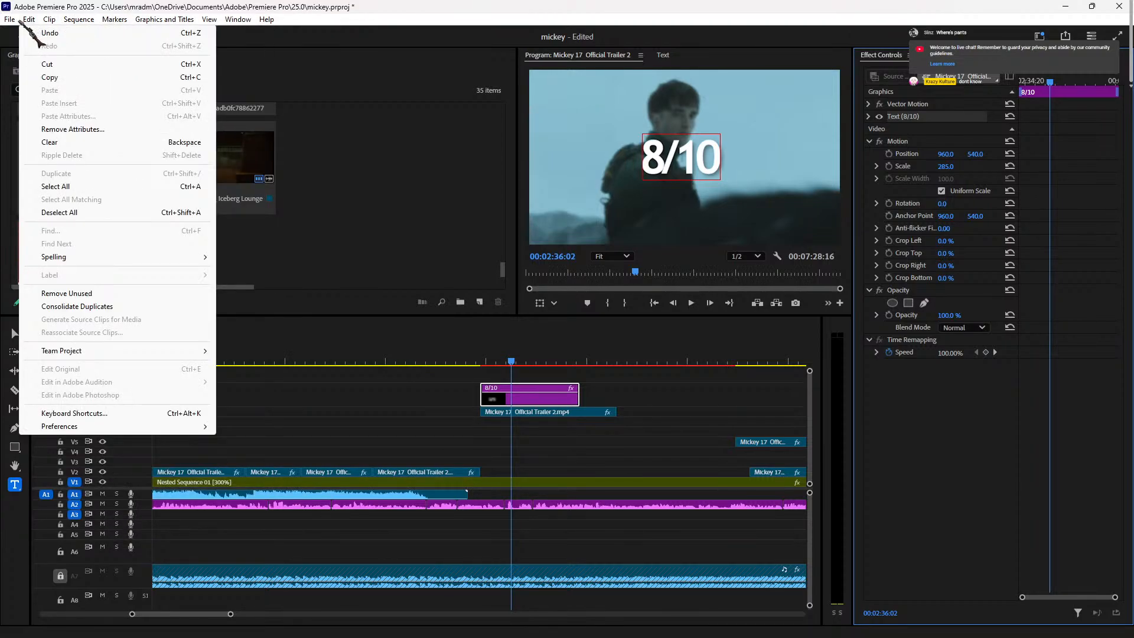
mouse_move(12, 24)
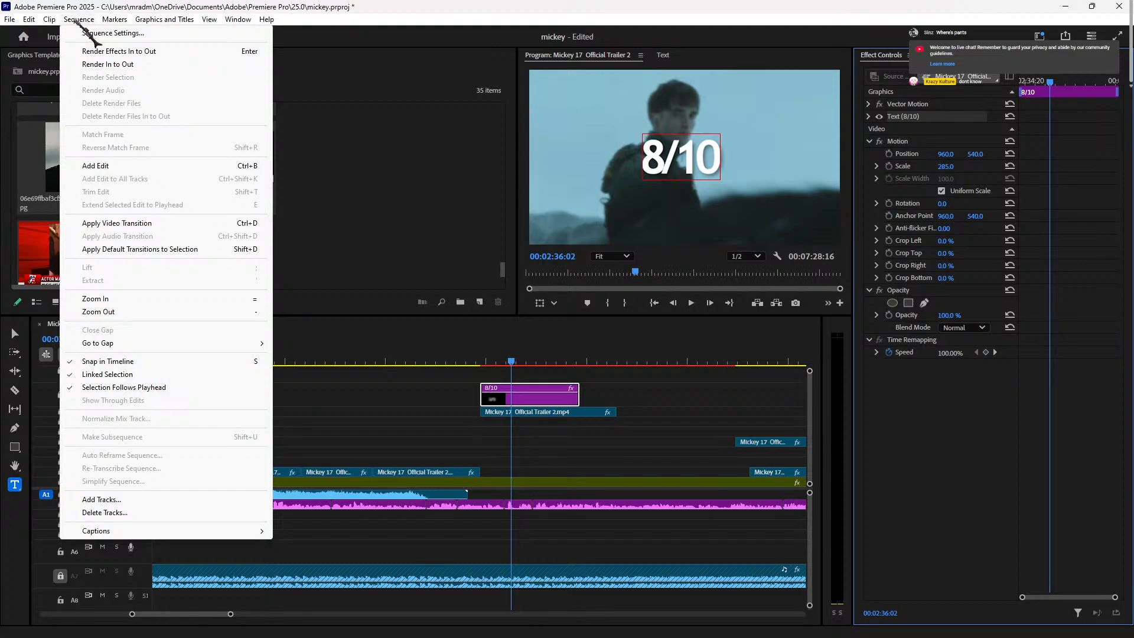
click(919, 430)
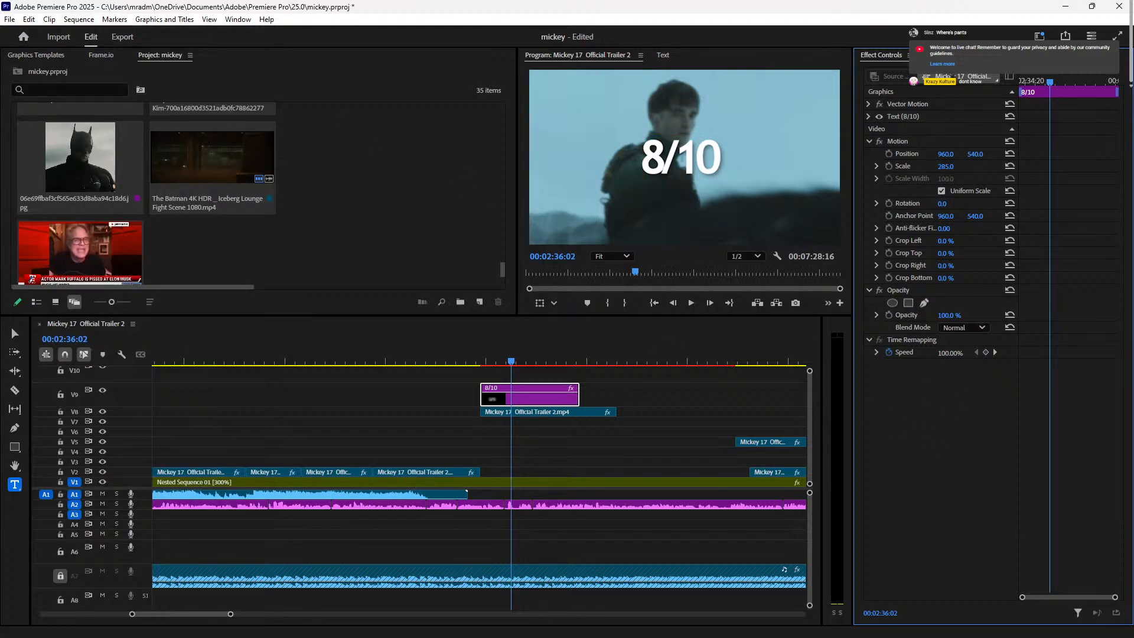
click(526, 403)
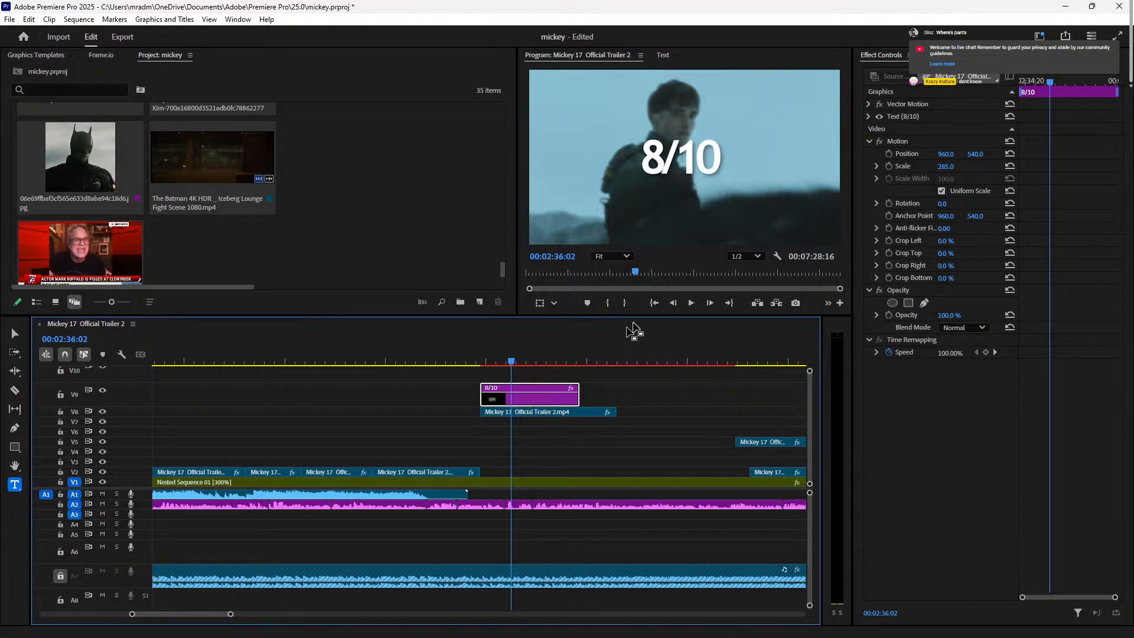
click(961, 58)
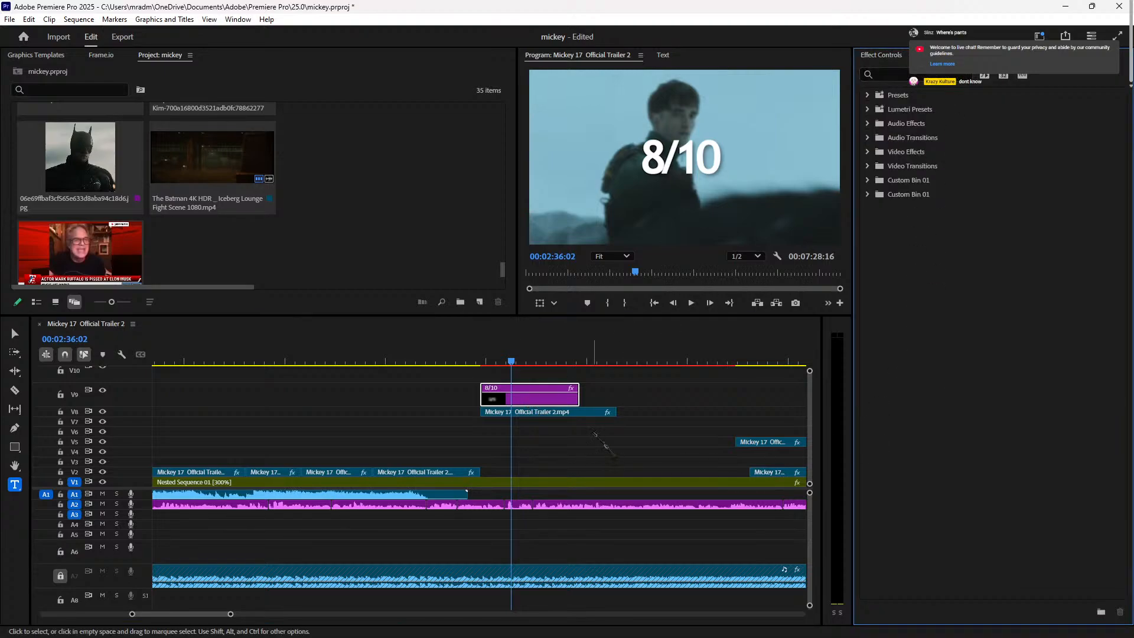
Step: Search effects for 'chromat' and apply VR Chromatic Aberrations to the V8 trailer clip
click(535, 412)
click(913, 76)
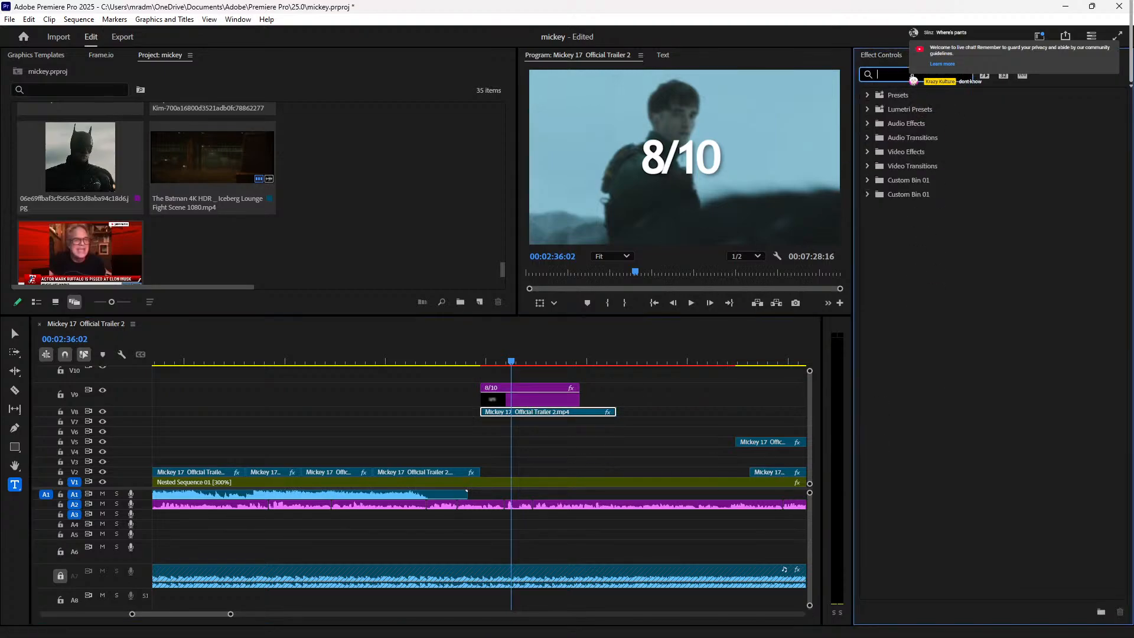
text(chromak)
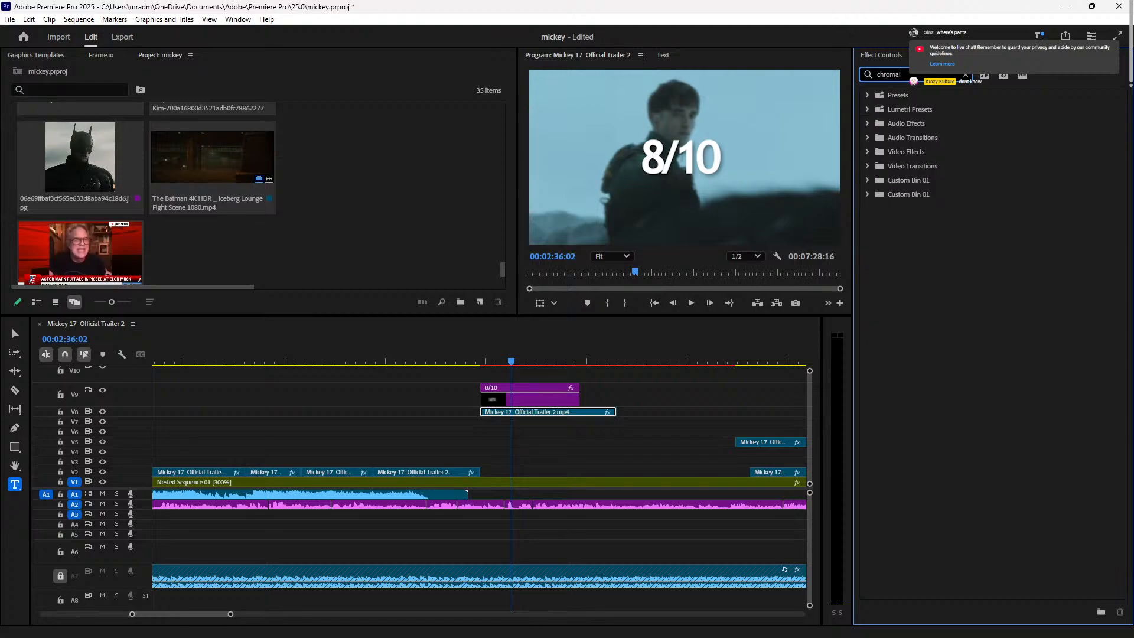
key(BackSpace)
text(t)
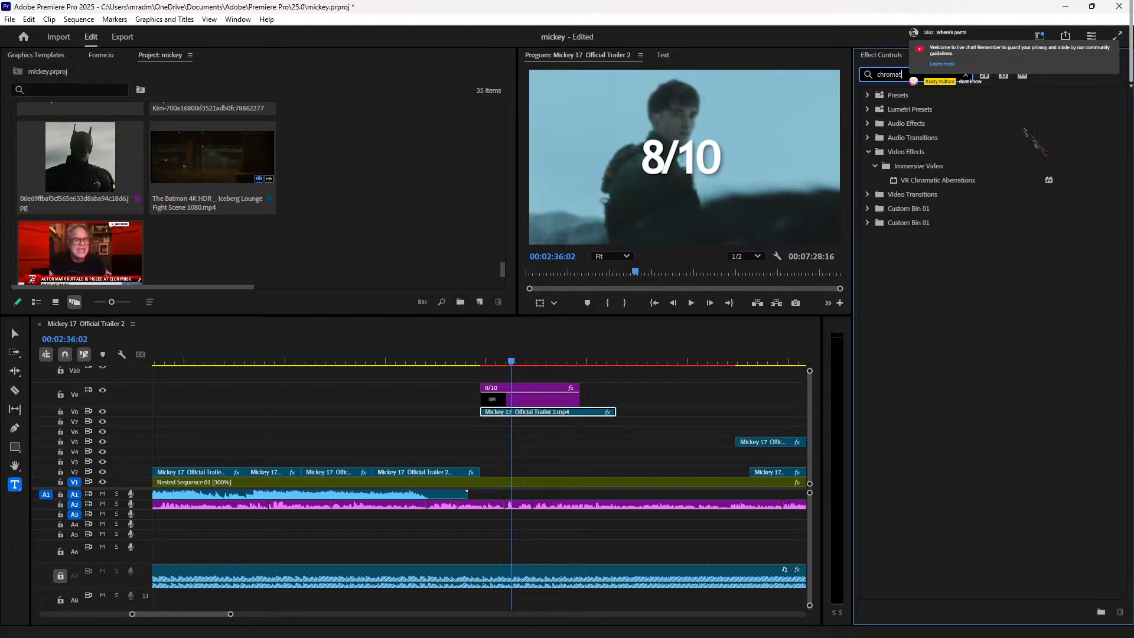
drag(973, 182, 575, 415)
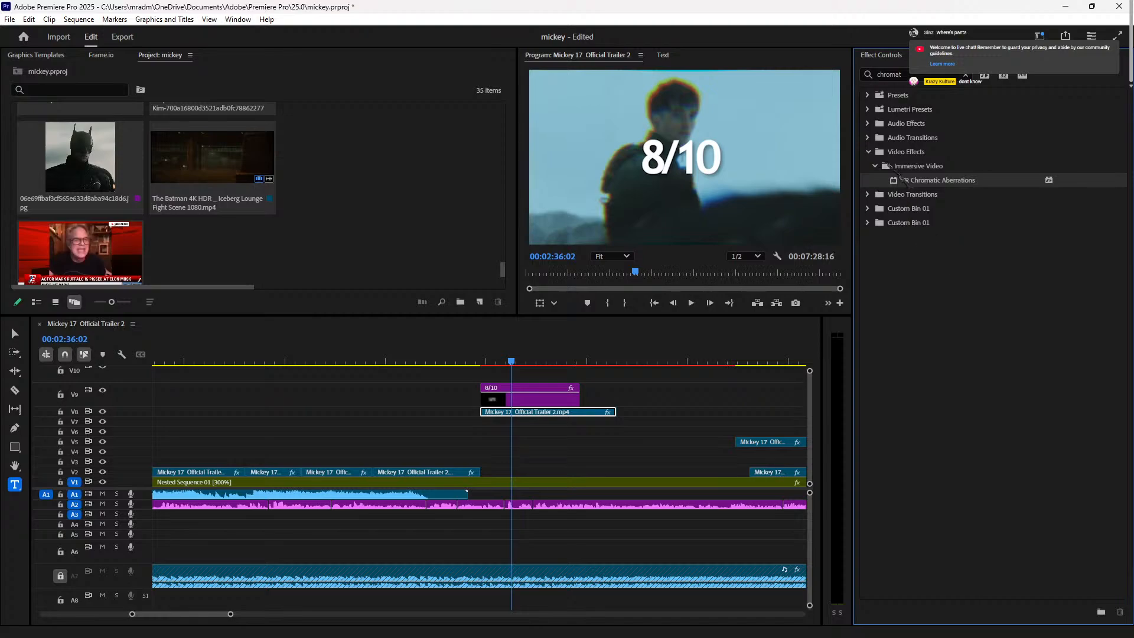
click(566, 412)
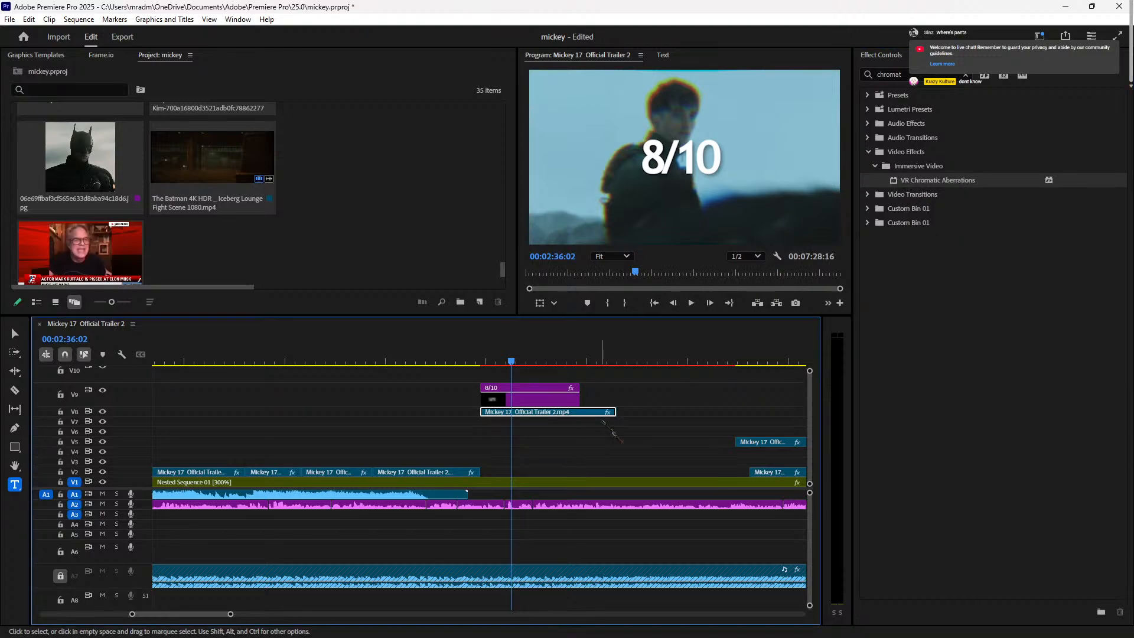
click(899, 59)
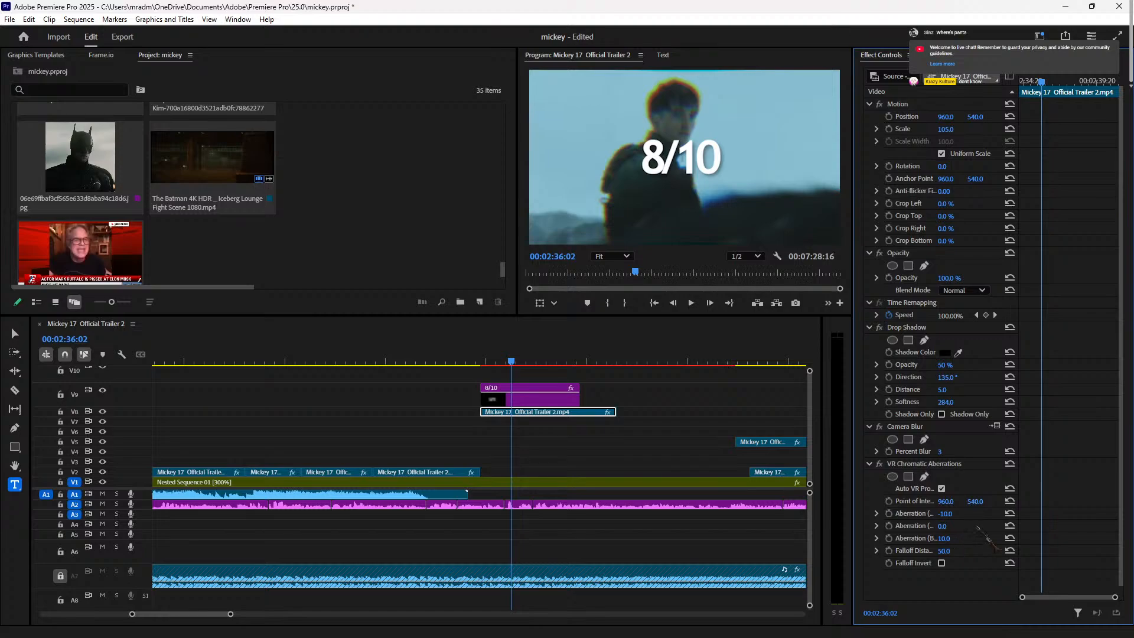
mouse_move(947, 514)
mouse_down()
mouse_move(982, 514)
mouse_move(960, 514)
mouse_up()
drag(946, 553, 938, 553)
drag(945, 538, 950, 501)
key(ctrl+z)
key(ctrl+z)
key(ctrl+z)
key(ctrl+z)
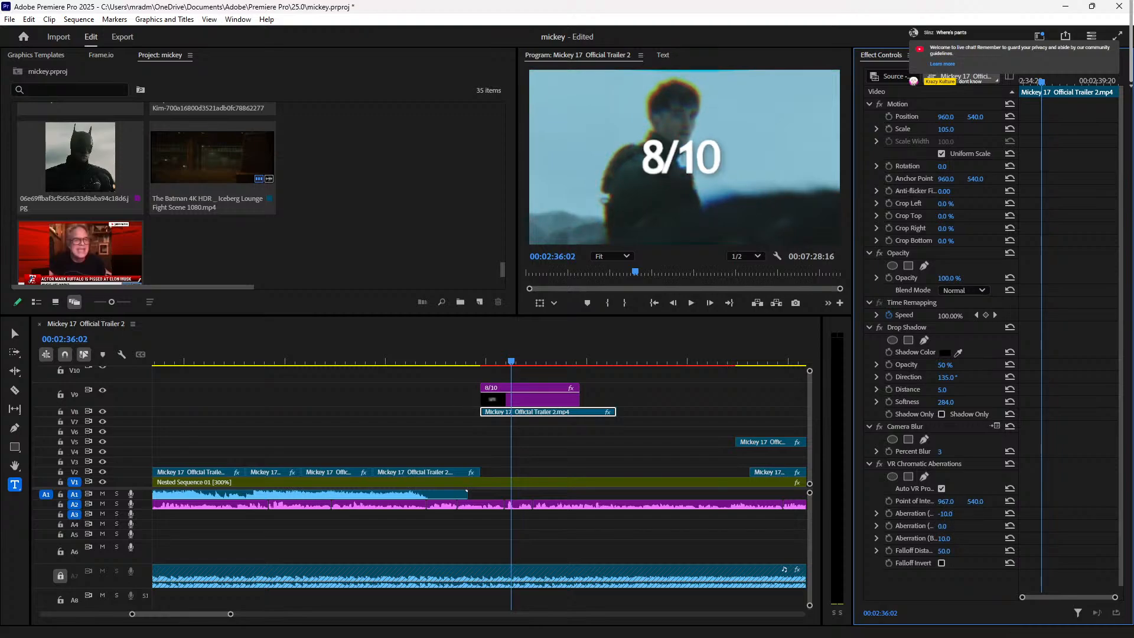
key(ctrl+z)
drag(956, 551, 957, 538)
key(ctrl+z)
click(941, 563)
click(942, 563)
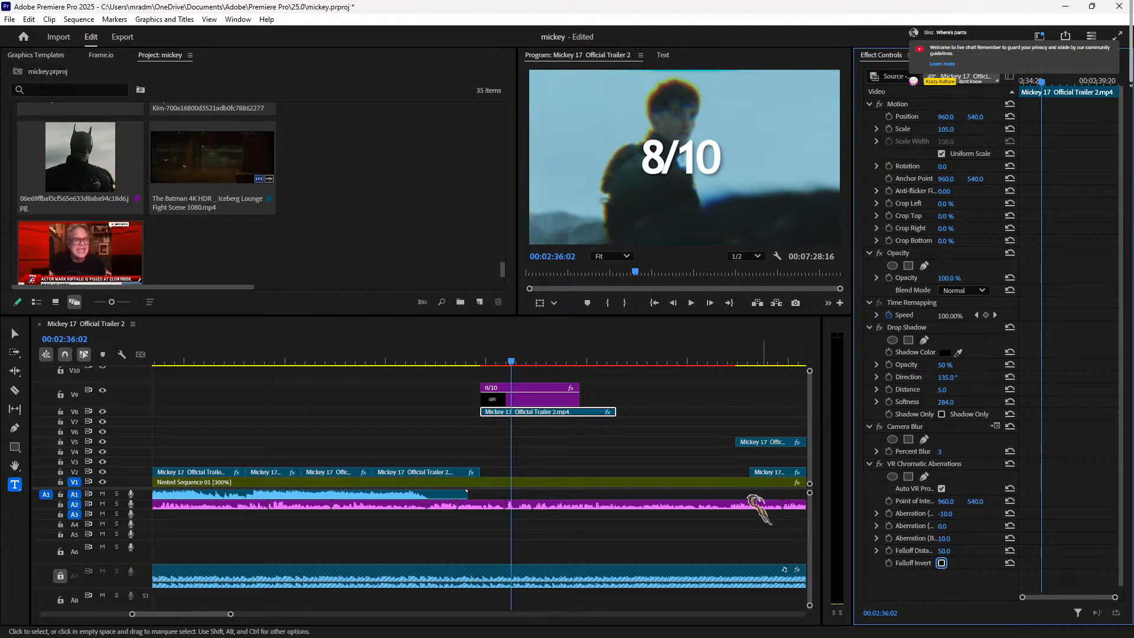
Step: Preview the chromatic aberration effect and stop the playhead at 00:02:36:08
click(402, 363)
key(space)
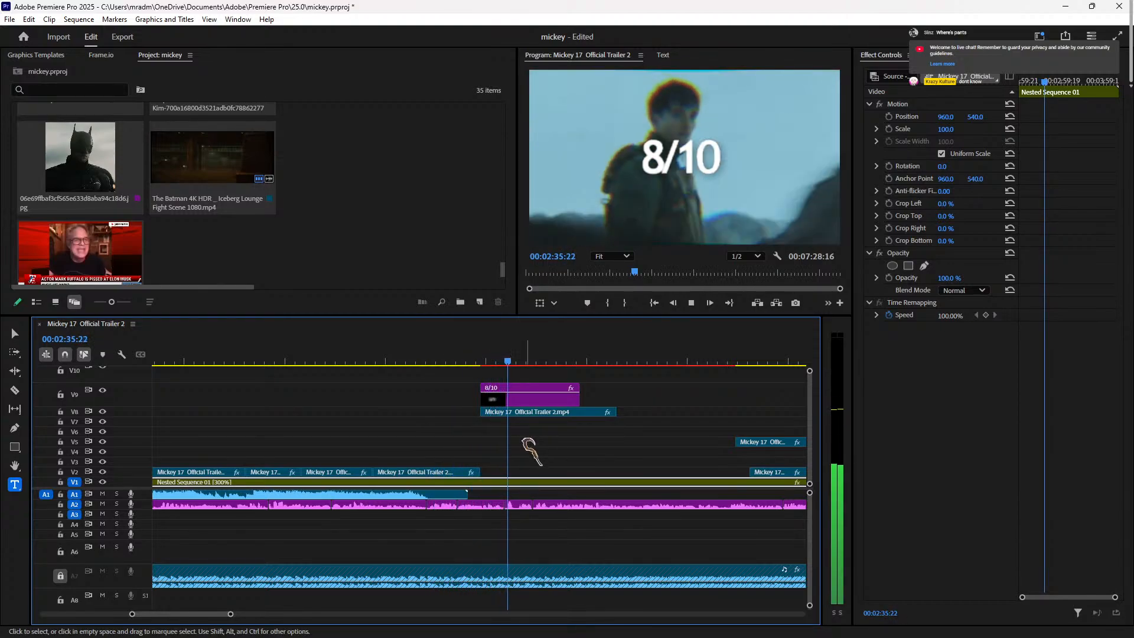
key(space)
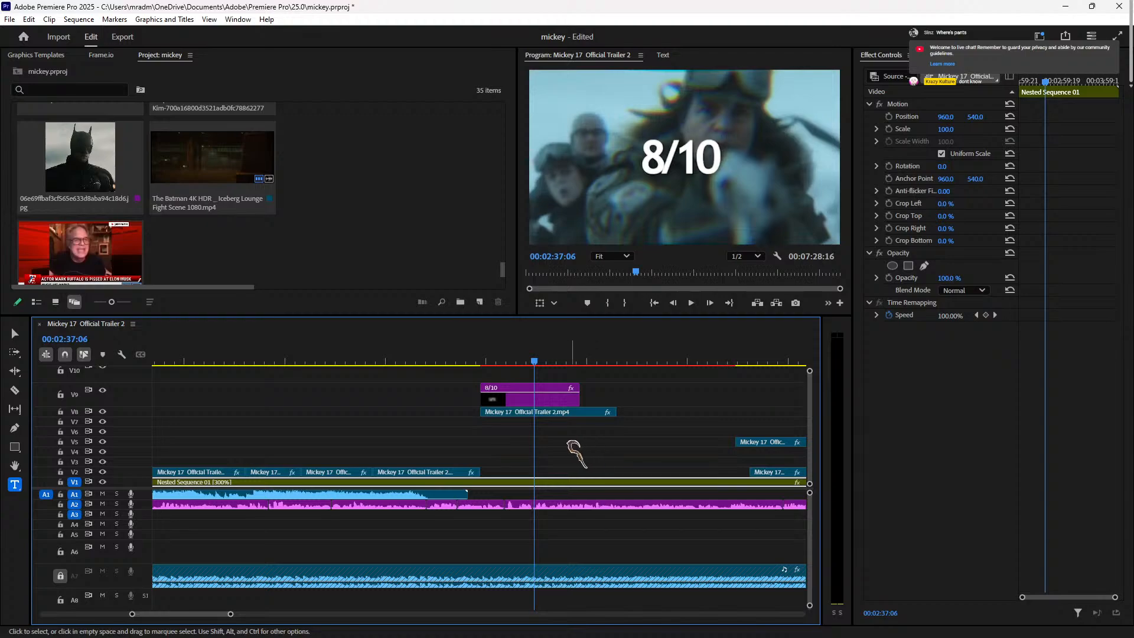
click(505, 360)
key(space)
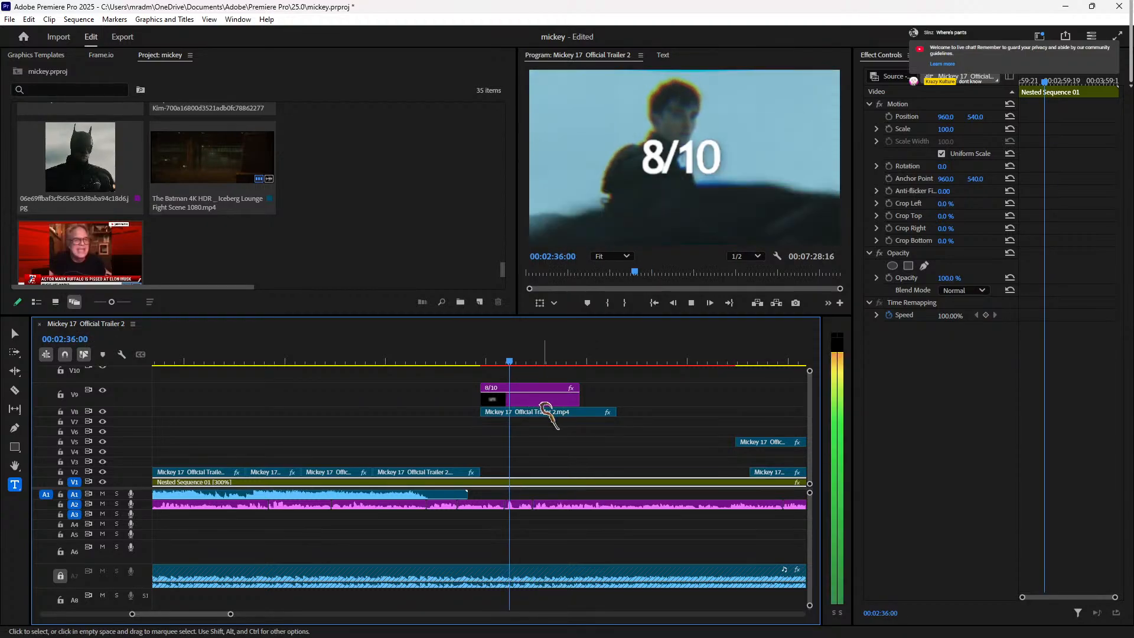
key(space)
Step: Split both the 8/10 title and the V8 trailer clip at 00:02:36:08 with Ctrl+K
click(546, 401)
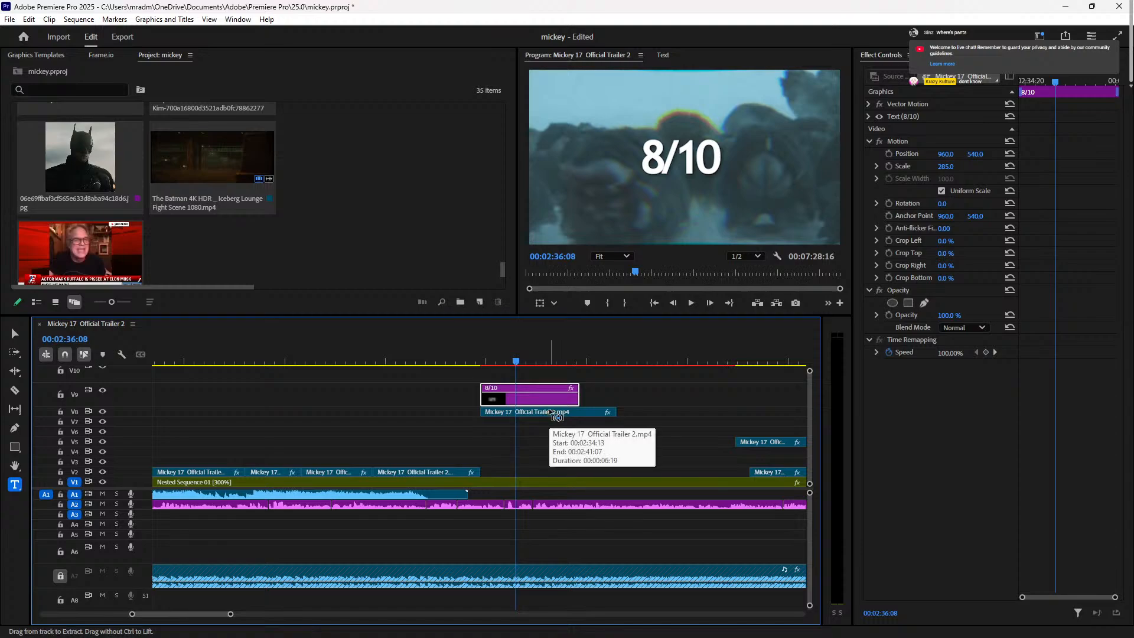
key(ctrl+k)
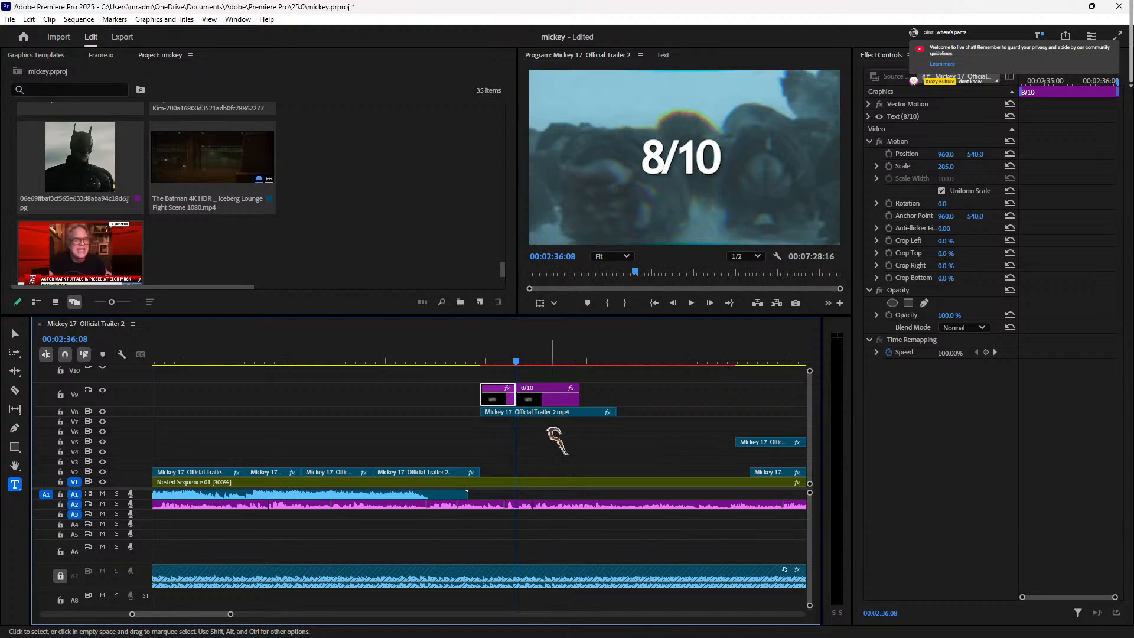
click(558, 412)
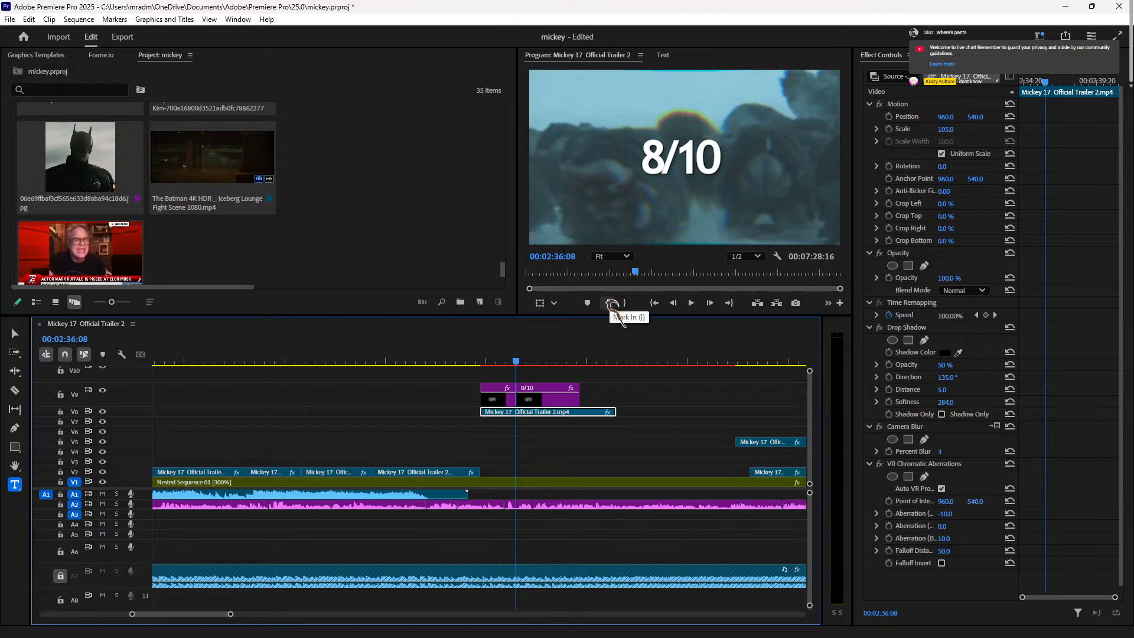
key(ctrl+k)
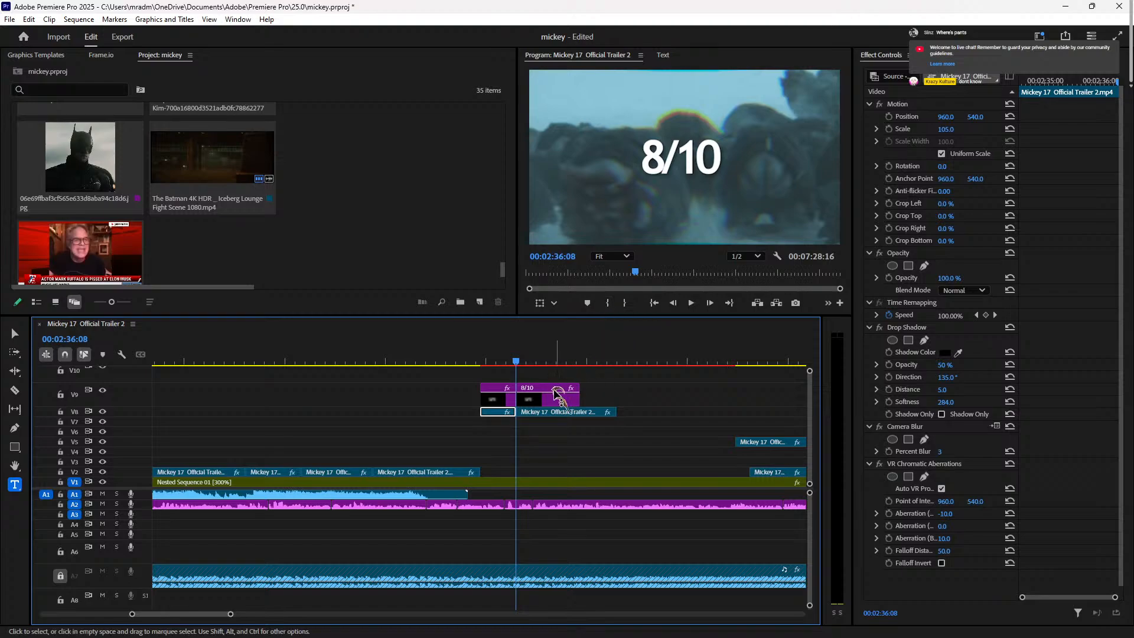
Step: Check the split trailer's effect settings, then bring up the 8/10 title's text properties
click(555, 412)
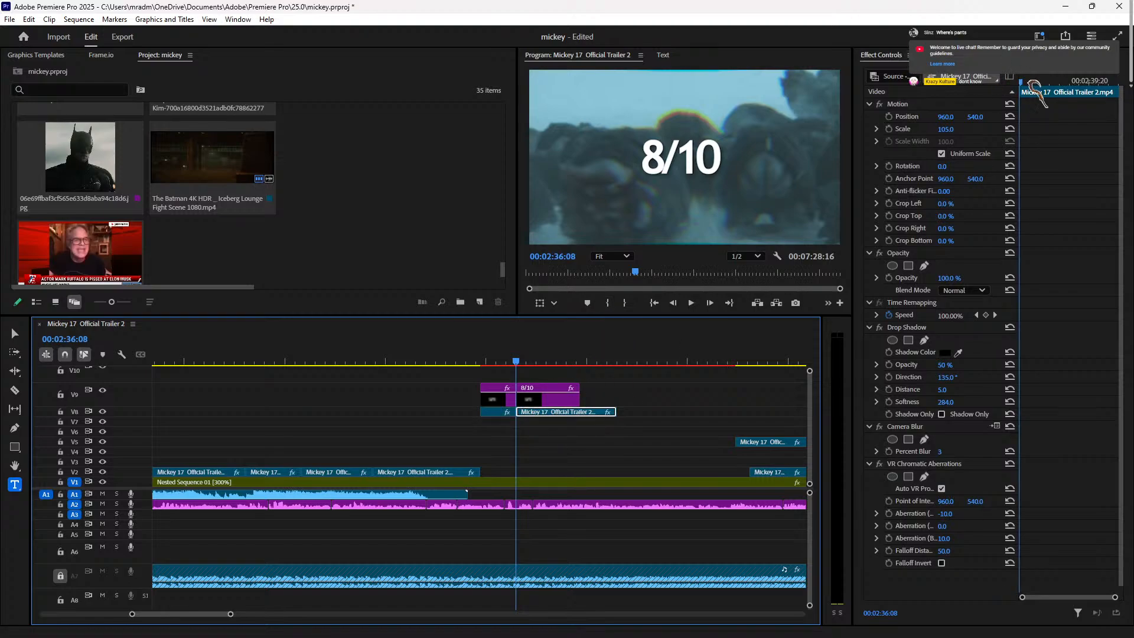
click(939, 58)
click(1001, 57)
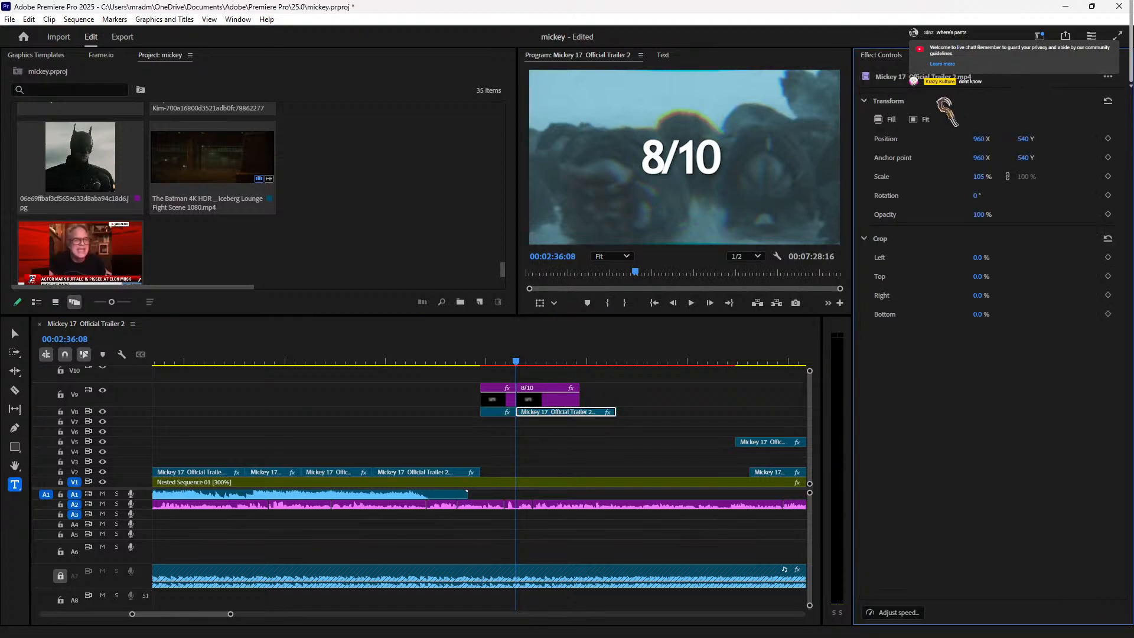
click(889, 57)
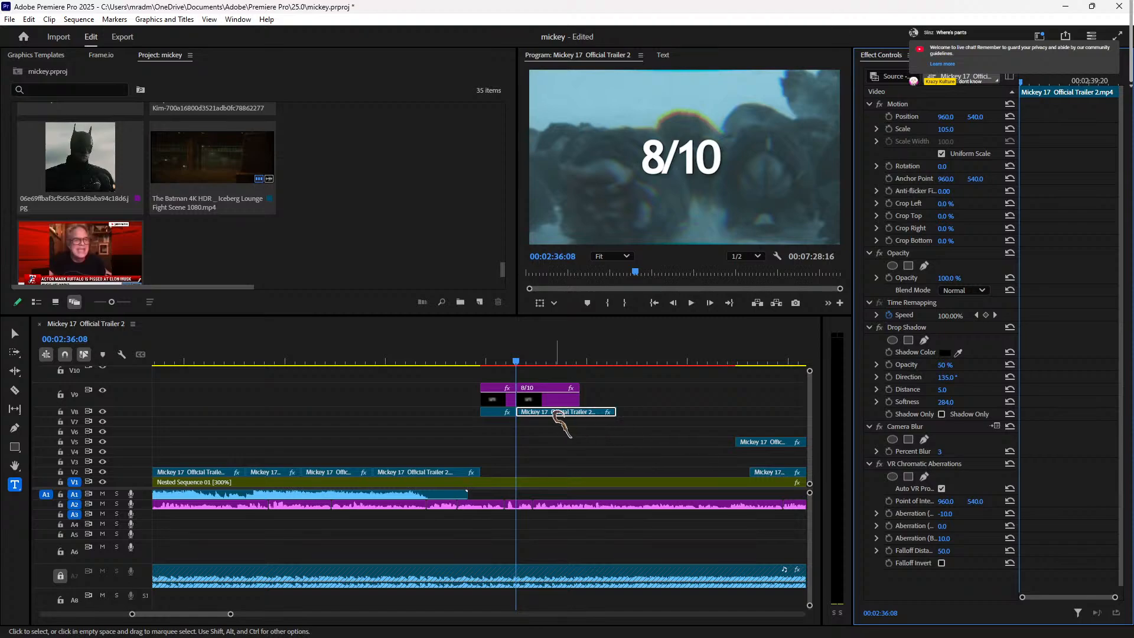
click(558, 399)
click(932, 57)
click(983, 57)
click(930, 95)
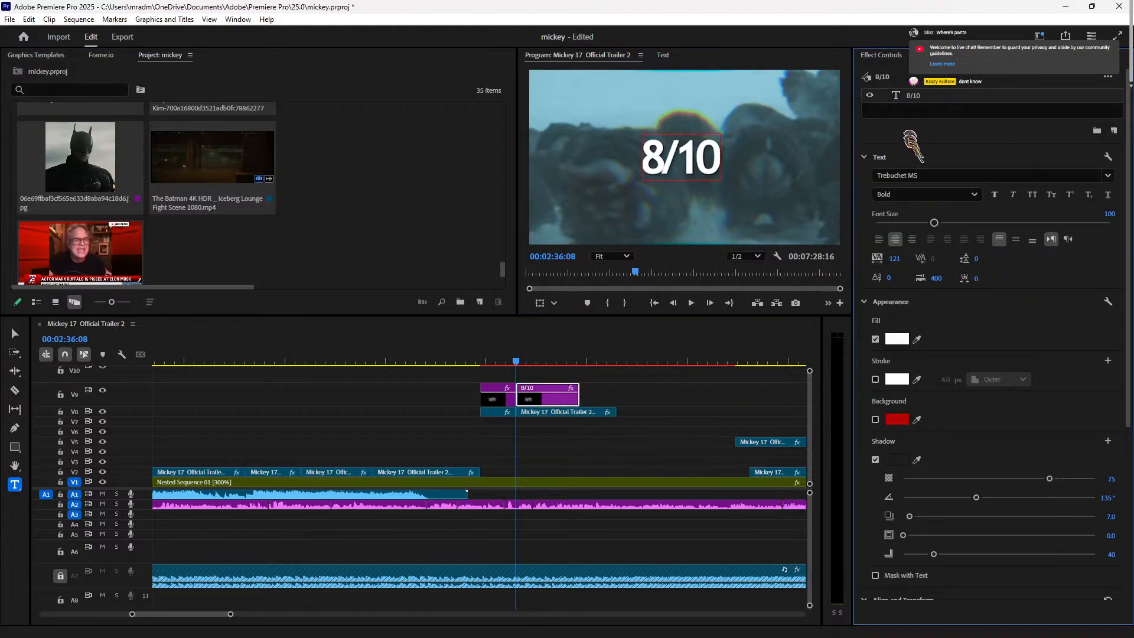
Step: Replace the second title's text '8/10' with 'SPOILERS!'
double_click(693, 154)
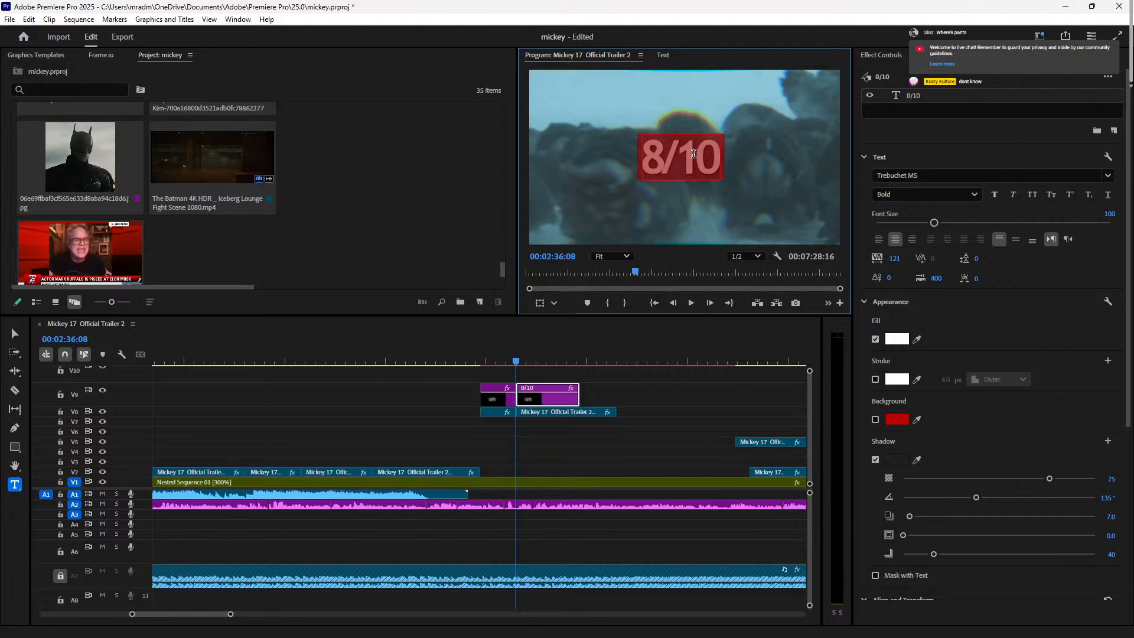
key(BackSpace)
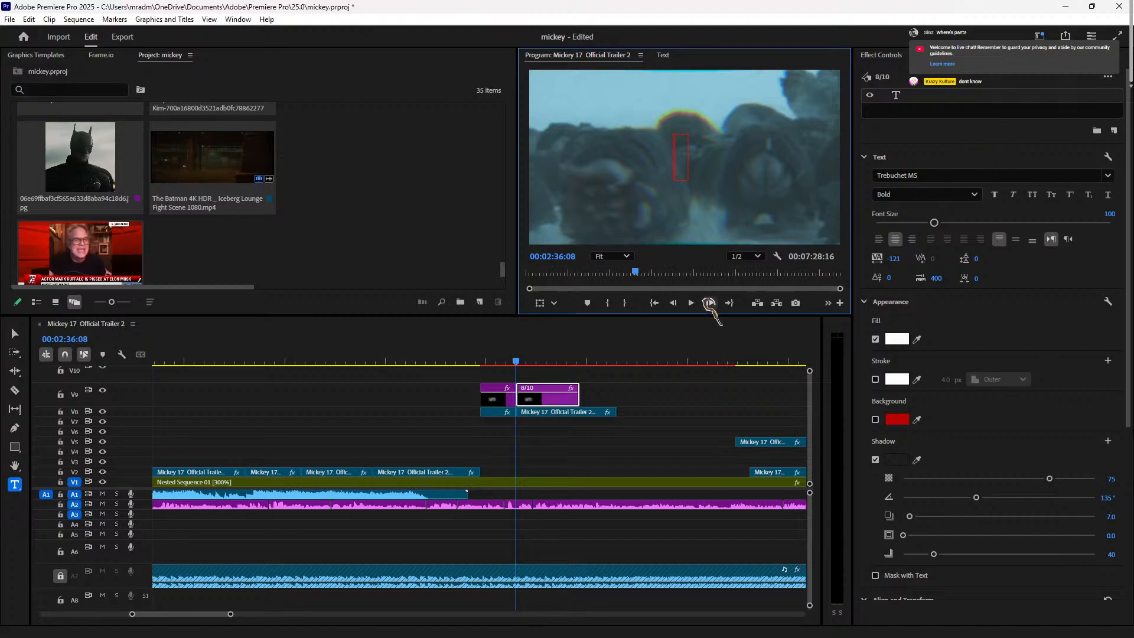
text(SPOILER)
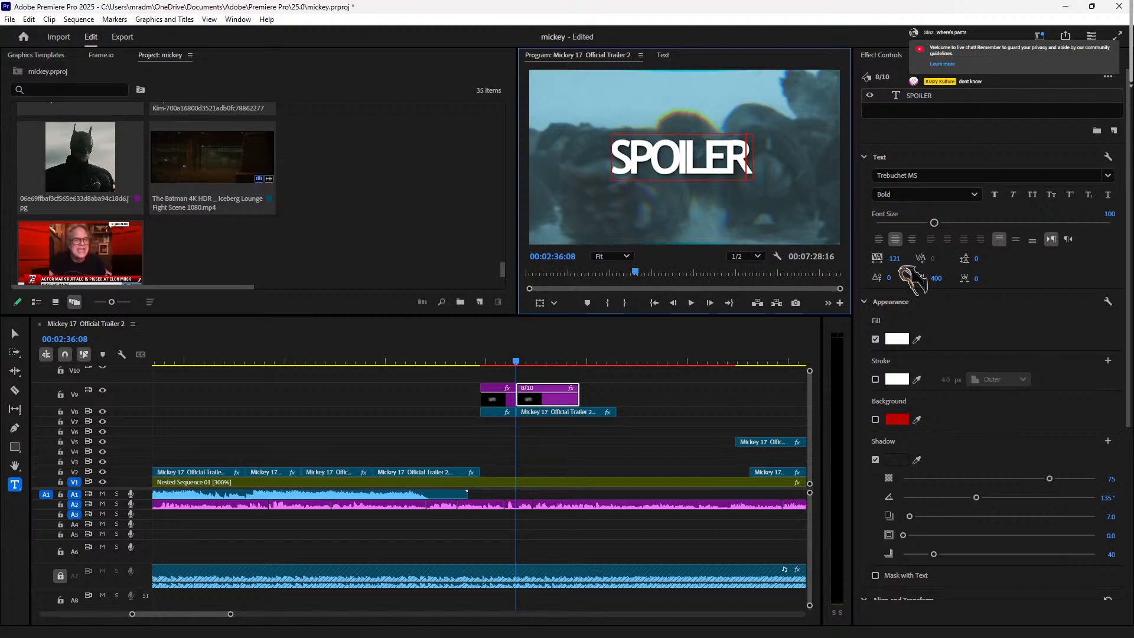
text(S!)
key(BackSpace)
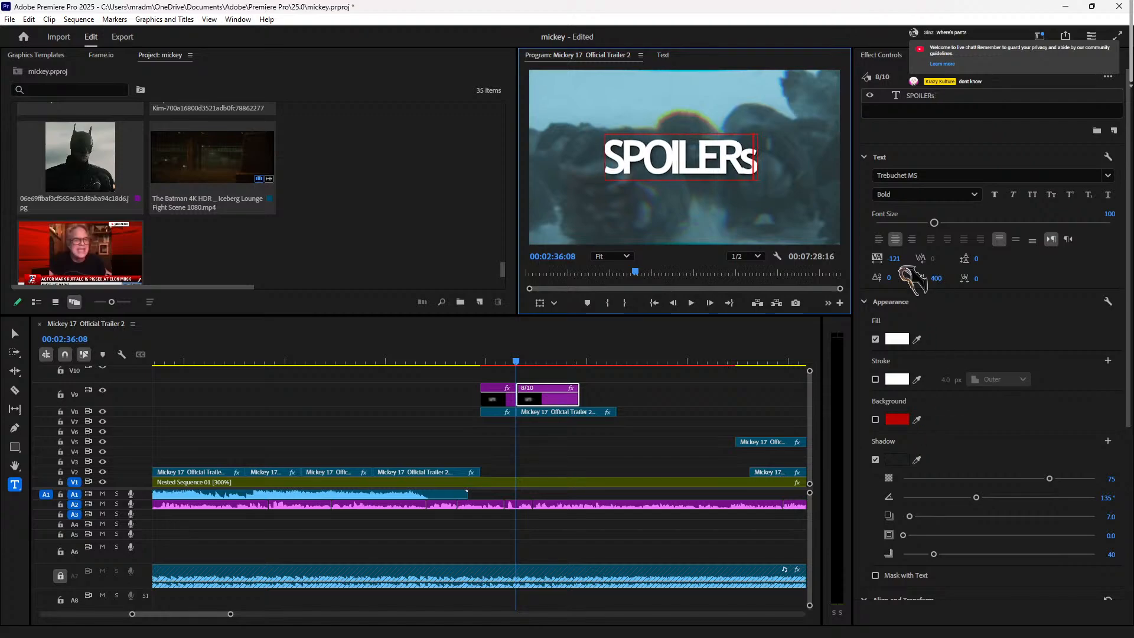
text(!)
Step: Adjust the SPOILERS! letter spacing by scrubbing Tracking, previewing the result in between
drag(894, 259, 896, 258)
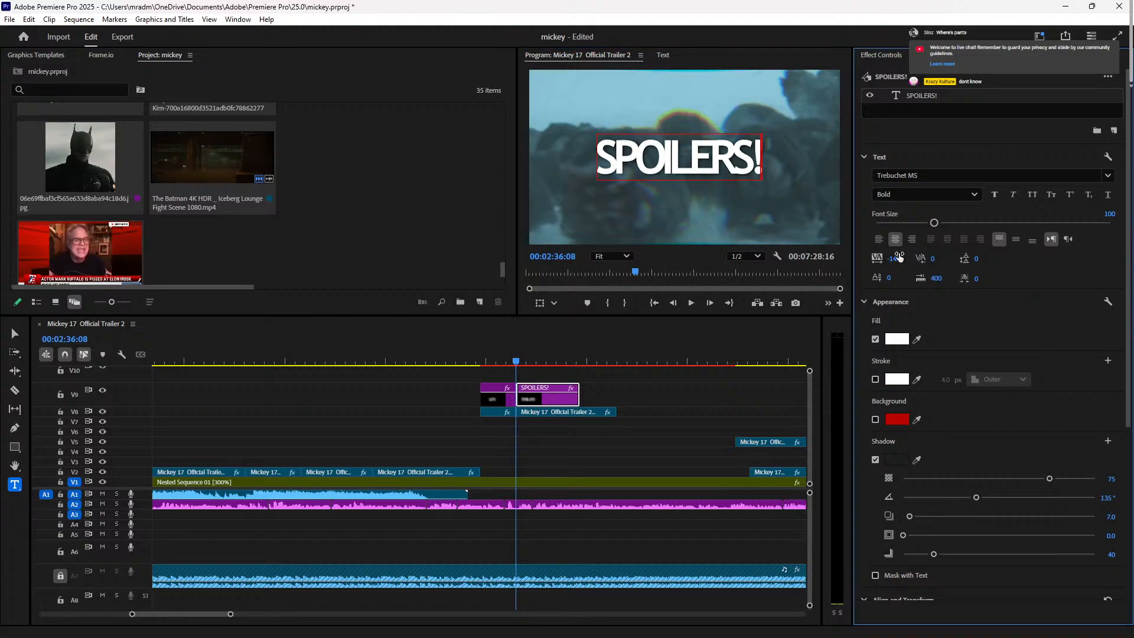
click(544, 400)
key(space)
key(space)
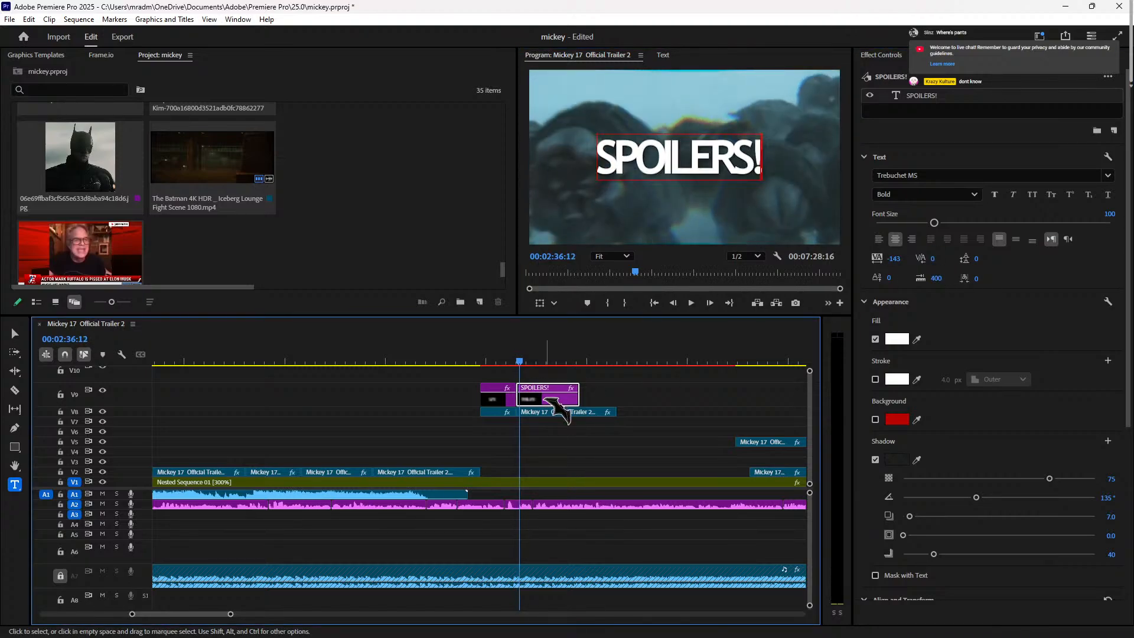
drag(894, 260, 954, 260)
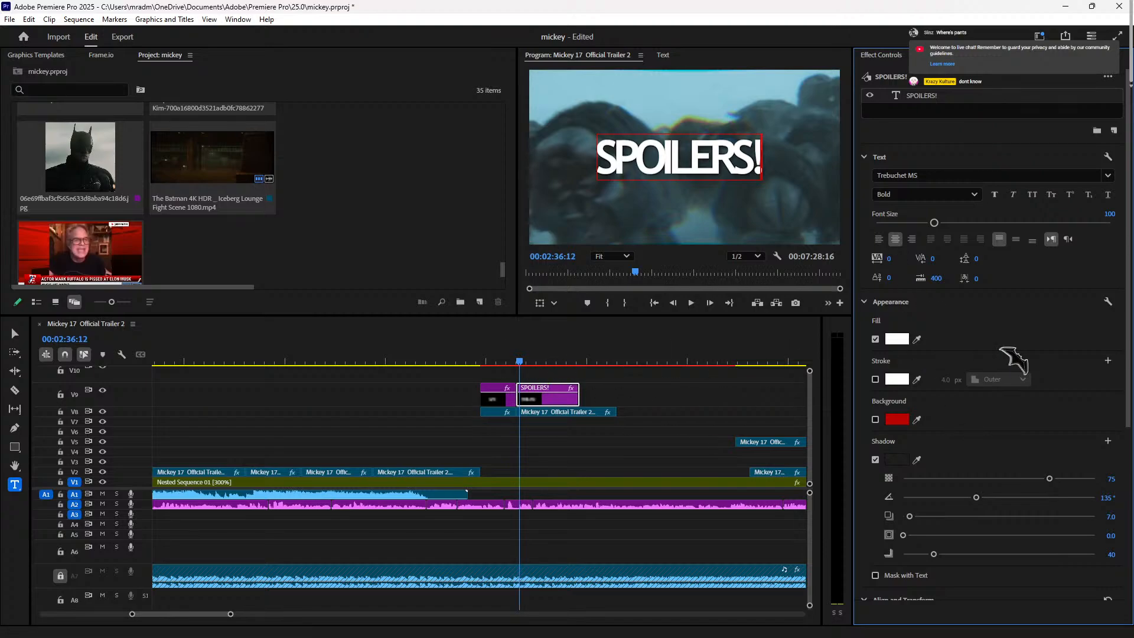
click(546, 399)
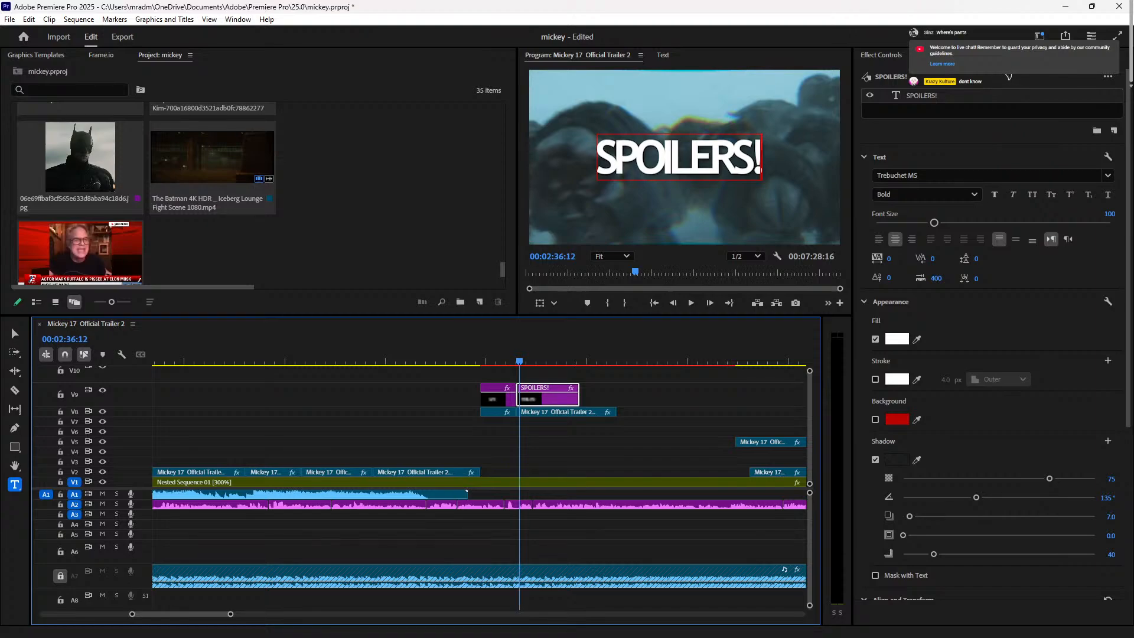
click(943, 85)
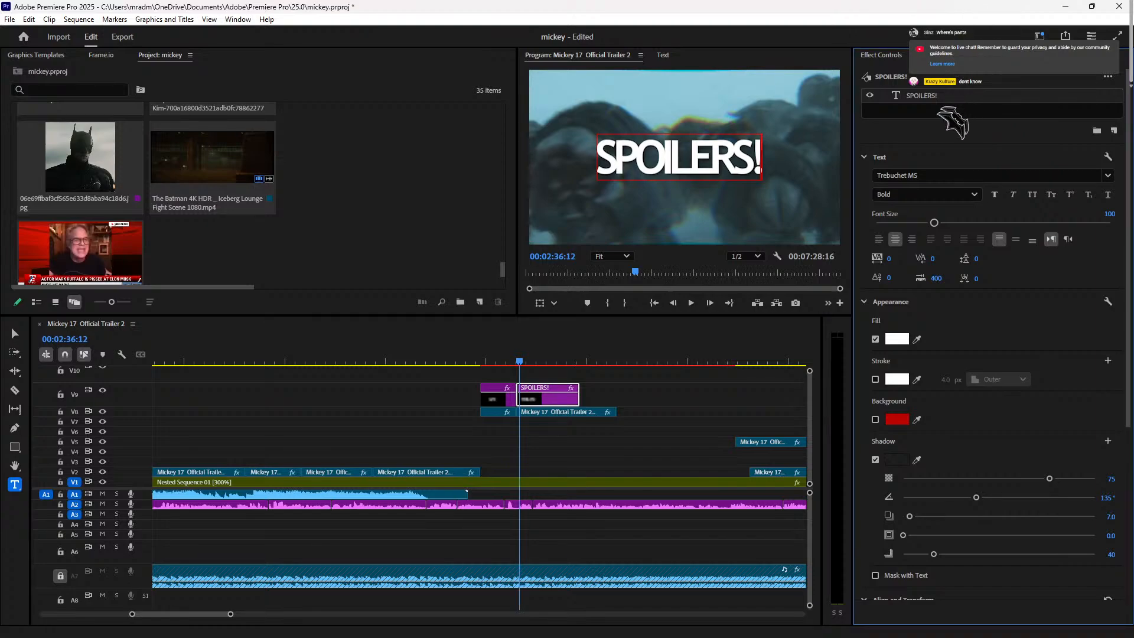
drag(892, 264, 919, 260)
double_click(665, 149)
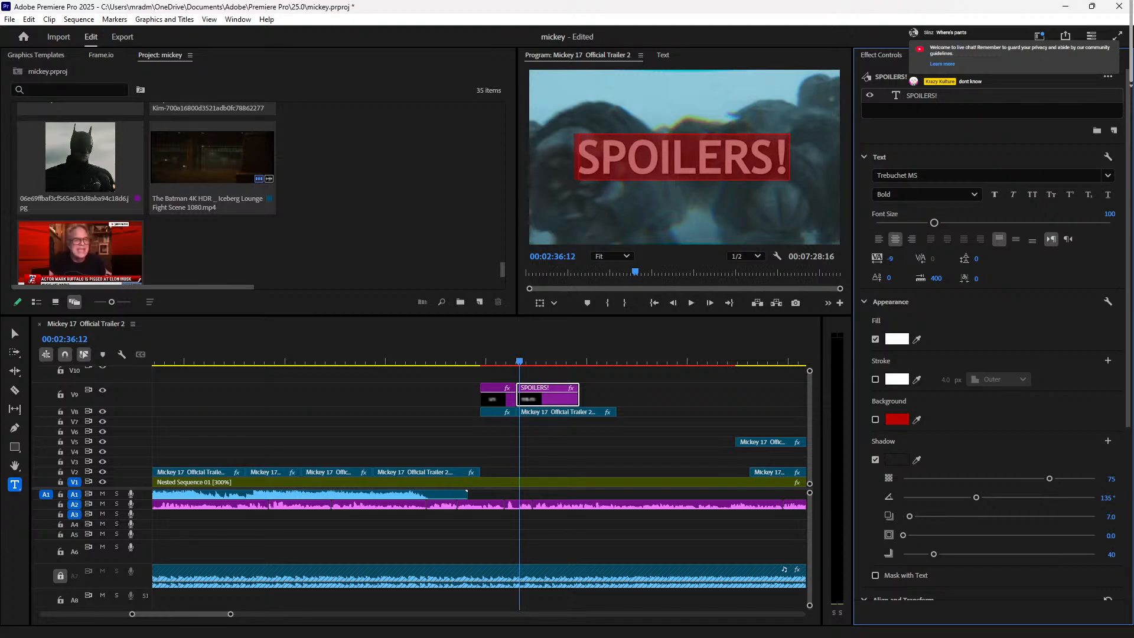
Step: Preview the titles from around 02:35 and park the playhead at 02:37:03
click(491, 360)
key(space)
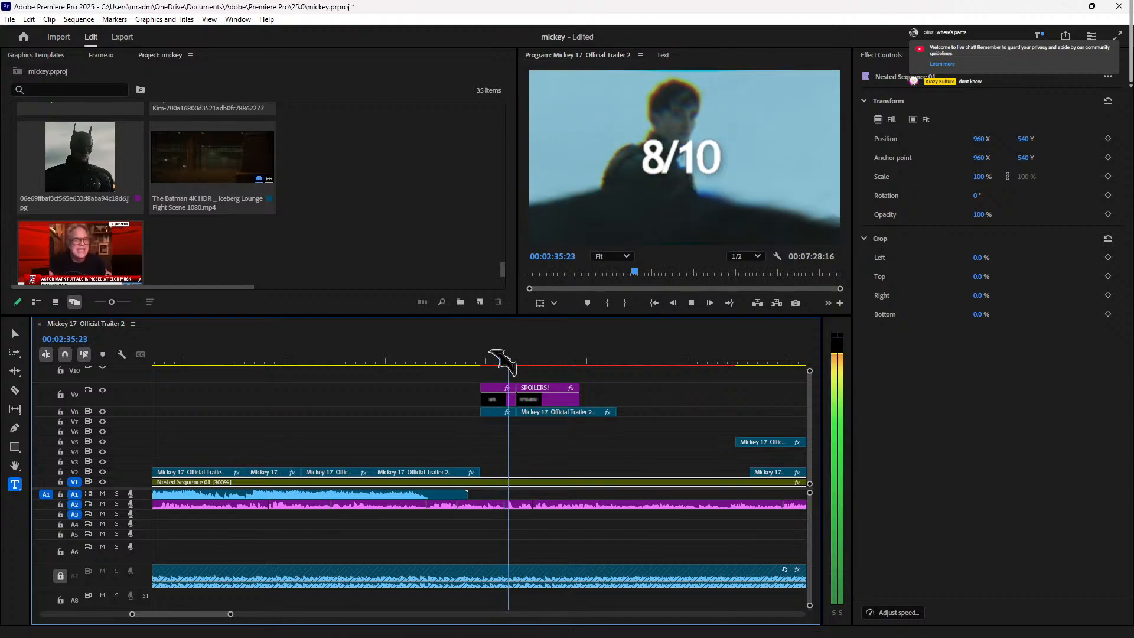
key(space)
key(space)
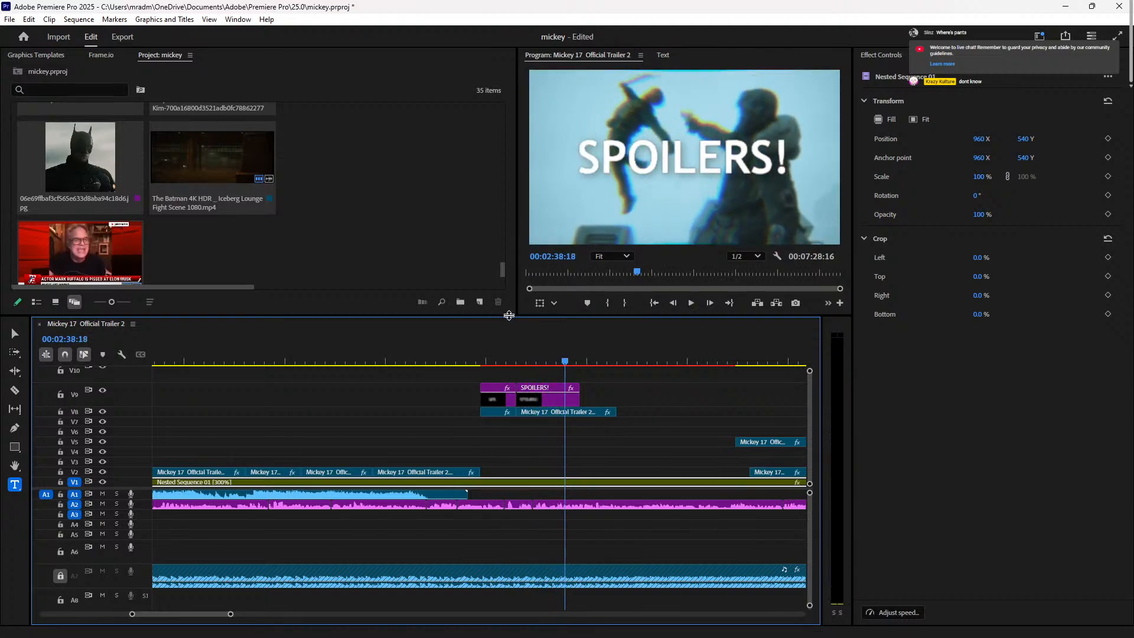
click(522, 360)
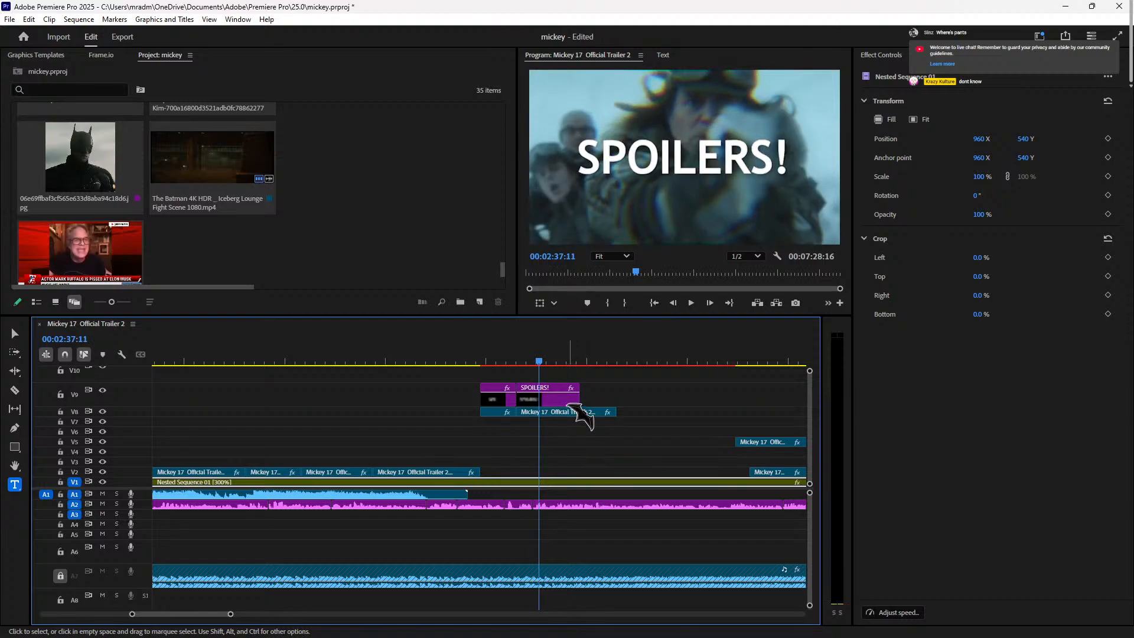
click(531, 362)
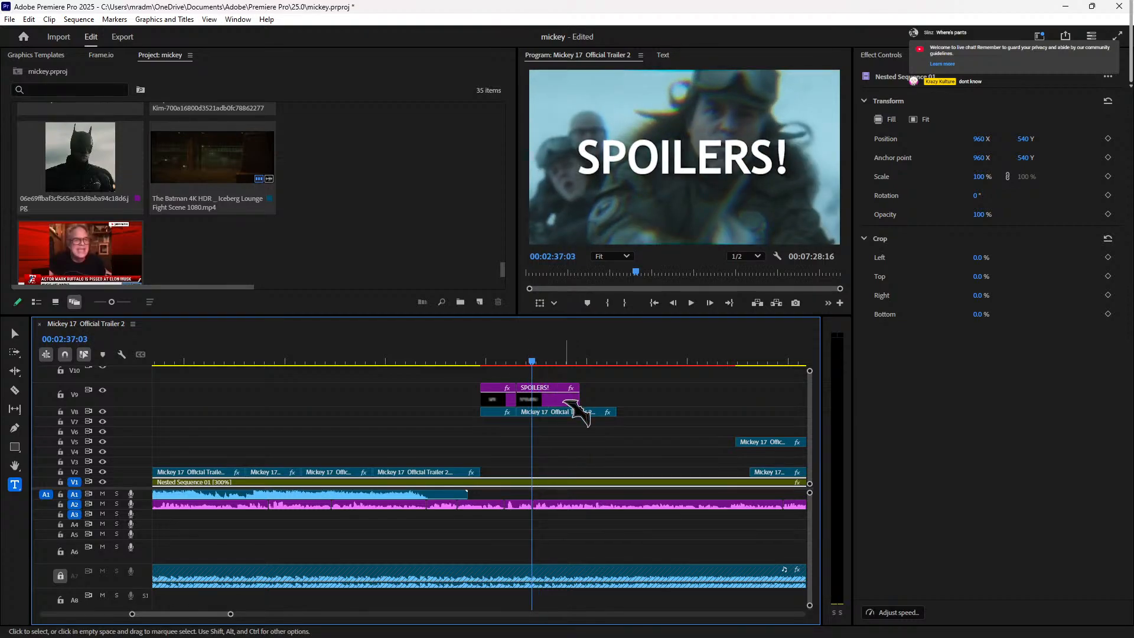
Step: Split the SPOILERS! title and the trailer clip beneath it at 02:37:03
click(567, 401)
key(ctrl+k)
click(567, 412)
key(ctrl+k)
Step: Delete the title and trailer pieces after 02:37:03, then replay from 02:35:14
drag(572, 431, 563, 385)
key(Delete)
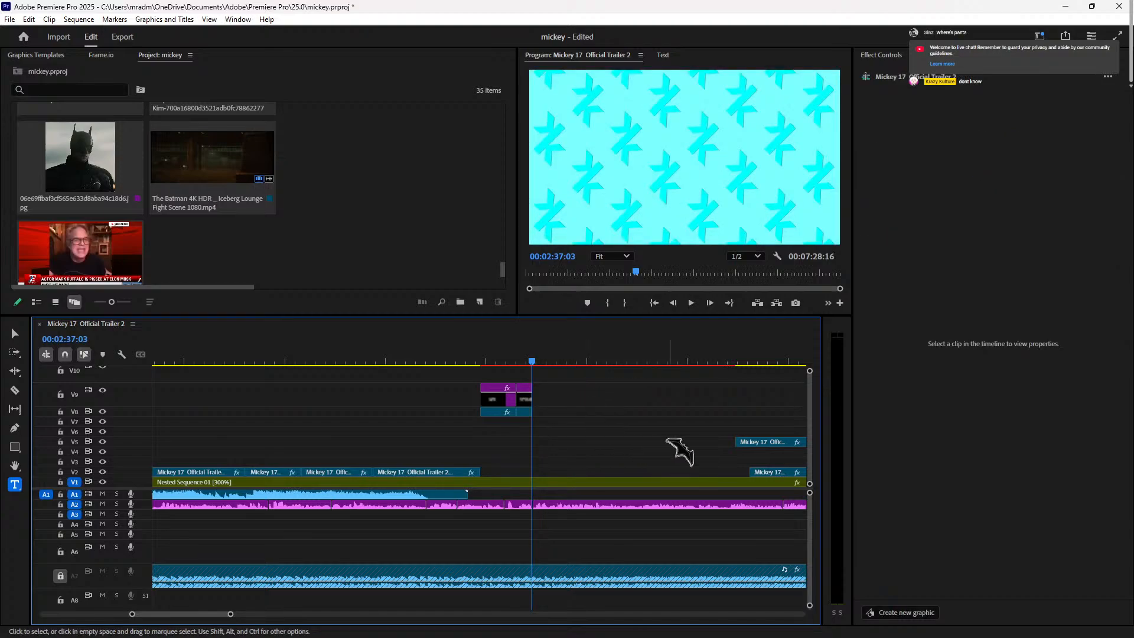
key(space)
click(501, 349)
key(space)
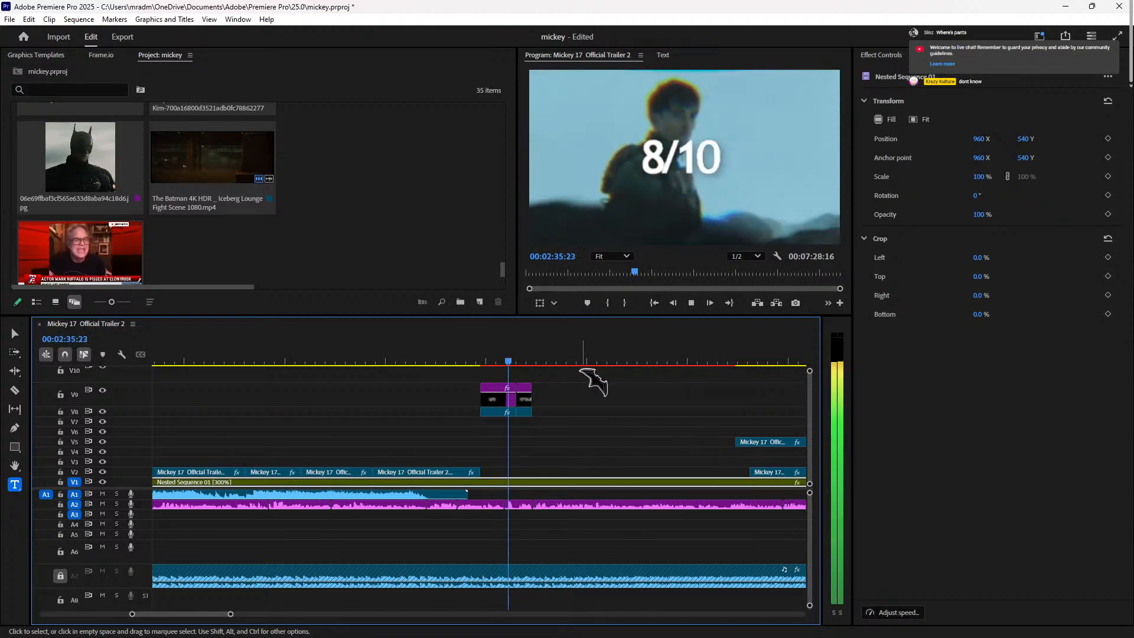
key(space)
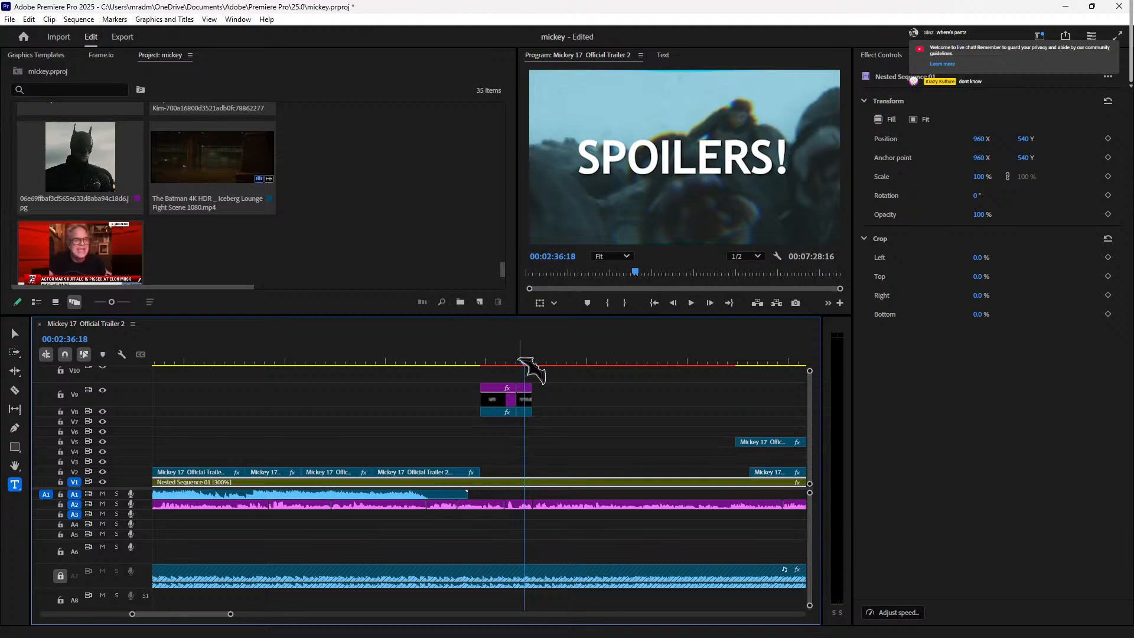
click(507, 360)
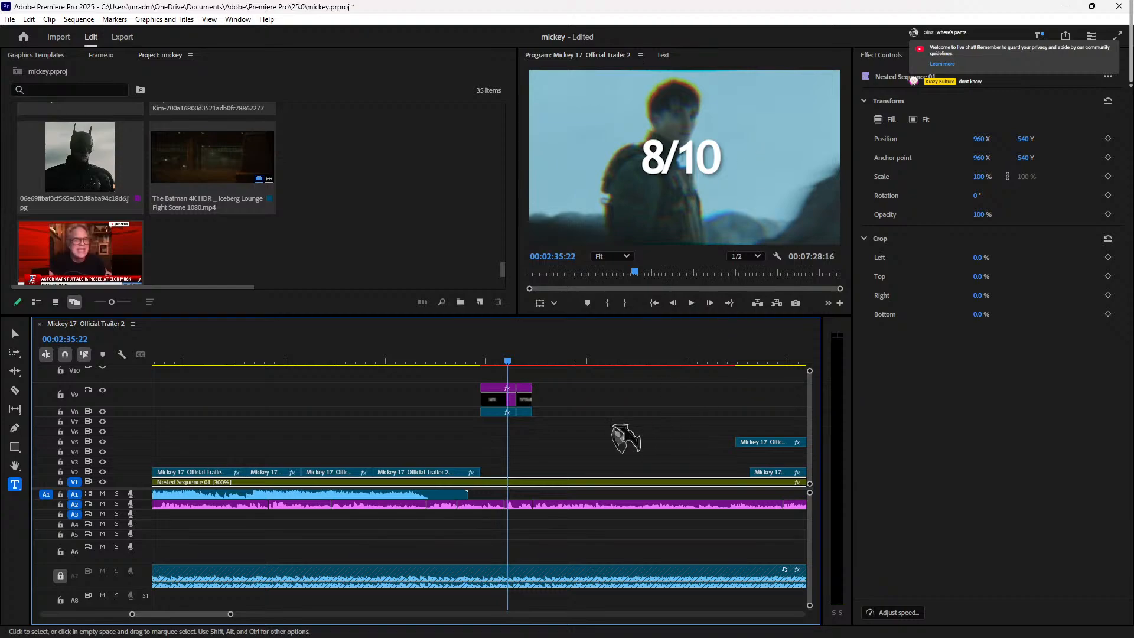
key(space)
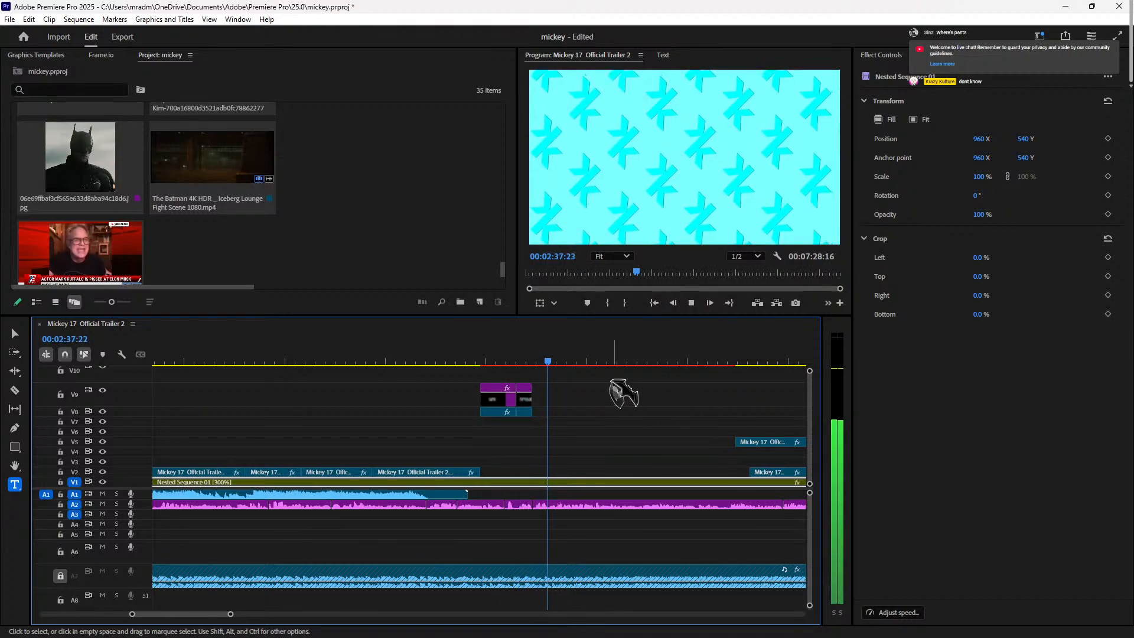
key(space)
key(space)
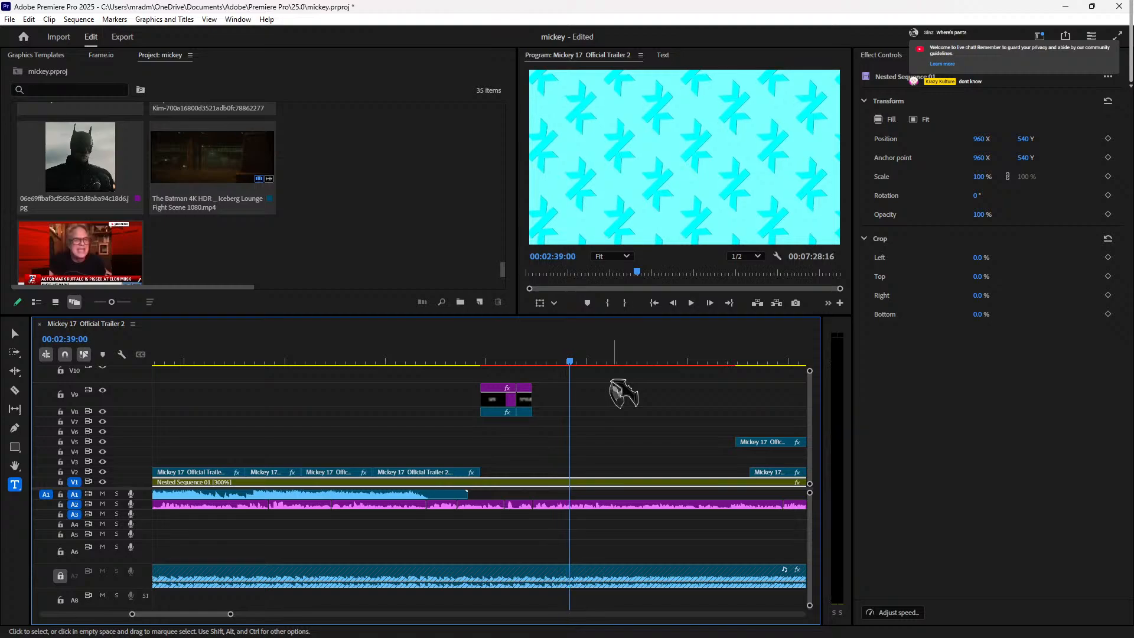
click(532, 362)
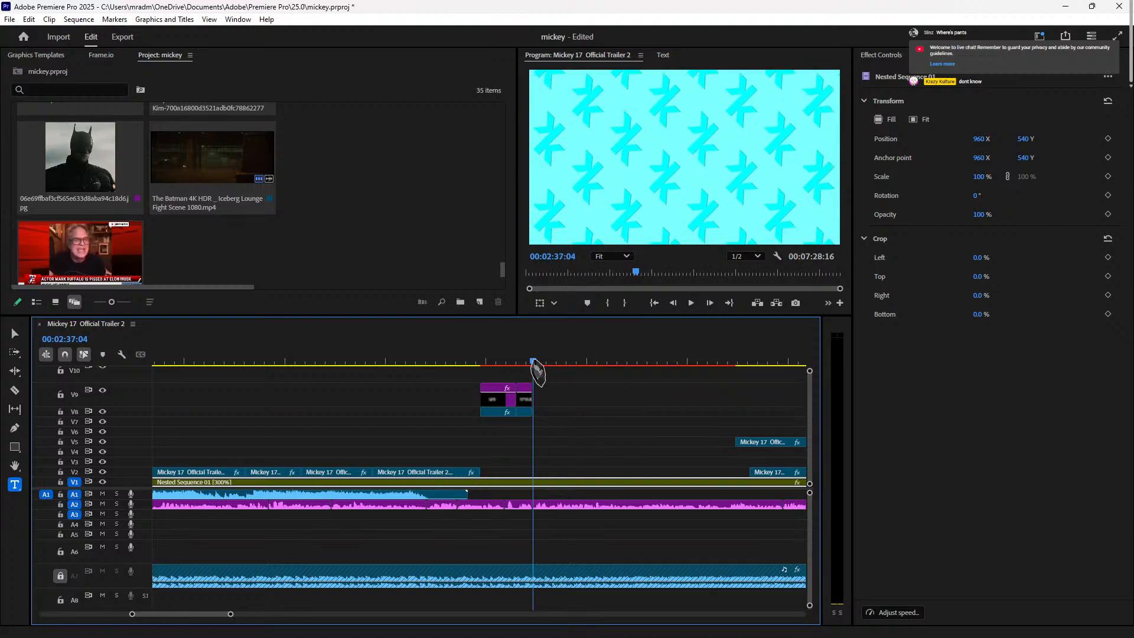
key(space)
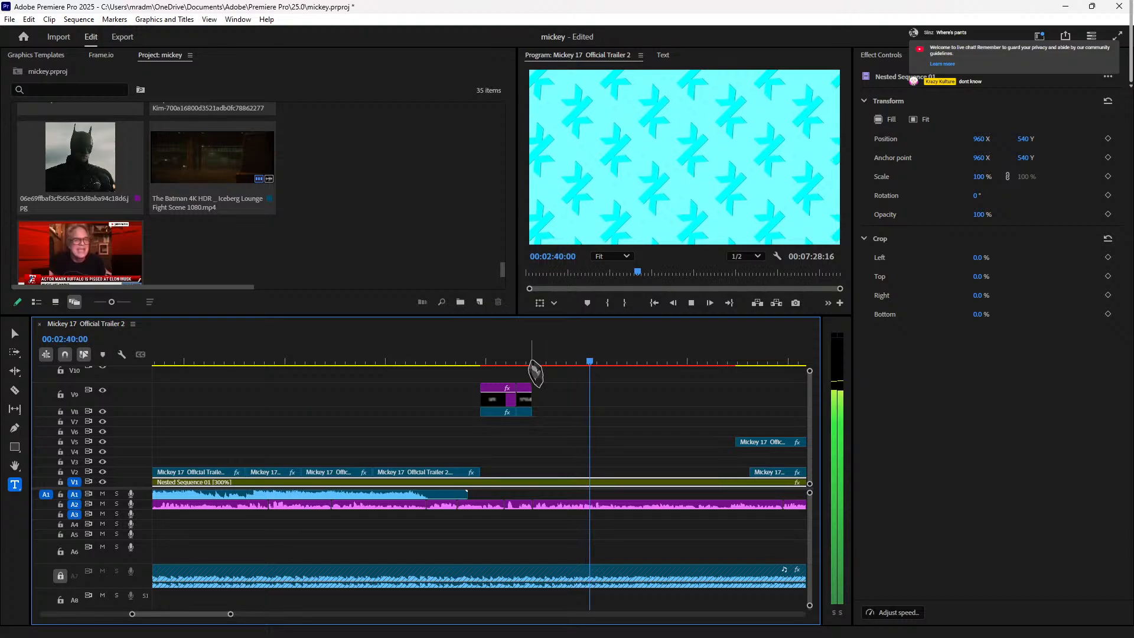
Step: Zoom the timeline out and play through the edit up to about 03:02
key(minus)
key(minus)
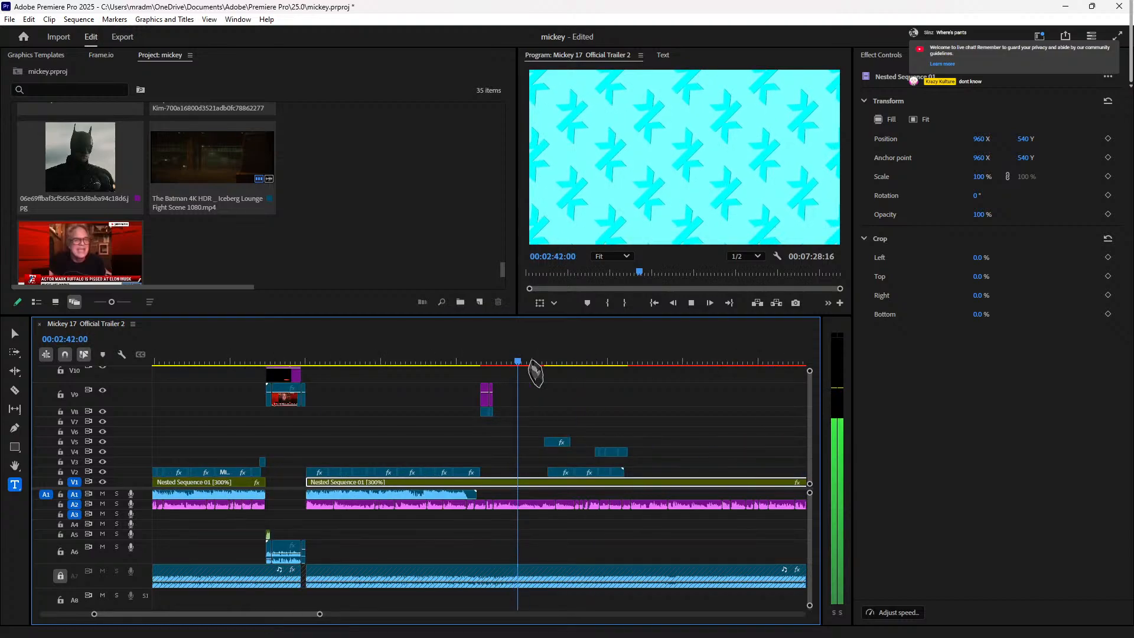
click(558, 362)
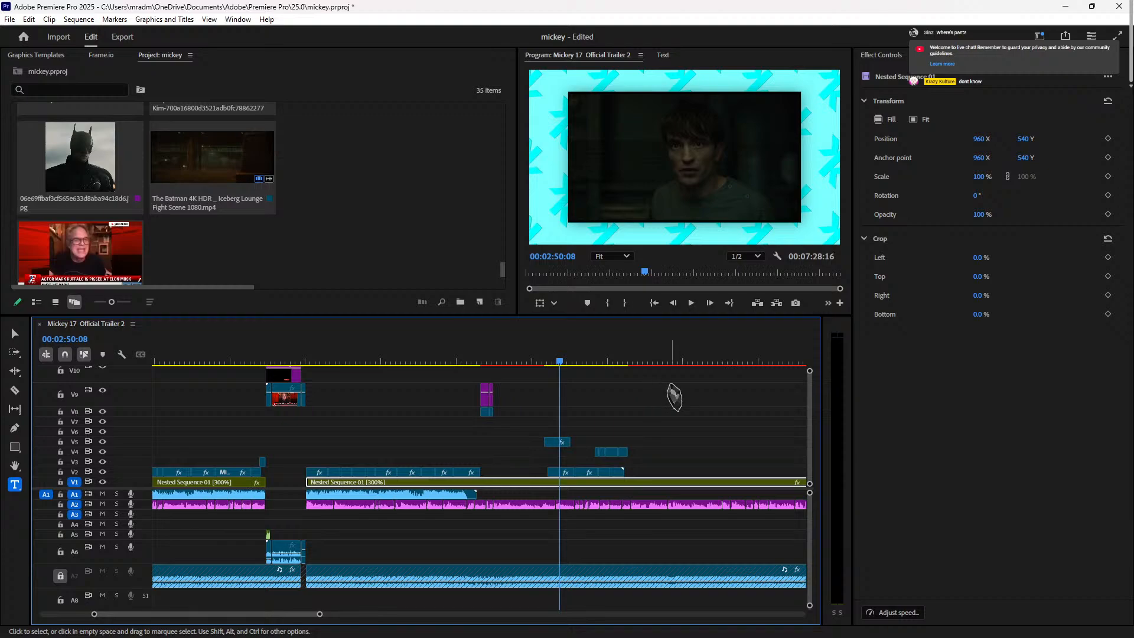
key(space)
click(581, 360)
key(space)
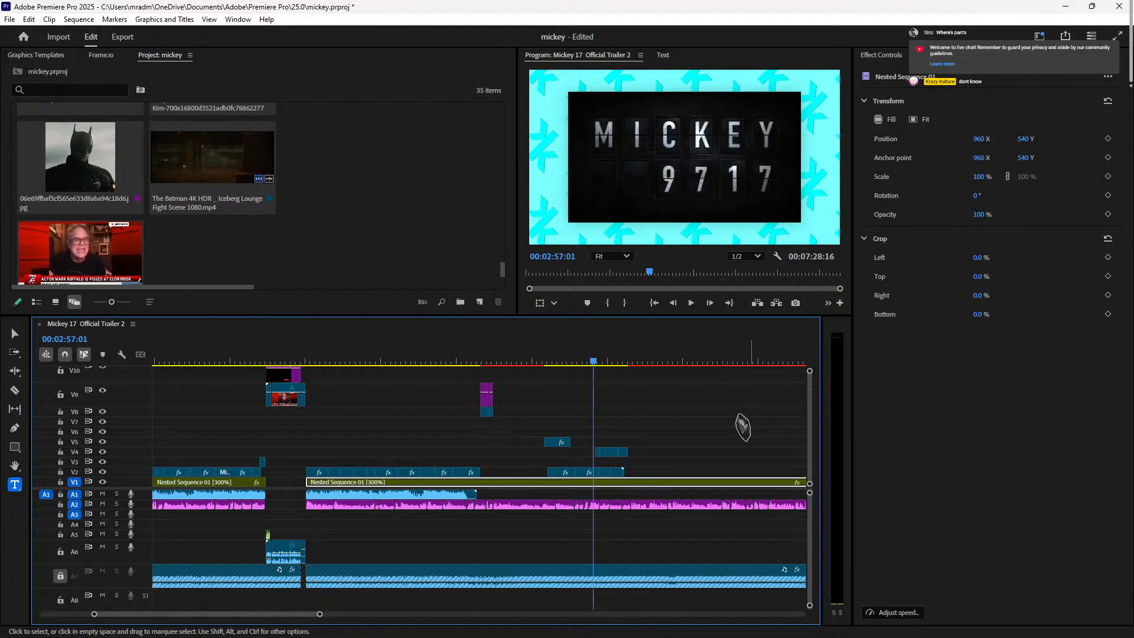
drag(627, 361, 606, 374)
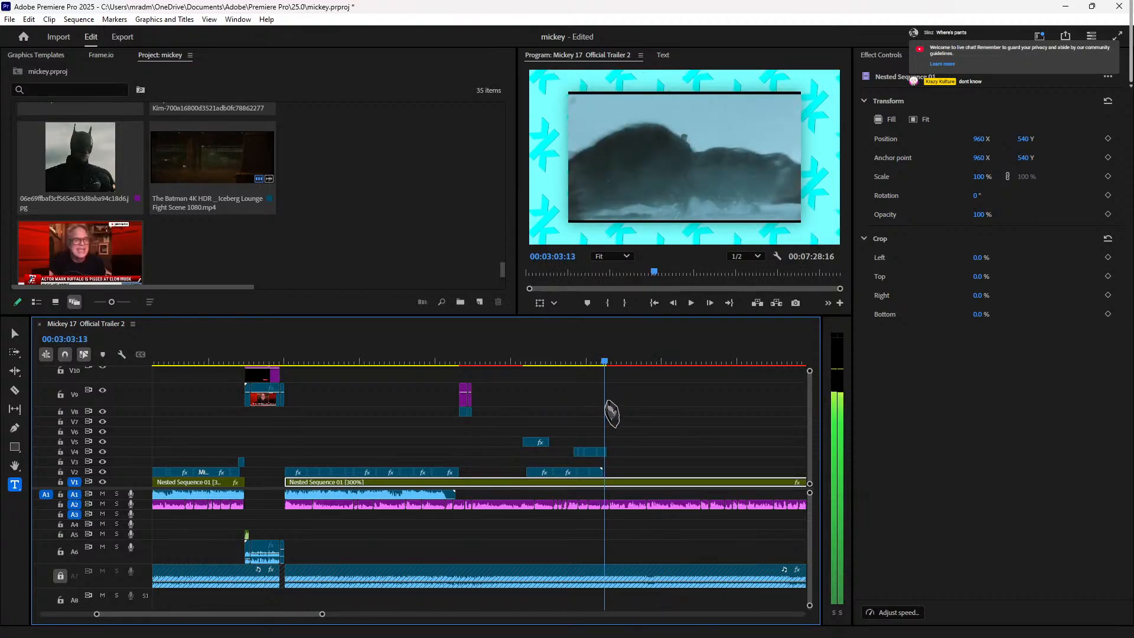
Step: Select the small upper-track clips, then replay the edit from the 8/10 title
drag(568, 444, 568, 444)
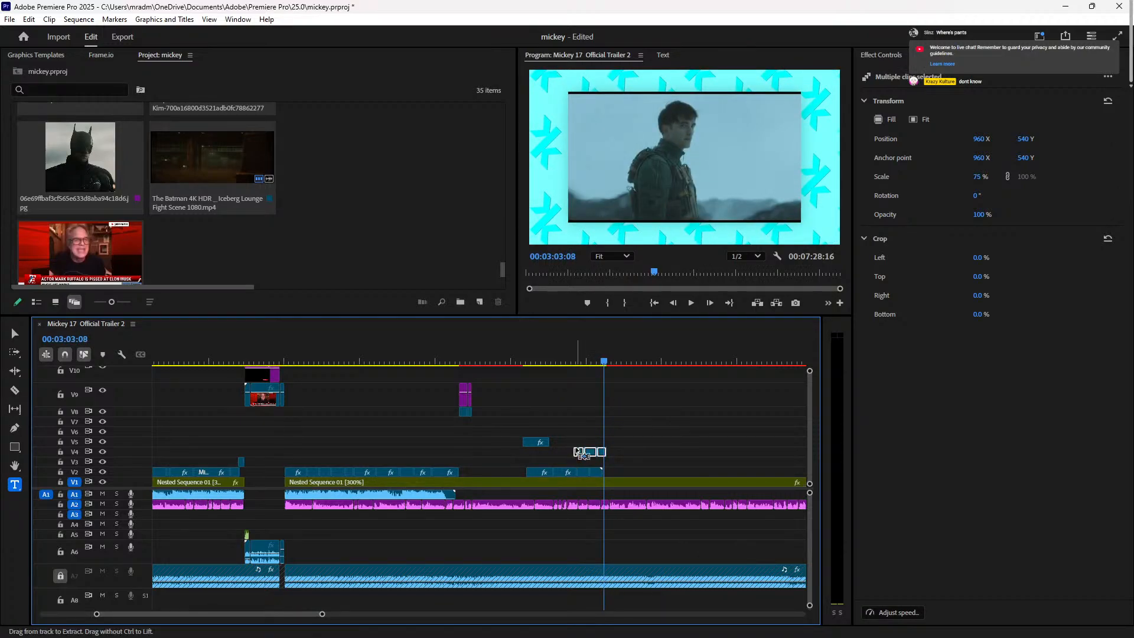
drag(634, 458, 490, 473)
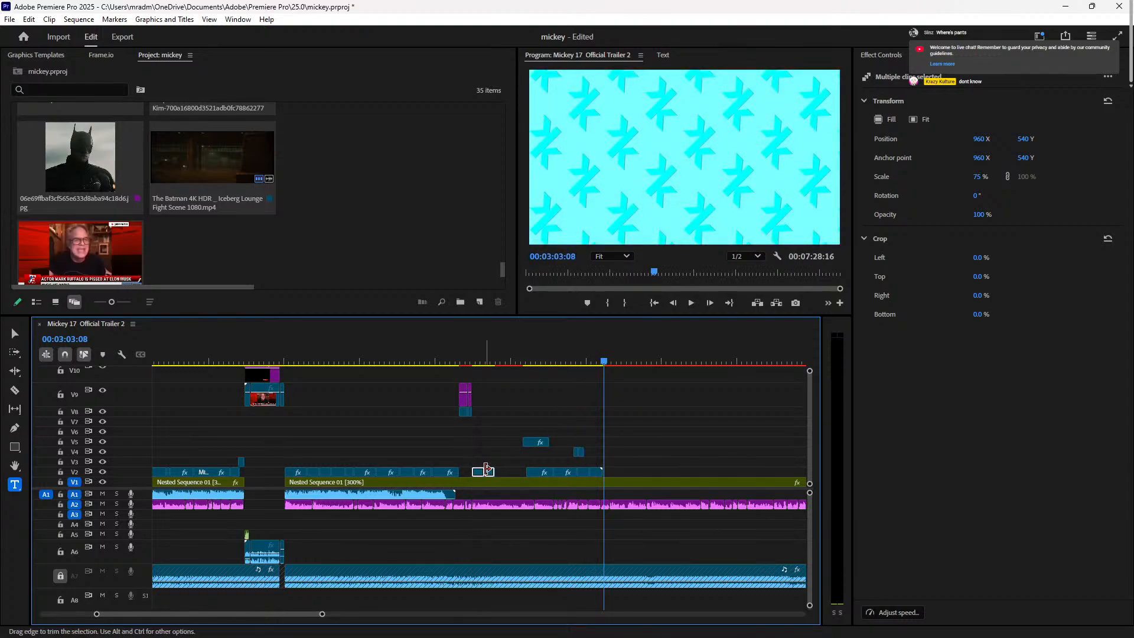
click(467, 362)
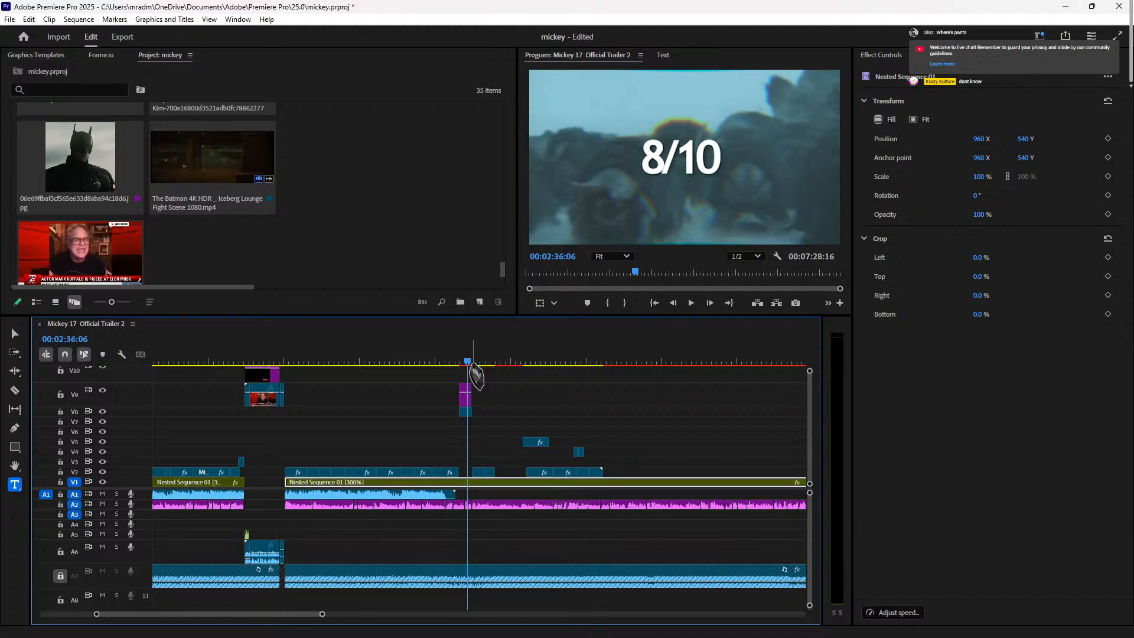
key(space)
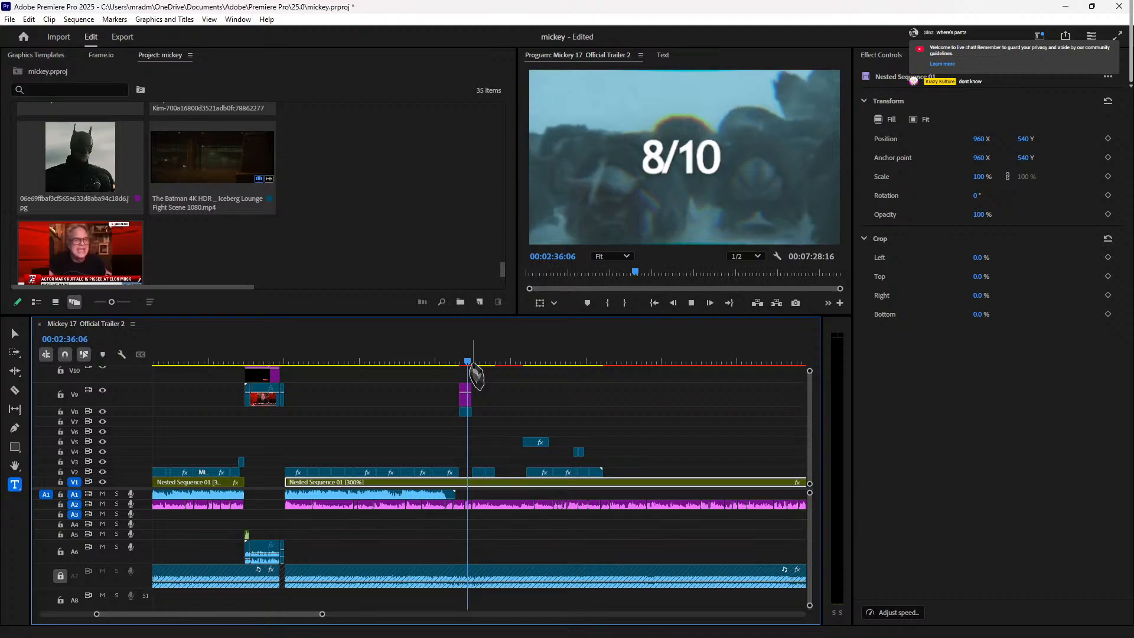
key(space)
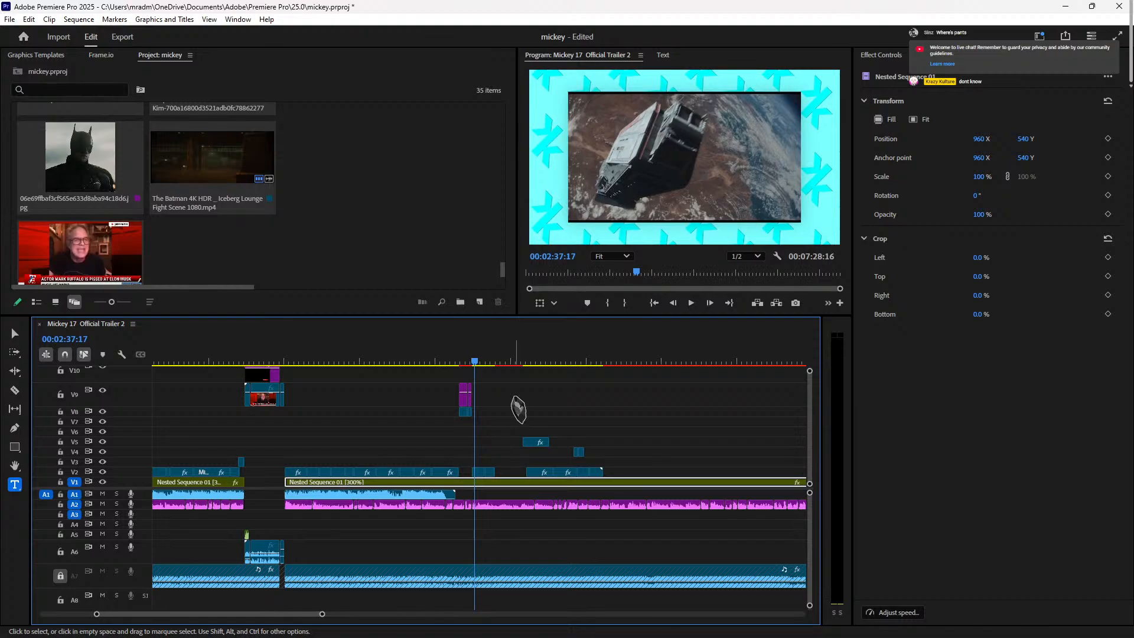
key(space)
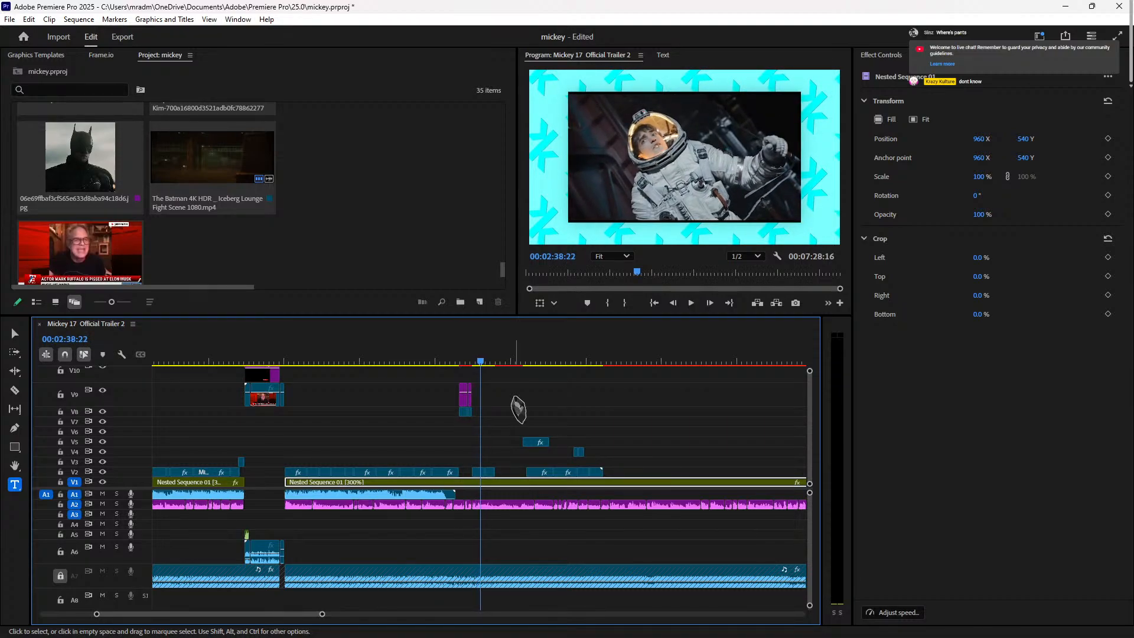
Step: Shift two V2 clips, move the V4 clip down to V2, and raise the V5 clip to V6
drag(488, 472, 616, 474)
click(530, 474)
drag(532, 475, 498, 474)
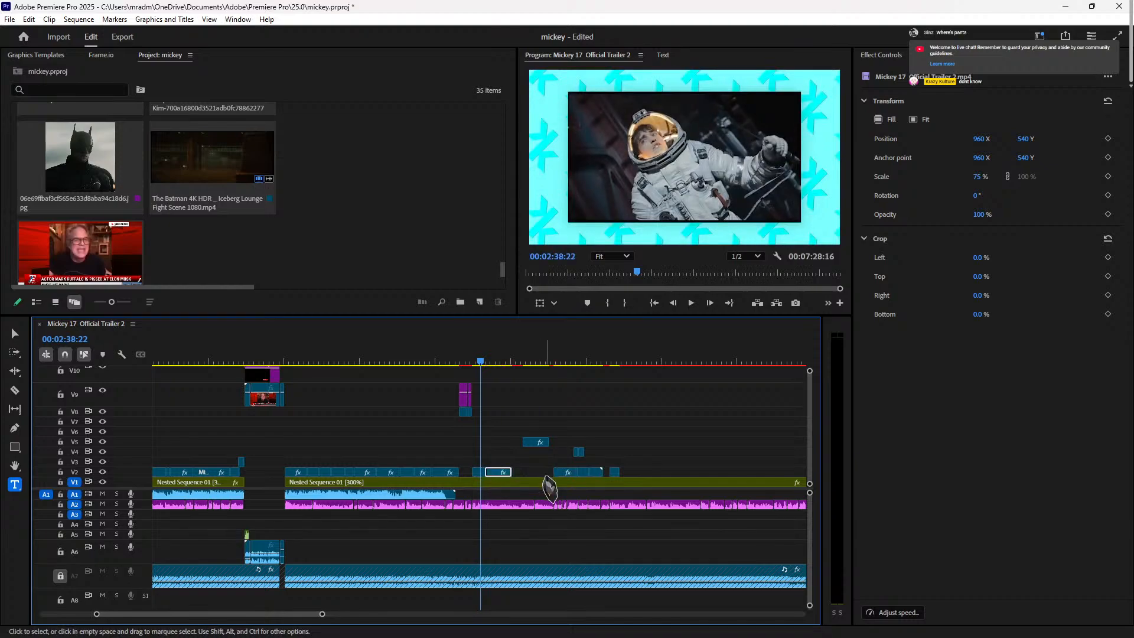
click(579, 451)
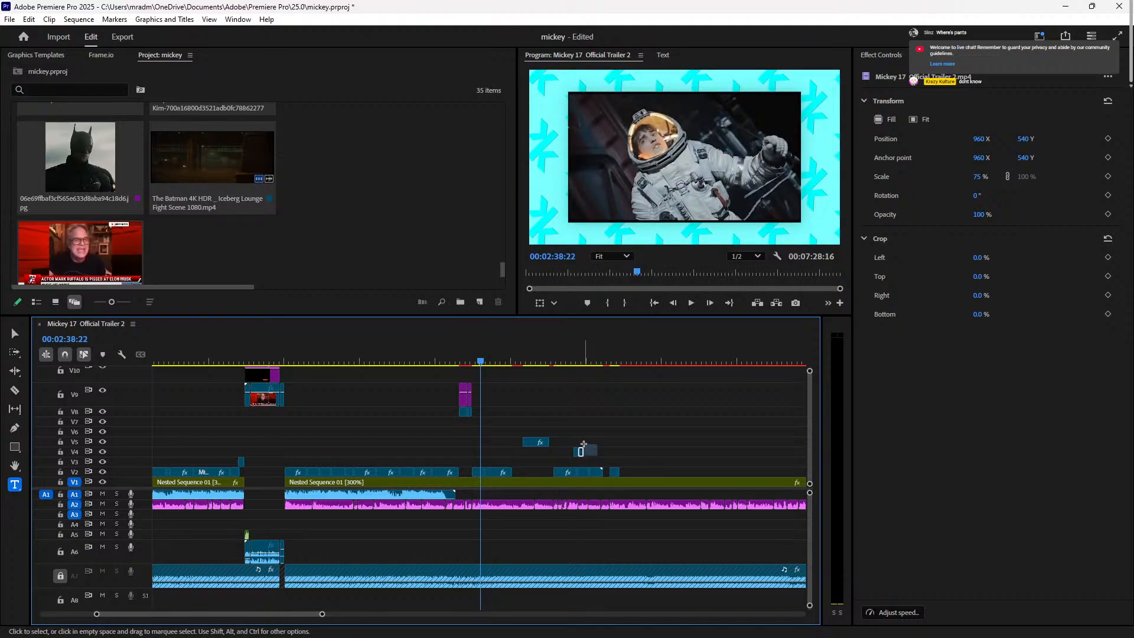
key(equal)
key(equal)
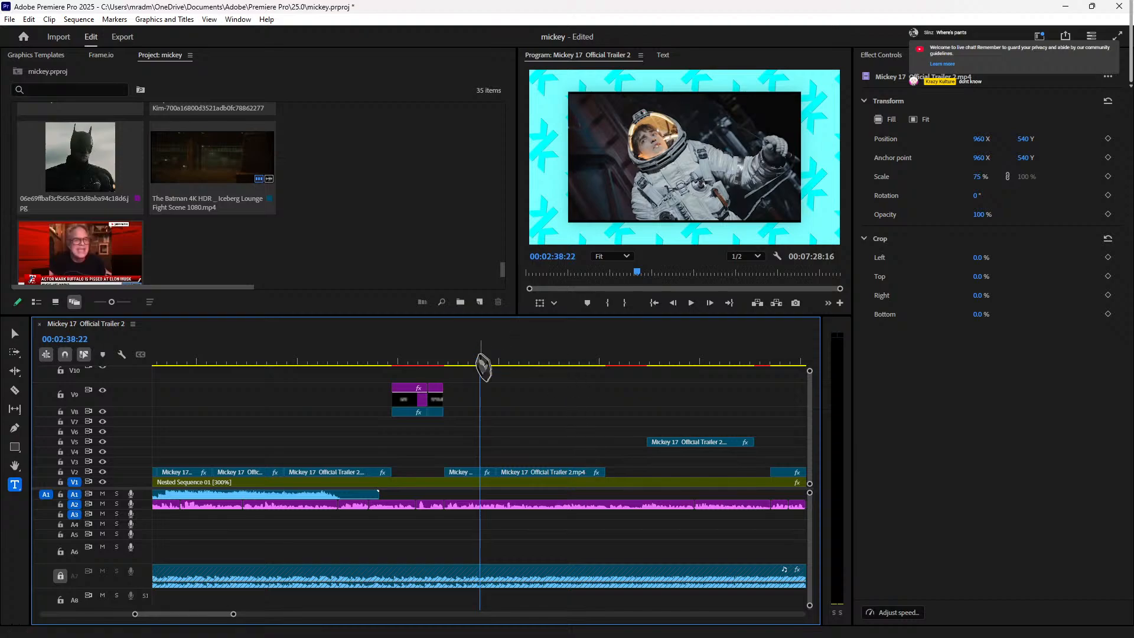
drag(480, 361, 614, 362)
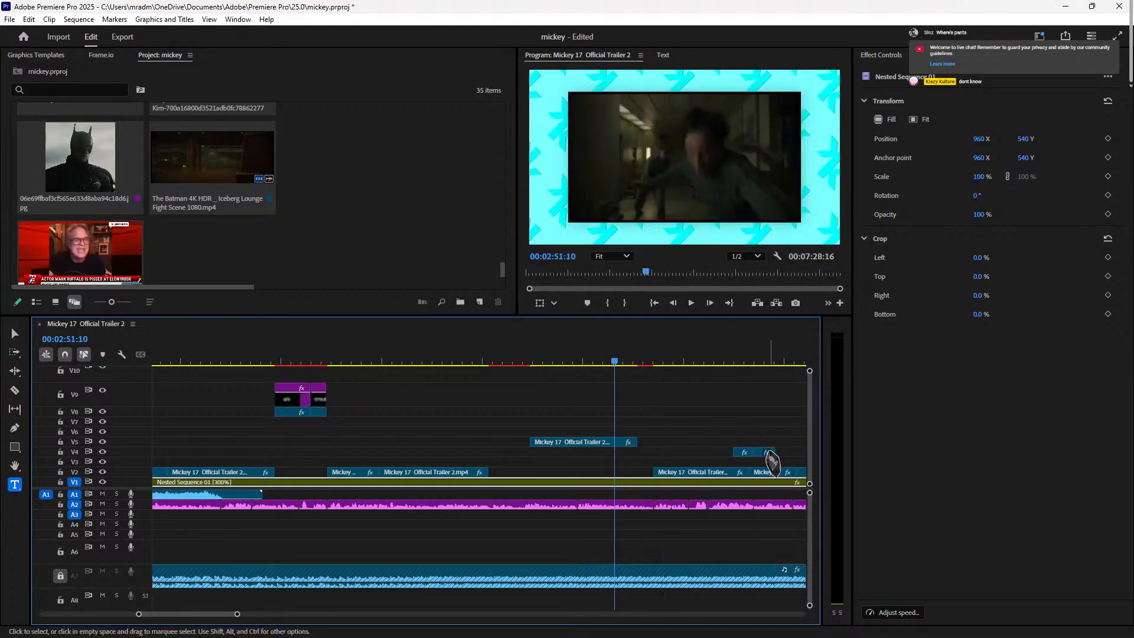
drag(762, 462, 499, 474)
drag(597, 454, 590, 445)
Step: Split the V6 clip at 02:50:00, drop the Mickey 17 clip onto V4, and review from 02:45:01
click(585, 364)
key(space)
drag(584, 366, 614, 366)
key(ctrl+k)
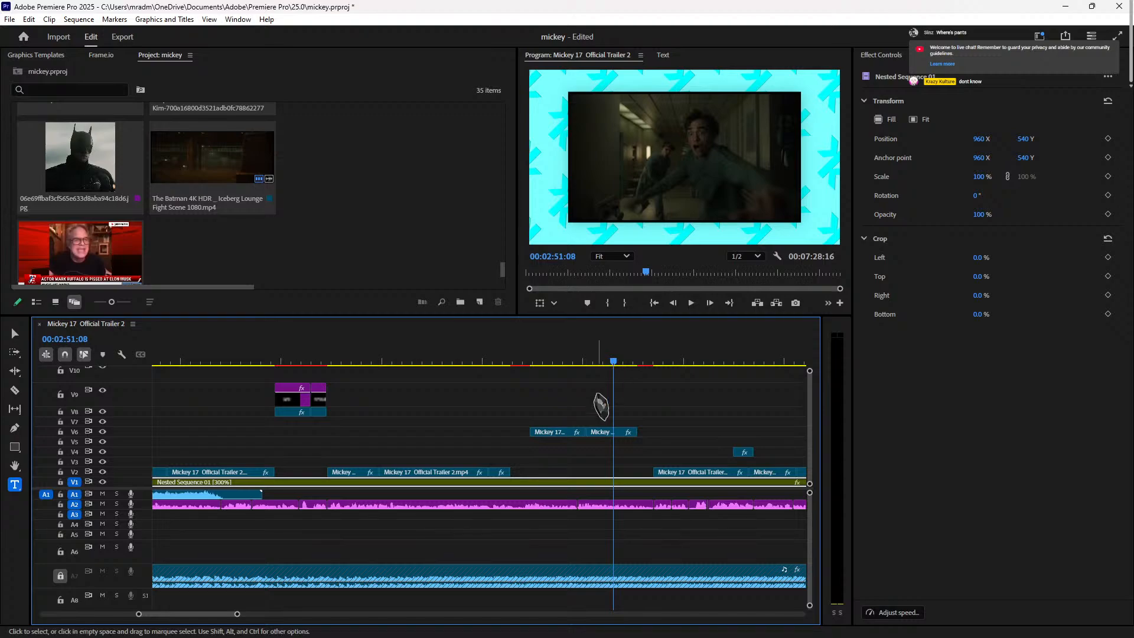
click(561, 433)
drag(564, 448, 530, 472)
click(486, 361)
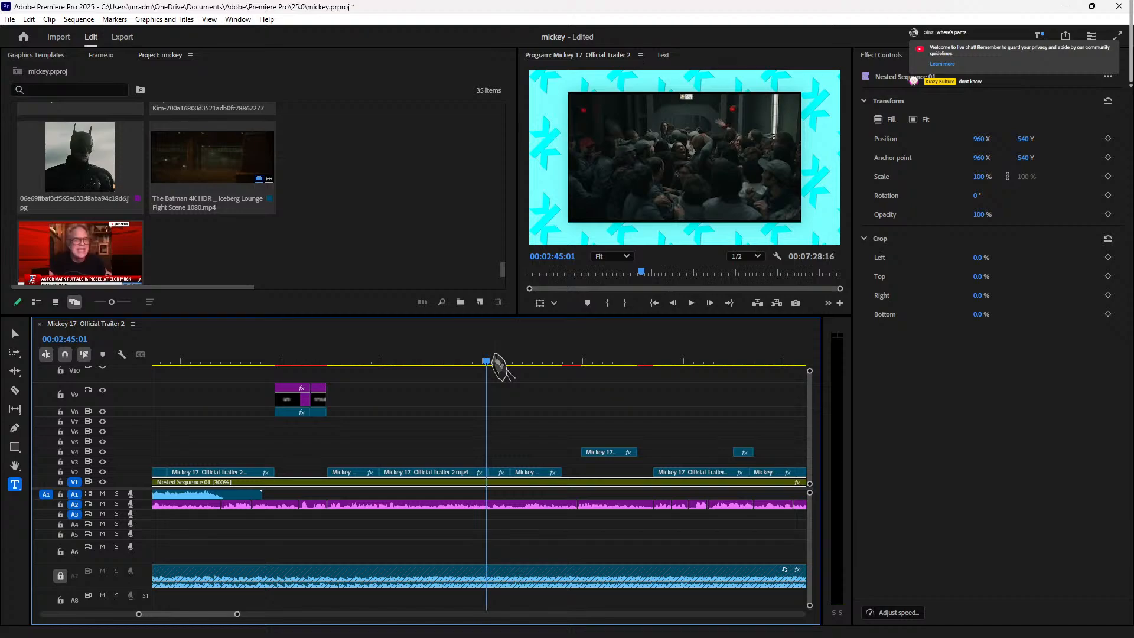
click(497, 360)
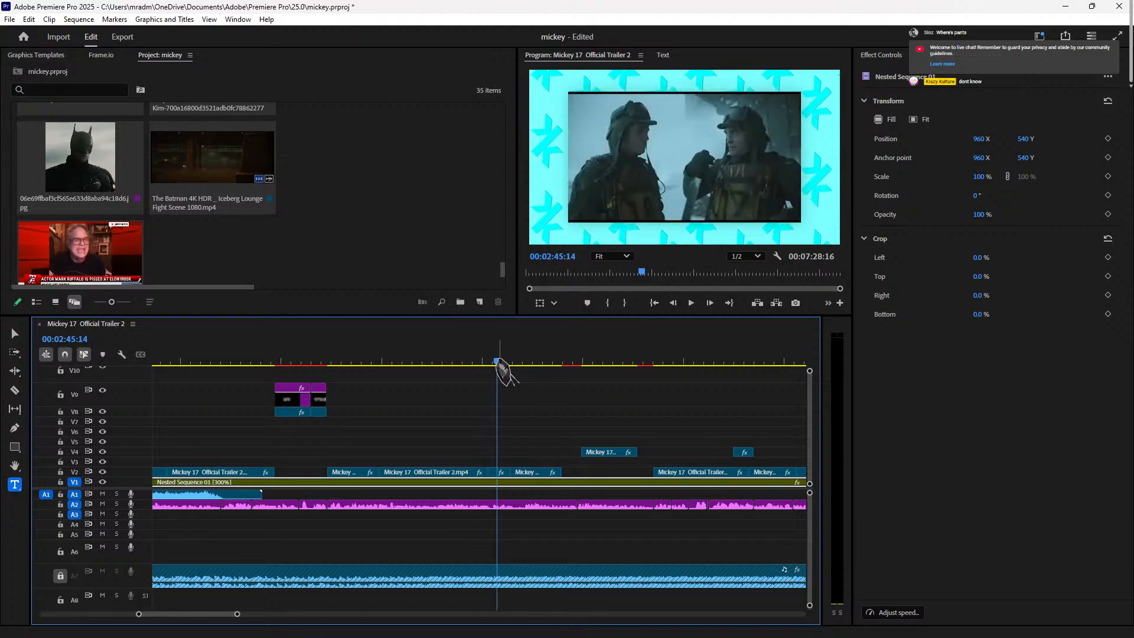
drag(496, 362, 482, 361)
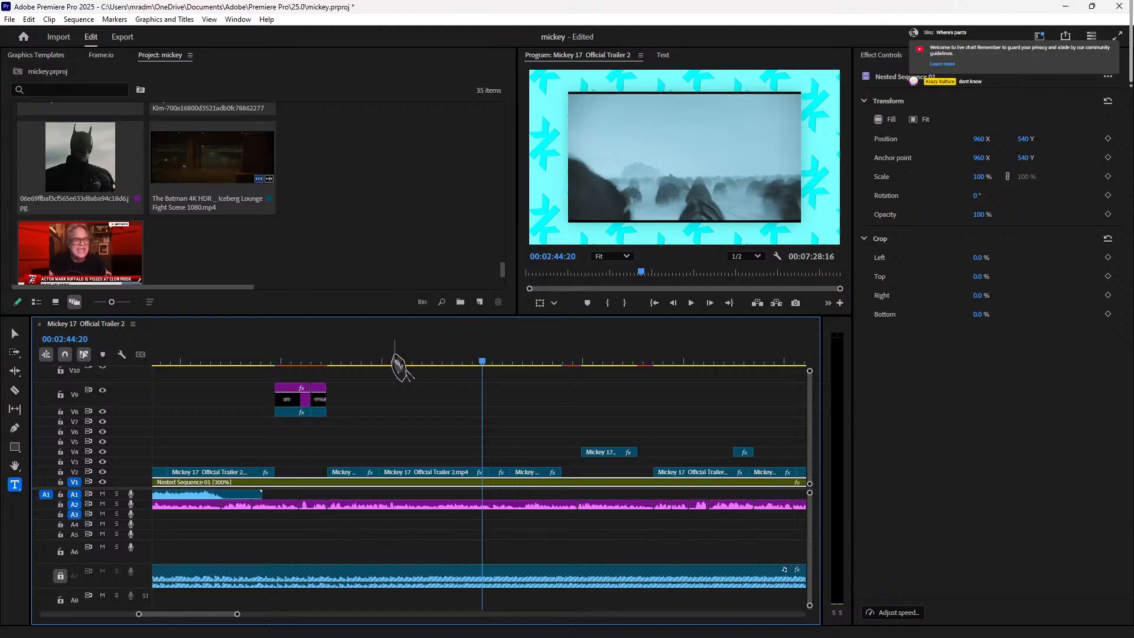
click(467, 361)
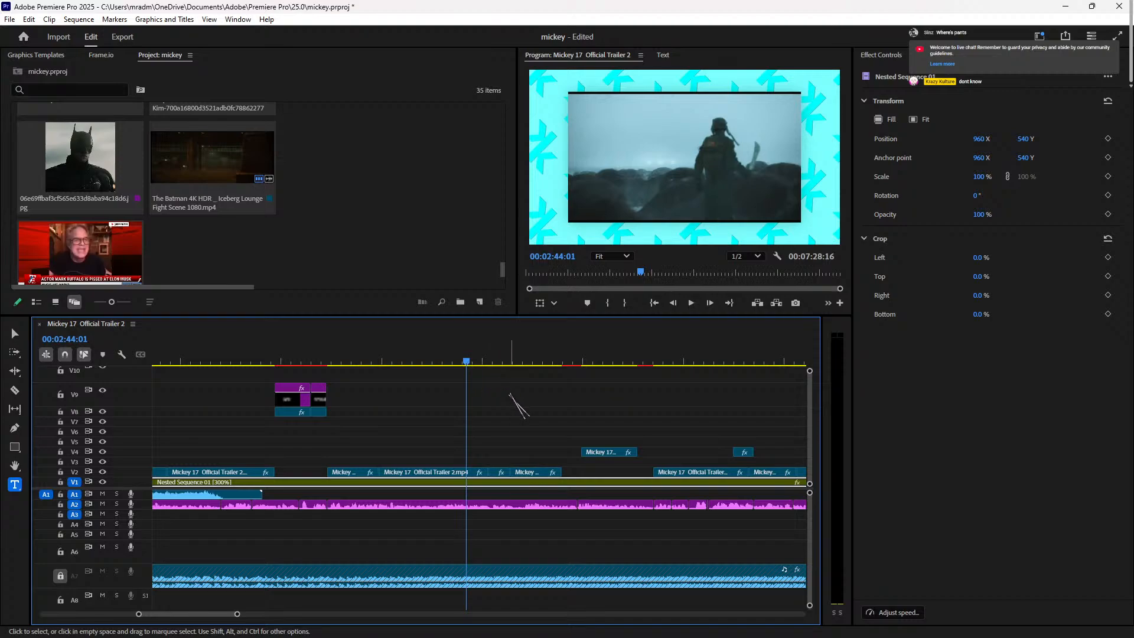
key(space)
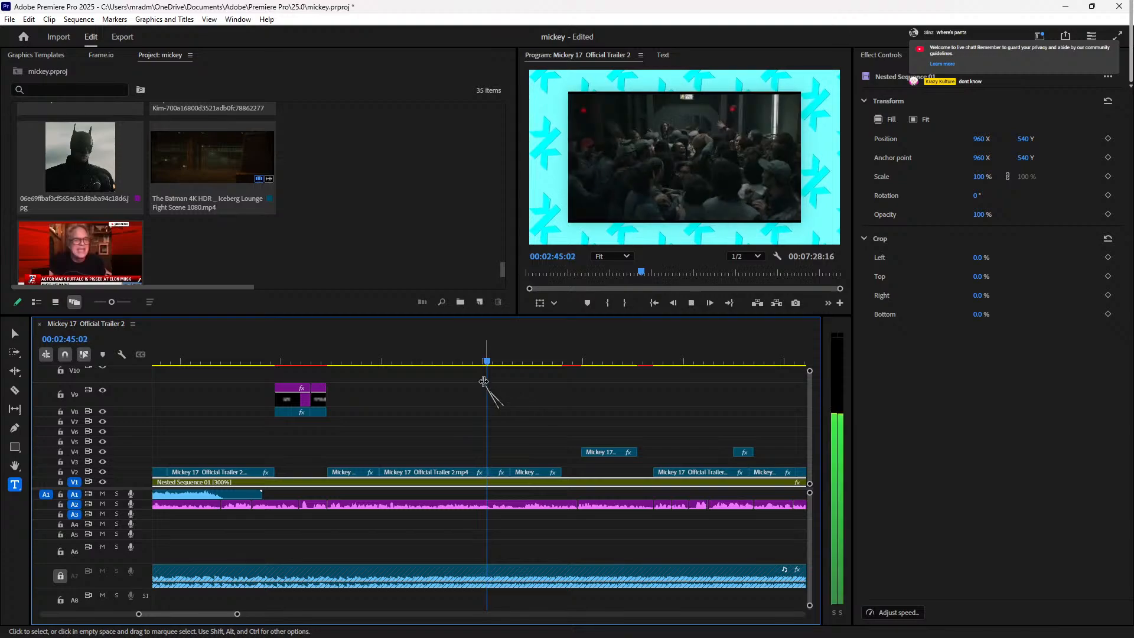
click(469, 361)
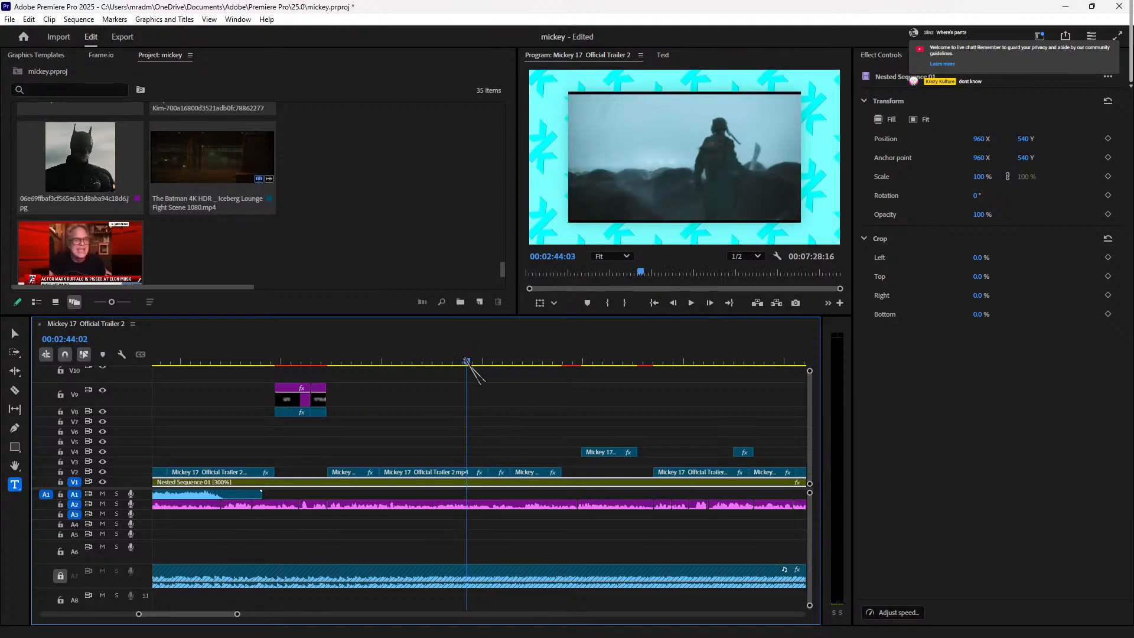
drag(468, 361, 440, 354)
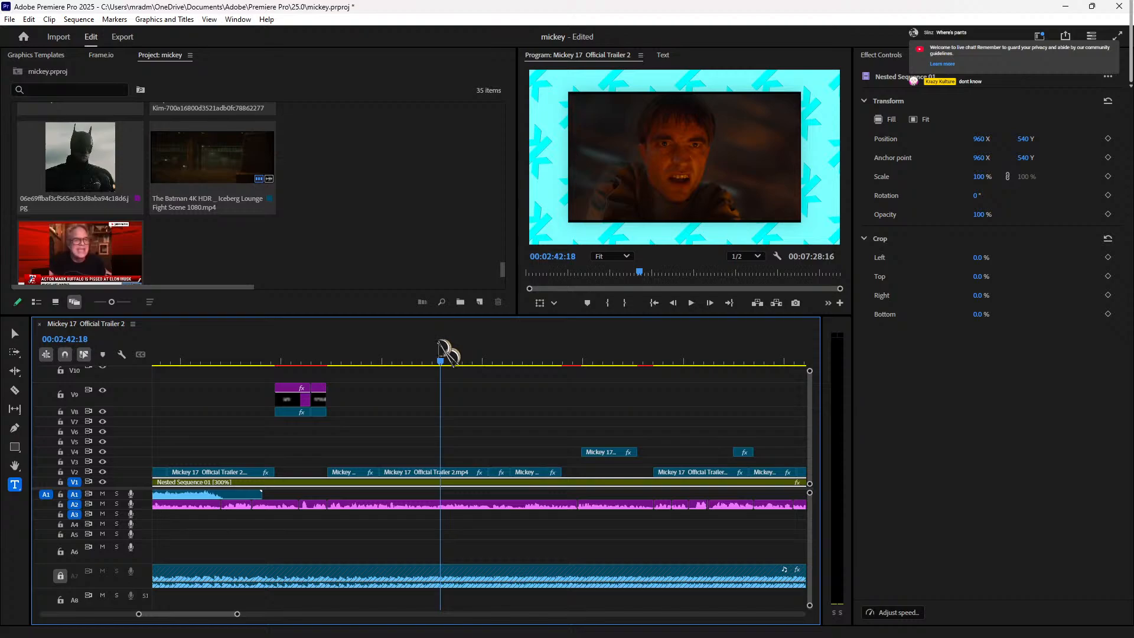
Step: Play the section starting from the SPOILERS! title
click(319, 362)
key(space)
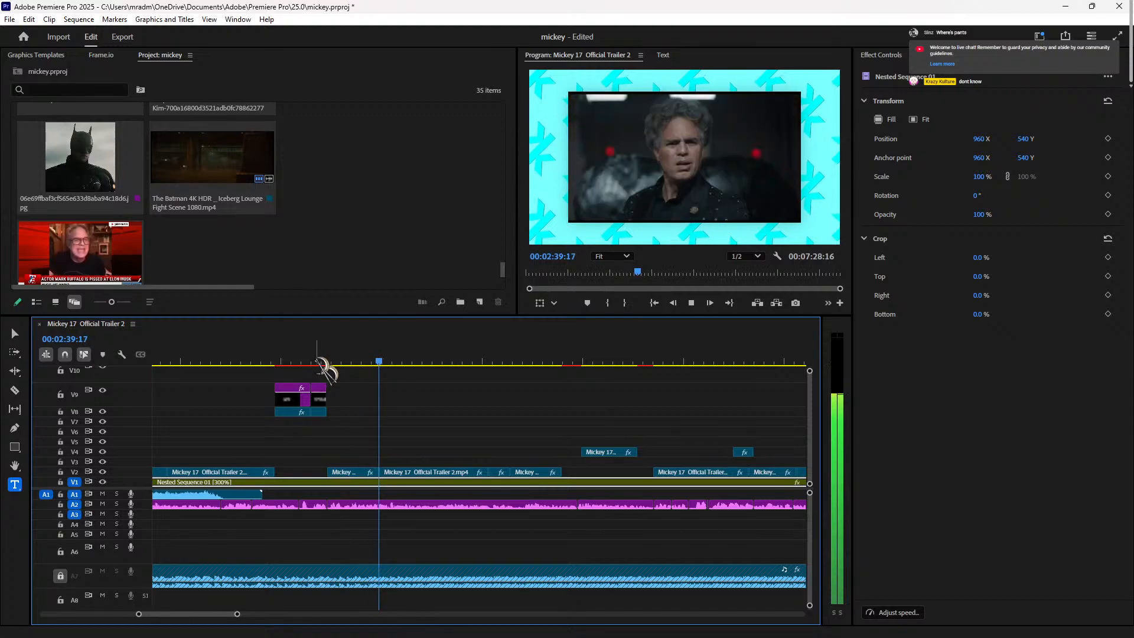
key(space)
Step: Scale the short Mickey clip and the next V2 trailer clip to 105
click(365, 472)
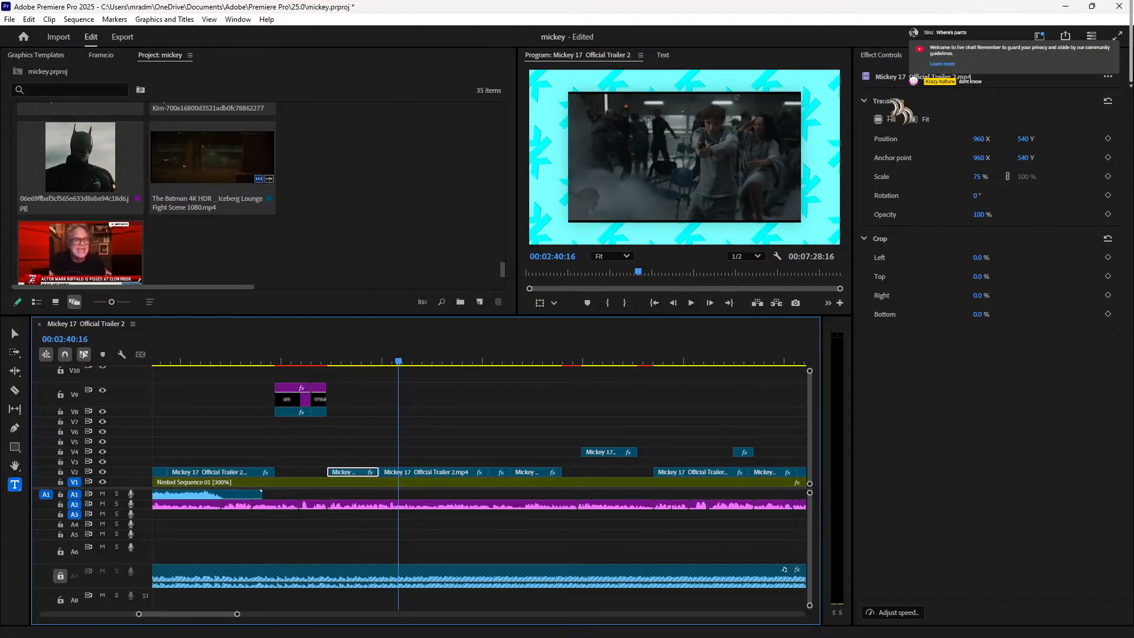
click(953, 127)
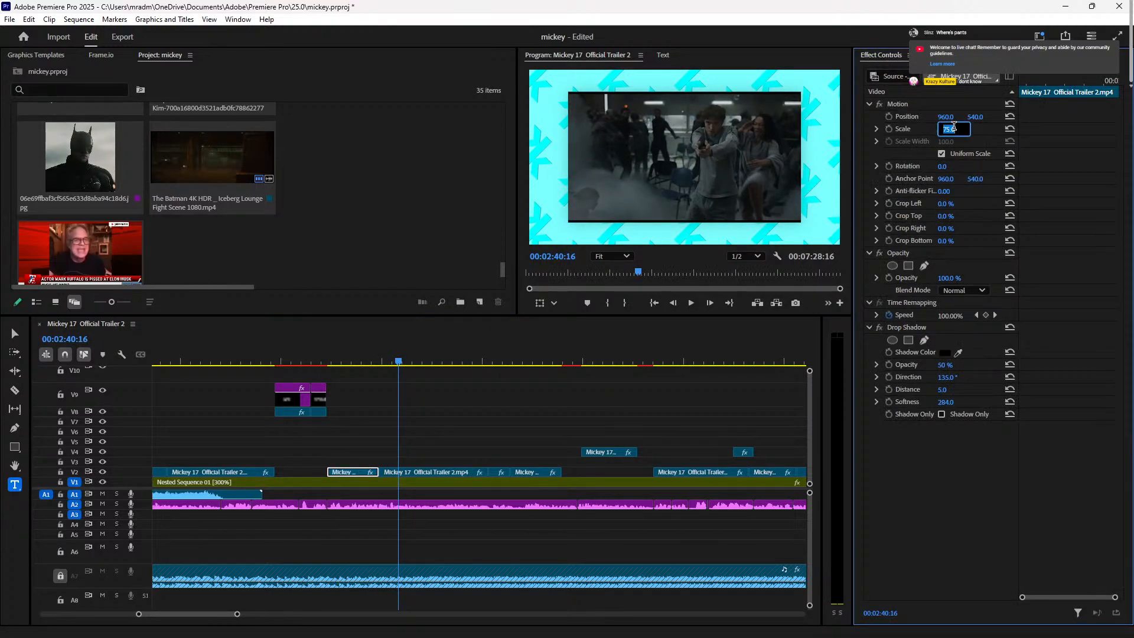
text(105)
key(Return)
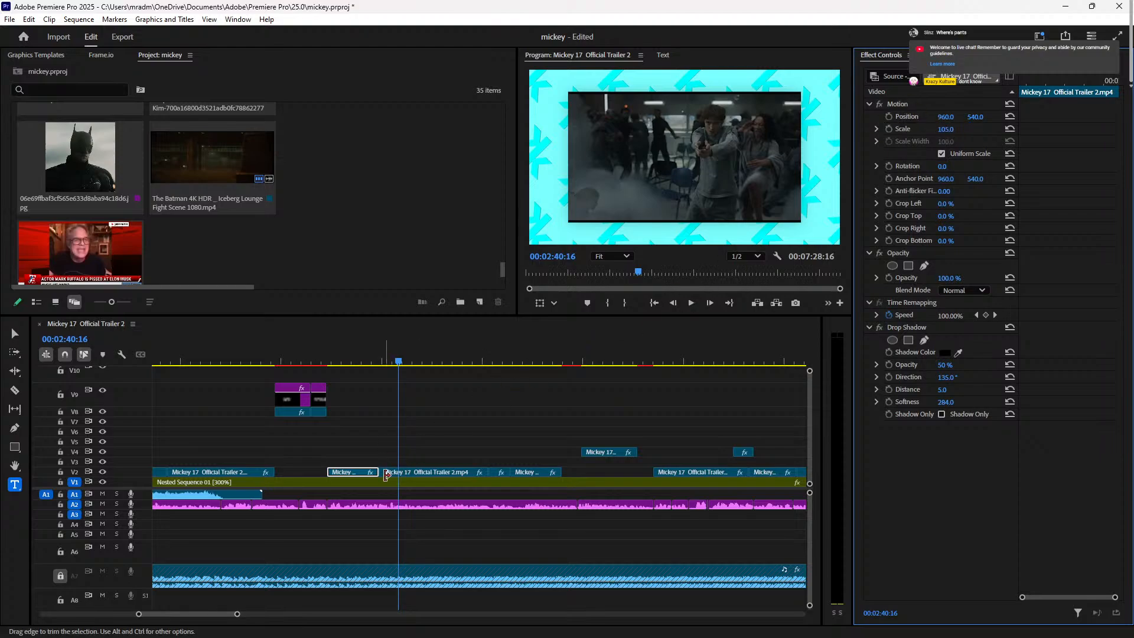
click(425, 471)
click(945, 130)
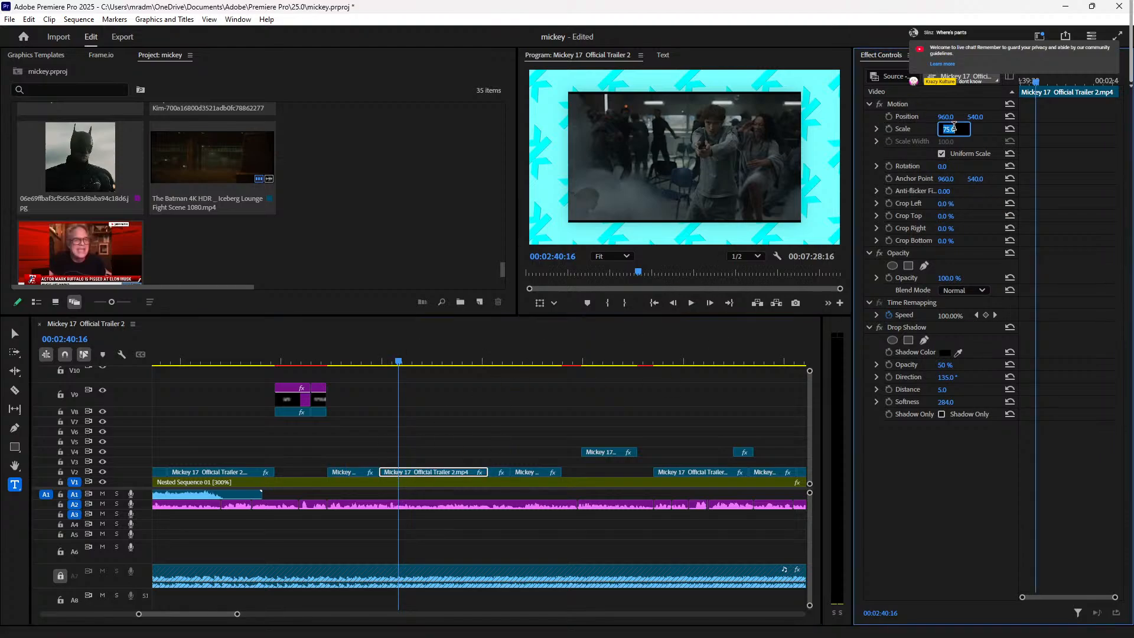
text(105)
key(Return)
Step: Scale the V2 clip at 02:45:17 and the following trailer clip to 105 as well
click(500, 361)
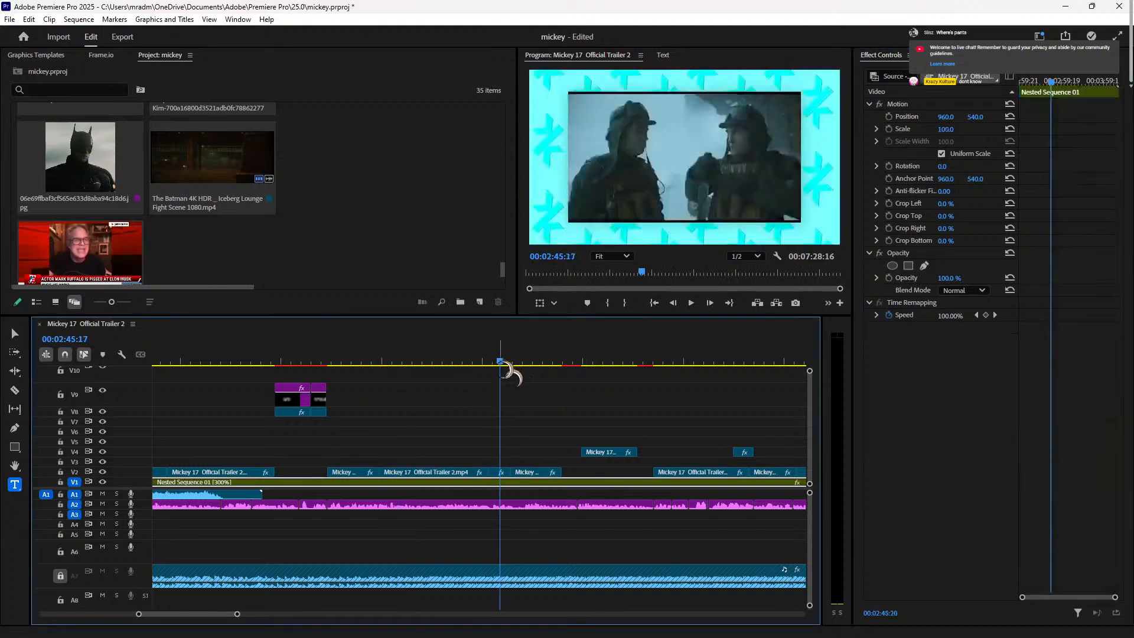
click(500, 473)
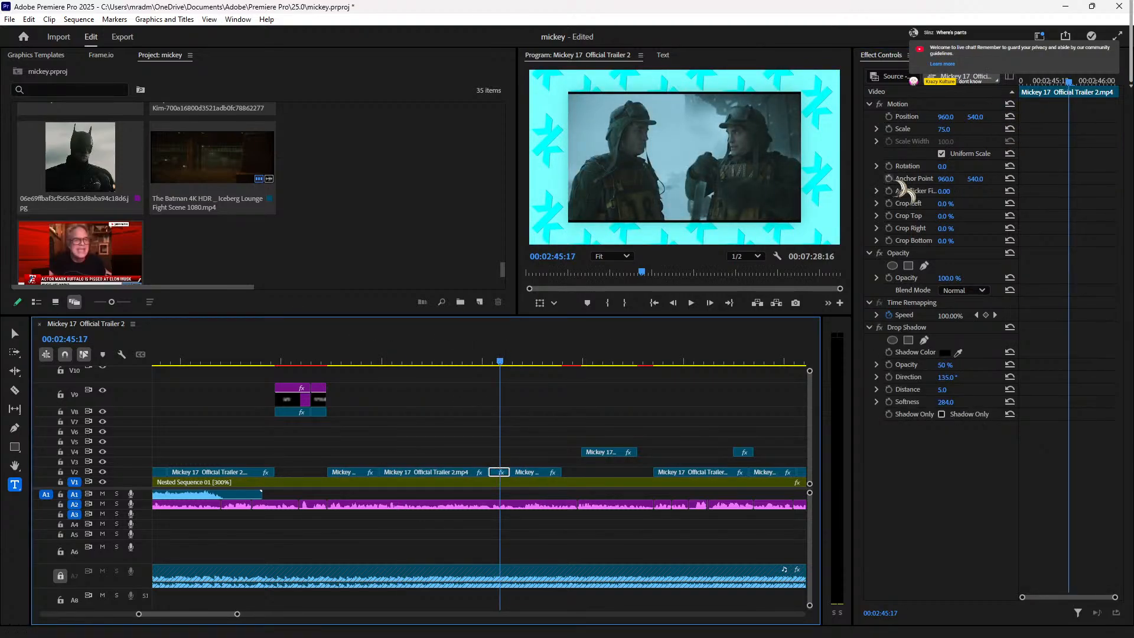
click(946, 128)
text(105)
key(Return)
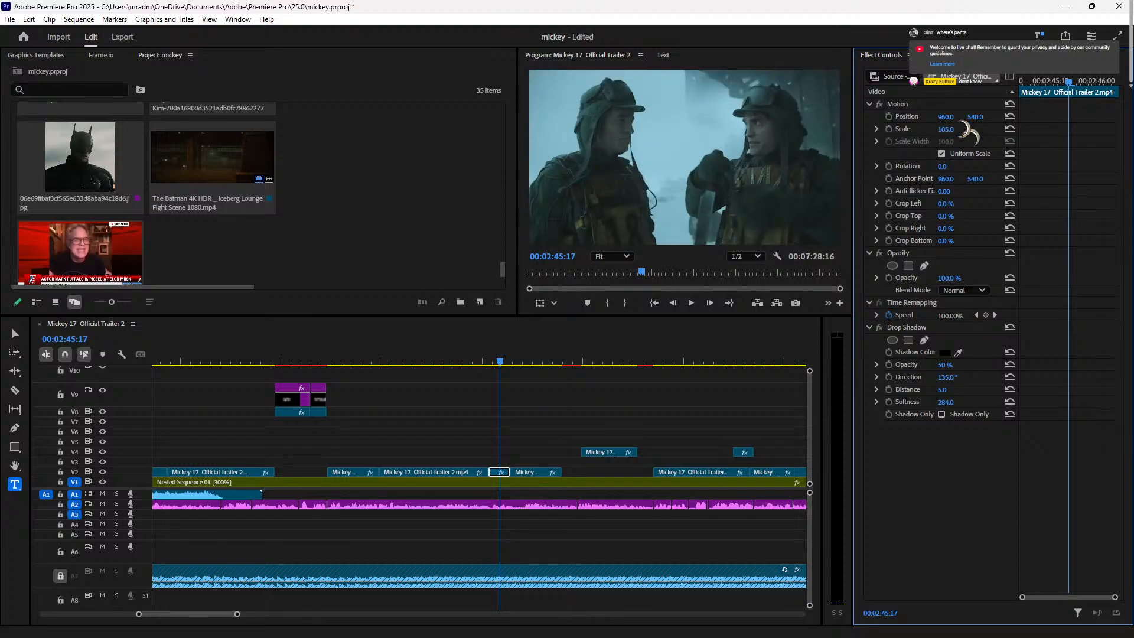
click(544, 474)
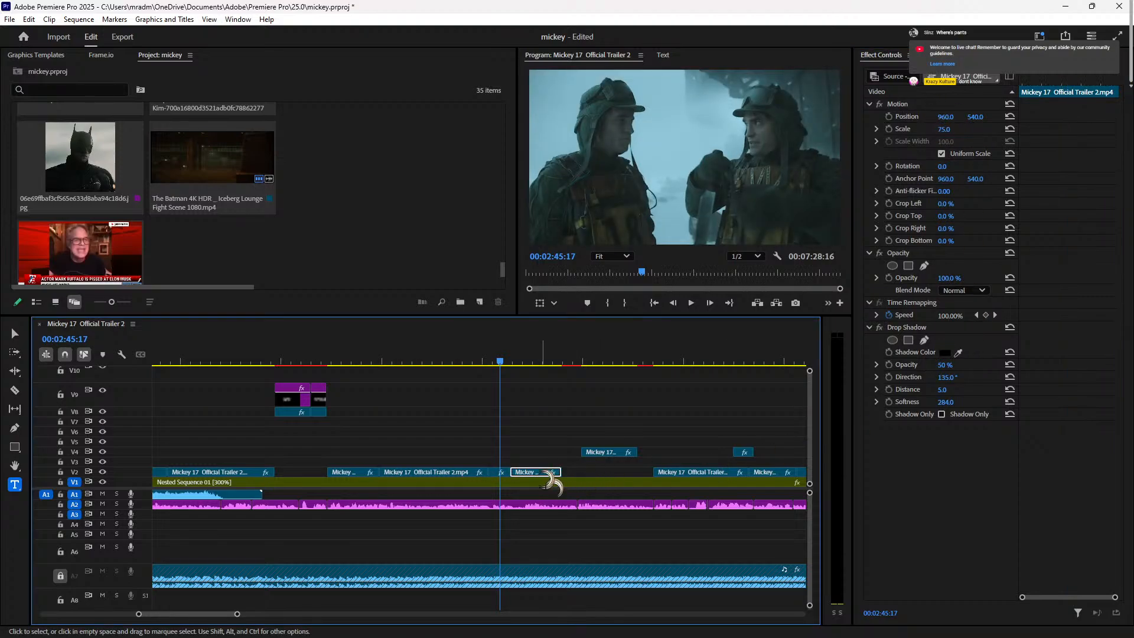
click(526, 361)
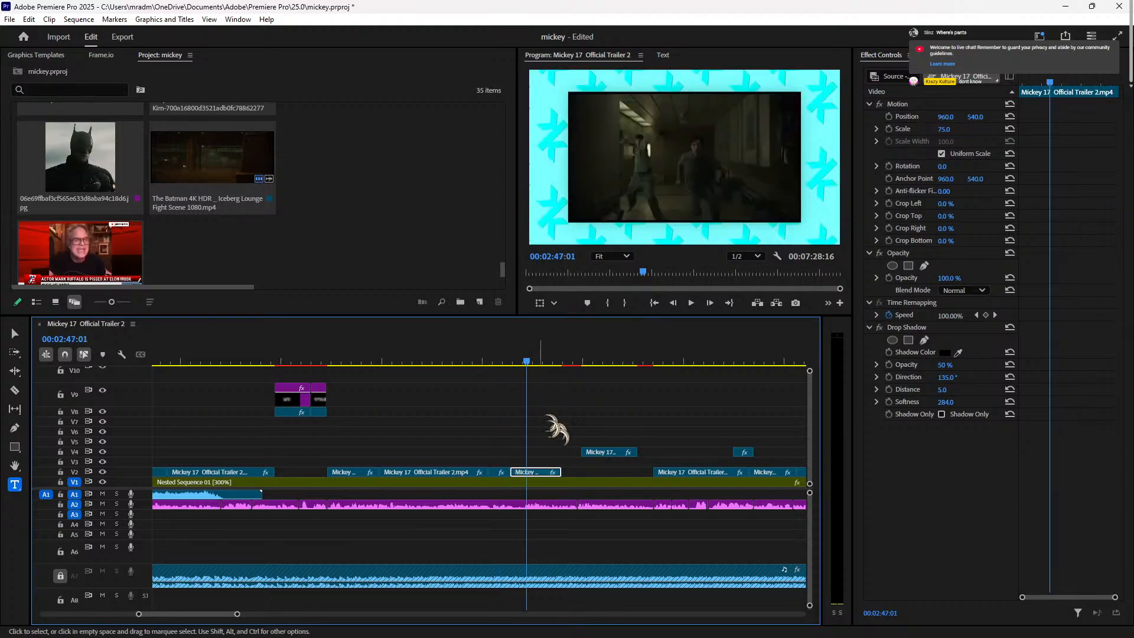
click(951, 129)
text(105)
key(Return)
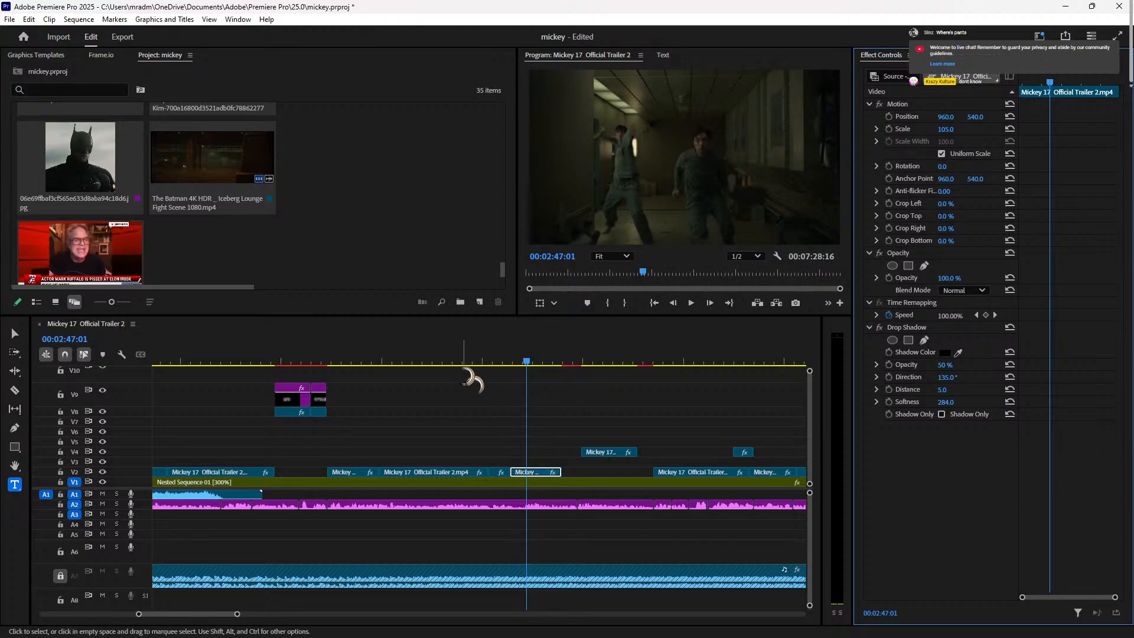
Step: Review playback from 00:02:35:10 and around 00:02:43
click(461, 366)
click(499, 362)
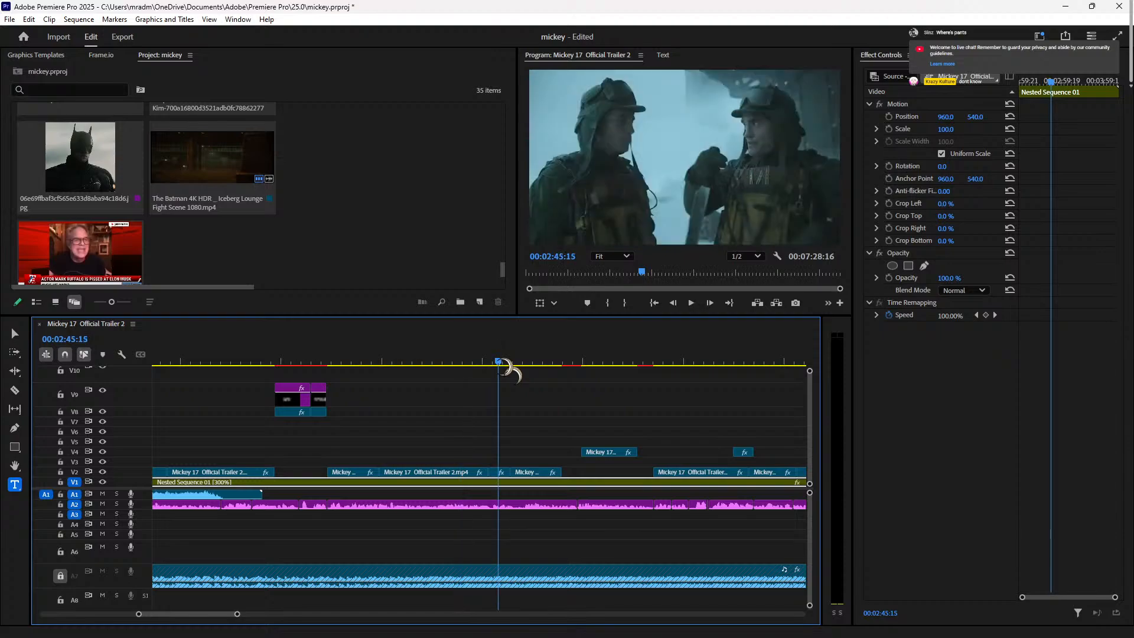
drag(505, 366, 298, 373)
key(space)
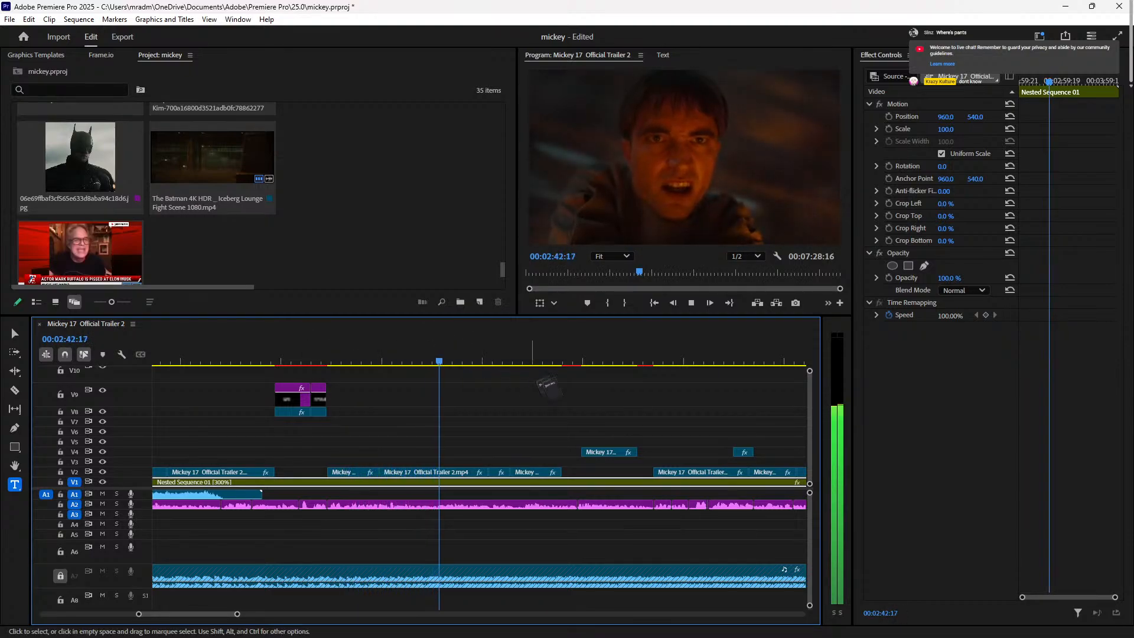
click(447, 361)
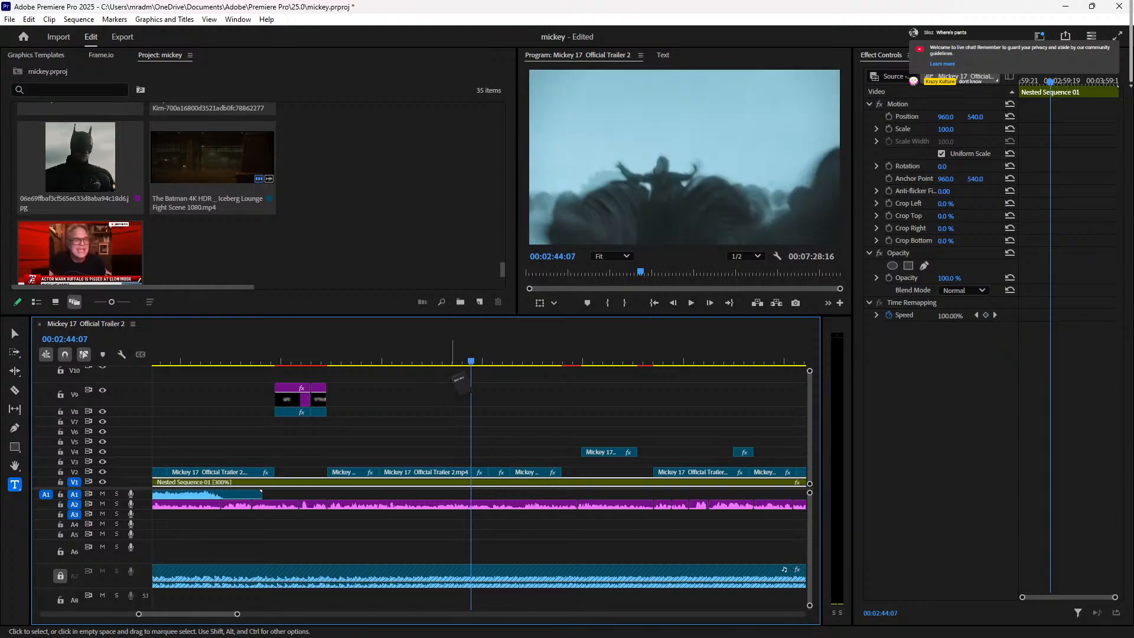
key(space)
key(space)
key(space)
key(space)
key(space)
key(space)
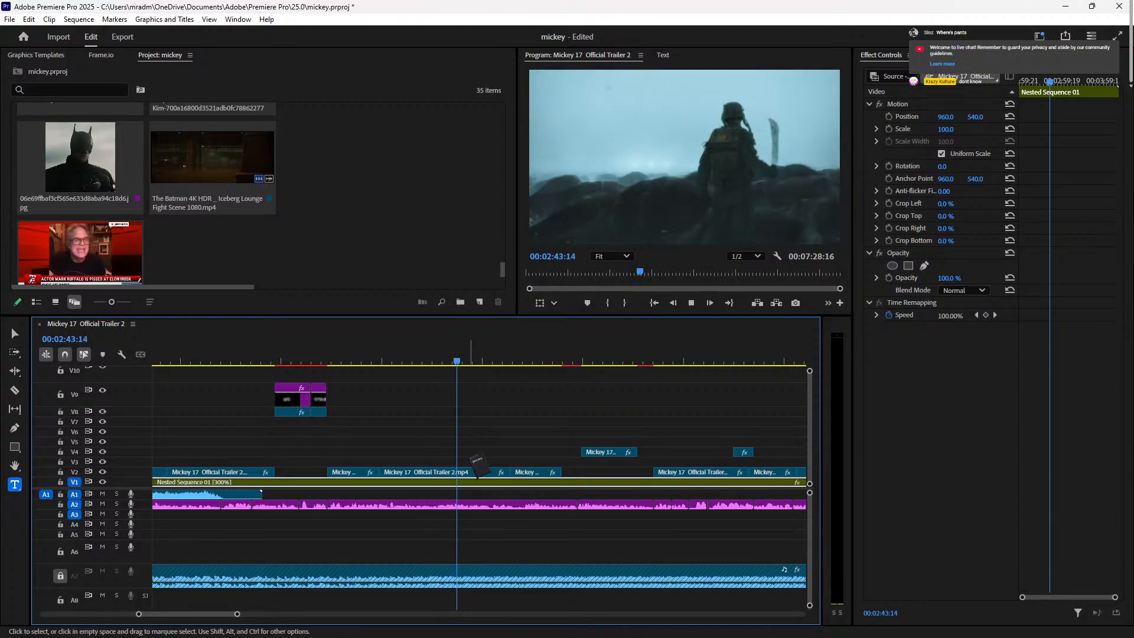
Step: Extend the long V2 trailer clip's start back into the gap and play it
drag(476, 467, 477, 476)
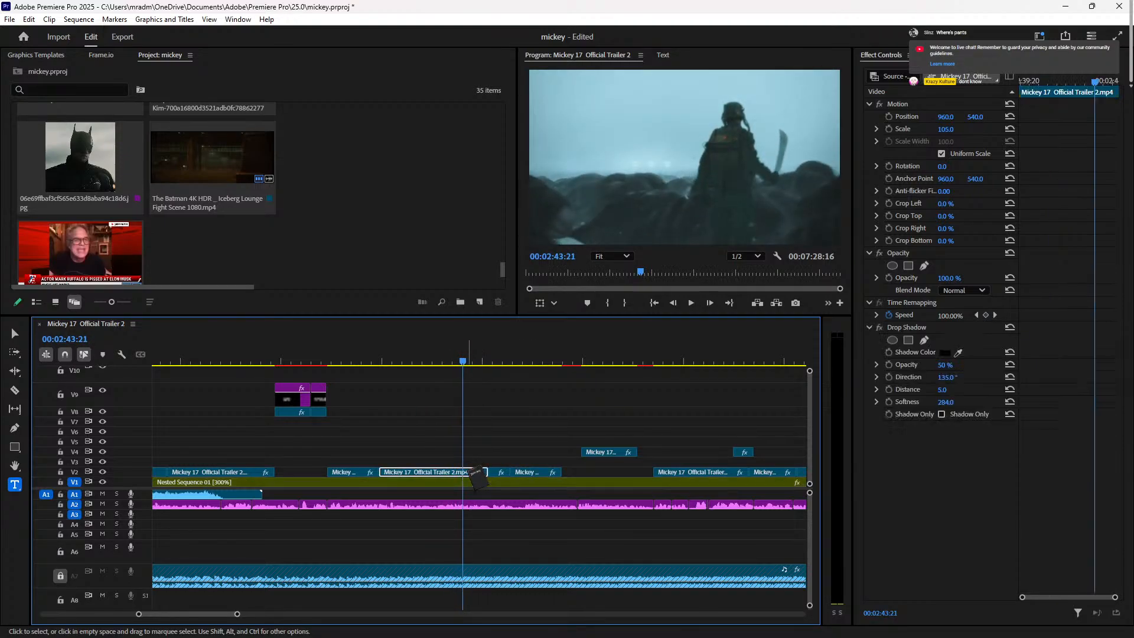
click(400, 355)
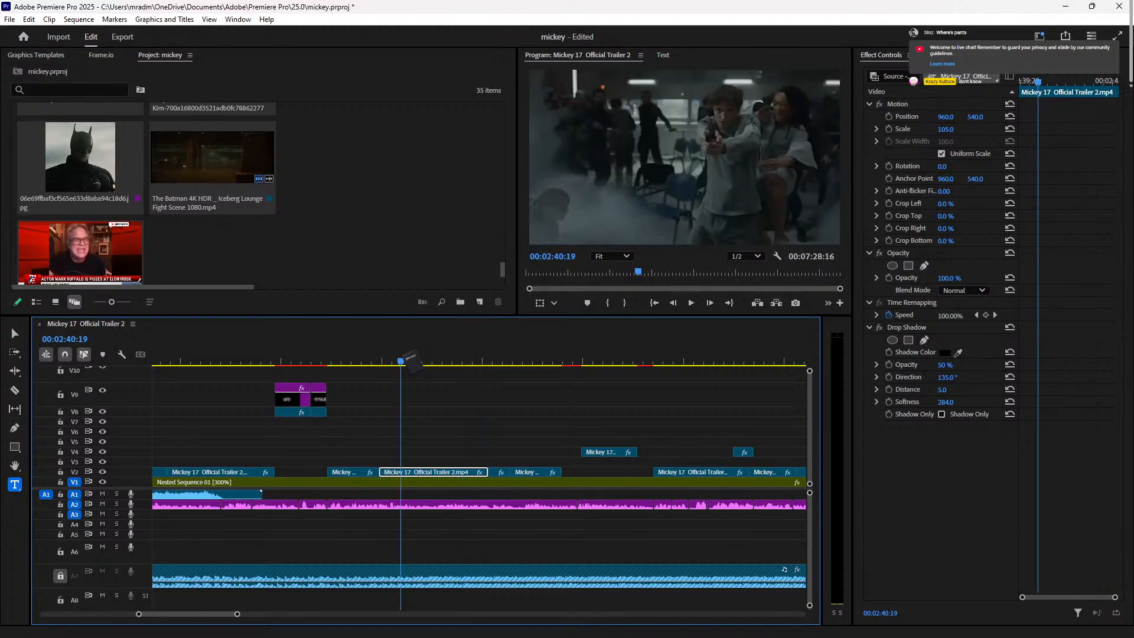
drag(577, 463, 497, 477)
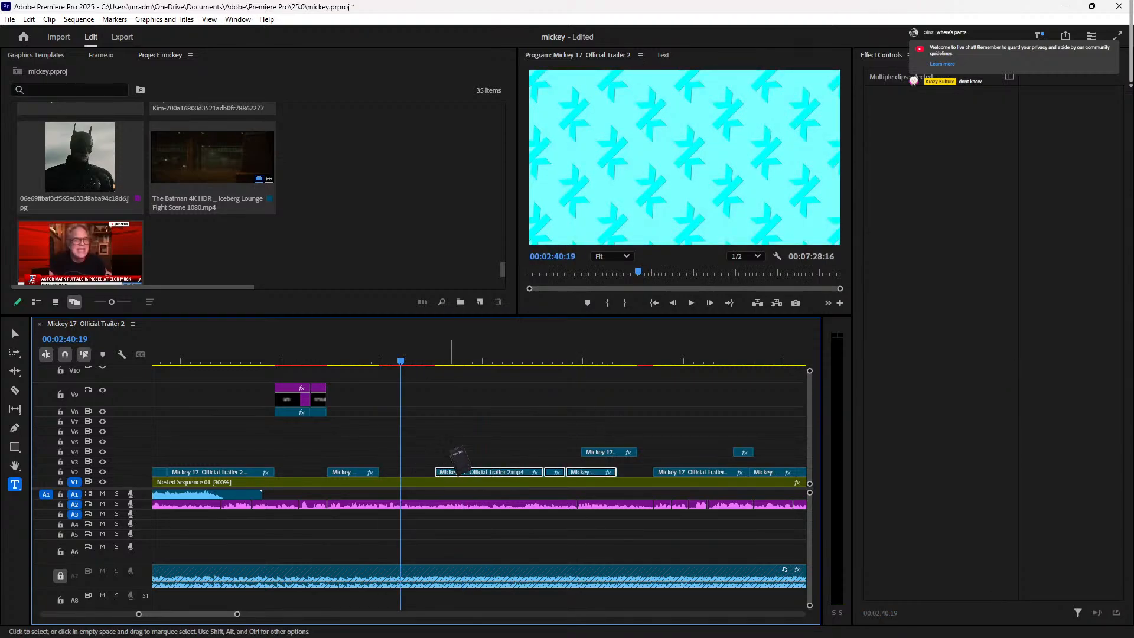
click(440, 358)
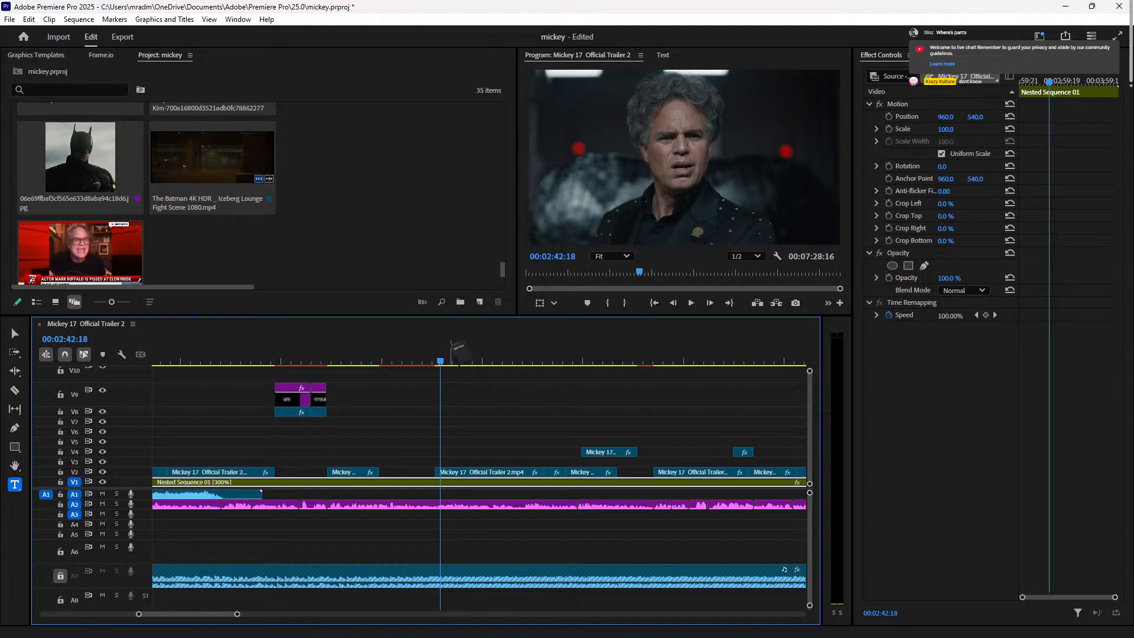
click(430, 353)
key(space)
key(space)
drag(436, 473, 391, 467)
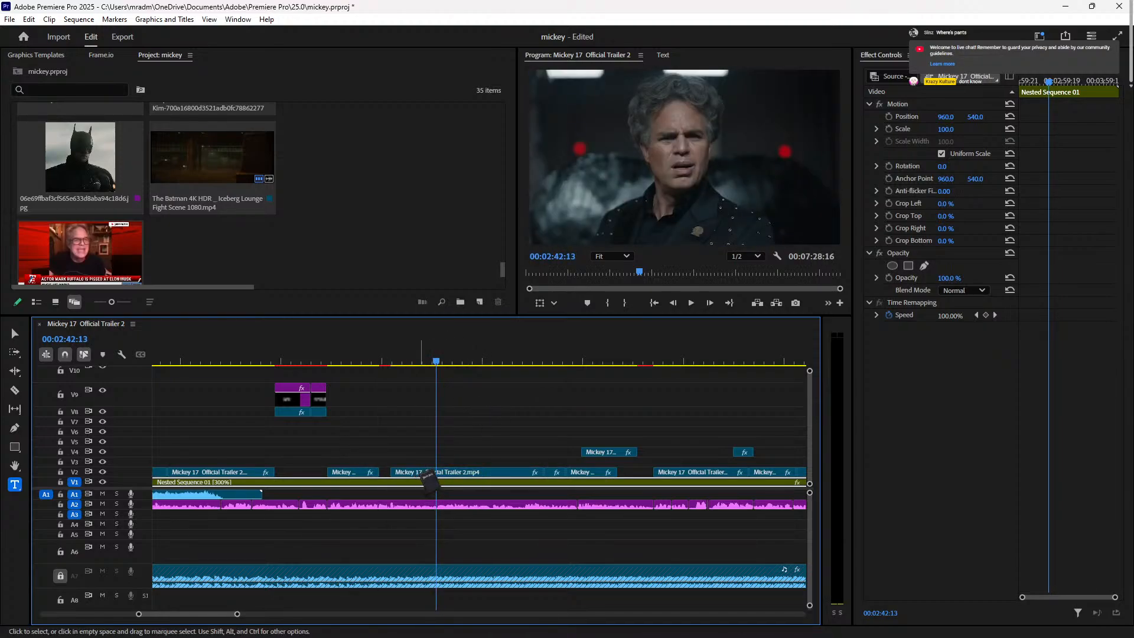
click(477, 472)
key(space)
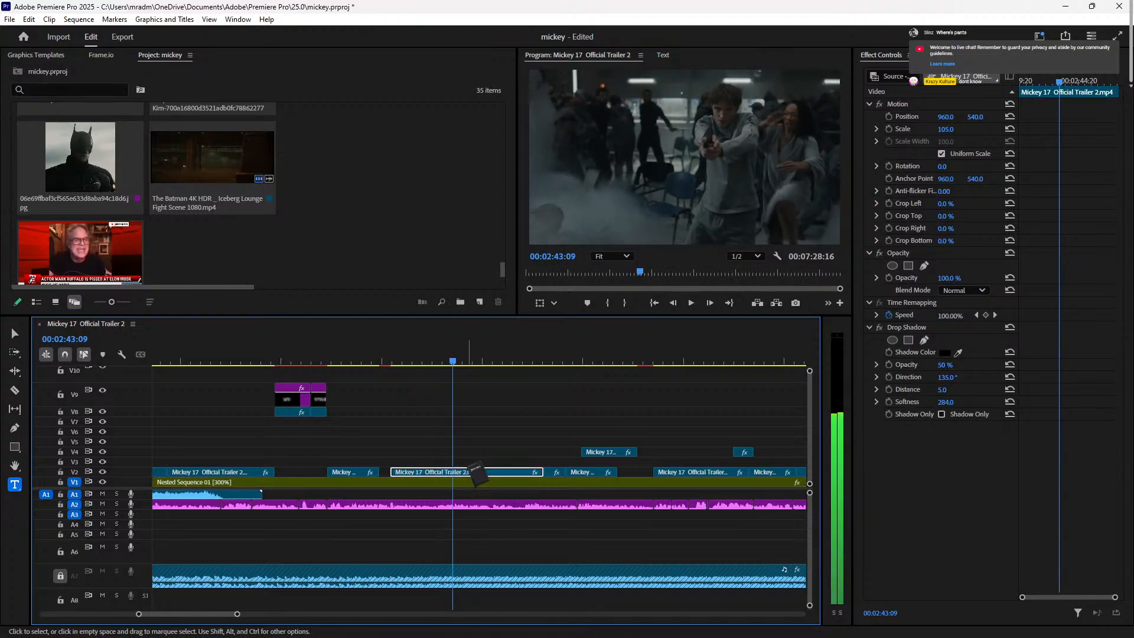
Step: Split the trailer clip at 00:02:45:14 and move the piece up onto V3
click(460, 358)
drag(458, 358, 498, 496)
key(Left)
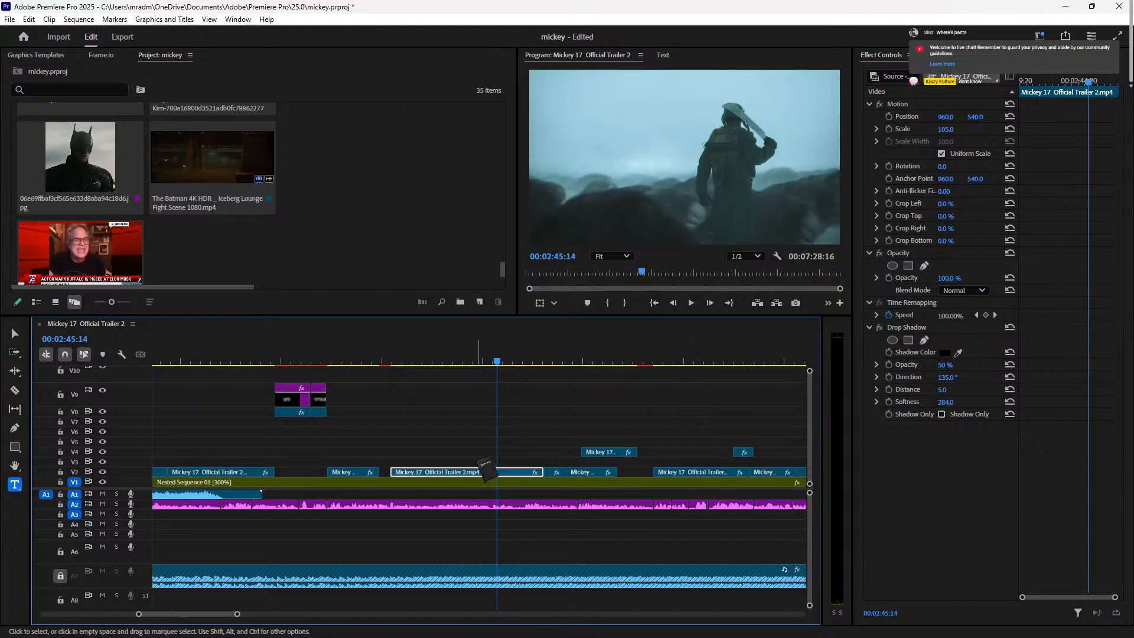
click(498, 472)
drag(438, 473, 258, 463)
Step: Lengthen the V3 clip's start and shift it later, ending where the V2 clip begins
drag(361, 462, 445, 463)
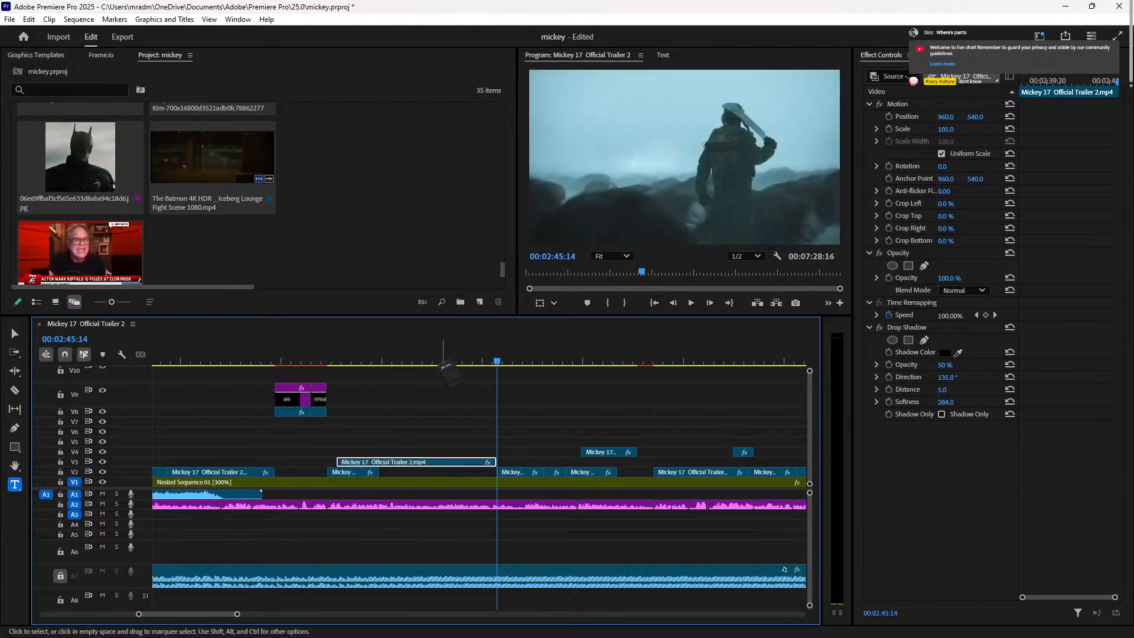
click(355, 357)
key(space)
key(space)
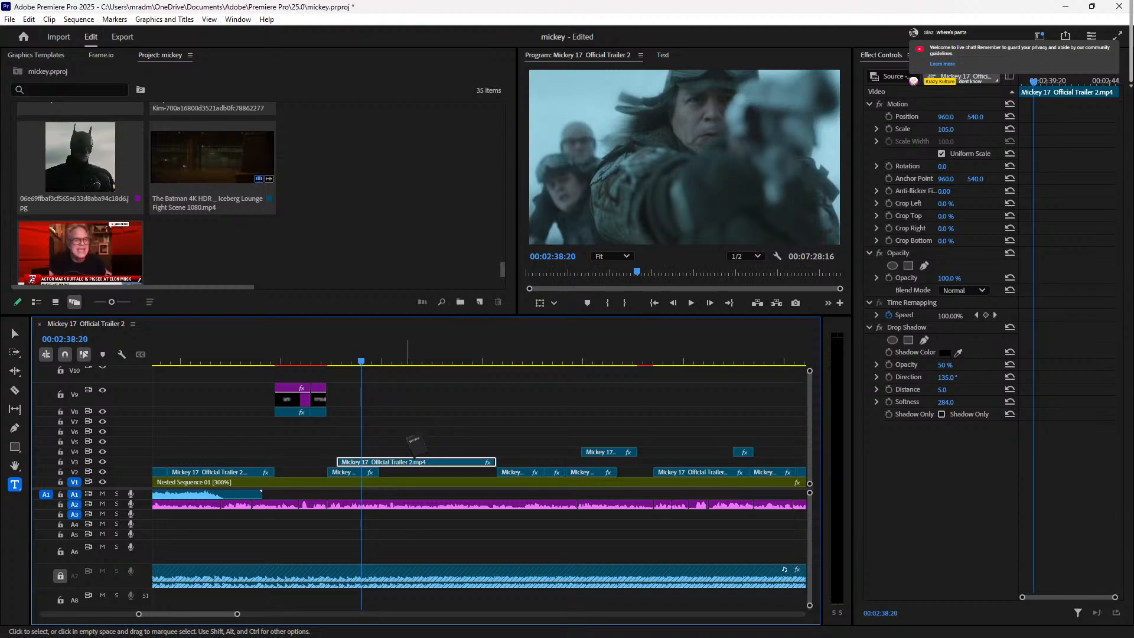
Step: Razor the V3 clip twice, delete its last piece, and select the middle piece
key(c)
click(378, 462)
click(435, 461)
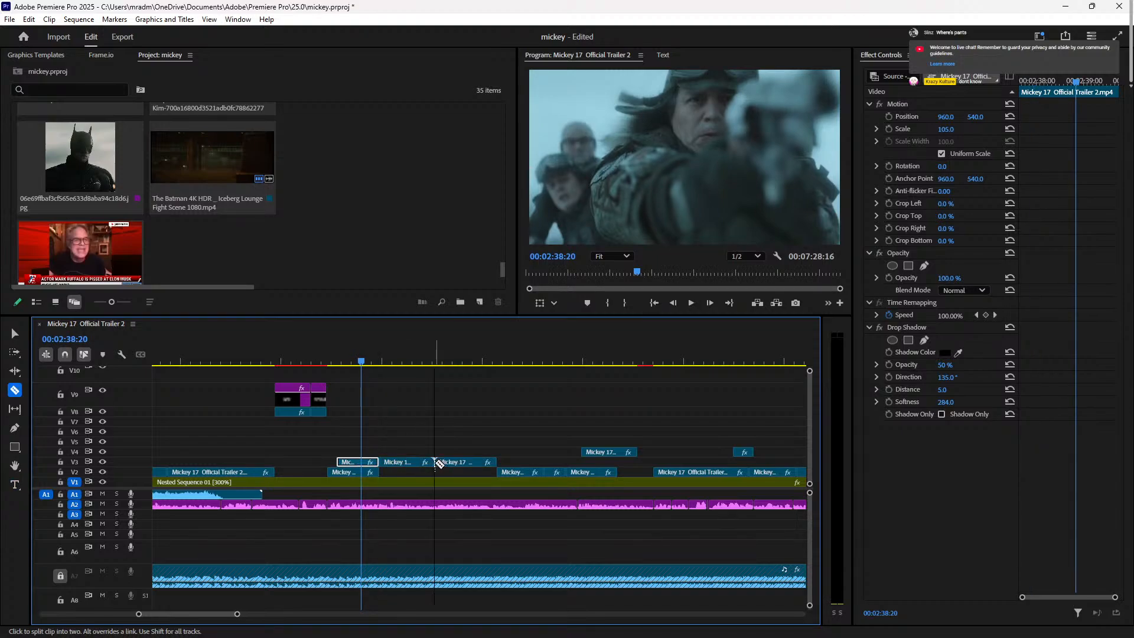
key(v)
click(455, 462)
key(Delete)
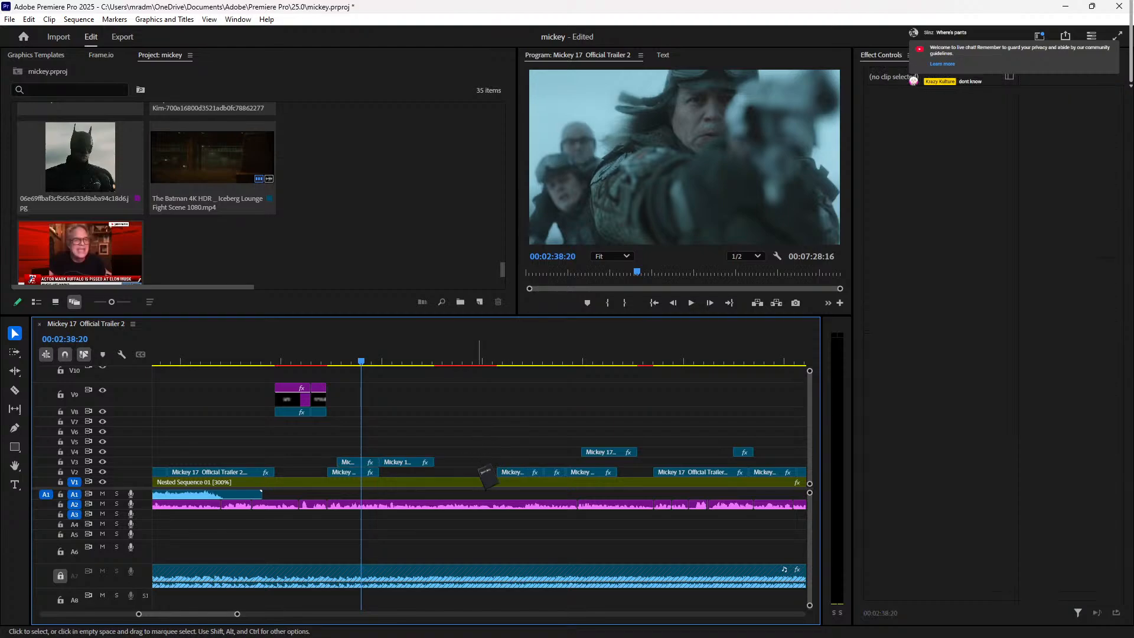
mouse_move(478, 476)
mouse_down()
mouse_move(380, 436)
mouse_move(413, 434)
mouse_move(404, 478)
mouse_move(462, 480)
mouse_up()
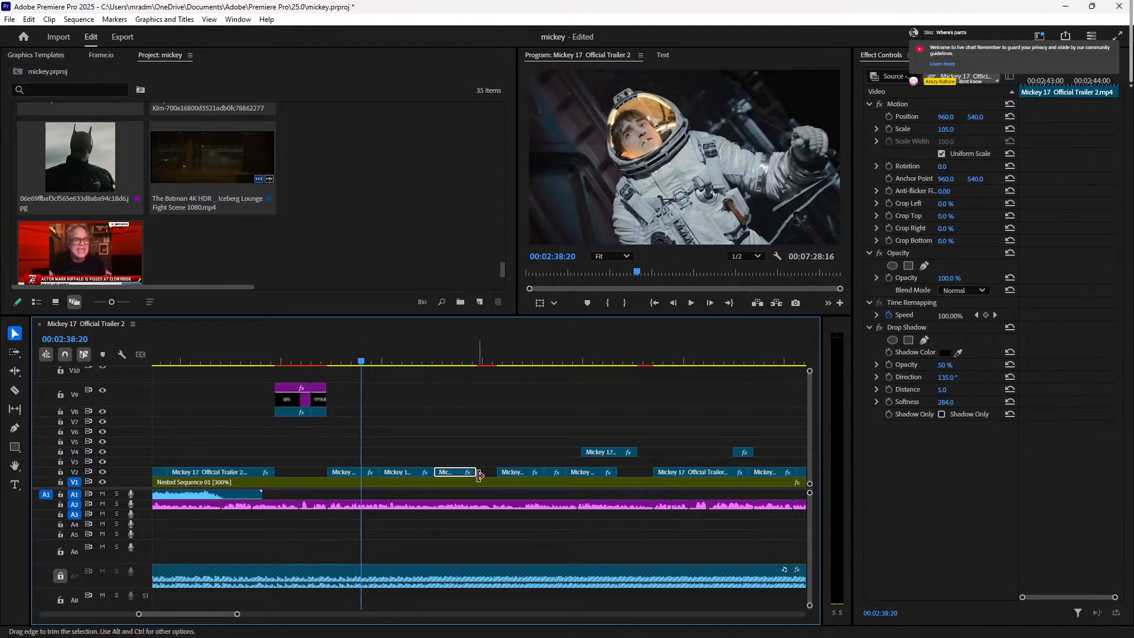
Step: Play back the rearranged section, stopping at 00:02:46:05
key(space)
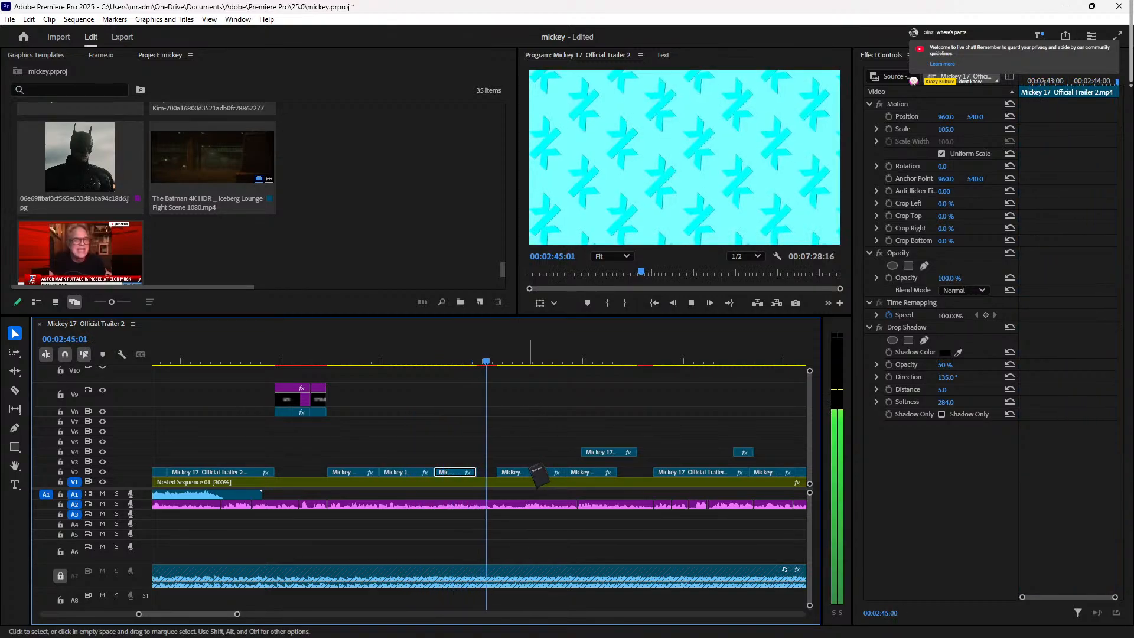
key(space)
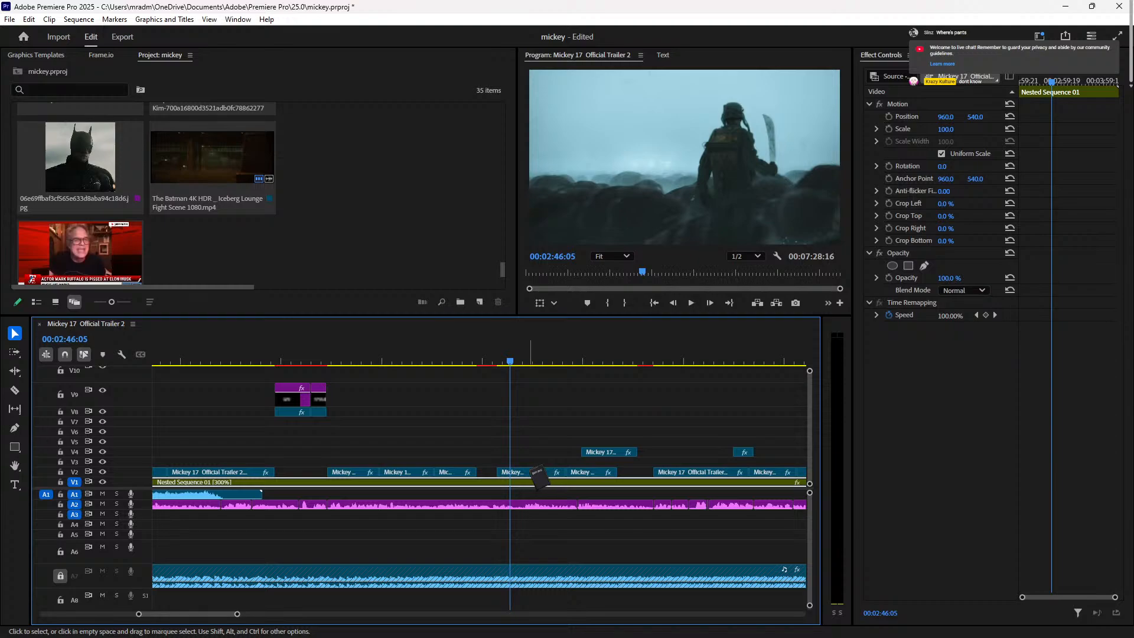
Step: Extend the V2 clip's end to 2:13 long to close the gap, then check 00:02:44:05
click(518, 473)
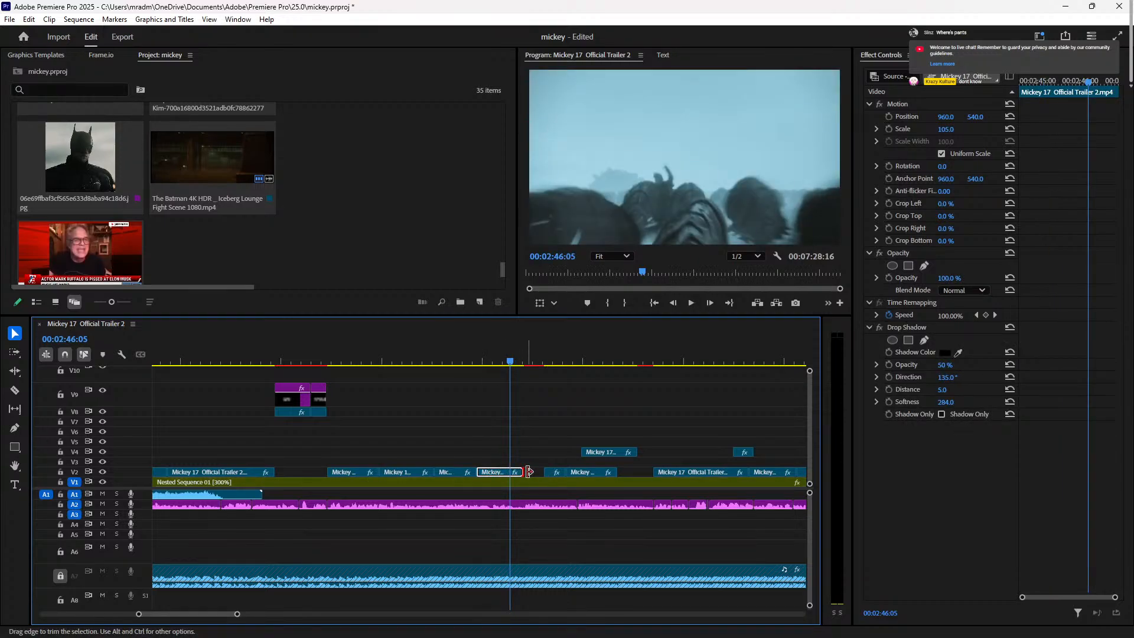
drag(527, 472, 542, 472)
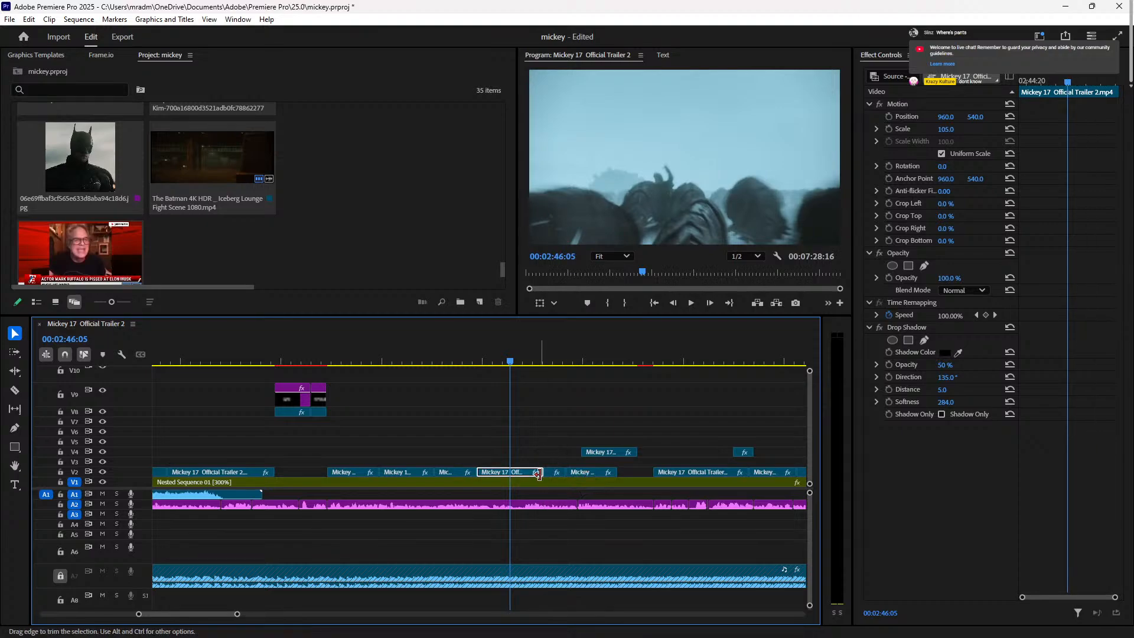
drag(559, 469, 568, 470)
click(470, 359)
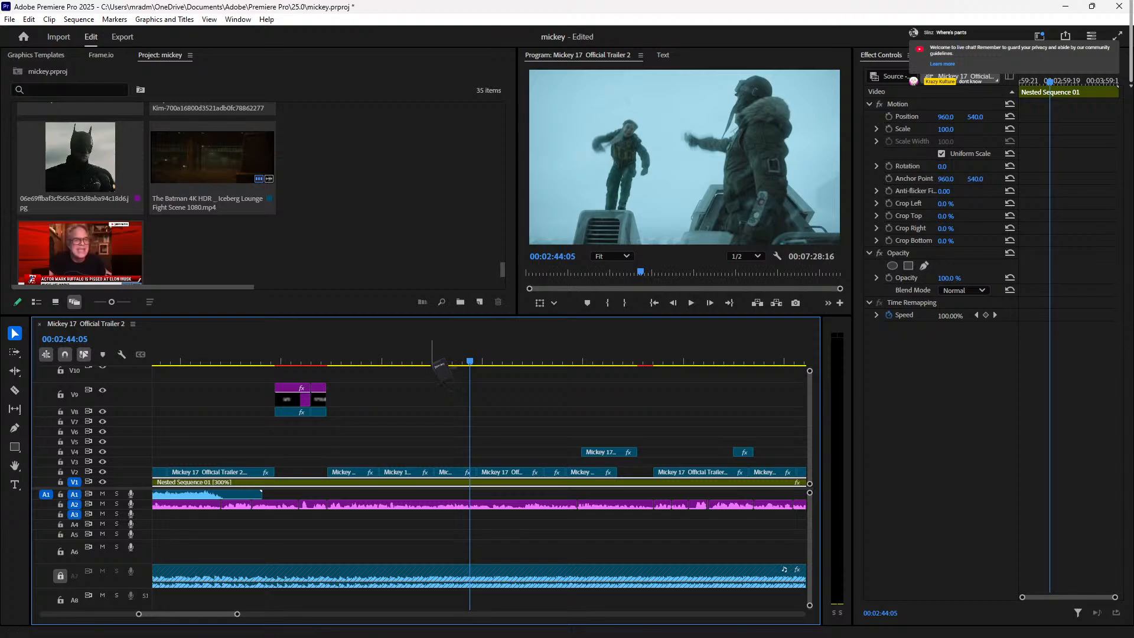
Step: Review playback of the cuts between about 02:40:19 and 02:43:18
click(408, 359)
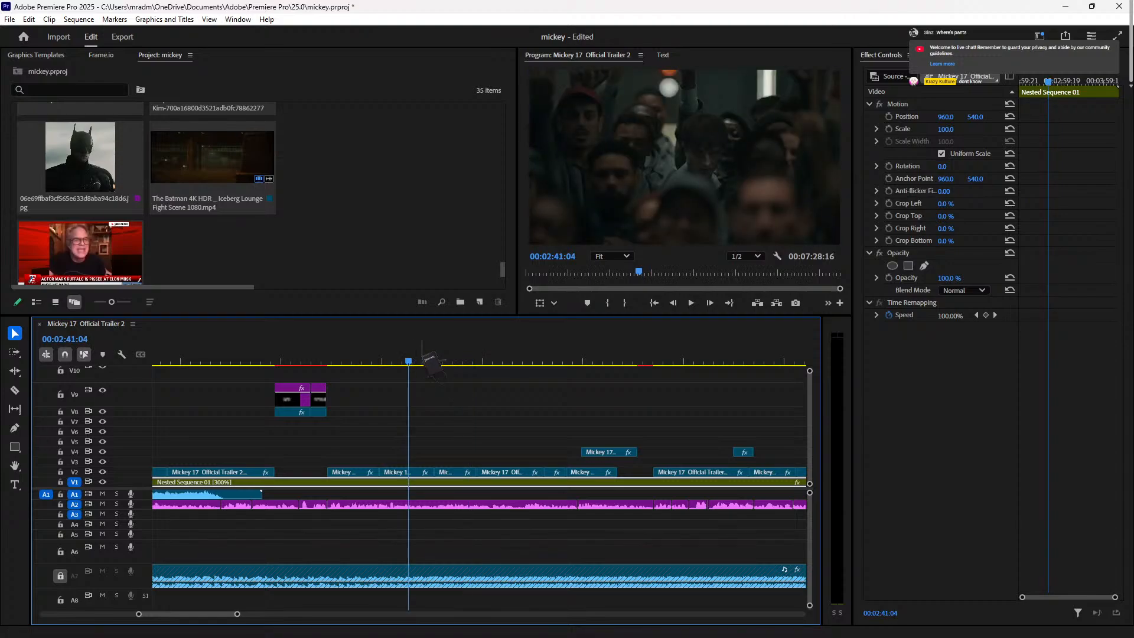
click(400, 359)
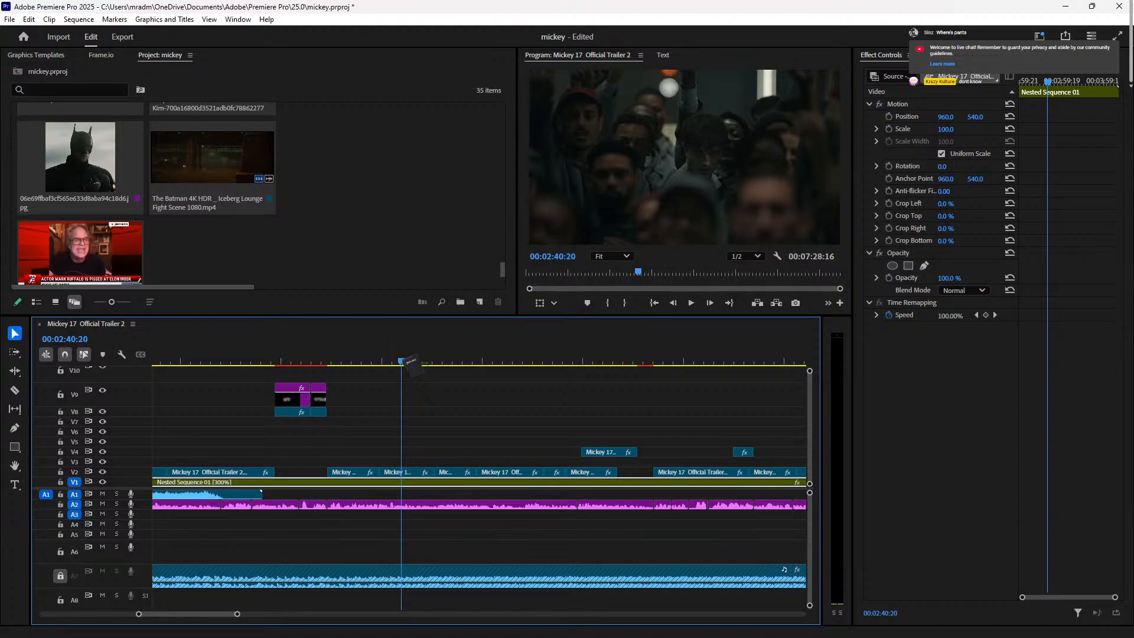
key(space)
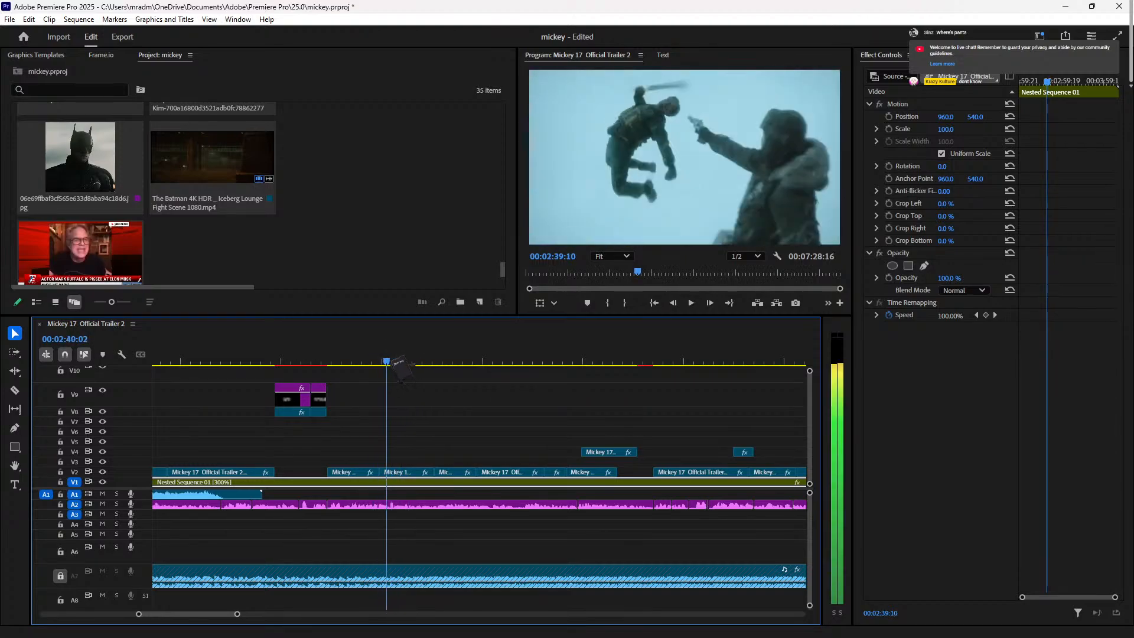
key(space)
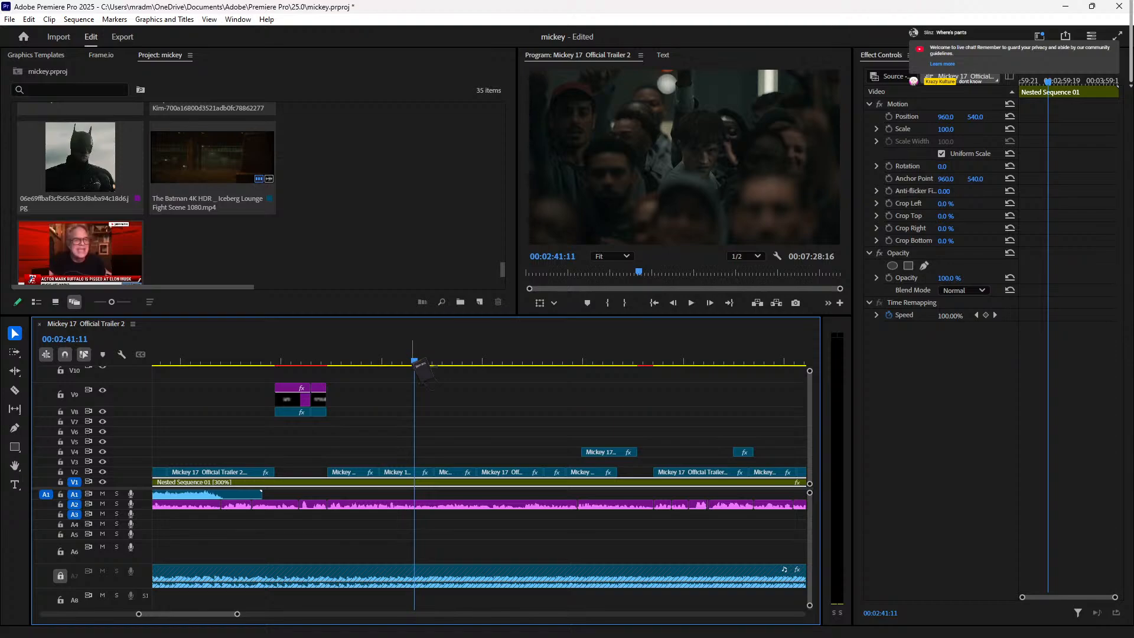
key(space)
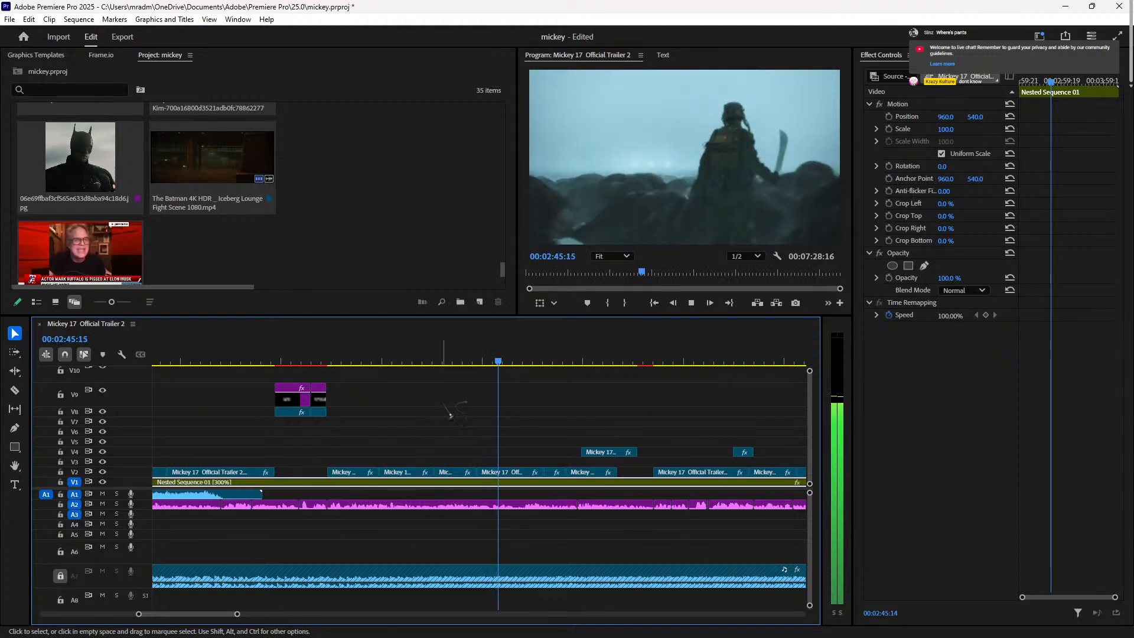
key(space)
click(460, 360)
key(space)
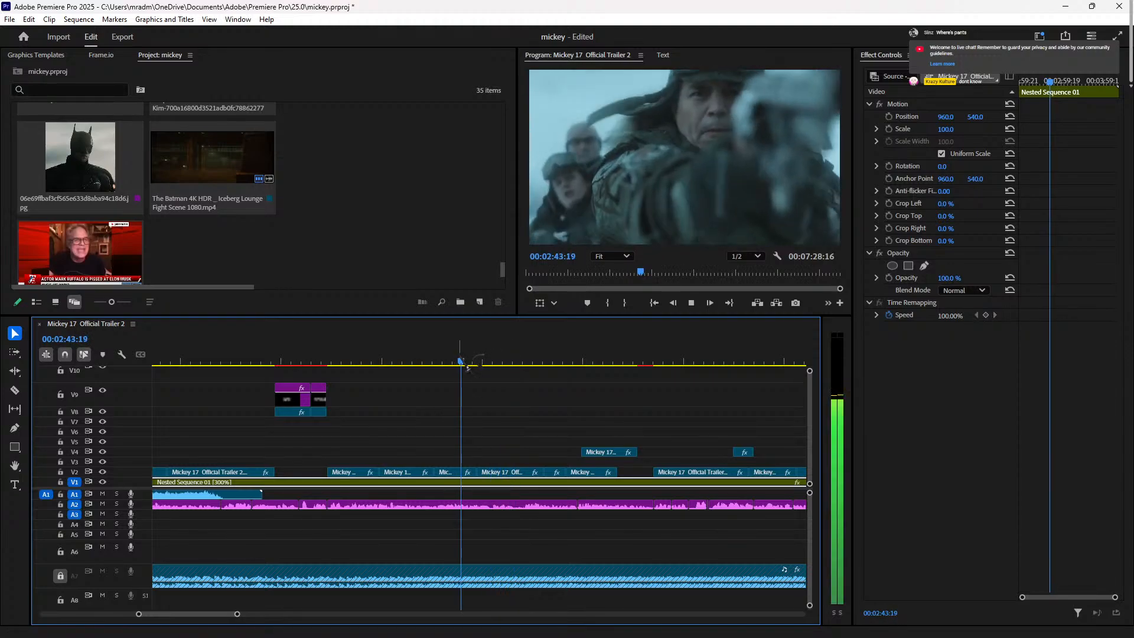
key(space)
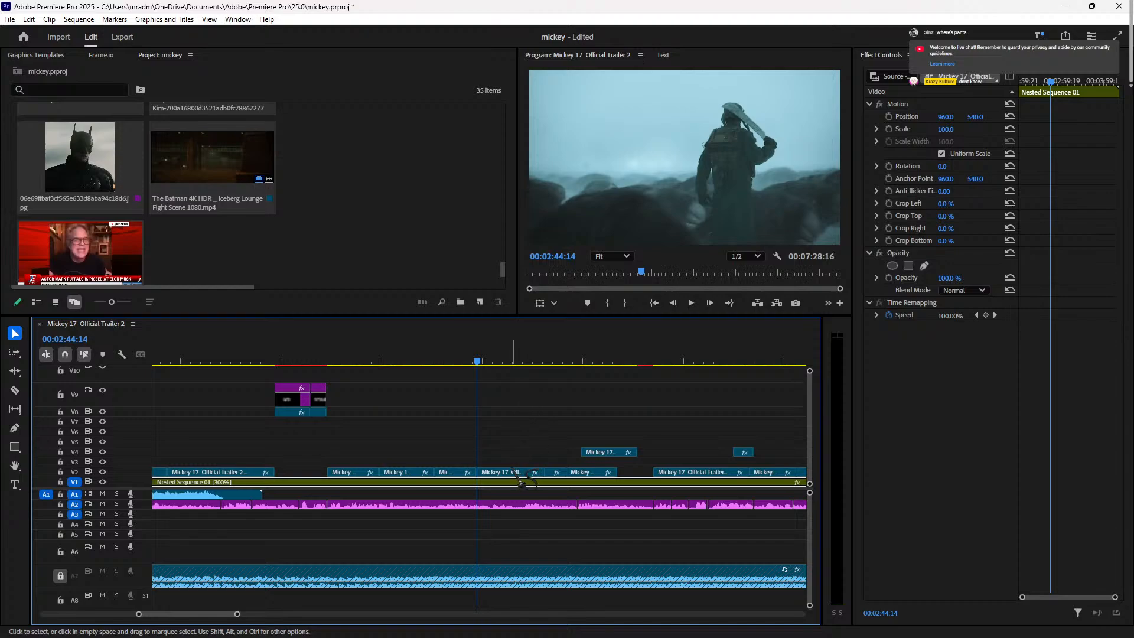
key(space)
key(space)
click(452, 361)
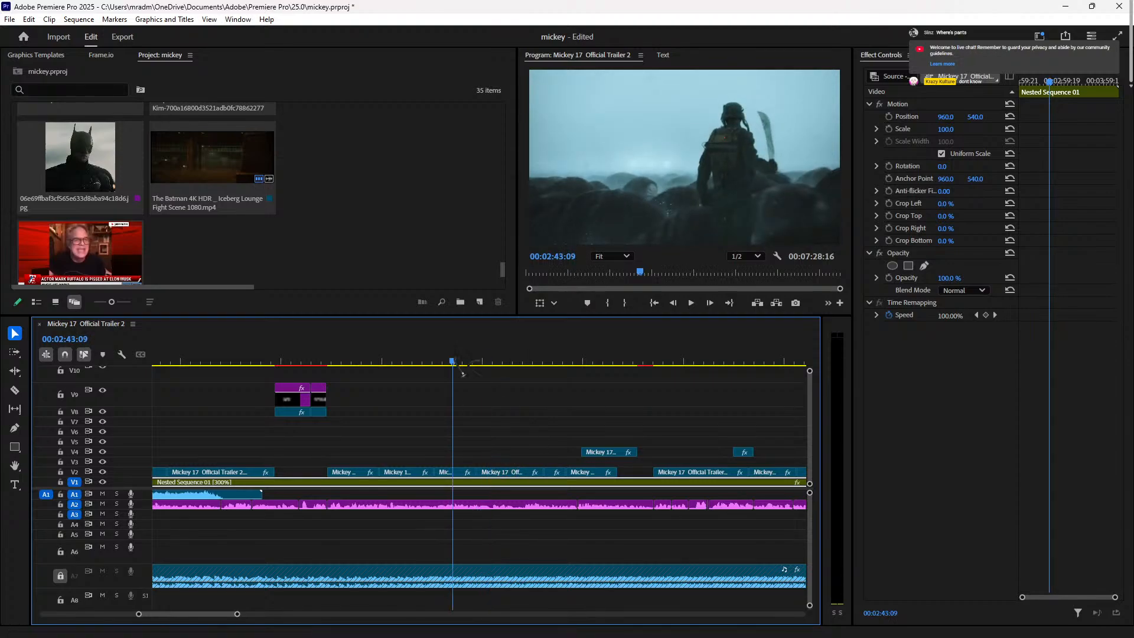
key(space)
key(space)
Step: Trim the short V2 trailer clip's edge to close the gap, reviewing from 02:41:18
click(458, 471)
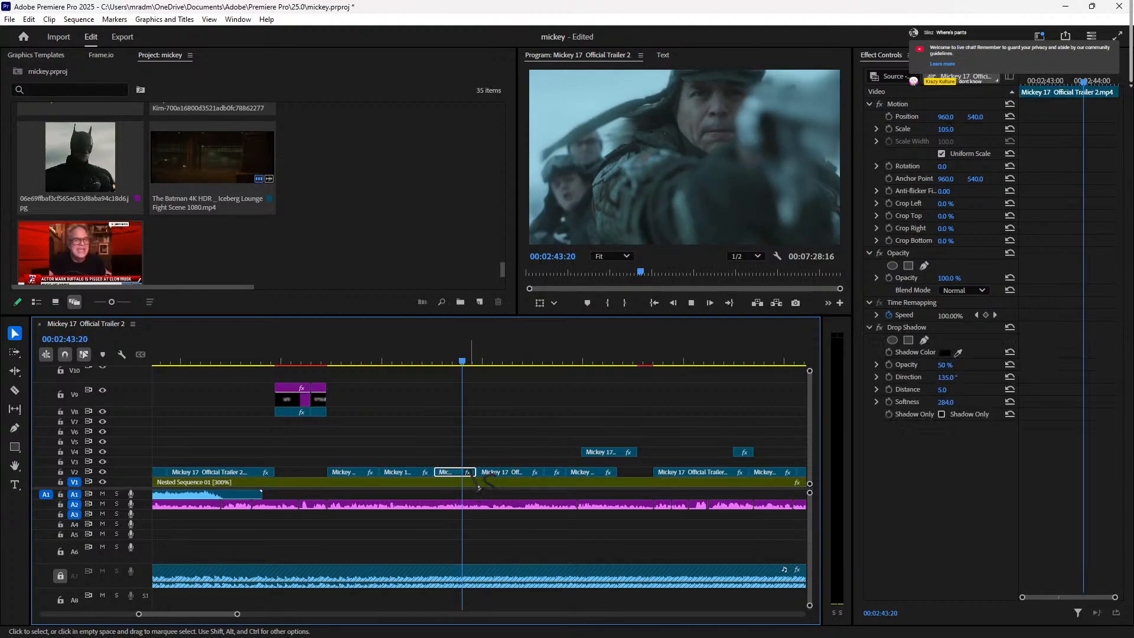
drag(456, 464, 438, 470)
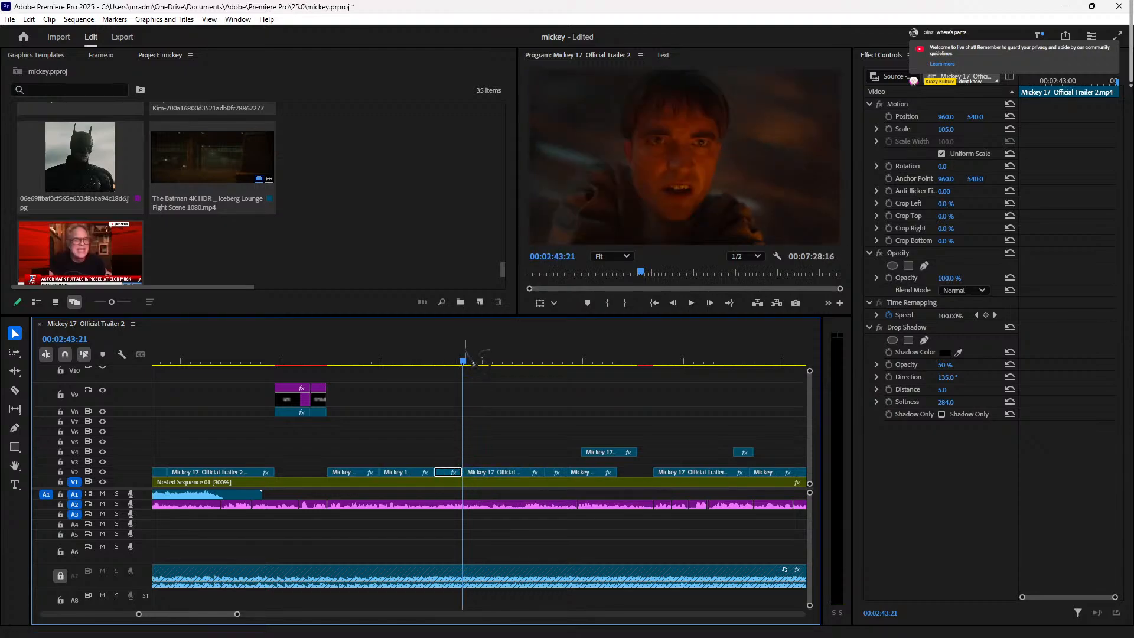
click(445, 360)
key(space)
key(space)
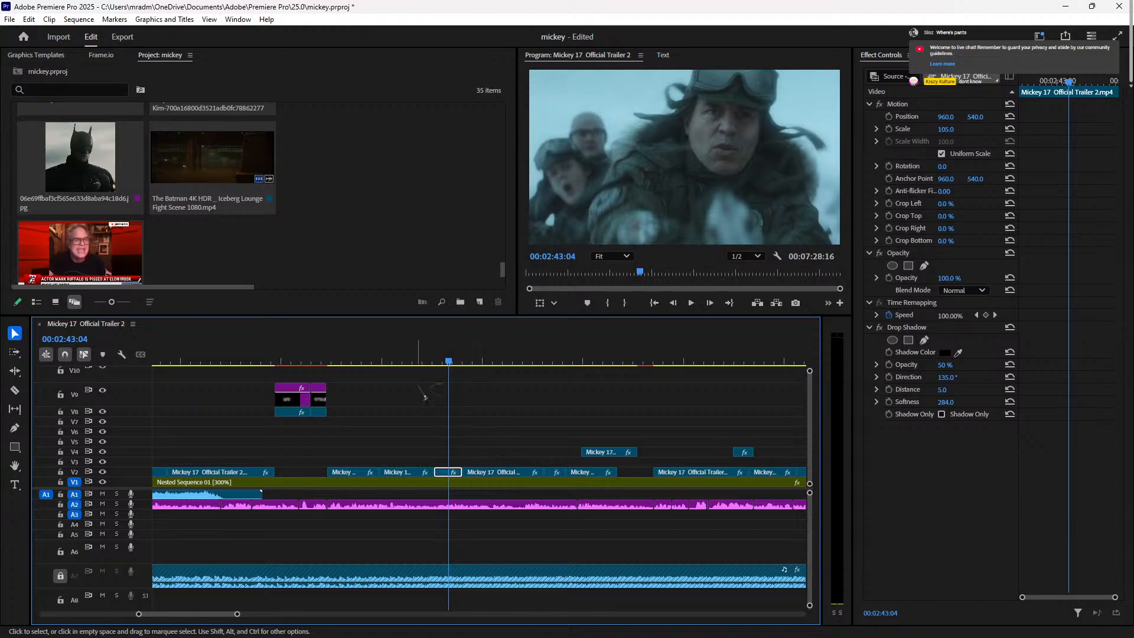
click(421, 361)
key(space)
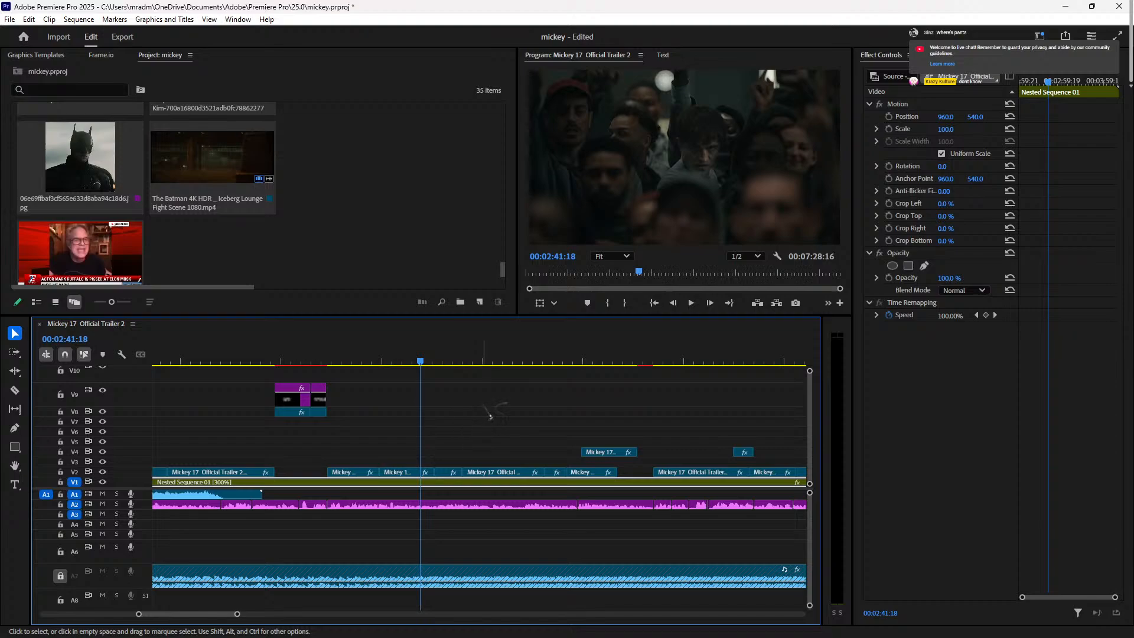
key(space)
key(space)
key(space)
key(space)
key(space)
key(space)
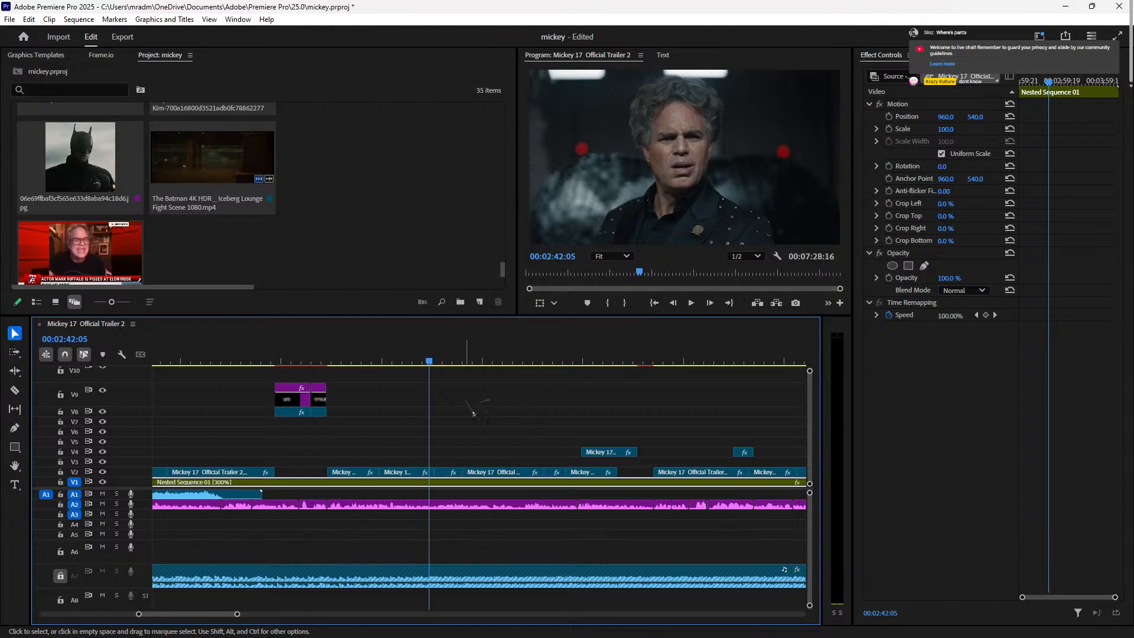
key(space)
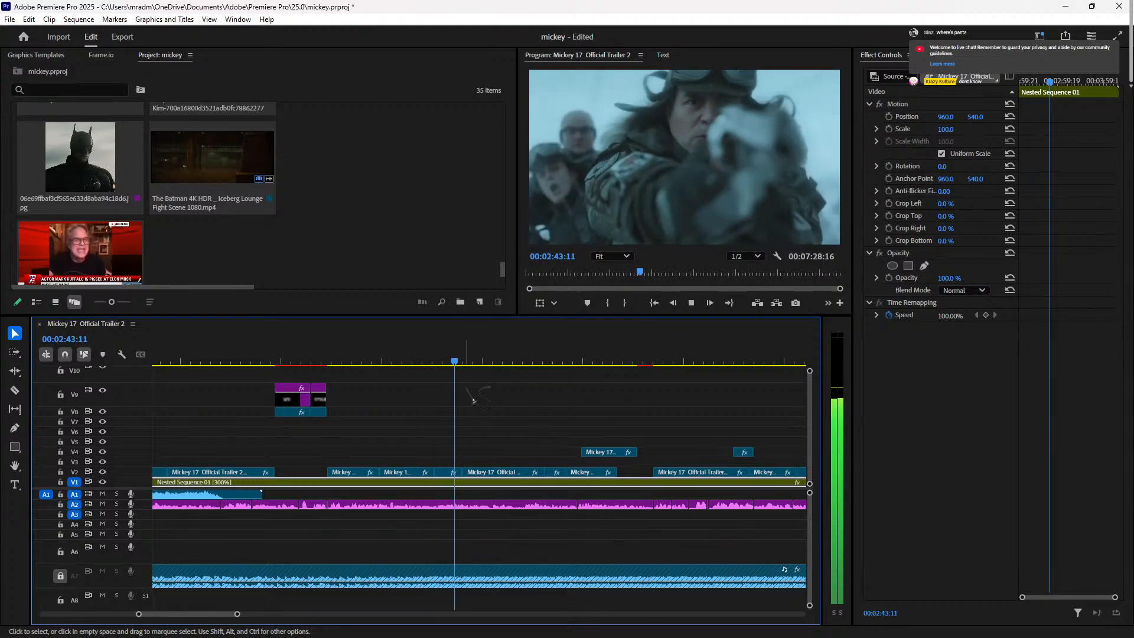
key(space)
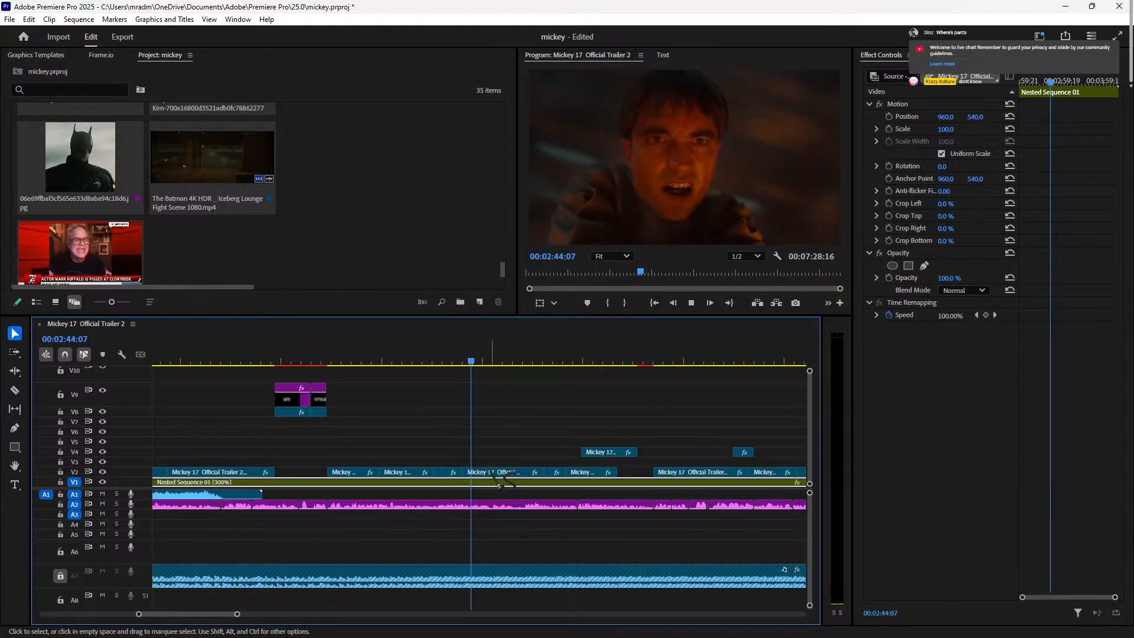
Step: Trim the next V2 clip's start 14 frames later, butt it against the previous clip, and review
mouse_move(467, 470)
mouse_down()
mouse_move(477, 470)
mouse_move(467, 473)
mouse_up()
key(space)
key(space)
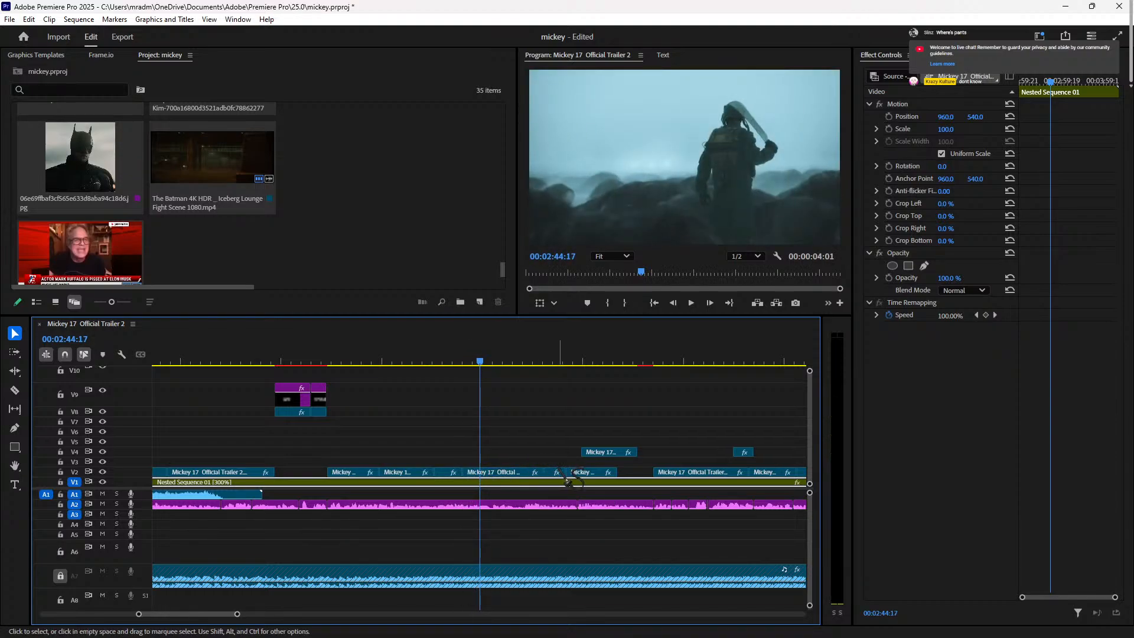
mouse_move(467, 471)
mouse_down()
mouse_move(496, 474)
mouse_move(479, 474)
mouse_up()
click(464, 362)
key(space)
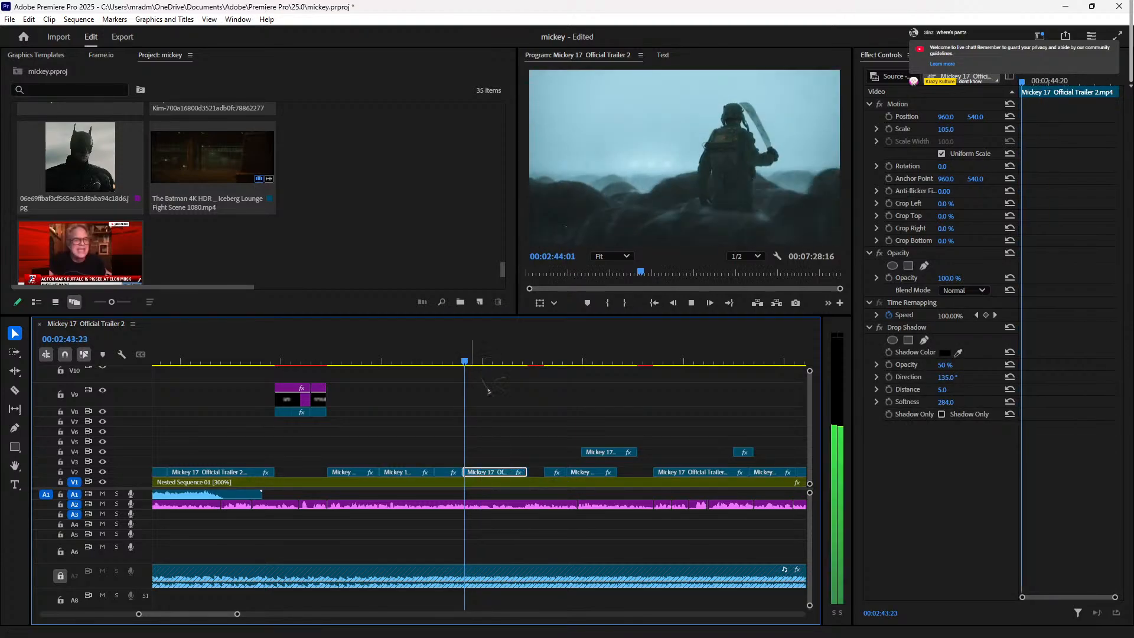
key(space)
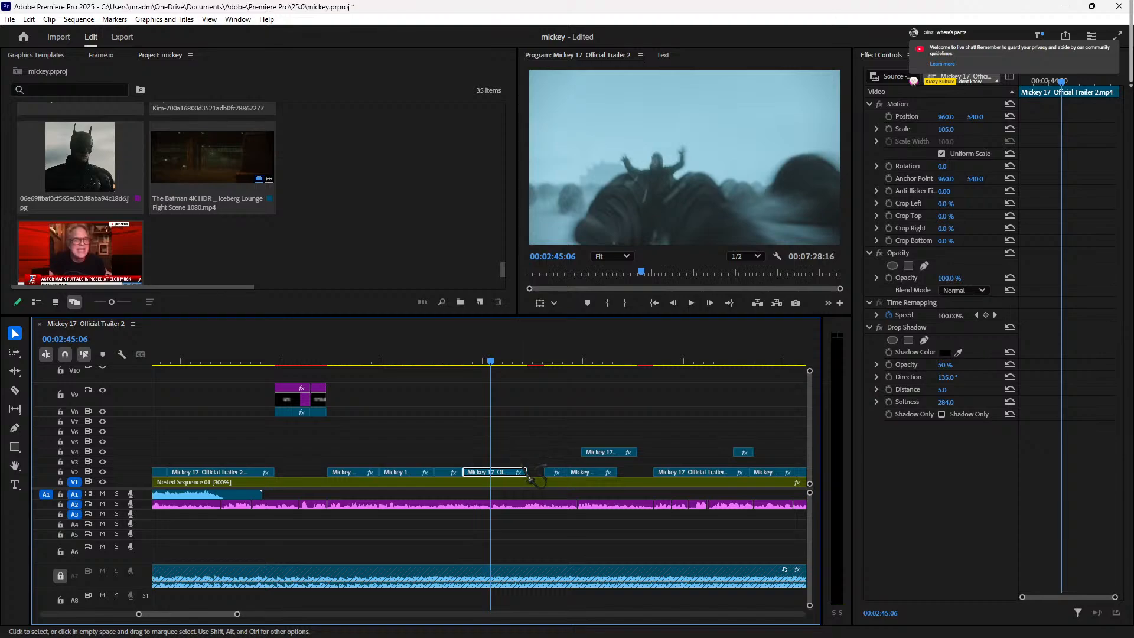
key(space)
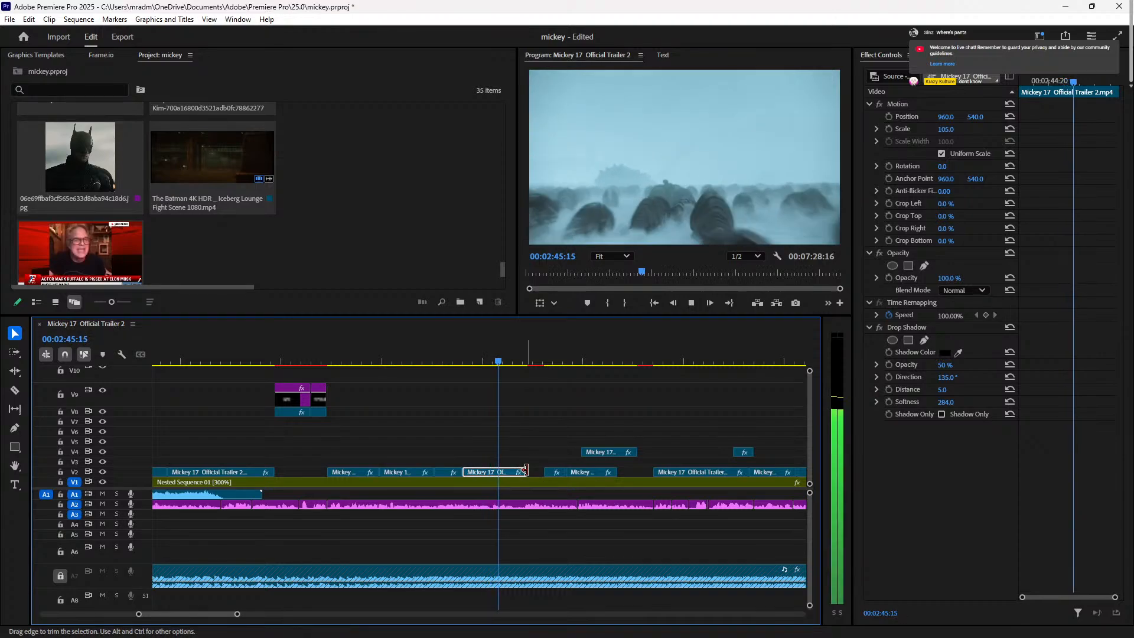
key(space)
key(space)
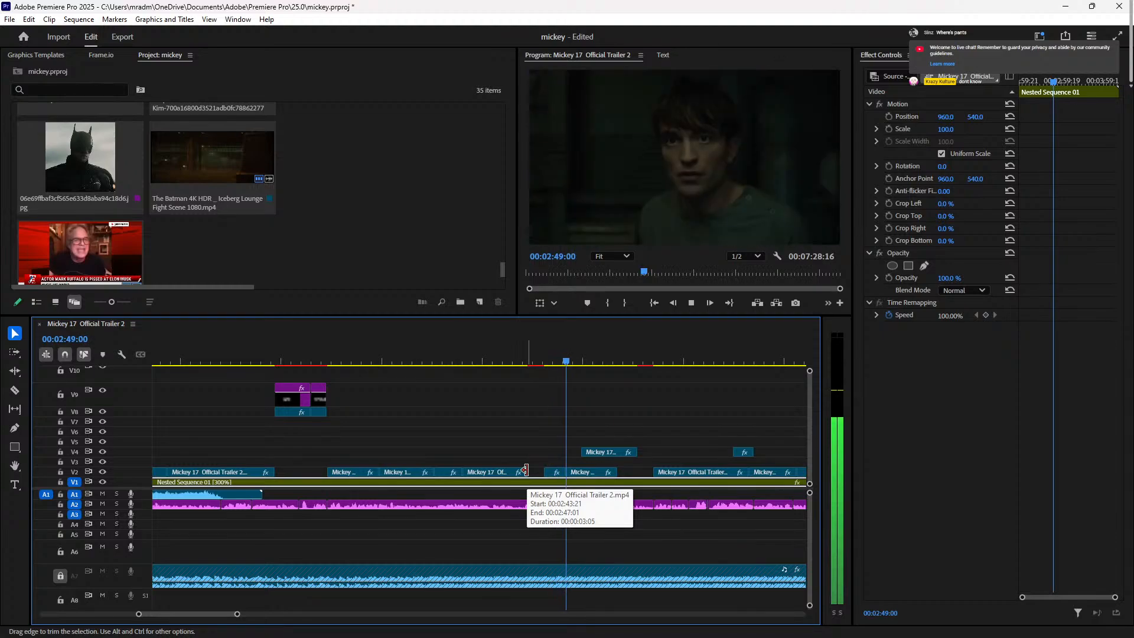
key(space)
Step: Extend the following V2 clip's end to close its gap, then select the small V9 graphic at 02:45:01
drag(525, 471, 545, 471)
click(486, 361)
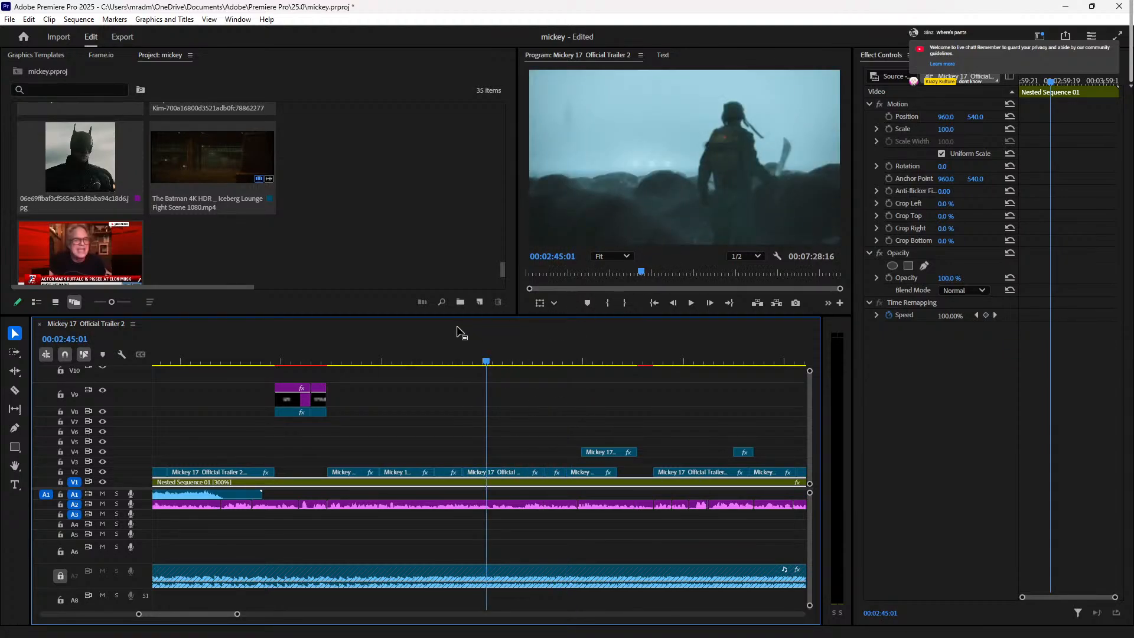
click(319, 399)
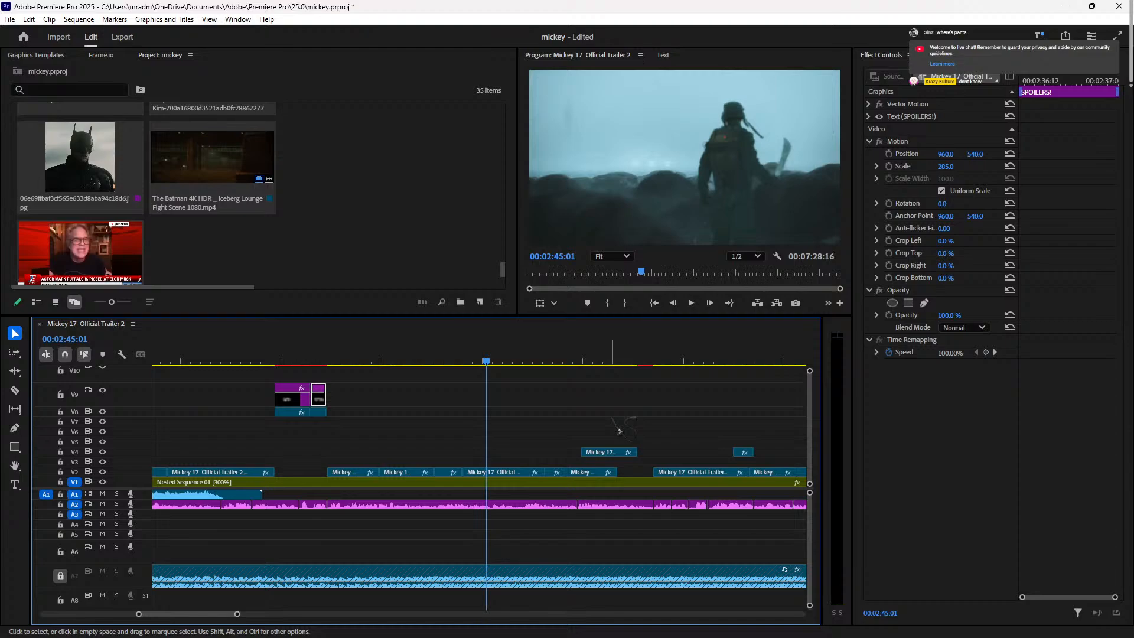
Step: Replay from the astronaut shot at 02:38:09, then select the Mickey 17 Official Trailer 2 clip on V2
key(Up)
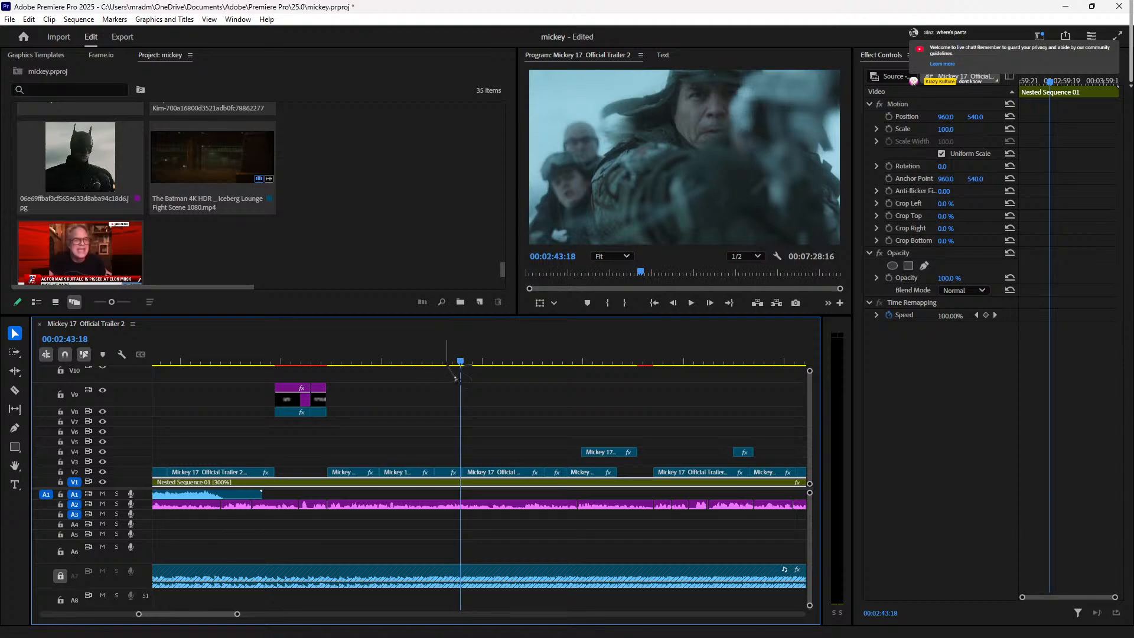
click(423, 364)
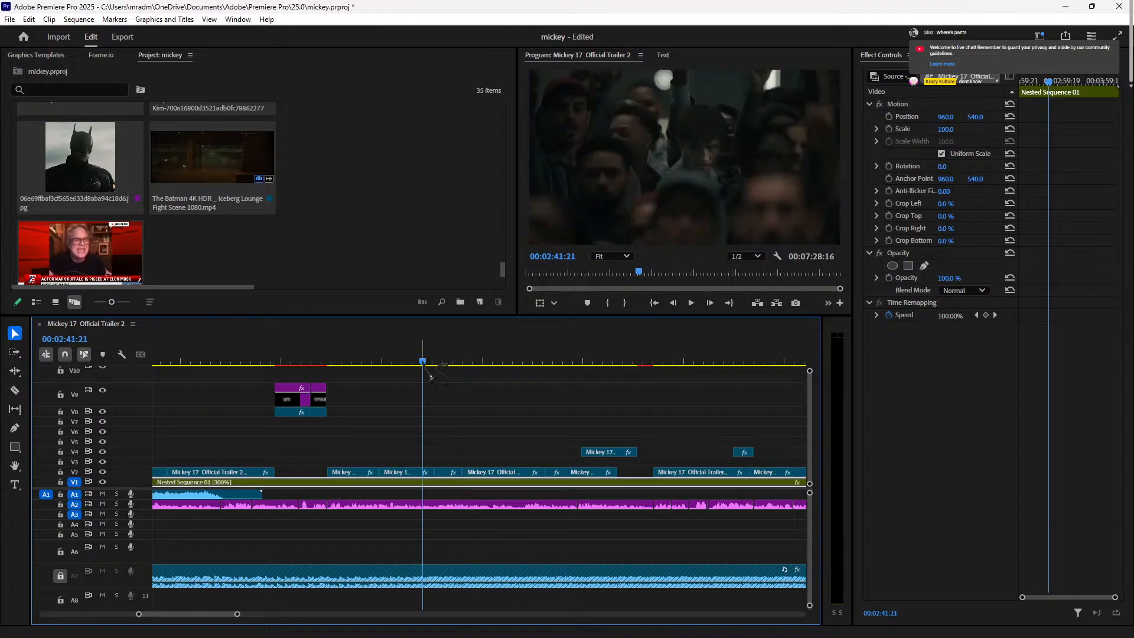
click(400, 364)
mouse_move(406, 376)
mouse_down()
mouse_move(416, 381)
mouse_move(416, 367)
mouse_up()
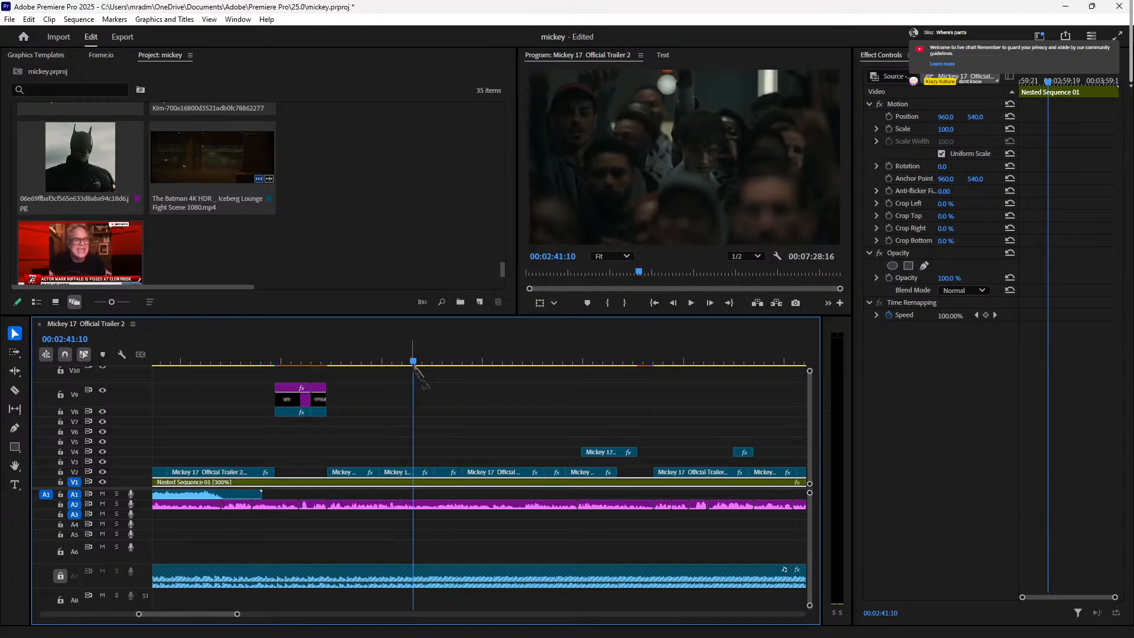
click(352, 367)
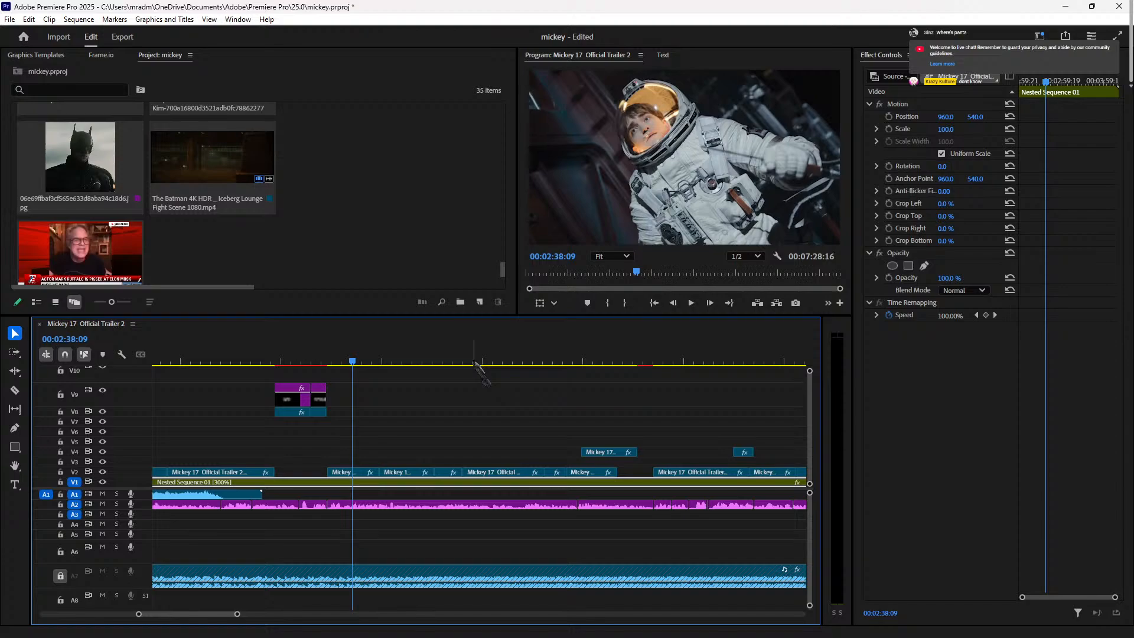
key(space)
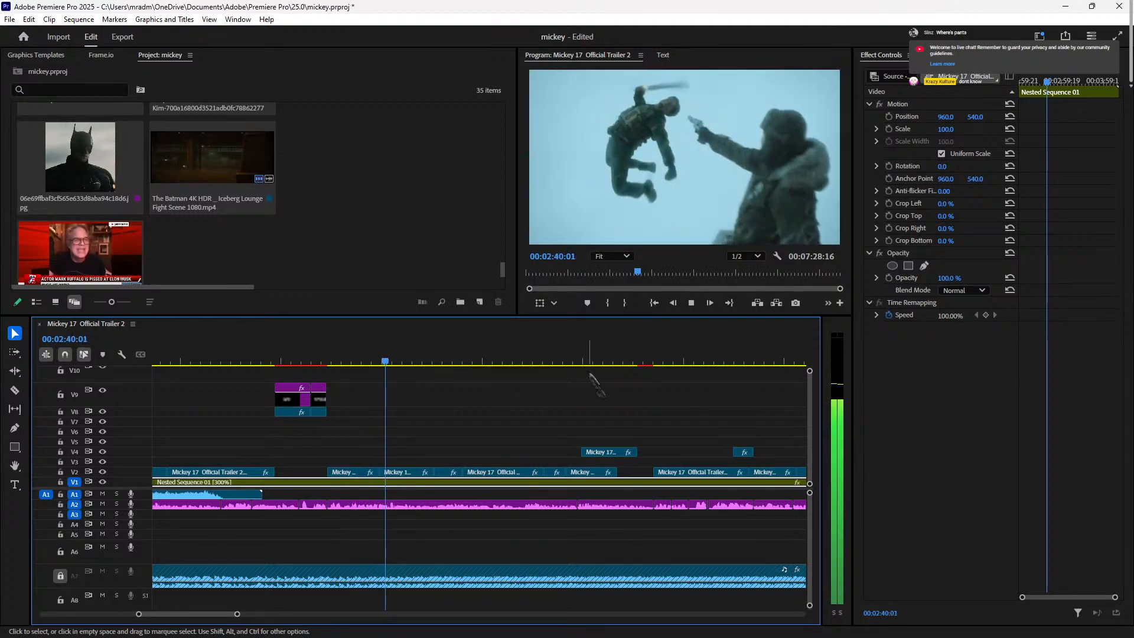
key(space)
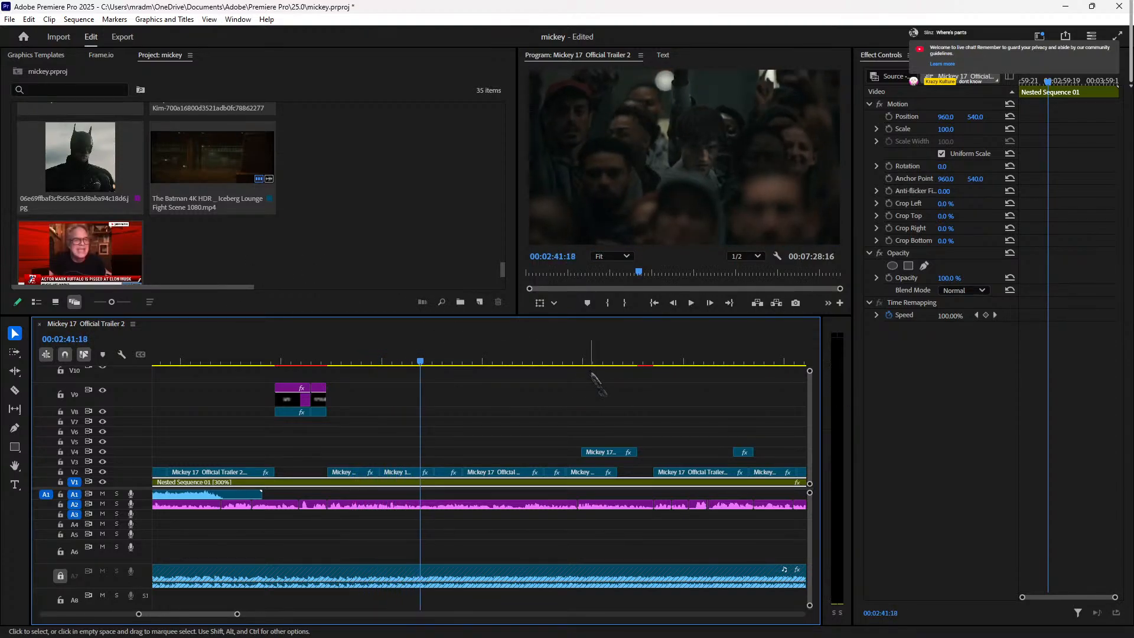
key(space)
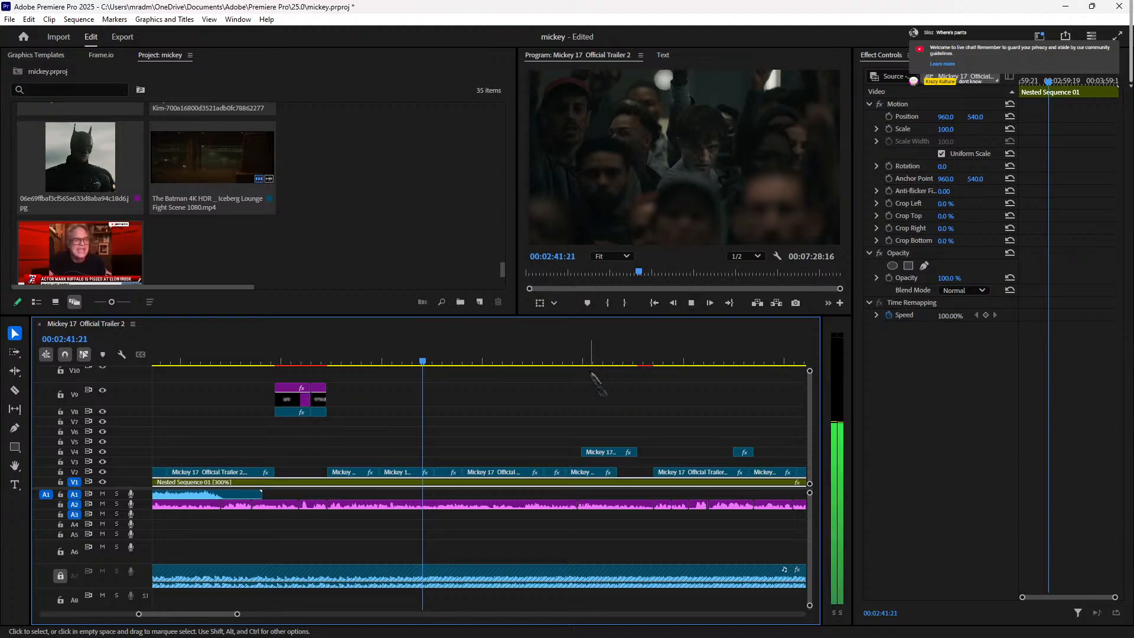
key(space)
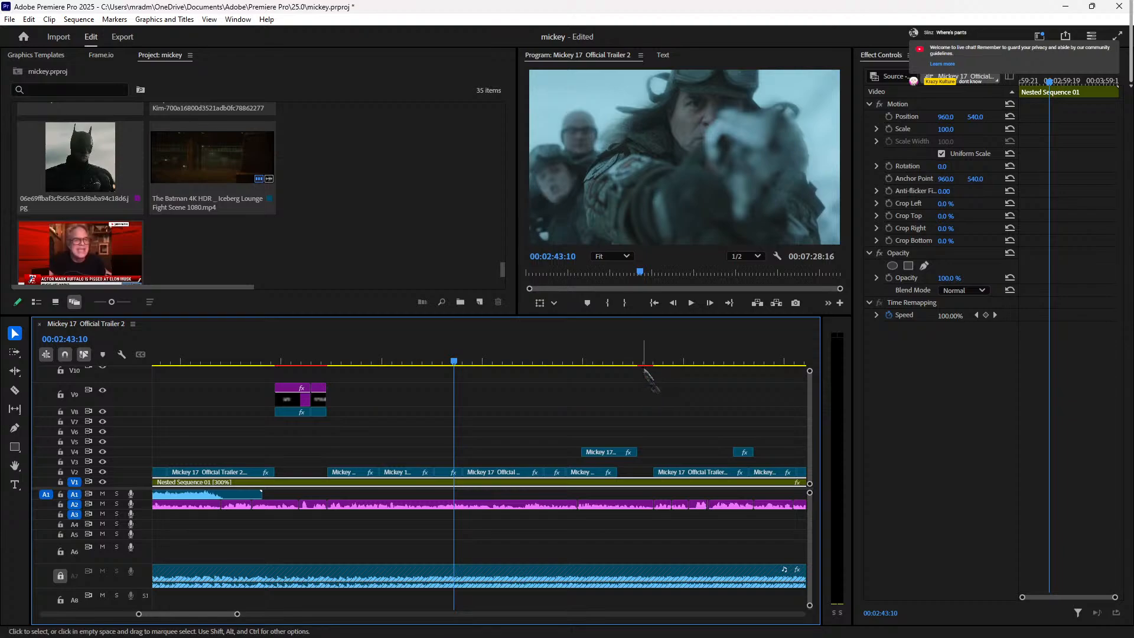
key(space)
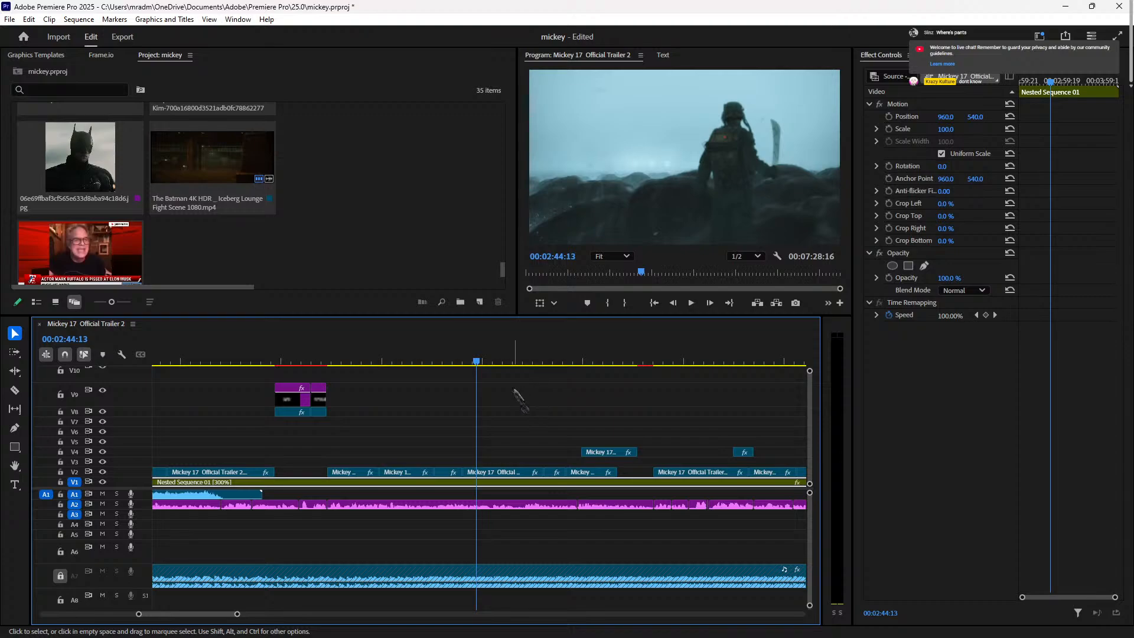
key(space)
click(521, 474)
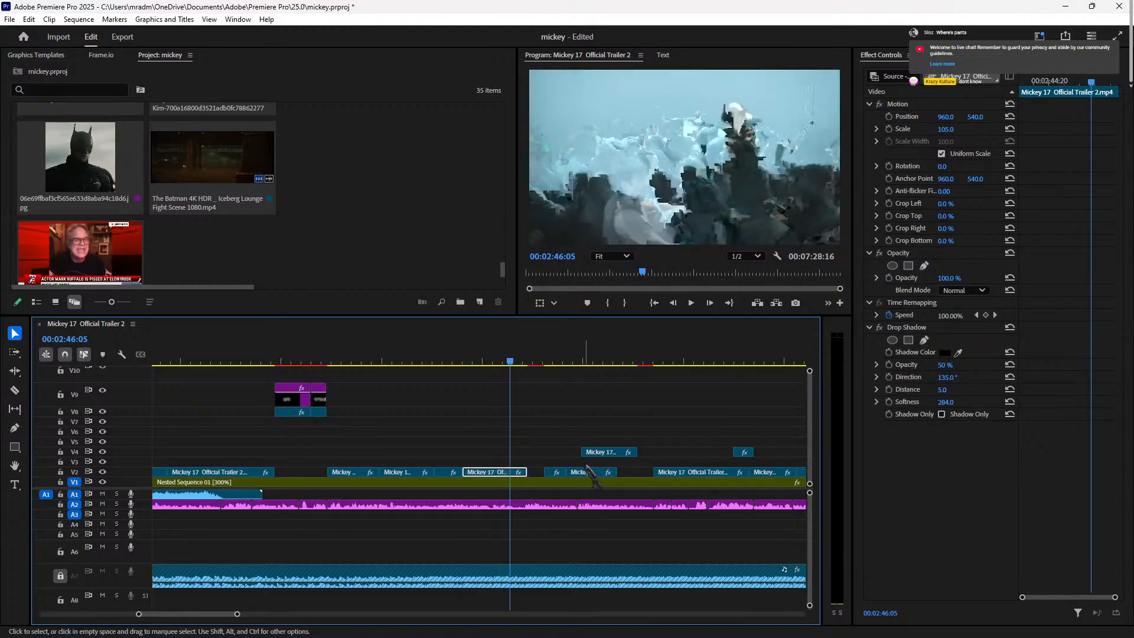
Step: Search the Effects panel for 'blur' and apply Camera Blur to the V2 trailer clip
click(948, 55)
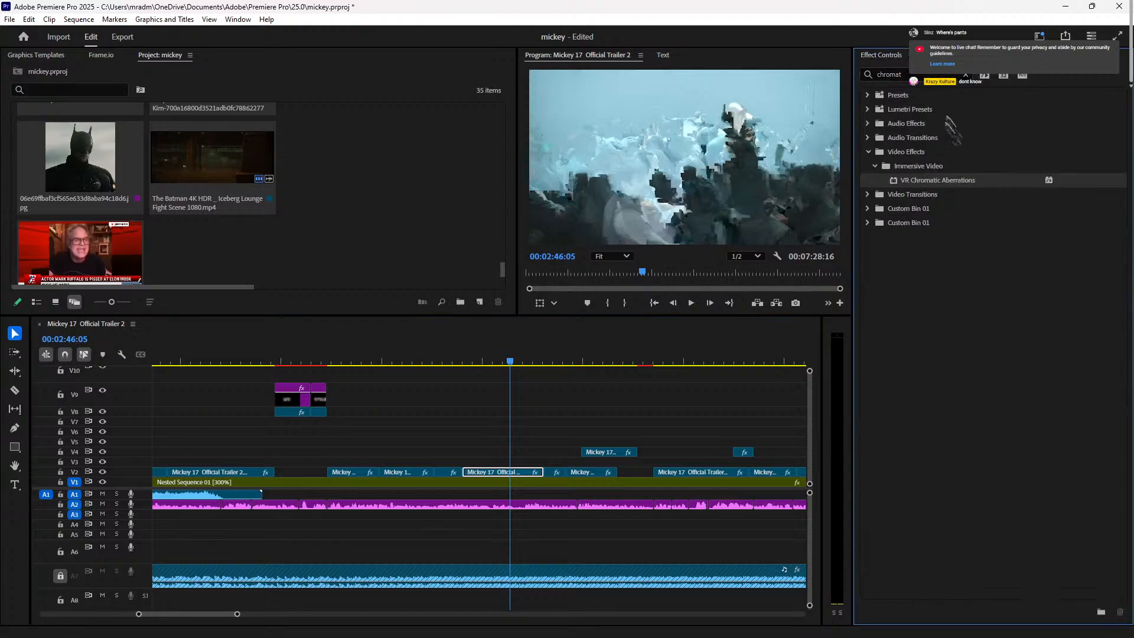
click(966, 74)
key(b)
key(l)
key(u)
key(r)
key(space)
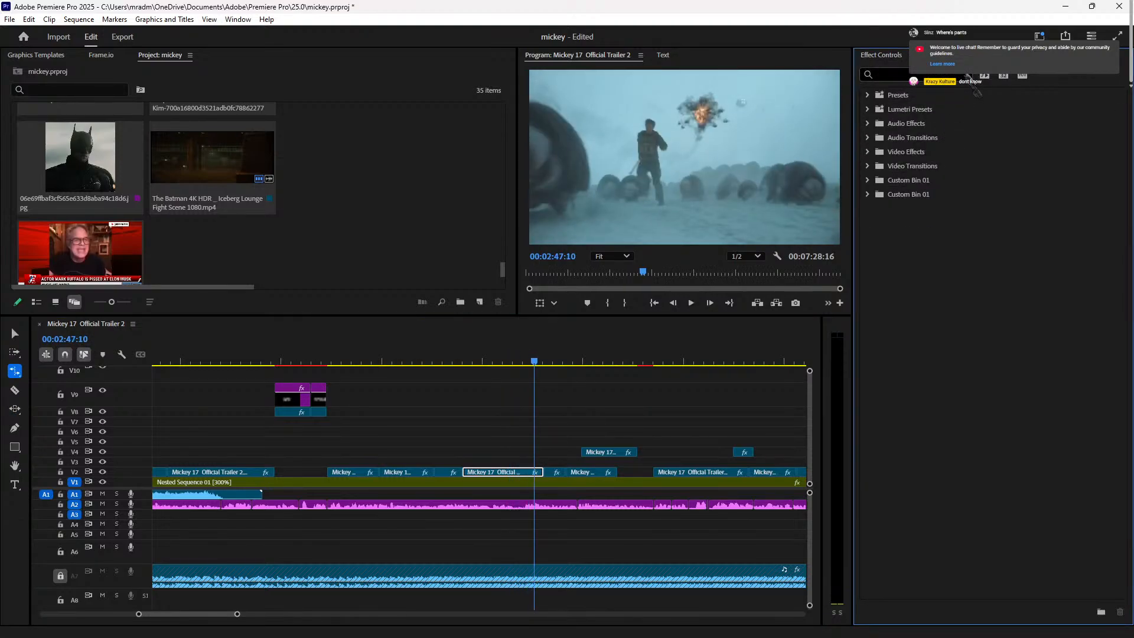
click(942, 75)
text(blur)
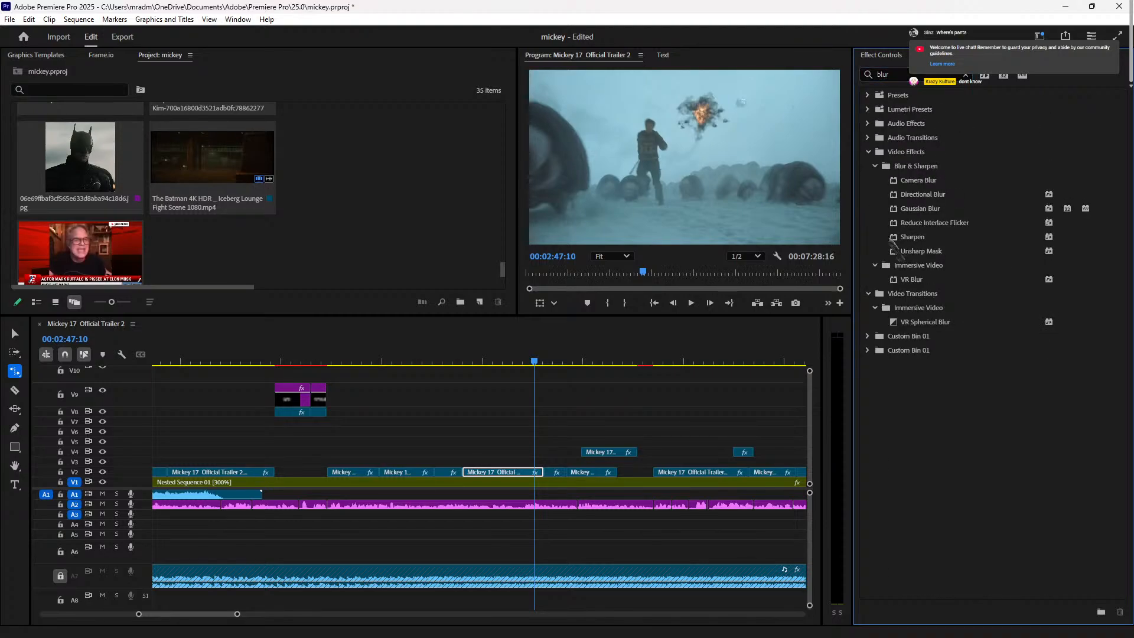
drag(940, 181, 523, 472)
Step: Lower the trailer clip's Camera Blur Percent Blur from 25 to 7
click(485, 371)
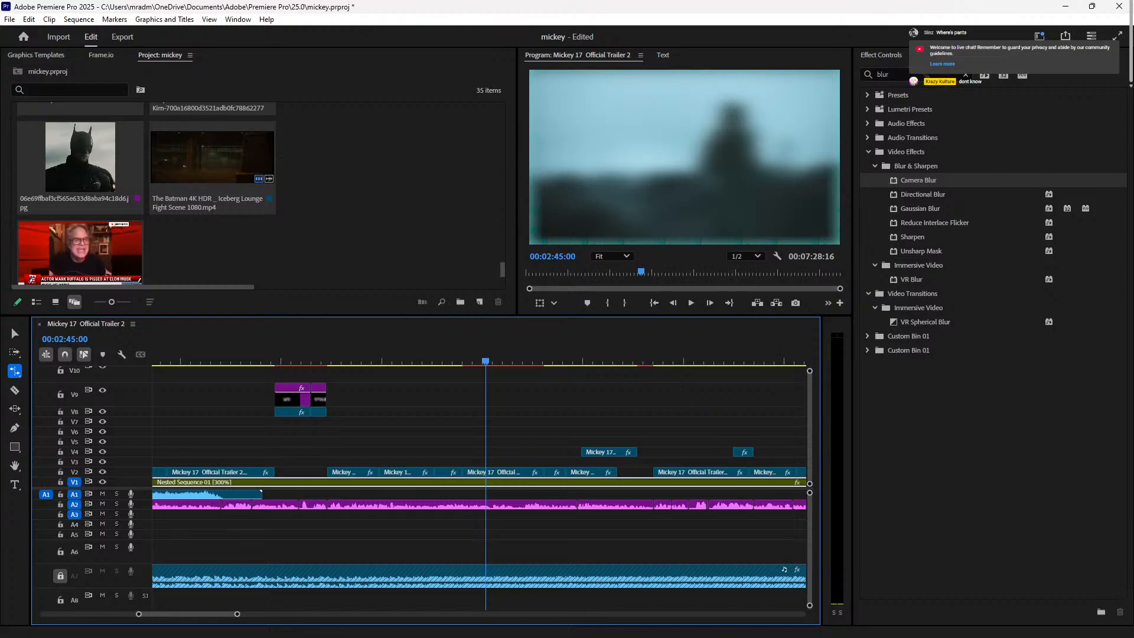
click(505, 472)
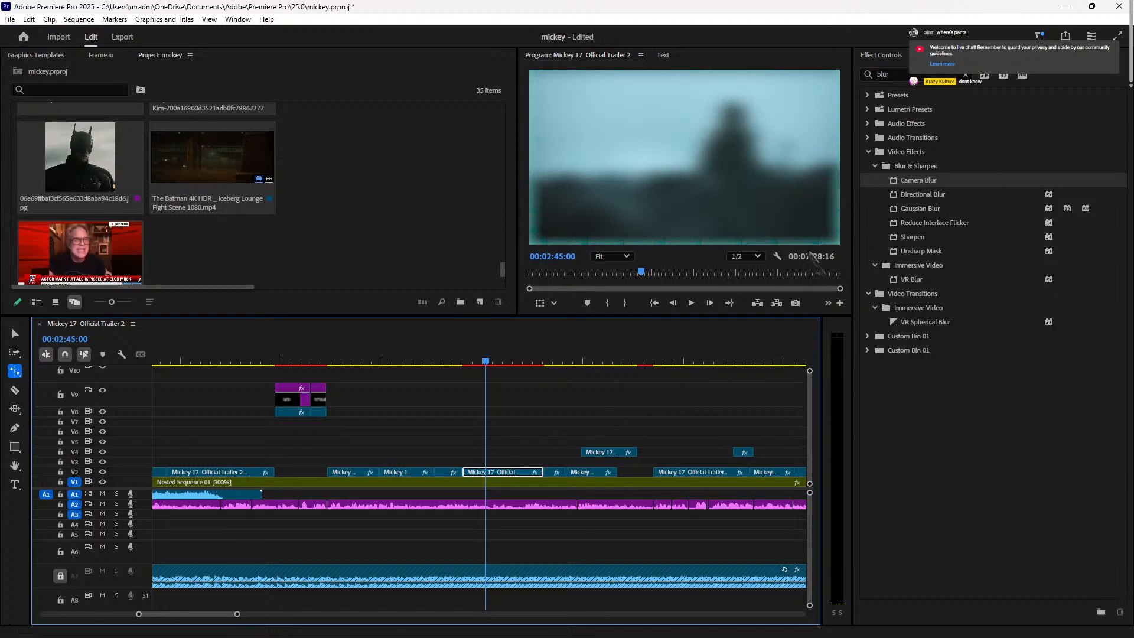
key(v)
click(881, 56)
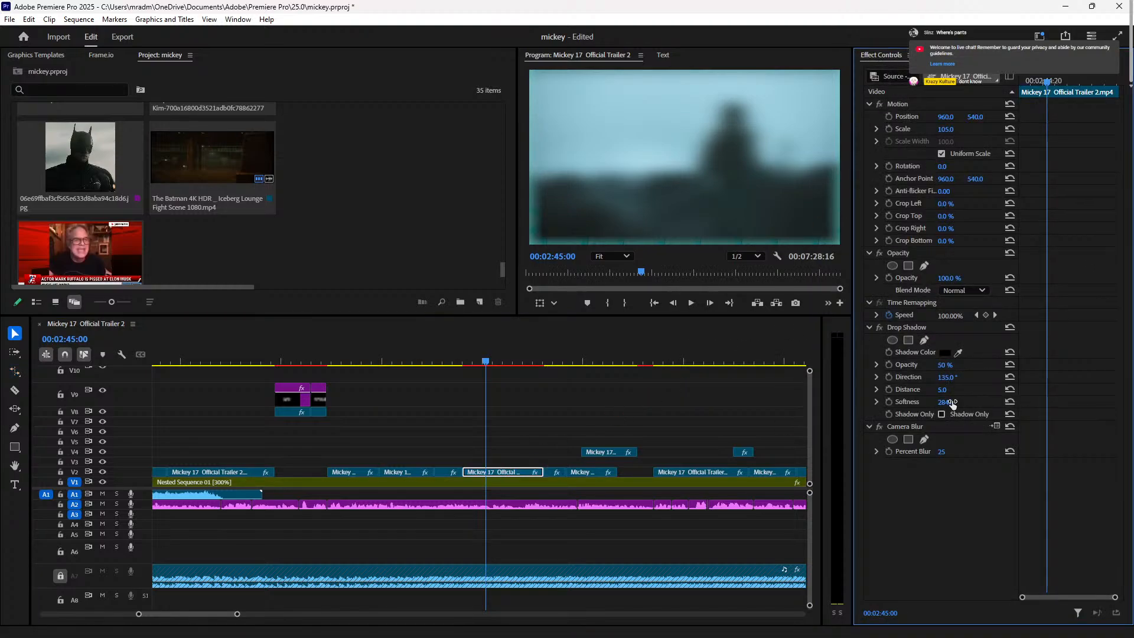
drag(941, 451, 931, 451)
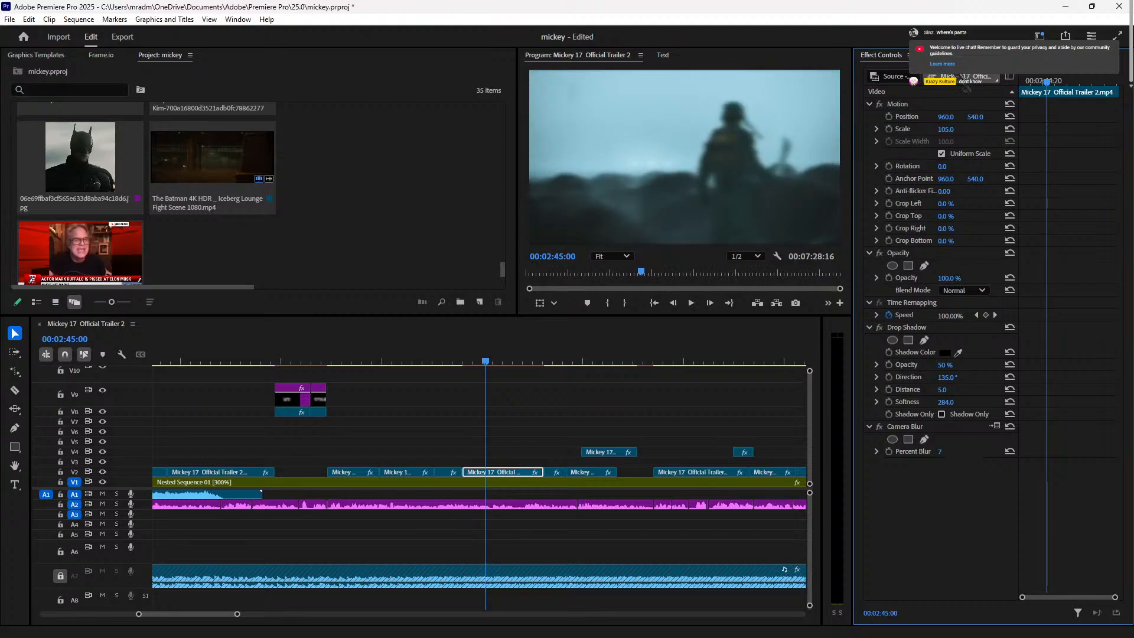
Step: Apply VR Chromatic Aberrations (search 'ab') to the trailer clip and preview from about 02:43
click(938, 55)
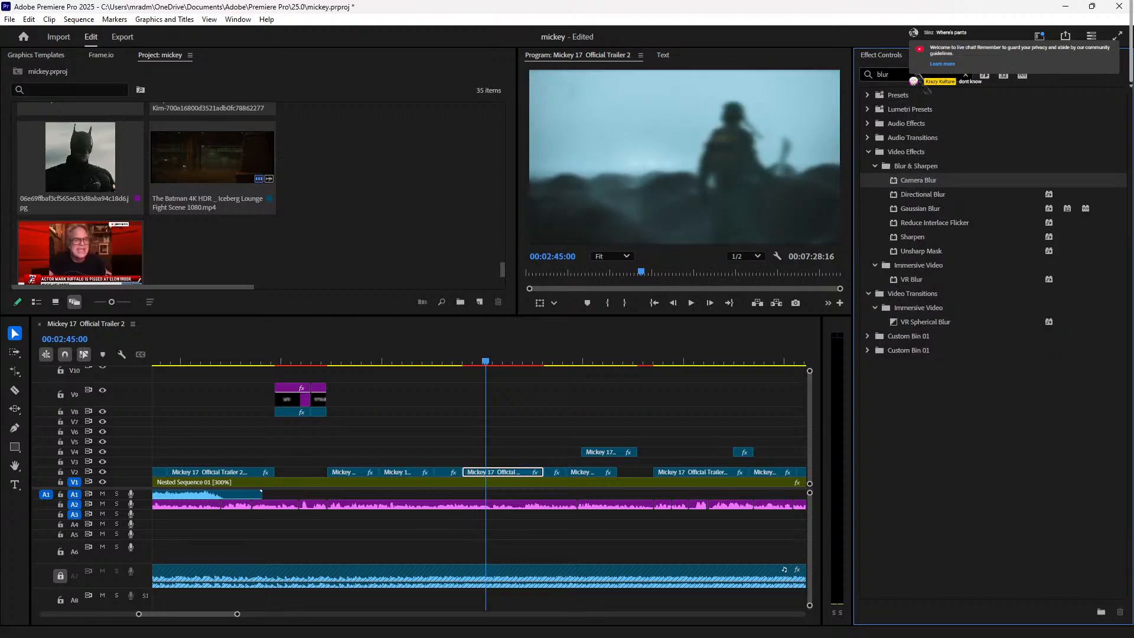
click(891, 74)
text(ab)
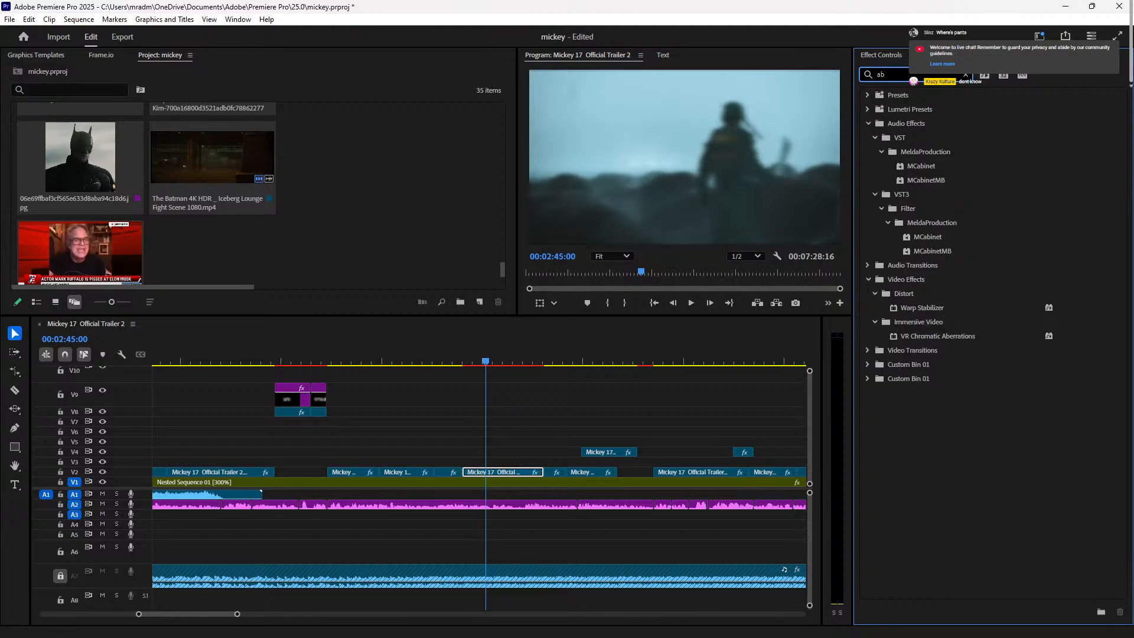
drag(984, 336, 523, 475)
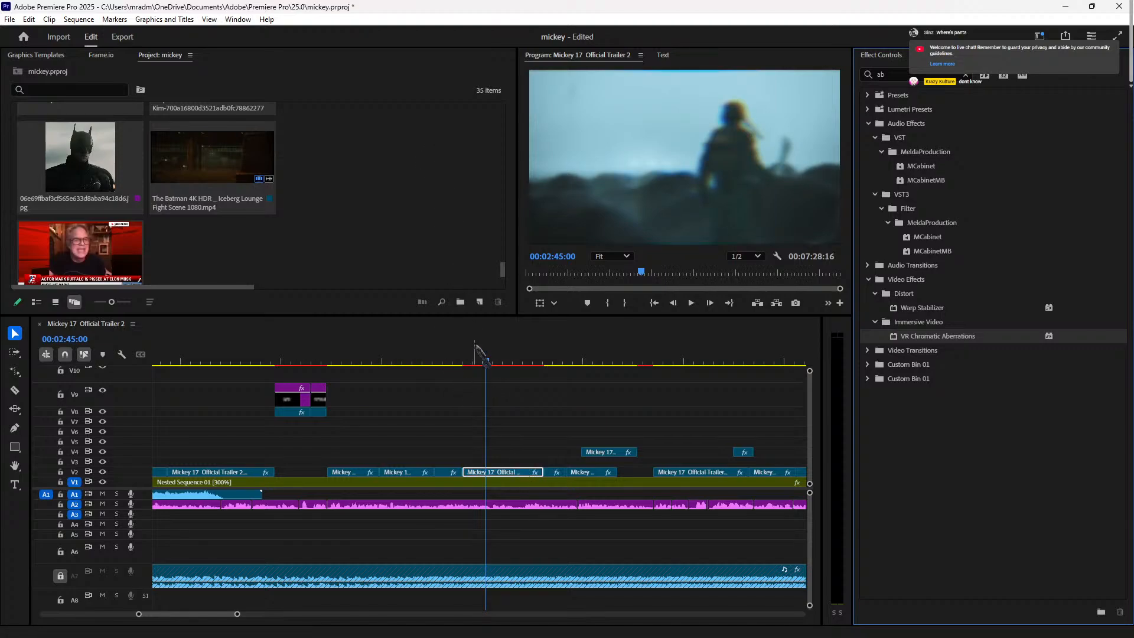
click(457, 353)
key(space)
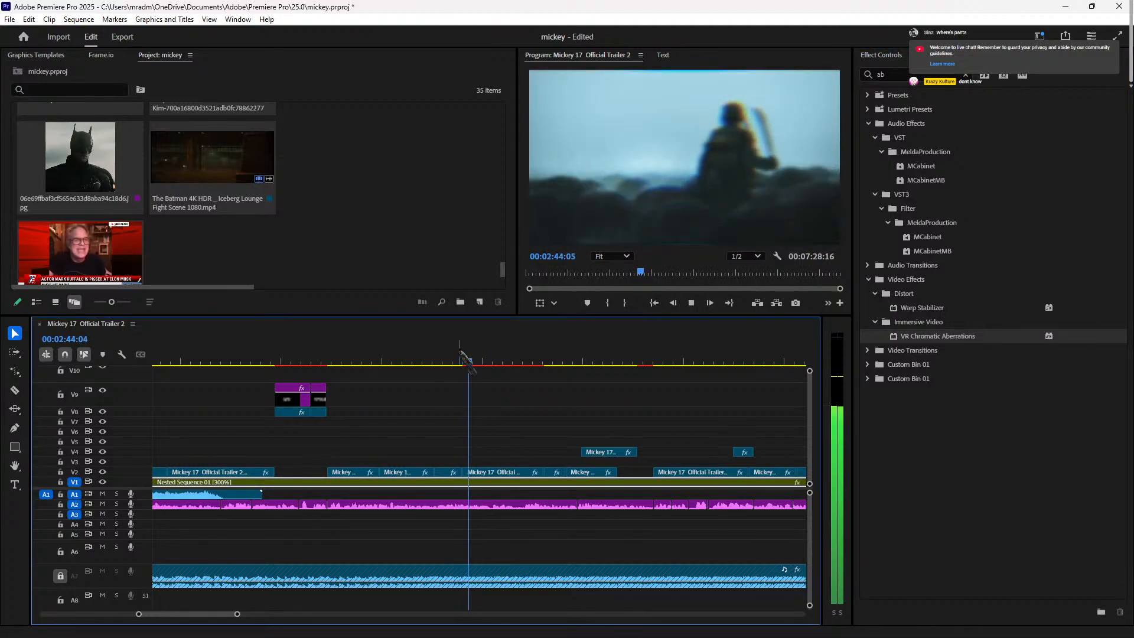
click(458, 359)
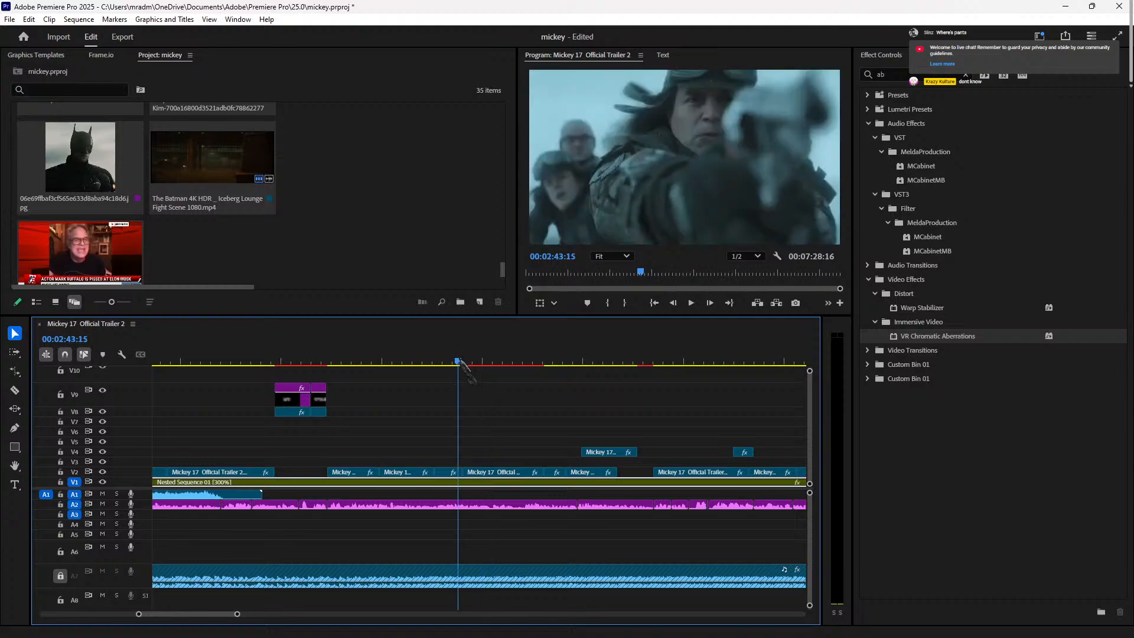
drag(458, 359, 462, 359)
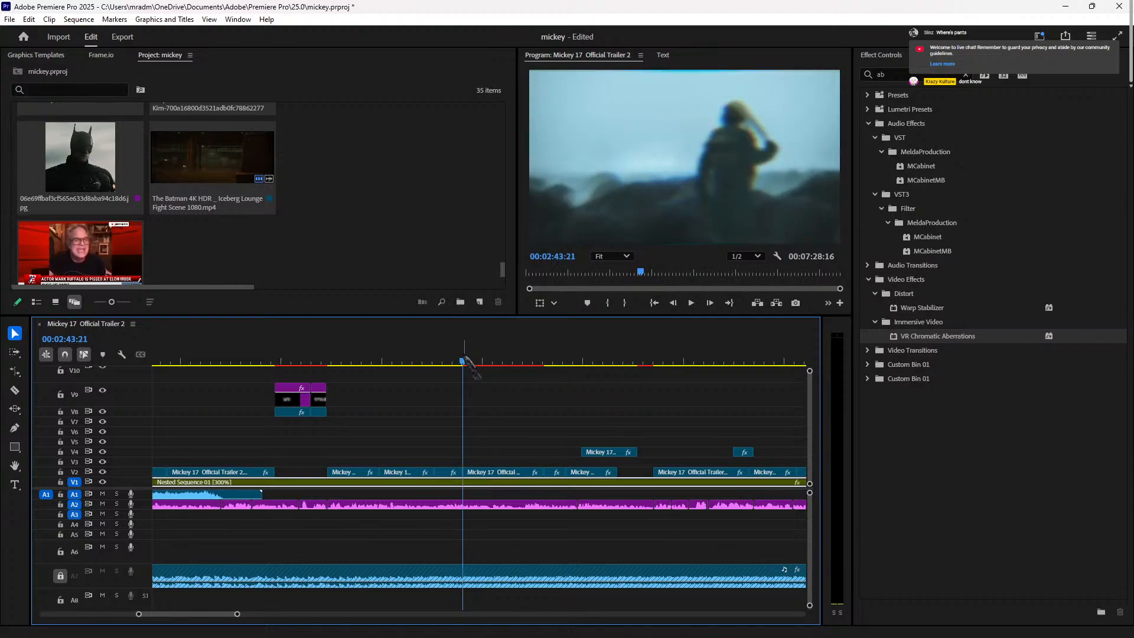
Step: Paste a copy of the V9 SPOILERS! title at 02:43:20 and lengthen it
key(Left)
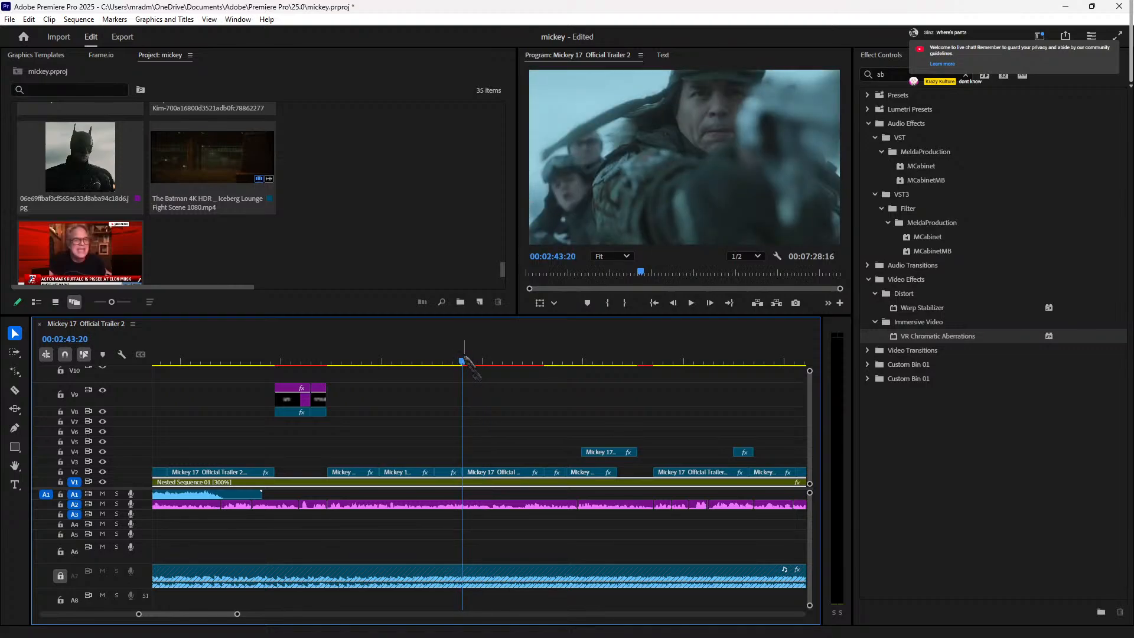
click(318, 394)
key(ctrl+v)
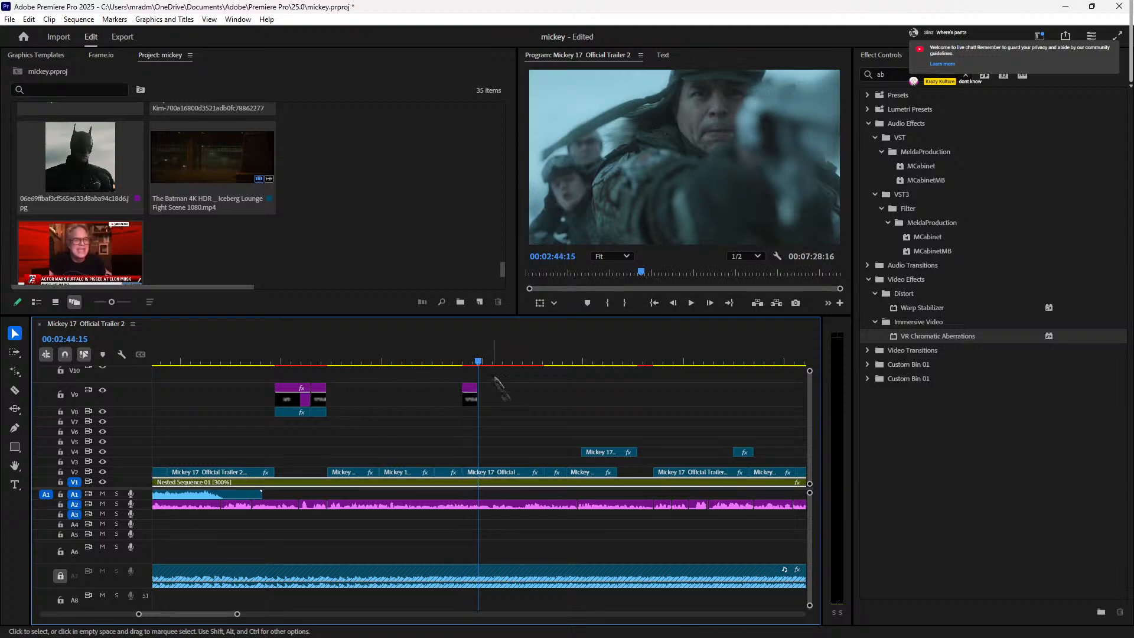
key(Left)
key(Left)
key(Left)
key(Left)
key(Left)
key(Left)
key(Left)
key(Left)
key(Left)
key(Left)
key(Left)
key(Left)
key(Left)
key(Left)
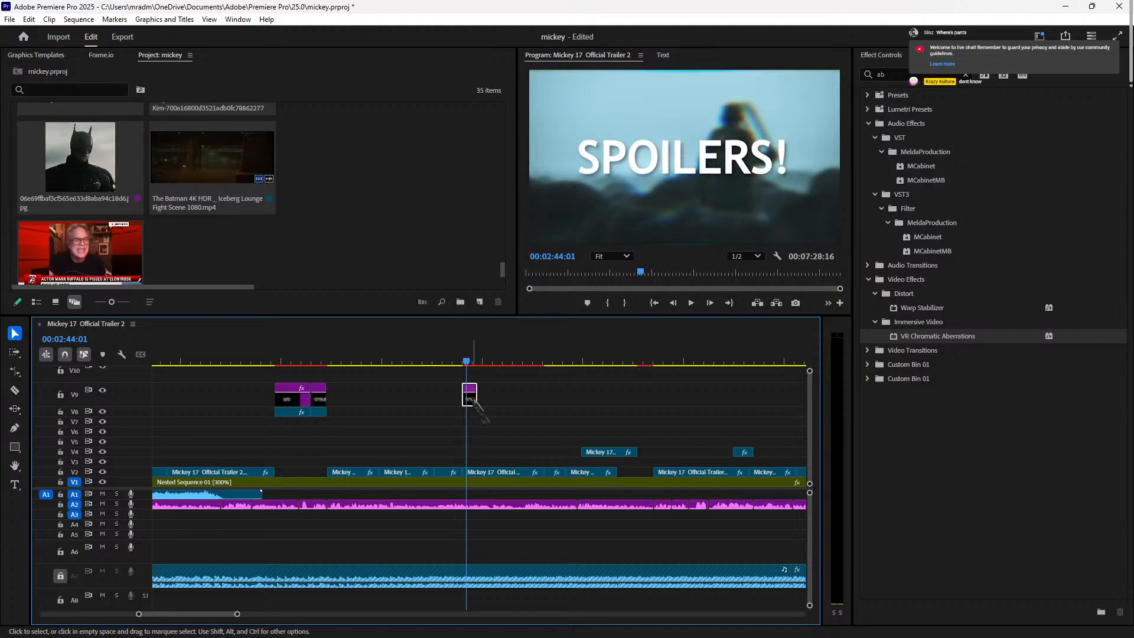
drag(471, 399, 543, 399)
Step: Retype the copied title text as 'Mickey 17' and 'Mickey 18', starting a third line
click(716, 152)
double_click(711, 144)
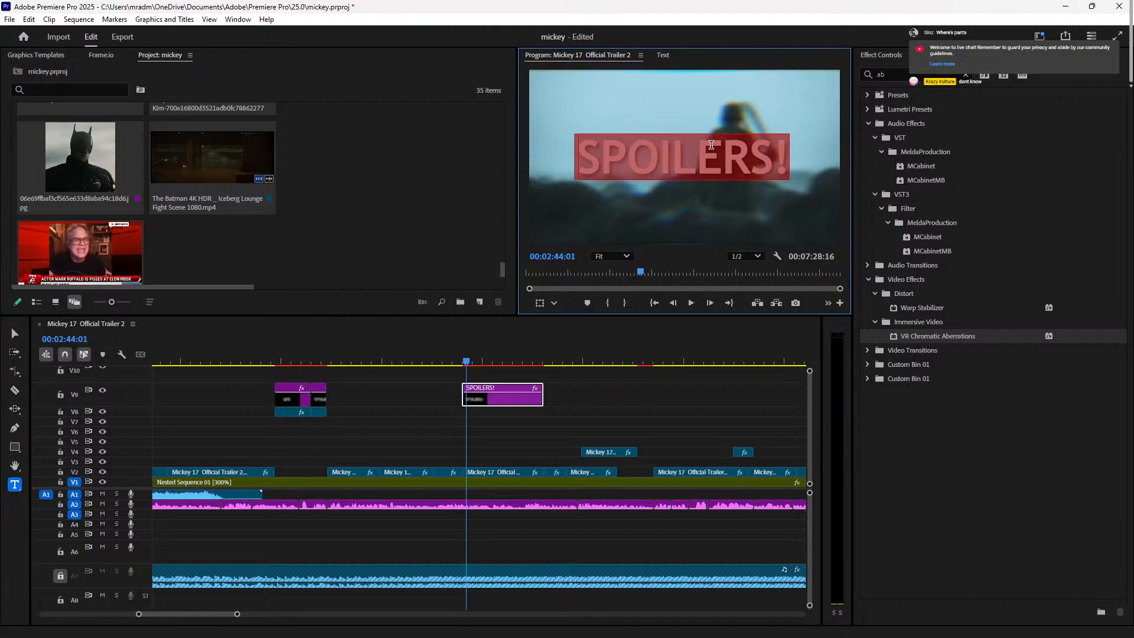
text(Micke)
key(BackSpace)
key(BackSpace)
key(BackSpace)
key(BackSpace)
text(I)
key(BackSpace)
text(ick)
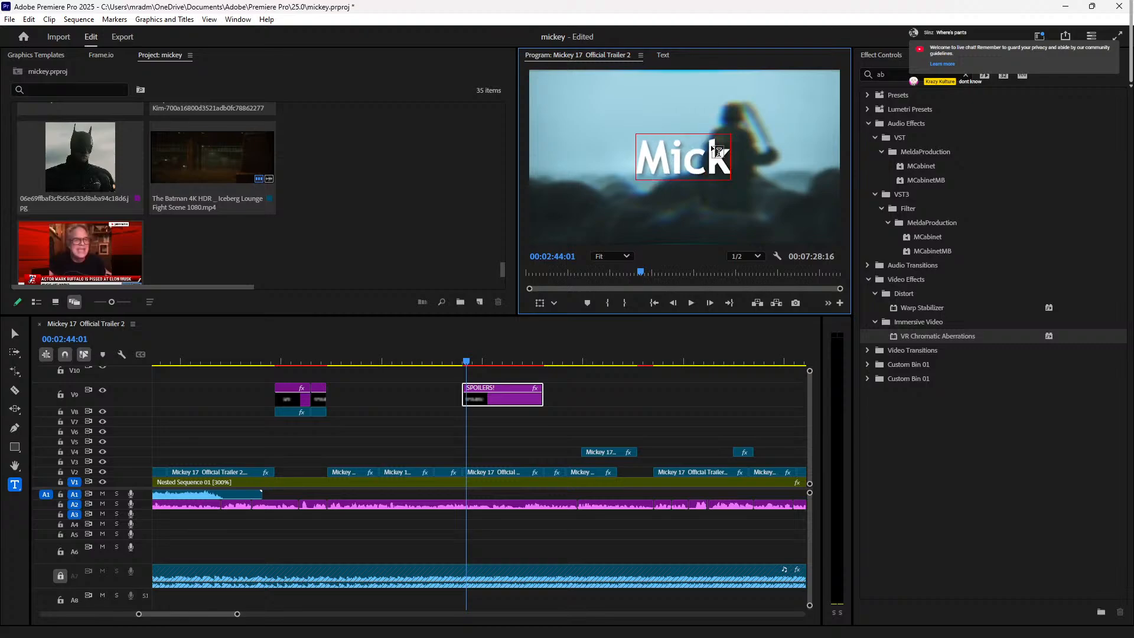
text(ey 17)
key(Return)
text(Mc)
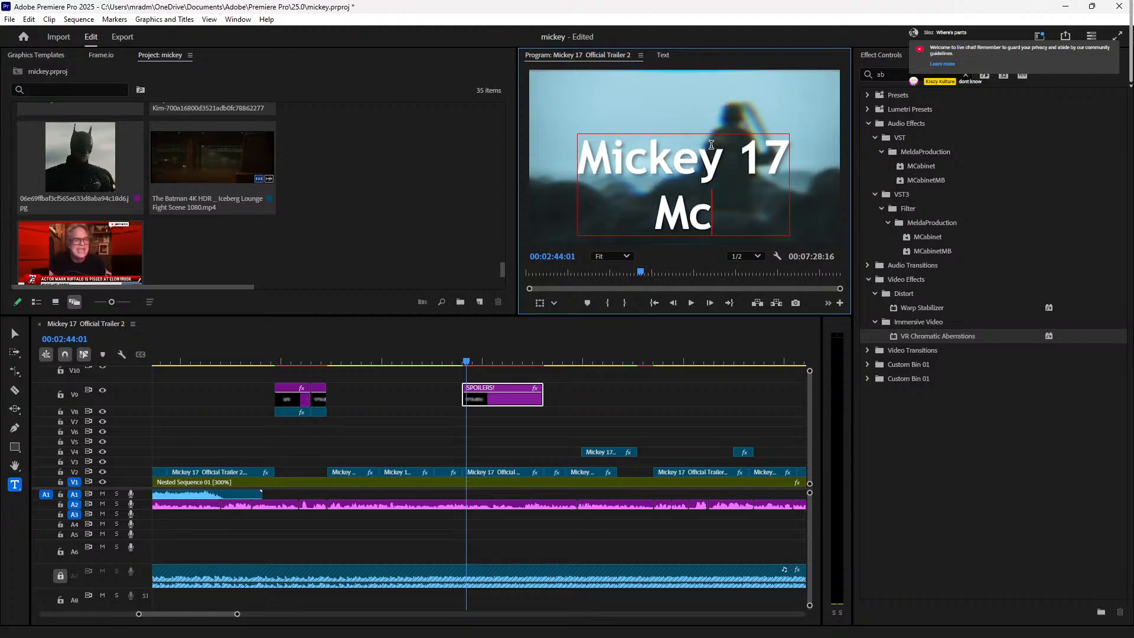
key(BackSpace)
text(ickey )
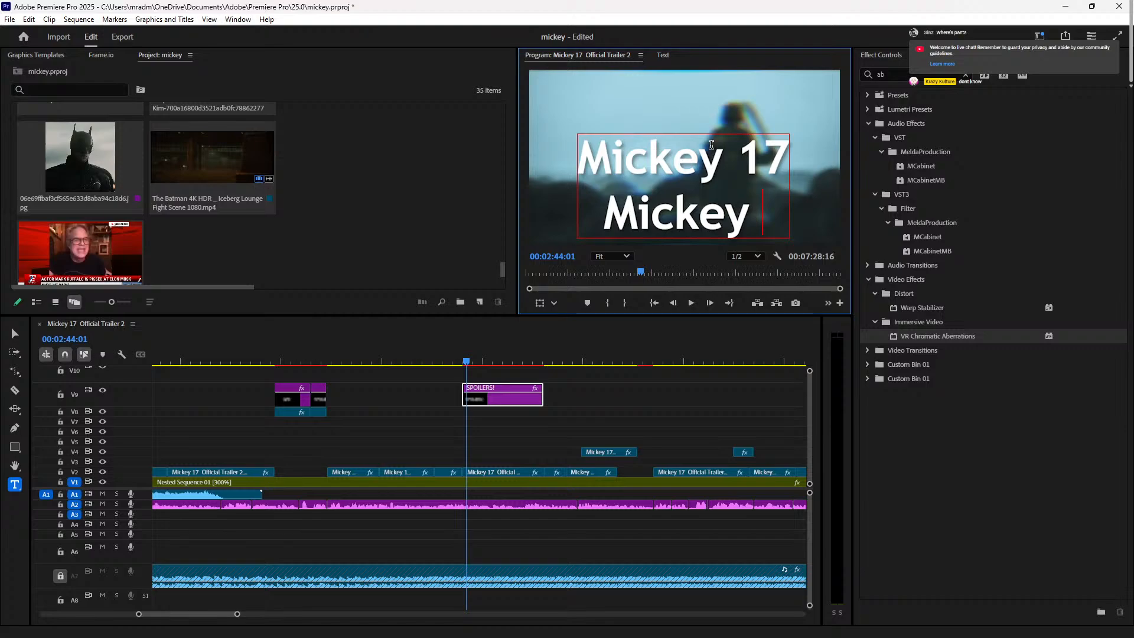
text(18)
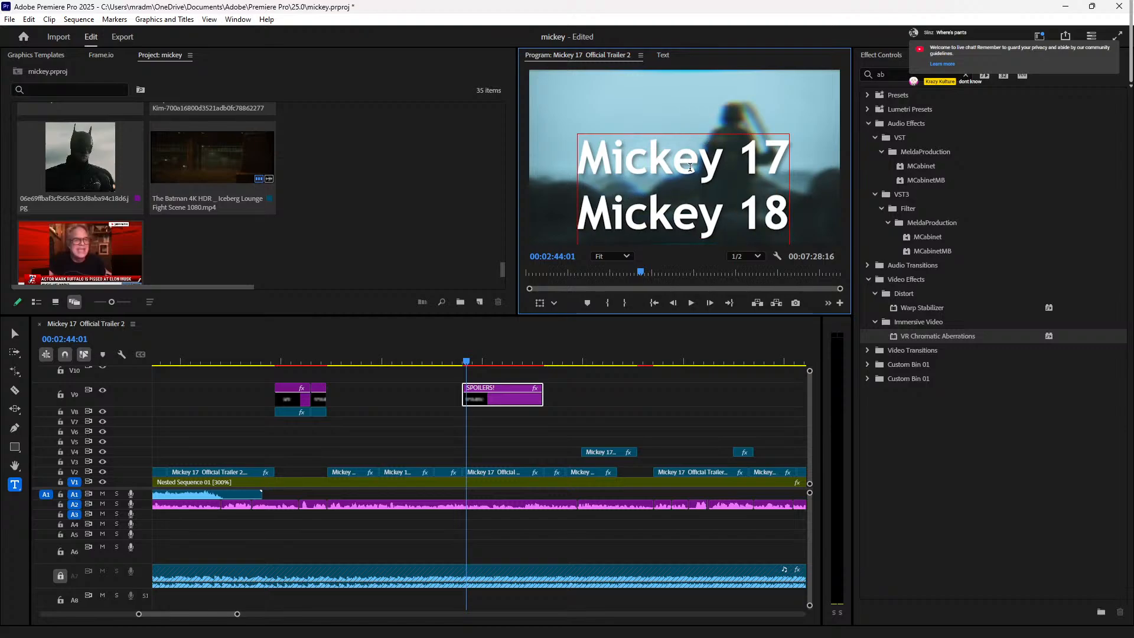
text(al)
key(BackSpace)
text(dead)
click(924, 458)
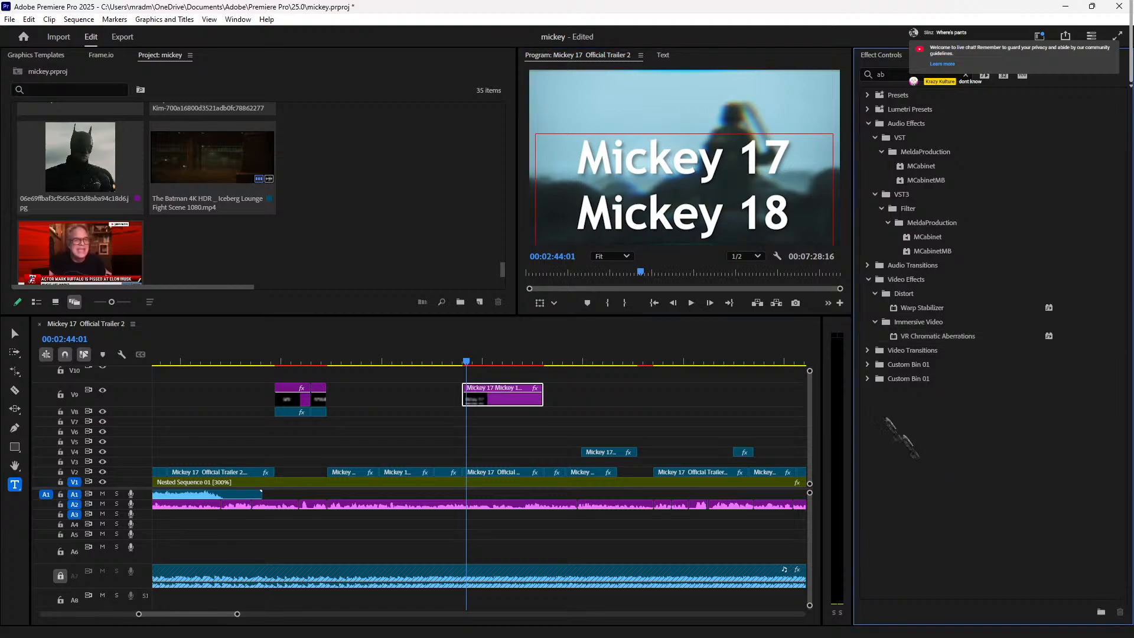
Step: Shrink the whole title's font size to 63
click(775, 206)
click(881, 54)
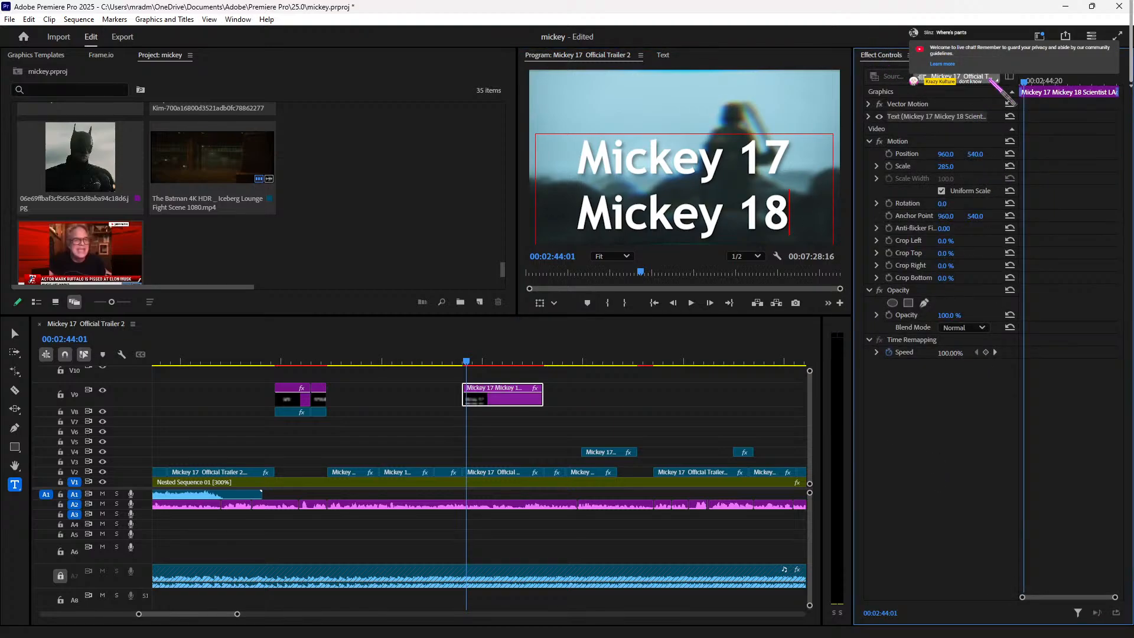
click(991, 52)
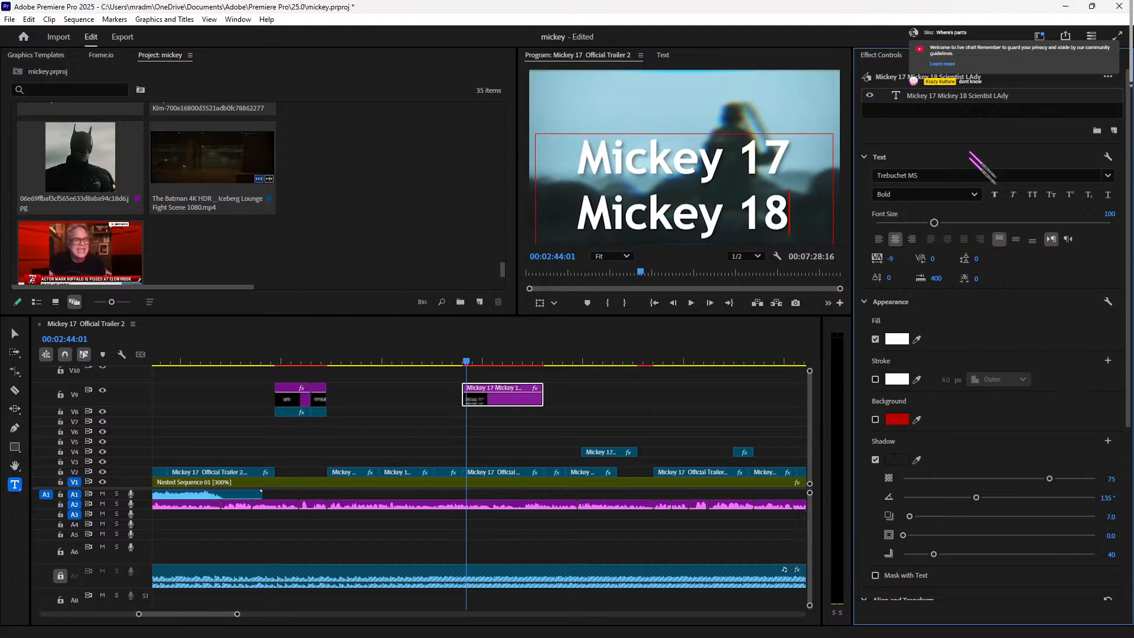
drag(934, 223, 923, 225)
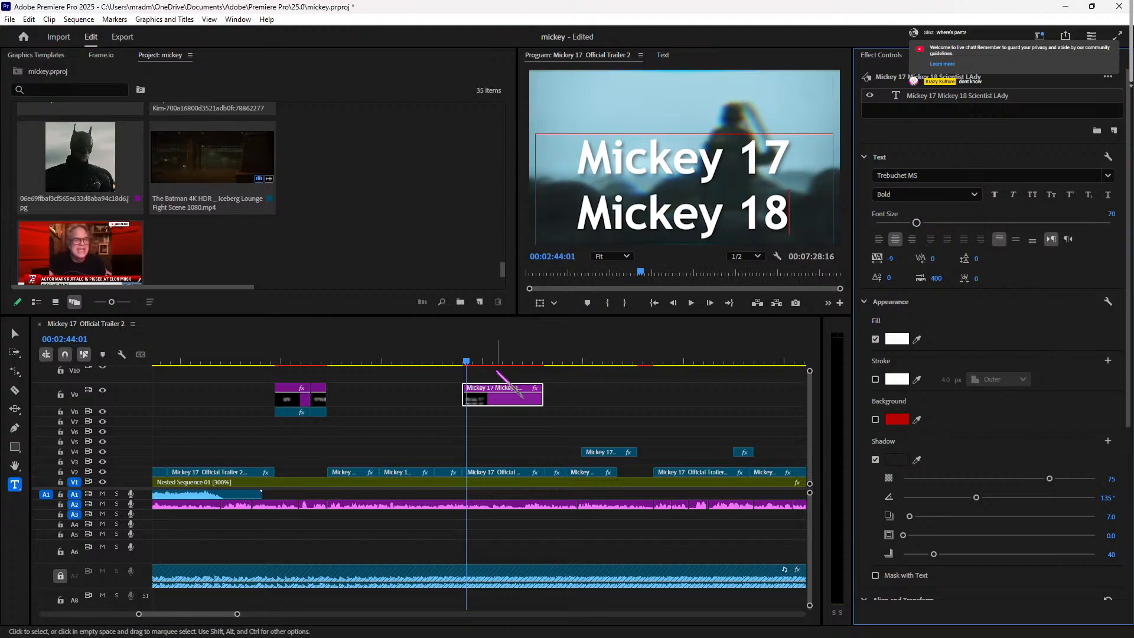
key(ctrl+a)
drag(933, 223, 911, 223)
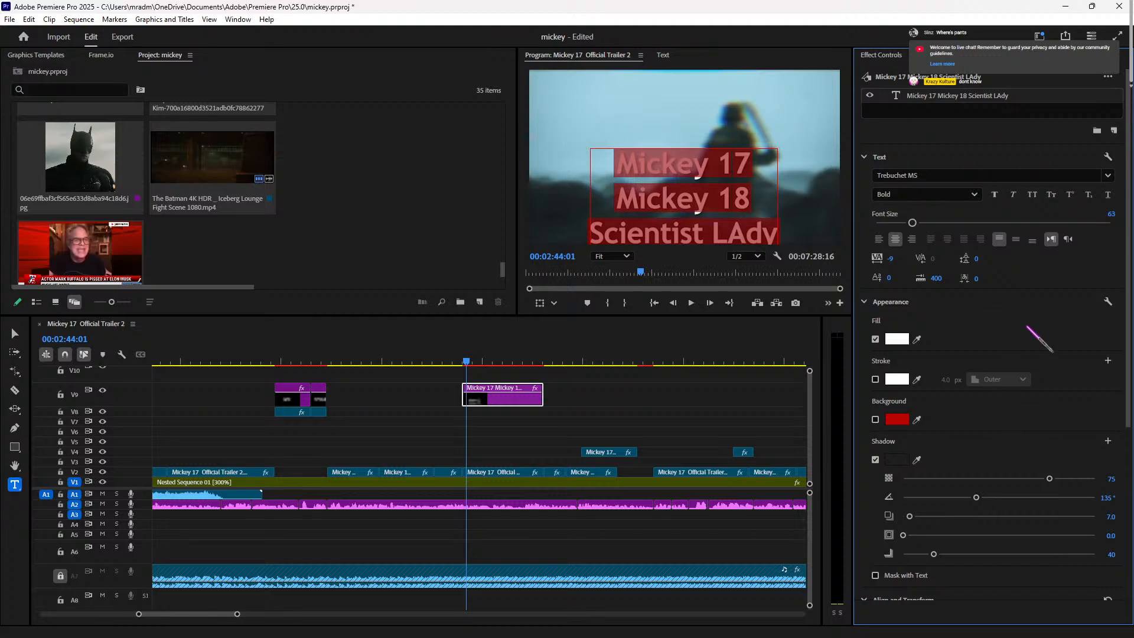
text(v)
key(ctrl+z)
Step: Move the title higher in the frame
click(1001, 111)
key(v)
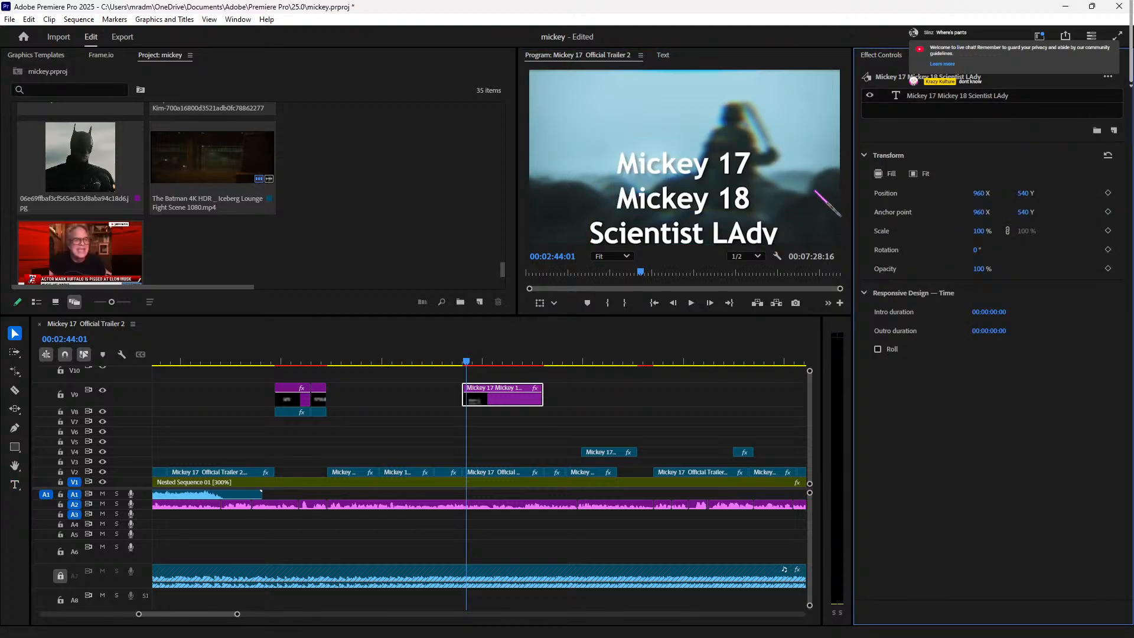
click(673, 174)
drag(683, 172, 718, 158)
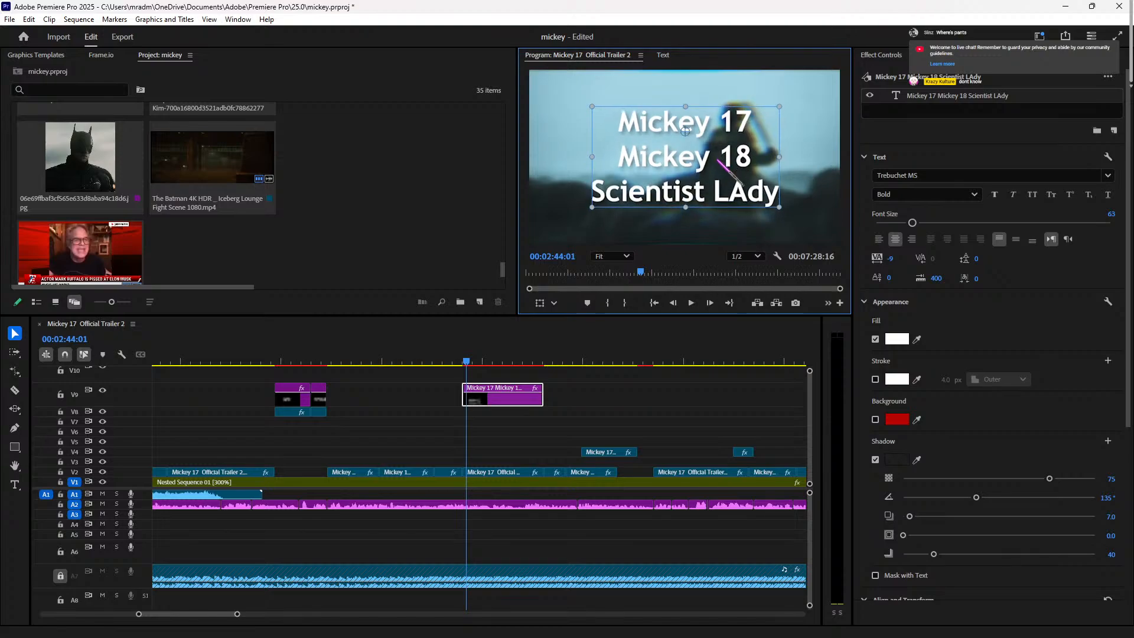
click(935, 58)
Step: Align the title to the horizontal and vertical centre of the frame
click(985, 57)
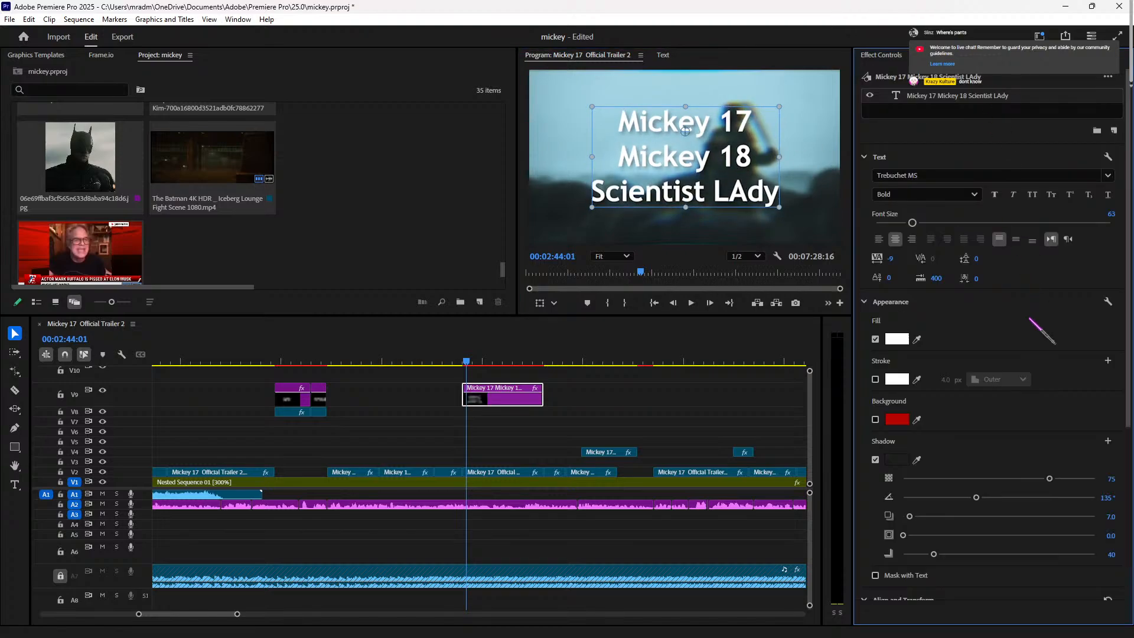
scroll(1033, 382, down, 2)
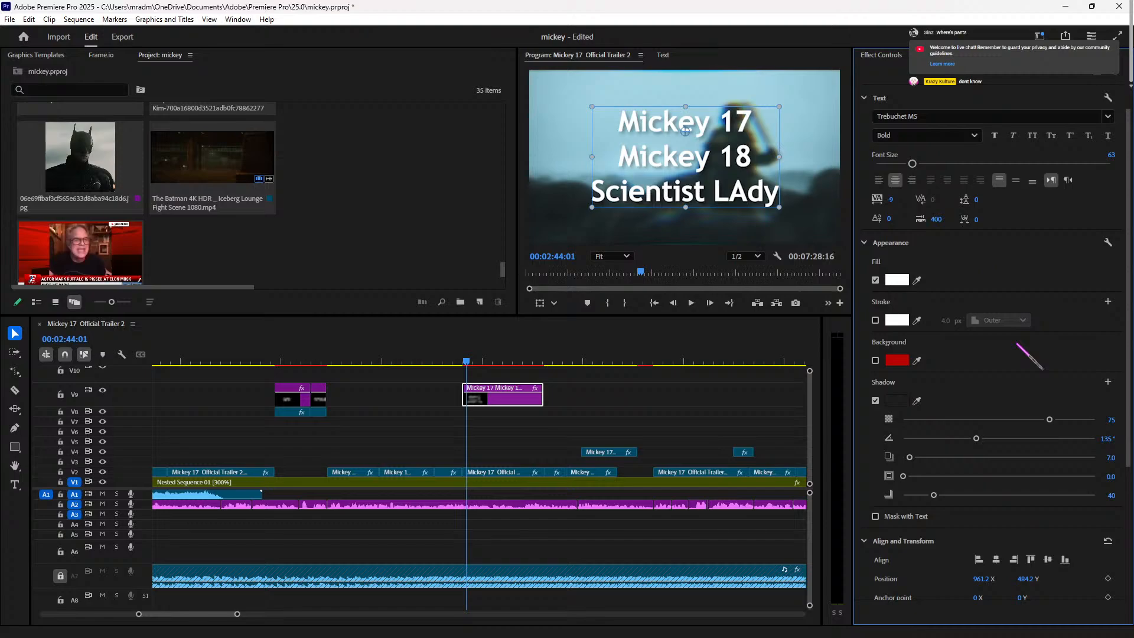
scroll(980, 398, down, 3)
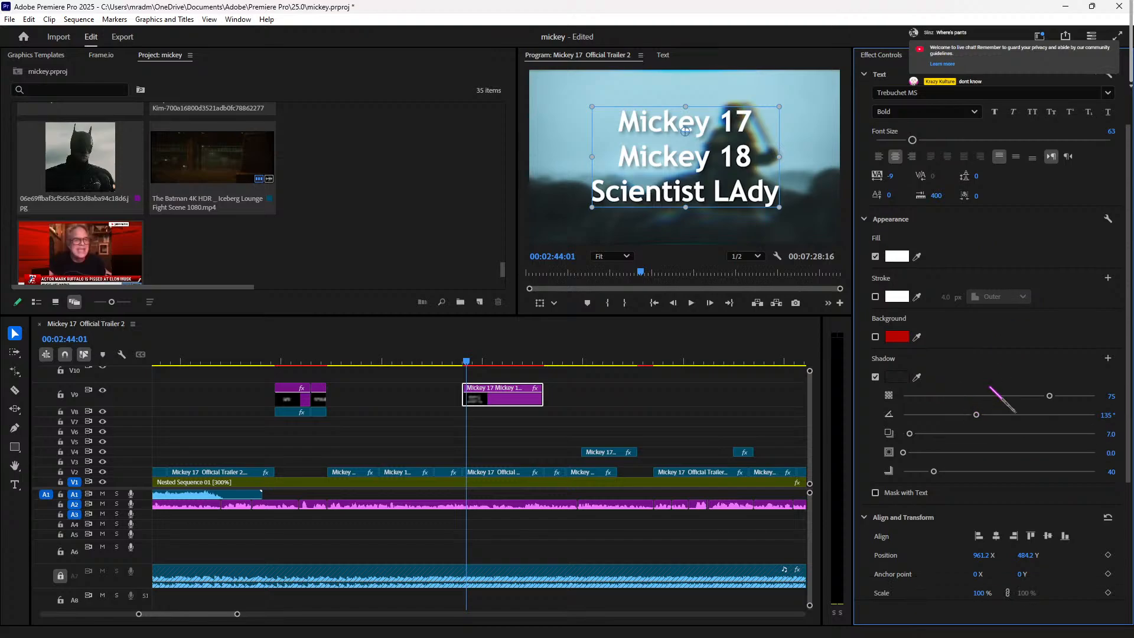
scroll(1043, 481, down, 3)
scroll(1040, 473, up, 3)
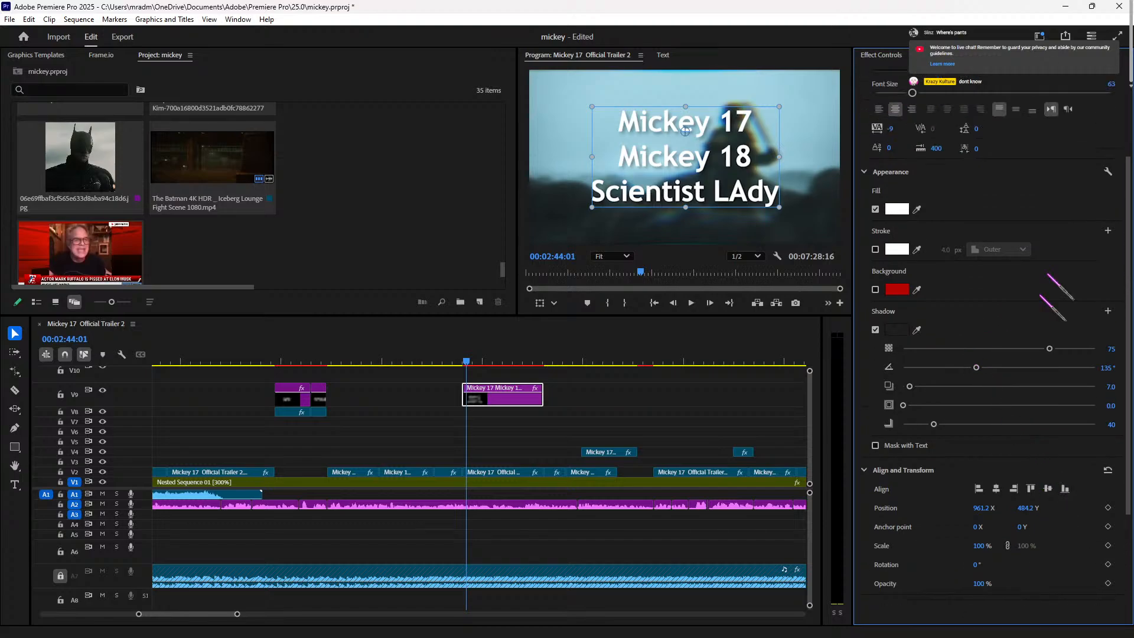
scroll(1080, 349, down, 4)
scroll(1075, 353, up, 8)
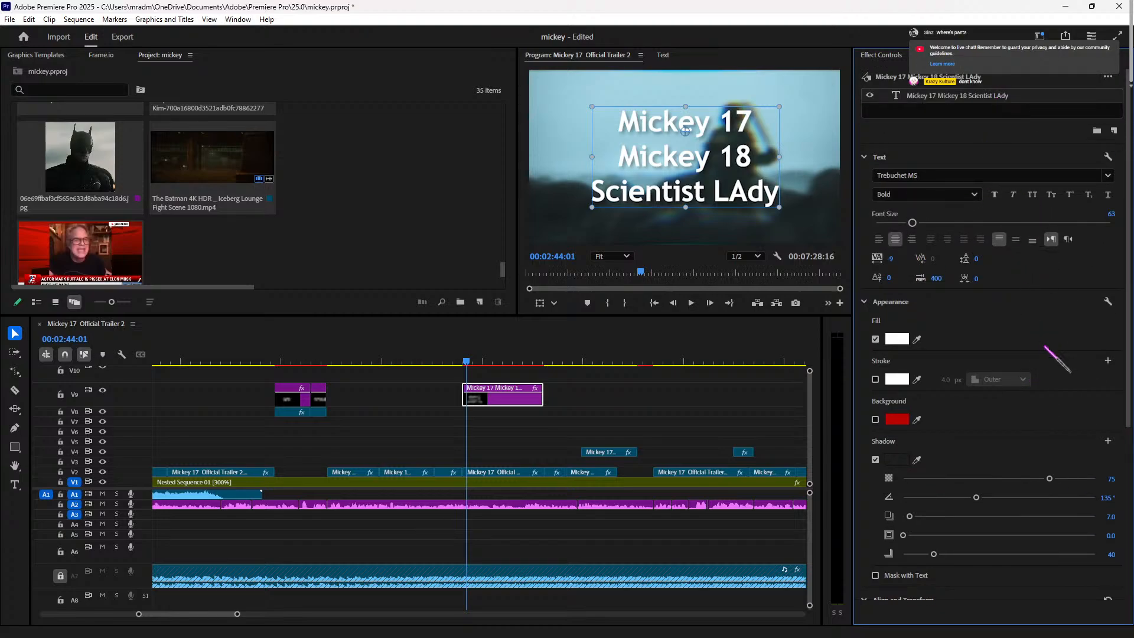
scroll(1046, 346, down, 4)
click(995, 500)
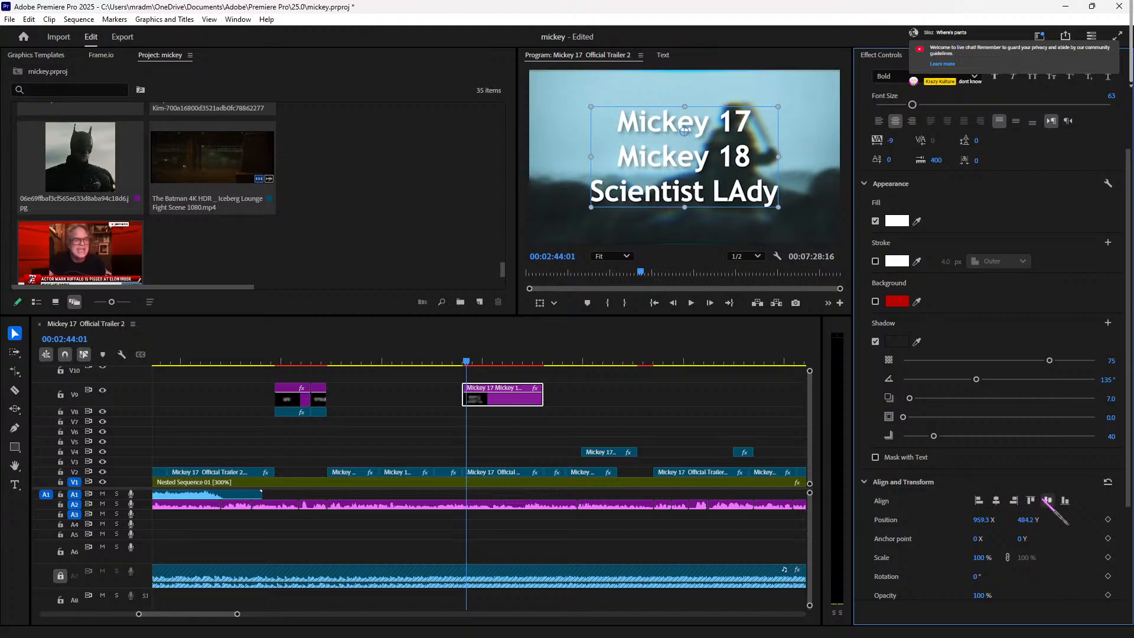
click(1047, 499)
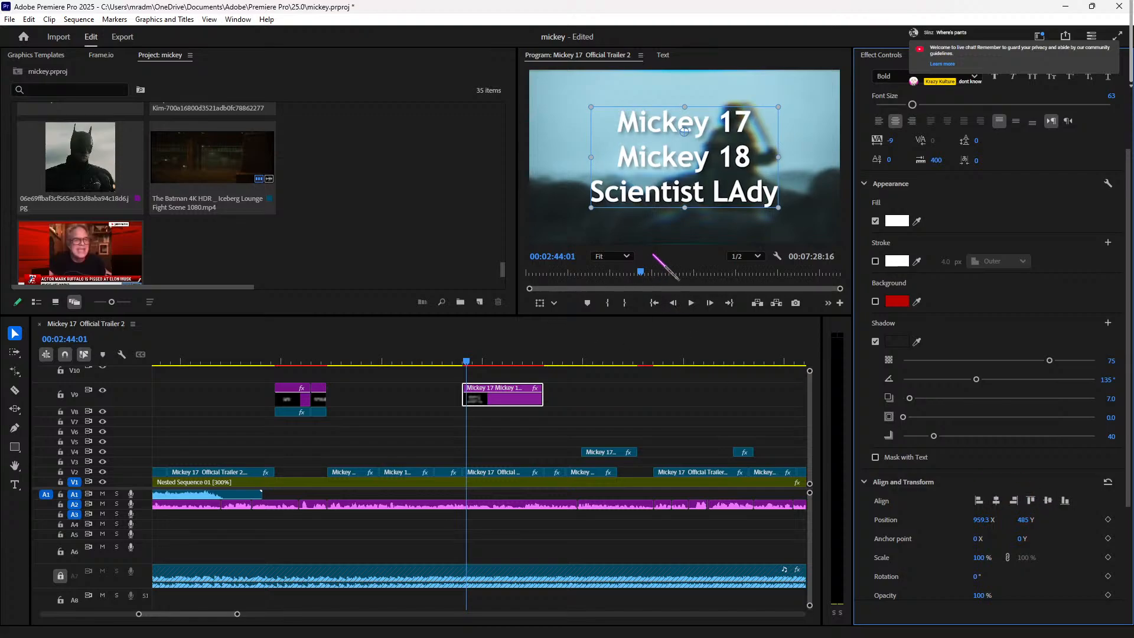
Step: Preview the title timing and split the V9 title clip at 00:02:45:02
click(459, 360)
key(space)
key(space)
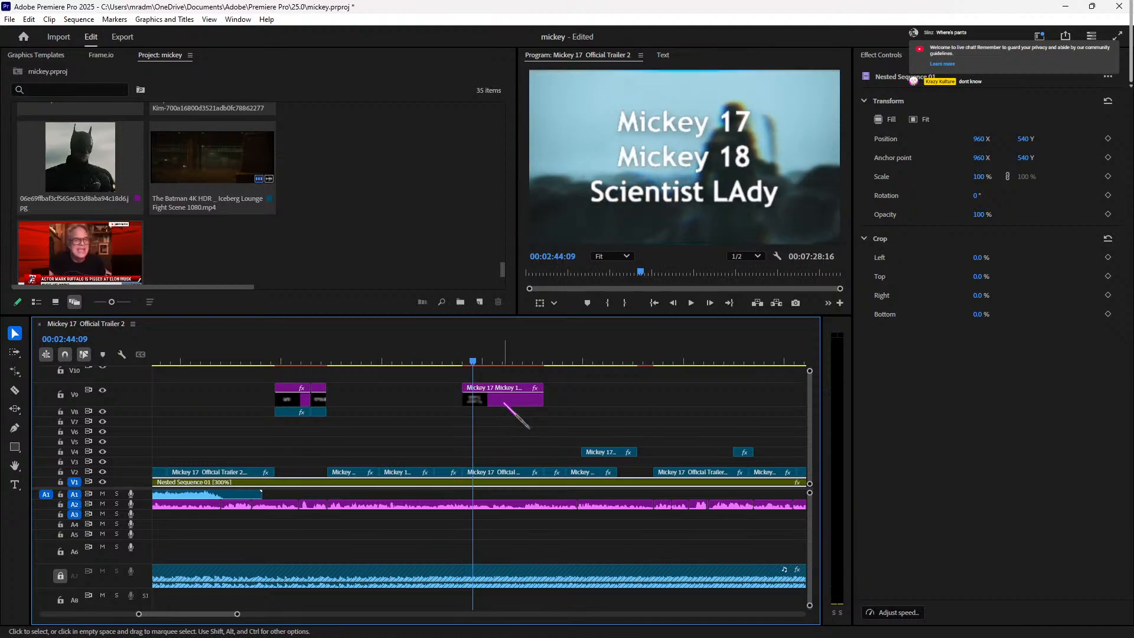
key(space)
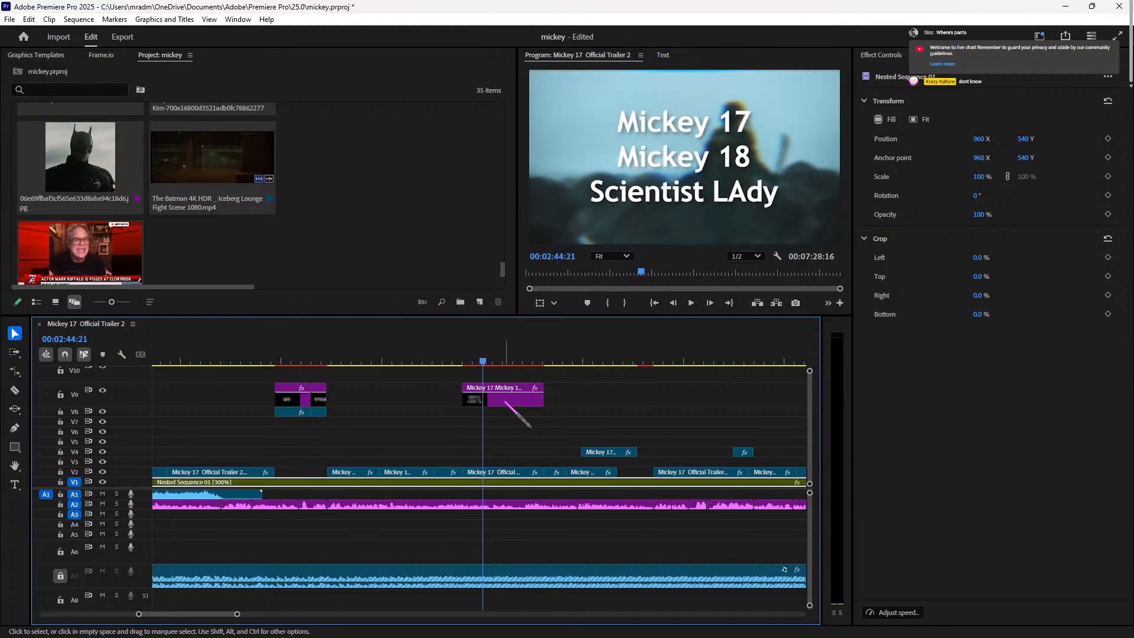
click(465, 361)
key(space)
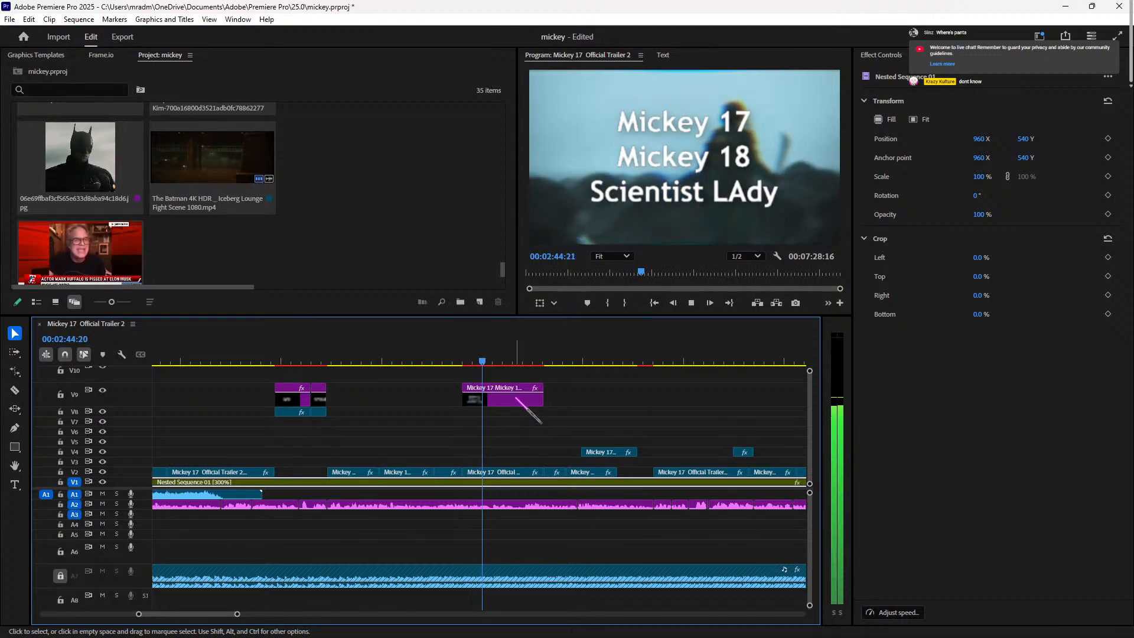
key(space)
click(518, 400)
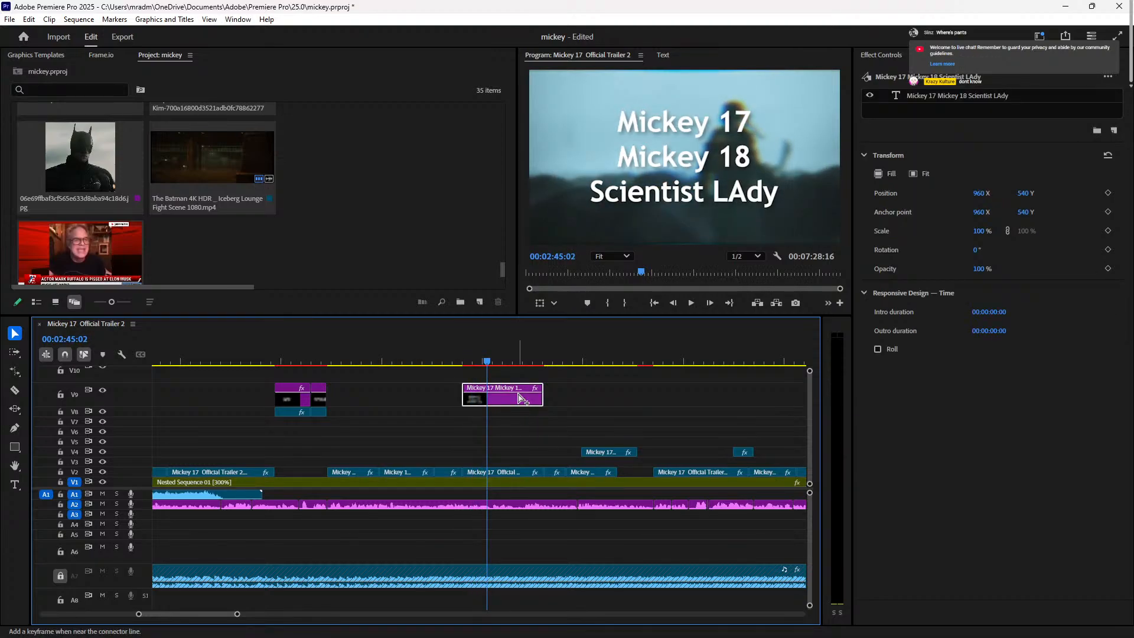
key(ctrl+k)
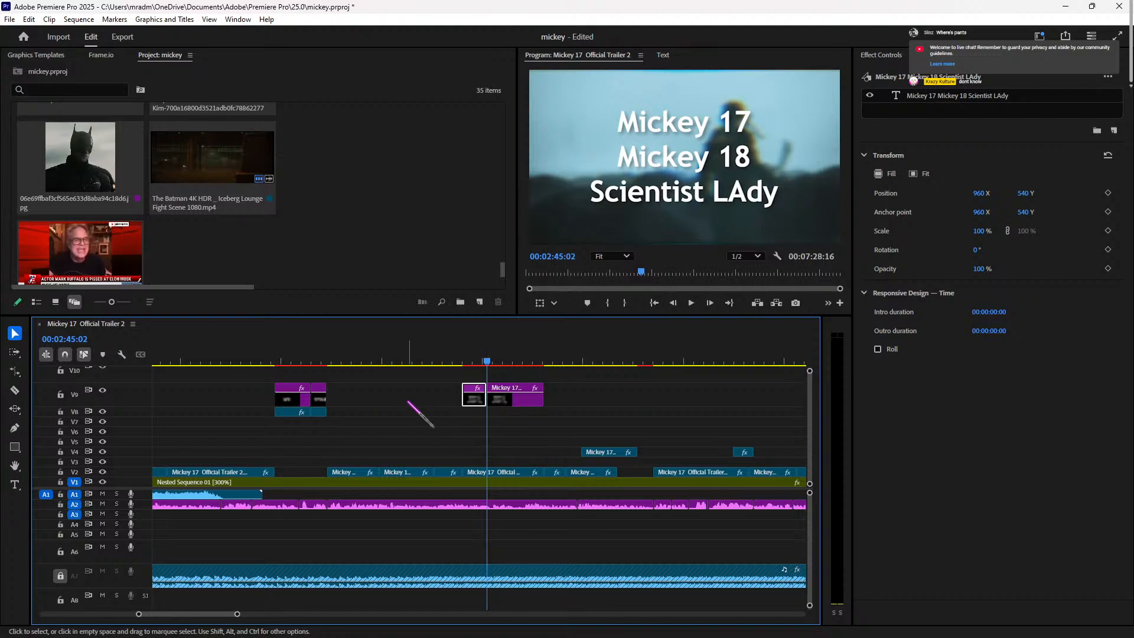
Step: Delete the 'Mickey 18' and 'Scientist LAdy' lines from the first title piece
click(472, 361)
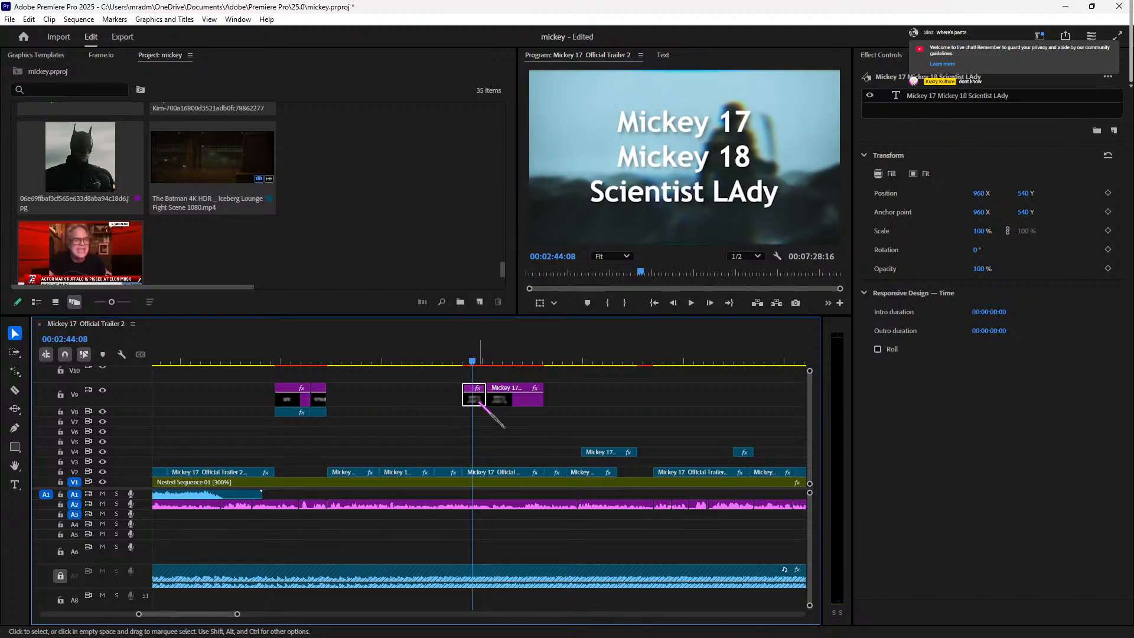
click(960, 96)
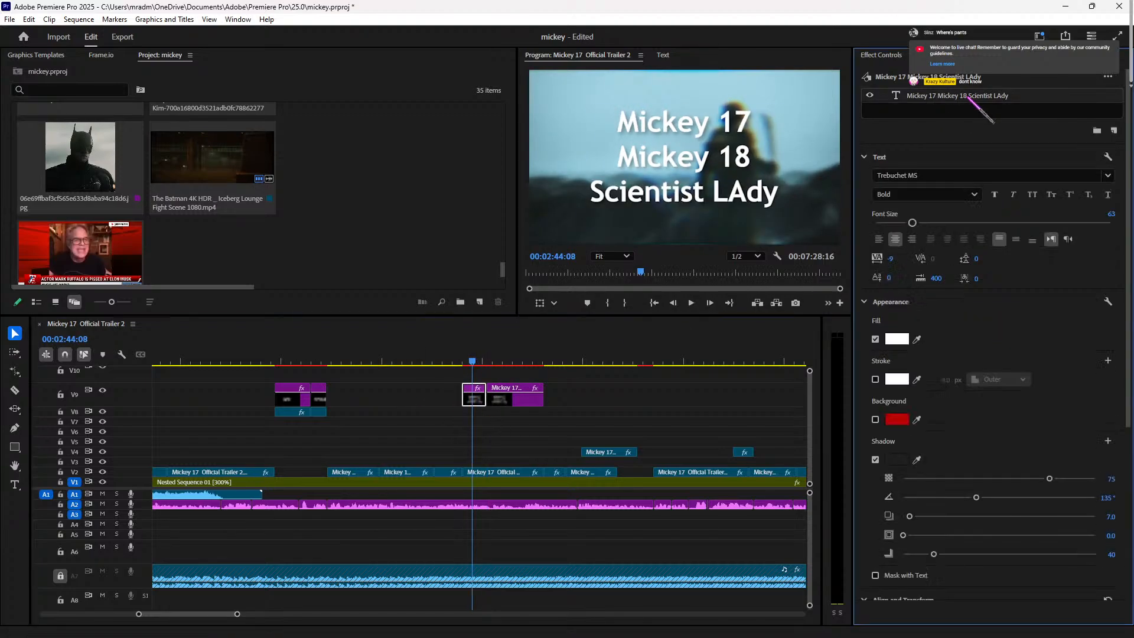
double_click(755, 187)
click(1039, 447)
click(708, 156)
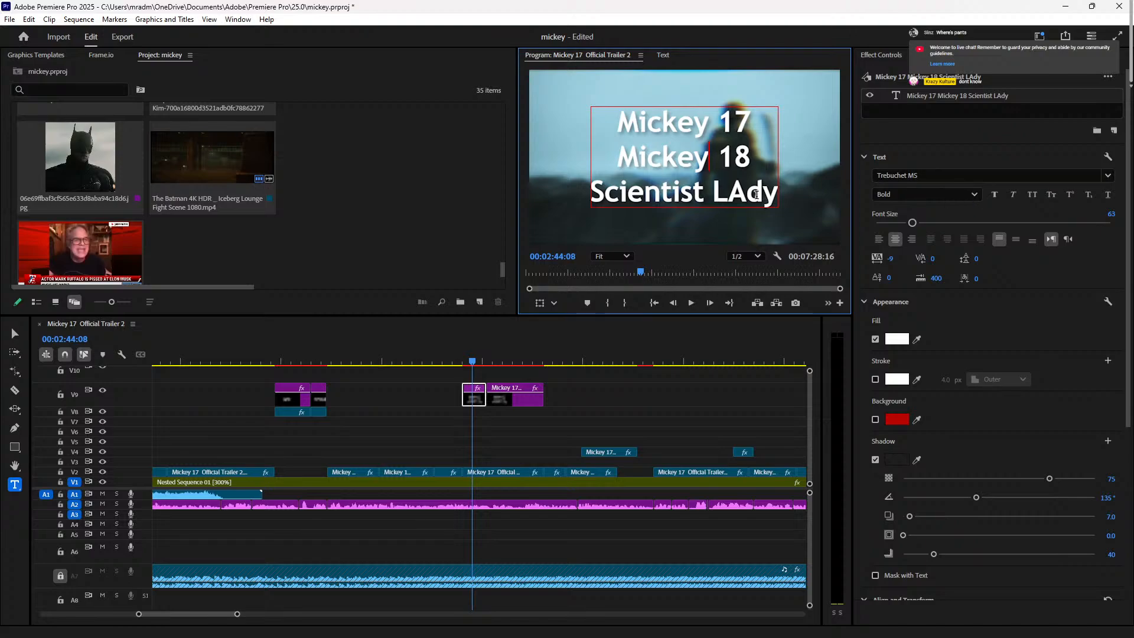
drag(773, 201, 608, 180)
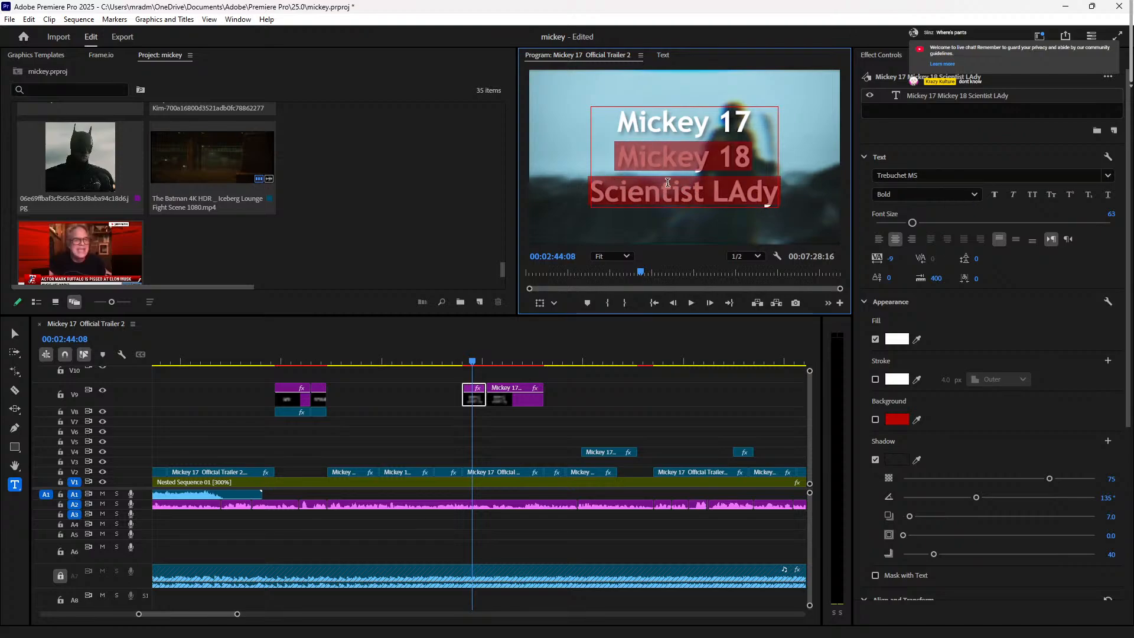
key(BackSpace)
key(BackSpace)
Step: Preview the shortened title, then play from the second title piece at 00:02:45:03
click(474, 361)
key(space)
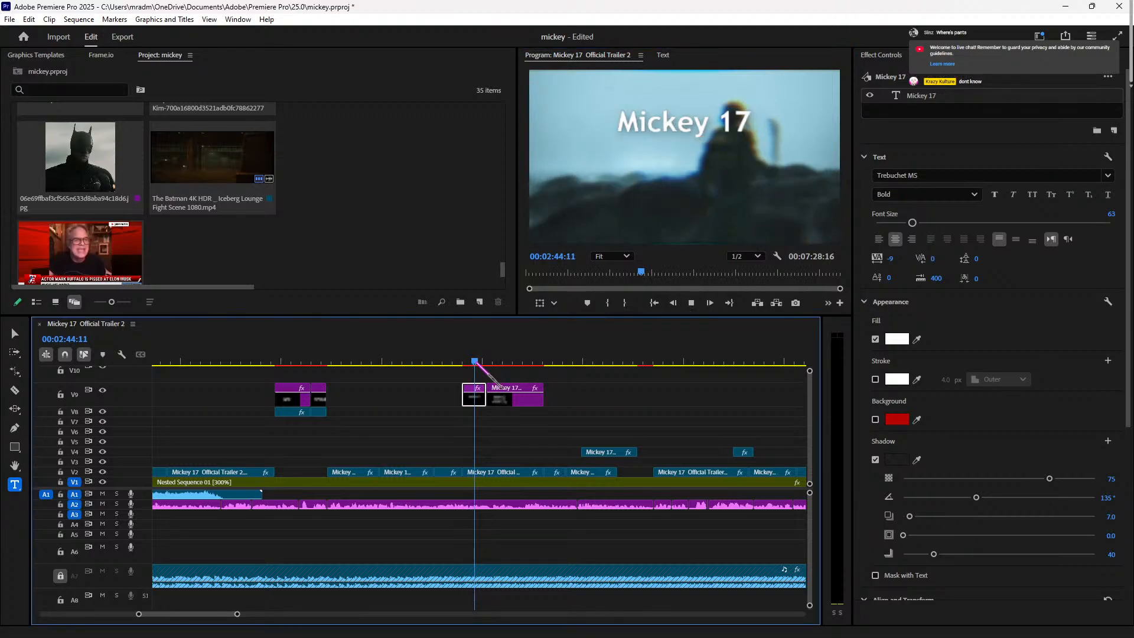
key(space)
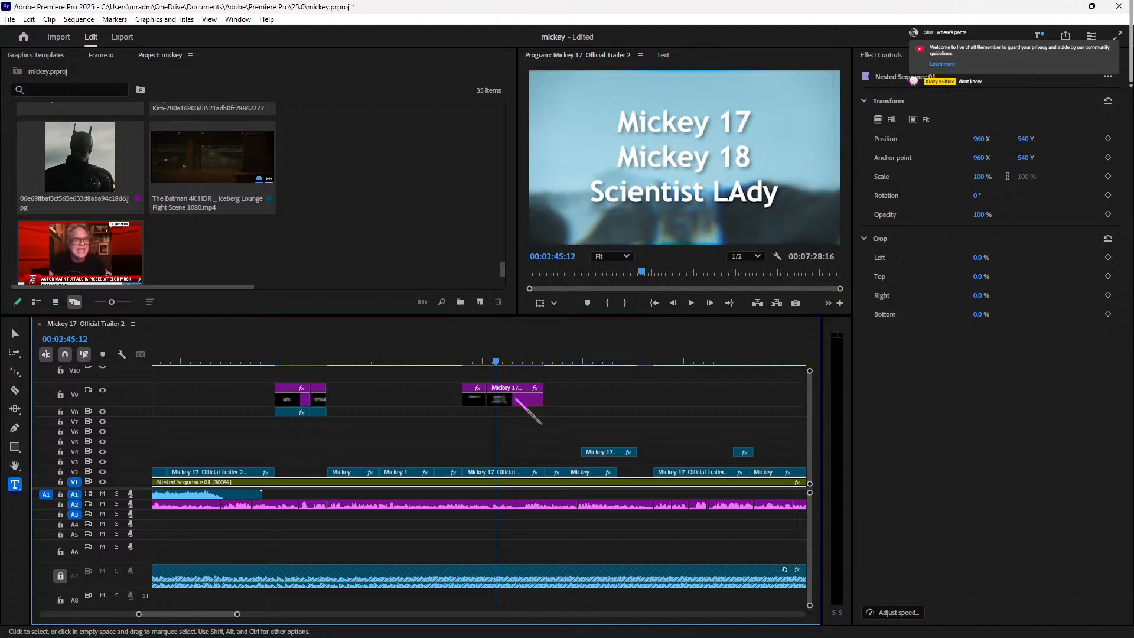
key(Right)
key(Right)
key(Right)
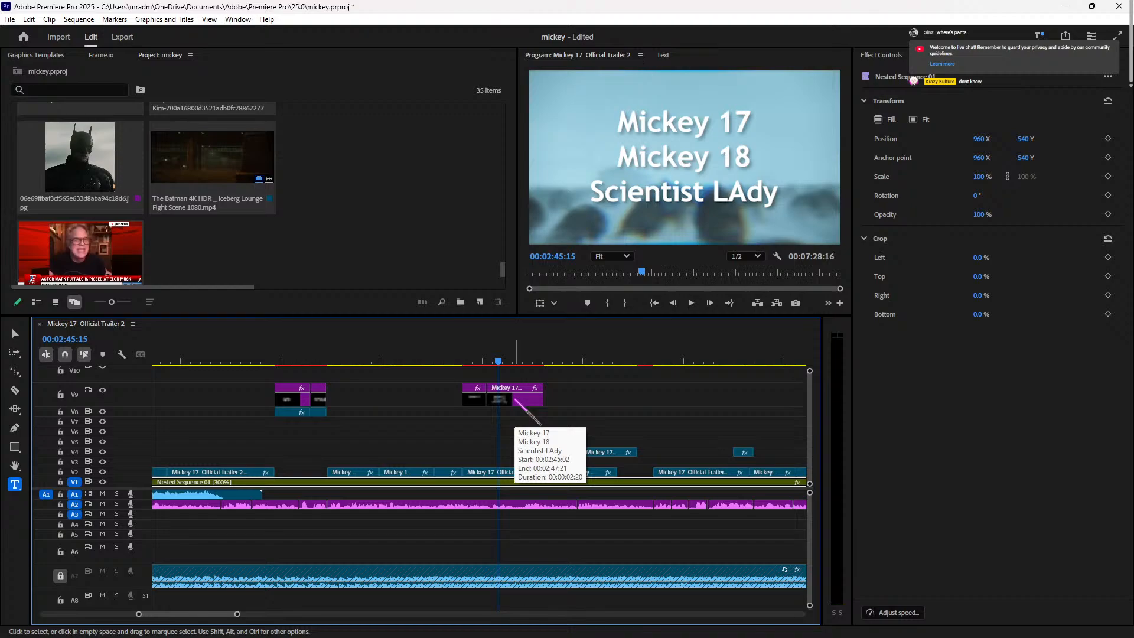
key(Right)
key(Right)
key(Right)
key(Right)
key(Right)
key(Right)
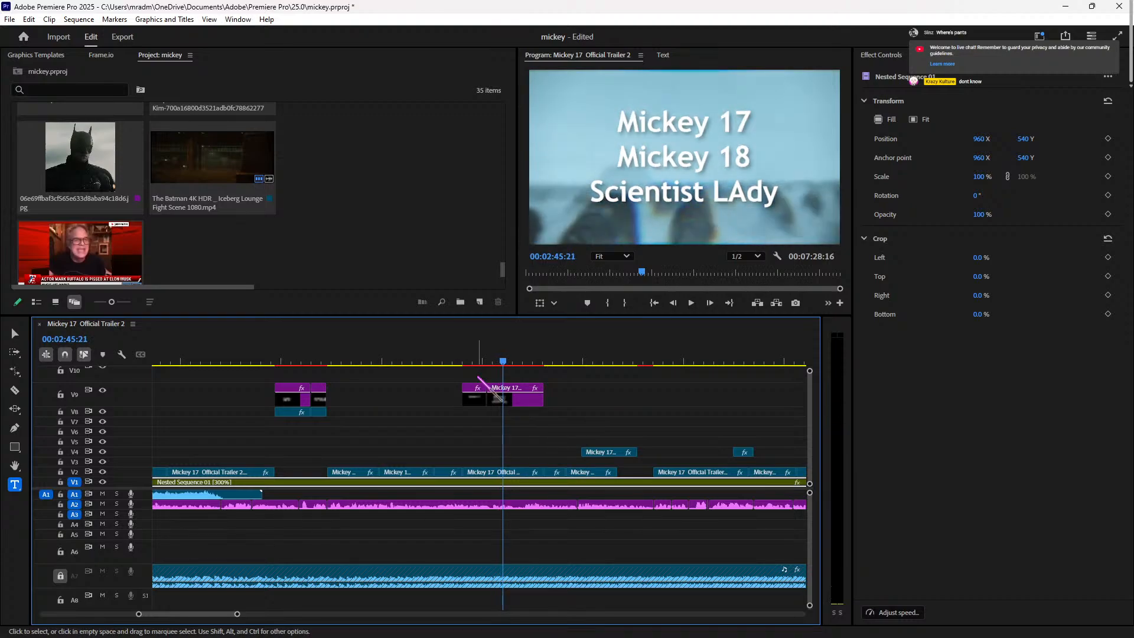
click(489, 359)
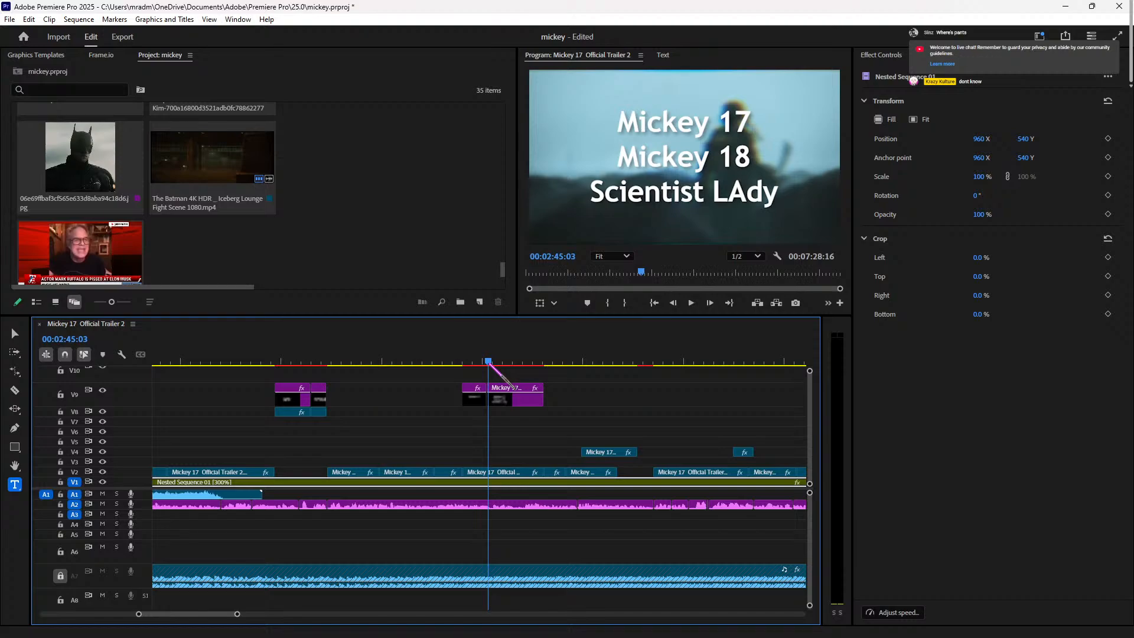
key(space)
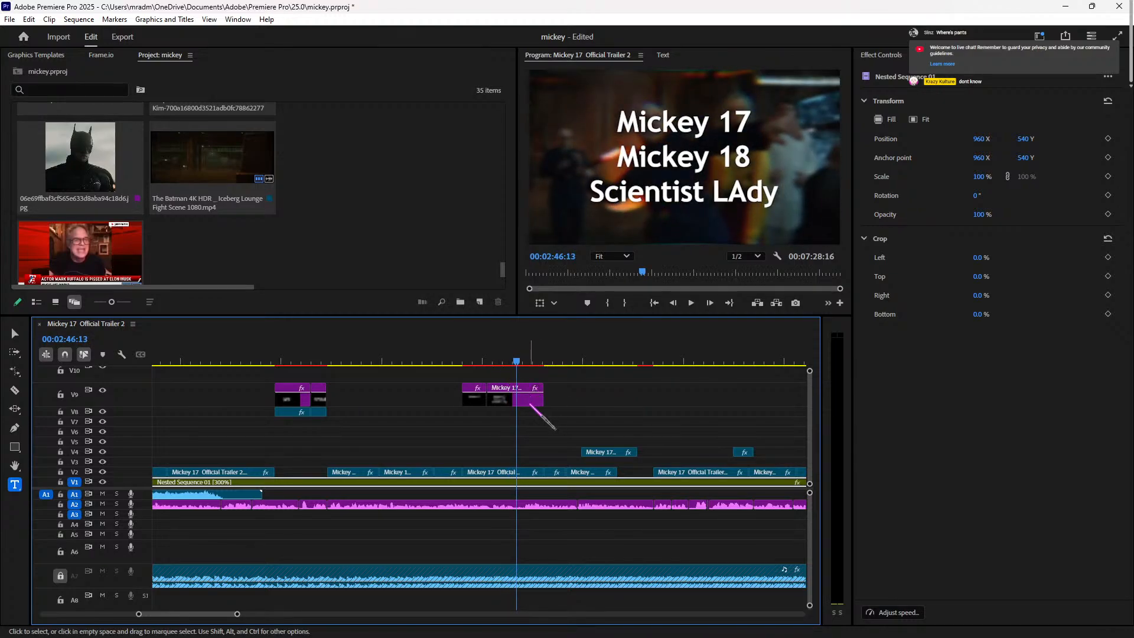
Step: Split the second title piece on V9 at 00:02:46:21
click(530, 400)
key(space)
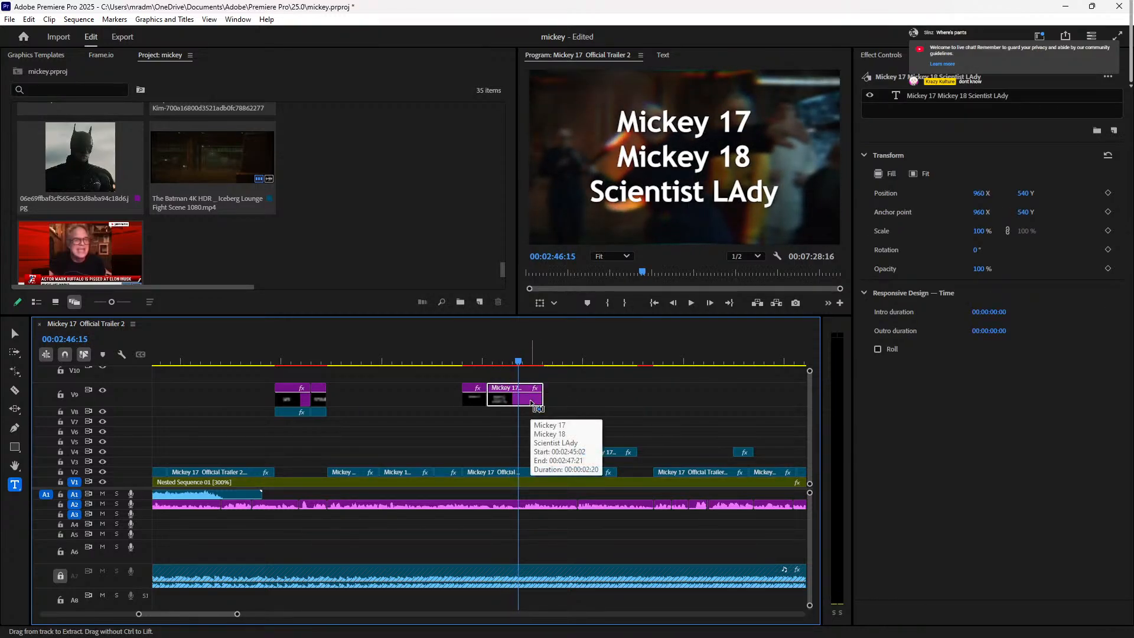
key(space)
key(ctrl+k)
click(538, 402)
key(Right)
key(Right)
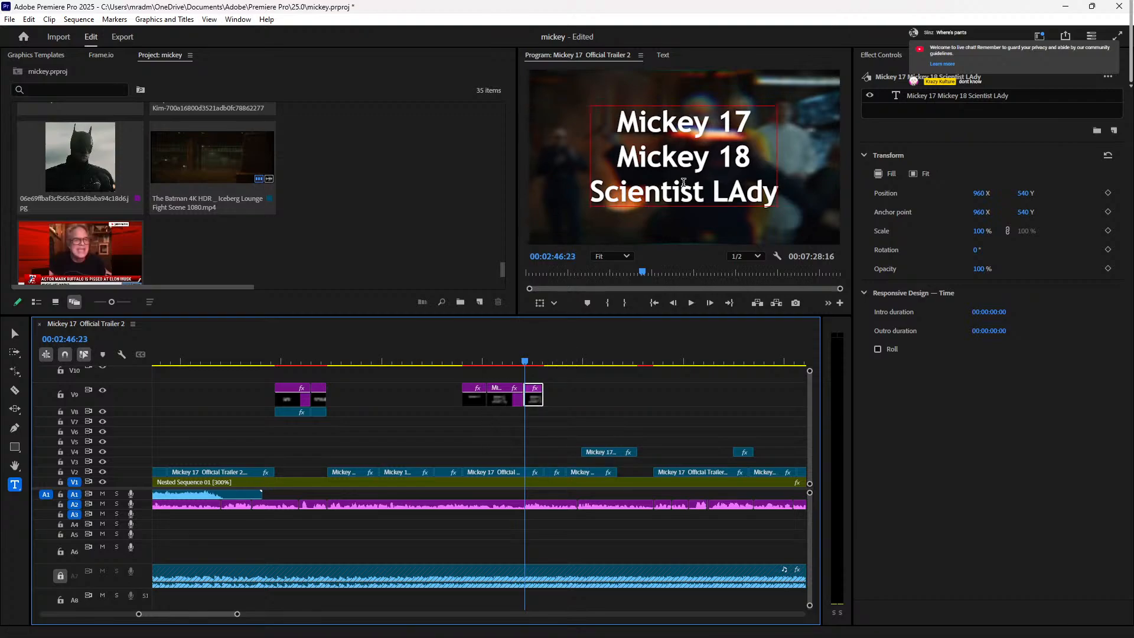
key(Right)
Step: Delete the 'Scientist LAdy' line from the middle title piece
click(495, 361)
click(513, 398)
click(770, 194)
drag(770, 195, 590, 201)
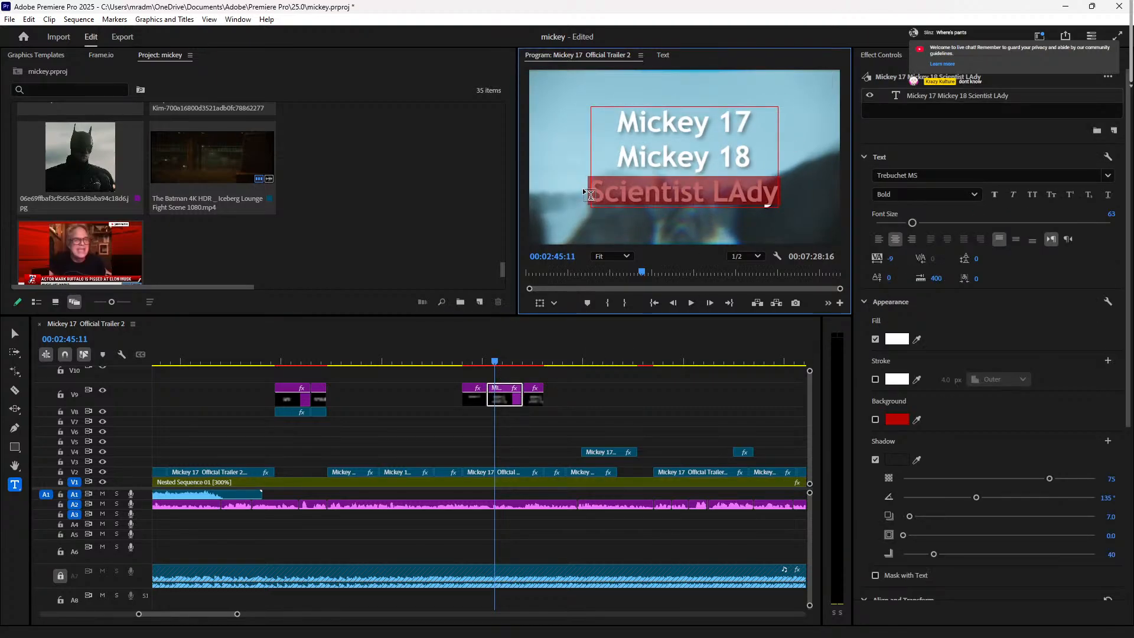
key(BackSpace)
key(BackSpace)
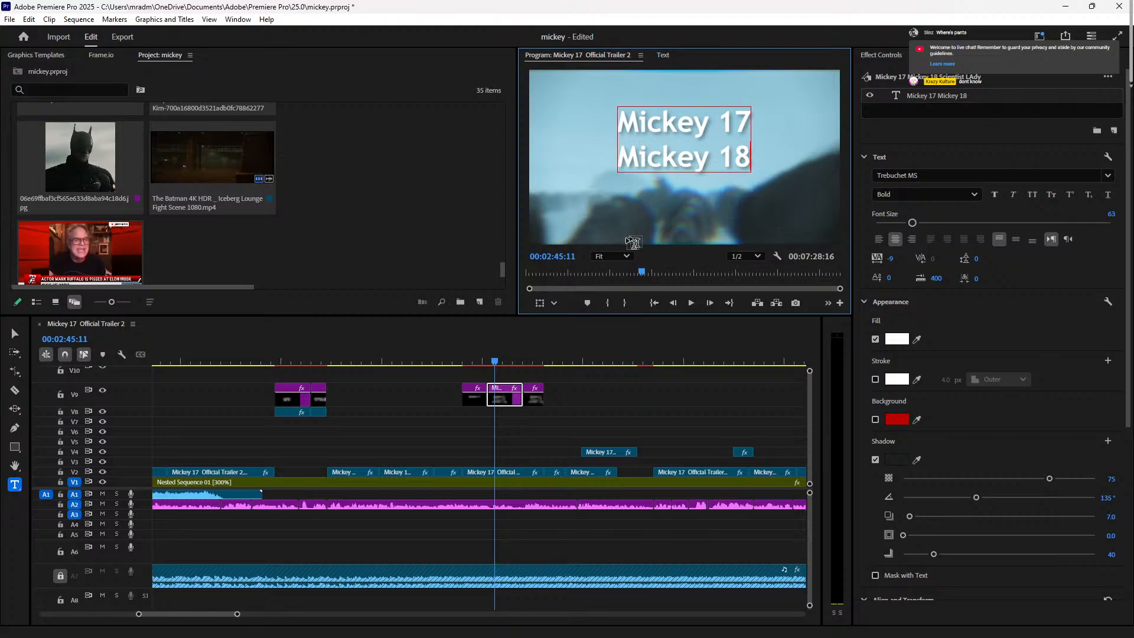
click(514, 362)
Step: Correct 'LAdy' to 'Lady' in the third title piece
click(530, 361)
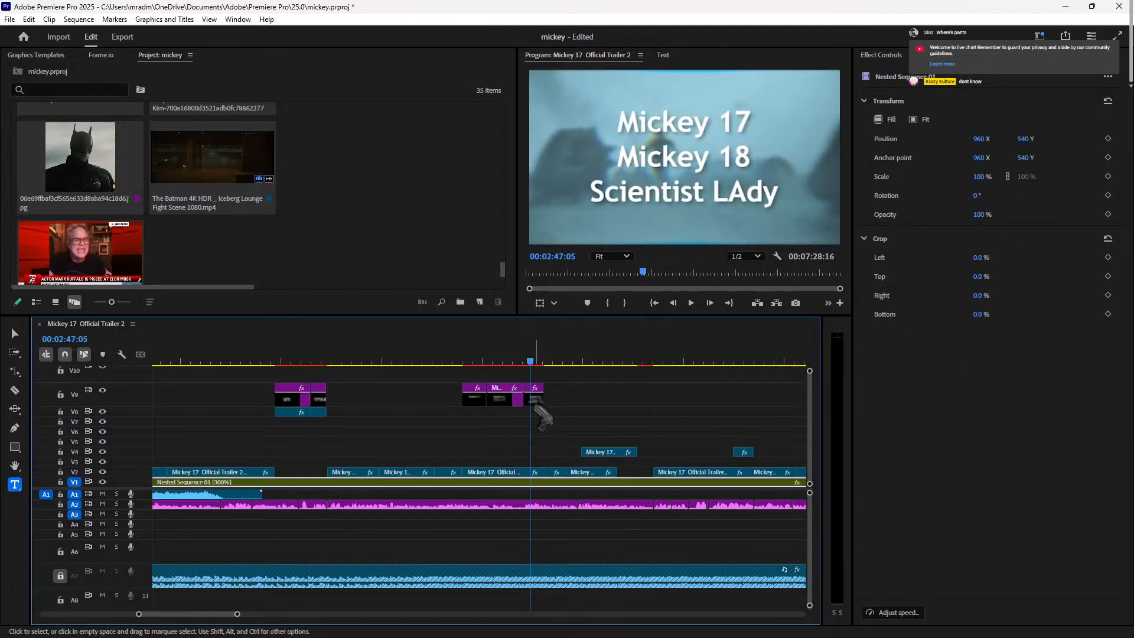
click(534, 398)
click(749, 193)
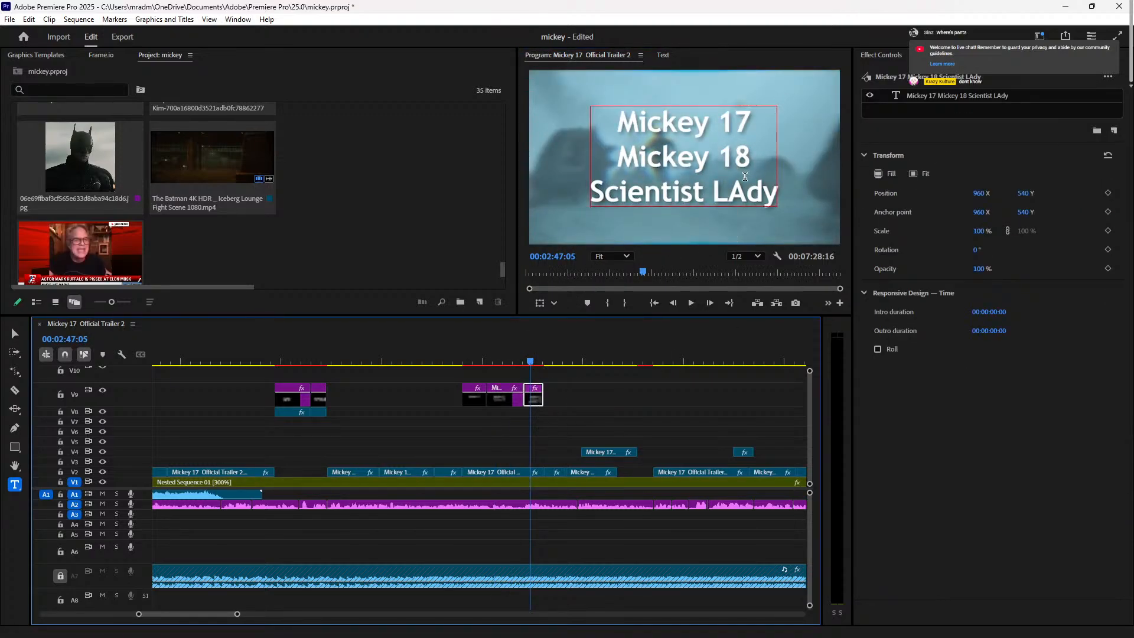
key(BackSpace)
text(a)
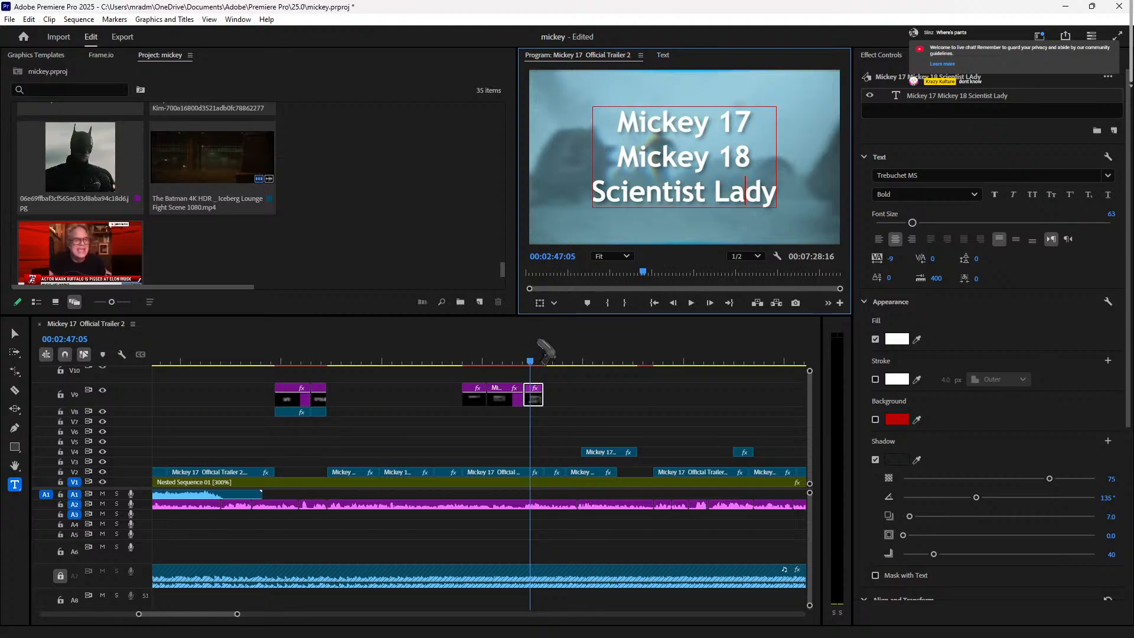
Step: Replay the title build-up and extend the last title piece to about 02:49:22
click(462, 361)
key(space)
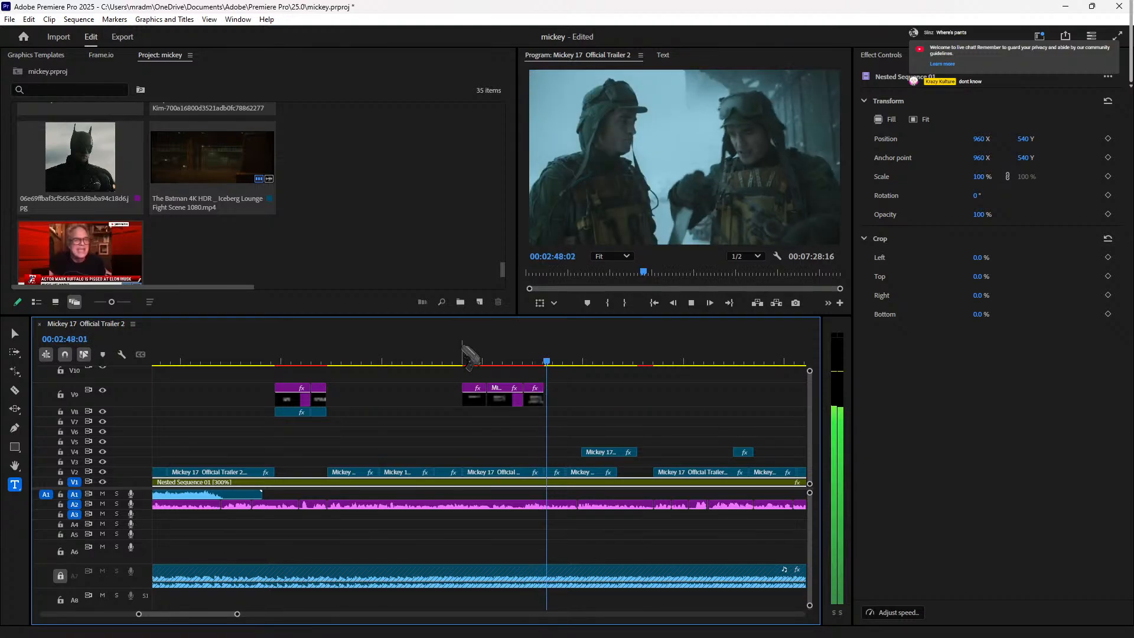
key(space)
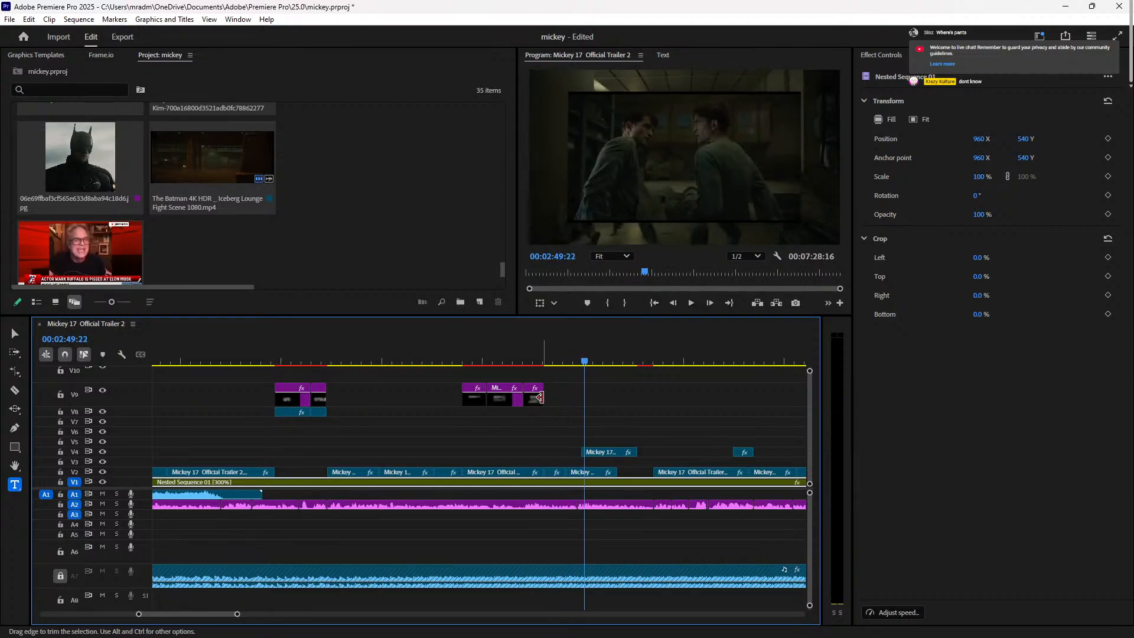
drag(539, 397, 579, 397)
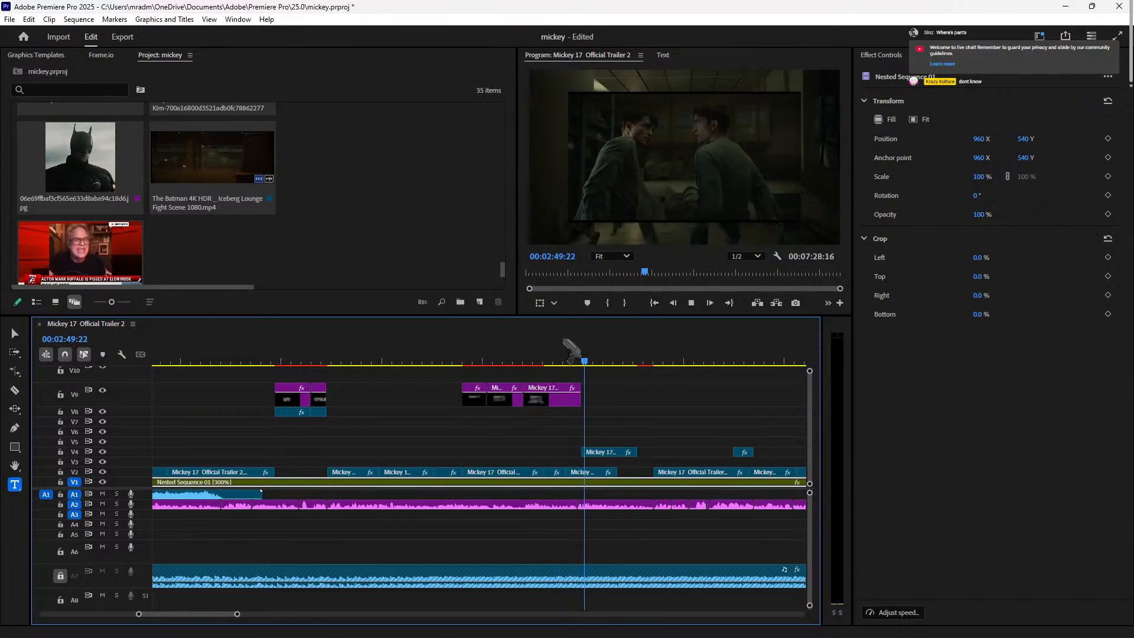
Step: Trim the V9 title's end back to the playhead just after 00:02:49:11
click(563, 357)
drag(571, 357, 576, 358)
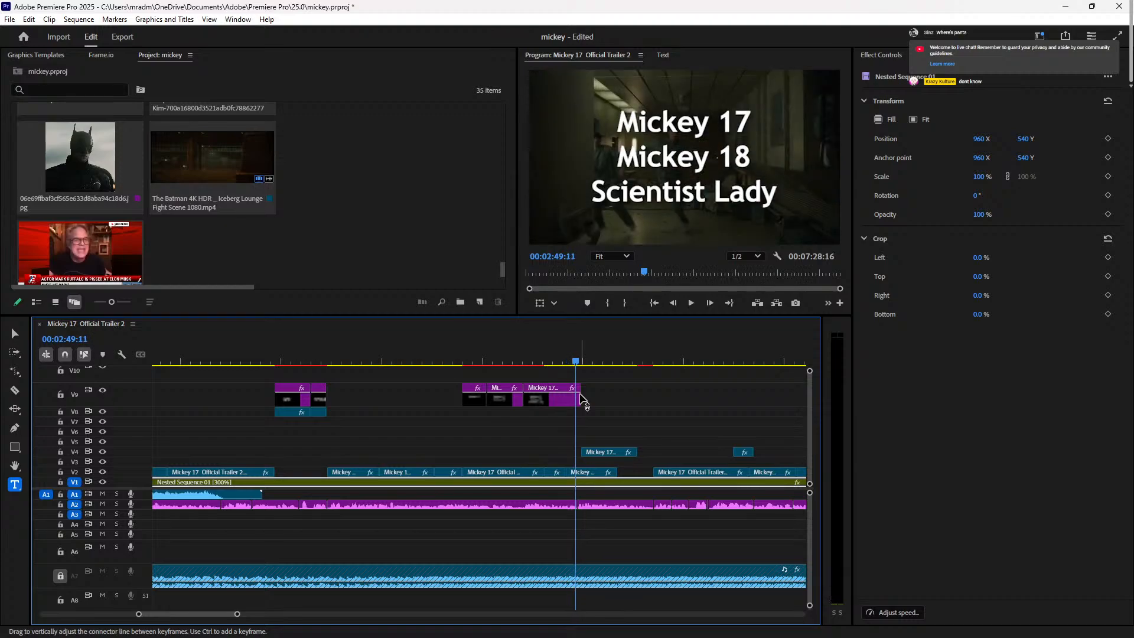
key(Right)
key(Right)
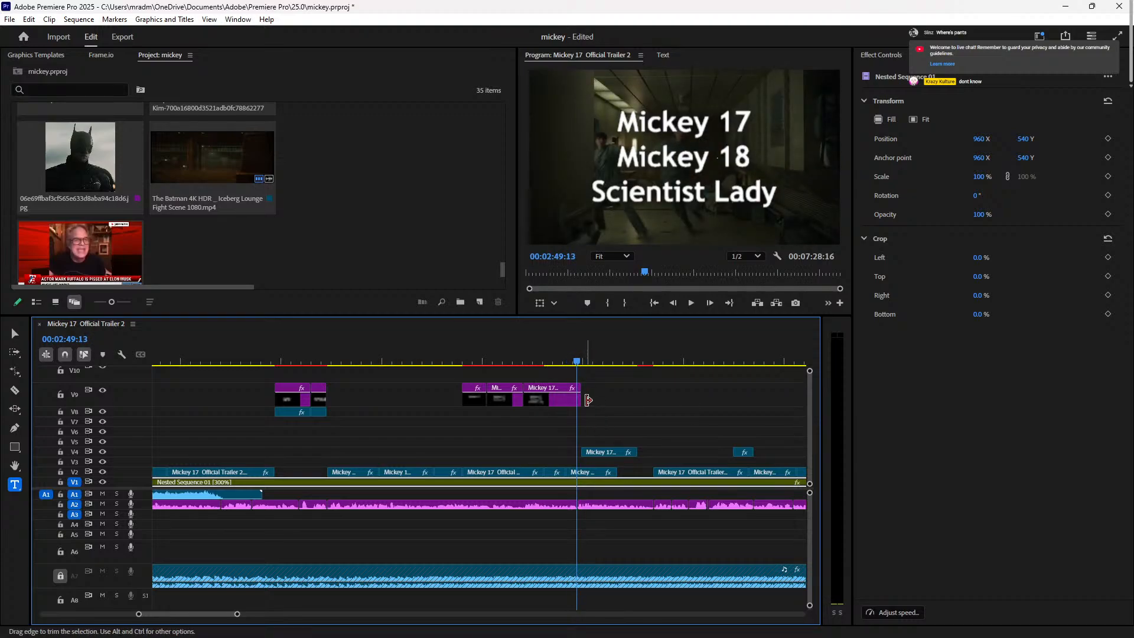
key(Right)
click(583, 399)
mouse_move(584, 399)
mouse_down()
mouse_move(564, 399)
mouse_move(577, 400)
mouse_up()
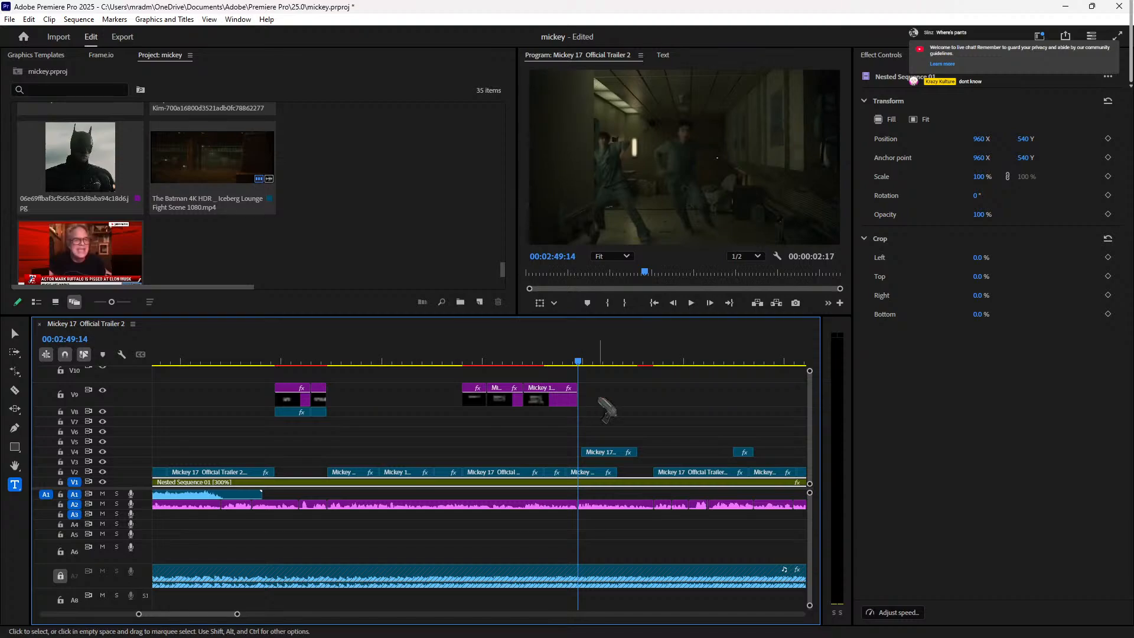
Step: Replay the trimmed title, then ripple-delete the tiny V2 clip leaving no gap
click(459, 362)
key(space)
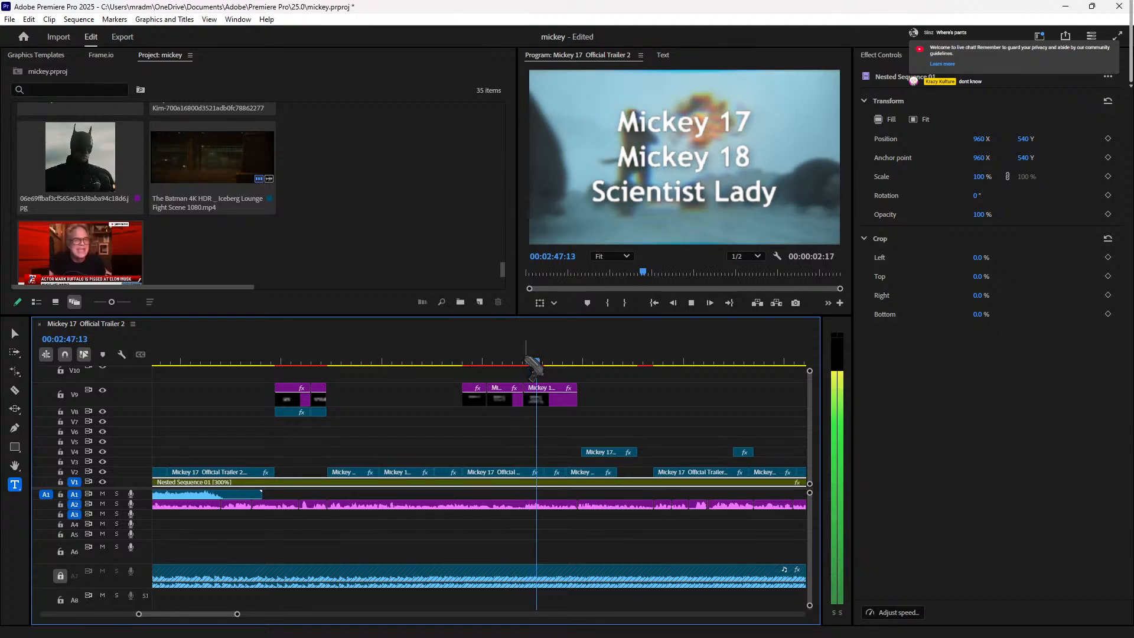
key(space)
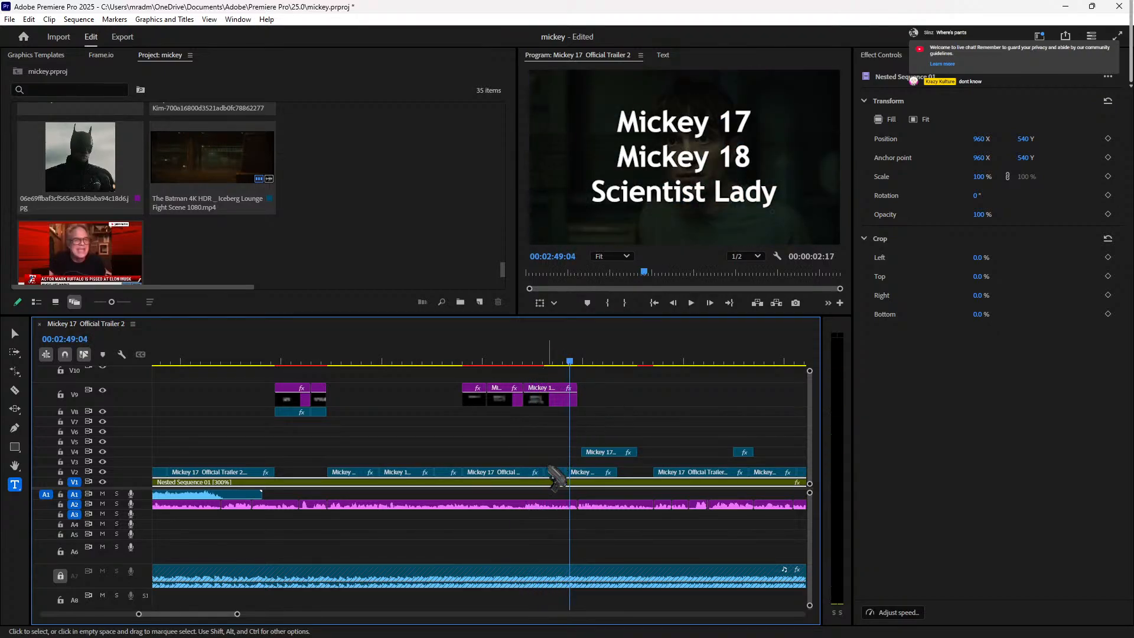
key(space)
key(space)
click(560, 472)
drag(565, 474, 597, 472)
key(Delete)
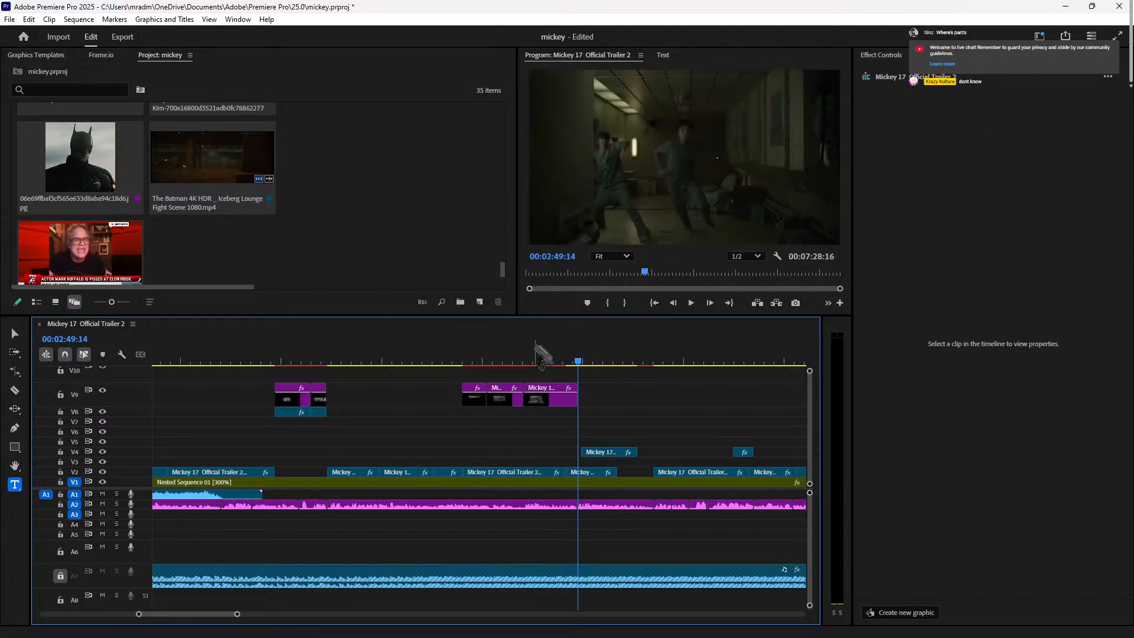
Step: Extend the V2 trailer clip's end slightly and review it from 00:02:47:07
click(529, 357)
key(space)
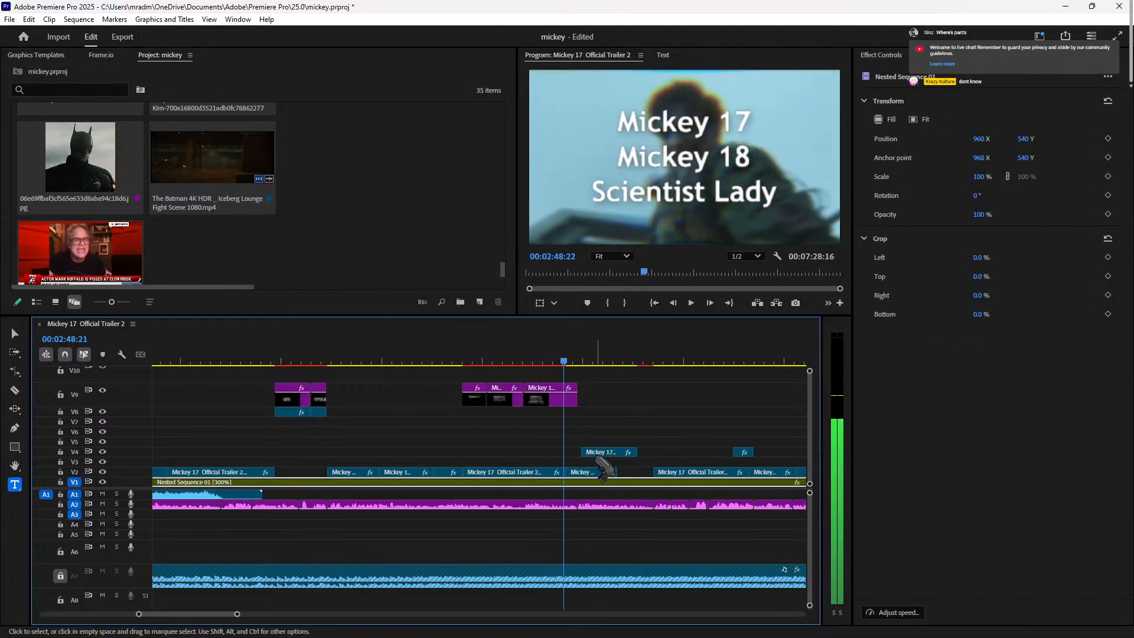
key(space)
click(610, 472)
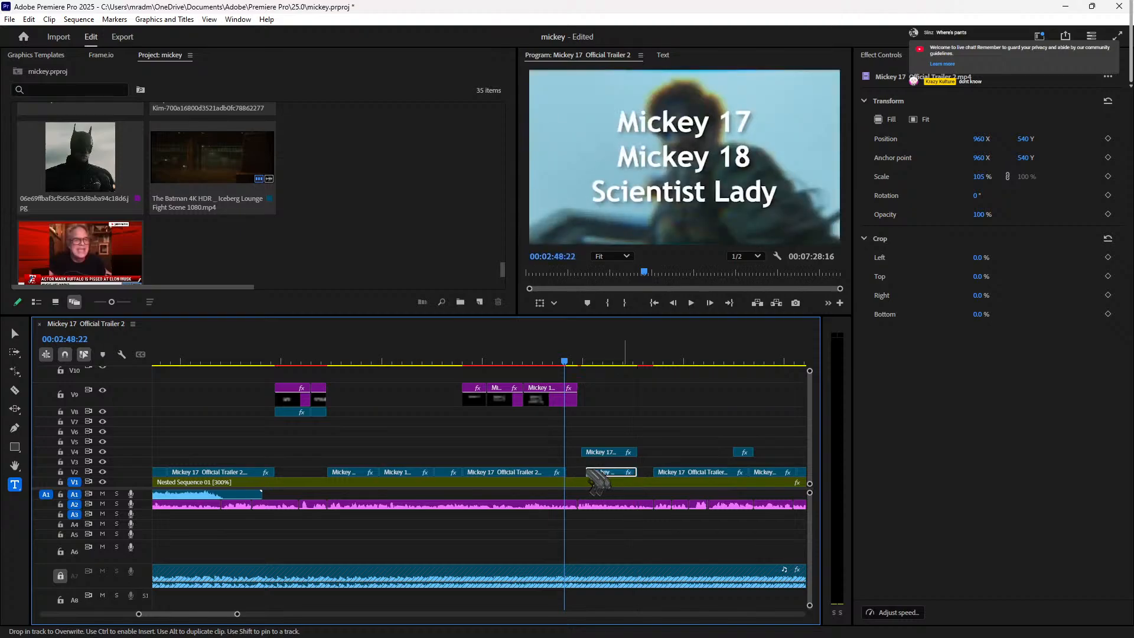
drag(564, 472, 576, 472)
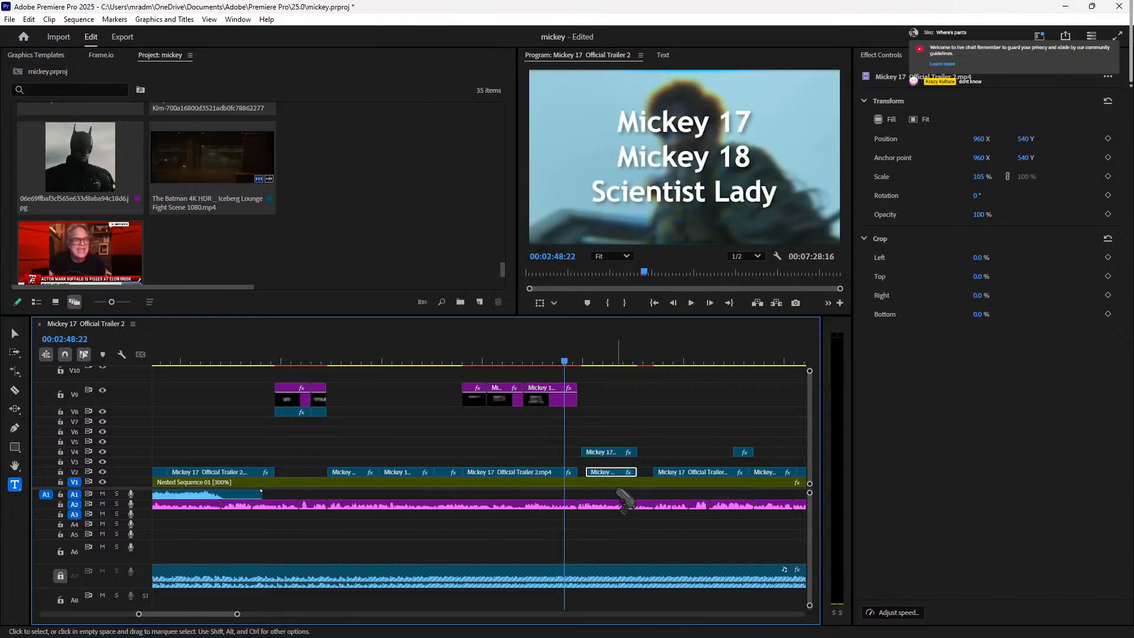
click(531, 360)
key(space)
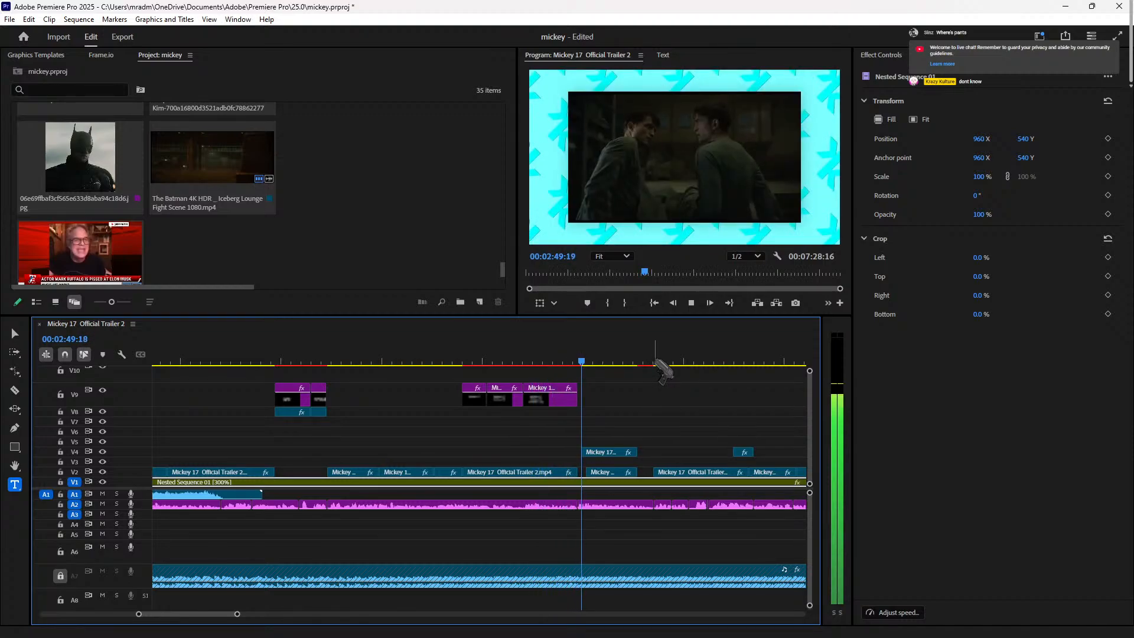
key(space)
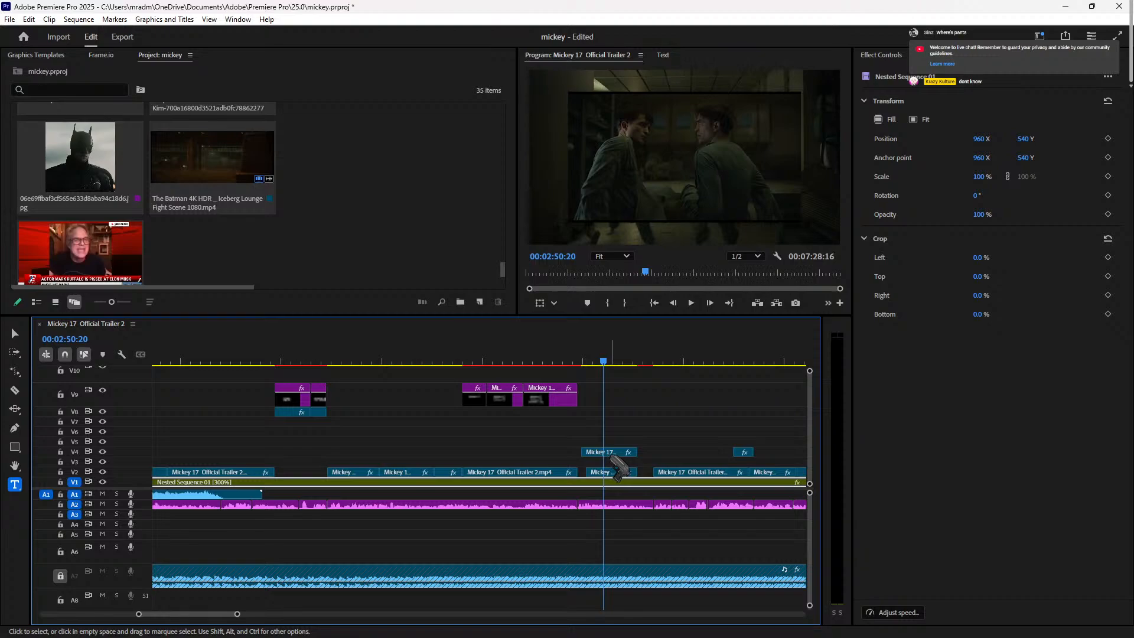
Step: Move the short Mickey 17 clip from V4 up to V8, later in the sequence, and play it back
click(614, 472)
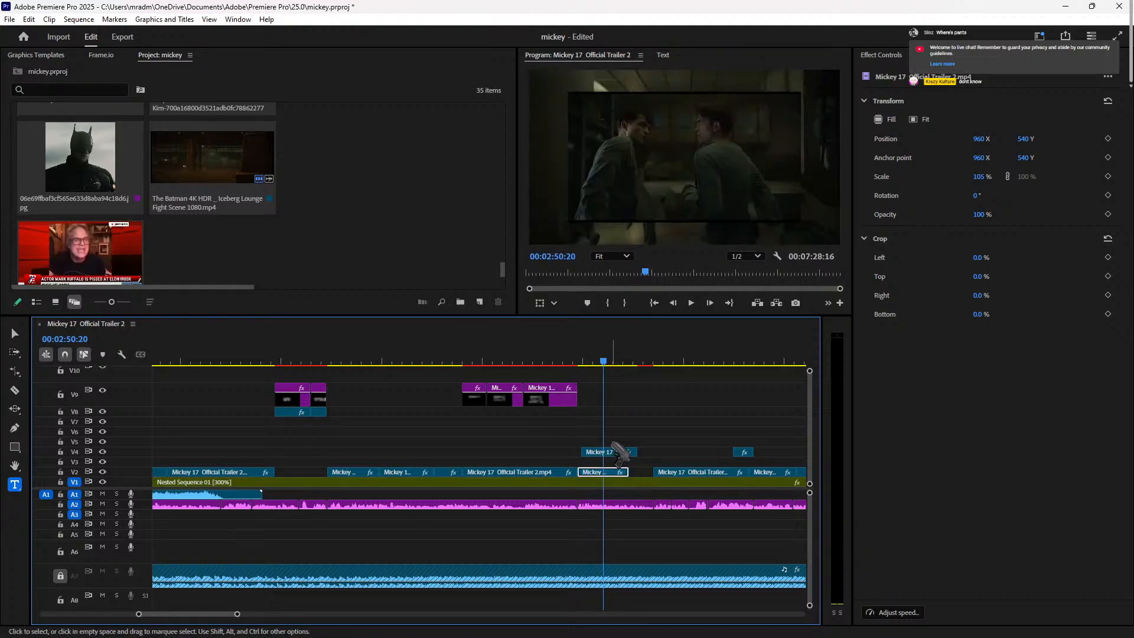
drag(618, 453, 745, 412)
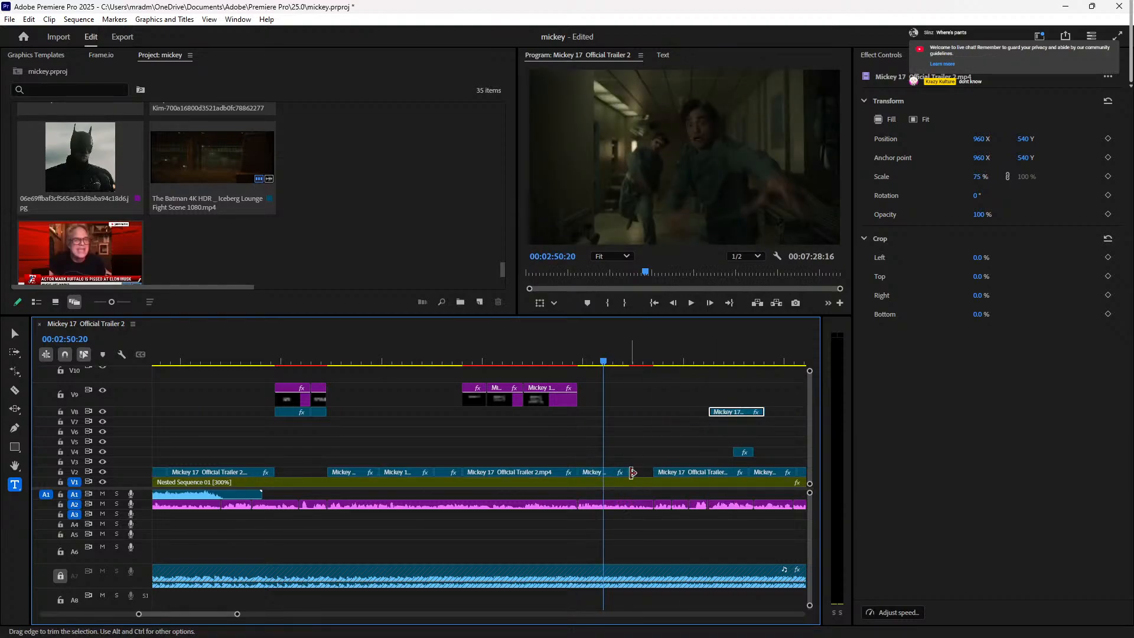
key(space)
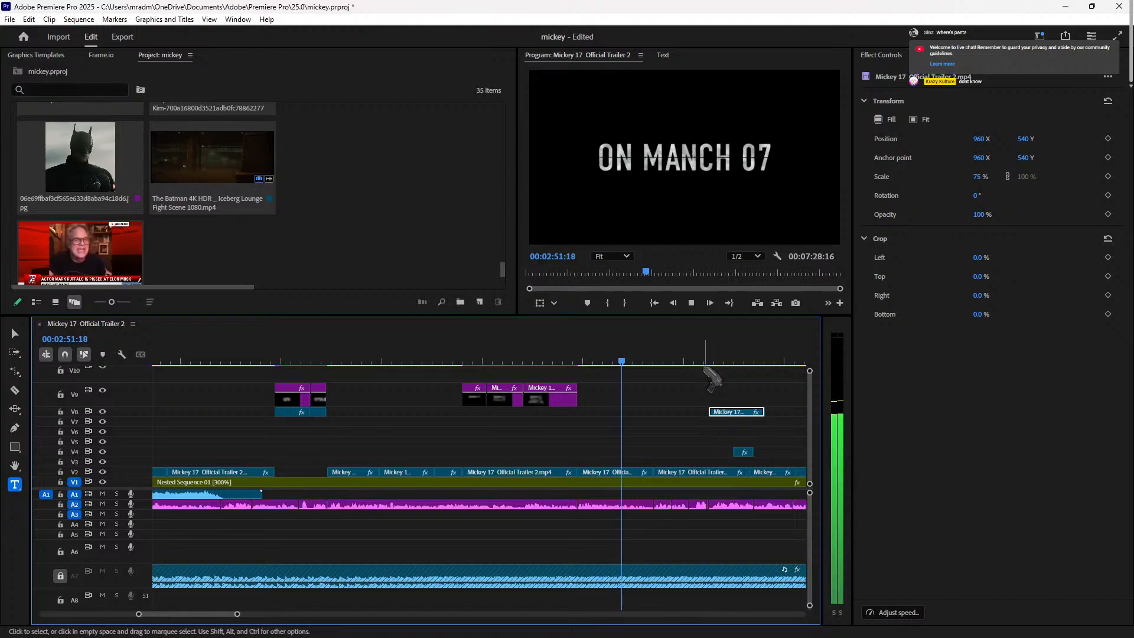
key(space)
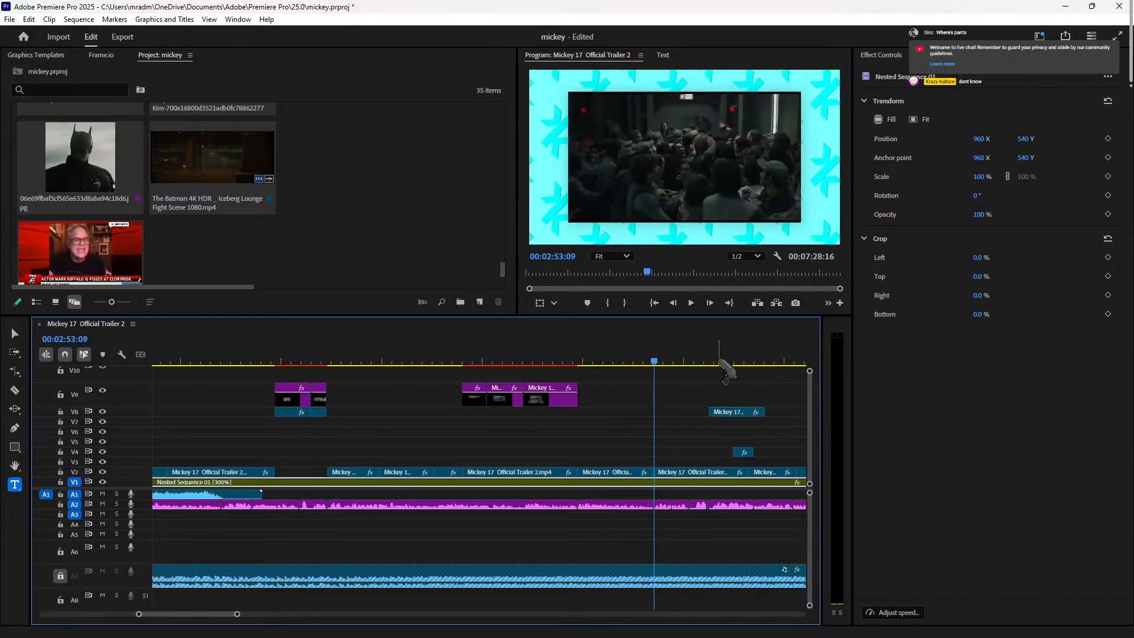
key(space)
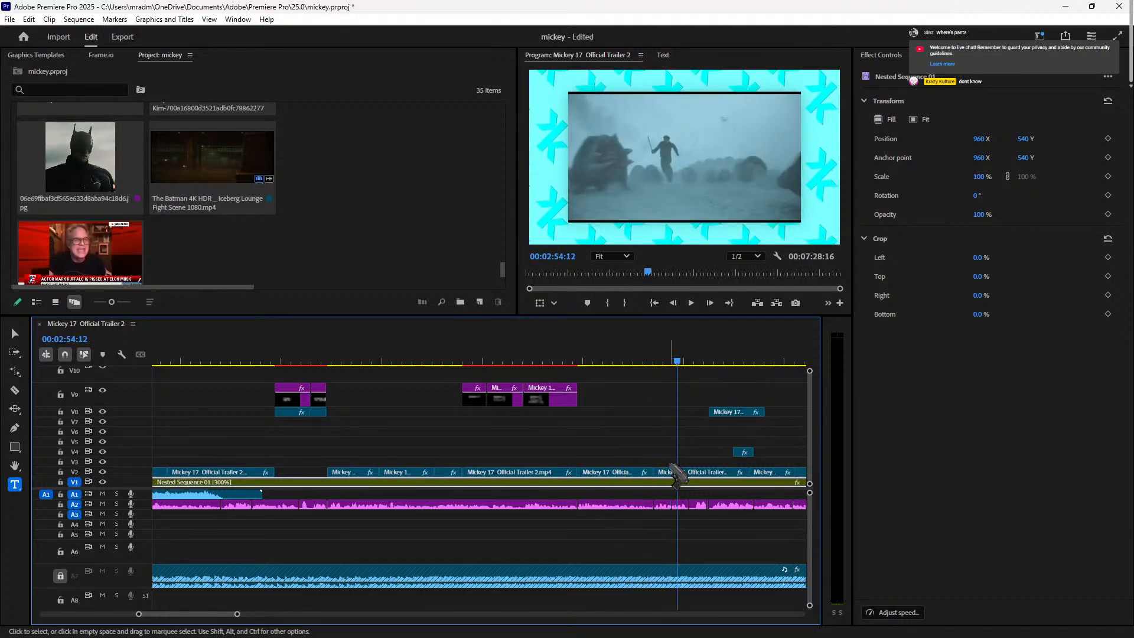
key(space)
click(663, 360)
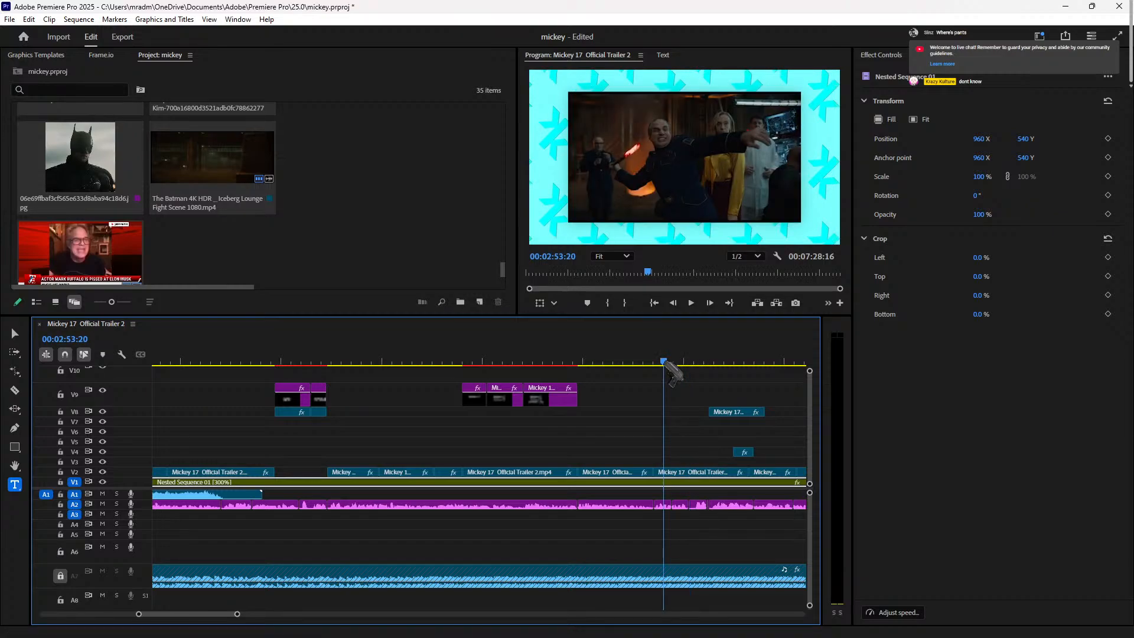
click(665, 362)
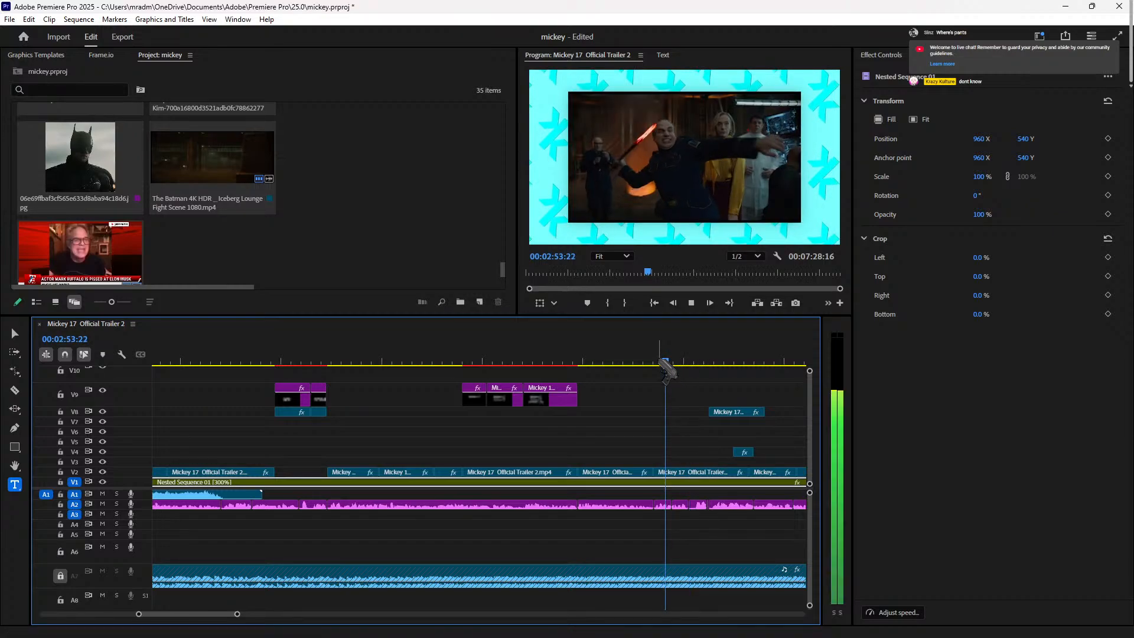
click(630, 361)
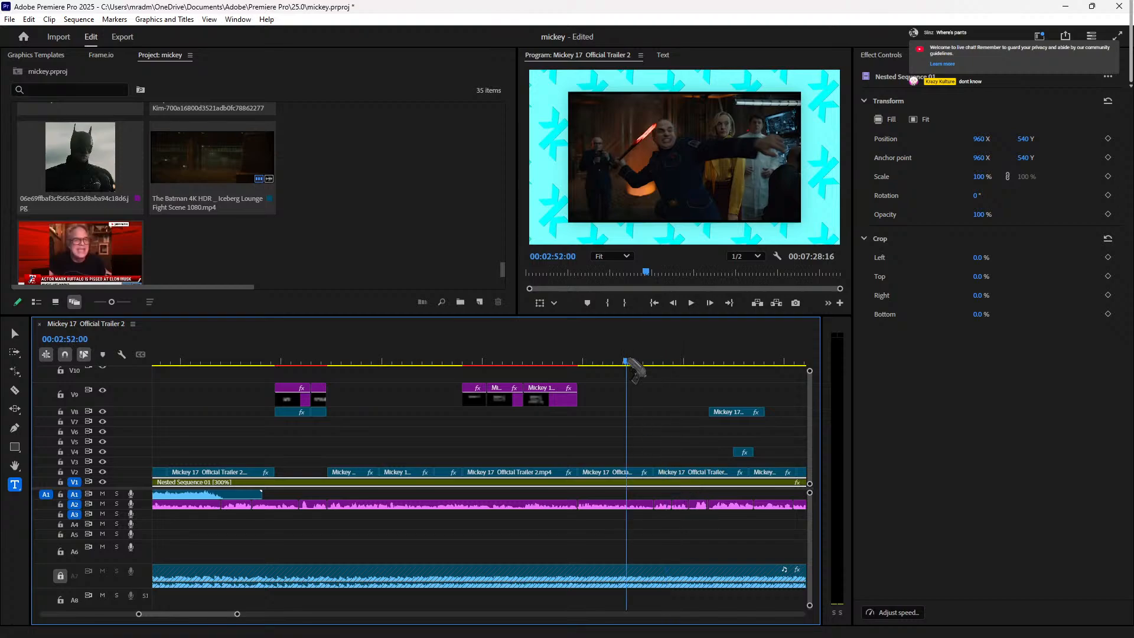
key(space)
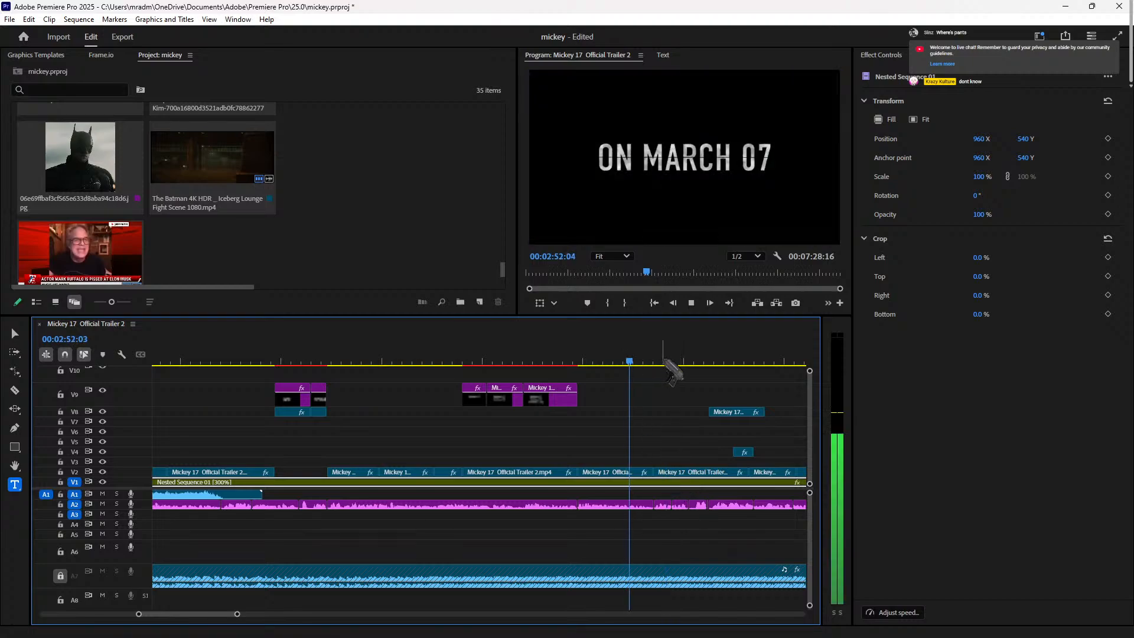
Step: Split the V2 trailer clip at 00:02:54:07
click(682, 474)
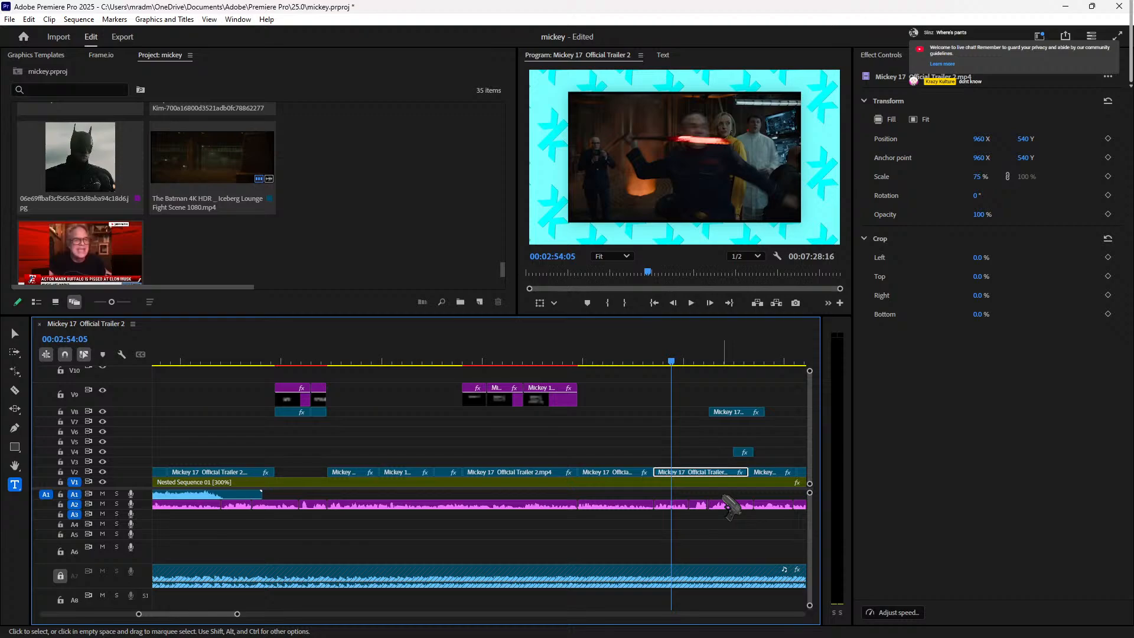
click(640, 361)
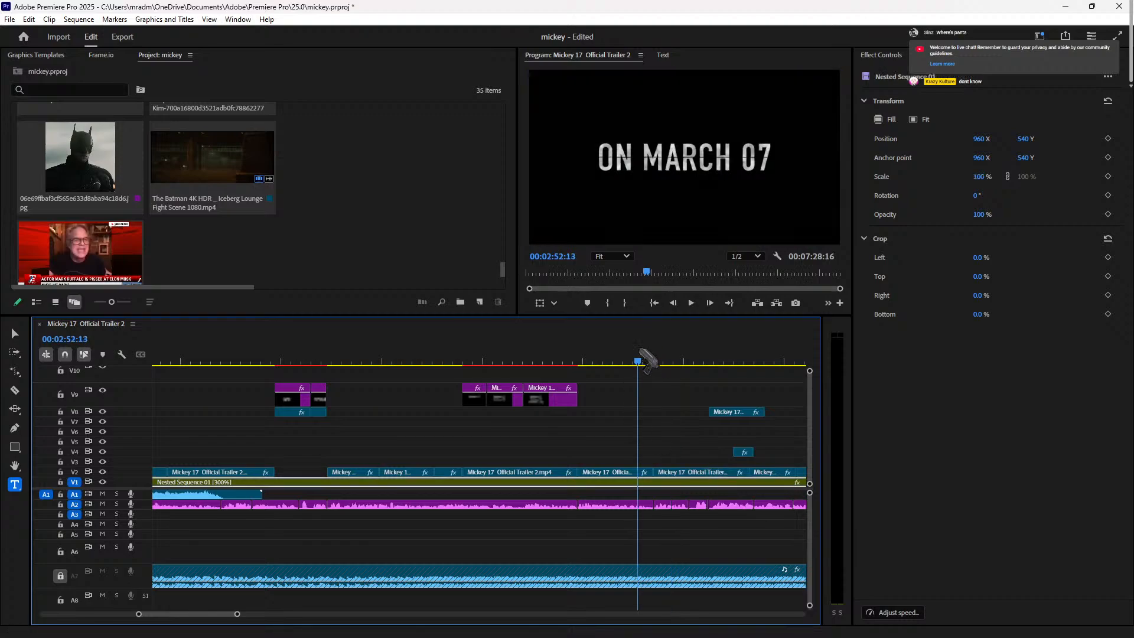
key(space)
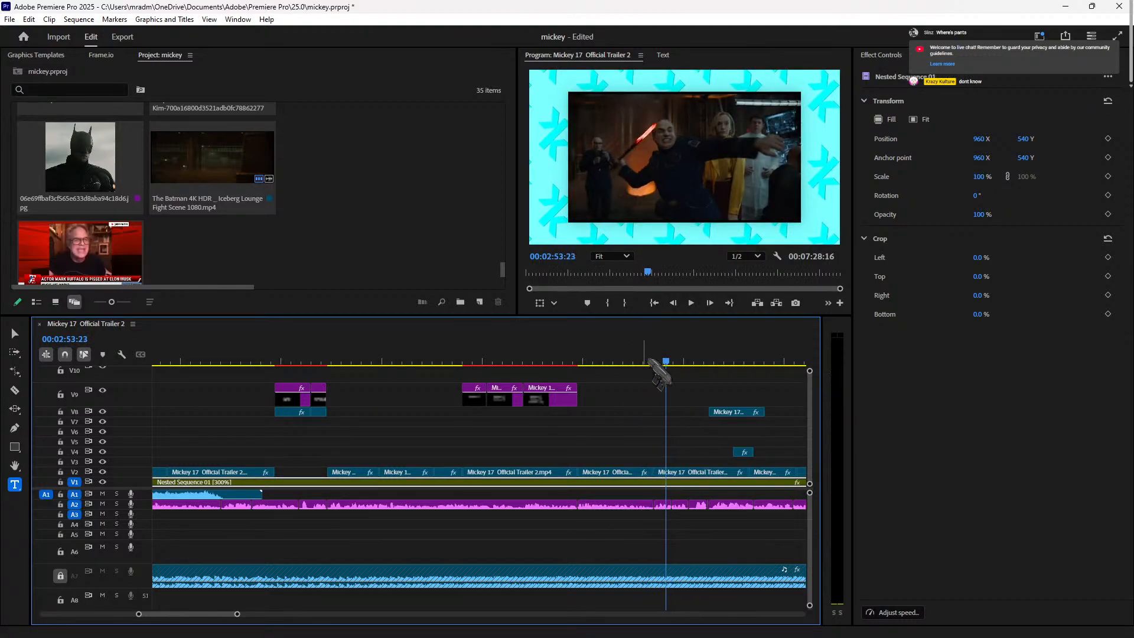
key(space)
click(706, 476)
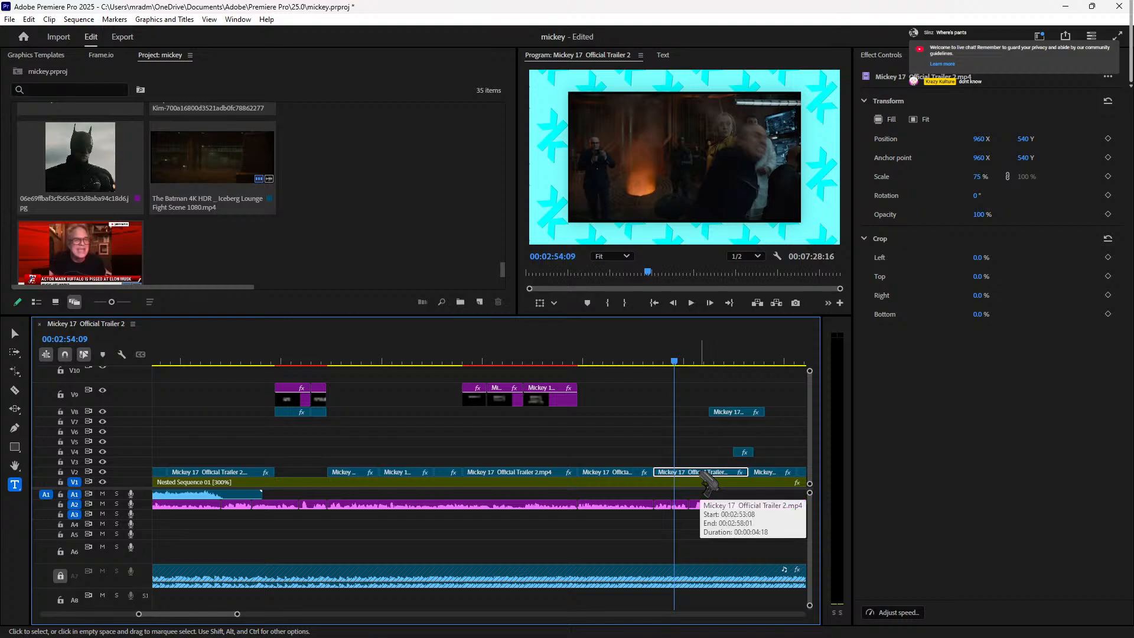
key(Left)
key(Left)
key(ctrl+k)
key(space)
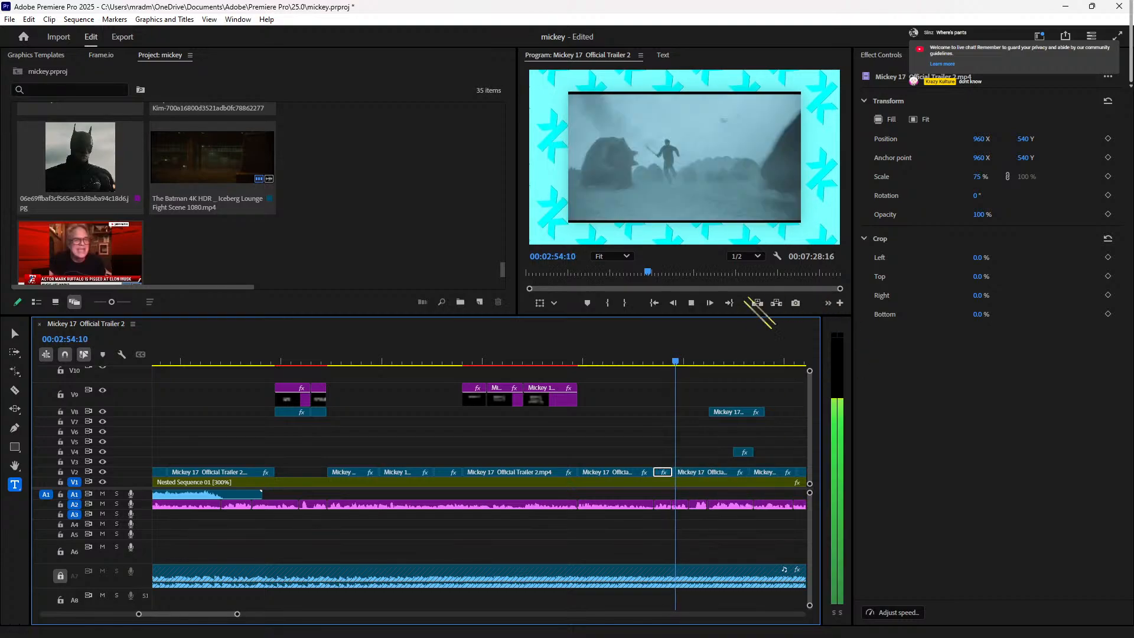
key(space)
Step: Split the V2 clip again at 00:02:55:09 and show its Effect Controls
click(708, 481)
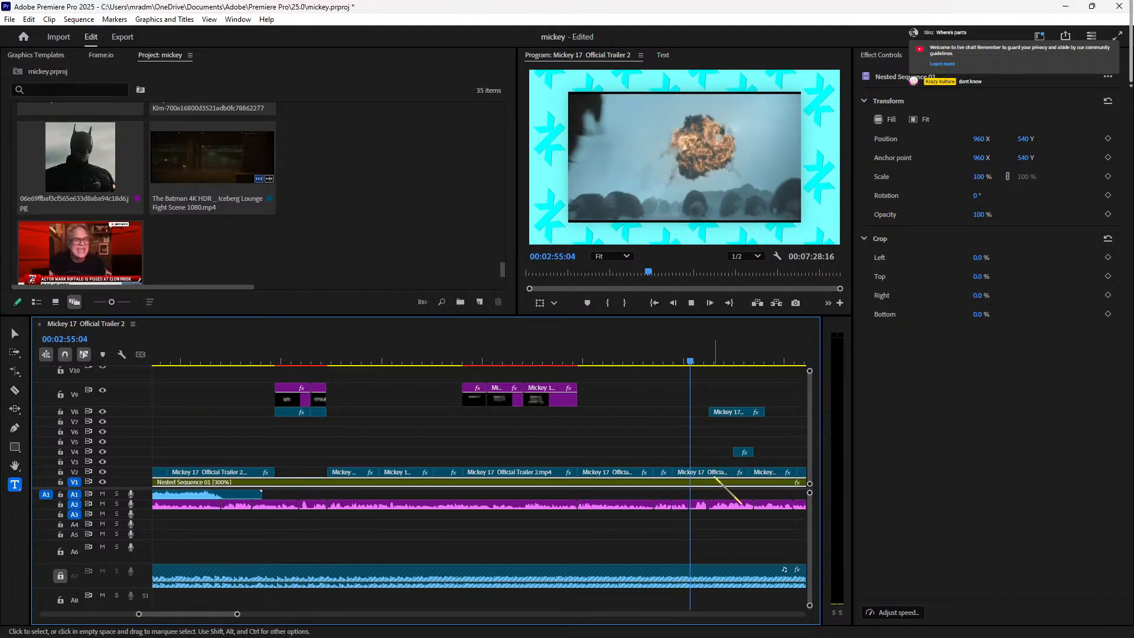
key(space)
key(space)
key(Left)
key(Left)
key(Left)
key(Left)
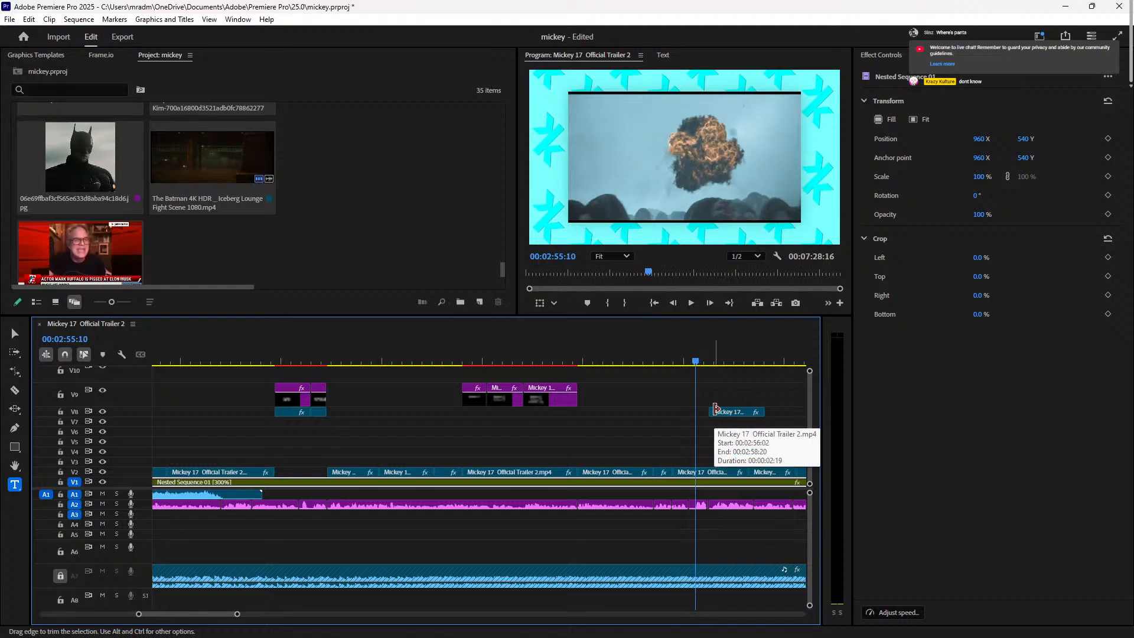
click(713, 472)
key(ctrl+k)
click(882, 55)
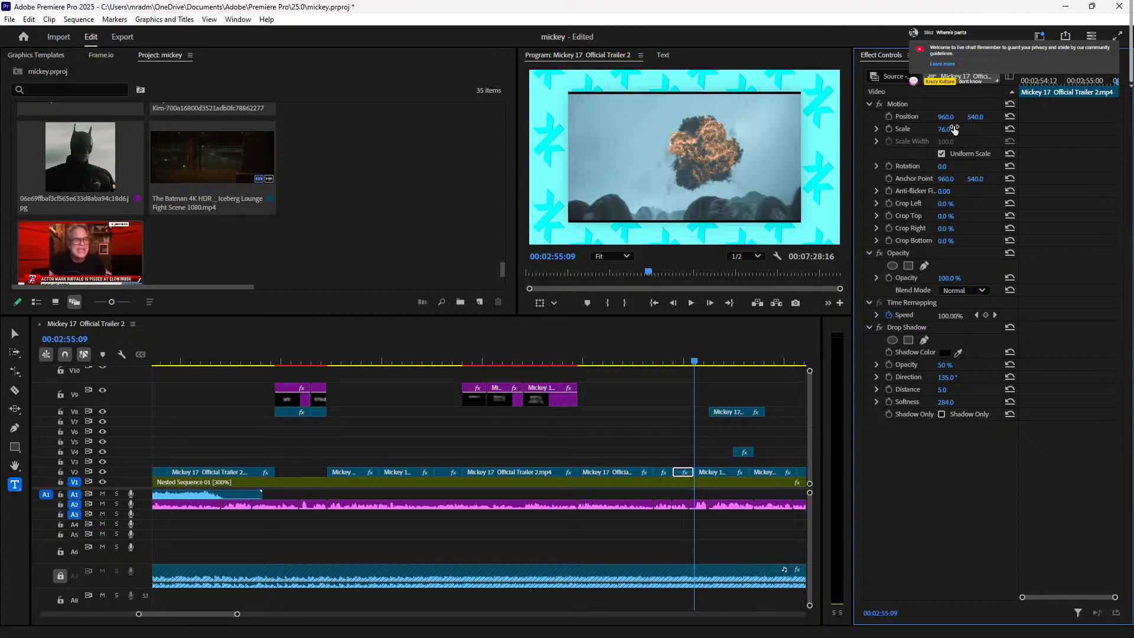
Step: Cancel the preview render and set the short V2 piece's Scale to 105
key(Return)
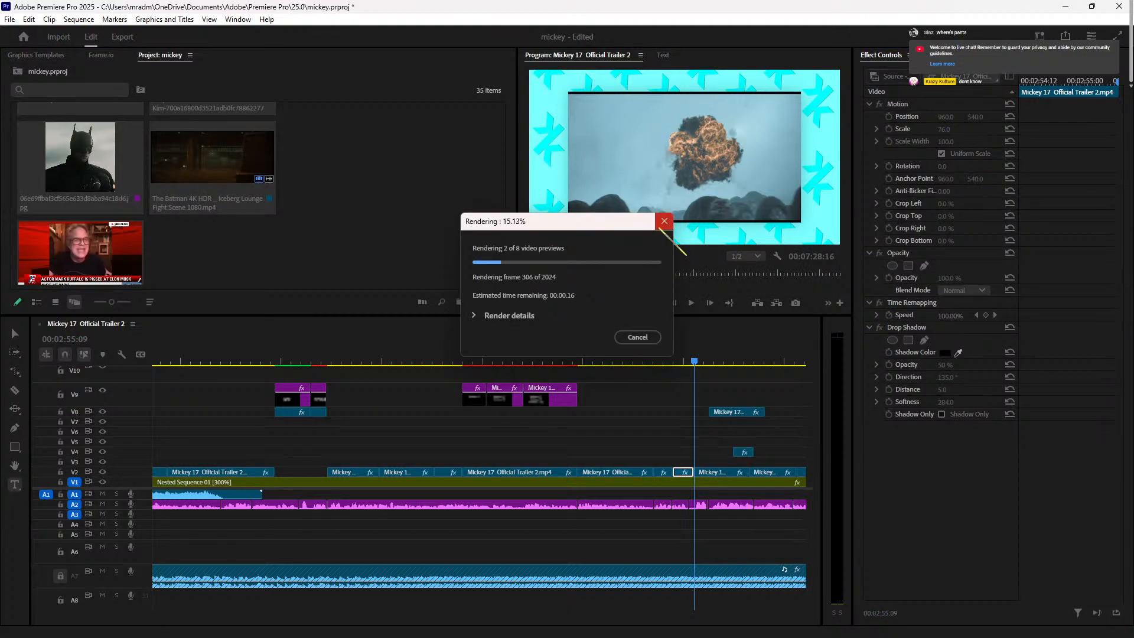
click(662, 223)
click(949, 129)
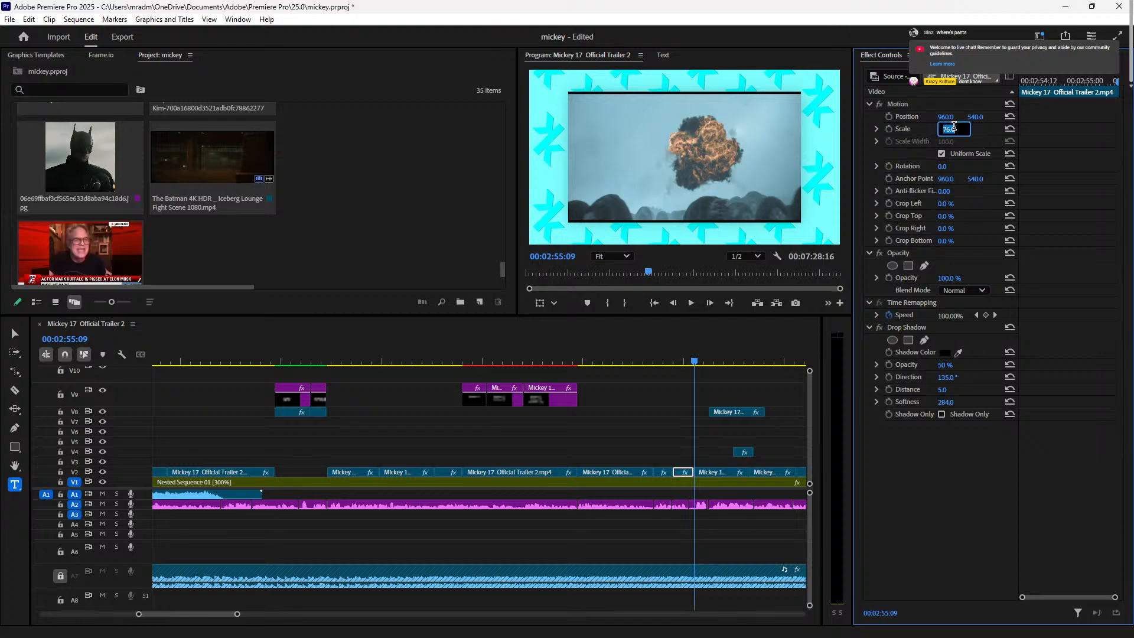
text(105)
key(Return)
Step: Scale the 00:02:53 clip and the following V2 trailer clip to 105, previewing the result
click(660, 361)
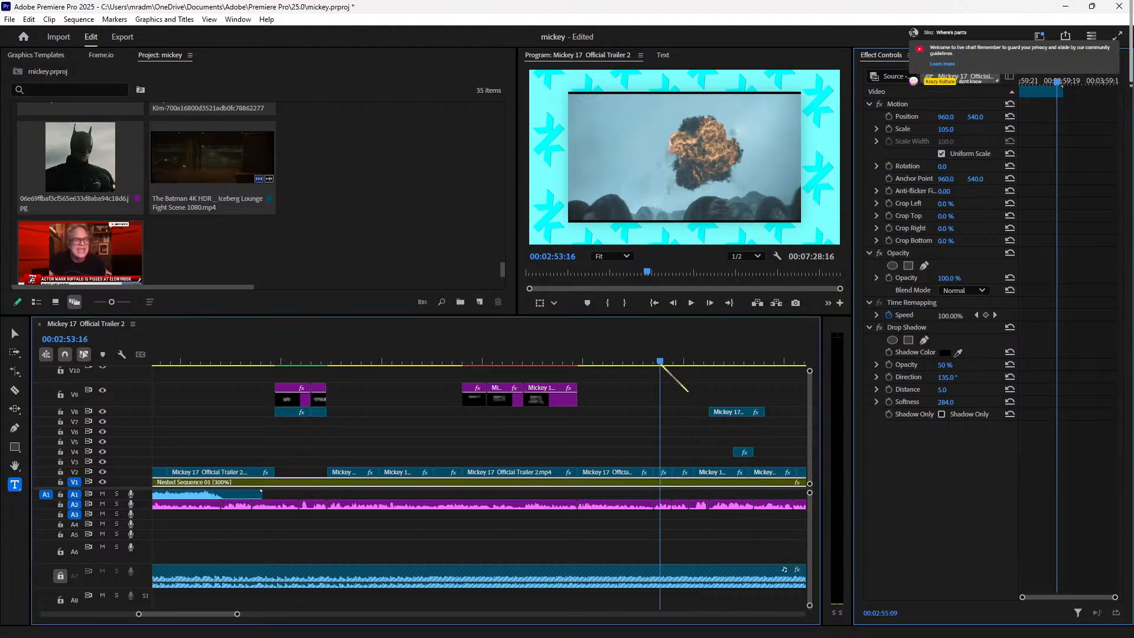
click(663, 472)
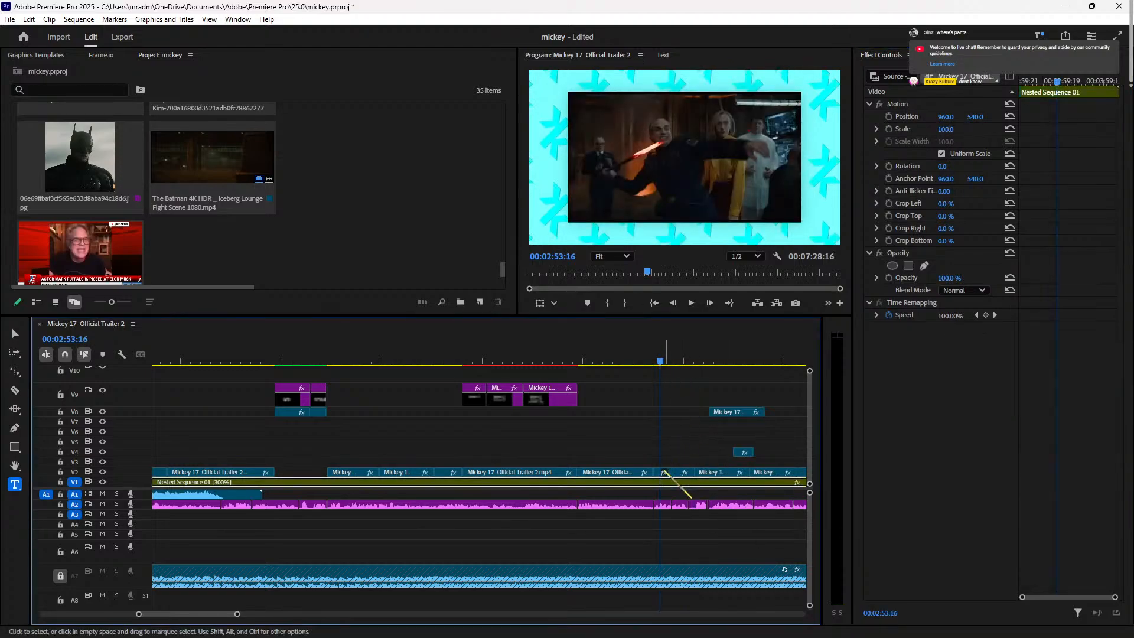
click(951, 128)
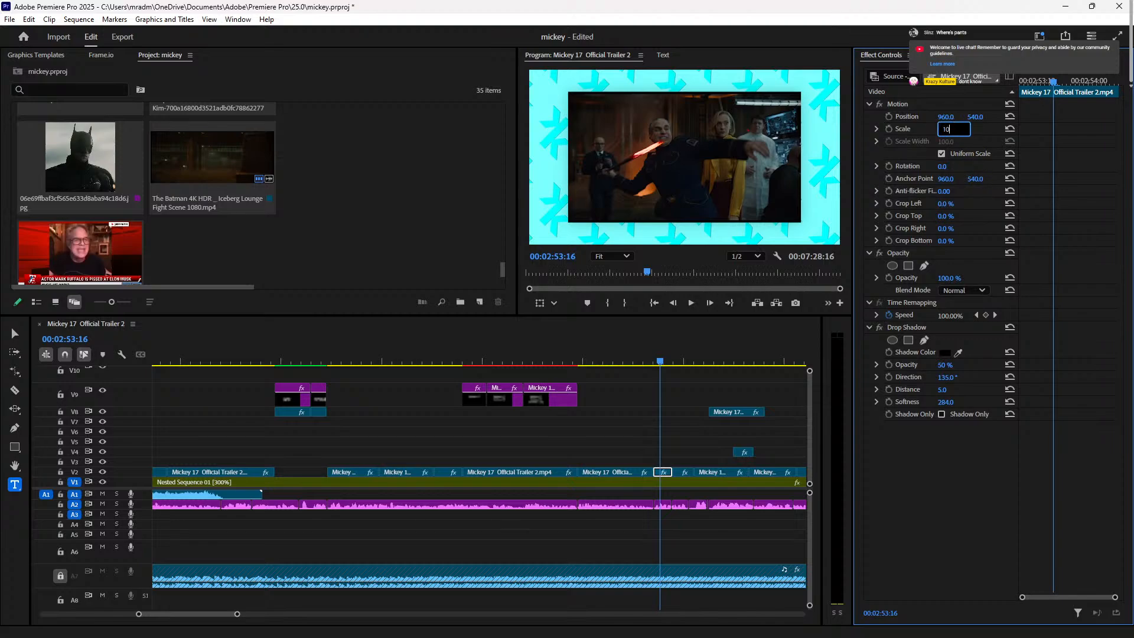
key(Return)
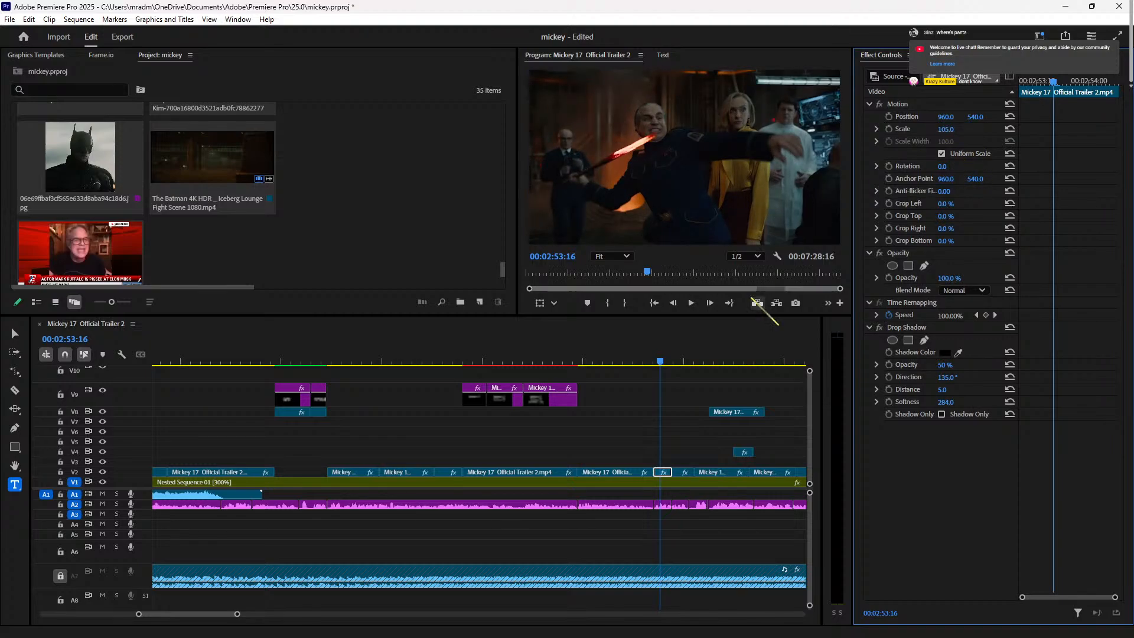
click(640, 417)
key(space)
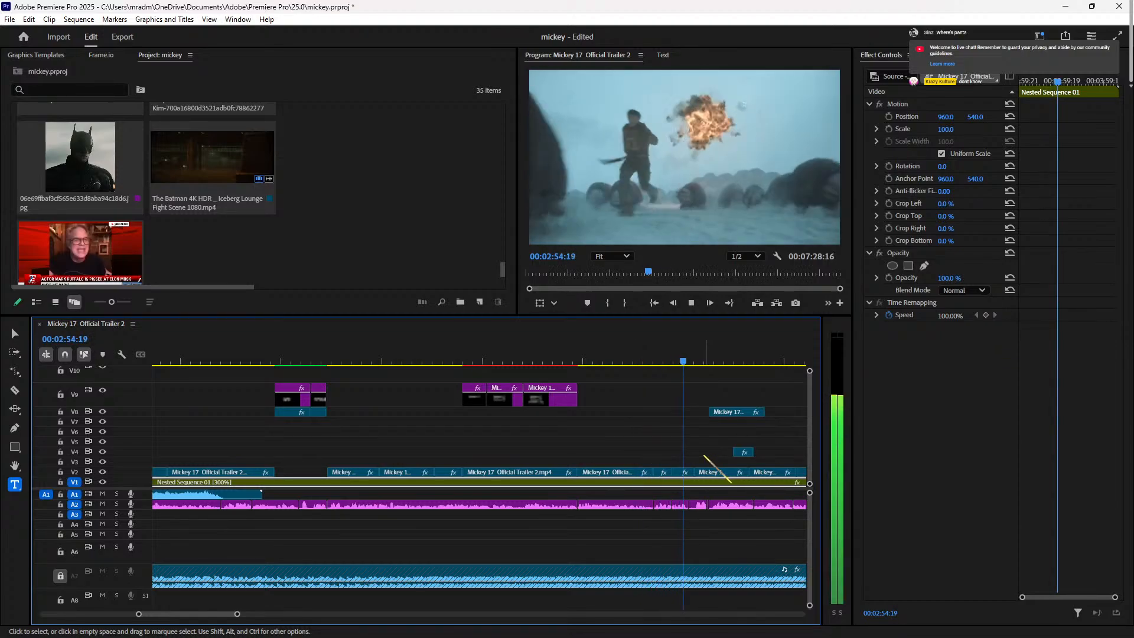
key(space)
click(718, 472)
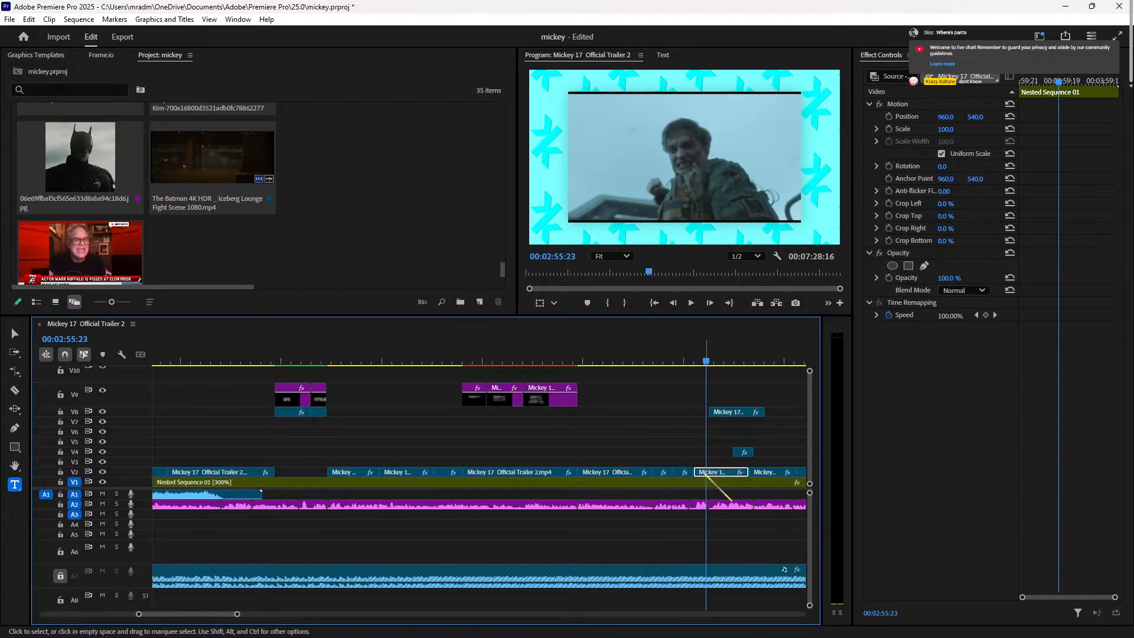
click(944, 129)
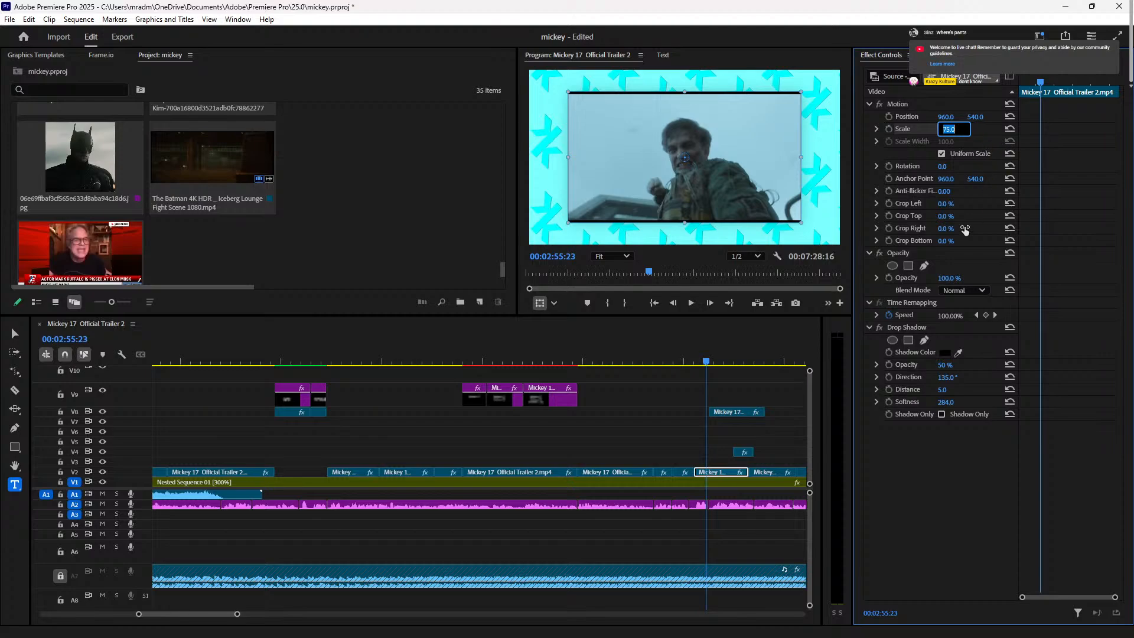
text(105)
key(Return)
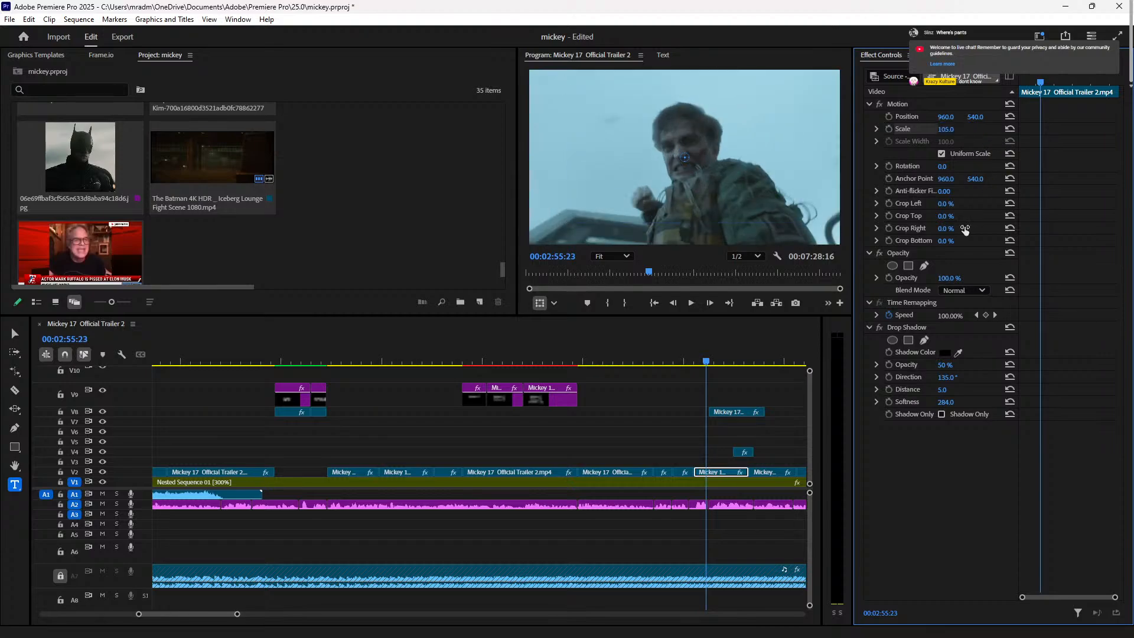
drag(716, 361, 694, 361)
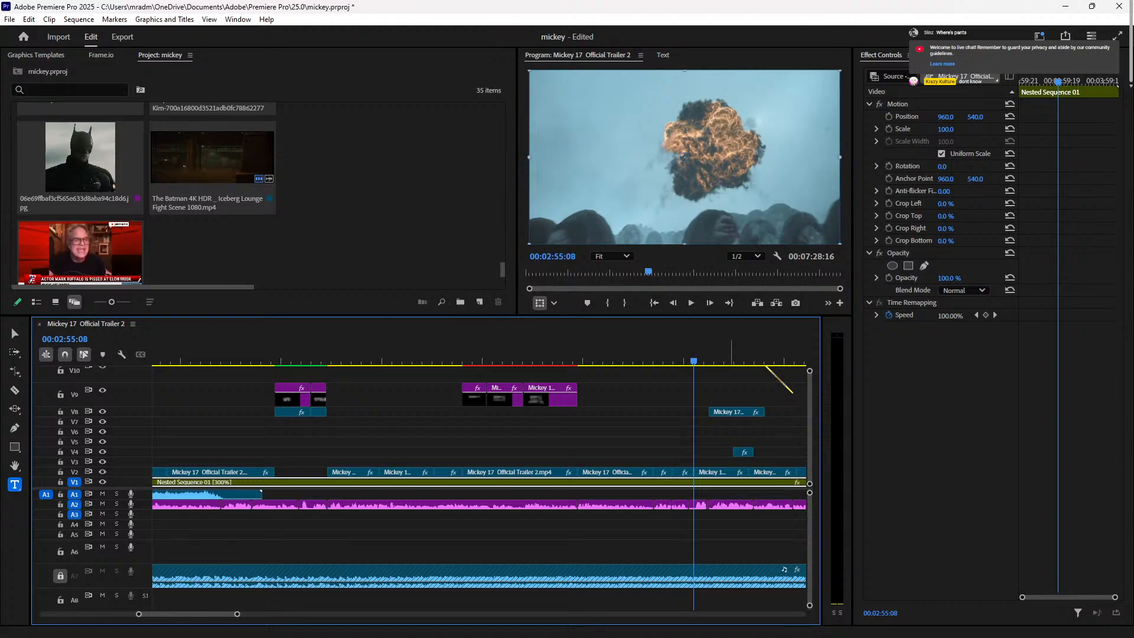
Step: Scrub and play through the V2 clips around 02:53–02:55 to review them
click(705, 361)
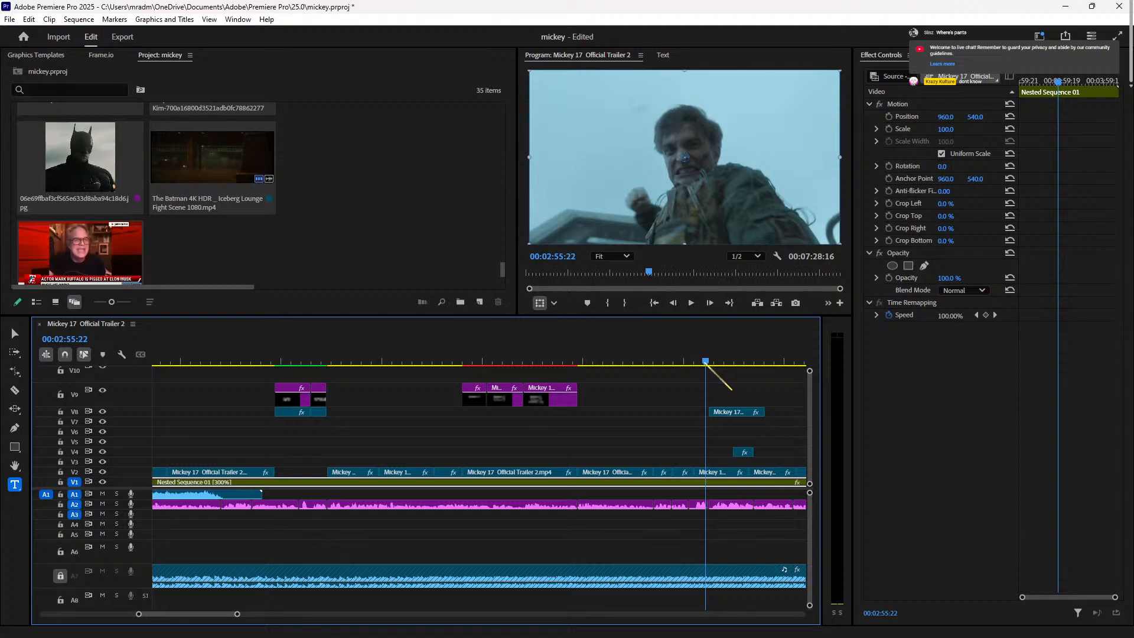
click(676, 357)
mouse_move(676, 357)
mouse_down()
mouse_move(632, 358)
mouse_move(668, 360)
mouse_up()
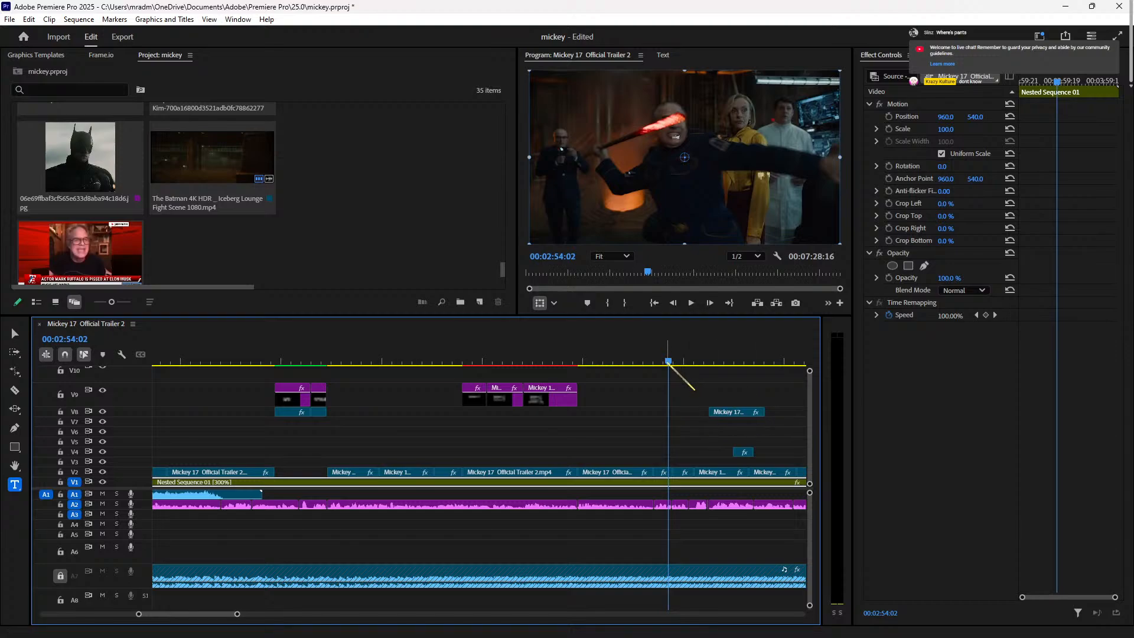
key(space)
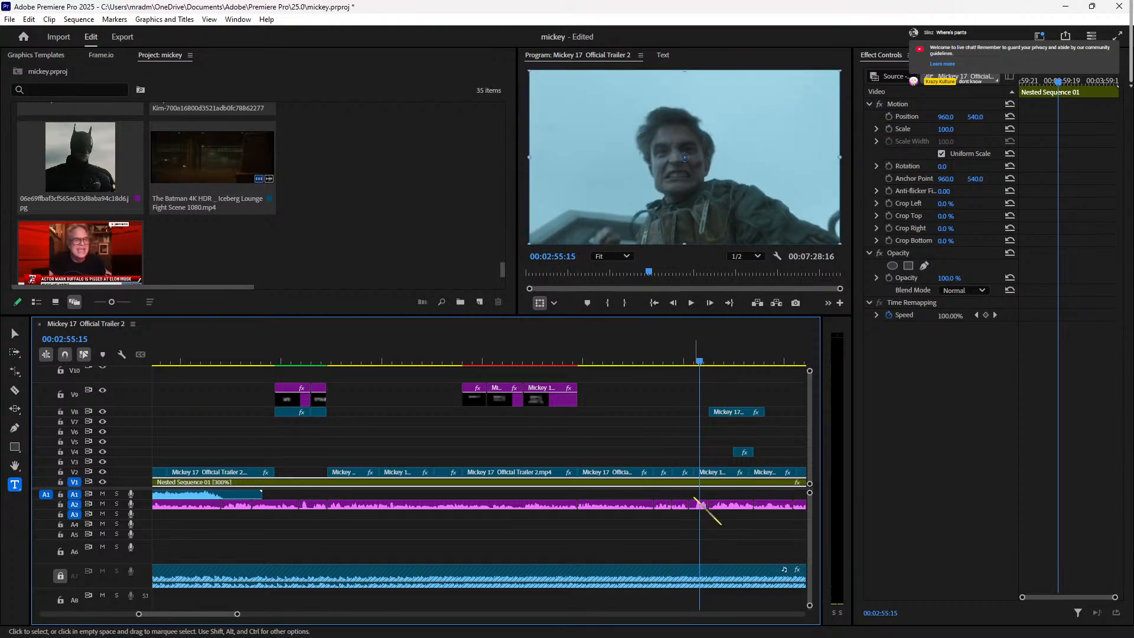
drag(699, 360, 676, 360)
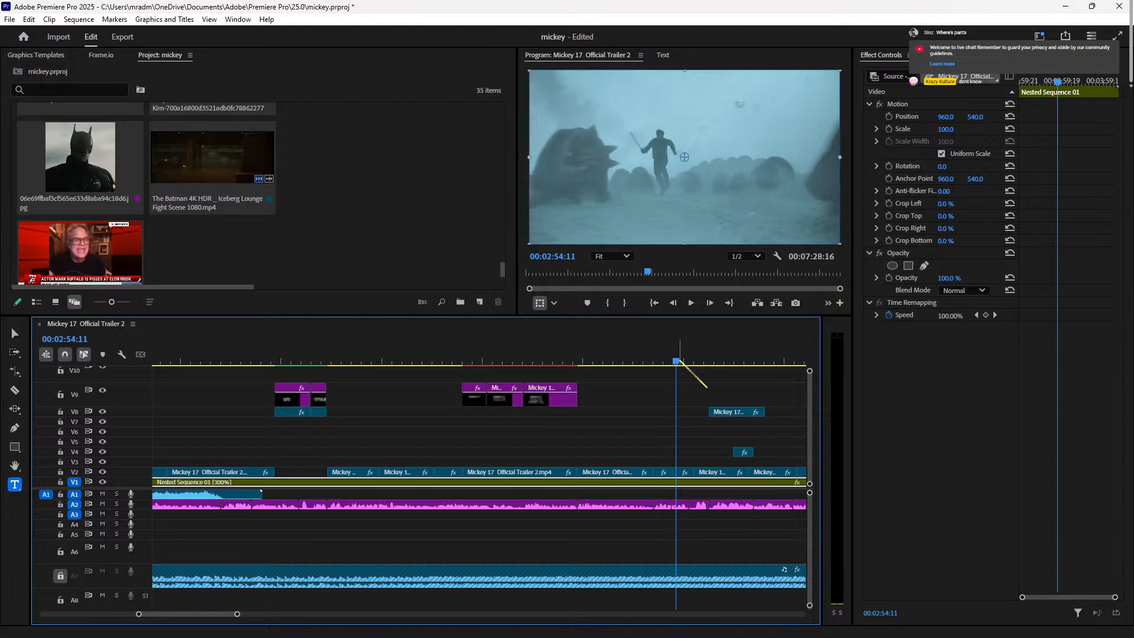
alt+scroll(675, 462, down, 6)
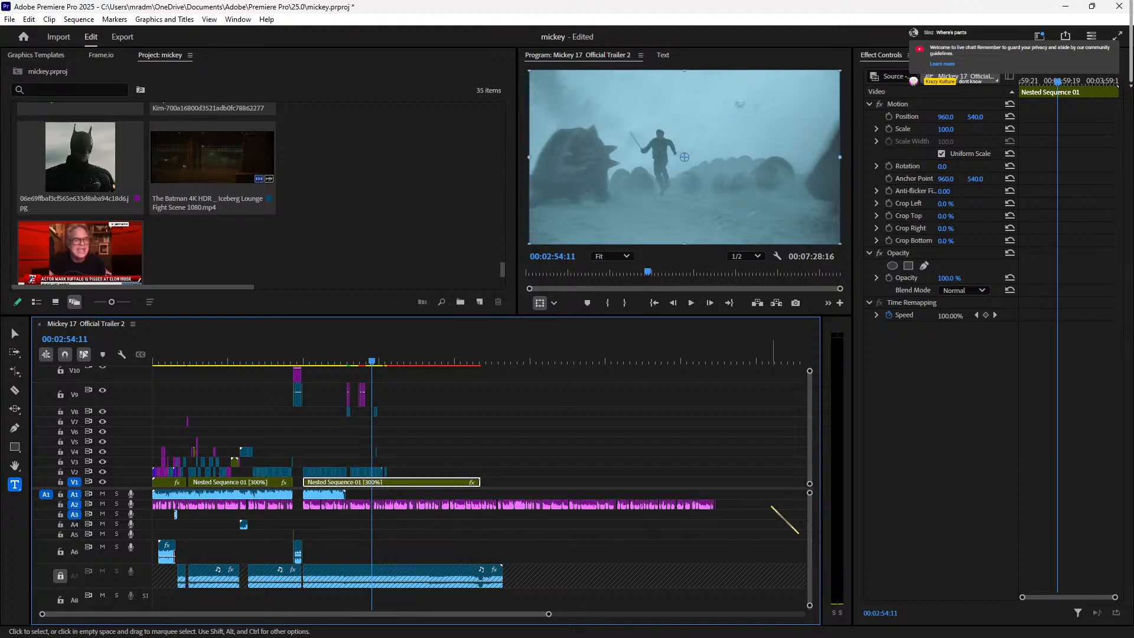
scroll(738, 507, up, 8)
alt+scroll(709, 506, down, 3)
Step: Replay from the title card and stop the playhead at 00:02:54:17
click(428, 361)
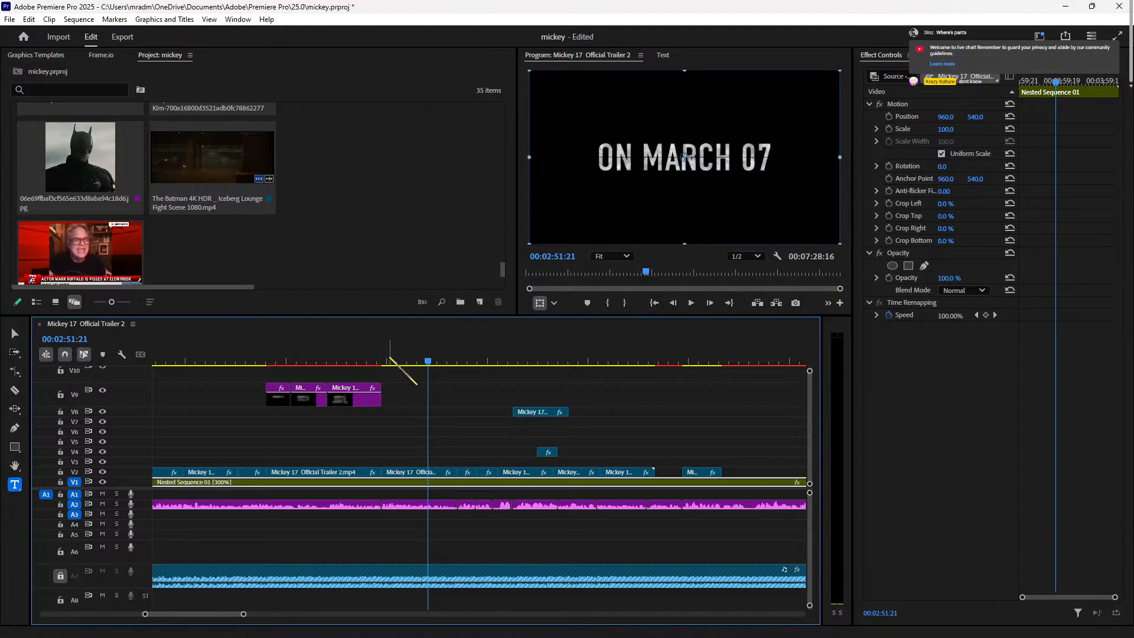
drag(390, 358, 476, 359)
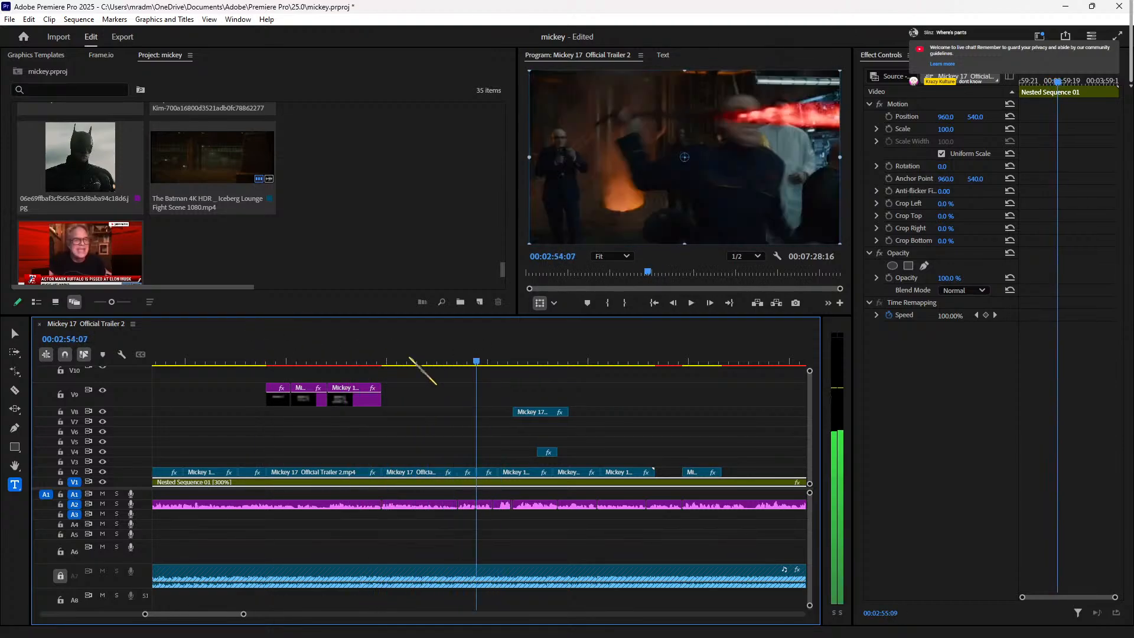
click(367, 359)
key(space)
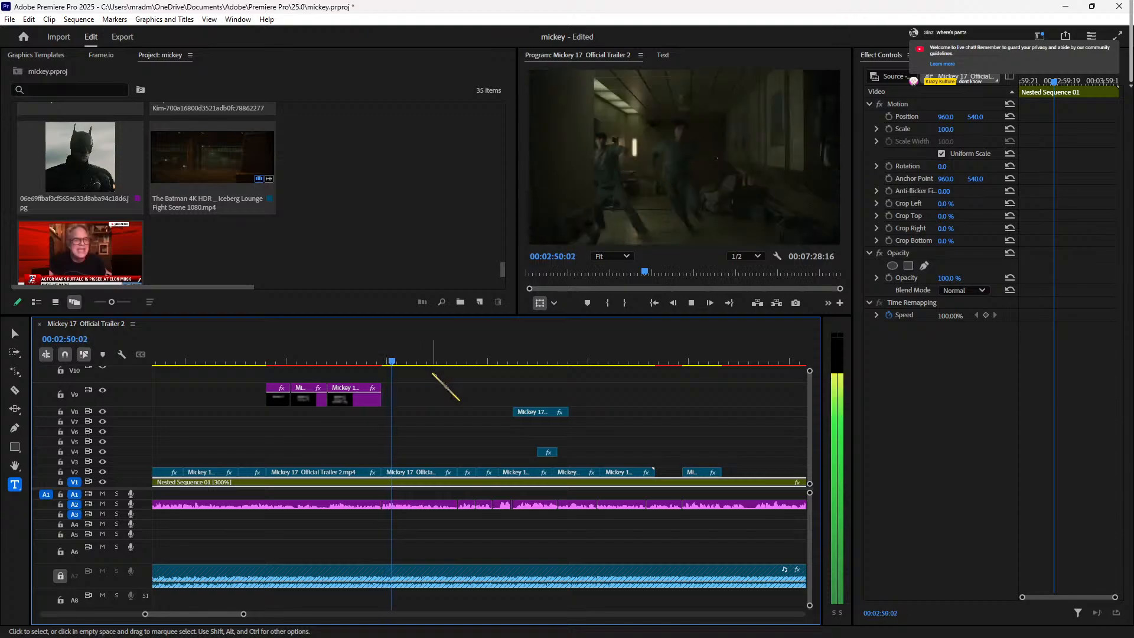
click(459, 360)
key(space)
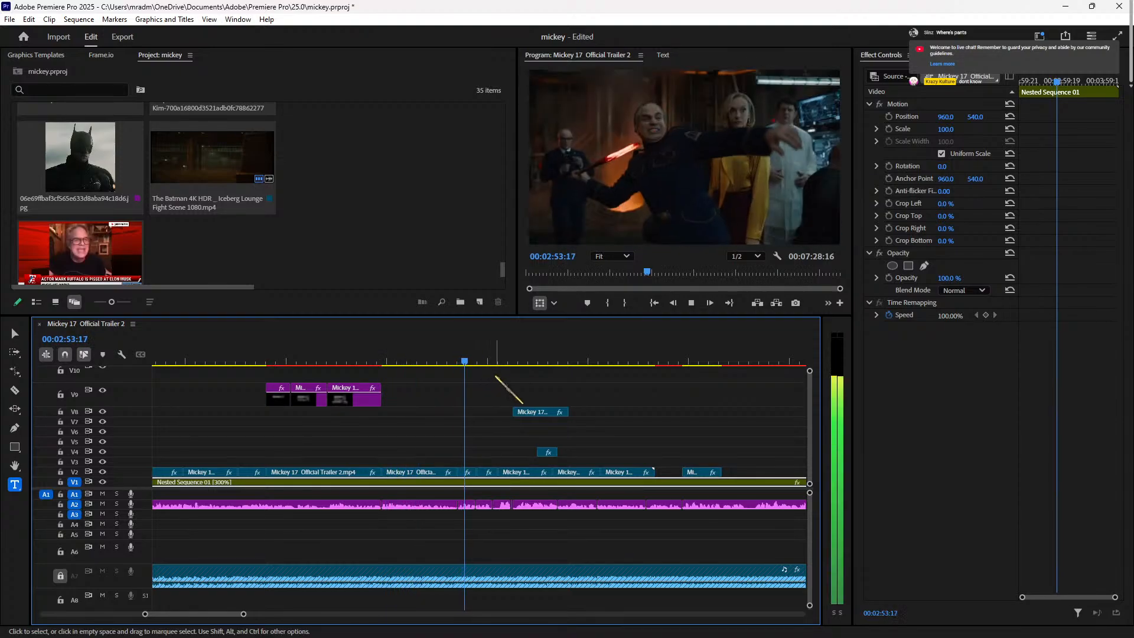
key(space)
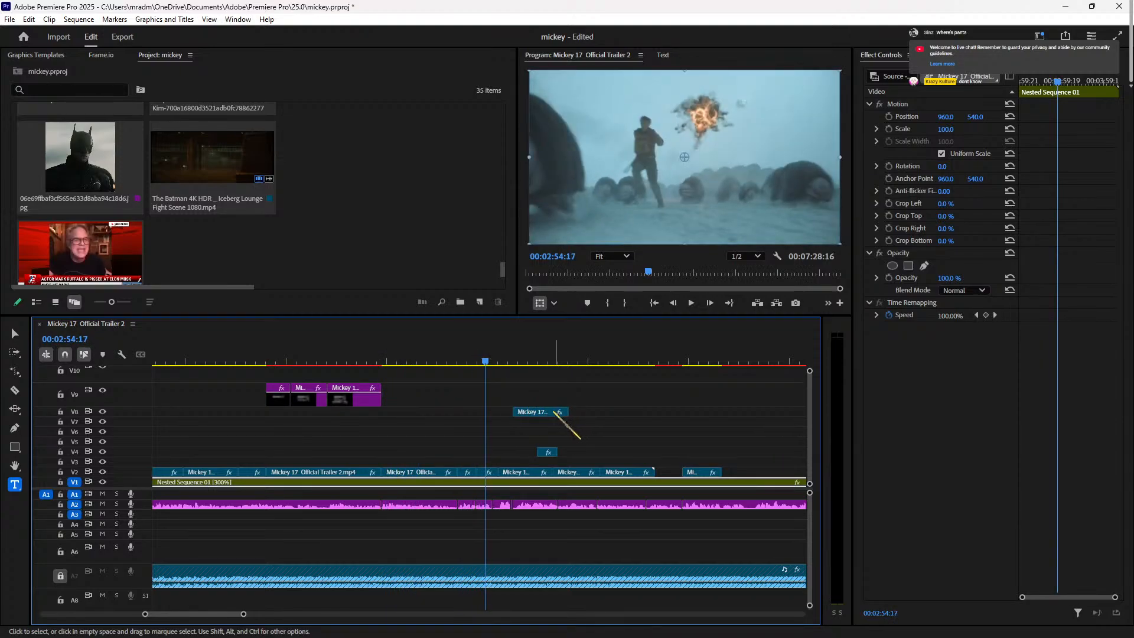
Step: Delete the short V2 clip at 00:02:54:17, leaving a gap, and check 00:03:06:13
click(493, 470)
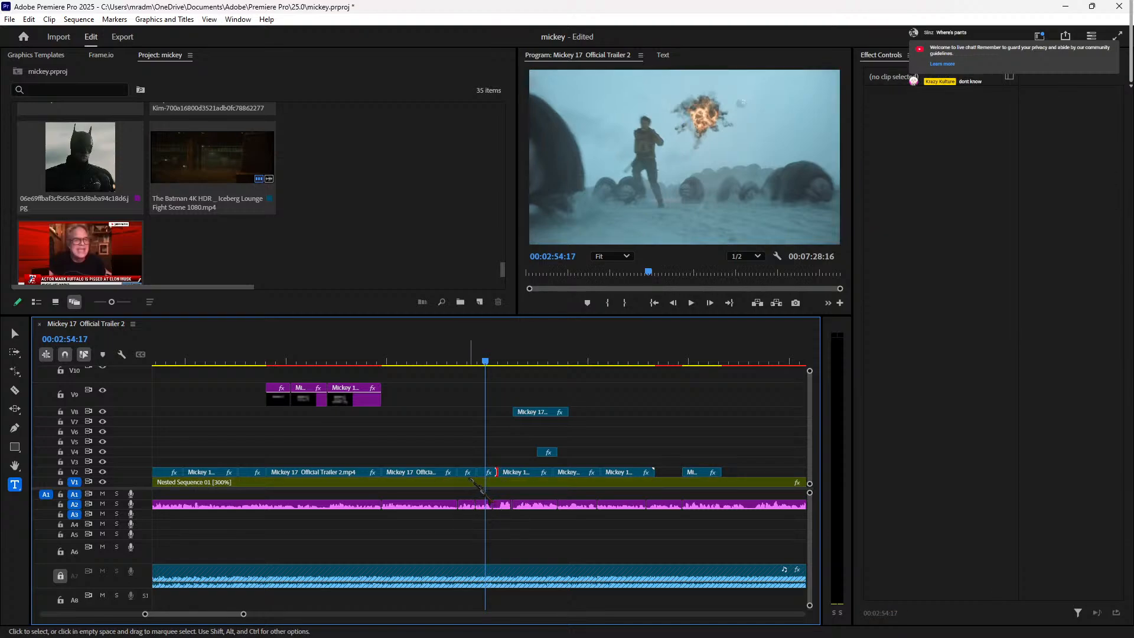
click(488, 473)
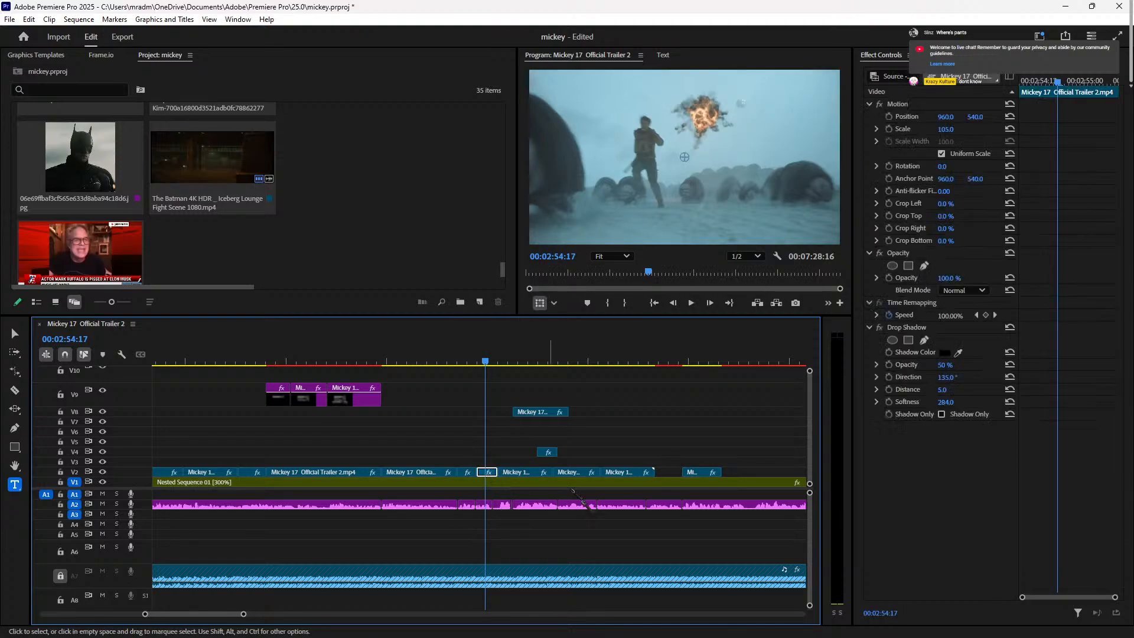
key(Delete)
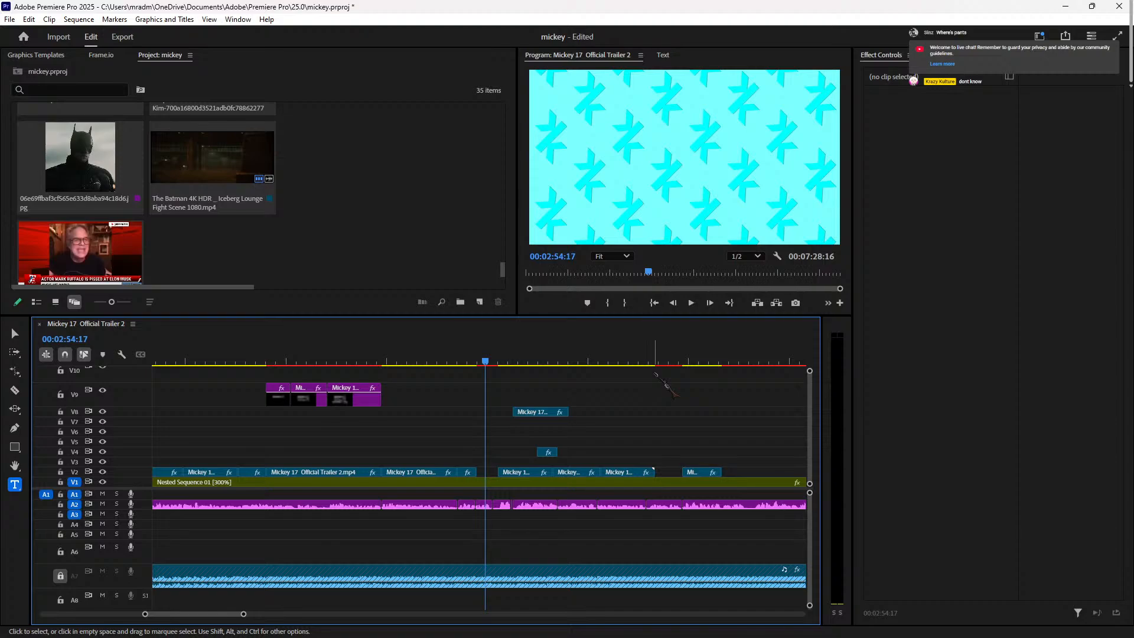
key(minus)
key(minus)
key(minus)
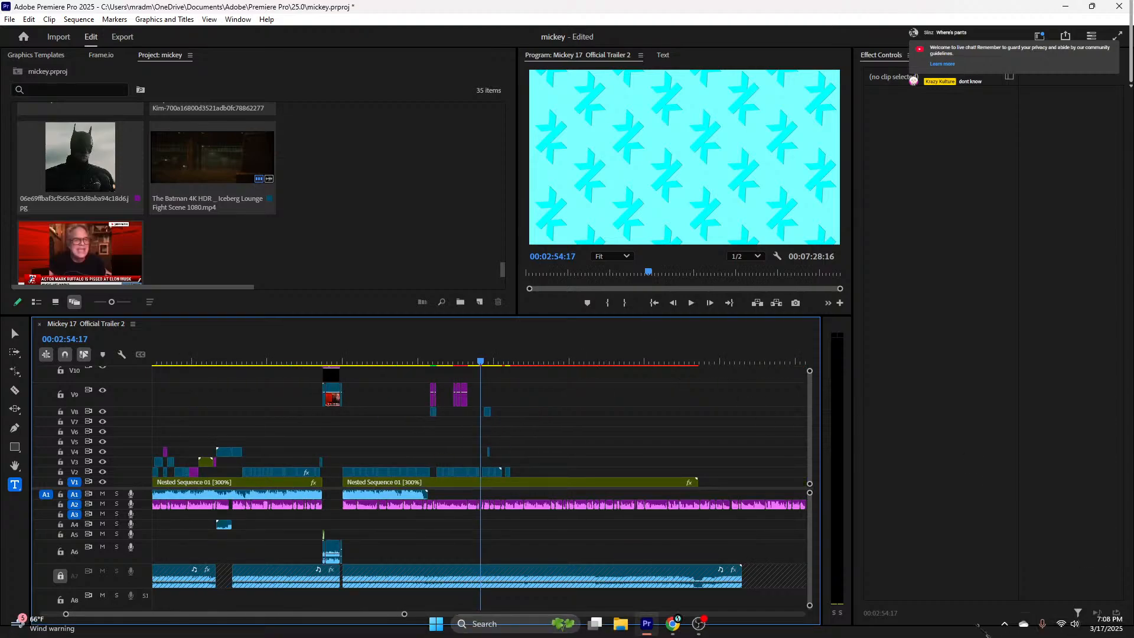
click(511, 361)
drag(511, 364, 511, 364)
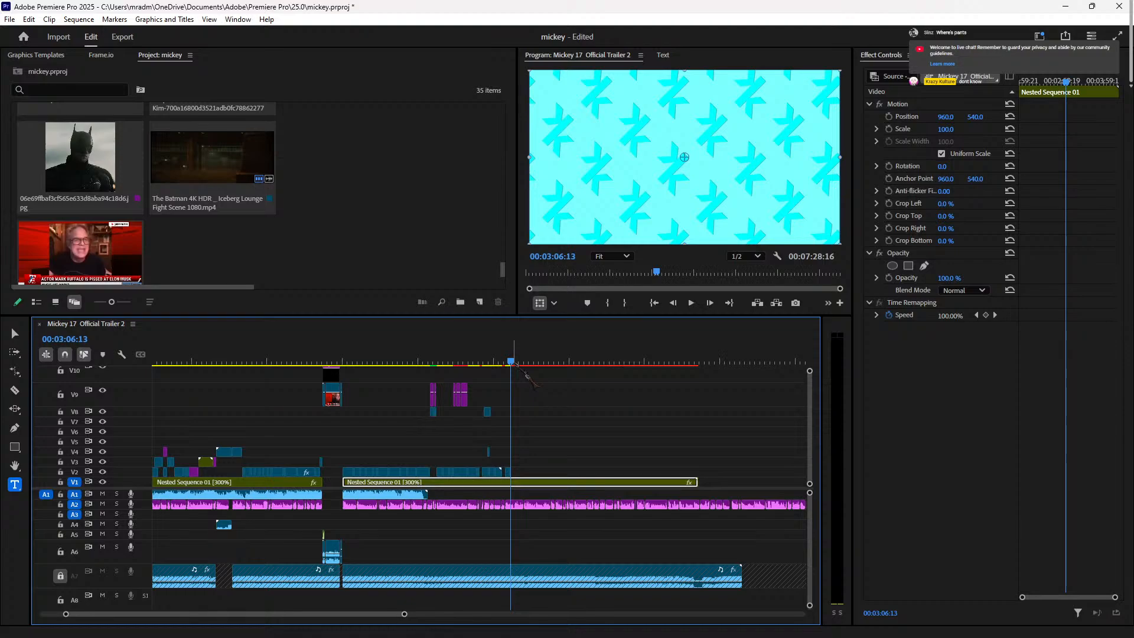
key(=)
key(=)
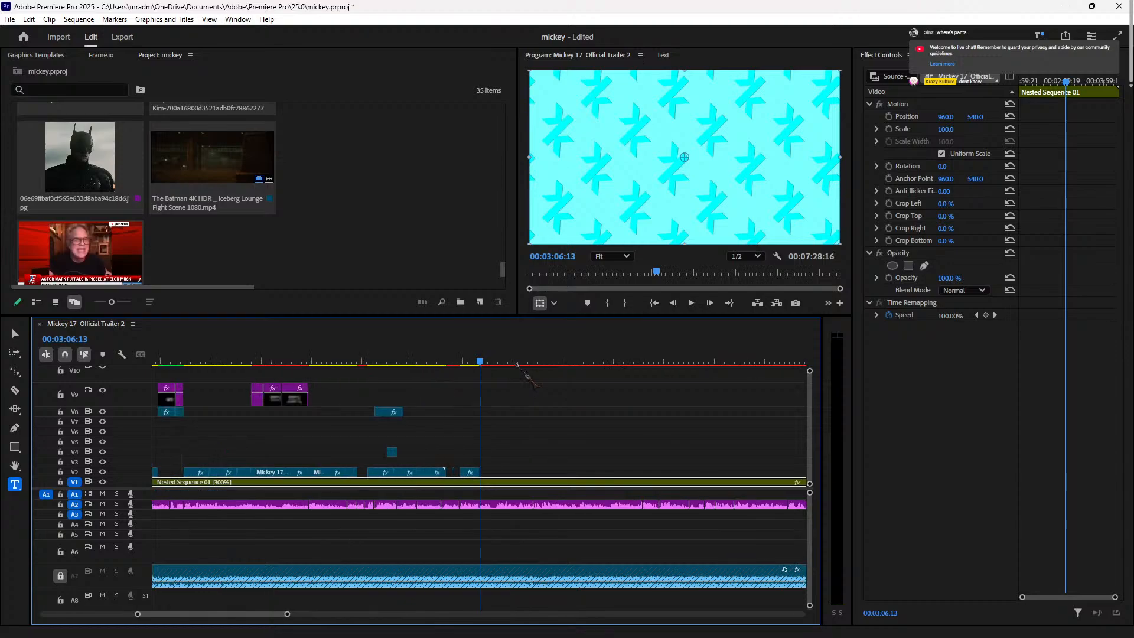
drag(478, 360, 469, 360)
drag(398, 361, 246, 424)
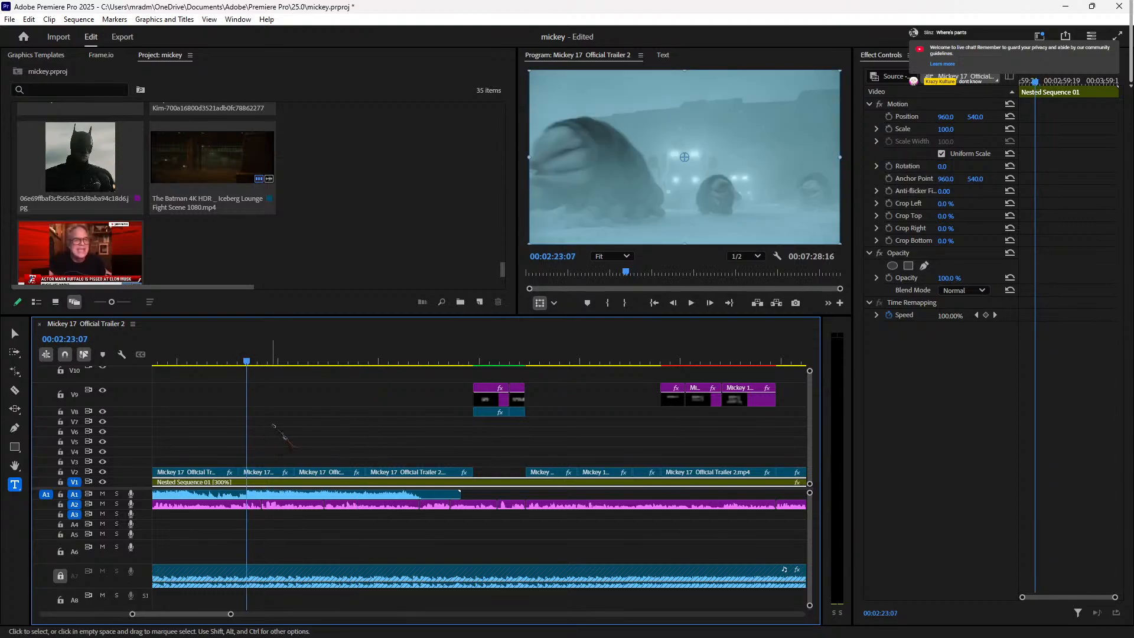
drag(262, 360, 248, 359)
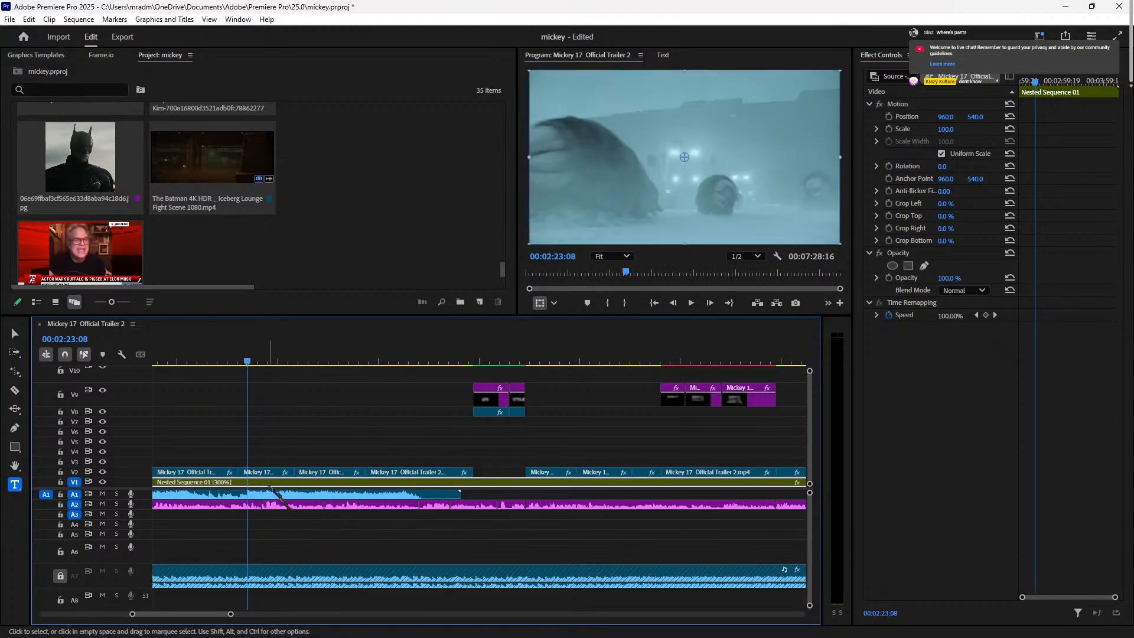
click(277, 473)
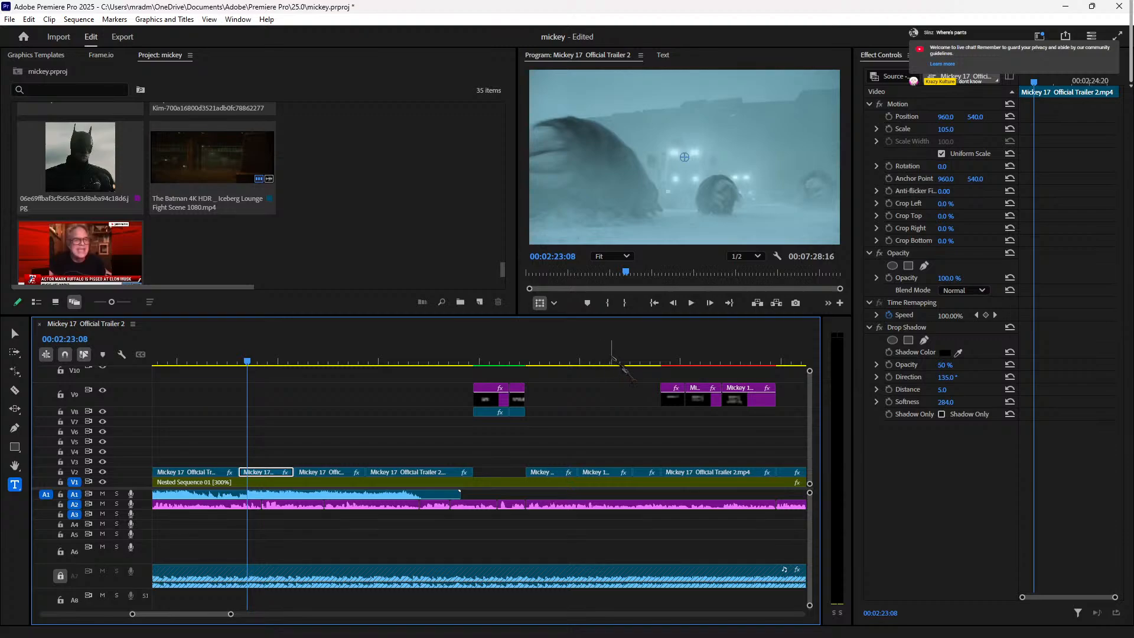
click(611, 361)
drag(611, 362, 307, 371)
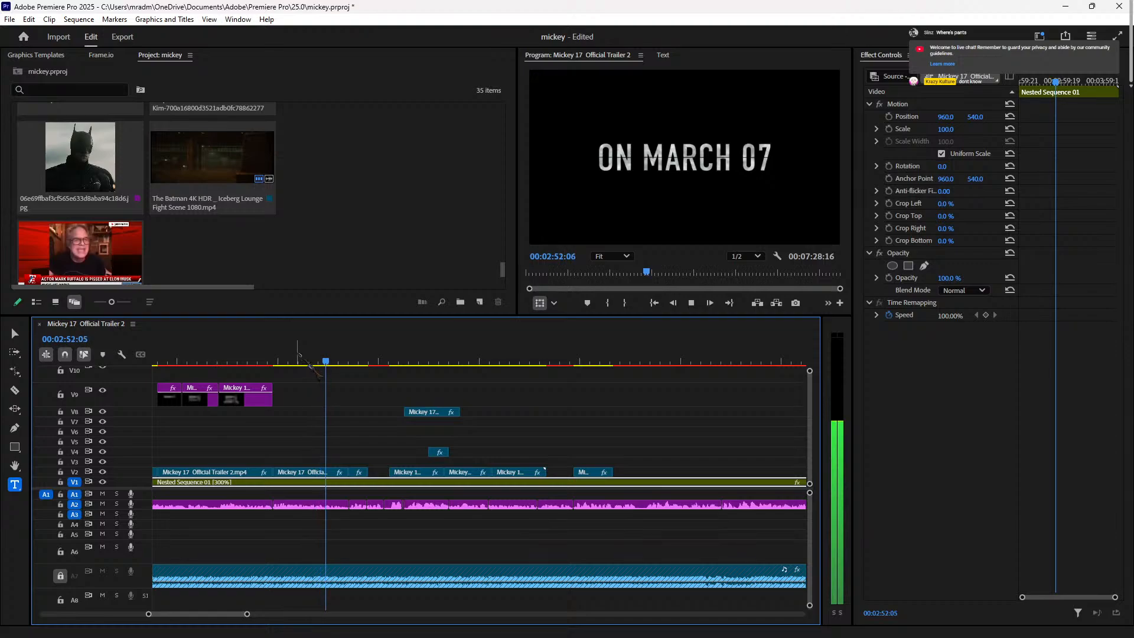
key(space)
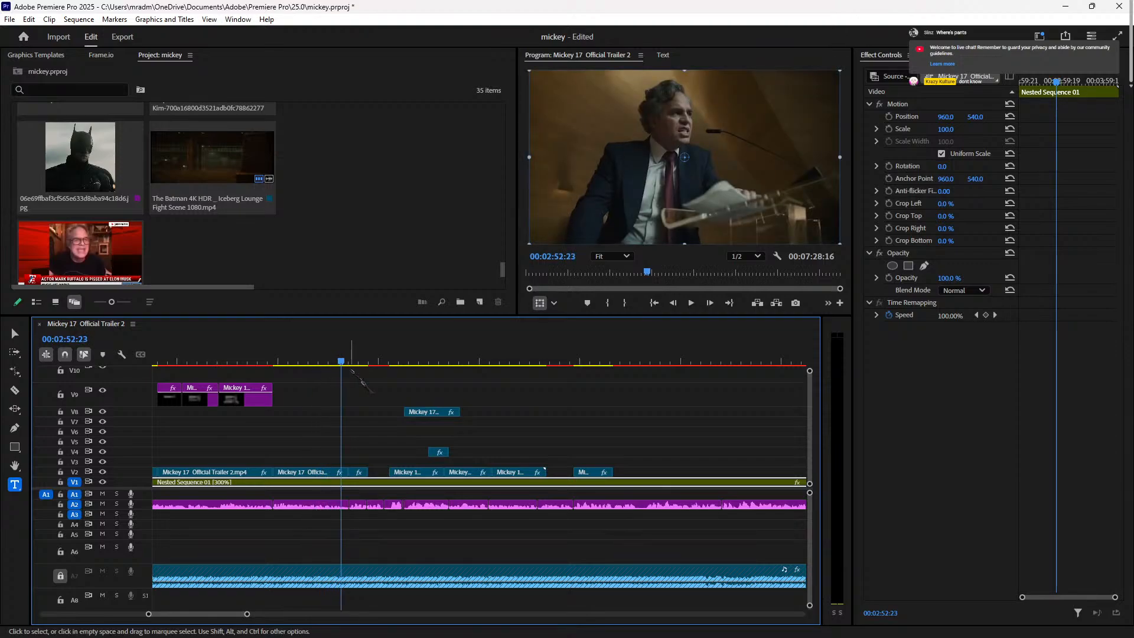
key(minus)
key(minus)
drag(330, 363, 272, 366)
key(space)
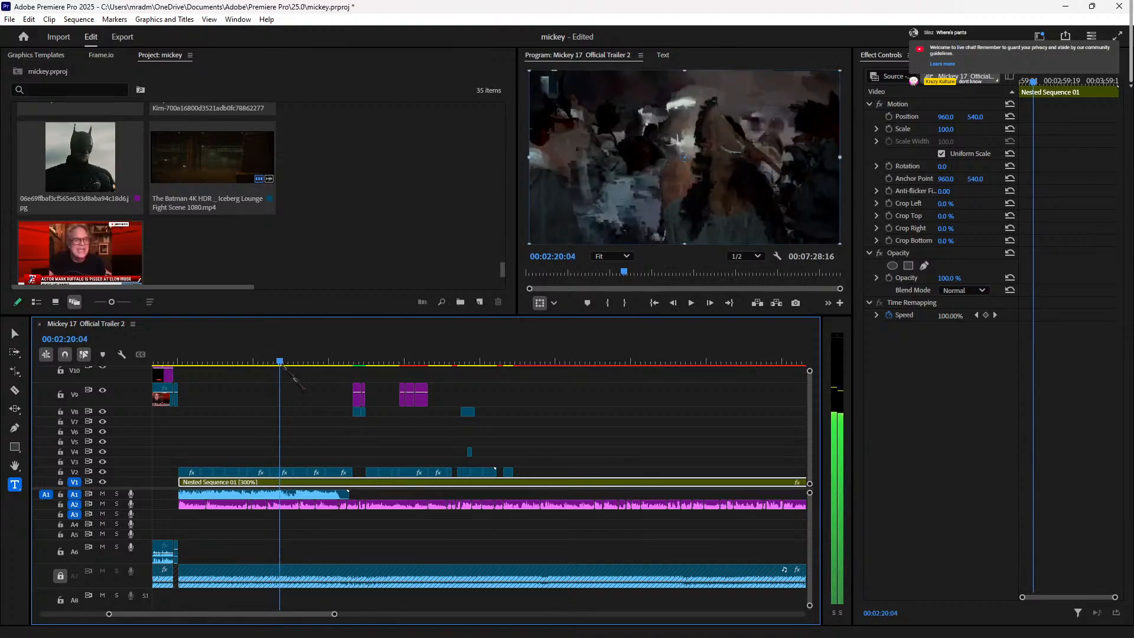
key(space)
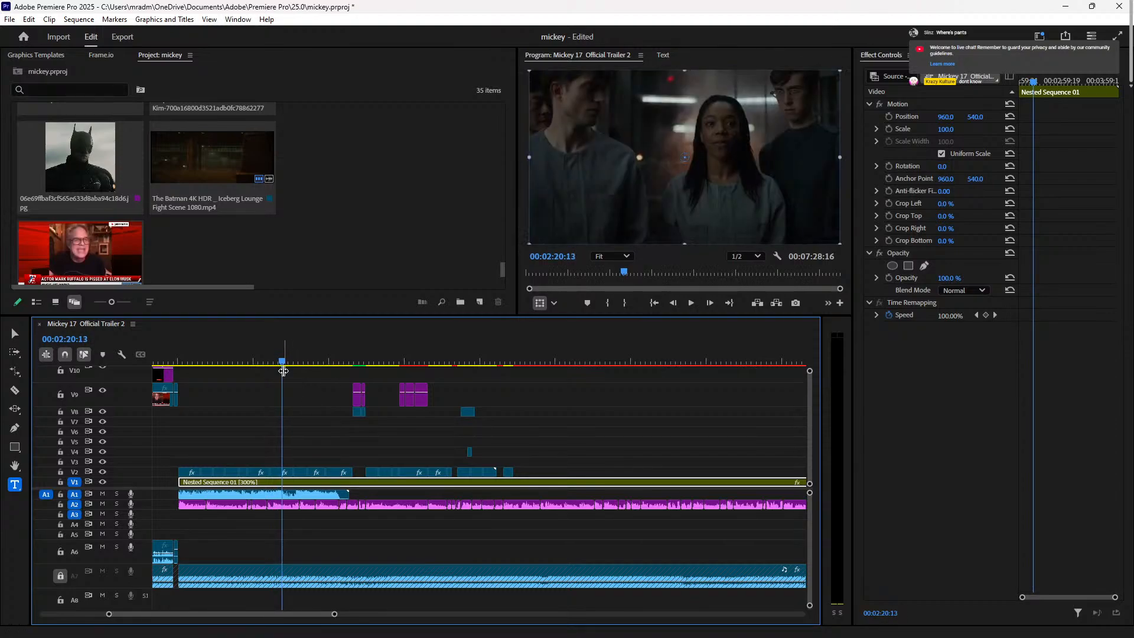
key(=)
key(=)
key(=)
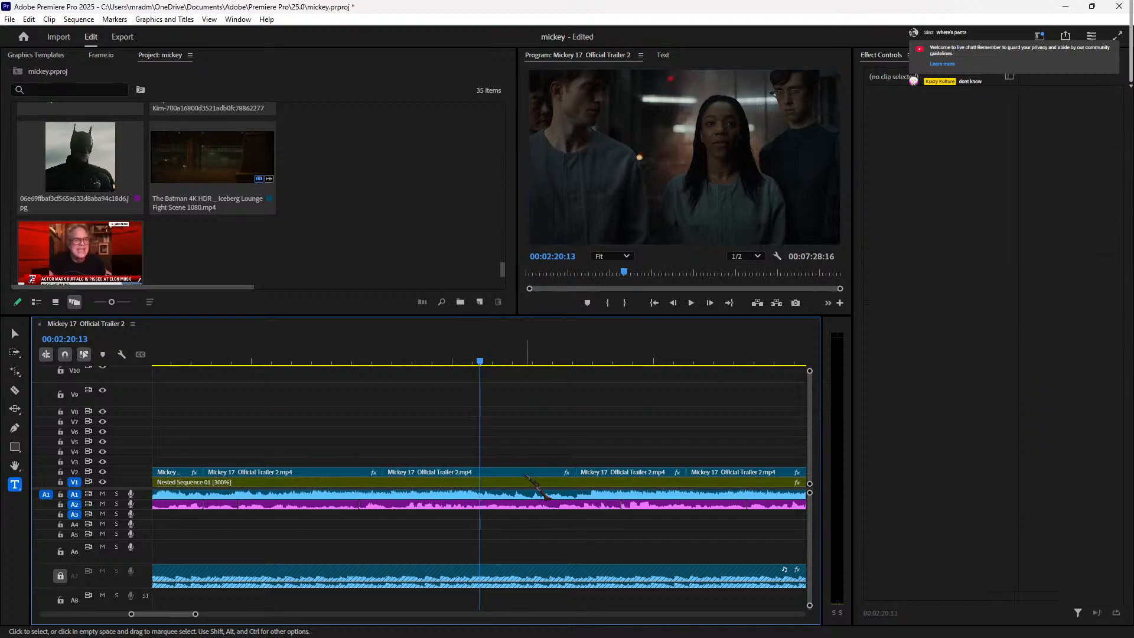
Step: Select the six trailer clips after 02:54:11 on V2, V4 and V8 and shift them about 4 seconds later
click(525, 476)
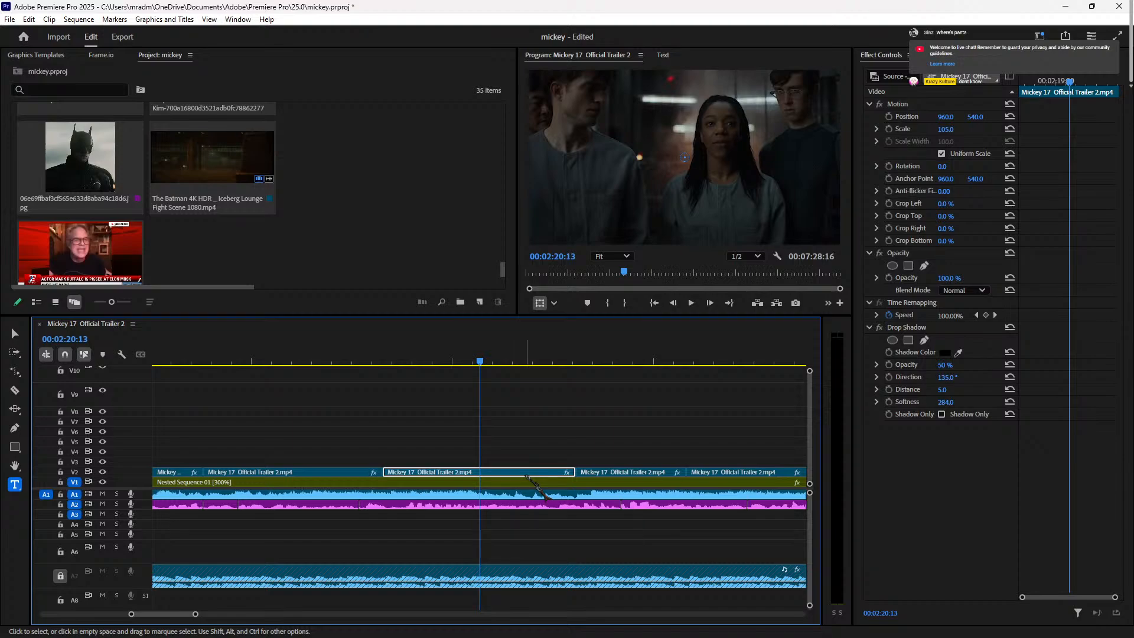
key(minus)
key(minus)
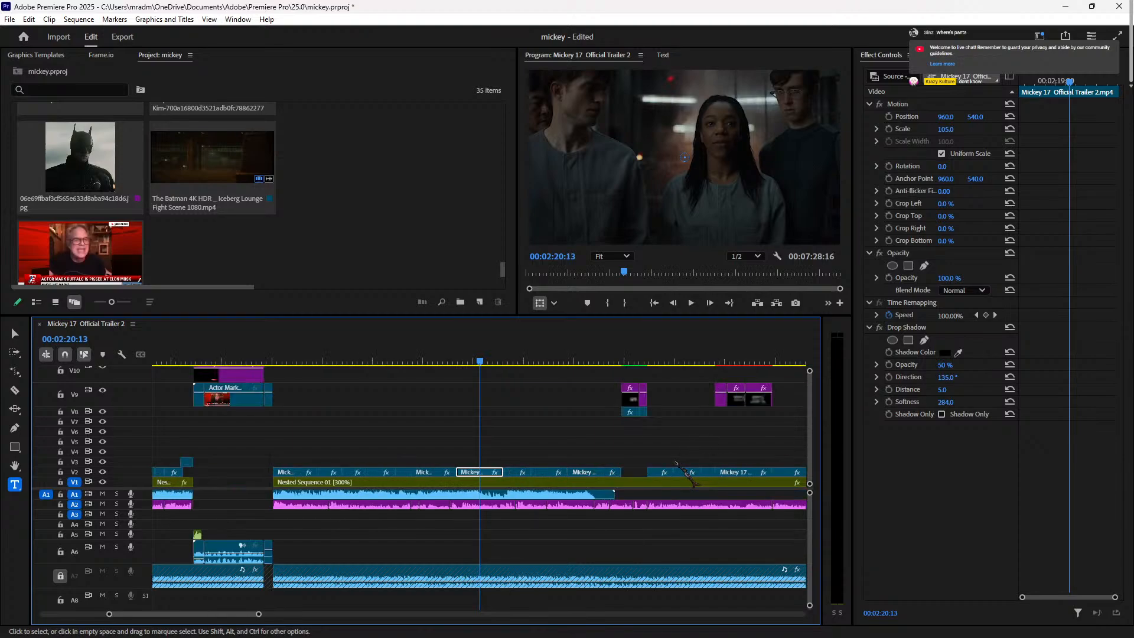
key(minus)
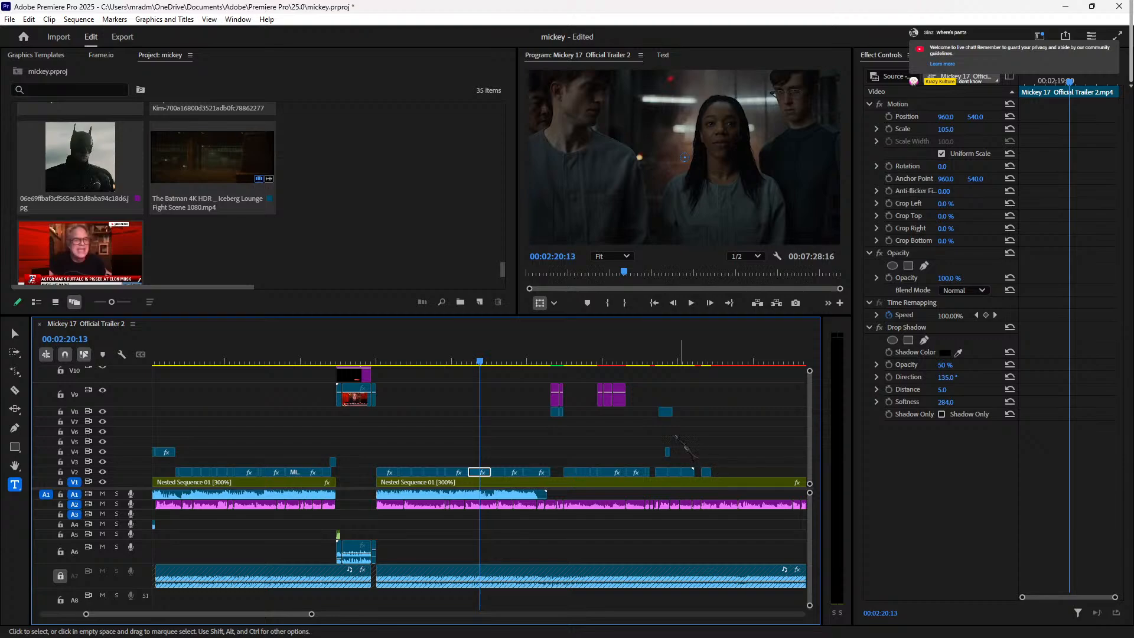
drag(593, 361, 652, 361)
key(equal)
key(equal)
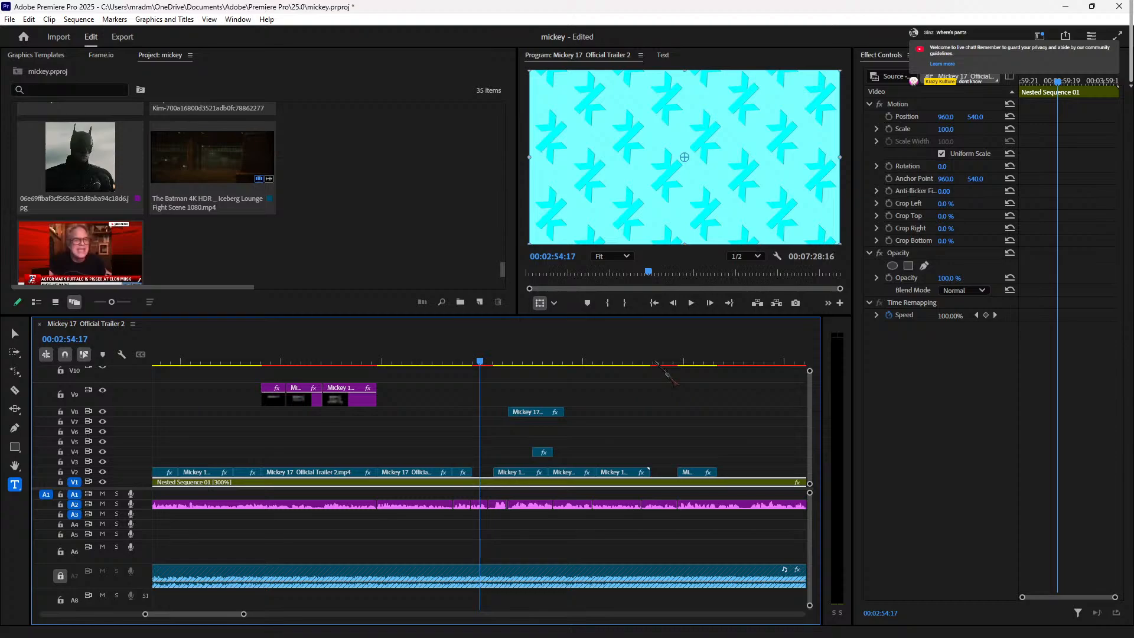
click(385, 362)
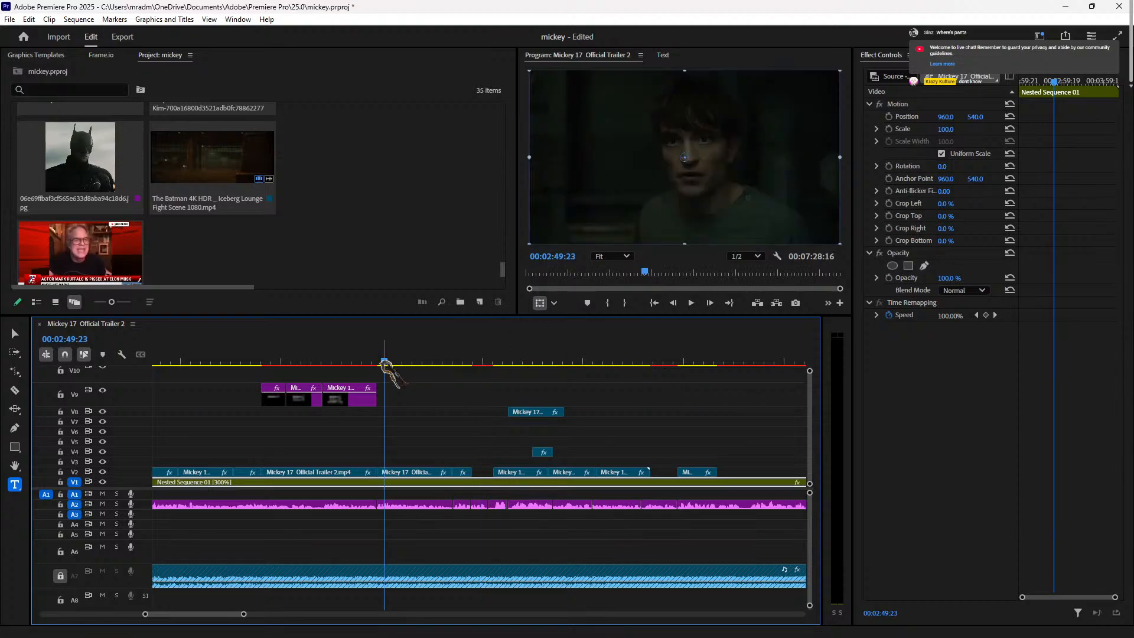
drag(387, 361, 474, 363)
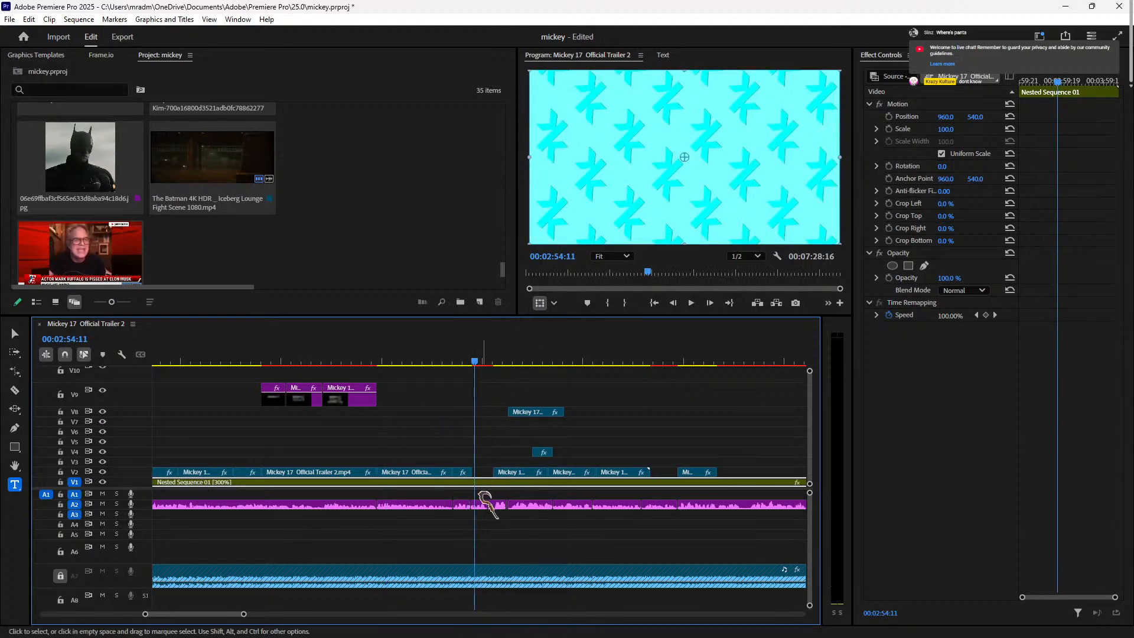
drag(490, 478, 753, 392)
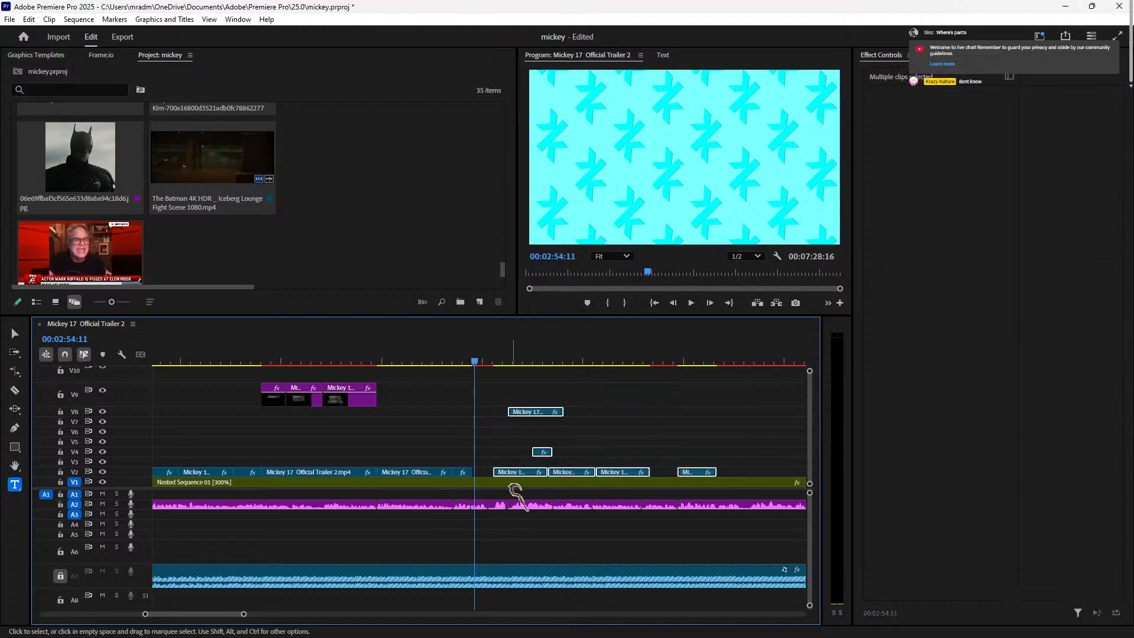
drag(527, 478, 617, 482)
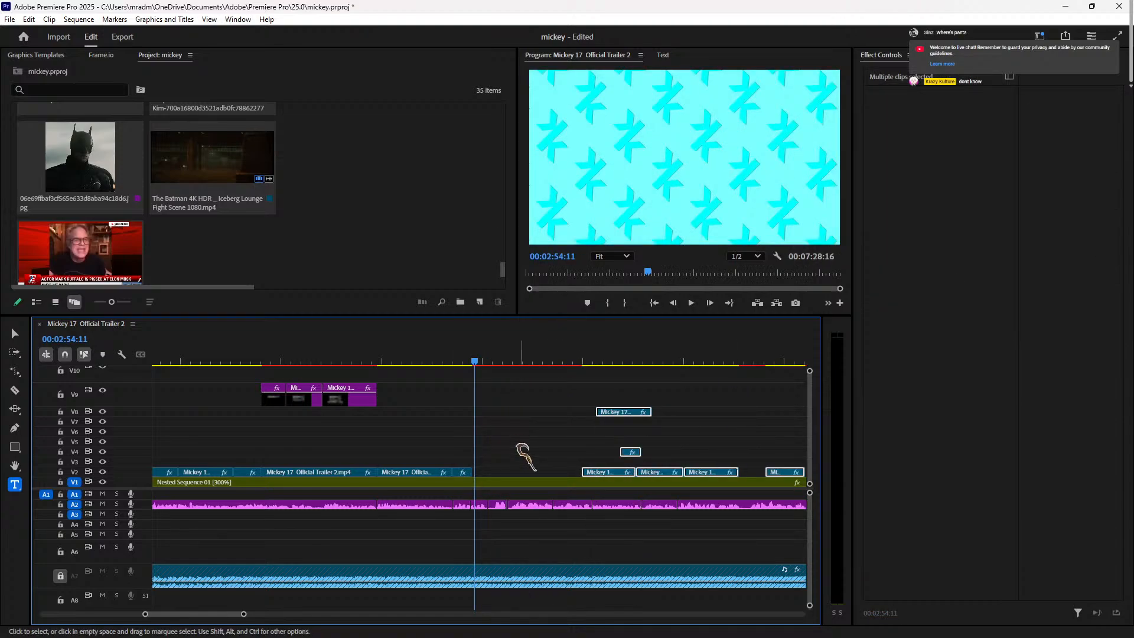
key(=)
key(=)
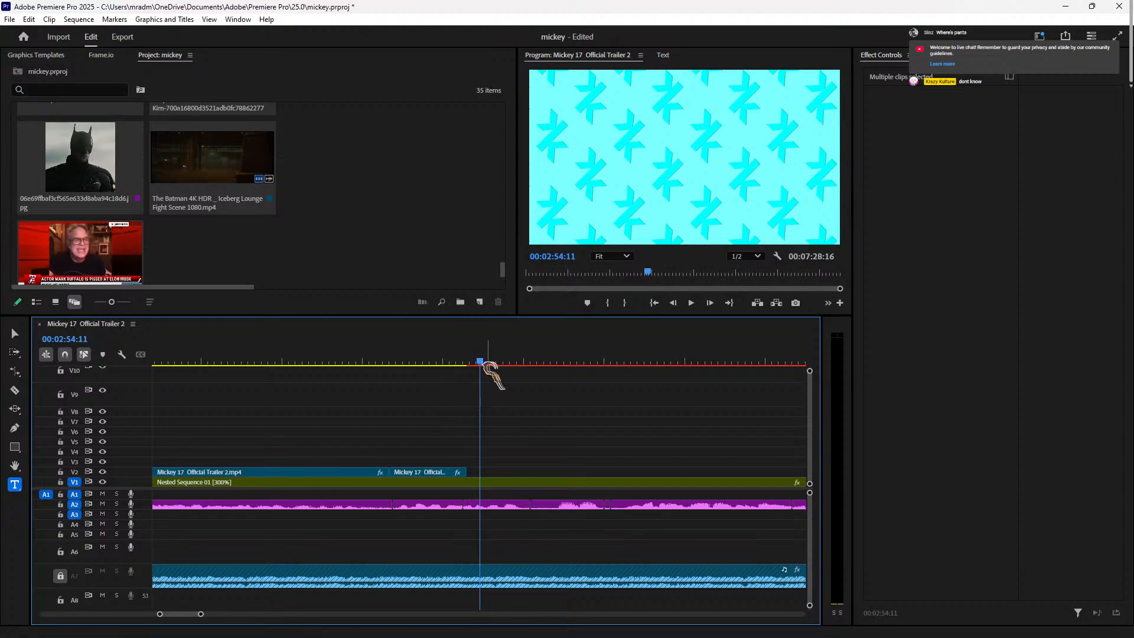
click(466, 363)
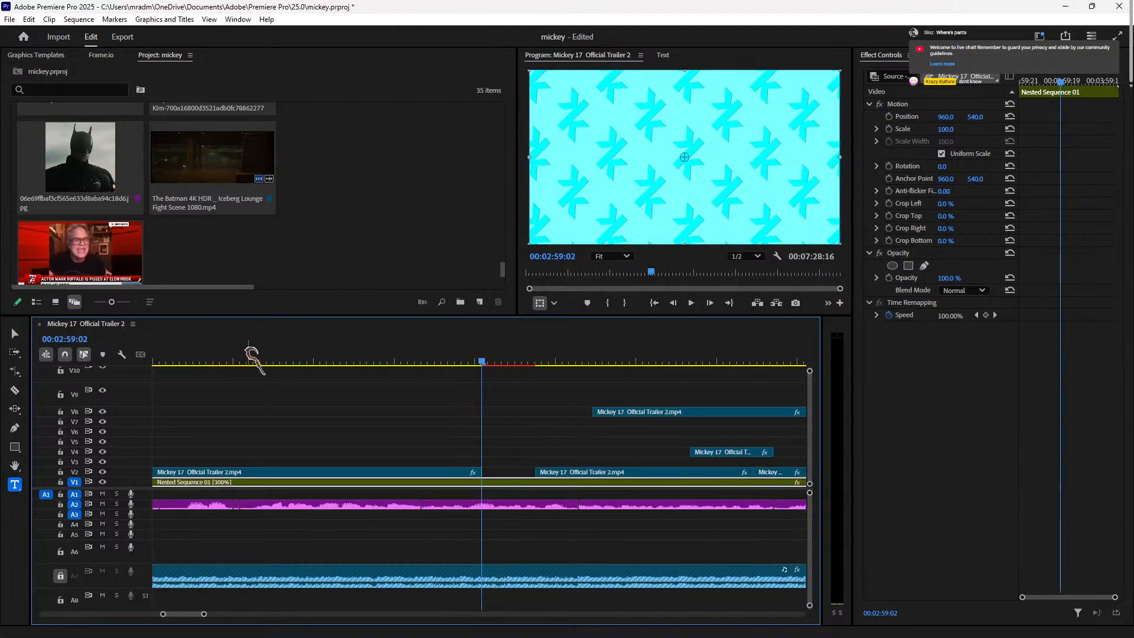
Step: Review the V2 trailer shots from 02:54:05 to 02:56:21 to find the cut point
drag(253, 363, 172, 366)
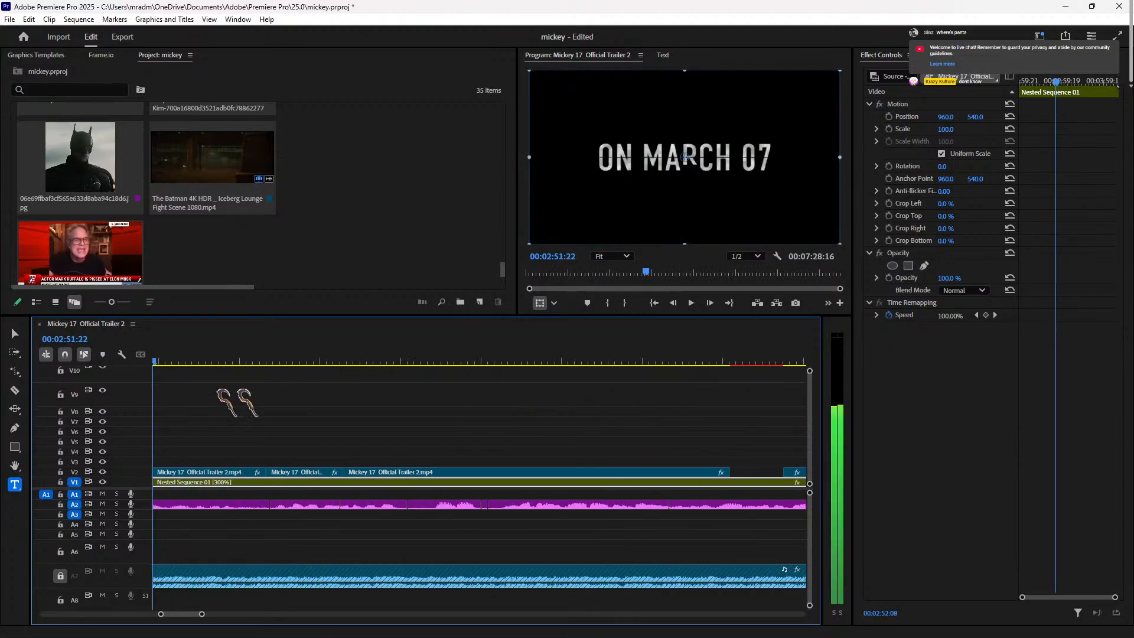
key(space)
key(space)
key(space)
key(space)
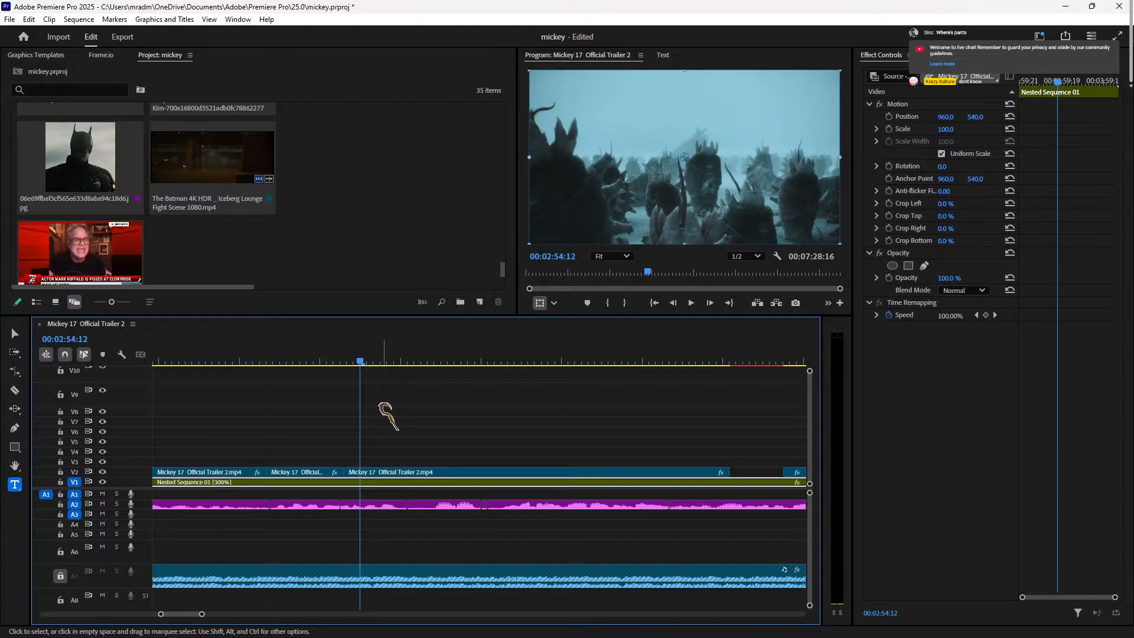
drag(328, 361, 350, 361)
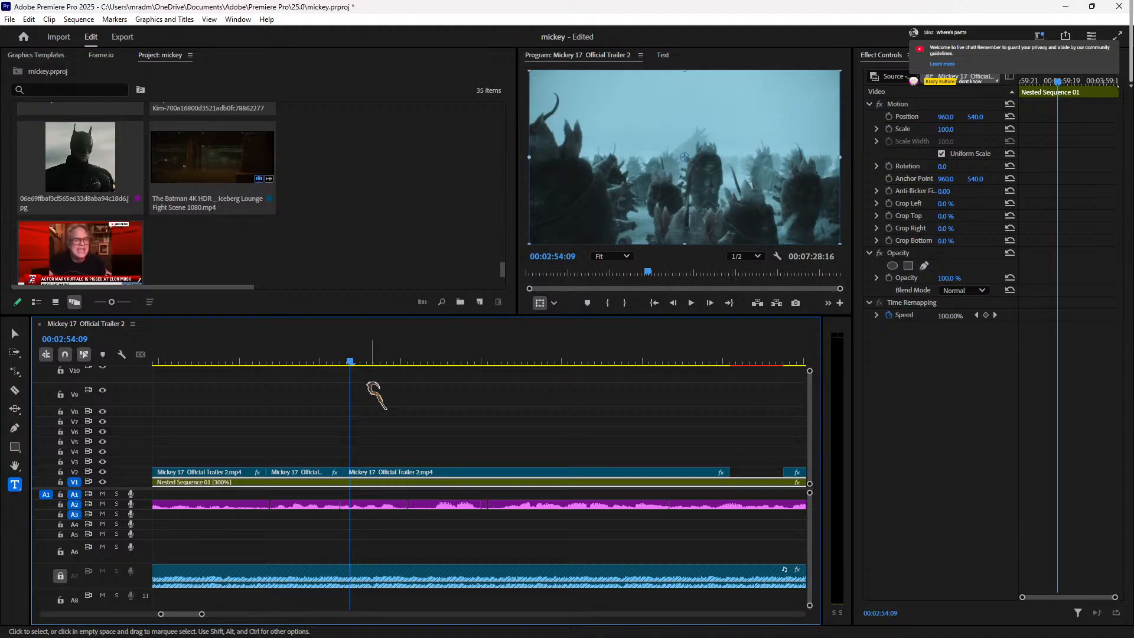
key(space)
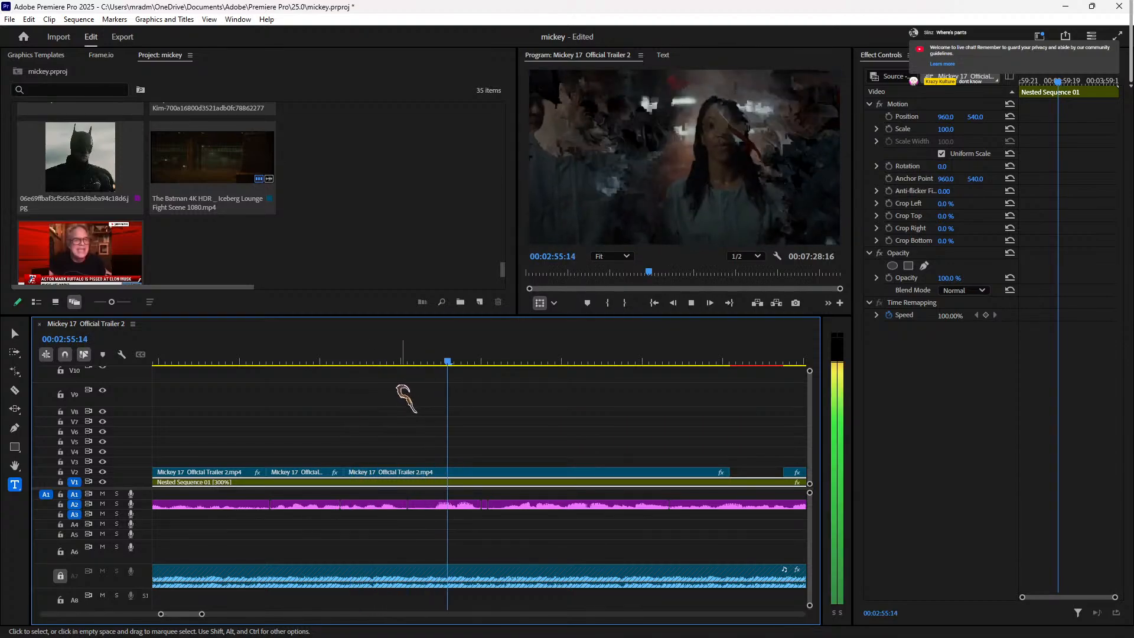
click(341, 362)
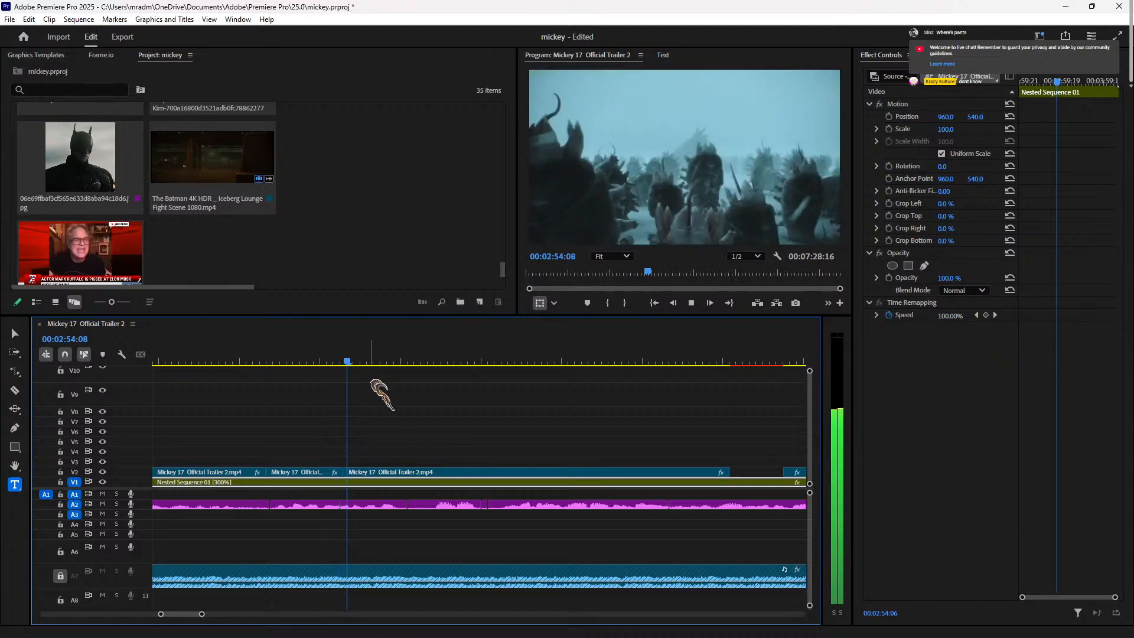
key(space)
key(space)
key(space)
click(449, 351)
key(space)
key(space)
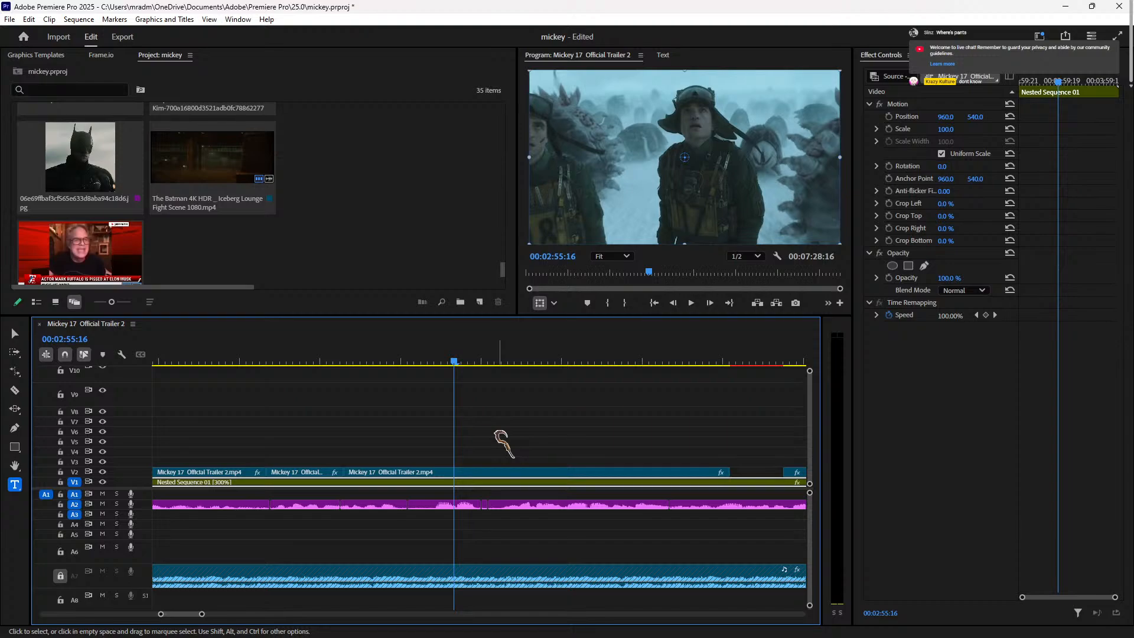
click(498, 360)
drag(497, 361, 551, 362)
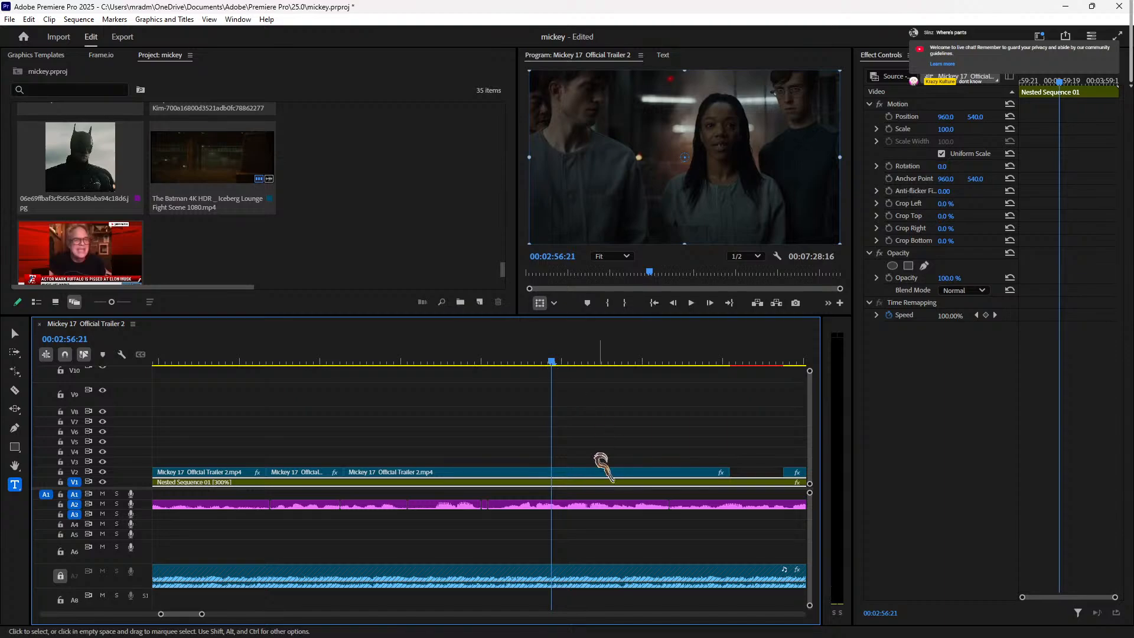
Step: Split the third Mickey 17 clip at the playhead, delete its left part, and move the rest earlier
click(595, 471)
key(ctrl+k)
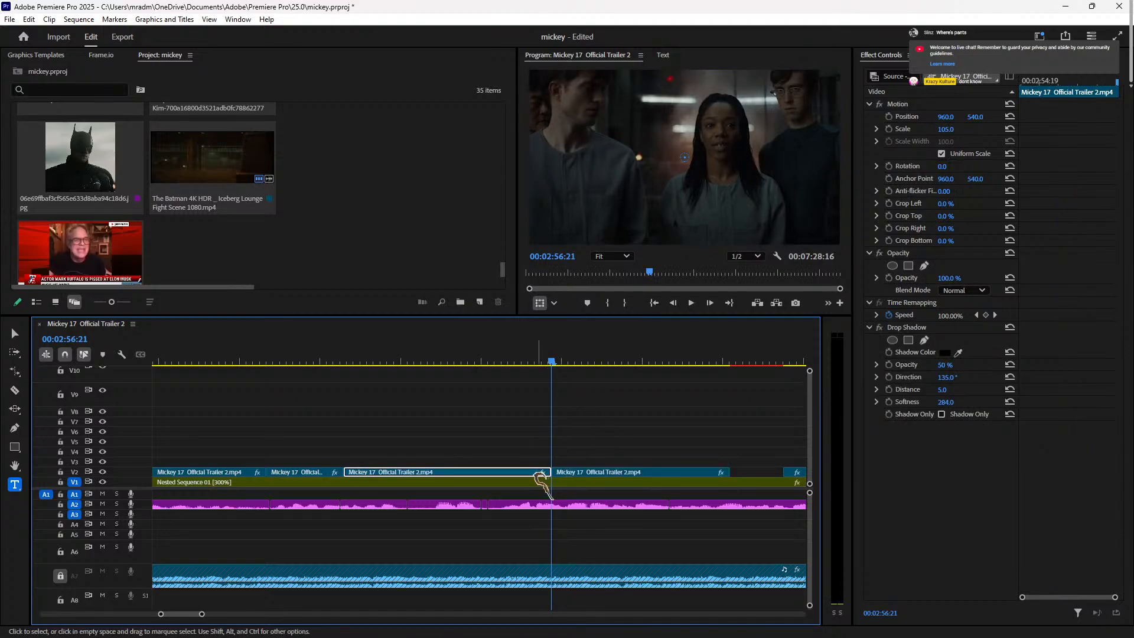
key(Delete)
drag(604, 473, 399, 474)
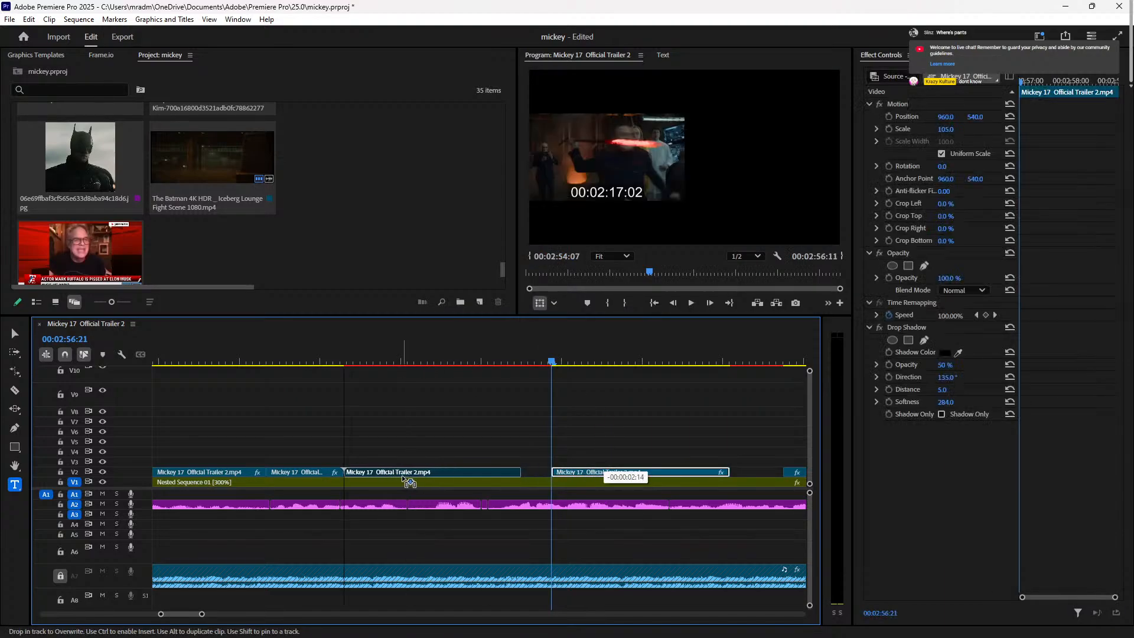
click(329, 361)
key(space)
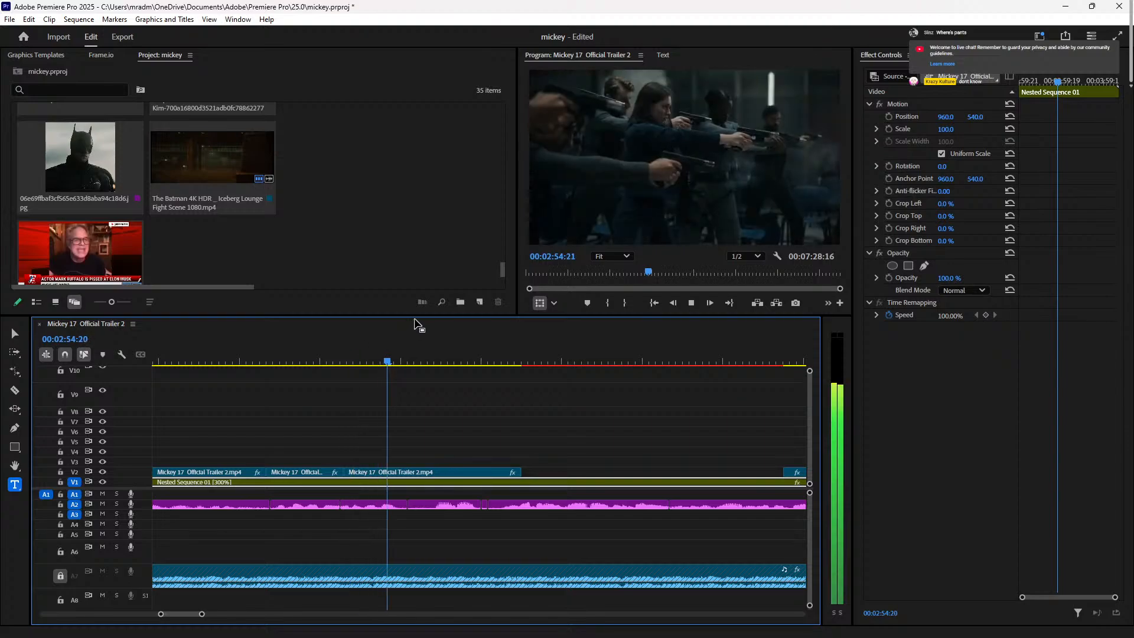
key(space)
click(347, 361)
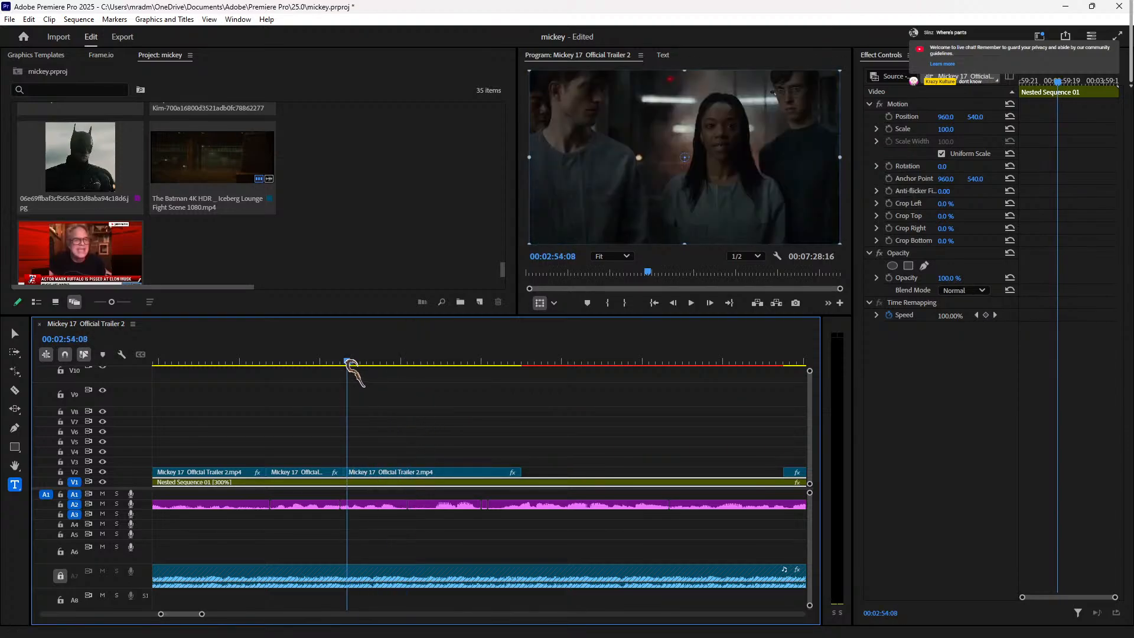
Step: Trim the V2 clip's start later and shift both V2 clips left into place
drag(389, 472, 392, 469)
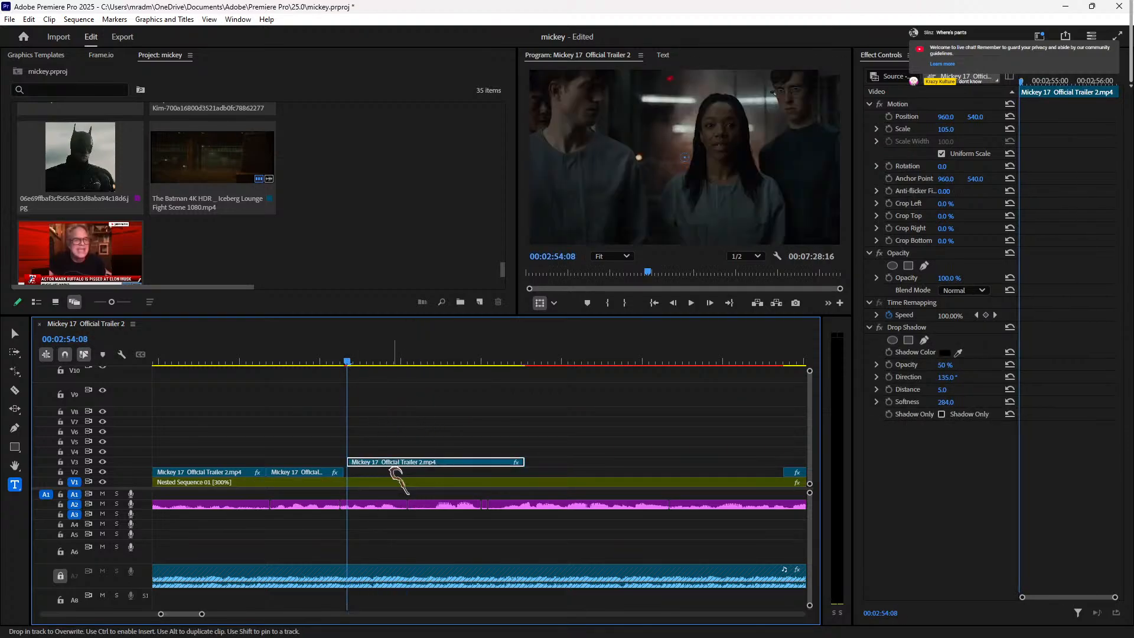
key(ctrl+z)
key(ctrl+z)
key(ctrl+z)
click(451, 474)
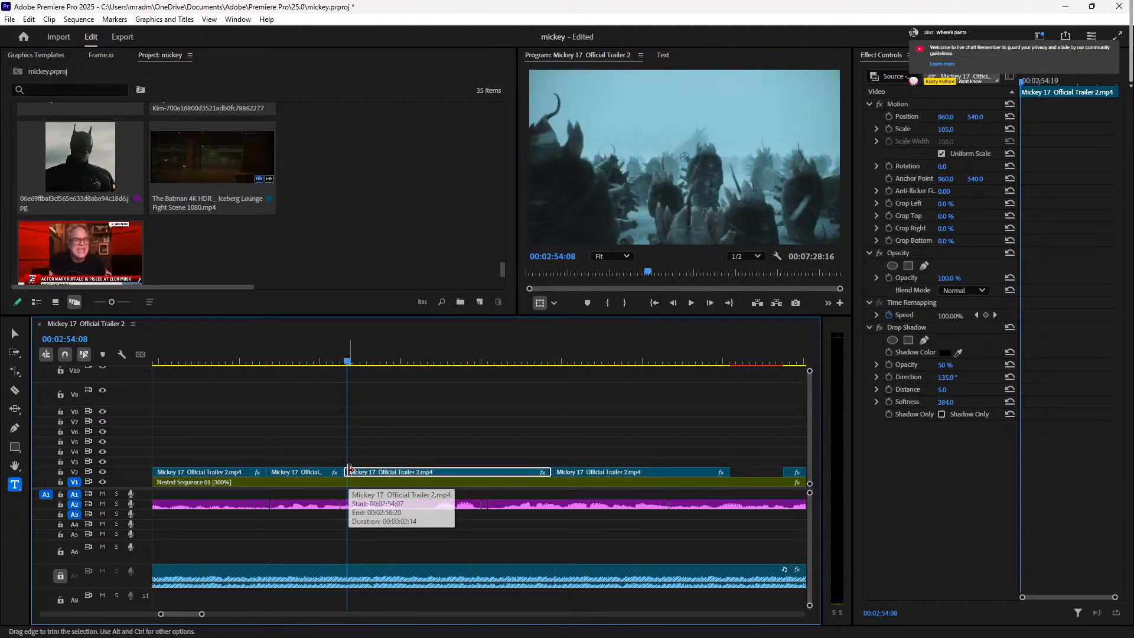
drag(350, 469, 465, 471)
drag(616, 467, 504, 473)
key(space)
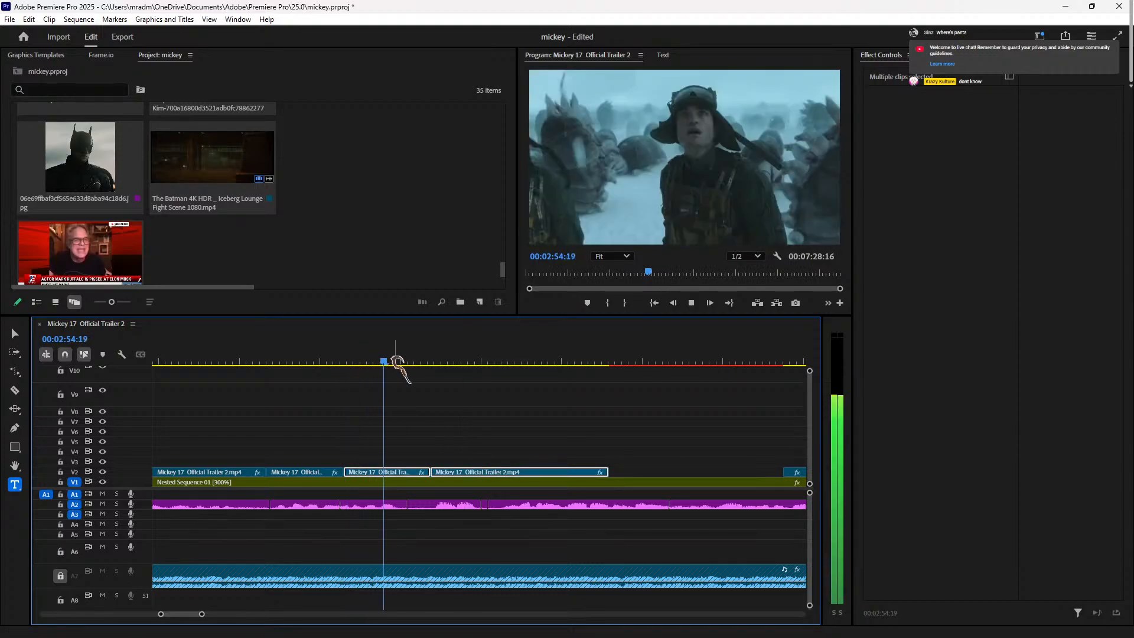
key(space)
key(space)
key(space)
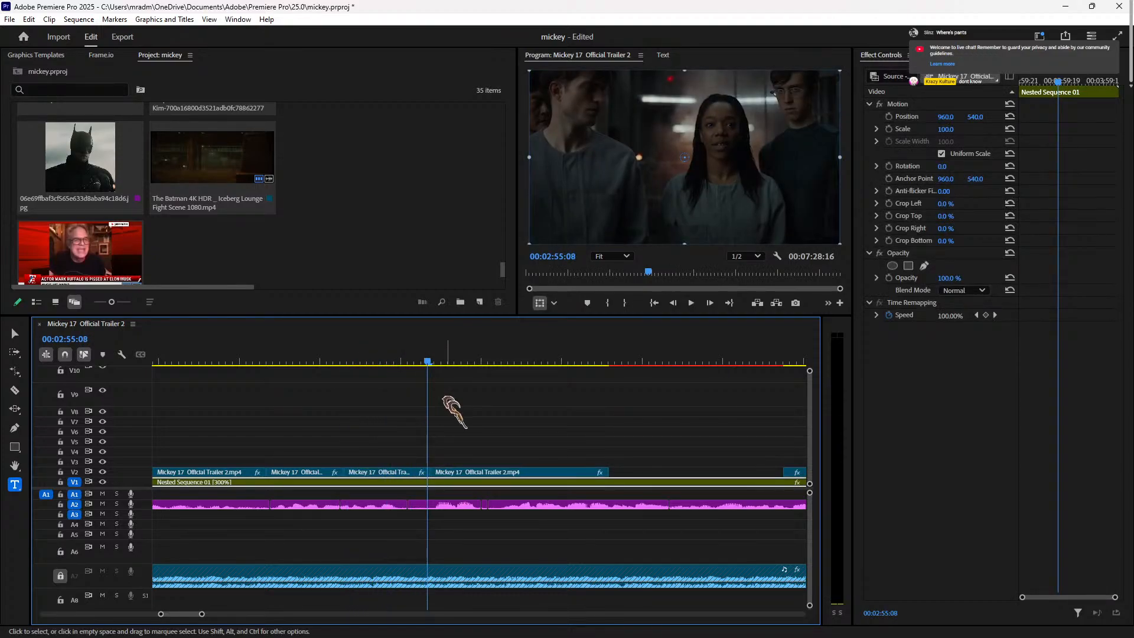
key(Right)
key(Right)
key(Right)
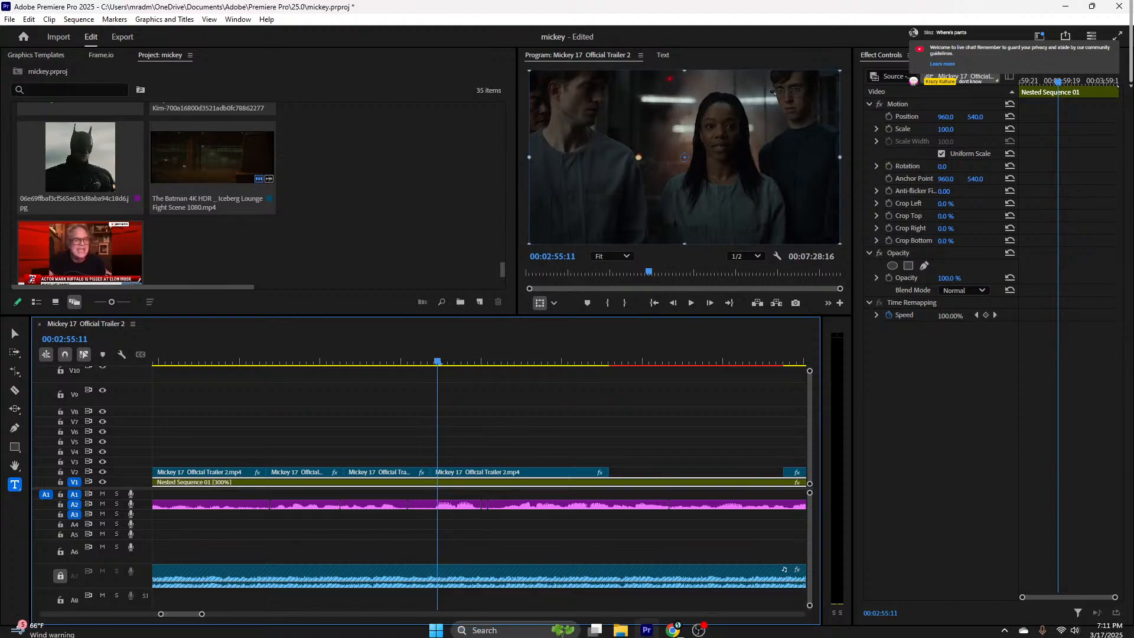
Step: Search Google Images for 'ksi meme' in a new Chrome tab
mouse_move(673, 633)
click(626, 597)
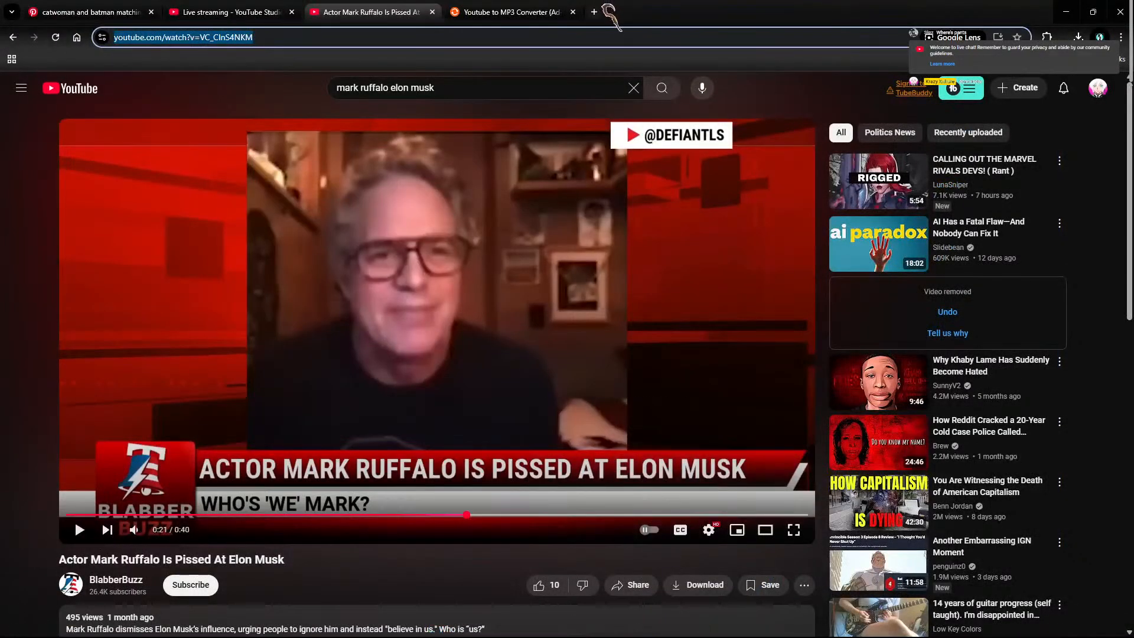
click(595, 12)
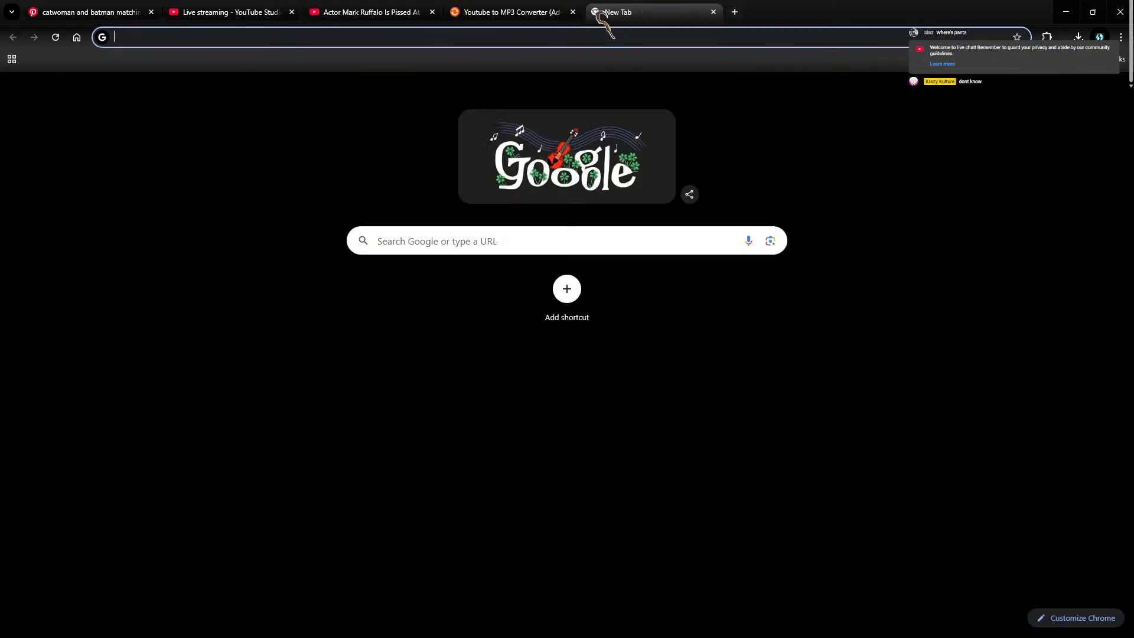
text(ksi meme)
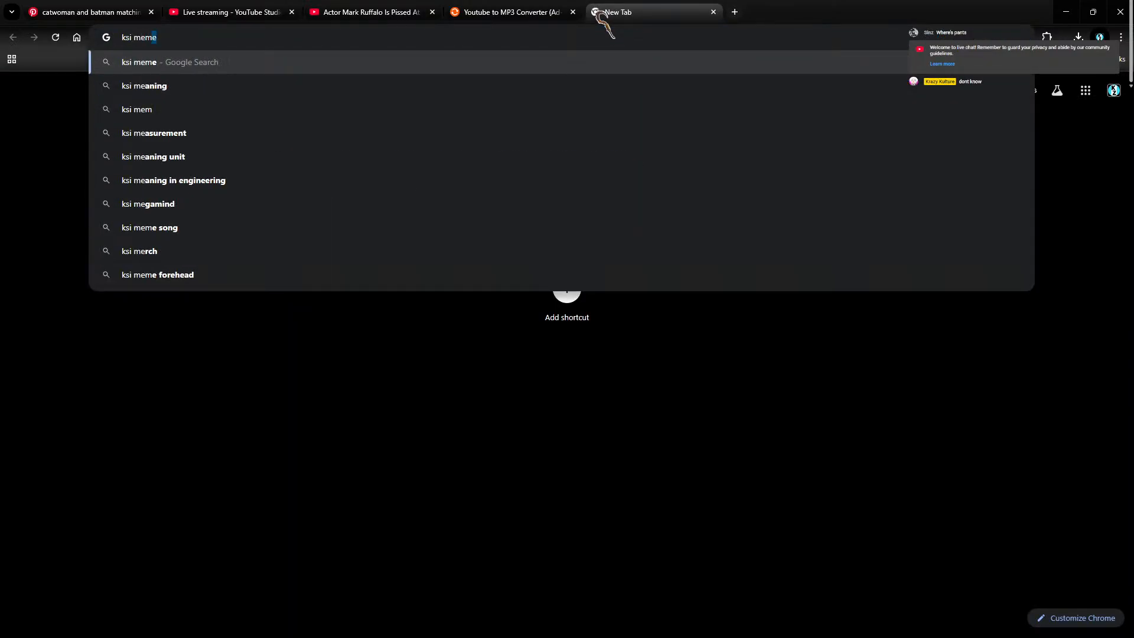
key(Return)
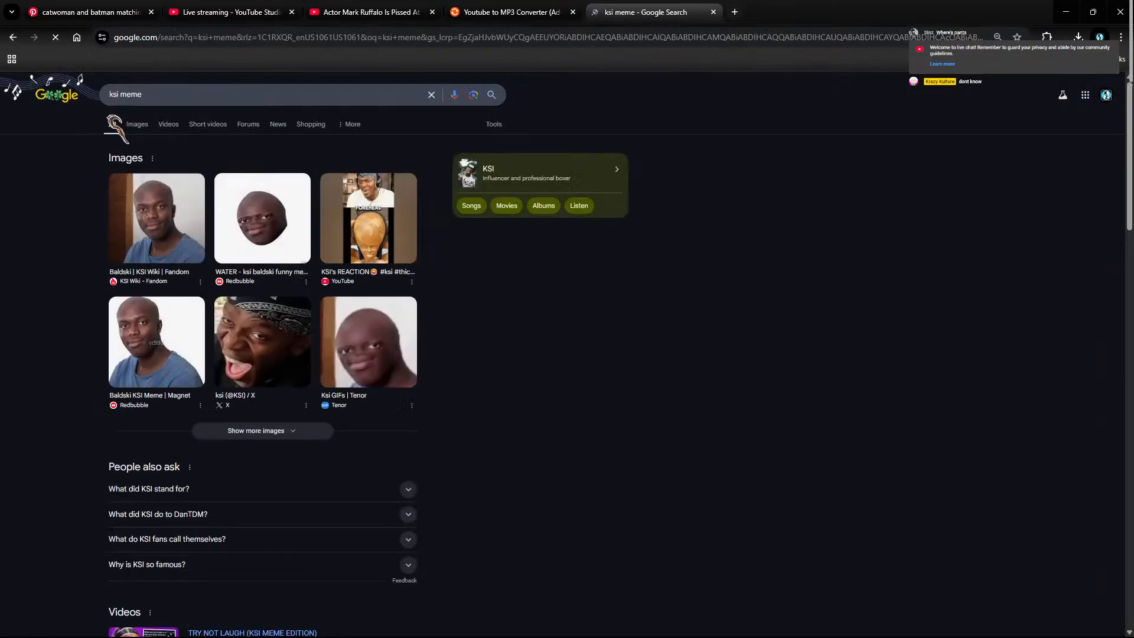
click(137, 124)
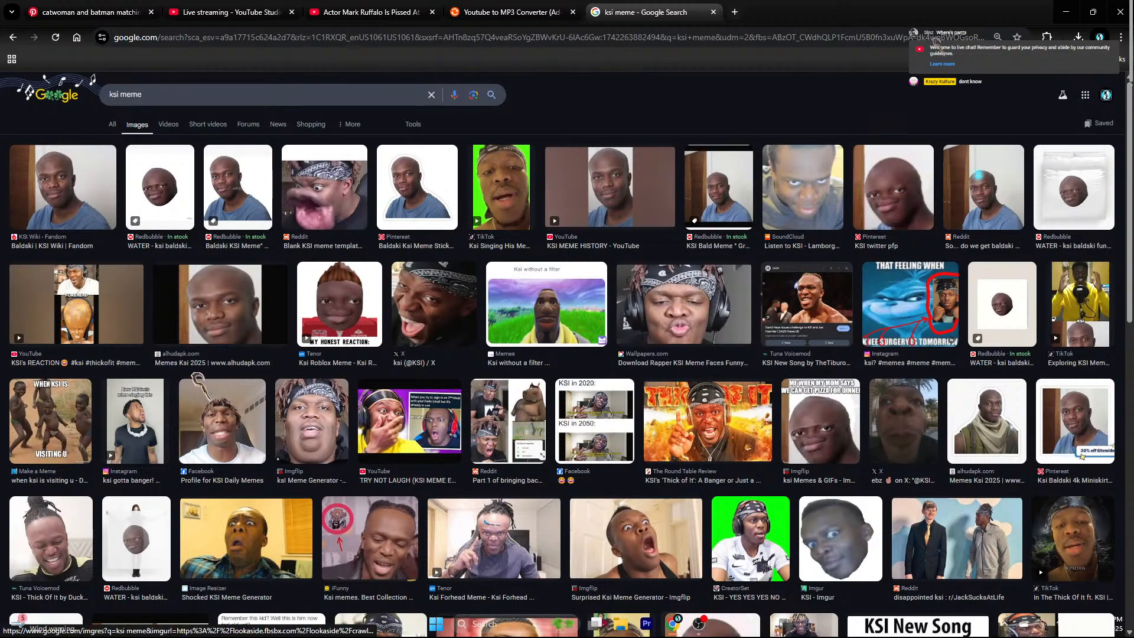
Step: Preview the KSI Thick Of It meme, then the IShowSpeed laughing at KSI green-screen image
scroll(567, 354, down, 5)
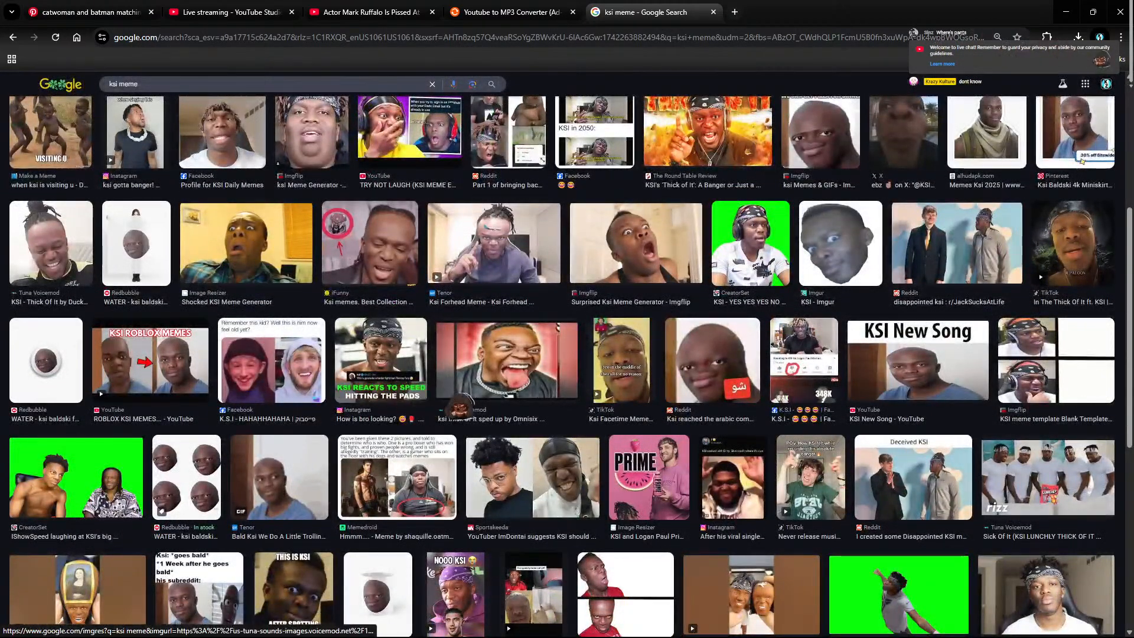
click(26, 266)
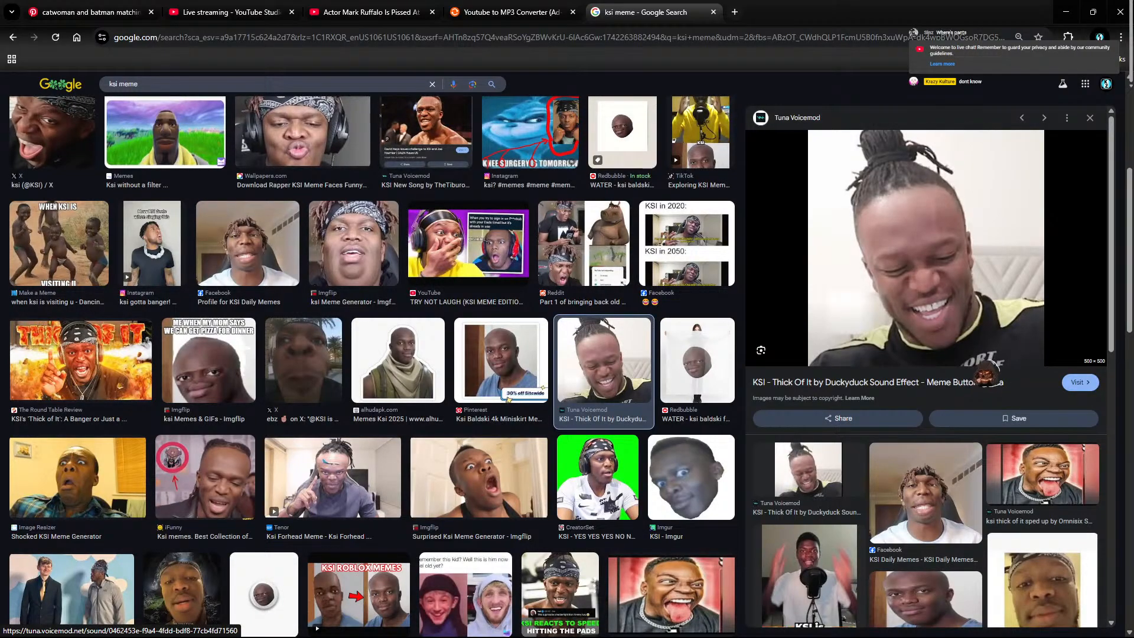
scroll(827, 505, down, 5)
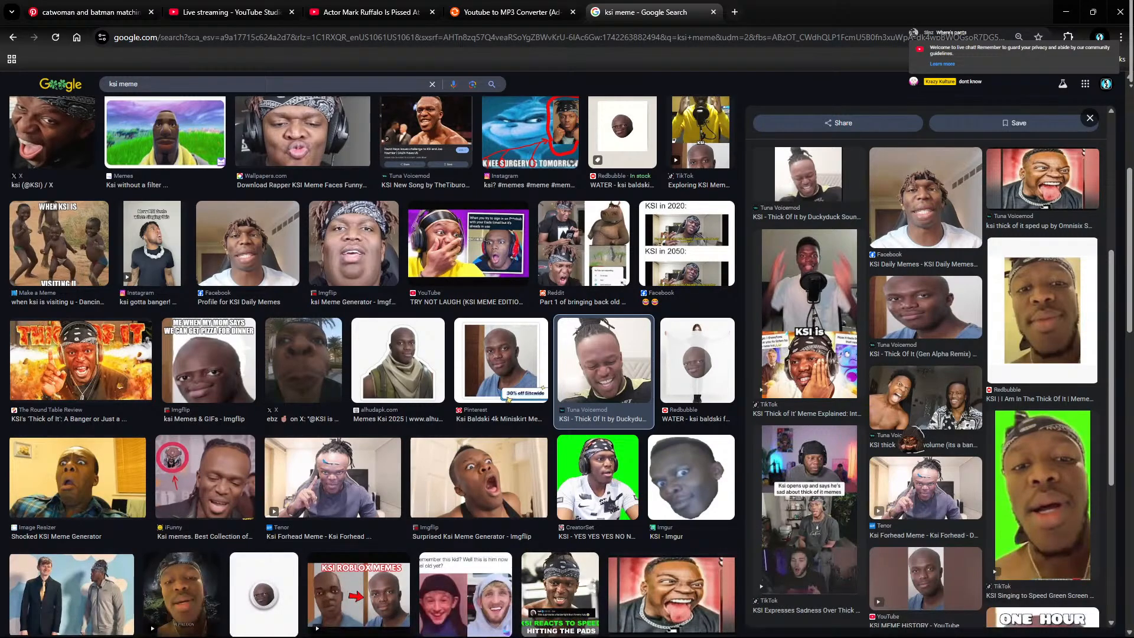
scroll(827, 413, down, 5)
scroll(265, 360, down, 6)
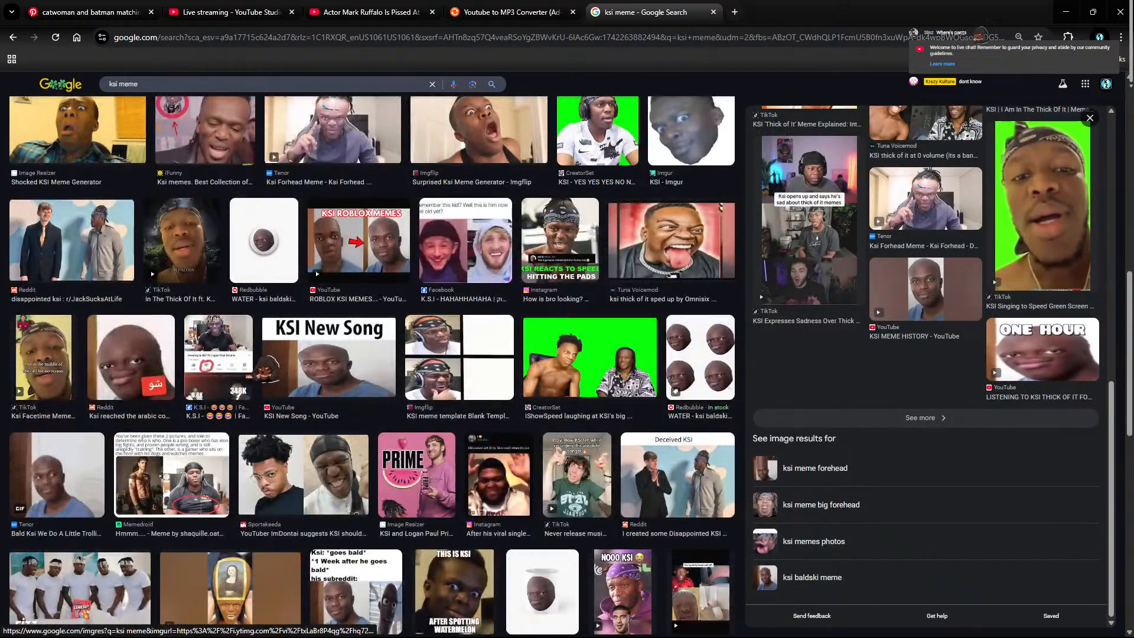
click(595, 368)
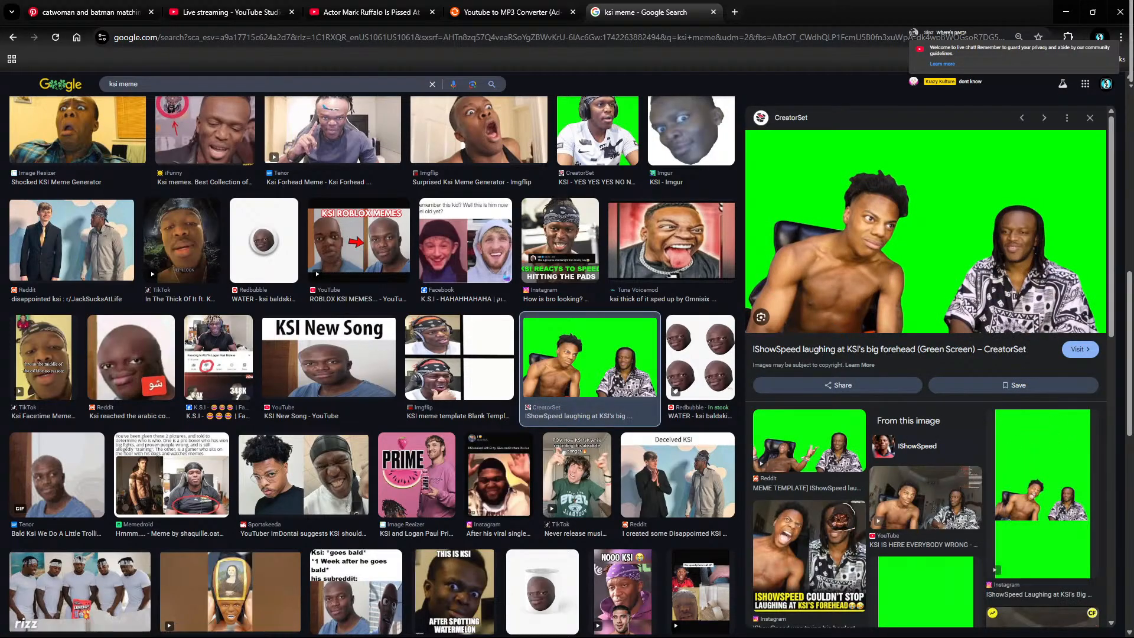
scroll(283, 343, down, 8)
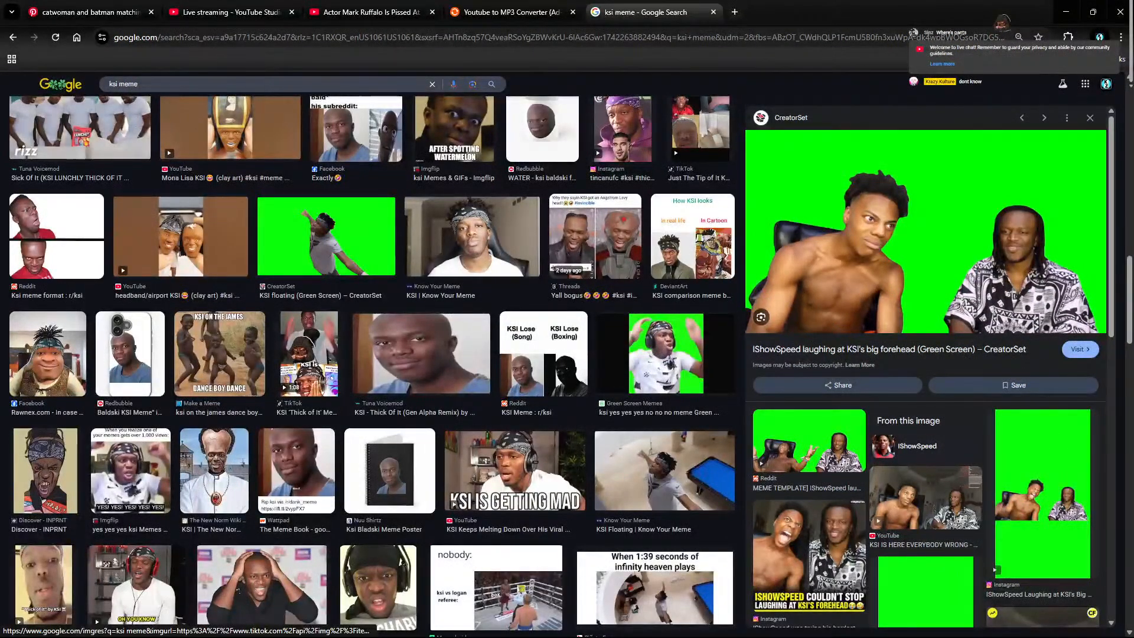
scroll(372, 355, up, 10)
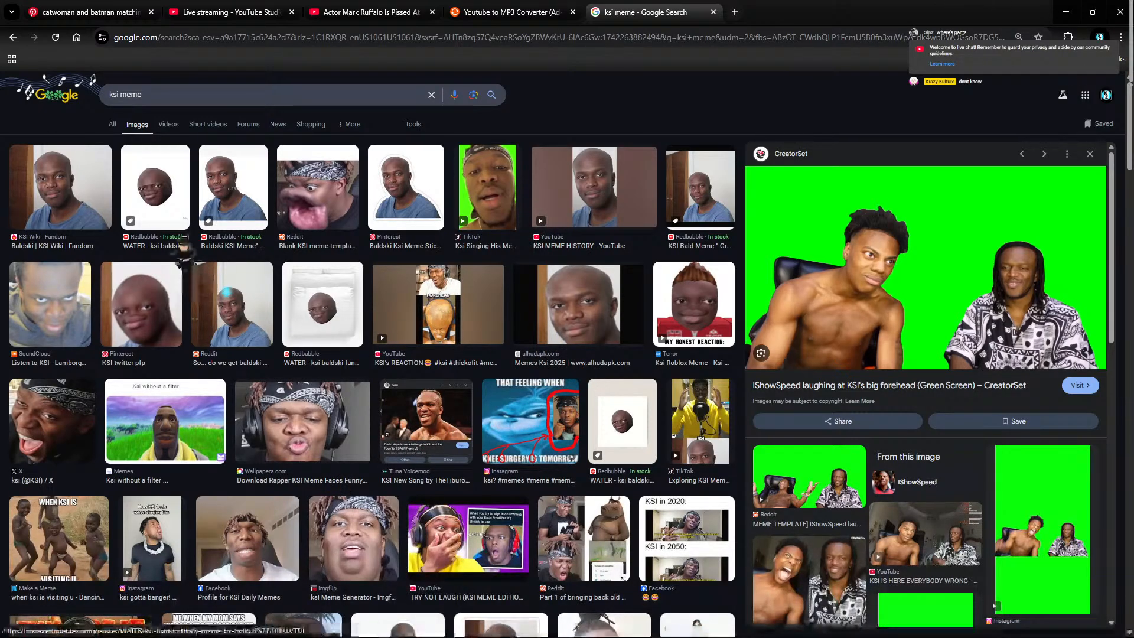
click(112, 125)
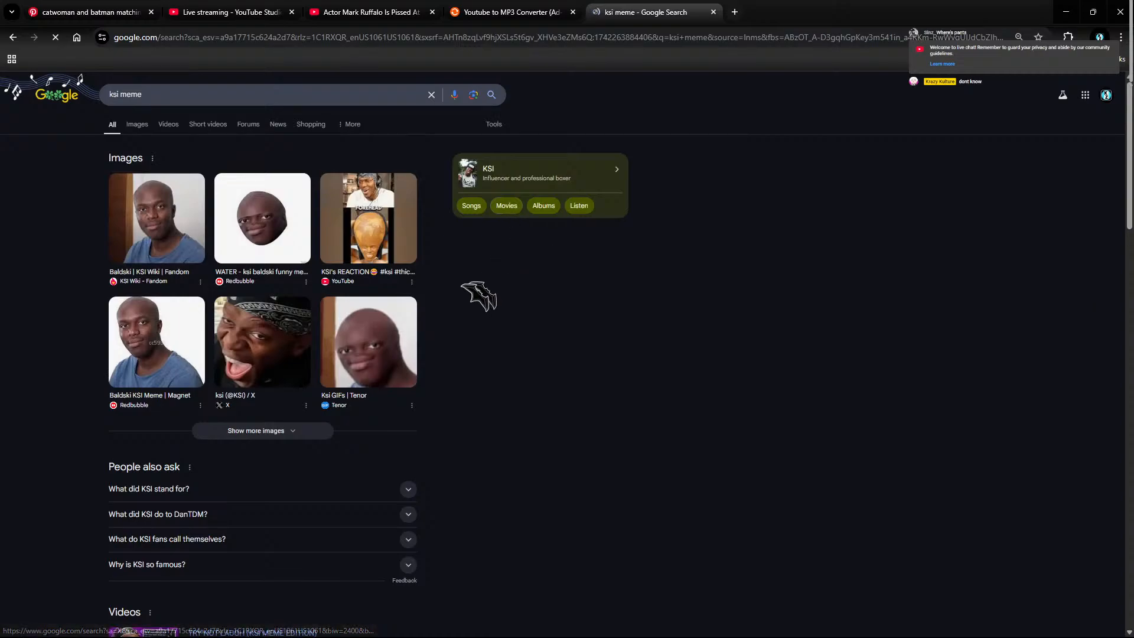
scroll(278, 463, down, 5)
scroll(401, 215, up, 1)
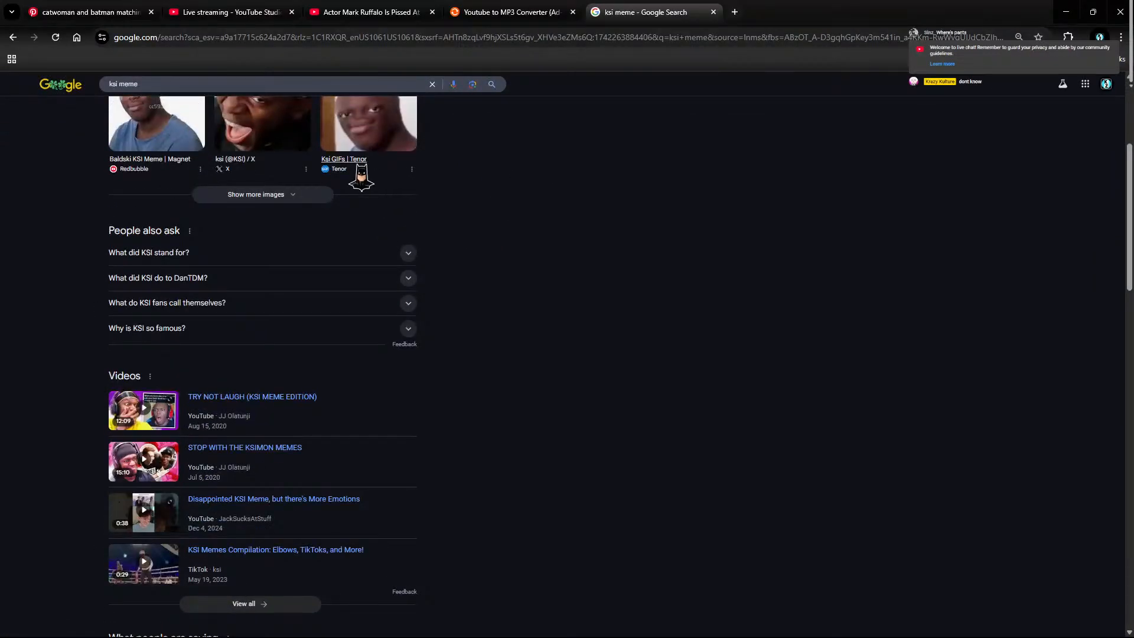
scroll(948, 303, down, 12)
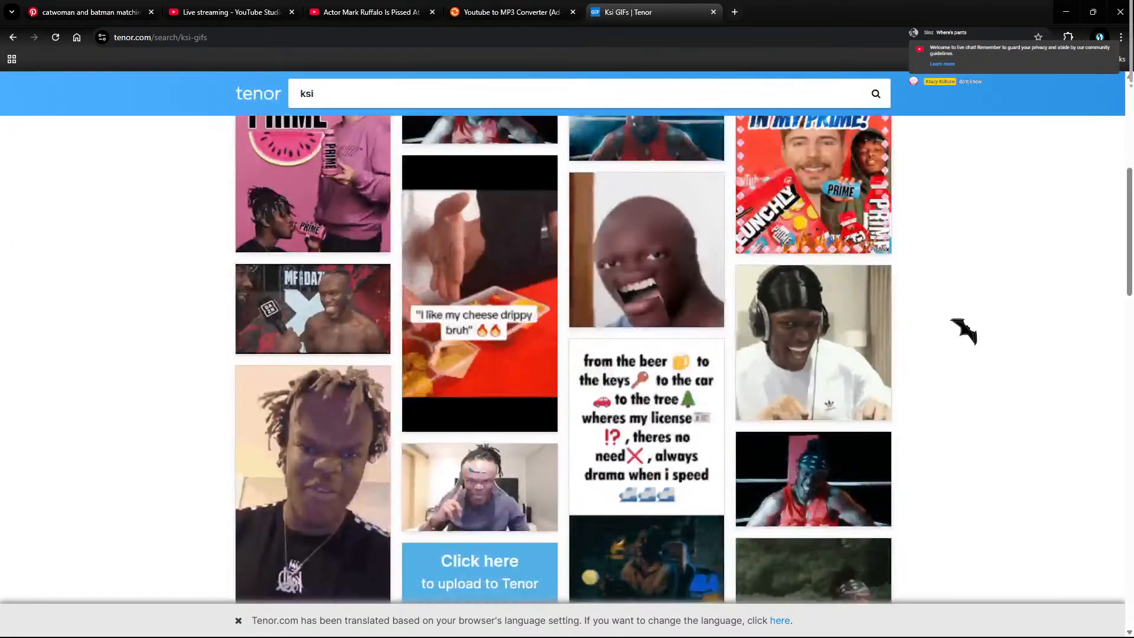
scroll(962, 329, down, 5)
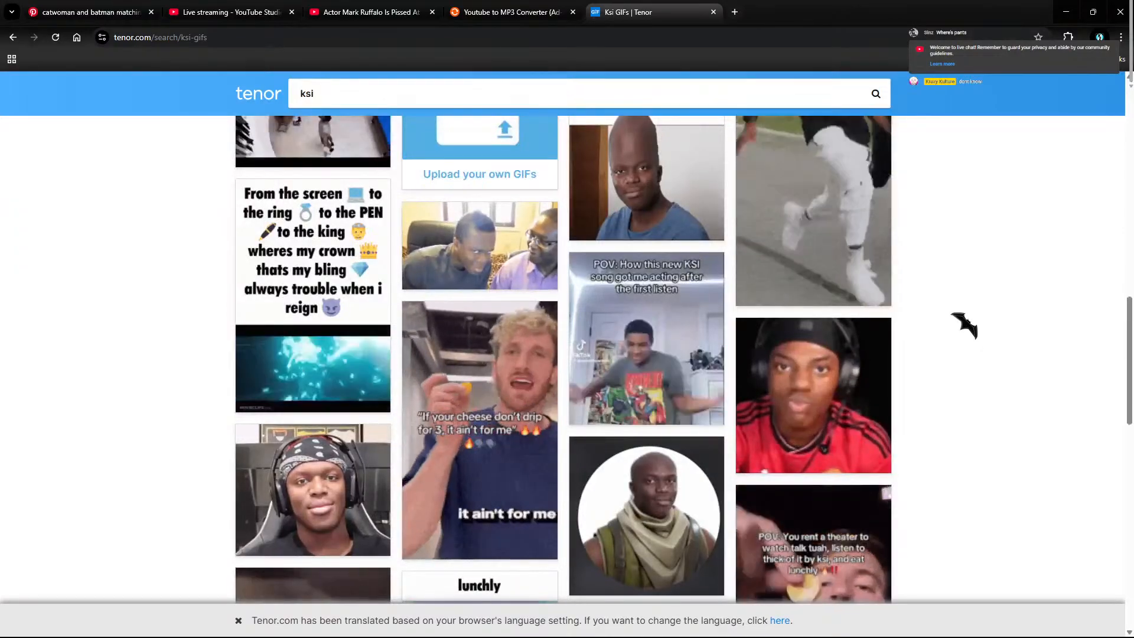
scroll(965, 324, down, 10)
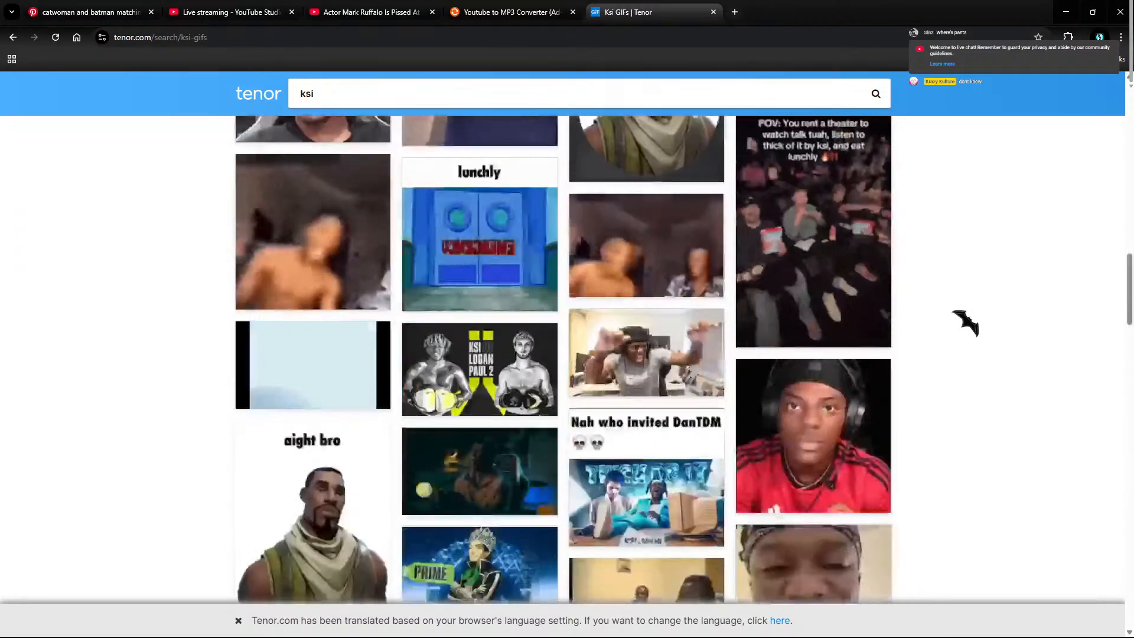
scroll(965, 323, up, 1)
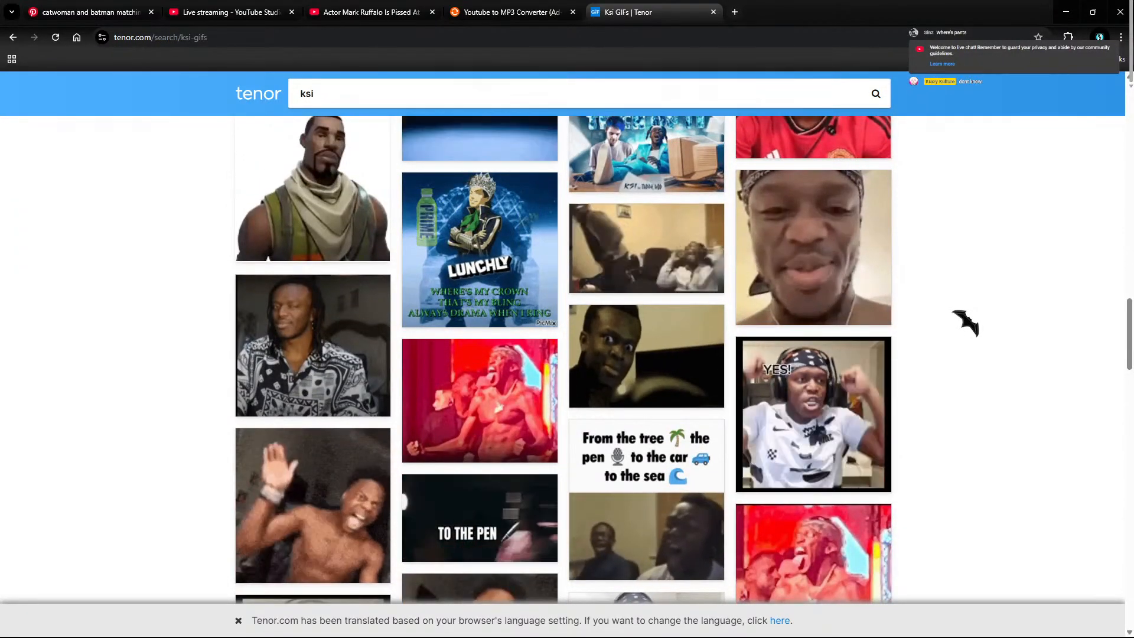
scroll(964, 319, down, 8)
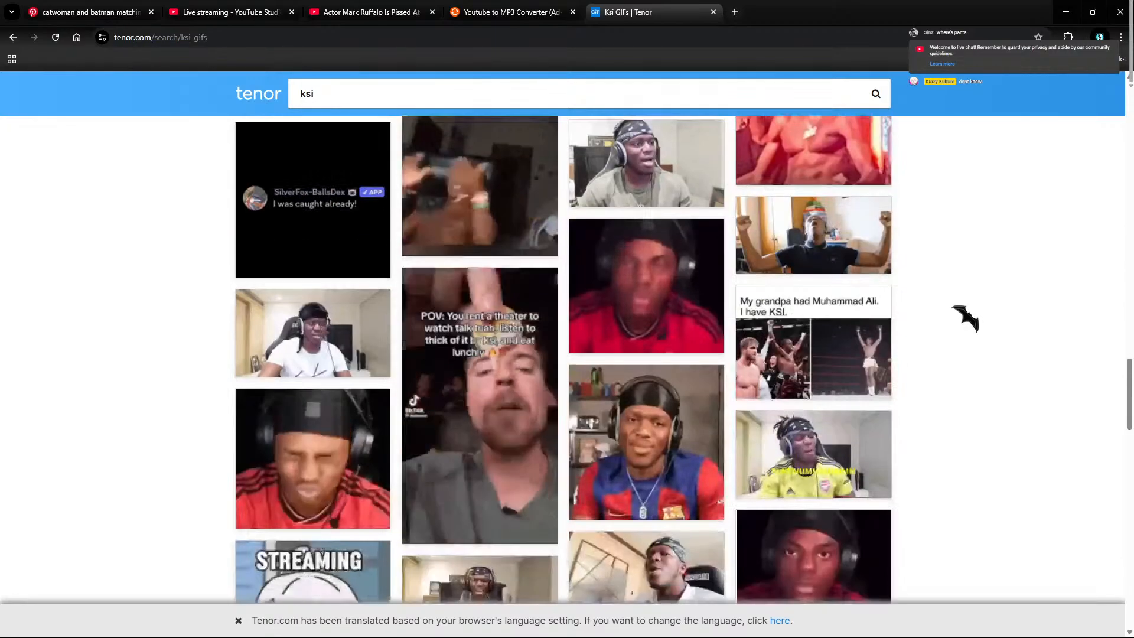
scroll(965, 317, up, 7)
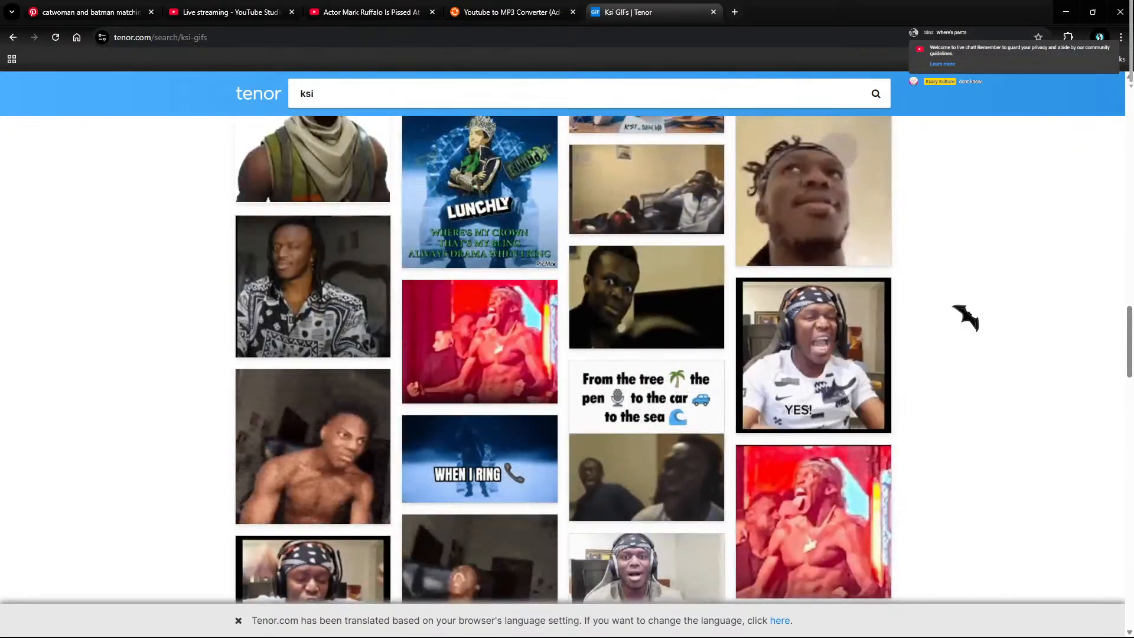
scroll(965, 318, down, 7)
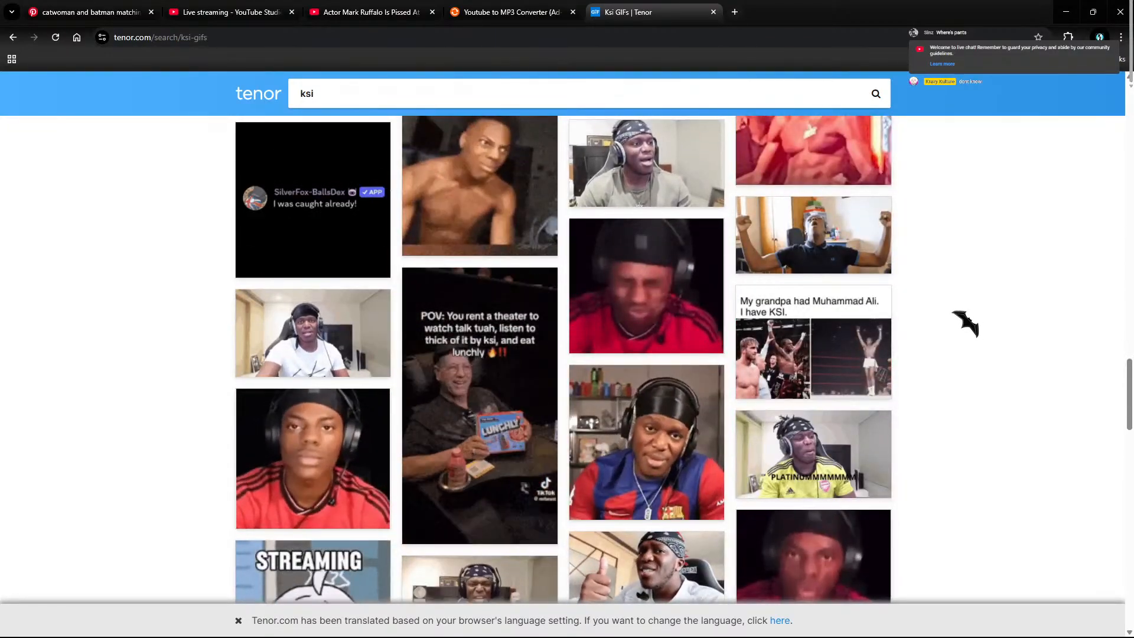
scroll(965, 322, up, 7)
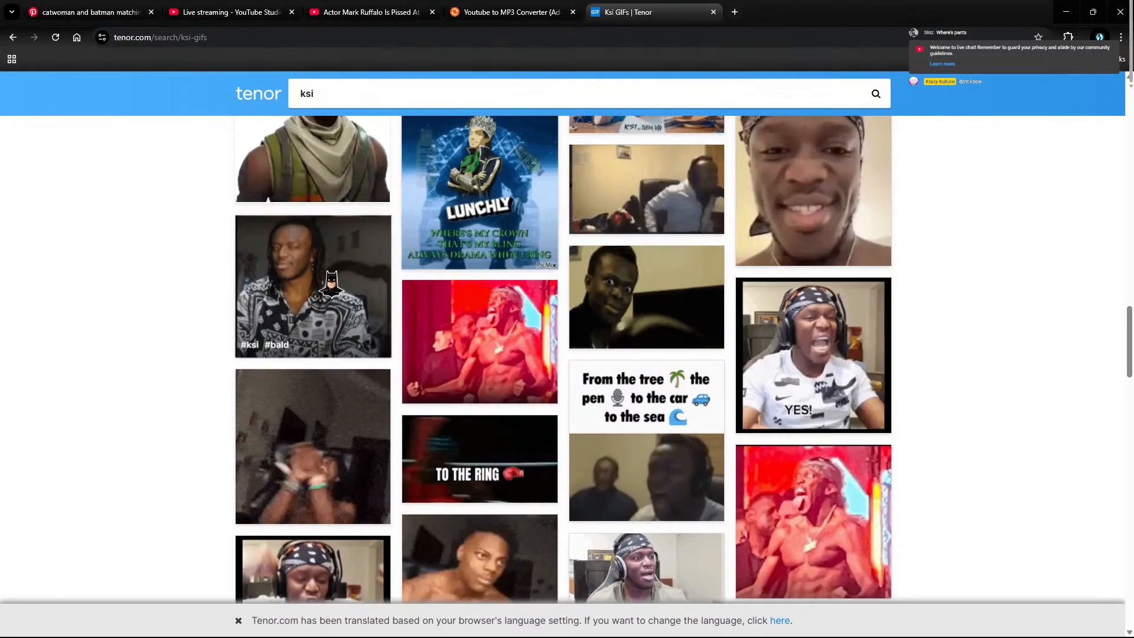
click(313, 286)
scroll(589, 359, down, 3)
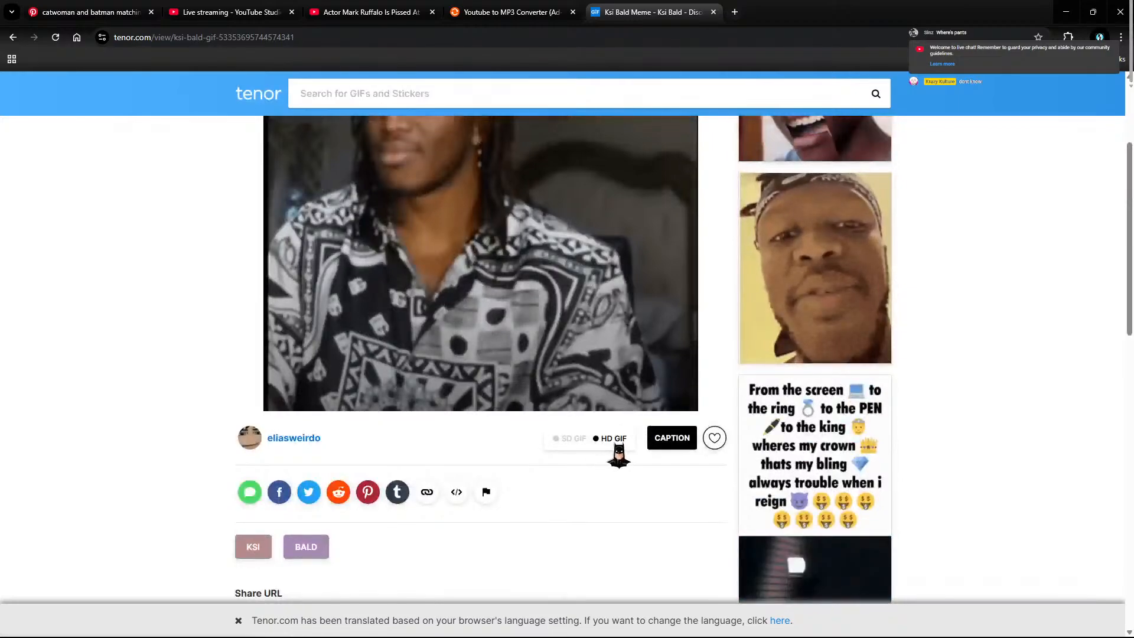
click(13, 37)
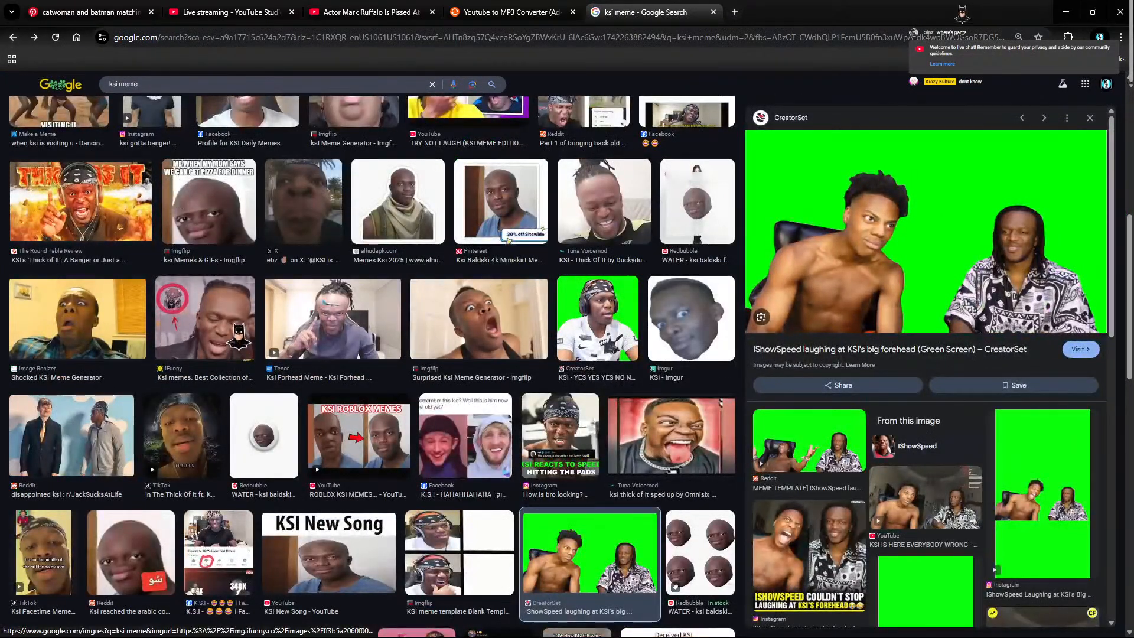
Step: Save the iFunny KSI memes image to the computer
click(239, 336)
scroll(983, 289, down, 1)
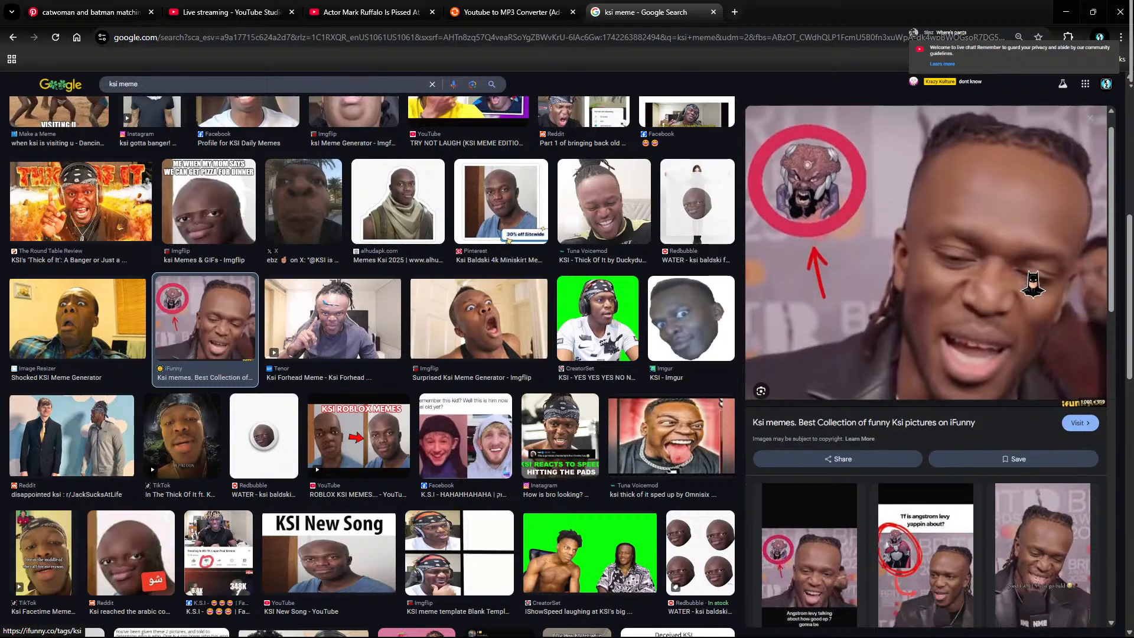
right_click(1030, 205)
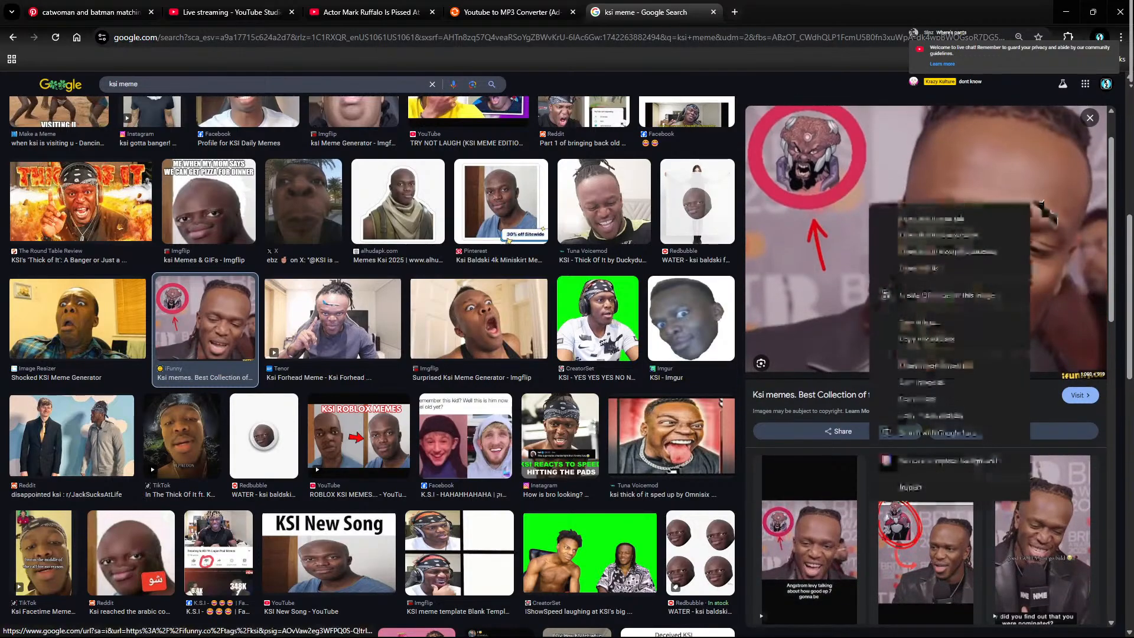
click(944, 382)
click(383, 260)
Step: Search images for just 'ksi' and preview the Birmingham Live photo, cancelling its download
double_click(141, 83)
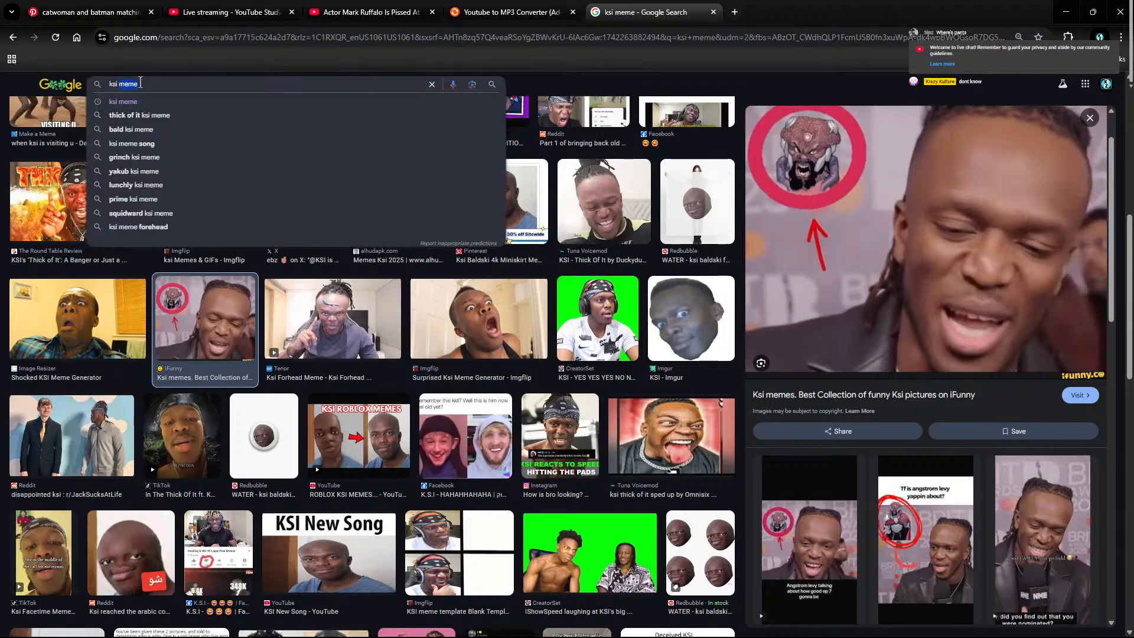
key(BackSpace)
key(Return)
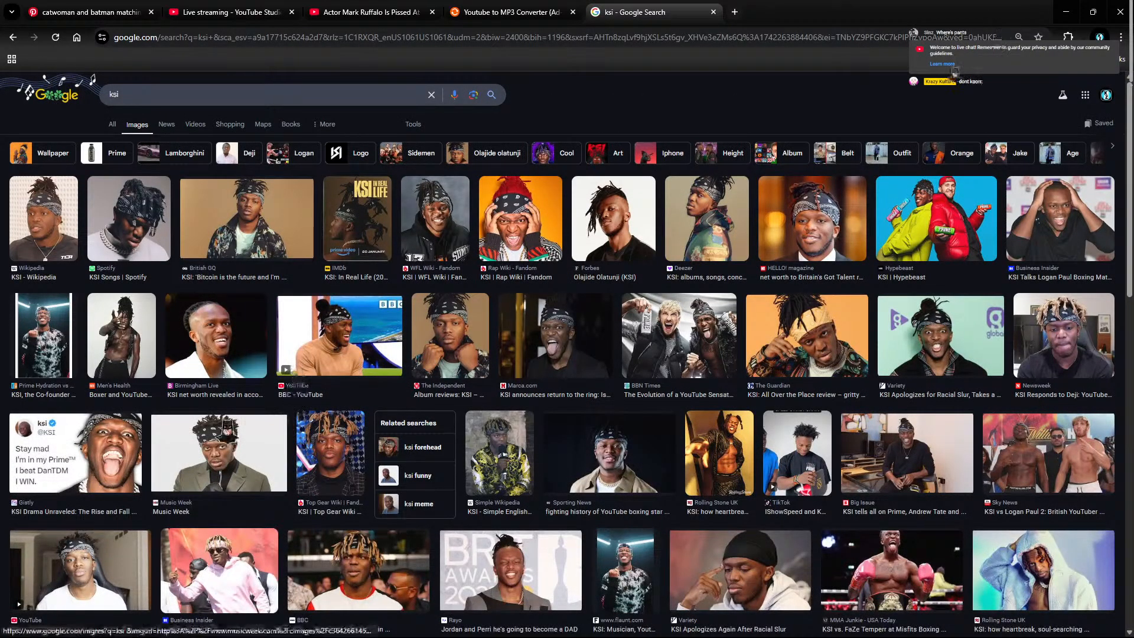
click(242, 345)
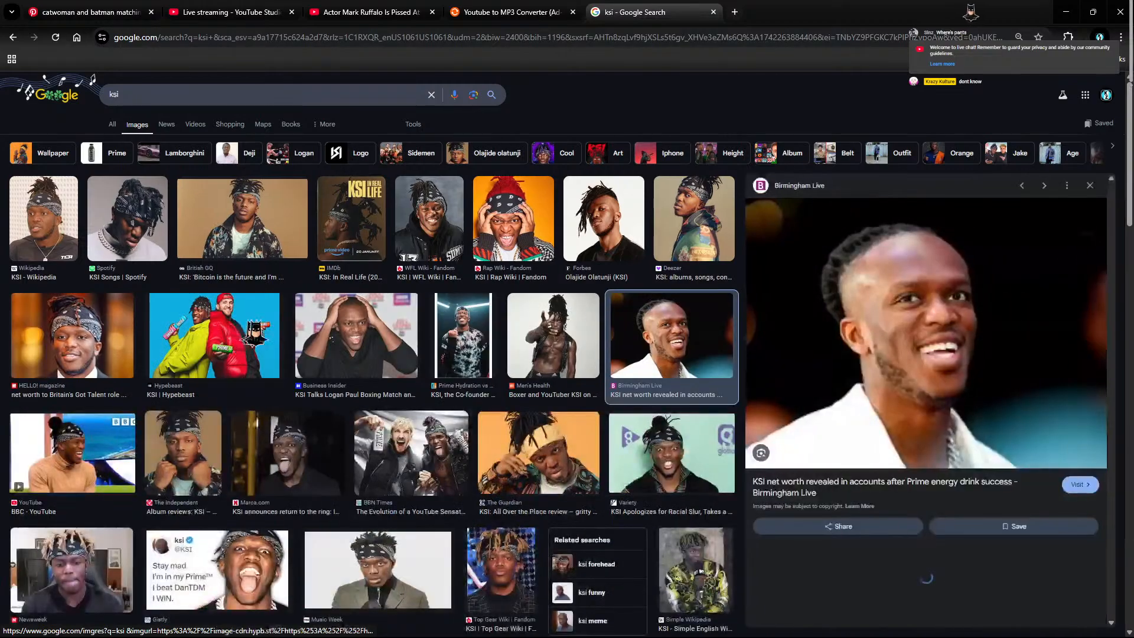
right_click(1018, 404)
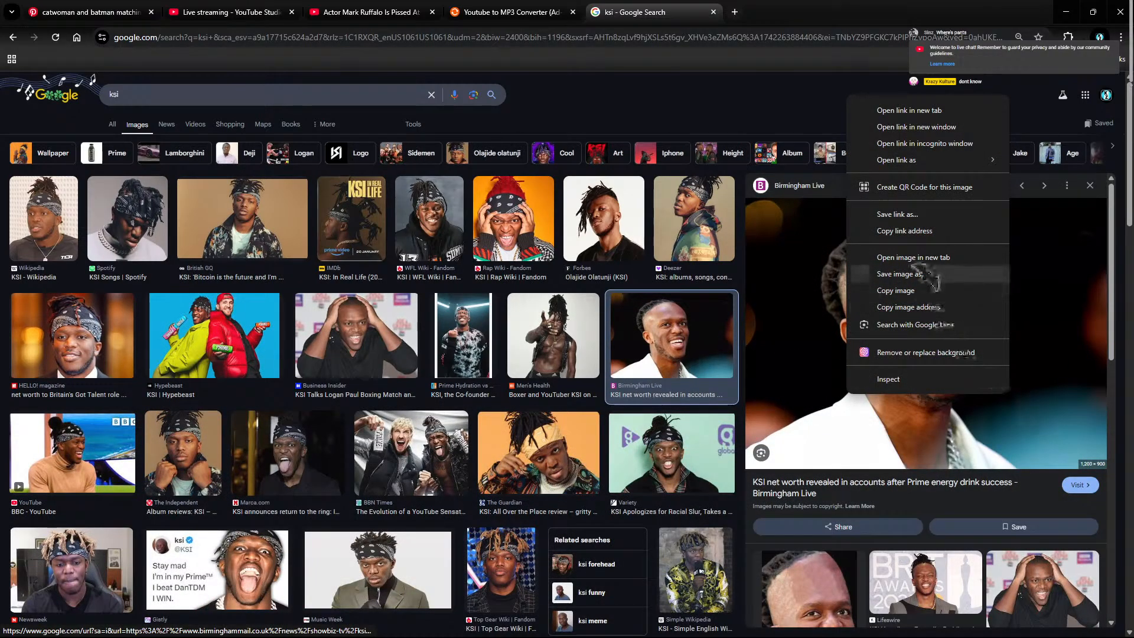
click(902, 274)
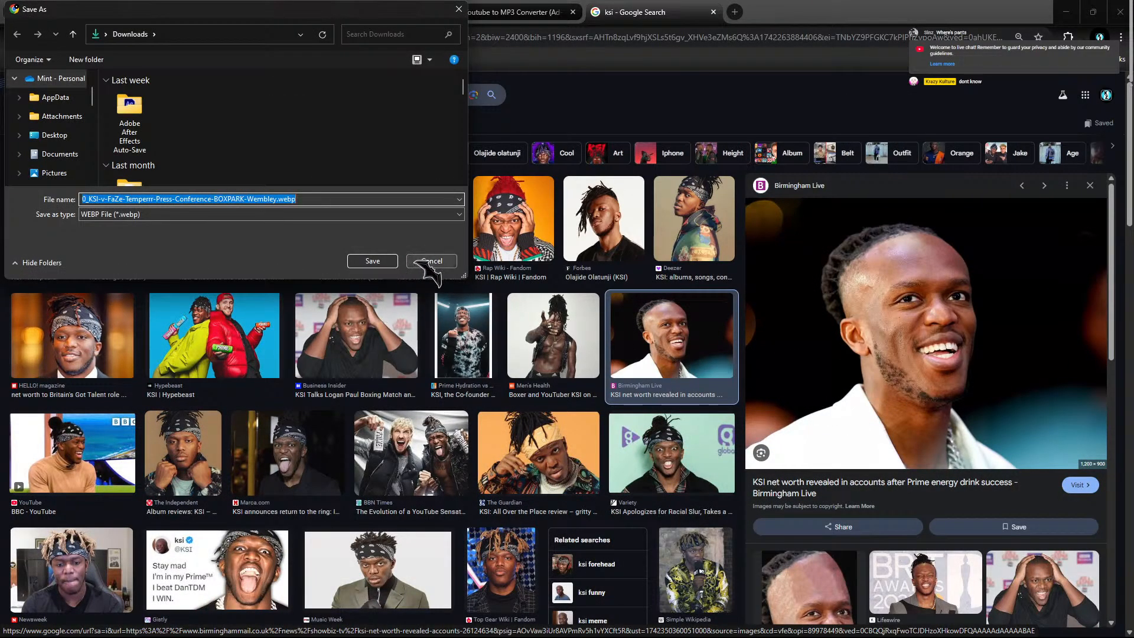
click(424, 261)
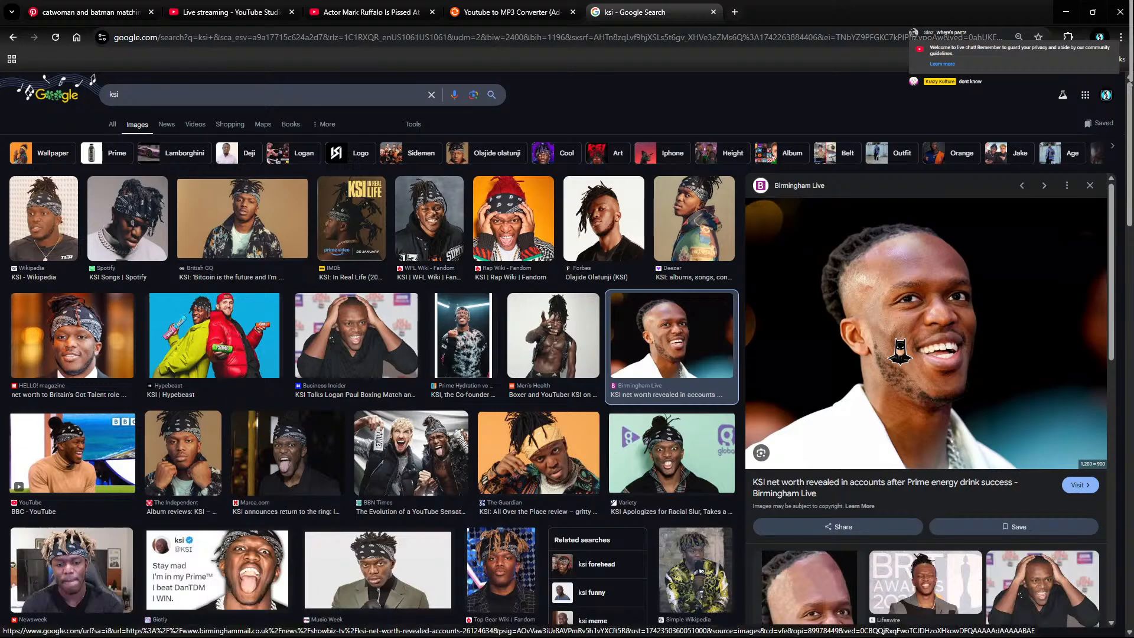
Step: Save the BRIT Awards KSI photo as KSI.jpg and return to the Mark Ruffalo video tab
scroll(900, 351, down, 5)
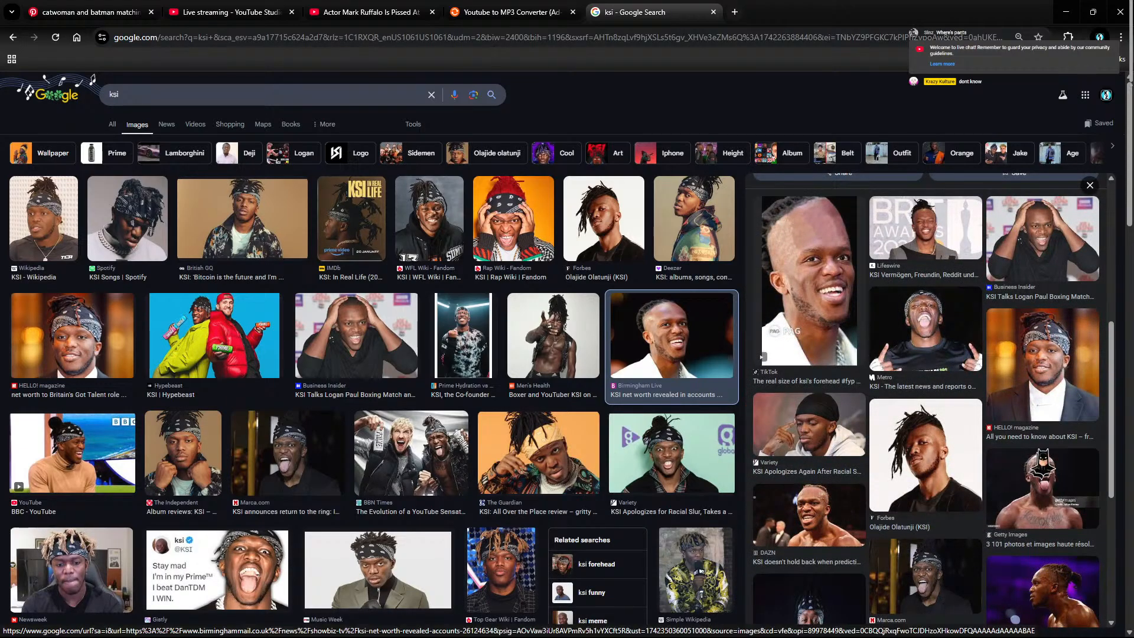
scroll(1057, 420, up, 5)
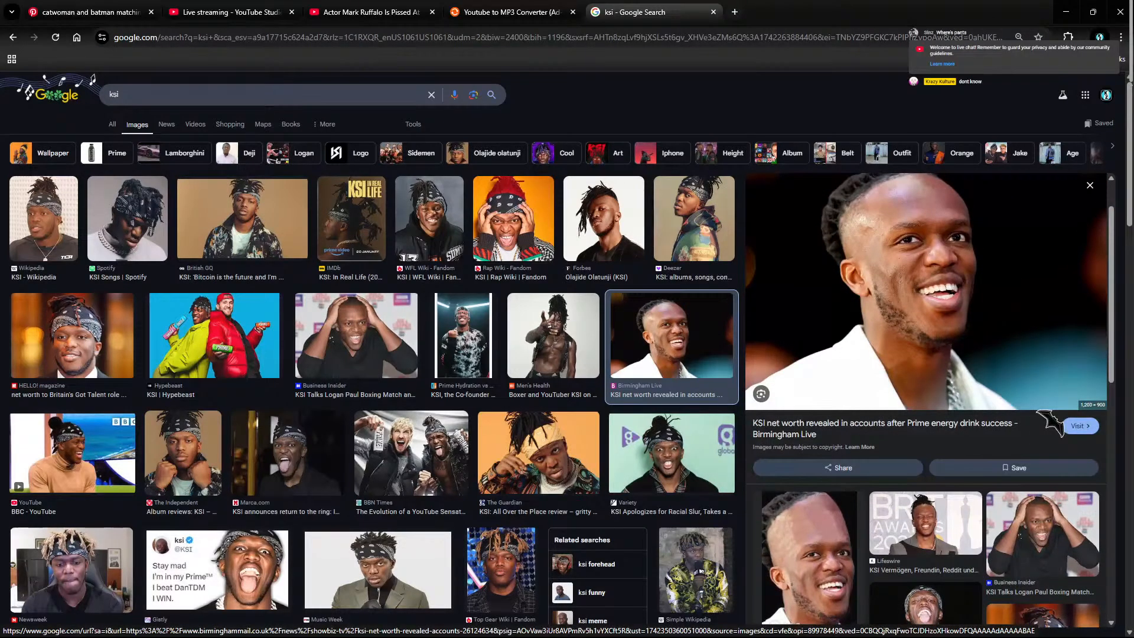
click(928, 537)
right_click(970, 298)
right_click(928, 269)
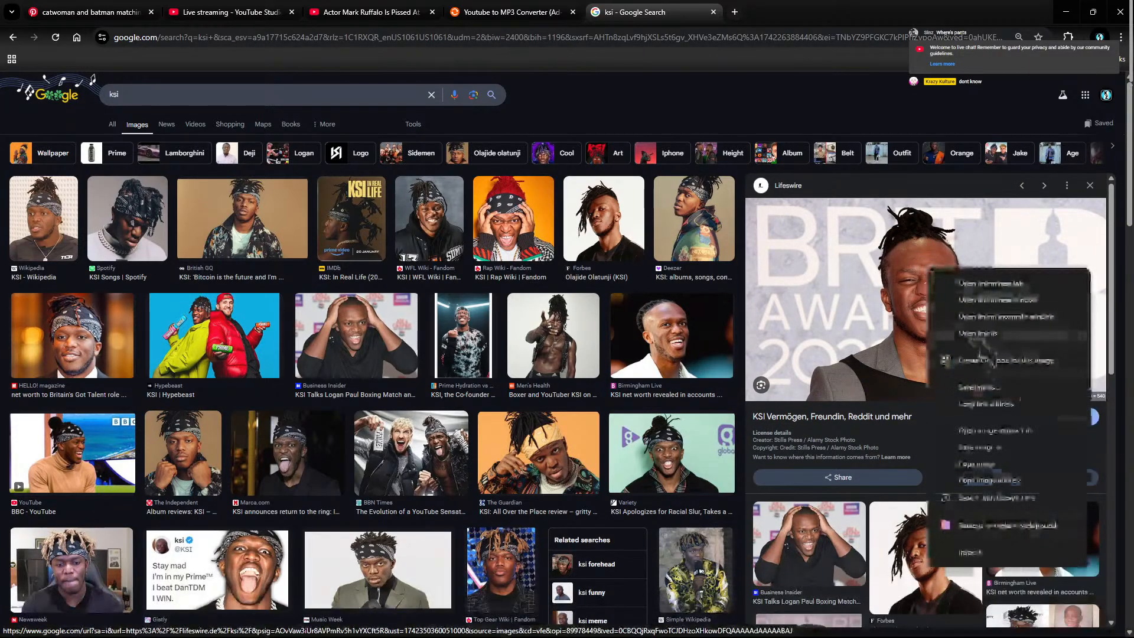
click(997, 448)
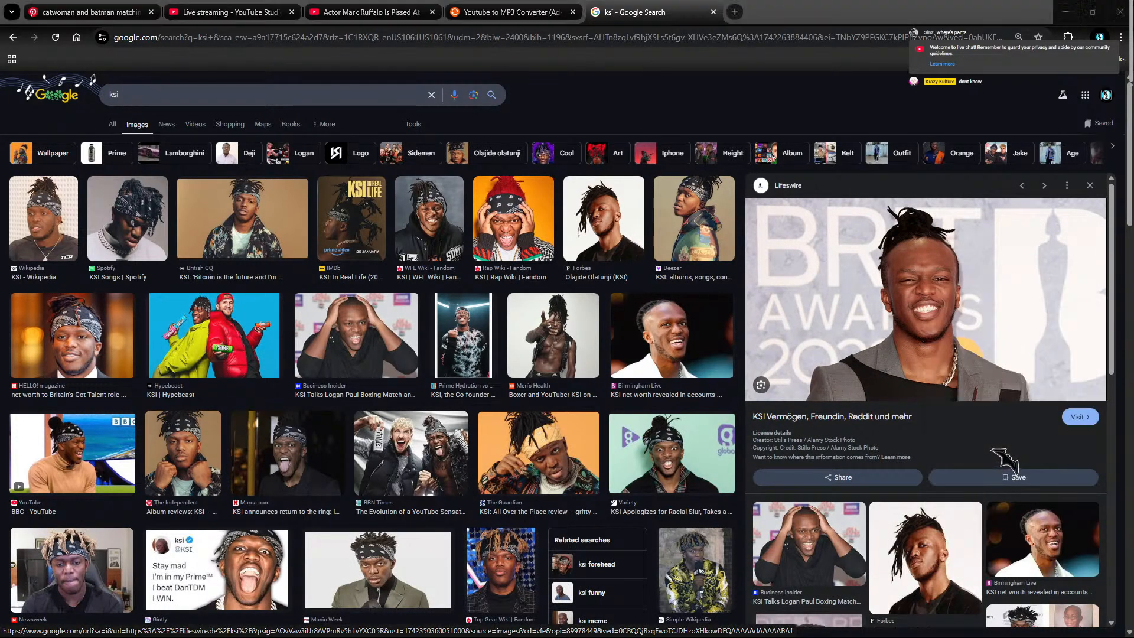
click(369, 261)
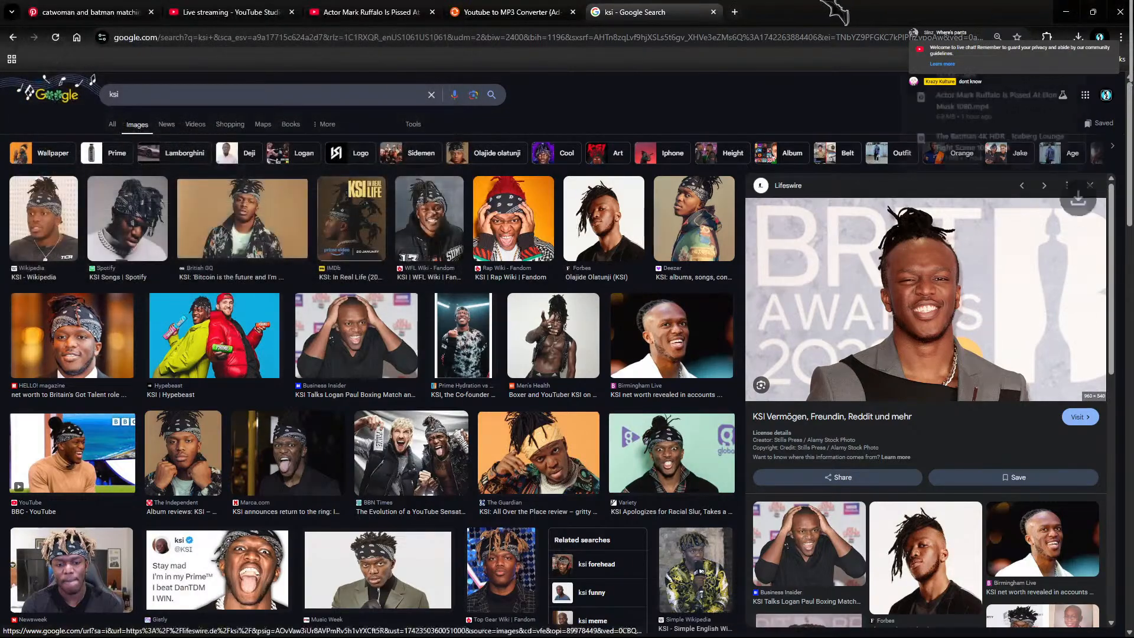
click(369, 11)
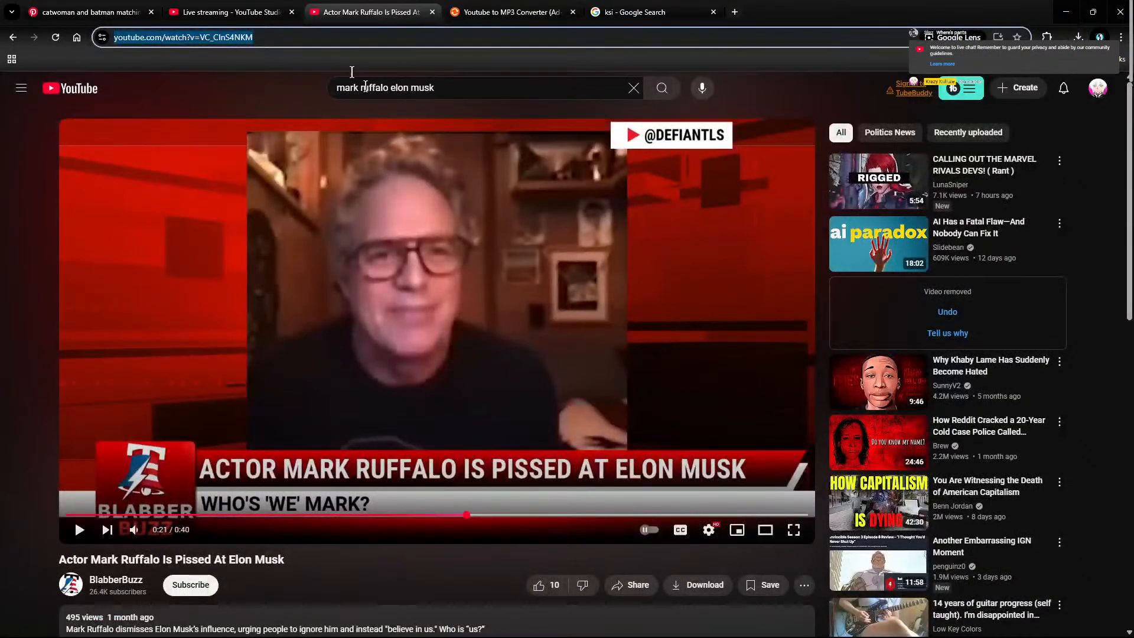
Step: Back in Premiere, preview the trailer section and set the playhead to 00:02:55:14
click(1066, 11)
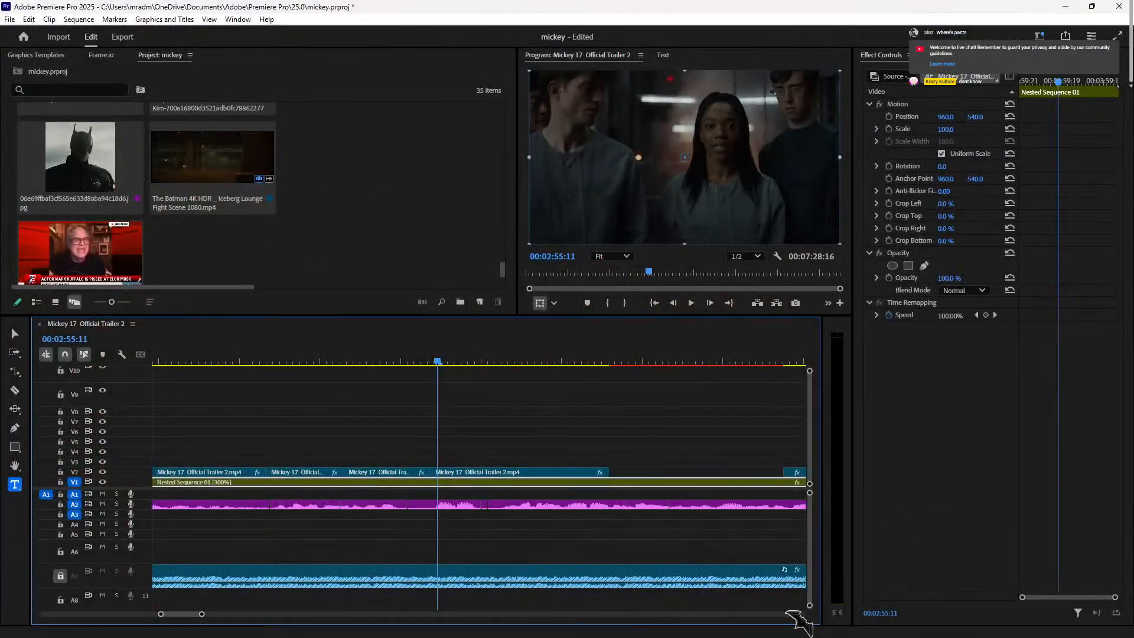
click(407, 359)
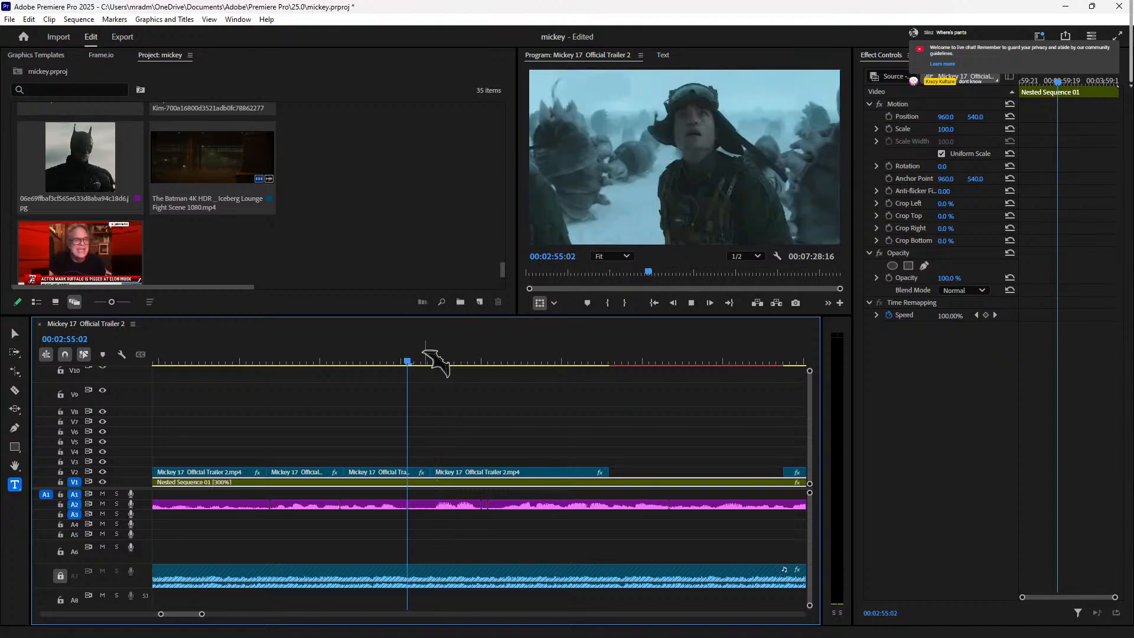
key(space)
key(space)
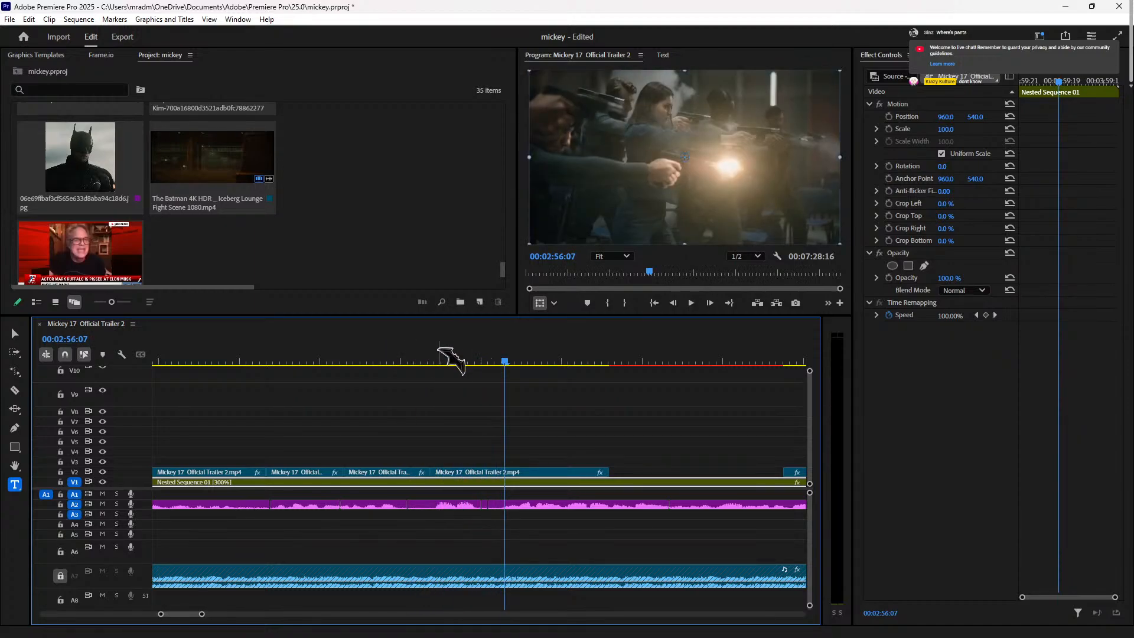
click(447, 359)
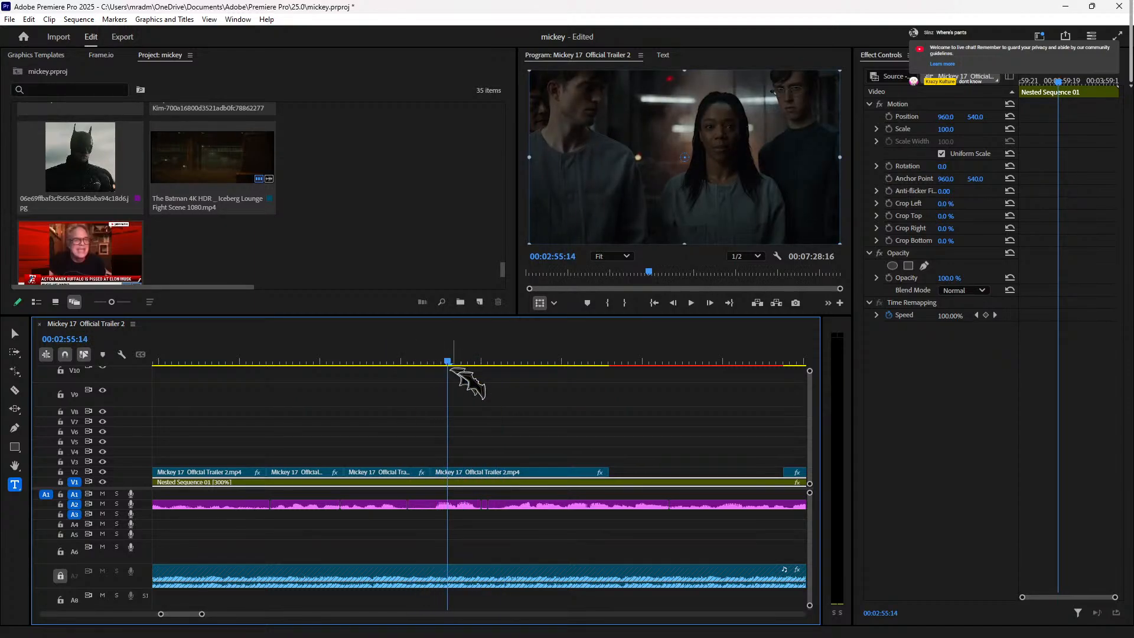
Step: Import KSI.jpg and place it on V3 at the playhead
double_click(228, 261)
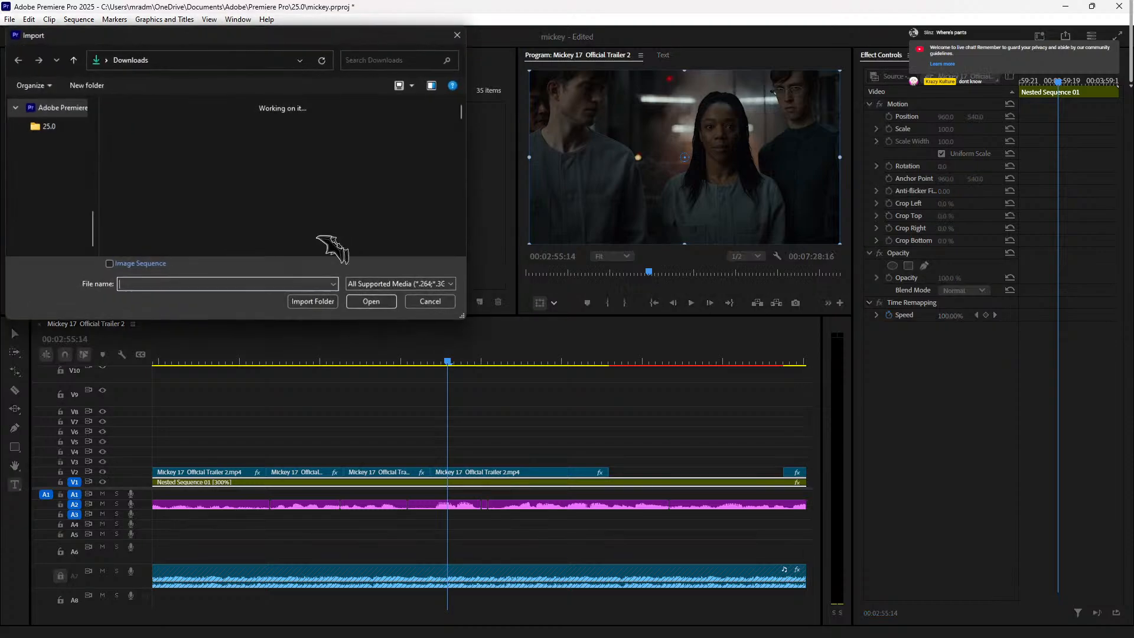
click(130, 151)
click(389, 302)
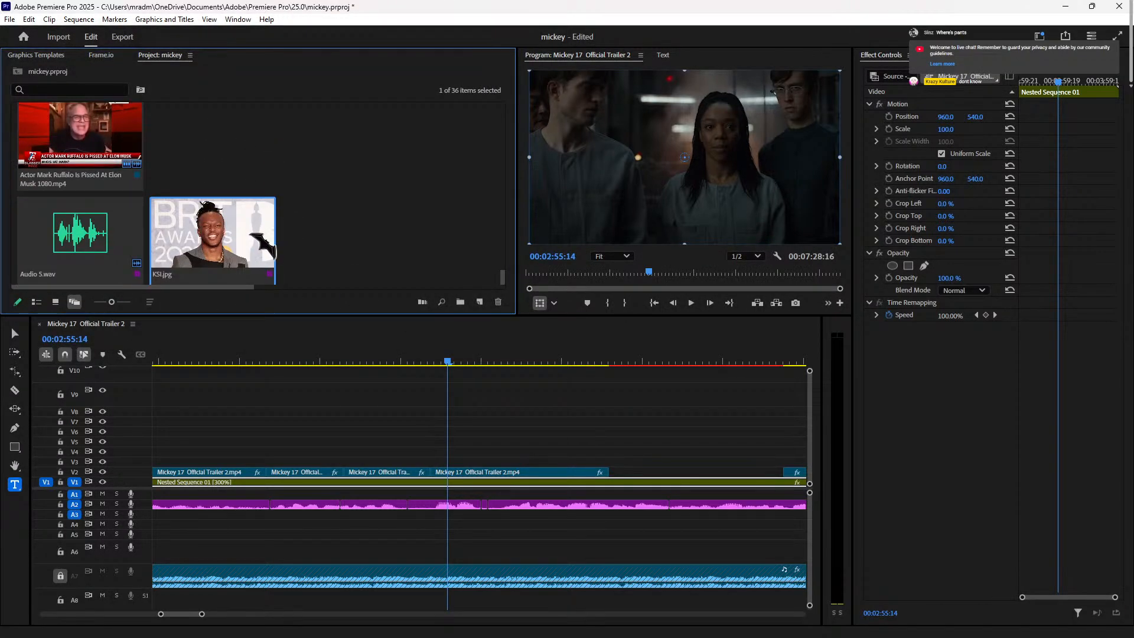
drag(259, 239, 445, 463)
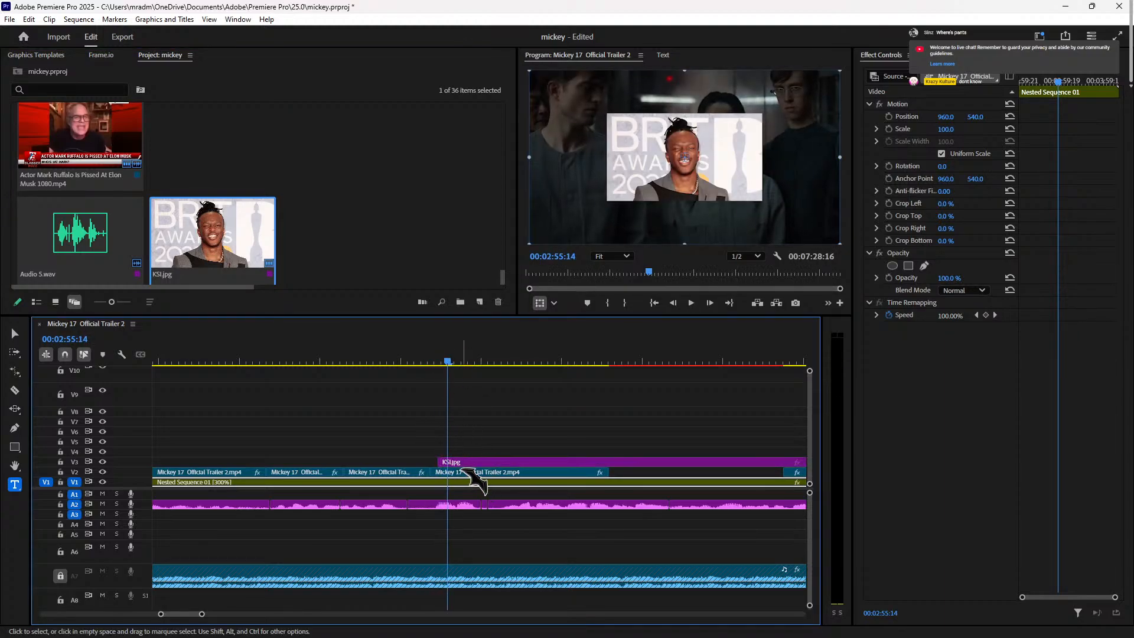
Step: Move the KSI clip's start slightly earlier to line up with the playhead
drag(465, 463, 472, 465)
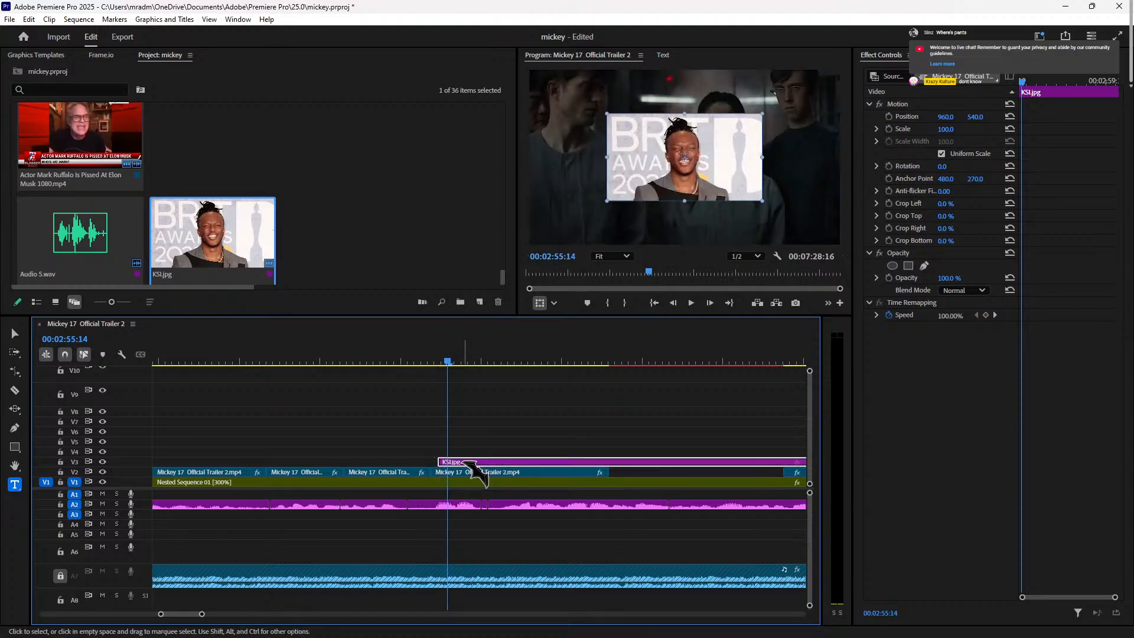
key(Left)
key(Left)
key(Left)
key(Left)
key(Right)
key(Left)
drag(471, 462, 467, 462)
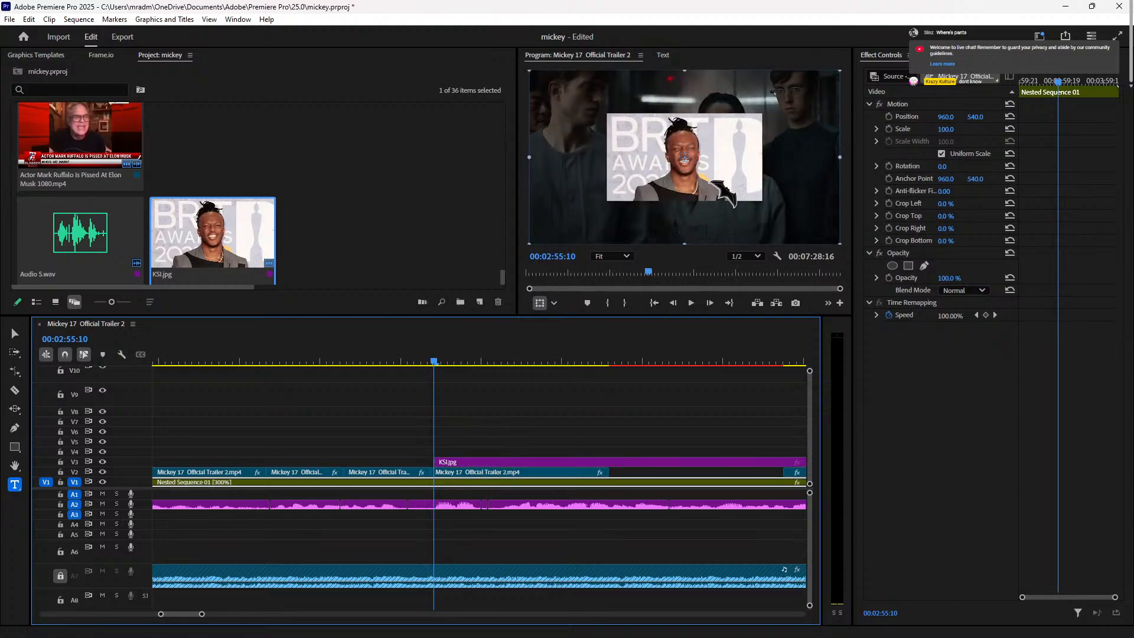
click(608, 461)
key(Right)
key(Right)
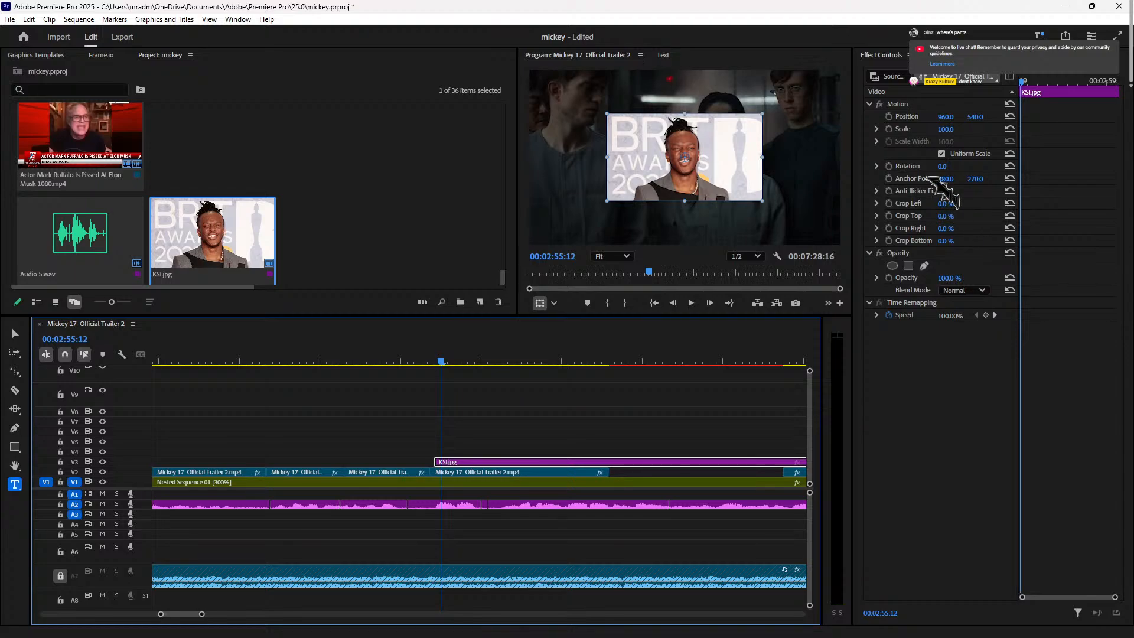
Step: Crop 13% off the KSI photo's left and right sides
drag(951, 205, 958, 229)
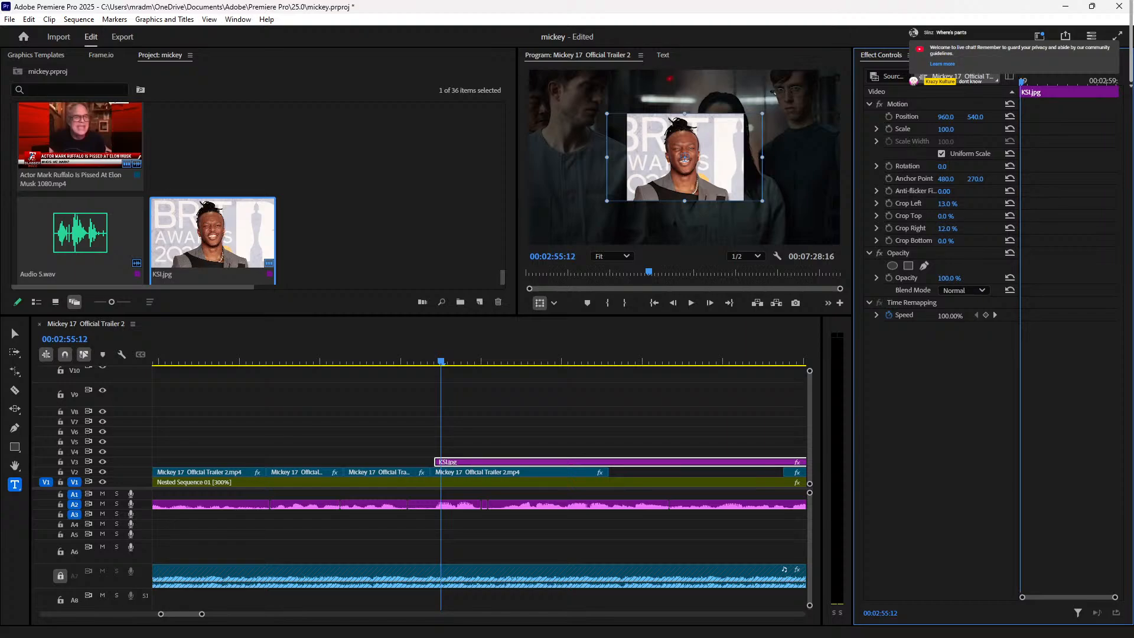
click(962, 381)
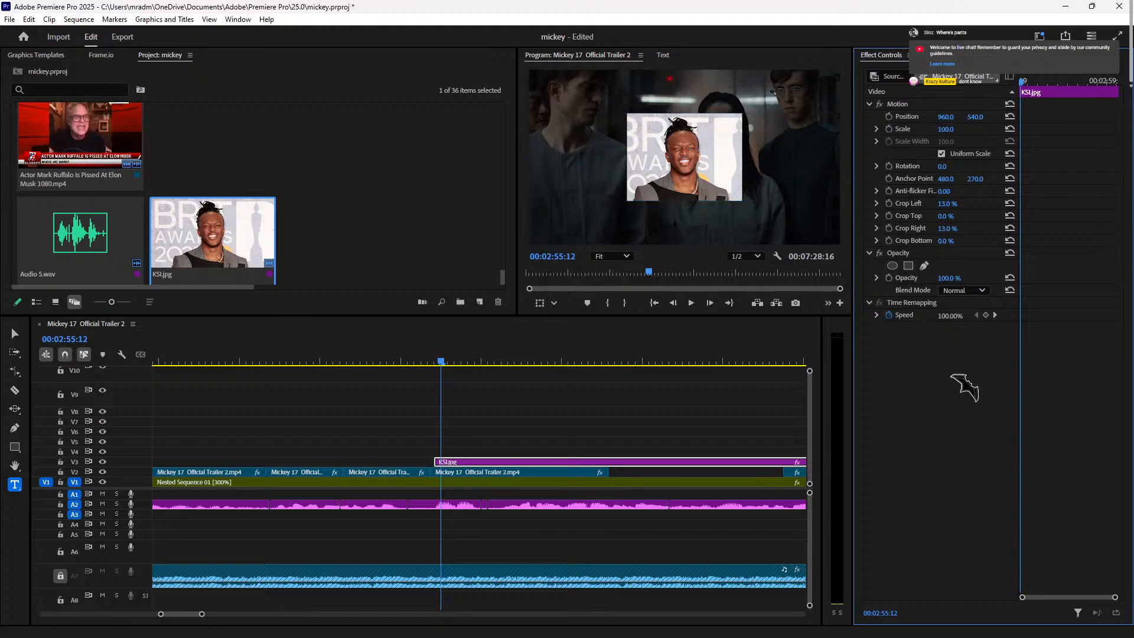
click(549, 463)
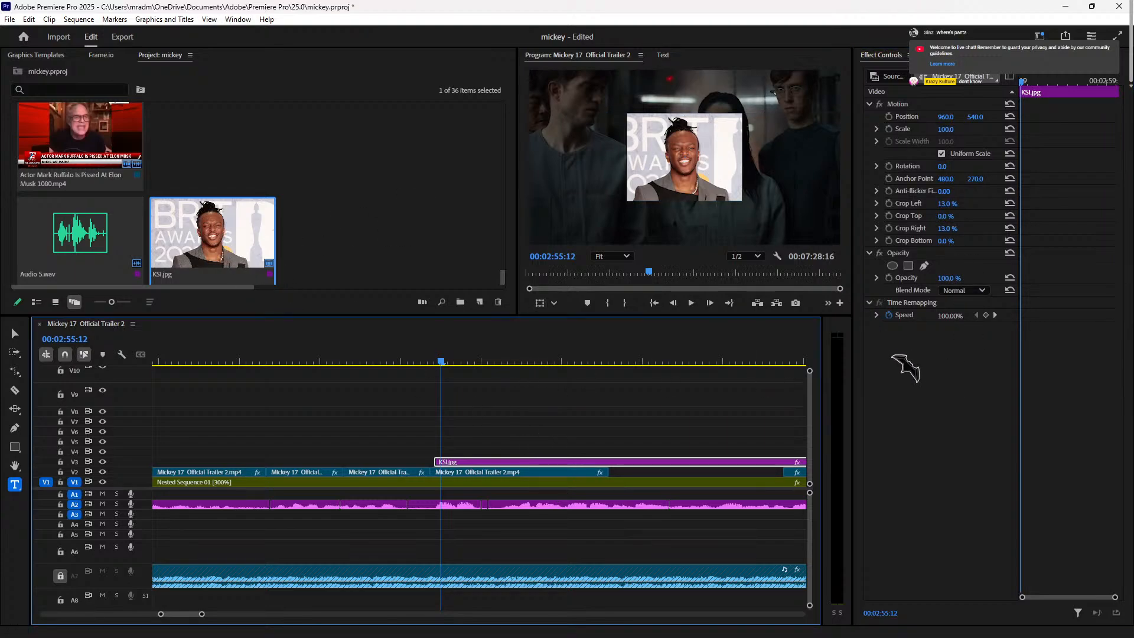
key(v)
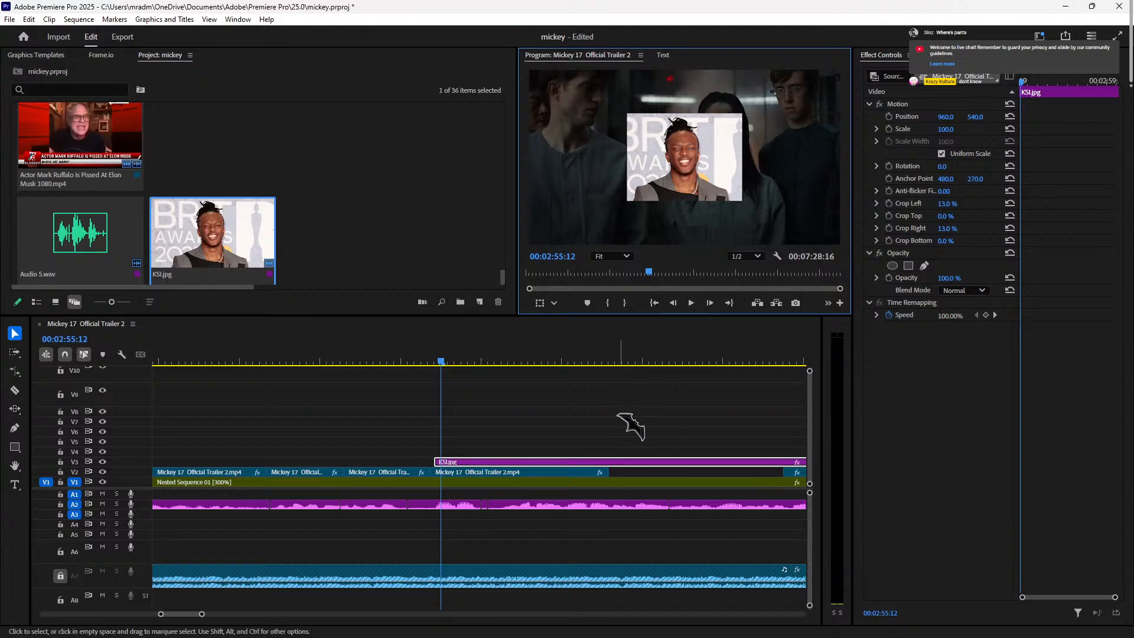
click(616, 447)
click(703, 159)
click(648, 463)
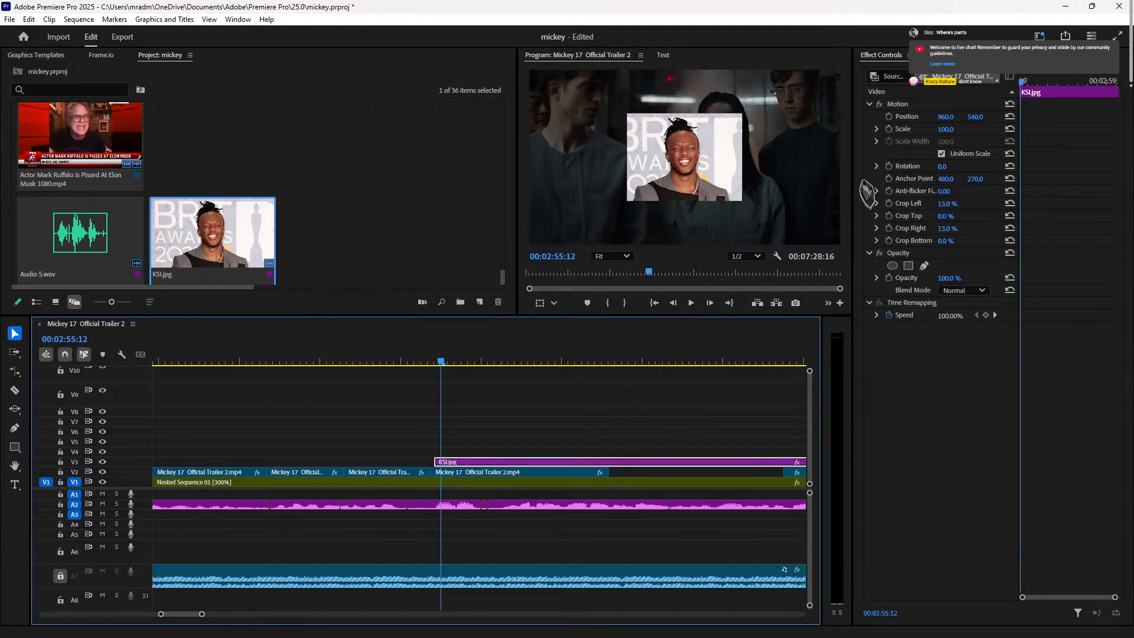
Step: Scale the KSI photo to 119 and position it at 541, 429
mouse_move(947, 129)
mouse_down()
mouse_move(901, 118)
mouse_move(964, 130)
mouse_up()
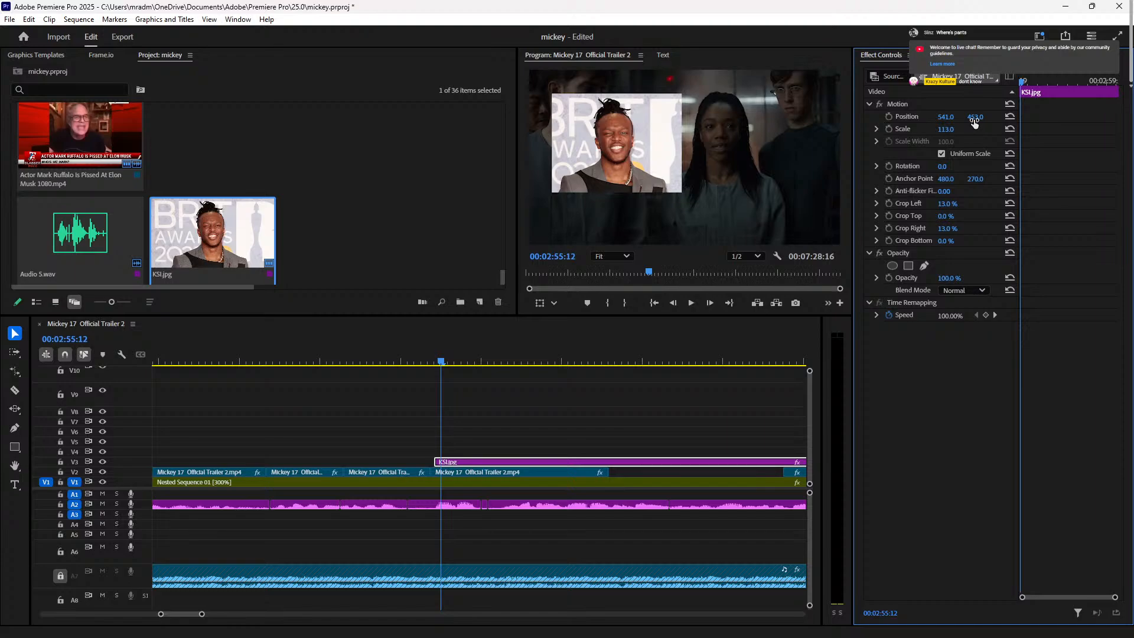
mouse_move(969, 123)
mouse_down()
mouse_move(980, 118)
mouse_move(958, 132)
mouse_up()
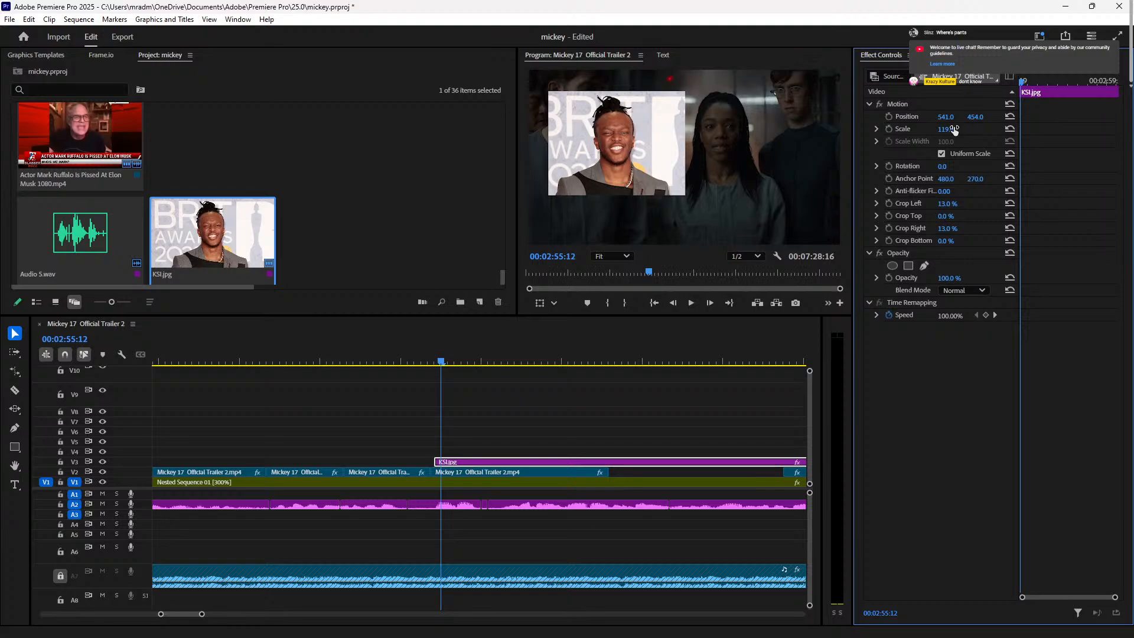
drag(979, 120, 964, 120)
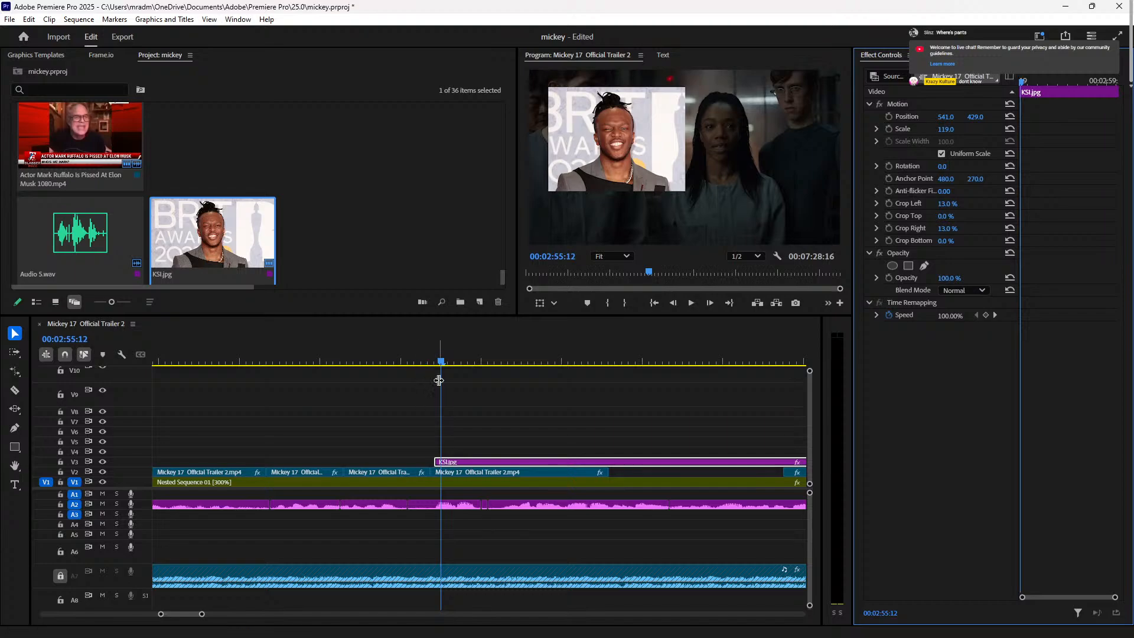
scroll(330, 231, up, 3)
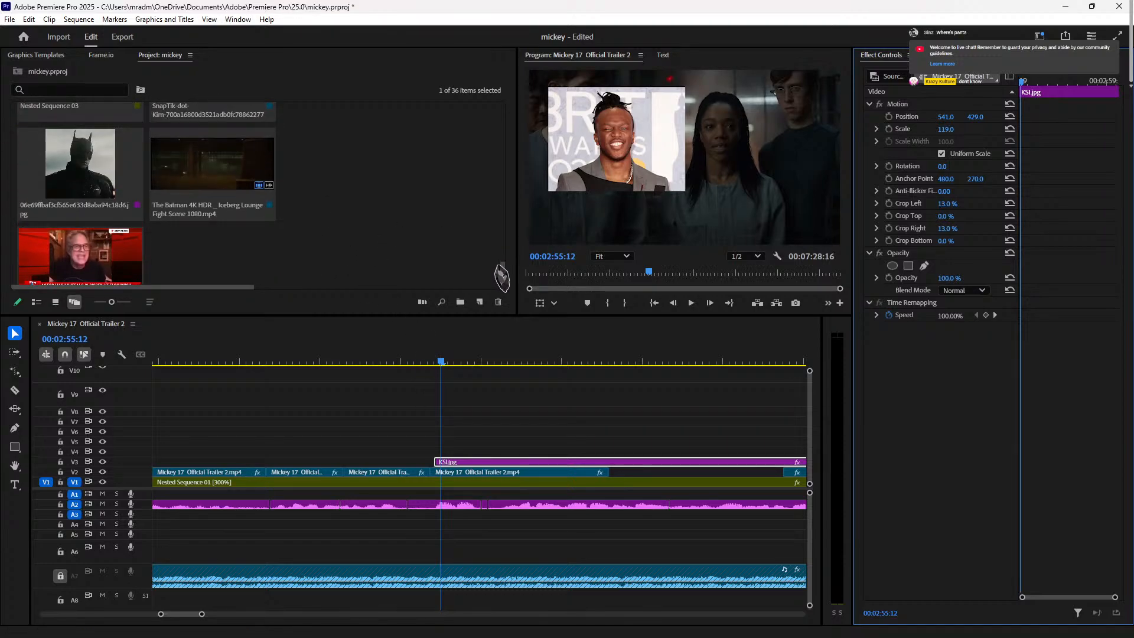
drag(507, 278, 506, 157)
click(53, 236)
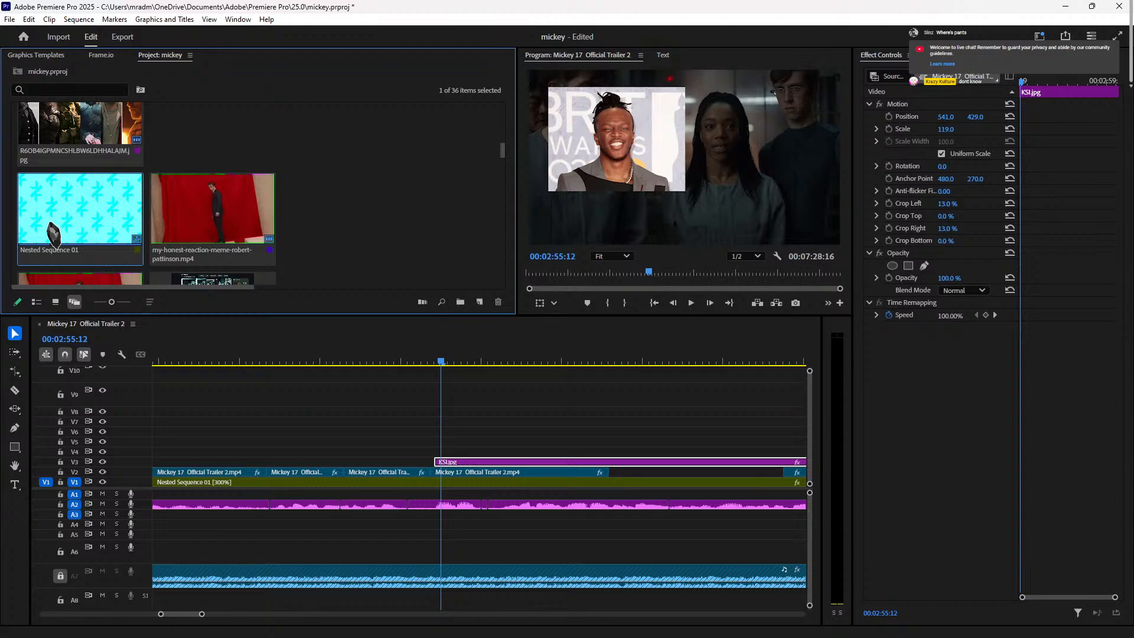
double_click(53, 236)
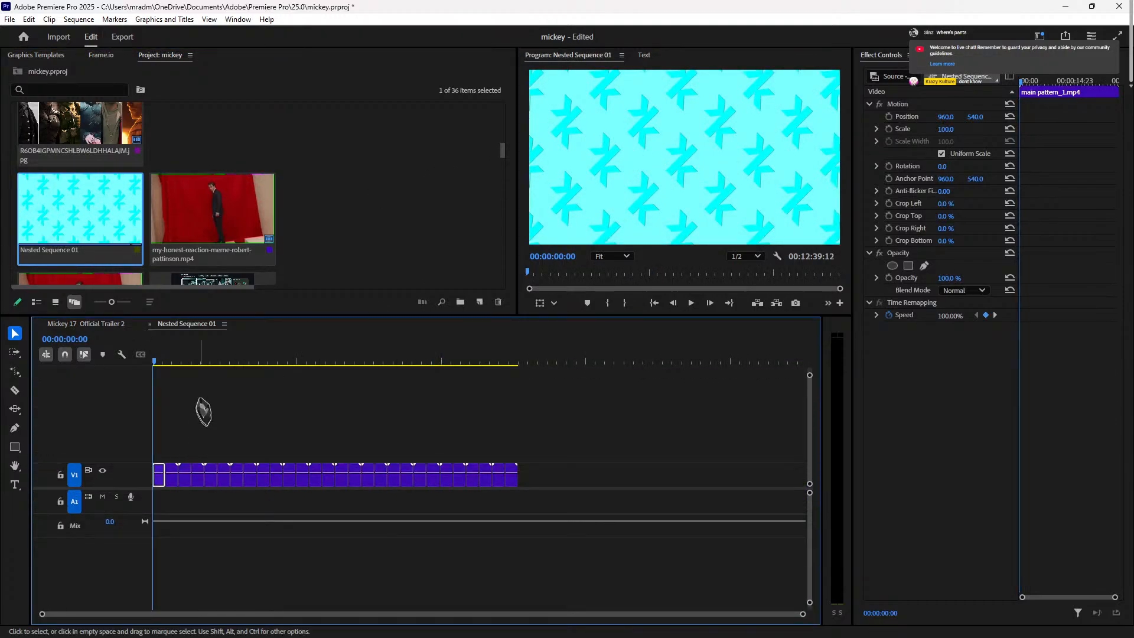
click(191, 360)
key(space)
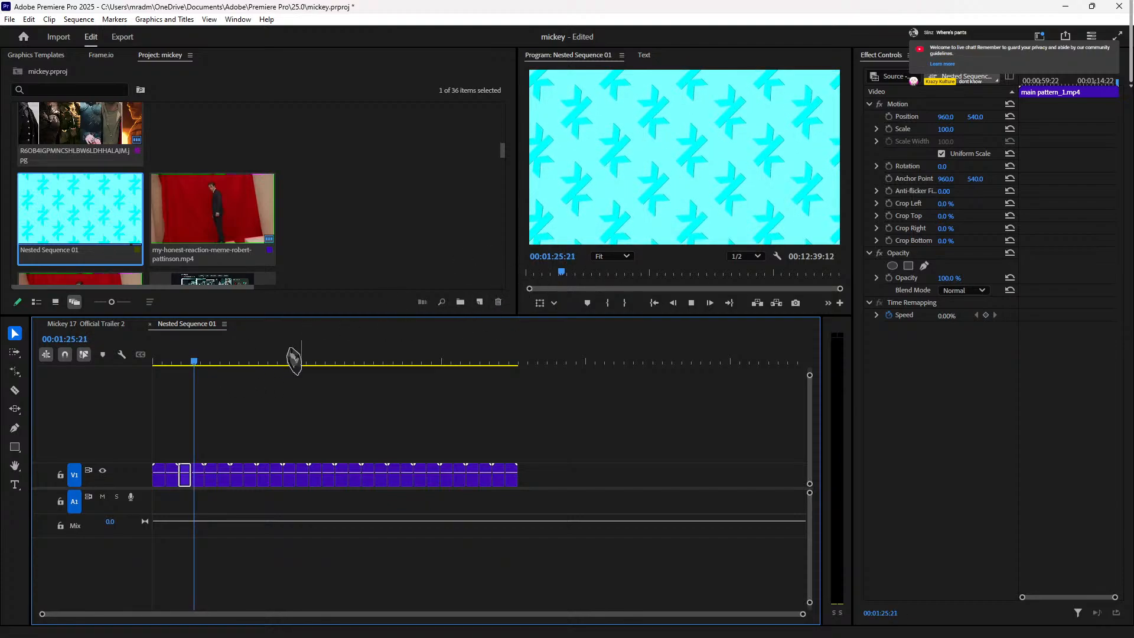
drag(197, 361, 155, 362)
scroll(388, 204, down, 1)
scroll(388, 204, down, 1)
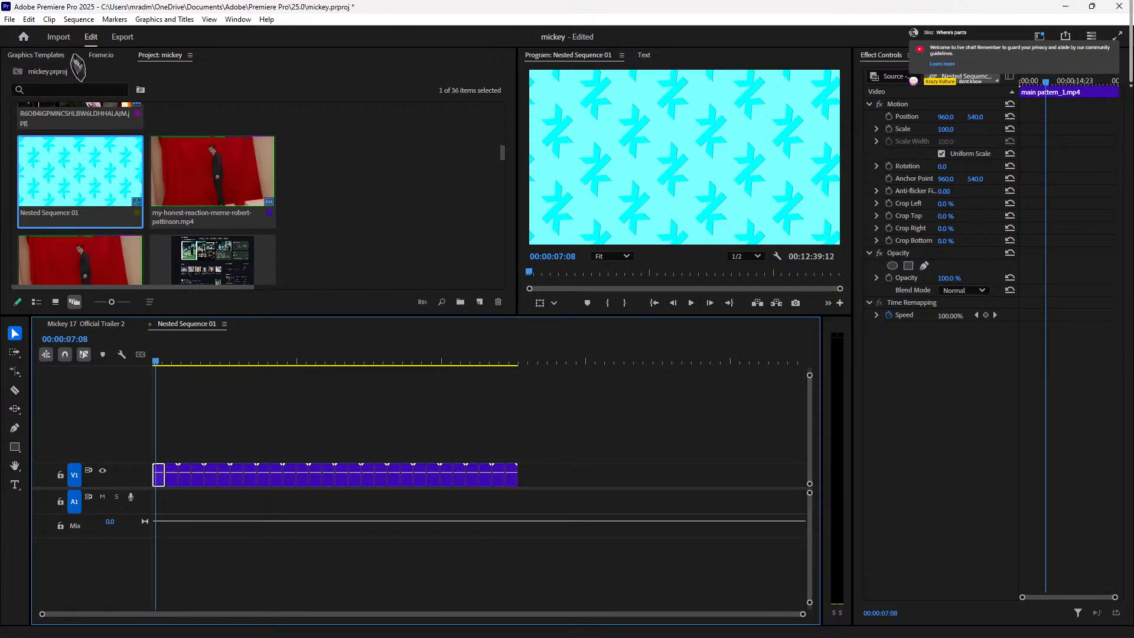
click(99, 56)
click(46, 56)
click(161, 55)
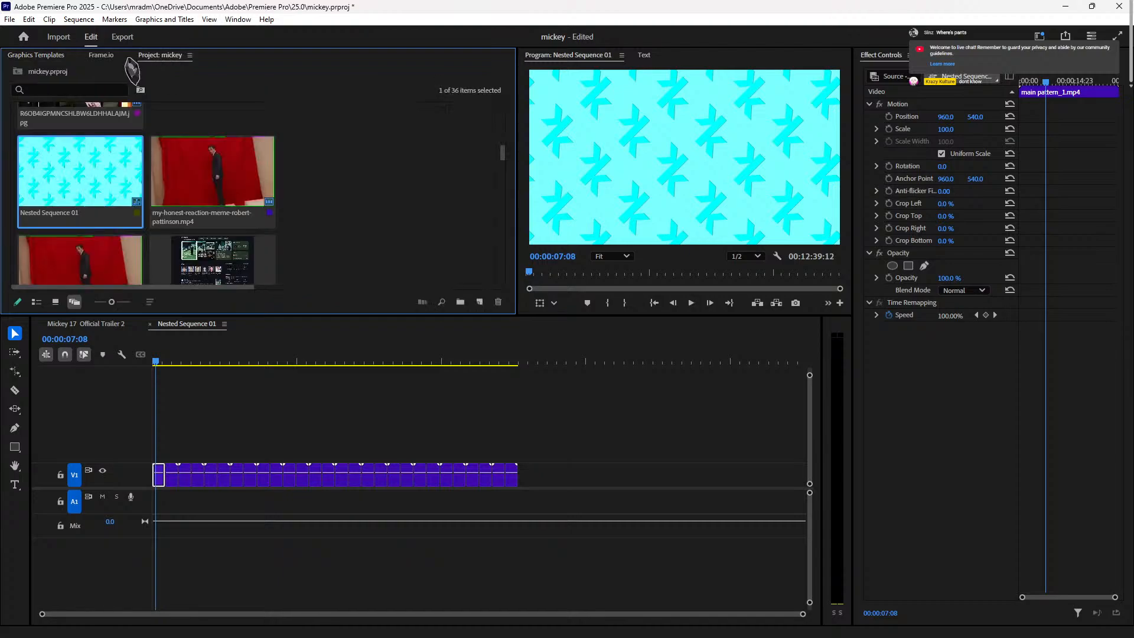
right_click(587, 56)
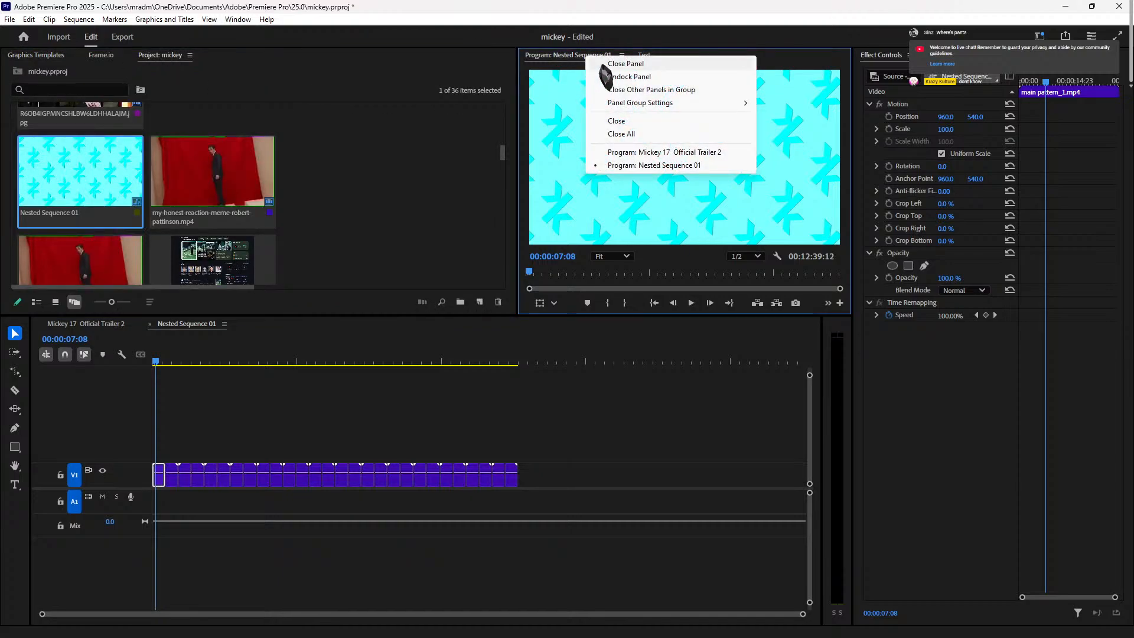
click(696, 51)
right_click(191, 324)
click(160, 323)
click(223, 324)
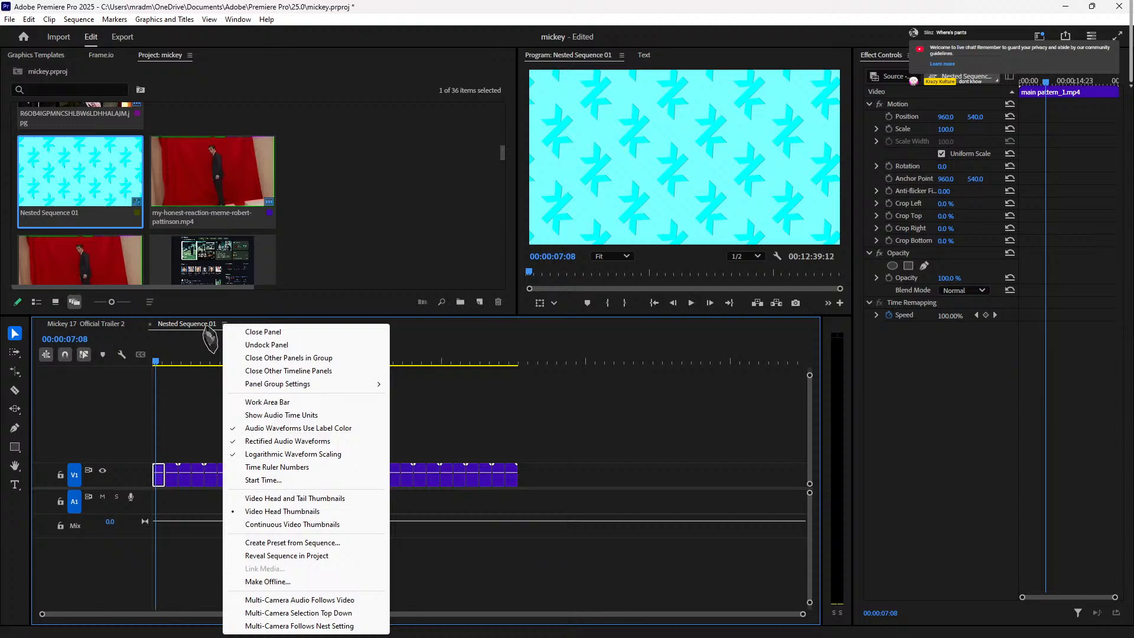
click(251, 331)
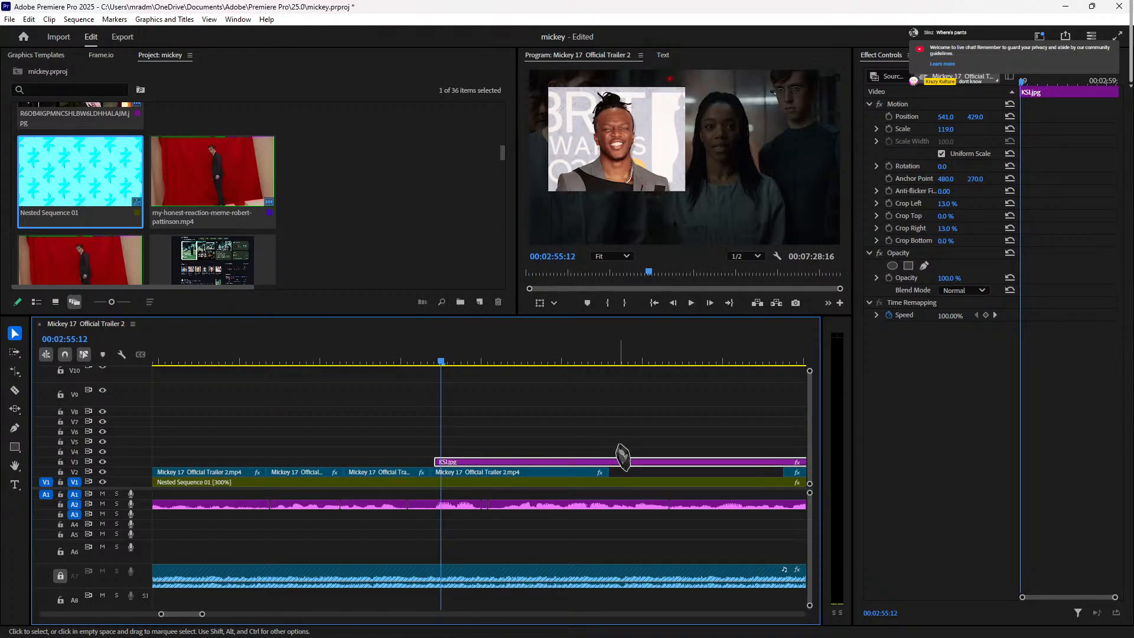
Step: Split the KSI clip at the playhead and delete the extra KSI.jpg piece
click(424, 358)
key(space)
key(space)
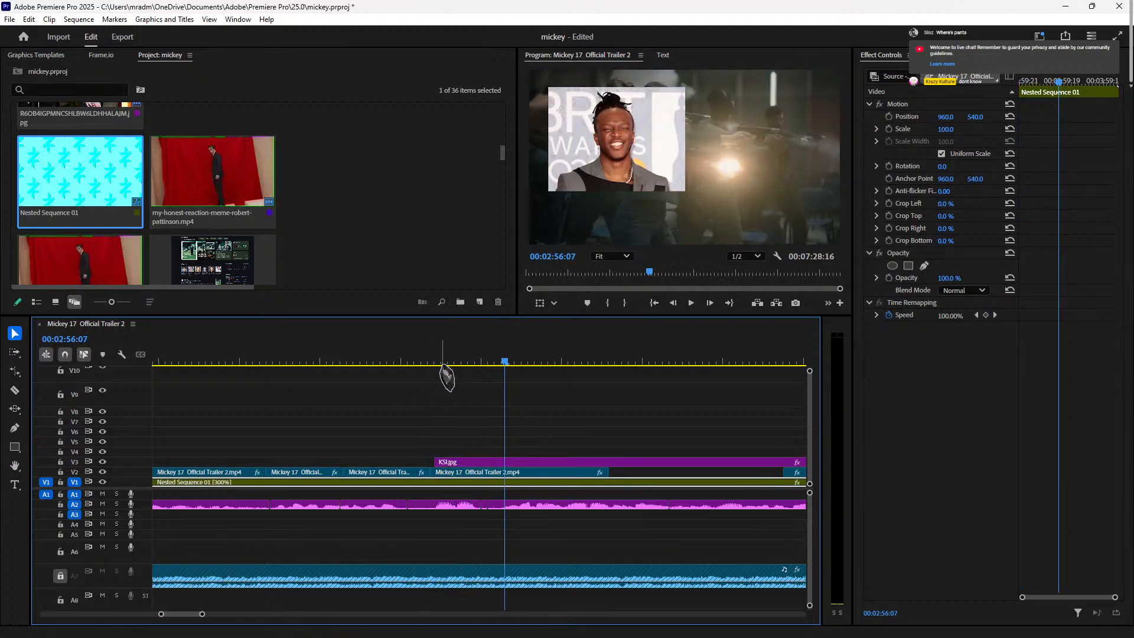
click(441, 360)
key(space)
key(space)
key(space)
key(ctrl+k)
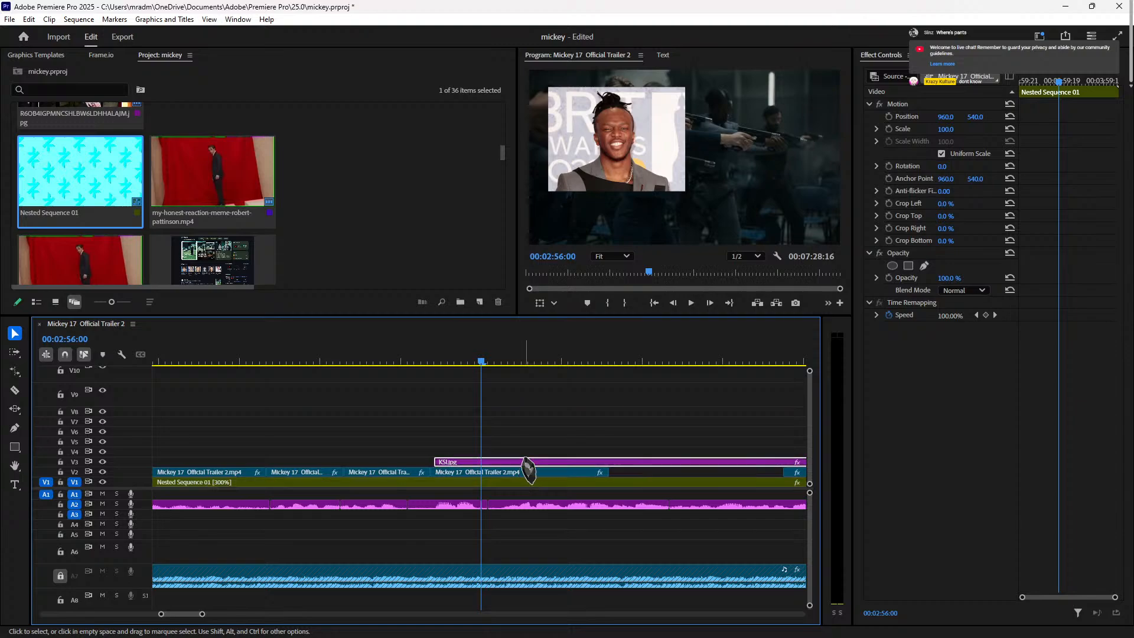
click(534, 465)
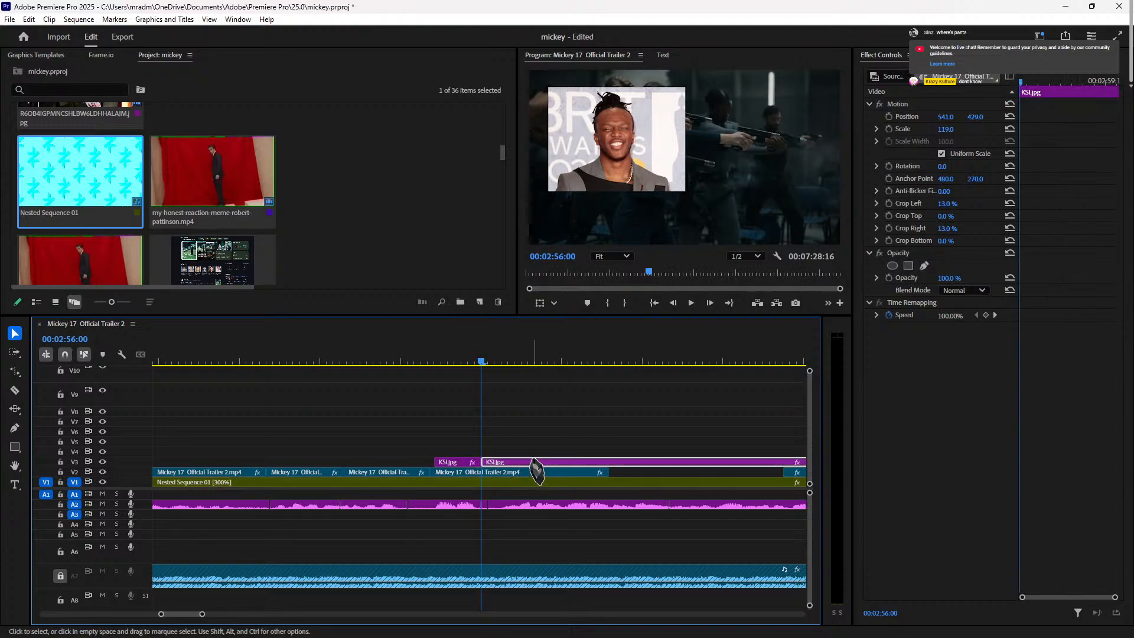
key(Delete)
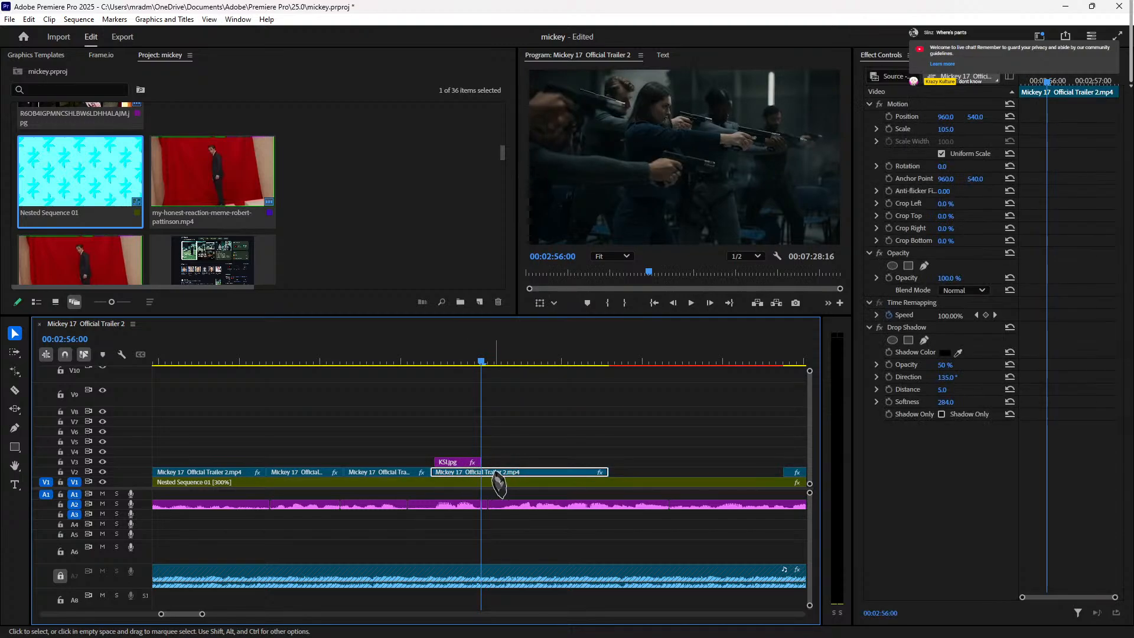
Step: Split the V2 trailer clip and punch the piece in to Scale 173 at 1047, 732
key(ctrl+k)
click(447, 363)
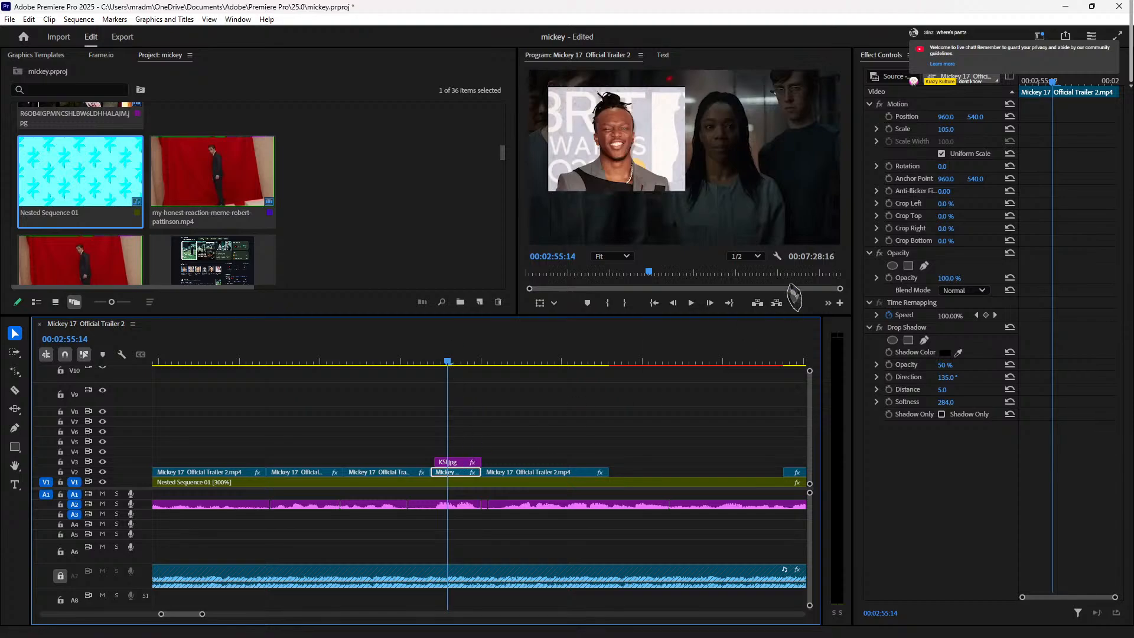
drag(946, 130, 1111, 118)
drag(985, 117, 967, 117)
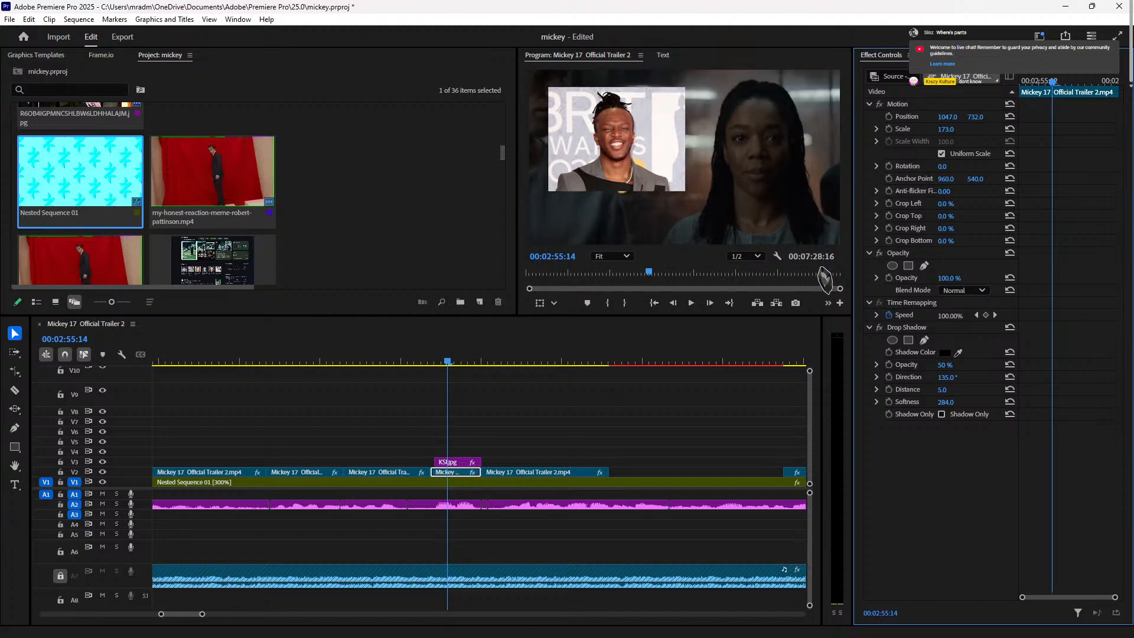
key(space)
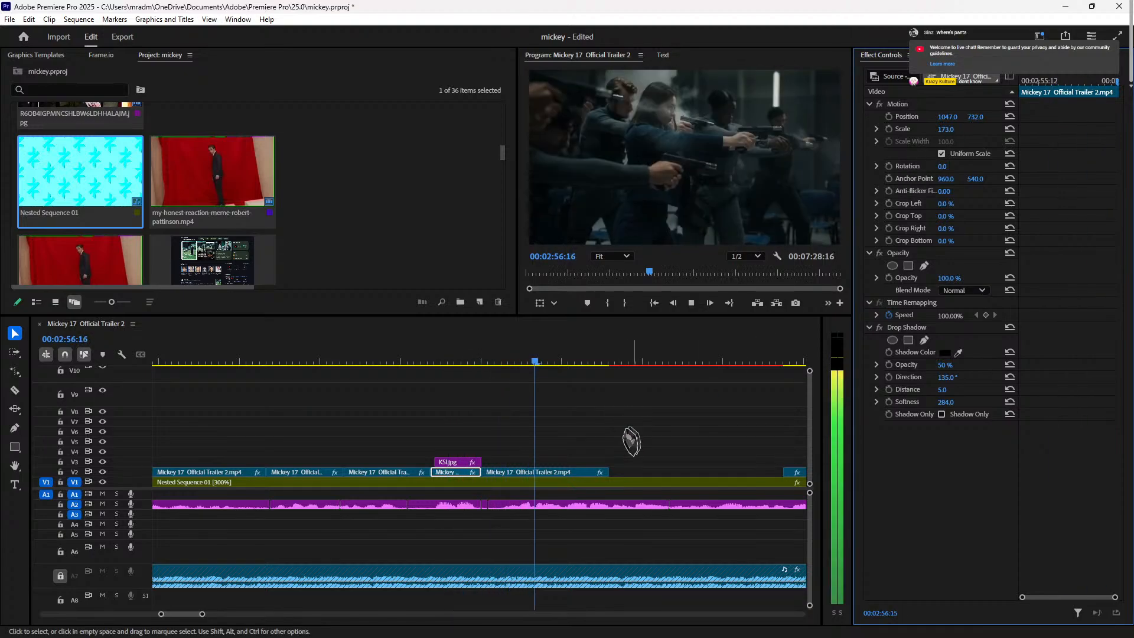
key(space)
Step: Delete the trailer clip after the punched-in piece, leaving a gap
click(553, 473)
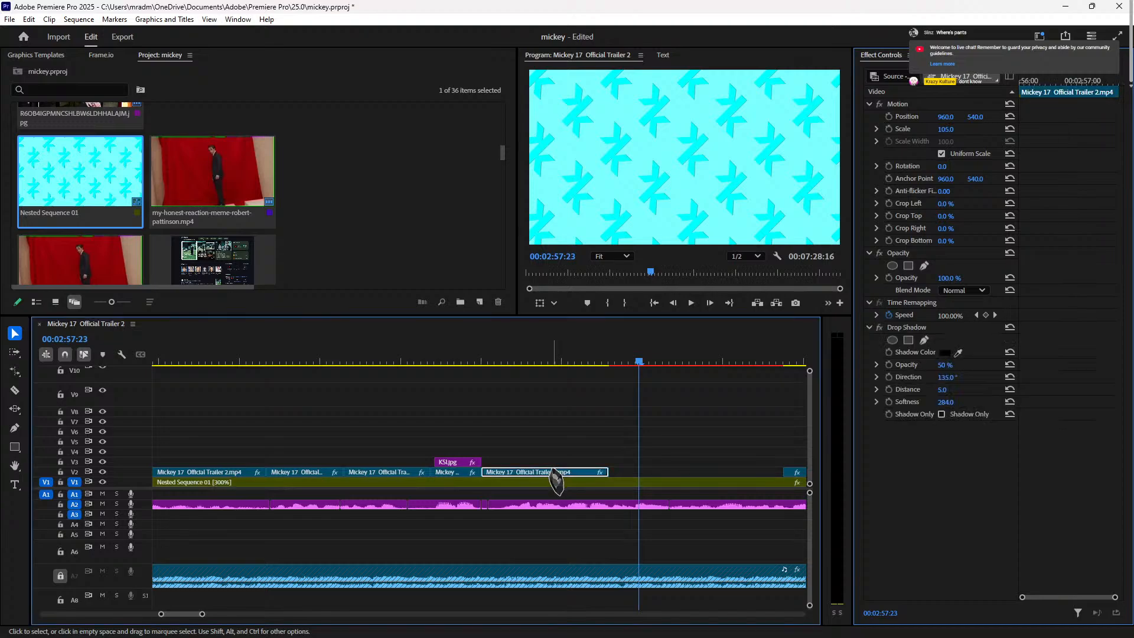
key(Delete)
key(minus)
key(minus)
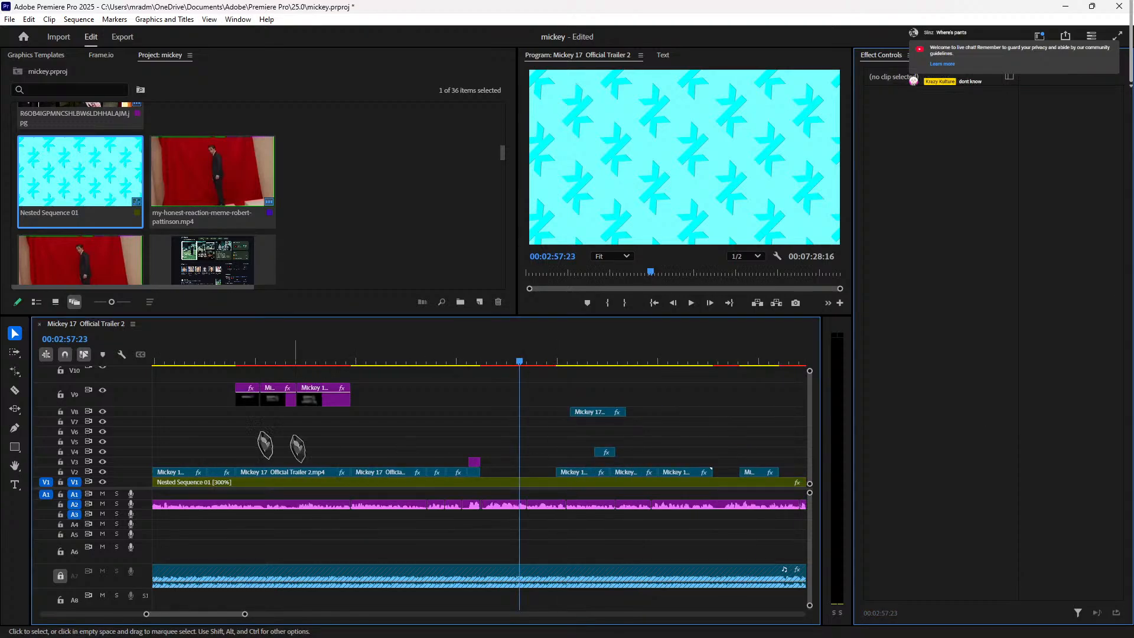
Step: Zoom around the timeline to inspect the V3 clip and the gaps near 2:56
key(minus)
key(minus)
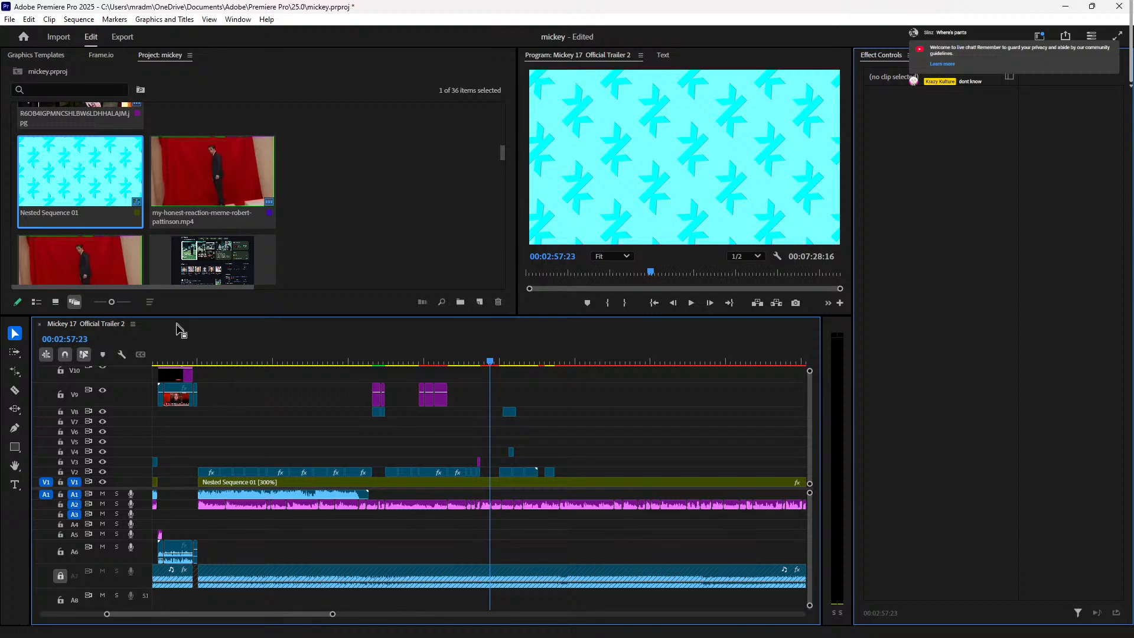
drag(258, 354, 392, 502)
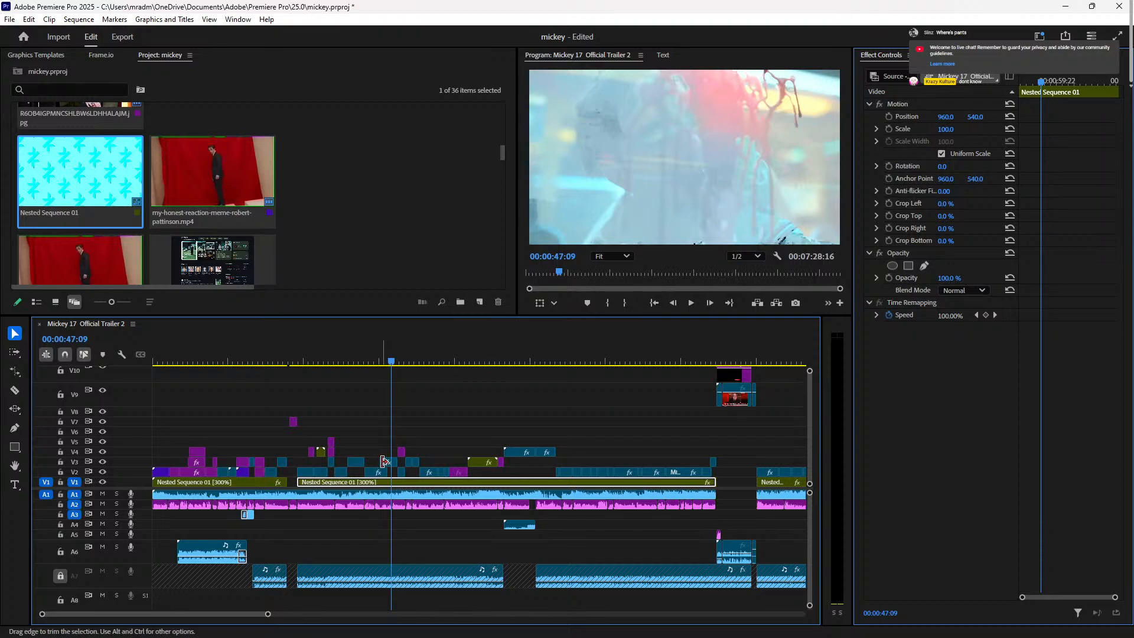
key(equal)
key(equal)
click(489, 465)
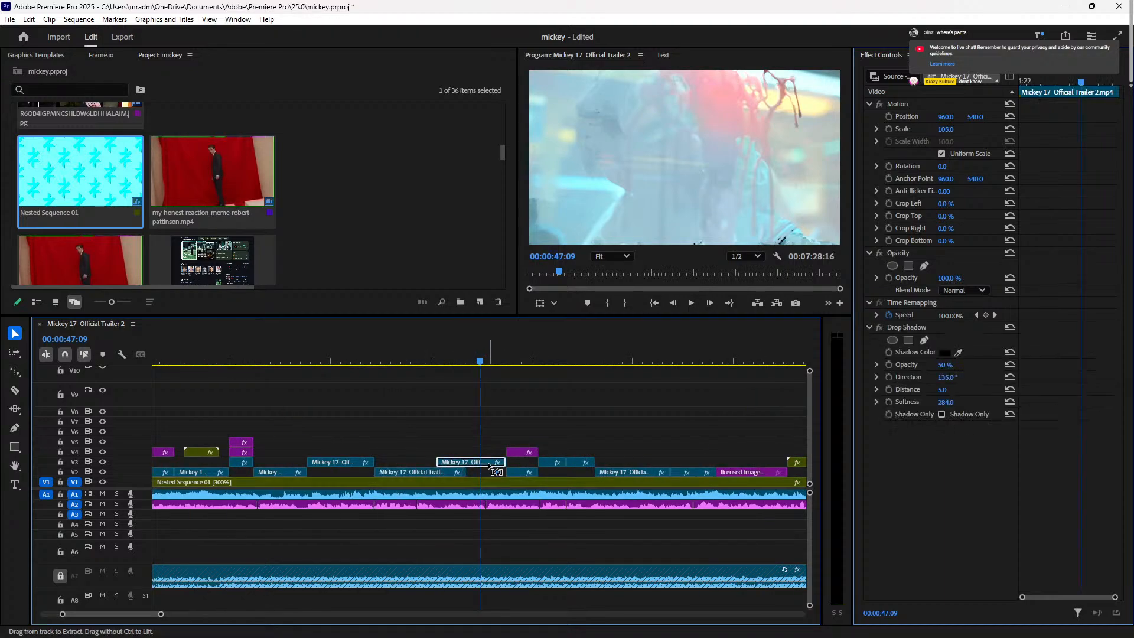
key(minus)
key(minus)
key(minus)
key(minus)
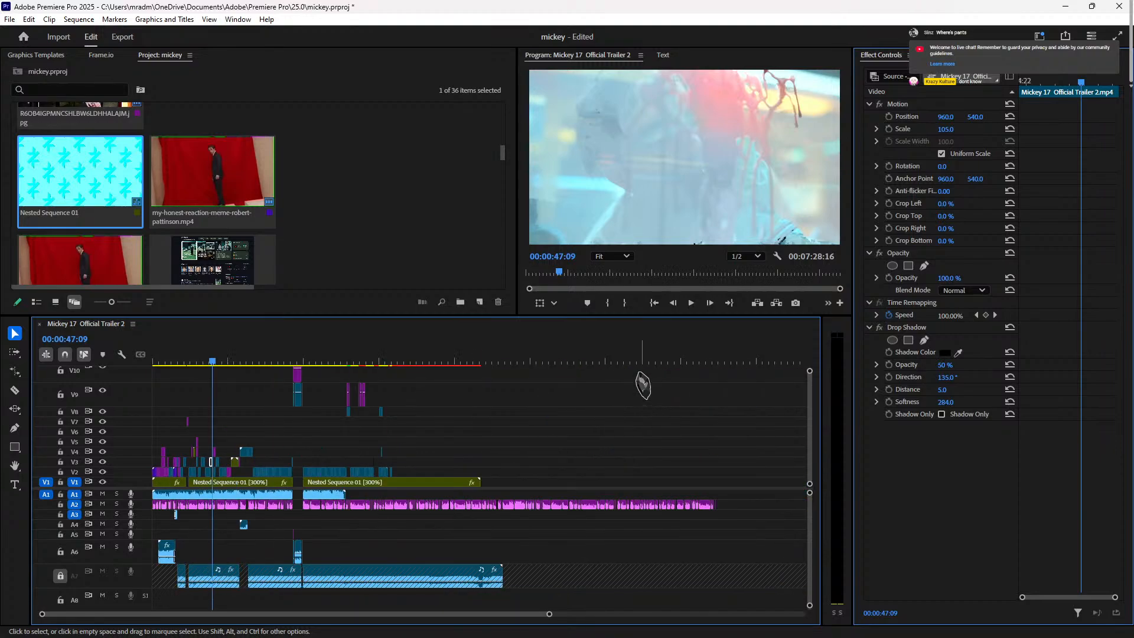
click(327, 358)
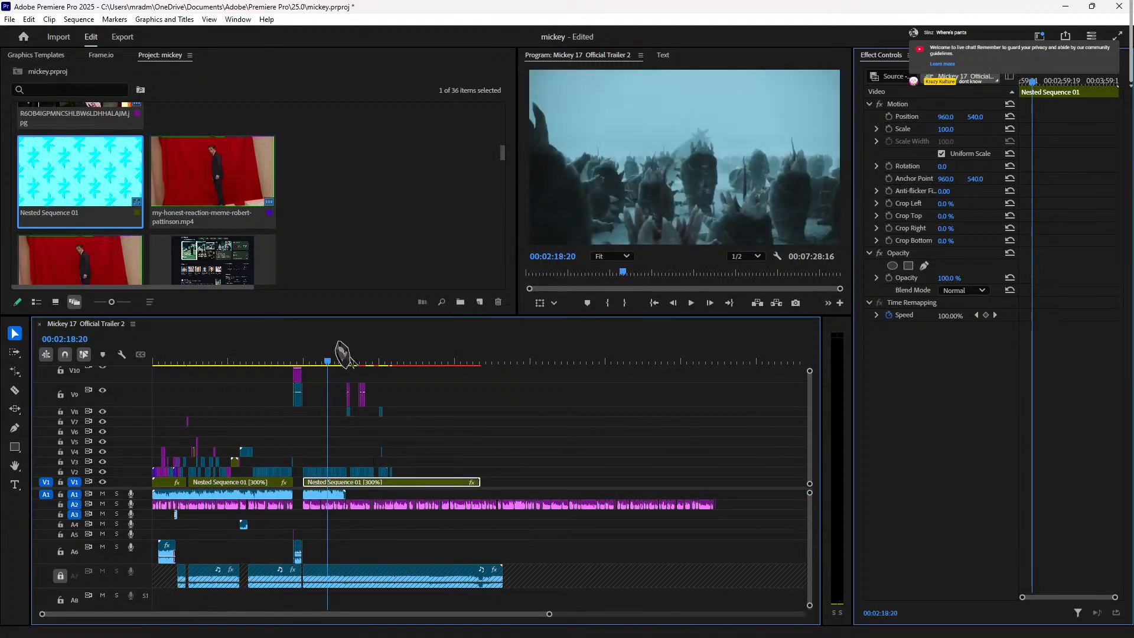
key(equal)
key(equal)
key(equal)
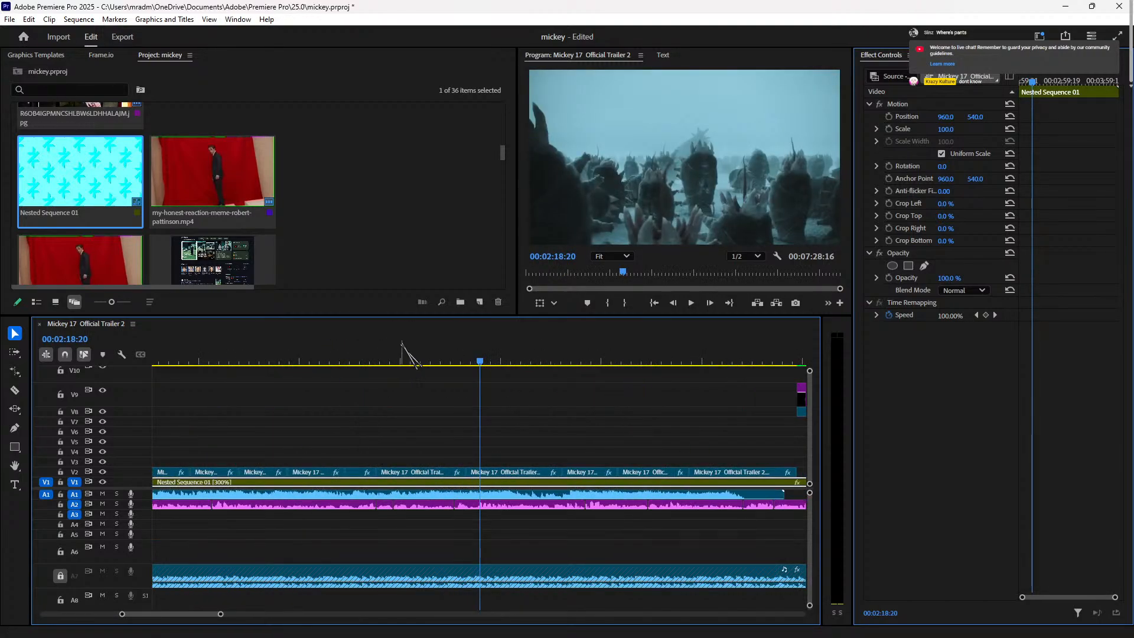
key(minus)
drag(473, 357, 534, 381)
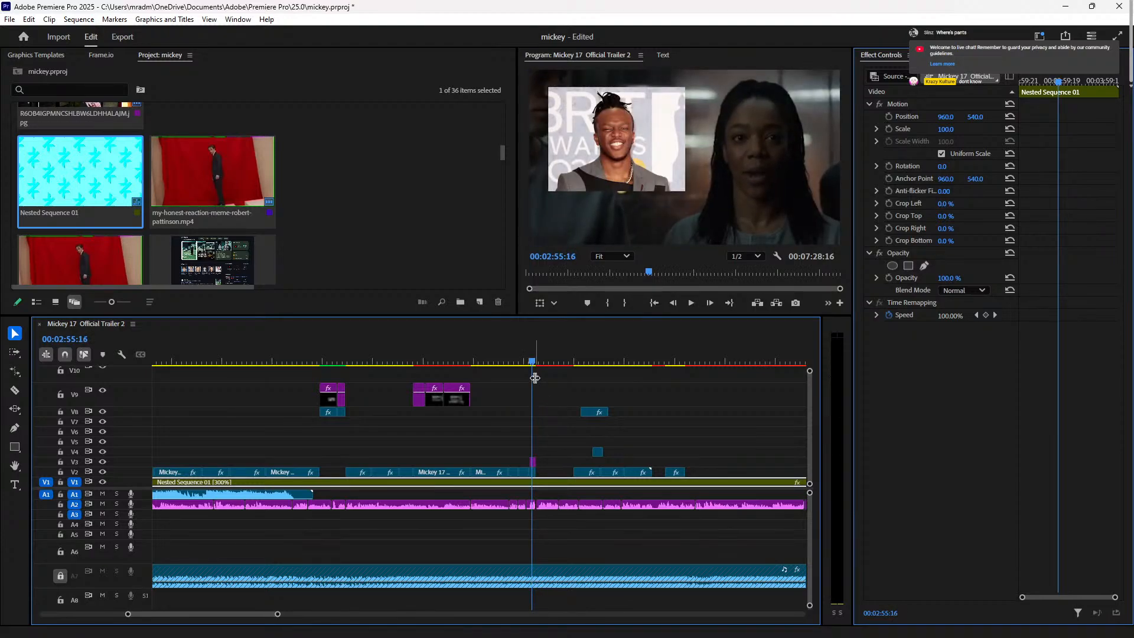
key(=)
key(=)
key(space)
key(space)
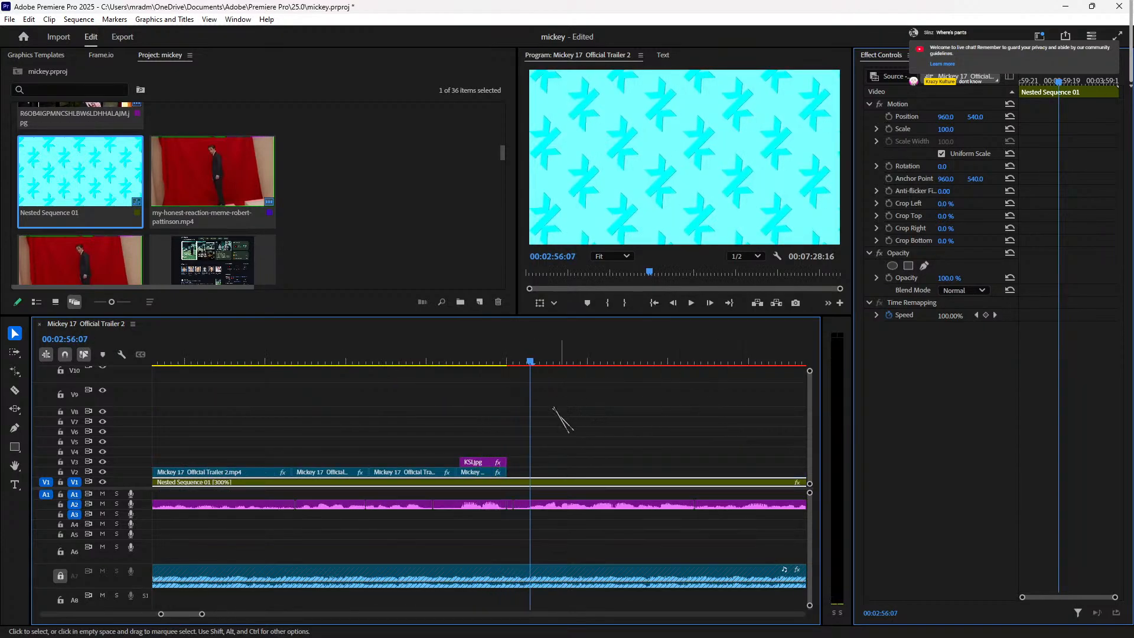
mouse_move(529, 362)
mouse_down()
mouse_move(509, 360)
mouse_move(522, 361)
mouse_up()
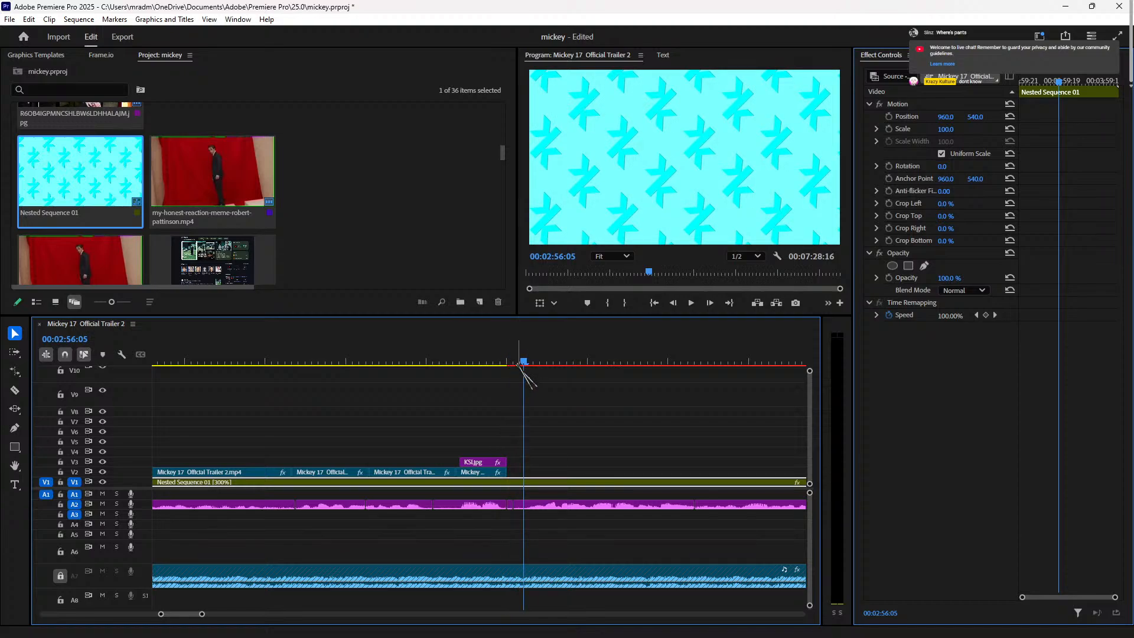
Step: Paste a trailer clip onto V3 at about 2:56 and play it back
key(ctrl+v)
click(518, 361)
key(space)
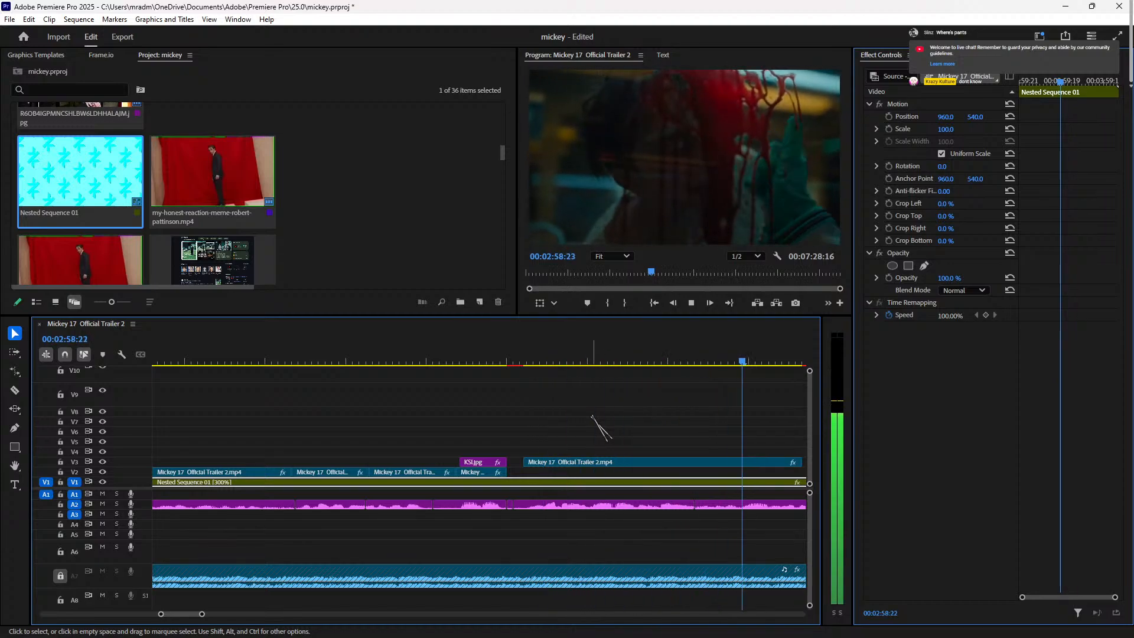
key(space)
key(Right)
key(Right)
key(Right)
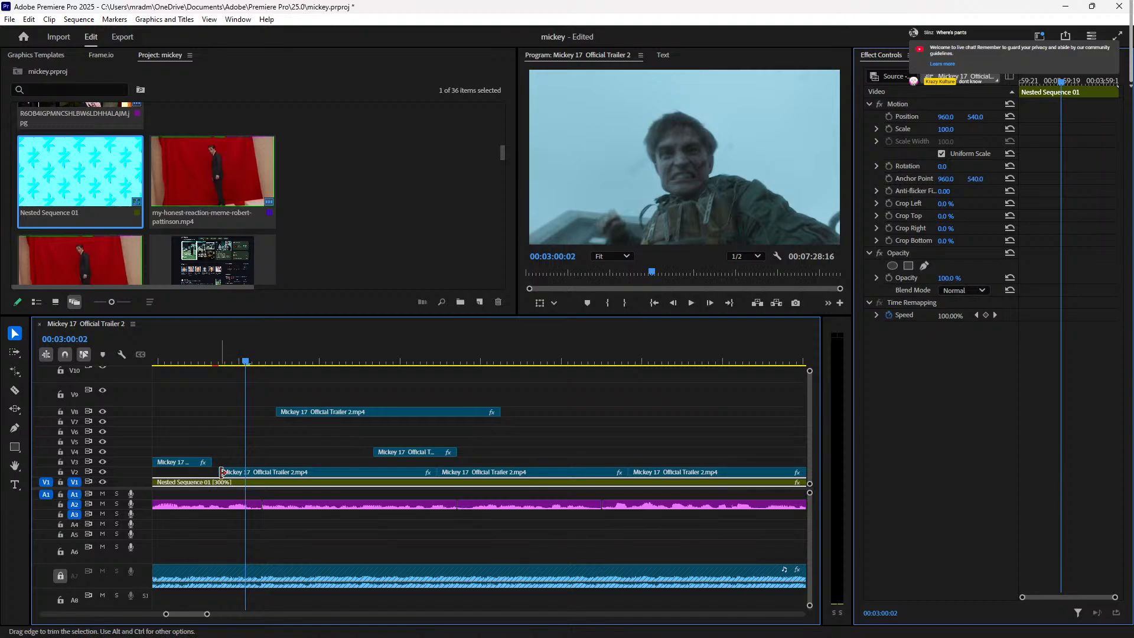
Step: Trim the V2 clip's edges to meet the V3 clip's end and the V4 clip's start
drag(222, 472, 212, 466)
click(203, 358)
key(space)
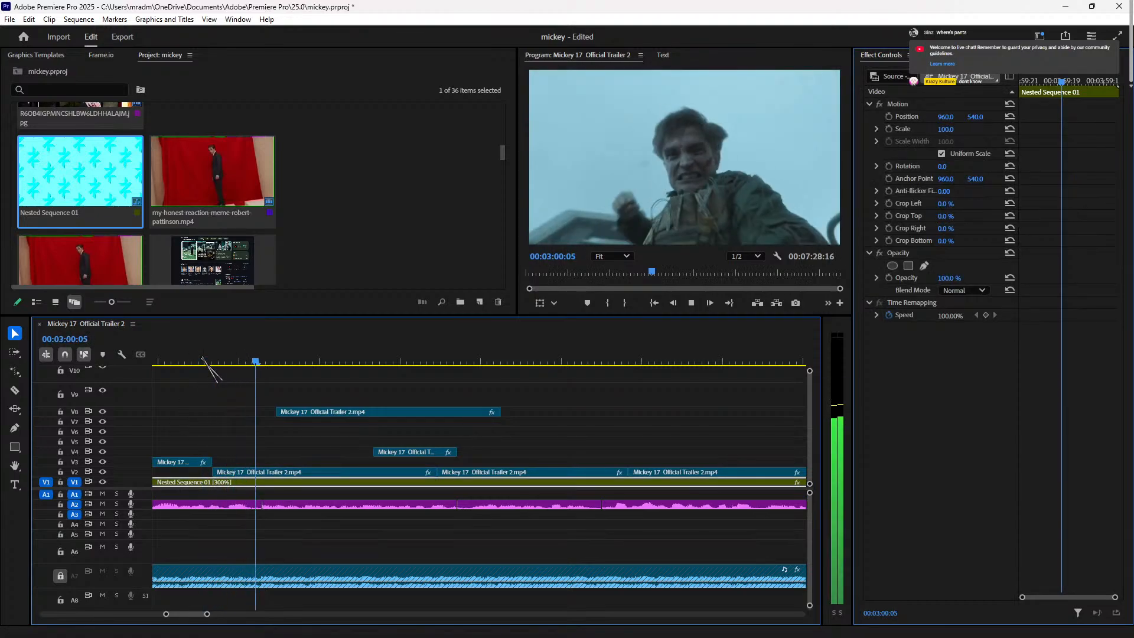
key(space)
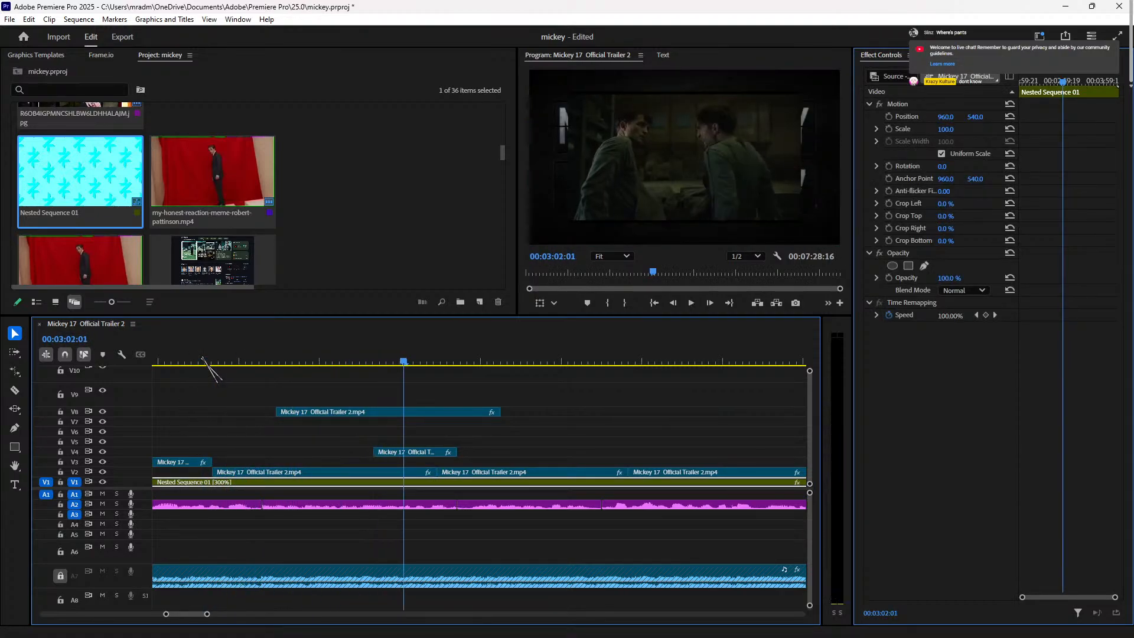
key(Right)
key(Right)
click(356, 473)
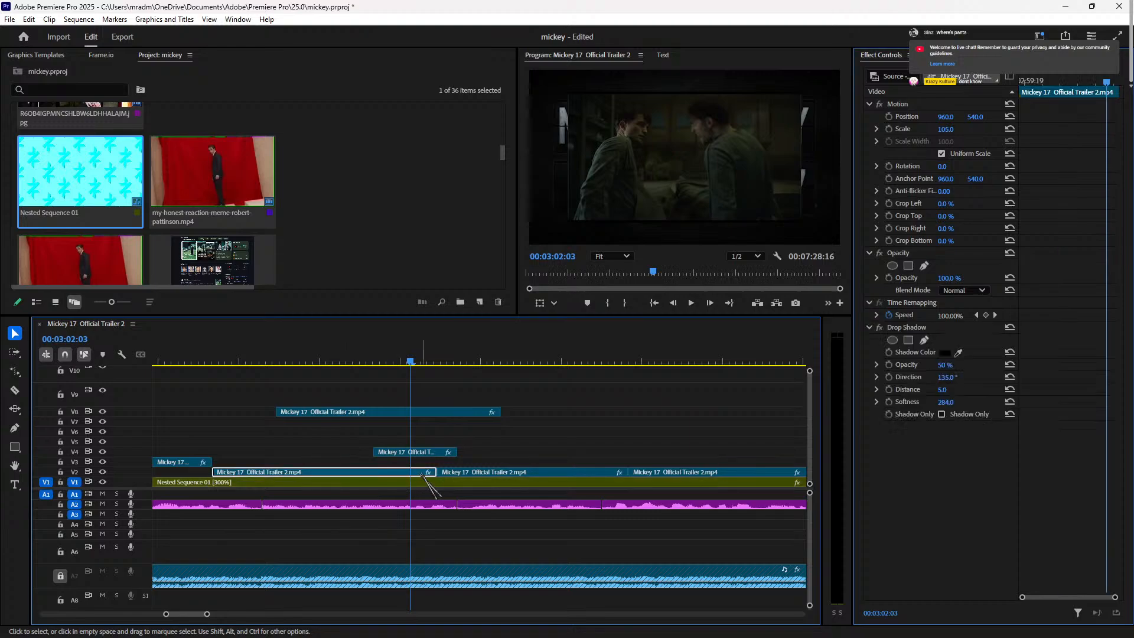
drag(434, 472, 385, 471)
click(407, 451)
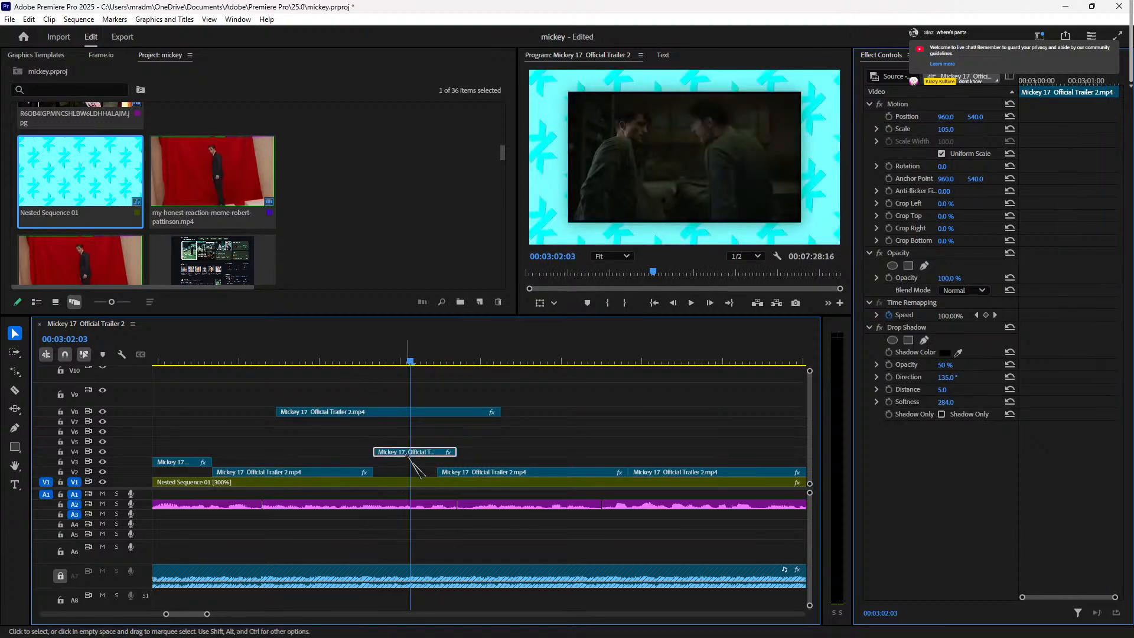
click(945, 130)
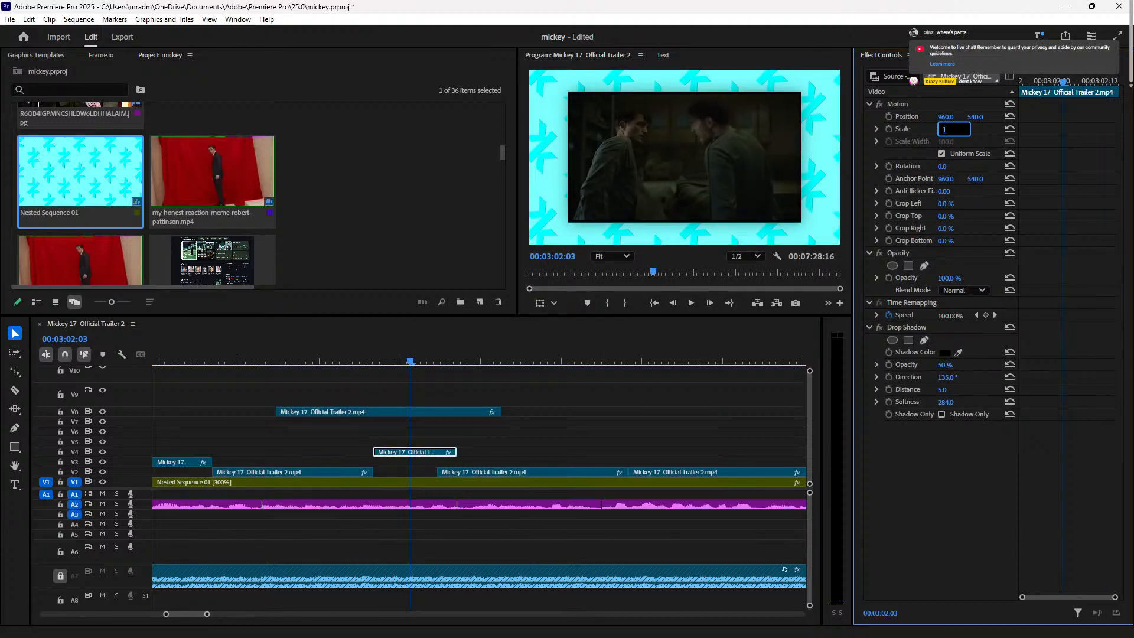
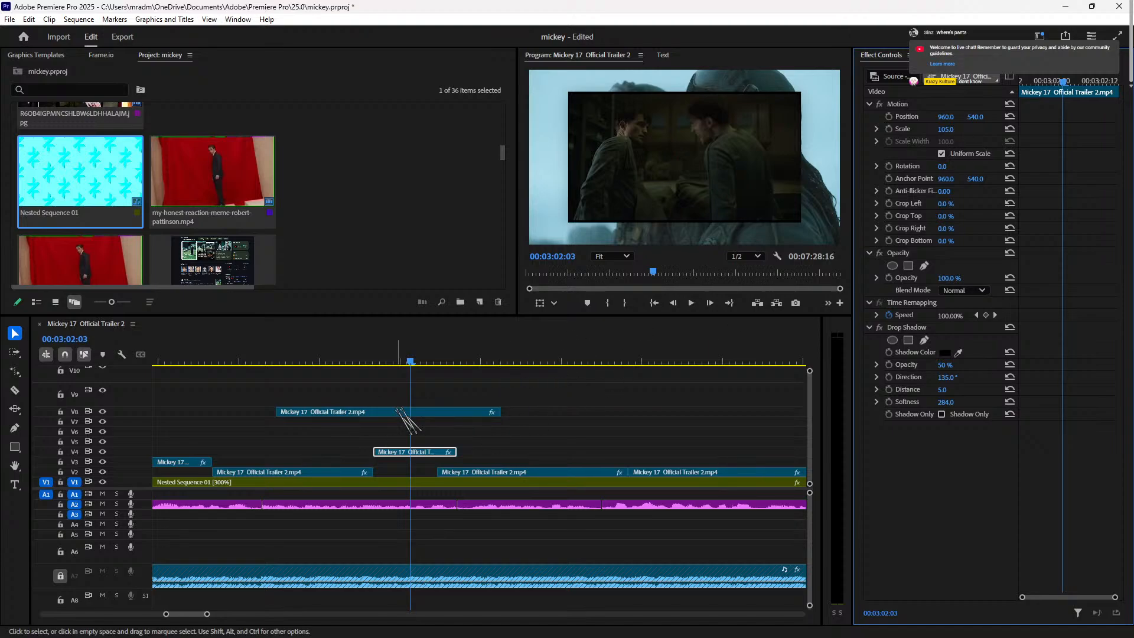
Step: Slide the V8 trailer clip about 3 seconds later near 00:03:02 and review it
click(400, 361)
click(429, 412)
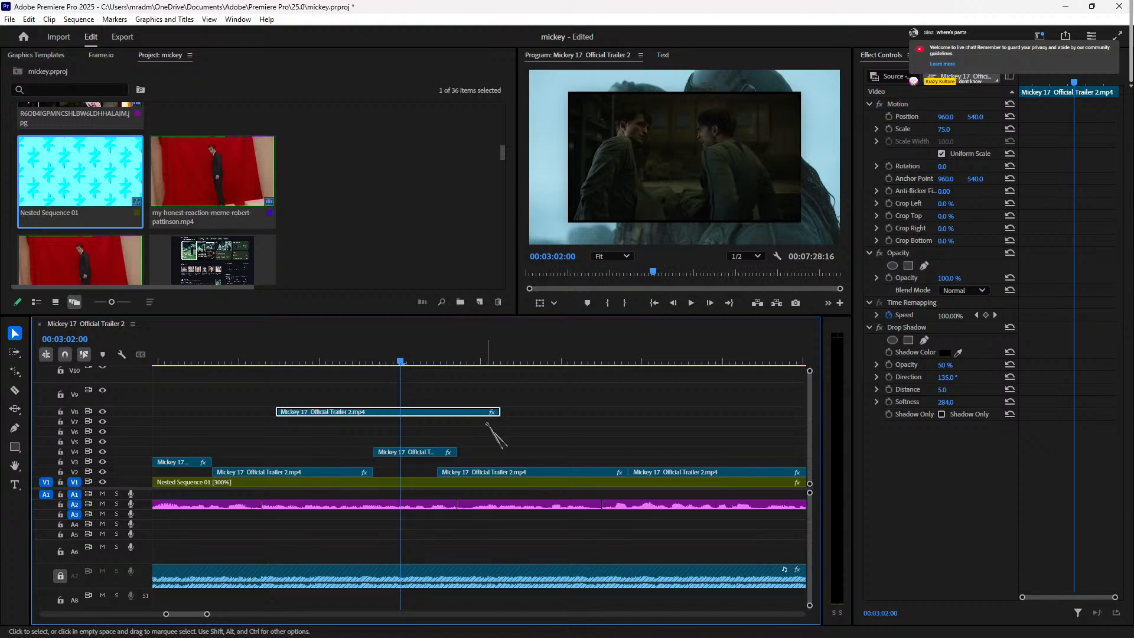
click(417, 453)
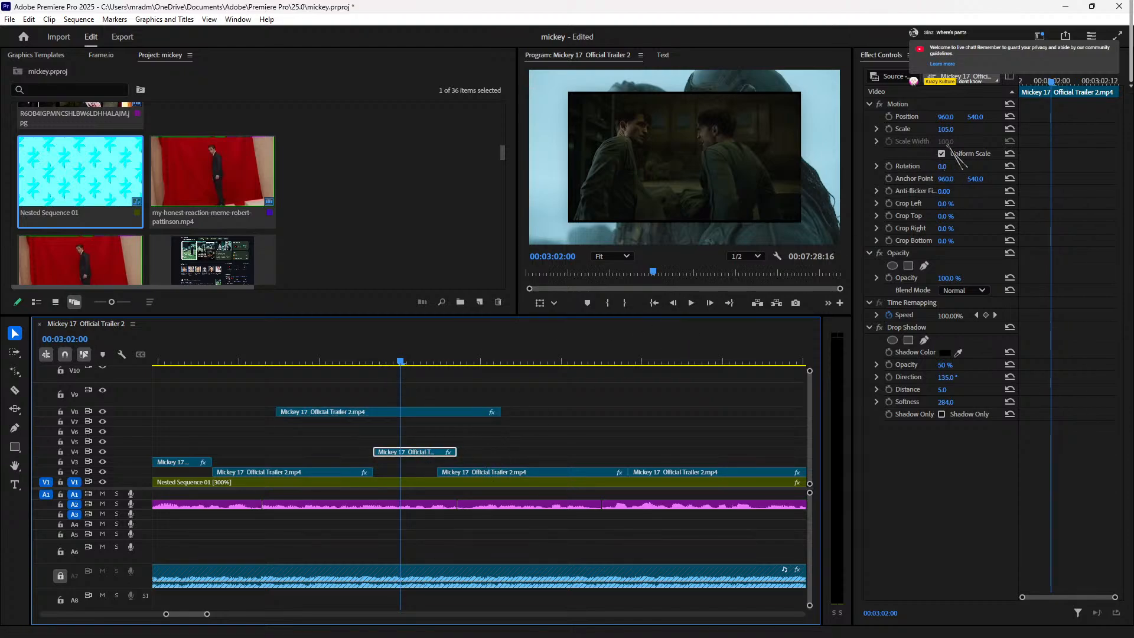
drag(400, 412, 697, 411)
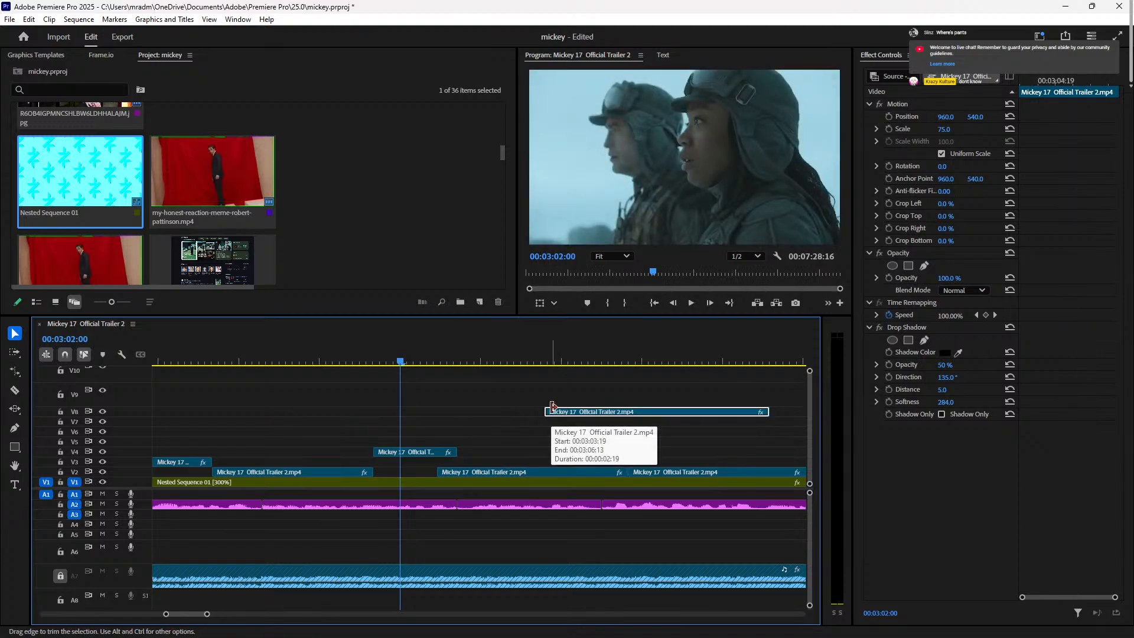
click(358, 361)
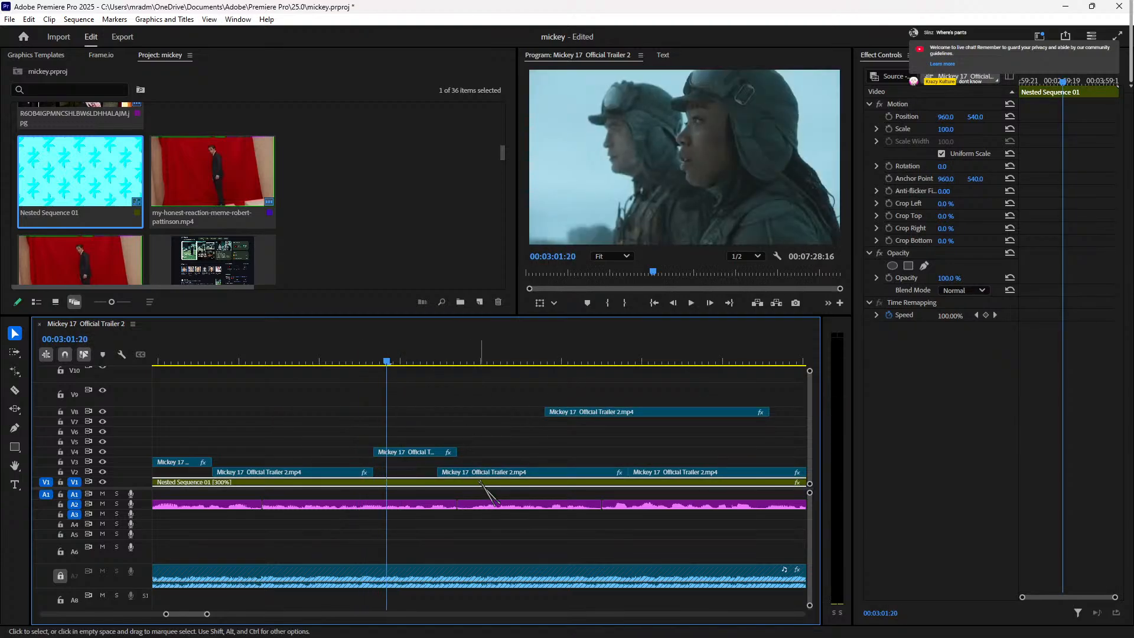
key(space)
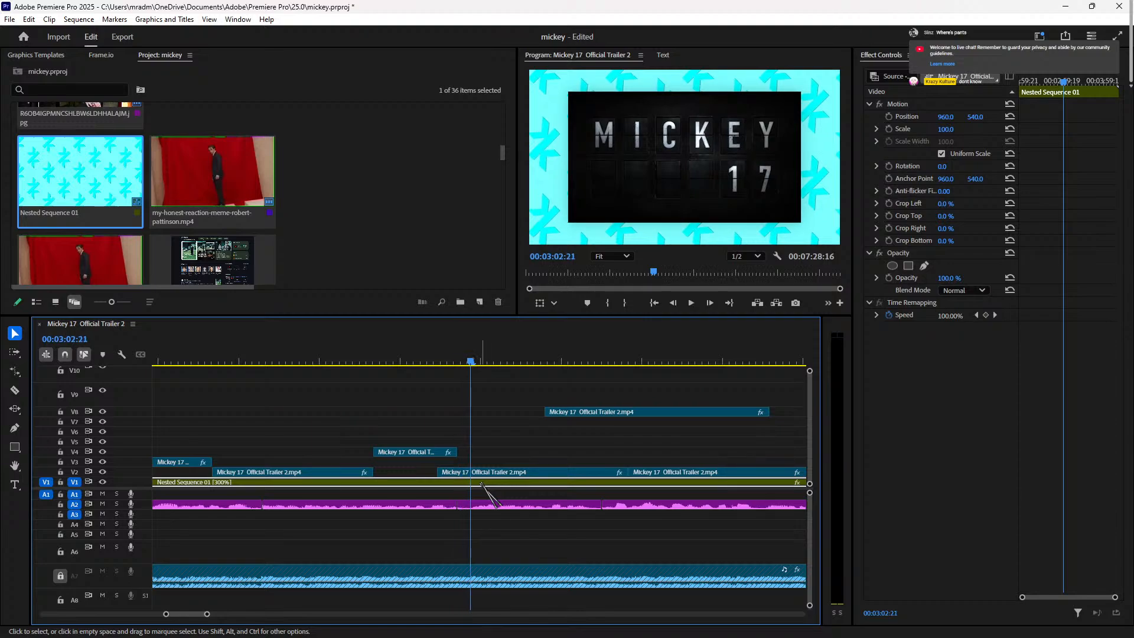
Step: Delete the second V2 trailer clip and shift the V8 and next V2 clips earlier to close the gap
click(454, 472)
key(space)
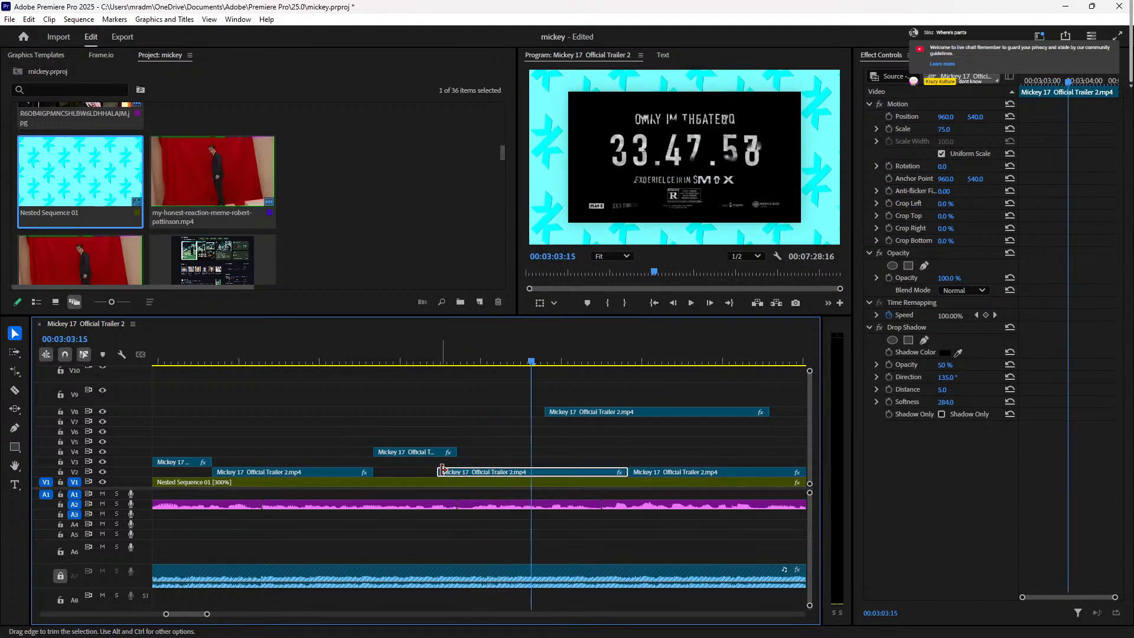
key(space)
key(Delete)
drag(512, 476, 670, 410)
drag(689, 476, 605, 480)
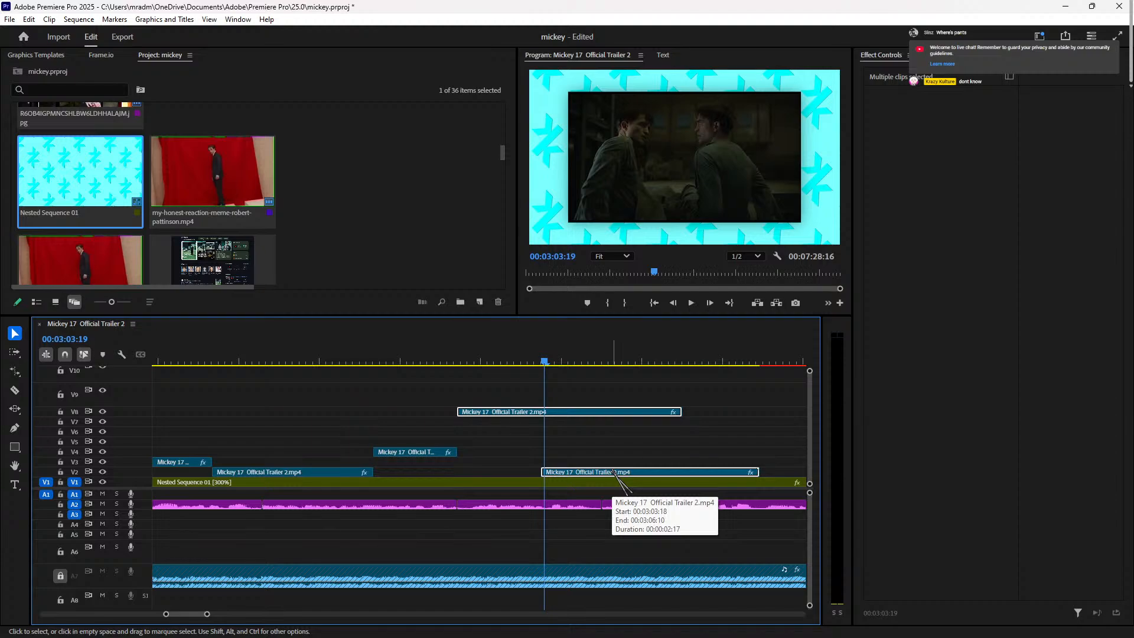
Step: Set the V8 trailer clip's Scale to 105 in Effect Controls
drag(359, 362, 383, 364)
key(space)
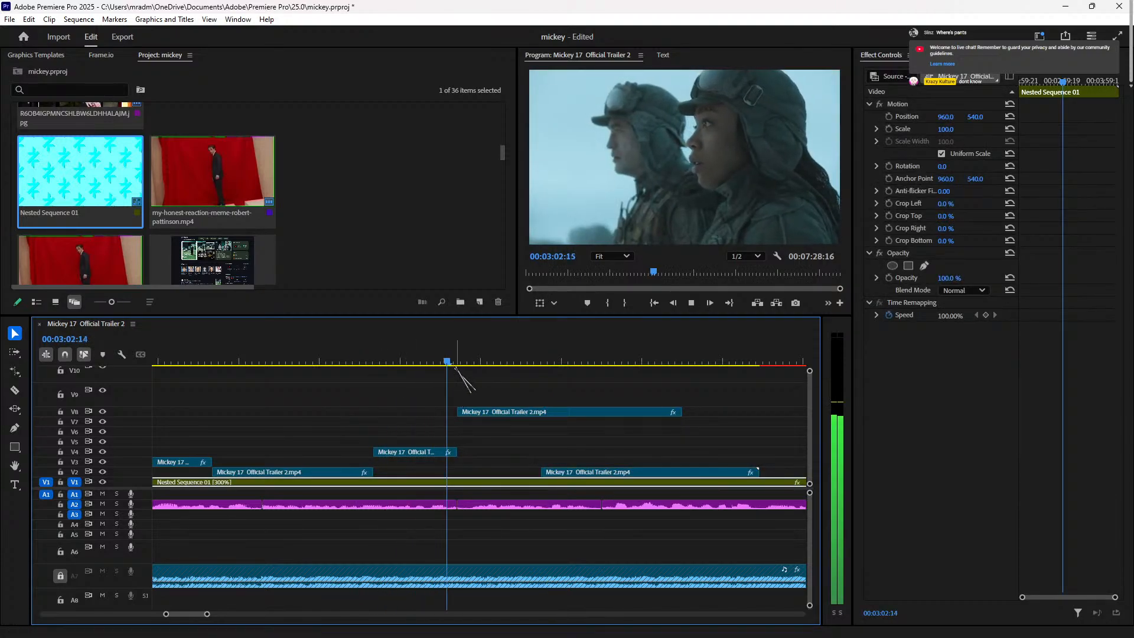
key(space)
click(540, 412)
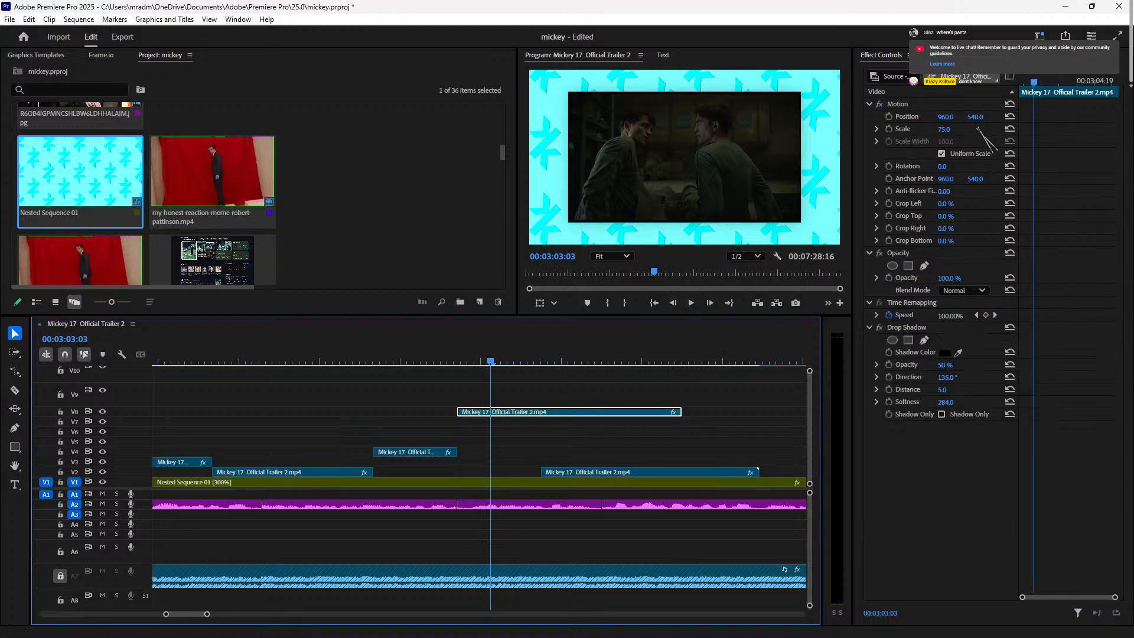
click(947, 129)
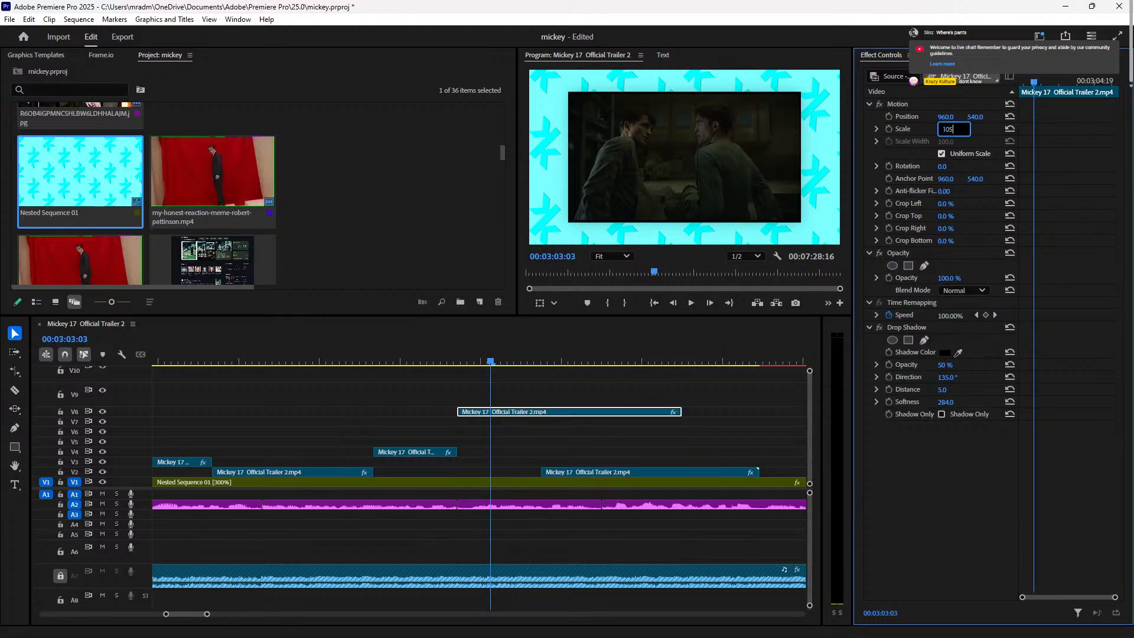
text(105)
key(Return)
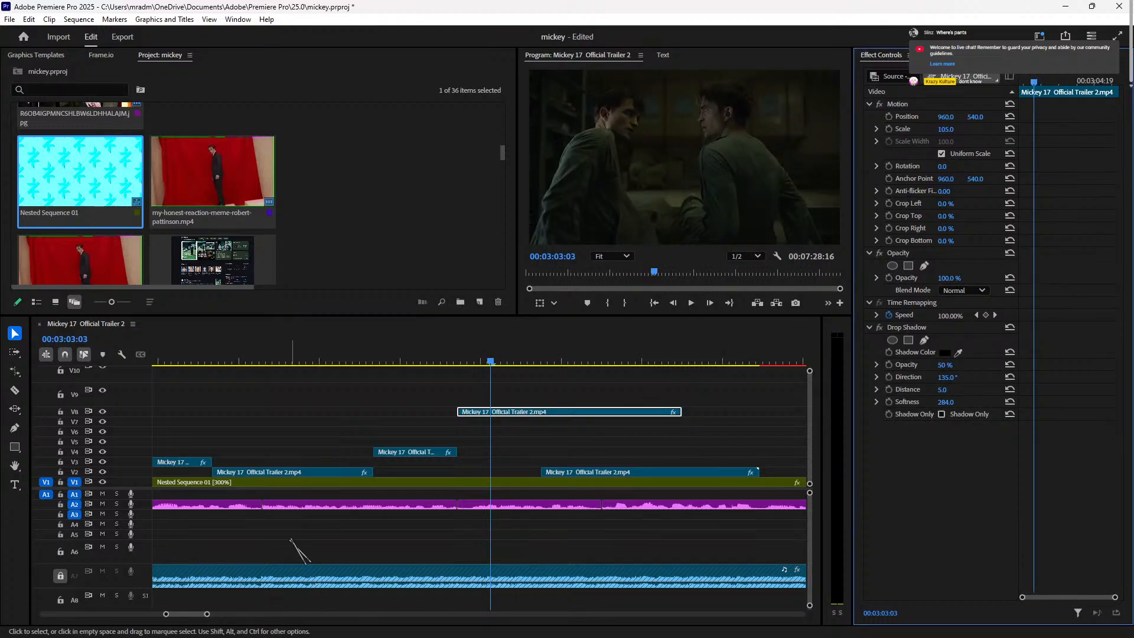
Step: Trim the first V2 trailer clip's end back to the playhead near 00:03:02
drag(394, 362, 306, 362)
key(space)
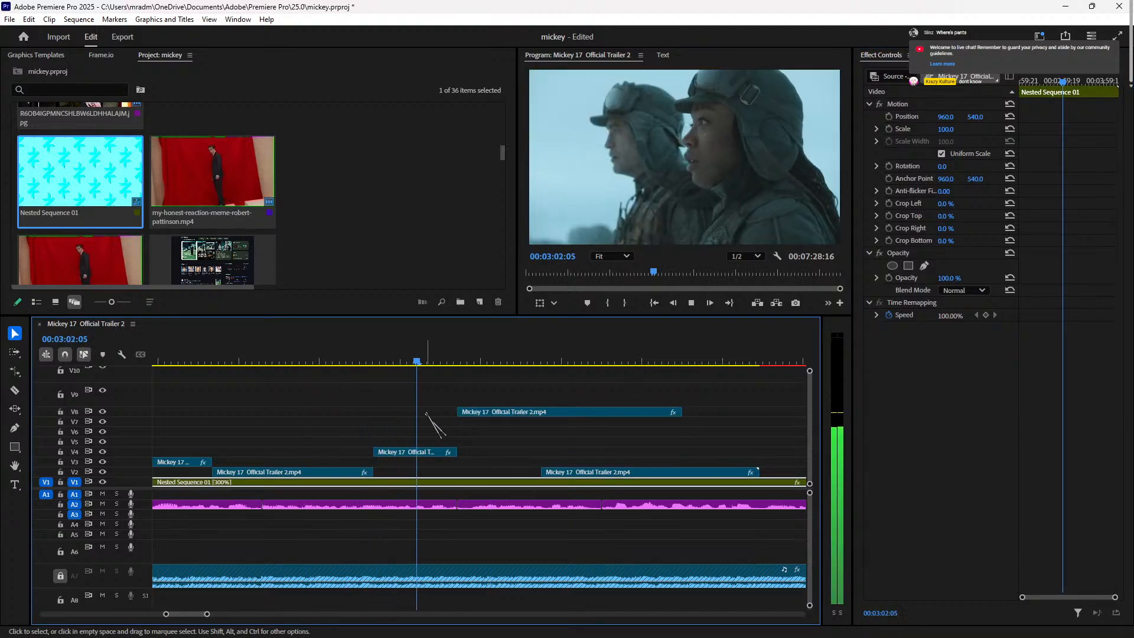
key(space)
click(363, 472)
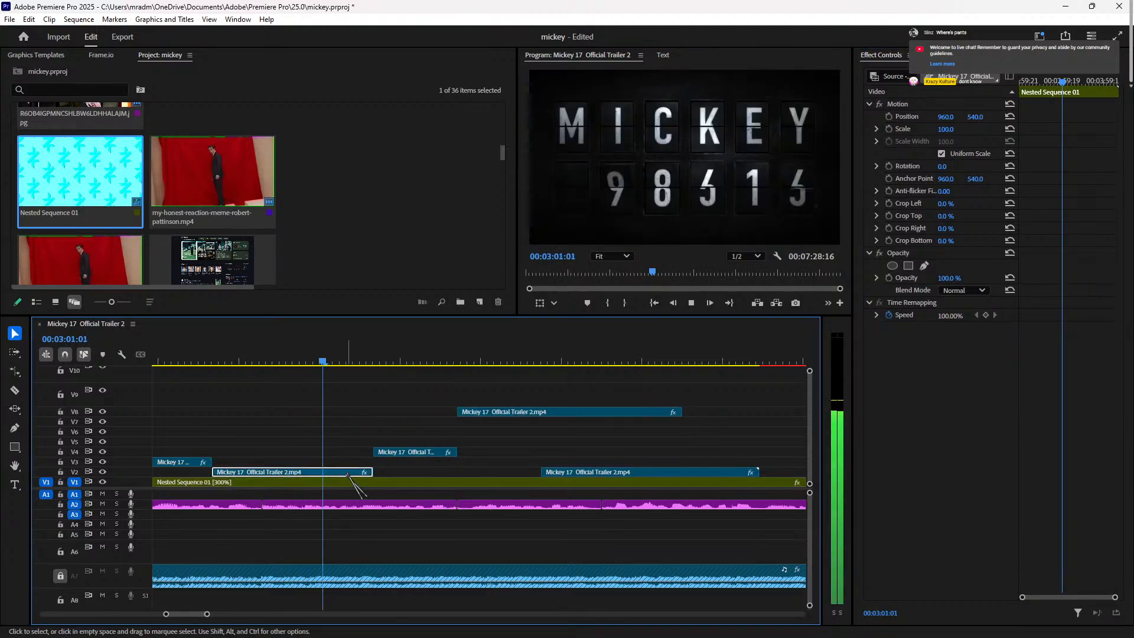
drag(378, 472, 311, 471)
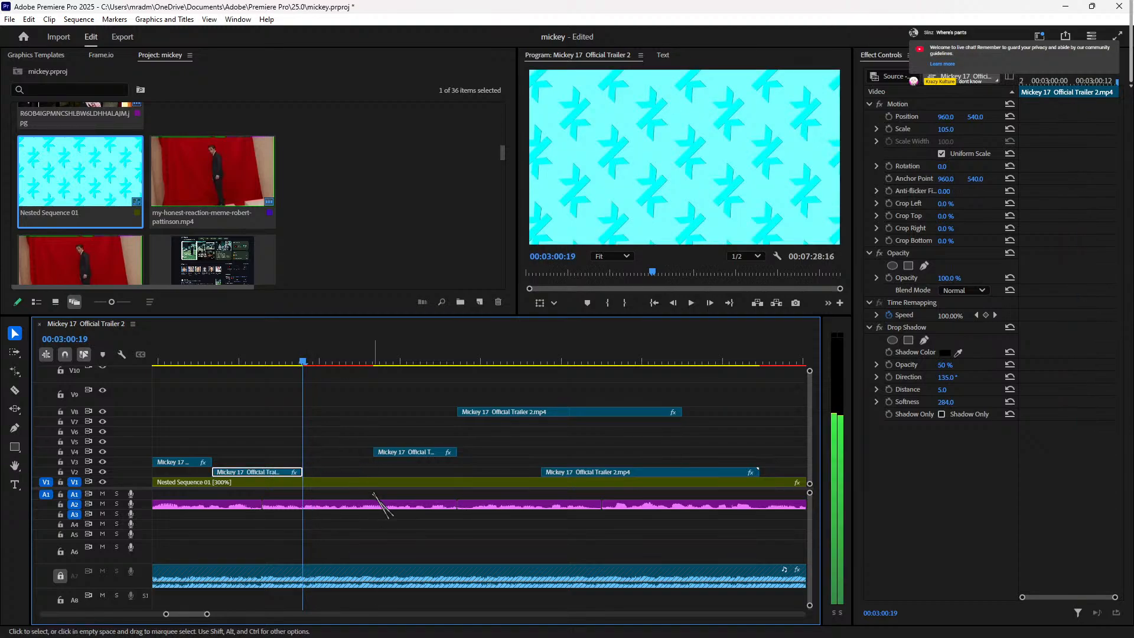
Step: Try moving the small V4 clip earlier, undo it, and zoom the timeline out
click(388, 484)
drag(415, 457, 354, 453)
key(space)
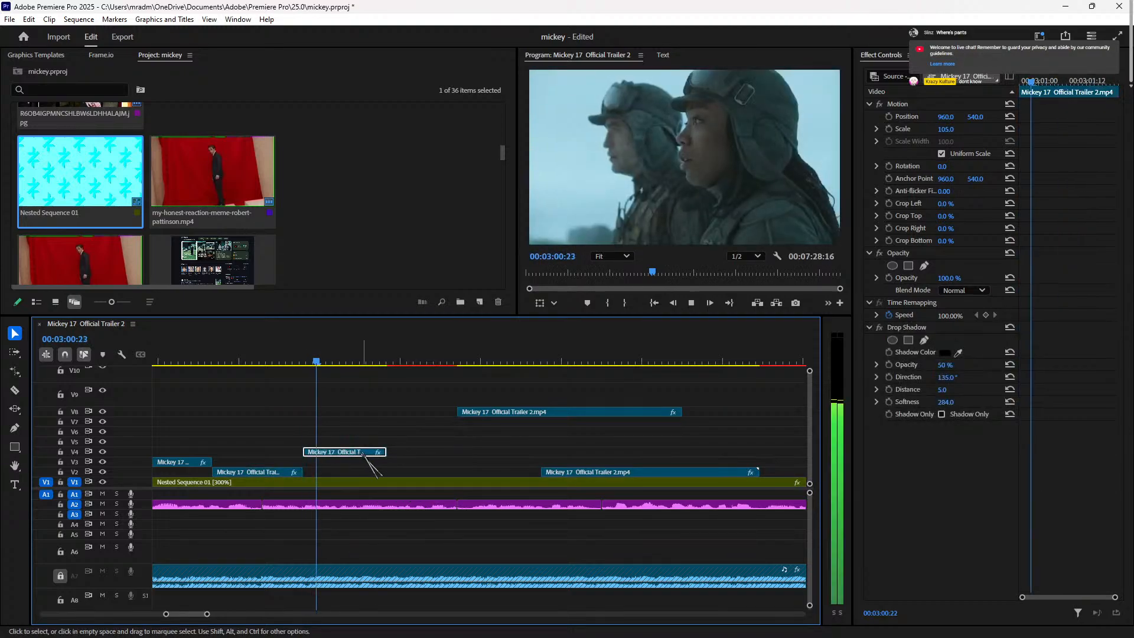
key(ctrl+z)
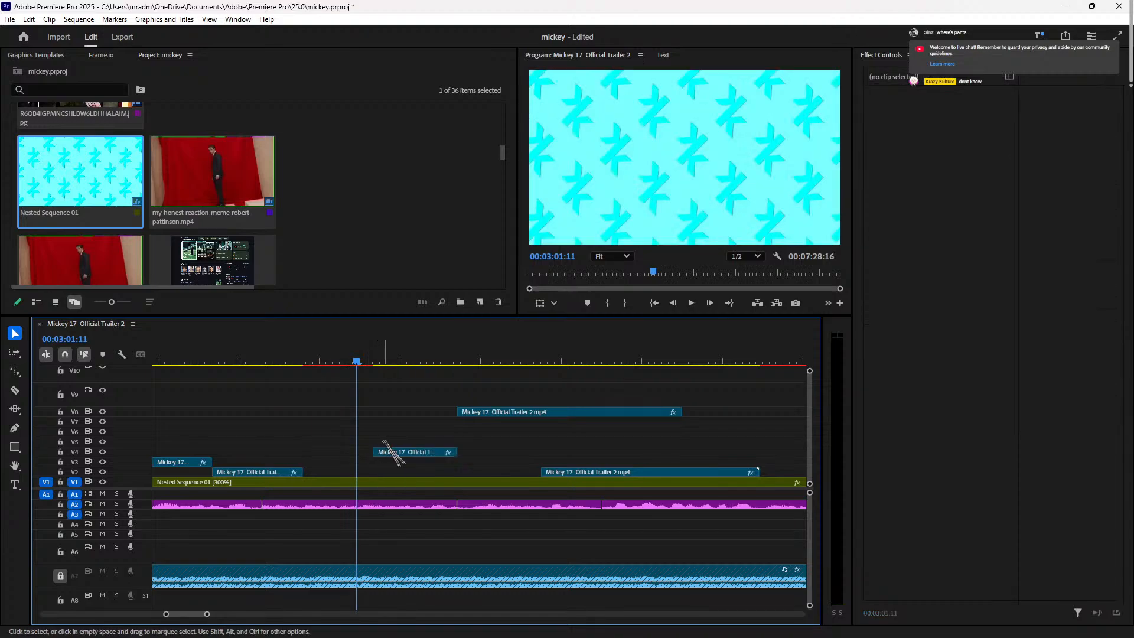
key(minus)
key(minus)
key(minus)
key(minus)
key(minus)
key(minus)
key(minus)
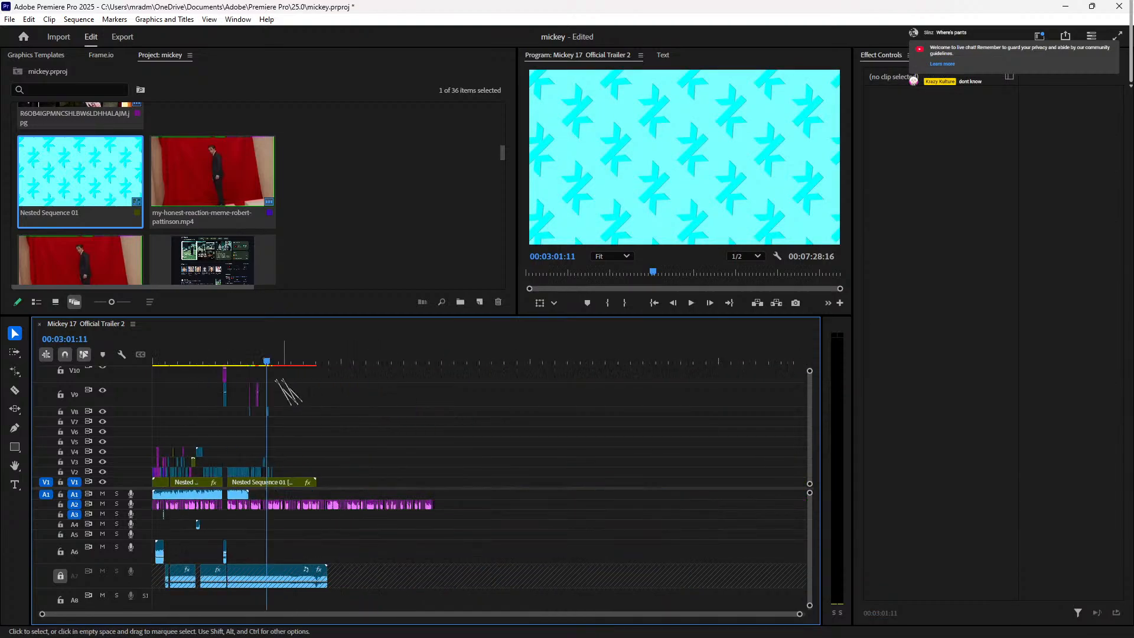
key(equal)
click(211, 357)
drag(211, 357, 198, 361)
key(space)
key(space)
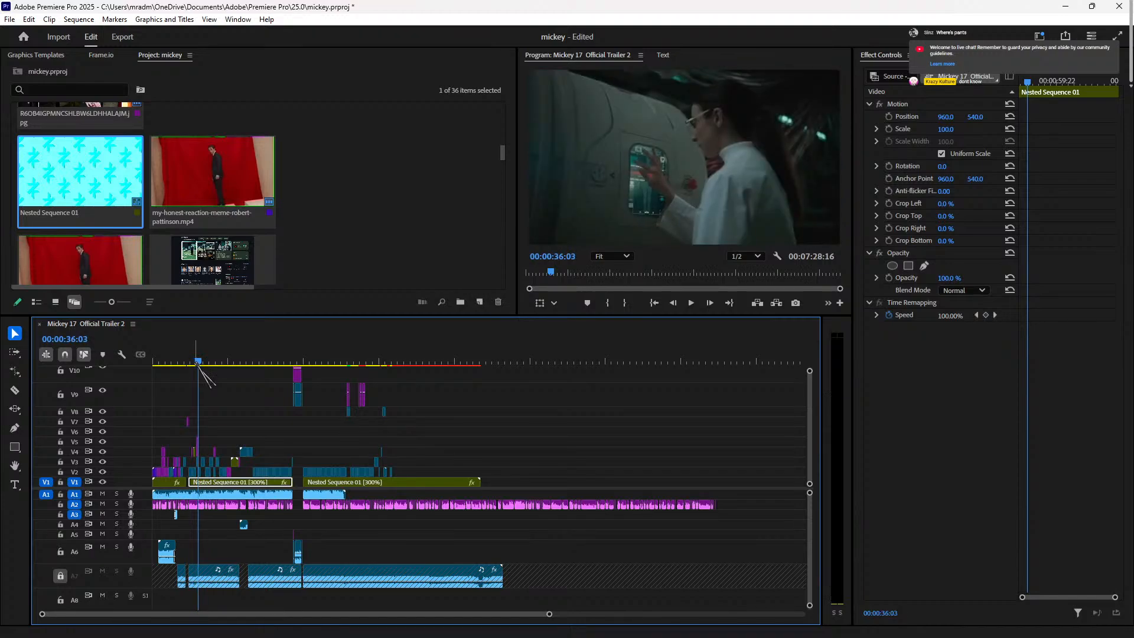
key(equal)
key(equal)
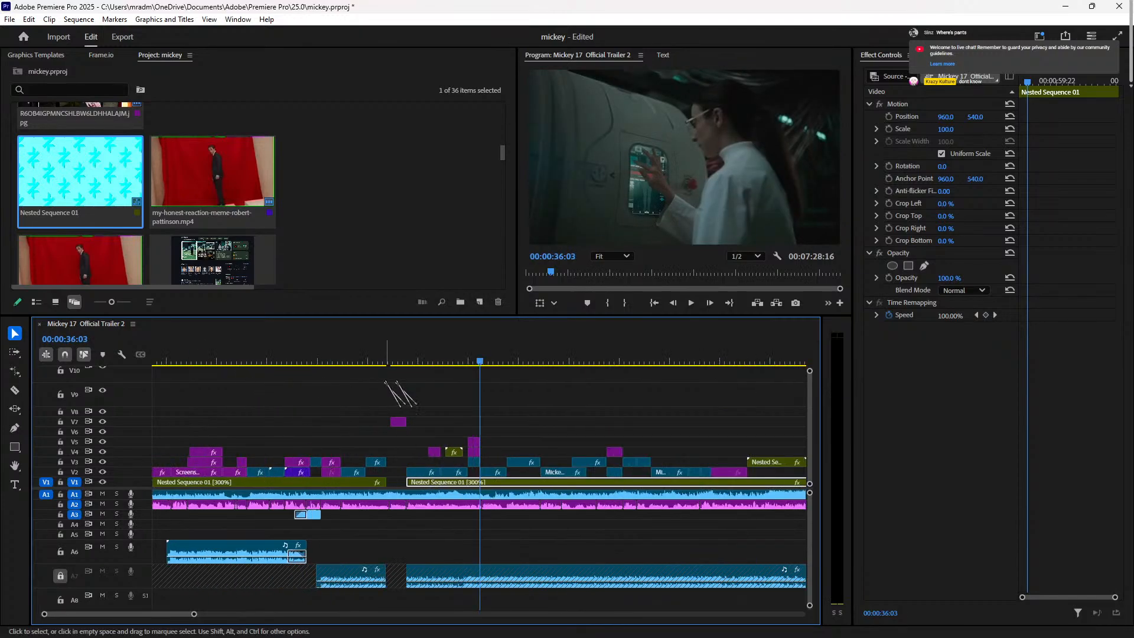
click(453, 360)
key(space)
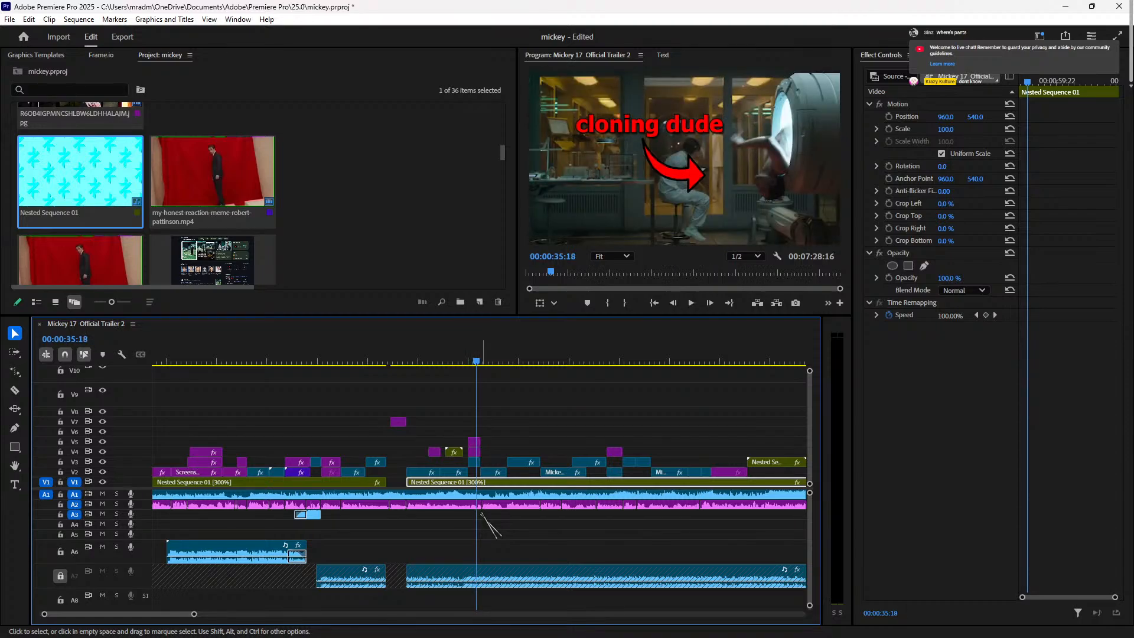
key(space)
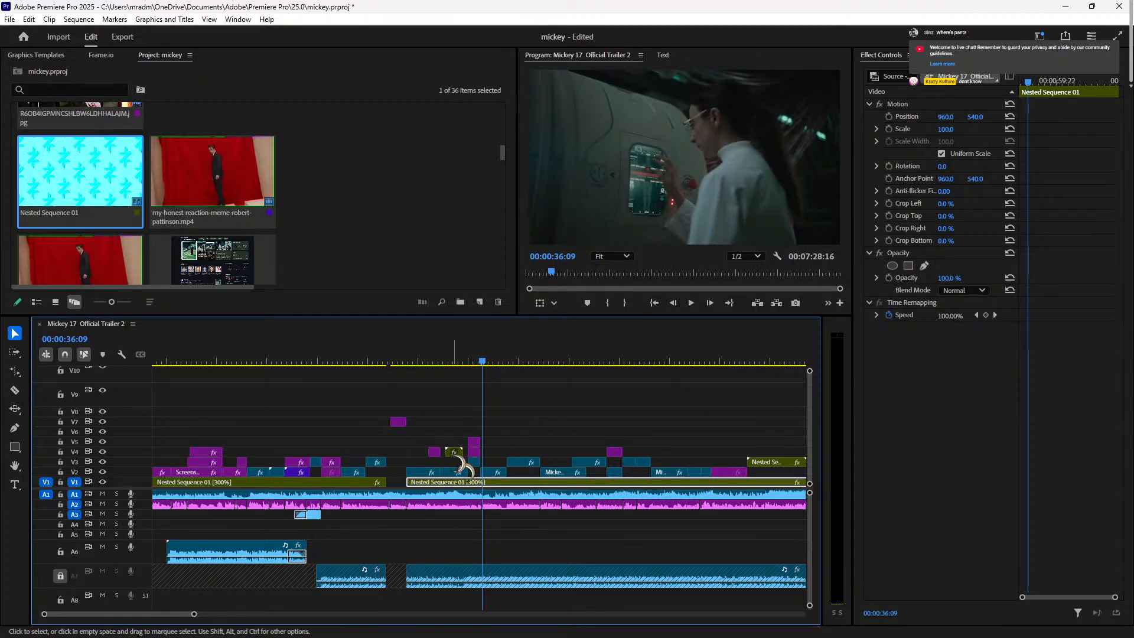
click(473, 462)
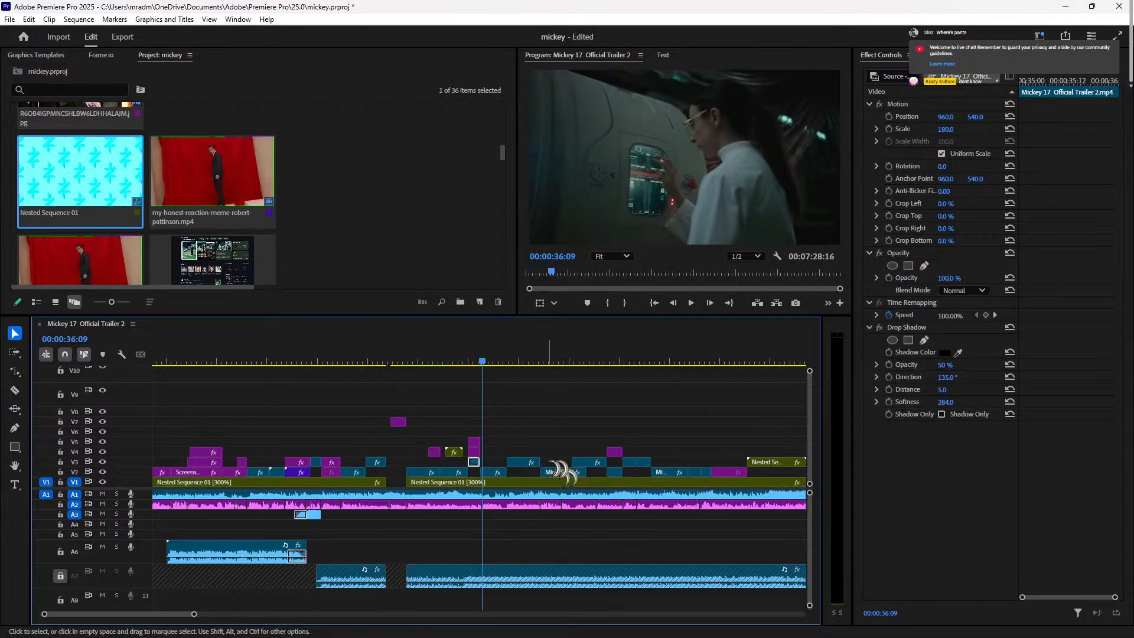
key(minus)
key(minus)
key(minus)
click(311, 349)
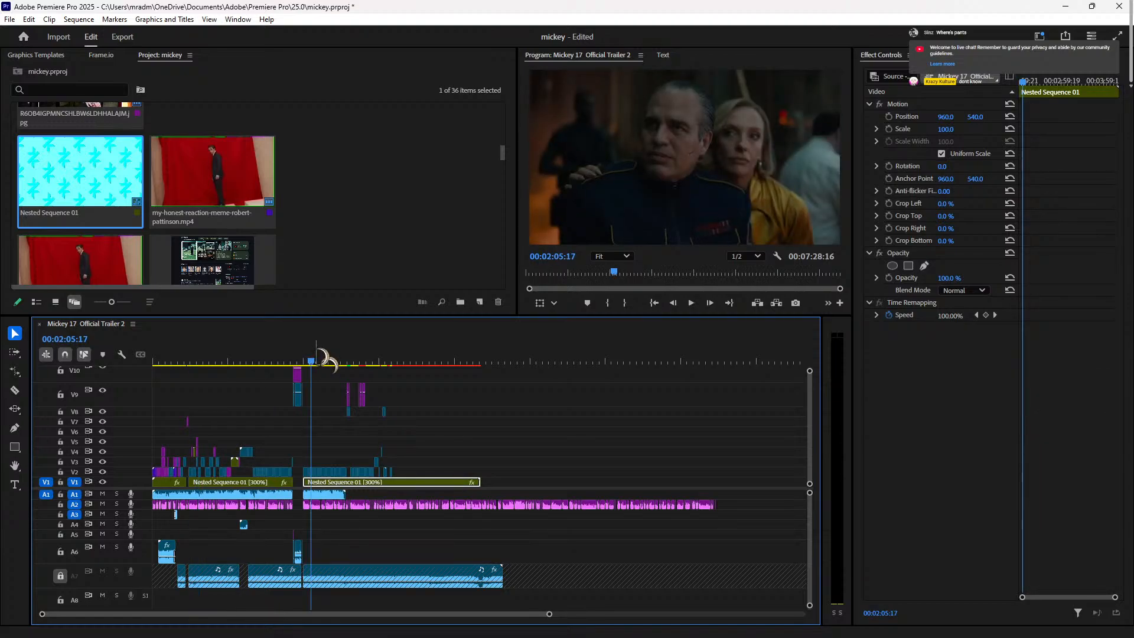
key(space)
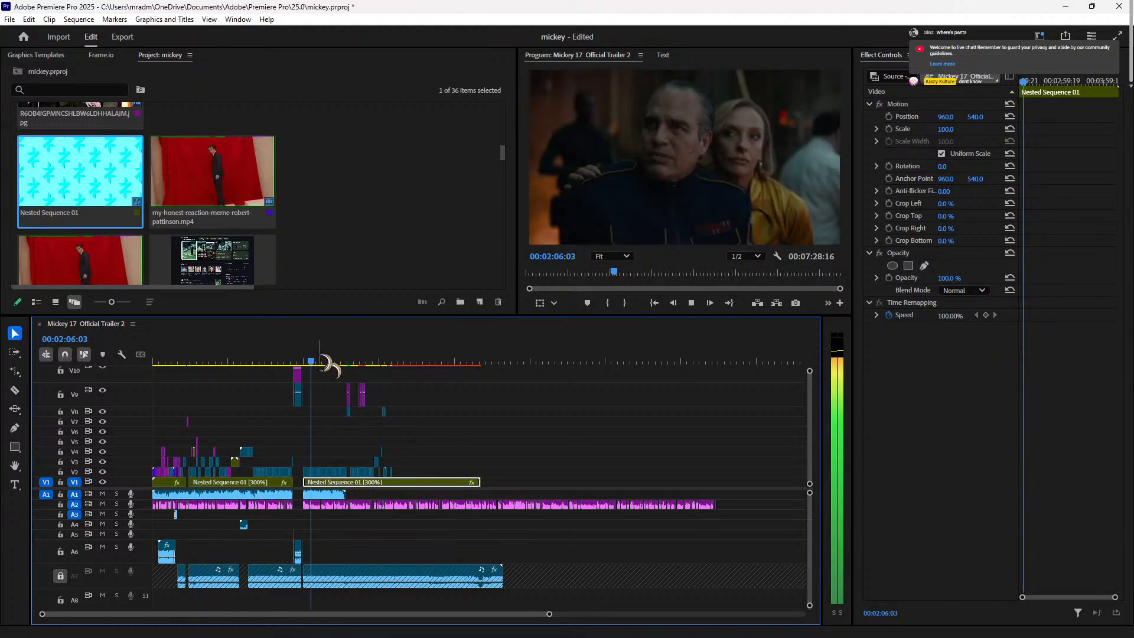
key(equal)
key(equal)
key(equal)
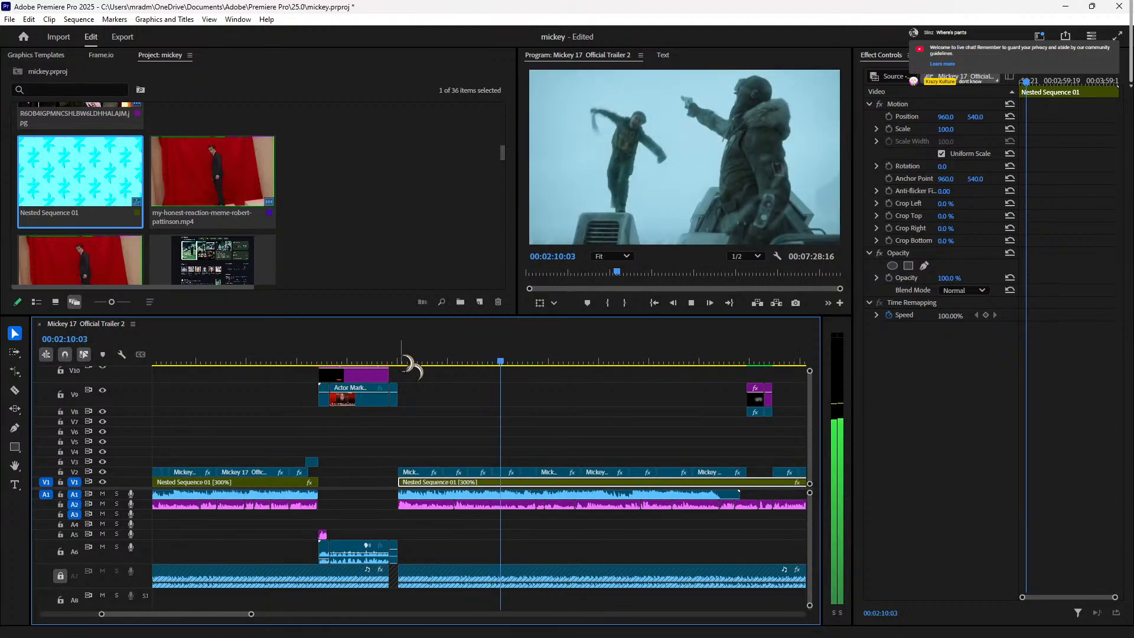
drag(633, 358, 272, 372)
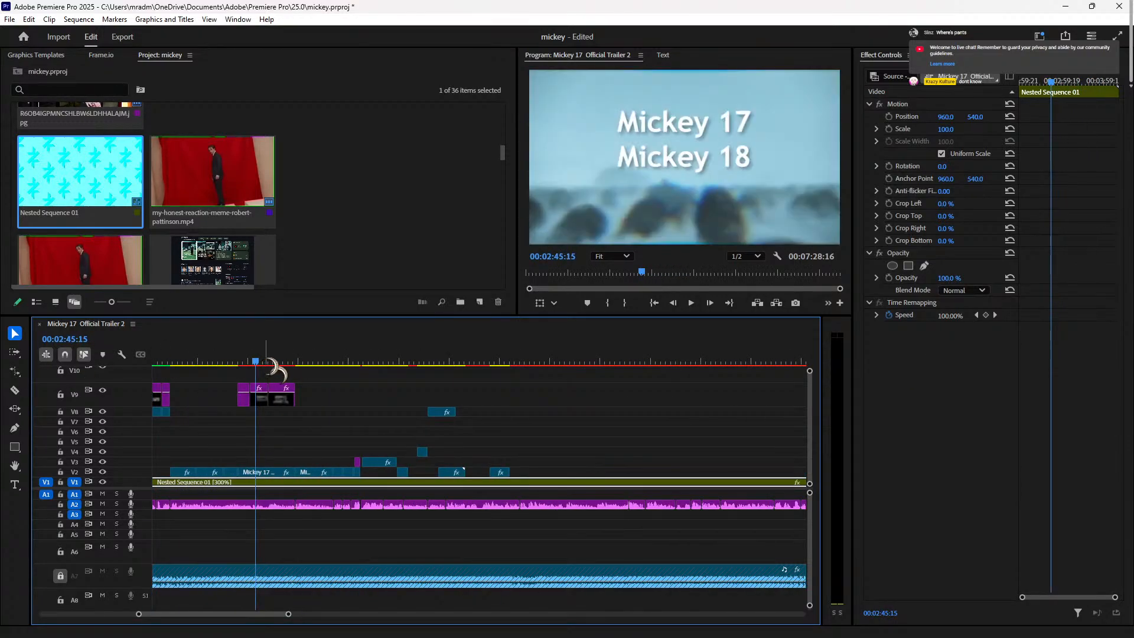
key(space)
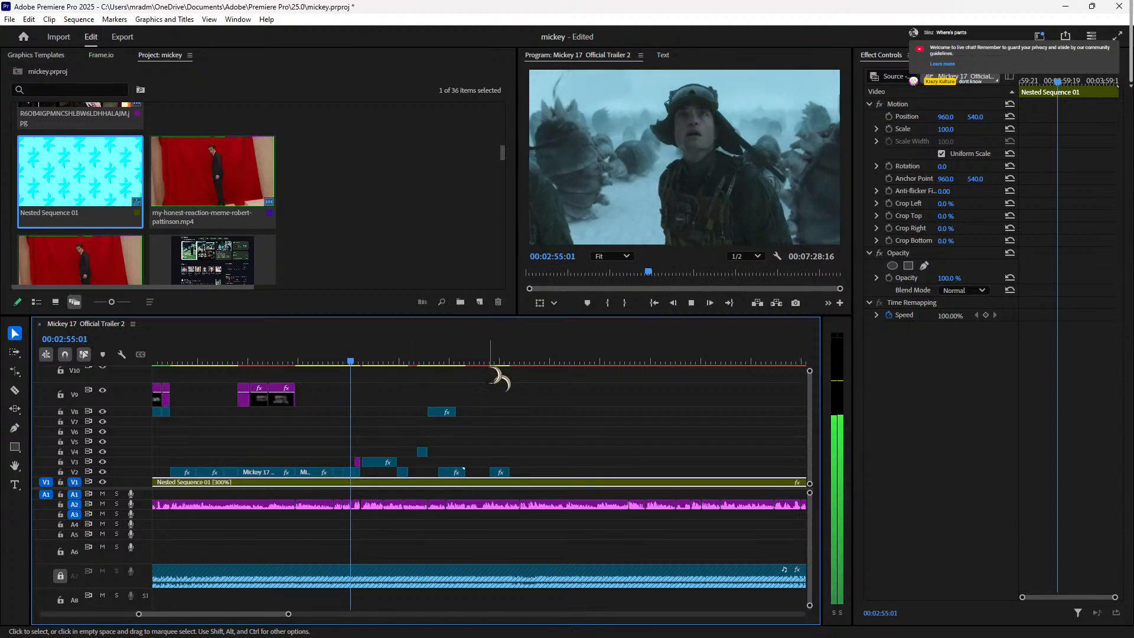
Step: Review around 00:02:55 and shift the short V2 clip later
click(353, 362)
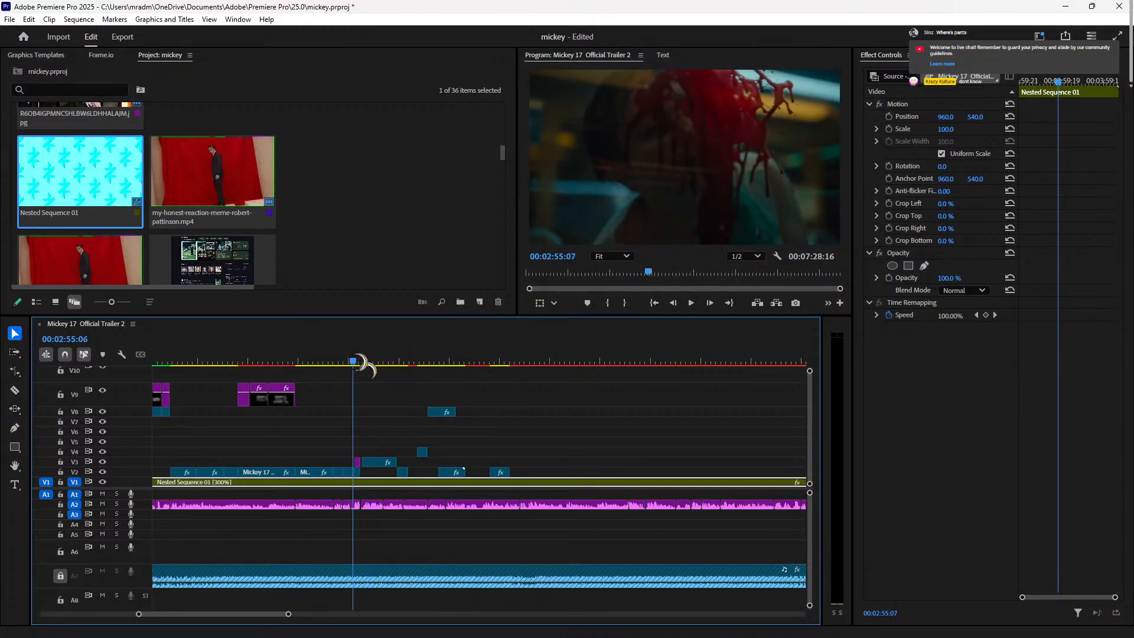
mouse_move(353, 361)
mouse_down()
mouse_move(367, 361)
mouse_move(348, 361)
mouse_up()
key(space)
key(equal)
key(equal)
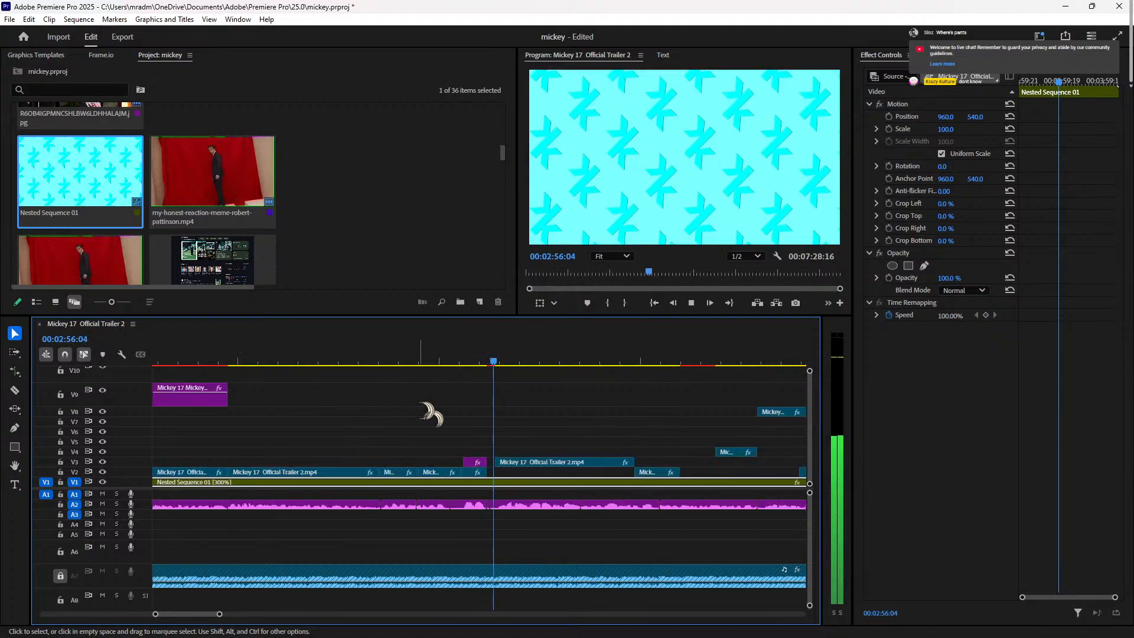
key(space)
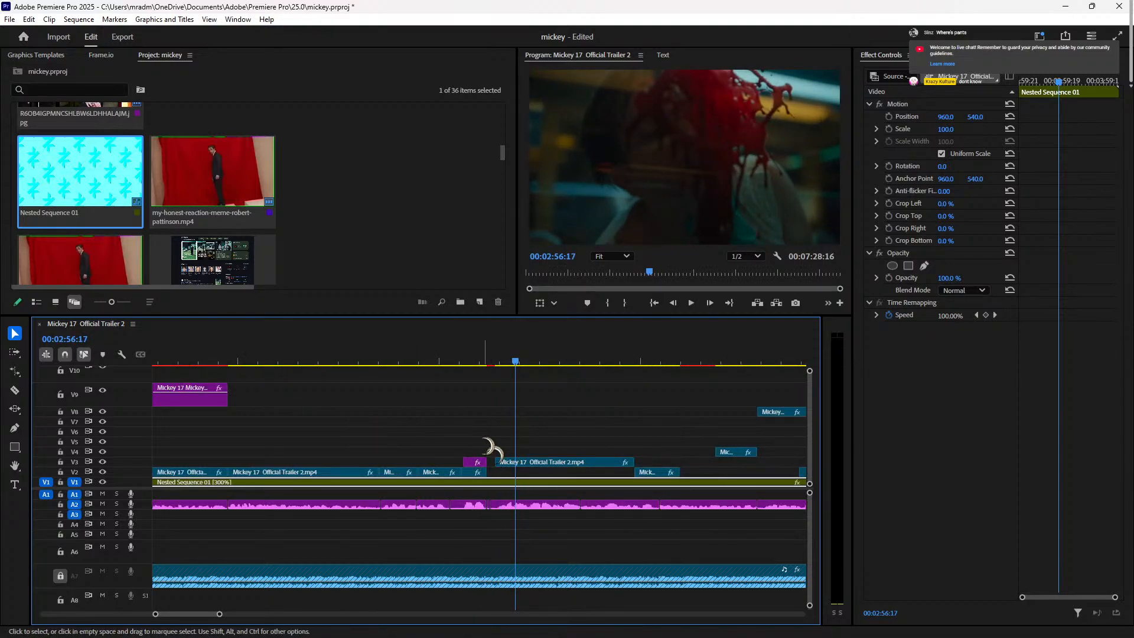
drag(483, 357, 481, 360)
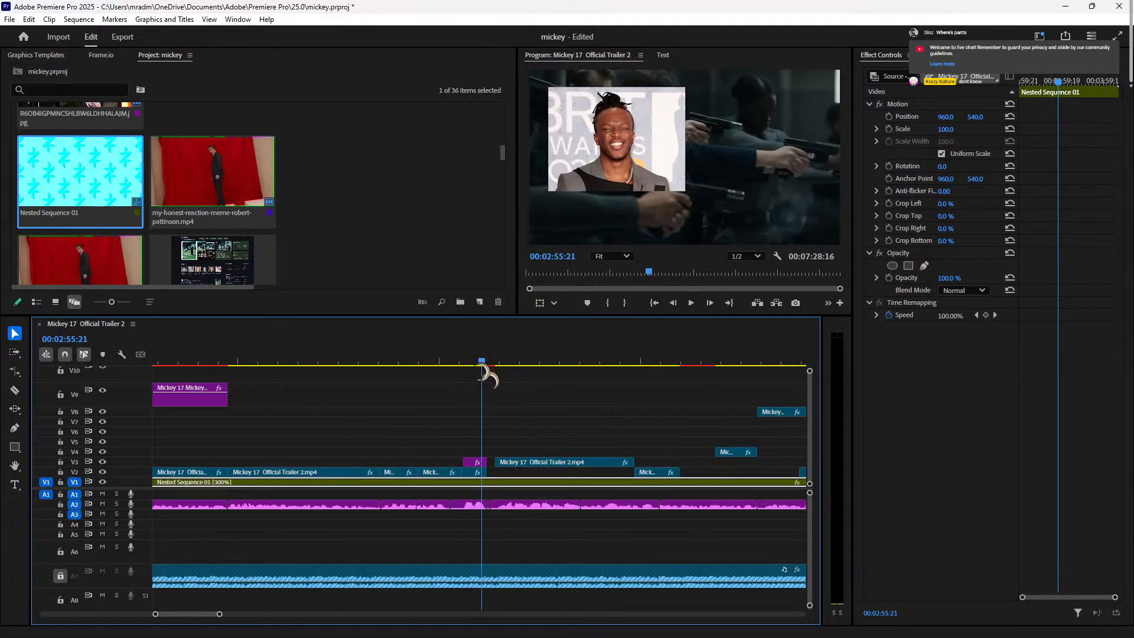
drag(474, 471, 461, 470)
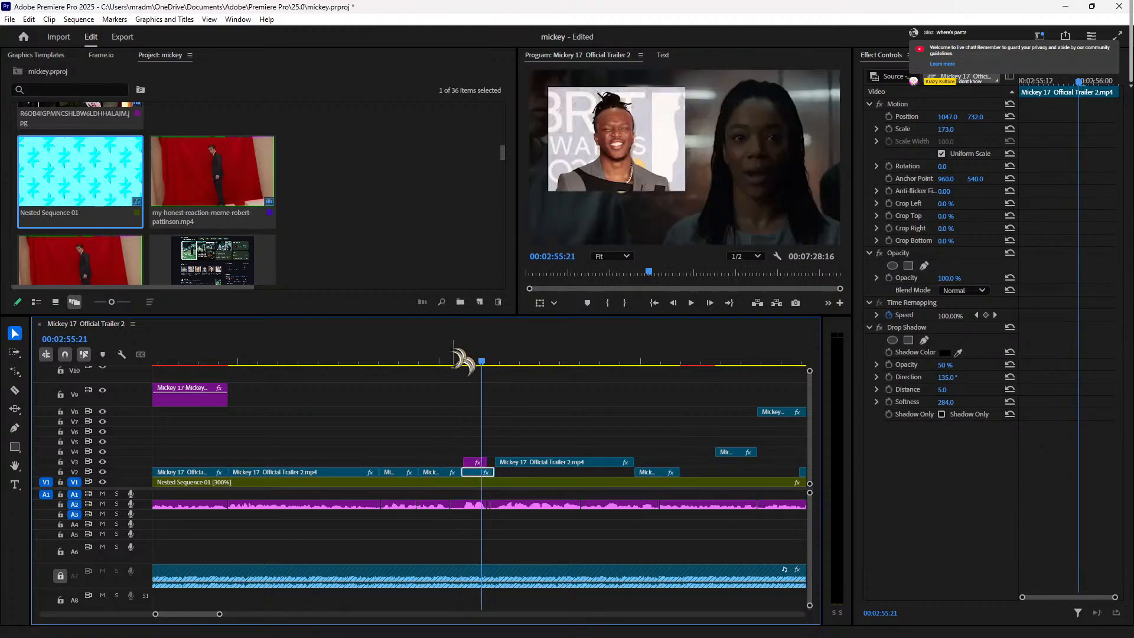
Step: Trim the short V2 clip's start, undoing an overshoot and settling on a four-frame trim
click(448, 358)
key(space)
click(446, 358)
key(space)
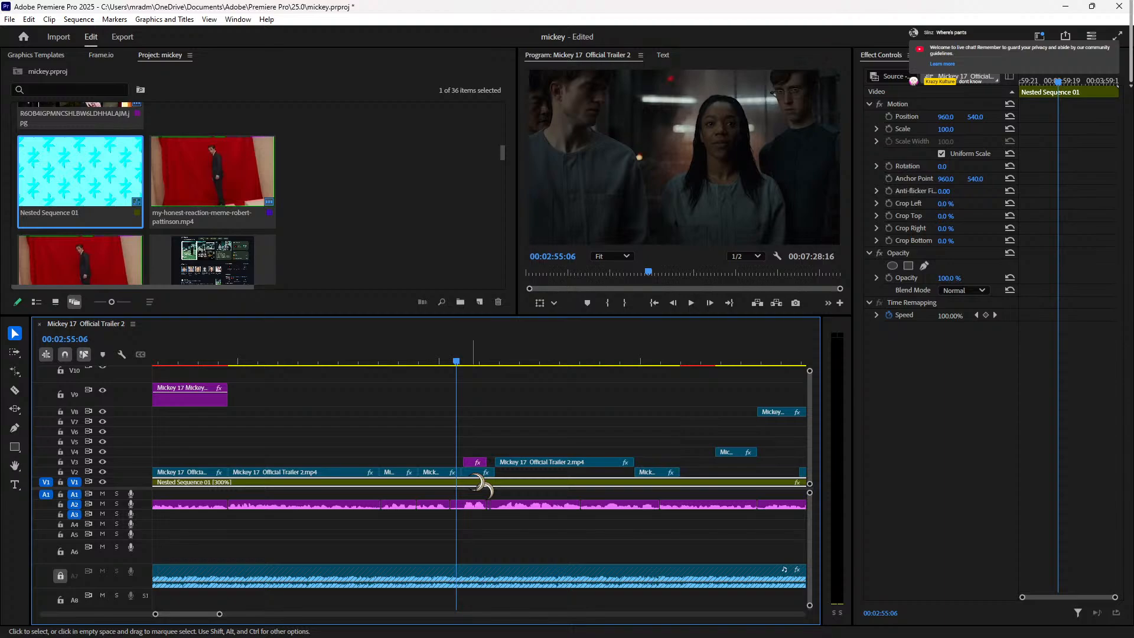
click(471, 472)
drag(464, 472, 466, 472)
key(space)
key(space)
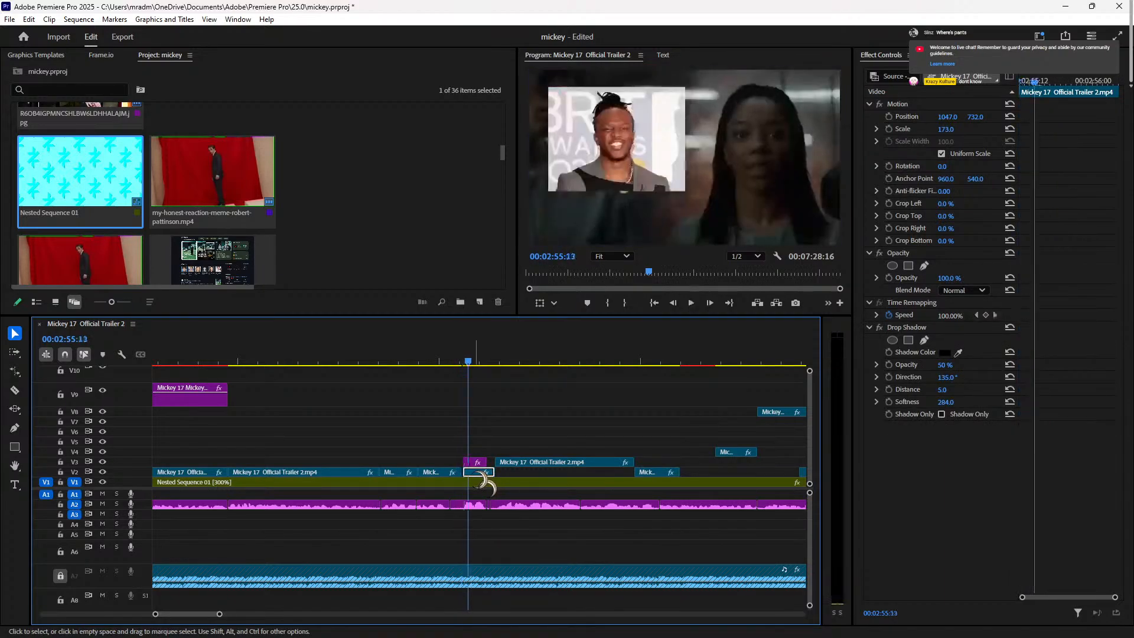
drag(470, 473, 476, 473)
key(ctrl+z)
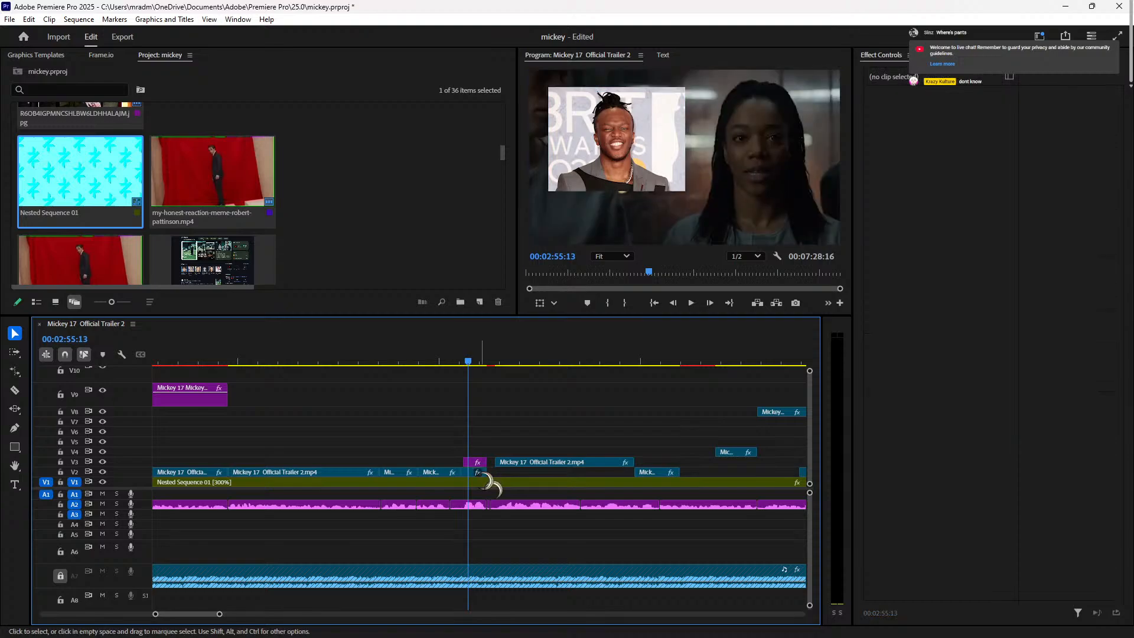
drag(484, 473, 475, 472)
Step: Slow the short V2 clip to 30% speed via Speed/Duration
right_click(470, 472)
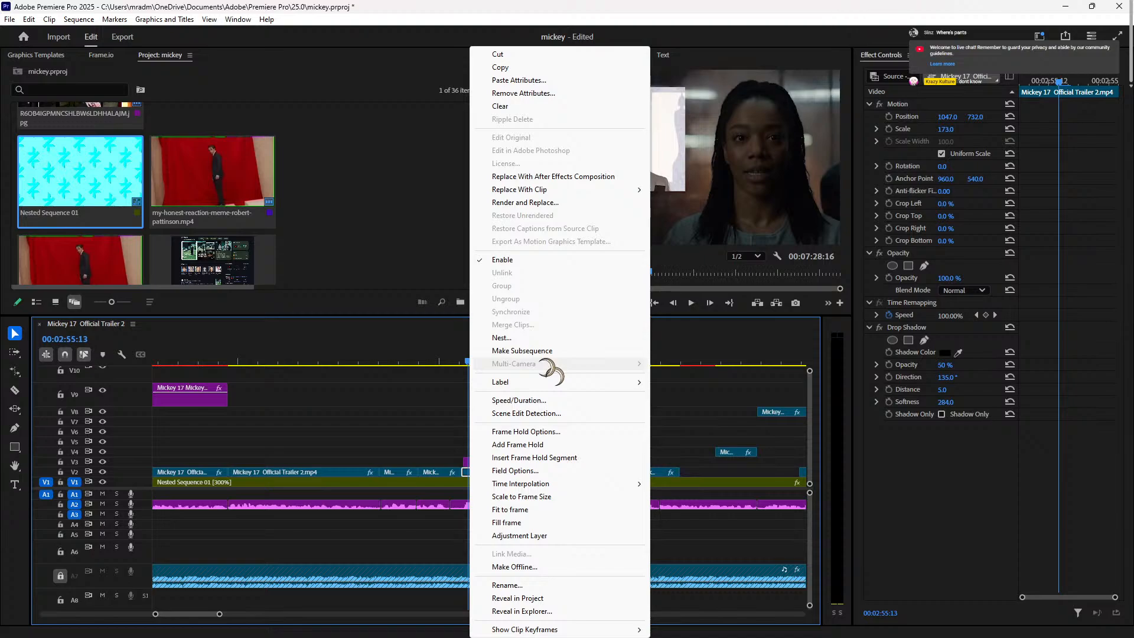
click(518, 399)
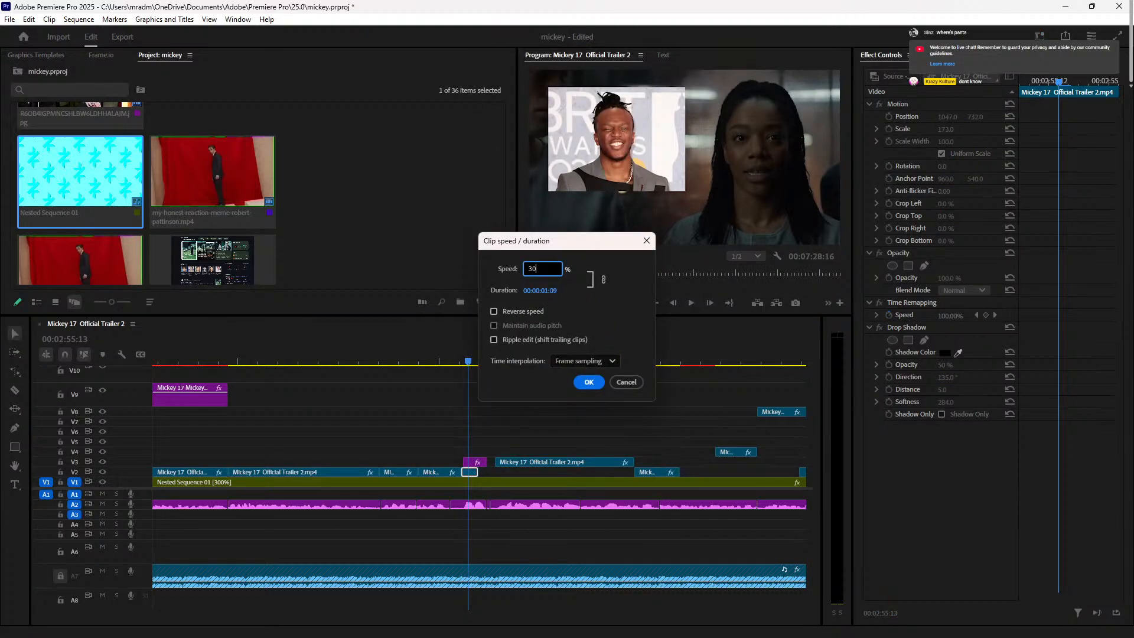
key(Return)
key(space)
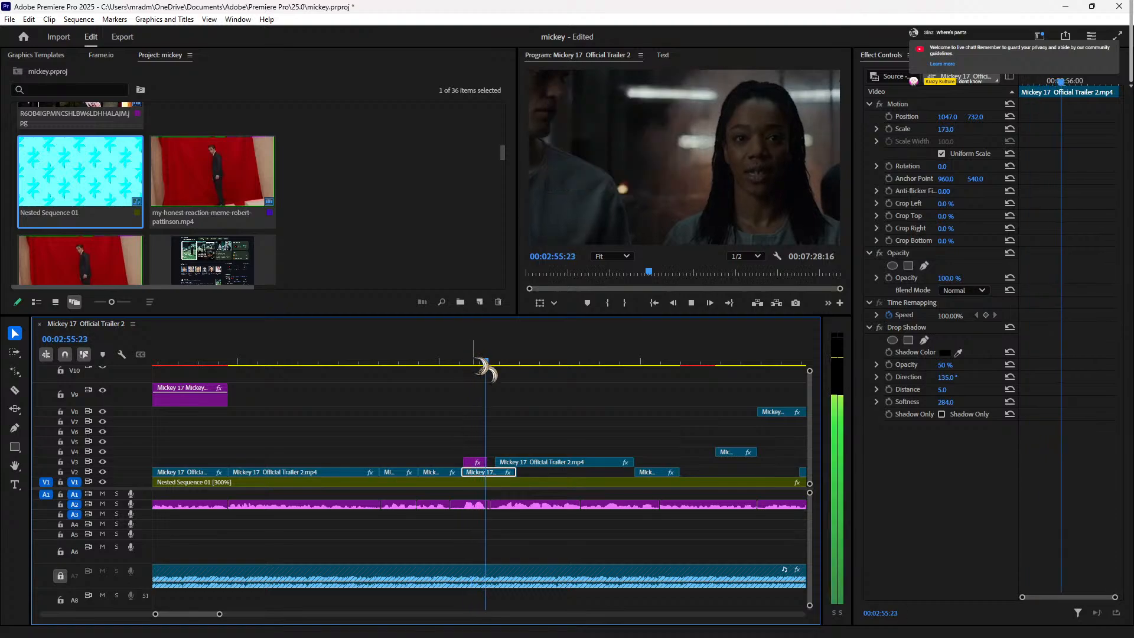
Step: Trim the slowed clip's end back to 00:02:56:05 and replay the cut
key(Right)
key(Right)
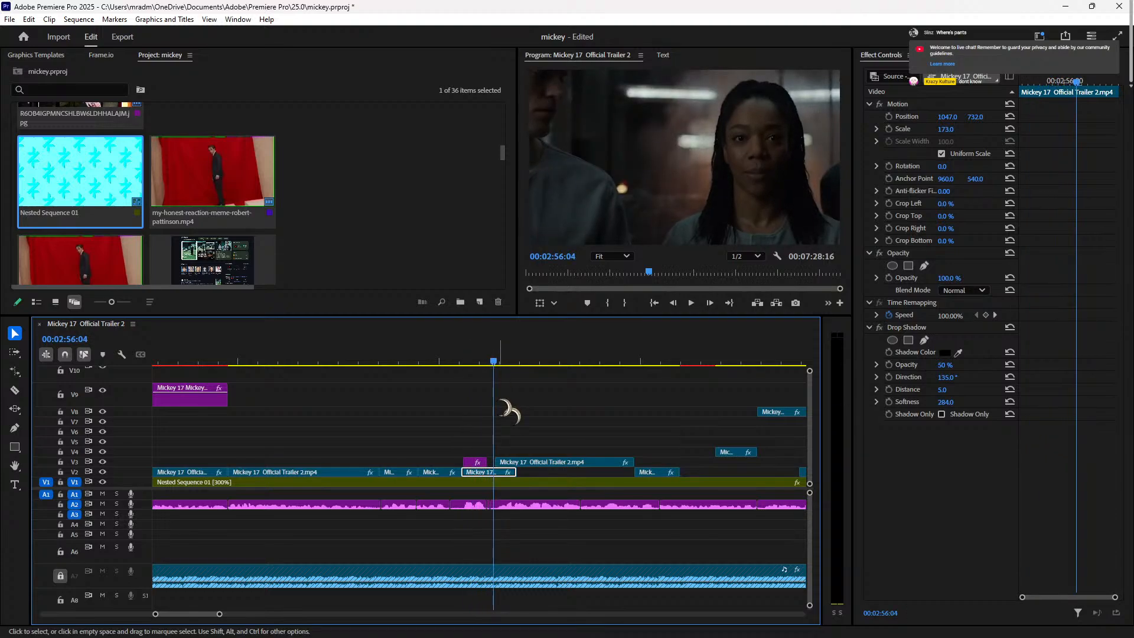
key(Right)
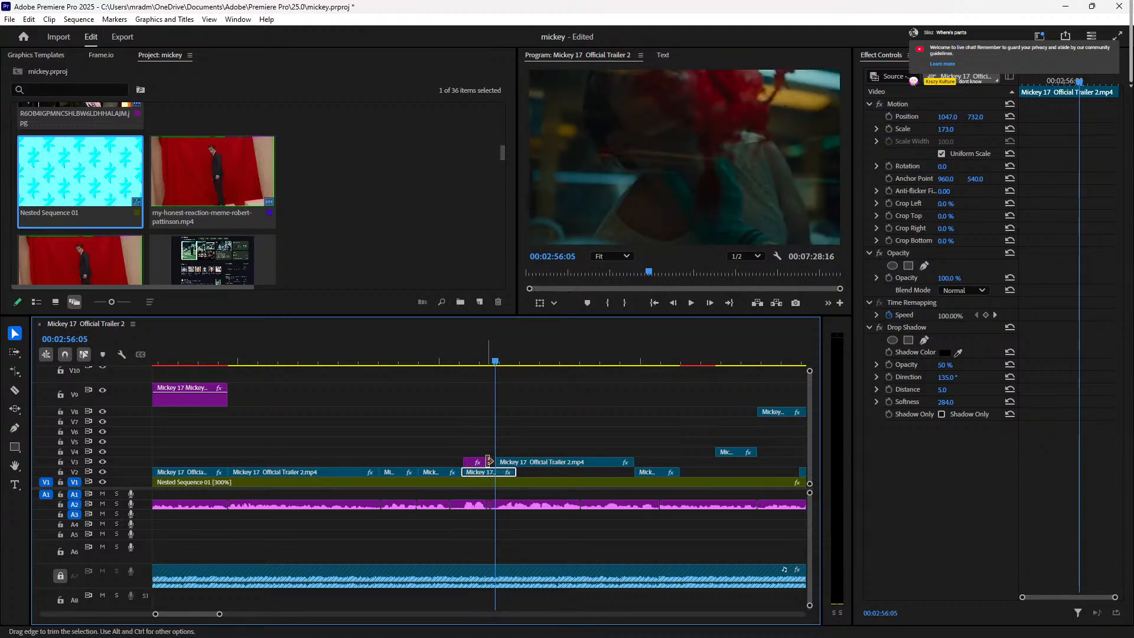
drag(512, 471, 494, 471)
click(439, 345)
key(space)
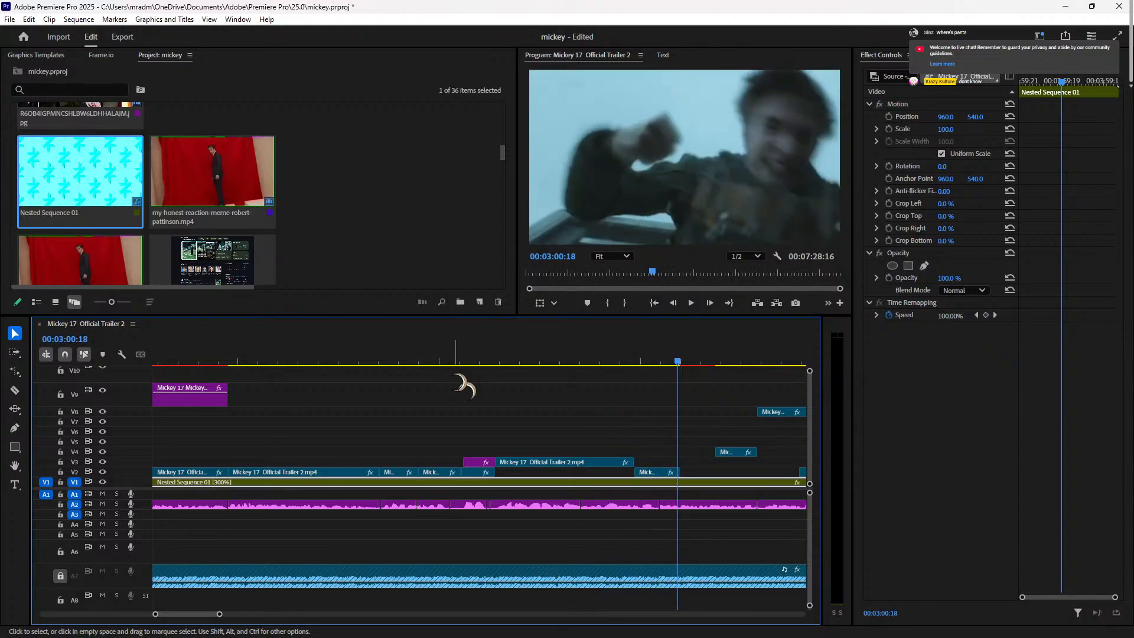
click(440, 363)
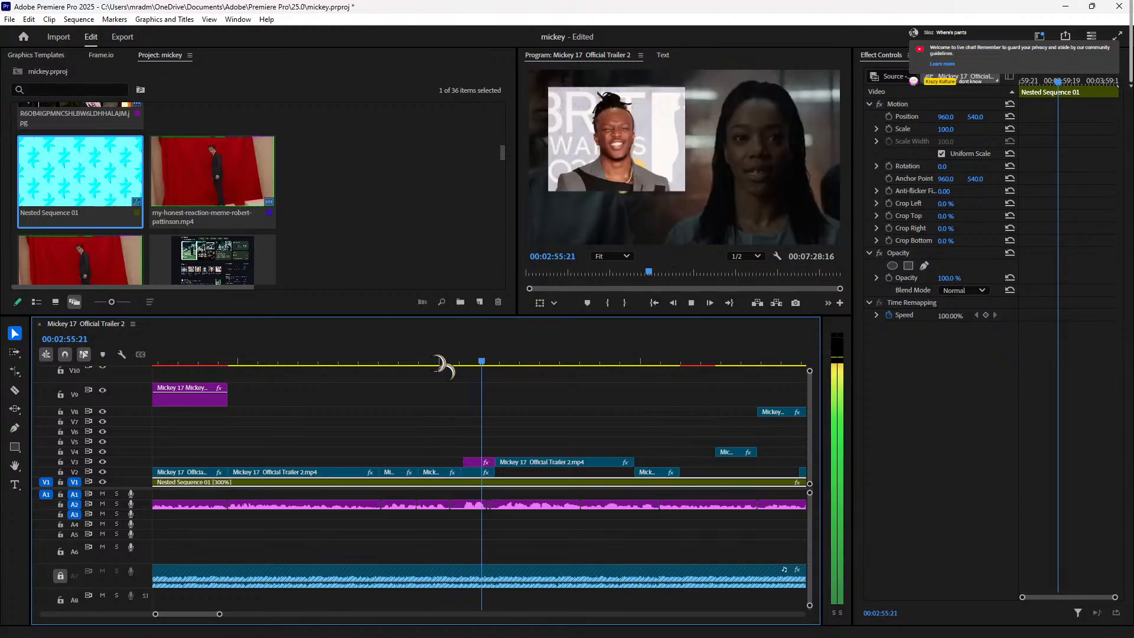
click(457, 356)
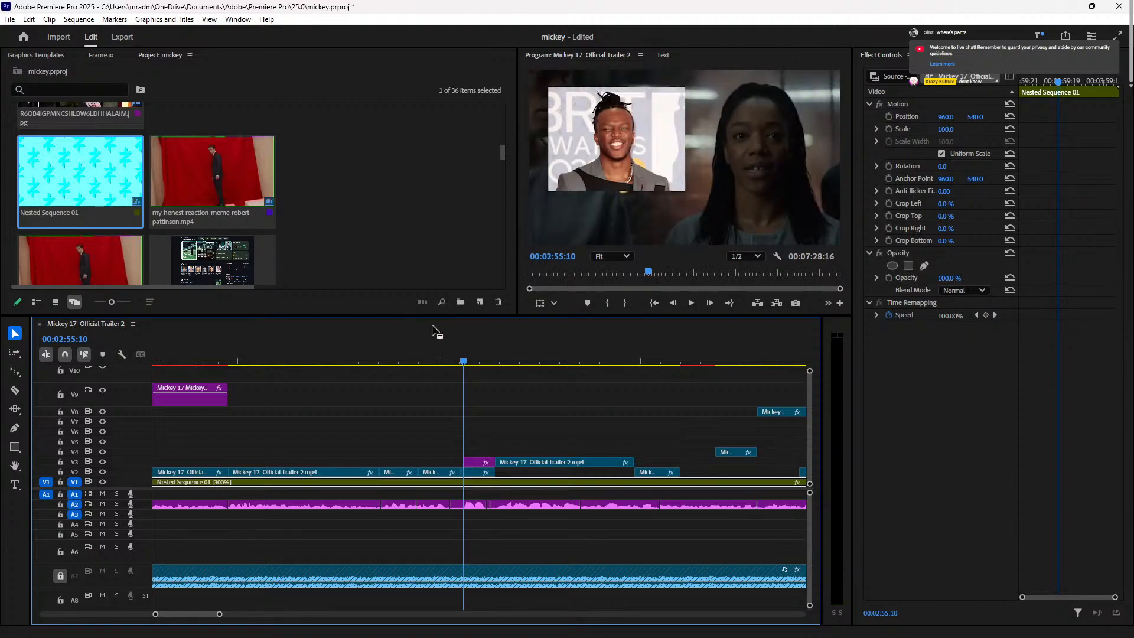
key(Left)
key(Left)
key(Right)
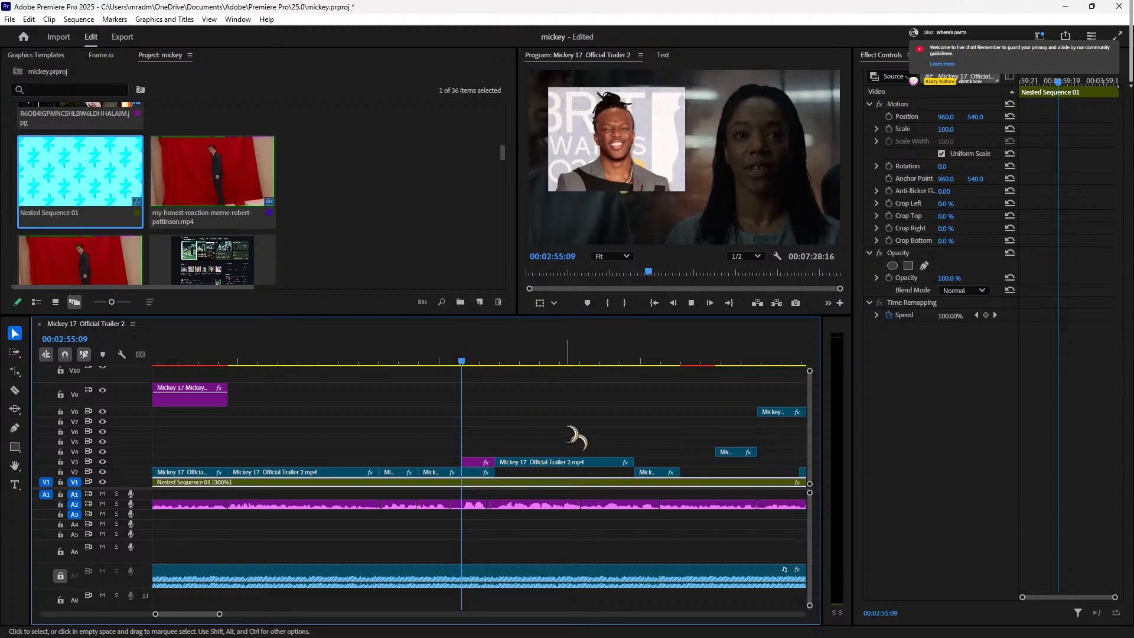
key(space)
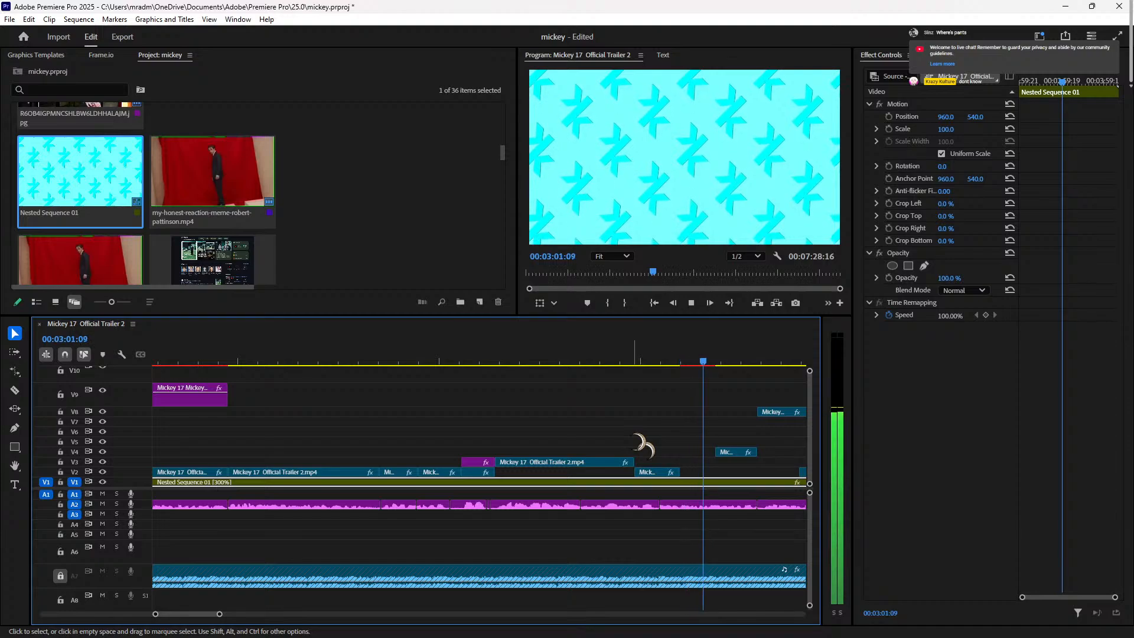
click(578, 360)
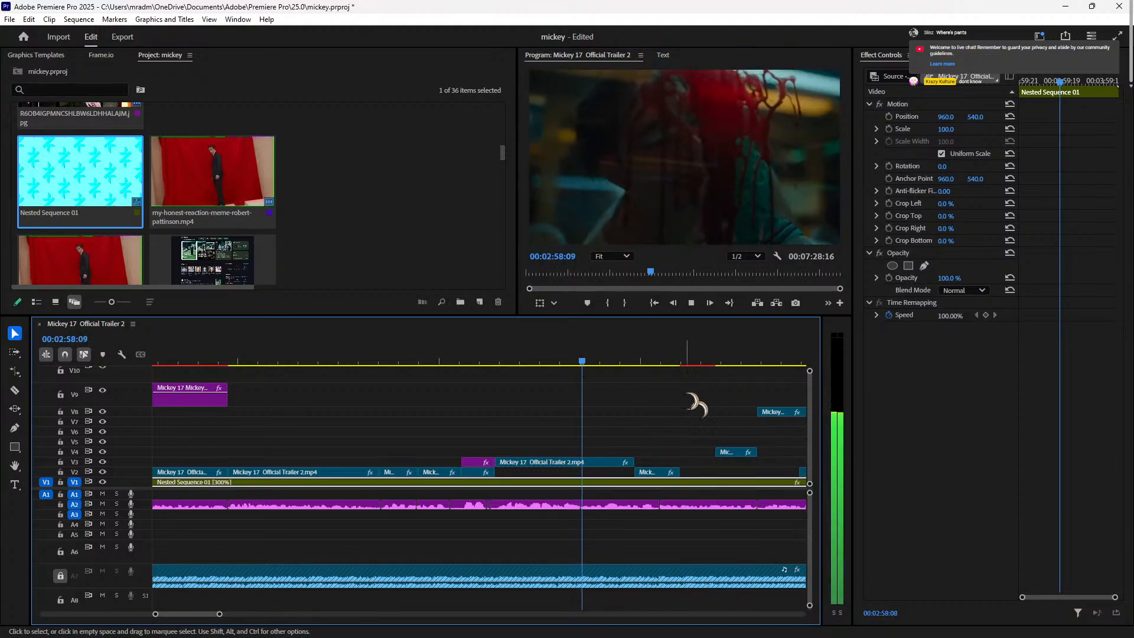
key(space)
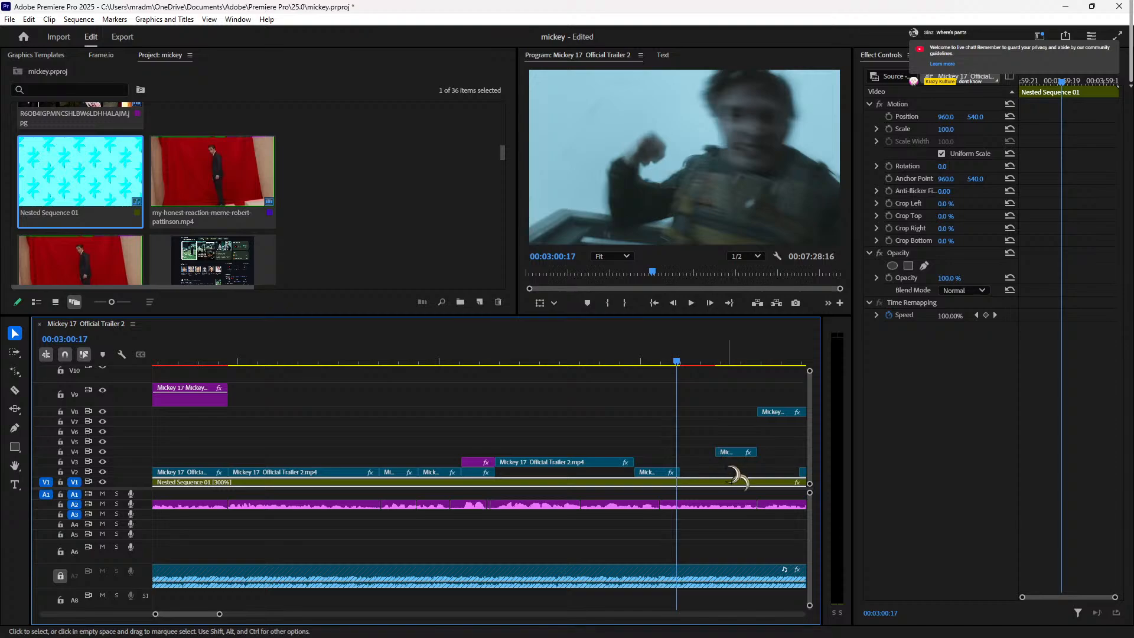
key(minus)
key(minus)
key(minus)
key(minus)
key(minus)
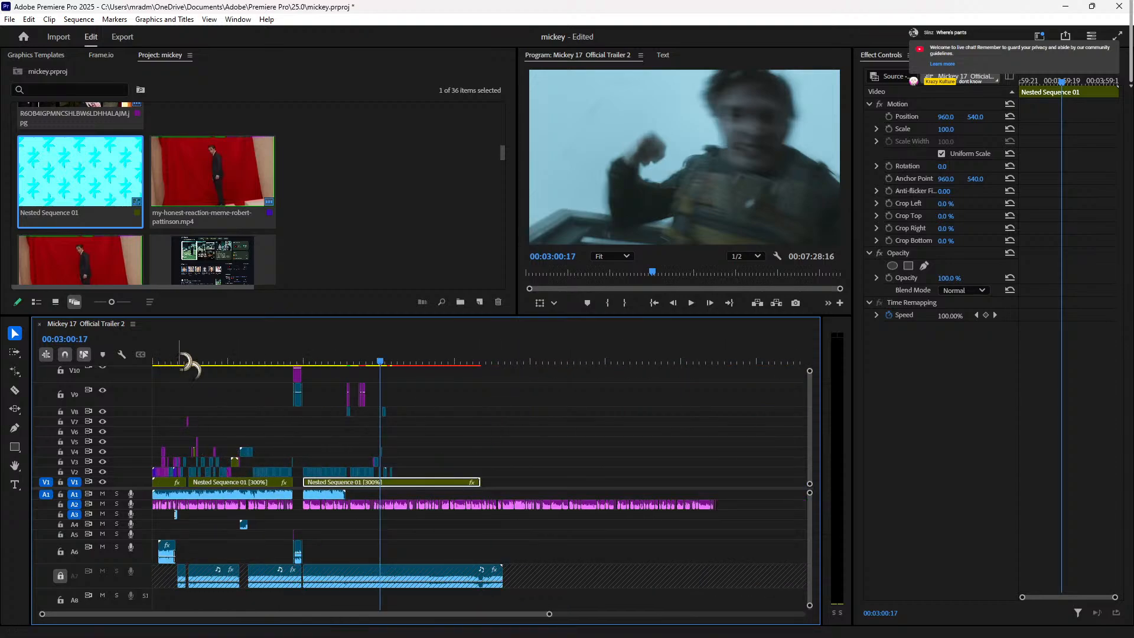
Step: Review the earlier section, then set the V2 clip near 00:01:26 to Scale 100
click(177, 361)
key(space)
key(equal)
key(equal)
key(equal)
key(equal)
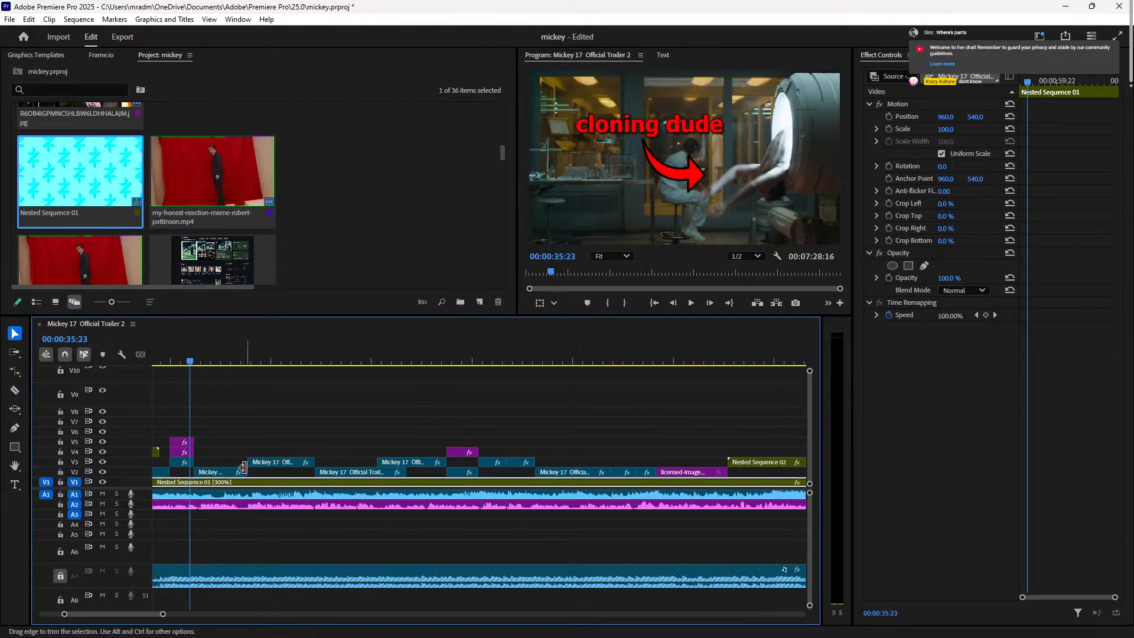
click(184, 463)
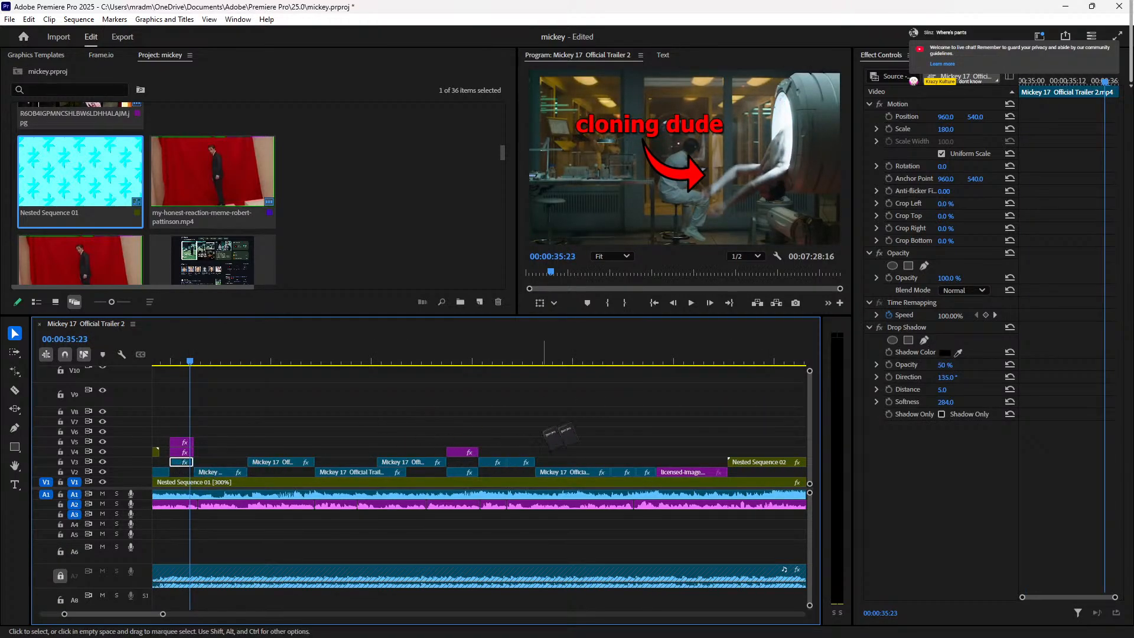
drag(707, 362, 546, 390)
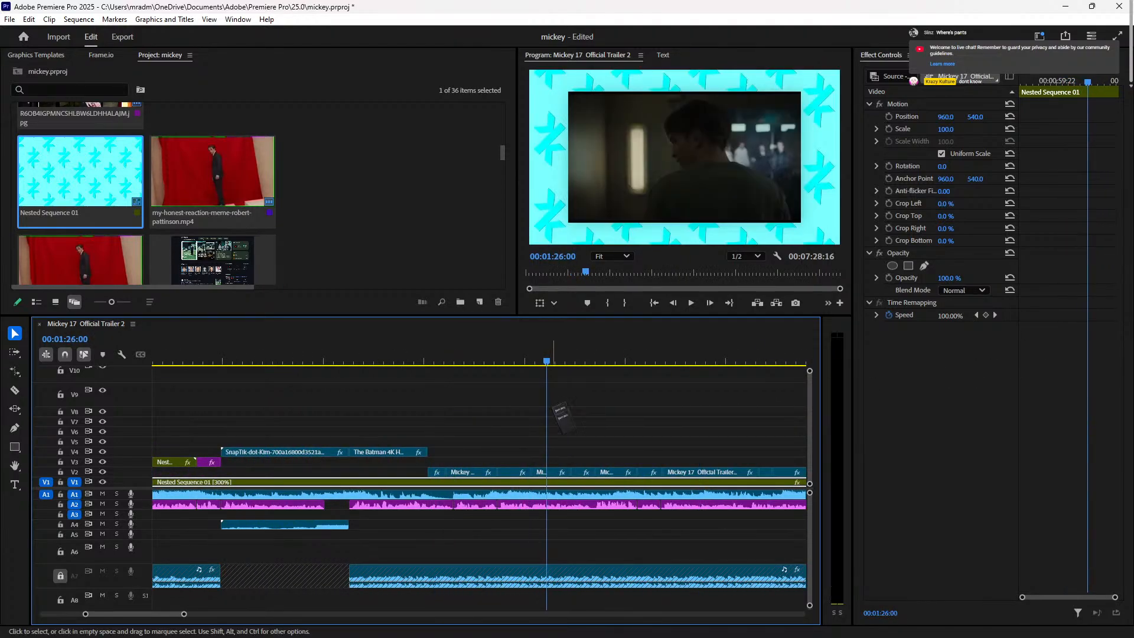
drag(568, 487, 552, 472)
click(949, 129)
text(100)
key(Return)
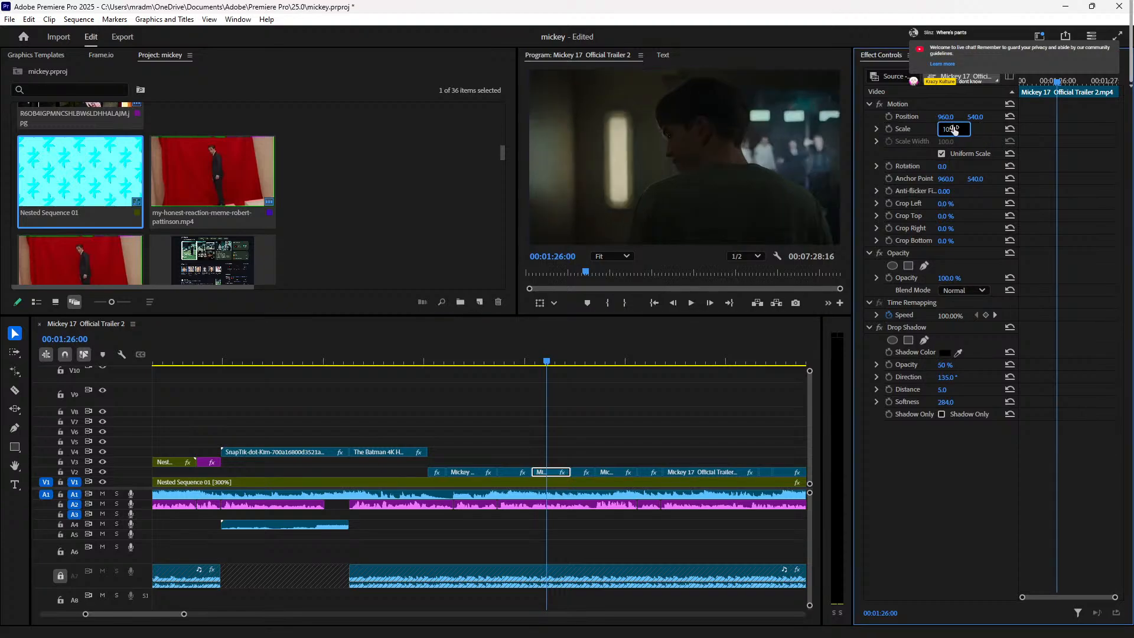
key(space)
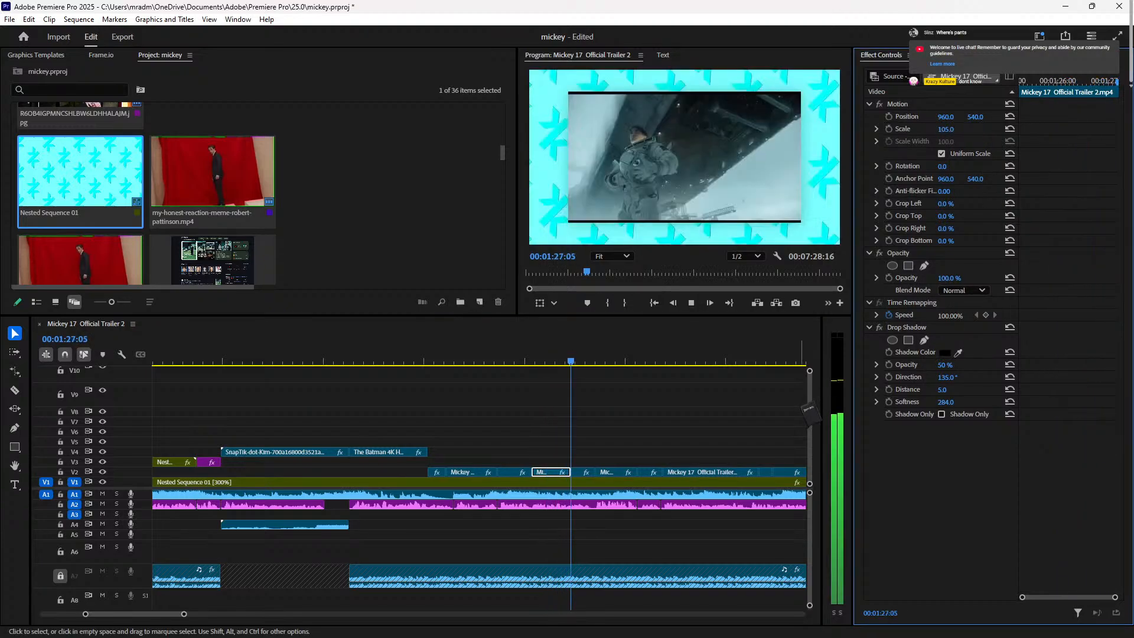
Step: Set the small V2 clip under the playhead to Scale 105 and play it back
click(597, 481)
click(585, 472)
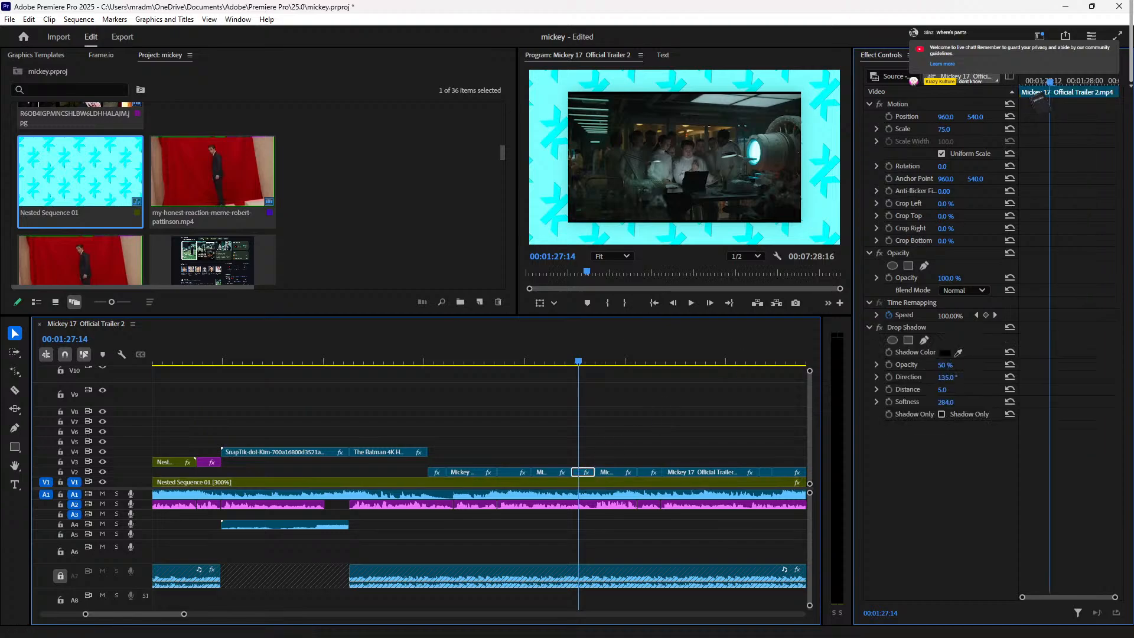
click(952, 129)
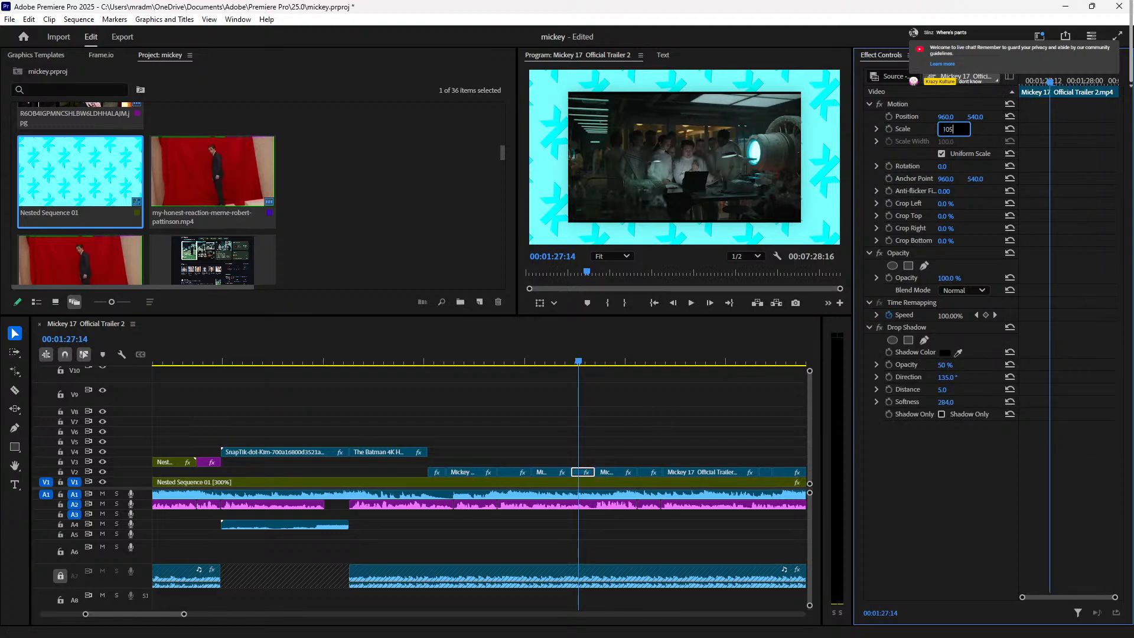
key(Return)
key(space)
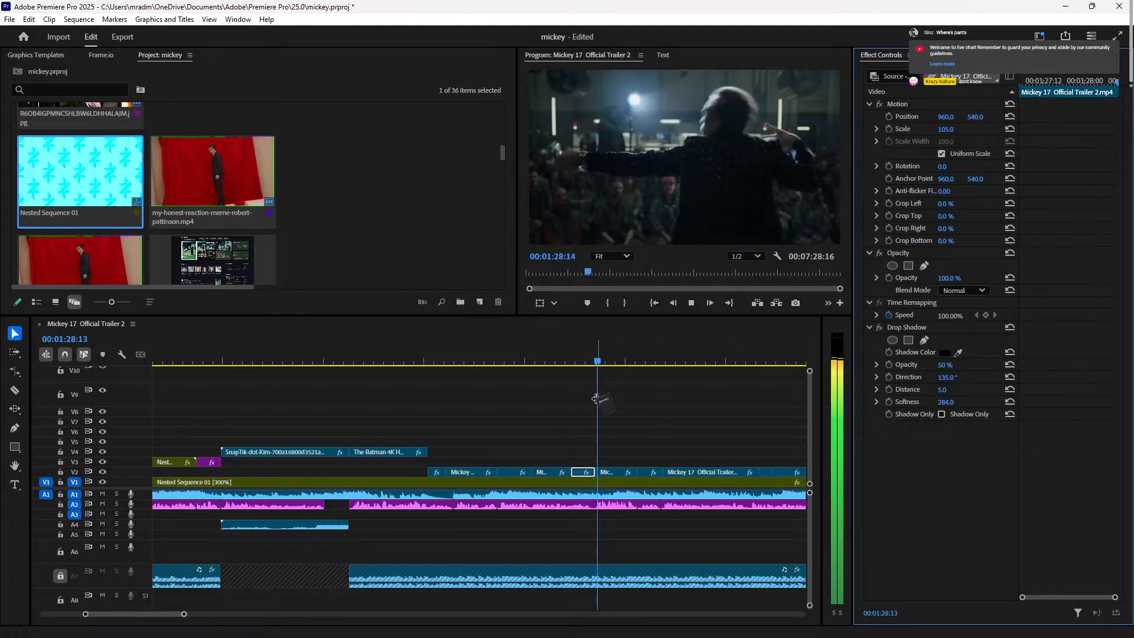
Step: Review past 00:01:36, then enter Scale 105 for the V2 trailer clip at 00:01:49
click(664, 372)
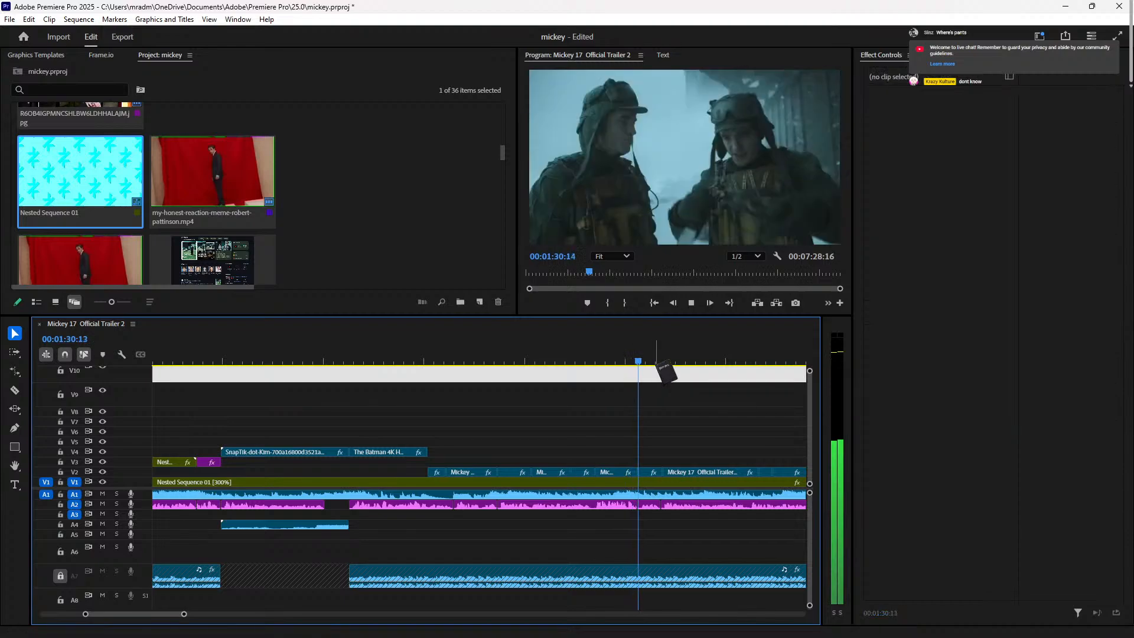
click(755, 356)
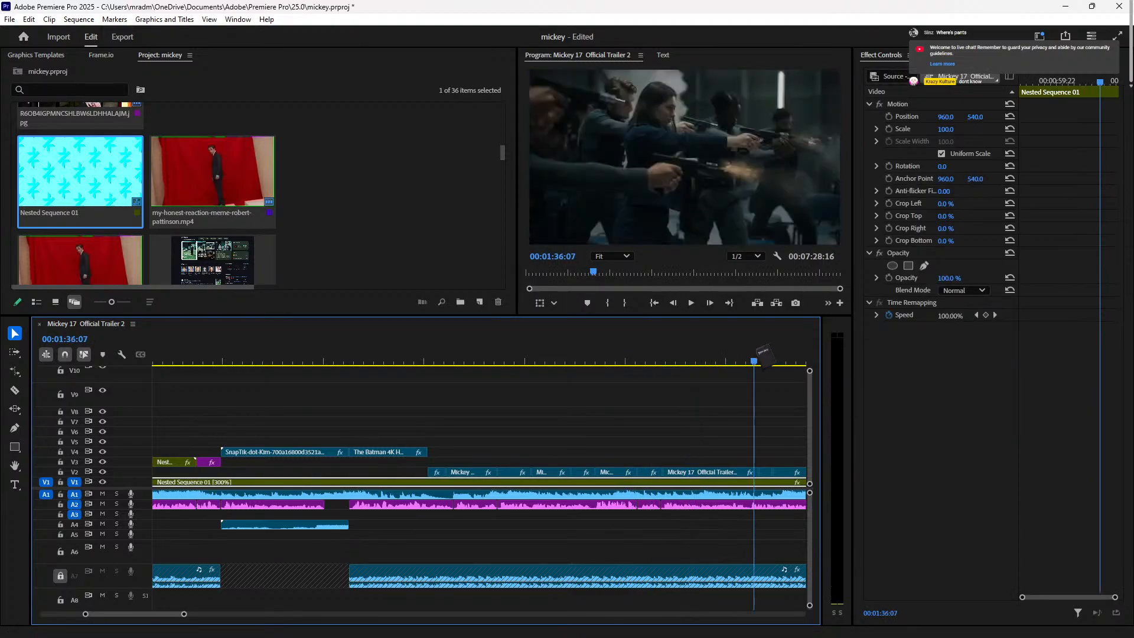
drag(761, 361, 613, 373)
key(space)
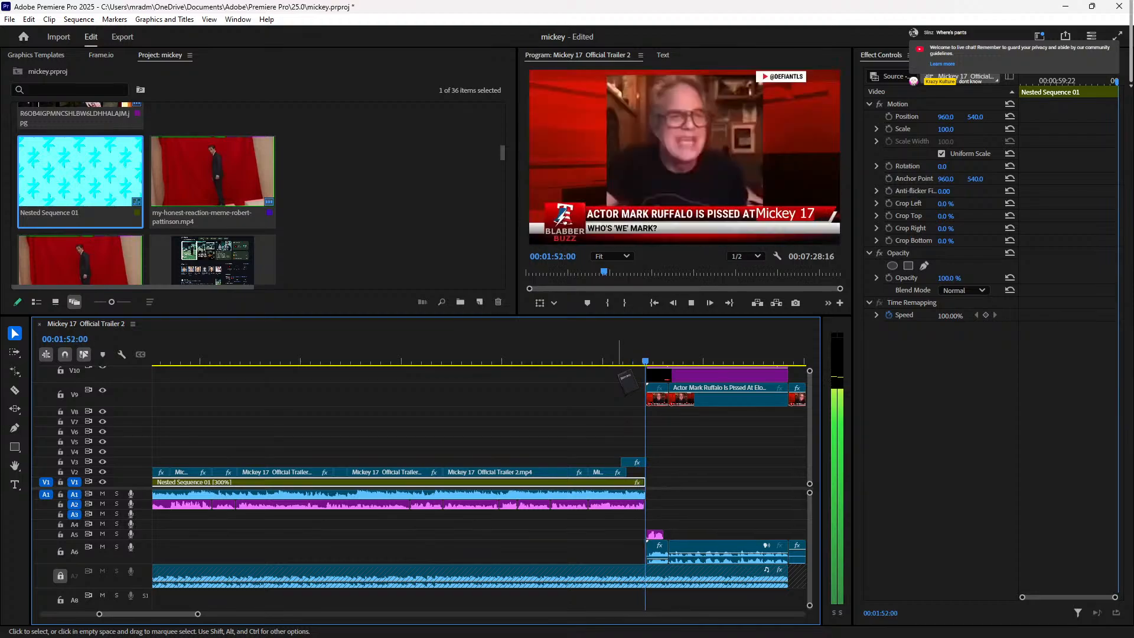
click(582, 360)
key(space)
key(space)
click(610, 471)
drag(618, 475, 616, 472)
click(954, 130)
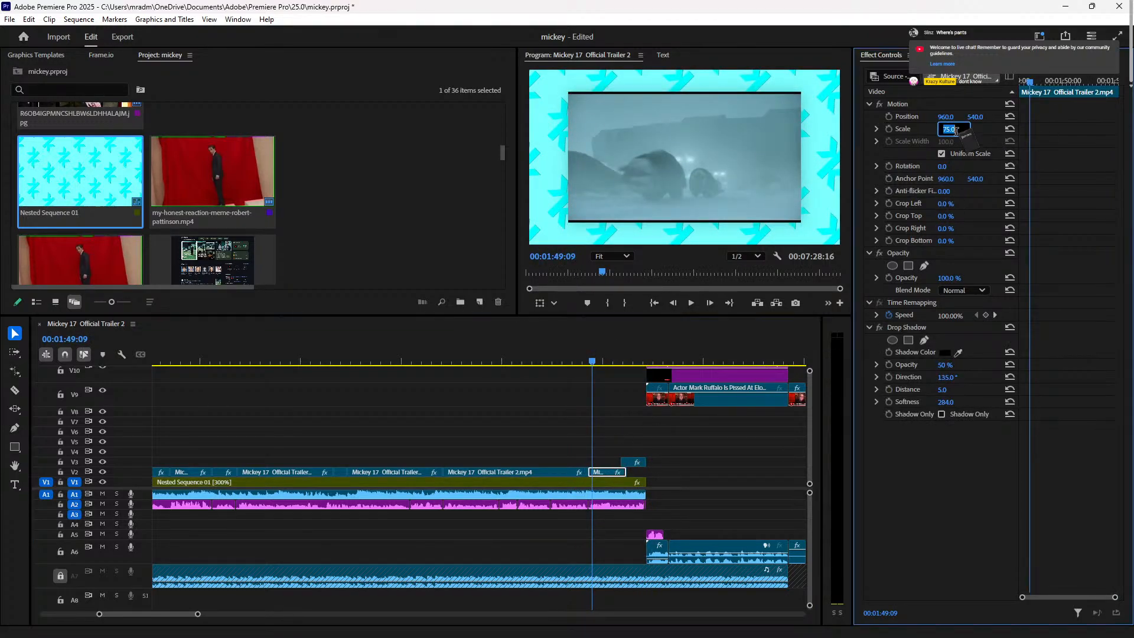
text(105)
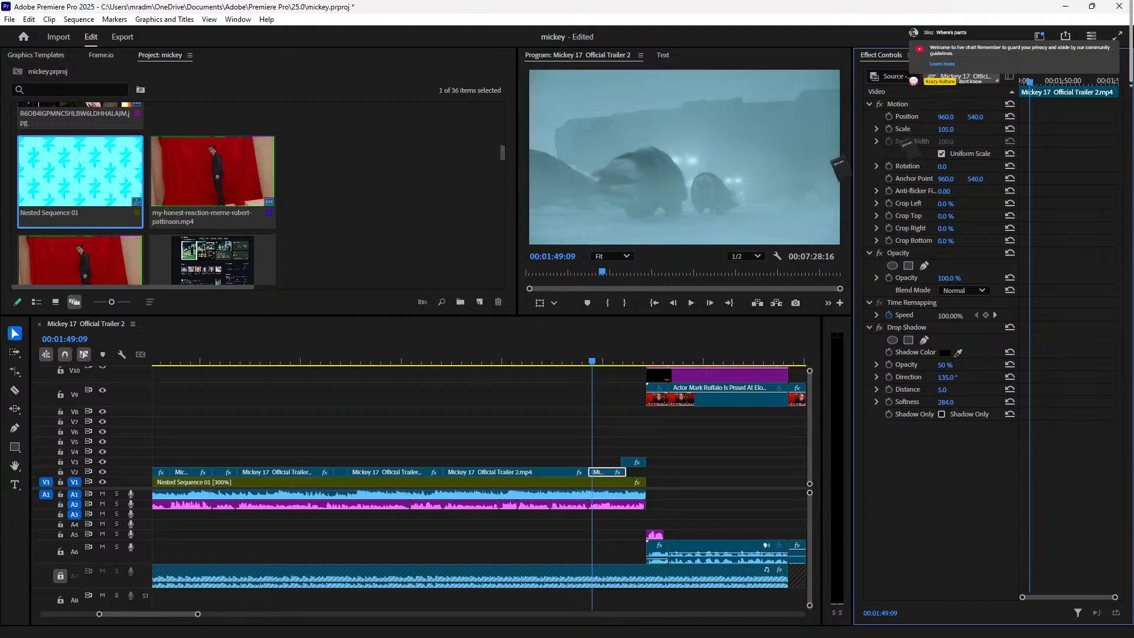
key(space)
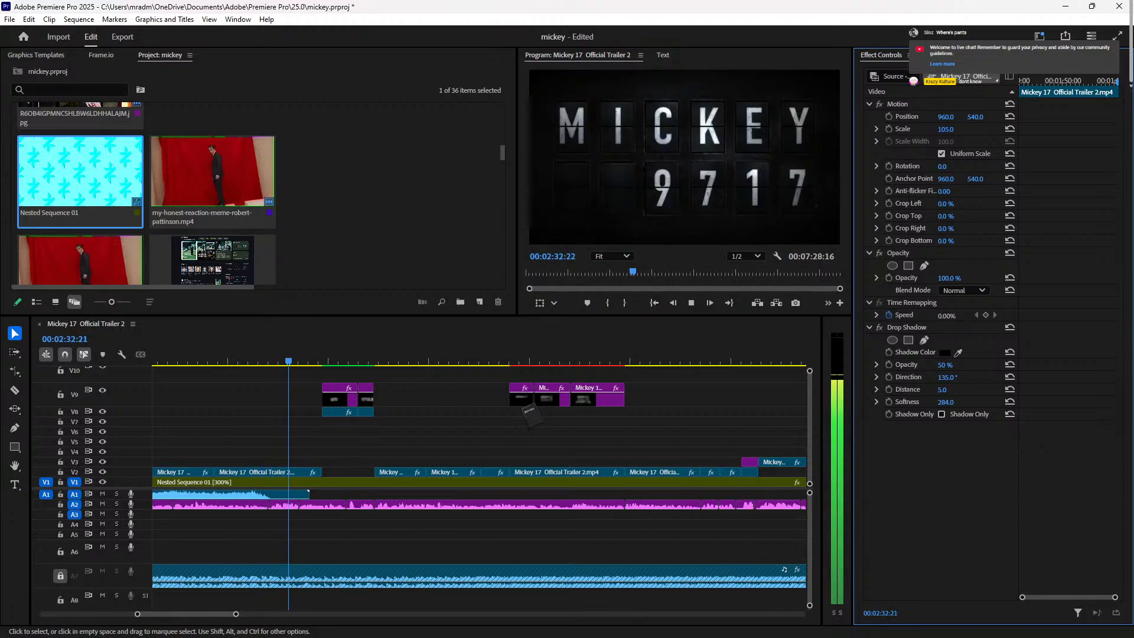
mouse_move(697, 627)
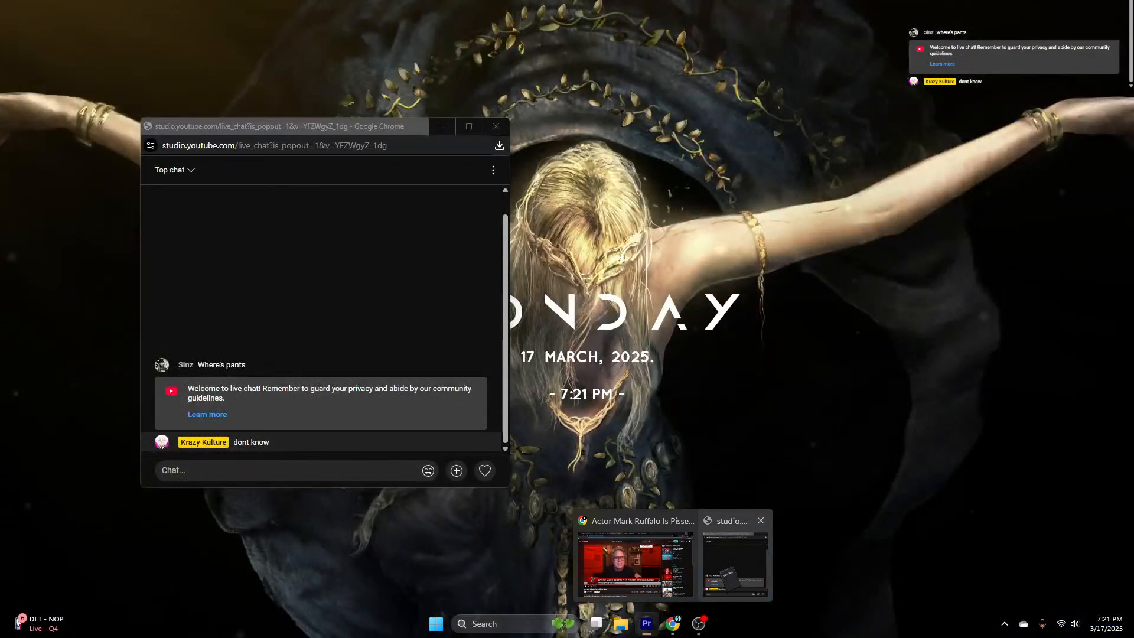
click(729, 576)
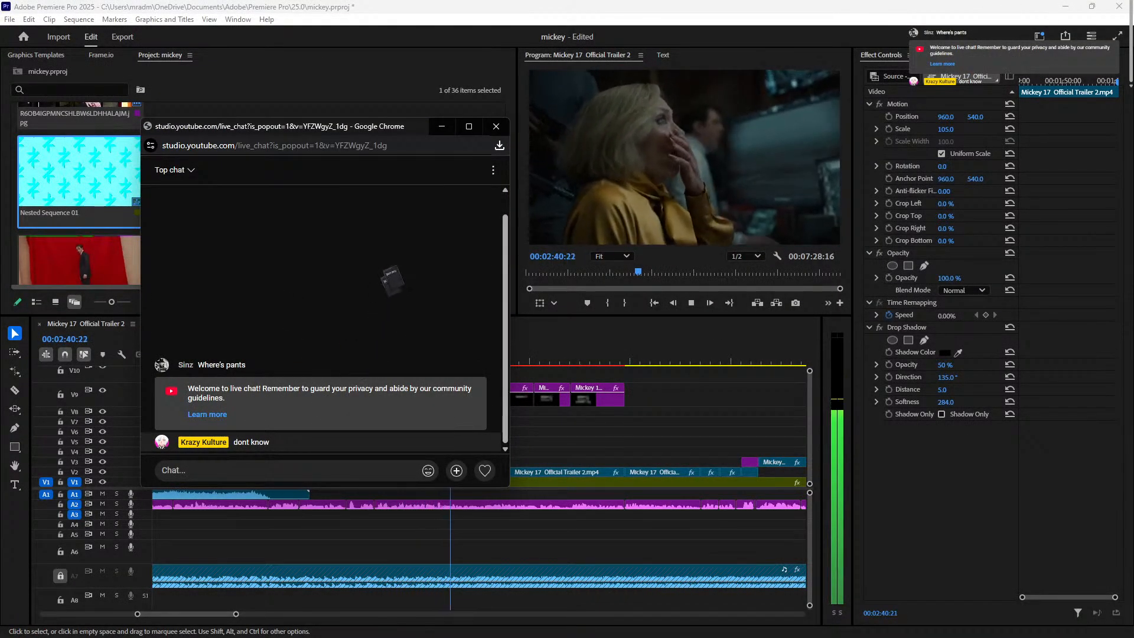
click(495, 126)
key(space)
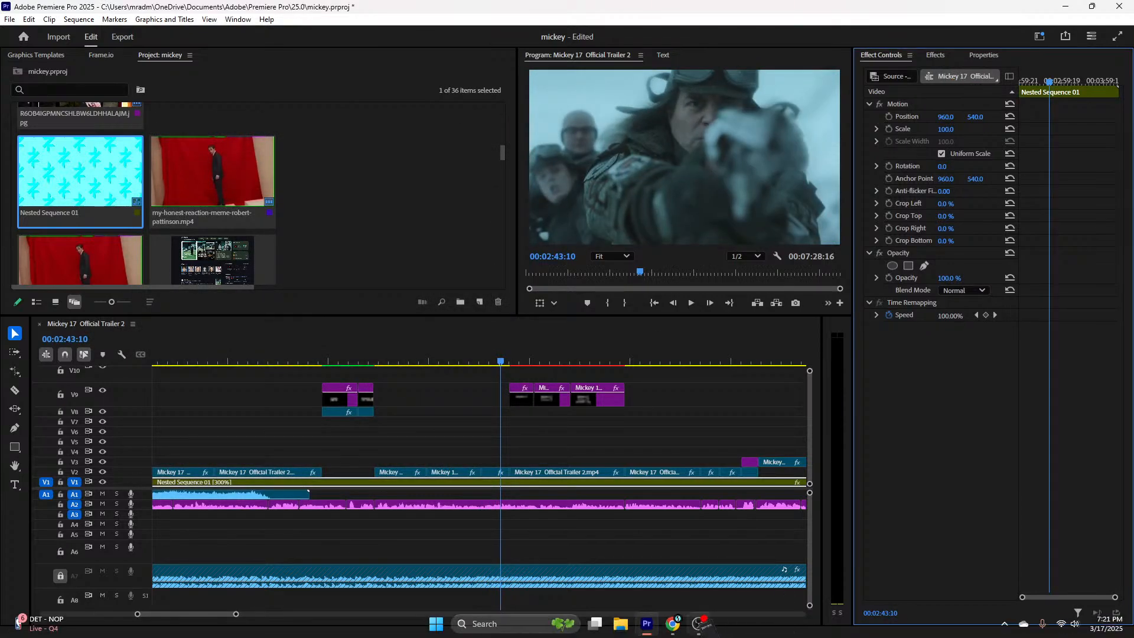
click(672, 624)
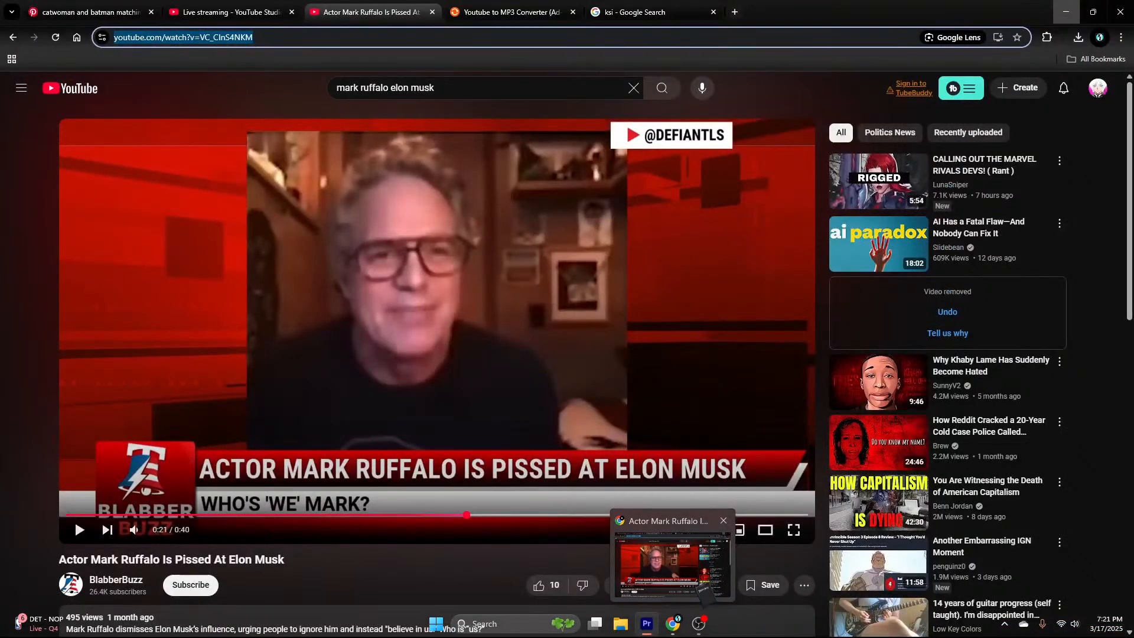
click(231, 12)
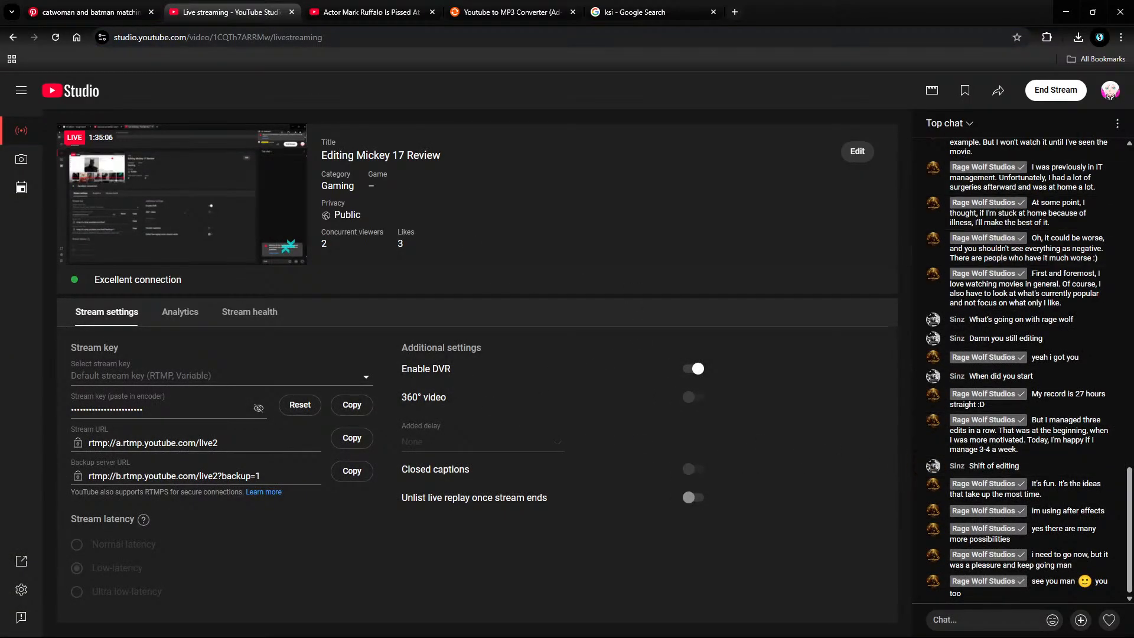
click(1116, 122)
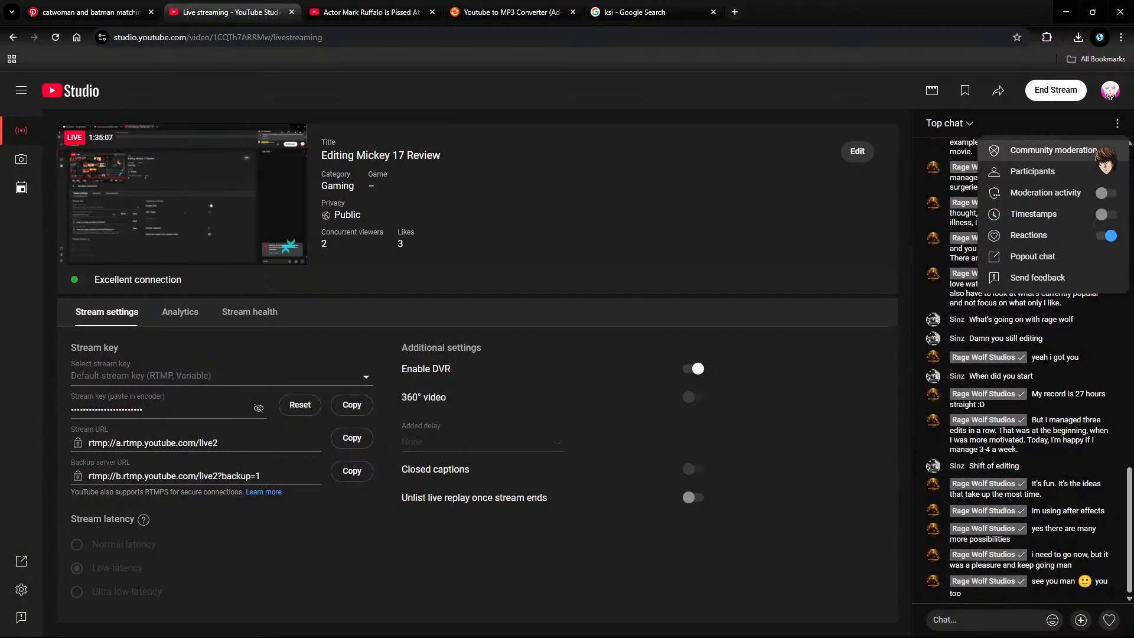
click(1068, 260)
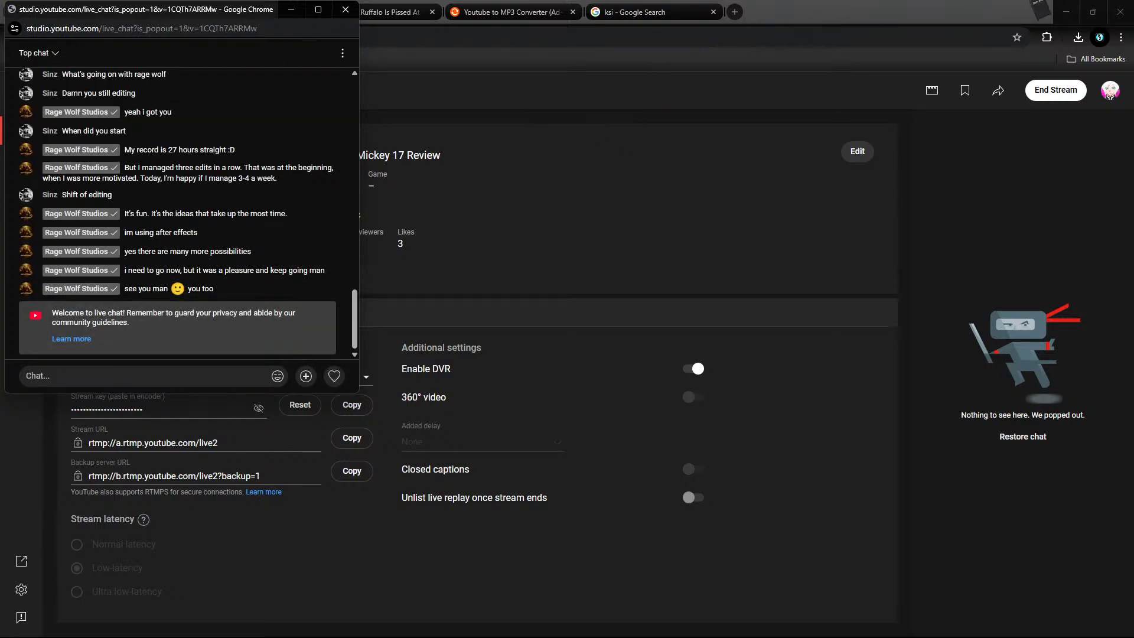
click(1066, 9)
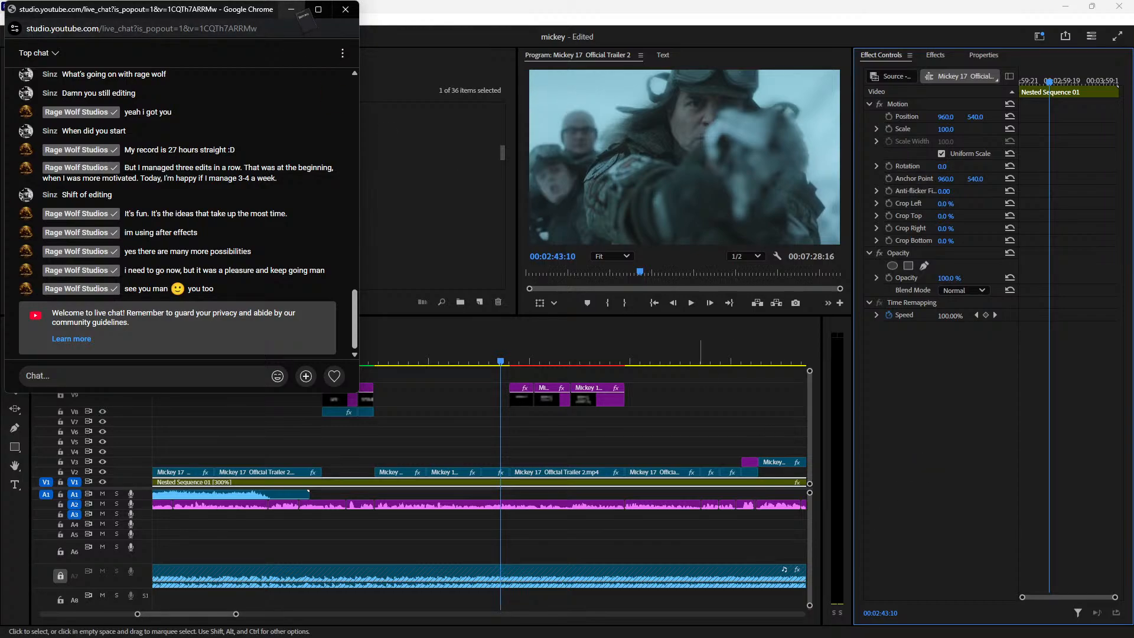
scroll(233, 215, up, 10)
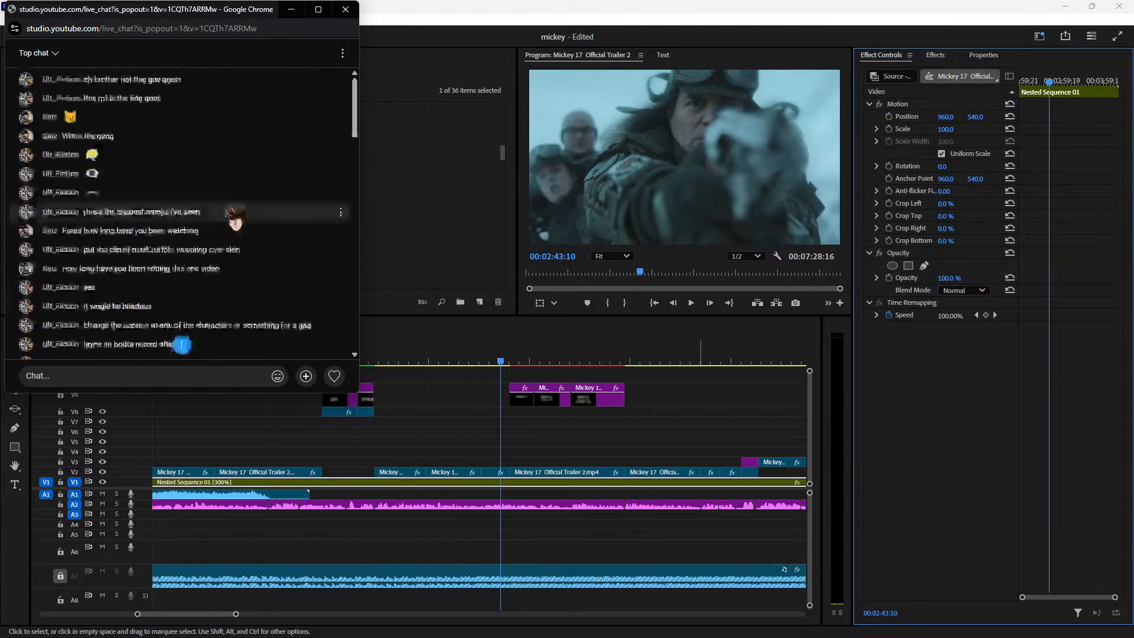
scroll(235, 217, down, 10)
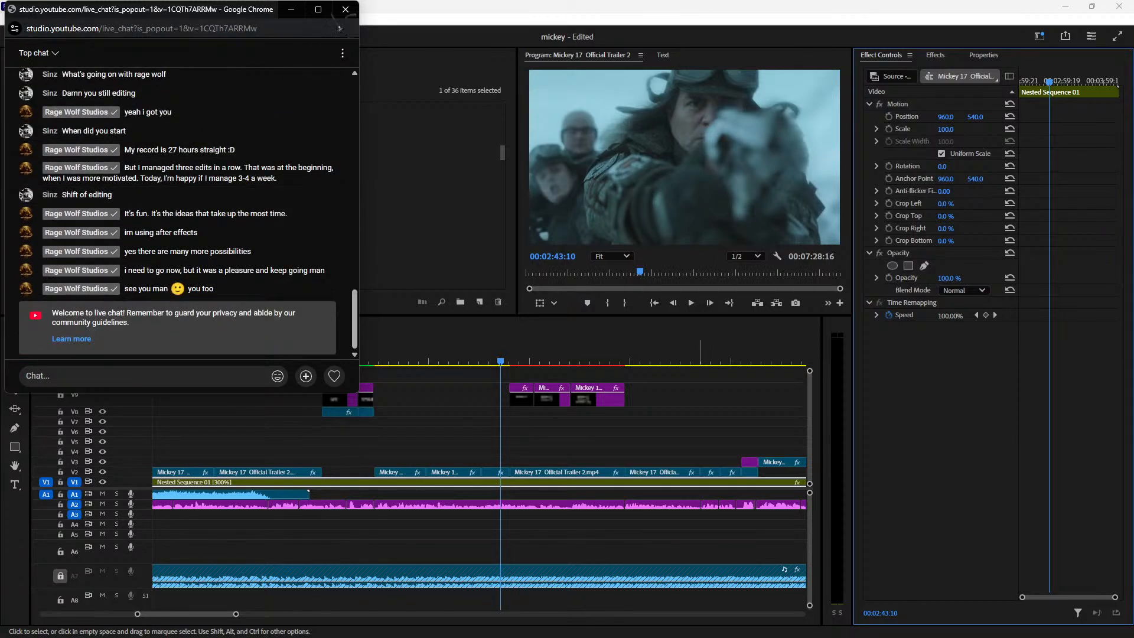
click(346, 9)
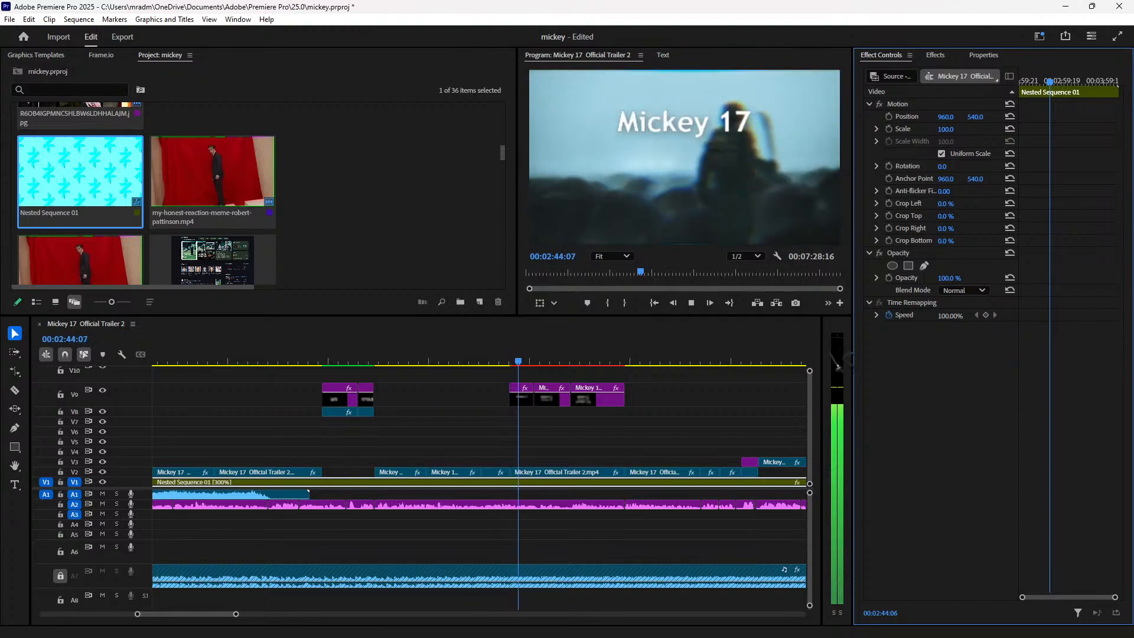
Step: Move the KSI.jpg overlay lower to Position Y about 499 and review it
key(space)
drag(630, 363, 460, 370)
key(space)
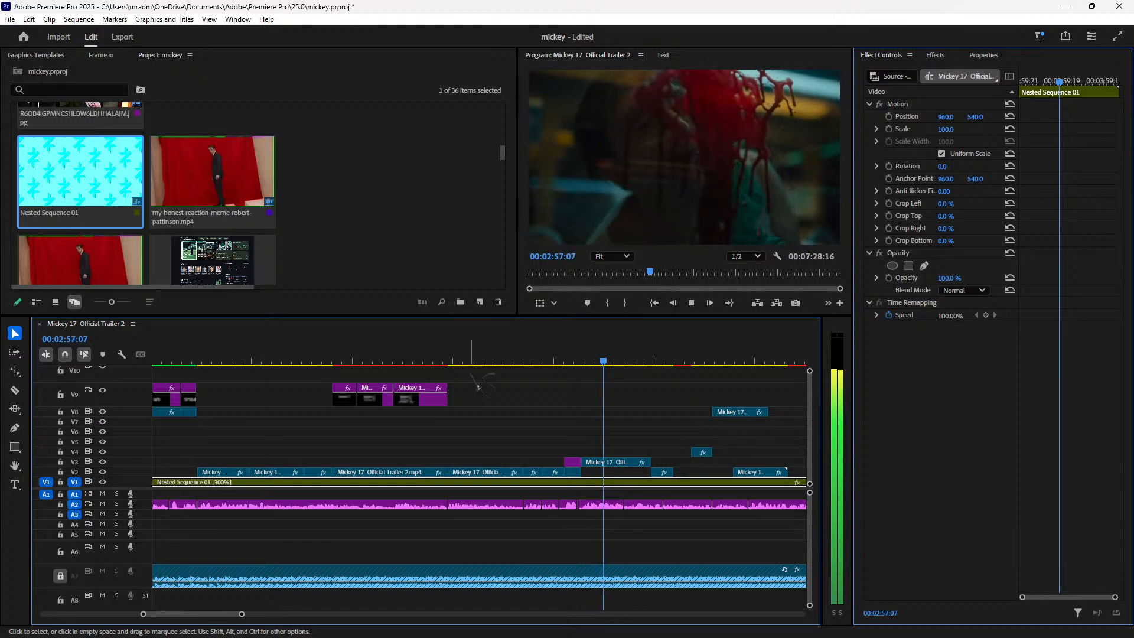
click(567, 361)
click(572, 462)
drag(977, 119, 1023, 118)
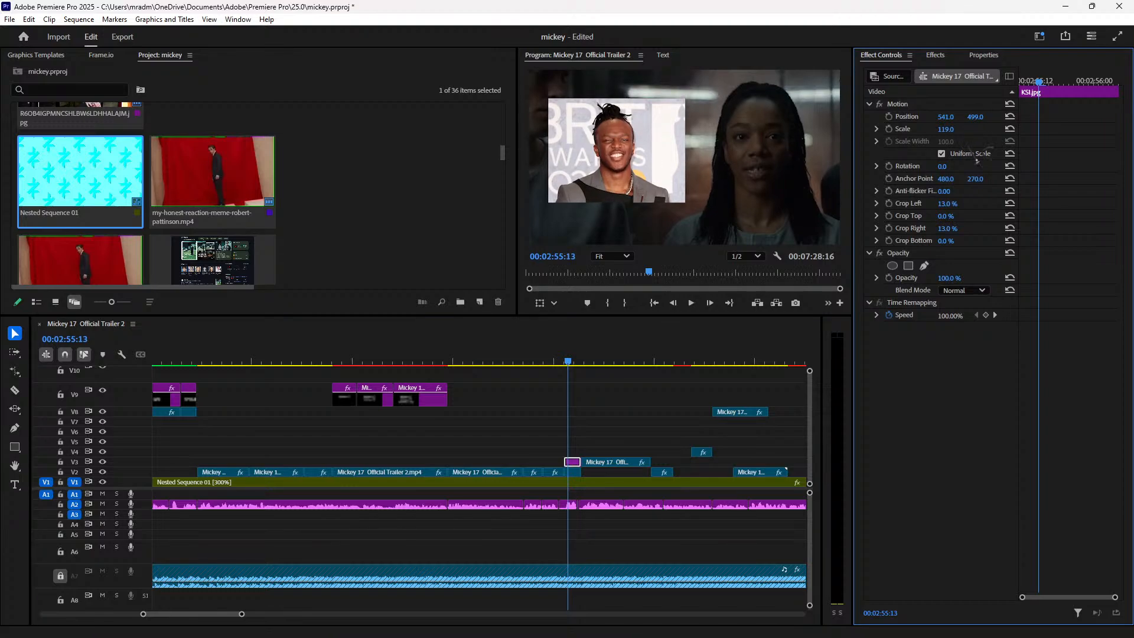
key(space)
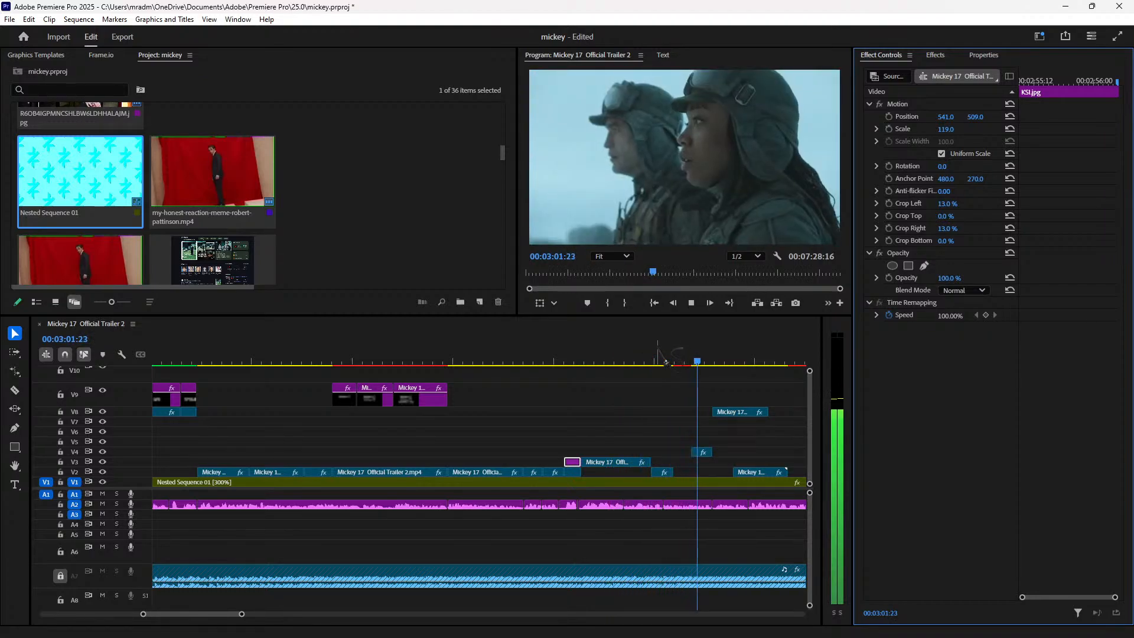
key(space)
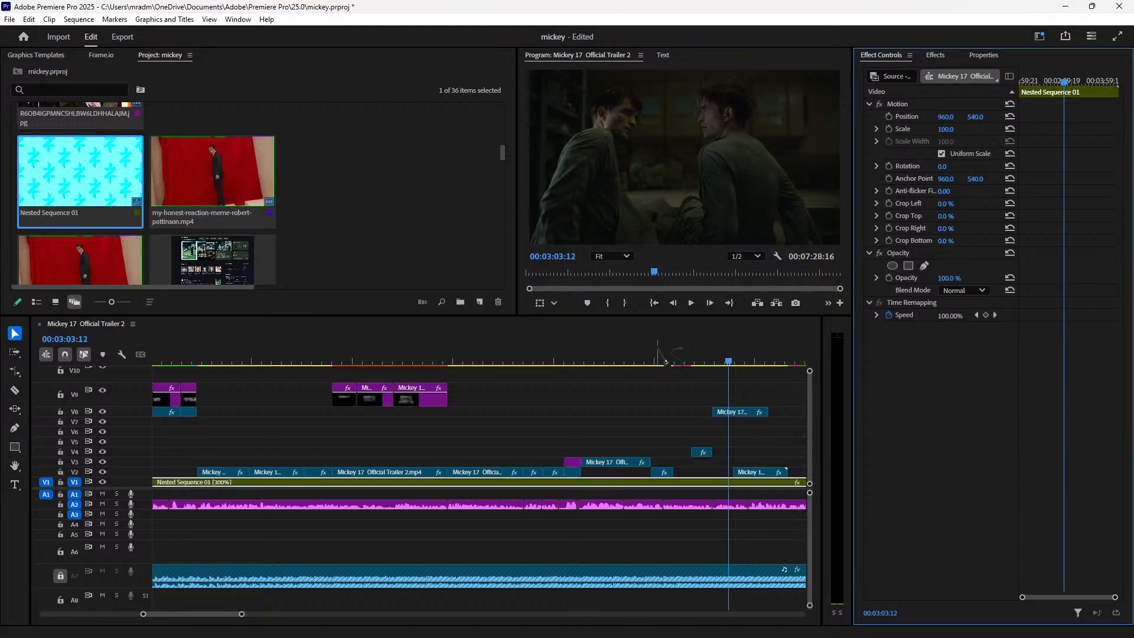
Step: Replay around 00:03:00 where the cyan backdrop shows through, parking at the clip's end
key(space)
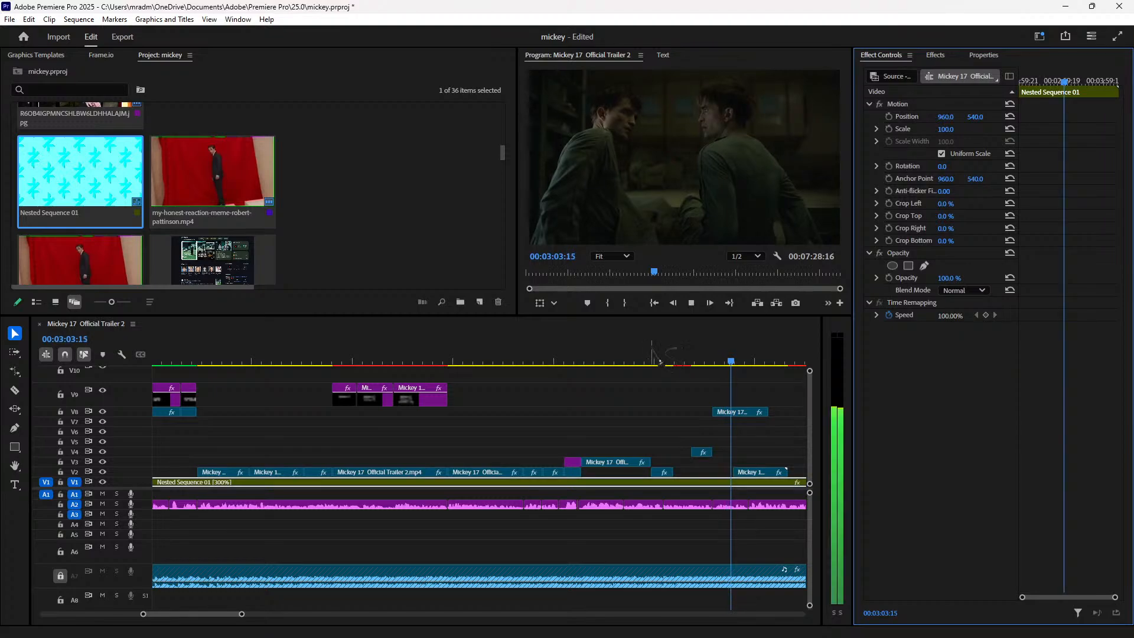
click(660, 361)
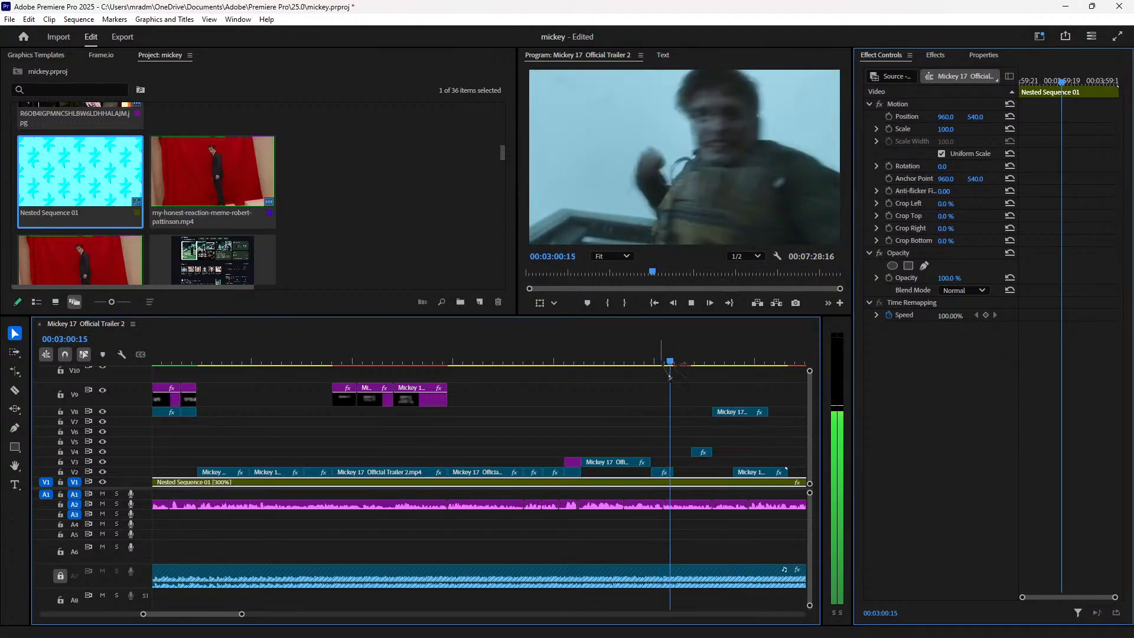
key(space)
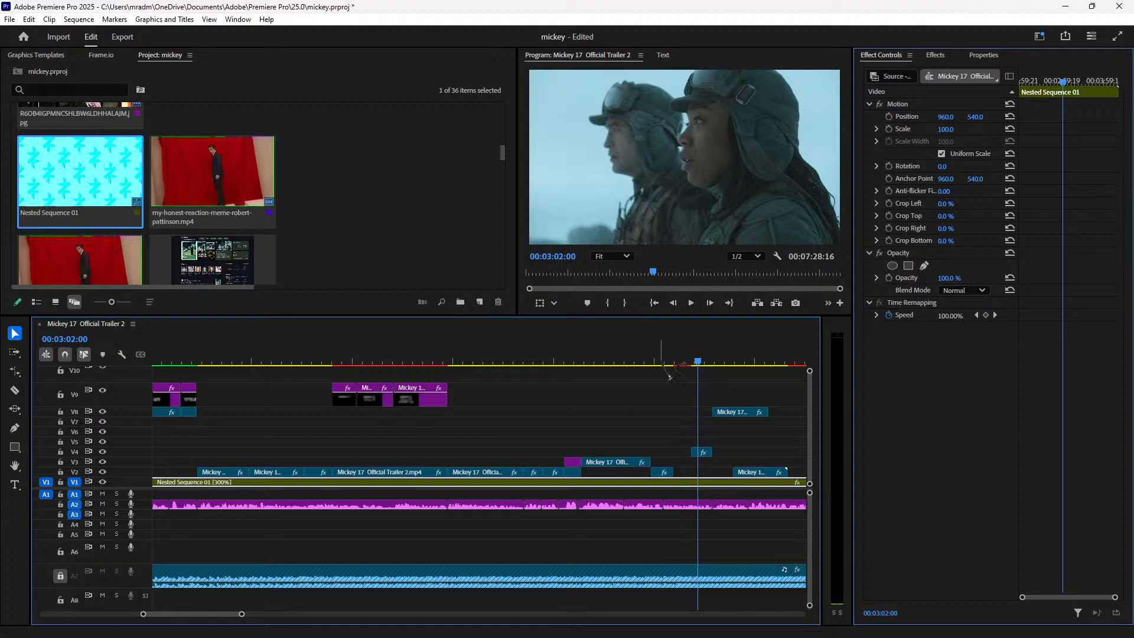
key(space)
click(617, 361)
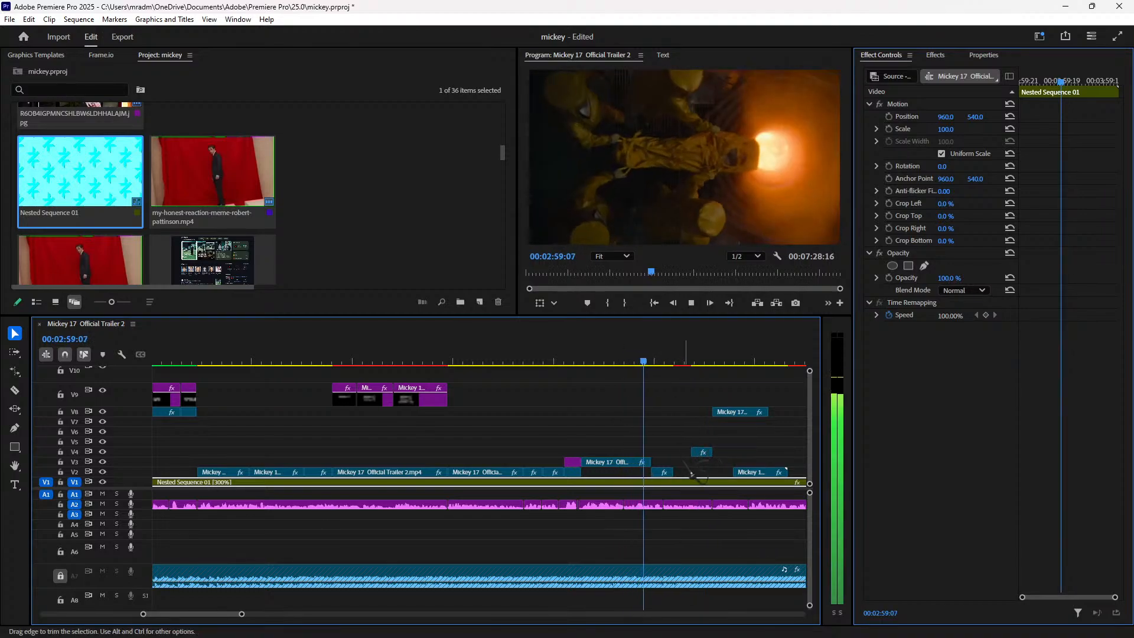
key(space)
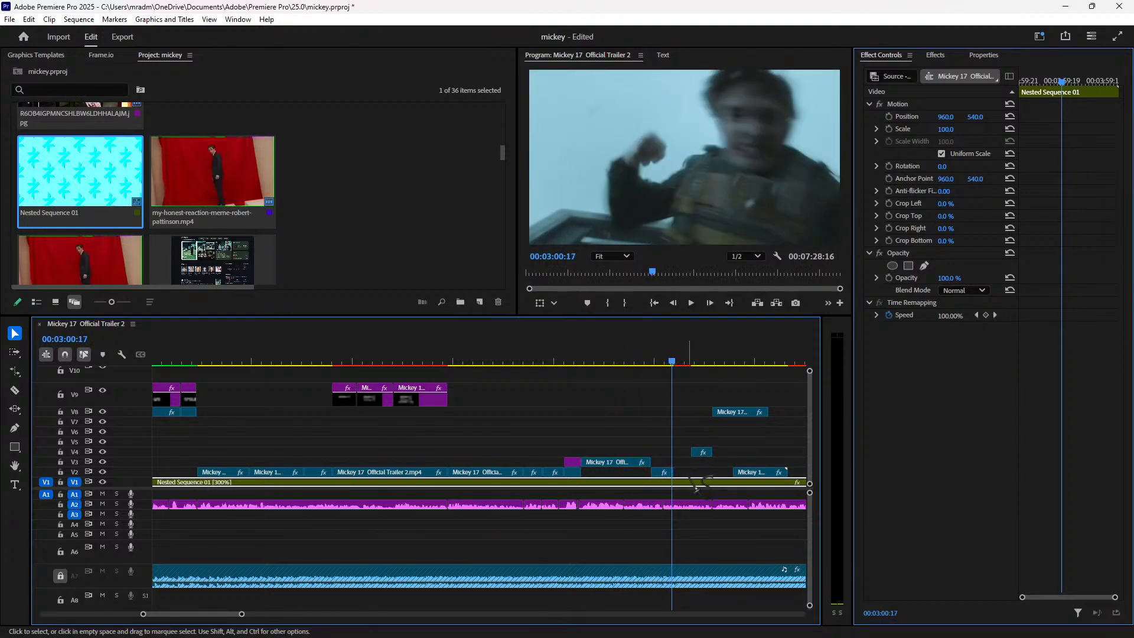
key(space)
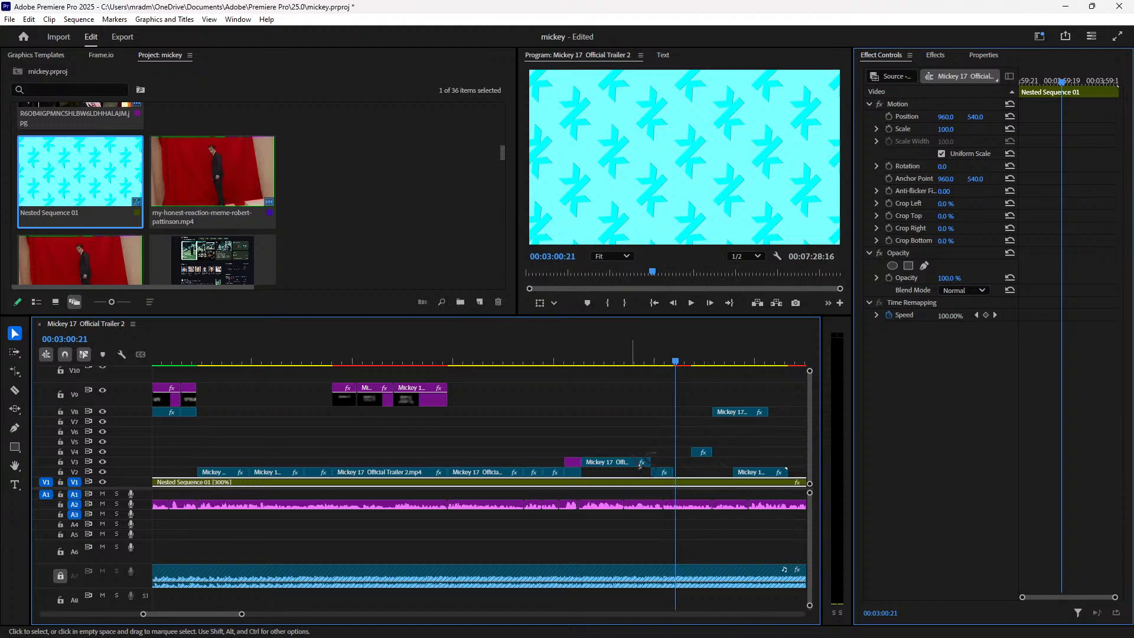
click(613, 361)
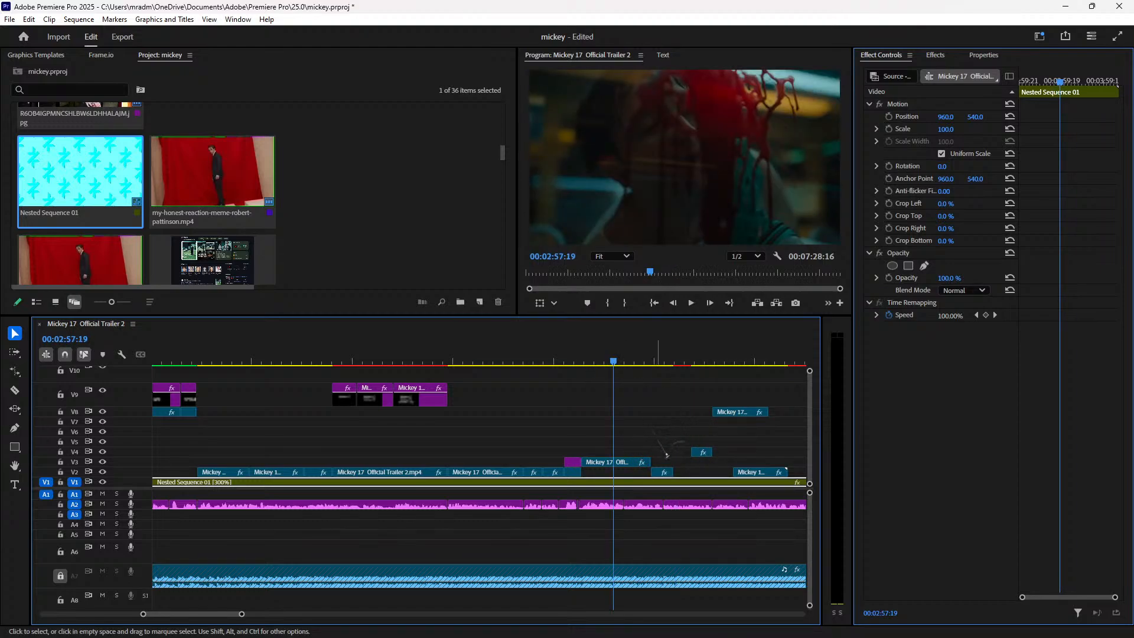
click(671, 361)
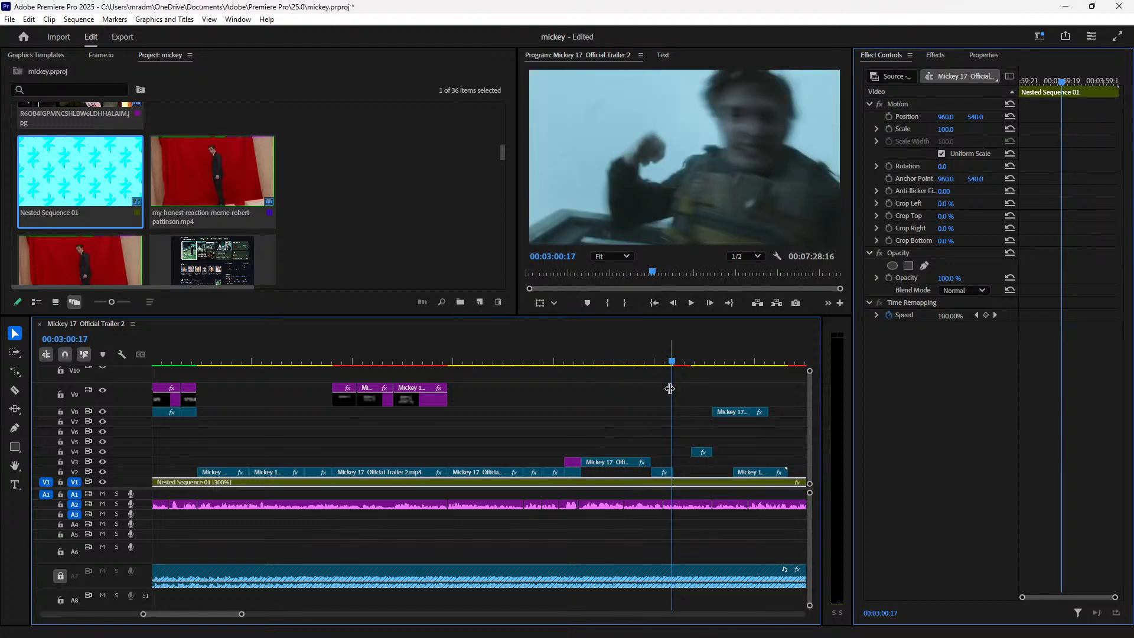
key(Right)
key(Right)
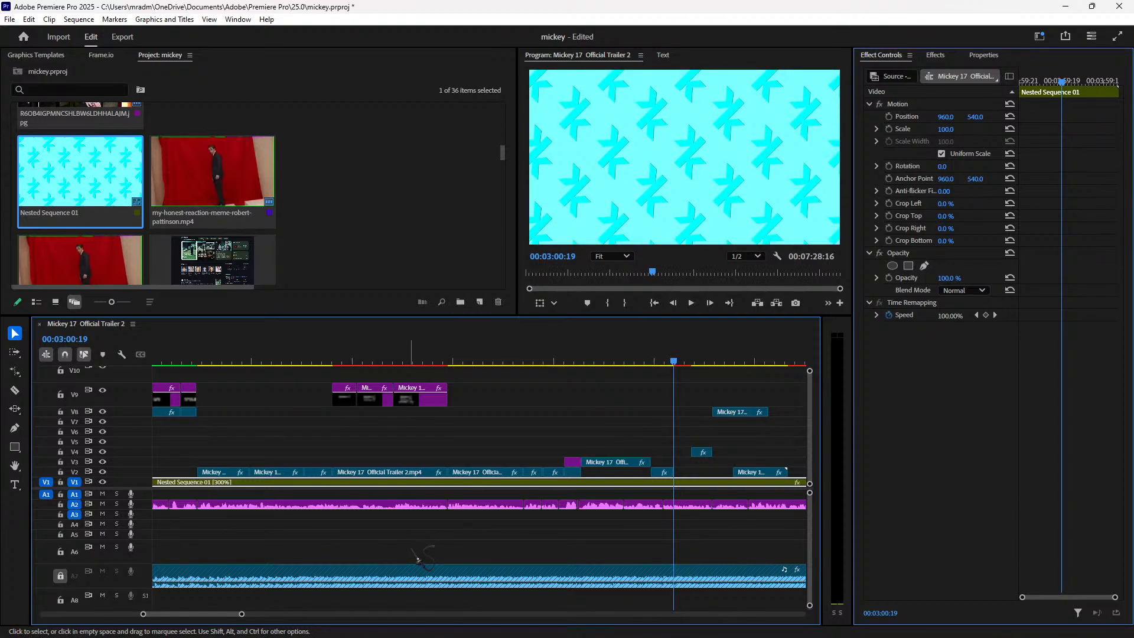
Step: Paste a trailer clip into the V3 gap near 00:03:02 and shift the V4 overlay later
key(ctrl+v)
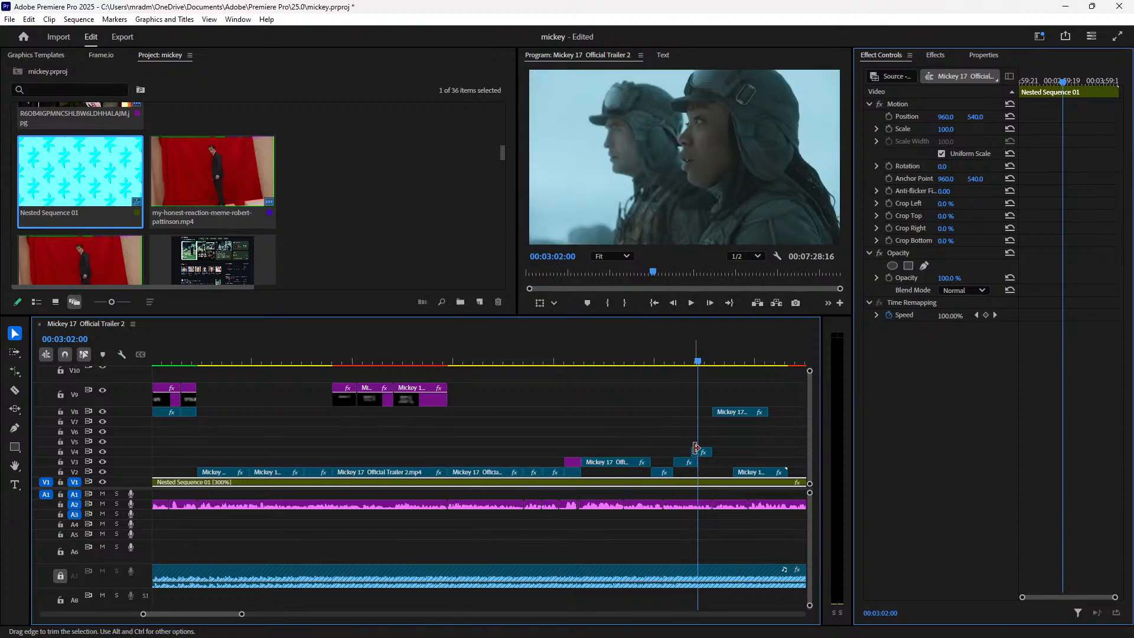
drag(701, 453, 743, 453)
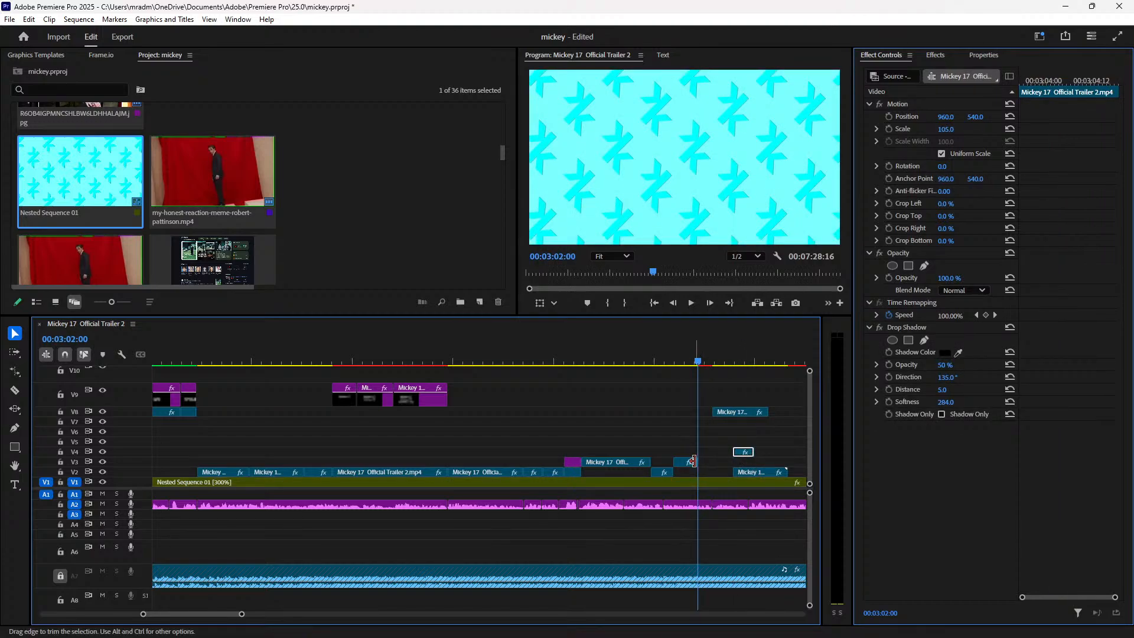
click(683, 361)
key(space)
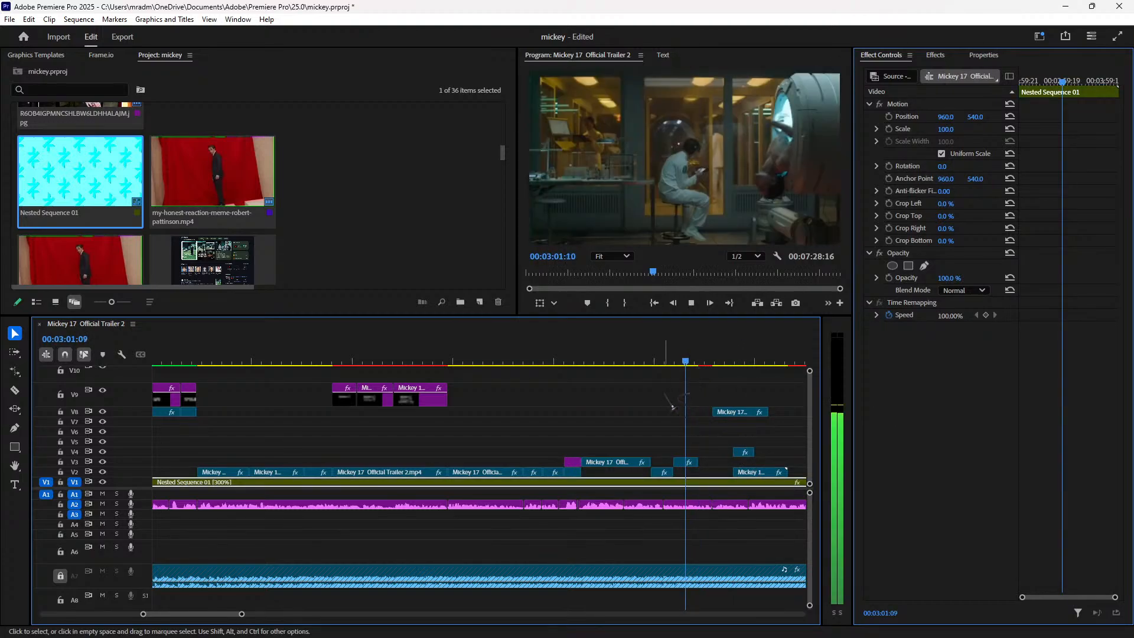
key(space)
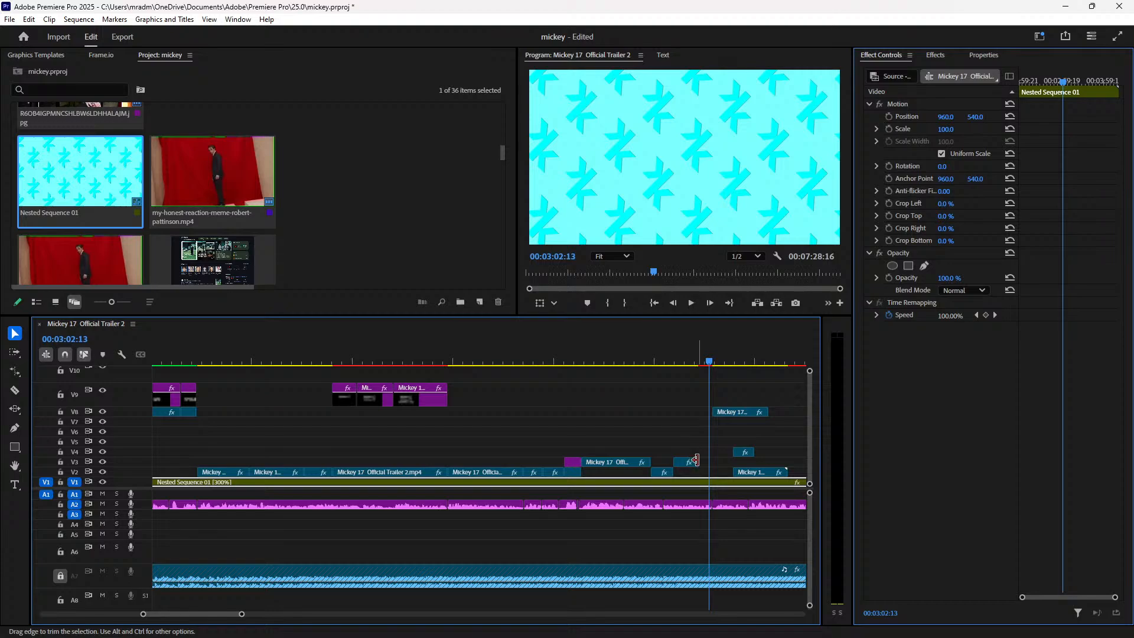
Step: Move the small clip down to V2, set it to 60% speed, and preview
click(681, 459)
drag(688, 462, 693, 483)
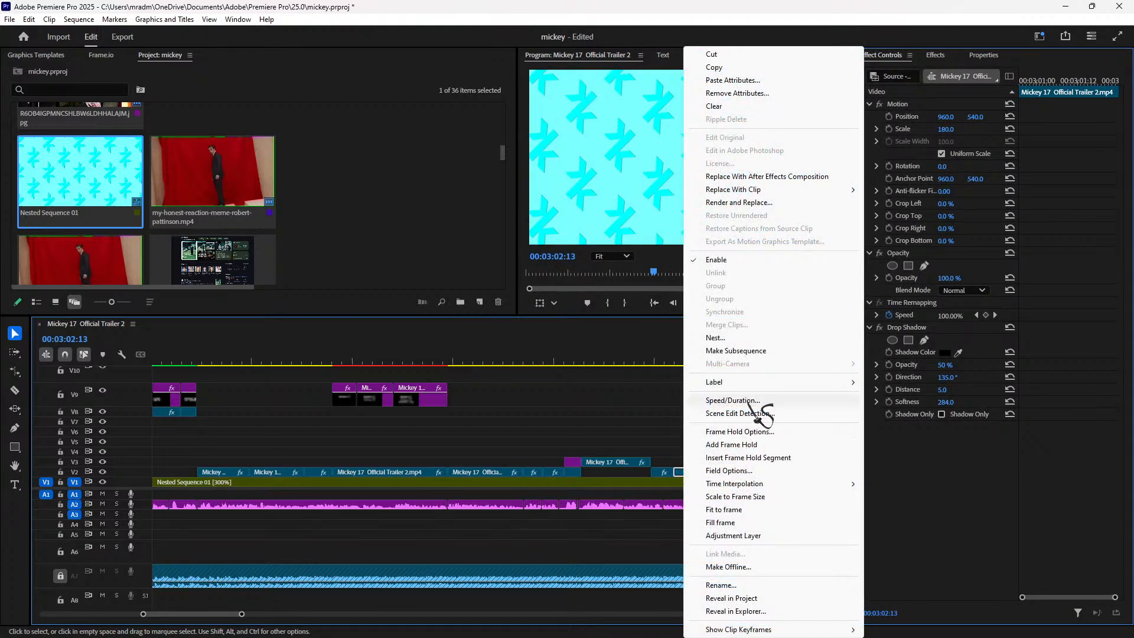
click(779, 401)
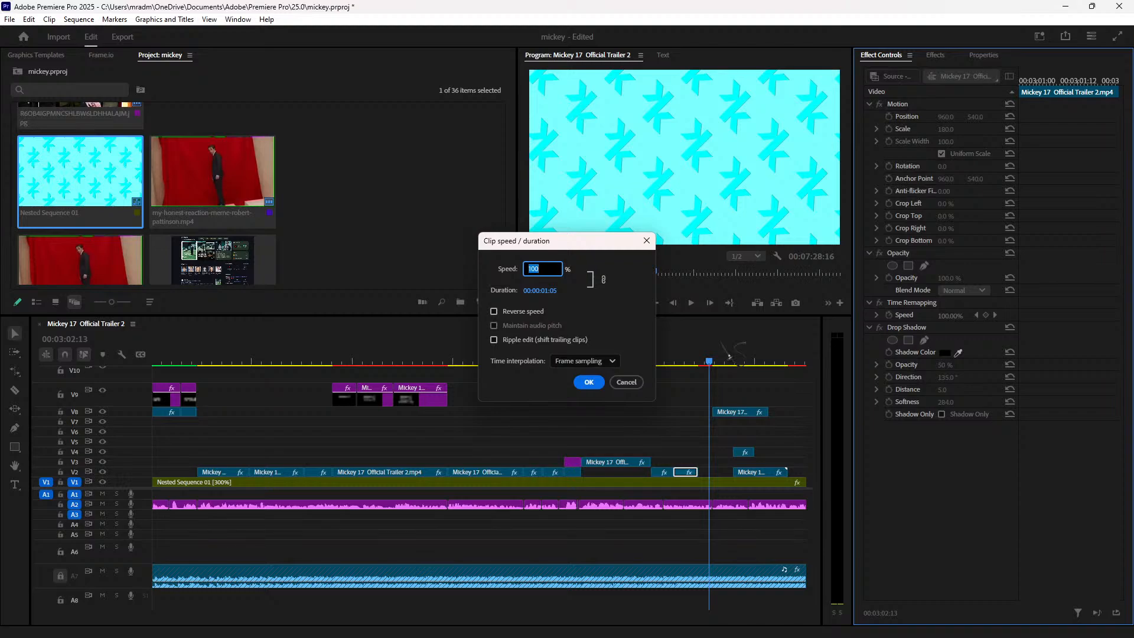
key(Return)
click(671, 346)
key(space)
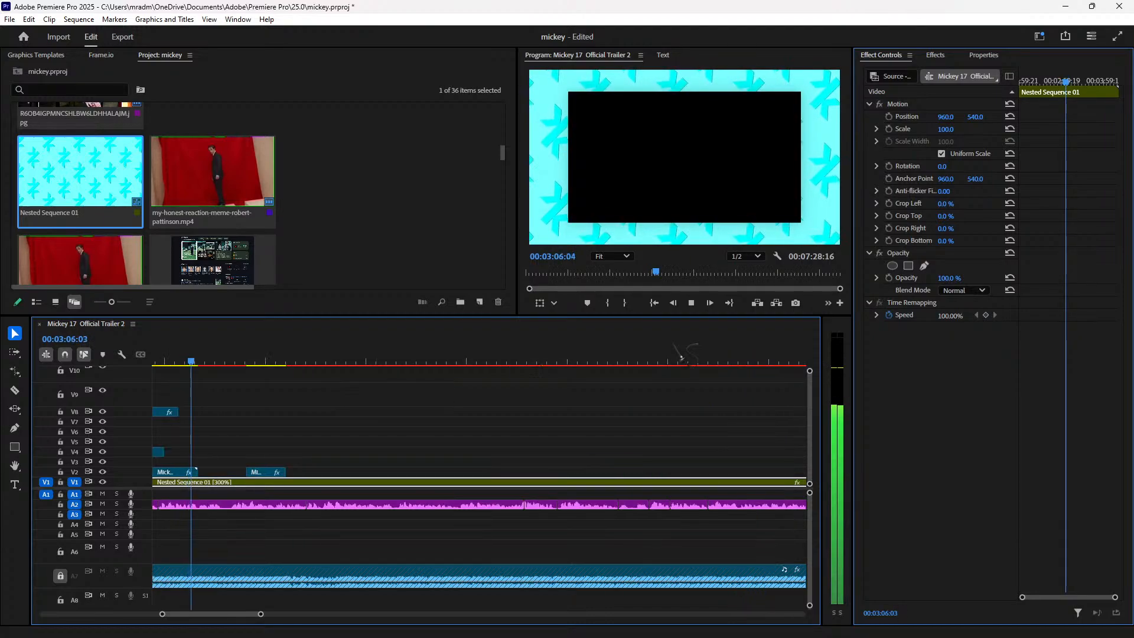
Step: Move the small V8 clip later in time and preview its new placement
key(space)
key(minus)
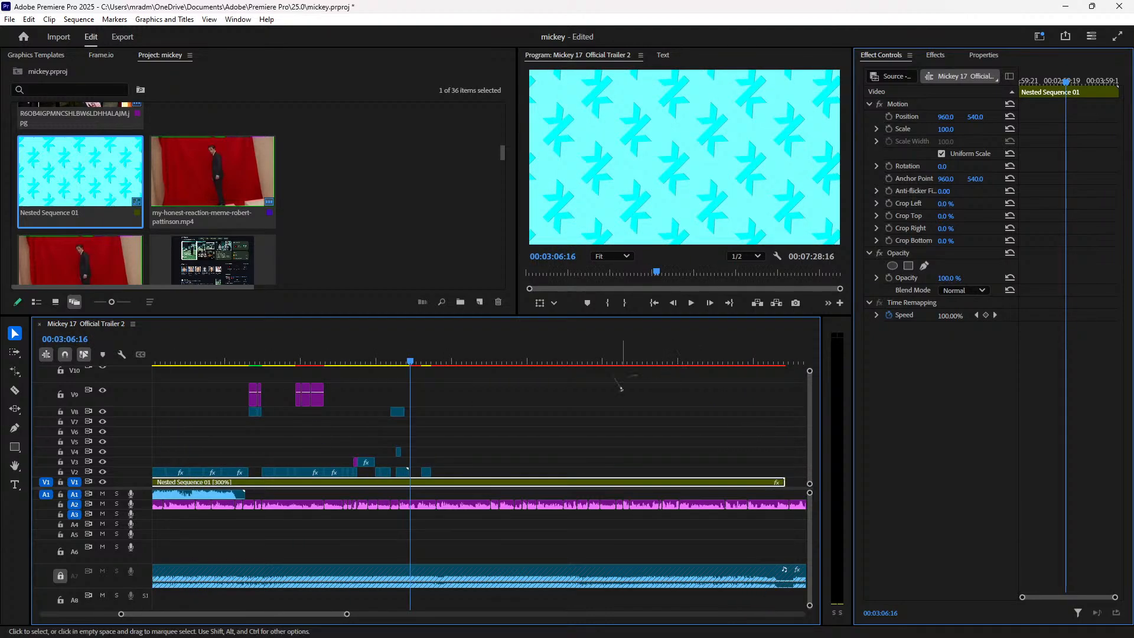
click(387, 356)
key(space)
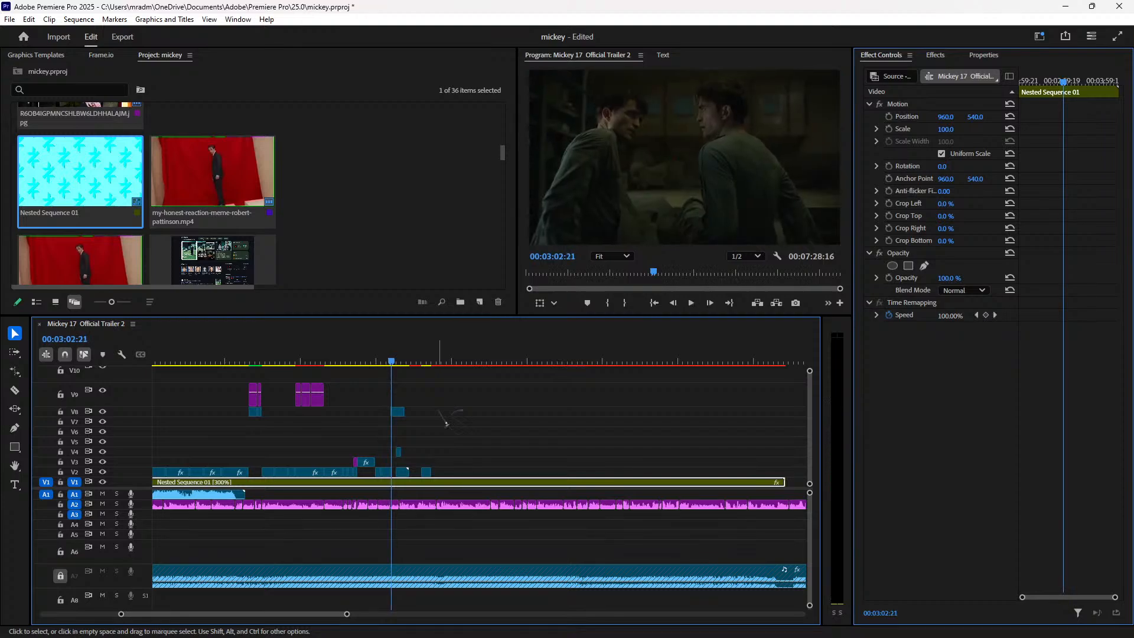
key(space)
drag(399, 410, 445, 411)
key(space)
Step: Move the V4 clip earlier and shift the V2 clip right until it snaps
key(space)
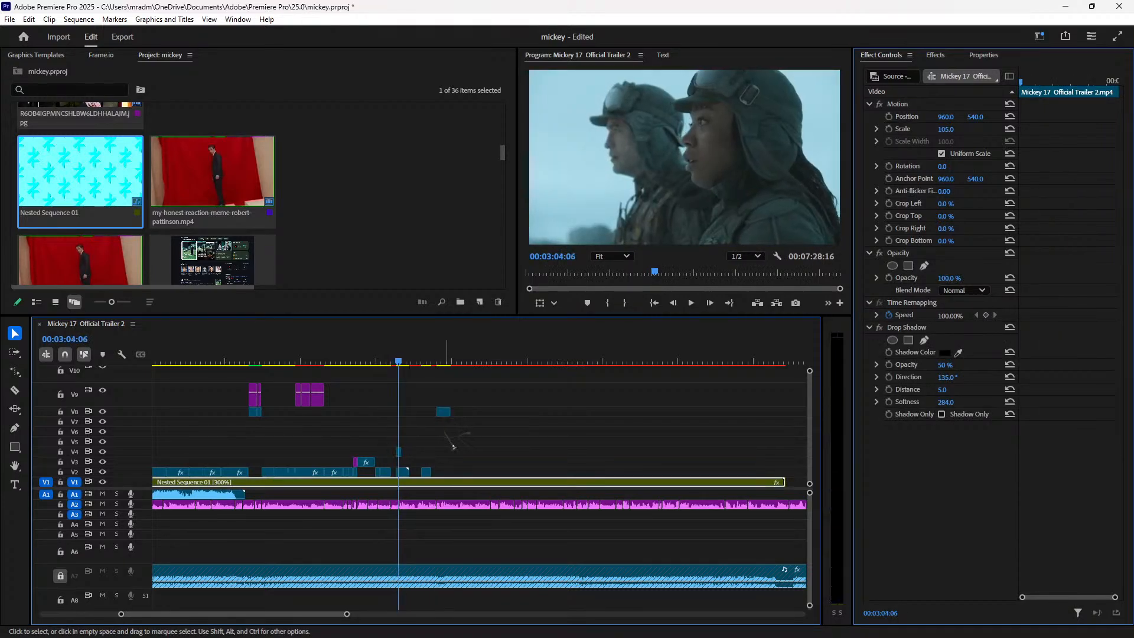
key(equal)
key(equal)
key(equal)
drag(484, 453, 446, 455)
drag(504, 472, 510, 474)
click(402, 361)
key(space)
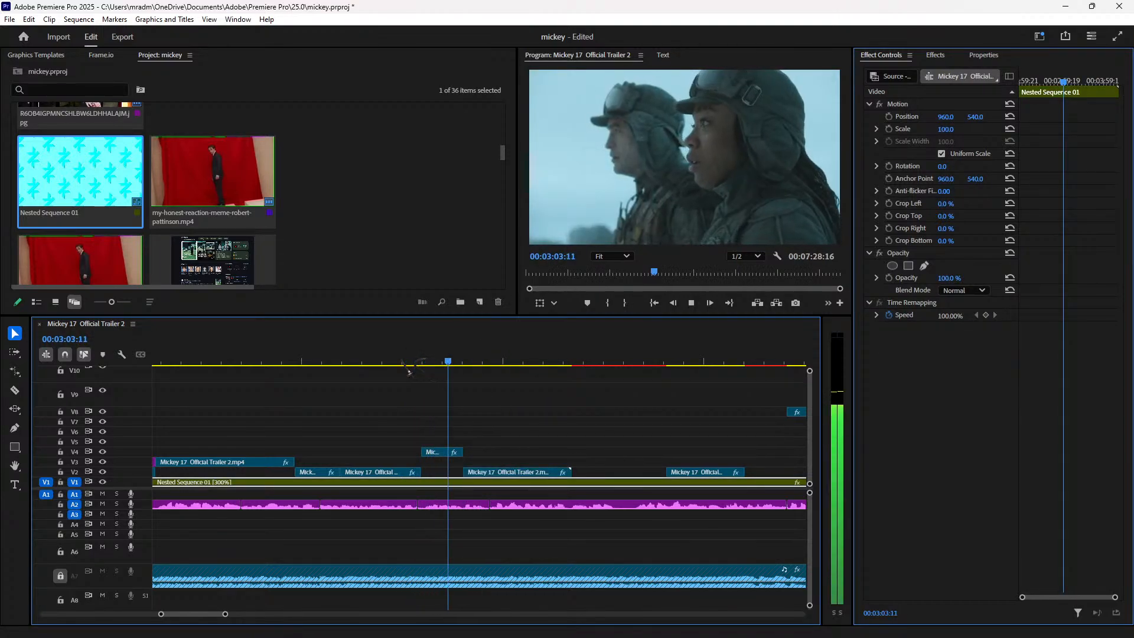
key(space)
Step: Delete the title-card clip from V2 and extend the V4 clip's end past the playhead
click(530, 472)
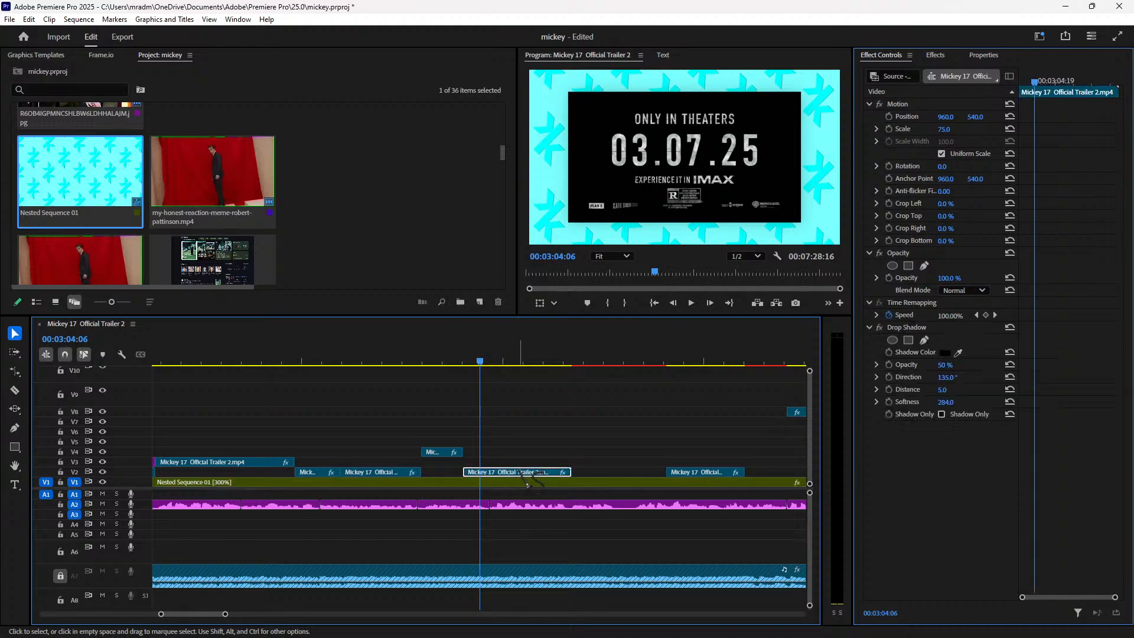
key(Delete)
drag(467, 450, 487, 448)
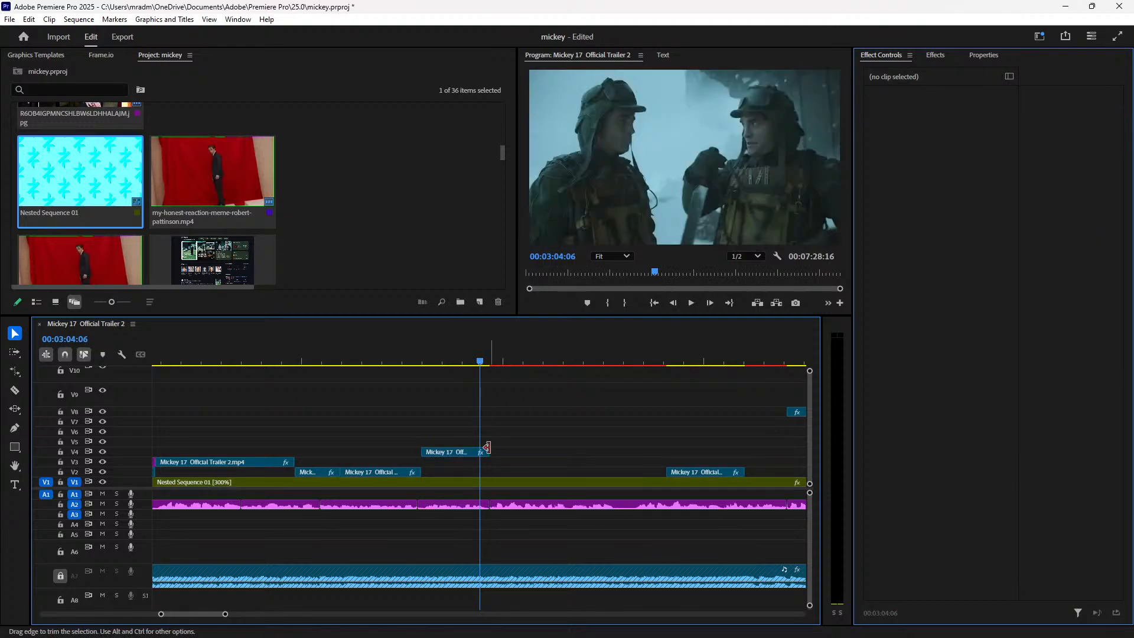
key(space)
click(442, 351)
key(space)
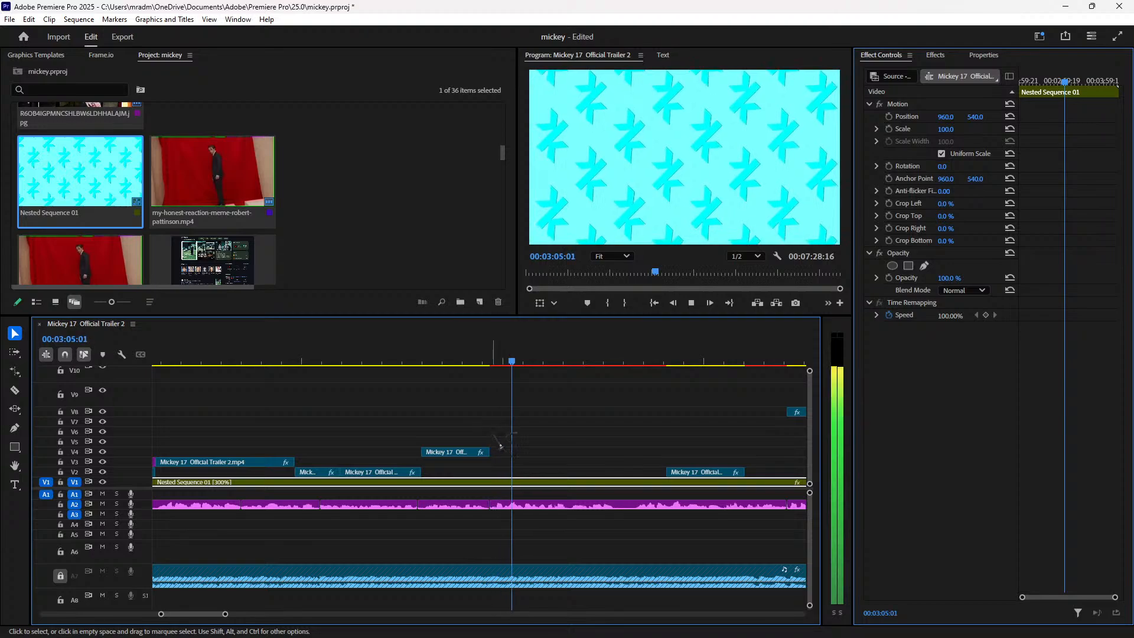
Step: Move the V2 clip earlier, then delete the V2 clip at 00:03:05:09
click(704, 495)
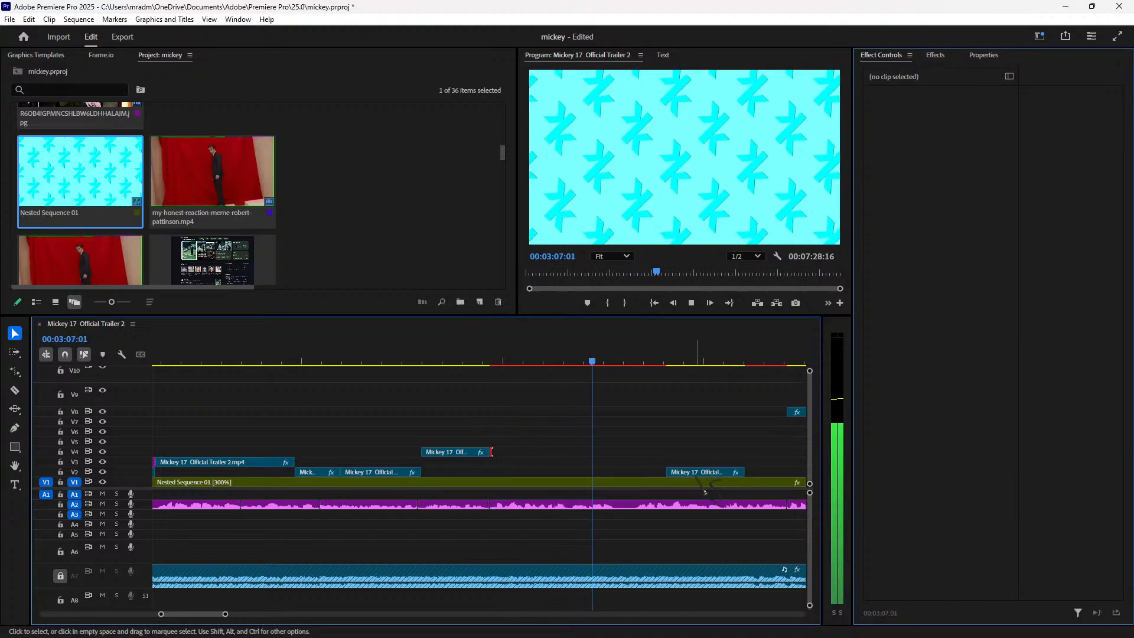
drag(670, 472, 493, 472)
click(488, 362)
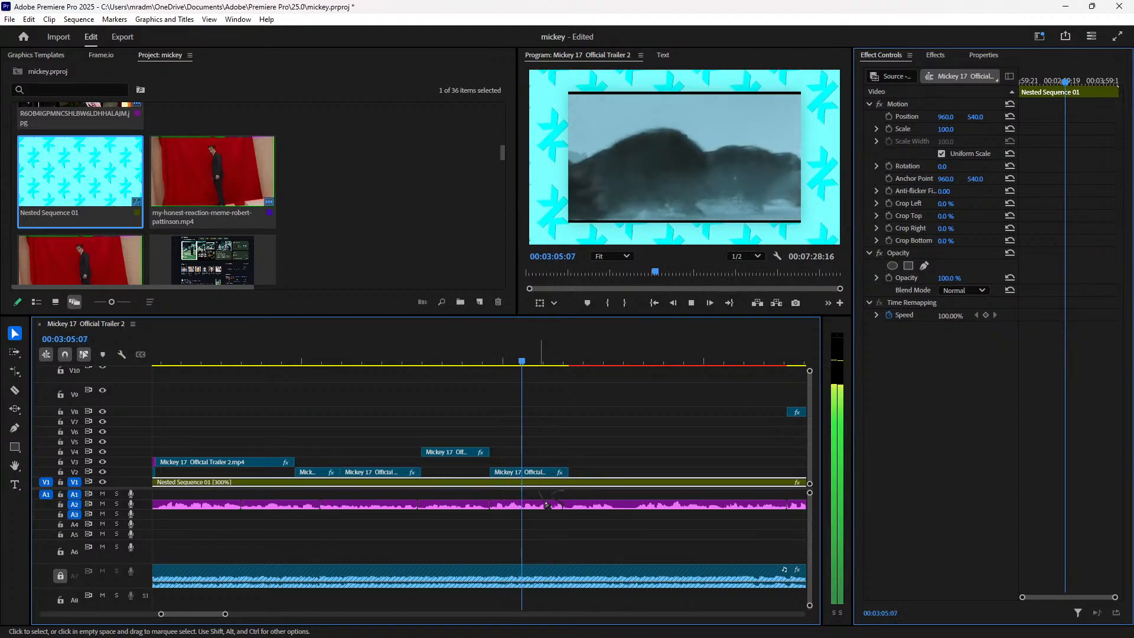
click(544, 486)
key(Delete)
Step: Move the small V8 clip down onto track V2 and preview from about 00:03:04
click(796, 411)
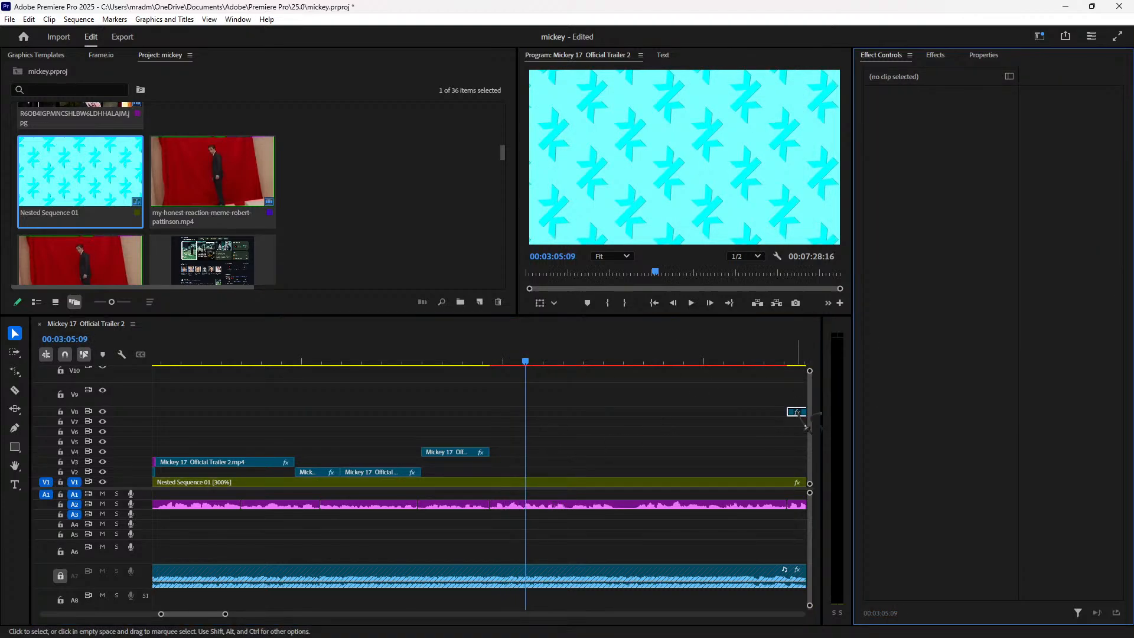
click(793, 362)
key(space)
key(space)
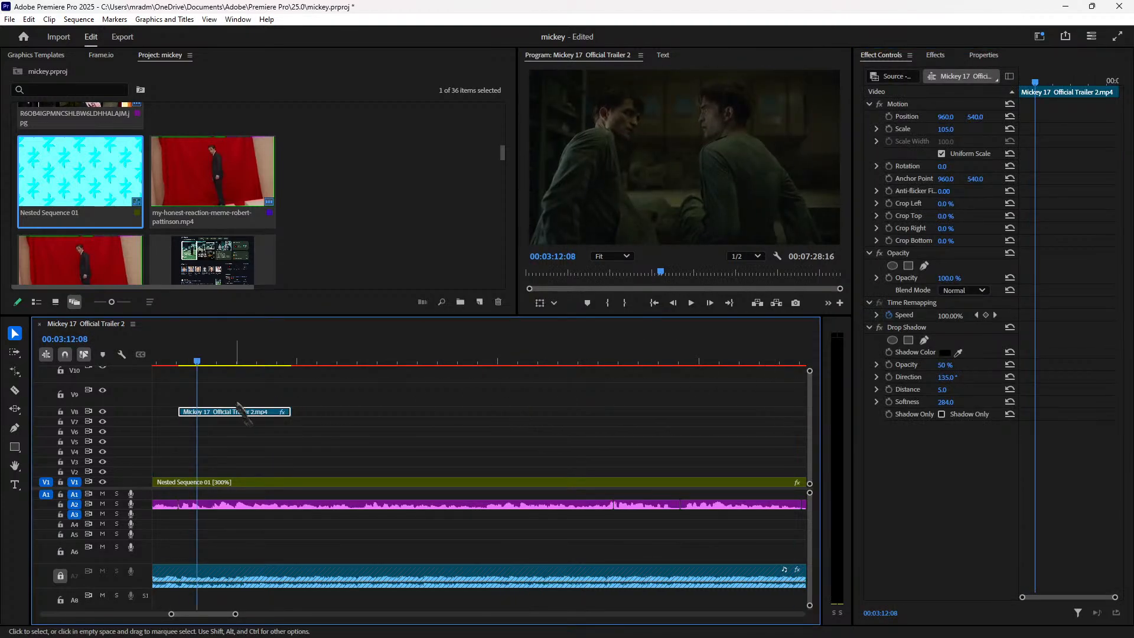
drag(251, 419, 417, 474)
click(342, 362)
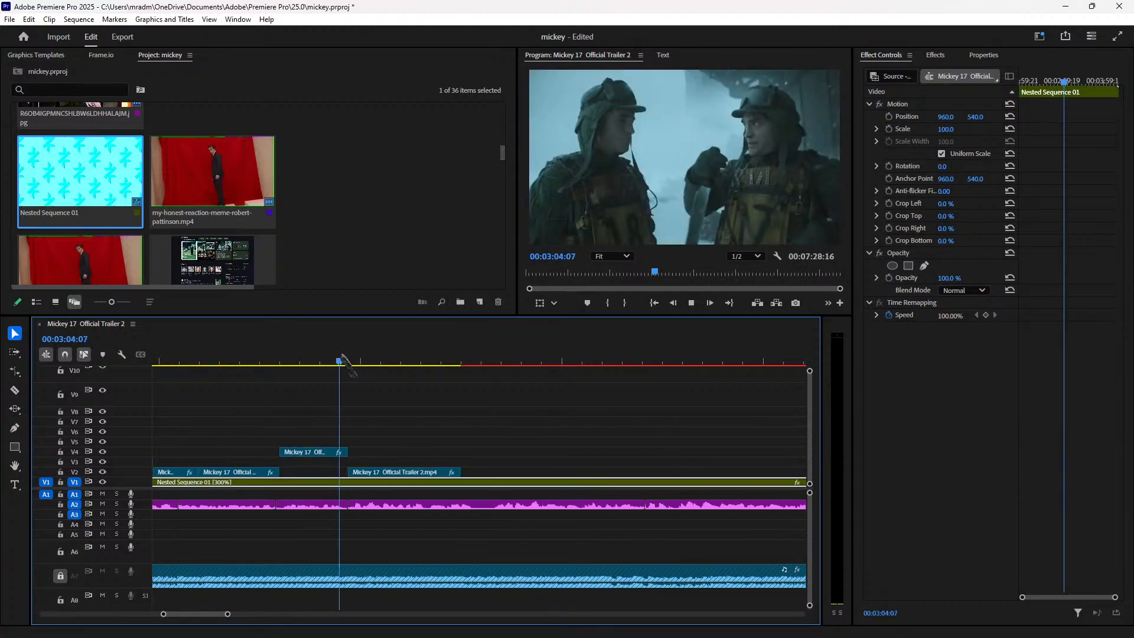
key(space)
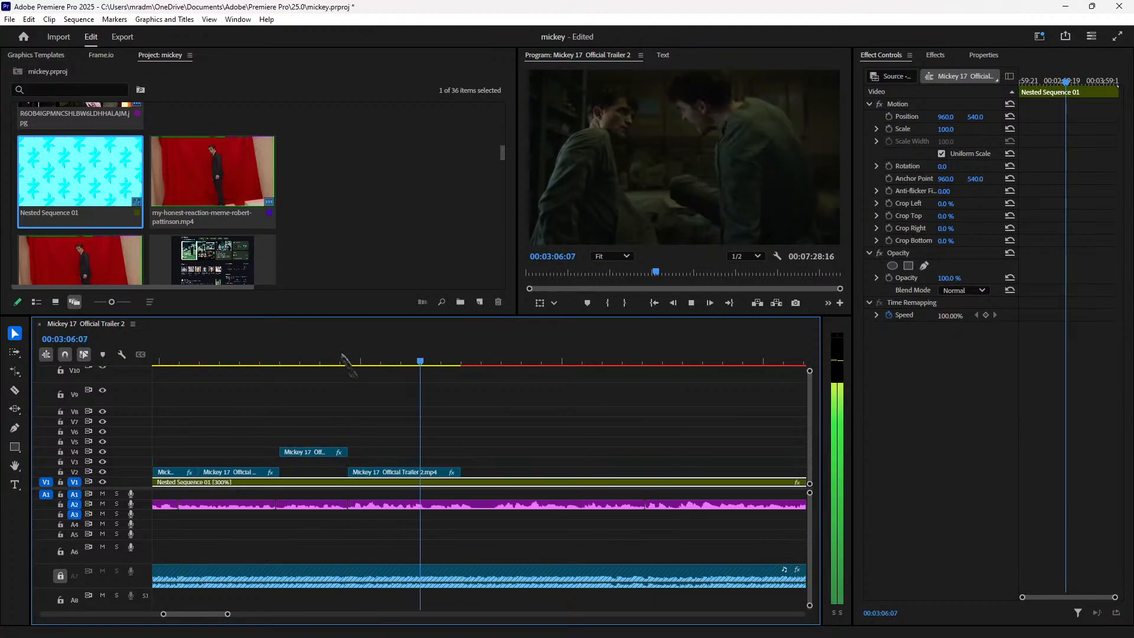
key(space)
key(space)
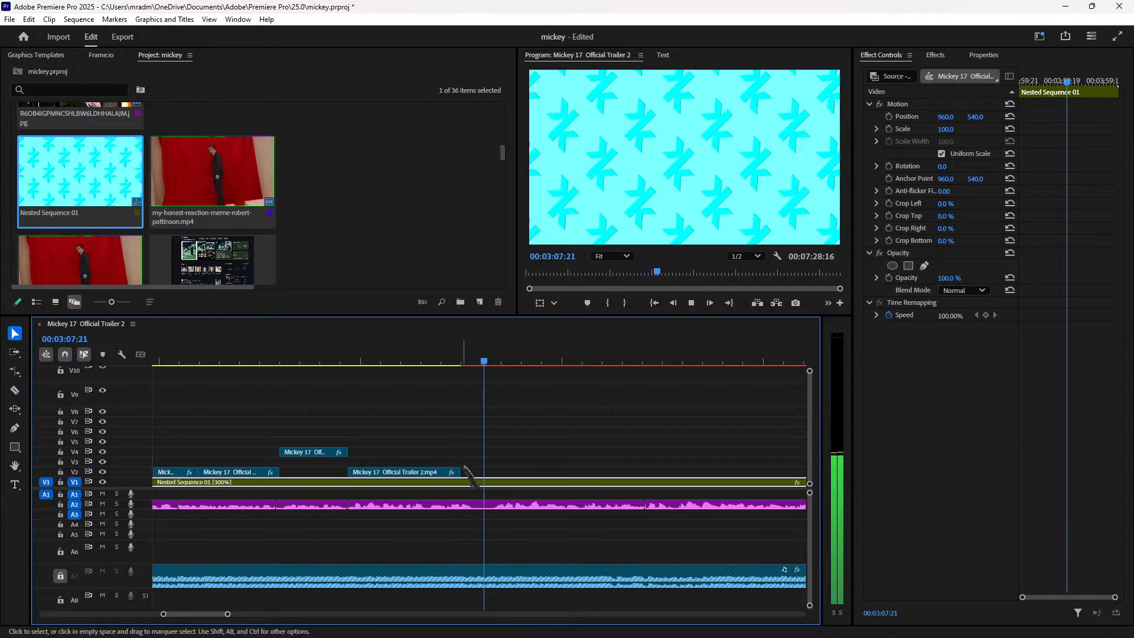
Step: Extend, then trim back the end of the long V2 trailer clip
drag(461, 474, 561, 474)
click(494, 362)
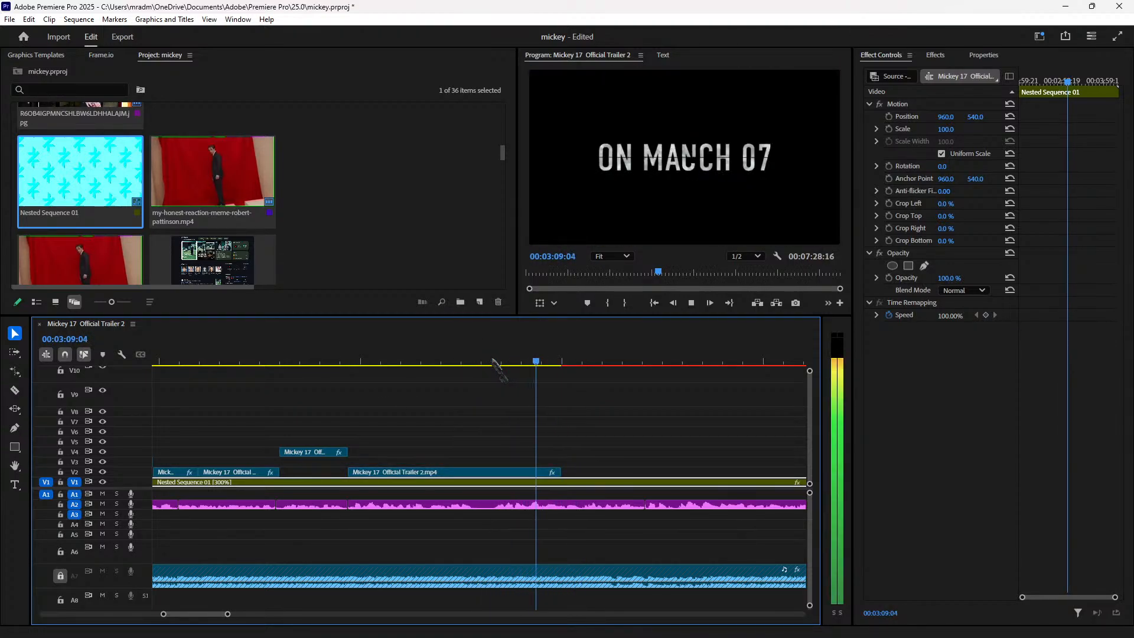
key(space)
drag(558, 471, 817, 462)
click(394, 355)
key(space)
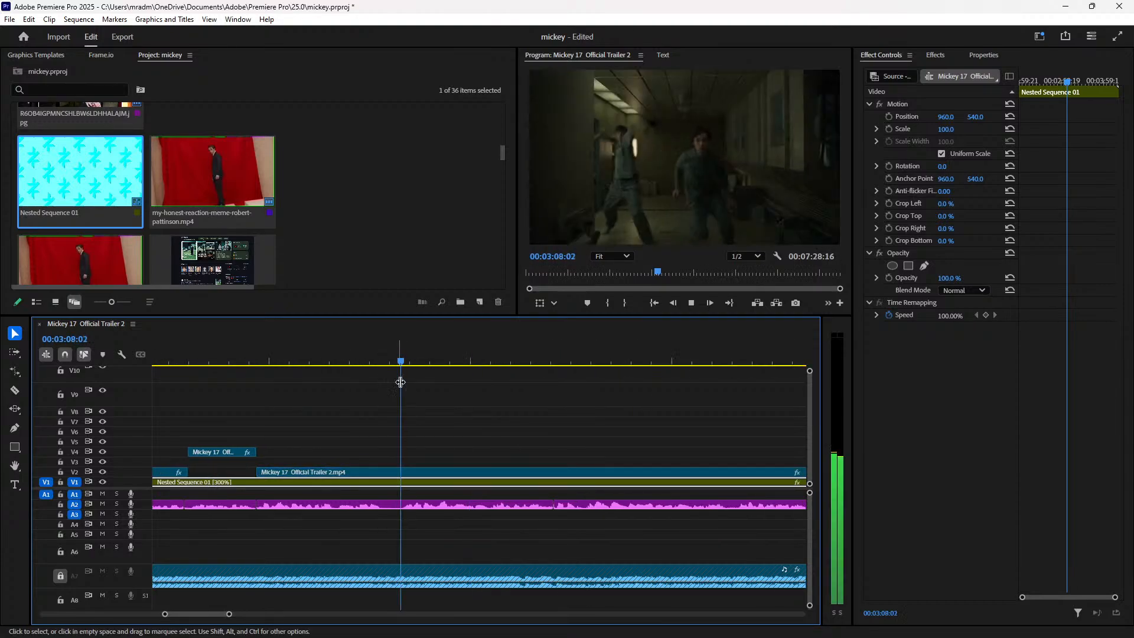
Step: Split the V2 trailer clip at the playhead near 00:03:08 and select its right part
click(464, 472)
key(ctrl+k)
key(ctrl+z)
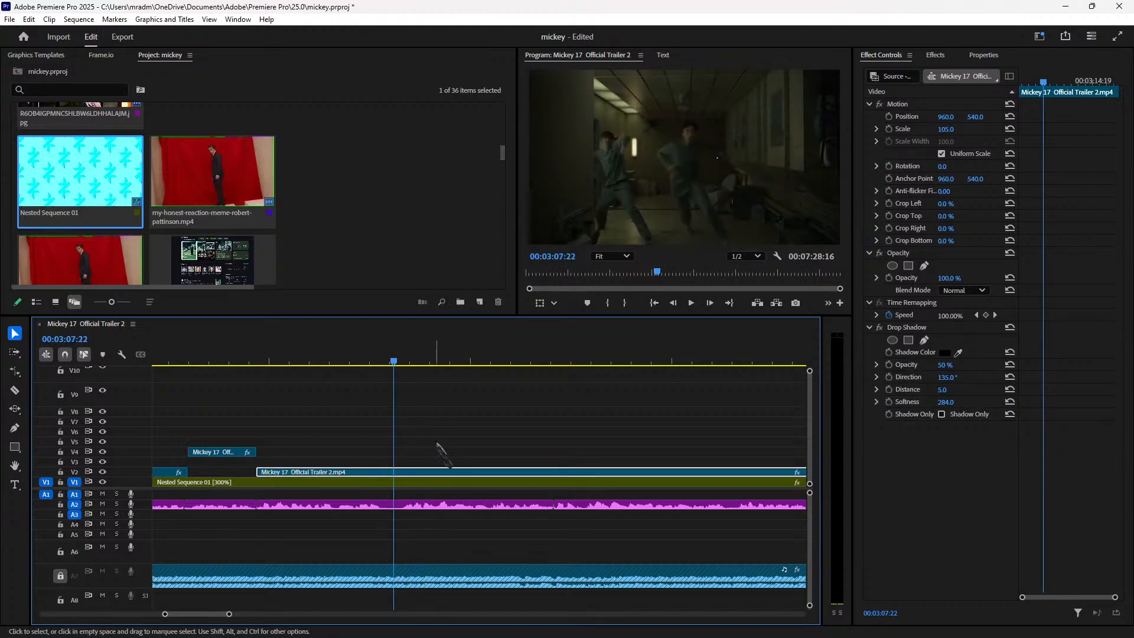
key(ctrl+k)
click(443, 472)
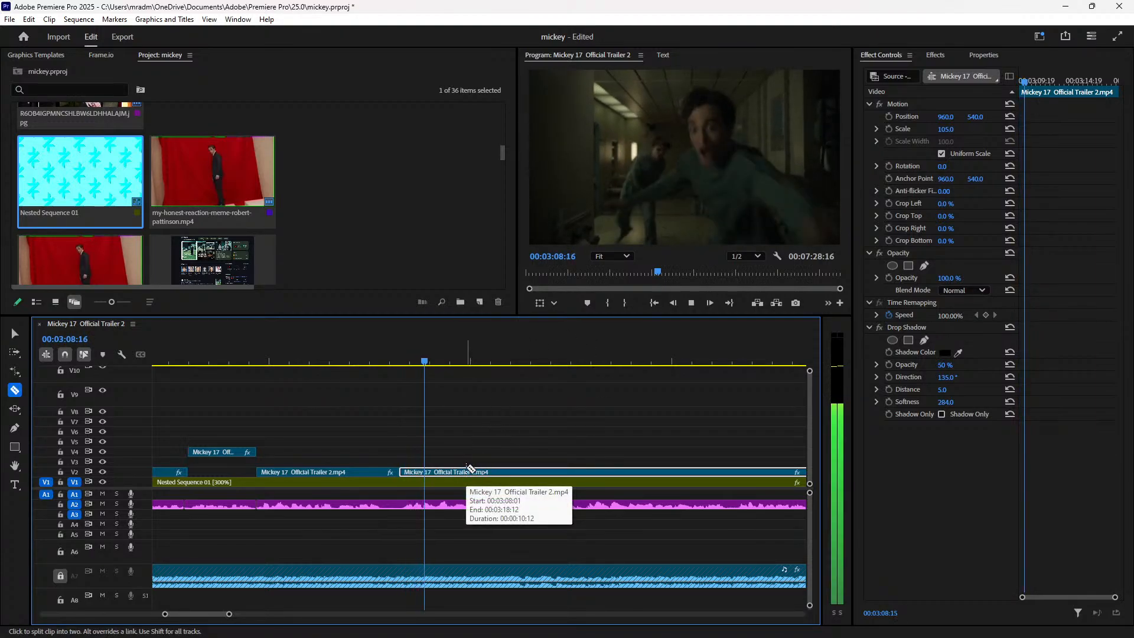
Step: Split the trailer clip at 00:03:10:15 and delete the ON MARCH 07 piece, leaving a gap
key(space)
key(space)
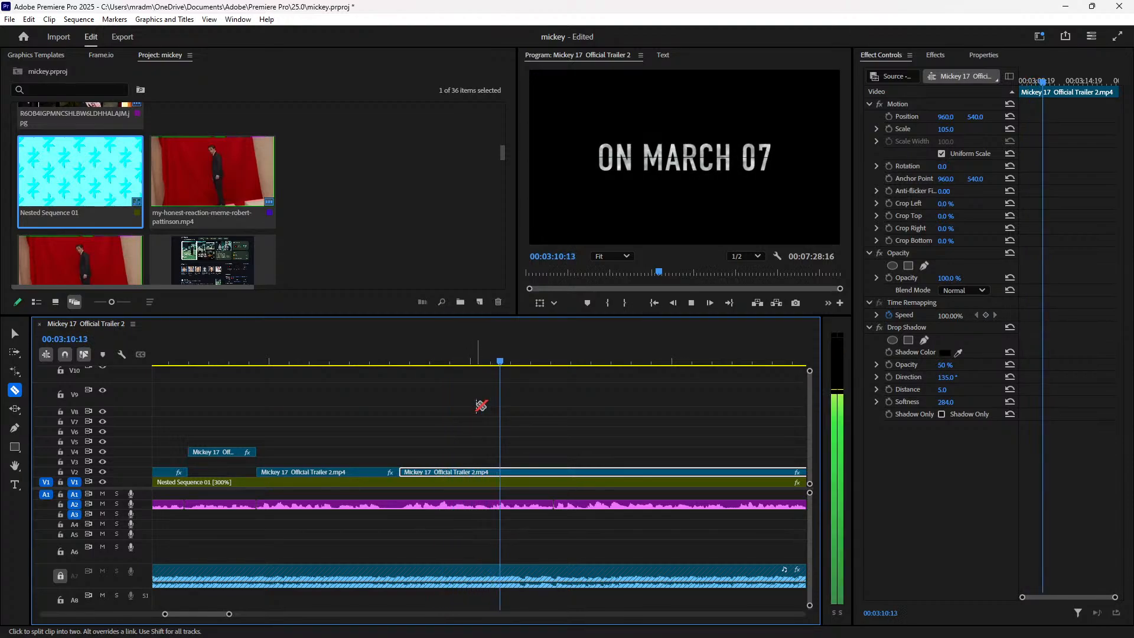
key(Left)
key(Left)
key(Left)
key(Right)
key(Right)
key(Left)
key(ctrl+k)
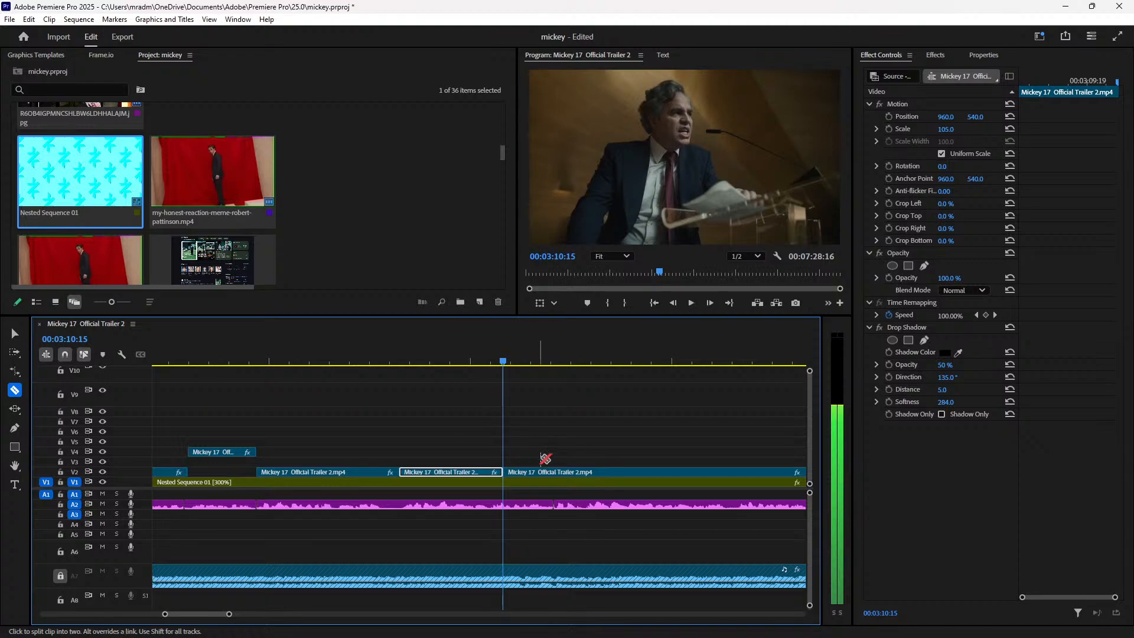
key(Delete)
key(d)
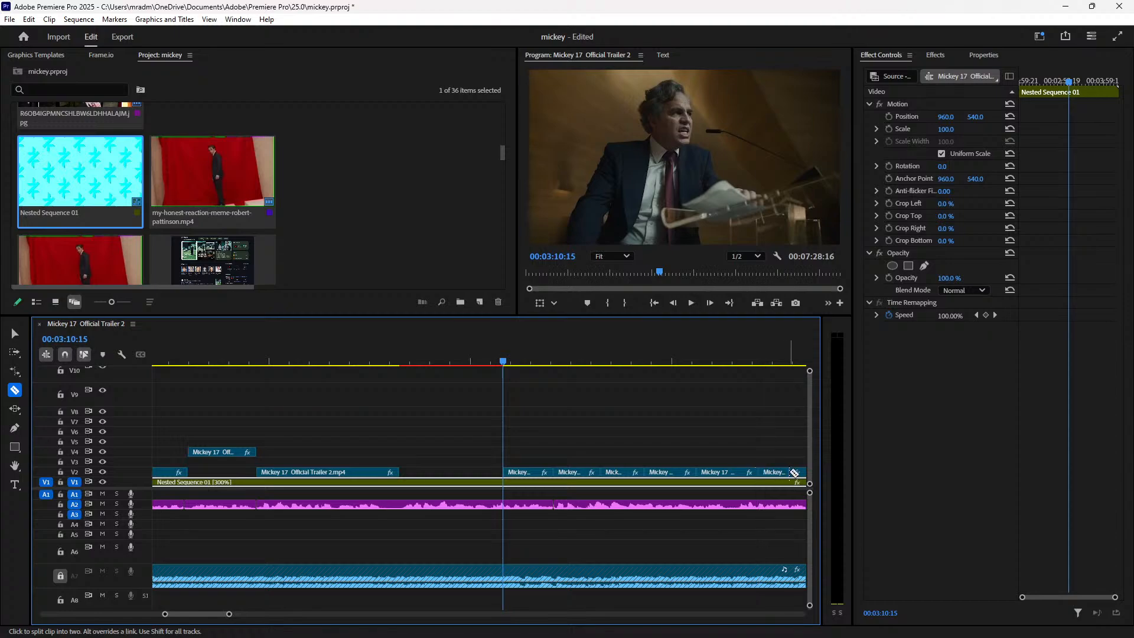
key(v)
Step: Zoom out, review from 00:03:00:02, and select the small V2 trailer clip
key(minus)
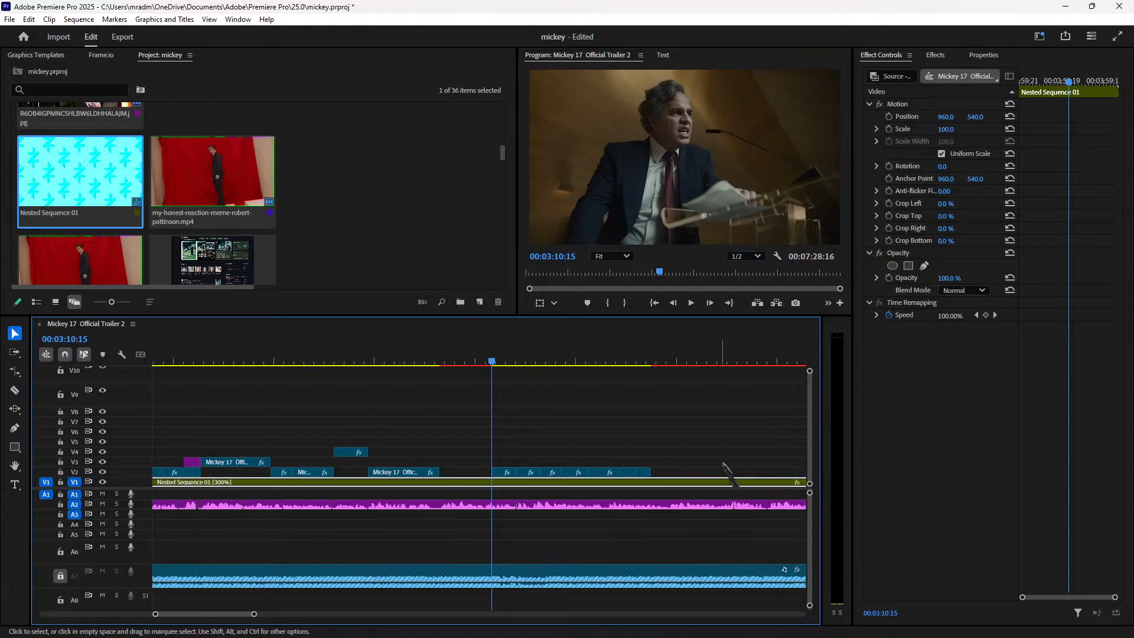
drag(439, 361, 617, 430)
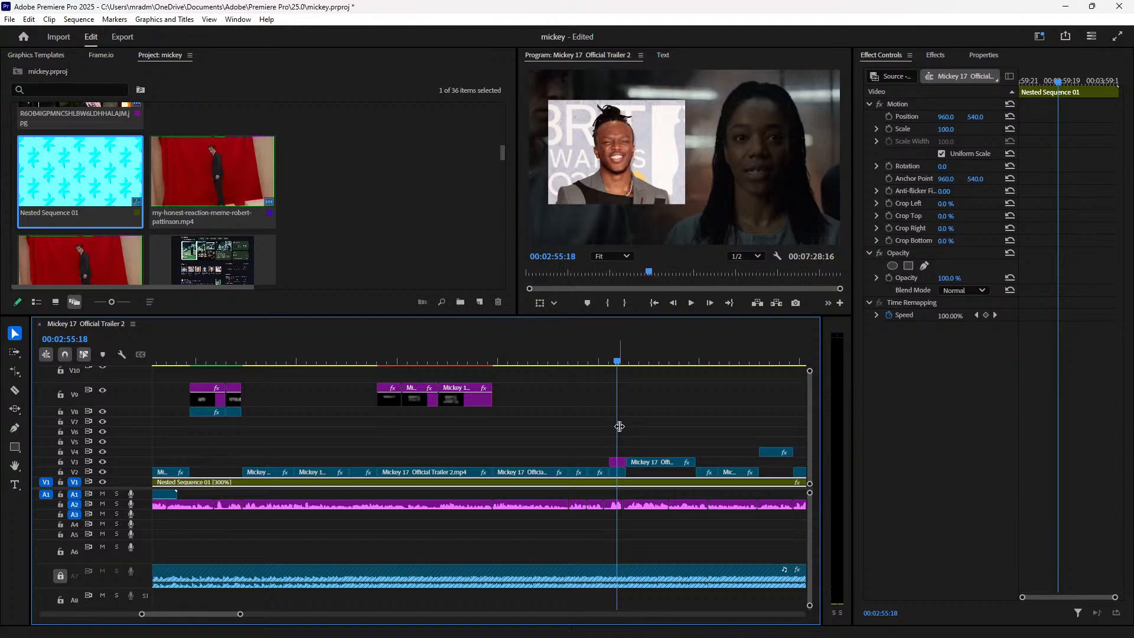
click(618, 472)
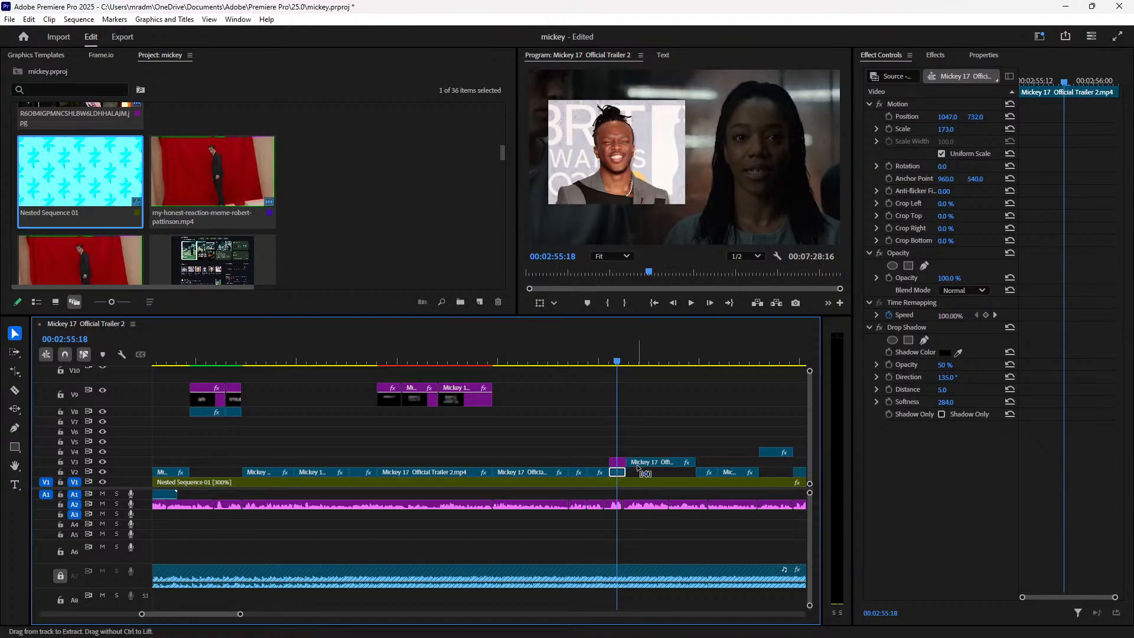
drag(736, 386, 441, 431)
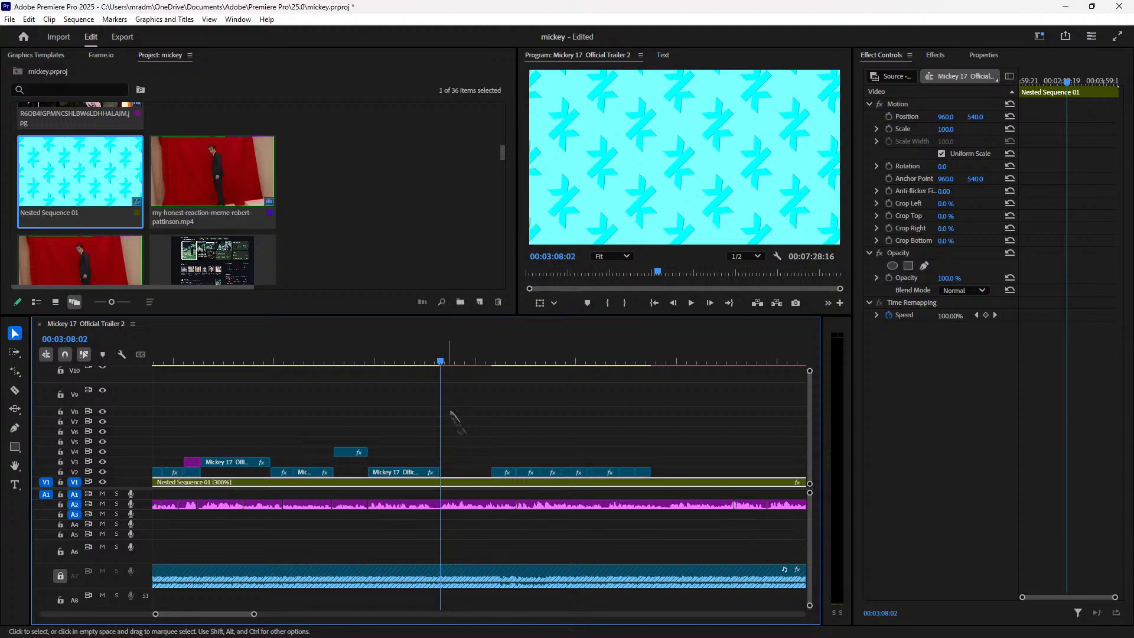
Step: Paste the trailer clip onto V2 and shift it left to Position X 608
key(=)
key(=)
key(=)
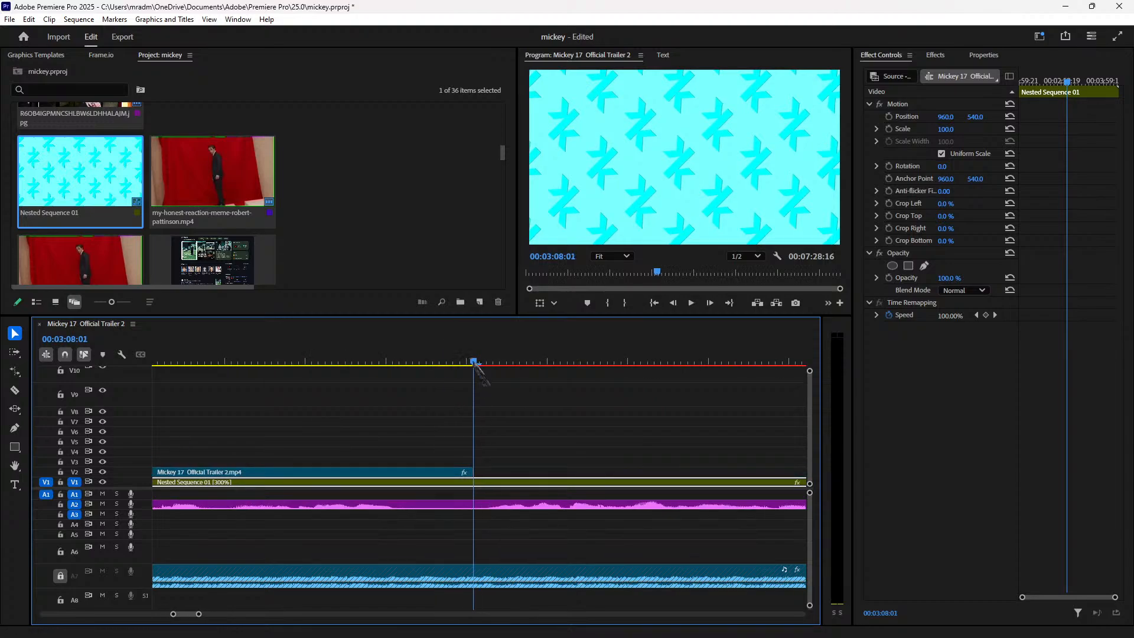
key(ctrl+v)
key(space)
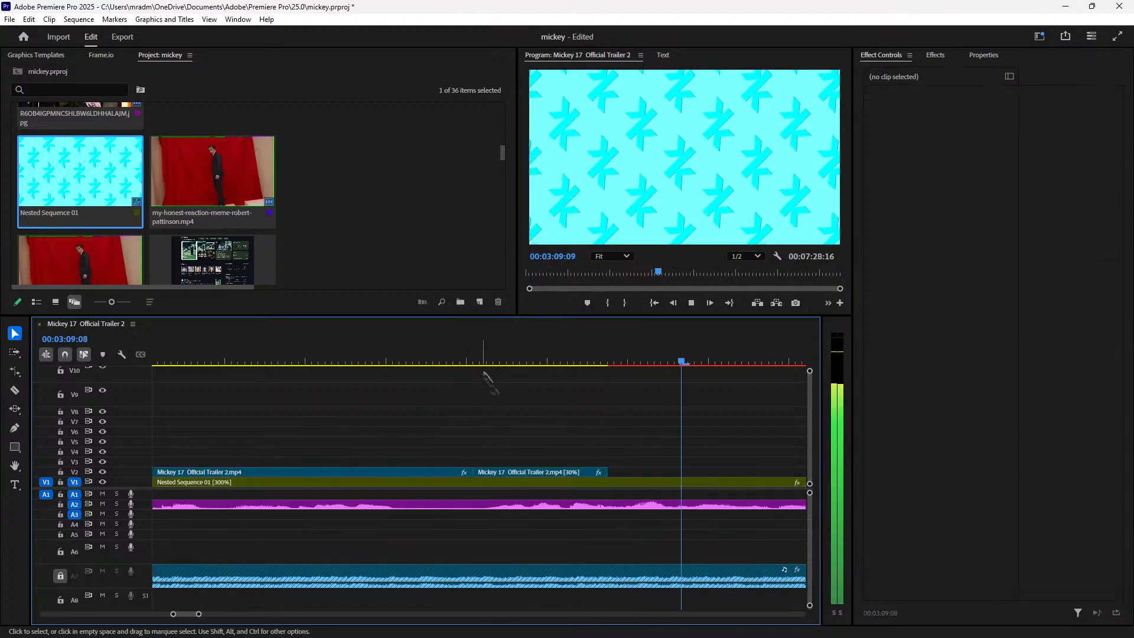
drag(485, 358, 514, 354)
key(space)
click(556, 471)
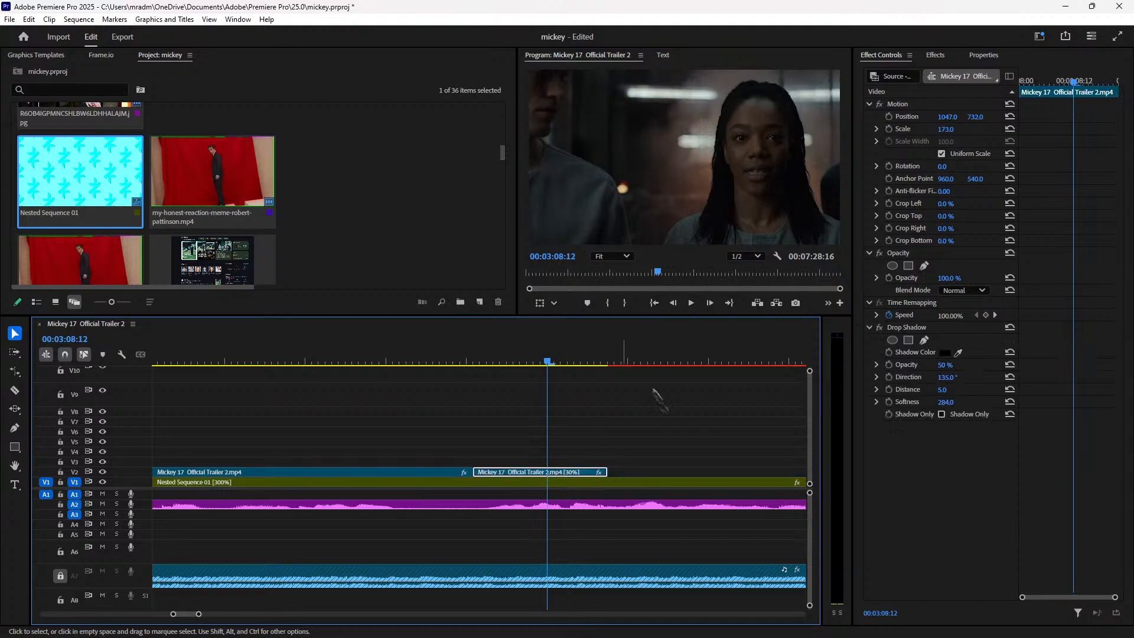
drag(947, 120, 856, 120)
Step: Slow the pasted trailer clip from 30% to 10% speed and preview it
key(space)
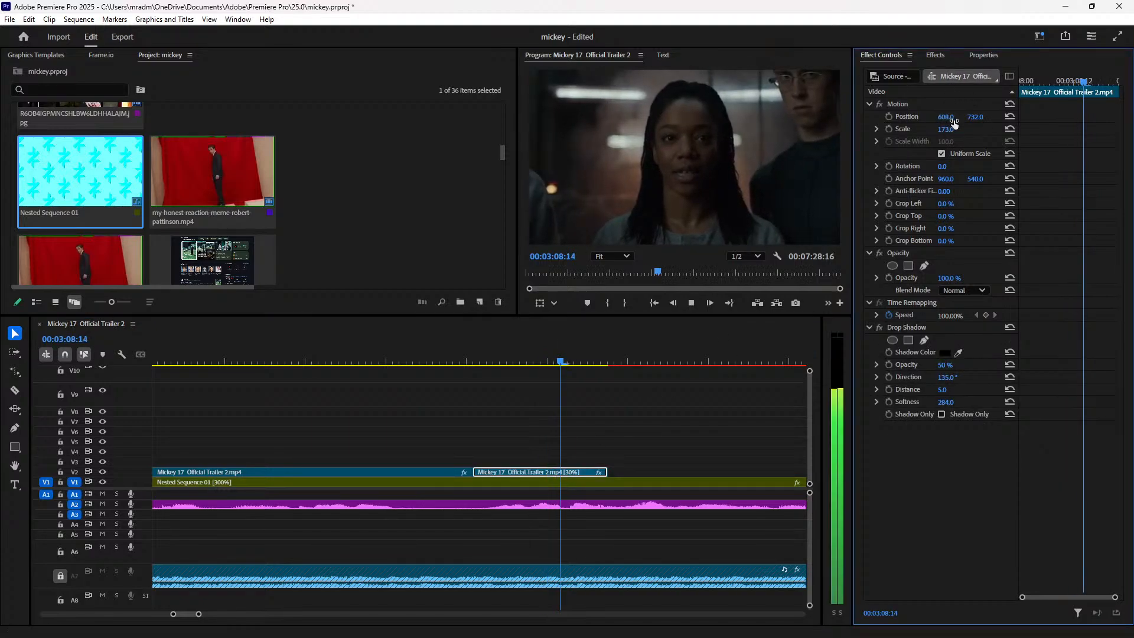
key(space)
right_click(572, 475)
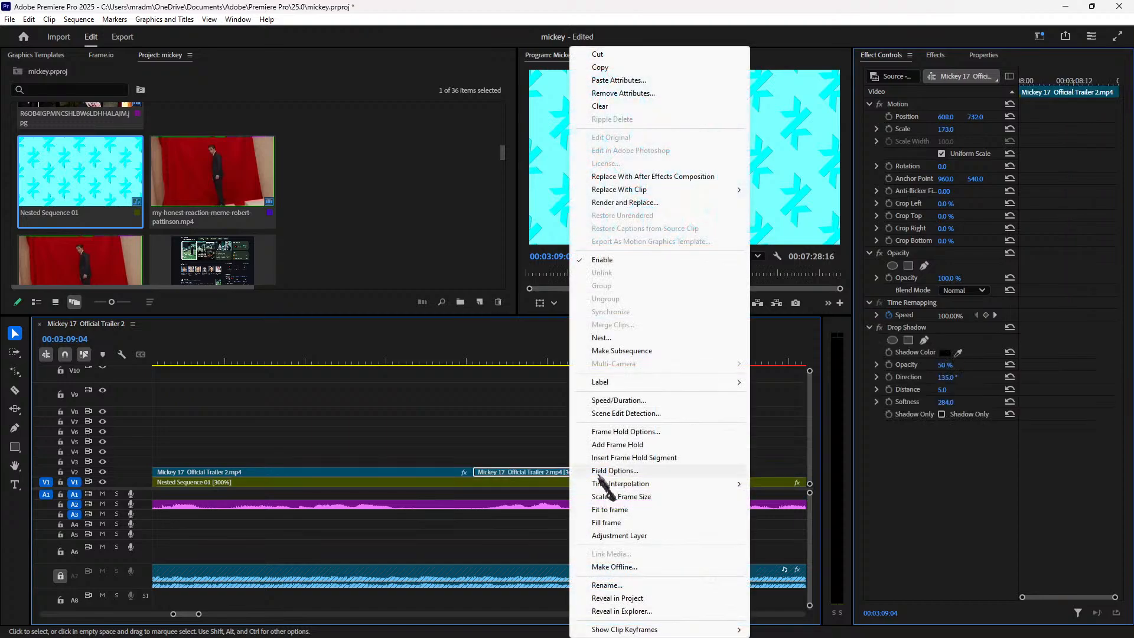
click(664, 398)
text(1)
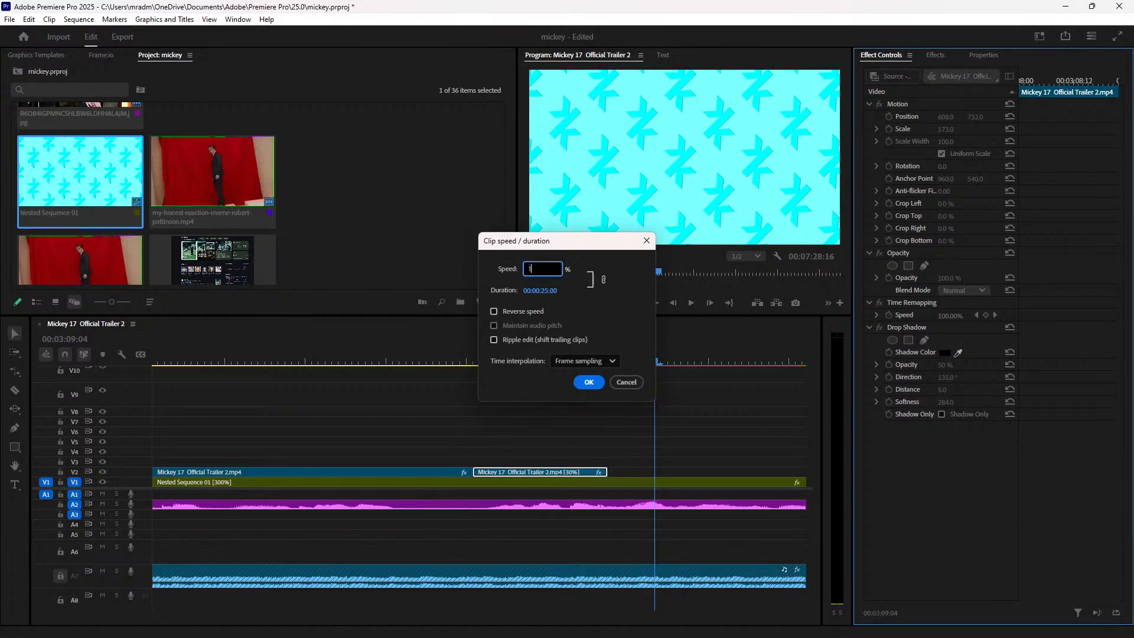
text(0)
key(Return)
click(459, 361)
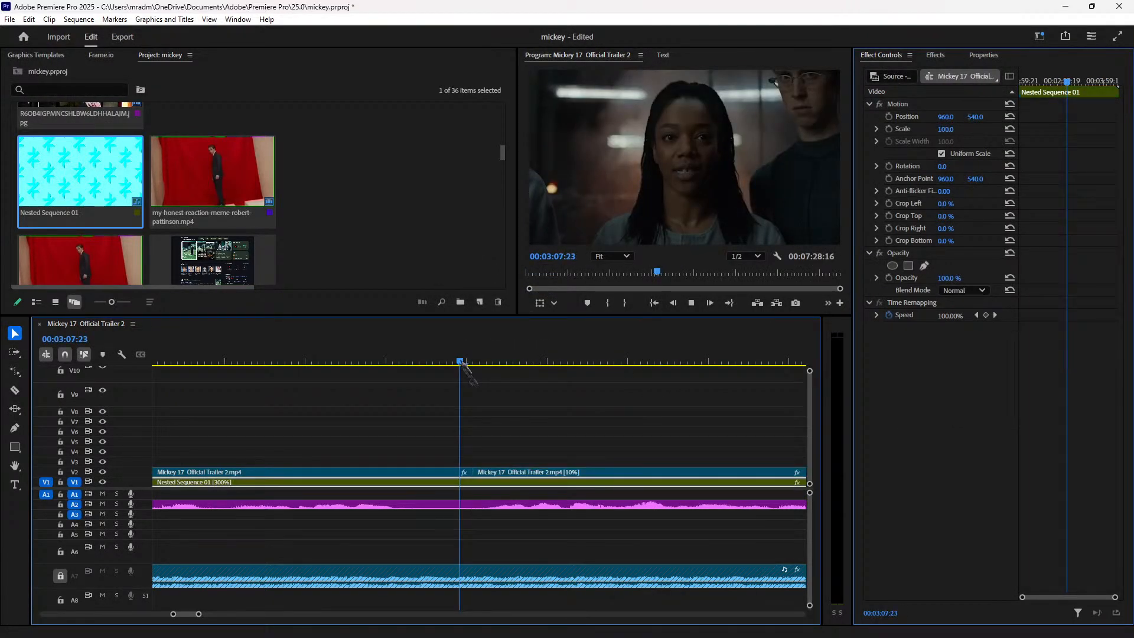
key(space)
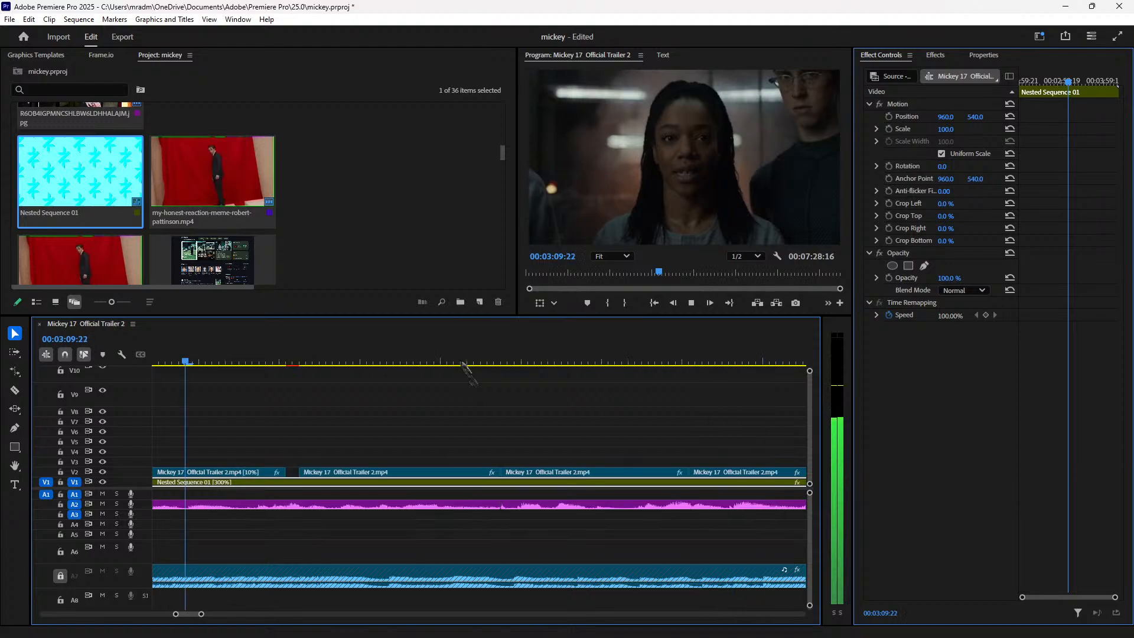
key(space)
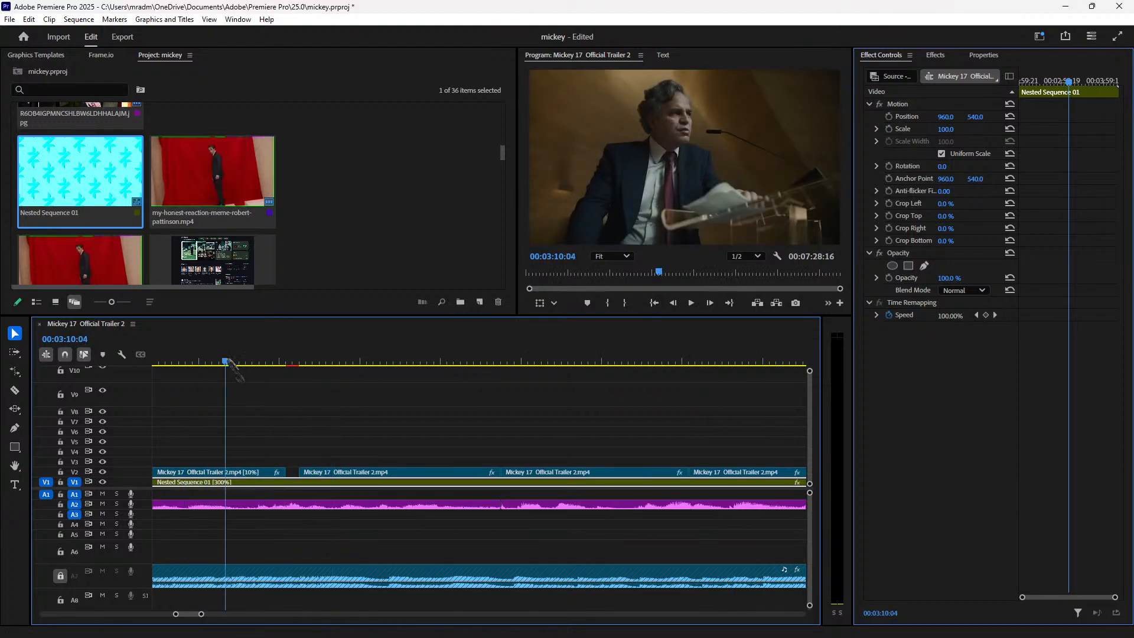
drag(228, 361, 253, 361)
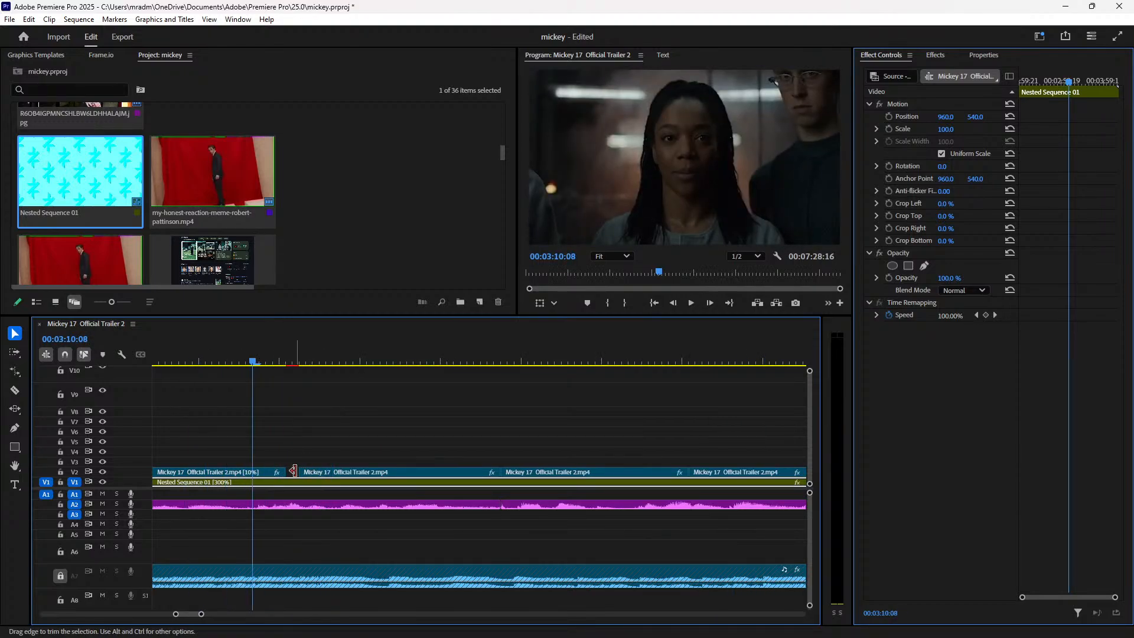
Step: Select the seven right-hand V2 clips, review through 03:14:16, then select the Mickey 17 title
key(minus)
key(minus)
drag(768, 467, 453, 458)
click(319, 361)
key(space)
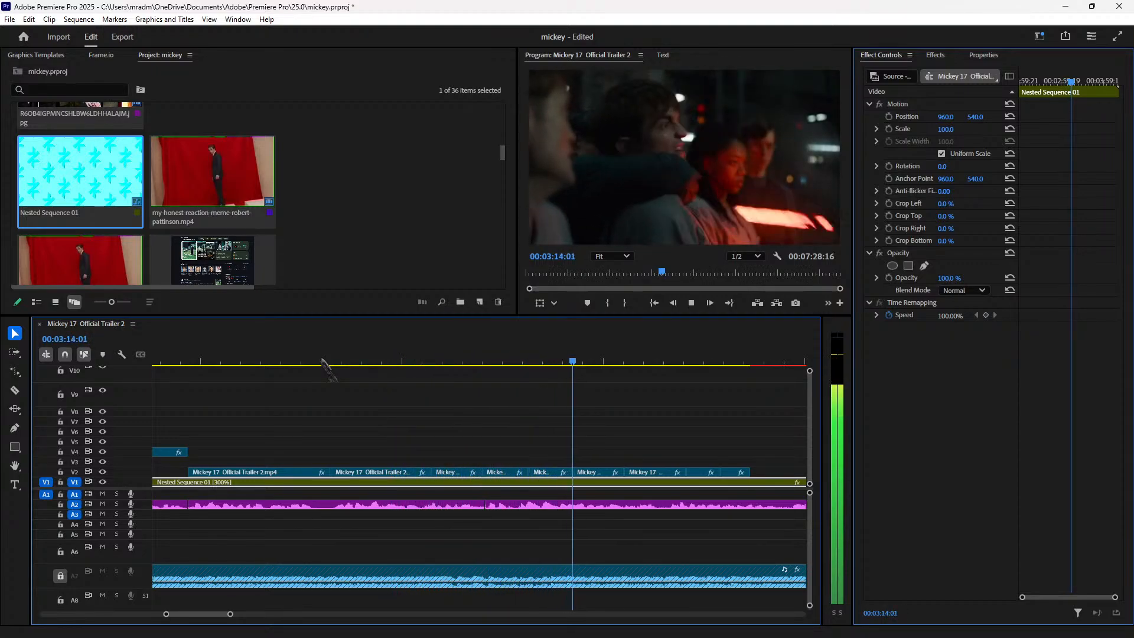
key(space)
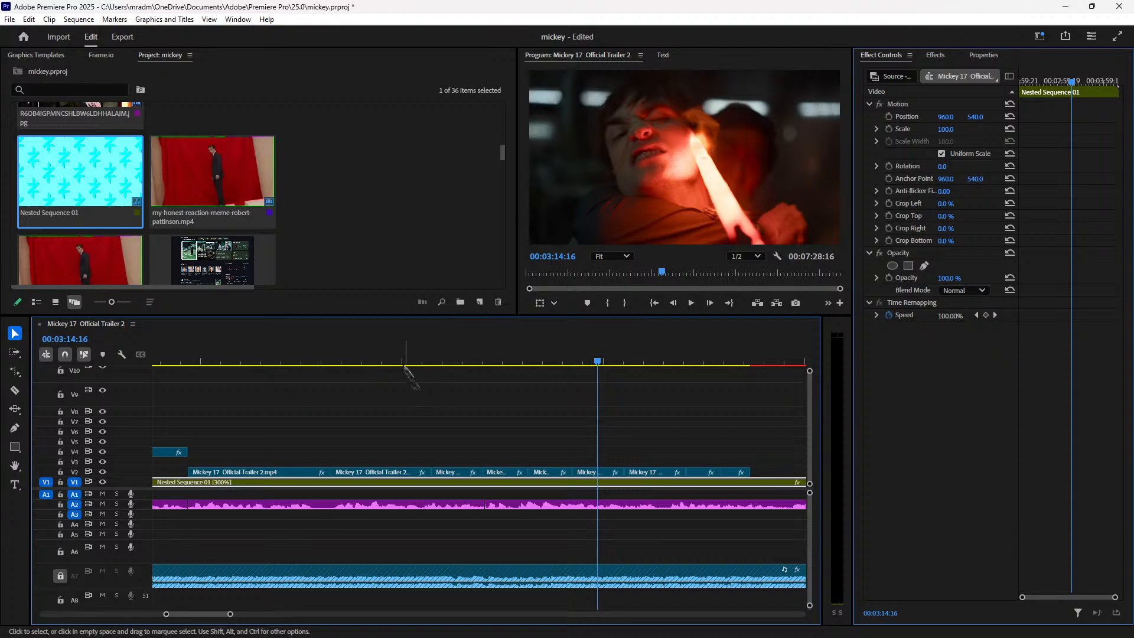
click(376, 358)
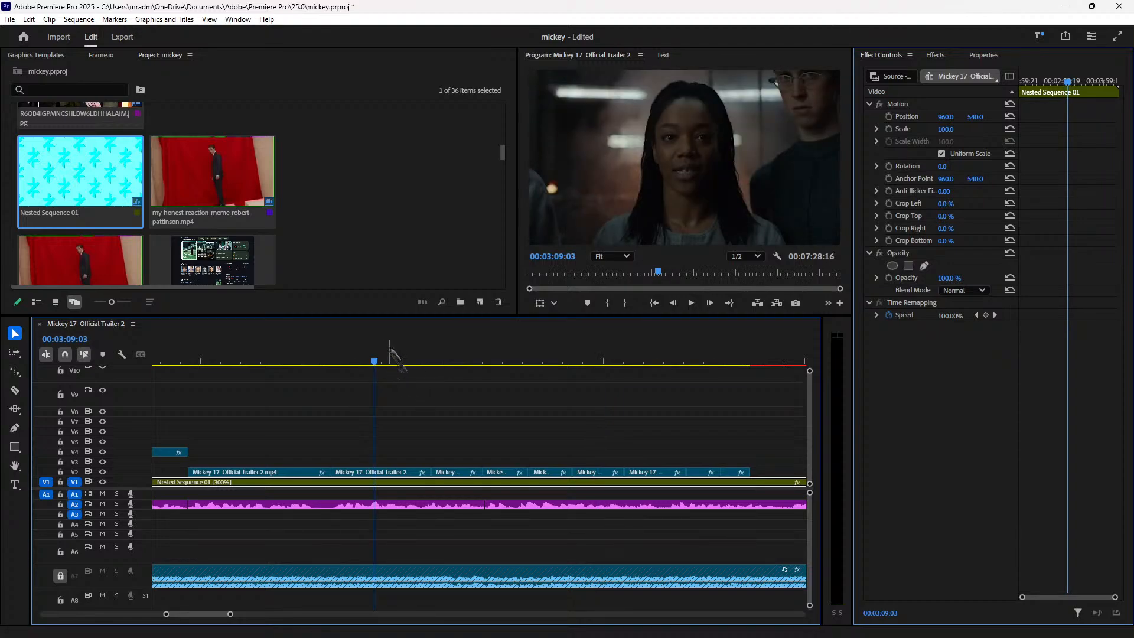
key(minus)
click(366, 394)
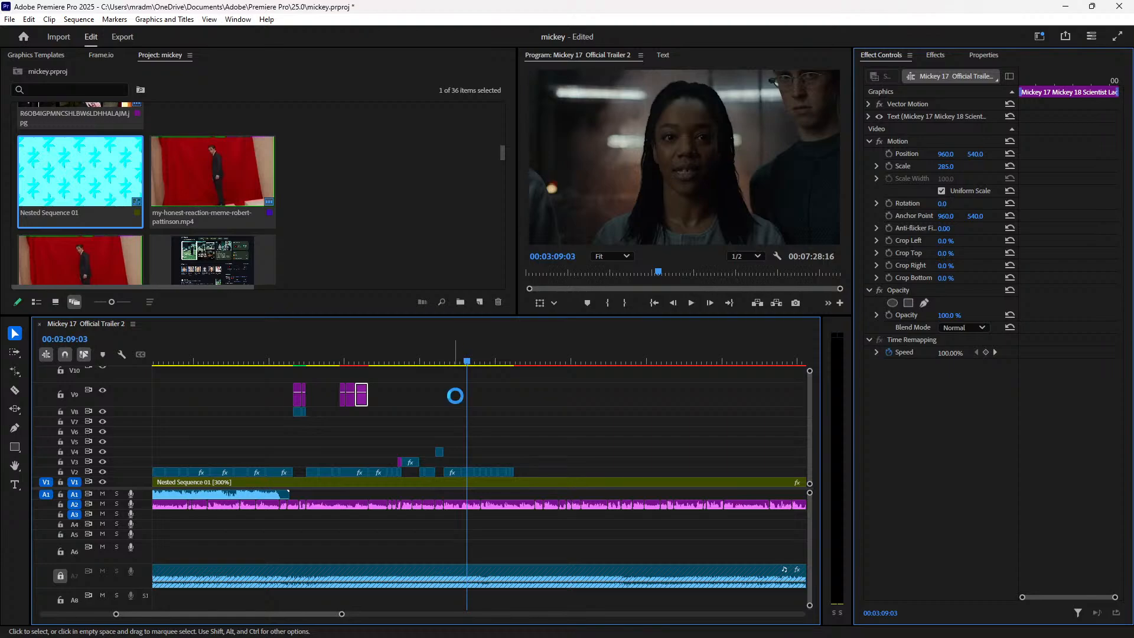
Step: Paste a copy of the title and move it earlier on V9
key(ctrl+v)
key(equal)
key(equal)
key(equal)
key(equal)
click(252, 354)
key(space)
drag(361, 401, 275, 402)
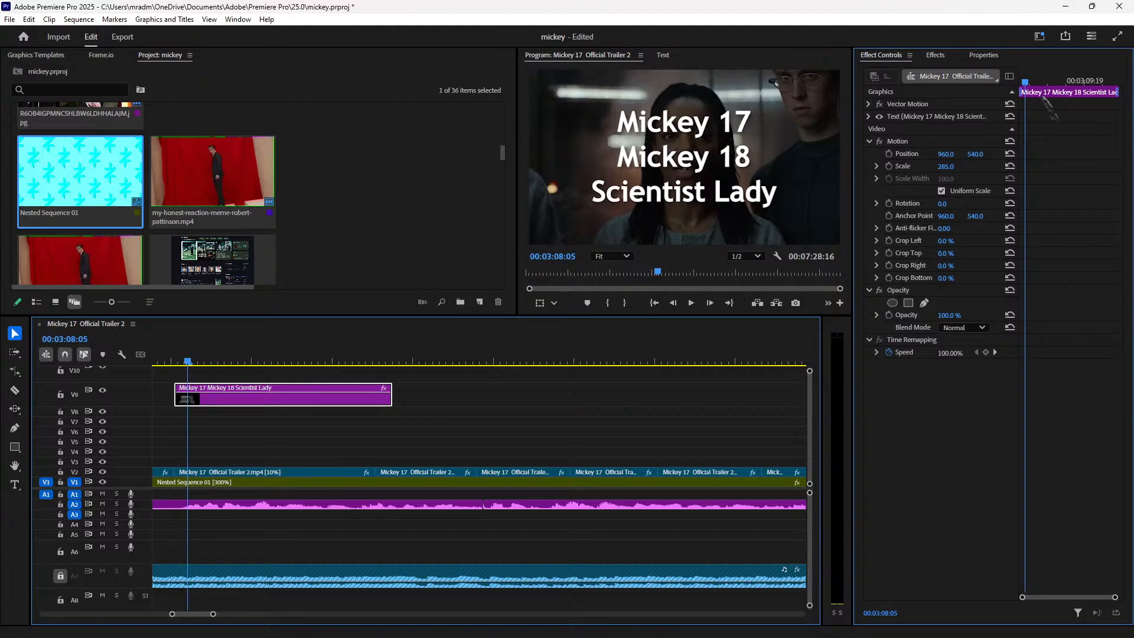
Step: Retype the pasted title to read 'basically, i suck' and play it back
double_click(706, 172)
text(bas)
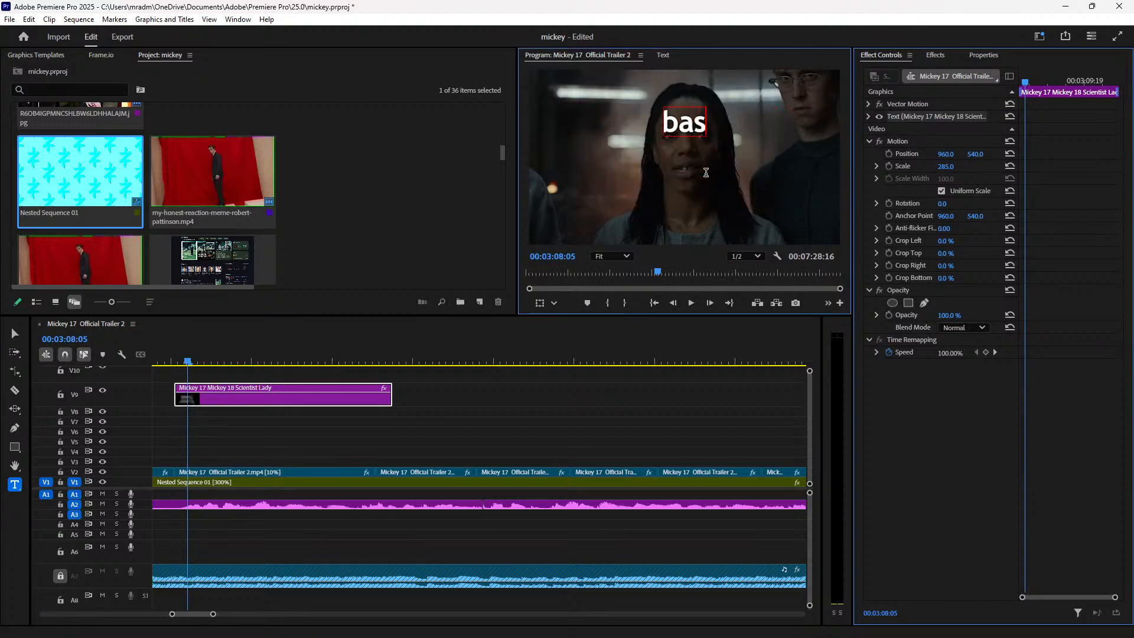
text(ically,)
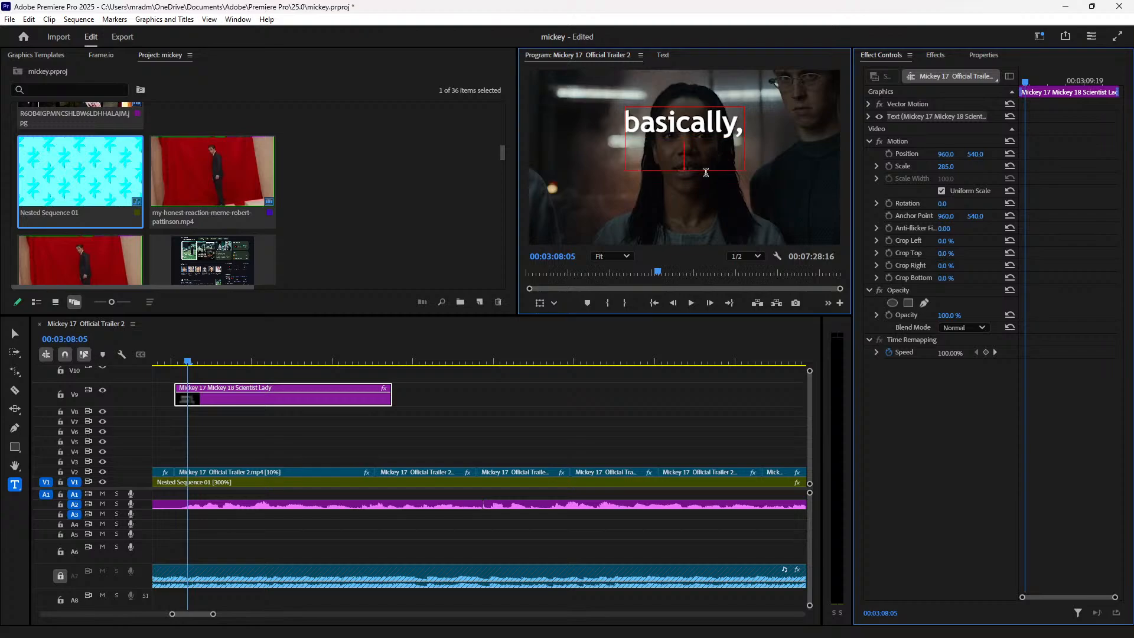
key(Escape)
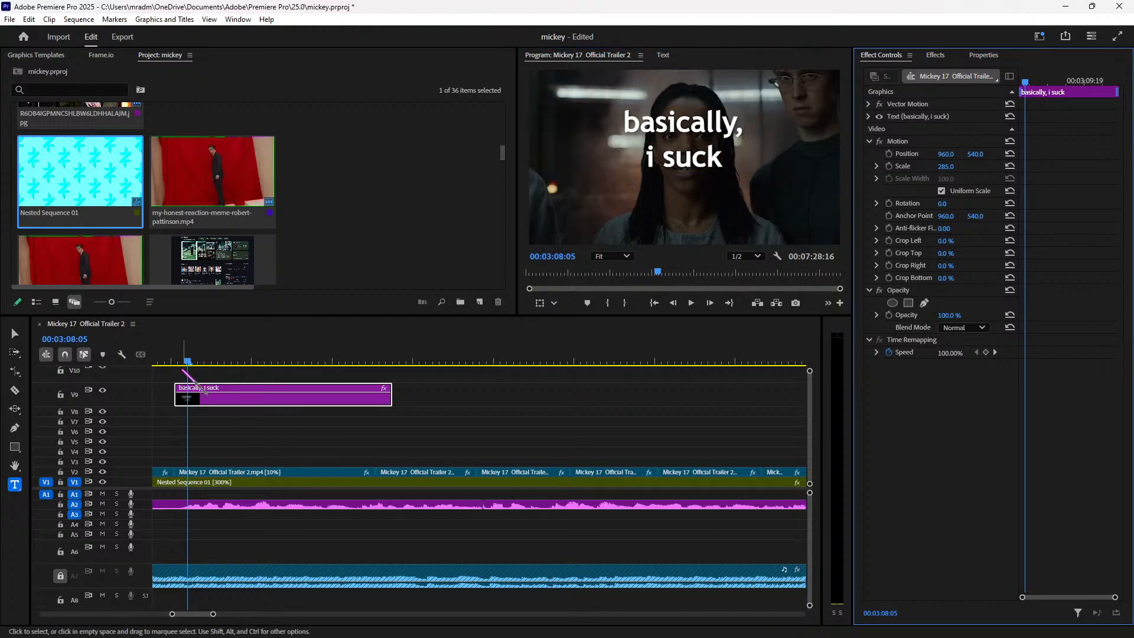
click(166, 359)
key(space)
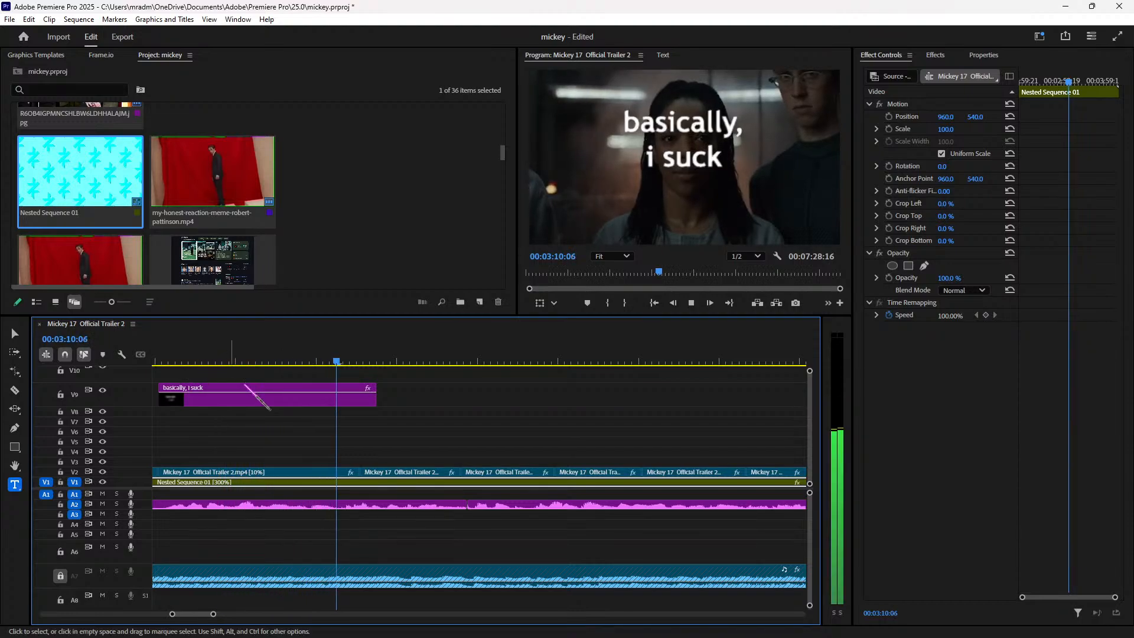
Step: Trim the caption clip's end back to the playhead at 03:10:12
key(space)
key(Left)
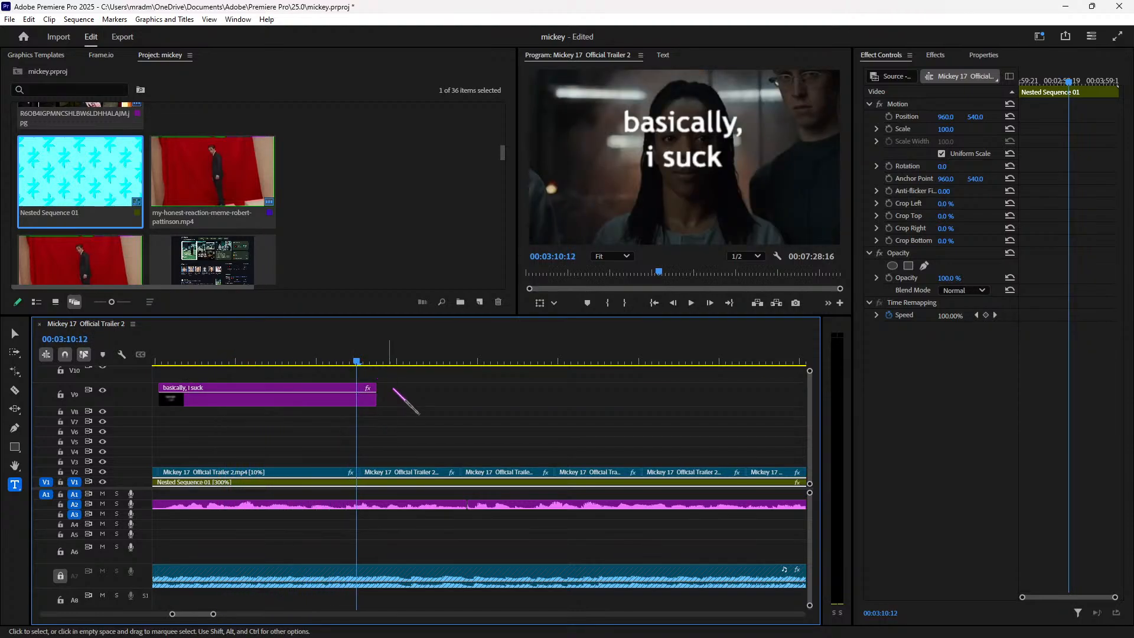
key(Right)
drag(379, 399, 370, 398)
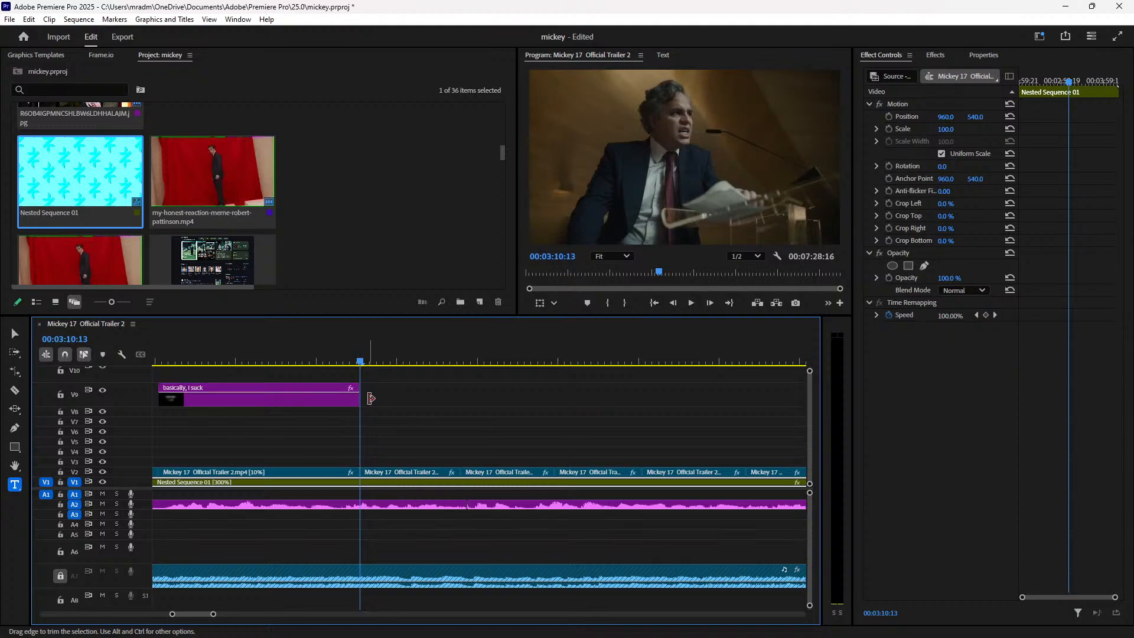
key(Left)
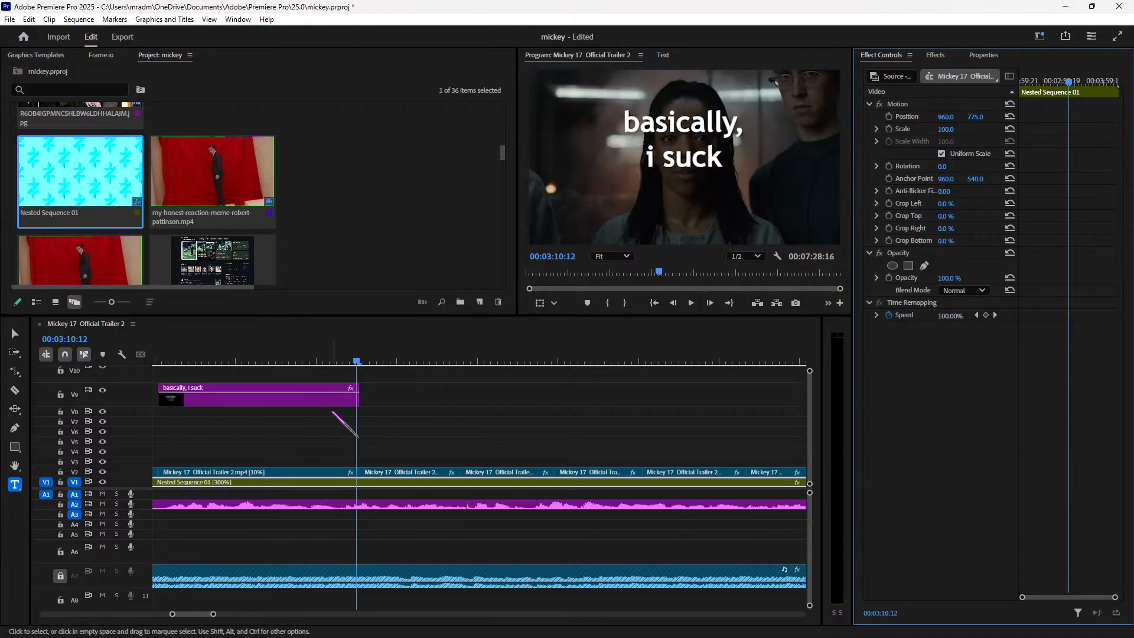
Step: Lower the caption to Position Y 911 and raise the 10% trailer shot slightly
click(351, 399)
drag(975, 154, 980, 155)
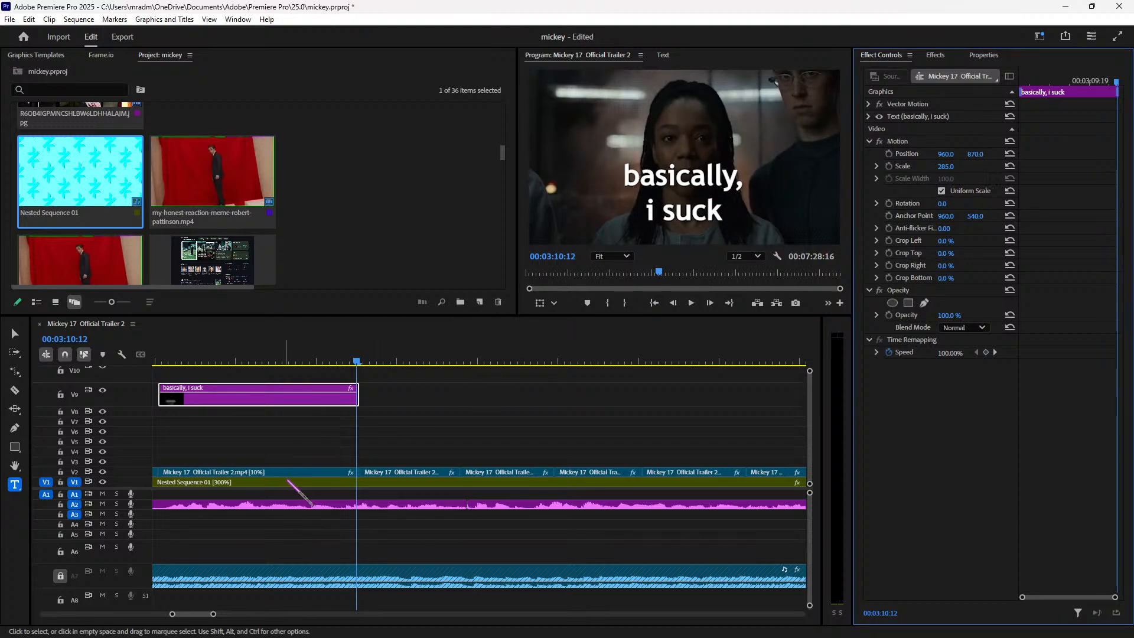
click(313, 472)
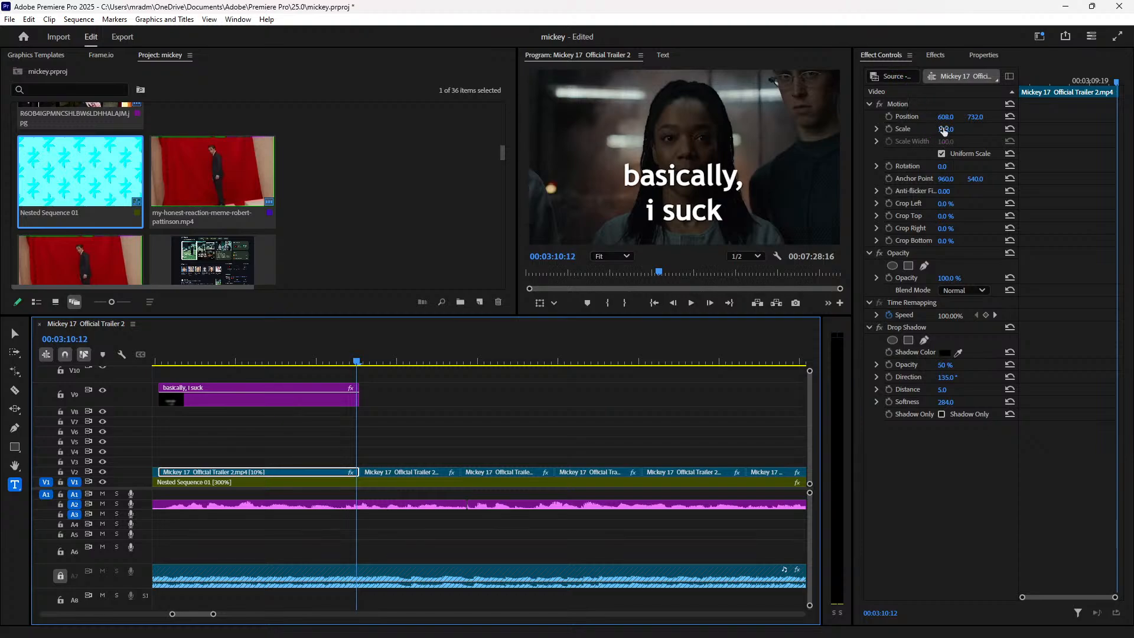
drag(976, 116, 980, 118)
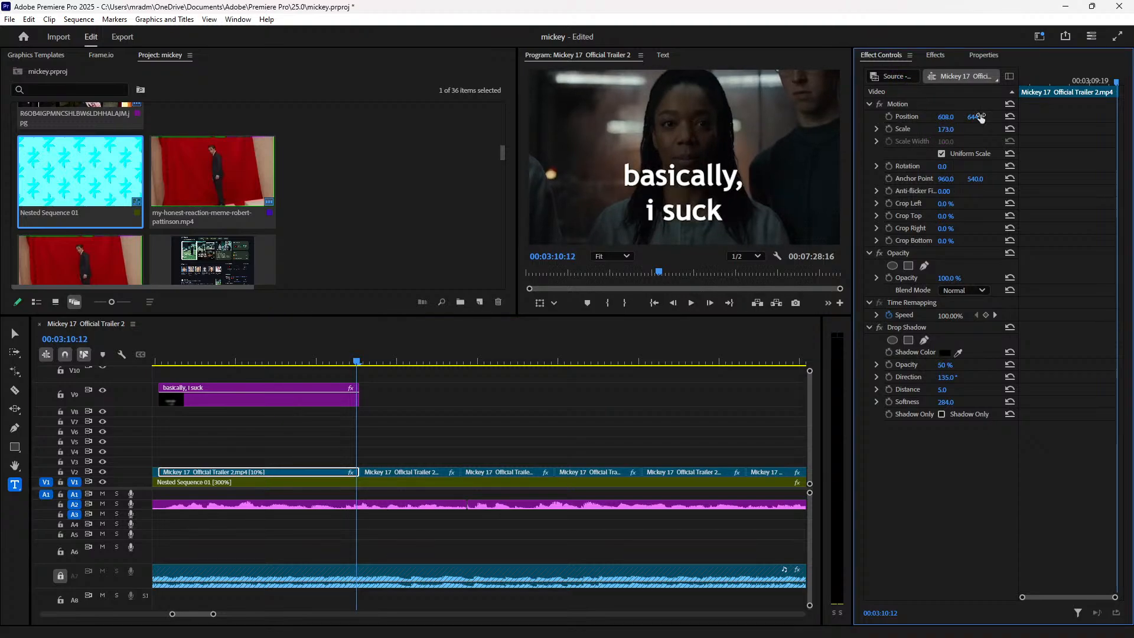
click(339, 400)
drag(970, 154, 980, 155)
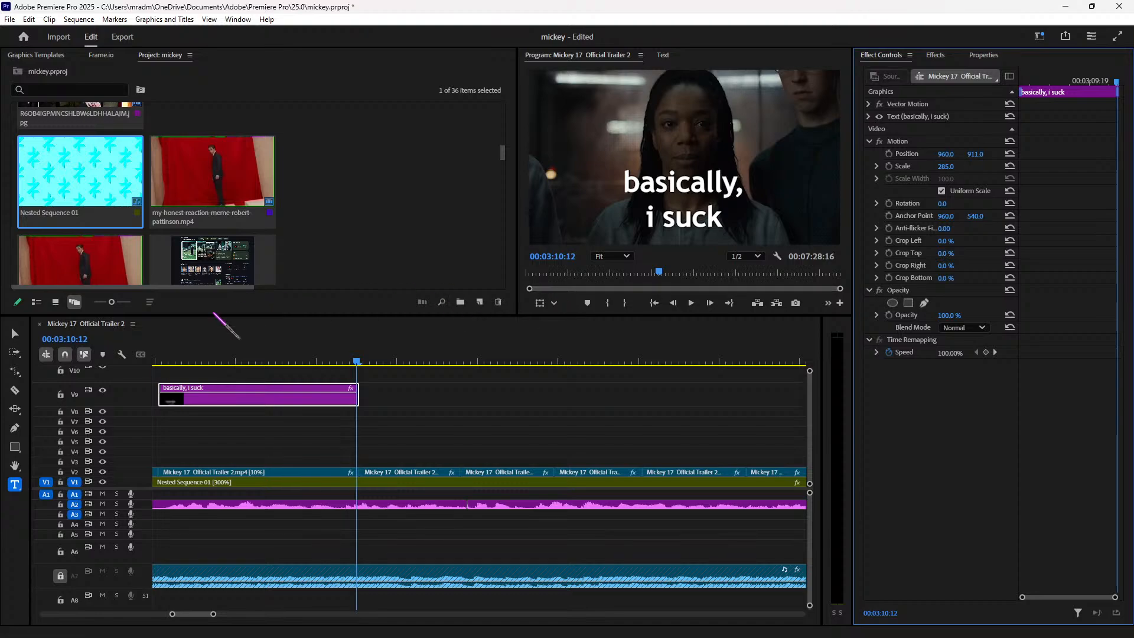
click(157, 360)
key(space)
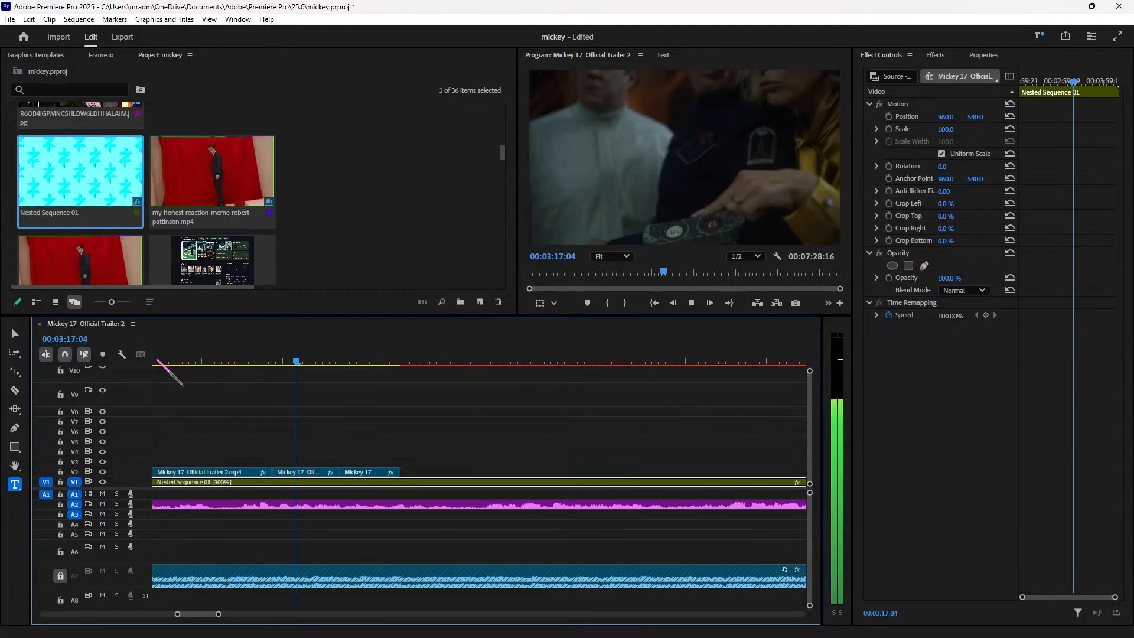
Step: Try a short V2 clip further right, then move it back left
key(minus)
key(minus)
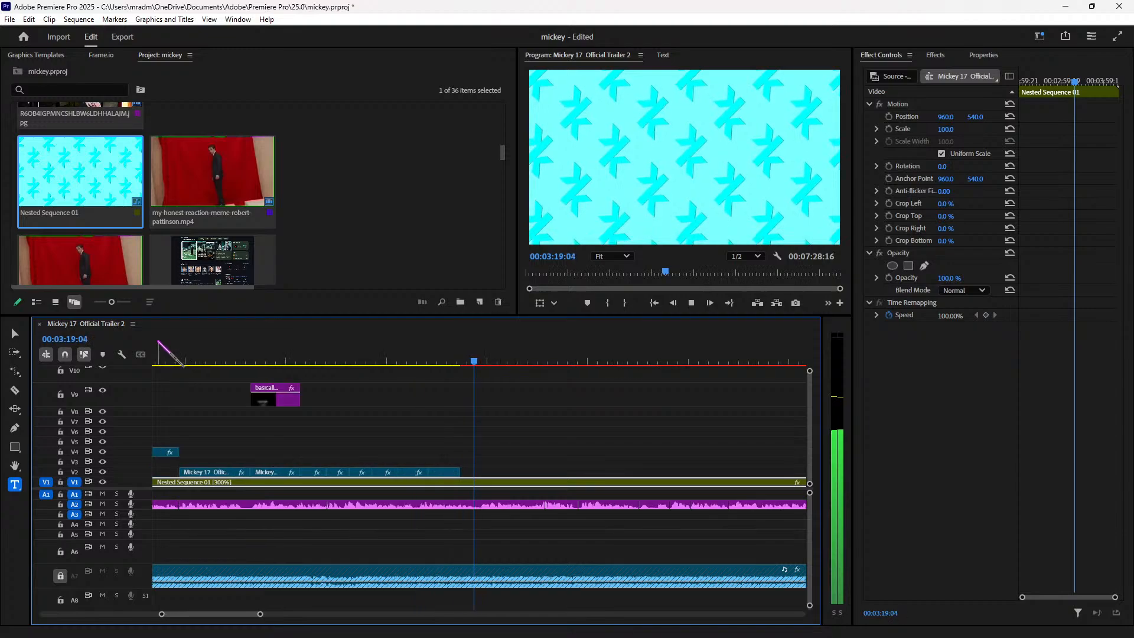
click(385, 351)
drag(396, 471, 424, 469)
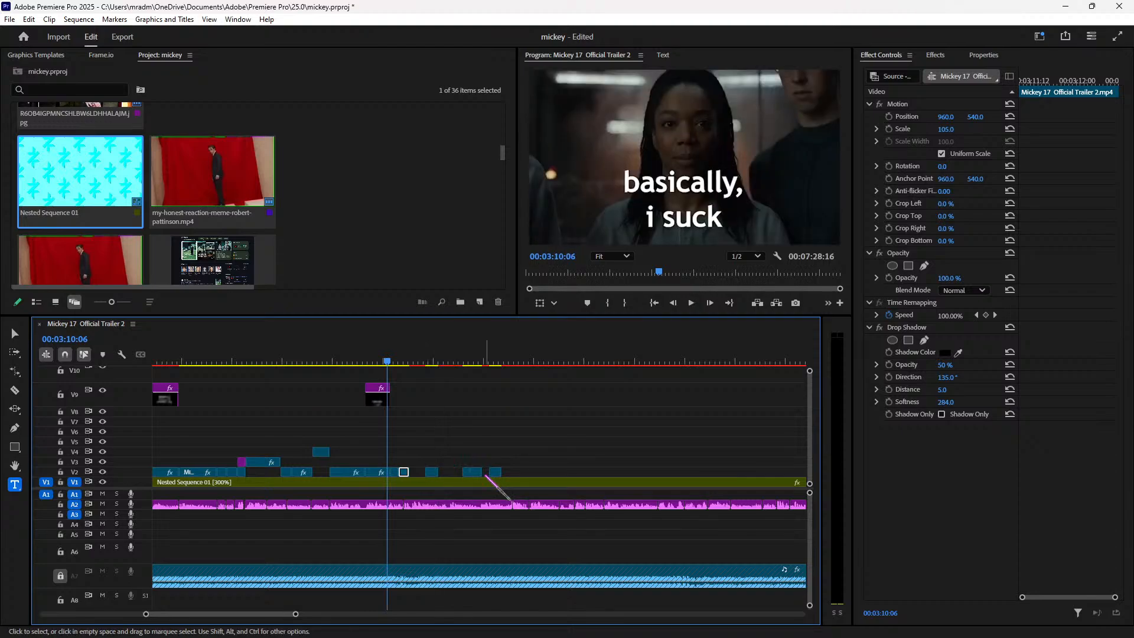
drag(496, 474, 444, 474)
Step: Trim the next V2 clip's start to close the gap and butt the short clip against it
key(=)
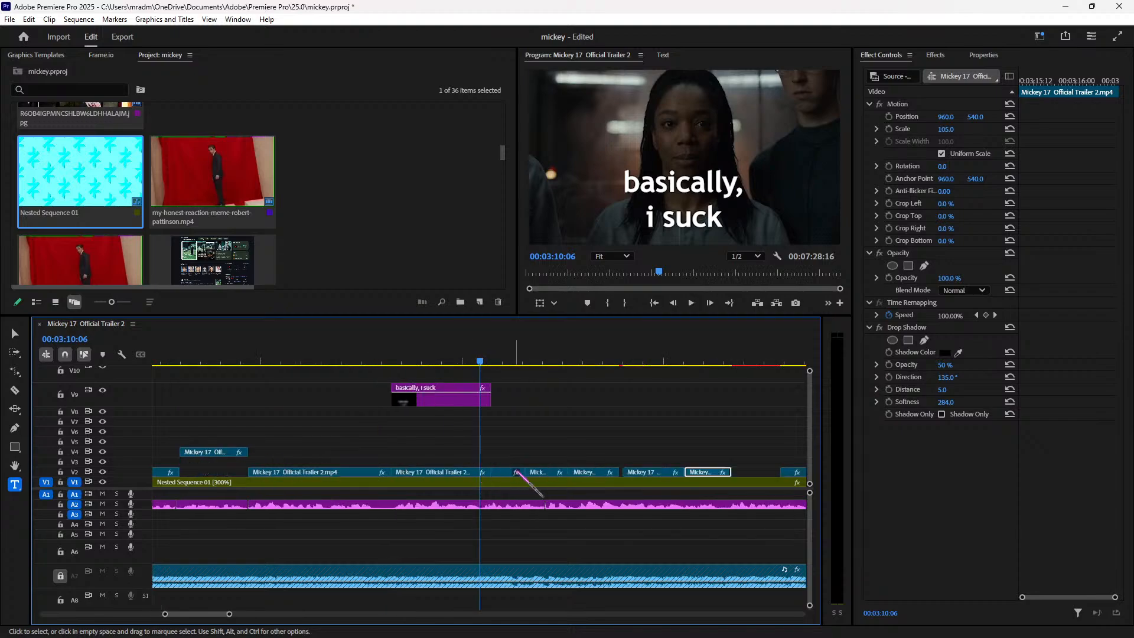
click(705, 472)
drag(773, 471, 732, 472)
key(-)
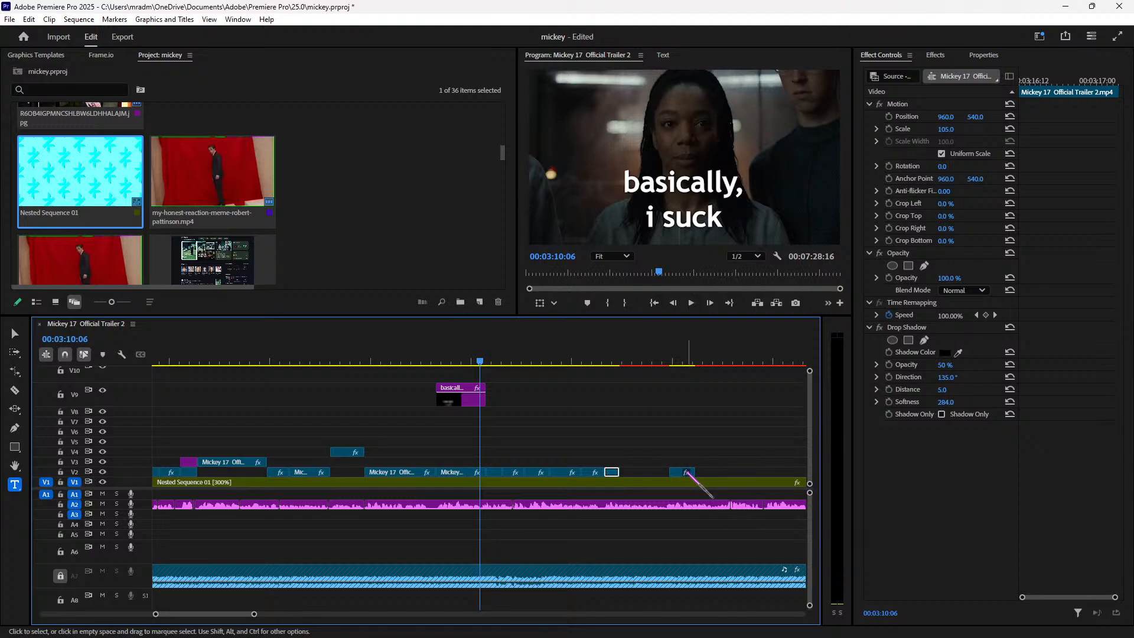
drag(679, 471, 629, 471)
key(space)
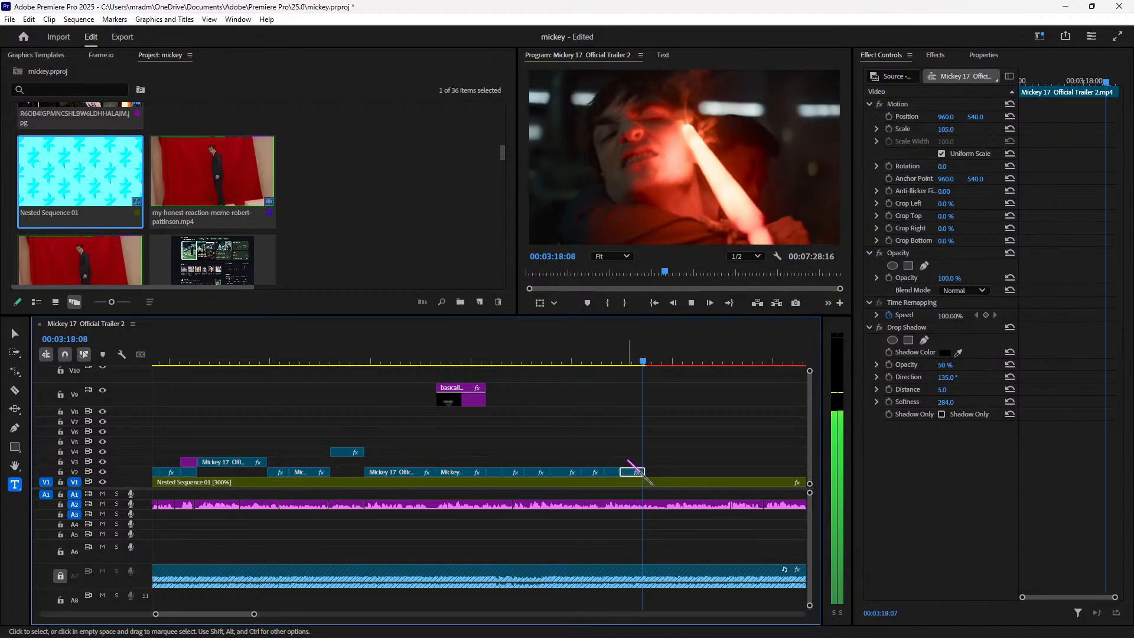
Step: Trim the V2 clip's end to the exact cut frame and review the tightened cuts
click(502, 360)
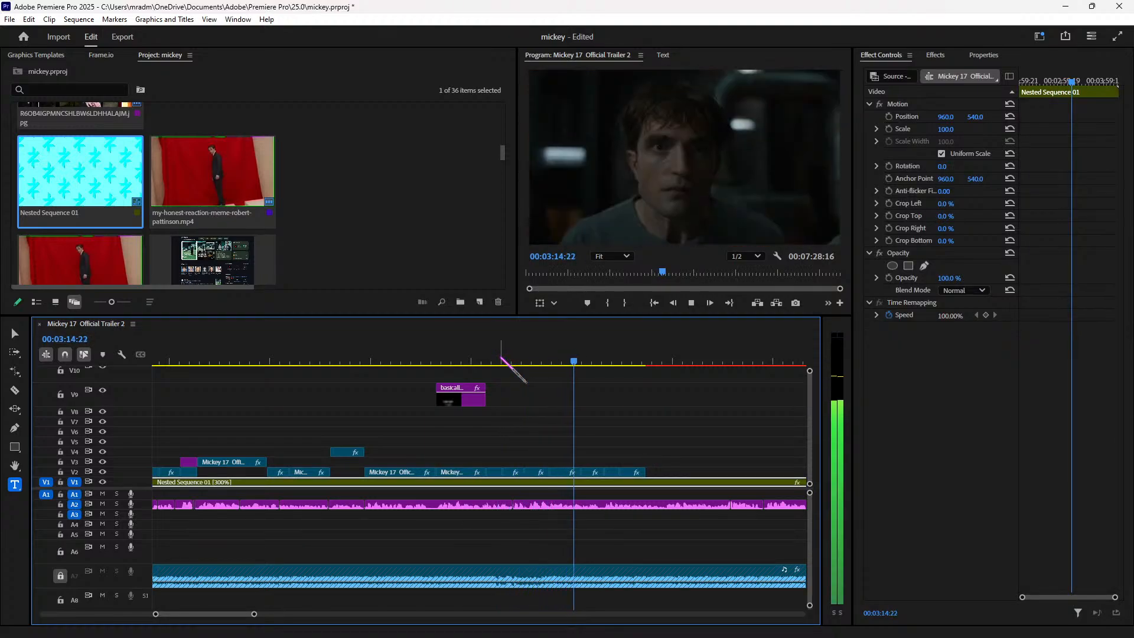
click(501, 360)
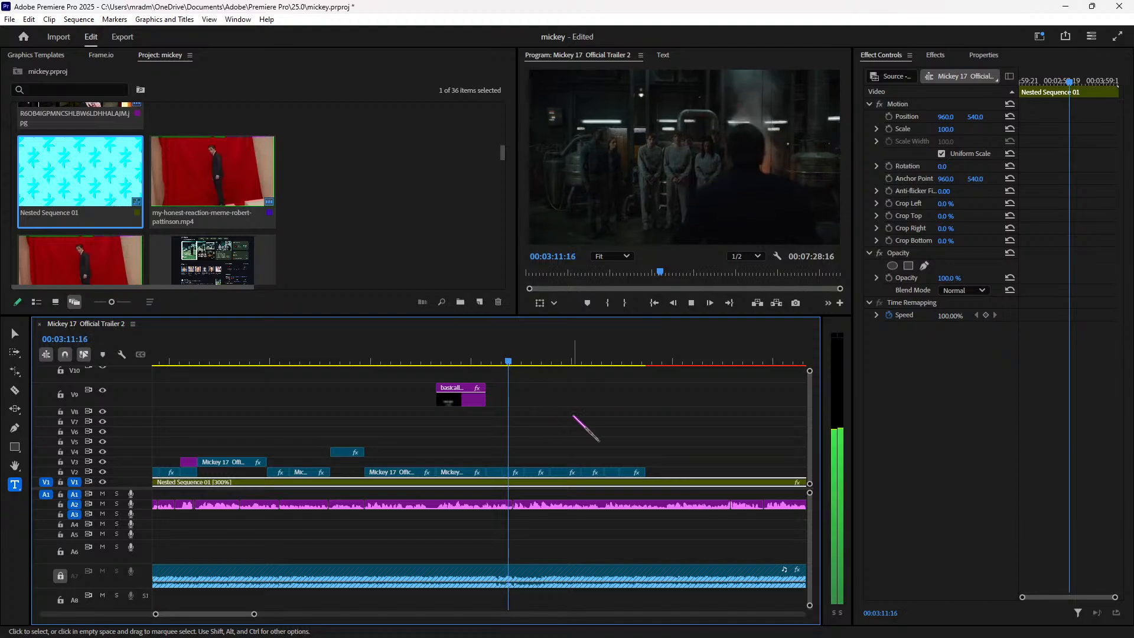
key(space)
key(space)
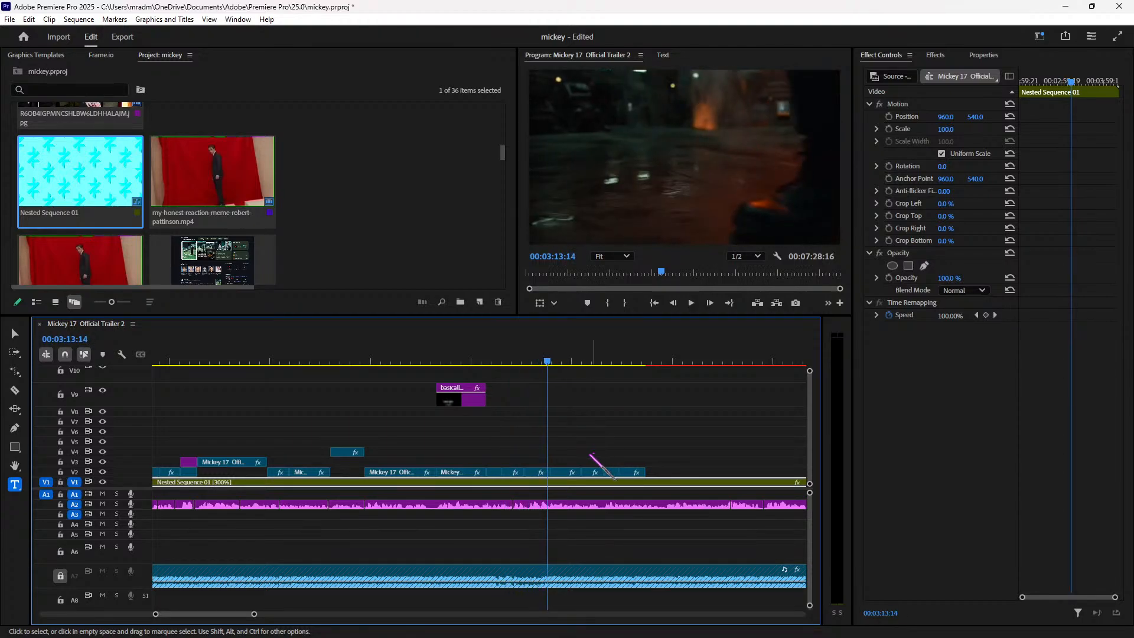
key(Left)
key(Left)
key(Left)
key(Left)
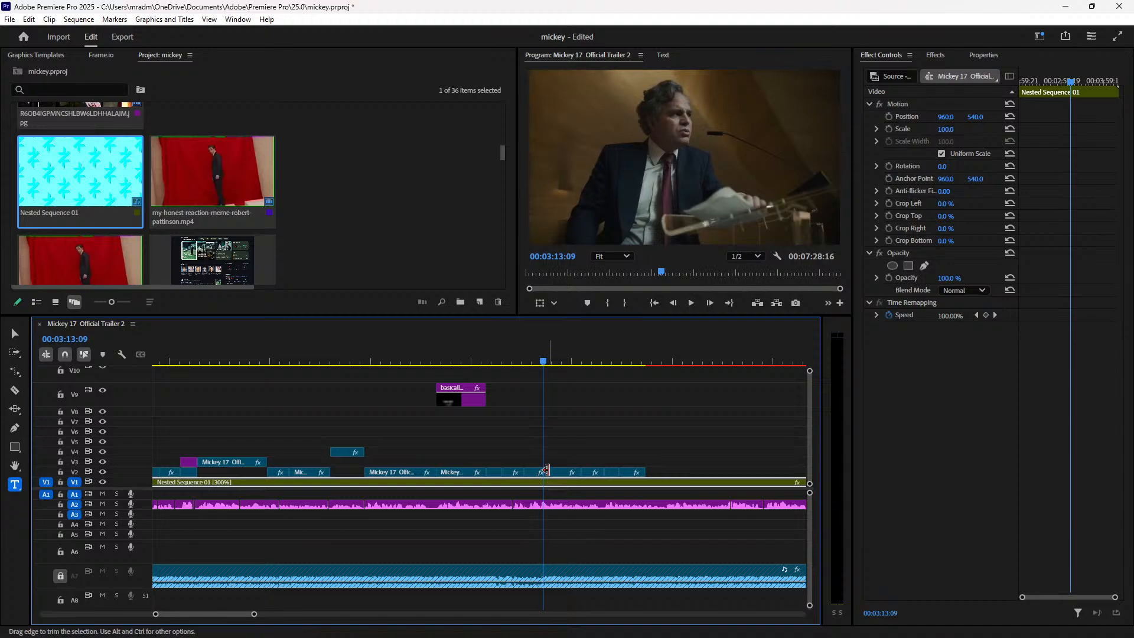
key(Right)
drag(546, 471, 555, 471)
key(Right)
key(Right)
key(Right)
click(502, 356)
key(space)
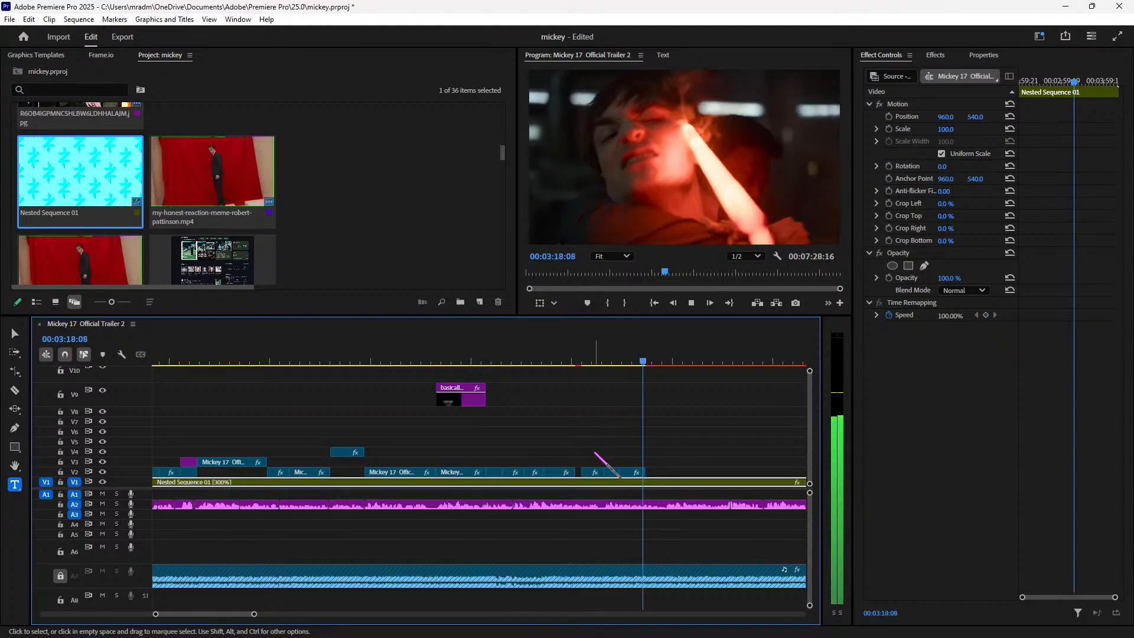
Step: Delete the unwanted V2 clip and move the following clip left into the gap
click(594, 473)
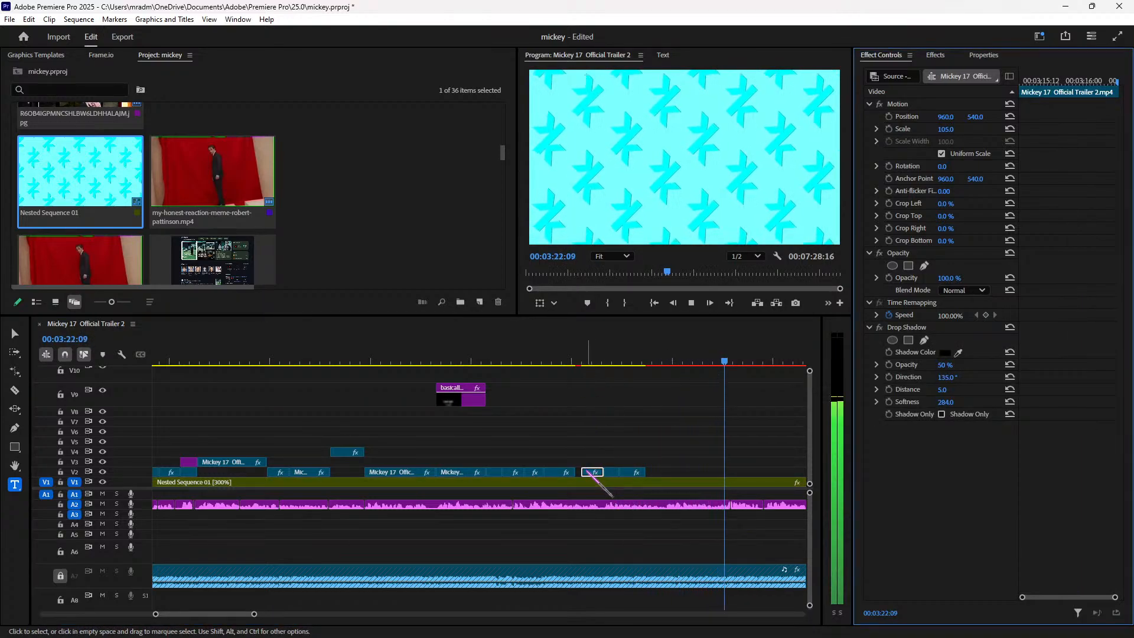
key(Delete)
click(607, 360)
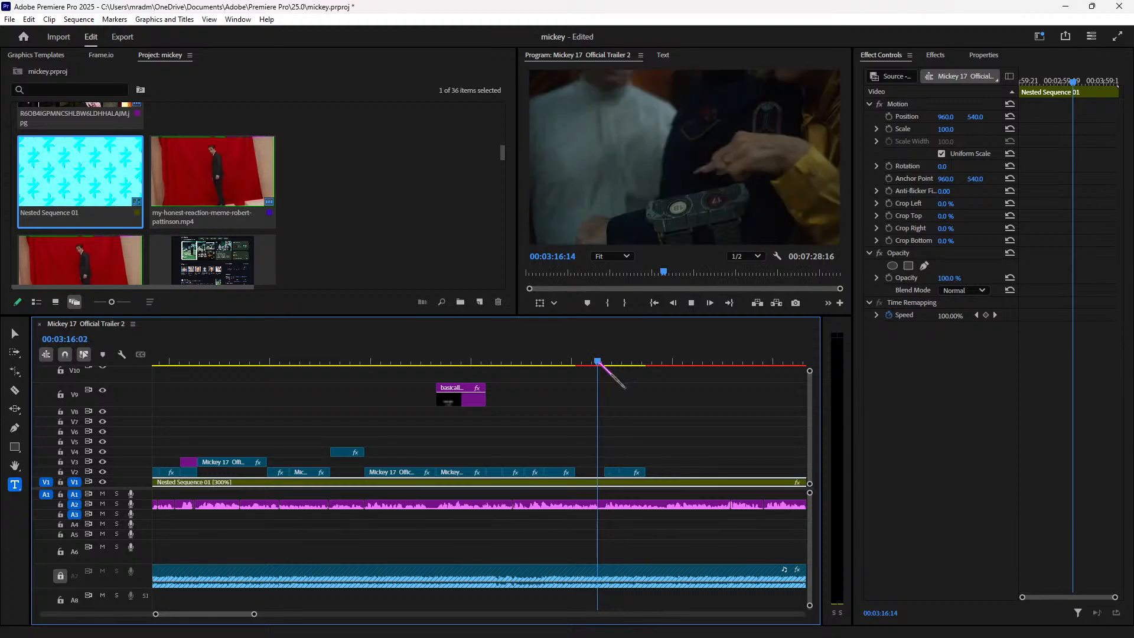
key(space)
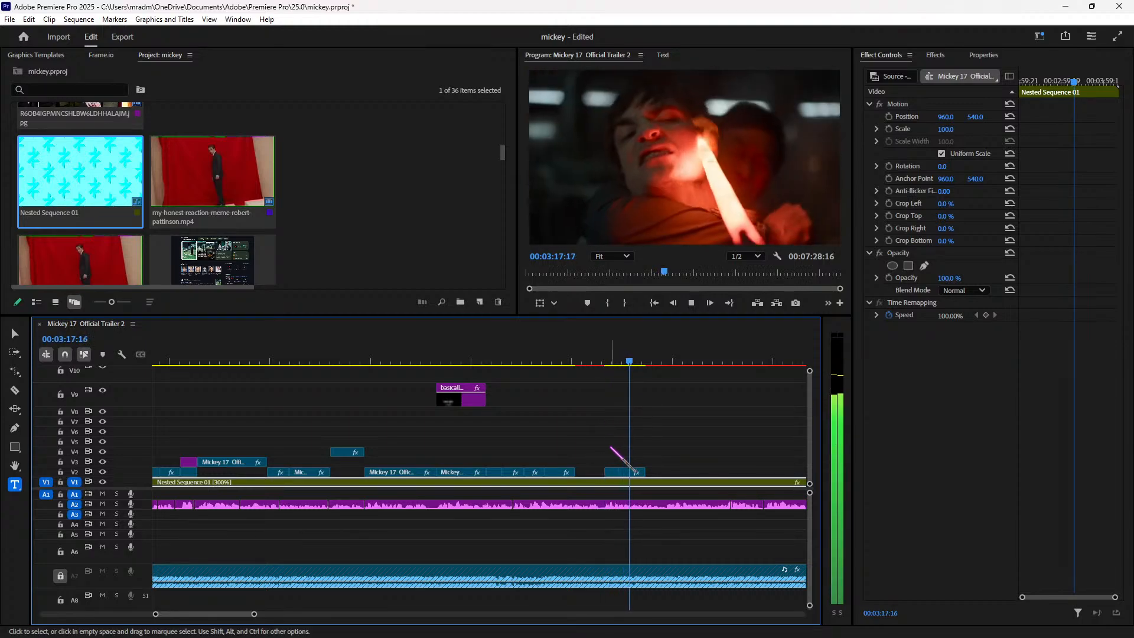
key(space)
mouse_move(620, 472)
mouse_down()
mouse_move(575, 476)
mouse_move(615, 472)
mouse_up()
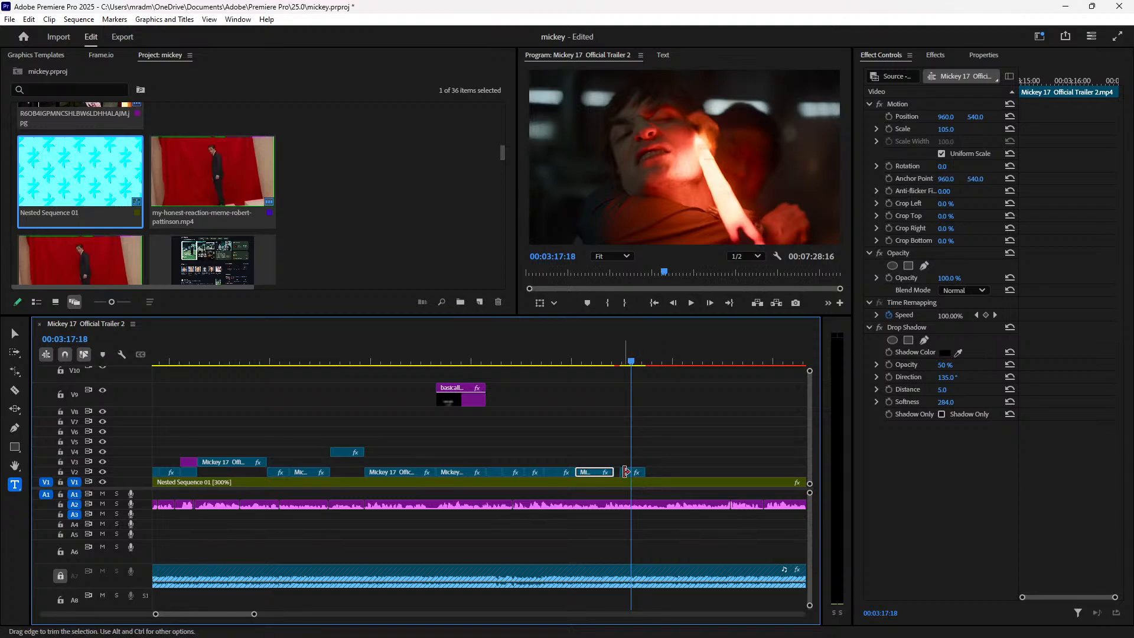
click(524, 363)
key(space)
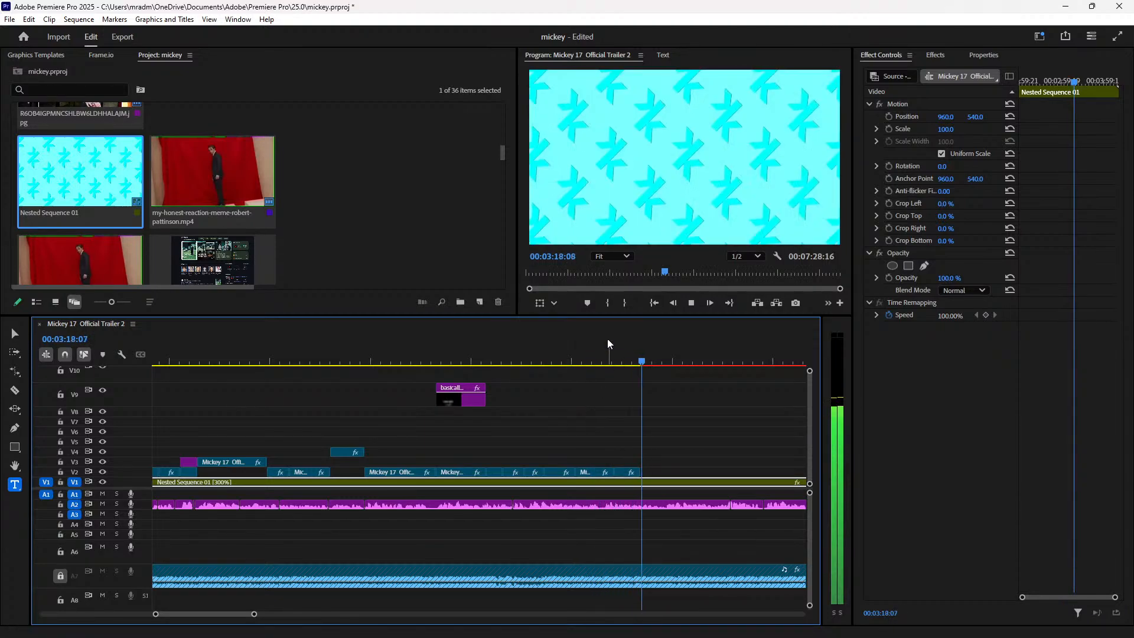
Step: Trim seven frames off the V2 clip's end and review from 00:03:16:08
click(603, 359)
key(space)
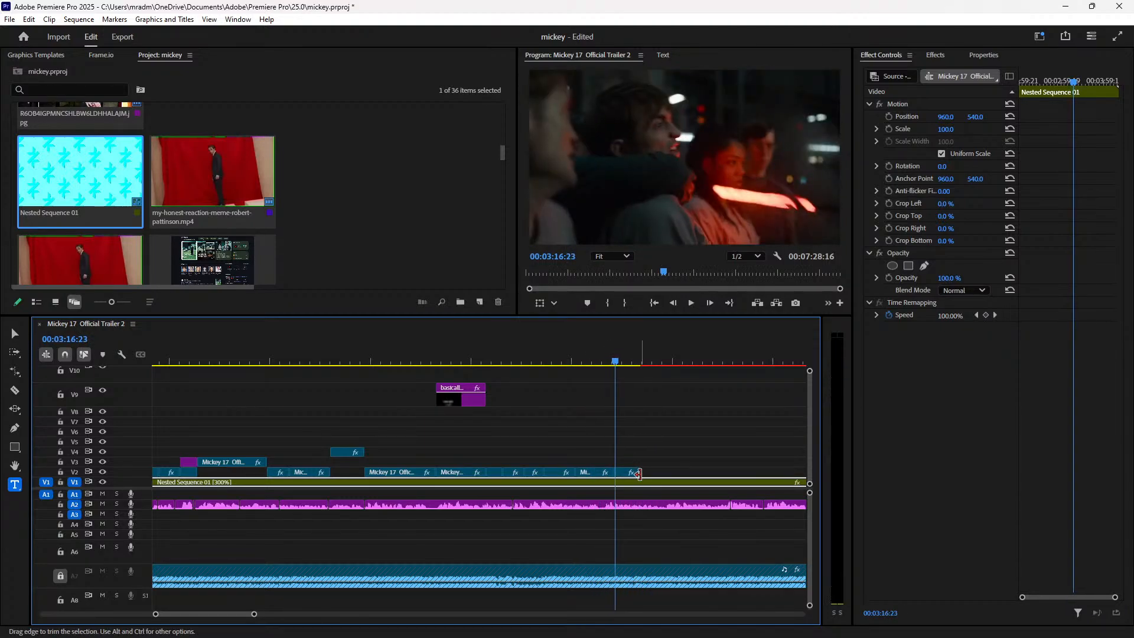
mouse_move(612, 471)
mouse_down()
mouse_move(601, 472)
mouse_move(614, 473)
mouse_up()
click(582, 350)
key(space)
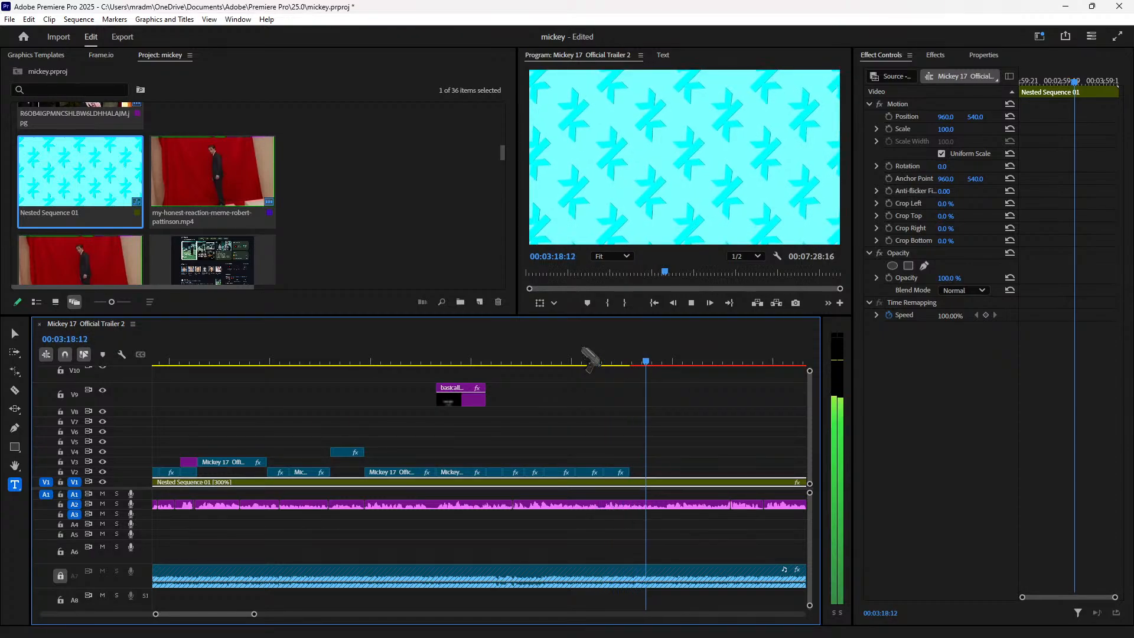
click(602, 360)
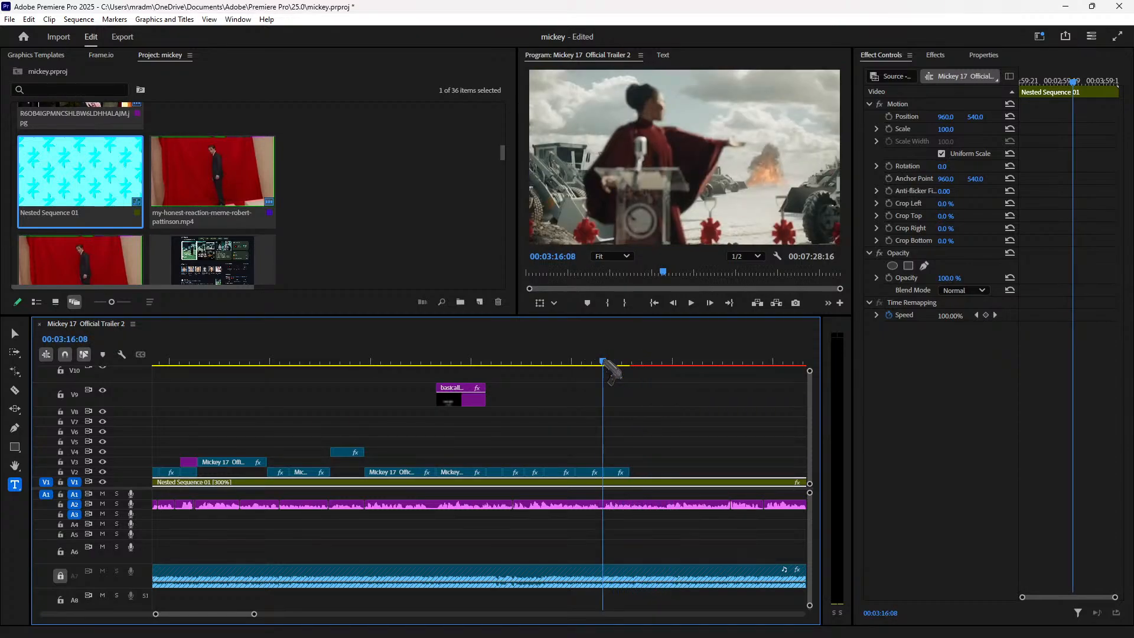
key(space)
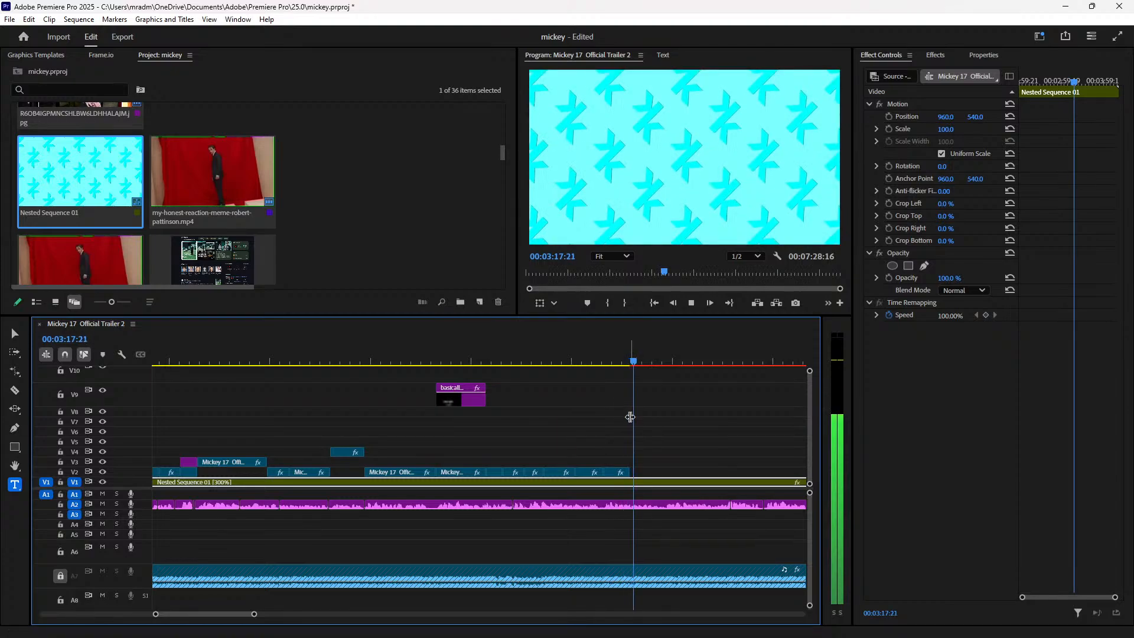
key(space)
key(minus)
key(minus)
key(minus)
key(minus)
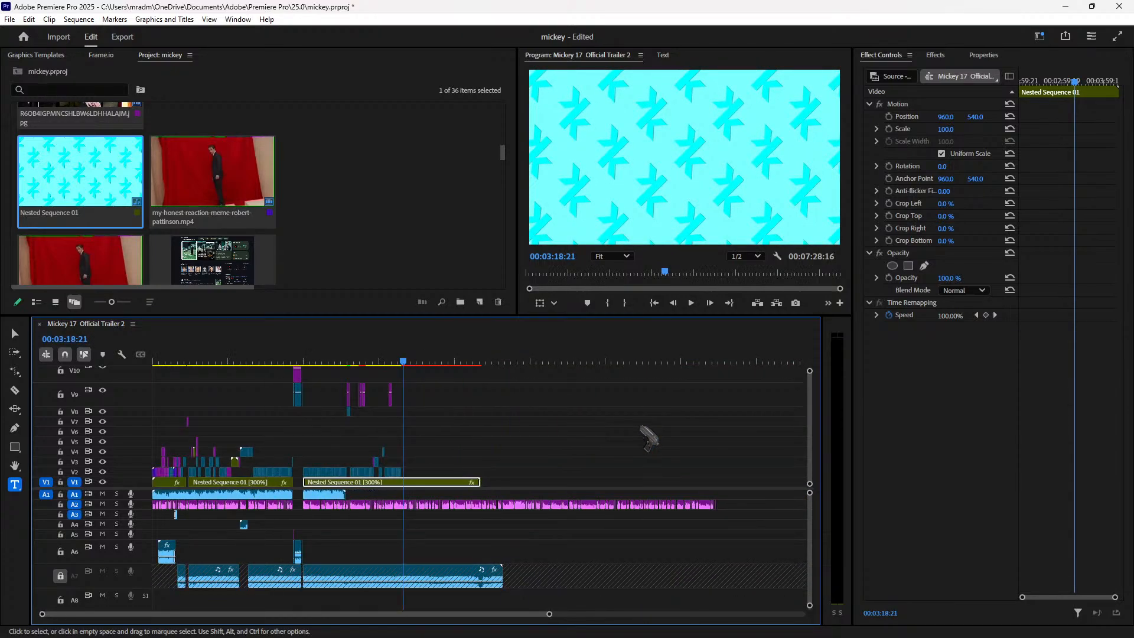
Step: Drop the full Mickey 17 Official Trailer 2.mp4 clip onto the timeline at about 00:03:12
scroll(367, 201, down, 3)
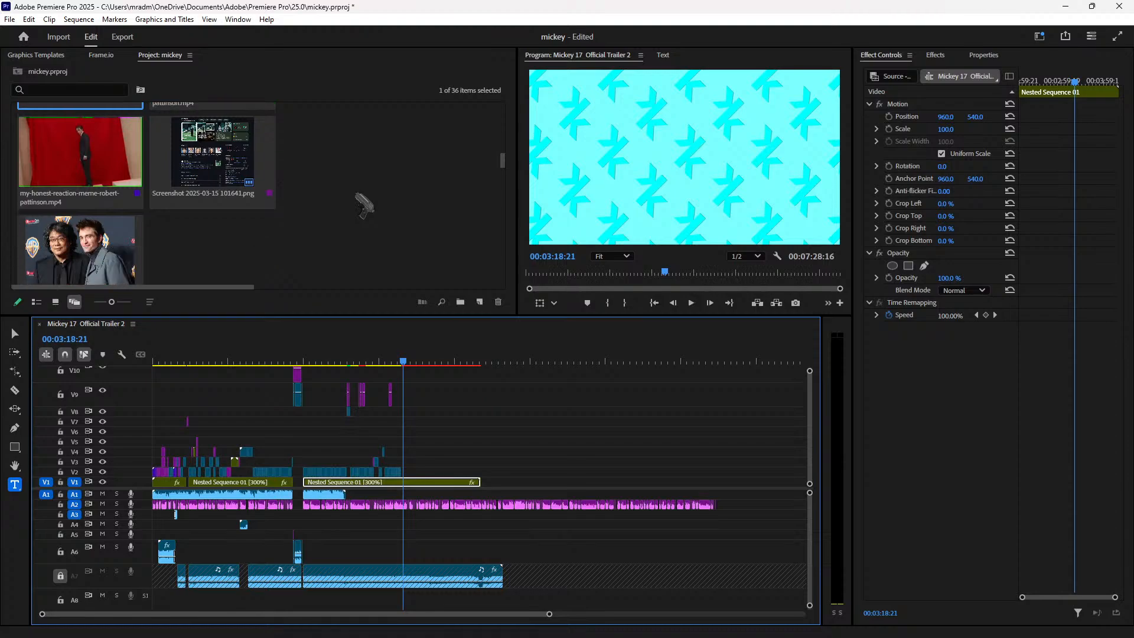
scroll(337, 206, down, 1)
click(394, 362)
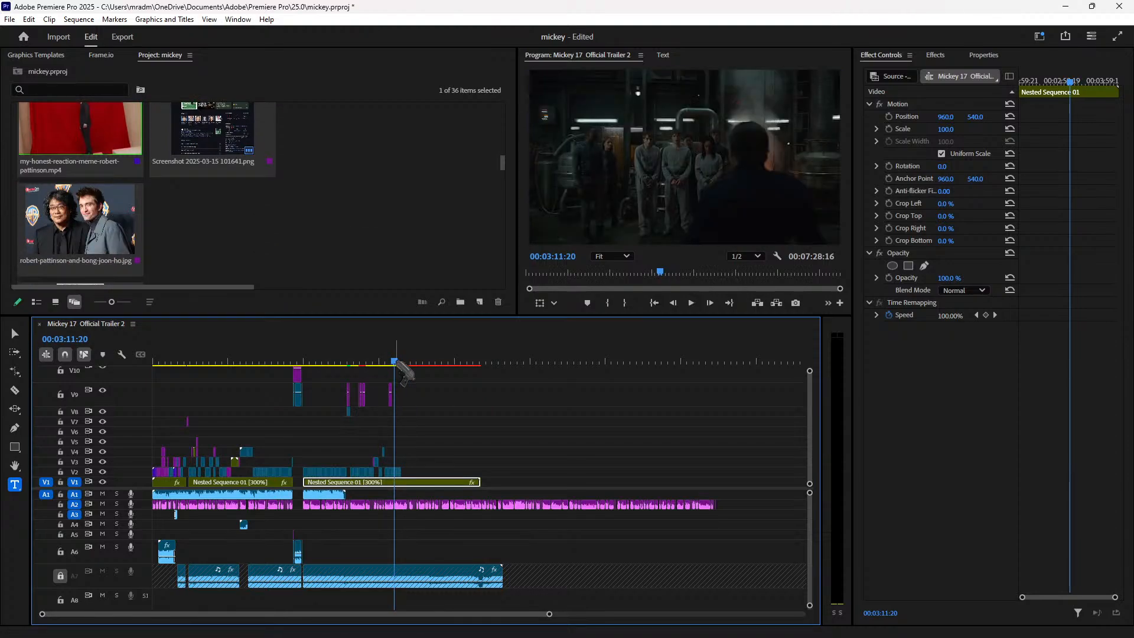
key(space)
key(space)
scroll(208, 217, down, 2)
scroll(210, 219, up, 4)
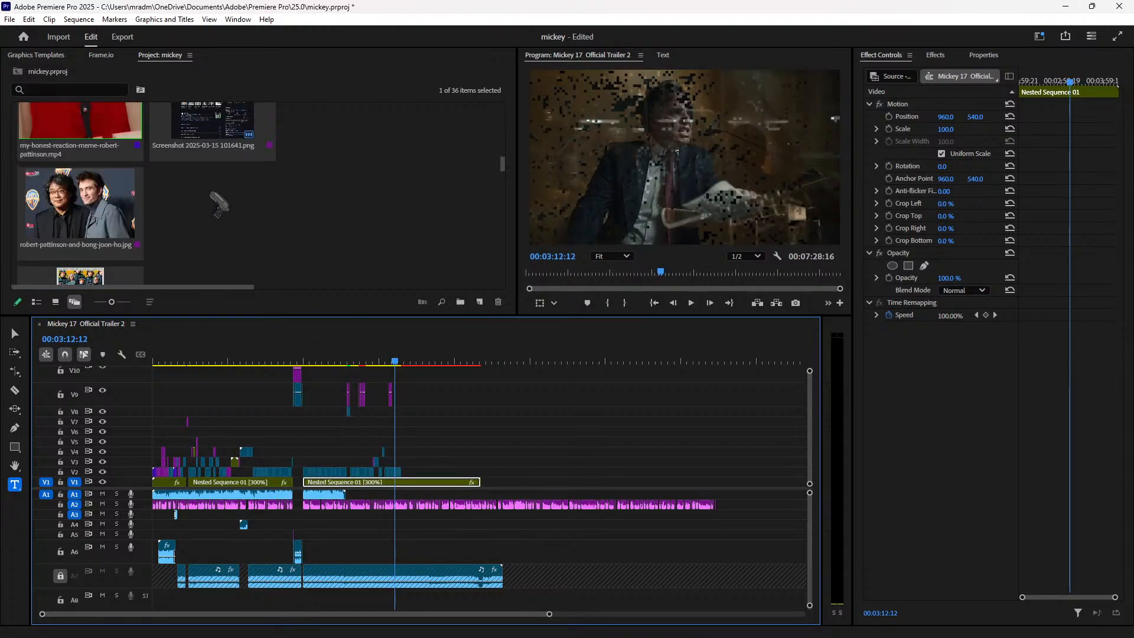
scroll(325, 253, up, 5)
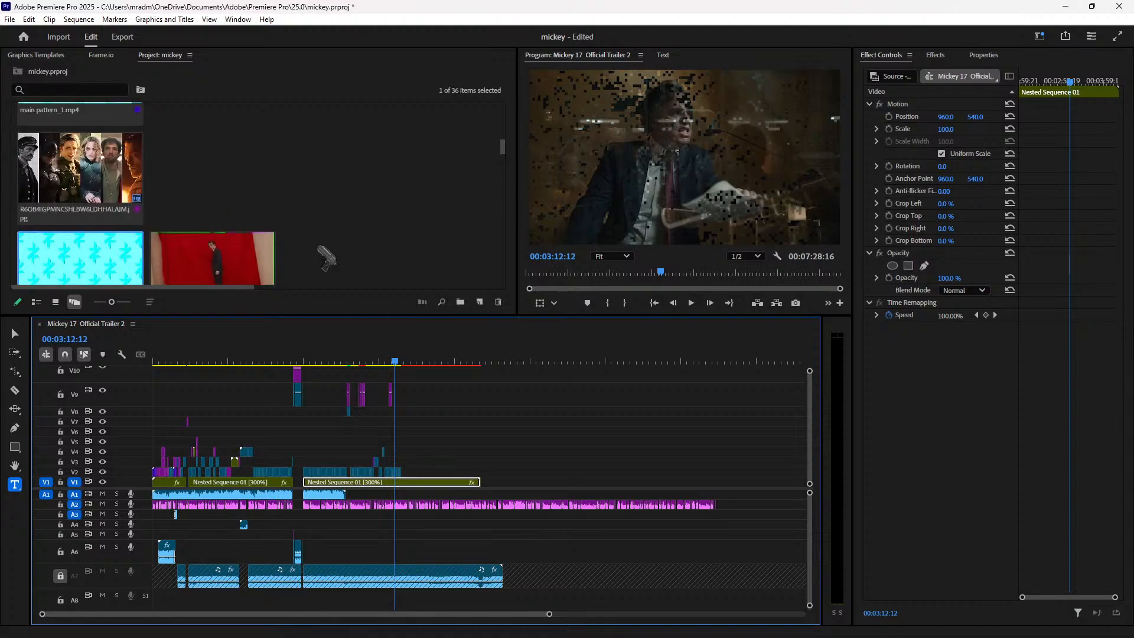
scroll(327, 256, up, 5)
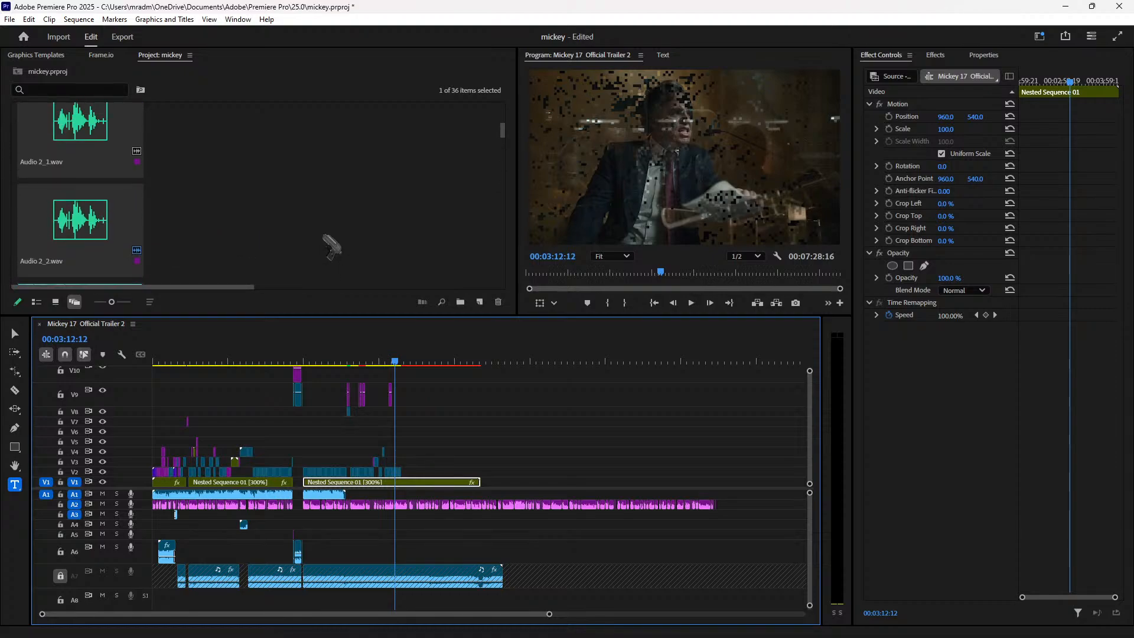
scroll(319, 244, up, 5)
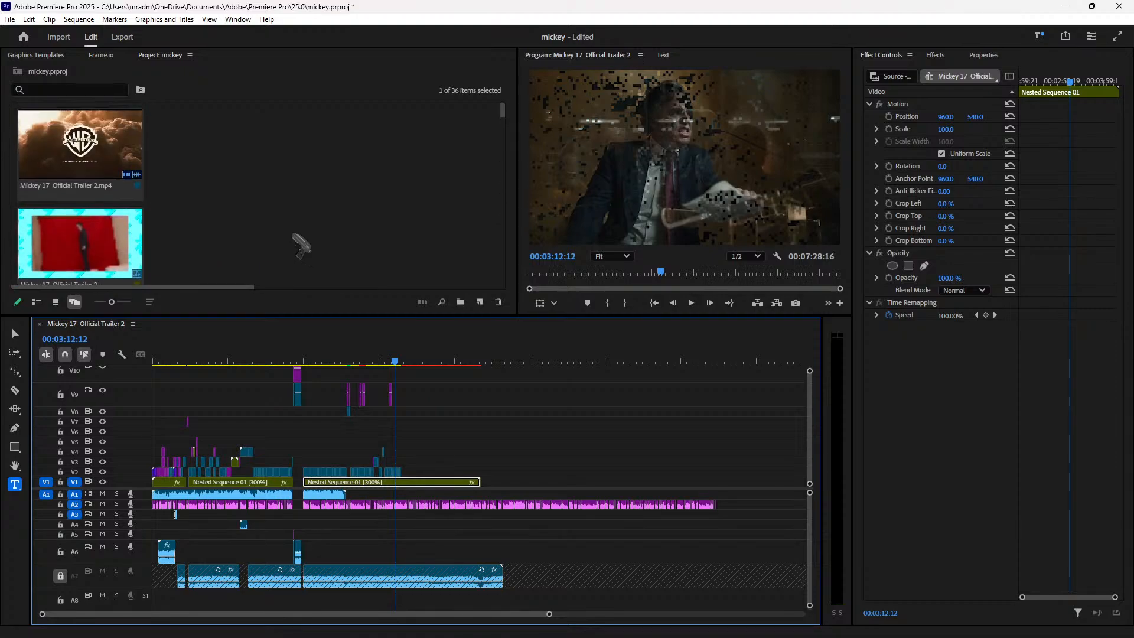
drag(83, 151, 404, 466)
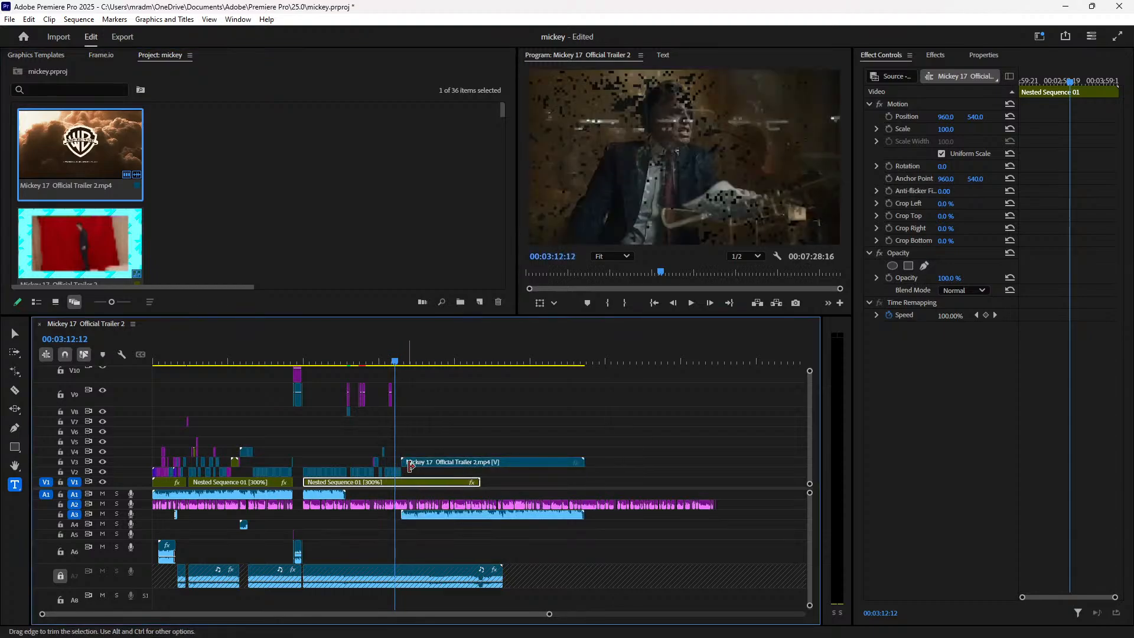
Step: Zoom the timeline in and disable the newly added trailer clip
key(=)
key(=)
key(=)
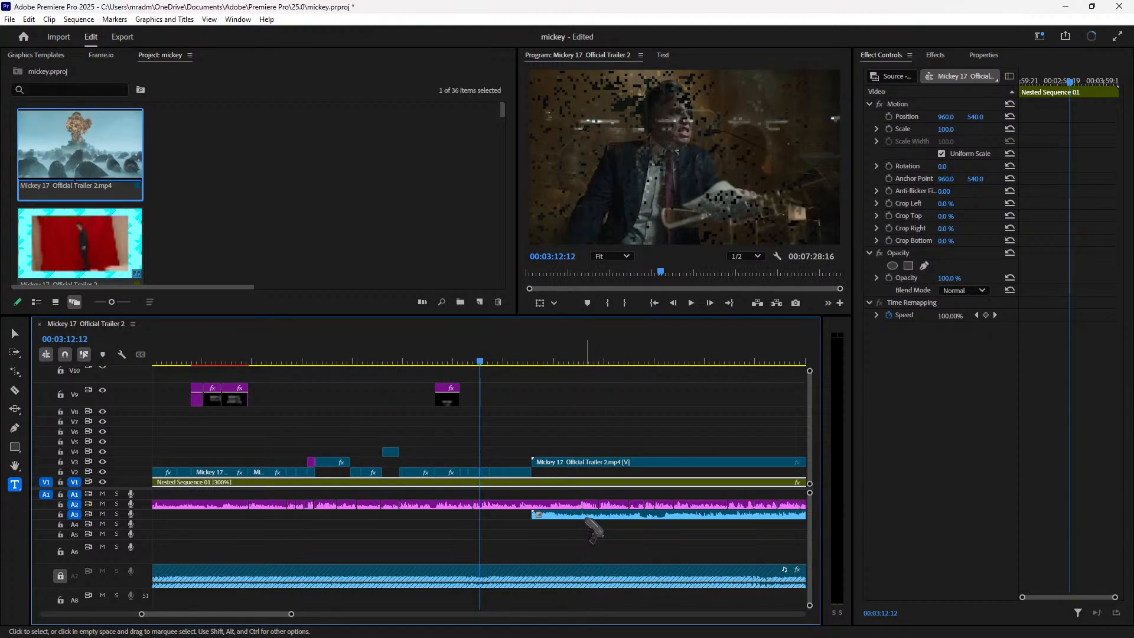
click(587, 517)
right_click(586, 516)
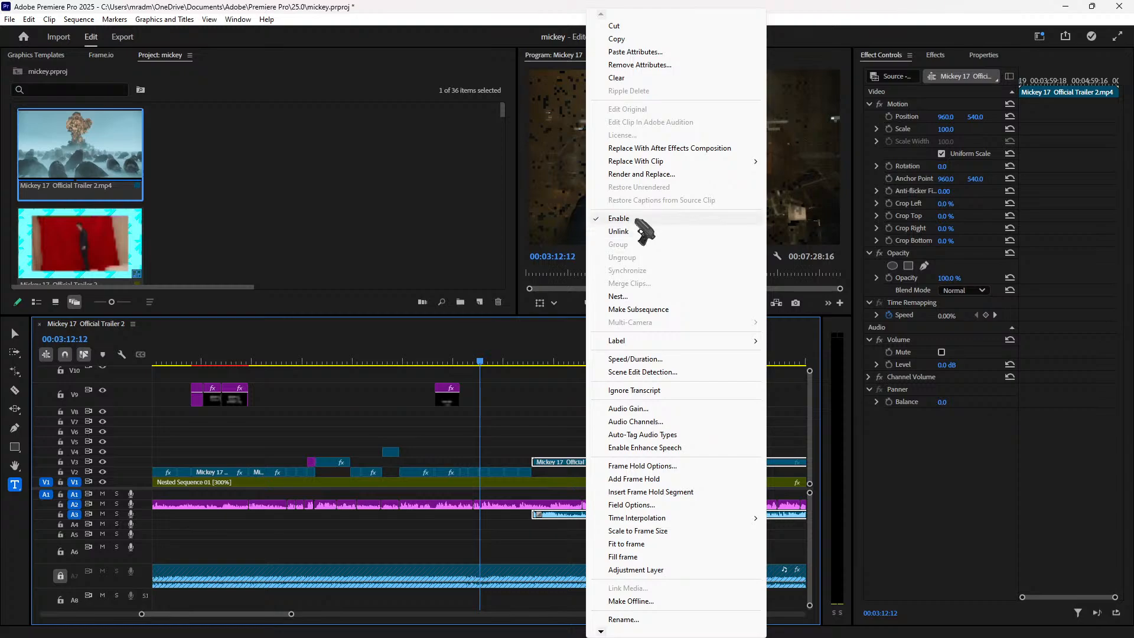
click(637, 220)
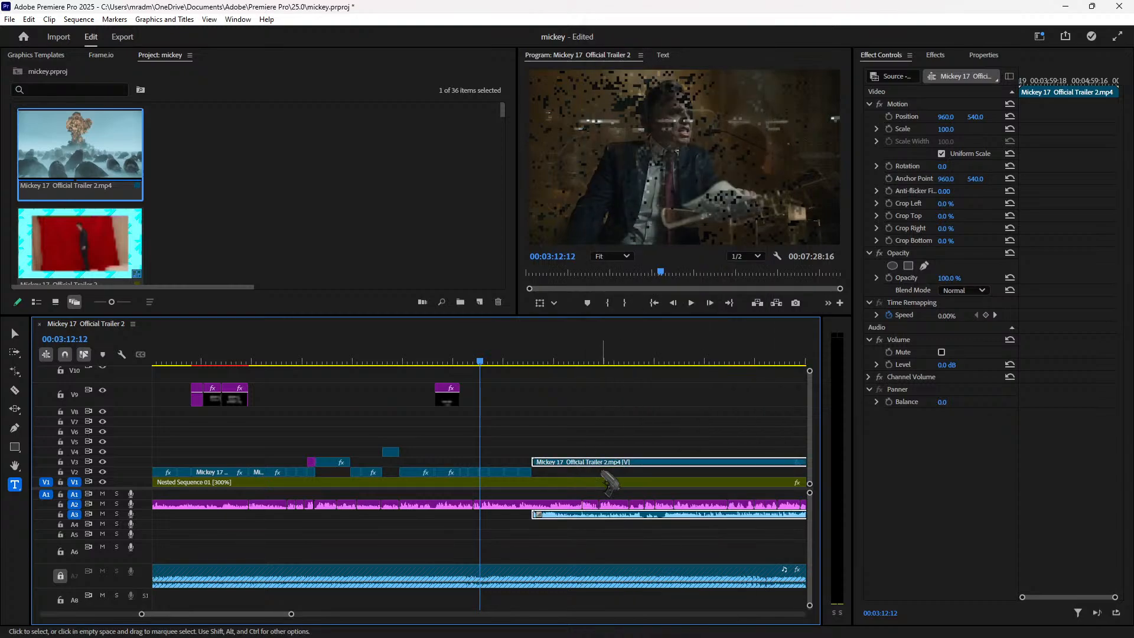
Step: Unlink the trailer clip, delete its audio, and move the video down to V2
right_click(625, 462)
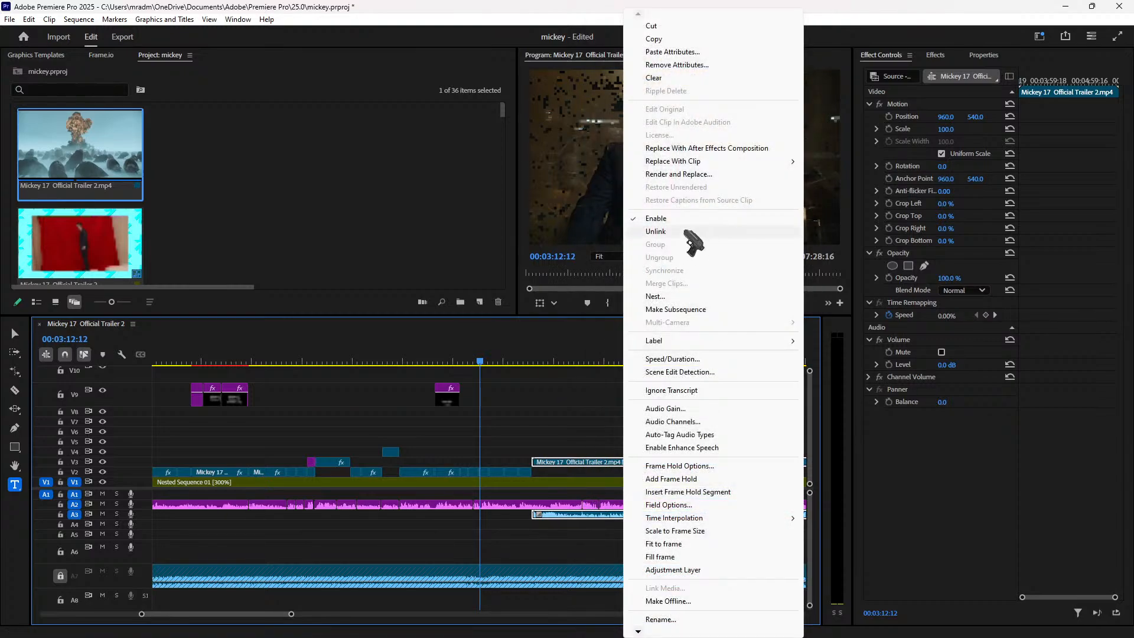
click(686, 230)
click(646, 521)
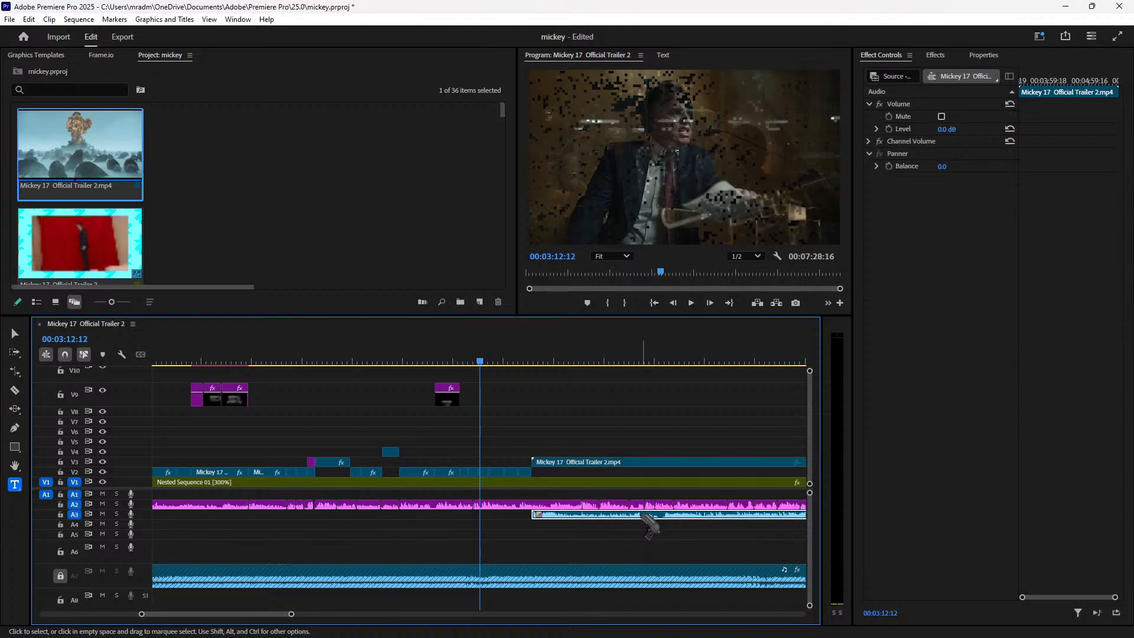
key(Delete)
drag(587, 466, 587, 475)
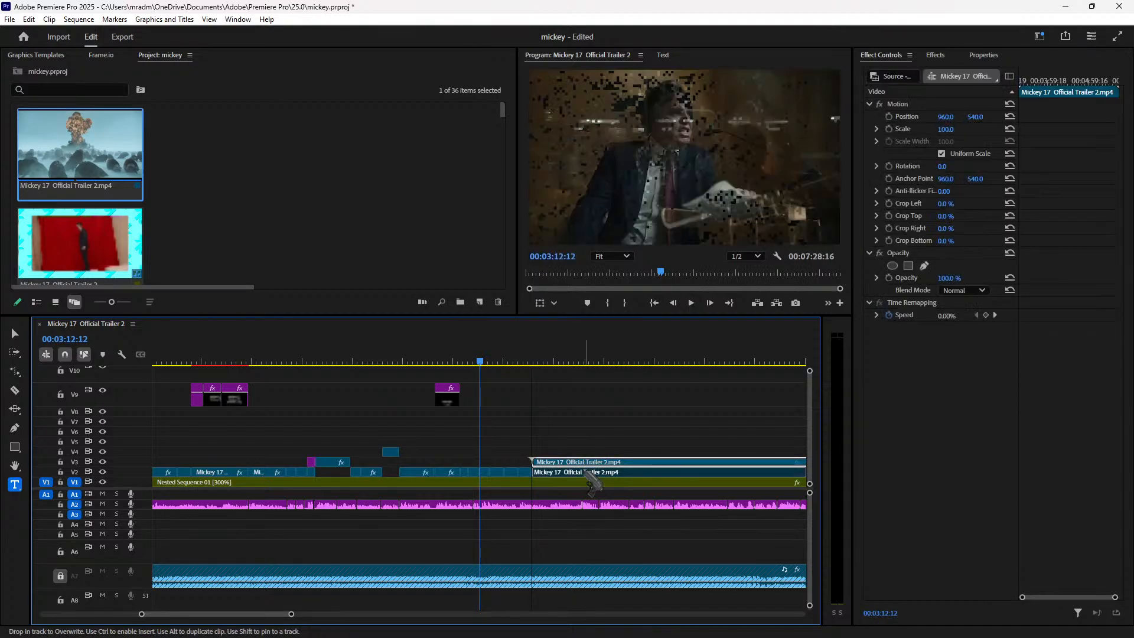
key(space)
click(526, 361)
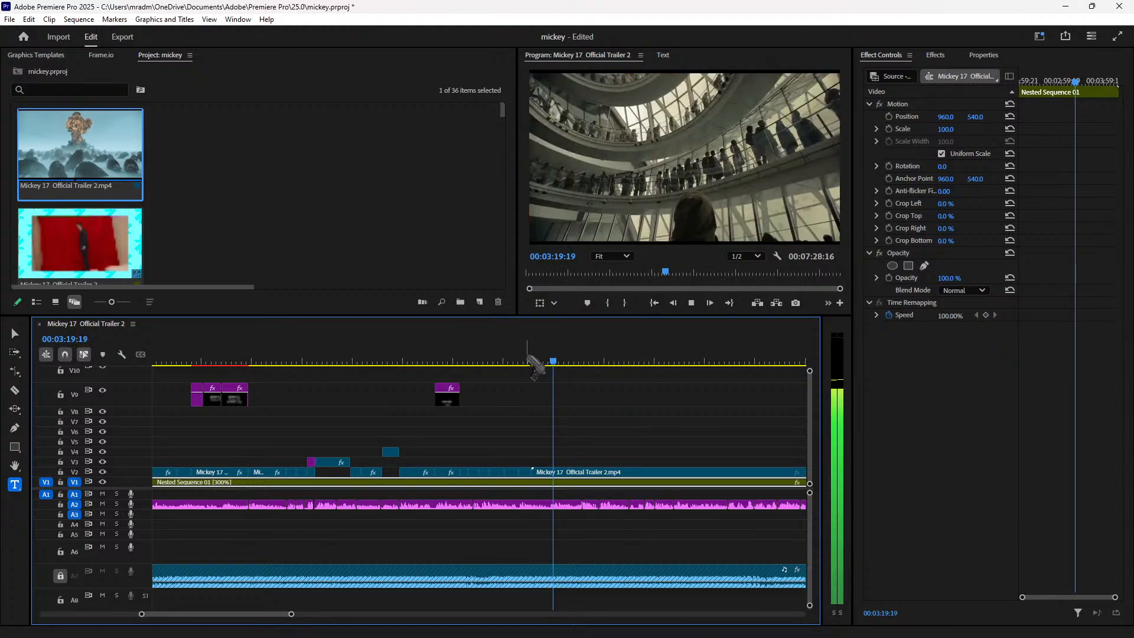
Step: Trim the V2 trailer clip's start toward the playhead and preview it up to 00:03:23:19
key(space)
key(Left)
key(Left)
key(Left)
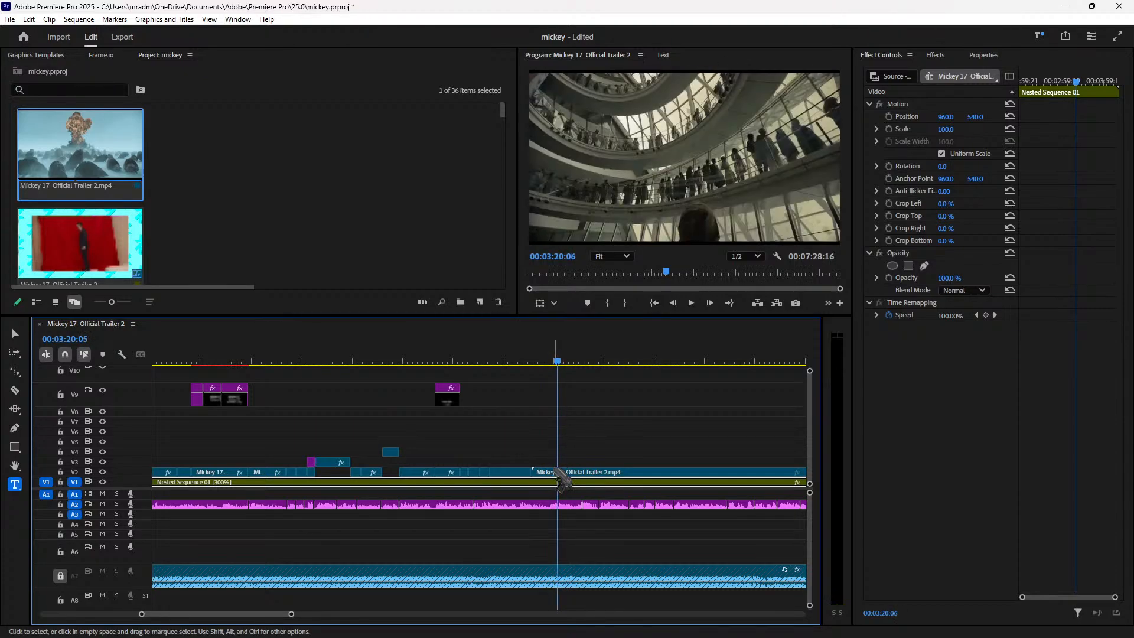
click(553, 472)
mouse_move(537, 471)
mouse_down()
mouse_move(568, 474)
mouse_move(548, 474)
mouse_up()
key(space)
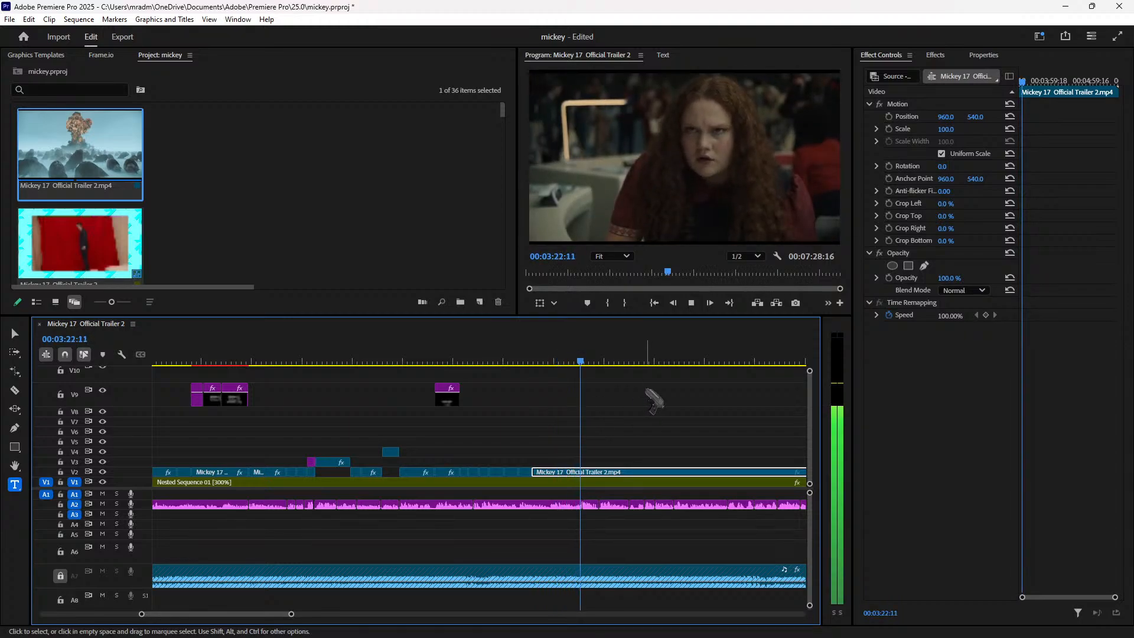
key(space)
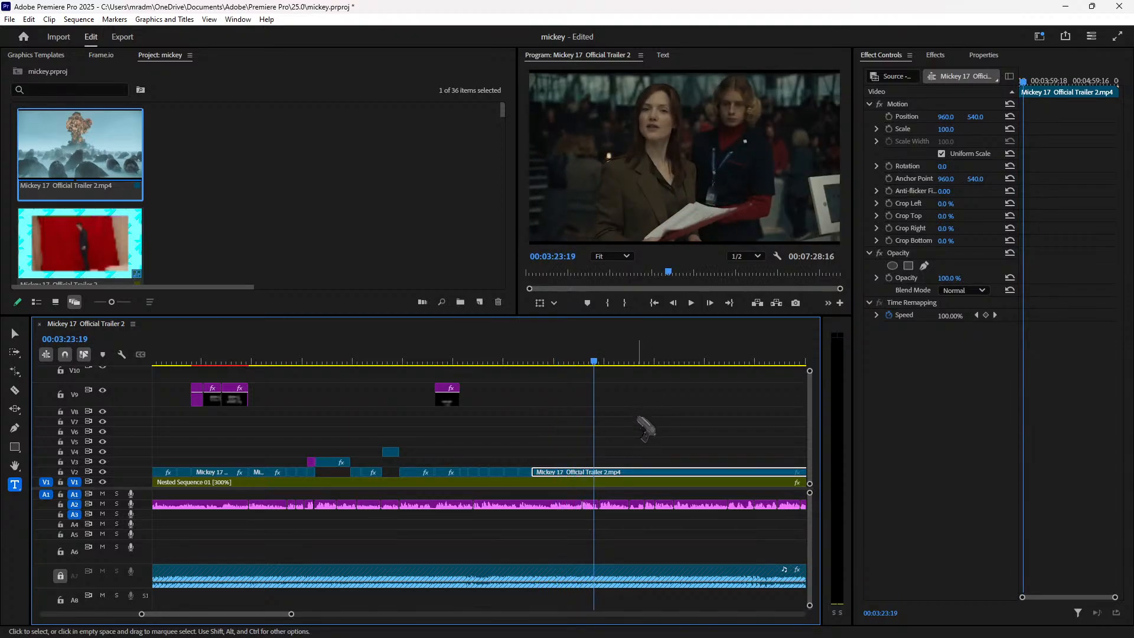
key(c)
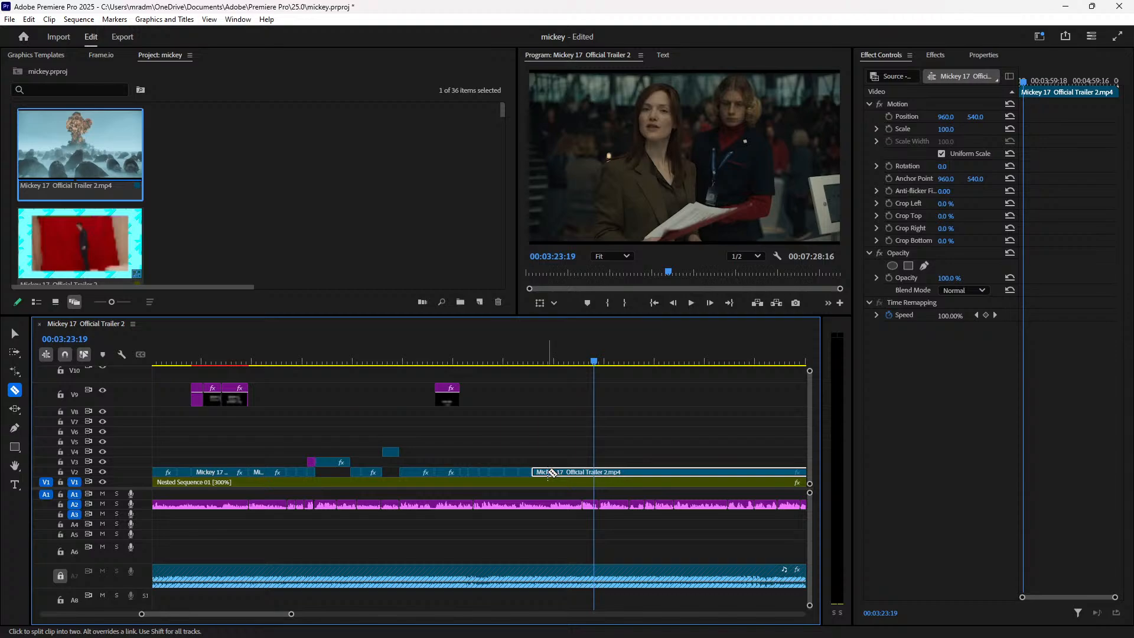
key(v)
Step: Set the clip's Scale to 105 and razor-split it at the playhead
click(945, 129)
text(105)
key(Return)
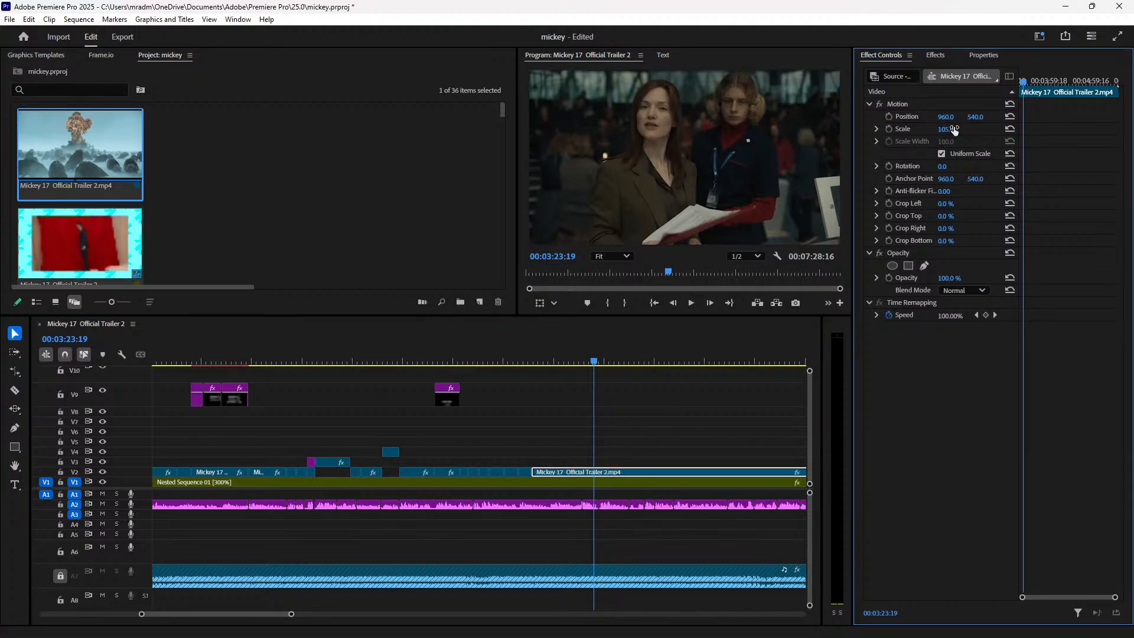
key(c)
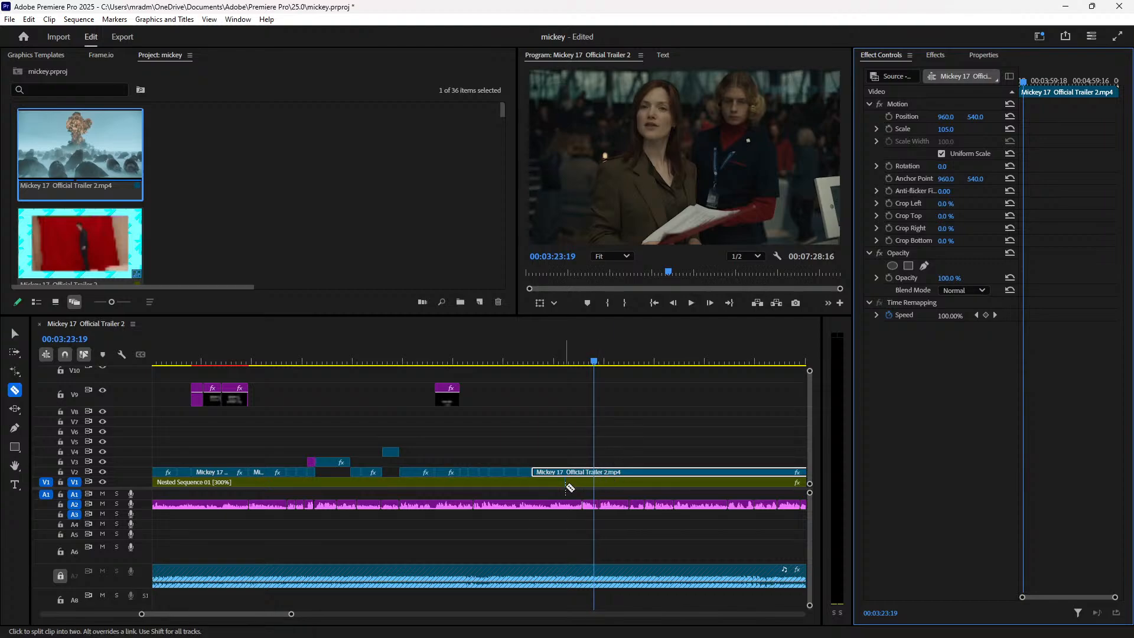
click(559, 471)
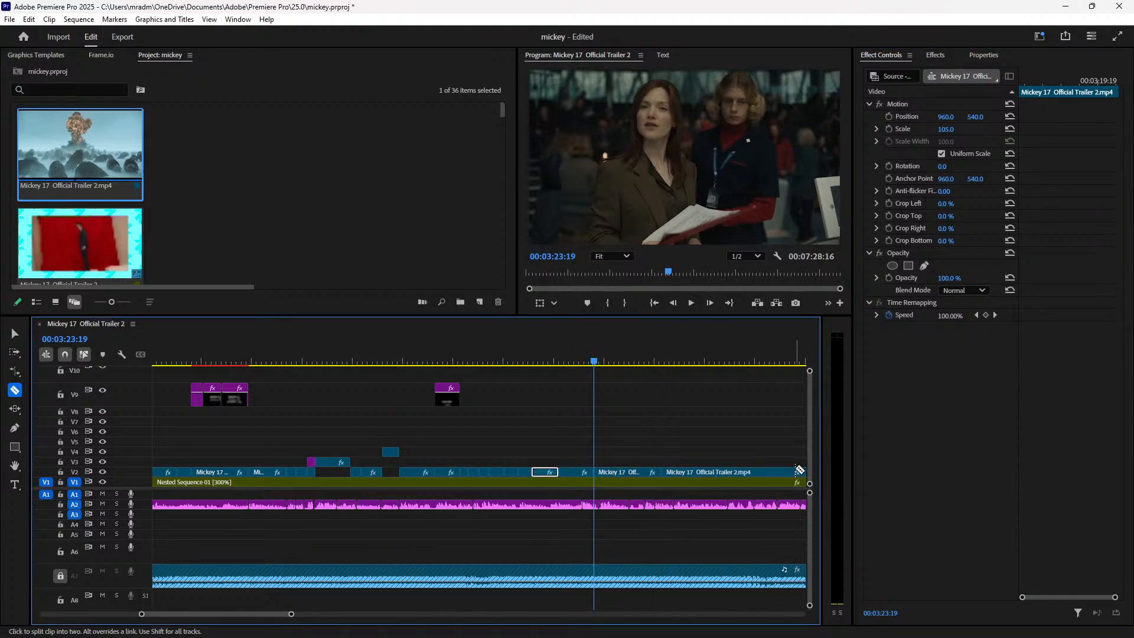
key(minus)
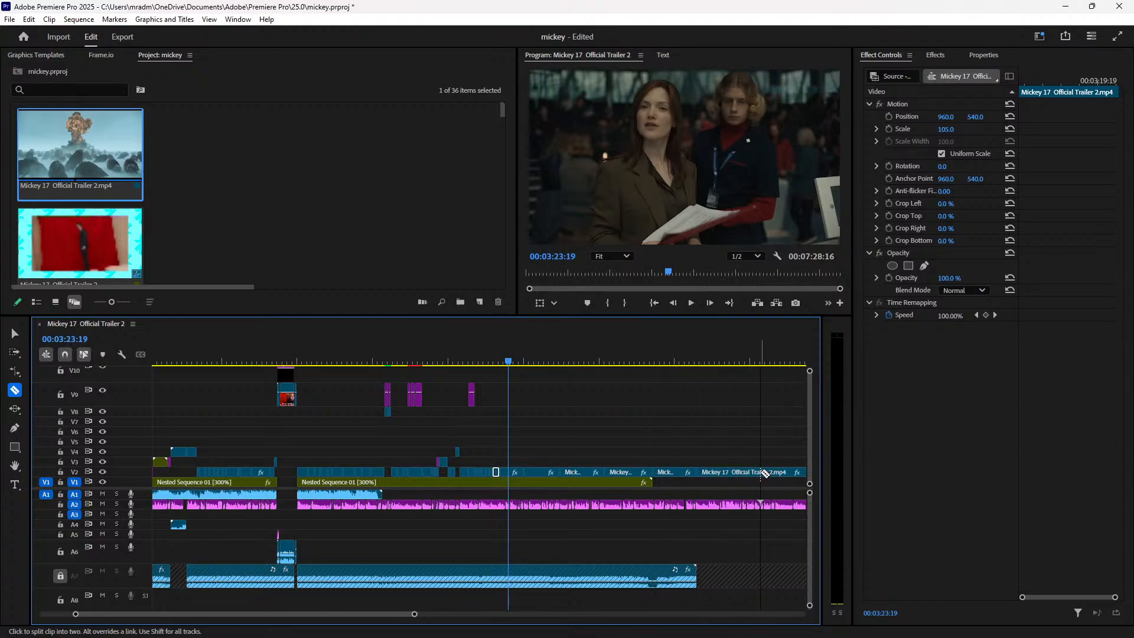
key(minus)
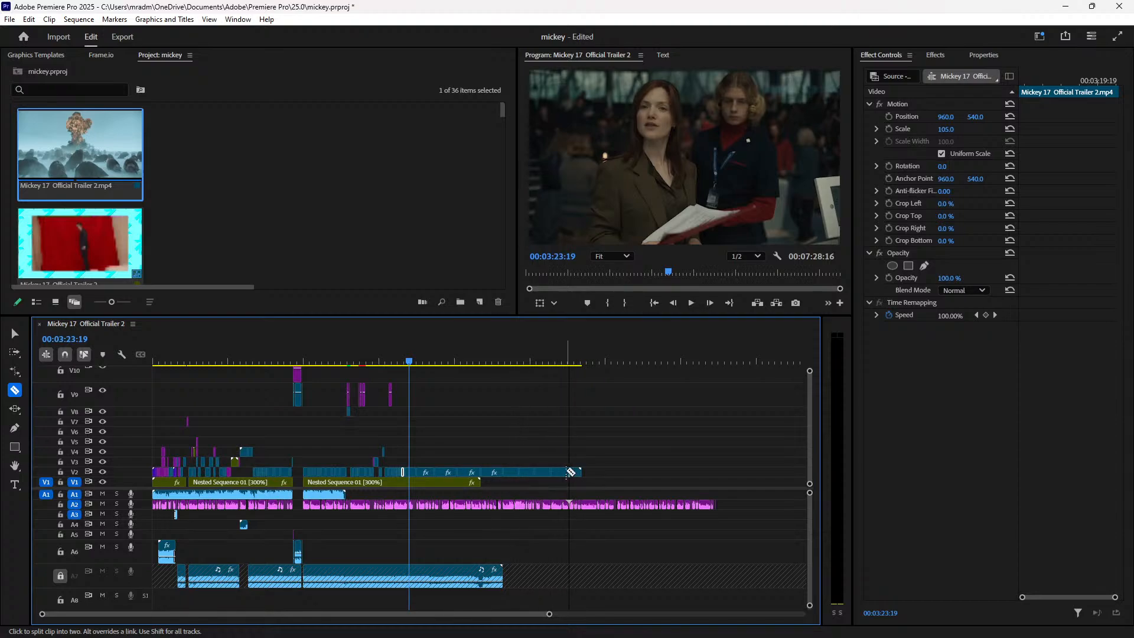
key(equal)
key(equal)
key(equal)
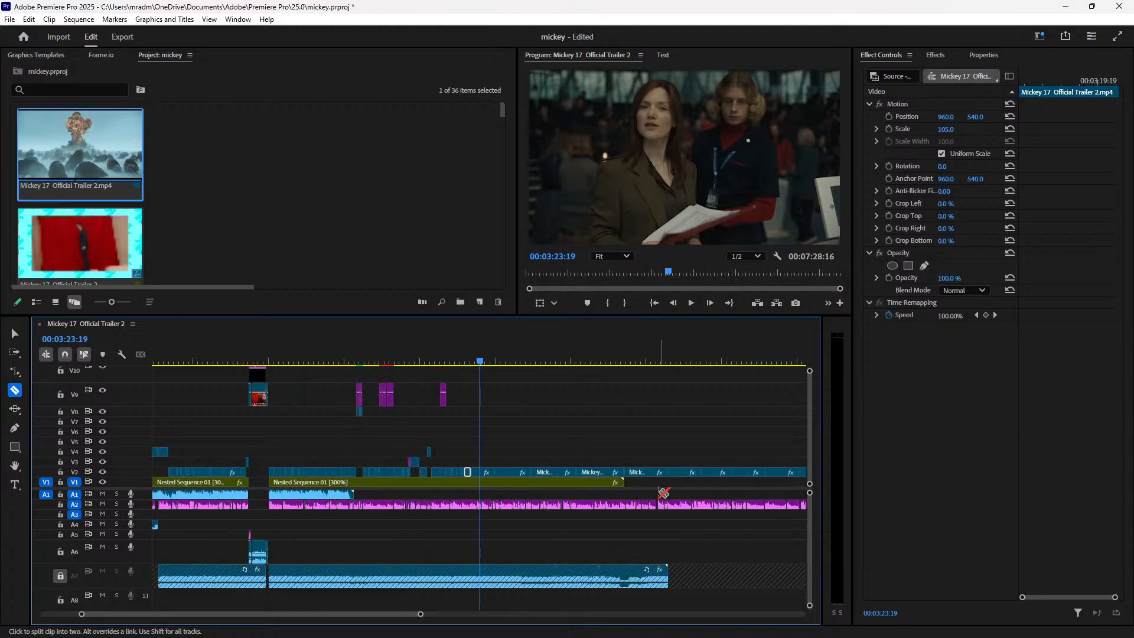
Step: Turn off snapping and move the trailer segment from V2 up to V4
key(s)
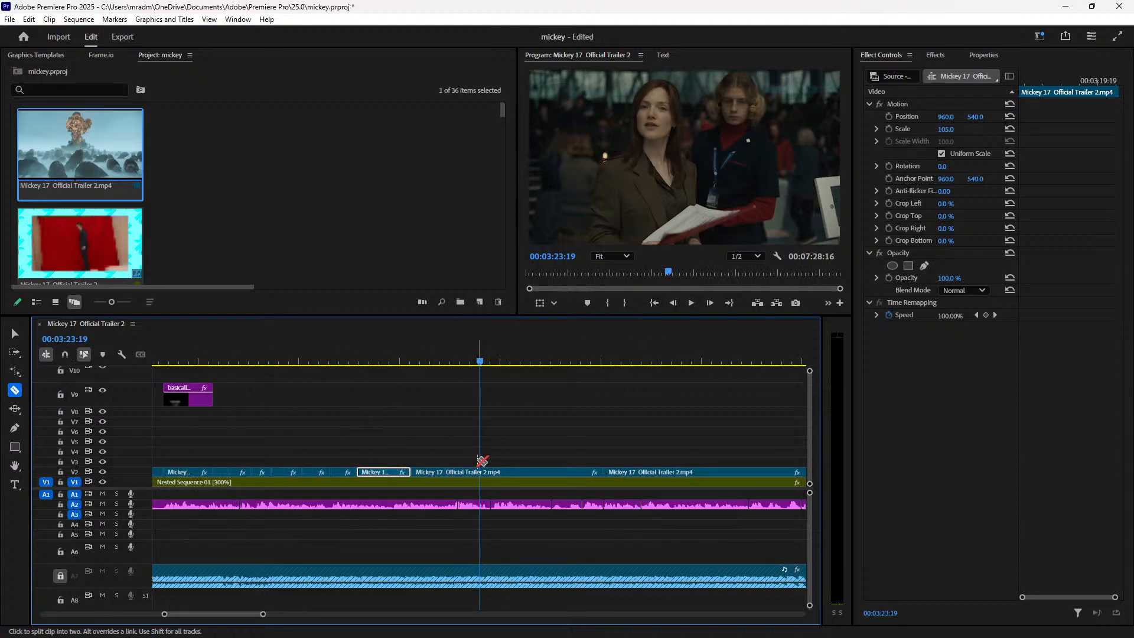
key(v)
key(space)
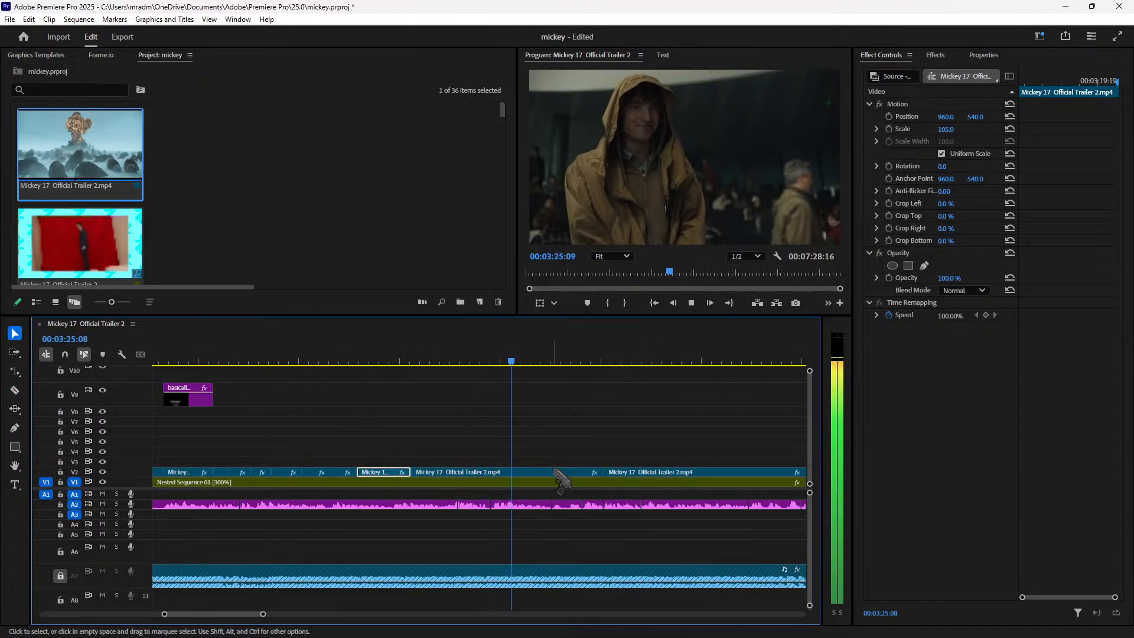
click(559, 481)
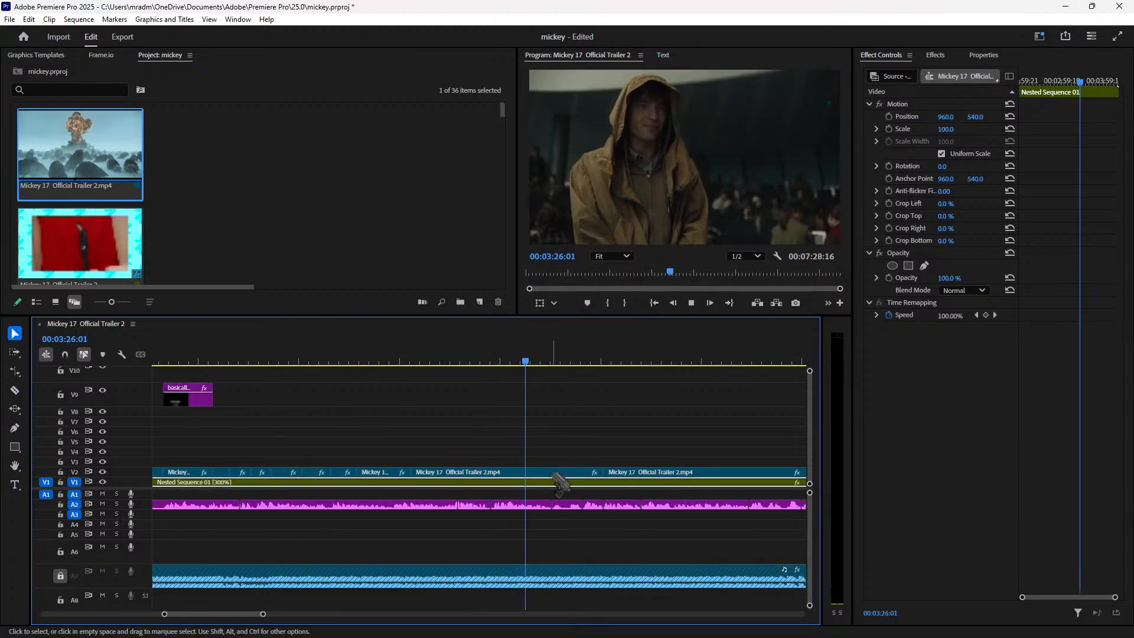
click(402, 359)
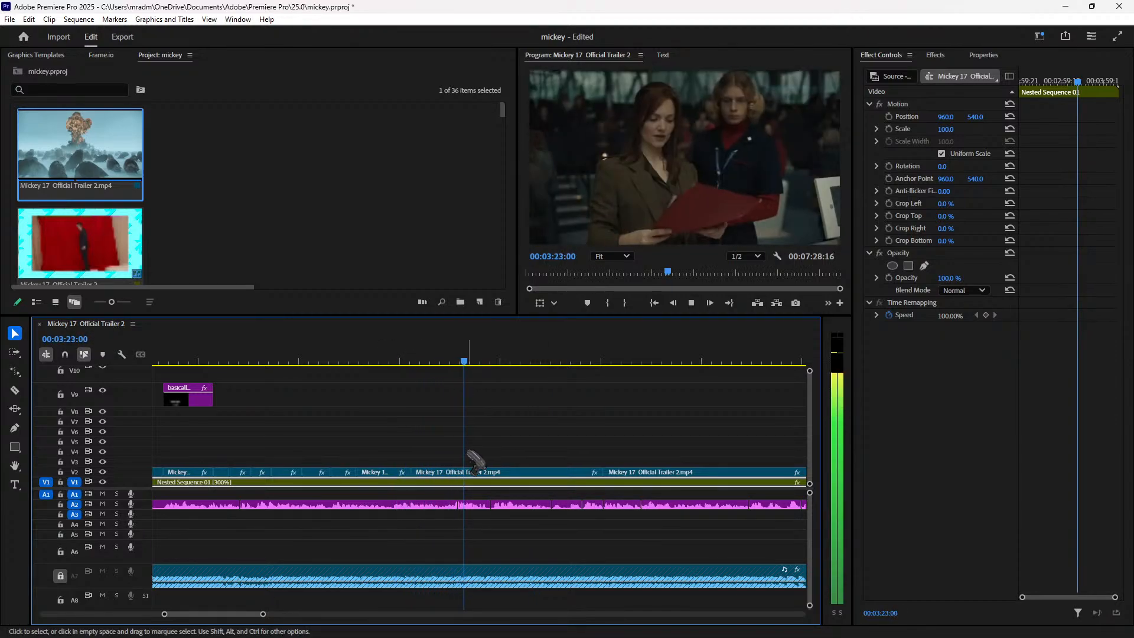
click(372, 360)
key(space)
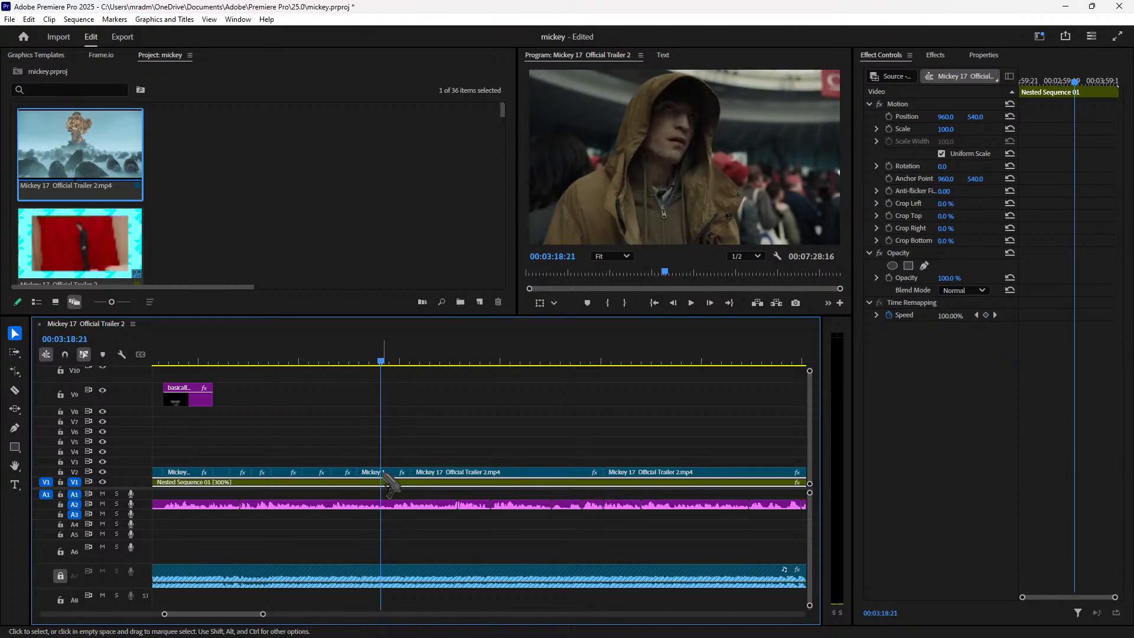
drag(388, 477, 690, 453)
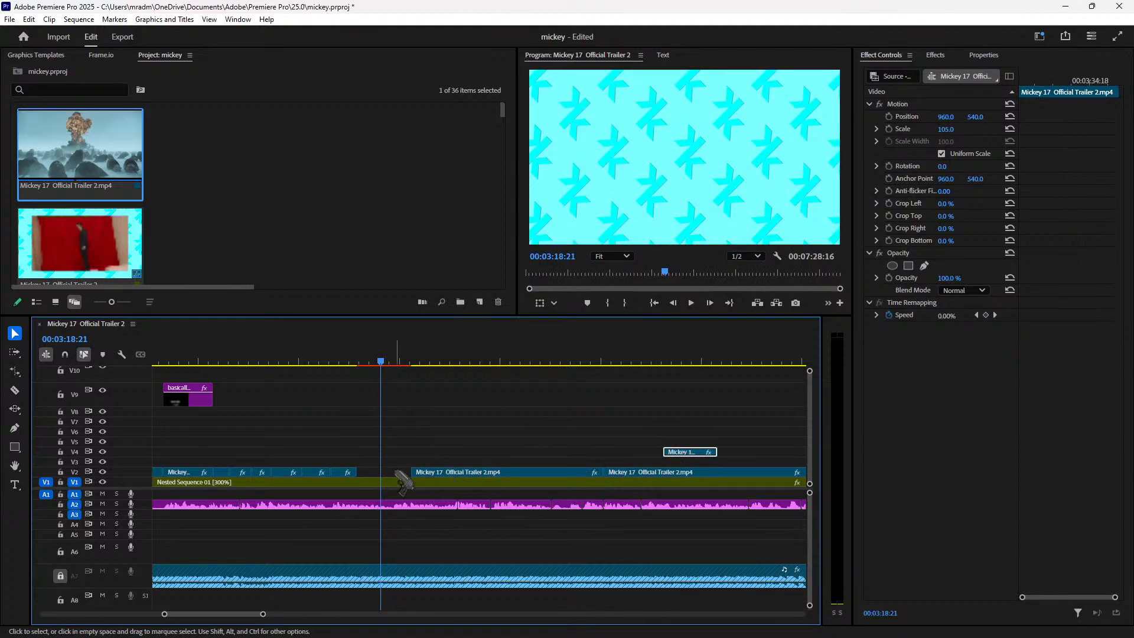
Step: Slide the next V2 trailer clip left to the playhead at 00:03:17:09
drag(447, 480, 420, 476)
click(350, 359)
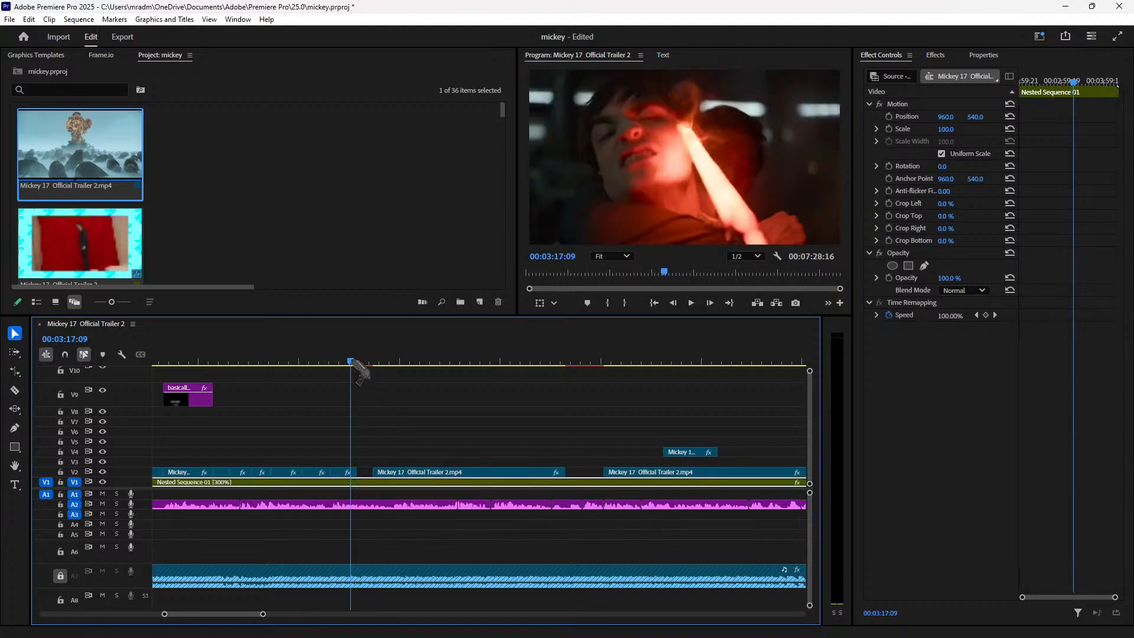
key(=)
drag(564, 479, 535, 476)
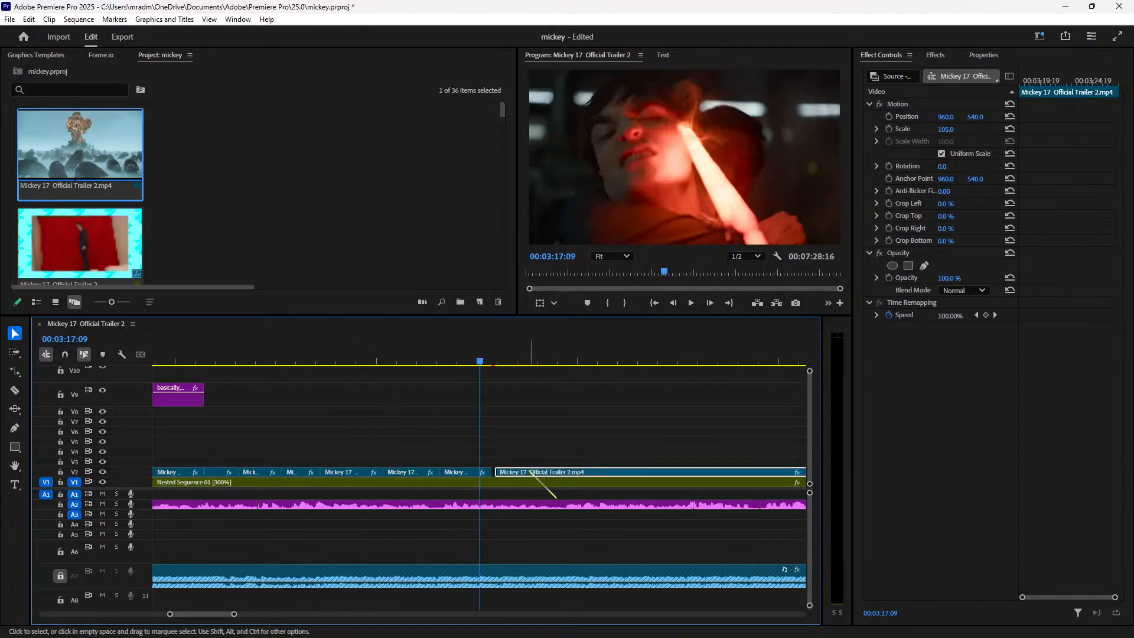
right_click(531, 472)
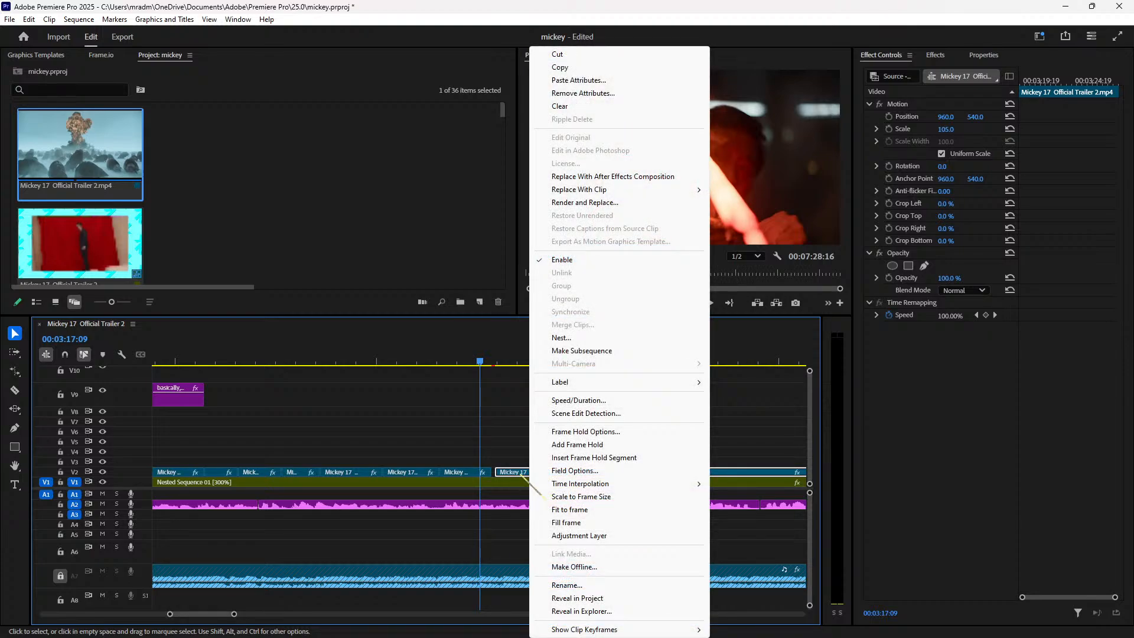
click(521, 474)
drag(524, 475, 521, 478)
key(ctrl+z)
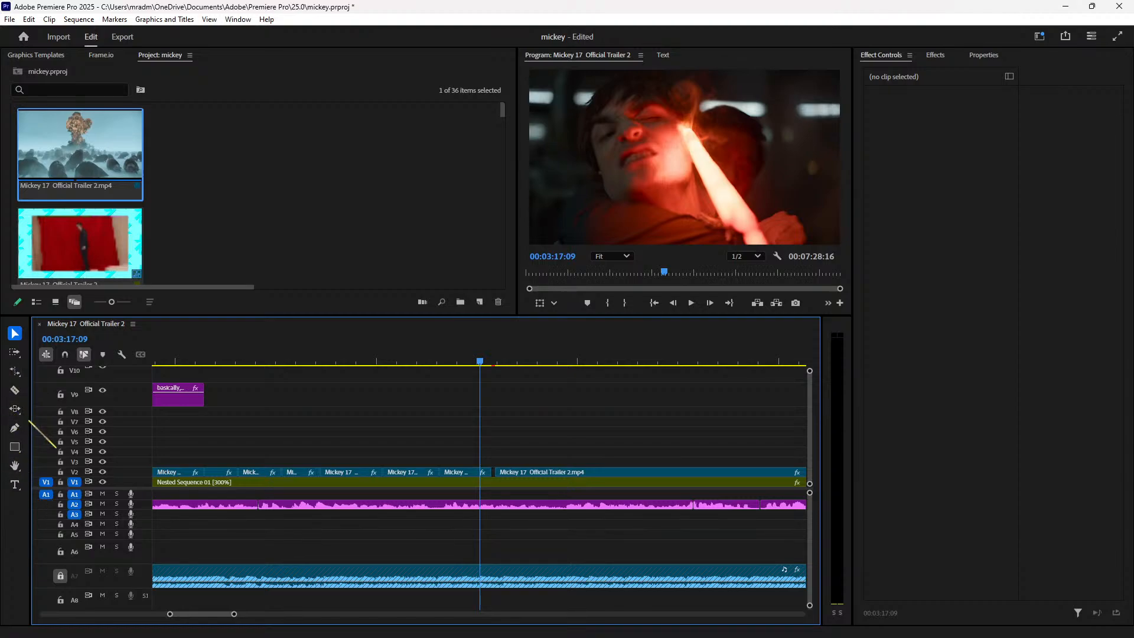
Step: Browse the File and Sequence menus, close them, and select the V2 trailer clip
click(9, 19)
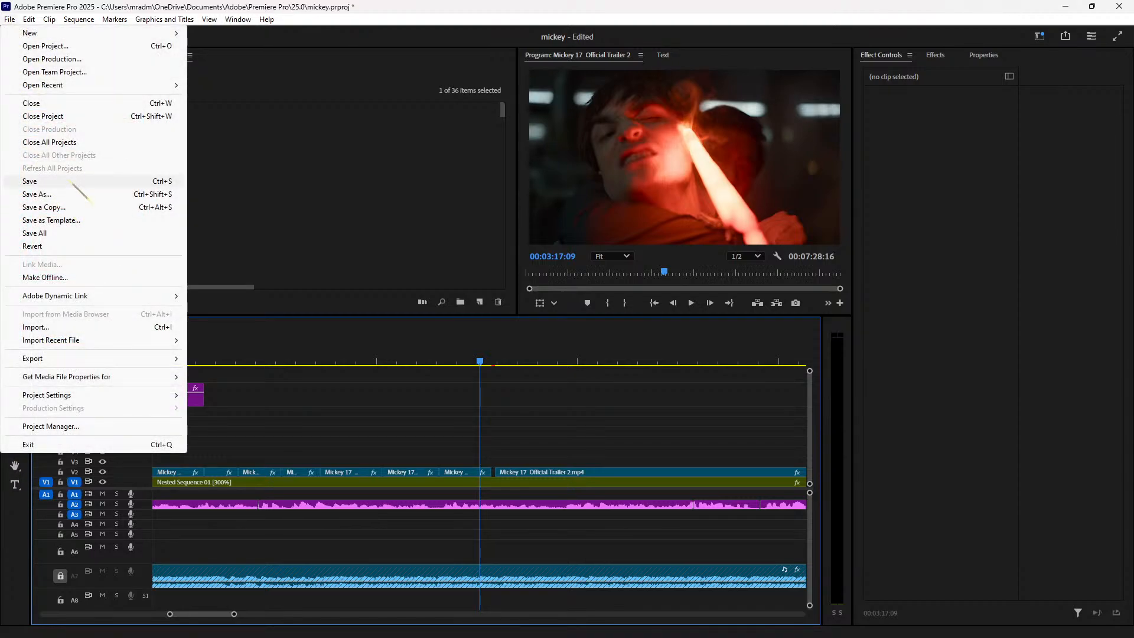
mouse_move(97, 22)
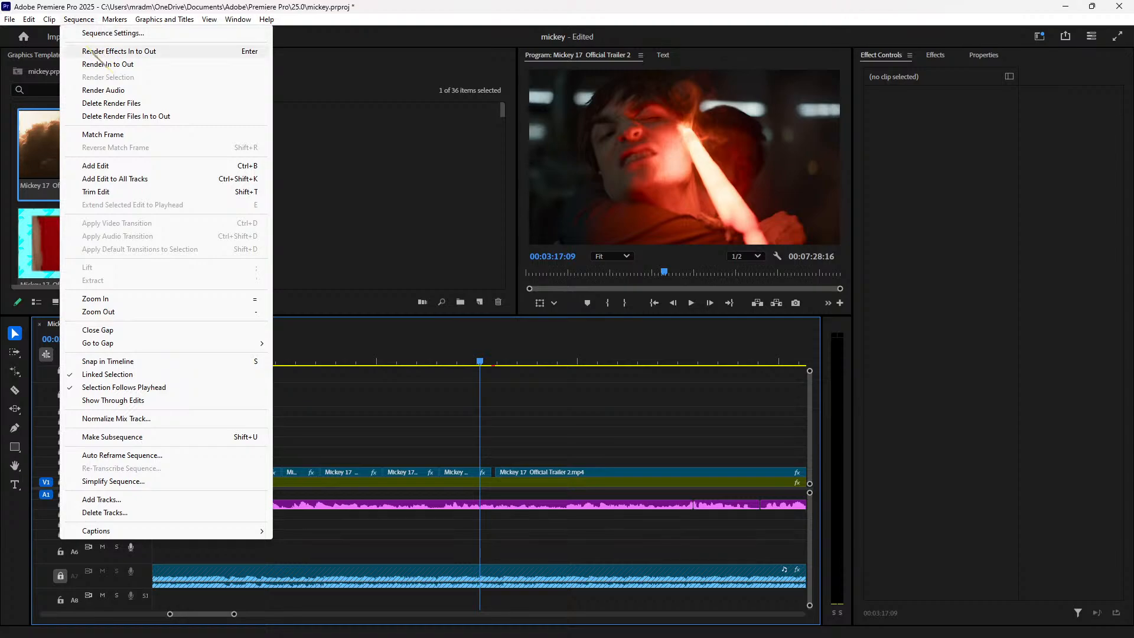
mouse_move(9, 19)
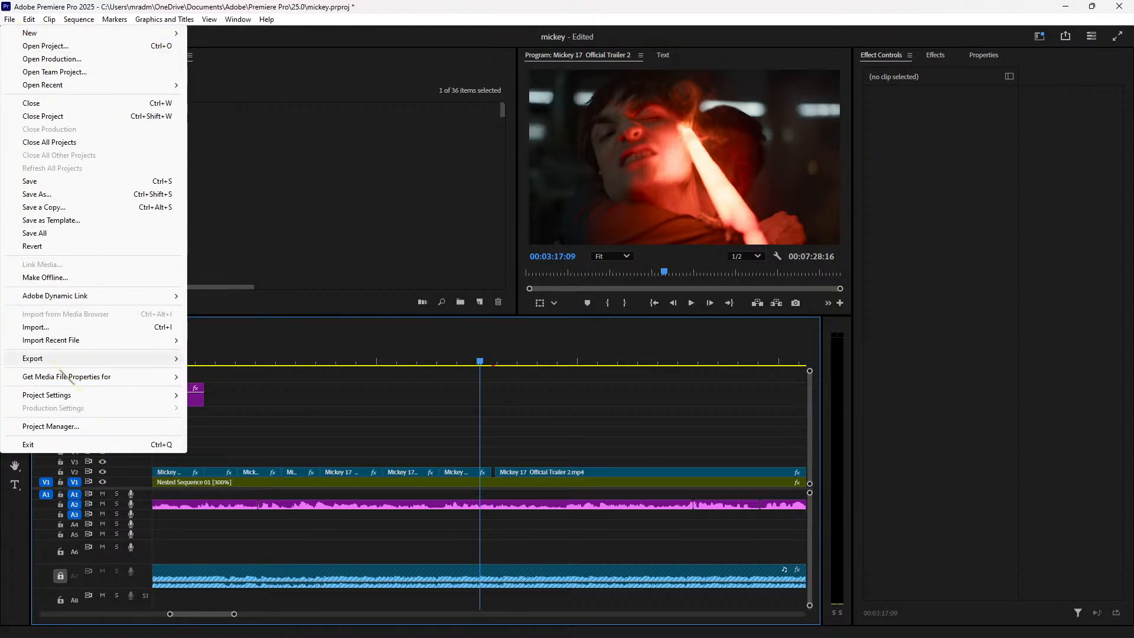
mouse_move(87, 340)
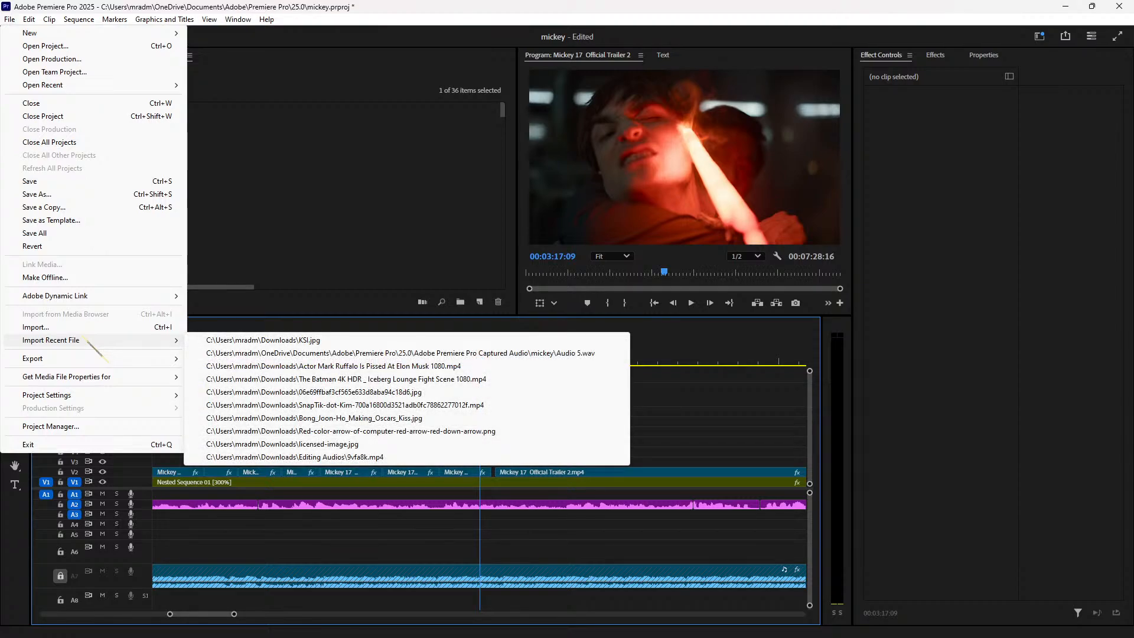
click(295, 219)
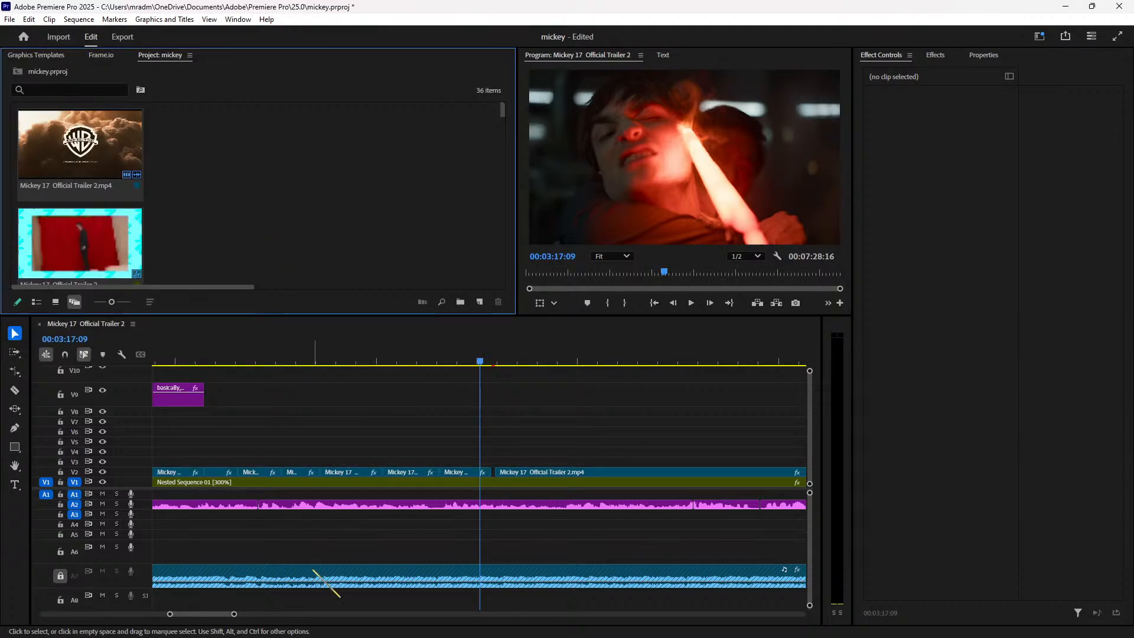
click(507, 471)
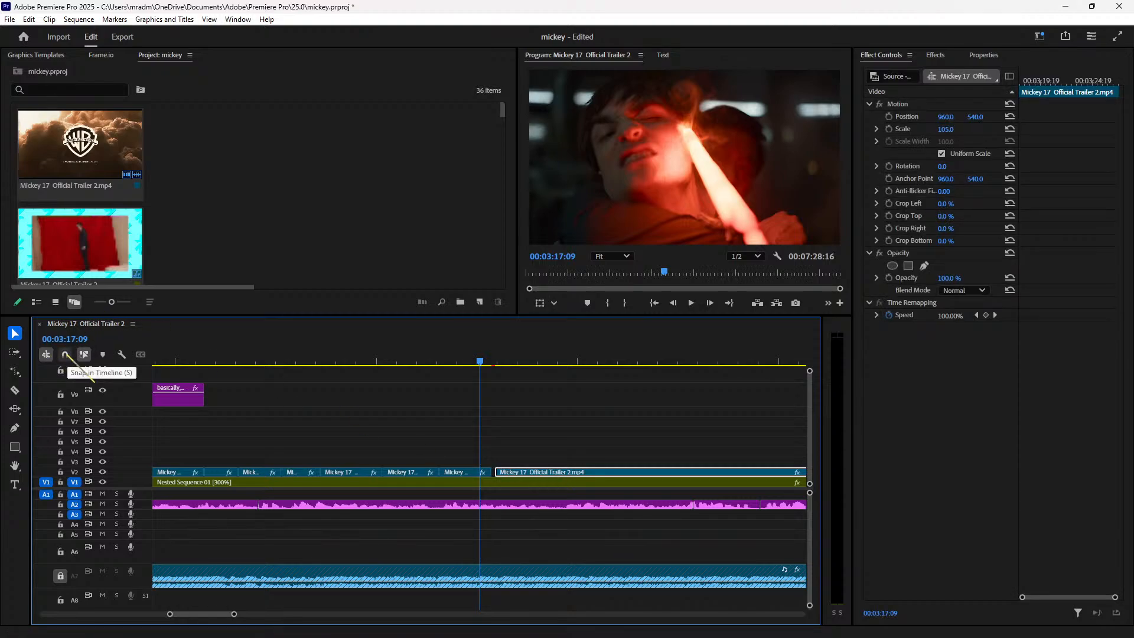
Step: Turn snapping back on, nudge the V2 trailer clip left, and extend its end
click(65, 355)
drag(534, 472, 530, 472)
key(space)
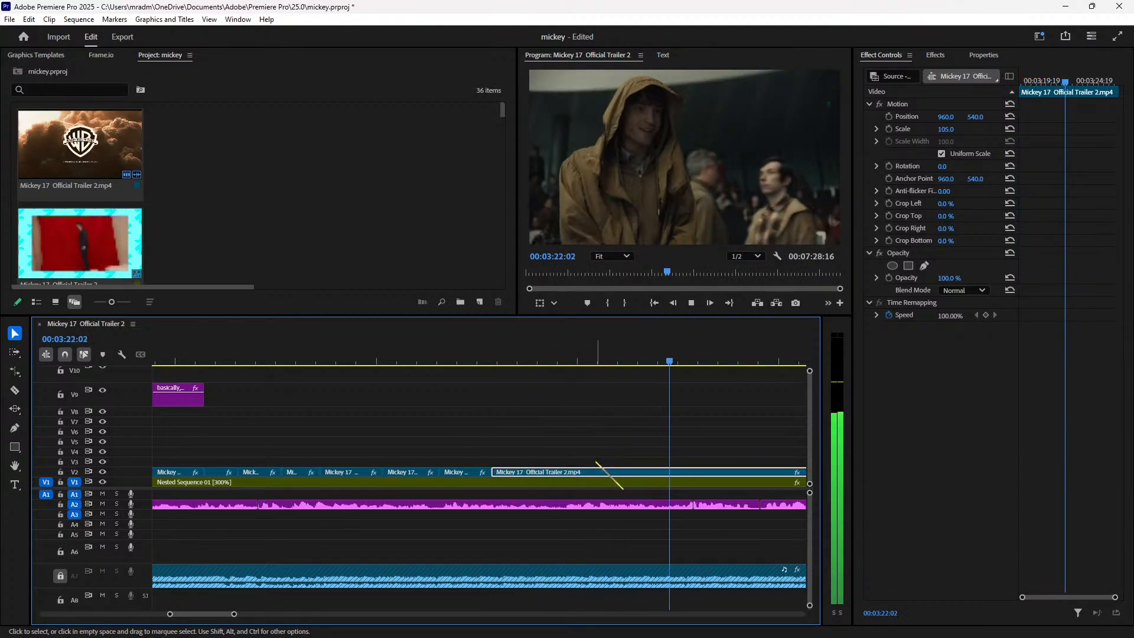
key(space)
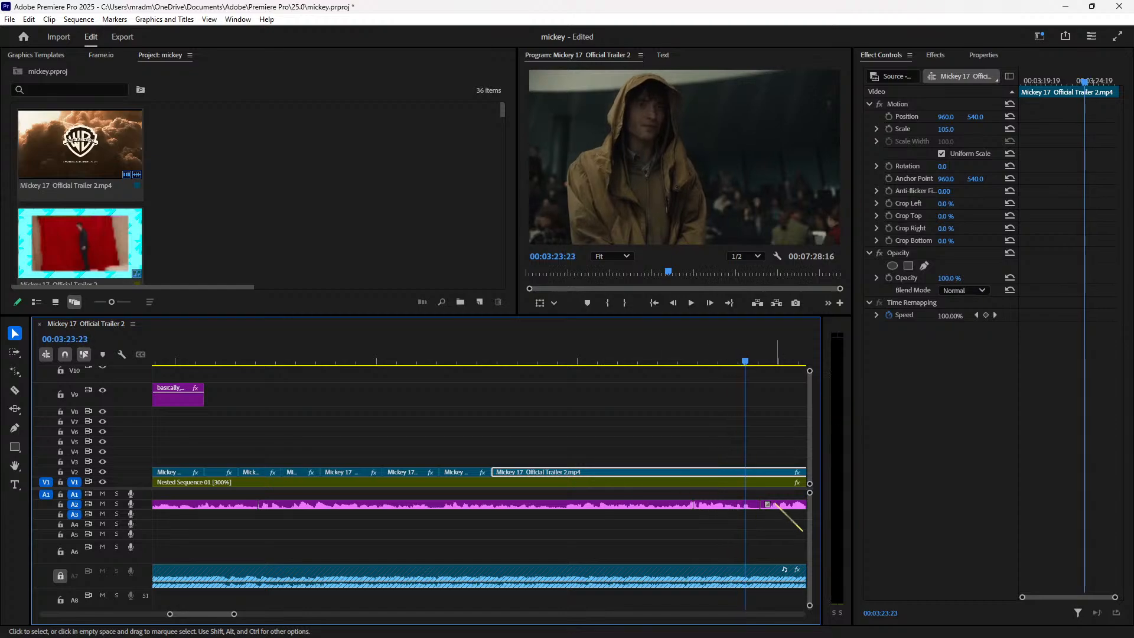
key(space)
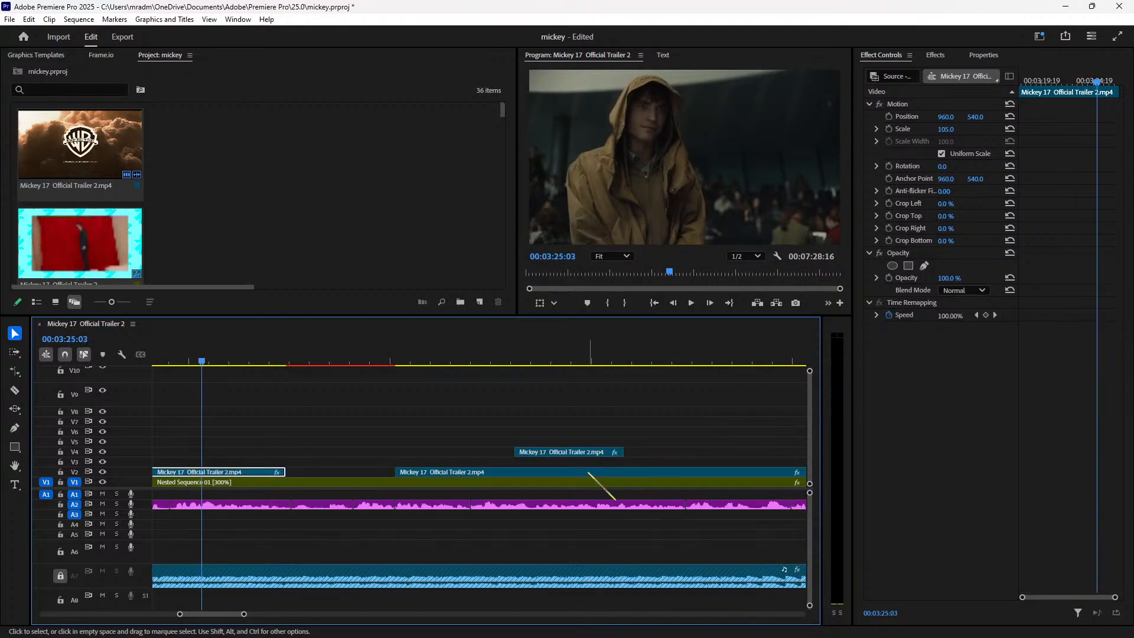
key(space)
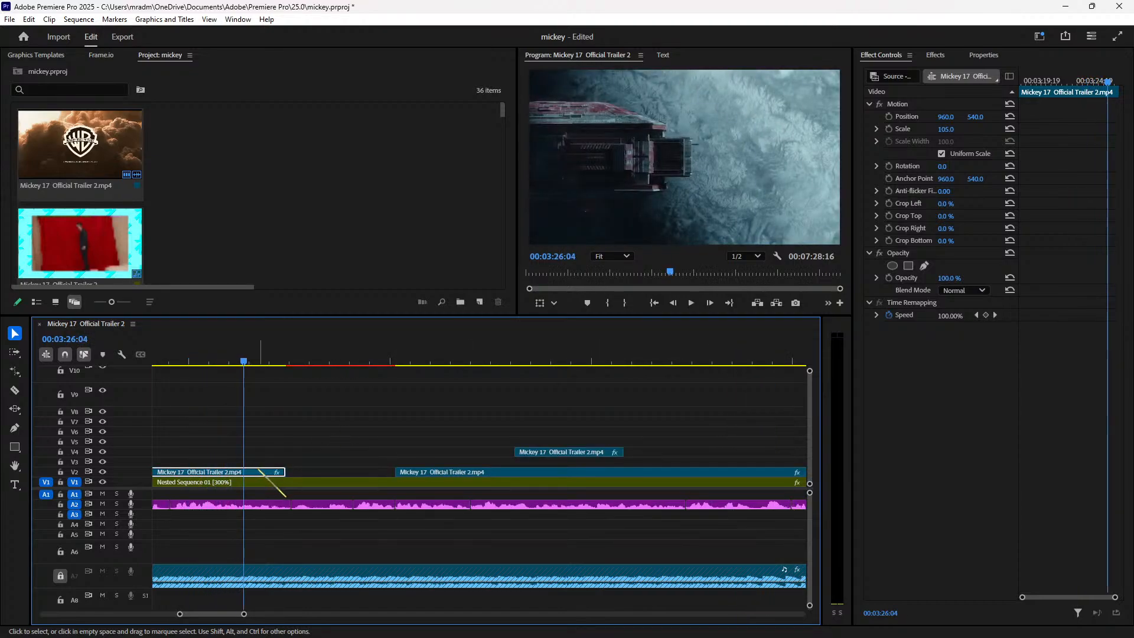
drag(284, 472, 312, 473)
Step: Move the V4 clip up to V8, split the V2 clip, and lift the cut piece onto V3
drag(550, 451, 593, 412)
key(c)
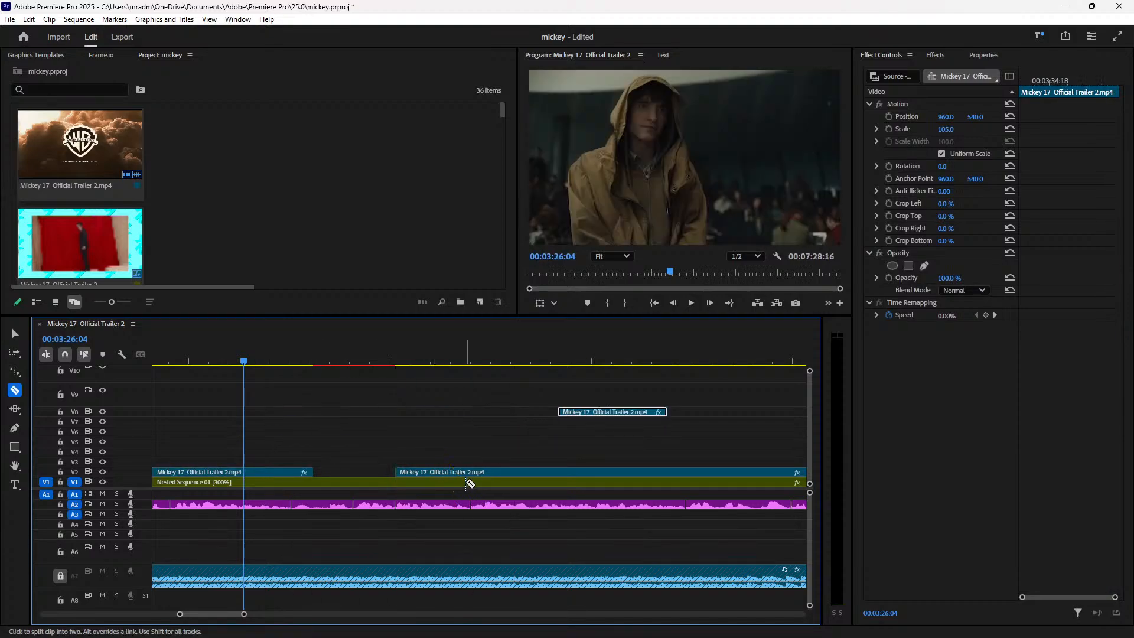
click(507, 473)
key(v)
drag(470, 472, 416, 464)
Step: Shift the long V2 trailer clip later, reviewing playback around 00:03:24:11
click(332, 360)
key(space)
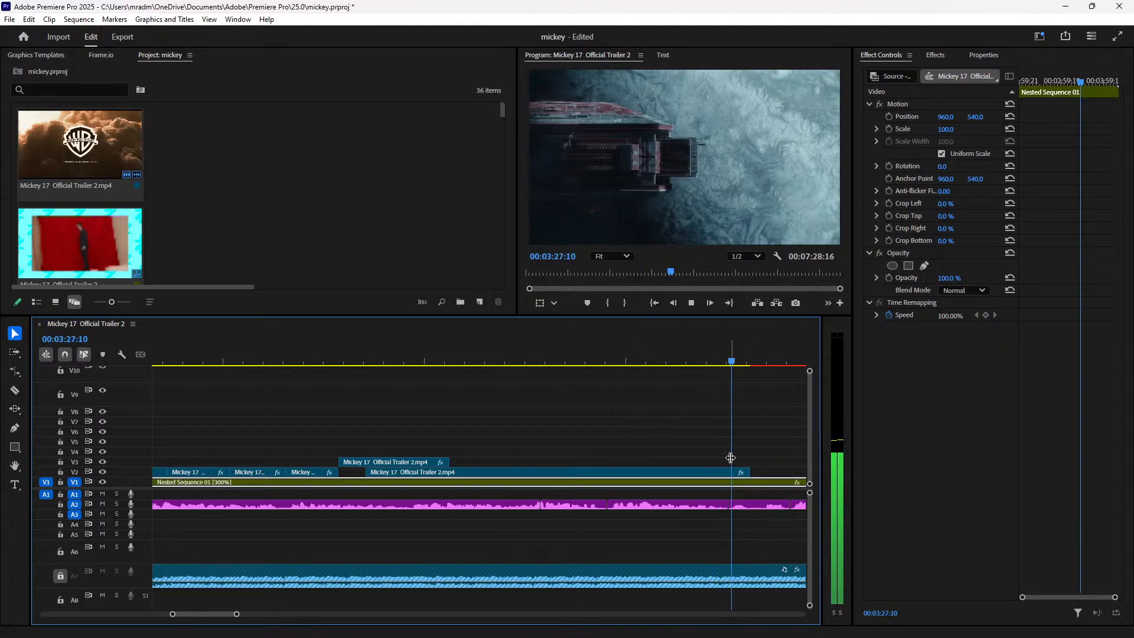
key(space)
drag(670, 473, 700, 473)
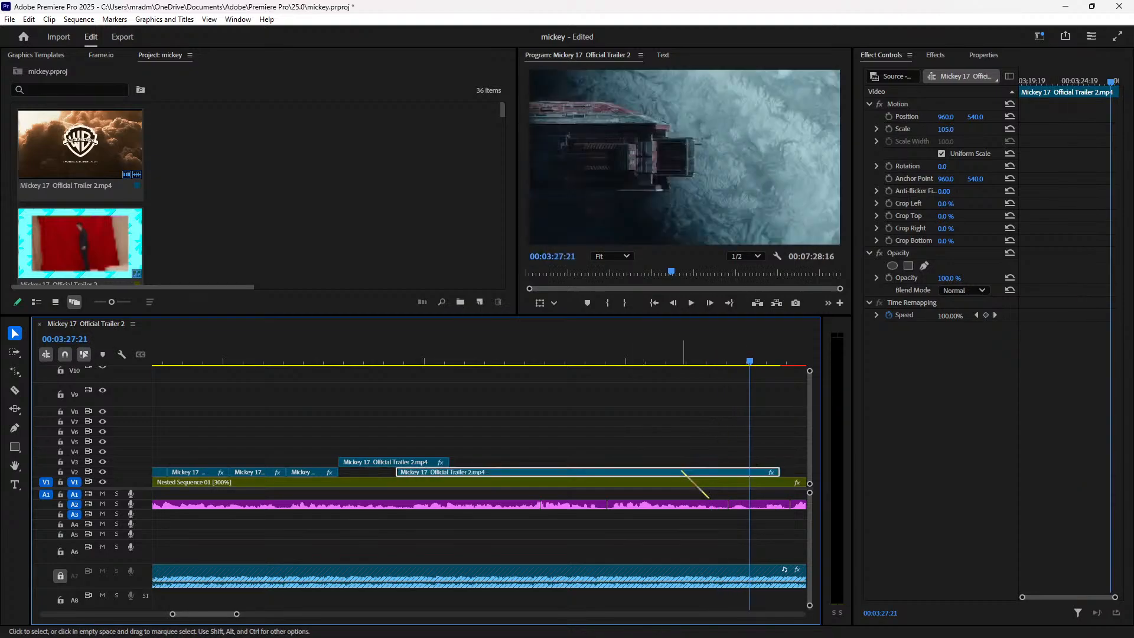
click(602, 358)
key(space)
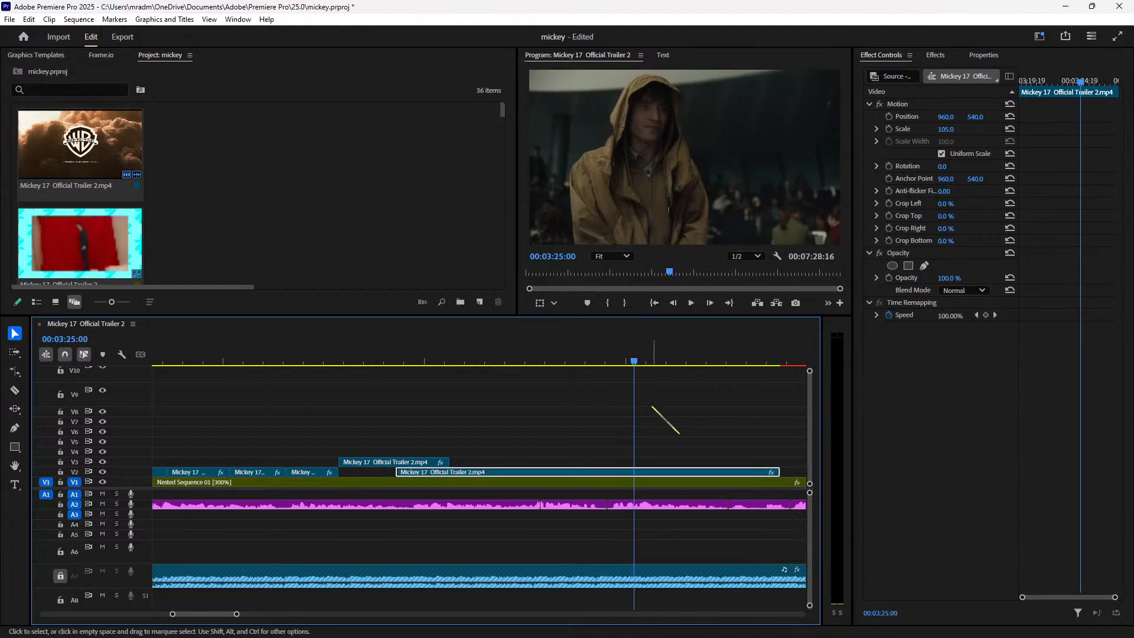
drag(650, 472, 669, 473)
click(612, 357)
key(space)
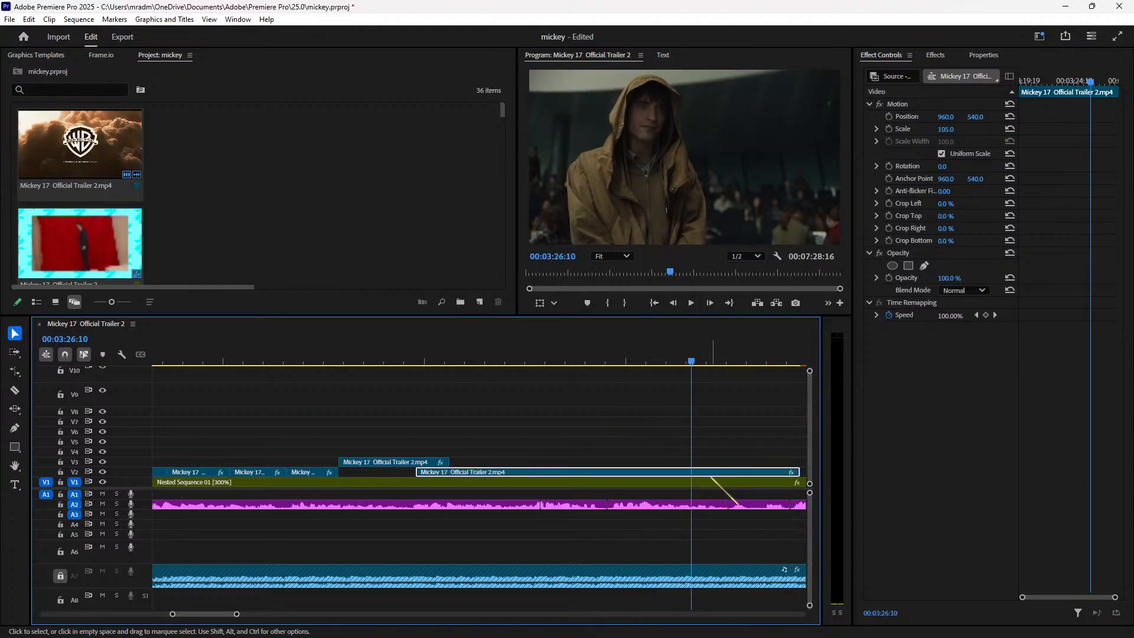
Step: Split the V2 clip at the playhead and set the right piece to Scale 197, Position Y 1017
key(ctrl+k)
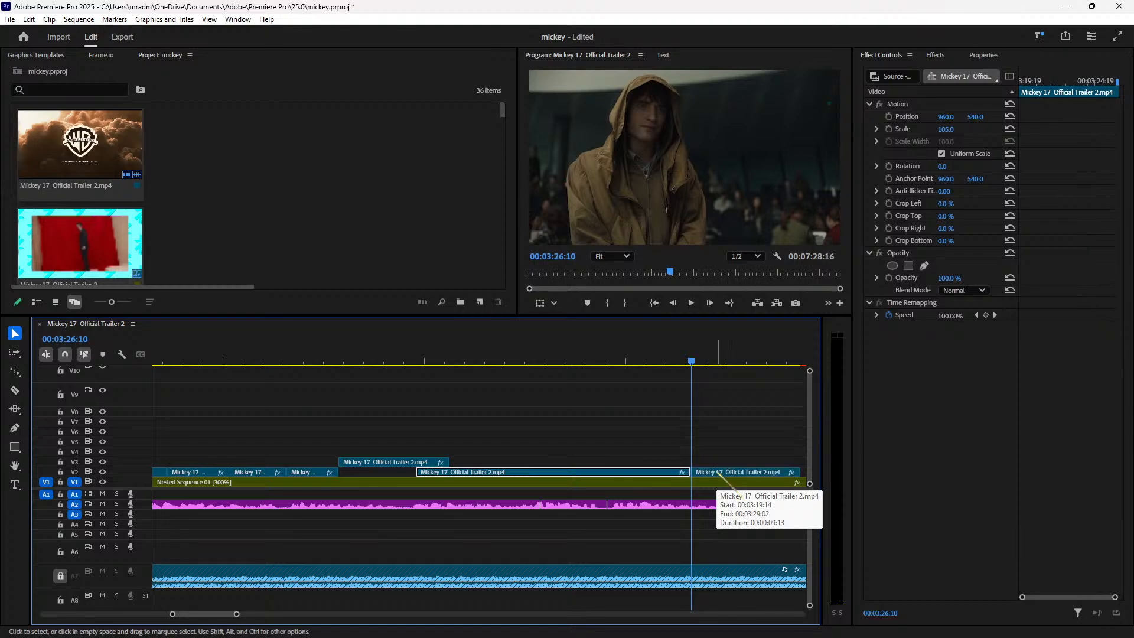
click(718, 473)
key(space)
mouse_move(946, 128)
mouse_down()
mouse_move(978, 118)
mouse_move(951, 118)
mouse_up()
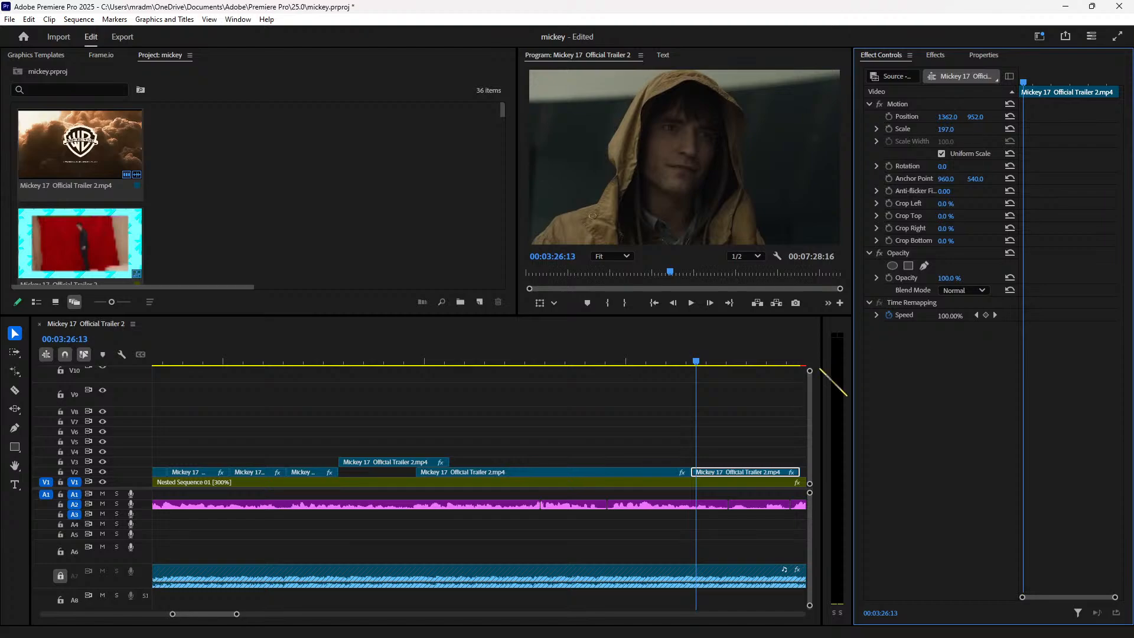
drag(970, 120, 989, 119)
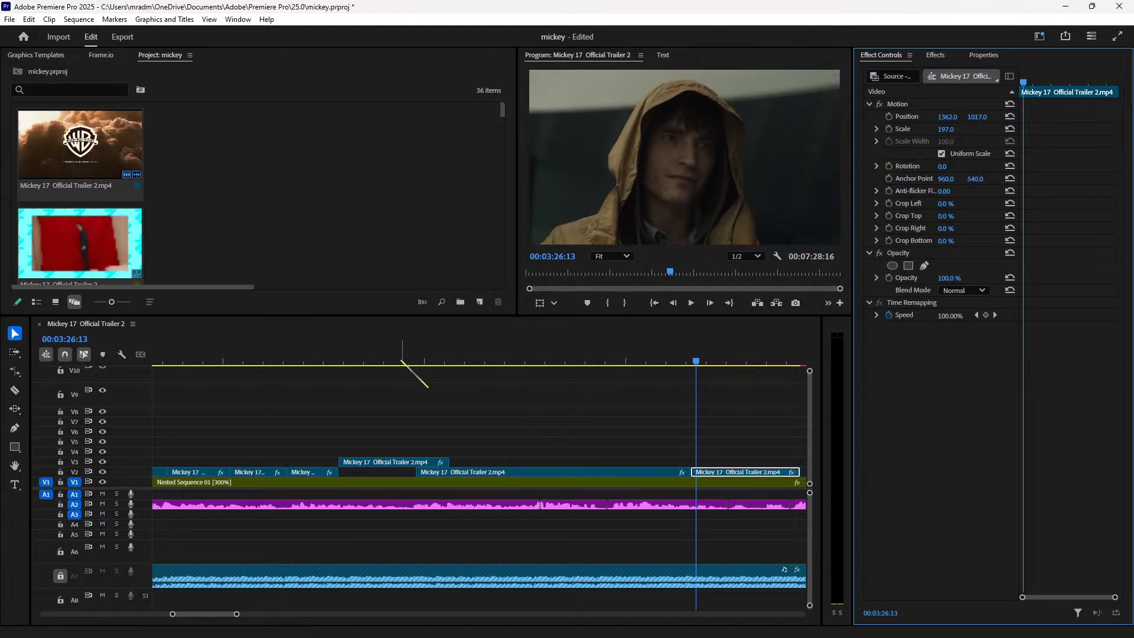
Step: Review the zoomed clip and extend the V2 clip's end later around 00:03:19
click(372, 361)
key(space)
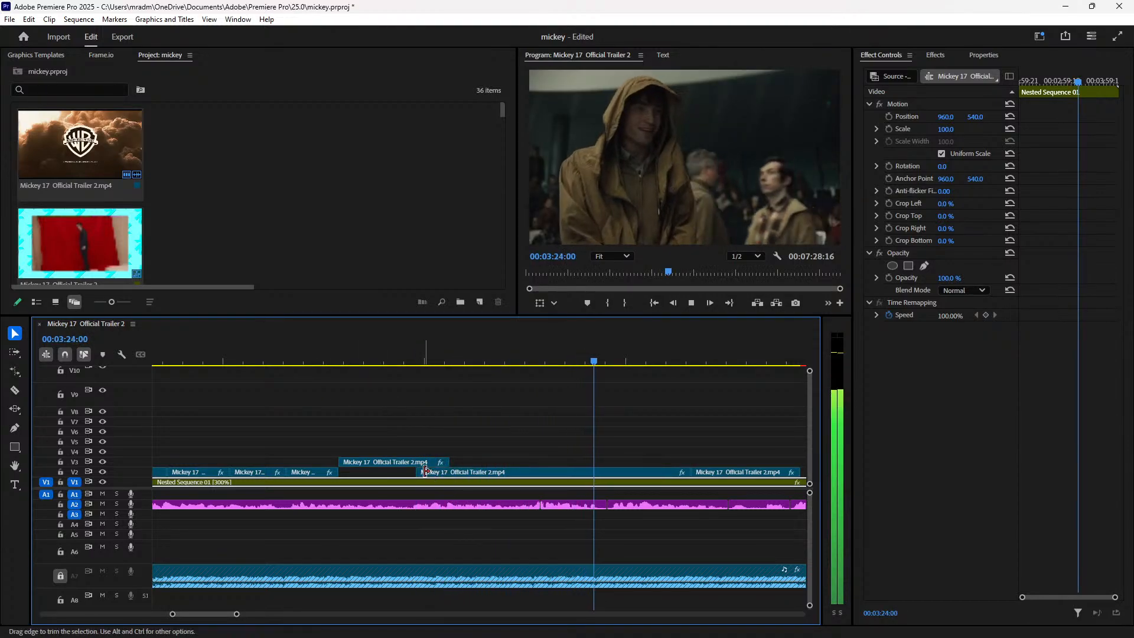
click(405, 361)
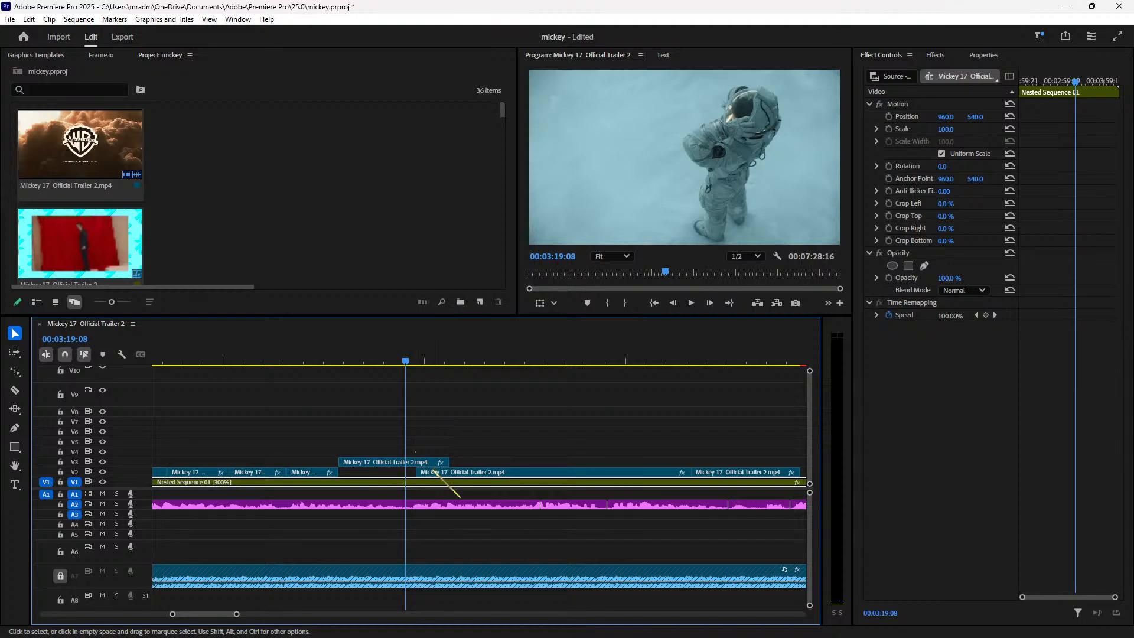
drag(449, 461, 457, 462)
click(424, 358)
key(space)
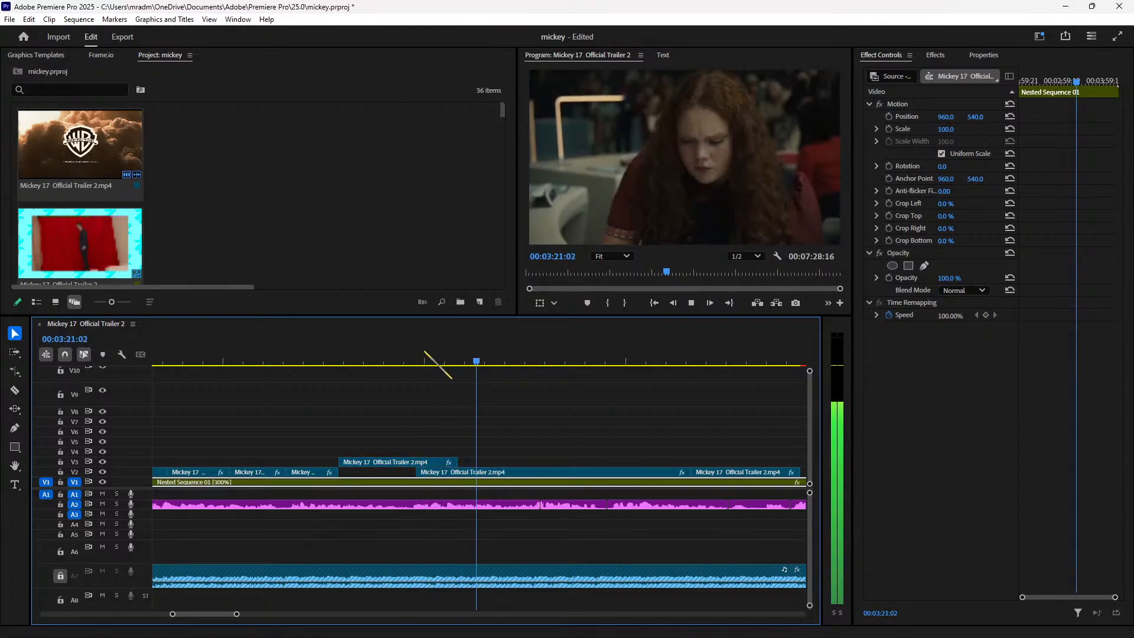
click(424, 356)
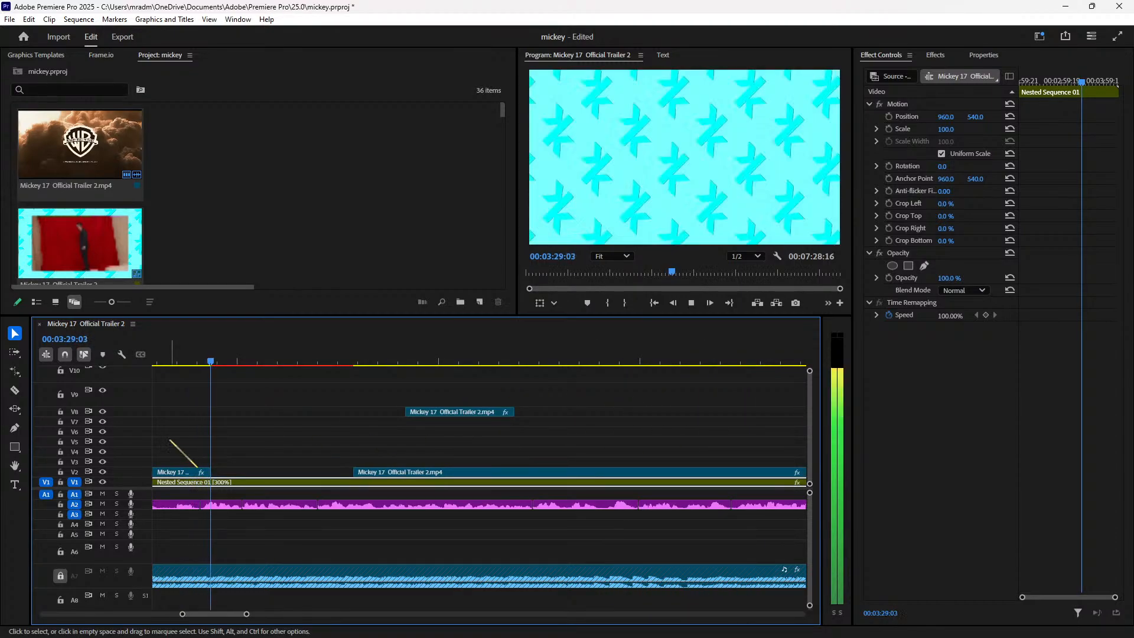
Step: Shift the short V2 trailer clip later near 00:03:27, undoing the start extension
key(minus)
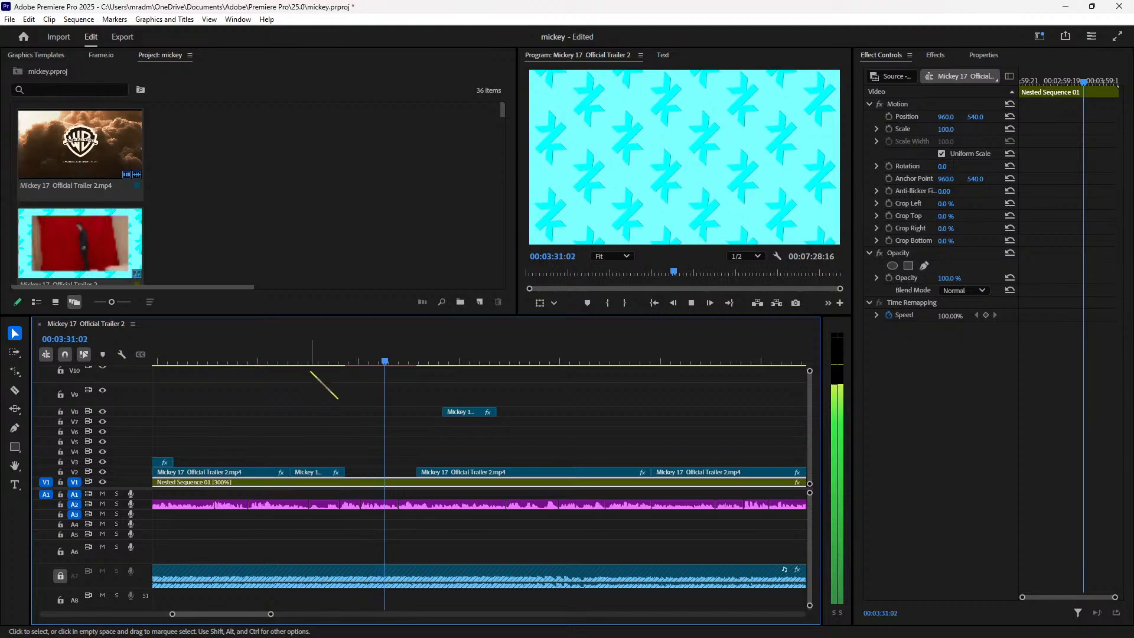
click(311, 359)
click(314, 359)
click(320, 472)
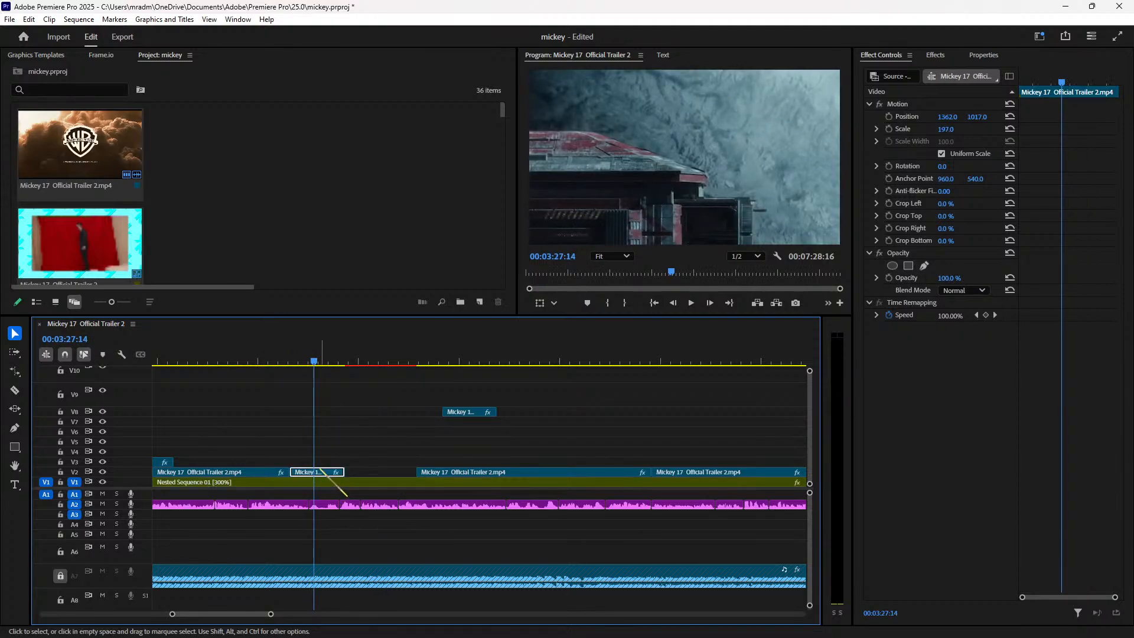
drag(321, 472, 280, 471)
drag(356, 473, 290, 471)
click(288, 360)
key(space)
key(space)
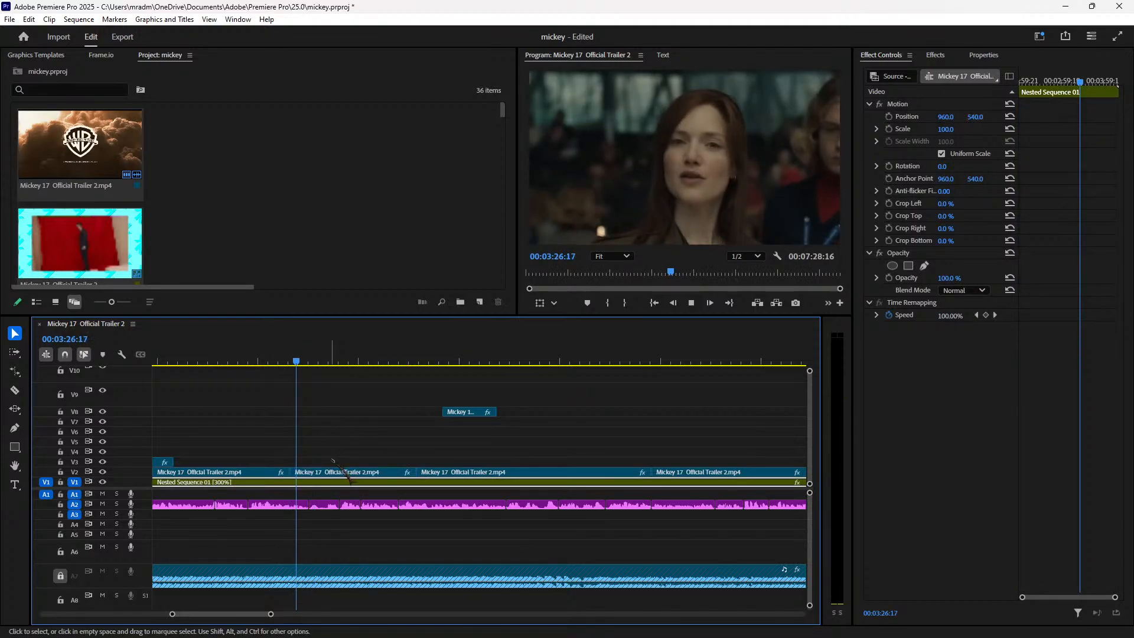
key(space)
click(295, 473)
key(ctrl+z)
key(ctrl+z)
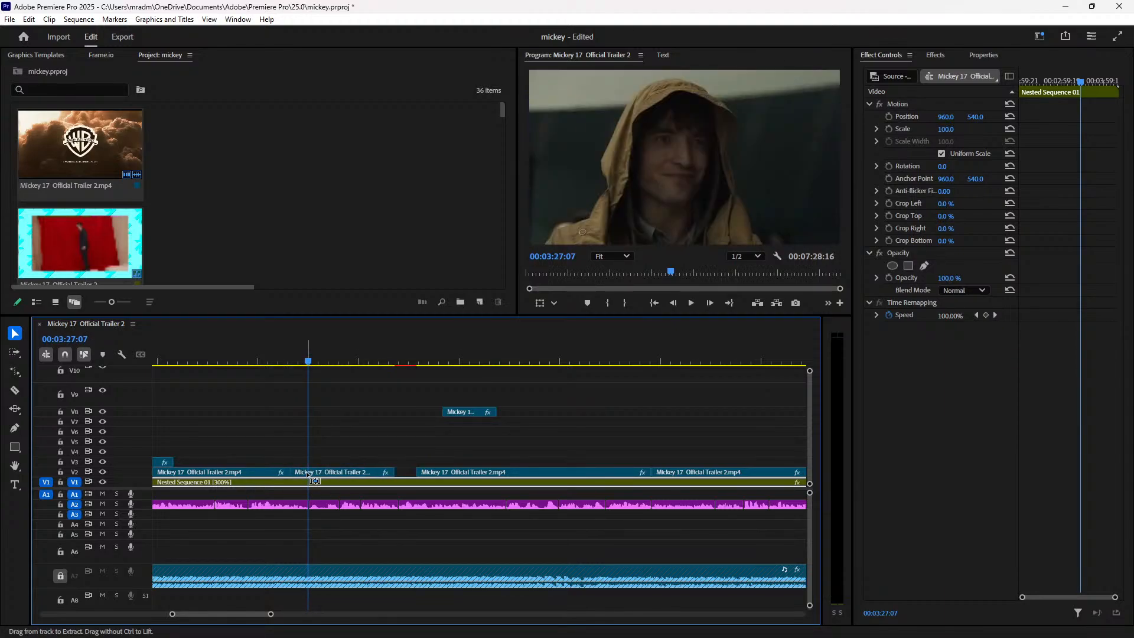
key(ctrl+z)
key(ctrl+shift+z)
key(ctrl+shift+z)
Step: Review the section from about 00:03:25:06 and step back one edit to the shortened clip
click(266, 359)
key(space)
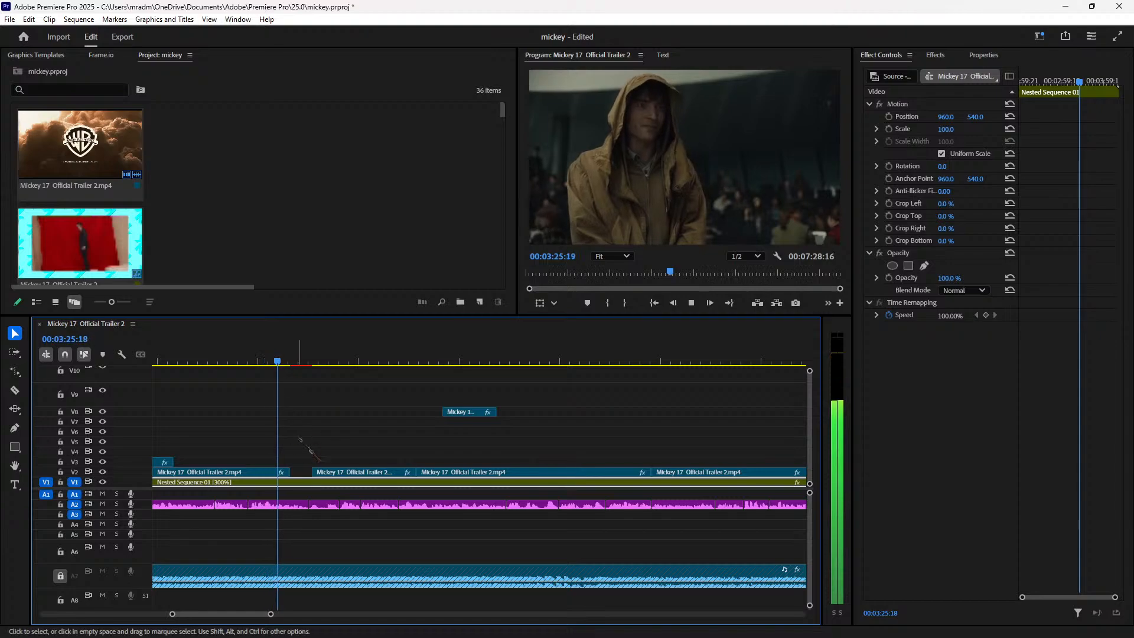
key(space)
key(ctrl+z)
key(ctrl+z)
key(ctrl+z)
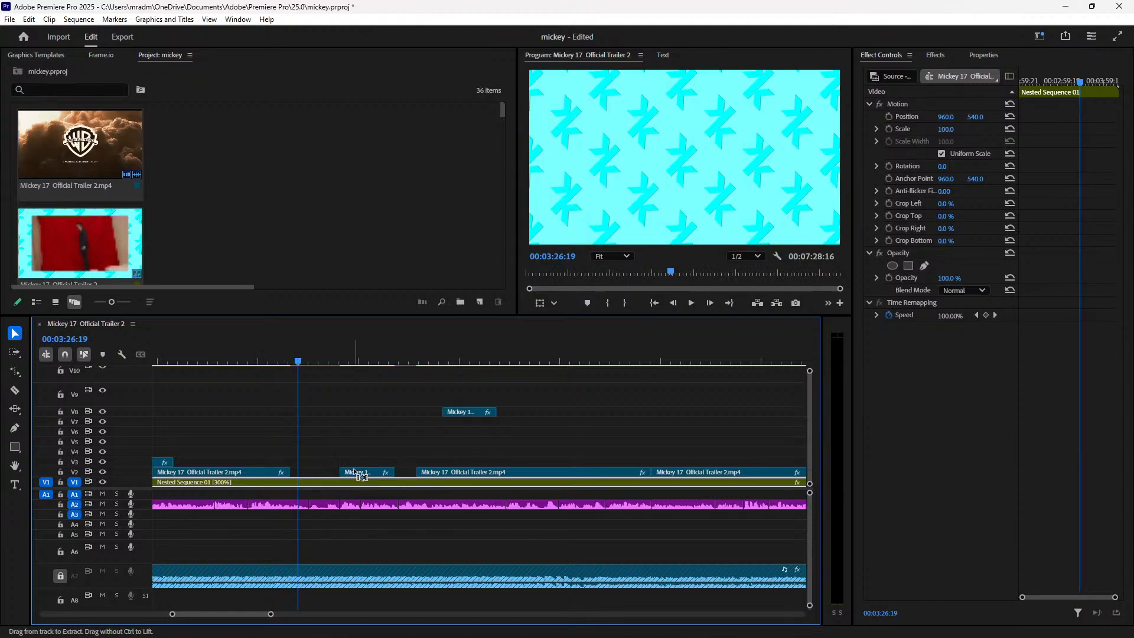
key(space)
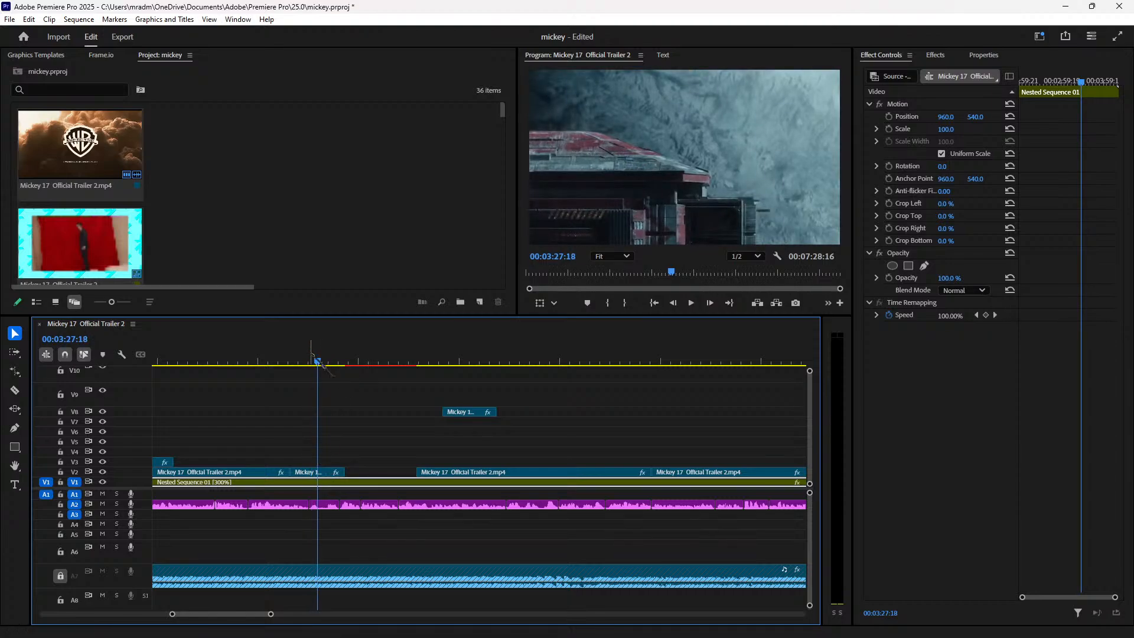
key(space)
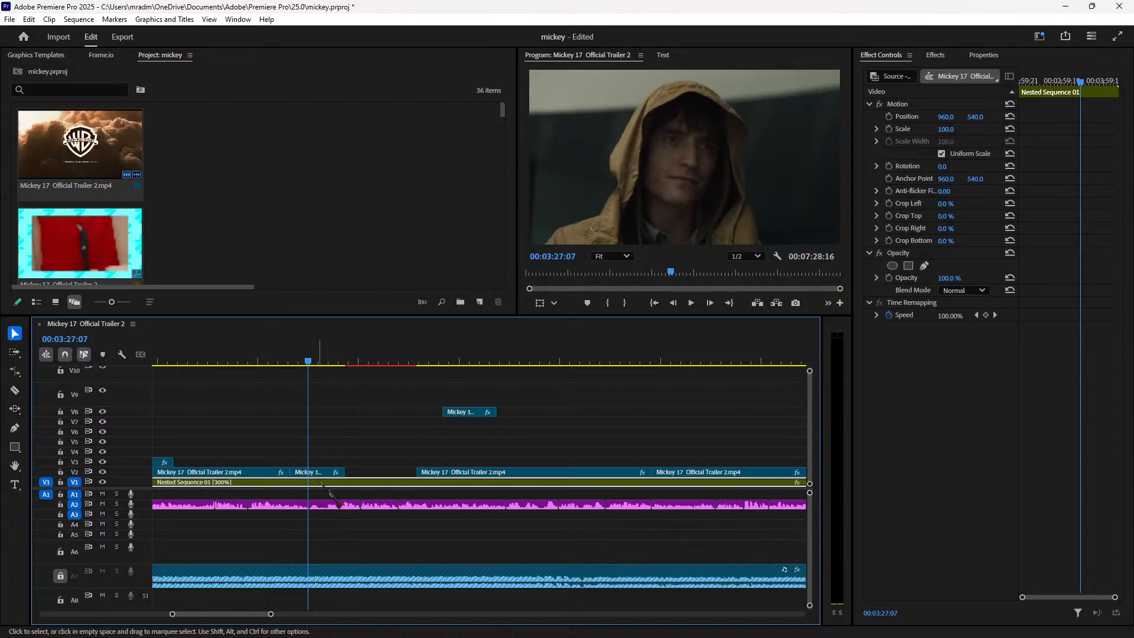
key(Right)
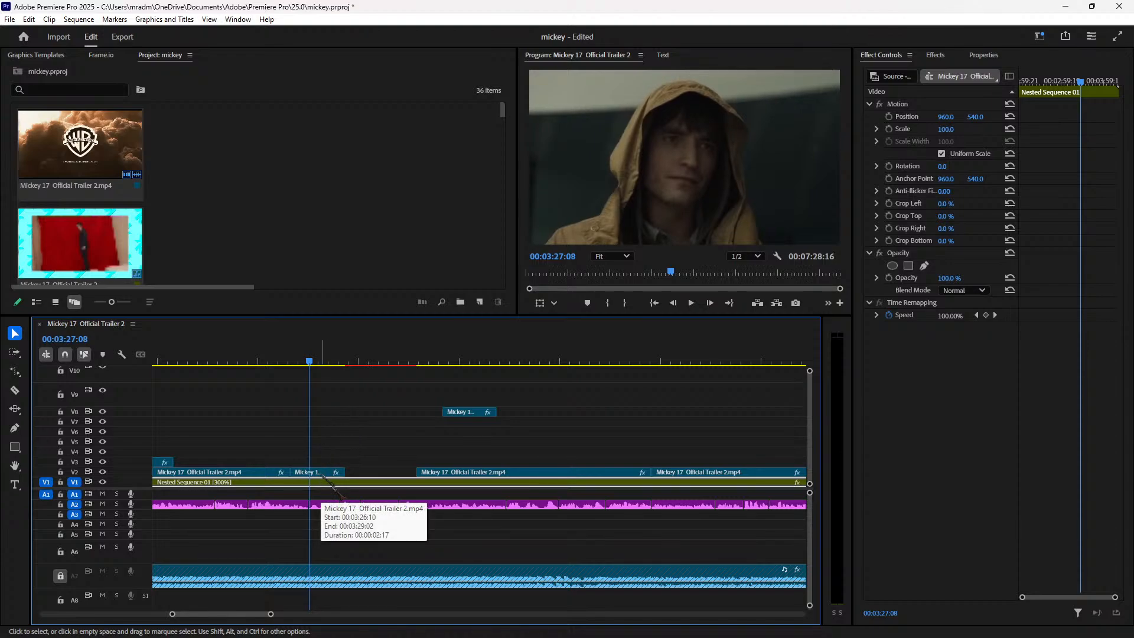
key(equal)
key(equal)
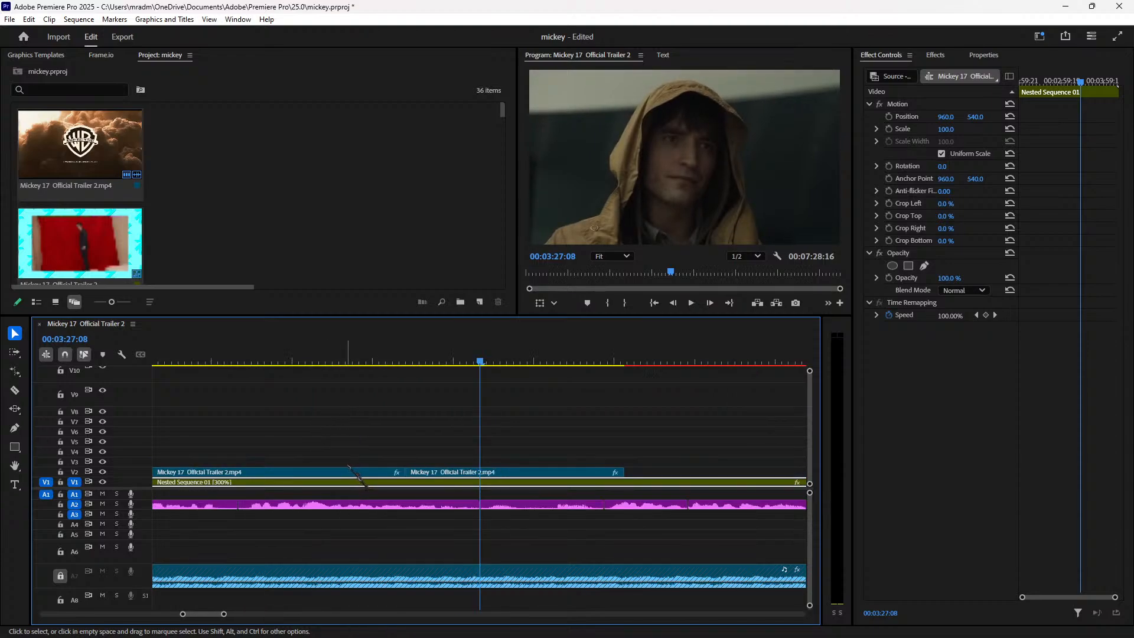
Step: Reposition the V2 trailer clip along the track and trim its end slightly inward
click(523, 473)
mouse_move(523, 474)
mouse_down()
mouse_move(641, 467)
mouse_move(595, 472)
mouse_move(611, 480)
mouse_move(503, 481)
mouse_move(519, 481)
mouse_up()
key(ctrl+z)
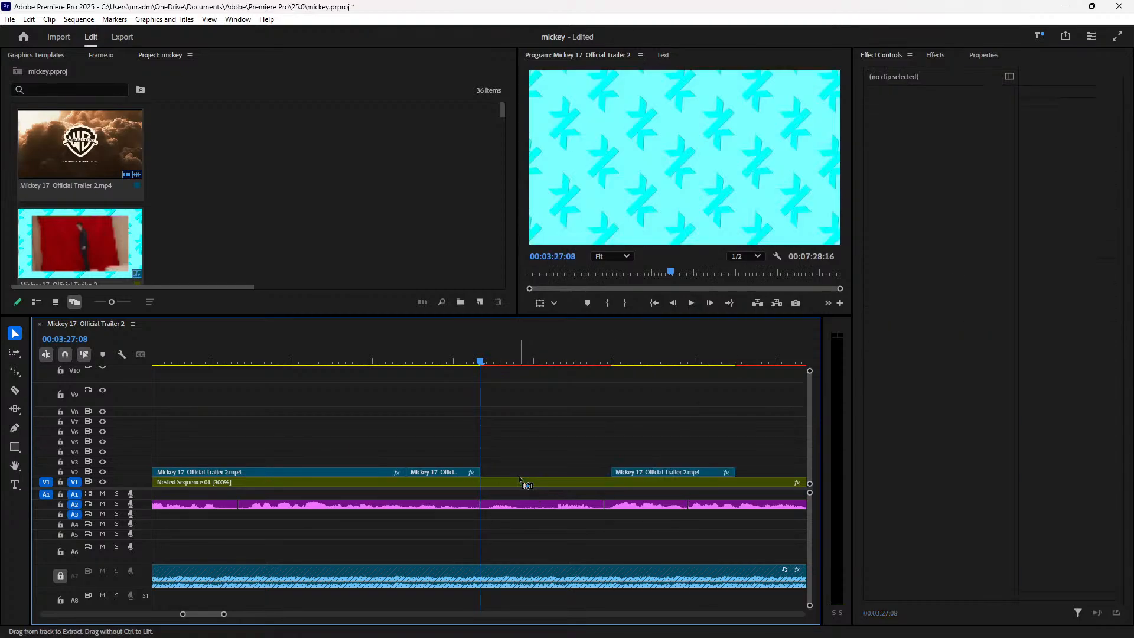
drag(638, 472, 690, 473)
key(space)
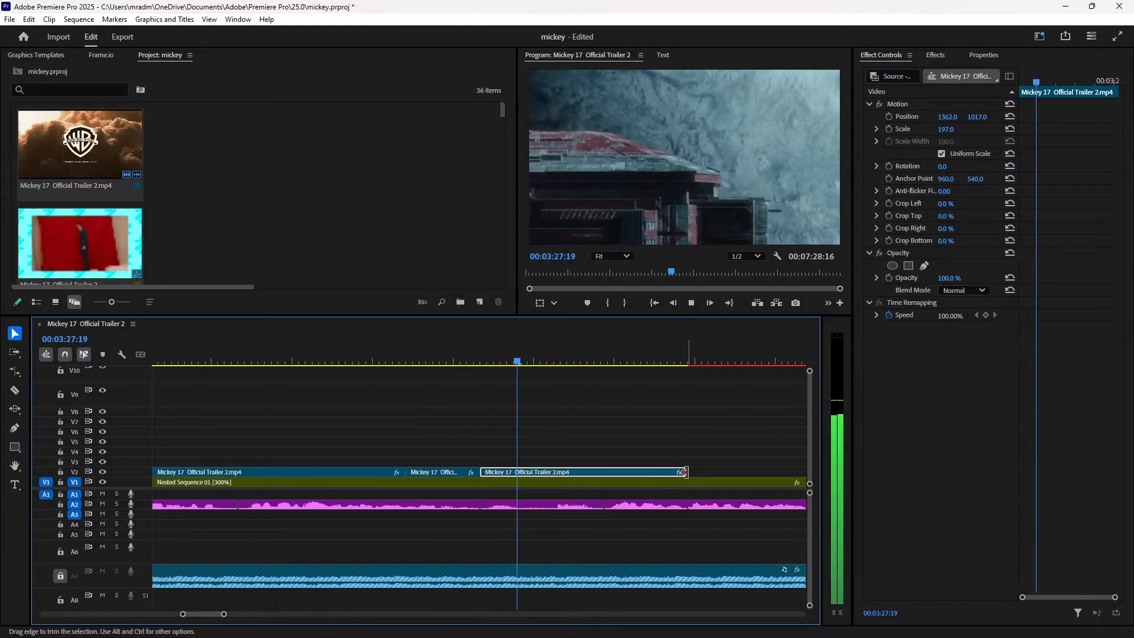
drag(690, 473, 604, 472)
click(475, 362)
key(space)
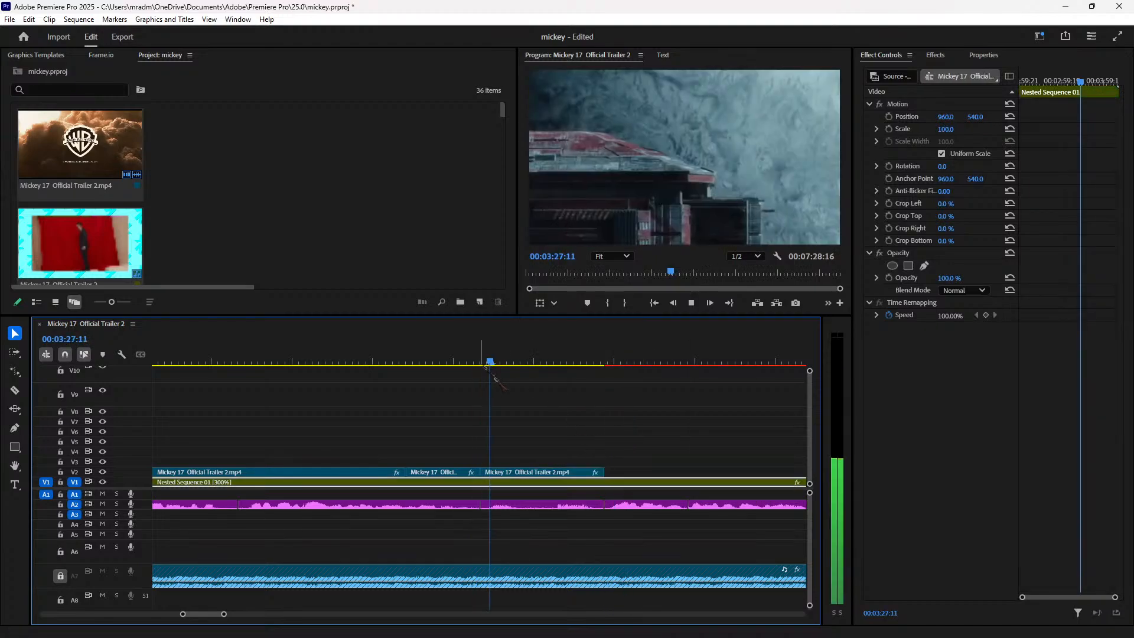
click(555, 472)
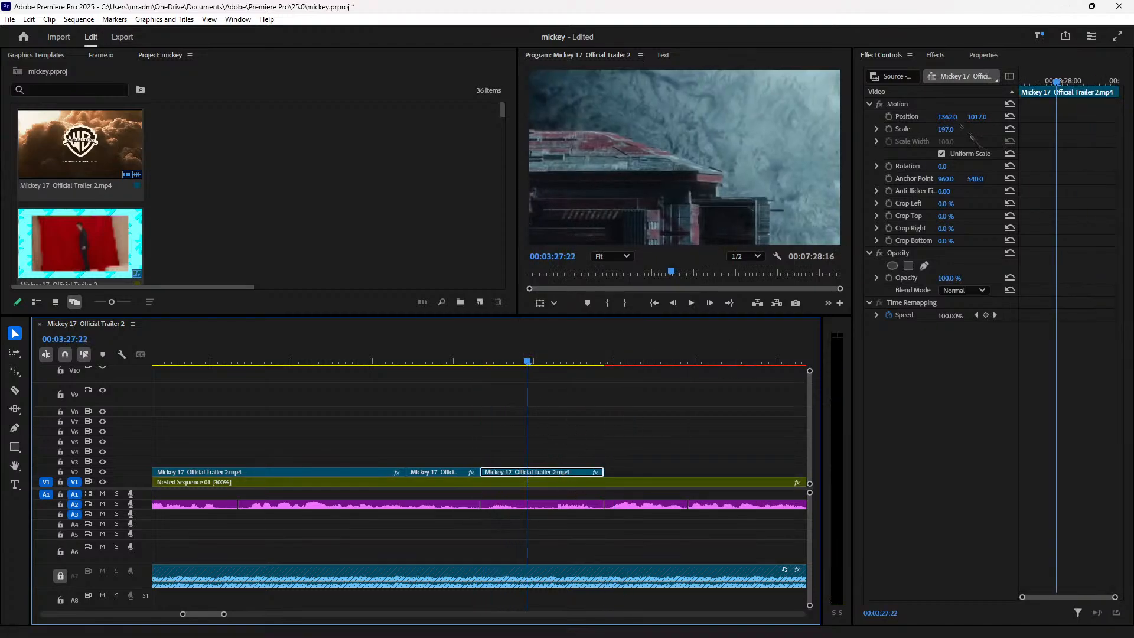
Step: Reset the clip's Motion settings and set its Scale to 150
click(1011, 108)
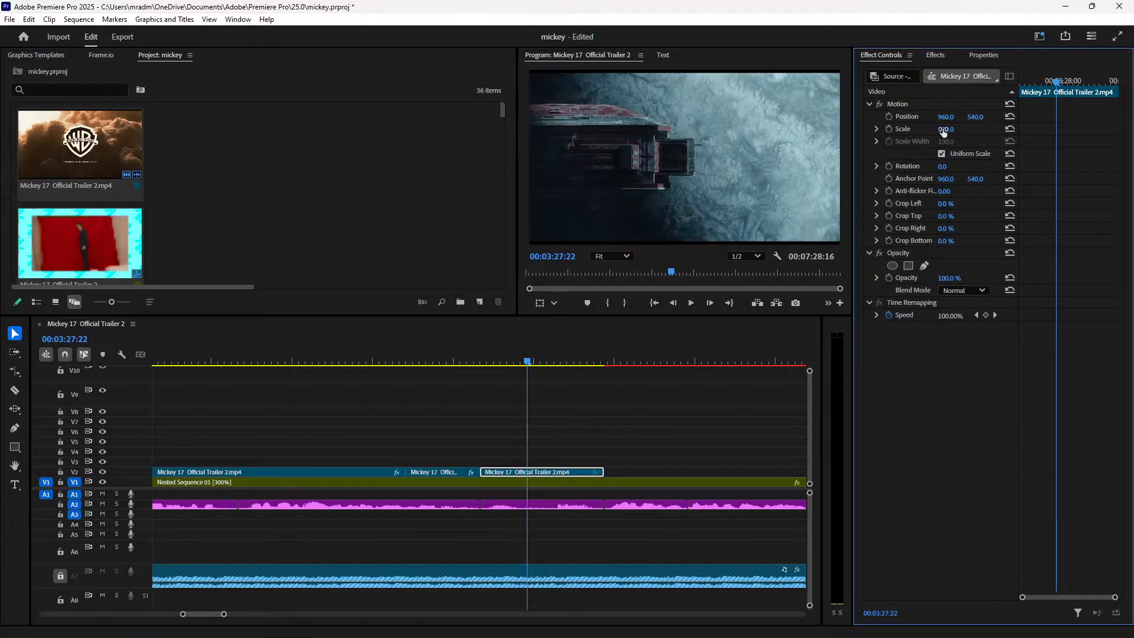
drag(943, 131, 954, 132)
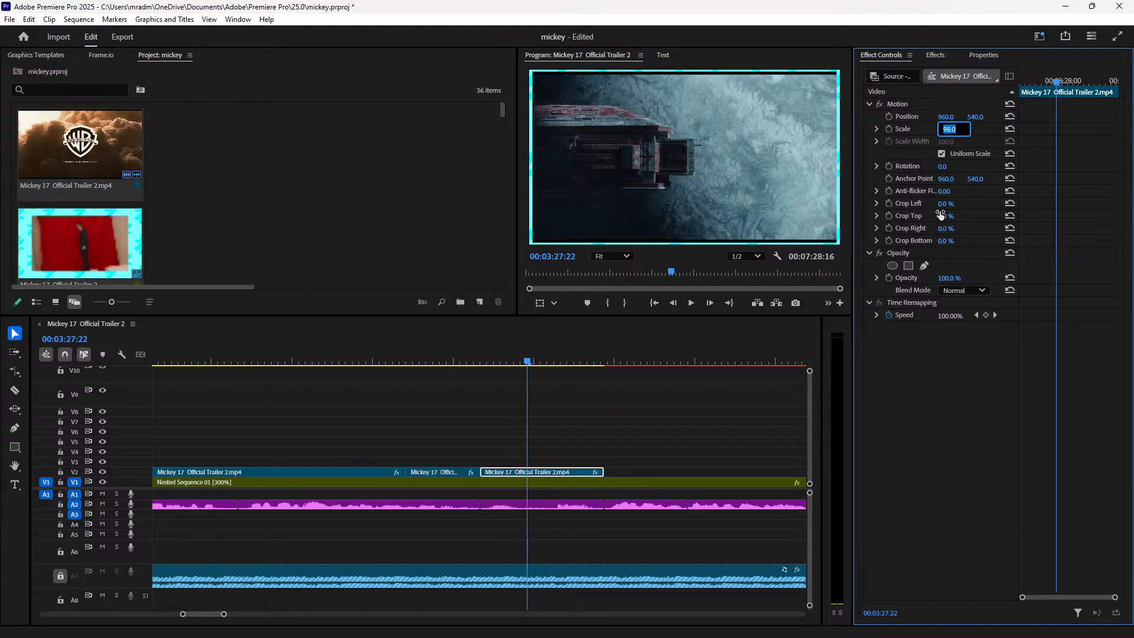
key(Return)
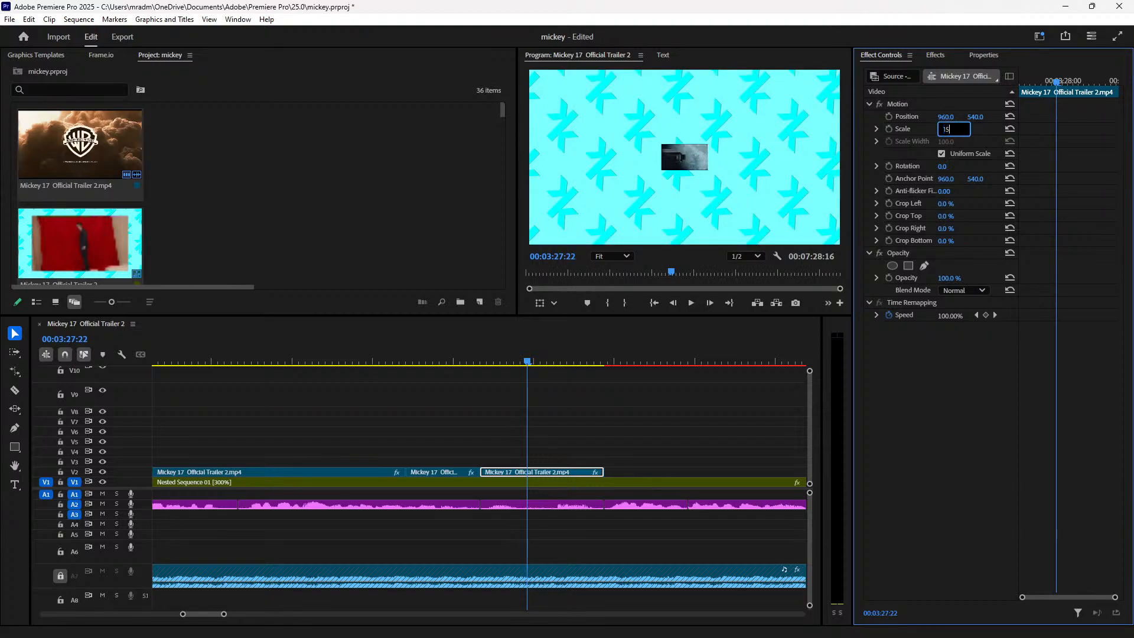
text(0)
key(Return)
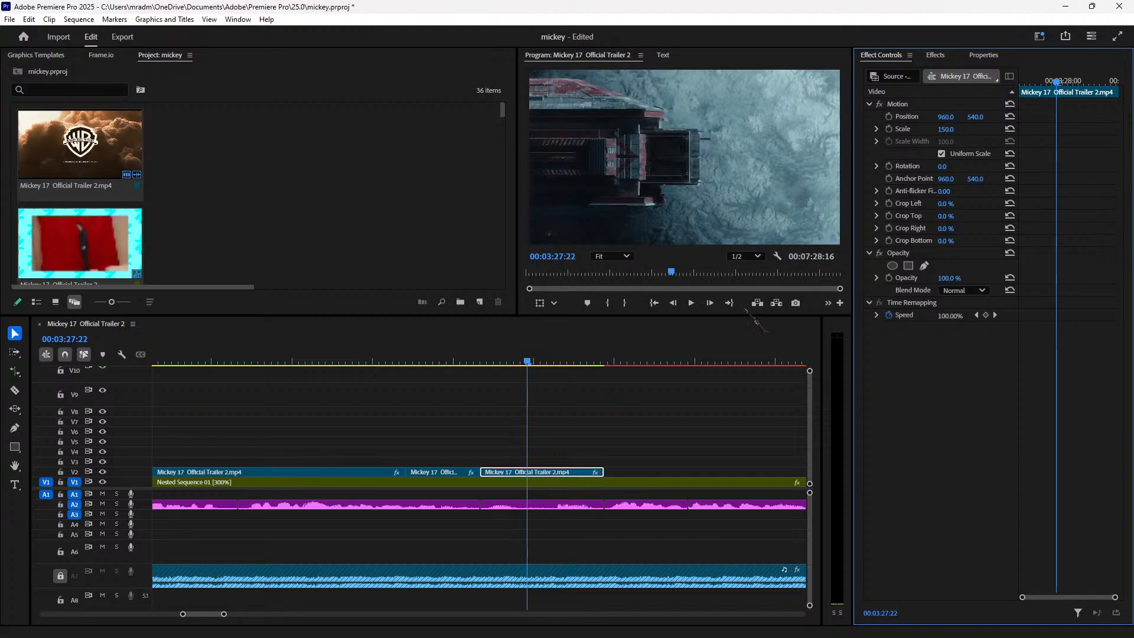
key(space)
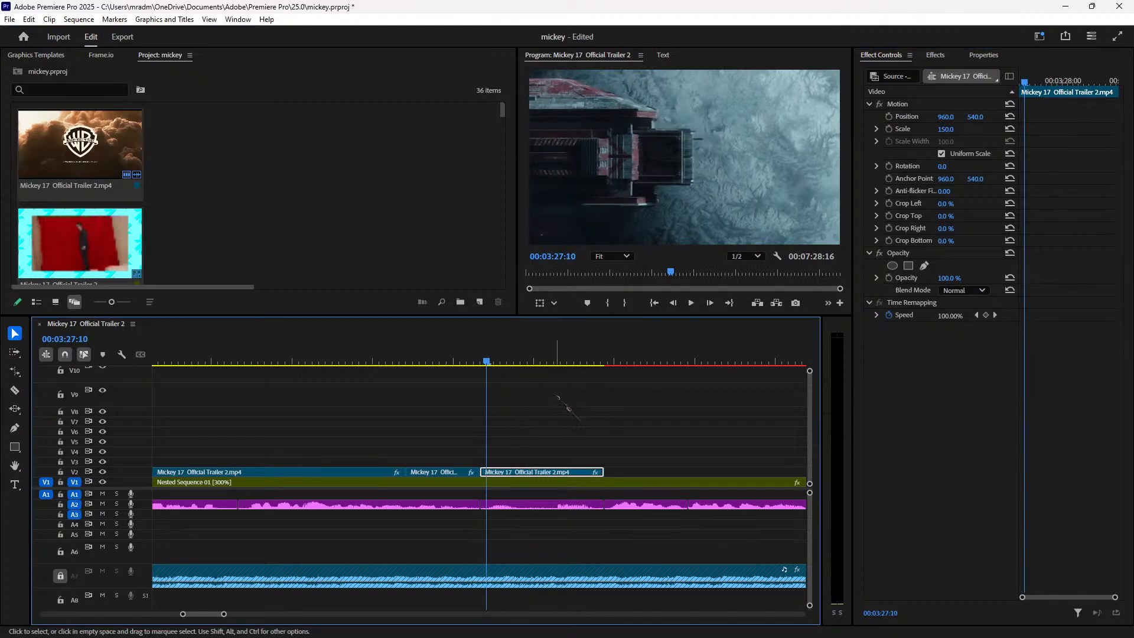
key(space)
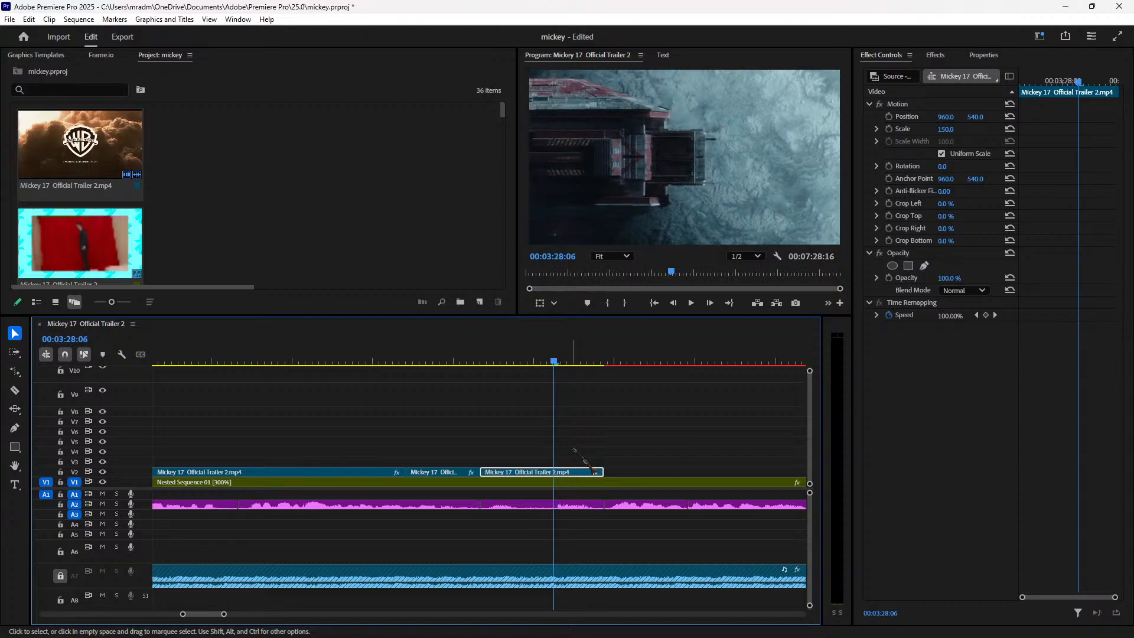
Step: Split the clip at the playhead and enlarge the new piece to about 195% scale
key(ctrl+k)
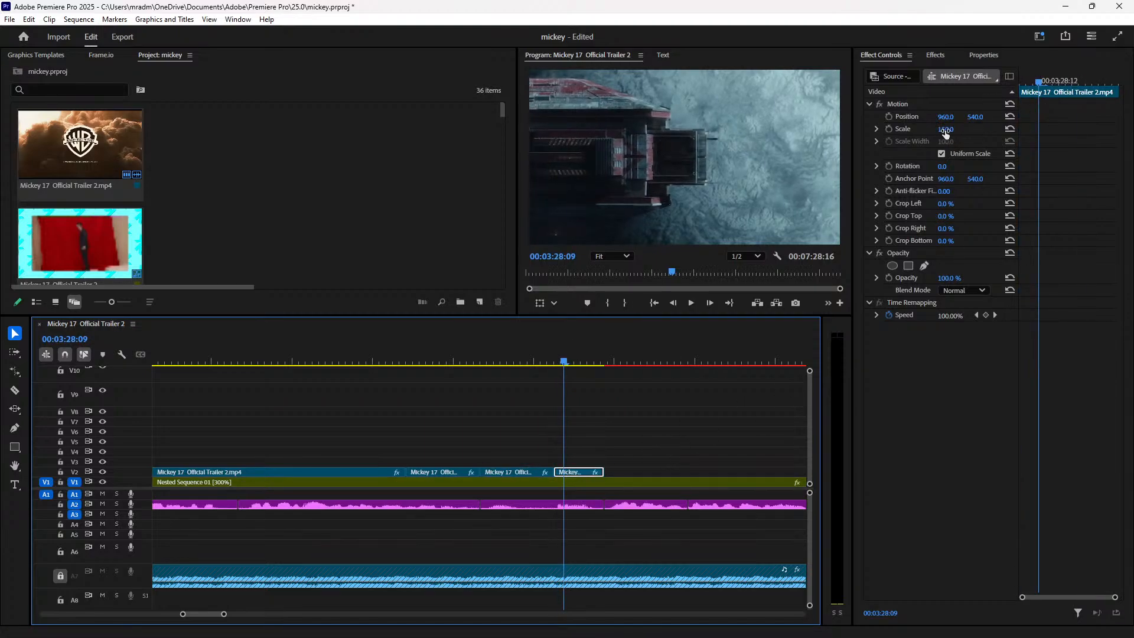
mouse_move(945, 133)
mouse_down()
mouse_move(971, 132)
mouse_move(954, 130)
mouse_up()
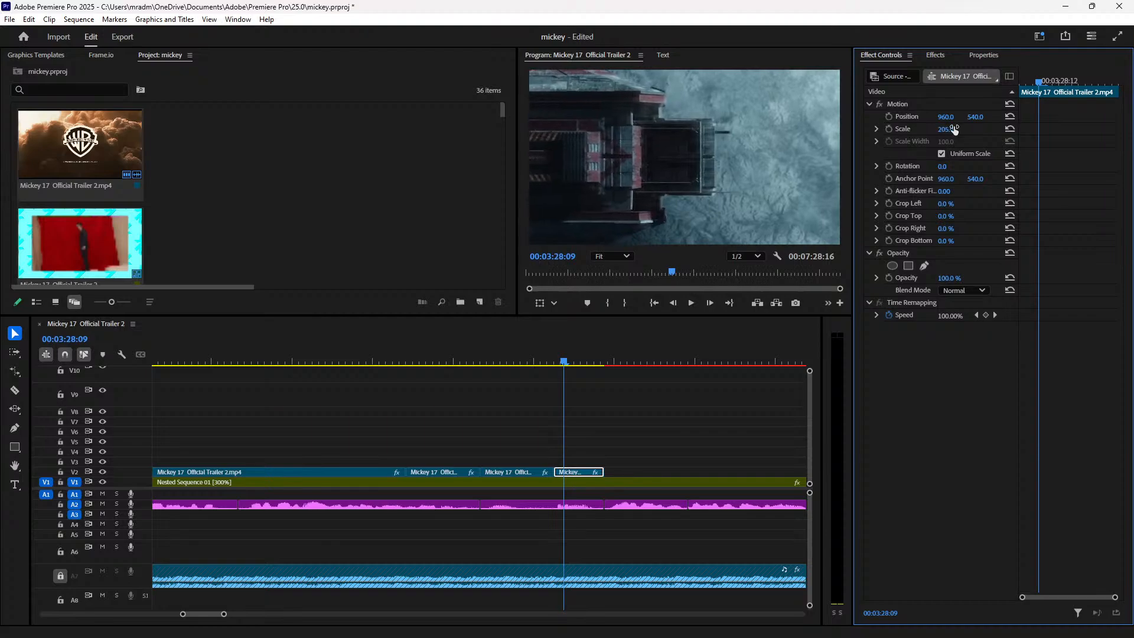
click(477, 362)
key(space)
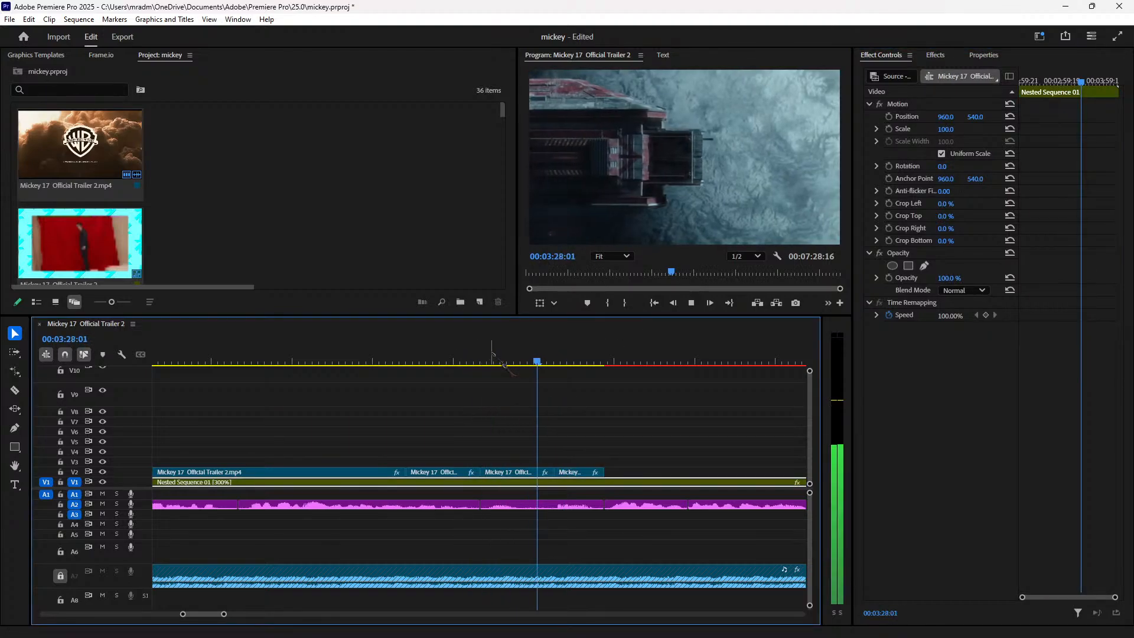
key(space)
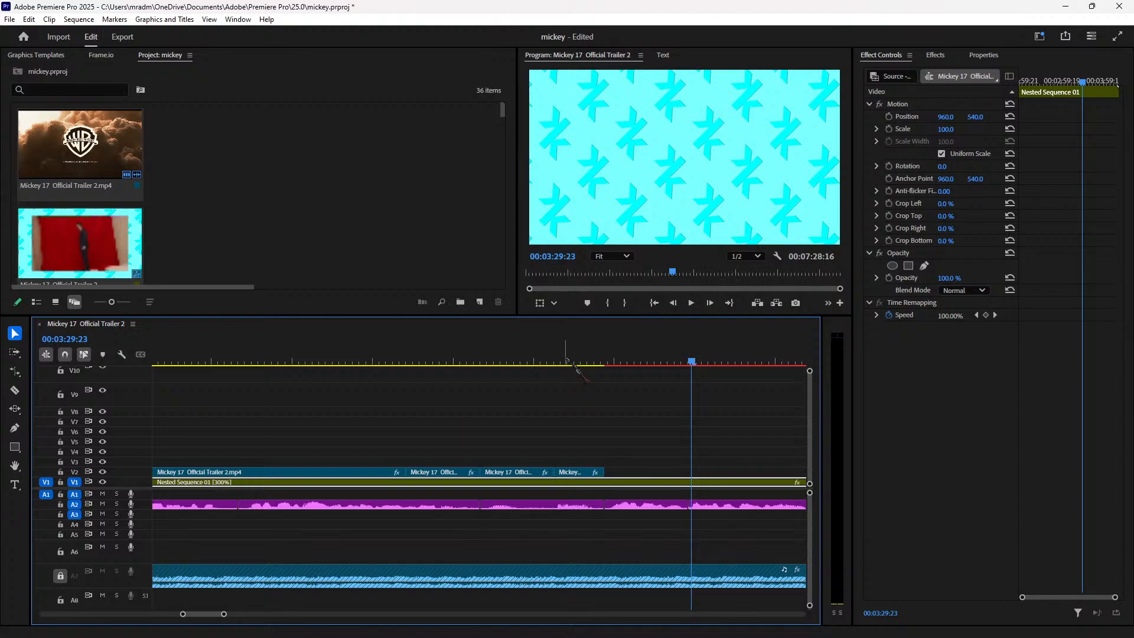
Step: Slide the V2 trailer clip left to close the gap at 00:03:29:23, then replay the section
key(space)
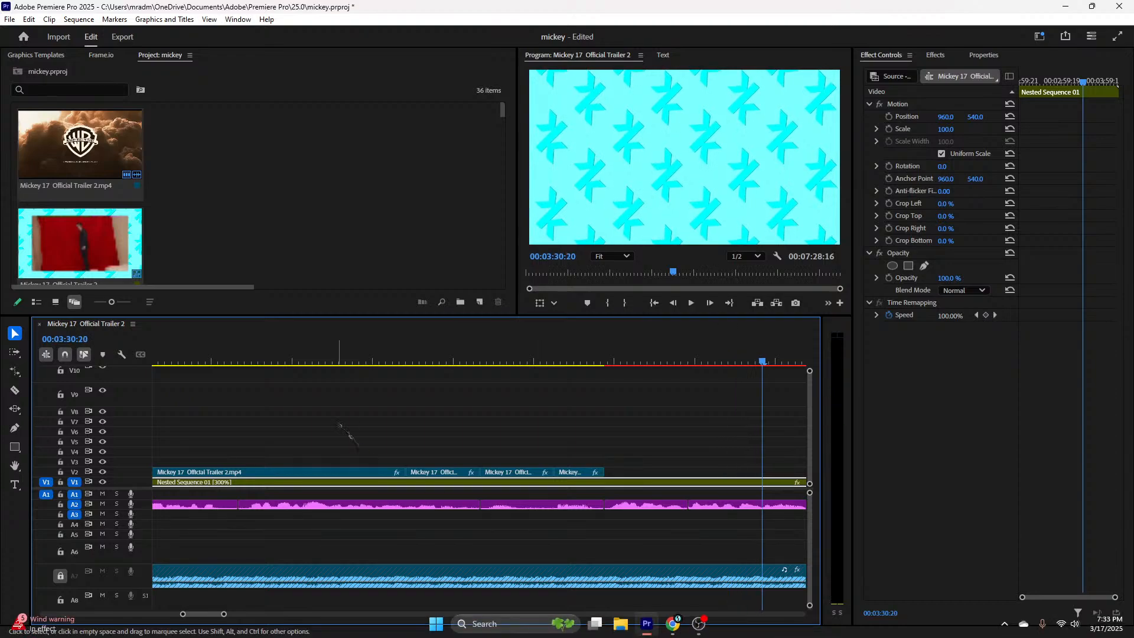
key(space)
key(space)
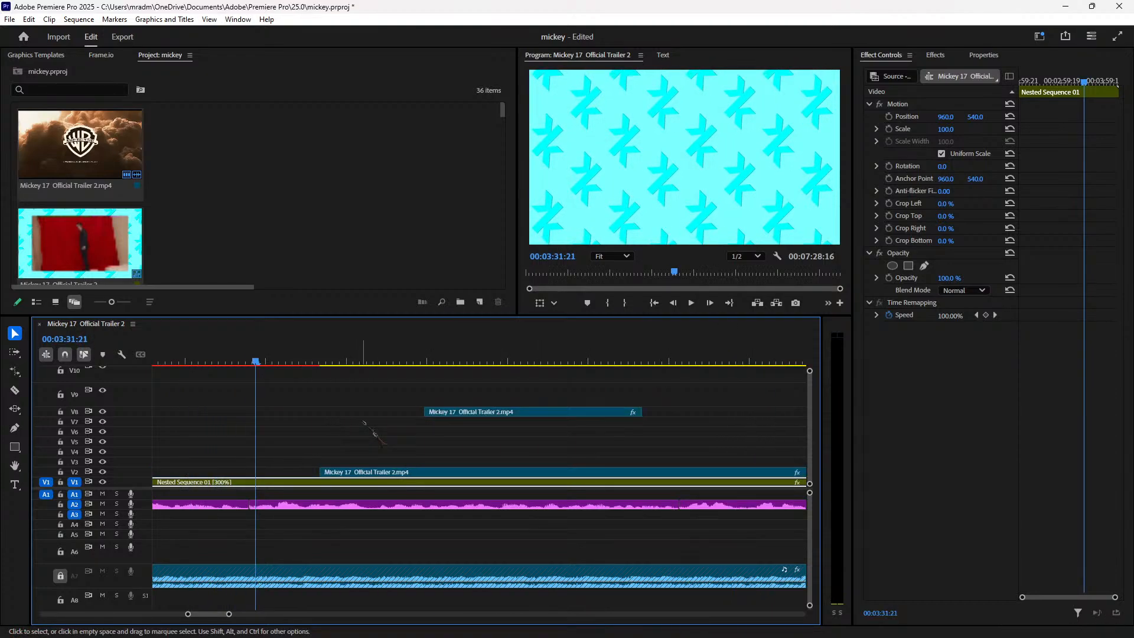
key(minus)
key(space)
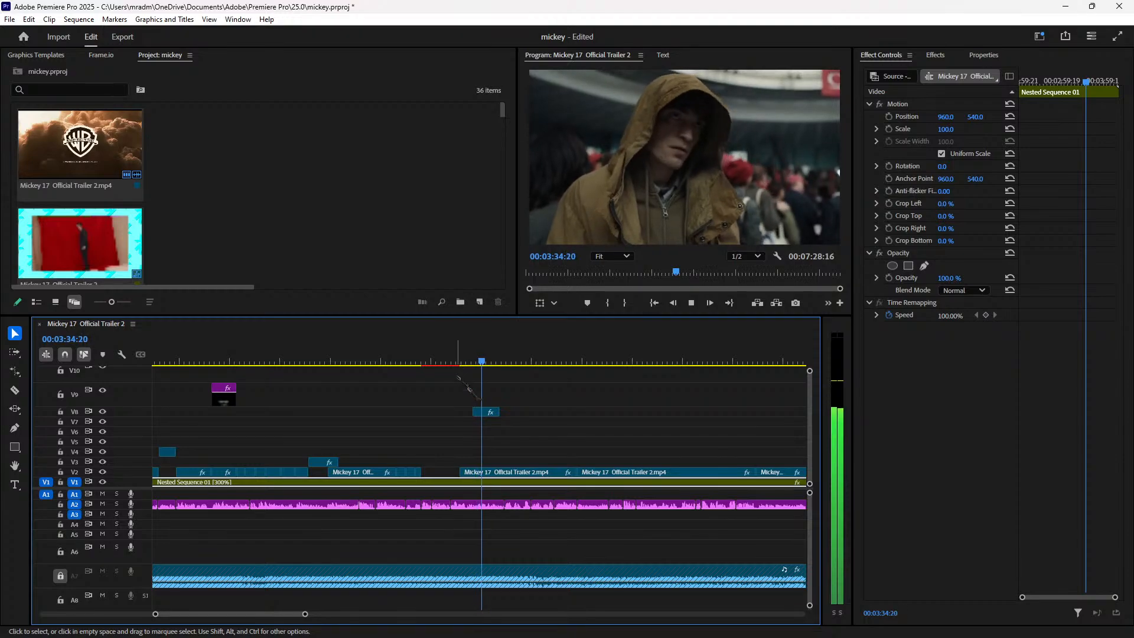
click(429, 357)
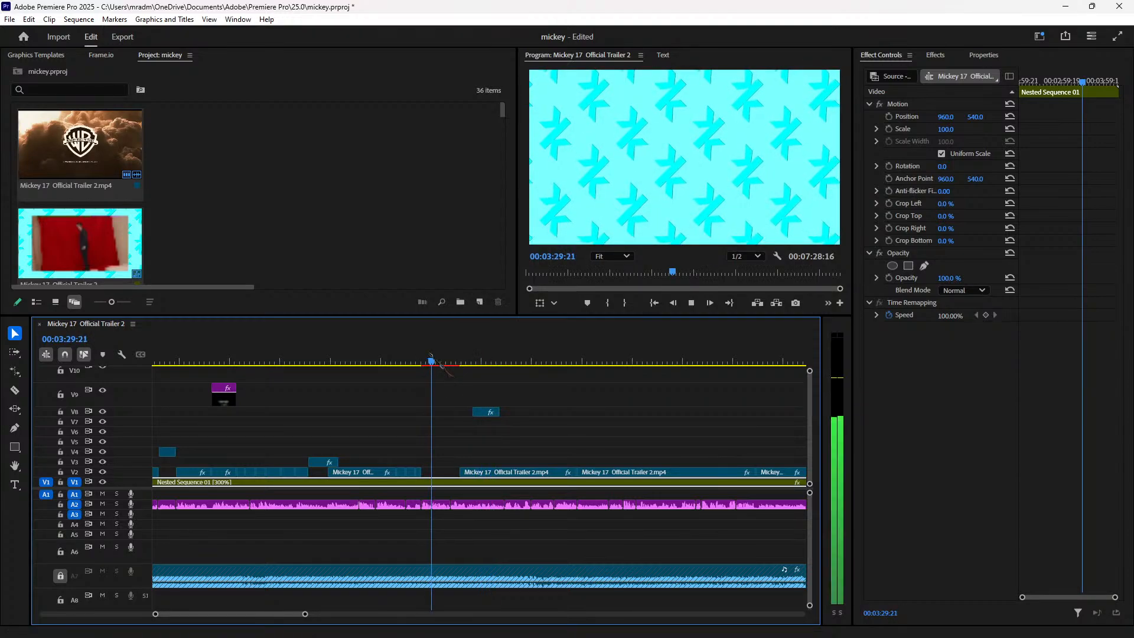
key(equal)
key(equal)
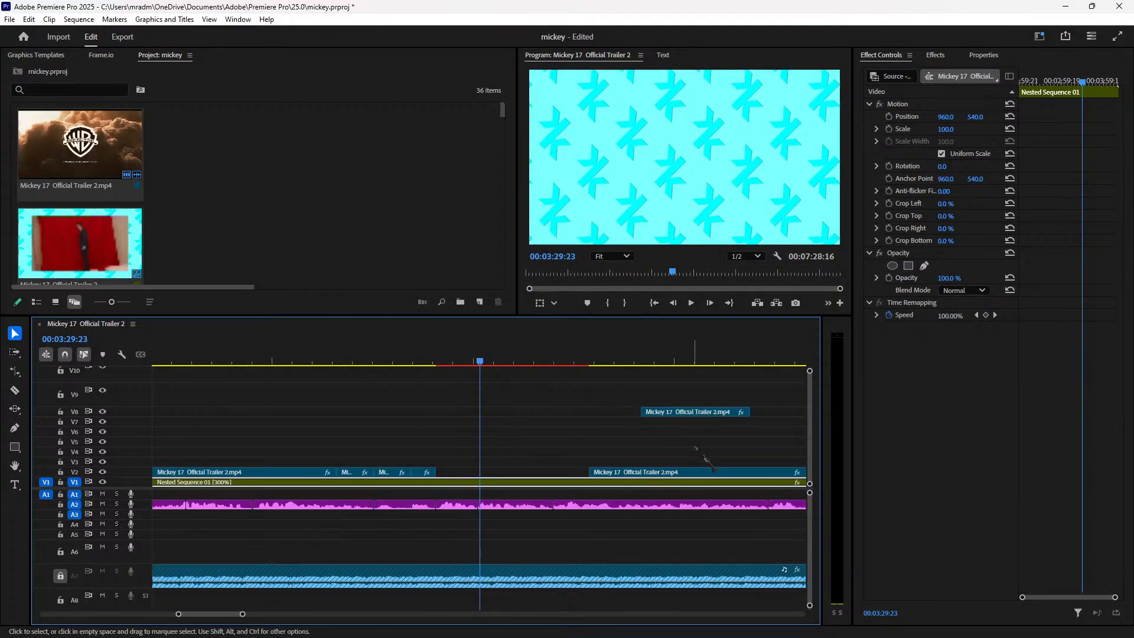
drag(698, 474, 547, 474)
click(426, 360)
key(space)
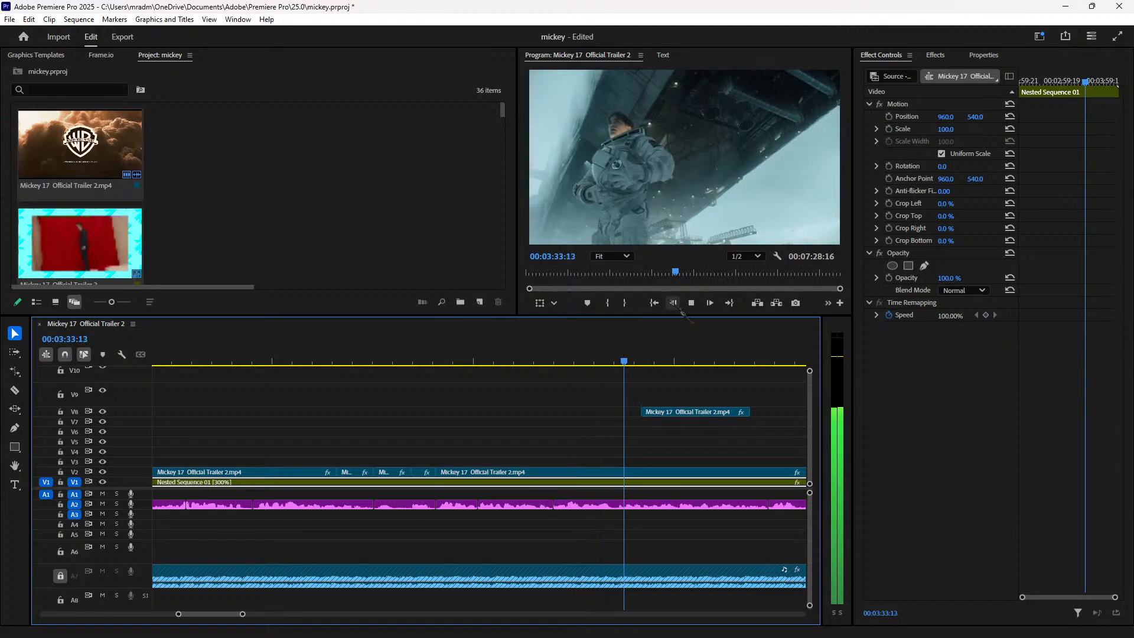
click(515, 359)
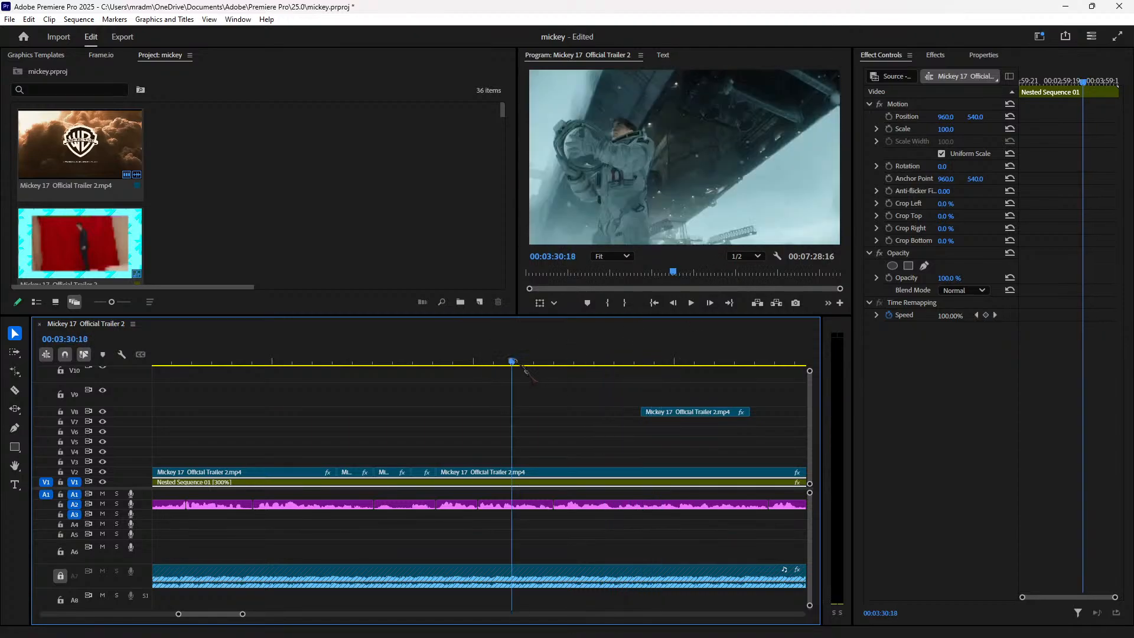
Step: Lift the right trailer clip off V2 and place it on track V6
click(572, 472)
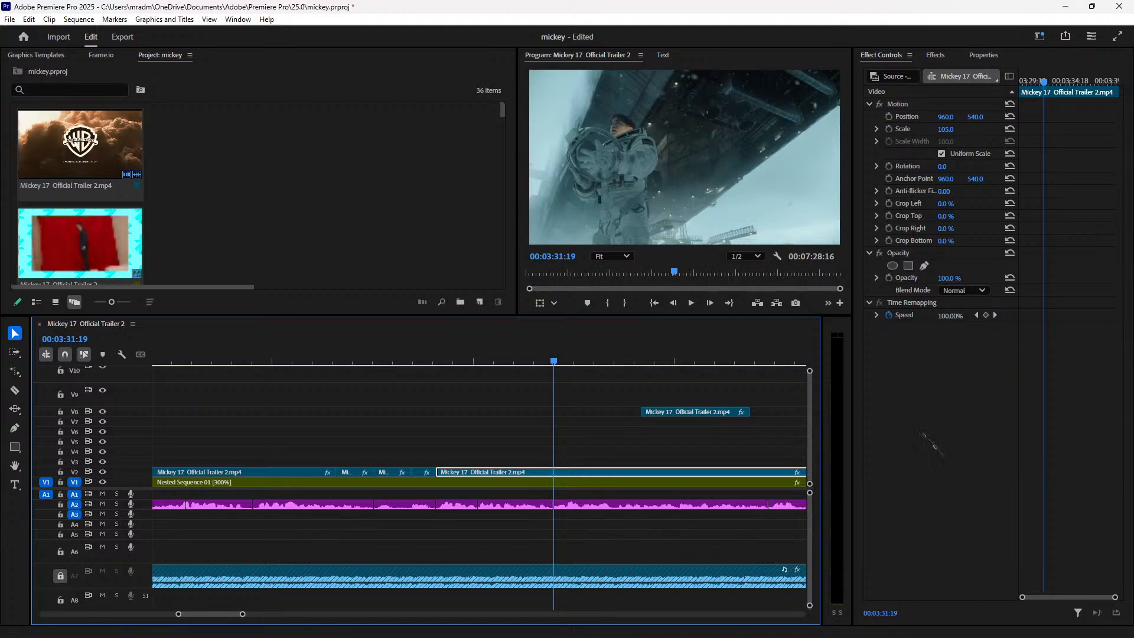
key(d)
drag(679, 473, 696, 444)
drag(720, 360, 751, 431)
click(744, 362)
drag(747, 369, 555, 422)
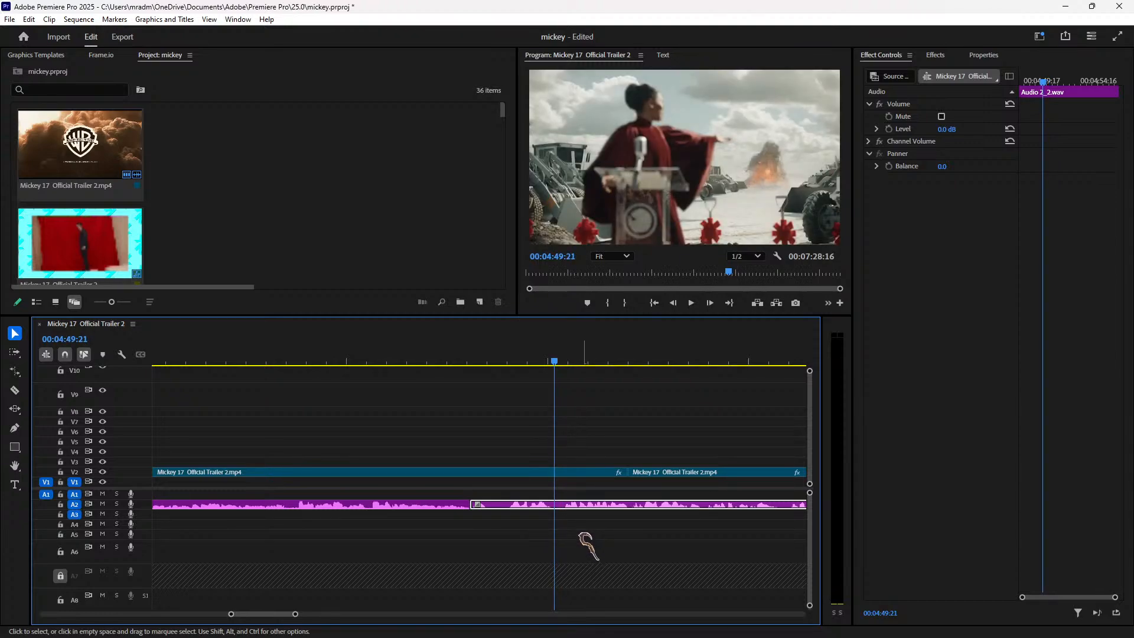
Step: Move the middle V2 trailer clip earlier in the sequence and replay the join near 00:03:31:11
key(Right)
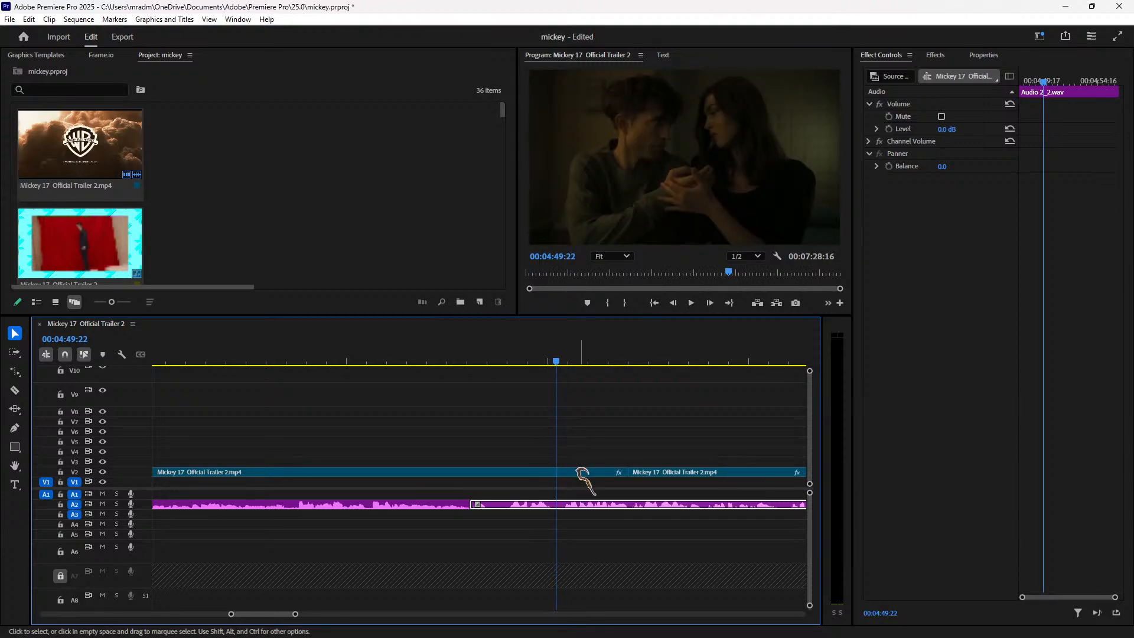
click(582, 472)
drag(592, 473, 588, 473)
drag(105, 399, 158, 424)
drag(248, 447, 540, 474)
click(489, 359)
key(space)
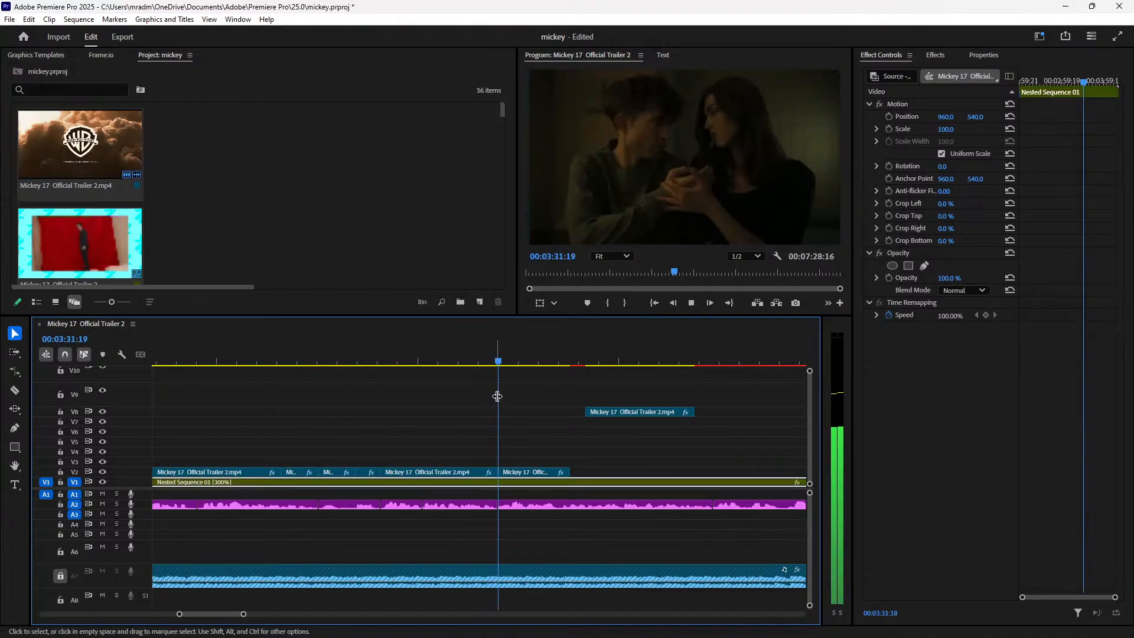
key(space)
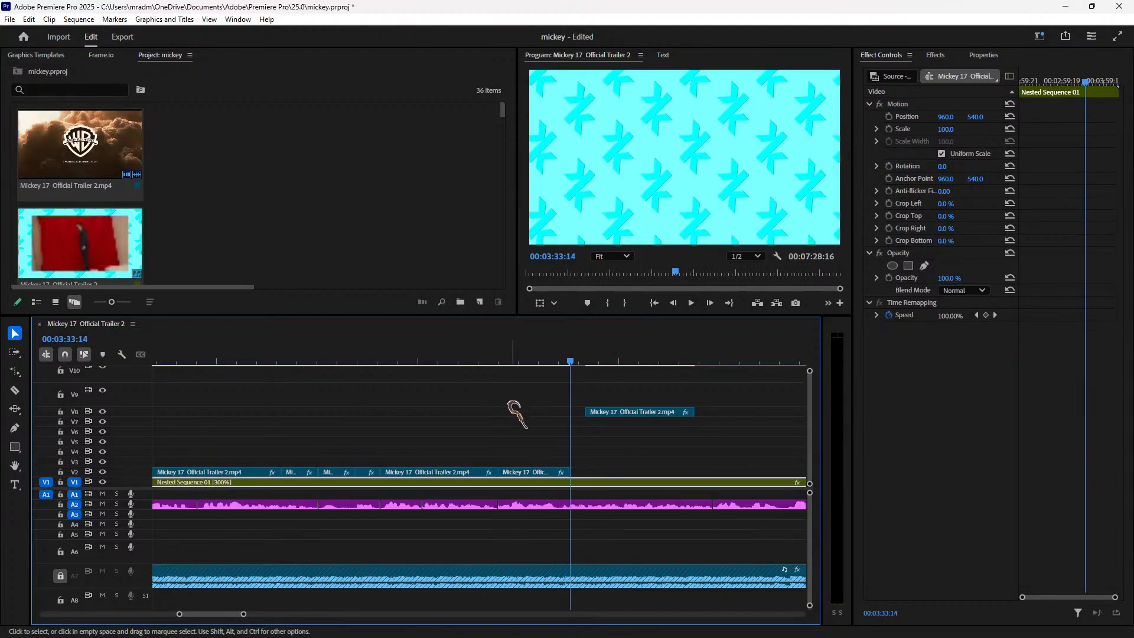
click(525, 361)
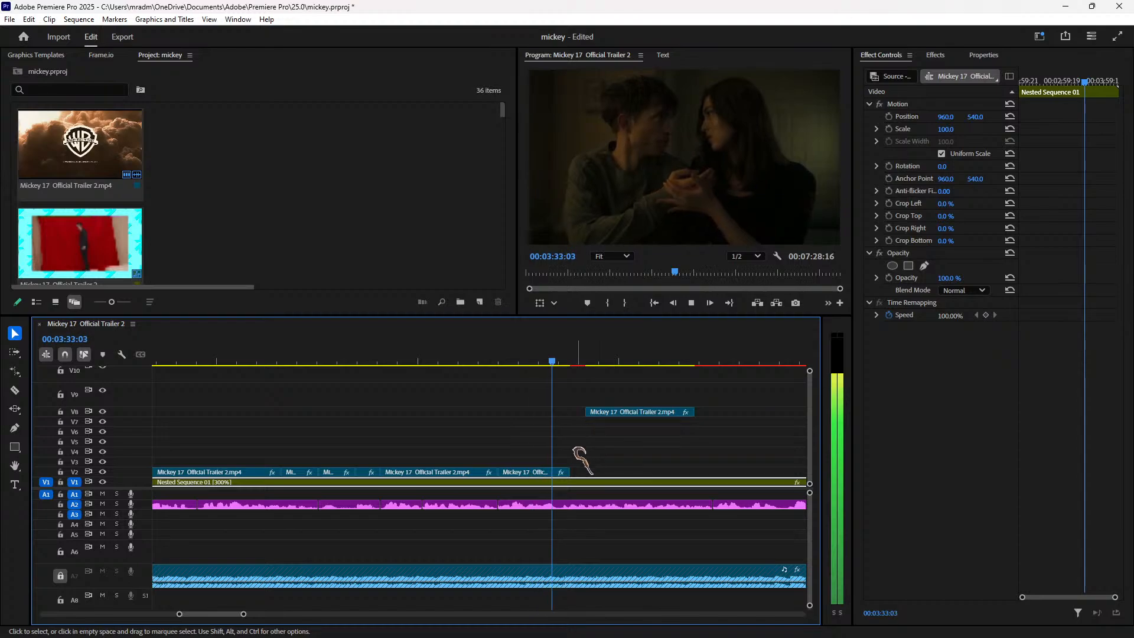
key(space)
Step: Trim the last V2 trailer clip's end shorter so it ends around 00:03:33
key(space)
drag(568, 470, 565, 470)
click(554, 360)
key(space)
key(space)
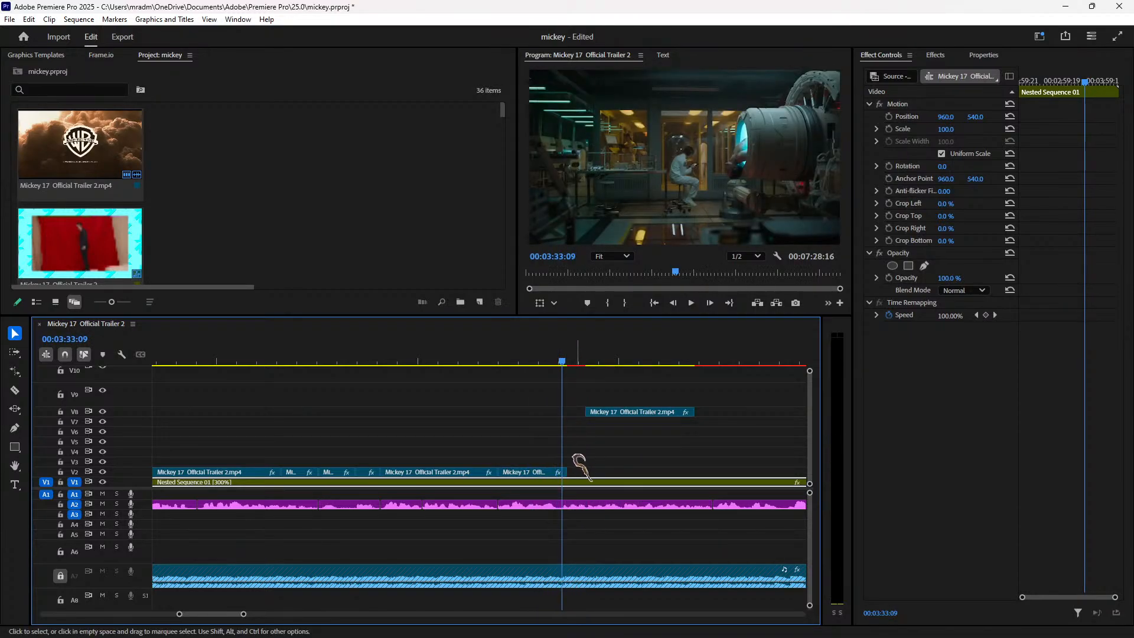
key(Left)
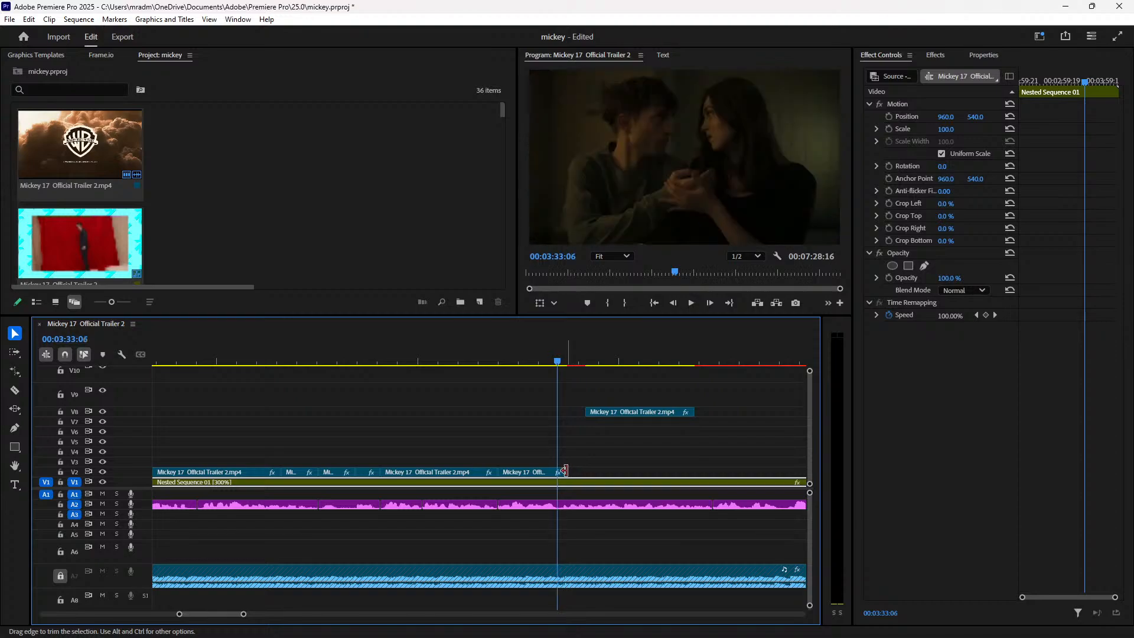
drag(556, 468, 556, 469)
click(518, 361)
Step: Scroll the project media list, resize its thumbnails, deselect timeline clips and zoom the timeline out
click(201, 172)
scroll(351, 204, down, 2)
scroll(351, 230, down, 2)
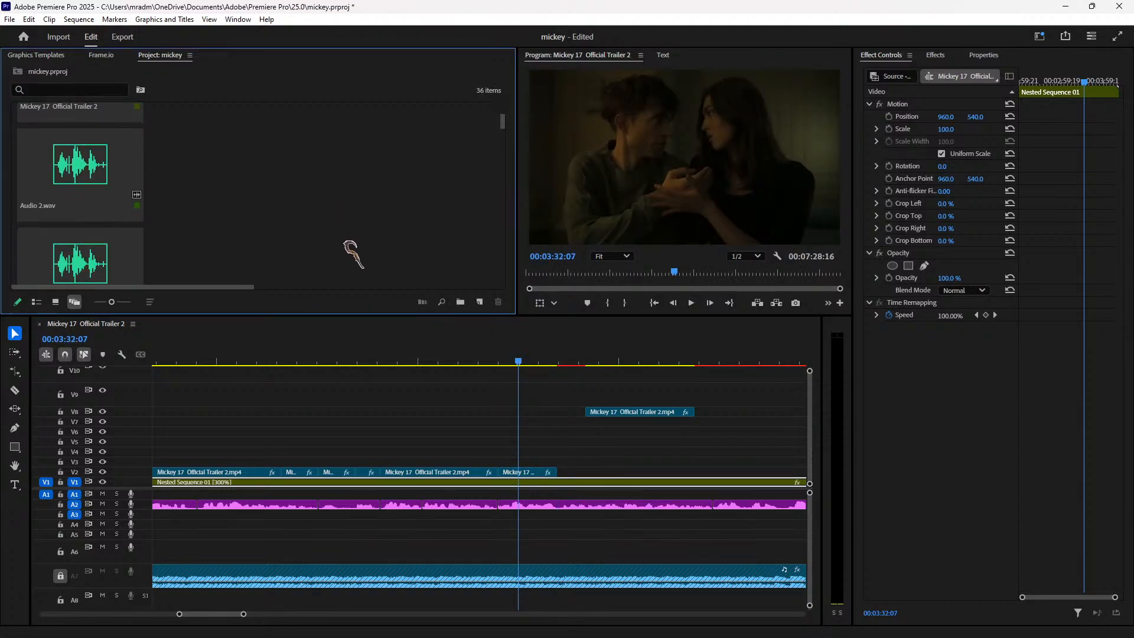
drag(505, 127, 518, 188)
key(minus)
key(minus)
key(minus)
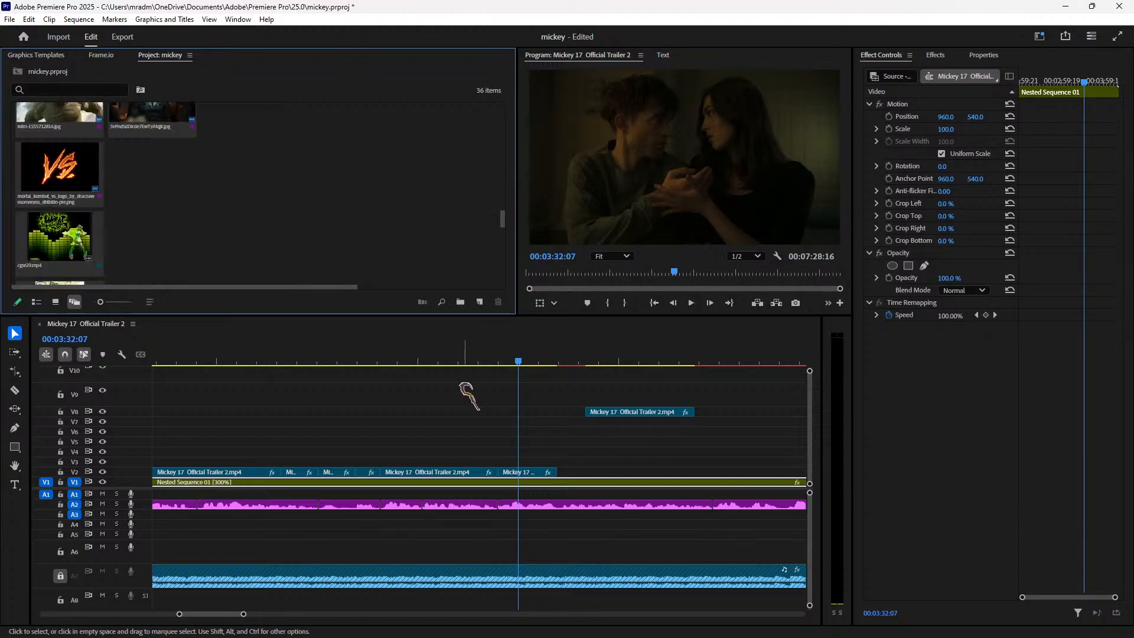
key(equal)
key(equal)
key(equal)
click(465, 395)
key(minus)
key(minus)
key(minus)
key(minus)
key(minus)
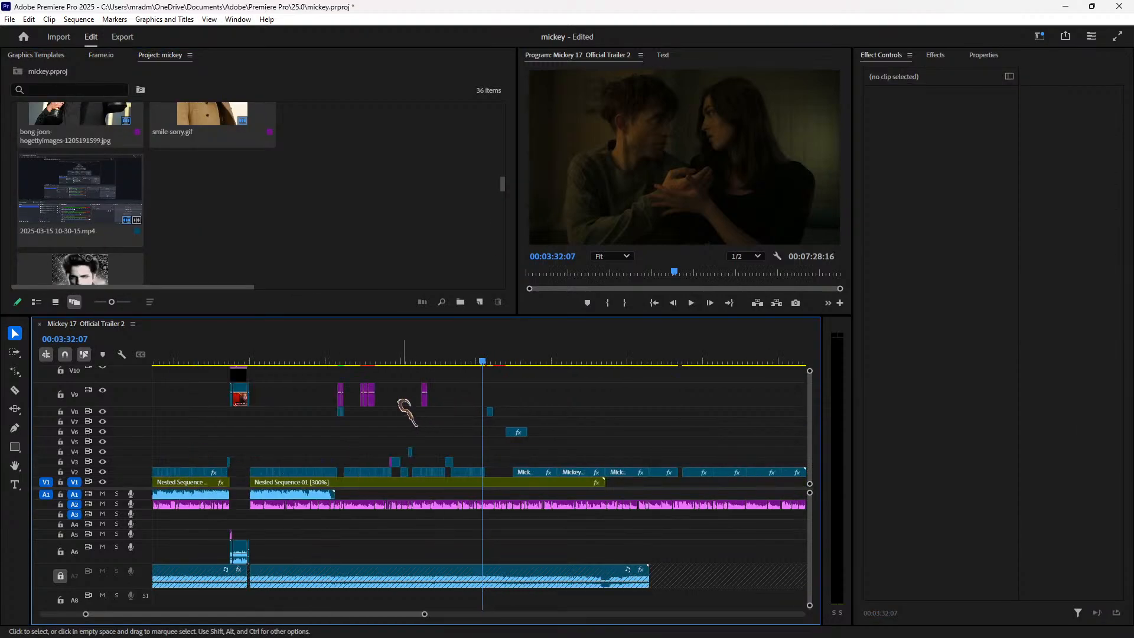
key(minus)
drag(159, 359, 156, 357)
key(space)
key(space)
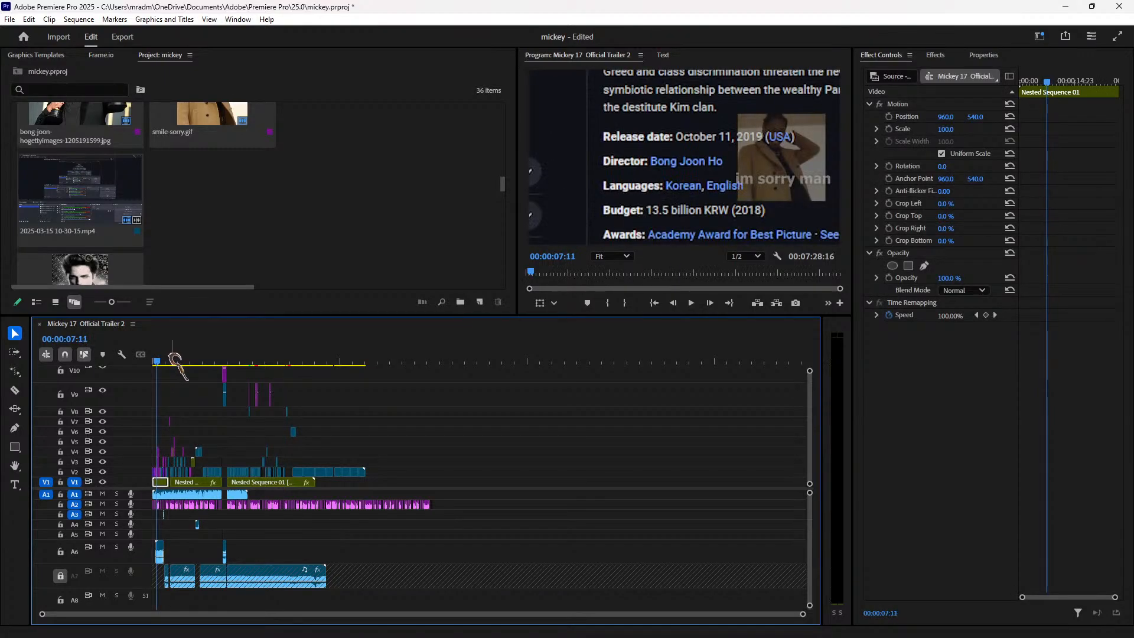
key(equal)
key(equal)
key(equal)
key(equal)
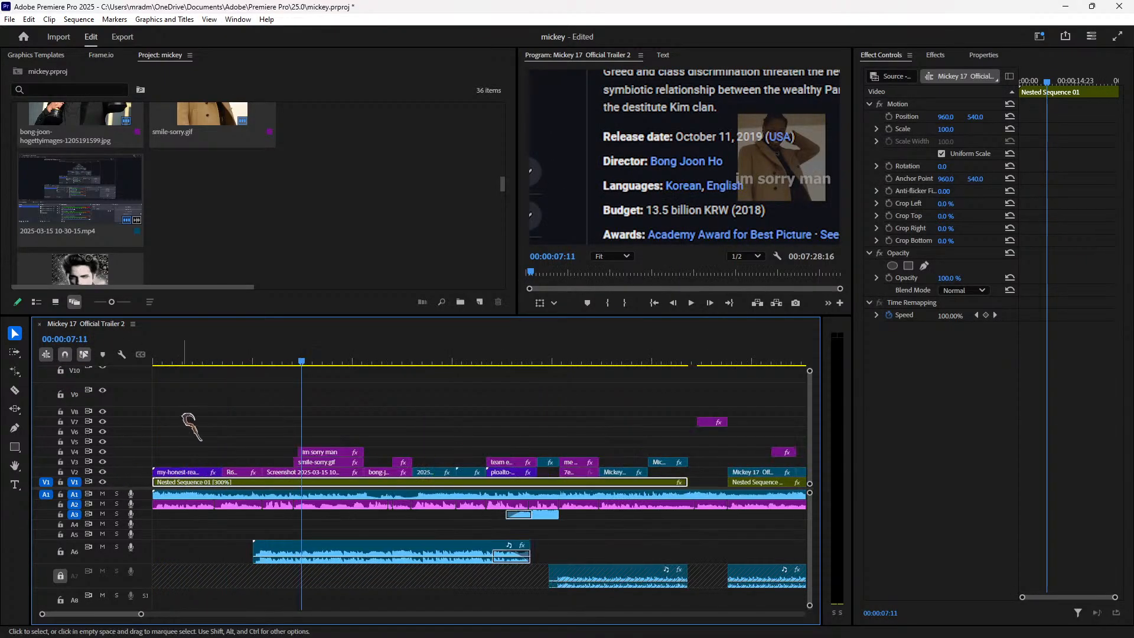
key(space)
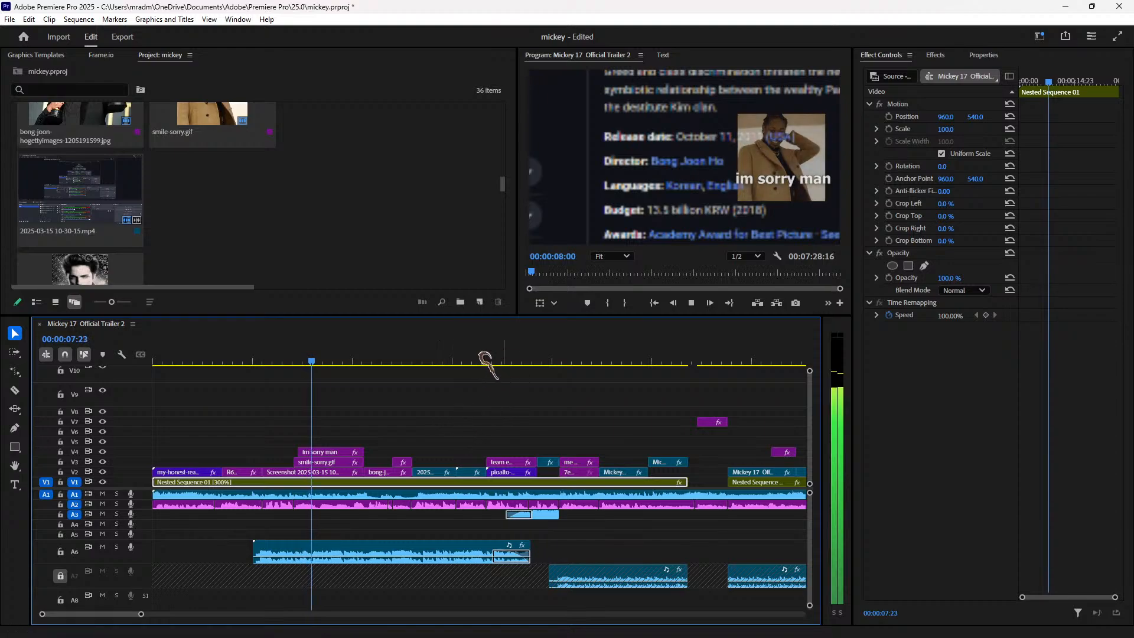
drag(409, 362, 531, 358)
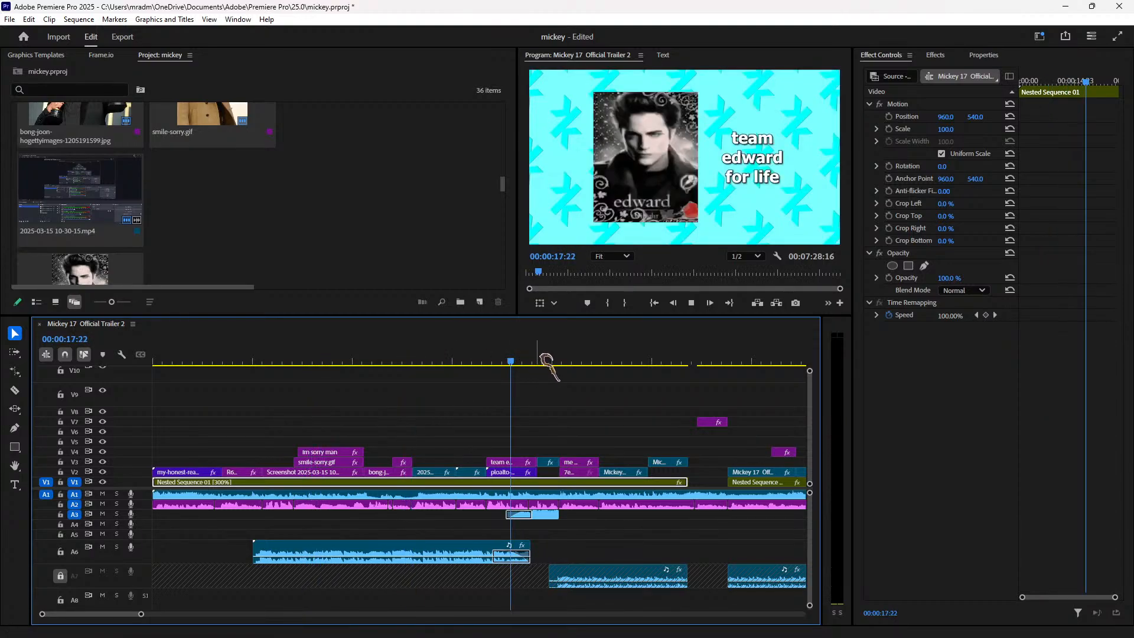
click(706, 359)
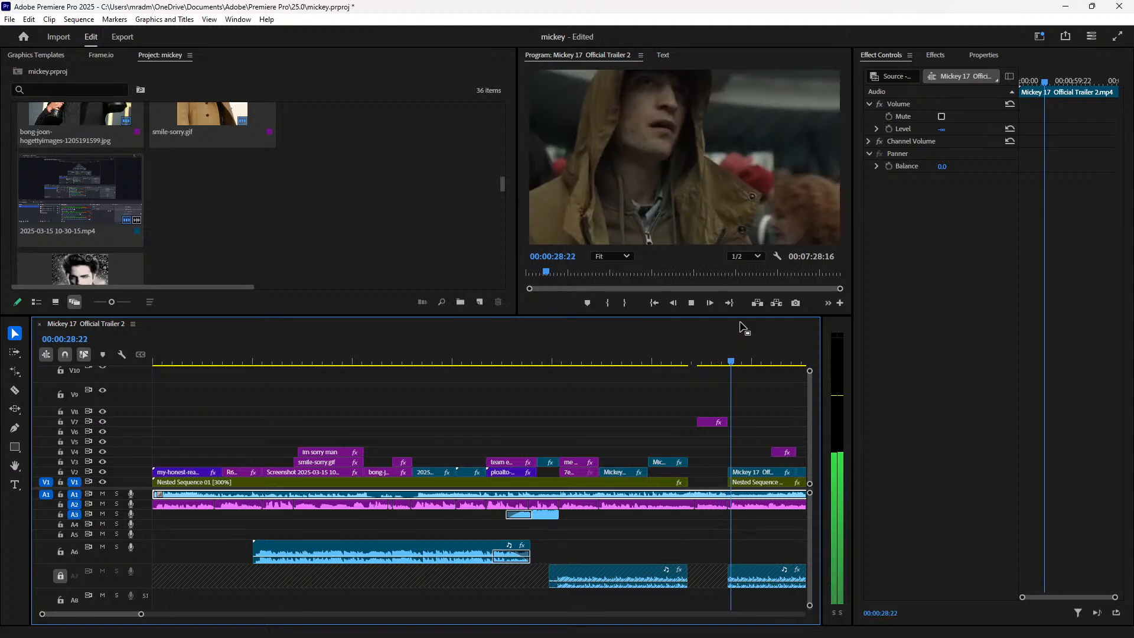
key(minus)
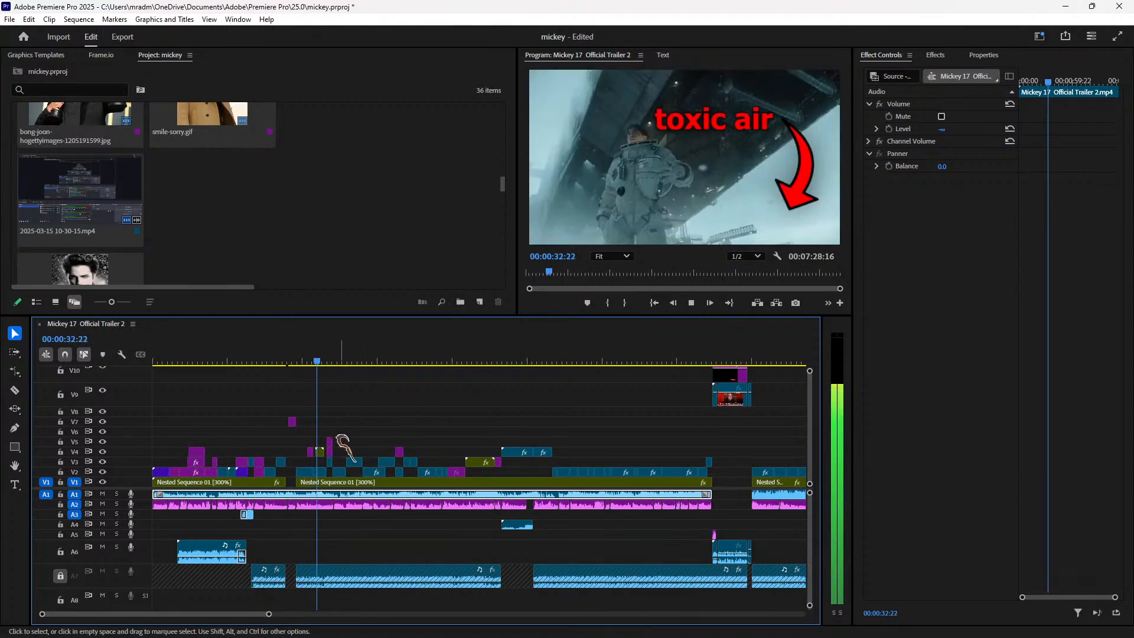
click(321, 481)
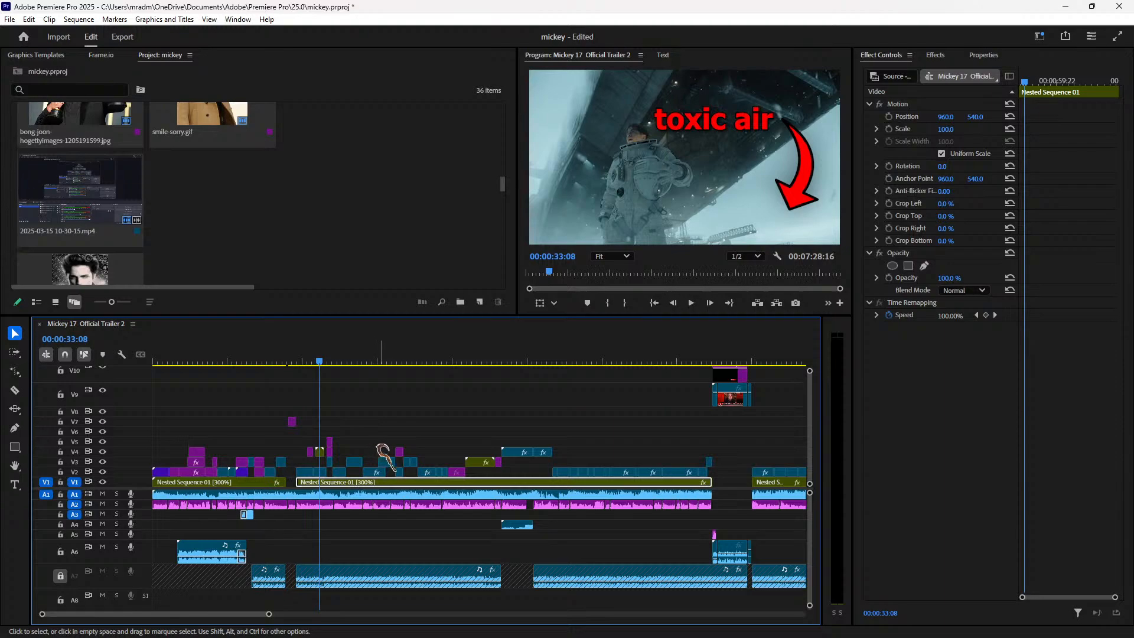
key(=)
key(=)
click(523, 361)
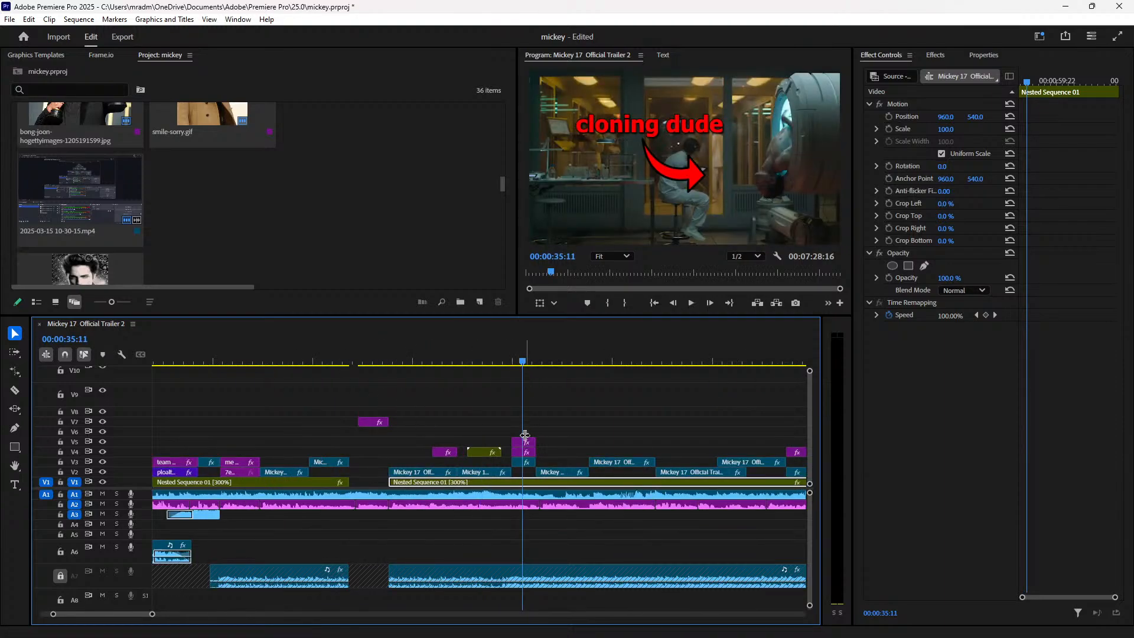
click(523, 453)
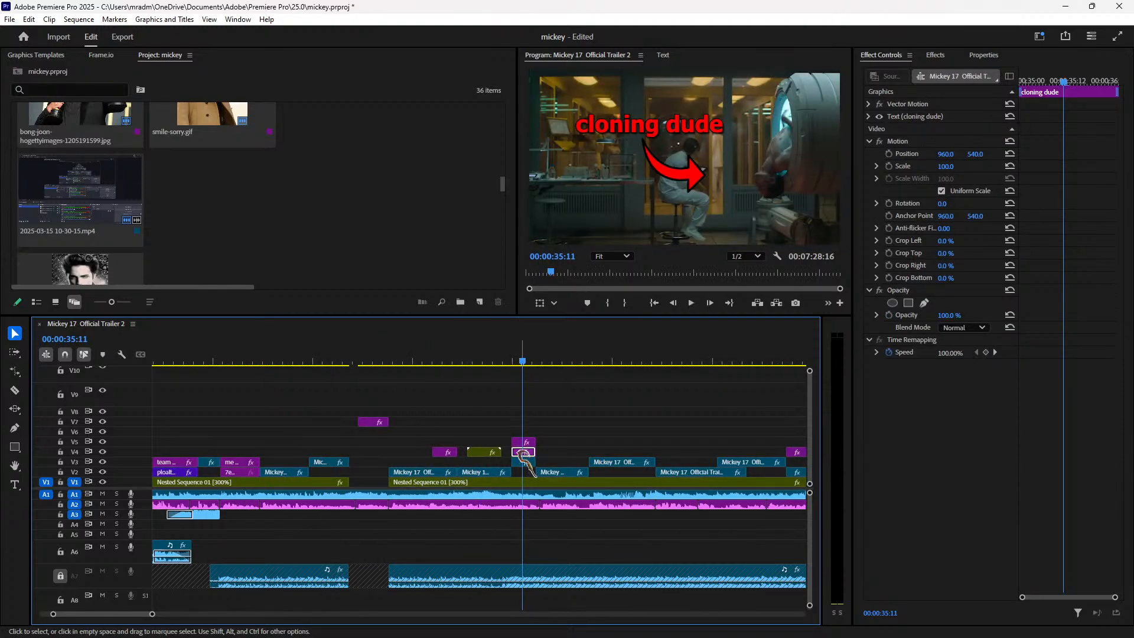
click(523, 441)
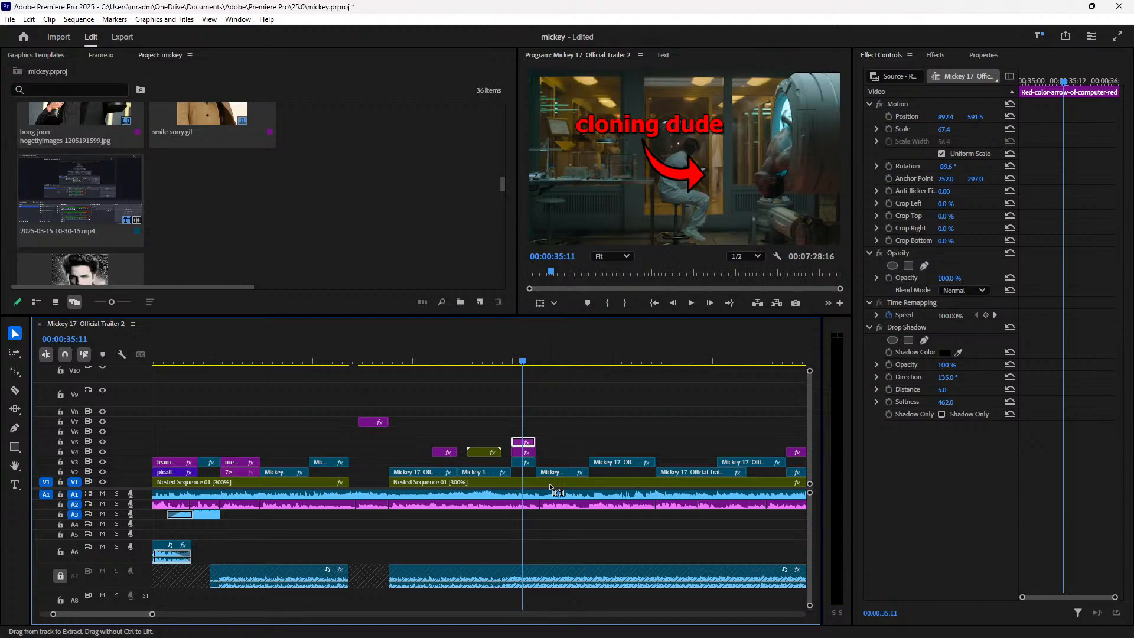
key(space)
key(minus)
key(minus)
key(minus)
key(minus)
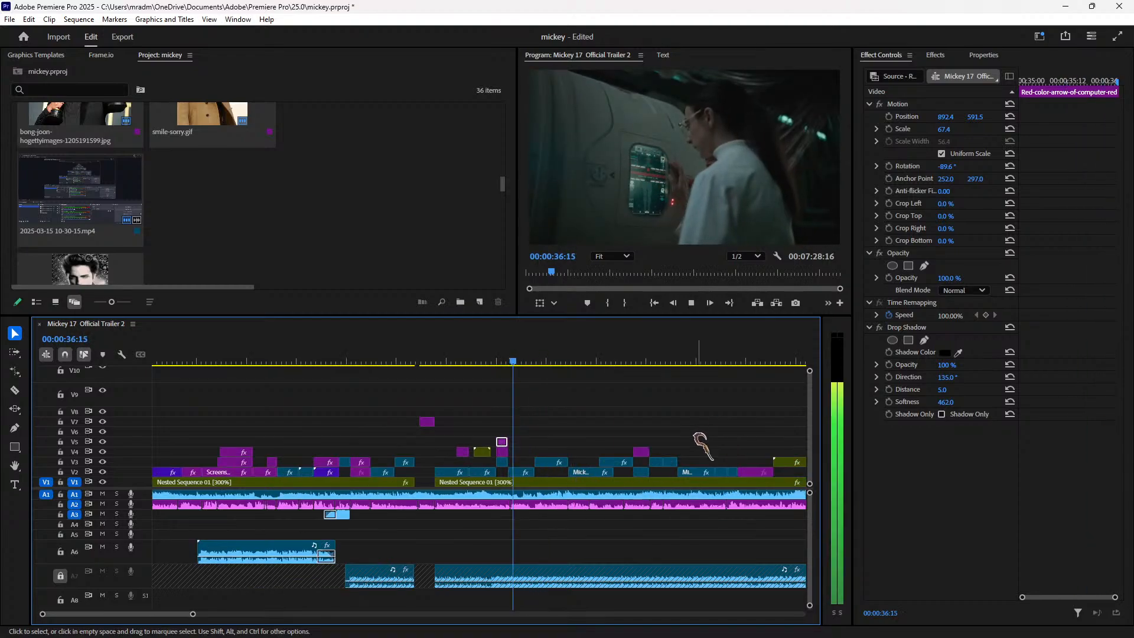
Step: Paste a copy of the red arrow clip onto V5 at 3:32 and extend it by six frames
click(275, 360)
key(space)
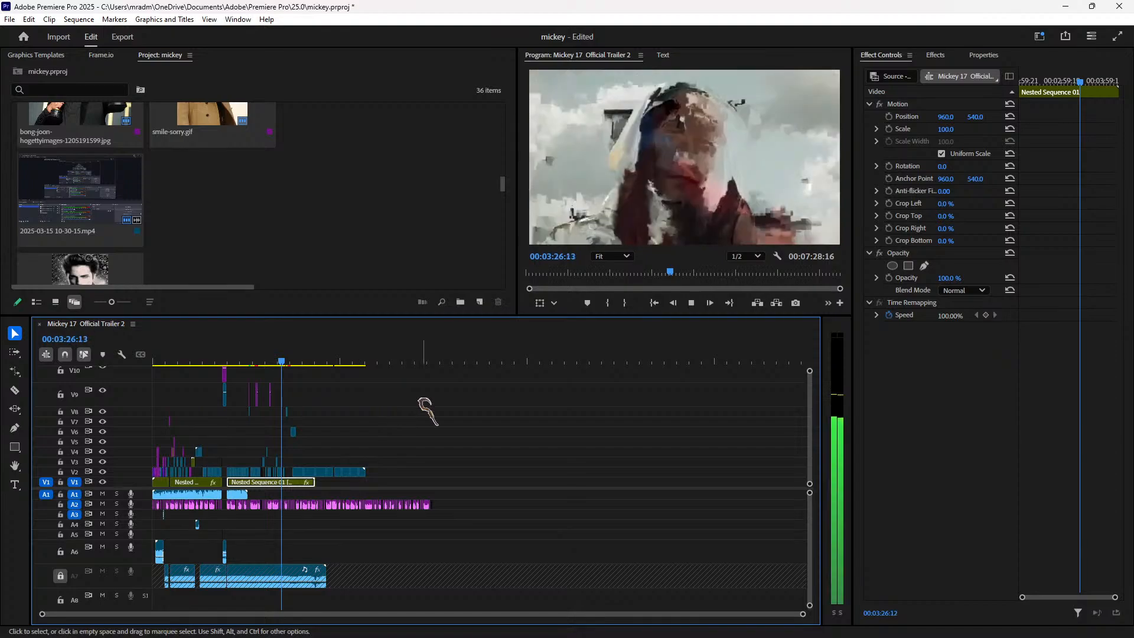
key(equal)
key(equal)
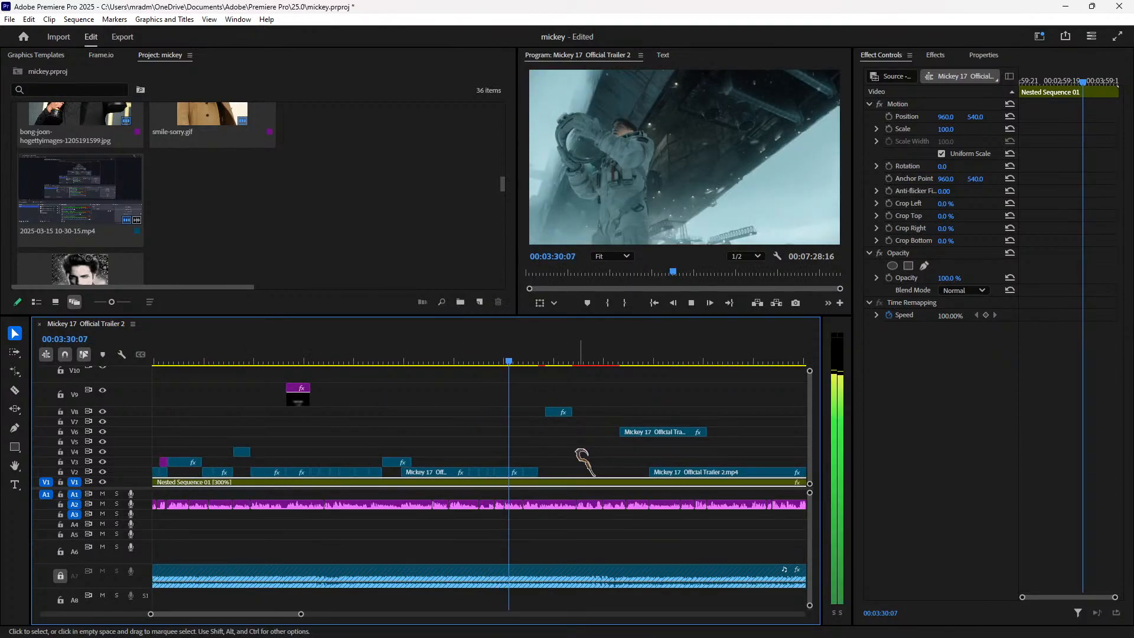
key(space)
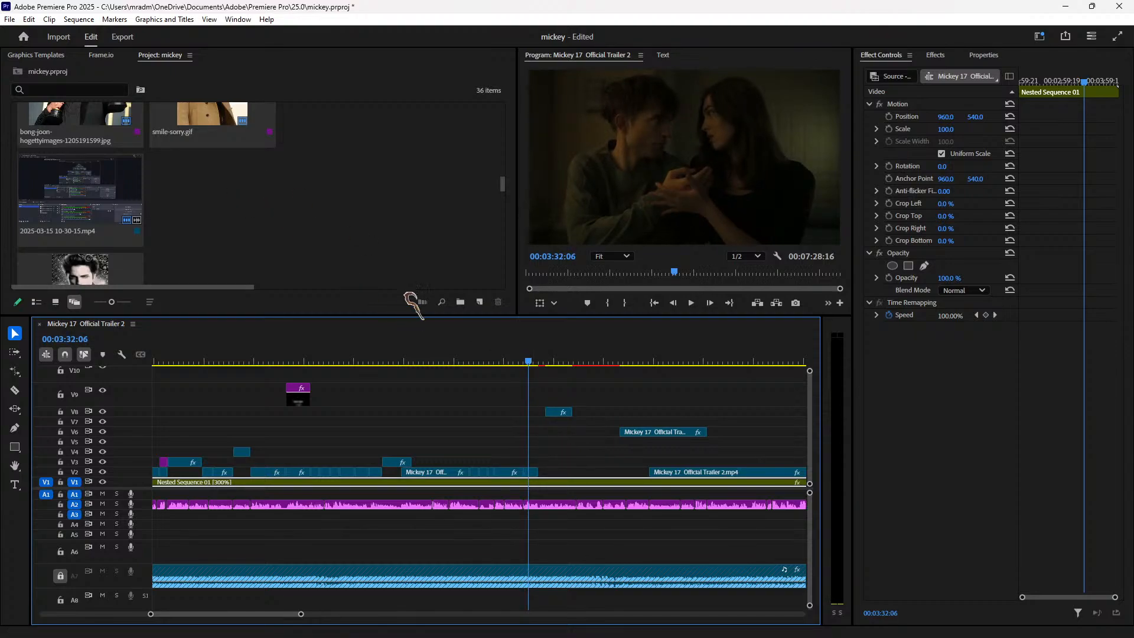
key(ctrl+v)
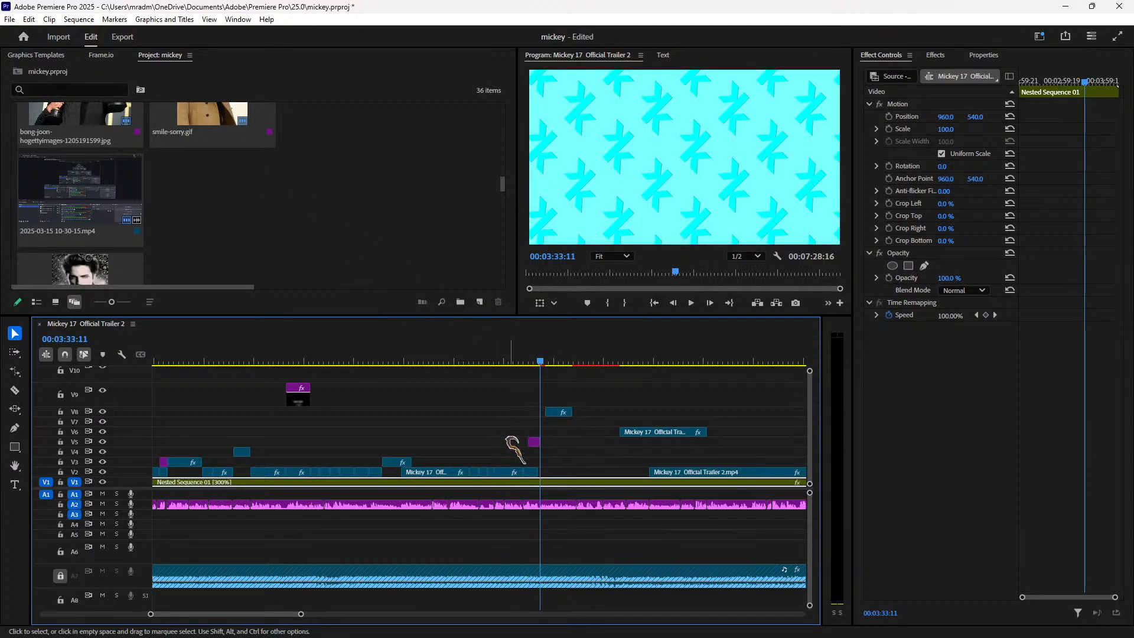
drag(536, 443, 537, 439)
click(518, 361)
key(space)
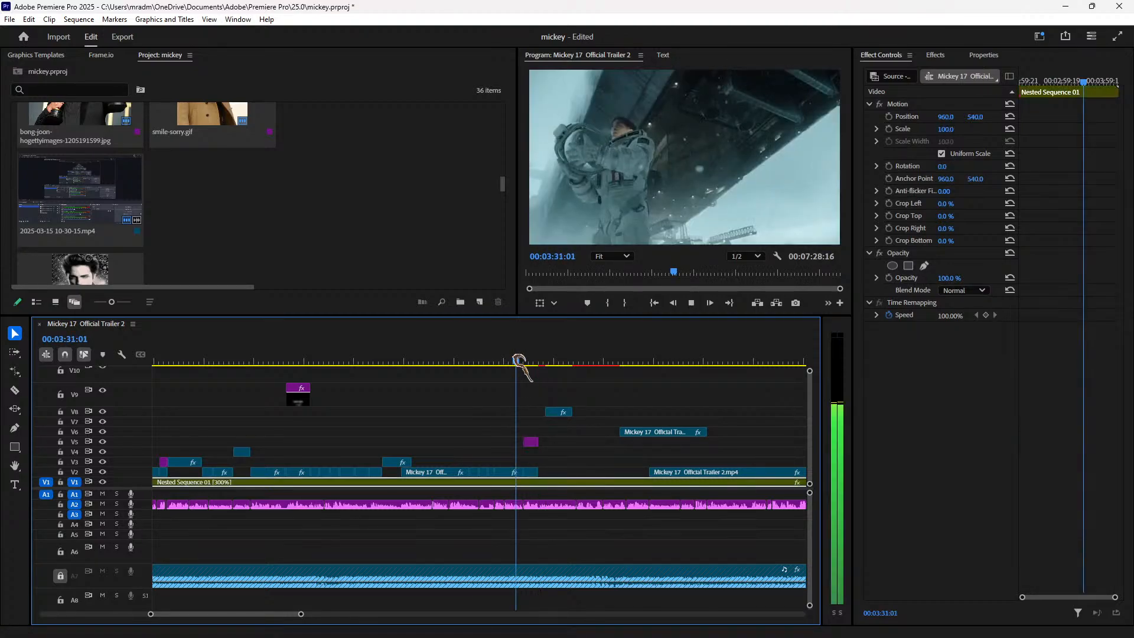
key(space)
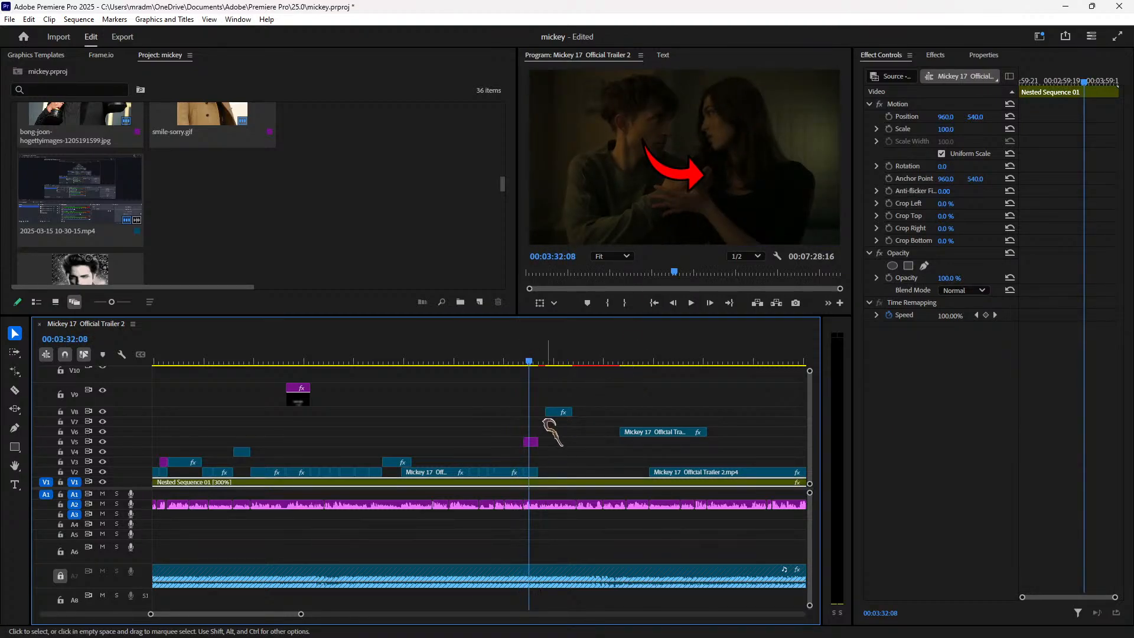
Step: Lower the arrow by scrubbing Position Y to 707.5, so it points at the actress
drag(975, 116, 961, 117)
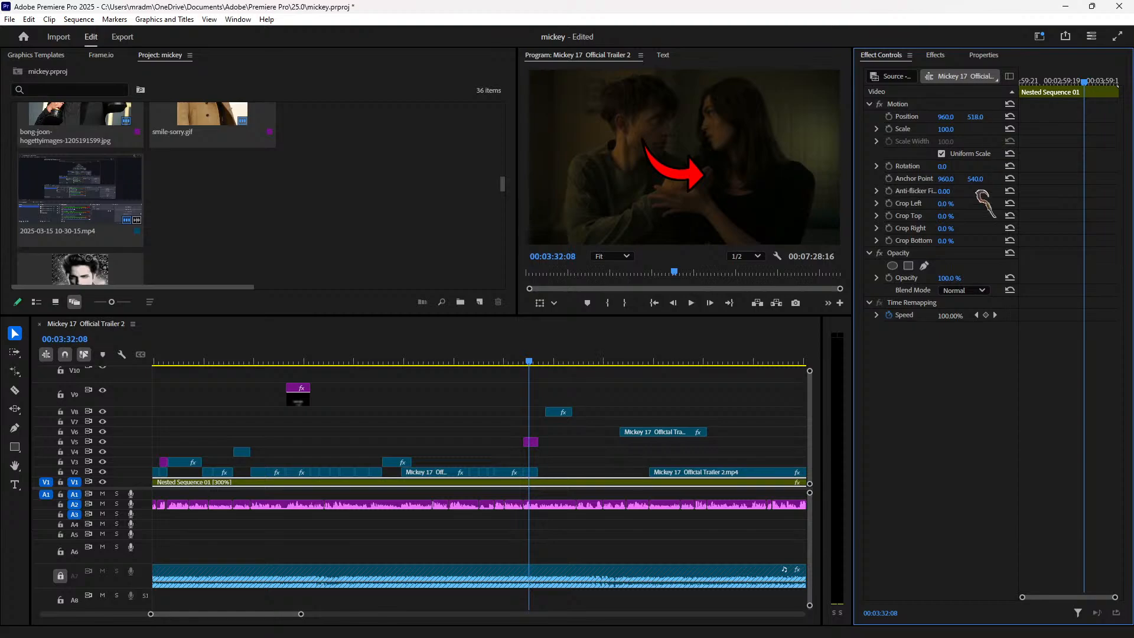
click(530, 442)
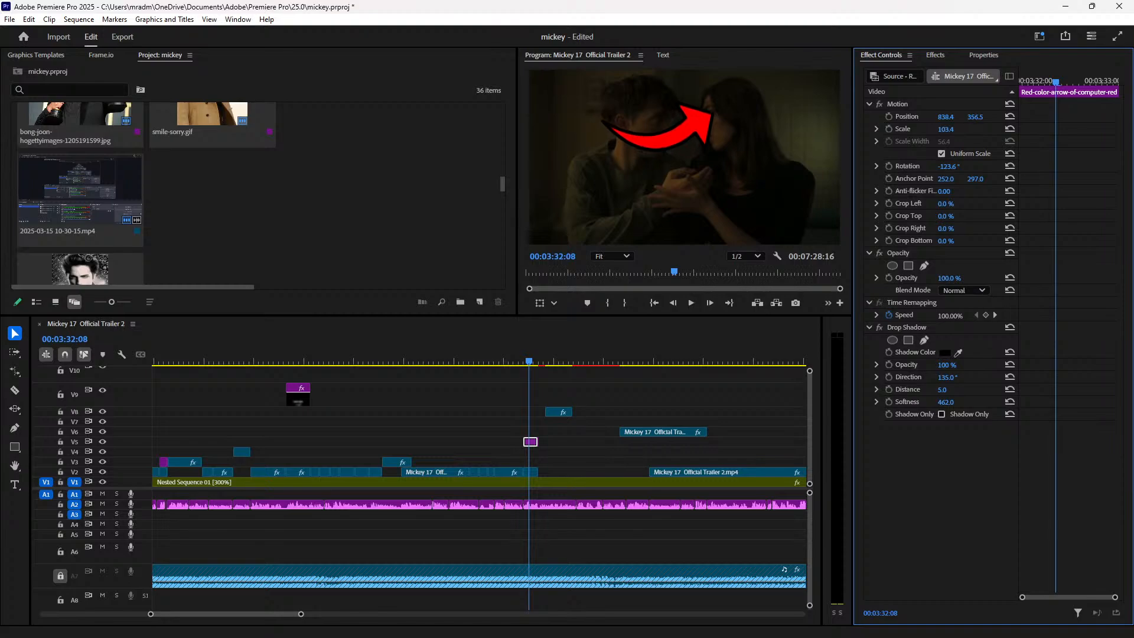
drag(974, 117, 1130, 116)
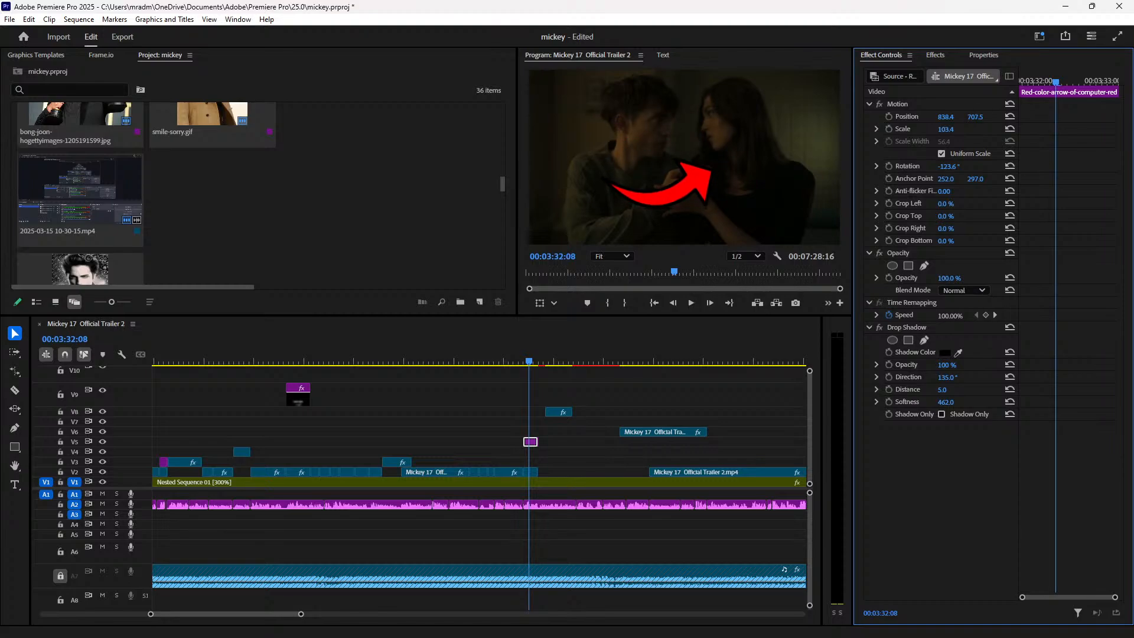
click(513, 361)
key(space)
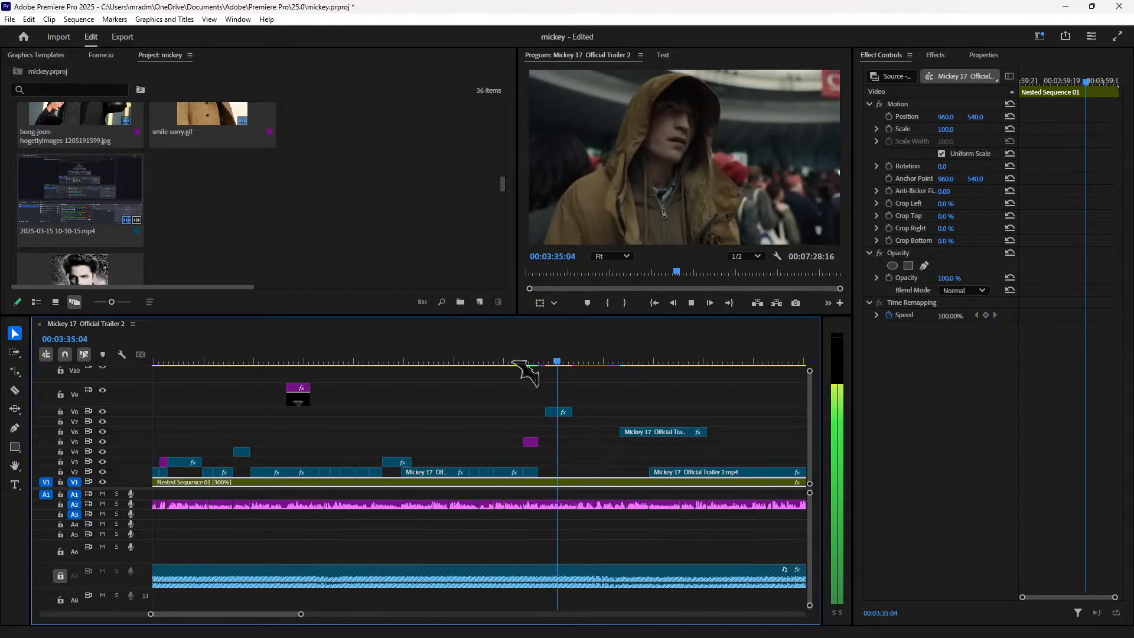
Step: With the Selection tool, move a V2 trailer clip about 32 seconds earlier, snug against its neighbour
key(space)
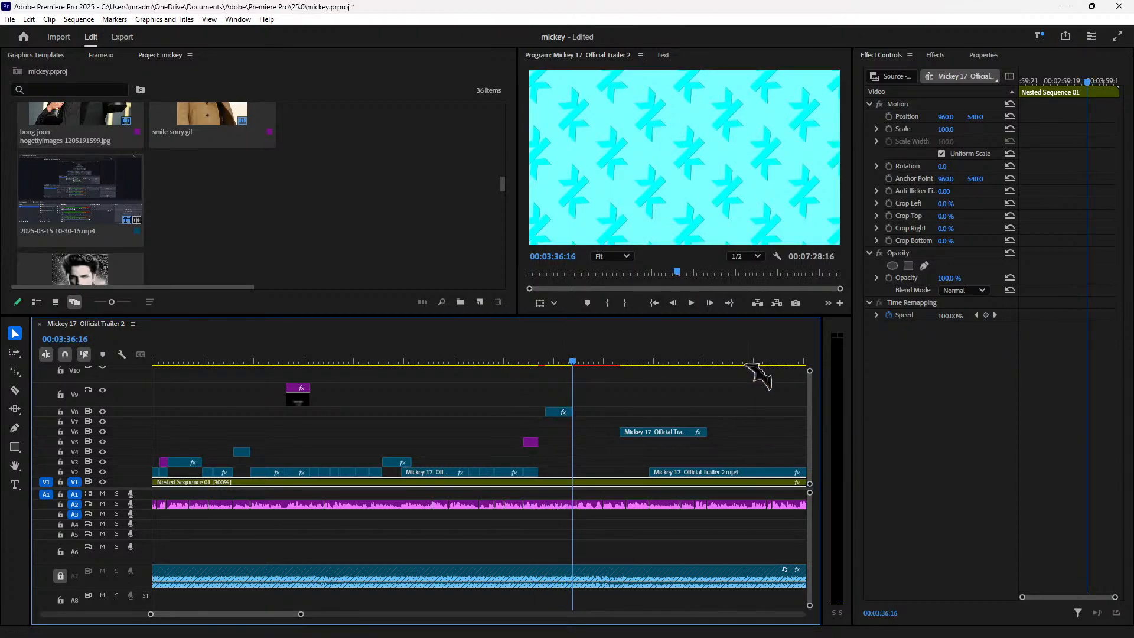
click(754, 362)
key(space)
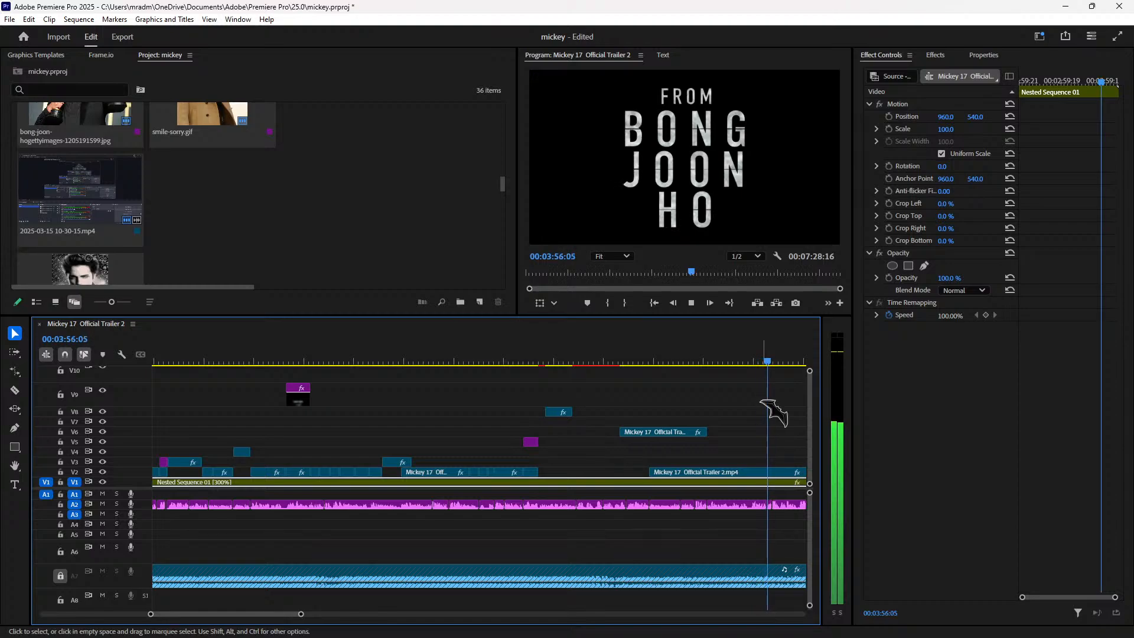
key(space)
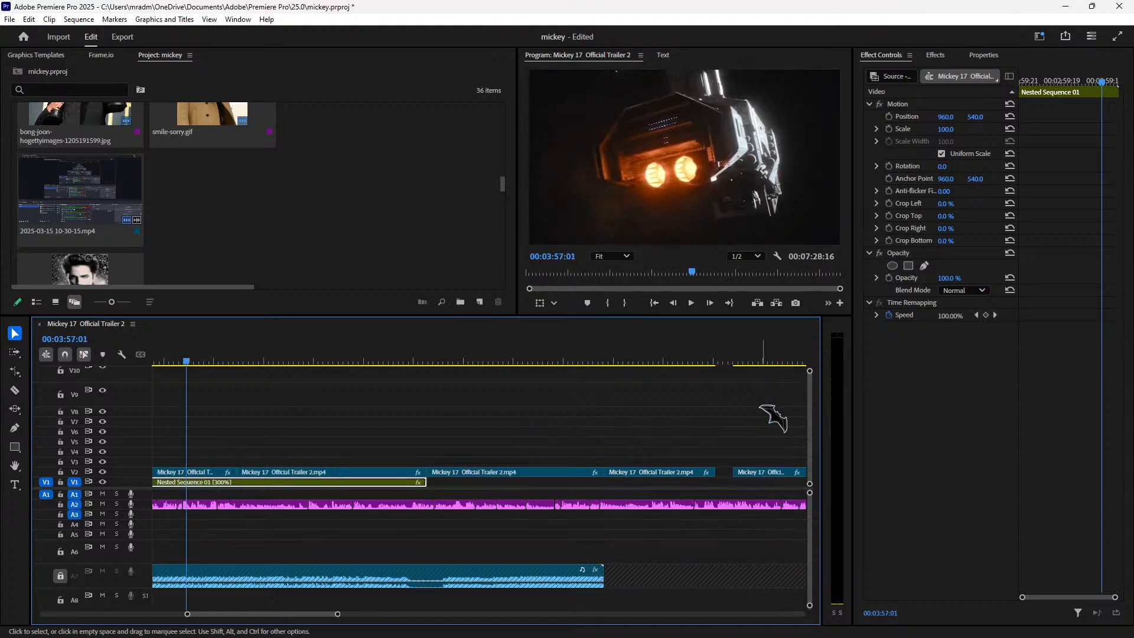
click(302, 361)
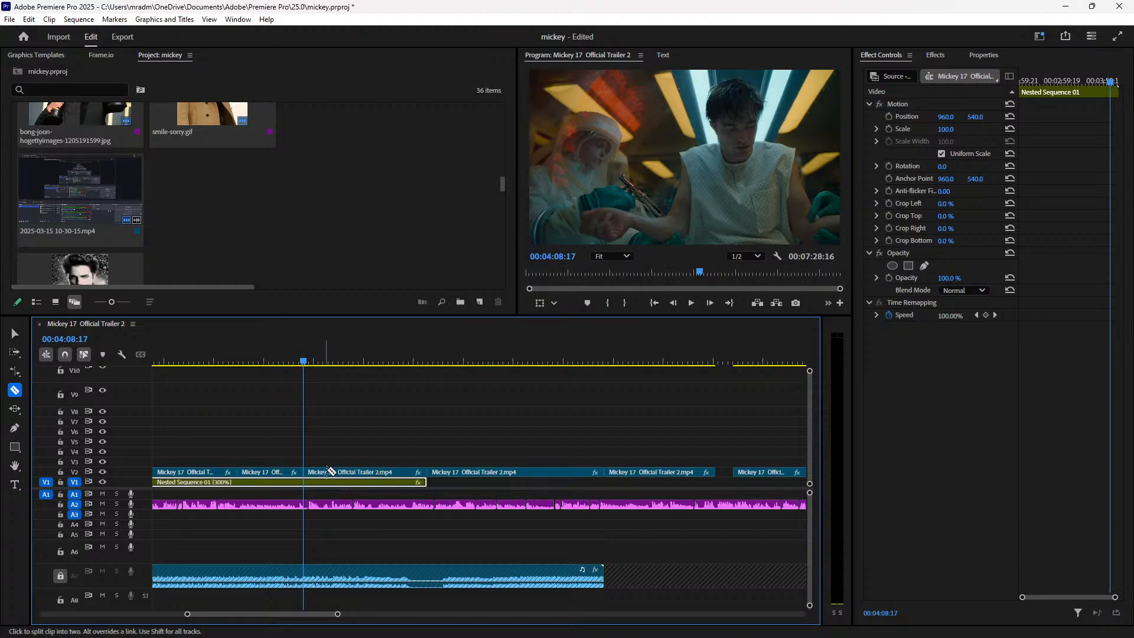
key(v)
mouse_move(358, 472)
mouse_down()
mouse_move(407, 477)
mouse_move(412, 407)
mouse_move(412, 480)
mouse_move(369, 477)
mouse_up()
drag(341, 412, 648, 432)
Step: Move the 3:36 V2 trailer clip 32 seconds later and drop the V6 clip onto V3 at 00:03:36:16
click(317, 359)
key(space)
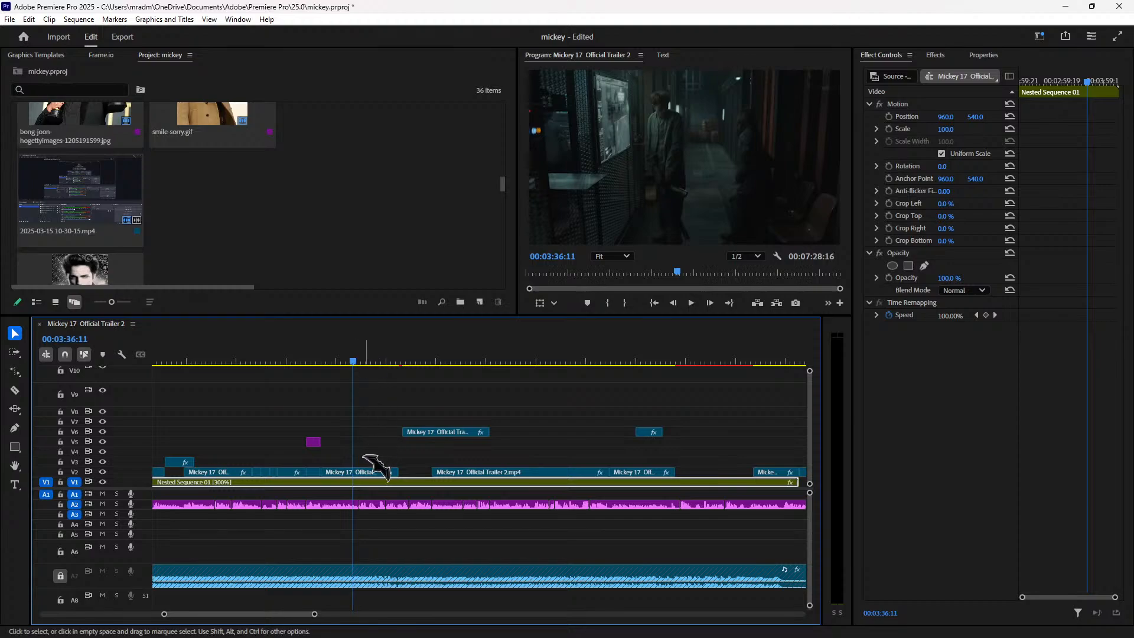
key(space)
key(space)
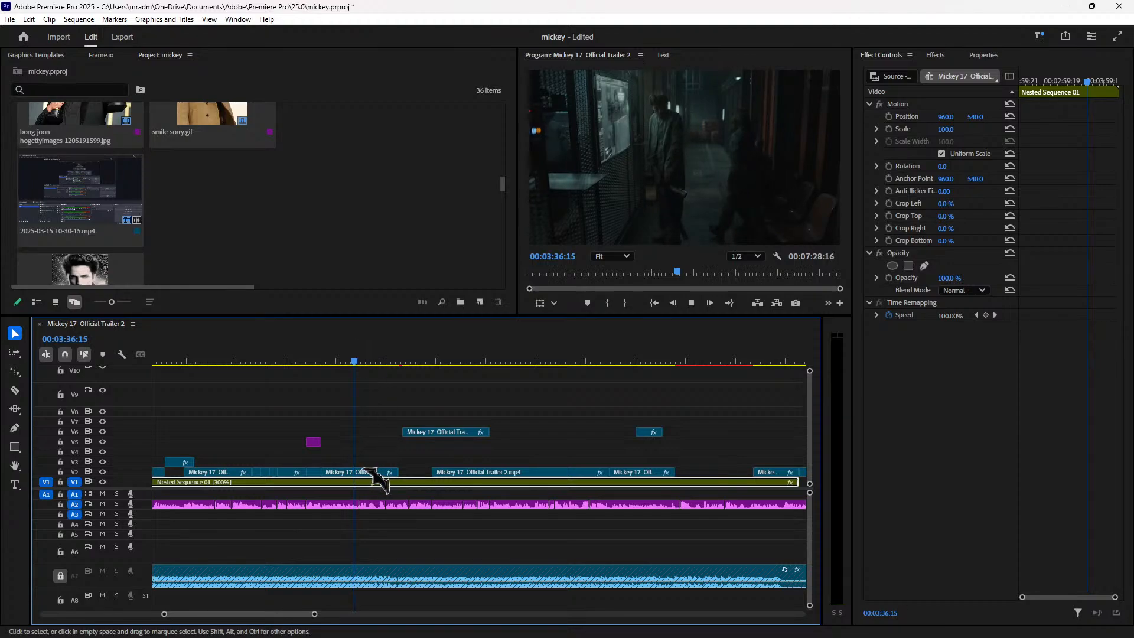
key(space)
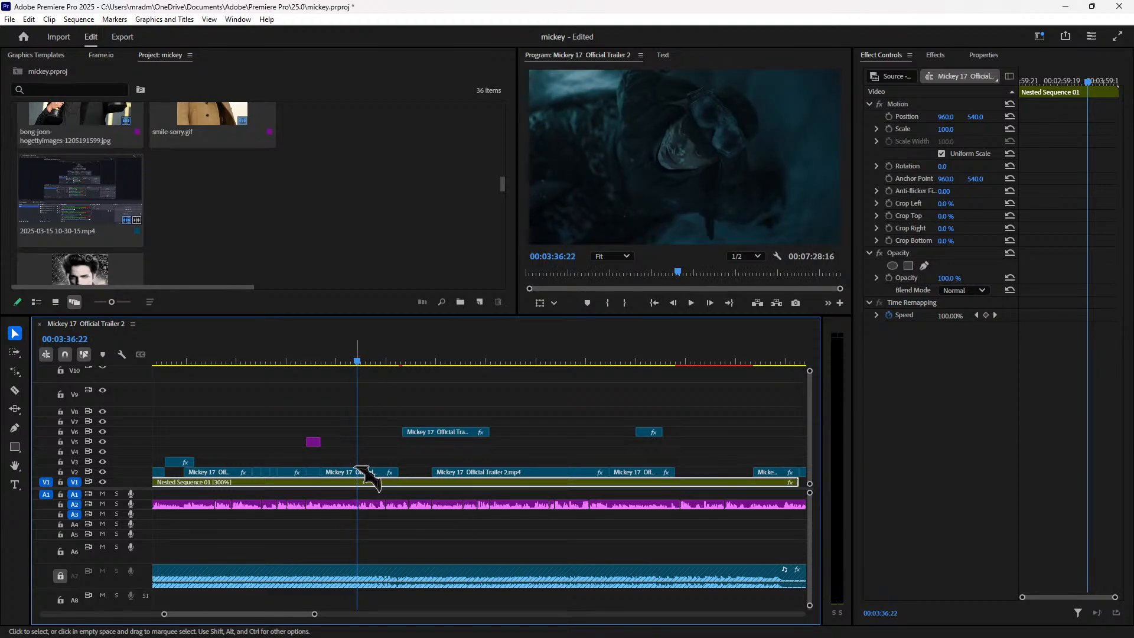
key(Left)
key(Left)
key(Left)
key(Left)
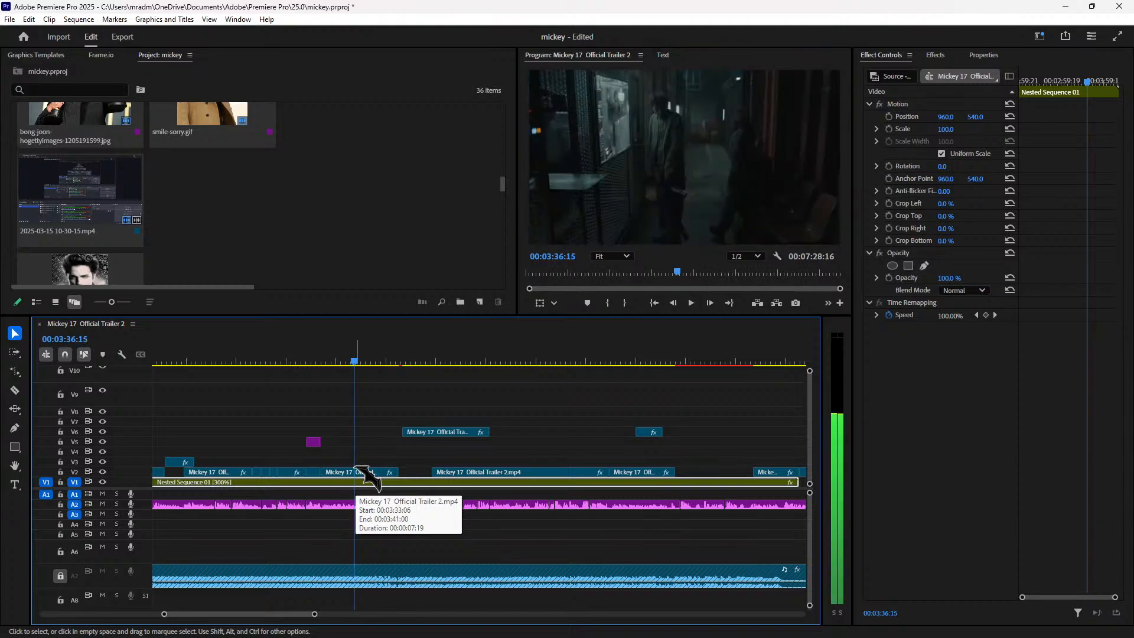
click(376, 472)
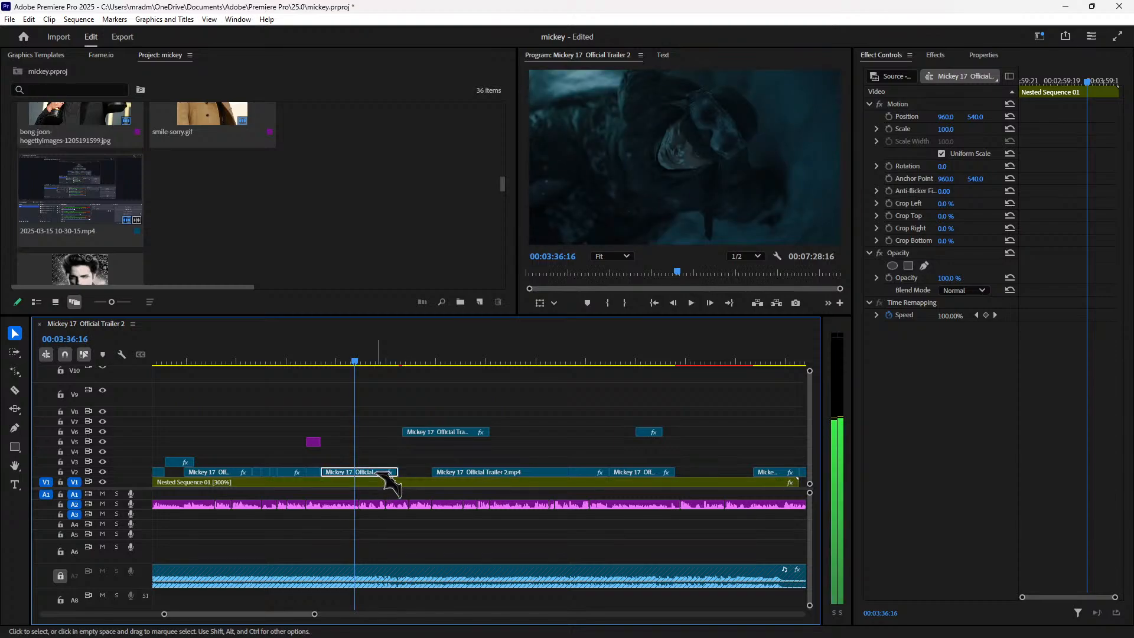
drag(377, 475, 698, 475)
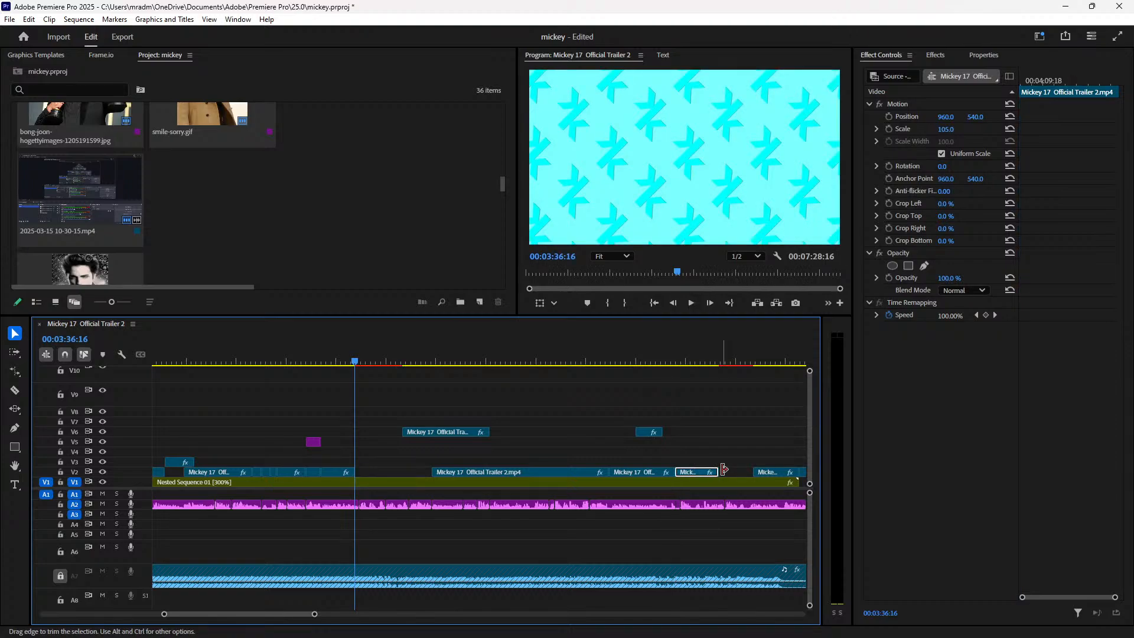
drag(436, 432, 395, 465)
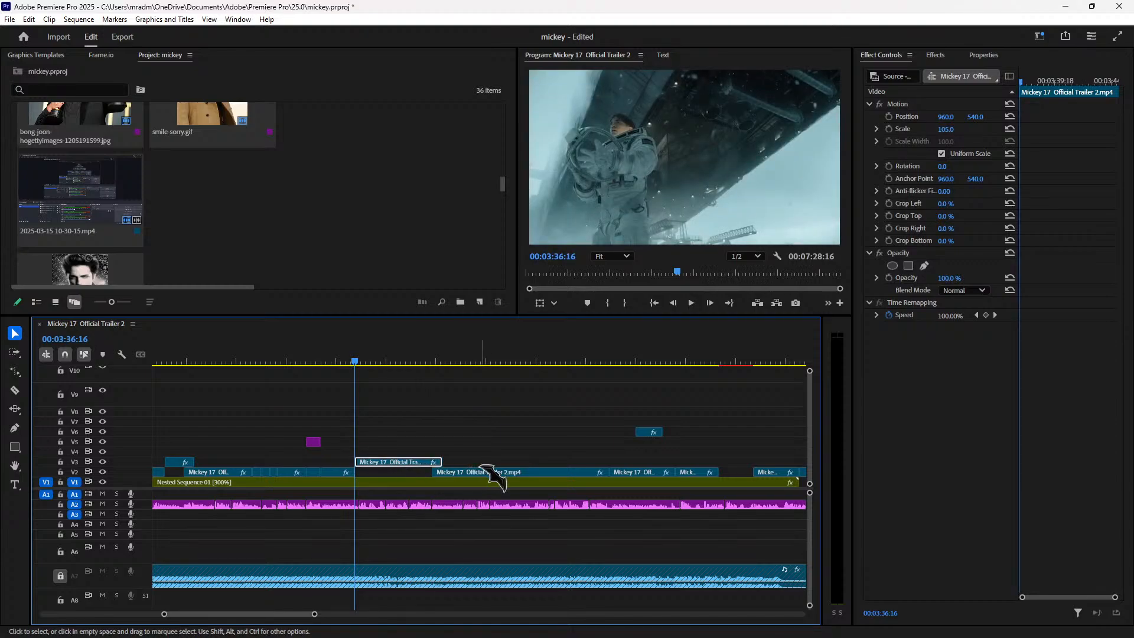
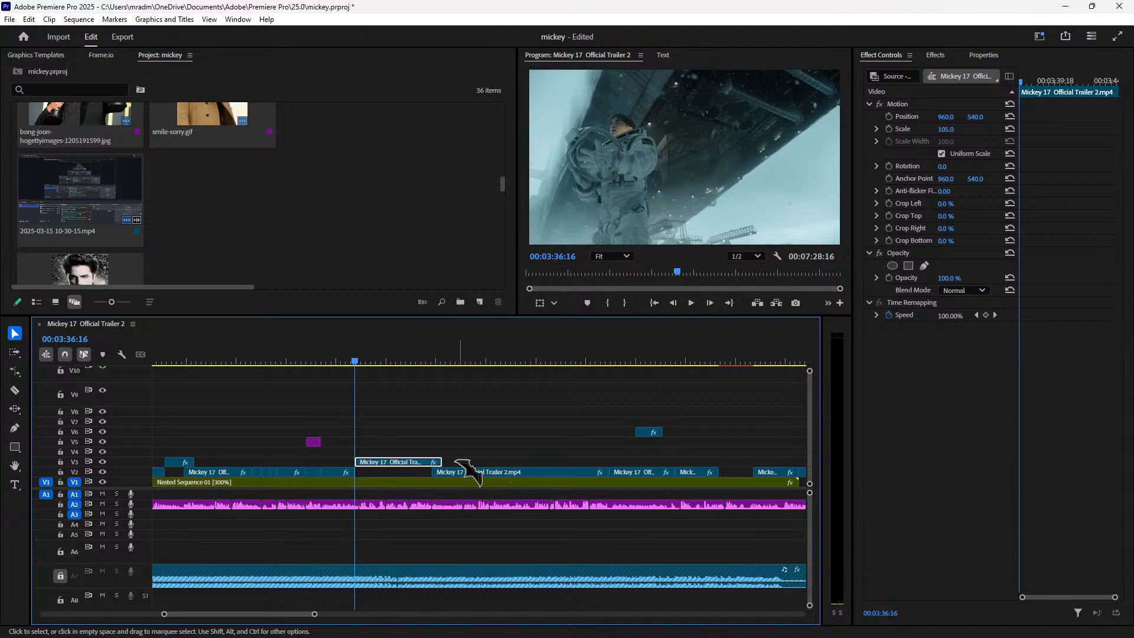
Step: Slide the three V2 trailer clips right and move the V3 trailer clip into the V2 gap
drag(423, 471, 718, 464)
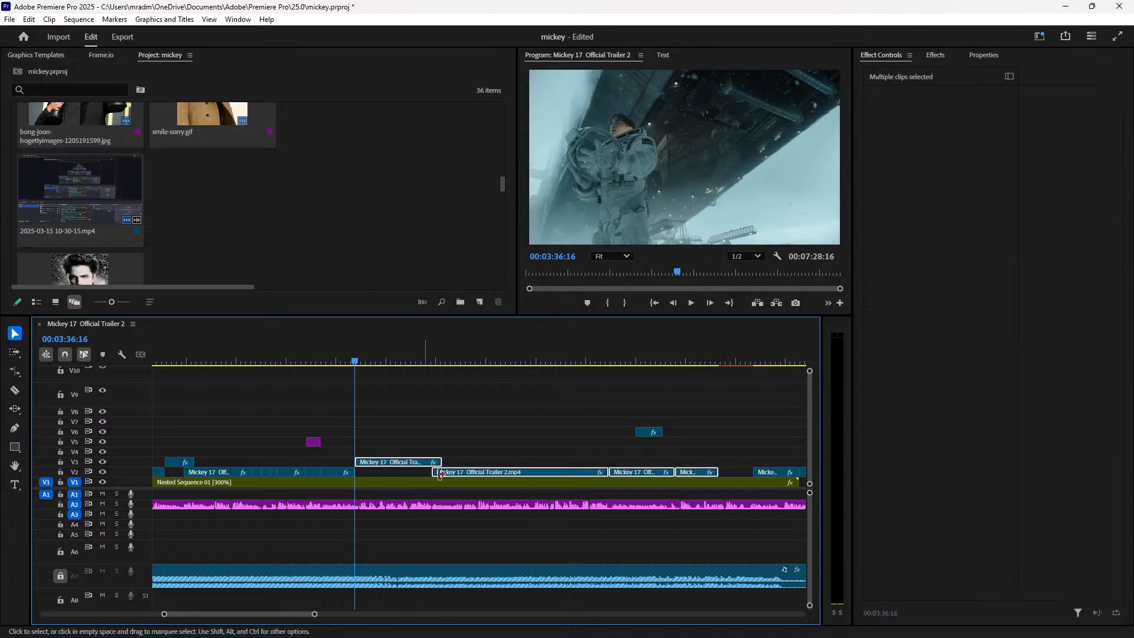
mouse_move(551, 473)
mouse_down()
mouse_move(562, 472)
mouse_move(550, 473)
mouse_up()
click(475, 457)
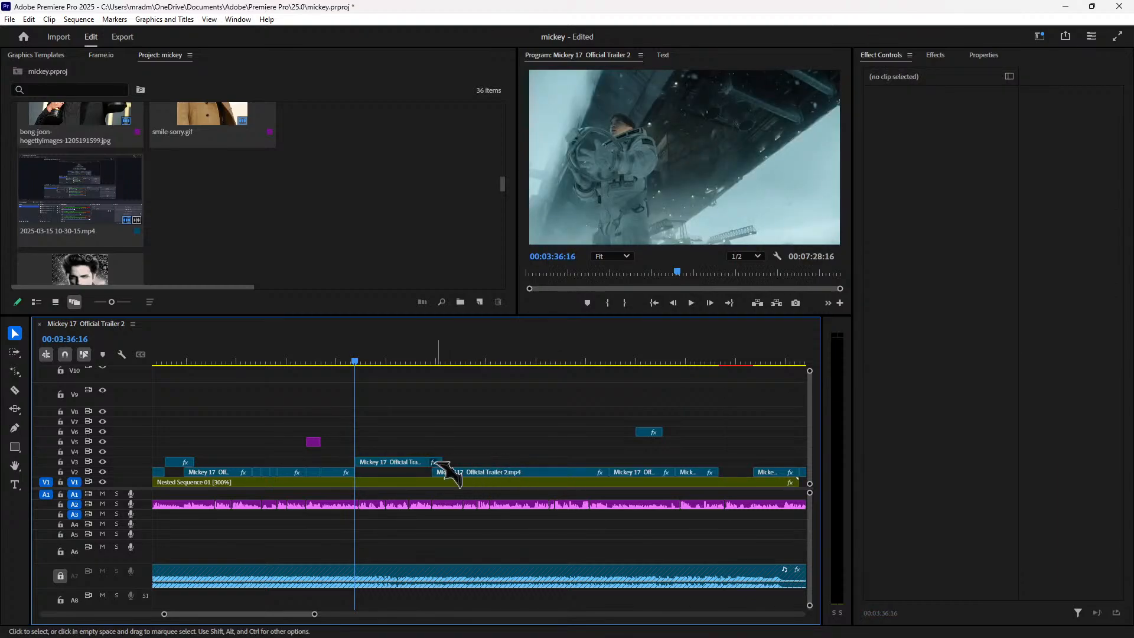
drag(416, 475, 576, 484)
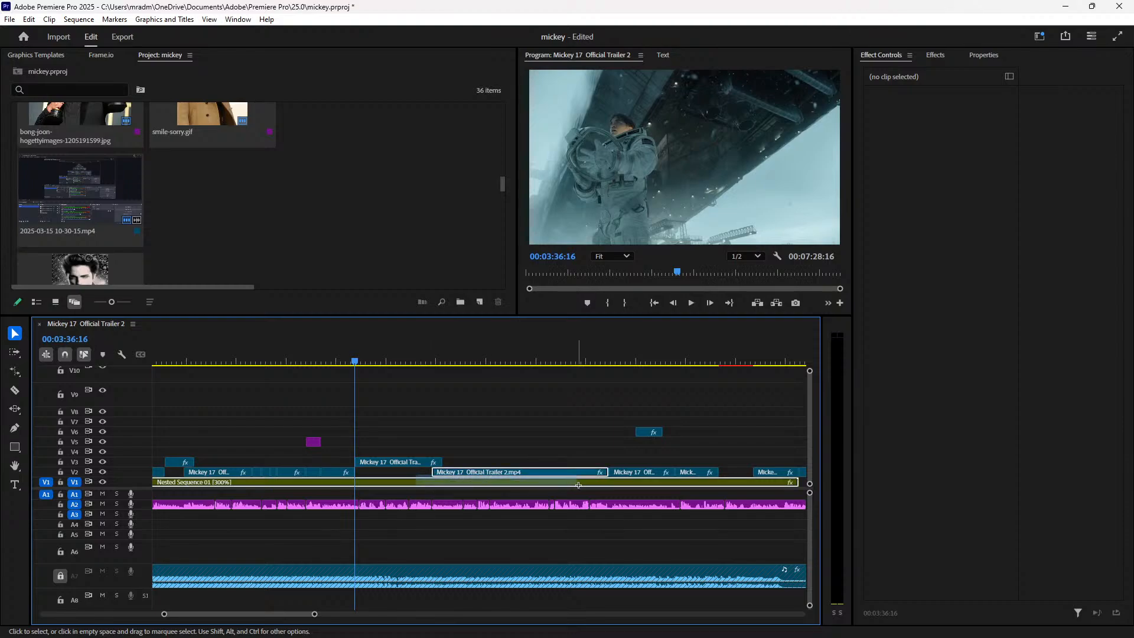
drag(715, 477, 715, 476)
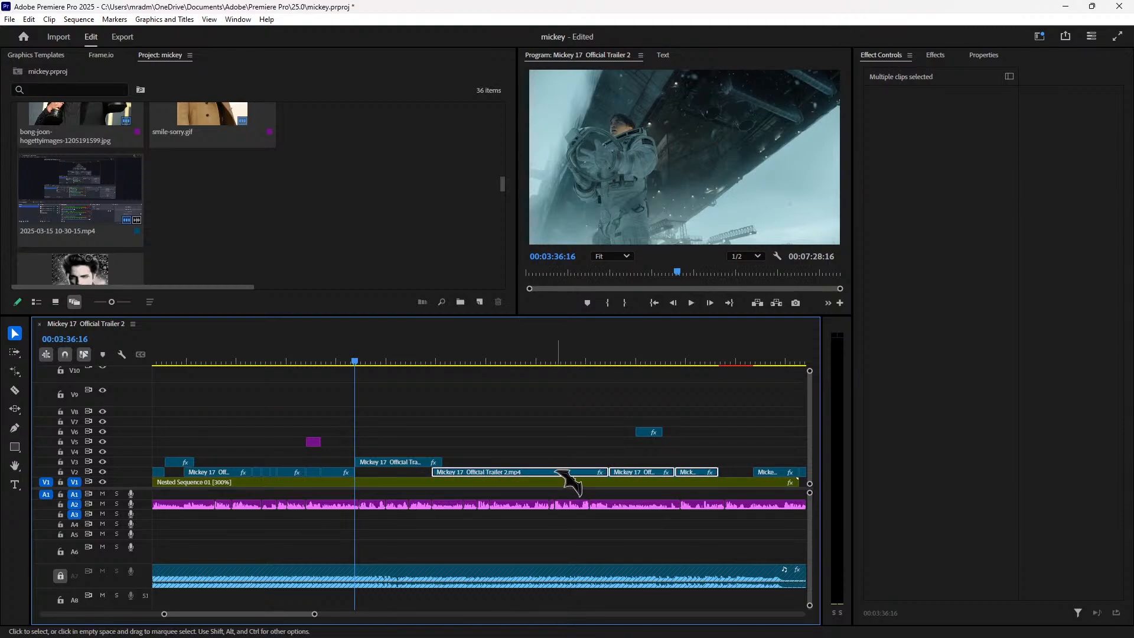
drag(553, 471, 588, 471)
drag(397, 463, 395, 473)
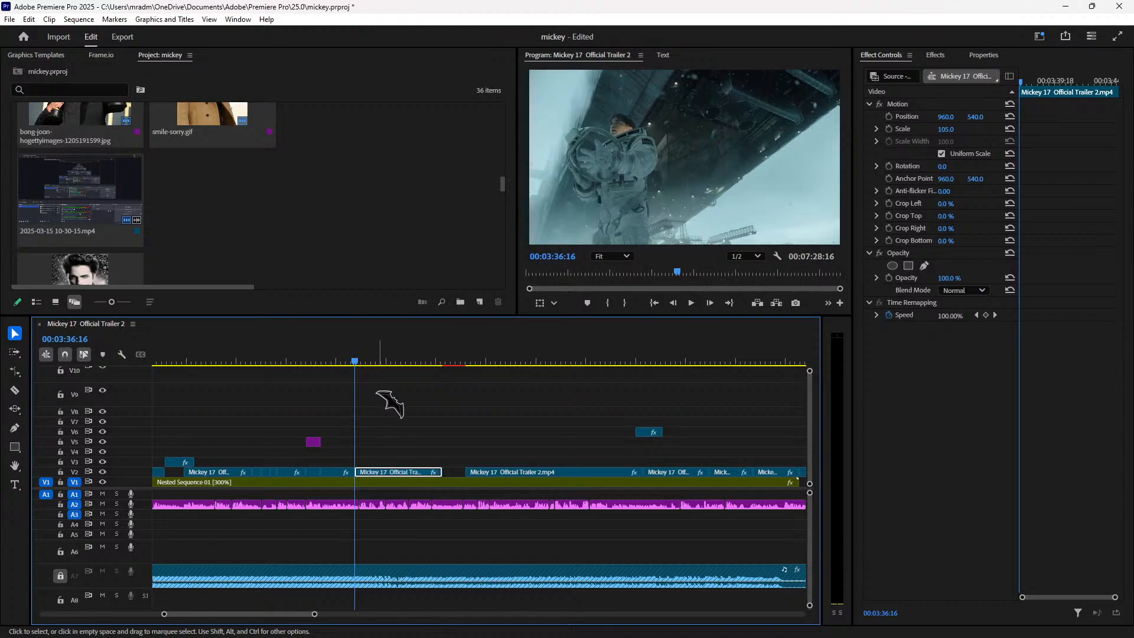
Step: Play back from 00:03:38:04 and split the trailer clip at 00:03:39:02, where the shot changes
key(space)
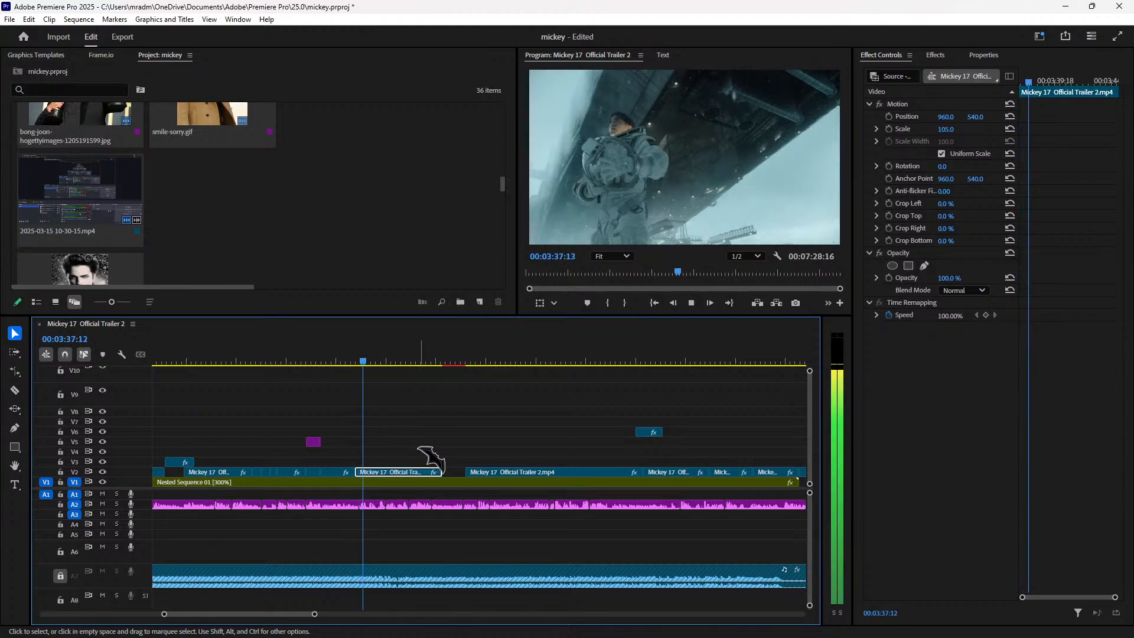
click(352, 361)
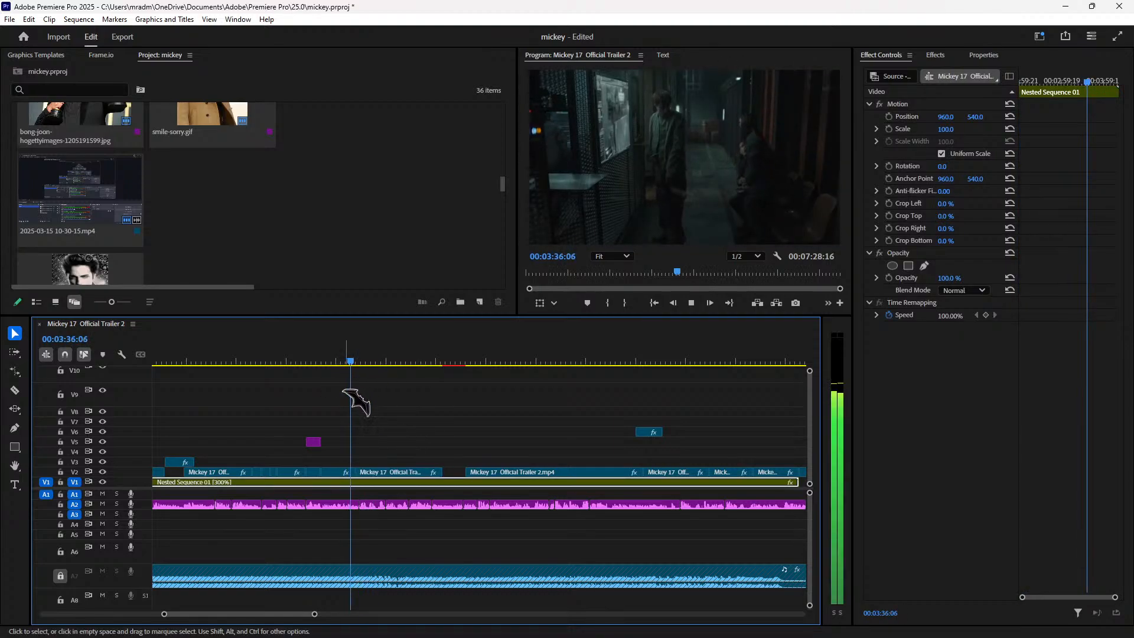
click(420, 473)
key(space)
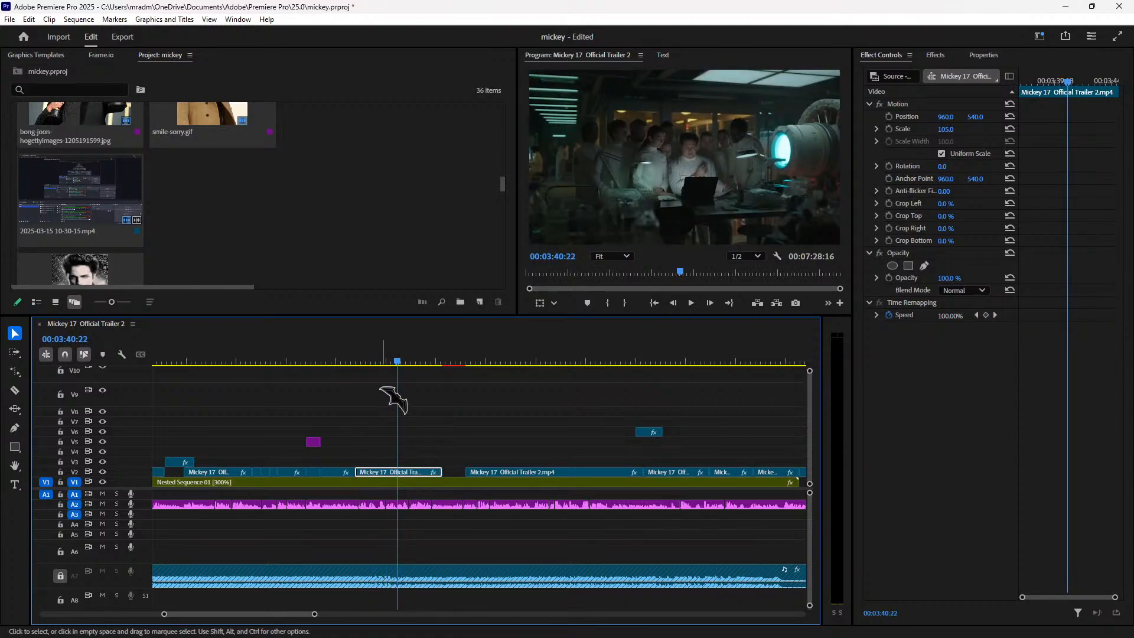
click(371, 360)
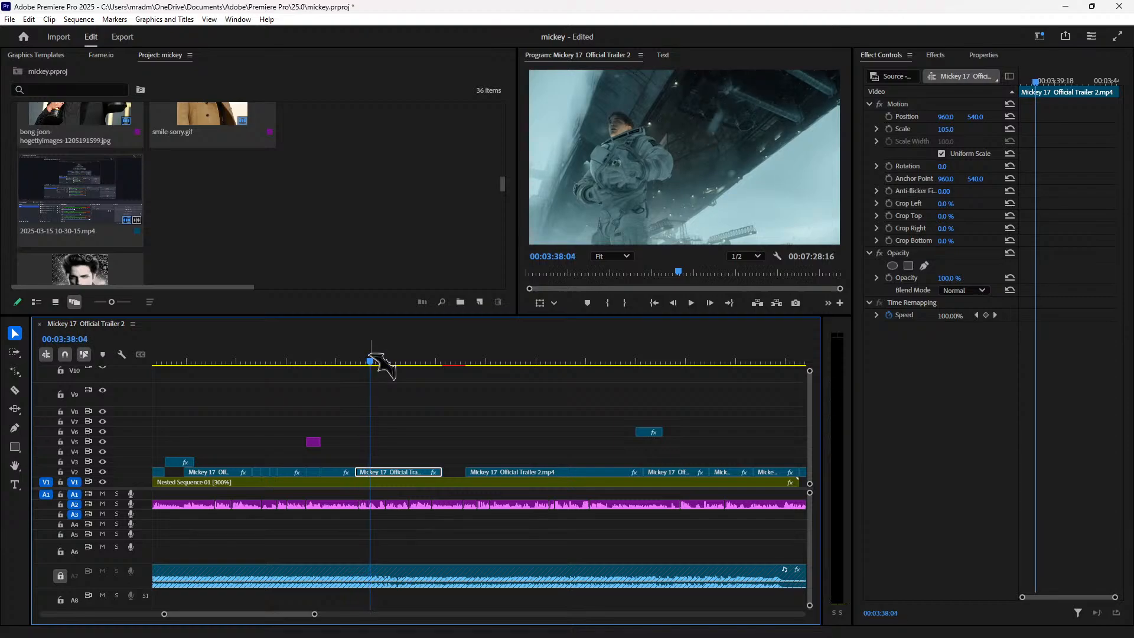
key(space)
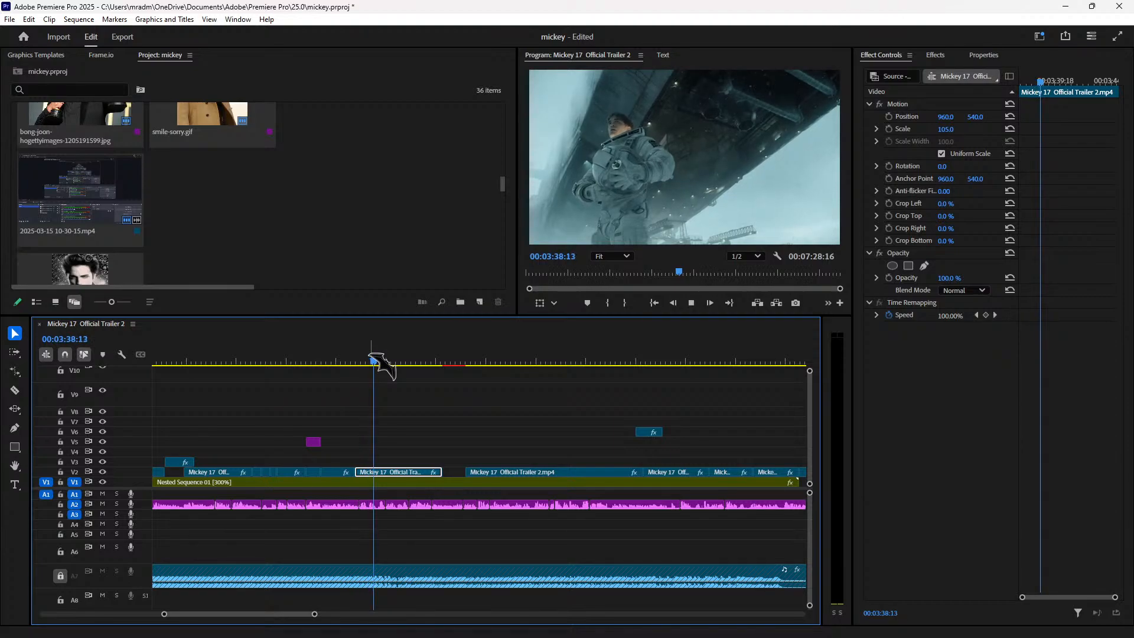
key(space)
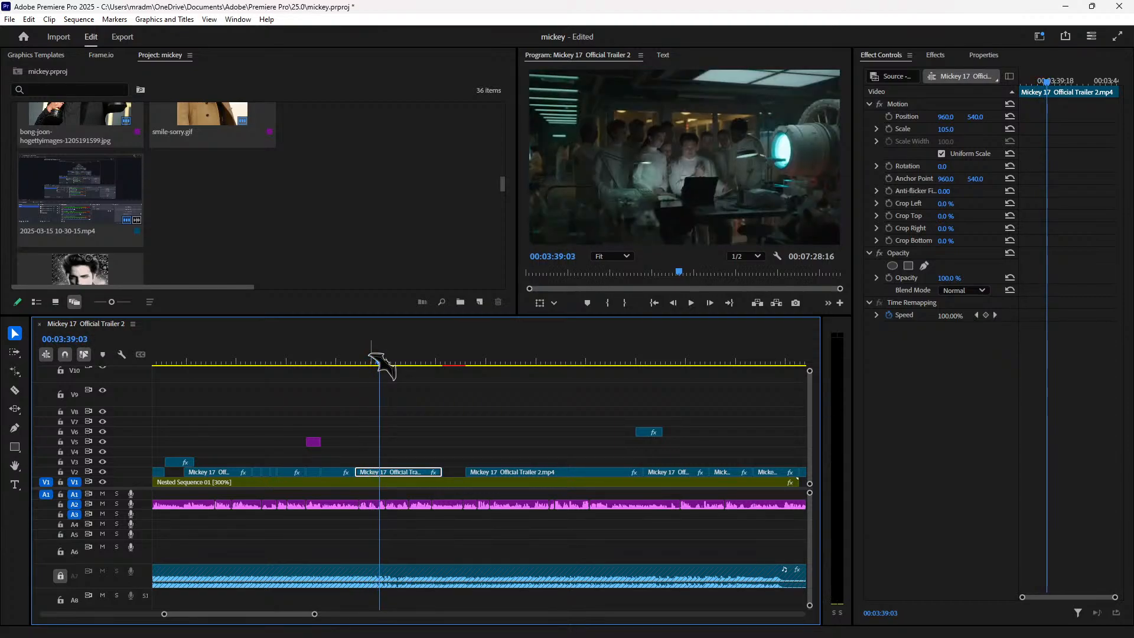
key(Left)
key(Left)
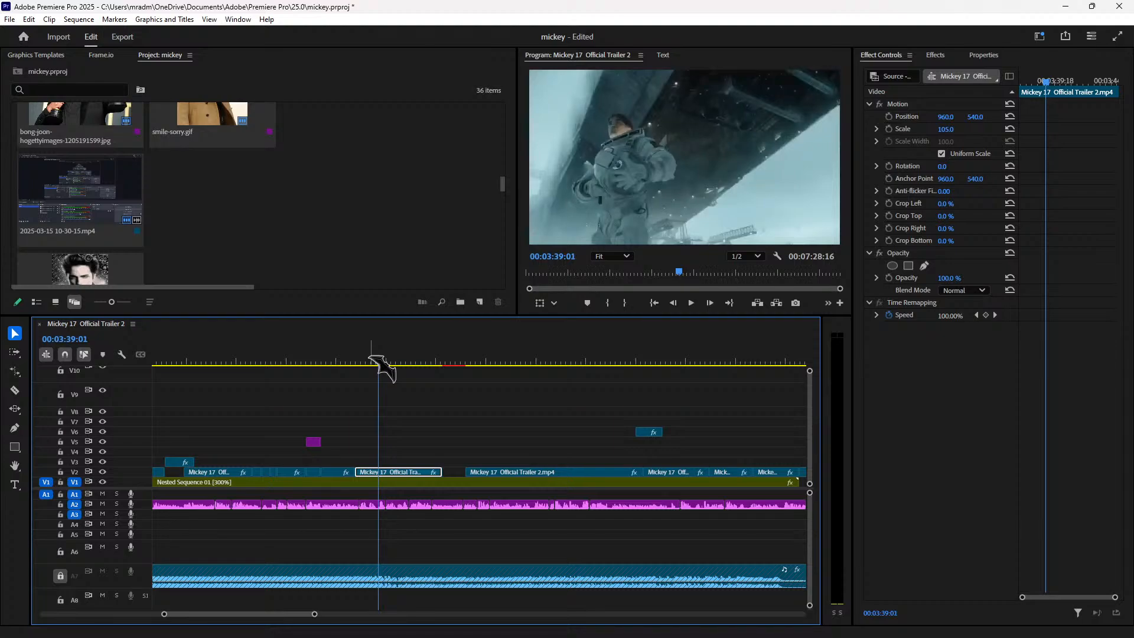
key(Right)
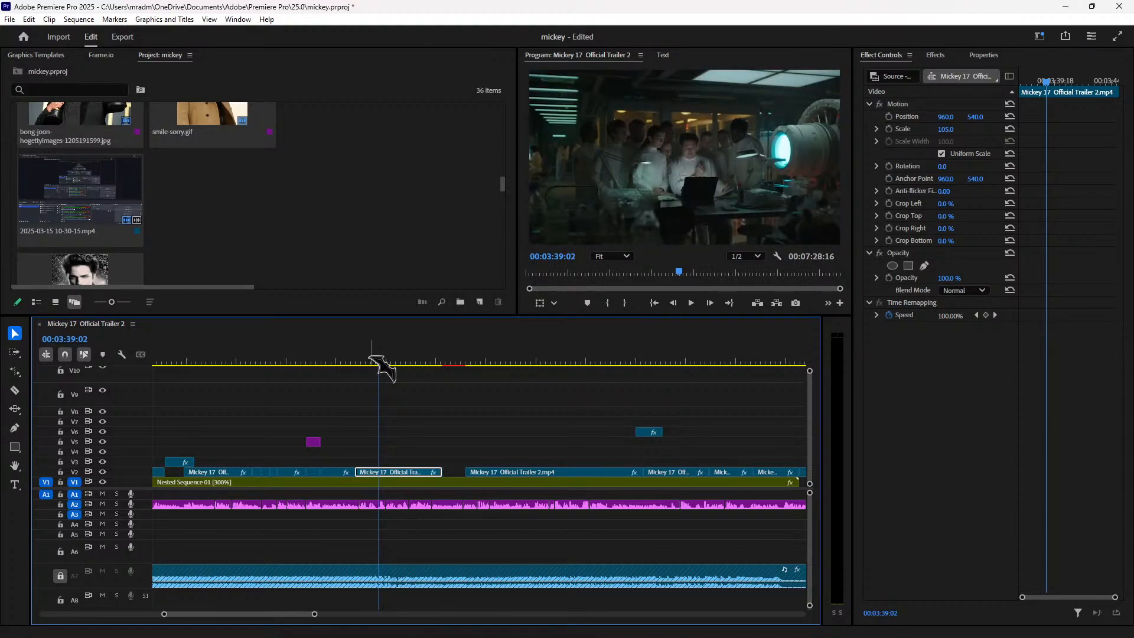
key(ctrl+k)
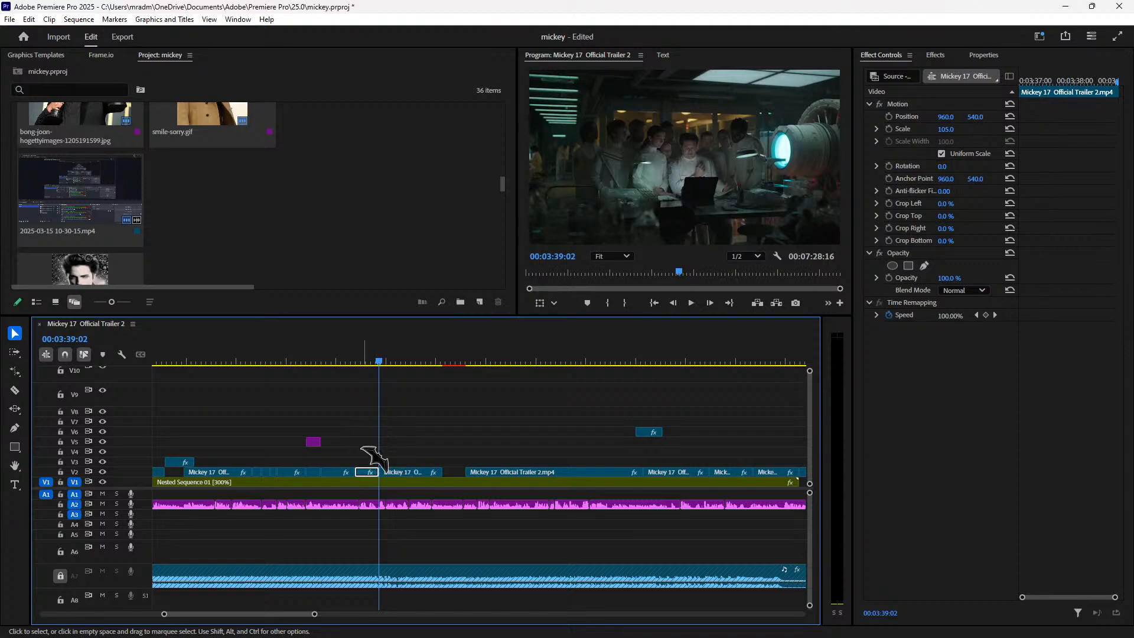
Step: Move the later piece of the split trailer clip up to V4 and review from 00:03:39:02
drag(424, 477, 449, 483)
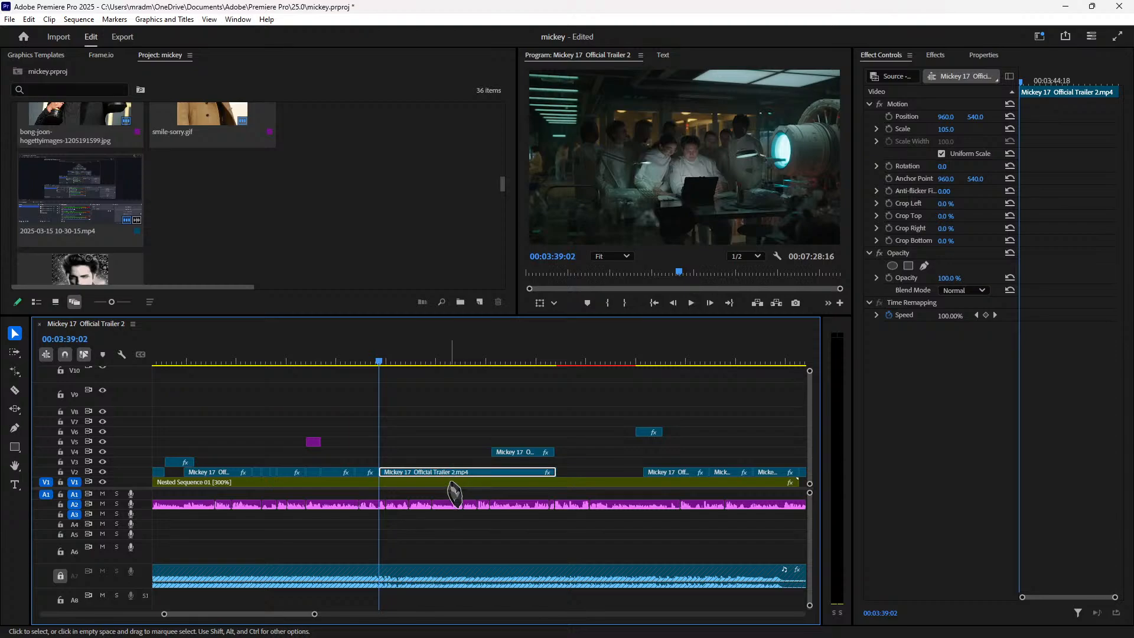
key(space)
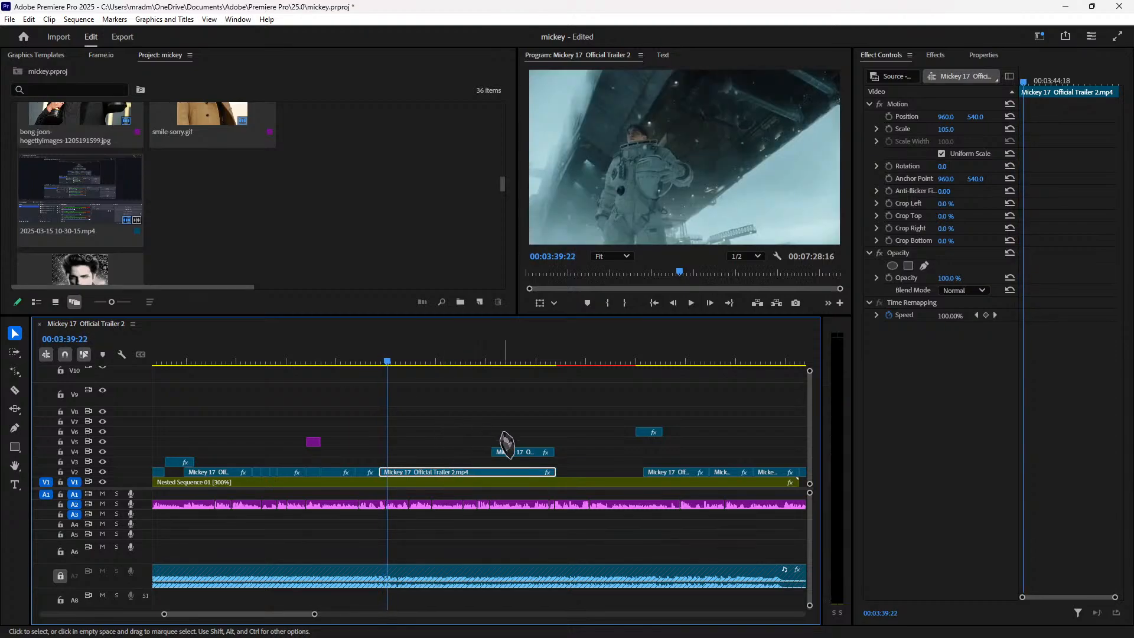
key(space)
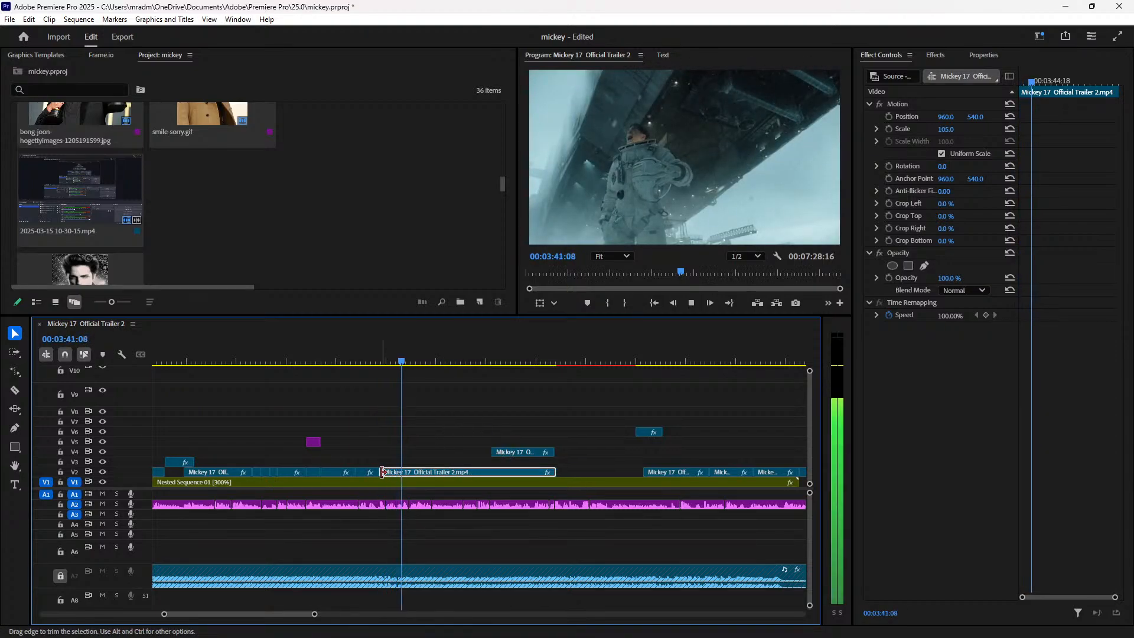
key(space)
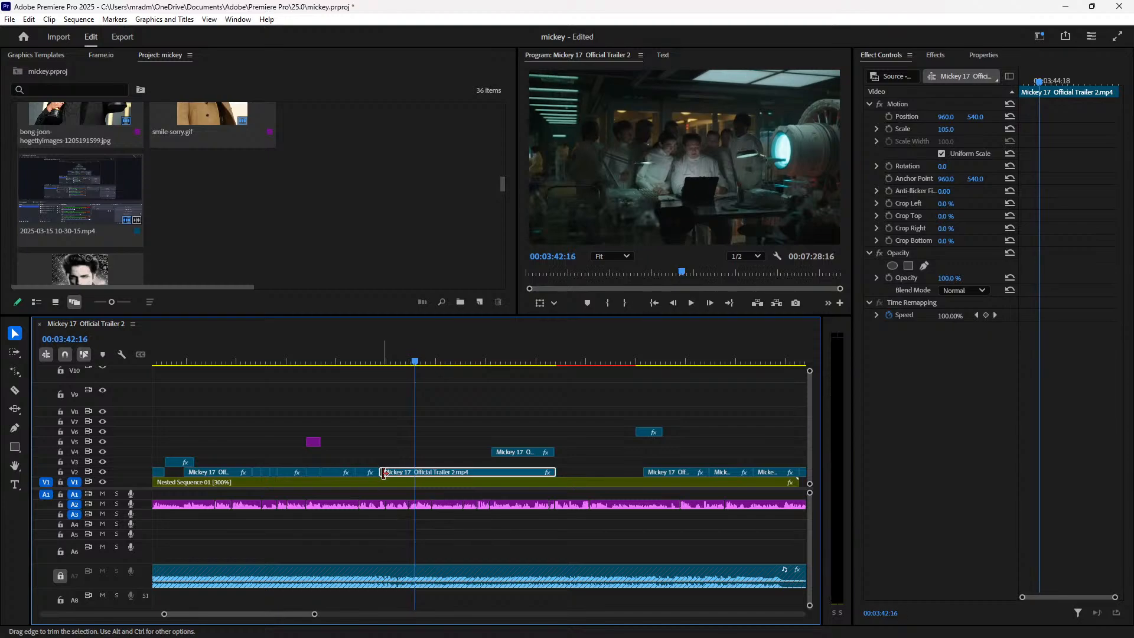
Step: Move the long Mickey 17 Official Trailer 2 clip to V4 near the end and replay from 00:03:39:01
drag(452, 479, 414, 475)
drag(389, 426, 388, 423)
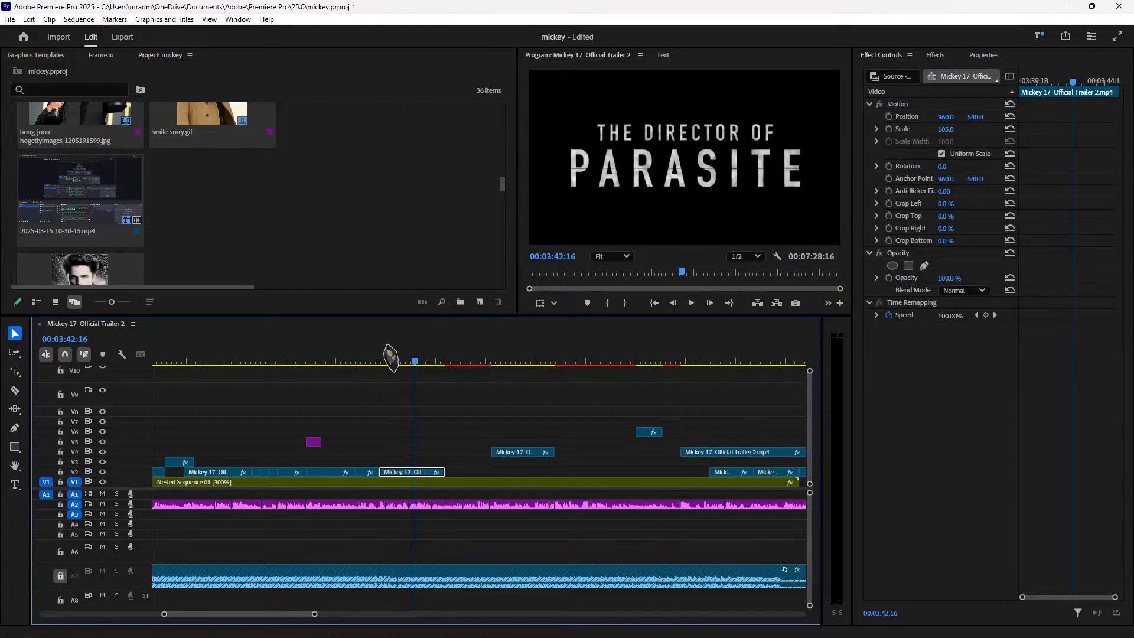
click(390, 358)
key(space)
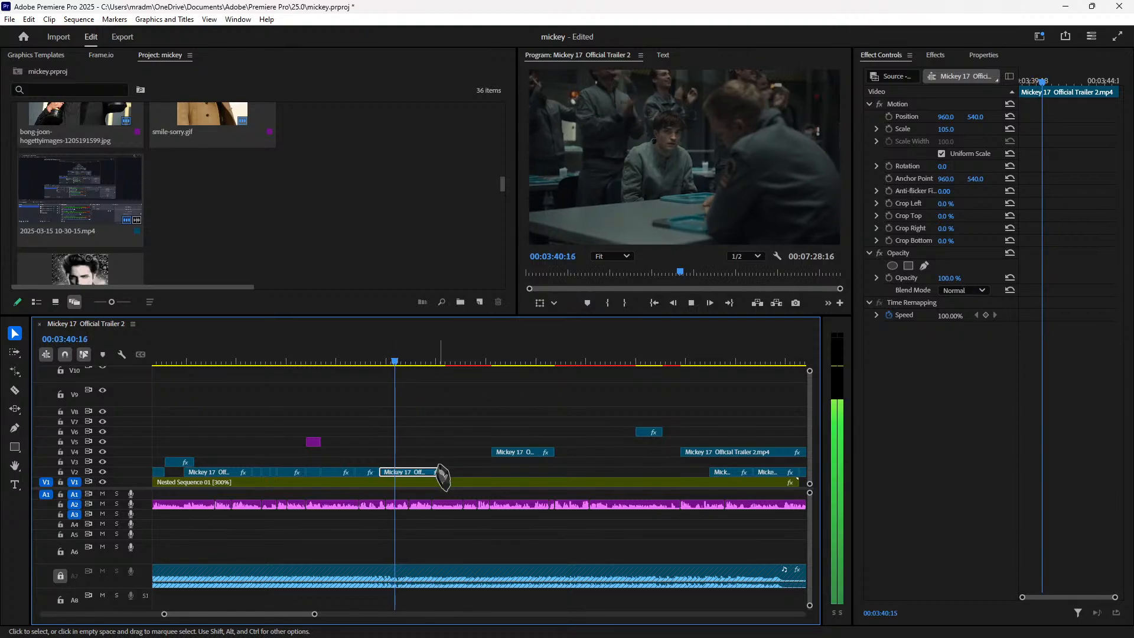
key(space)
click(380, 351)
key(space)
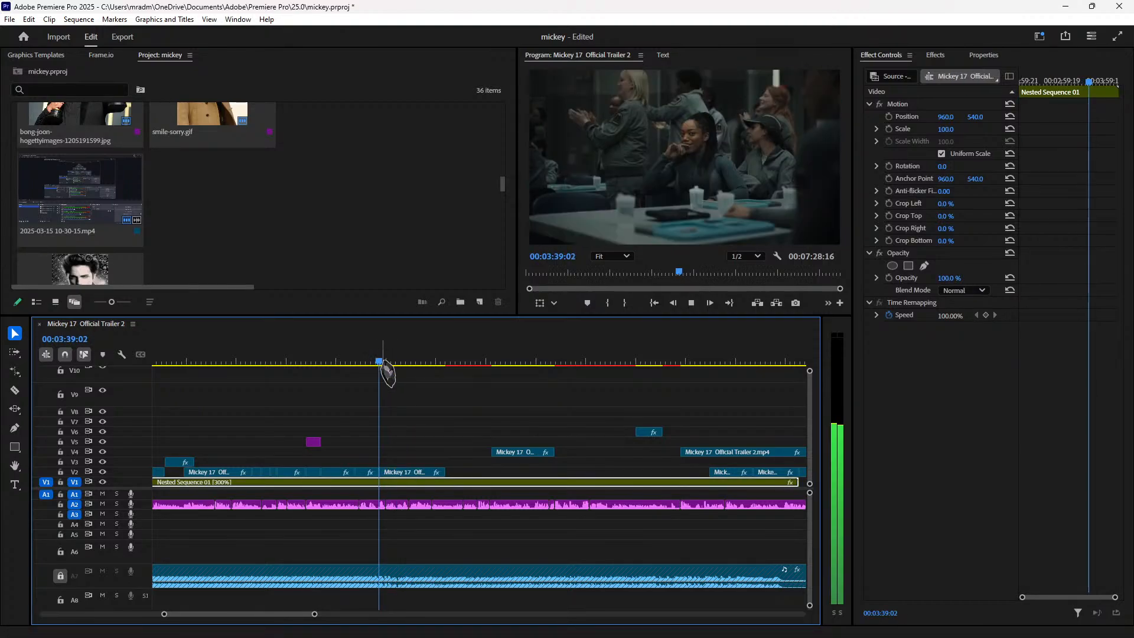
mouse_move(420, 376)
mouse_down()
mouse_move(443, 372)
mouse_move(405, 374)
mouse_up()
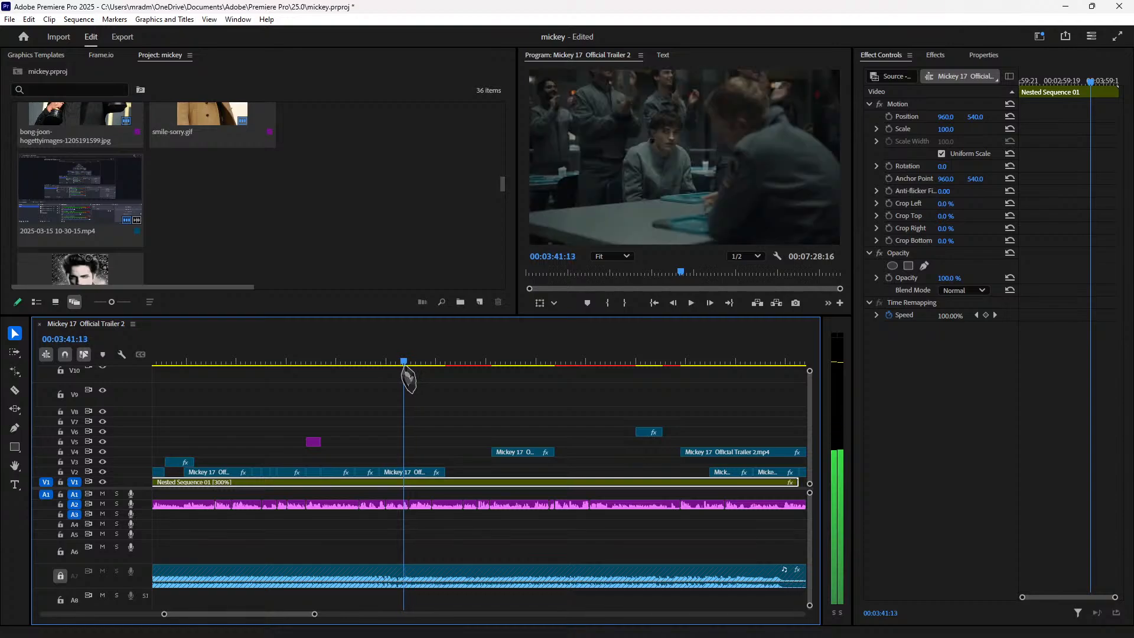
Step: Find the frame after the PARASITE title card, keeping Nested Sequence 01 on V1
click(415, 473)
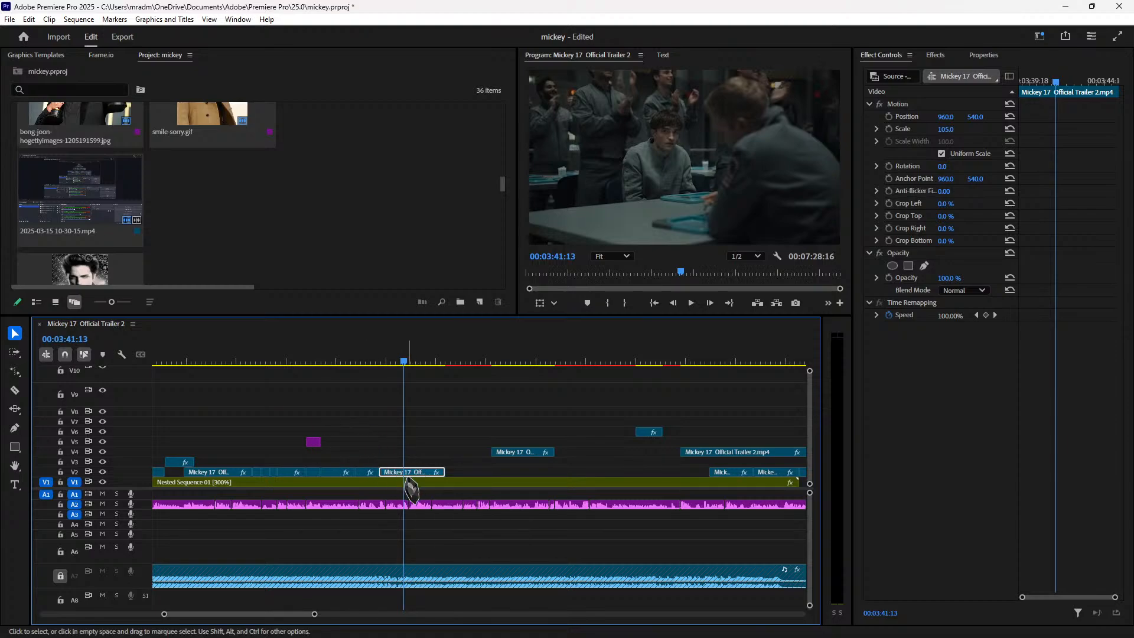
click(414, 483)
key(space)
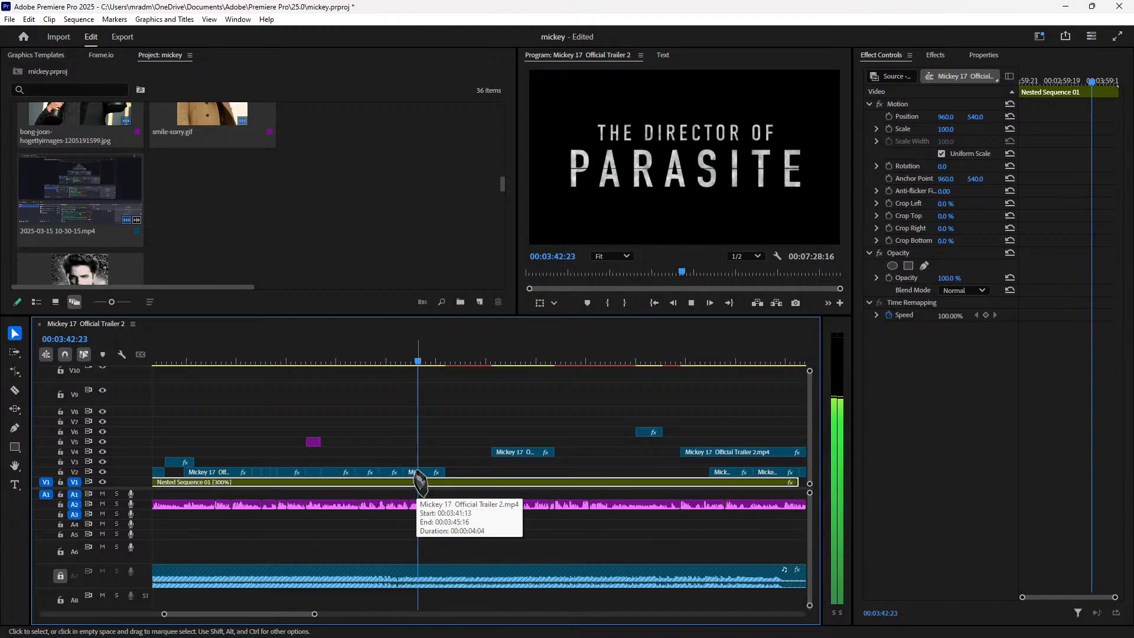
key(space)
key(Left)
key(Left)
key(Left)
key(Left)
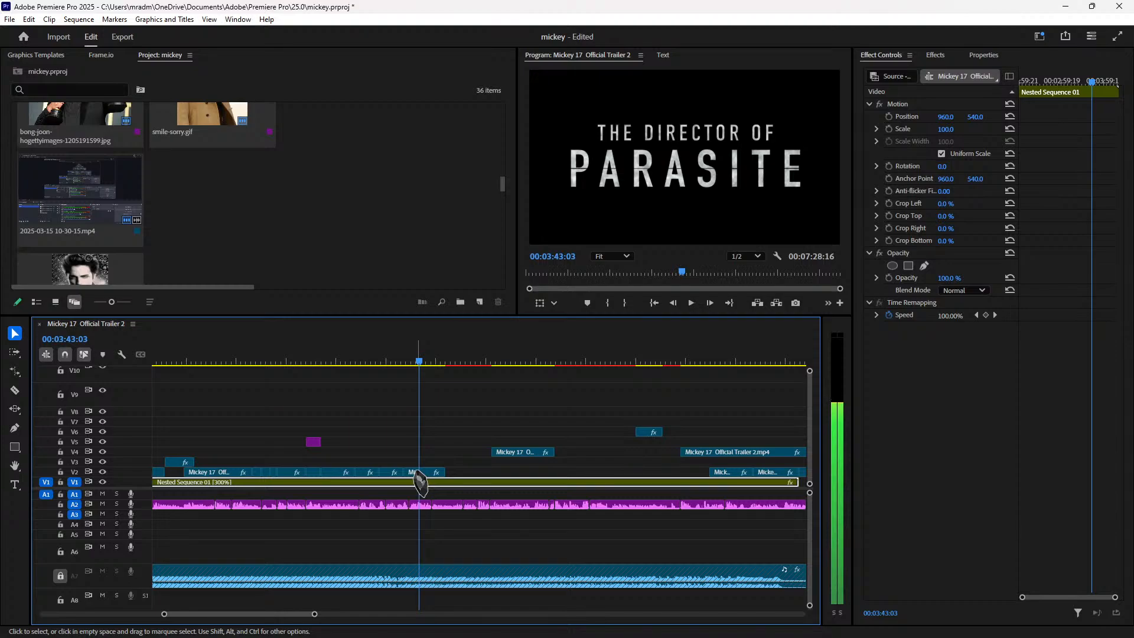
key(Right)
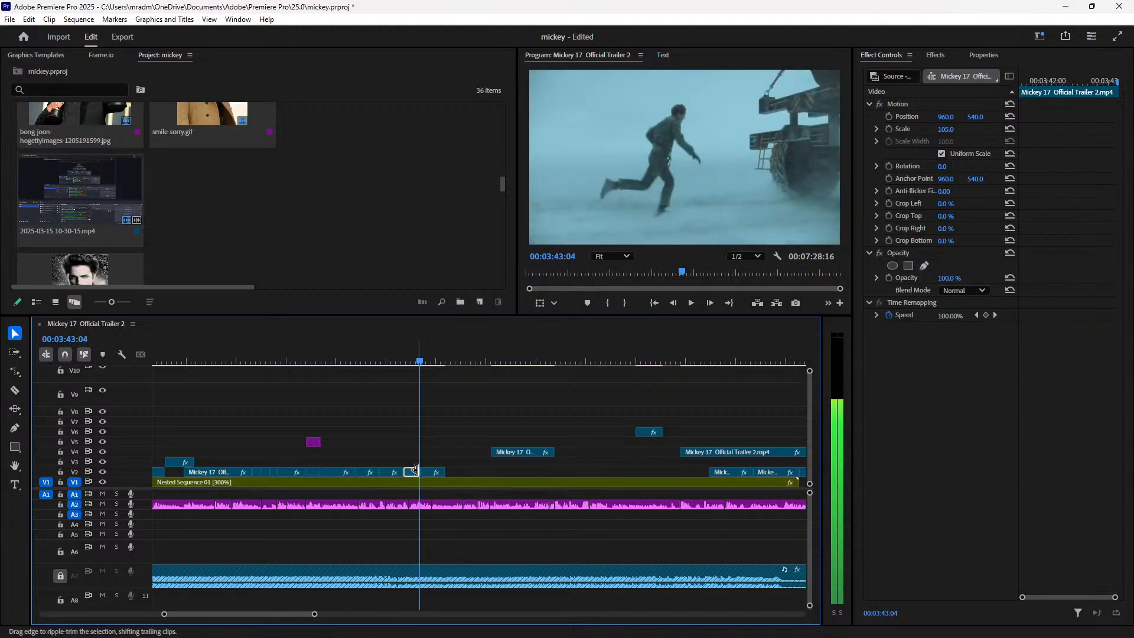
key(Delete)
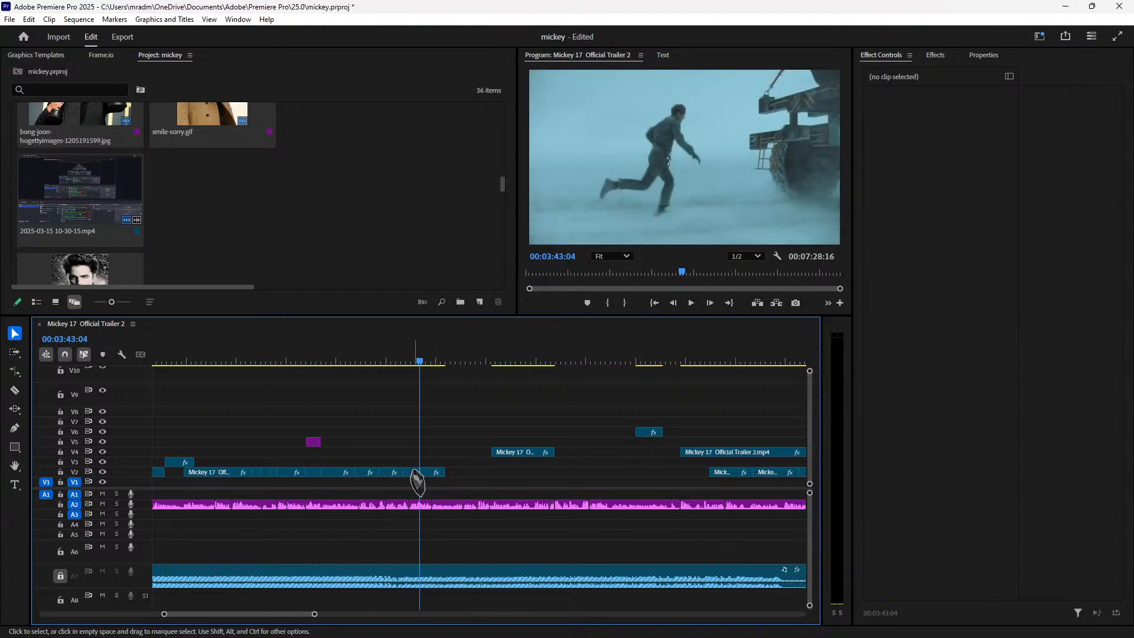
key(ctrl+z)
Step: Shift the small V2 clip about one second earlier and bring the V4 trailer clip down onto V2
click(412, 472)
drag(424, 476, 419, 477)
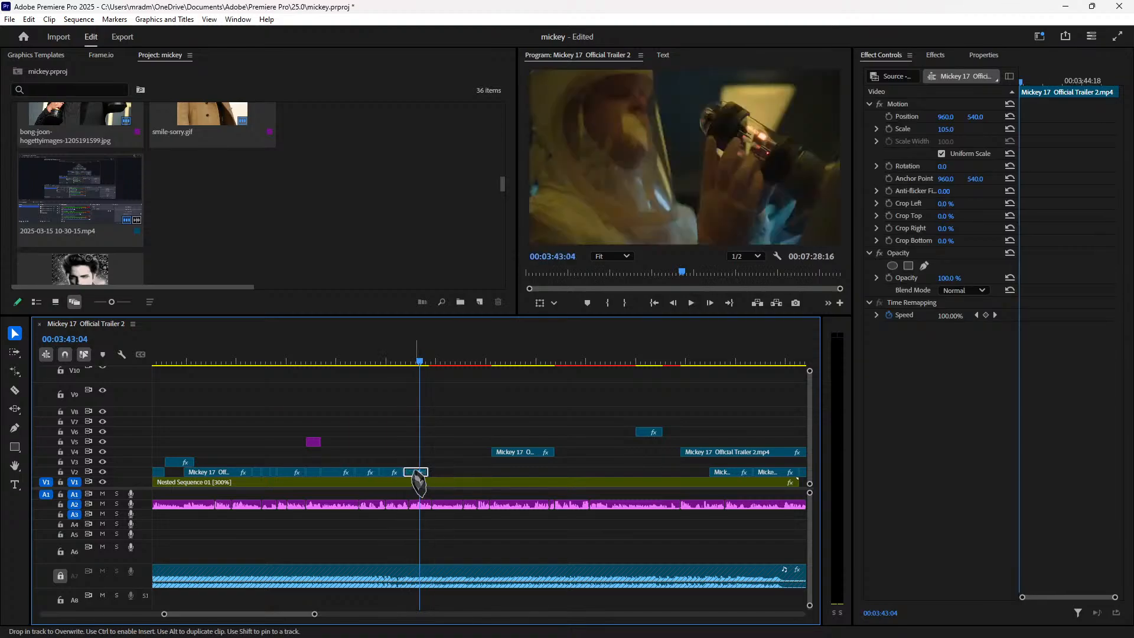
click(396, 361)
key(space)
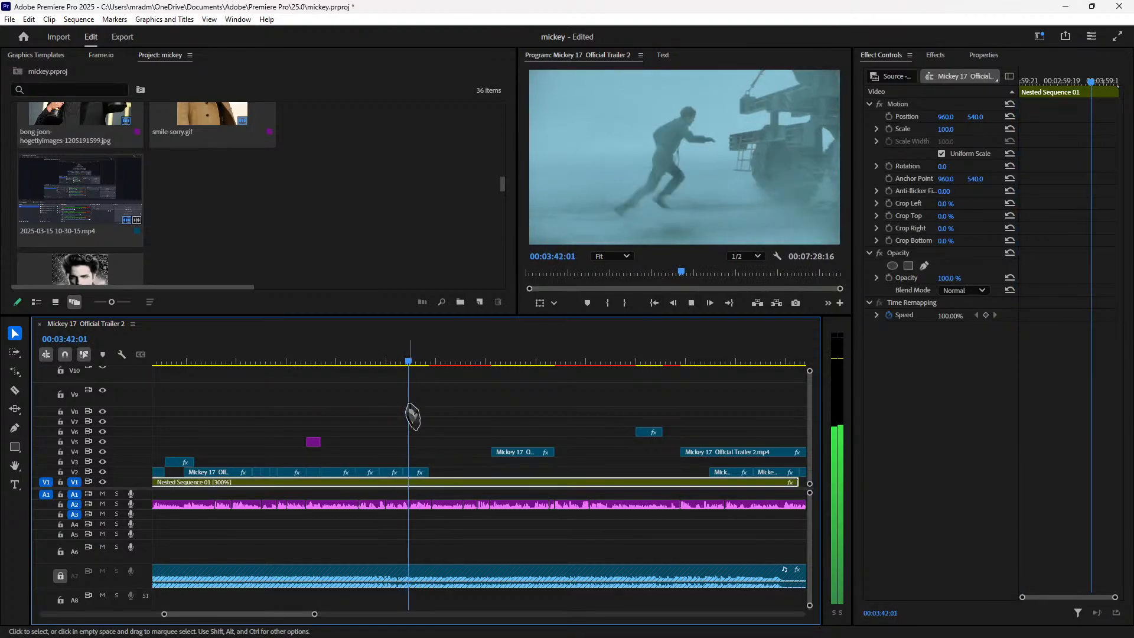
drag(513, 453, 457, 479)
Step: Review from 00:03:43:06 and trim the V2 clip's end back six frames
click(422, 361)
key(space)
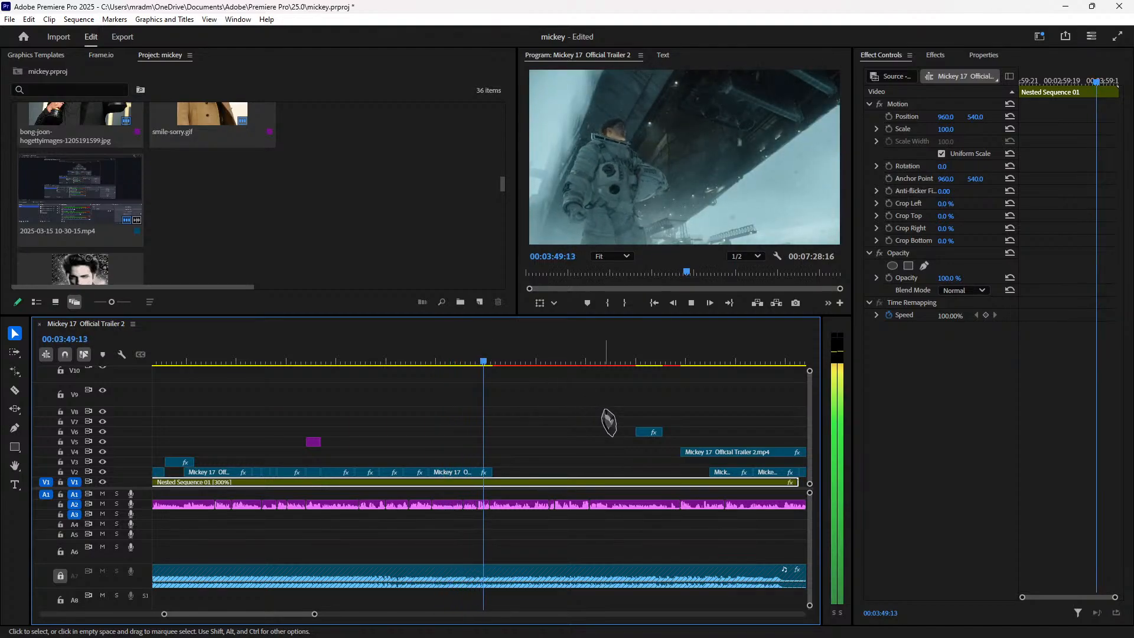
key(space)
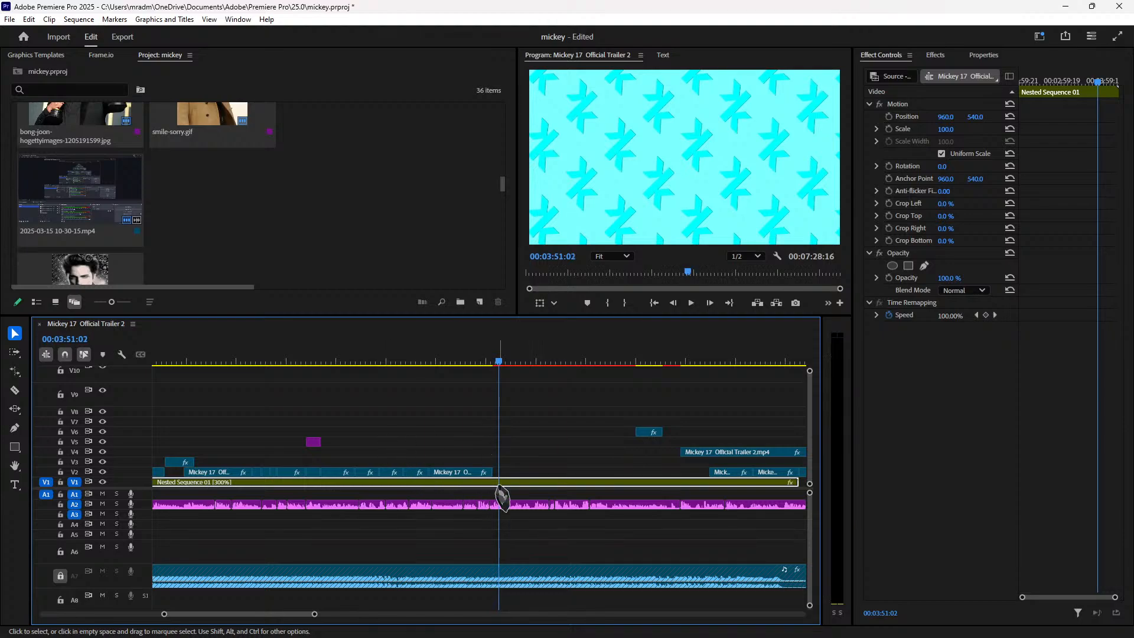
drag(493, 471, 485, 470)
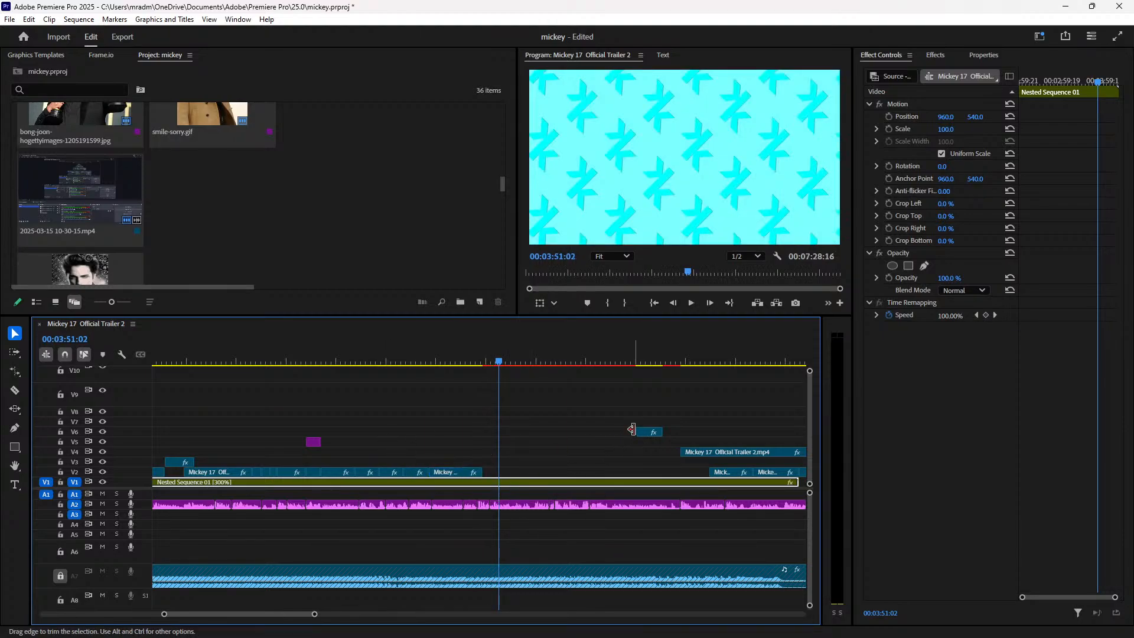
Step: Move the V4 trailer clip down onto V2 and slide it left to close the gap
drag(741, 452, 540, 474)
key(space)
key(space)
key(Delete)
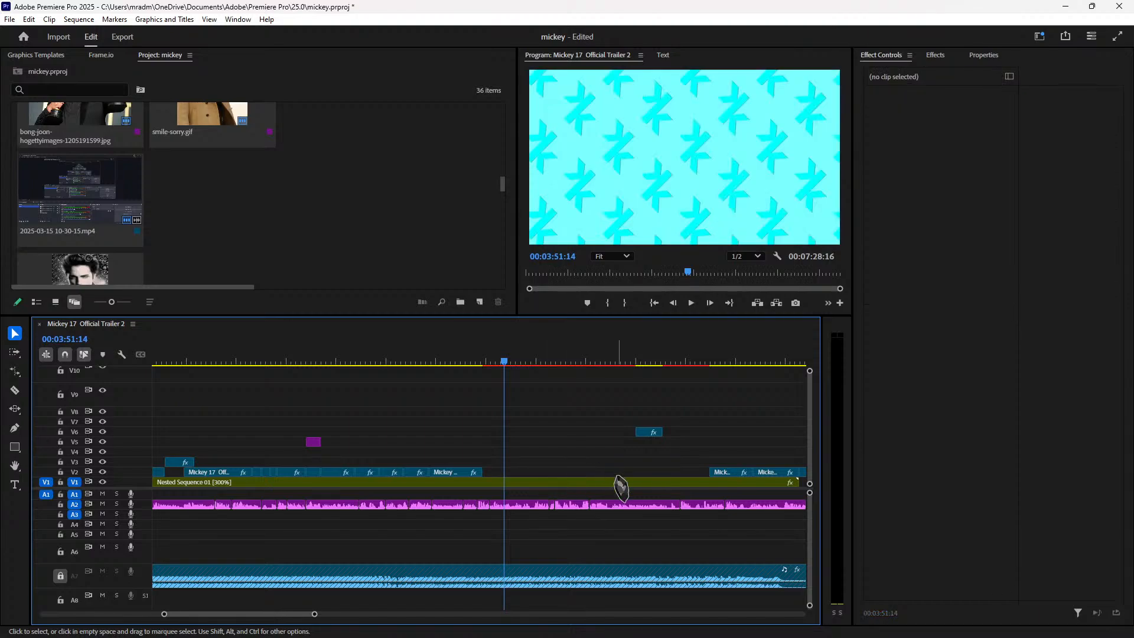
key(ctrl+z)
key(ctrl+z)
drag(728, 480, 512, 484)
key(space)
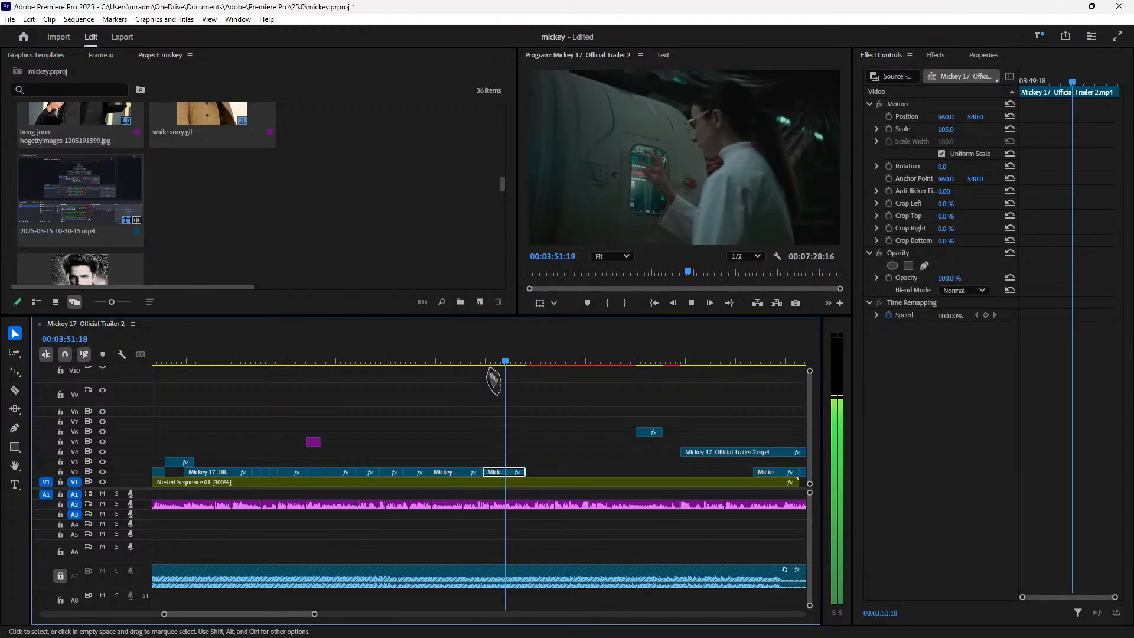
Step: Drag another V2 trailer clip far left and review it from 03:52:13 to 03:59:02
click(478, 361)
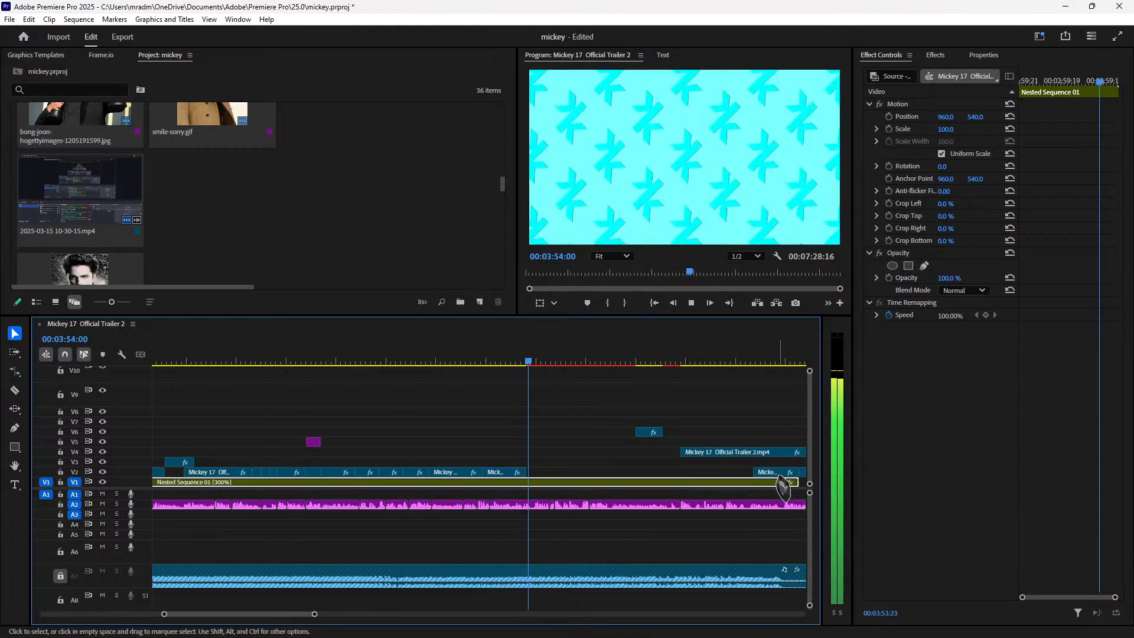
click(779, 362)
drag(782, 366, 630, 374)
drag(646, 474, 300, 471)
click(227, 362)
key(space)
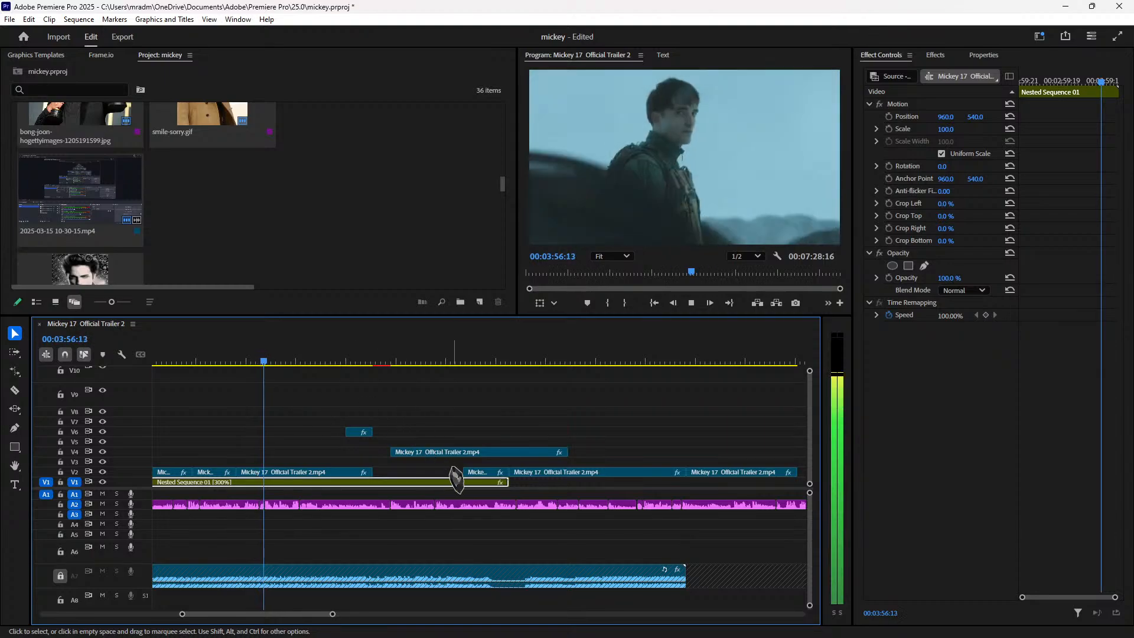
key(space)
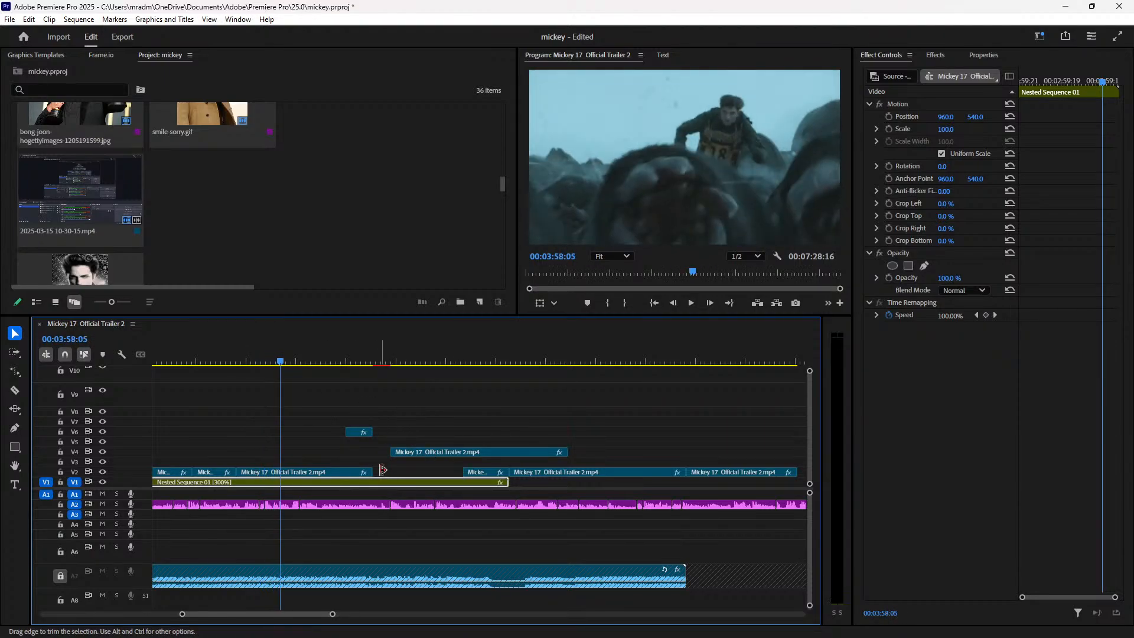
key(space)
key(space)
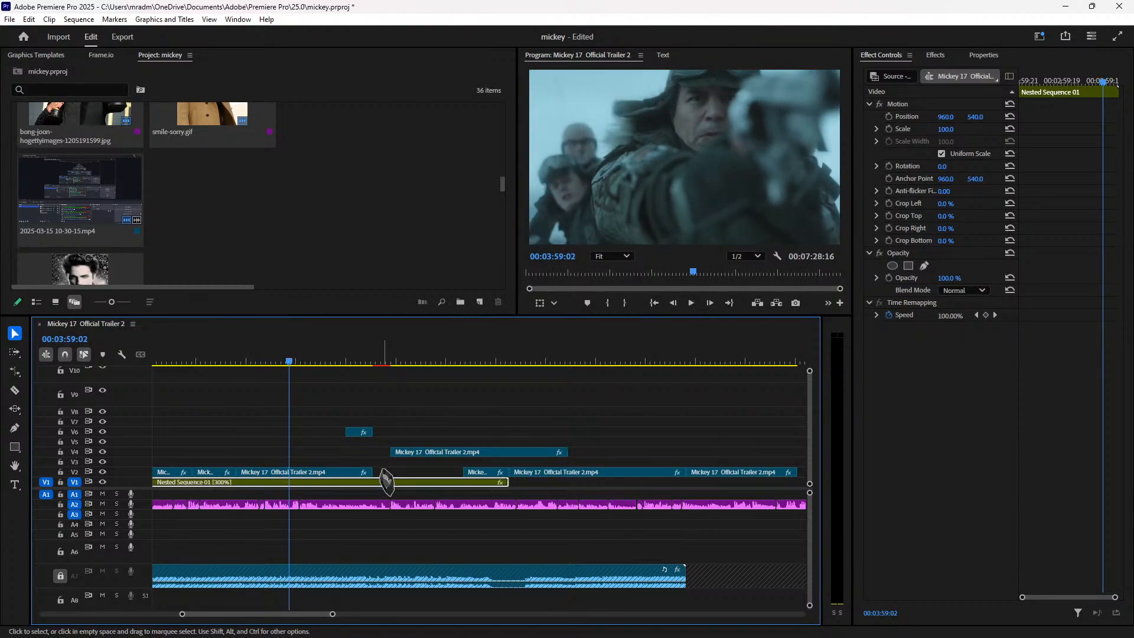
Step: Nudge that trailer clip slightly left on V2, review to 04:04:04, and zoom the timeline out
click(334, 473)
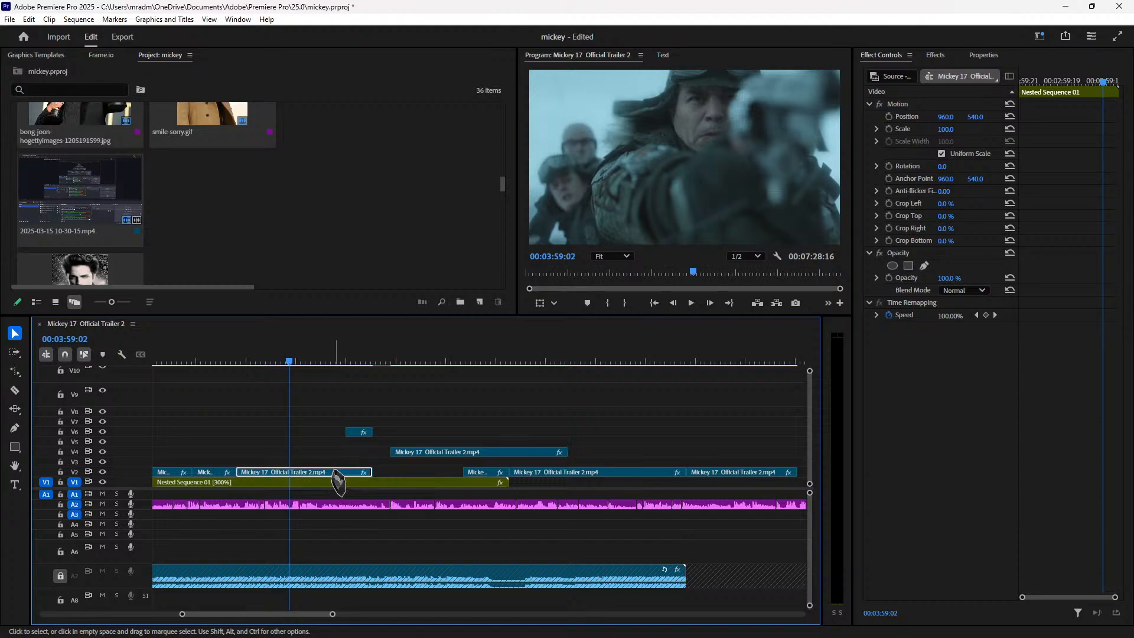
mouse_move(337, 478)
mouse_down()
mouse_move(734, 474)
mouse_move(324, 477)
mouse_up()
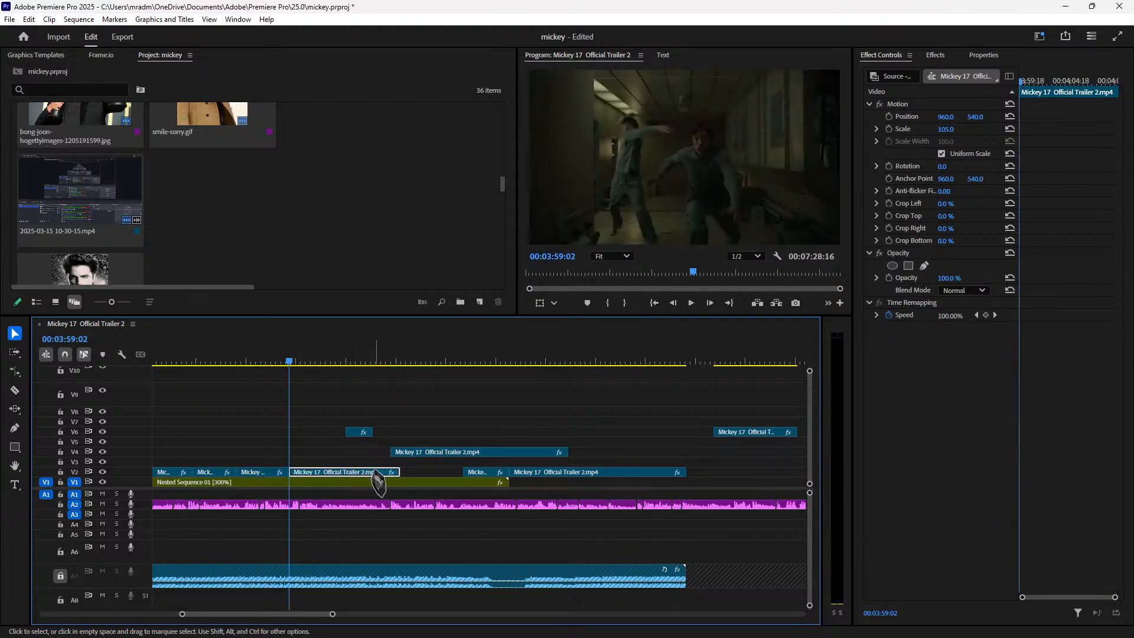
key(space)
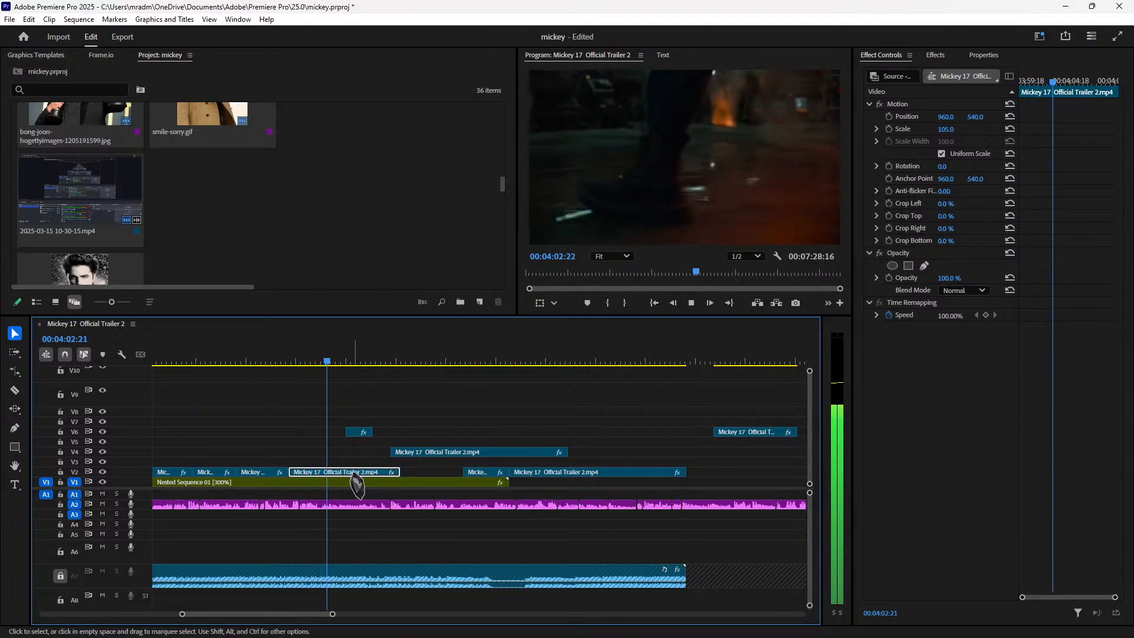
key(space)
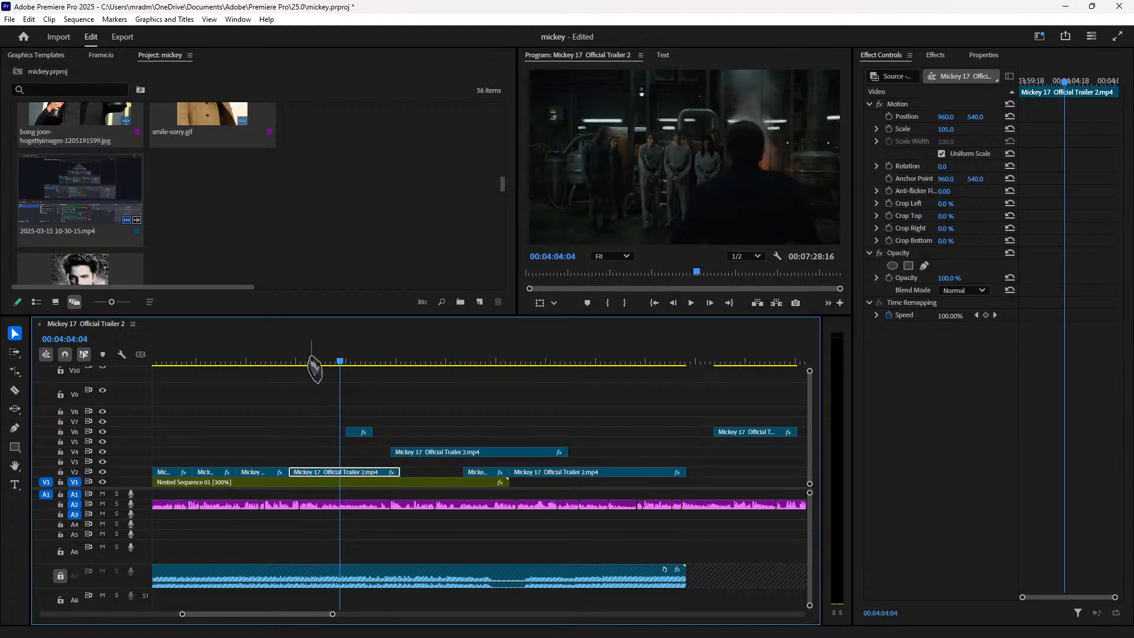
click(305, 358)
key(minus)
key(minus)
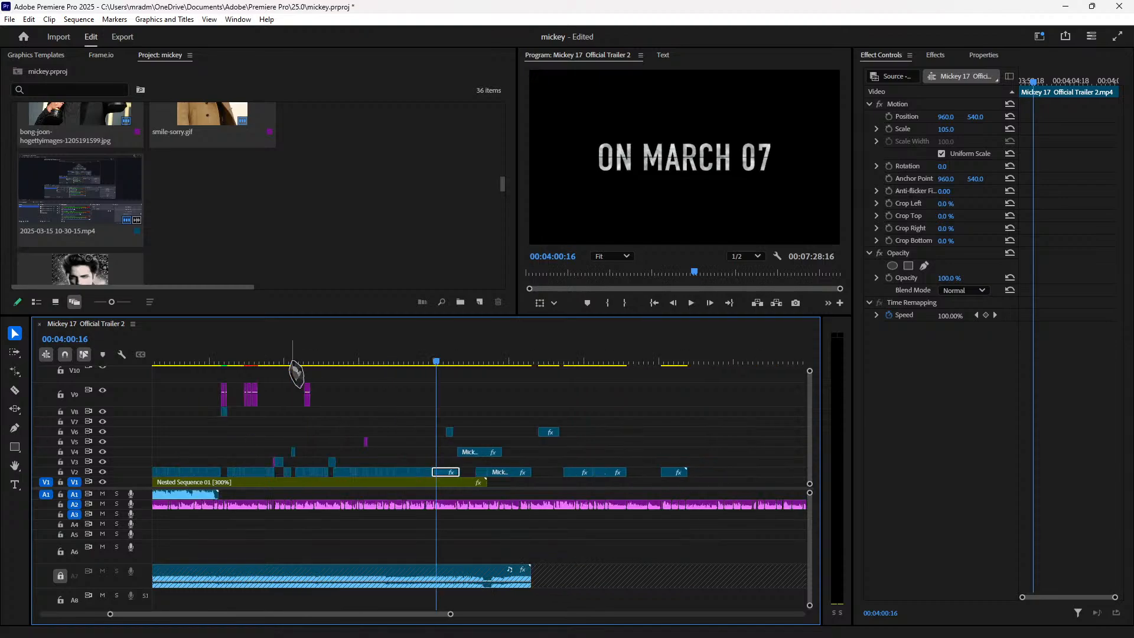
Step: Switch to Chrome, pause the YouTube Studio live preview, and go to the 'ksi' Google Images tab
mouse_move(674, 636)
click(665, 631)
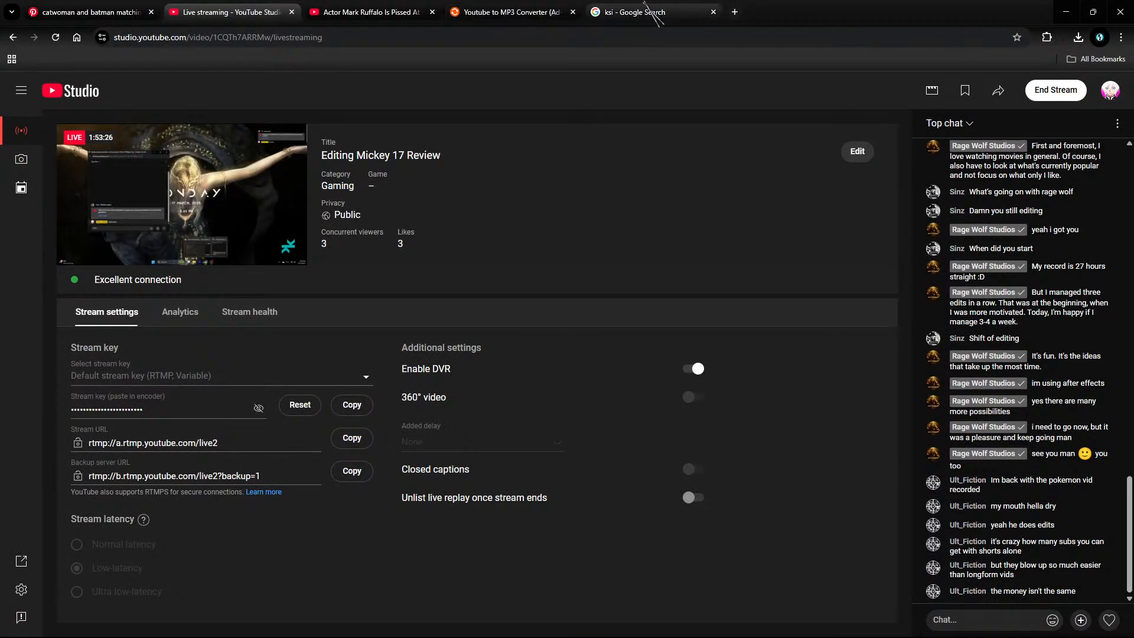
click(600, 12)
click(367, 12)
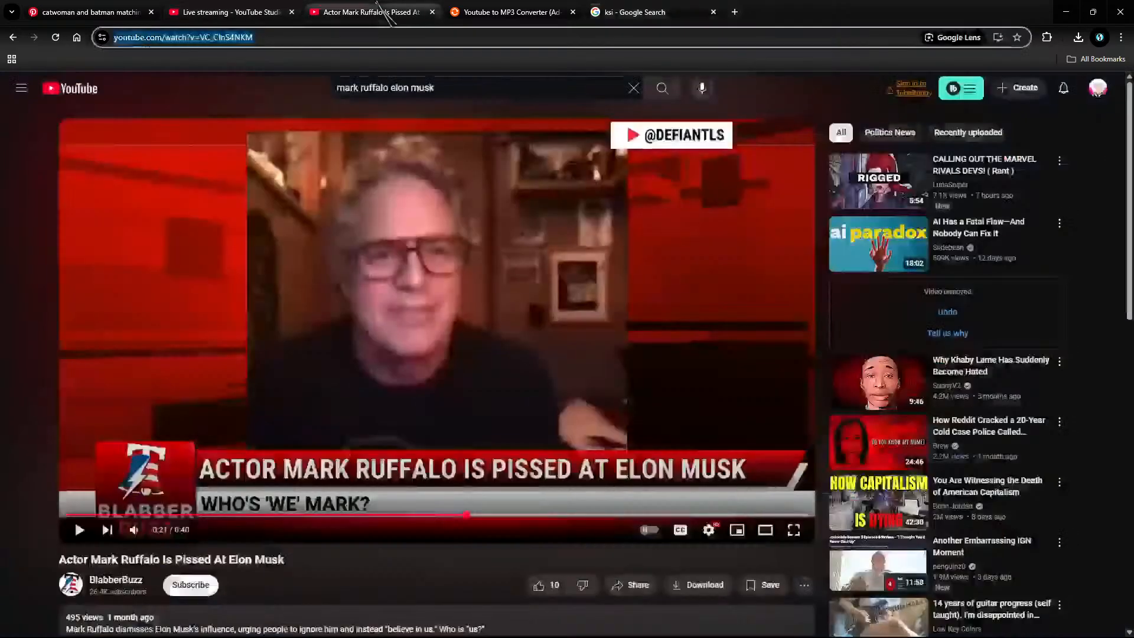
click(244, 12)
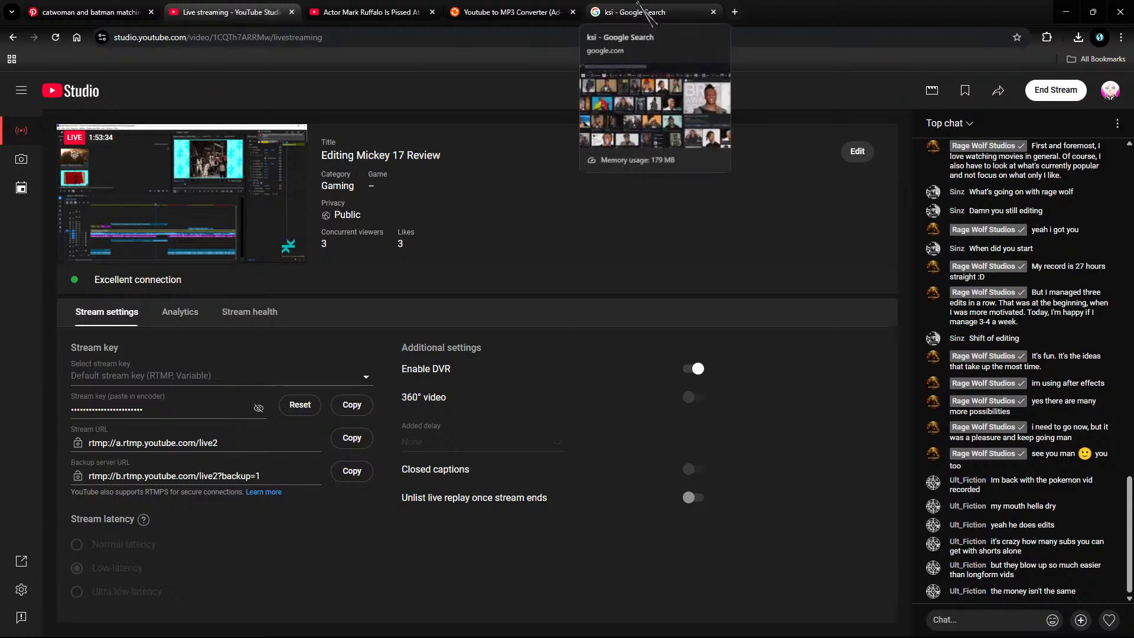
click(172, 175)
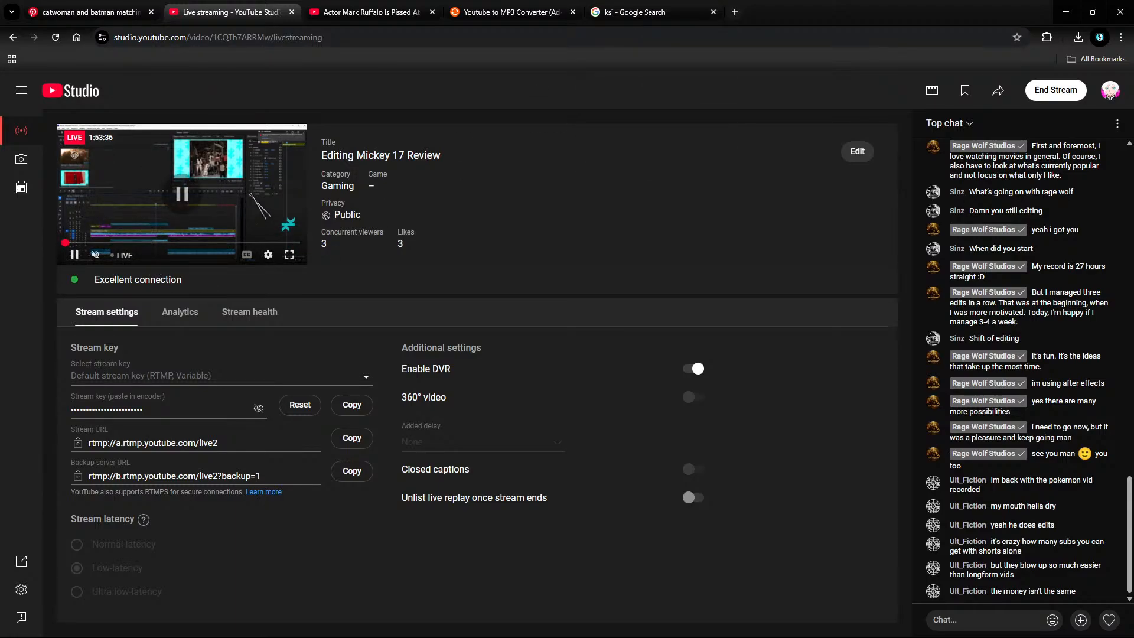
click(668, 12)
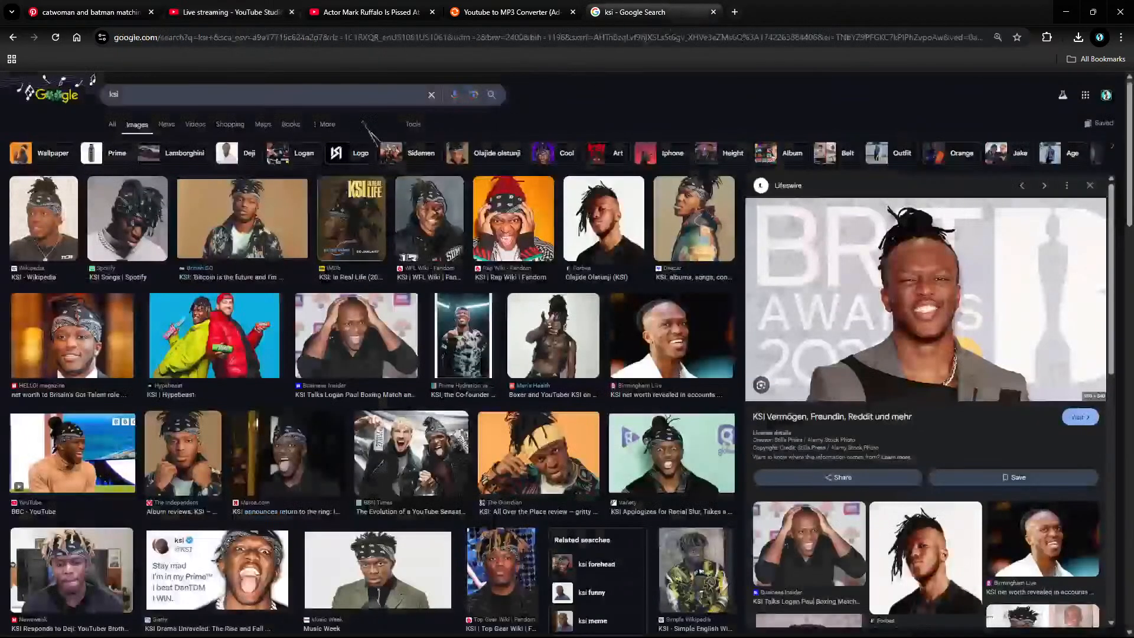
Step: Search Google Images for 'ksi meme thick of it'
click(331, 97)
click(678, 98)
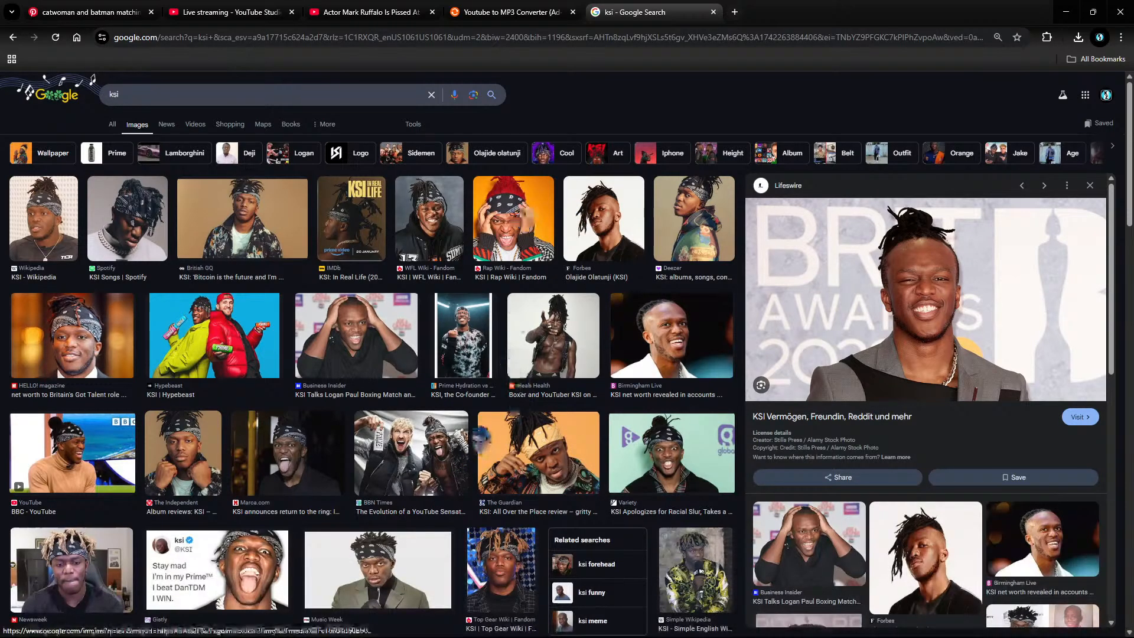
scroll(481, 440, down, 5)
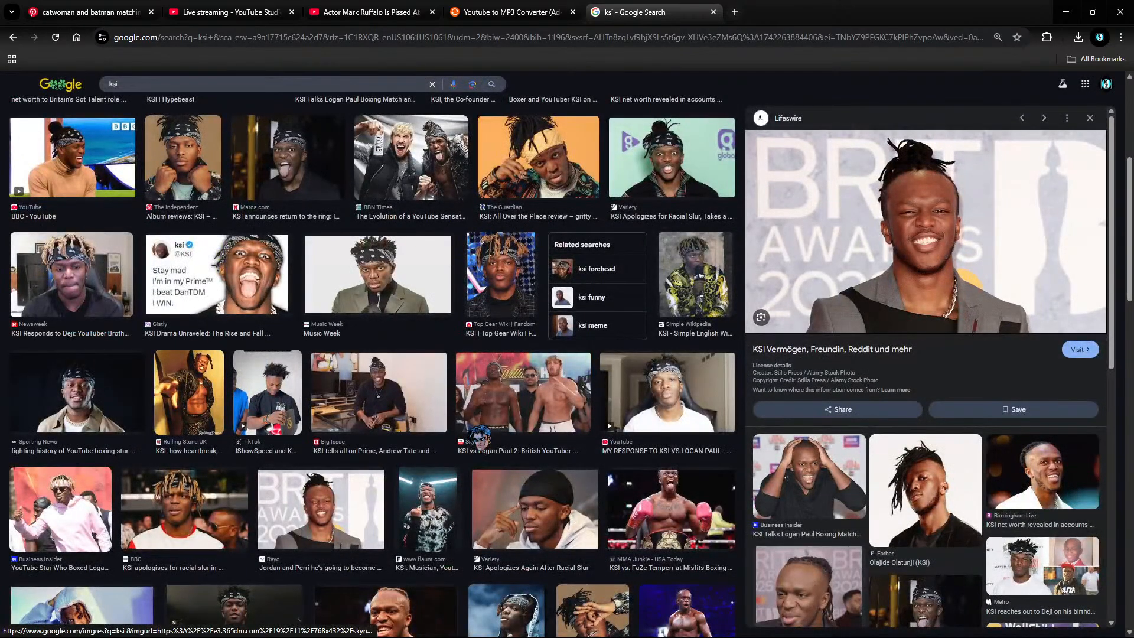
click(187, 78)
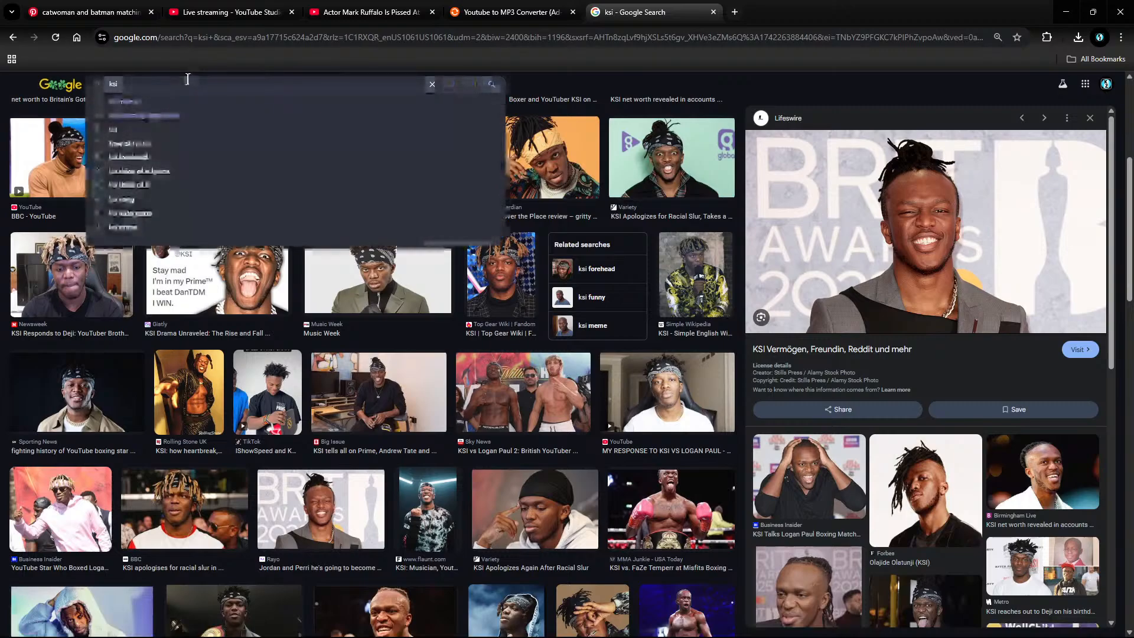
text(meme)
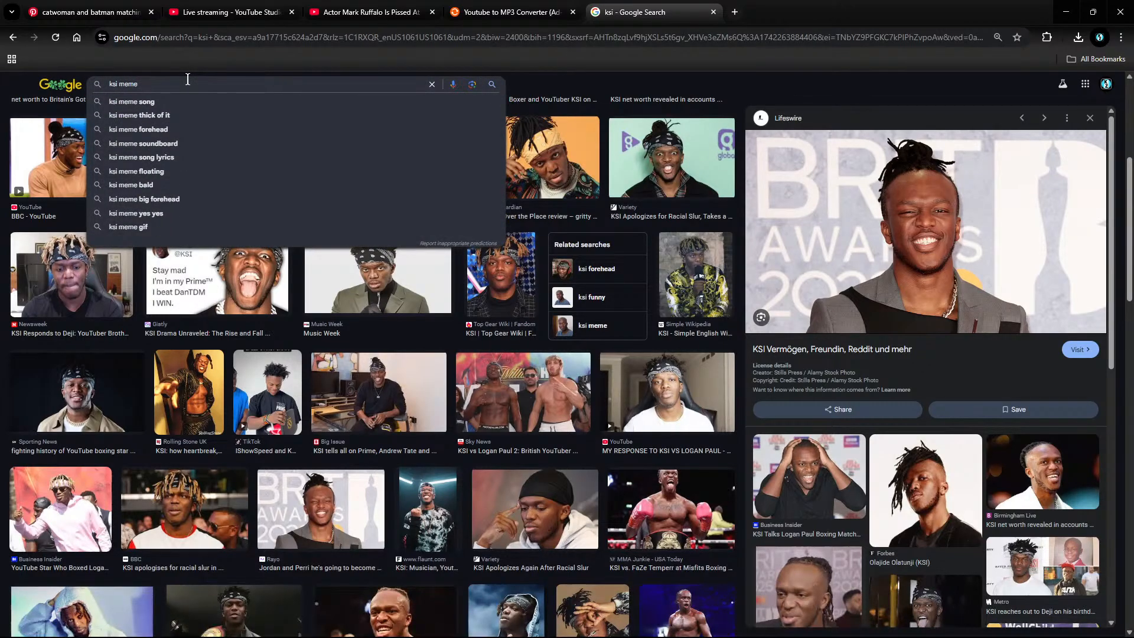
click(214, 116)
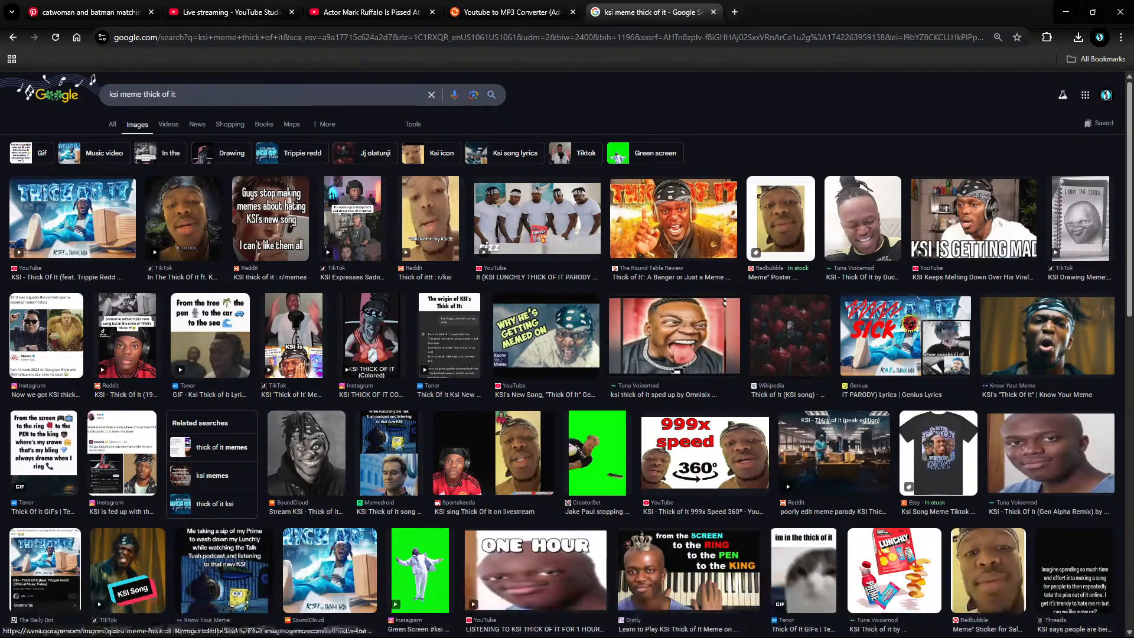
scroll(684, 452, down, 5)
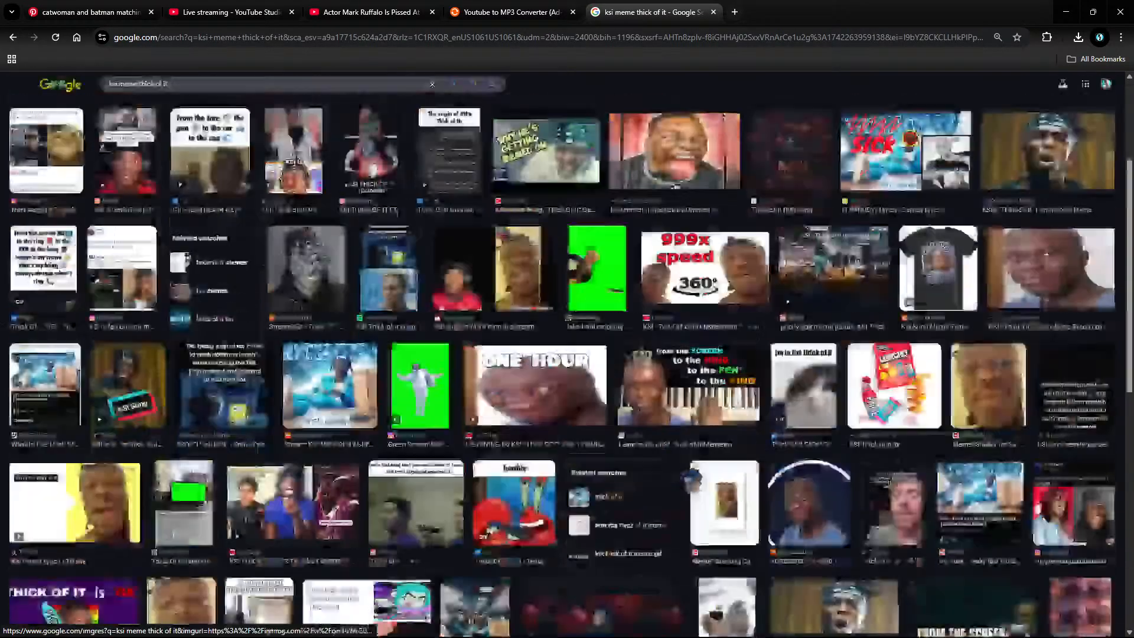
scroll(684, 452, down, 5)
scroll(684, 452, up, 4)
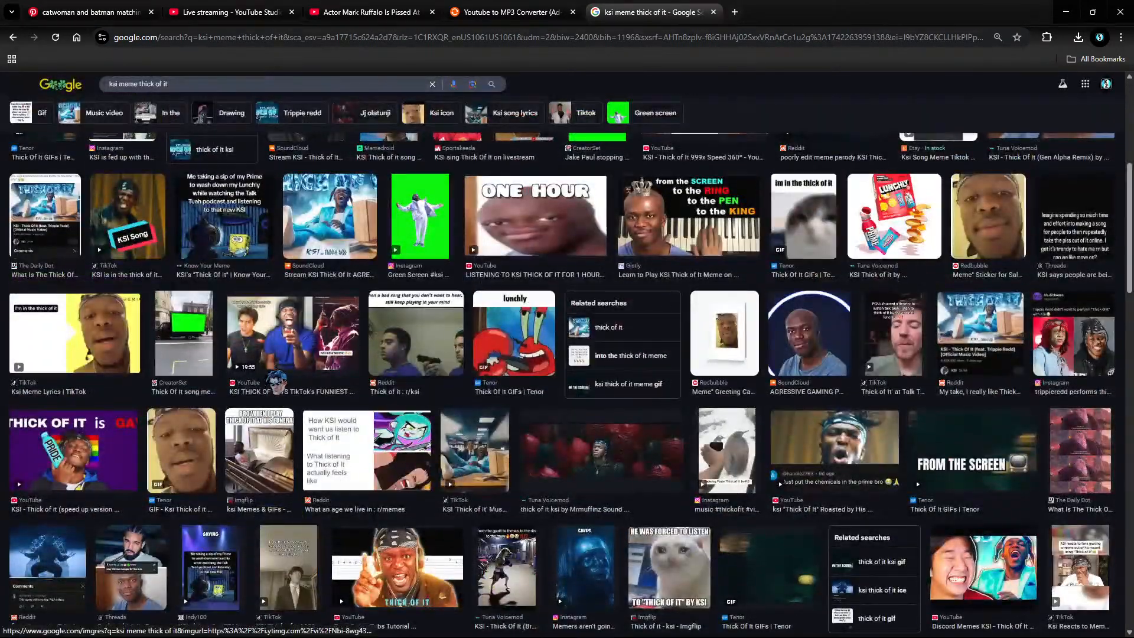
Step: Save the 'I Am In The Thick Of It' poster image to Downloads with Save image as
click(74, 333)
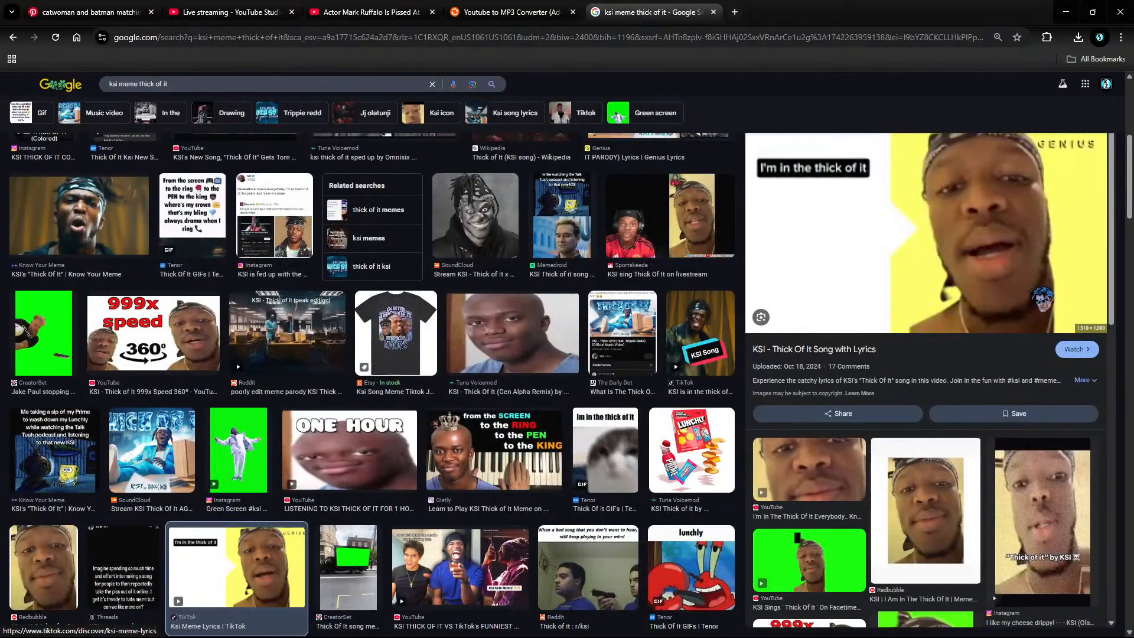
click(951, 467)
right_click(922, 341)
click(980, 516)
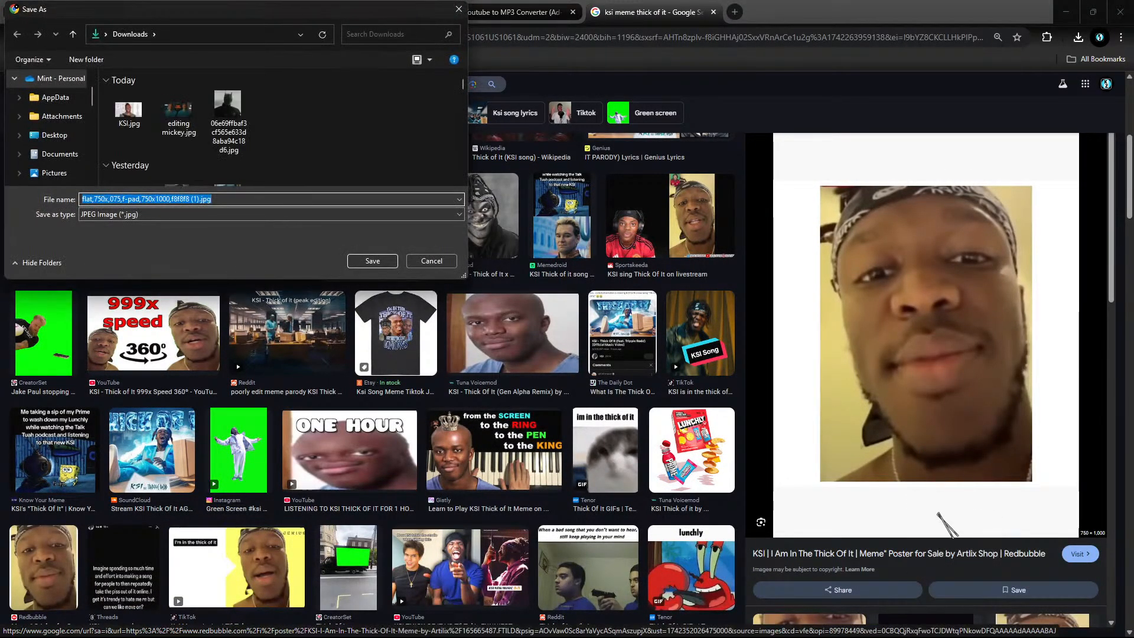
click(383, 262)
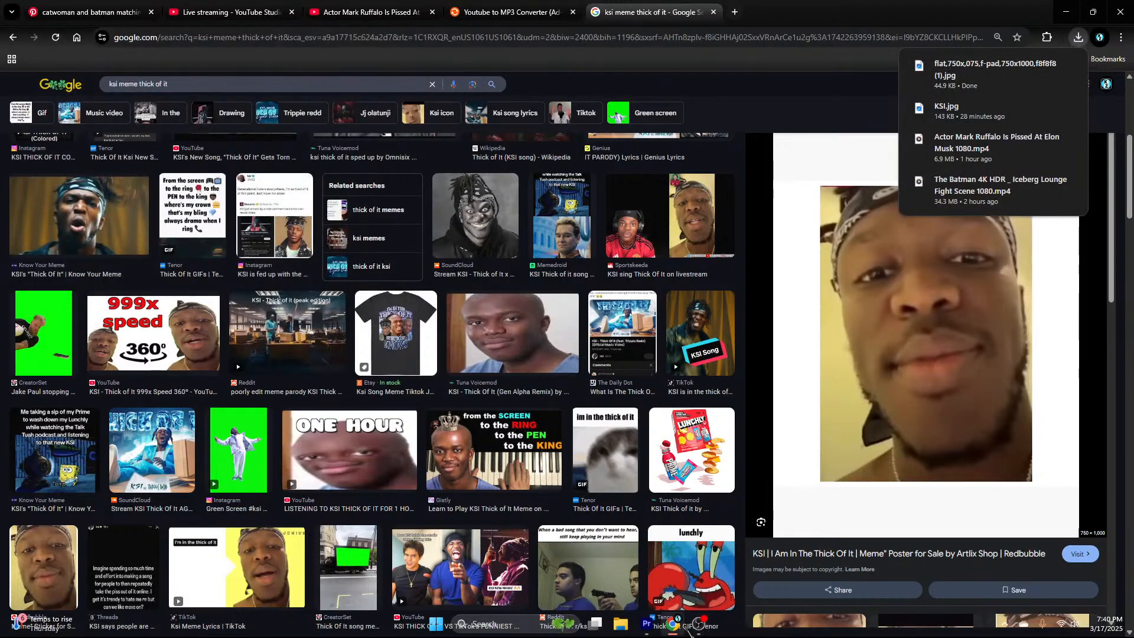
click(699, 623)
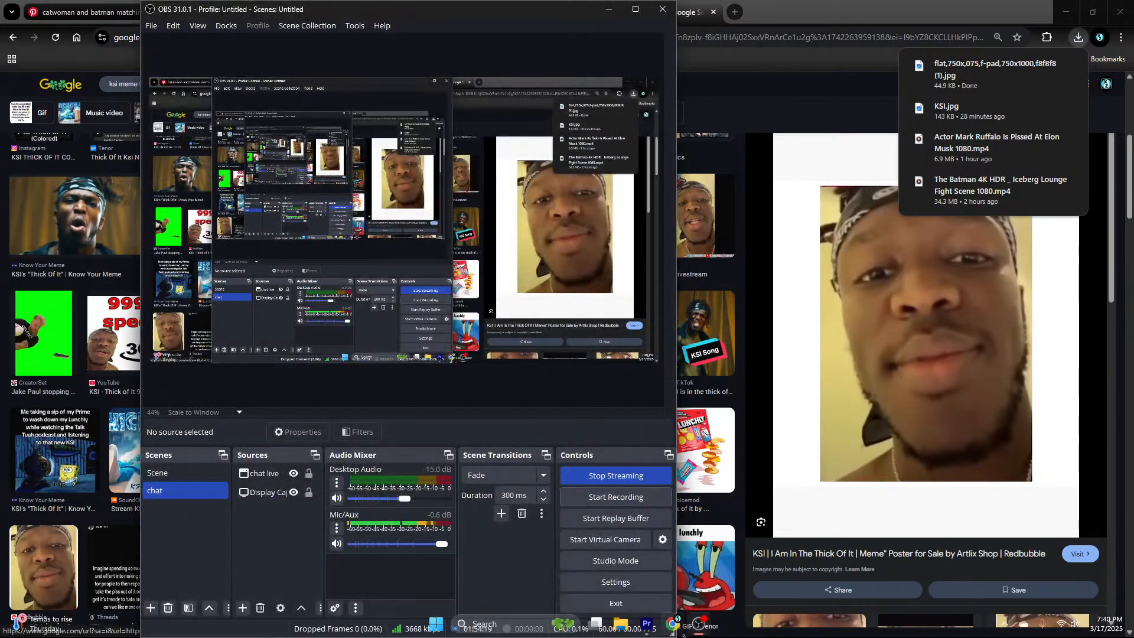
click(699, 626)
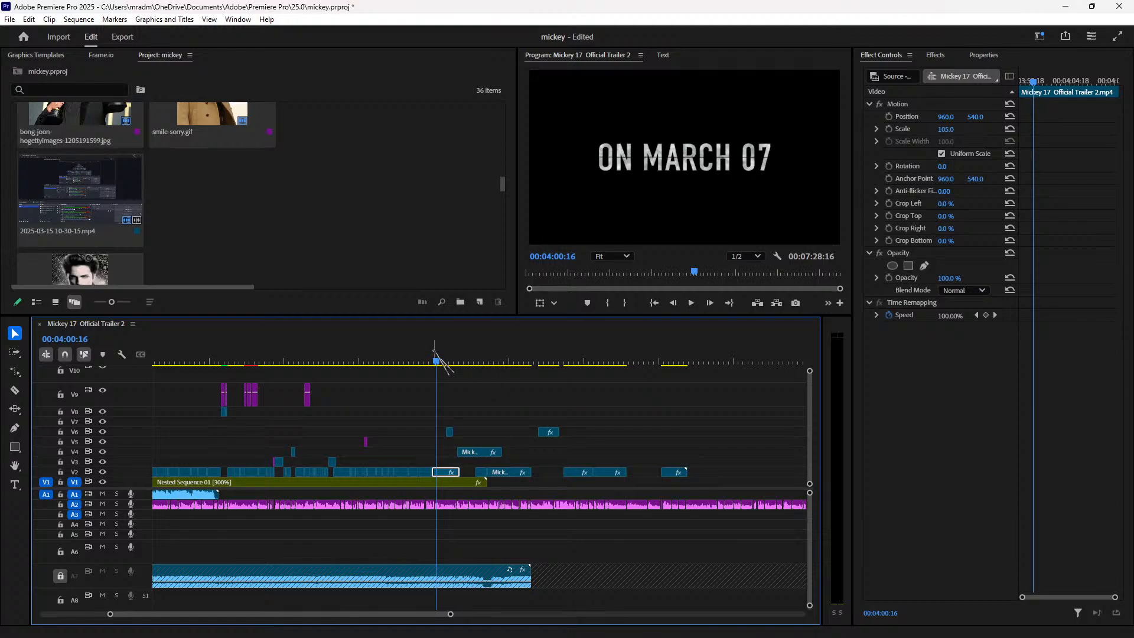
Step: Import the downloaded KSI meme image from Downloads into the project
double_click(264, 238)
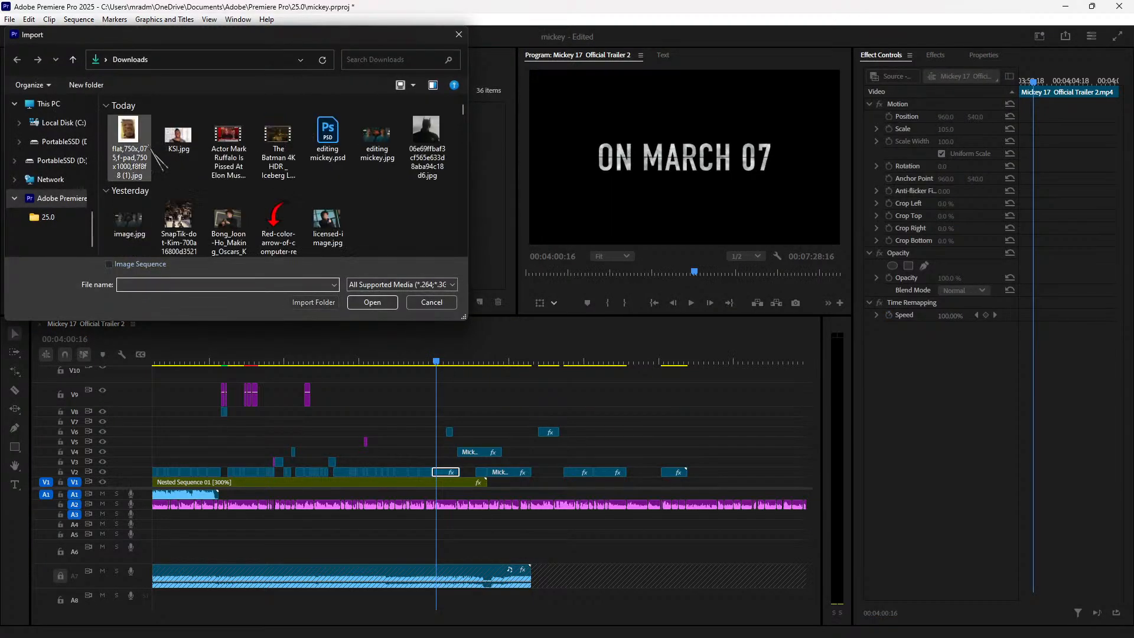
click(150, 148)
click(373, 303)
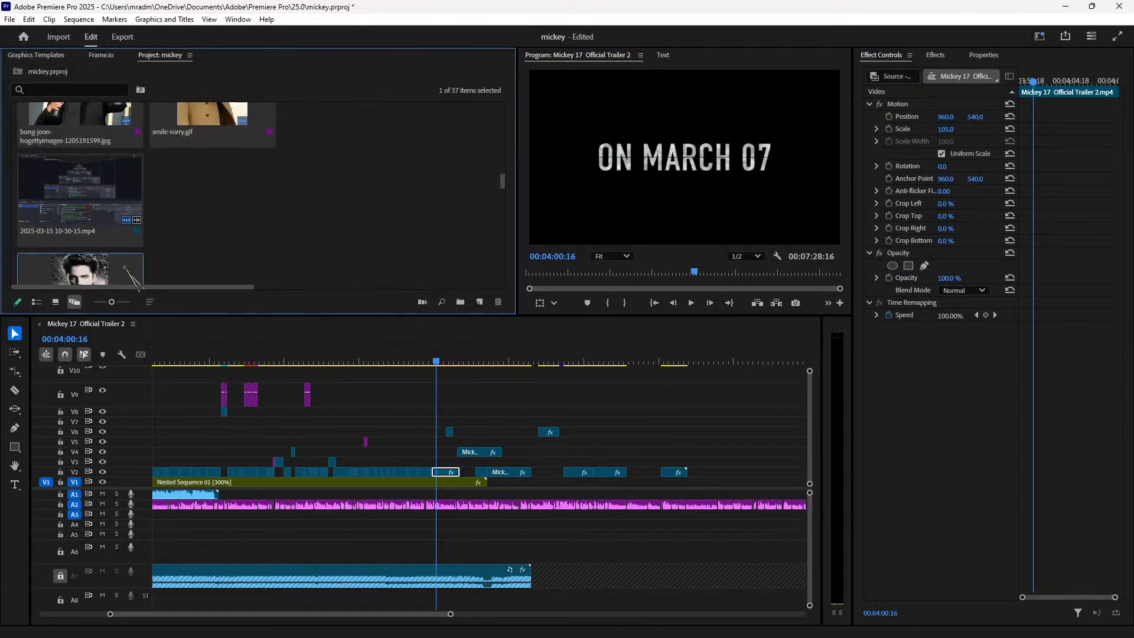
scroll(501, 200, down, 2)
scroll(502, 199, down, 3)
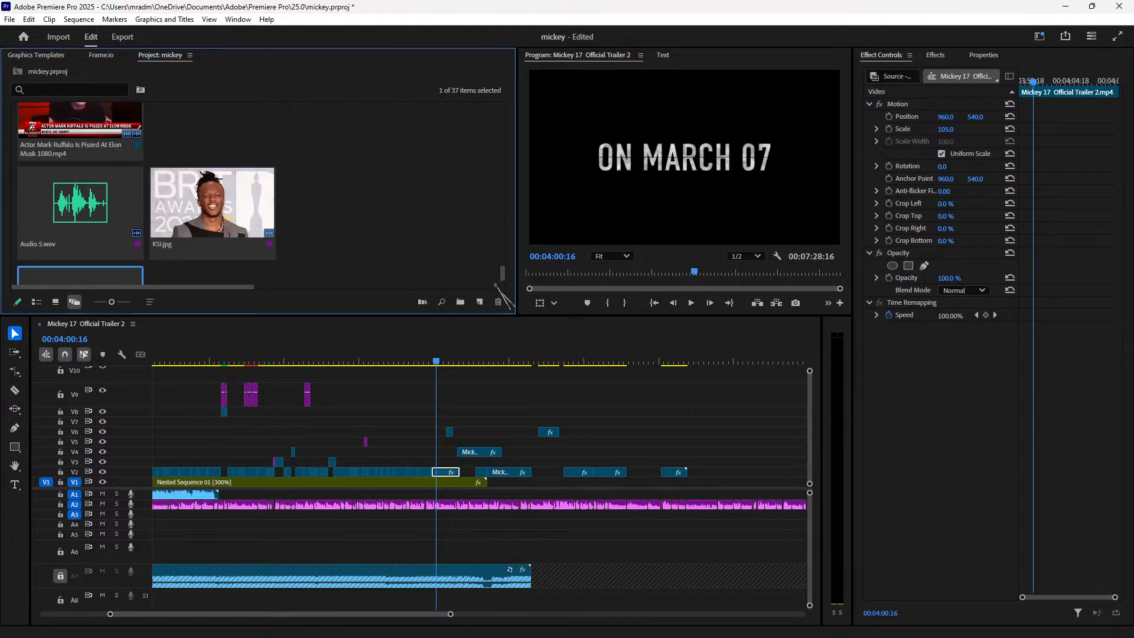
Step: Place the image on V3 above the trailer and align its start to the playhead near 00:03:59
drag(80, 236, 439, 460)
key(equal)
key(equal)
key(equal)
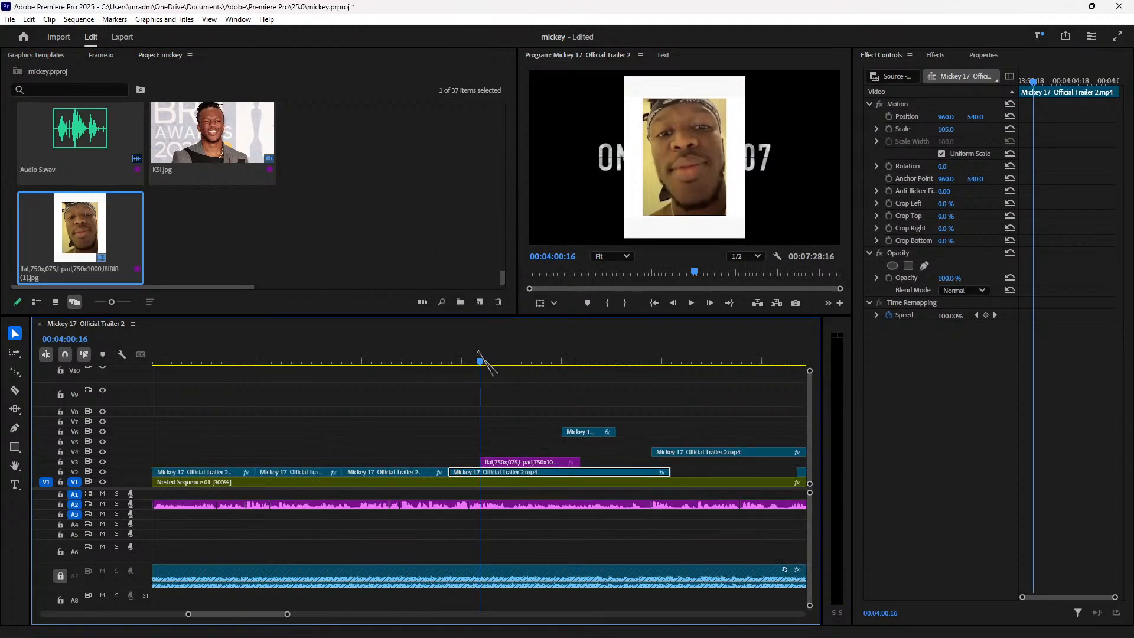
click(443, 361)
key(space)
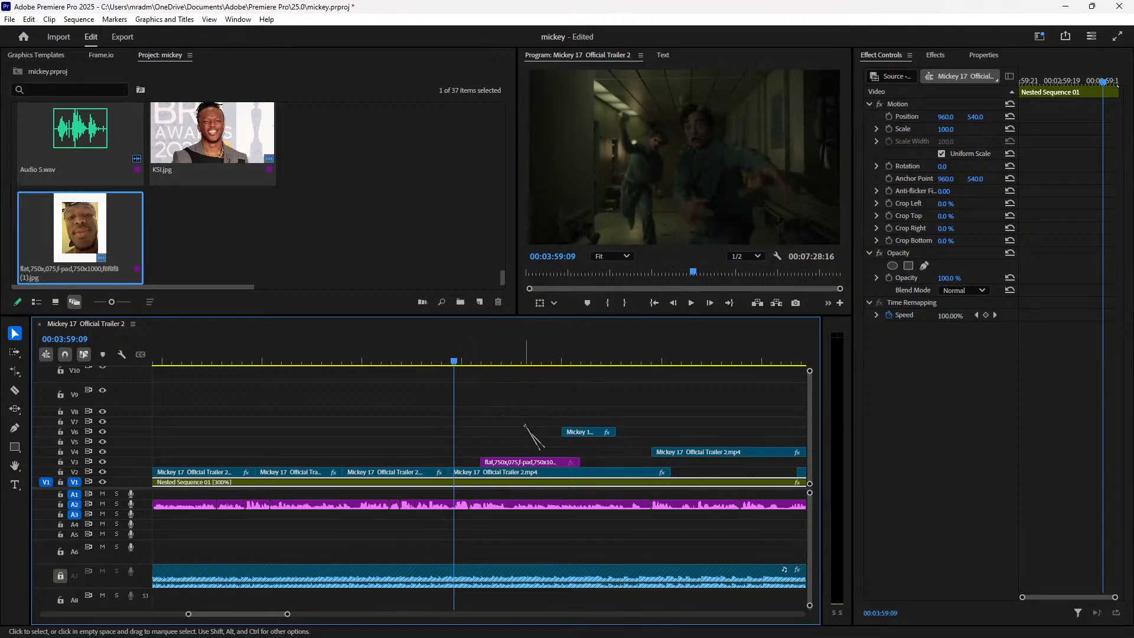
key(space)
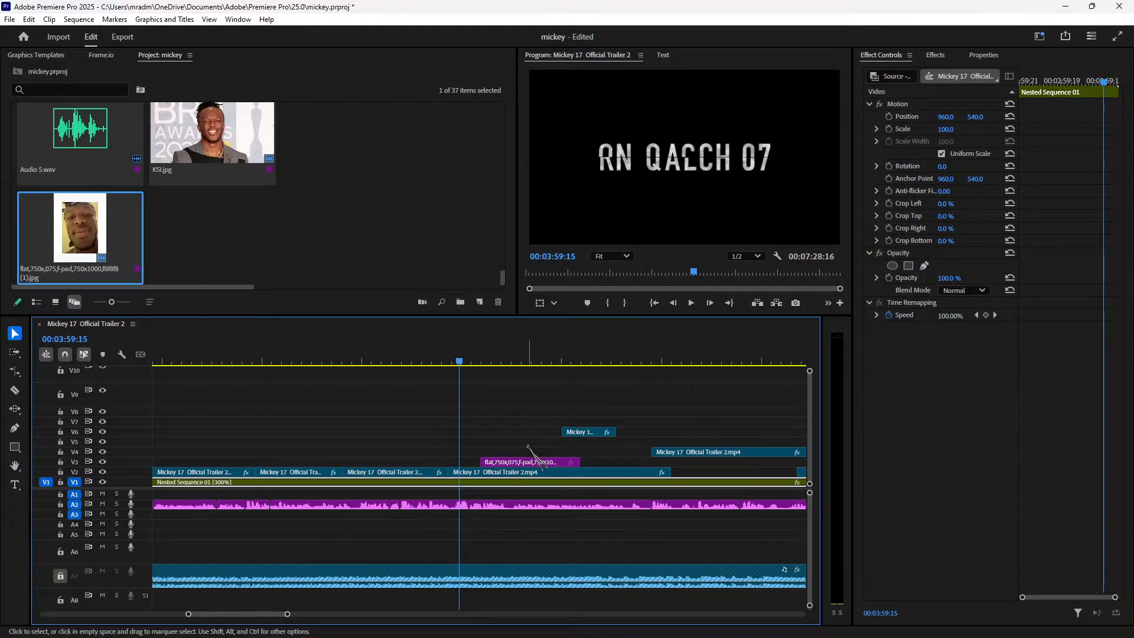
drag(525, 460, 502, 461)
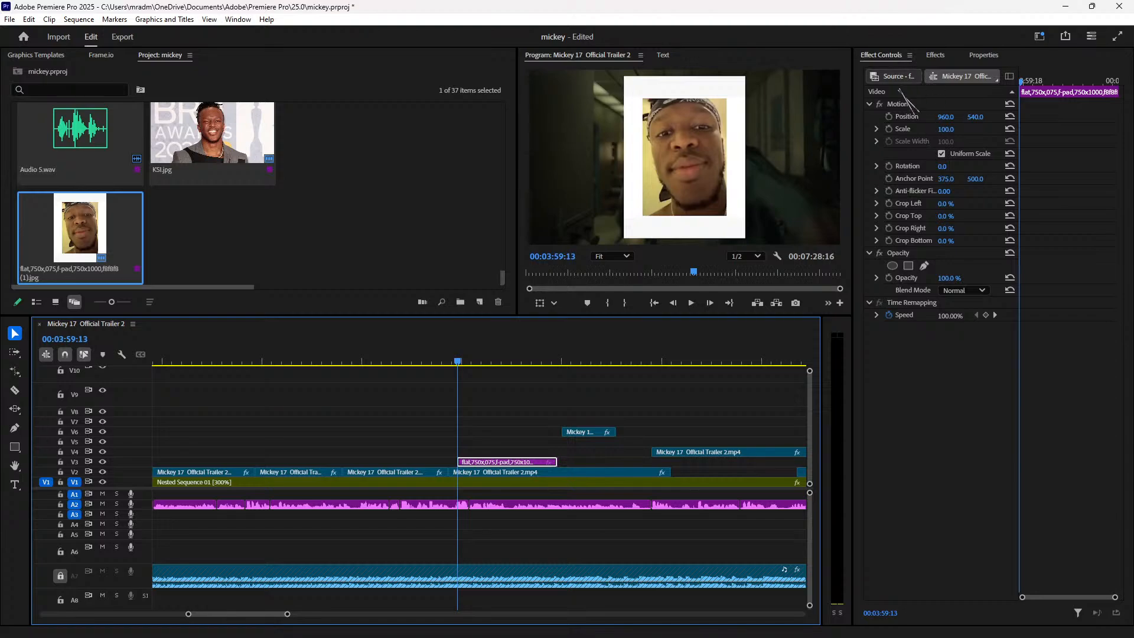
Step: In Effect Controls, crop the KSI image 17% left, 15% top, 15% right, 16% bottom, then preview it
click(947, 204)
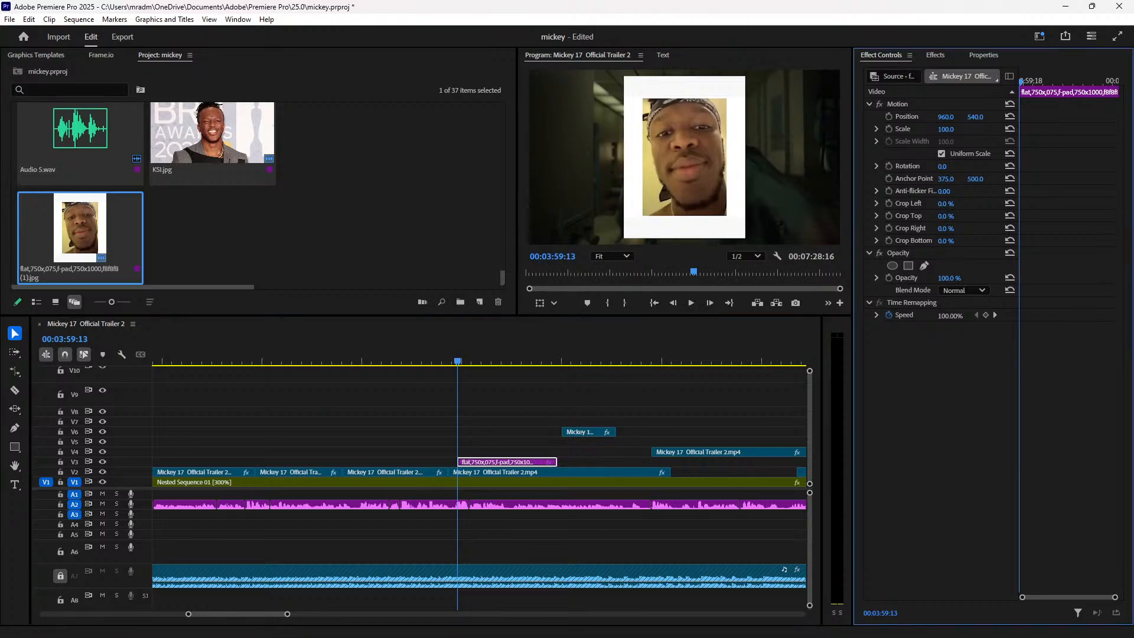
drag(951, 204, 955, 204)
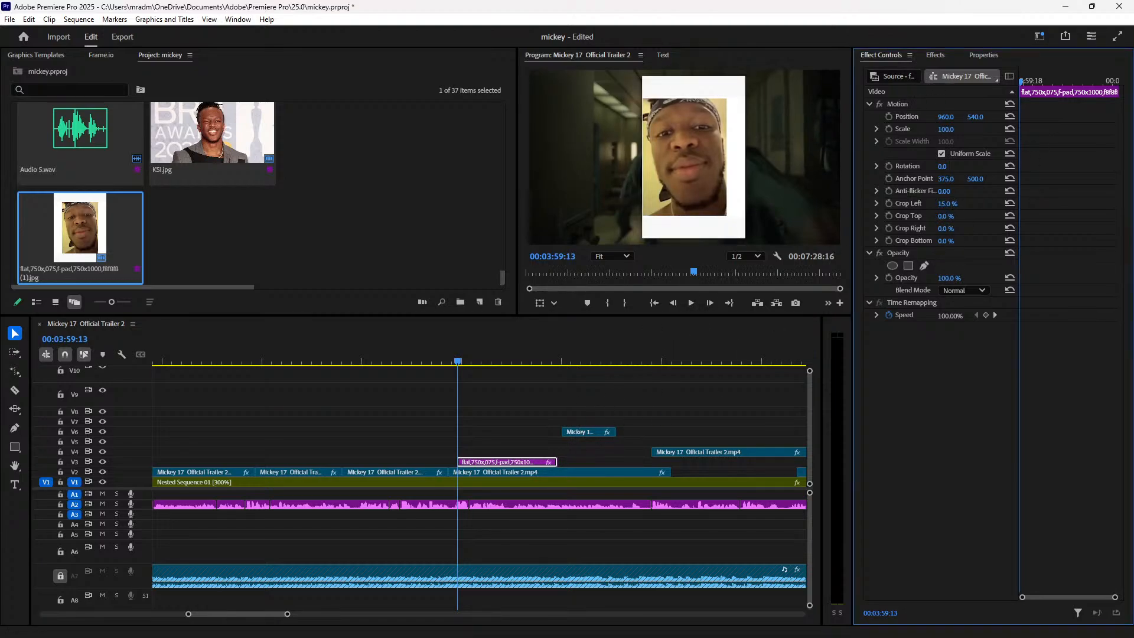
drag(948, 206, 955, 228)
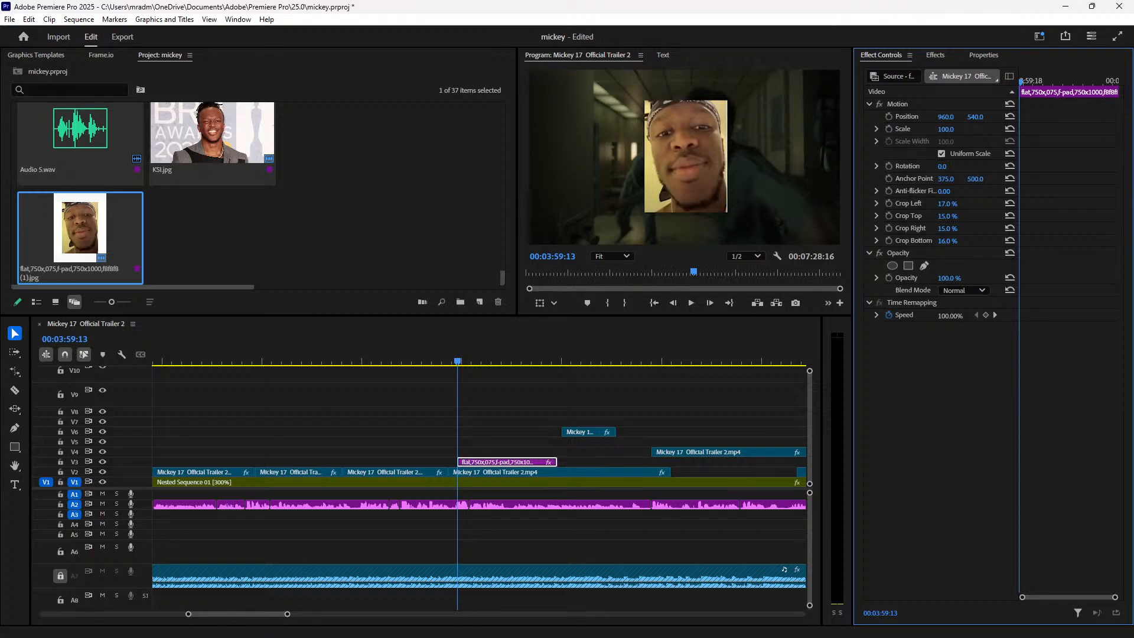
drag(955, 228, 957, 228)
click(438, 359)
key(space)
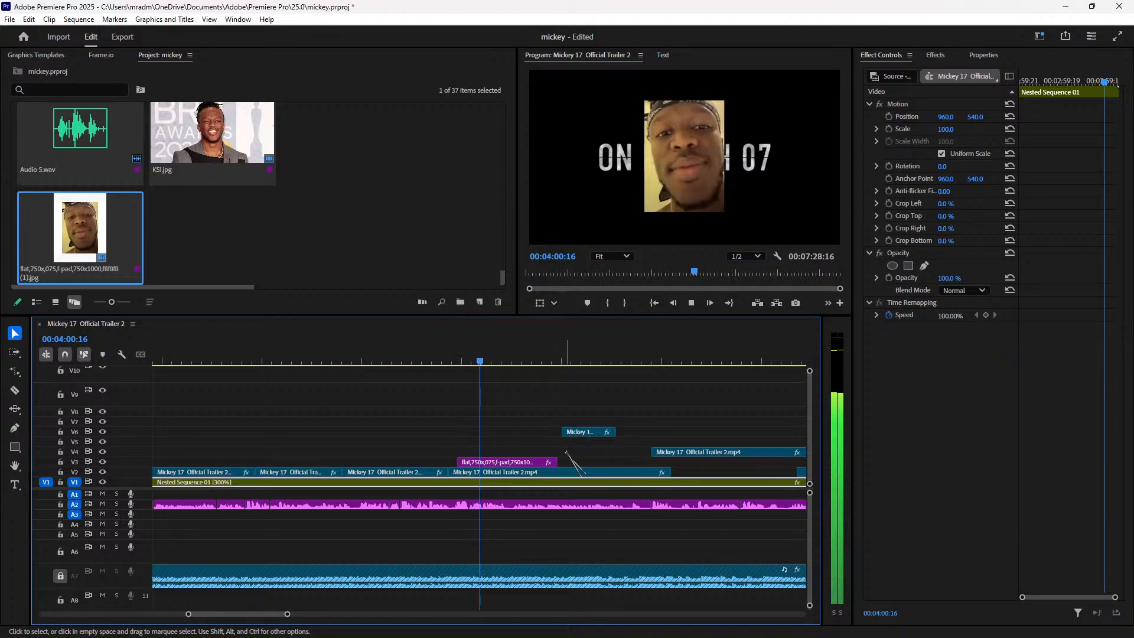
Step: Split the V2 trailer clip just after 00:03:59:18
key(space)
drag(480, 361, 462, 361)
key(space)
key(space)
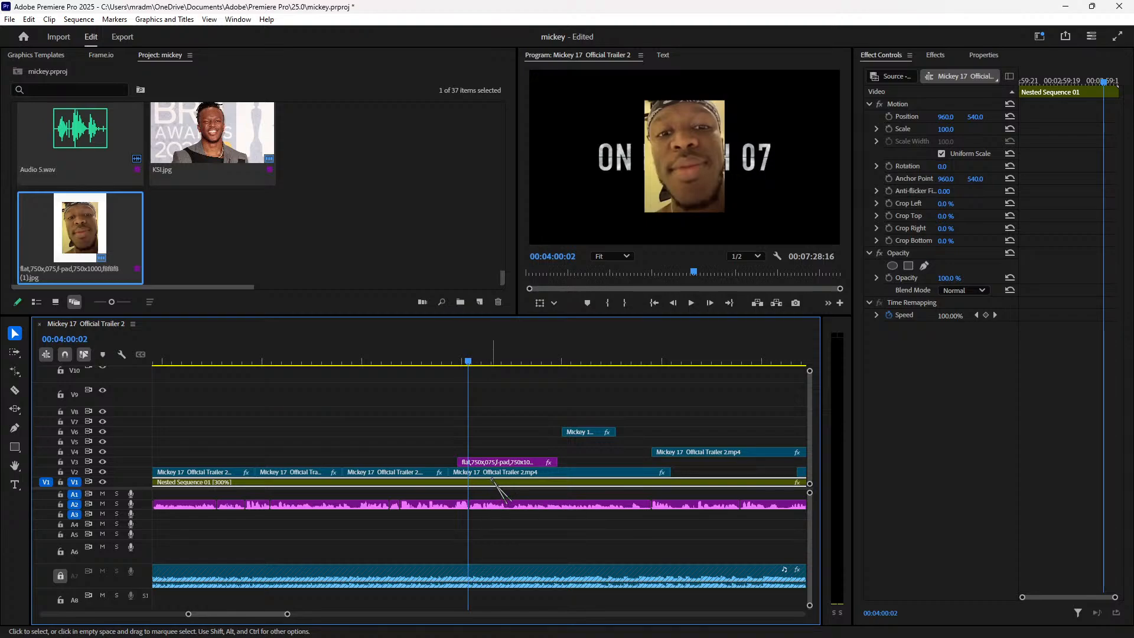
key(Right)
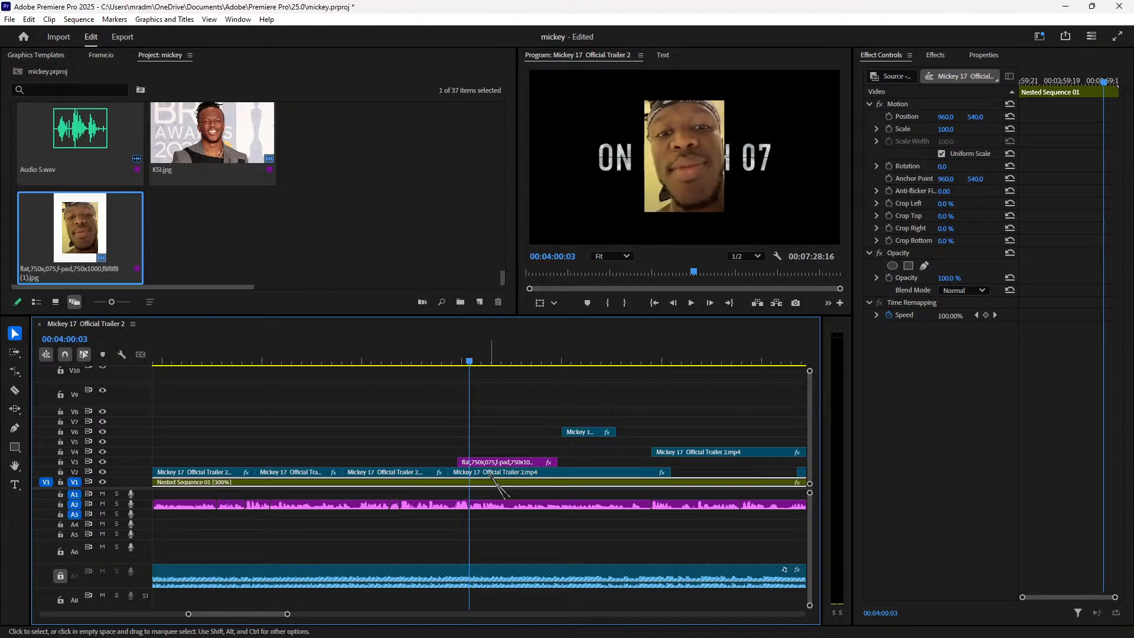
click(493, 472)
key(Right)
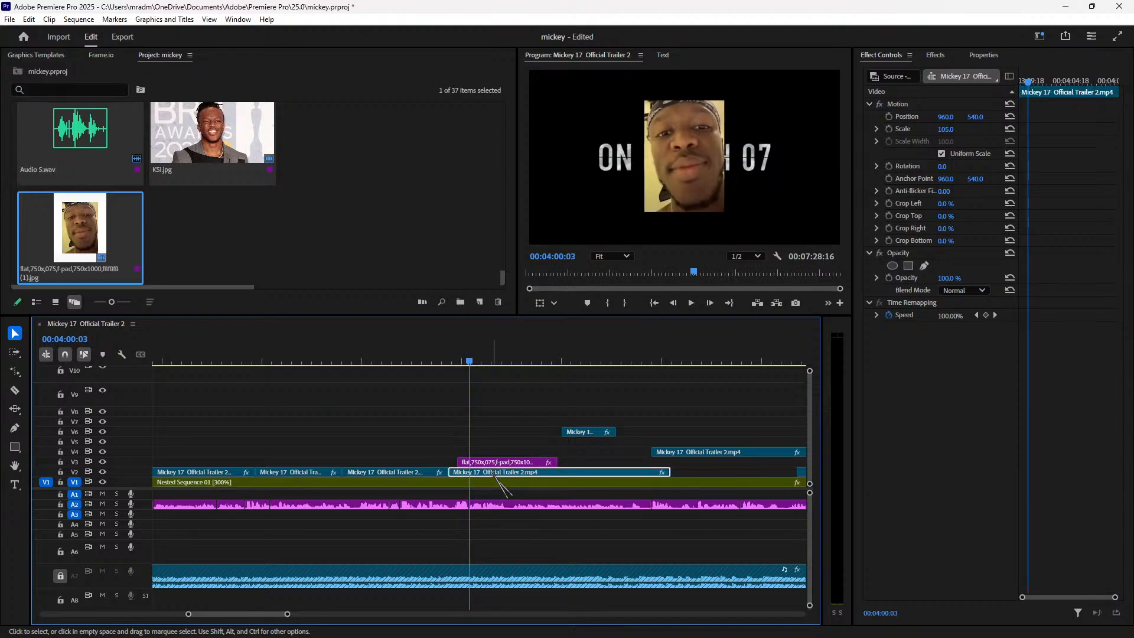
key(ctrl+k)
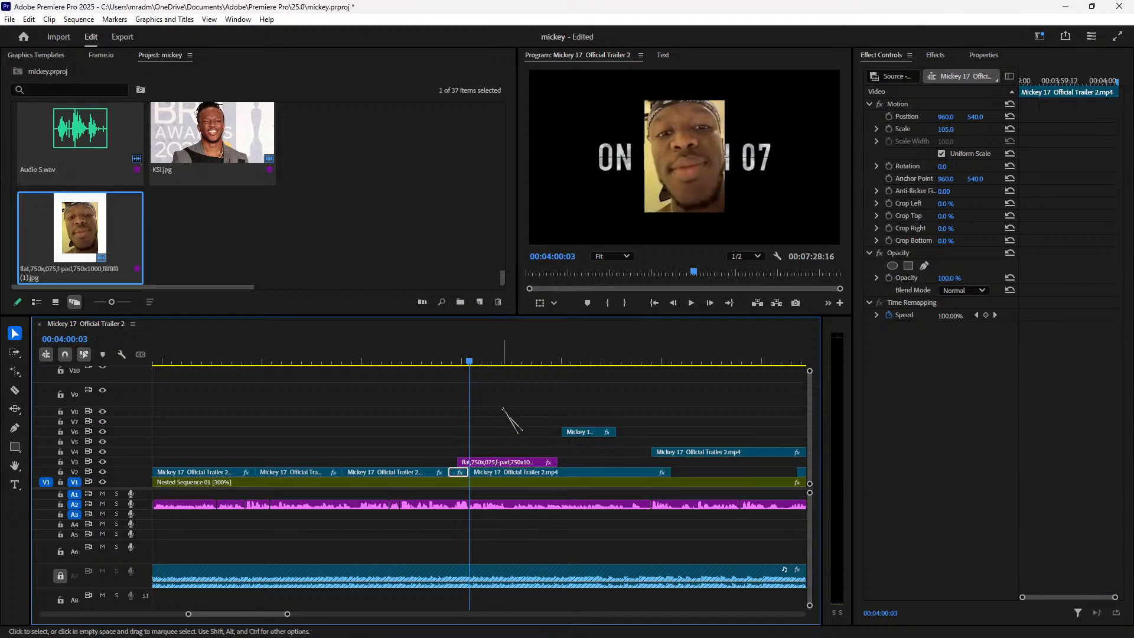
Step: Move the later trailer piece up to V7 and trim the V3 image clip's end shorter
key(space)
click(574, 478)
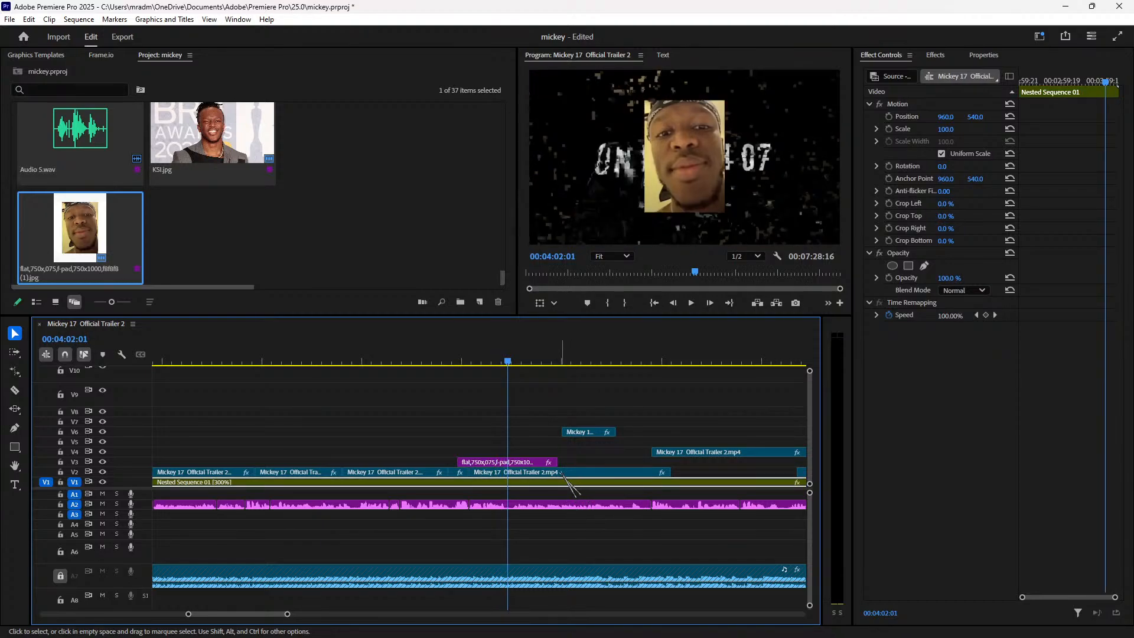
key(Left)
drag(560, 472, 708, 425)
drag(566, 456, 469, 461)
Step: Review the image overlay and short V2 trailer piece around 00:03:59:04–00:03:59:08
click(451, 363)
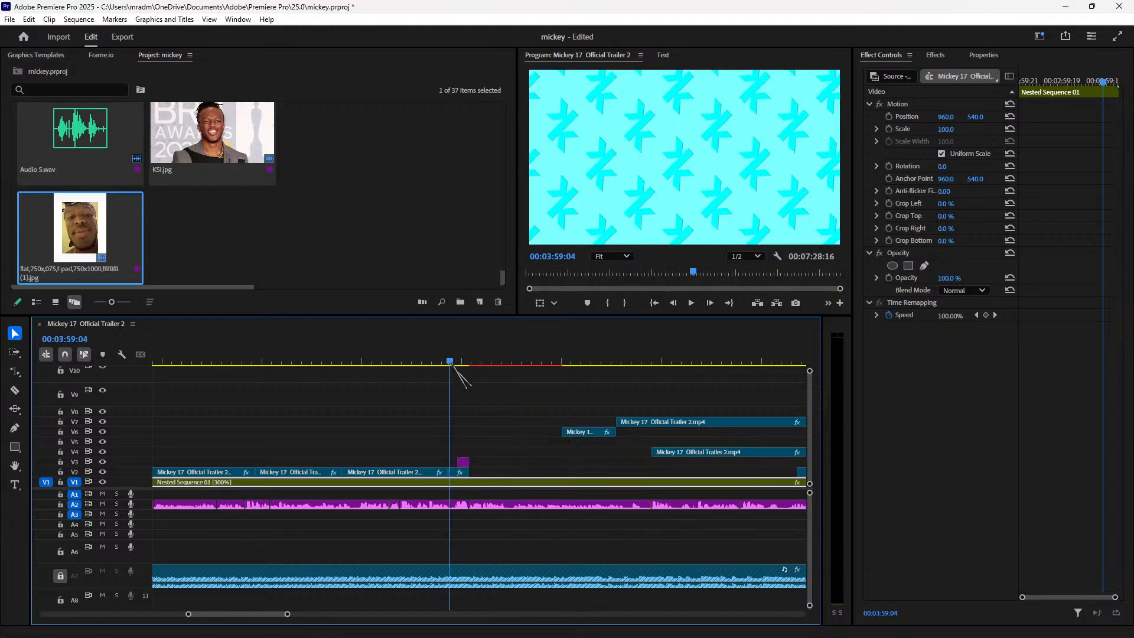
key(space)
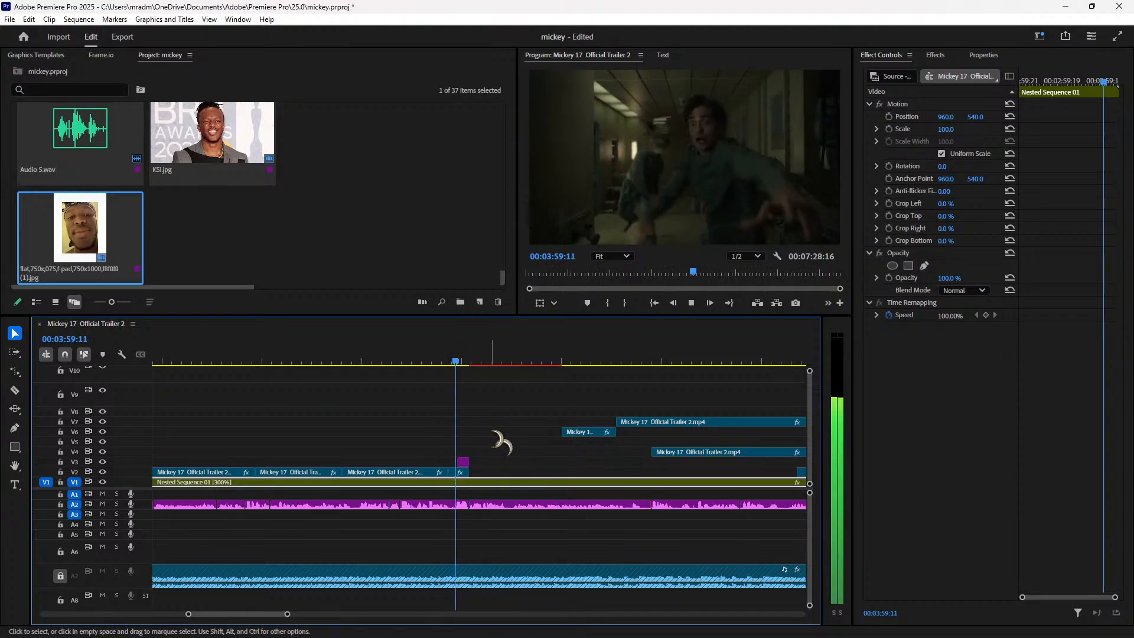
key(space)
click(465, 464)
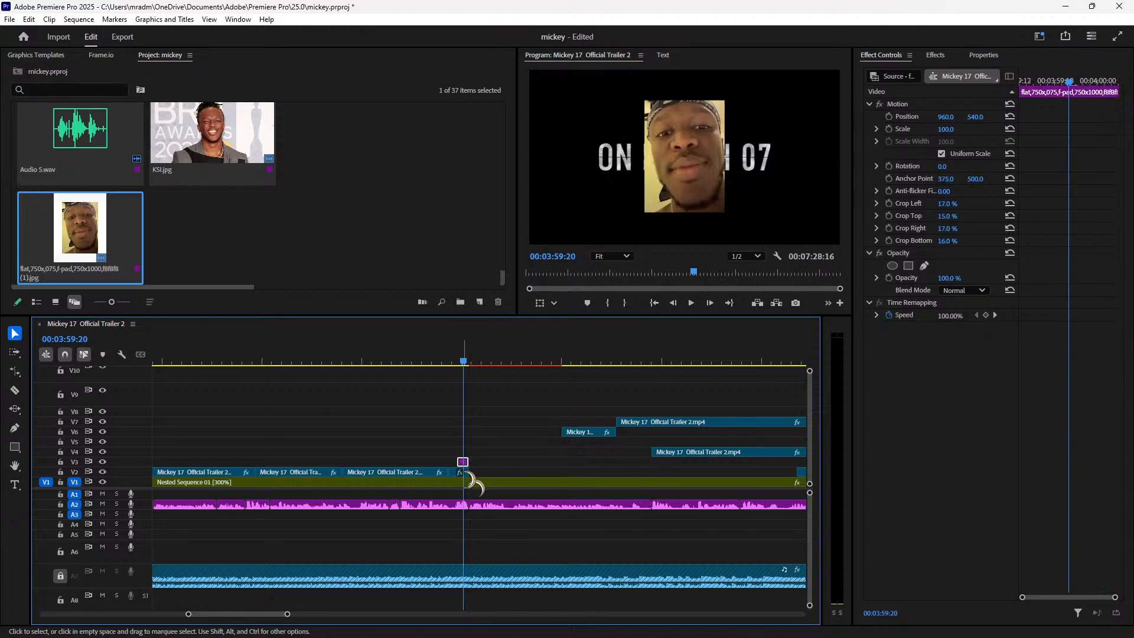
click(455, 361)
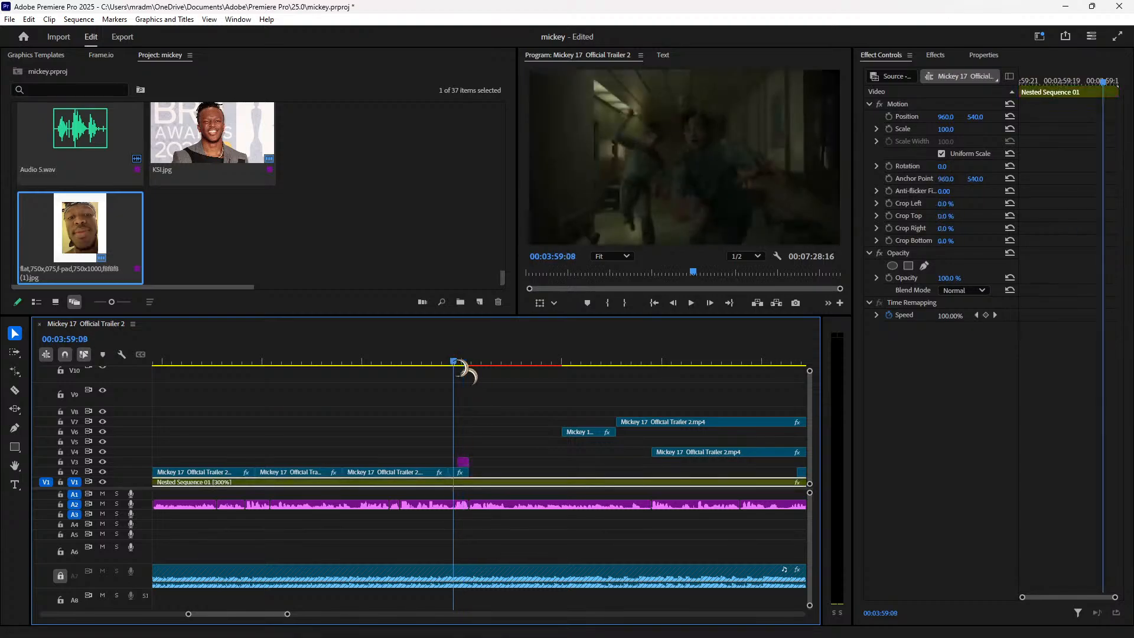
key(Right)
key(Right)
key(Right)
key(Right)
key(Right)
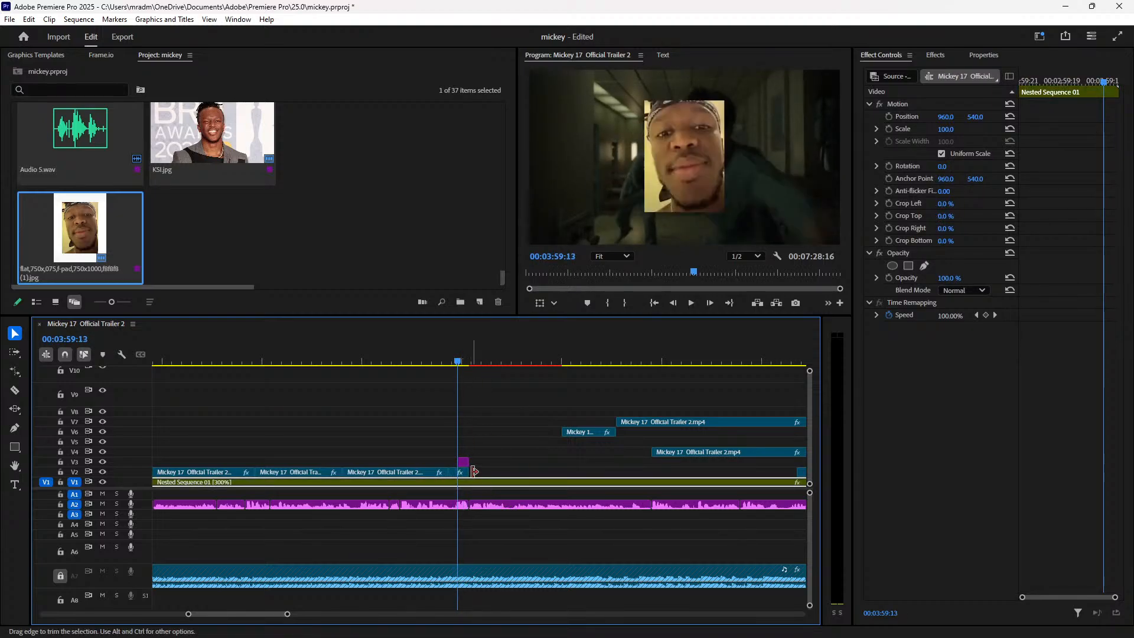
key(Left)
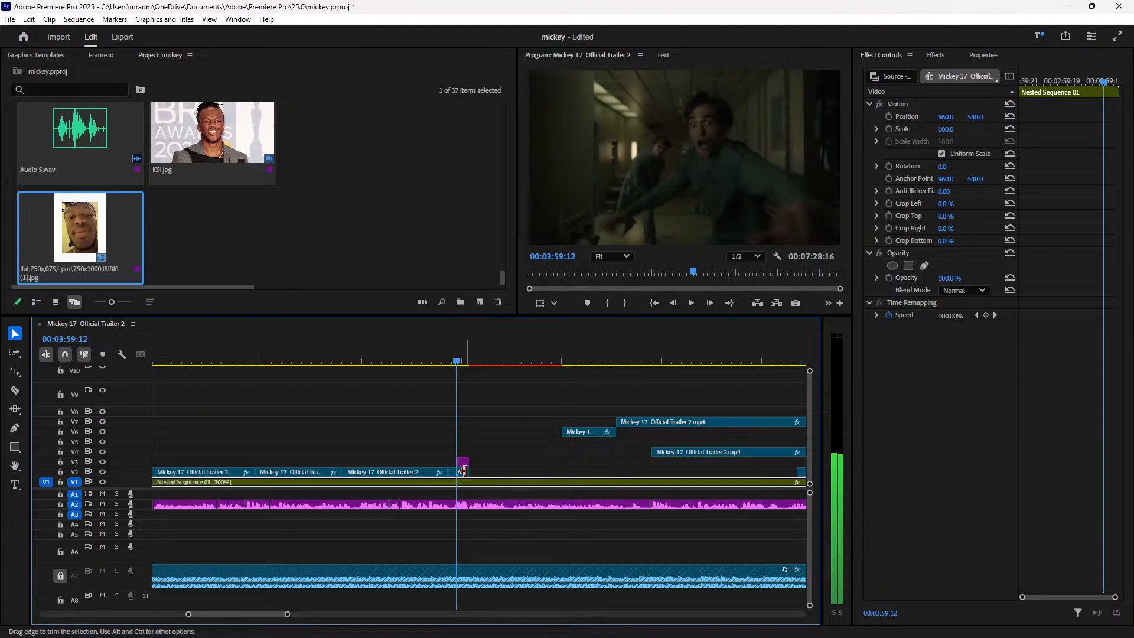
click(462, 472)
key(space)
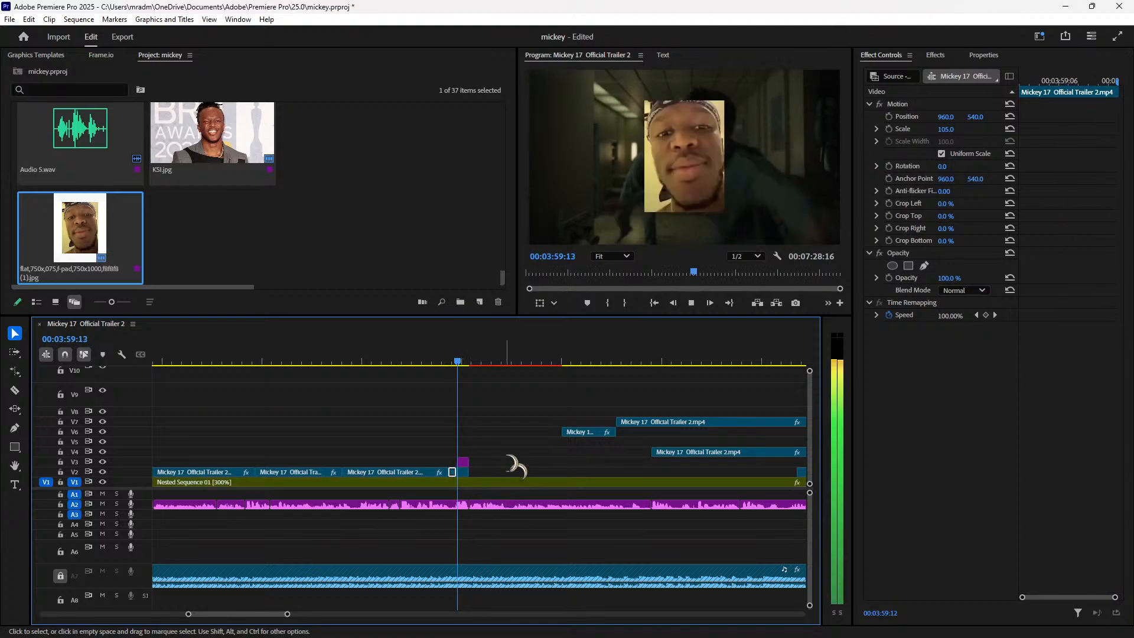
key(space)
click(944, 55)
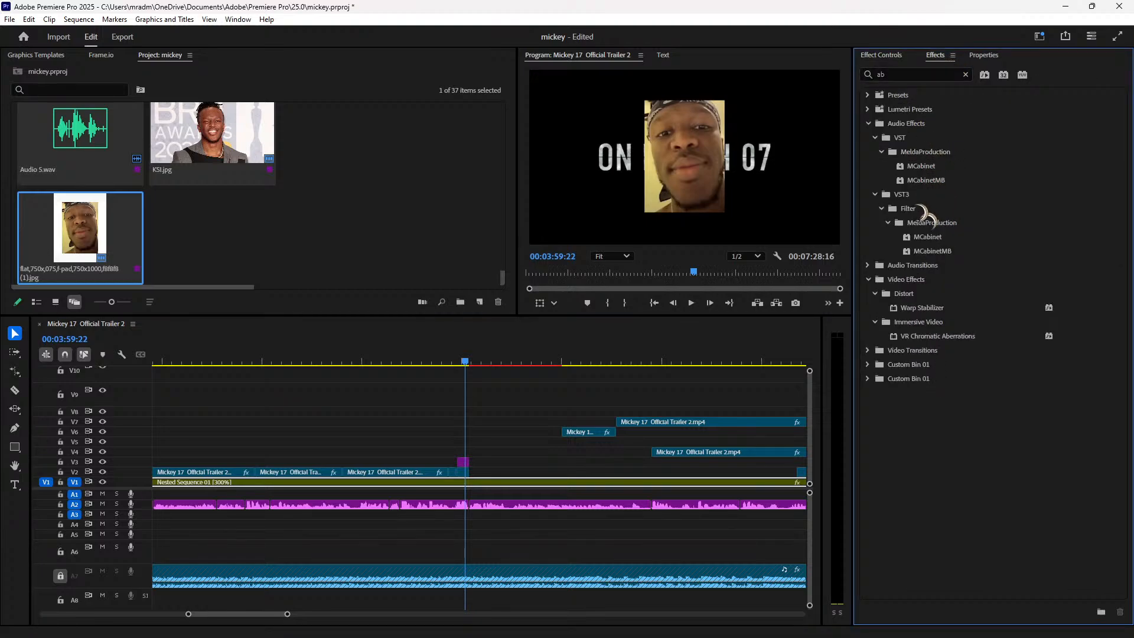
Step: Search the Effects panel for 'blur' and apply Camera Blur to a timeline clip
click(965, 74)
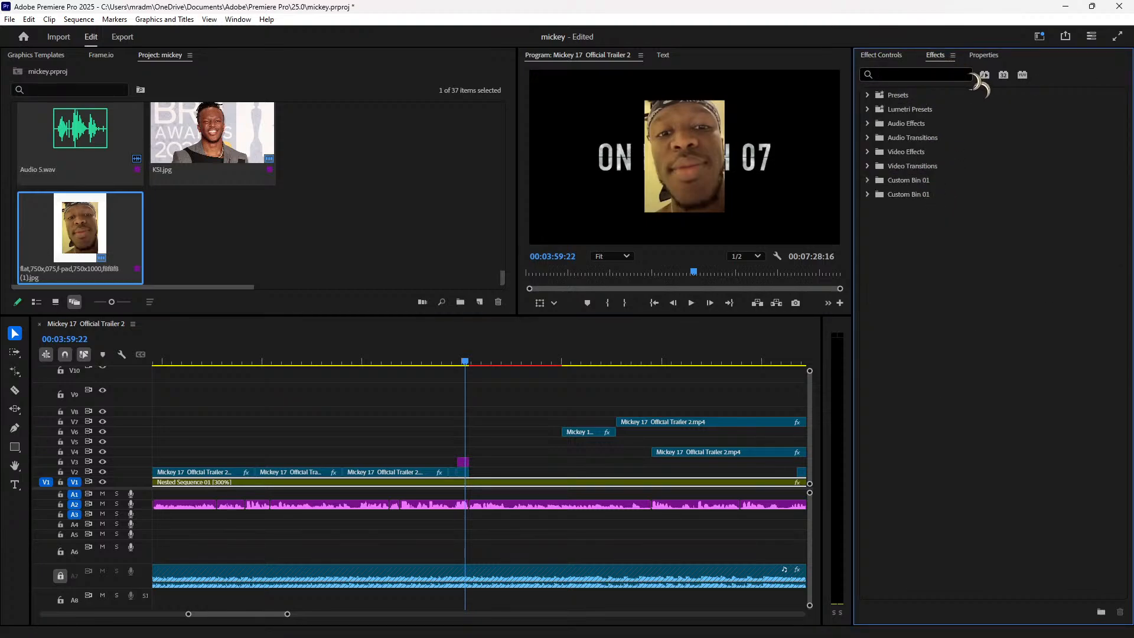
click(896, 74)
text(b)
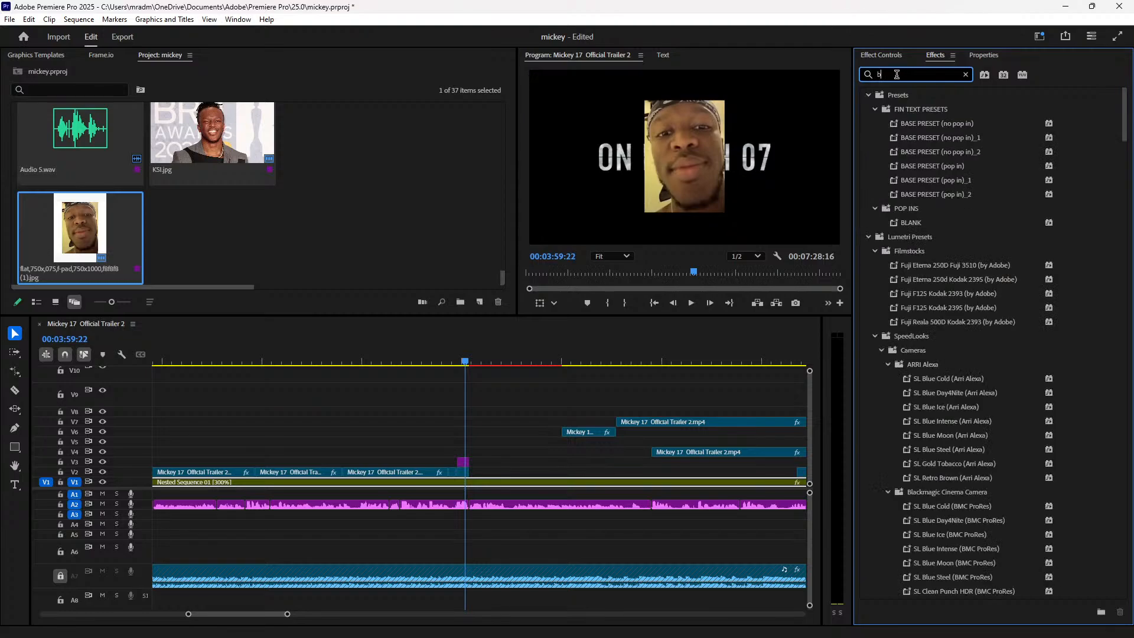
text(l)
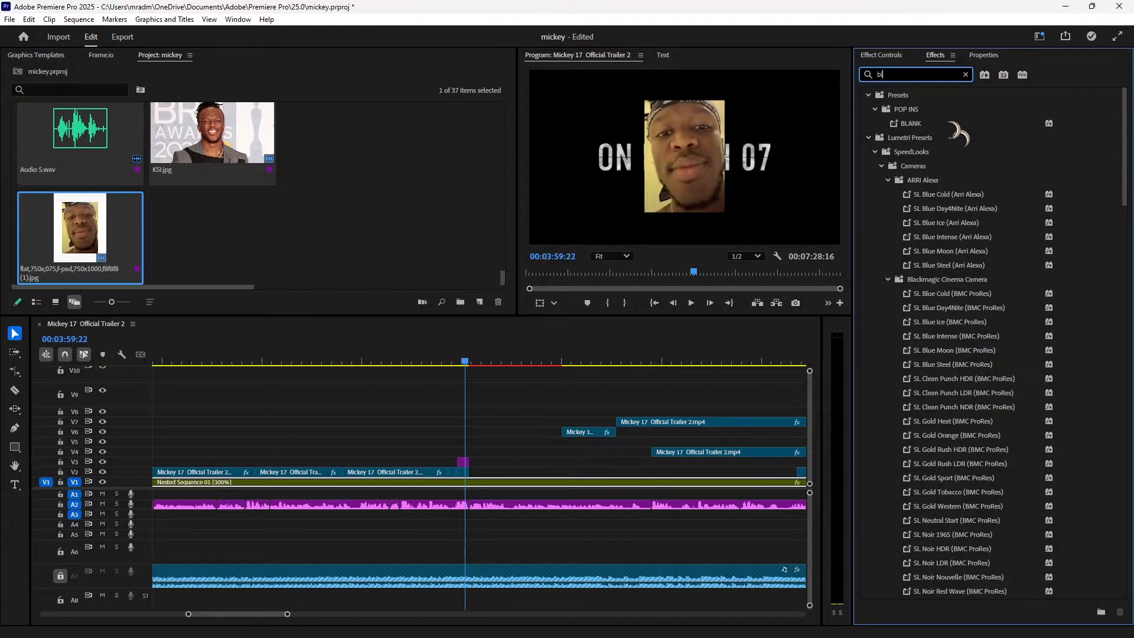
scroll(921, 212, down, 2)
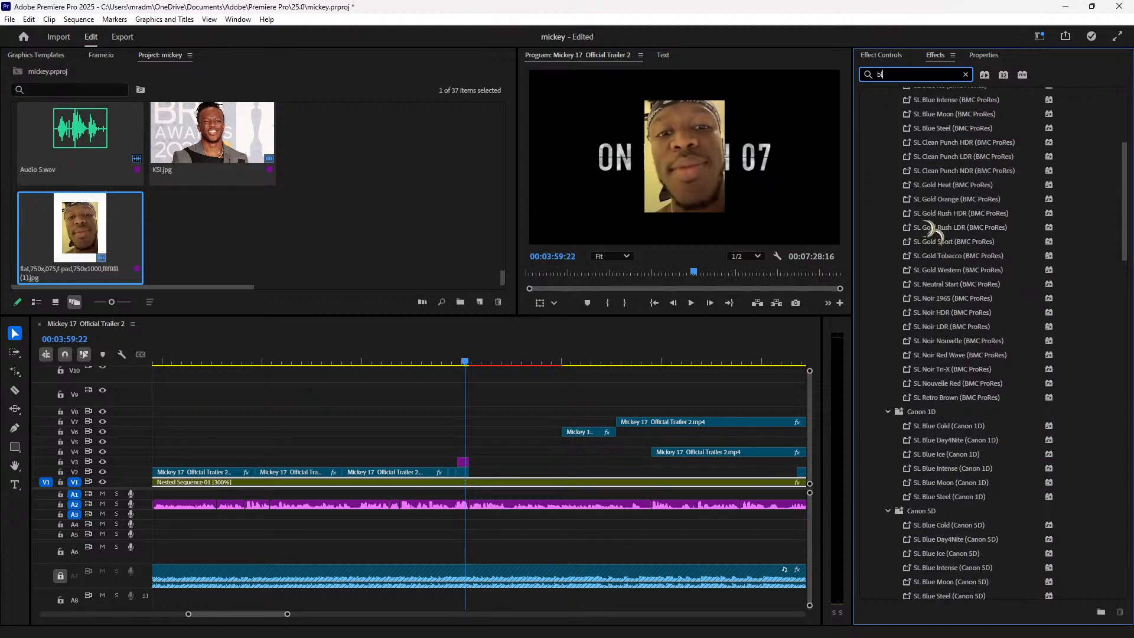
text(ur)
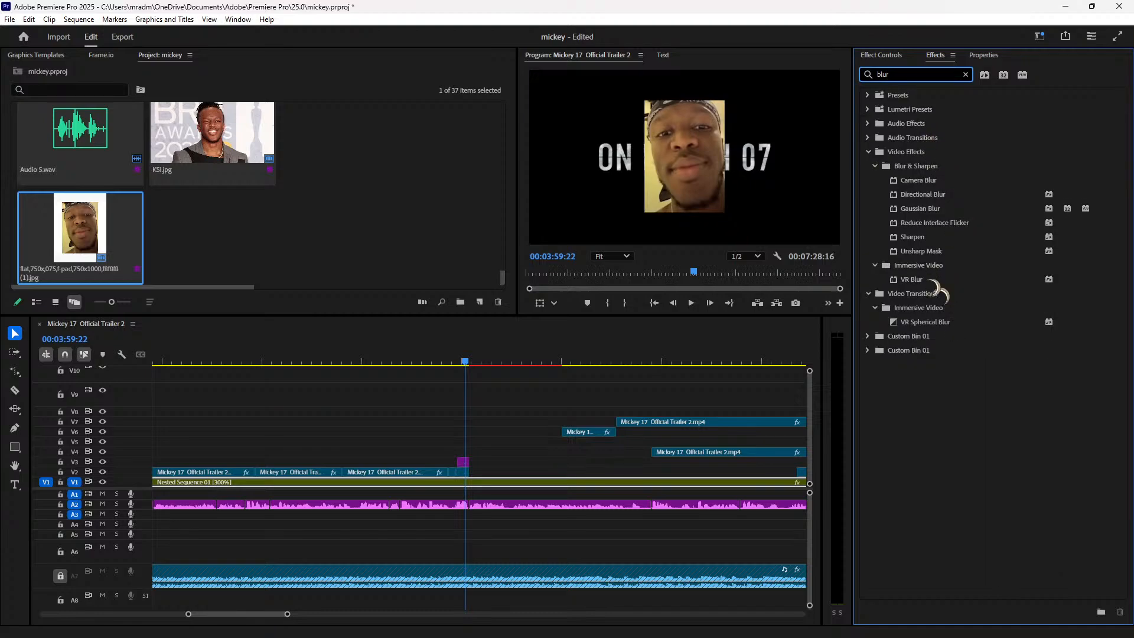
drag(956, 180, 466, 474)
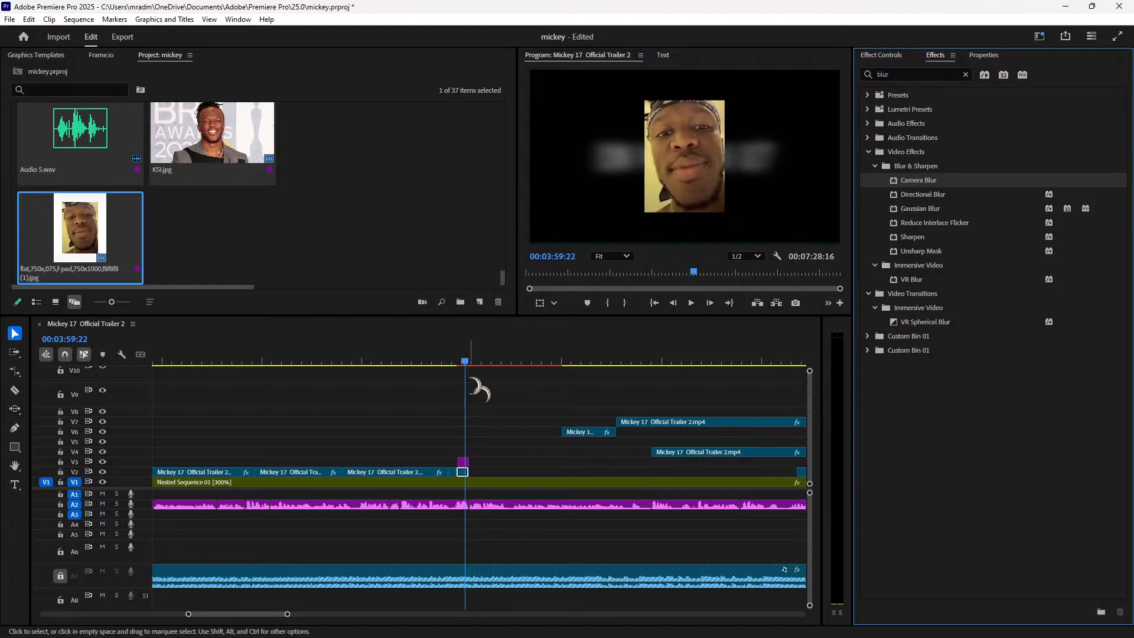
Step: Trim the V2 cut near 03:59:11 slightly later and play it back
key(space)
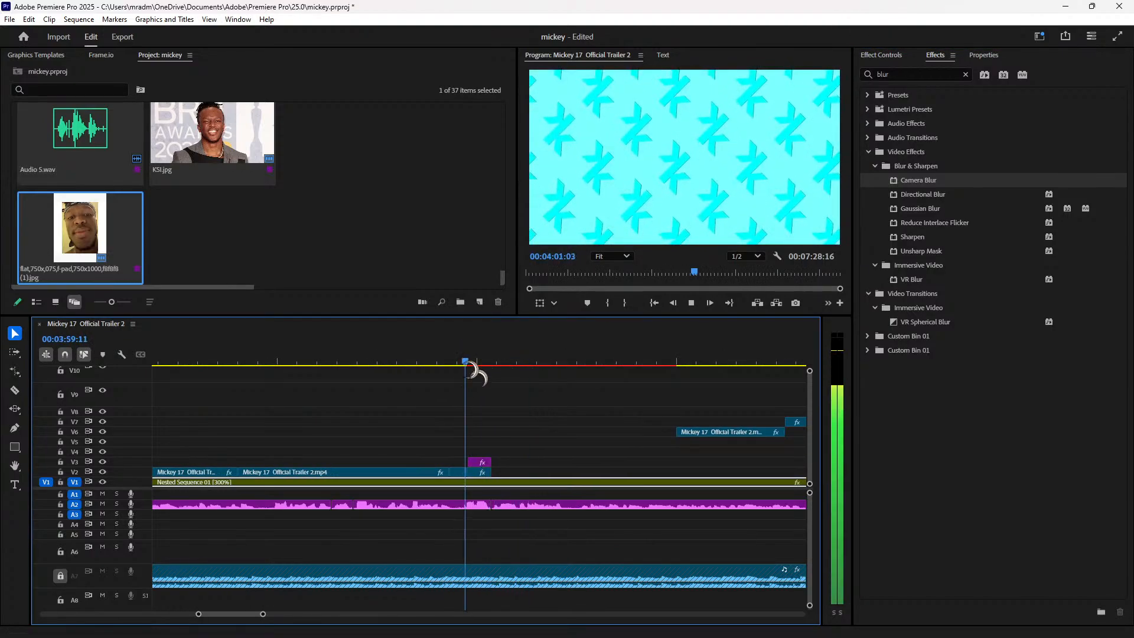
click(466, 362)
key(equal)
key(equal)
key(equal)
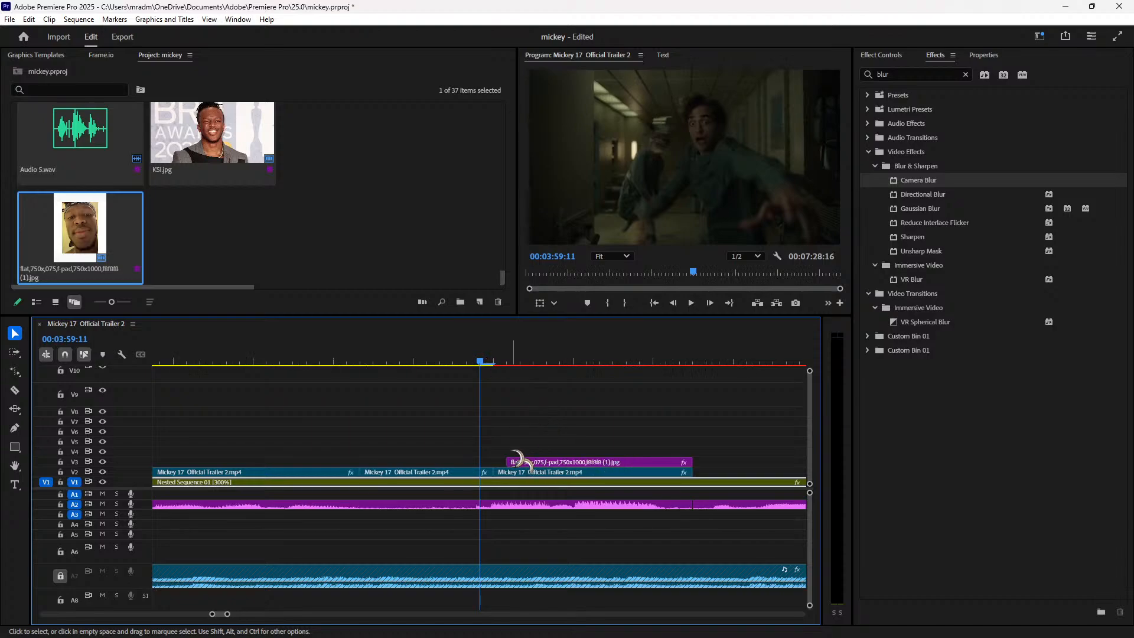
drag(499, 472, 507, 472)
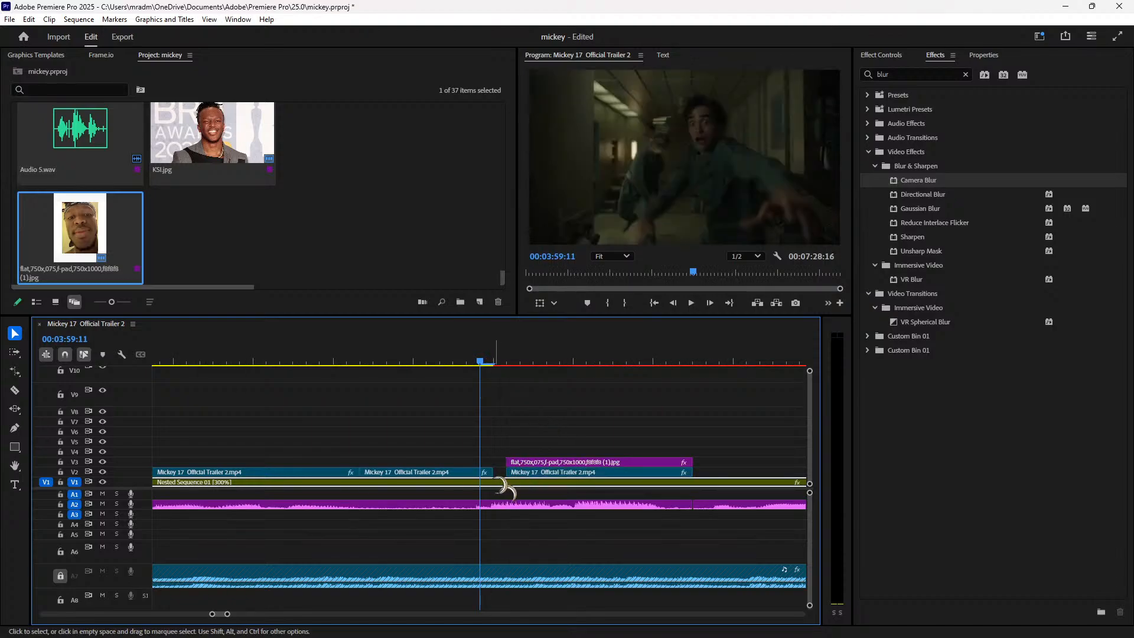
key(space)
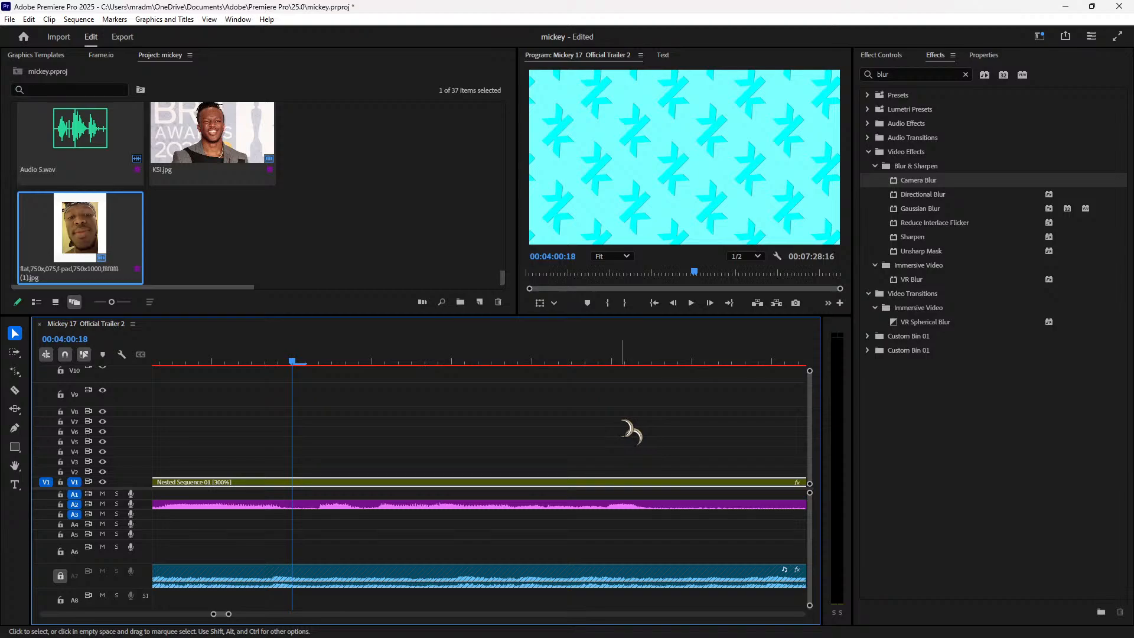
key(minus)
key(minus)
Step: Review playback of the sequence from 04:00:01, 04:04:15 and 04:09:14
click(375, 353)
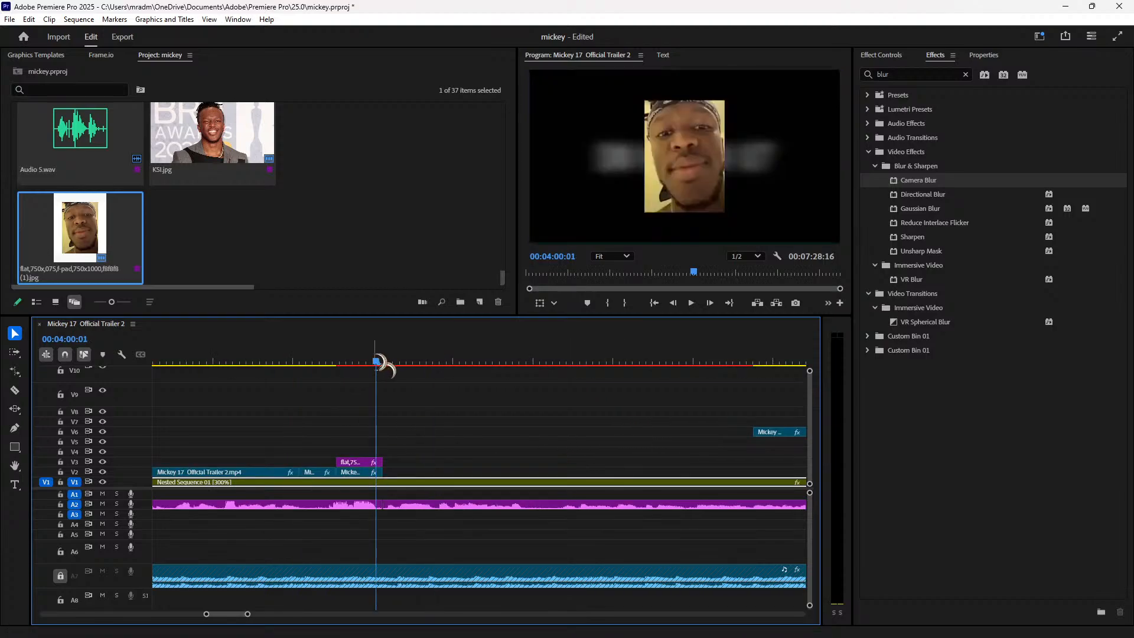
key(space)
click(727, 355)
click(742, 353)
key(space)
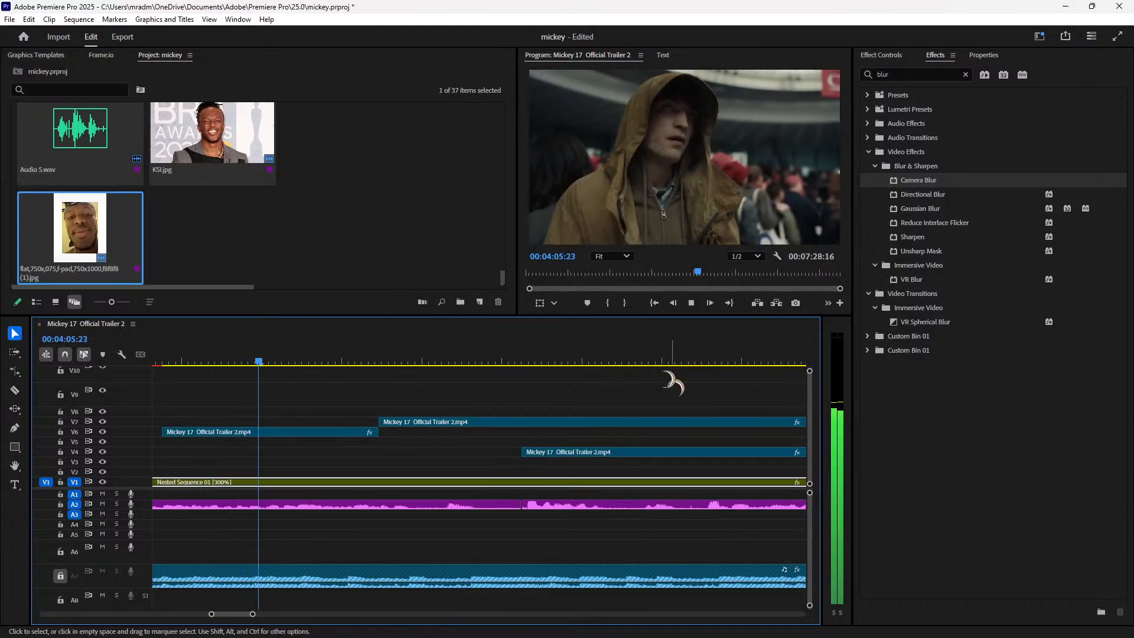
key(space)
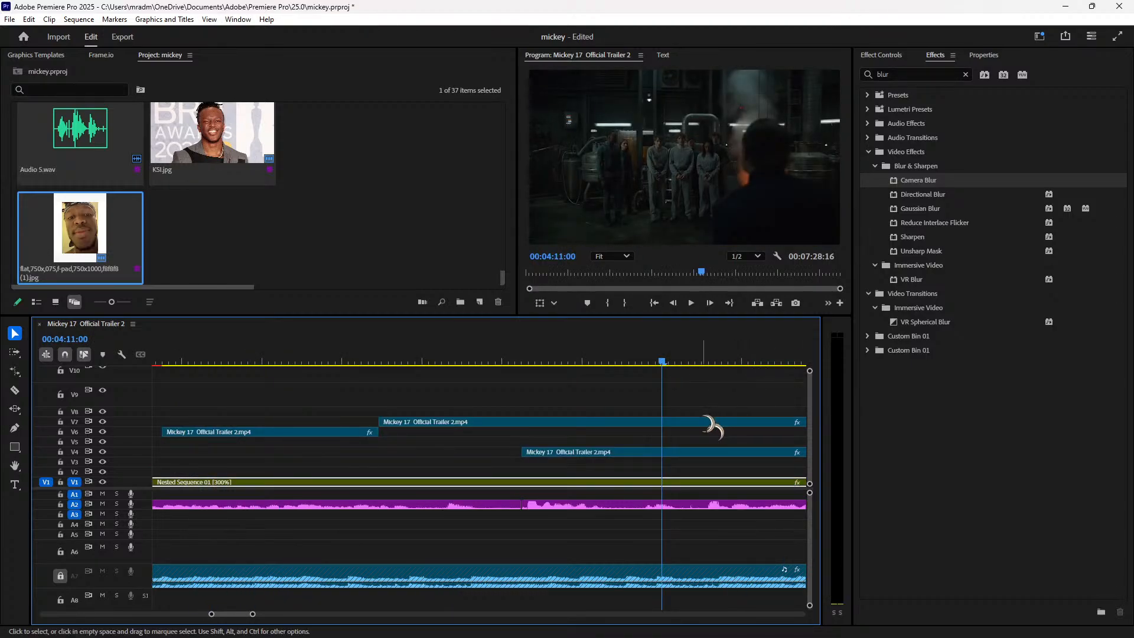
click(549, 361)
key(space)
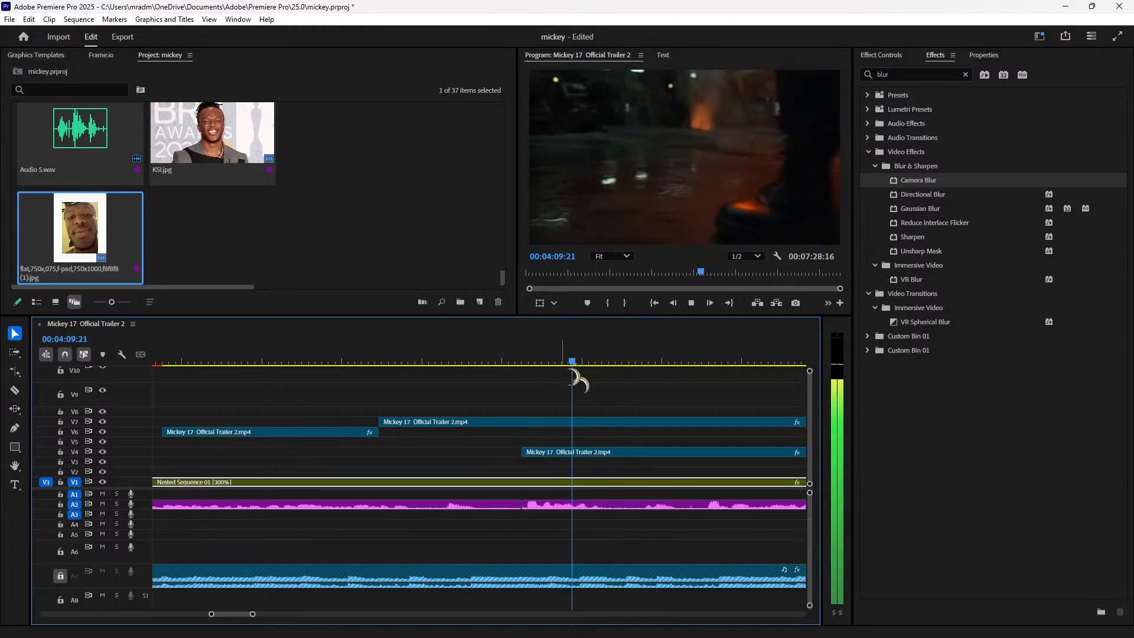
Step: Shift the V2 trailer clip near 04:55 further left and scrub back toward 04:02
key(minus)
key(minus)
key(minus)
key(minus)
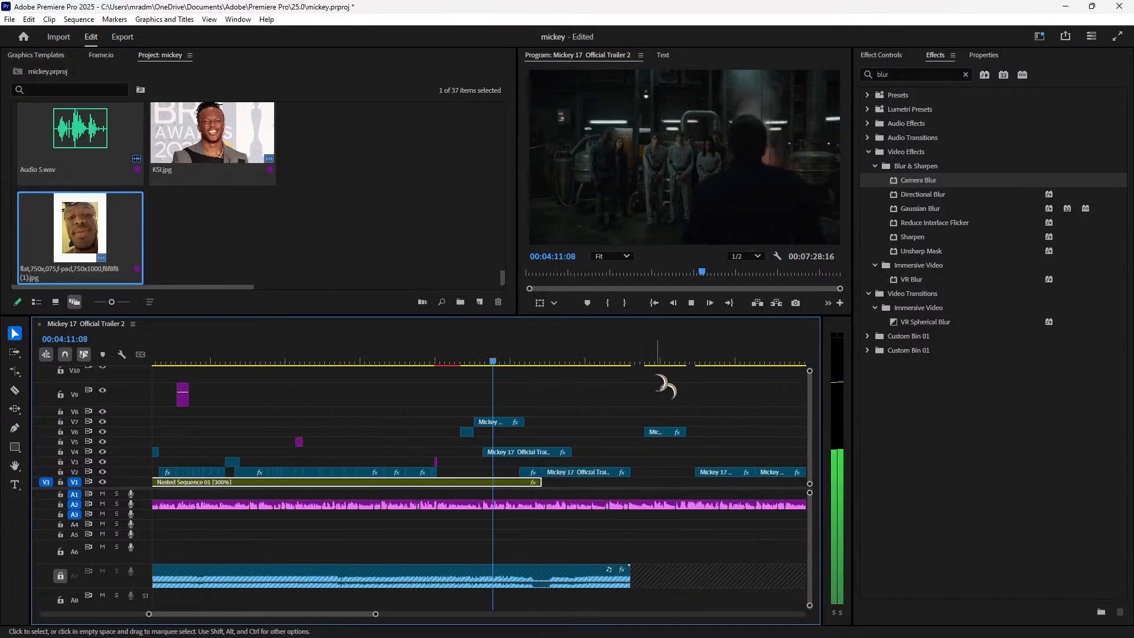
click(594, 361)
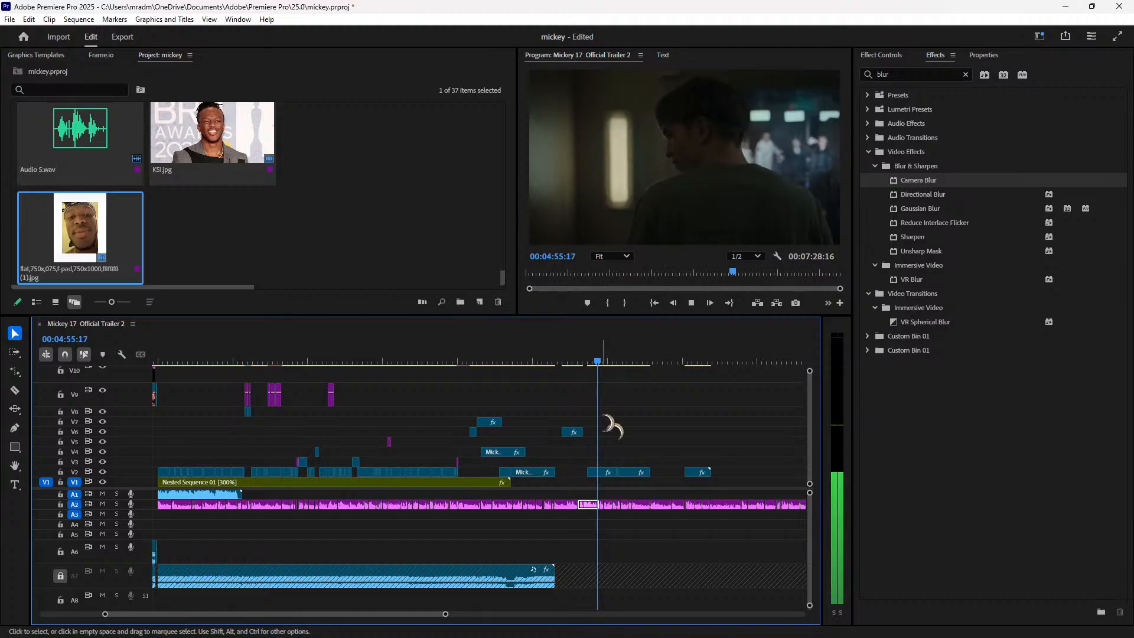
drag(605, 473, 480, 480)
drag(514, 354, 463, 357)
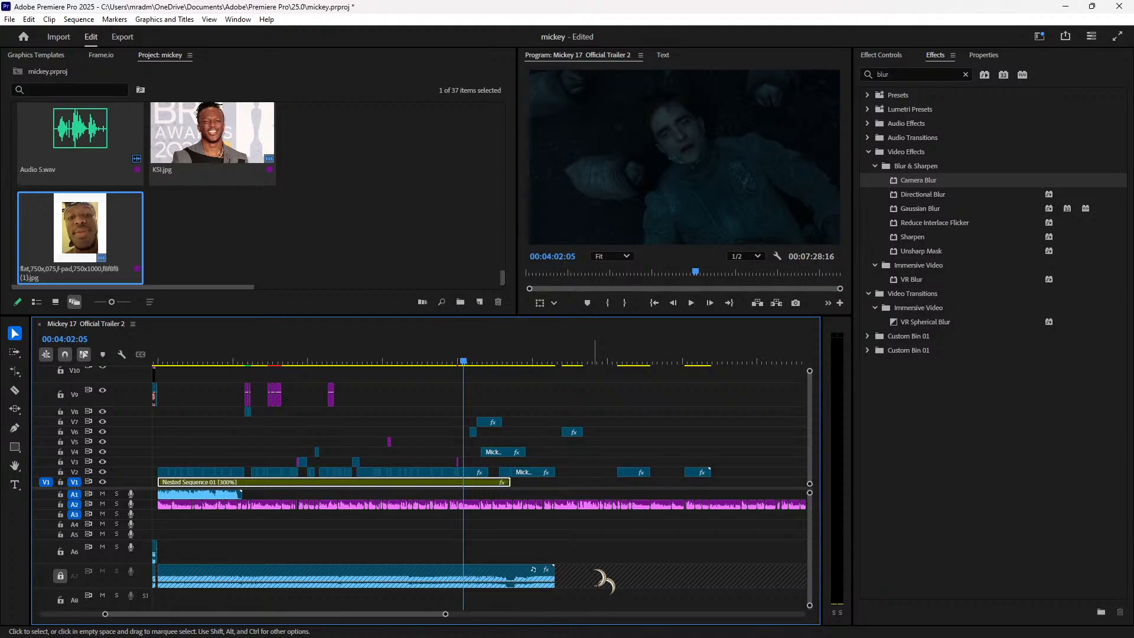
key(backslash)
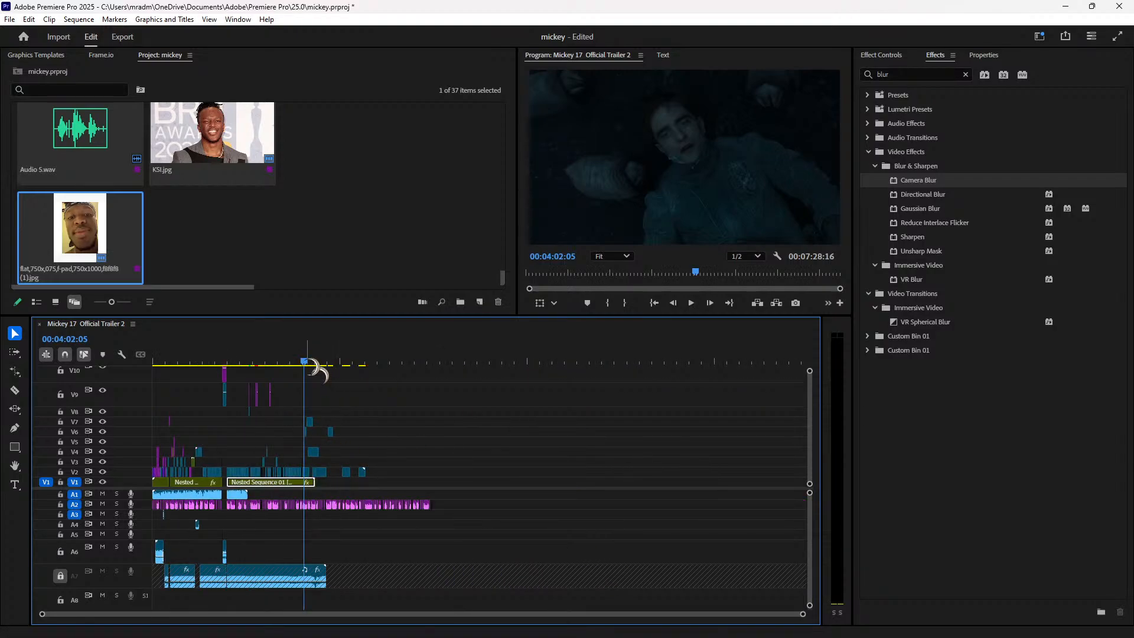
key(Home)
key(space)
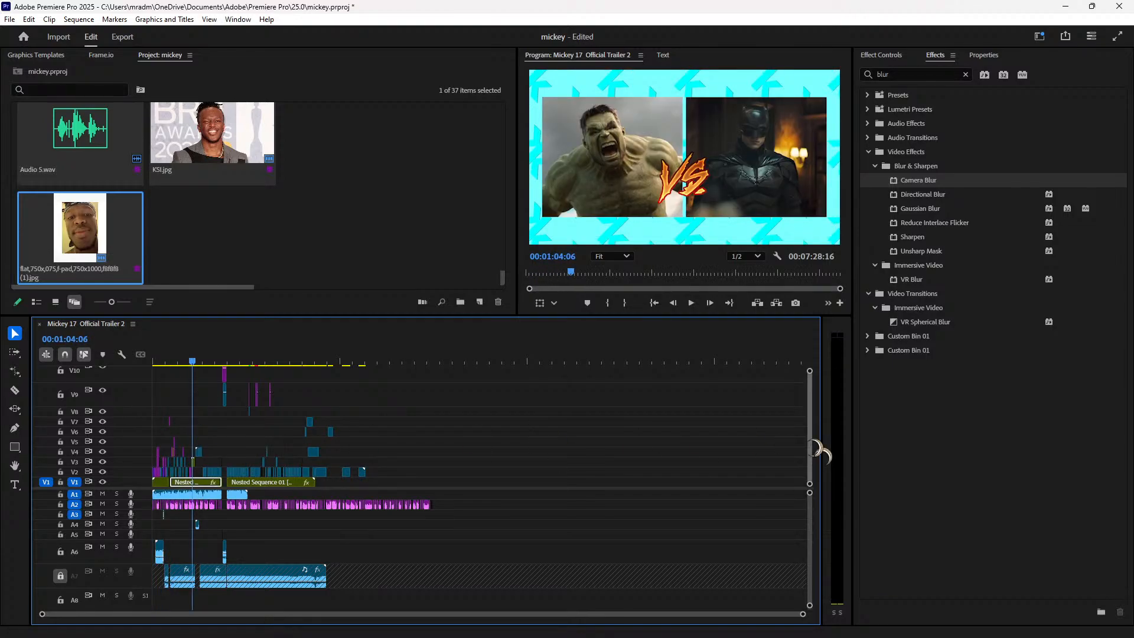
scroll(817, 437, up, 2)
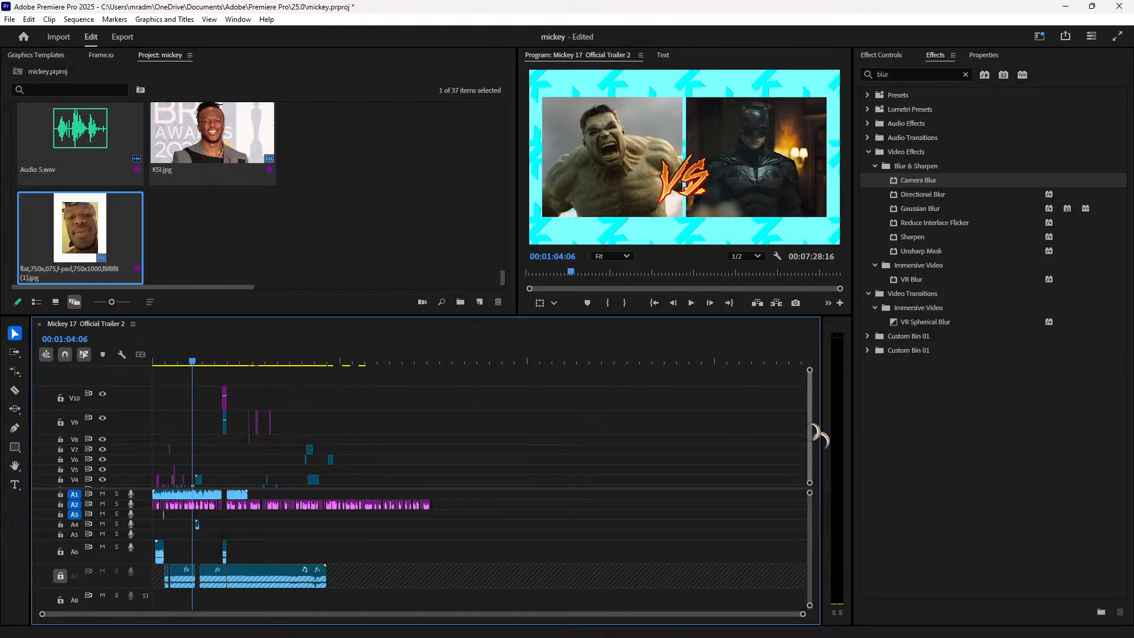
scroll(814, 437, down, 2)
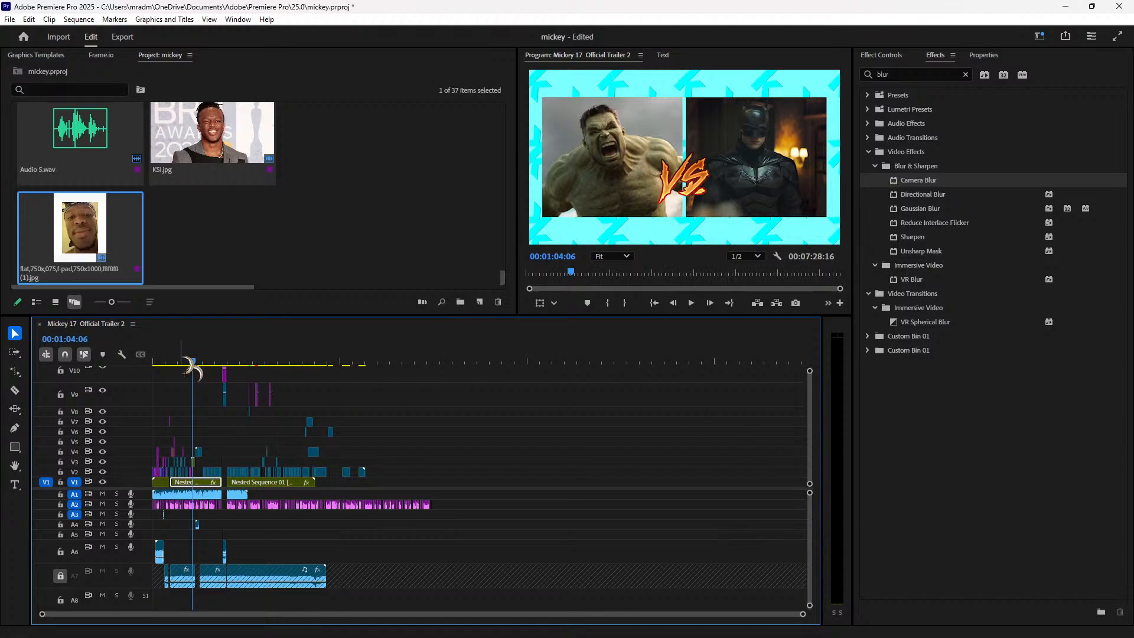
drag(197, 361, 284, 360)
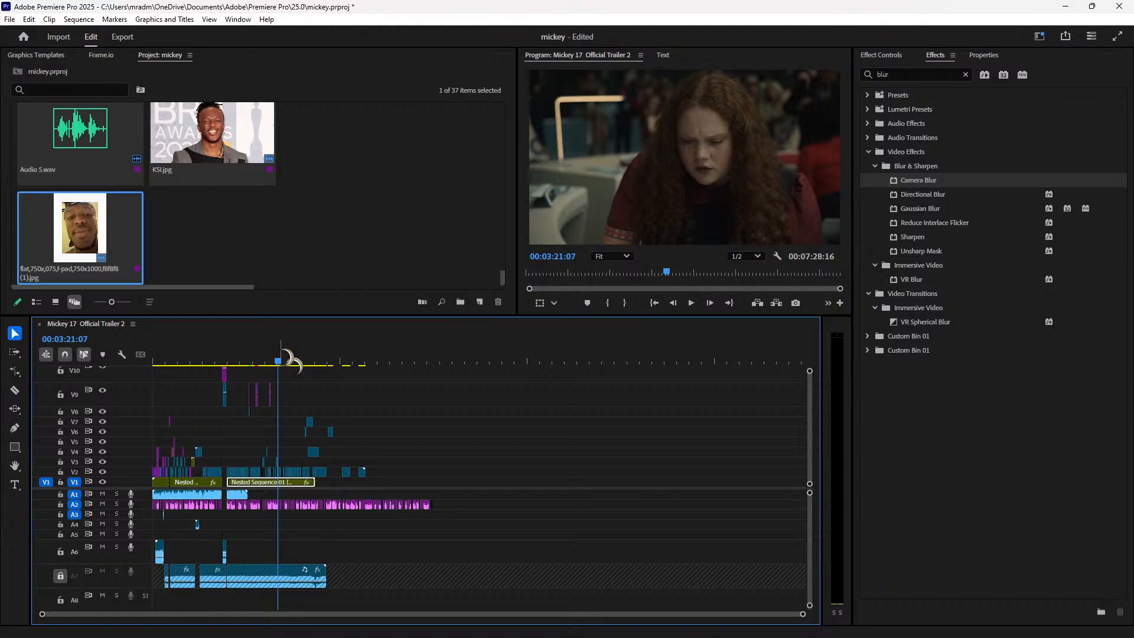
key(equal)
key(equal)
key(equal)
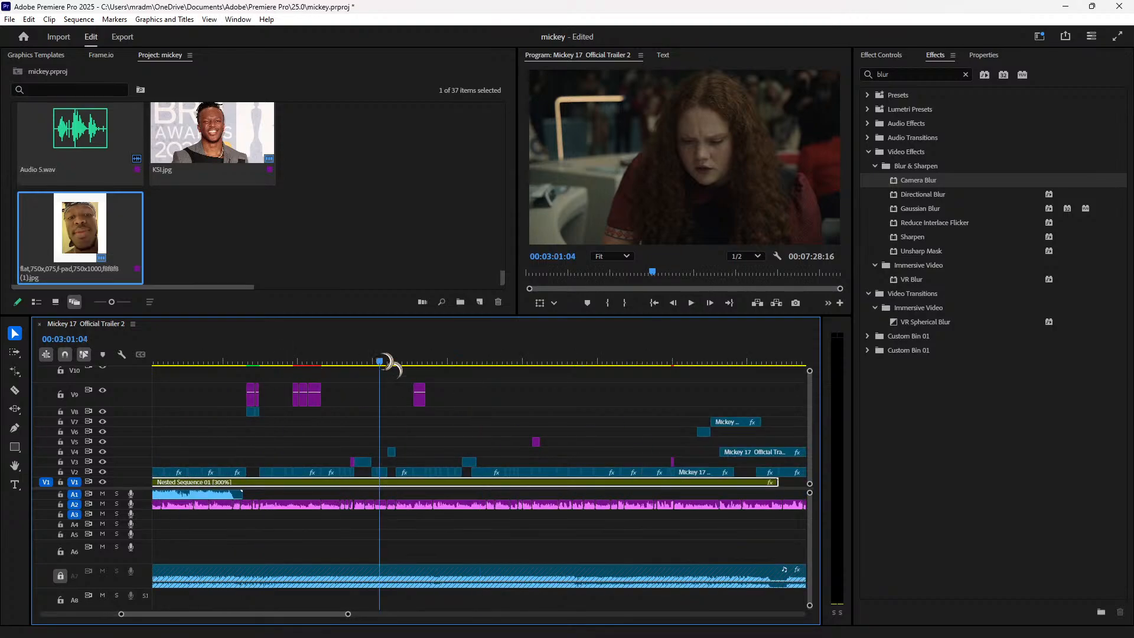
mouse_move(327, 366)
mouse_down()
mouse_move(236, 367)
mouse_move(418, 367)
mouse_move(345, 366)
mouse_up()
key(space)
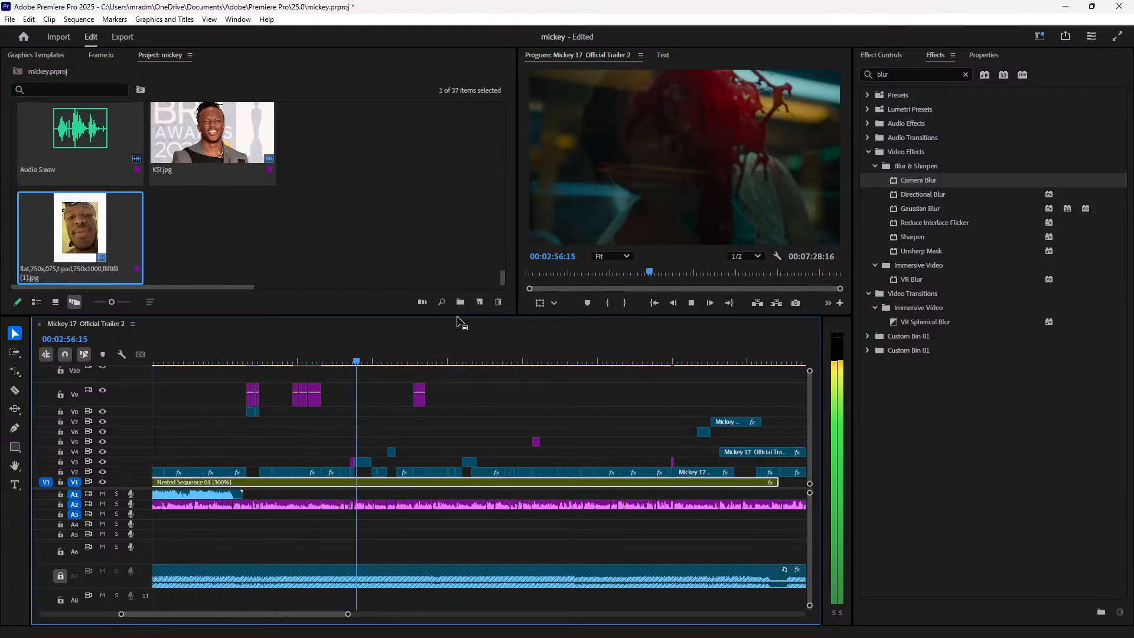
click(473, 362)
key(space)
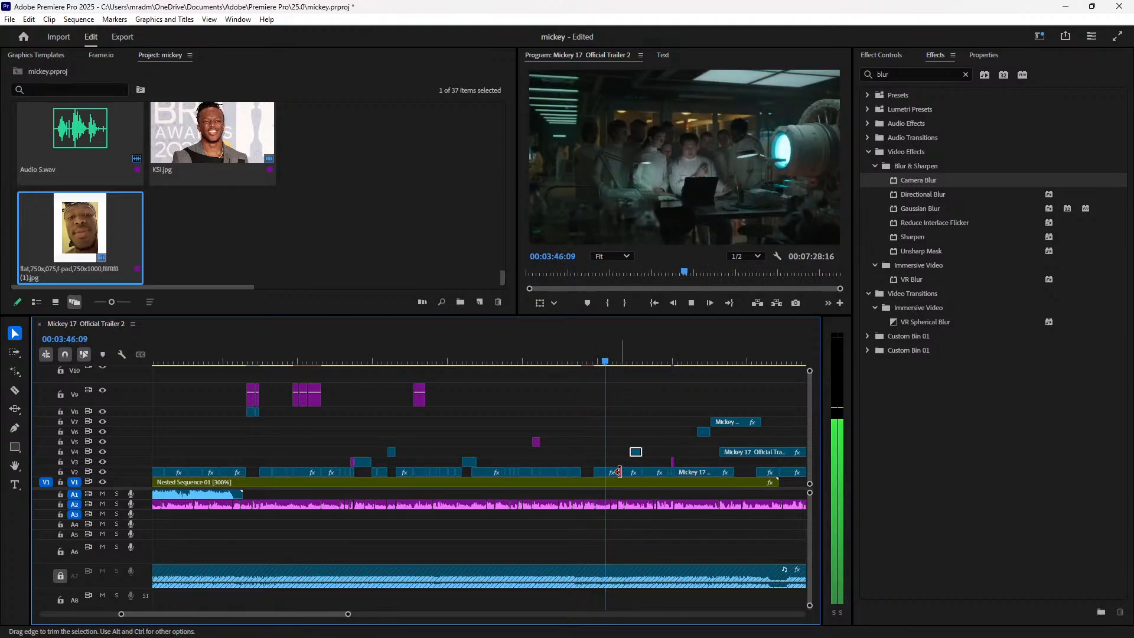
Step: Reposition the short V2 trailer clip near 03:46 further right on V2 and play it back
key(space)
drag(648, 472, 603, 459)
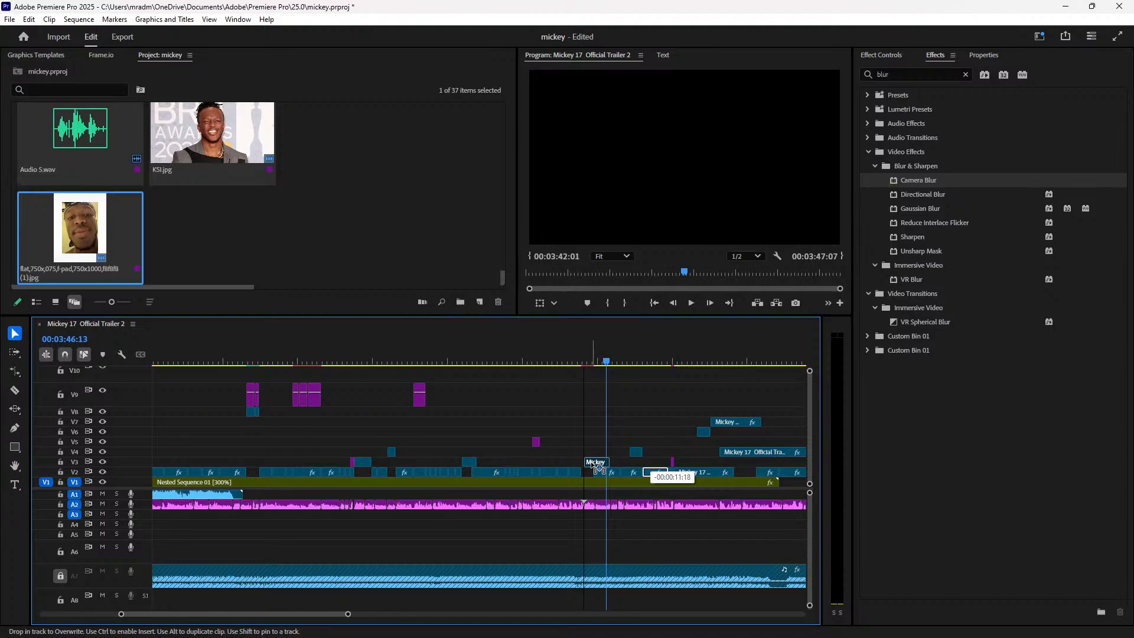
drag(595, 466, 620, 472)
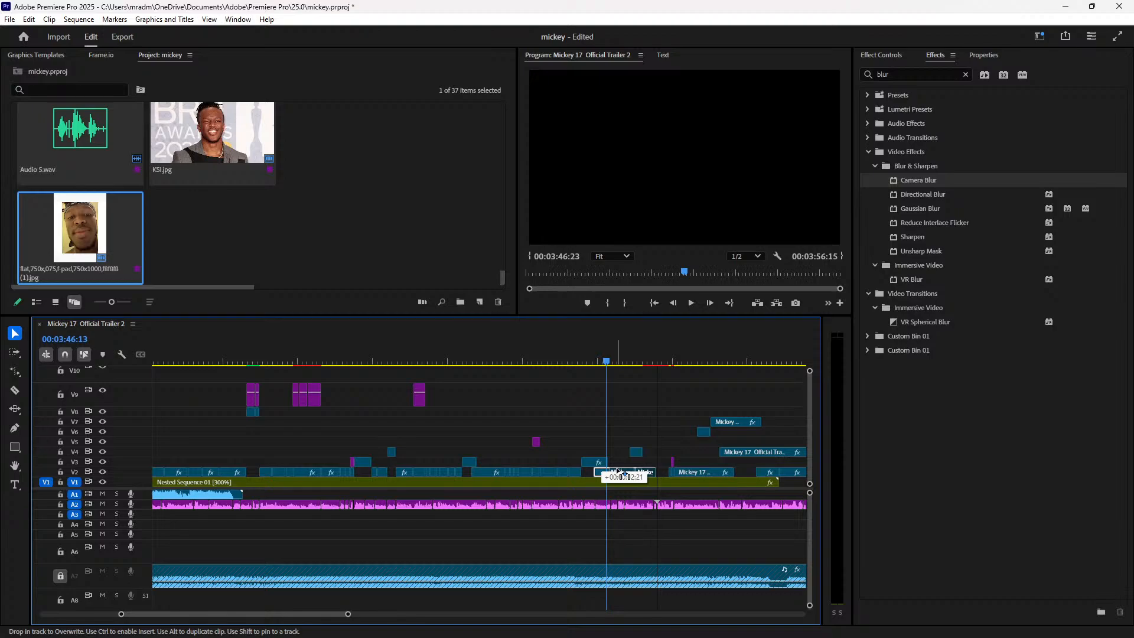
drag(615, 472, 658, 475)
scroll(660, 474, up, 6)
drag(203, 359, 276, 395)
key(space)
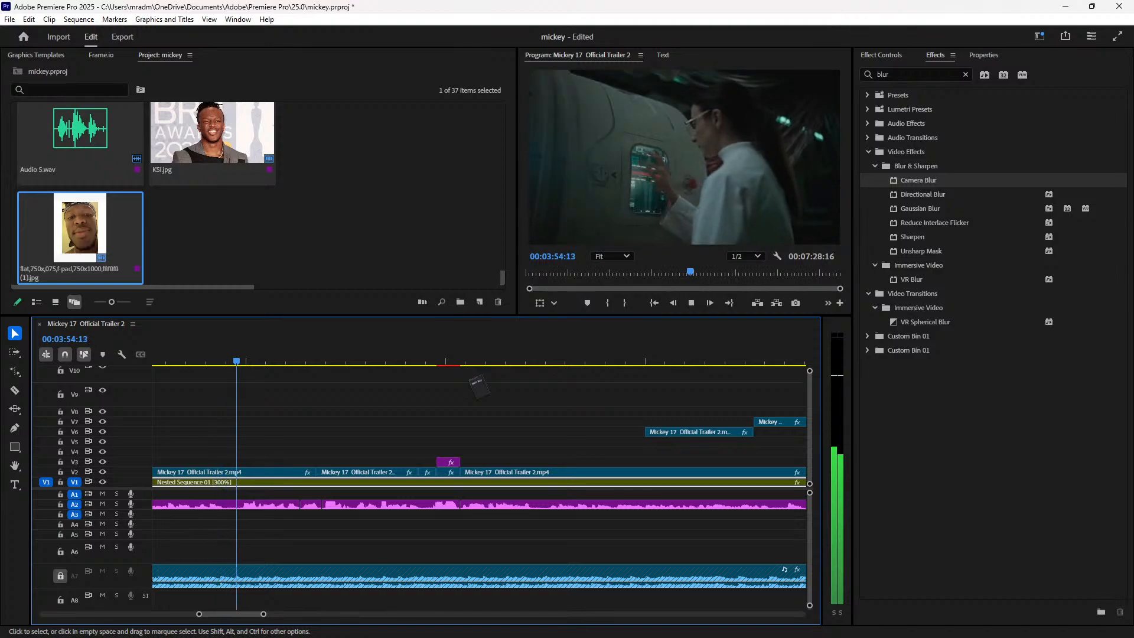
scroll(476, 384, down, 2)
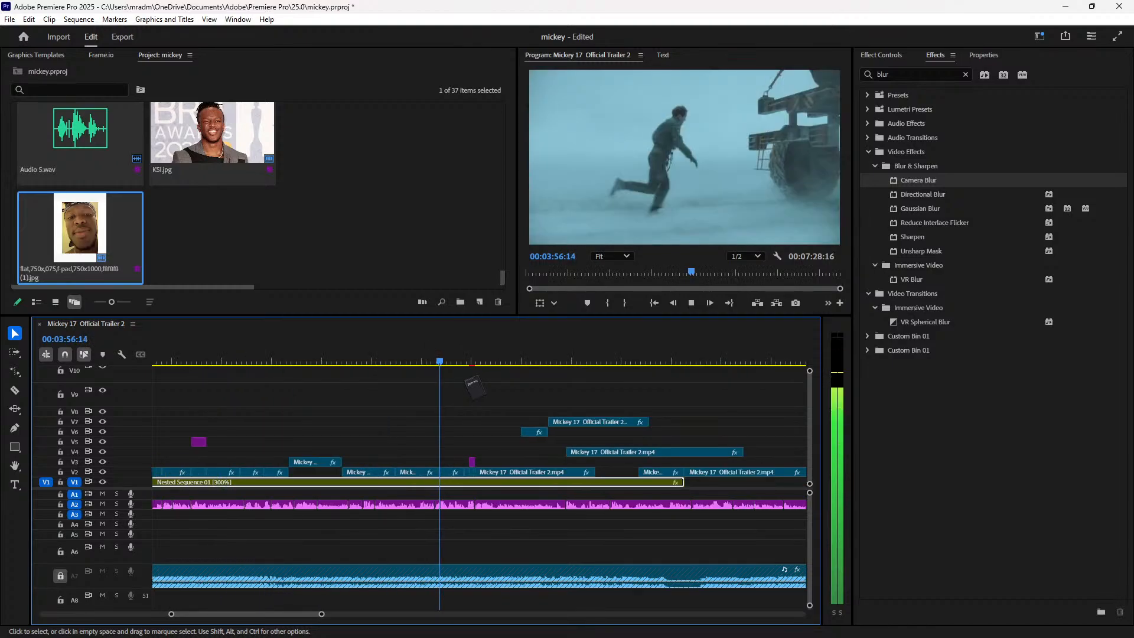
scroll(476, 383, down, 1)
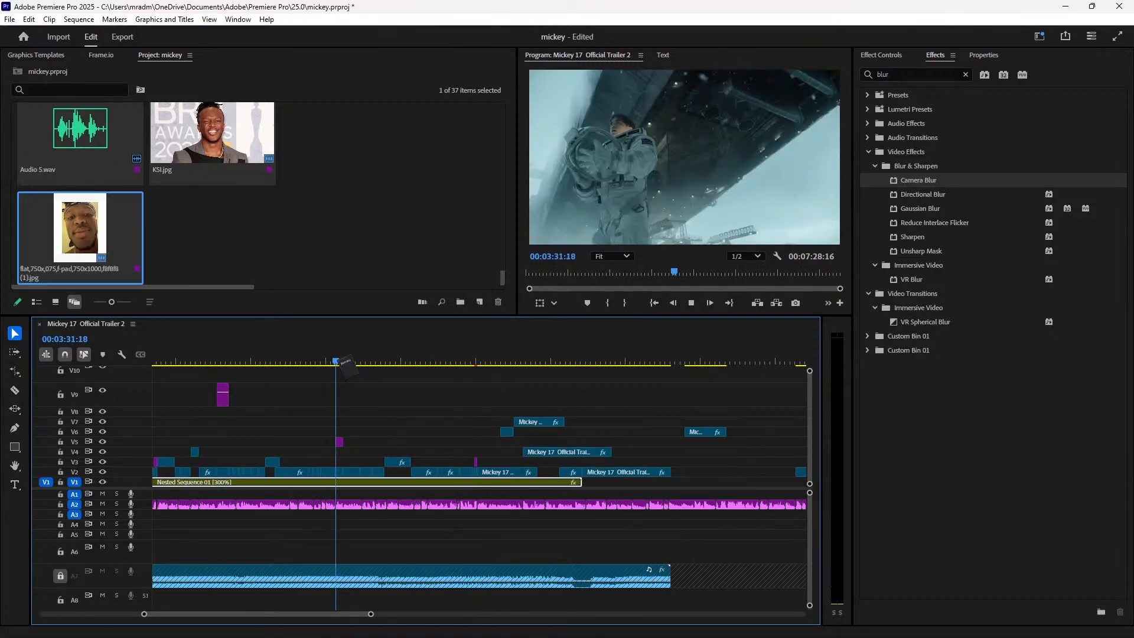
key(space)
key(=)
key(=)
key(=)
click(484, 472)
key(space)
key(space)
key(-)
key(-)
key(-)
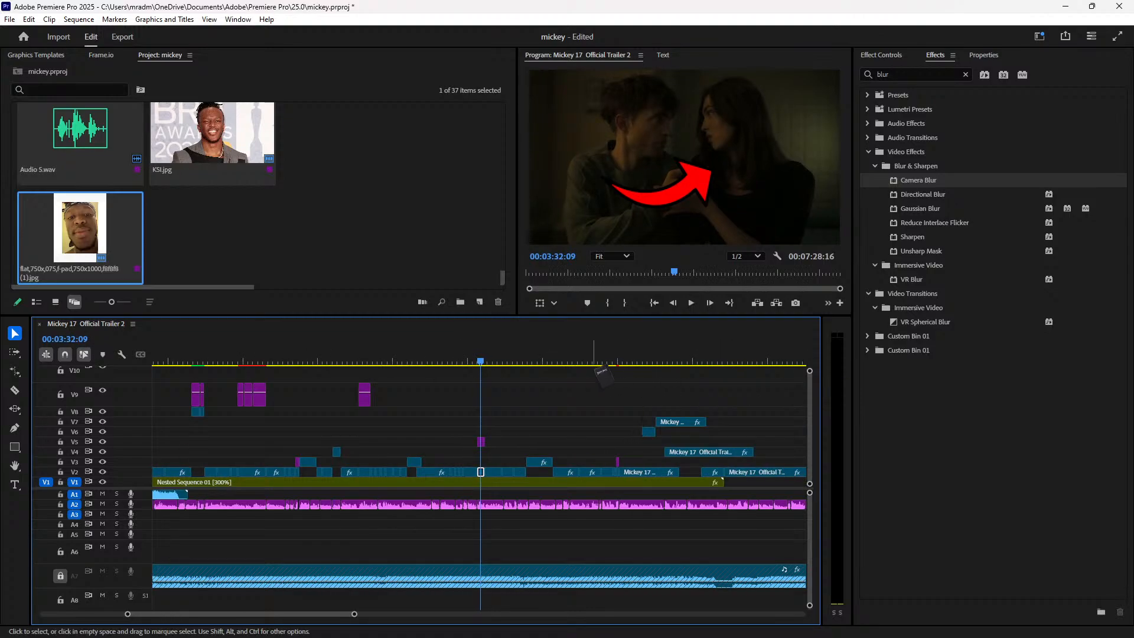
click(613, 359)
key(space)
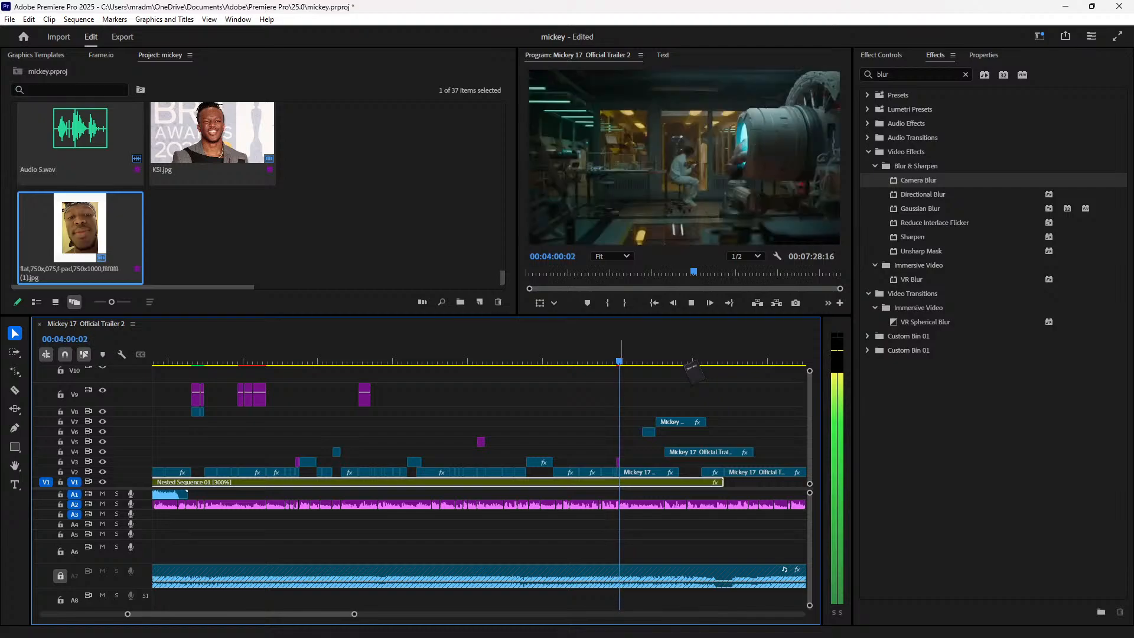
key(=)
key(=)
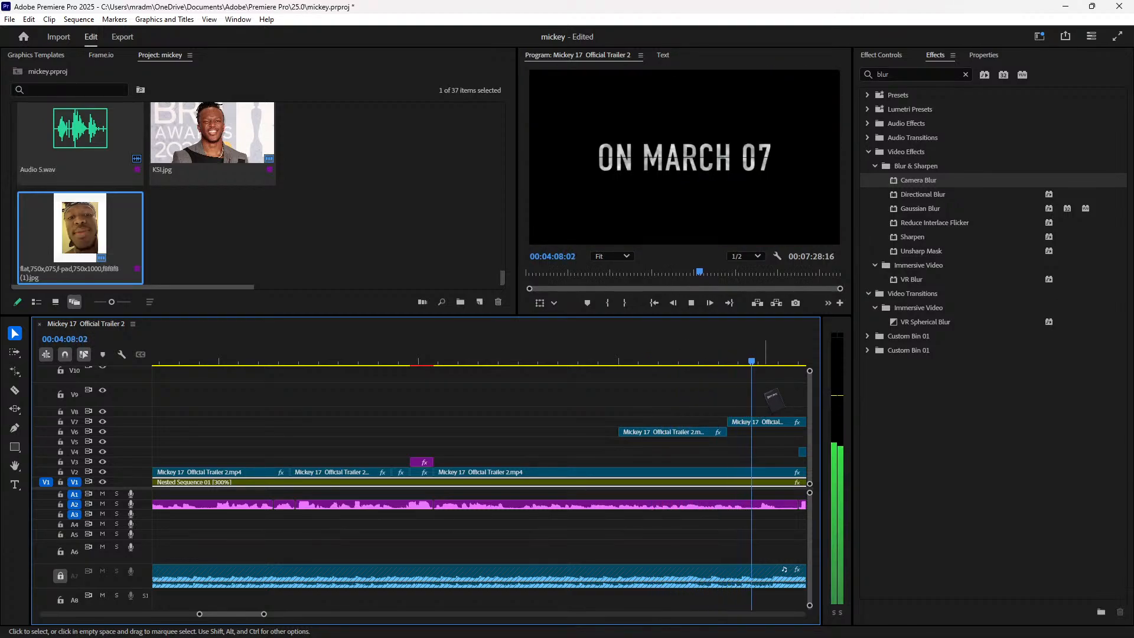
Step: Split the V7 clip near 04:08:12 and delete the earlier trailer piece, then review
key(space)
key(=)
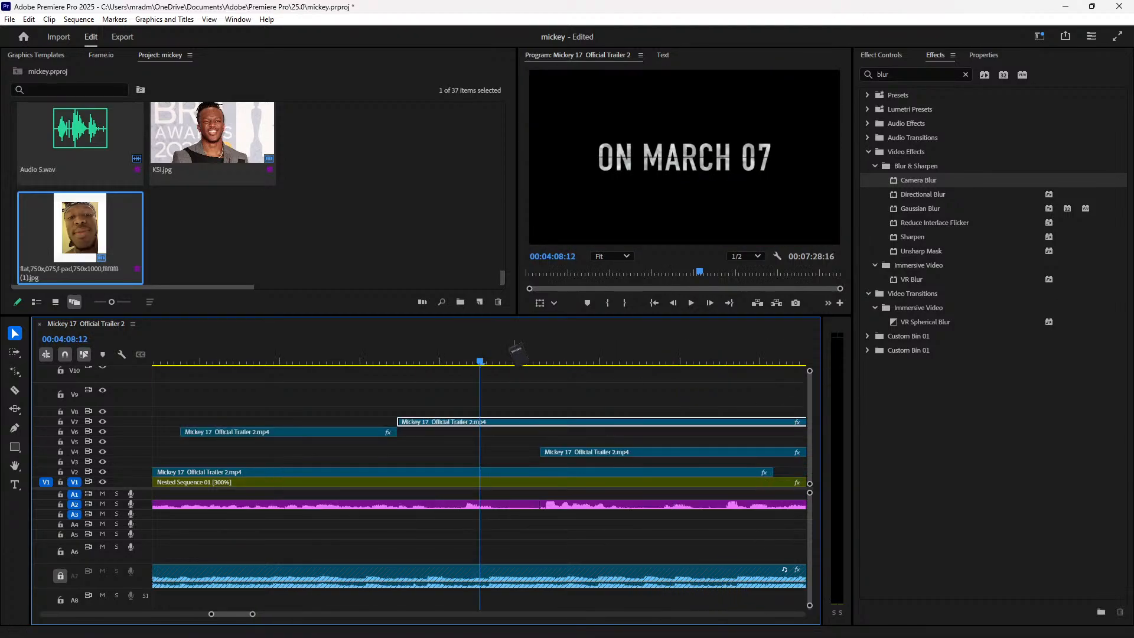
key(space)
key(space)
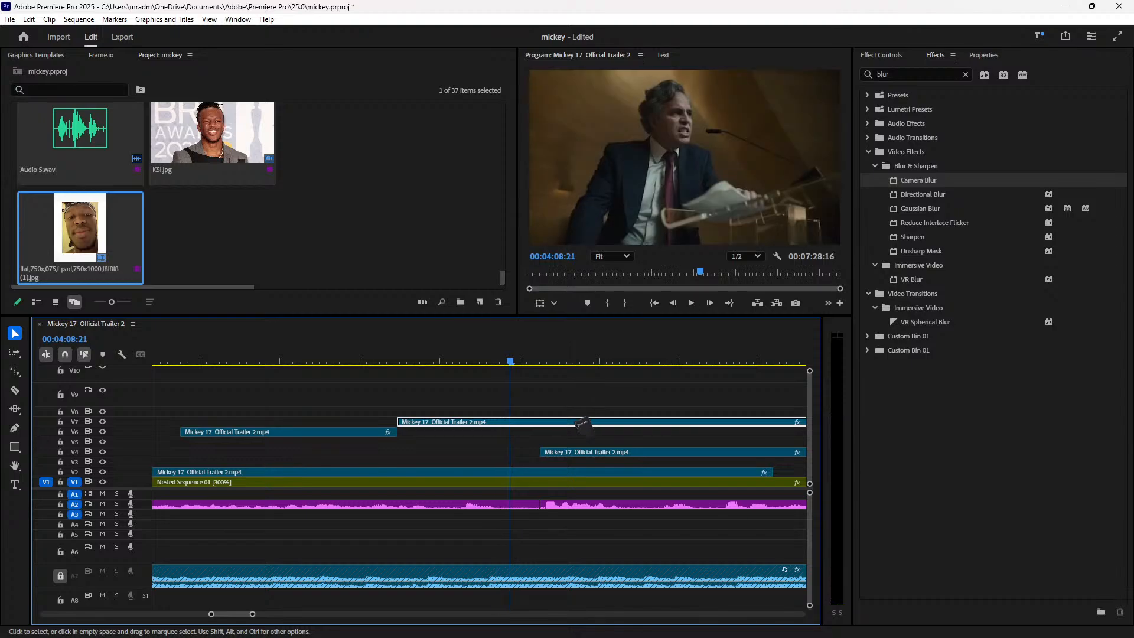
key(ctrl+k)
key(Delete)
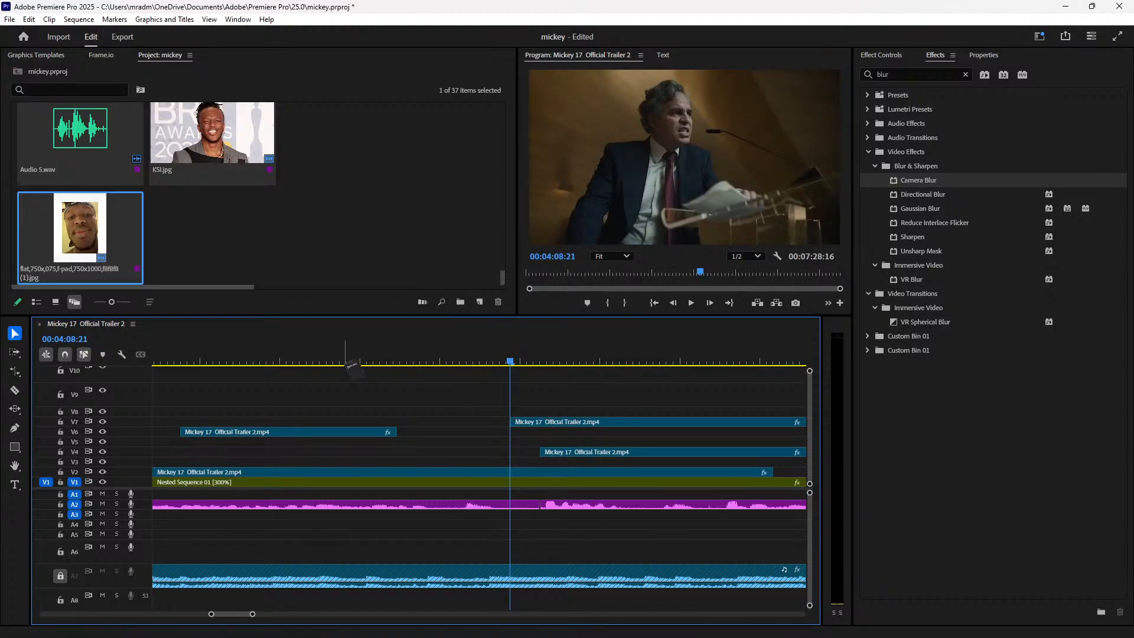
click(355, 362)
key(space)
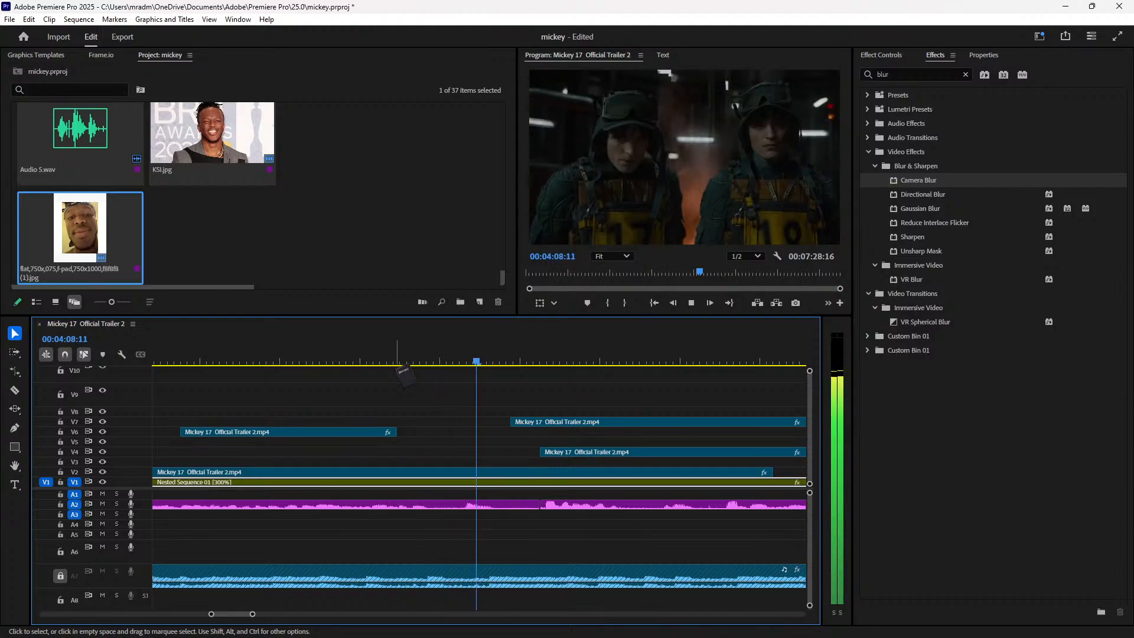
key(space)
Step: Extend the remaining V7 clip's start a few frames earlier and recheck the cut
key(Right)
key(Right)
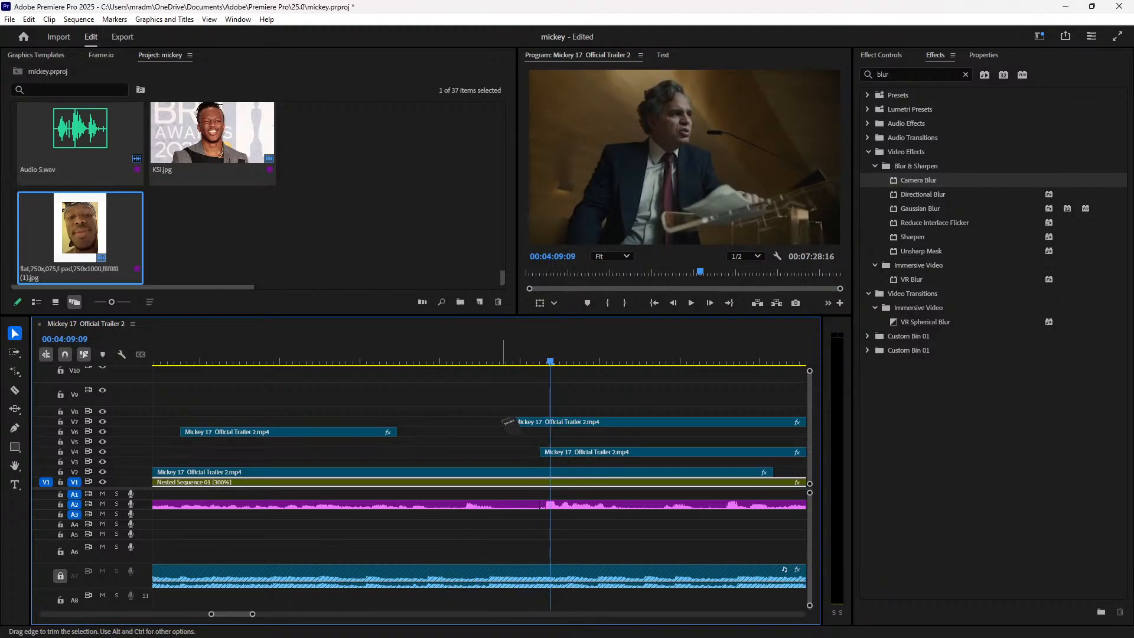
drag(510, 420, 515, 419)
key(space)
click(485, 354)
key(space)
key(space)
click(476, 471)
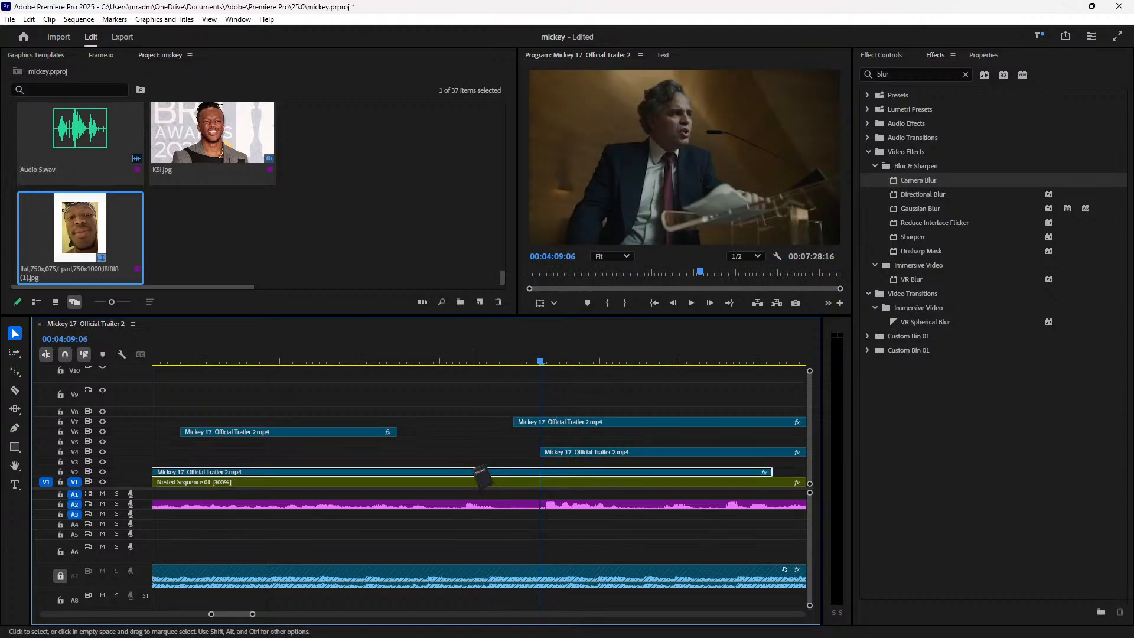
click(480, 360)
key(Right)
key(Right)
key(Right)
key(Right)
key(Right)
key(Right)
key(Right)
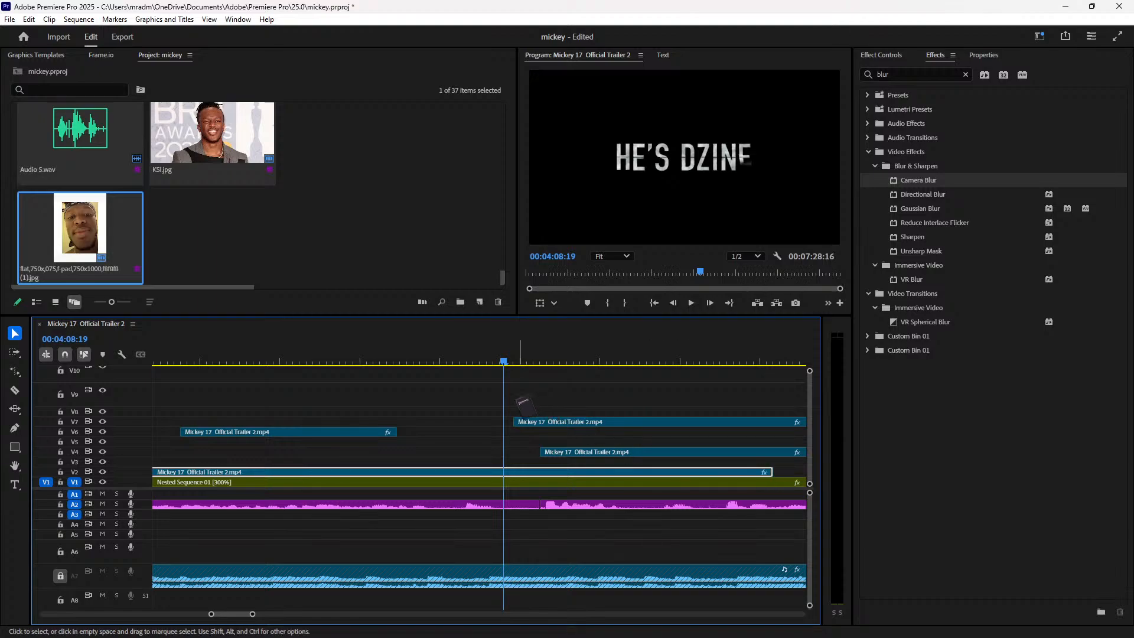
Step: Move the V4 clip to start at the playhead and replay the section from 03:59
drag(580, 453, 529, 455)
key(space)
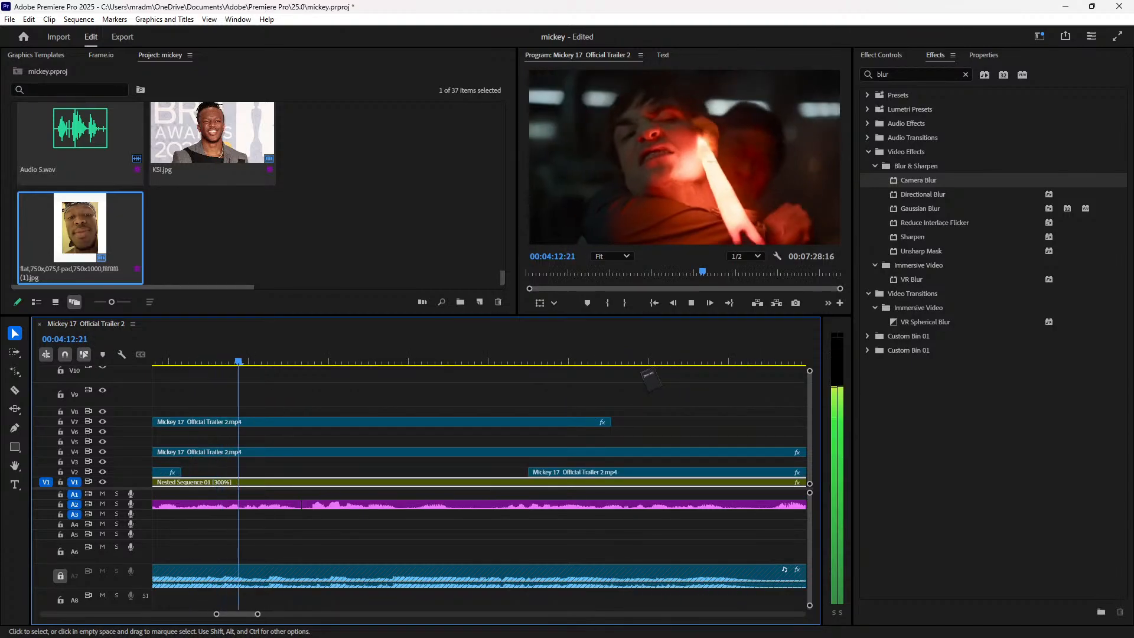
key(minus)
key(minus)
key(minus)
click(313, 361)
key(space)
key(equal)
key(equal)
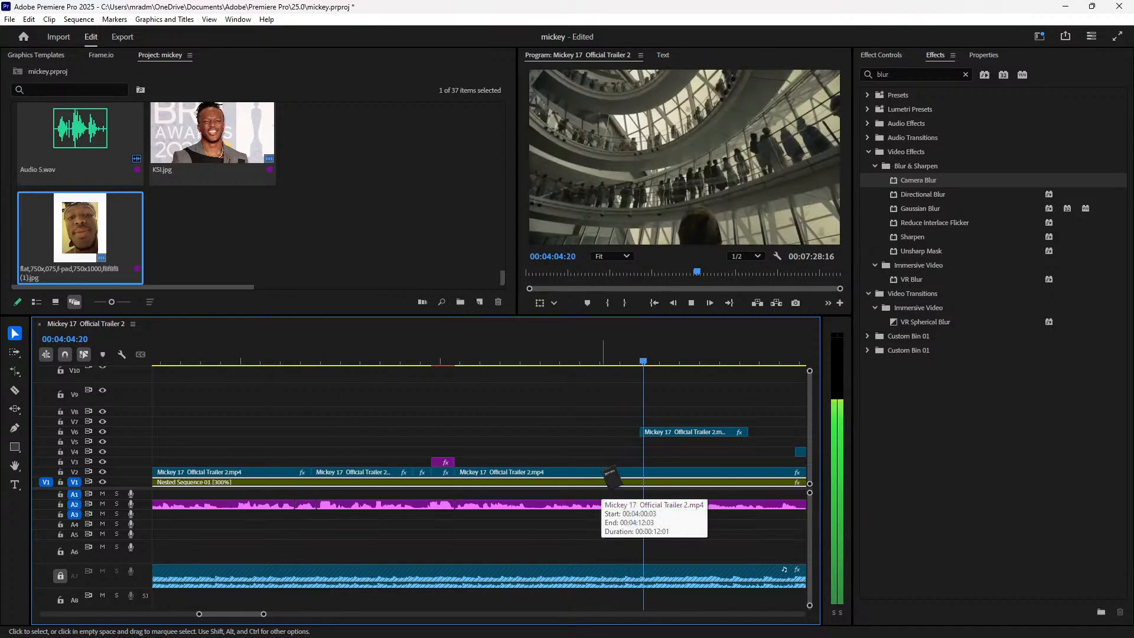
key(minus)
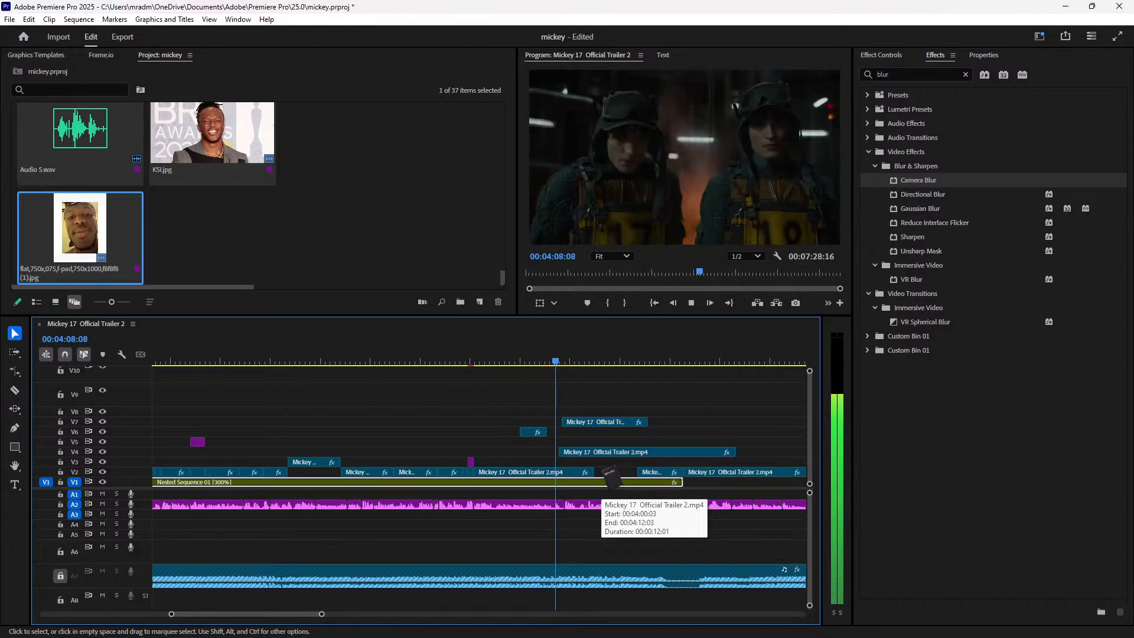
key(minus)
key(equal)
key(equal)
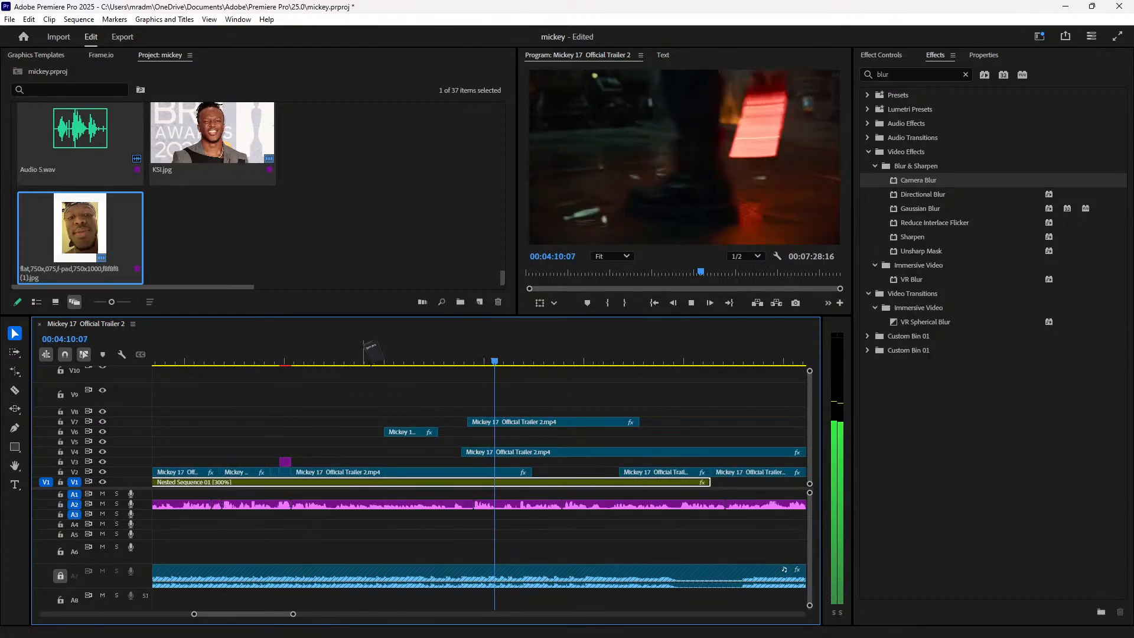
click(361, 347)
drag(396, 361, 224, 360)
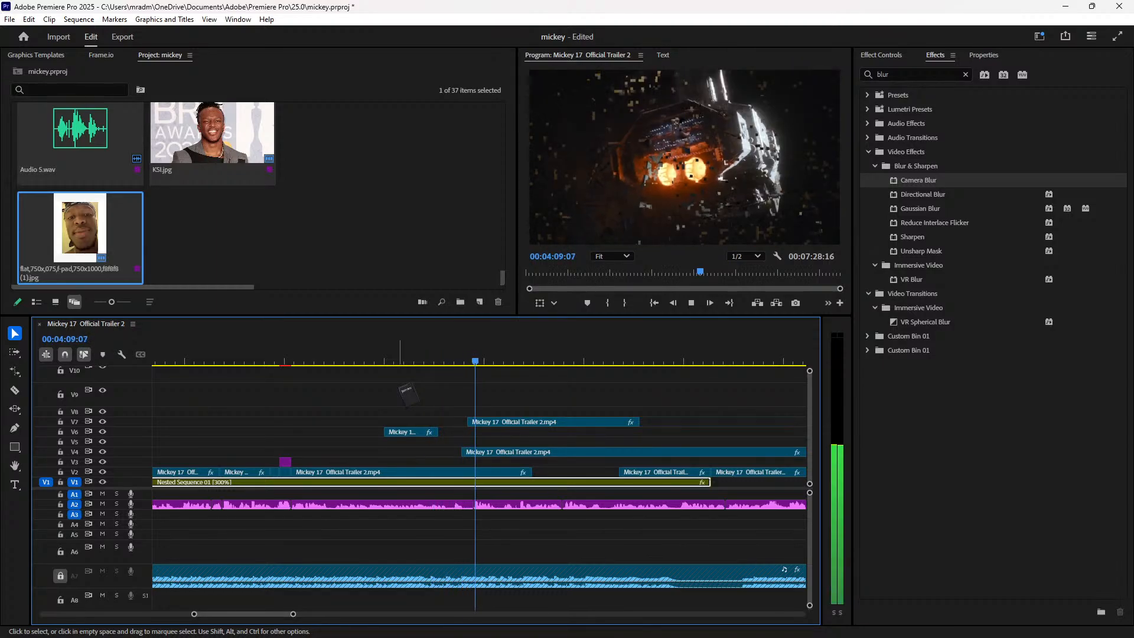
key(space)
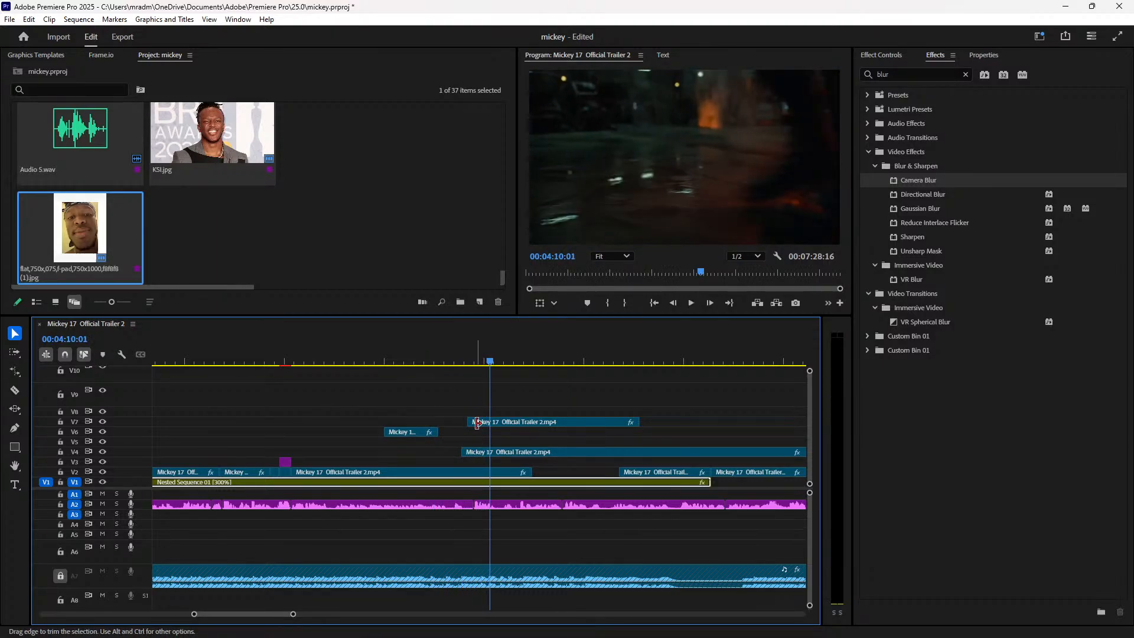
key(space)
Step: Place the V7 trailer clip at the end of the V2 clip around 04:12
key(space)
click(507, 423)
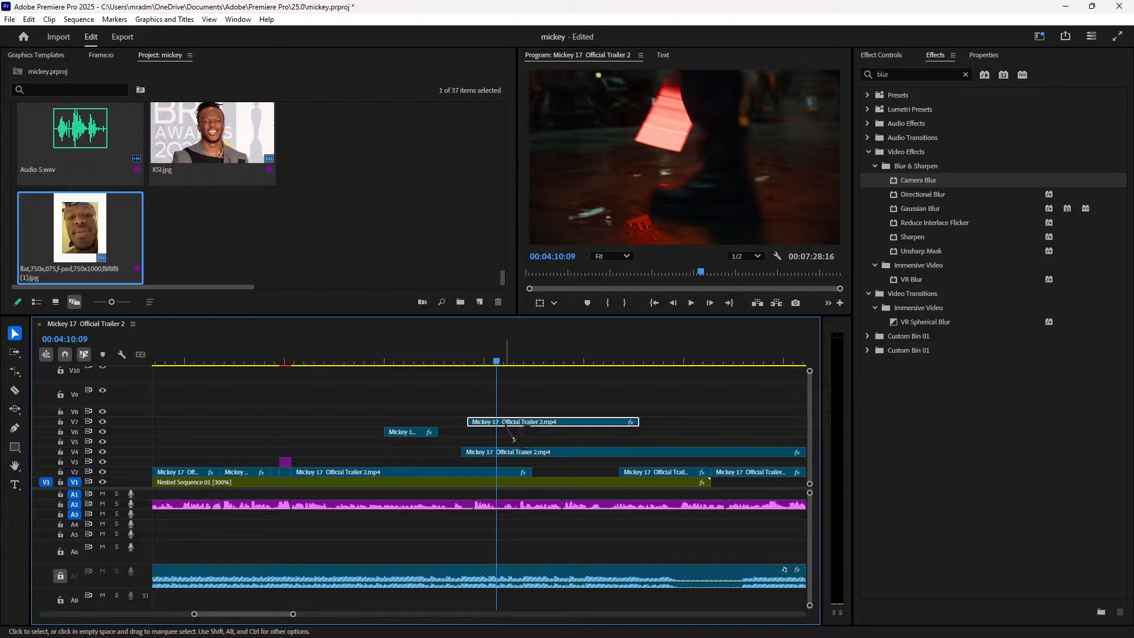
key(space)
key(space)
key(Left)
drag(531, 440, 648, 443)
key(space)
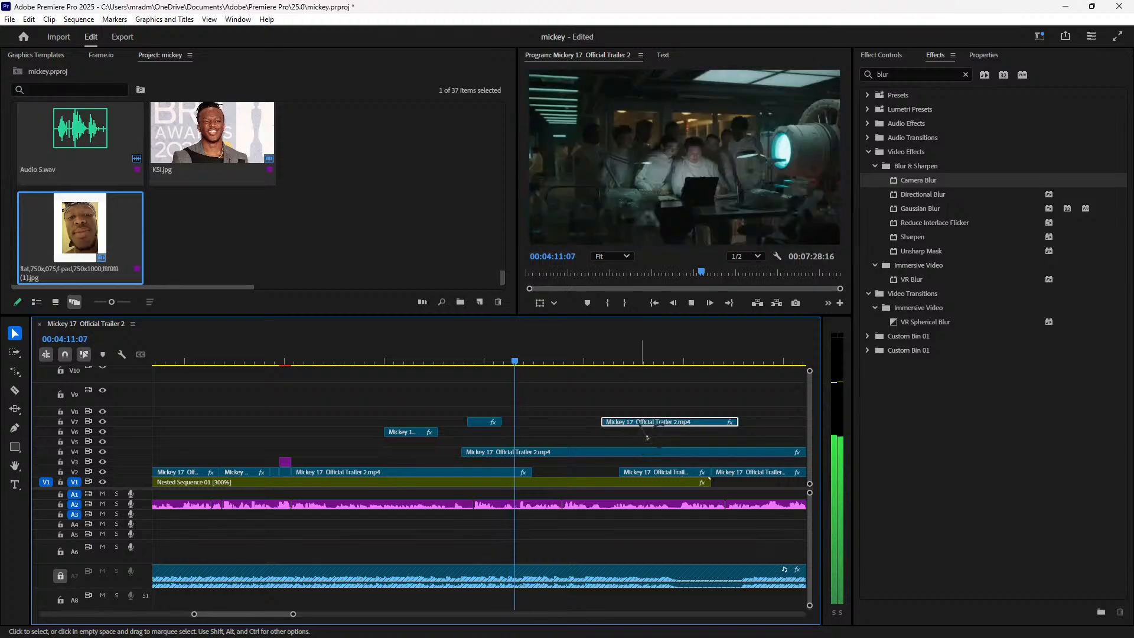
key(space)
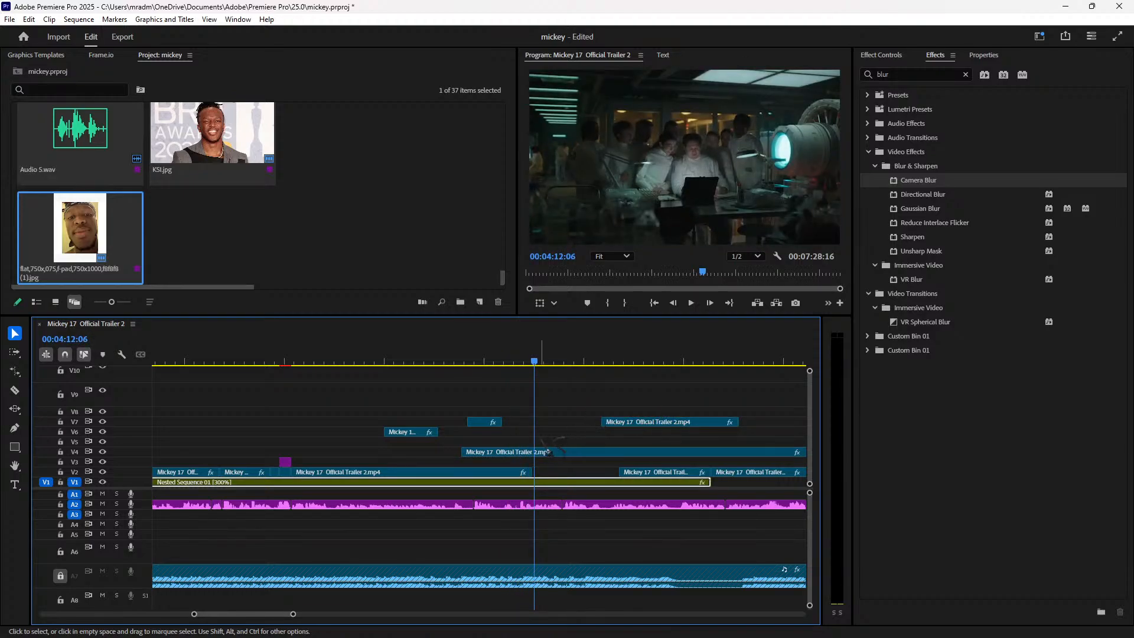
drag(534, 361, 532, 363)
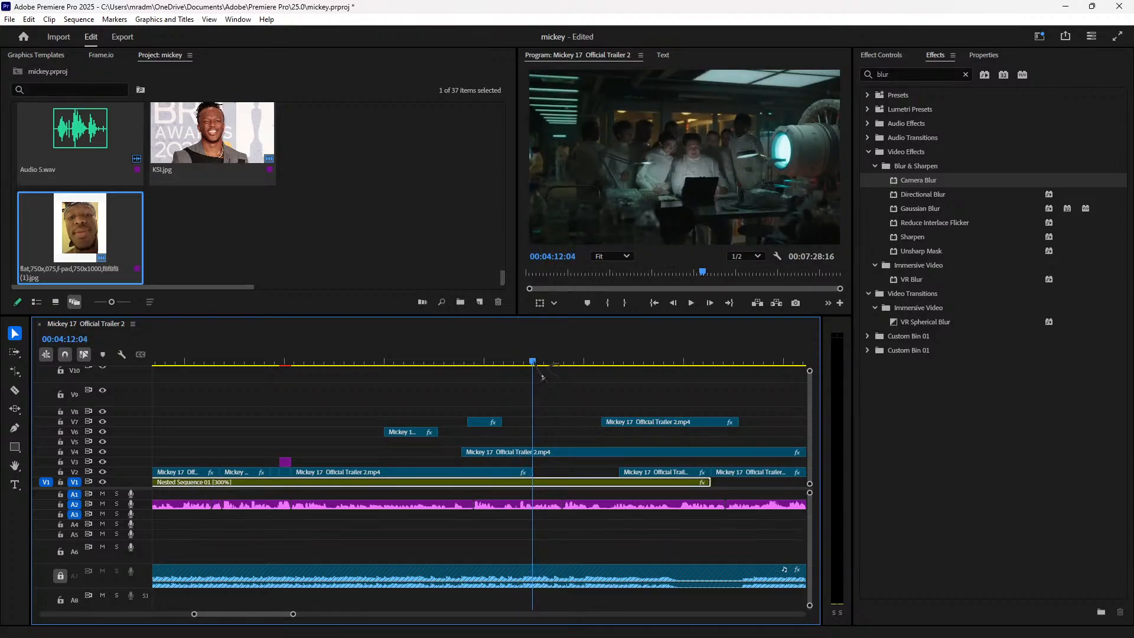
drag(650, 423, 584, 420)
key(Left)
key(Left)
key(Left)
key(space)
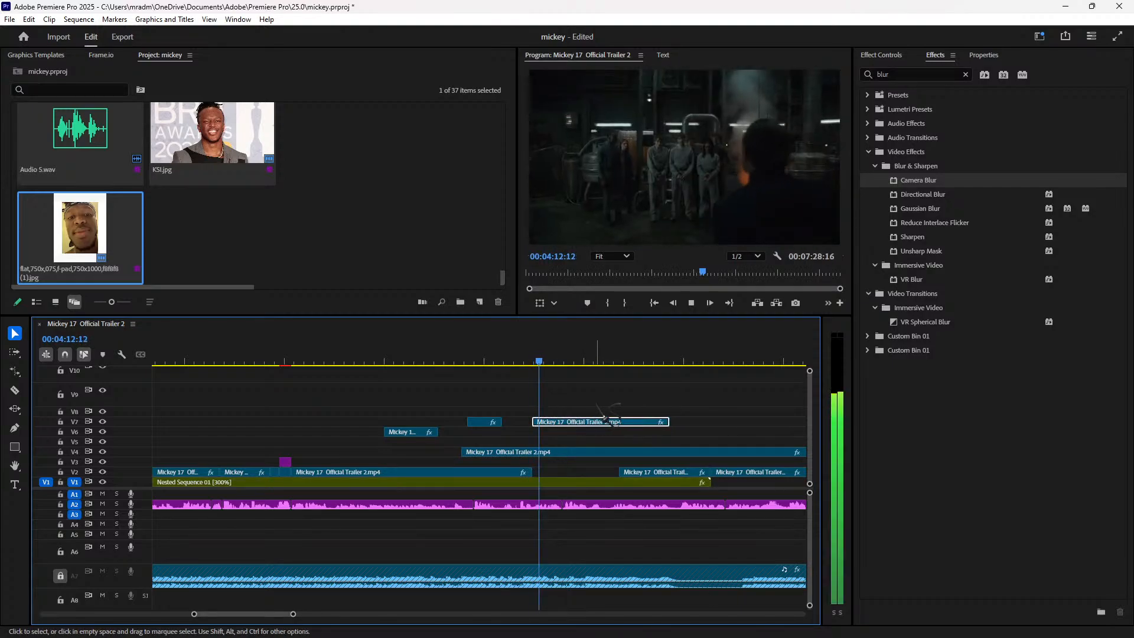
Step: Split the V7 clip near 04:13 and move its second half further right
key(space)
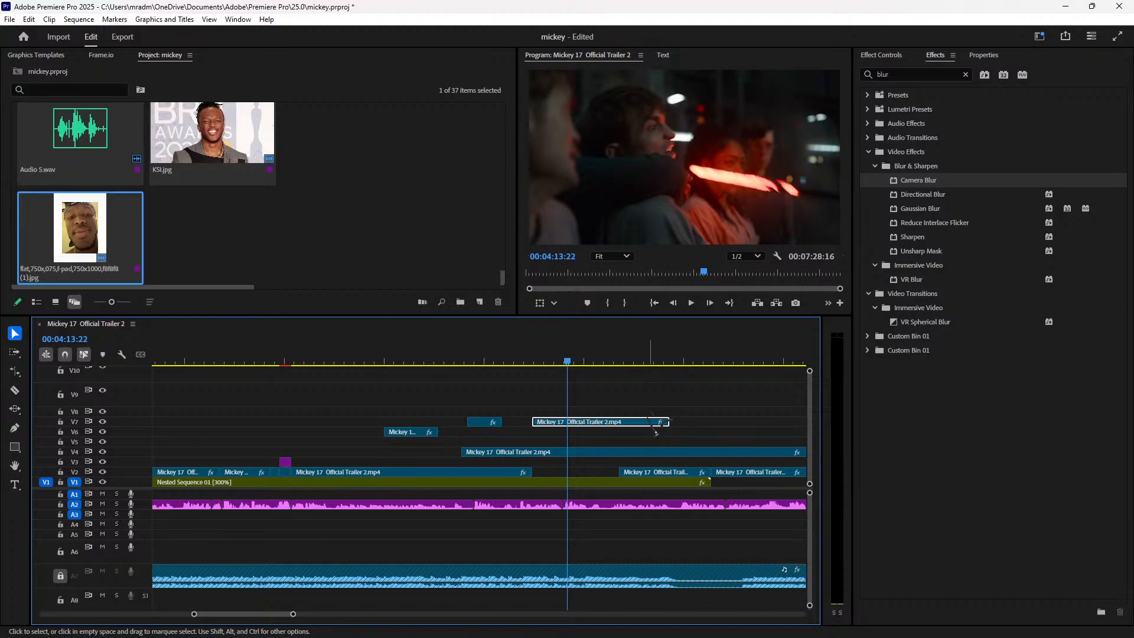
key(space)
key(space)
key(space)
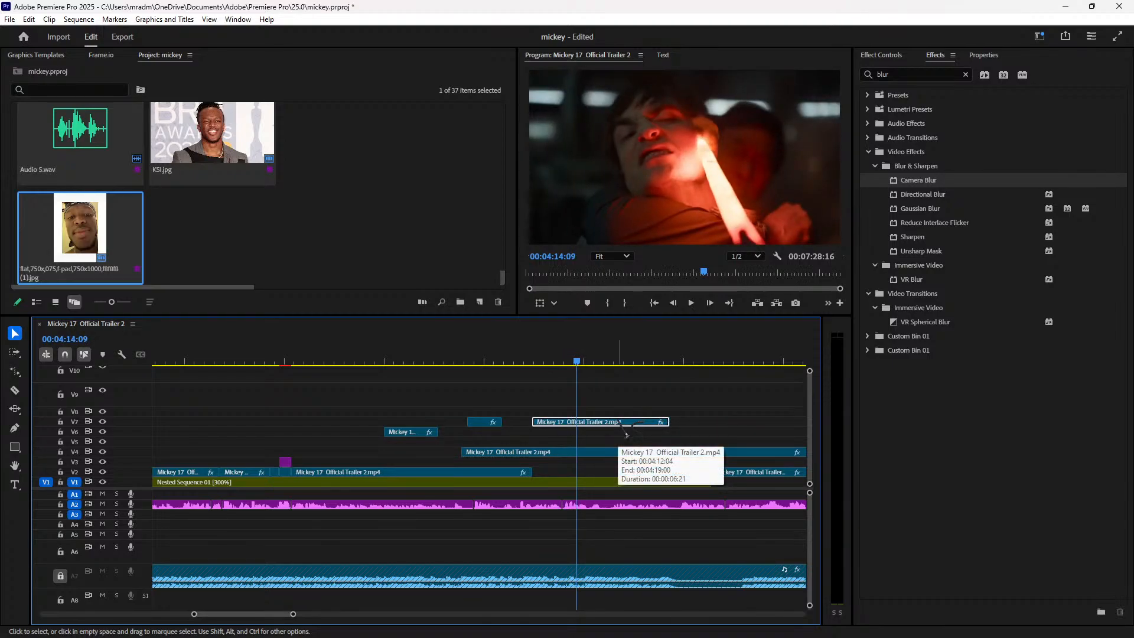
key(Left)
key(Left)
key(ctrl+k)
drag(626, 436, 776, 424)
key(space)
Step: Split the V4 clip at 04:16:12 and push its second half later, leaving a gap
key(space)
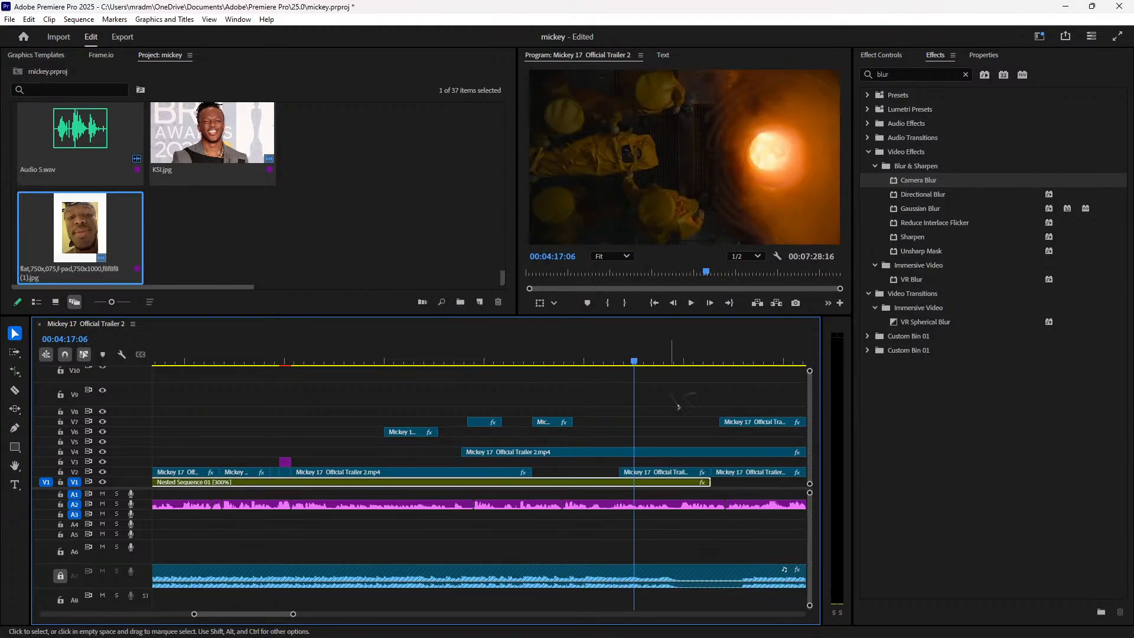
click(612, 357)
key(space)
key(space)
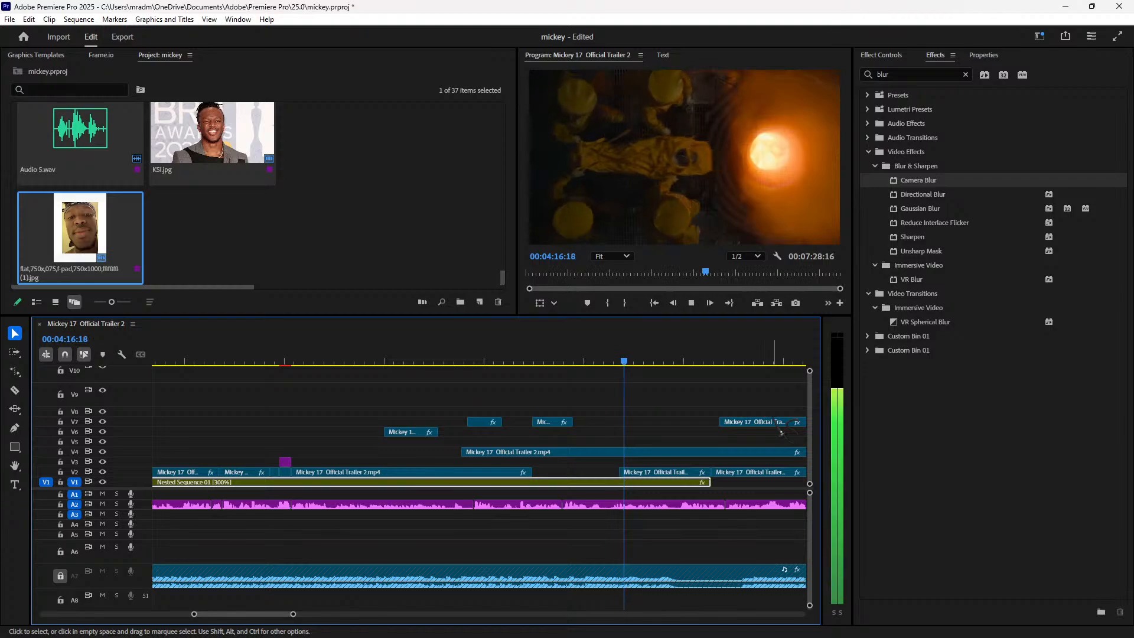
click(622, 359)
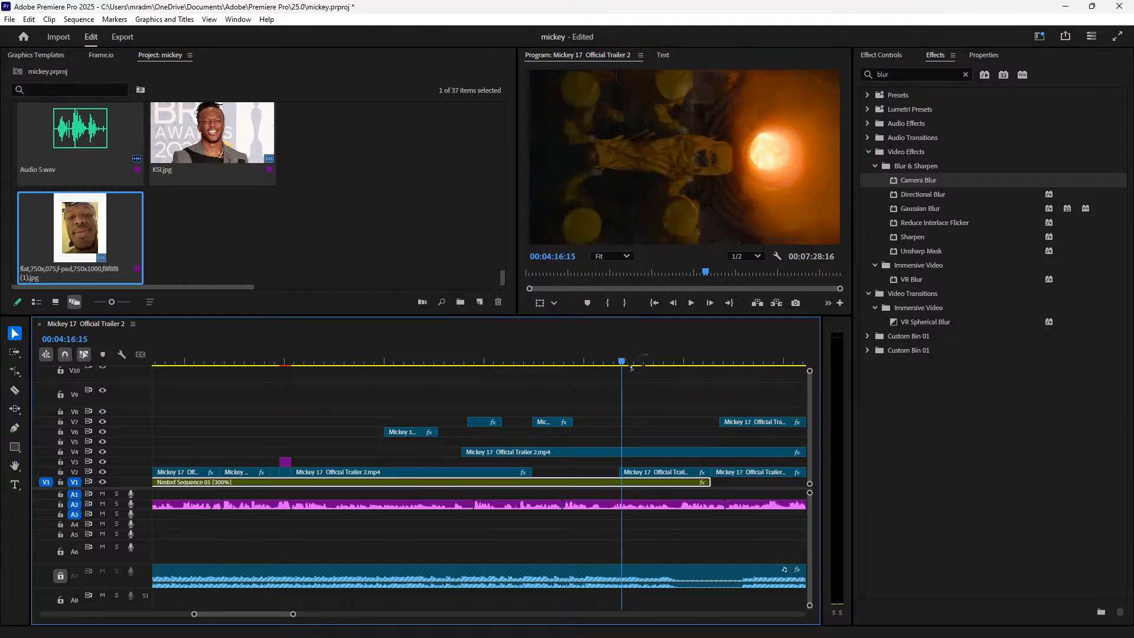
mouse_move(630, 375)
mouse_down()
mouse_move(613, 375)
mouse_move(624, 373)
mouse_move(618, 361)
mouse_up()
key(Right)
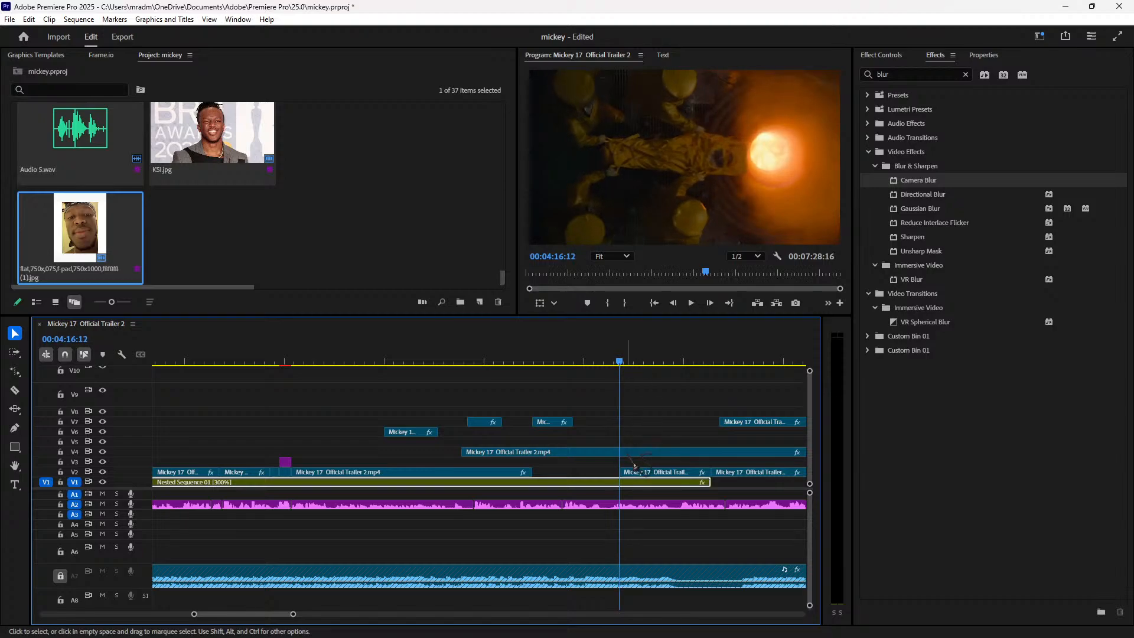
click(632, 452)
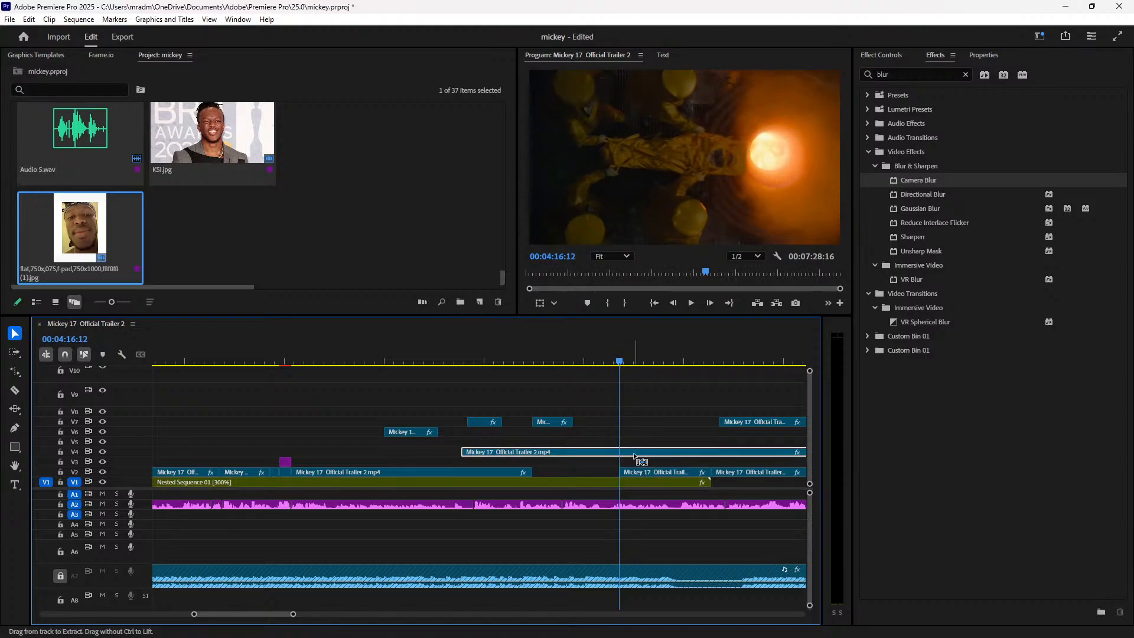
key(ctrl+k)
key(minus)
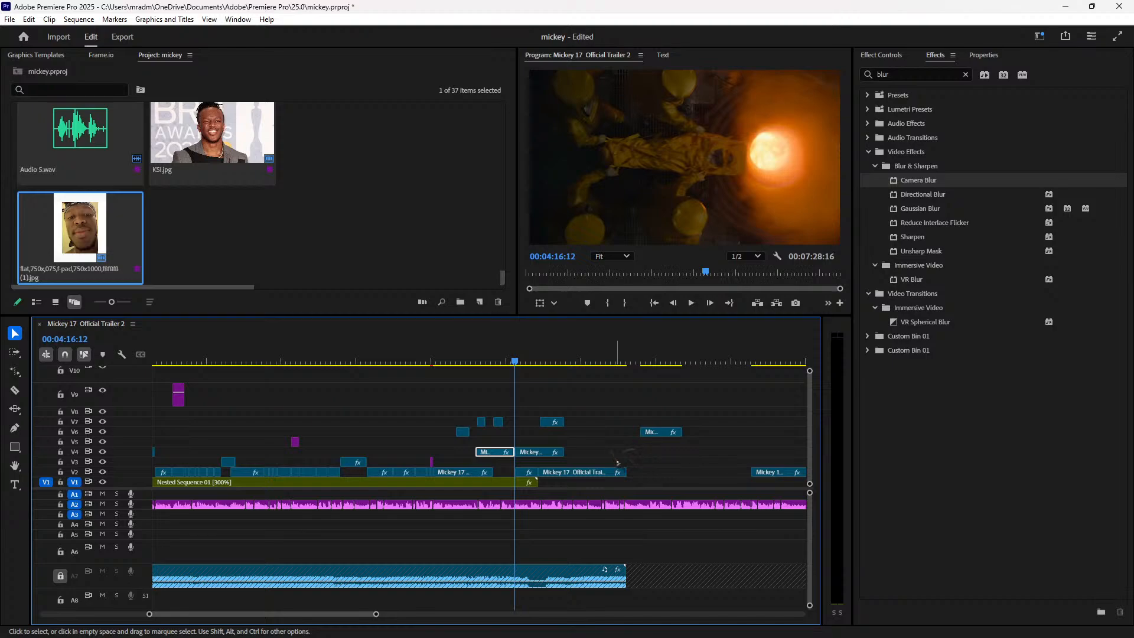
drag(537, 453, 613, 455)
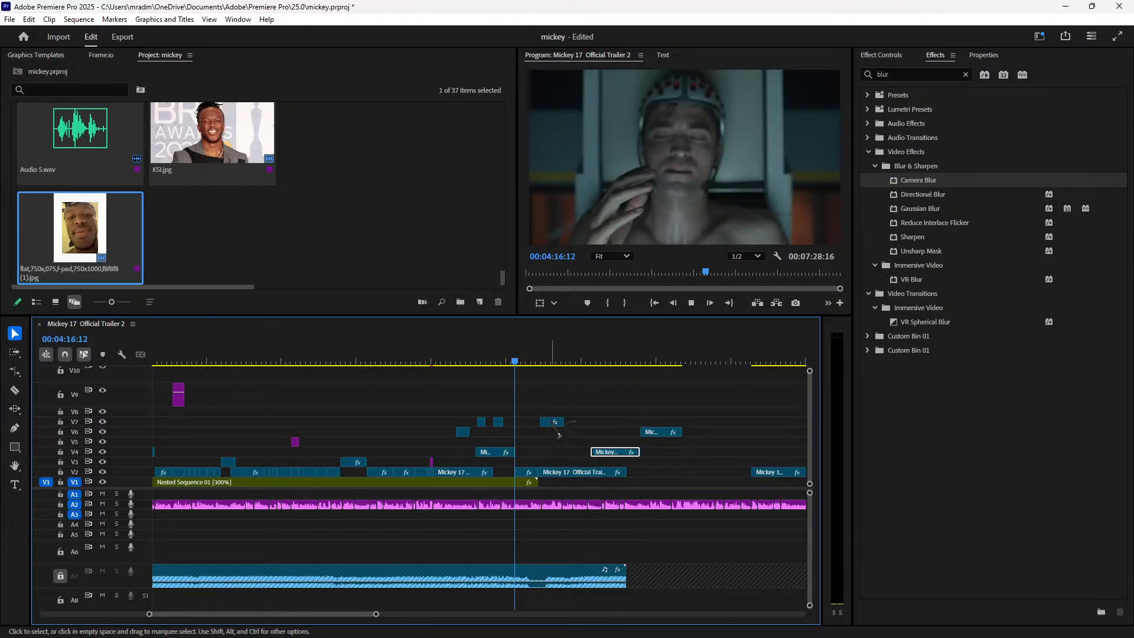
key(space)
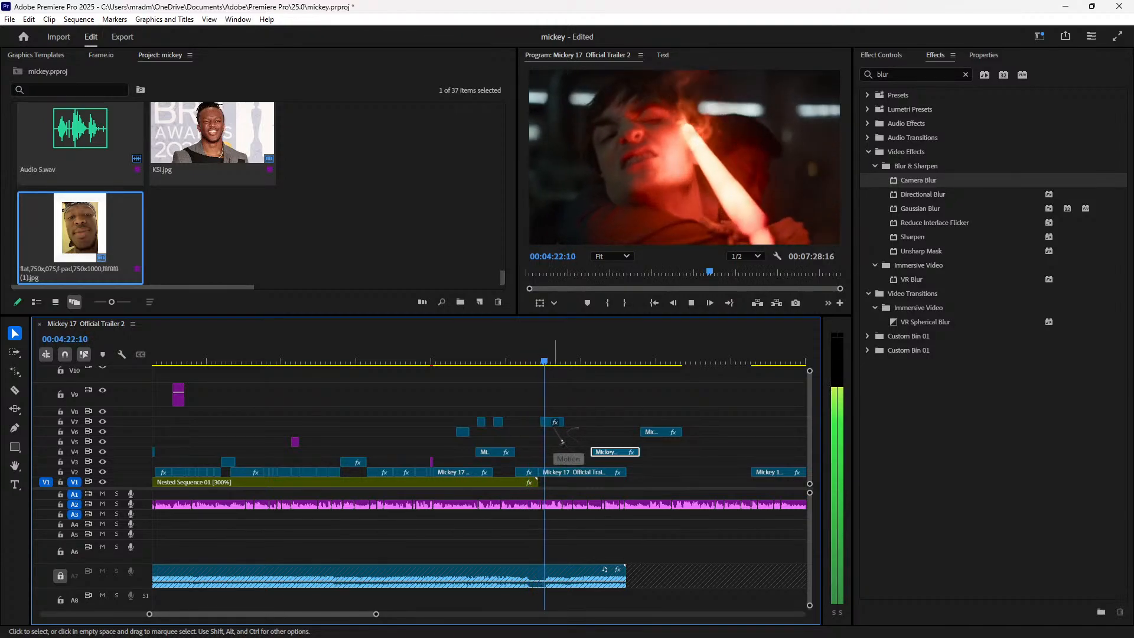
Step: Move a V7 clip eleven frames earlier and unlock the A7 music track
drag(554, 422, 552, 427)
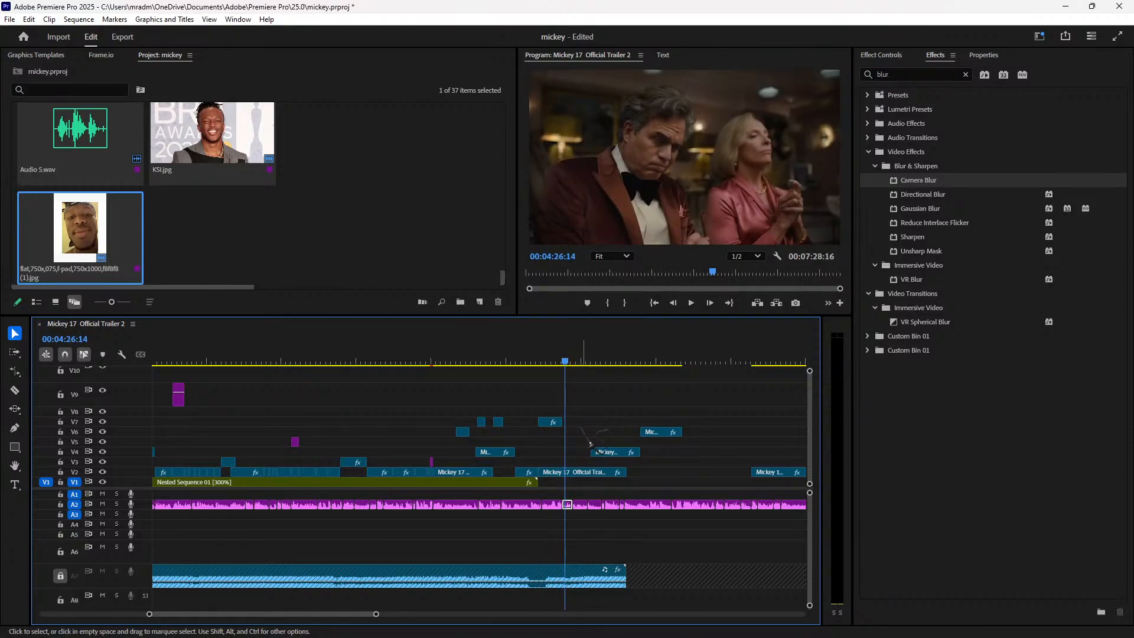
key(space)
click(60, 576)
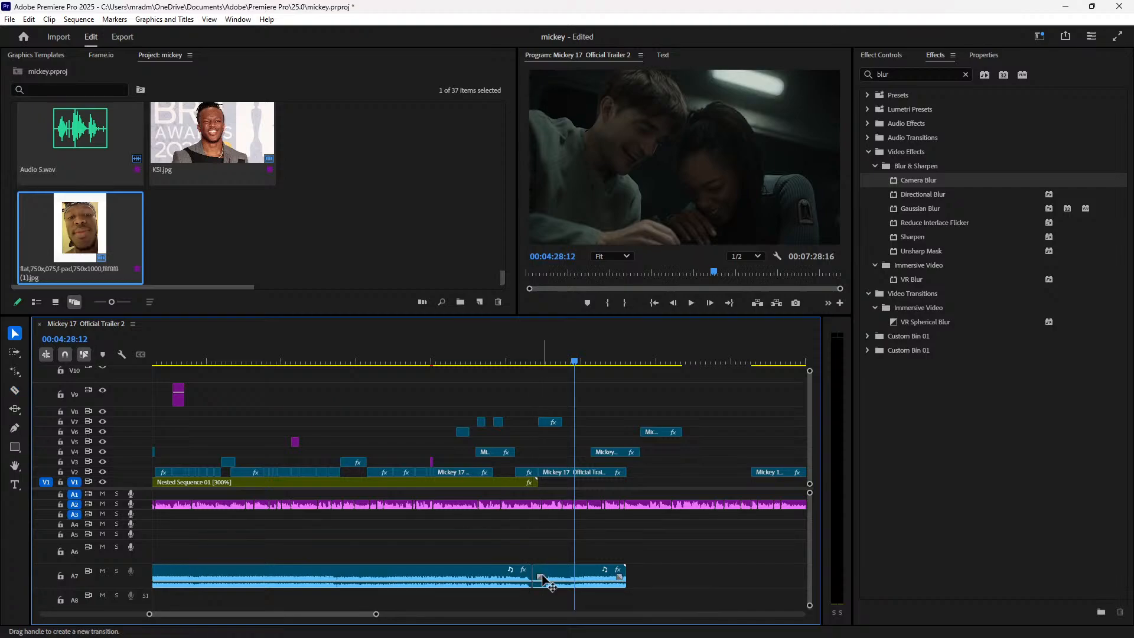
Step: Delete the selected A7 audio clip and select the A7 music clips
key(Delete)
key(minus)
key(minus)
key(minus)
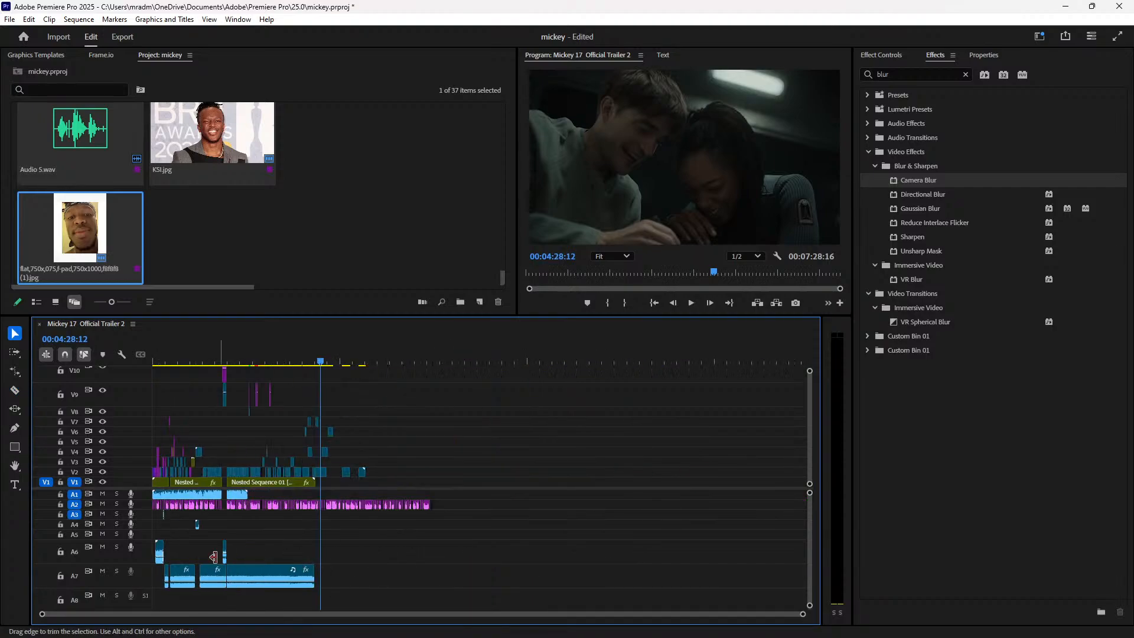
drag(169, 604, 334, 587)
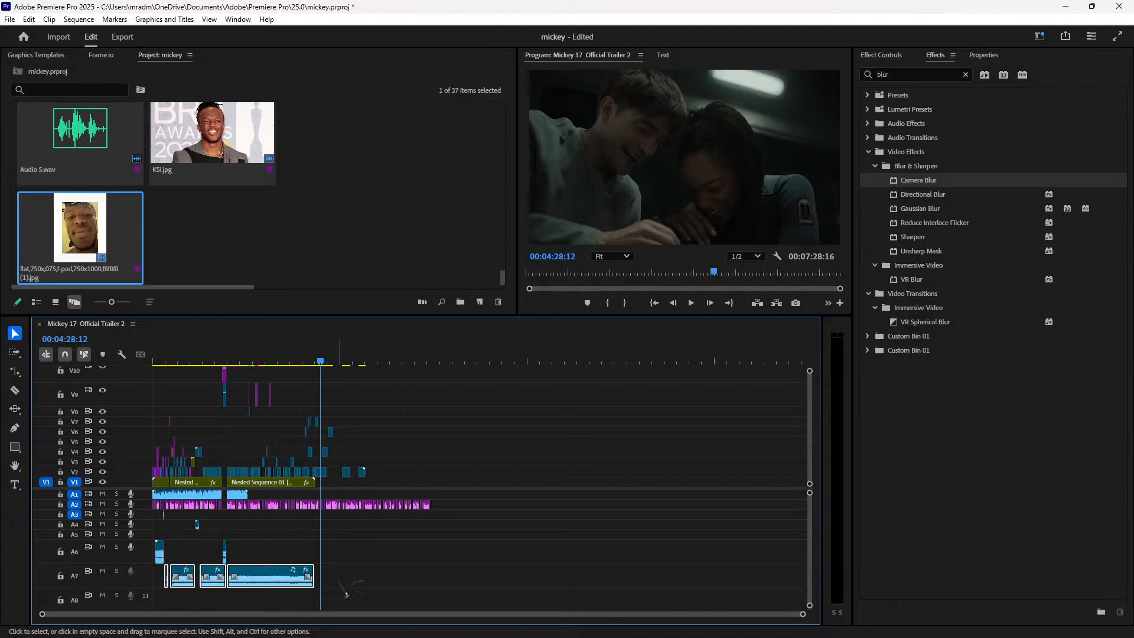
key(equal)
key(equal)
key(equal)
Step: Review the A7 music section from about 3:45 to 4:18
click(396, 361)
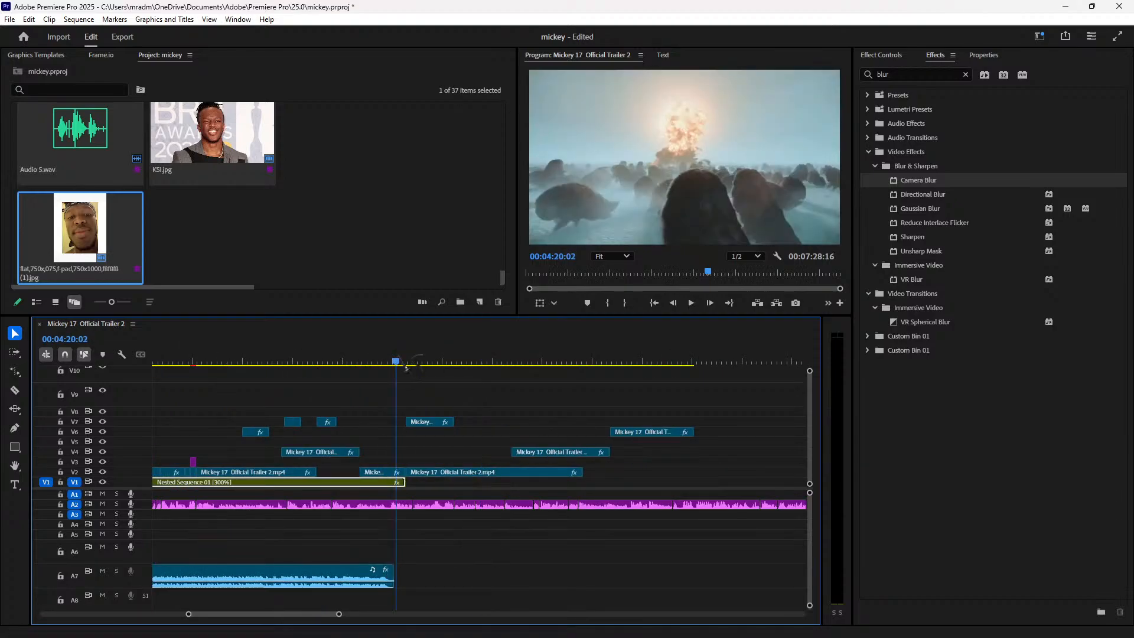
key(Left)
key(Left)
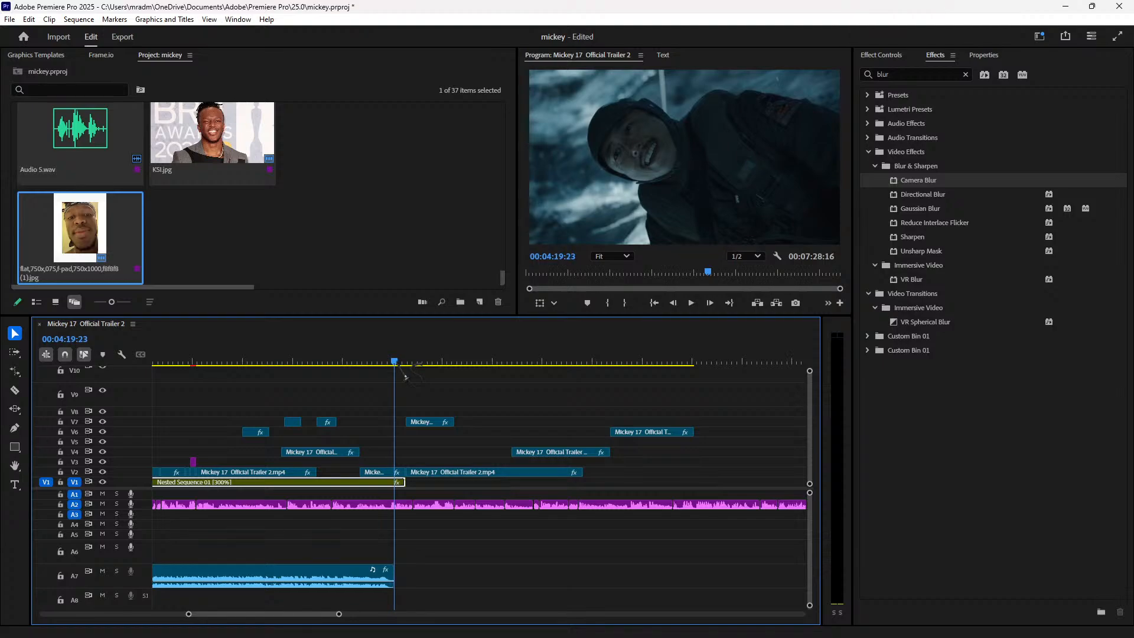
key(End)
key(minus)
key(minus)
key(minus)
key(minus)
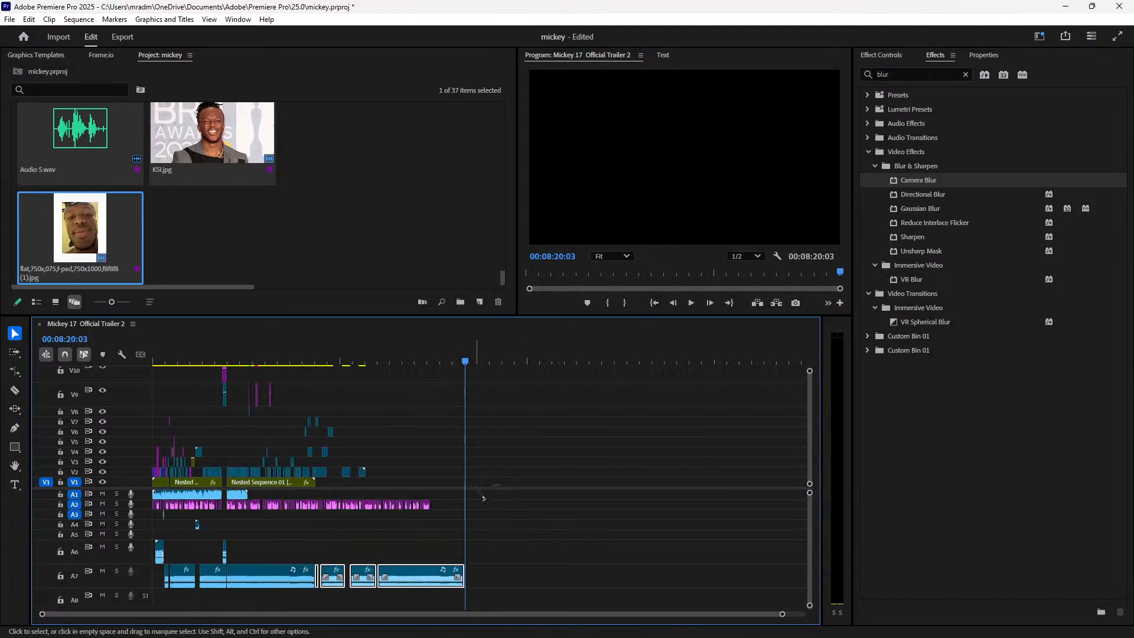
click(294, 361)
key(space)
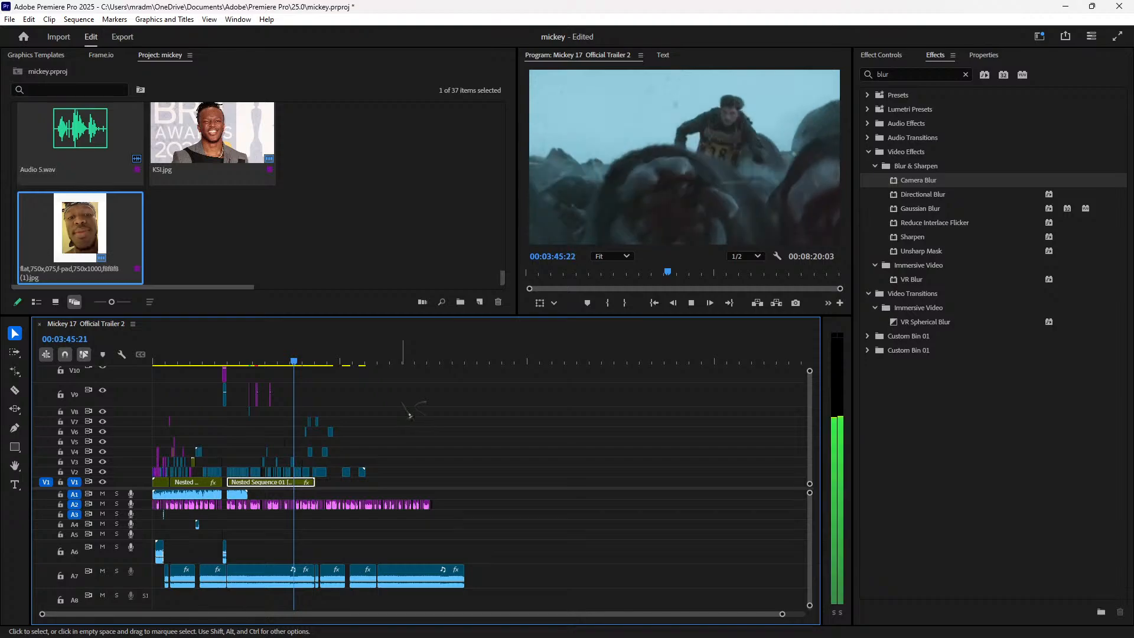
key(equal)
key(equal)
key(equal)
drag(658, 361, 638, 363)
key(space)
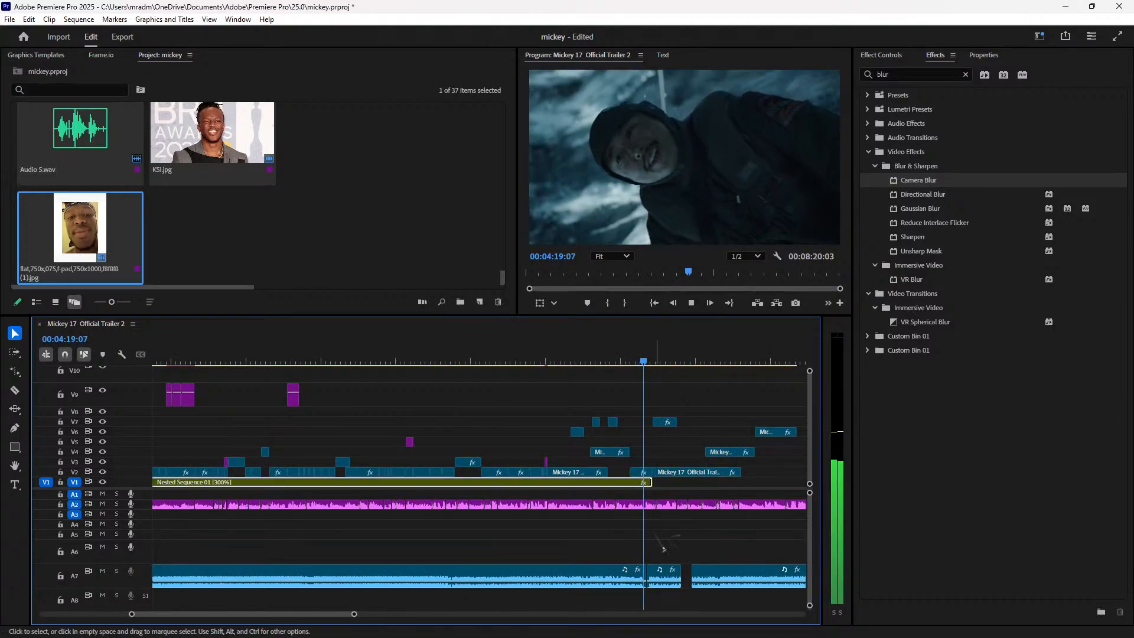
key(equal)
key(equal)
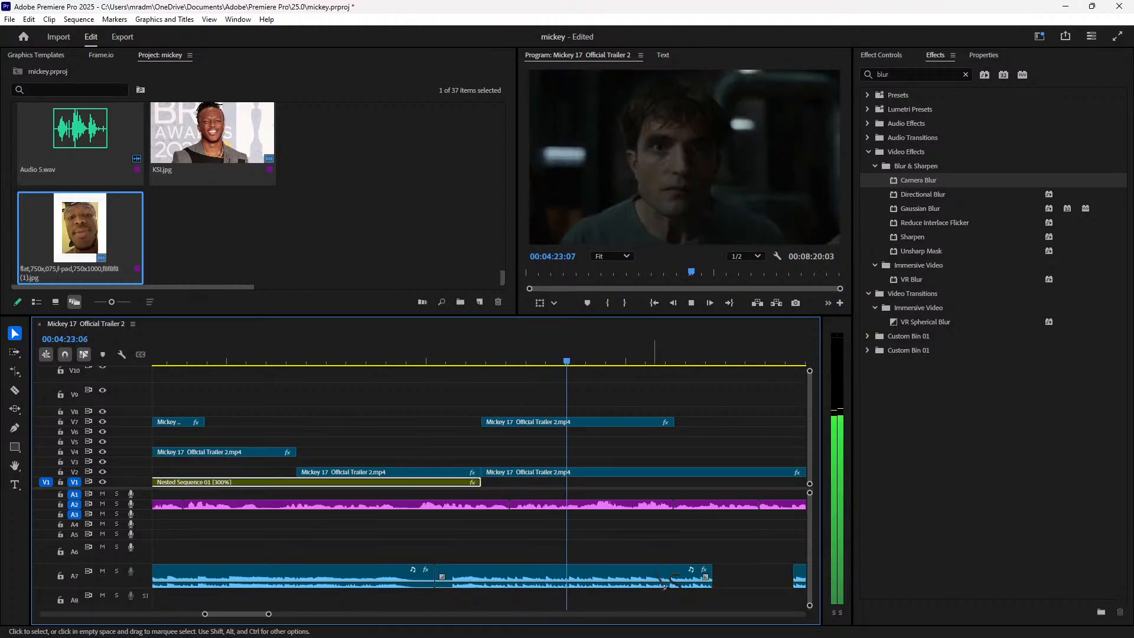
key(minus)
Step: Shift the later A7 clips left with Track Select Forward and snap the last one flush
key(a)
drag(603, 568, 636, 575)
key(v)
key(minus)
key(minus)
drag(735, 568, 714, 581)
key(minus)
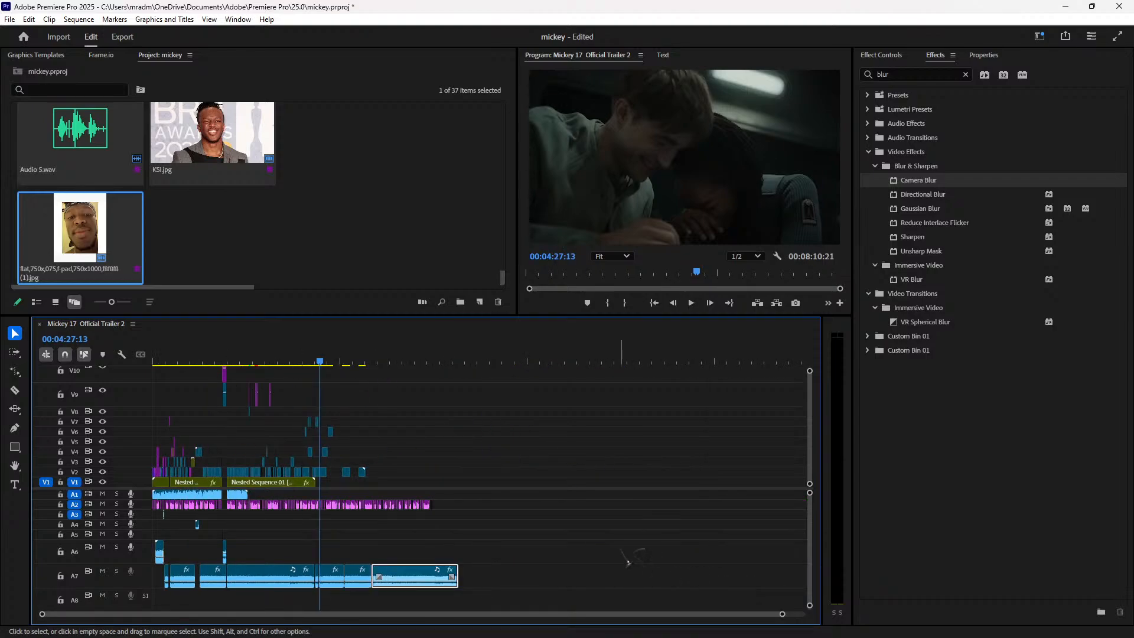
key(equal)
click(424, 362)
key(space)
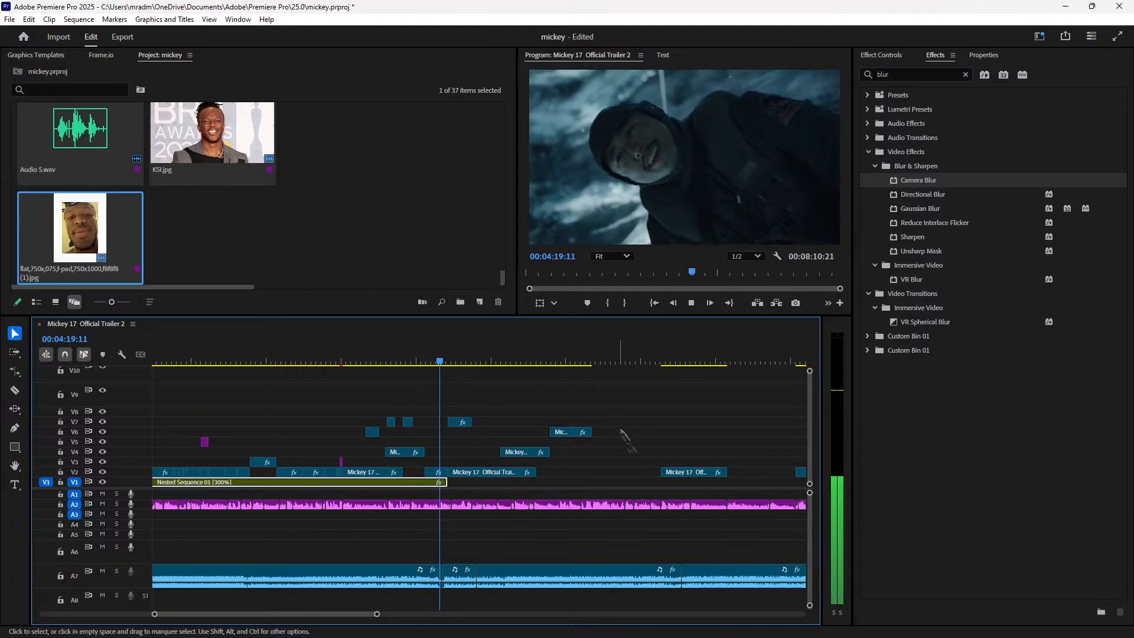
Step: Play back from about 4:25 and razor the V4 clip at about 04:34
key(equal)
key(equal)
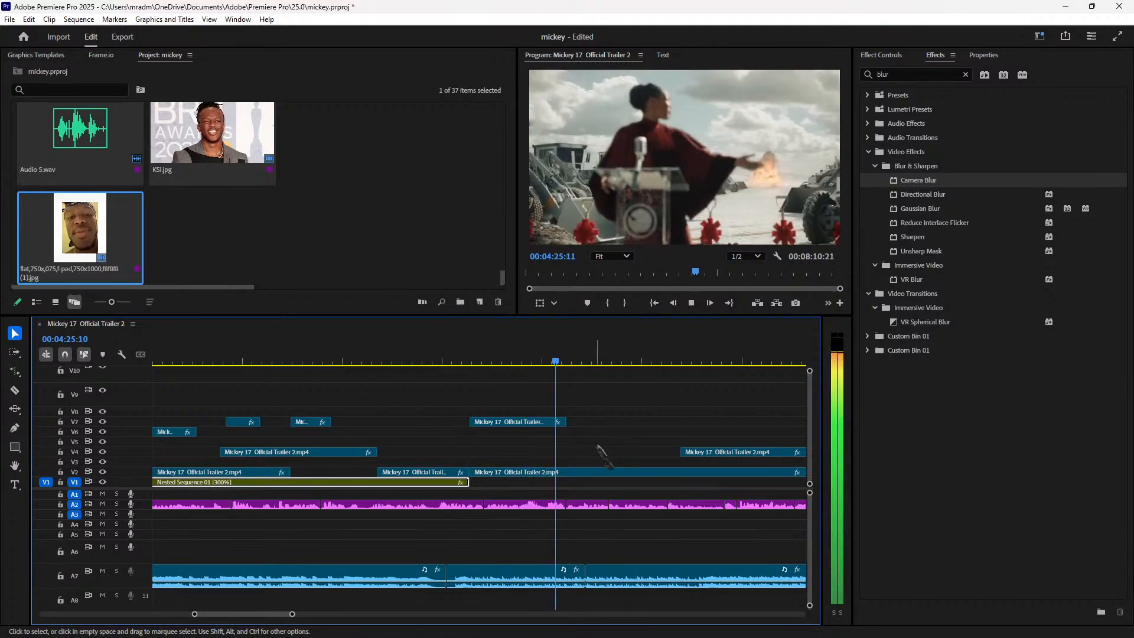
click(569, 361)
drag(567, 361, 566, 362)
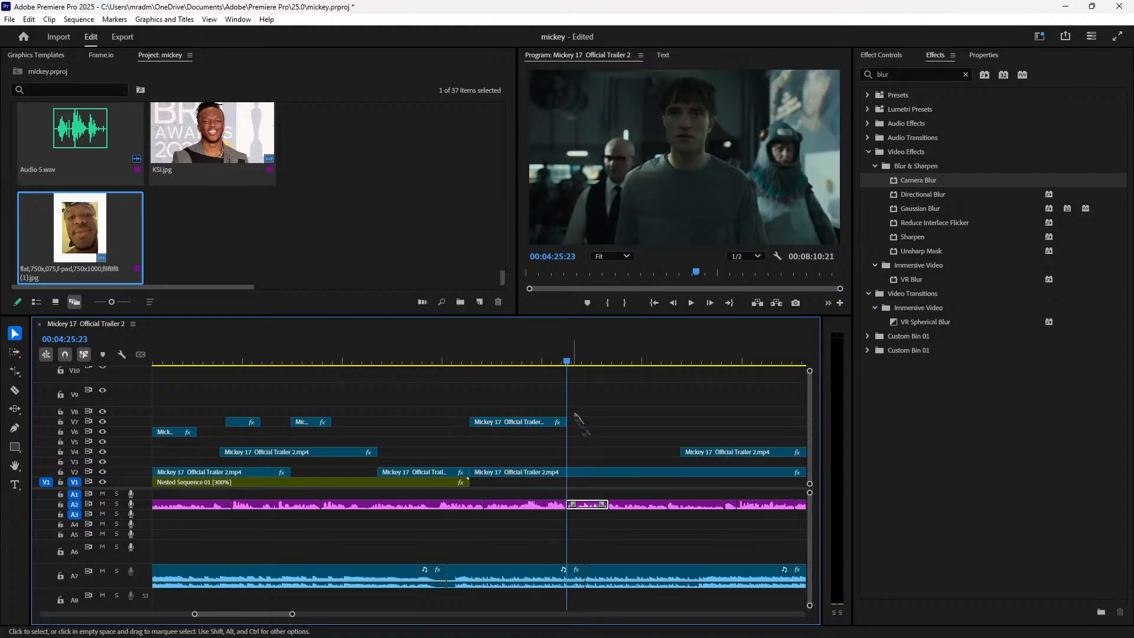
key(space)
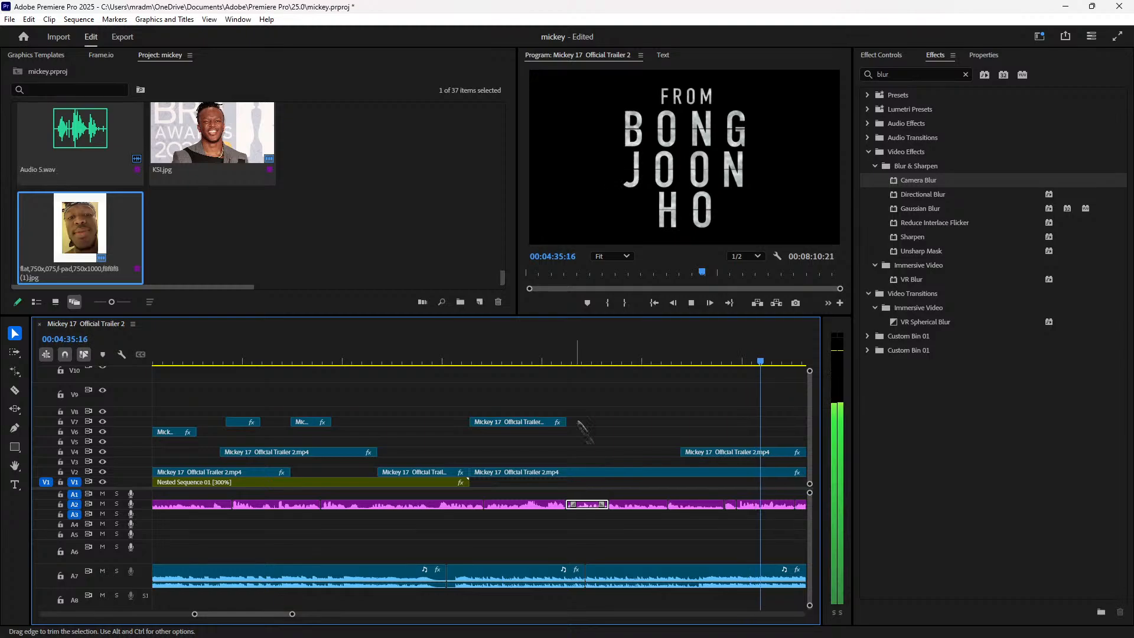
key(space)
click(720, 362)
key(space)
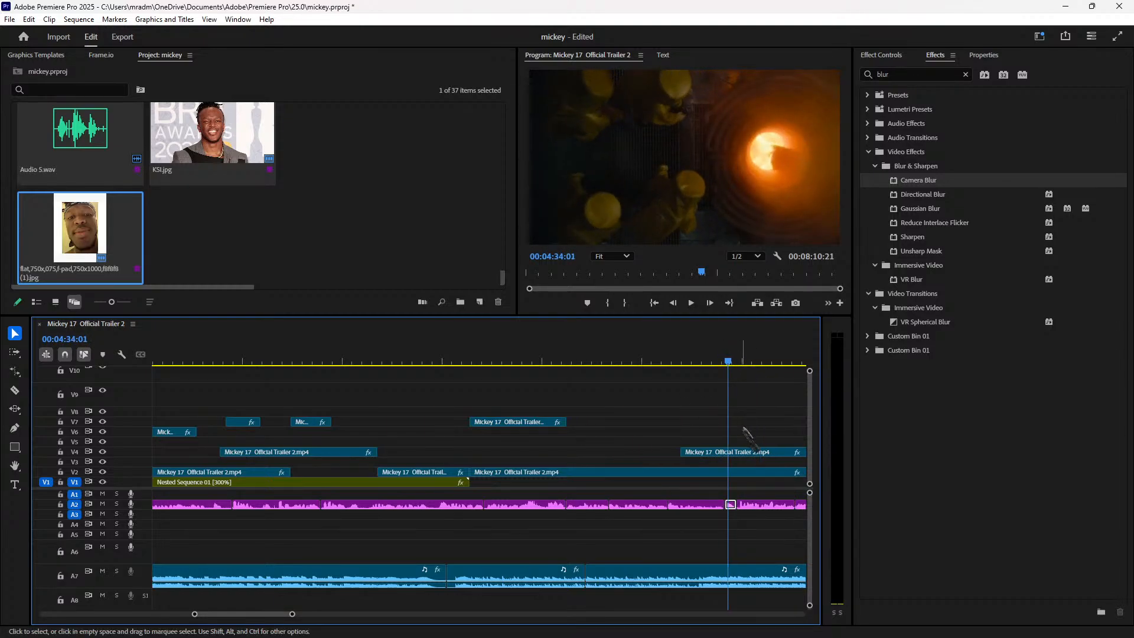
key(space)
key(c)
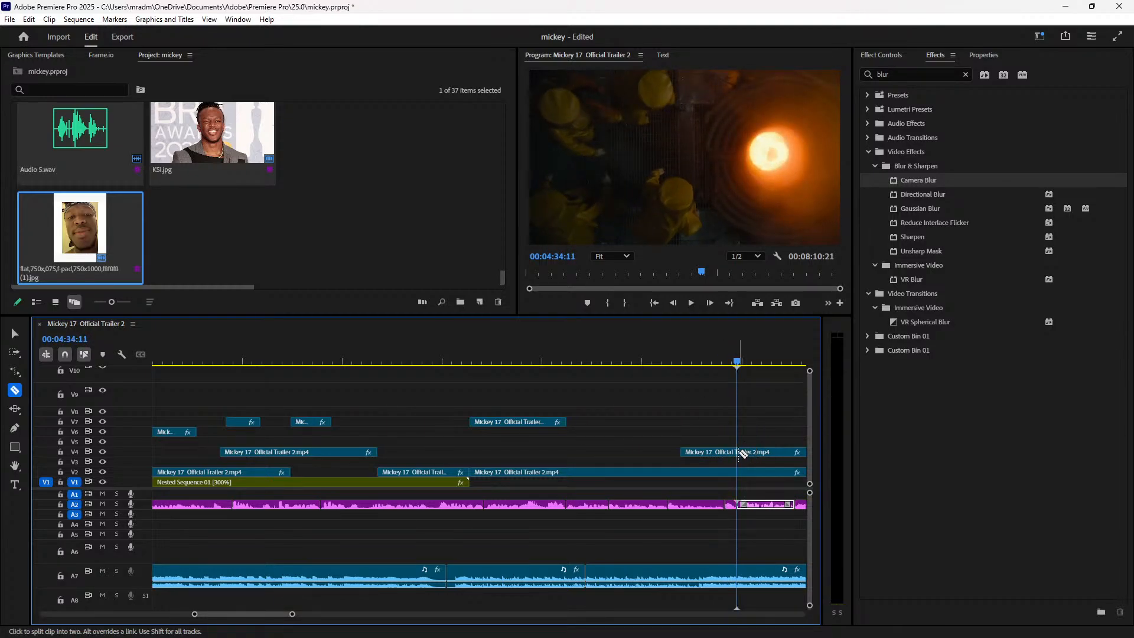
key(v)
Step: Cut the V4 clip again at the playhead near 04:37
key(space)
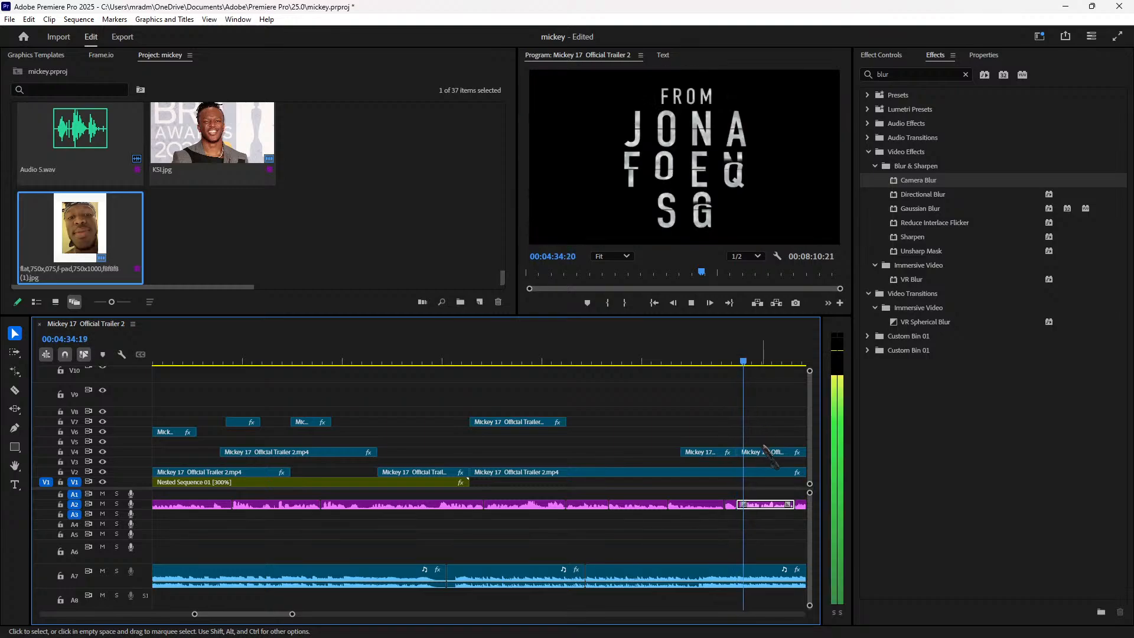
key(space)
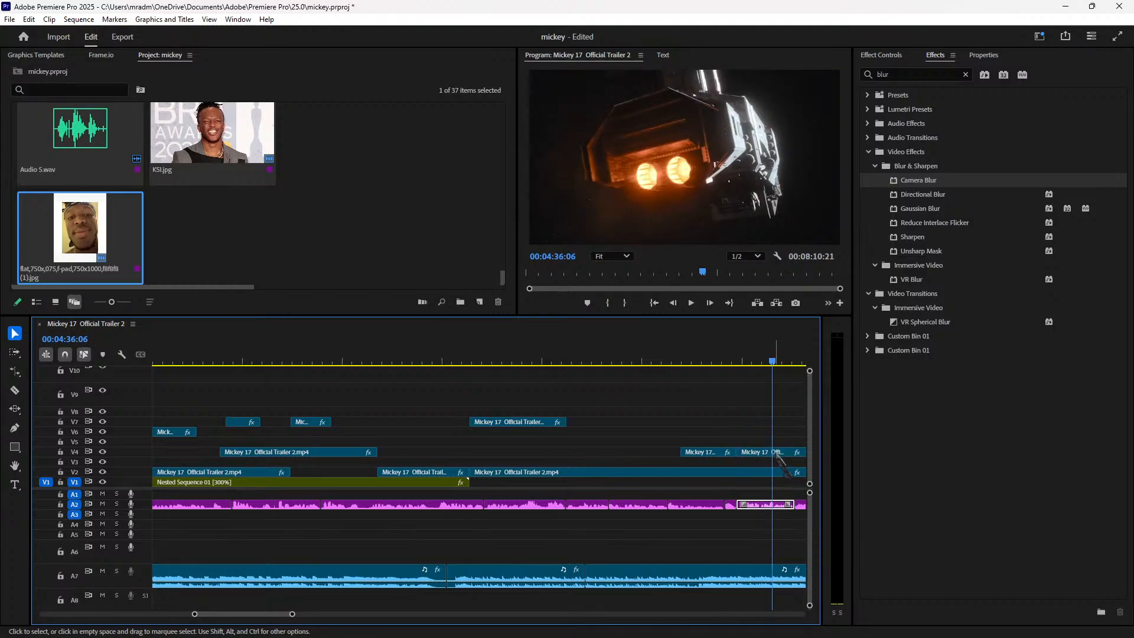
key(space)
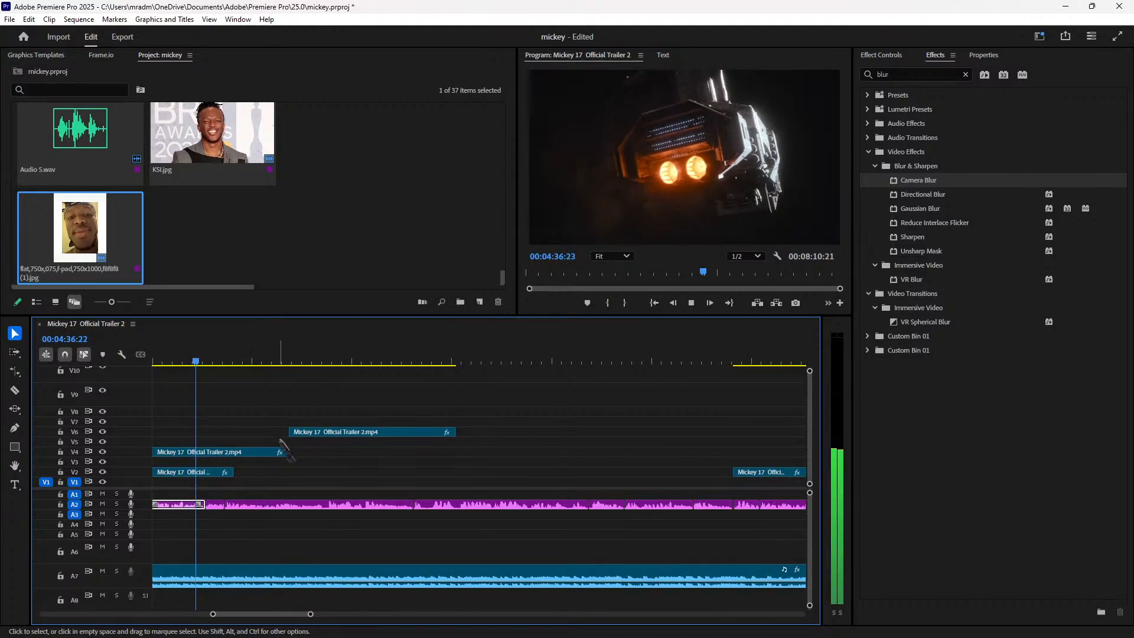
key(space)
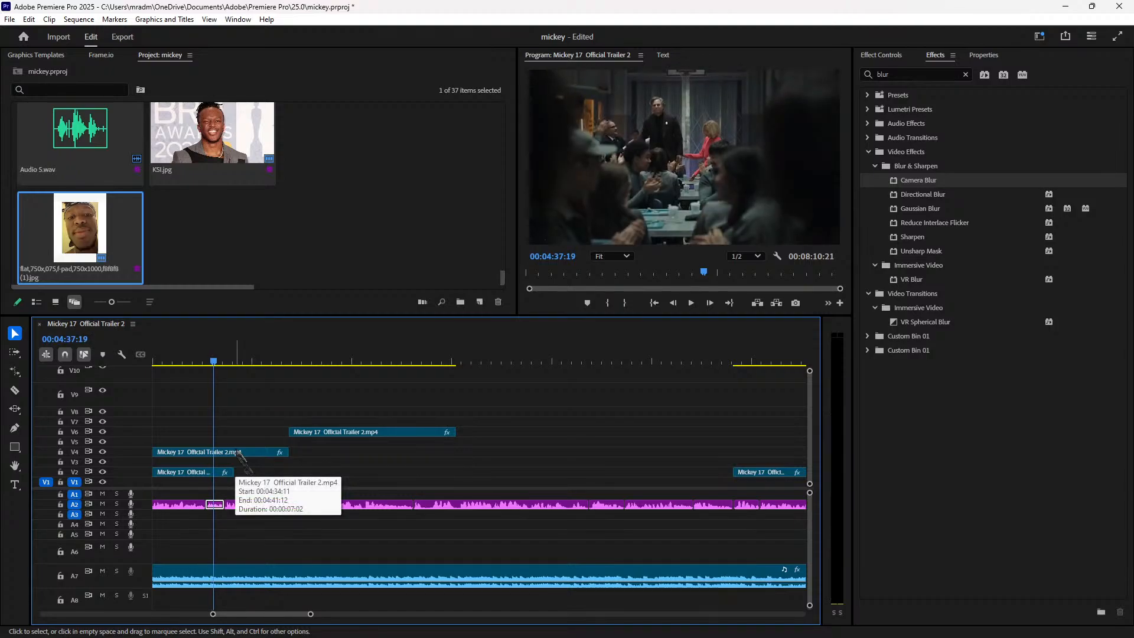
key(Left)
key(Left)
key(Left)
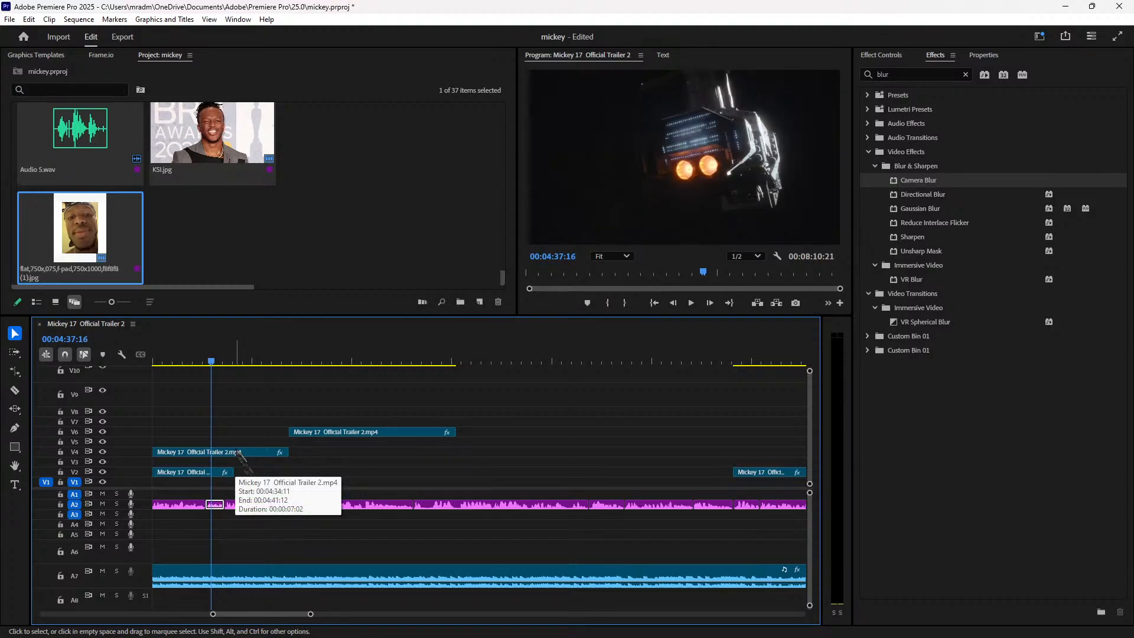
key(Right)
click(239, 453)
key(ctrl+k)
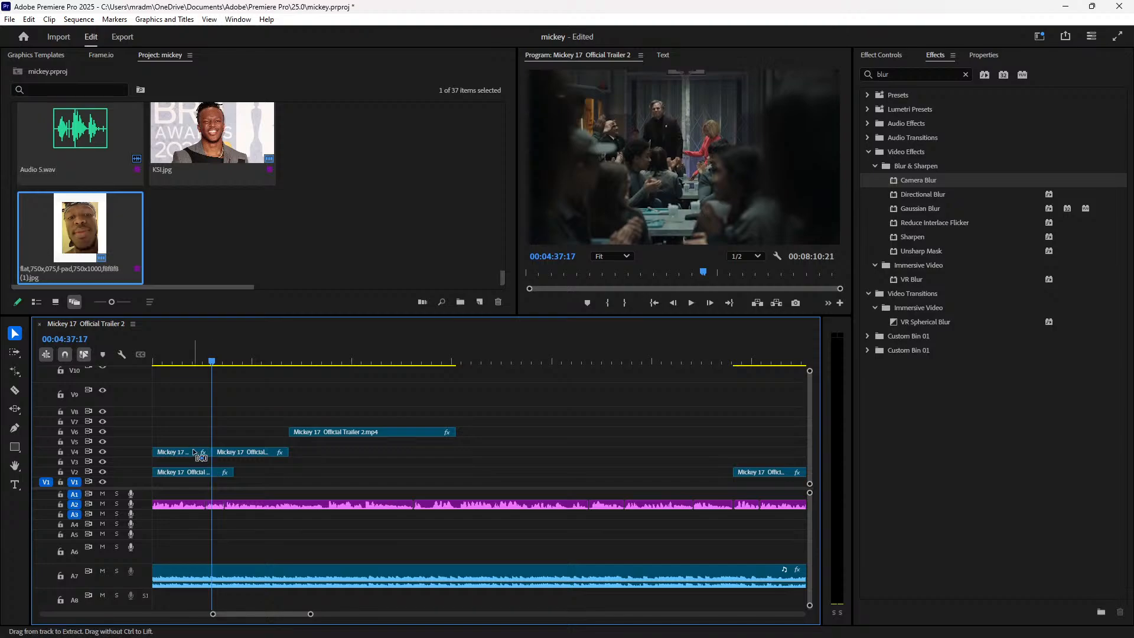
Step: Line the V4 piece up after the V2 clip and nudge the V6 clip later to 04:42:13
drag(256, 454, 274, 454)
drag(213, 362, 309, 380)
key(space)
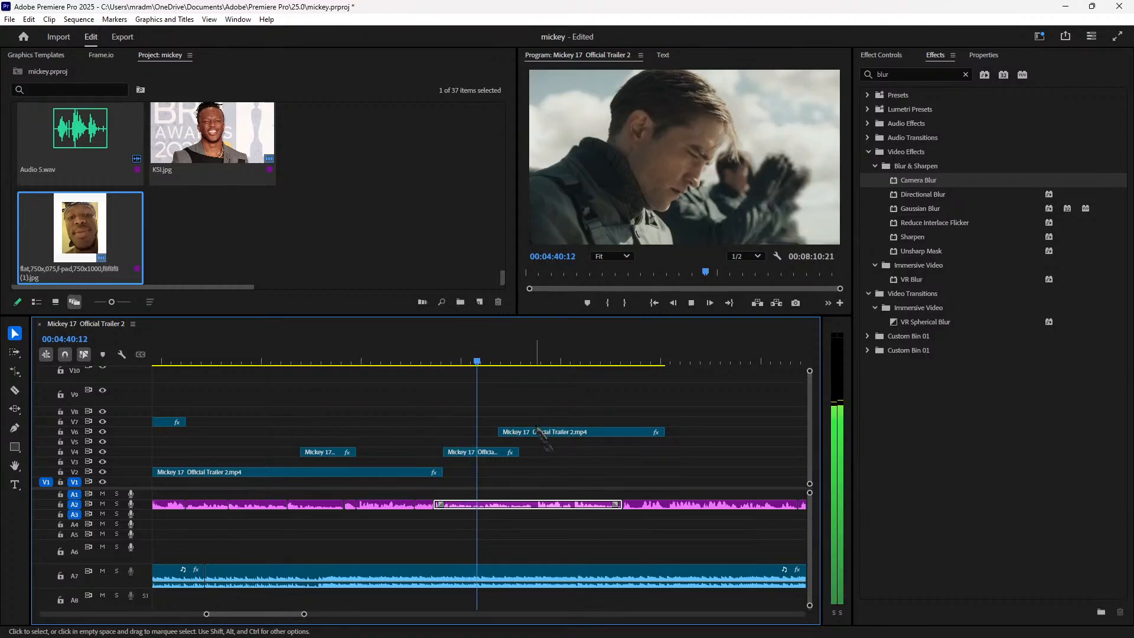
drag(542, 432, 575, 436)
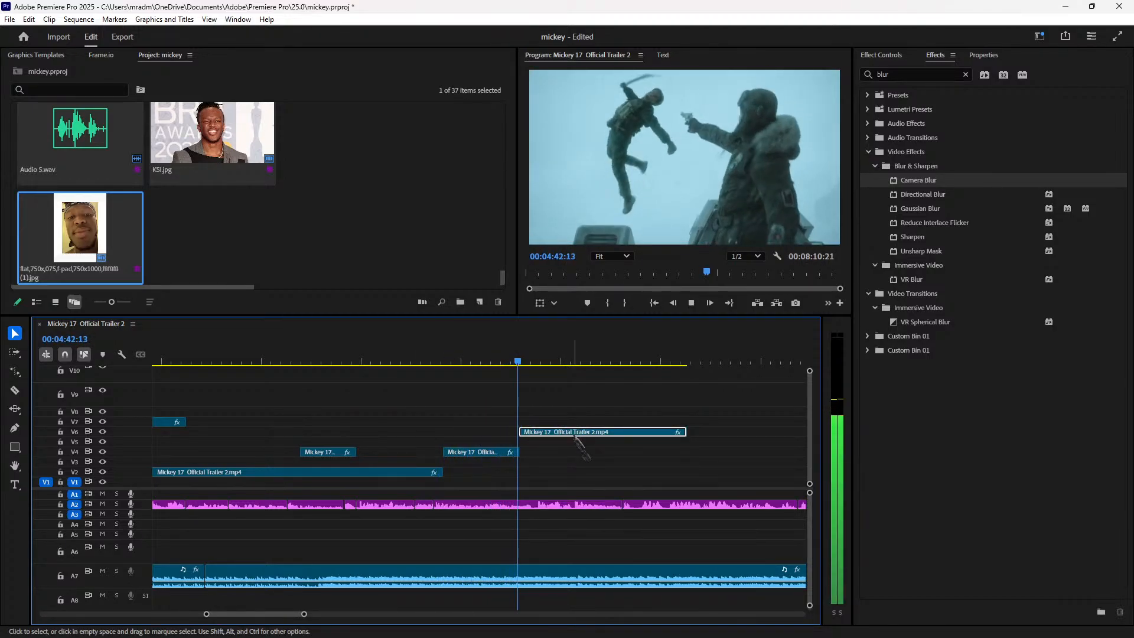
key(minus)
key(minus)
key(minus)
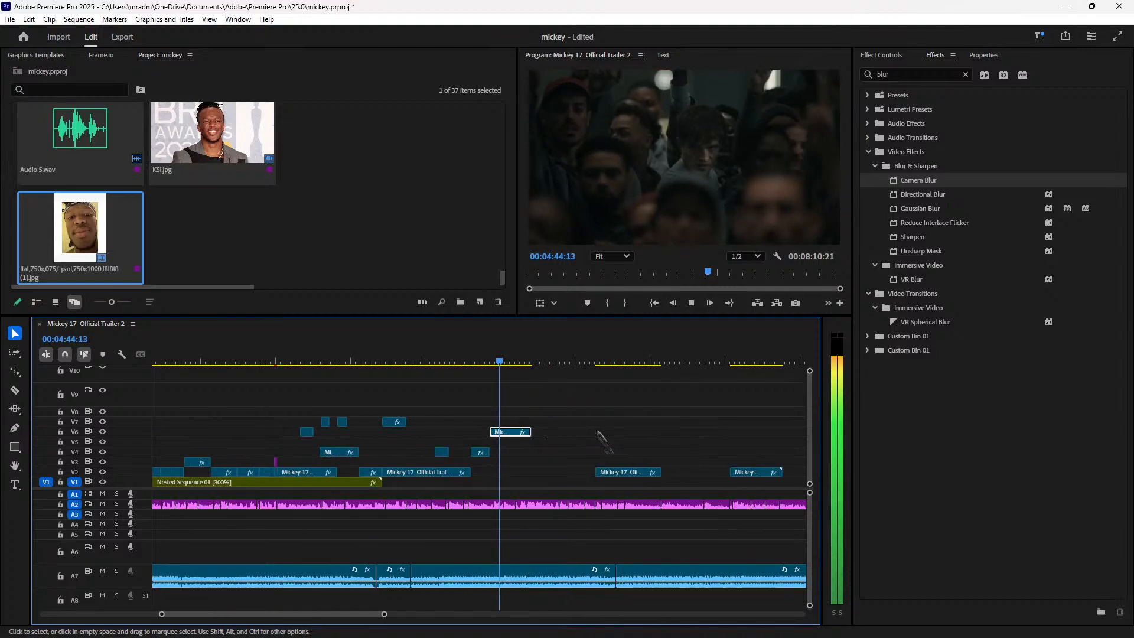
key(space)
click(188, 358)
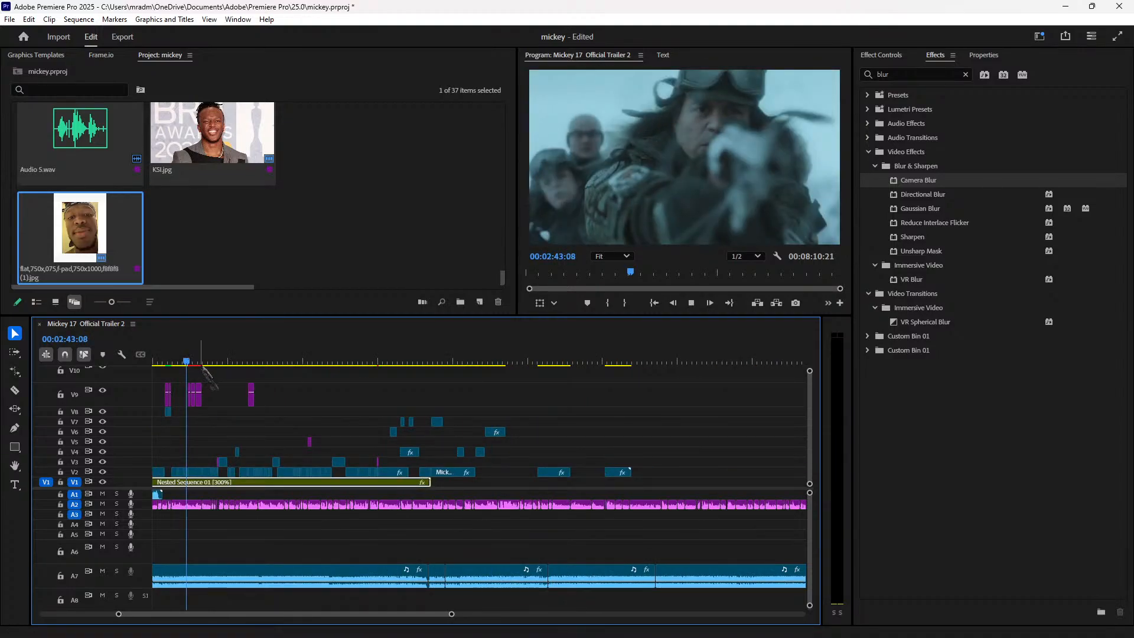
key(backslash)
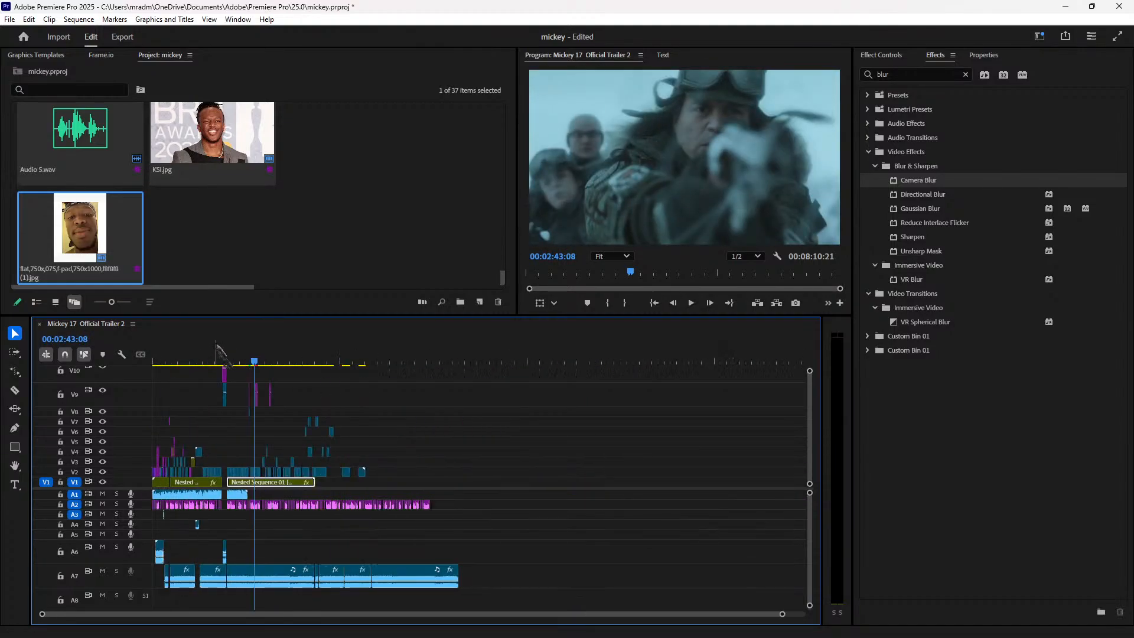
key(space)
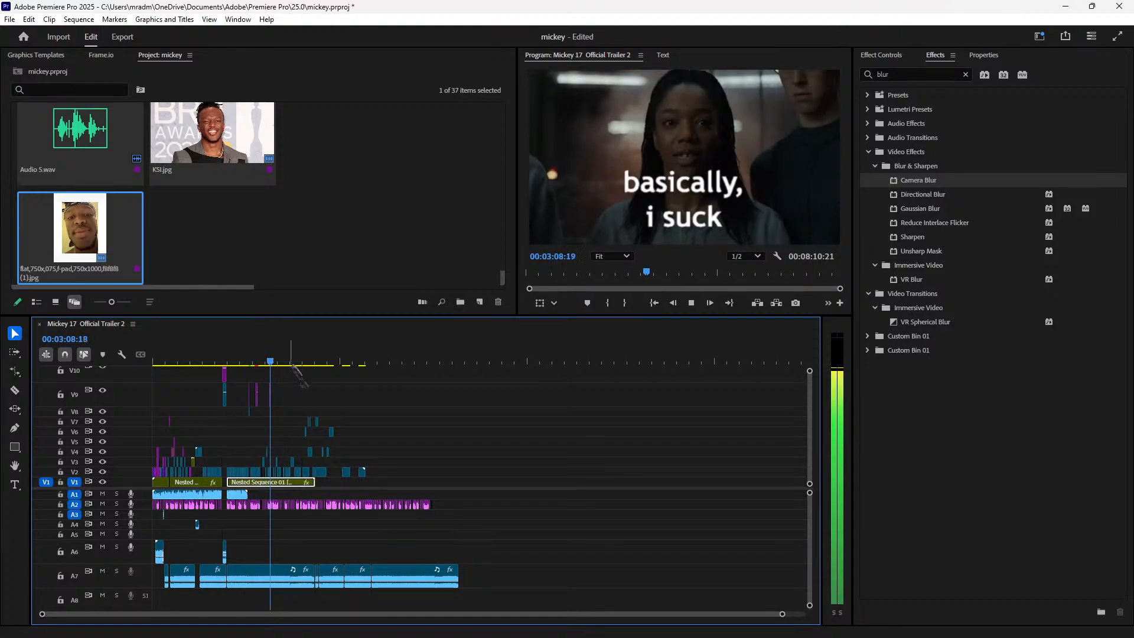
key(equal)
key(equal)
key(equal)
click(511, 363)
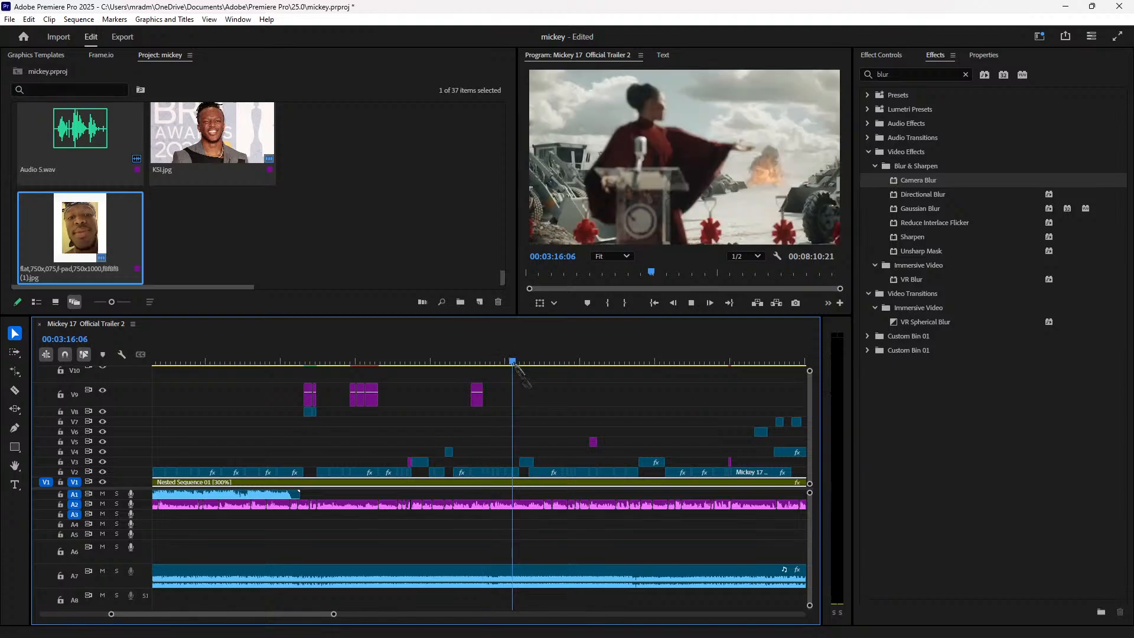
click(553, 361)
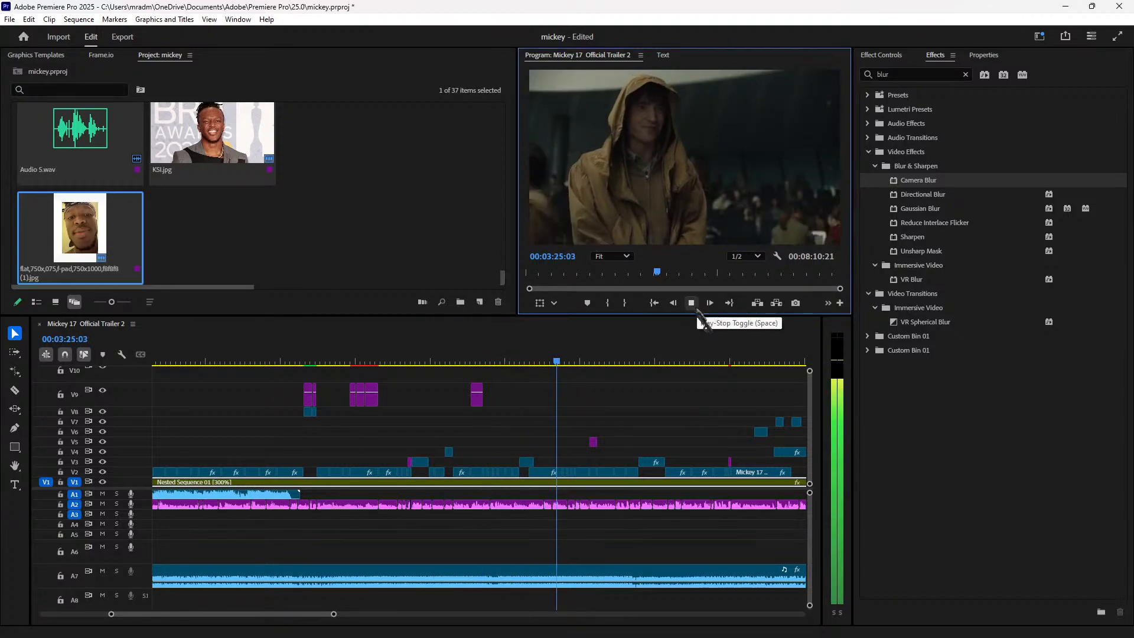
click(600, 362)
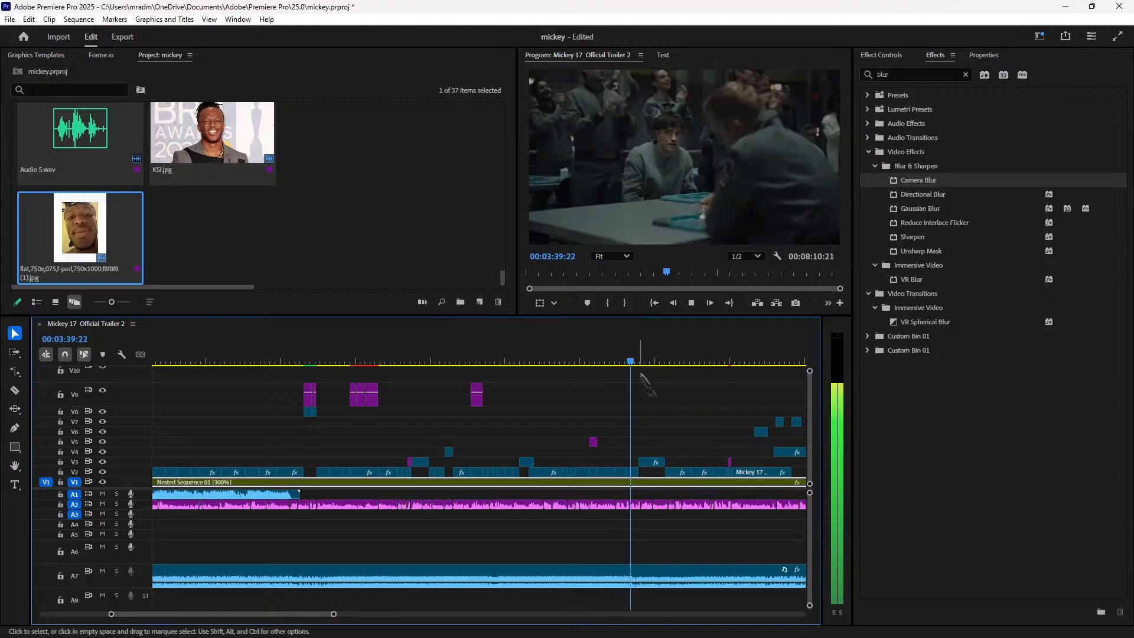
click(681, 362)
click(666, 360)
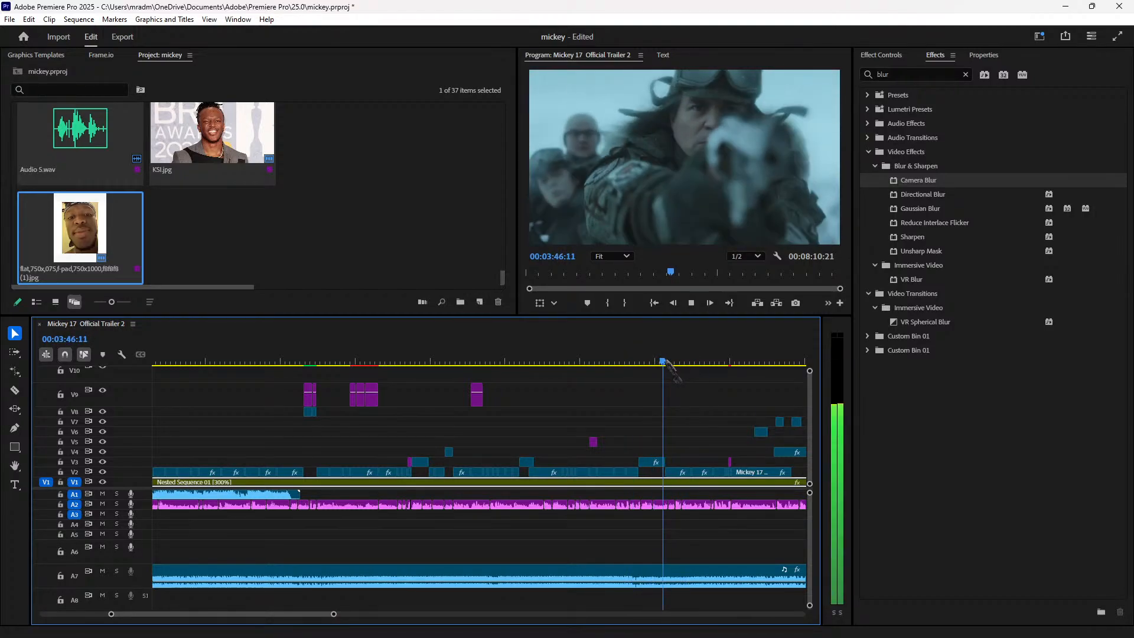
click(646, 362)
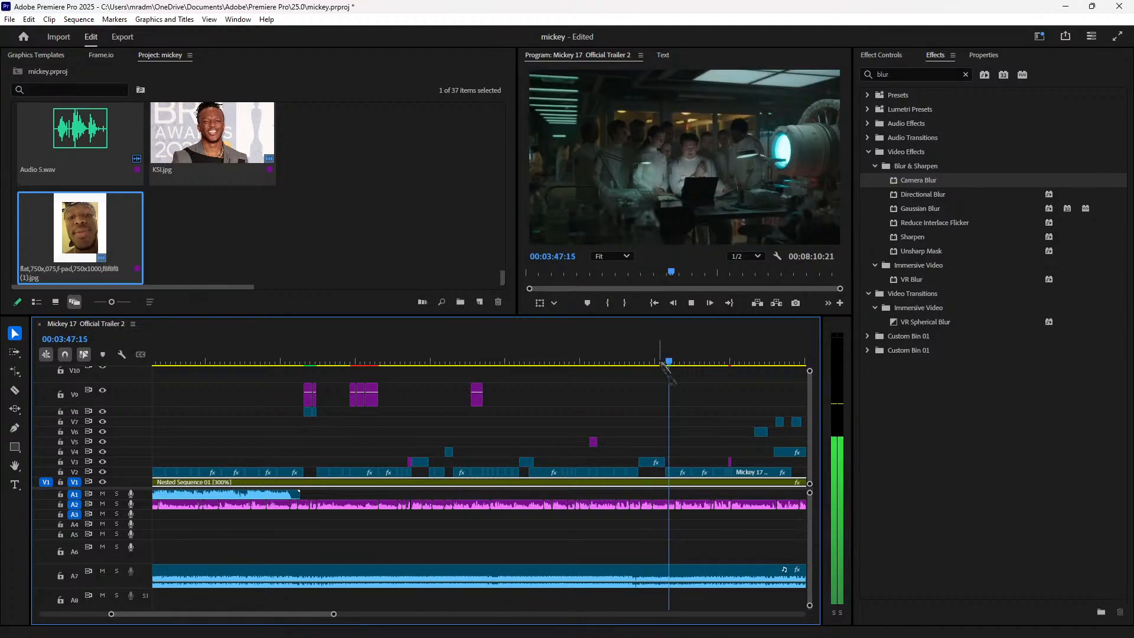
key(=)
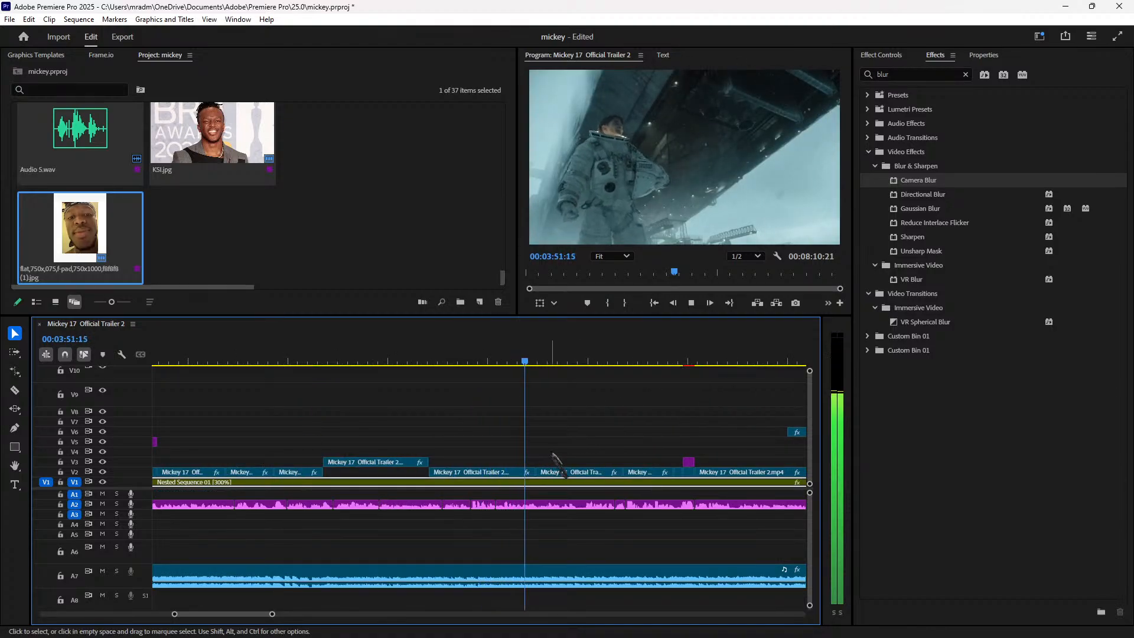
Step: Split the V2 trailer clip at 00:03:53:10 and shift the later piece right
key(space)
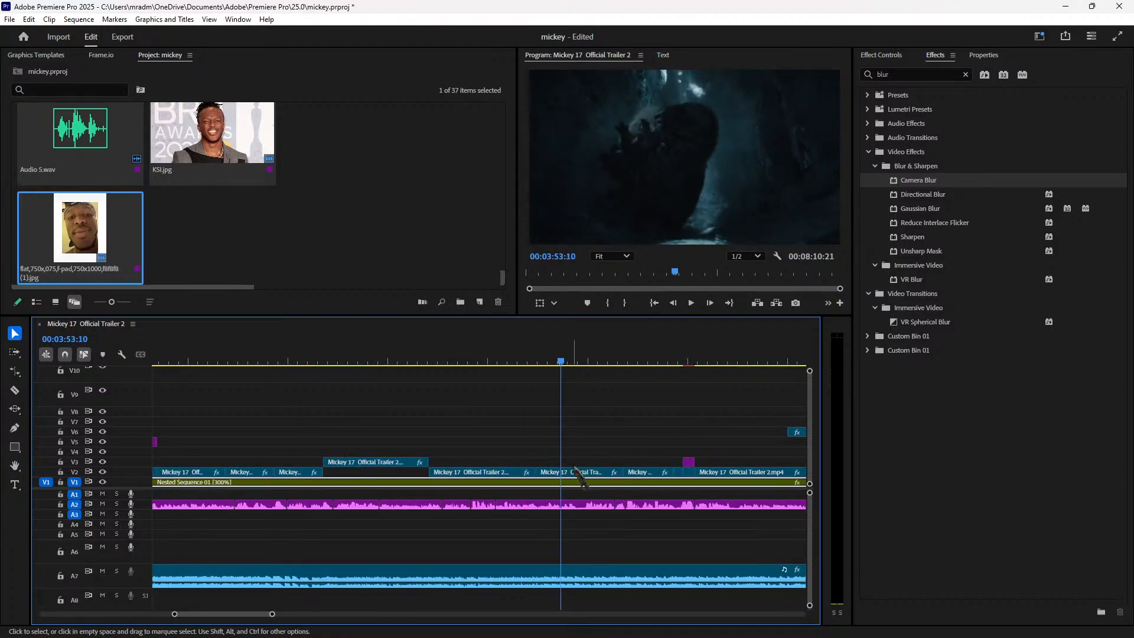
click(578, 472)
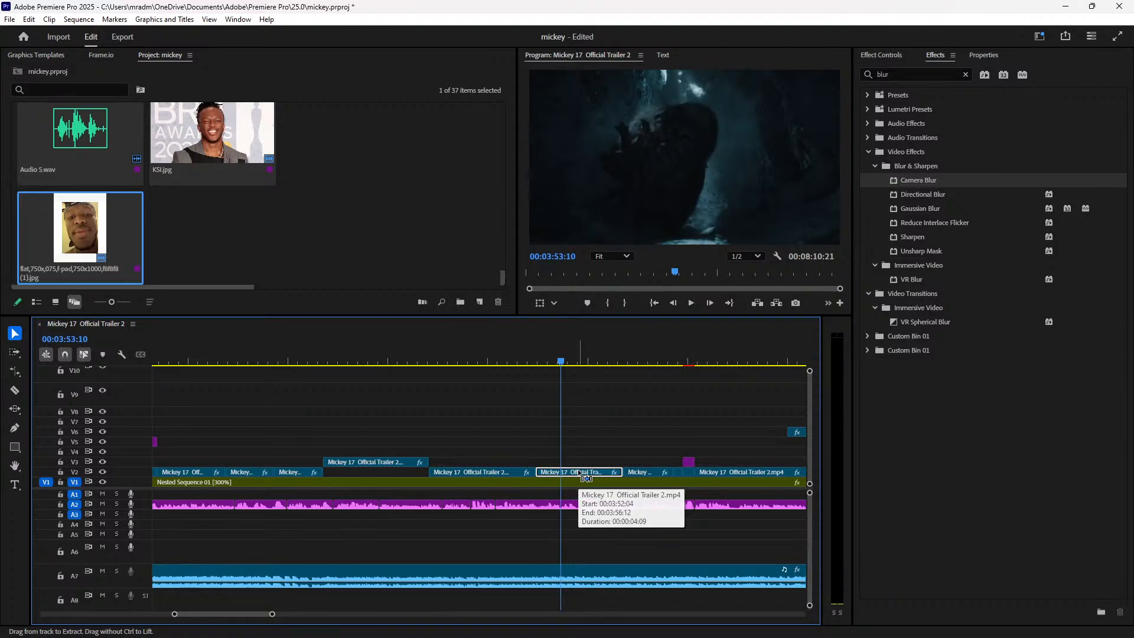
key(ctrl+k)
drag(572, 476, 612, 471)
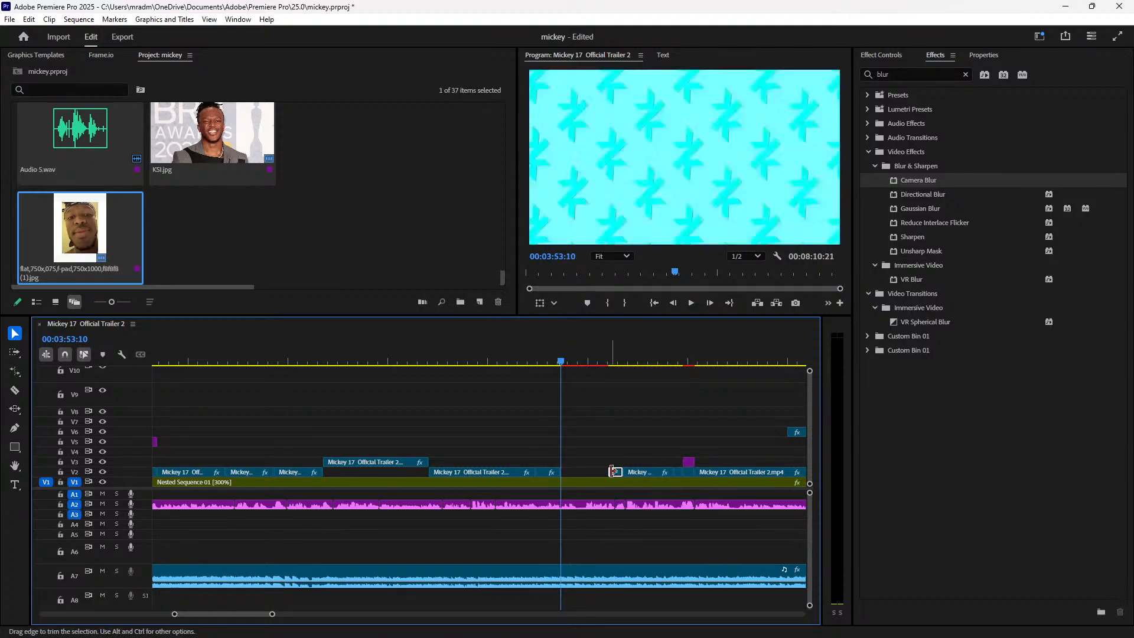
key(ctrl+v)
key(ctrl+z)
Step: Trim the later V2 piece's start back to 00:03:53:10 to close the gap, then play it
key(minus)
key(minus)
drag(322, 354, 521, 459)
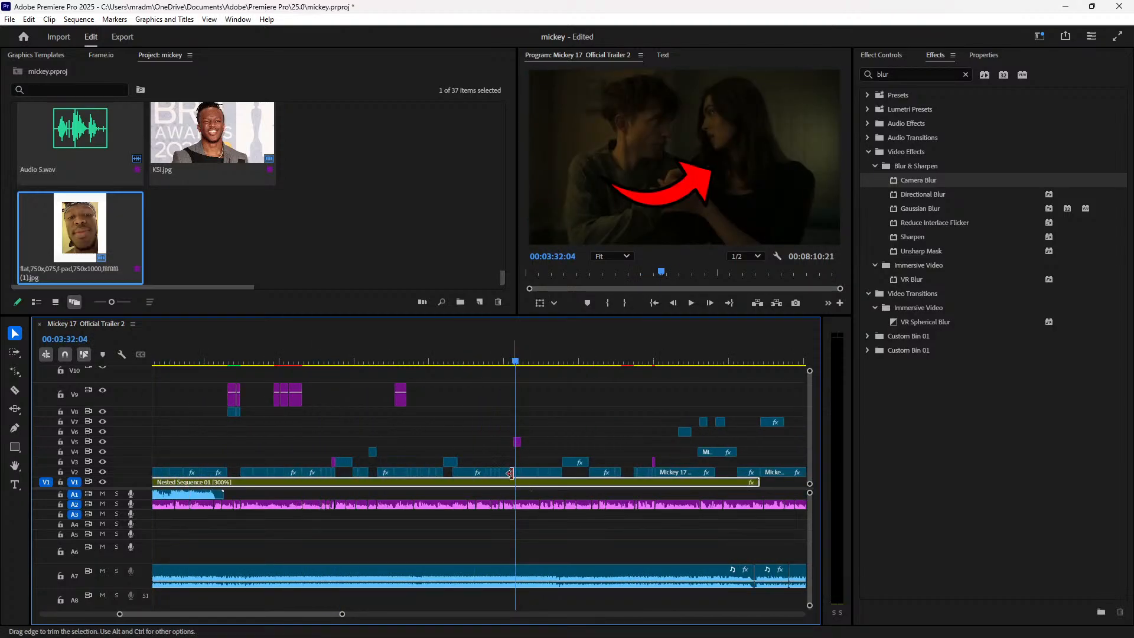
click(517, 472)
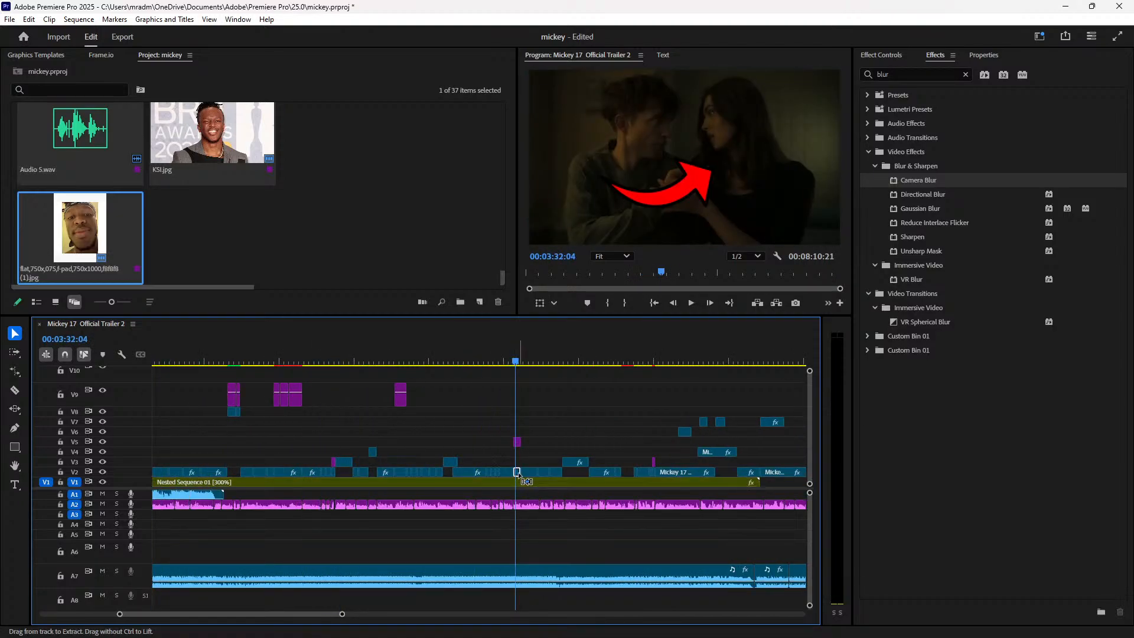
click(632, 361)
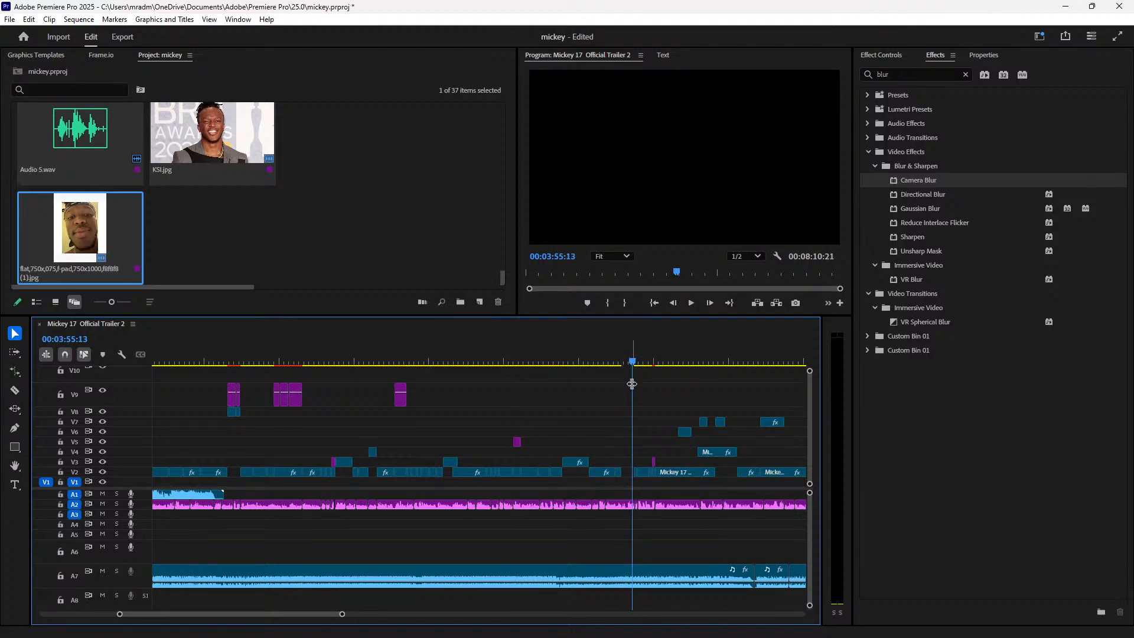
scroll(466, 390, up, 3)
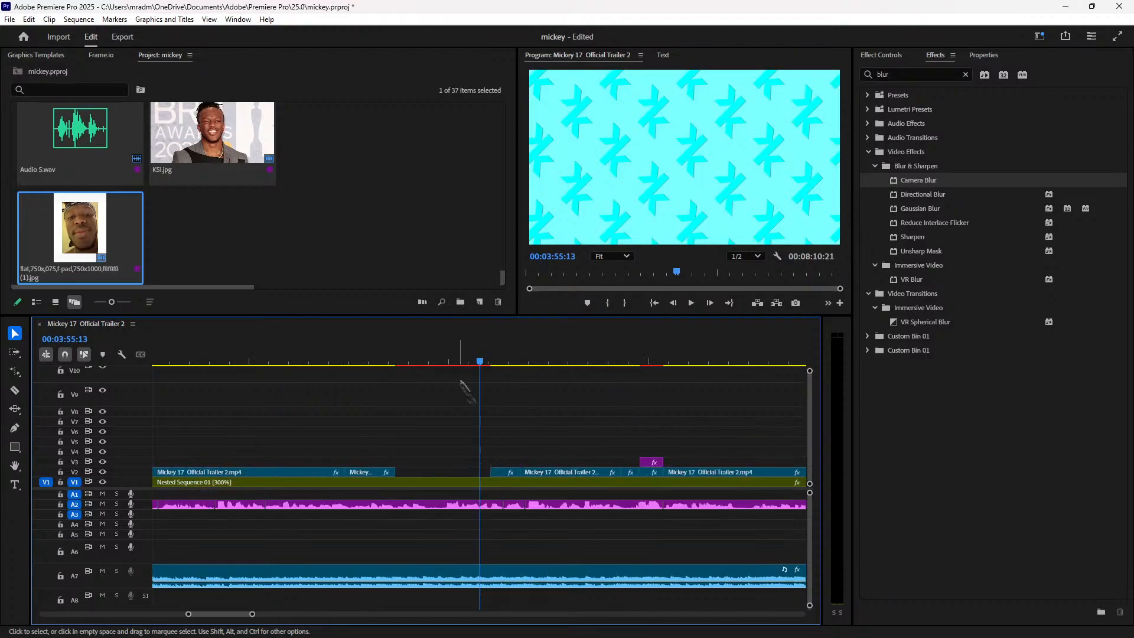
click(345, 361)
key(space)
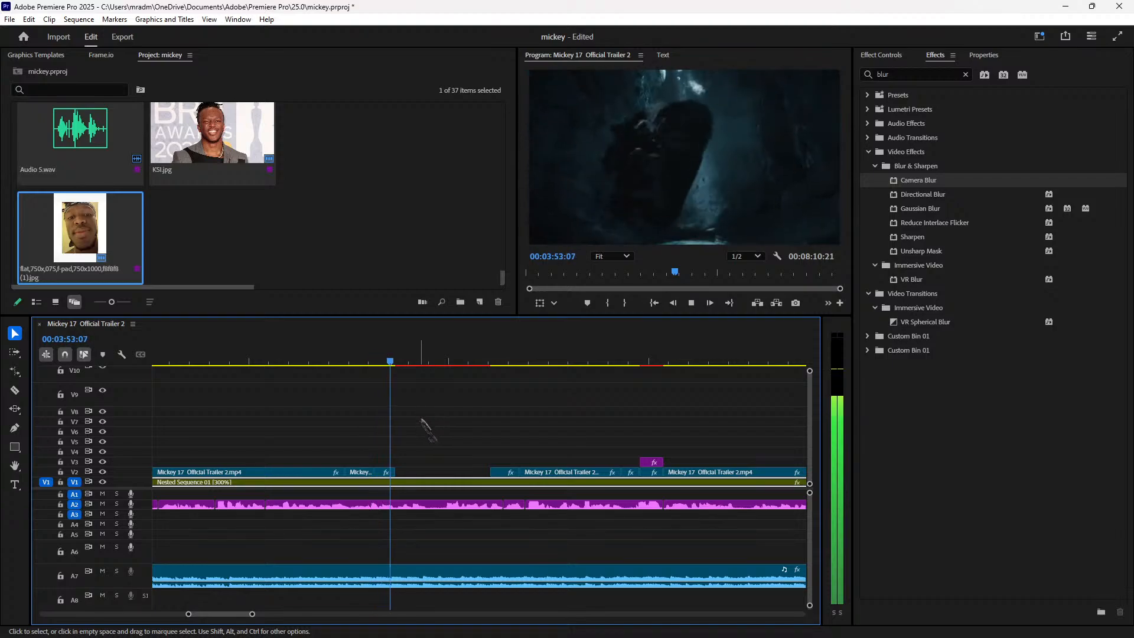
key(space)
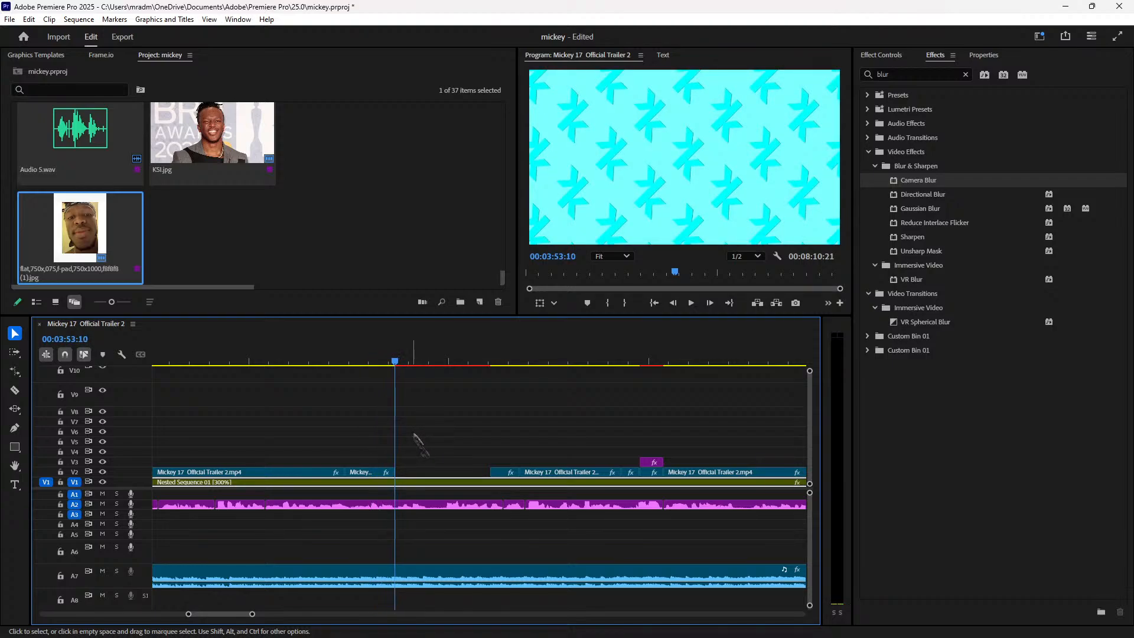
drag(487, 470, 454, 472)
key(space)
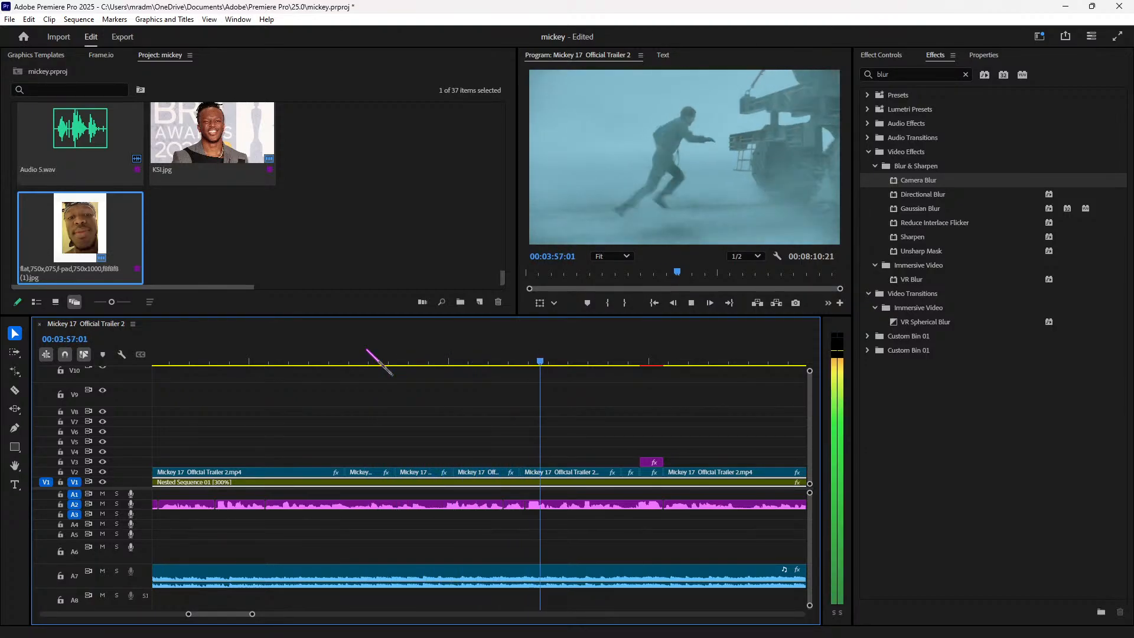
Step: Move the second V6 trailer piece later, near 00:04:47:00, leaving a gap after the first
key(minus)
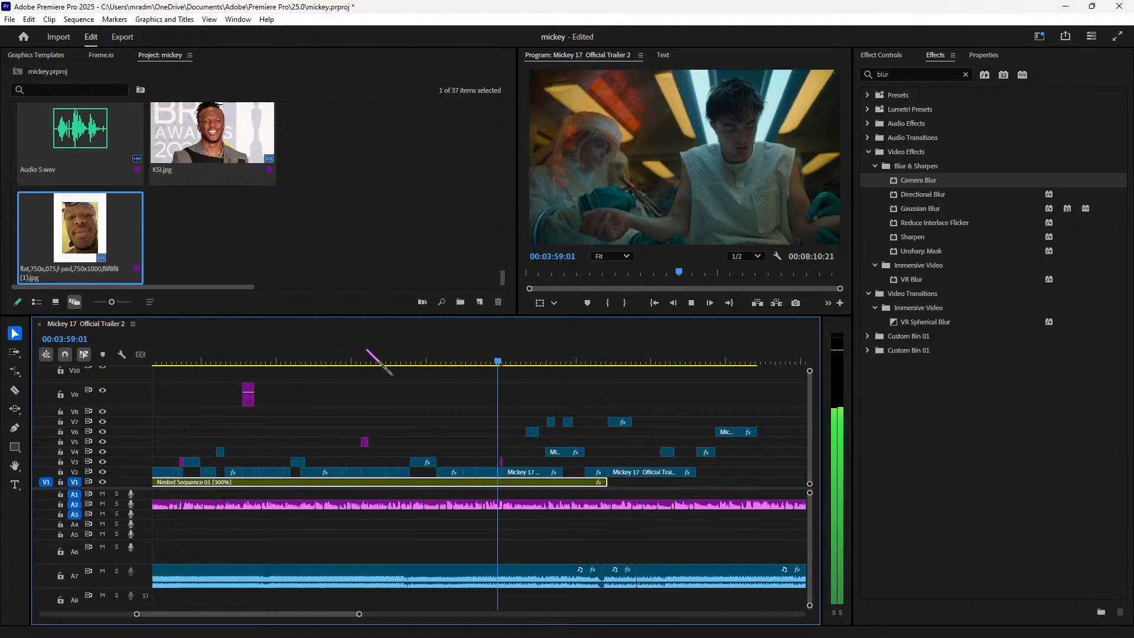
key(minus)
key(equal)
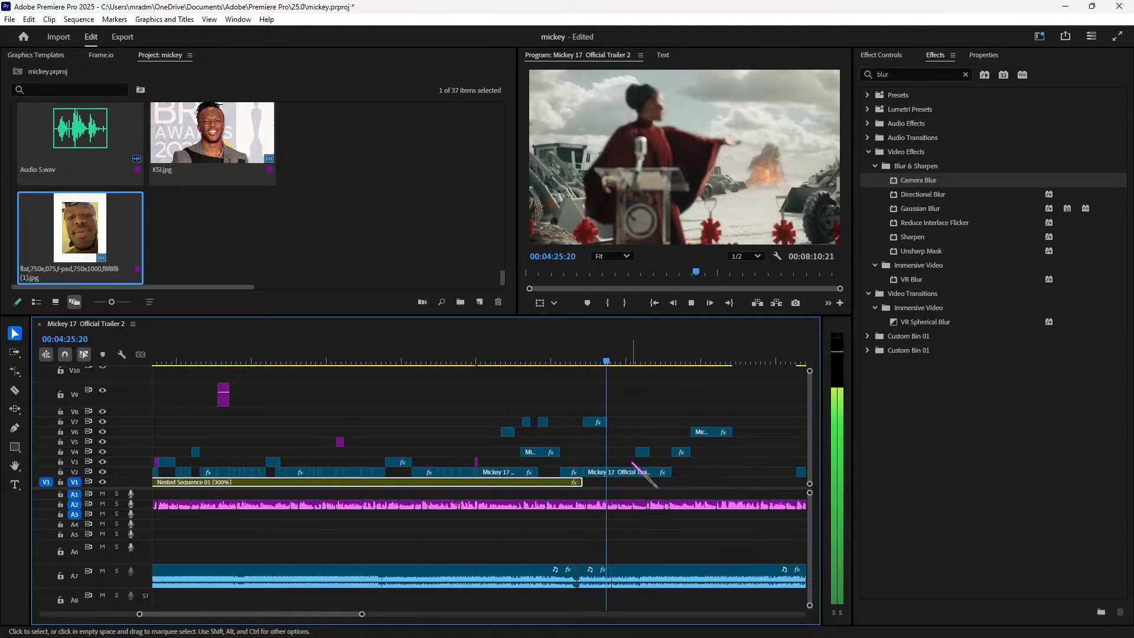
key(=)
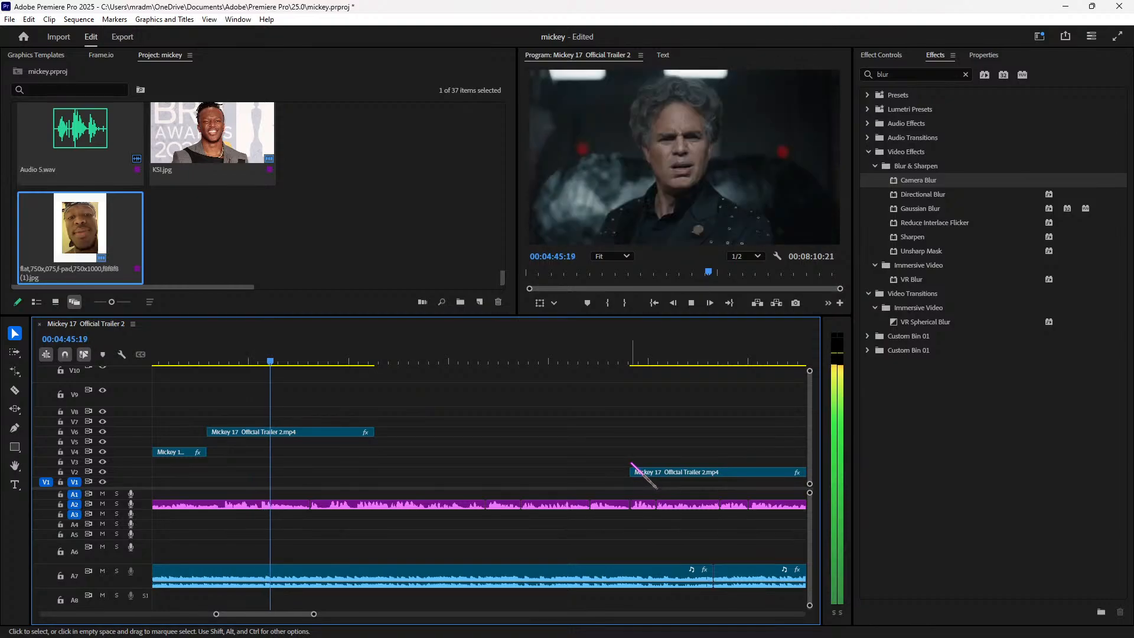
key(space)
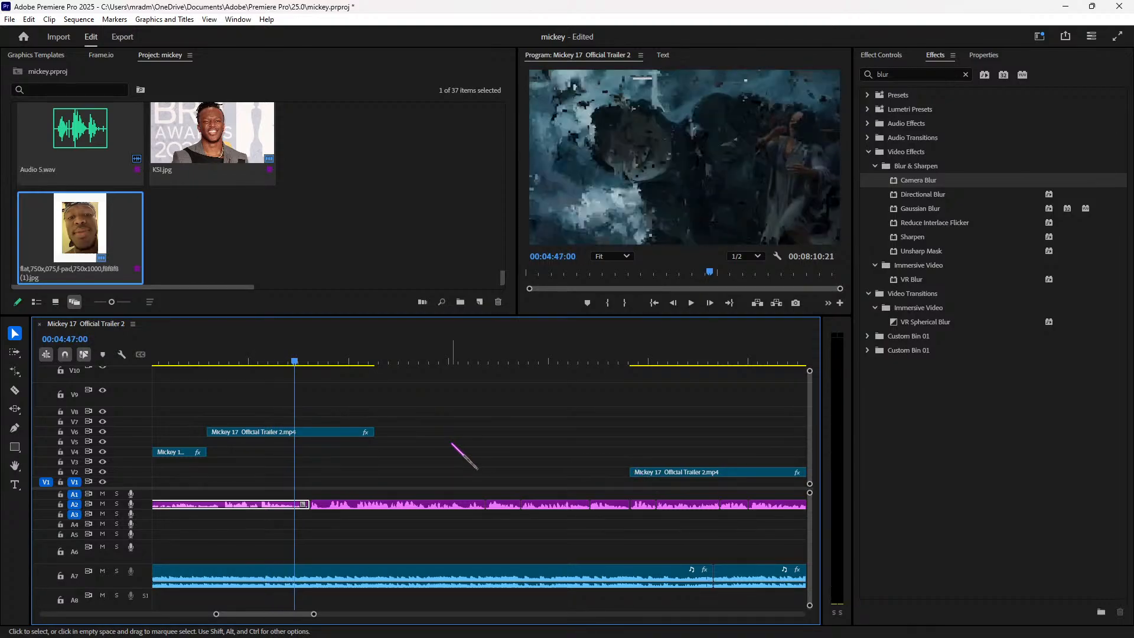
key(space)
key(space)
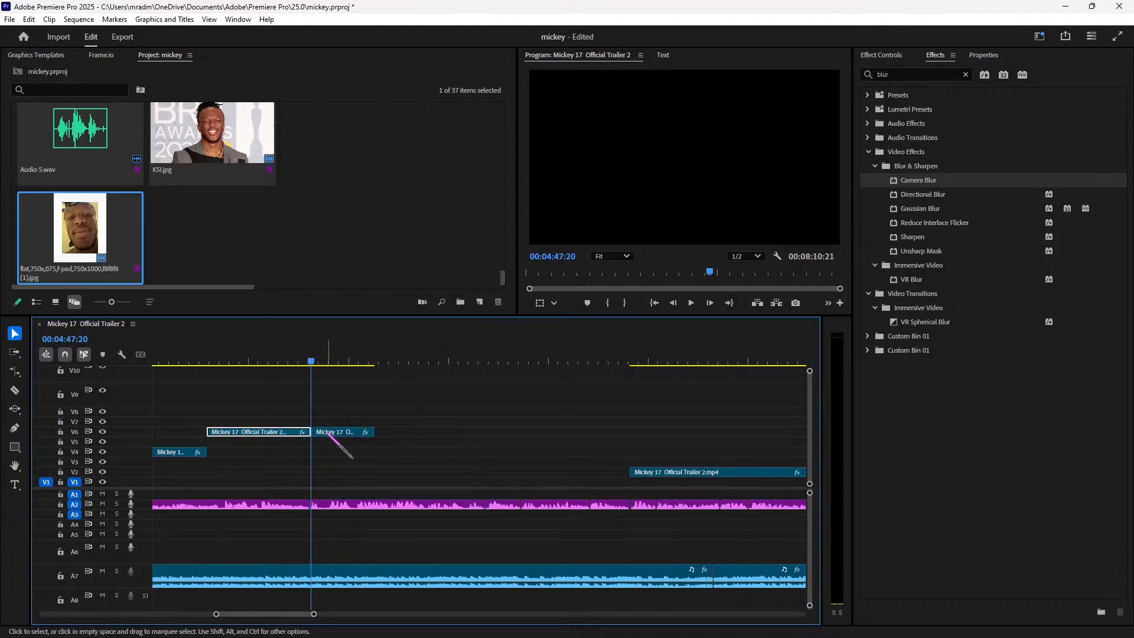
drag(568, 432, 614, 433)
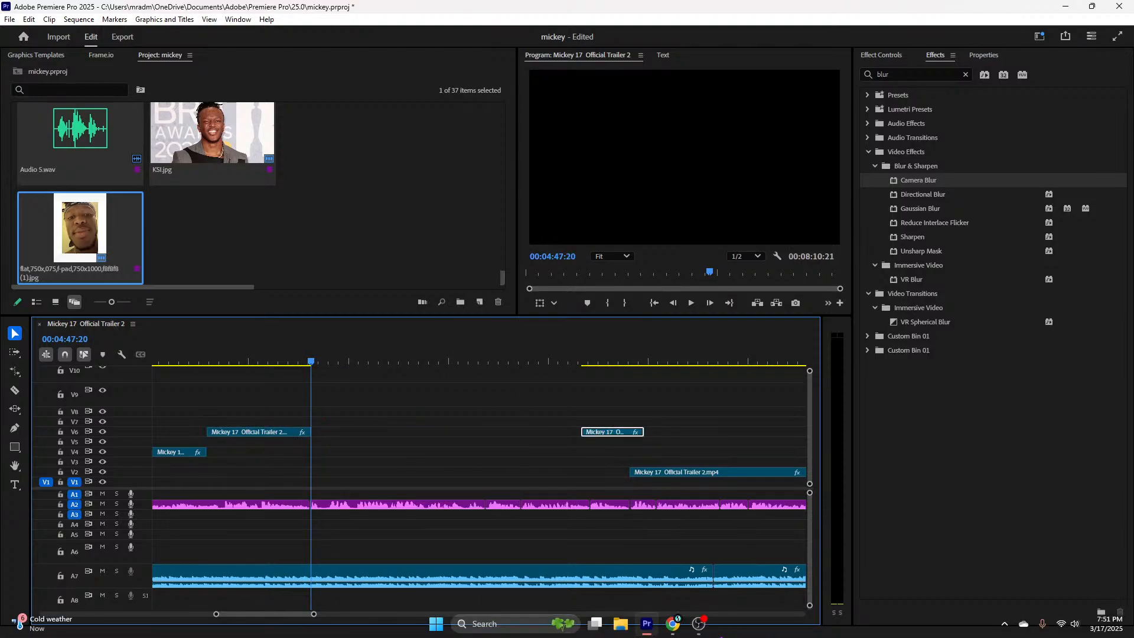
click(672, 623)
Step: Search Pinterest for 'lelouc' and save a manga pin to the Silly images board
click(89, 12)
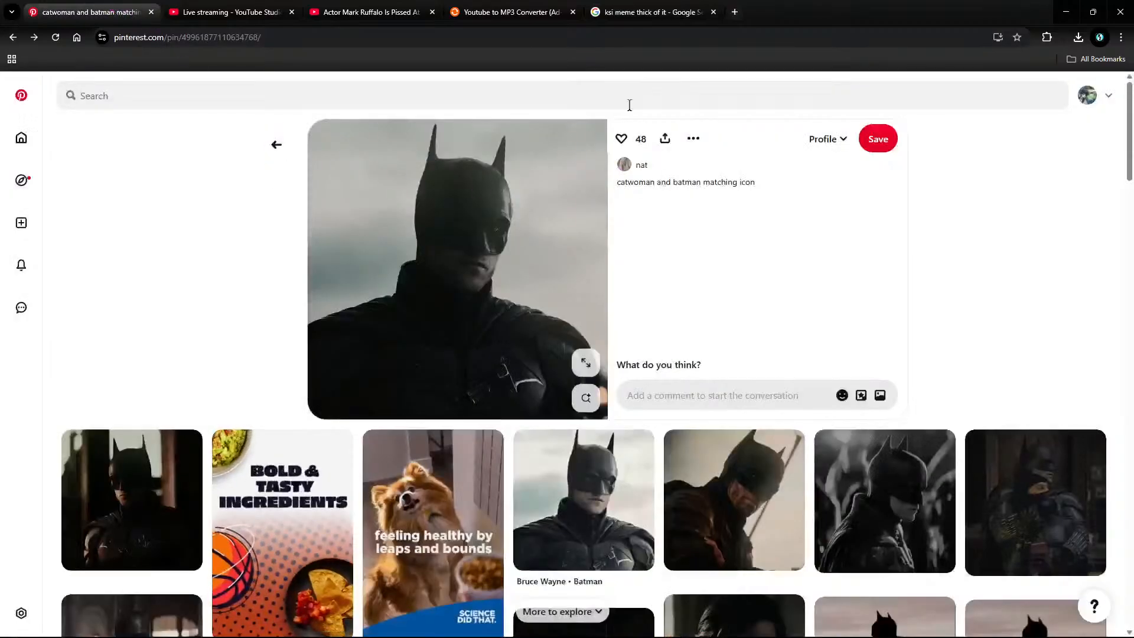
click(555, 94)
text(lelouch)
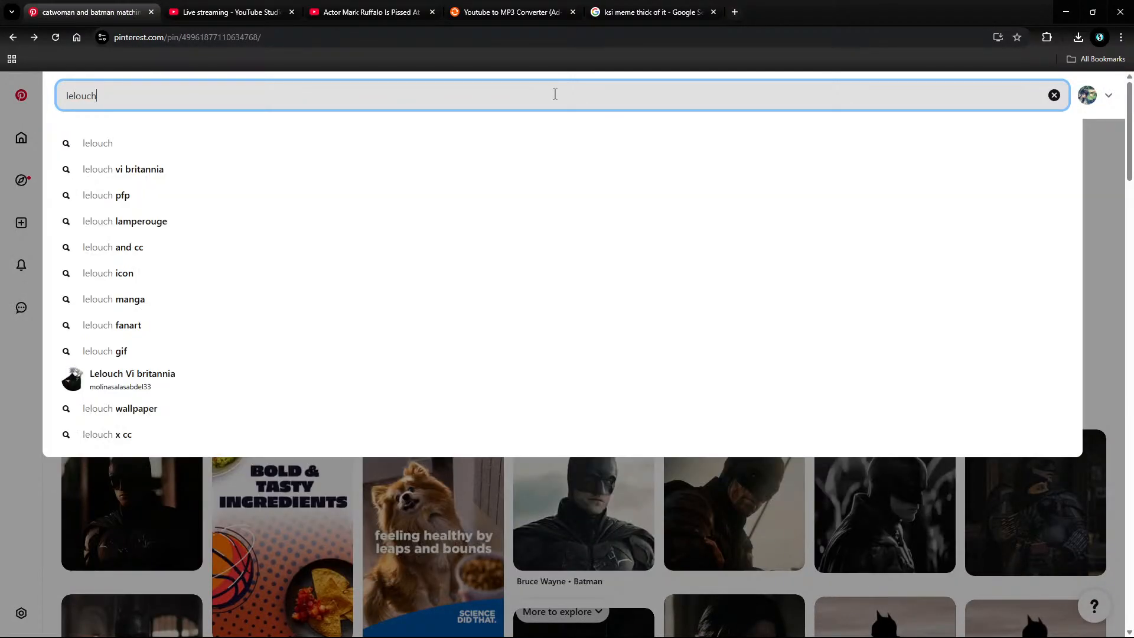
key(Return)
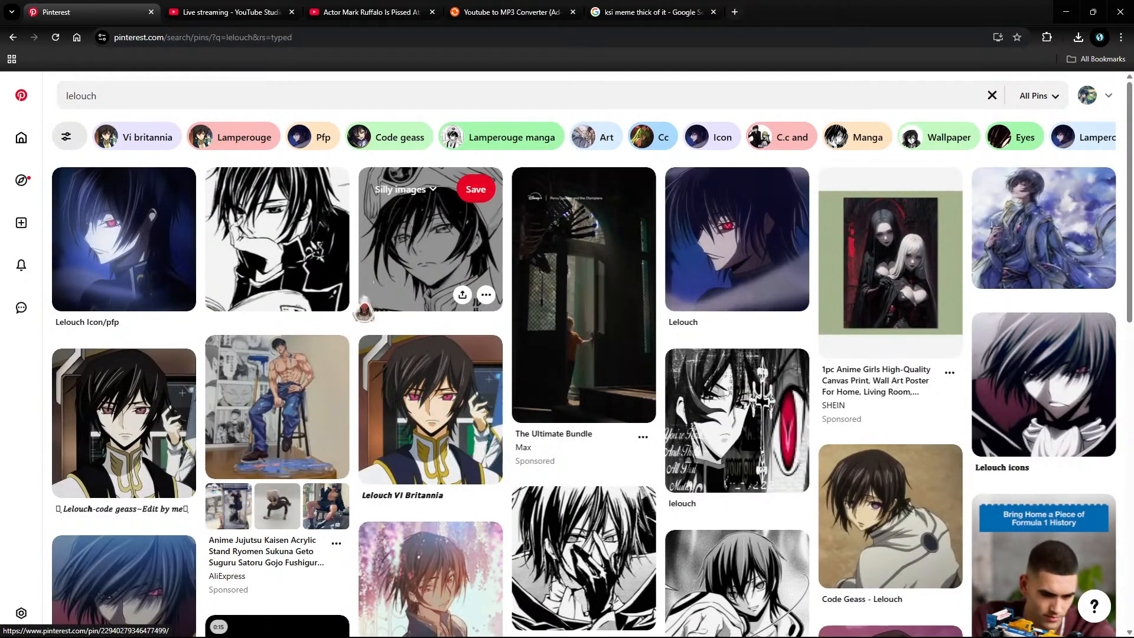
click(317, 189)
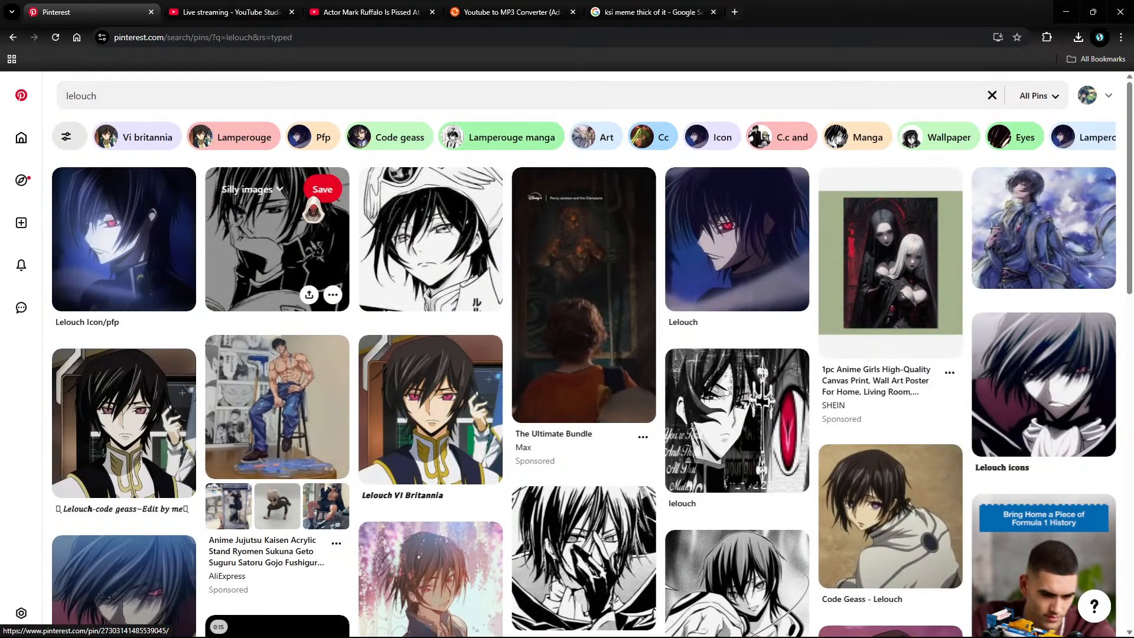
Step: Download the saved Lelouch manga pin's image as download (7).jpg
click(332, 295)
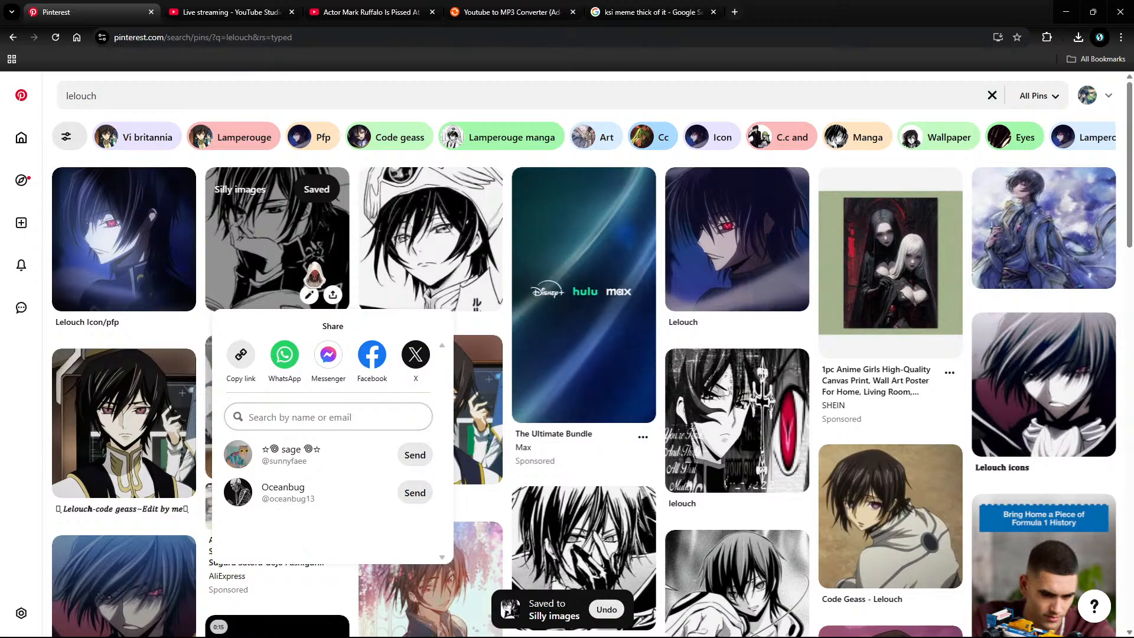
click(314, 273)
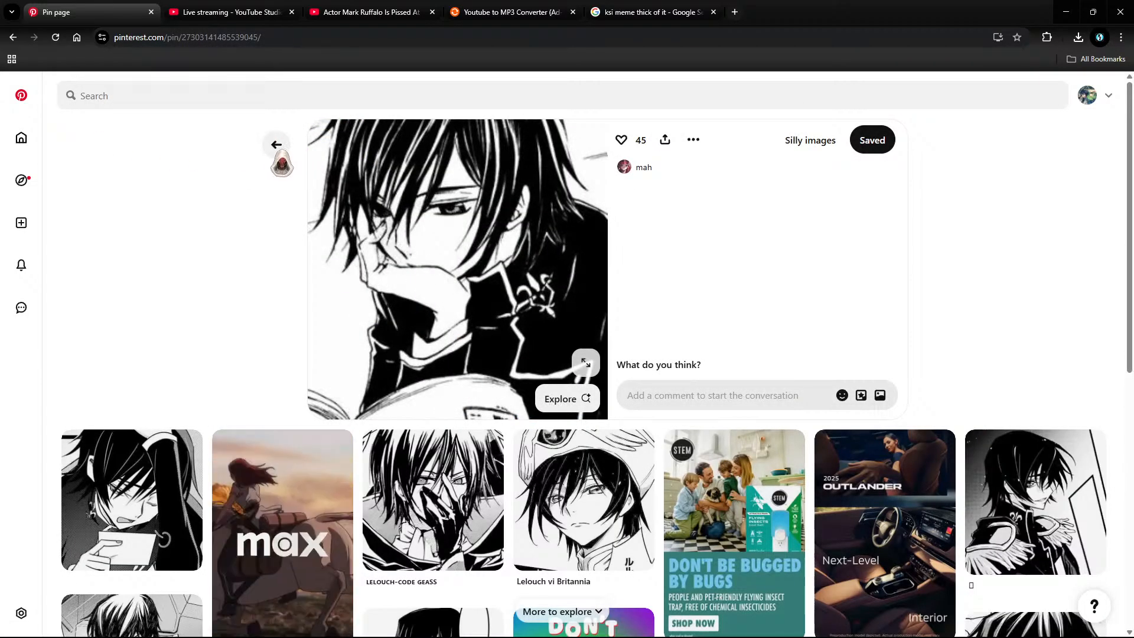
click(280, 152)
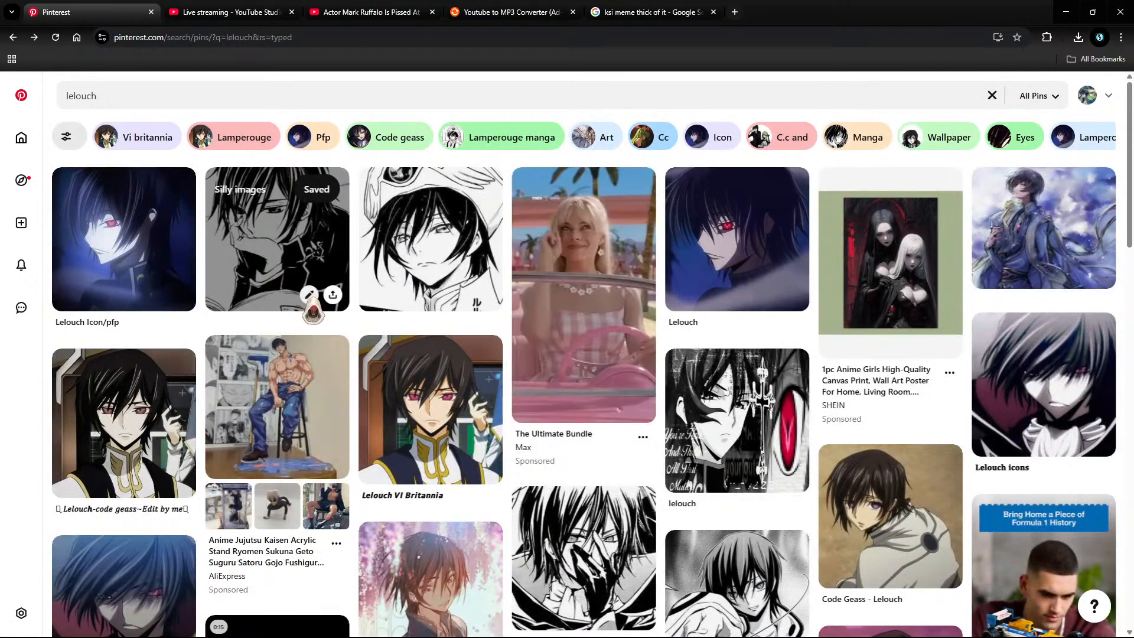
click(308, 295)
click(755, 481)
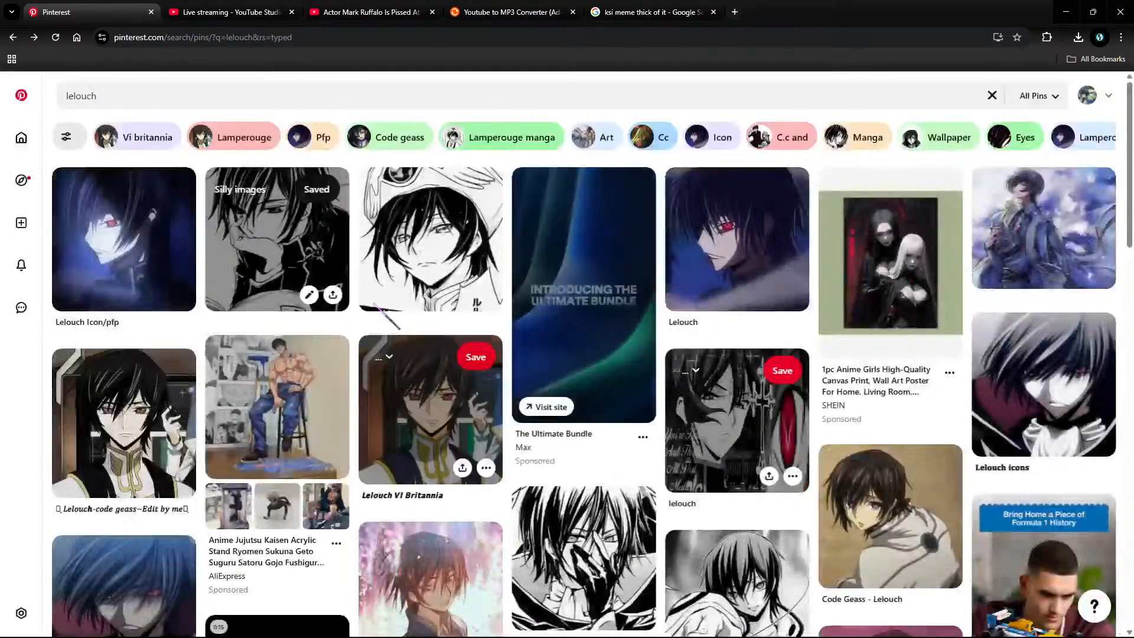
click(333, 295)
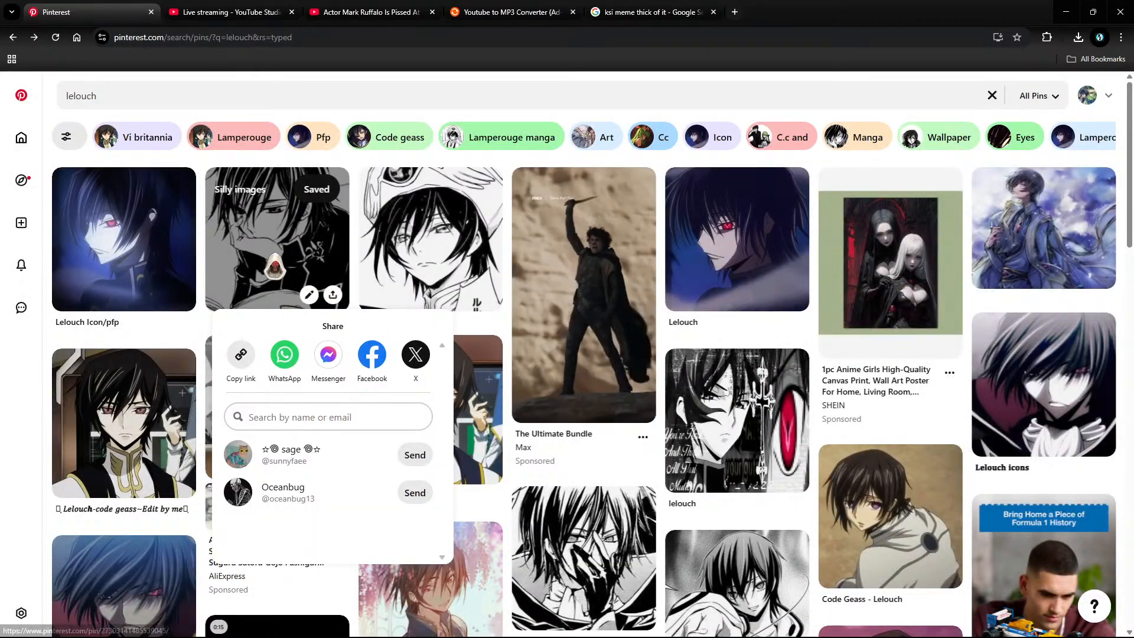
click(275, 260)
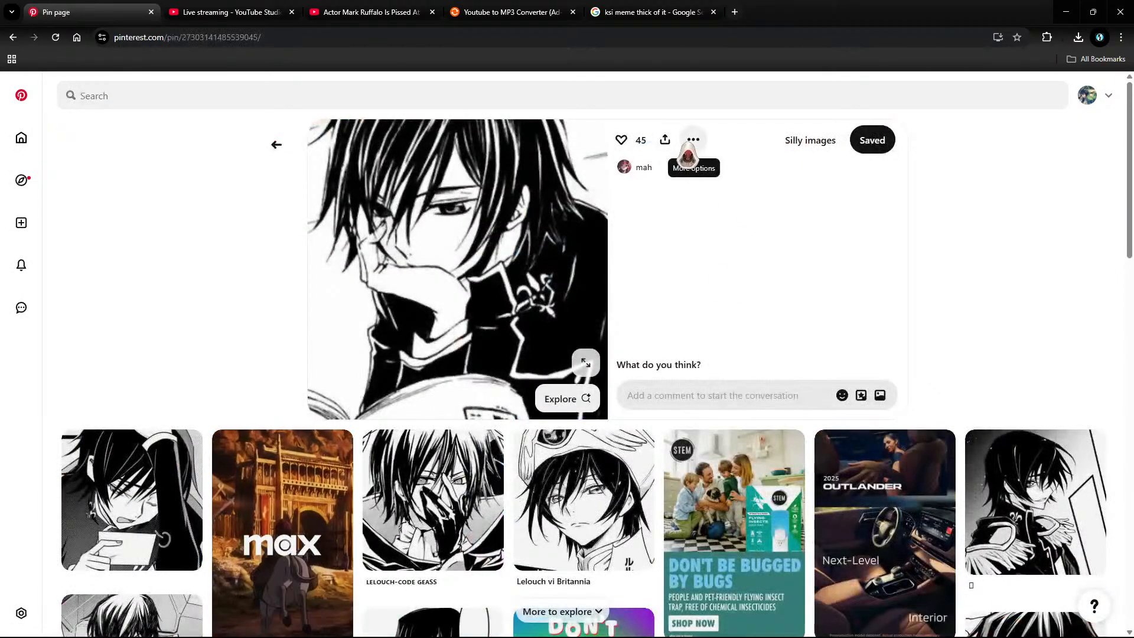
click(688, 152)
click(701, 175)
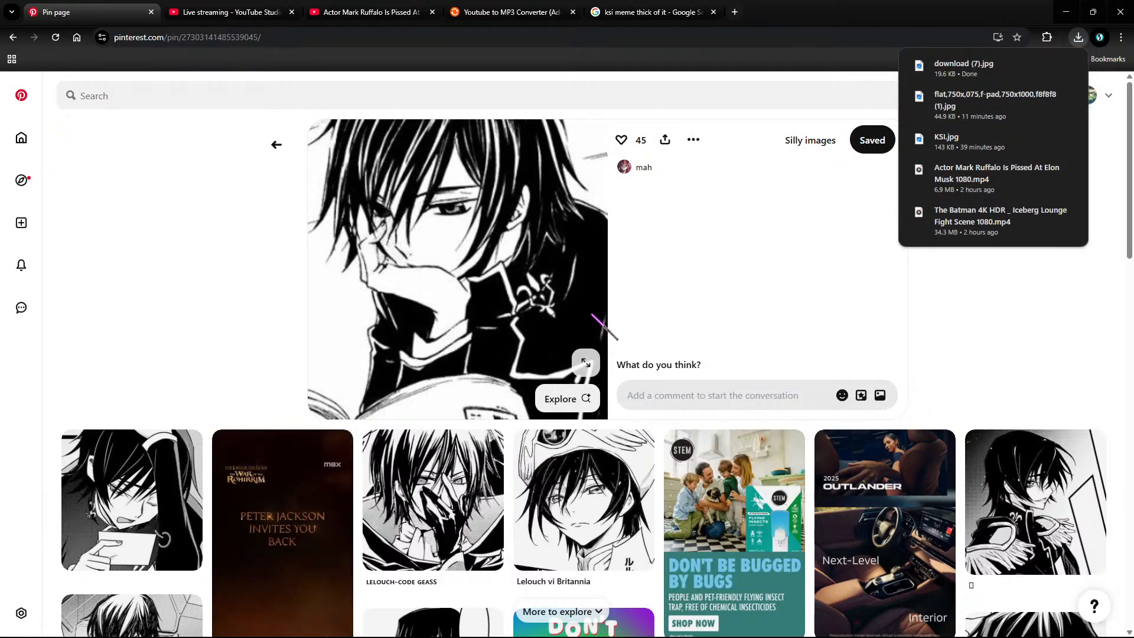
Step: Open the related 'lelouch vi britannia' manga pin
scroll(216, 347, down, 4)
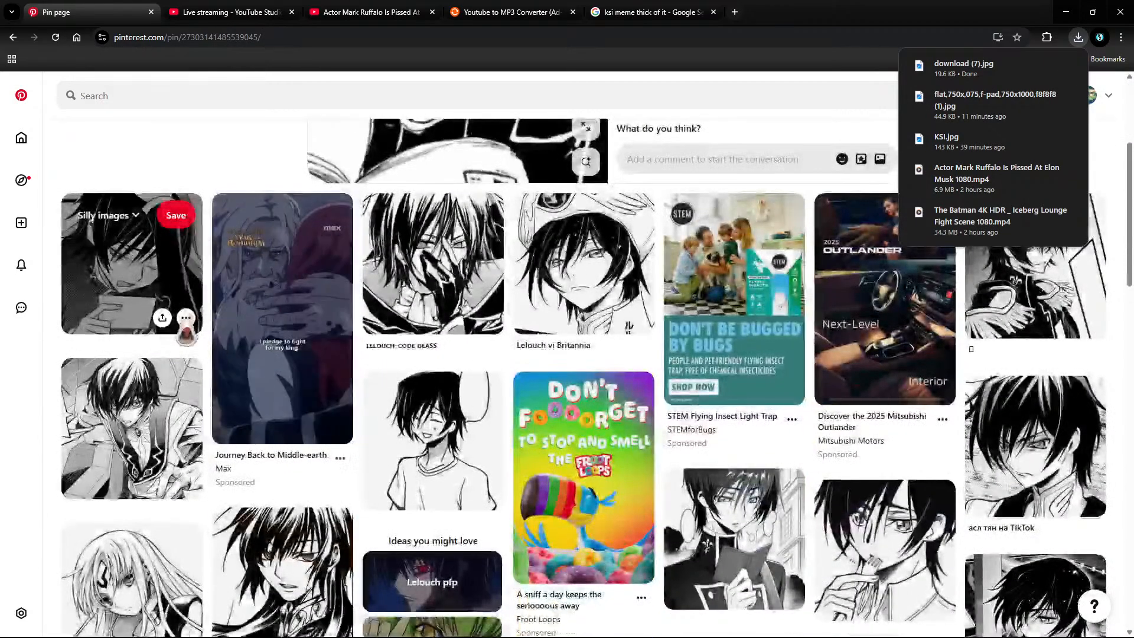
click(186, 318)
click(177, 271)
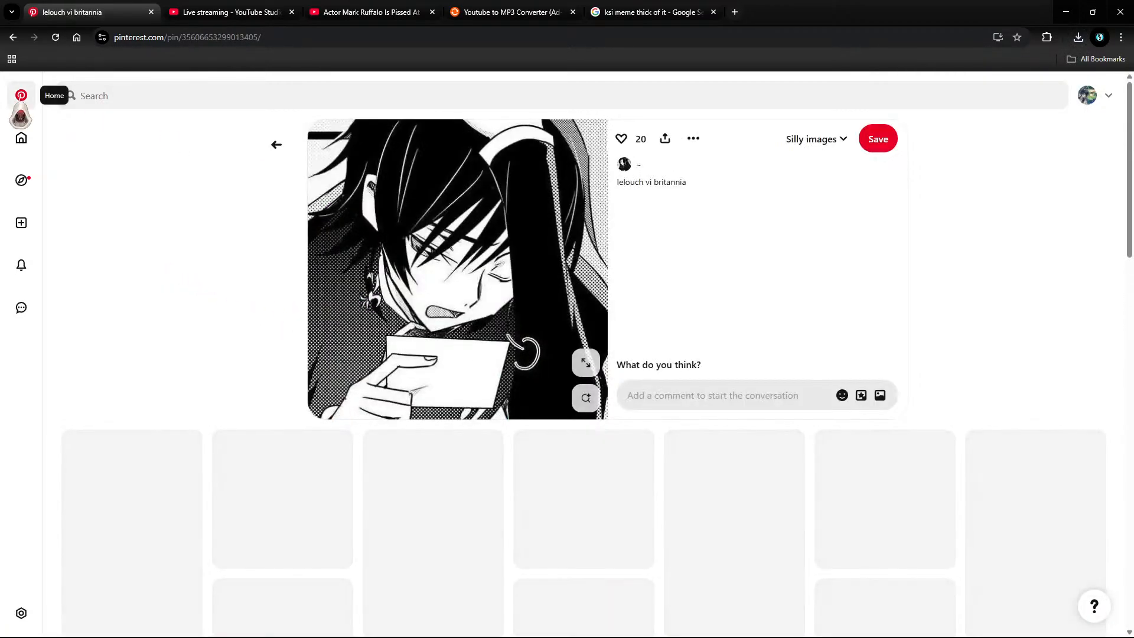
Step: Save the current Lelouch image and the Lelouch-reading-a-book image to Downloads
right_click(528, 239)
click(578, 273)
click(379, 260)
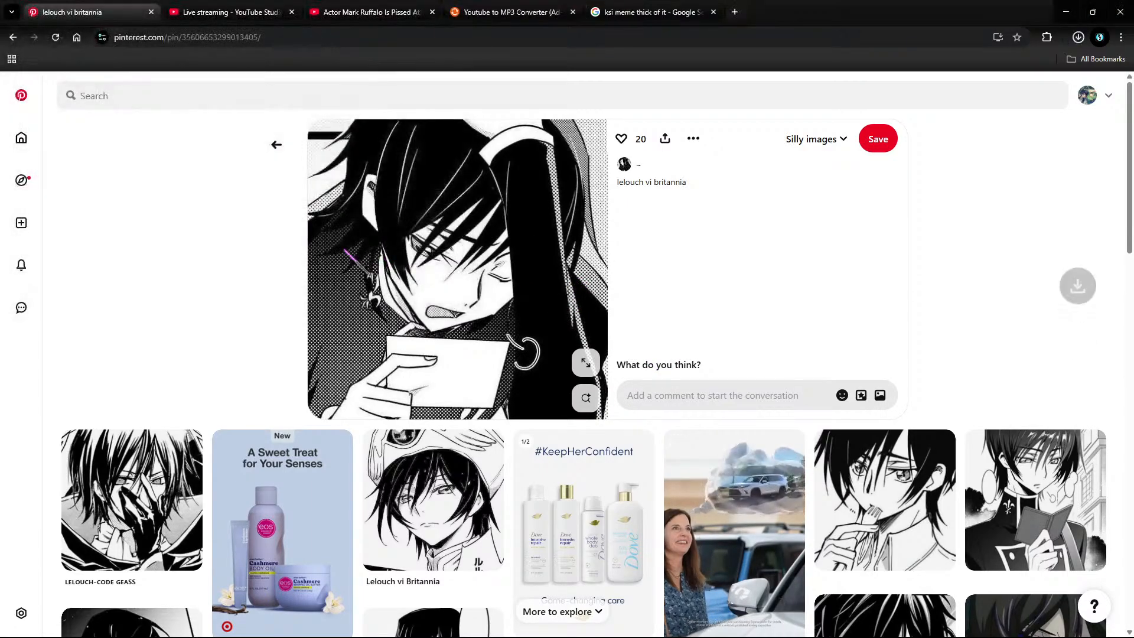
scroll(237, 235, down, 1)
scroll(236, 235, down, 4)
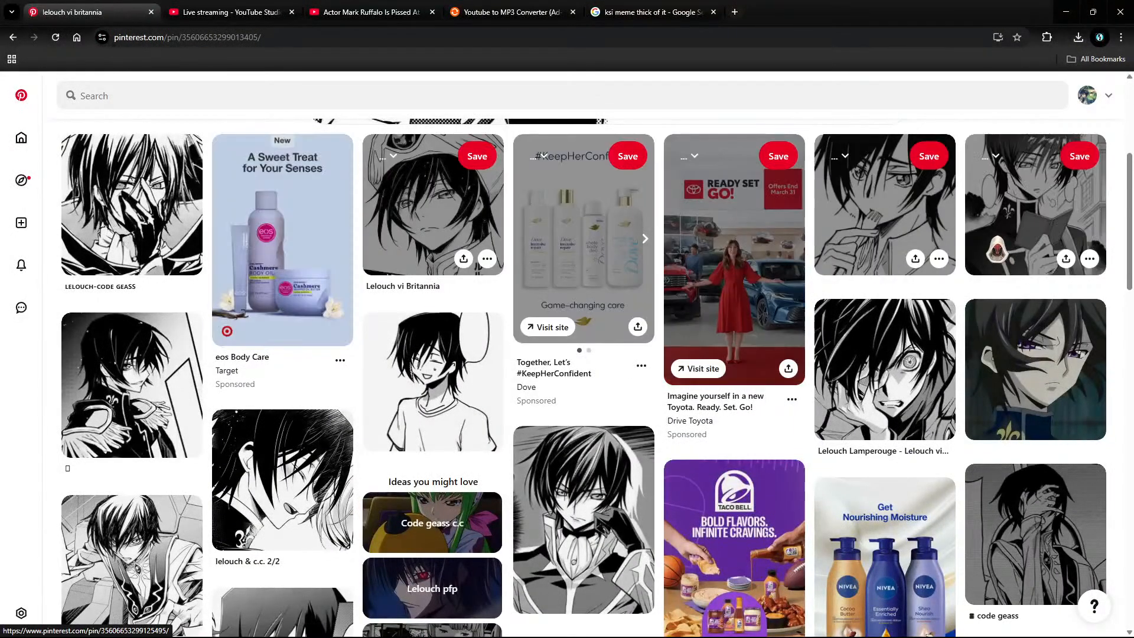
right_click(1025, 223)
click(1054, 225)
click(1054, 224)
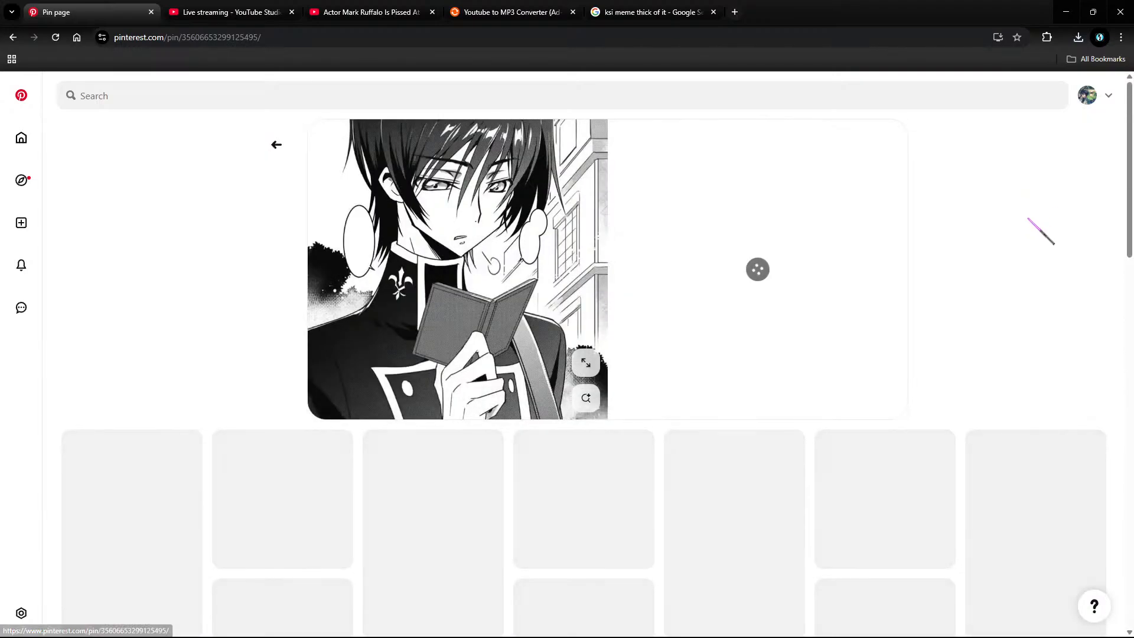
right_click(536, 211)
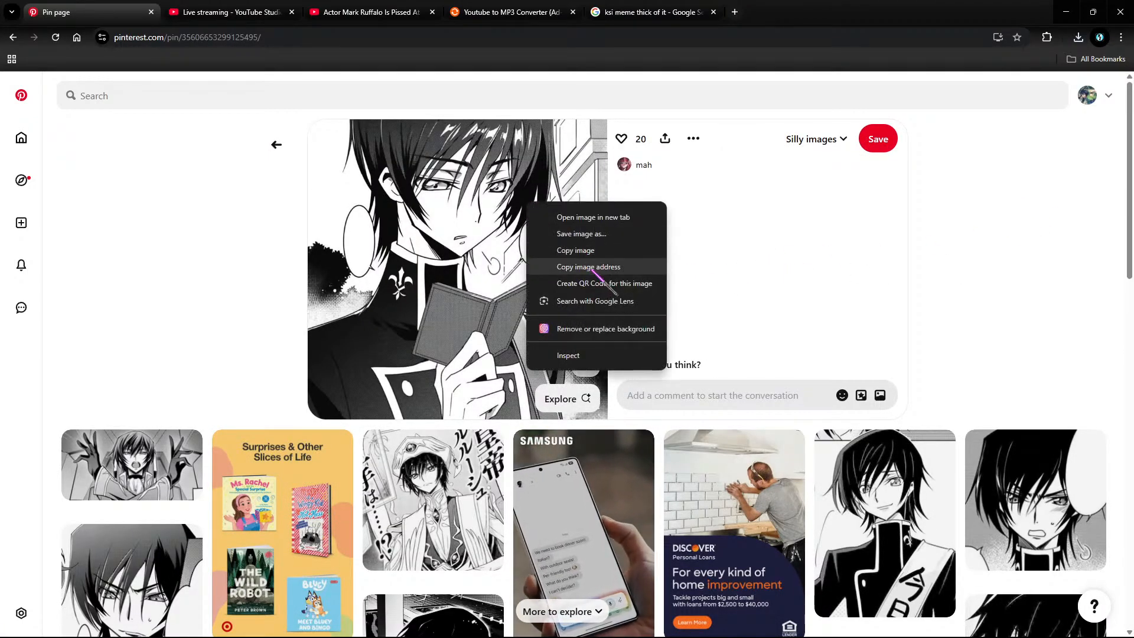
click(585, 233)
click(372, 261)
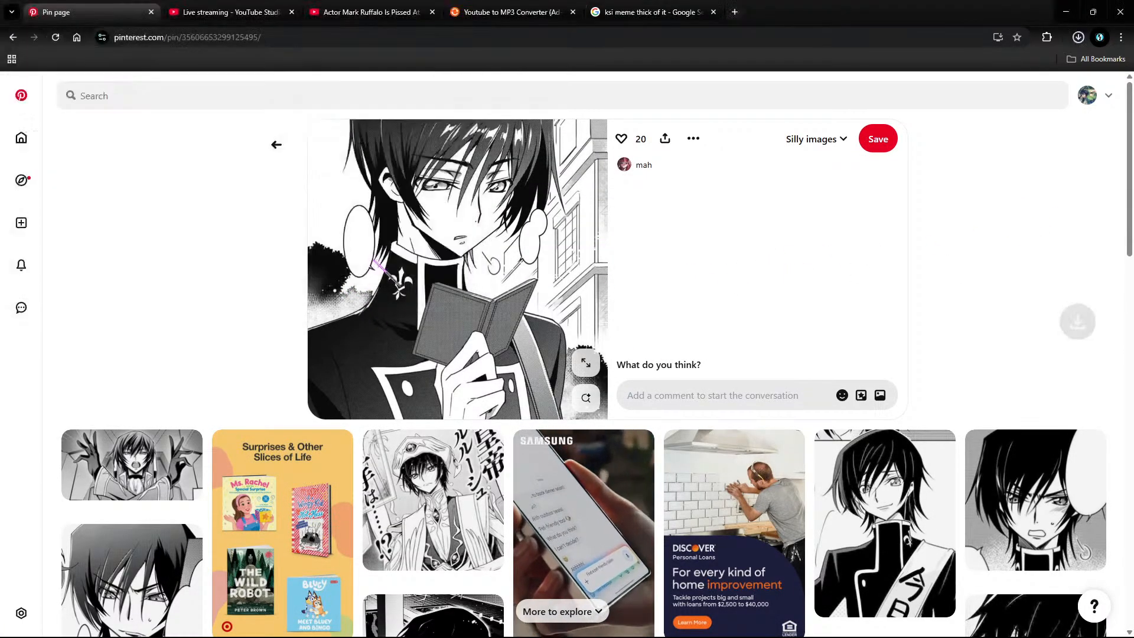
Step: Save the close-up Lelouch image and another related Lelouch pin image to Downloads
scroll(118, 354, down, 4)
right_click(110, 354)
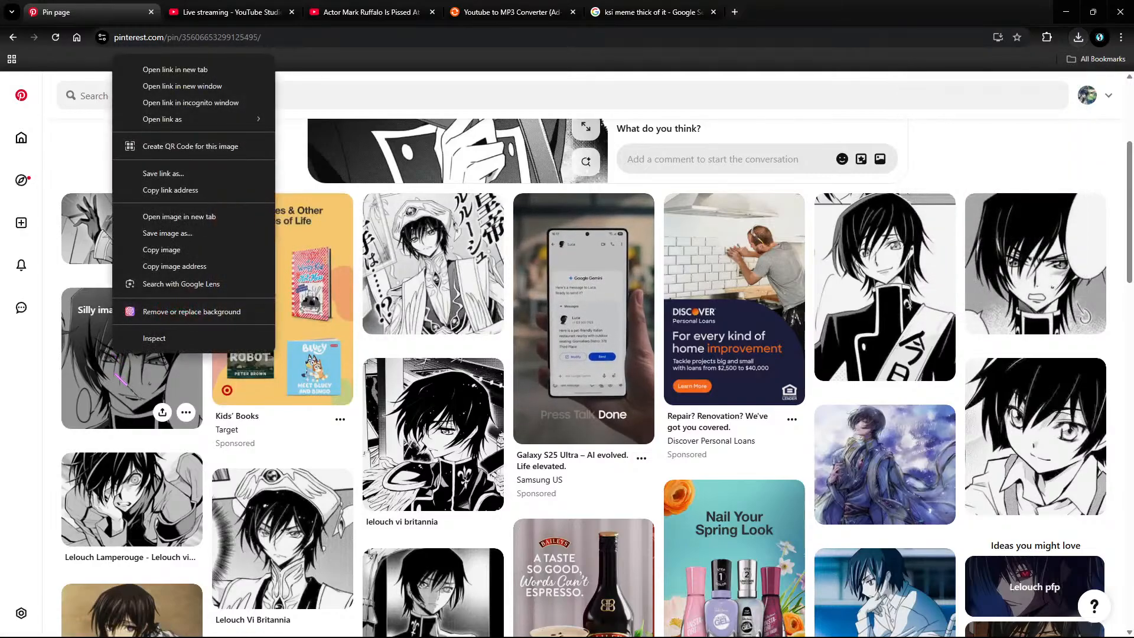
click(105, 361)
right_click(476, 266)
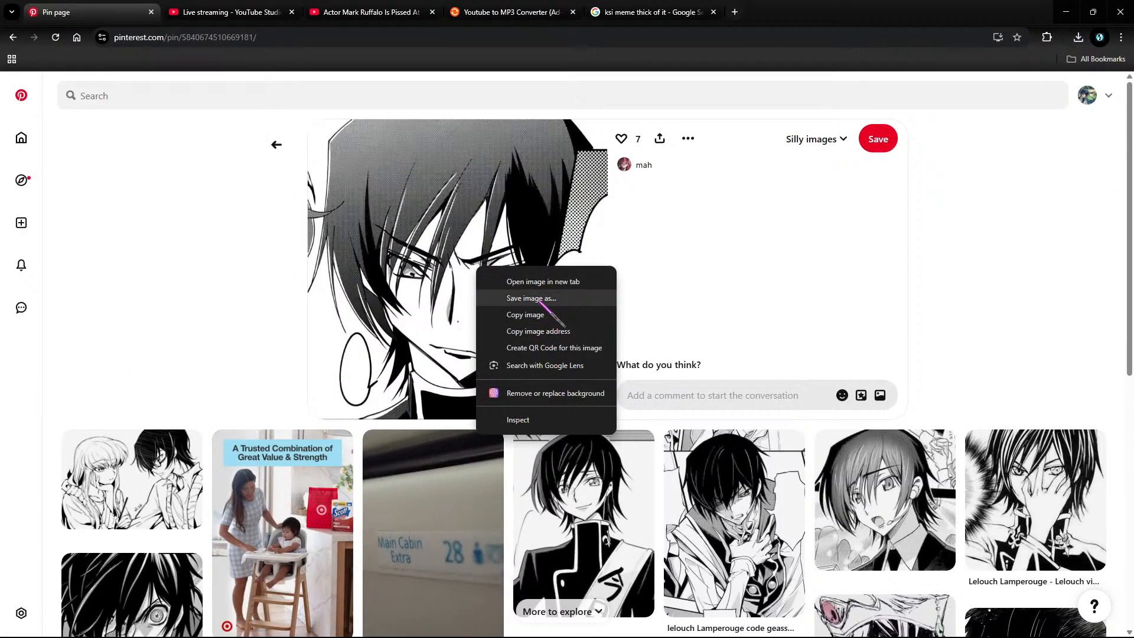
click(531, 298)
click(372, 261)
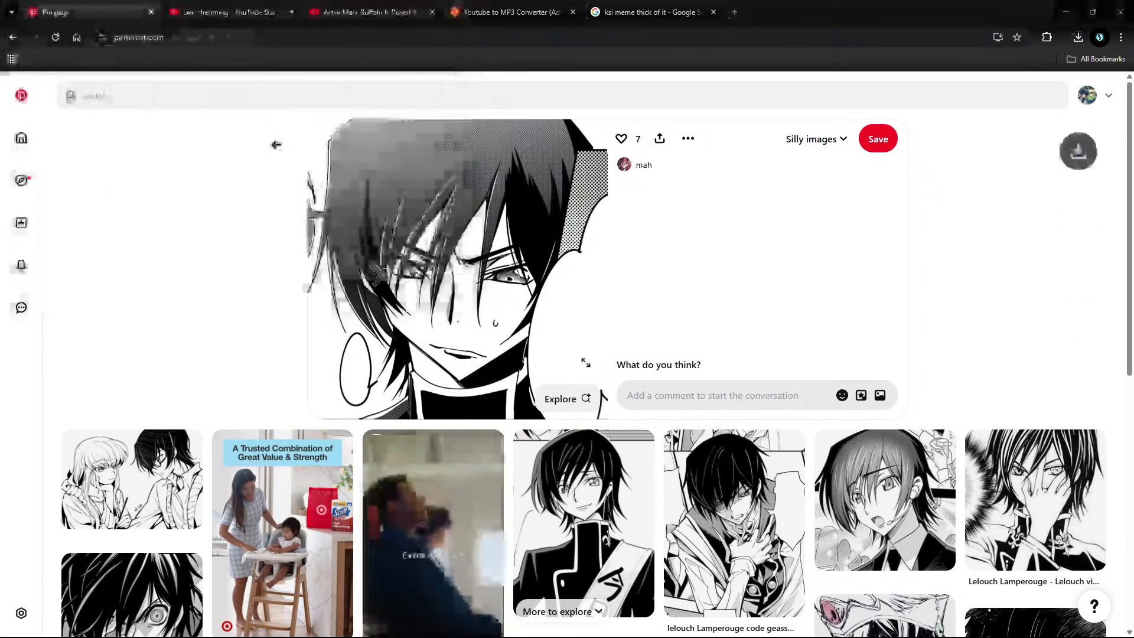
scroll(378, 274, down, 5)
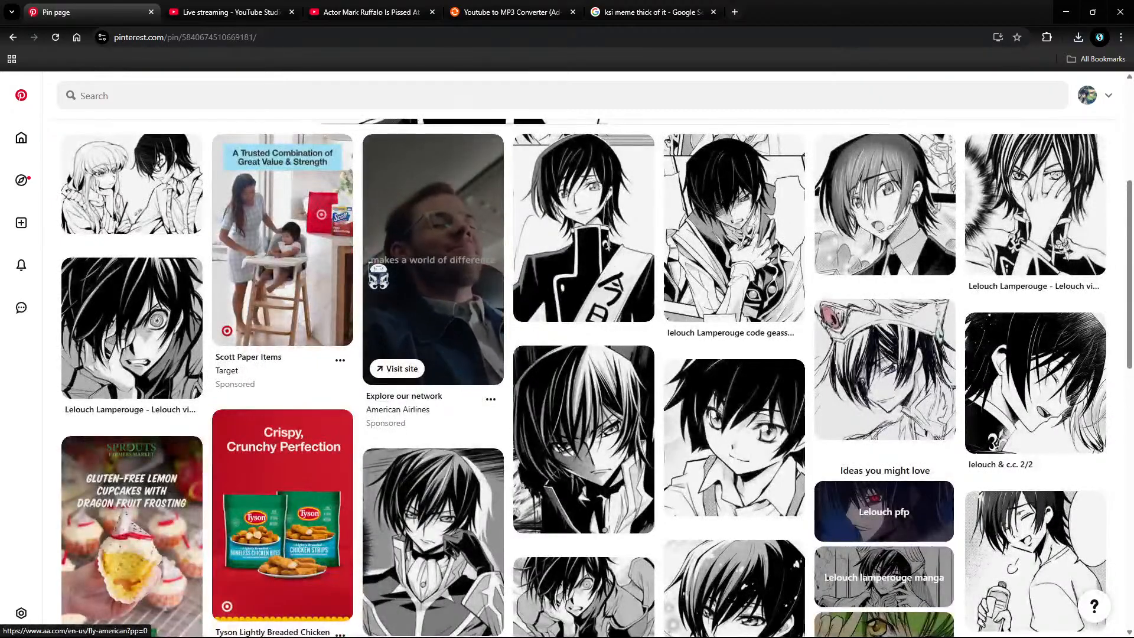
scroll(378, 274, down, 4)
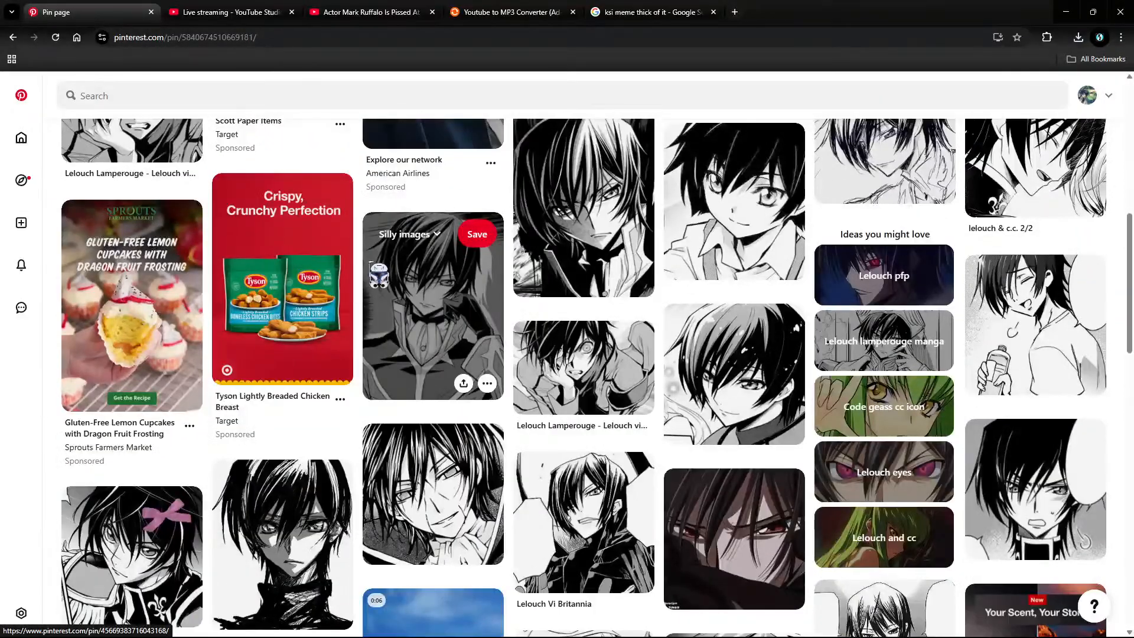
scroll(378, 275, down, 4)
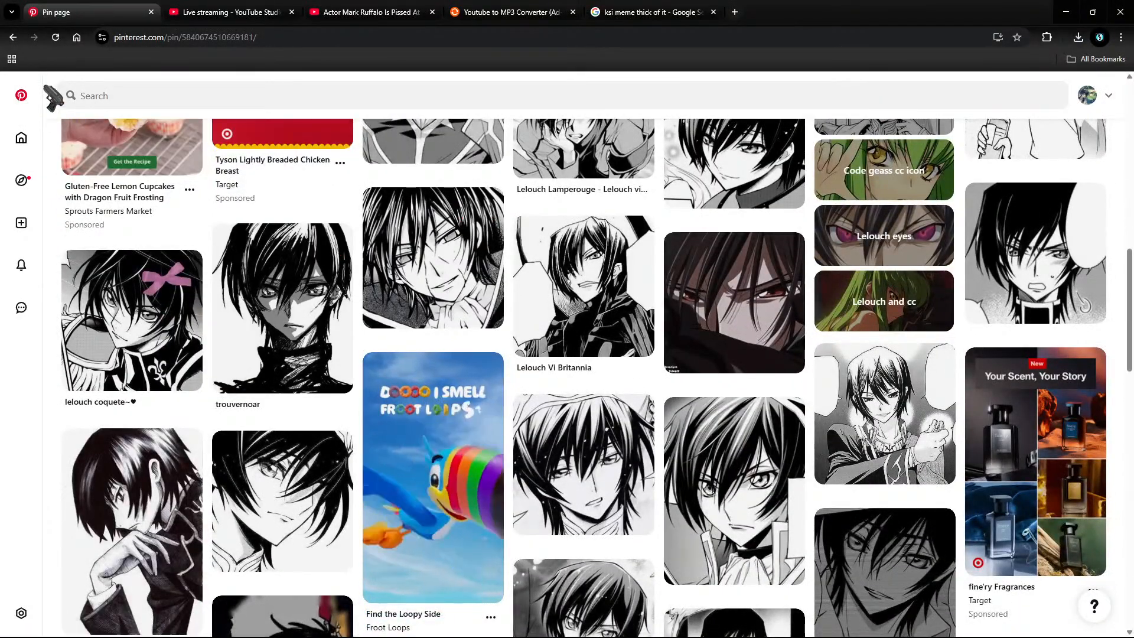
click(602, 451)
right_click(490, 241)
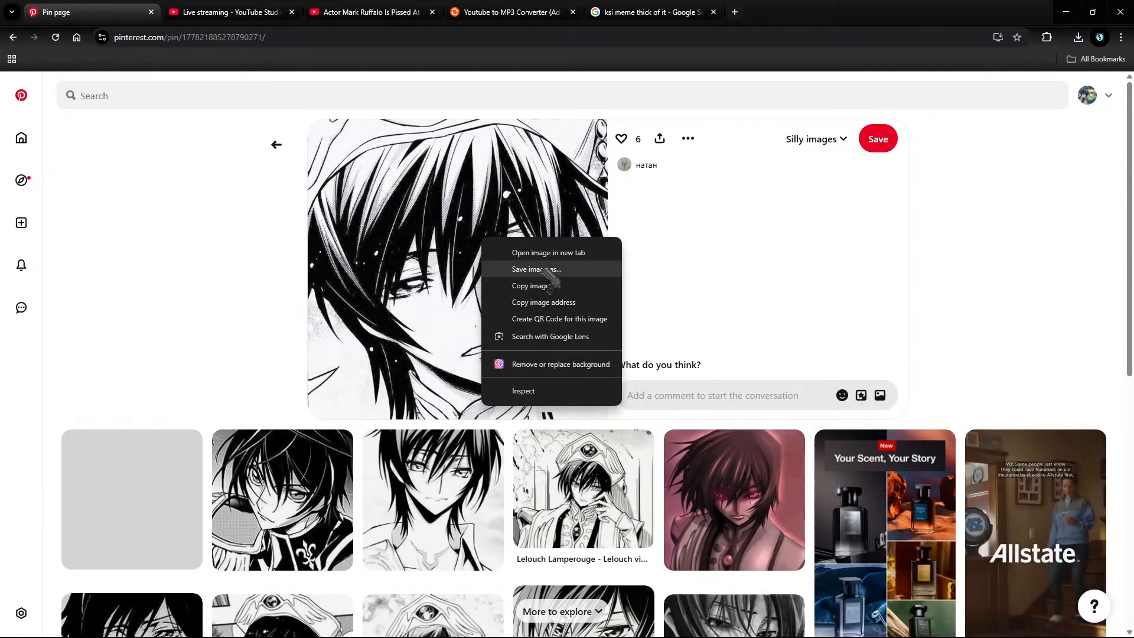
click(514, 263)
click(372, 260)
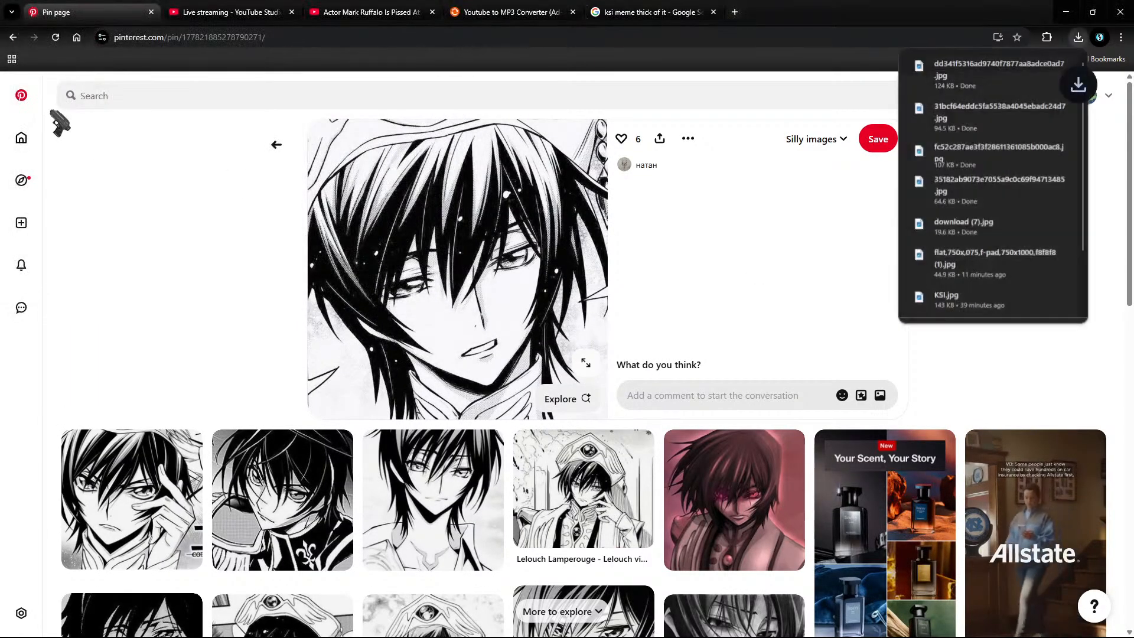
Step: Return to the lelouch vi britannia pin and save two more Lelouch images to Downloads
click(13, 36)
click(13, 37)
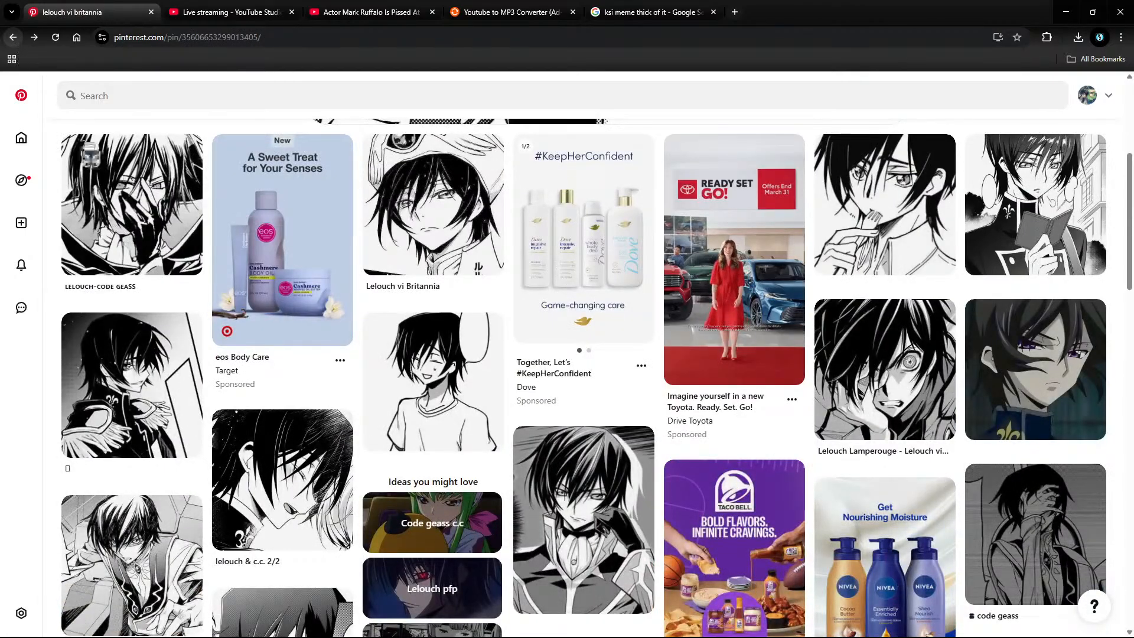
scroll(280, 354, down, 5)
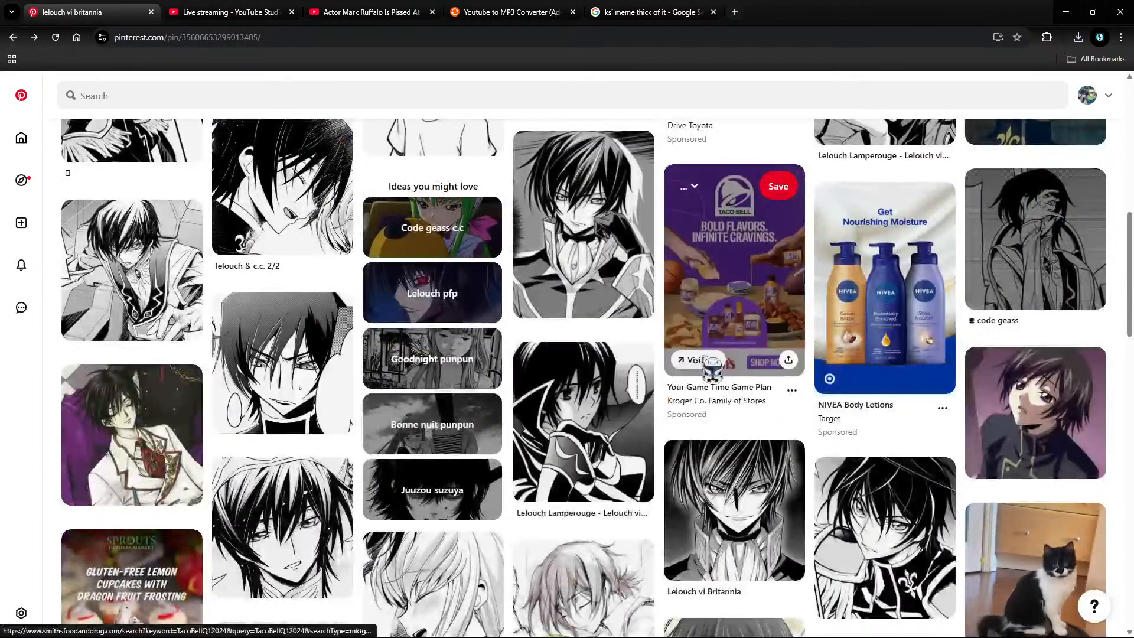
drag(281, 359, 294, 361)
scroll(294, 361, up, 5)
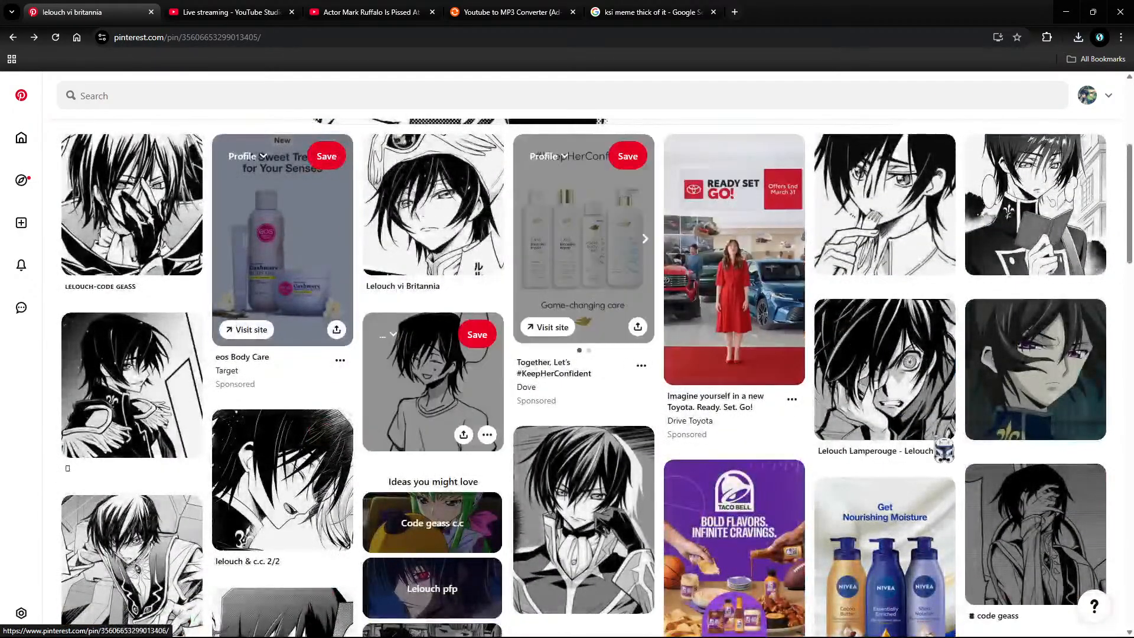
scroll(936, 418, down, 10)
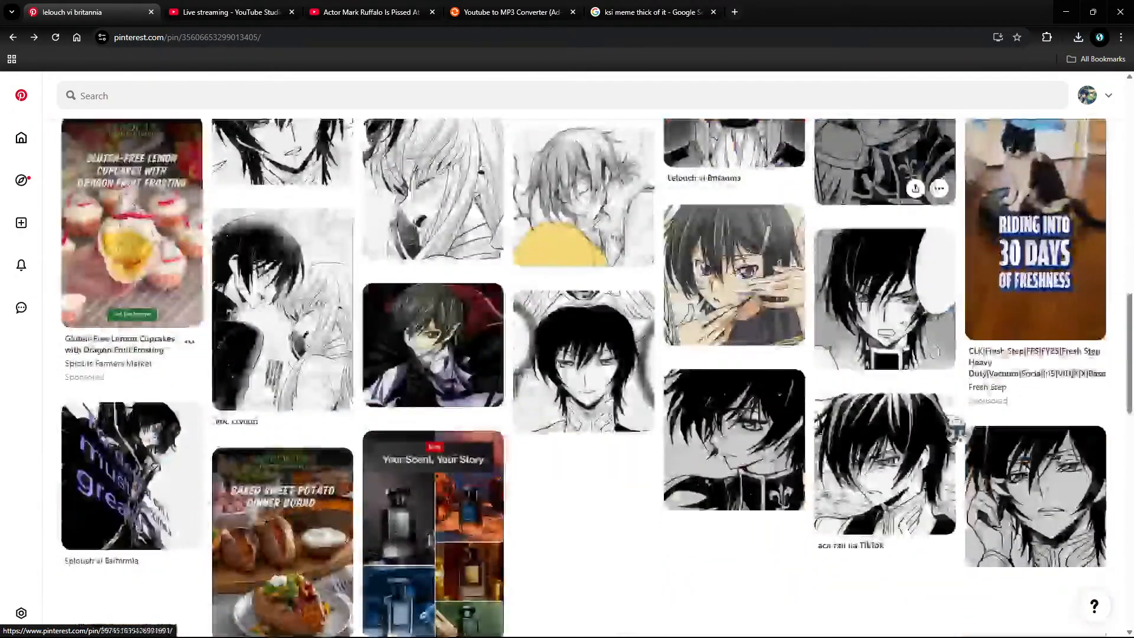
click(879, 295)
right_click(479, 250)
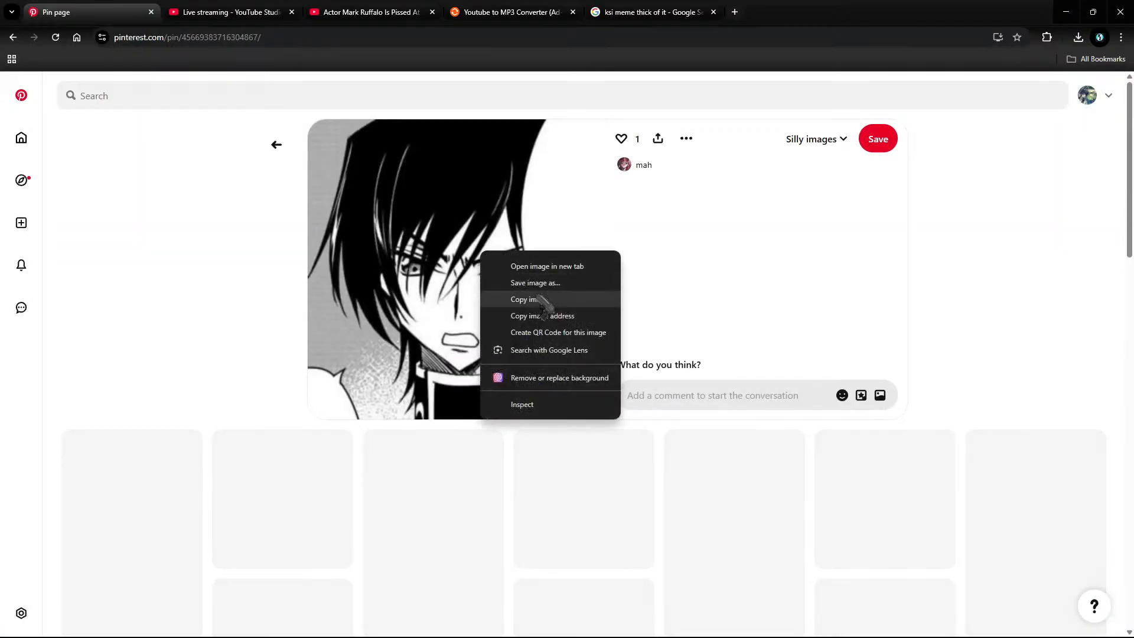
click(549, 298)
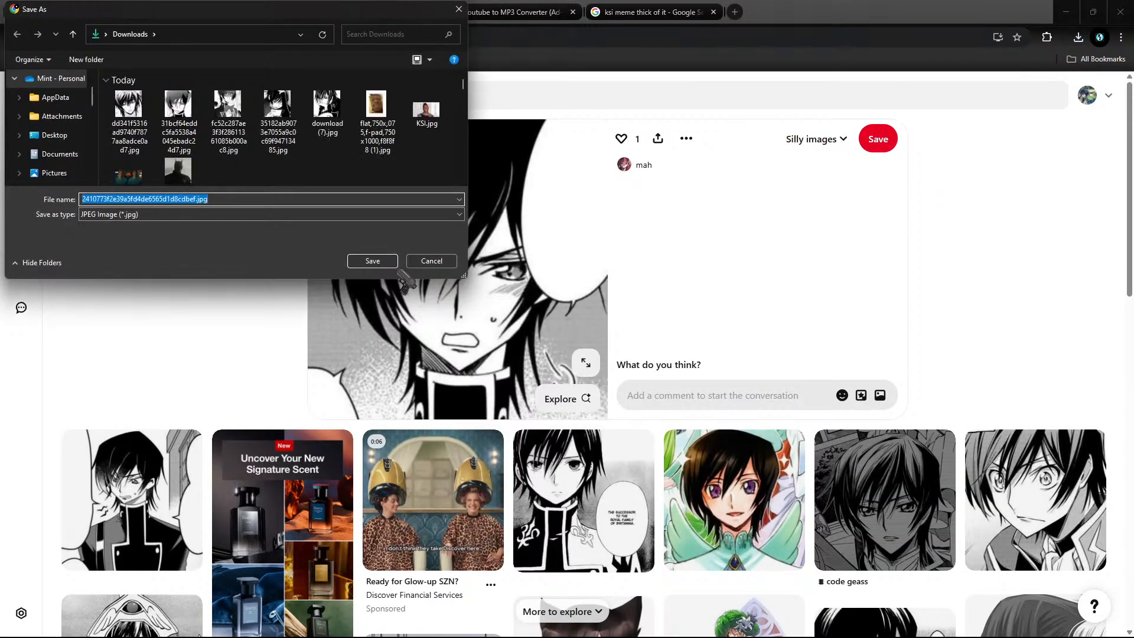
key(Return)
click(131, 502)
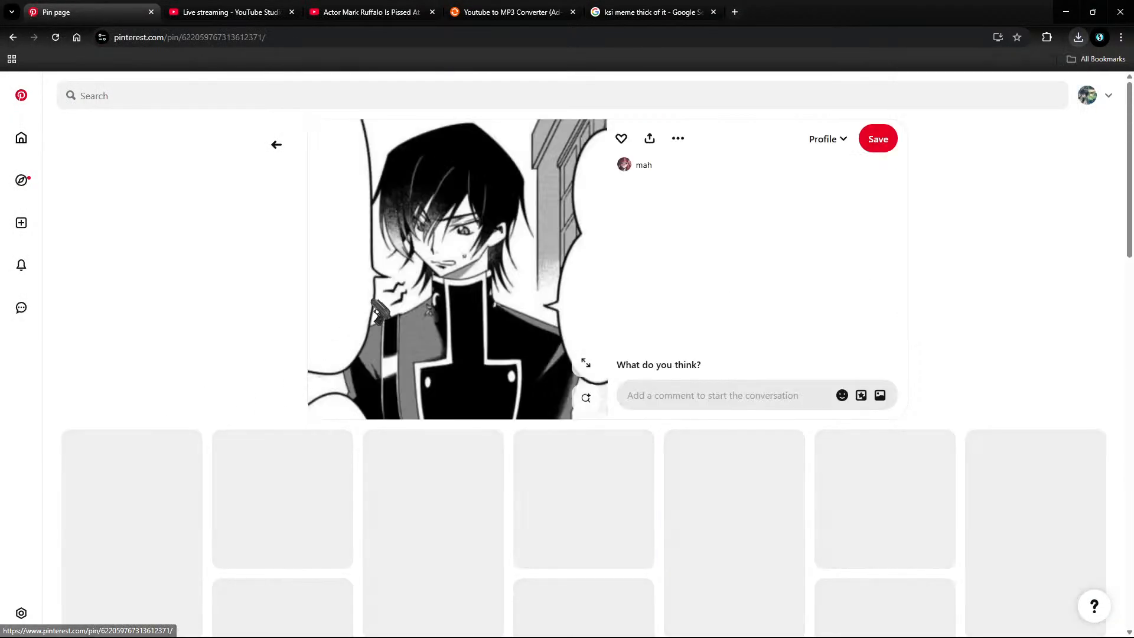
right_click(444, 258)
click(498, 289)
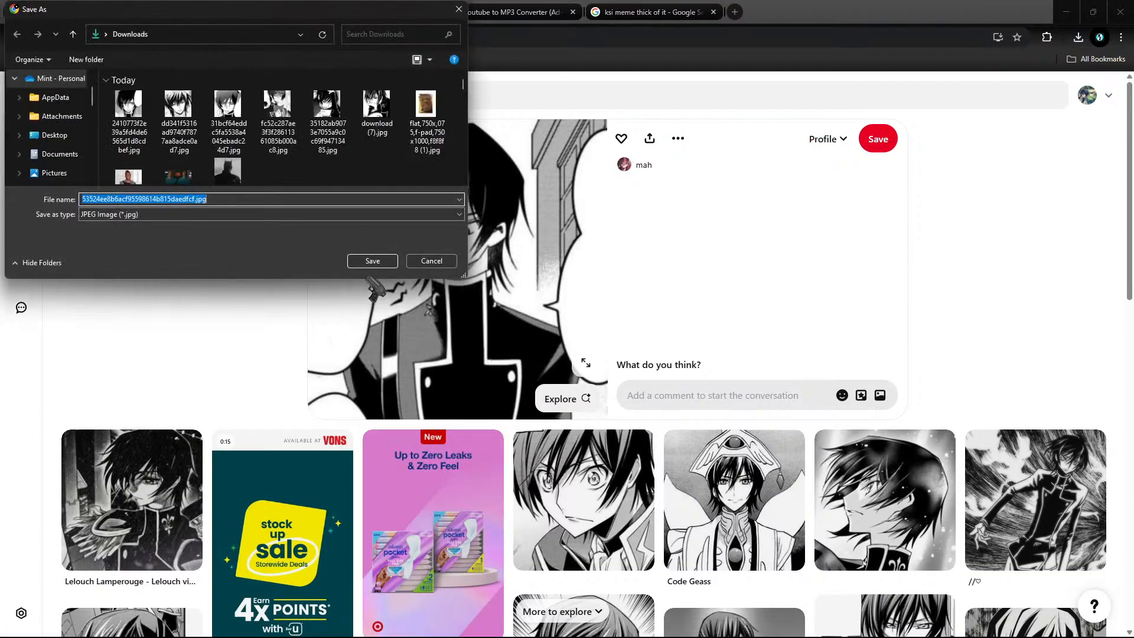
click(384, 263)
Step: Save three more related black-and-white Lelouch manga images into Downloads
scroll(378, 284, down, 4)
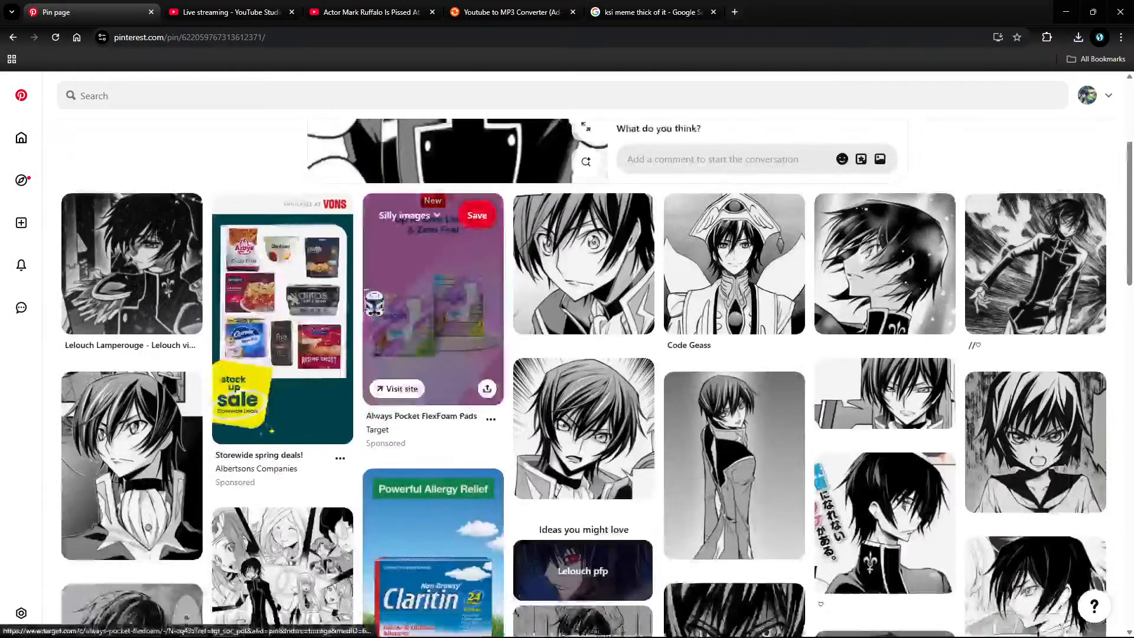
click(581, 428)
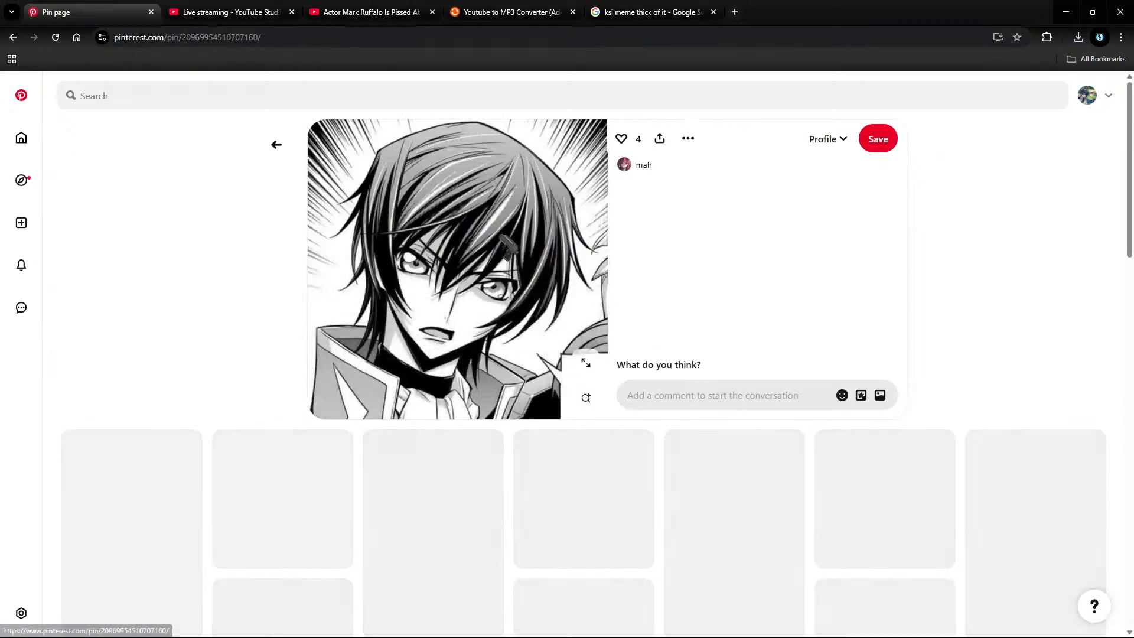
right_click(500, 235)
click(538, 268)
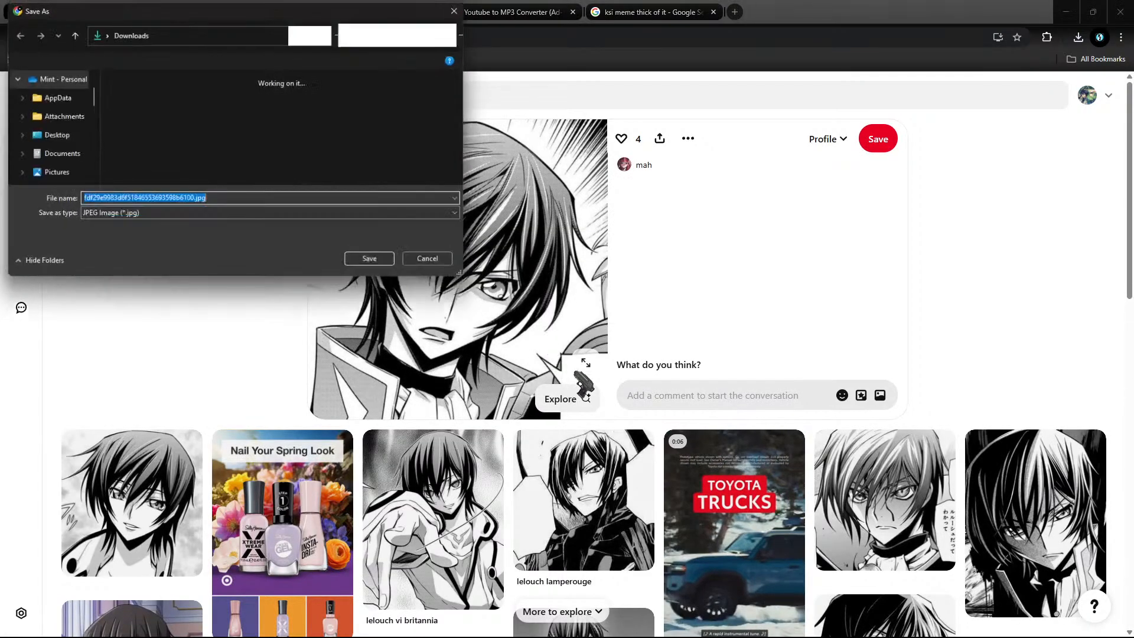
click(376, 259)
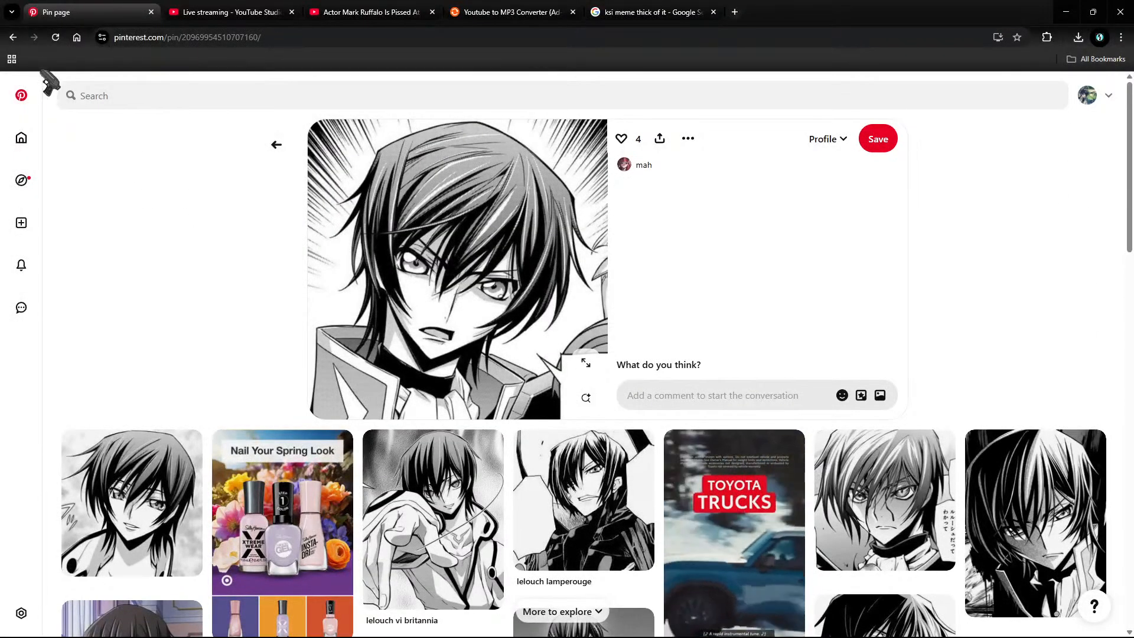
click(13, 36)
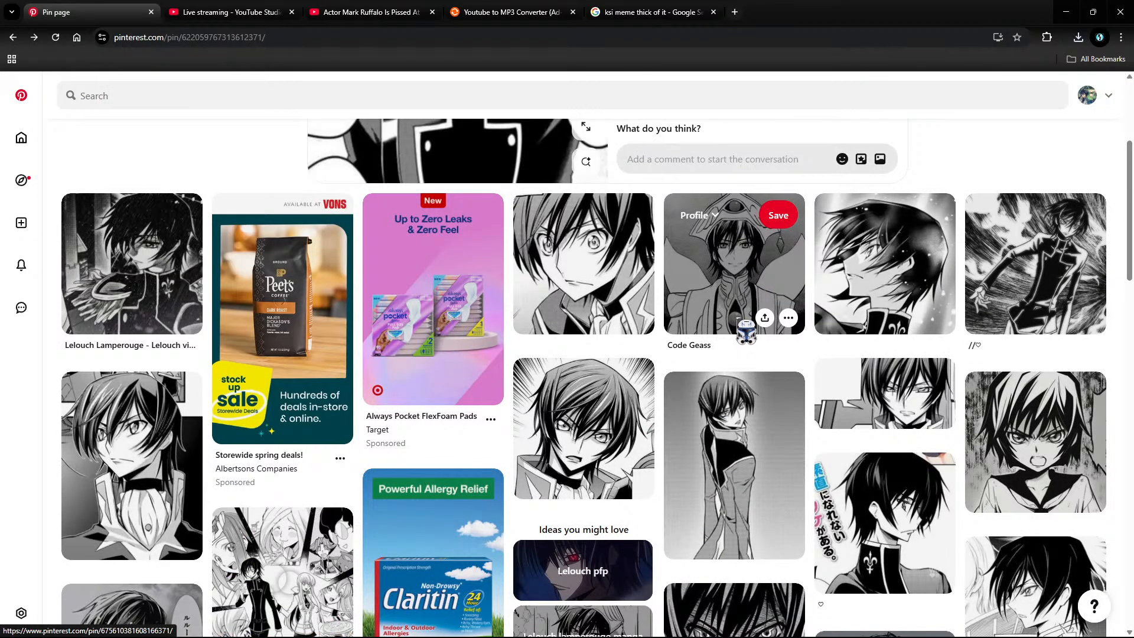
click(885, 407)
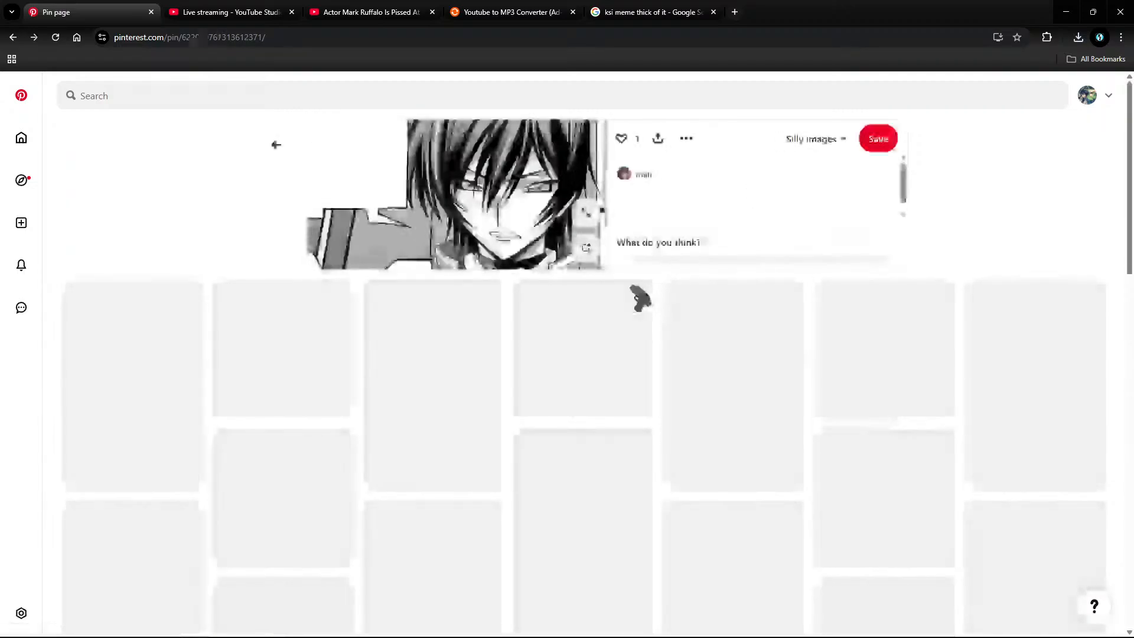
right_click(493, 221)
click(539, 250)
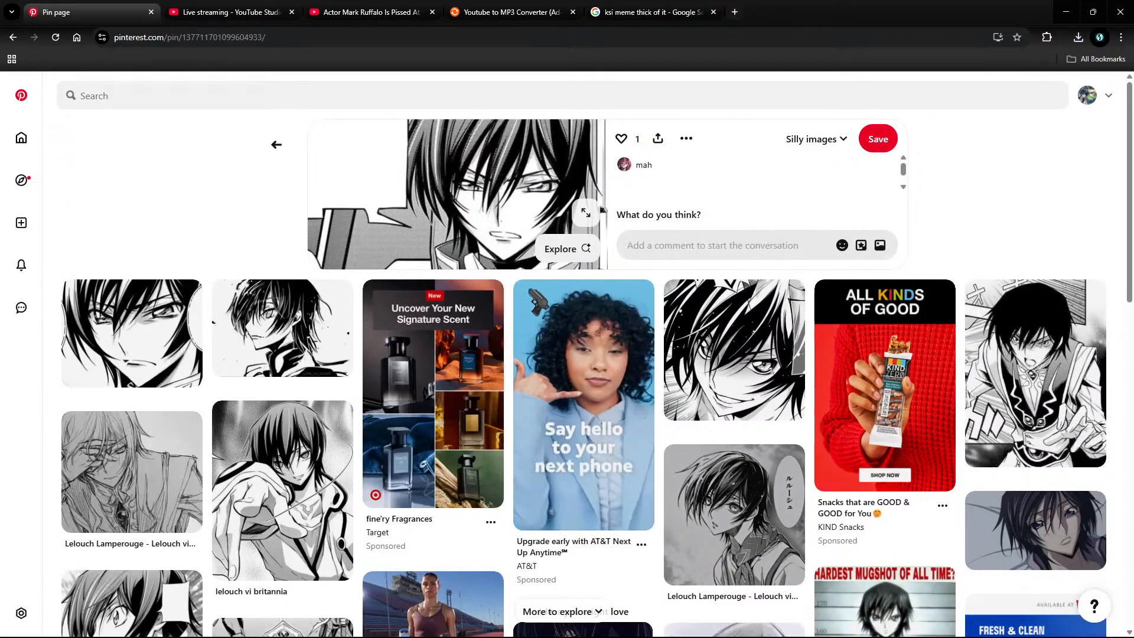
click(372, 260)
click(141, 334)
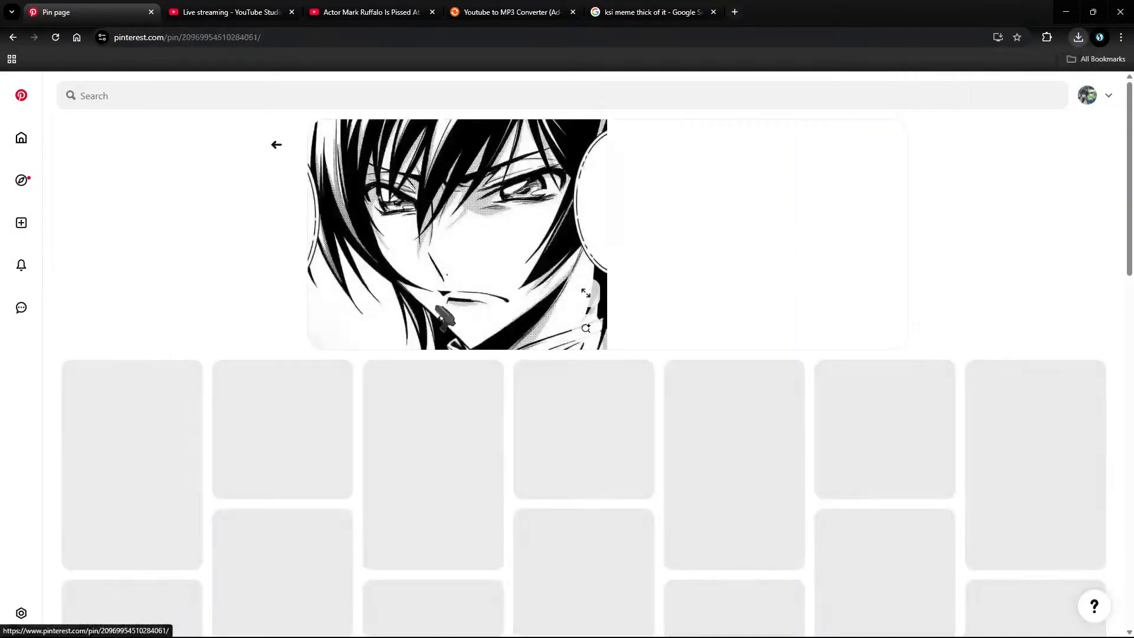
right_click(407, 251)
click(462, 283)
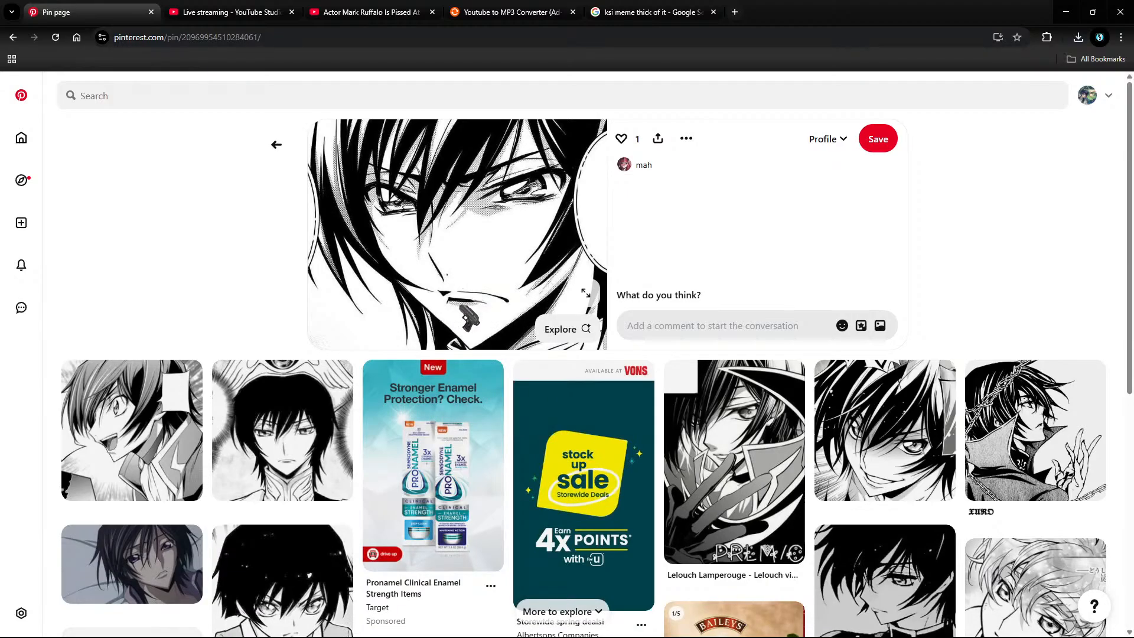
click(373, 262)
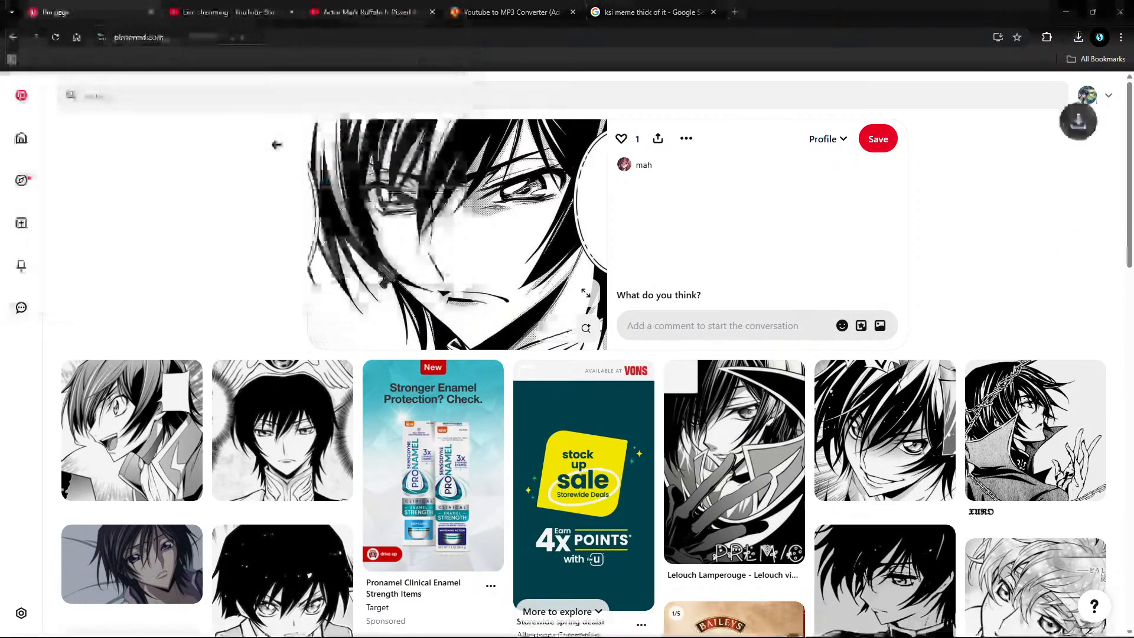
Step: Open the white-hat Lelouch pin and bring up Save image as for its picture
click(282, 430)
right_click(477, 255)
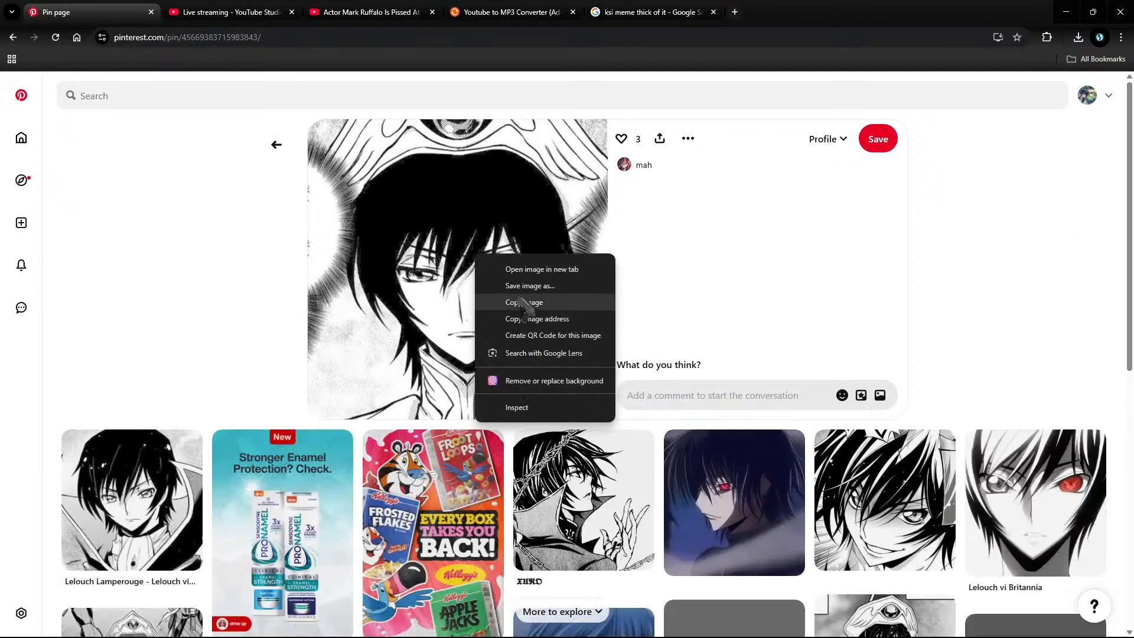
click(523, 286)
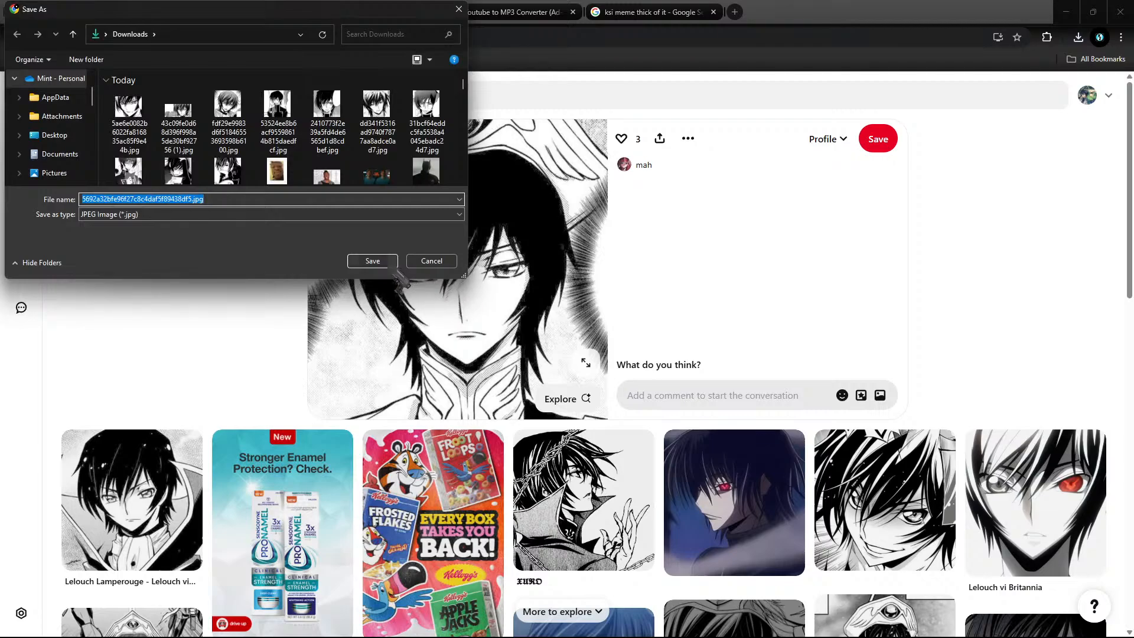
Step: Save the white-hat Lelouch image to Downloads and browse the related pins below
click(373, 260)
scroll(397, 274, down, 5)
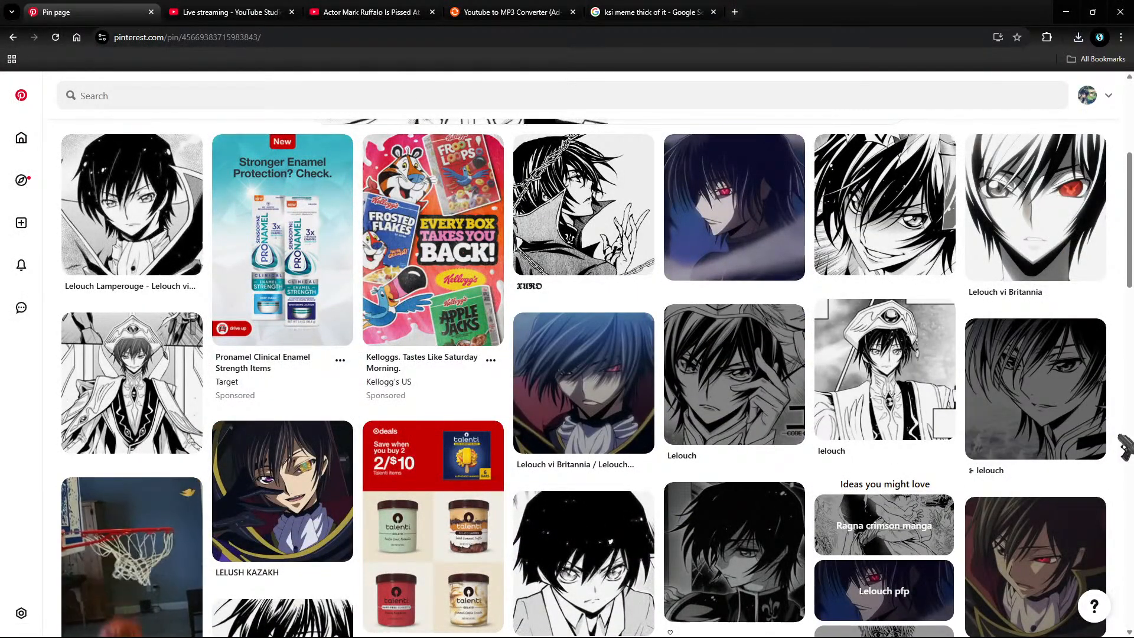
scroll(1123, 447, down, 4)
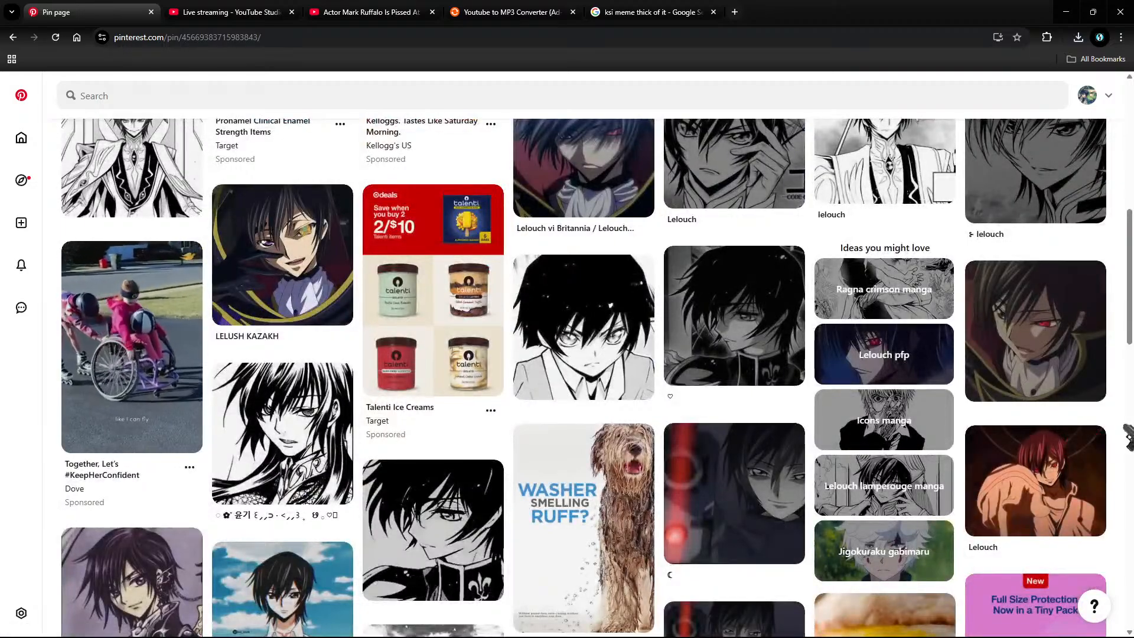
scroll(1124, 437, down, 6)
scroll(1123, 437, down, 6)
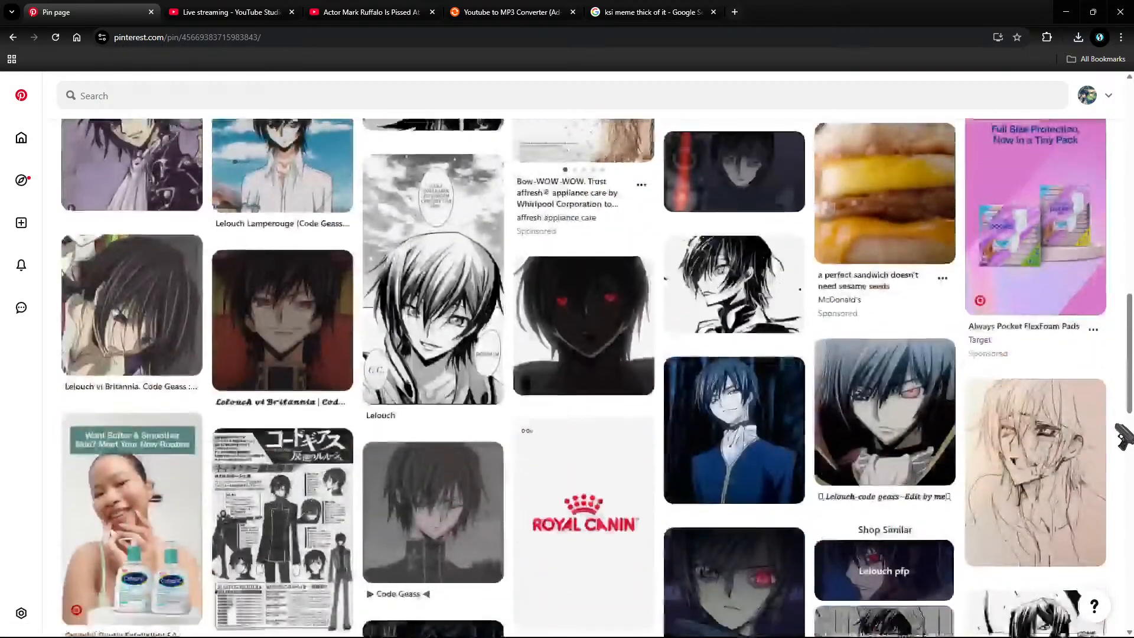
scroll(1124, 437, down, 4)
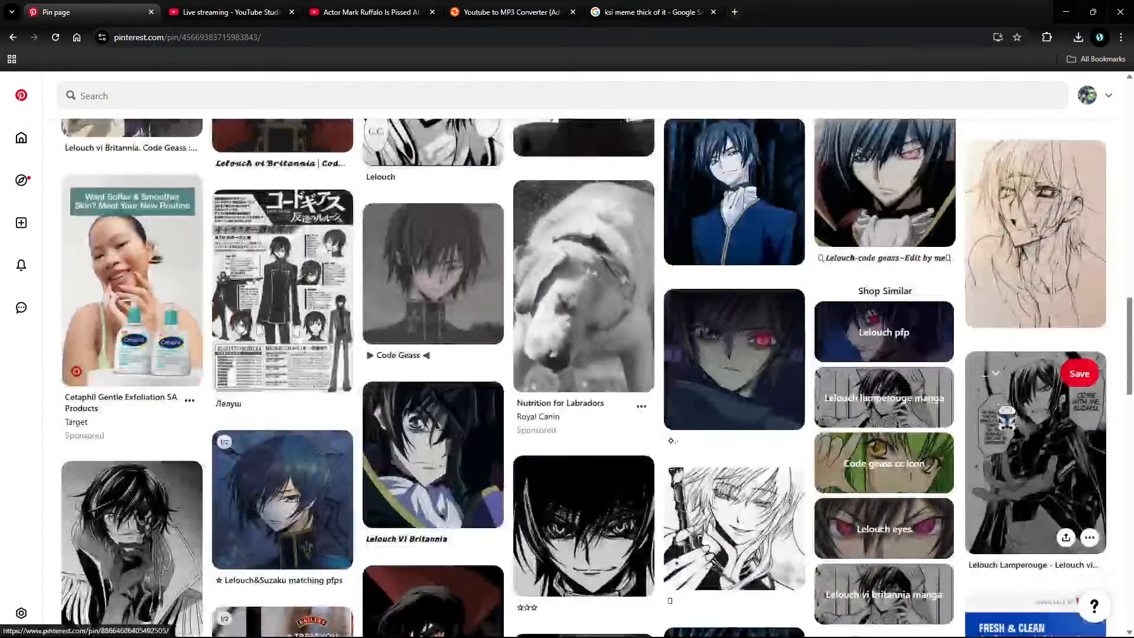
Step: Go back one pin page and browse its related Lelouch manga pins
click(15, 39)
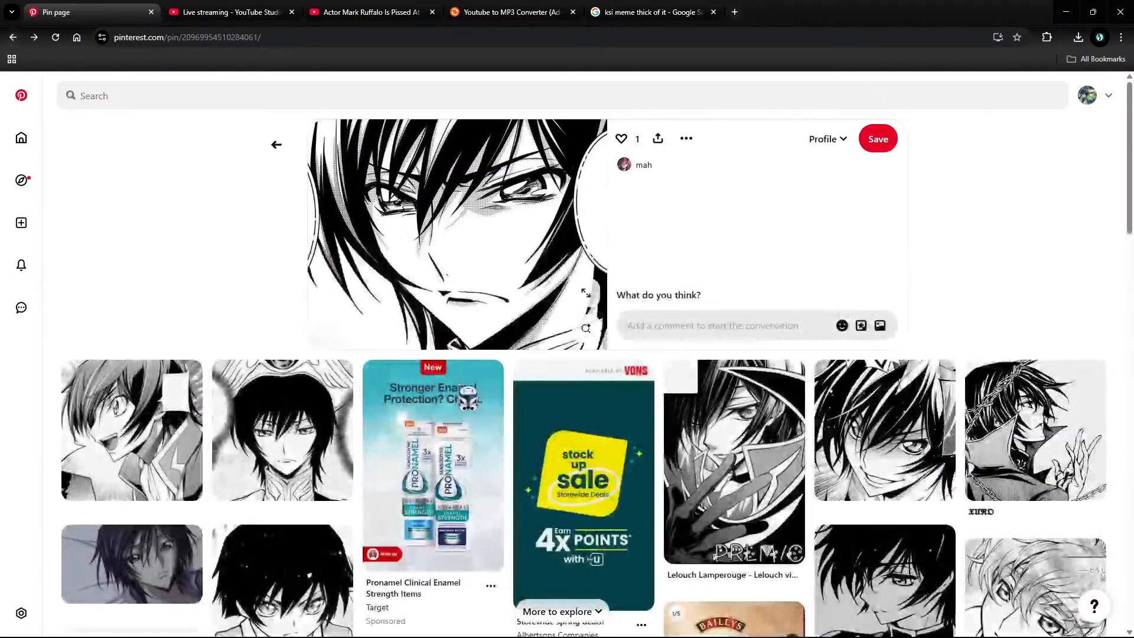
scroll(482, 411, down, 5)
scroll(482, 411, down, 5)
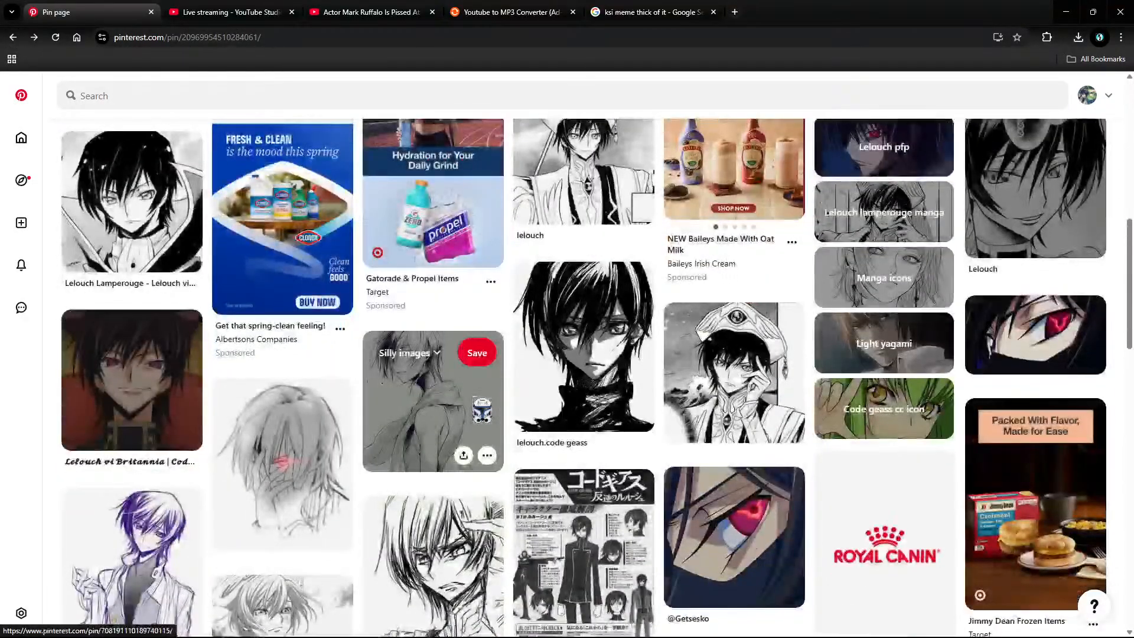
scroll(482, 411, down, 4)
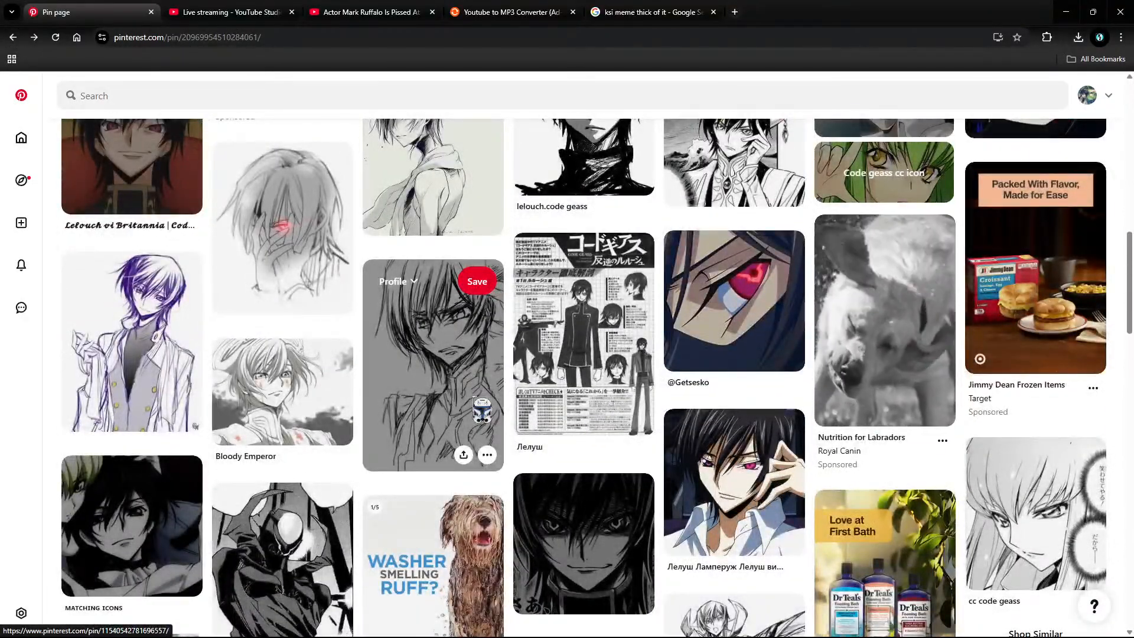
scroll(433, 307, down, 5)
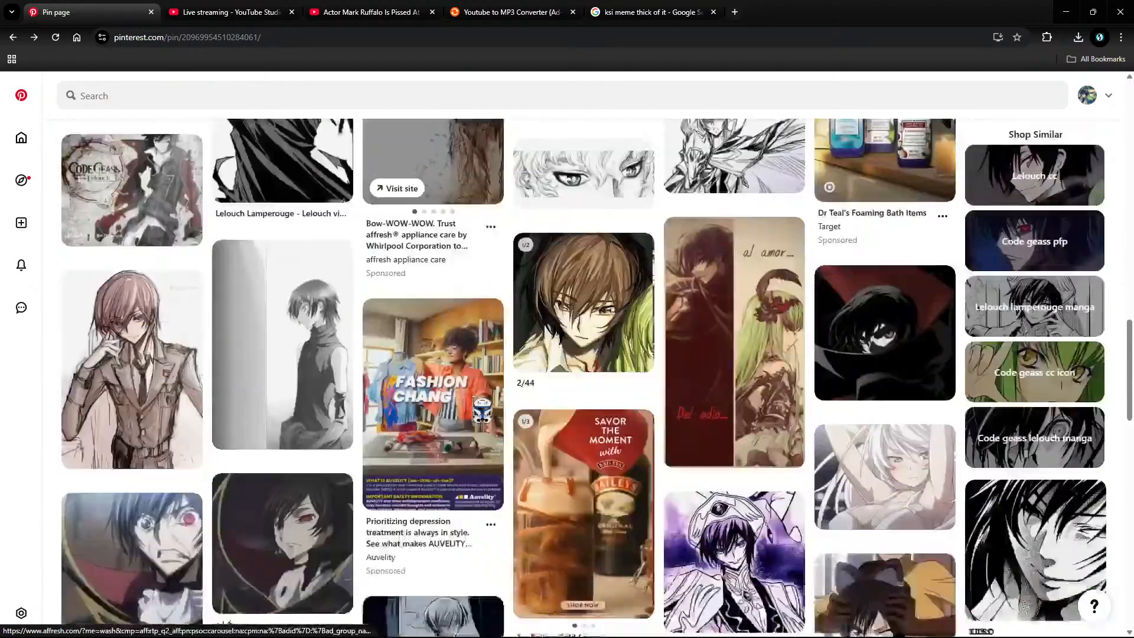
scroll(432, 307, down, 6)
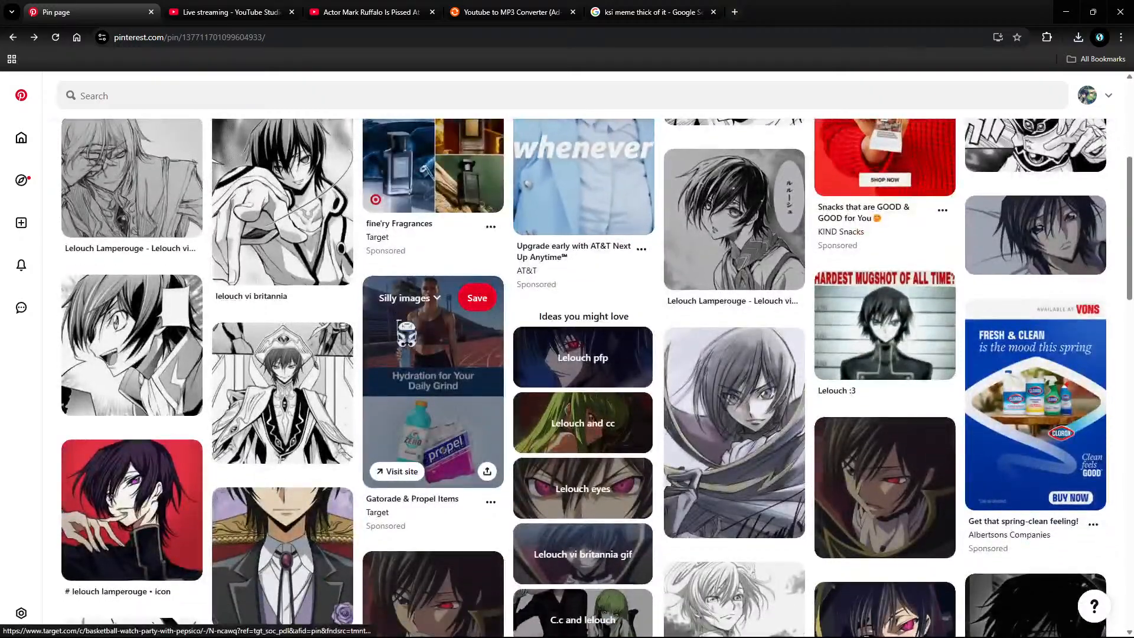
scroll(433, 331, down, 5)
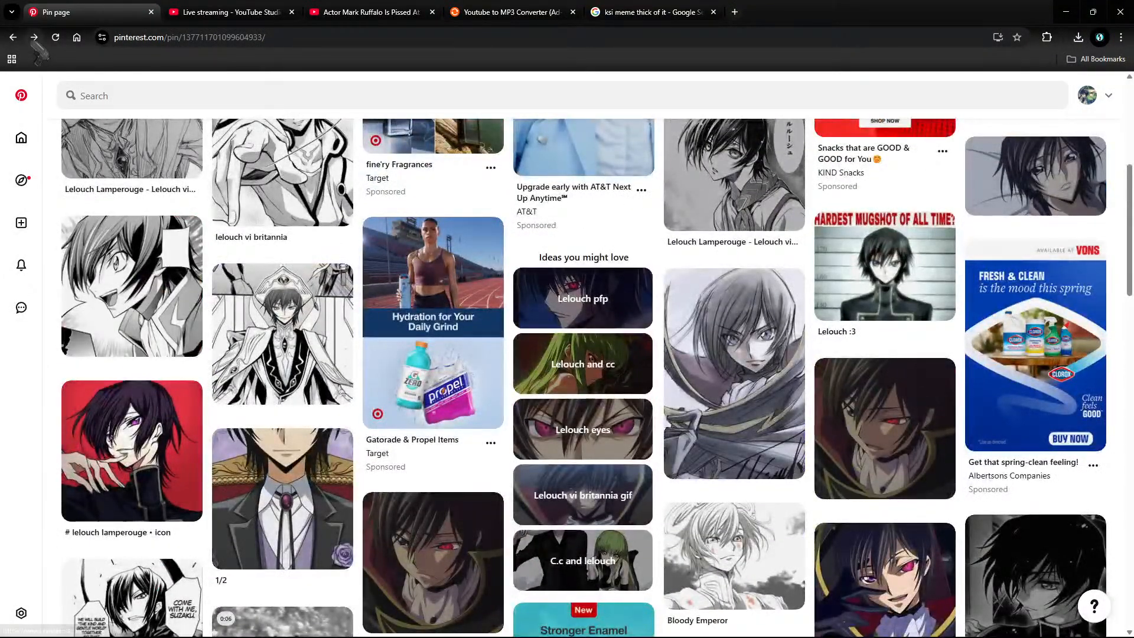
Step: Keep stepping back through earlier pin pages until the lelouch search results return
click(13, 36)
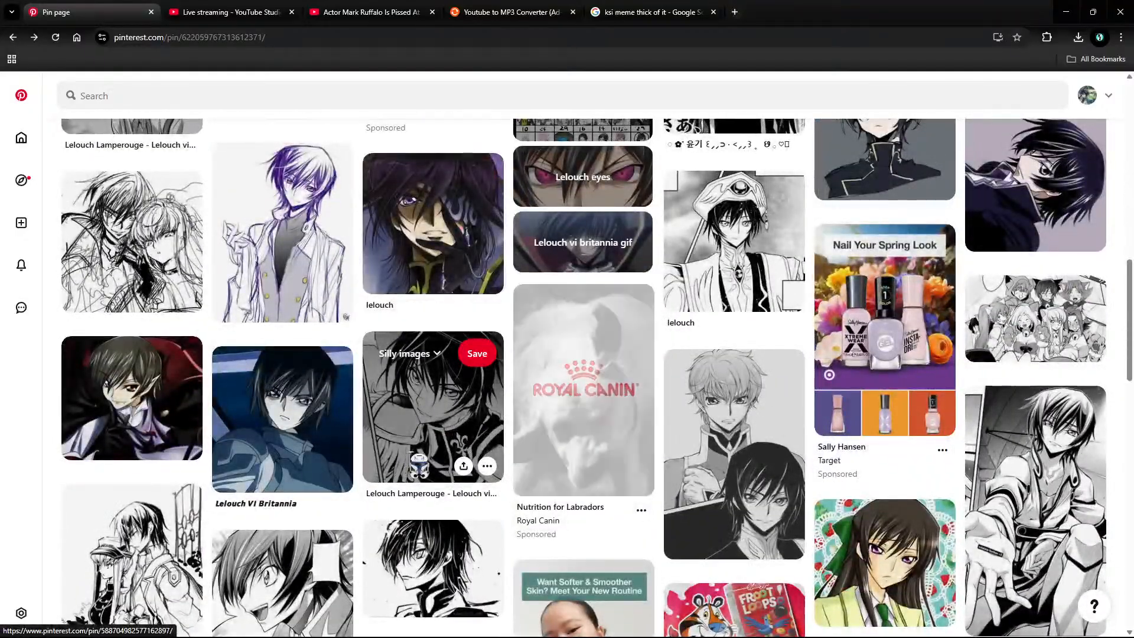
scroll(421, 463, up, 5)
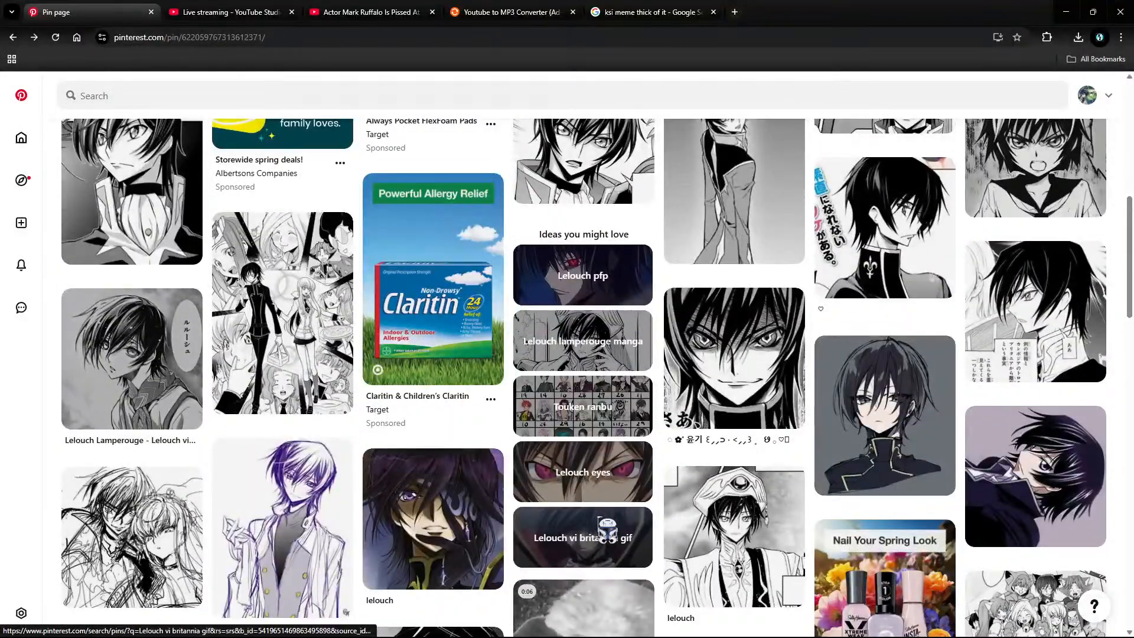
scroll(607, 529, up, 5)
scroll(607, 529, down, 9)
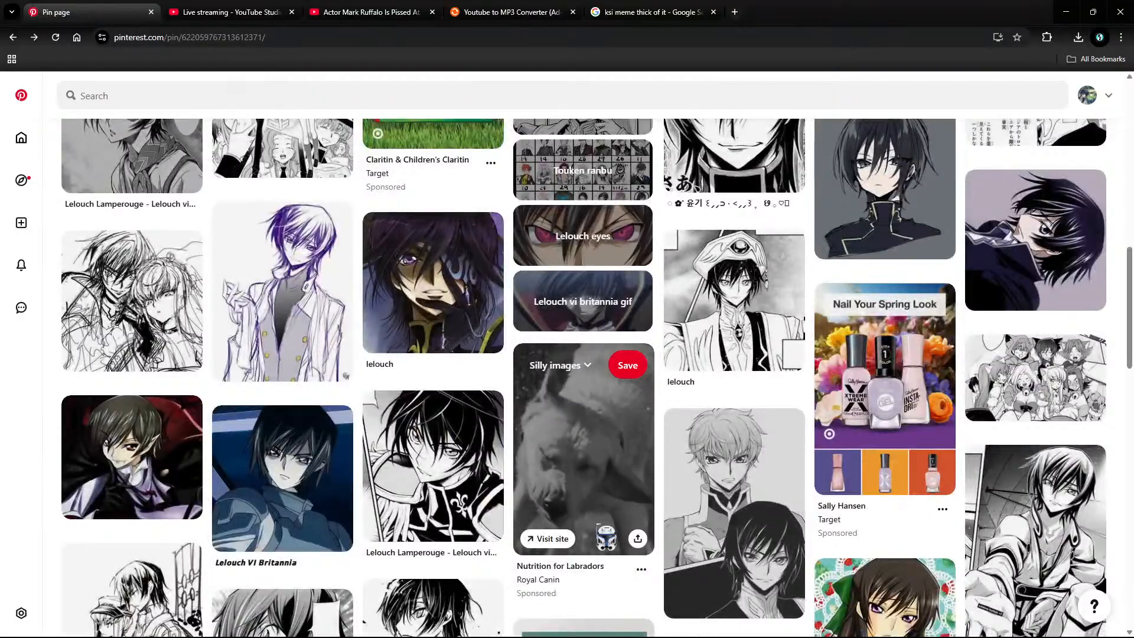
scroll(606, 536, down, 12)
scroll(553, 558, up, 3)
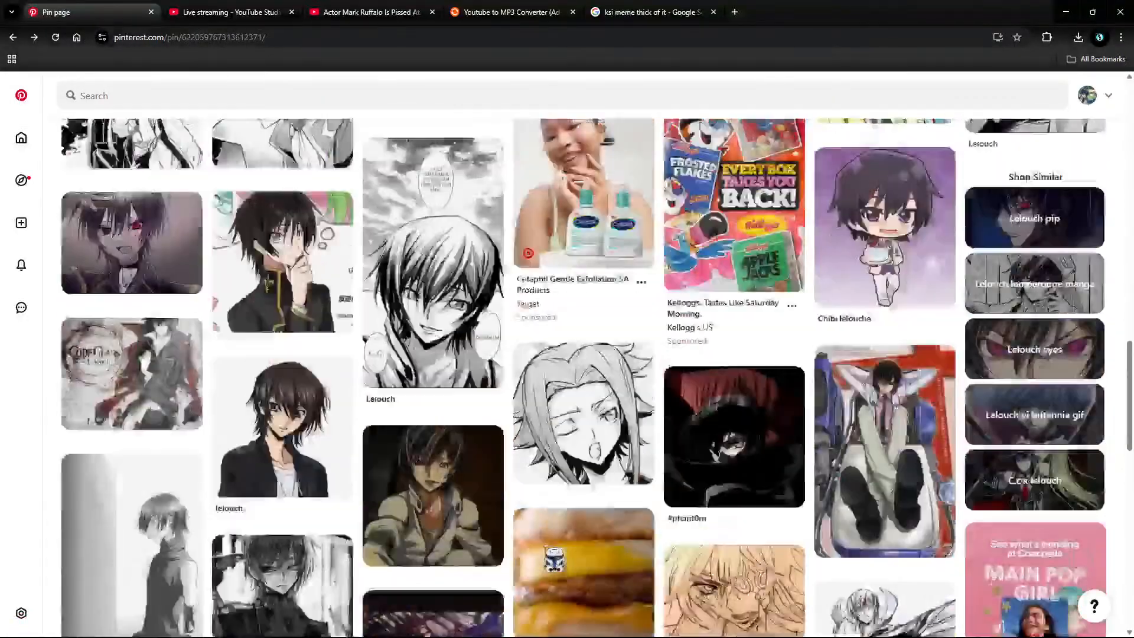
scroll(554, 558, down, 5)
scroll(555, 549, down, 6)
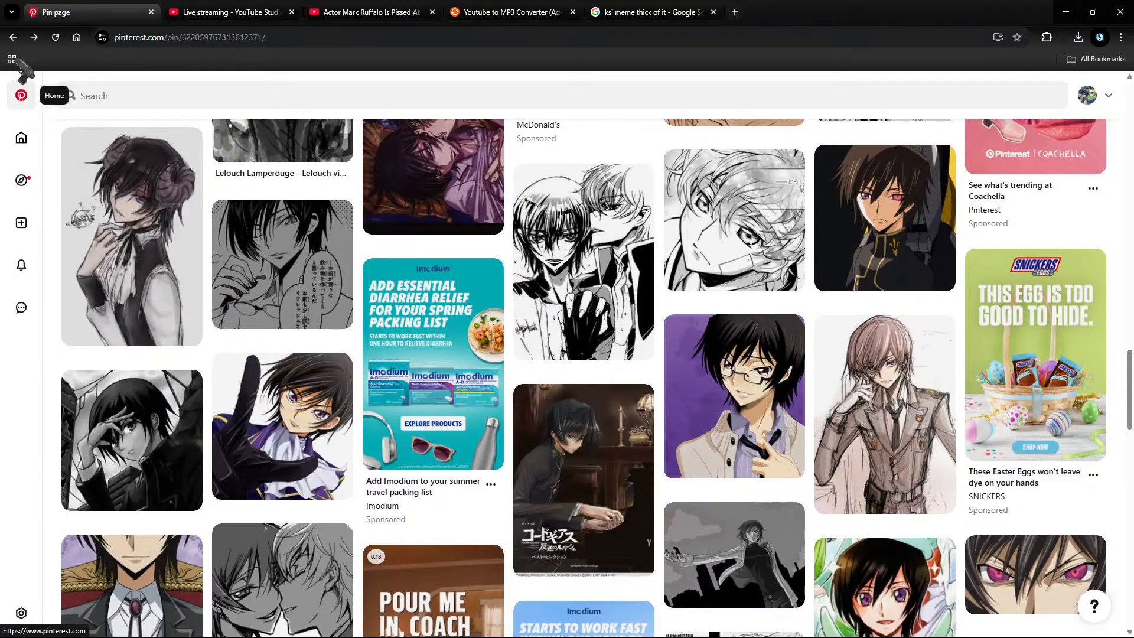
click(13, 37)
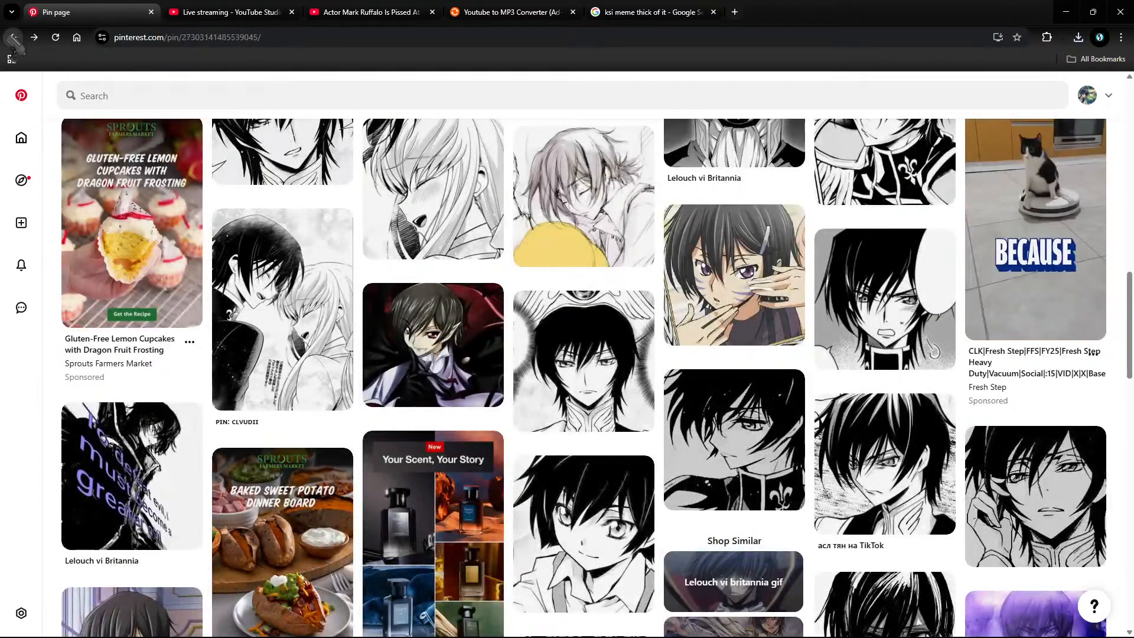
click(13, 37)
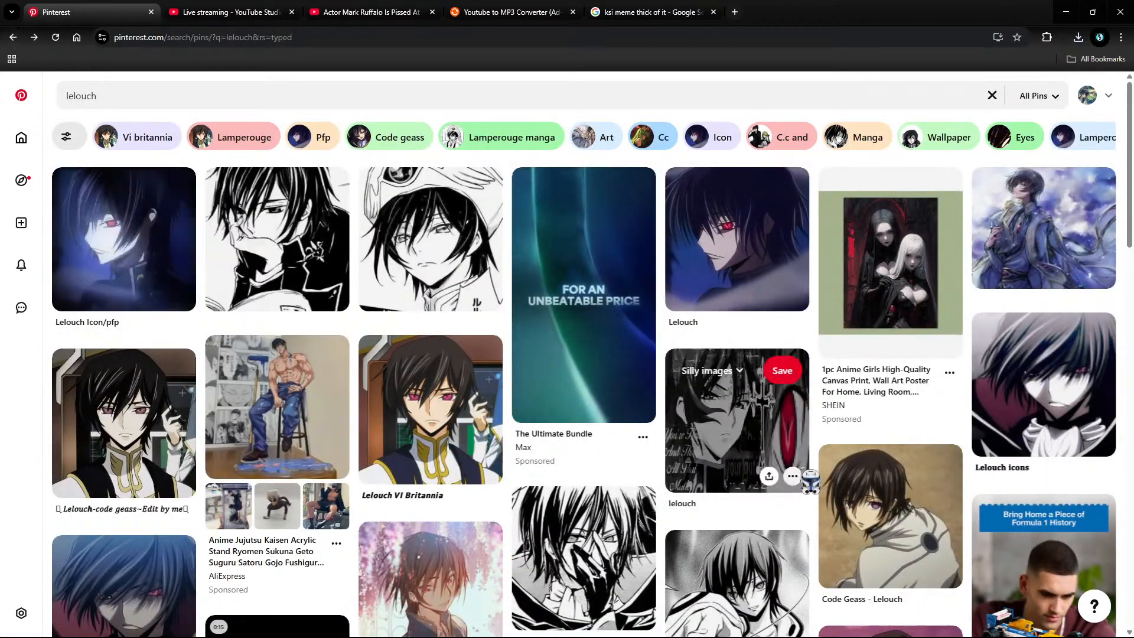
Step: Minimize the browser and bring download (7).jpg into the Premiere project
click(1065, 12)
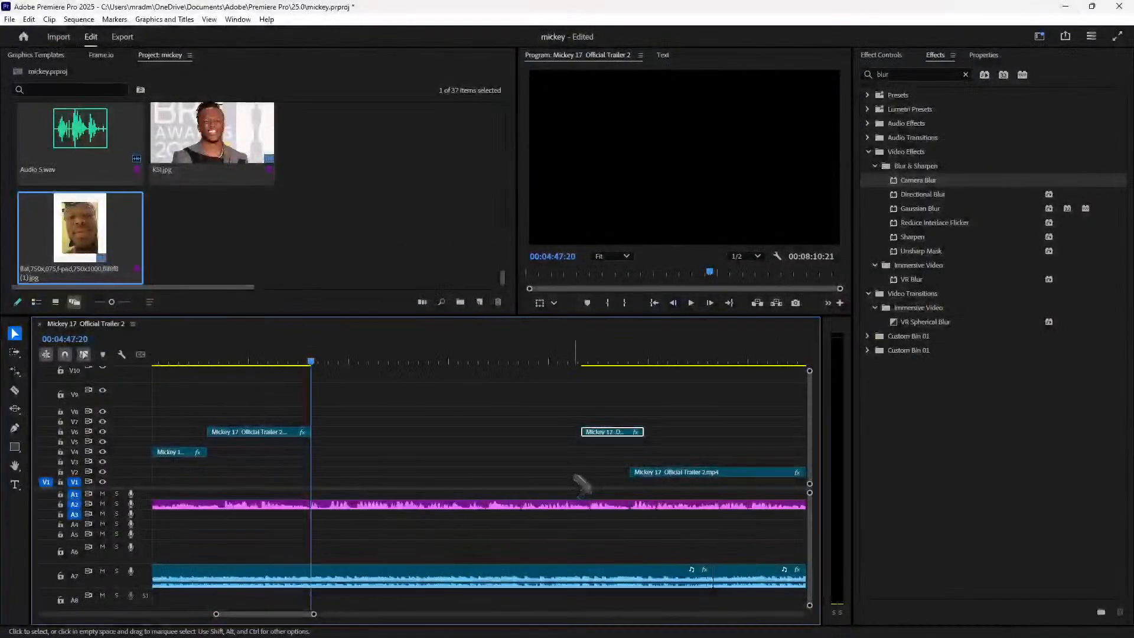
double_click(203, 232)
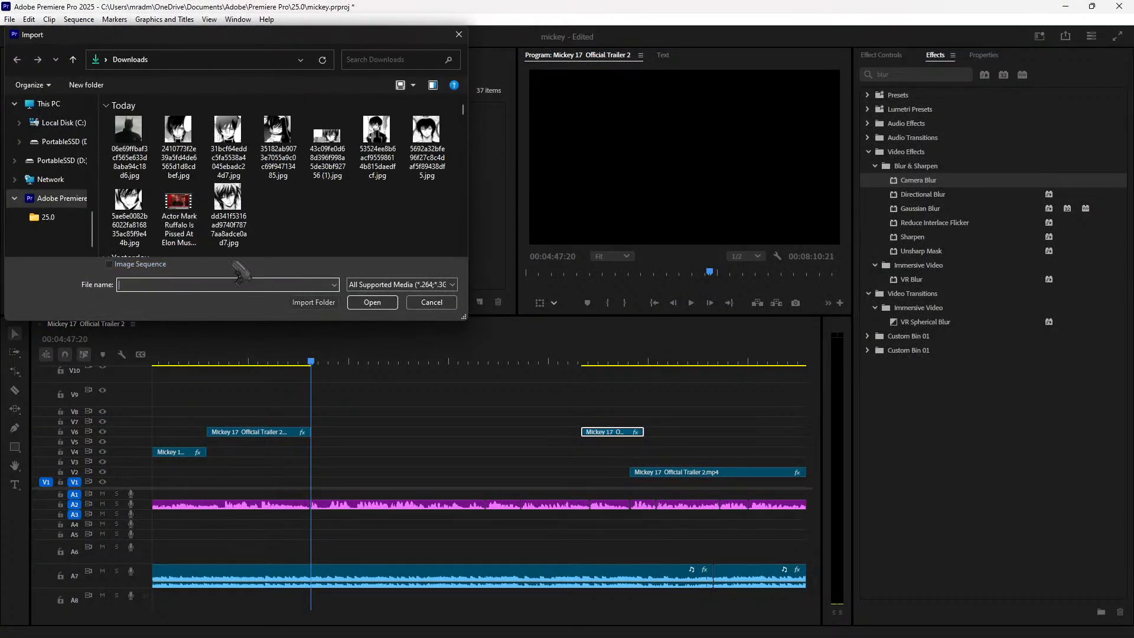
drag(288, 222, 432, 357)
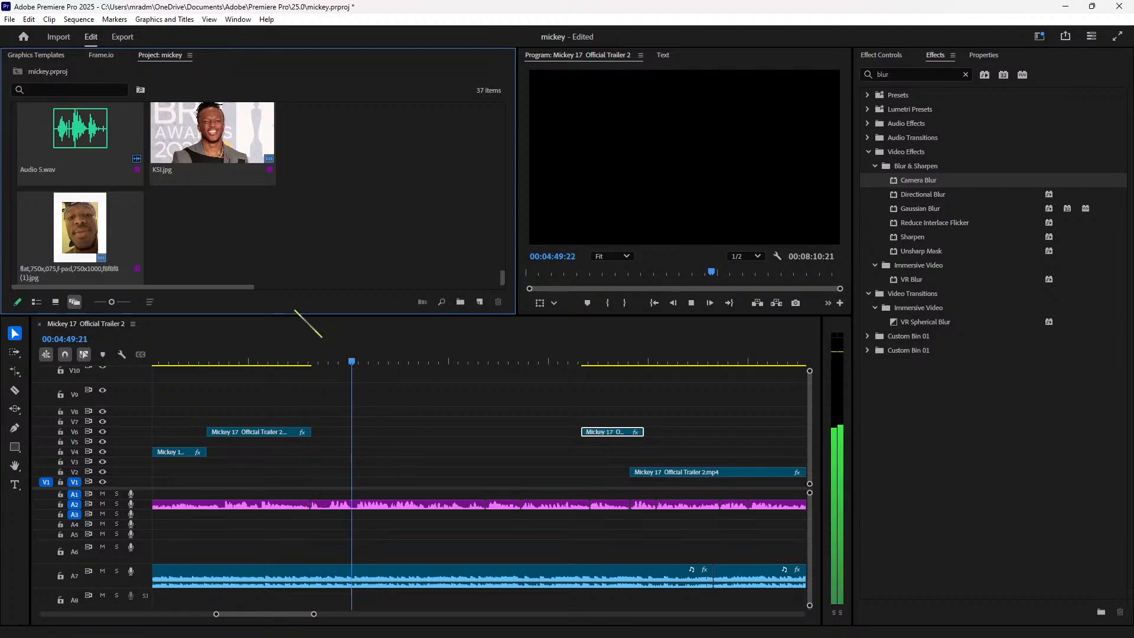
Step: Reopen Import on Downloads, switch to Large icons, and select a Lelouch manga JPG
double_click(339, 268)
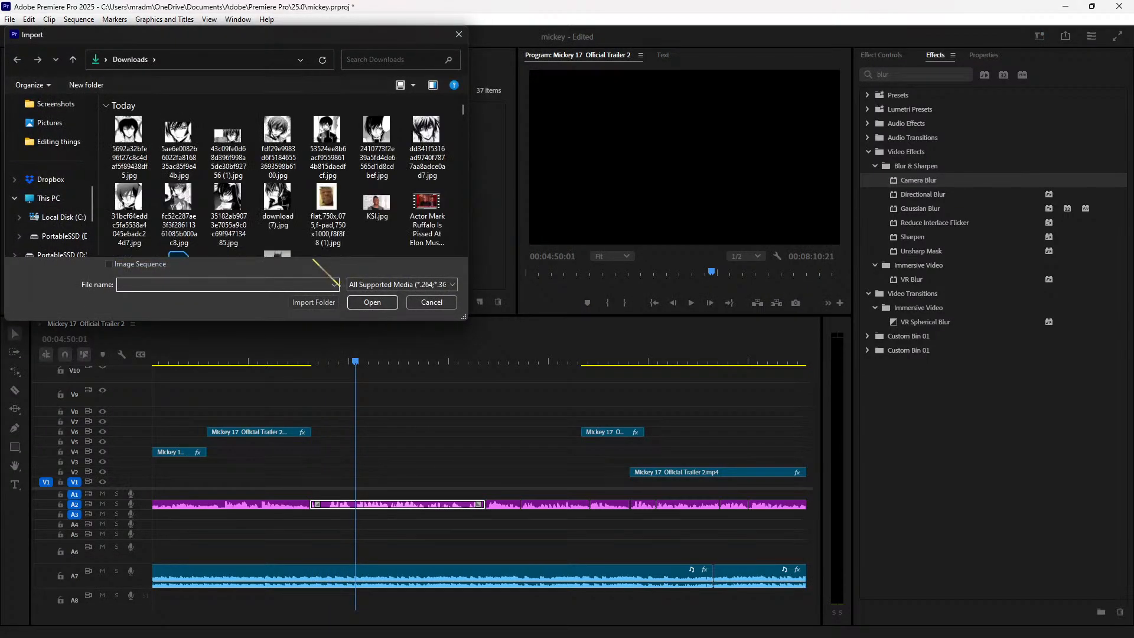
click(413, 85)
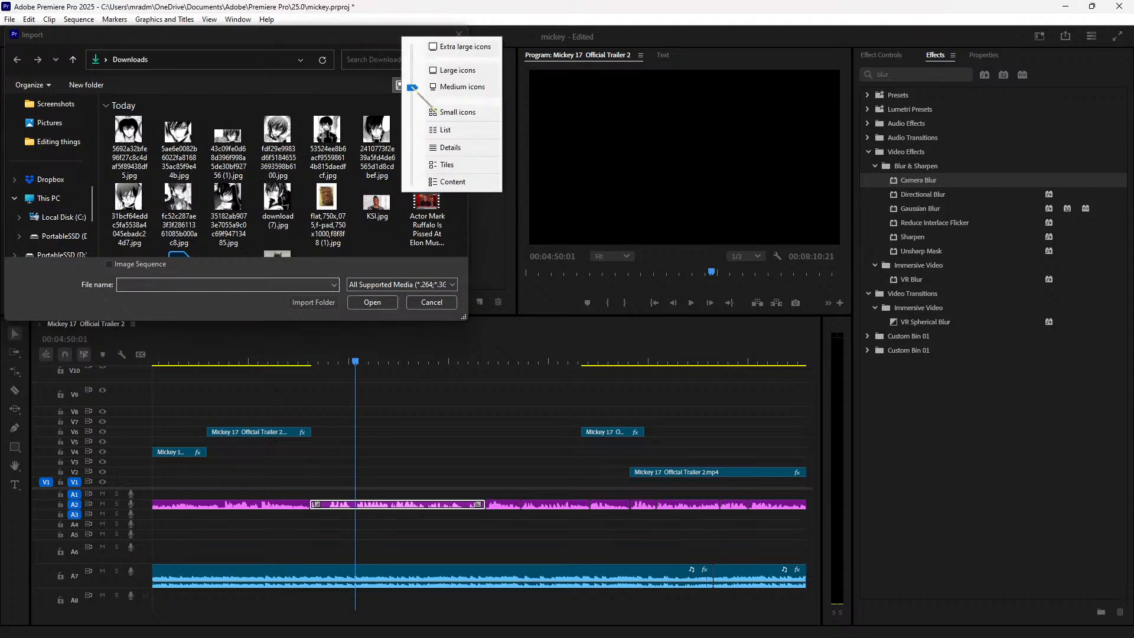
click(462, 72)
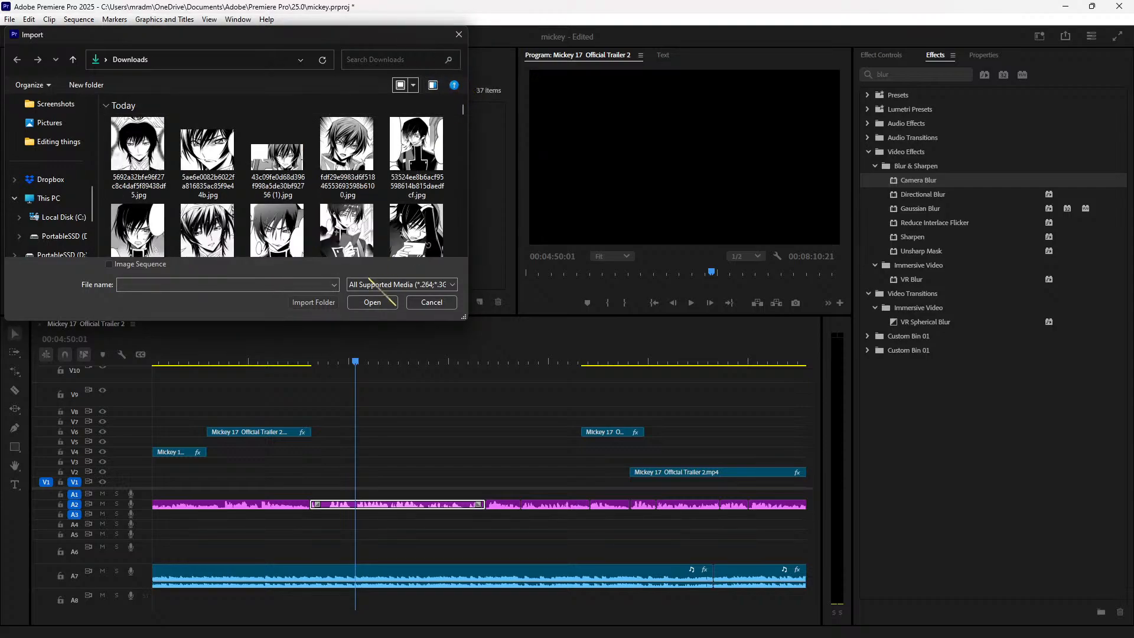
click(356, 162)
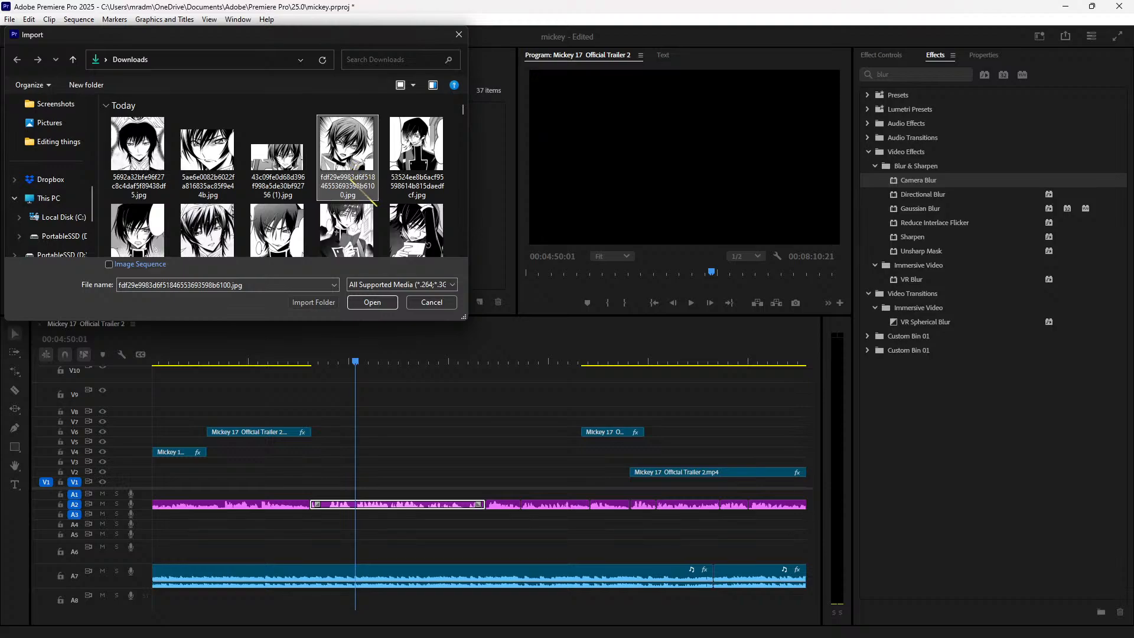
click(139, 229)
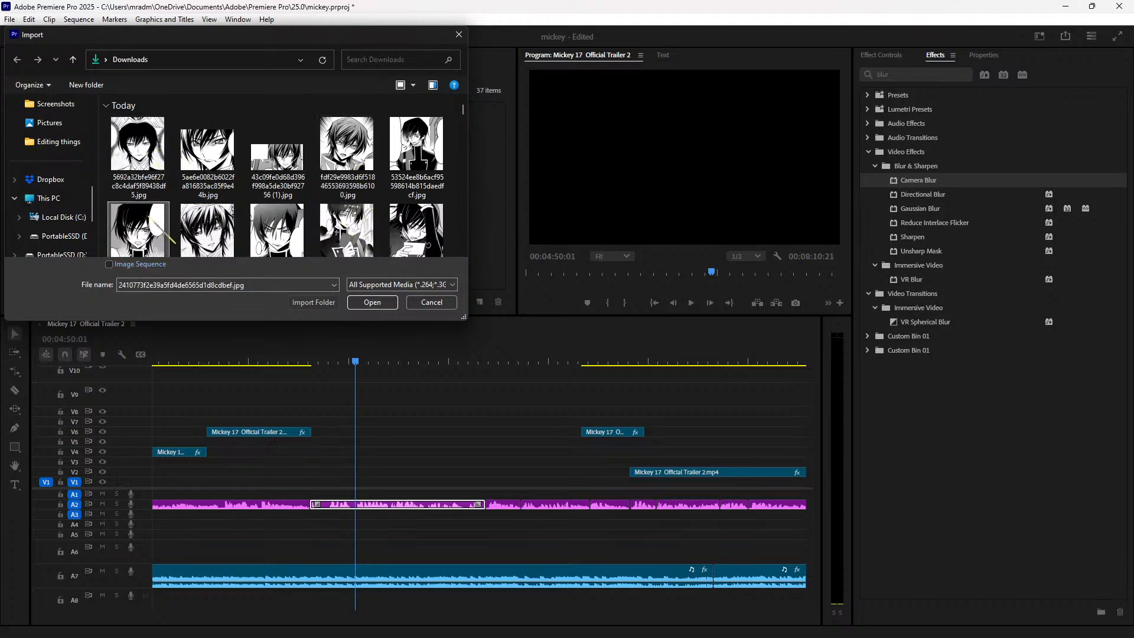
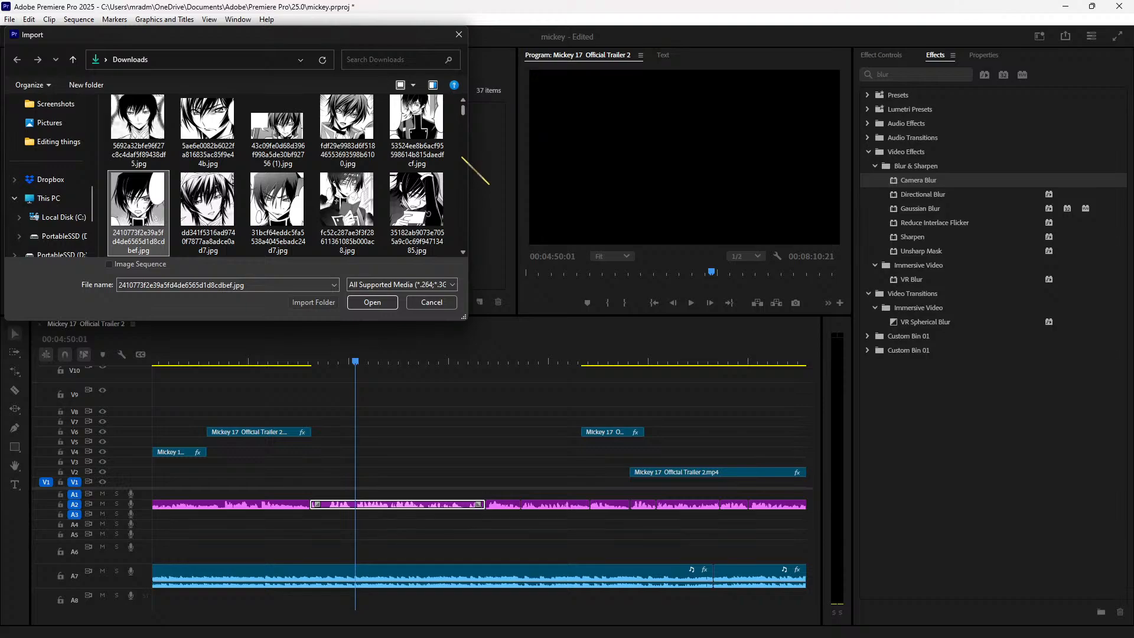
Step: Select the second manga JPG alongside the first and import both into the project
ctrl+click(347, 130)
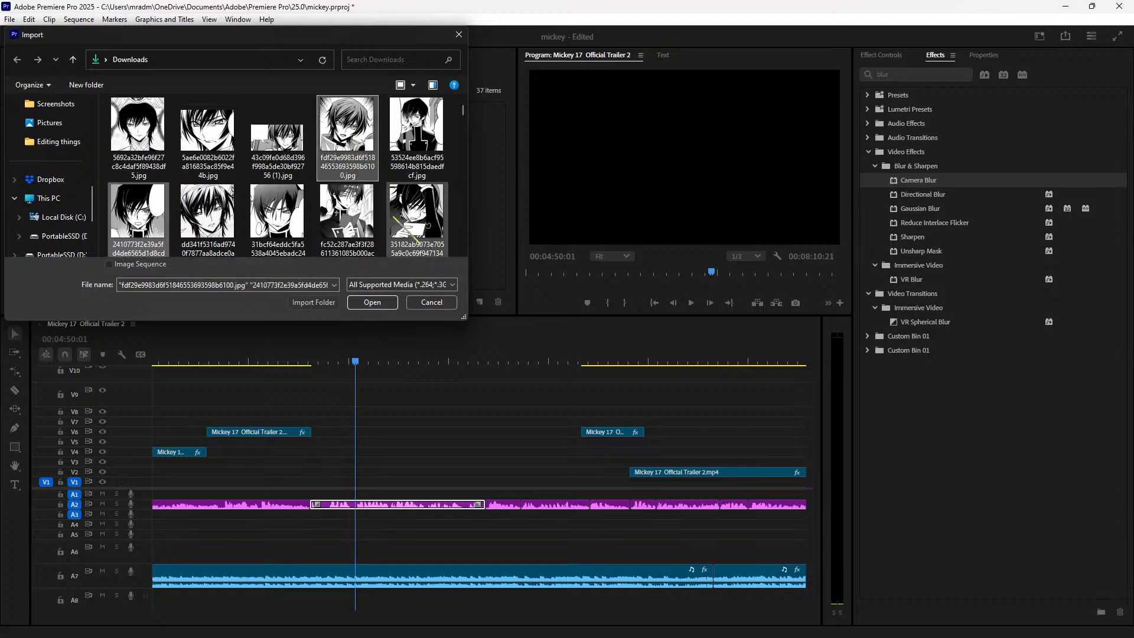
click(372, 302)
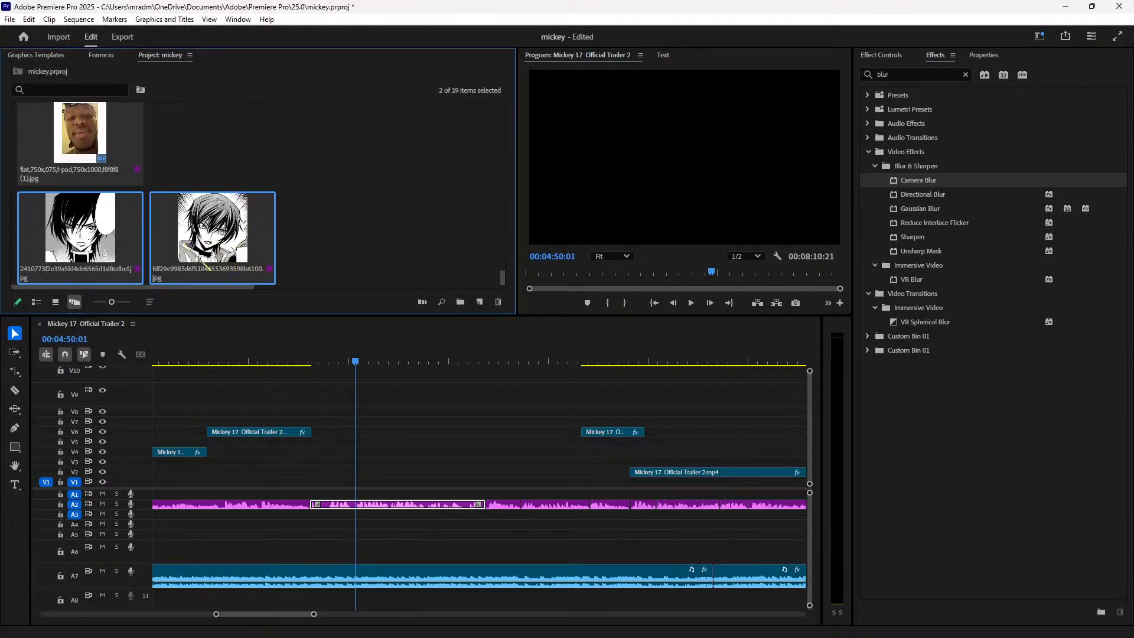
Step: Place the first manga image in the sequence at the playhead
click(463, 167)
drag(88, 232, 312, 494)
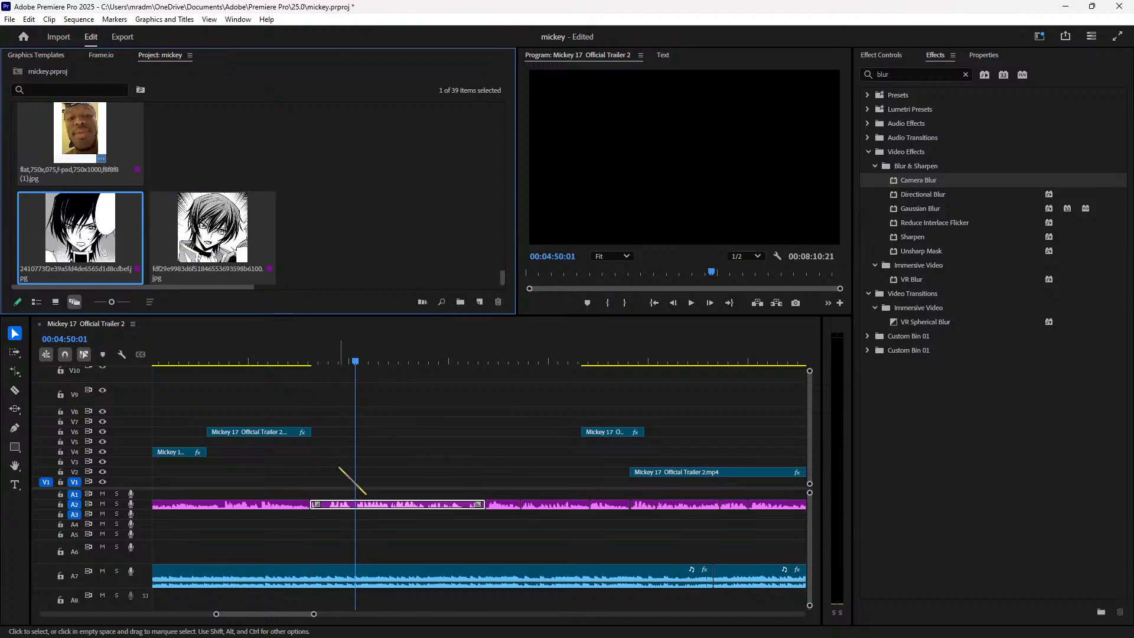
drag(104, 247, 313, 484)
Step: Split the first image three frames earlier and overwrite the right piece with the second manga image
click(303, 362)
key(space)
key(space)
key(space)
key(space)
key(Left)
key(Left)
key(Left)
key(ctrl+k)
click(368, 484)
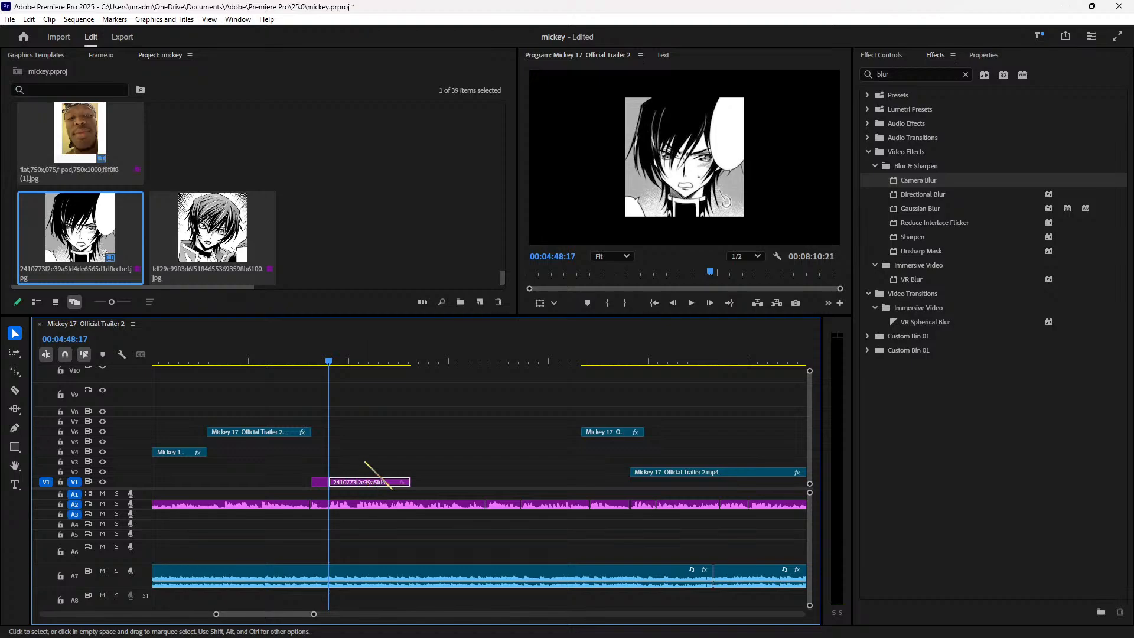
drag(237, 248, 329, 483)
Step: Split the second manga image at the playhead and delete its leftover tail
key(space)
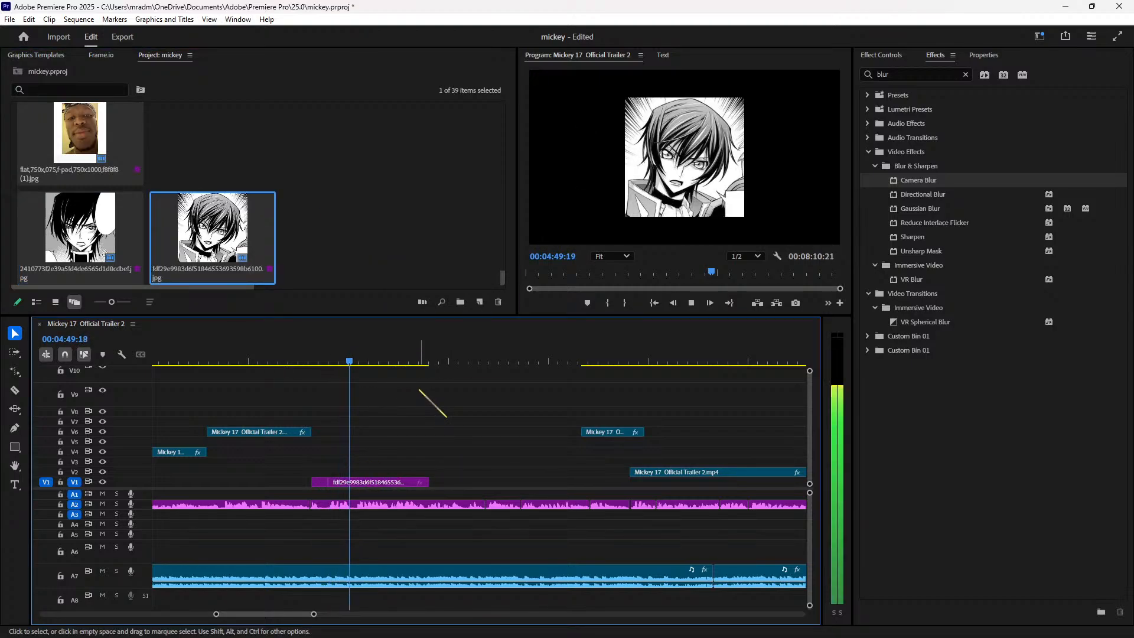
click(396, 483)
key(space)
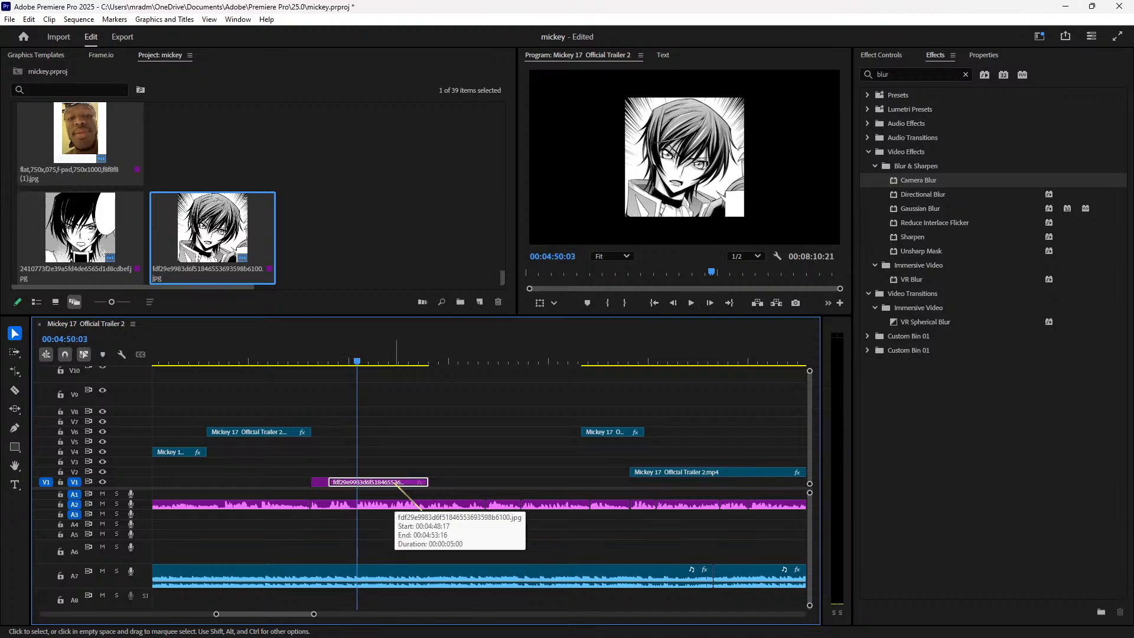
key(Left)
key(ctrl+k)
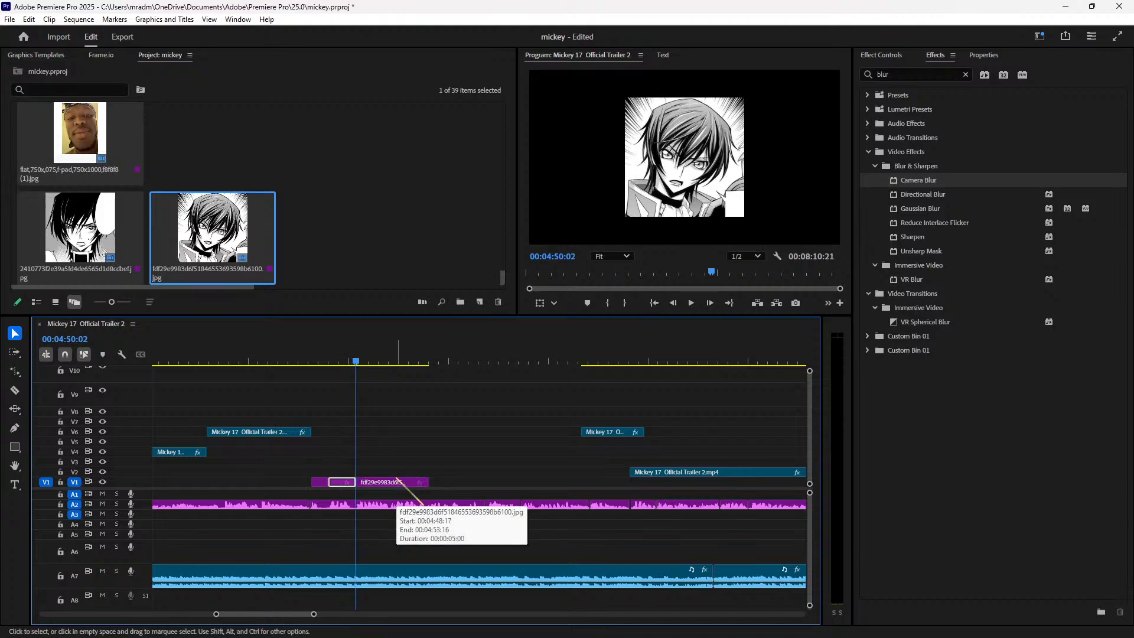
click(397, 480)
key(Delete)
Step: Play back the edited manga section and zoom the timeline out to view more clips
click(284, 348)
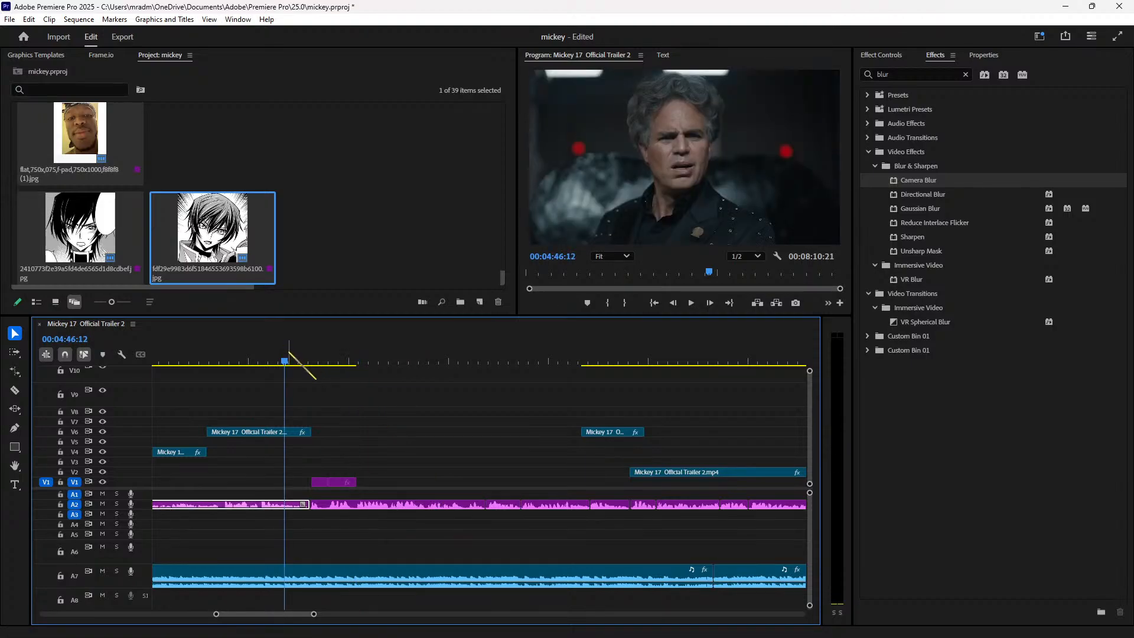
key(space)
key(space)
key(minus)
key(minus)
key(minus)
key(minus)
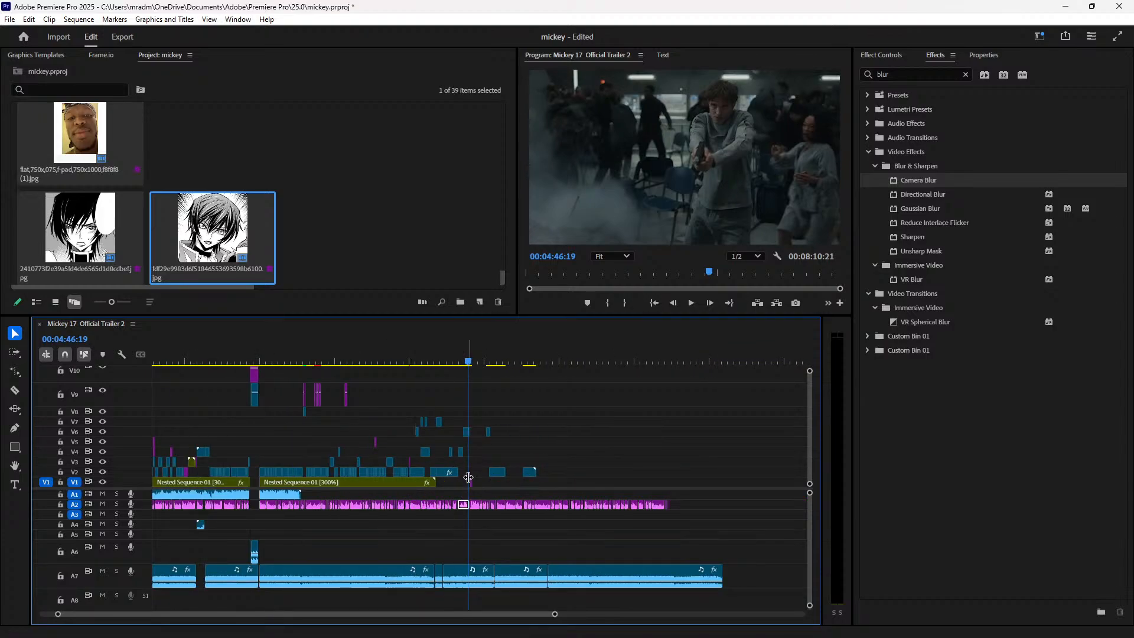
key(equal)
key(equal)
key(equal)
key(equal)
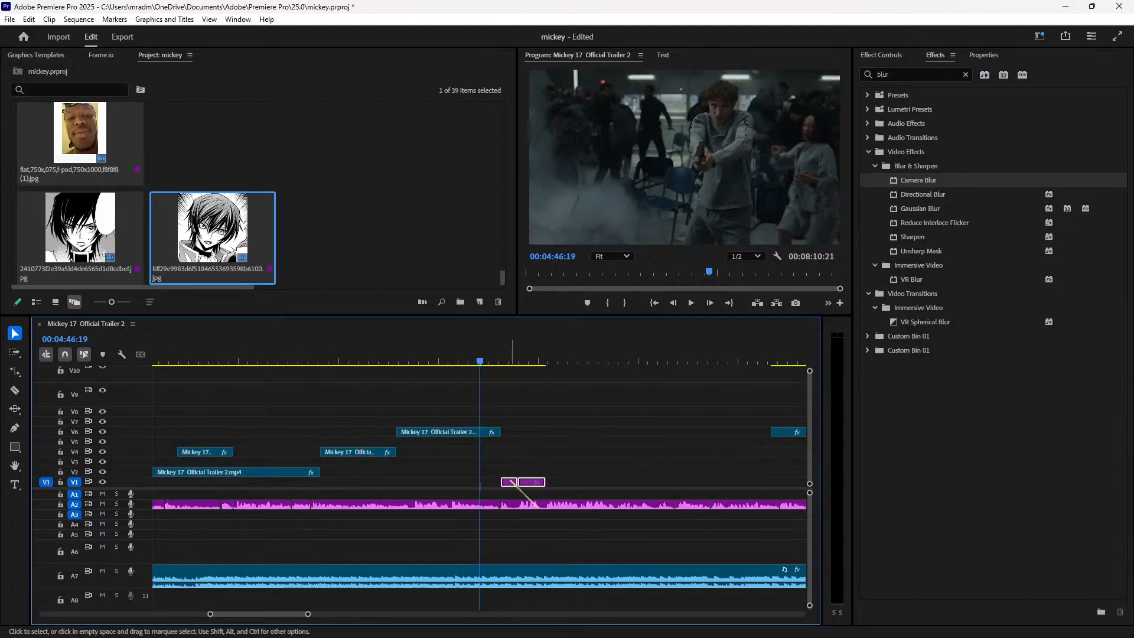
key(minus)
key(minus)
key(minus)
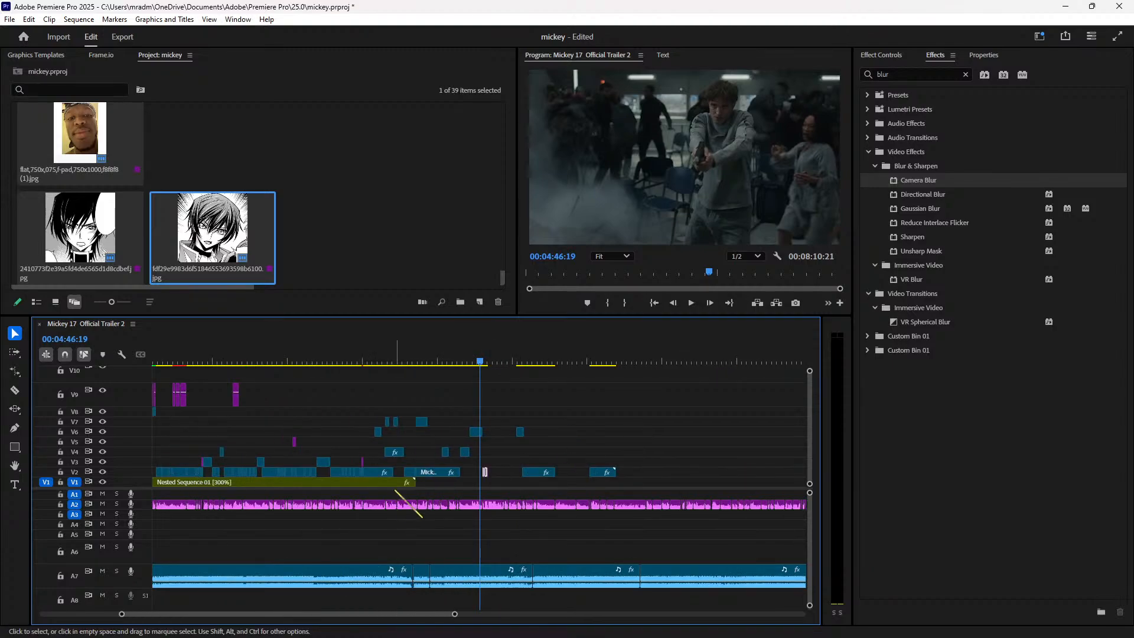
Step: Select Nested Sequence 01, check around 4:24:05, and play from about 4:45:13
click(378, 483)
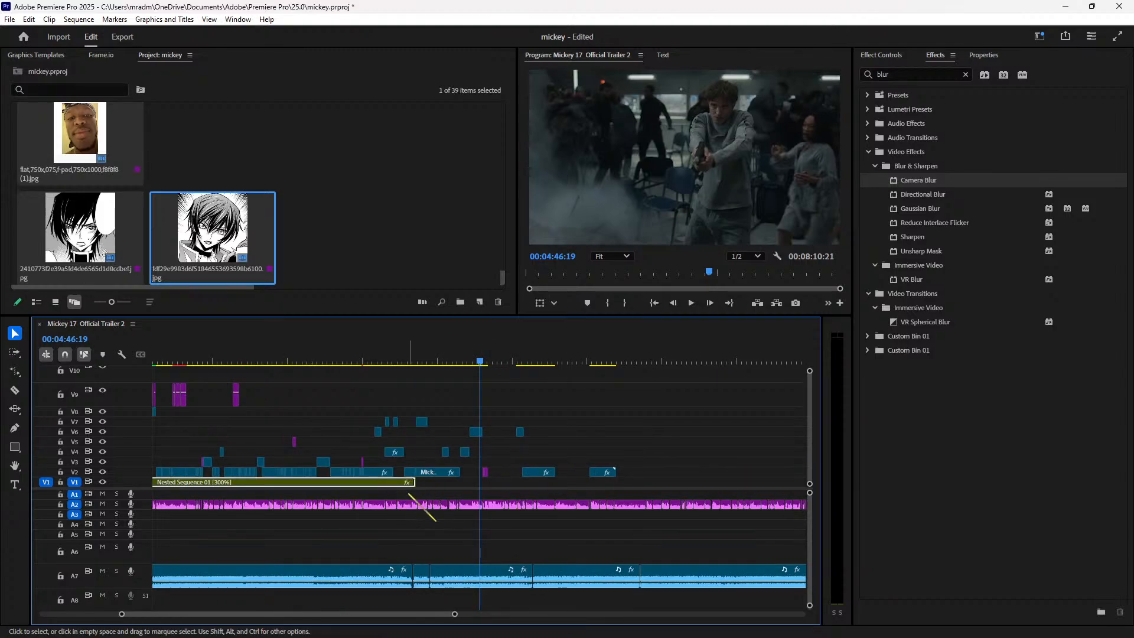
click(423, 361)
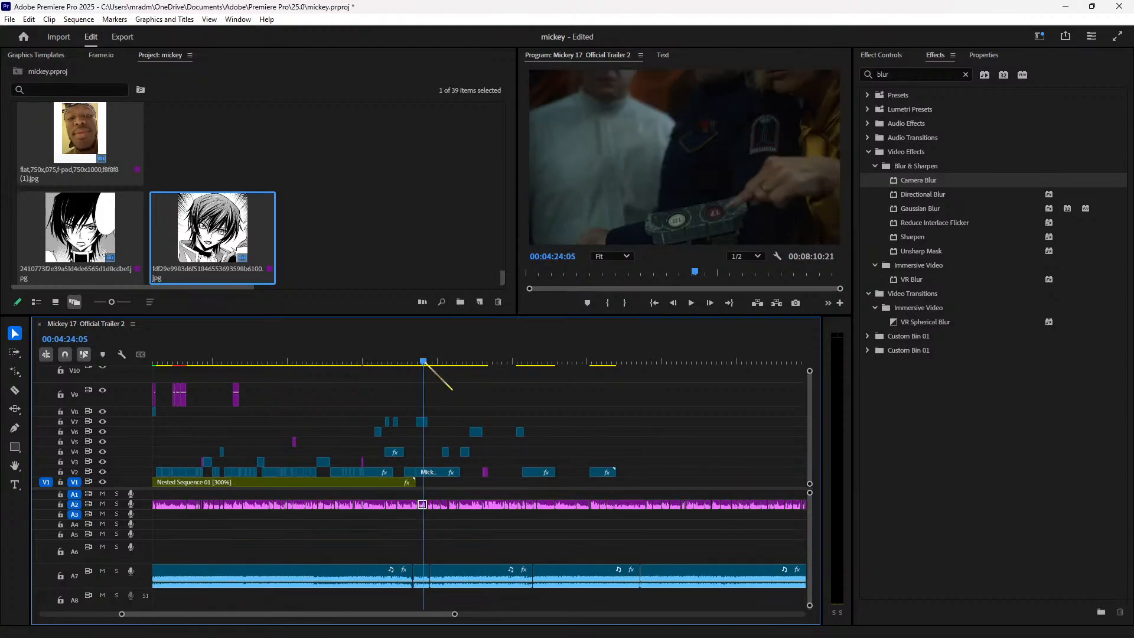
key(equal)
key(equal)
key(equal)
key(equal)
drag(331, 359, 356, 361)
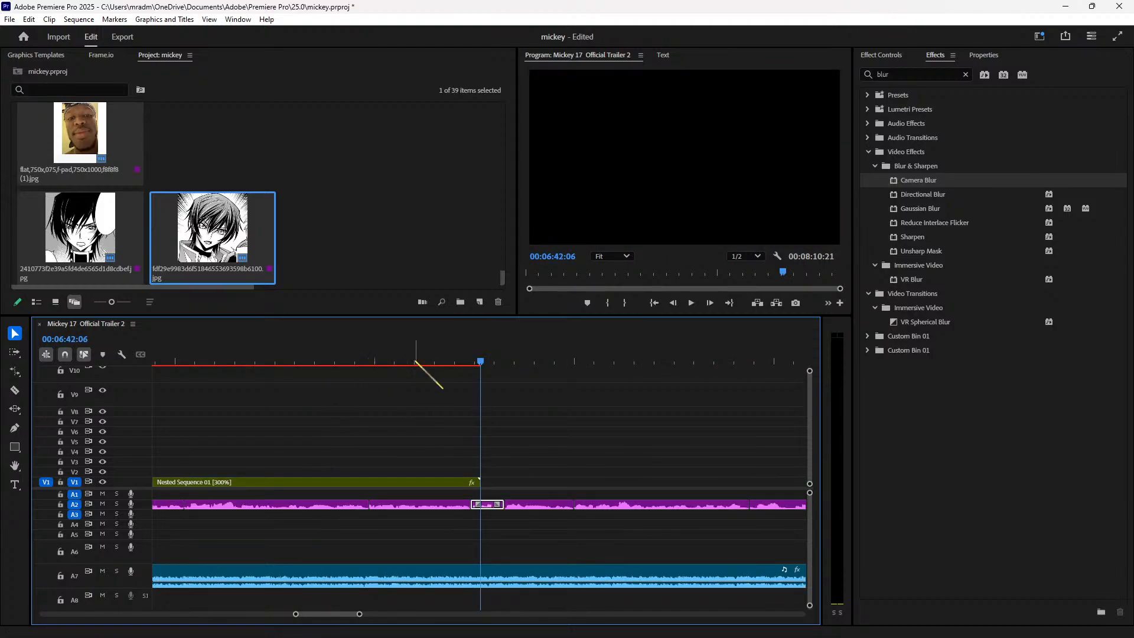
key(minus)
key(minus)
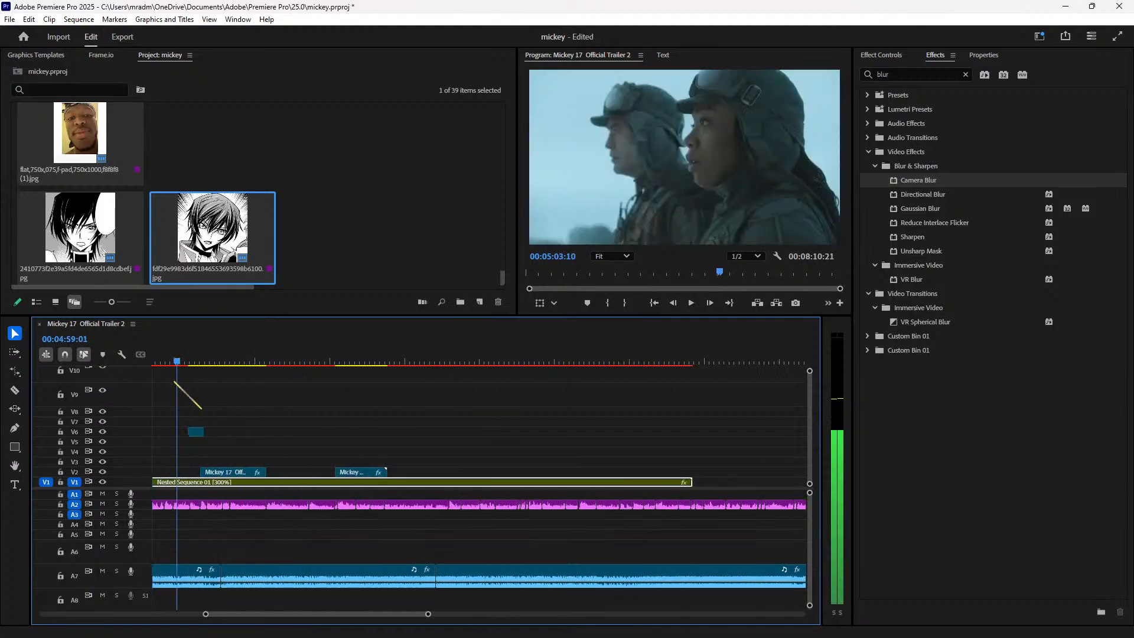
drag(123, 388, 260, 399)
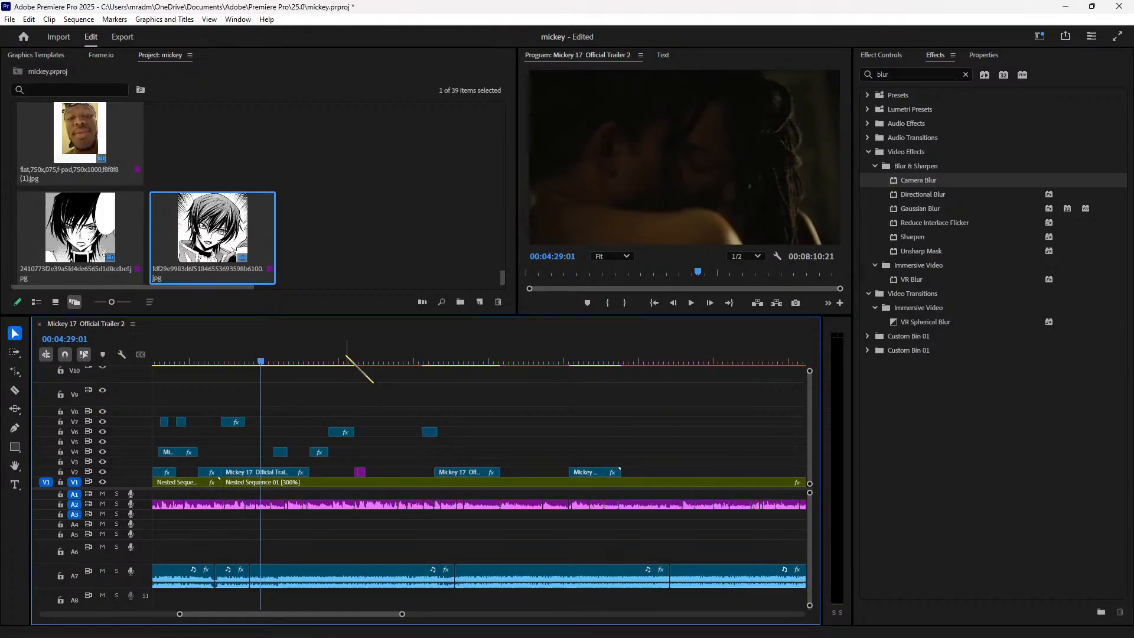
click(342, 355)
key(space)
key(equal)
key(equal)
key(equal)
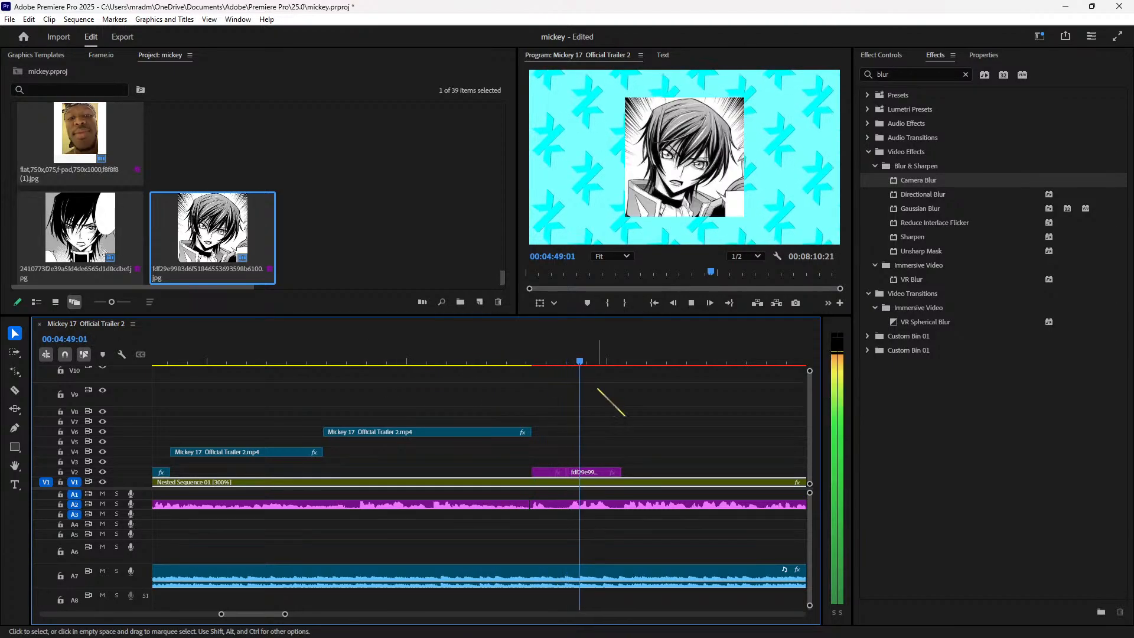
Step: Select the first manga image clip and replay its section around 4:48
click(538, 358)
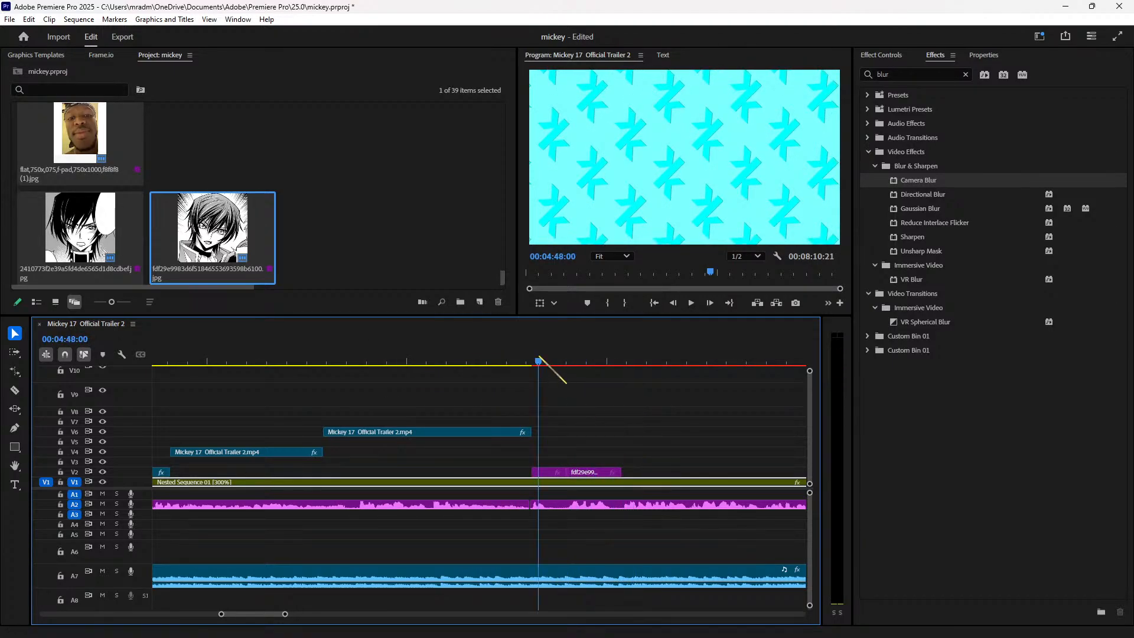
click(549, 471)
key(space)
key(space)
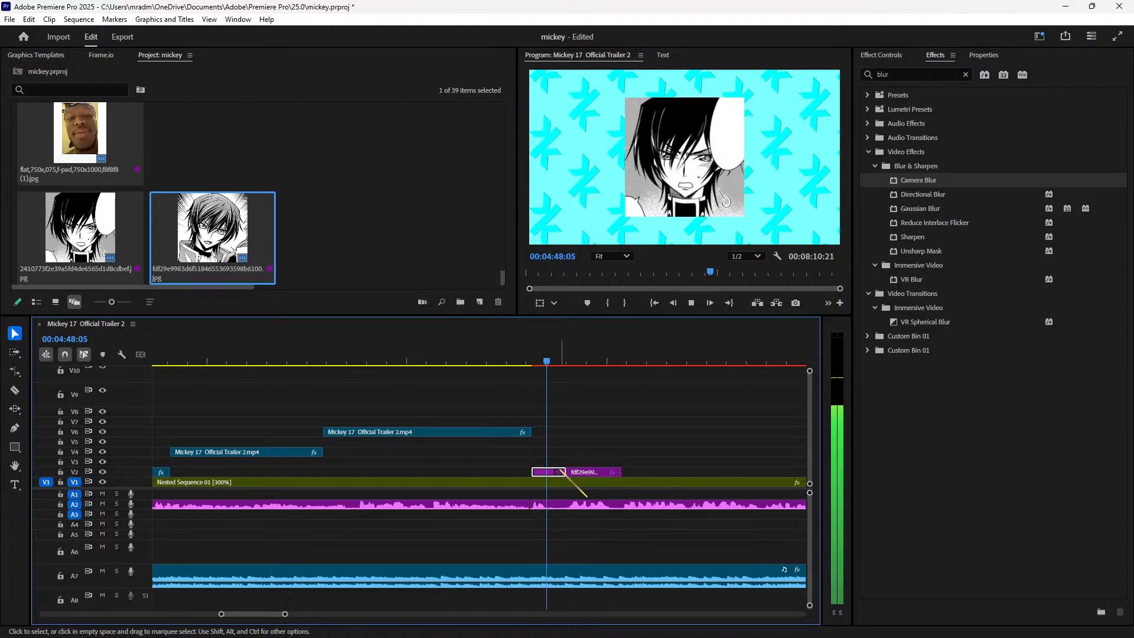
key(space)
key(space)
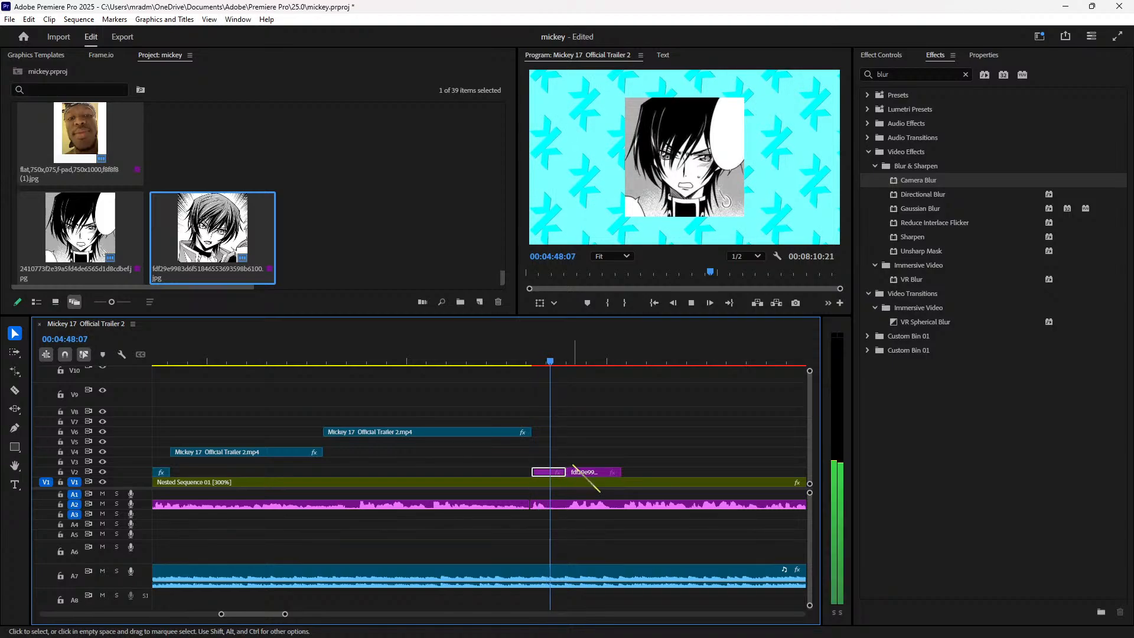
click(547, 355)
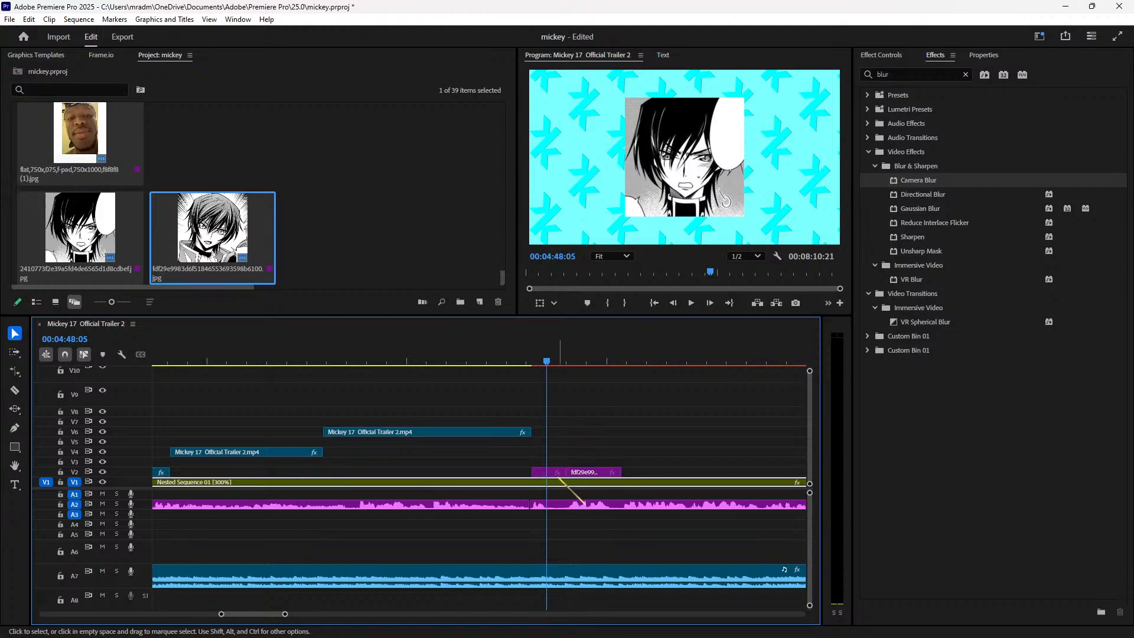
key(space)
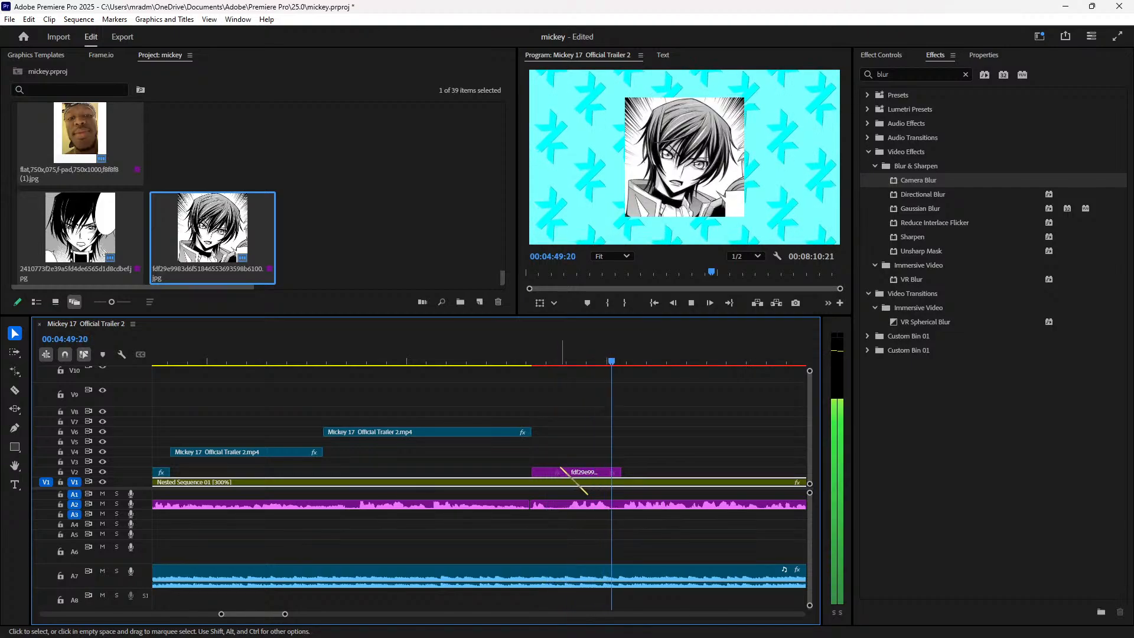
key(space)
Step: Lower the second manga image's Motion Position X to shift it left, then return to Chrome
click(571, 357)
click(592, 470)
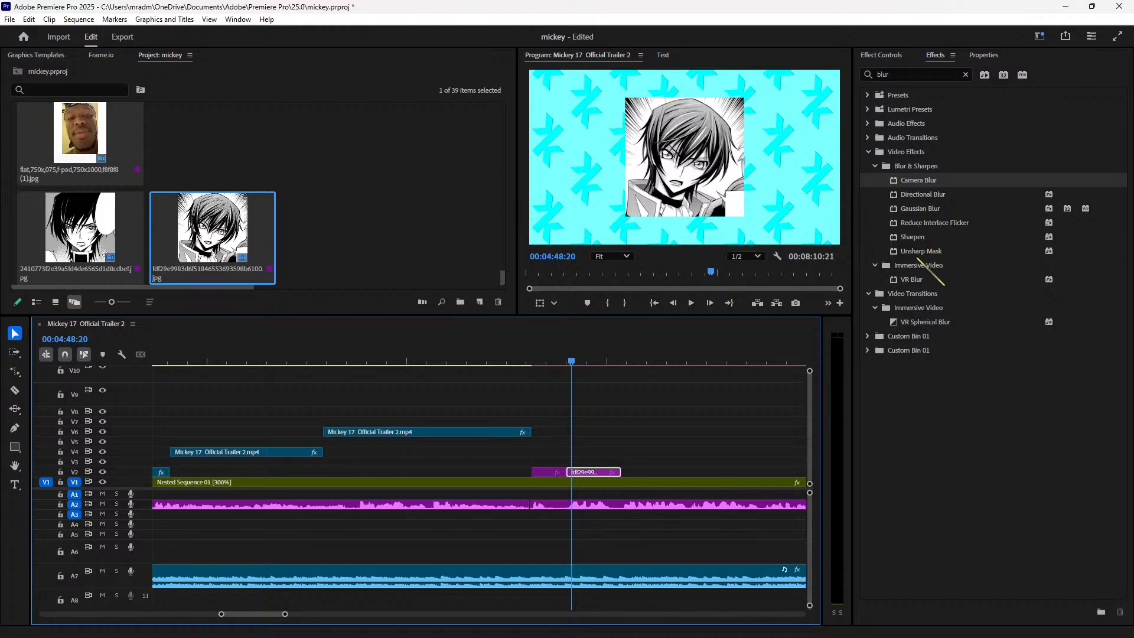
click(868, 152)
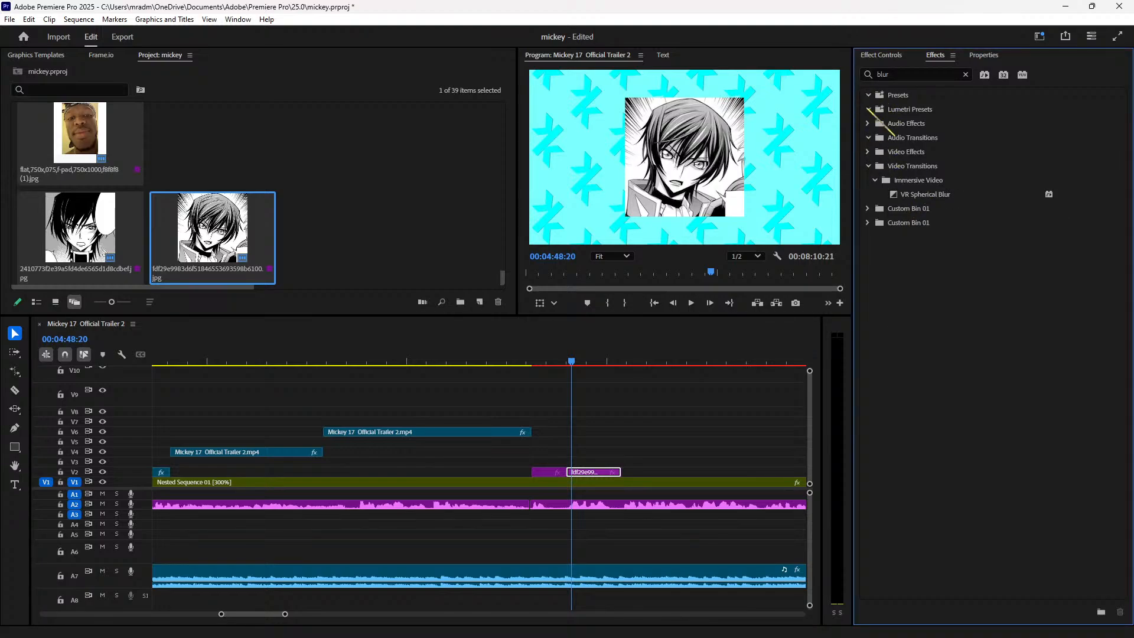
click(577, 359)
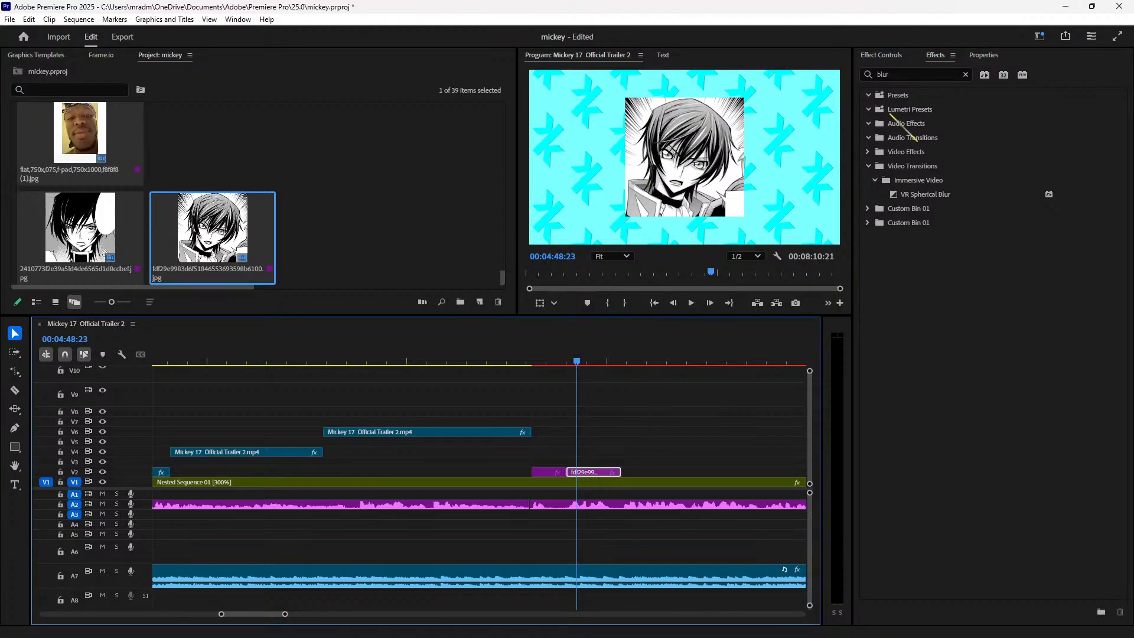
click(880, 55)
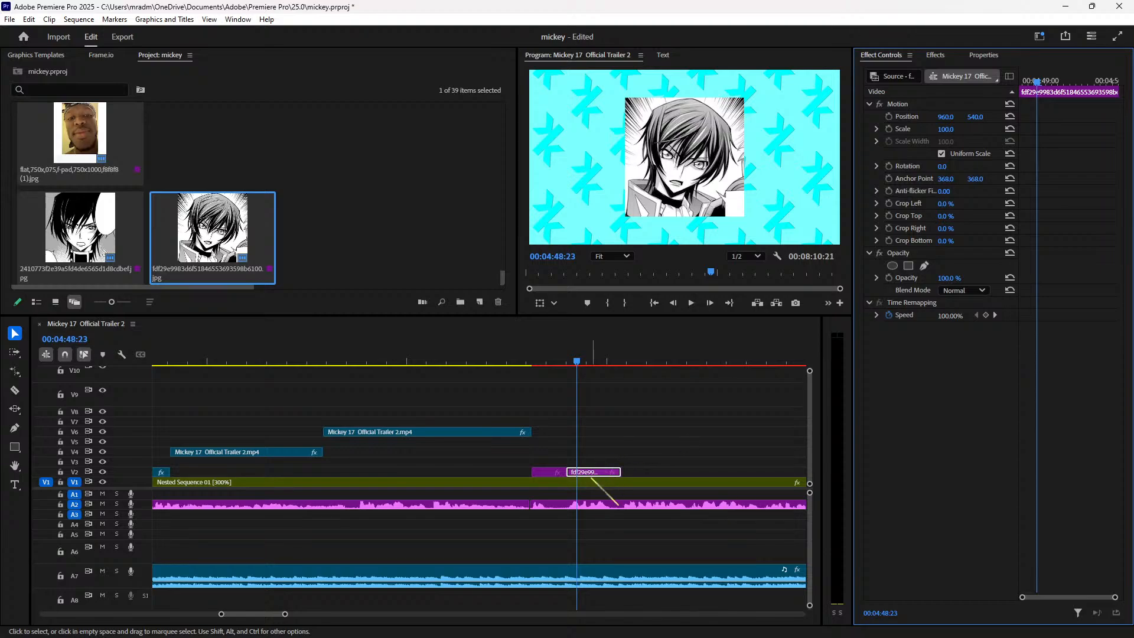
drag(953, 121, 794, 121)
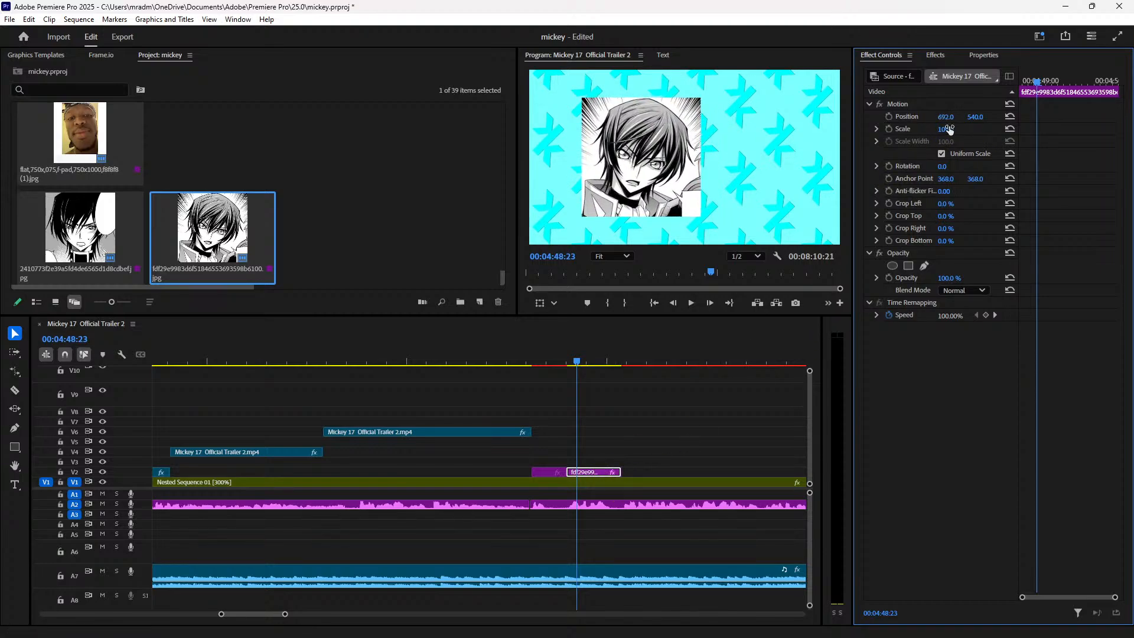
click(672, 624)
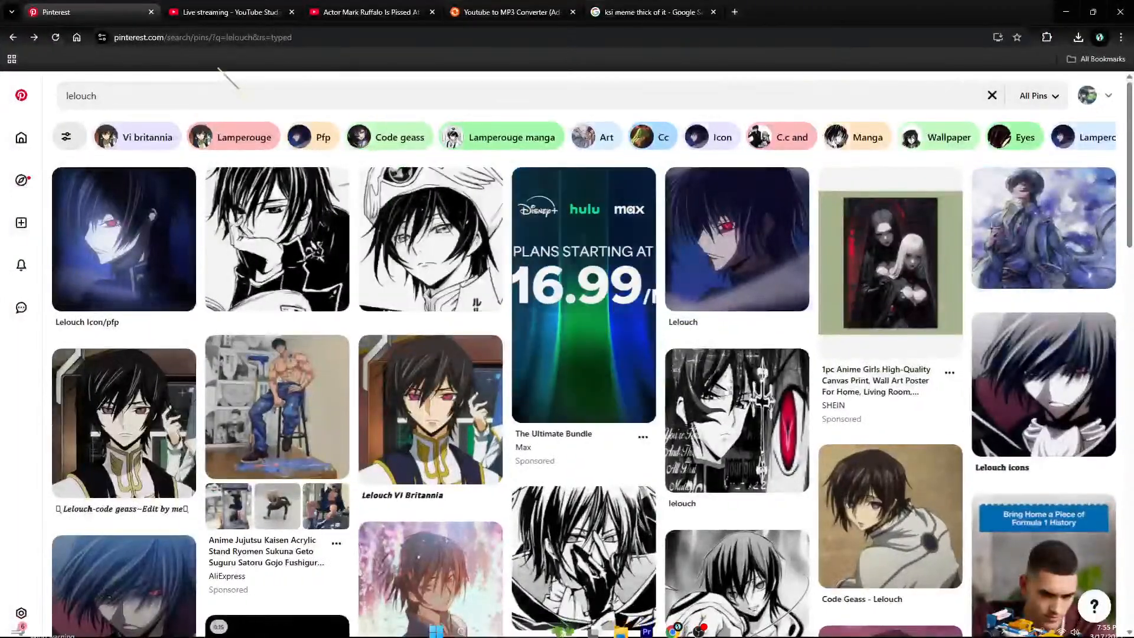
Step: In a new tab, search Google for 'hand guarding person'
click(734, 12)
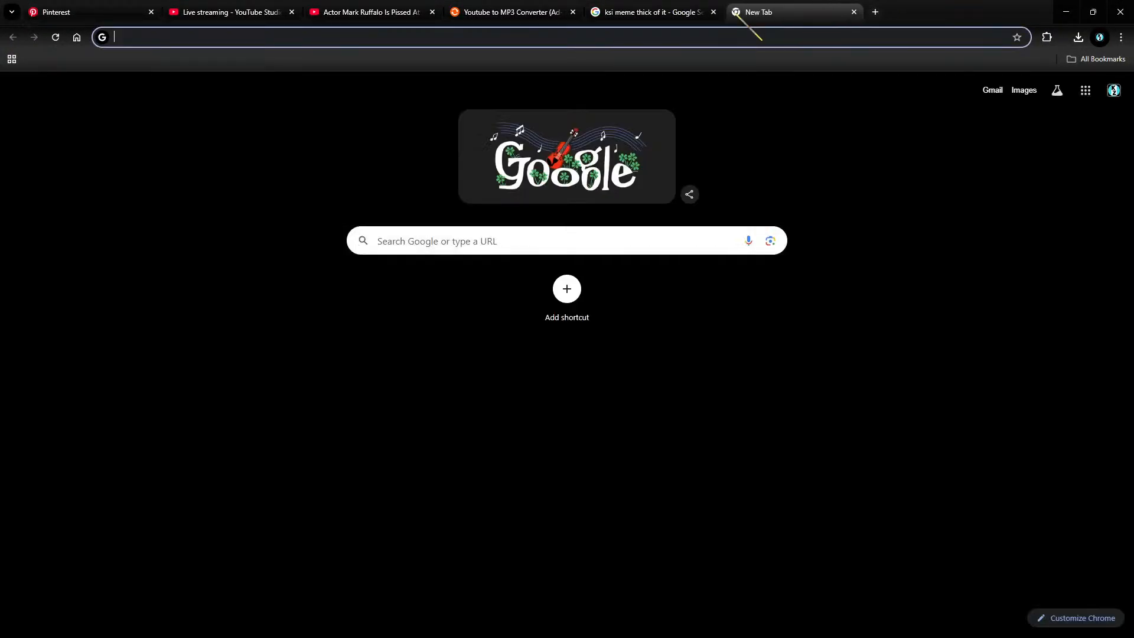
text(hand gayrd)
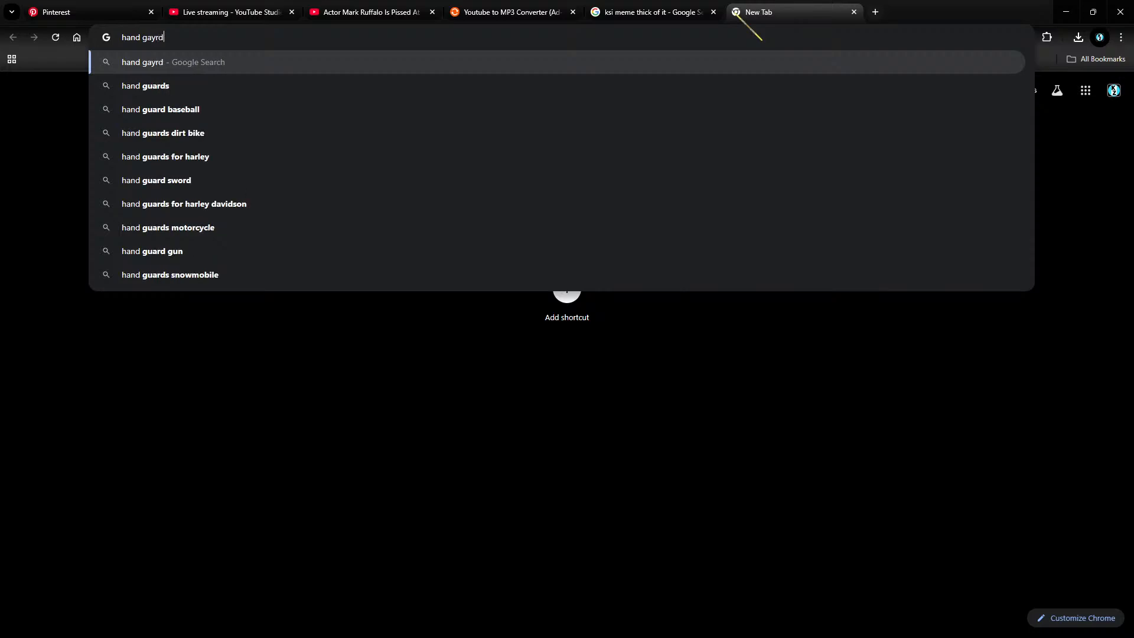
text(ubg)
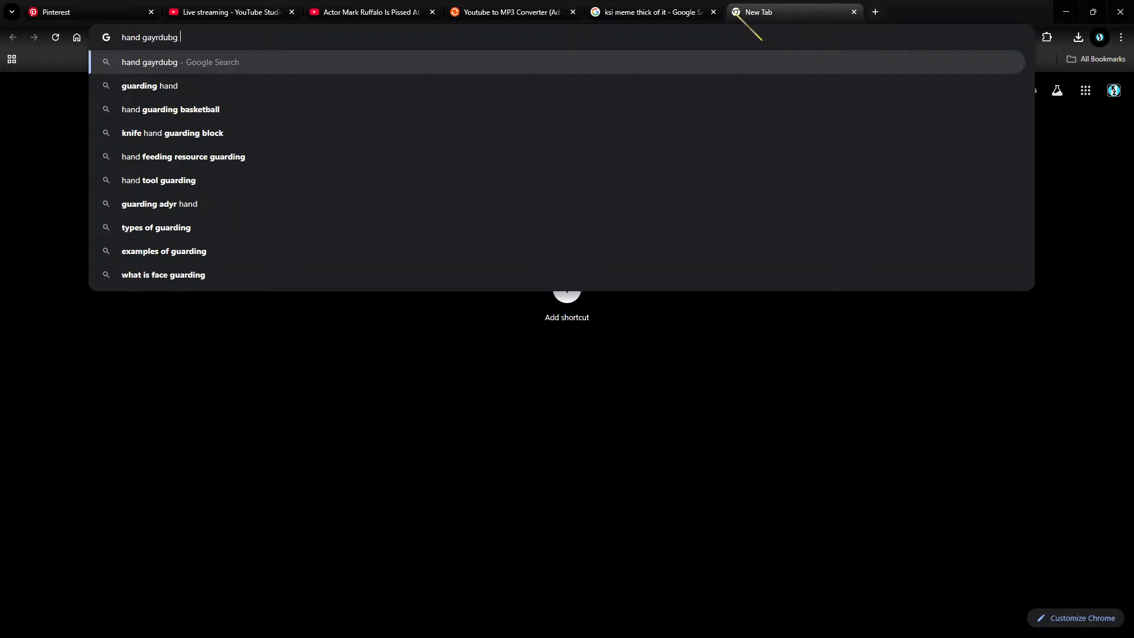
key(BackSpace)
key(BackSpace)
key(BackSpace)
key(BackSpace)
key(BackSpace)
key(BackSpace)
text(=)
key(BackSpace)
text(=)
key(BackSpace)
key(BackSpace)
text(ay)
key(BackSpace)
text(j)
key(BackSpace)
text(urd)
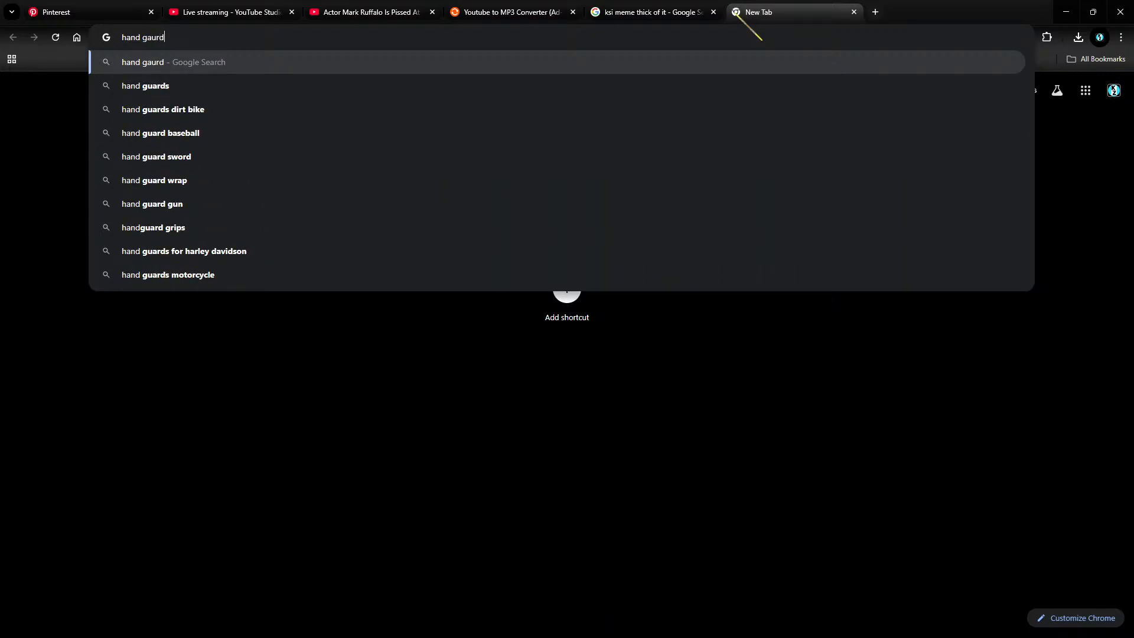
text(ing)
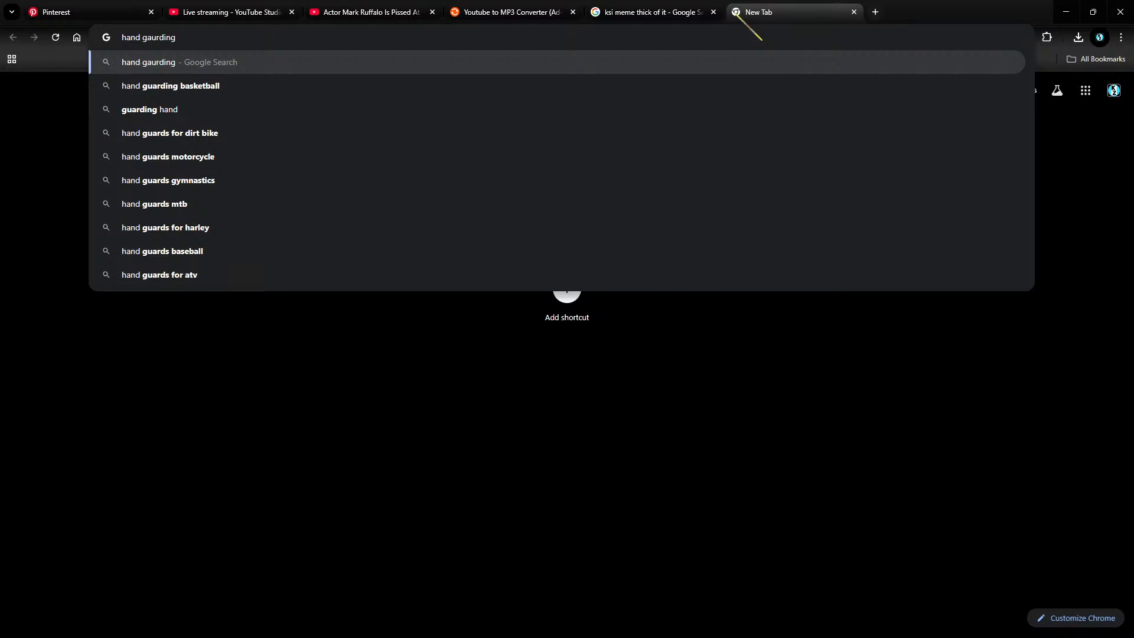
text( person)
key(Return)
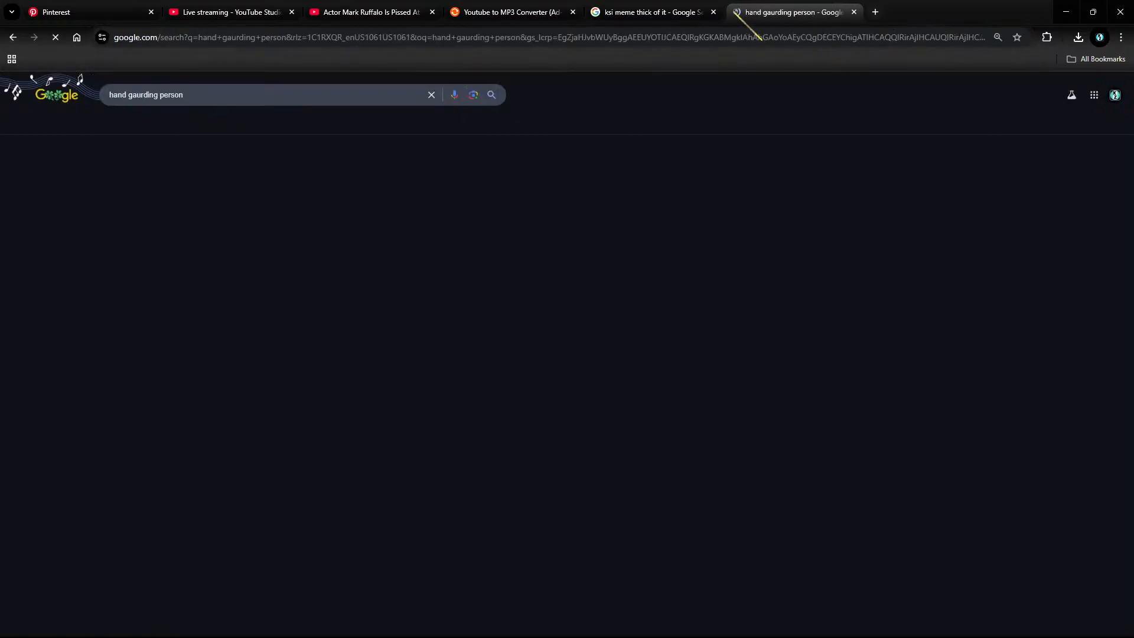
Step: Show image results and refine the query to 'hand guarding another person'
click(137, 125)
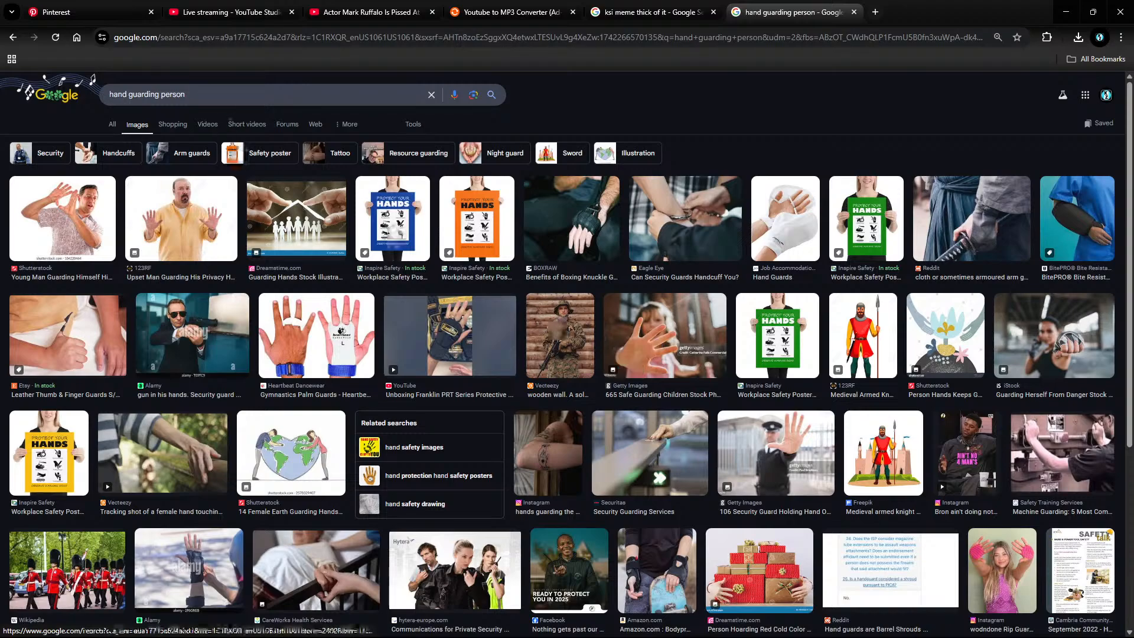
click(162, 95)
text(another)
key(Return)
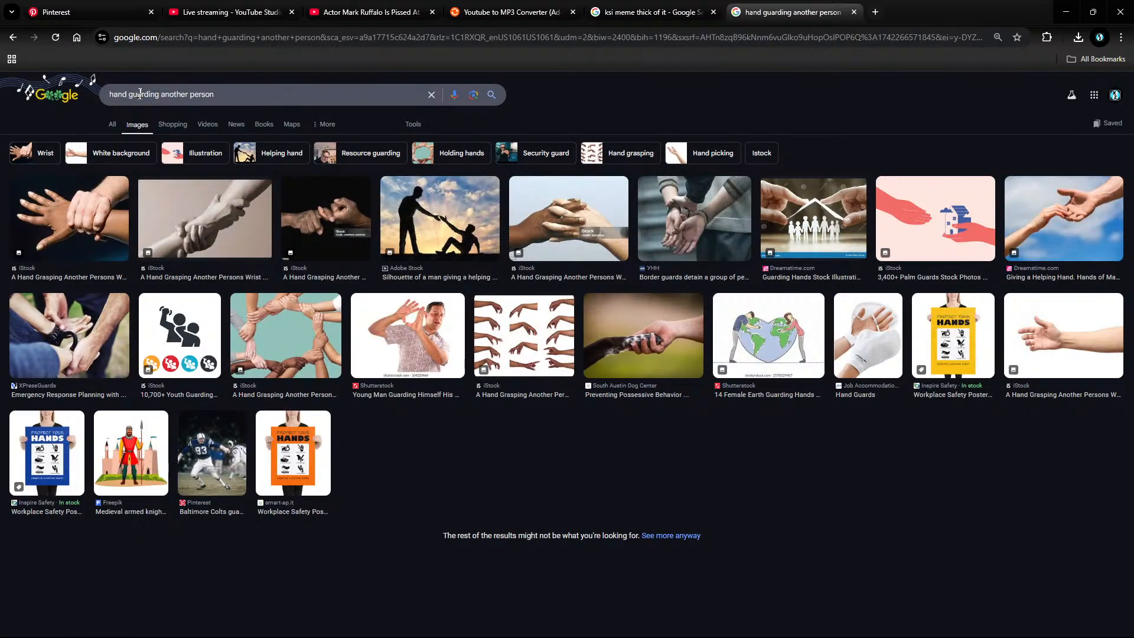
Step: Search images for 'get behind me', then 'get behind me stock'
click(157, 98)
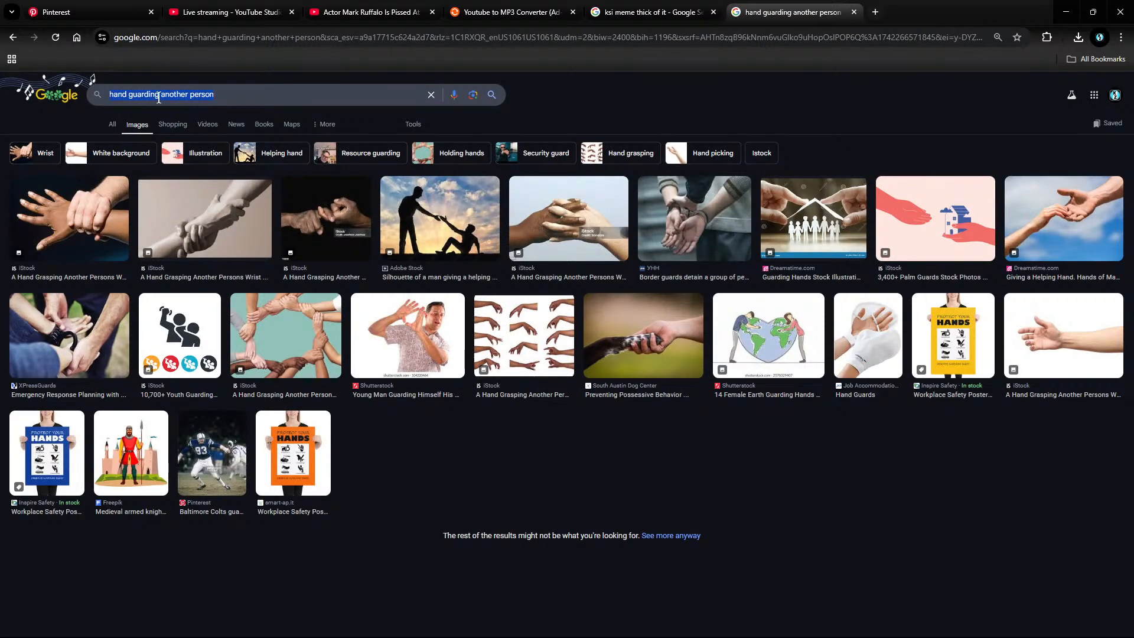
text(get behind me)
key(Return)
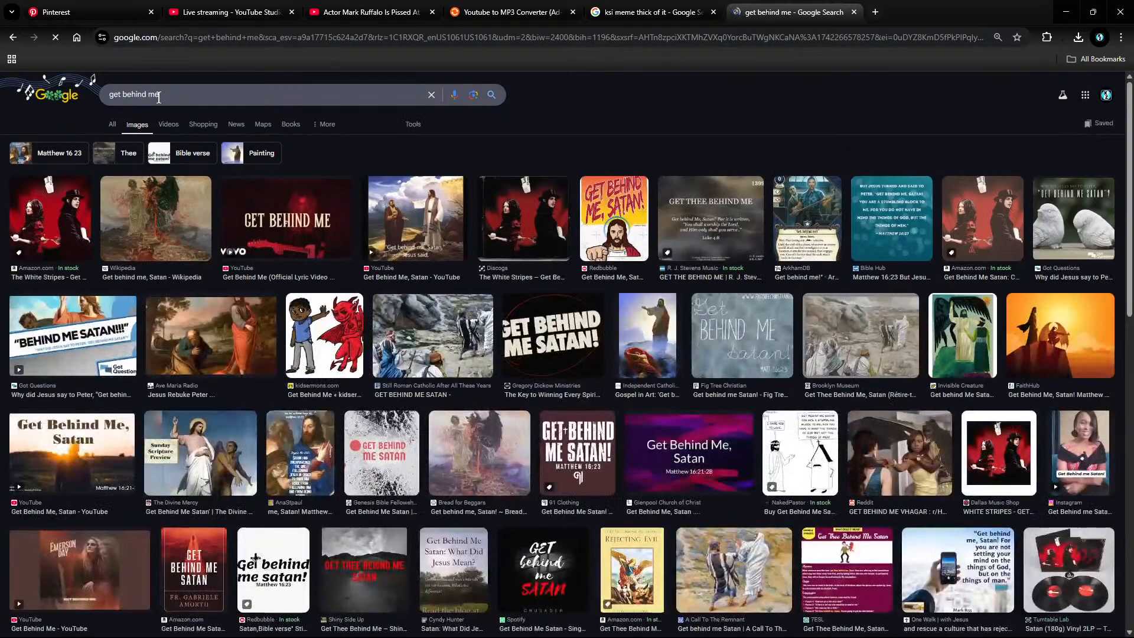
click(160, 100)
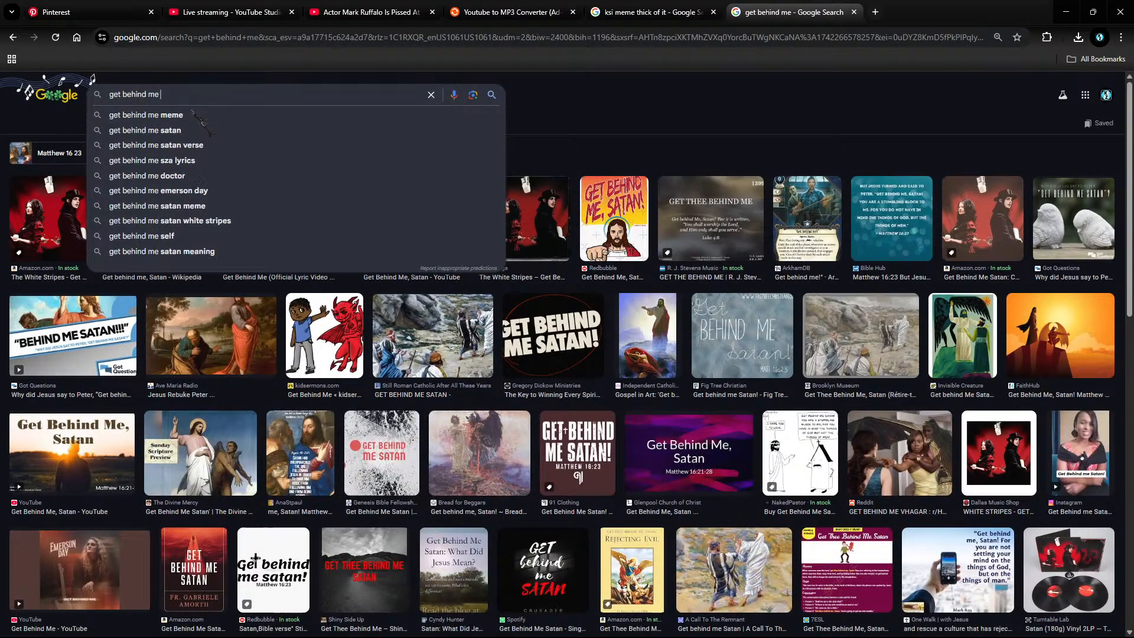
text(fg)
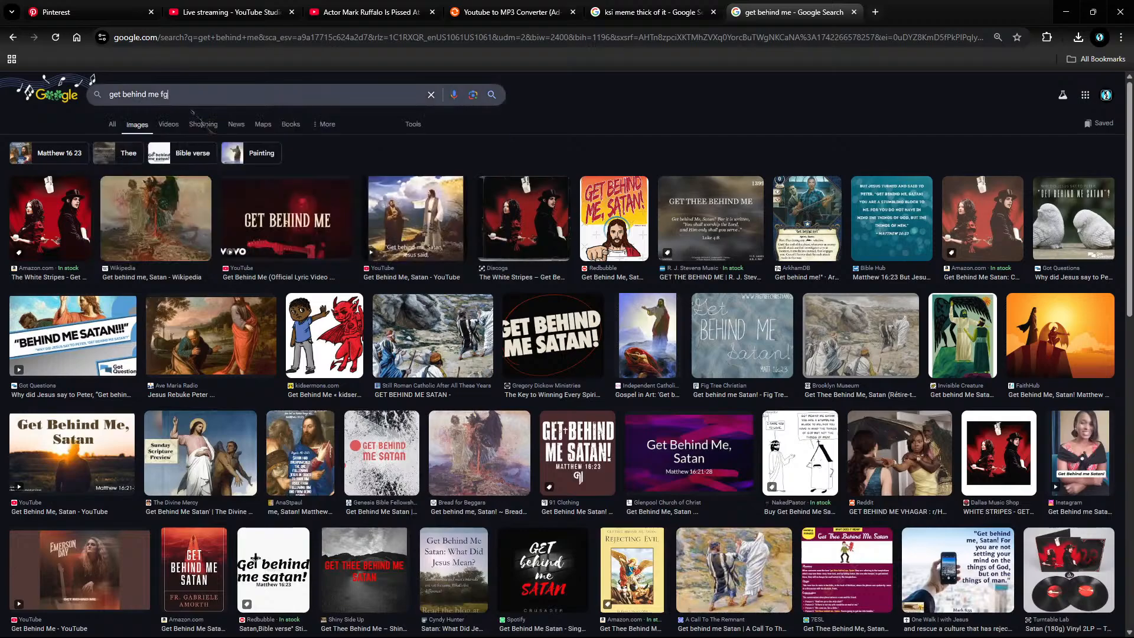
key(BackSpace)
key(BackSpace)
text(stock)
key(Return)
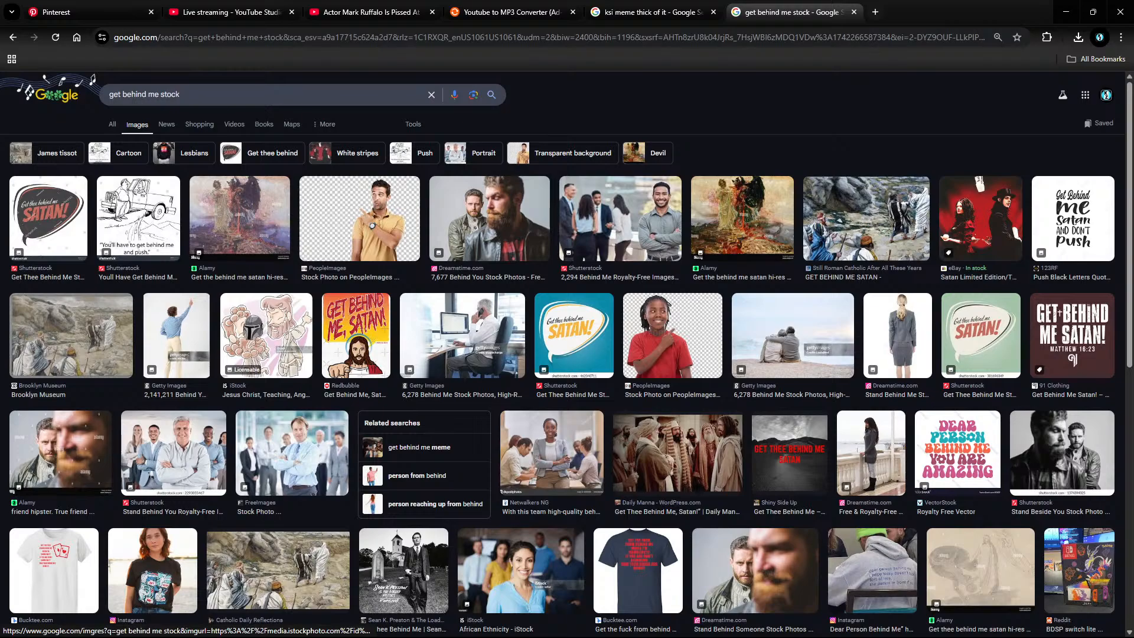
Step: Replace the query with 'hand'
click(220, 96)
key(ctrl+a)
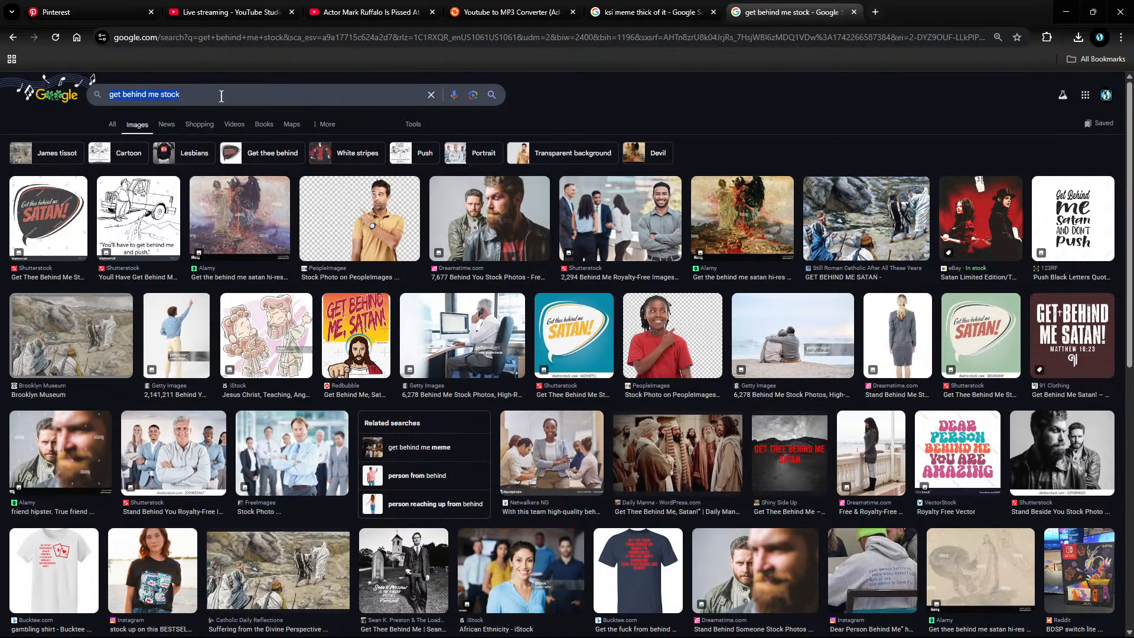
scroll(229, 101, down, 9)
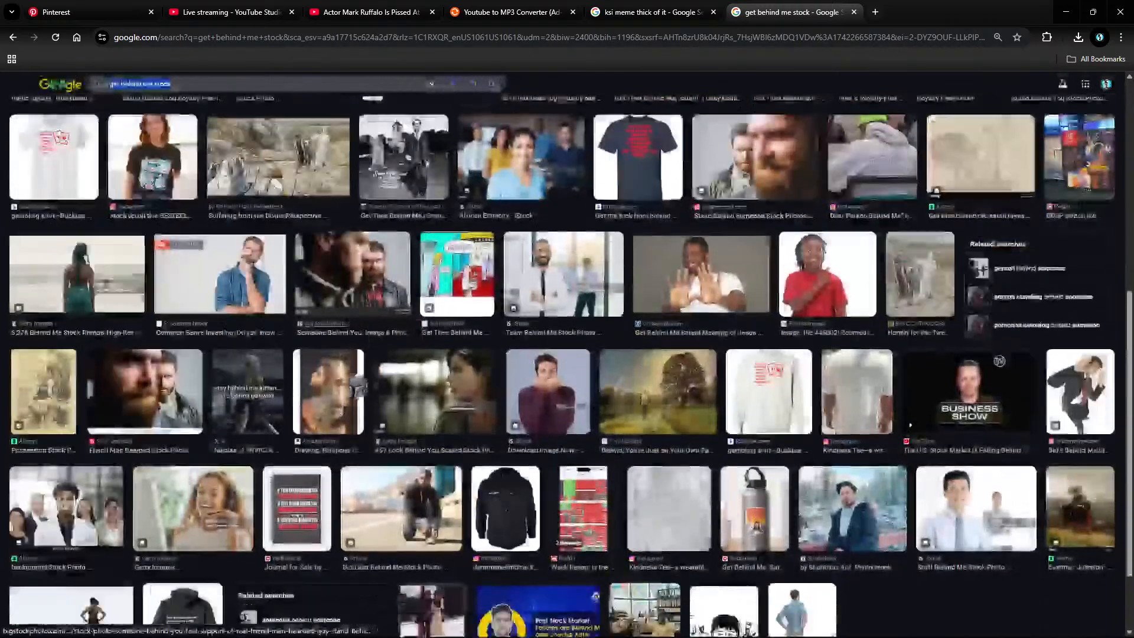
scroll(567, 354, up, 9)
text(hand)
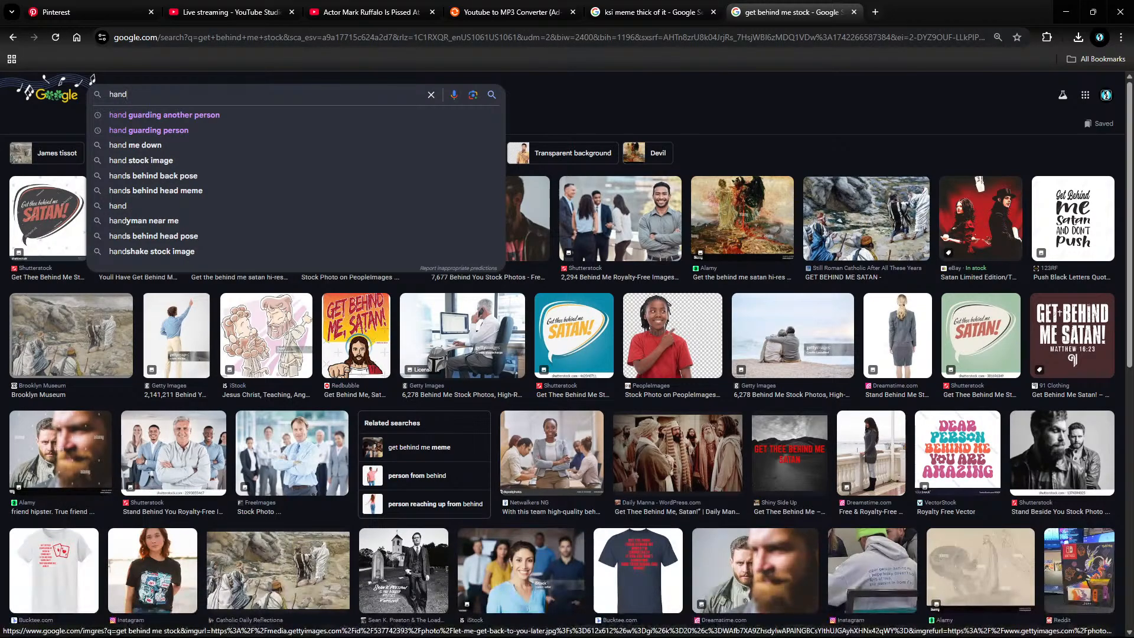
Step: Search images for 'hand', try 'backhand', then return to the hand results
key(Return)
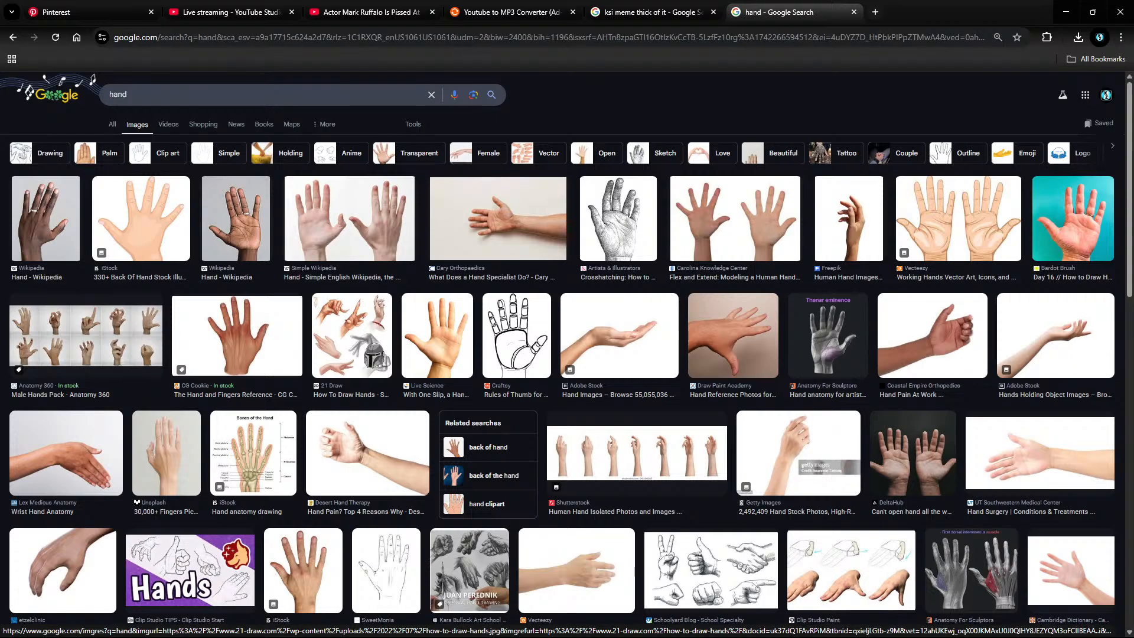
click(210, 100)
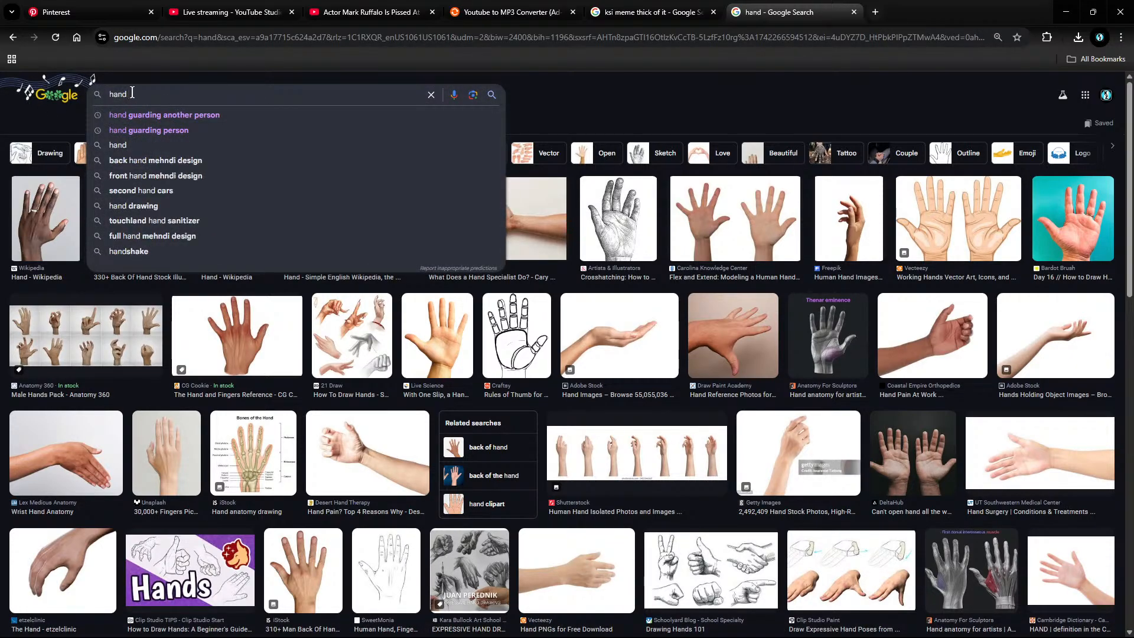
key(ctrl+a)
key(BackSpace)
text(backg)
key(BackSpace)
text(hand)
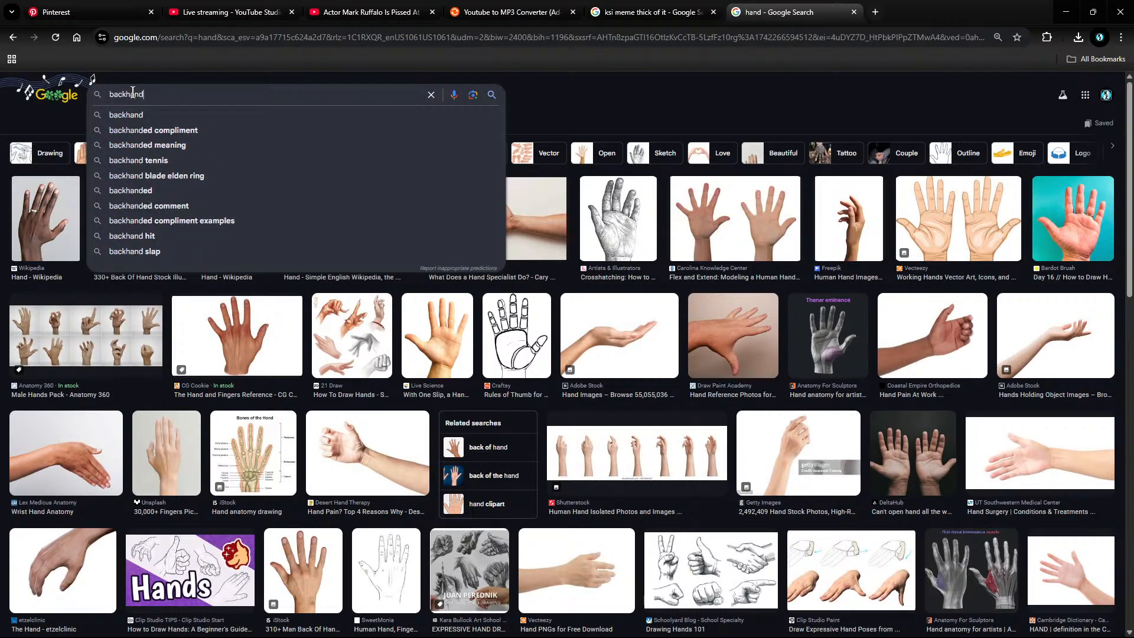
key(Return)
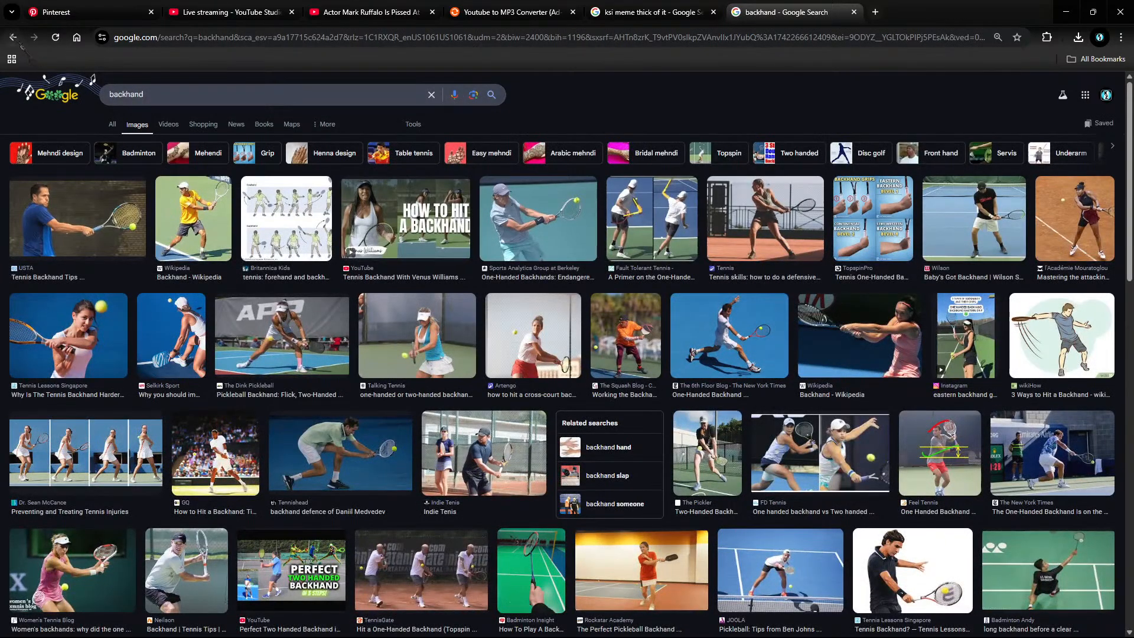
click(12, 37)
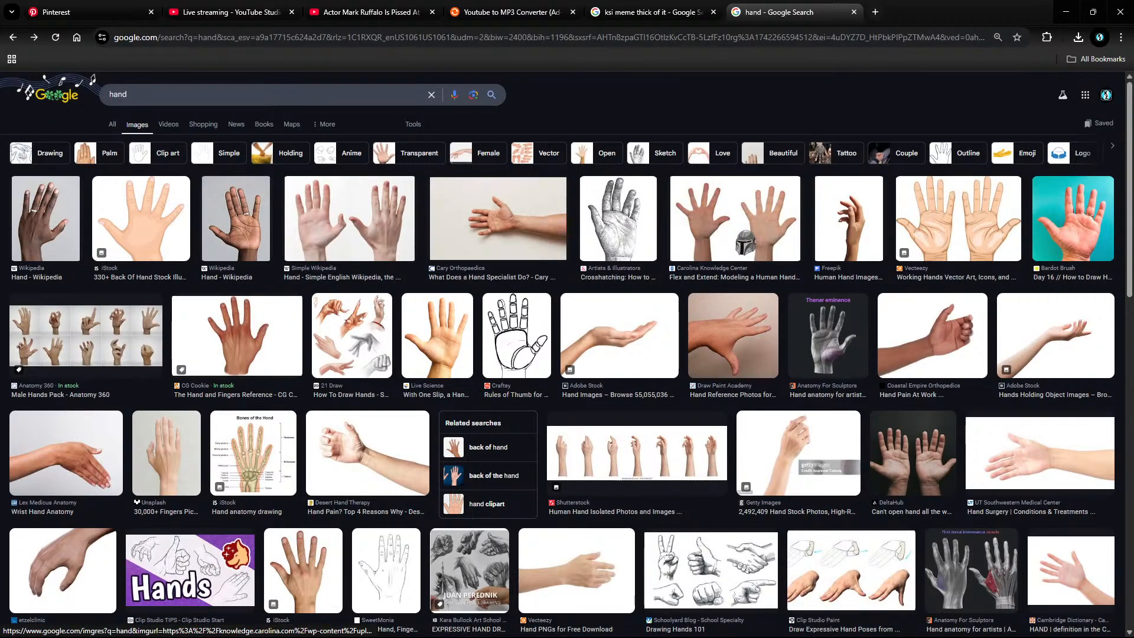
Step: Change the query to 'hand transparent' and search
scroll(746, 242, down, 4)
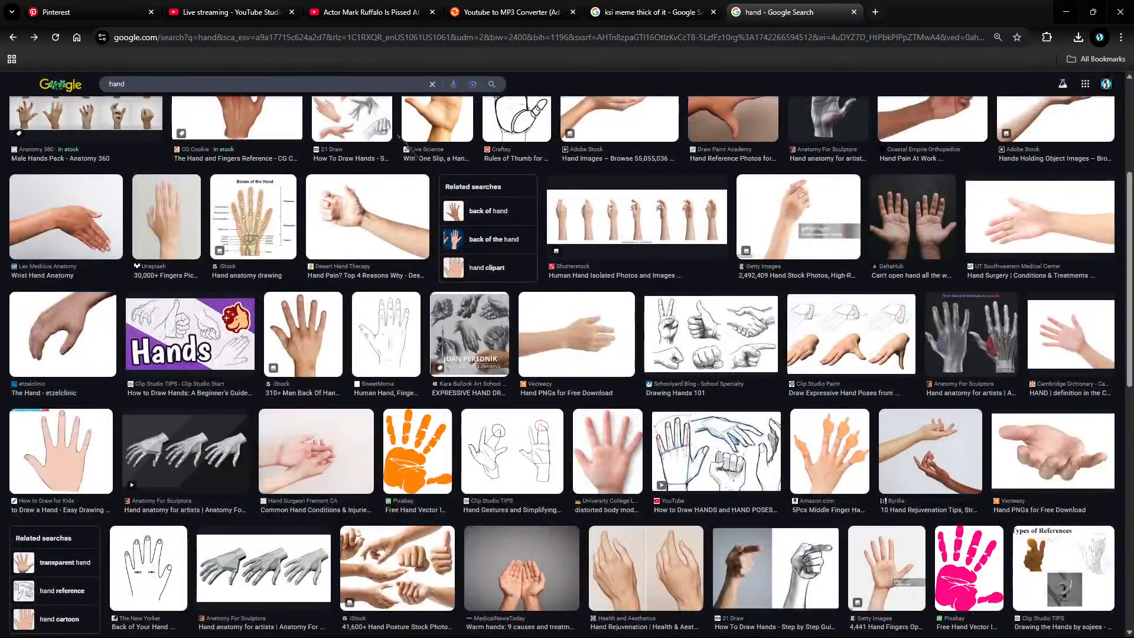
click(287, 85)
text(r)
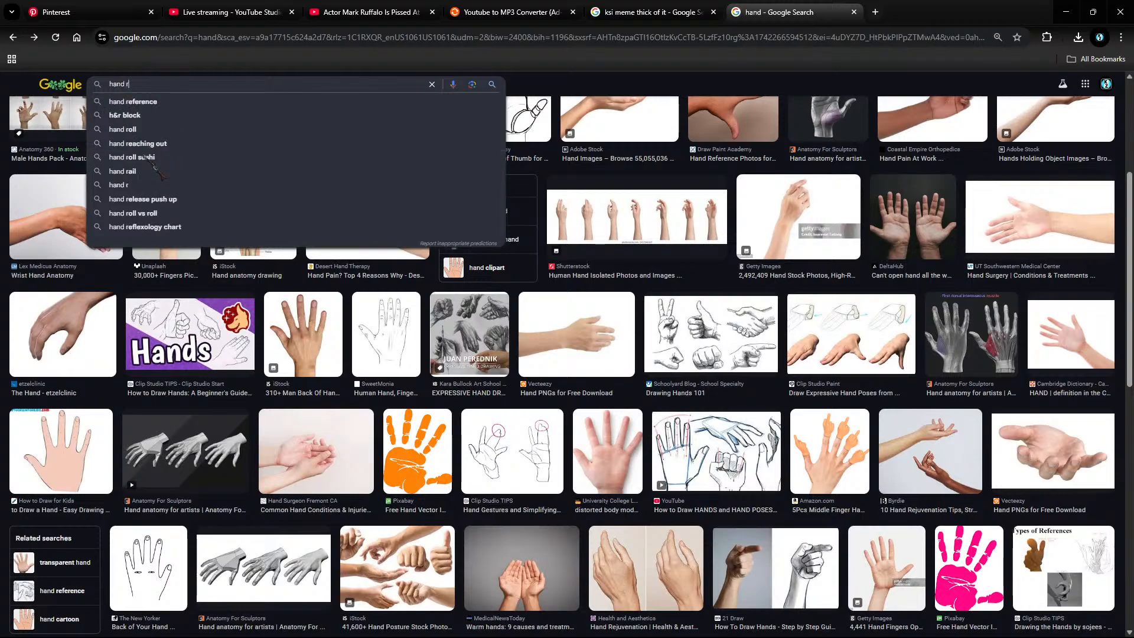
key(BackSpace)
text(tran)
key(BackSpace)
text(nsparent)
key(Return)
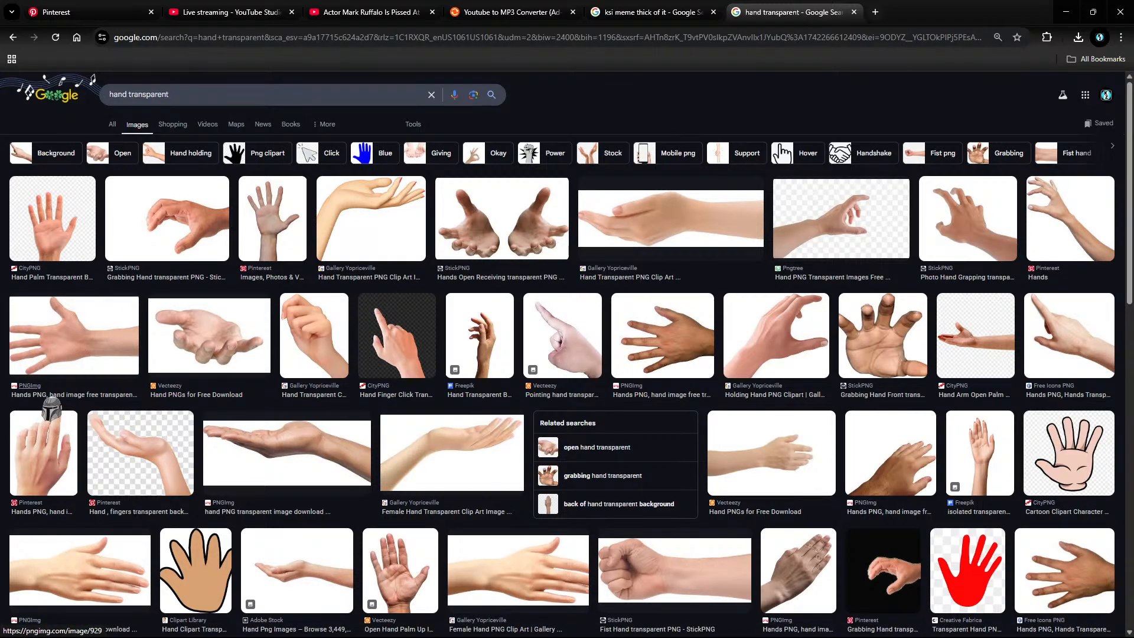
Step: Preview the open-palm Hands PNG and save it to disk
scroll(52, 408, down, 6)
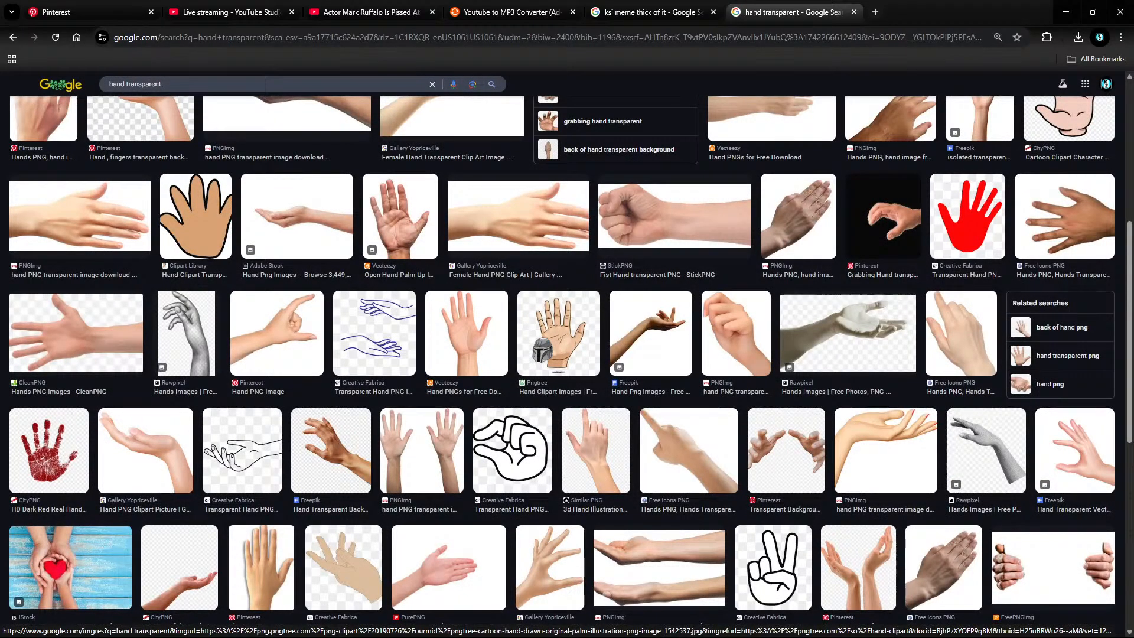
scroll(544, 353, up, 10)
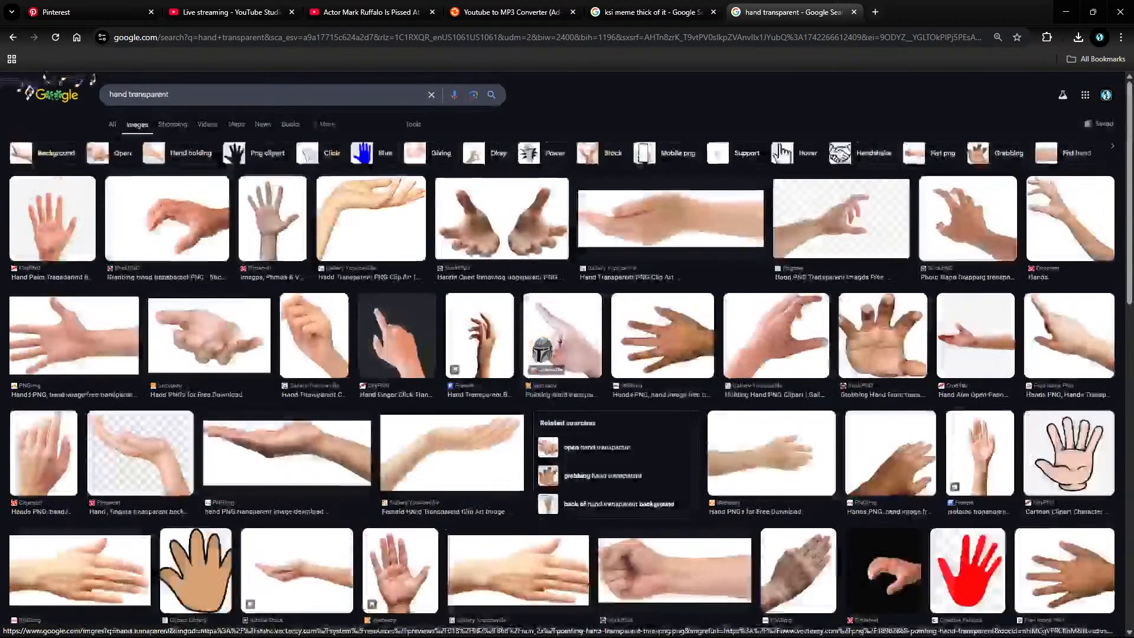
click(405, 332)
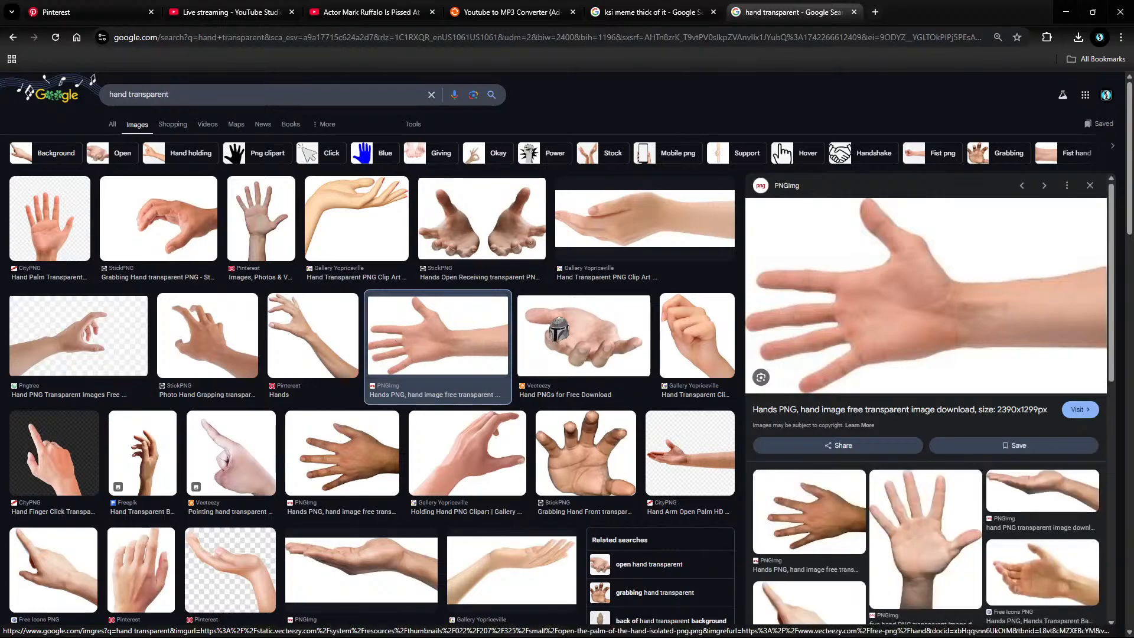
right_click(884, 312)
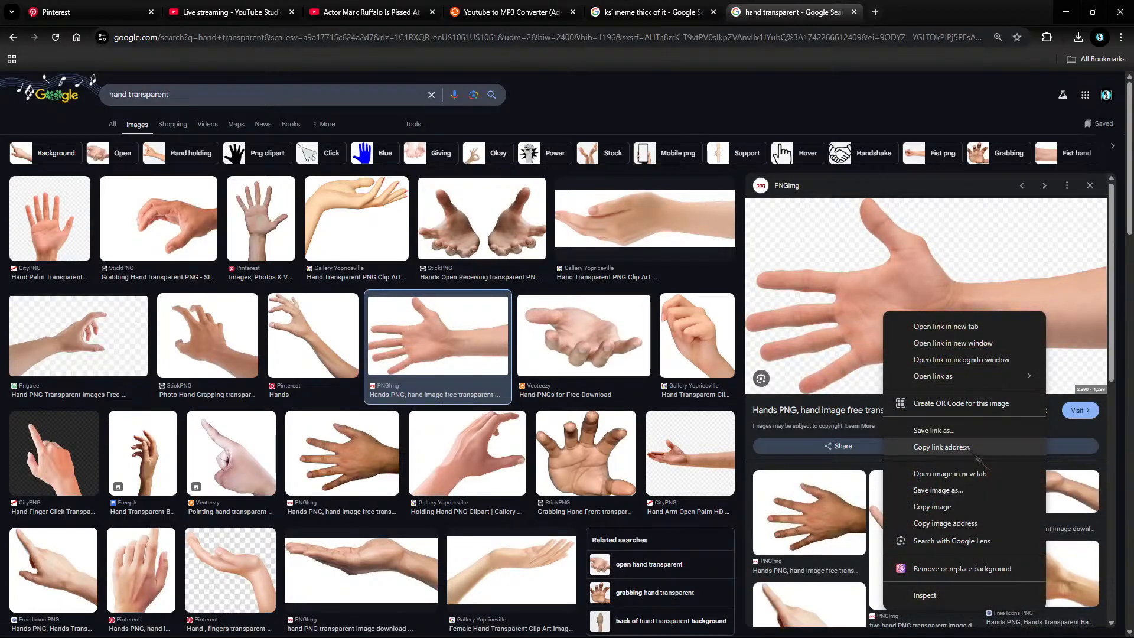
click(945, 490)
click(372, 261)
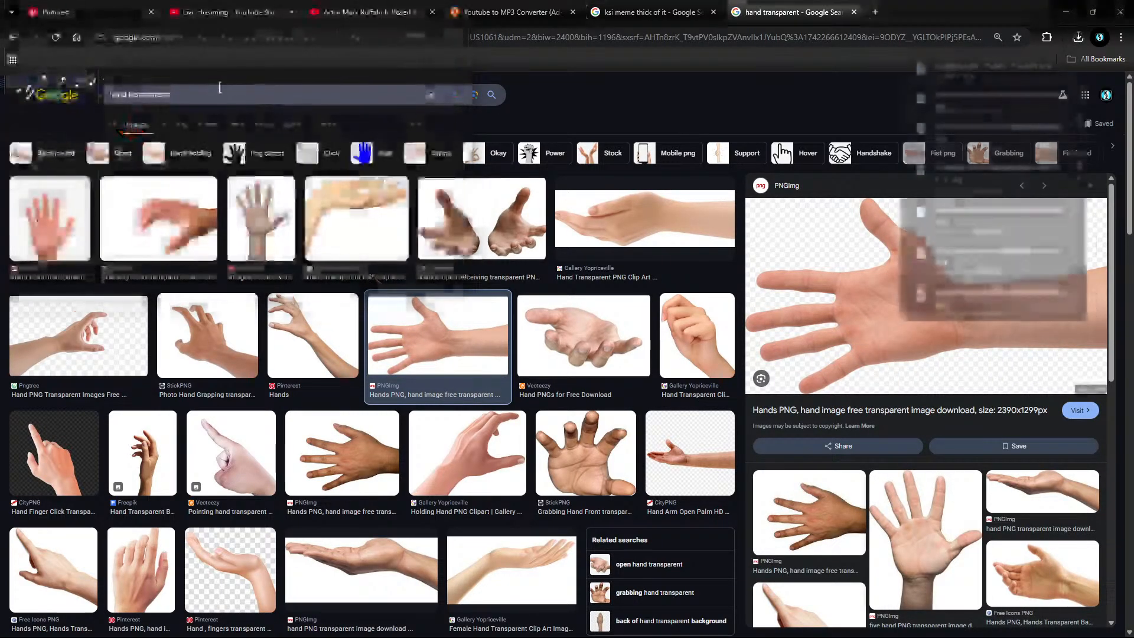
Step: Search Google Images for 'mickey 17'
triple_click(214, 87)
text(mickey )
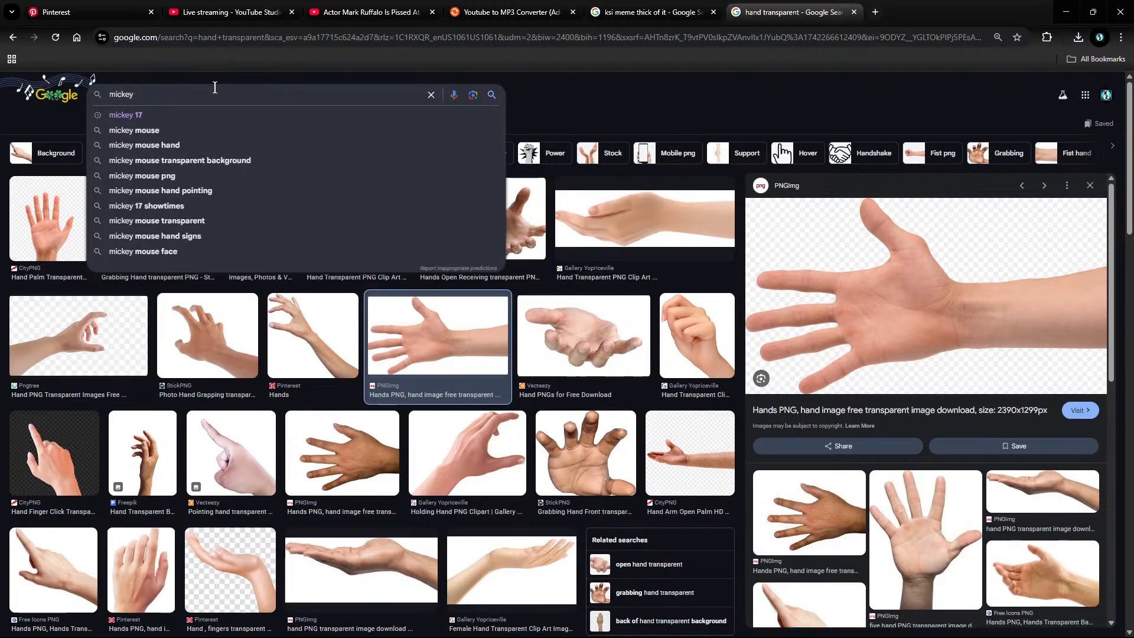
text(18)
key(BackSpace)
text(7)
key(Return)
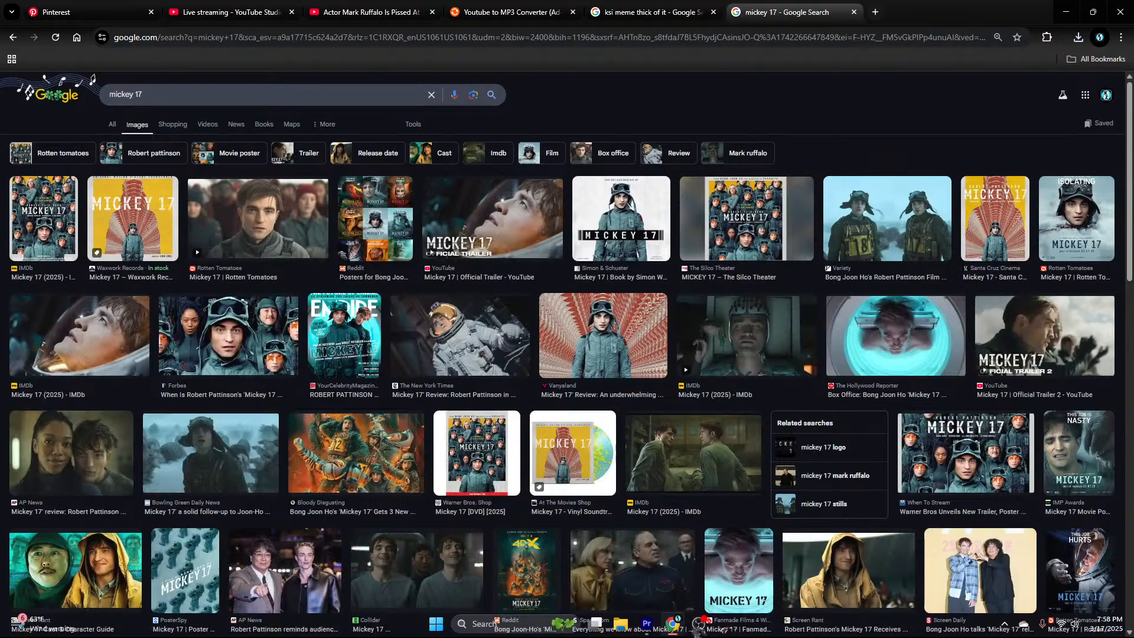
Step: Switch back to the Premiere Pro project from the taskbar
click(700, 627)
click(678, 628)
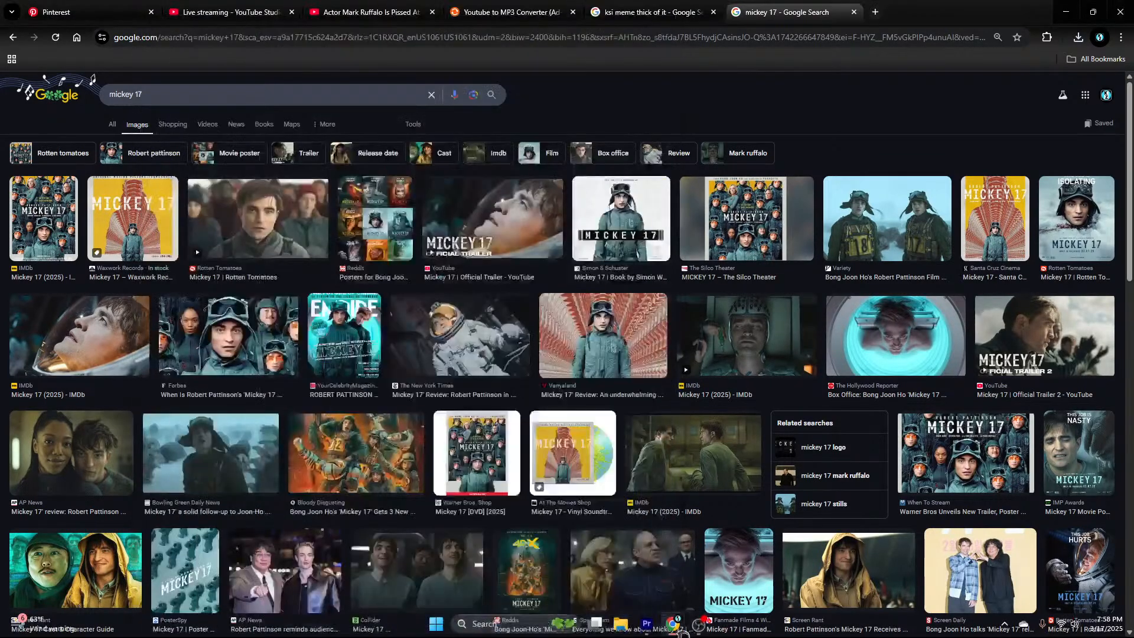
click(647, 623)
Step: Select both manga image clips, then play back earlier trailer footage, skipping ahead
key(space)
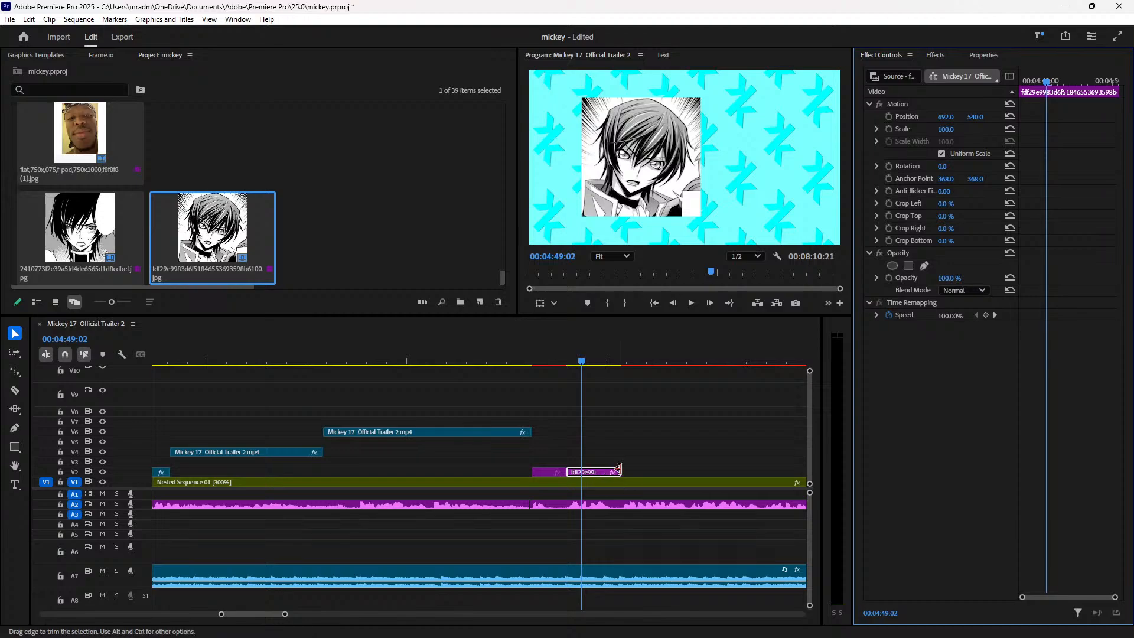
drag(659, 471, 587, 463)
drag(573, 366, 602, 367)
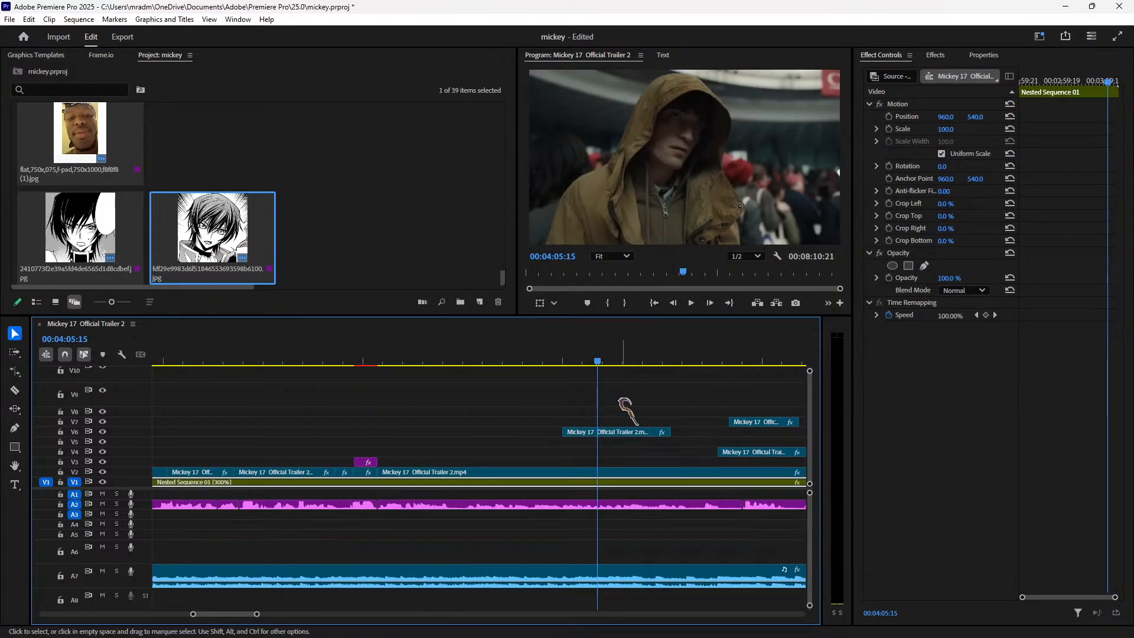
key(space)
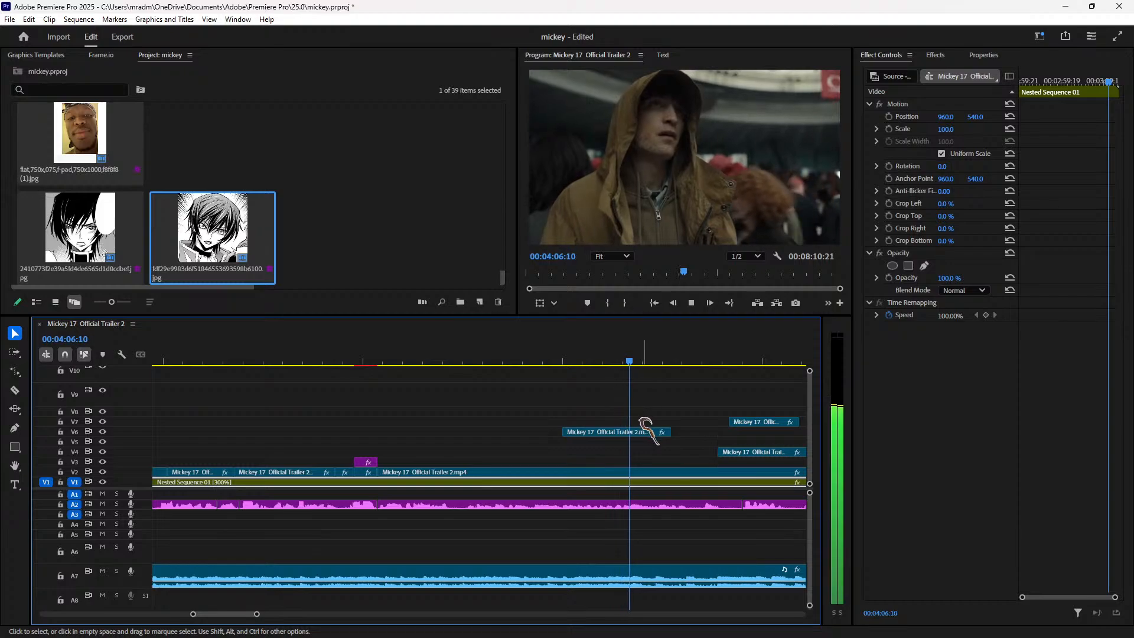
click(754, 359)
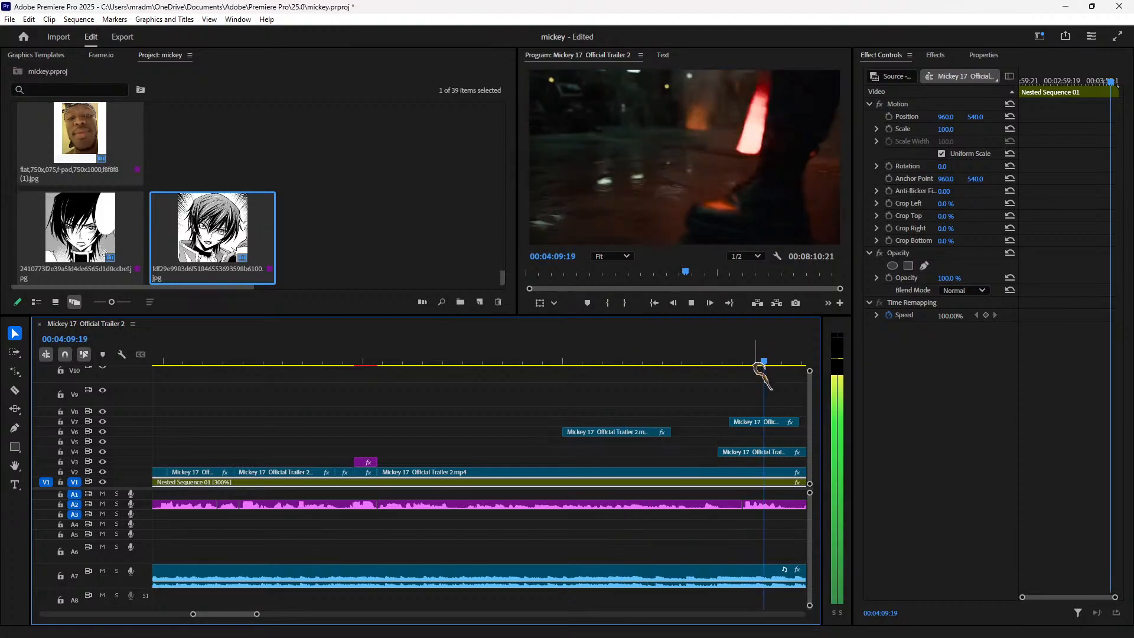
click(414, 359)
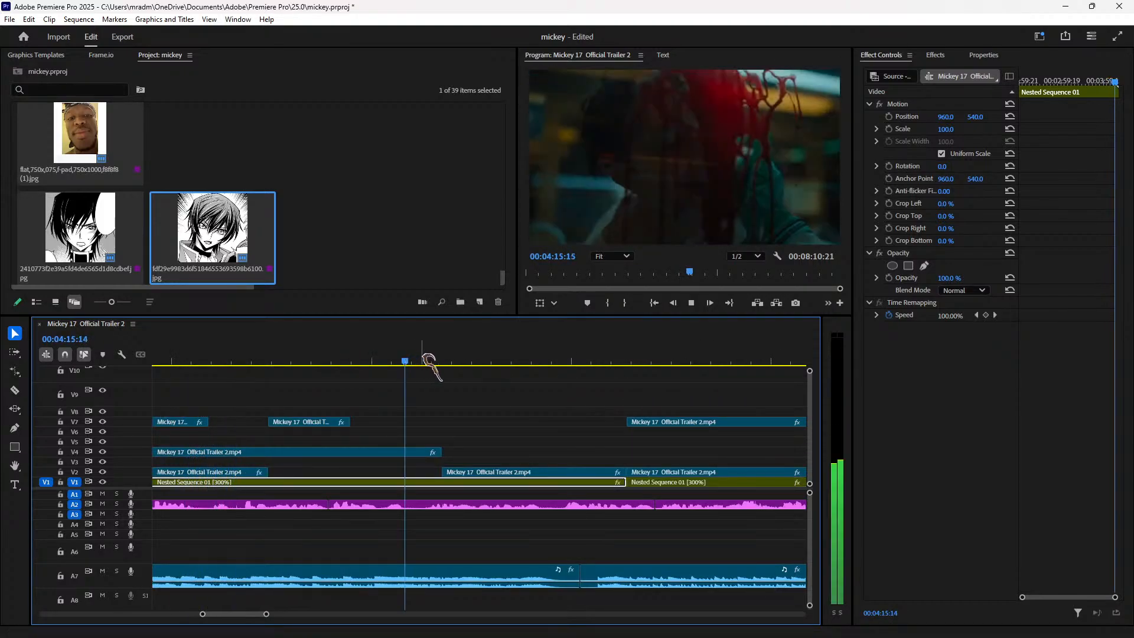
click(546, 362)
click(640, 362)
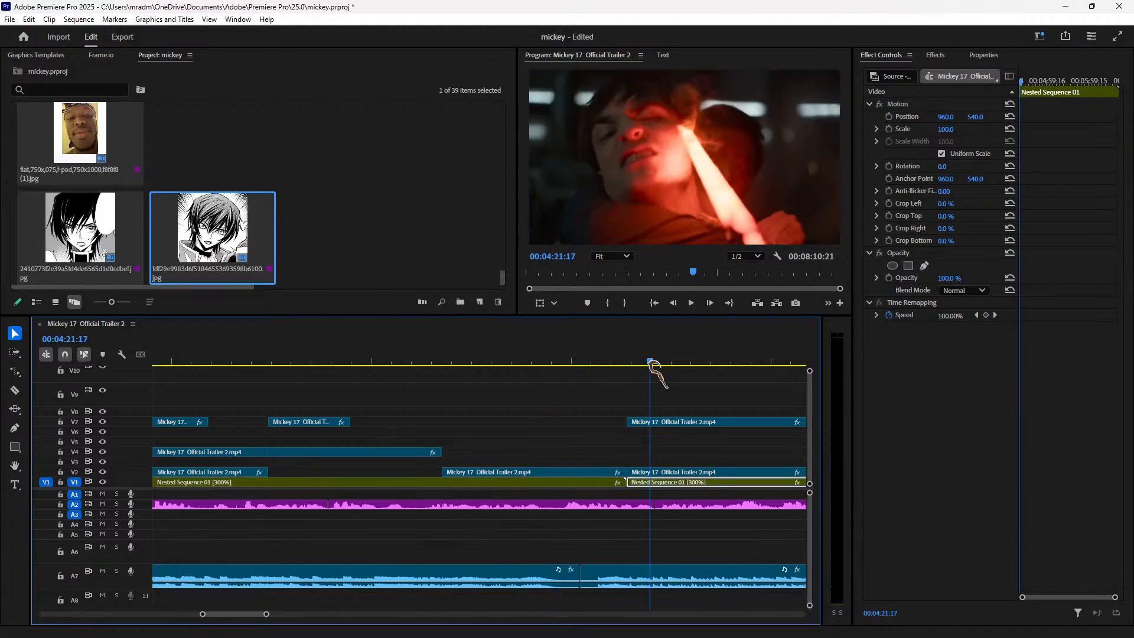
key(space)
Step: Return to the hooded-figure shot at 03:24 and select the trailer clip there
key(minus)
key(minus)
key(minus)
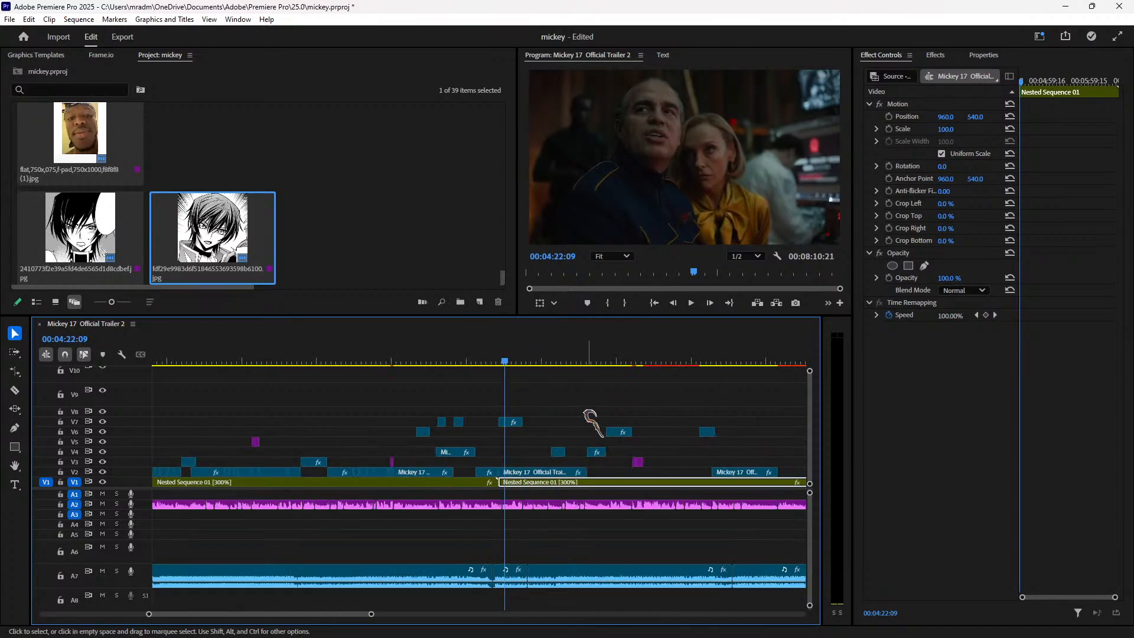
key(space)
click(559, 361)
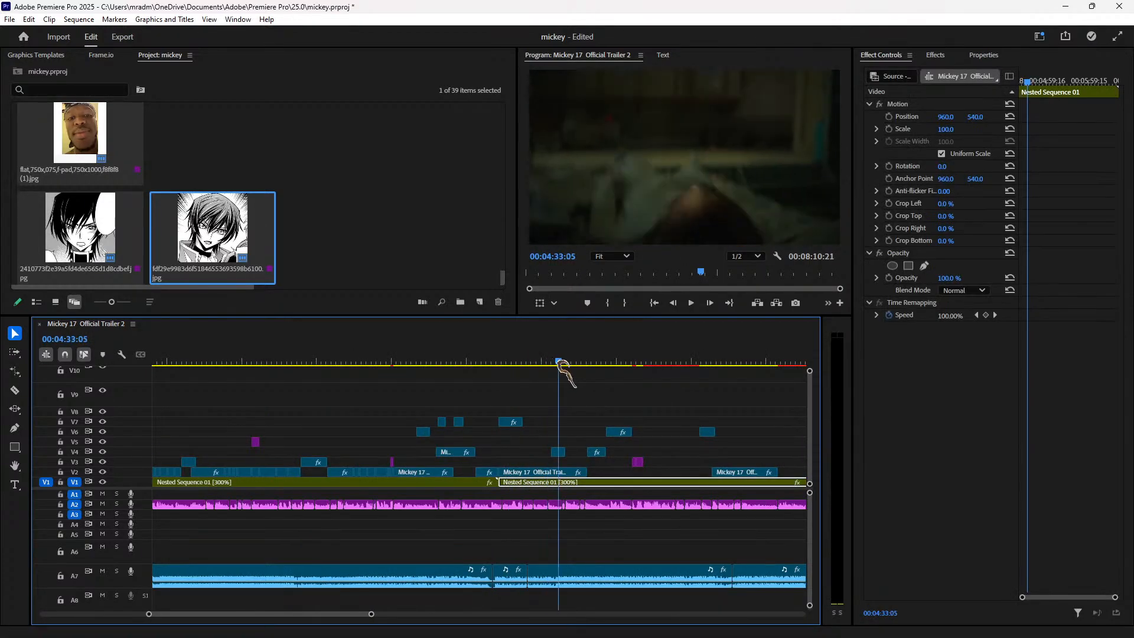
click(418, 361)
drag(255, 361, 215, 362)
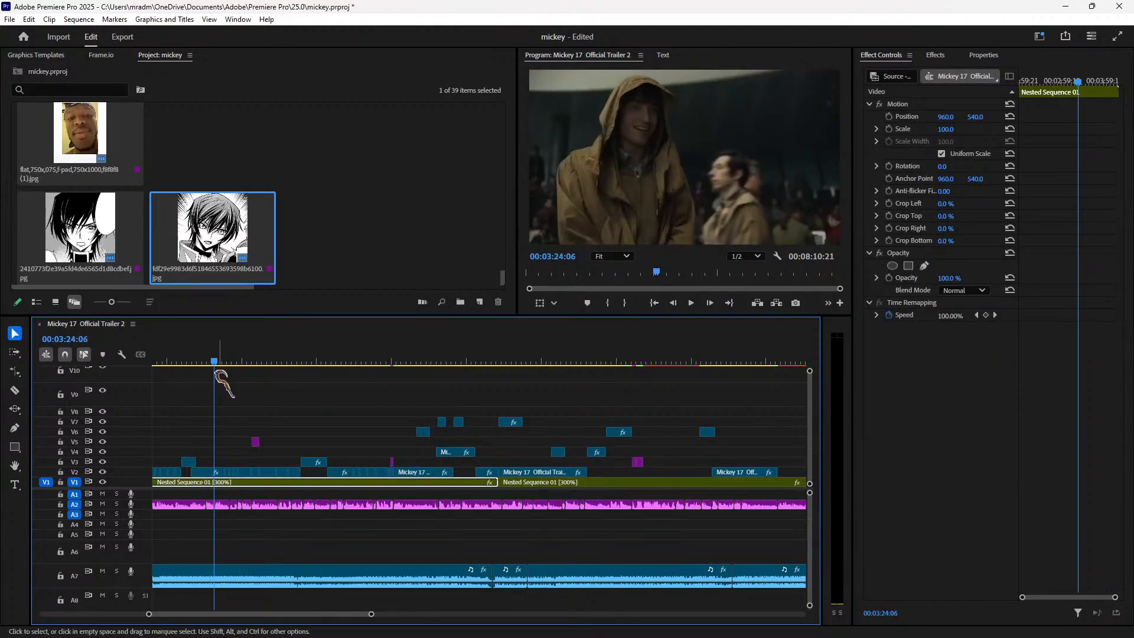
key(equal)
key(equal)
key(equal)
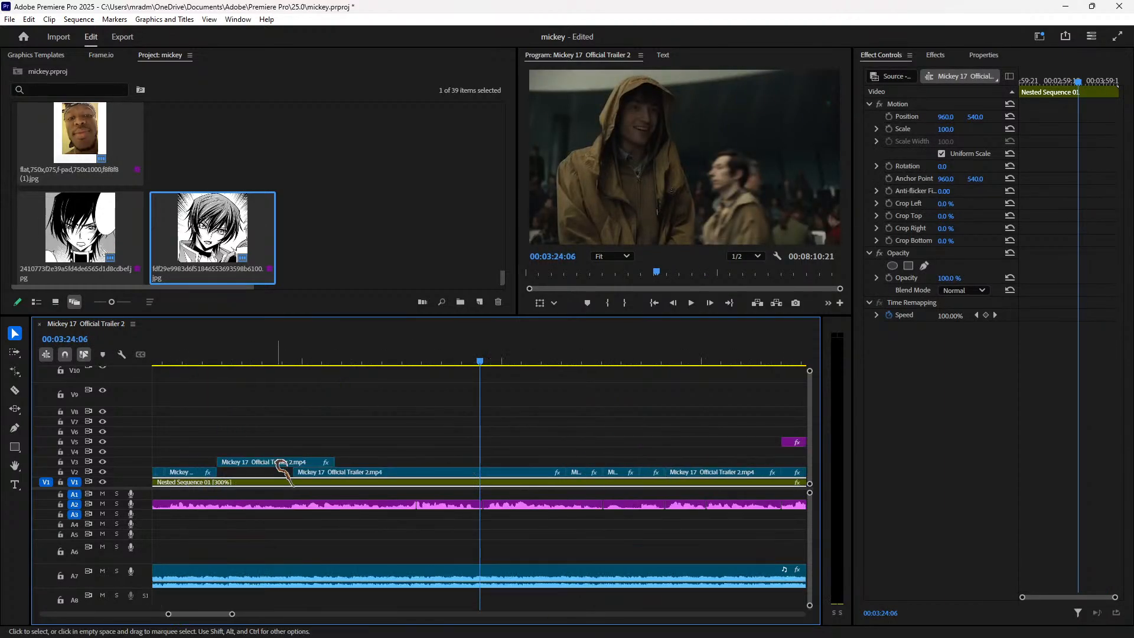
click(454, 472)
key(minus)
key(minus)
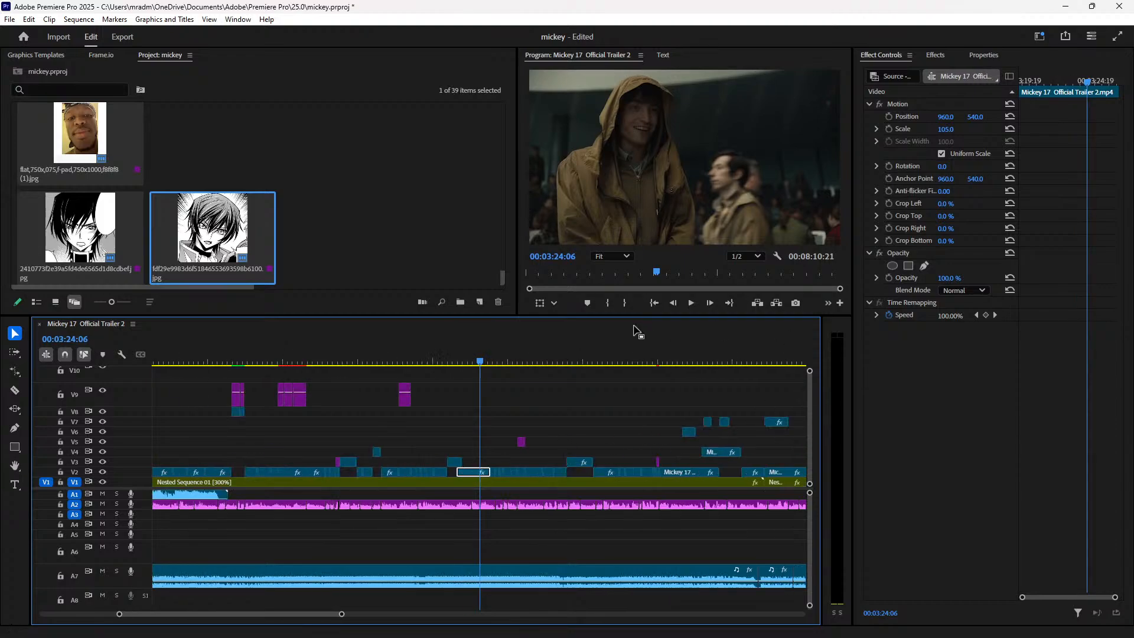
Step: Move the playhead to the empty gap just before the manga image near 4:44
key(minus)
click(680, 363)
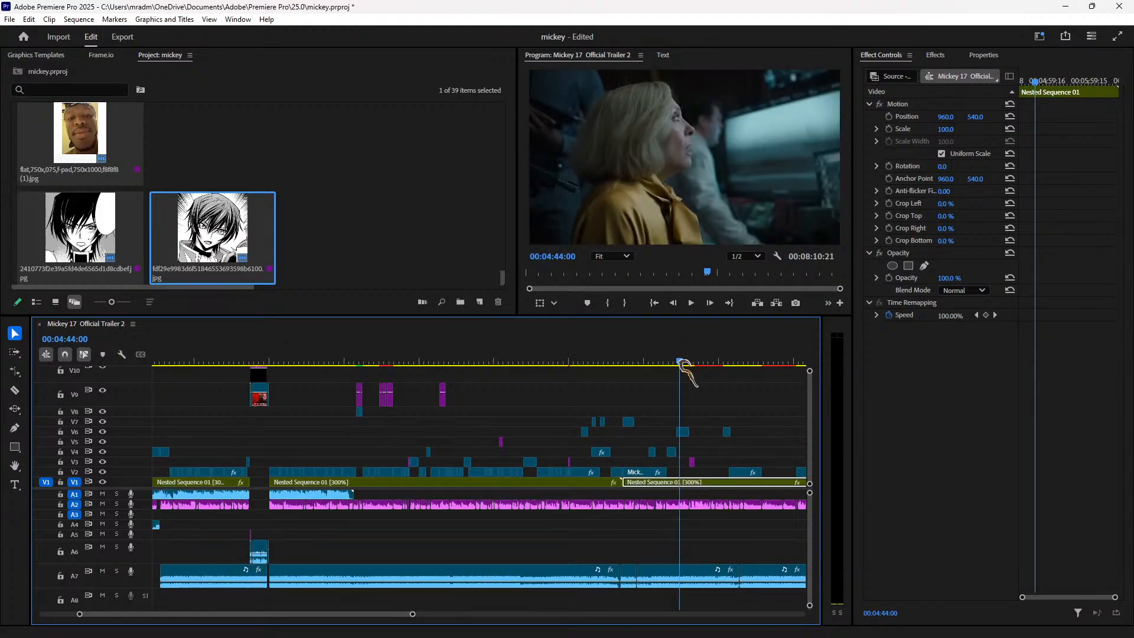
mouse_move(681, 363)
mouse_down()
mouse_move(729, 358)
mouse_move(696, 355)
mouse_up()
key(equal)
key(equal)
key(equal)
key(equal)
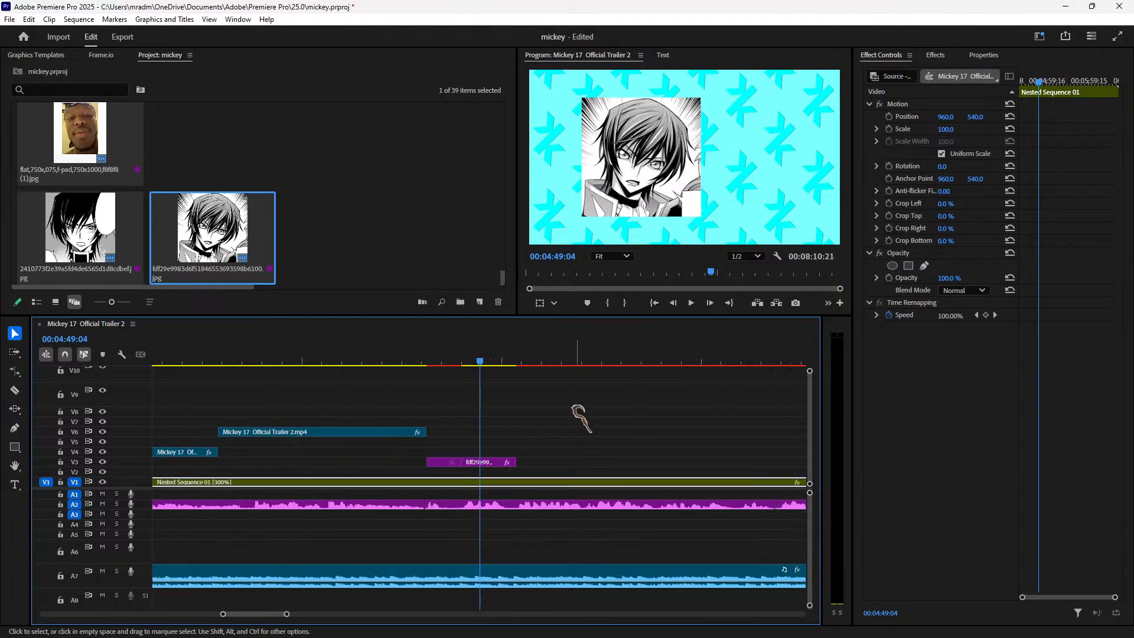
click(464, 359)
drag(506, 364, 425, 365)
Step: Paste the trailer clip onto V2 there, review it, and nudge it into line
key(ctrl+v)
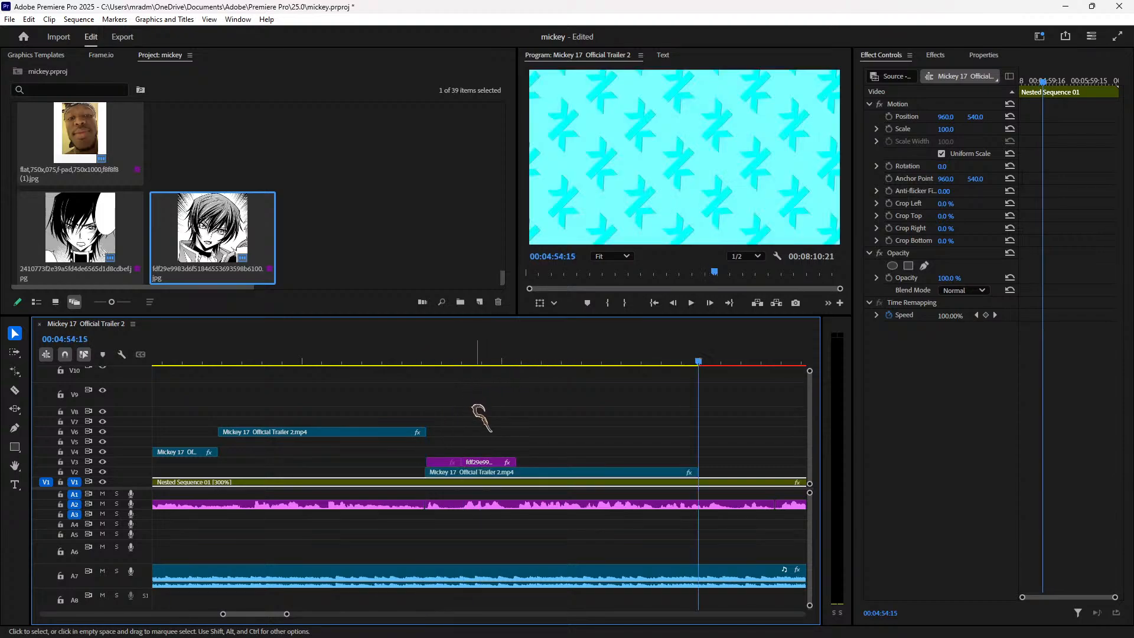
click(417, 365)
key(space)
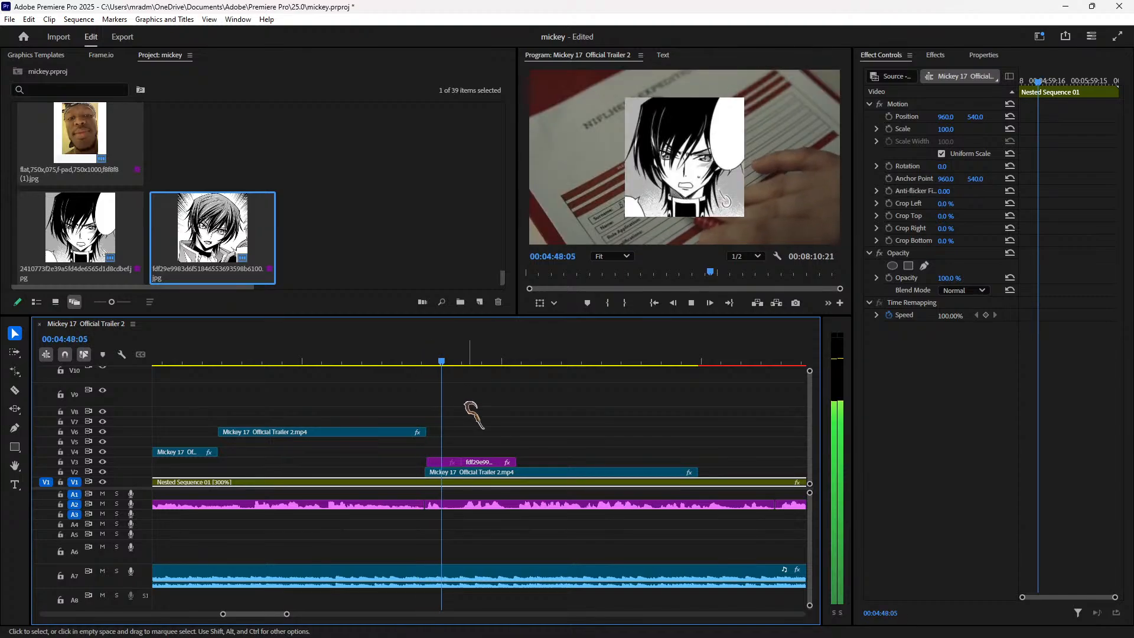
key(space)
key(space)
key(space)
drag(468, 472, 473, 472)
key(space)
key(space)
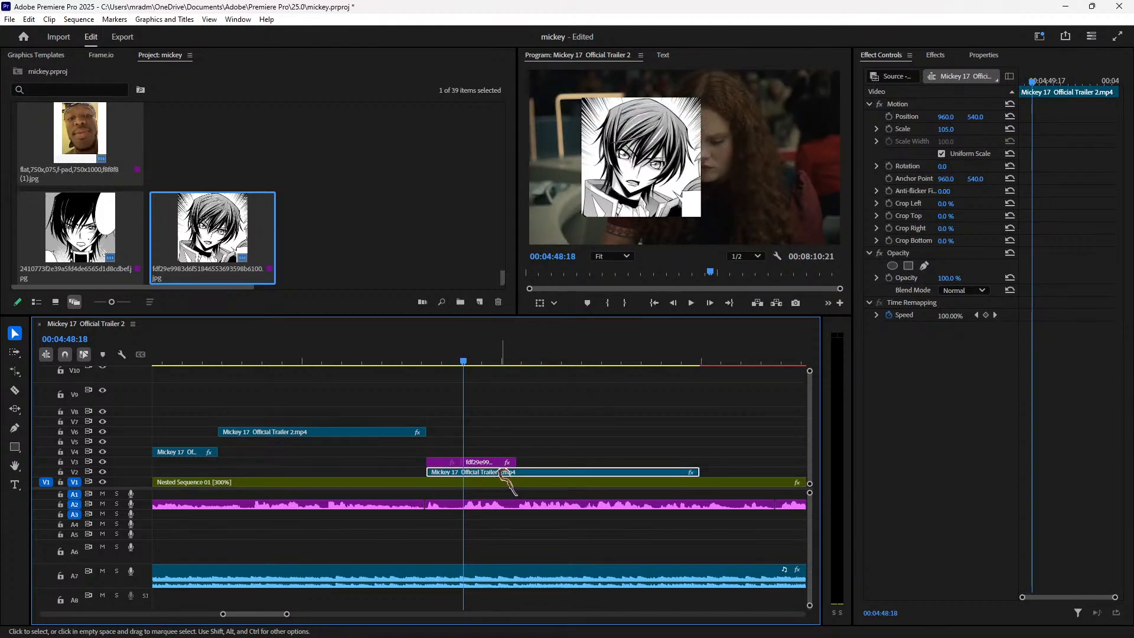
Step: Split the V2 trailer clip at the chosen frame and trim the start of its right-hand piece
drag(462, 360, 462, 361)
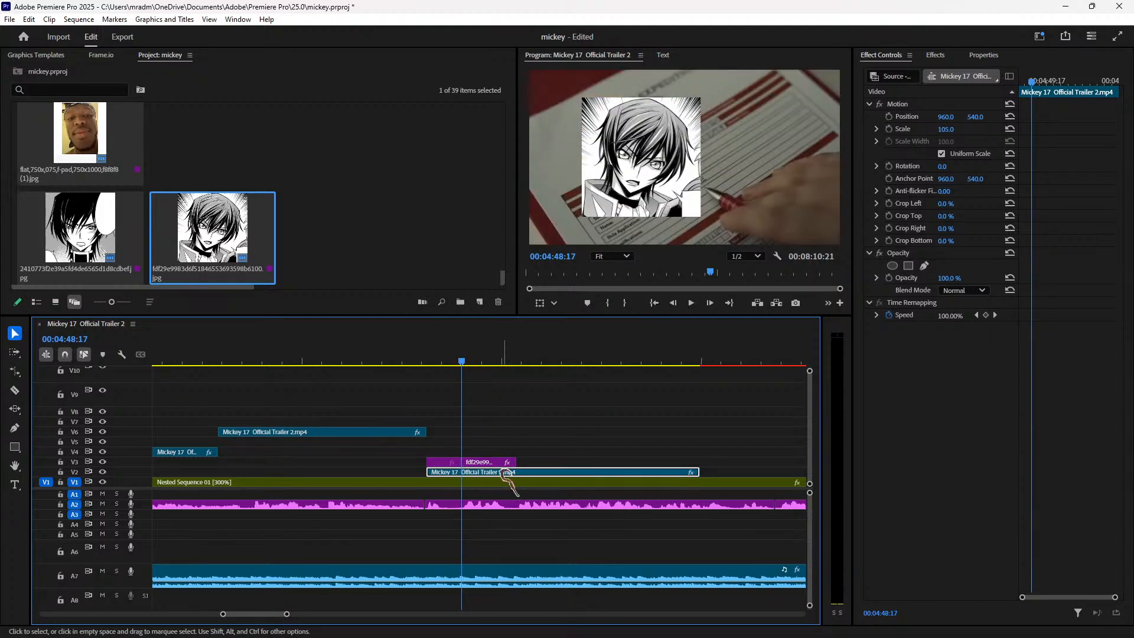
key(ctrl+k)
click(477, 472)
drag(463, 472, 507, 477)
Step: Apply the Horizontal Flip effect to the V2 trailer clip and preview the mirrored result
right_click(505, 473)
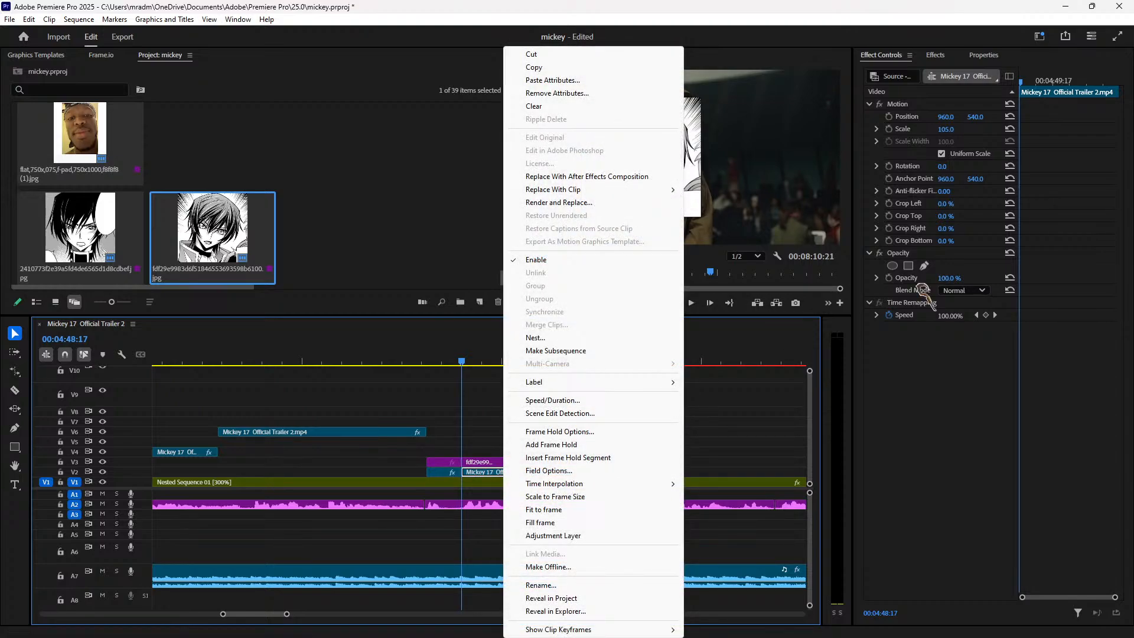
click(936, 248)
click(980, 55)
click(945, 55)
click(937, 74)
text(flip)
key(Return)
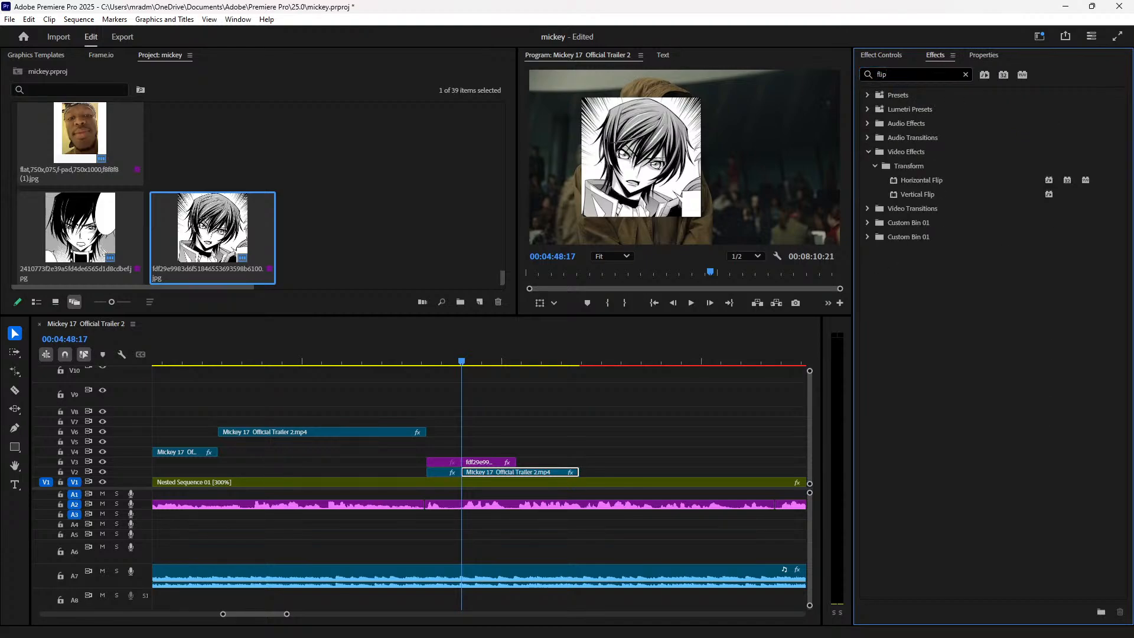
drag(952, 184, 519, 472)
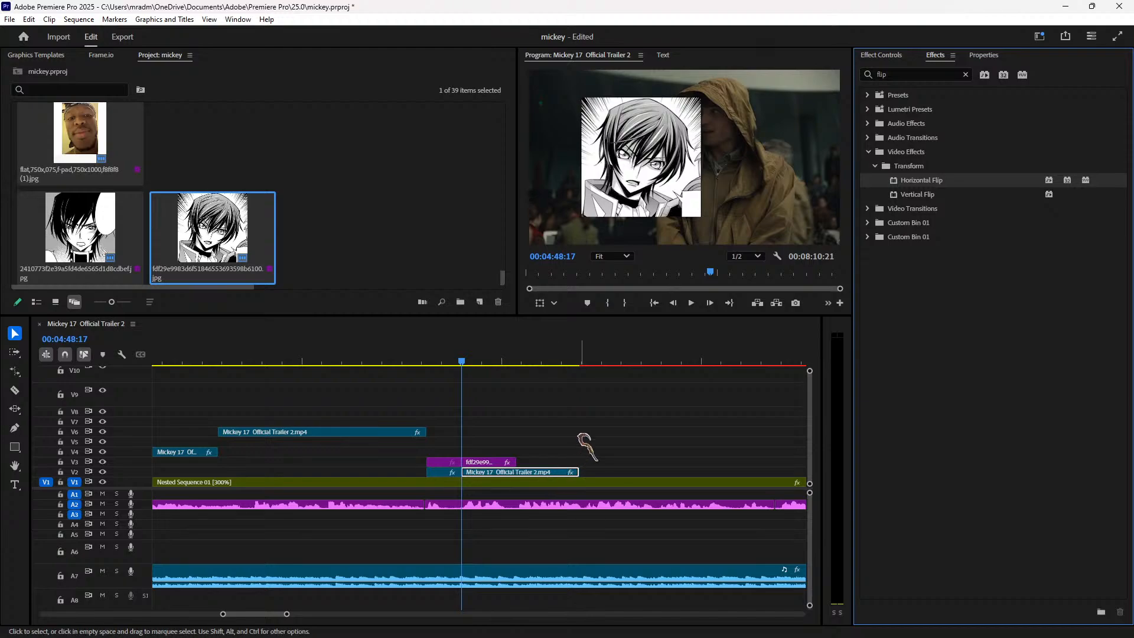
key(space)
Step: Scale the trailer clip to 121 at Position X 1145, and move the manga image to X 639
click(885, 55)
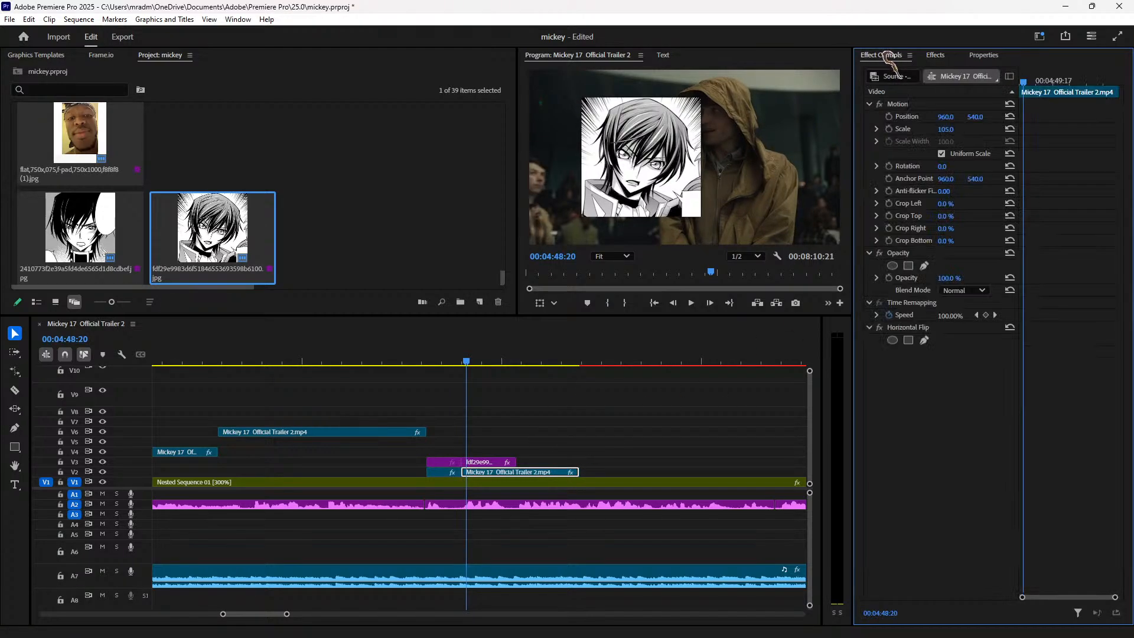
drag(946, 129, 1056, 116)
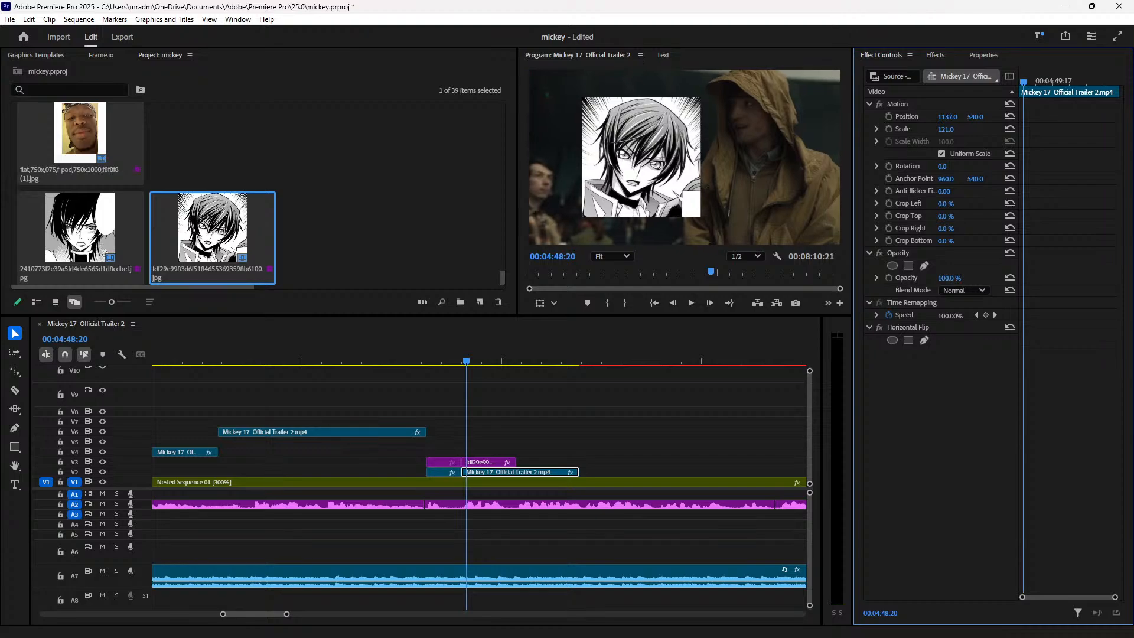
click(498, 361)
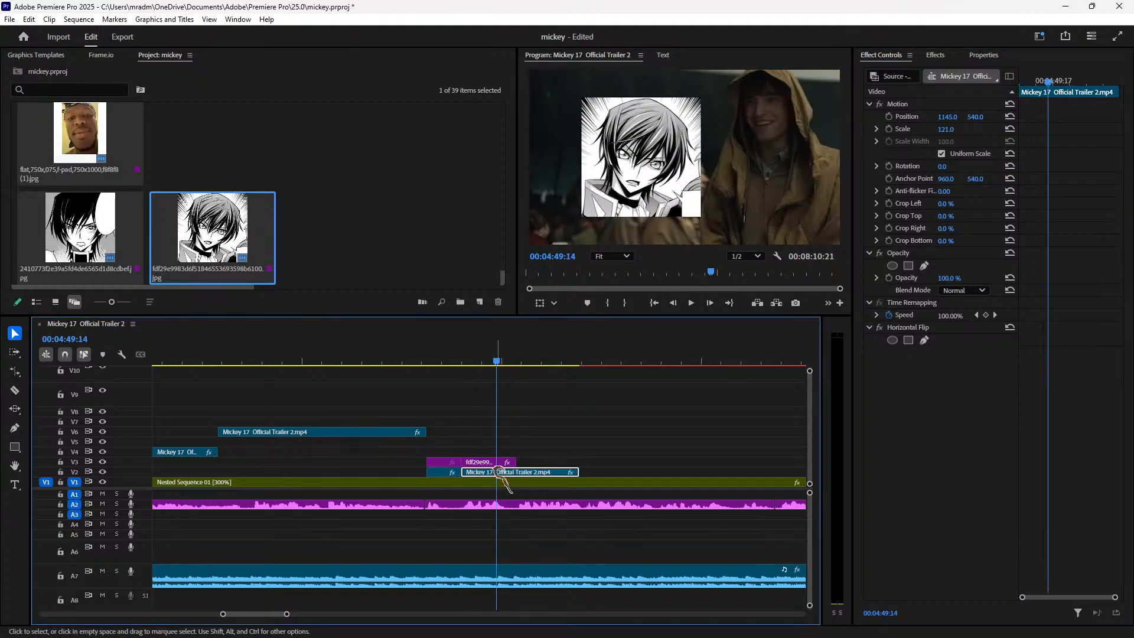
click(503, 462)
drag(947, 116, 934, 117)
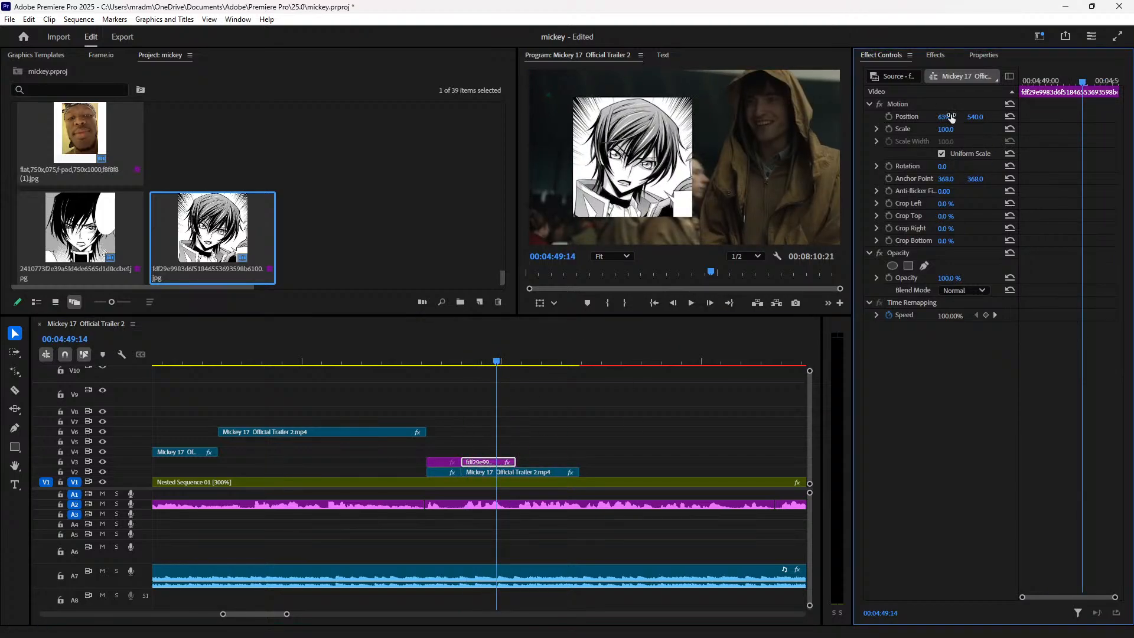
Step: Import the hands PNG and place it on V4 above the manga image, trimmed to match its length
click(324, 186)
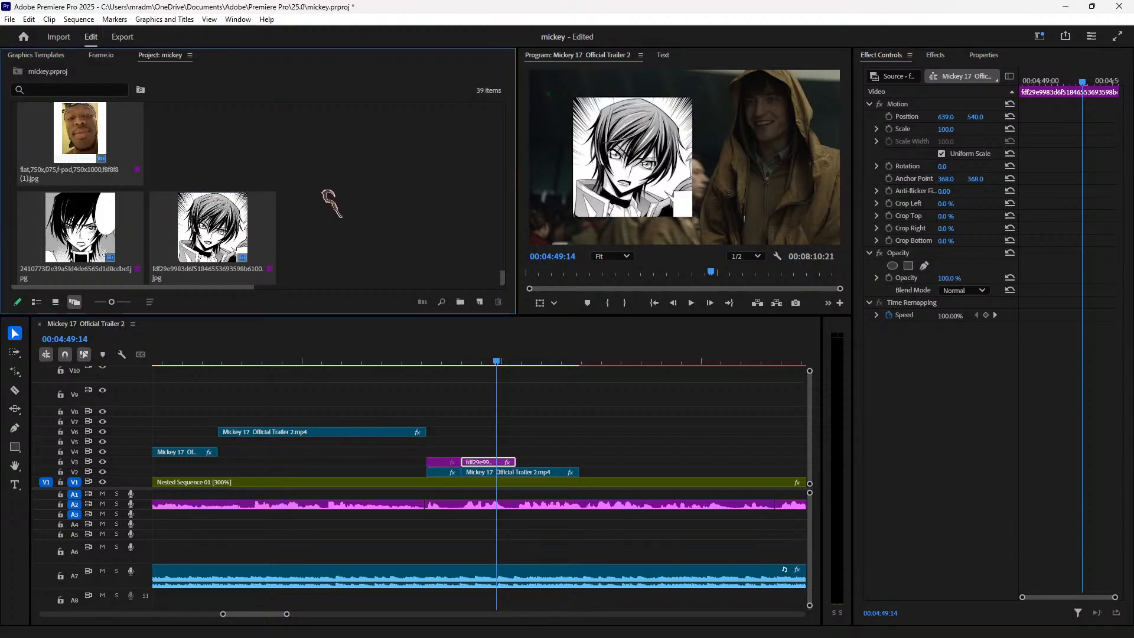
double_click(323, 222)
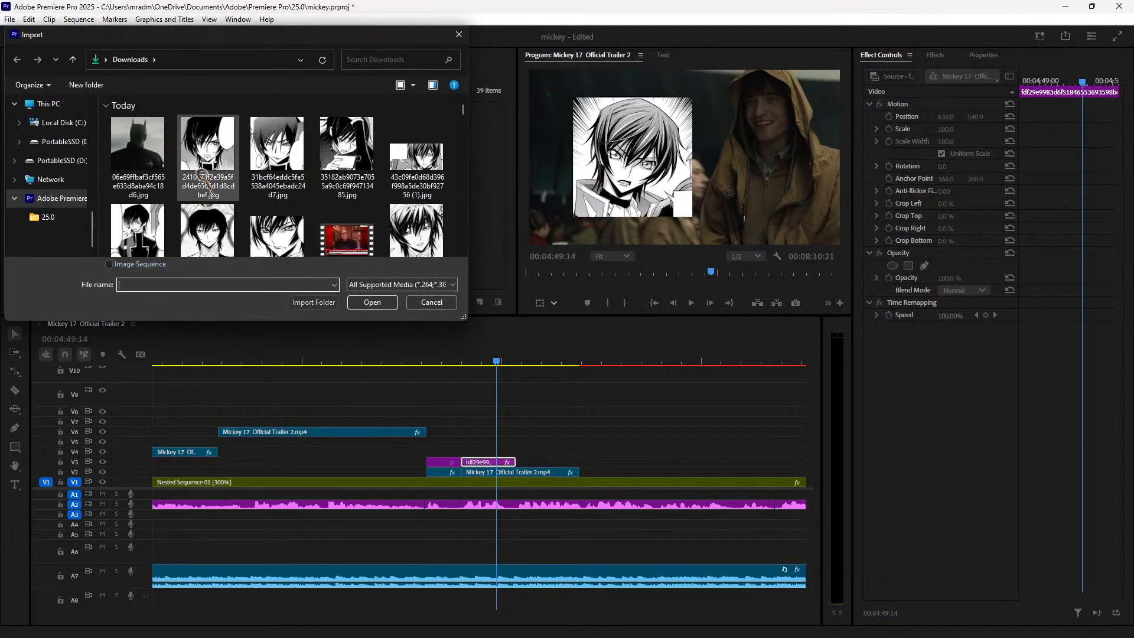
click(138, 153)
click(372, 302)
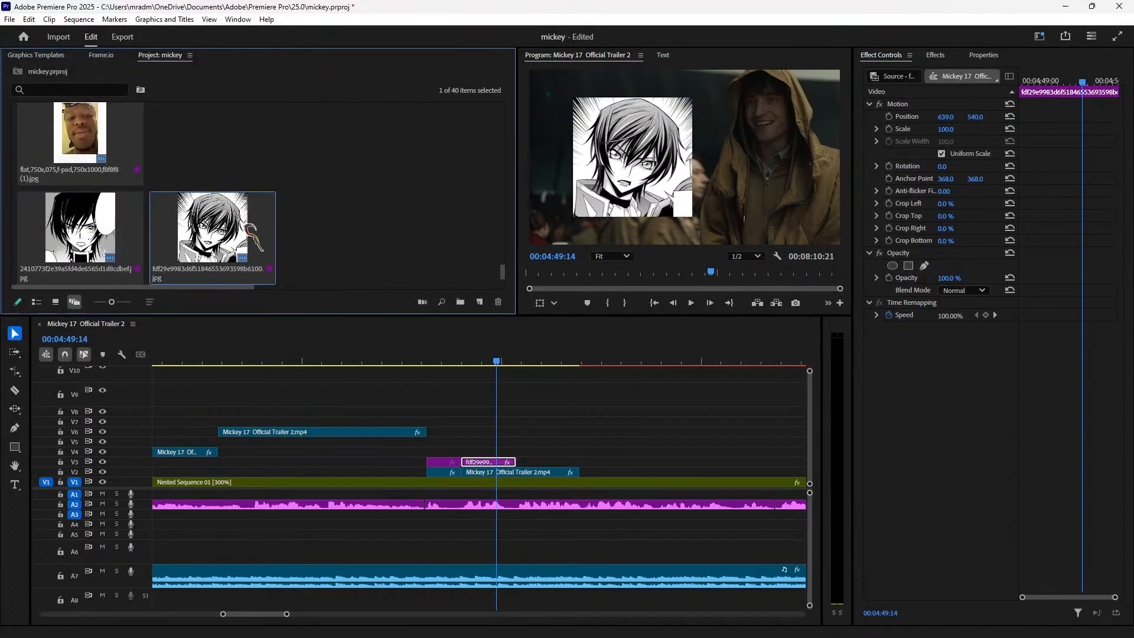
drag(100, 233, 472, 455)
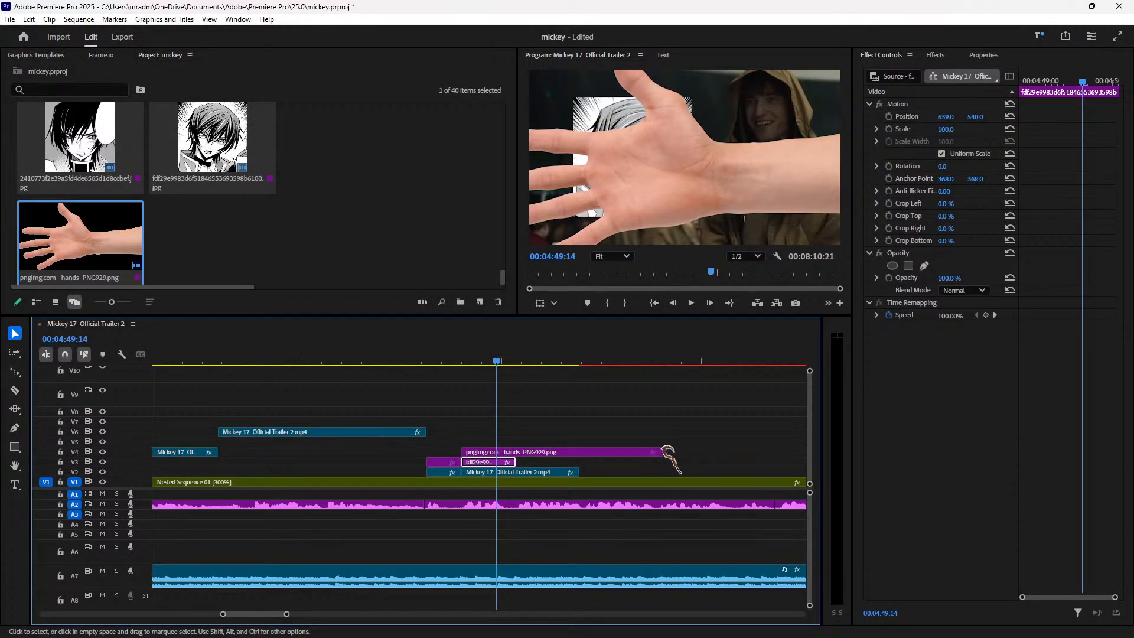
drag(664, 452, 515, 453)
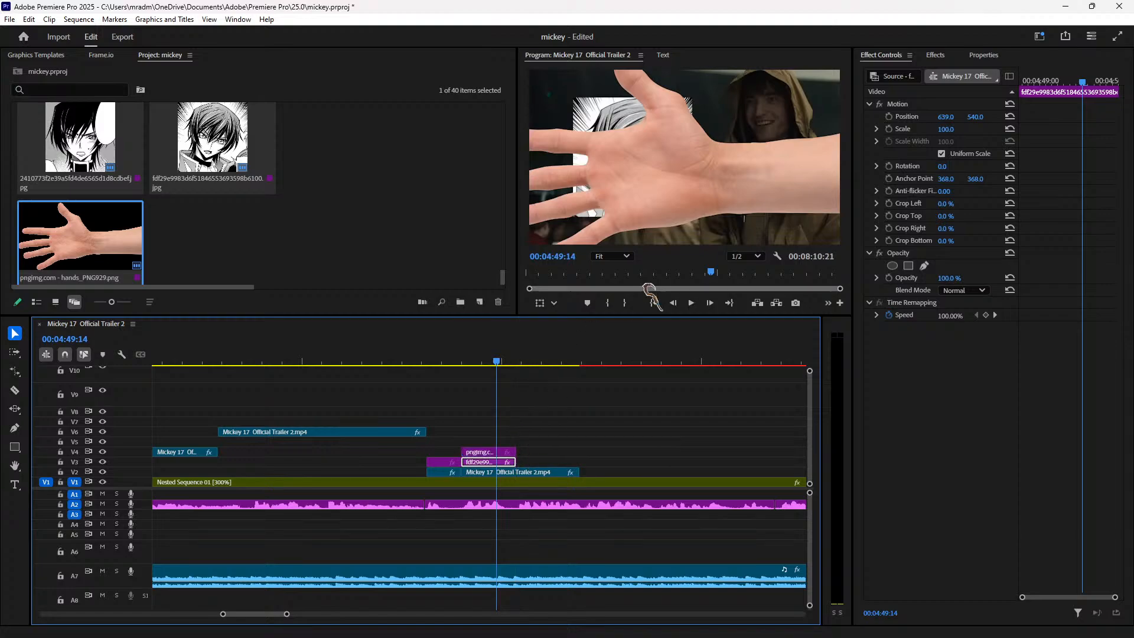
Step: Flip the hand image horizontally, scale it to 27 and position it at 1212, 823
click(503, 455)
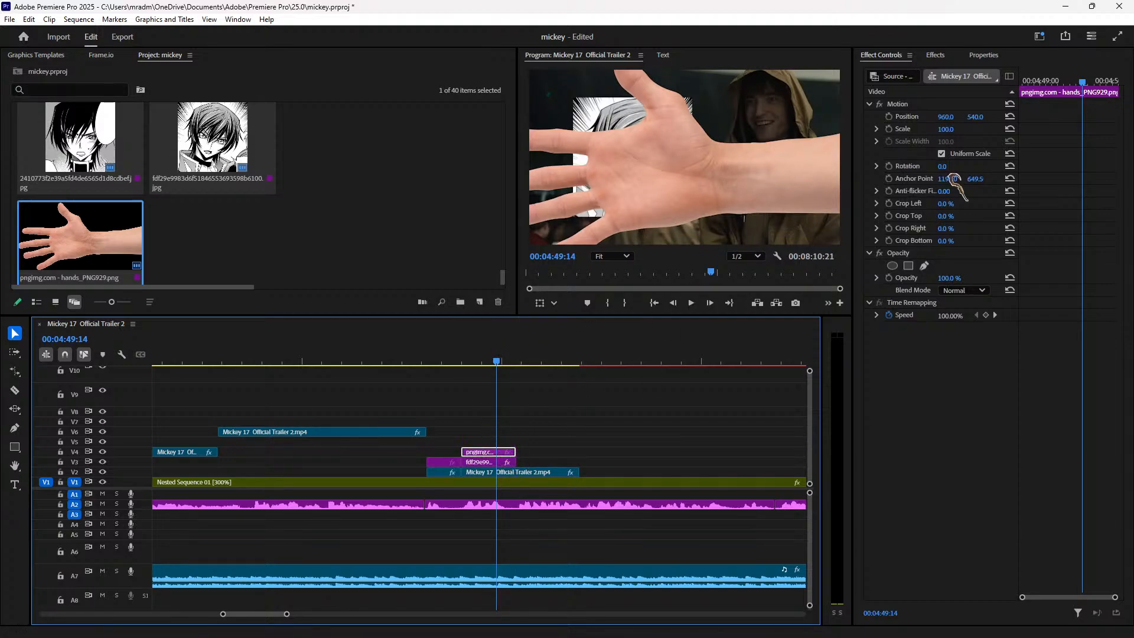
click(947, 55)
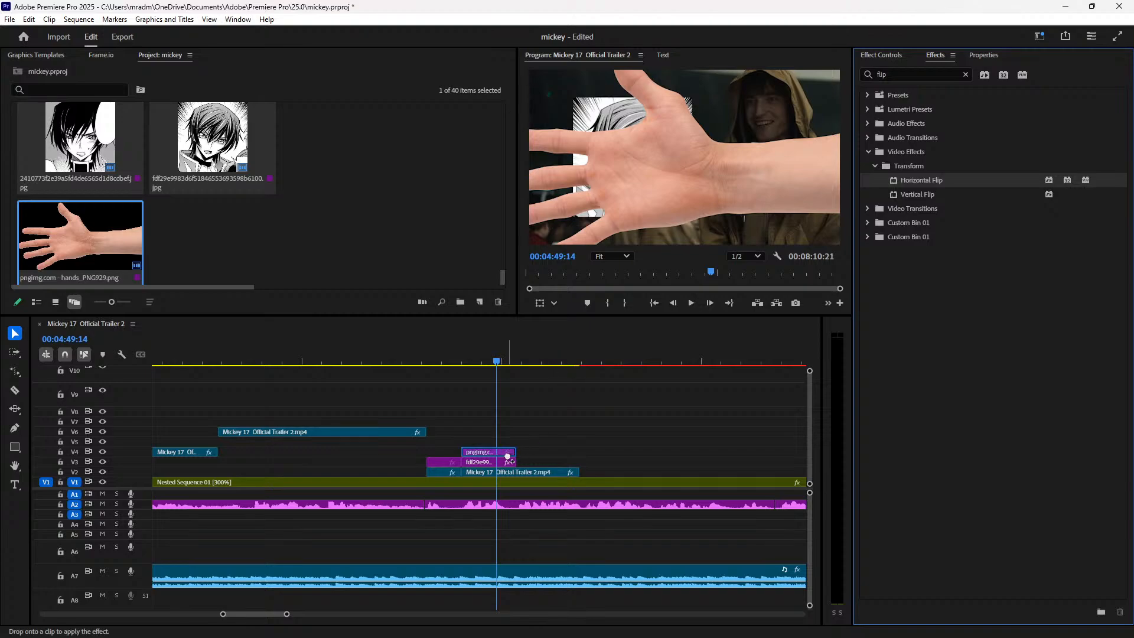
drag(501, 454, 502, 455)
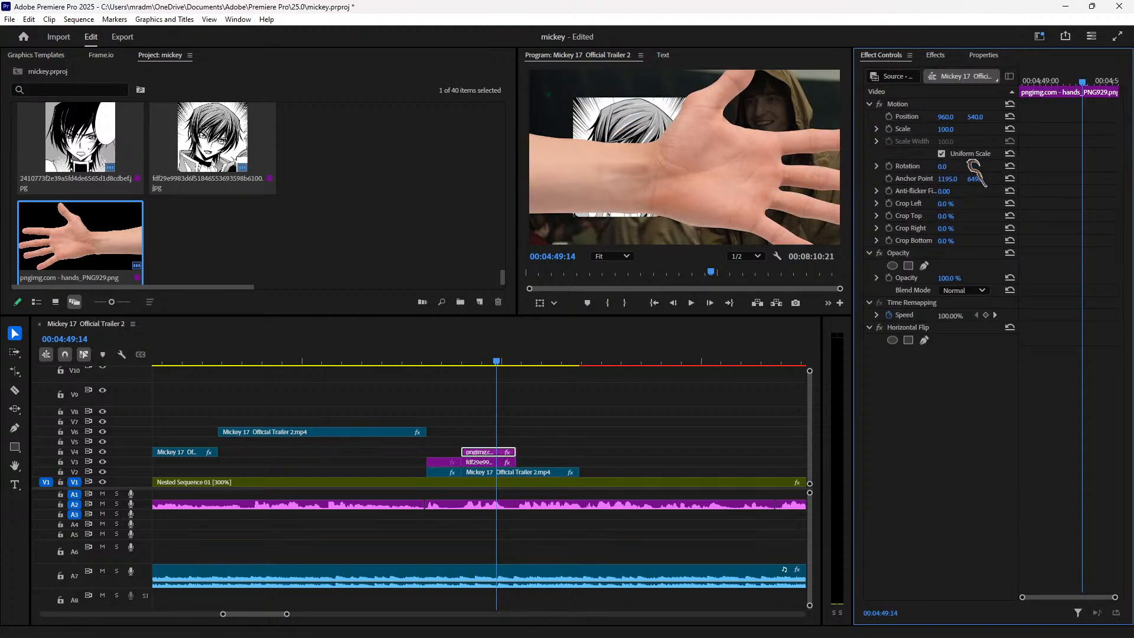
drag(949, 131, 1114, 116)
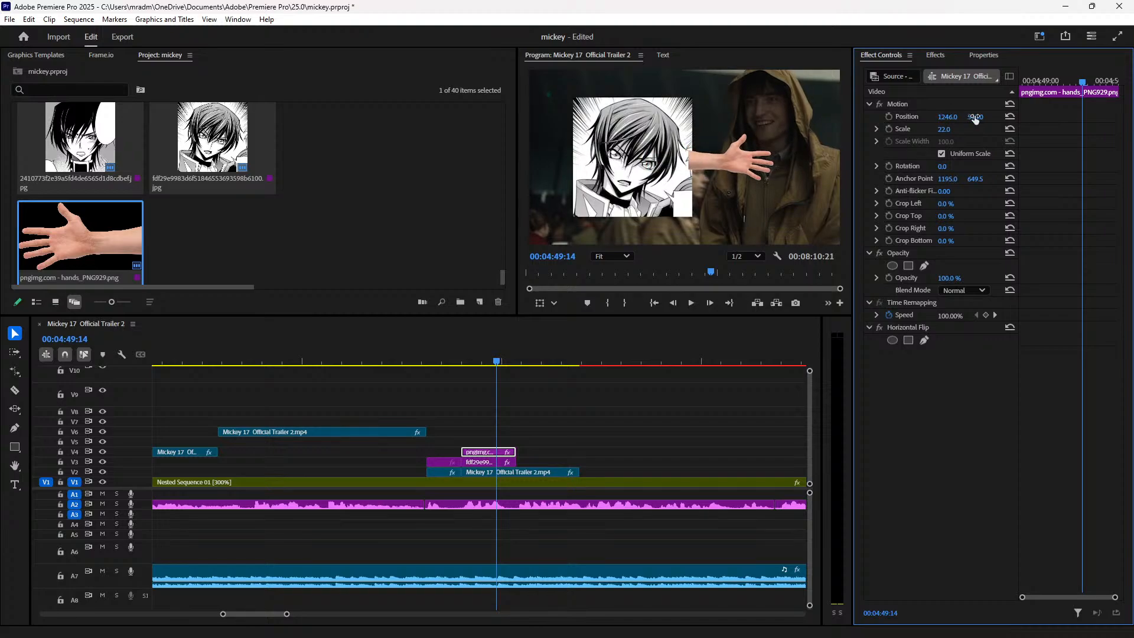
drag(975, 116, 1062, 116)
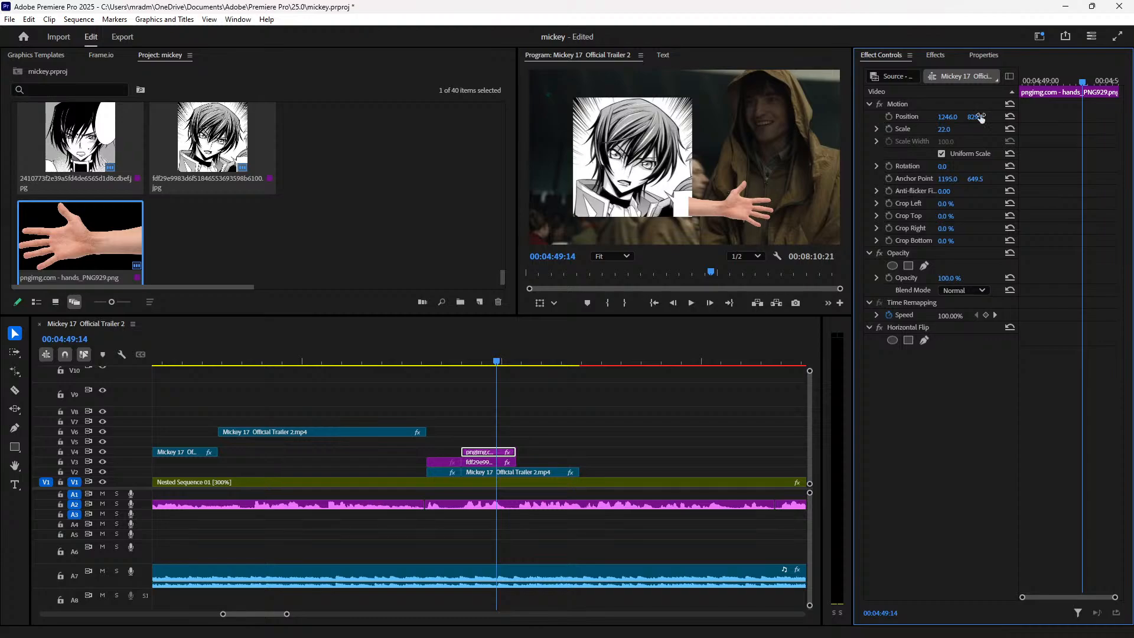
mouse_move(946, 116)
mouse_down()
mouse_move(930, 116)
mouse_move(977, 116)
mouse_move(933, 128)
mouse_move(950, 129)
mouse_up()
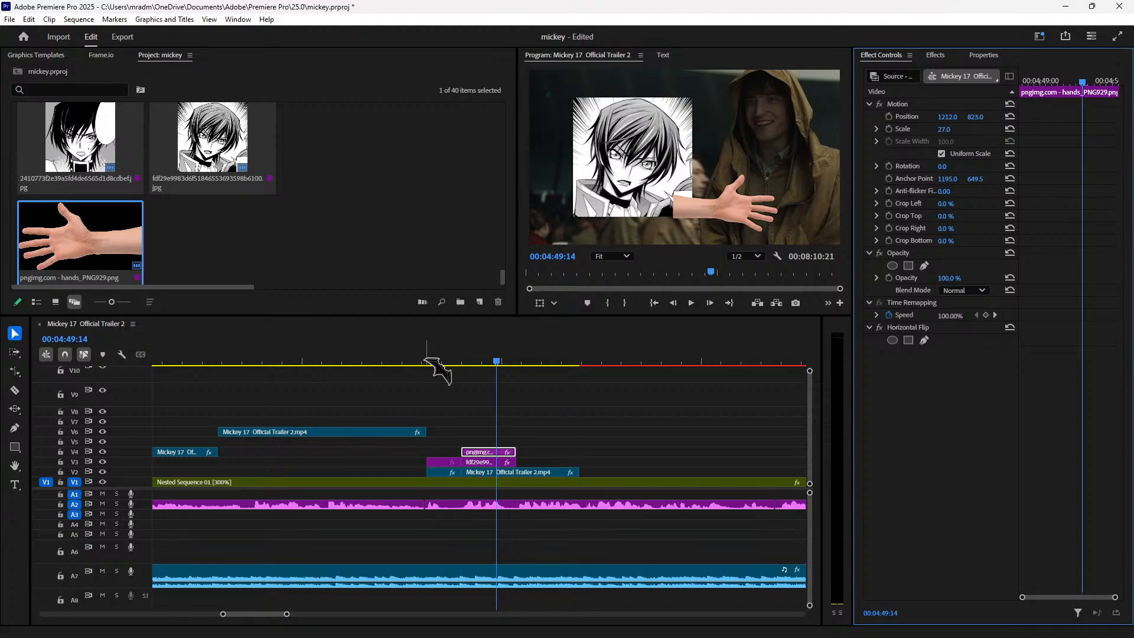
Step: Clear the earlier 'flip' search in the Effects panel
click(937, 54)
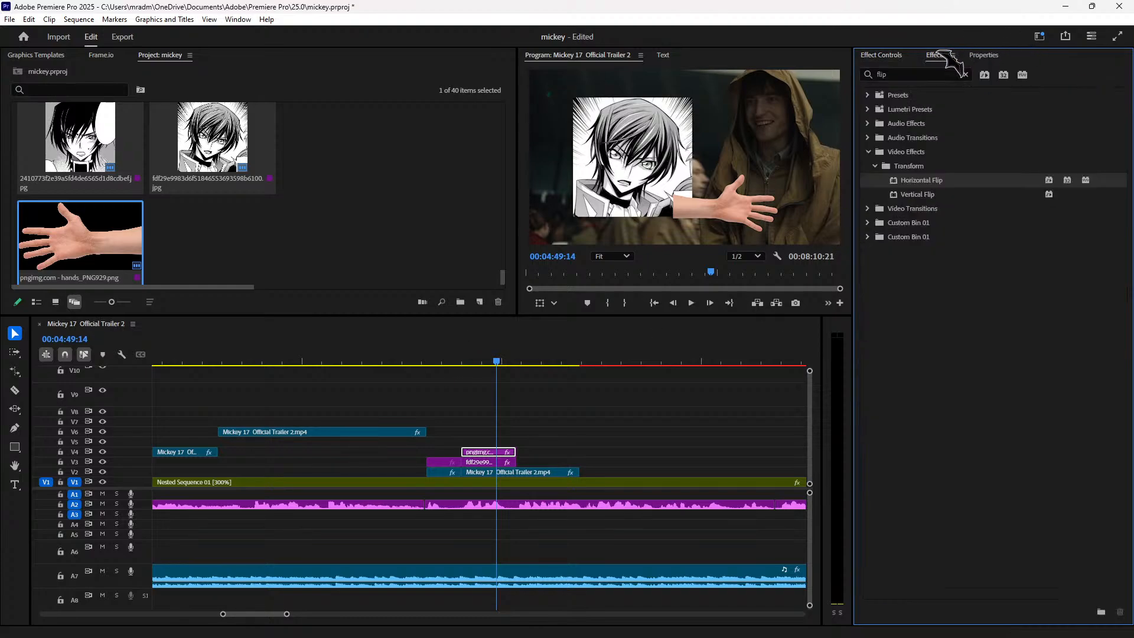
click(966, 73)
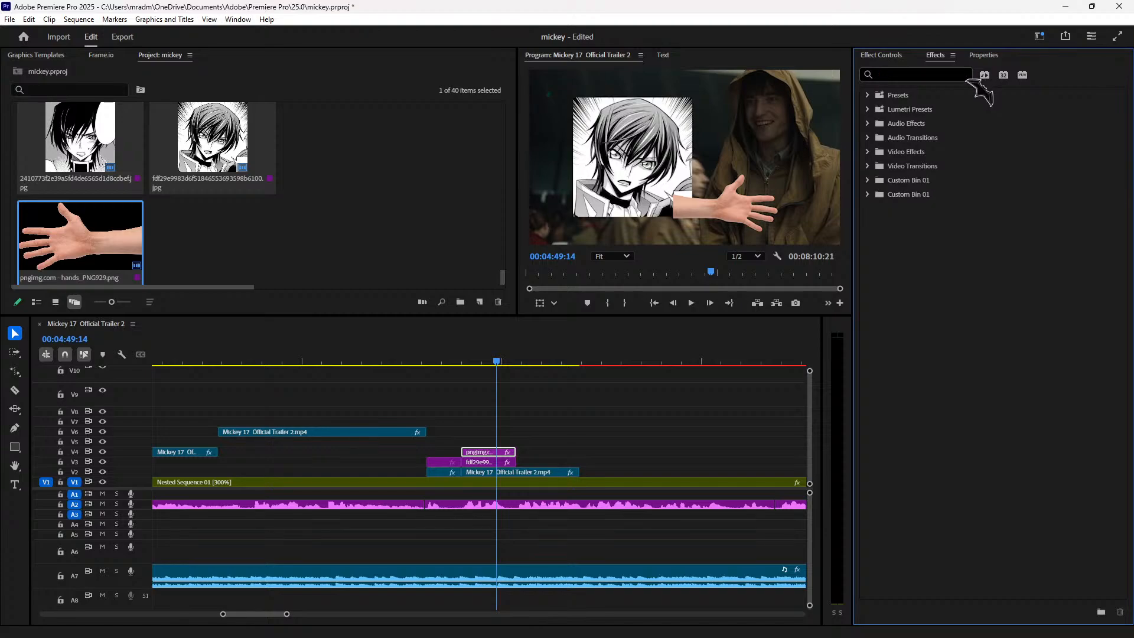
click(916, 71)
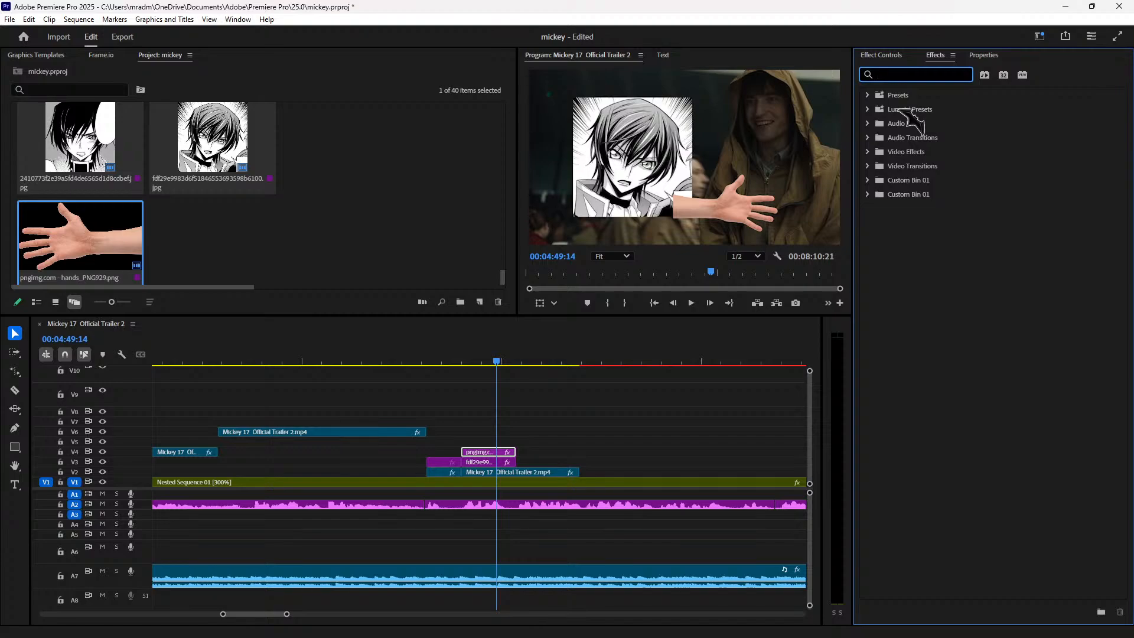
Step: Play back the hand overlay section around 04:48–04:49 to review it
click(451, 357)
key(space)
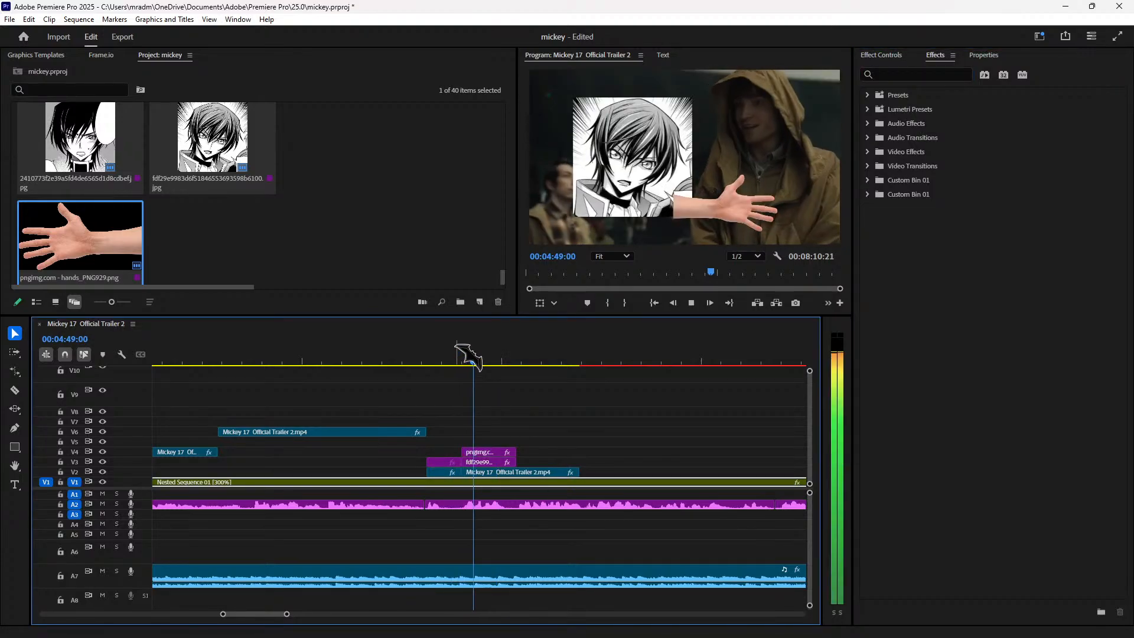
key(space)
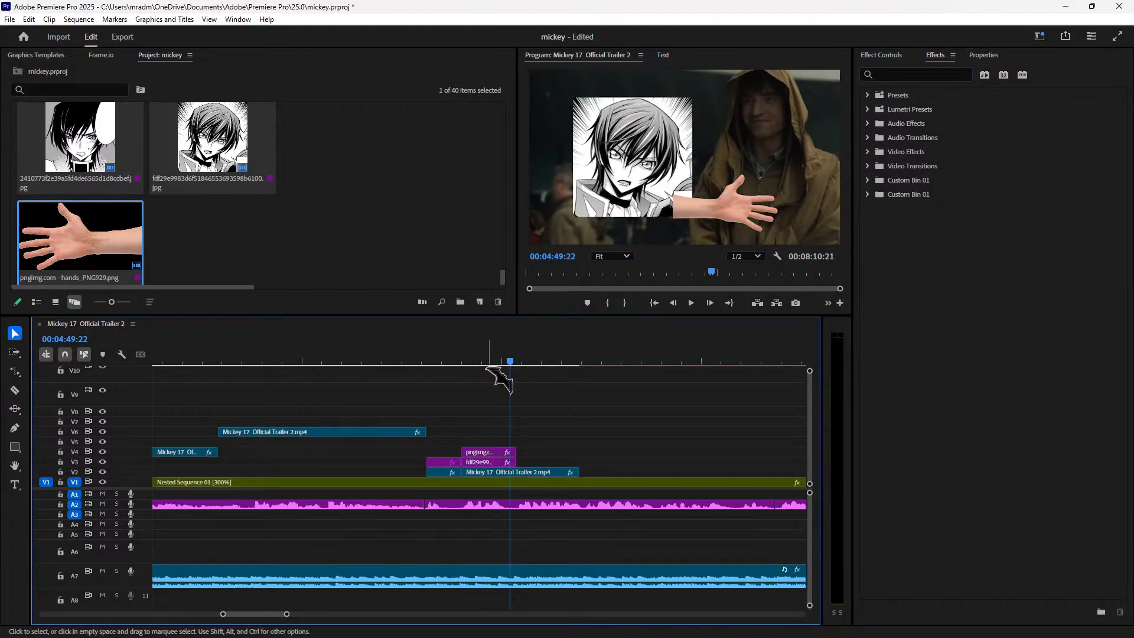
click(488, 360)
click(926, 75)
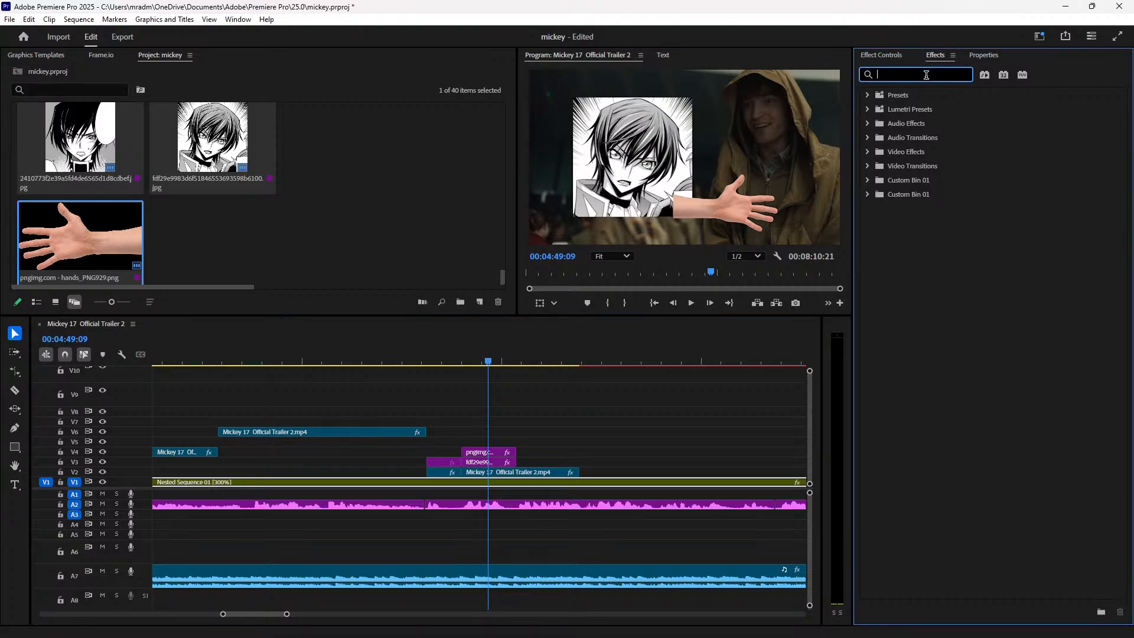
drag(450, 359, 420, 358)
key(space)
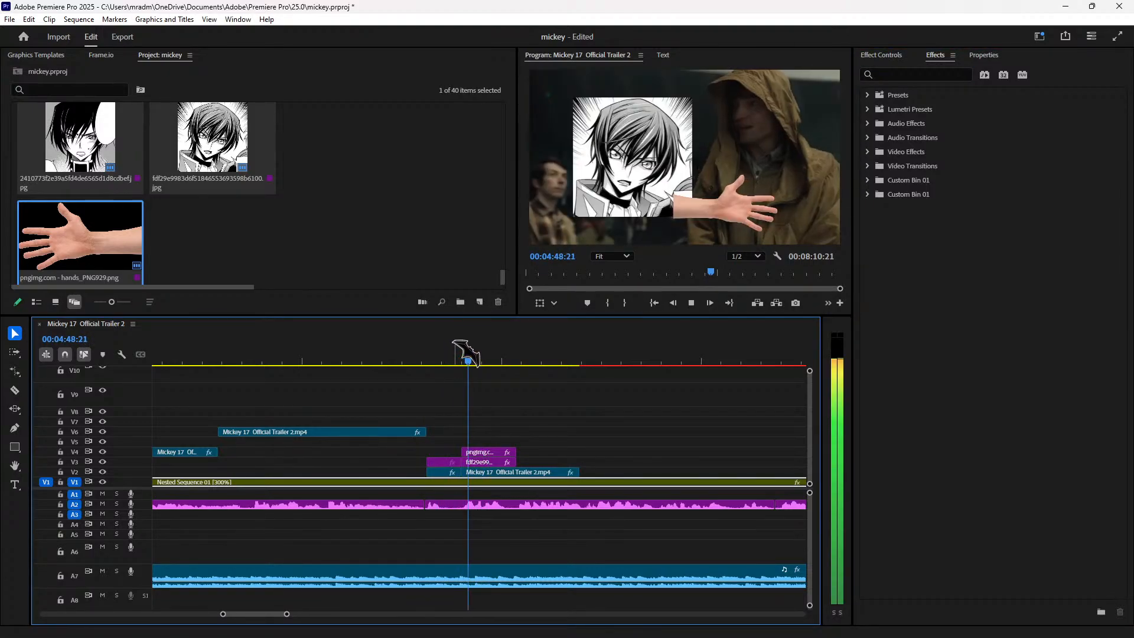
click(455, 357)
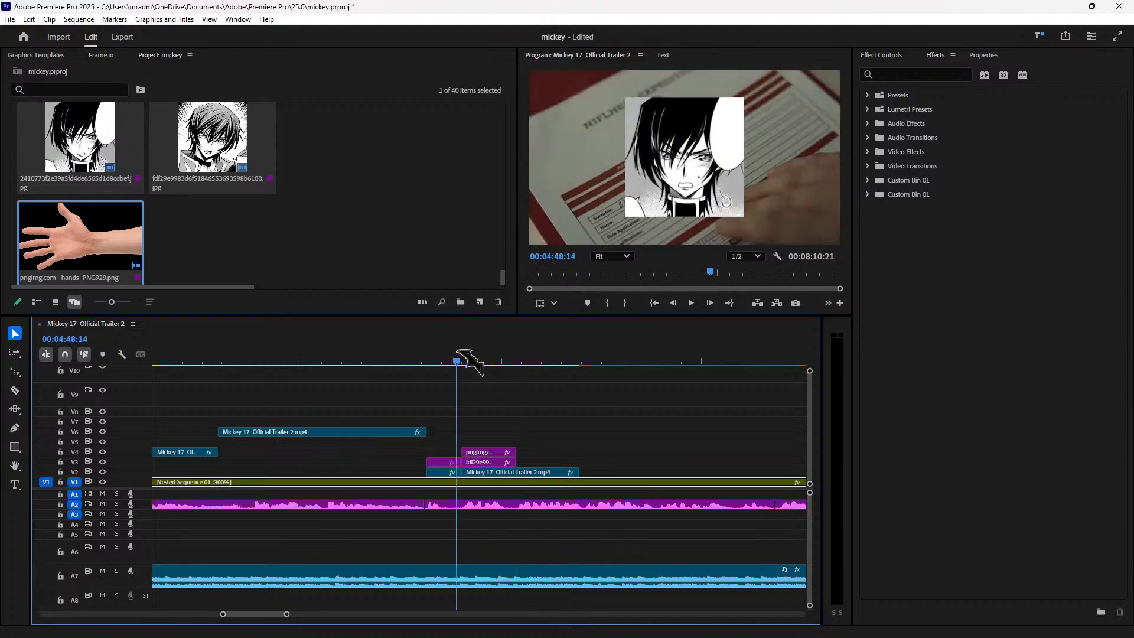
click(483, 360)
click(905, 75)
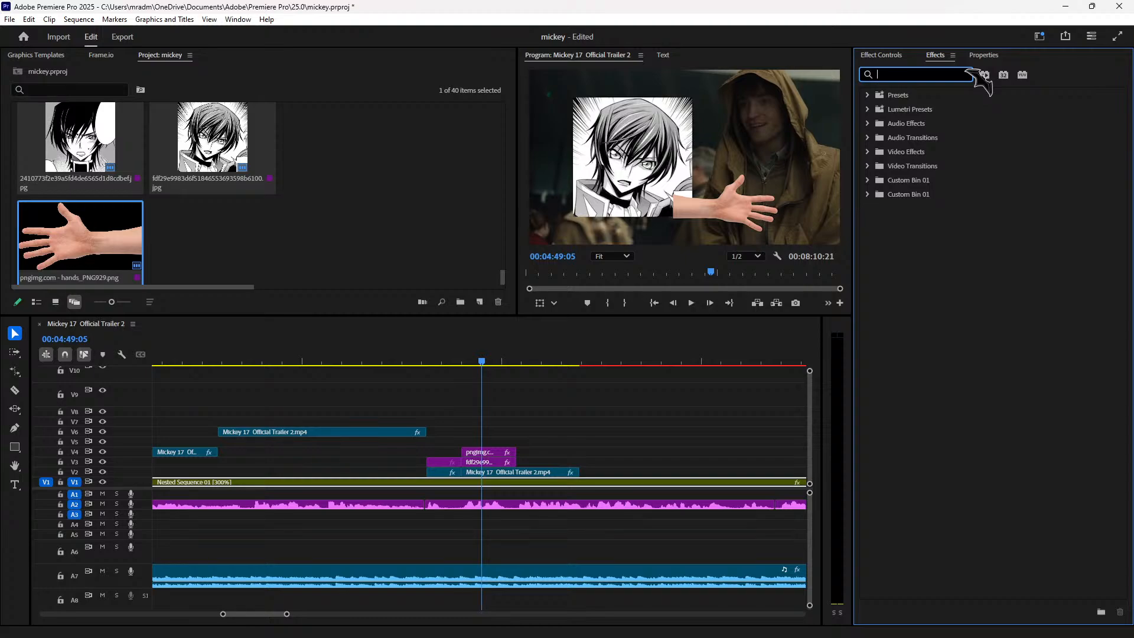
Step: Search 'drop' and apply Drop Shadow to the manga clip on V3 and the hand clip on V4
text(drop)
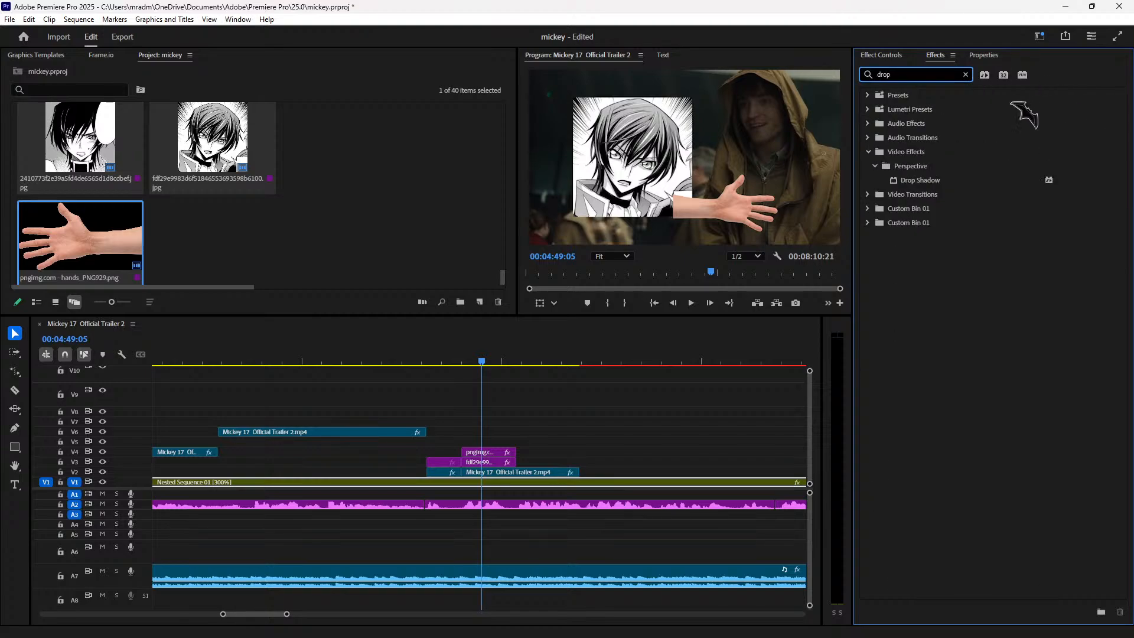
drag(940, 184, 674, 406)
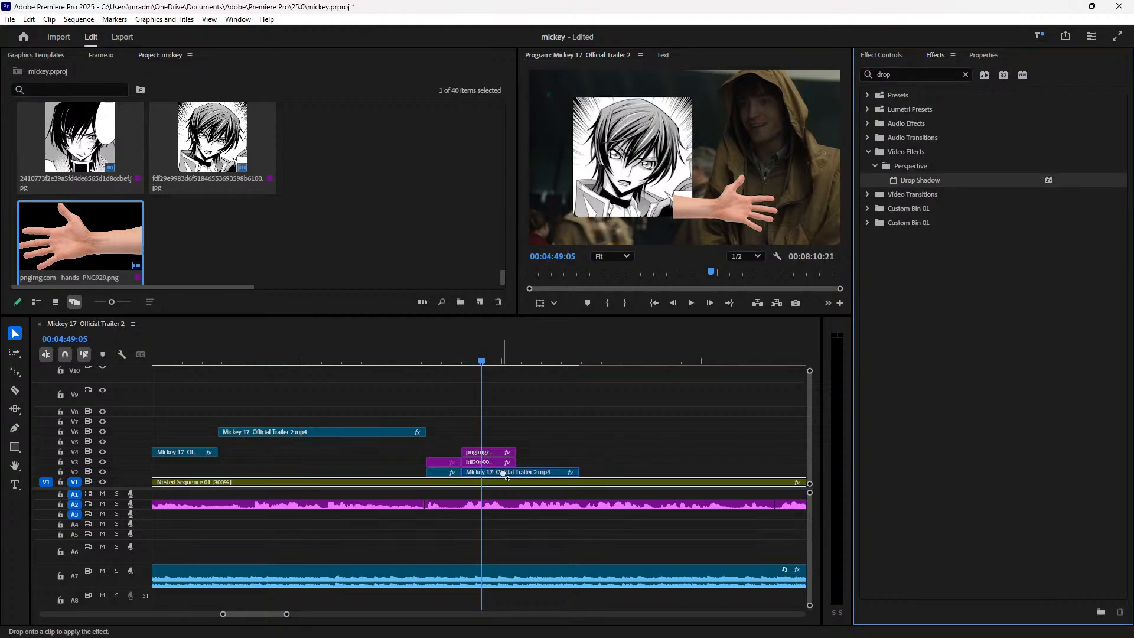
drag(502, 466, 503, 463)
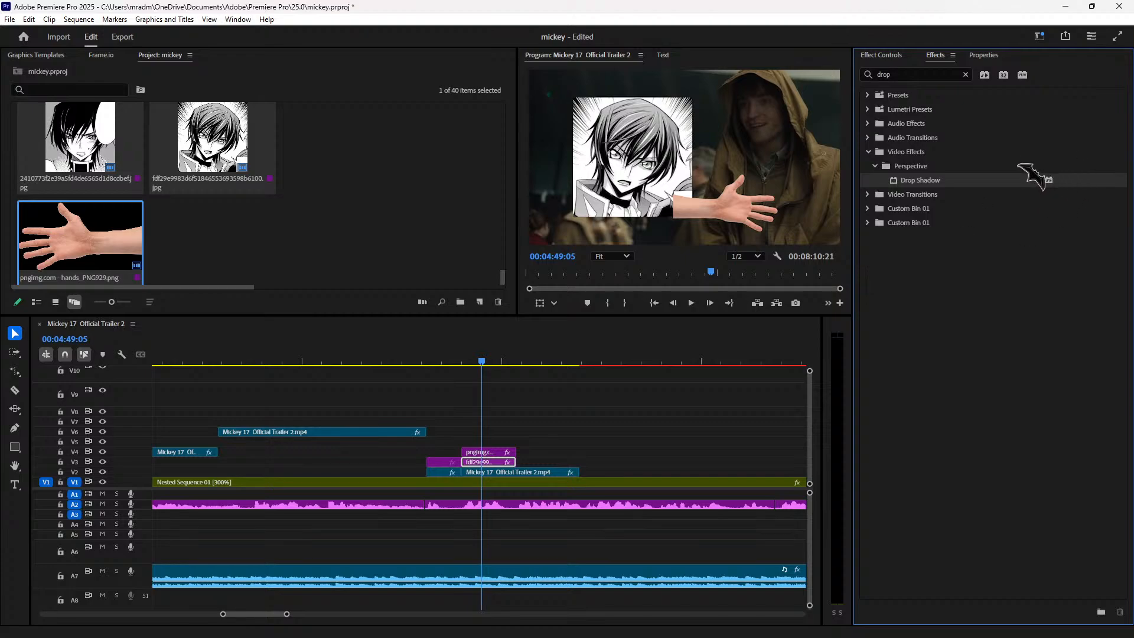
drag(975, 183, 575, 381)
drag(446, 464, 445, 463)
drag(944, 182, 505, 446)
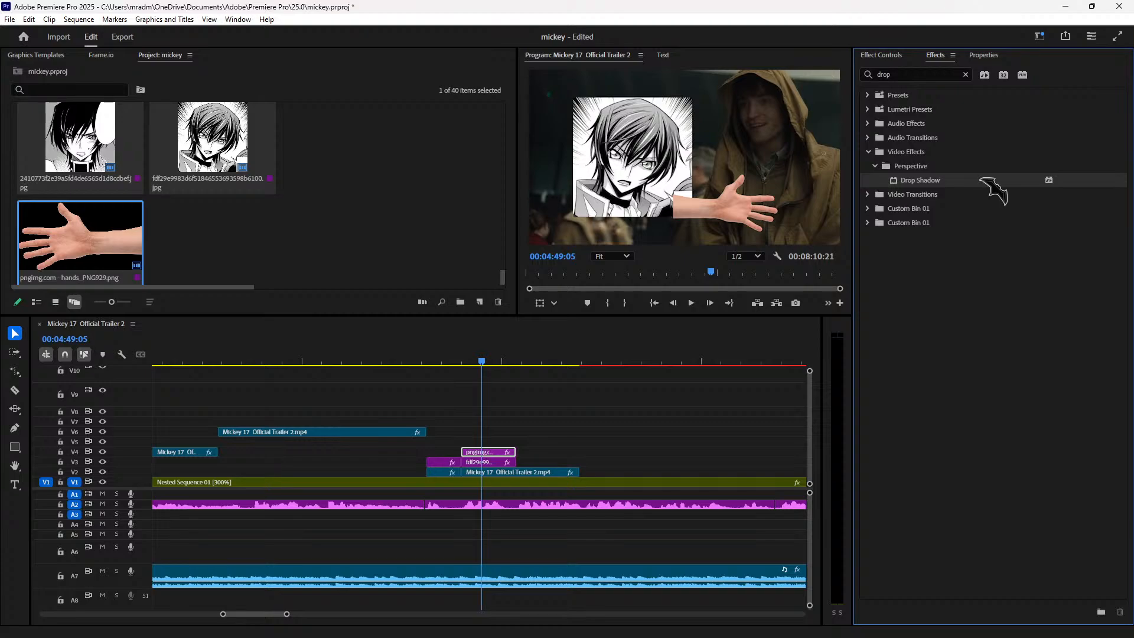
Step: Preview the shadowed overlay and set the hand clip's Drop Shadow to distance 5, softness 107
click(416, 337)
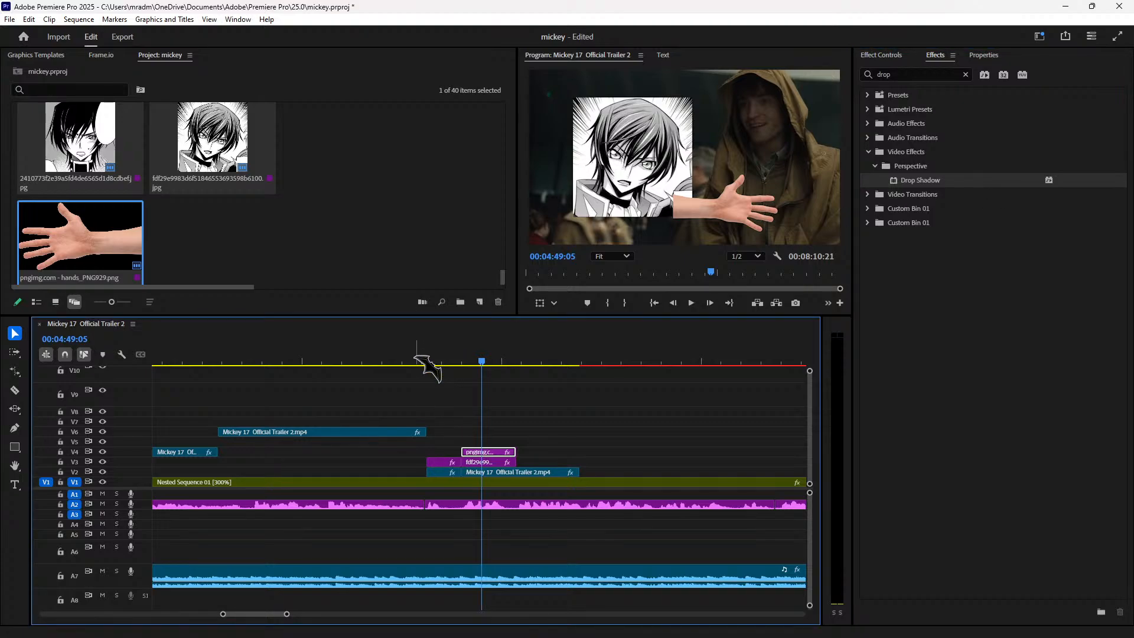
click(418, 360)
key(space)
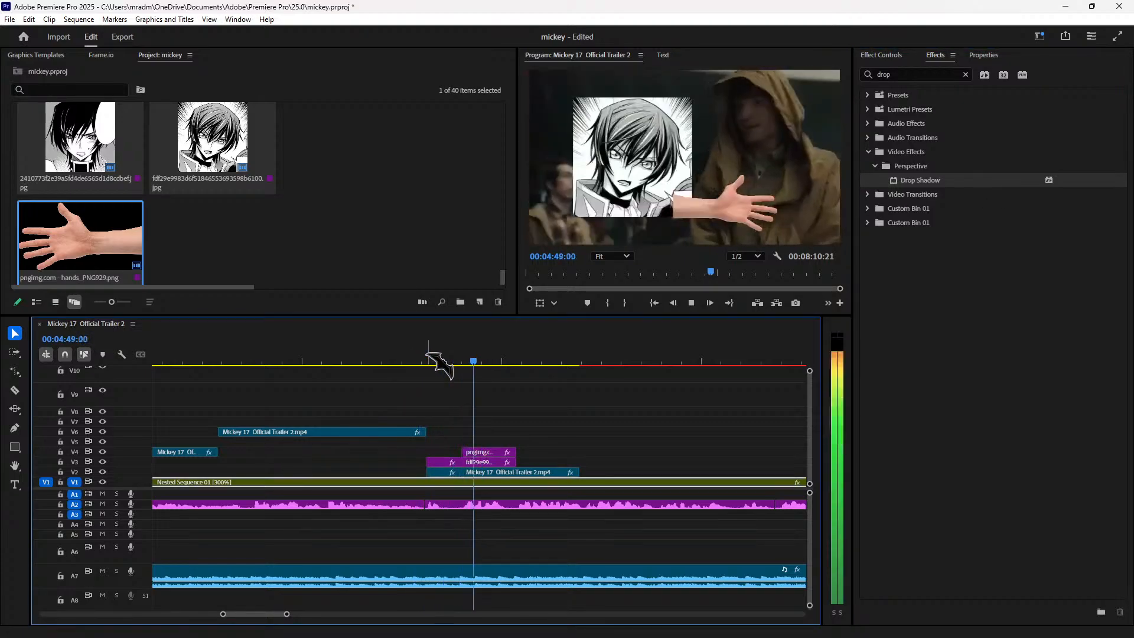
key(space)
click(482, 452)
click(881, 55)
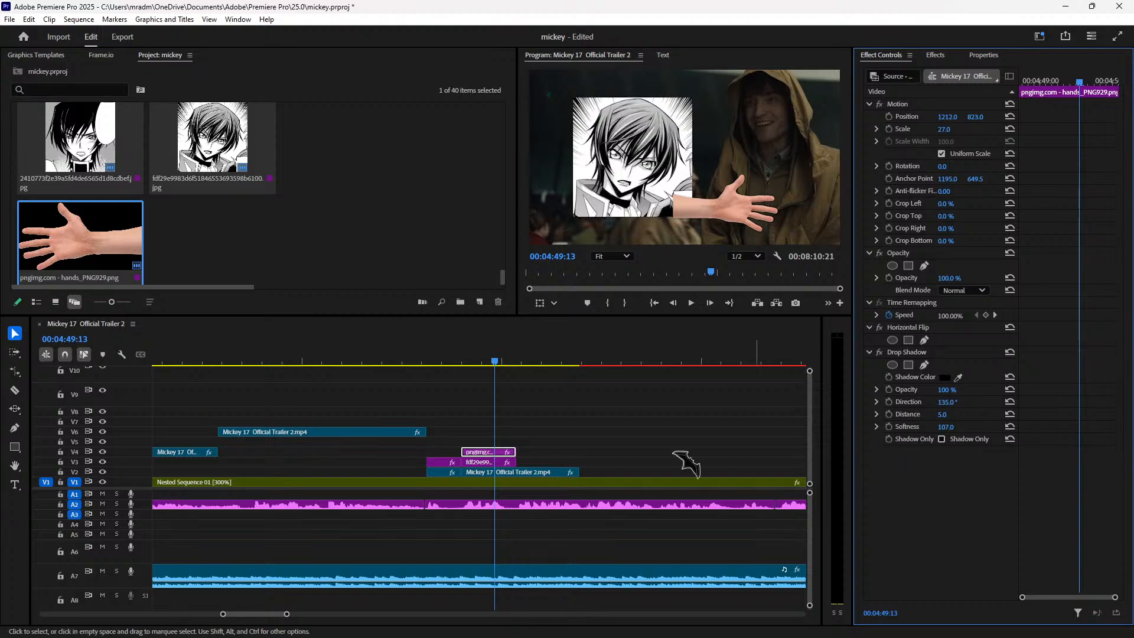
Step: Replay the edit and trim the V2 trailer clip to end at 04:50:02
click(432, 358)
key(space)
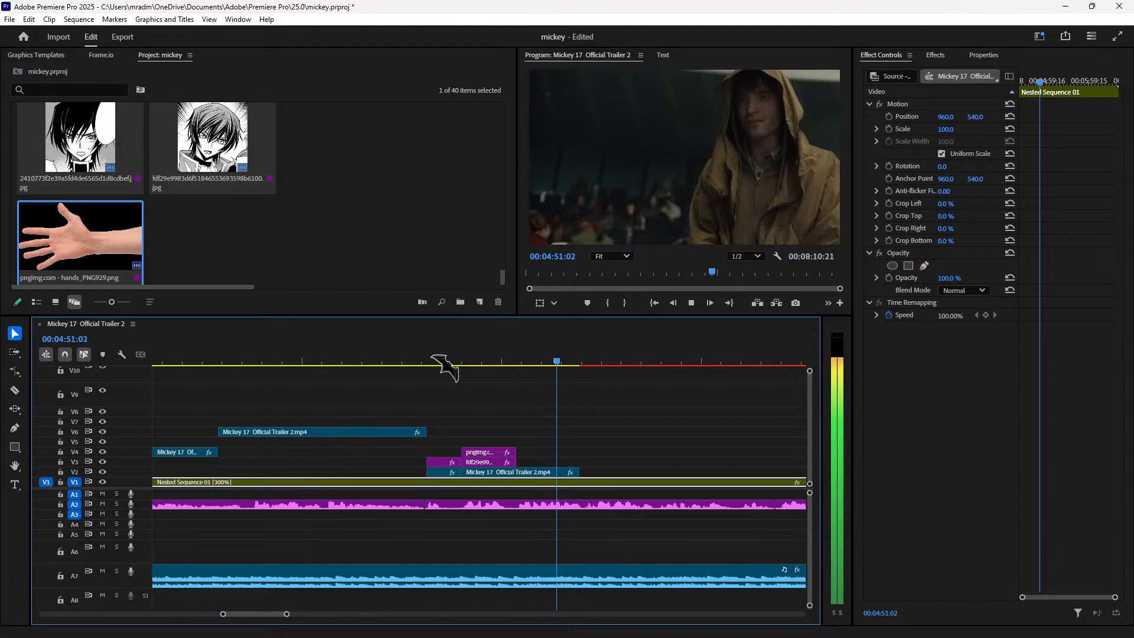
click(518, 357)
click(548, 473)
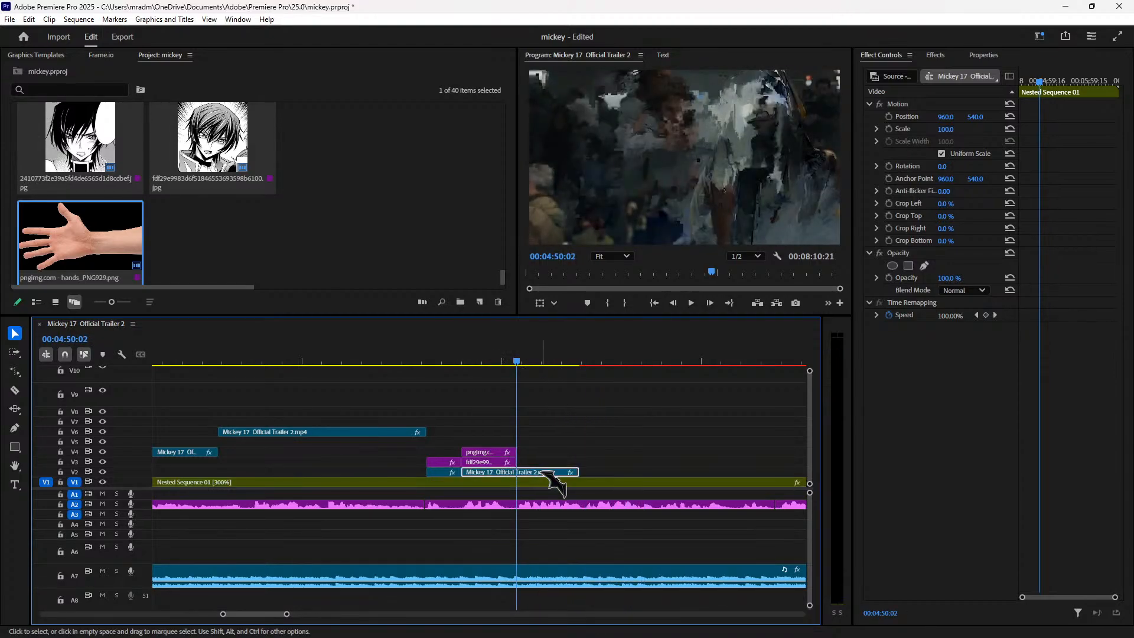
drag(572, 472, 511, 467)
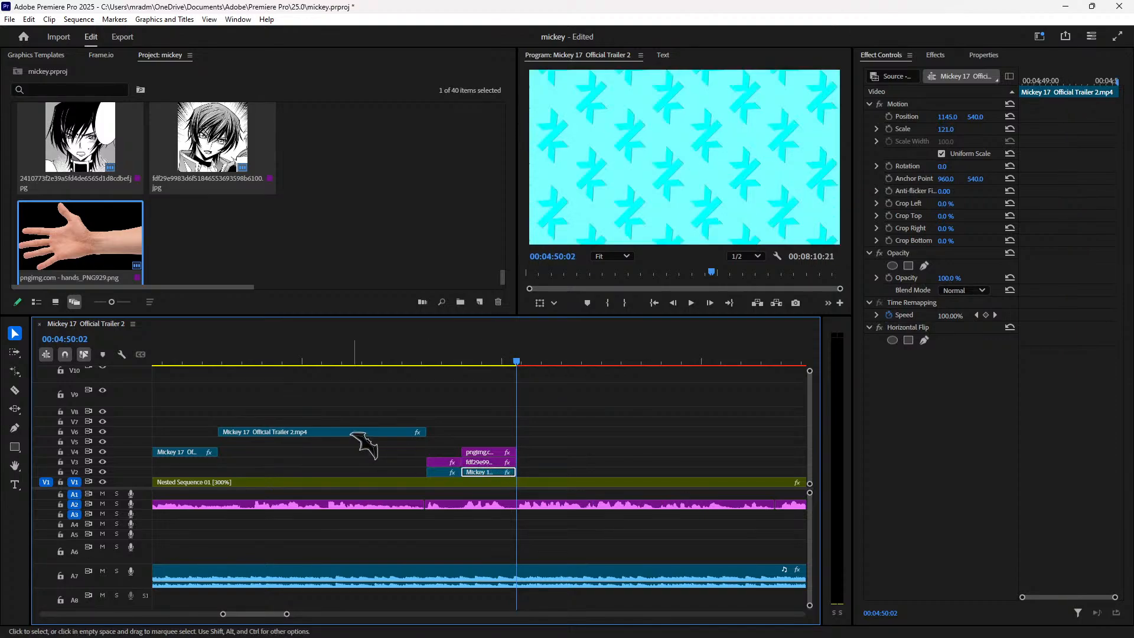
click(285, 431)
click(292, 361)
key(space)
key(space)
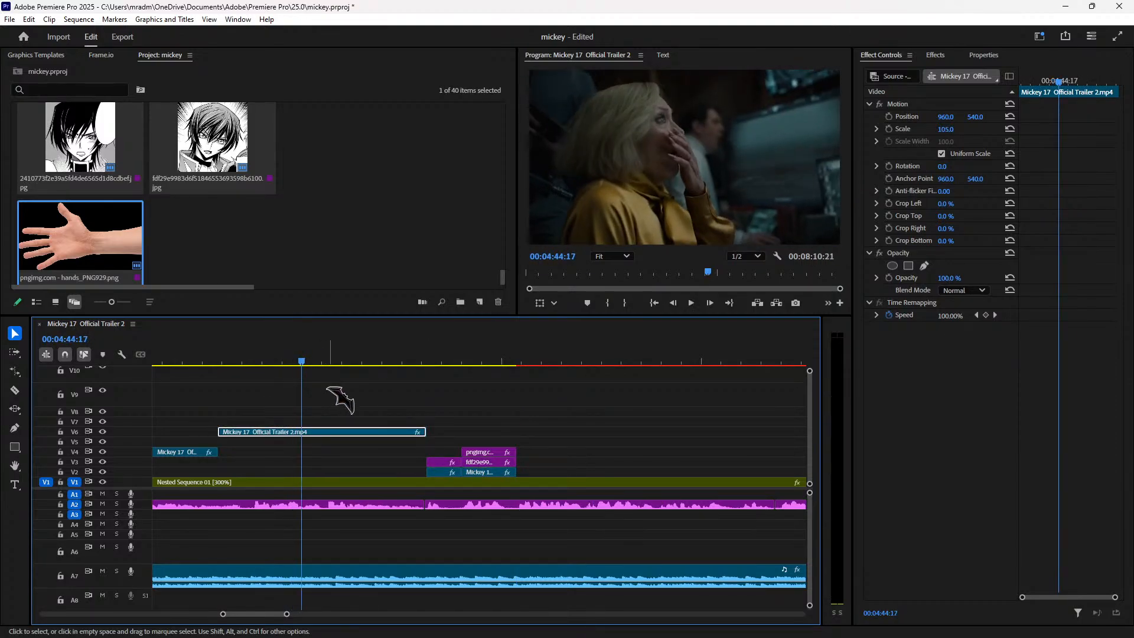
key(minus)
key(minus)
key(minus)
key(minus)
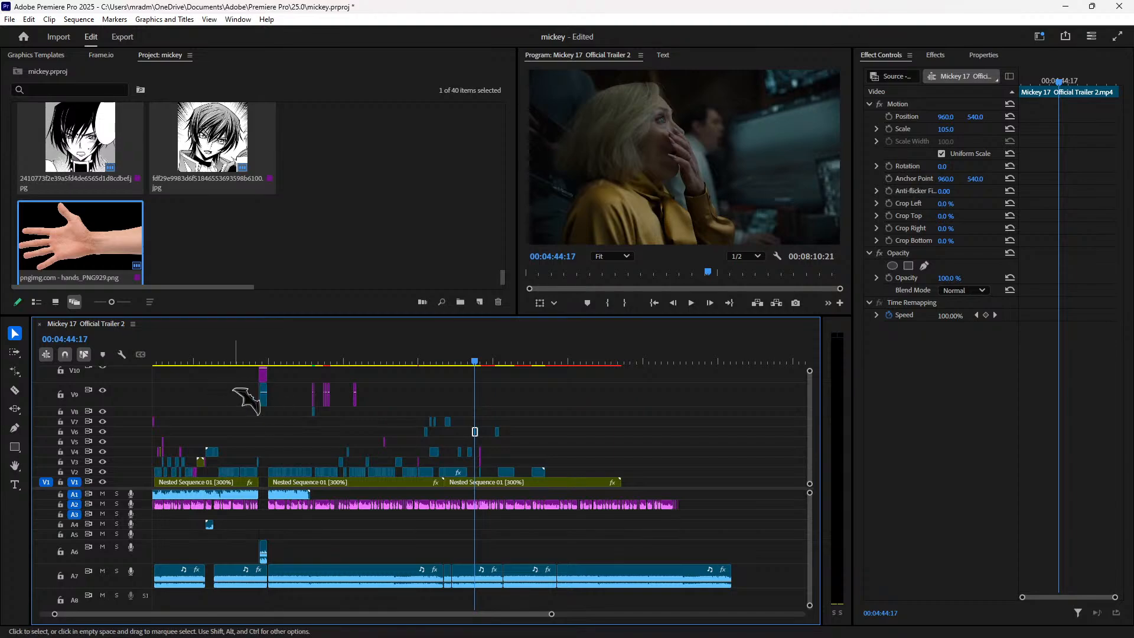
click(248, 361)
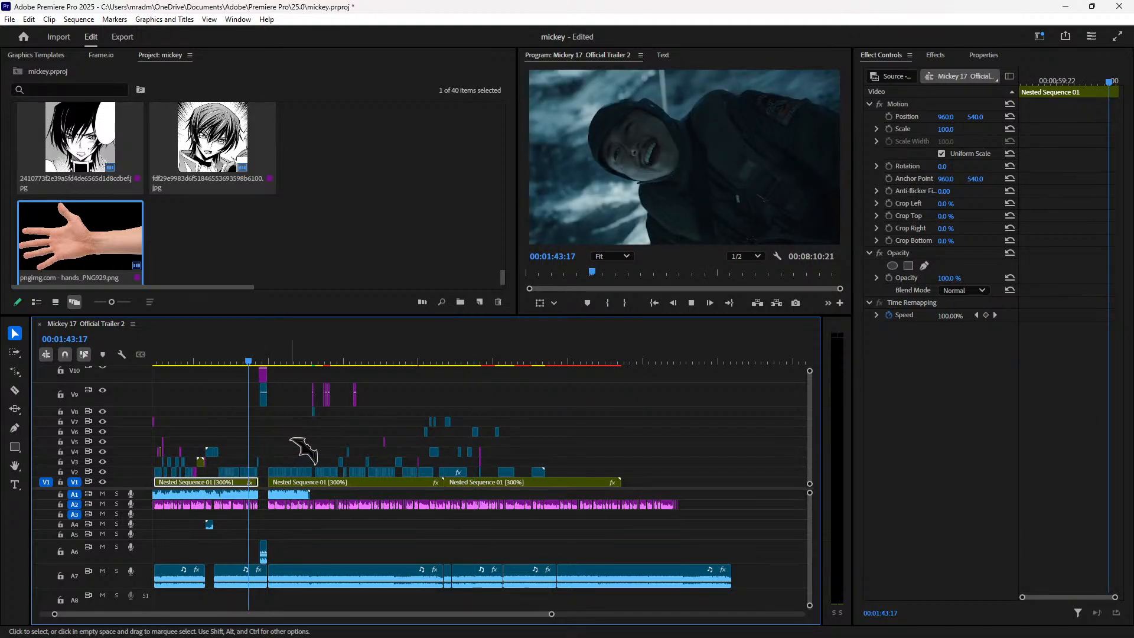
click(271, 361)
key(space)
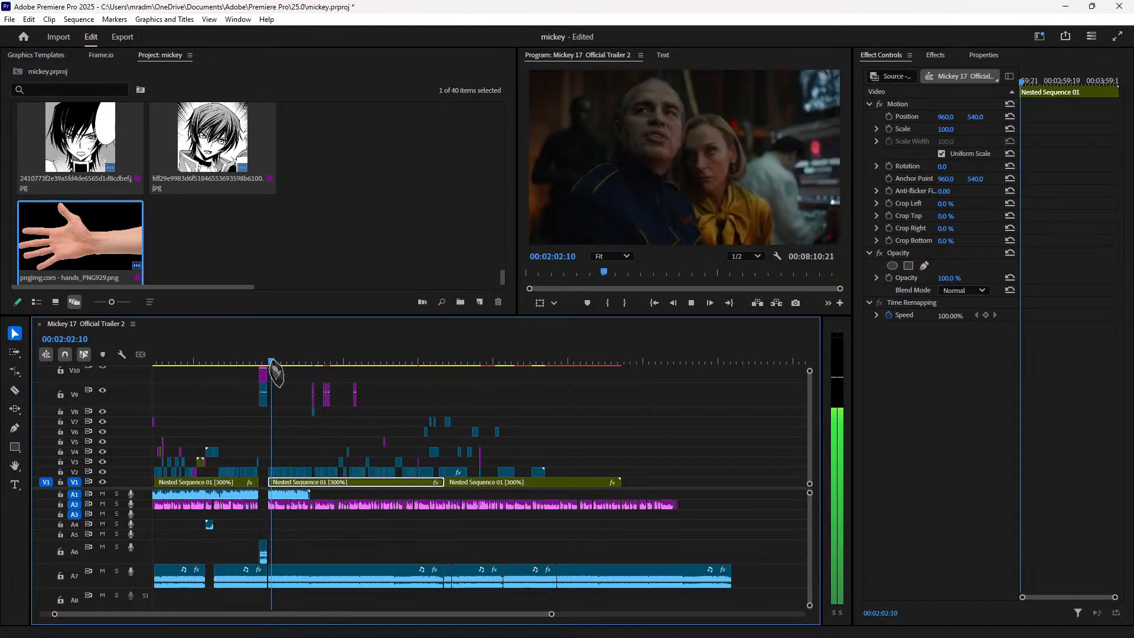
key(minus)
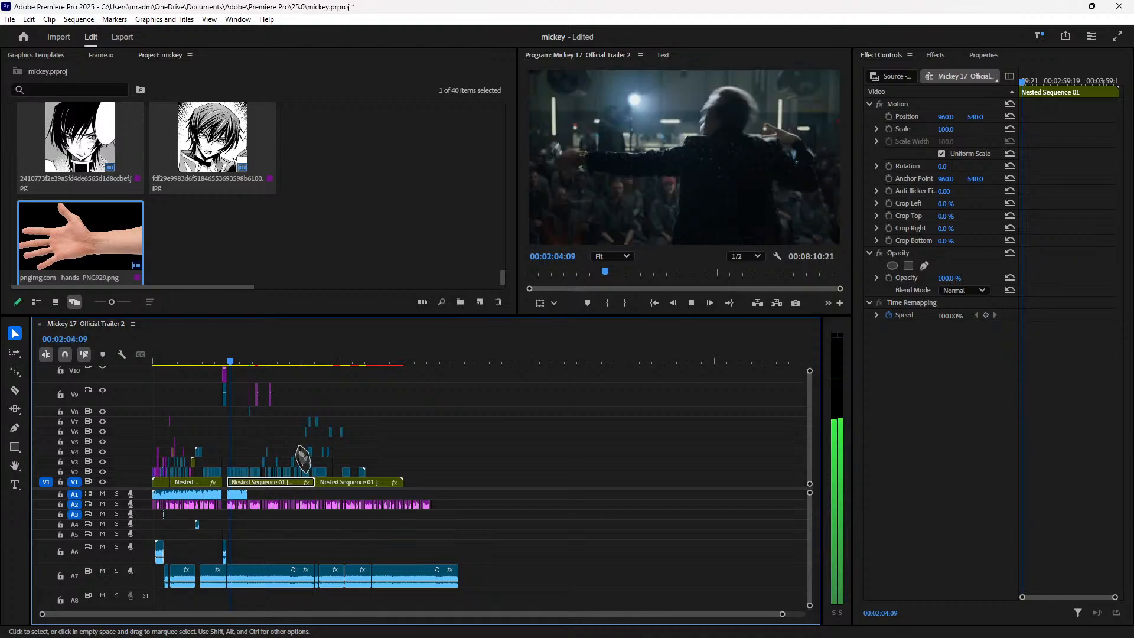
key(equal)
key(equal)
key(equal)
key(equal)
key(equal)
drag(361, 472, 600, 463)
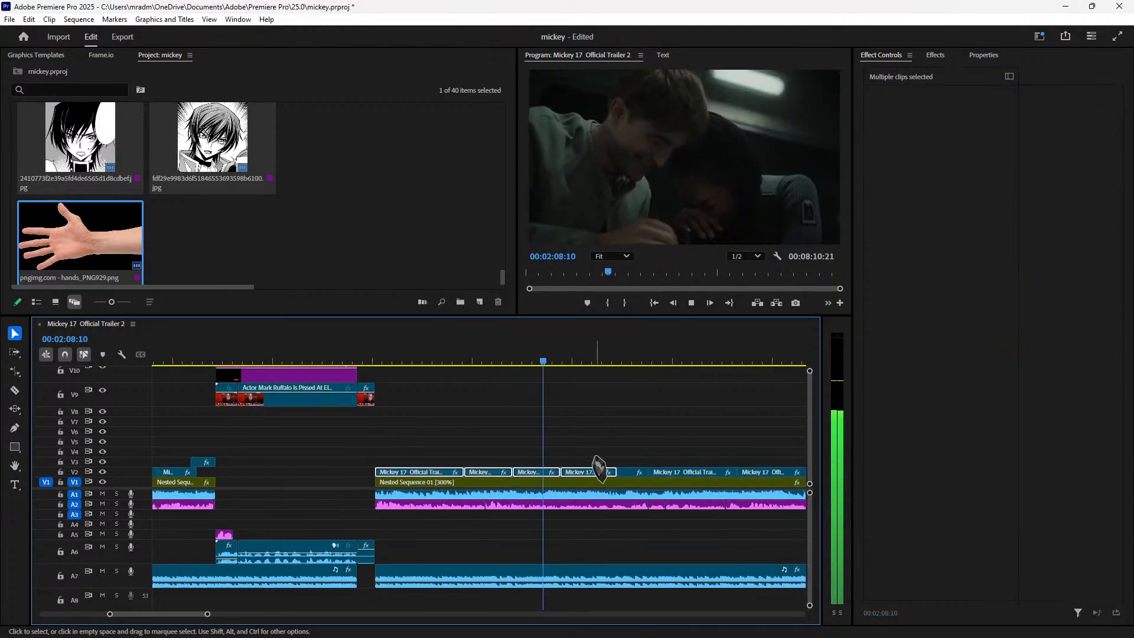
key(minus)
key(minus)
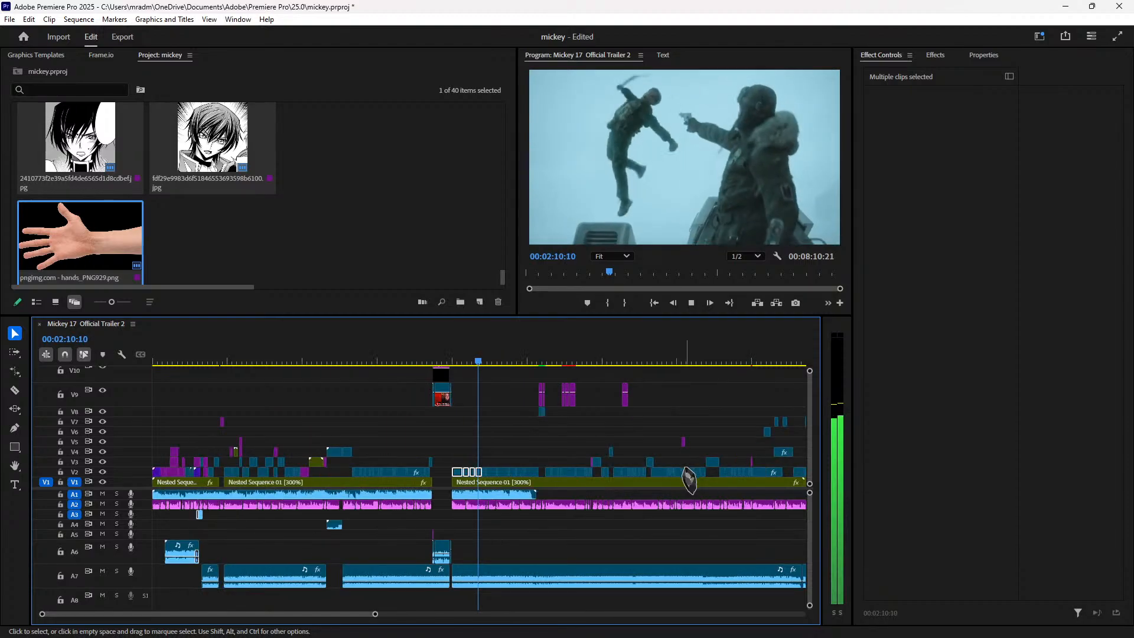
click(689, 479)
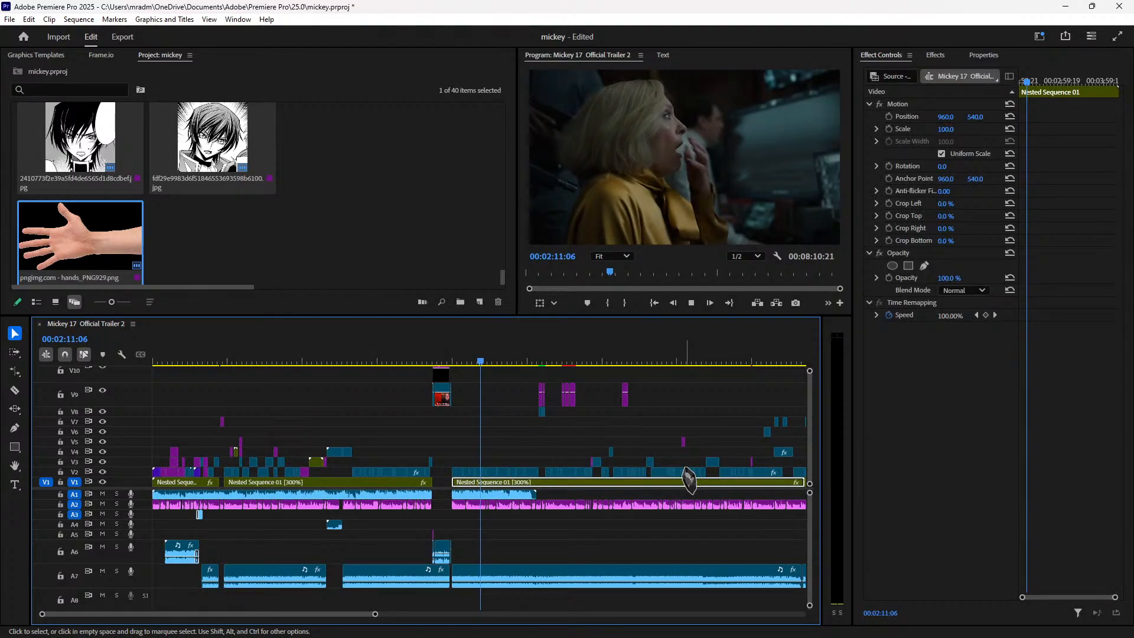
drag(737, 362, 538, 422)
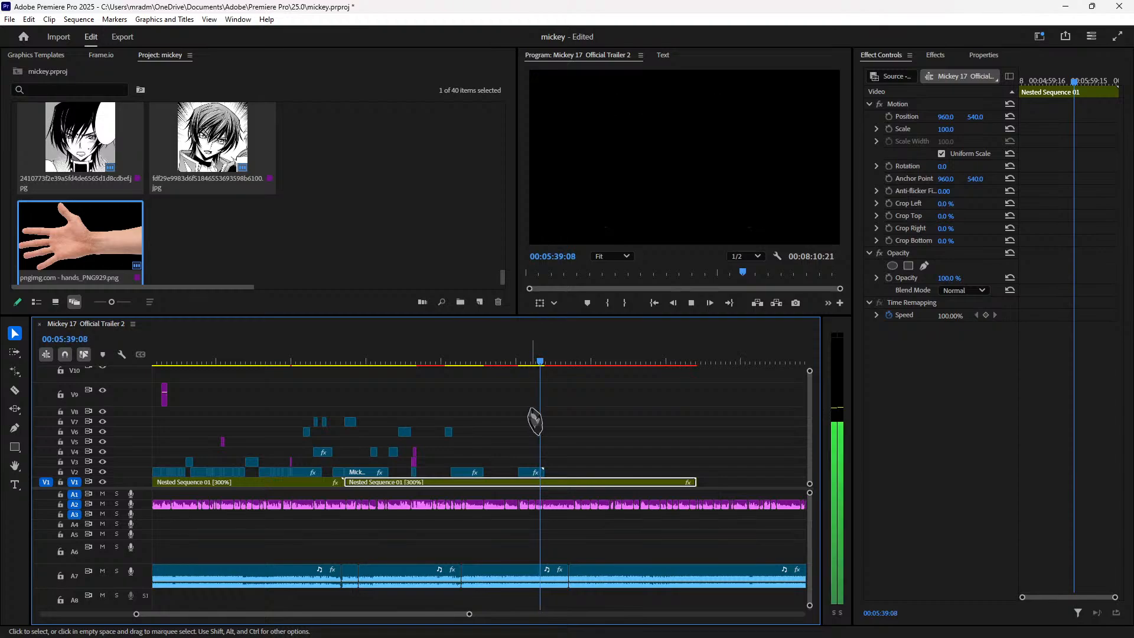
key(space)
key(equal)
key(equal)
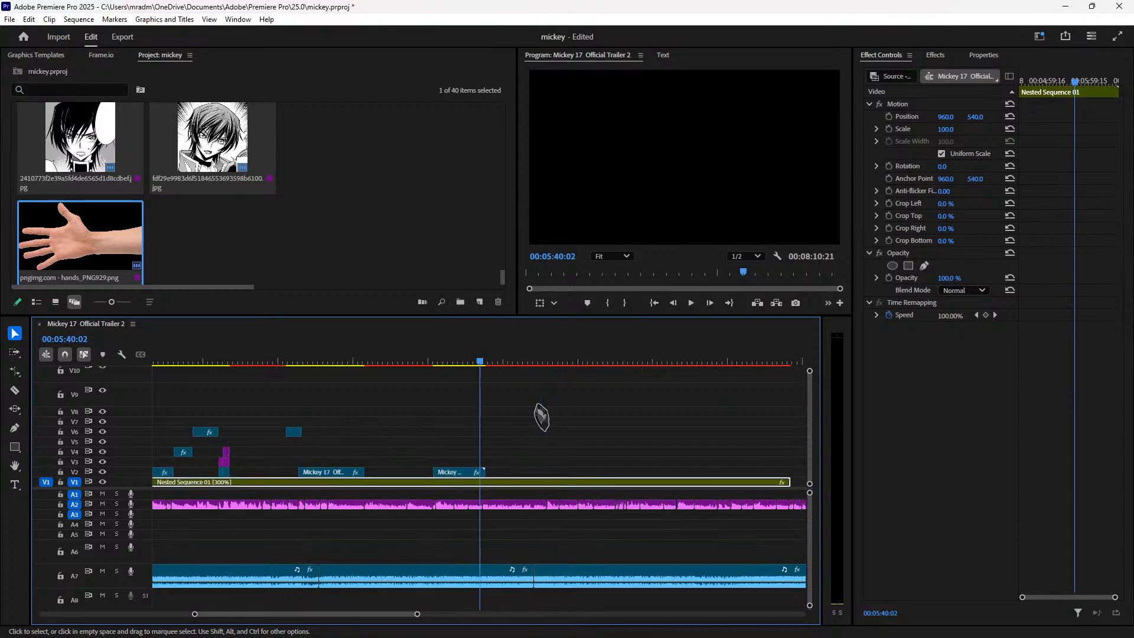
Step: Park the playhead on the frame right after the manga-and-hand shot
key(space)
click(378, 362)
drag(378, 362, 452, 400)
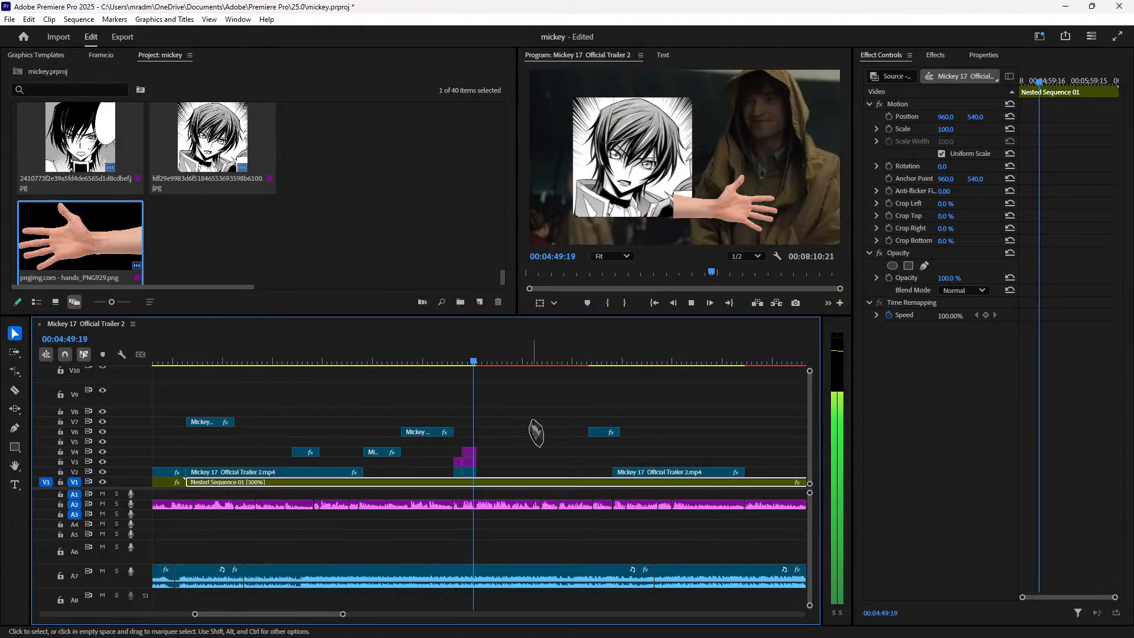
drag(476, 363, 475, 367)
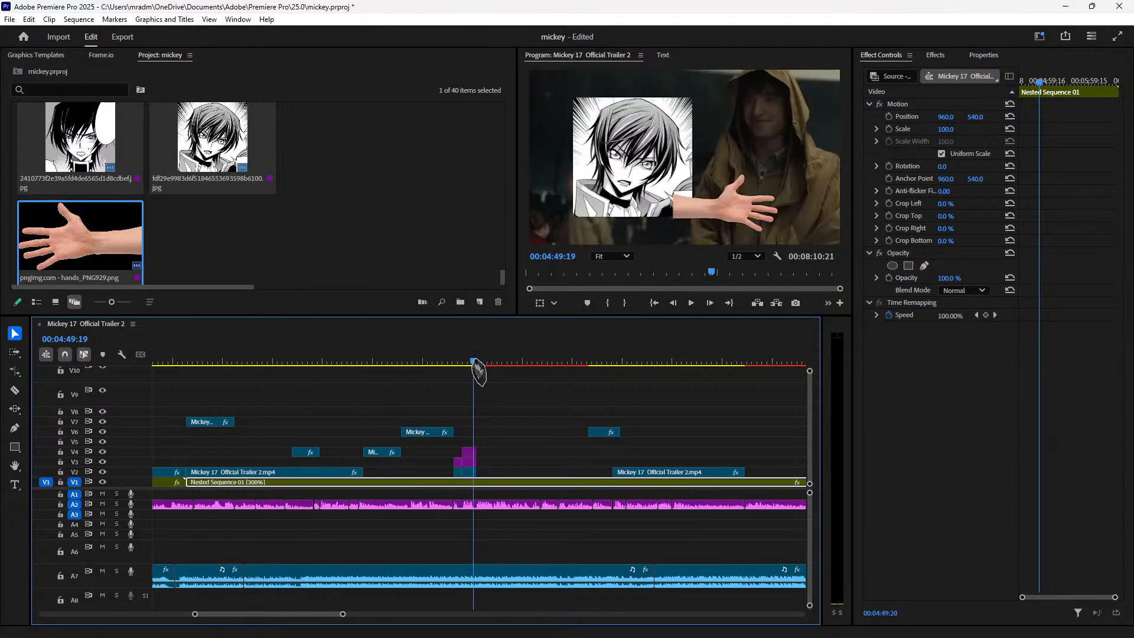
key(Right)
key(Right)
key(Right)
key(Right)
key(Right)
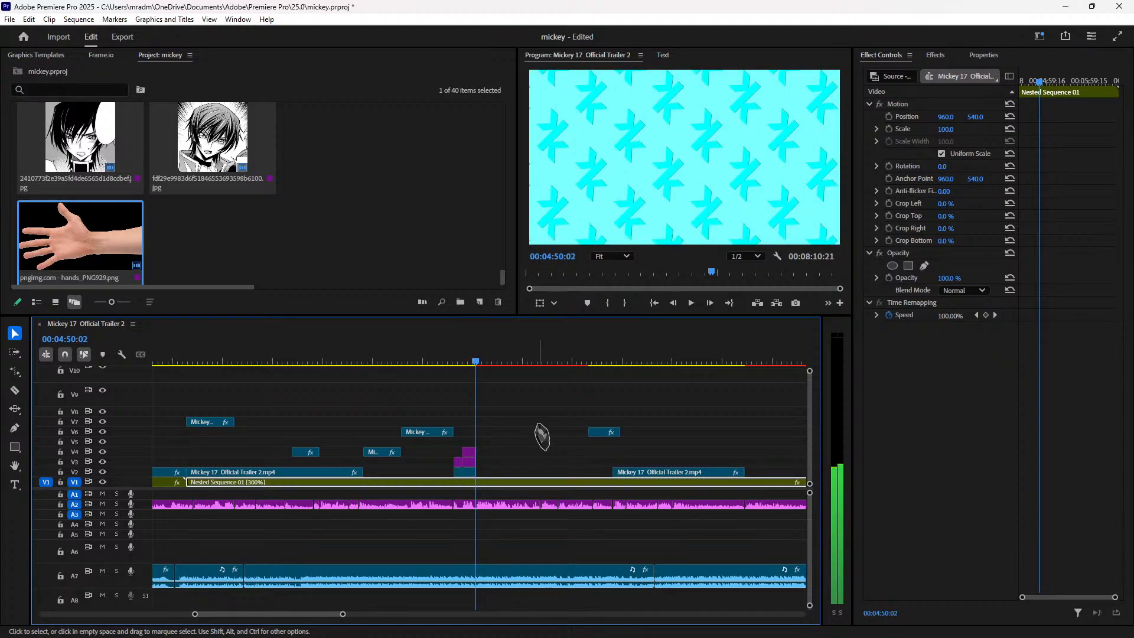
key(Left)
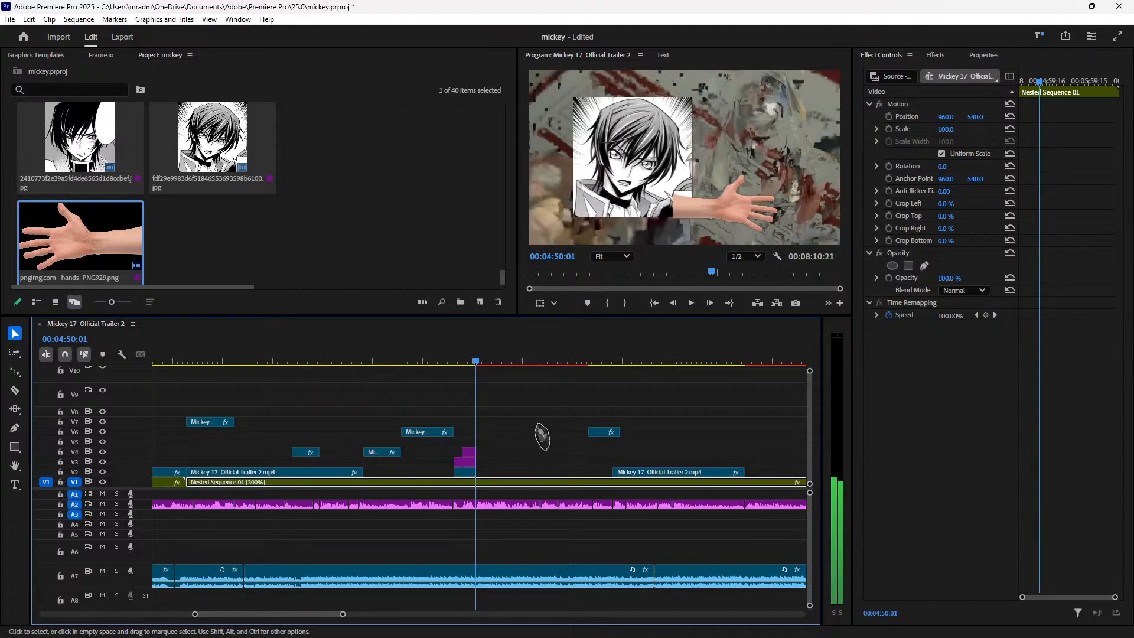
Step: Paste the copied trailer clips onto V2 and play back the section through 04:57
key(ctrl+v)
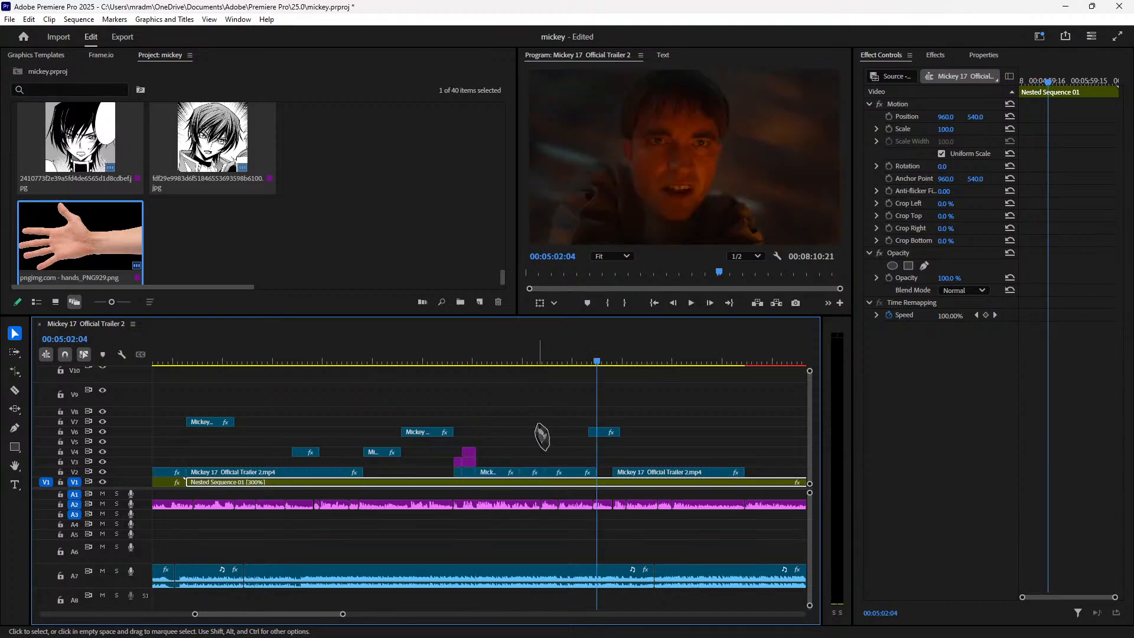
click(464, 357)
key(space)
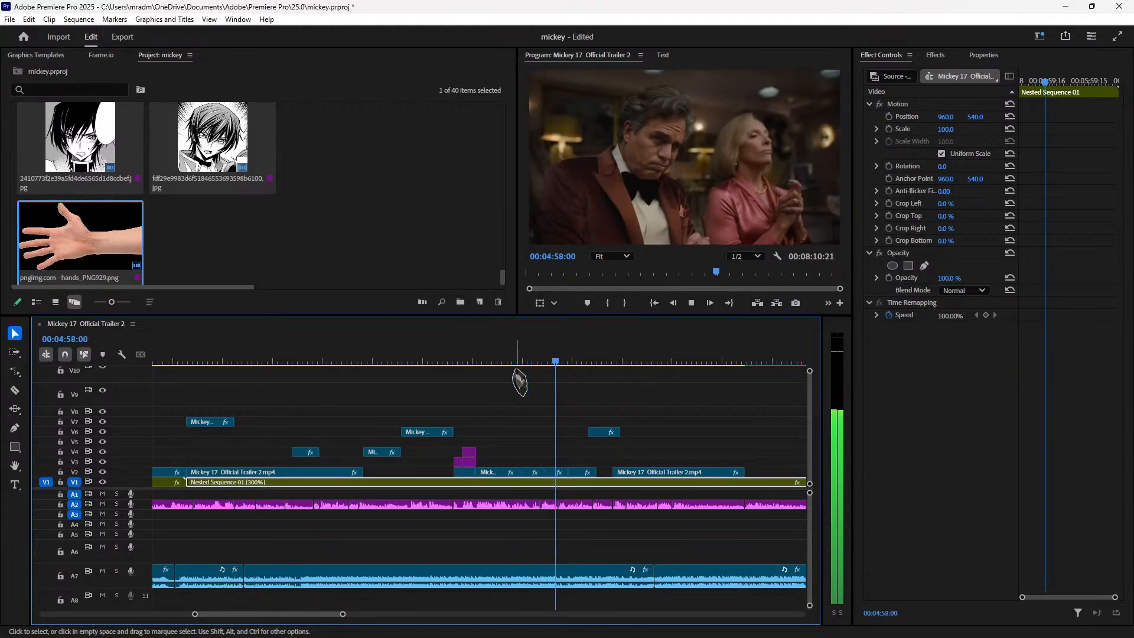
key(space)
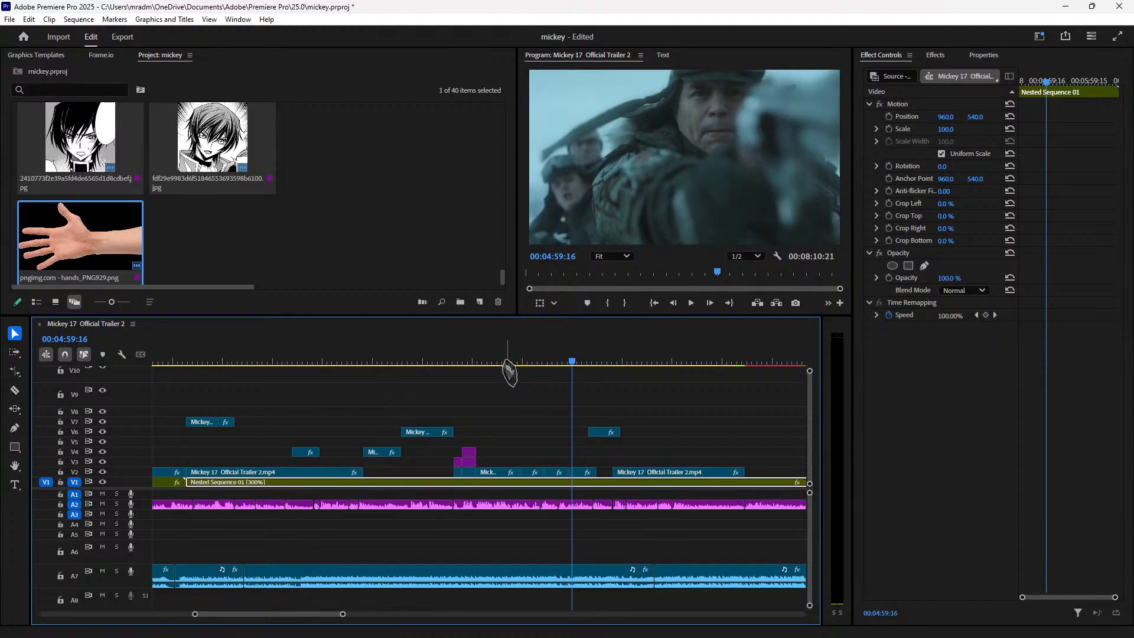
click(533, 361)
key(space)
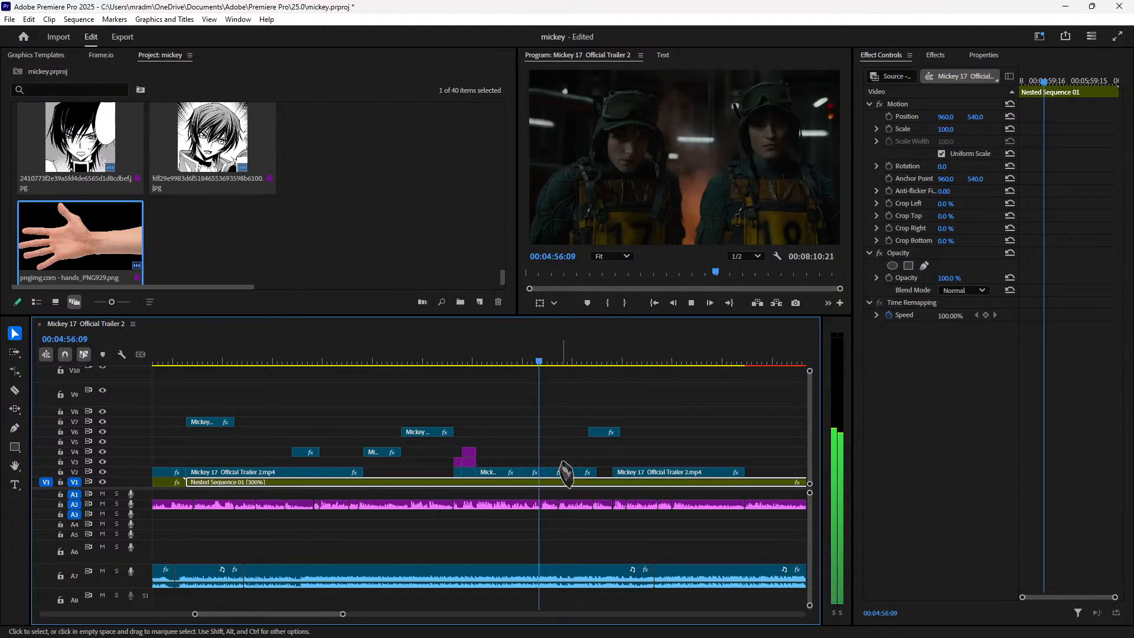
key(space)
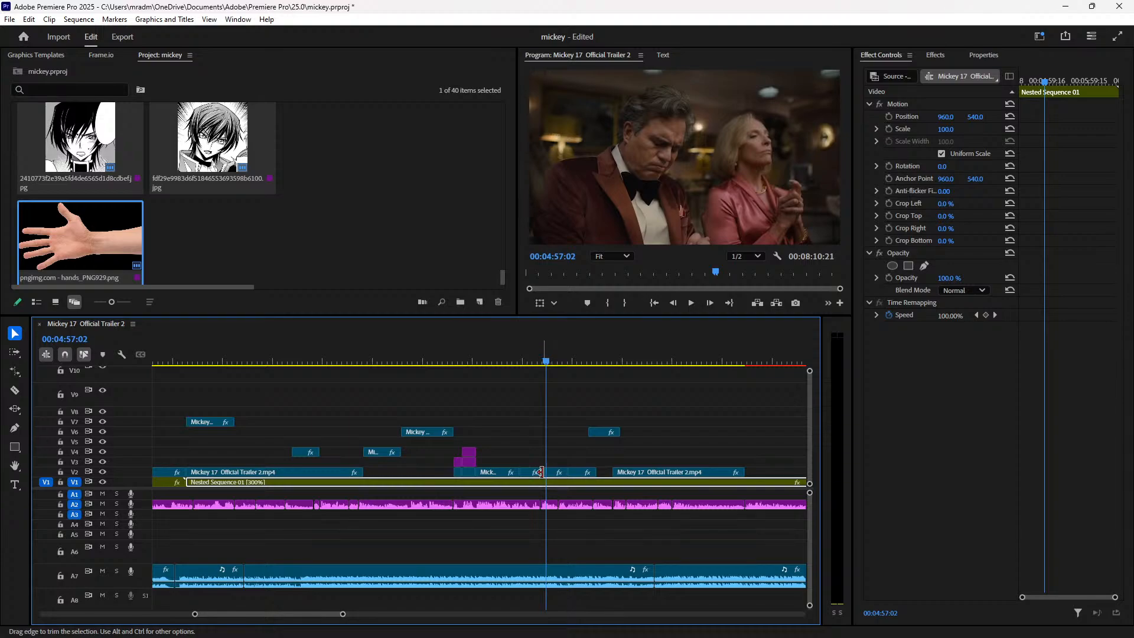
Step: Trim the V2 clip edge and zoom the short V2 clip at 04:56:15 to 186% scale
drag(538, 471, 535, 471)
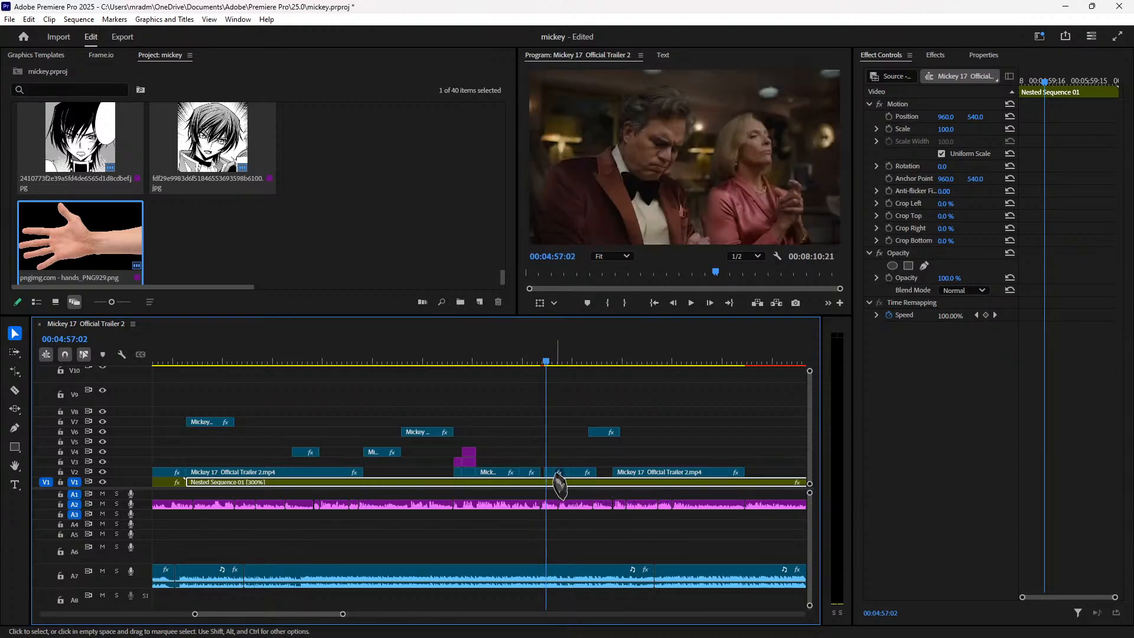
drag(606, 473, 577, 479)
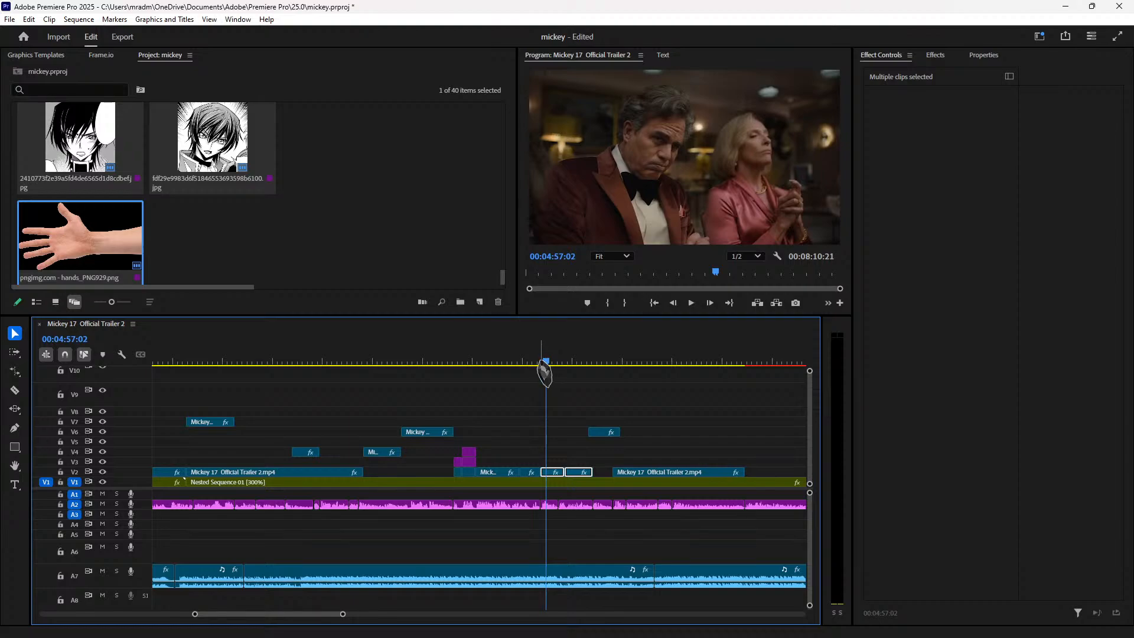
drag(544, 372, 540, 362)
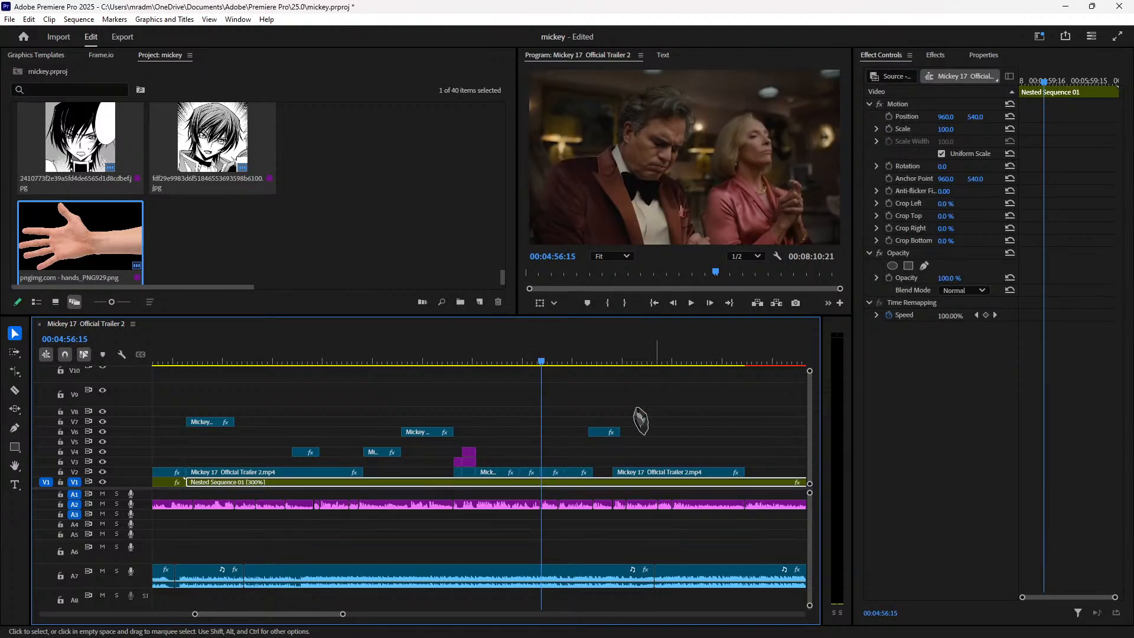
click(553, 473)
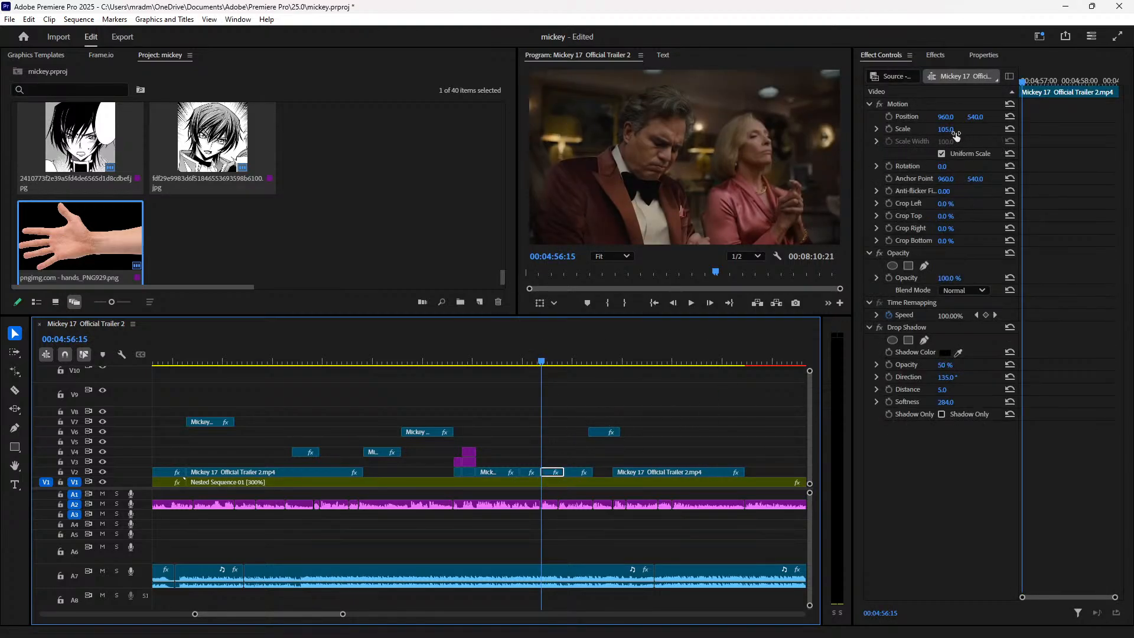
drag(943, 131, 985, 117)
Step: Play back the zoomed section and step frame by frame to the next shot near 04:57:13
click(532, 357)
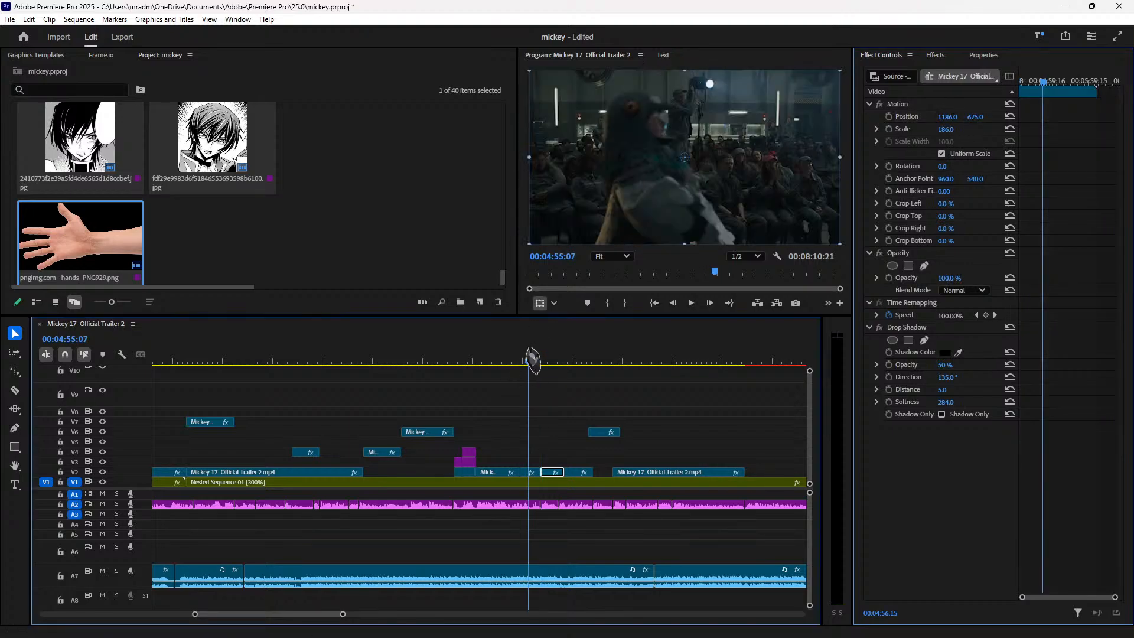
key(space)
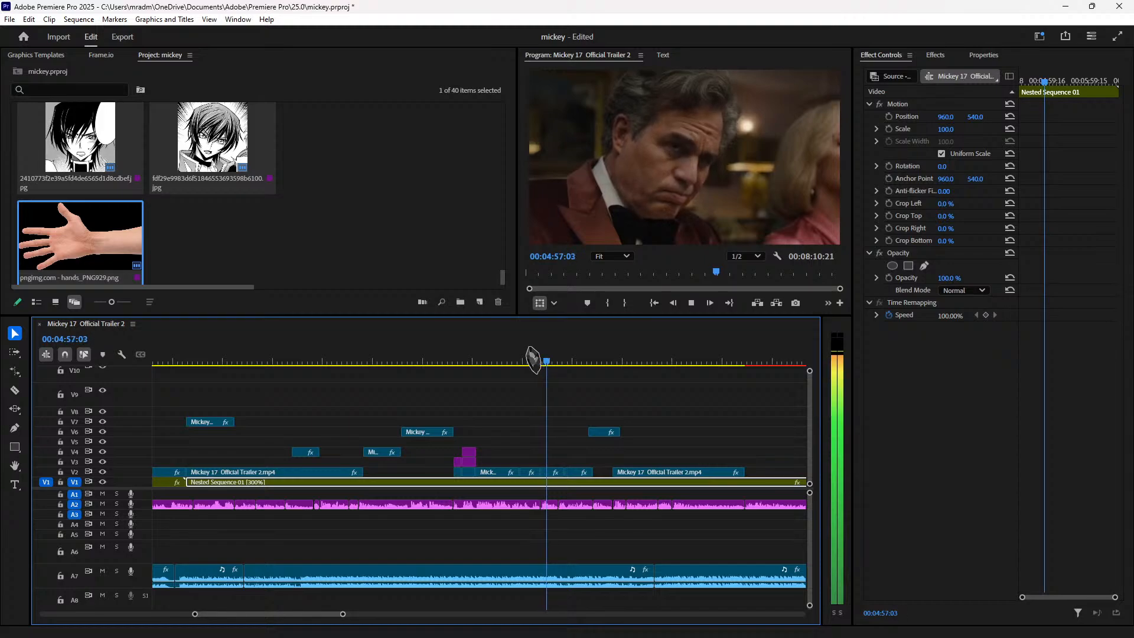
key(space)
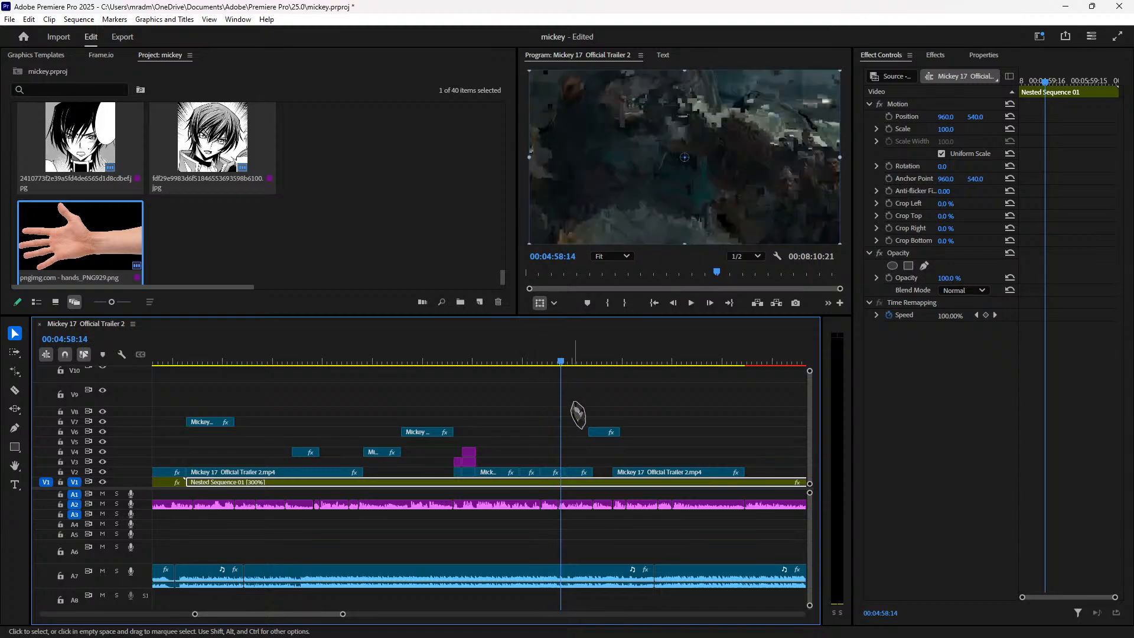
click(550, 361)
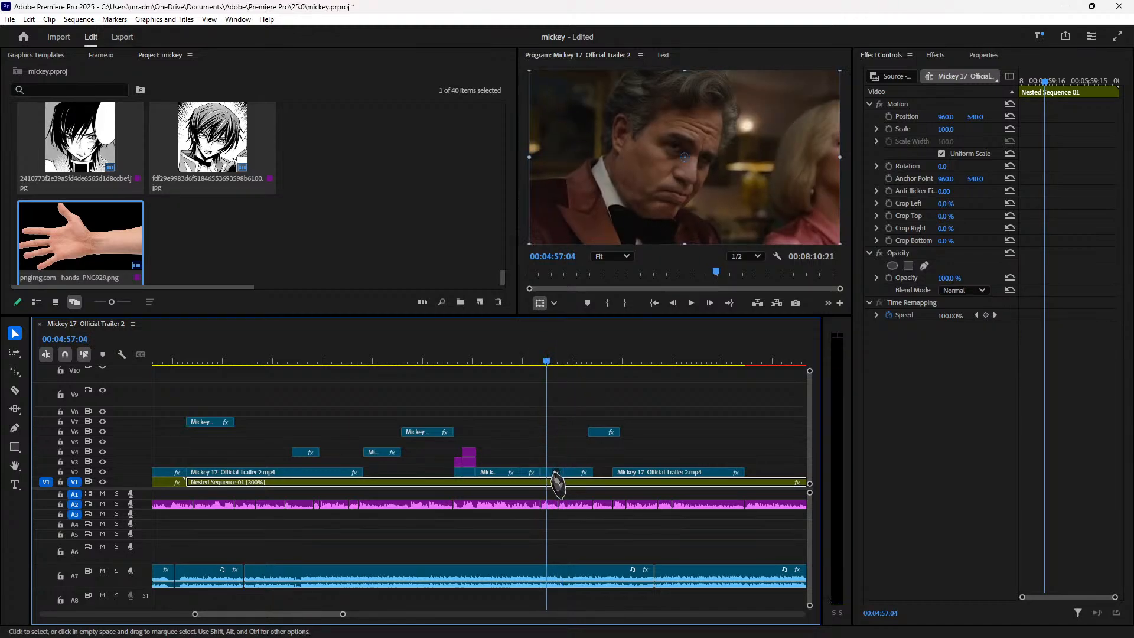
click(552, 473)
key(shift+Right)
key(Left)
key(Right)
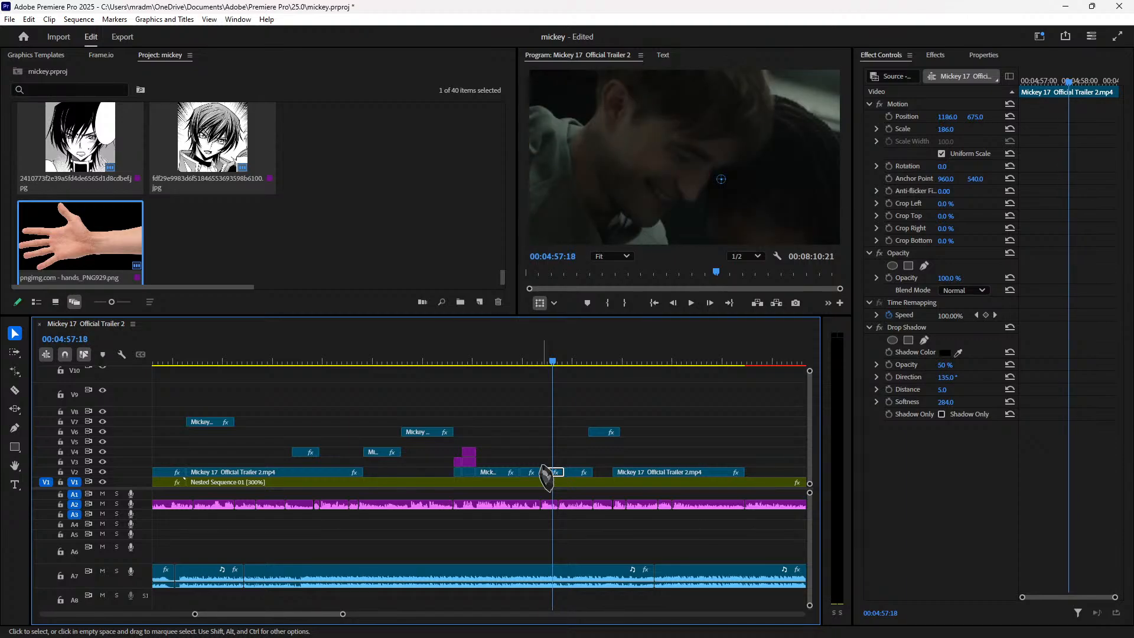
Step: Set the short V2 clip near 04:57 to scale 105, recentre it at 960, 540, and play back
key(d)
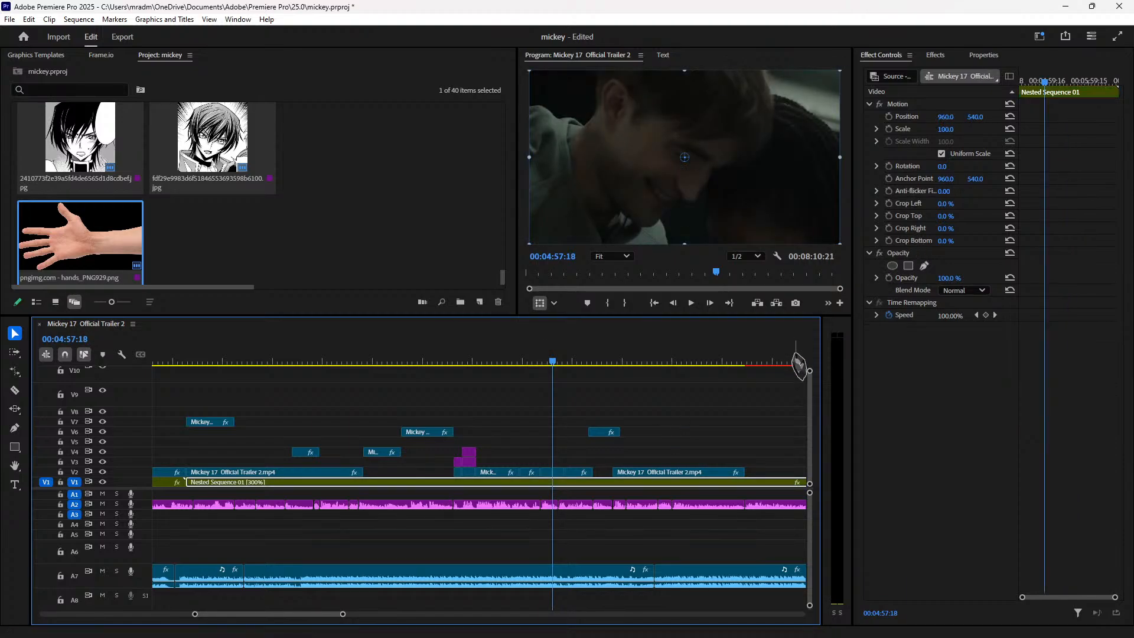
click(558, 473)
drag(617, 438, 614, 435)
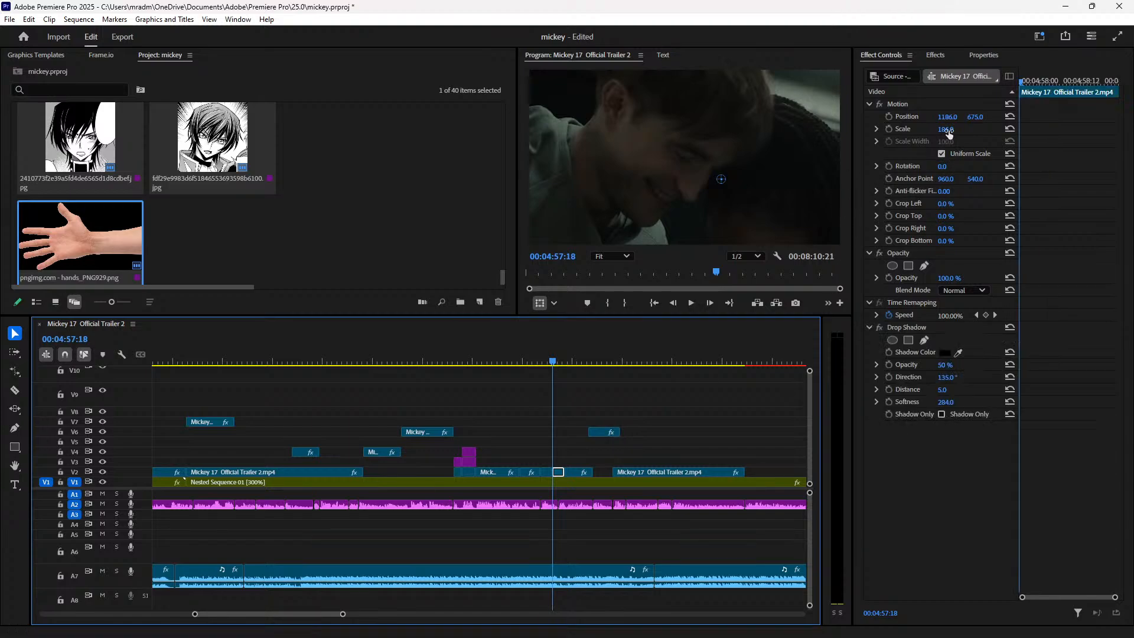
click(954, 128)
text(105)
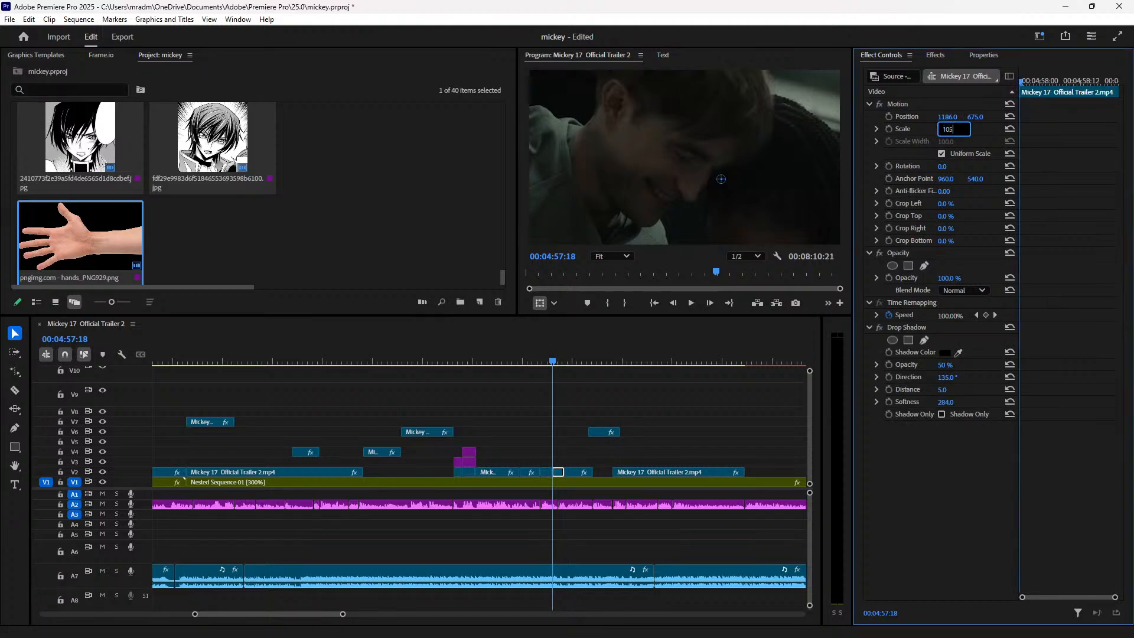
key(Return)
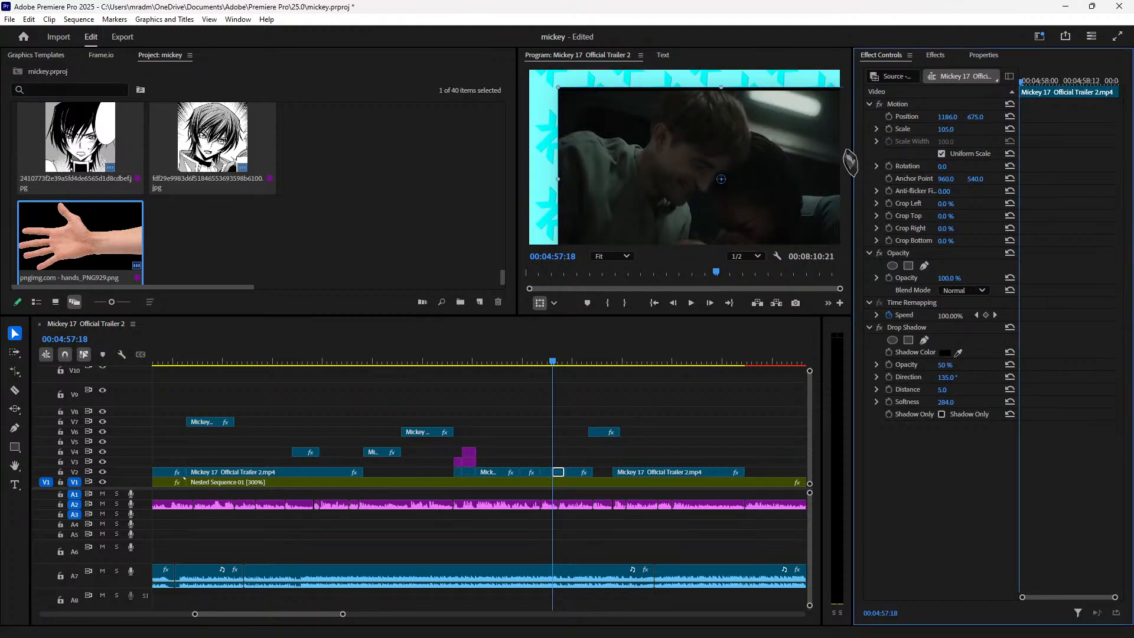
click(1009, 116)
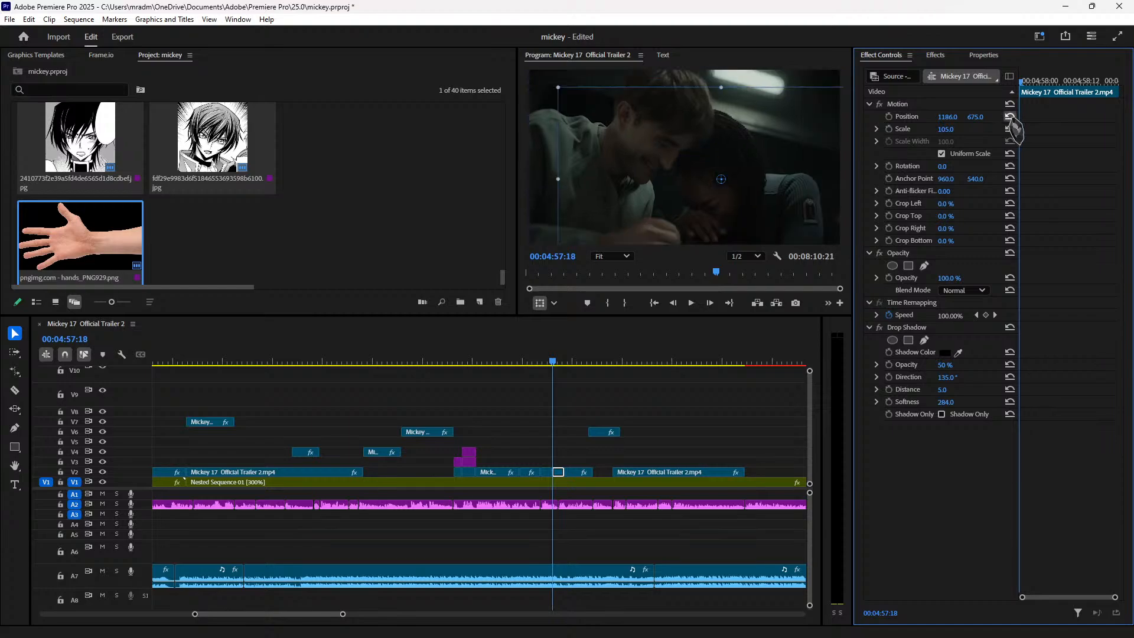
click(534, 360)
key(space)
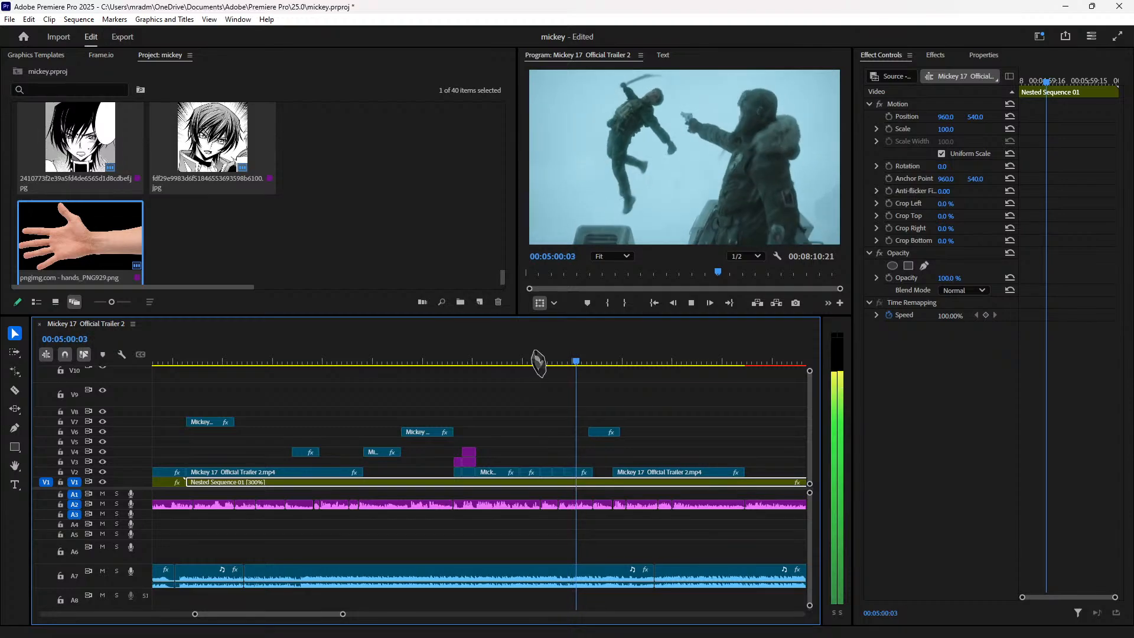
key(space)
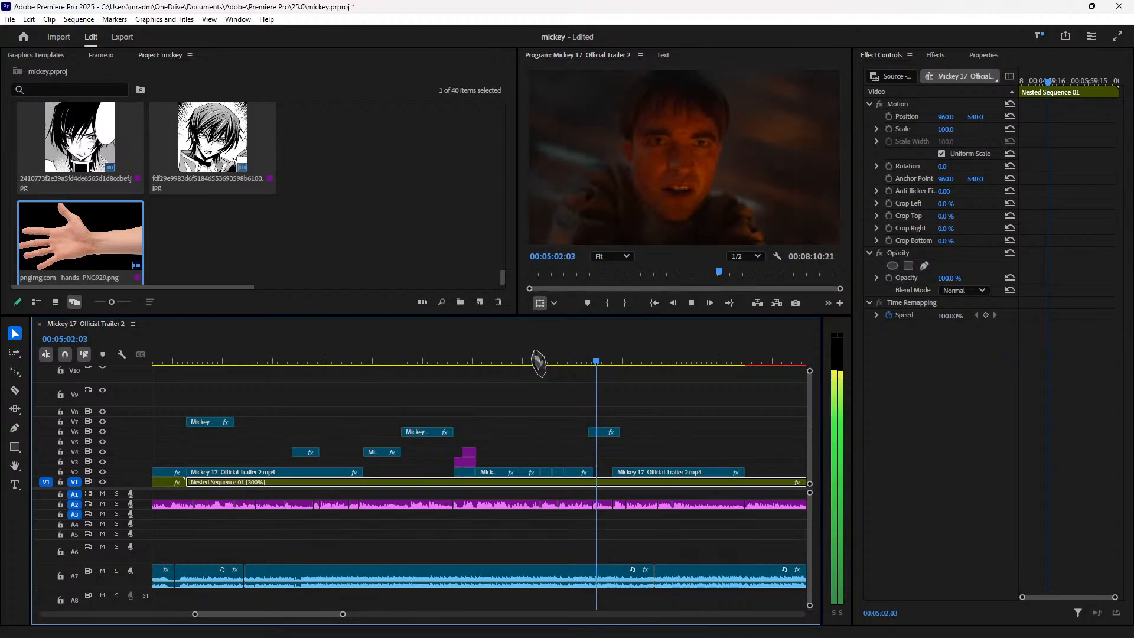
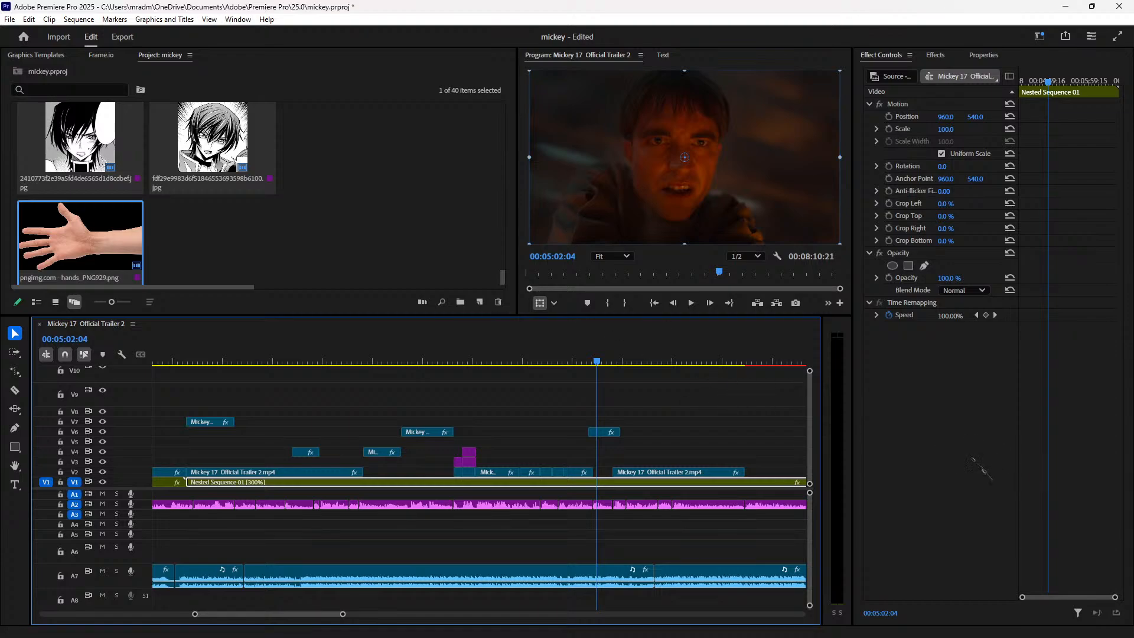
Step: Bring up the Windows Start menu over the Mickey 17 Premiere Pro project
mouse_move(442, 635)
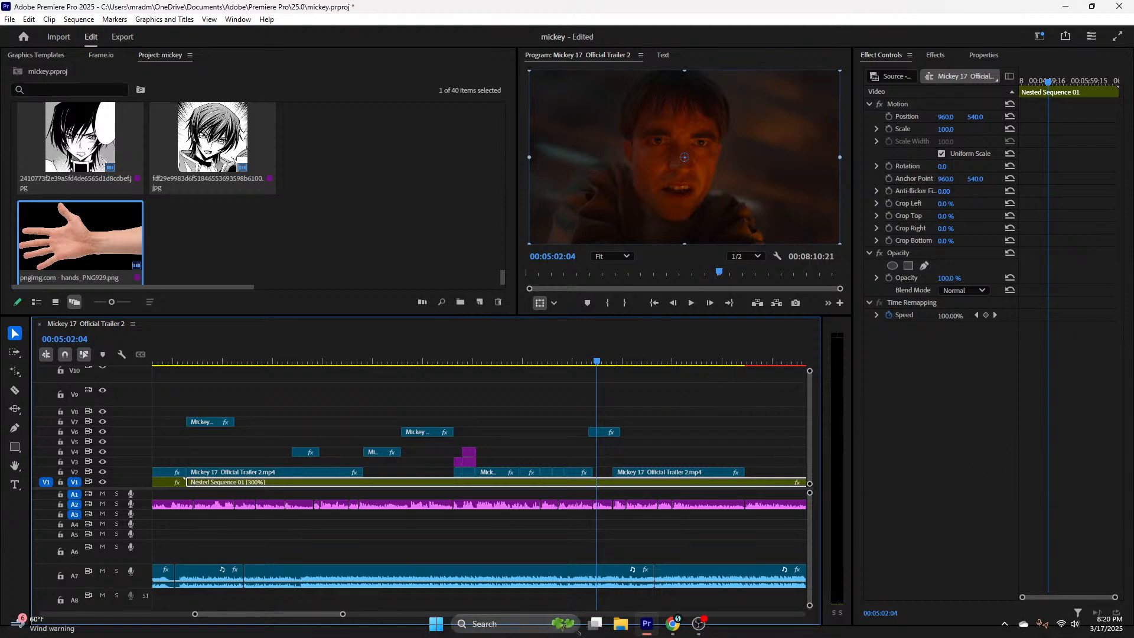
click(439, 624)
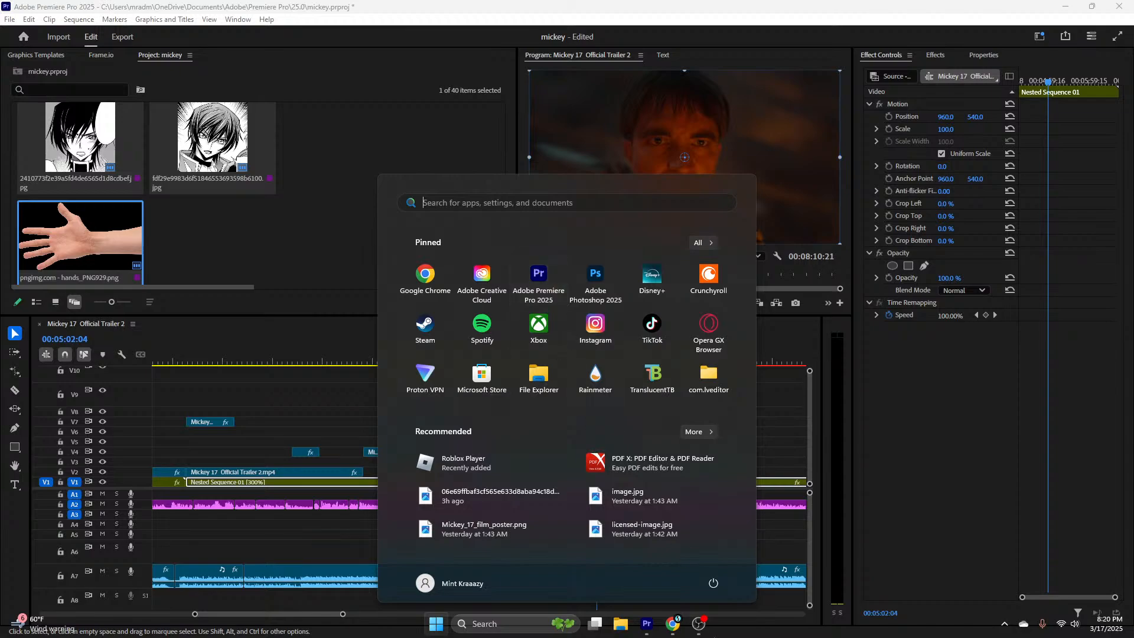
Step: Launch Discord from the Start menu's Recent apps list
mouse_move(682, 633)
click(442, 202)
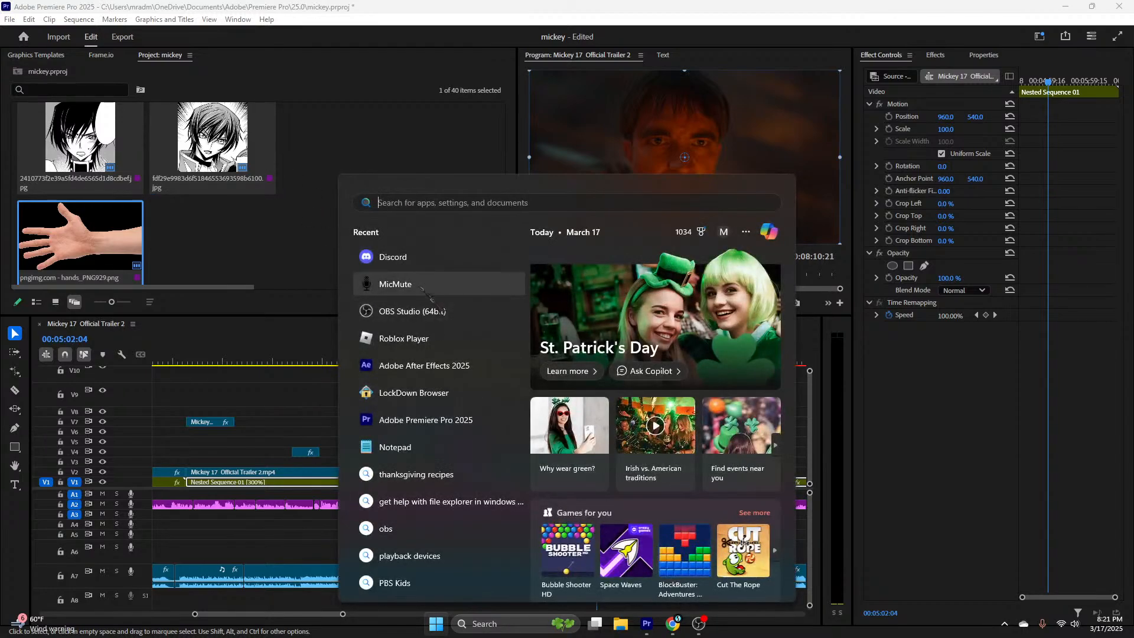
click(420, 253)
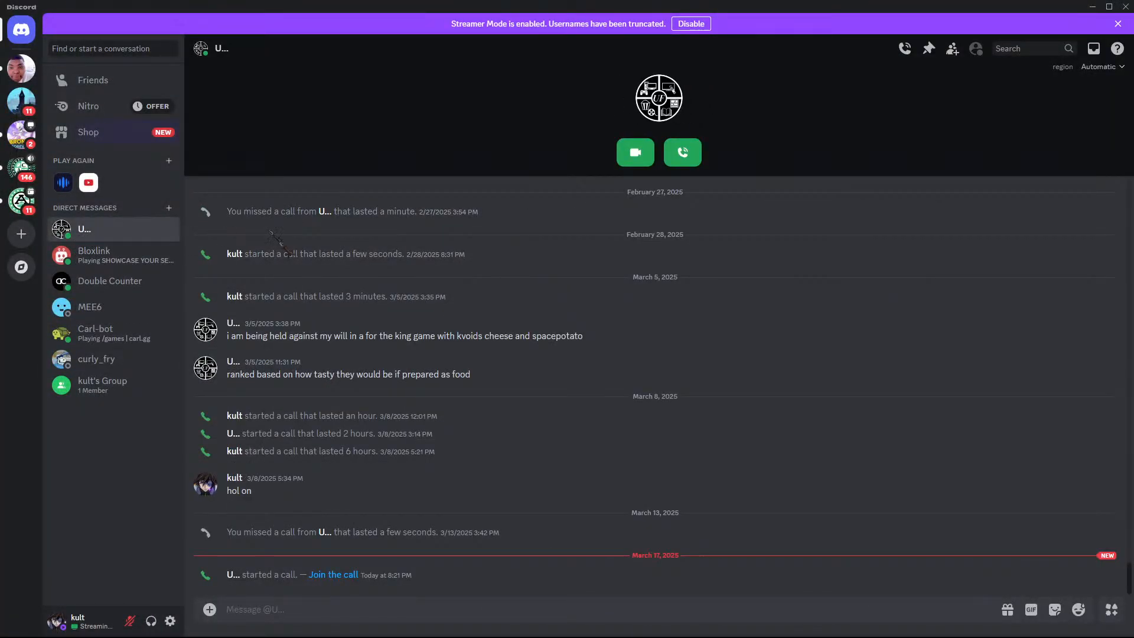
Step: Join the direct-message voice call, lower the system volume, and check the other participant's options
click(676, 161)
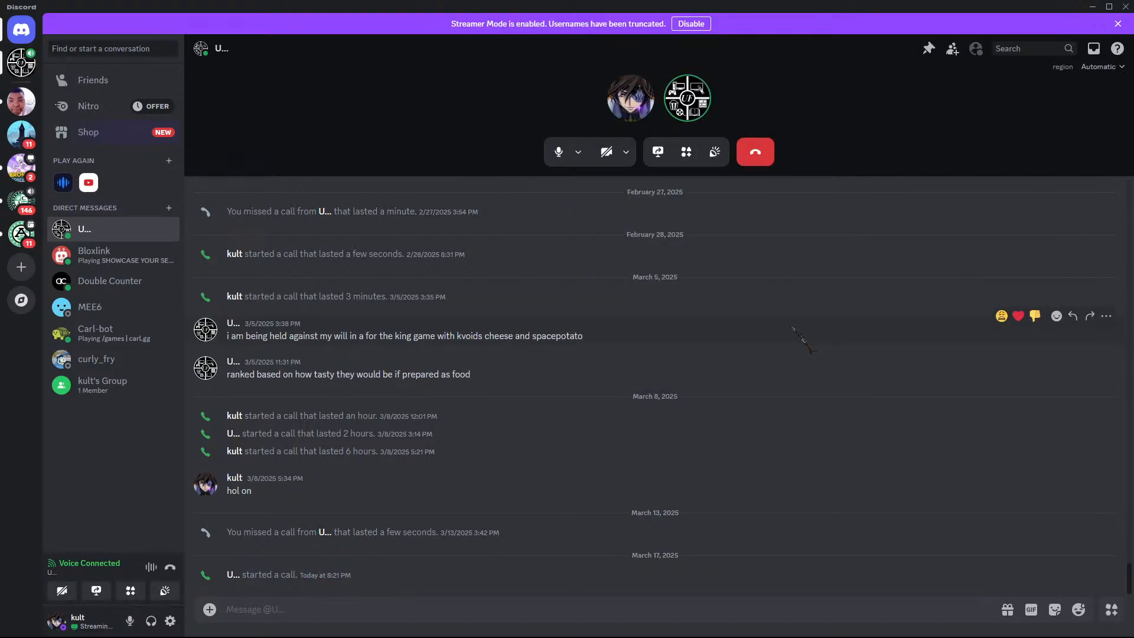
key(XF86AudioLowerVolume)
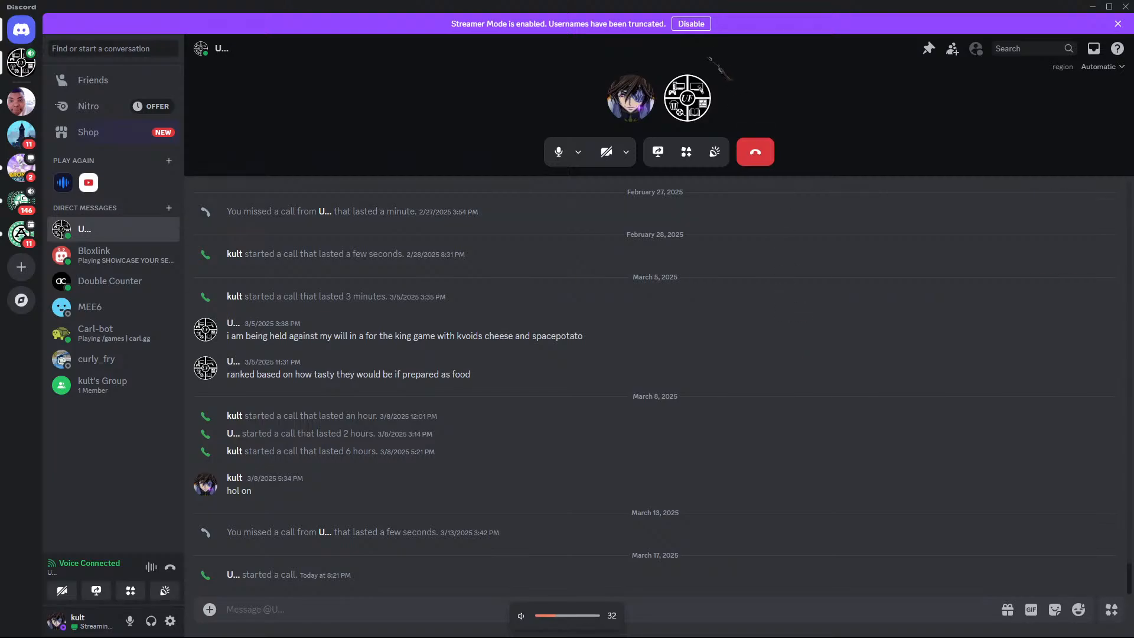
right_click(691, 106)
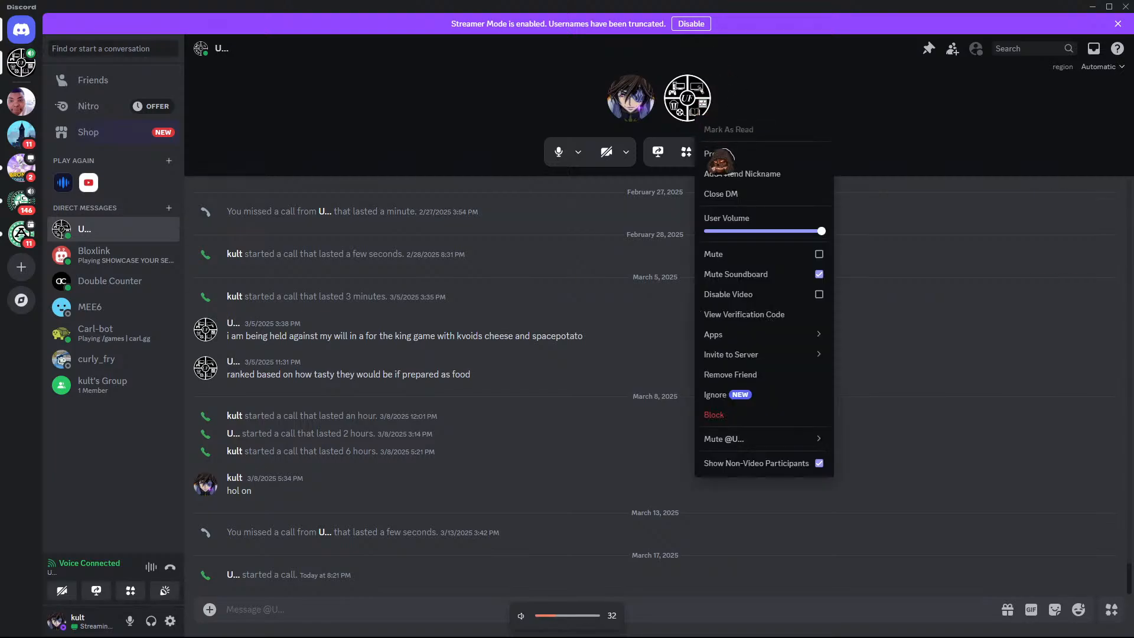
click(900, 159)
right_click(692, 105)
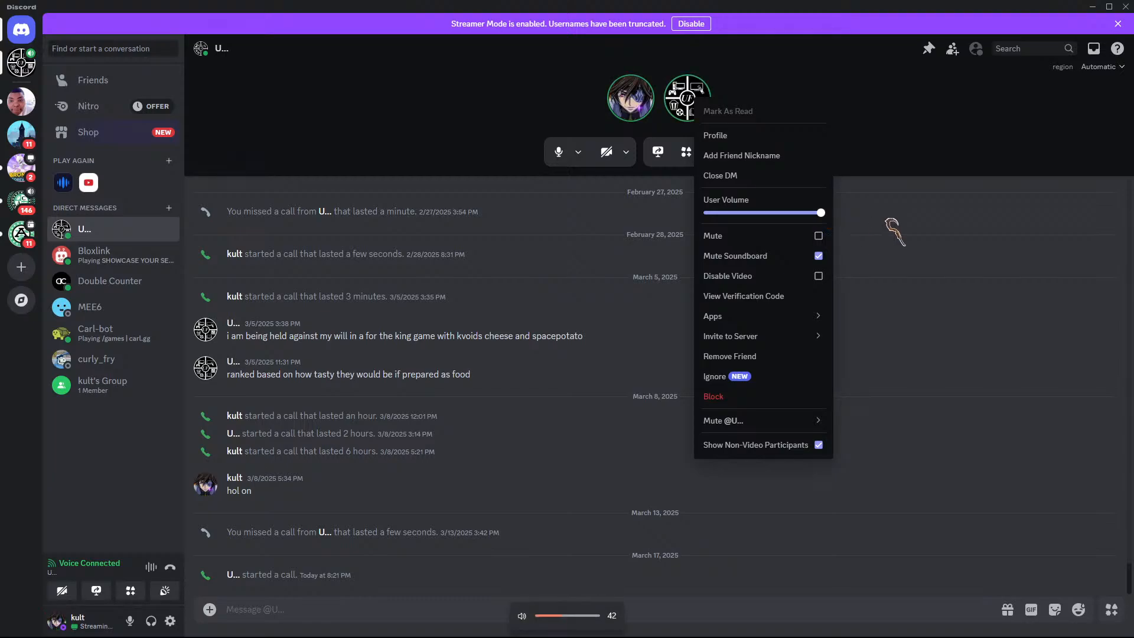
click(893, 191)
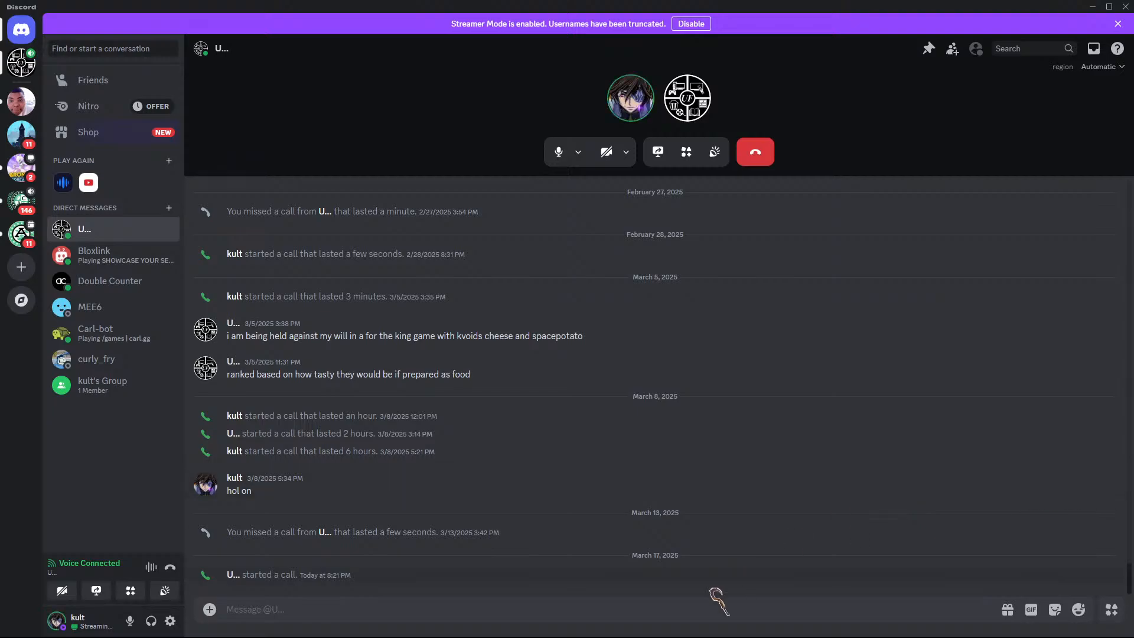
Step: Set Discord's Voice & Video input device to Microphone (Blue Snowball)
click(170, 620)
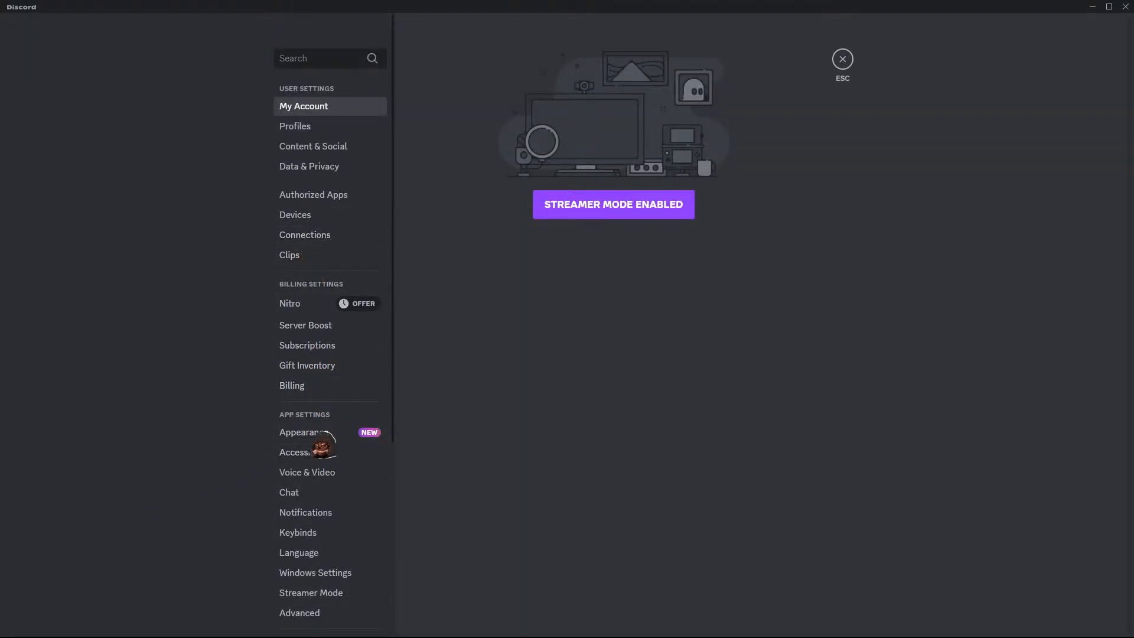
click(348, 475)
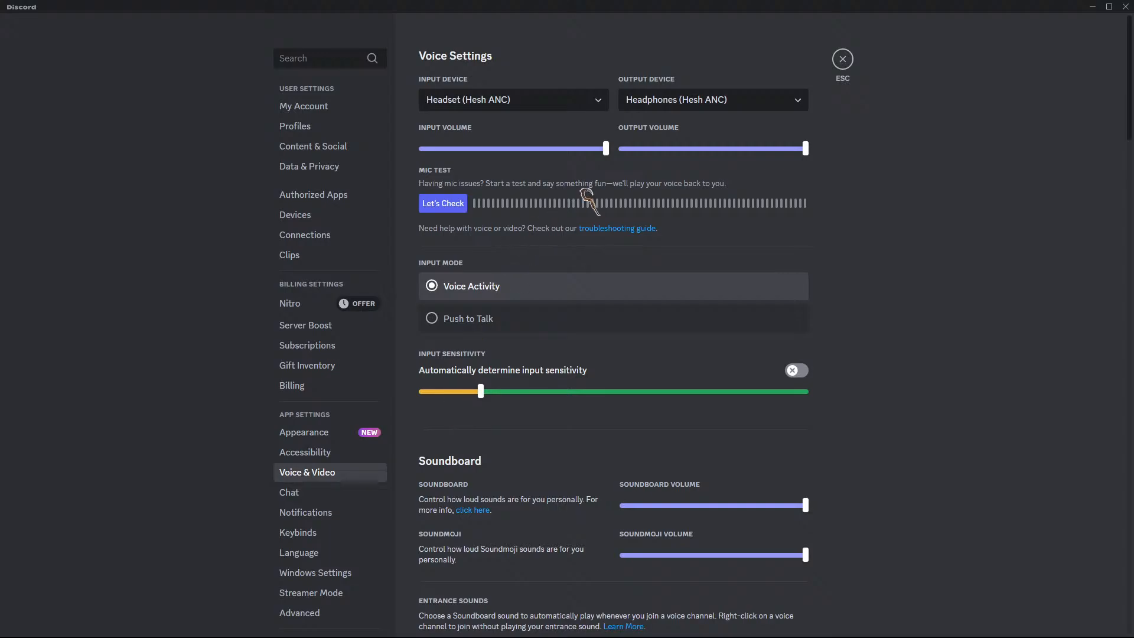
click(564, 101)
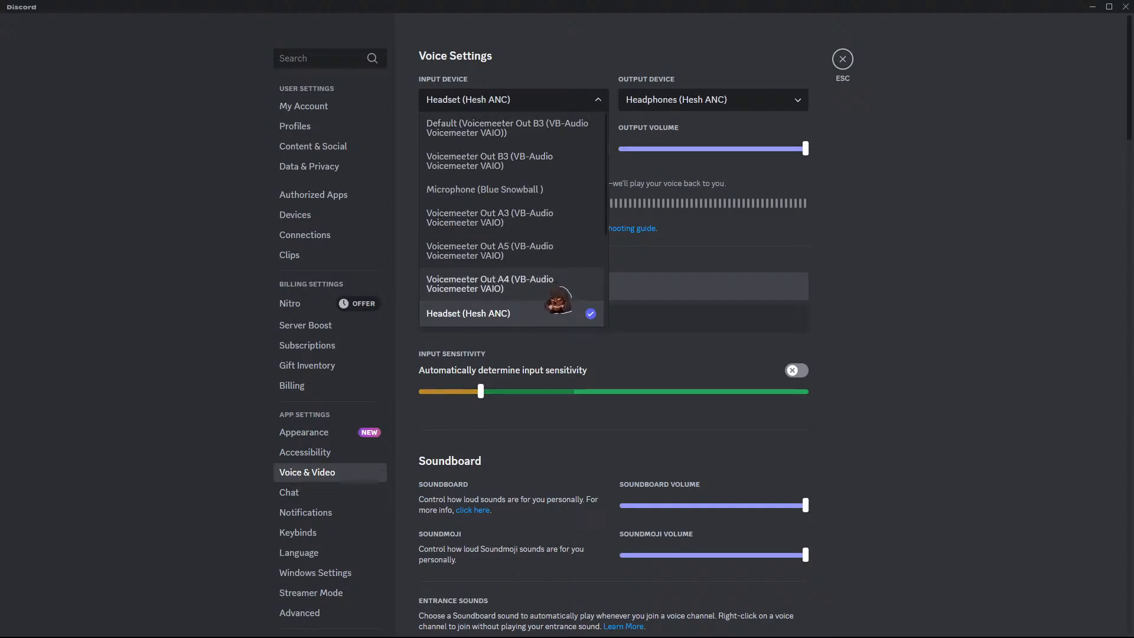
click(585, 189)
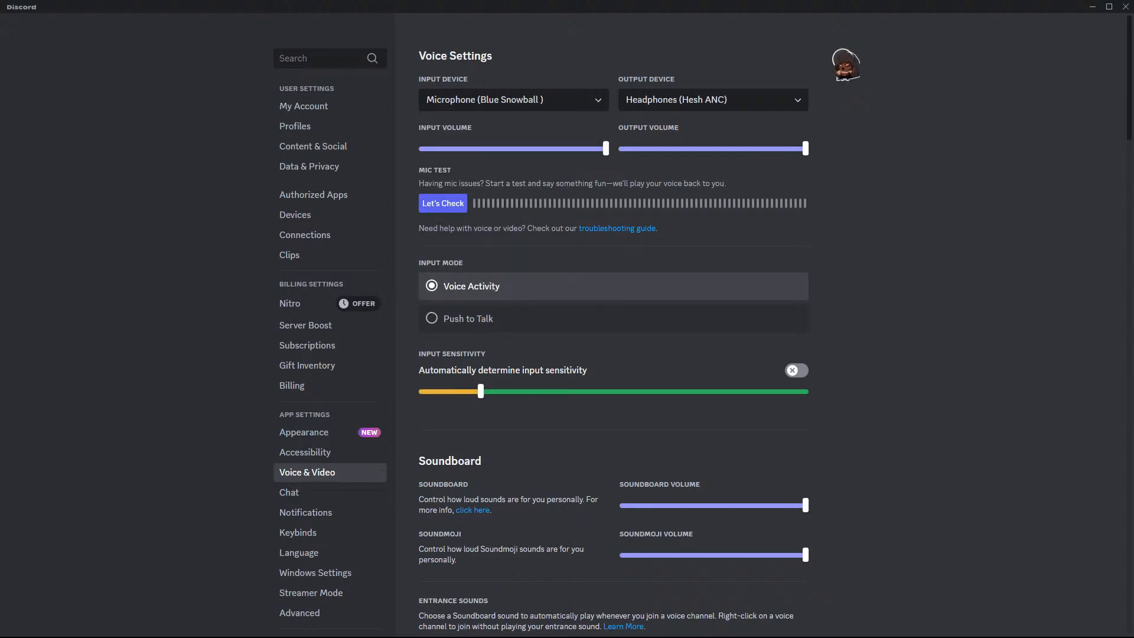
click(843, 59)
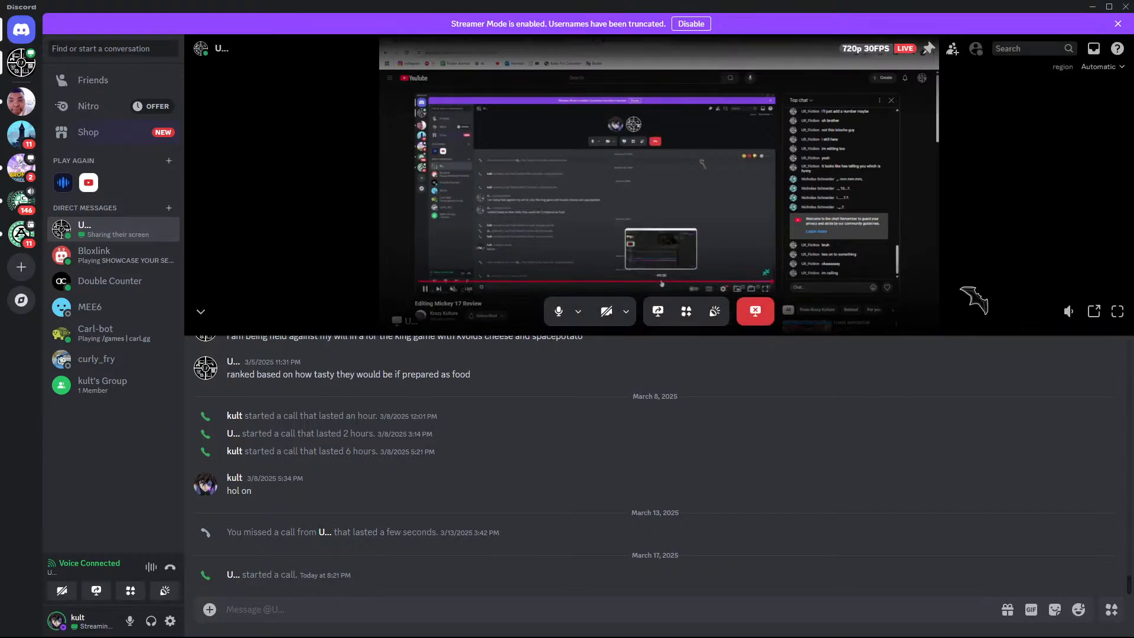
Step: Watch the shared stream full screen and open the unmuted Overwatch 2 x LE SSERAFIM livestream
click(1118, 312)
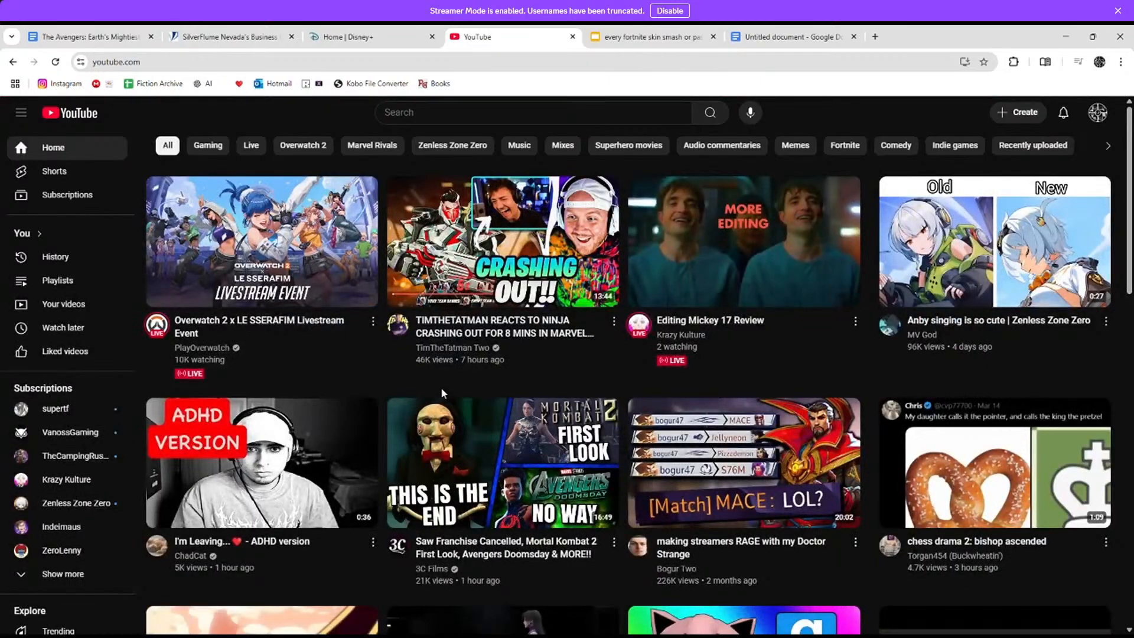
click(279, 273)
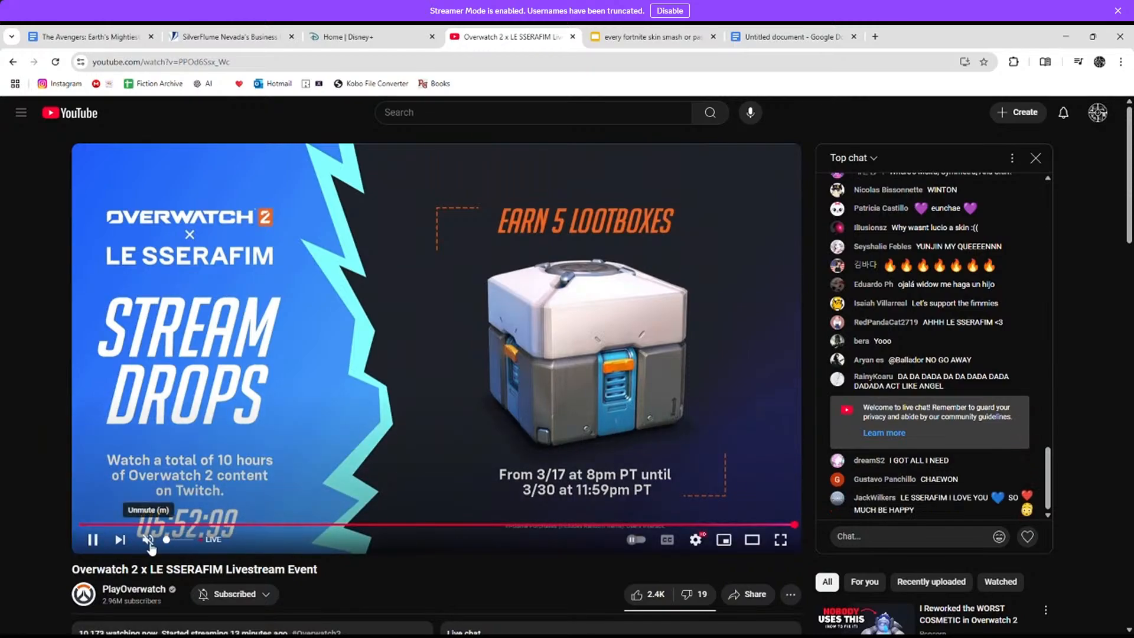
click(148, 540)
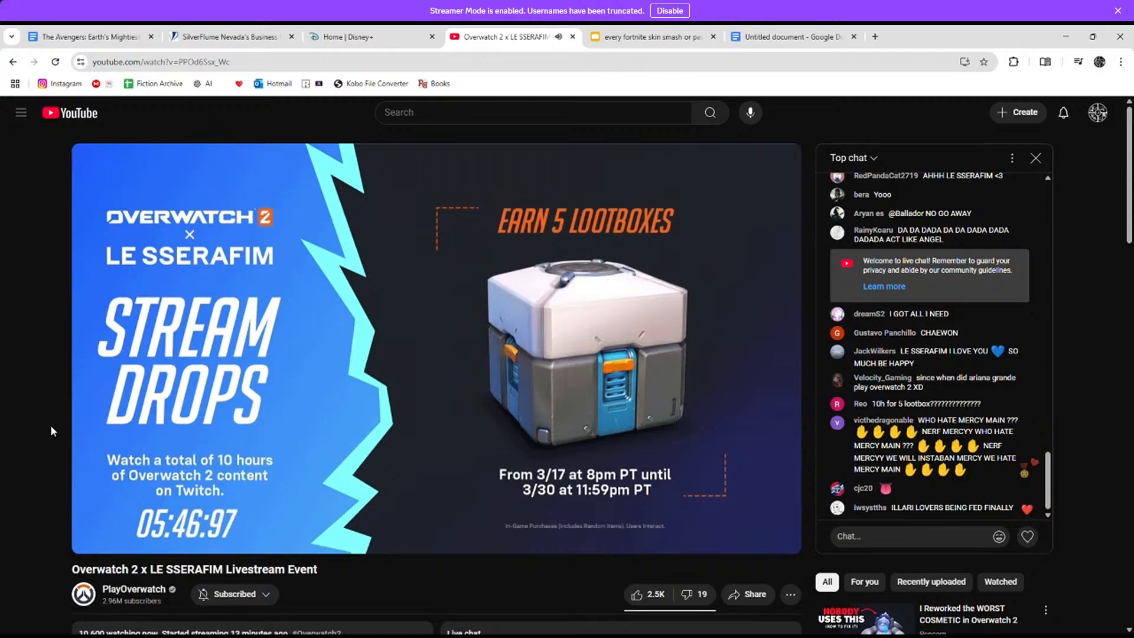
scroll(51, 424, down, 4)
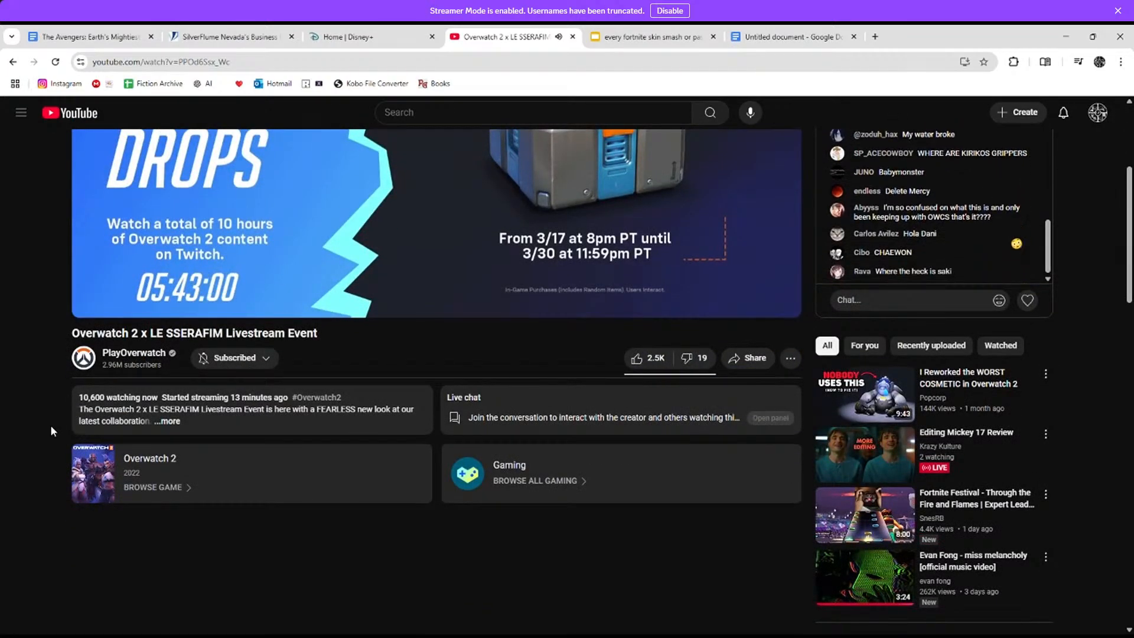
scroll(48, 419, up, 3)
scroll(48, 420, up, 1)
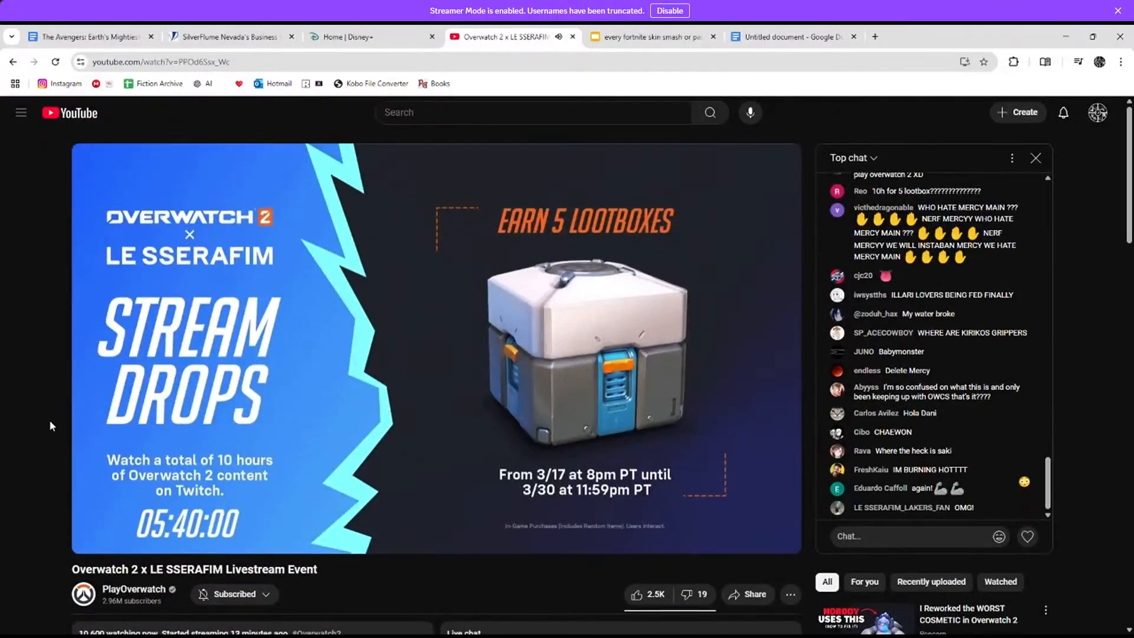
Step: Return to the YouTube home page and scroll through the recommended videos
click(75, 119)
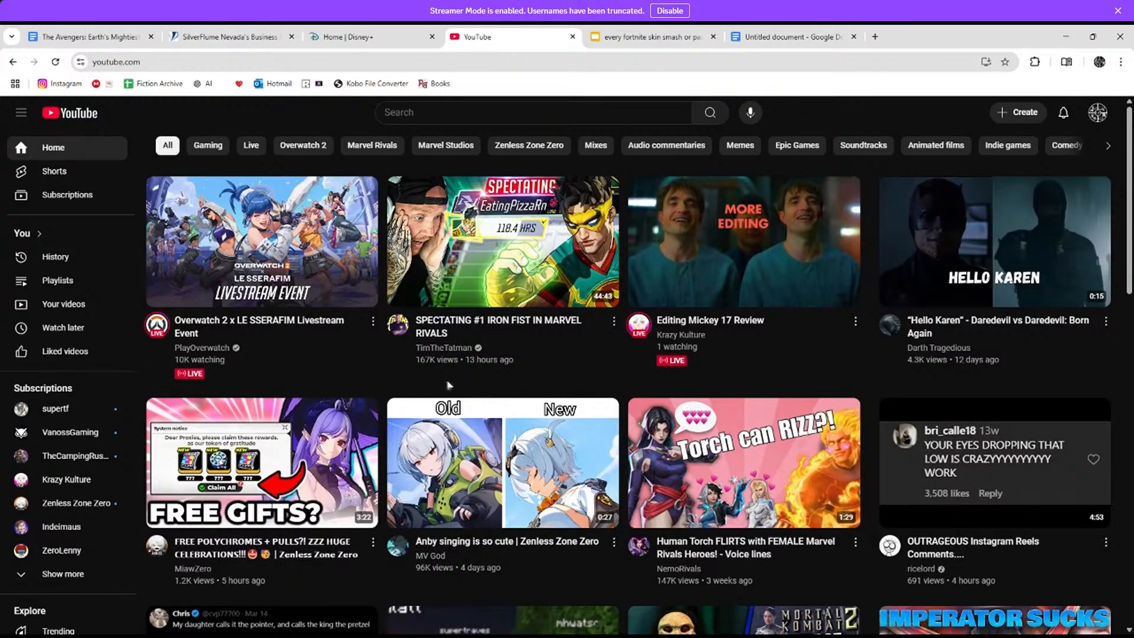
scroll(466, 361, down, 4)
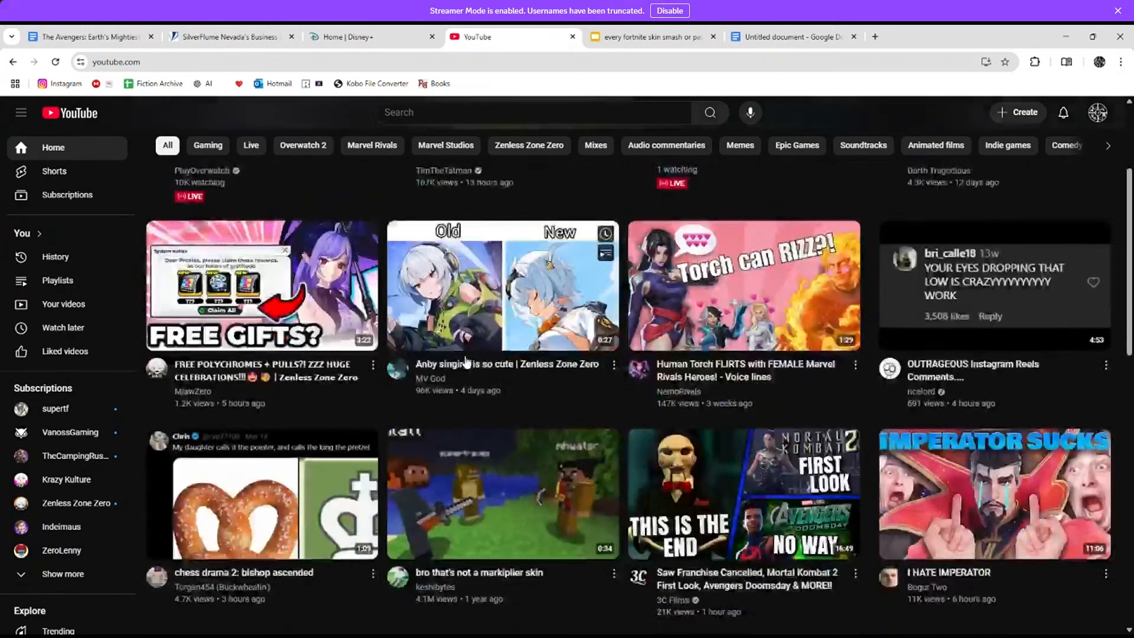
scroll(467, 362, down, 1)
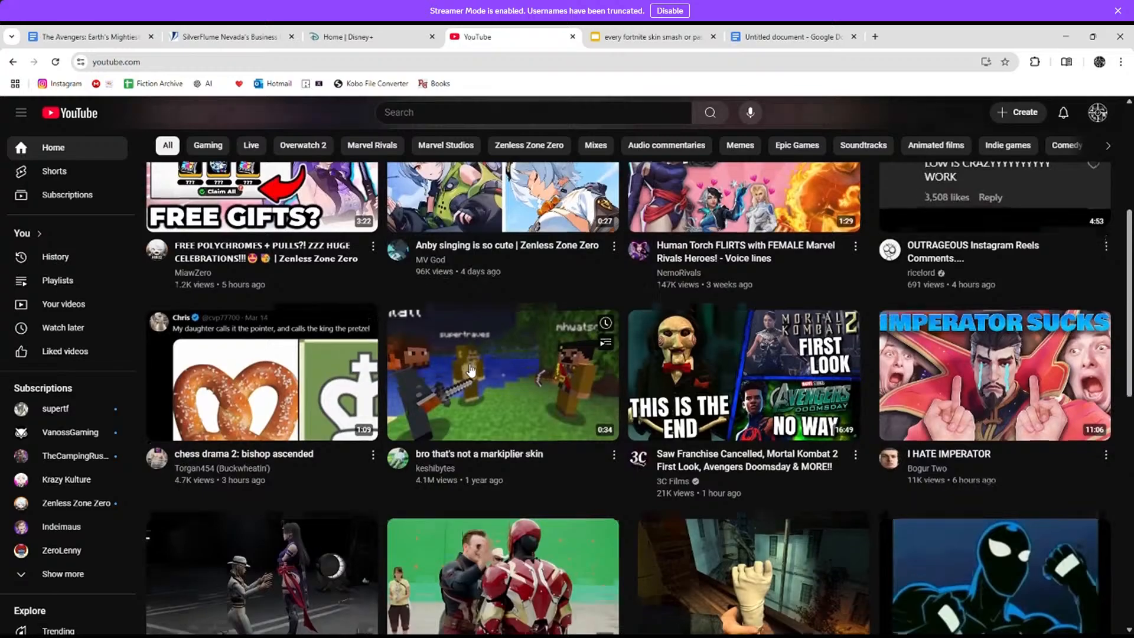
scroll(468, 365, down, 1)
scroll(469, 368, up, 1)
scroll(470, 370, down, 4)
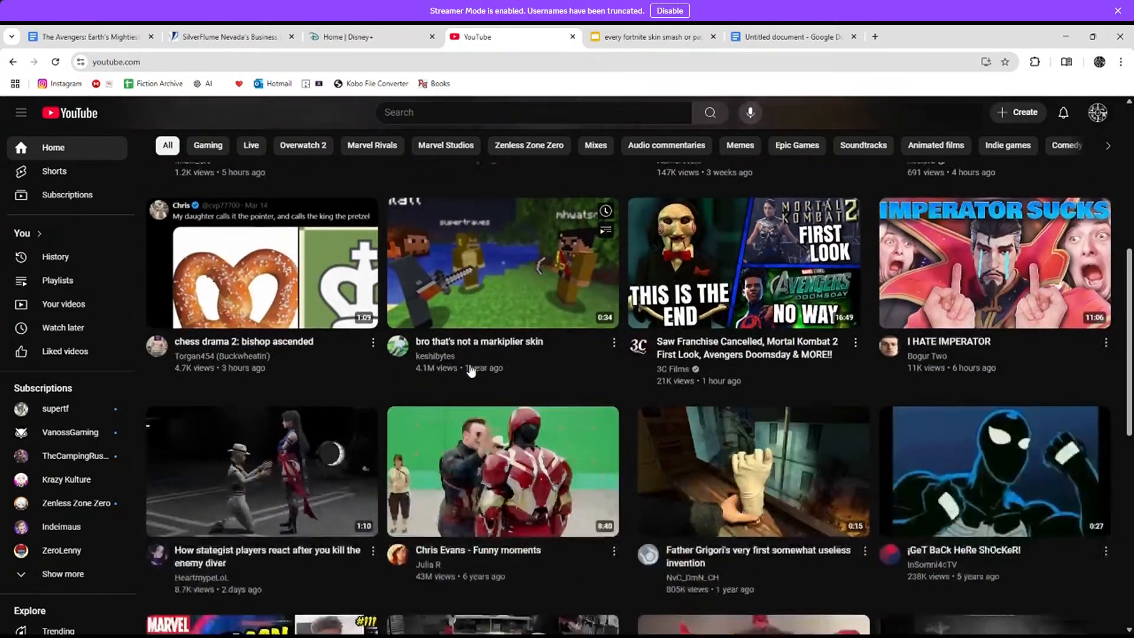
scroll(572, 403, down, 3)
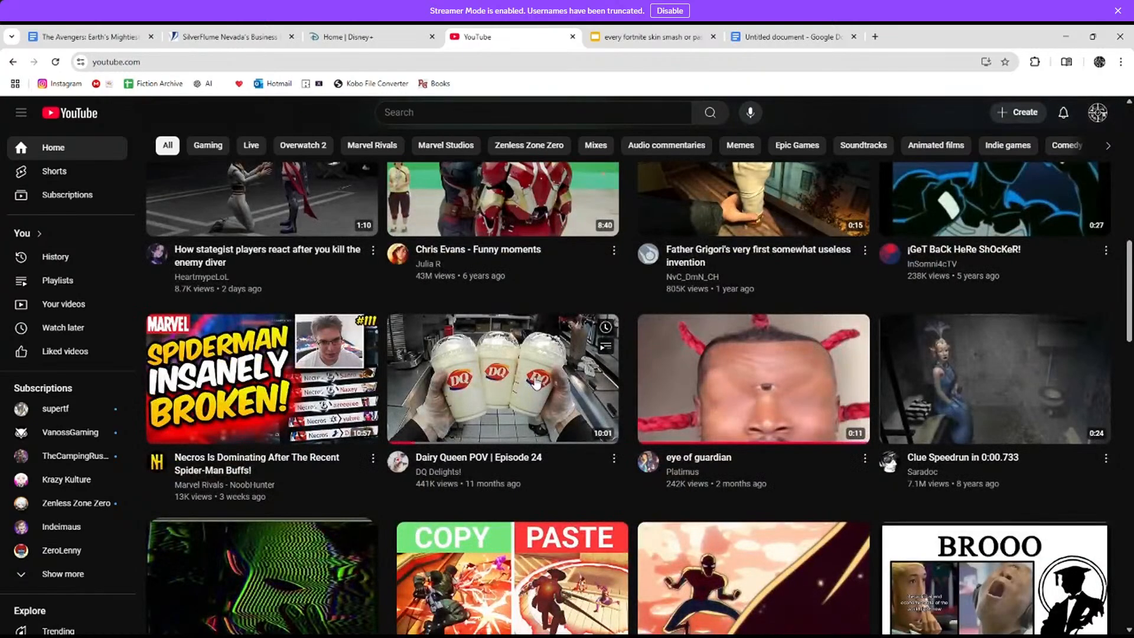
Step: Open 'Dairy Queen POV | Episode 24' and lower its playback volume
click(534, 383)
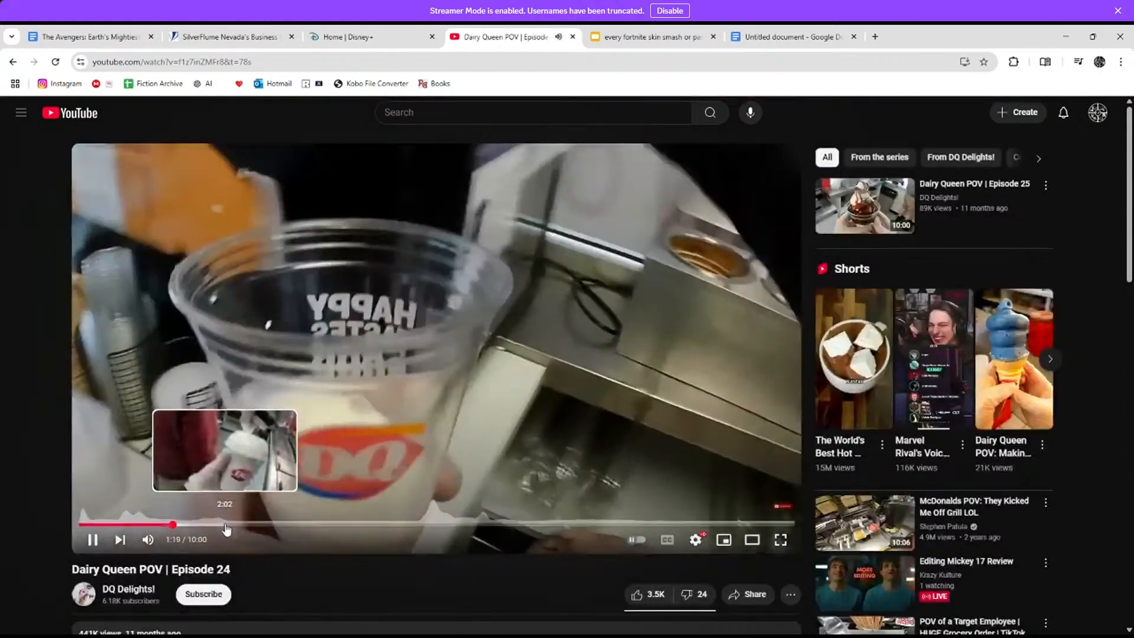
mouse_move(150, 541)
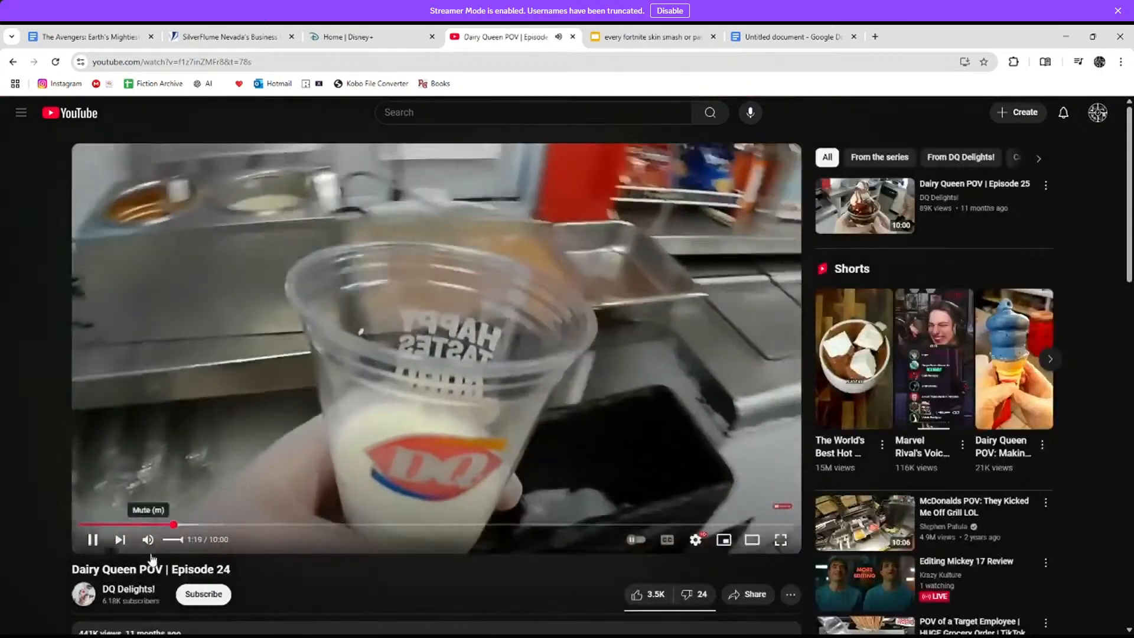
drag(183, 541, 173, 541)
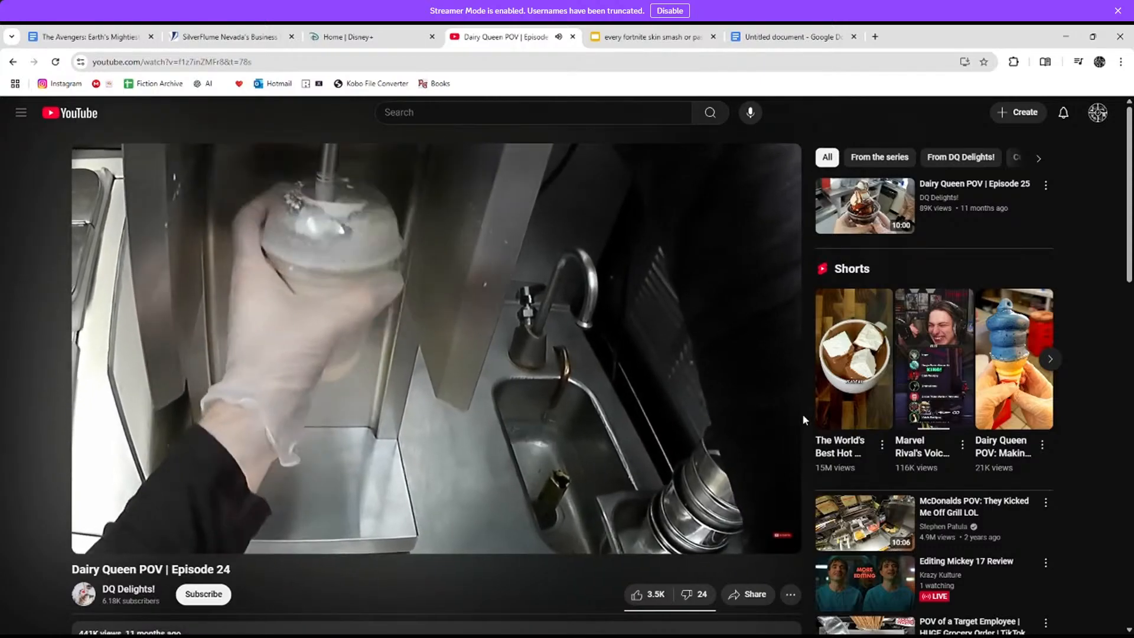
Step: Open 'McDonalds POV: They Kicked Me Off Grill LOL' from the recommendations
scroll(802, 445, down, 5)
scroll(813, 469, up, 5)
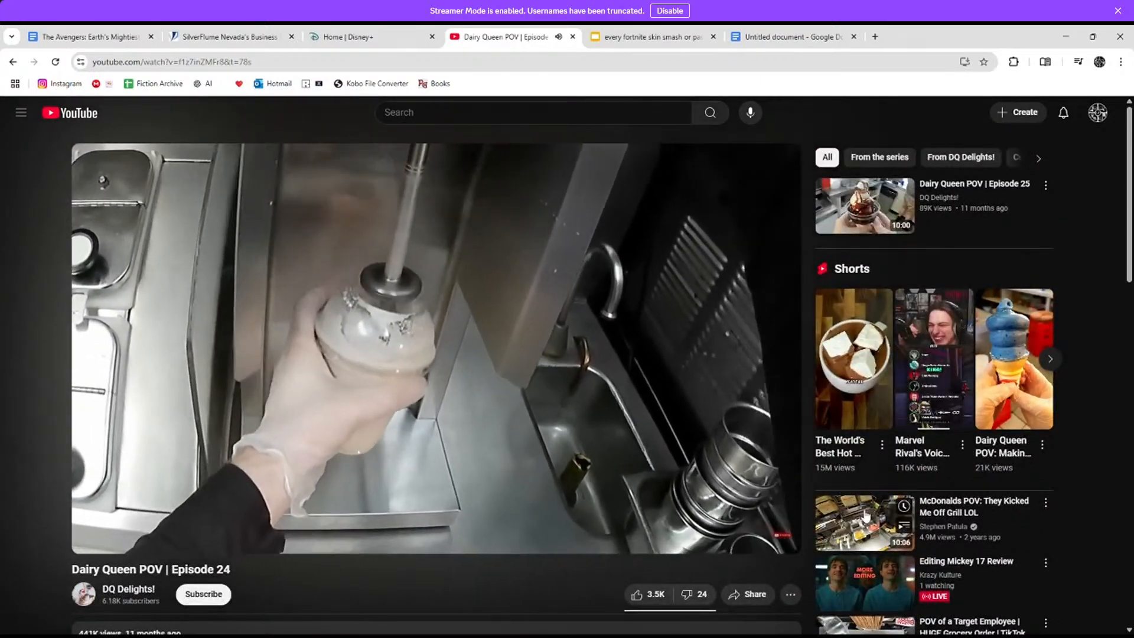
scroll(859, 540, down, 4)
click(862, 291)
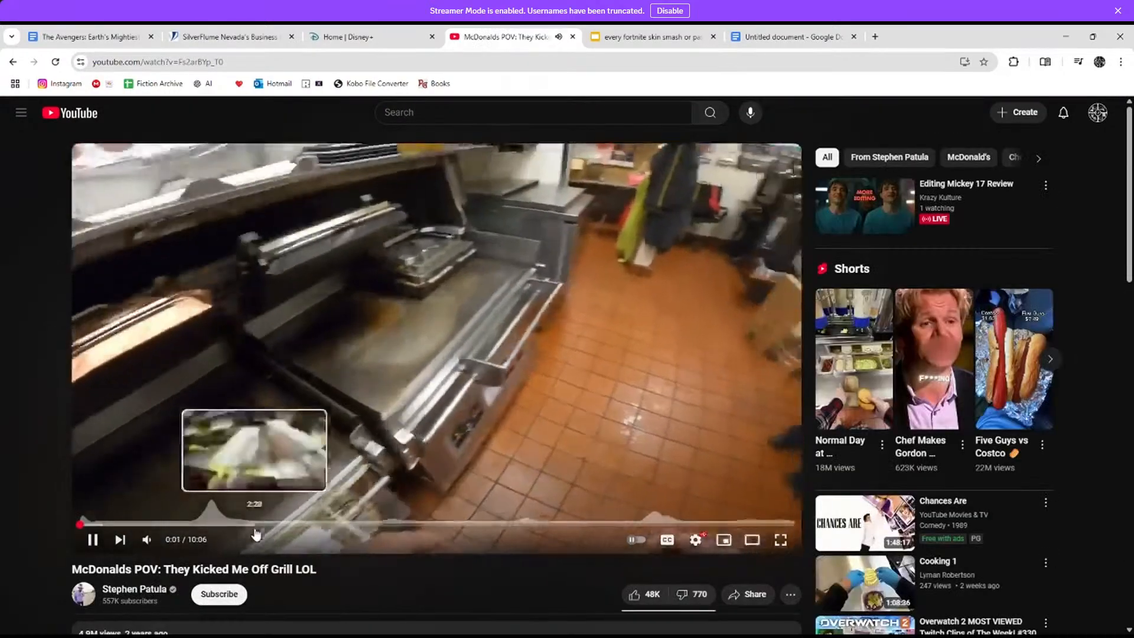
Step: Skip ahead in the McDonalds video, then scroll to and open ricelord's 'OUTRAGEOUS Instagram Reels Comments....'
click(255, 524)
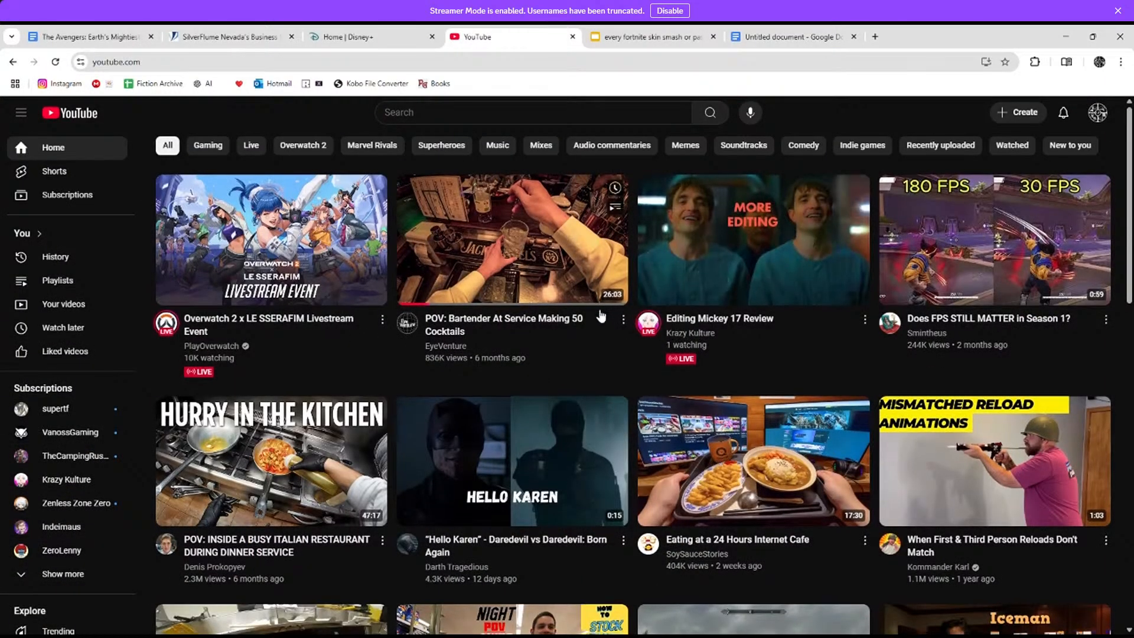
scroll(601, 316, down, 2)
scroll(586, 338, down, 1)
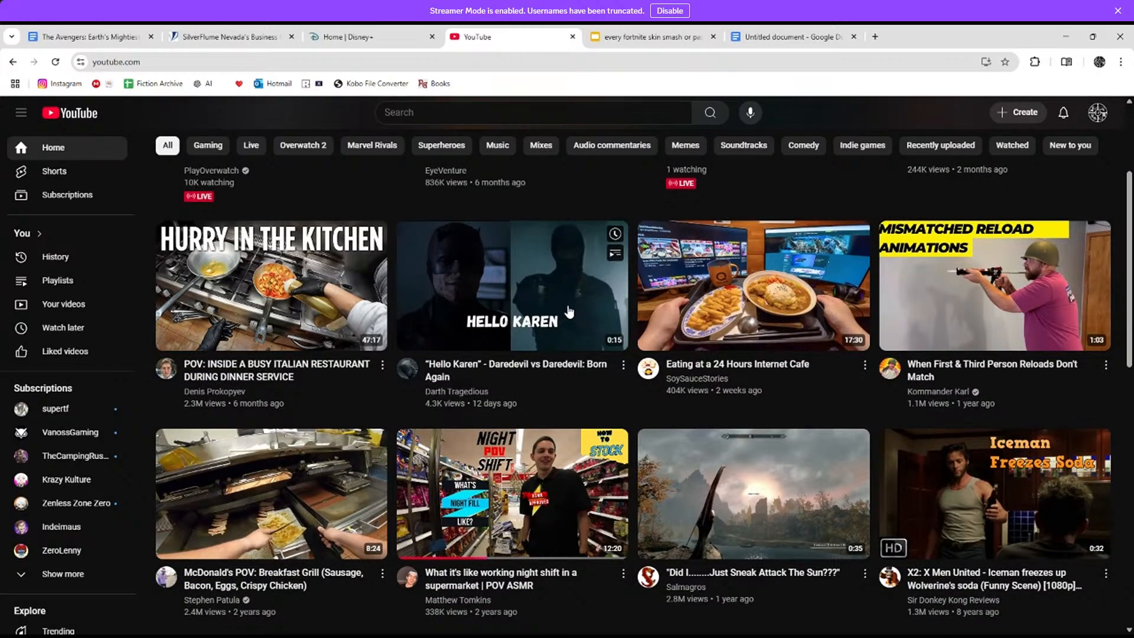
scroll(568, 312, down, 3)
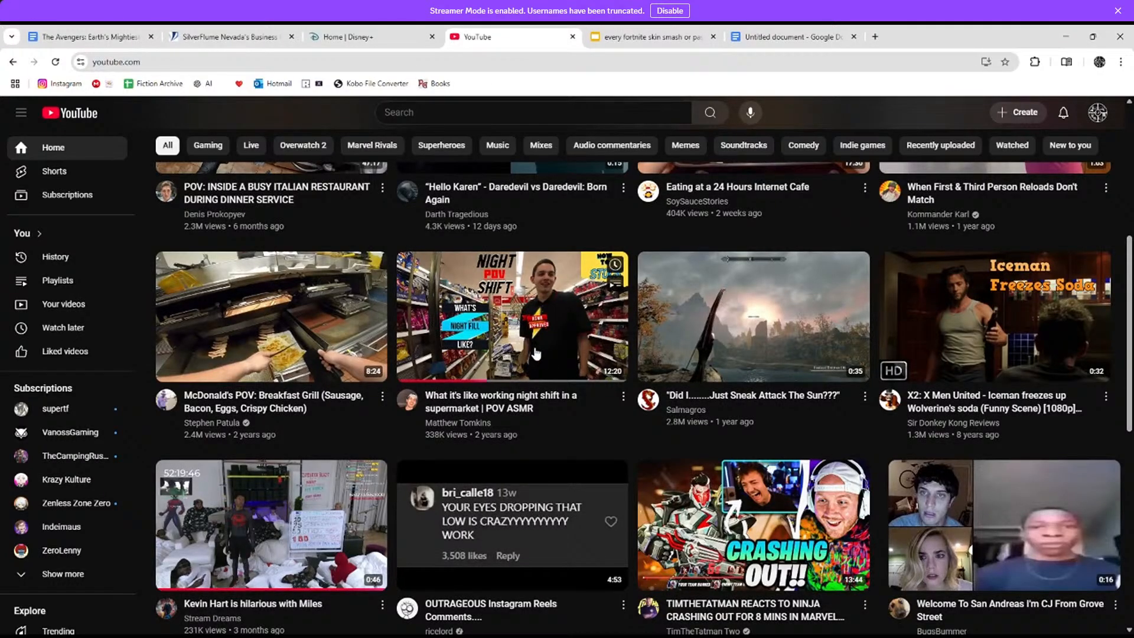
scroll(536, 353, down, 3)
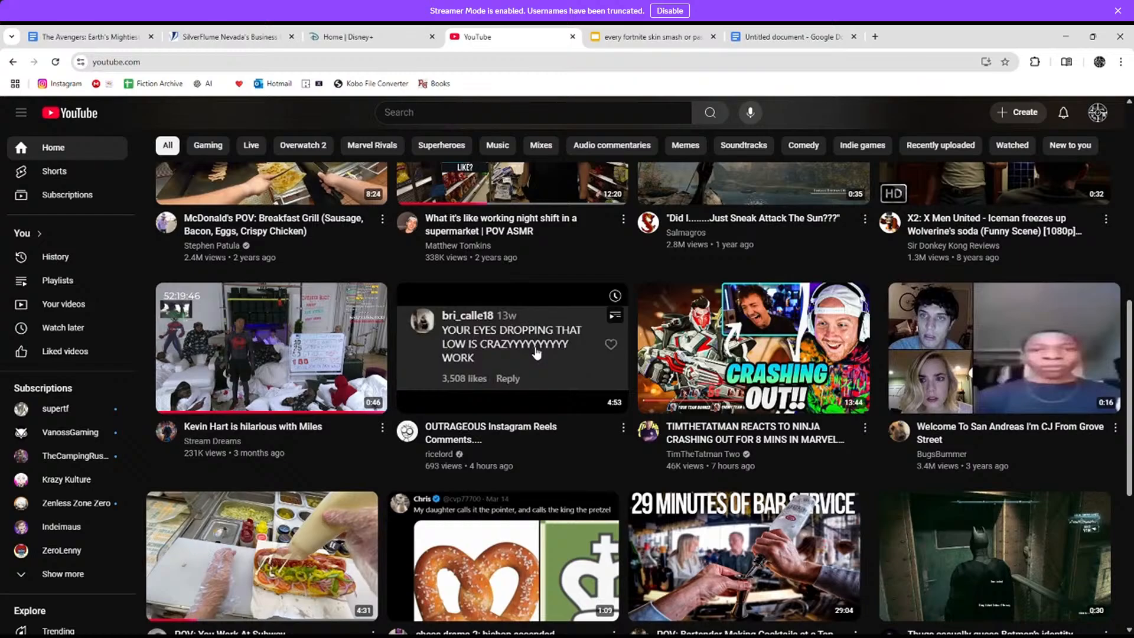
scroll(536, 353, down, 1)
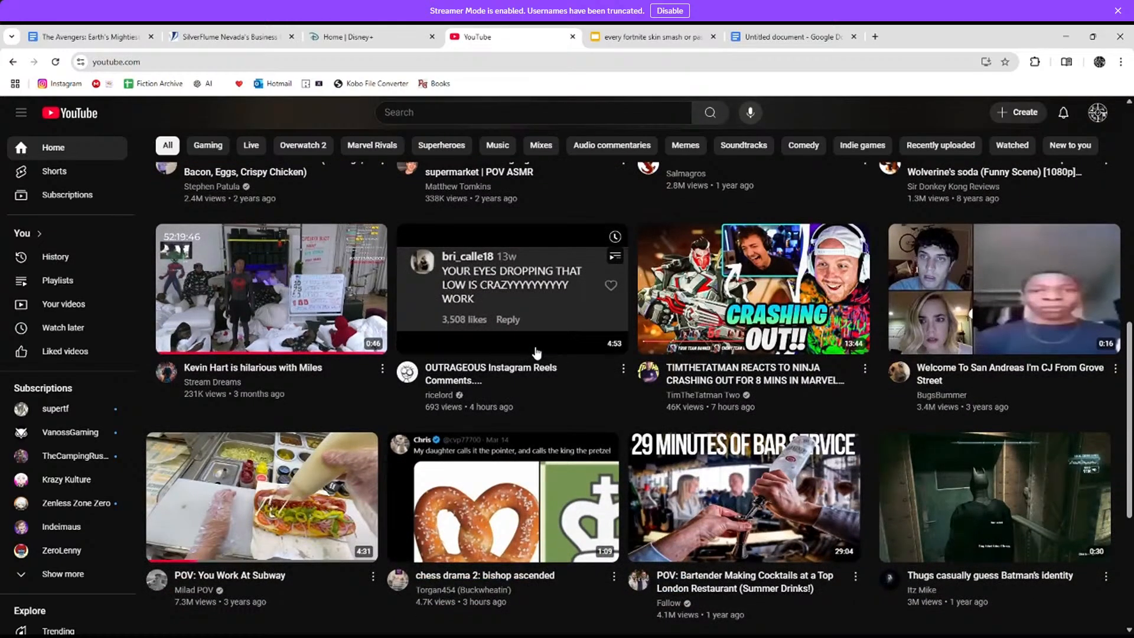
scroll(536, 353, up, 4)
scroll(540, 366, down, 2)
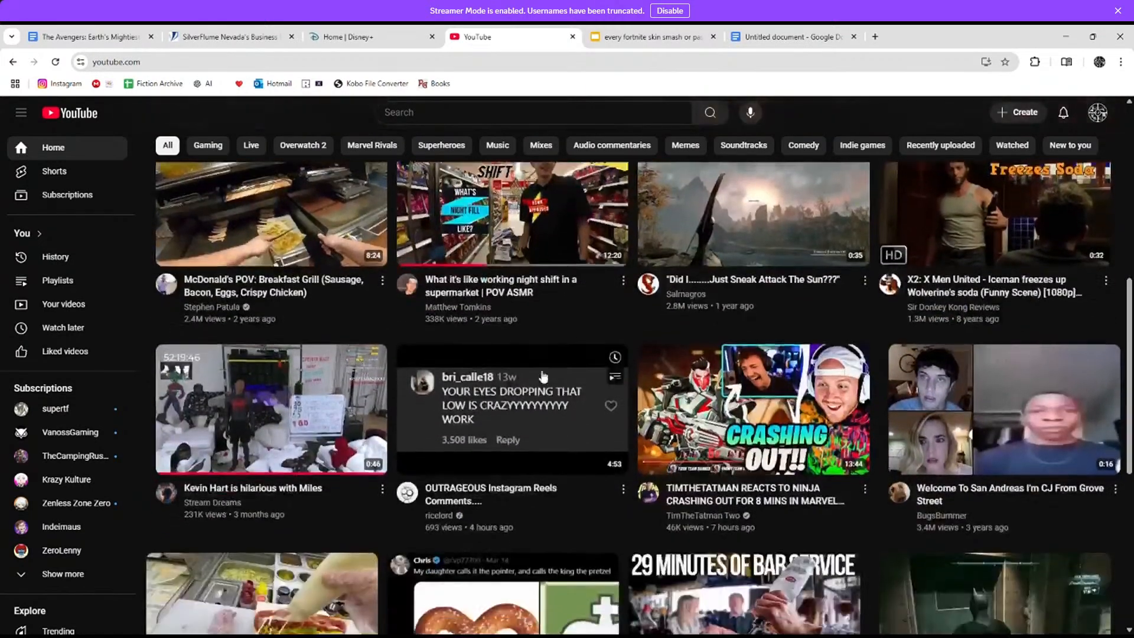
click(543, 378)
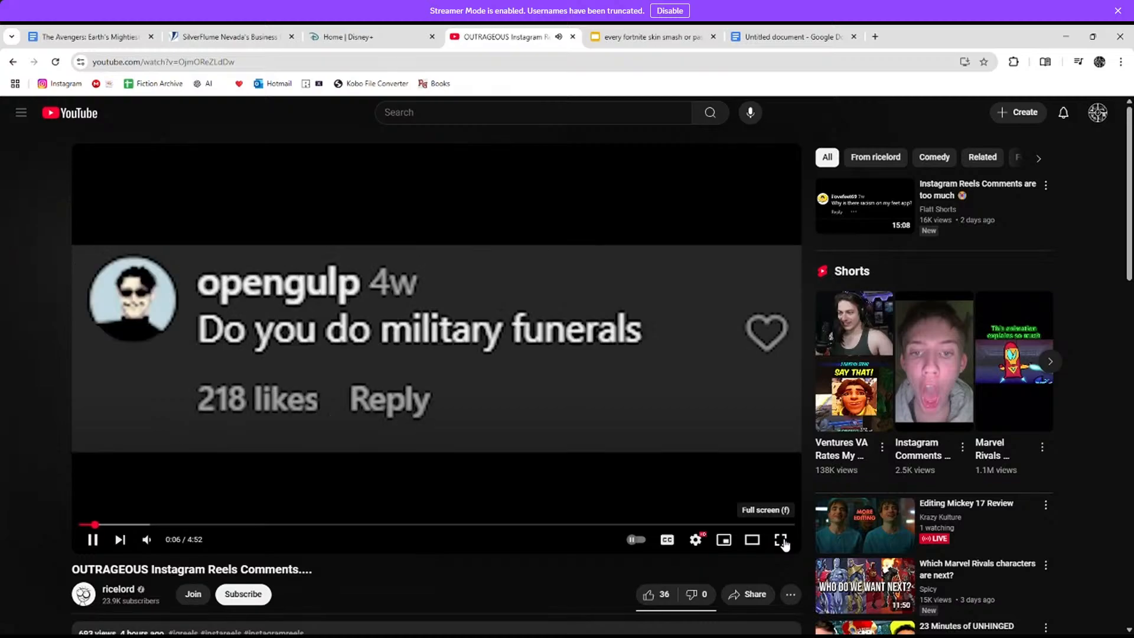
Step: Watch the Reels comments video full screen, skip ahead 10 seconds, then pause at 1:59
click(781, 540)
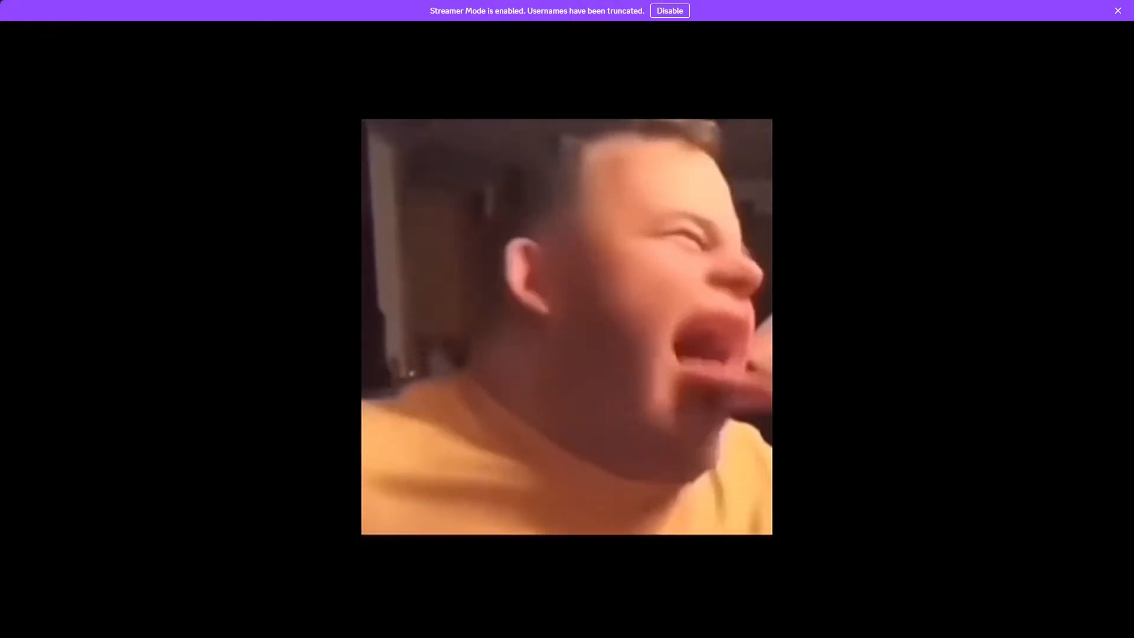
key(Right)
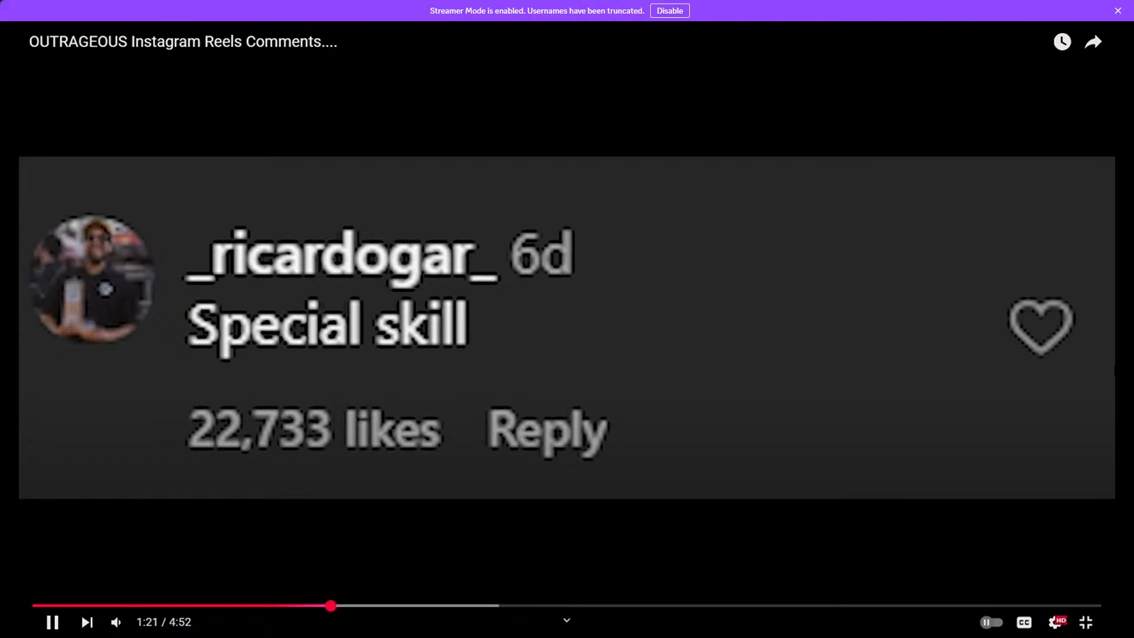
key(Right)
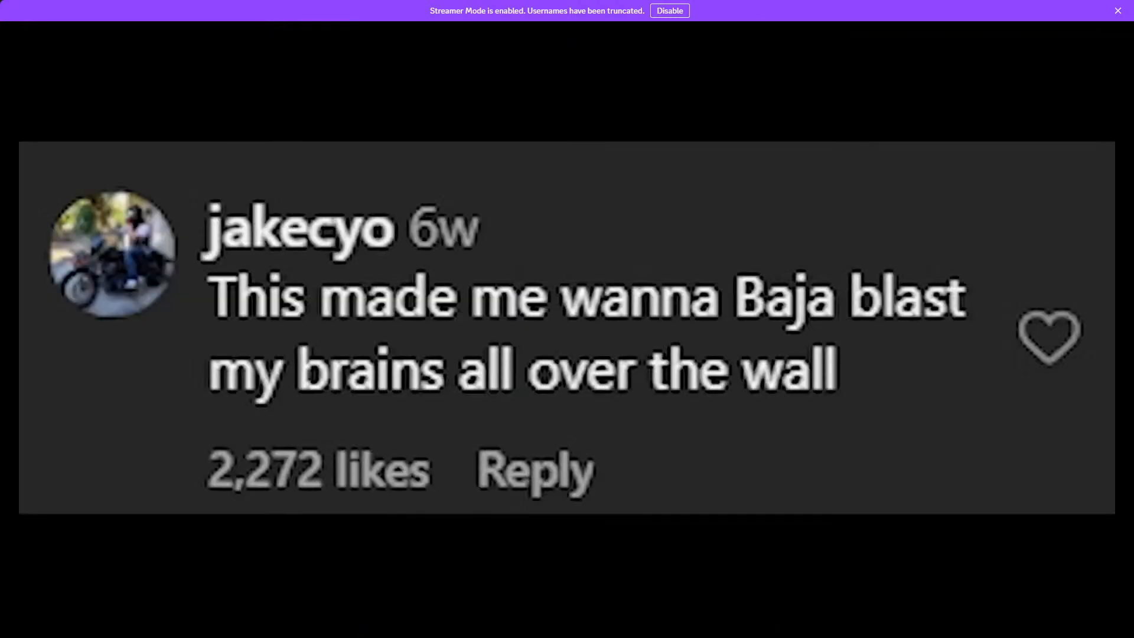
click(1092, 619)
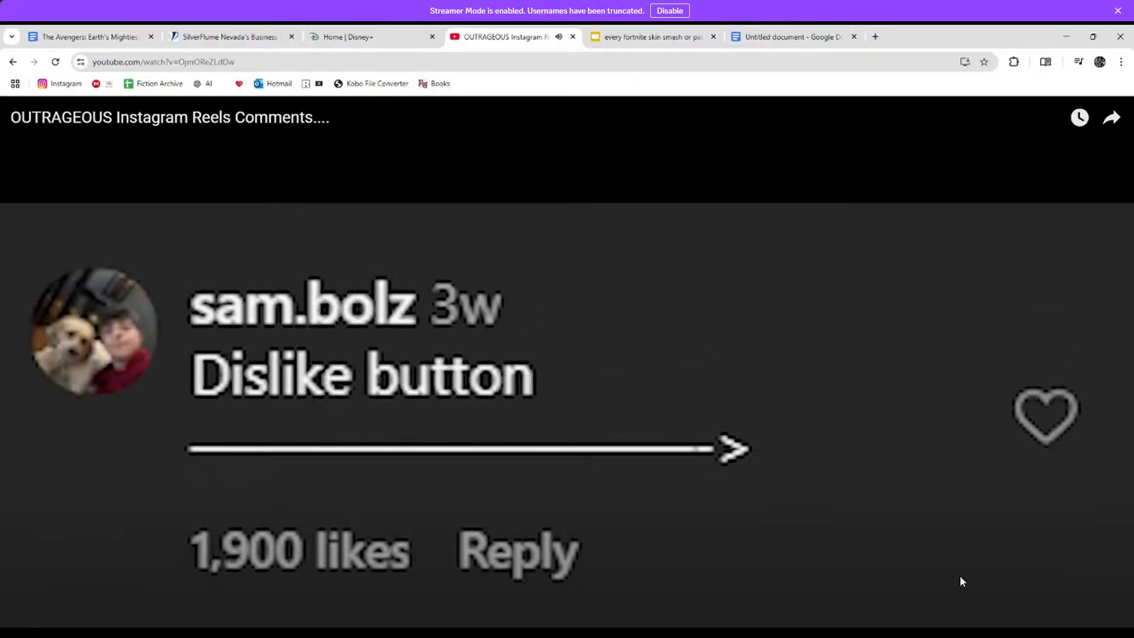
click(434, 354)
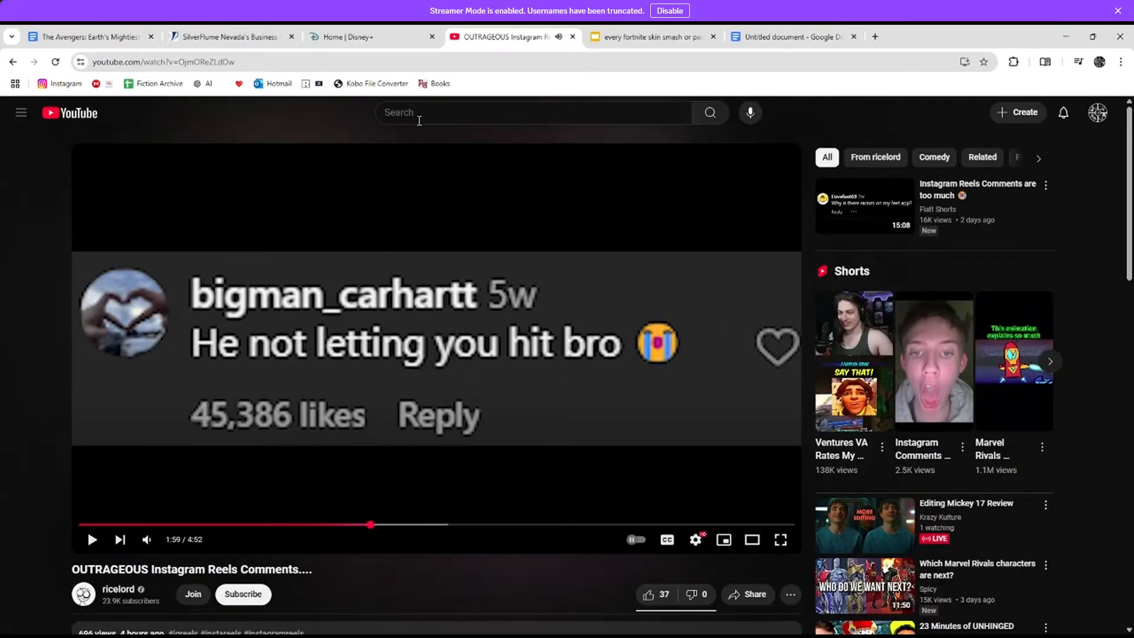
Step: Search Google Images for 'lock night' and preview a Kingdom Hearts Wiki Lock image
click(420, 113)
text(lo)
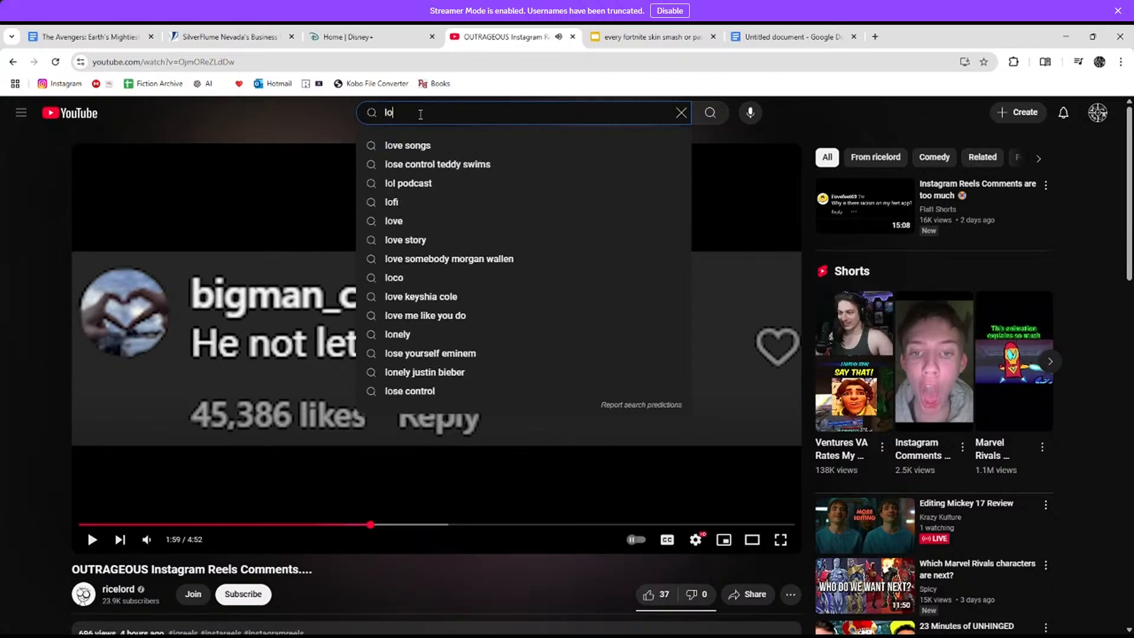
key(BackSpace)
key(BackSpace)
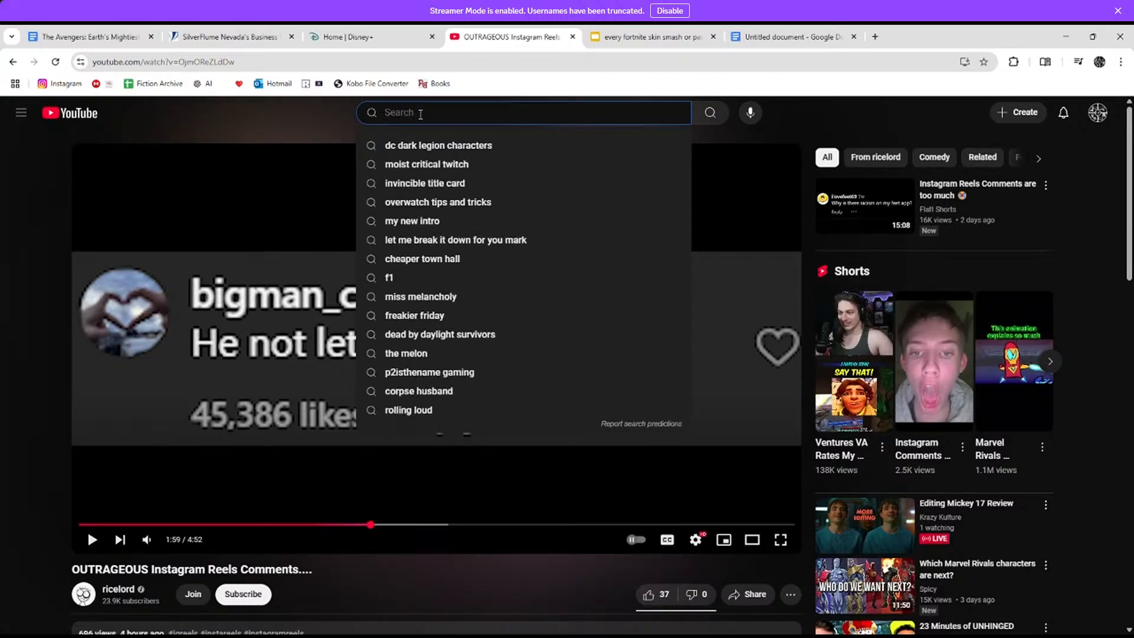
click(876, 37)
text(lock )
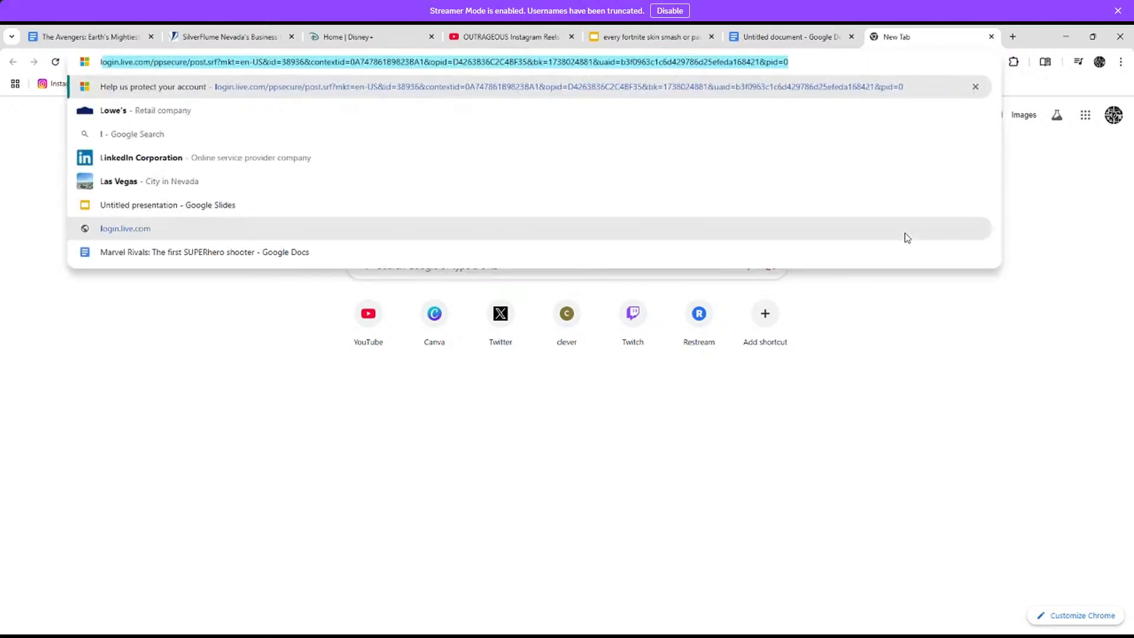
text(night)
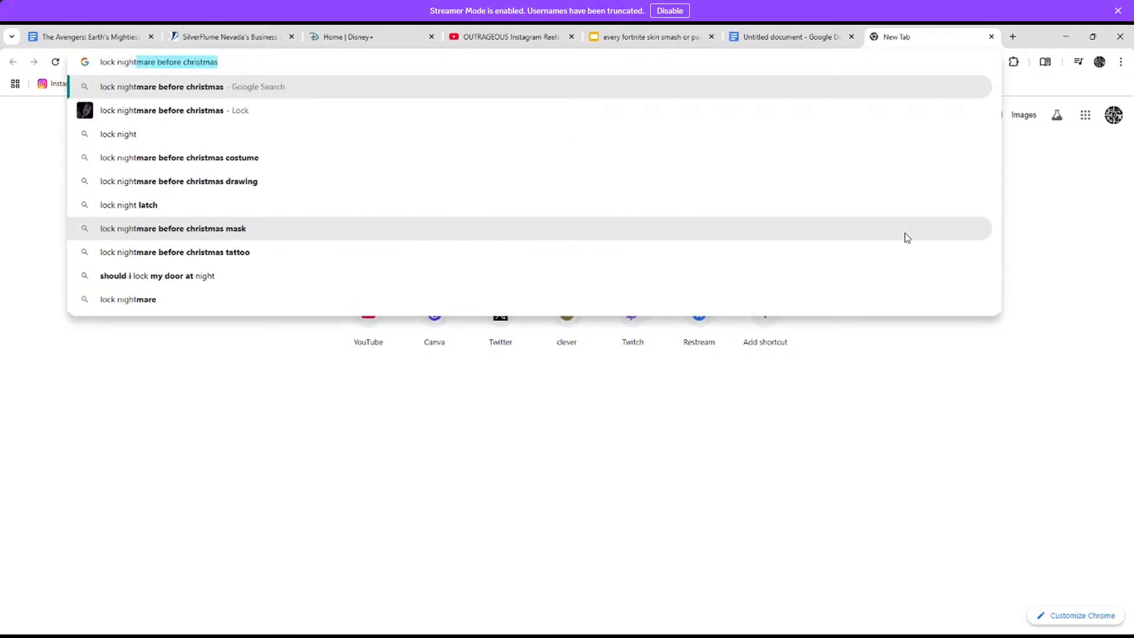
key(Return)
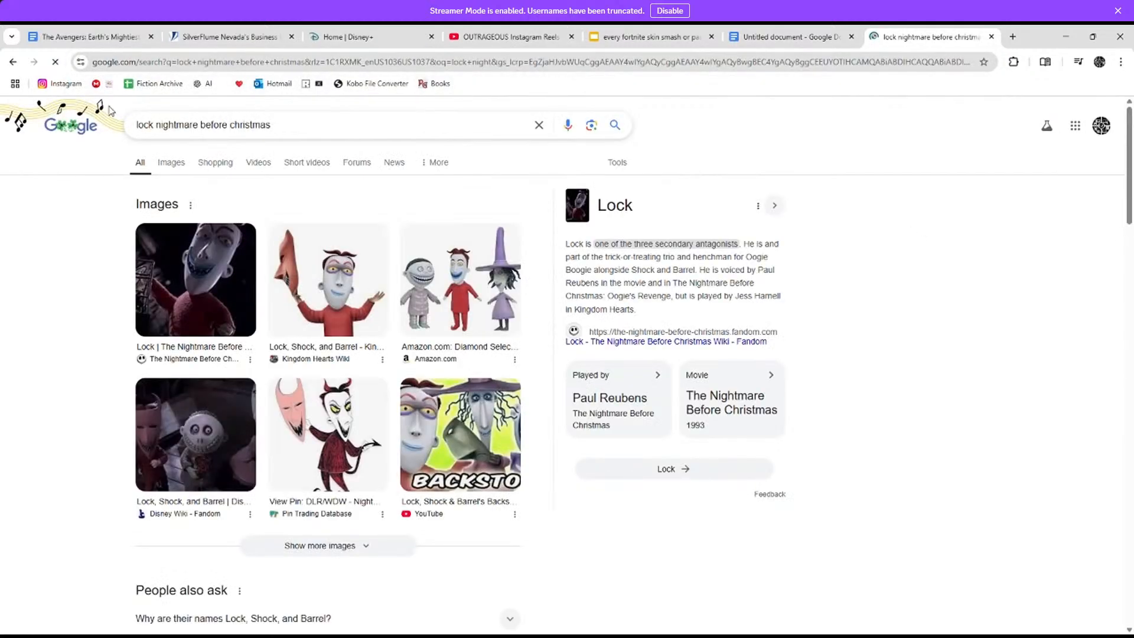
click(170, 171)
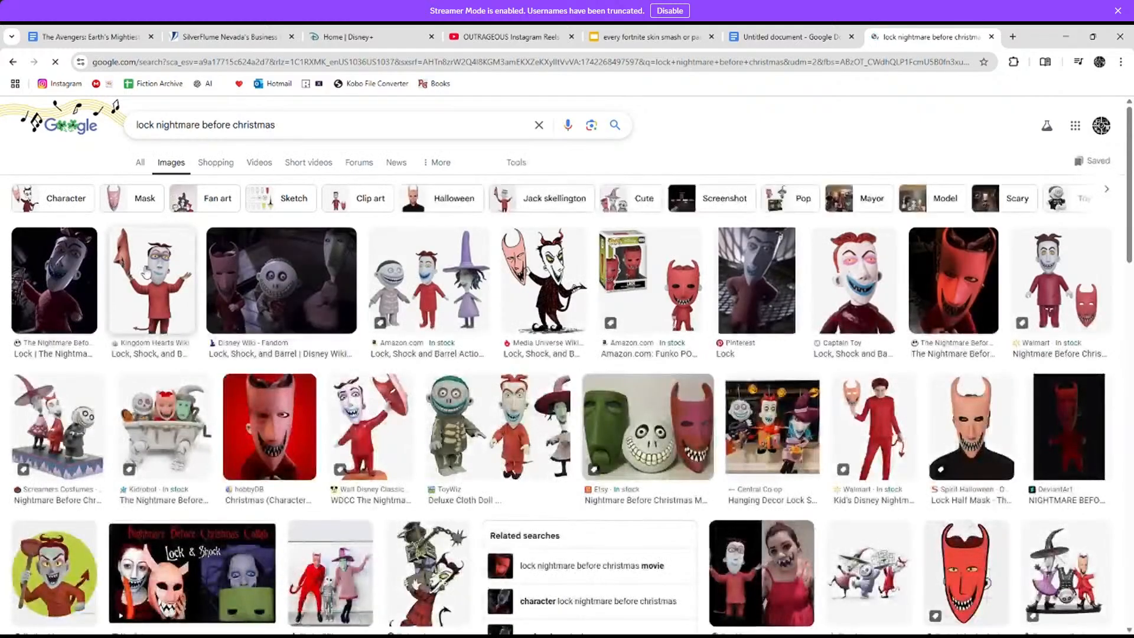
click(124, 280)
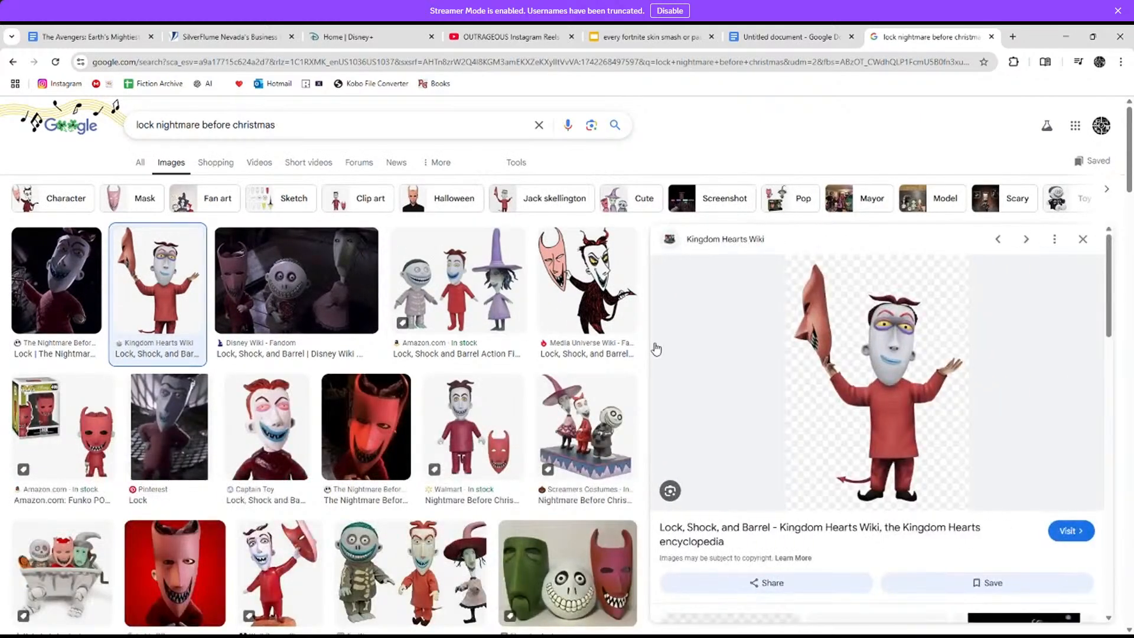
Step: Rewind the Reels comments video 5 seconds, glancing at the Lock results and Untitled document
click(509, 36)
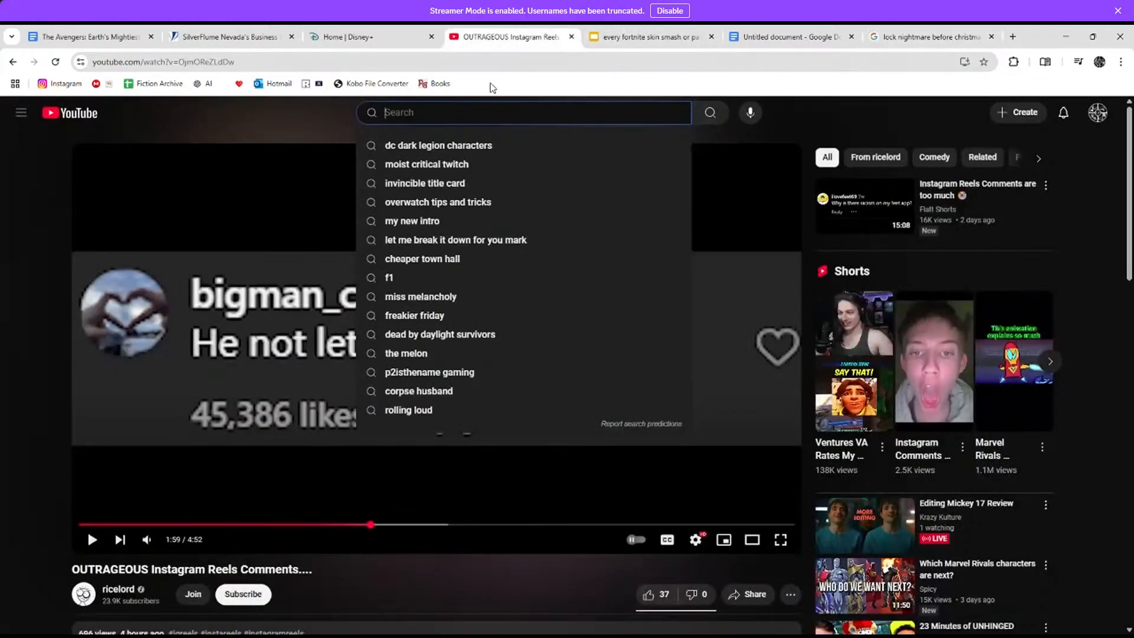
click(26, 320)
key(Left)
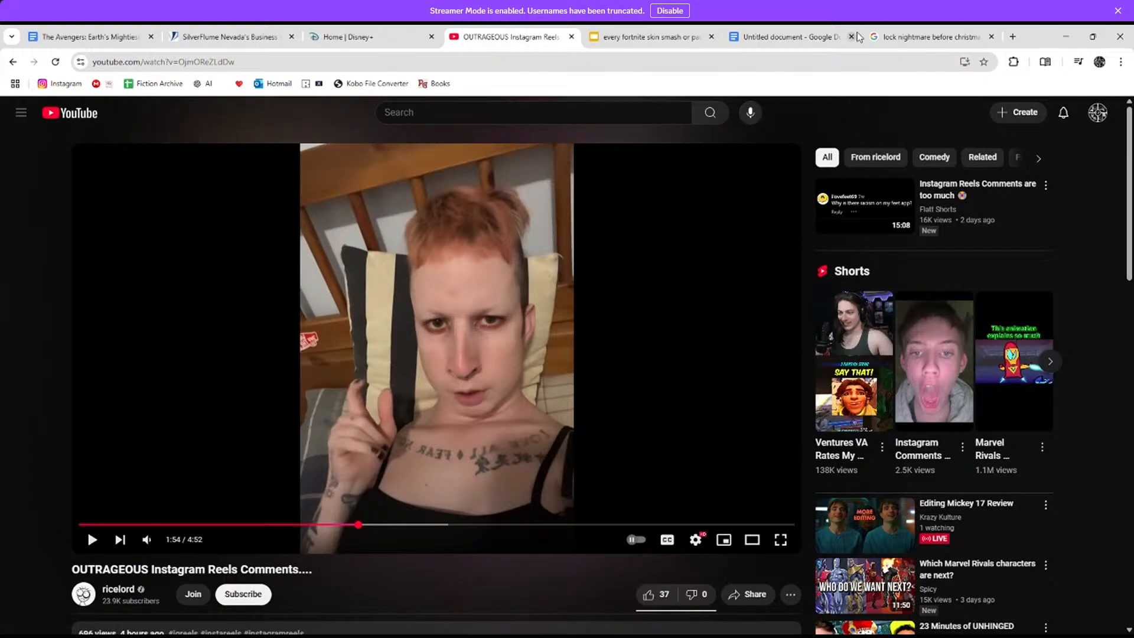
click(930, 36)
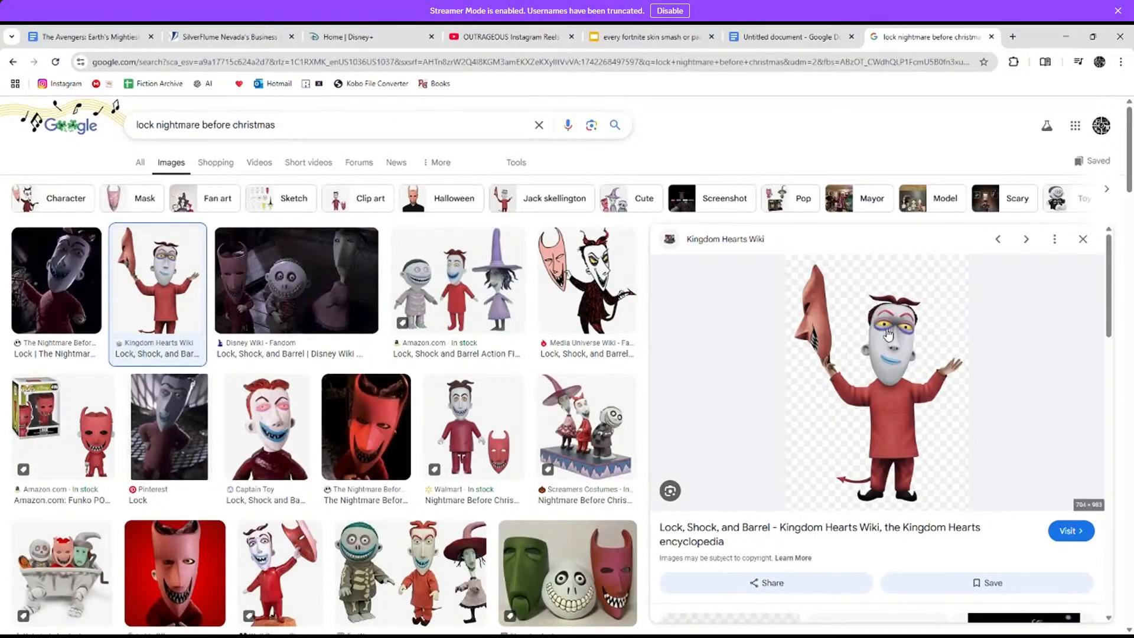
click(807, 35)
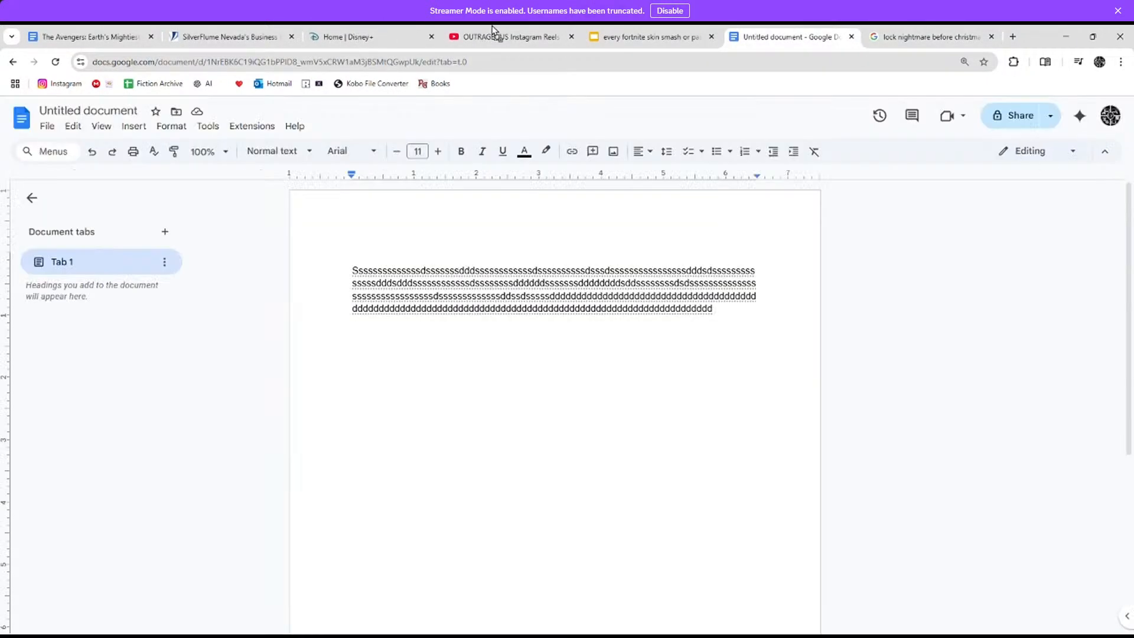
click(492, 30)
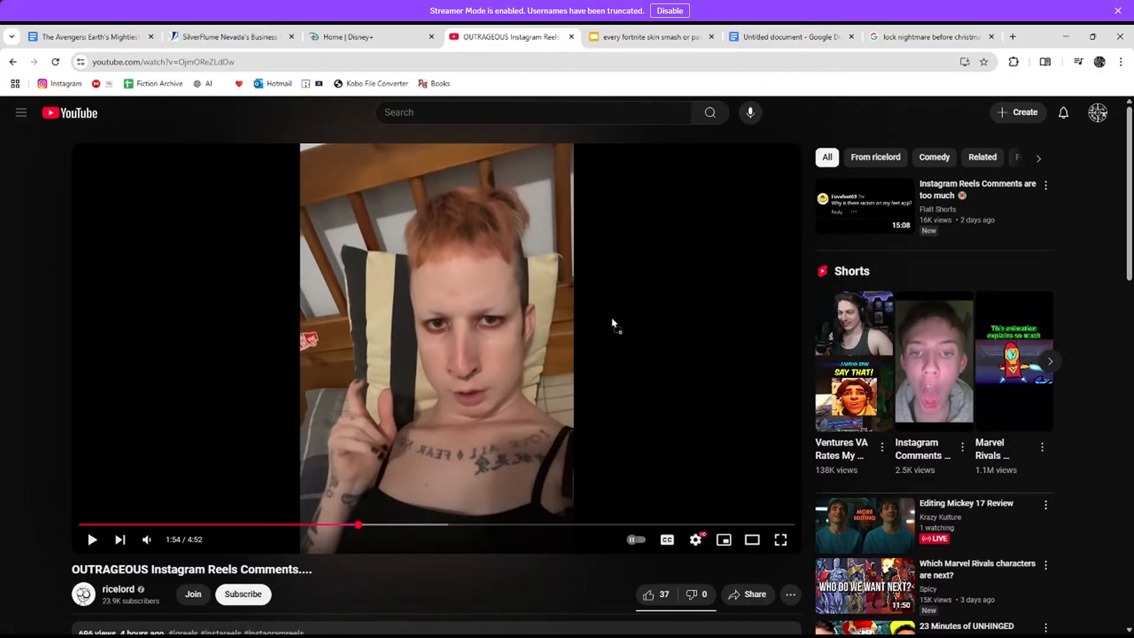
Step: Preview the Nightmare Before Christmas Wiki Lock image, then switch to the Untitled document
click(930, 35)
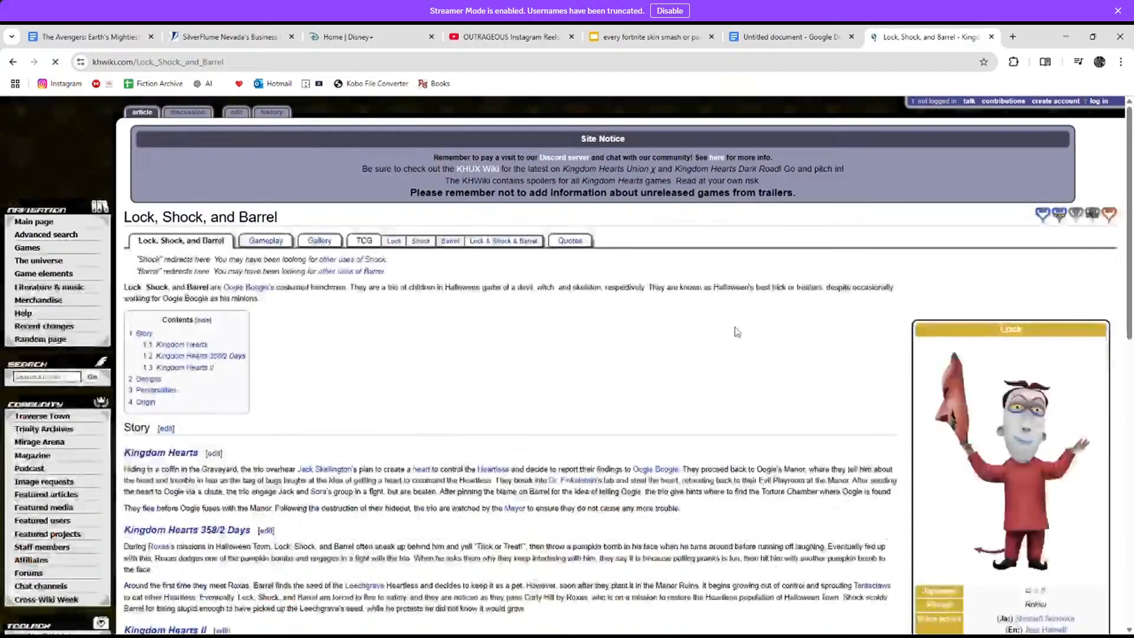
click(18, 62)
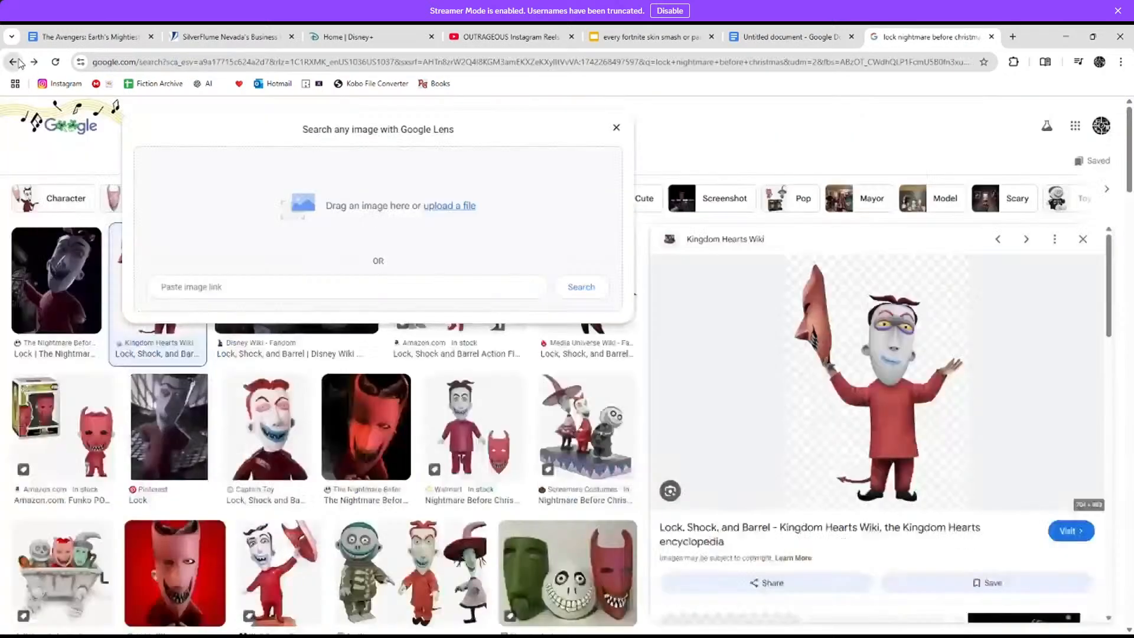
click(59, 272)
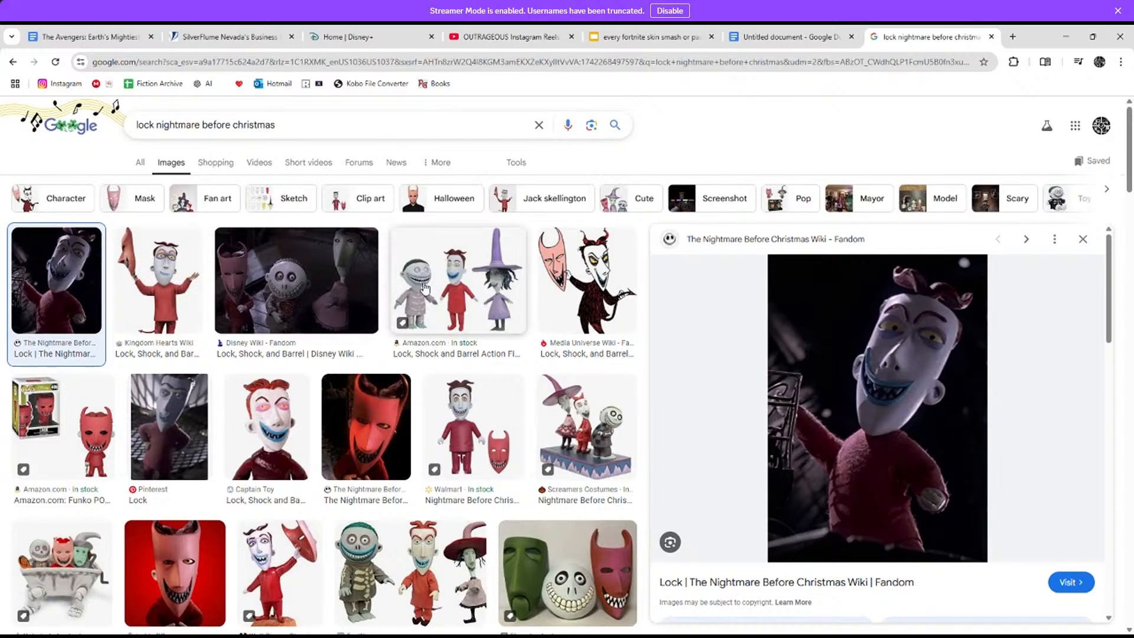
click(804, 31)
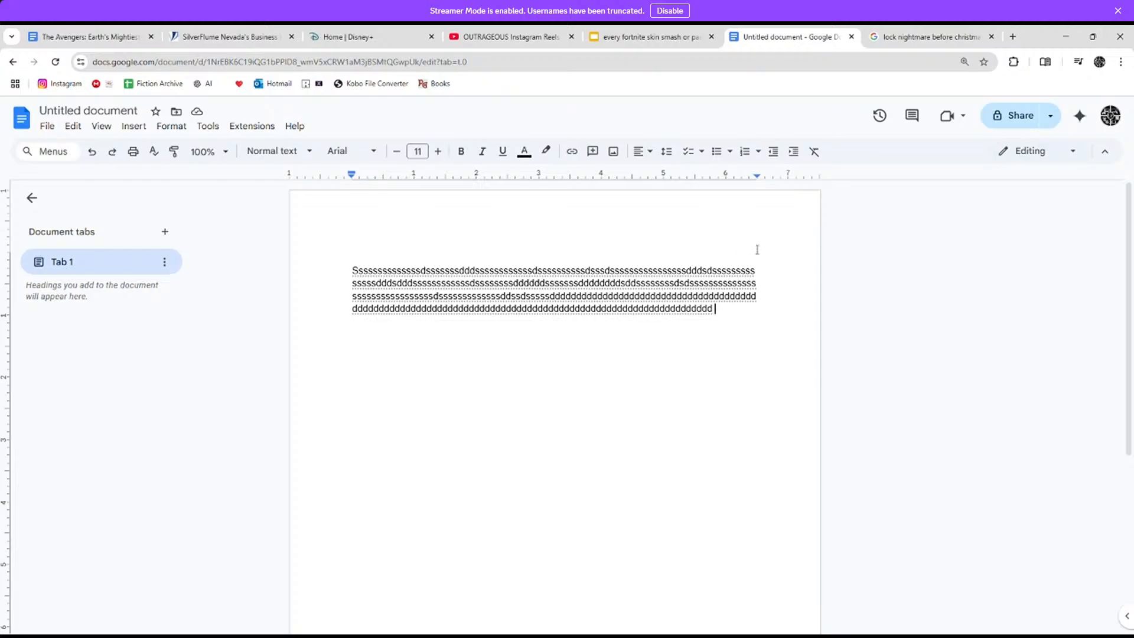
Step: Drag the Lock preview image into the Untitled Google Doc, then go back to the Reels video
click(902, 39)
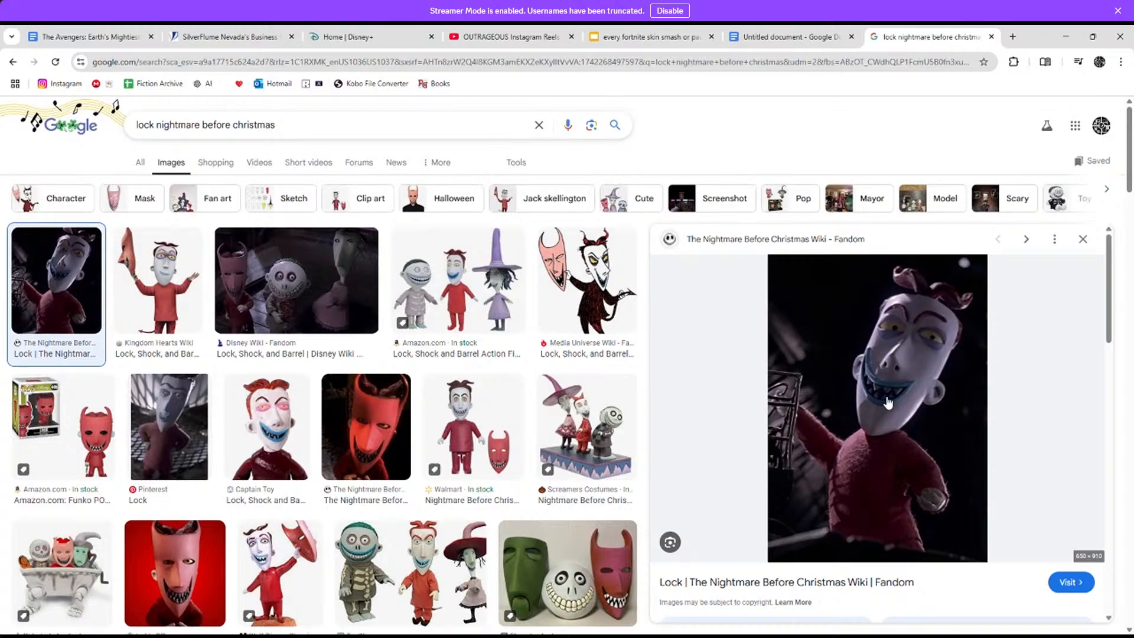
drag(885, 402, 802, 317)
drag(785, 161, 673, 424)
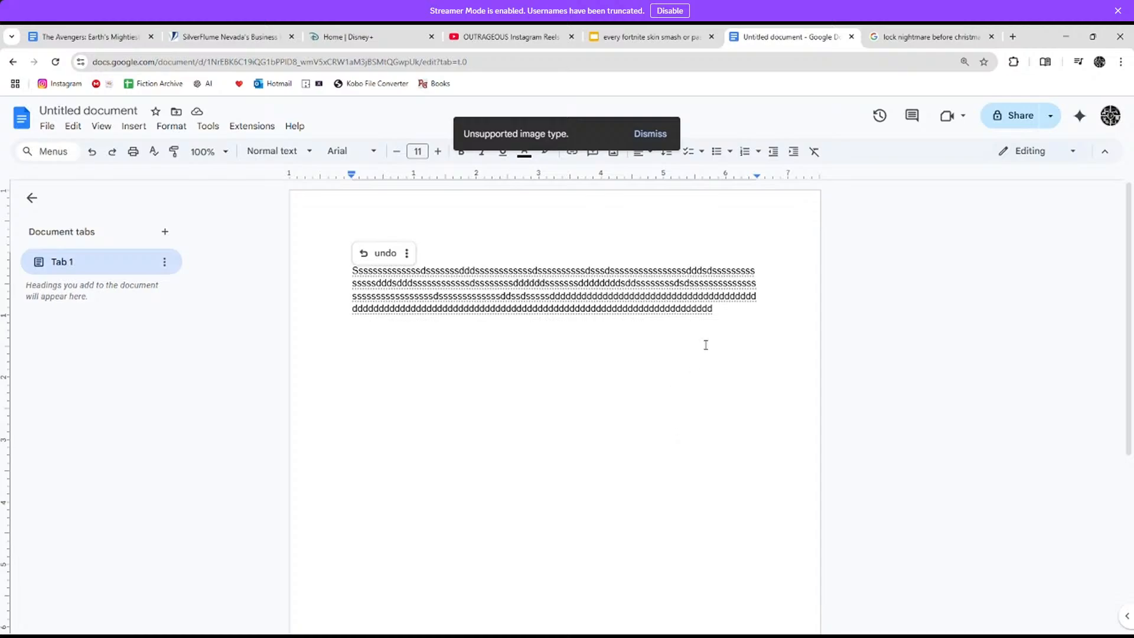
click(910, 36)
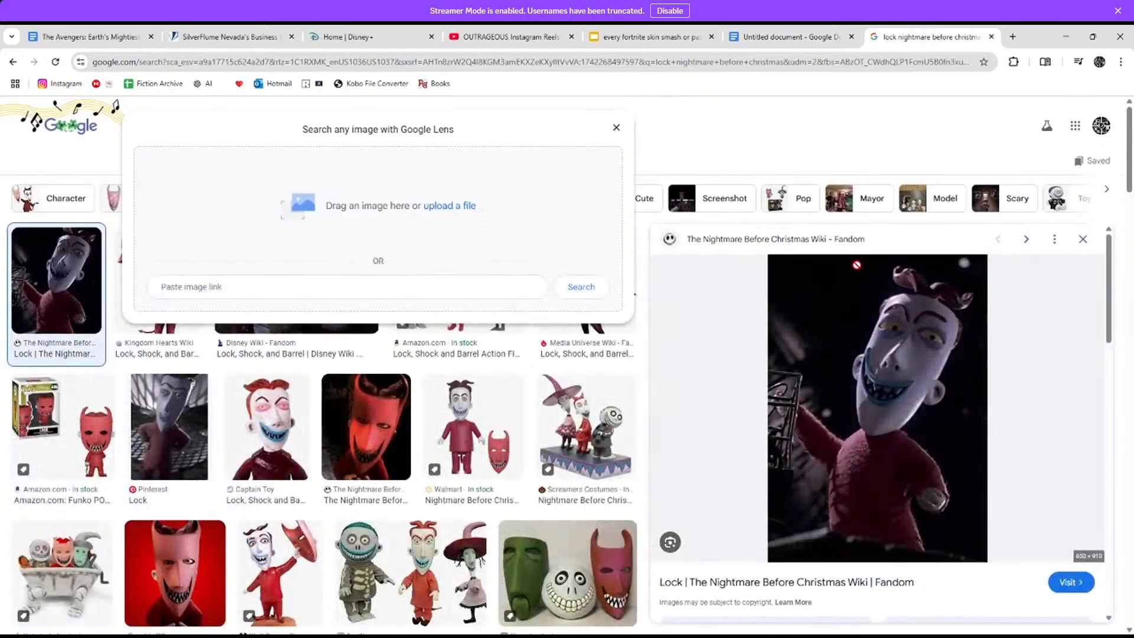
click(775, 34)
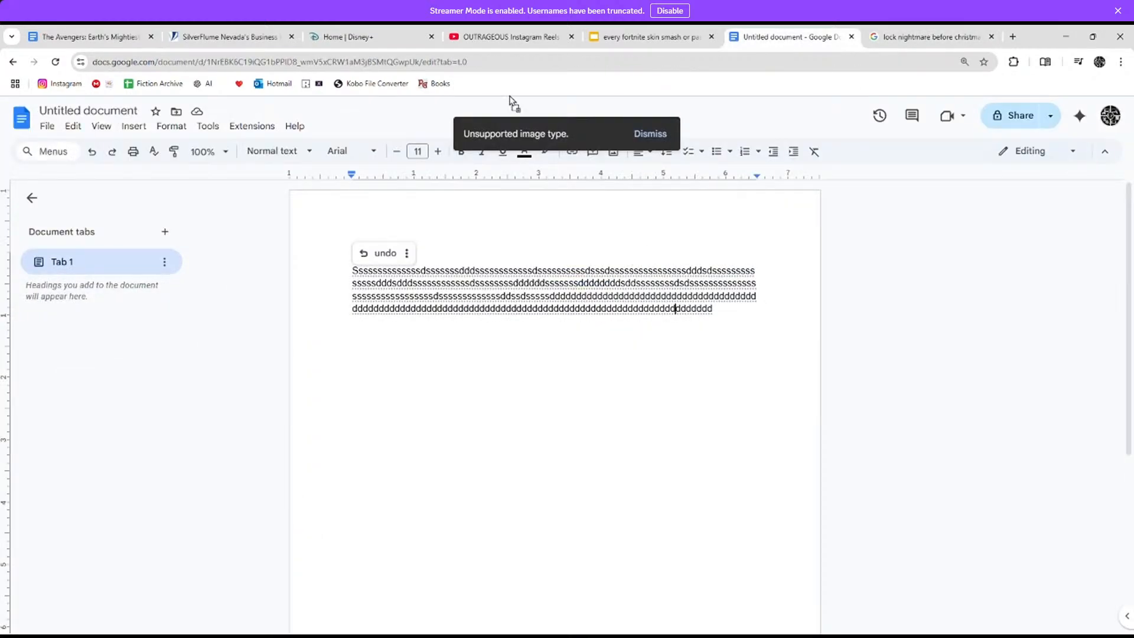
click(516, 32)
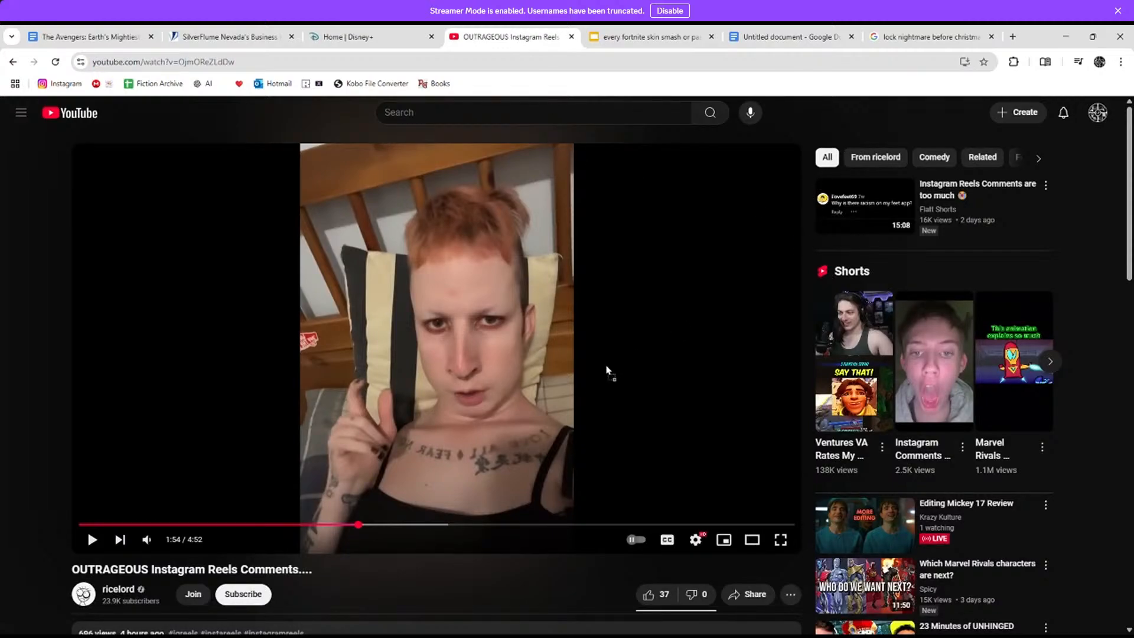
Step: Close the Fandom Lock wiki tab and the Google Images Lock search tab, returning to the YouTube Reels comments video
key(ctrl+shift+t)
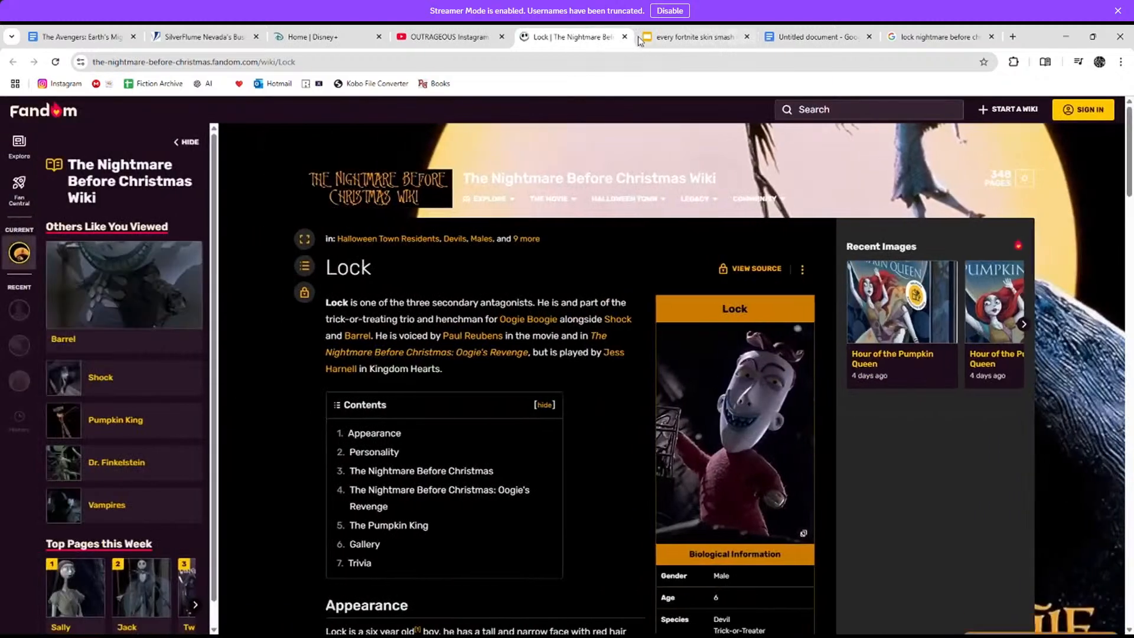
click(626, 37)
click(555, 271)
click(947, 36)
click(988, 36)
click(512, 33)
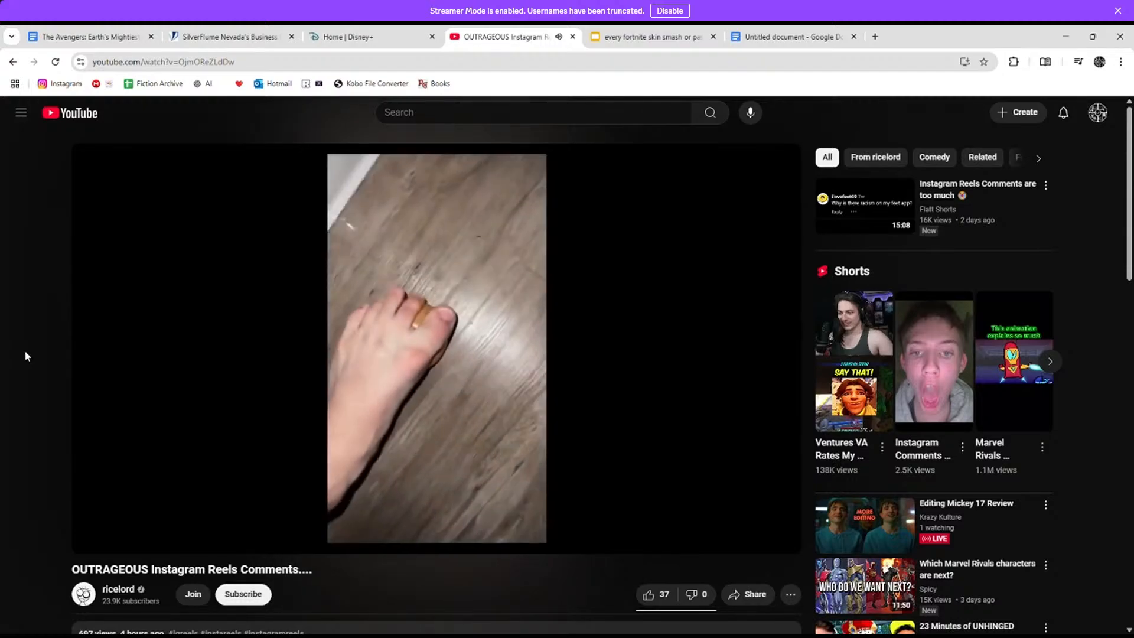
Step: Rewind the Reels comments video about ten seconds and play it full screen
key(Left)
key(Left)
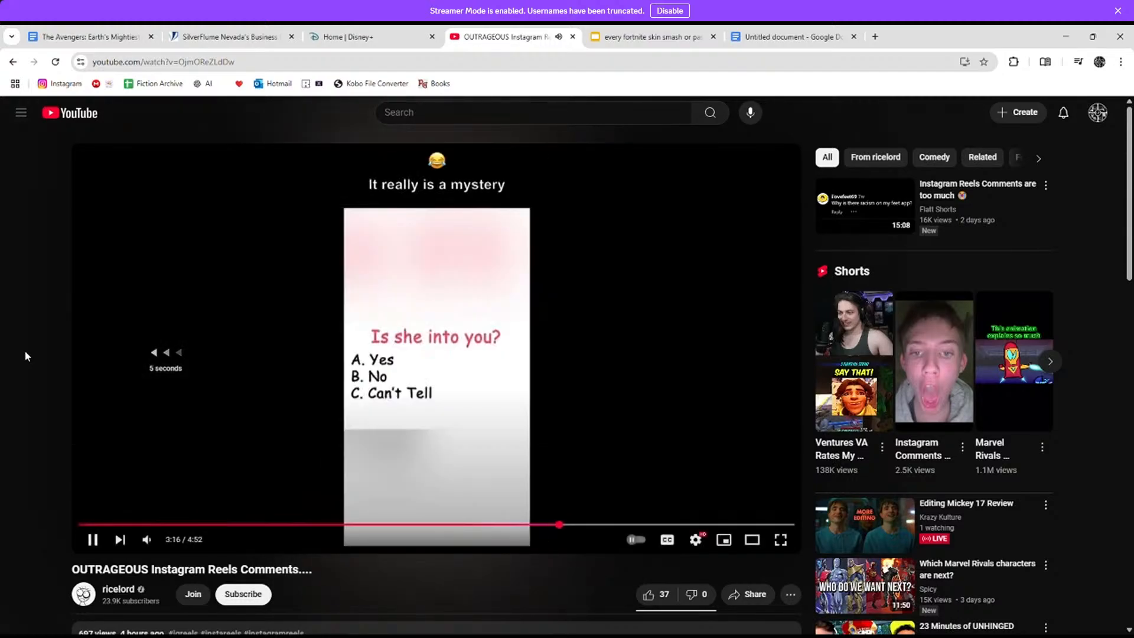
key(Left)
key(Left)
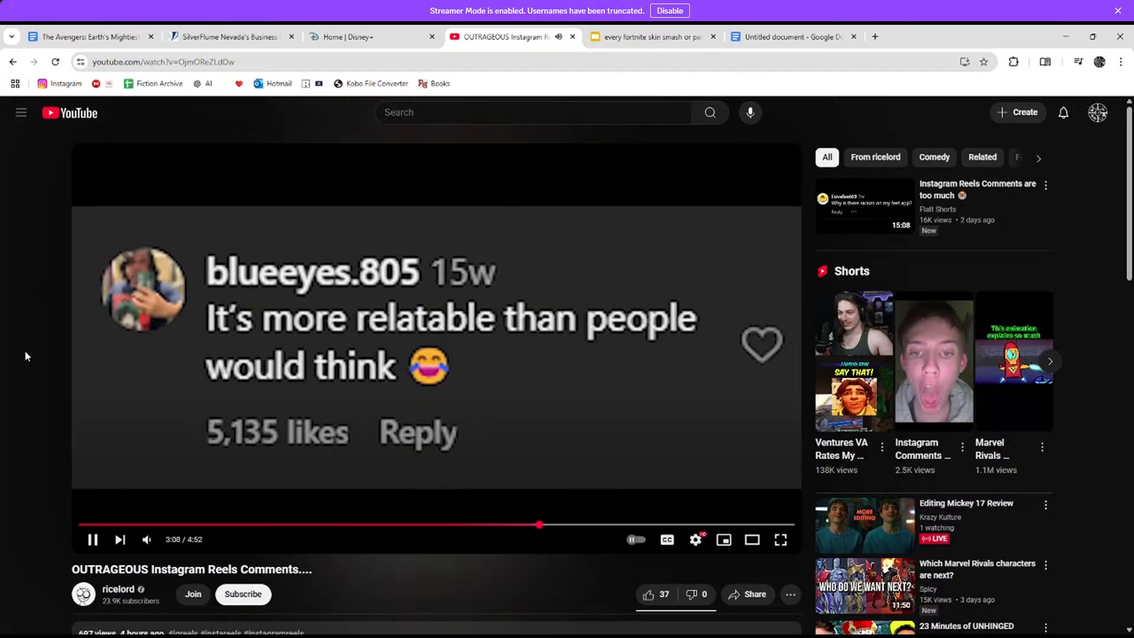
key(space)
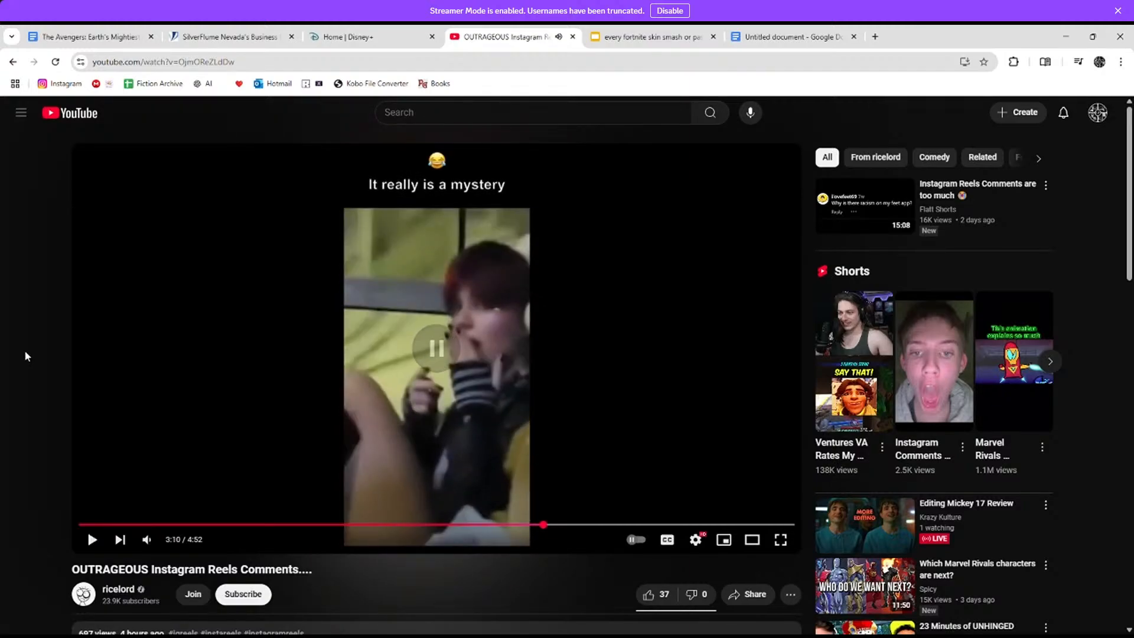
click(780, 539)
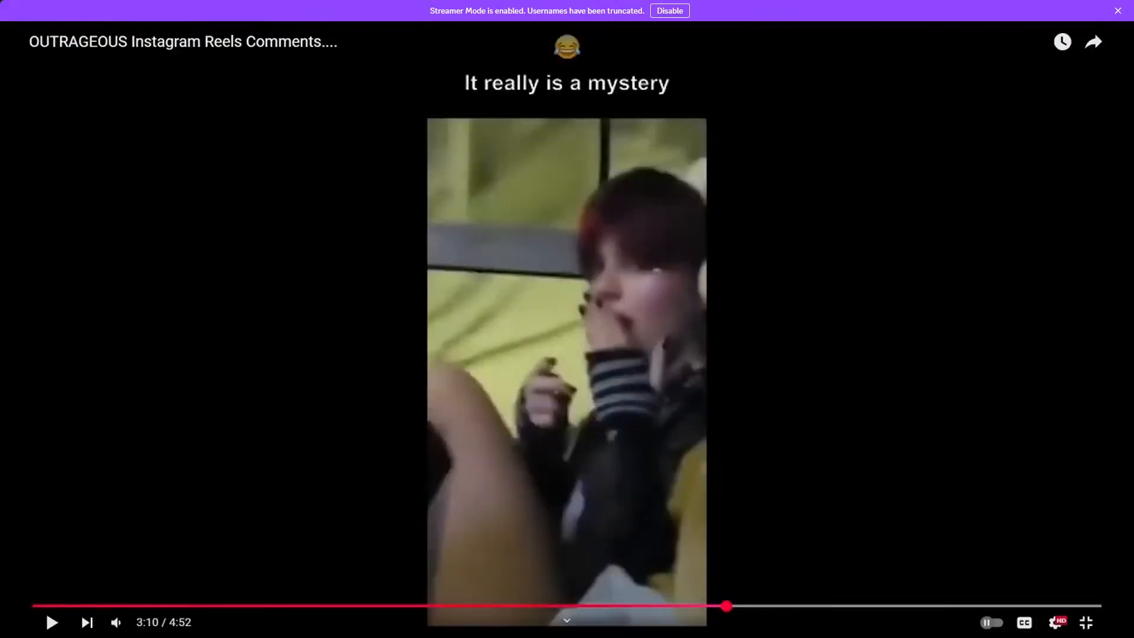
key(space)
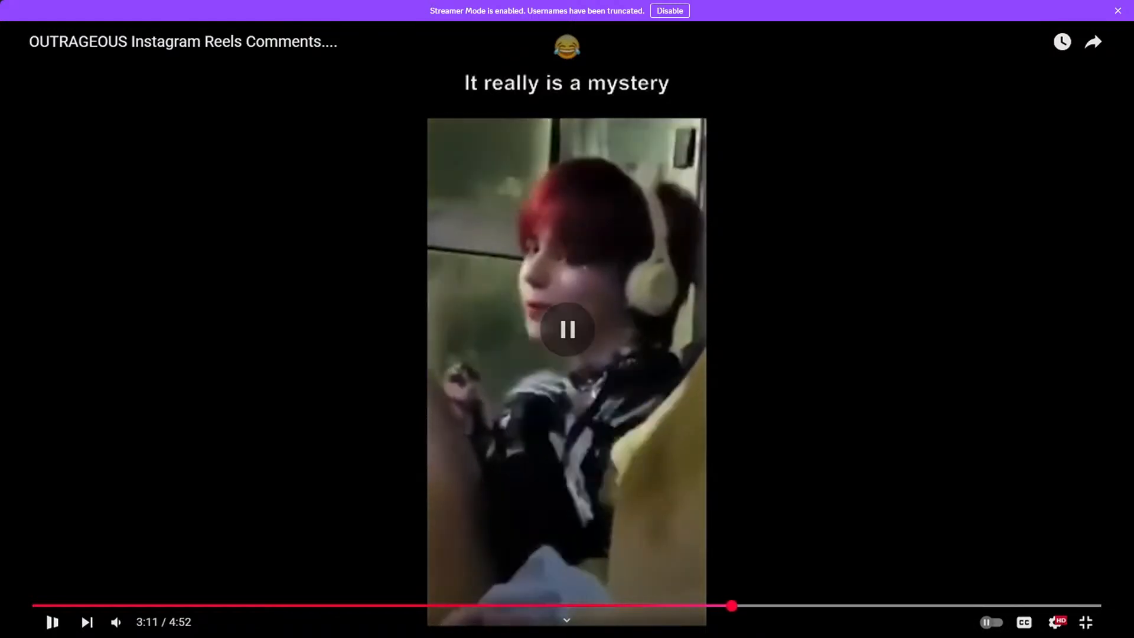
Step: Back up five more seconds and slow the playback speed to 0.25
key(Left)
key(space)
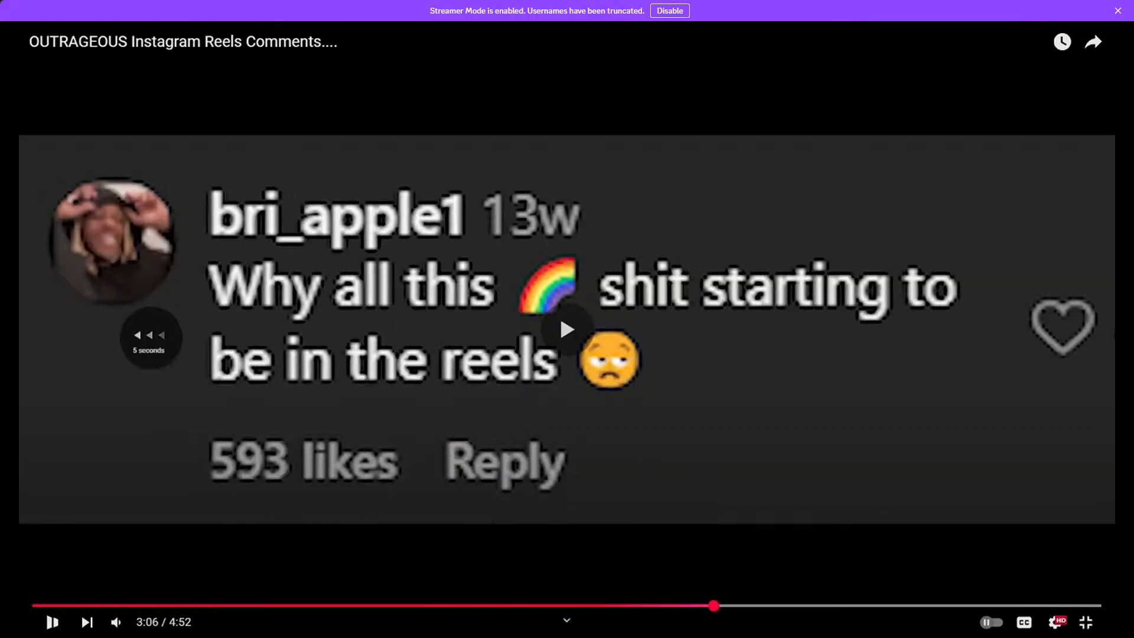
key(space)
click(1054, 621)
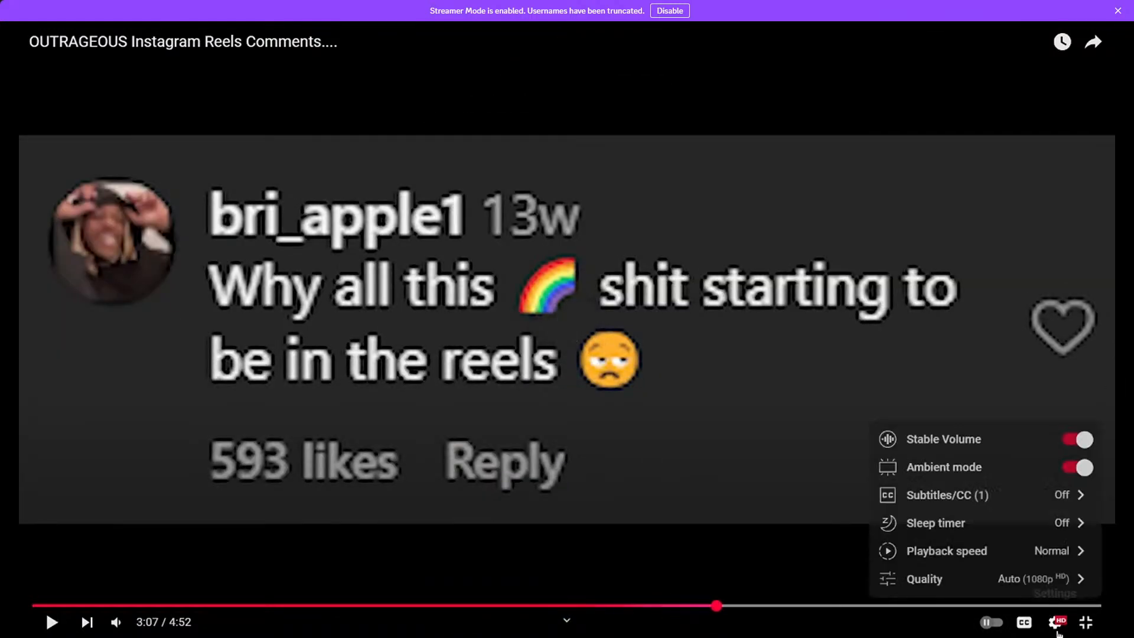
click(977, 553)
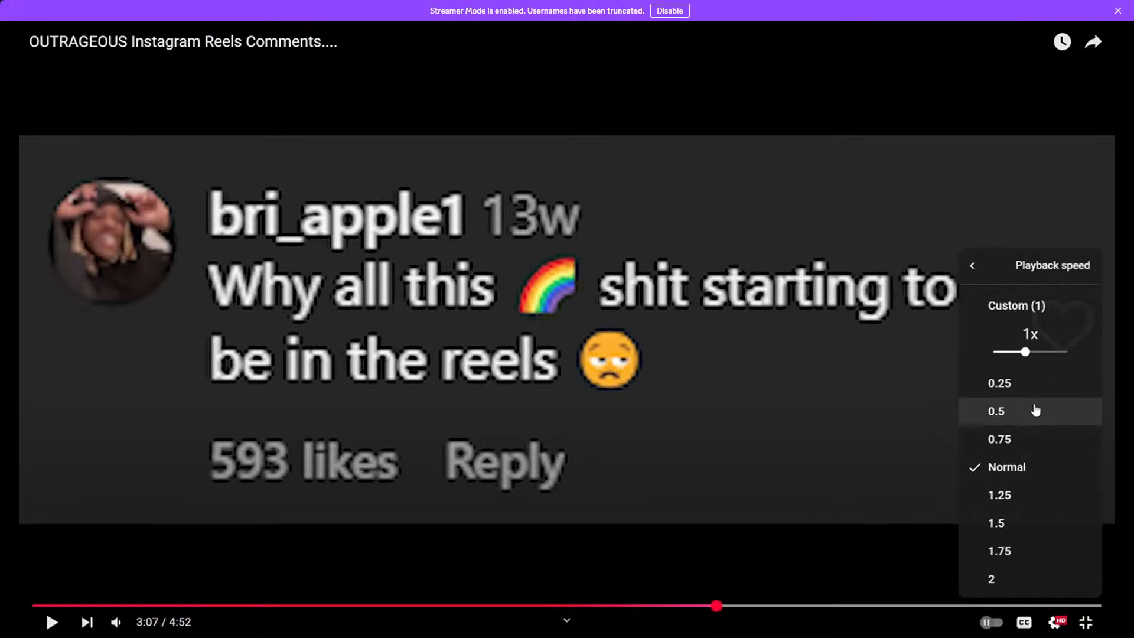
click(1019, 384)
click(767, 329)
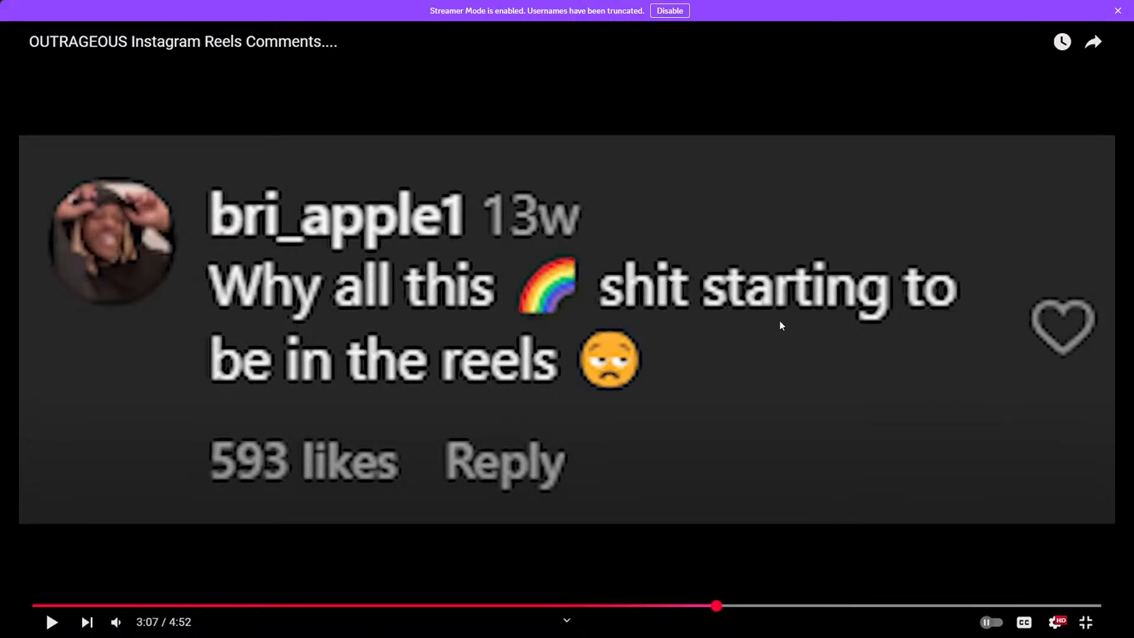
key(space)
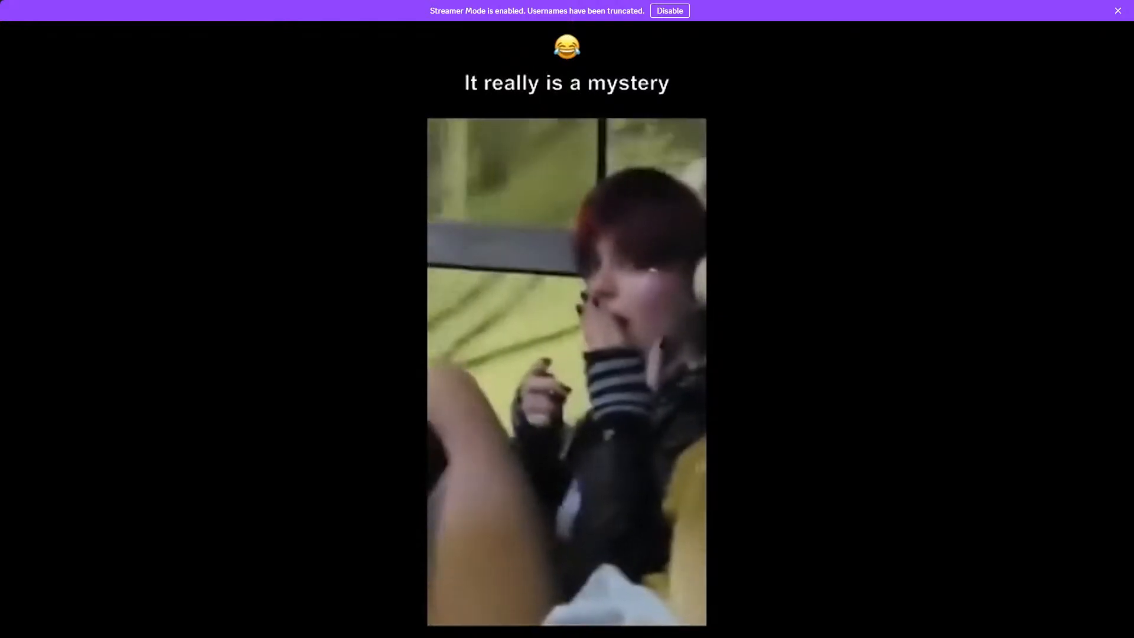
Step: Watch the slowed clip, pausing at 3:10 and 3:12 to read the comments
key(space)
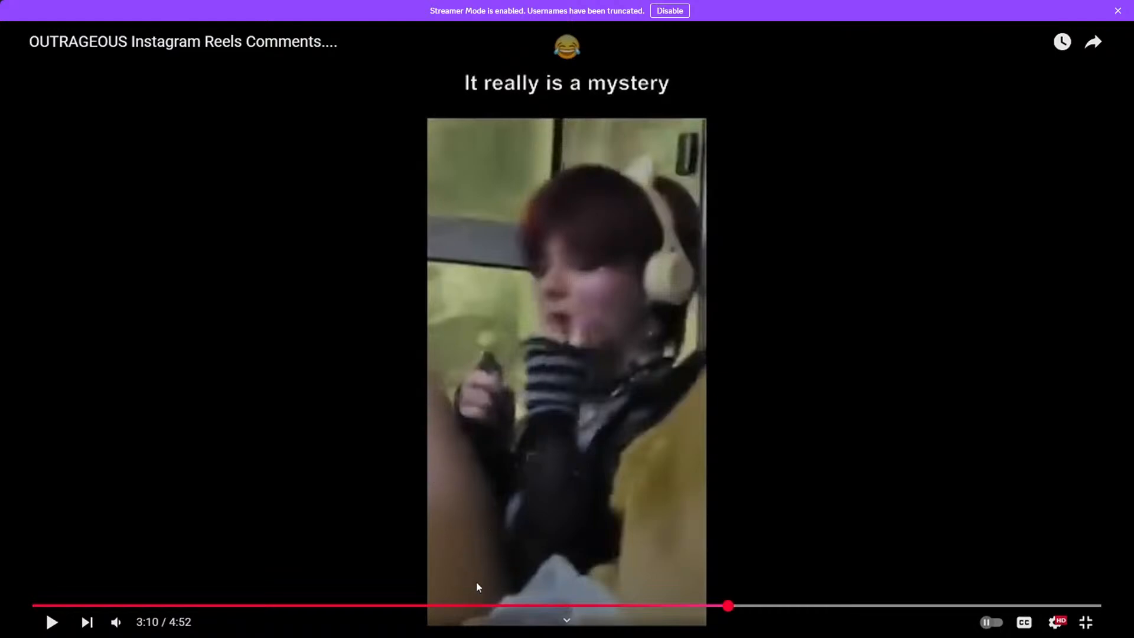
key(space)
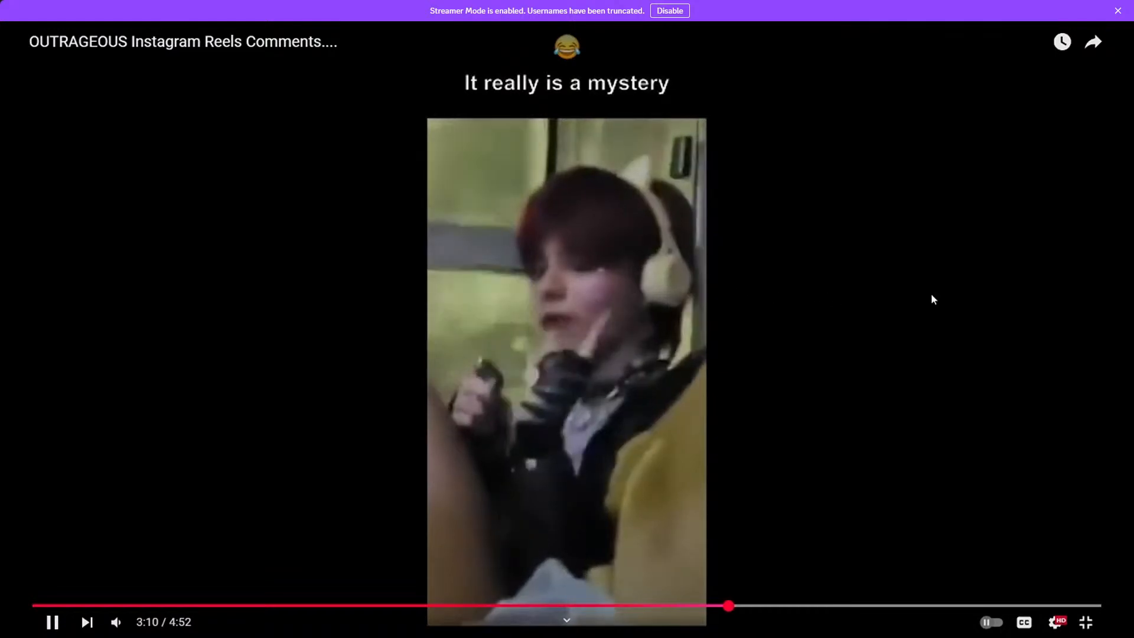
key(space)
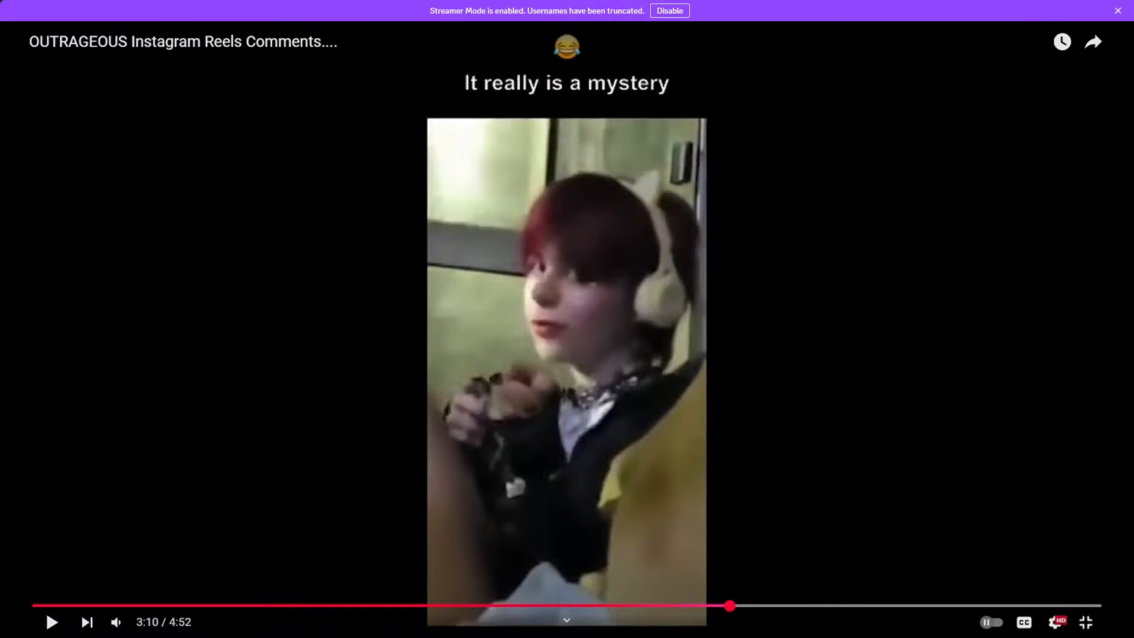
key(space)
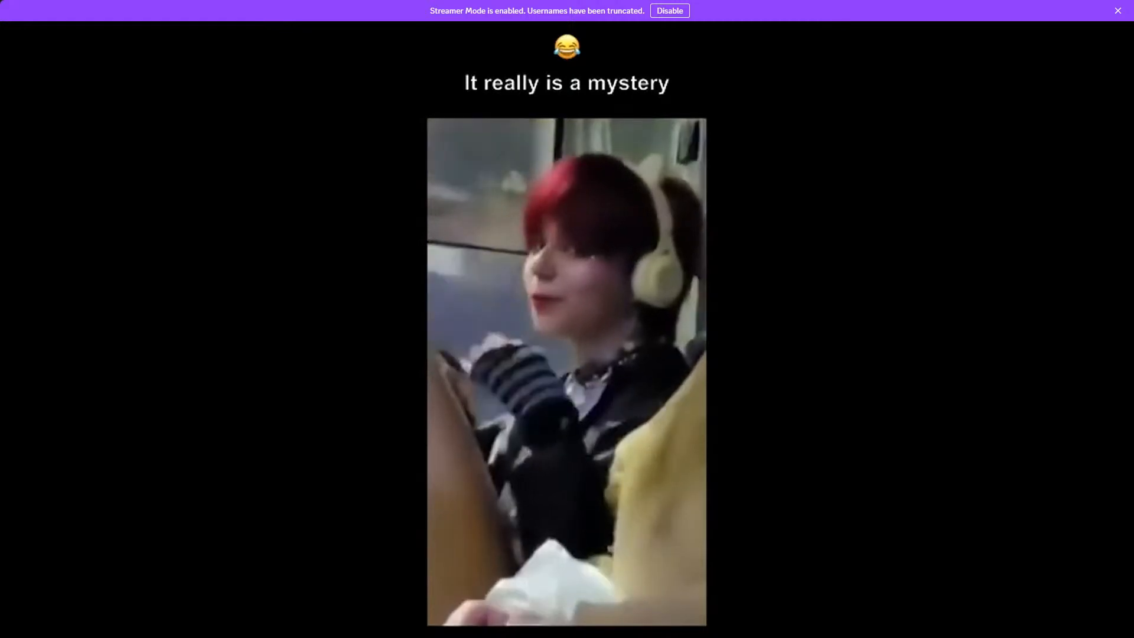
key(space)
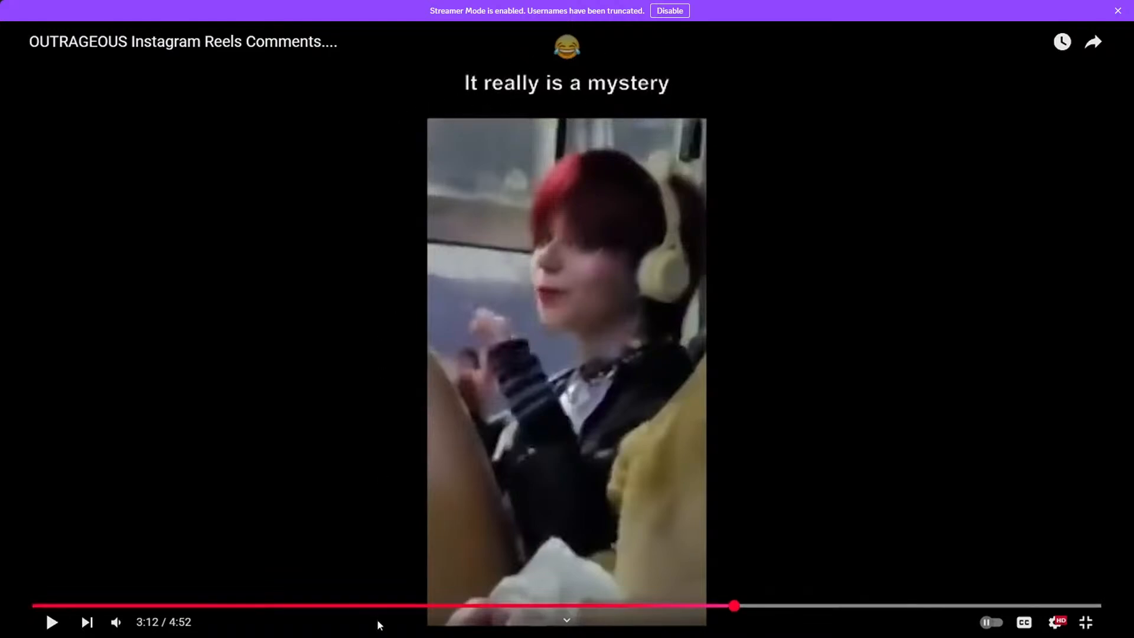
key(space)
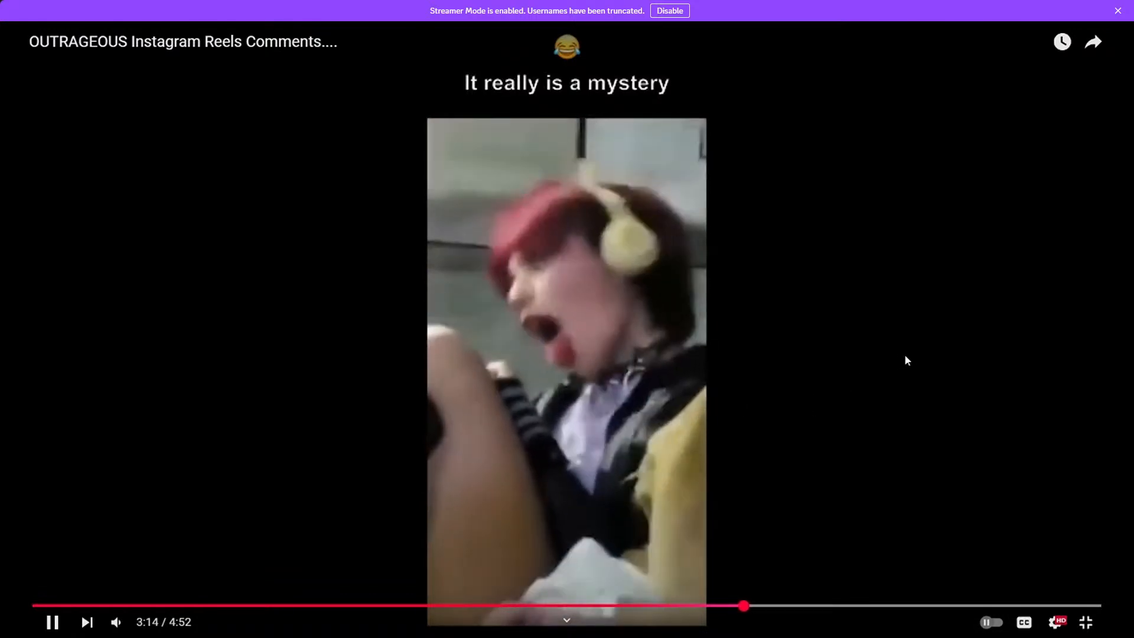
Step: Speed up the video's playback to 2x
click(984, 472)
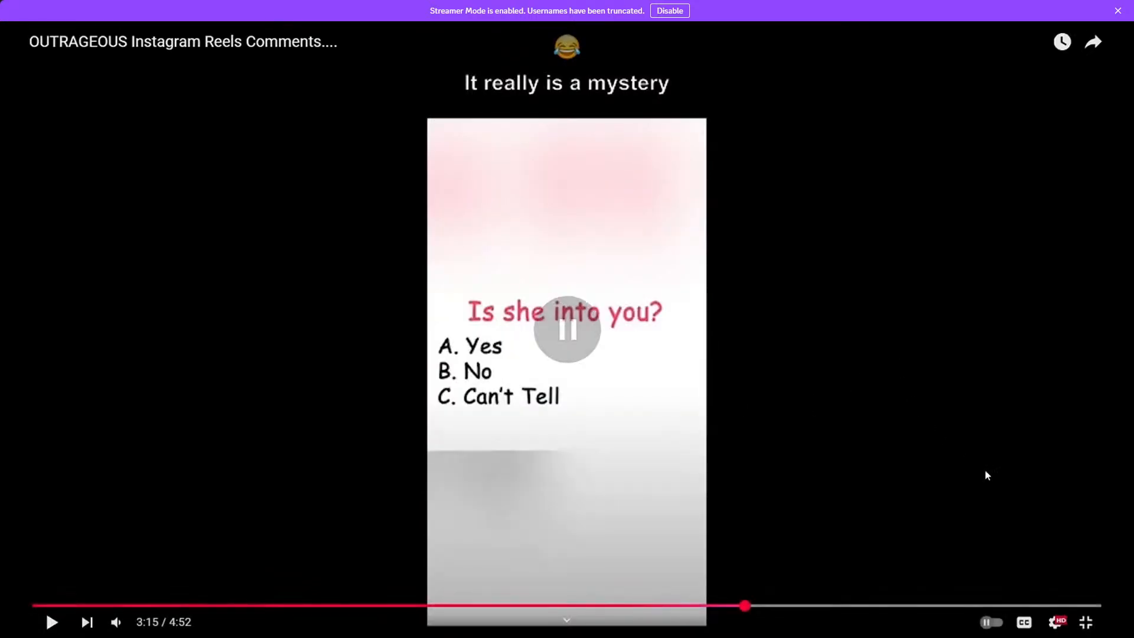
click(1054, 622)
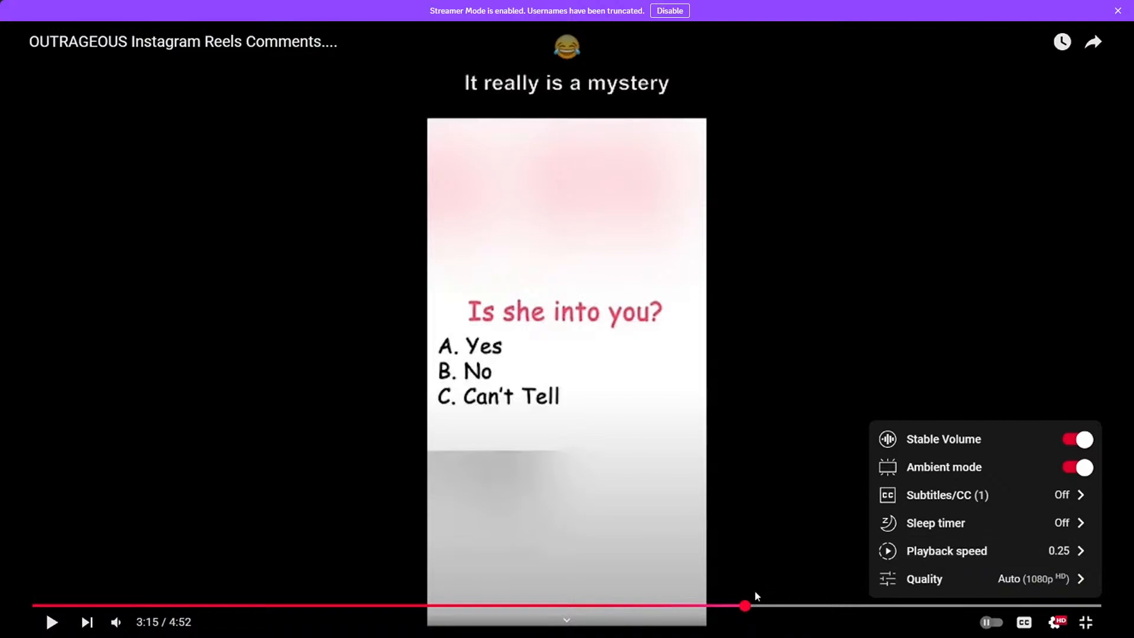
click(945, 552)
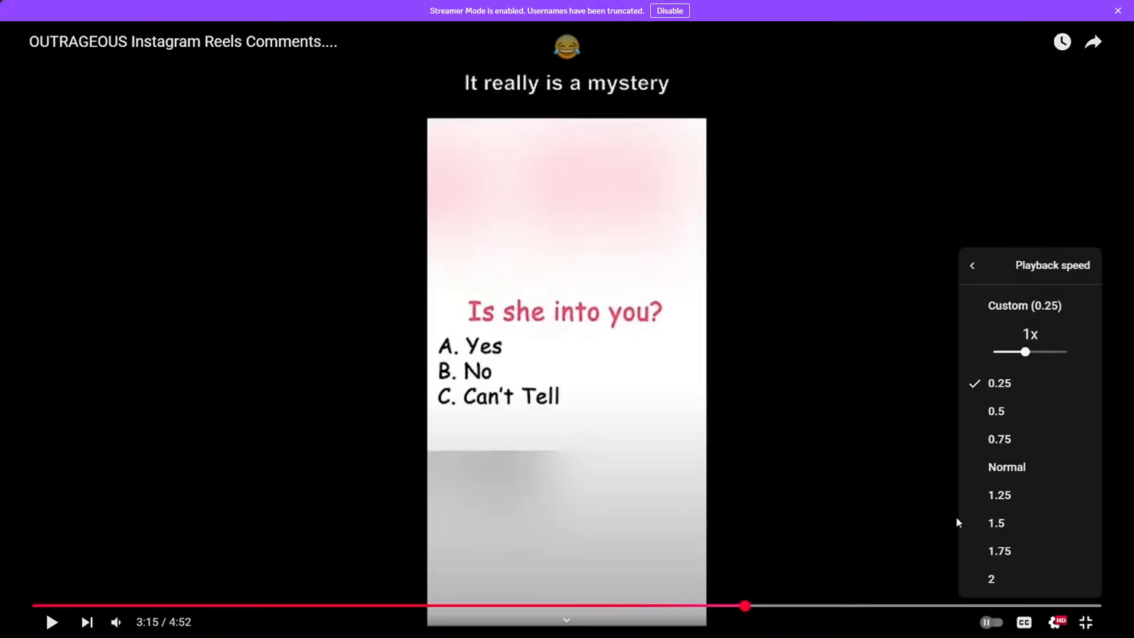
click(996, 577)
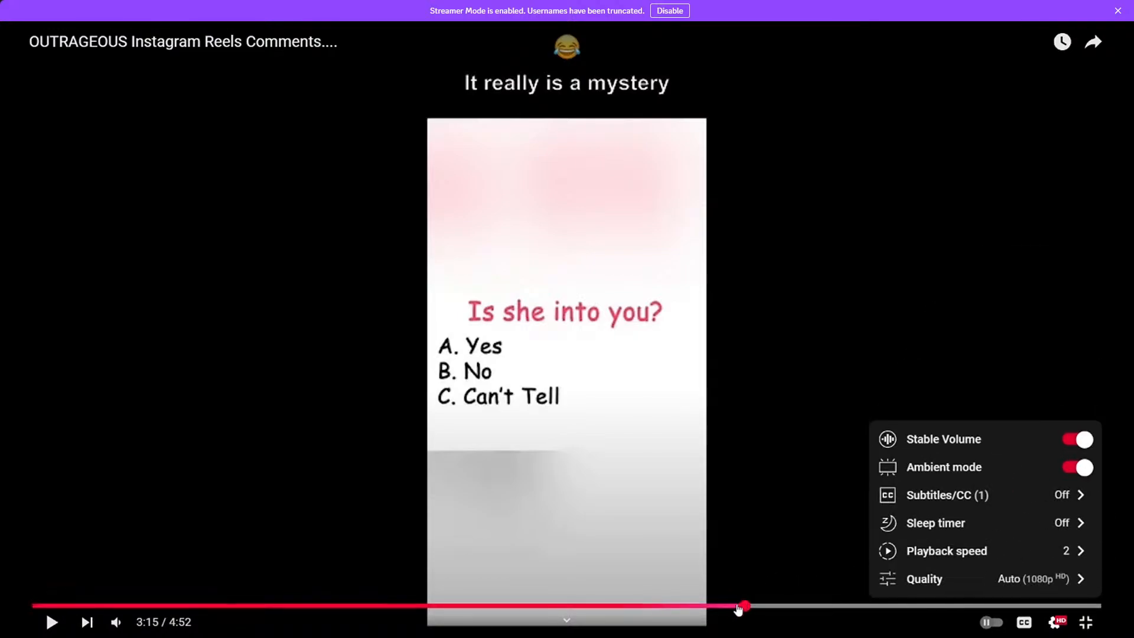
Step: Scrub back to 3:08, play to 3:16, then jump back to 3:06 and pause on the 'Is she into you?' quiz
click(734, 605)
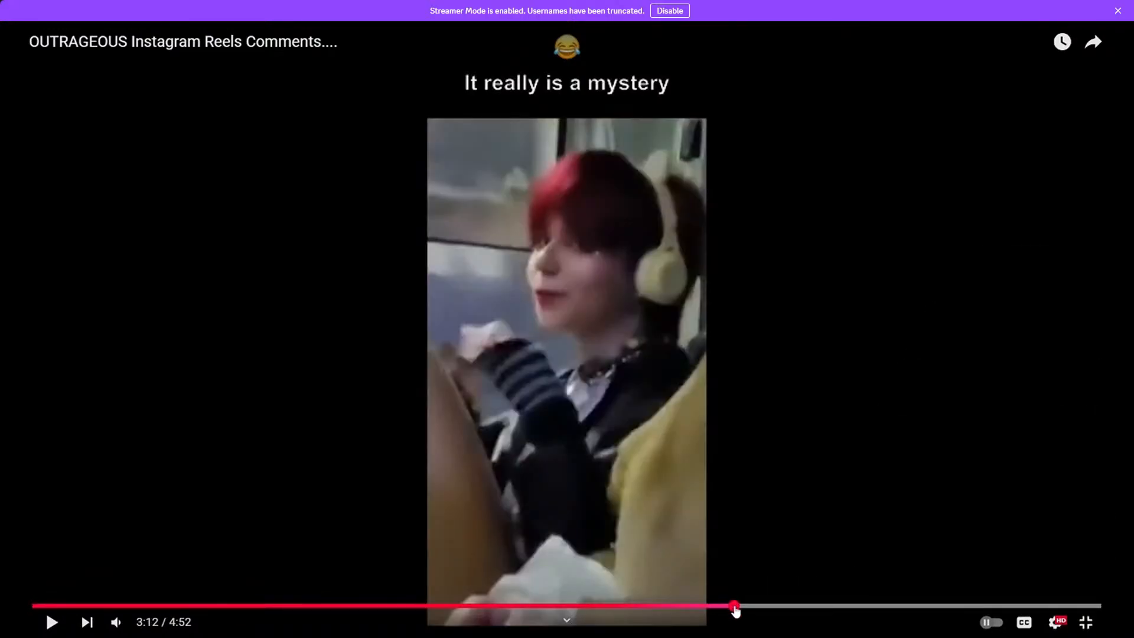
click(727, 606)
click(720, 606)
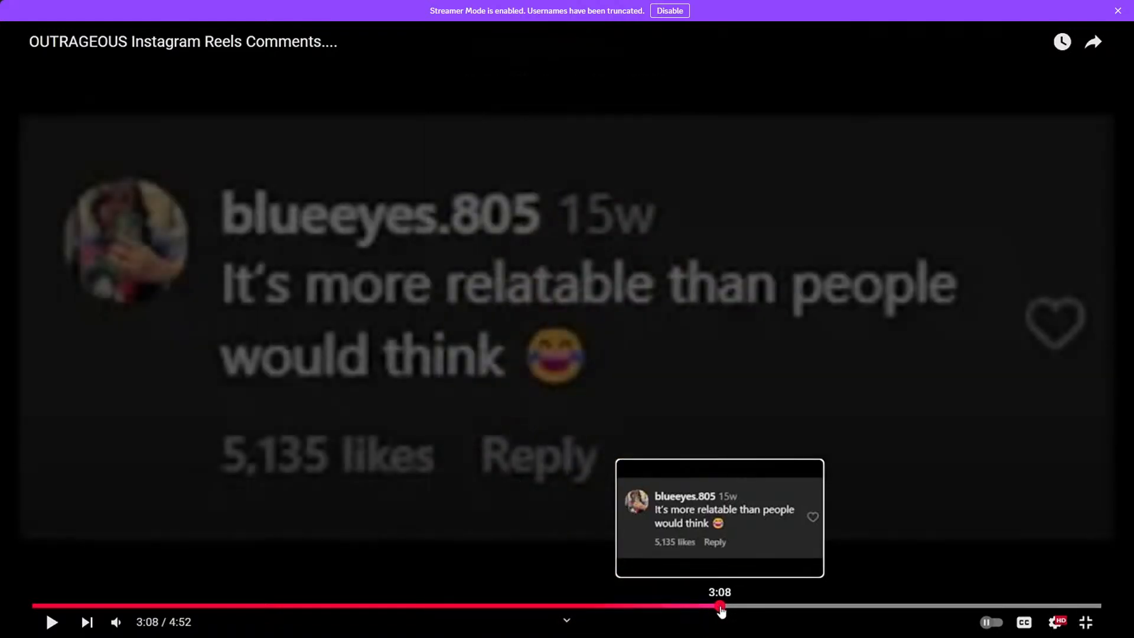
key(space)
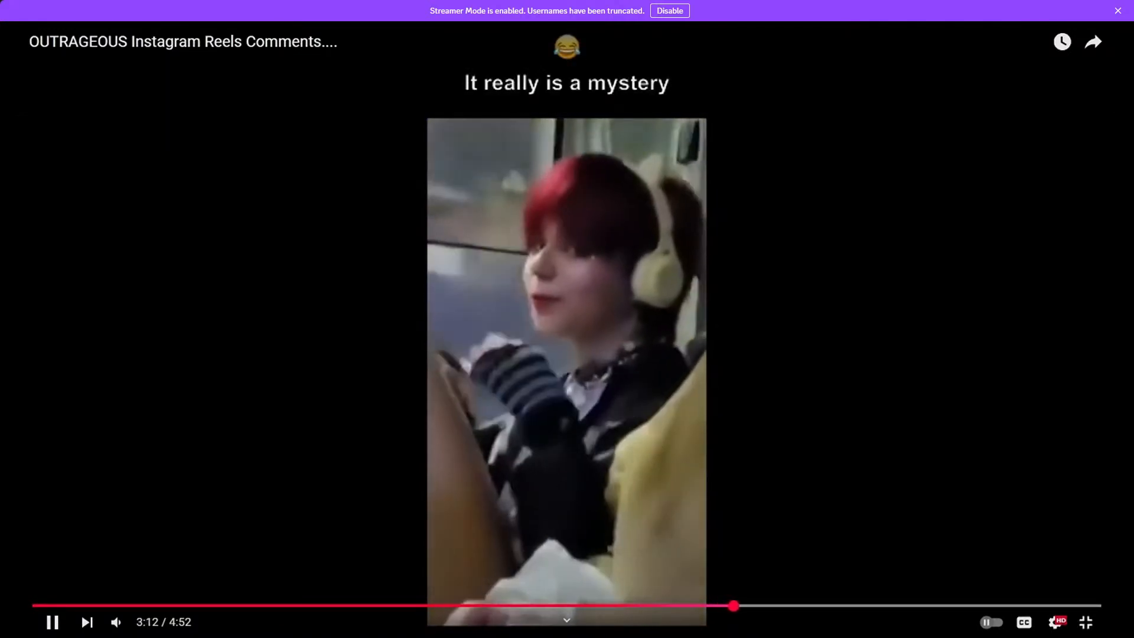
key(space)
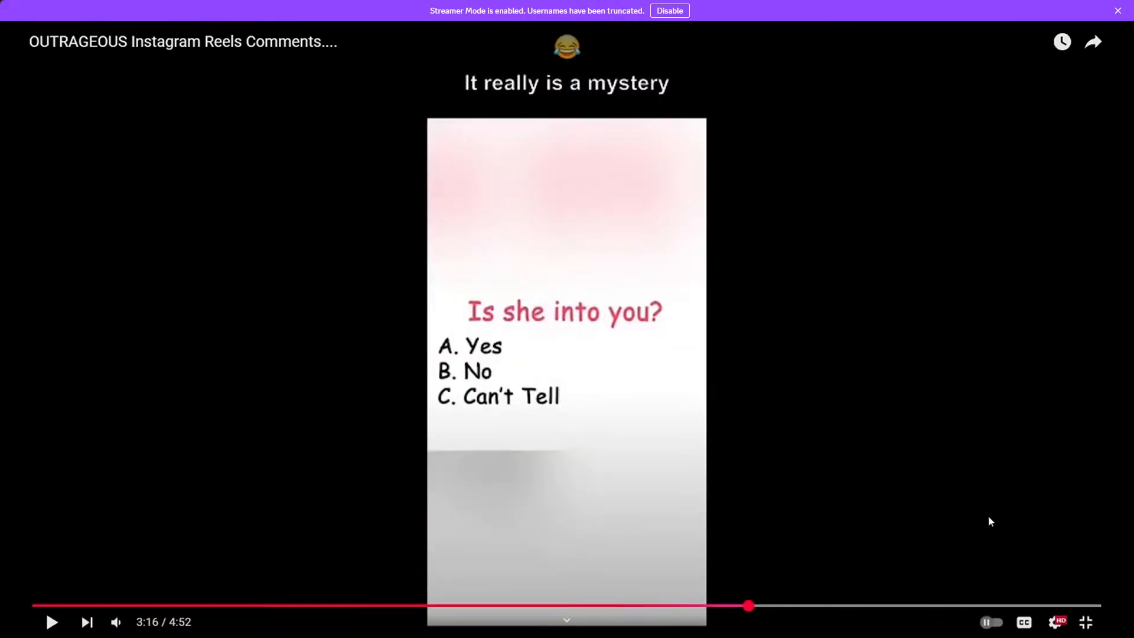
key(j)
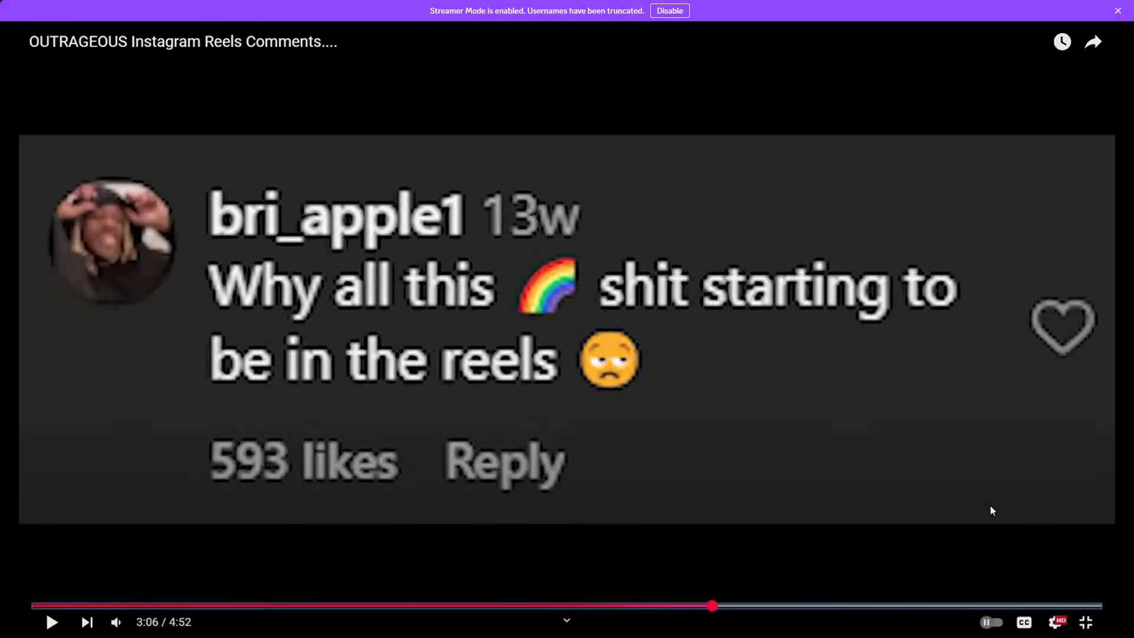
key(space)
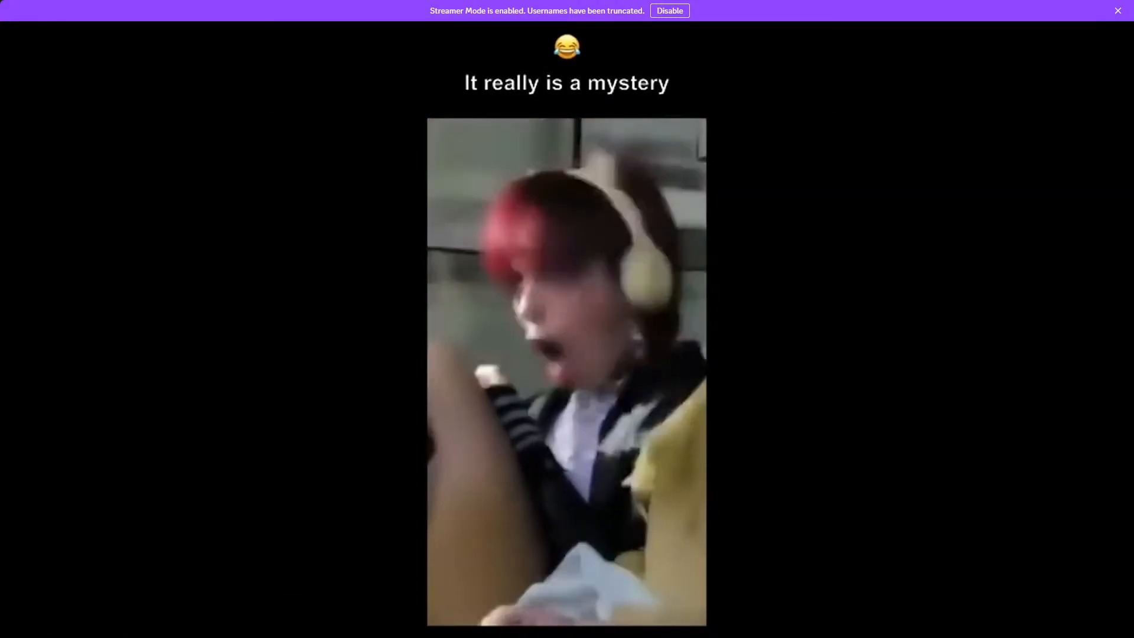
key(space)
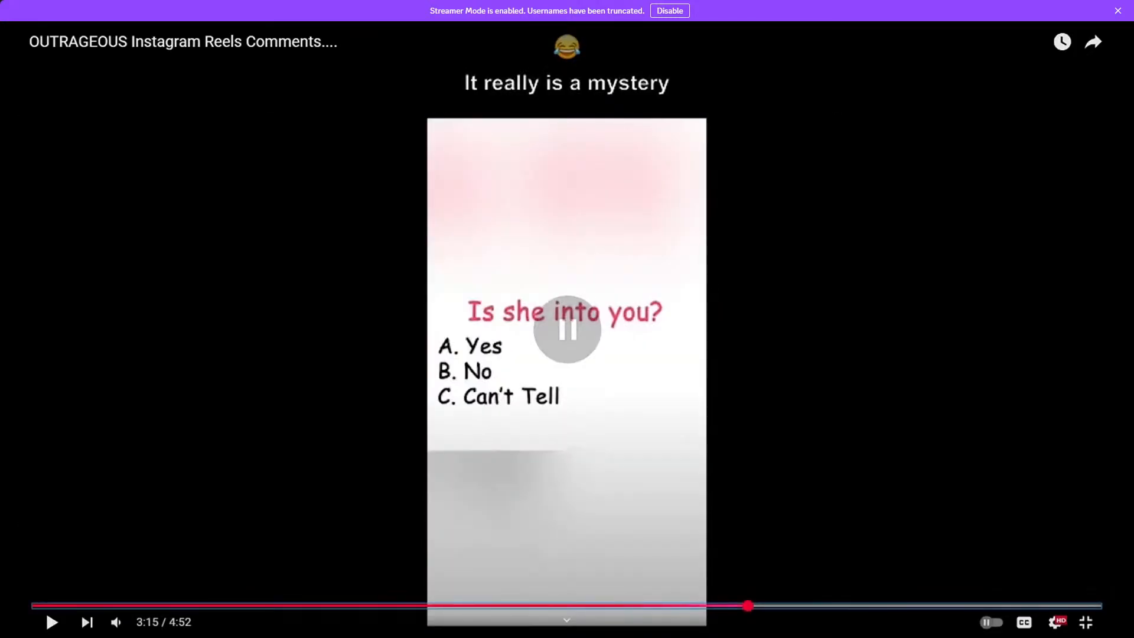
Step: Return playback speed to Normal and resume from around 3:12 to the end
click(1055, 622)
click(987, 561)
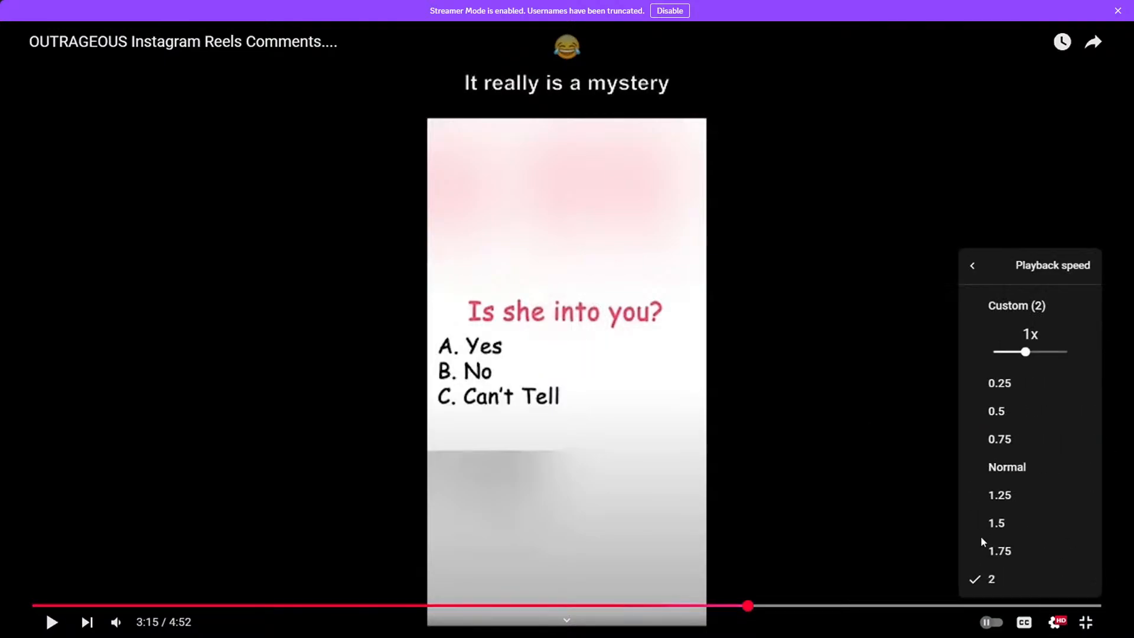
click(1008, 469)
click(735, 605)
click(779, 401)
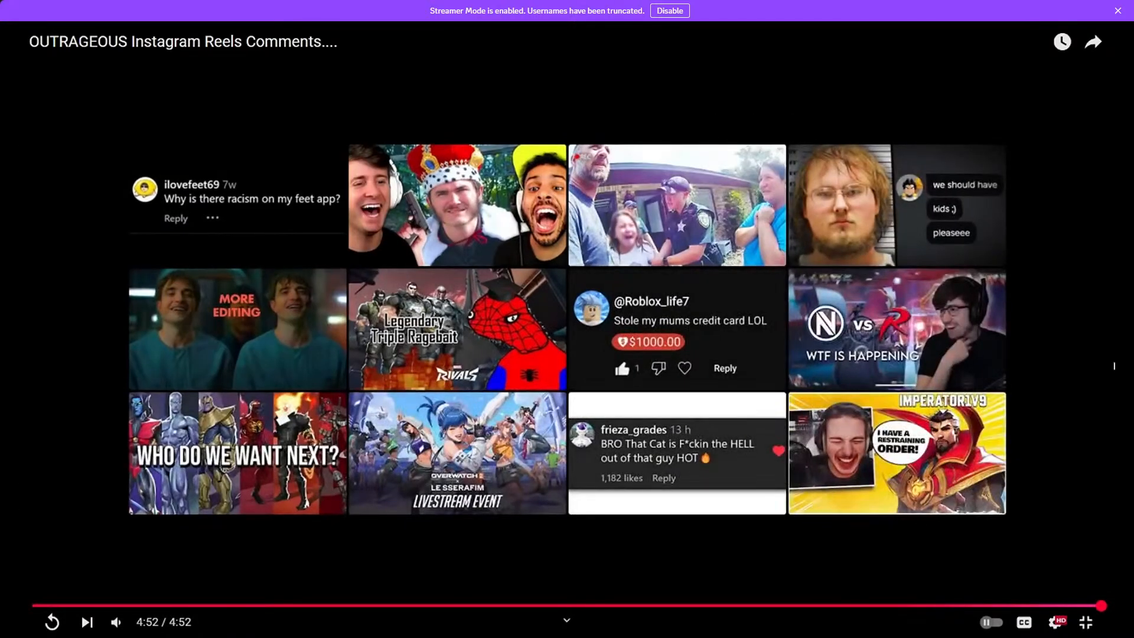
Step: Leave full screen, browse the comments, and start the 'Instagram Reels Comments are too much' recommendation
click(1086, 622)
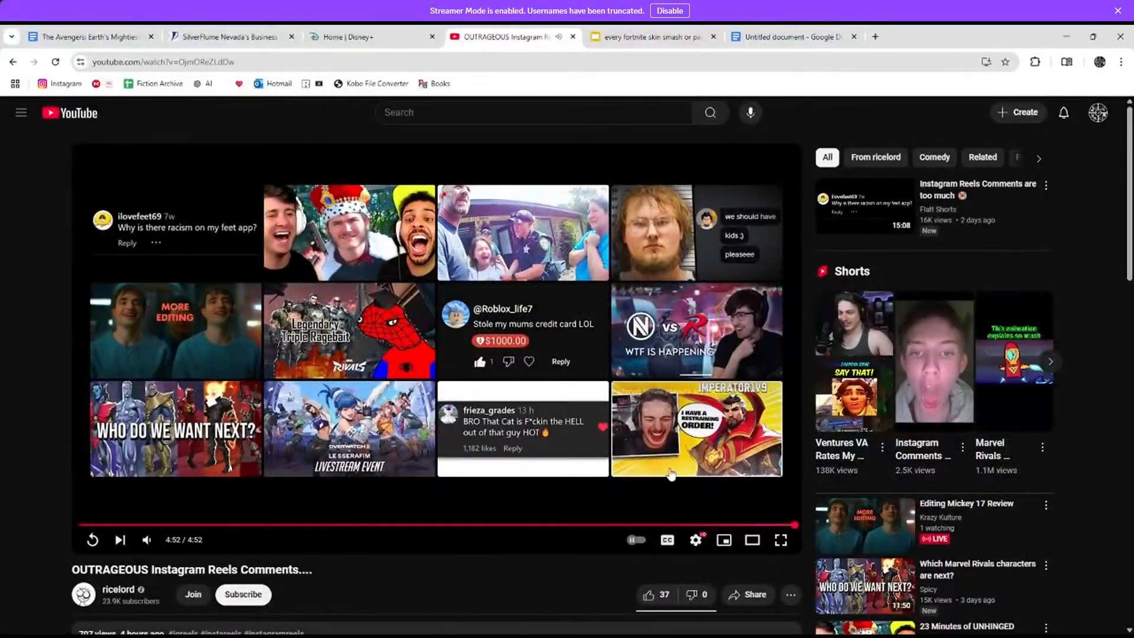
scroll(673, 454, down, 6)
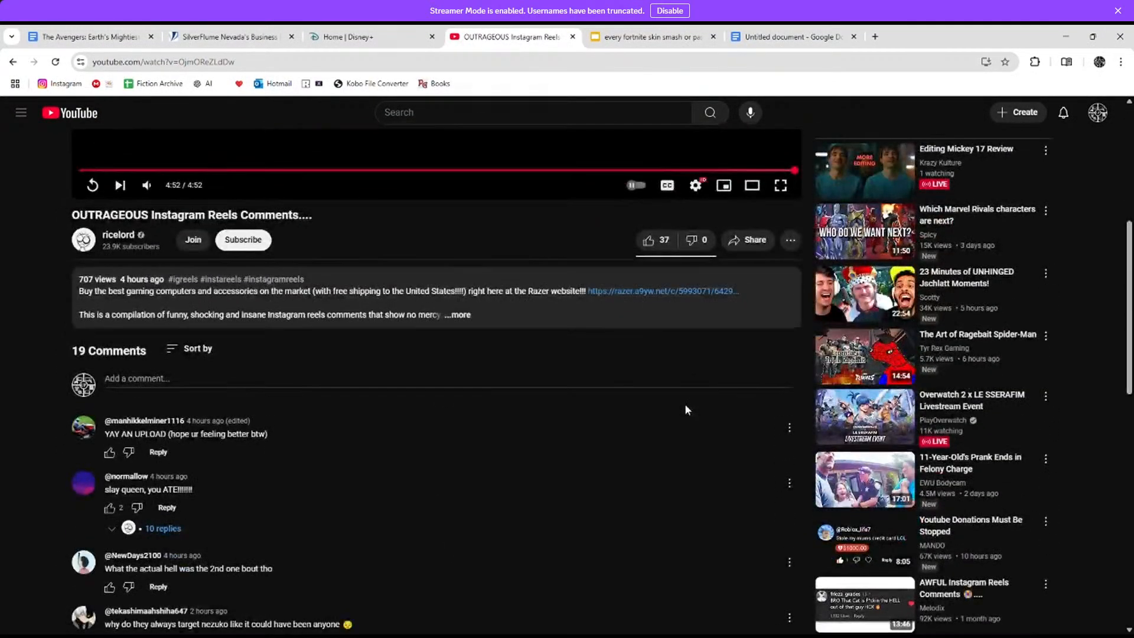
scroll(686, 405, down, 4)
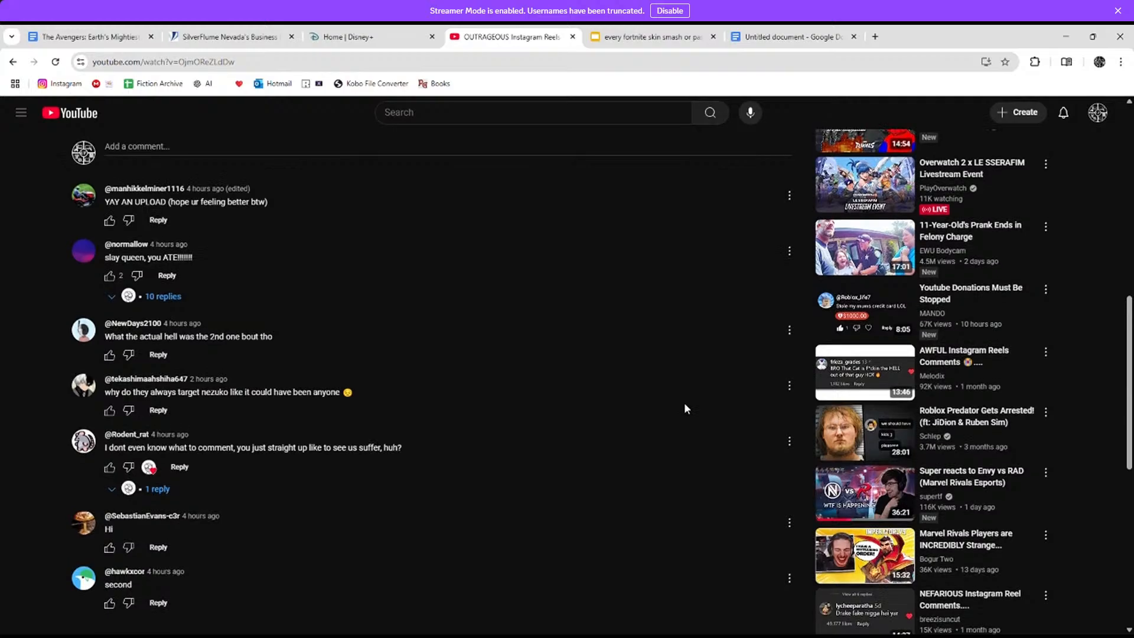
scroll(684, 403, up, 10)
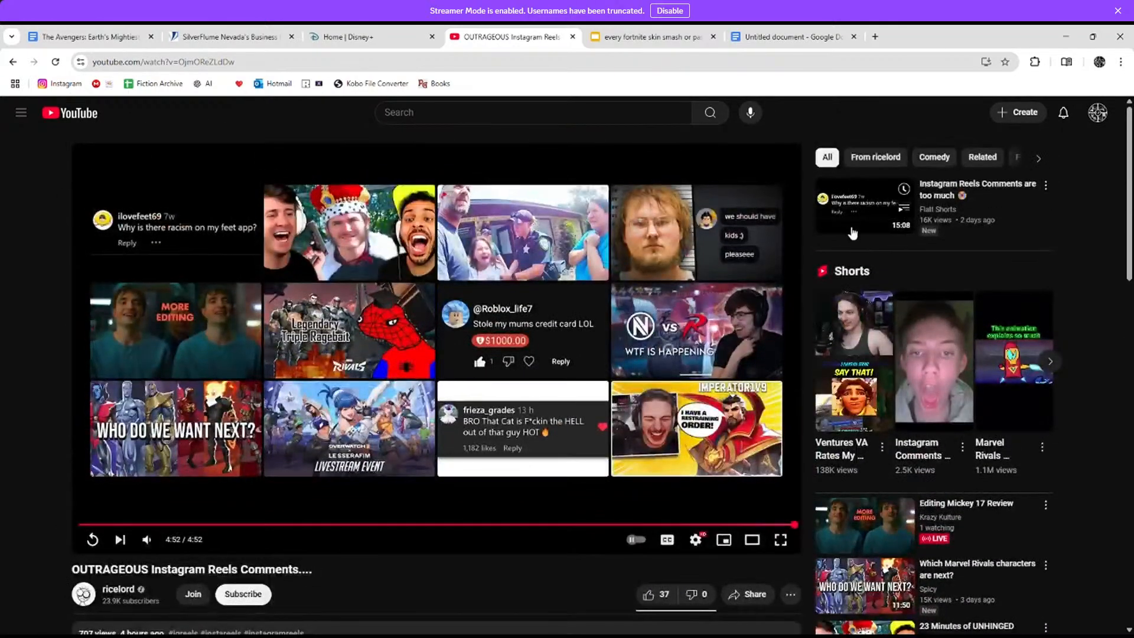
click(857, 211)
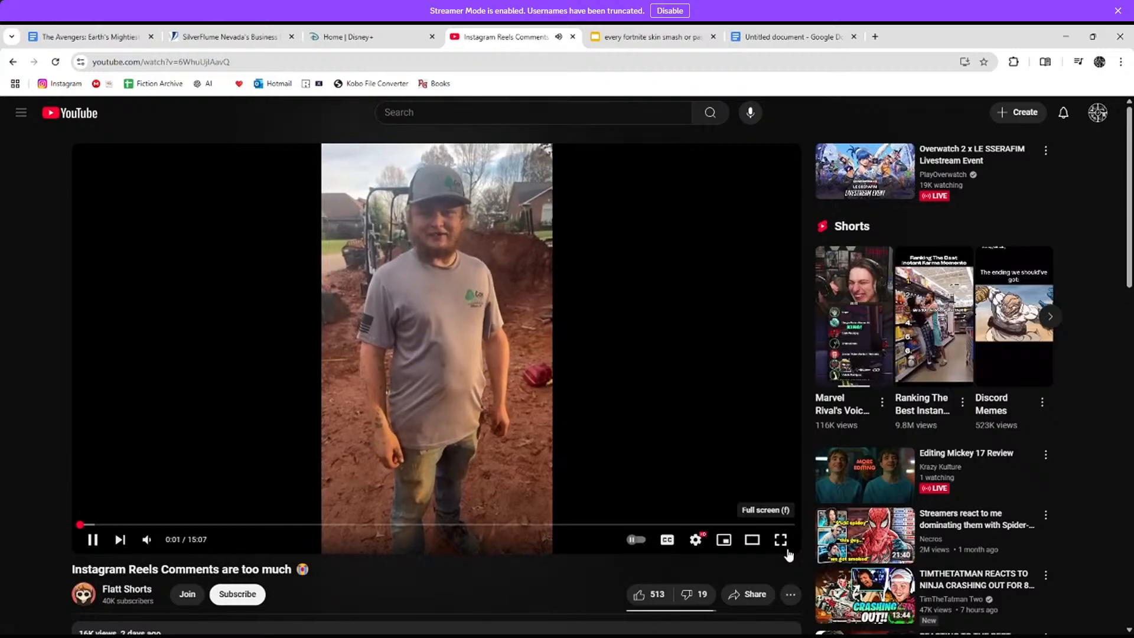
Step: Watch the new video full screen from five seconds back, pausing at 0:41 and 0:45
click(786, 550)
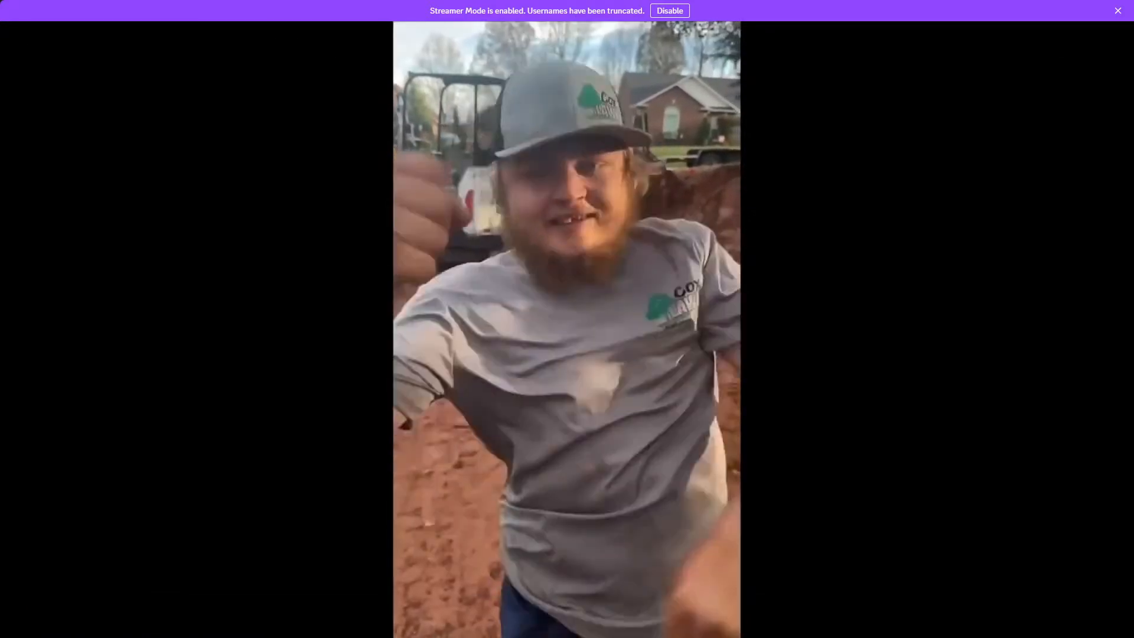
key(Left)
key(Left)
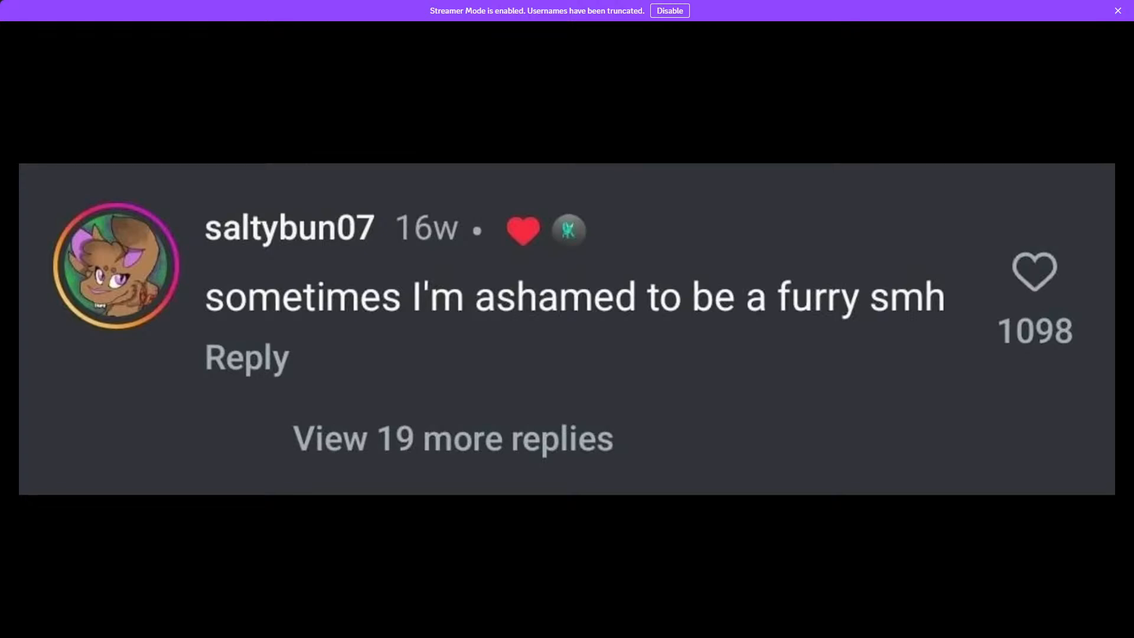
key(space)
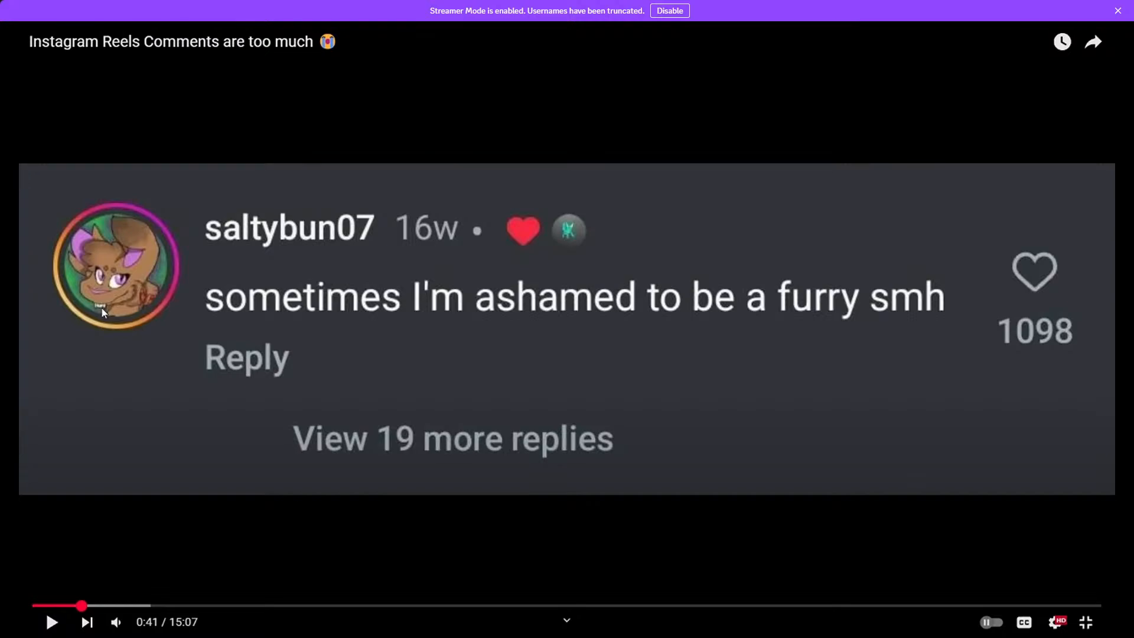
key(space)
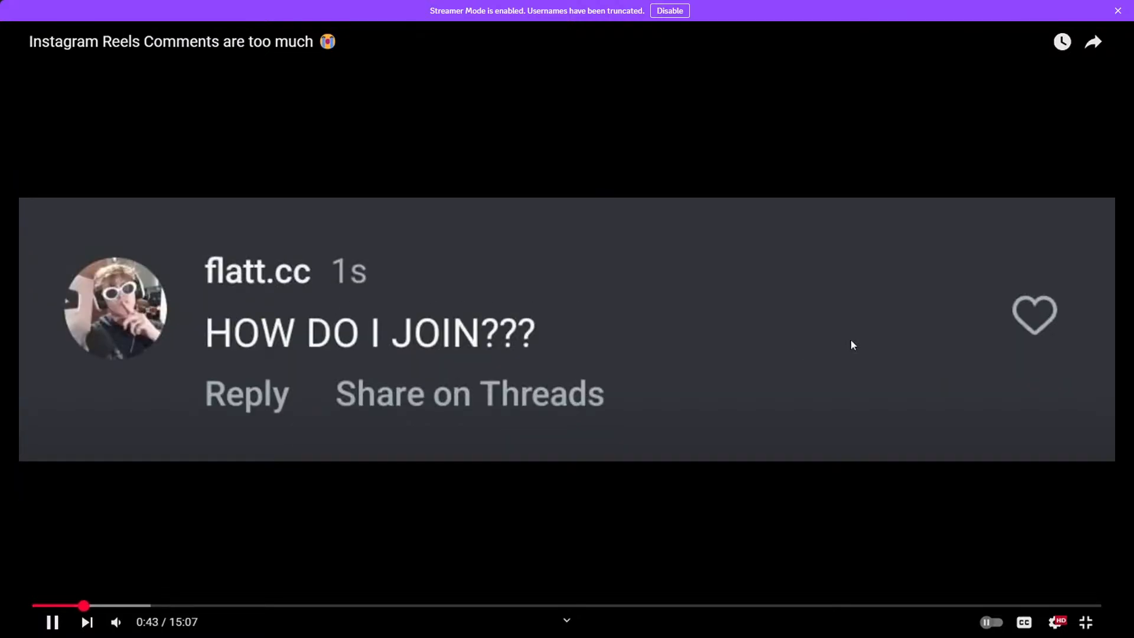
key(space)
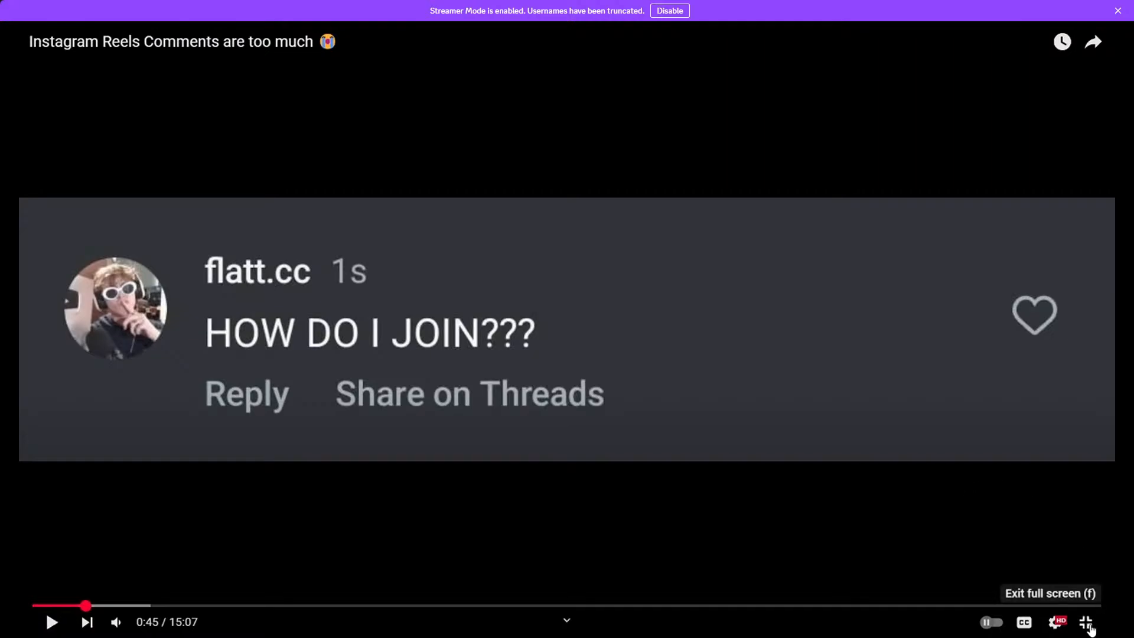
Step: Exit and re-enter full screen, then resume playback from 0:45
click(1087, 625)
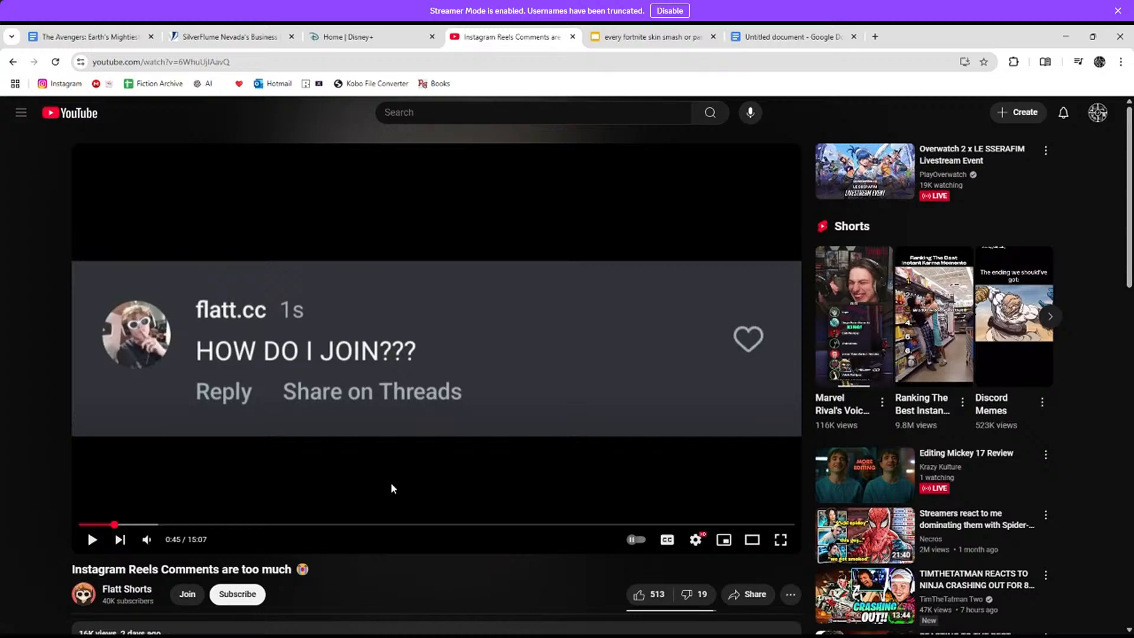
click(780, 540)
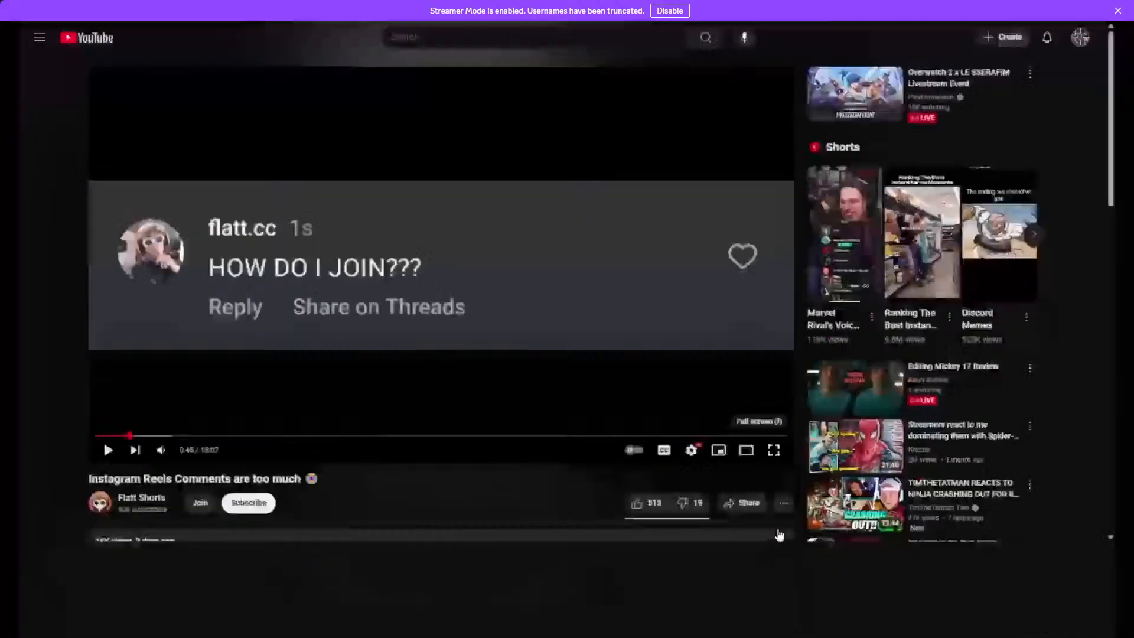
click(806, 447)
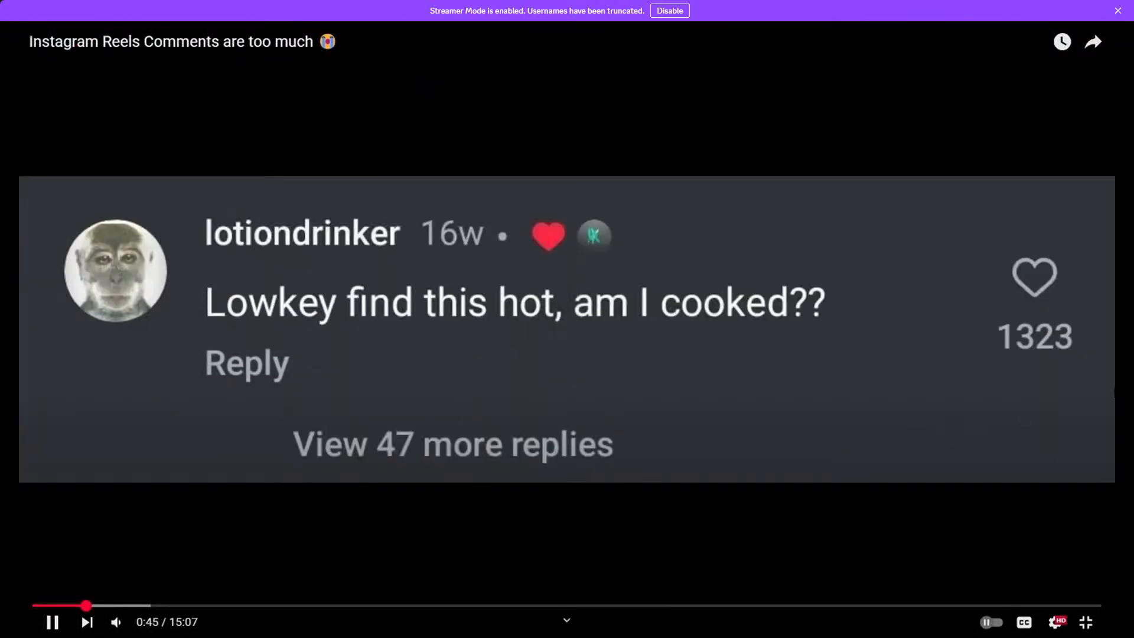